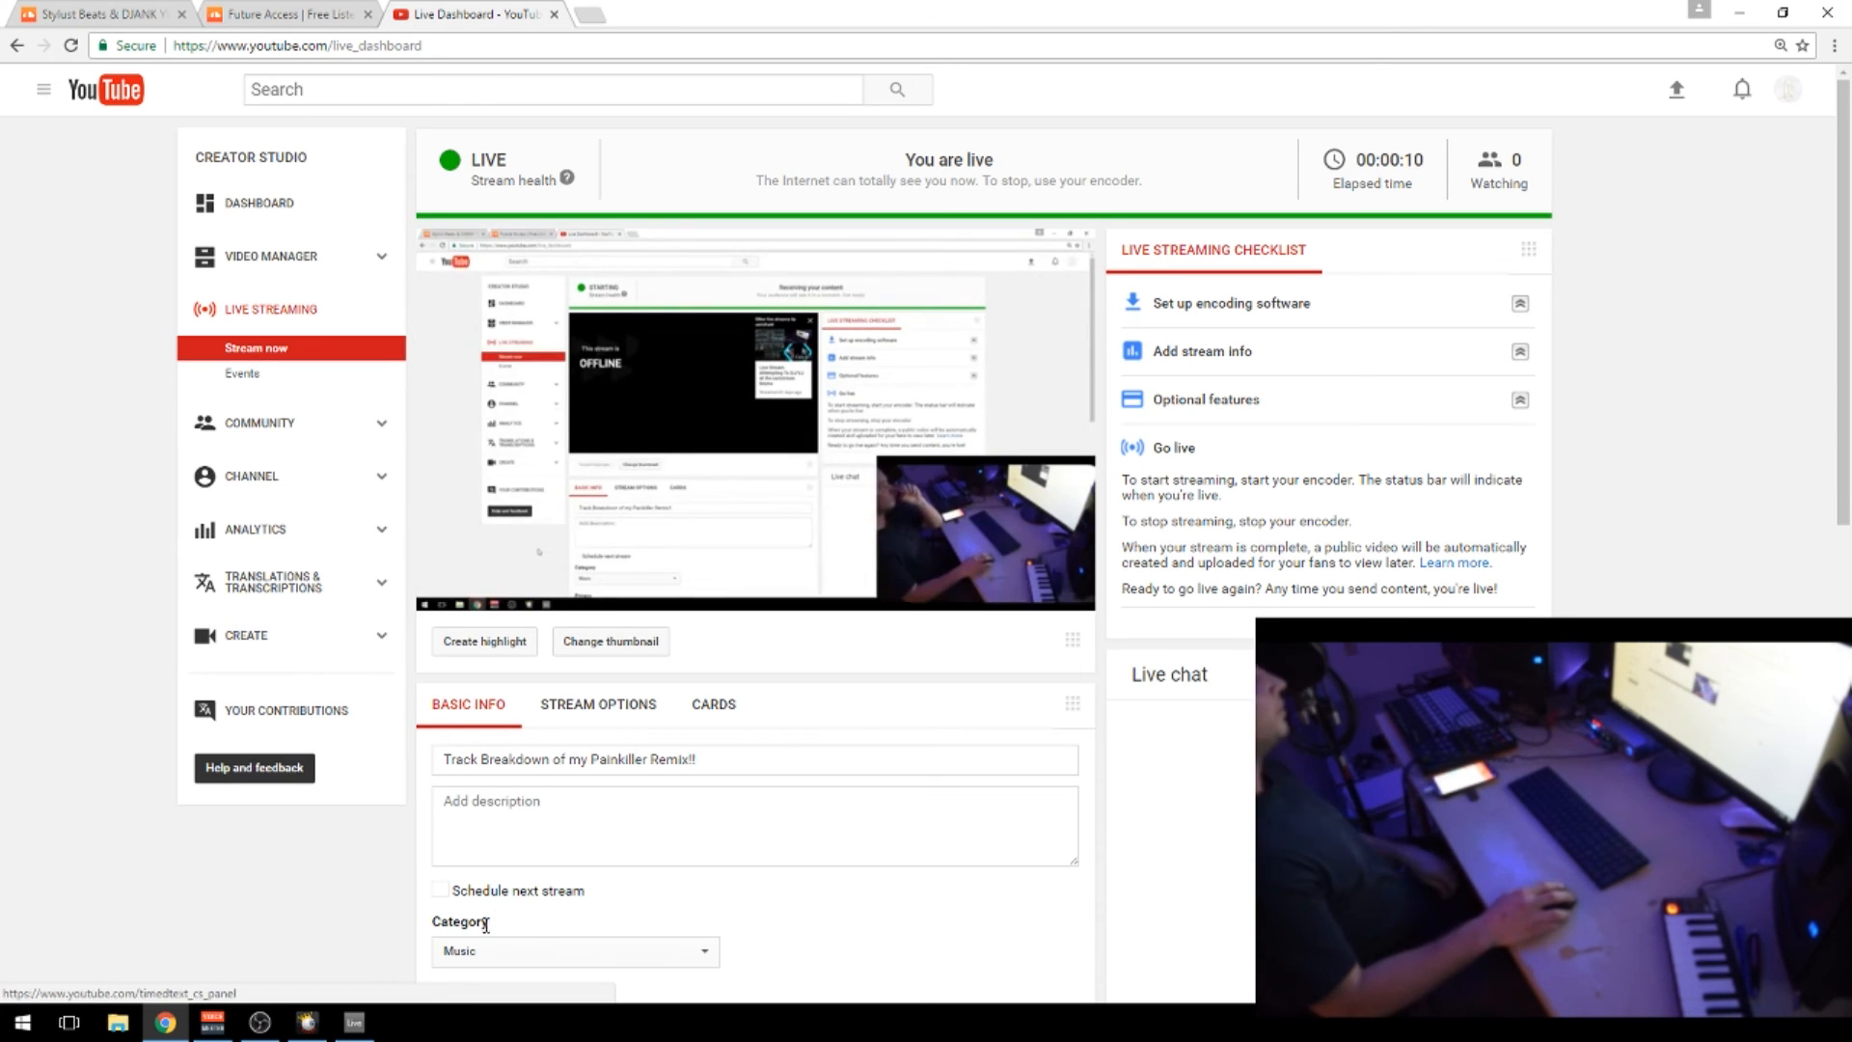
Check the OBS capture and the Ableton Live project, and return to the YouTube live dashboard to review the stream
left_click(275, 1025)
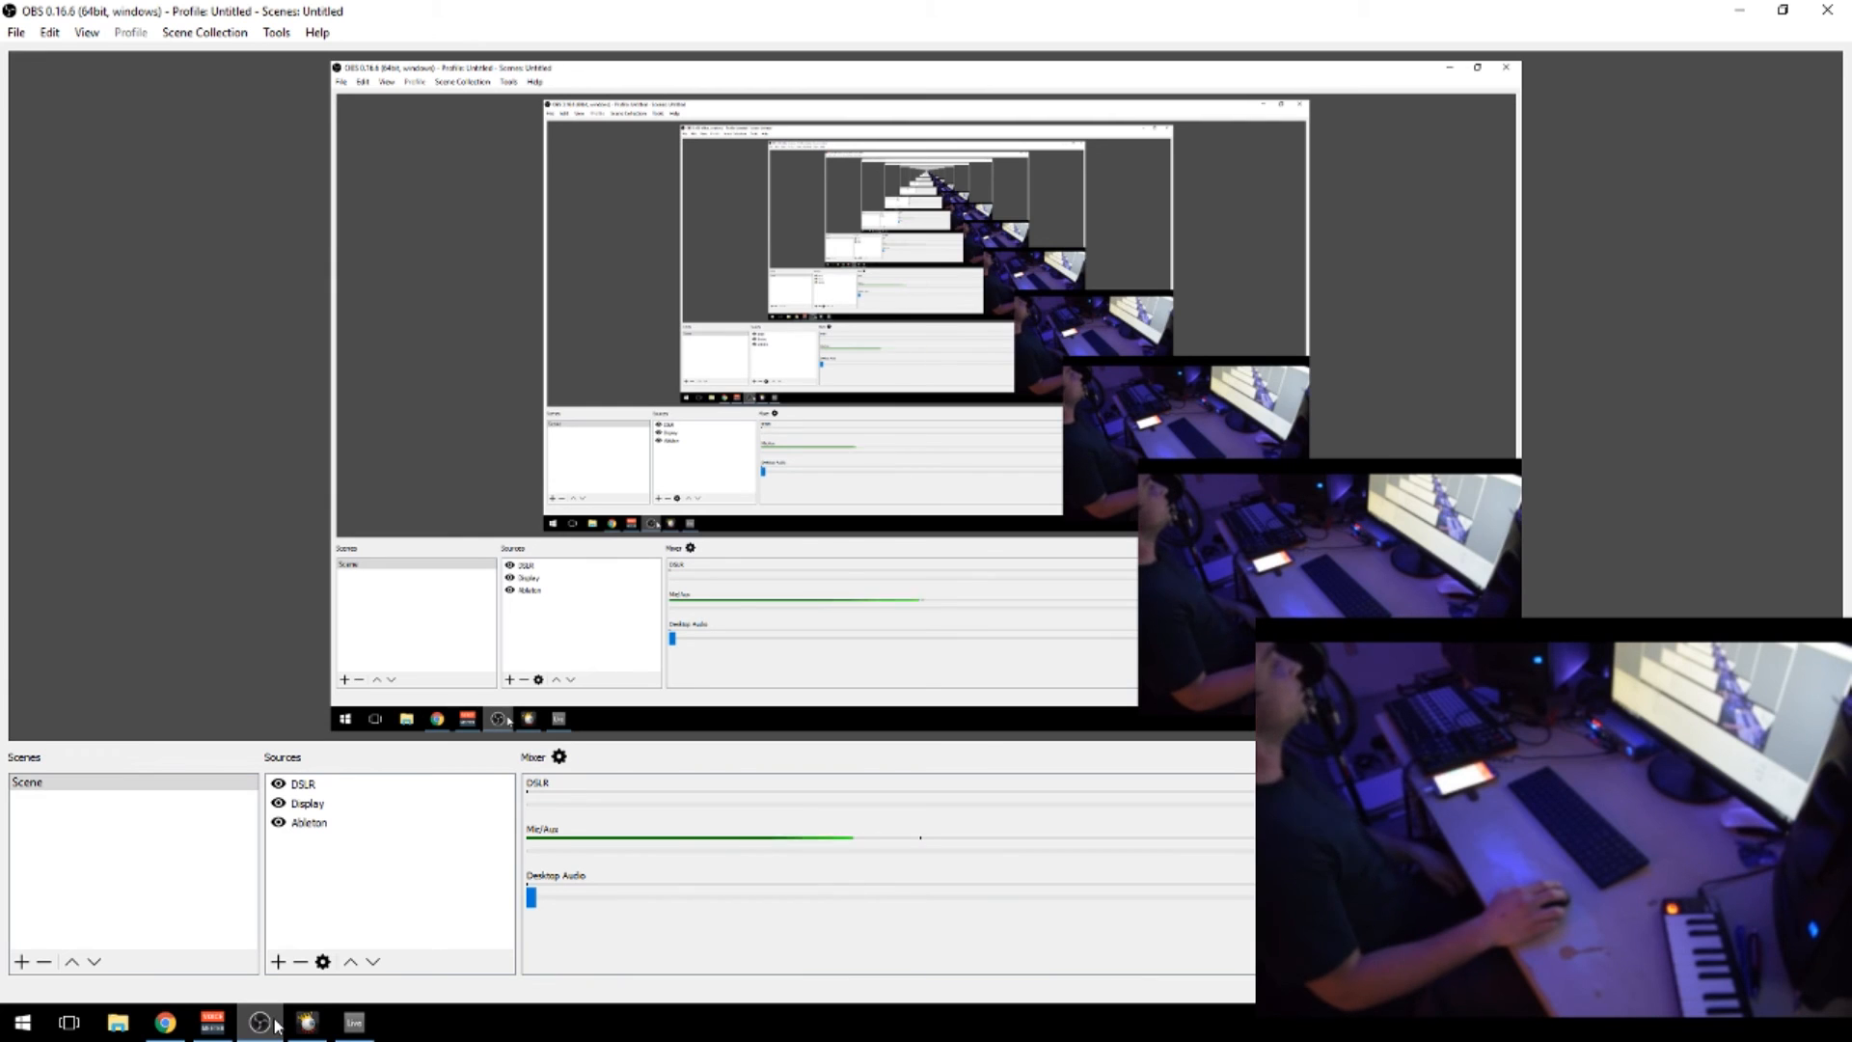
left_click(356, 1025)
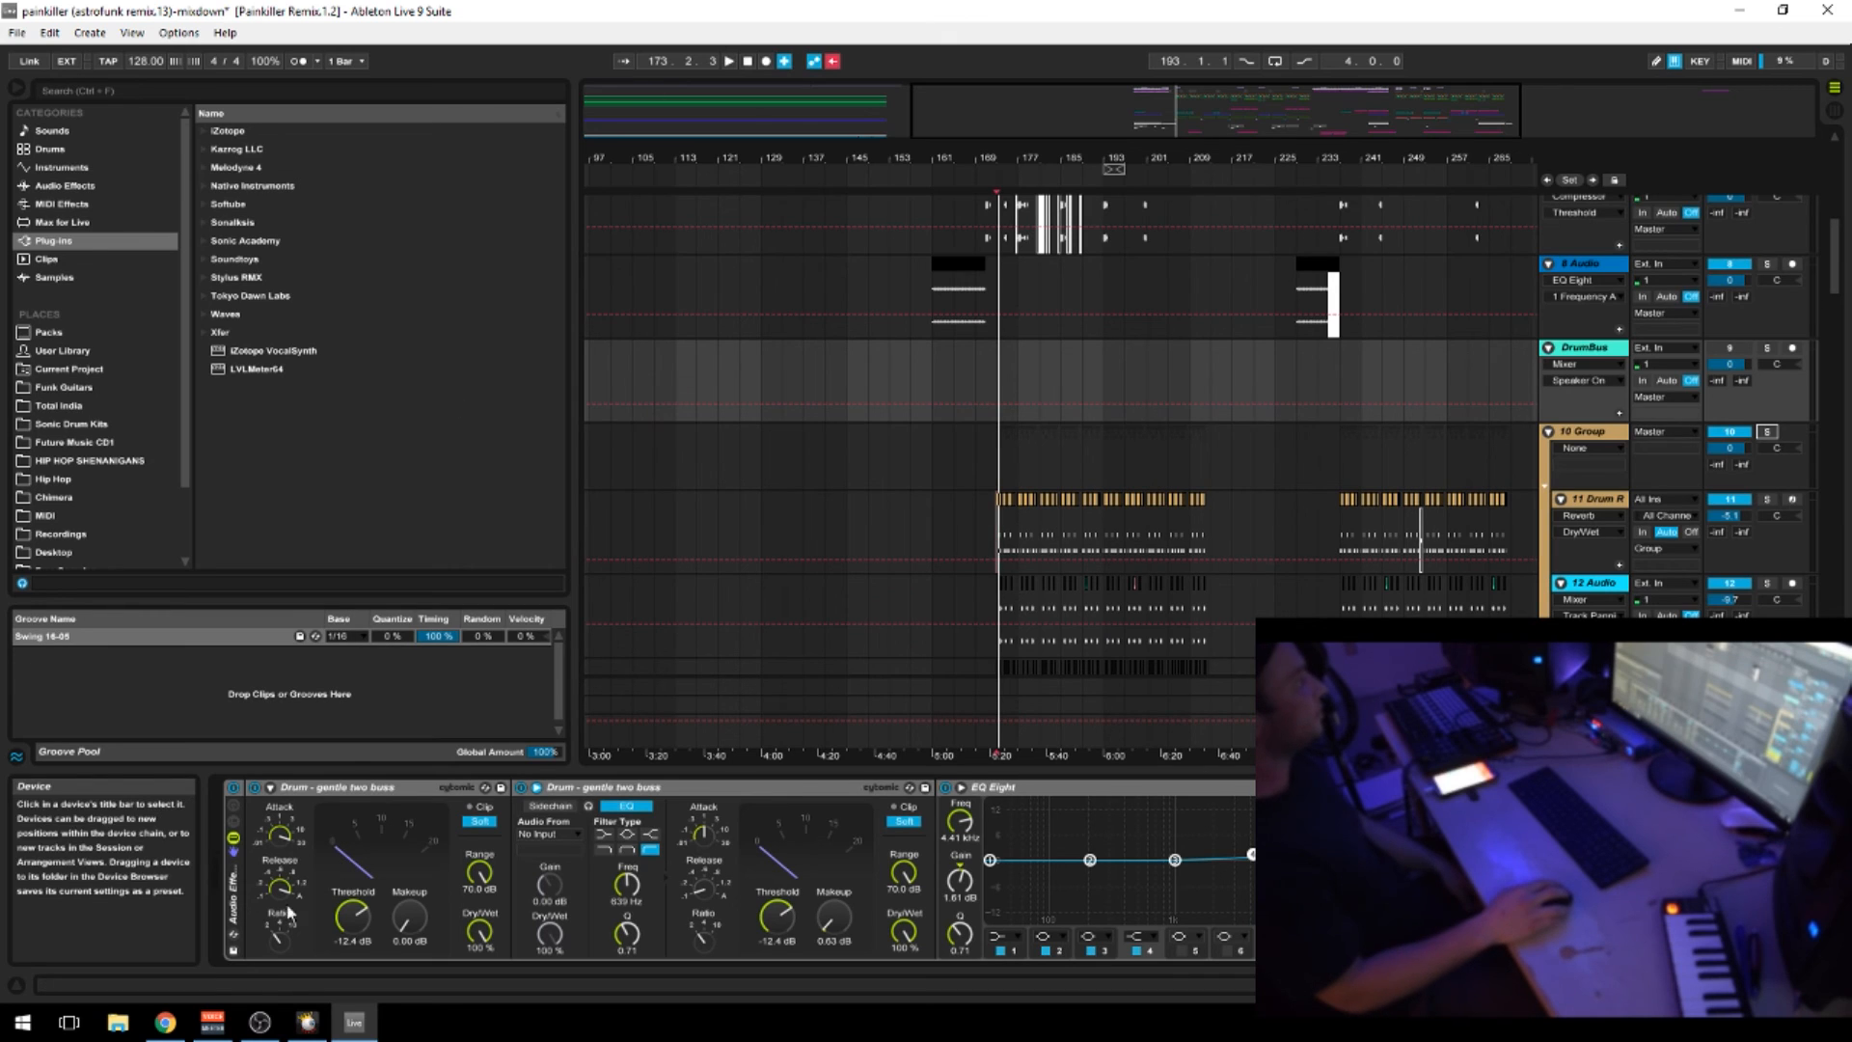
mouse_move(179, 1028)
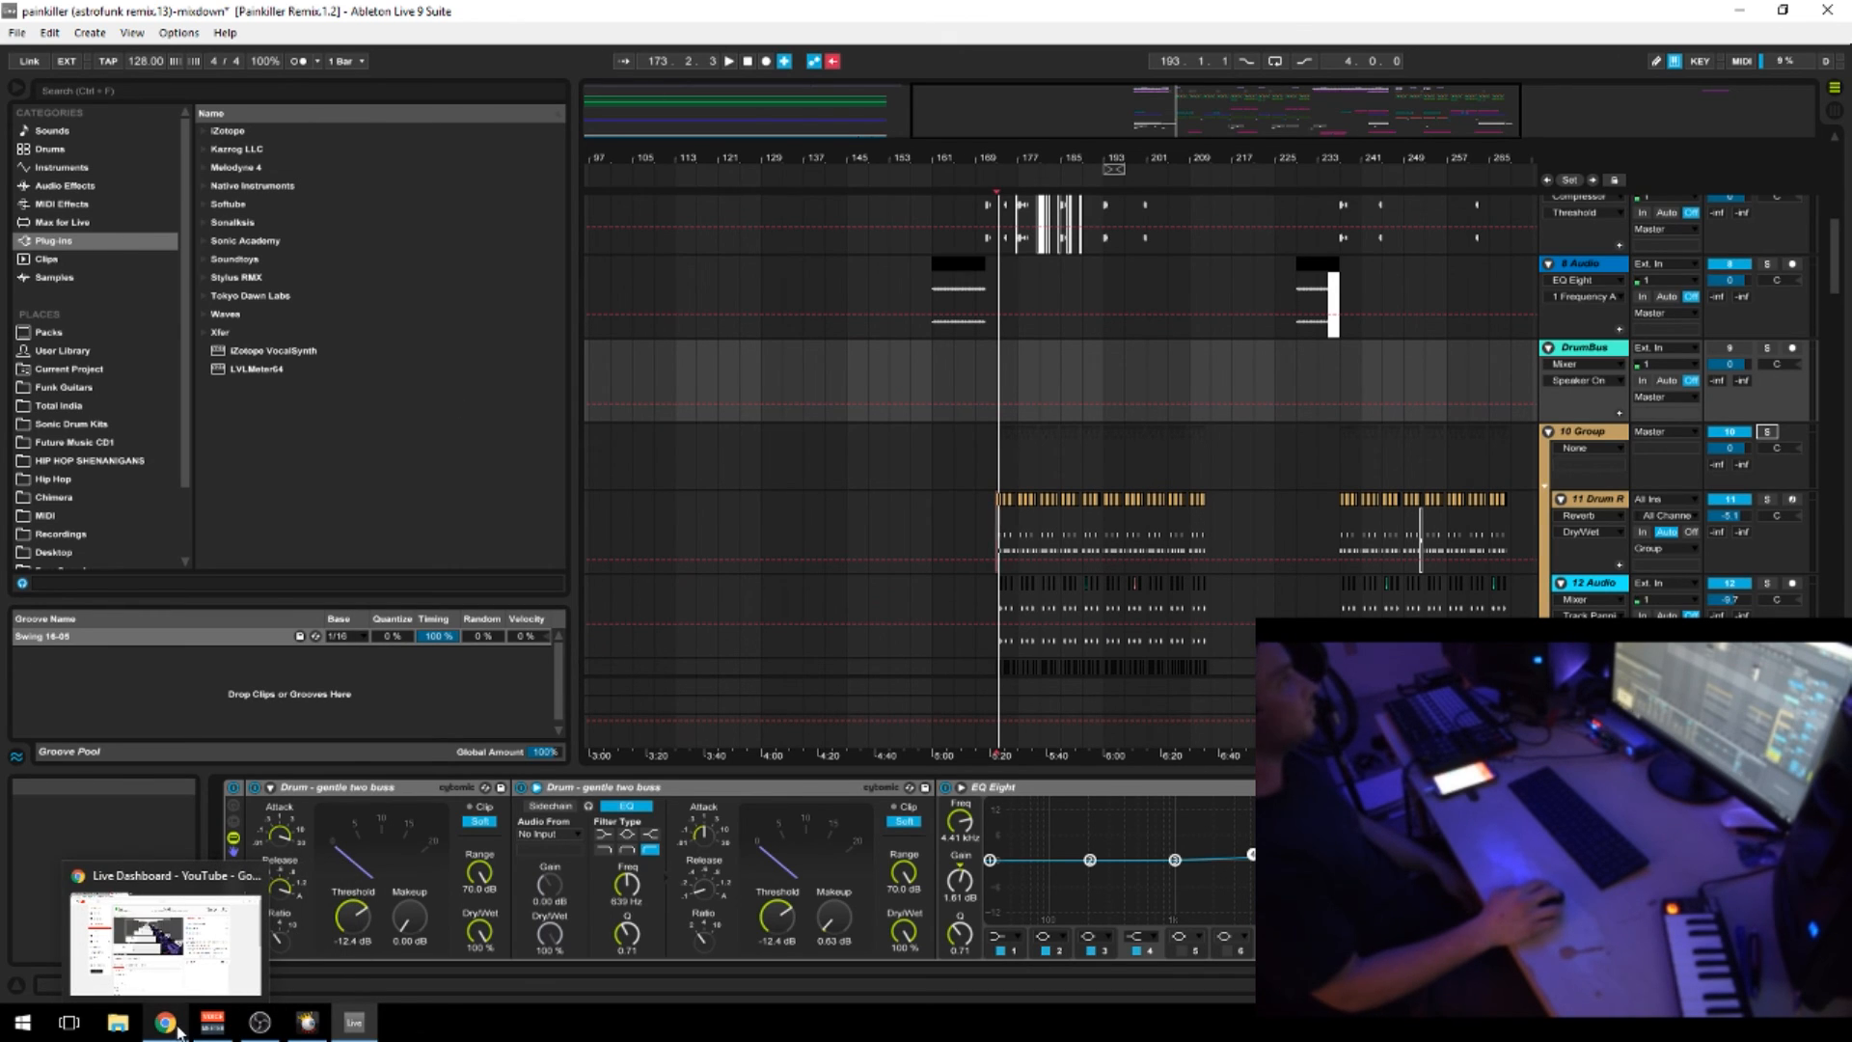
left_click(179, 1028)
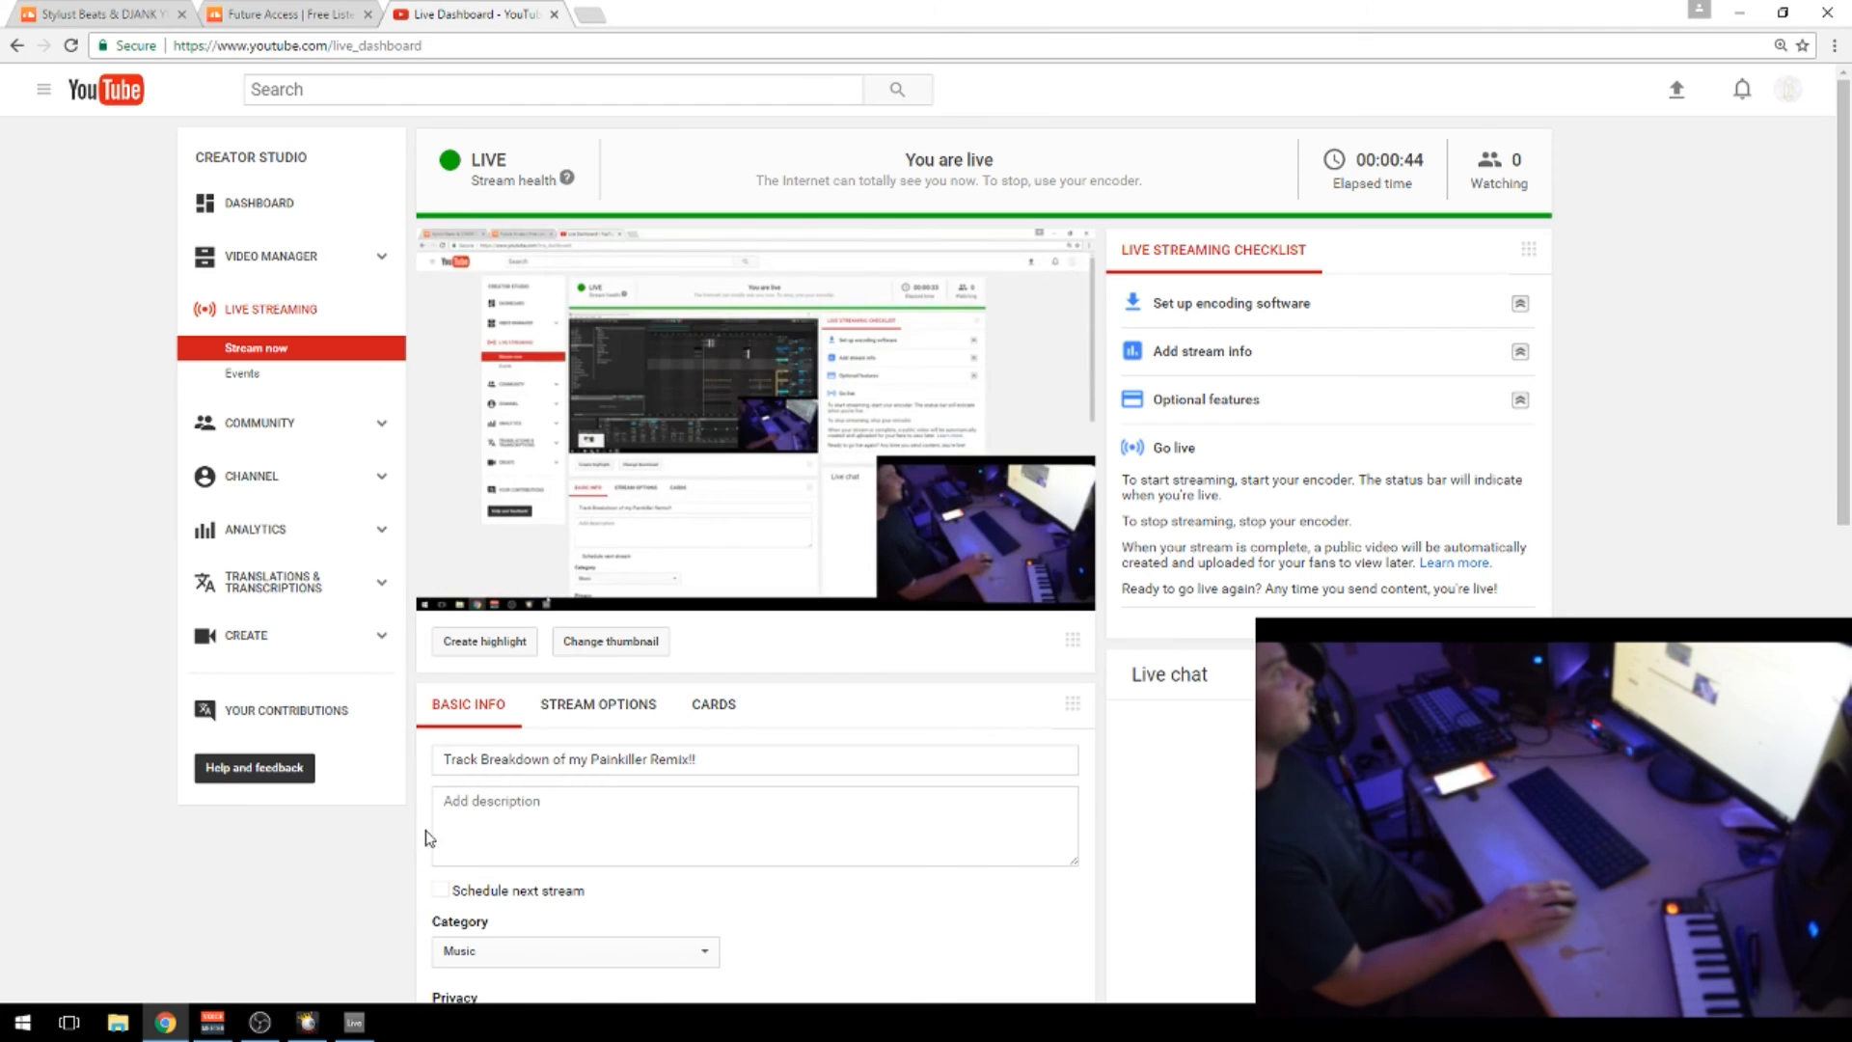
scroll(405, 847, "down", 2)
scroll(405, 847, "up", 2)
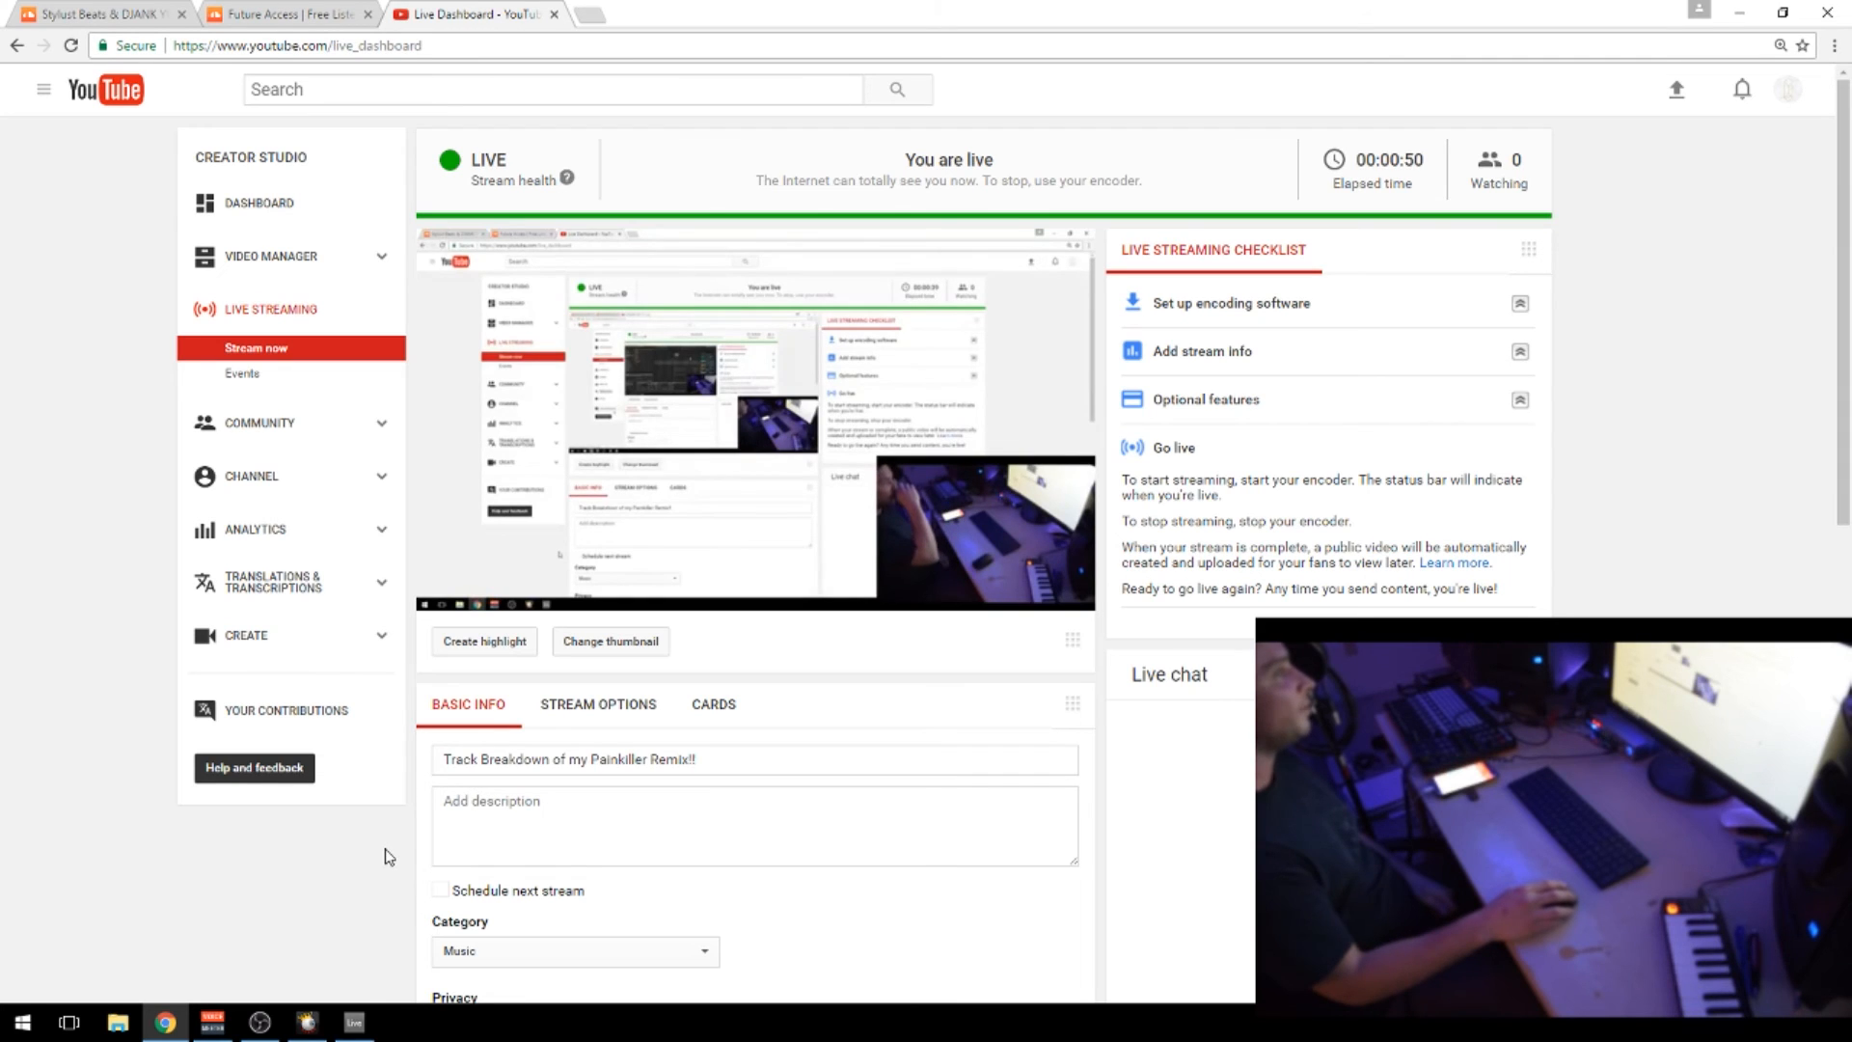
Switch to Ableton Live, re-enable the overridden automation, and place the insert marker at bar 161 on the 7 Audio track
left_click(357, 1029)
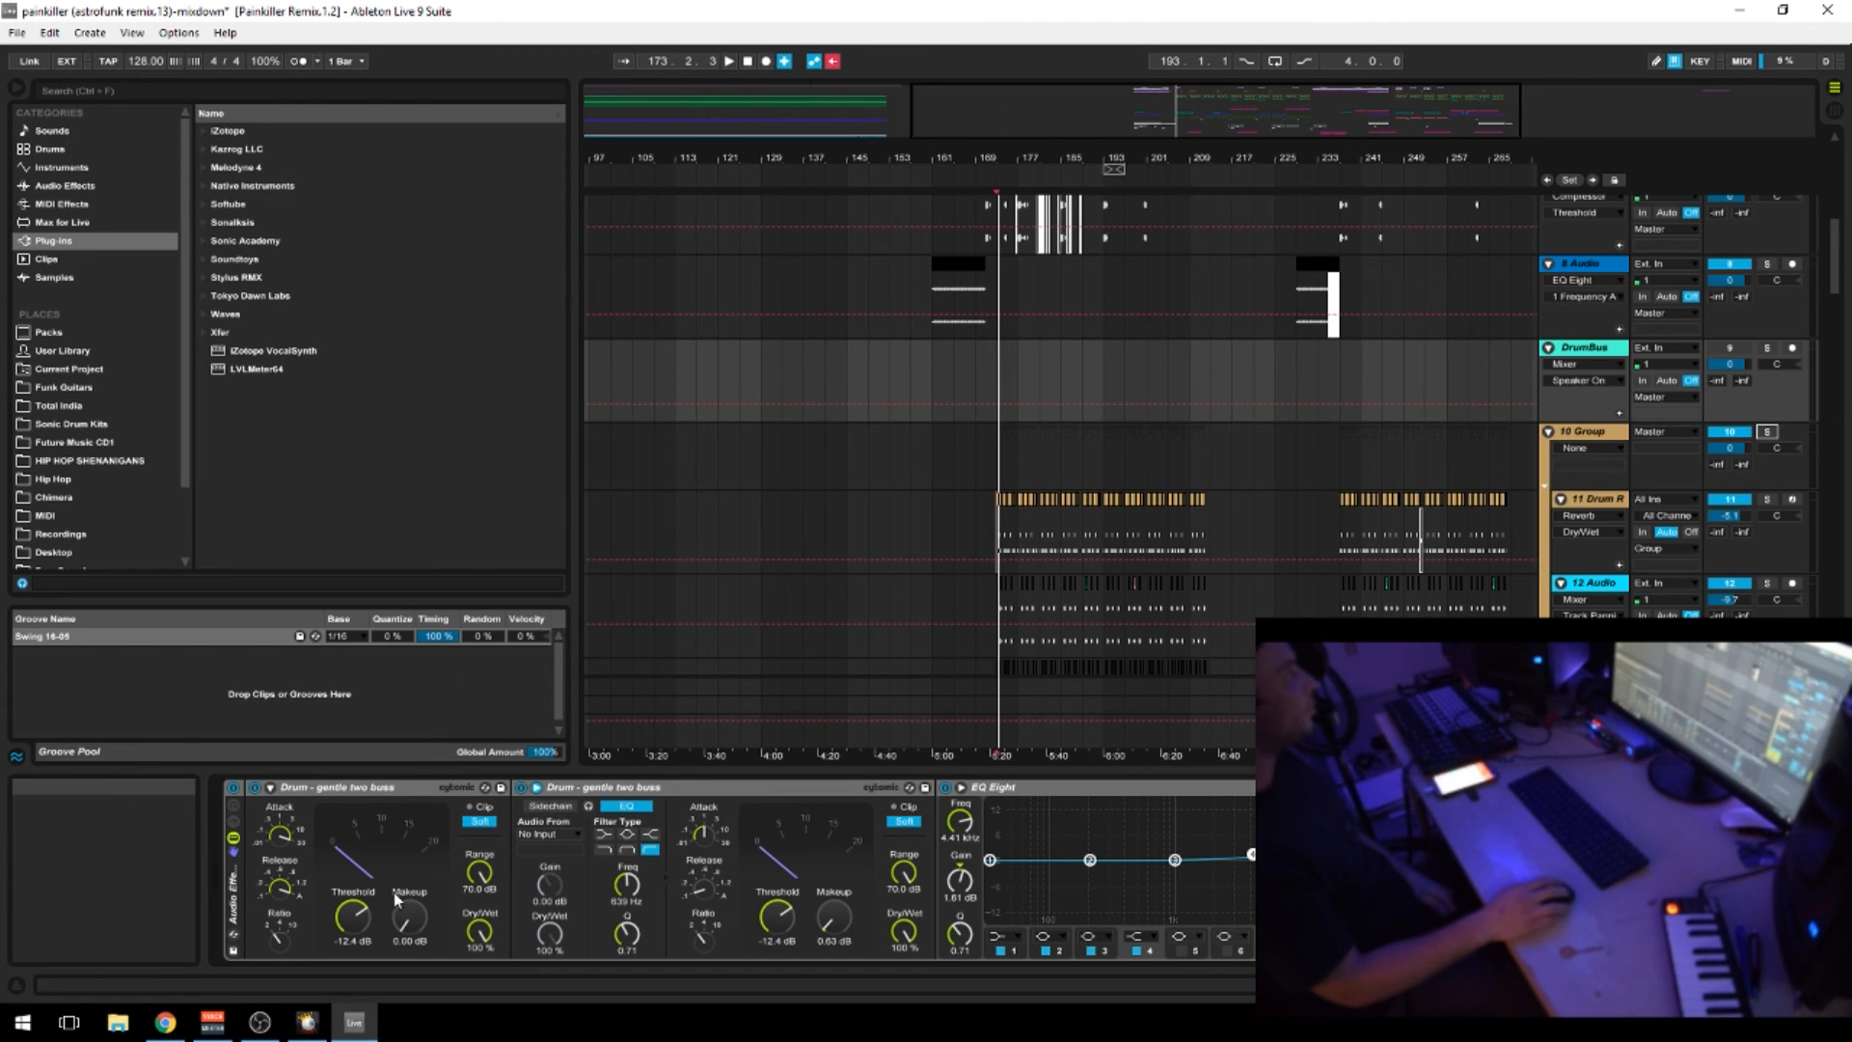
left_click_drag(1030, 159, 796, 48)
left_click(834, 62)
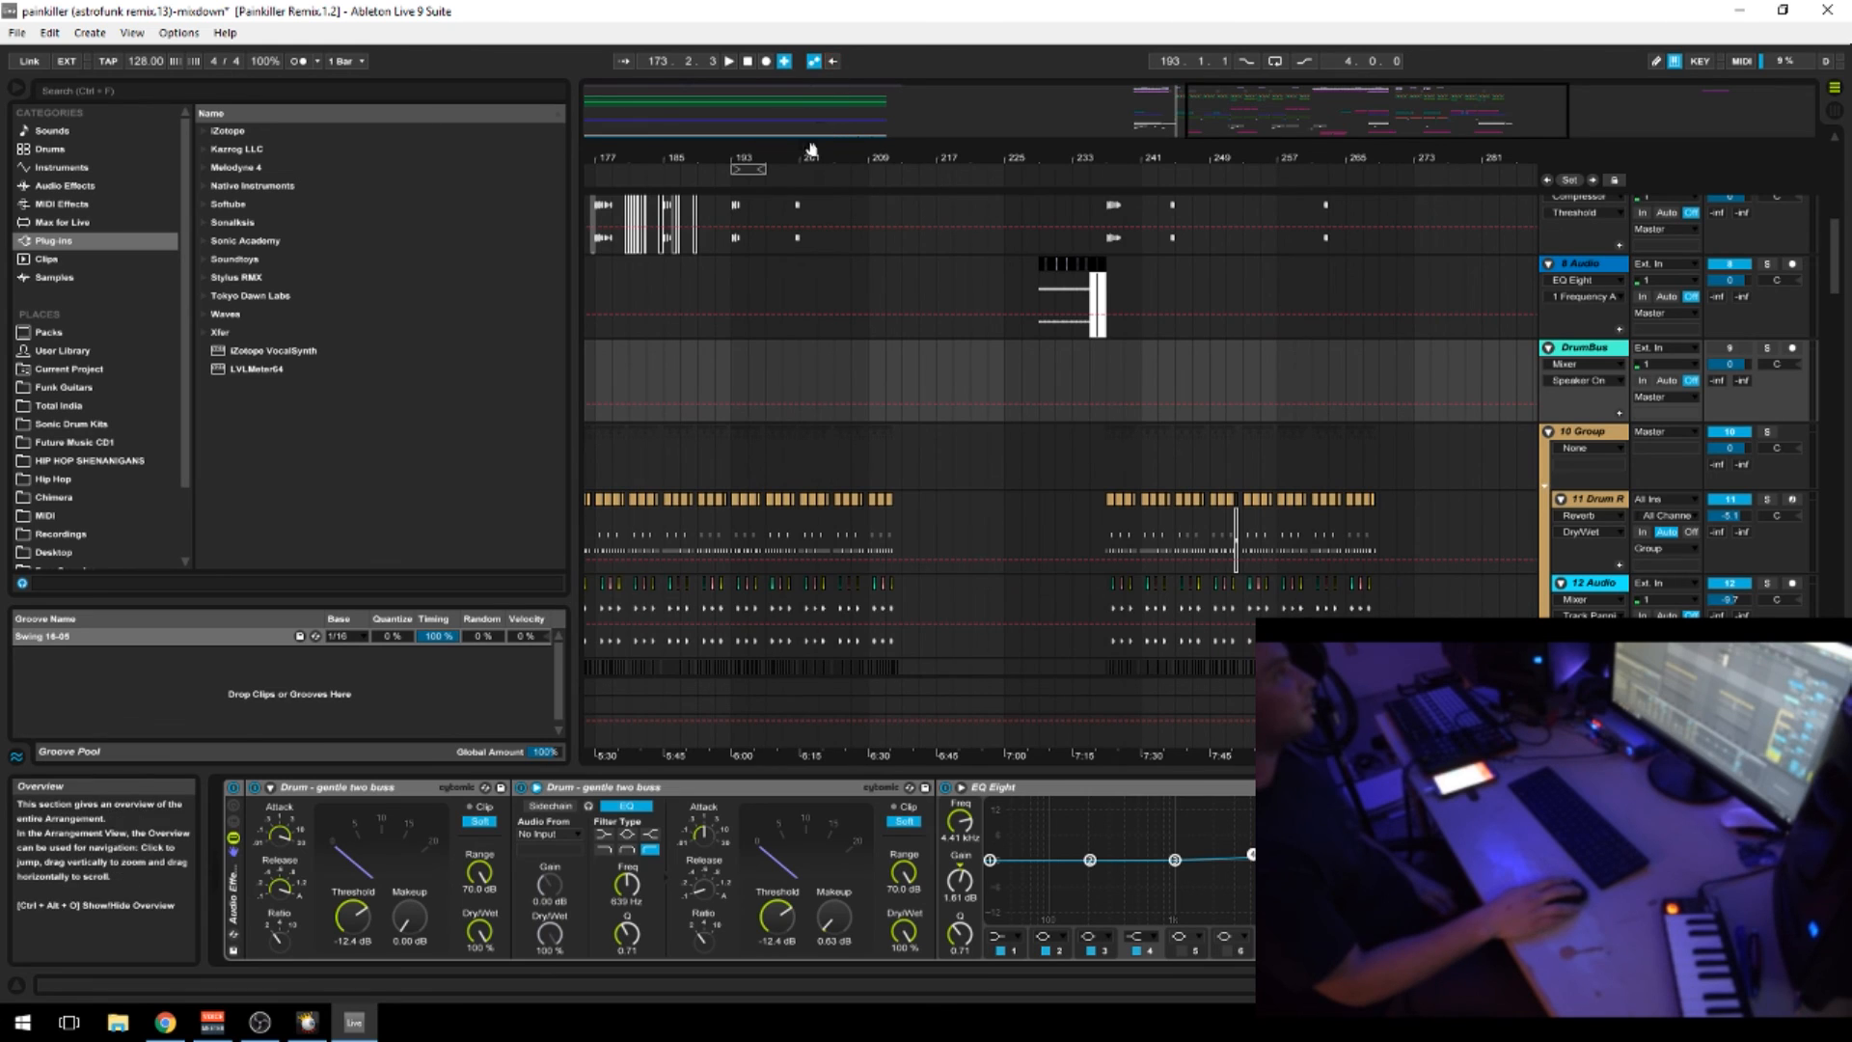
left_click_drag(812, 157, 919, 104)
scroll(821, 287, "up", 3)
left_click(650, 361)
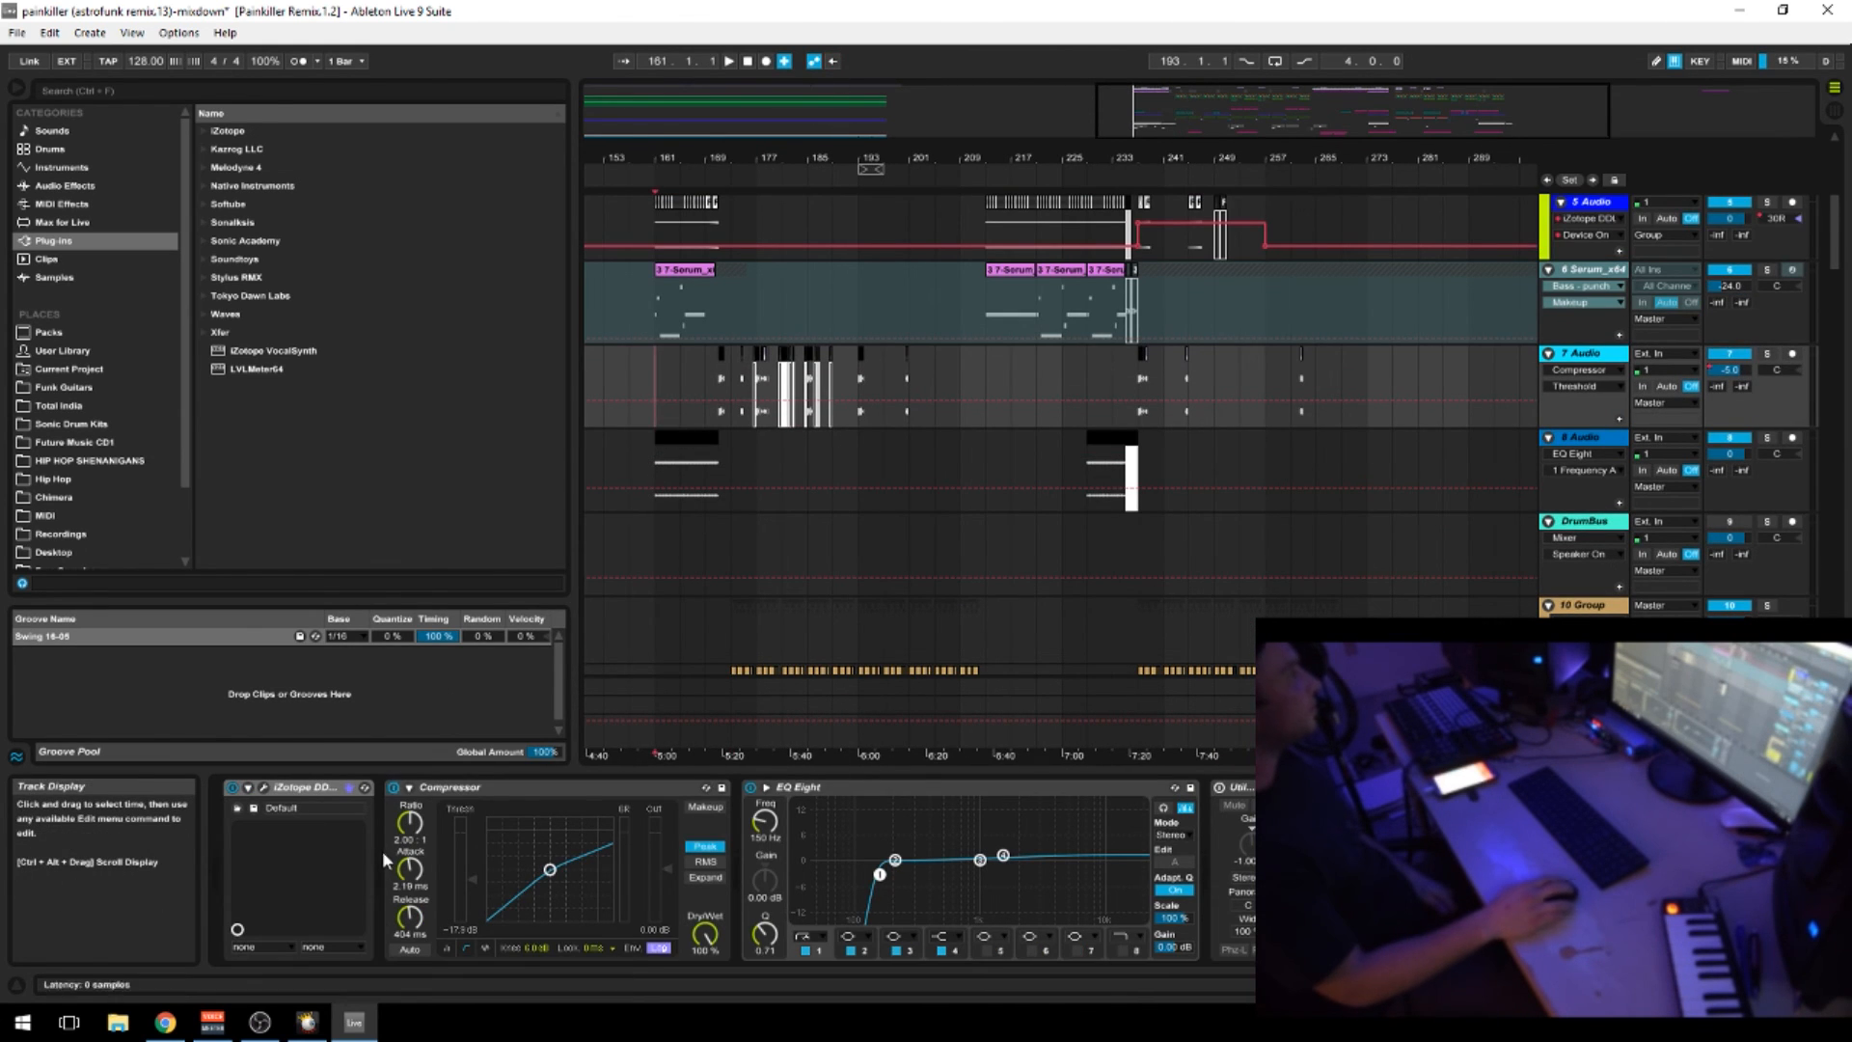
Switch to Chrome and look over the Painkiller track page and the Future Access profile on SoundCloud
left_click(166, 1024)
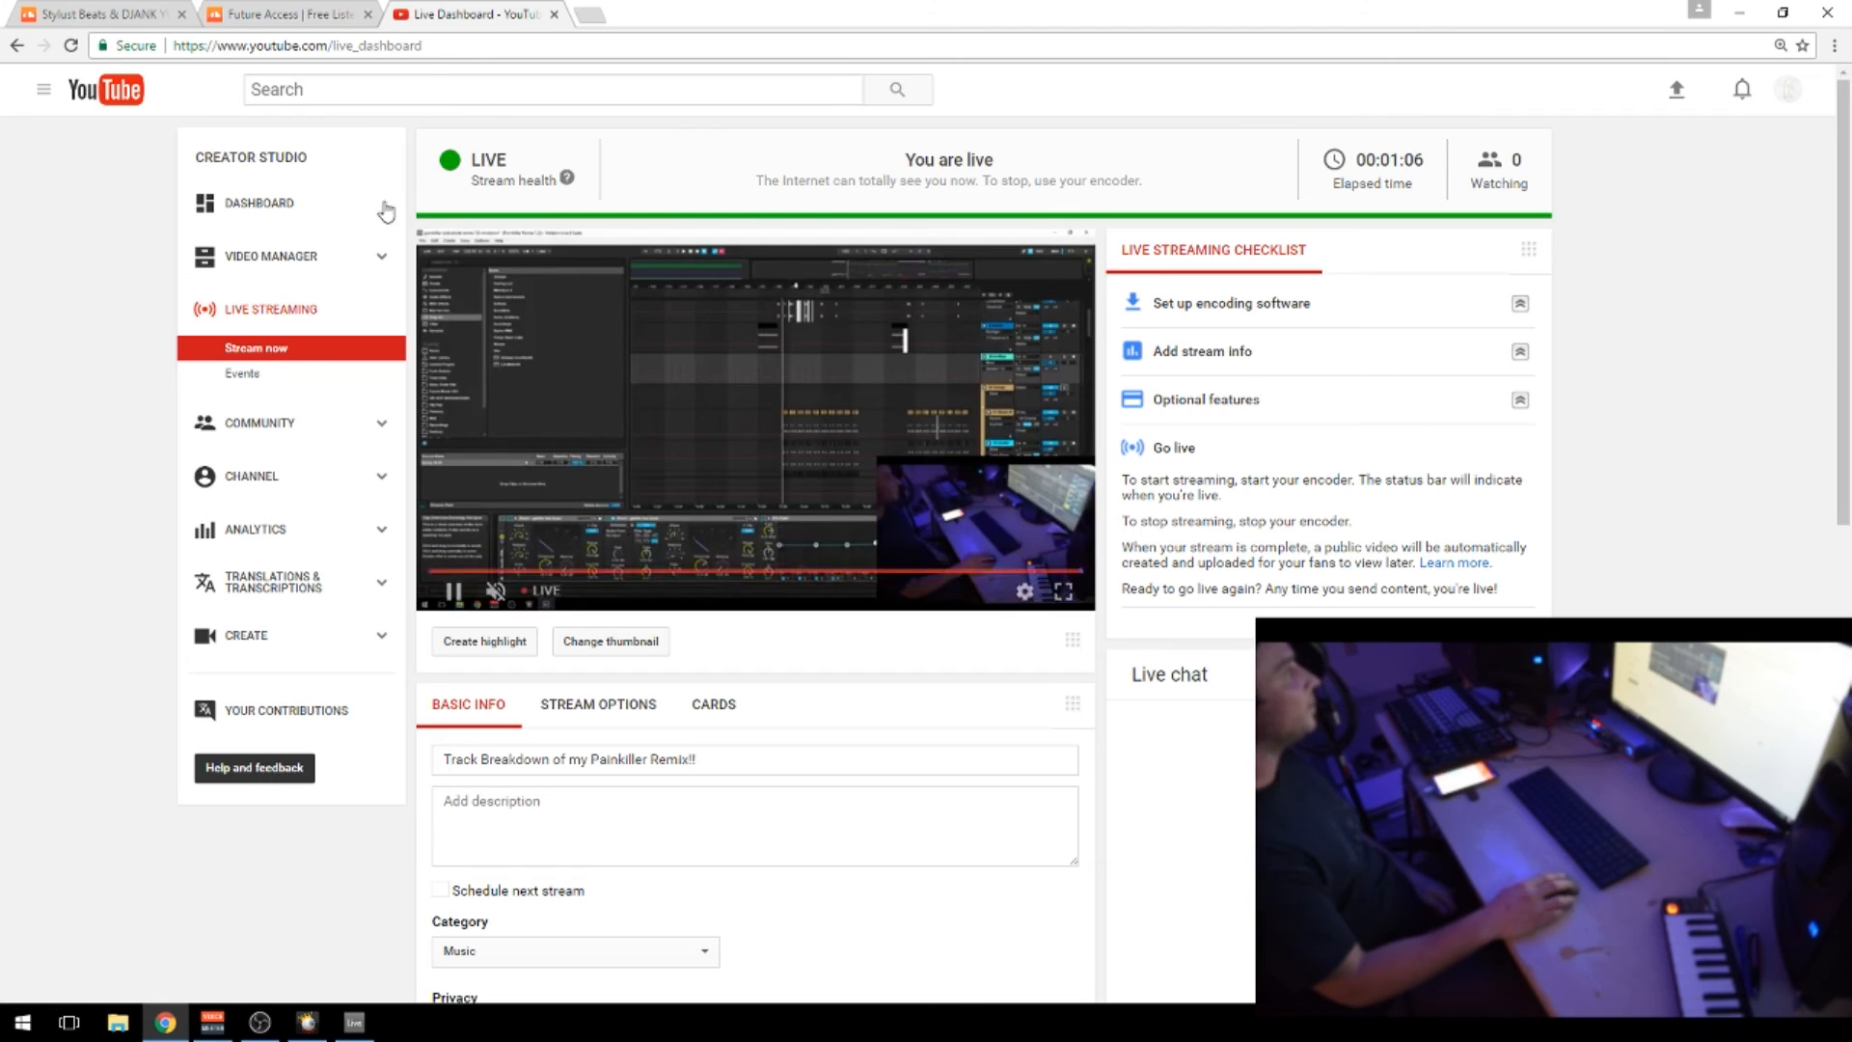
left_click(85, 13)
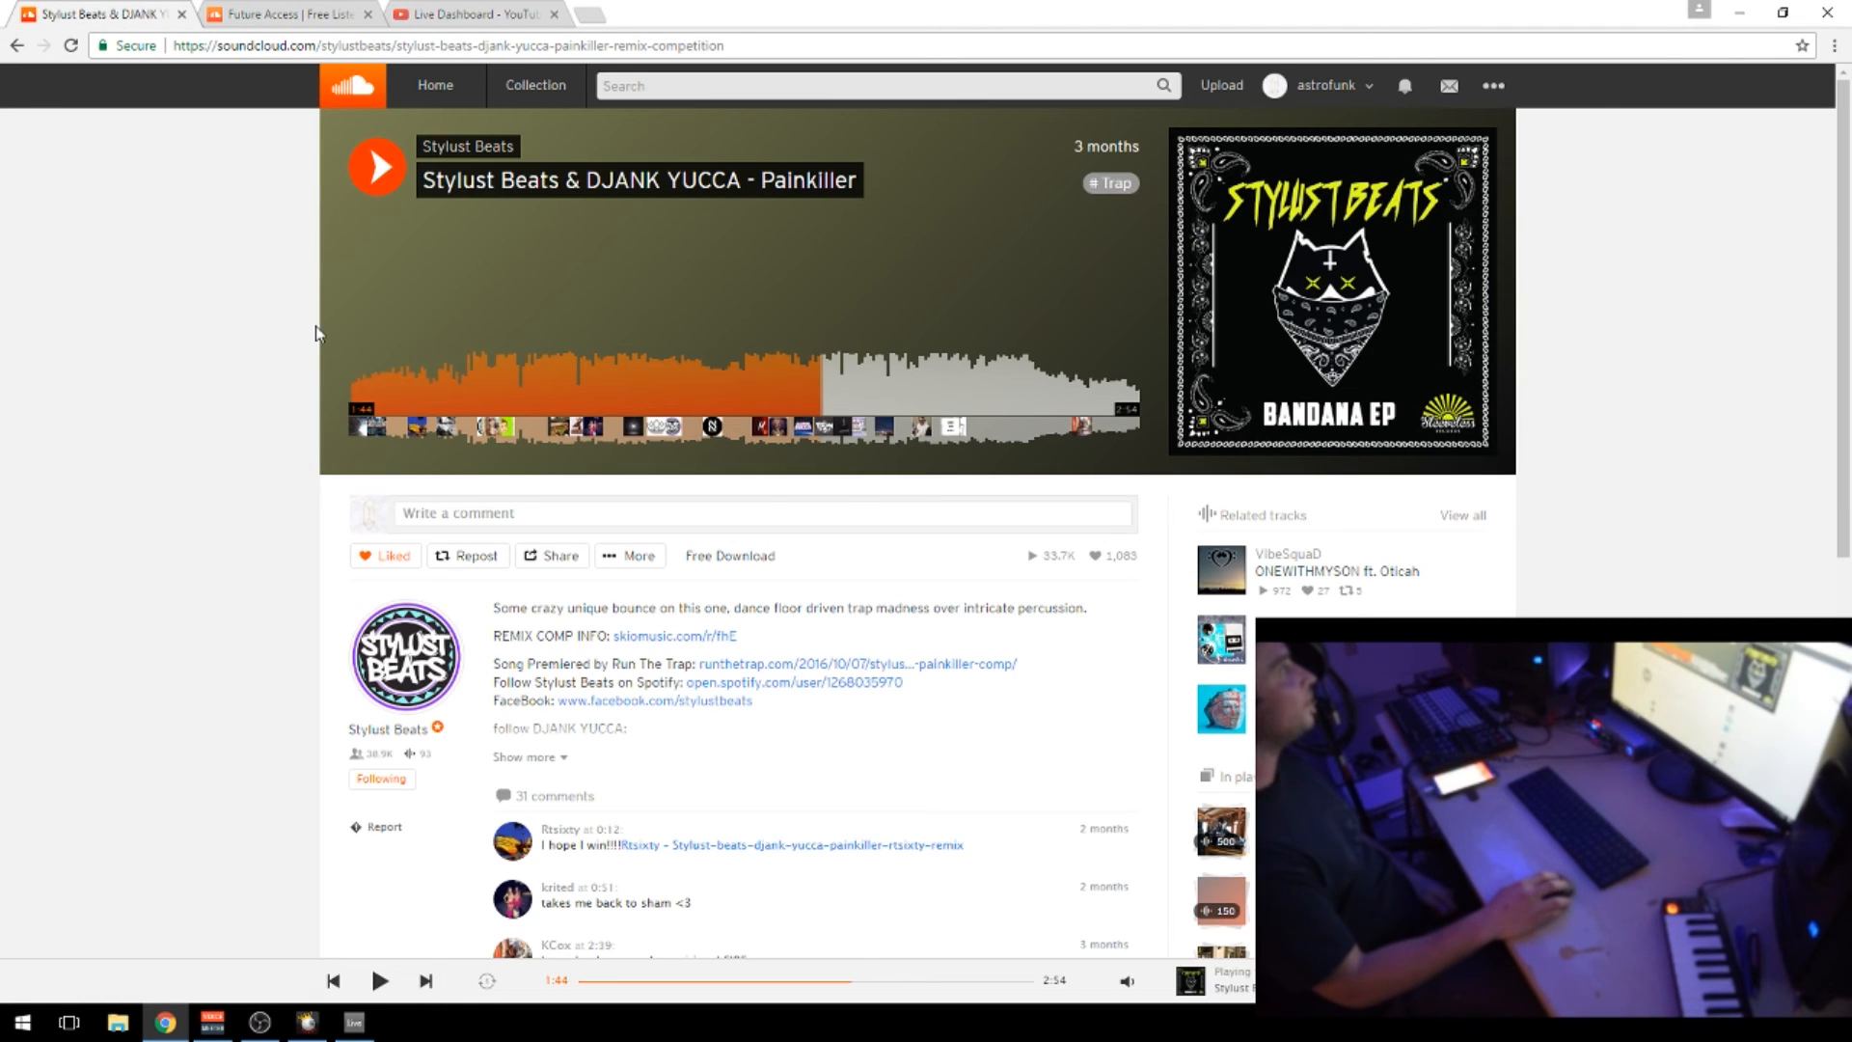
left_click(273, 15)
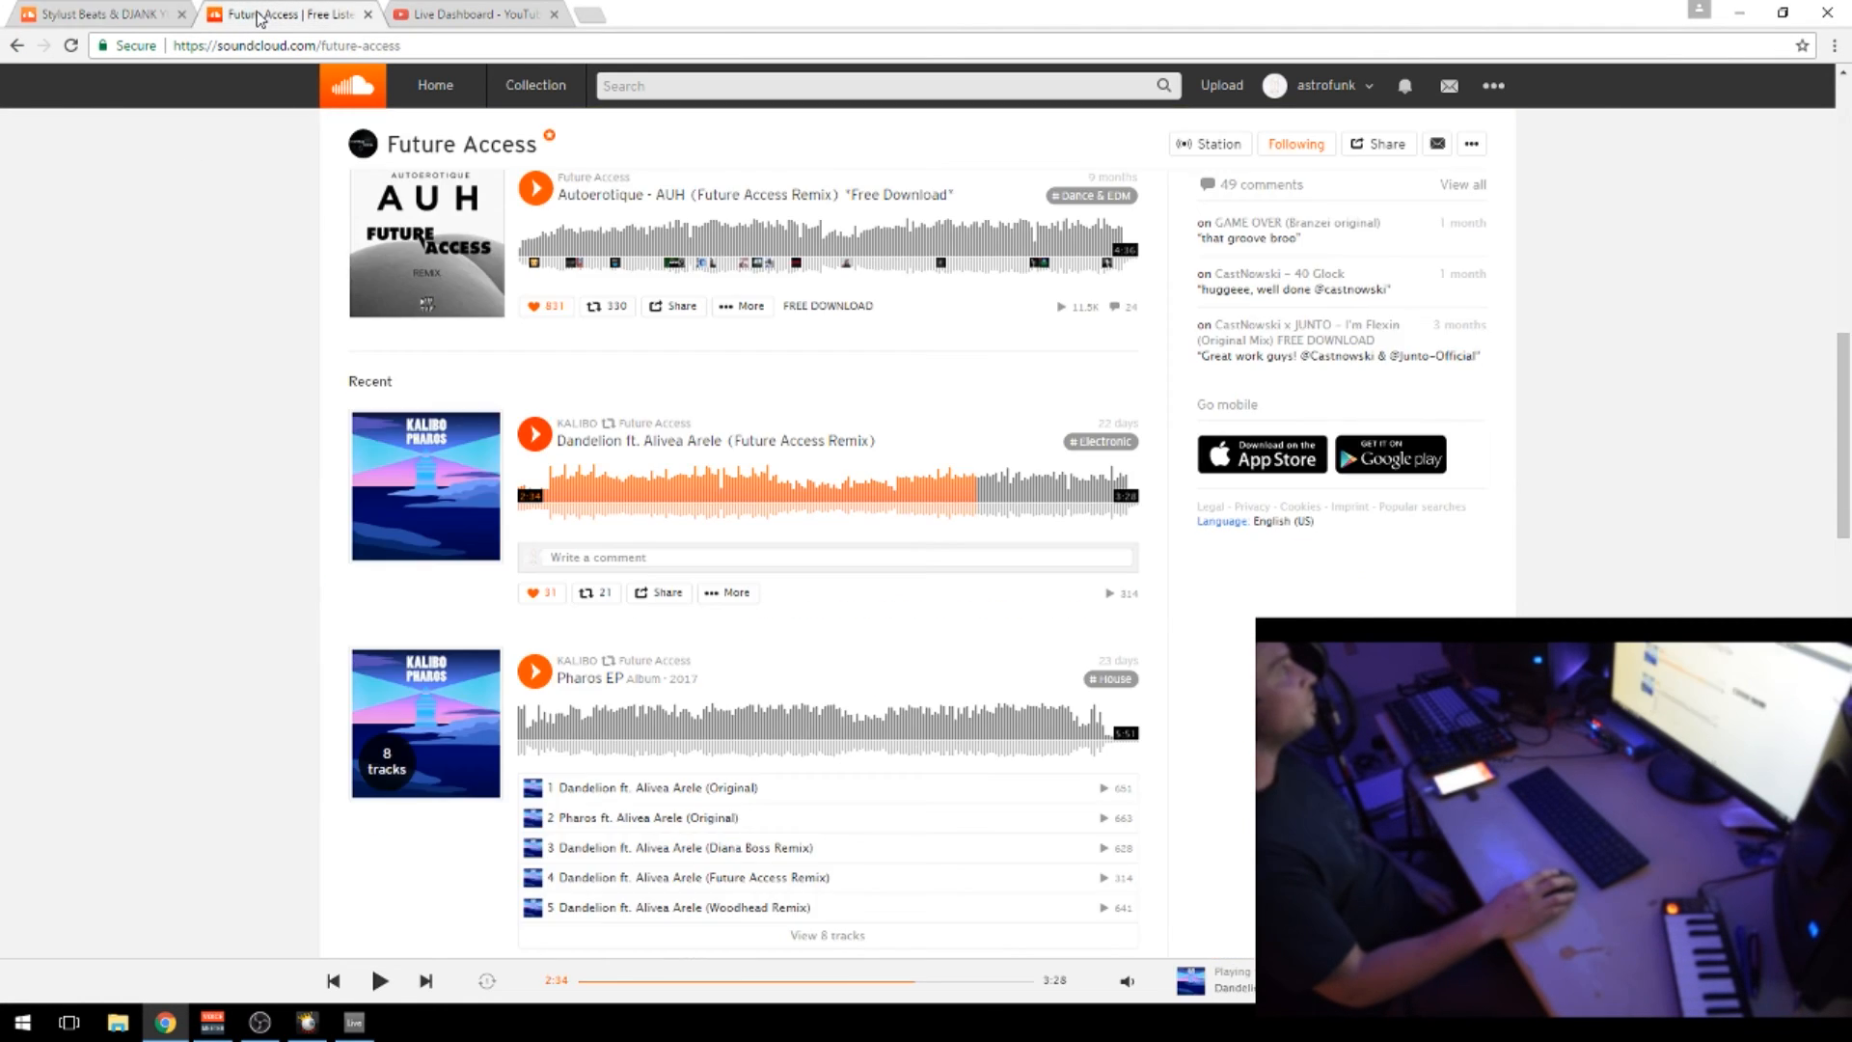
scroll(654, 82, "up", 10)
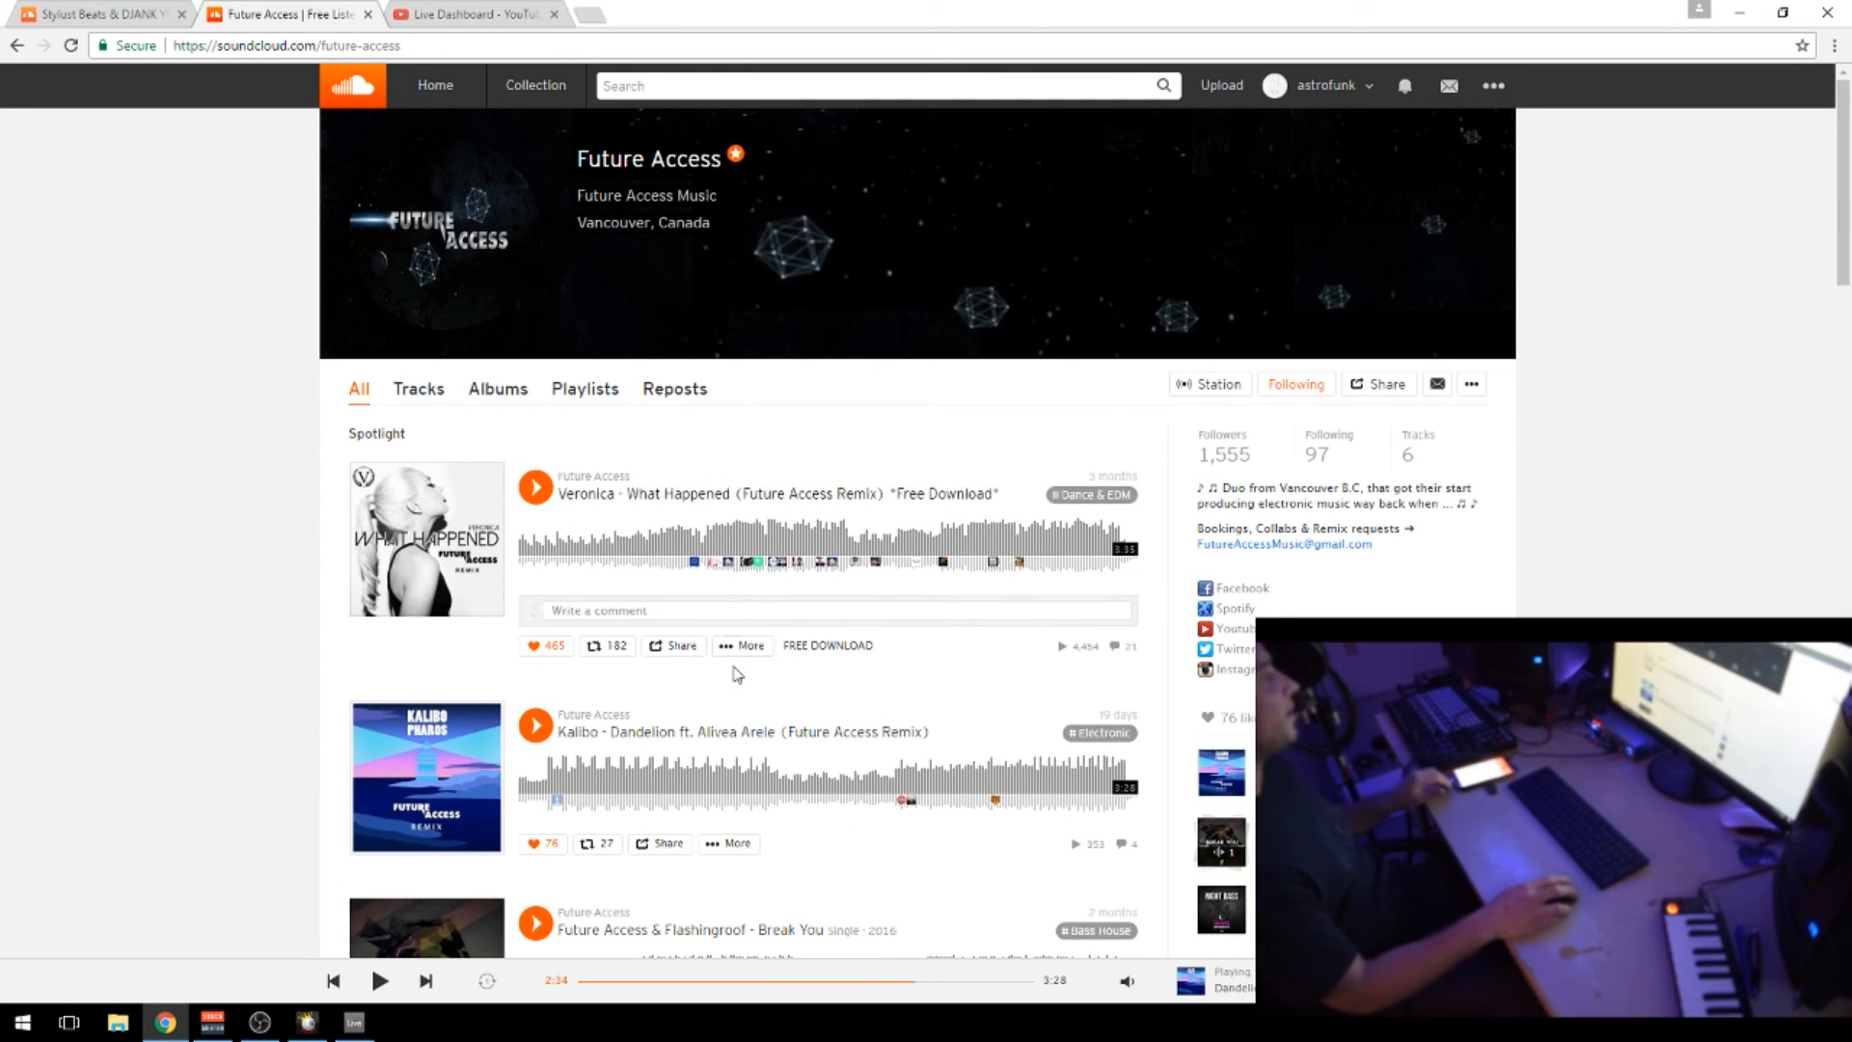
scroll(730, 676, "down", 3)
scroll(730, 676, "up", 3)
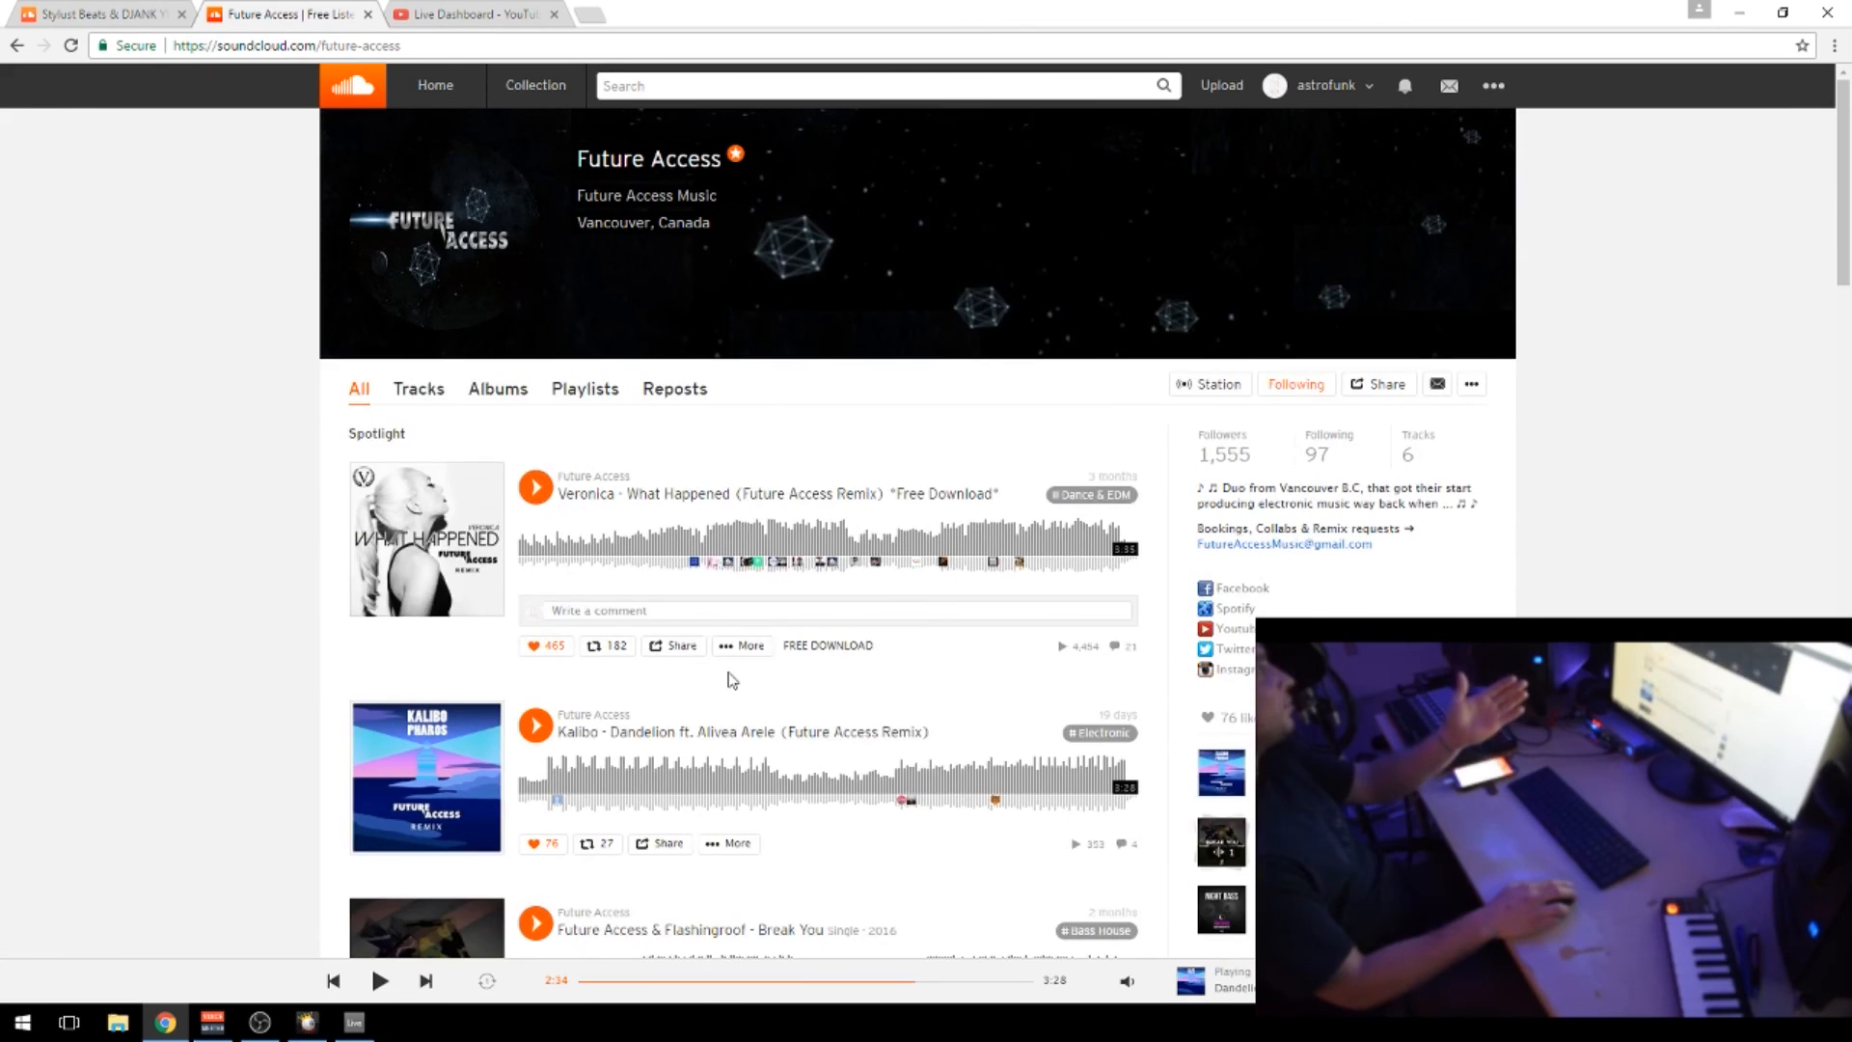
Listen to a section of Dandelion ft. Alivea Arele (Future Access Remix) among the recent tracks, and pause it
scroll(730, 676, "down", 8)
scroll(730, 678, "down", 2)
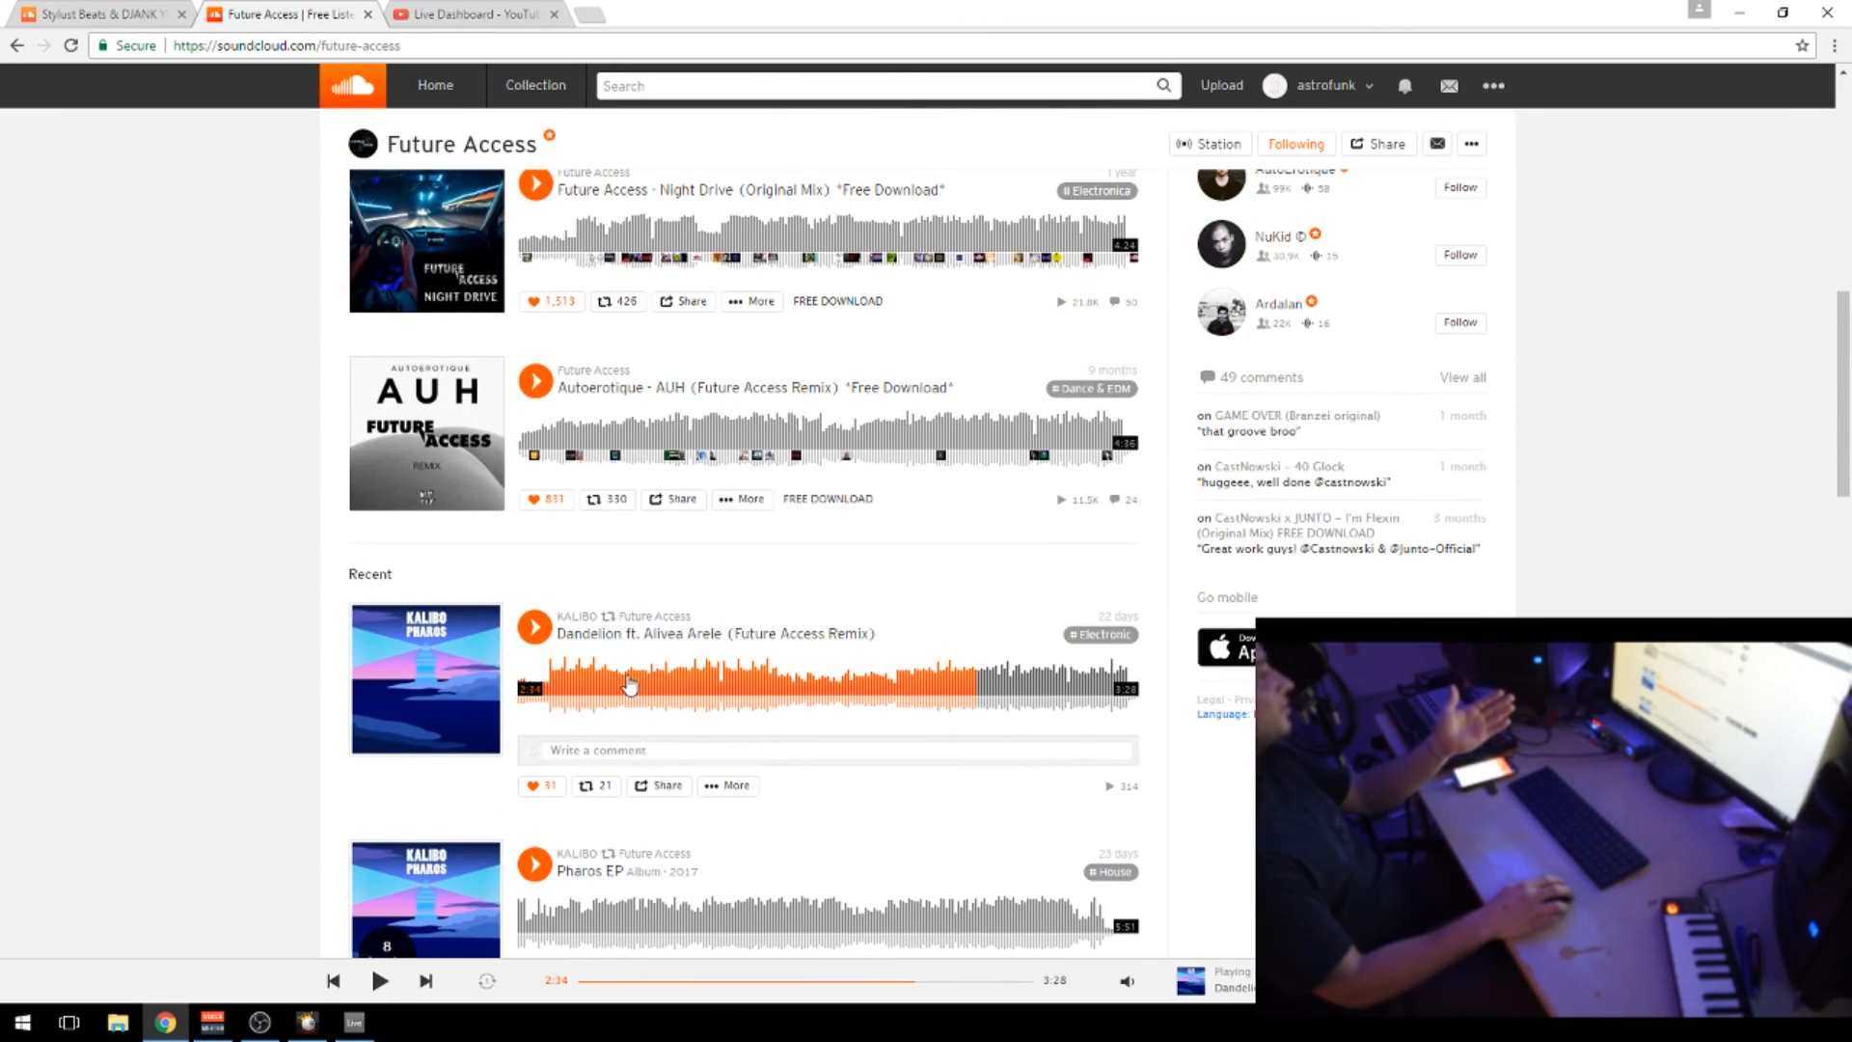
key("space")
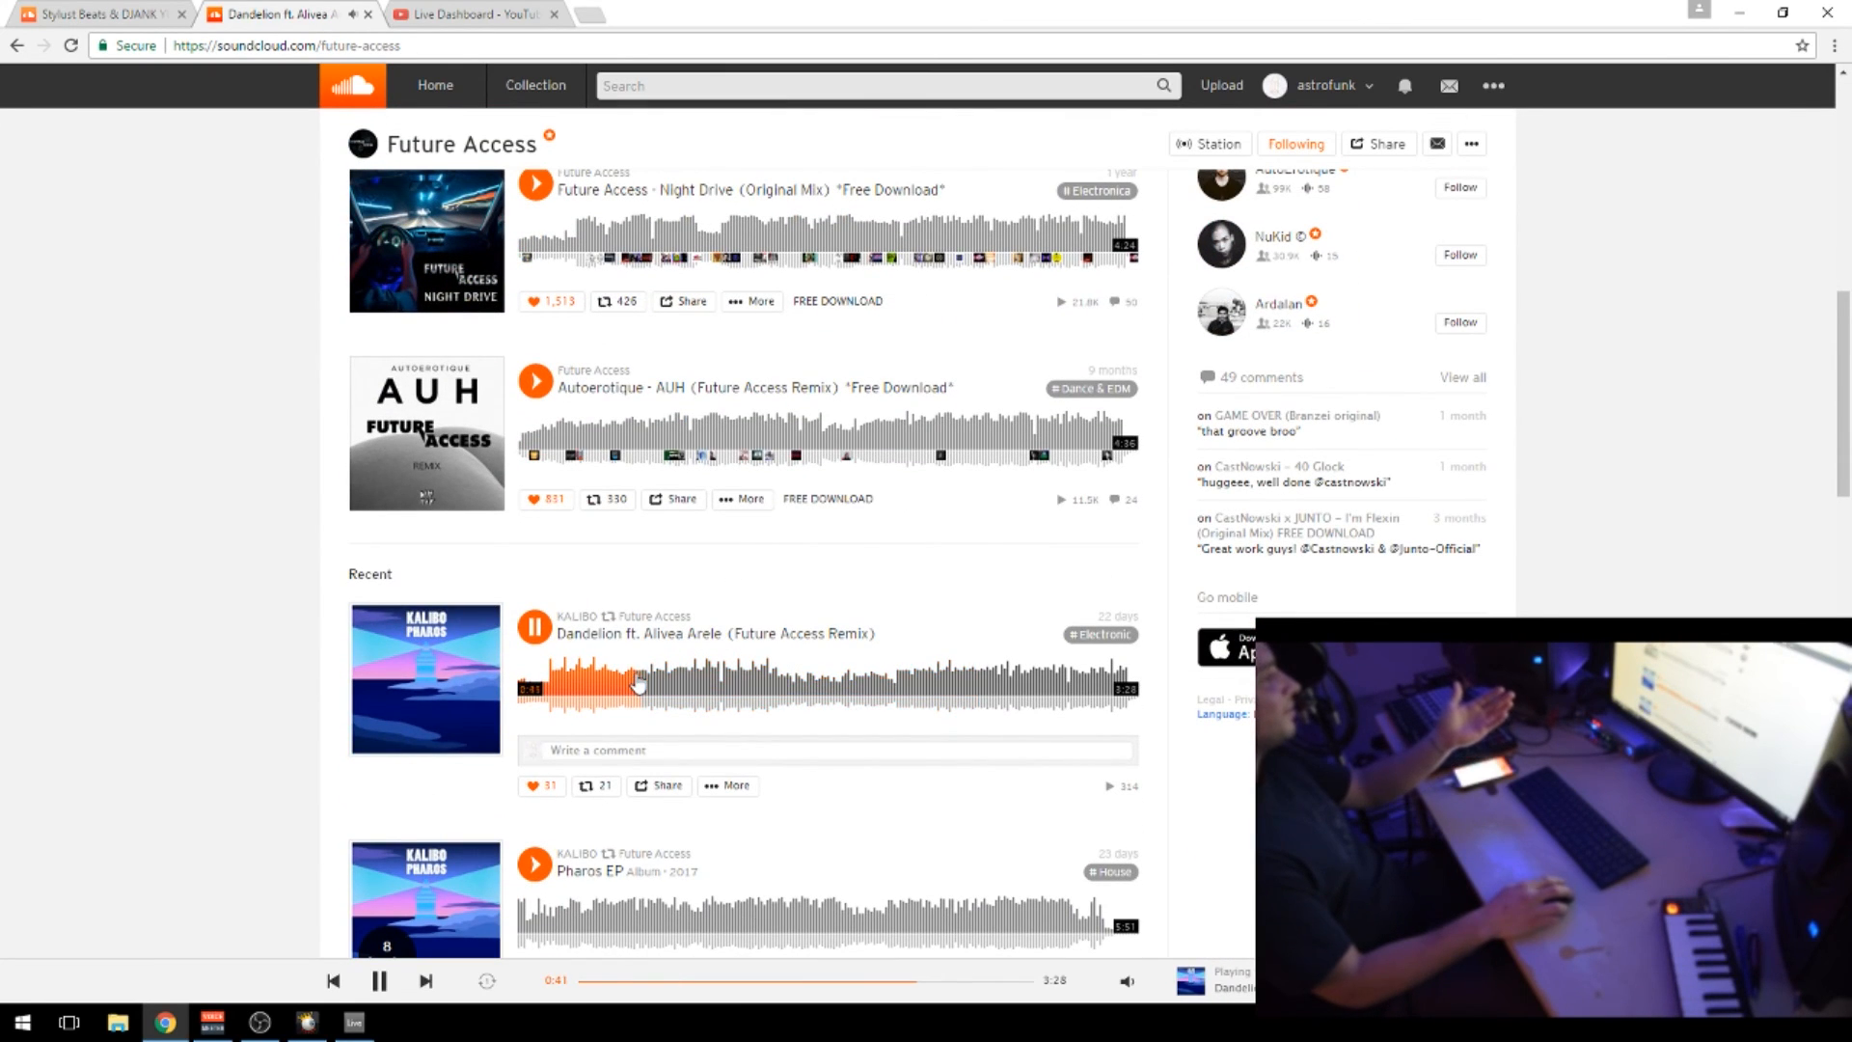
mouse_move(1130, 983)
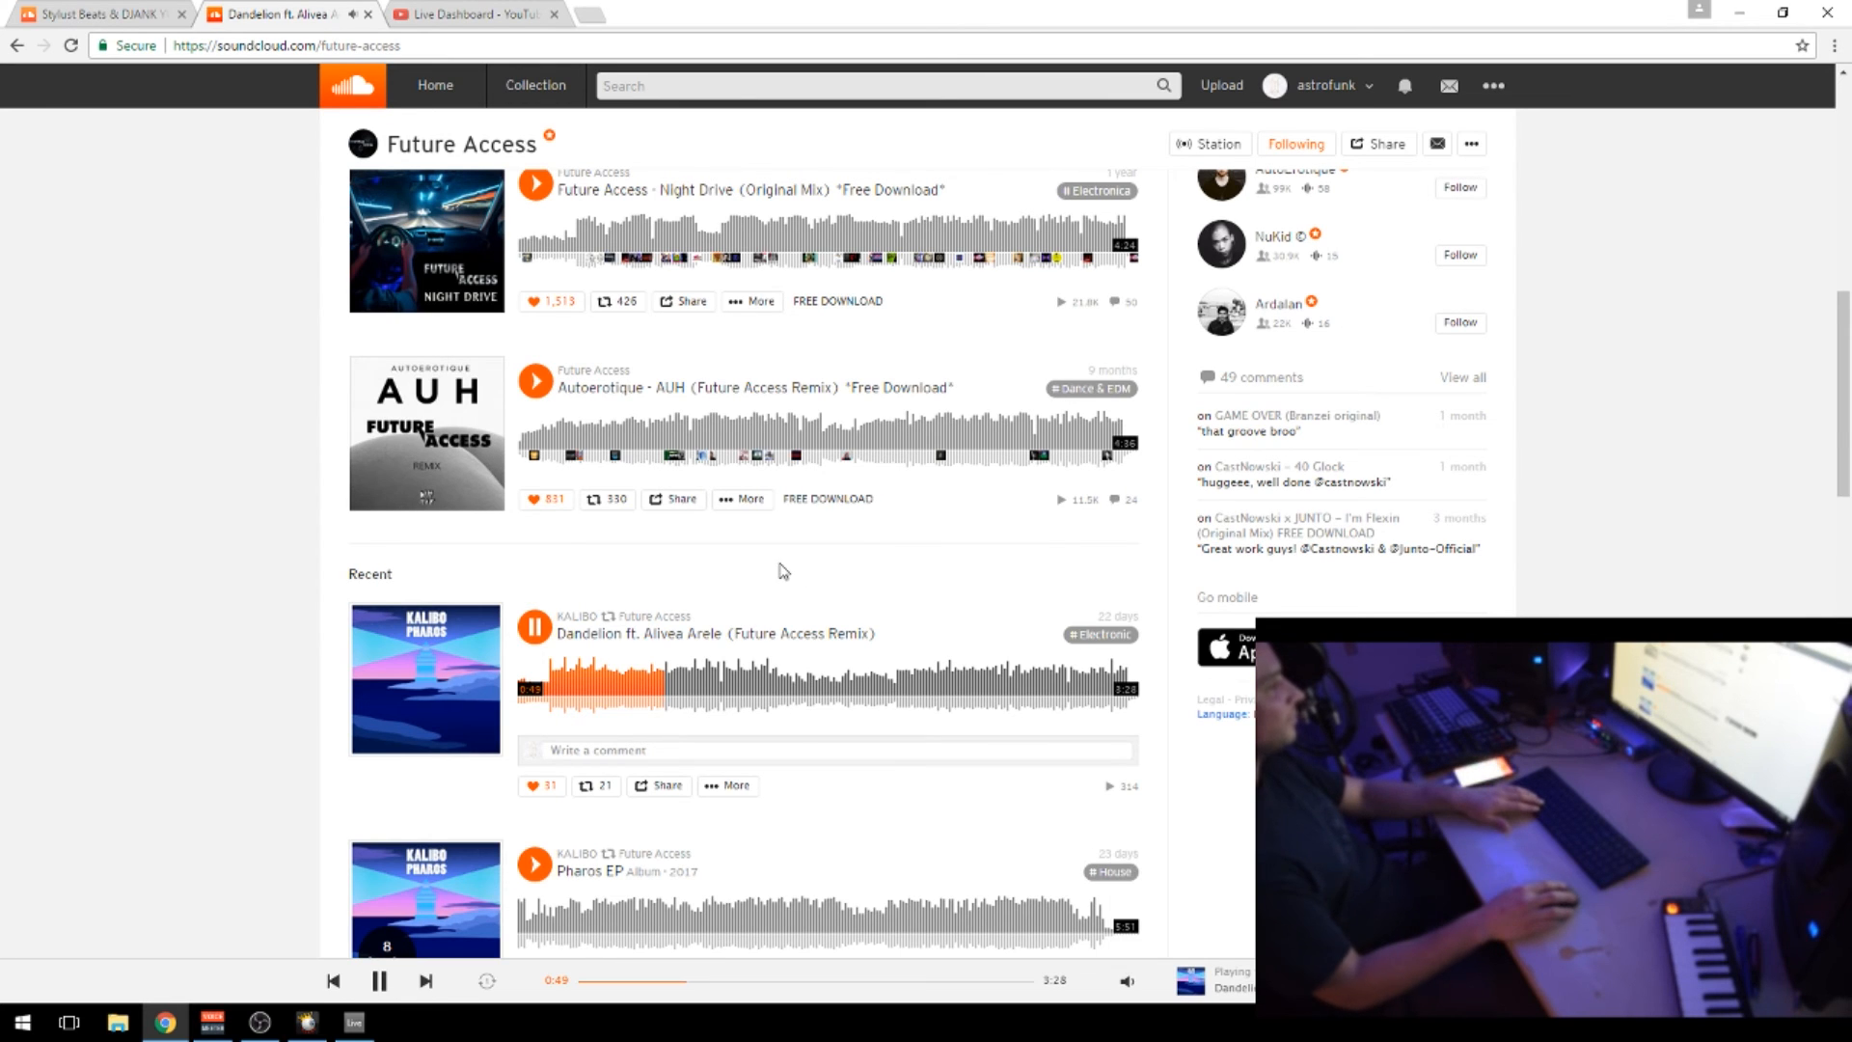
key("space")
Search SoundCloud for "stylust", open the Stylust Beats profile, and look through its releases and playlists
scroll(783, 572, "up", 10)
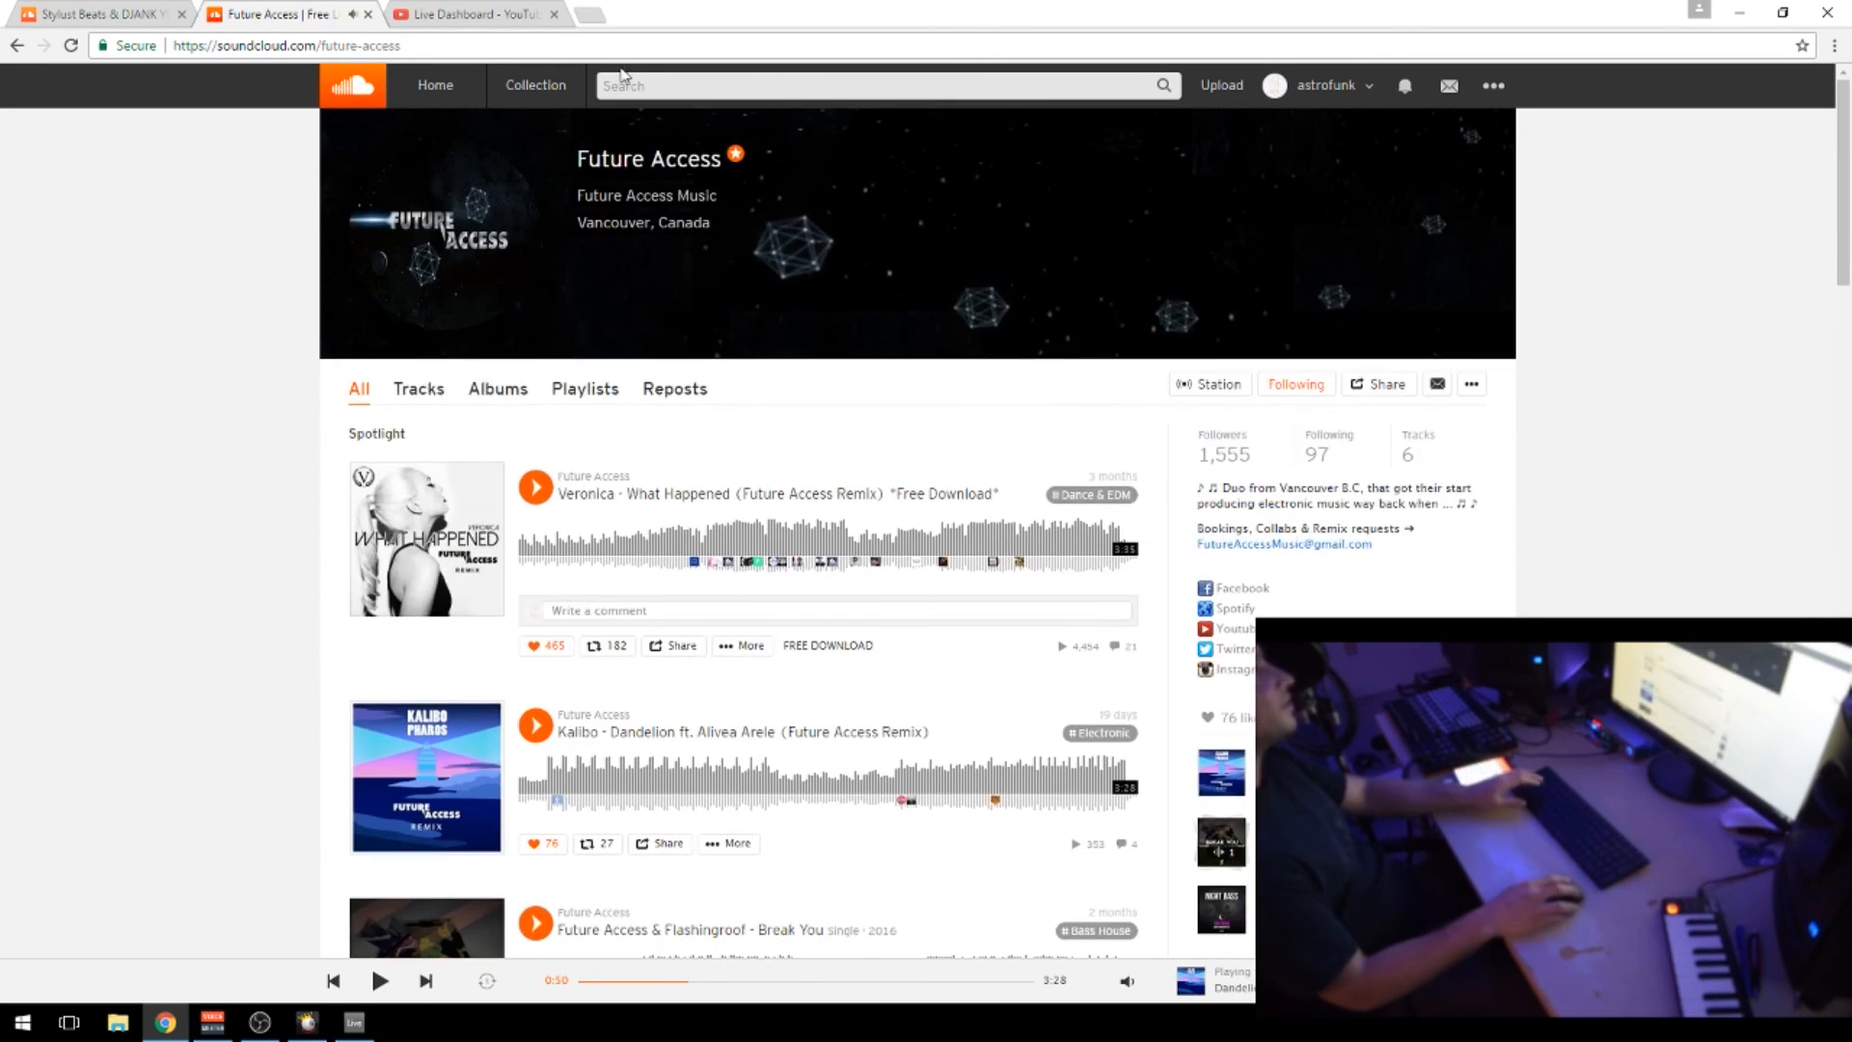
left_click(652, 79)
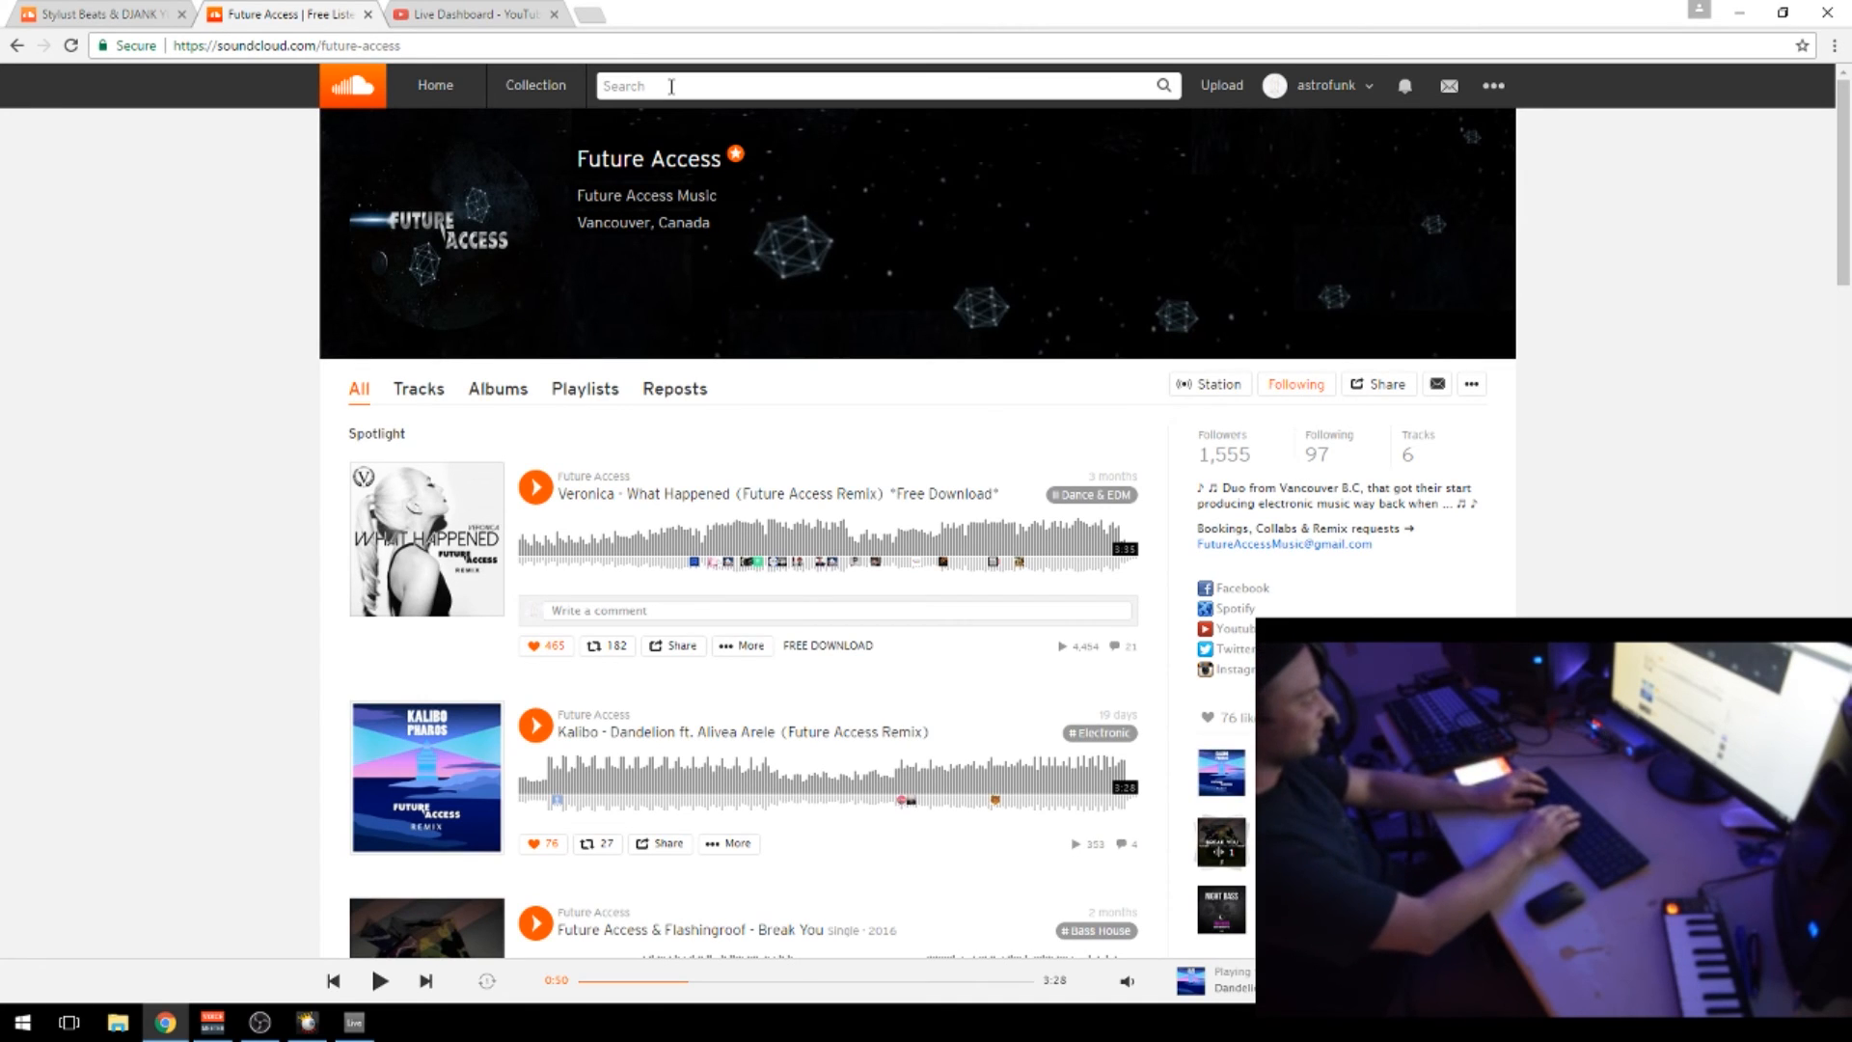
type("stylust")
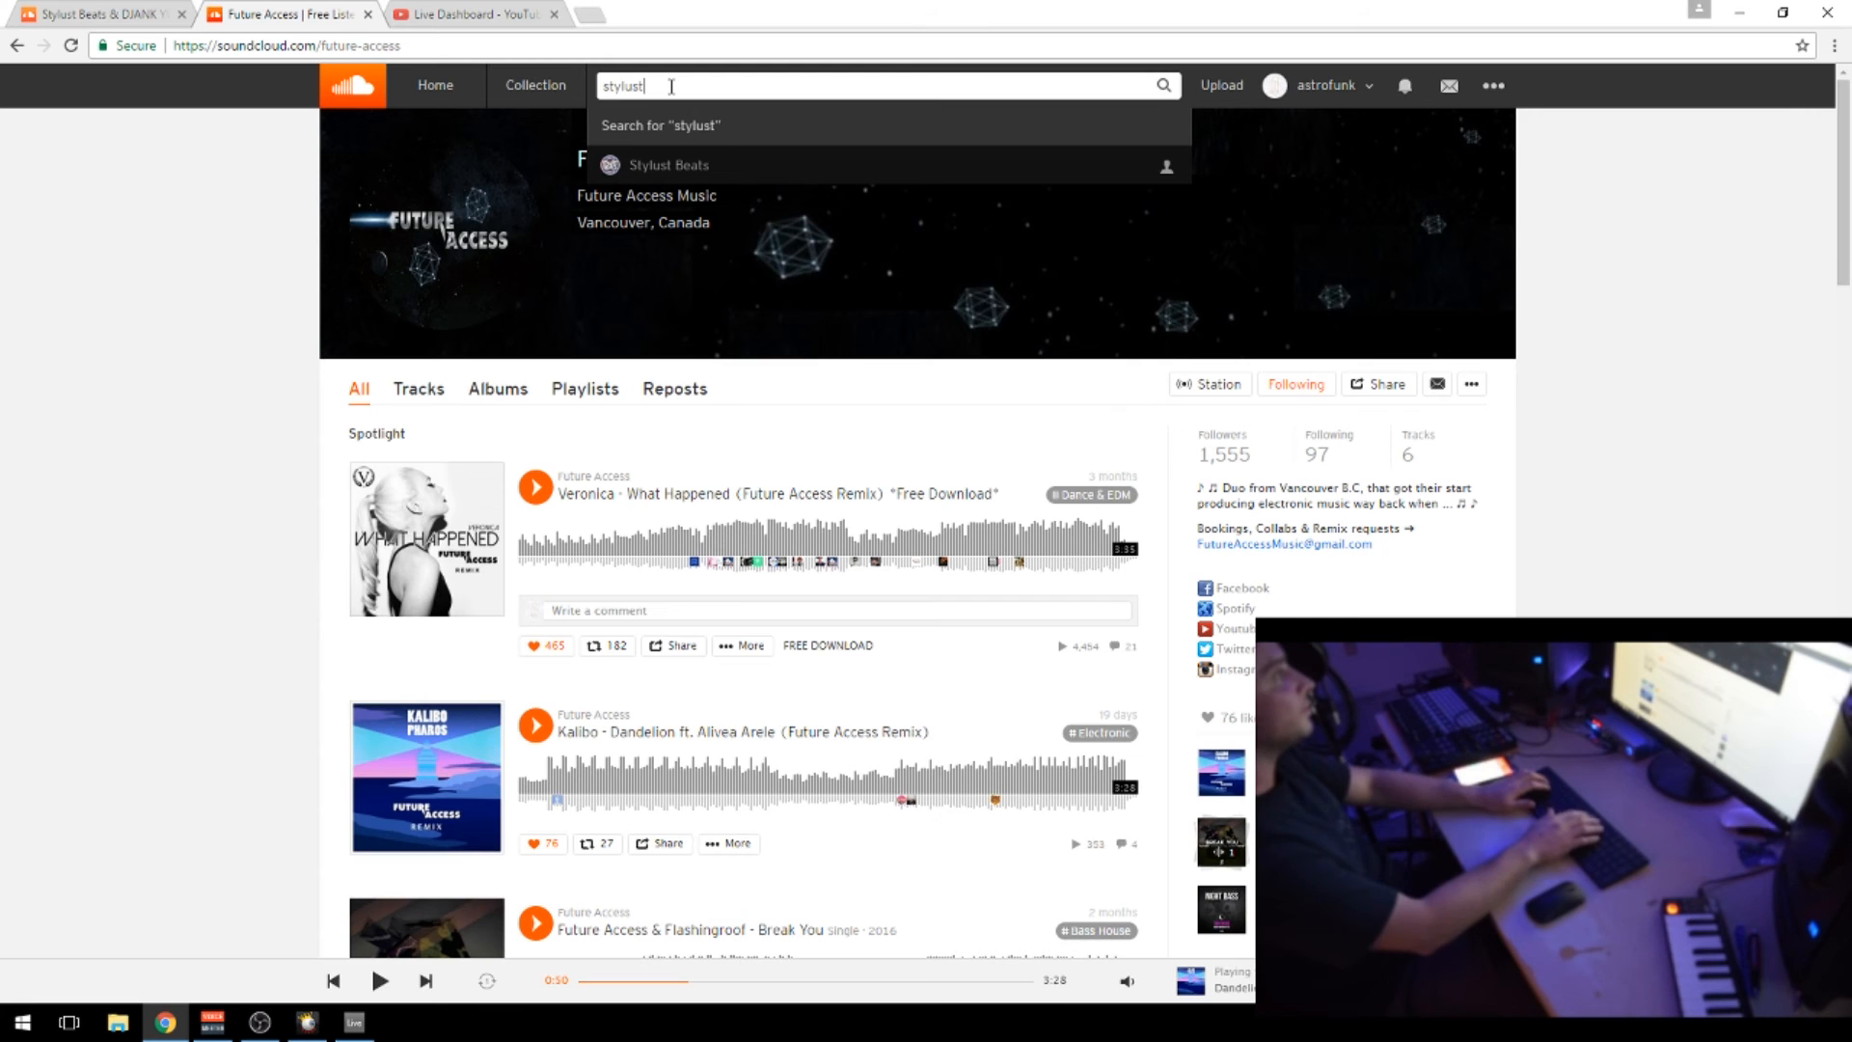
left_click(687, 169)
scroll(552, 600, "down", 10)
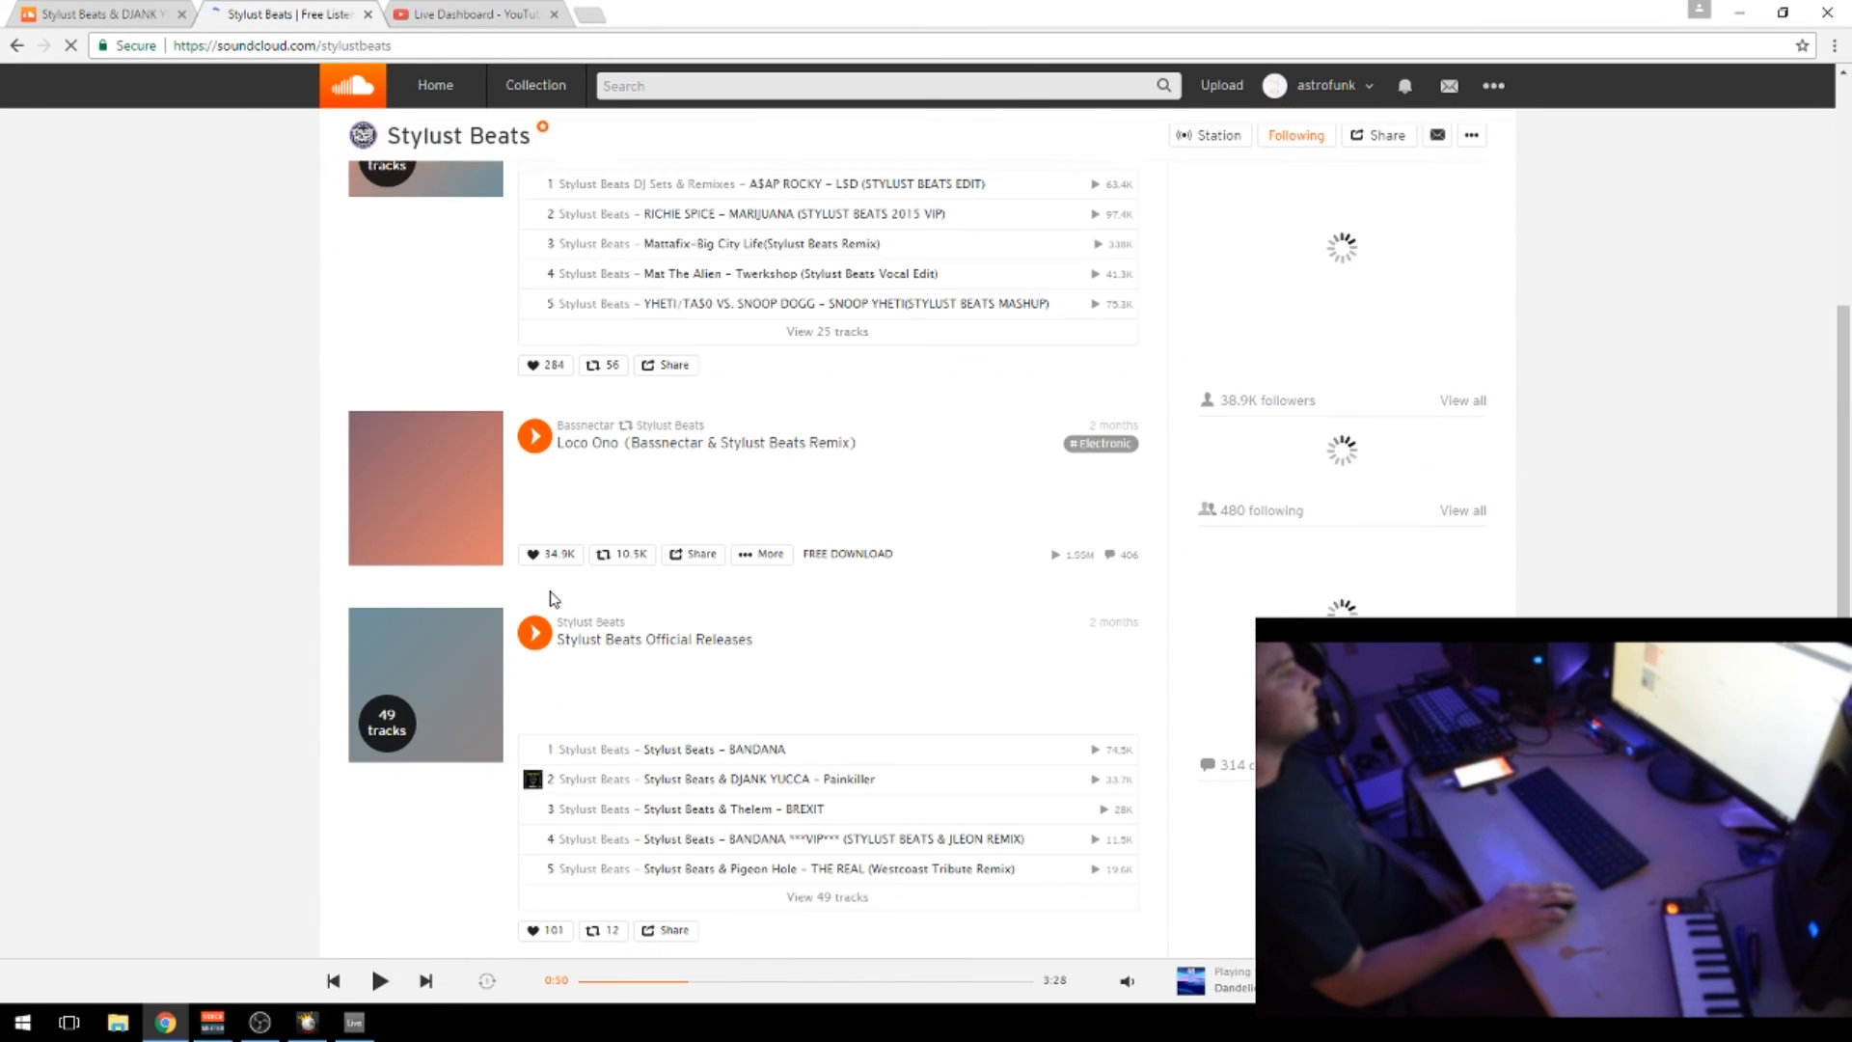
scroll(555, 595, "down", 6)
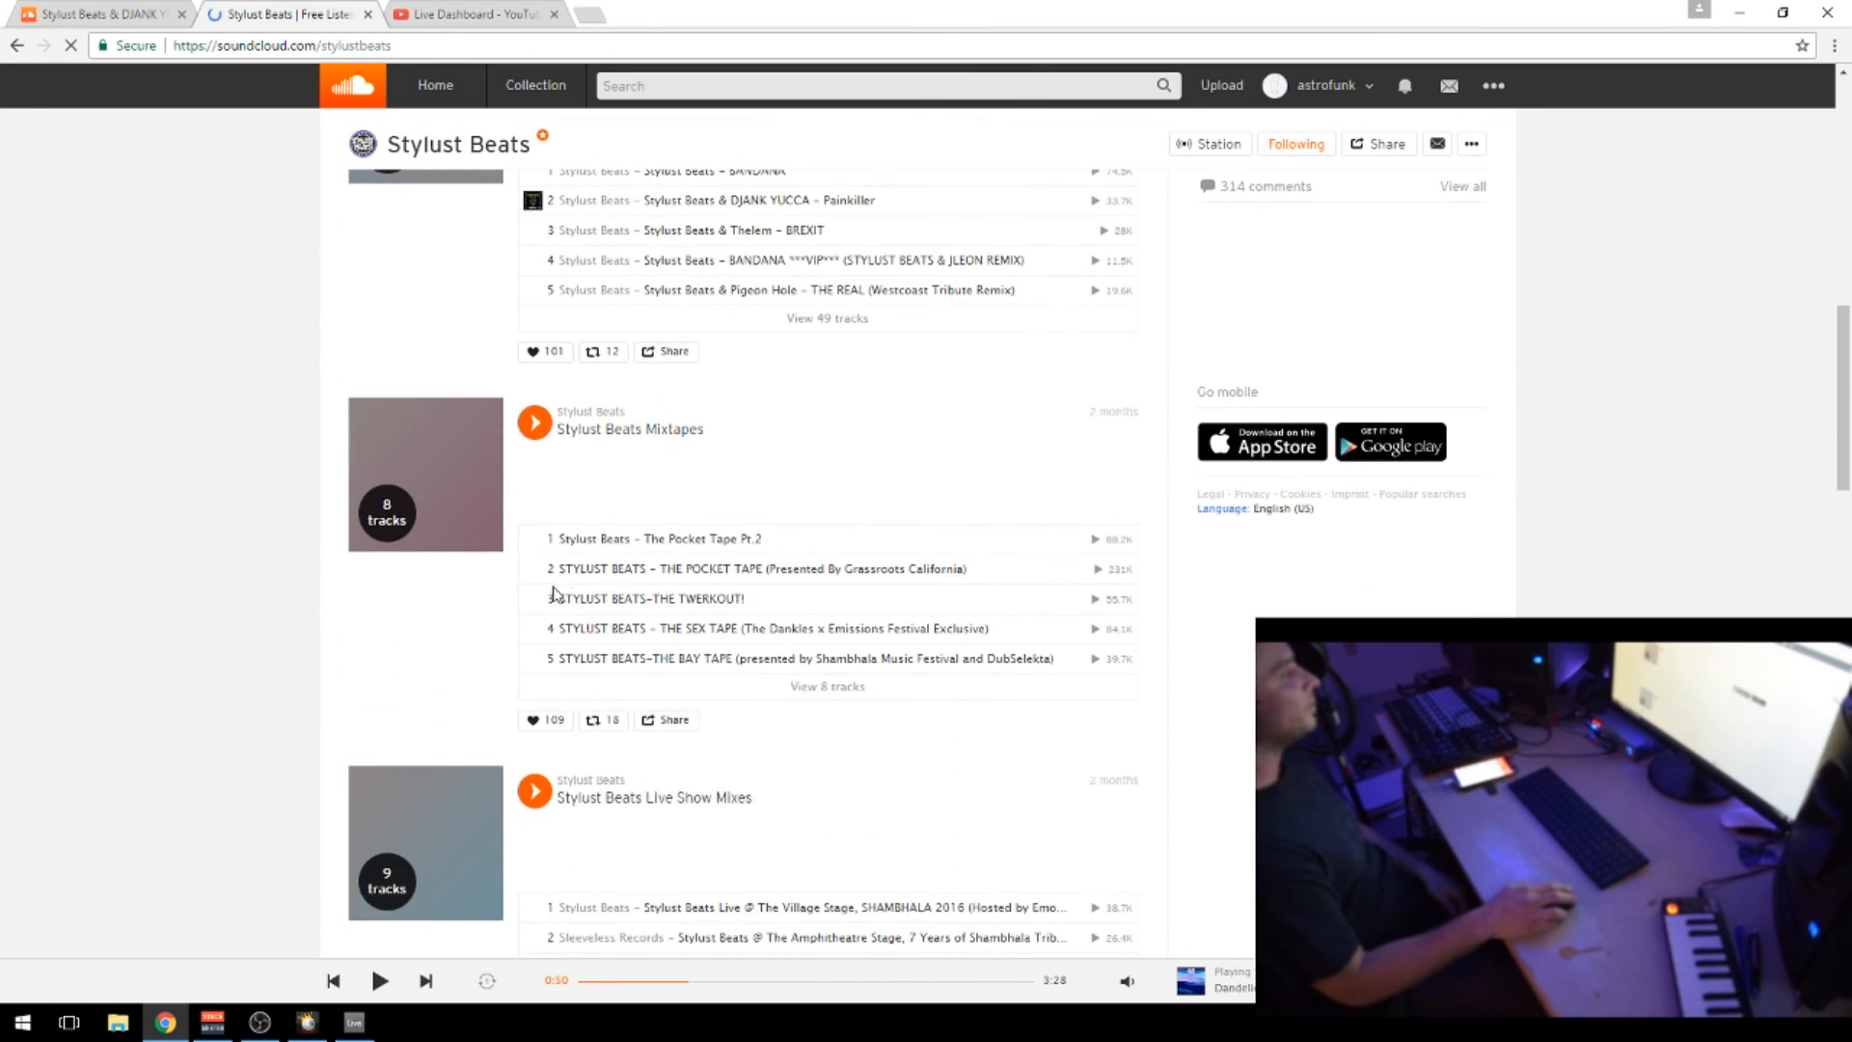
Search SoundCloud for "painkiller" and open the track Stylust Beats & DJANK YUCCA - Painkiller
left_click(663, 83)
type("pain")
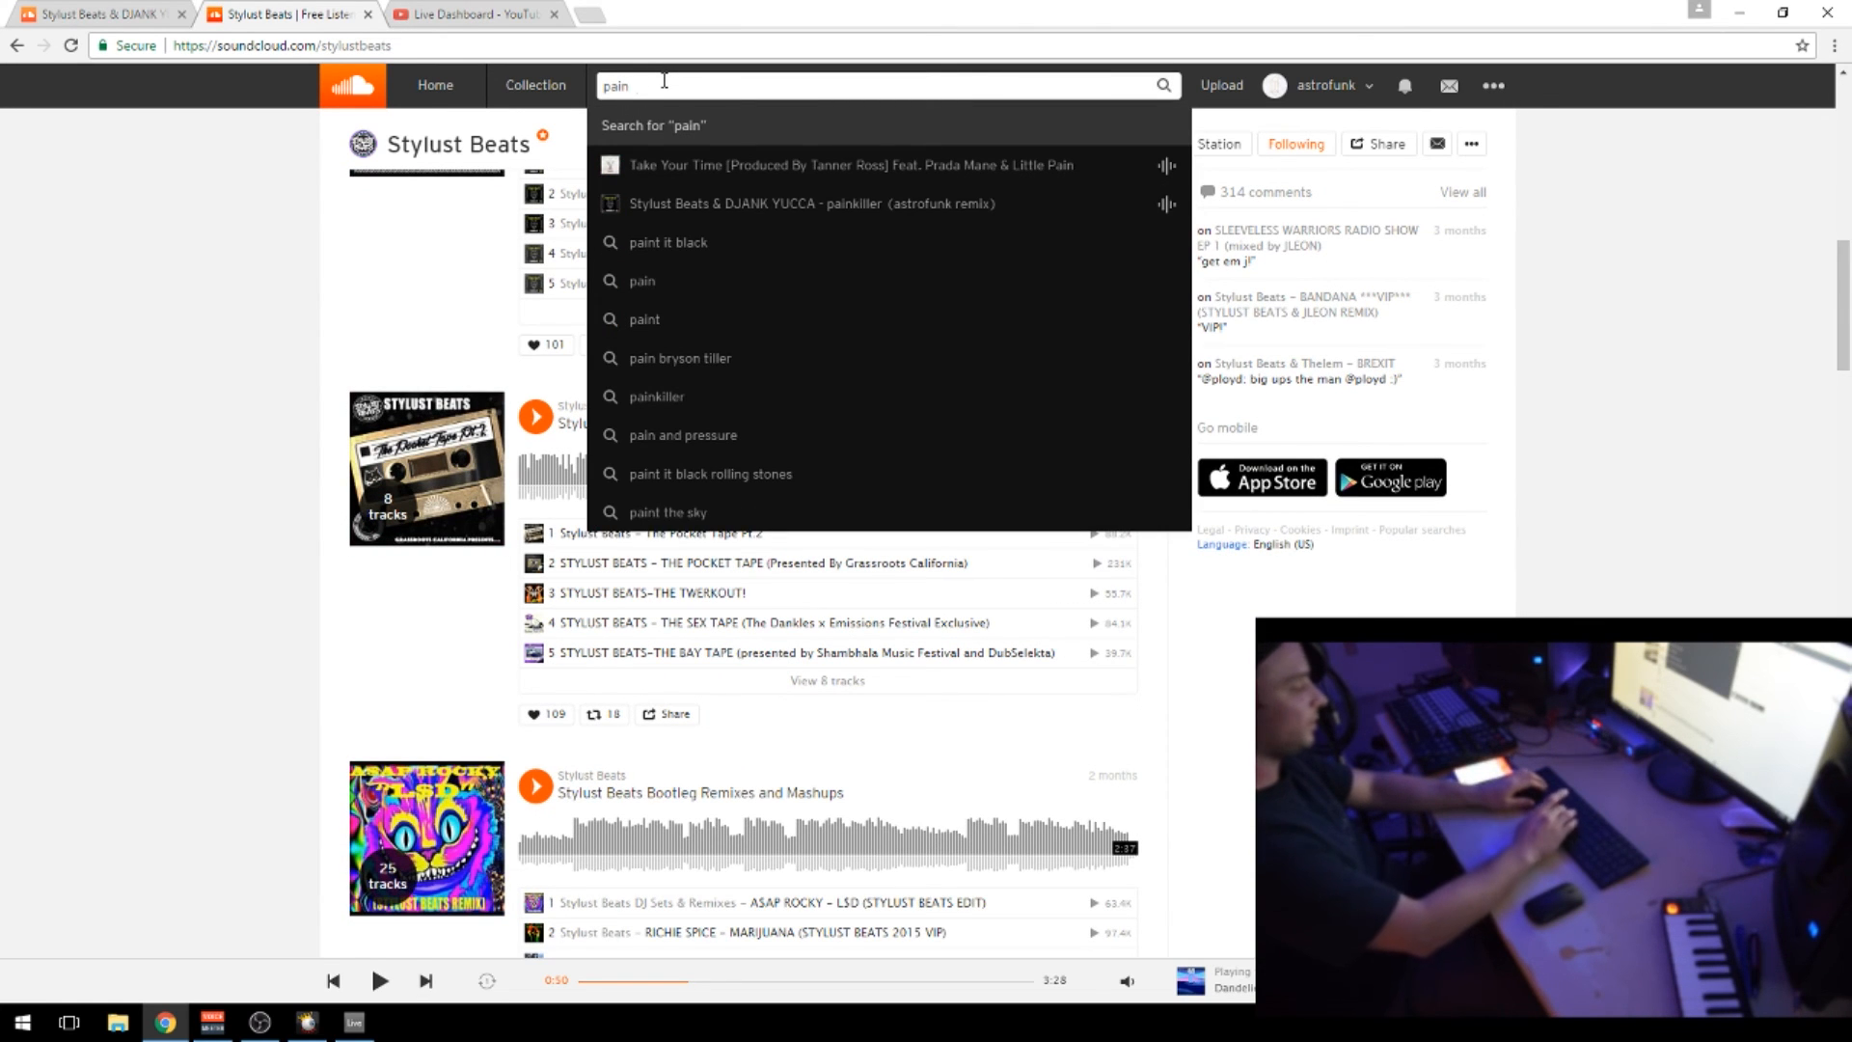
type("killer")
left_click(676, 204)
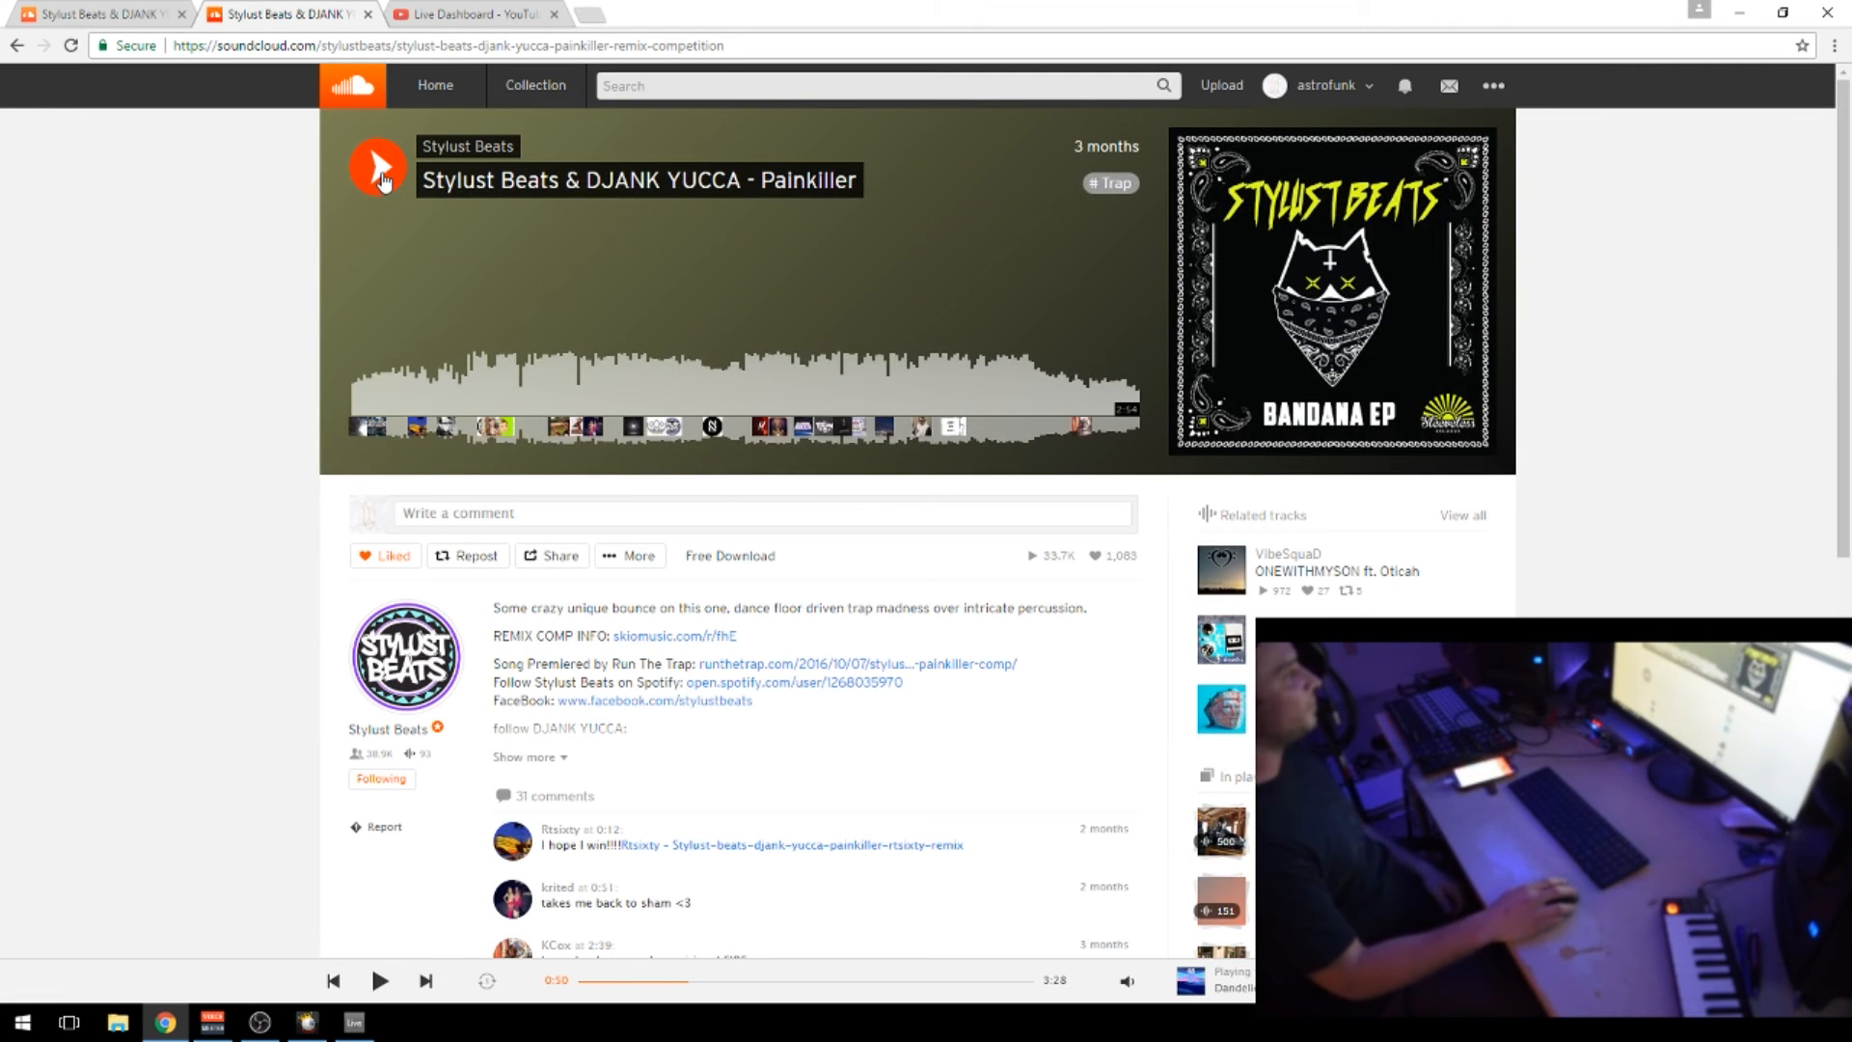
Play the original Painkiller track, skip ahead to about 0:29, and pause after listening to the section
left_click(384, 181)
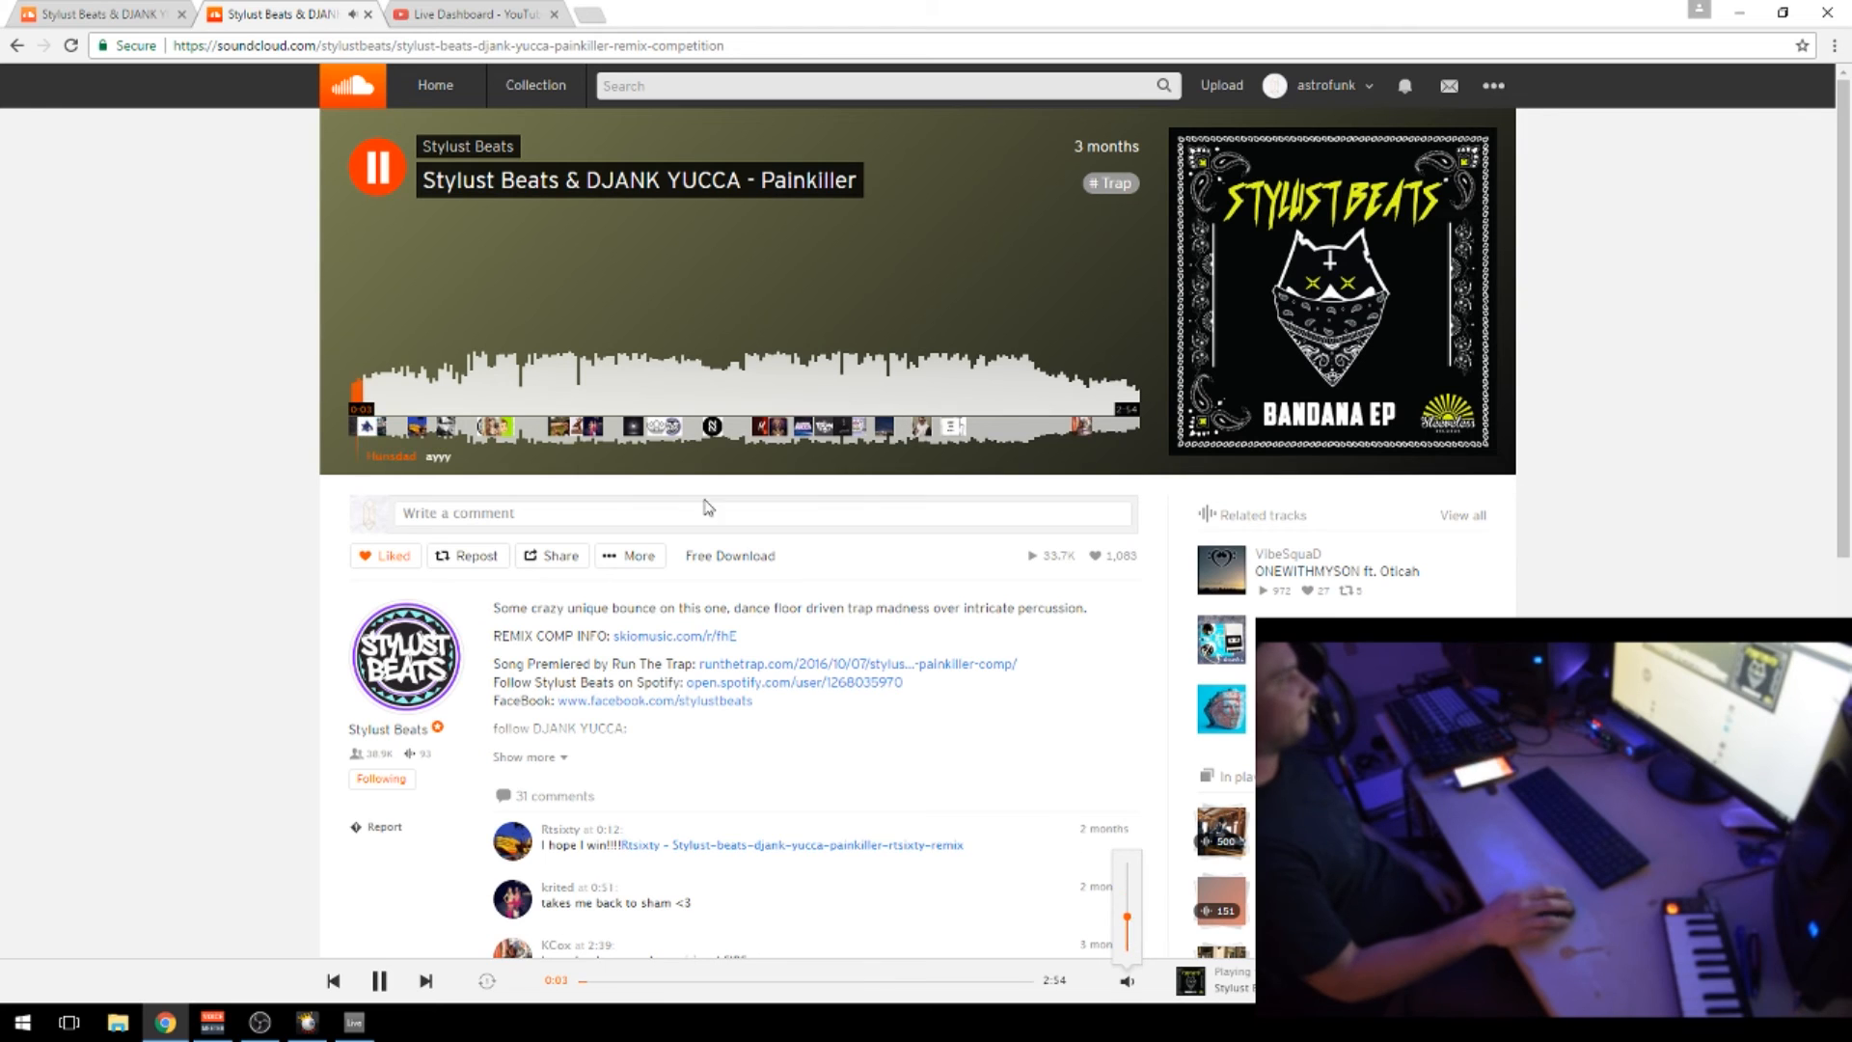
left_click(481, 386)
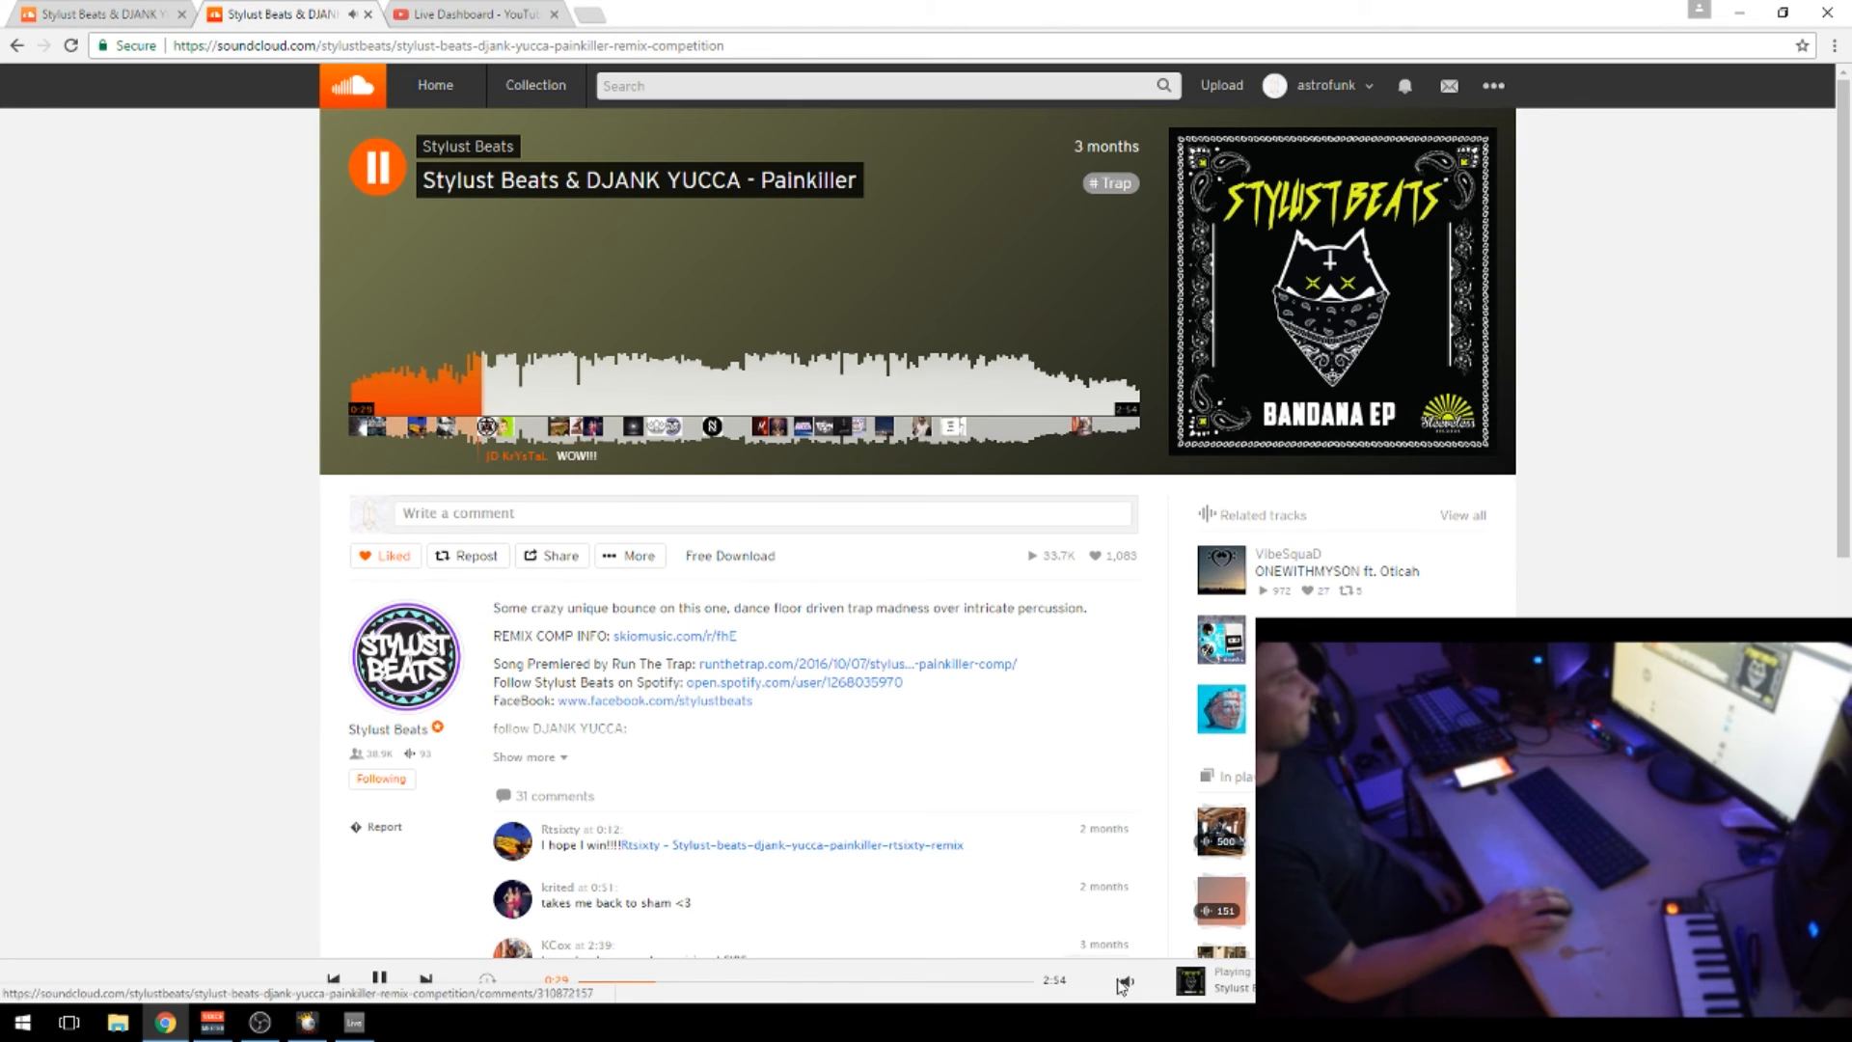
mouse_move(1125, 981)
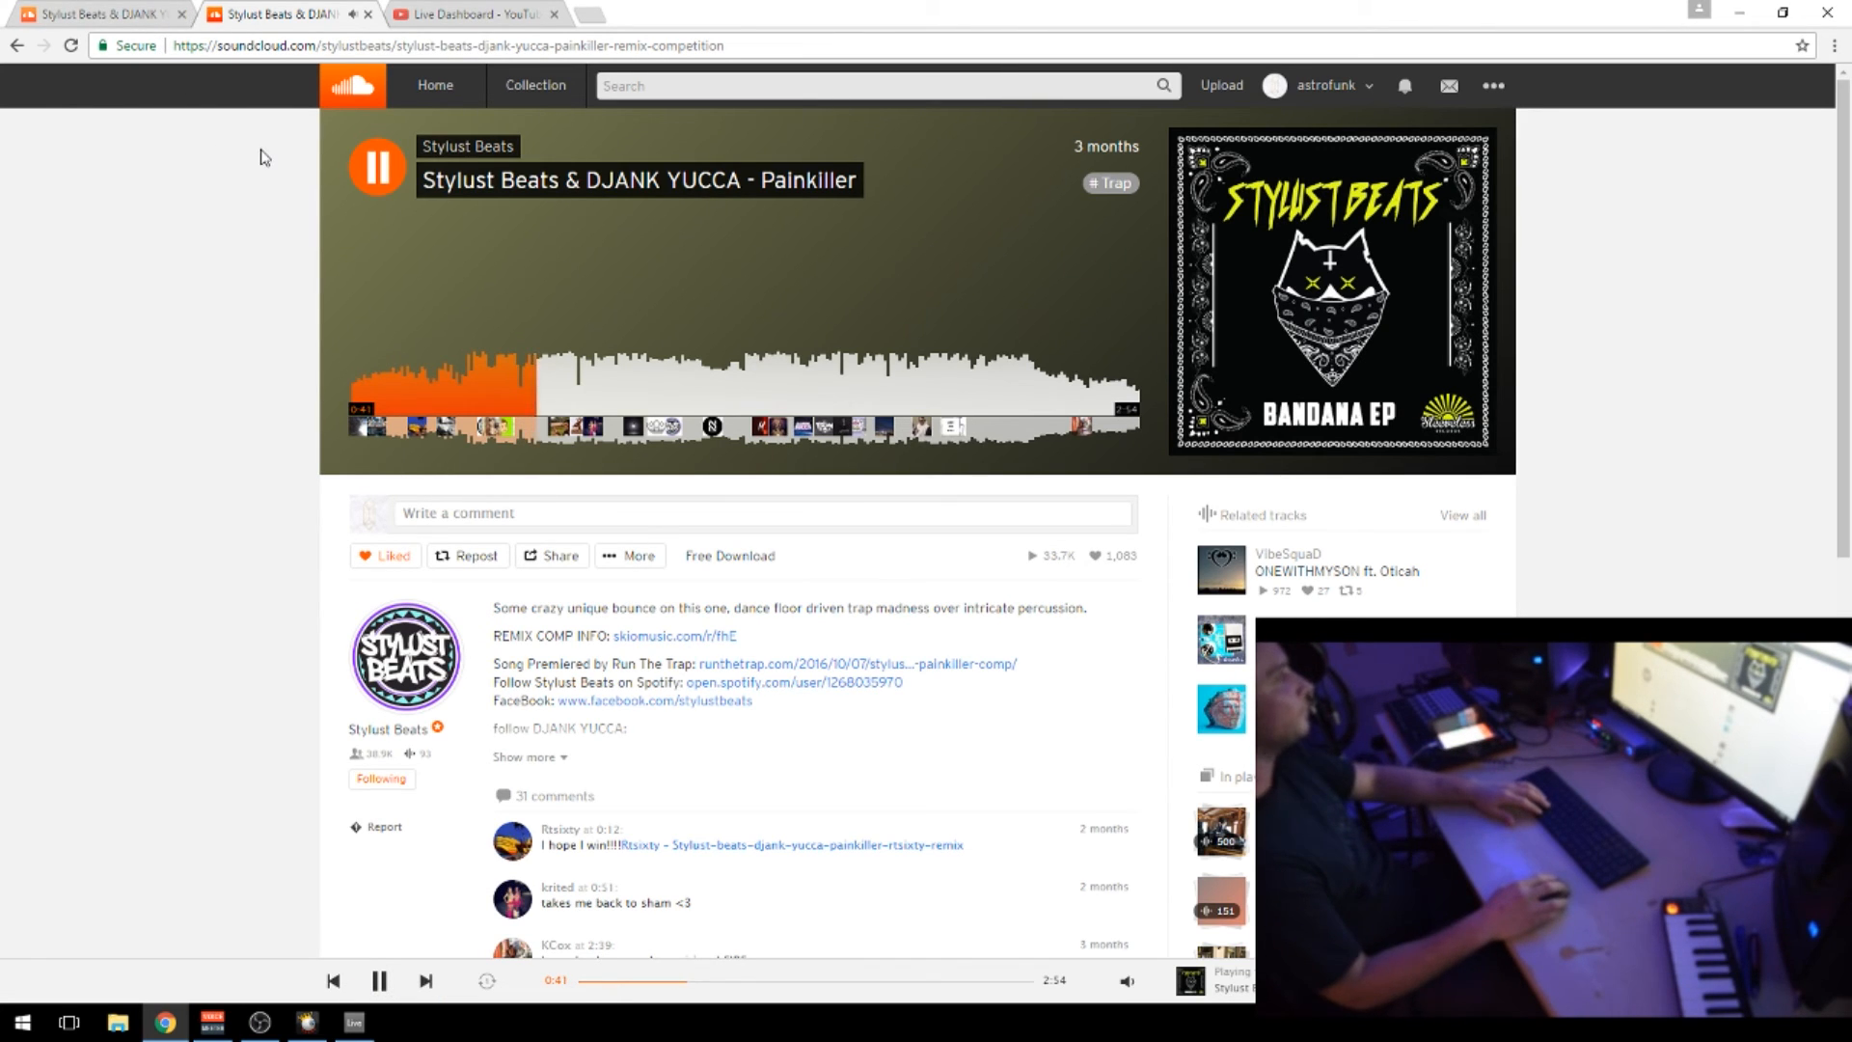
key("space")
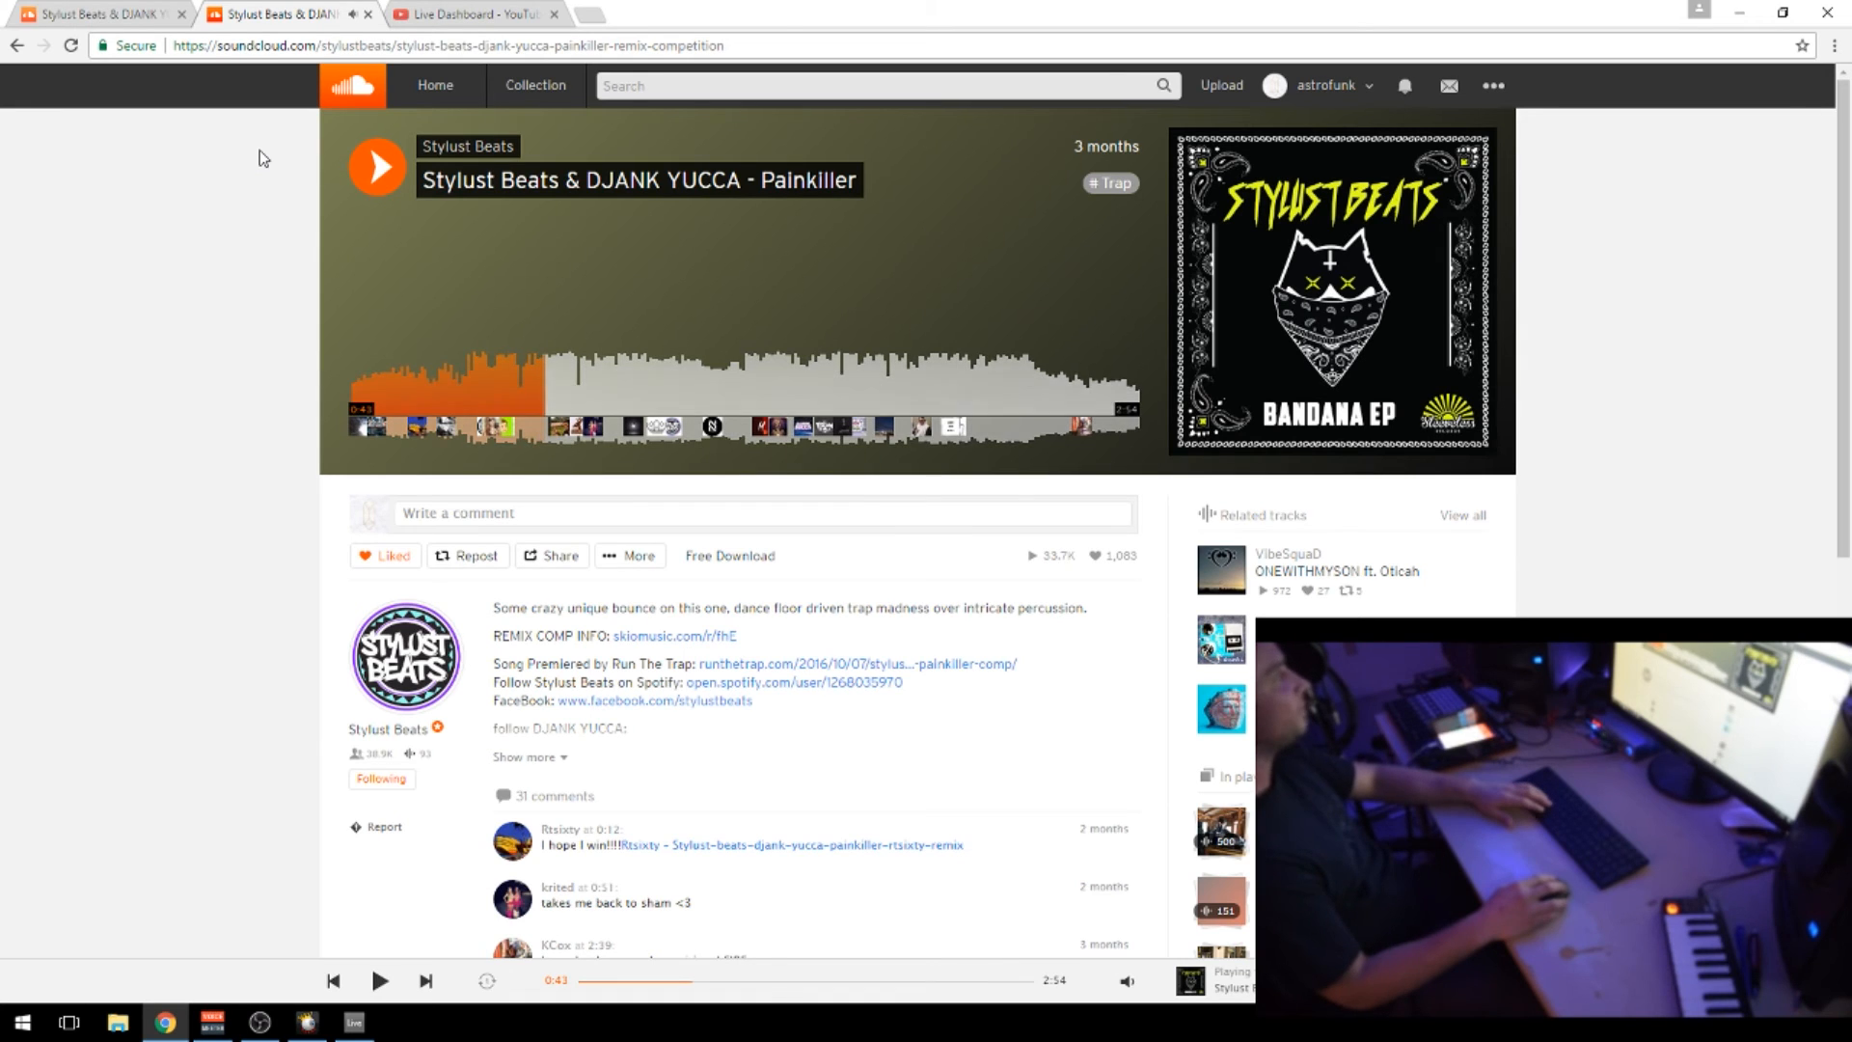
left_click(100, 19)
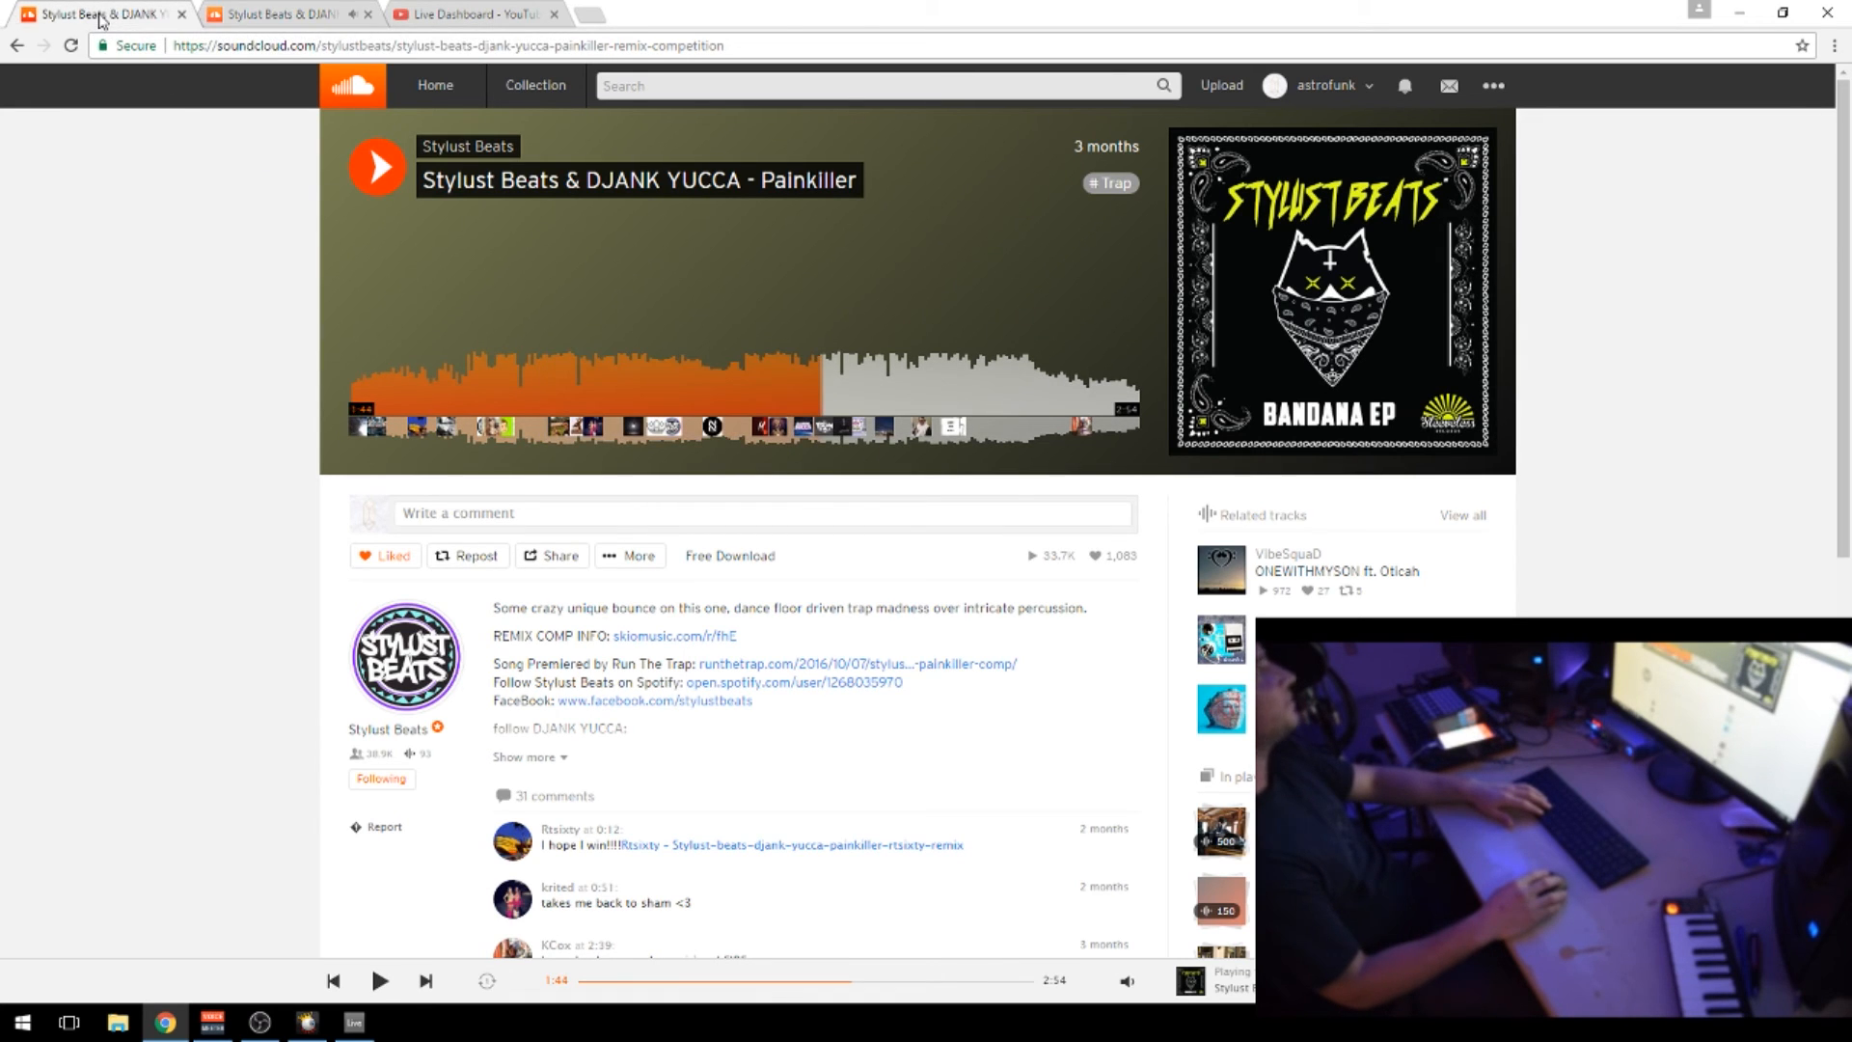
left_click(269, 21)
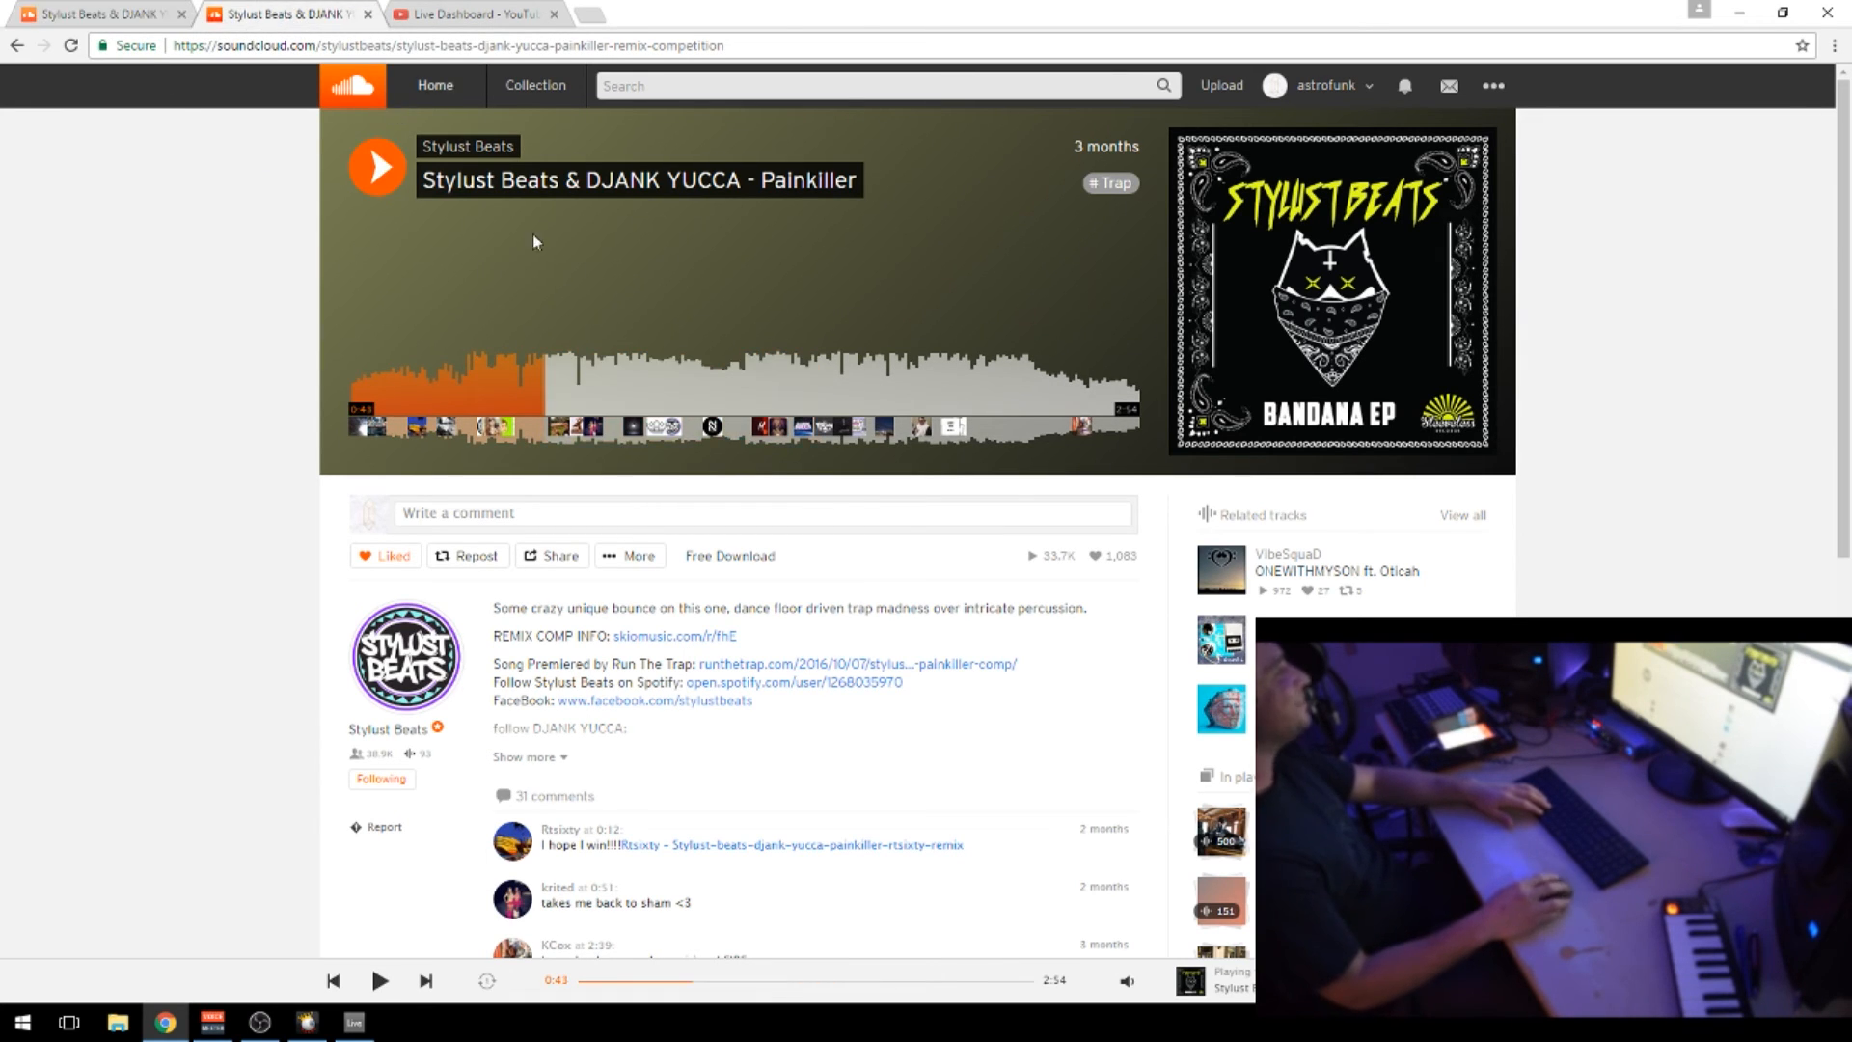
left_click(161, 9)
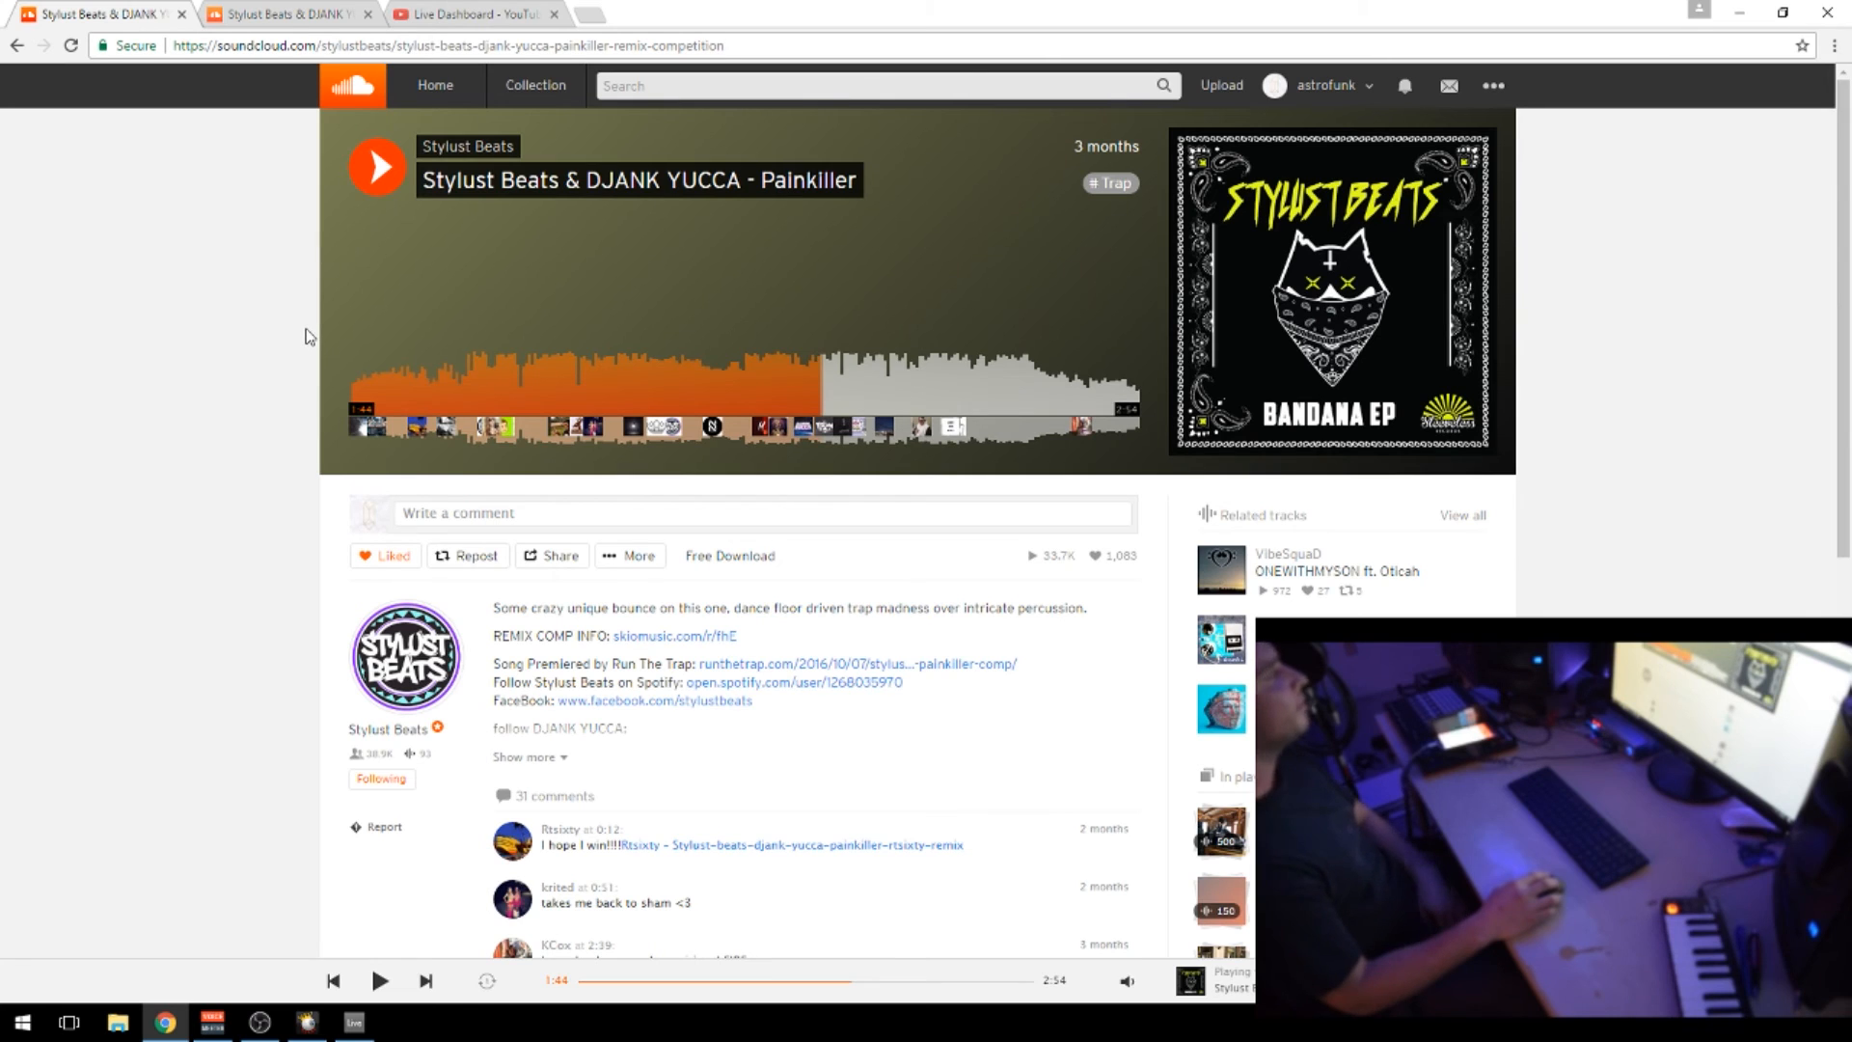
left_click(274, 15)
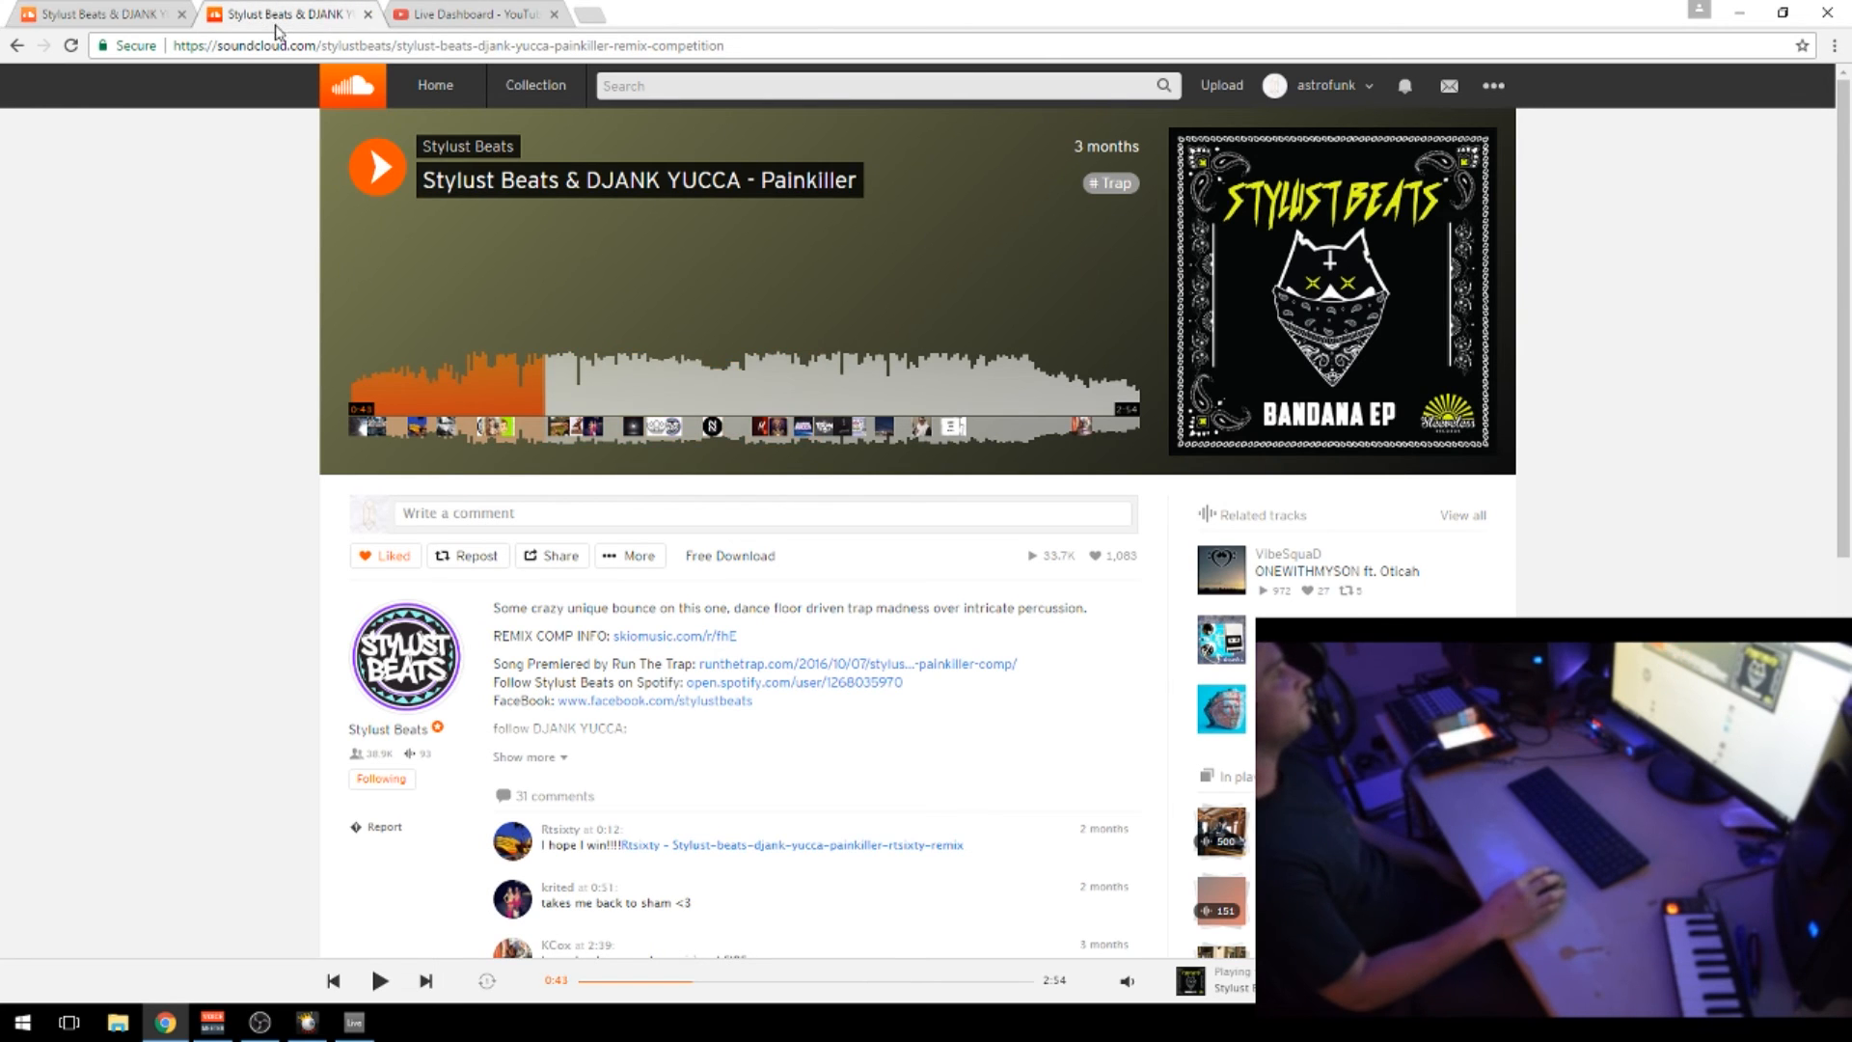
Open the astrofunk profile and, from its spotlight tracks, the page of Stylust Beats & DJANK YUCCA - painkiller (astrofunk remix)
left_click(1305, 94)
left_click(1294, 124)
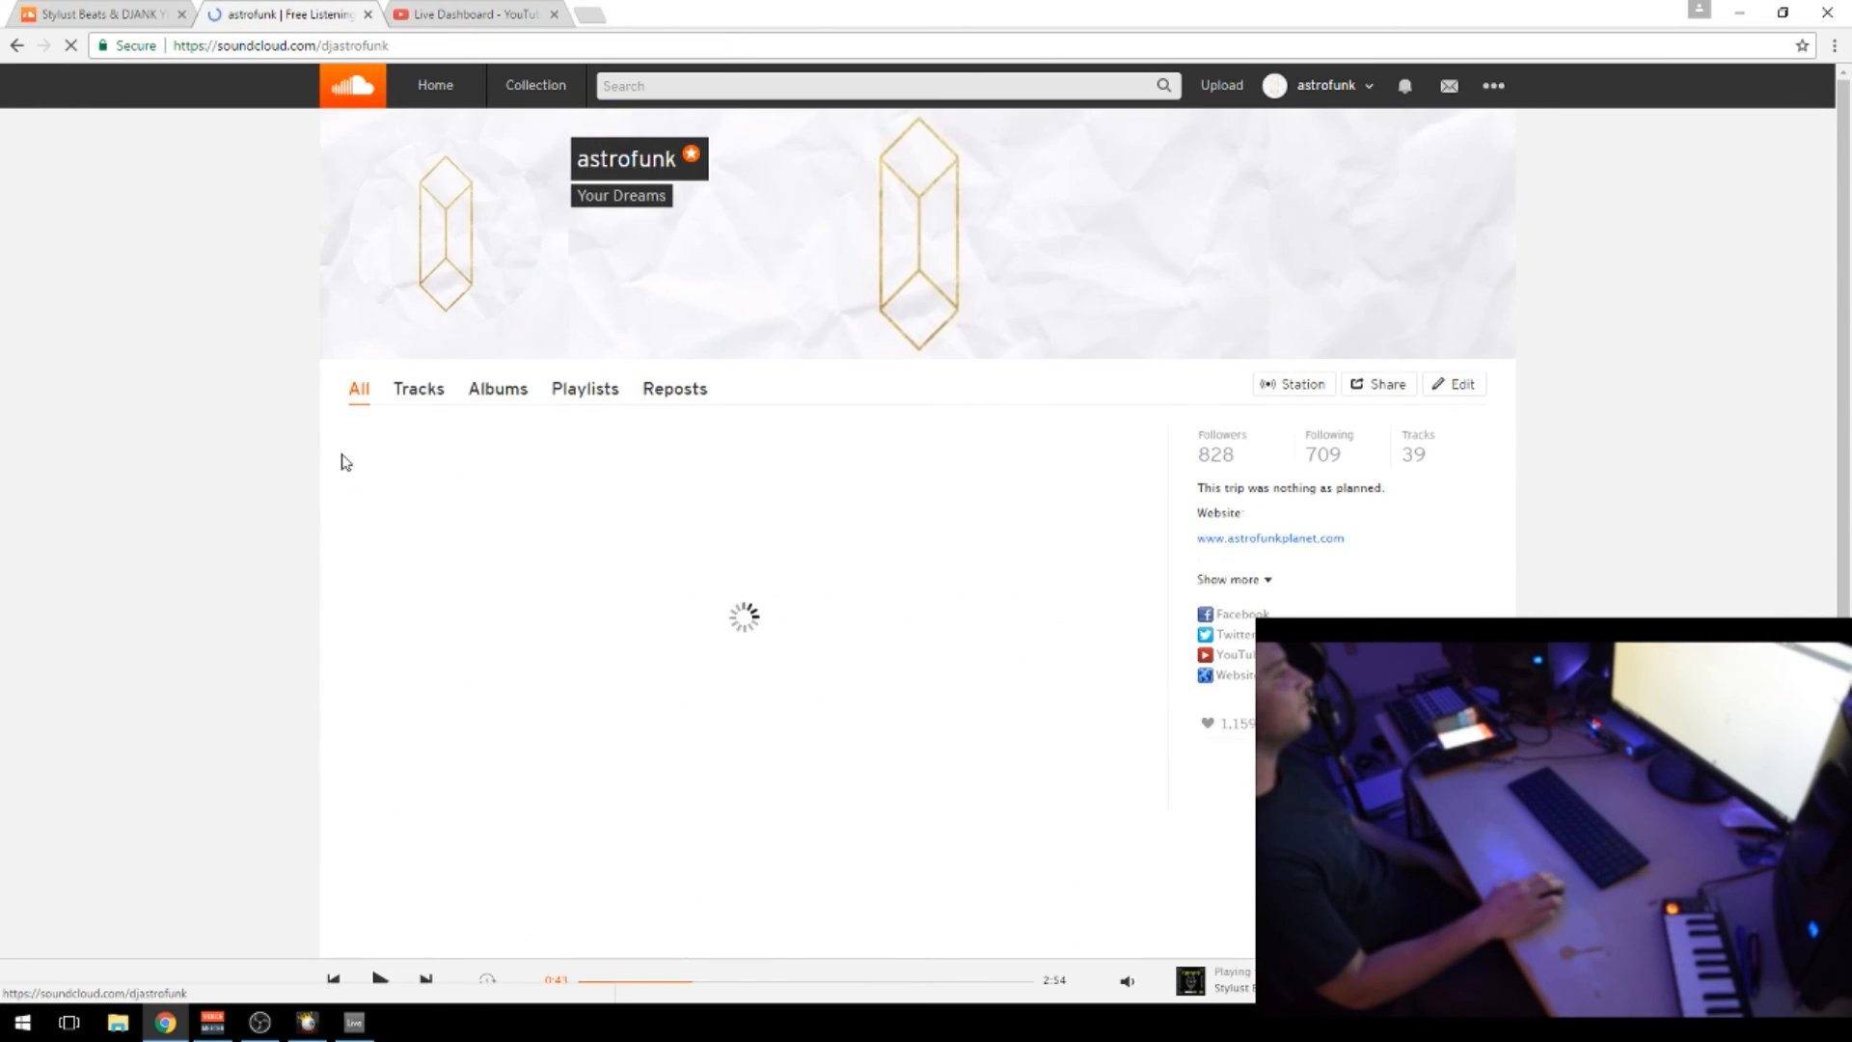
scroll(344, 459, "down", 10)
scroll(342, 456, "up", 3)
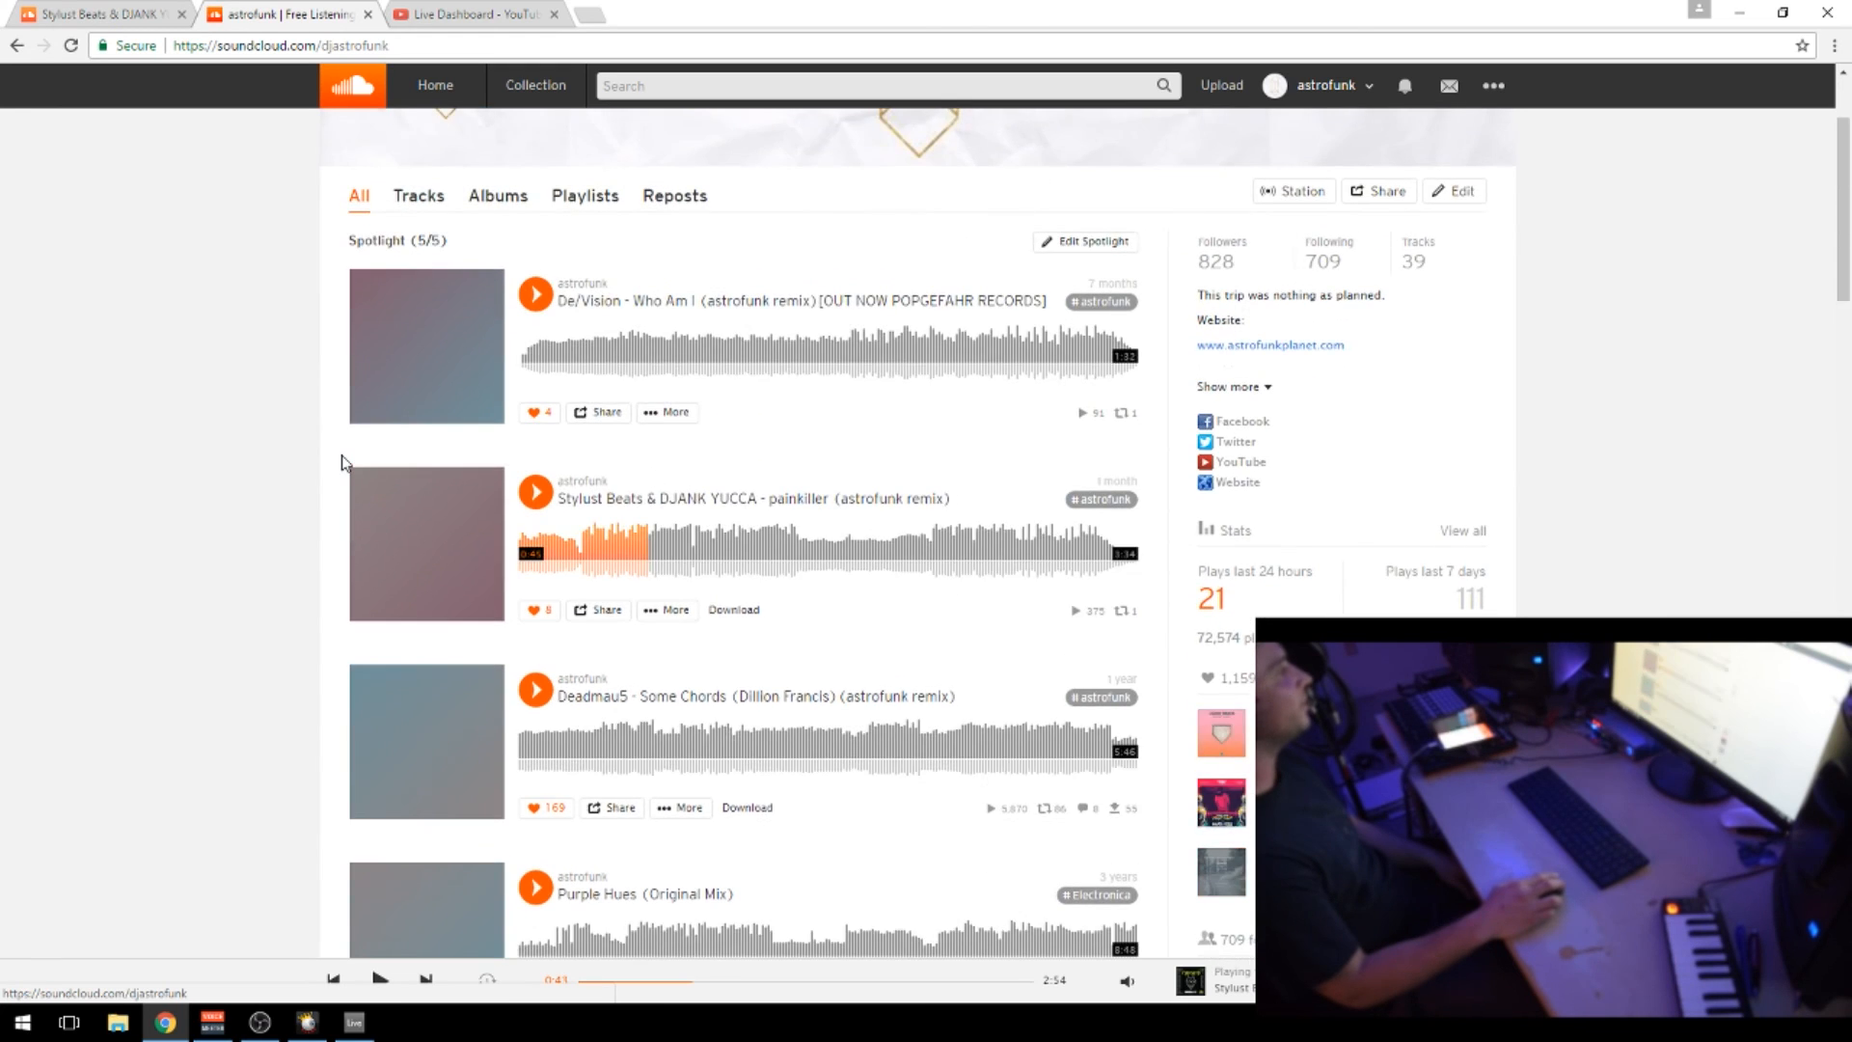
scroll(342, 455, "down", 3)
scroll(341, 458, "down", 3)
scroll(488, 442, "up", 8)
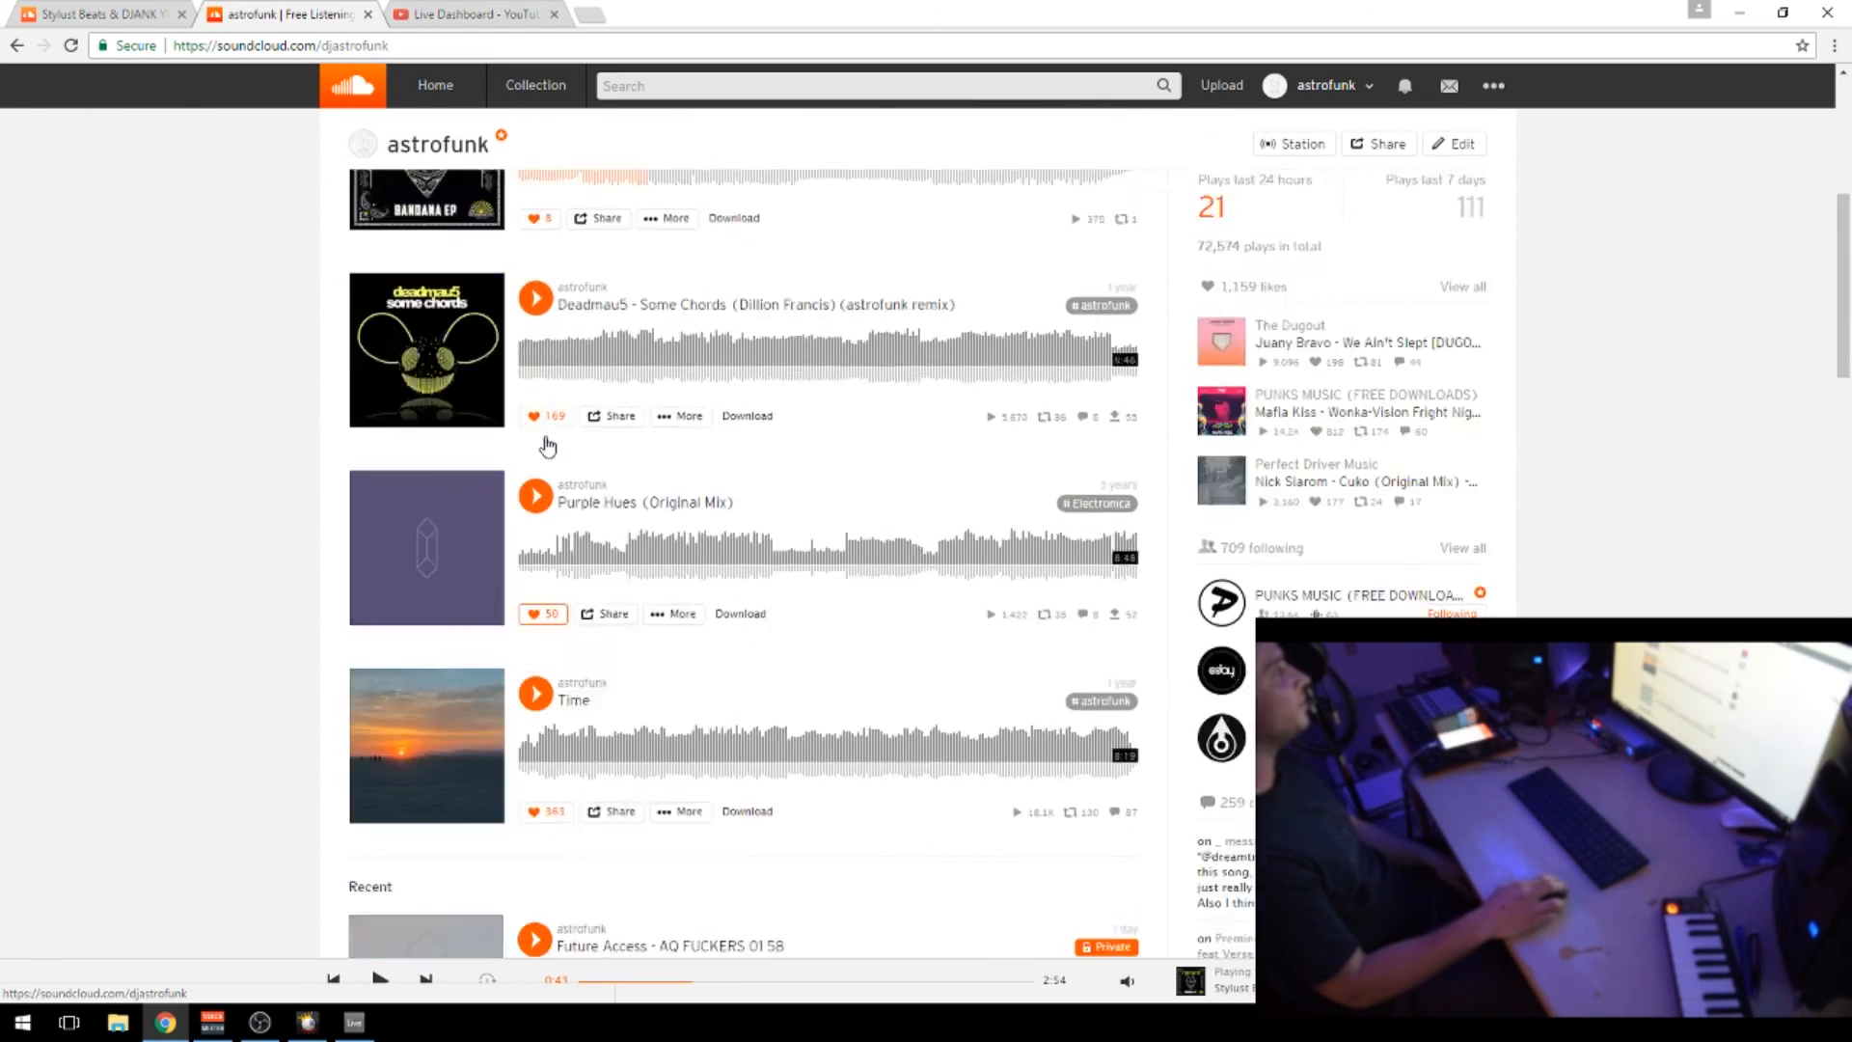
left_click(769, 691)
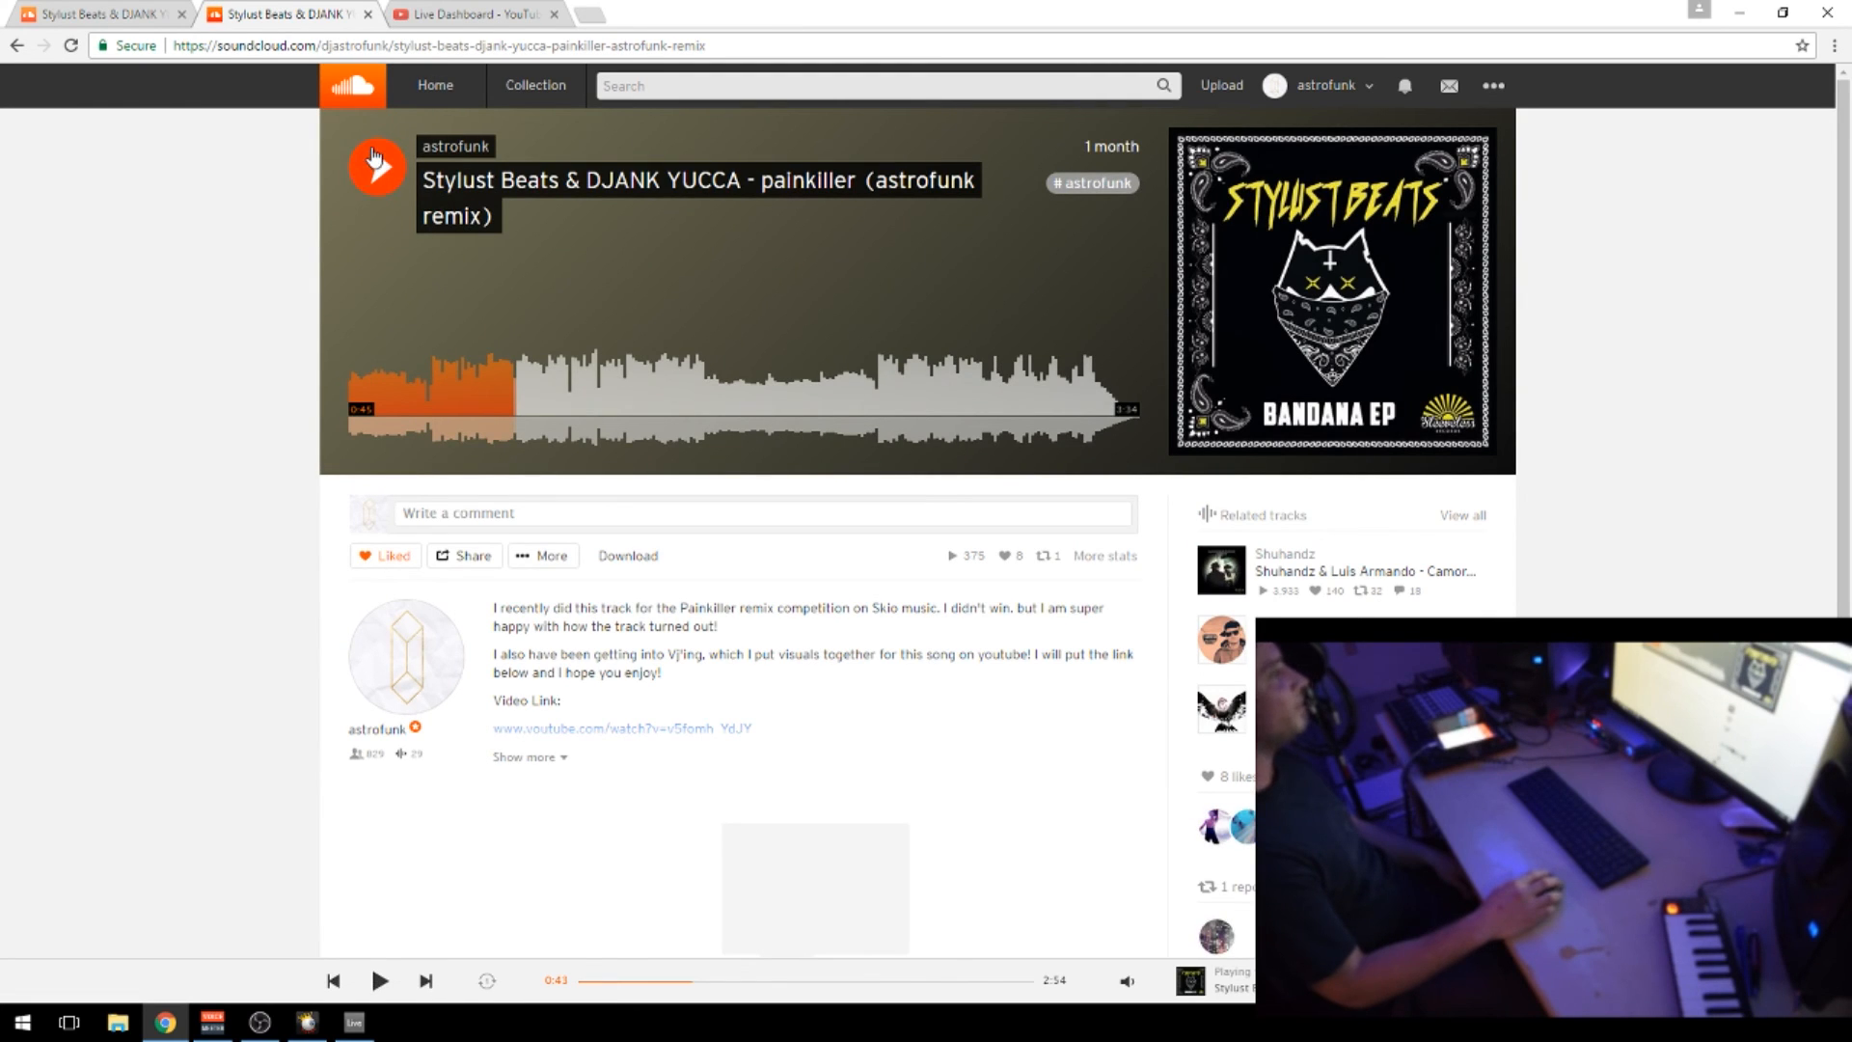
Play the astrofunk remix of Painkiller from the beginning and check the YouTube live dashboard while it plays
left_click(405, 404)
left_click(363, 172)
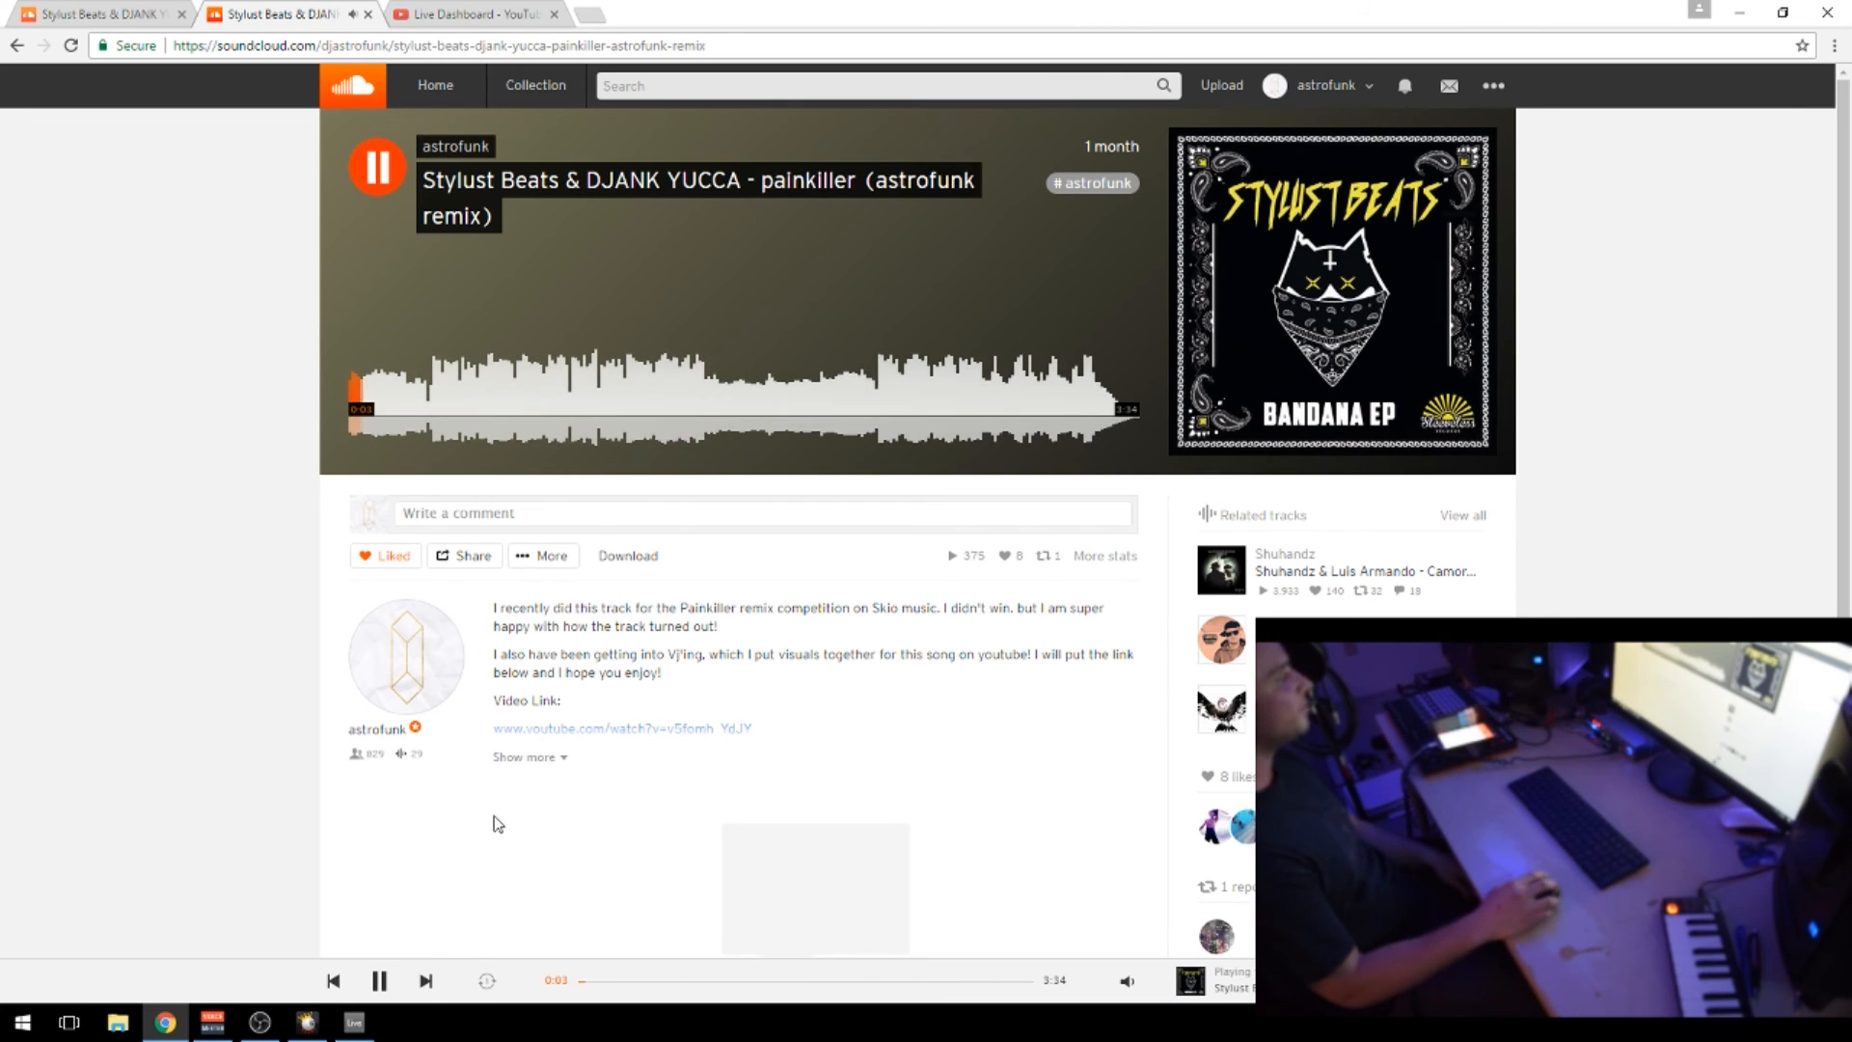
left_click(475, 15)
left_click(295, 17)
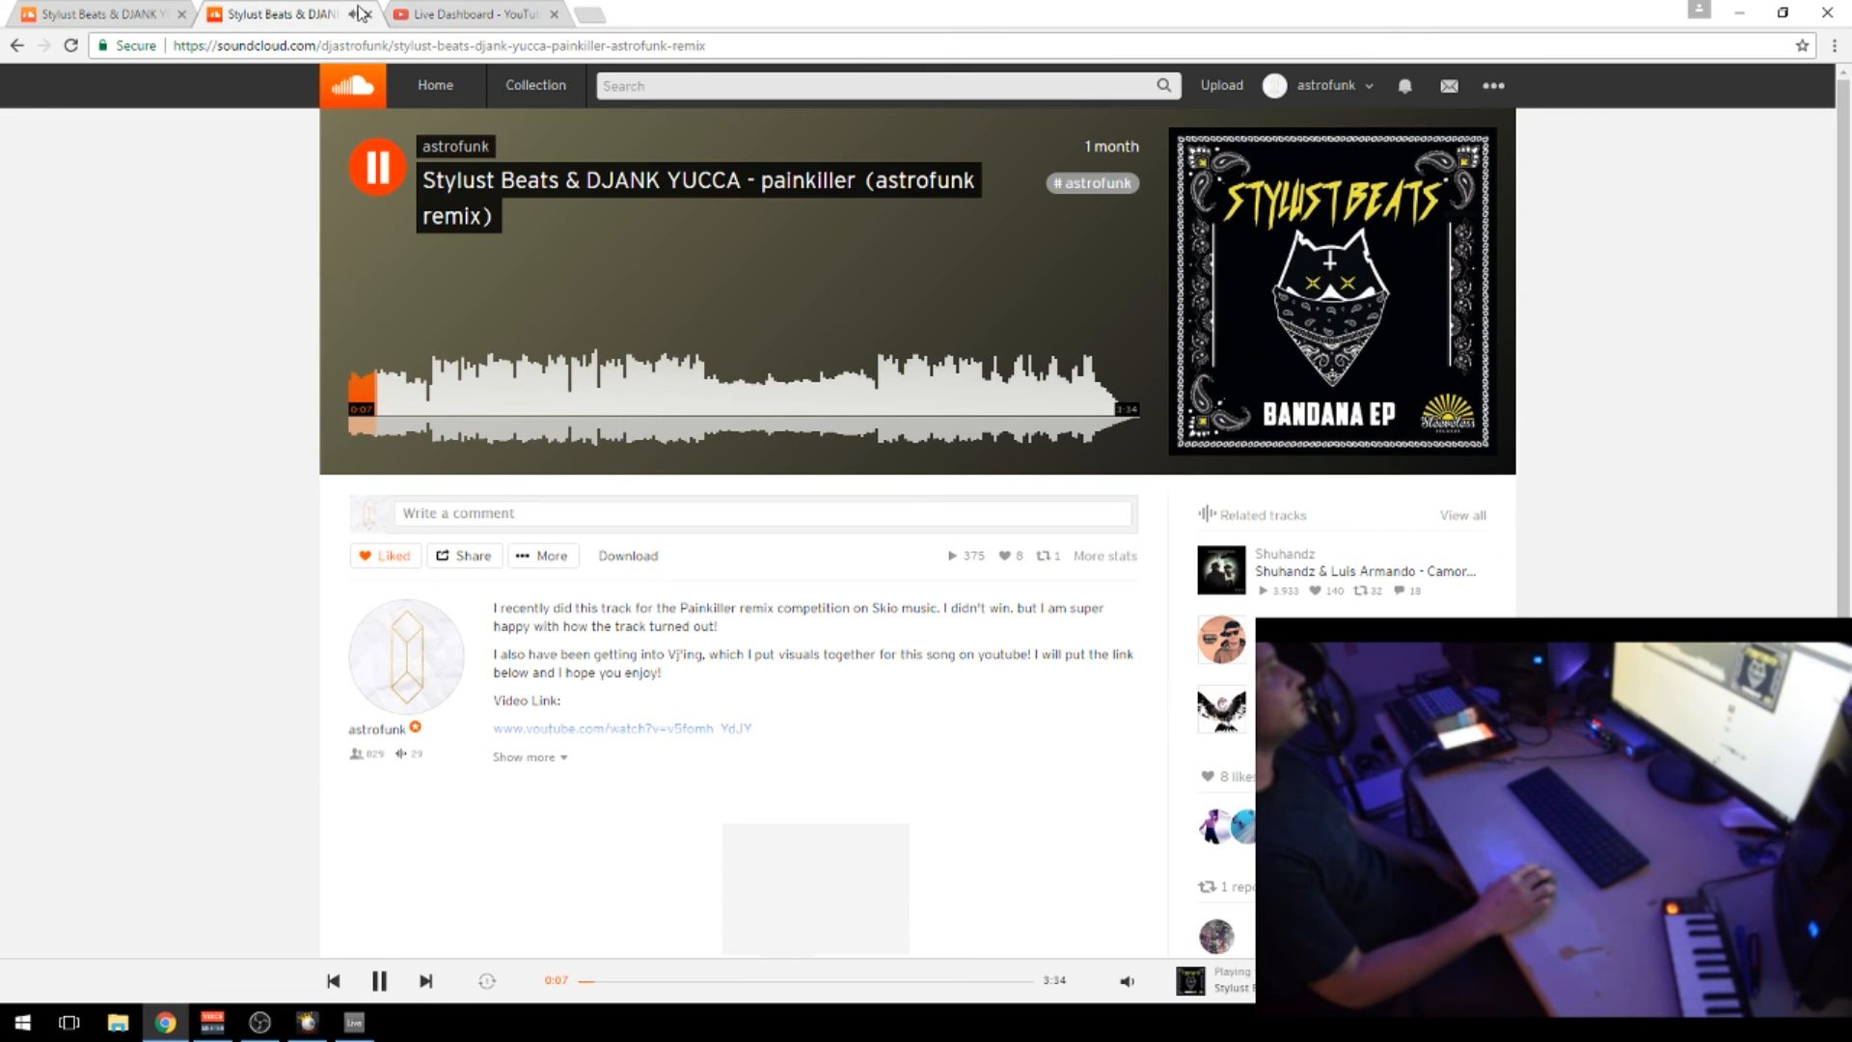
left_click(451, 15)
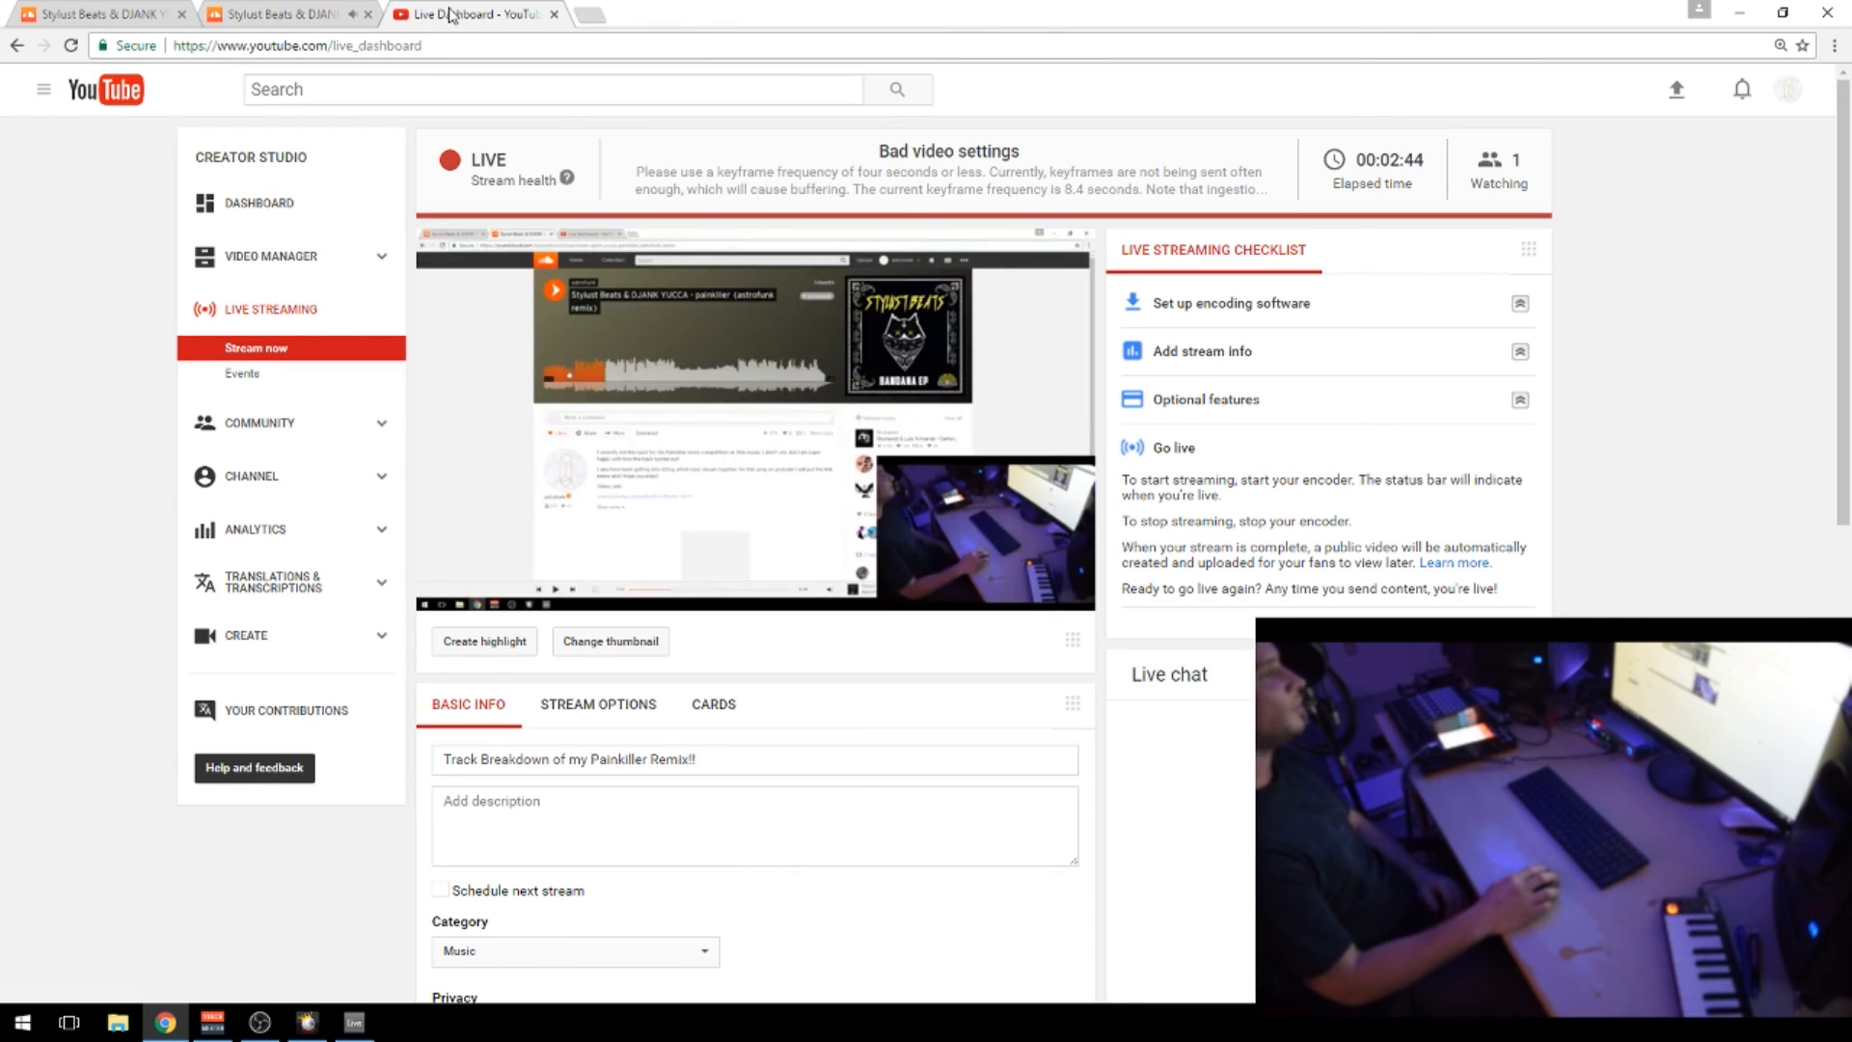
left_click(296, 14)
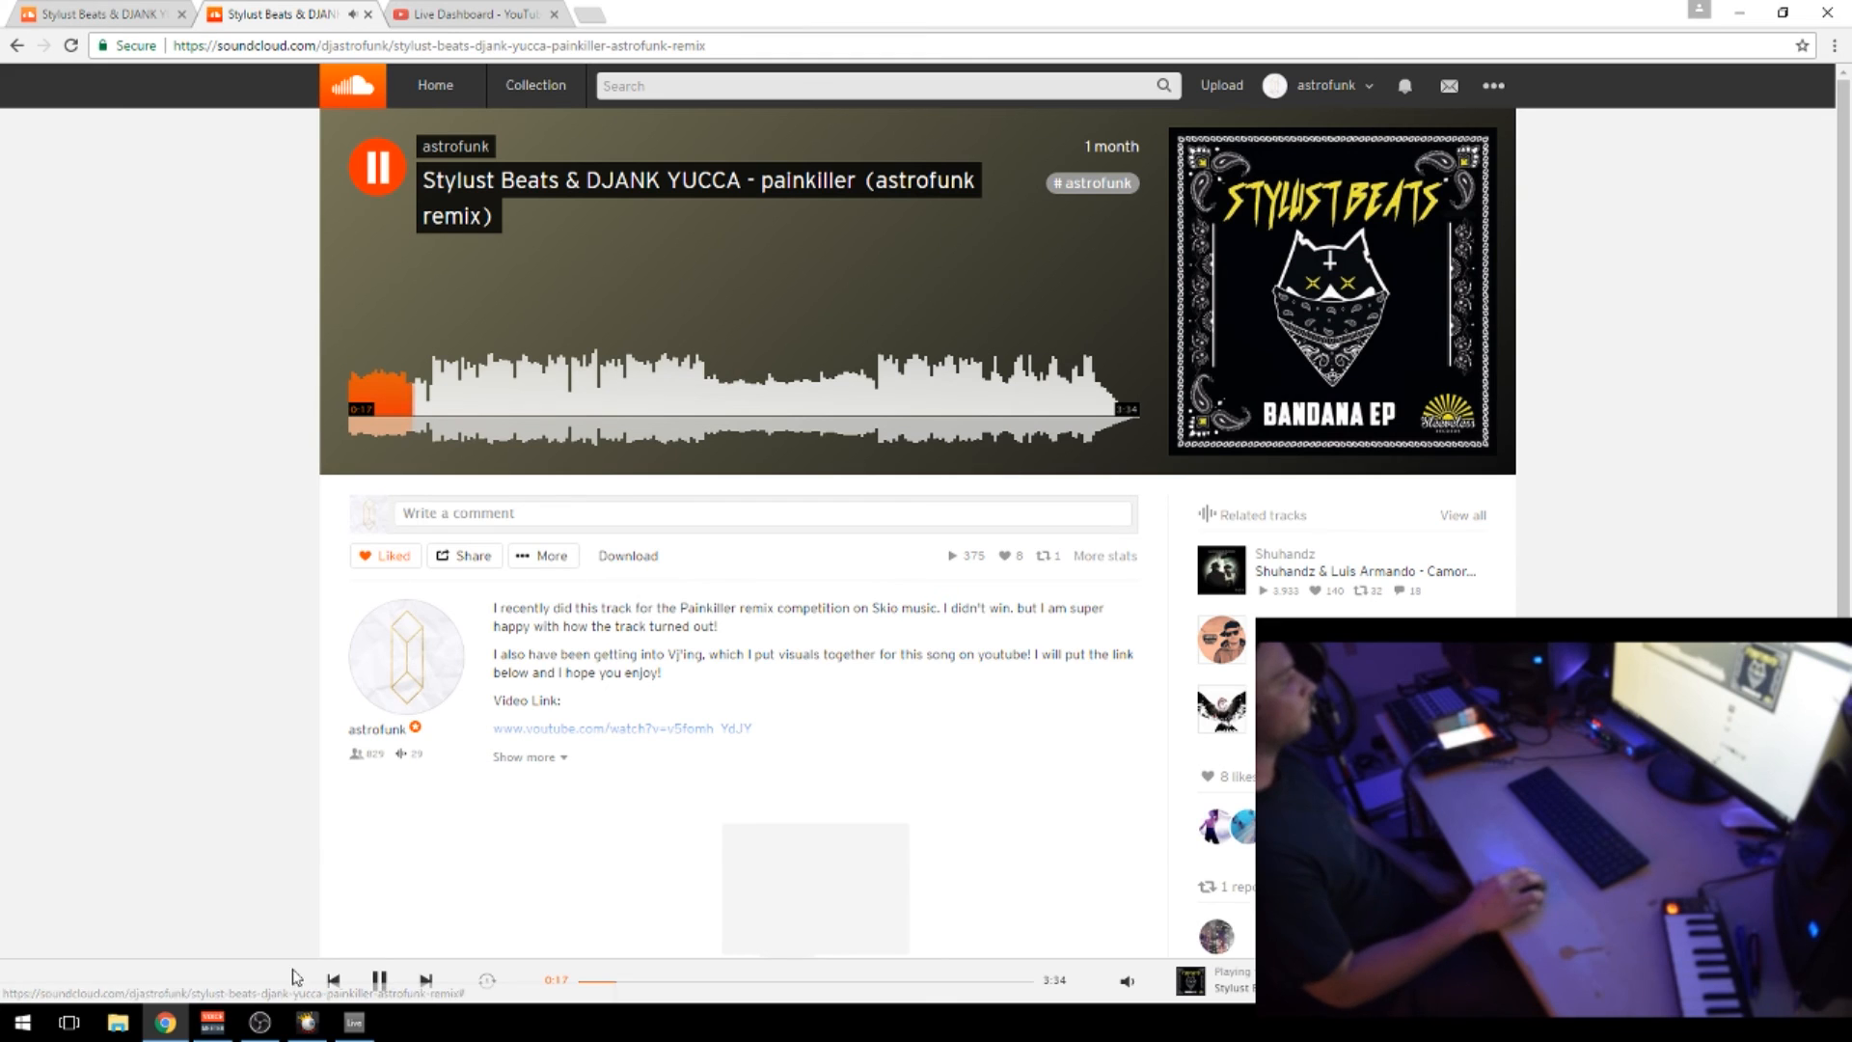
Switch to VoiceMeeter, mute the first hardware input, and move the mixer window aside to uncover the track's waveform
left_click(212, 1021)
left_click(391, 797)
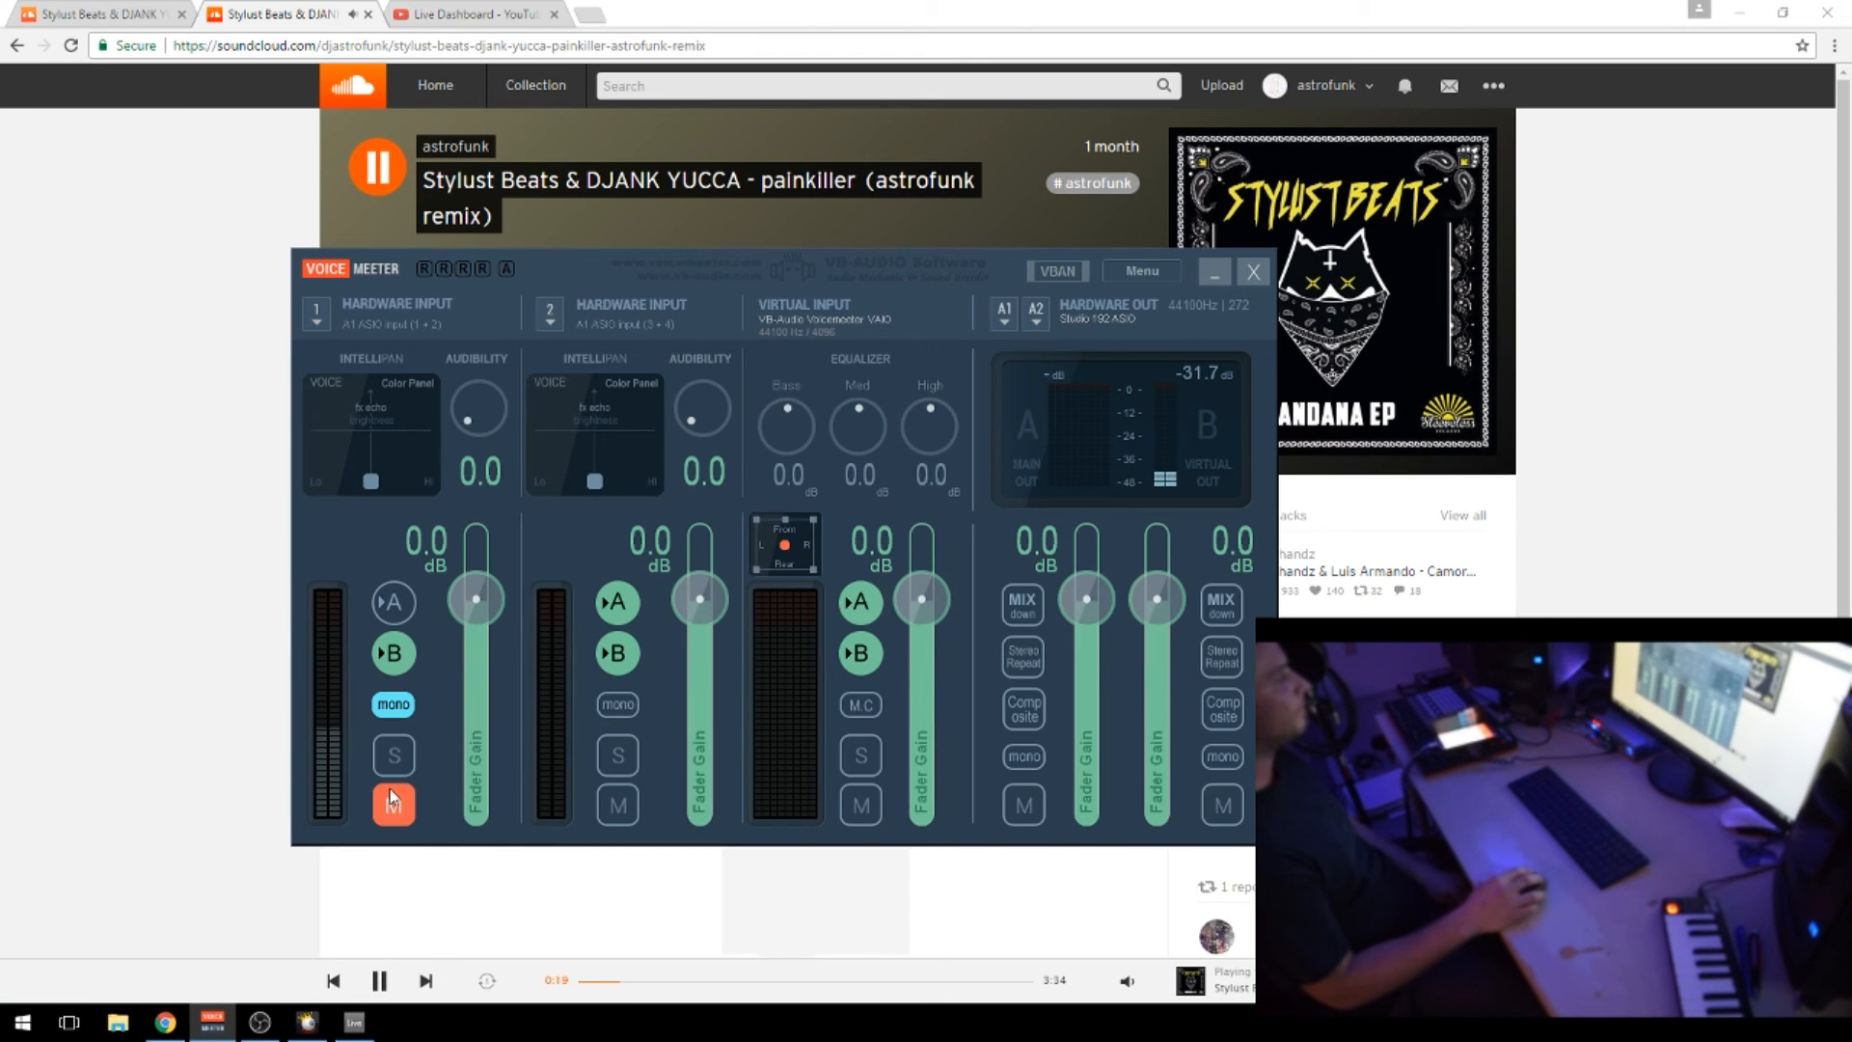
left_click_drag(559, 277, 1101, 325)
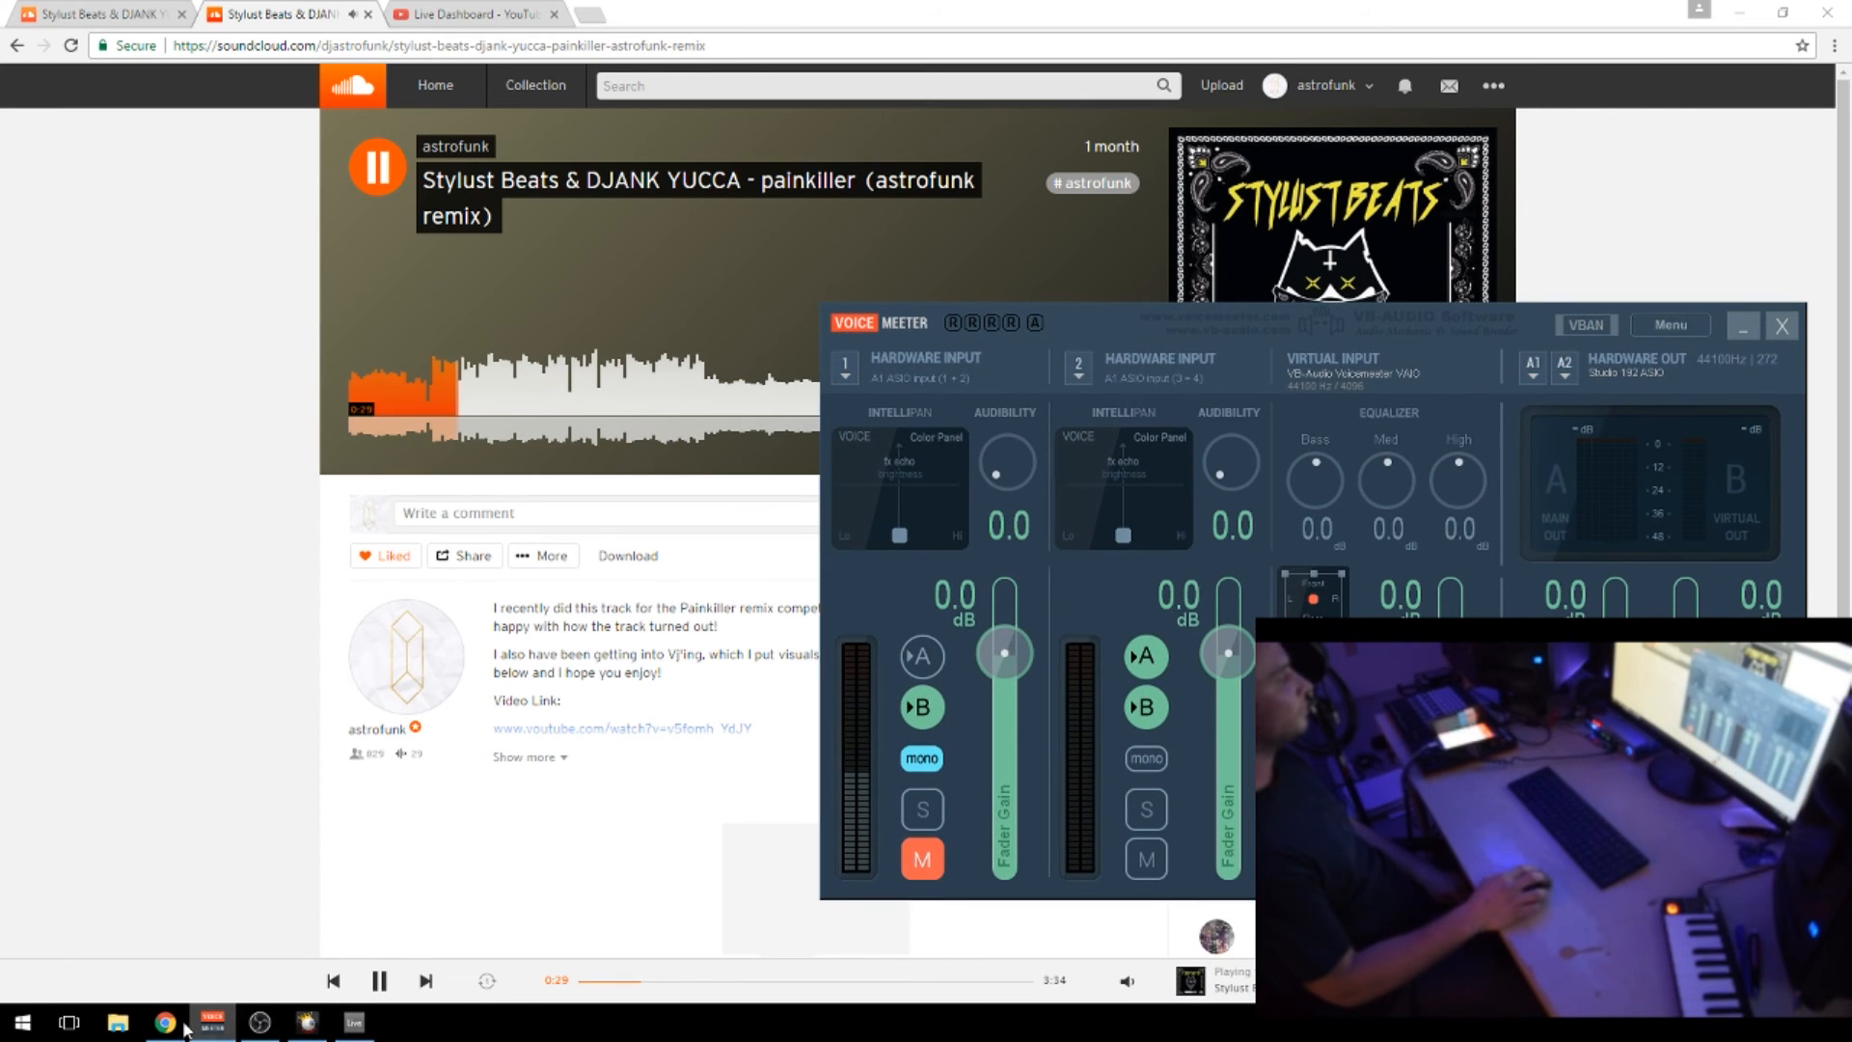
Check the stream preview, basic info and live chat on the YouTube live dashboard
left_click(478, 16)
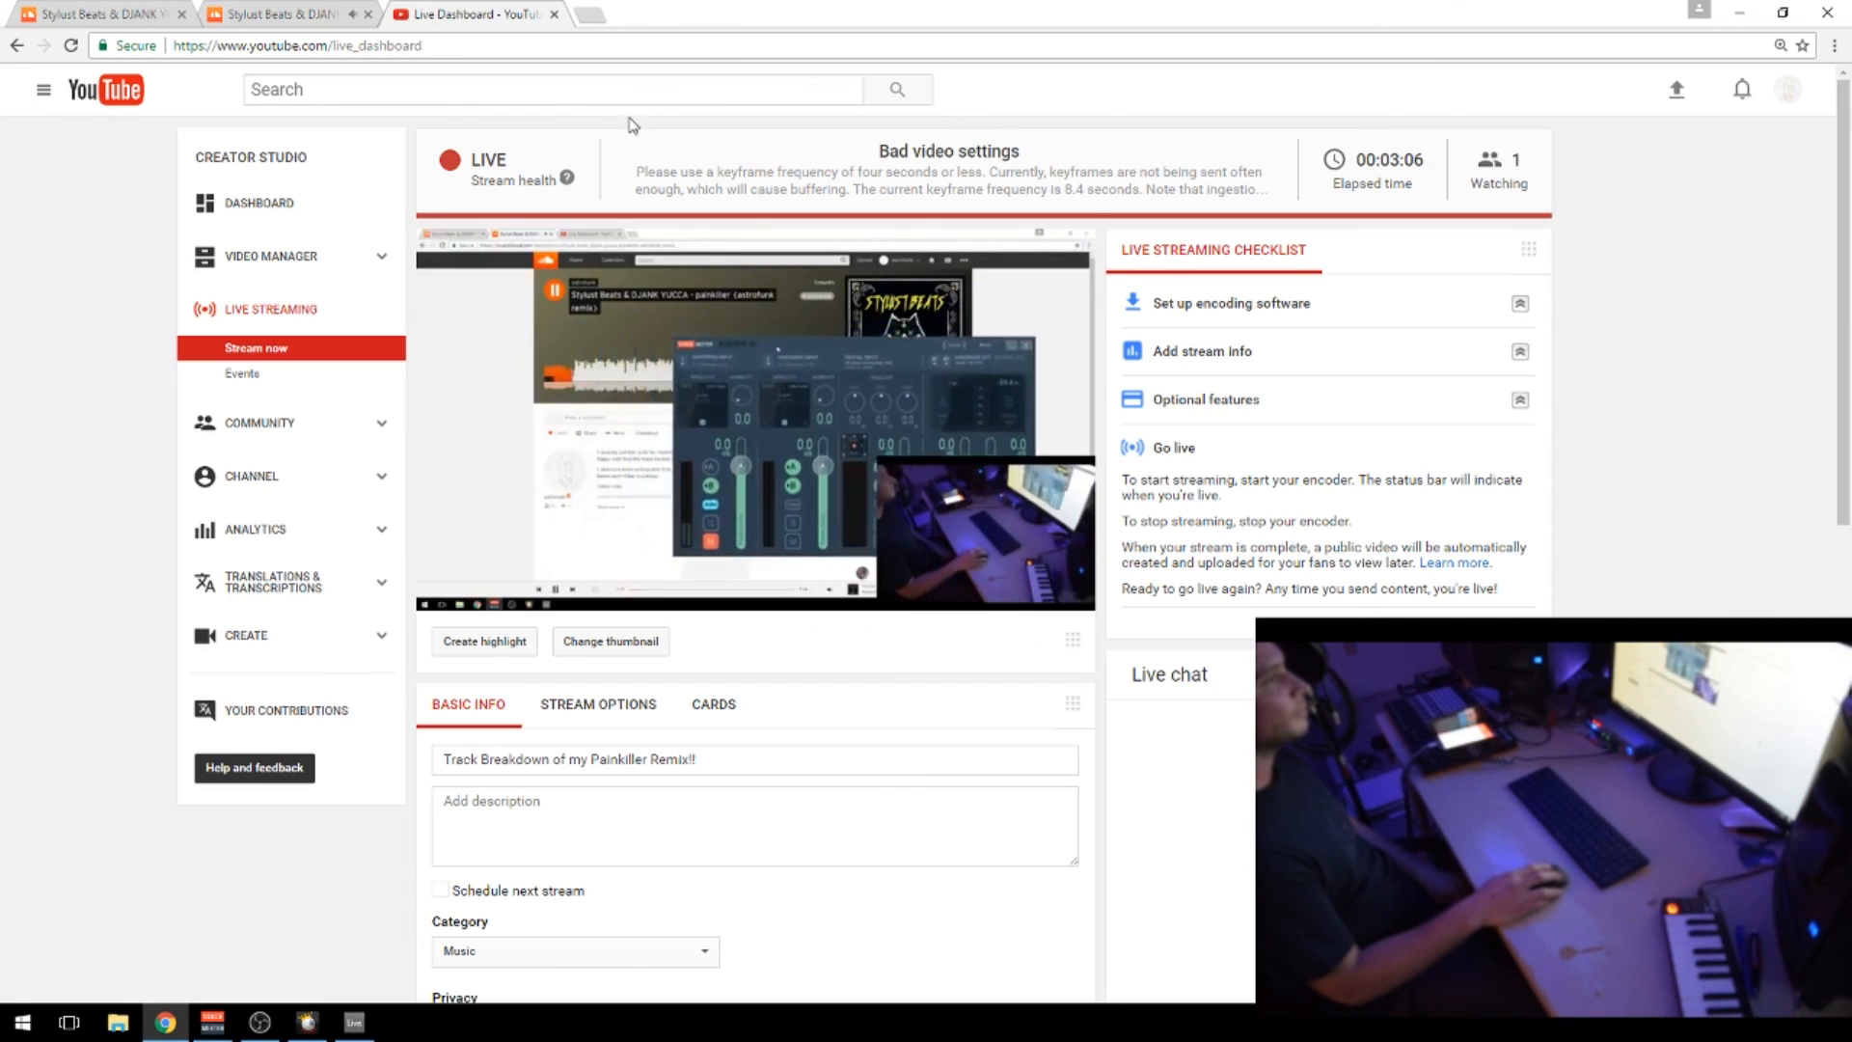
scroll(632, 122, "down", 3)
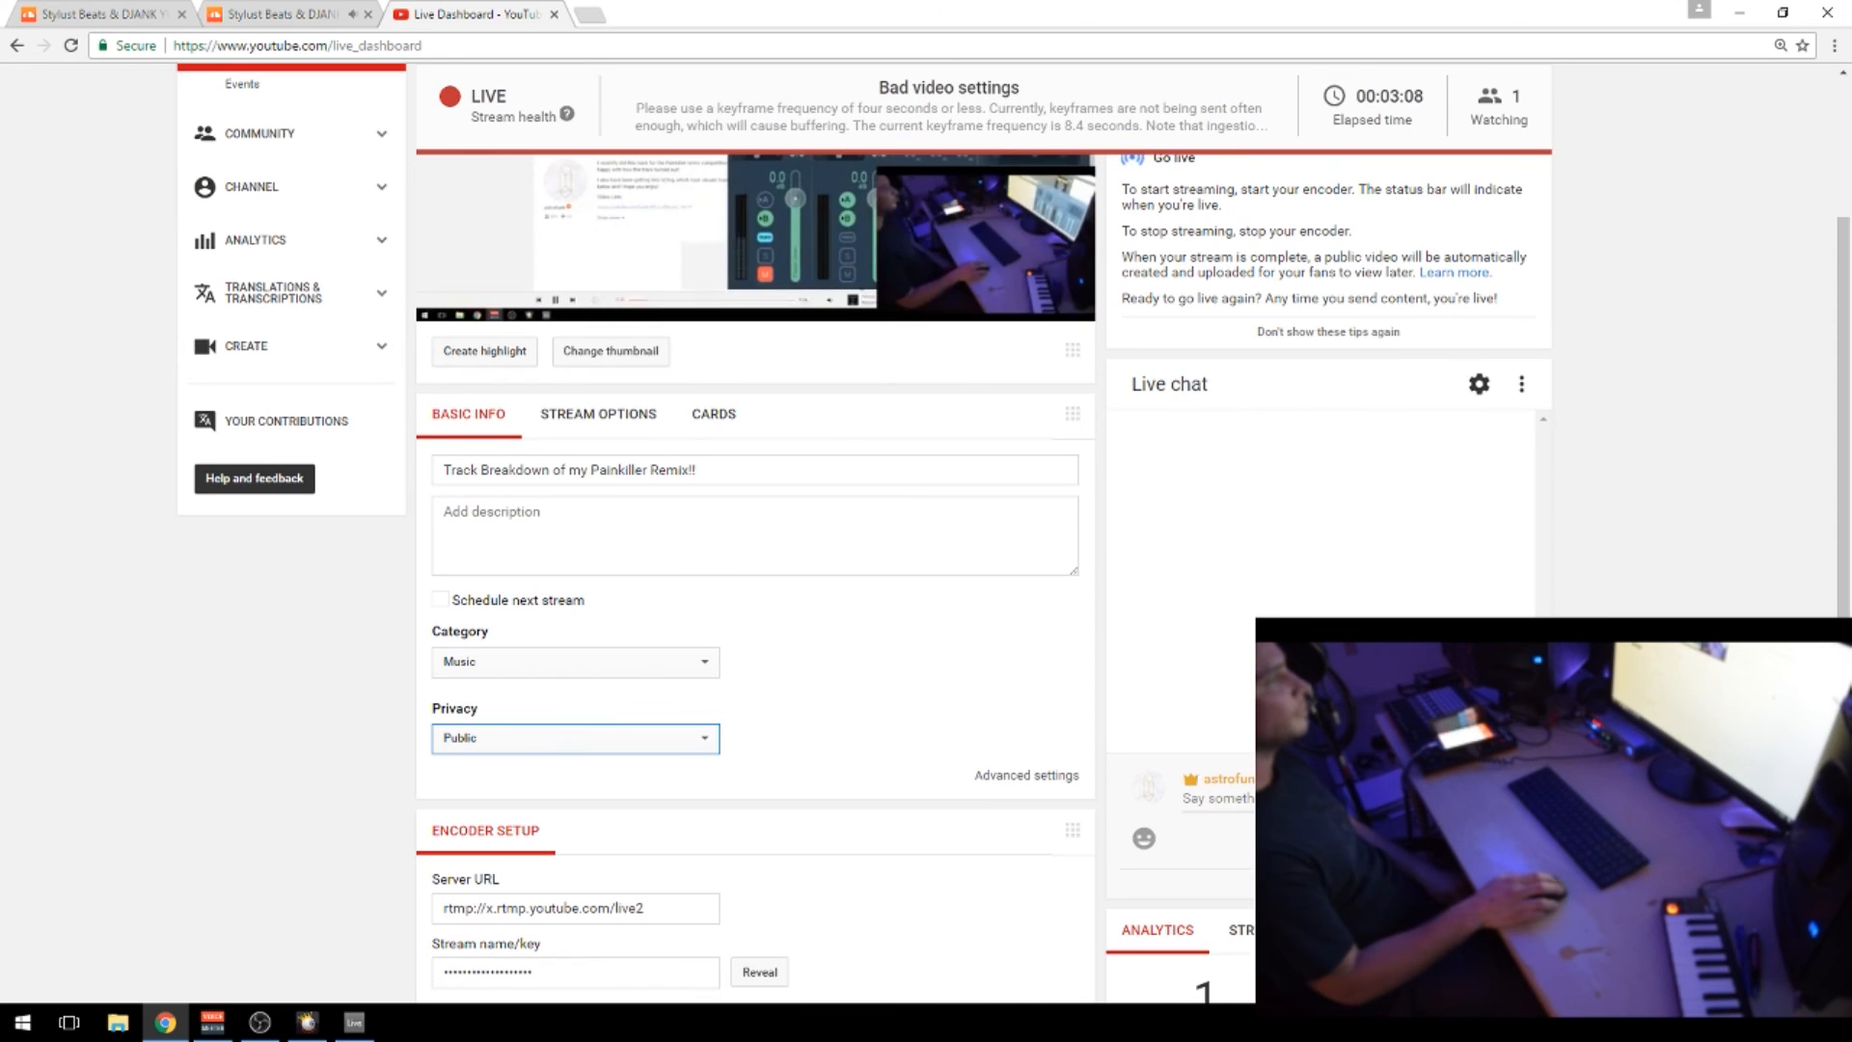
scroll(752, 531, "up", 3)
scroll(752, 530, "down", 2)
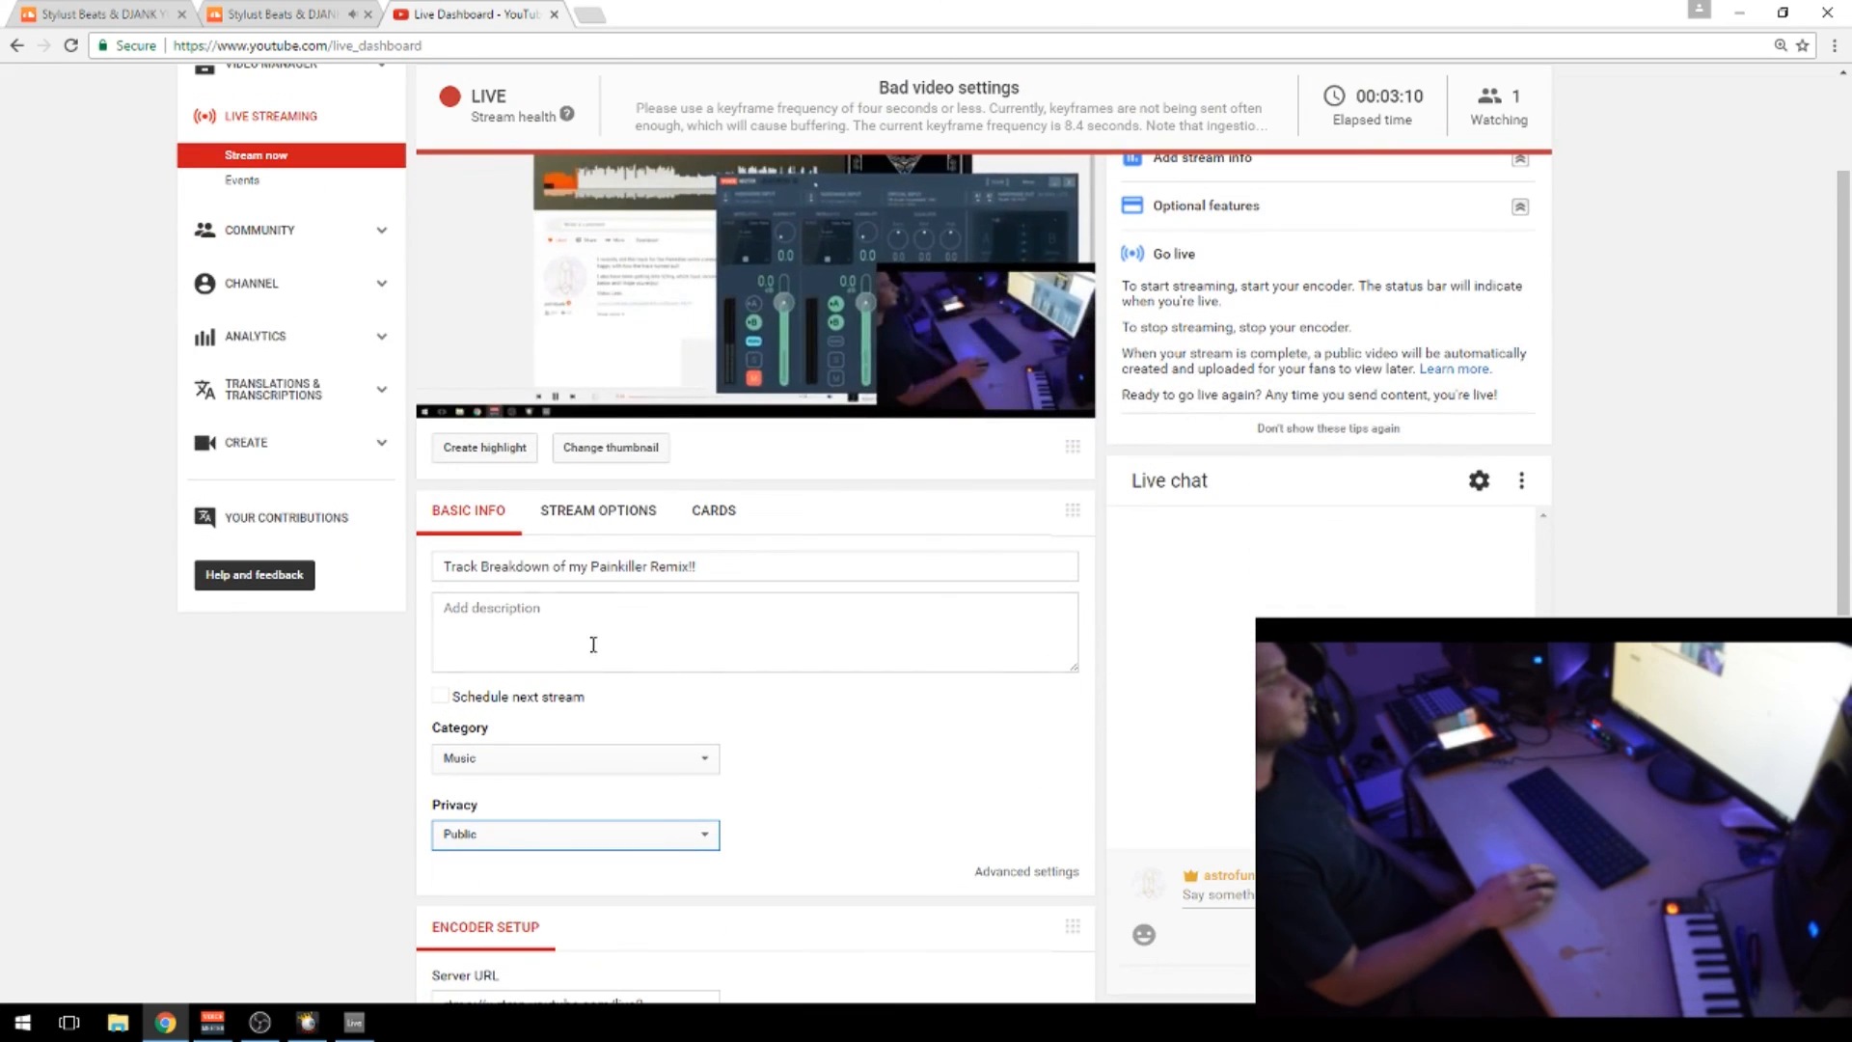
Switch to Ableton Live and look over the vocal tracks at the start of the Painkiller remix arrangement
left_click(361, 1027)
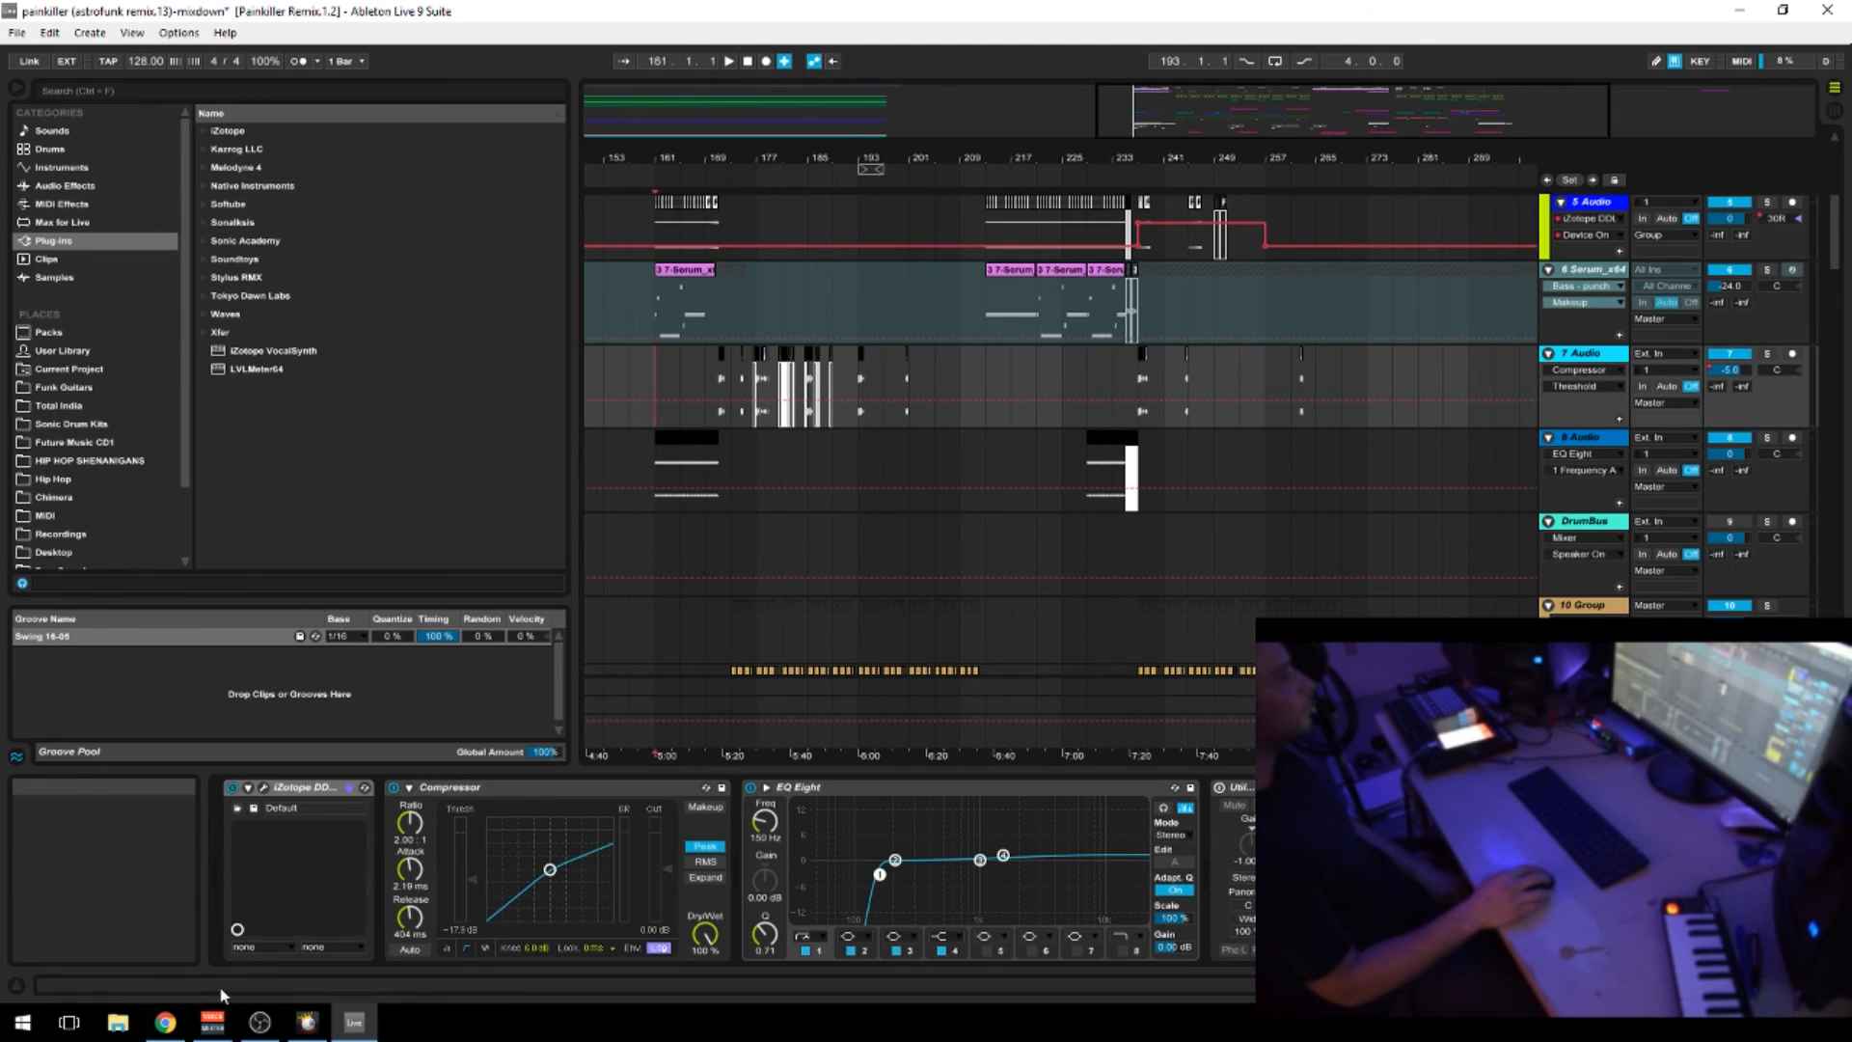
scroll(692, 568, "up", 3)
scroll(695, 576, "up", 1)
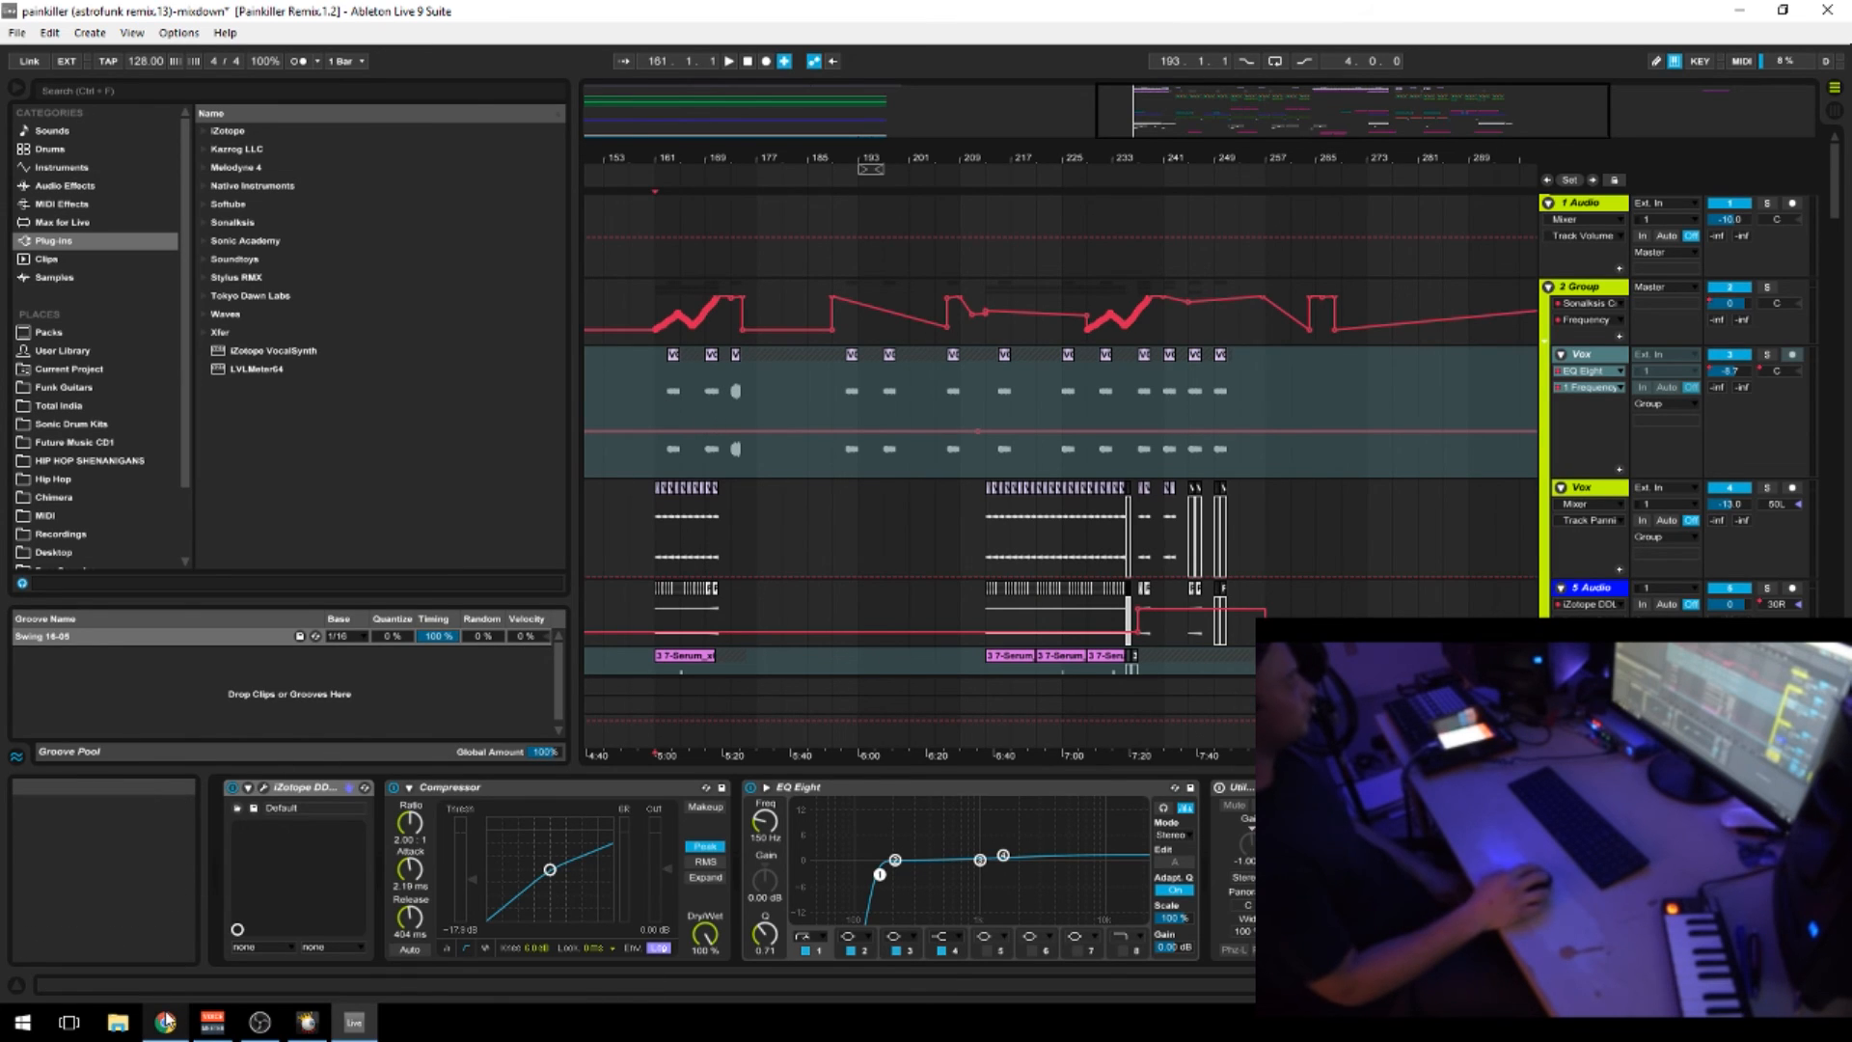
mouse_move(162, 1035)
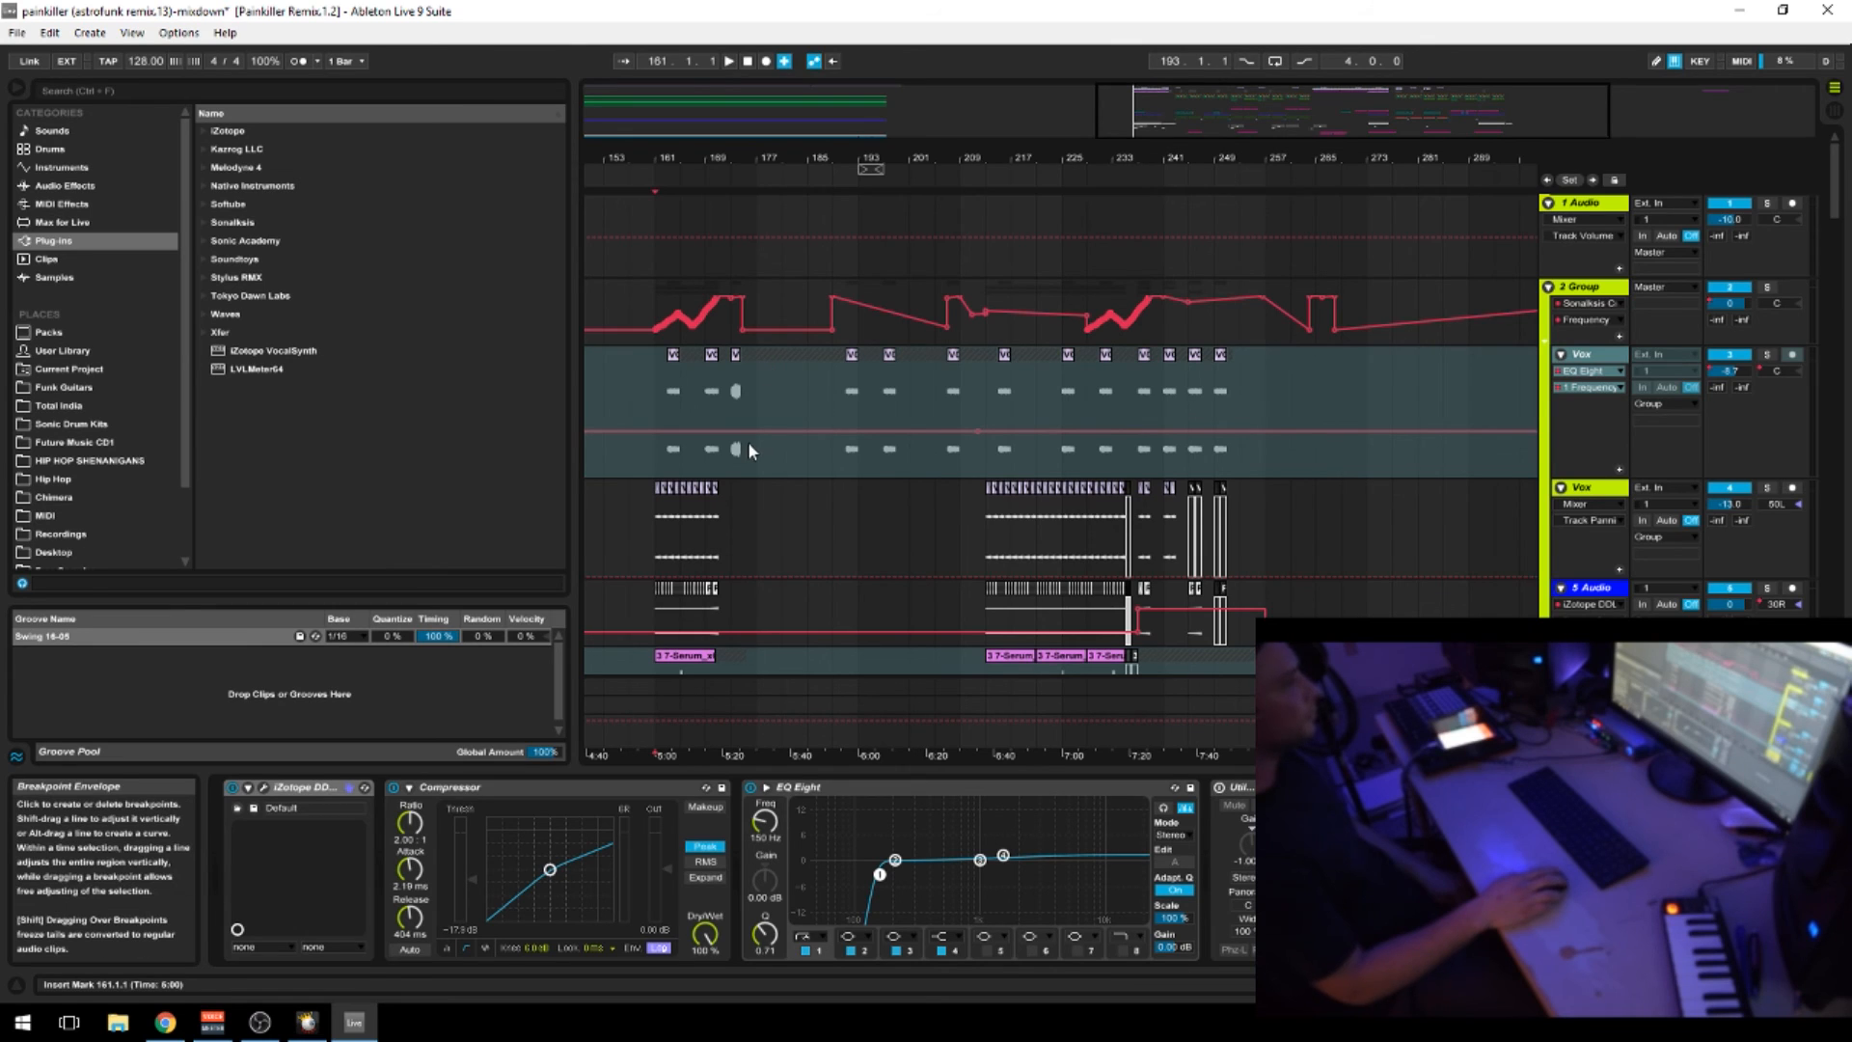
scroll(749, 442, "down", 1)
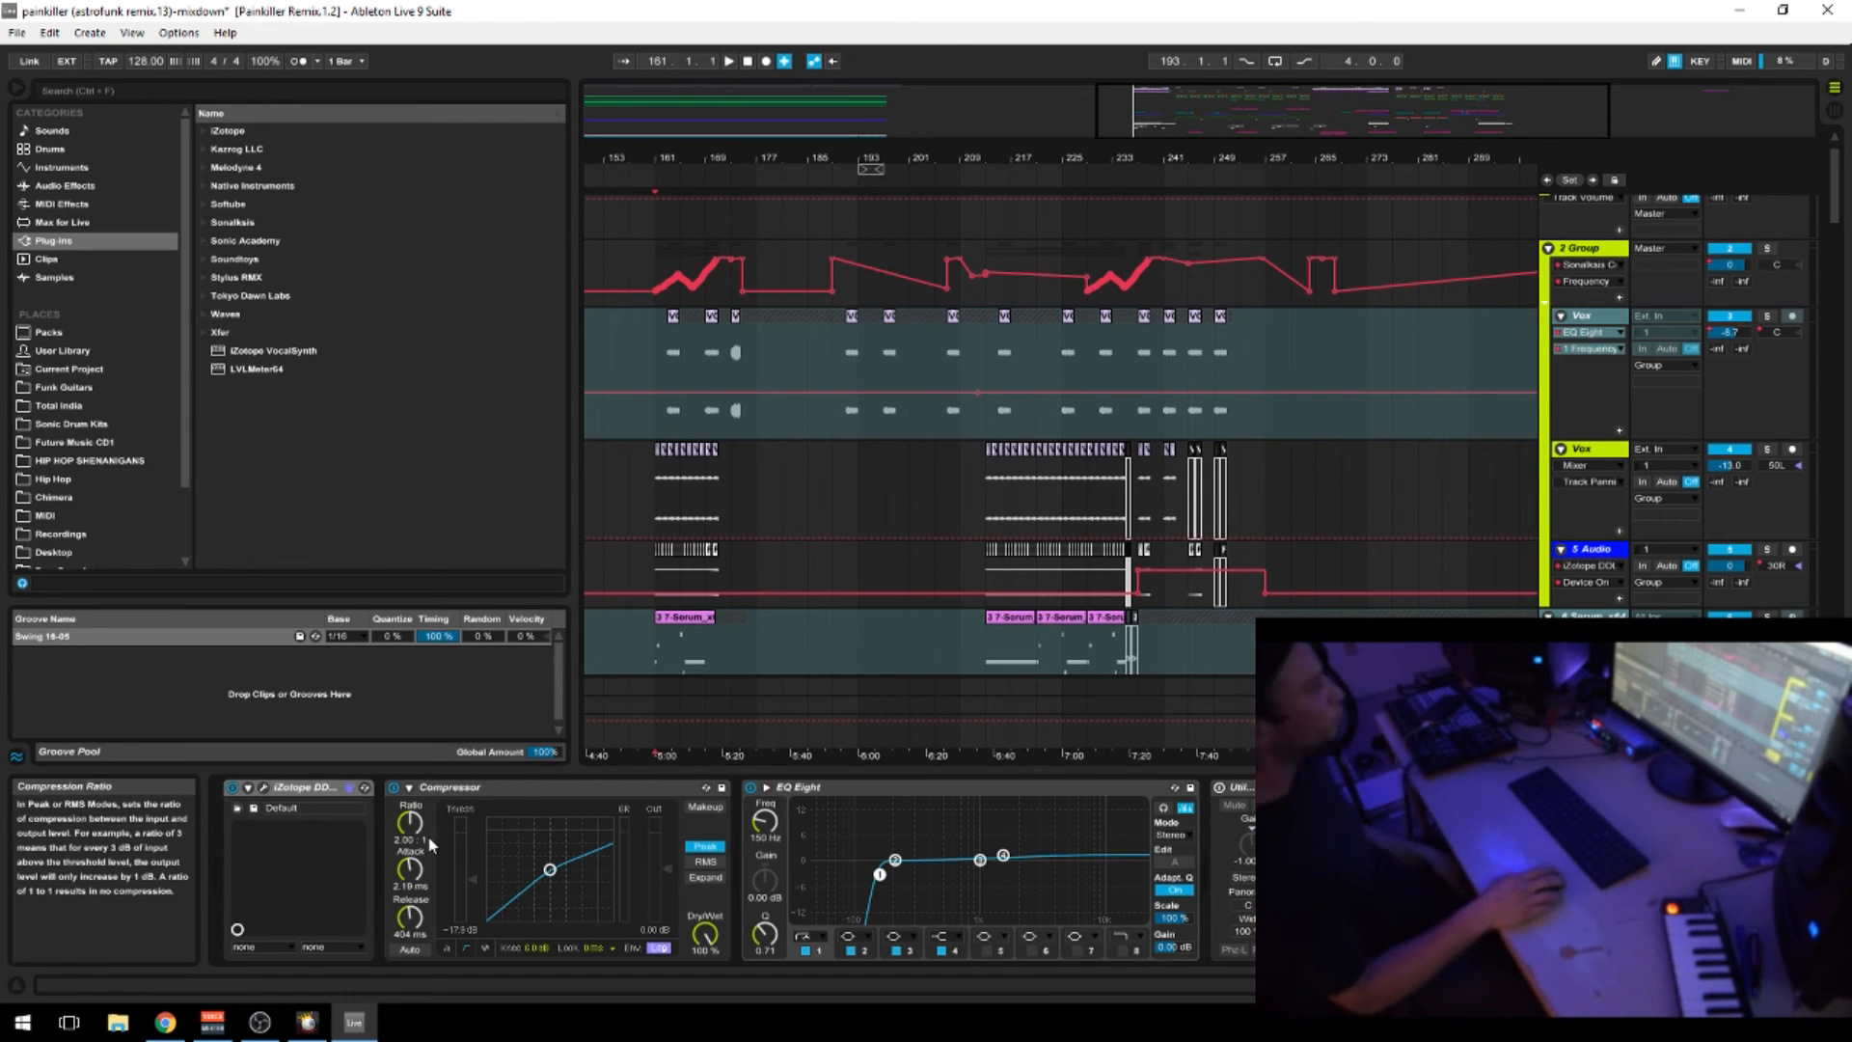
Return to the remix playing on SoundCloud in the browser and adjust the player volume
left_click(172, 1026)
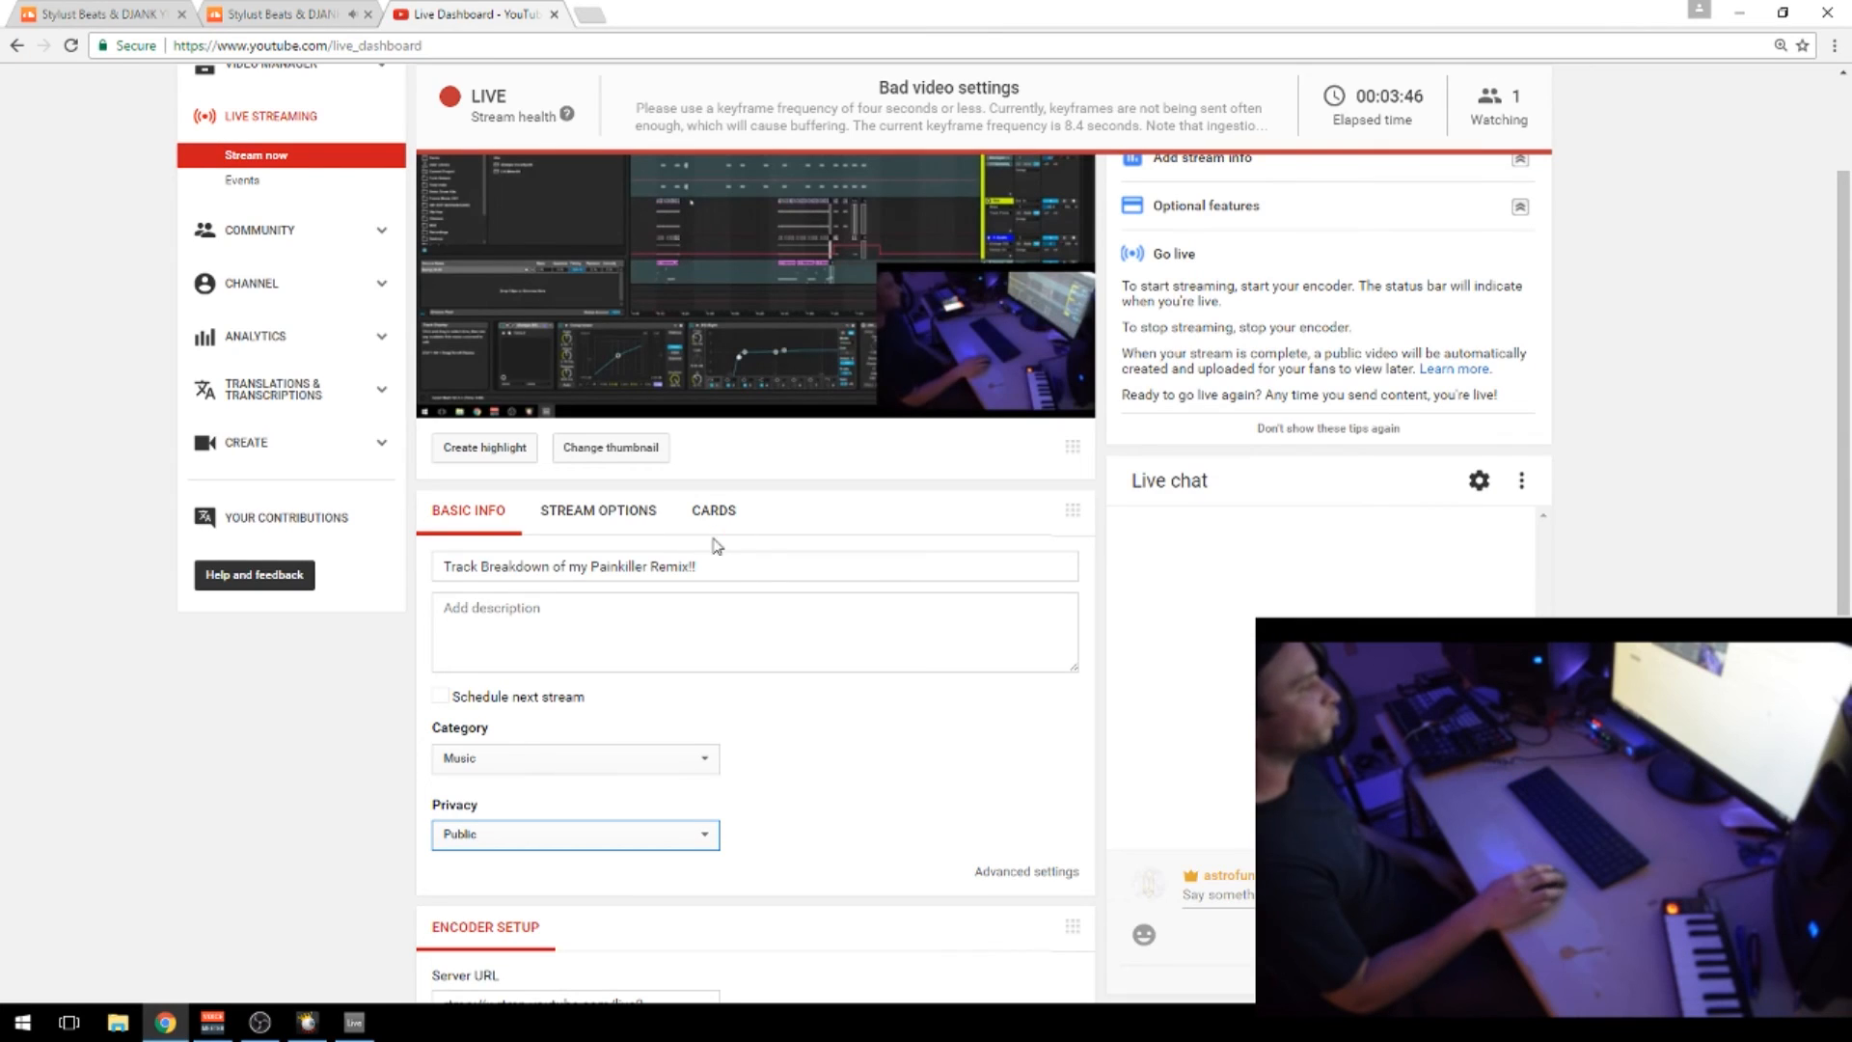
left_click(284, 19)
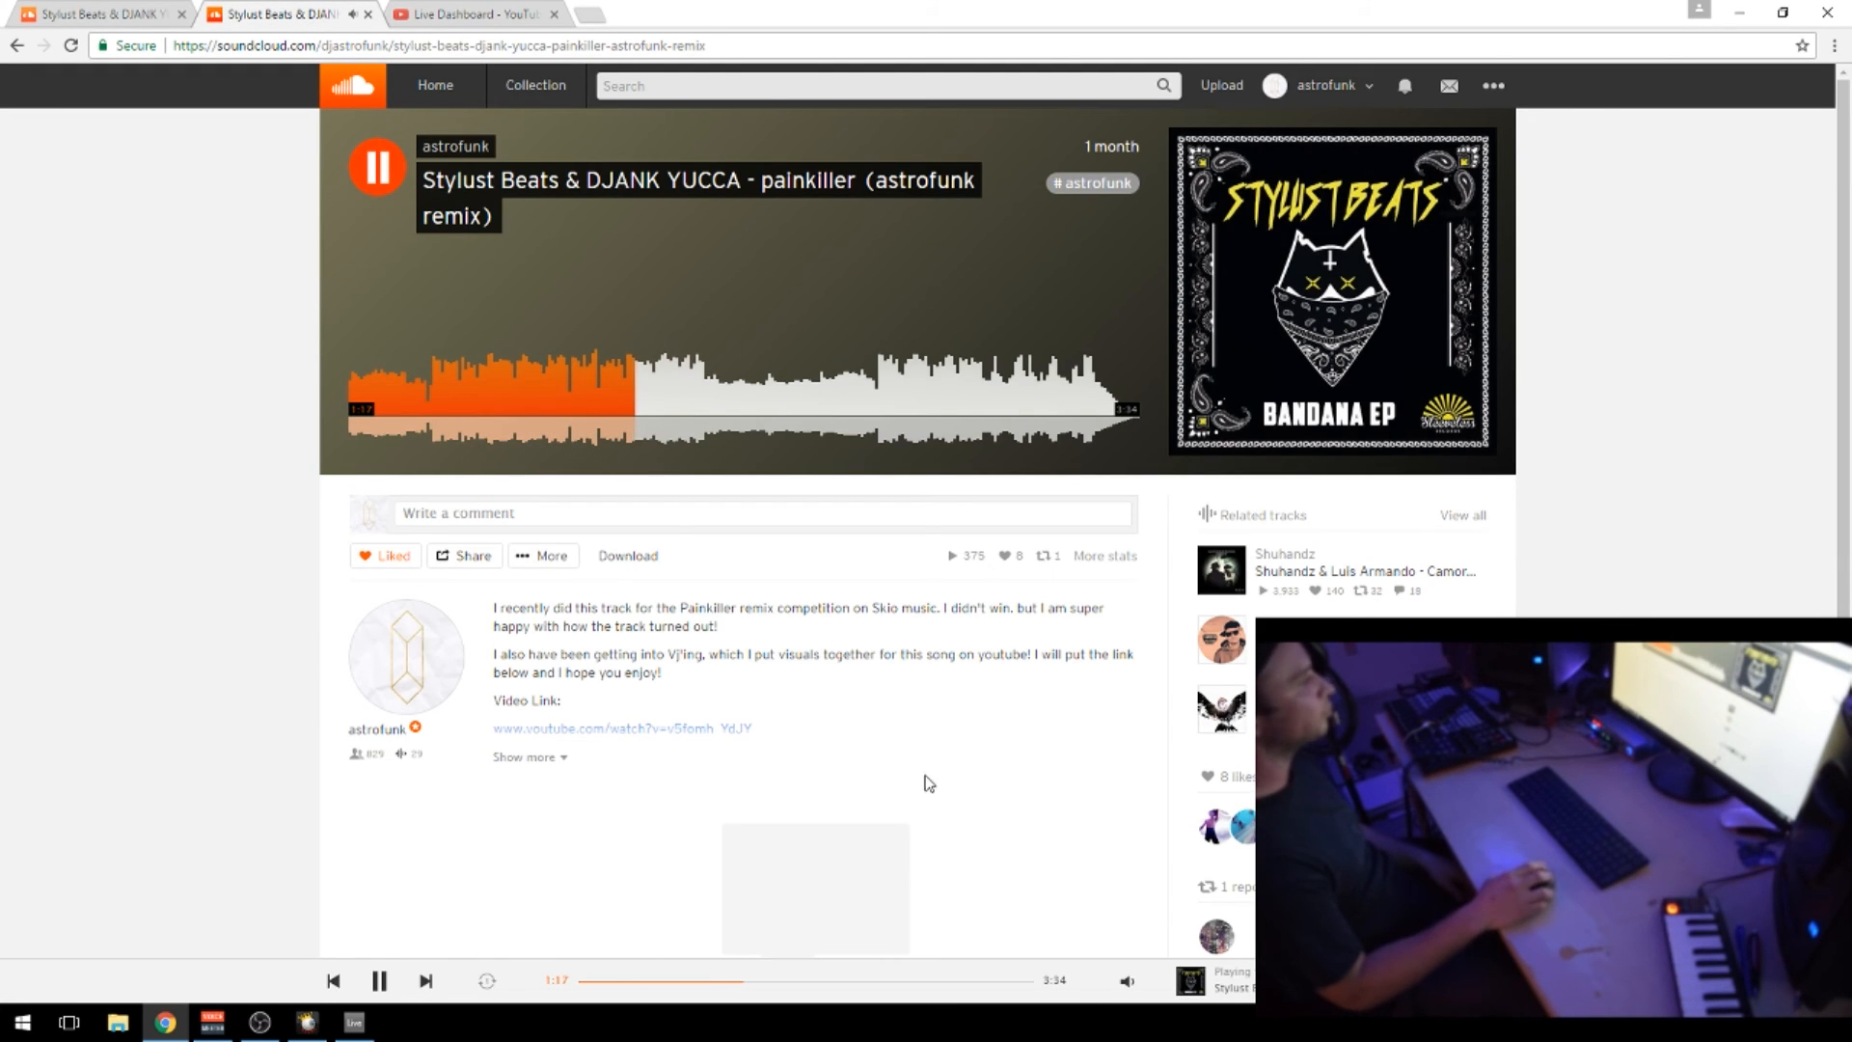
mouse_move(1129, 986)
left_click(1128, 901)
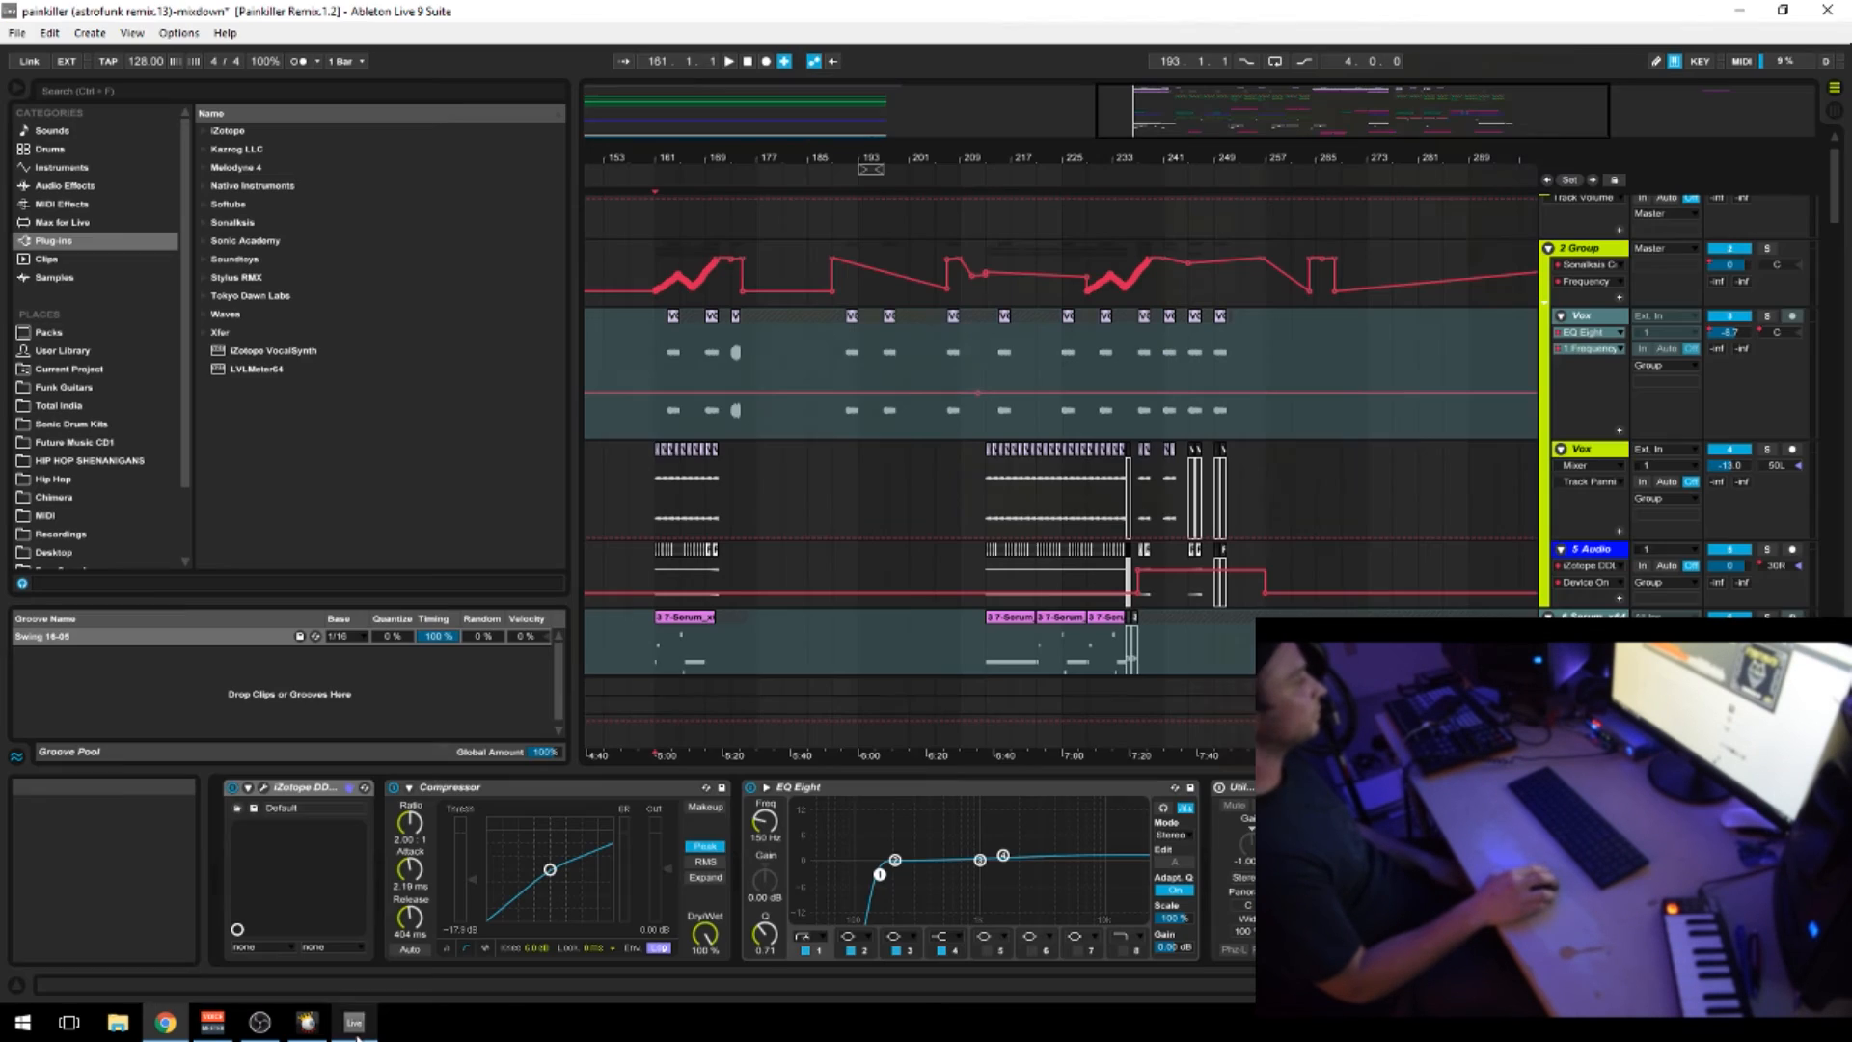
Switch to Ableton Live and rename the "10 Group" track, which holds the drum tracks below DrumBus, to "Perc"
left_click(354, 1021)
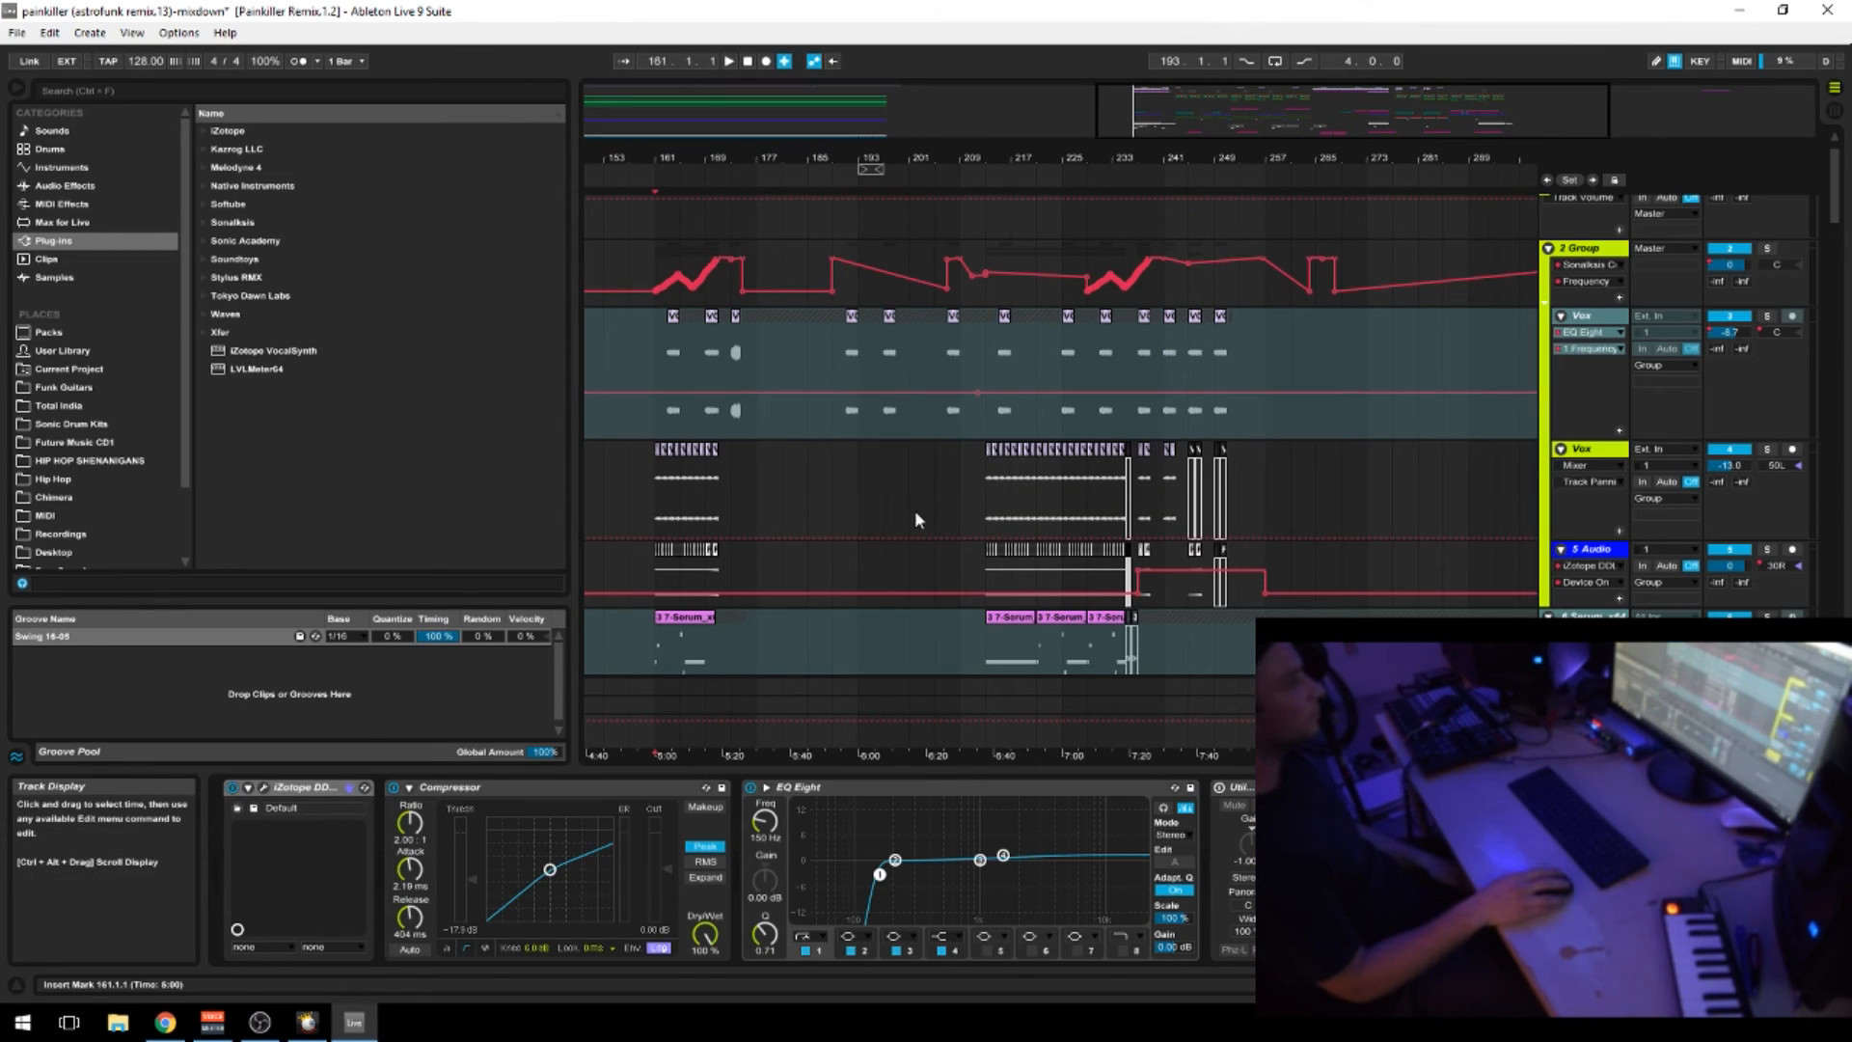
scroll(1216, 440, "down", 2)
scroll(1221, 452, "up", 3)
mouse_move(1271, 151)
left_mouse_down()
mouse_move(1274, 201)
mouse_move(1277, 166)
left_mouse_up()
scroll(964, 440, "down", 5)
left_click_drag(897, 159, 944, 135)
scroll(1067, 518, "down", 6)
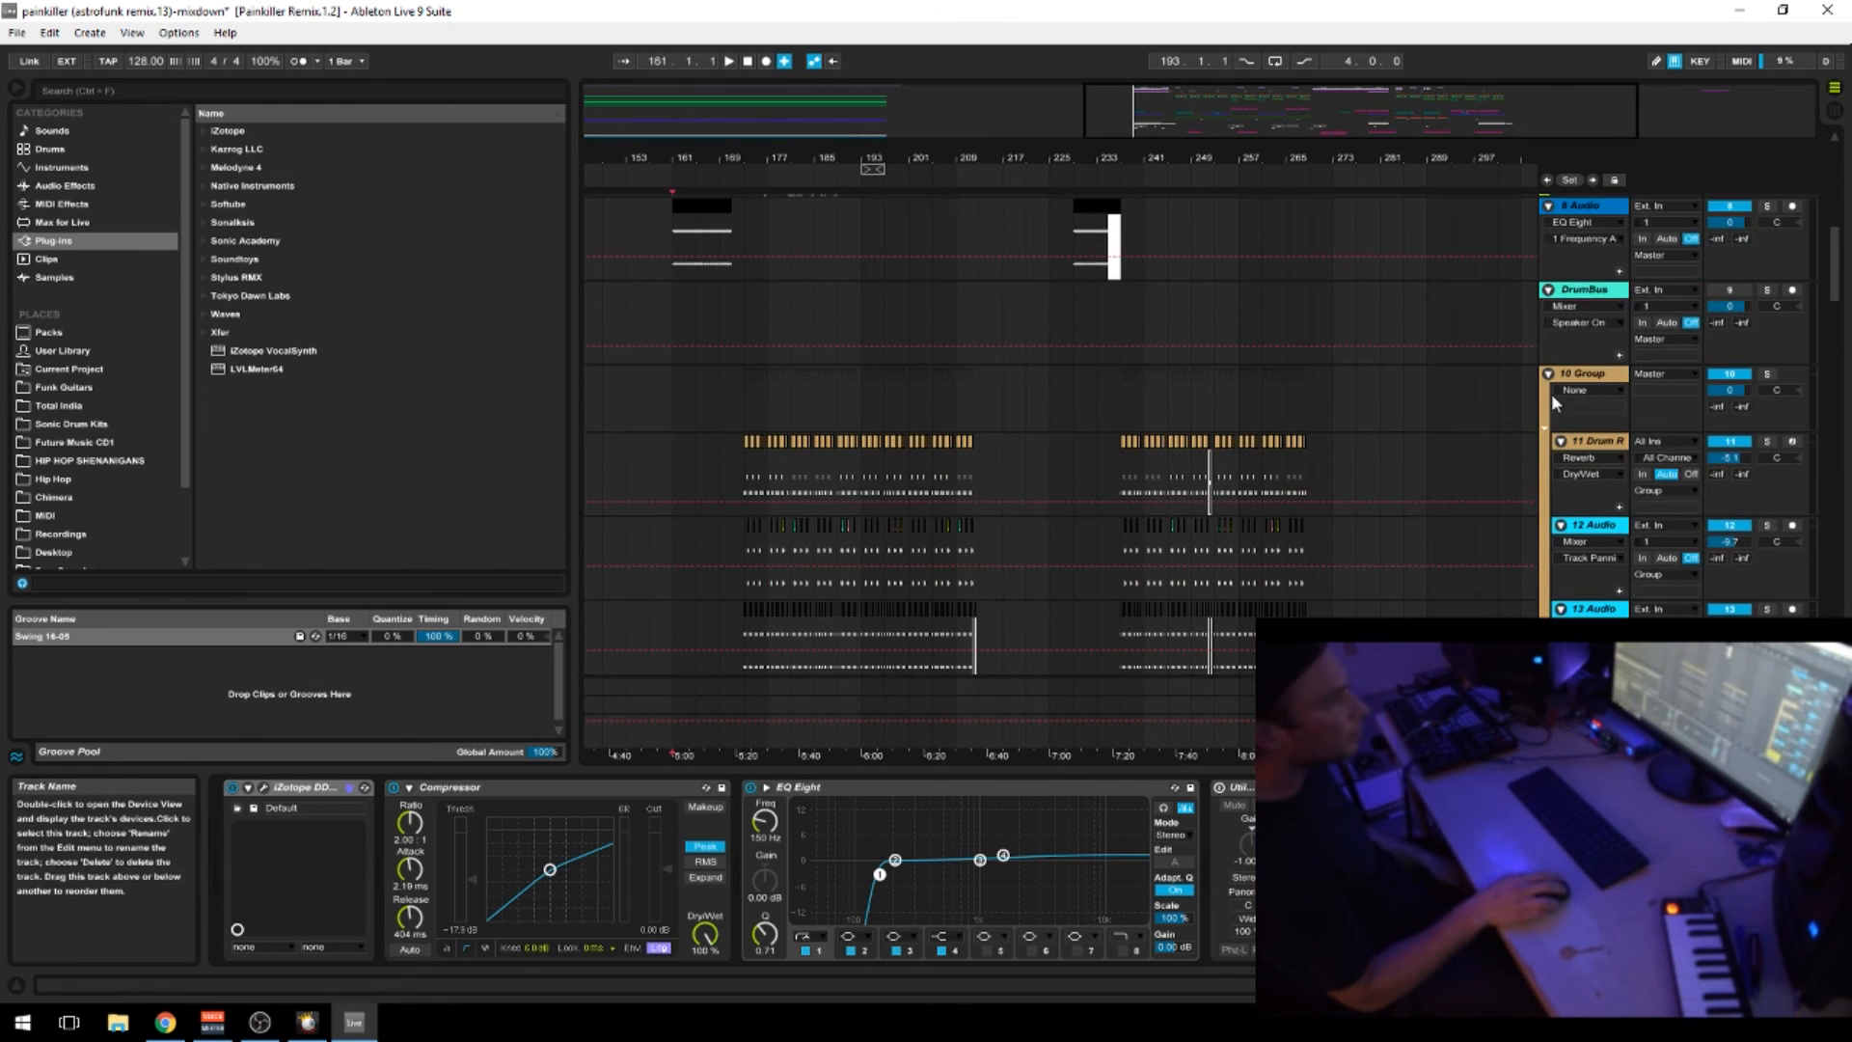
left_click(1589, 340)
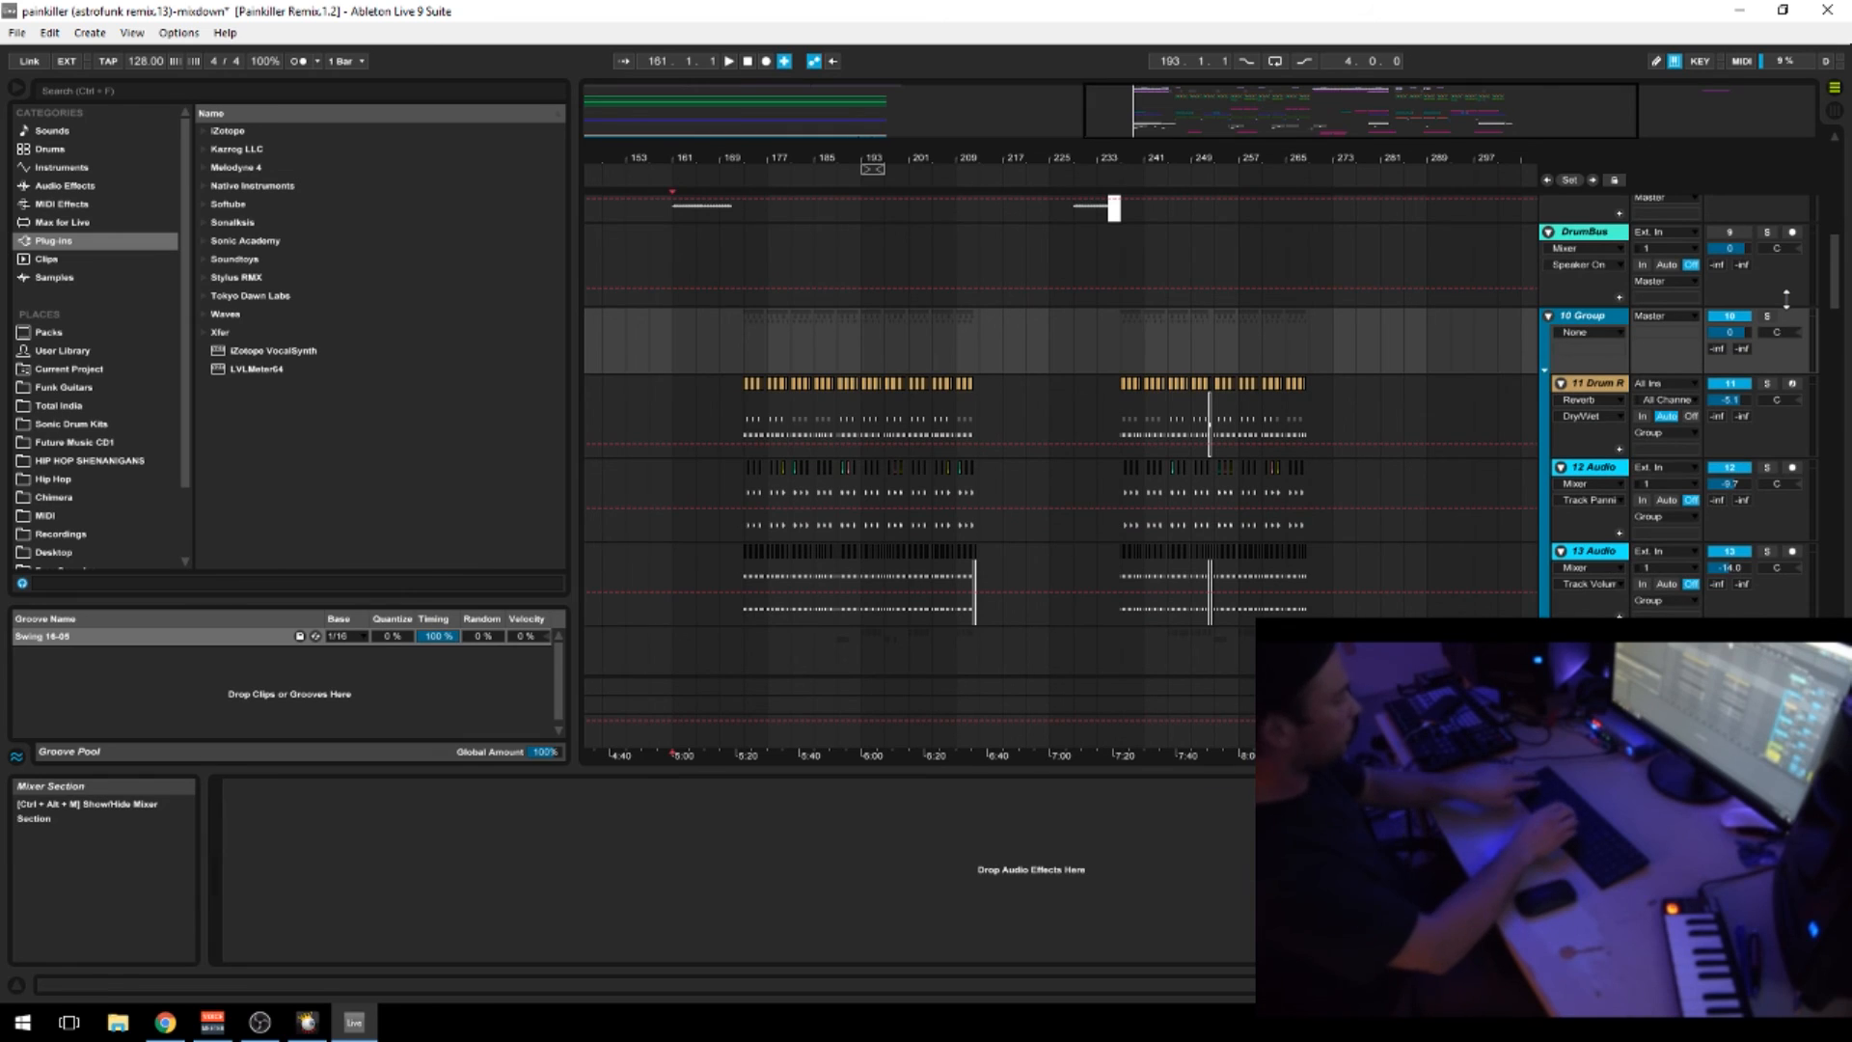
key("ctrl+r")
type("Per")
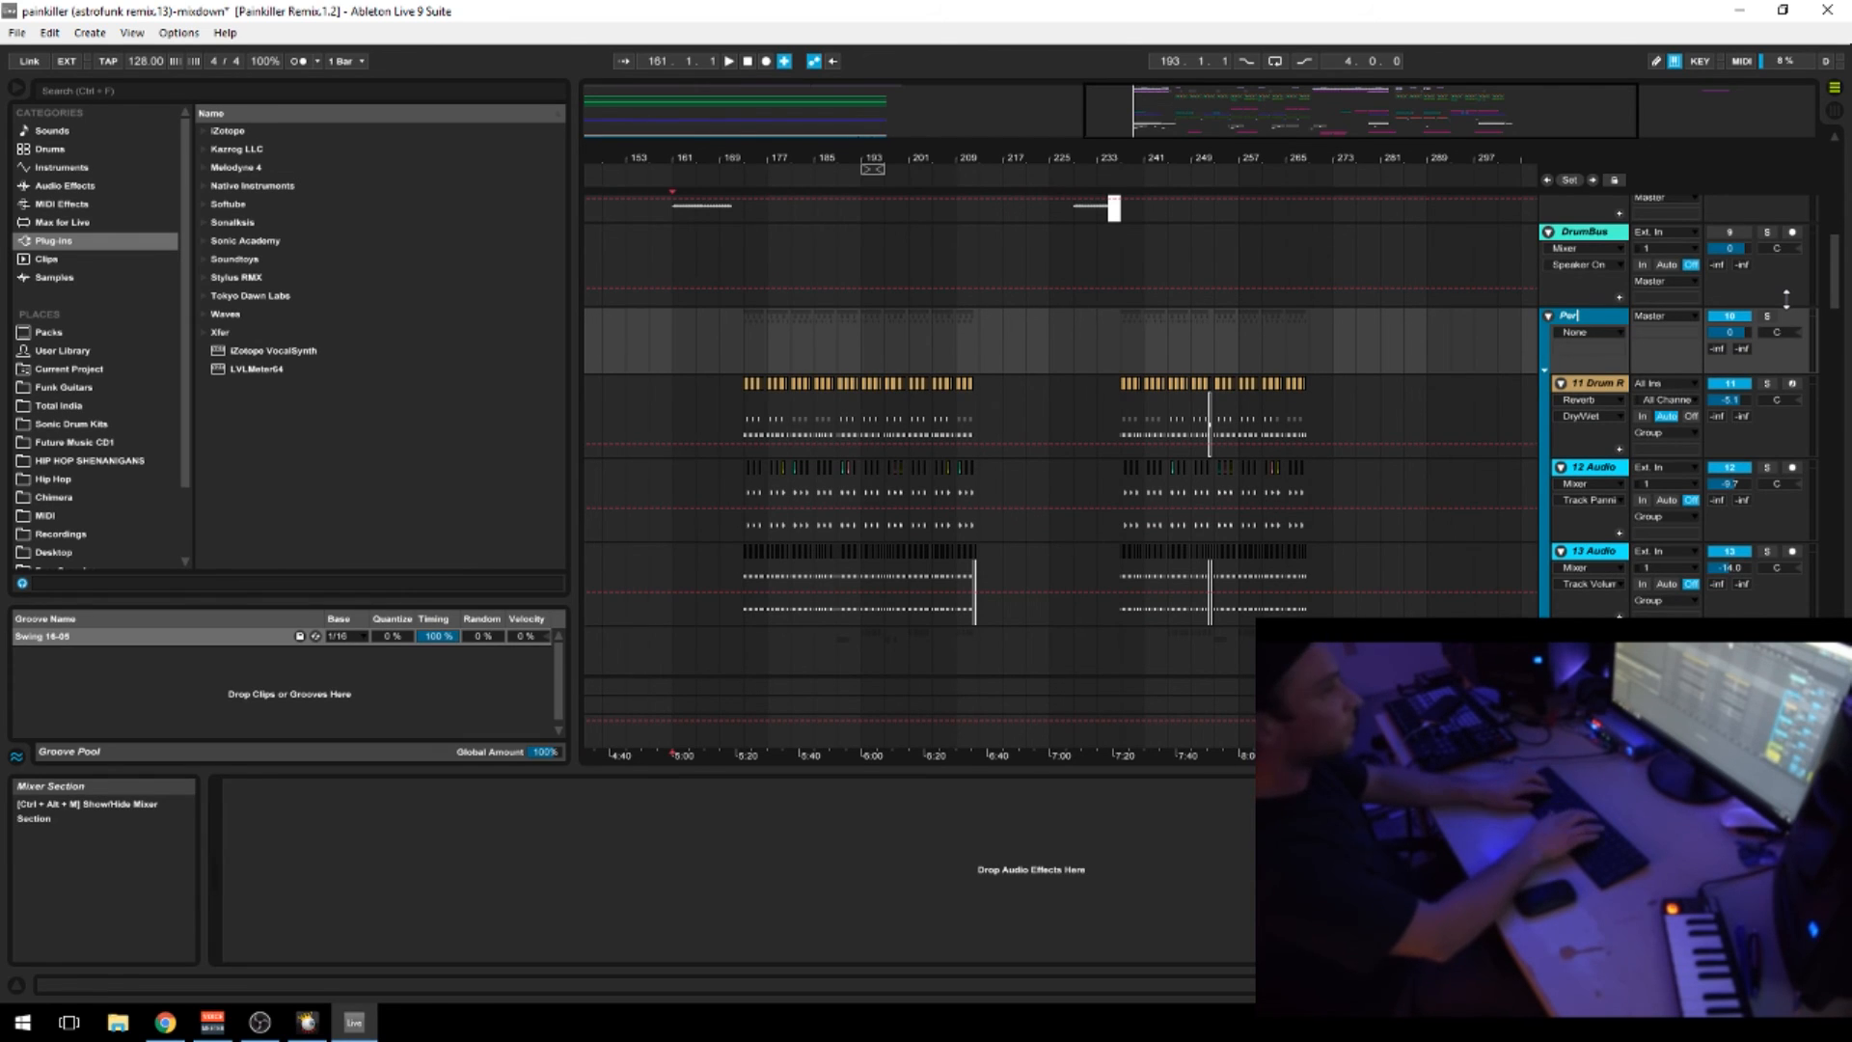
type("c")
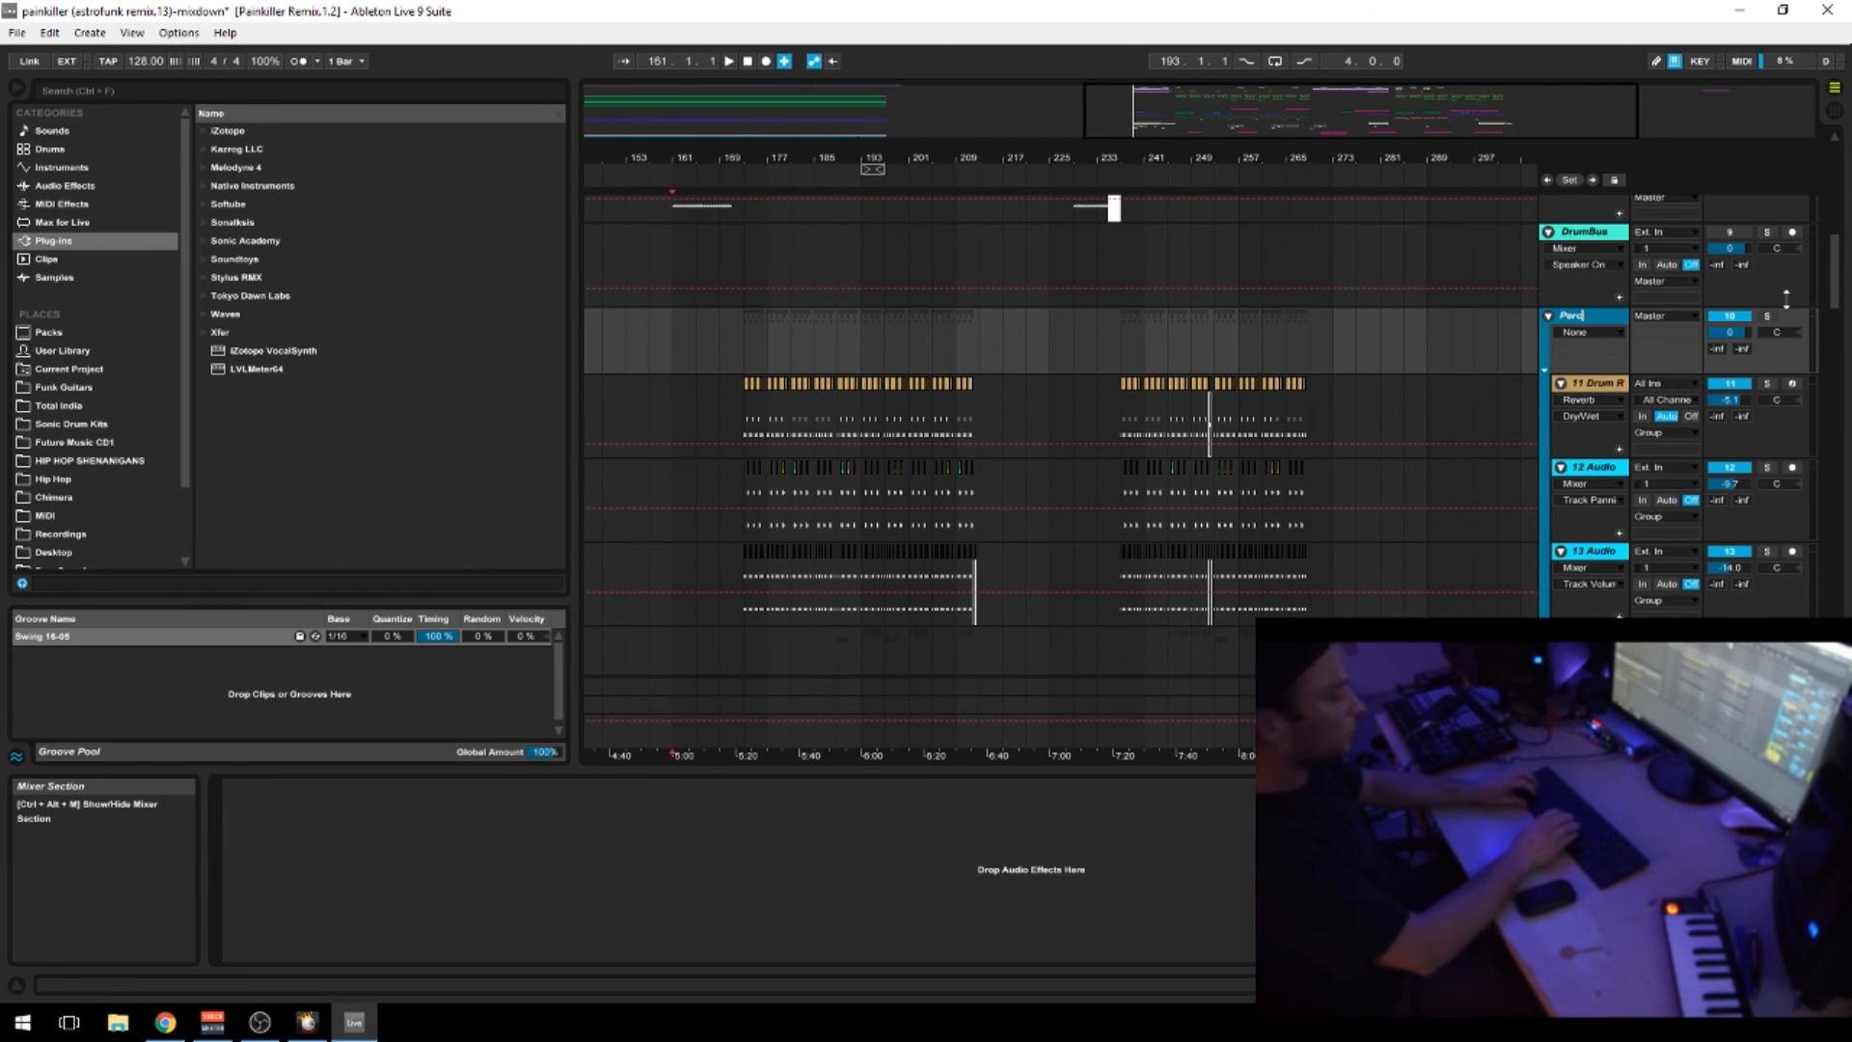
key("Return")
Look through the Hat Loop group, the original stems group and the "23 Reaktor 6" track with its device chain
scroll(1606, 400, "down", 3)
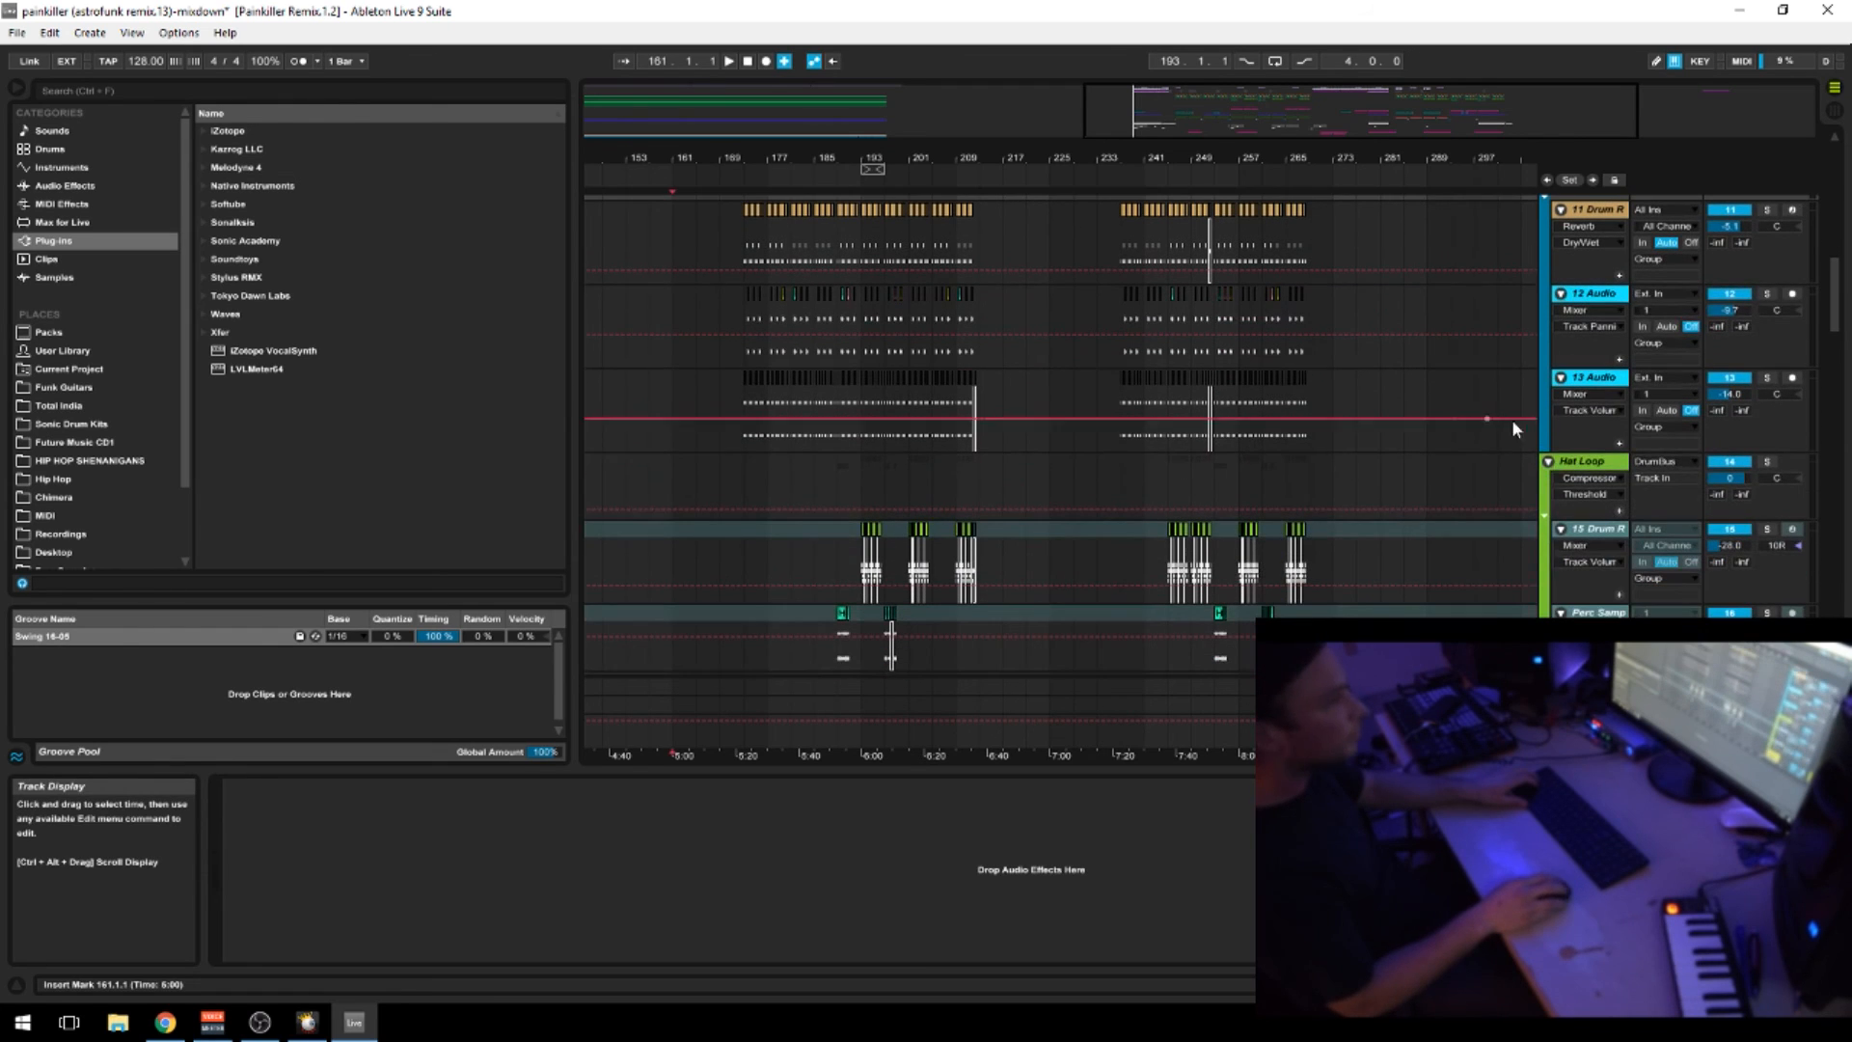
left_click(1586, 464)
scroll(1317, 524, "down", 4)
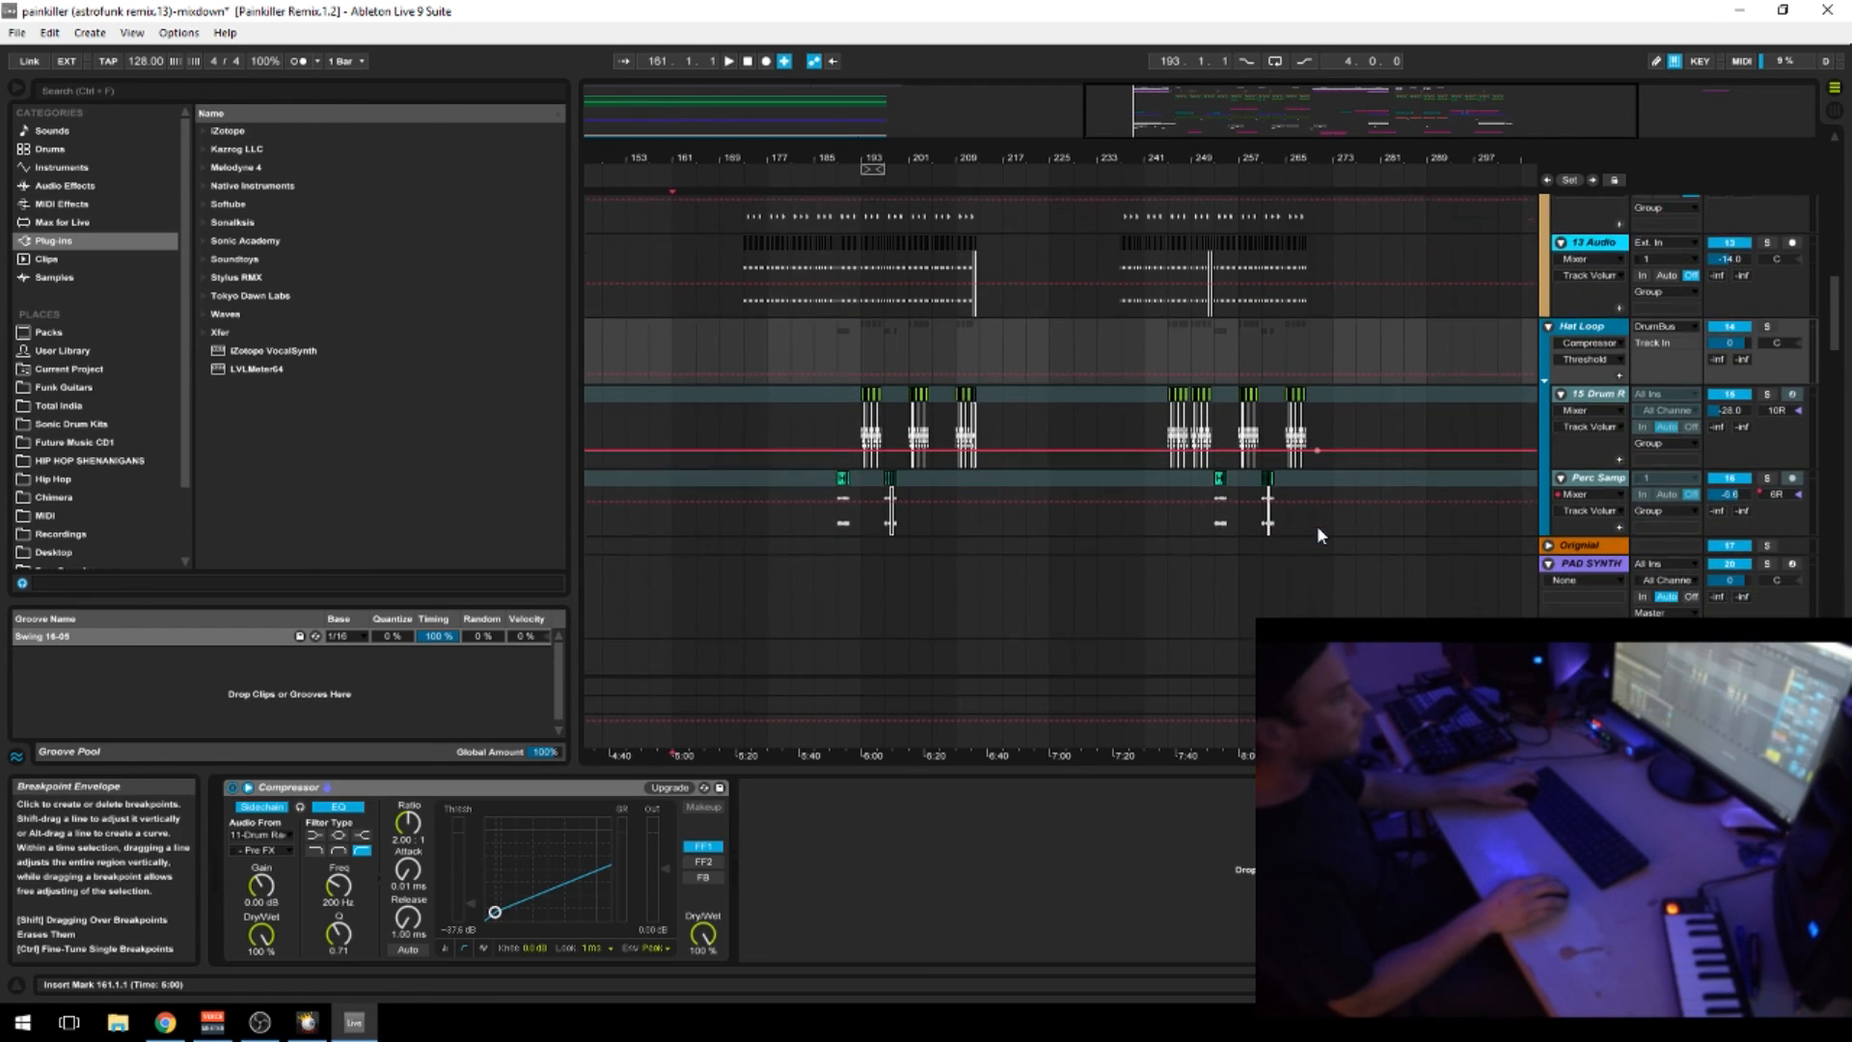
left_click(1572, 449)
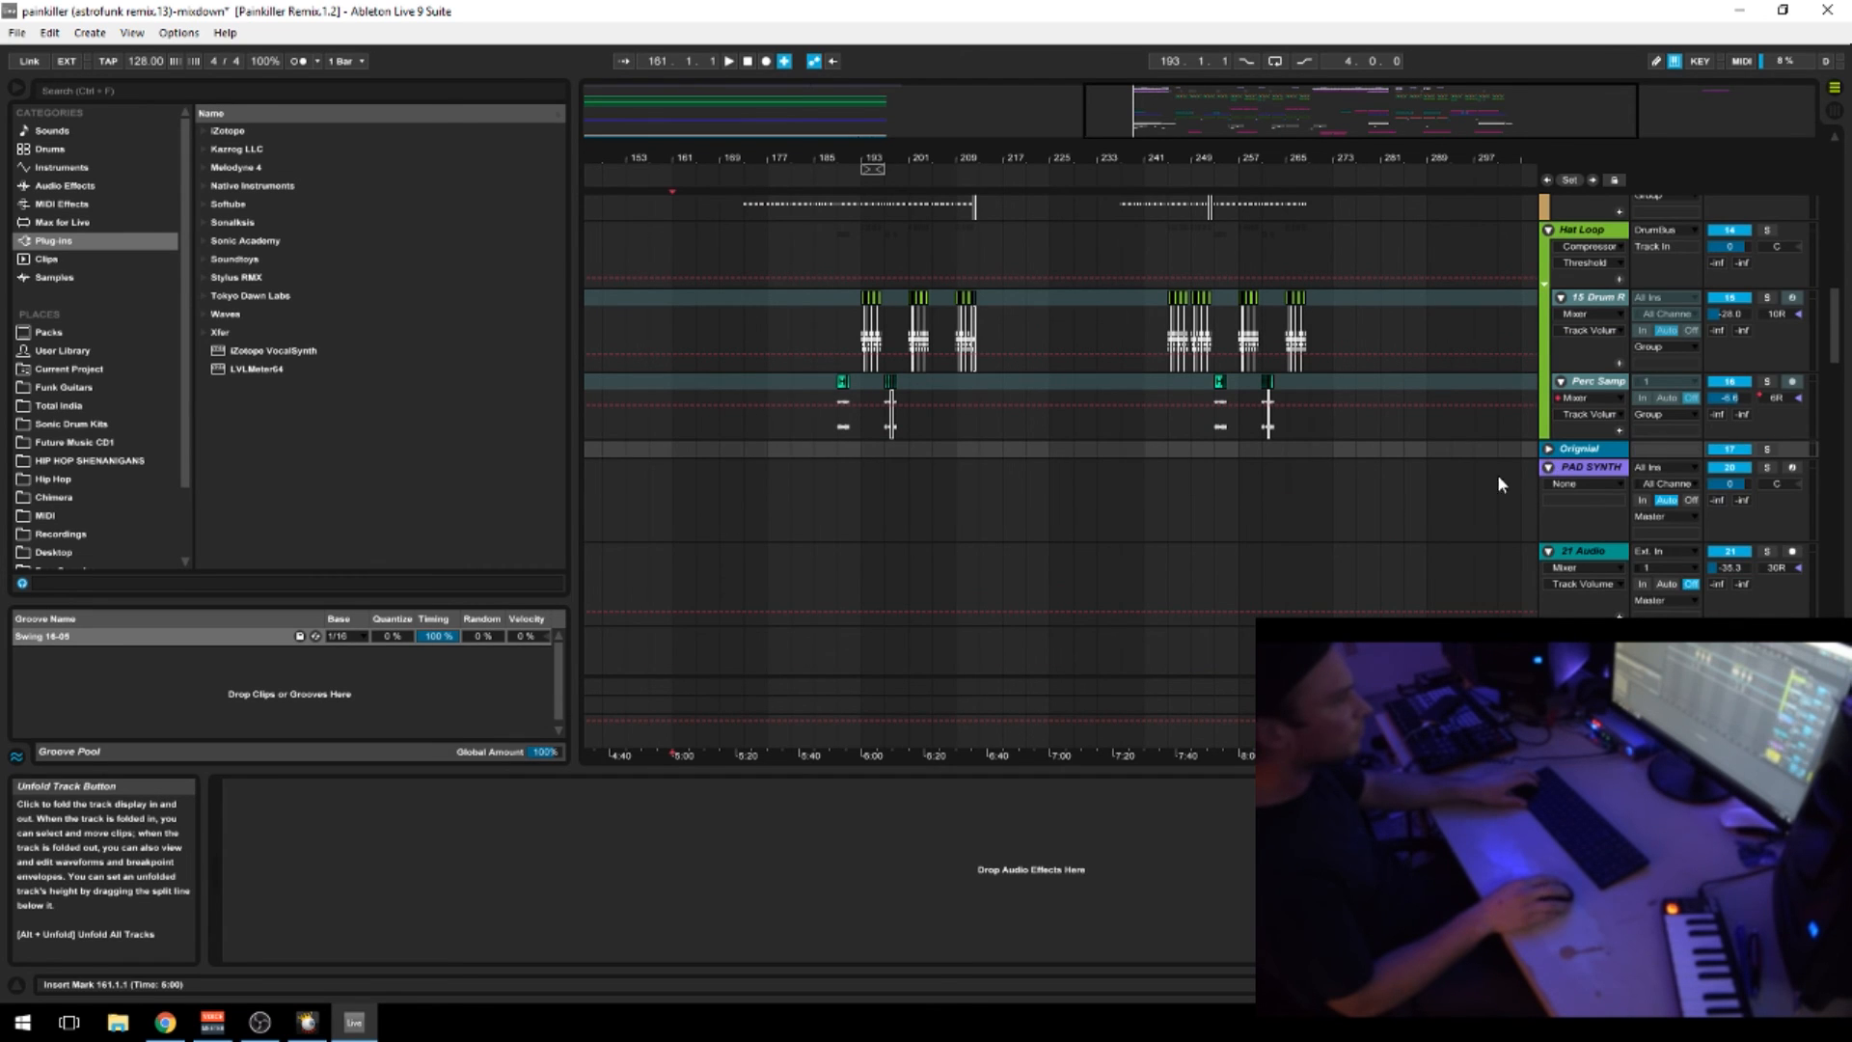
scroll(1389, 506, "down", 6)
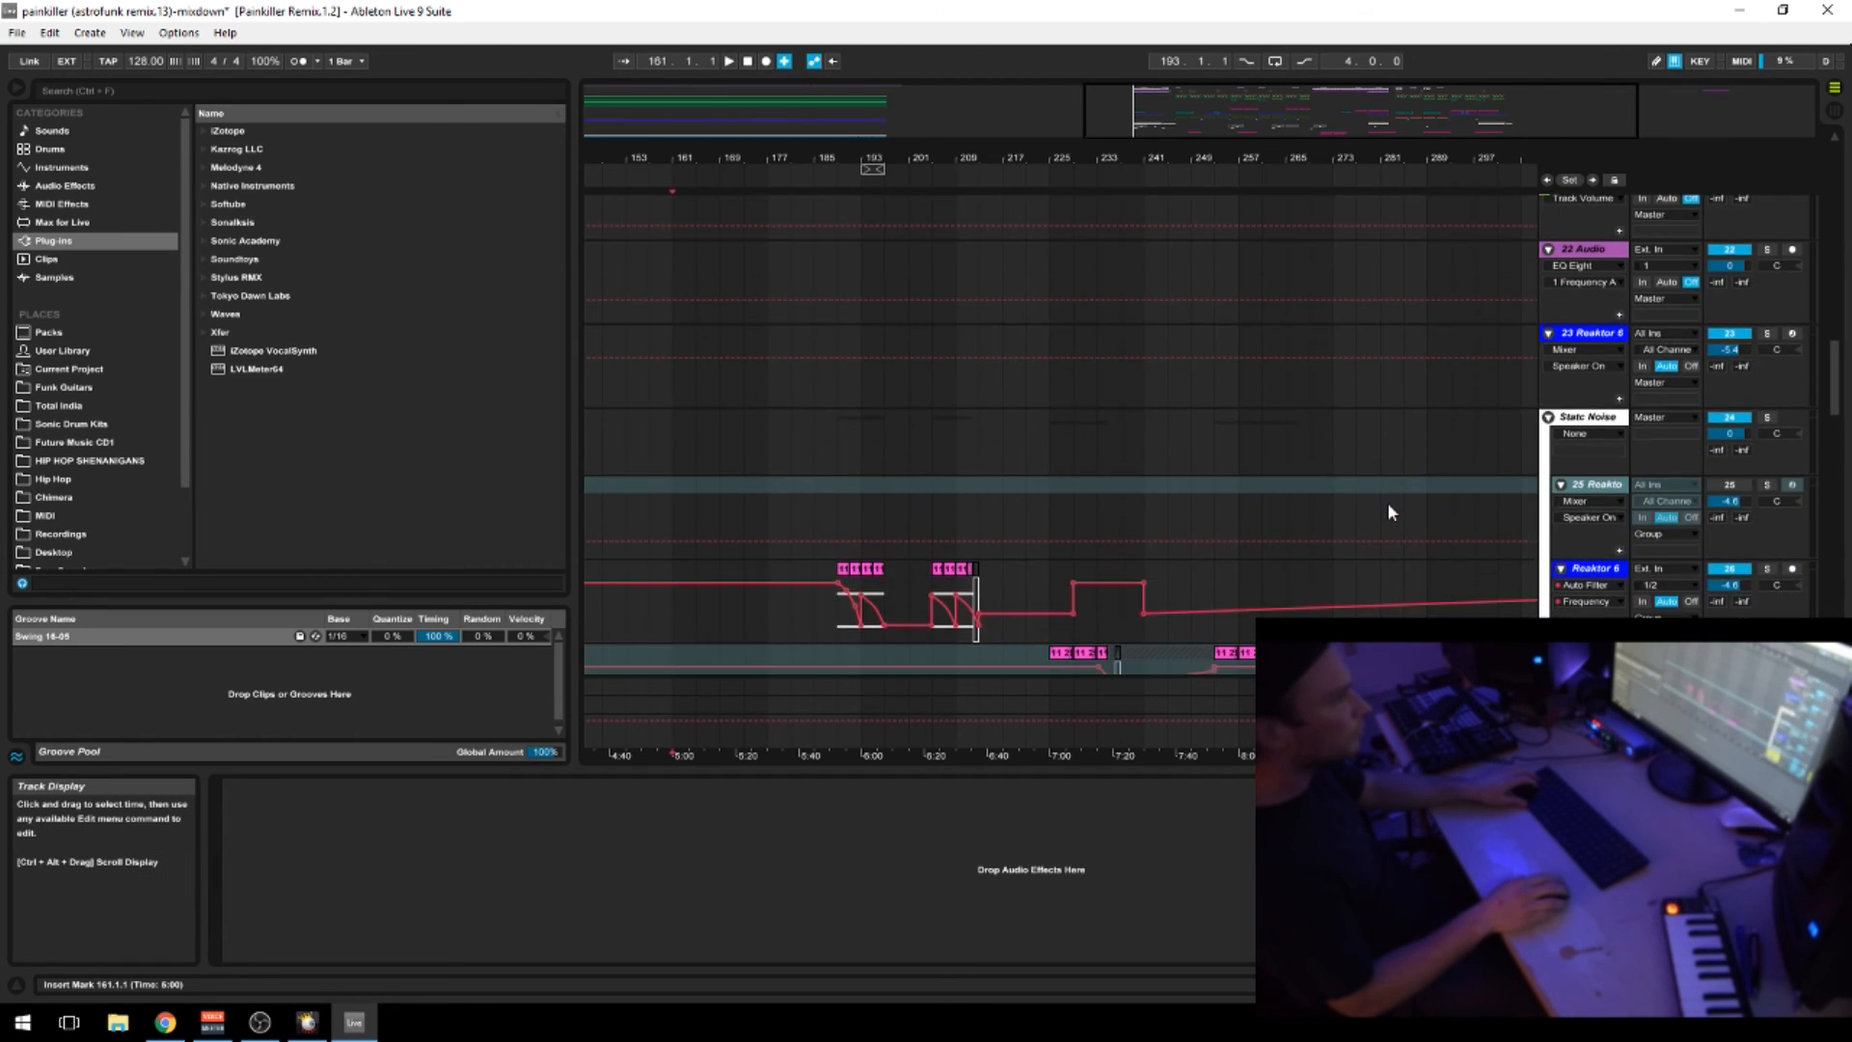
scroll(1390, 511, "up", 1)
left_click_drag(1293, 159, 1285, 123)
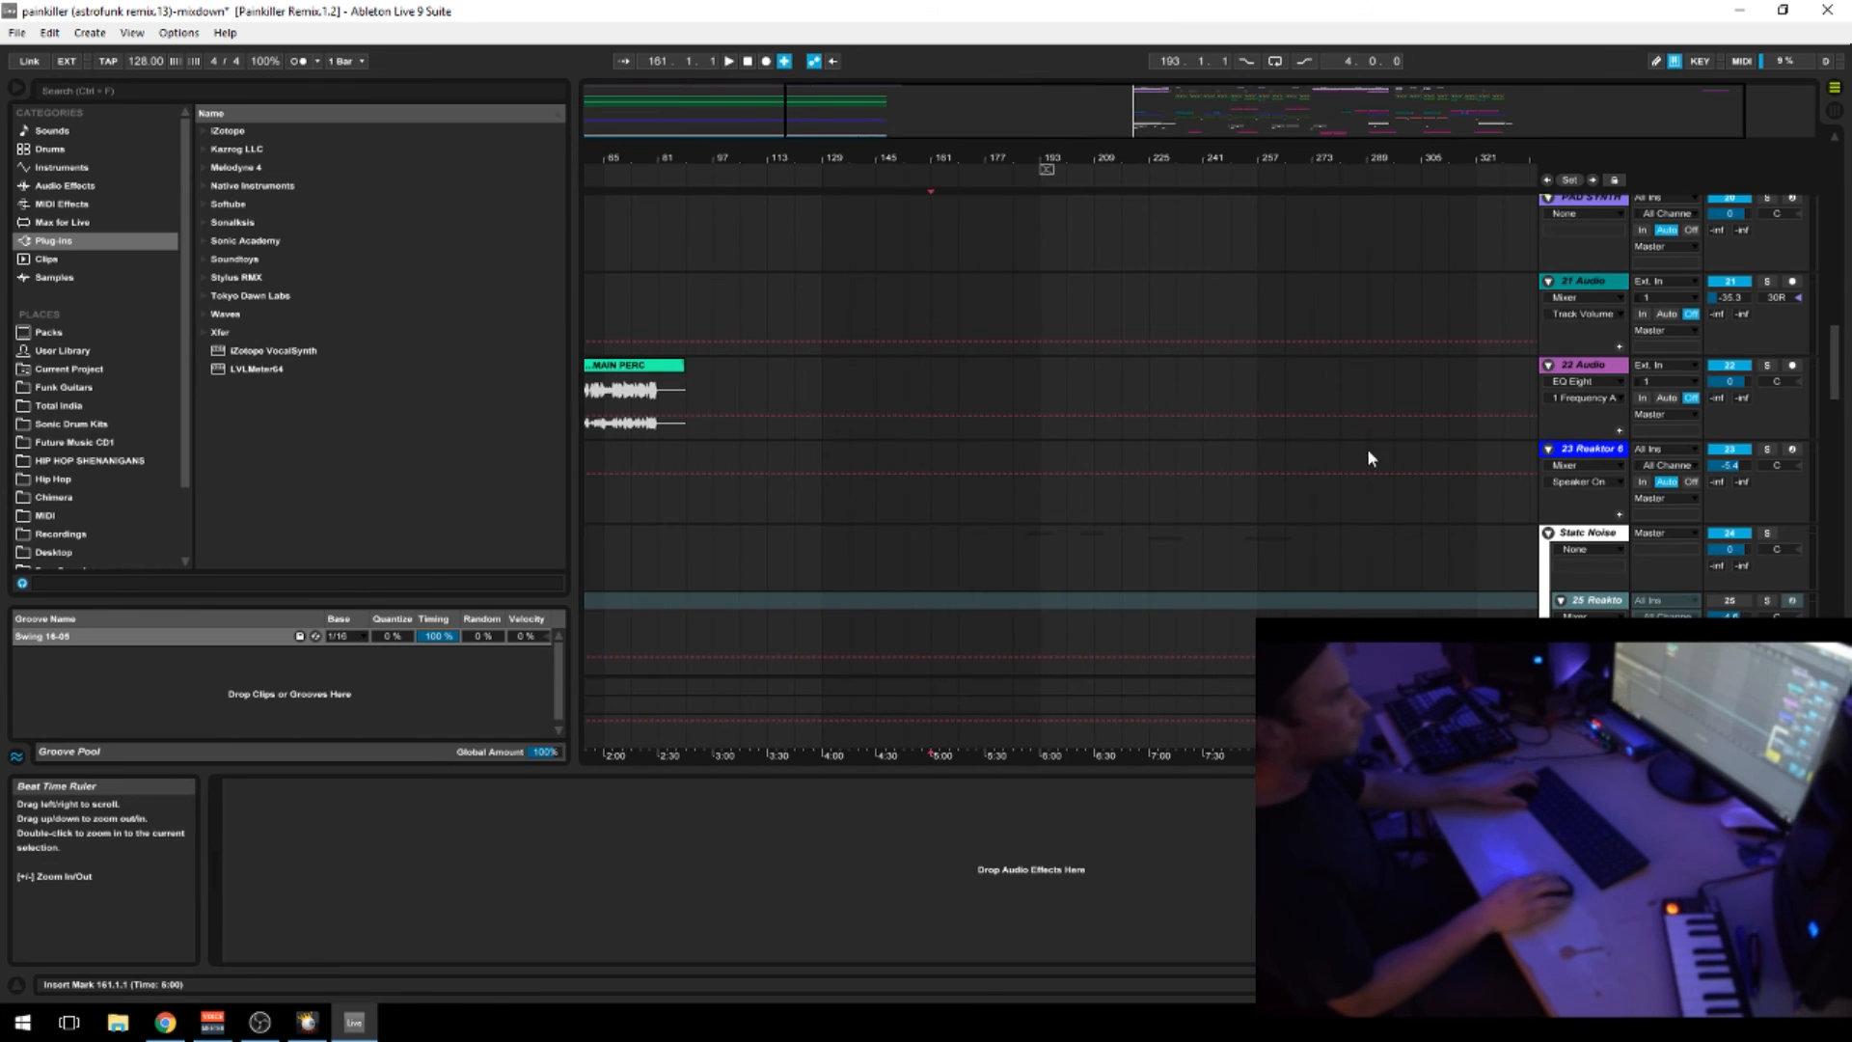
scroll(1103, 521, "up", 2)
scroll(1107, 521, "down", 1)
left_click(1582, 528)
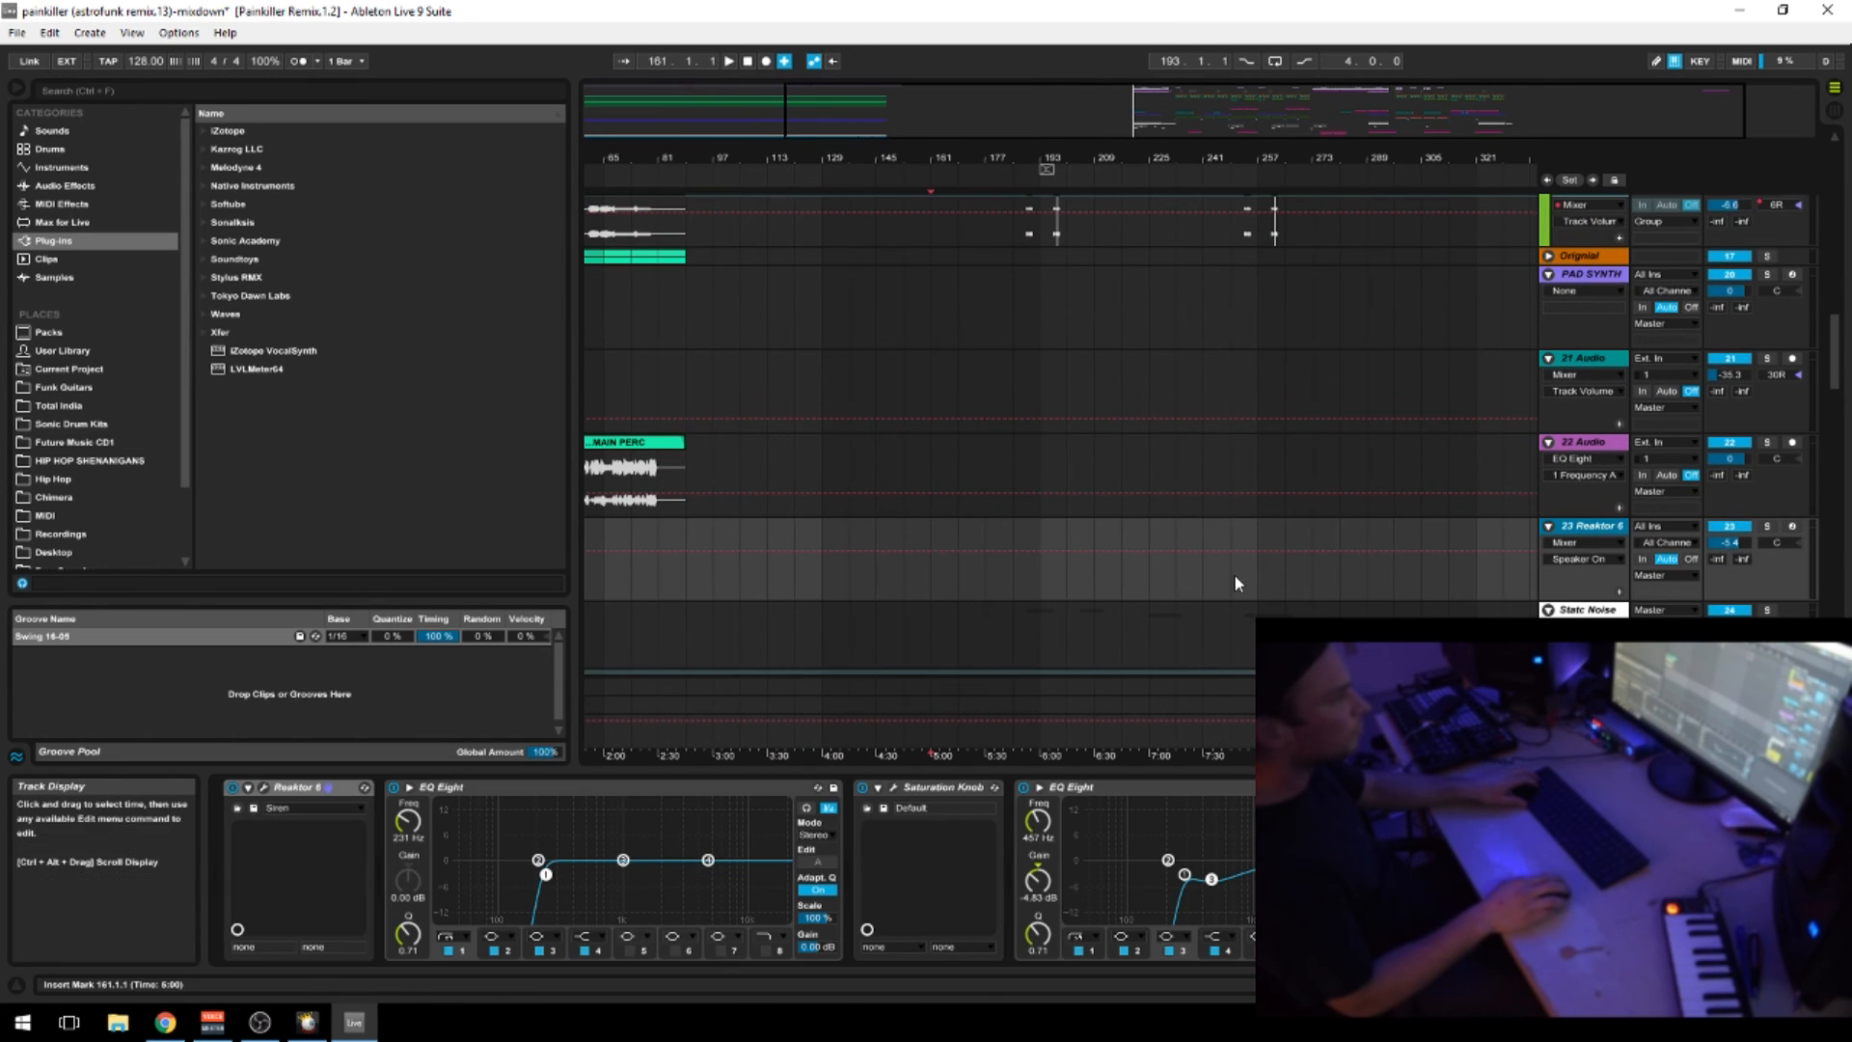
Look through the rest of the arrangement, from the Static Noise group through Main Bass, Horn, PAD, SFX 2 and FX
left_click_drag(1177, 164, 1177, 135)
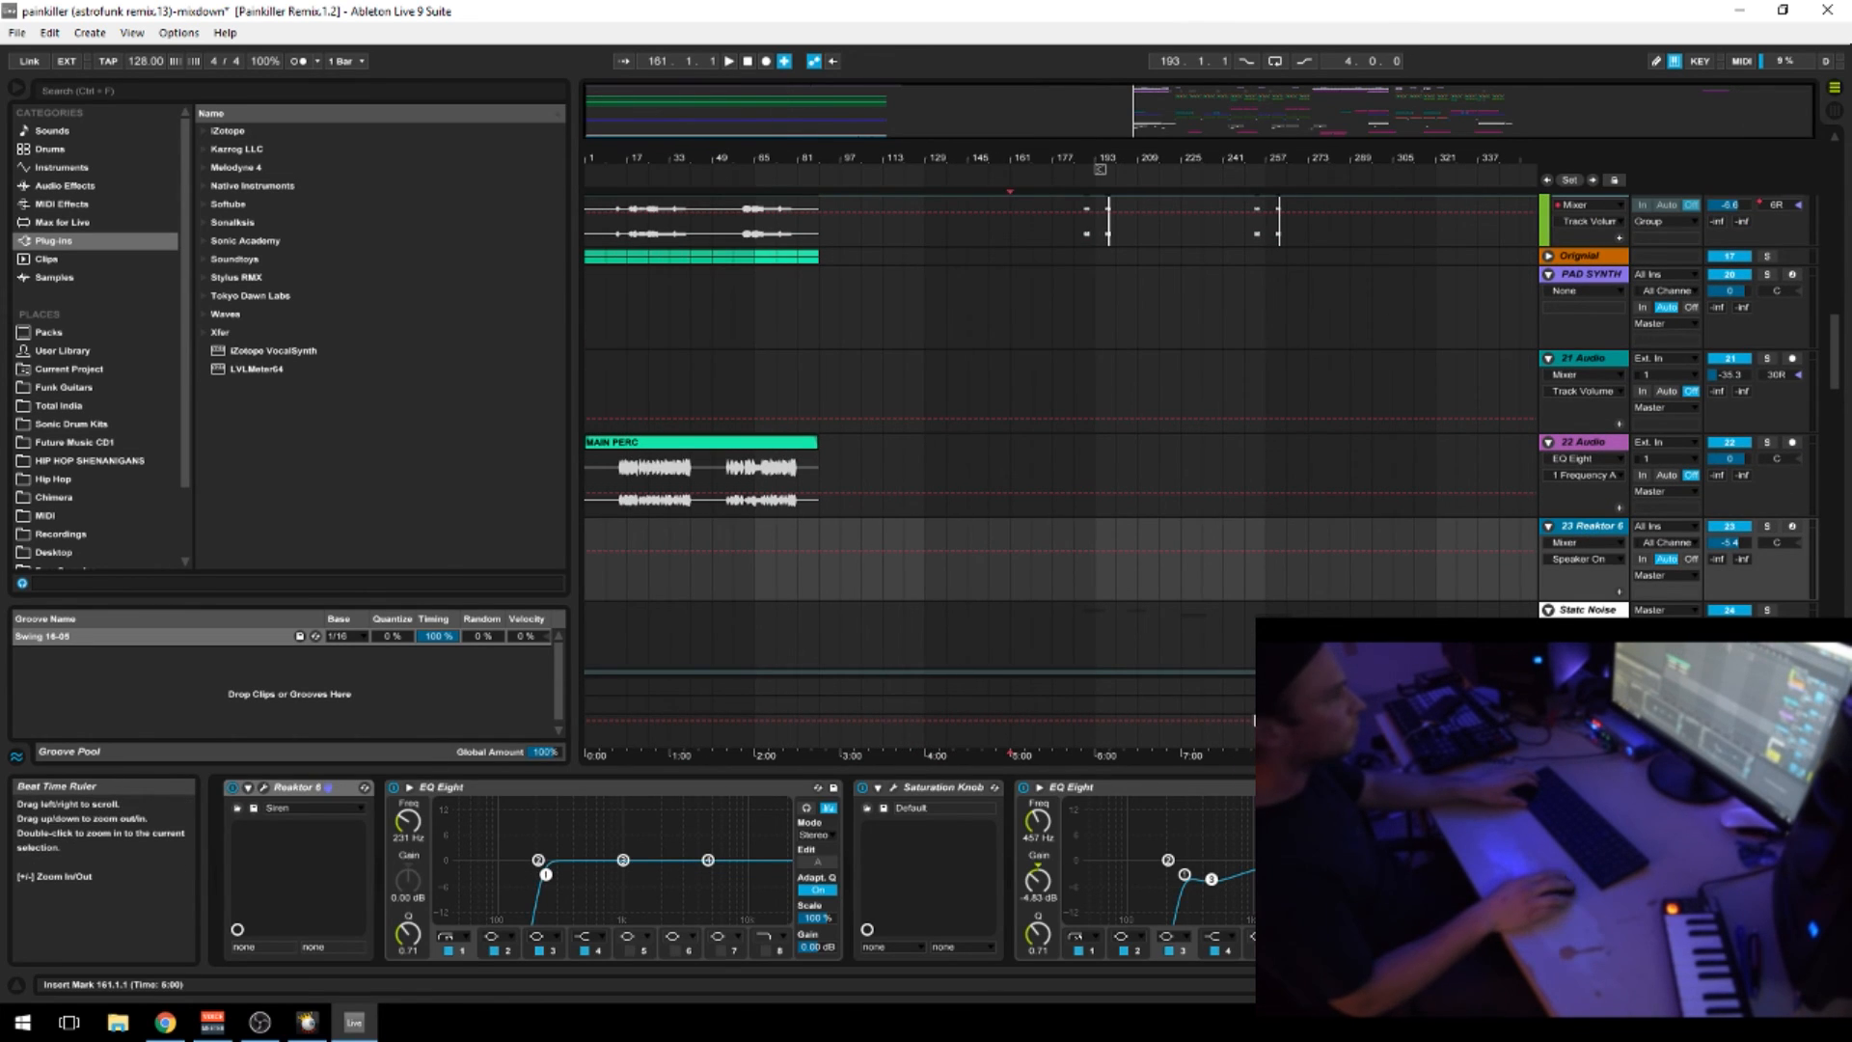
scroll(1283, 515, "down", 2)
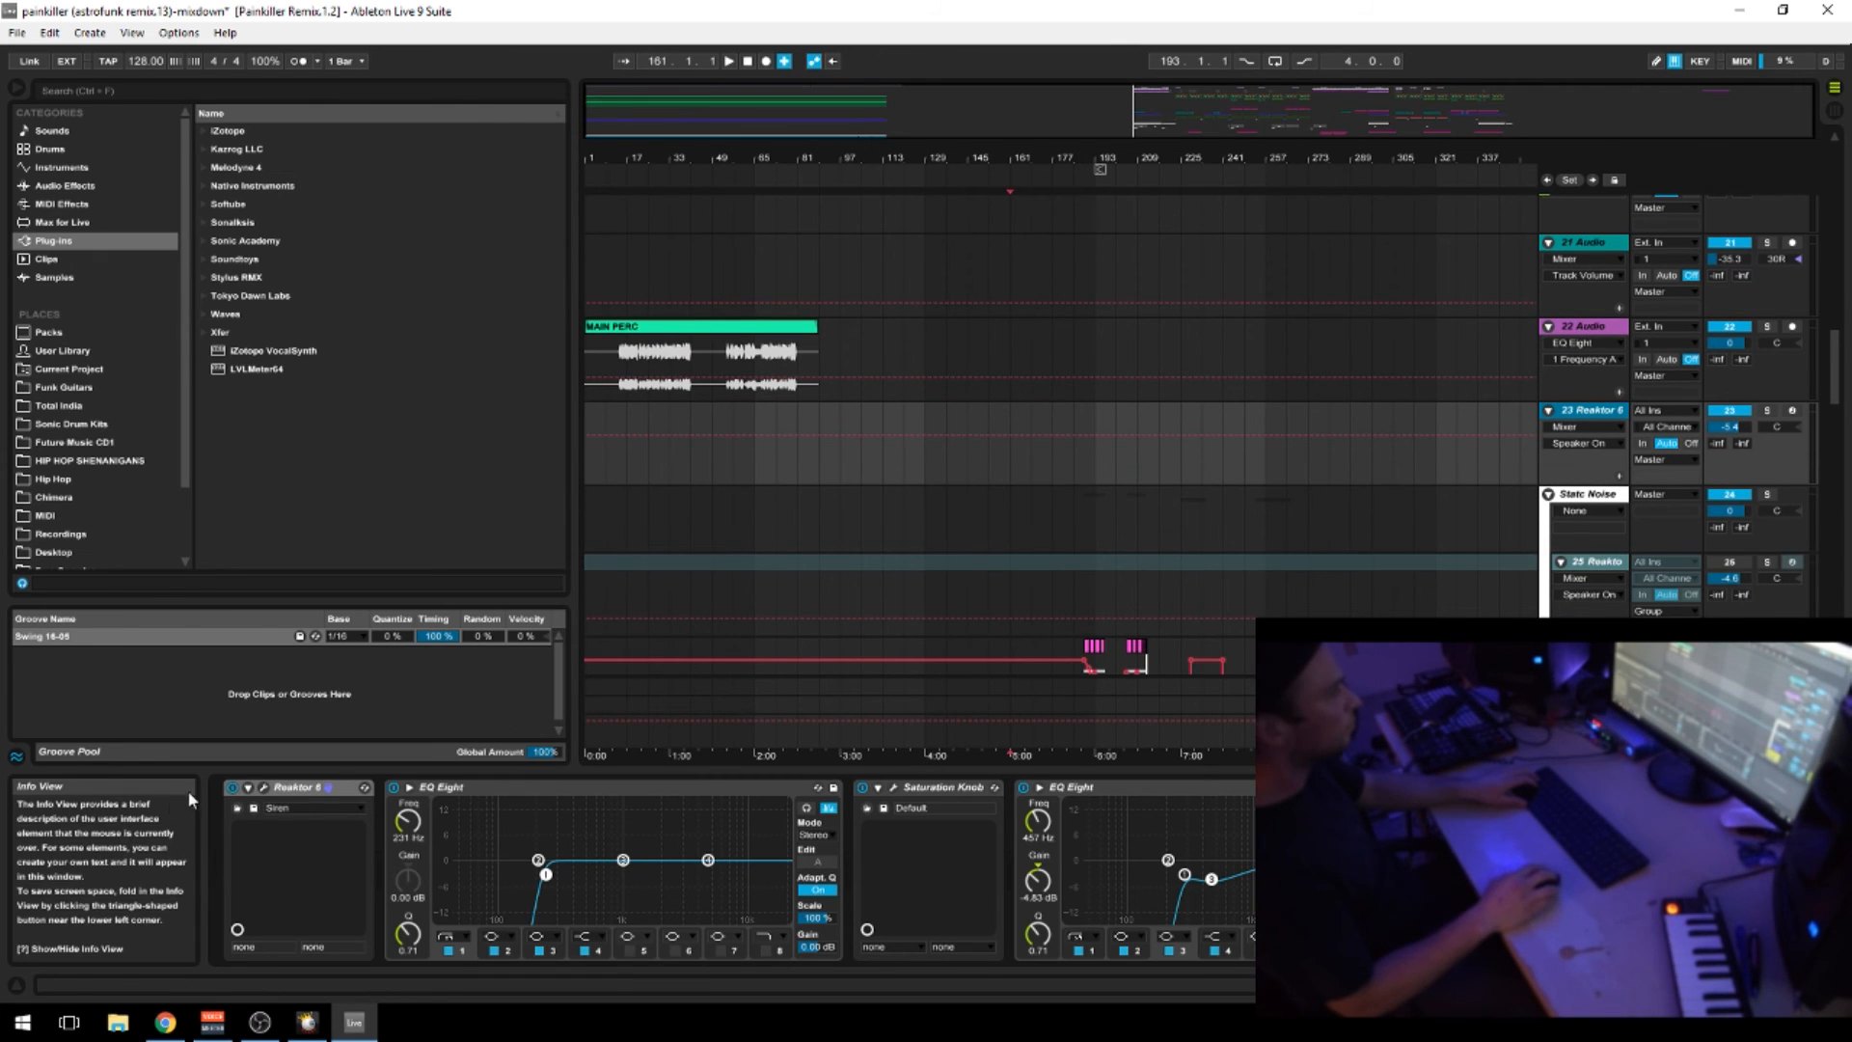
scroll(982, 575, "down", 6)
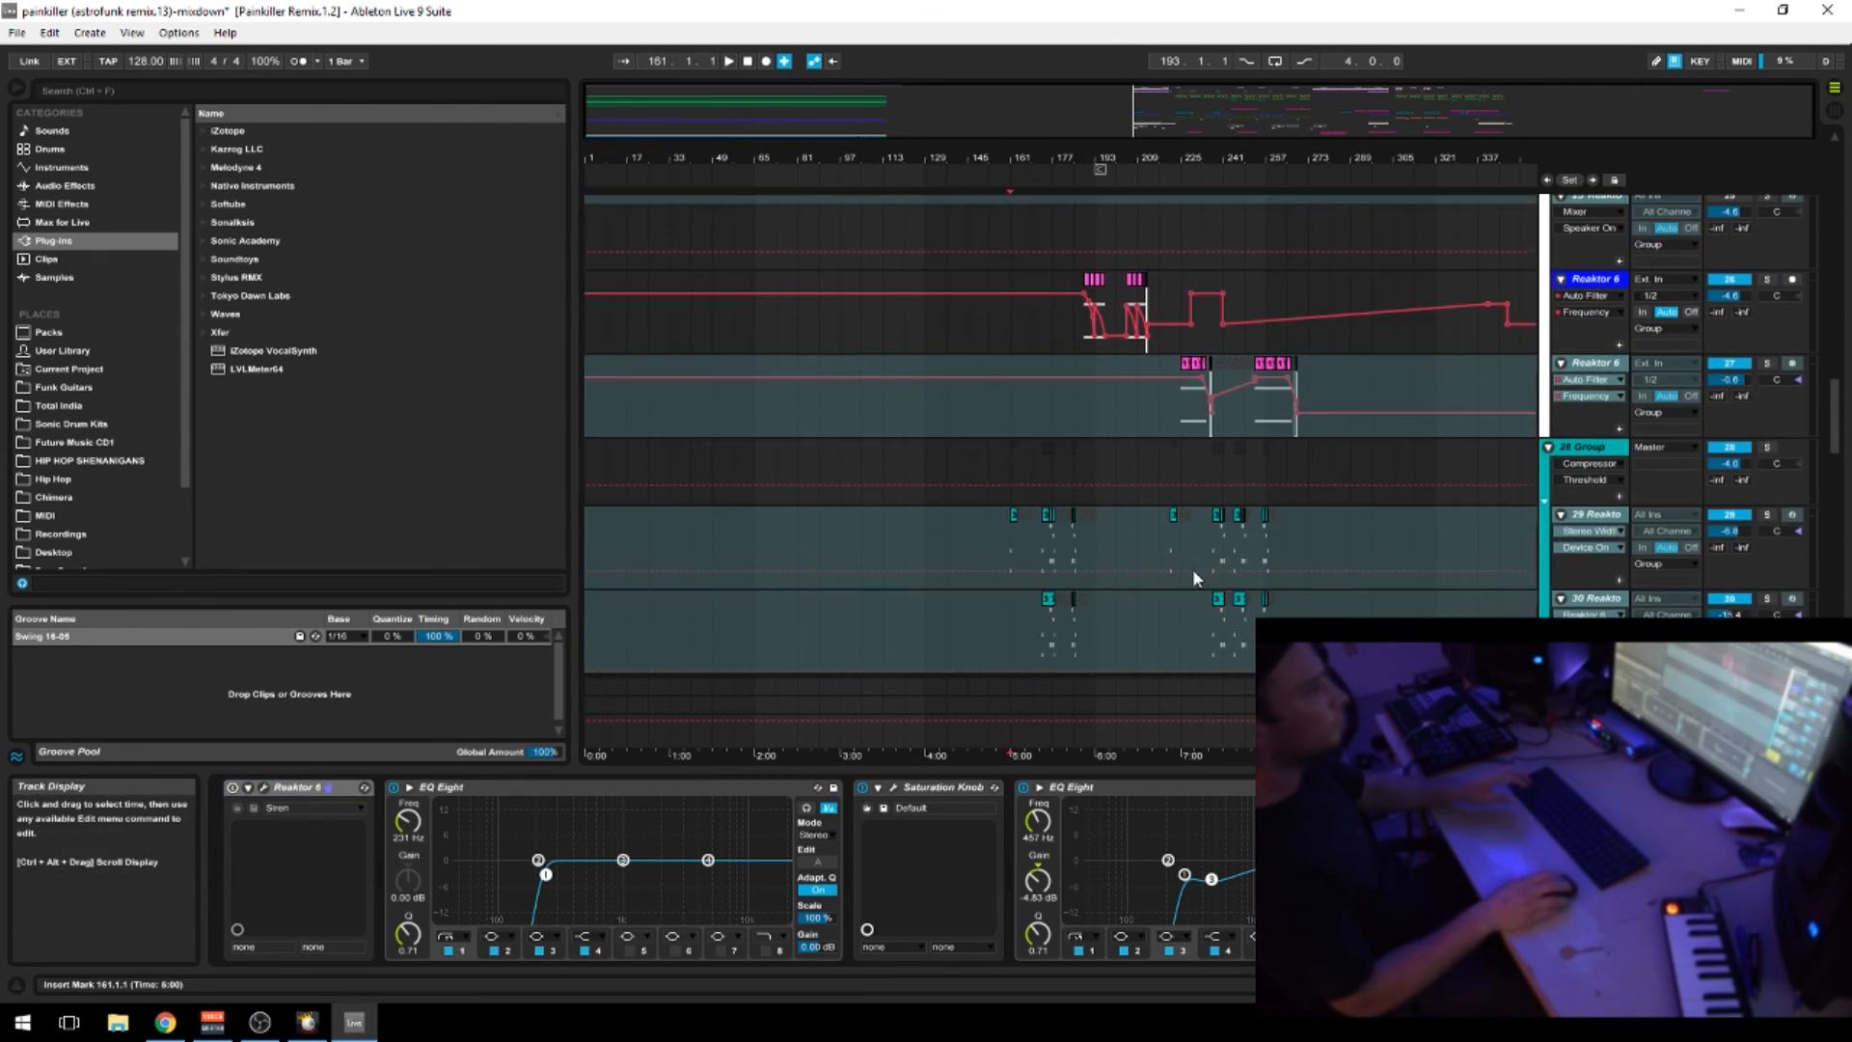
scroll(935, 533, "down", 10)
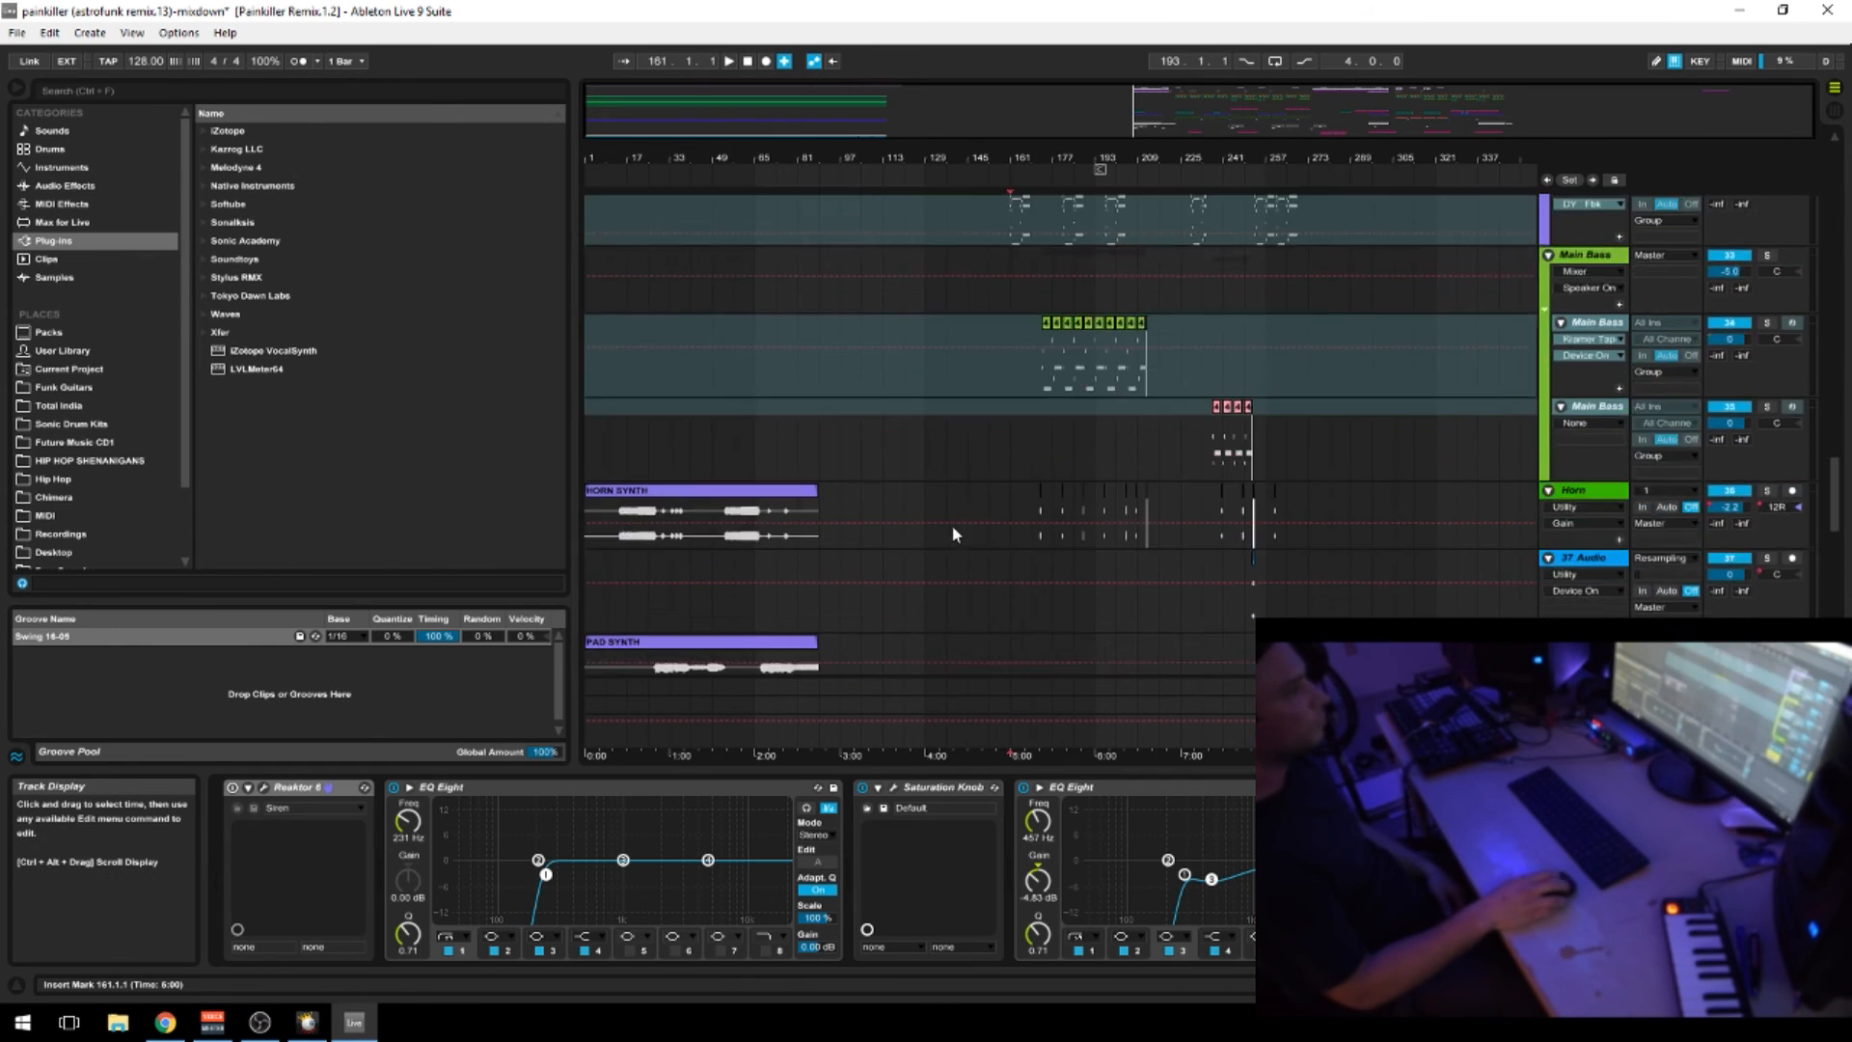
scroll(964, 530, "down", 8)
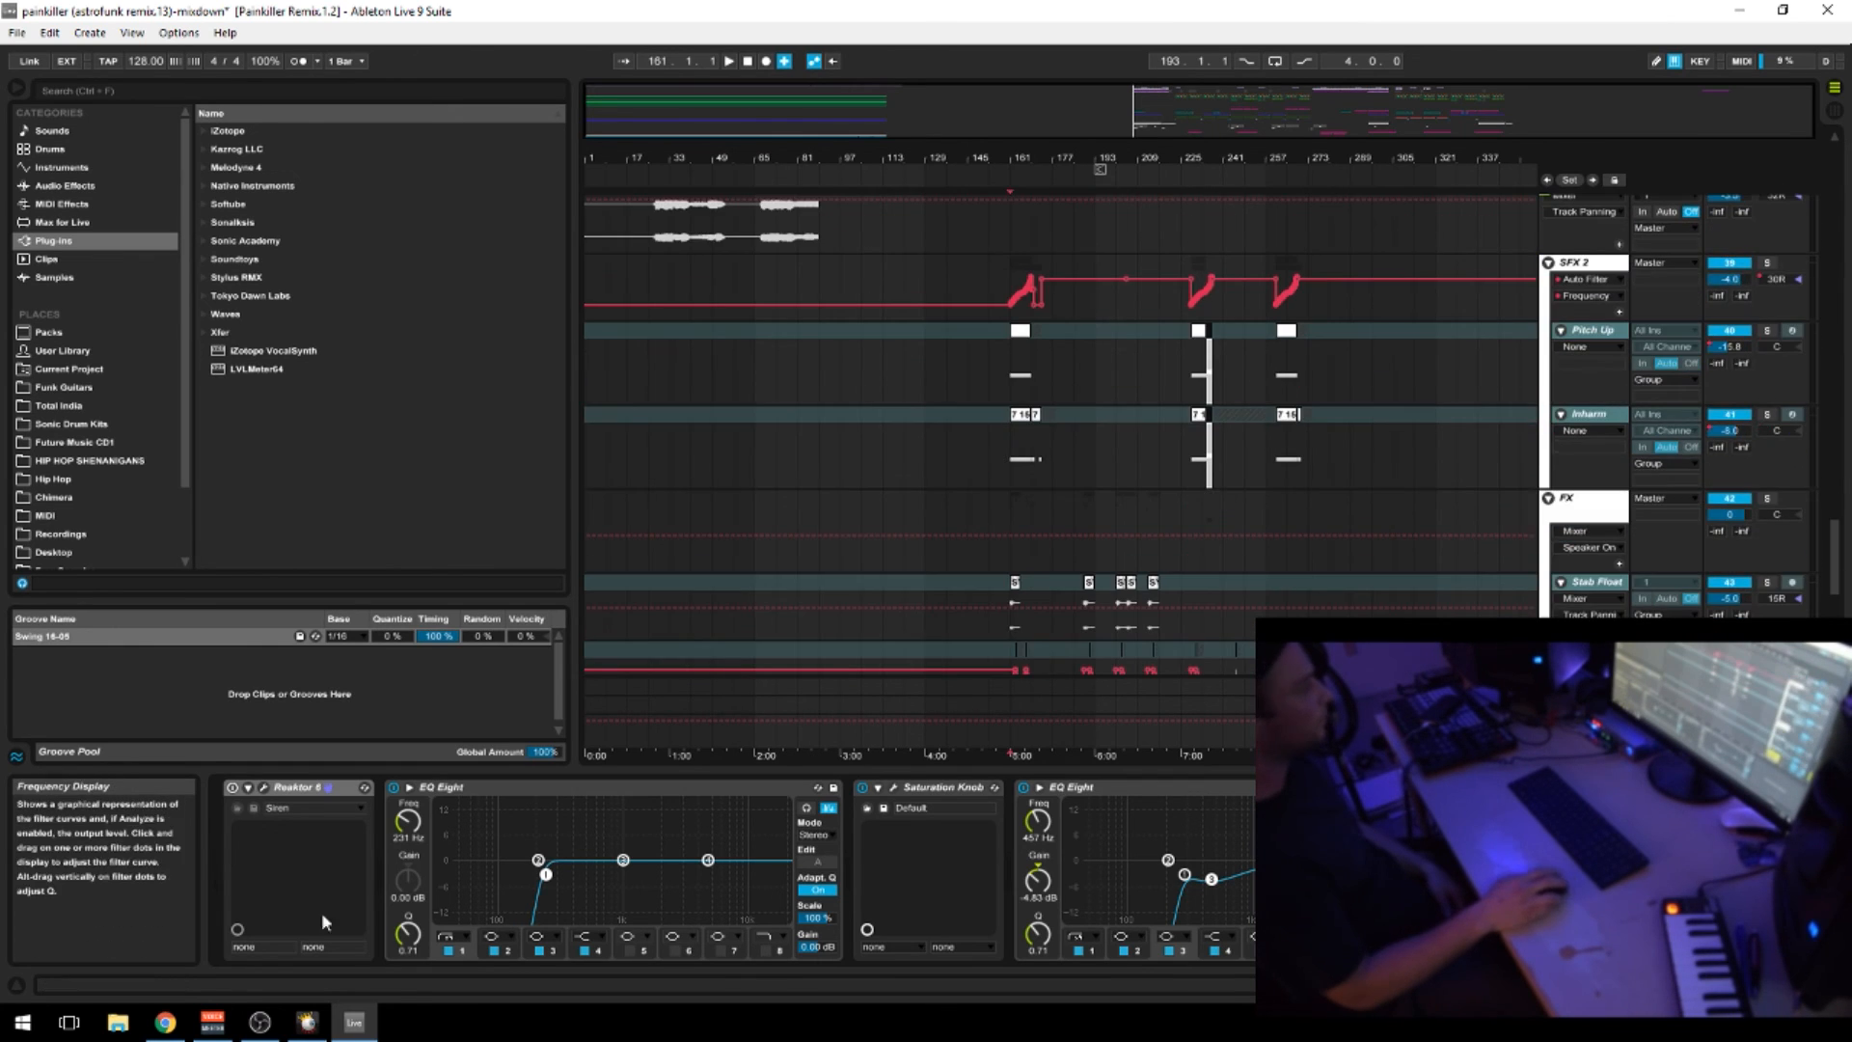
scroll(877, 517, "down", 6)
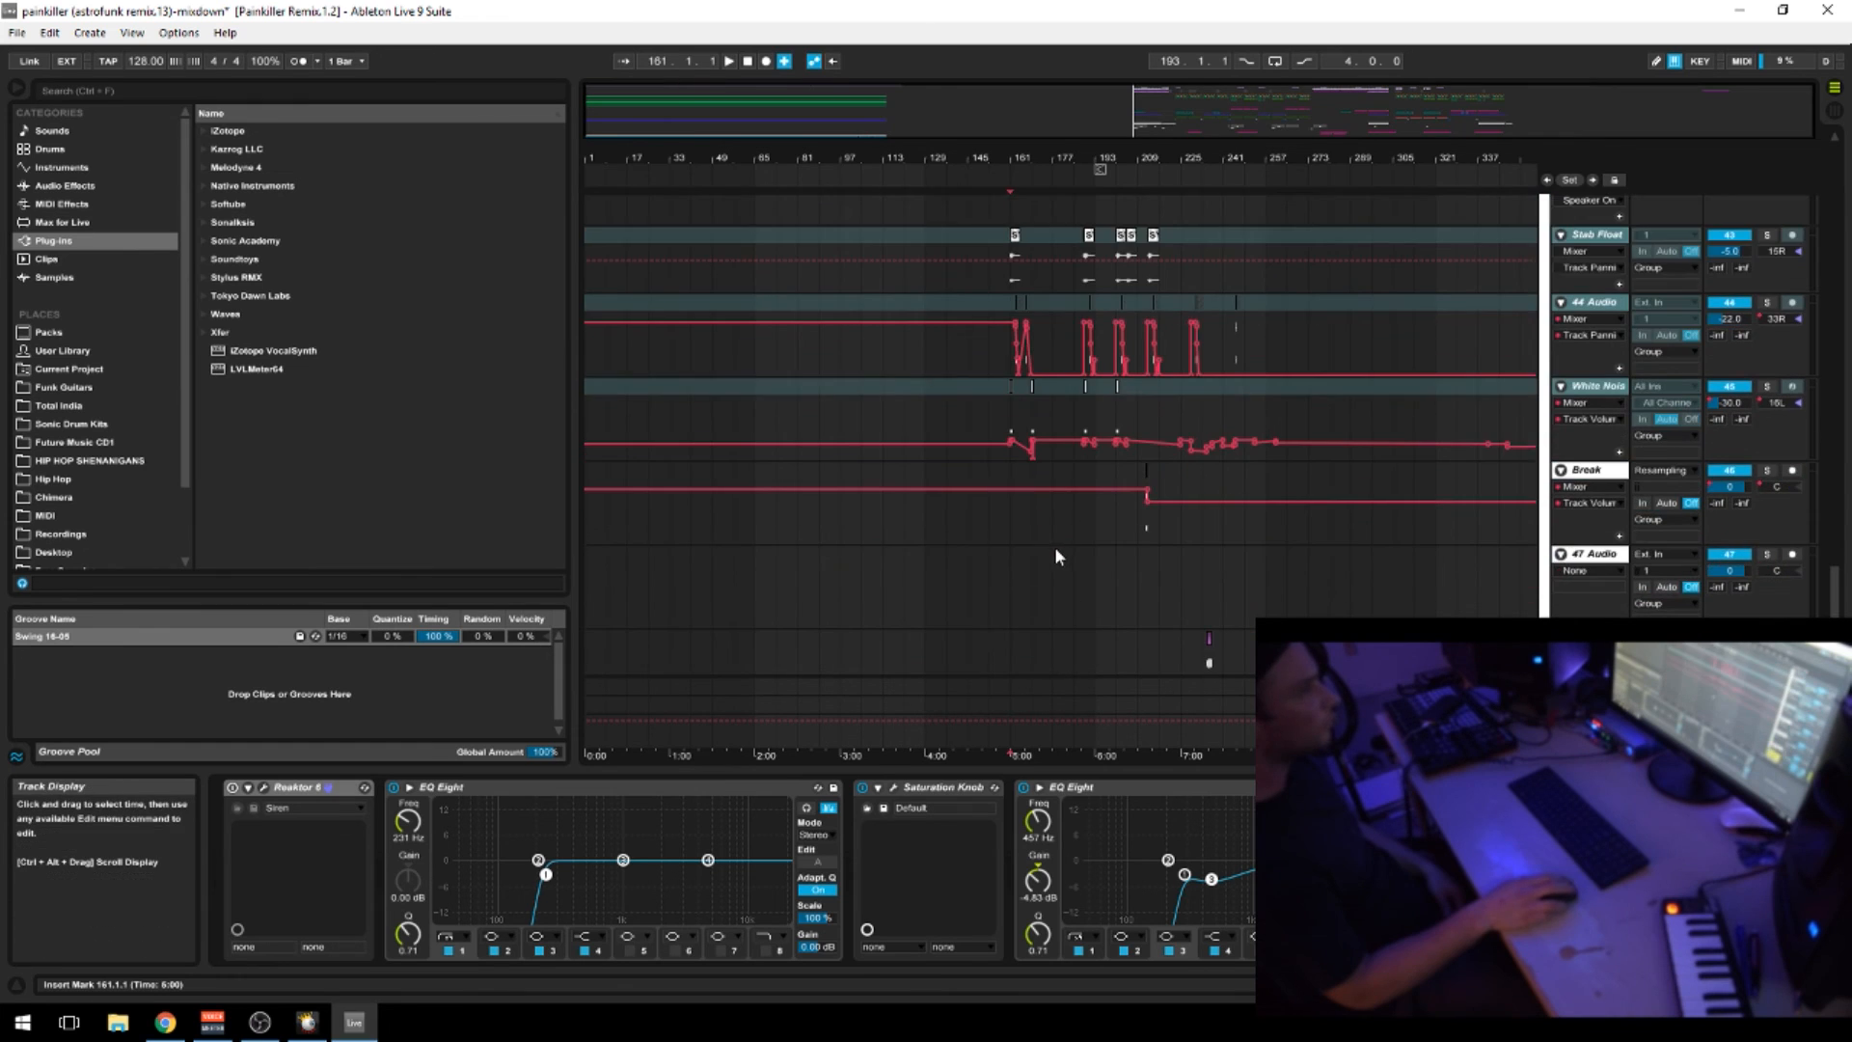
scroll(1055, 546, "down", 2)
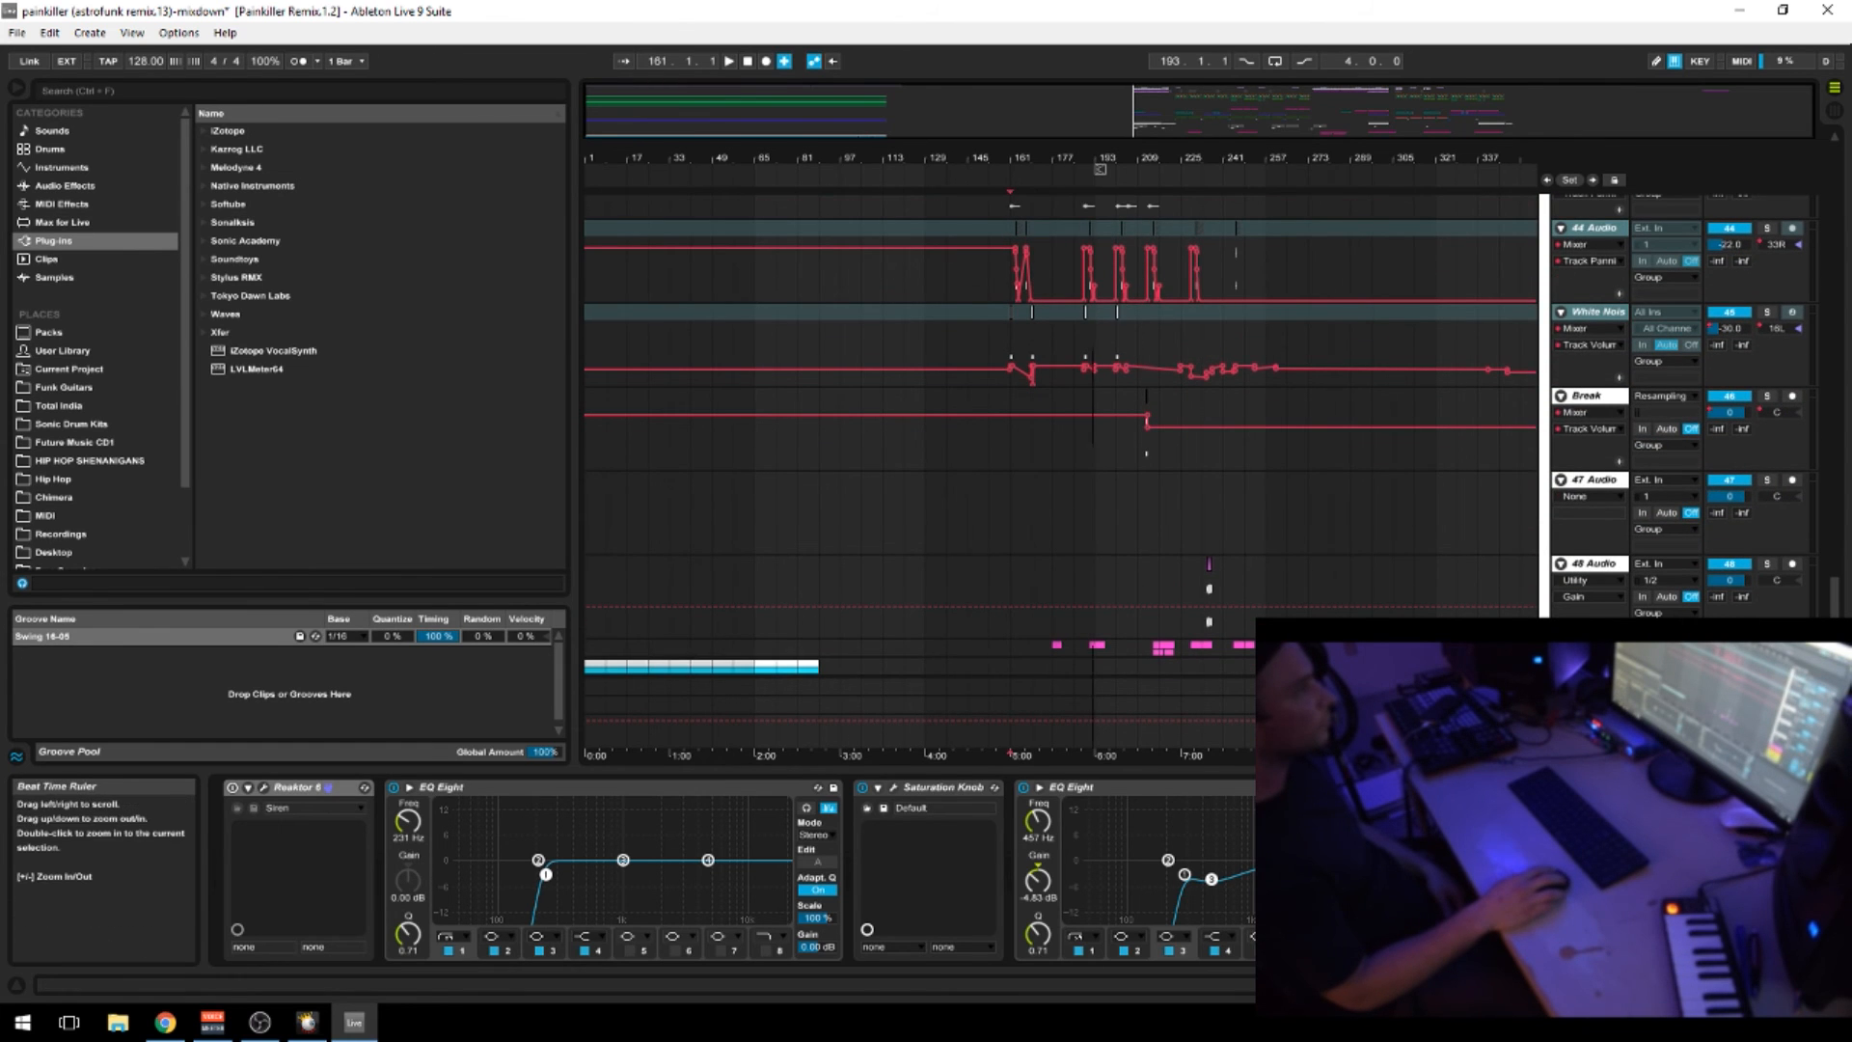
left_click_drag(1094, 158, 1094, 222)
scroll(866, 415, "up", 8)
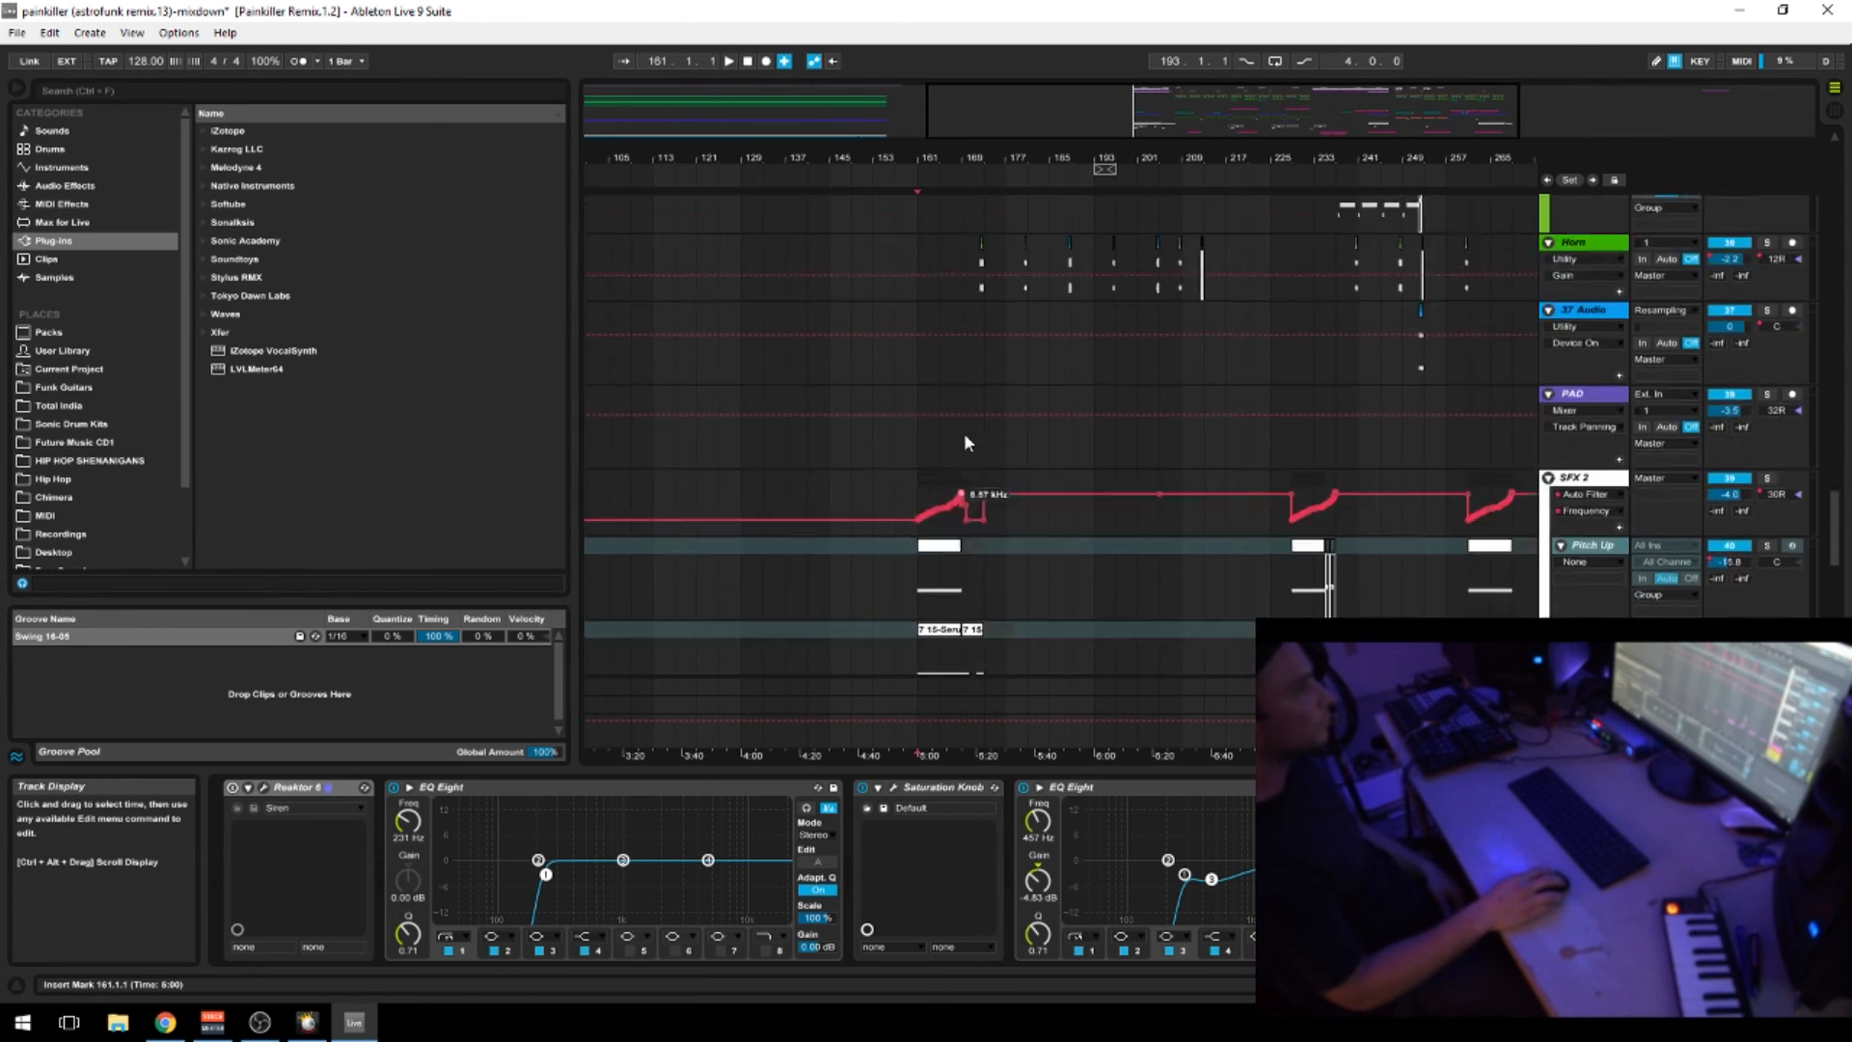
Switch to the browser, check the live stream's status on the YouTube Live Dashboard, and return to the SoundCloud remix page
scroll(975, 424, "up", 3)
key("alt+Tab")
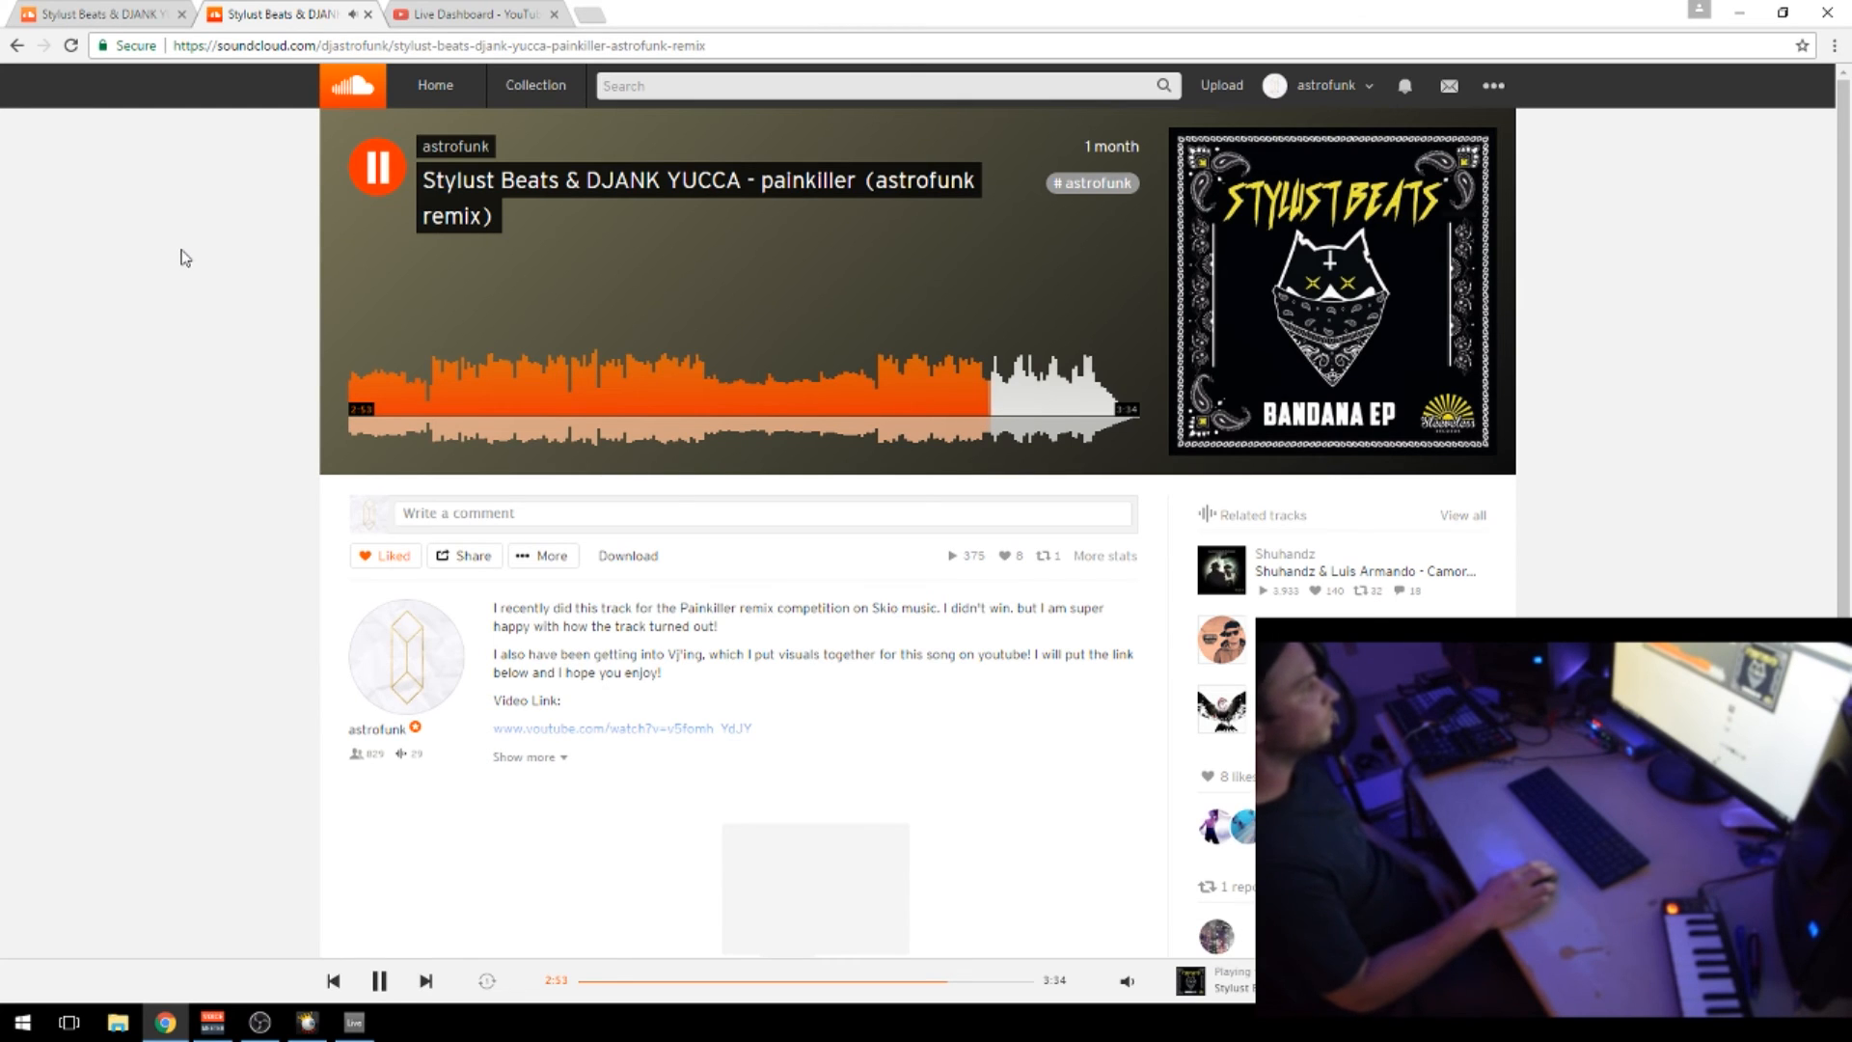
left_click(439, 17)
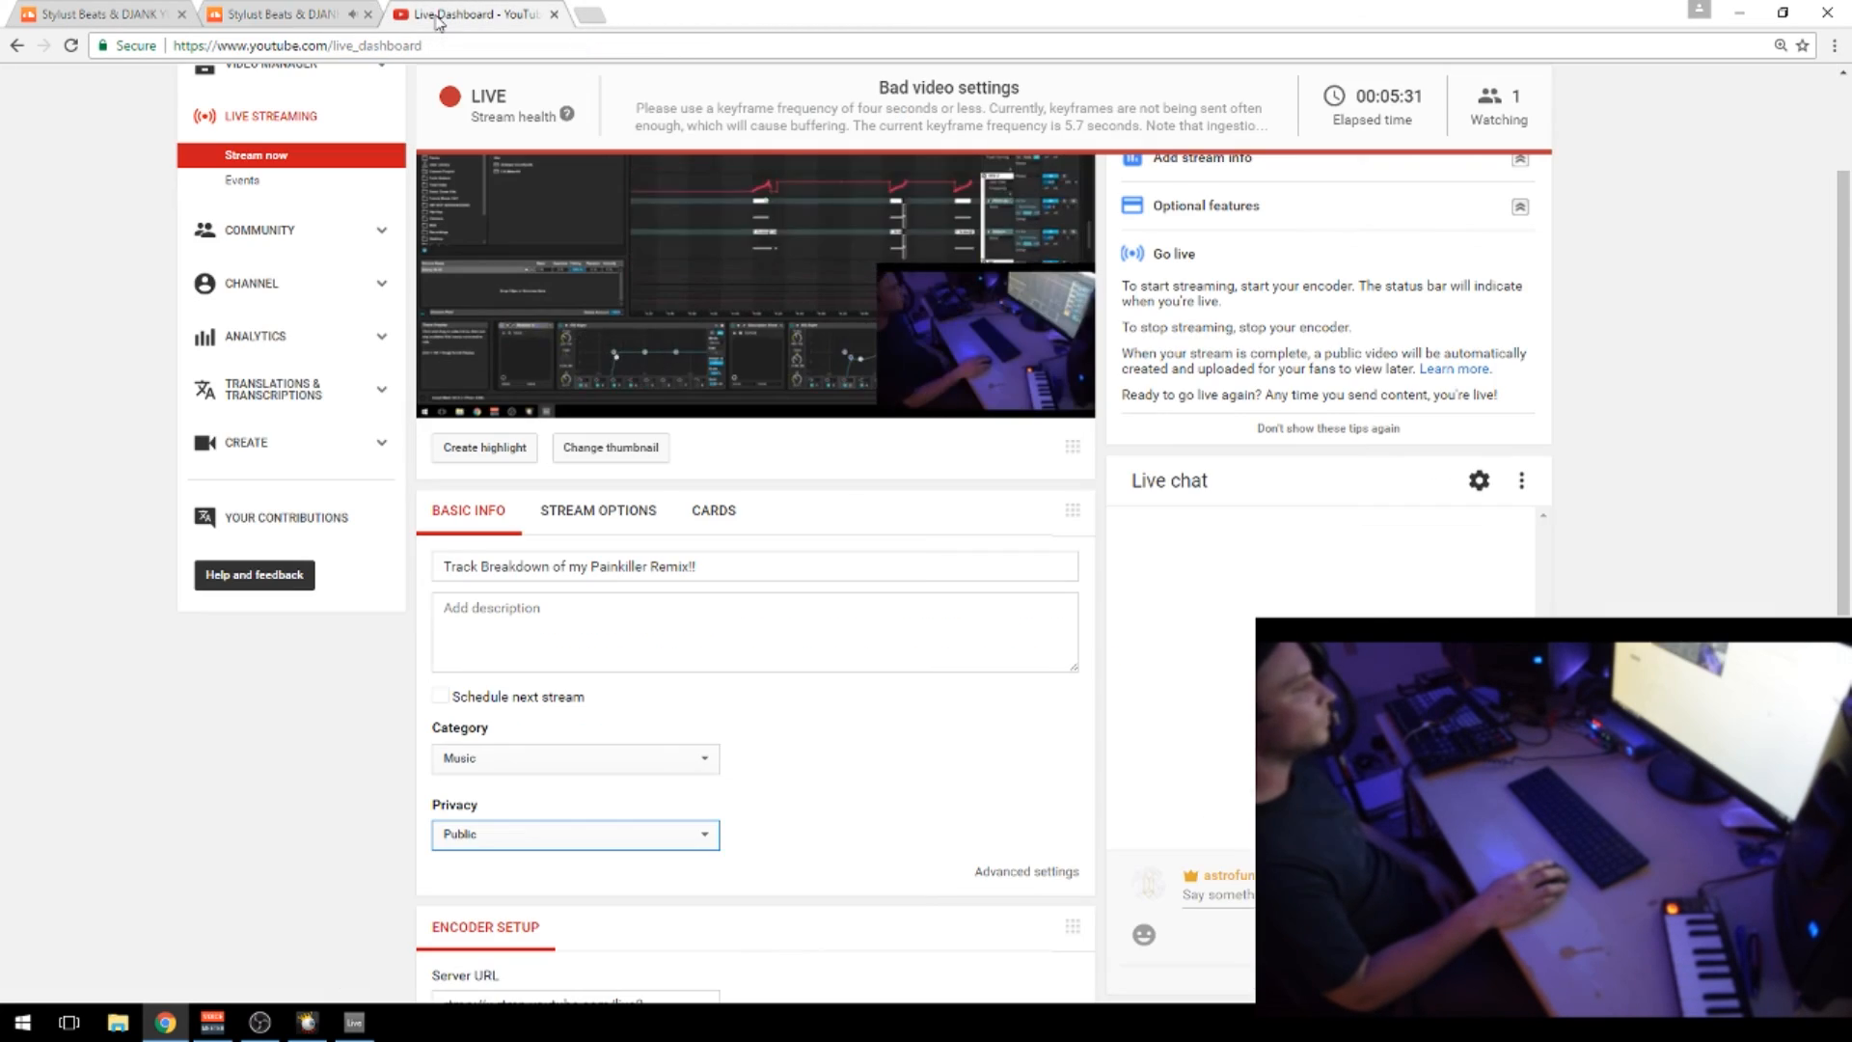
left_click(296, 27)
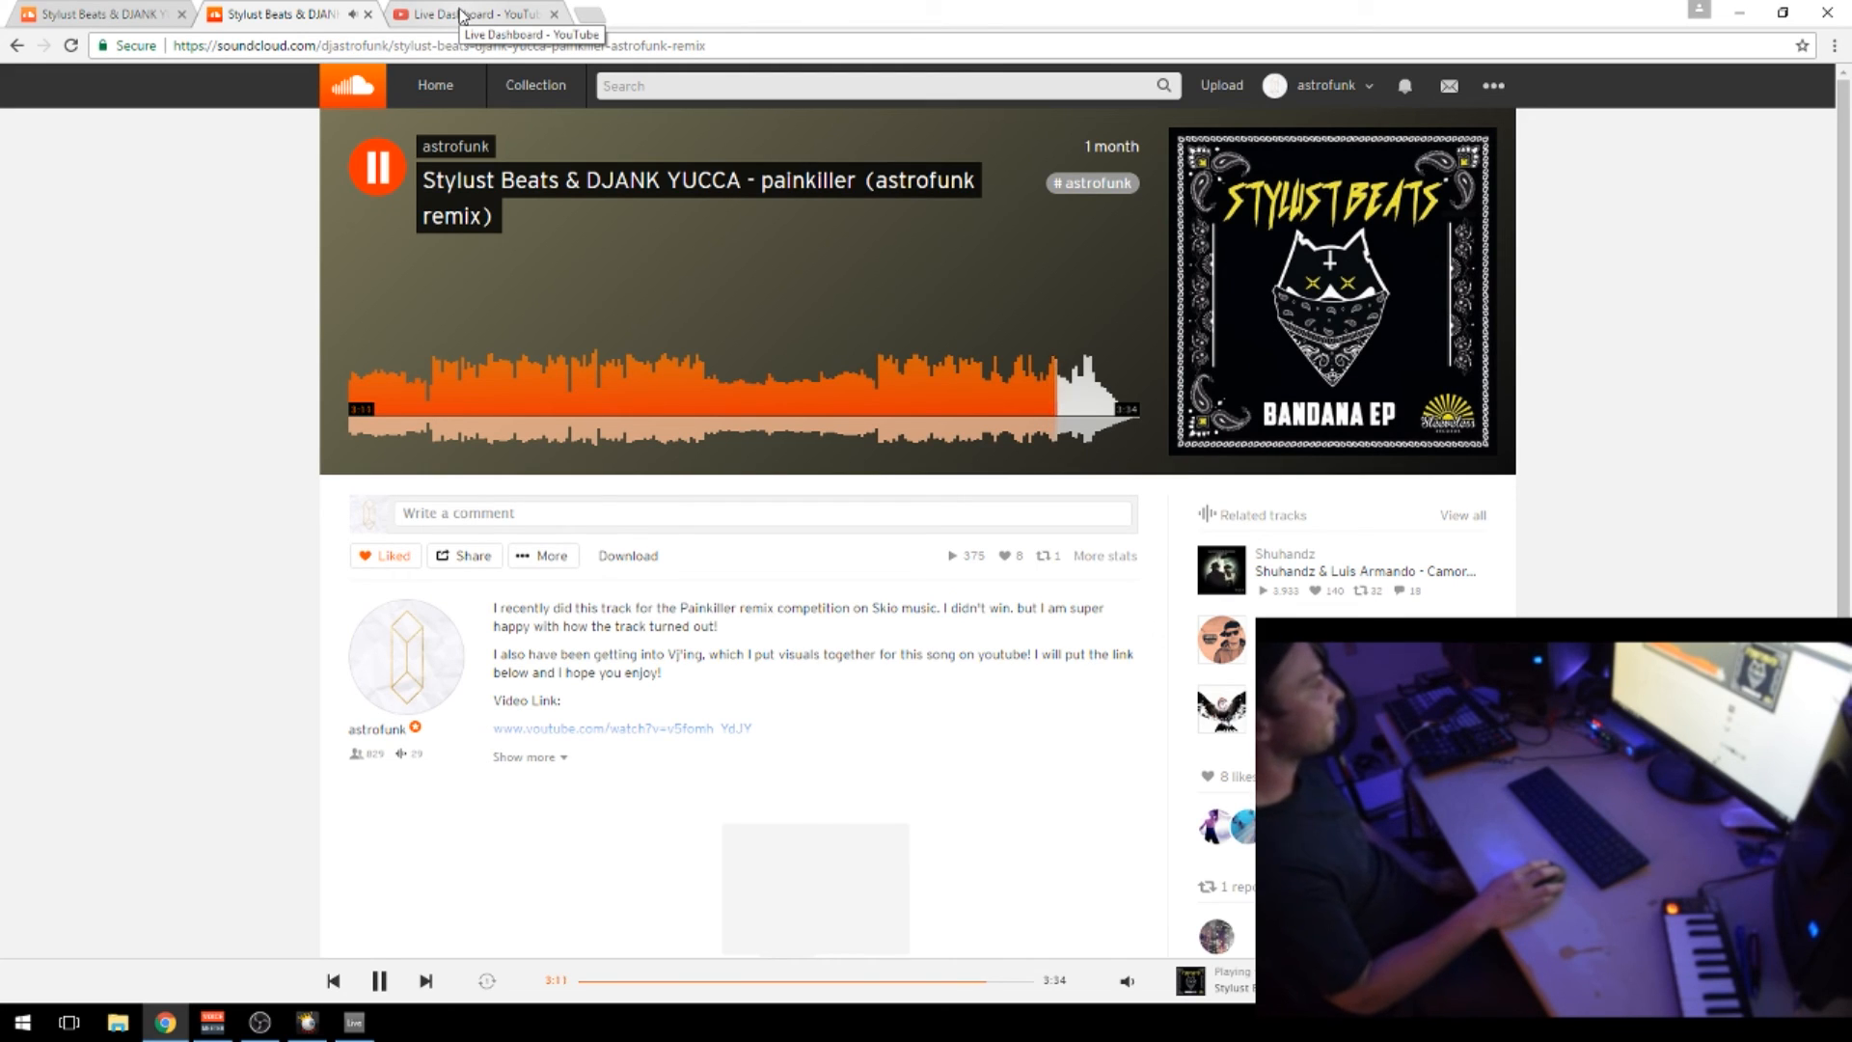
Toggle the mute on Hardware Input 1 in Voicemeeter and recheck the stream on the YouTube Live Dashboard
left_click(231, 1023)
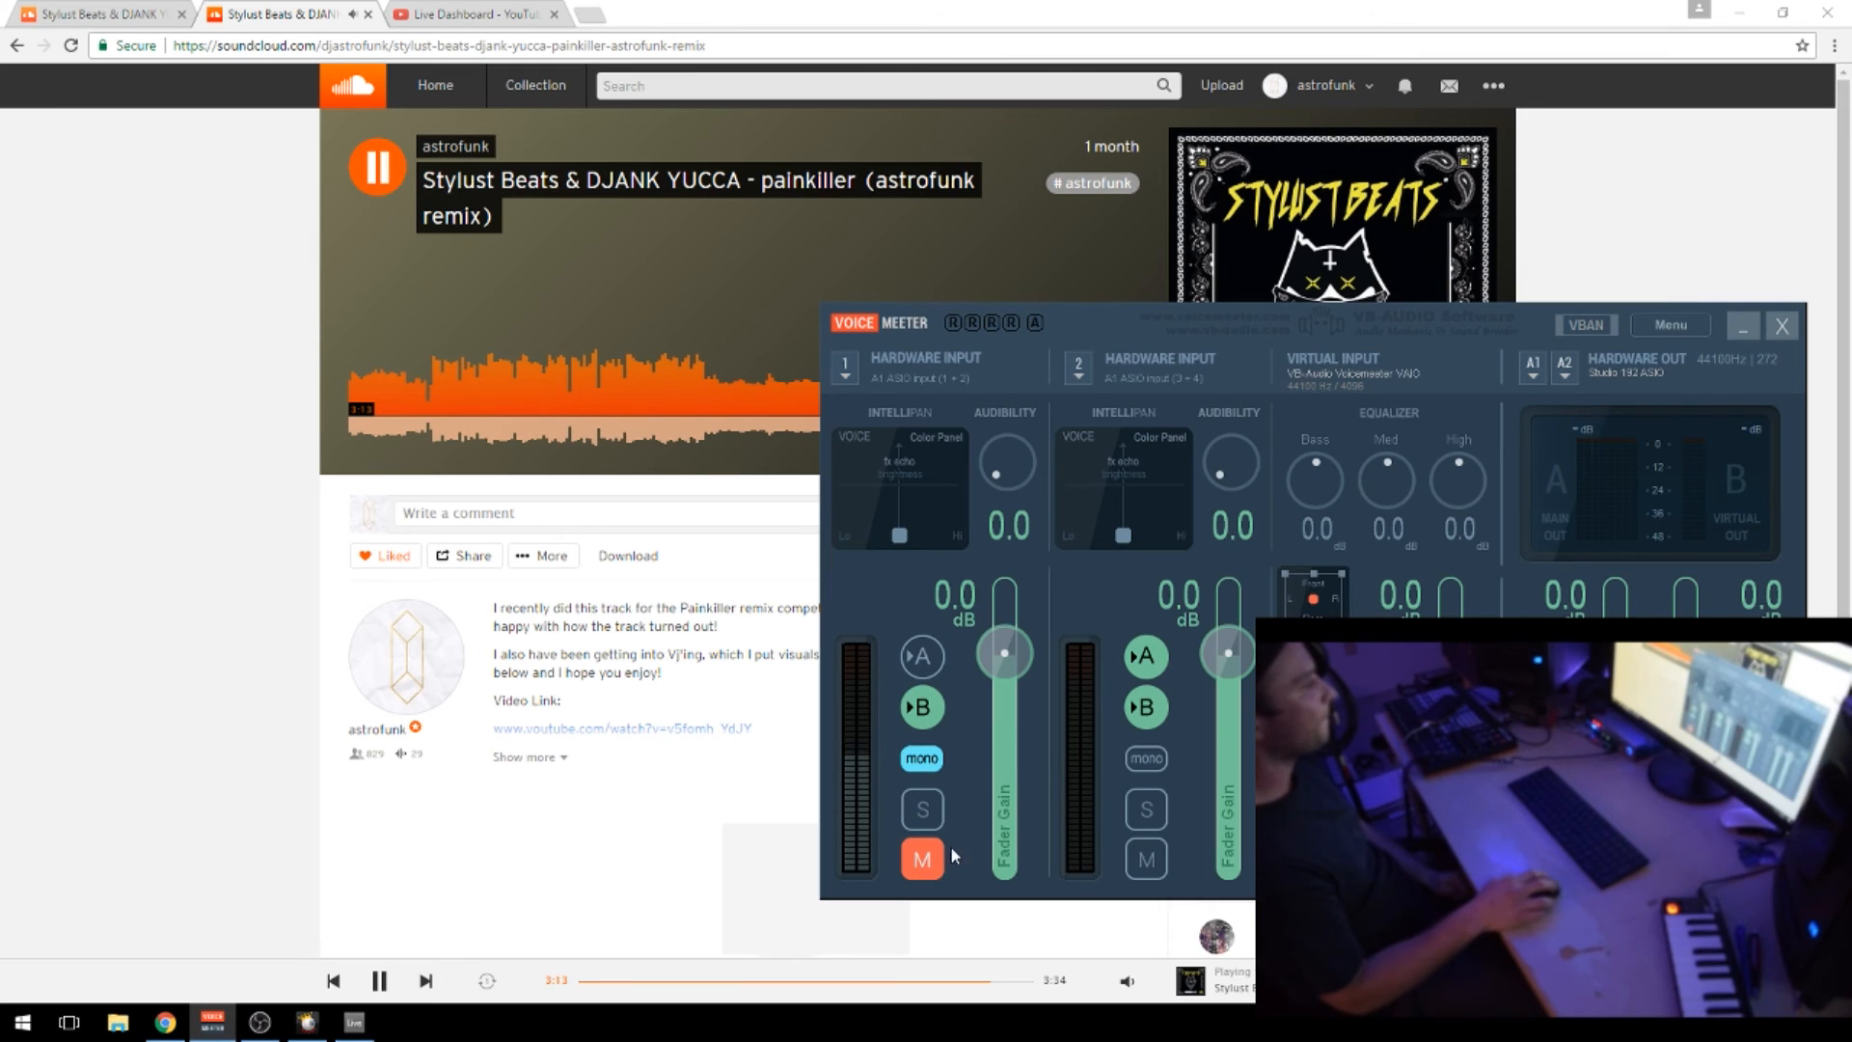
left_click(922, 858)
left_click(197, 419)
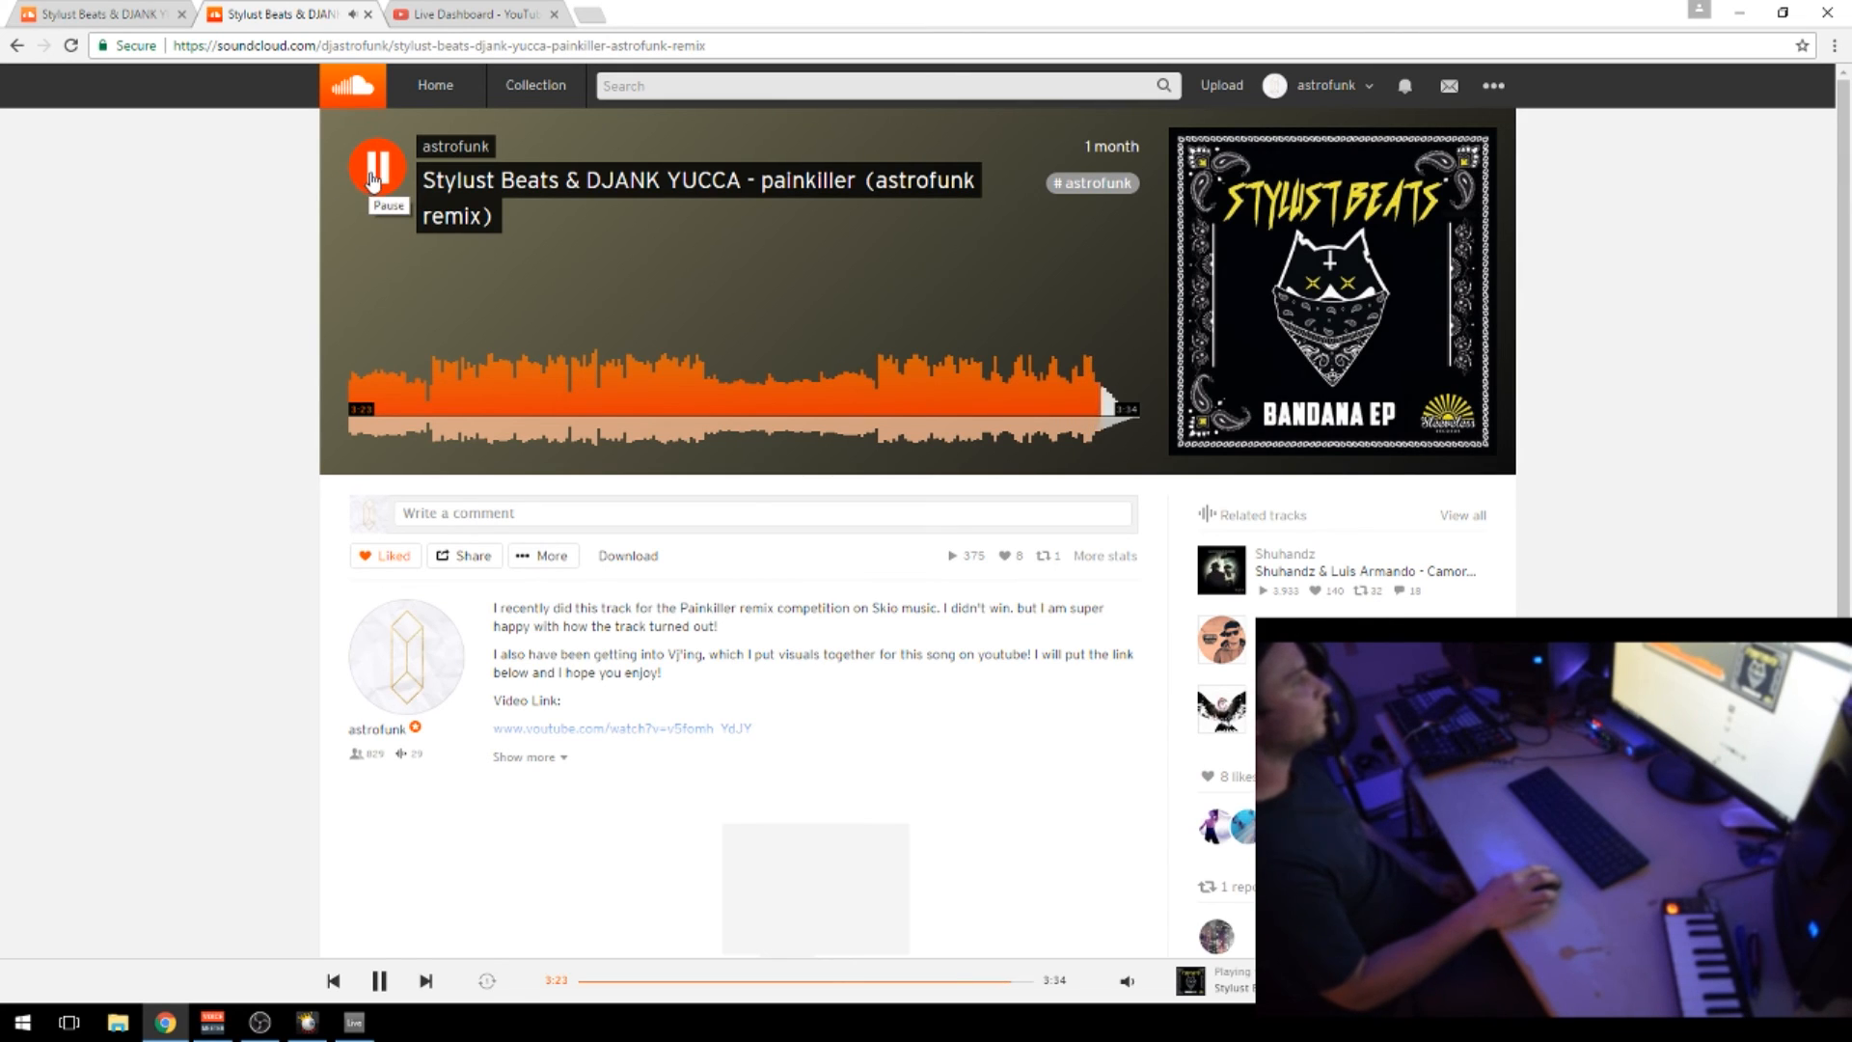
left_click(463, 13)
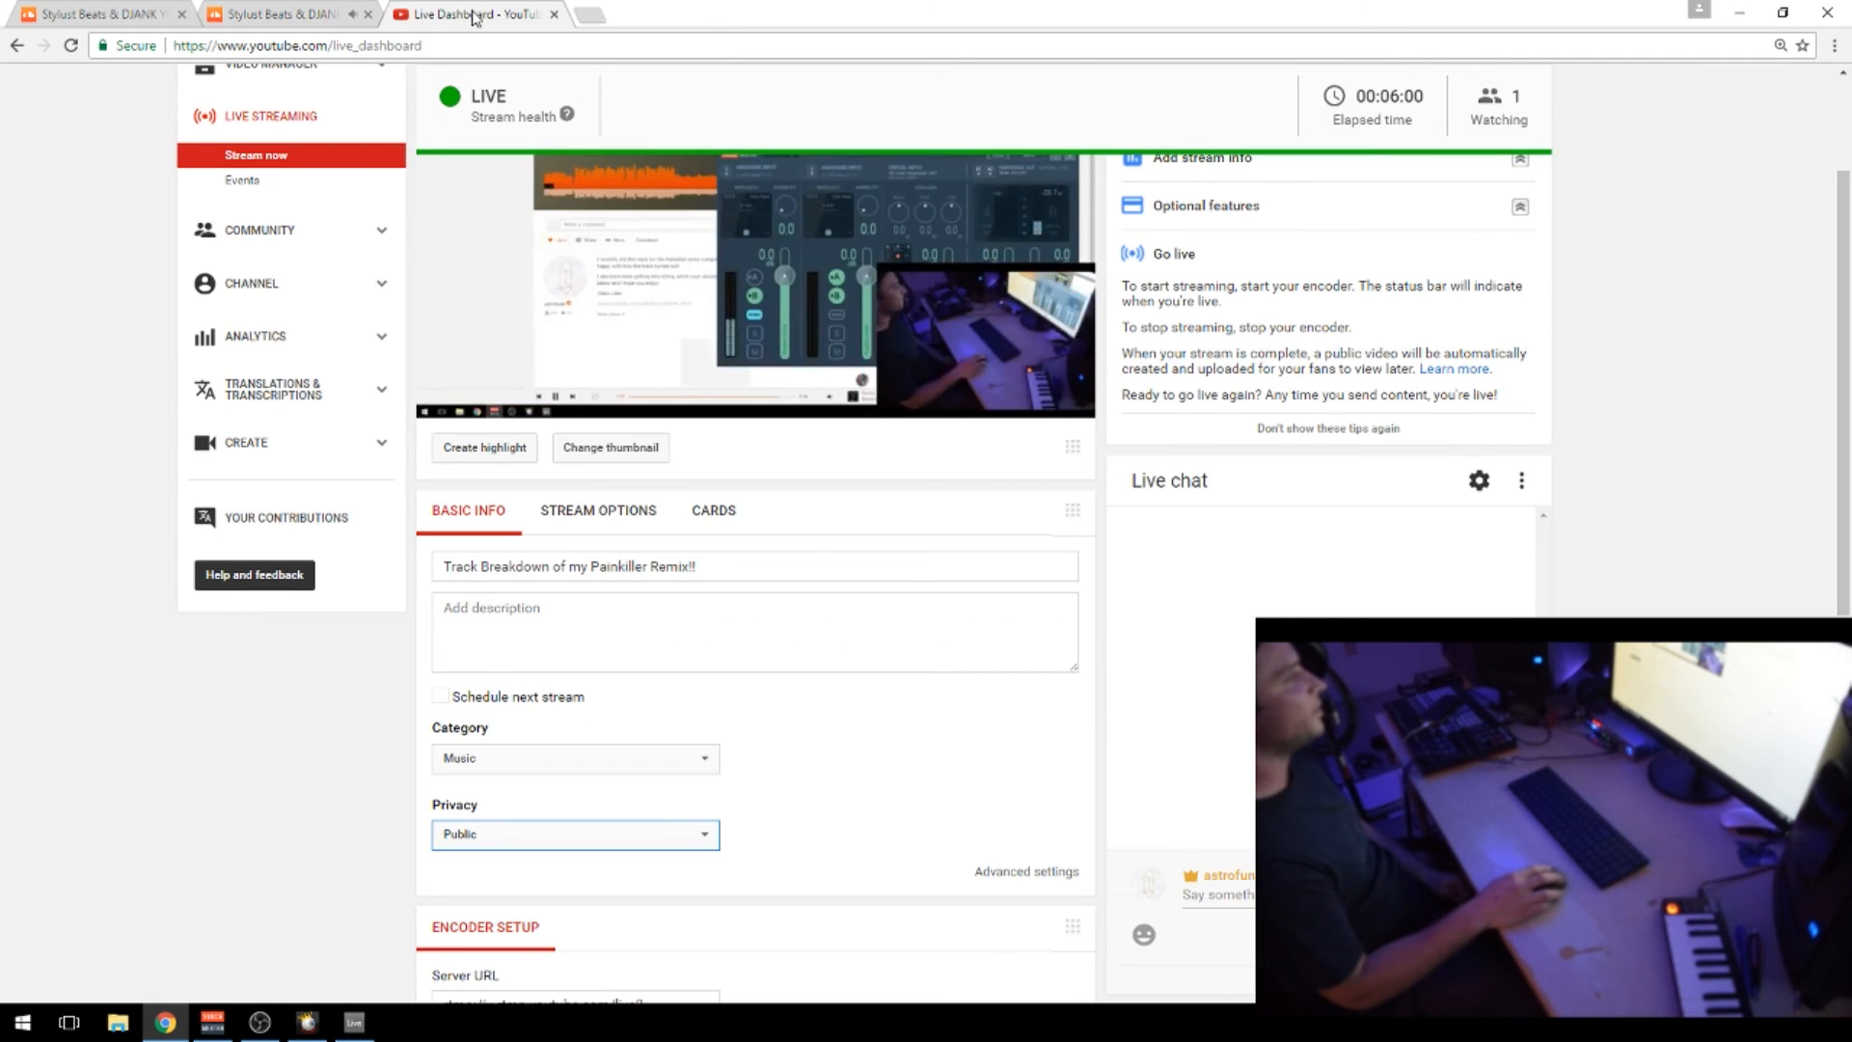
Return to Ableton Live and look through the tracks from Arps and Main Bass down past SFX 2 to the FX tracks
left_click(358, 1024)
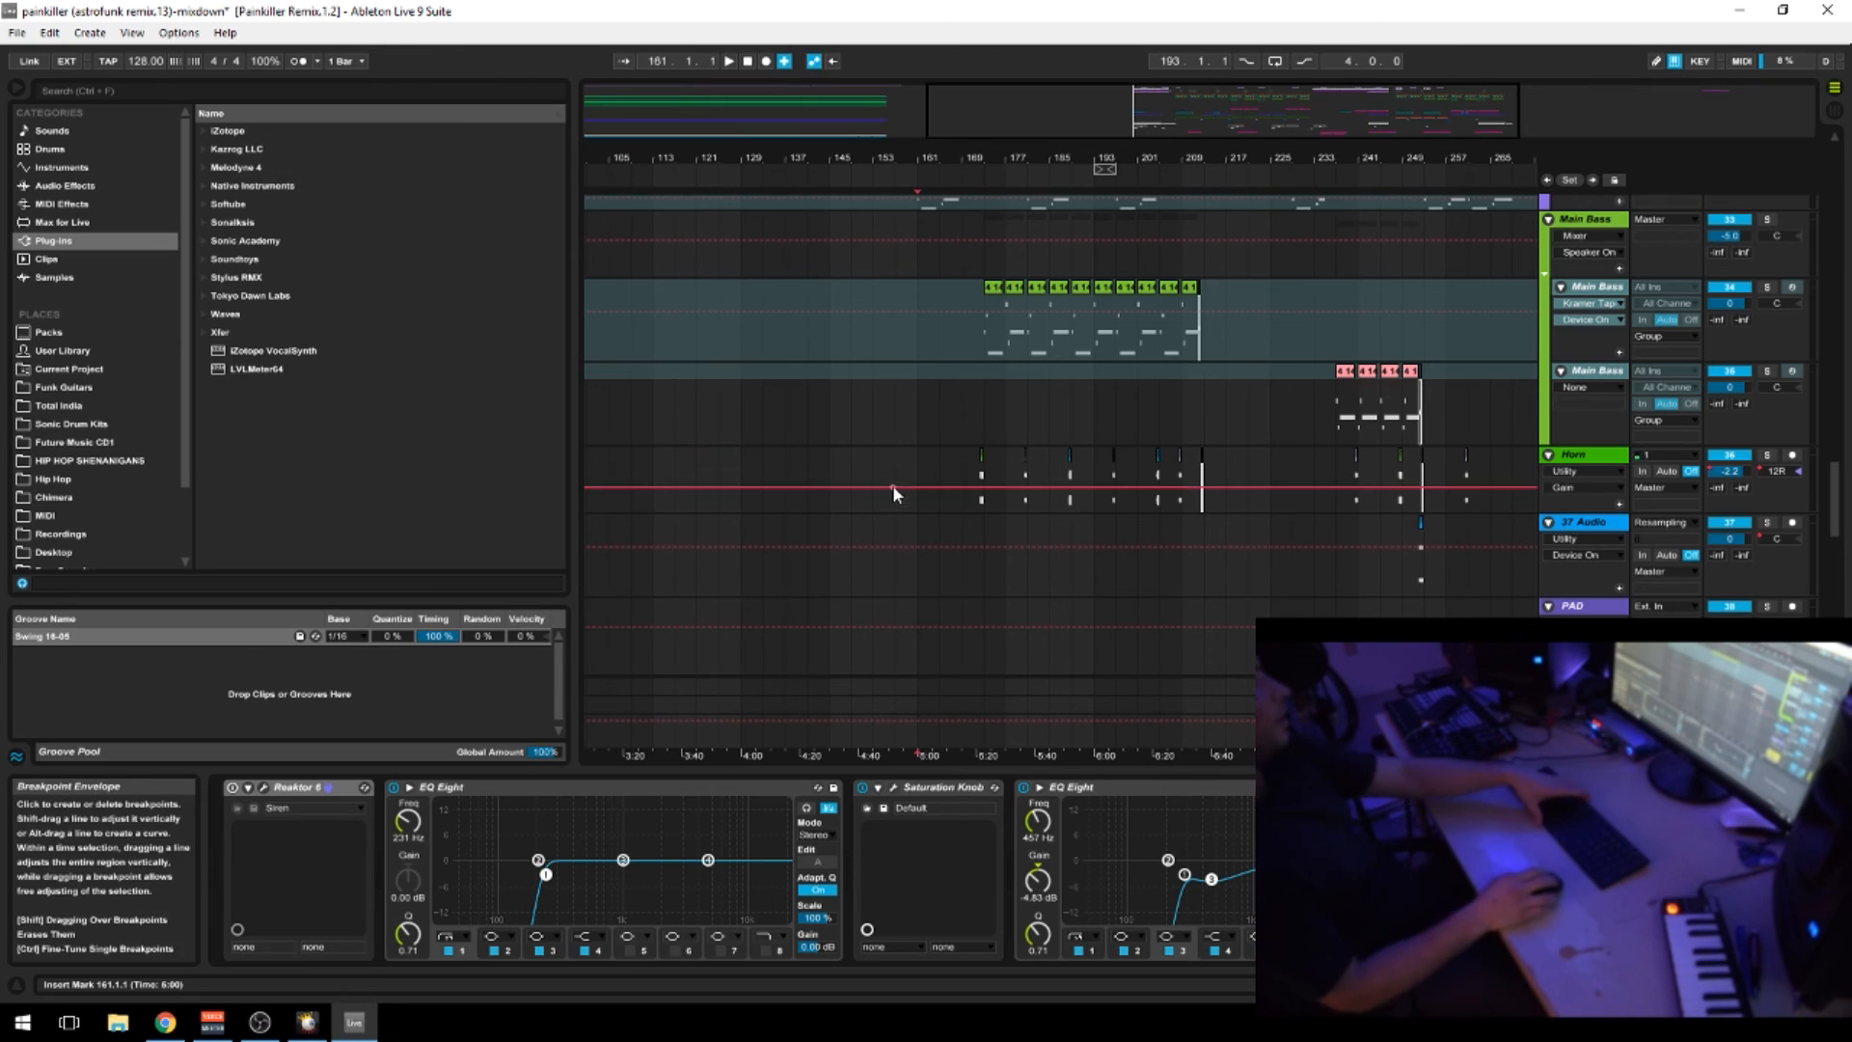
scroll(1119, 524, "up", 3)
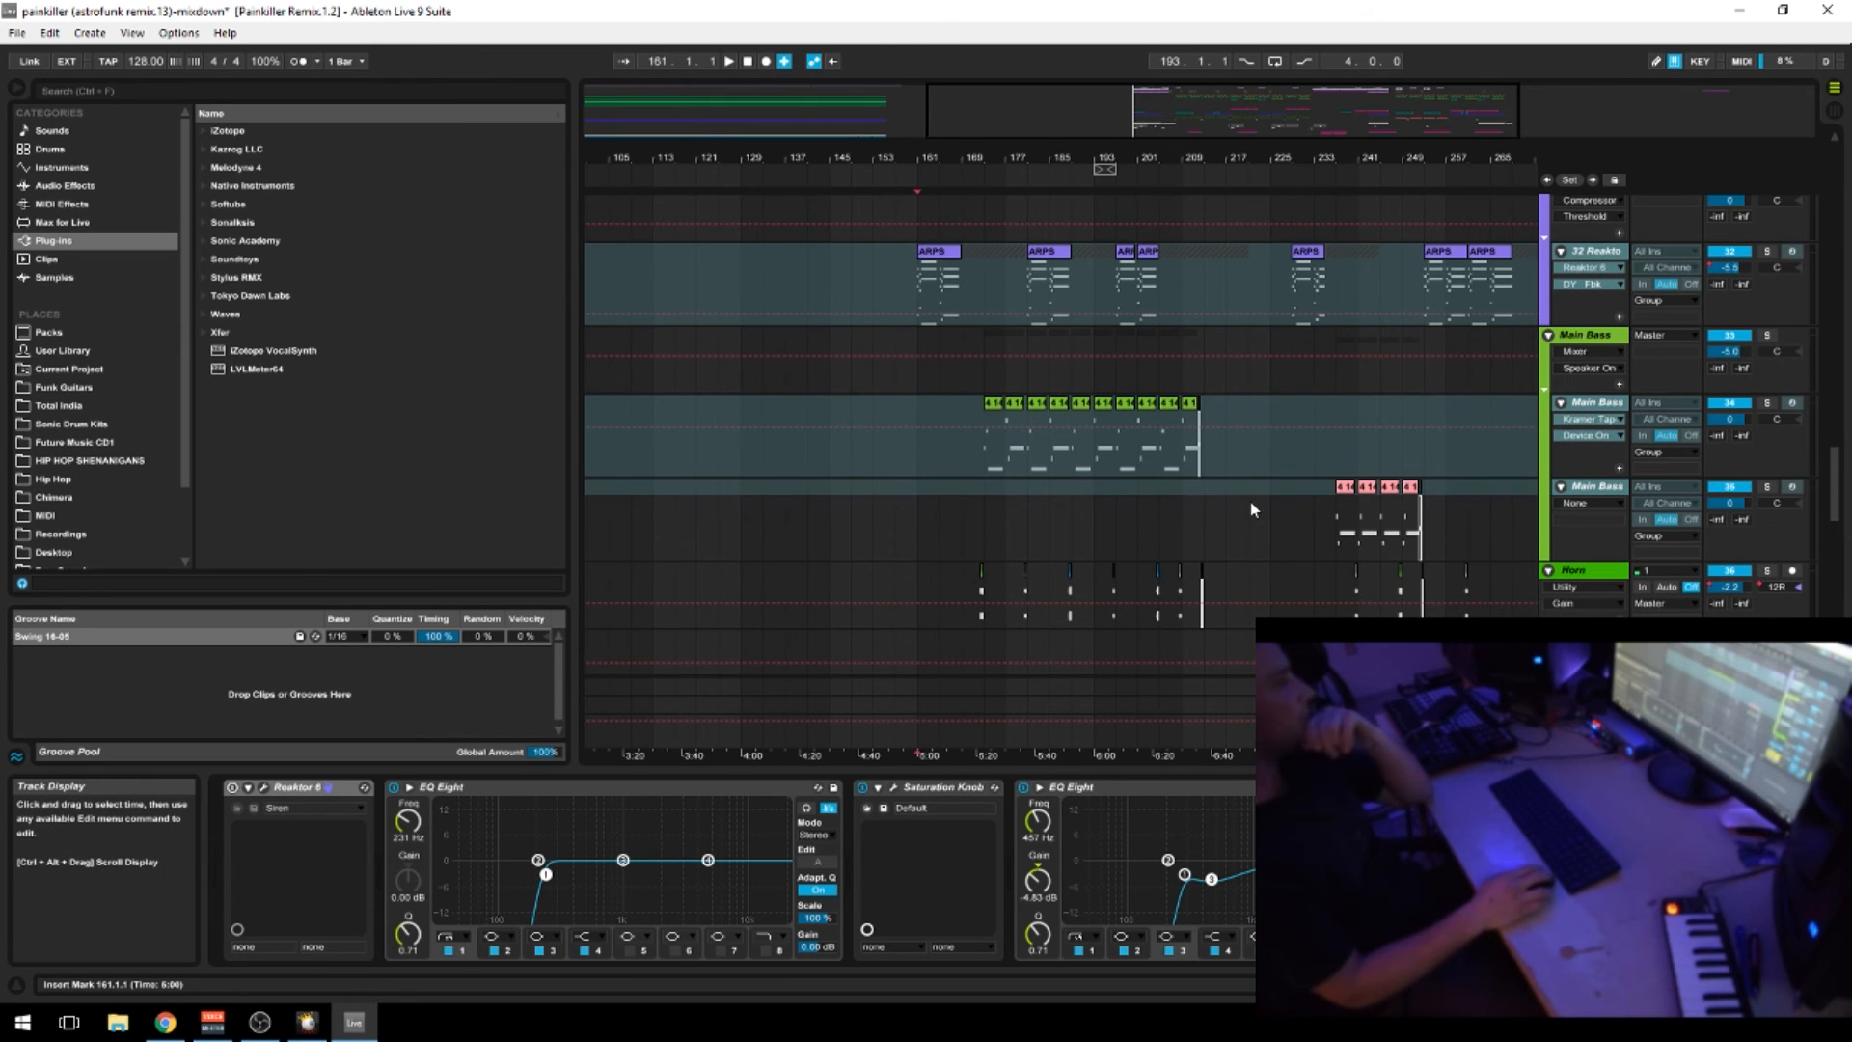
scroll(1250, 508, "down", 2)
scroll(1250, 500, "down", 7)
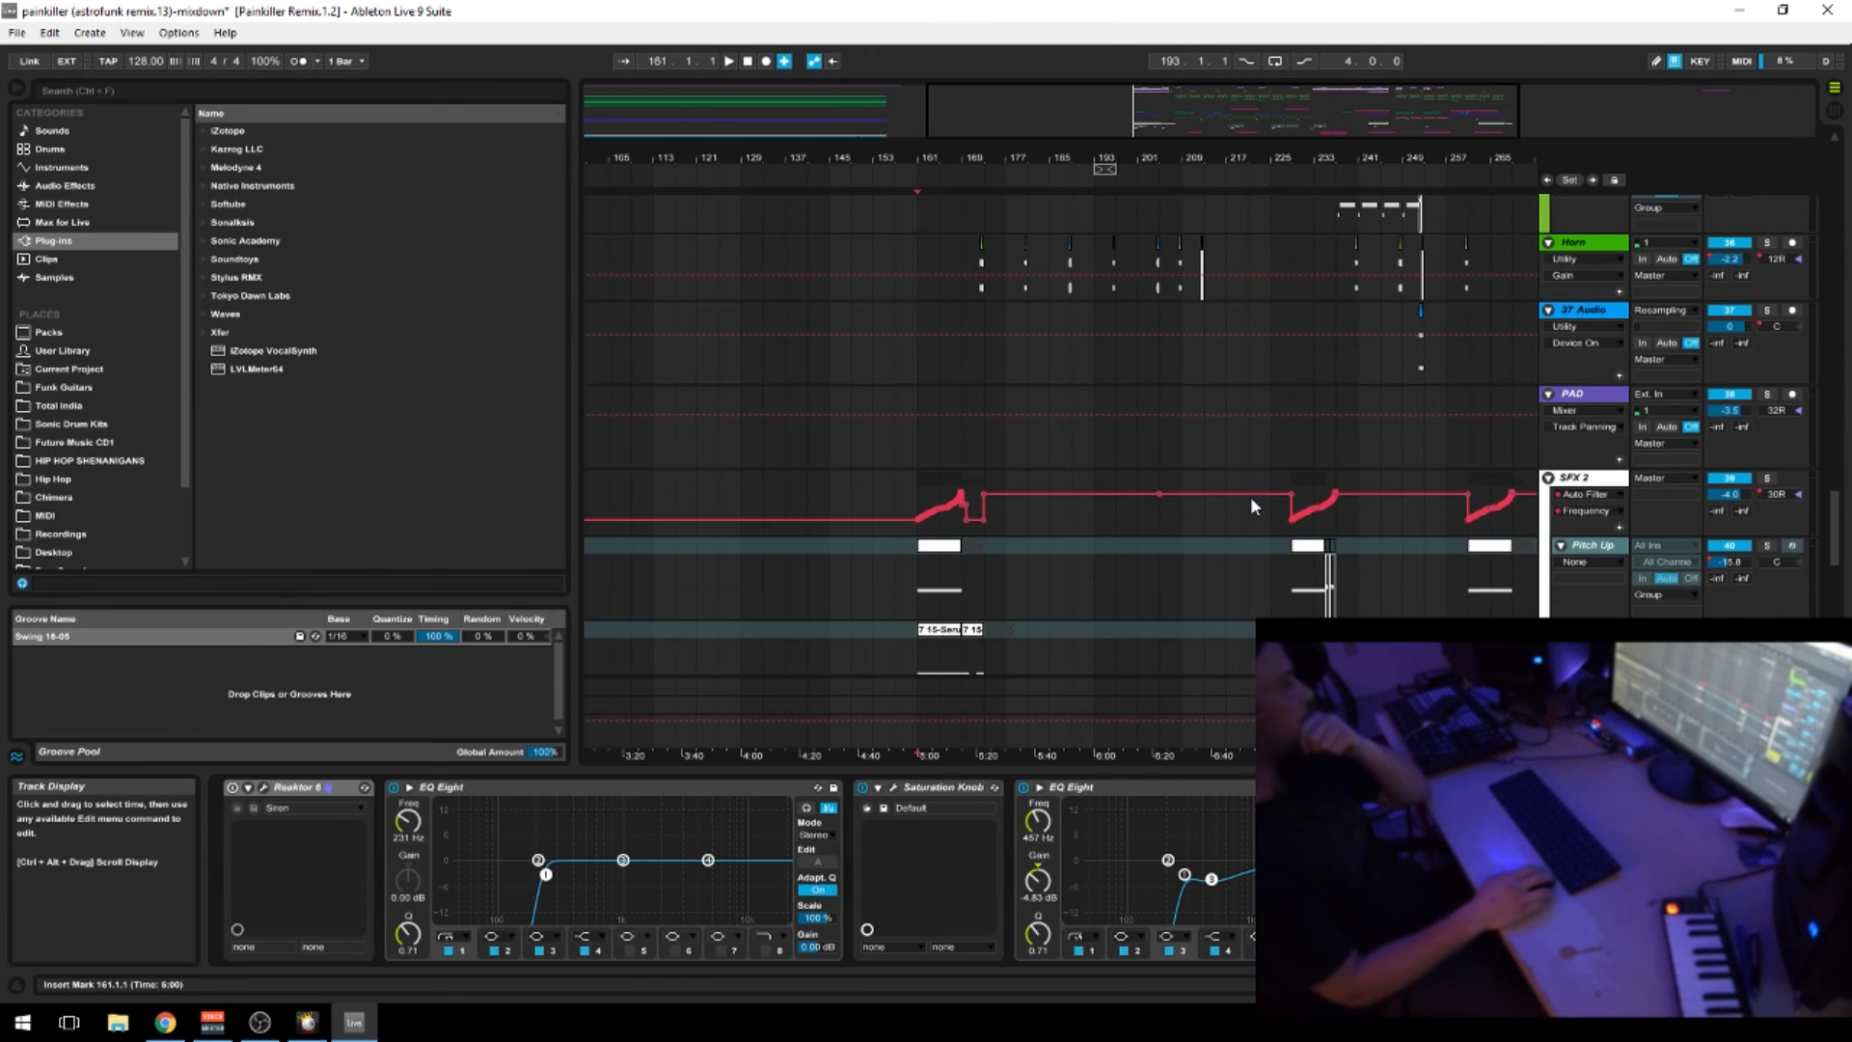
scroll(1252, 502, "down", 4)
scroll(1252, 502, "up", 4)
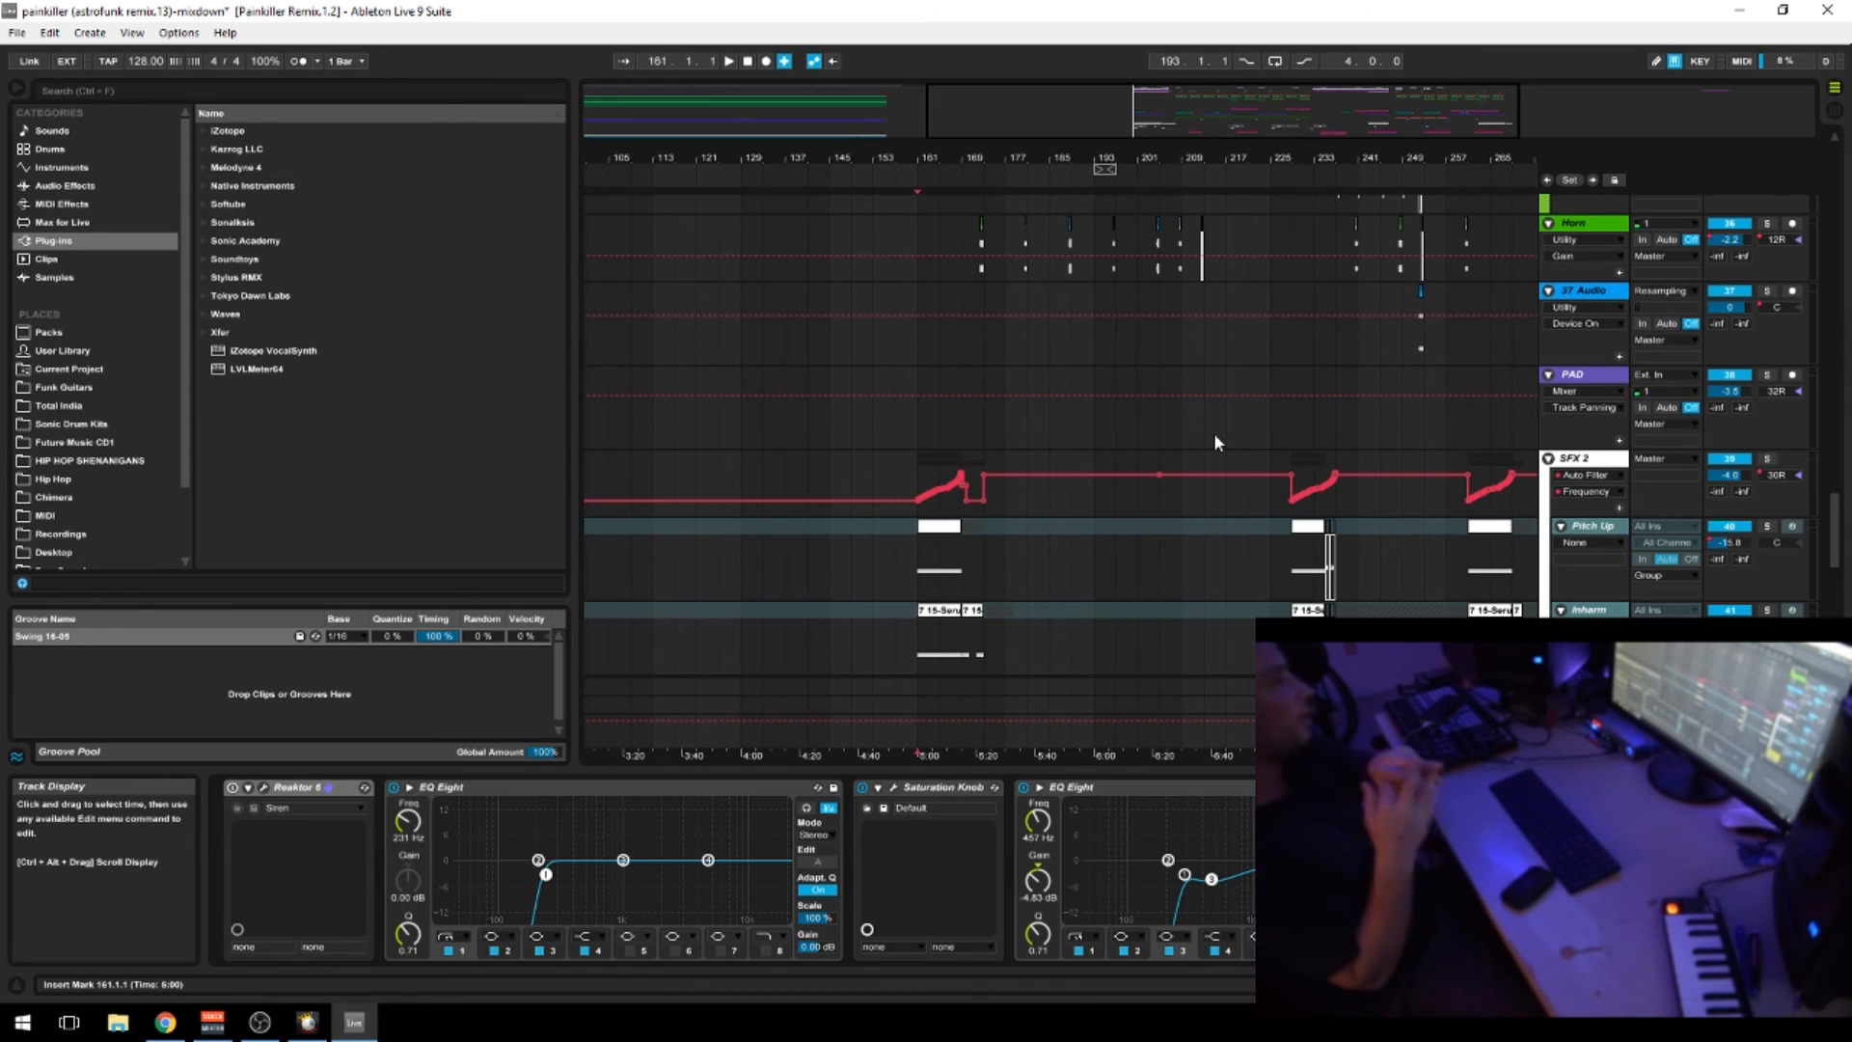
scroll(1084, 419, "down", 6)
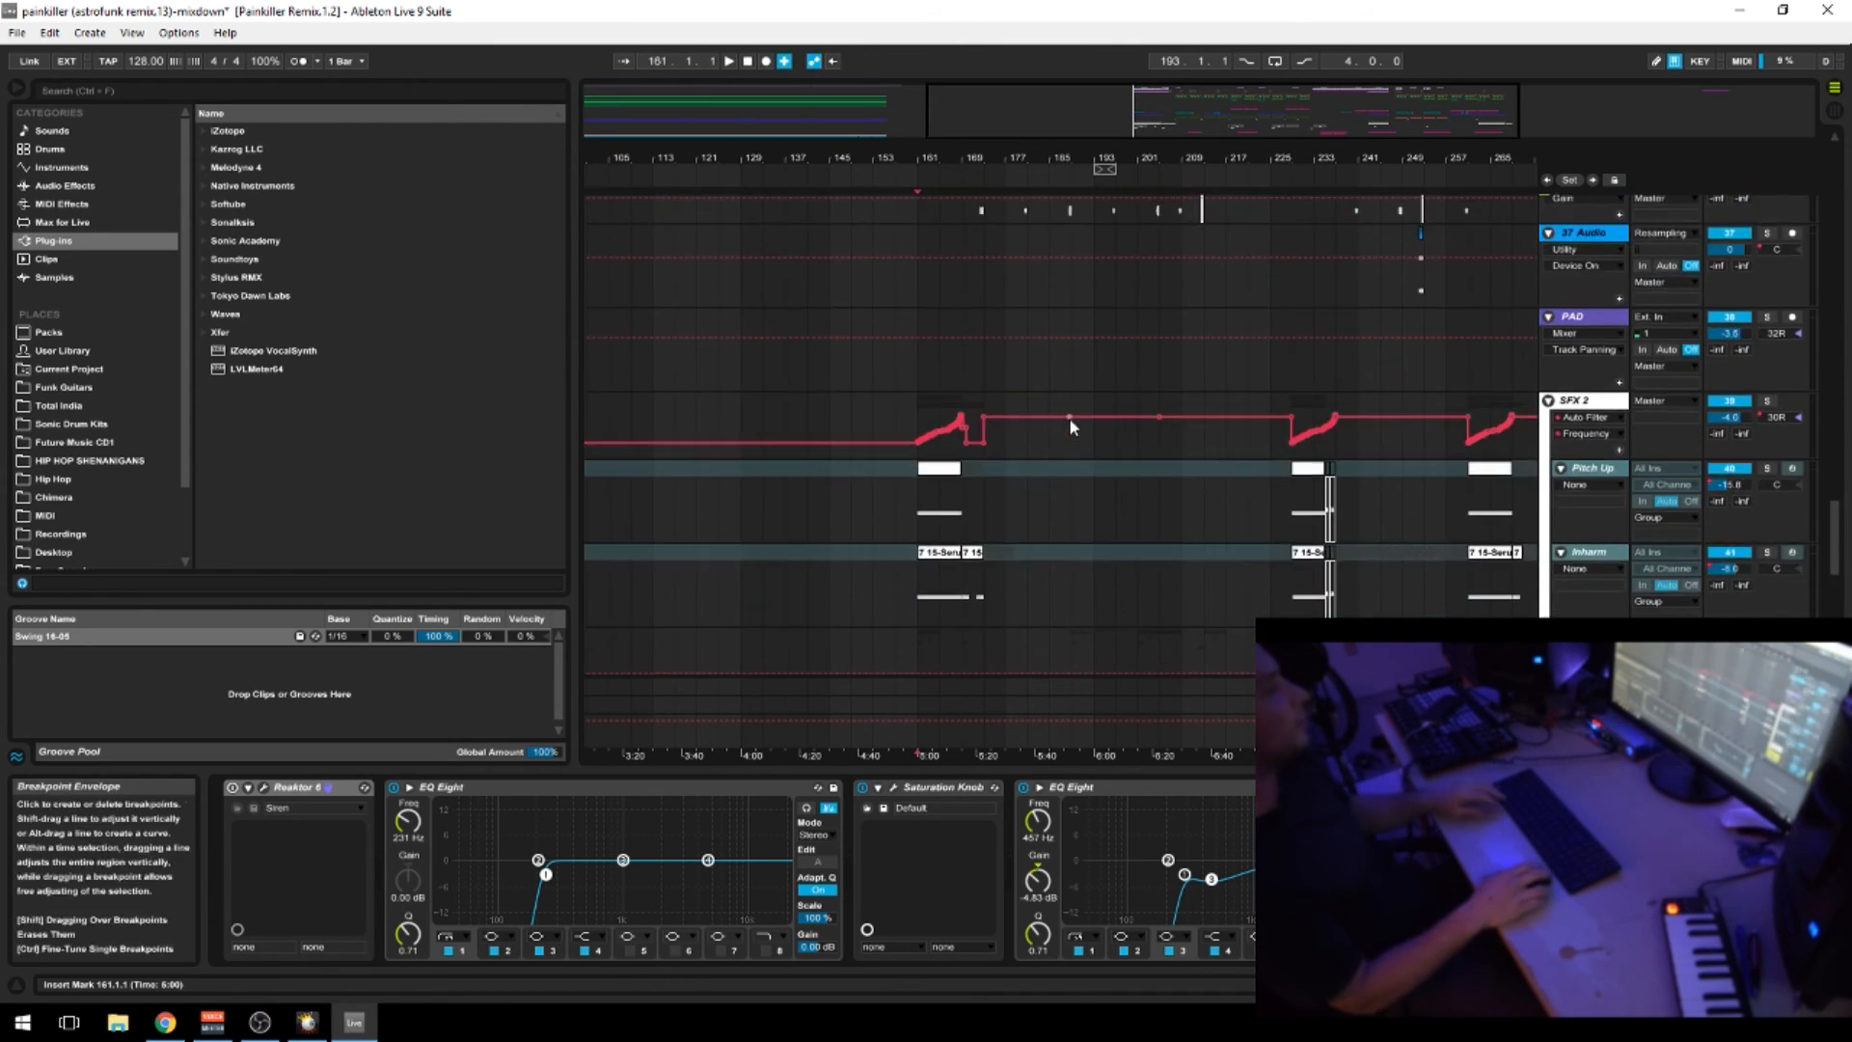
scroll(1084, 420, "down", 4)
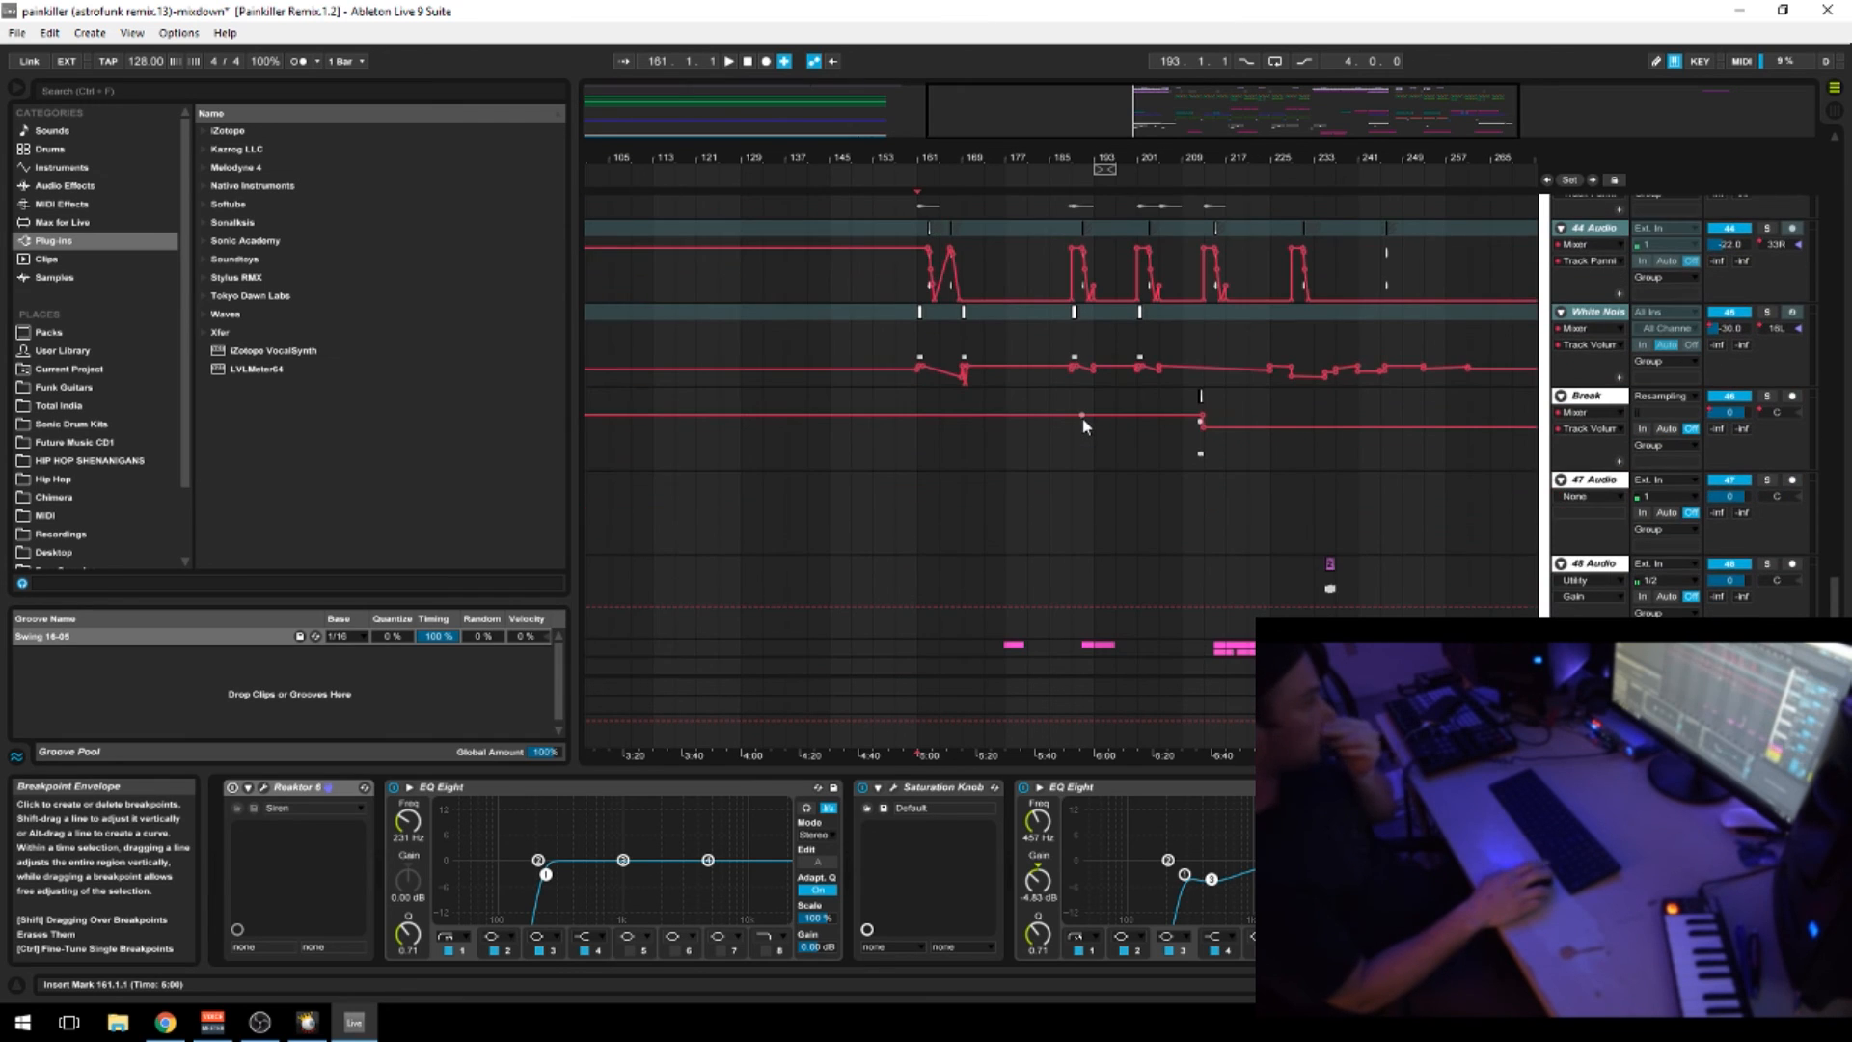
Examine the SFX 2 group's Pitch Up and Inharm tracks and the FX group's Stab Float, White Noise and Break tracks
scroll(1084, 419, "up", 4)
scroll(1085, 418, "up", 2)
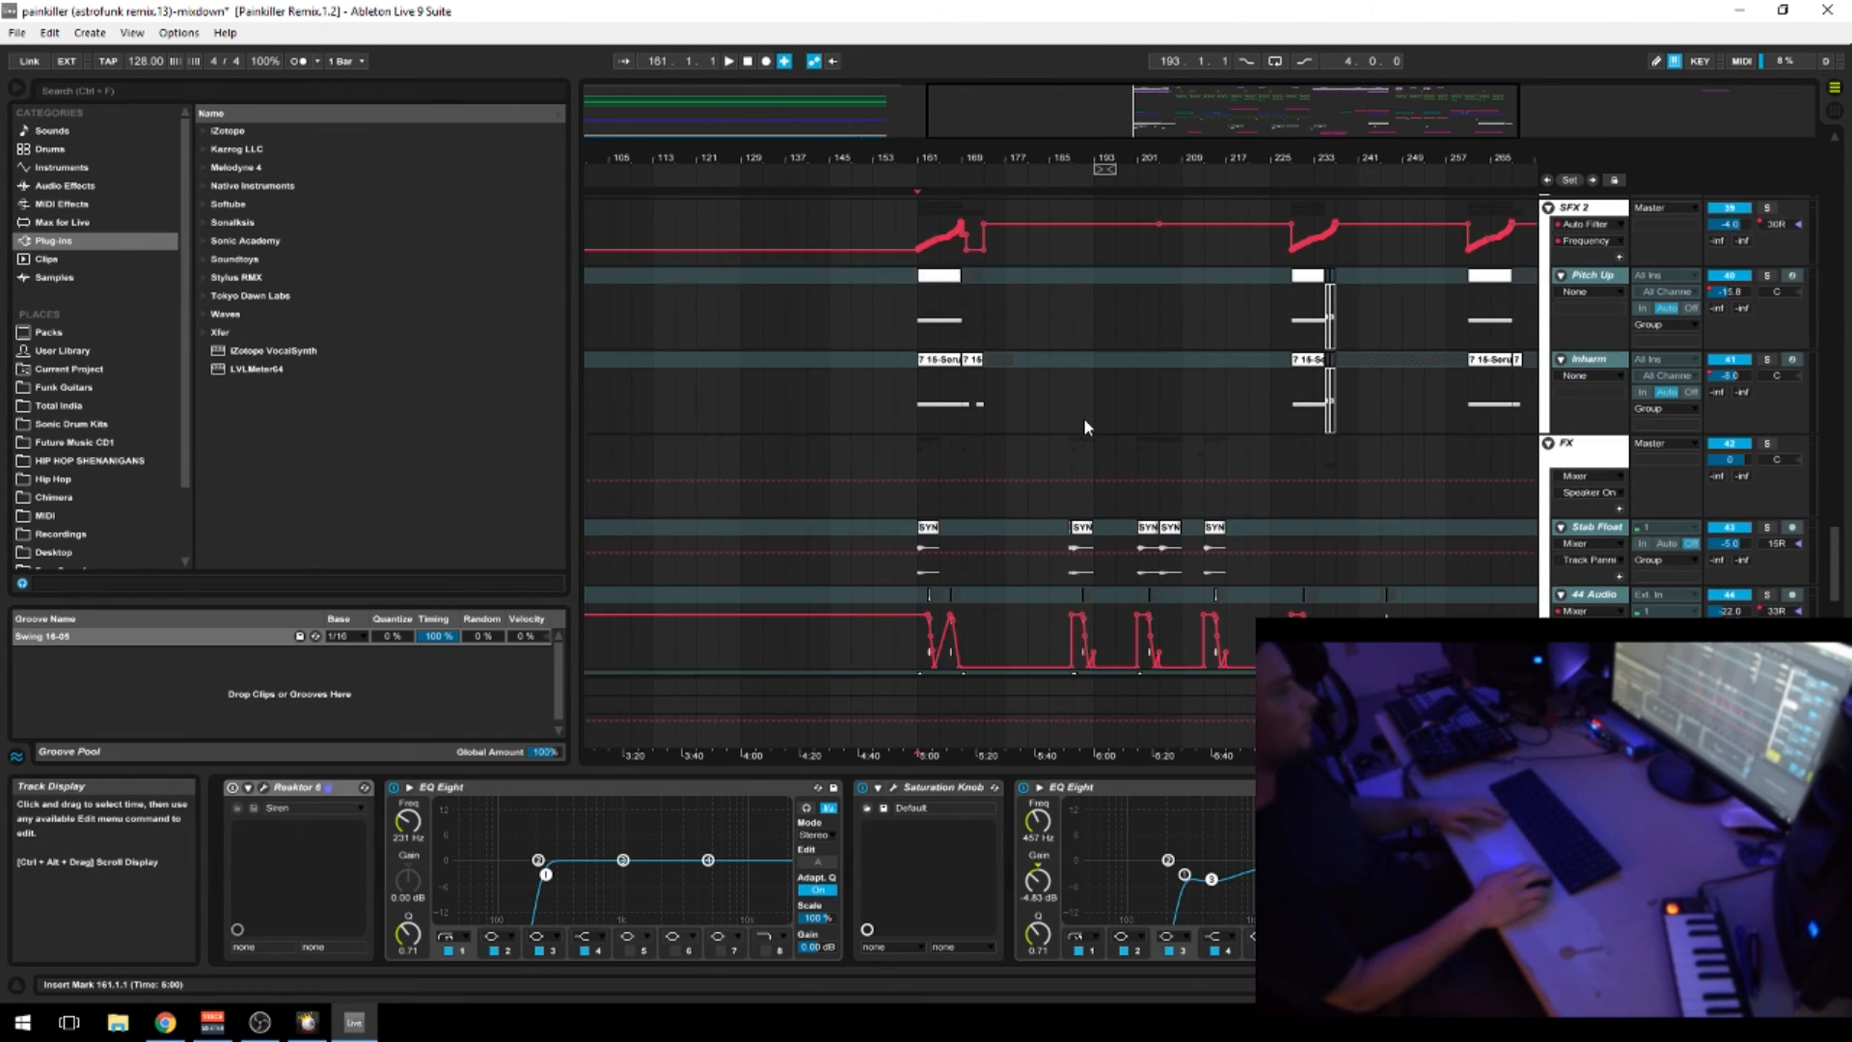
scroll(1084, 418, "up", 1)
scroll(1071, 445, "up", 1)
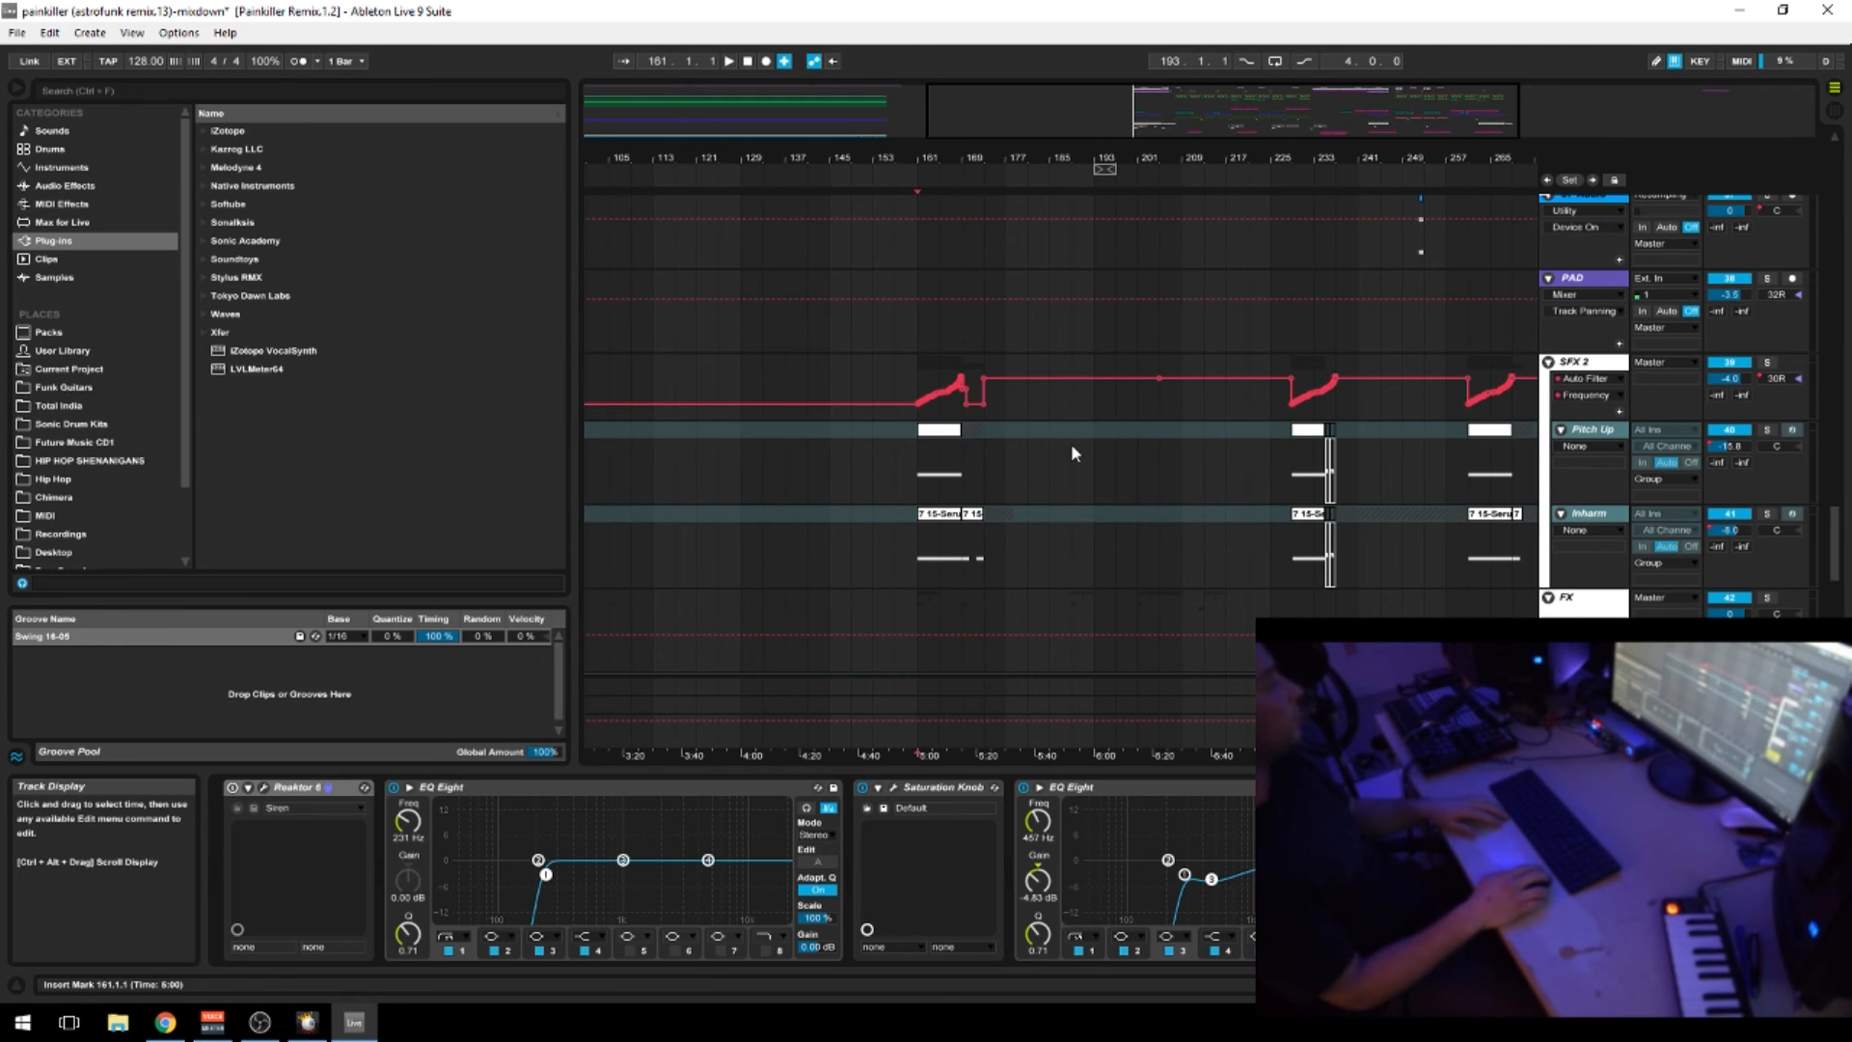
scroll(1071, 442, "down", 2)
scroll(1058, 444, "down", 1)
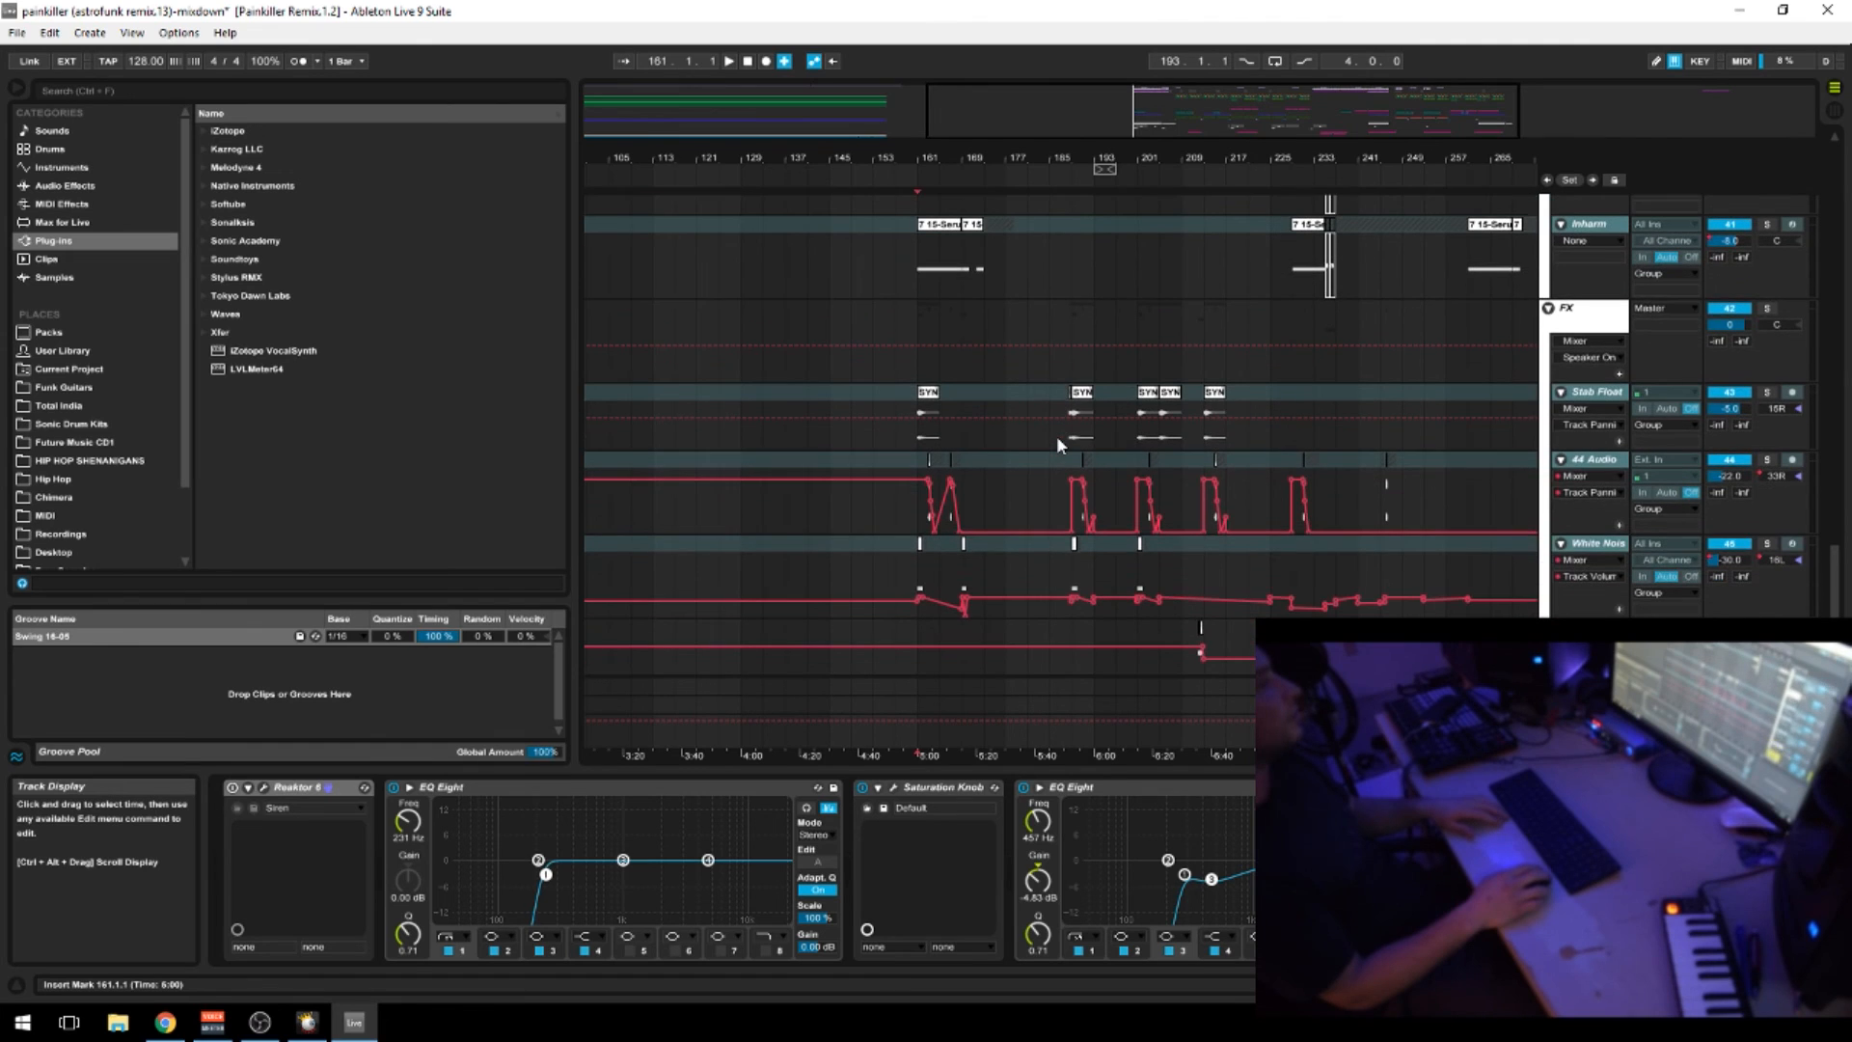
scroll(1062, 435, "down", 2)
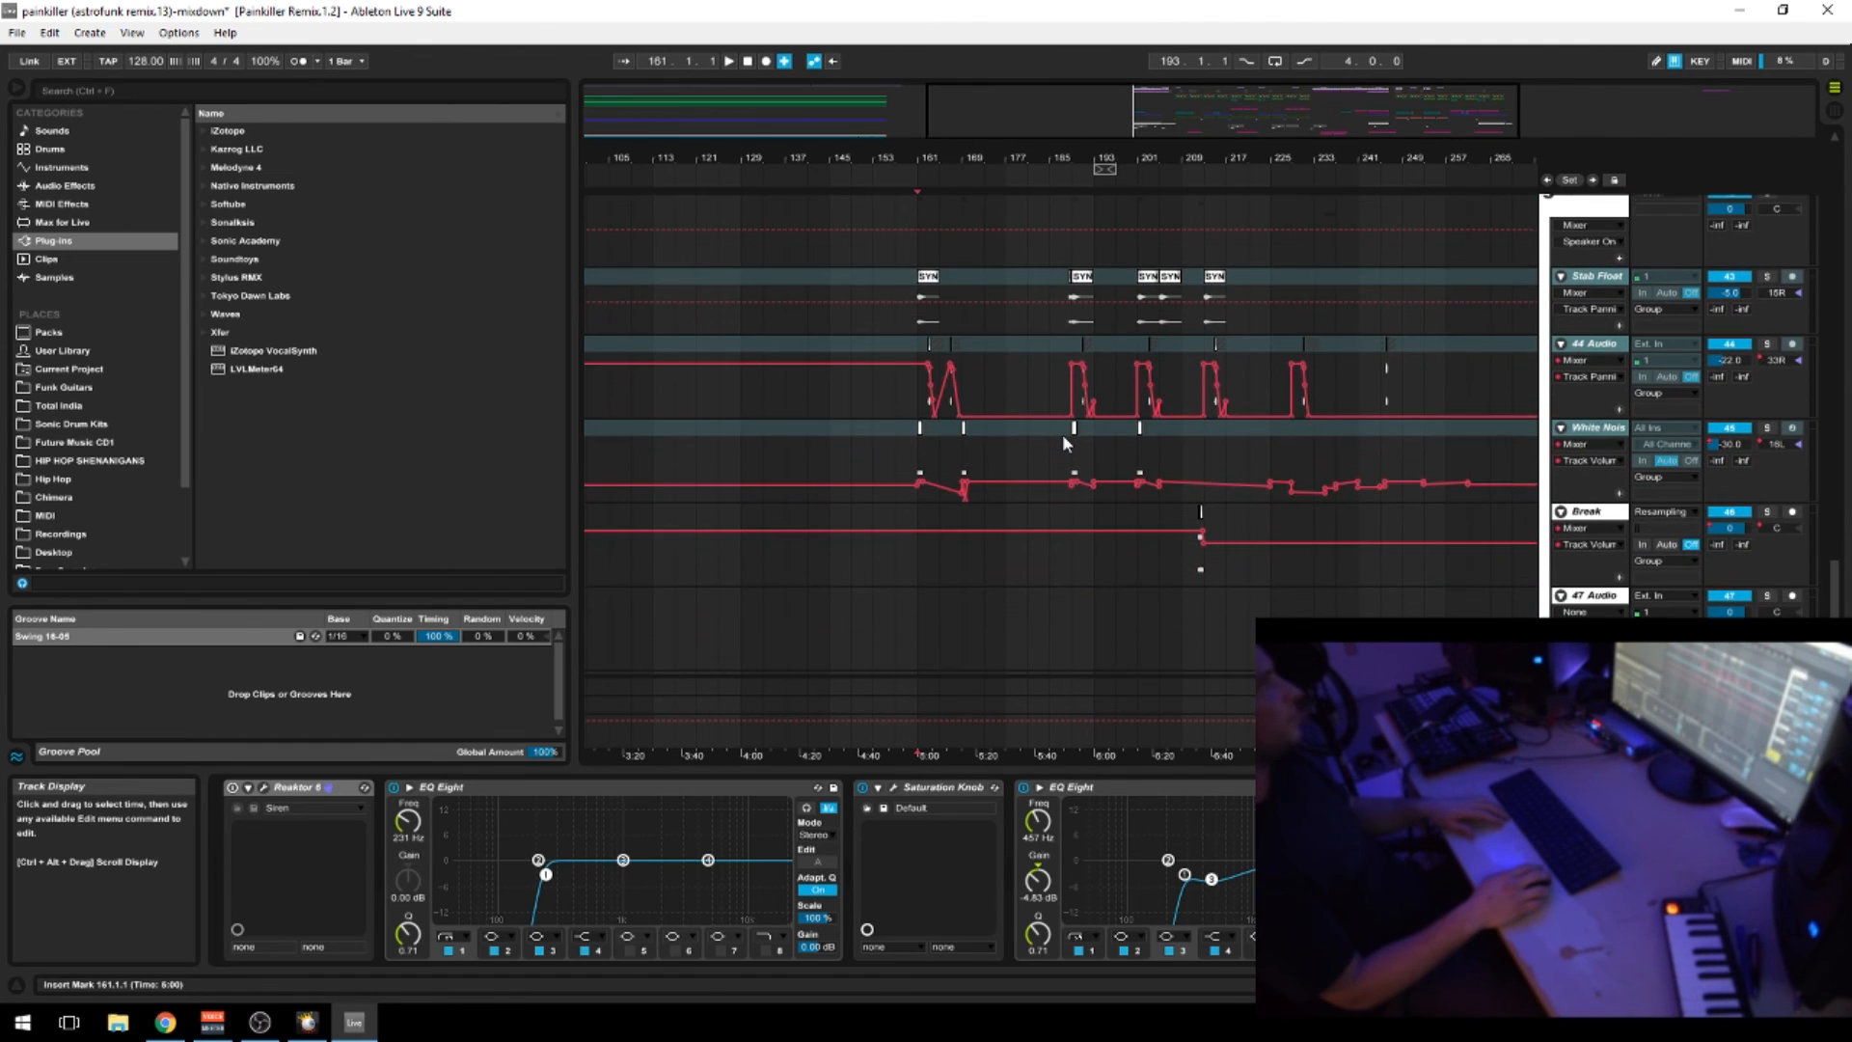
scroll(1062, 434, "down", 2)
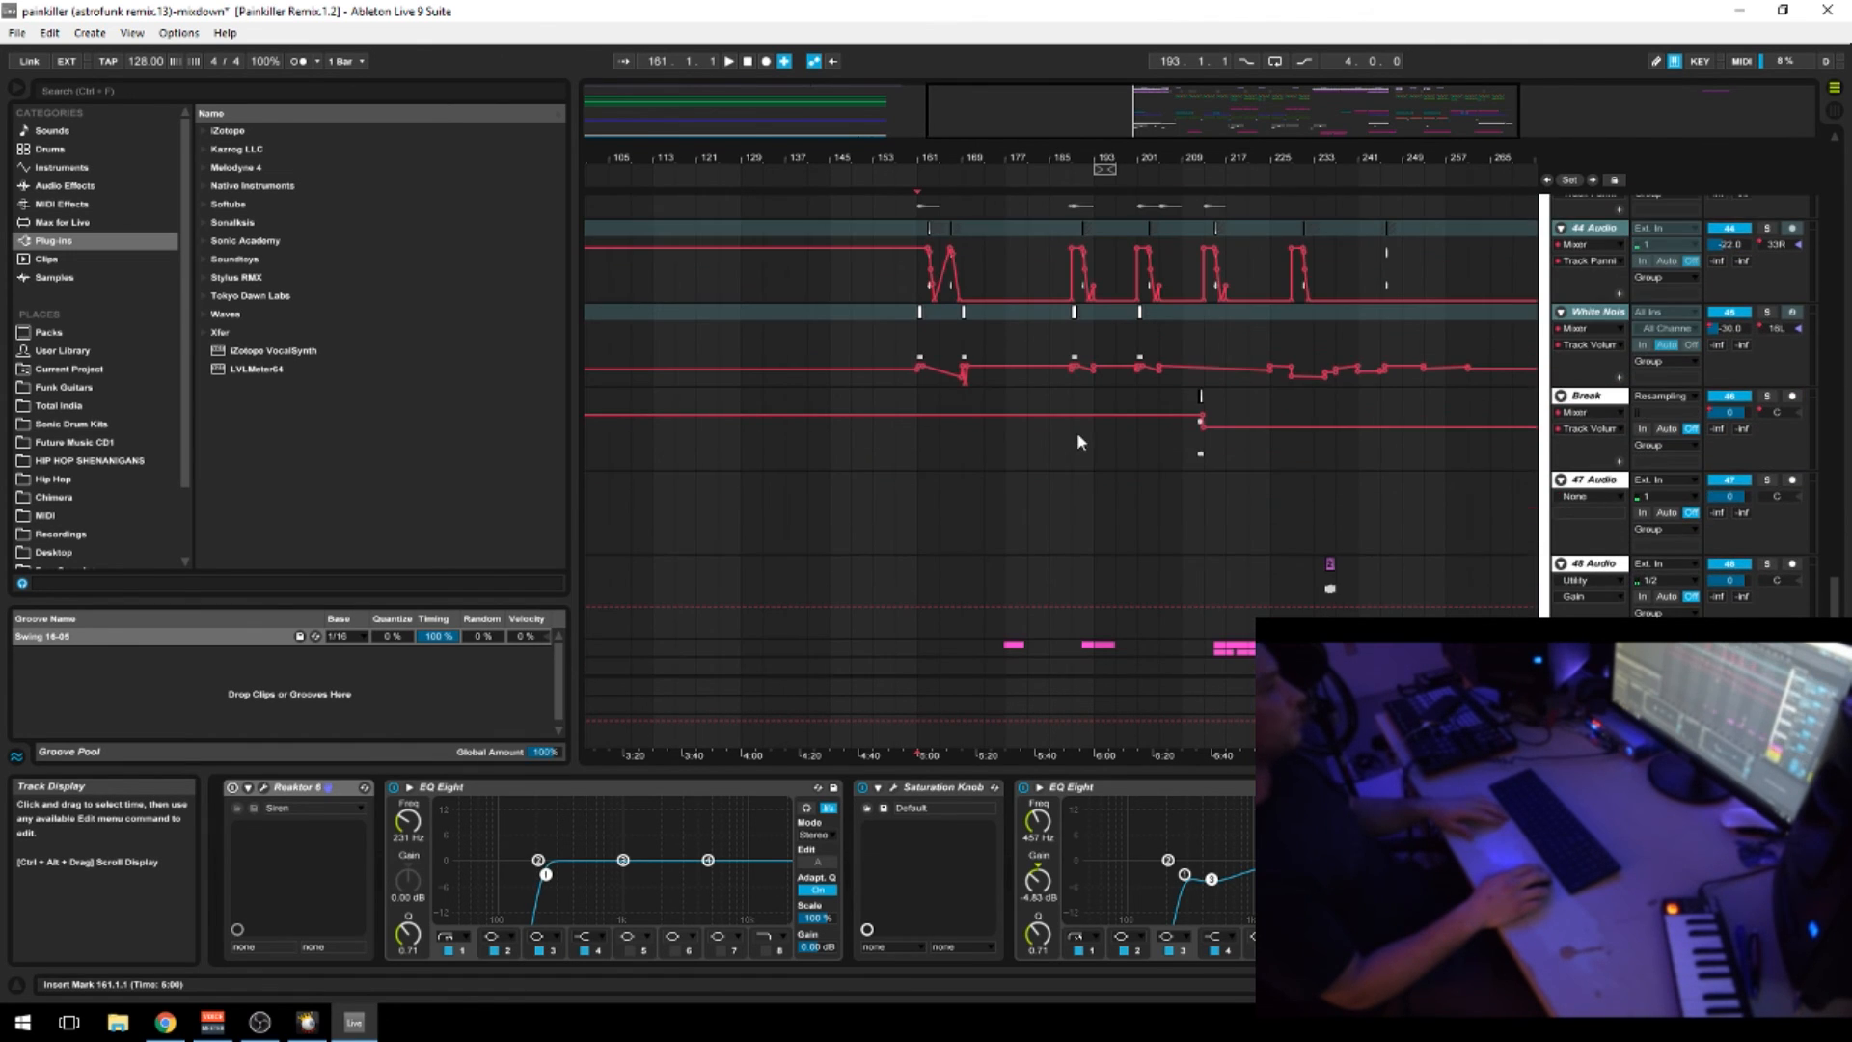
scroll(1076, 434, "up", 10)
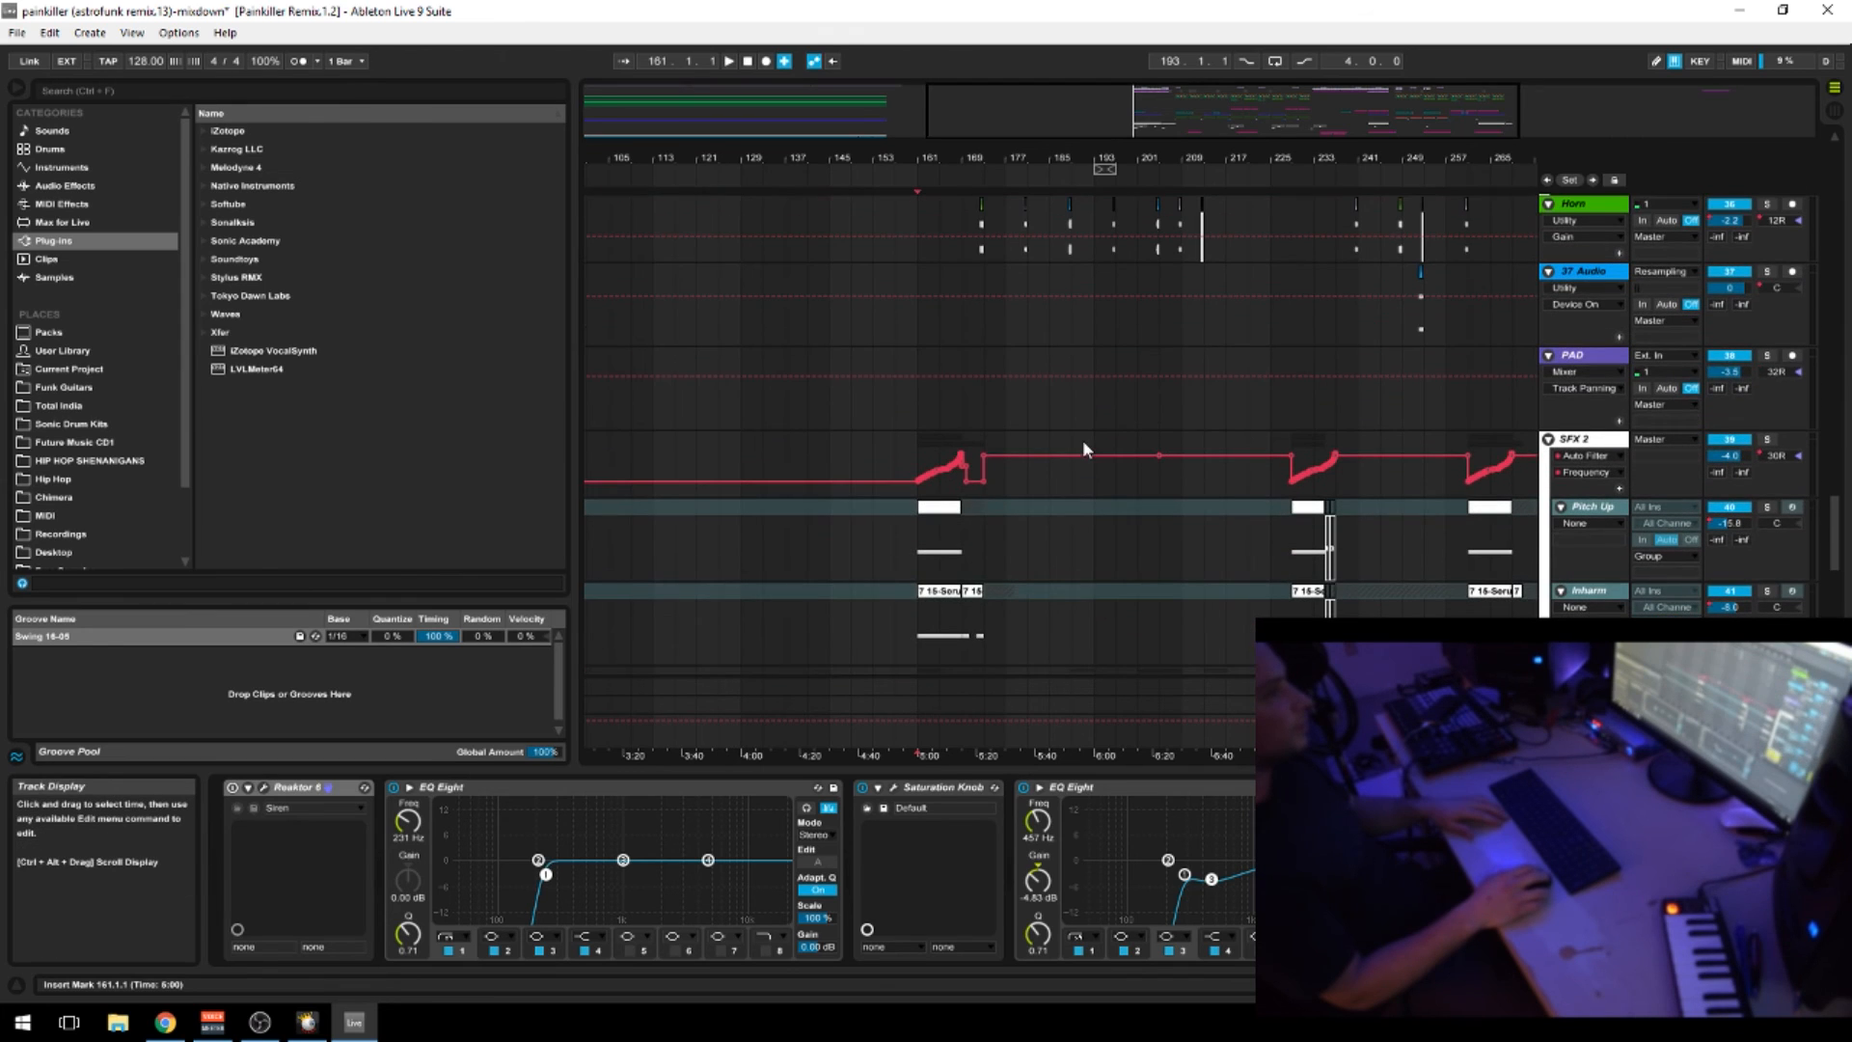
scroll(1532, 450, "down", 2)
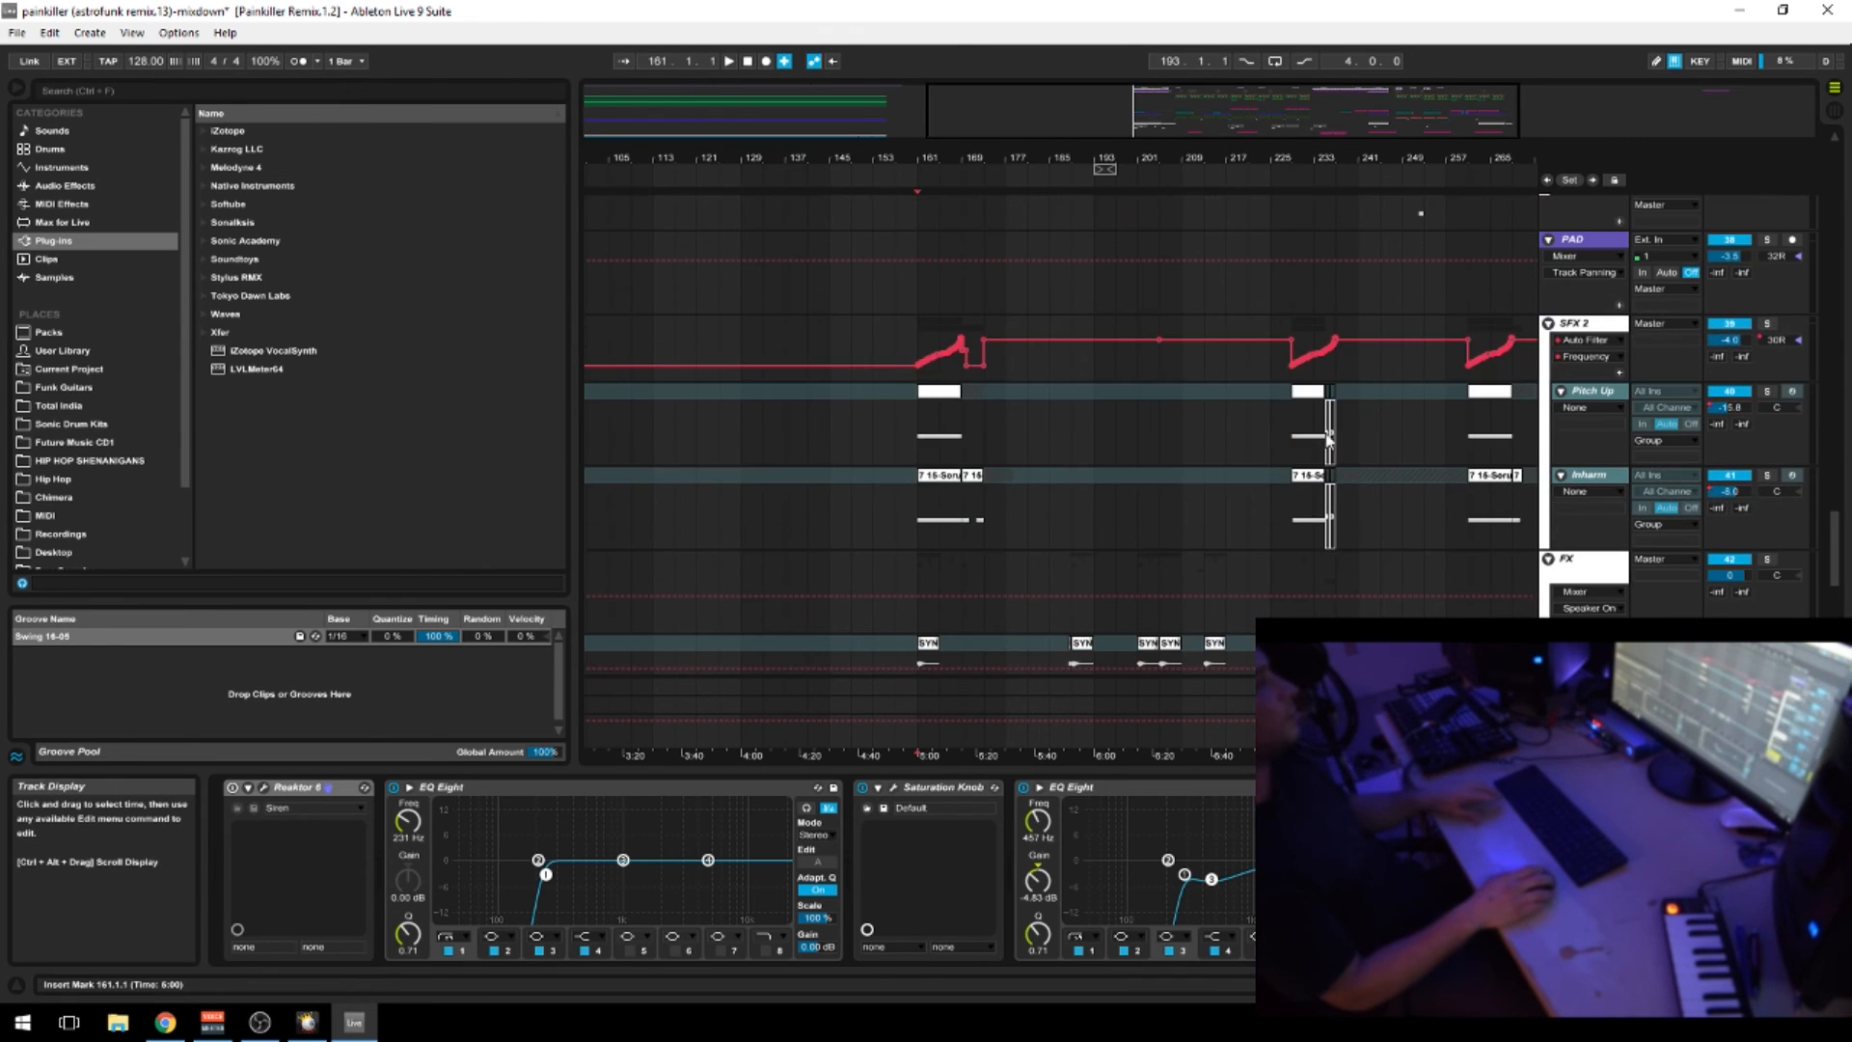
Zoom the timeline out for a wider look at the SFX 2 and FX tracks, and select the FX group track
left_click_drag(1298, 158, 1144, 144)
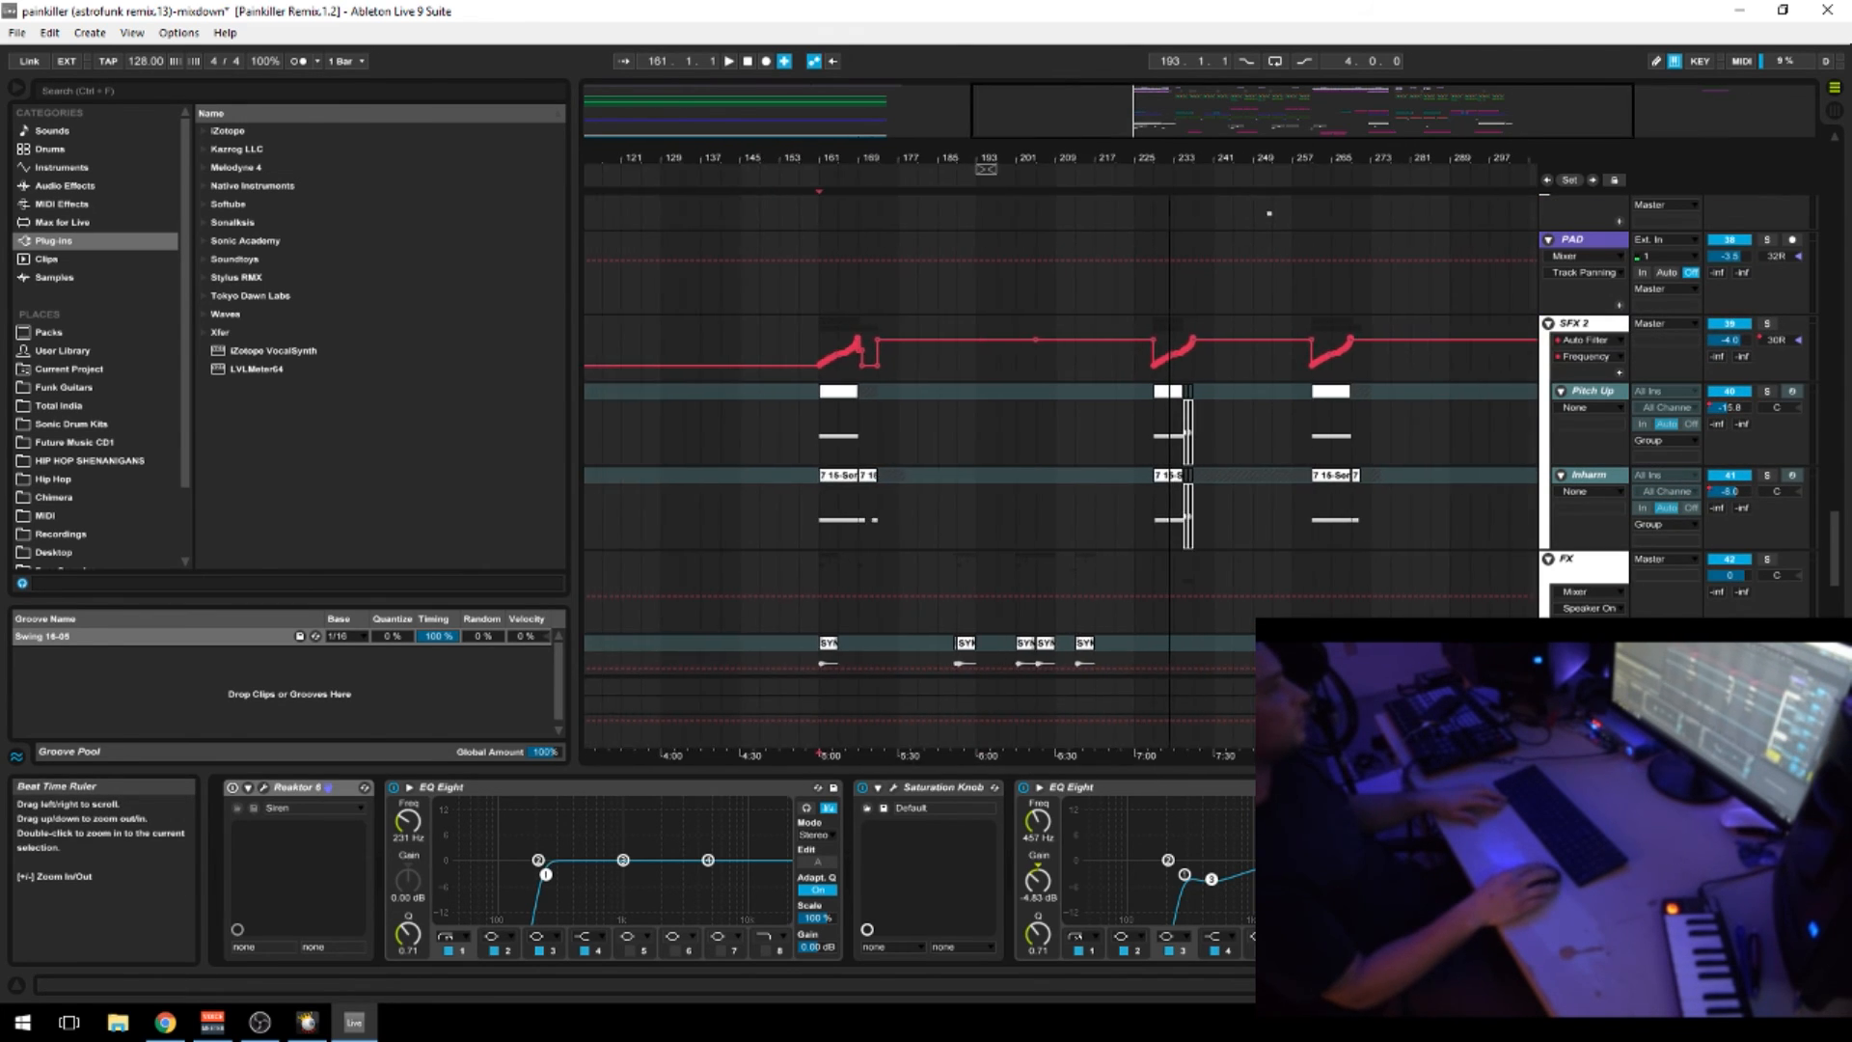
scroll(1139, 543, "down", 1)
scroll(1080, 517, "down", 5)
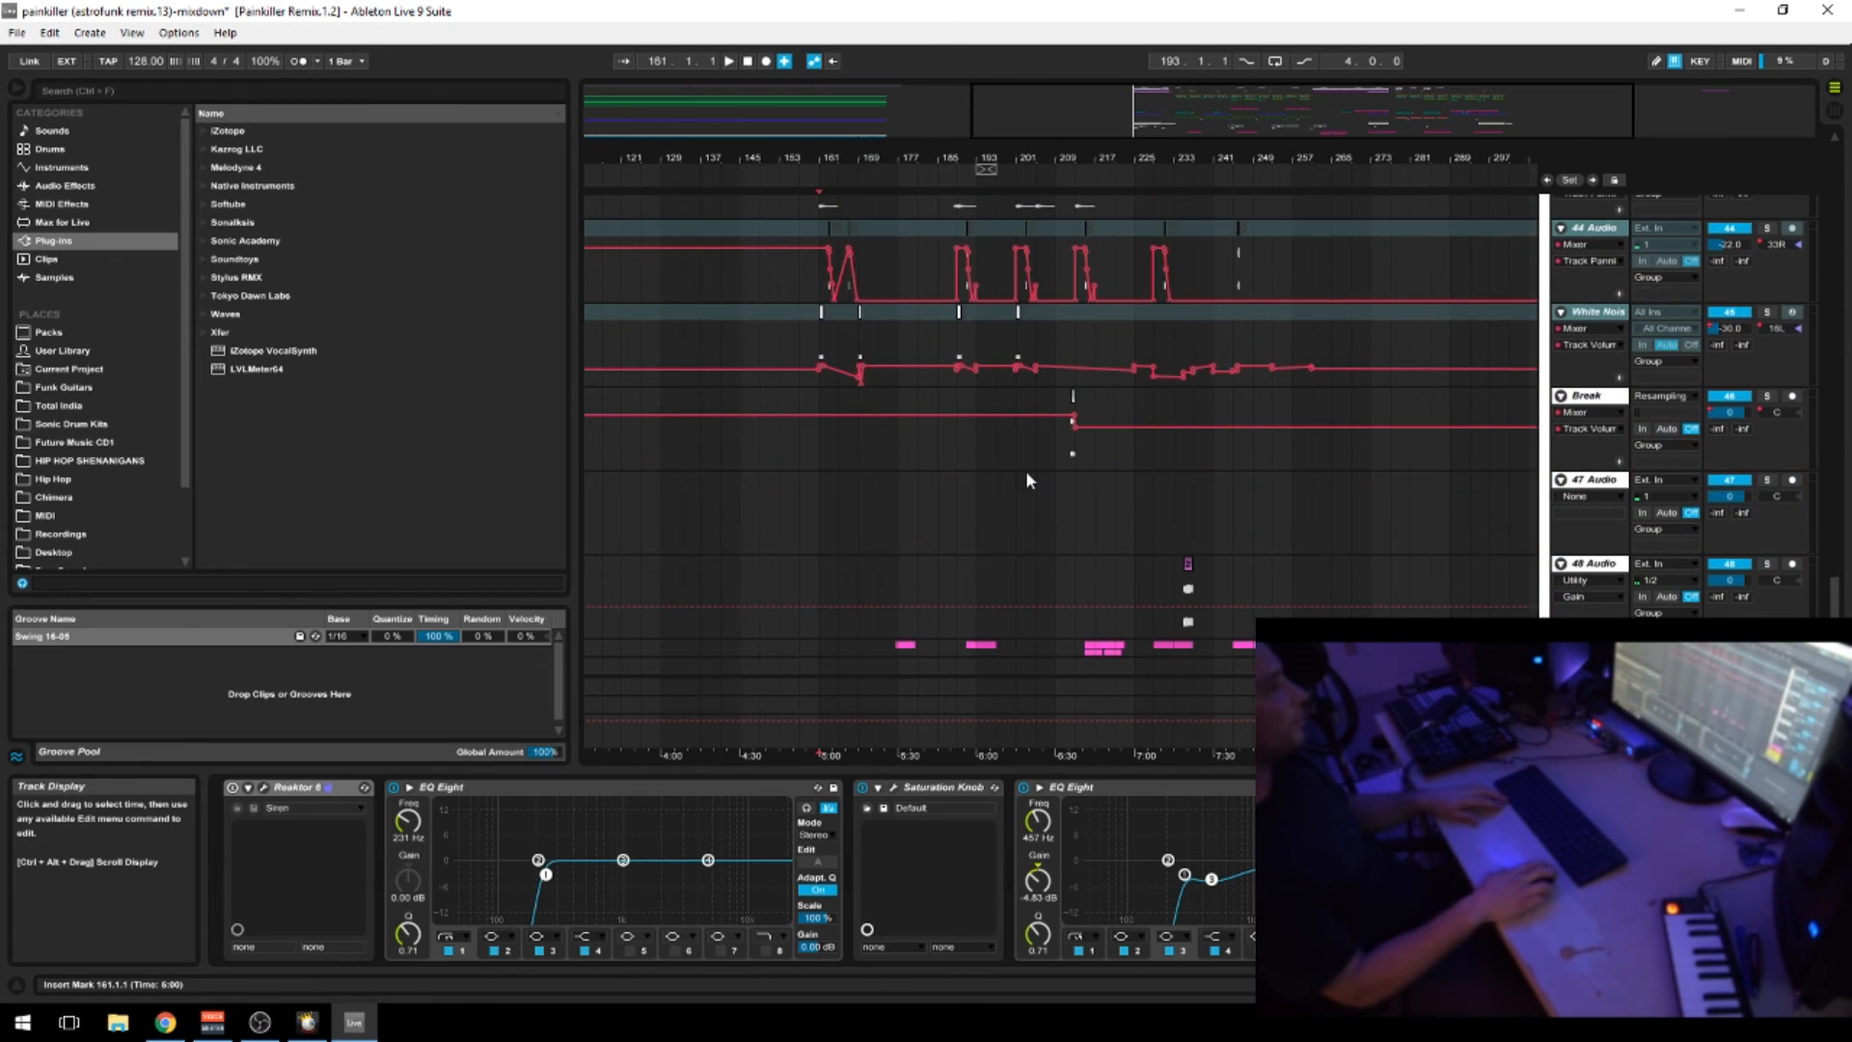
scroll(1030, 477, "up", 2)
left_click(1000, 365)
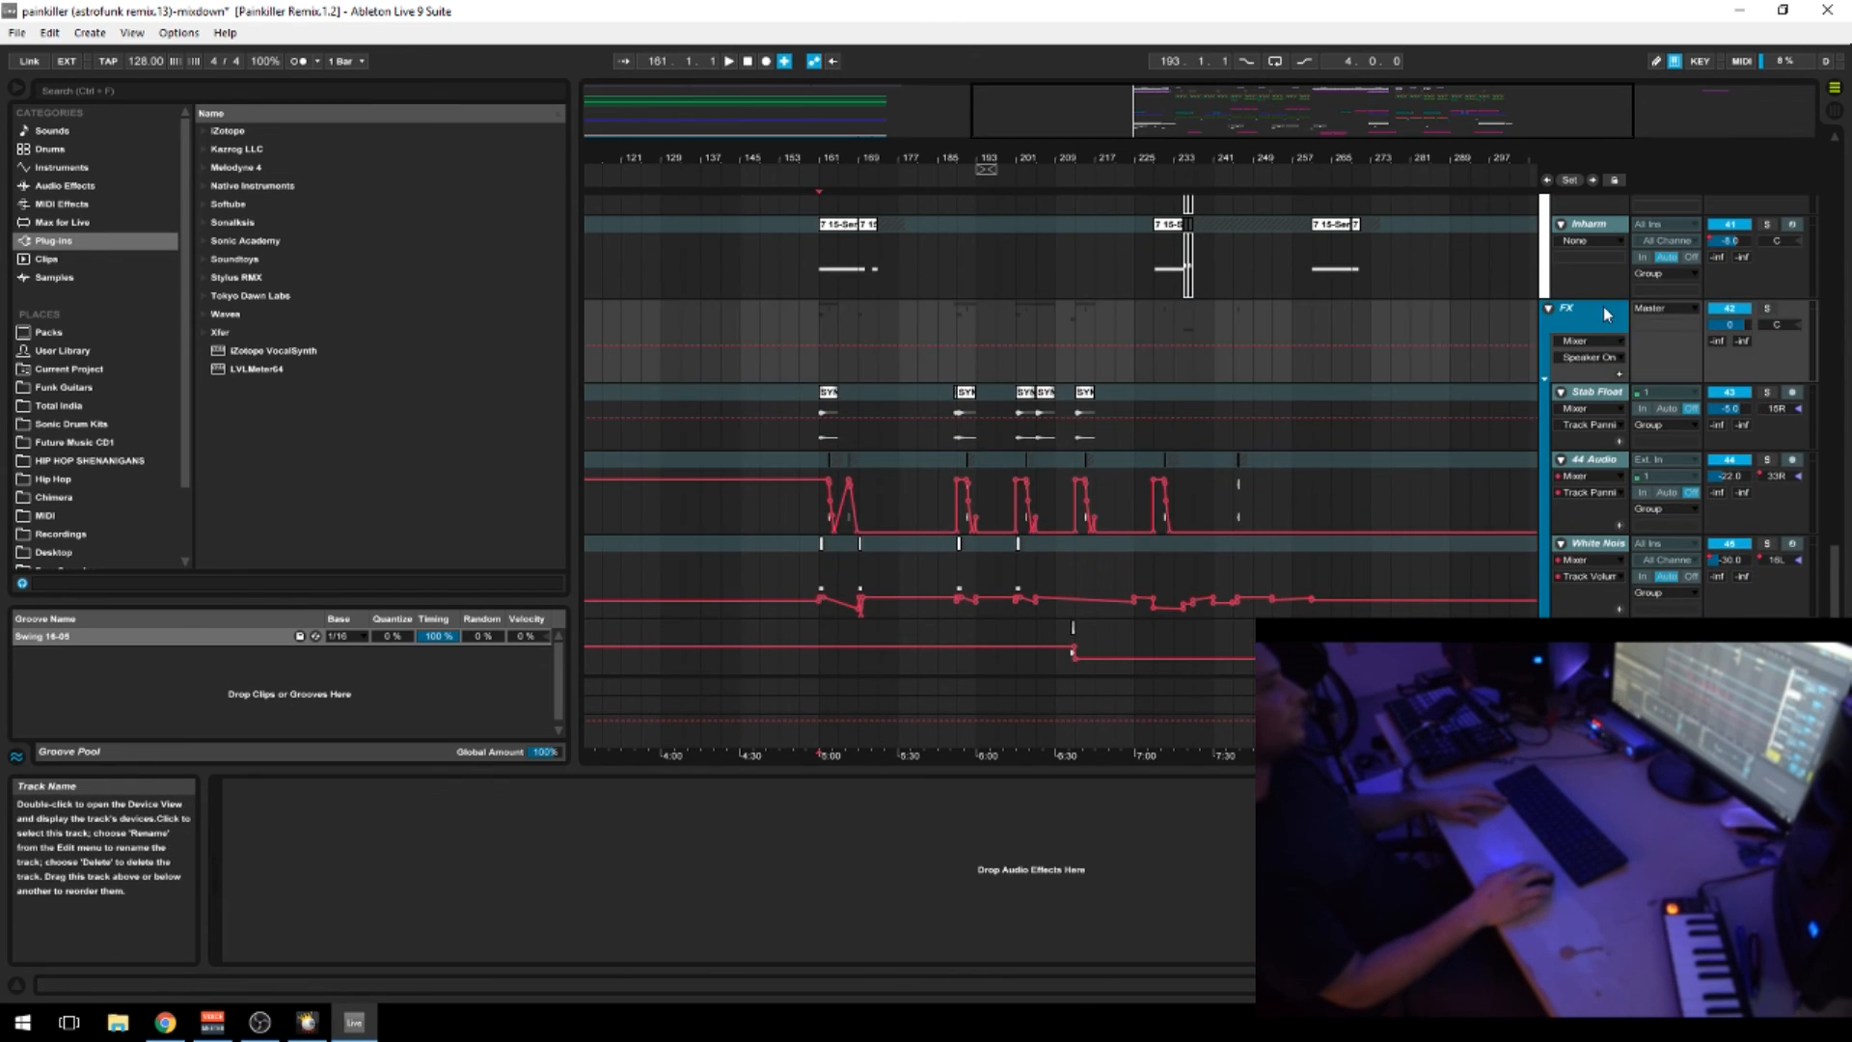
Go back up to the Perc group, place the insert marker at bar 173 and zoom in on its drum clips
scroll(1002, 363, "up", 2)
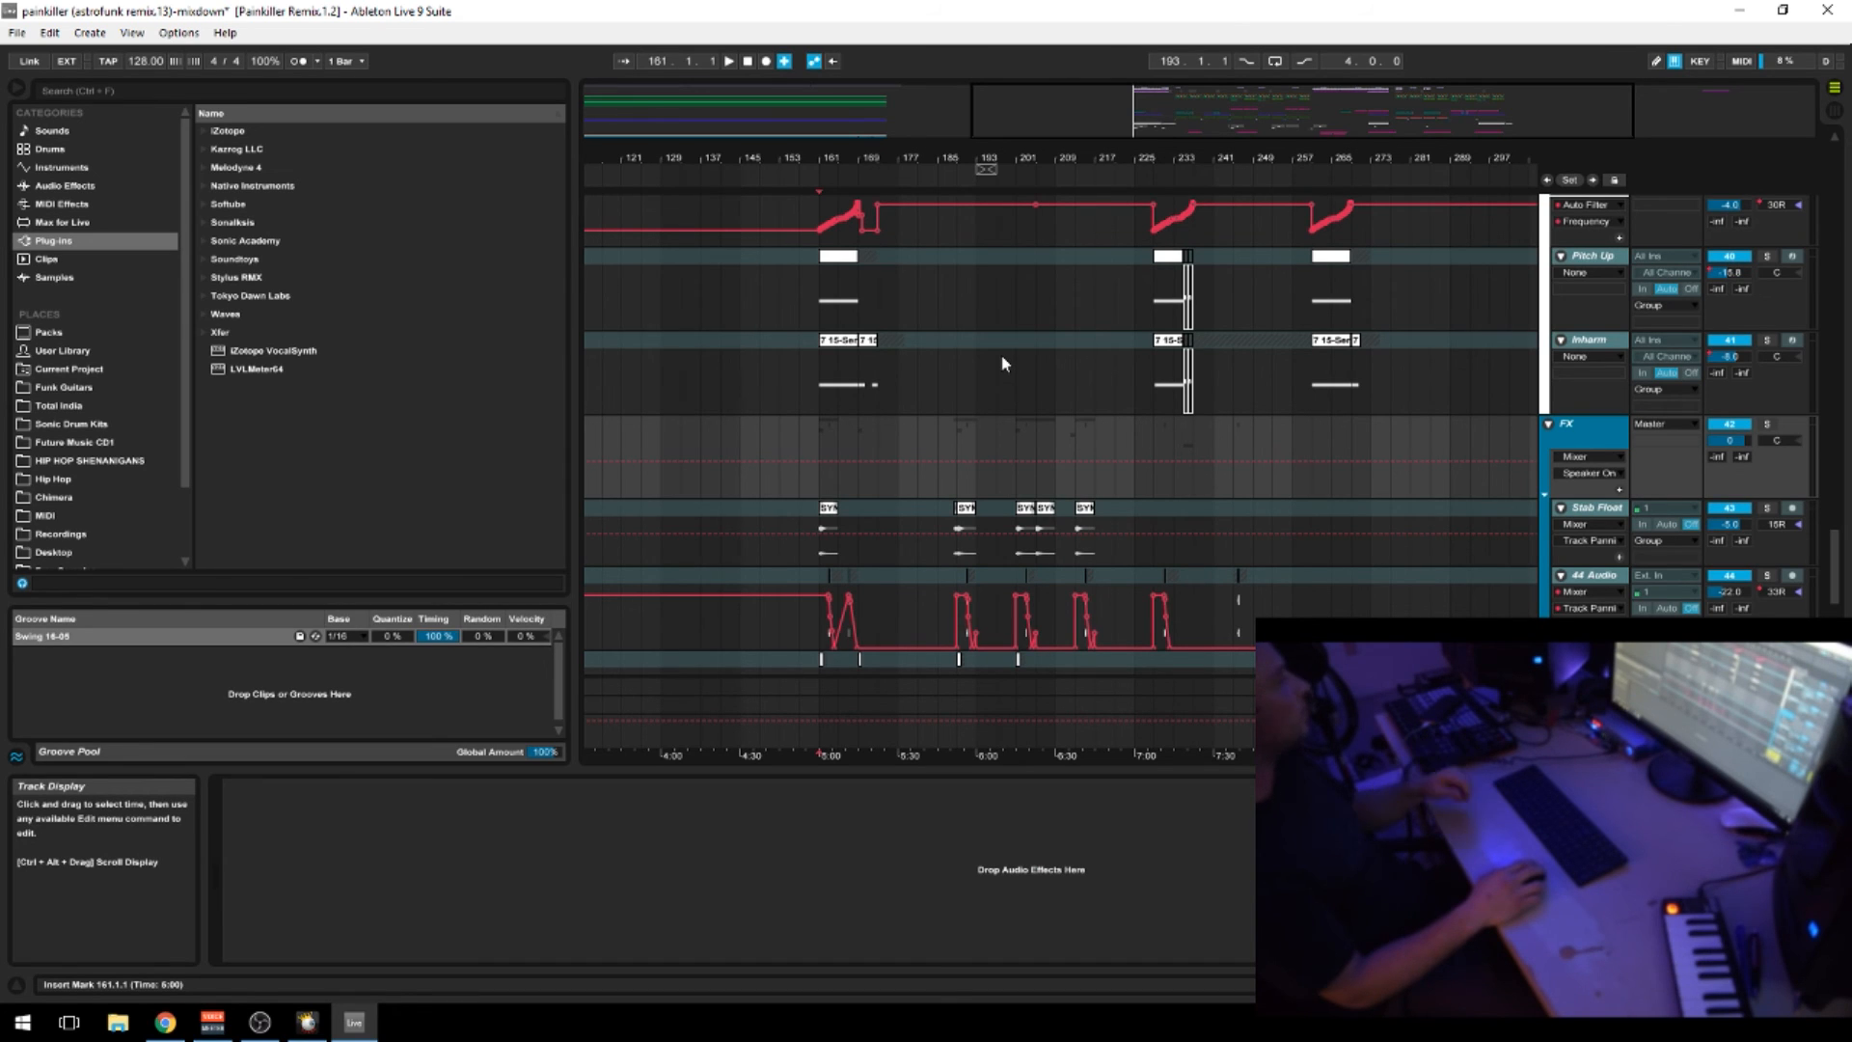
scroll(1013, 361, "up", 10)
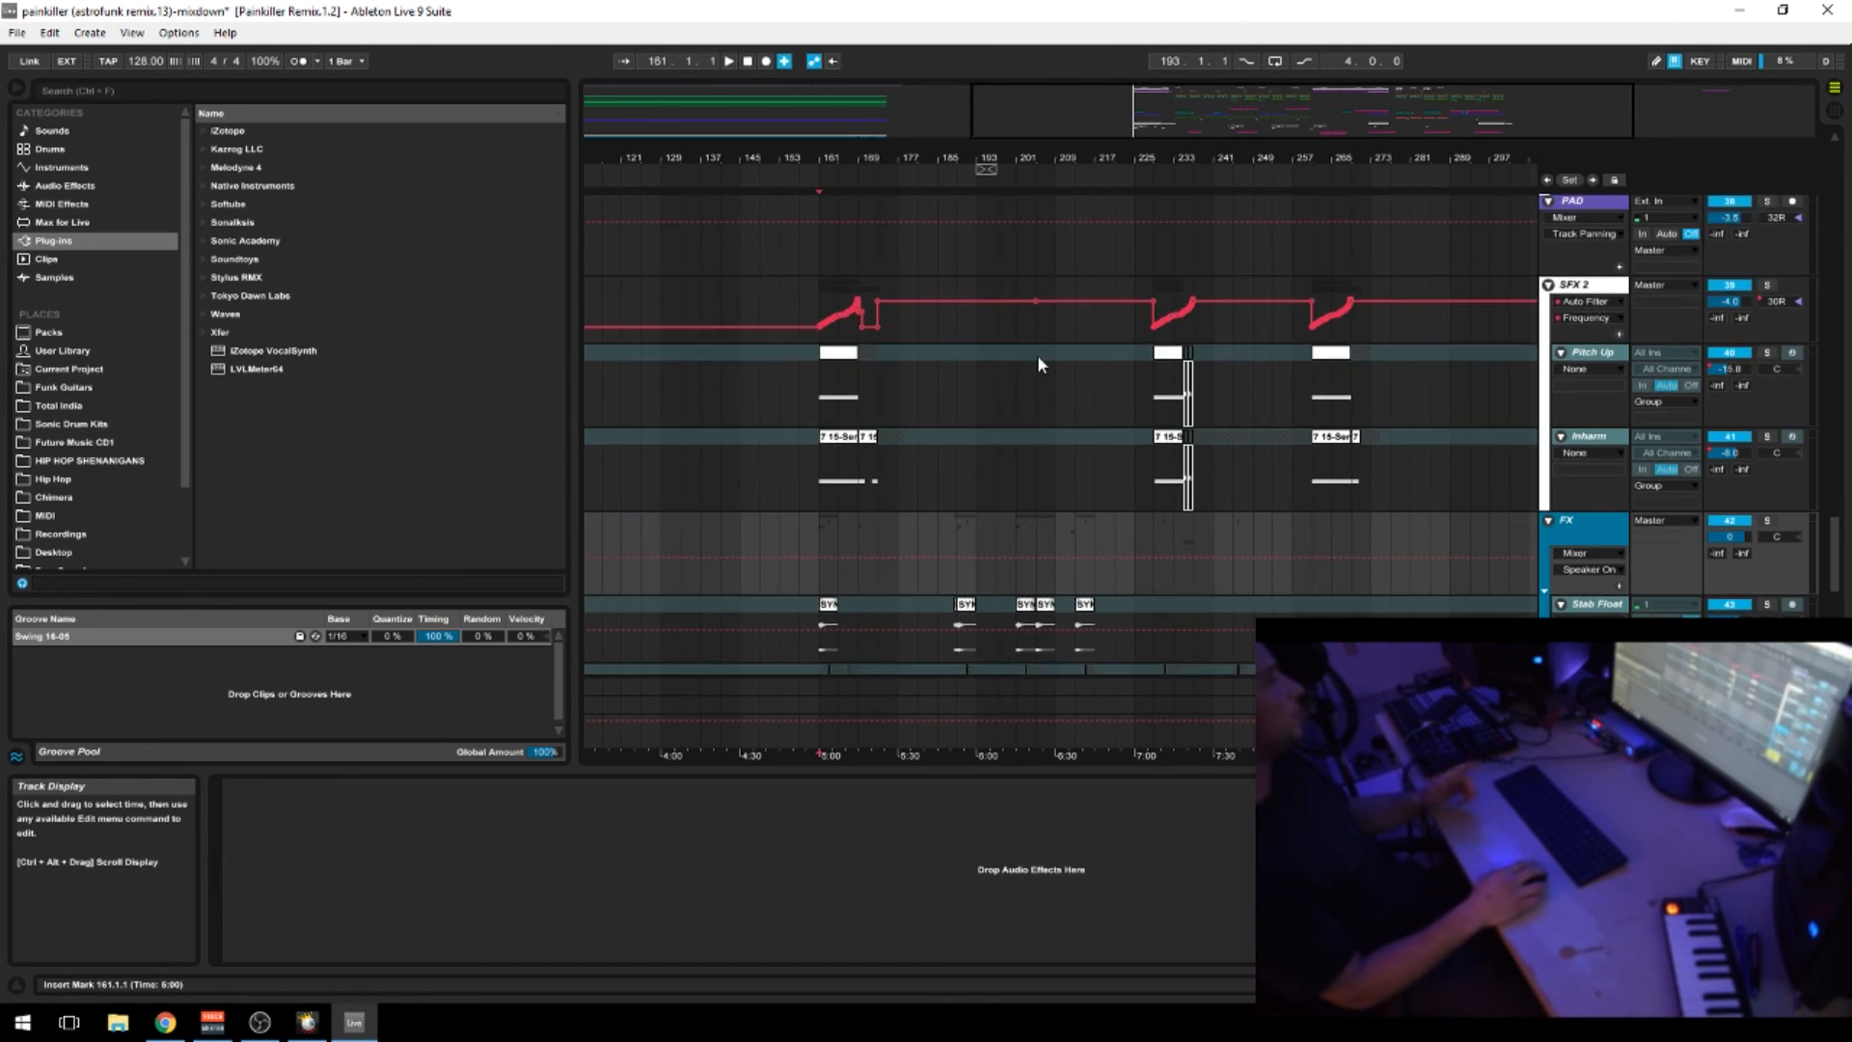
scroll(1042, 352, "up", 4)
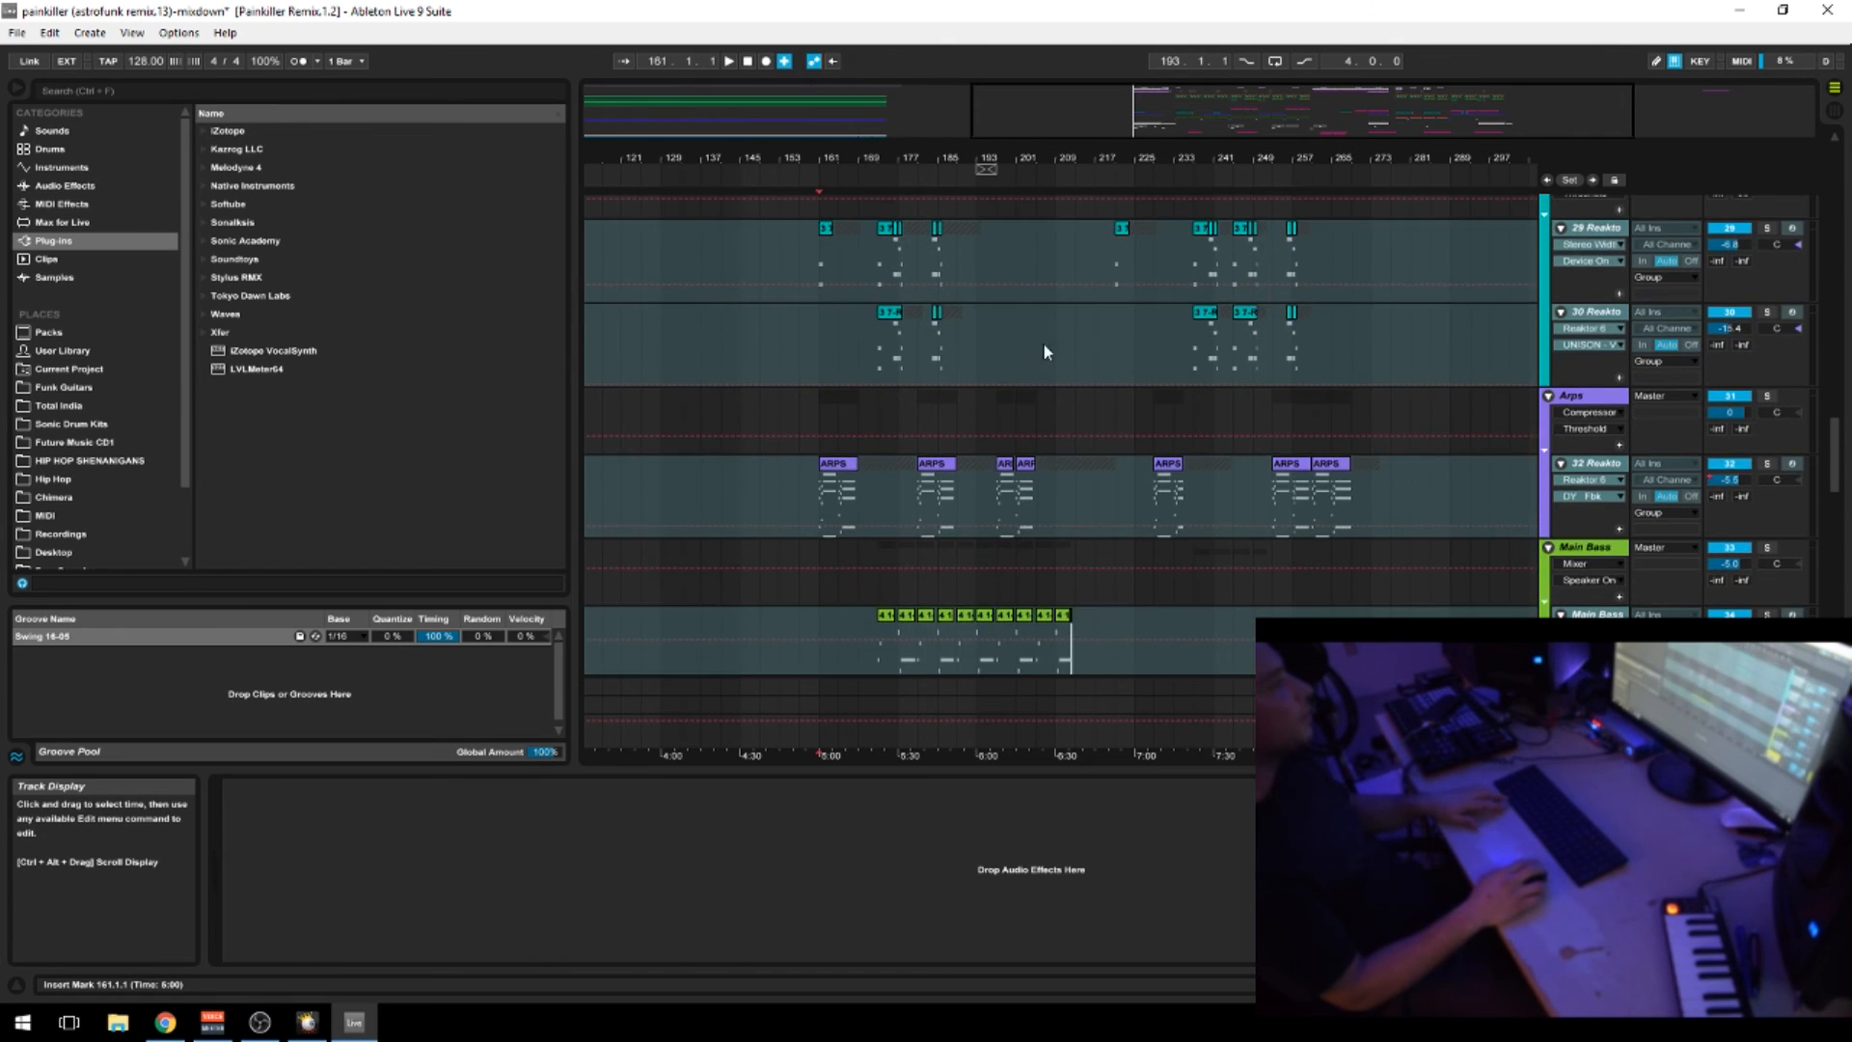
scroll(1016, 357, "up", 6)
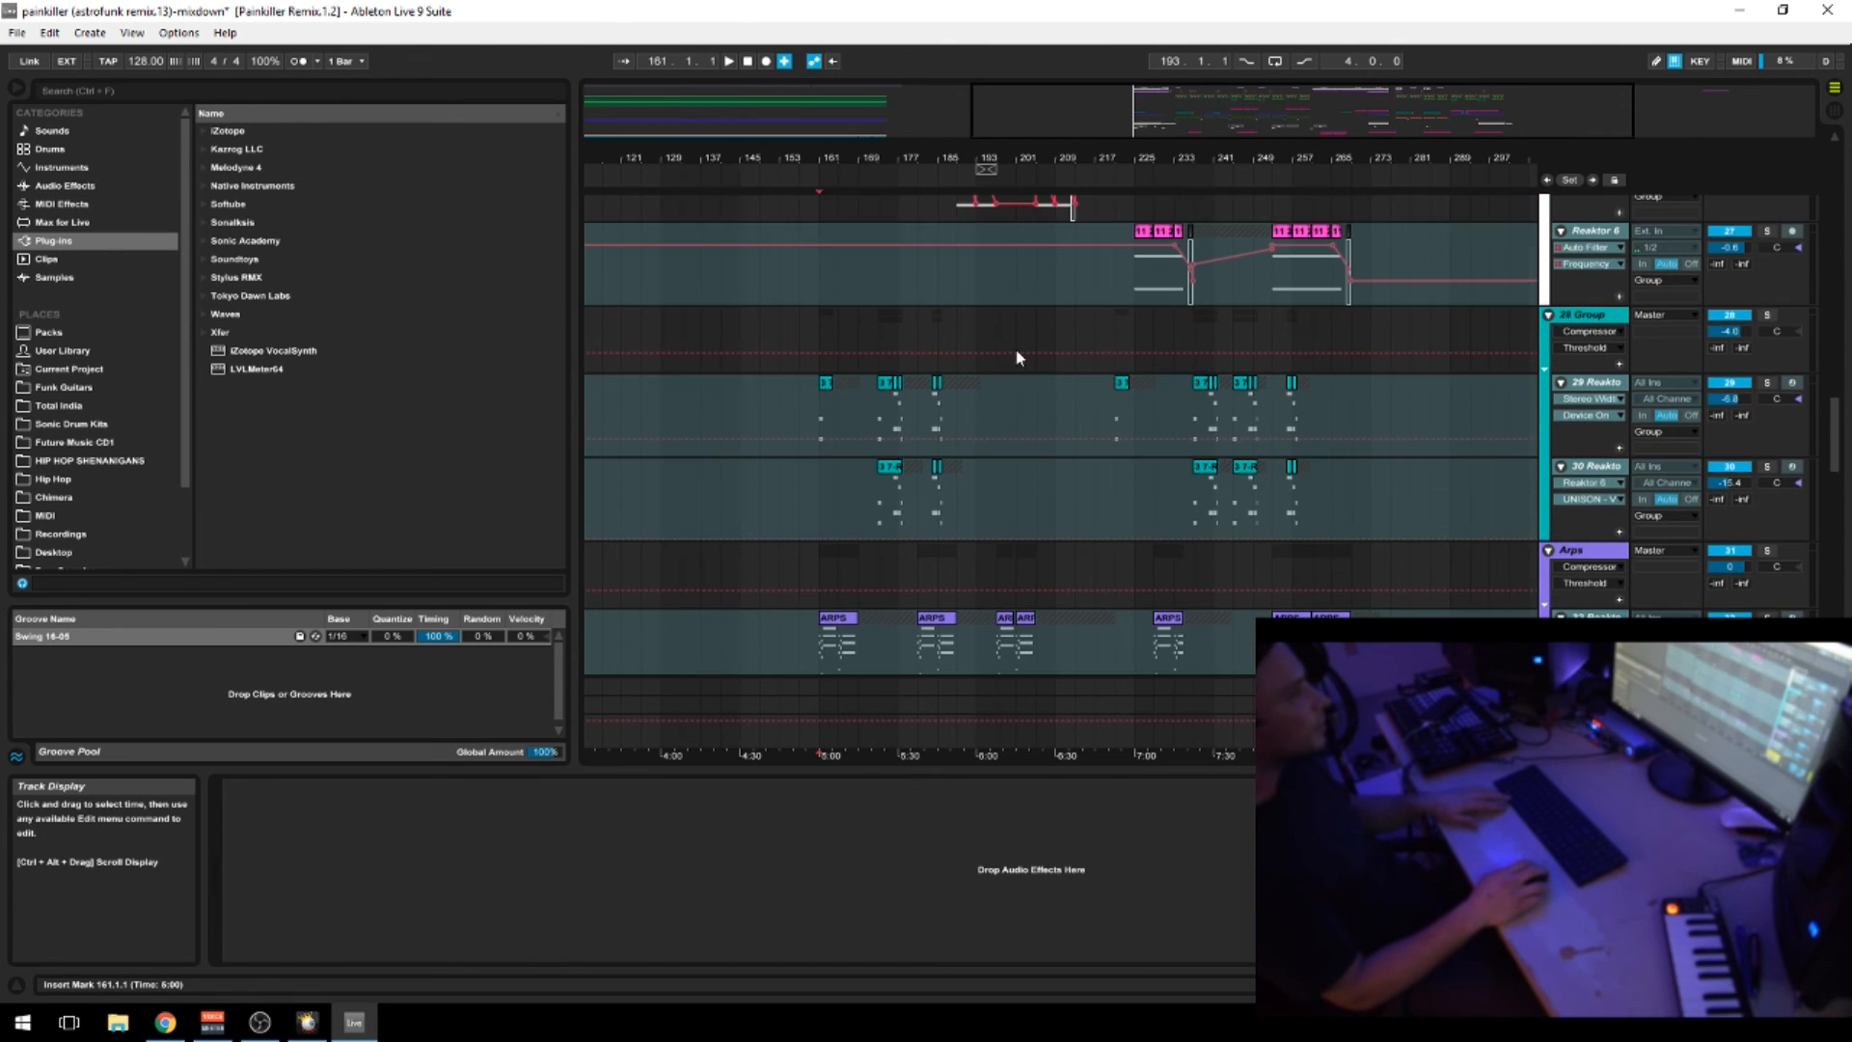
scroll(1018, 360, "up", 10)
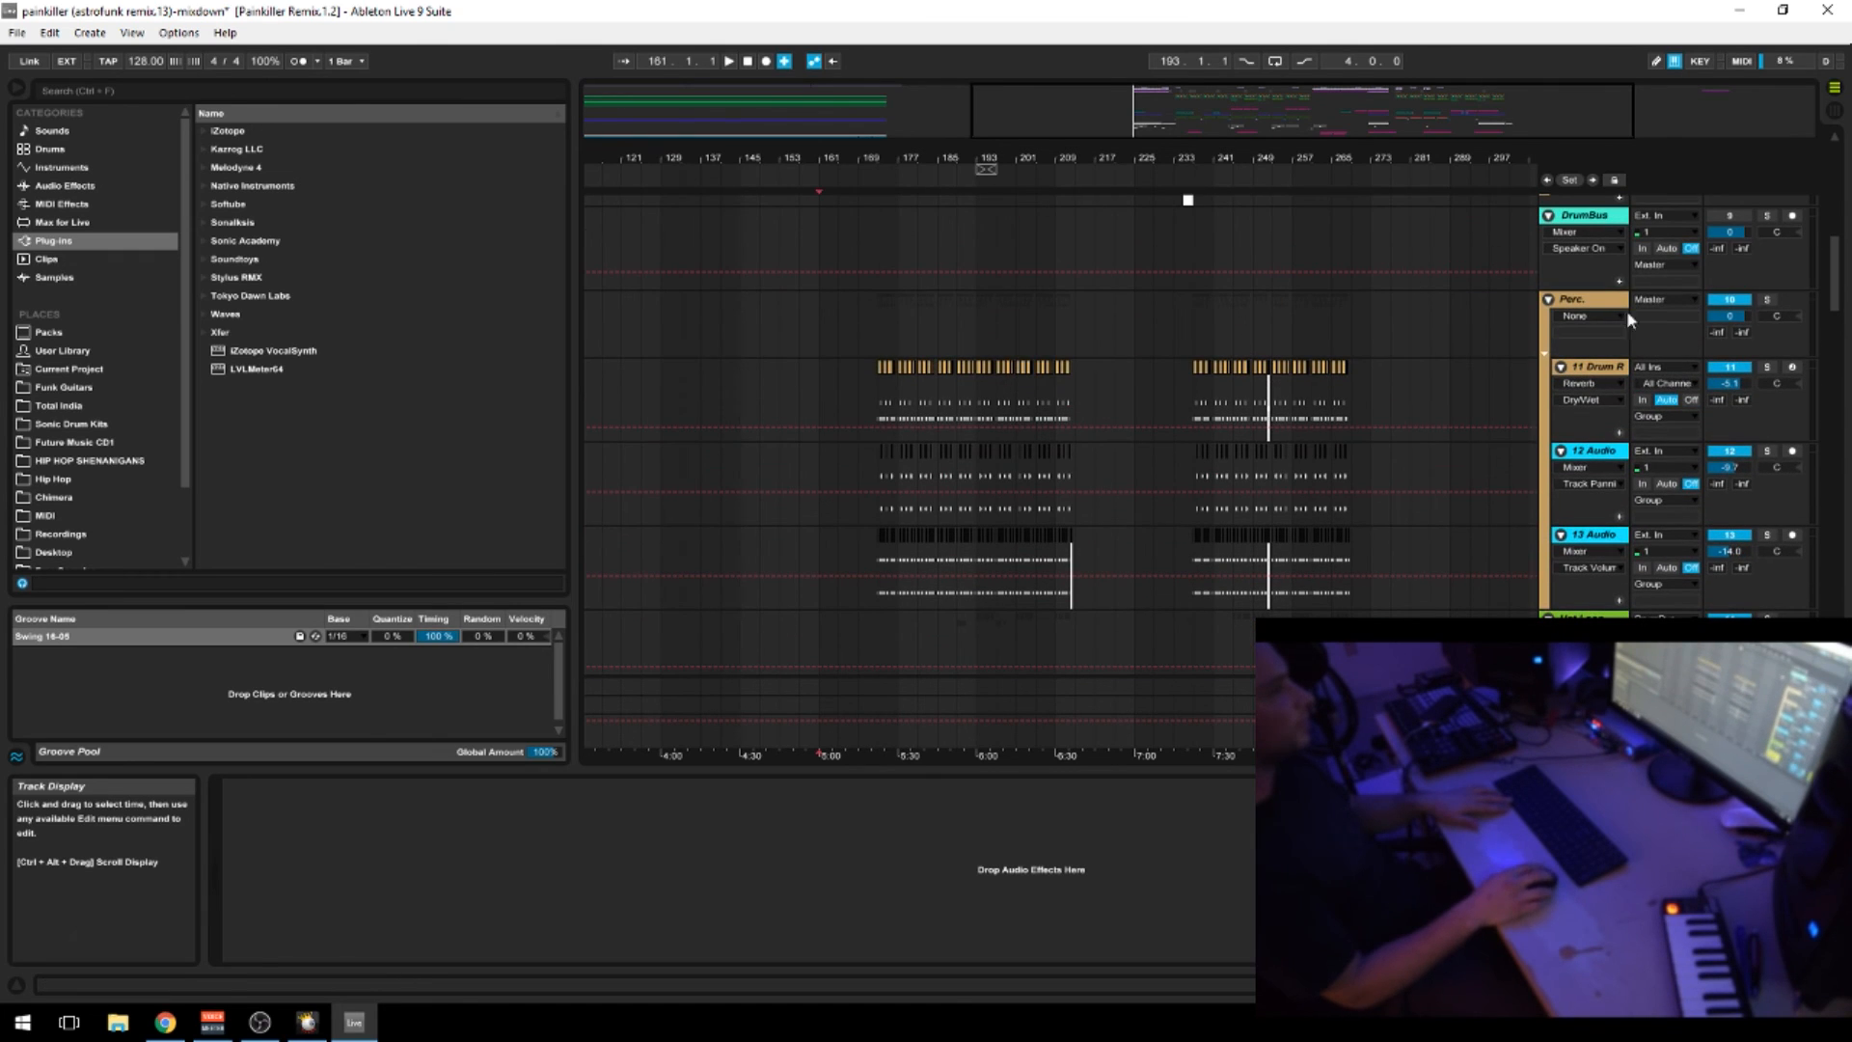
left_click(1603, 299)
left_click(876, 372)
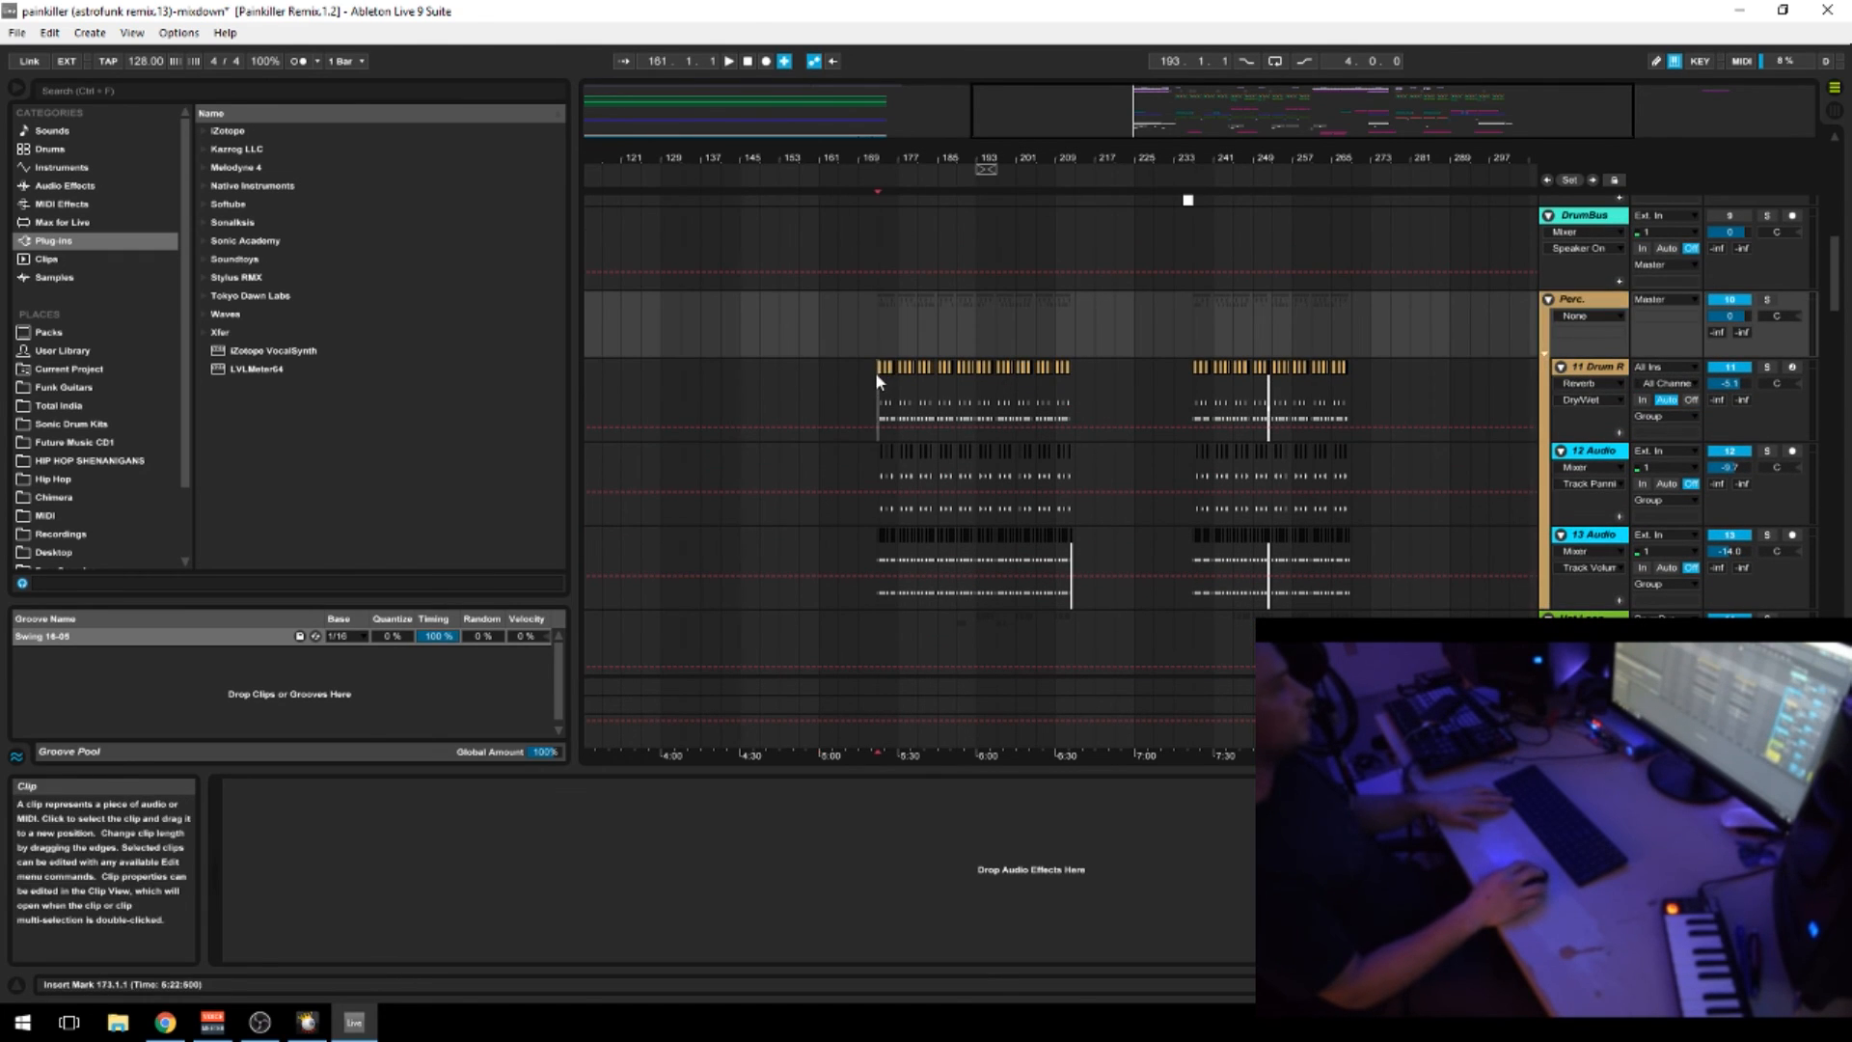
mouse_move(915, 160)
left_mouse_down()
mouse_move(915, 231)
mouse_move(921, 162)
left_mouse_up()
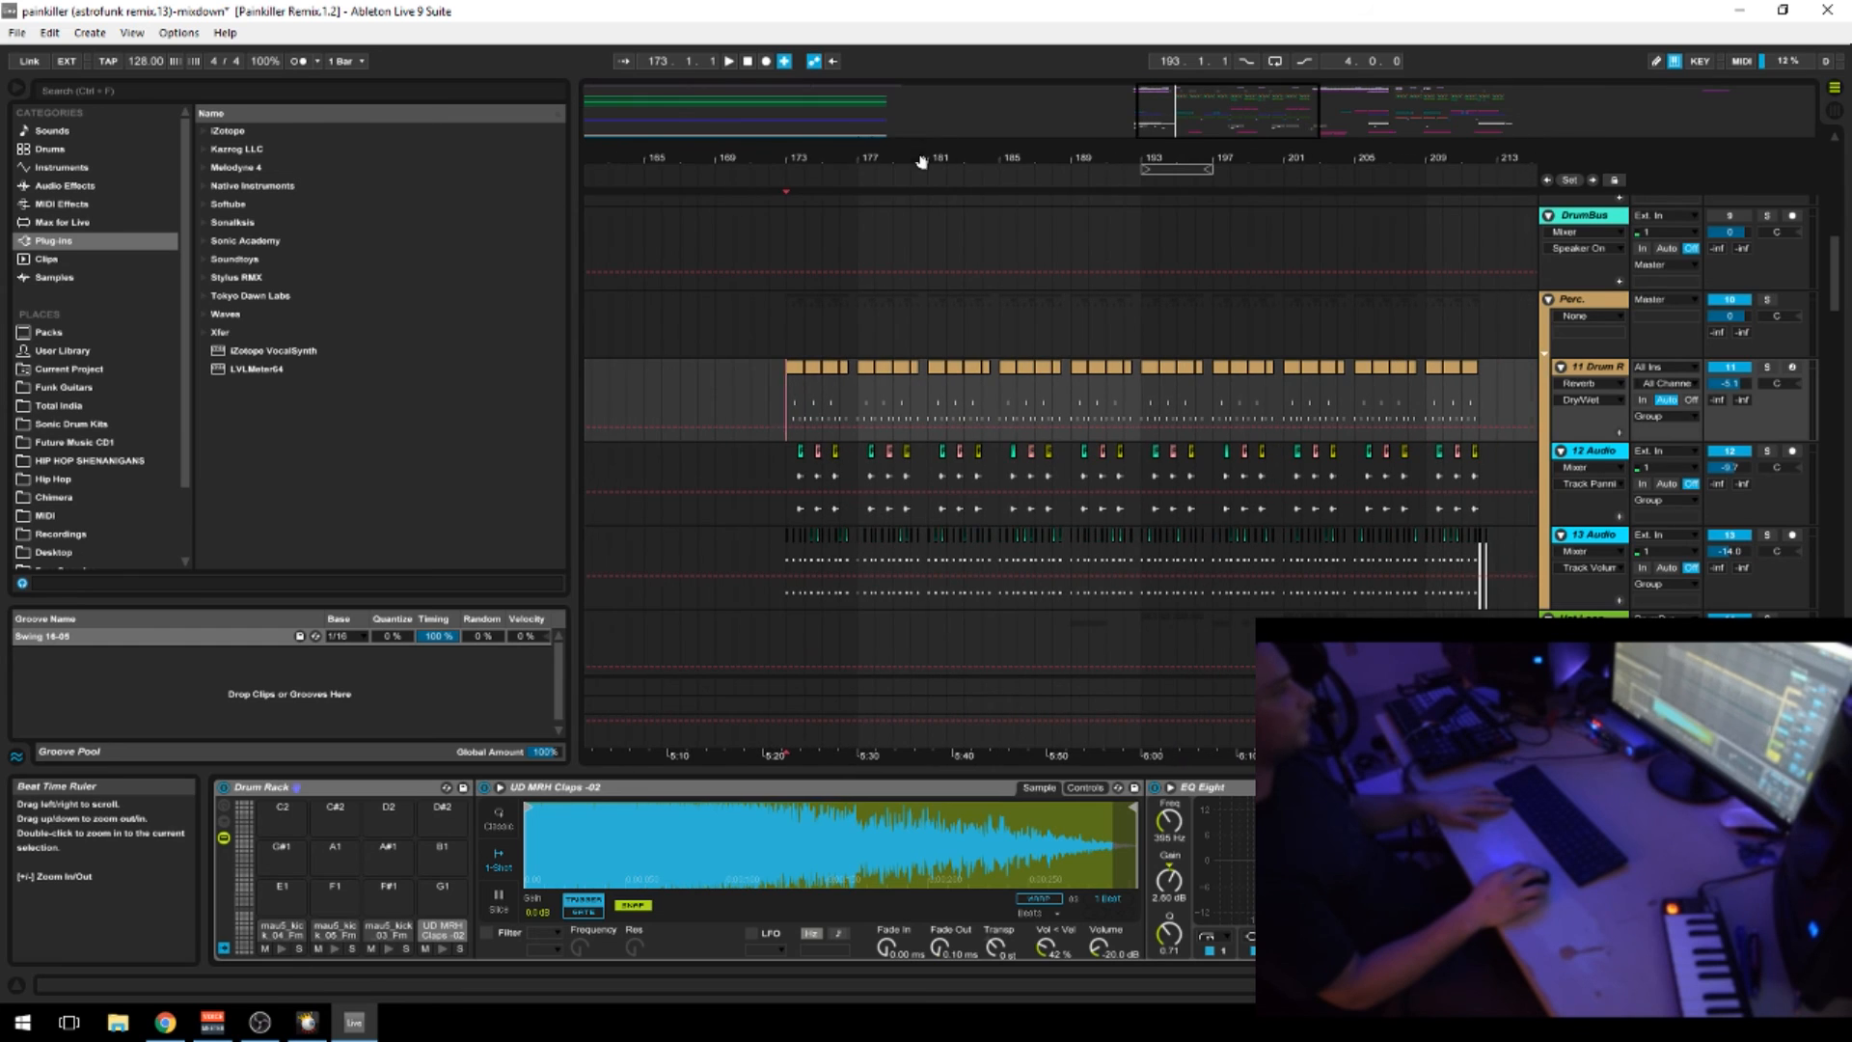
Inspect the mau5_kick_04_Fm pad in the "11 Drum Rack" track and the MIDI notes of its clip at bar 174
left_click(1610, 368)
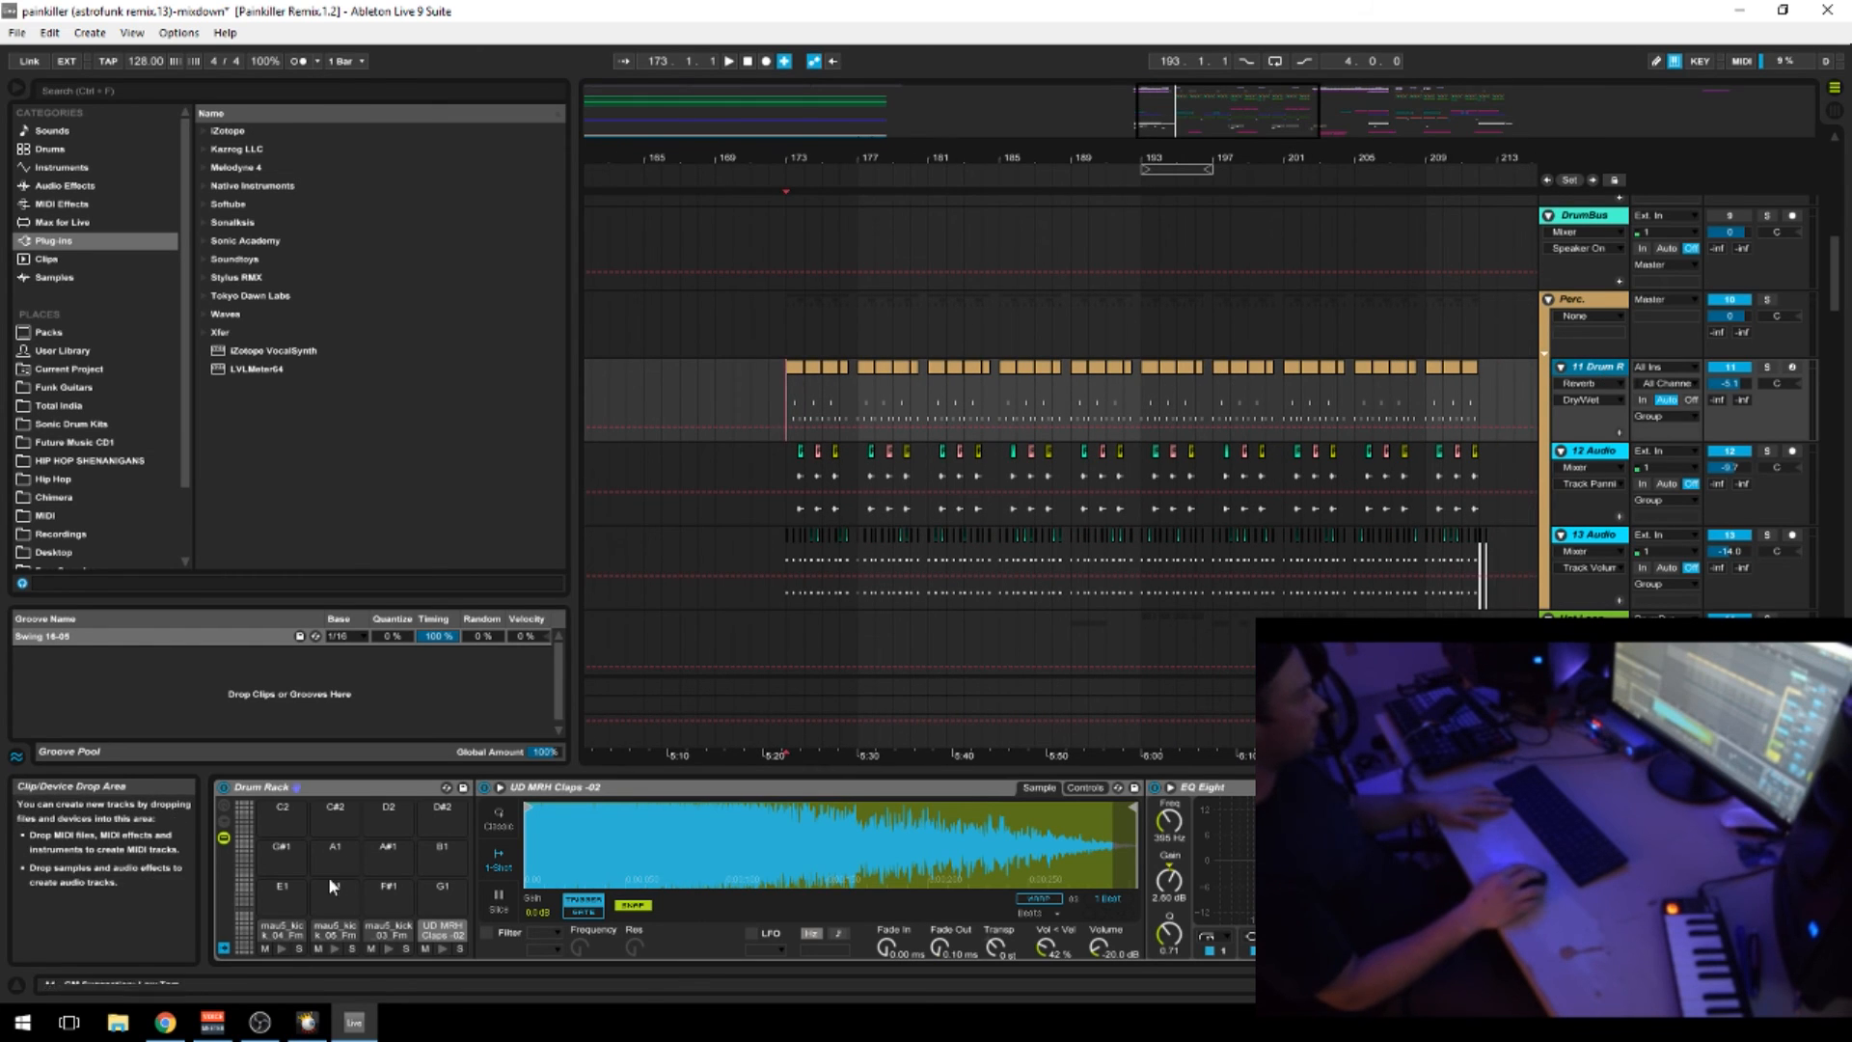
left_click(281, 929)
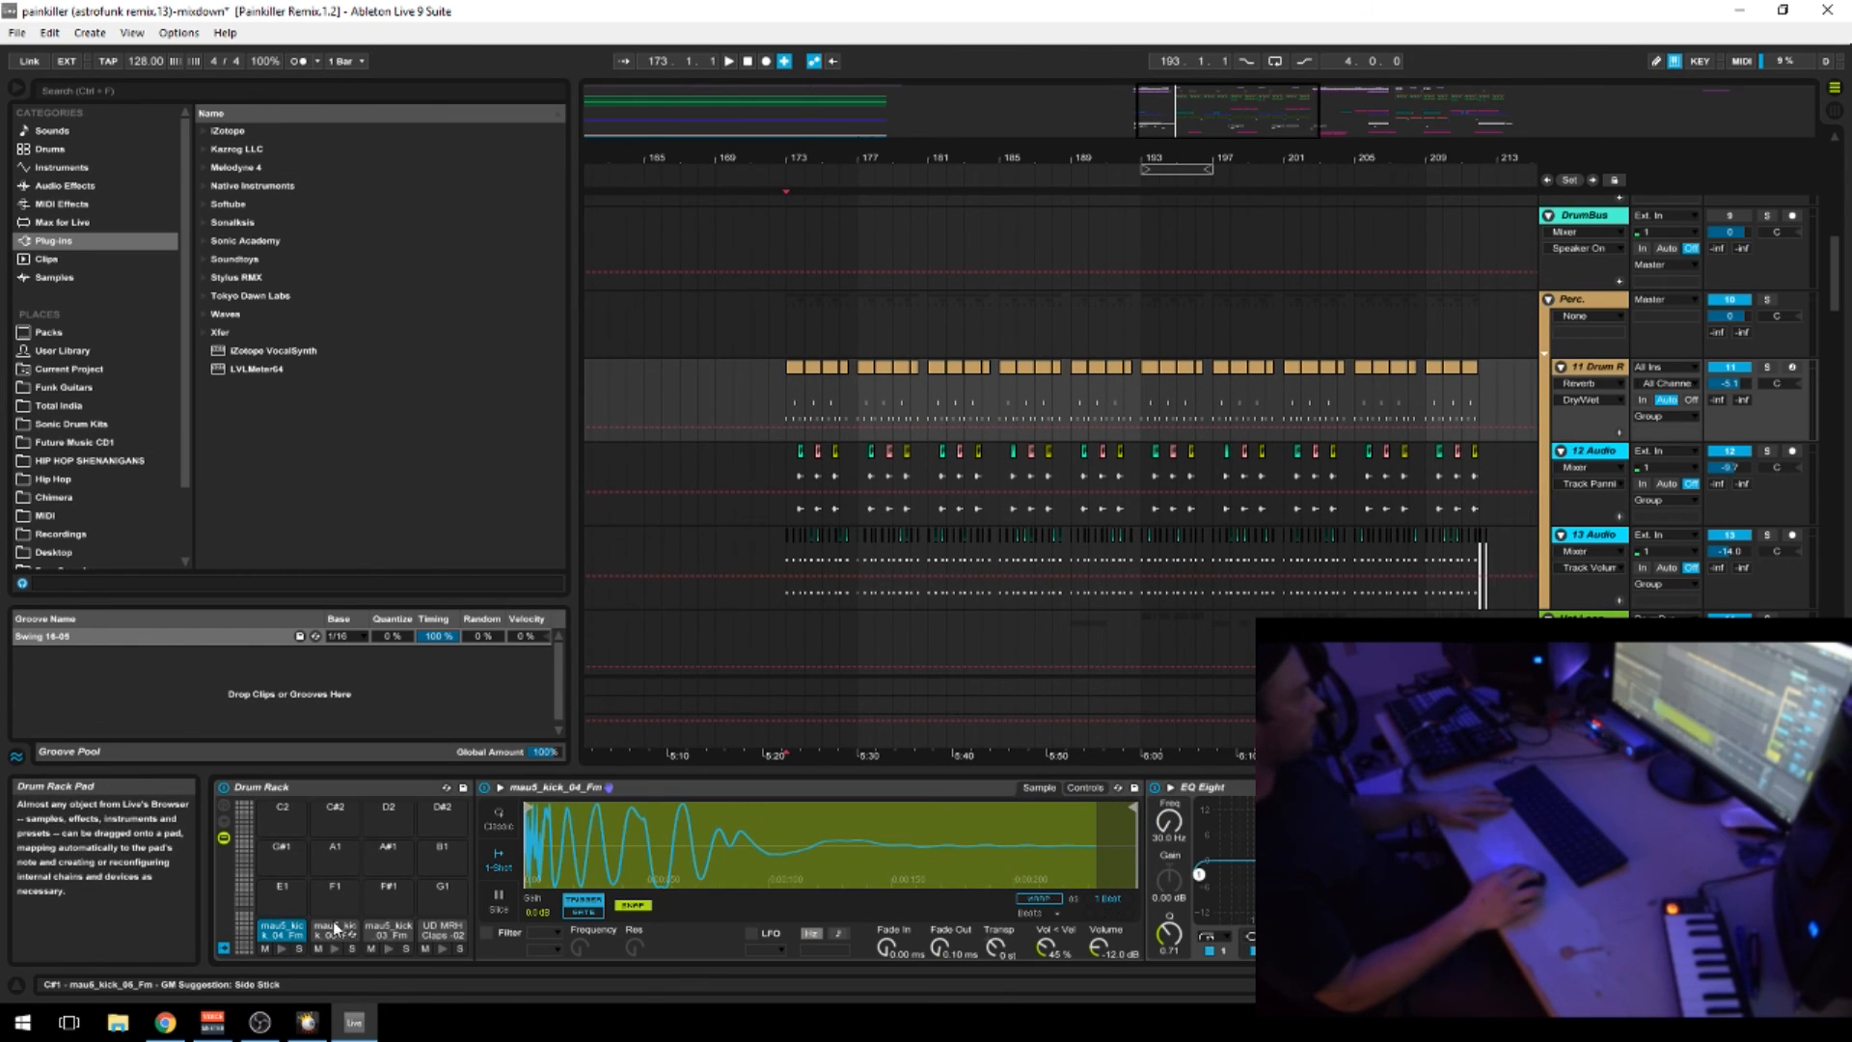
double_click(802, 382)
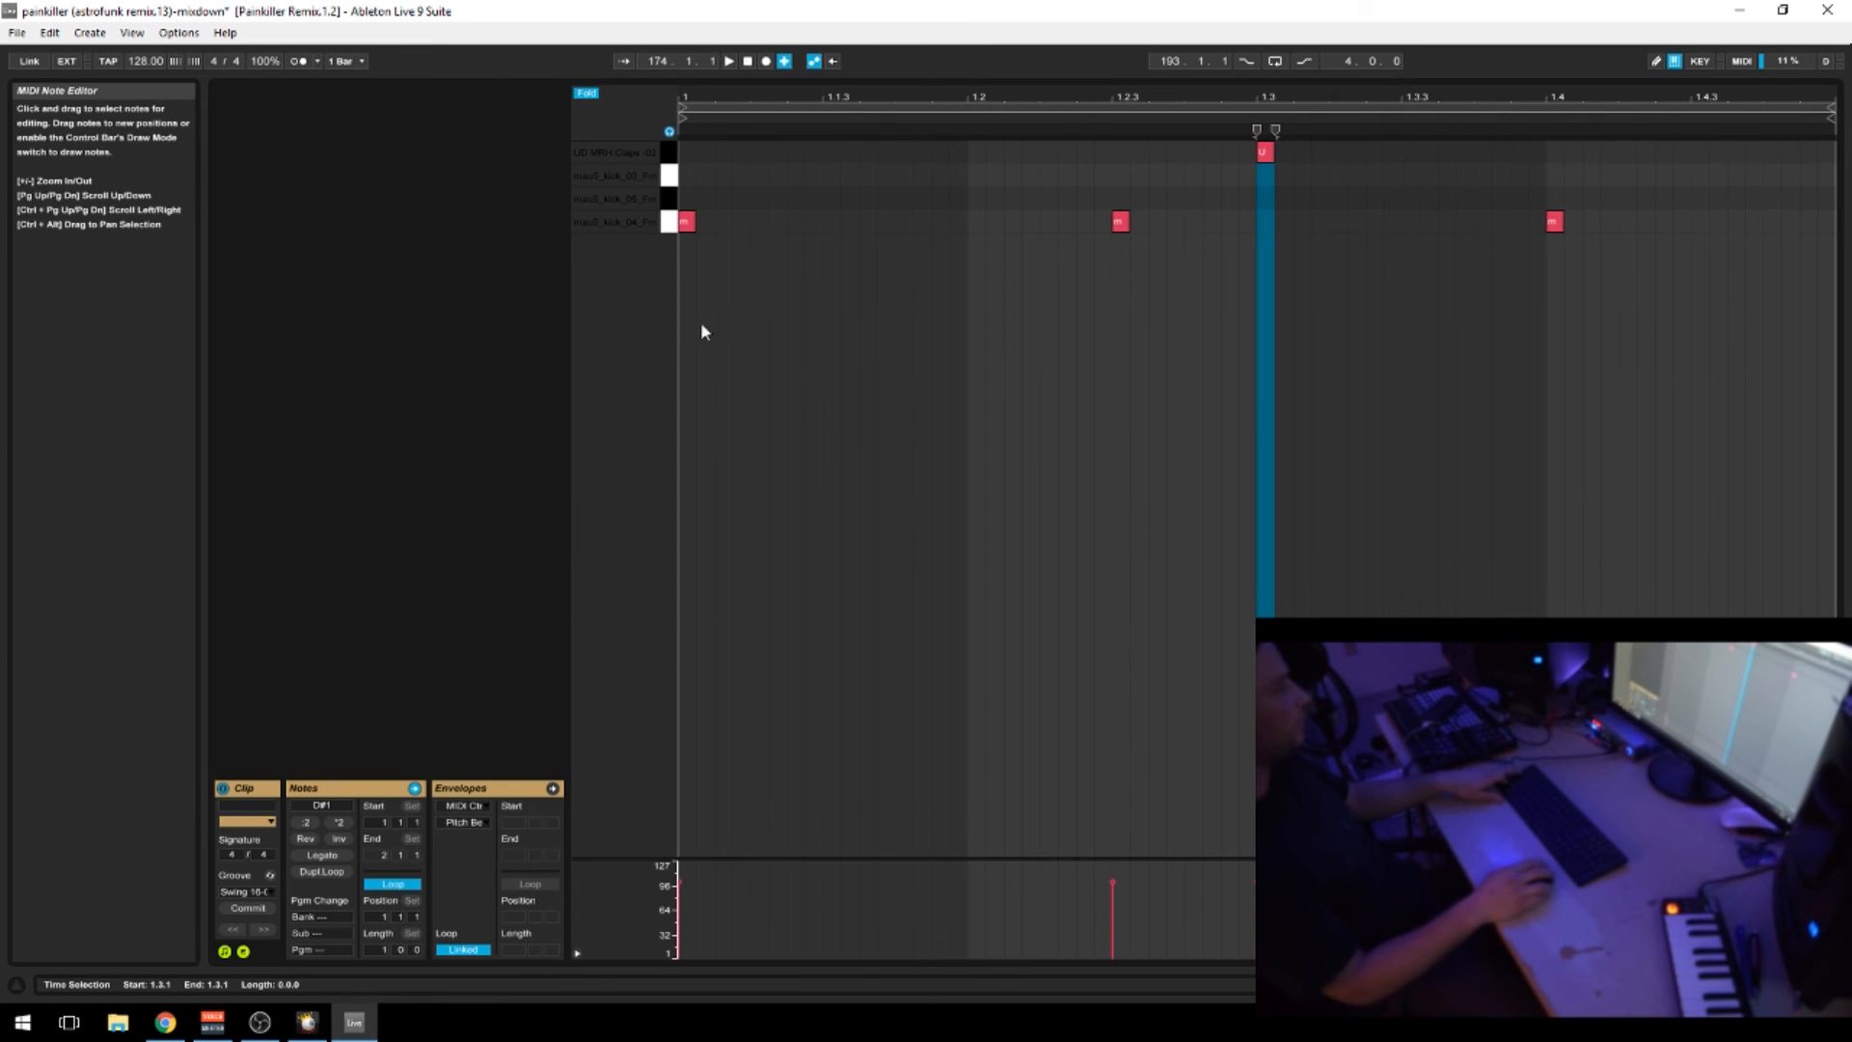
key("shift+Tab")
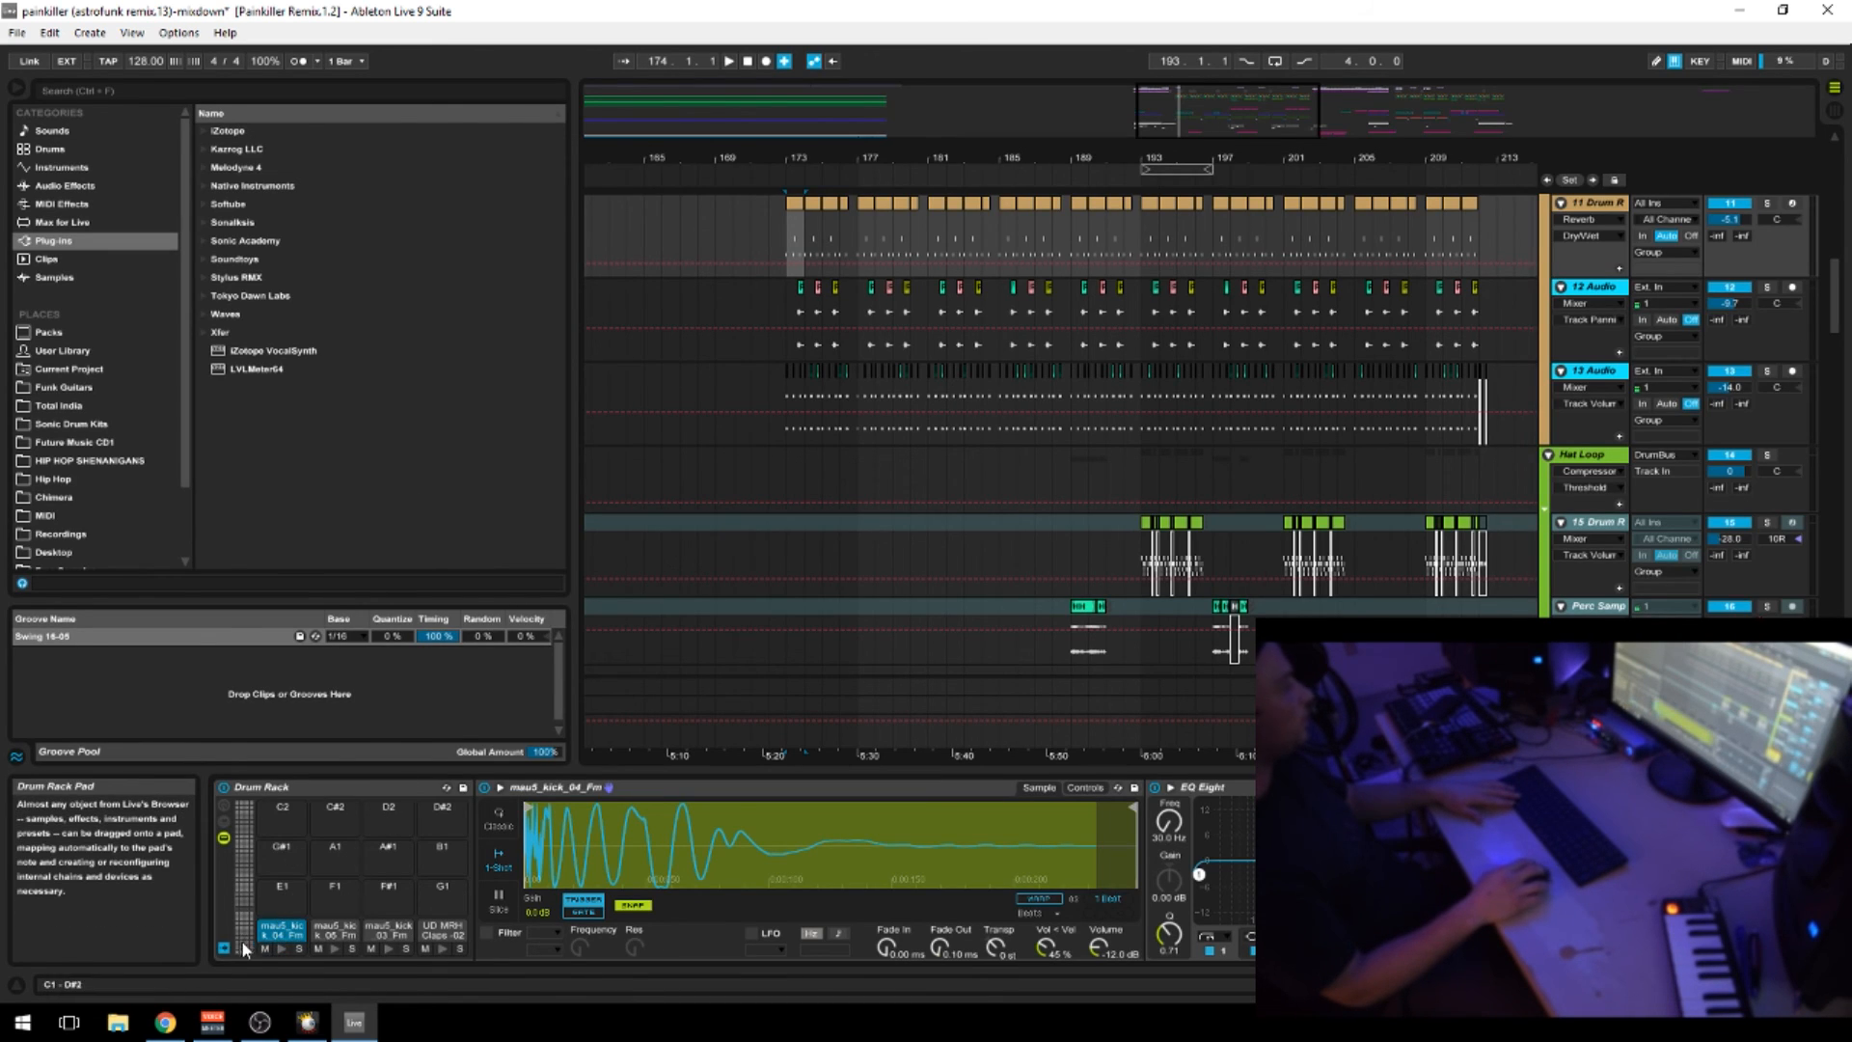
Open the Kicks folder in the Chimera sample location and look through its mau5_kick samples
left_click(53, 498)
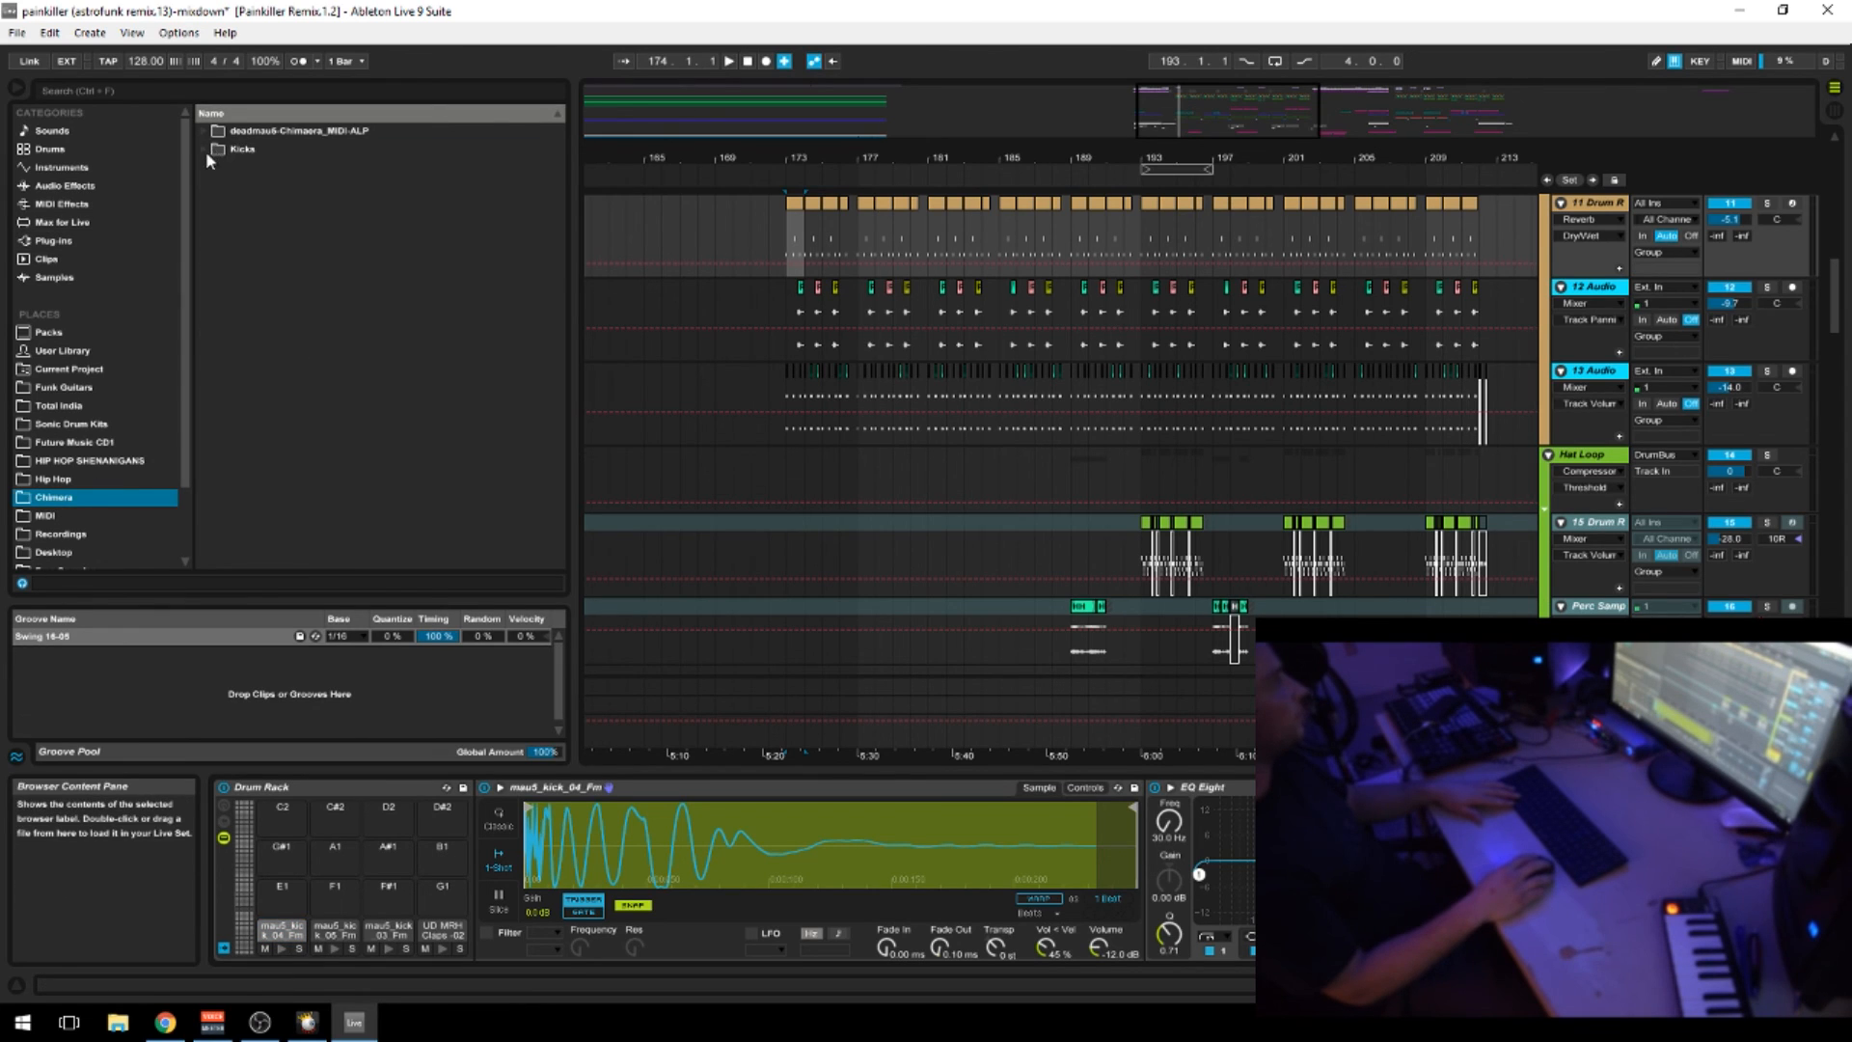
left_click(205, 150)
scroll(203, 154, "down", 2)
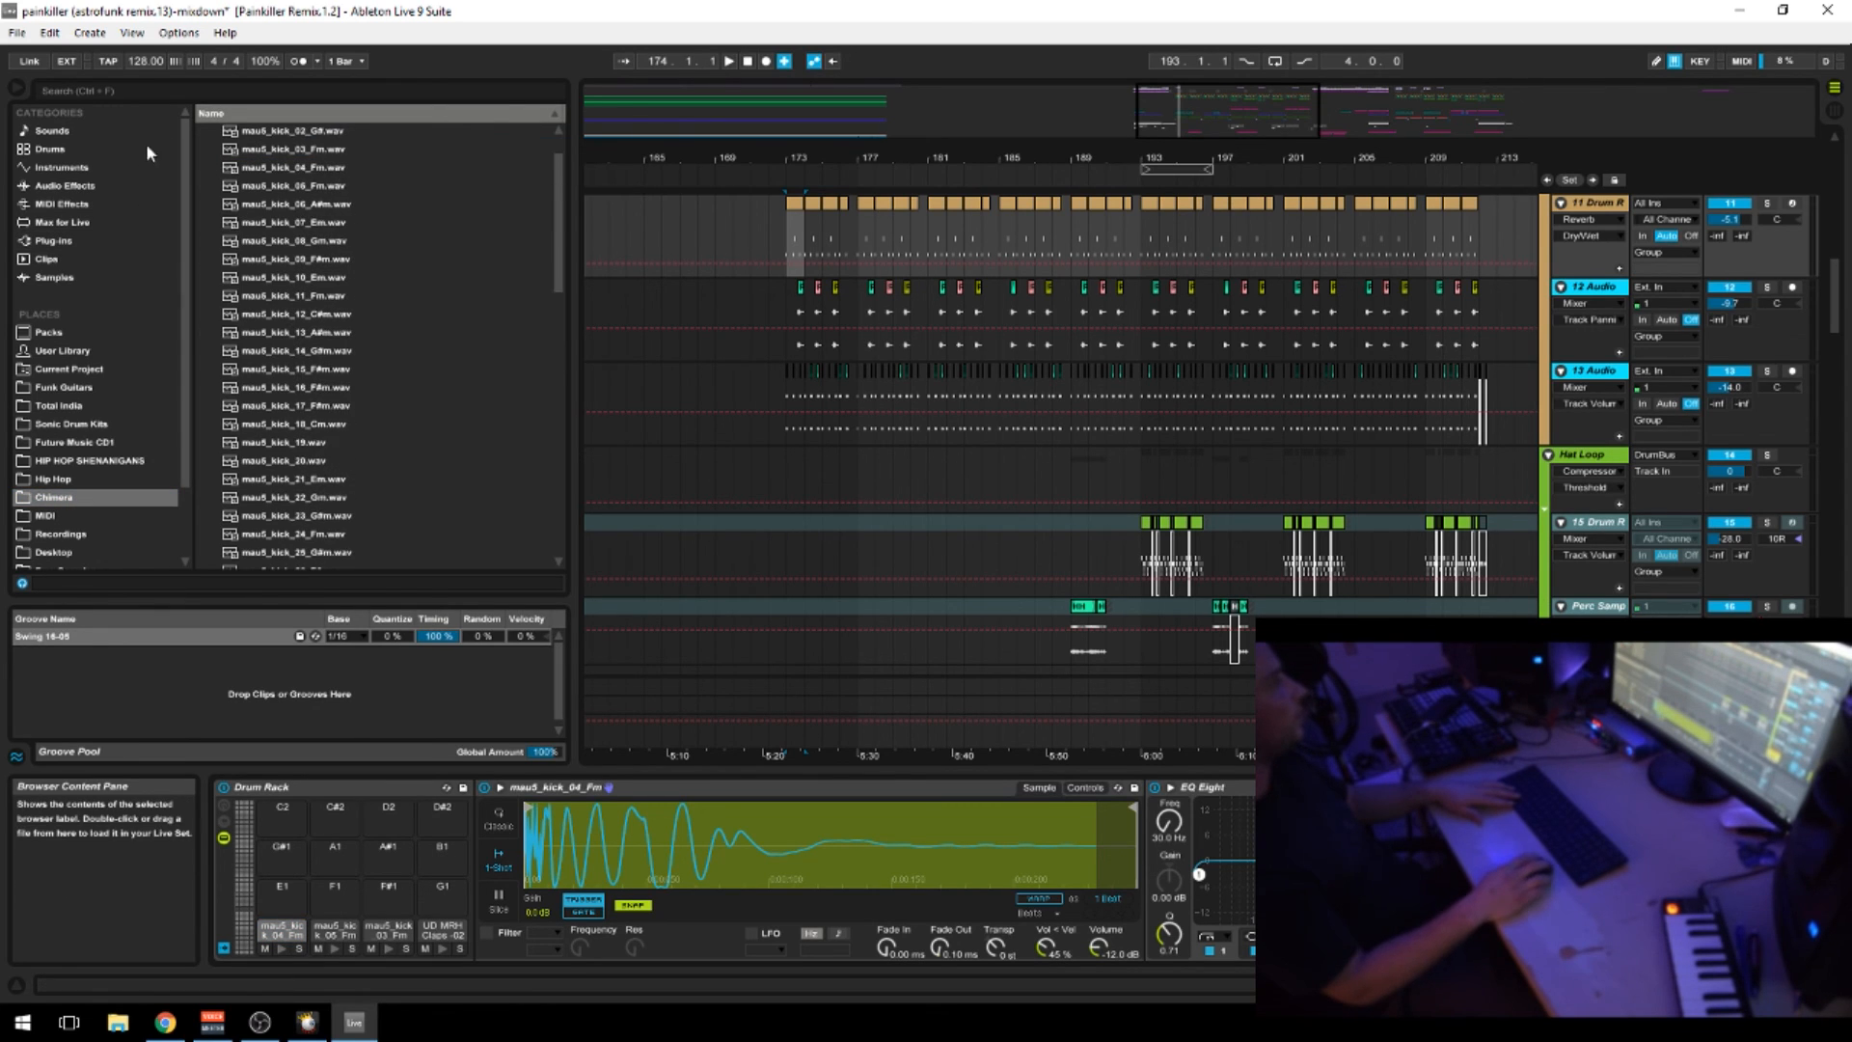
Reopen the Kicks folder in the Chimera location and audition a range of mau5_kick samples, including mau5_kick_09_F#m.wav and mau5_kick_12_C#m.wav
scroll(203, 149, "up", 2)
left_click(200, 150)
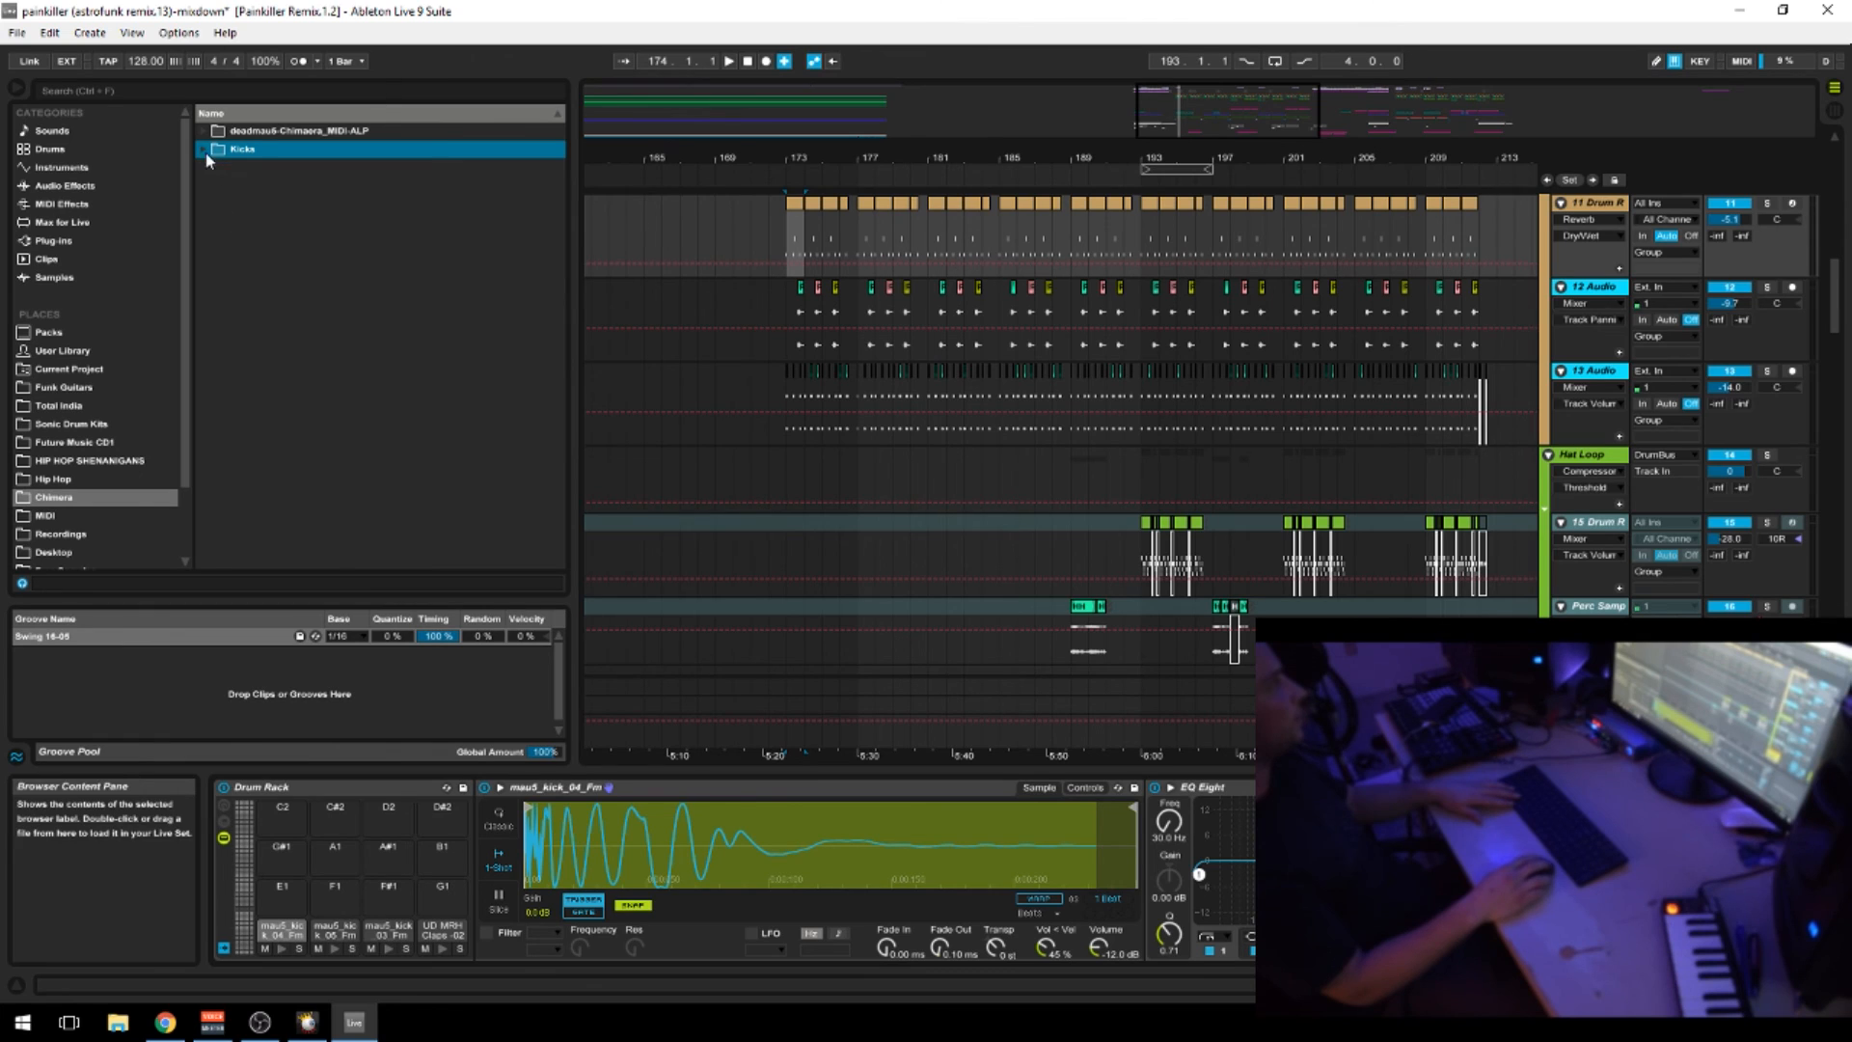
left_click(206, 150)
left_click(316, 406)
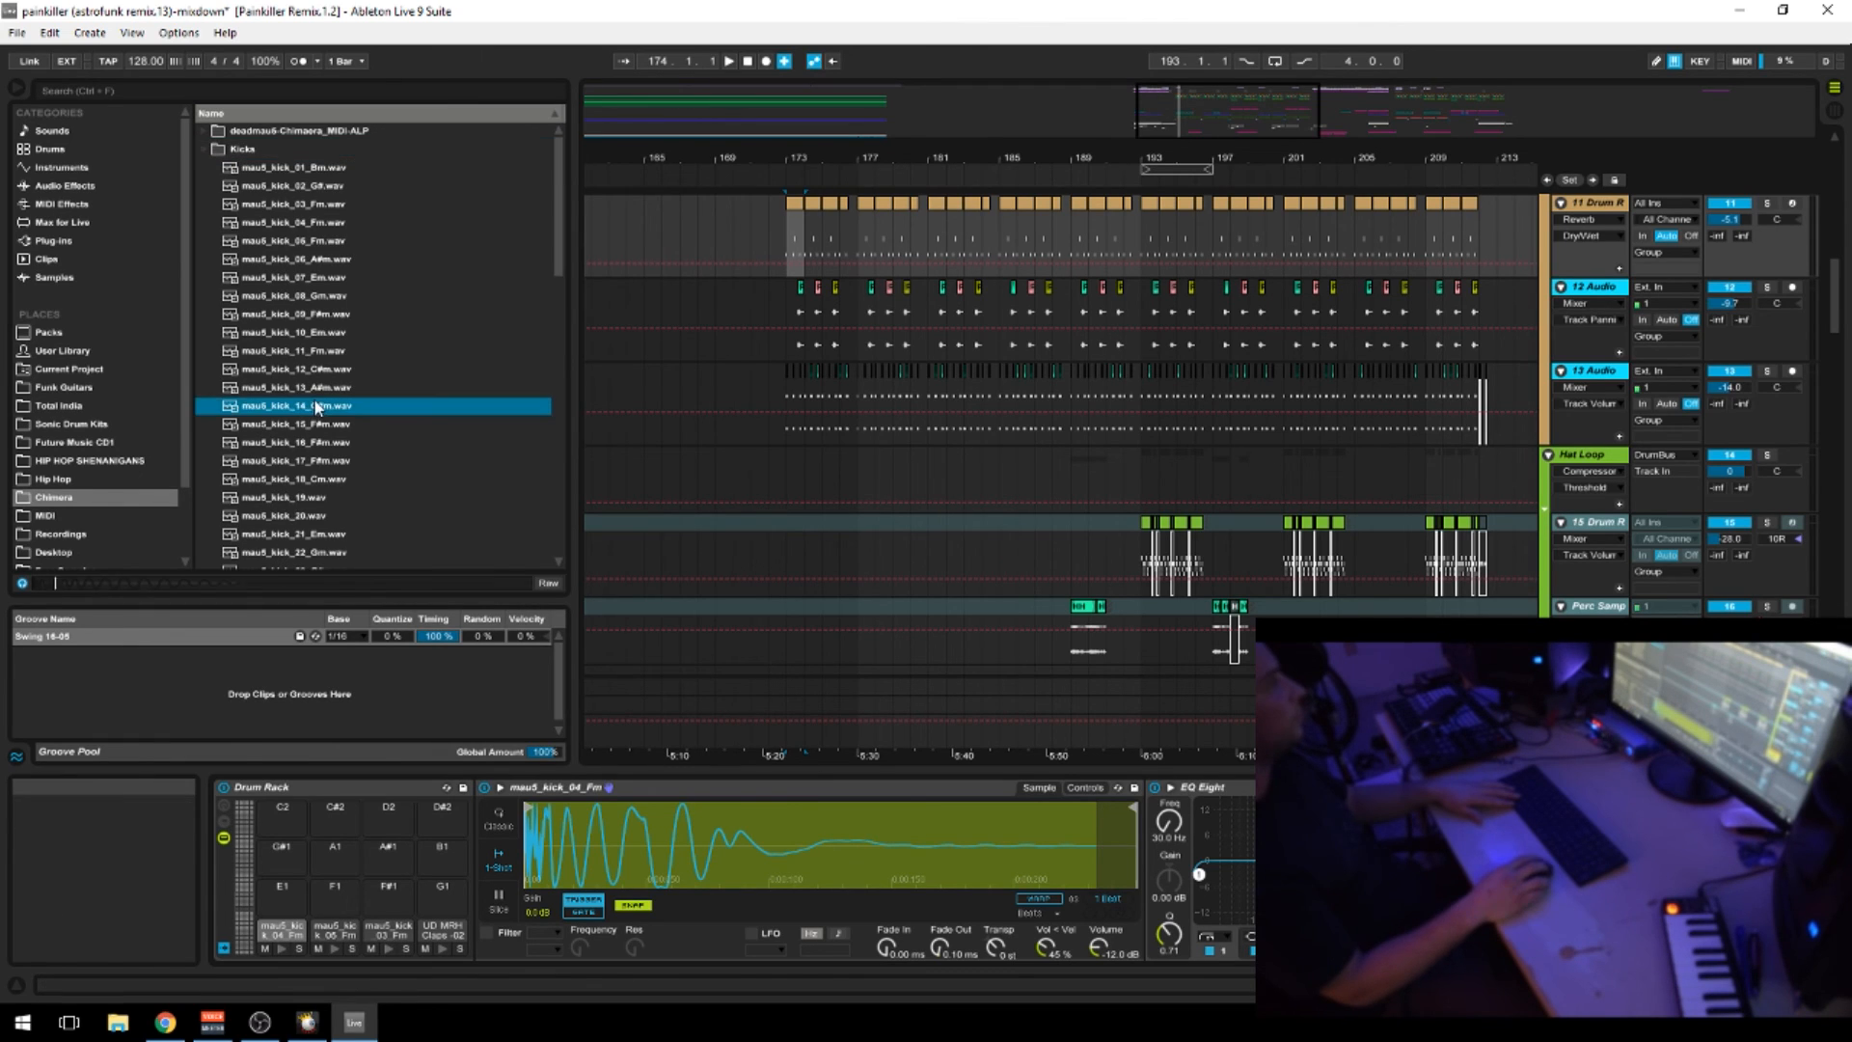
left_click(315, 317)
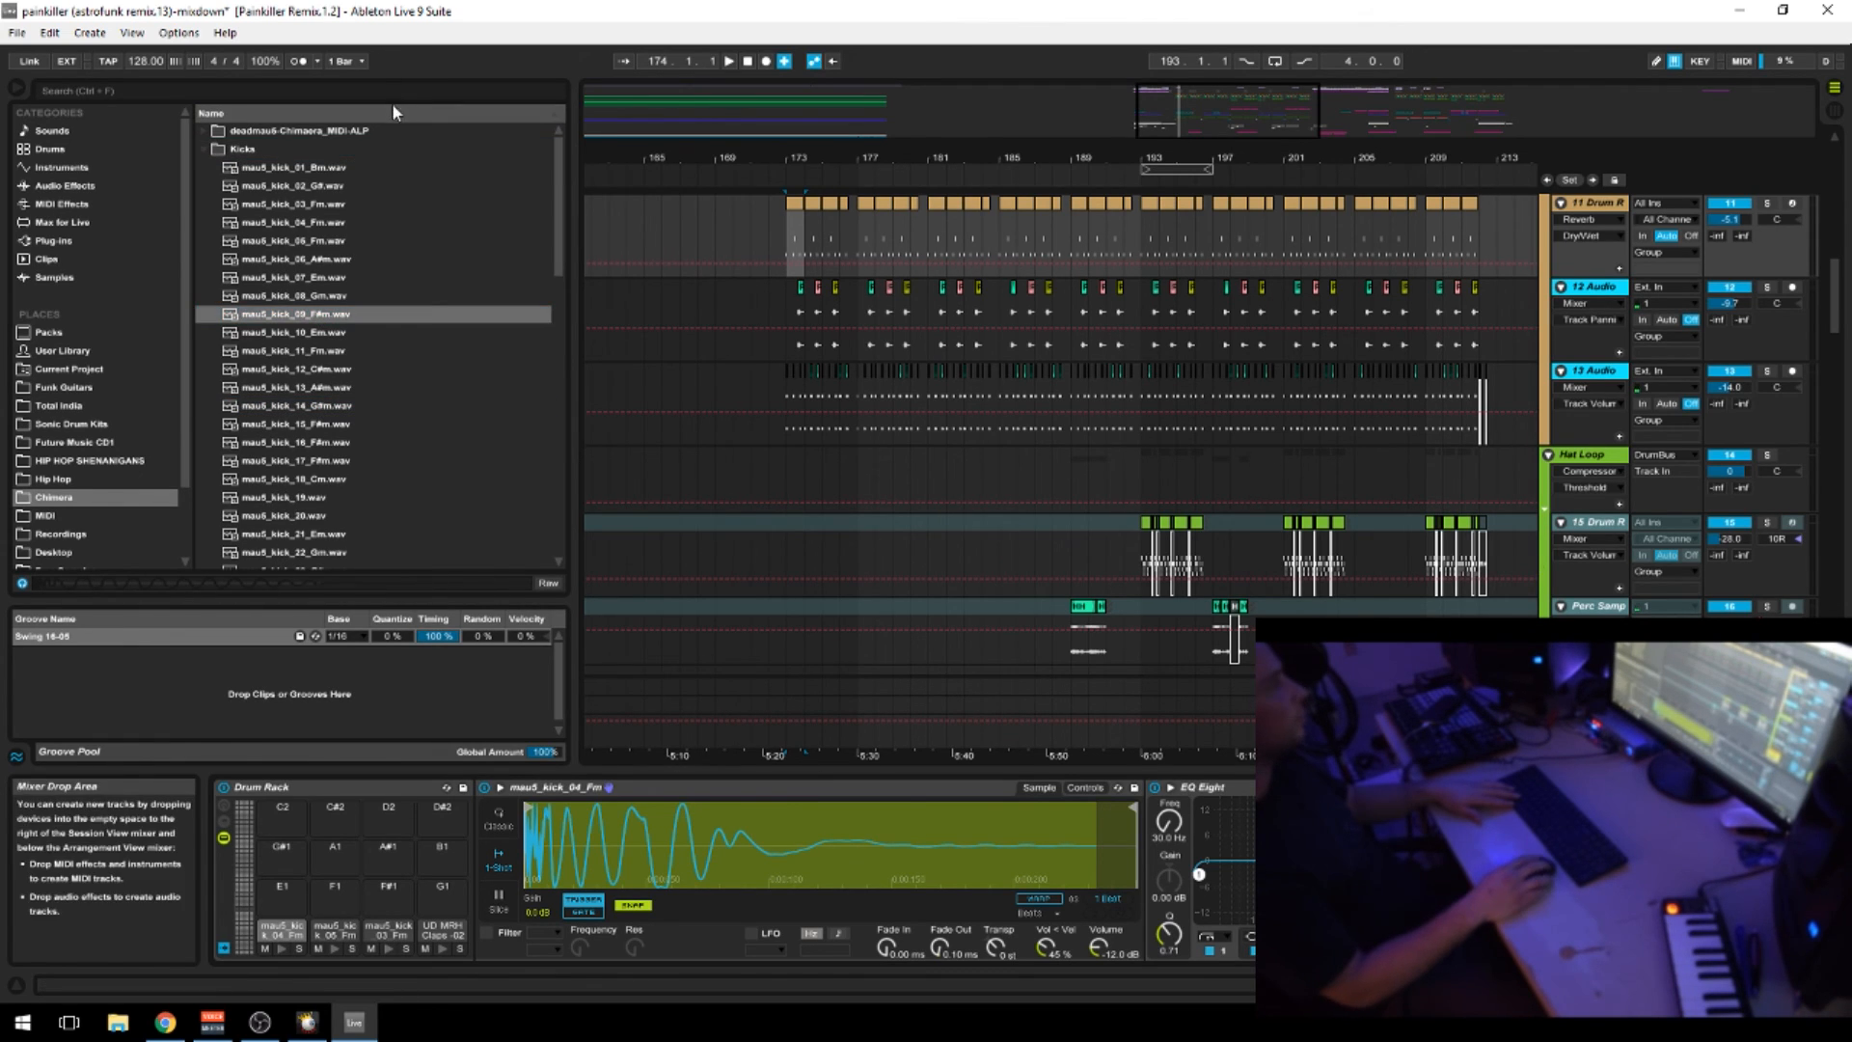
left_click(320, 240)
left_click(313, 187)
left_click(311, 277)
left_click(341, 441)
left_click(307, 370)
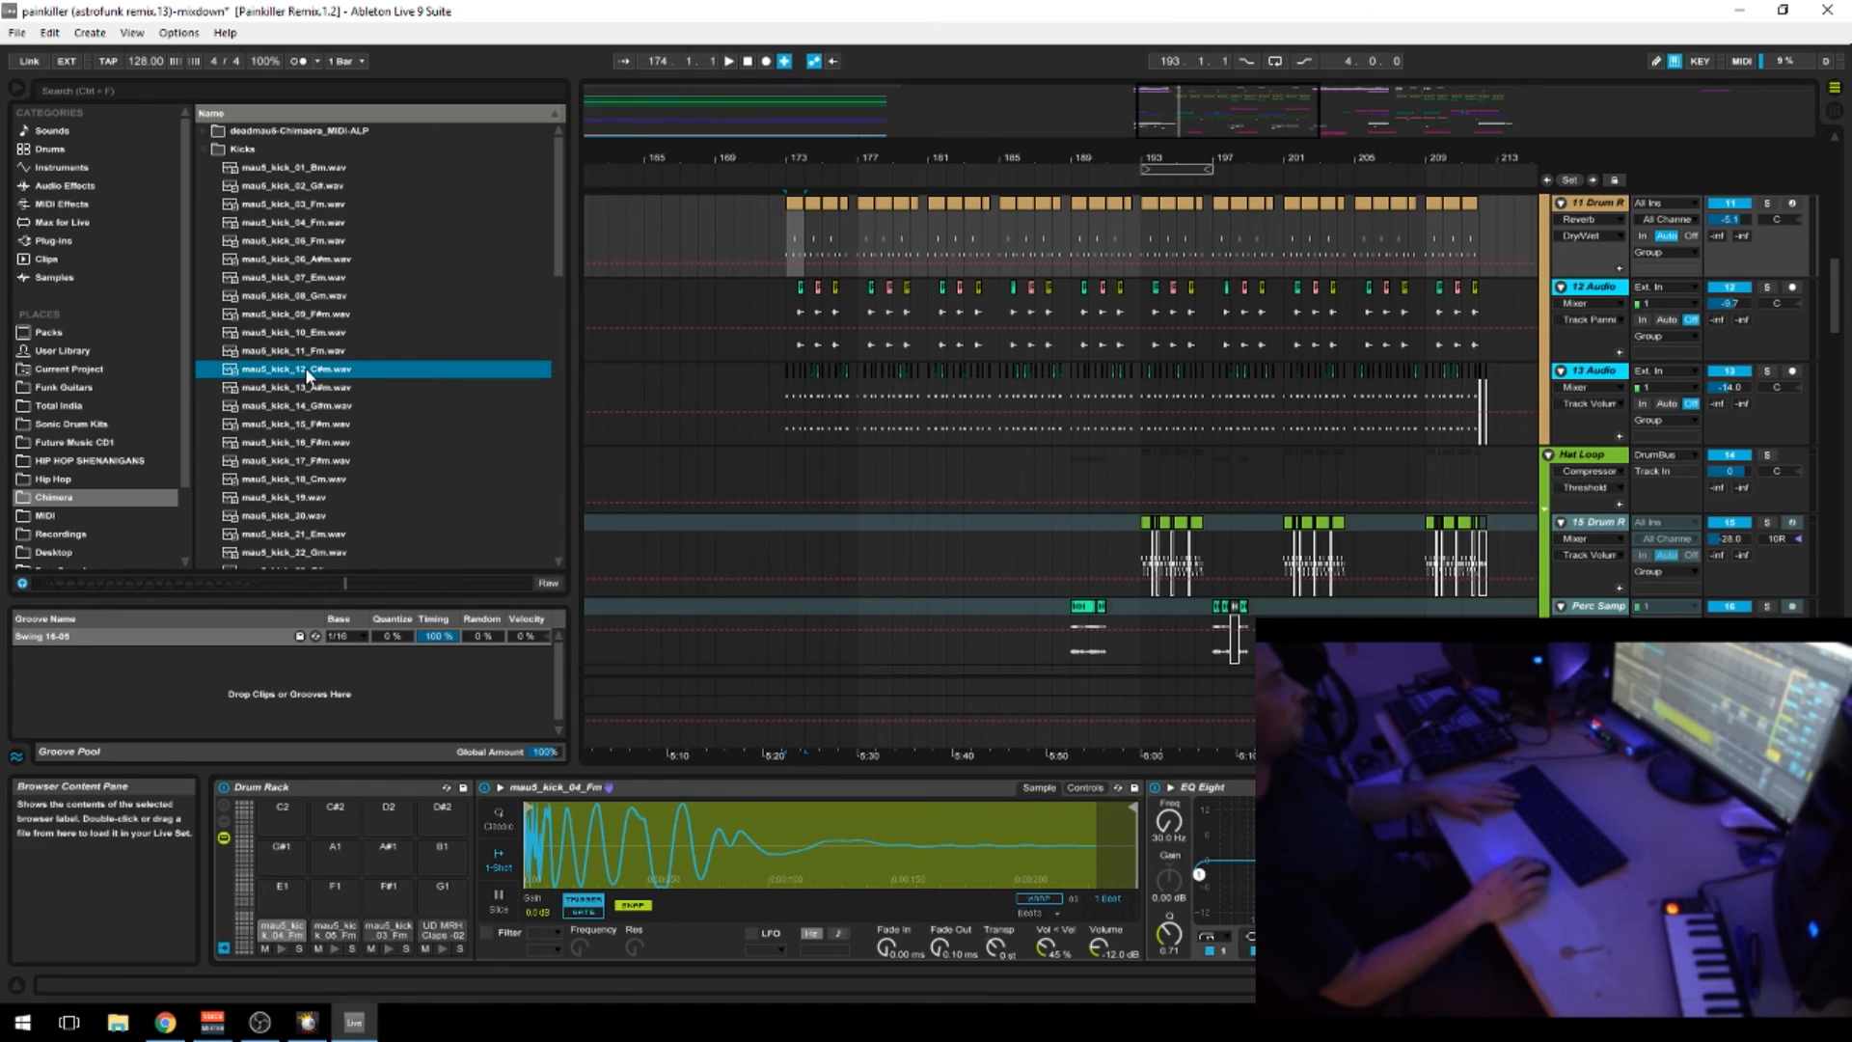
Audition mau5_kick_14_G#m.wav and mau5_kick_24_Fm.wav, and collapse the Kicks folder
left_click(323, 409)
scroll(333, 453, "down", 3)
left_click(361, 517)
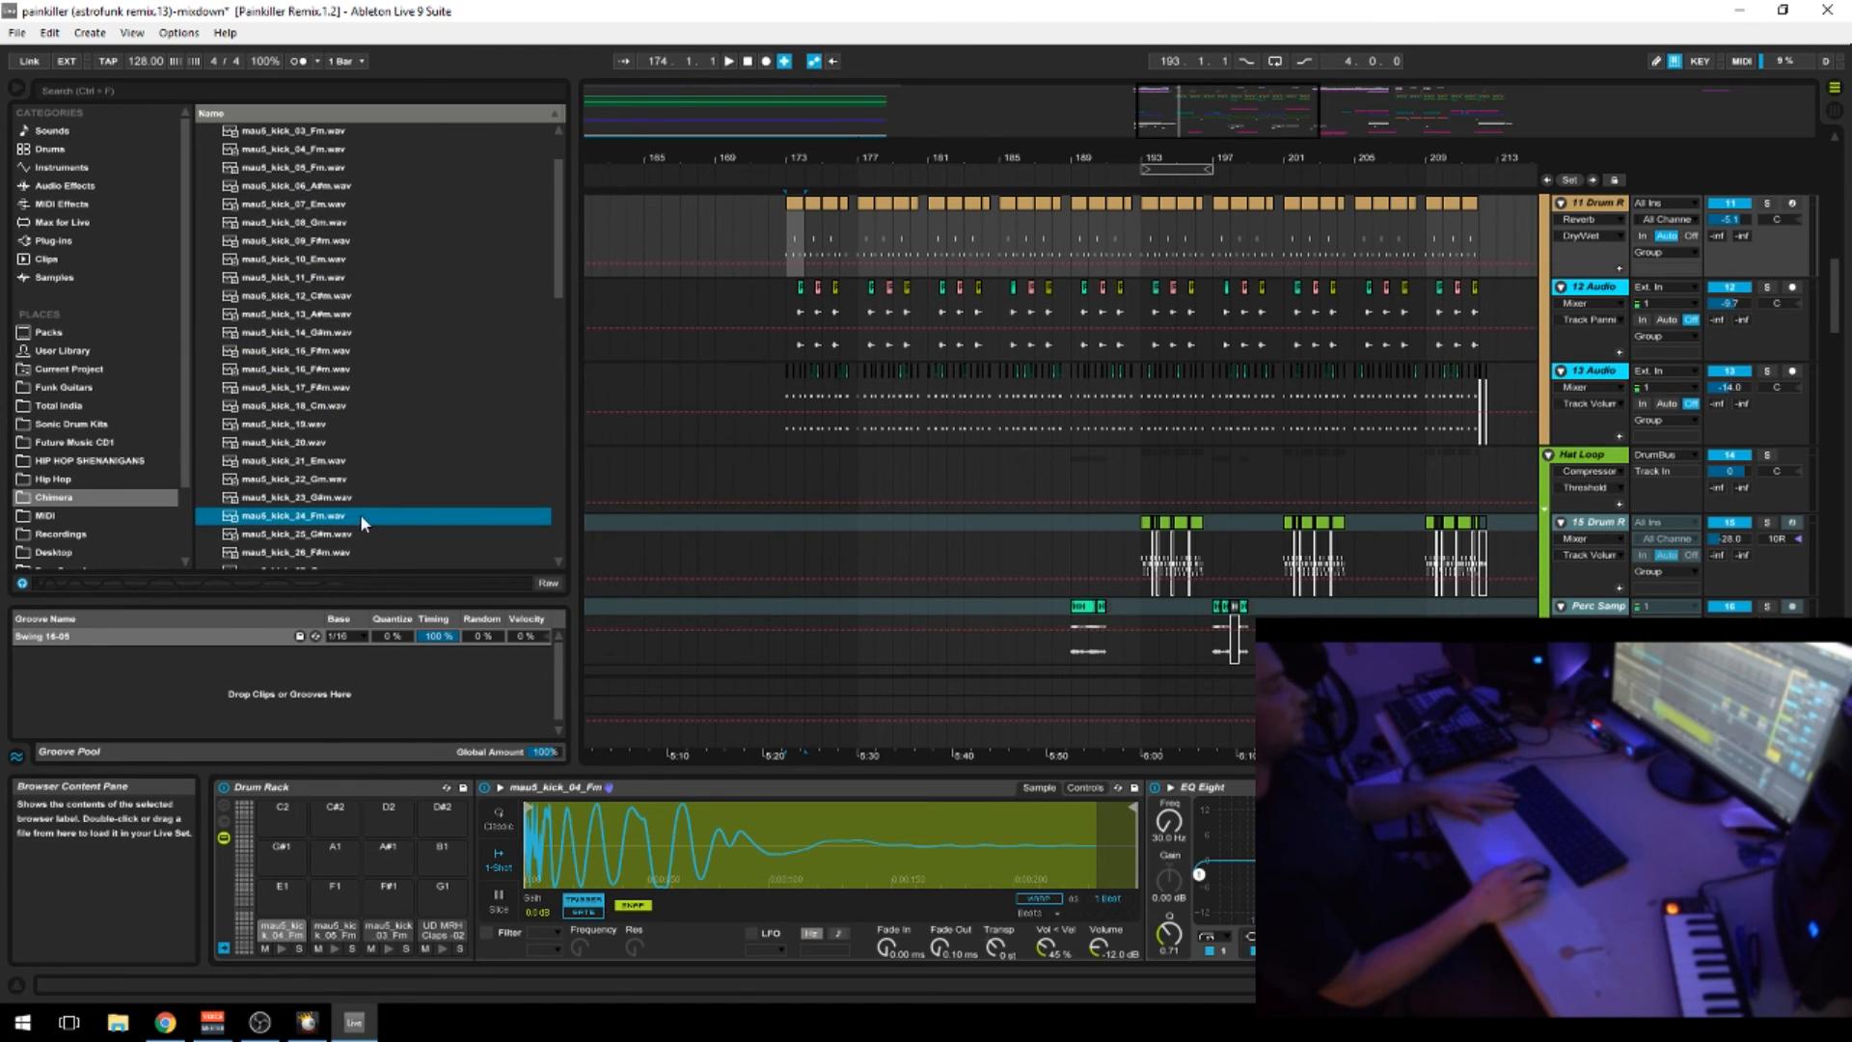
scroll(324, 371, "up", 3)
left_click(206, 150)
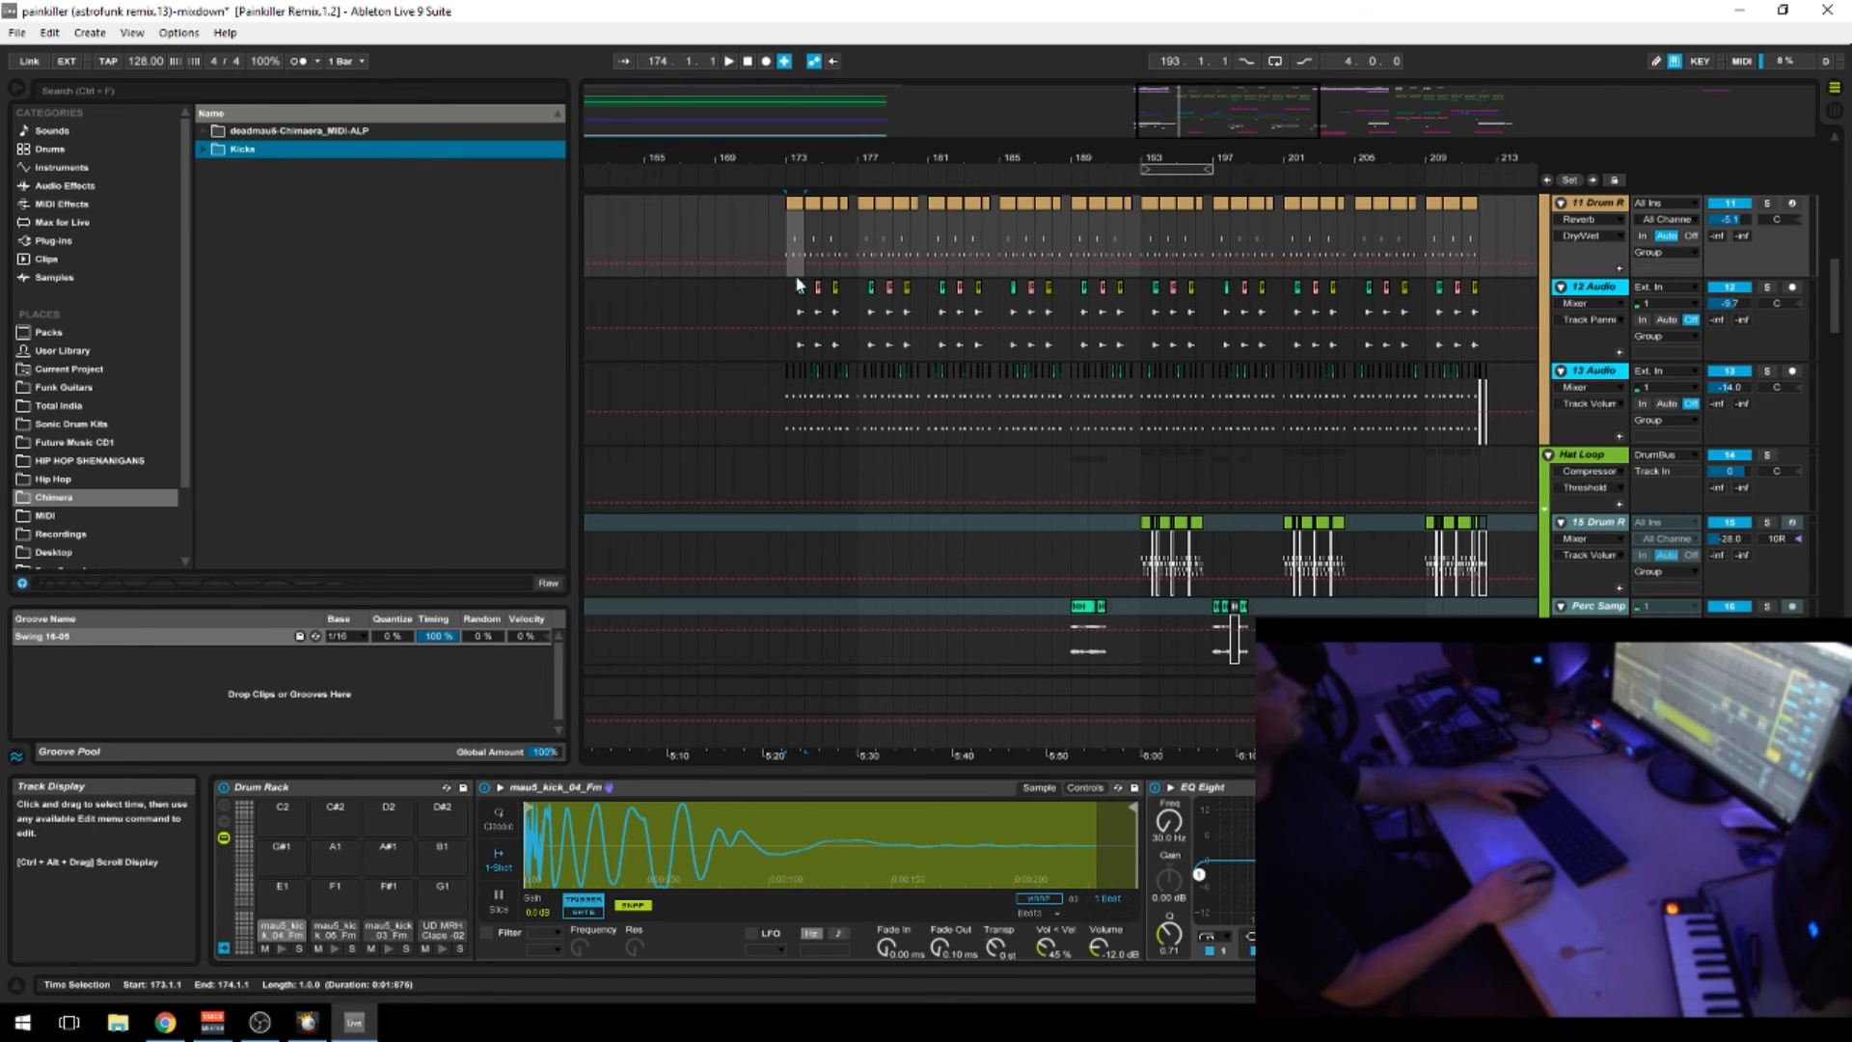
Switch to the YouTube Live Dashboard in Chrome, look over the stream's status and settings, and return to Ableton Live
scroll(809, 307, "up", 3)
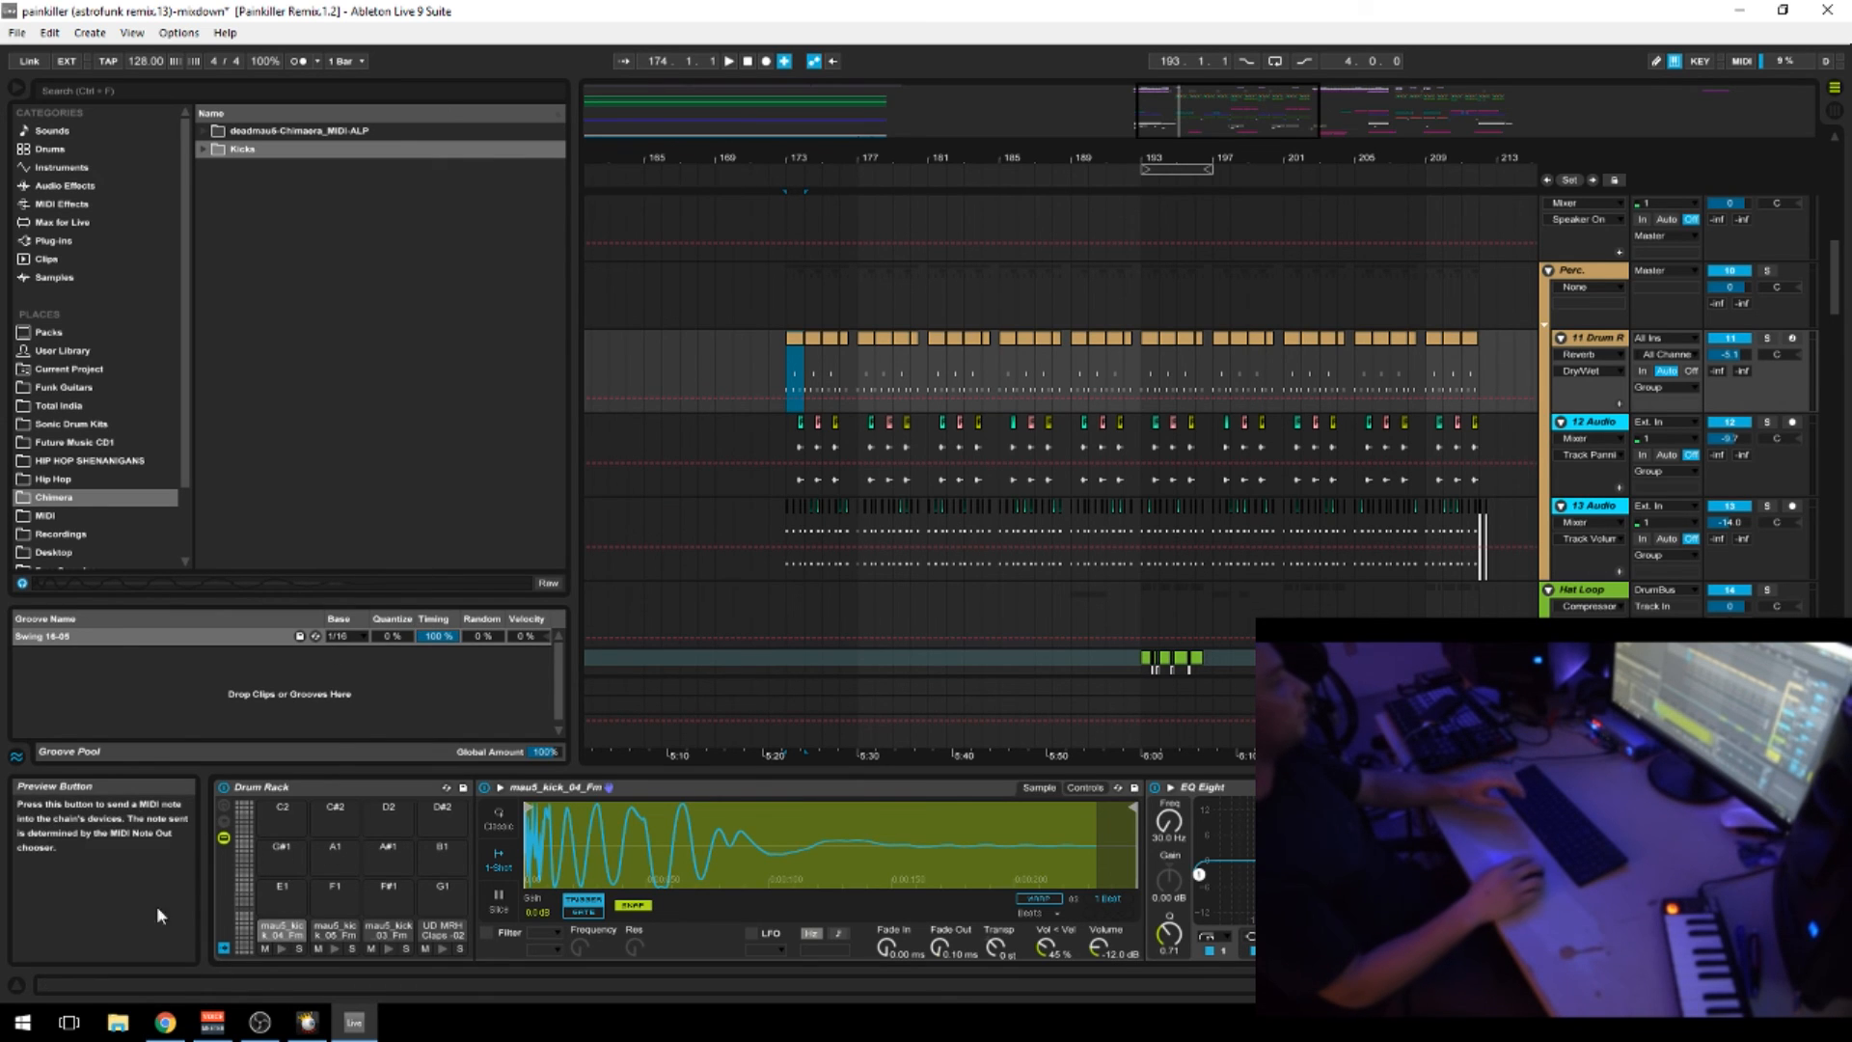
left_click(165, 1025)
scroll(600, 806, "down", 6)
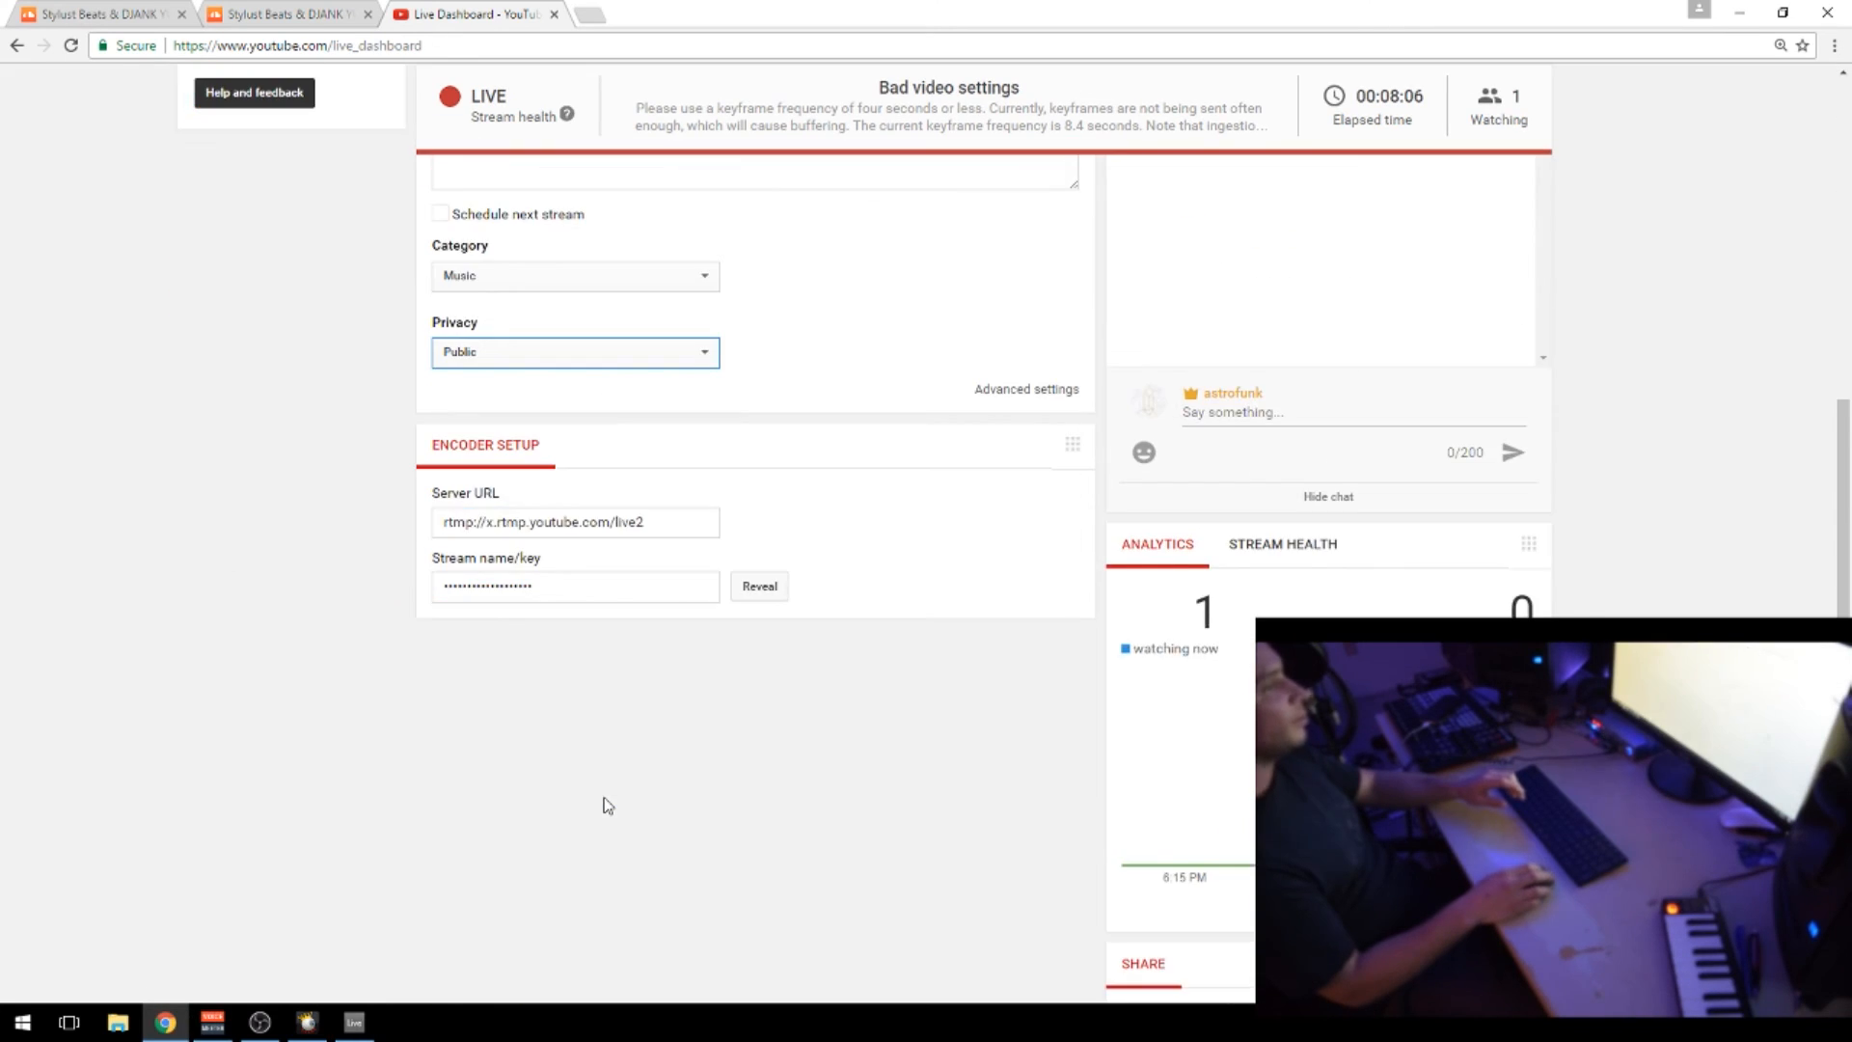
scroll(606, 806, "up", 2)
scroll(606, 806, "up", 5)
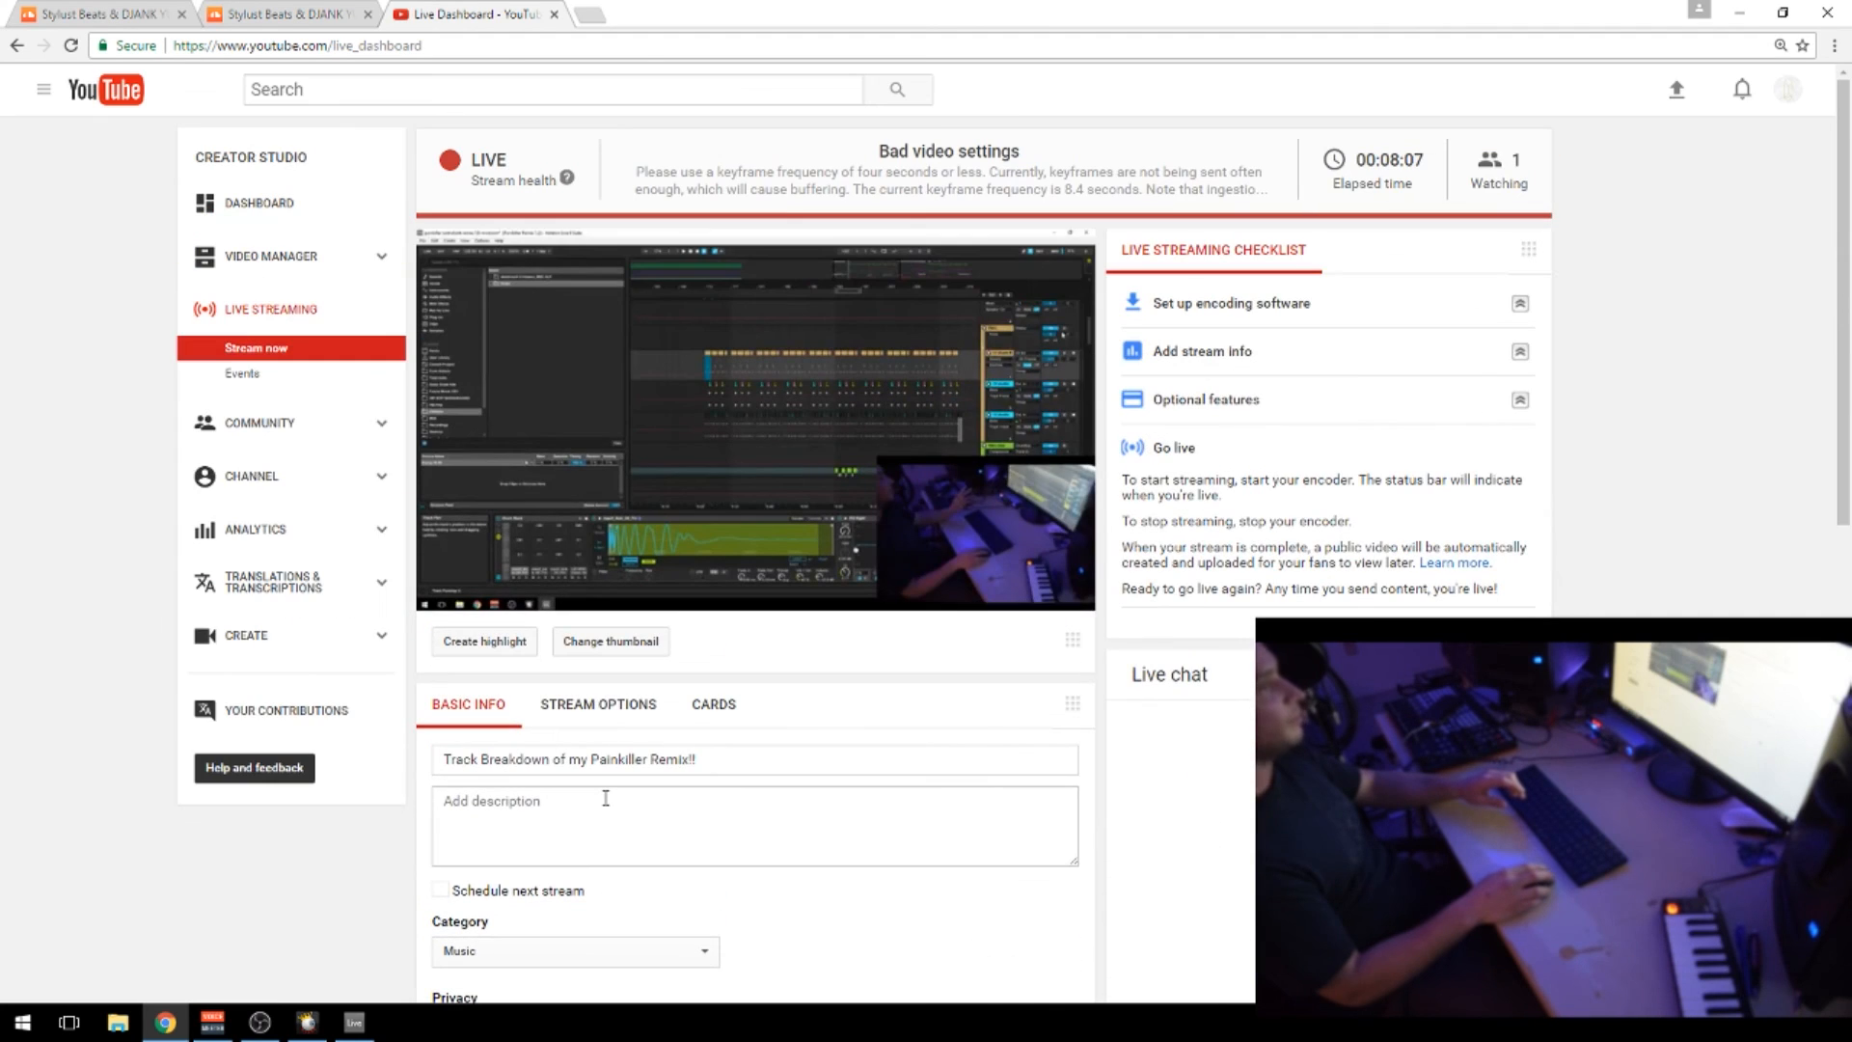
left_click(354, 1023)
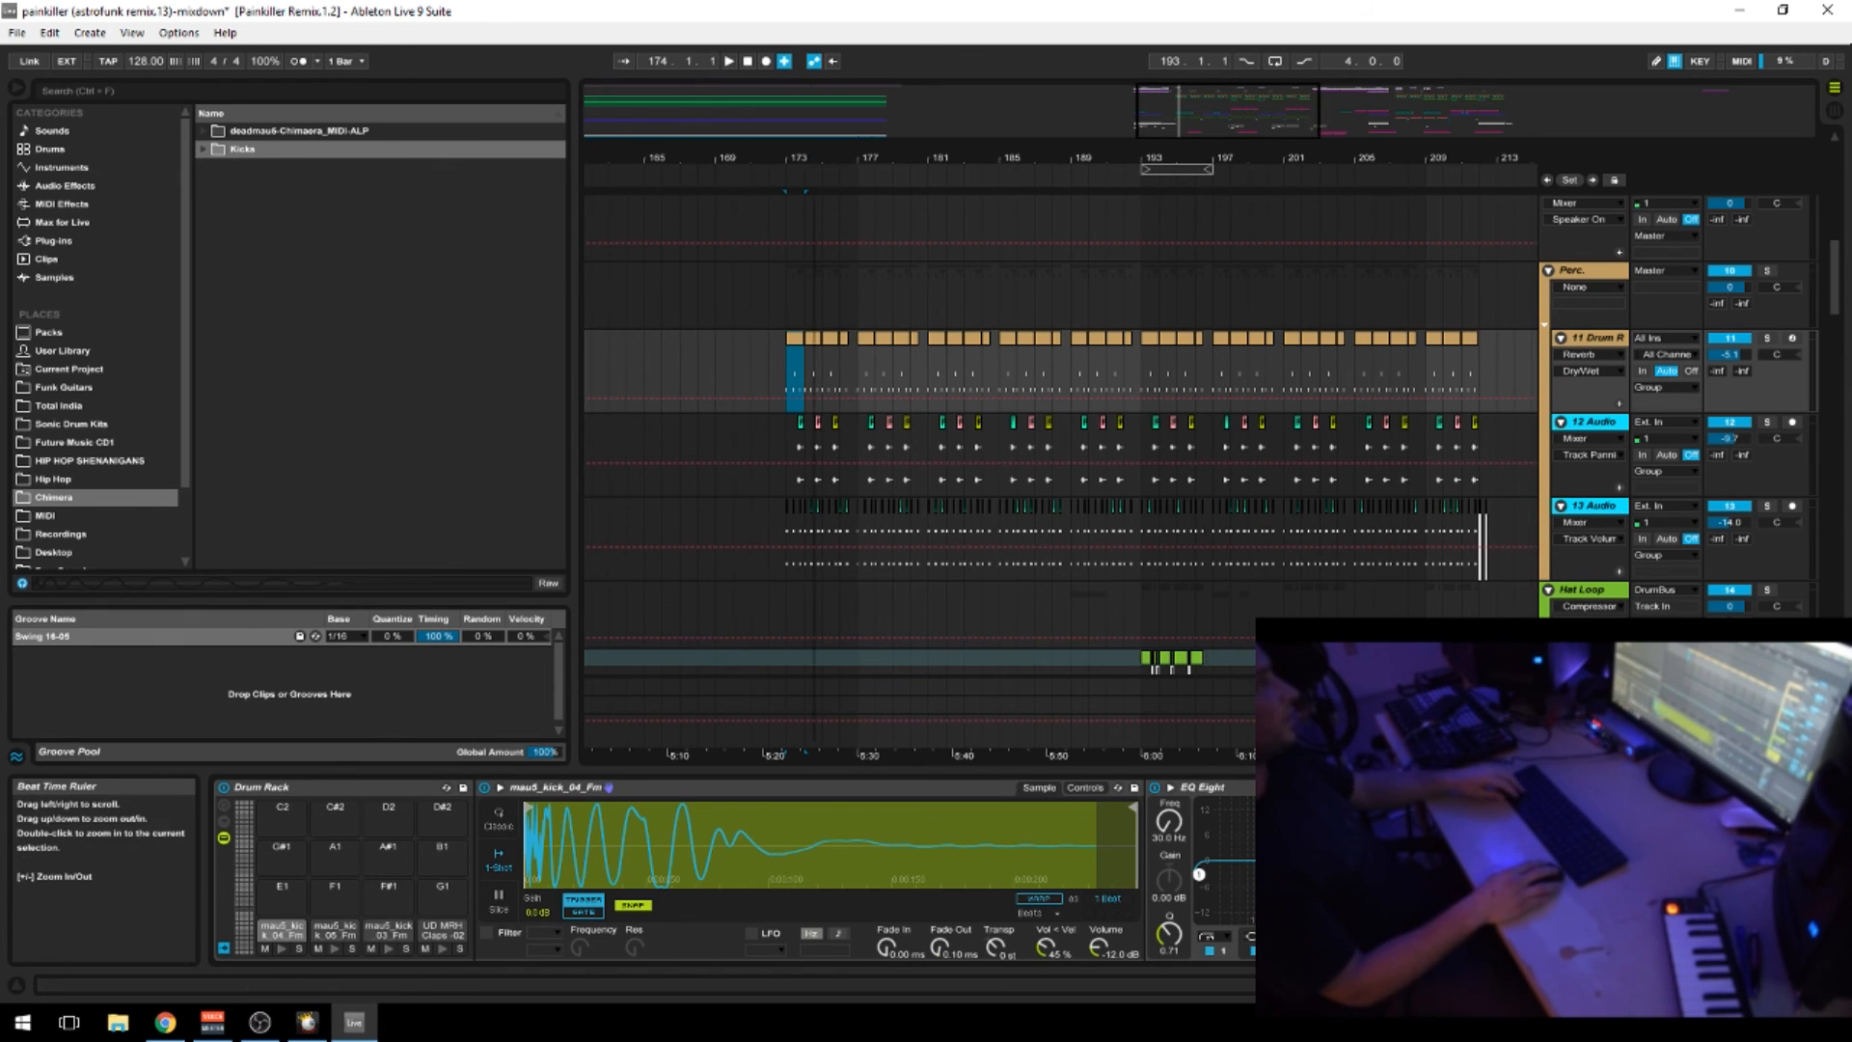
Solo the Perc and Hat Loop groups together and play the percussion briefly from bar 173
left_click_drag(815, 157, 815, 183)
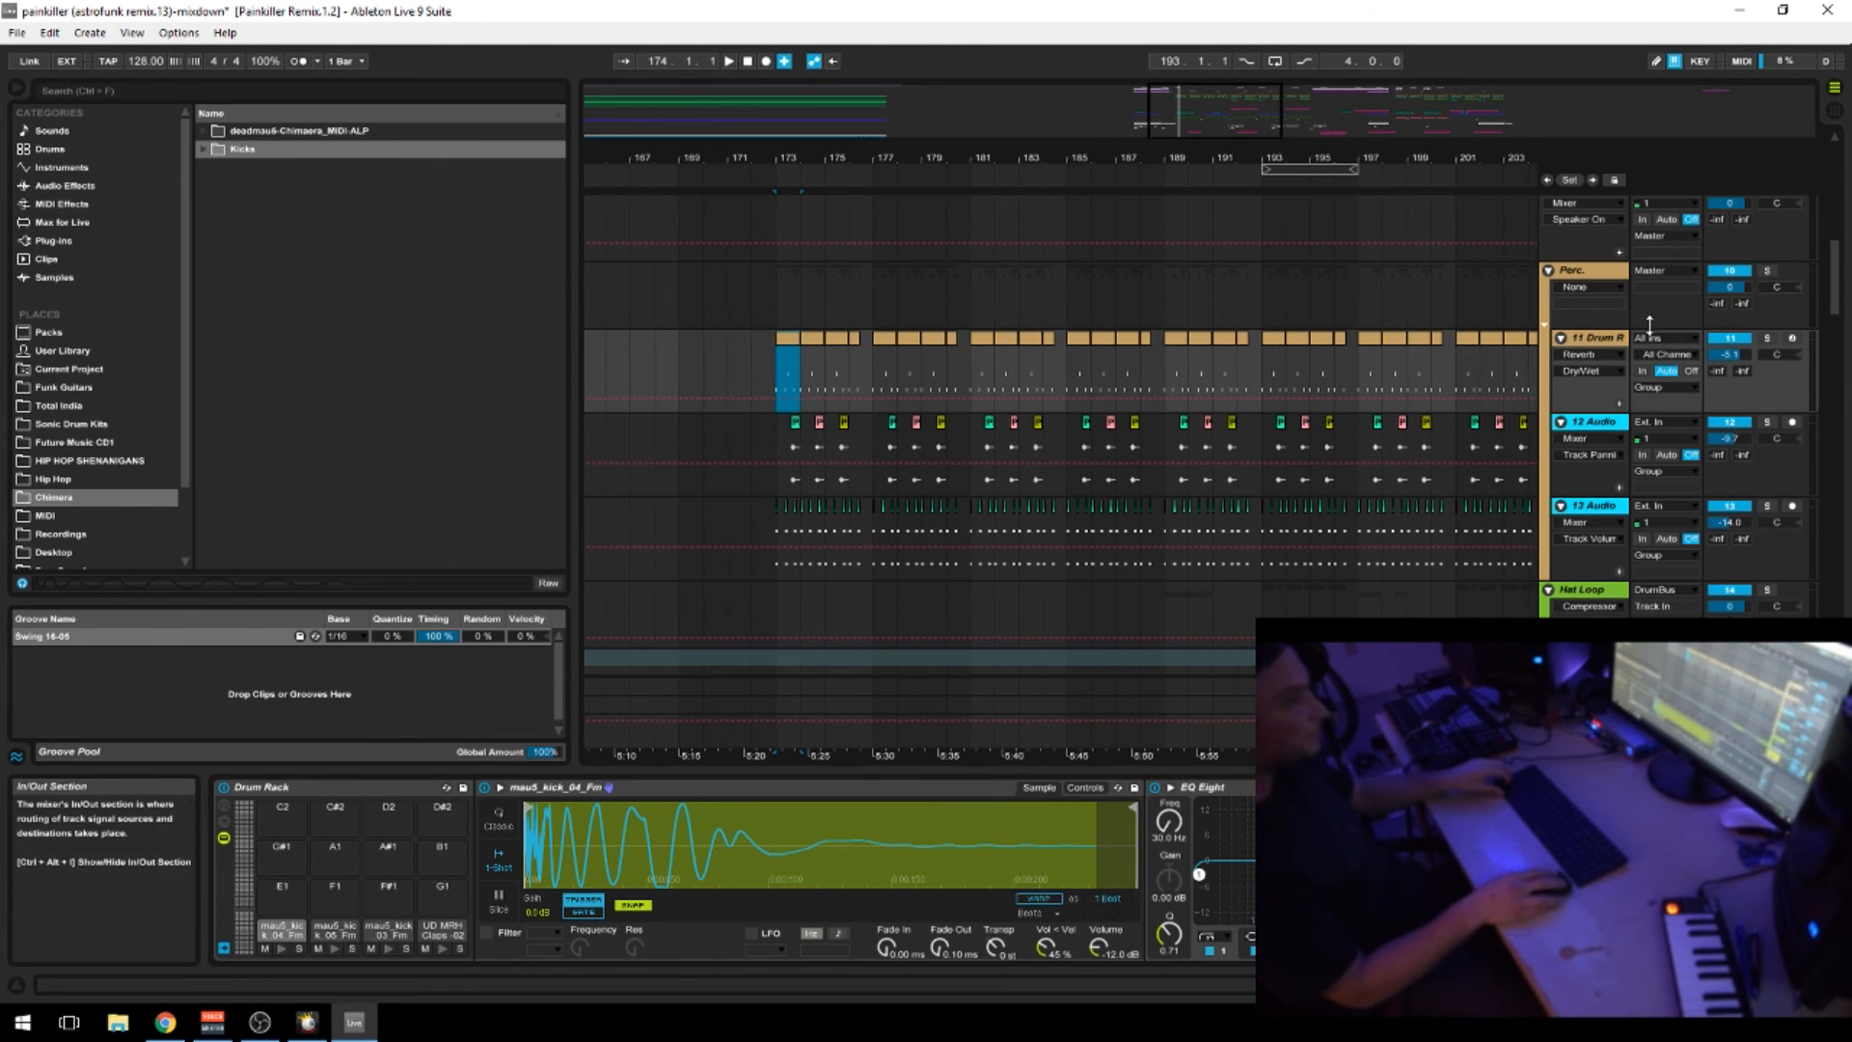
scroll(845, 379, "up", 2)
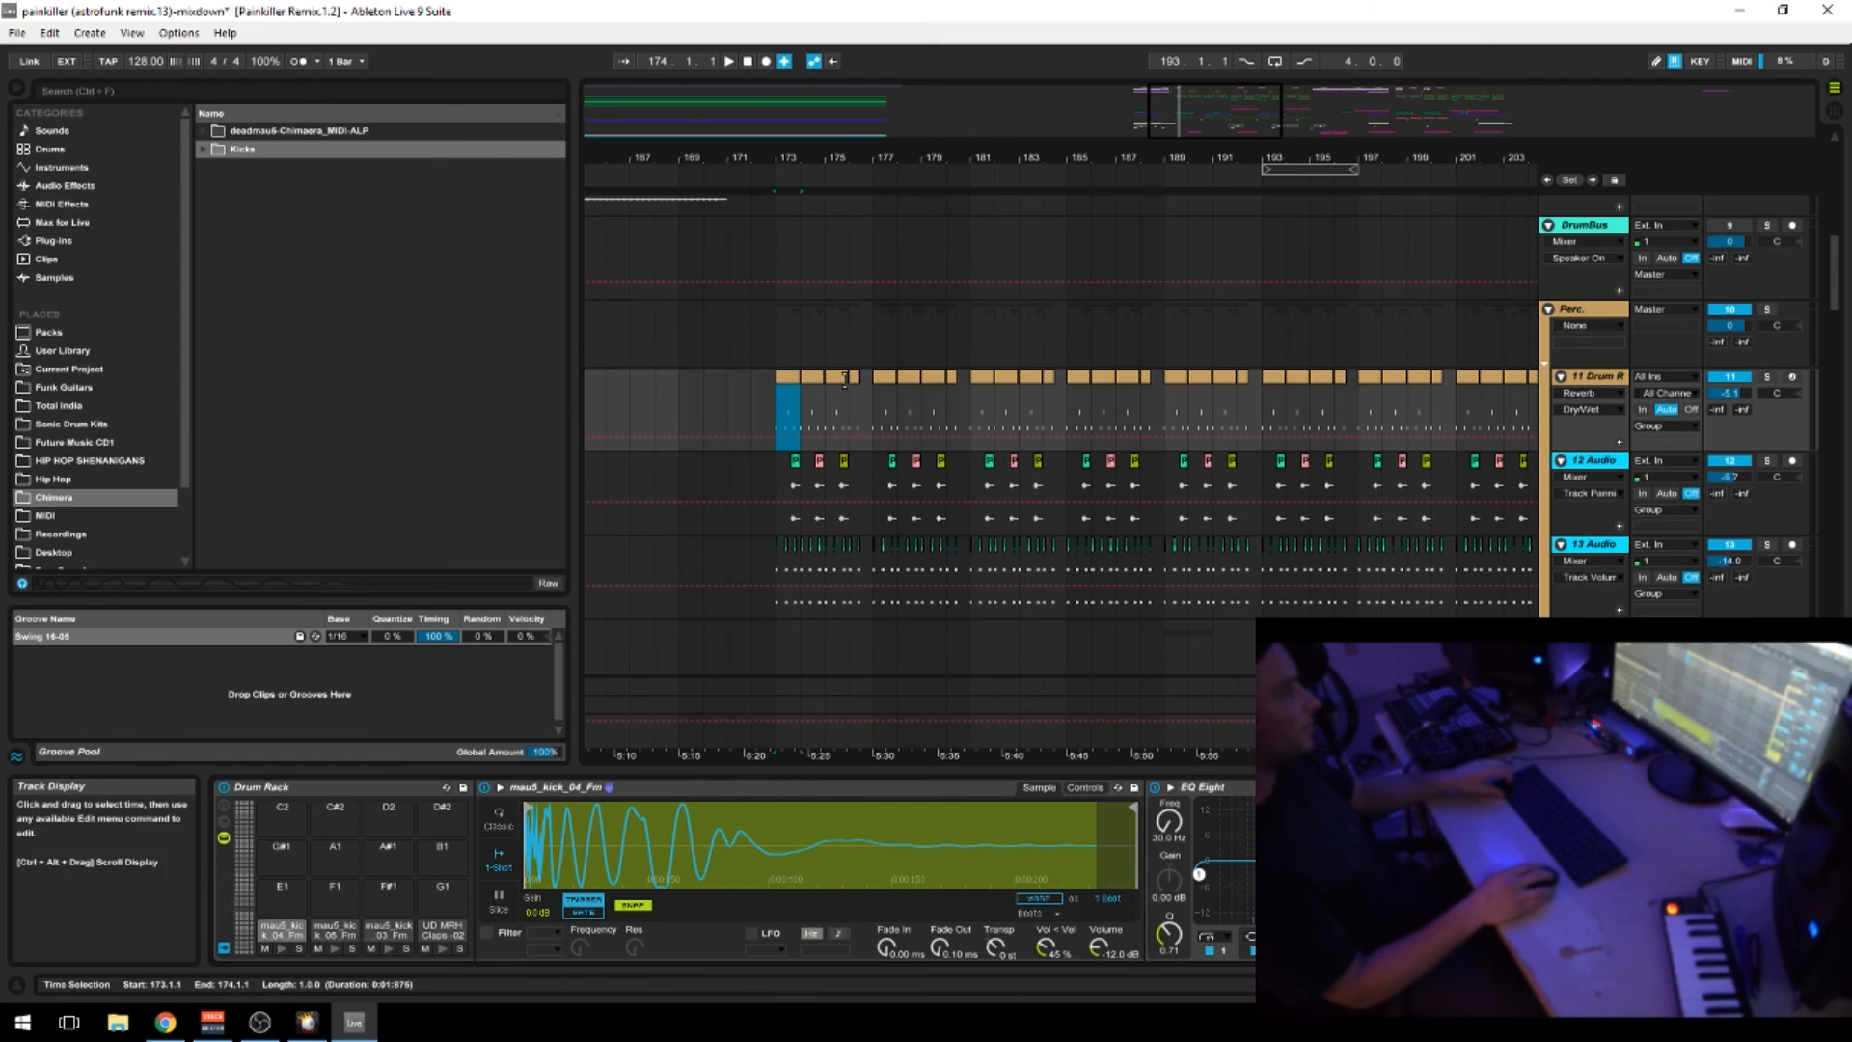
left_click_drag(851, 158, 1039, 135)
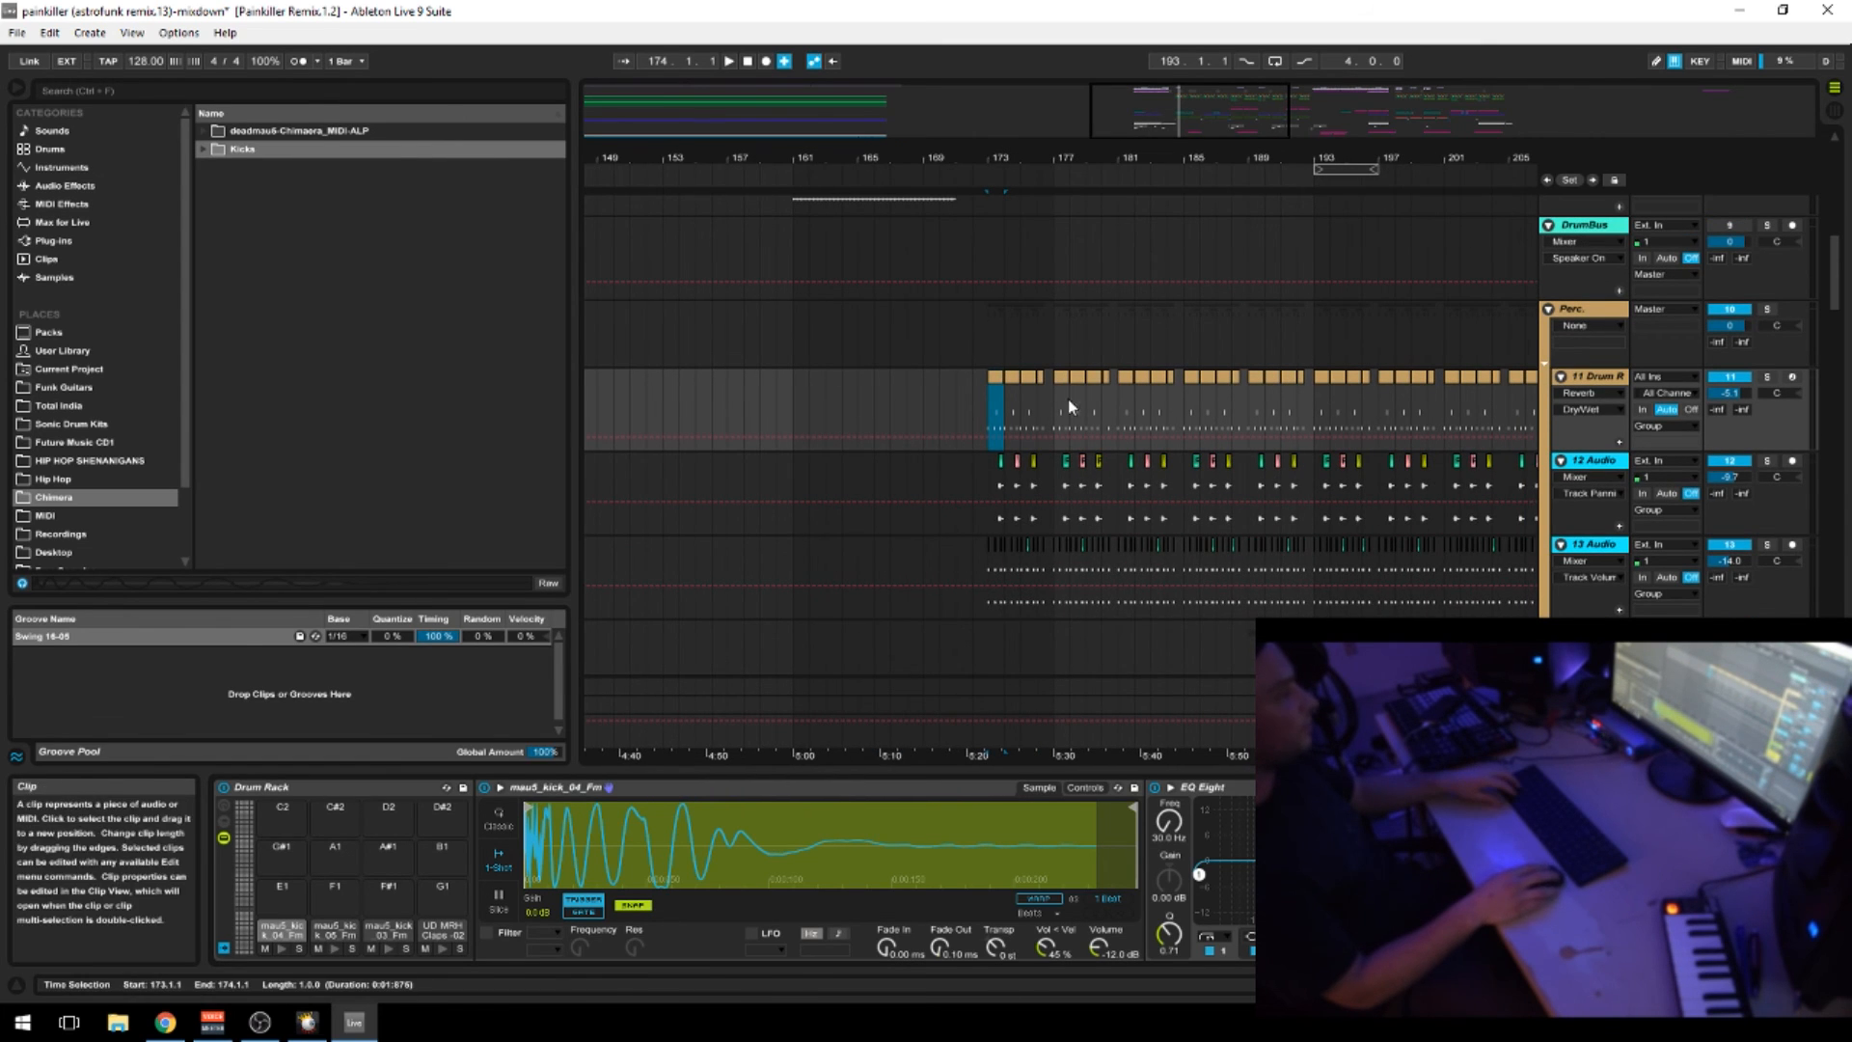
left_click(1767, 309)
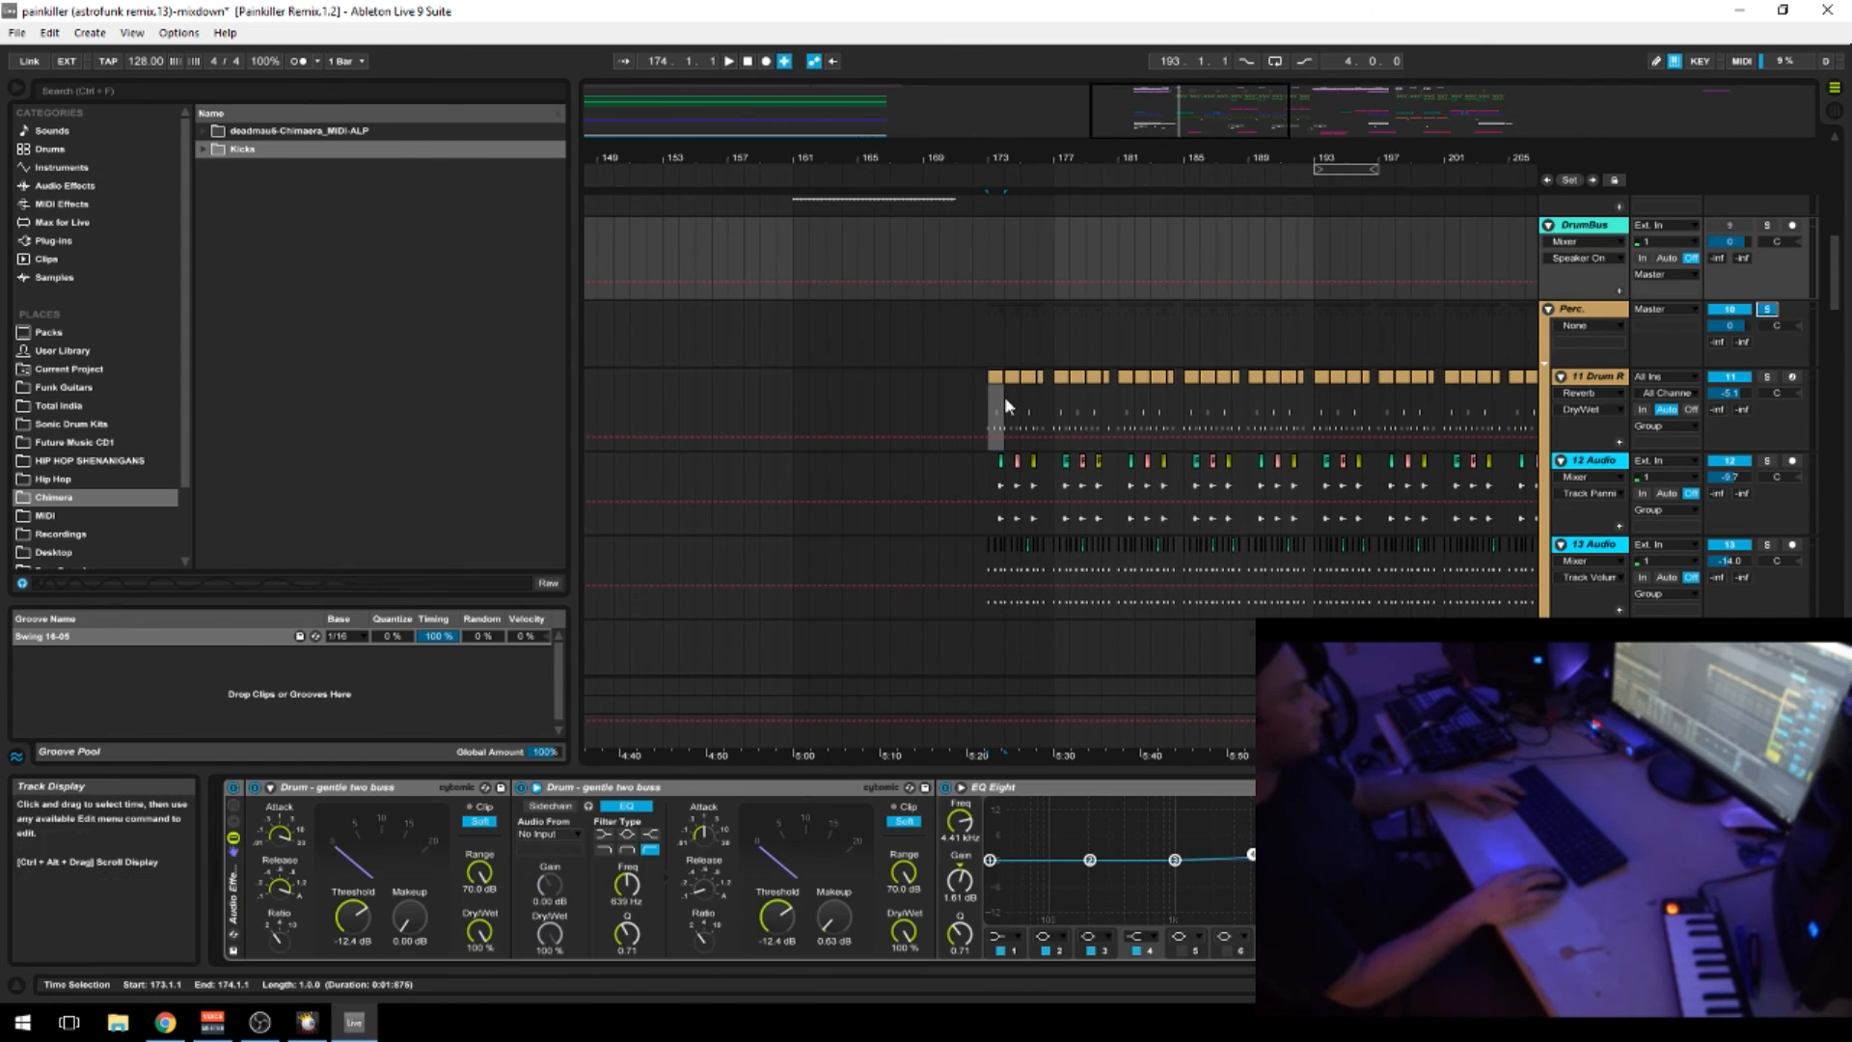
scroll(1303, 526, "down", 3)
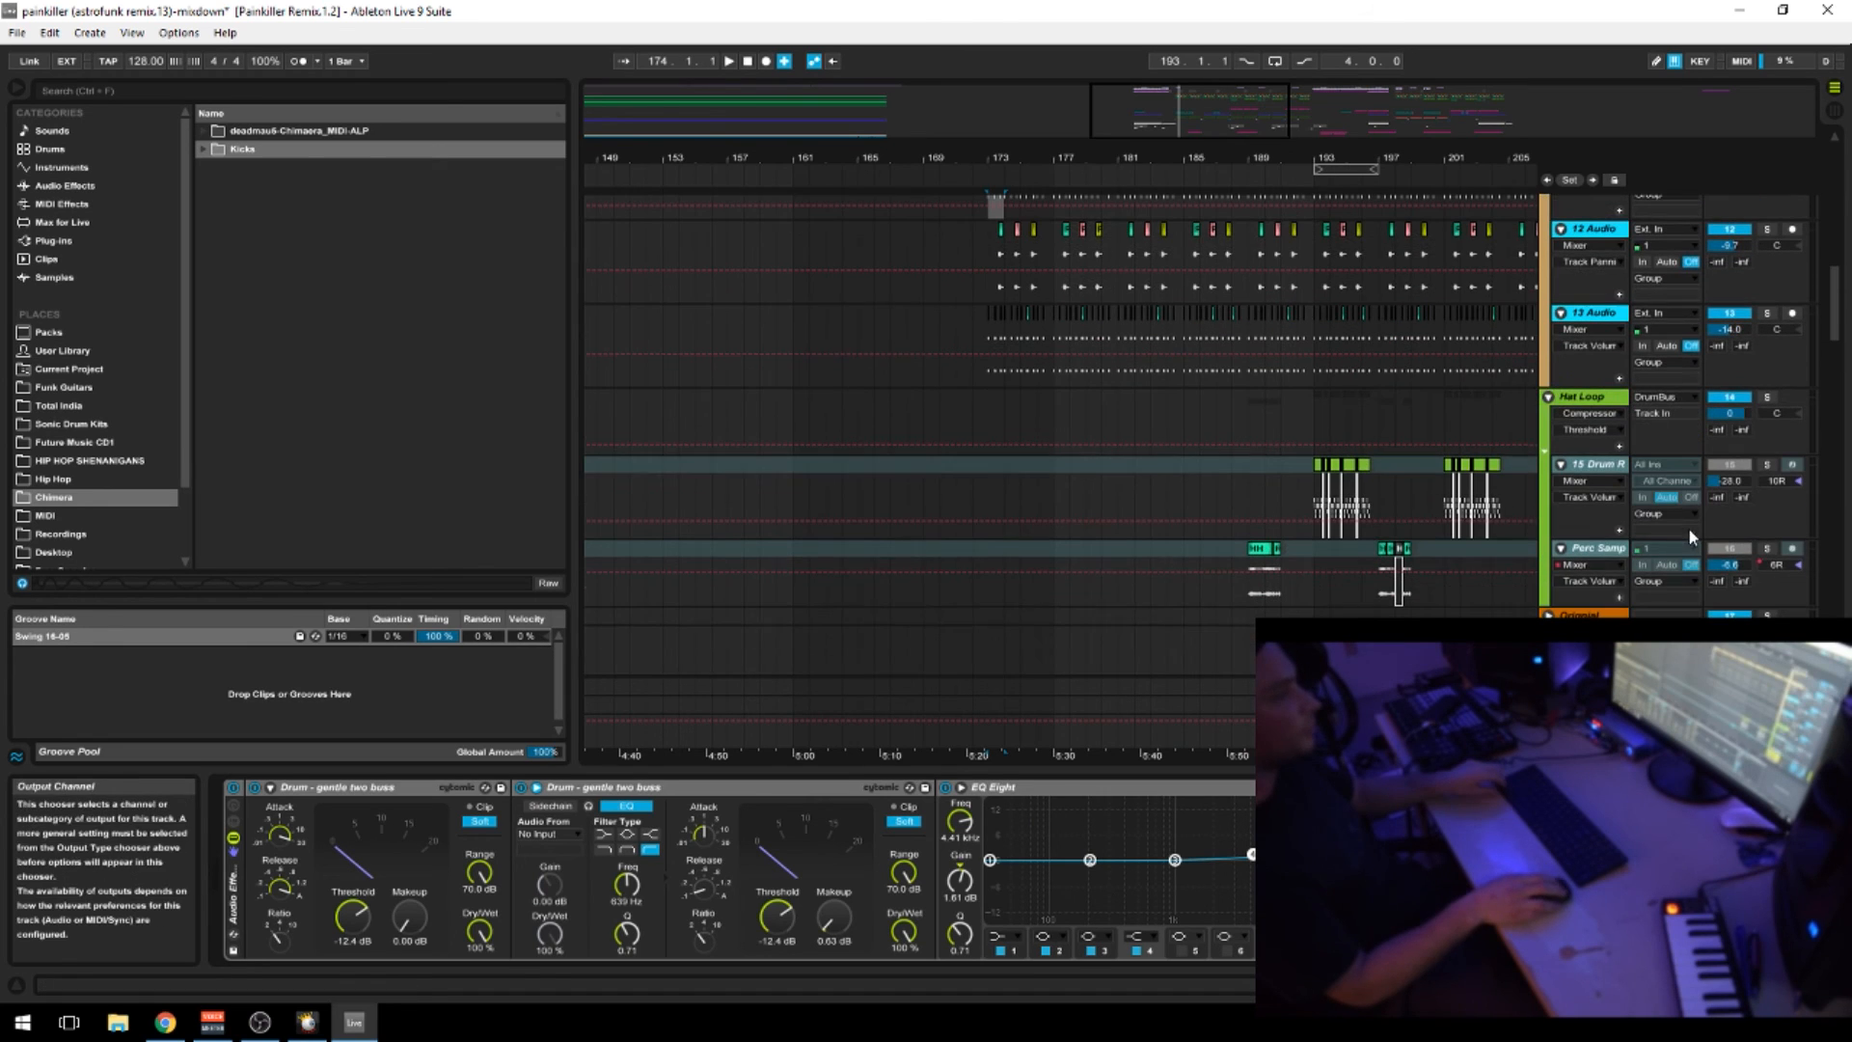
left_click(1768, 396, "ctrl")
key("space")
left_click_drag(1028, 158, 1027, 232)
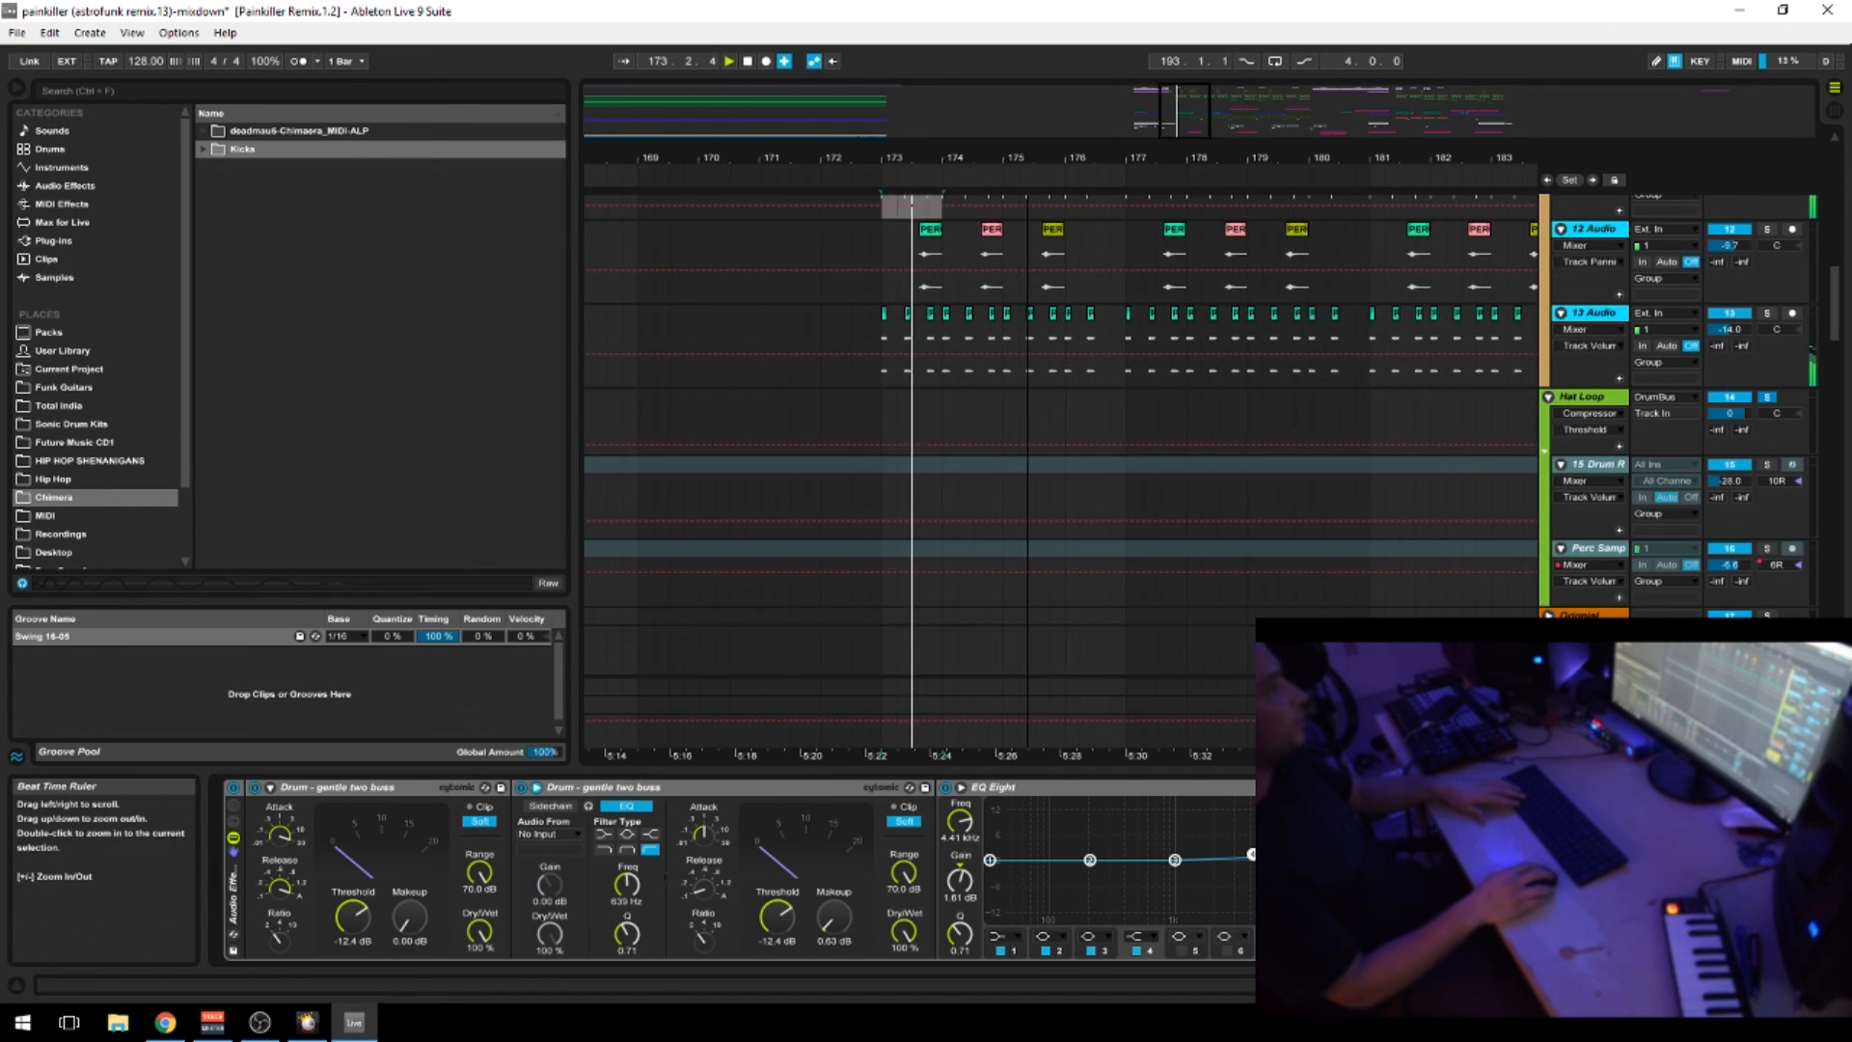
scroll(1000, 396, "up", 3)
left_click_drag(975, 159, 794, 198)
key("space")
Inspect the waveform and sample region of the first PERC FX clip on the "12 Audio" track, and return to its devices
left_click(724, 416)
double_click(714, 407)
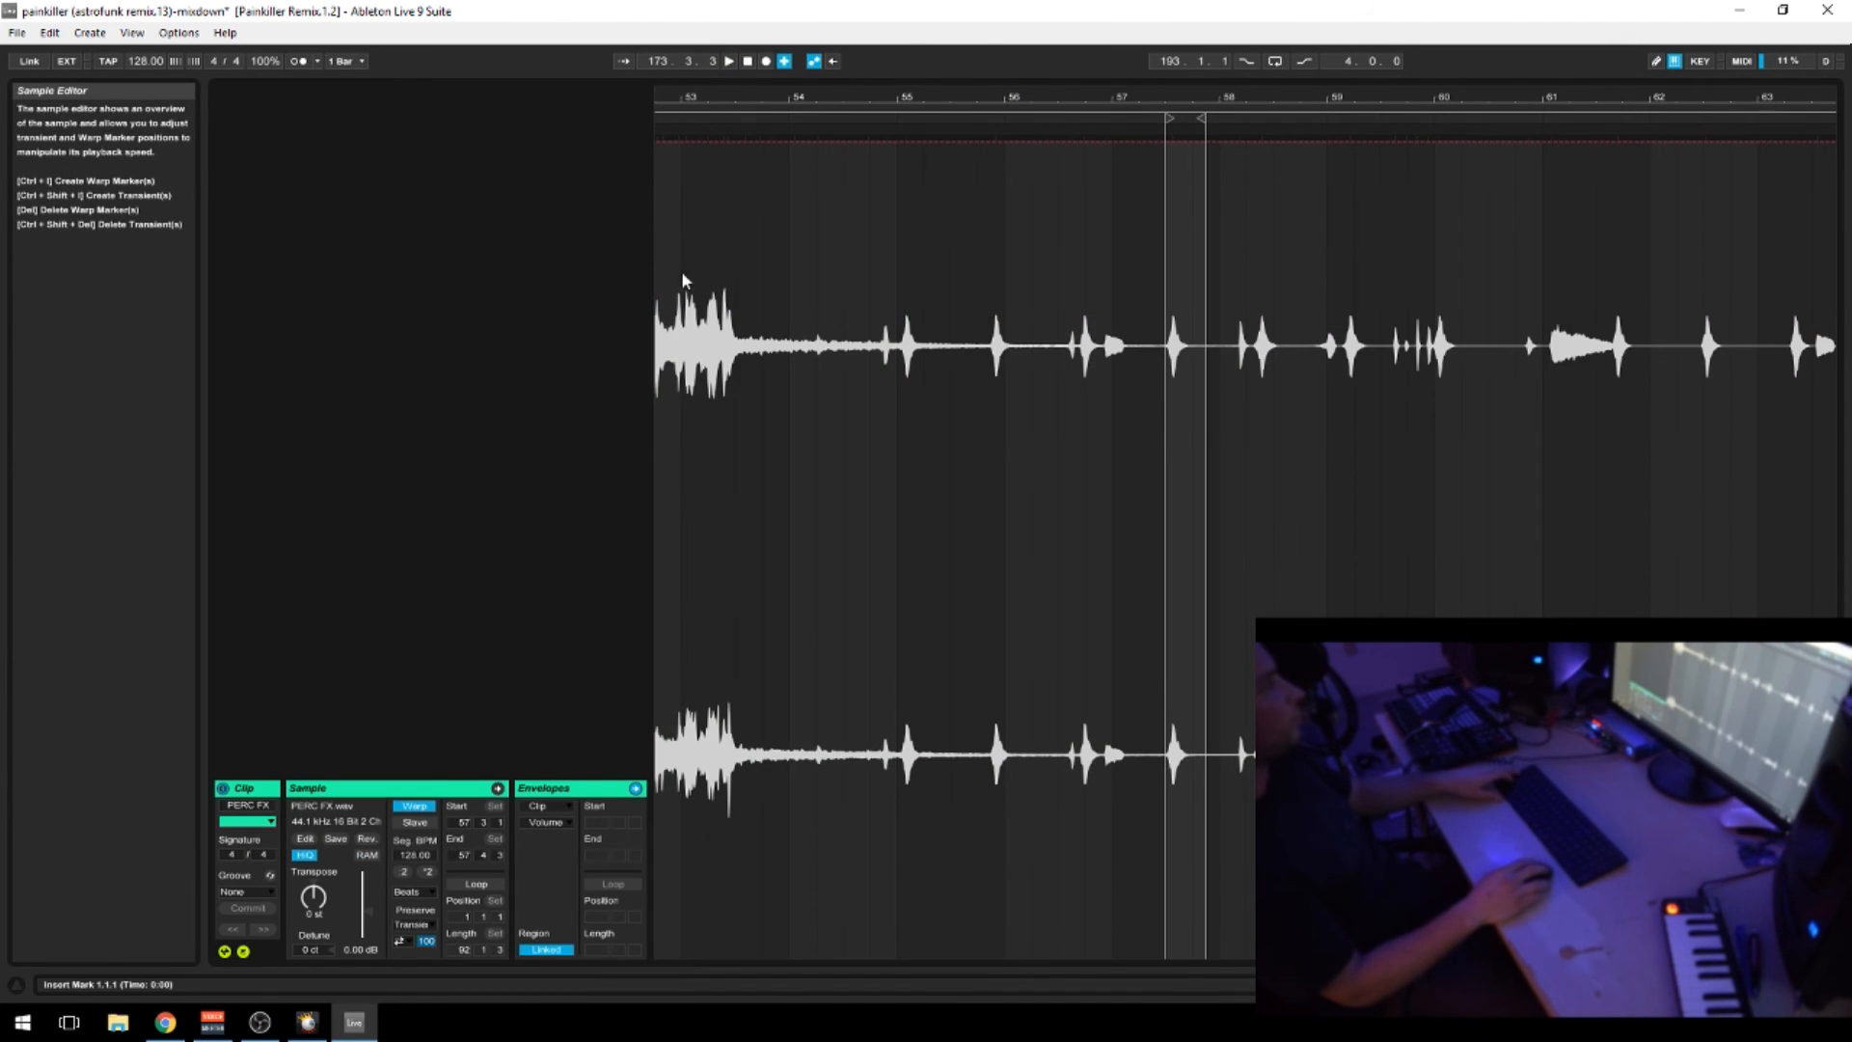
key("shift+Tab")
double_click(721, 307)
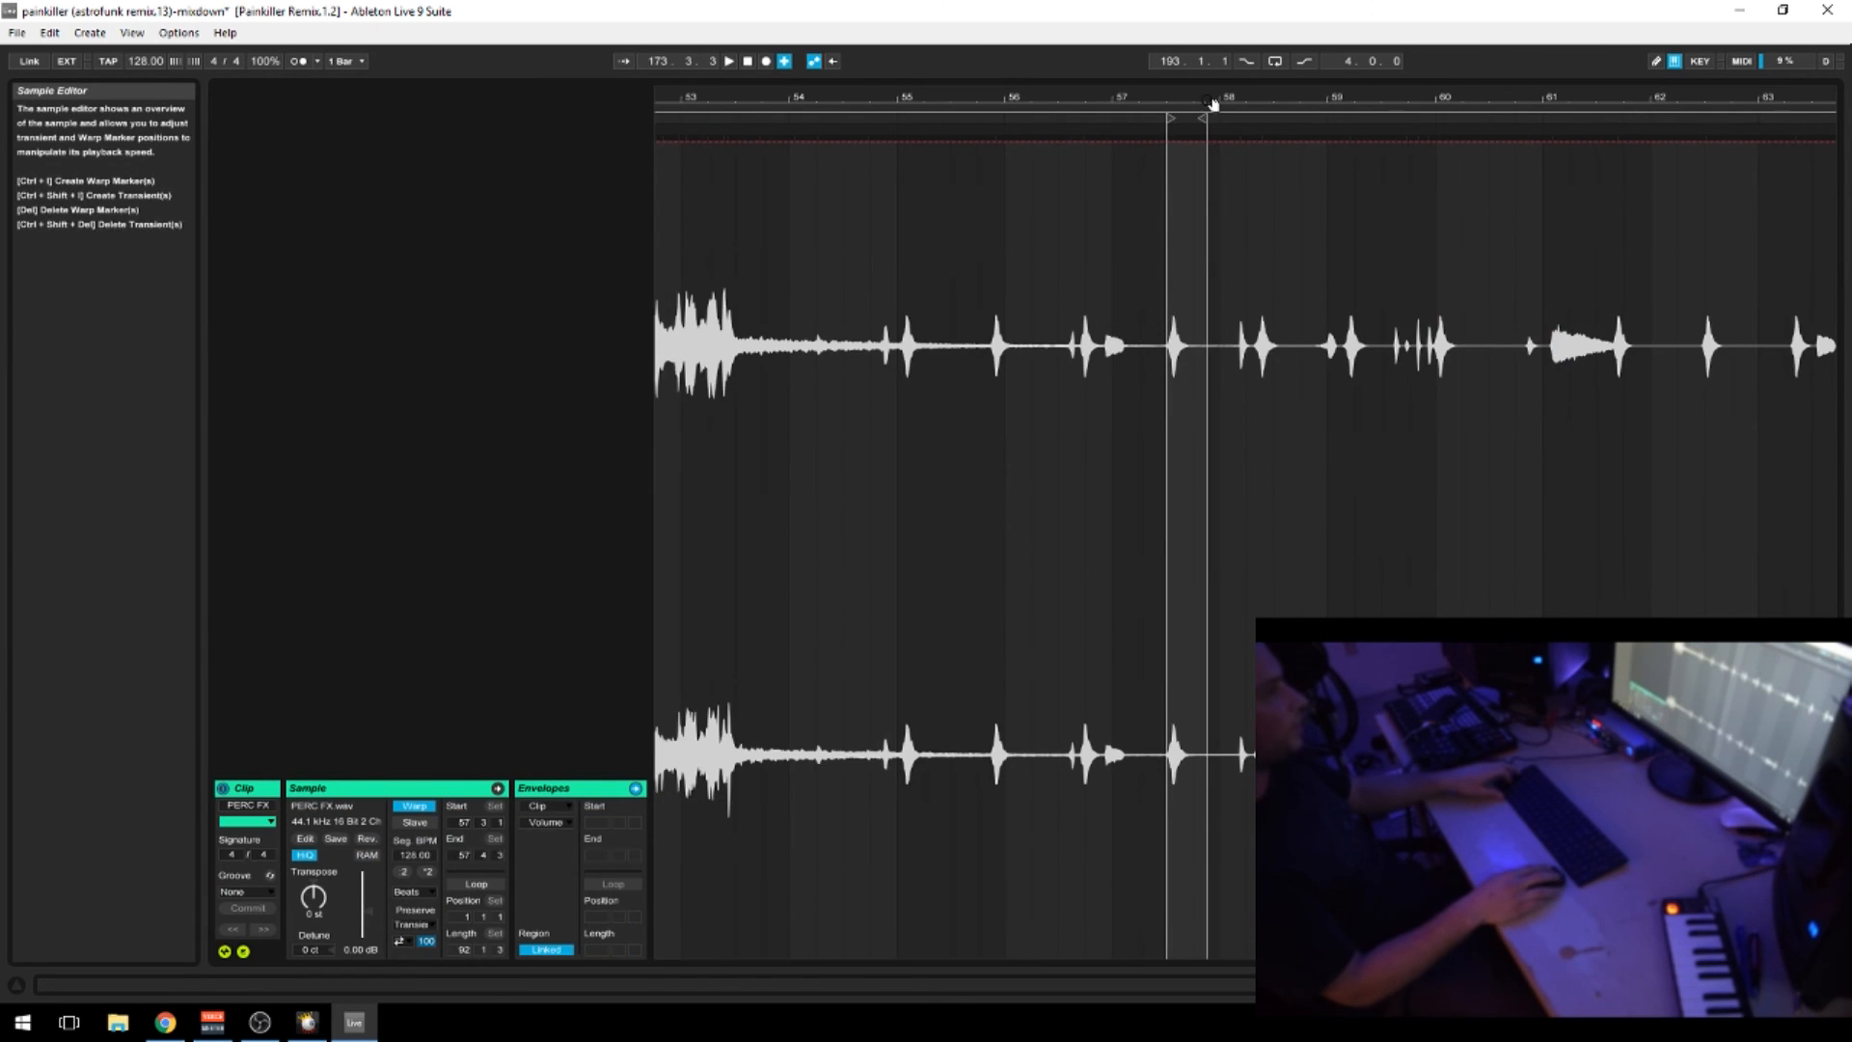
left_click_drag(1213, 103, 895, 399)
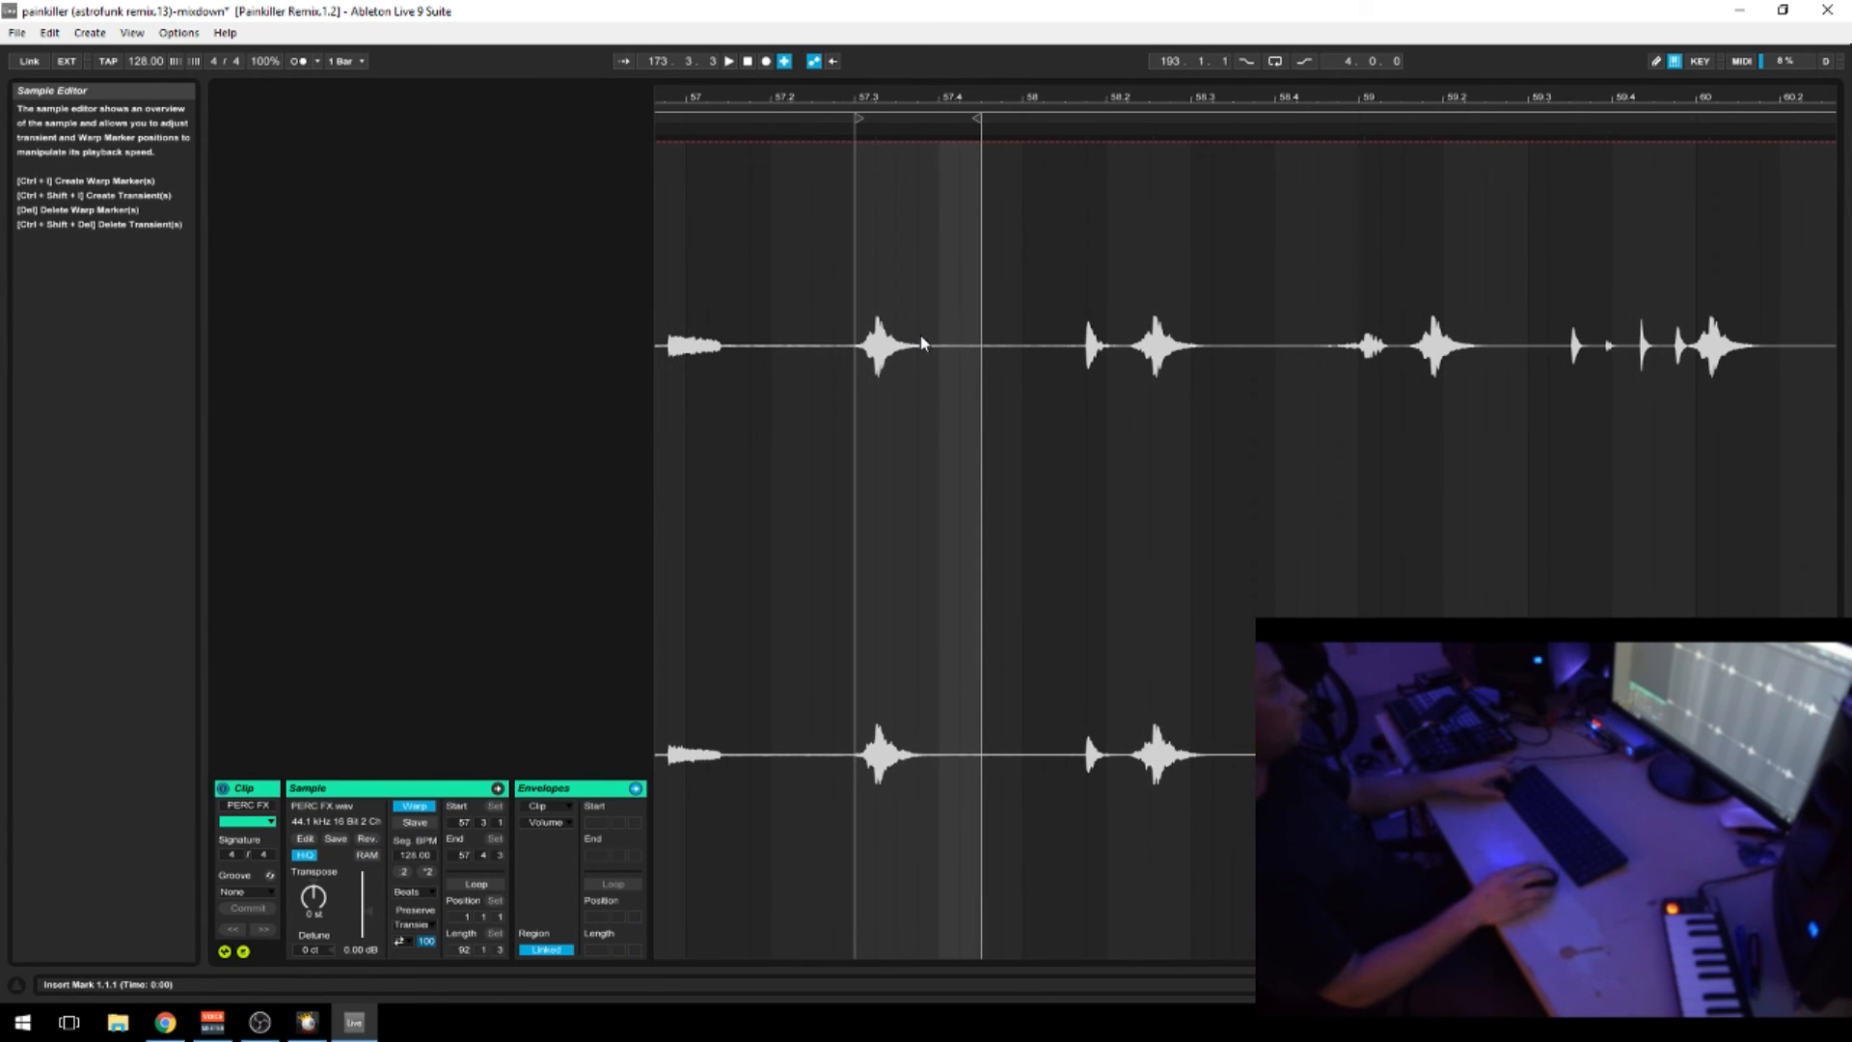
key("shift+Tab")
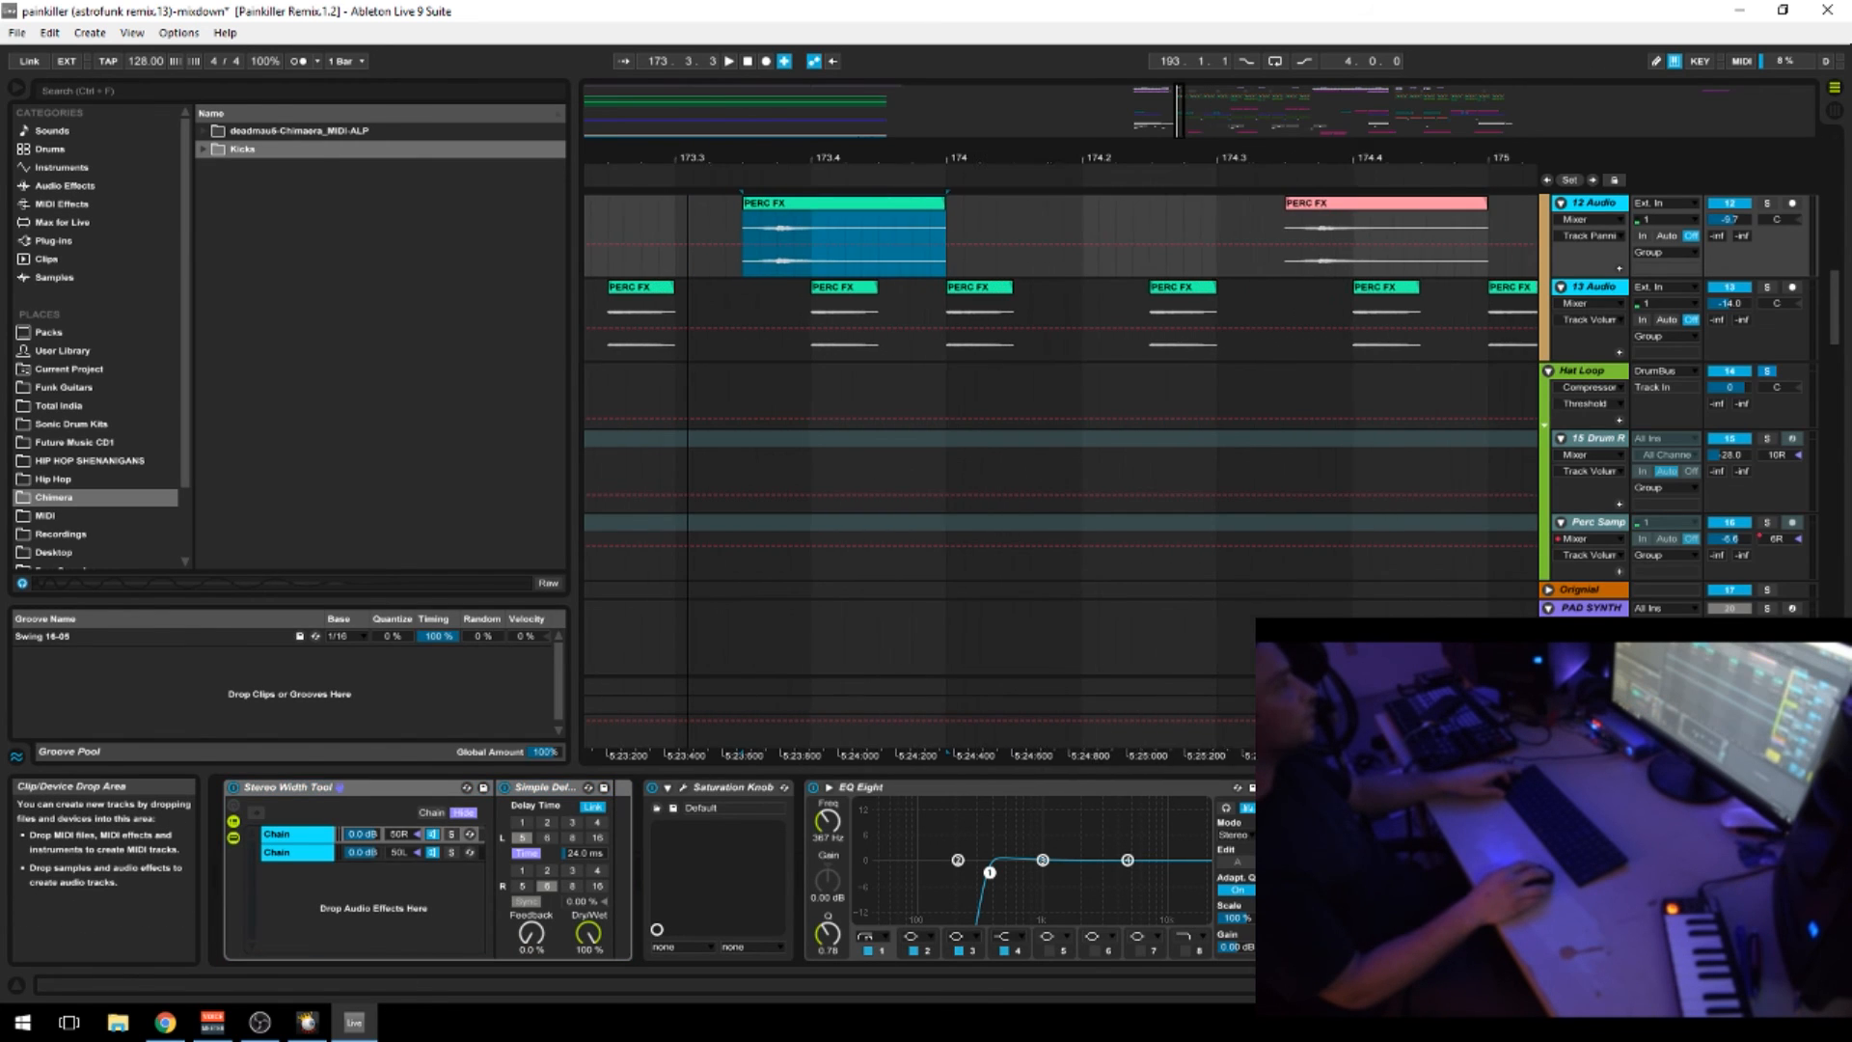
Open the first PERC FX clip on "12 Audio" again, place the sample marker at 57.3.3 and hide the clip's Envelopes box
left_click_drag(675, 158, 897, 154)
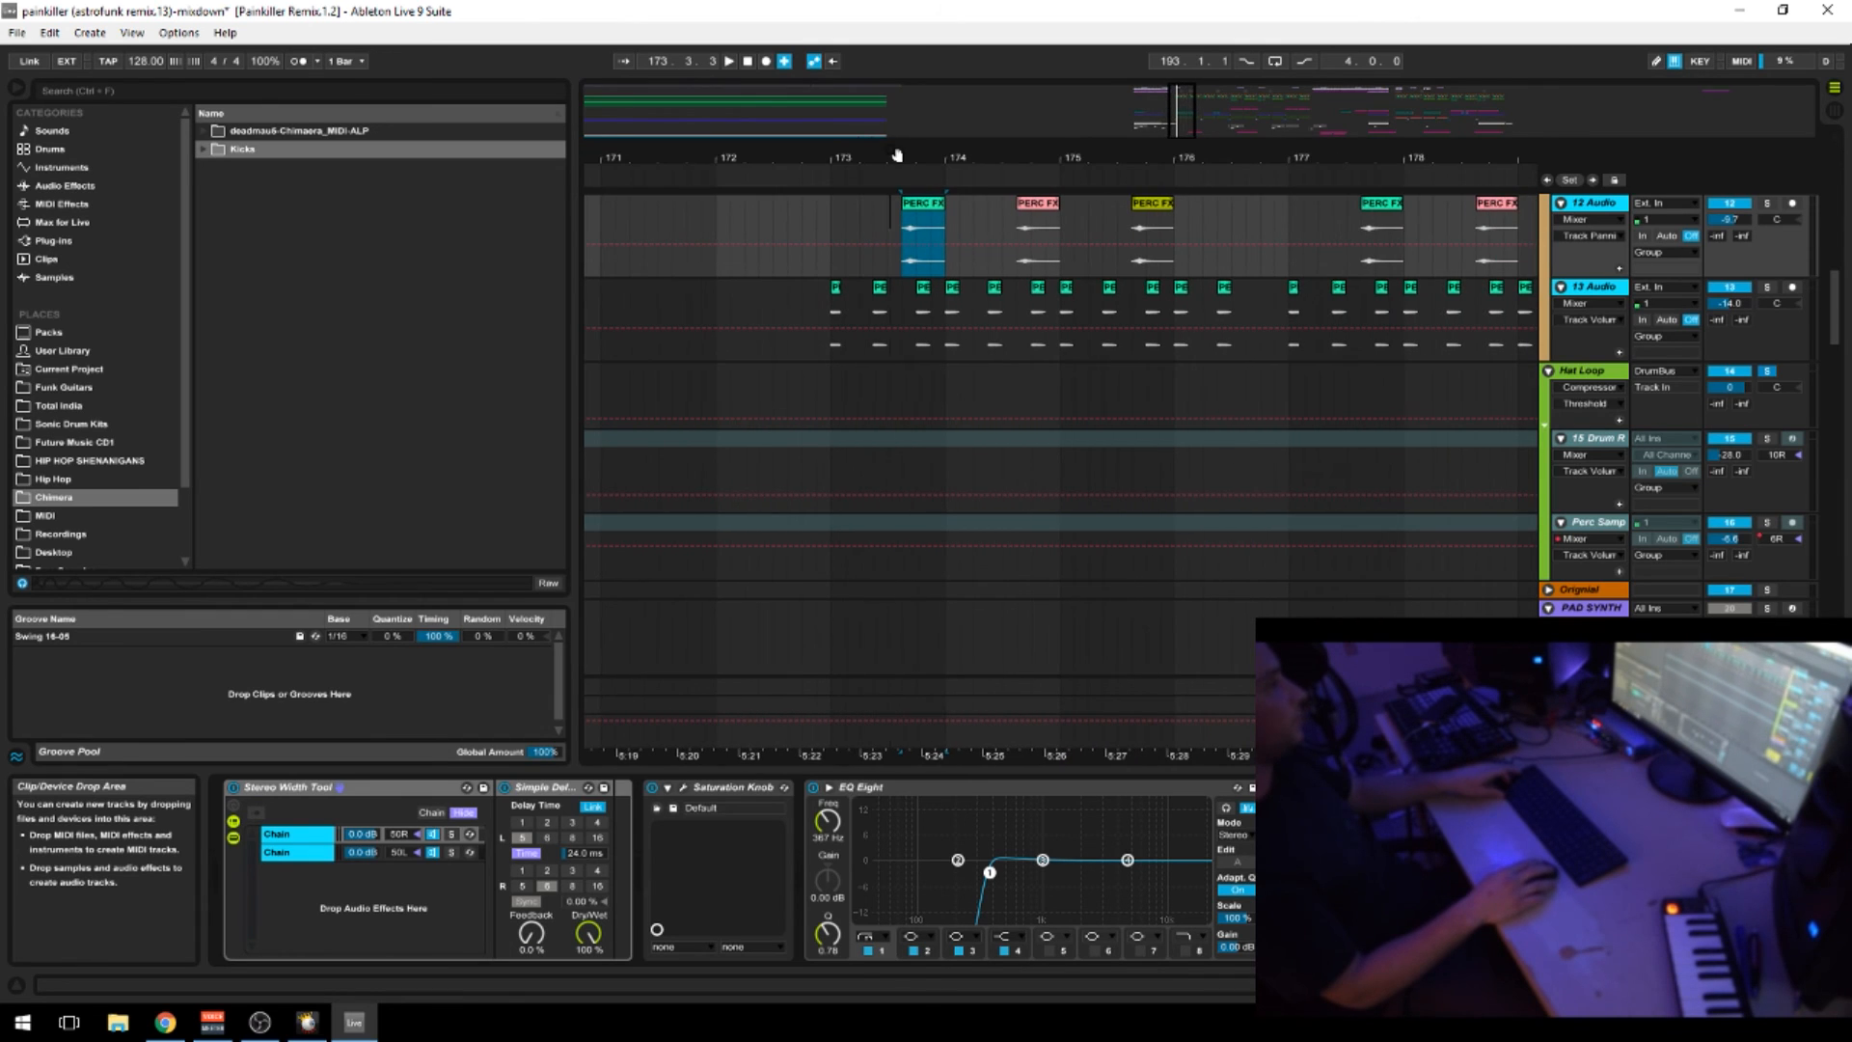
left_click(933, 212)
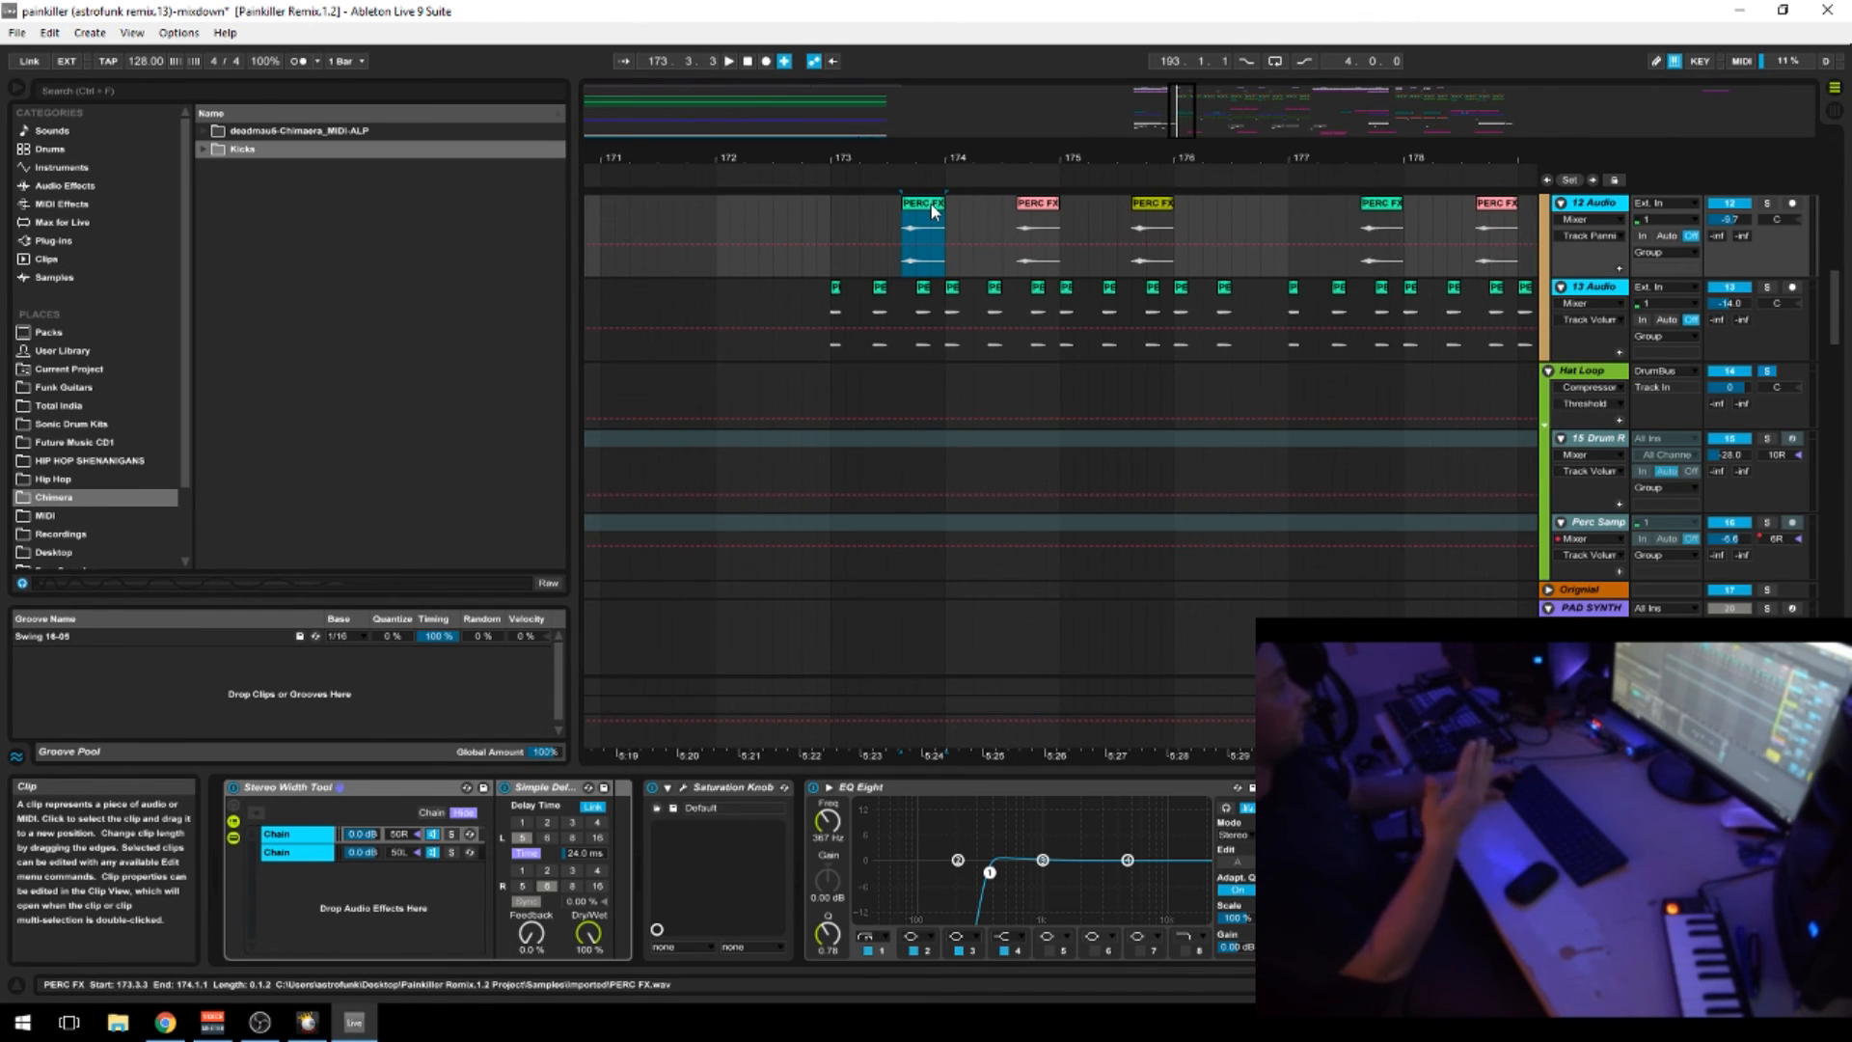
double_click(933, 212)
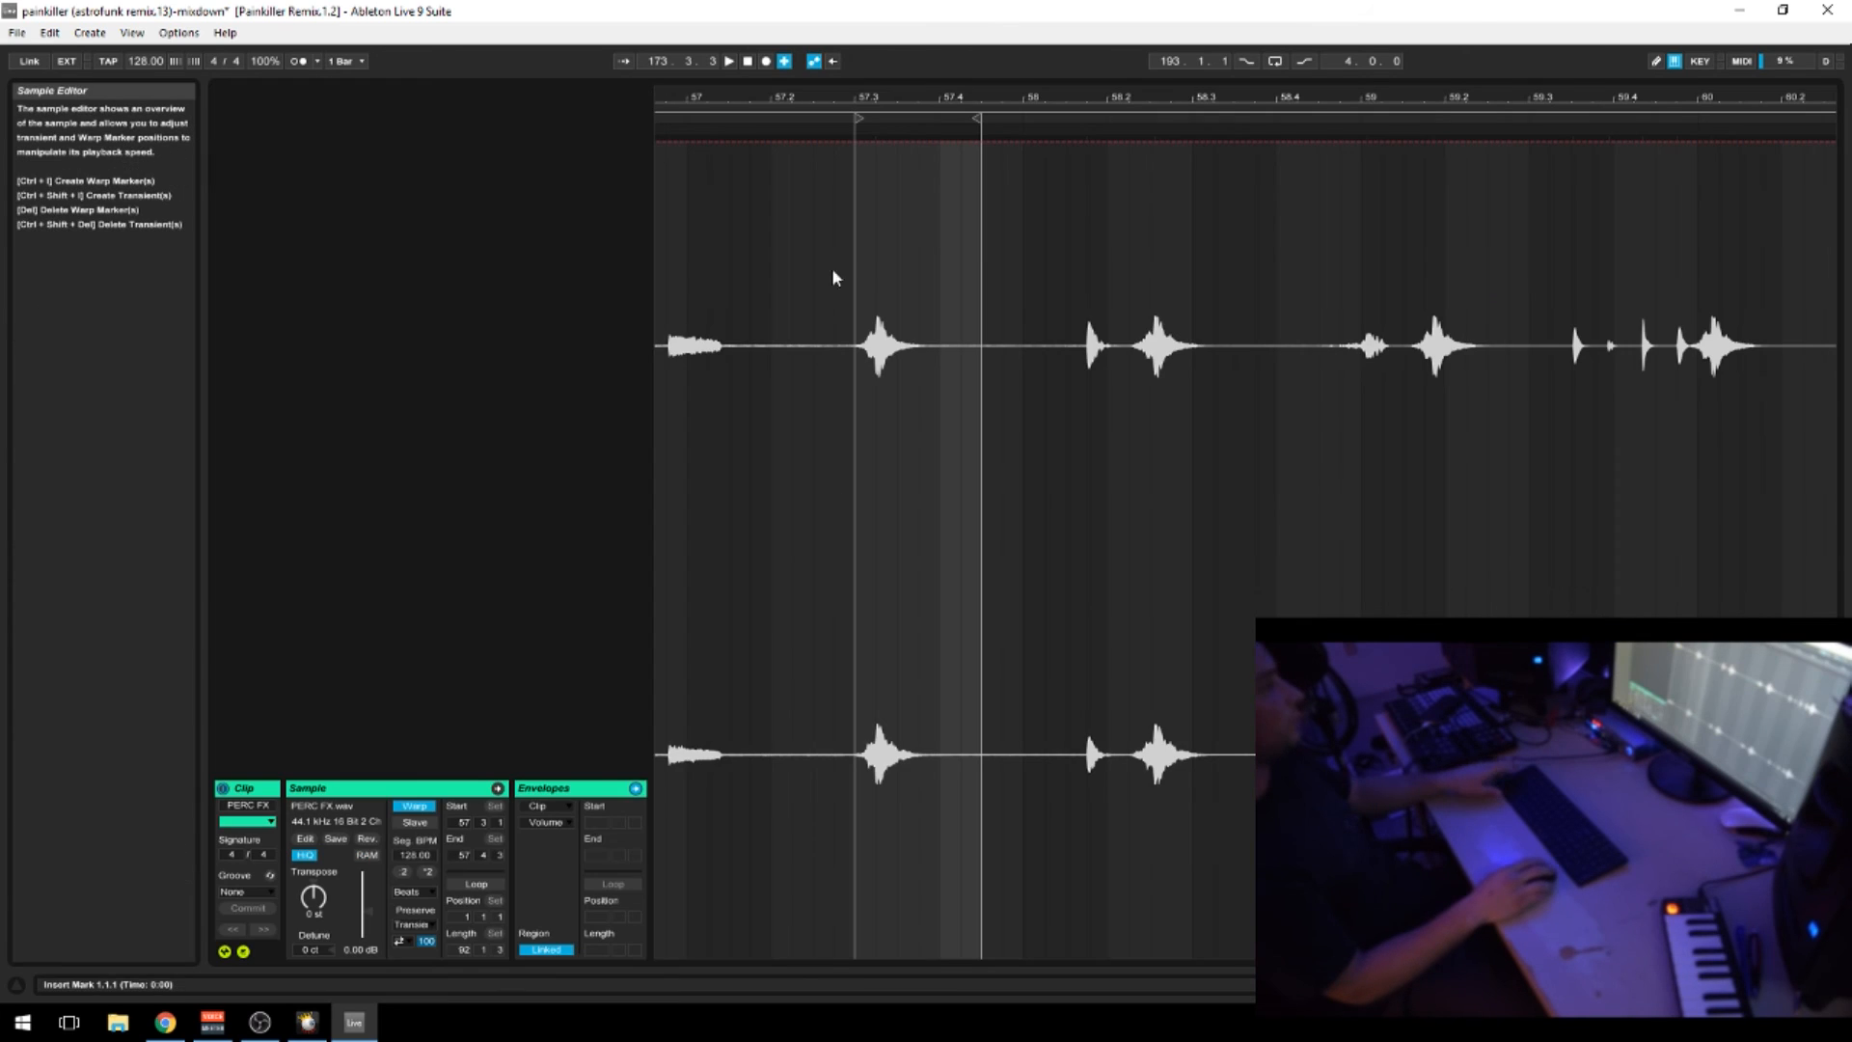
right_click(892, 249)
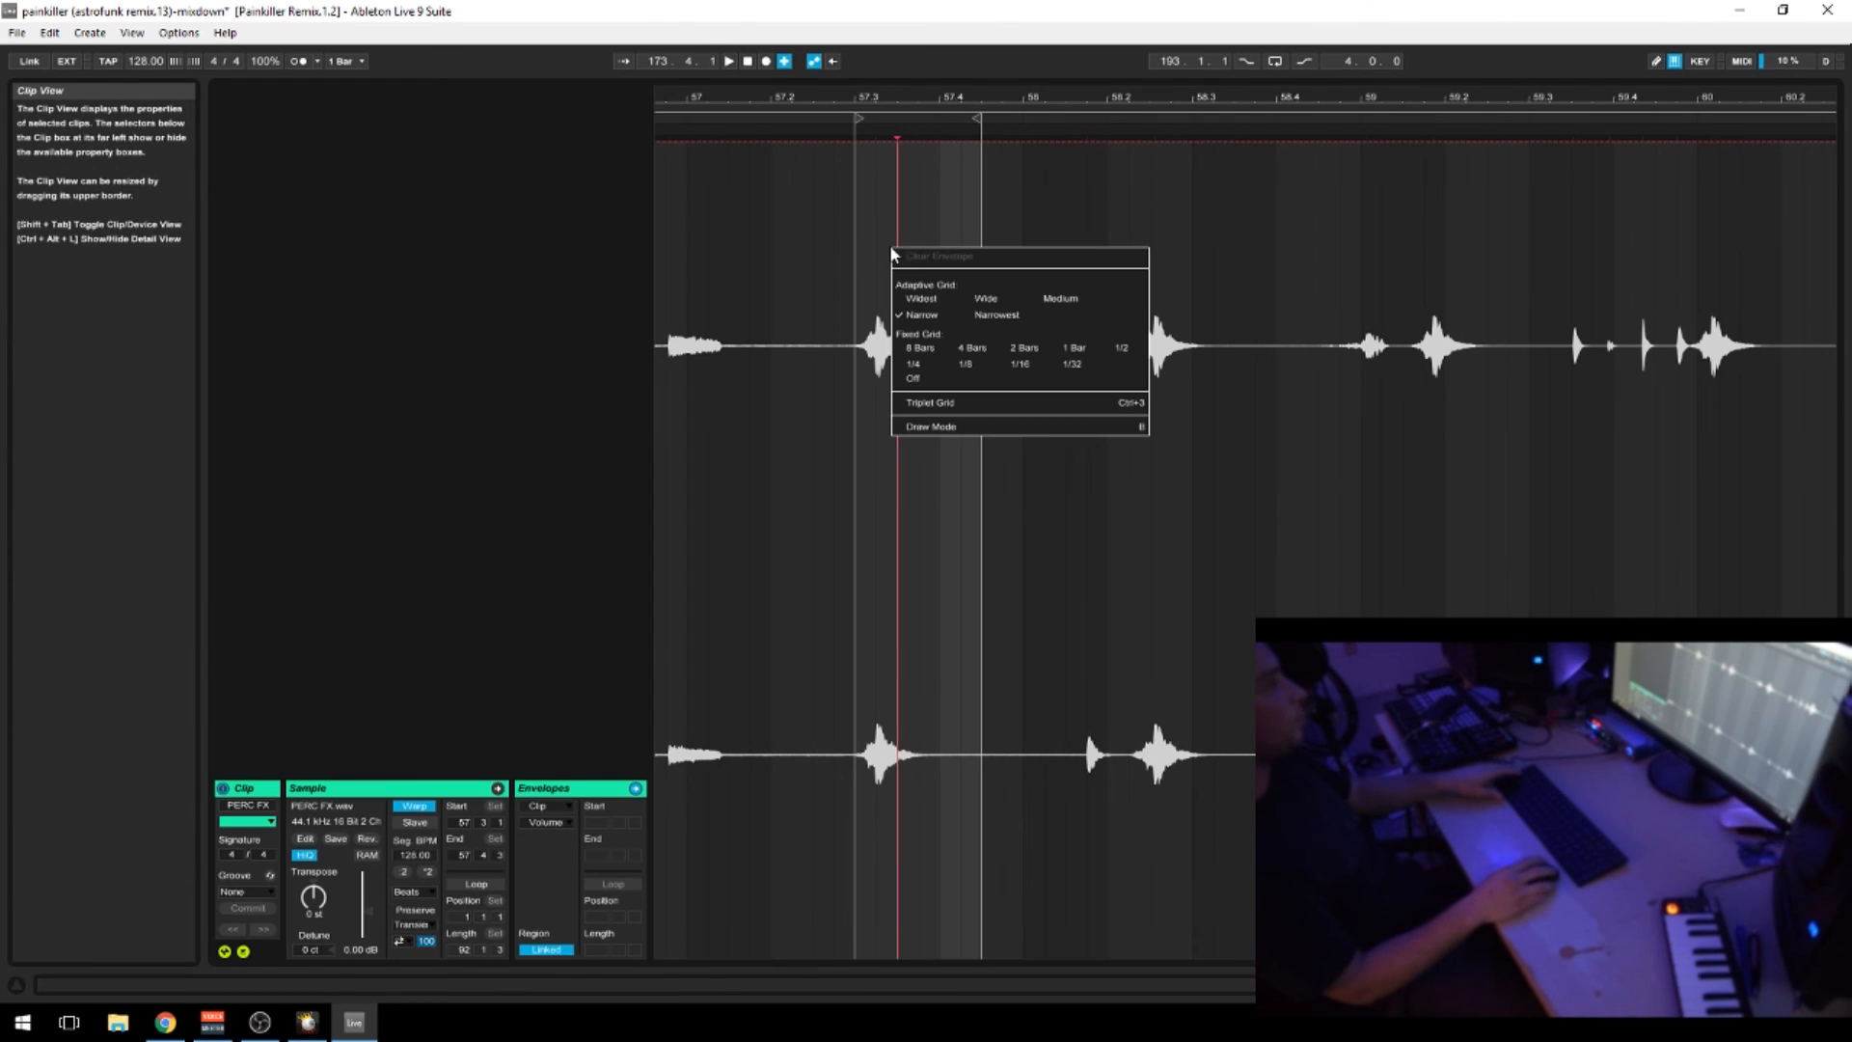
left_click(797, 265)
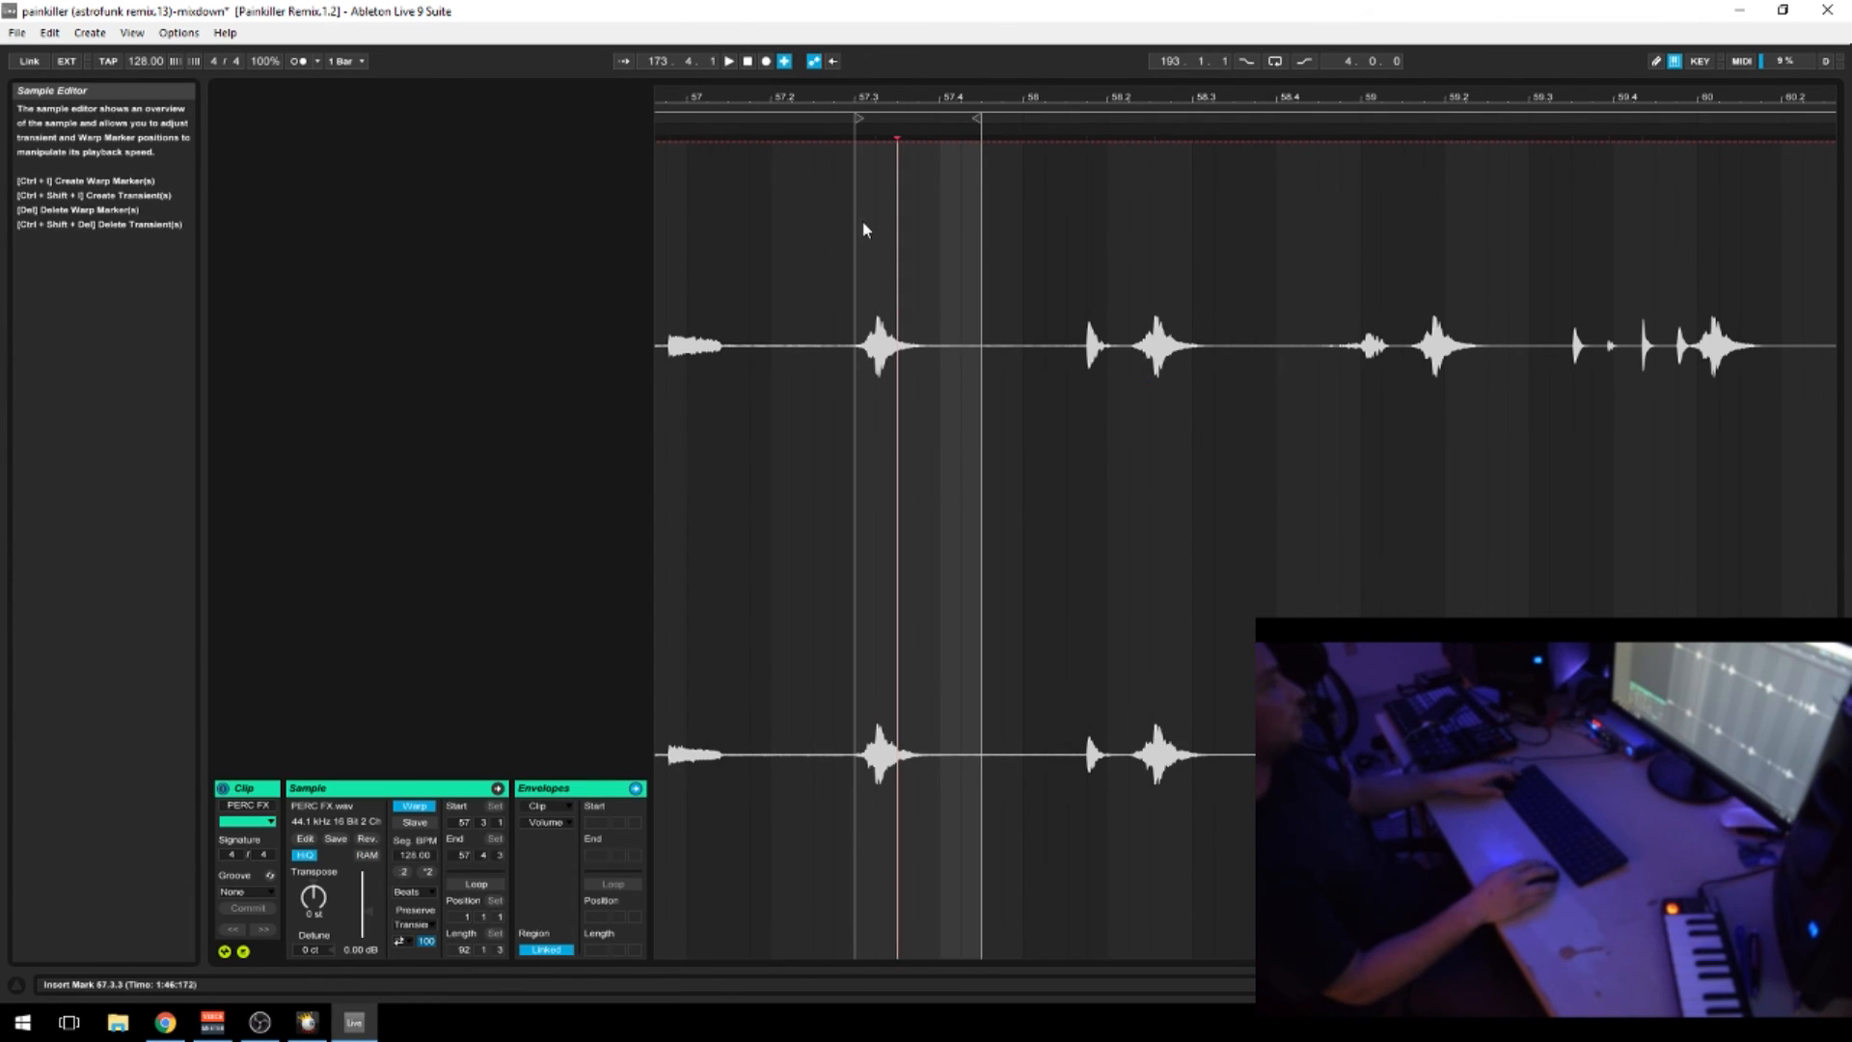
left_click(243, 952)
key("shift+Tab")
Place the insert marker at bar 173 on the "12 Audio" track and play the soloed percussion briefly
left_click(891, 241)
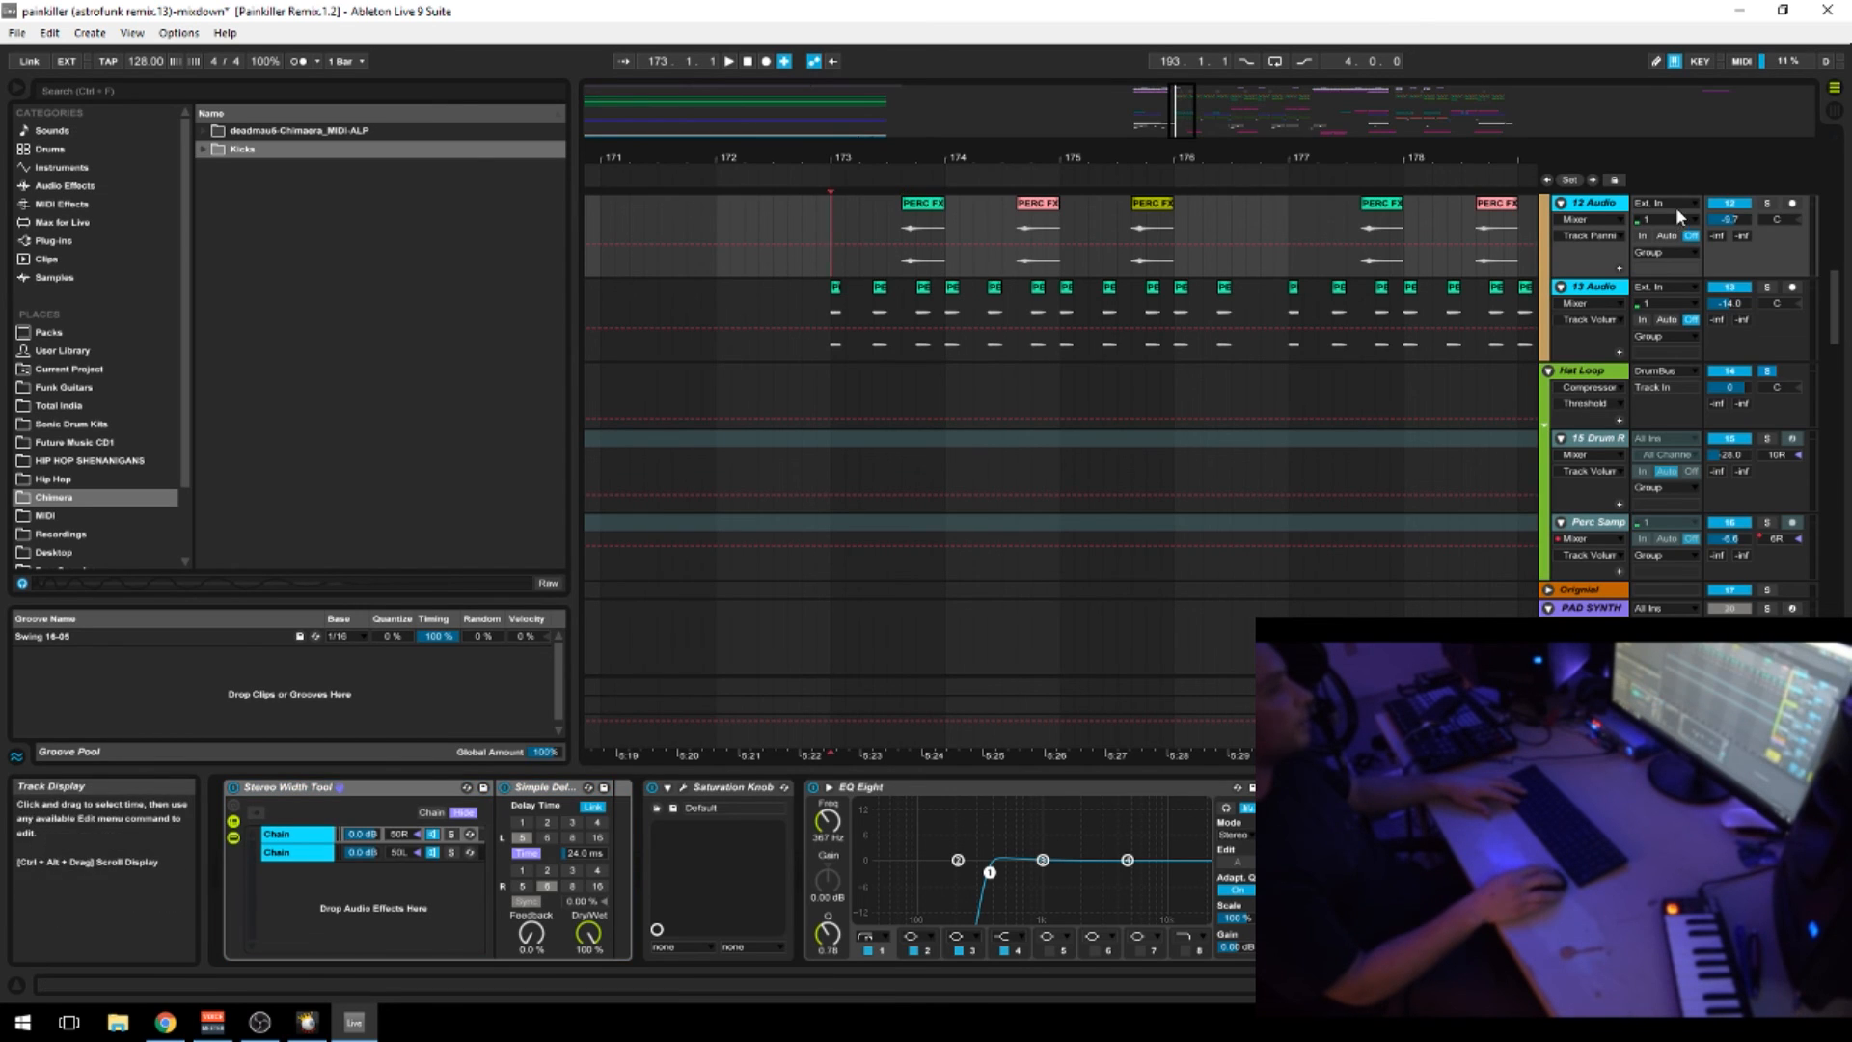
key("space")
scroll(1502, 415, "up", 3)
key("space")
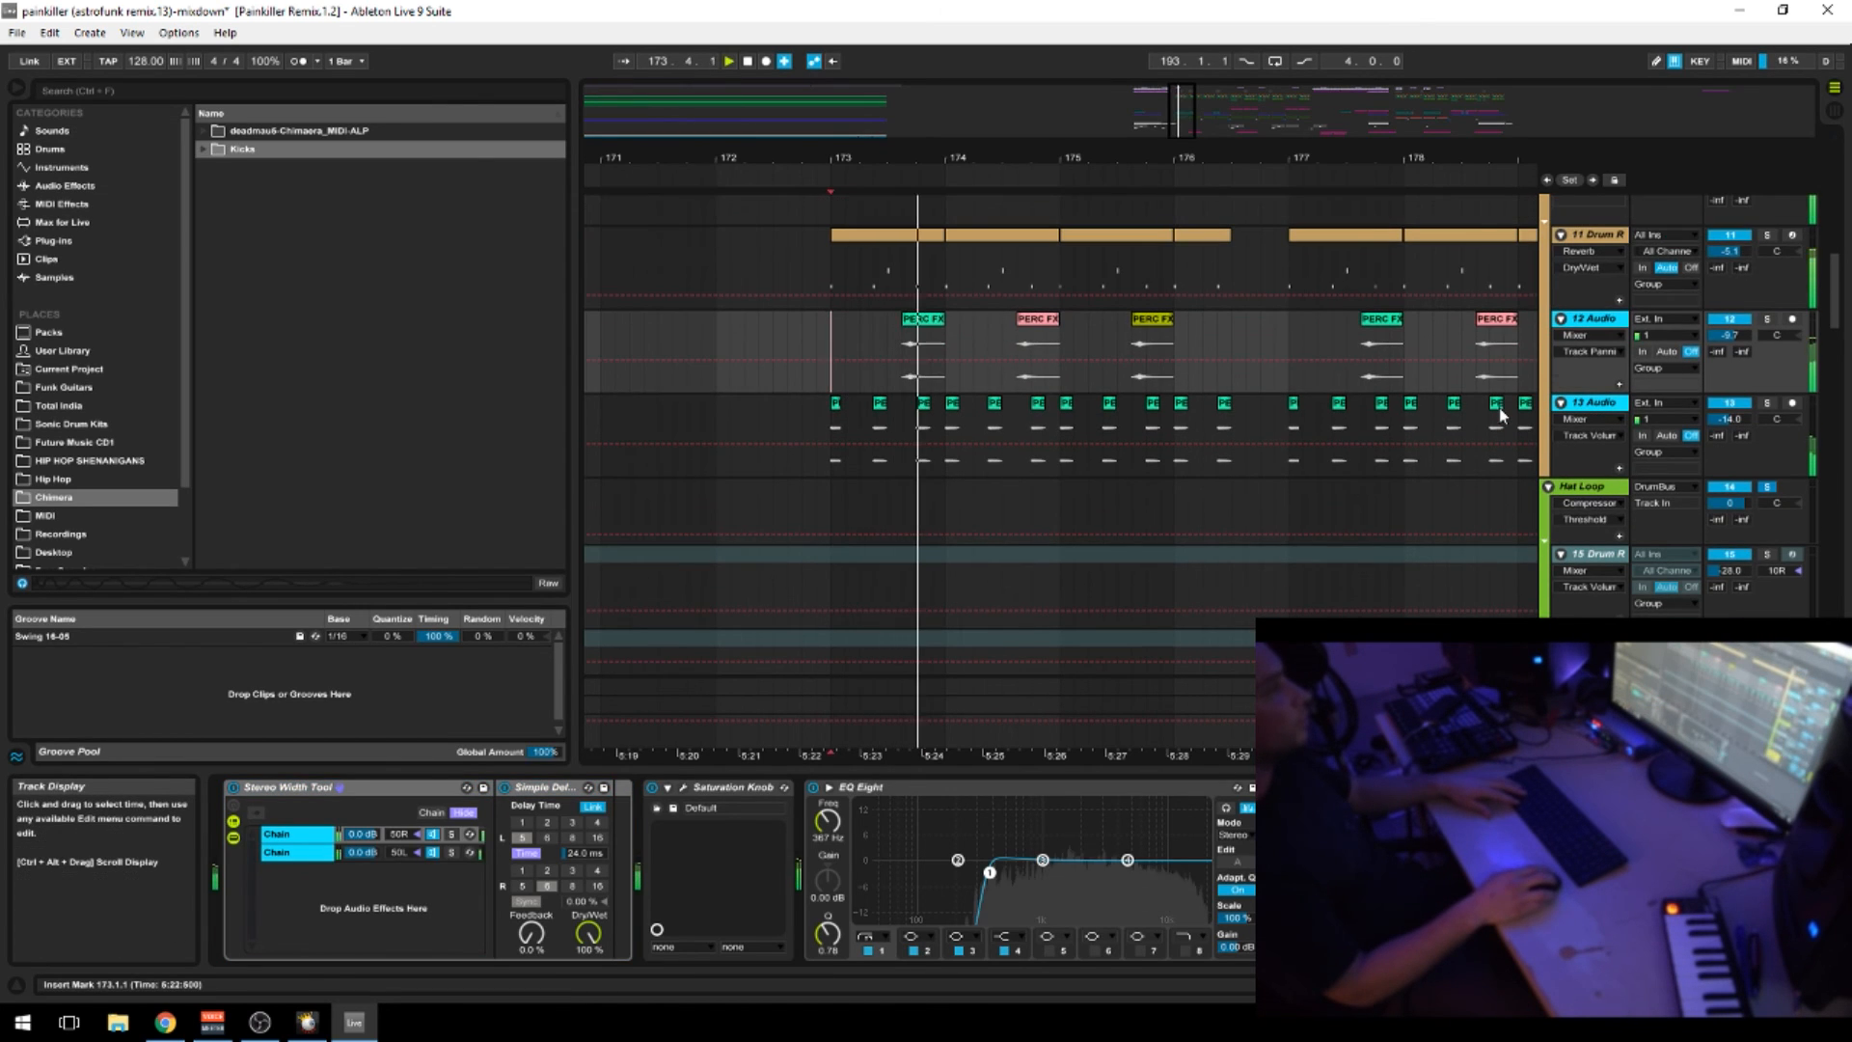
Compare the "11 Drum Rack" hit at 173.3.1 with the first PERC FX clip, and view that clip's sample
left_click(910, 323)
left_click(880, 264)
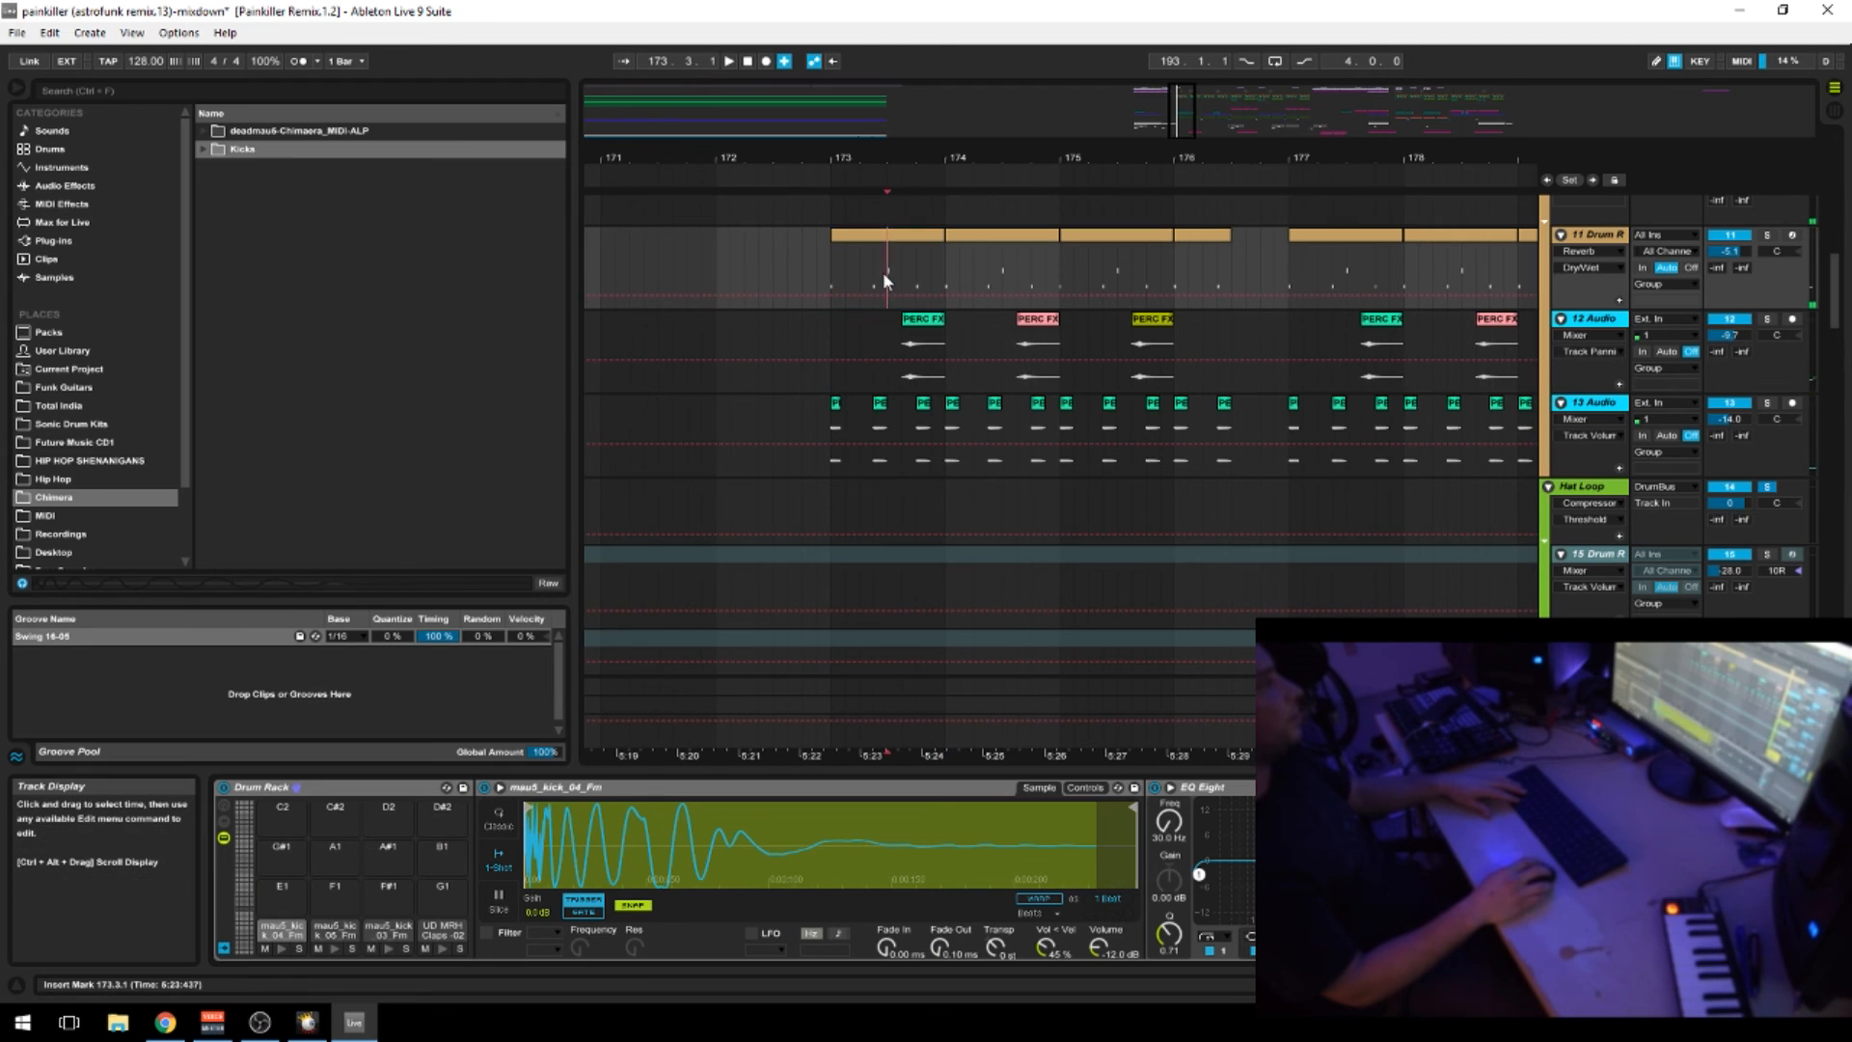
left_click(911, 323)
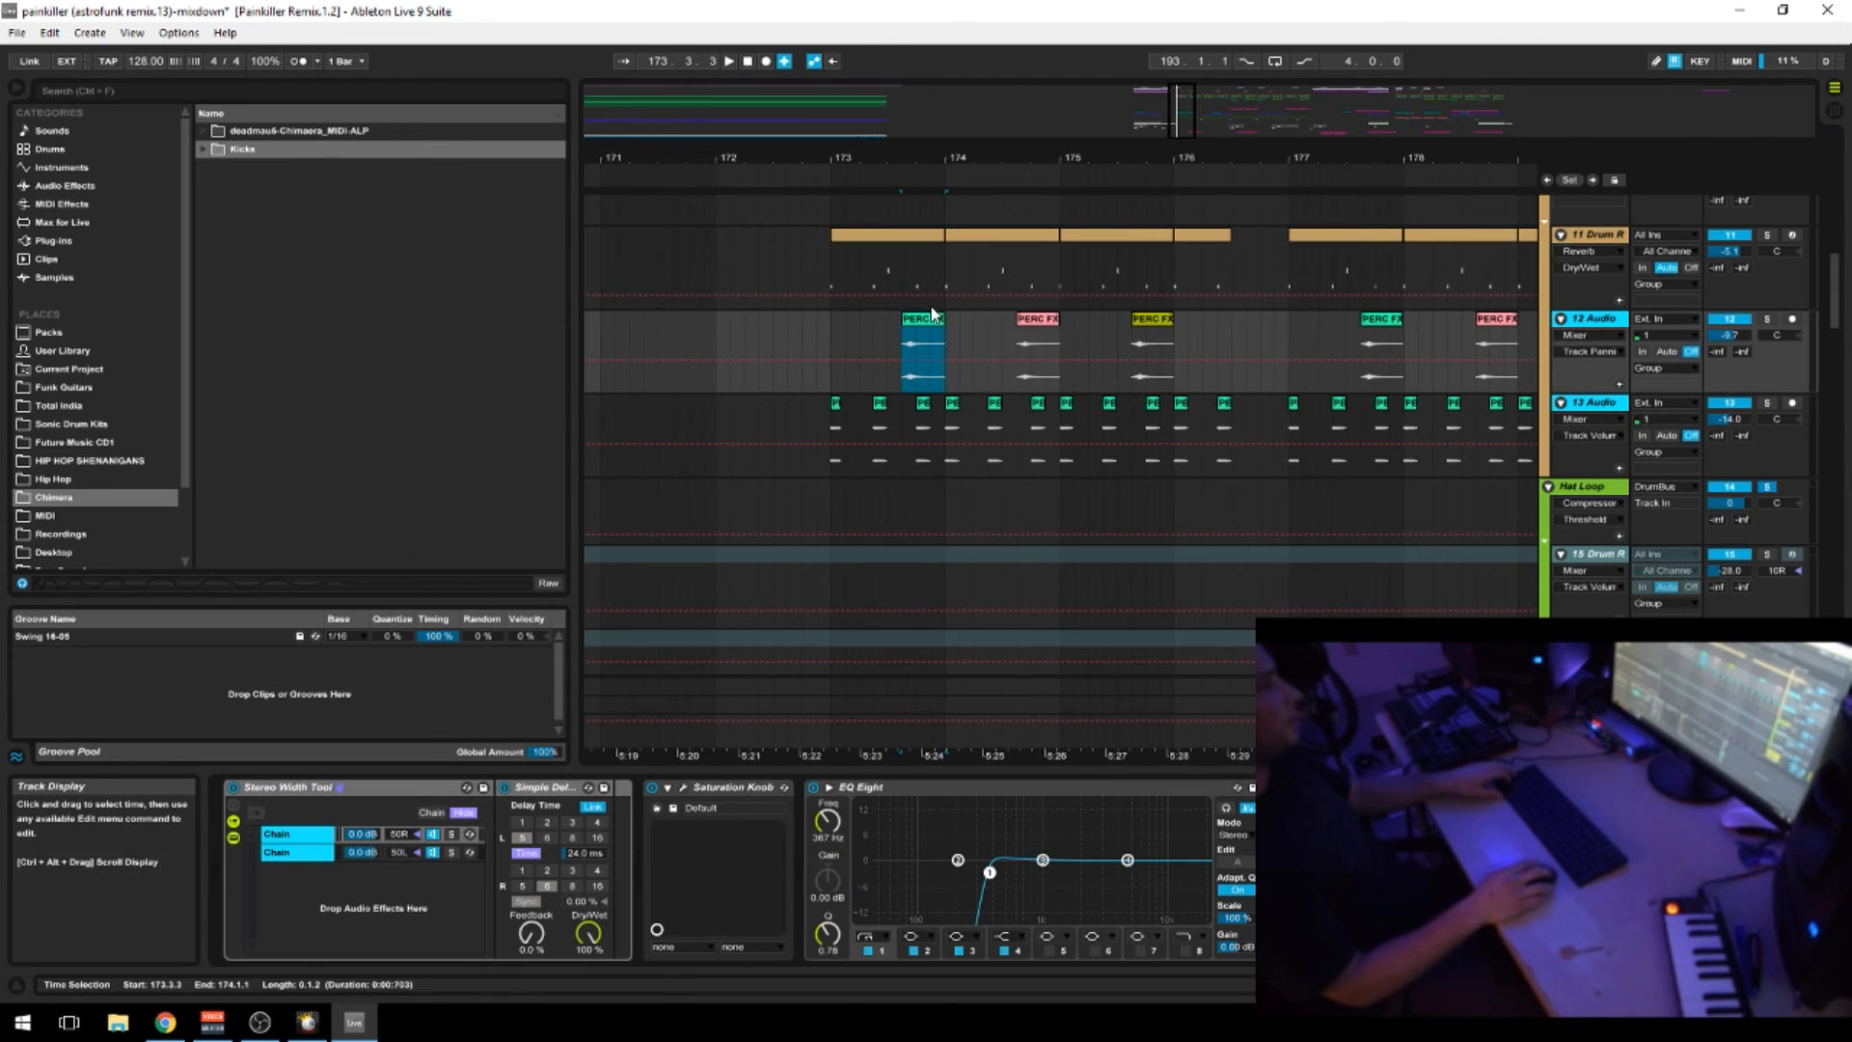
key("shift+Tab")
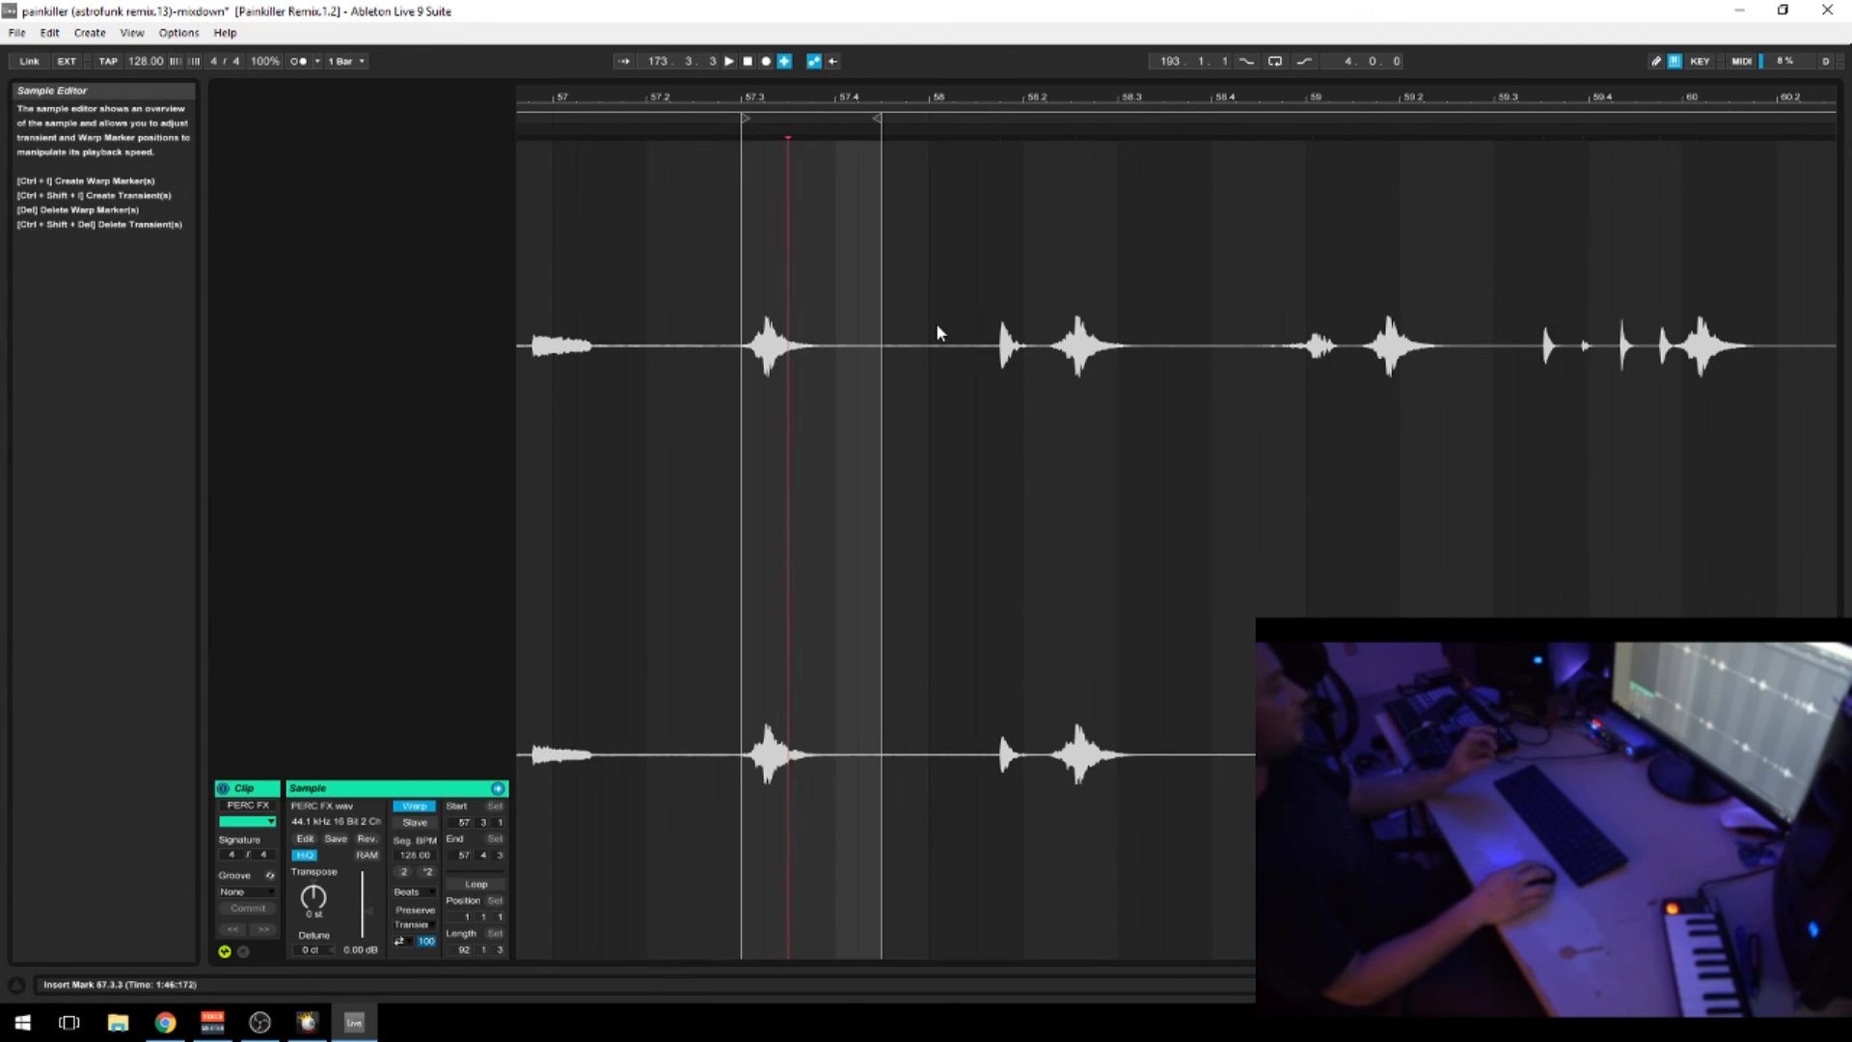
key("shift+Tab")
Select the PERC FX clip at 174.3.3, reselect the first PERC FX clip and show its sample region
scroll(937, 333, "up", 2)
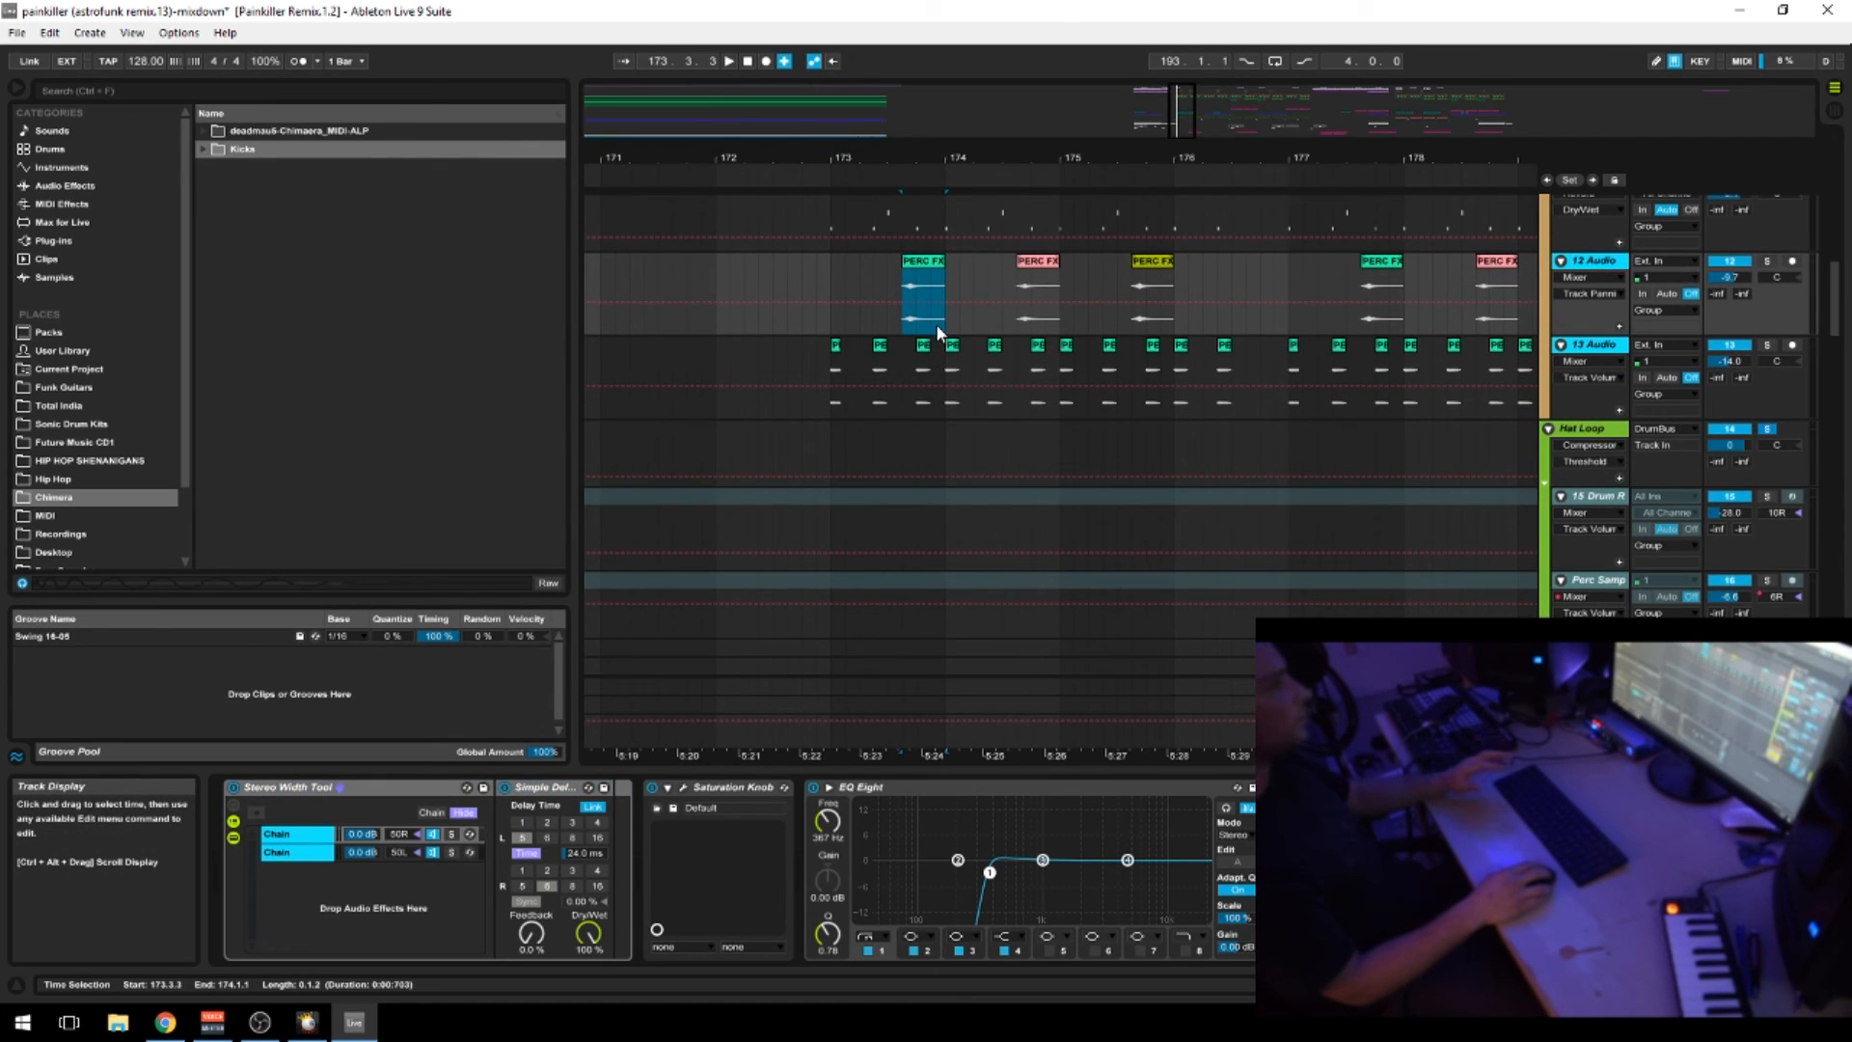
scroll(938, 330, "up", 2)
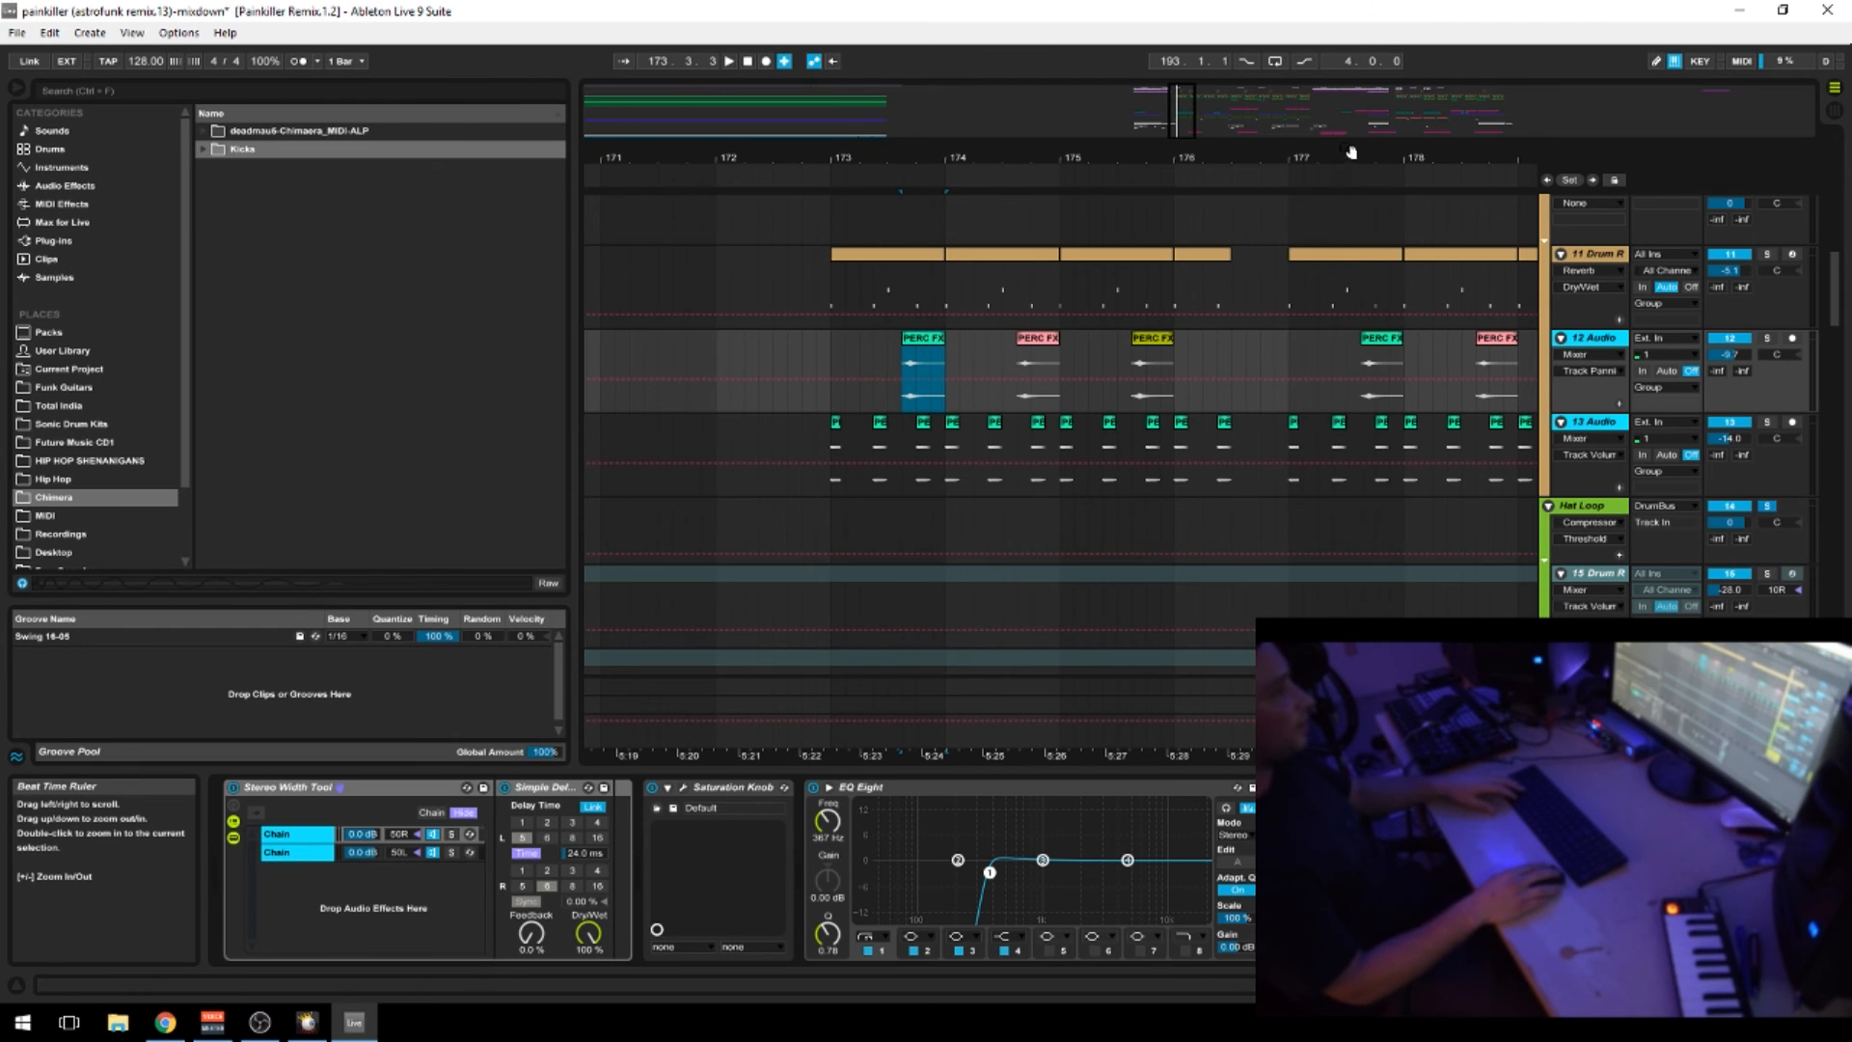
left_click_drag(1351, 155, 986, 97)
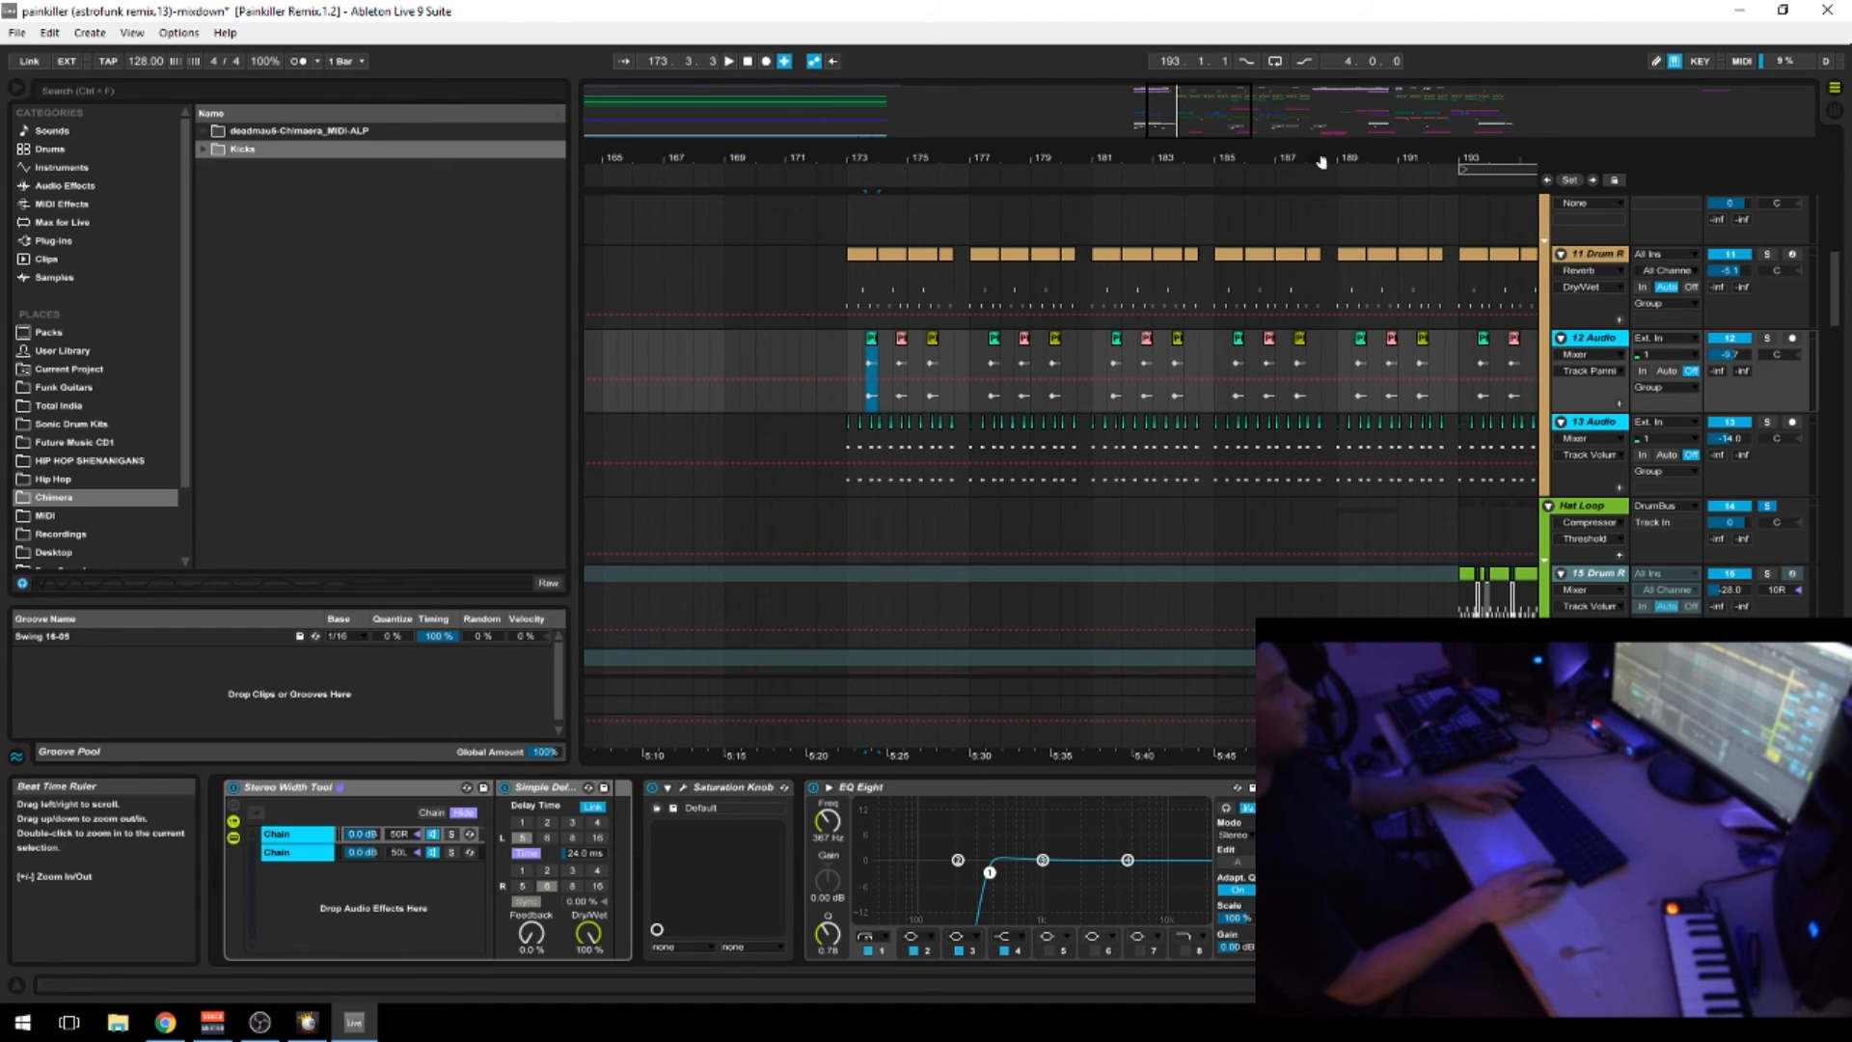
scroll(905, 345, "up", 2)
left_click(905, 340)
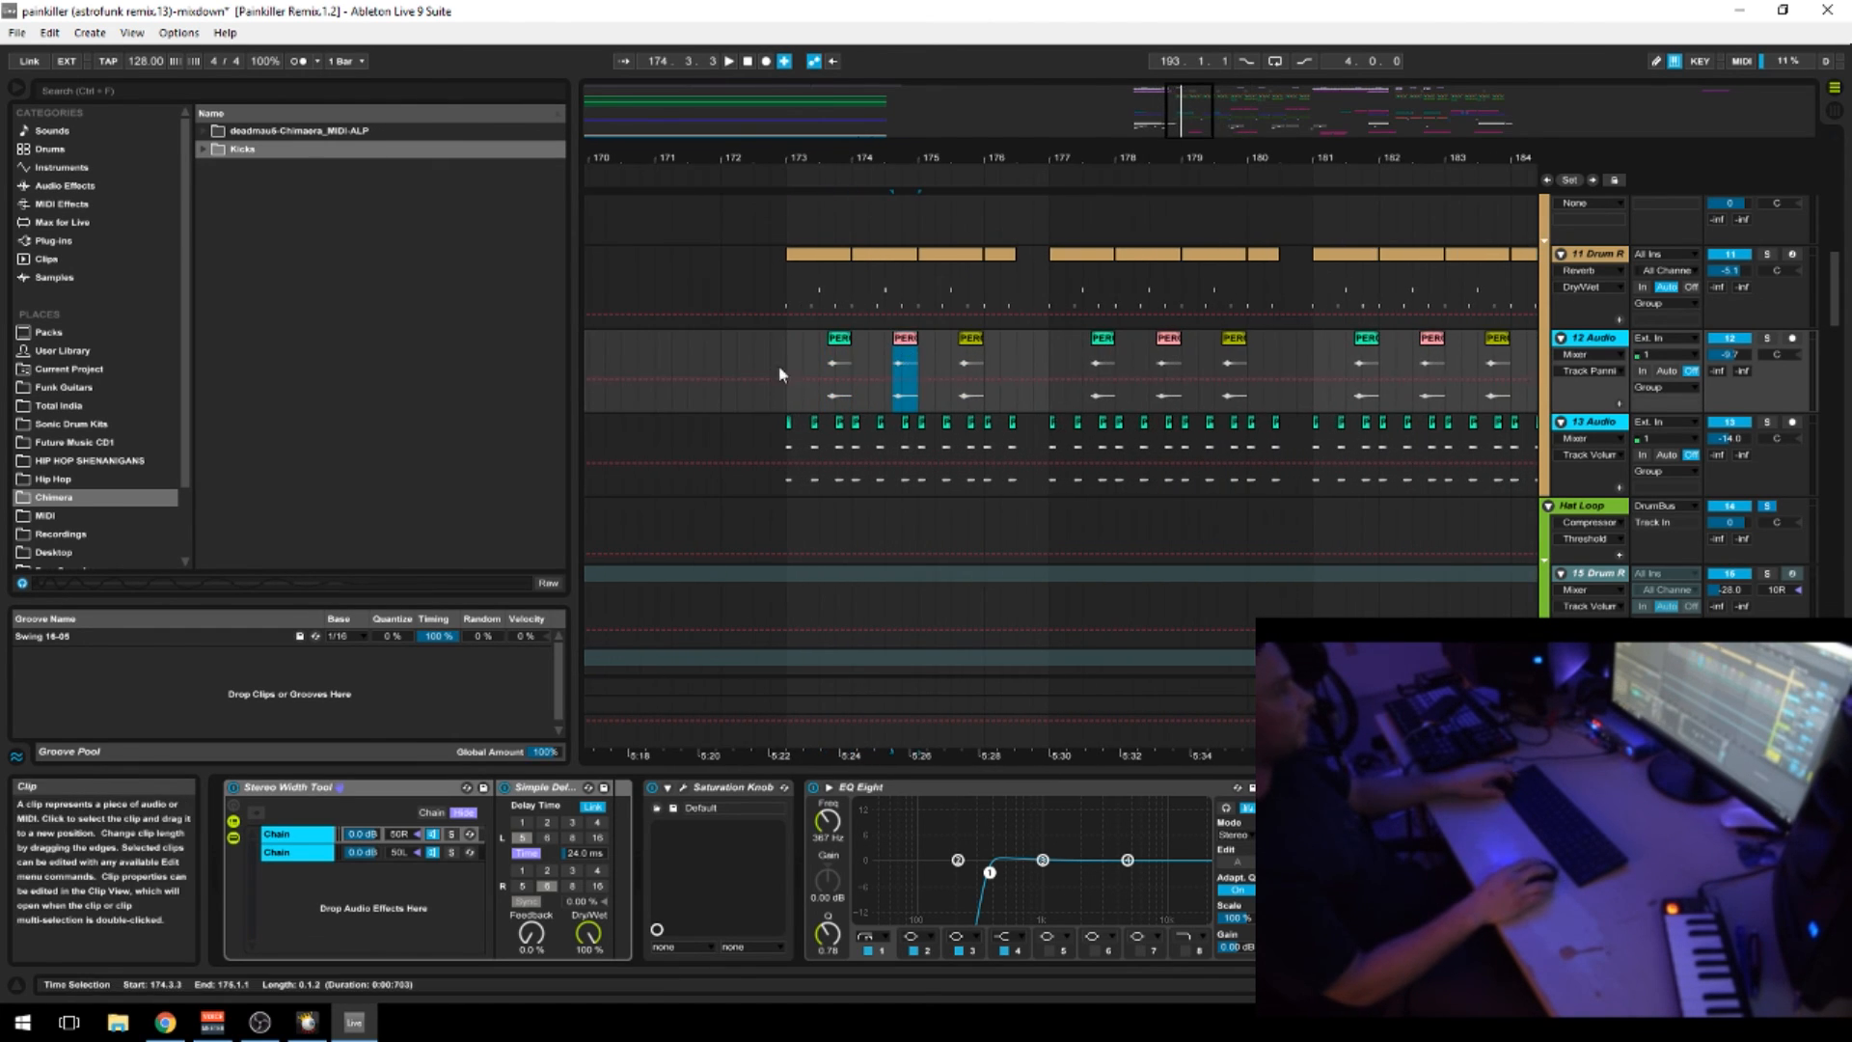
left_click(842, 340)
key("shift+Tab")
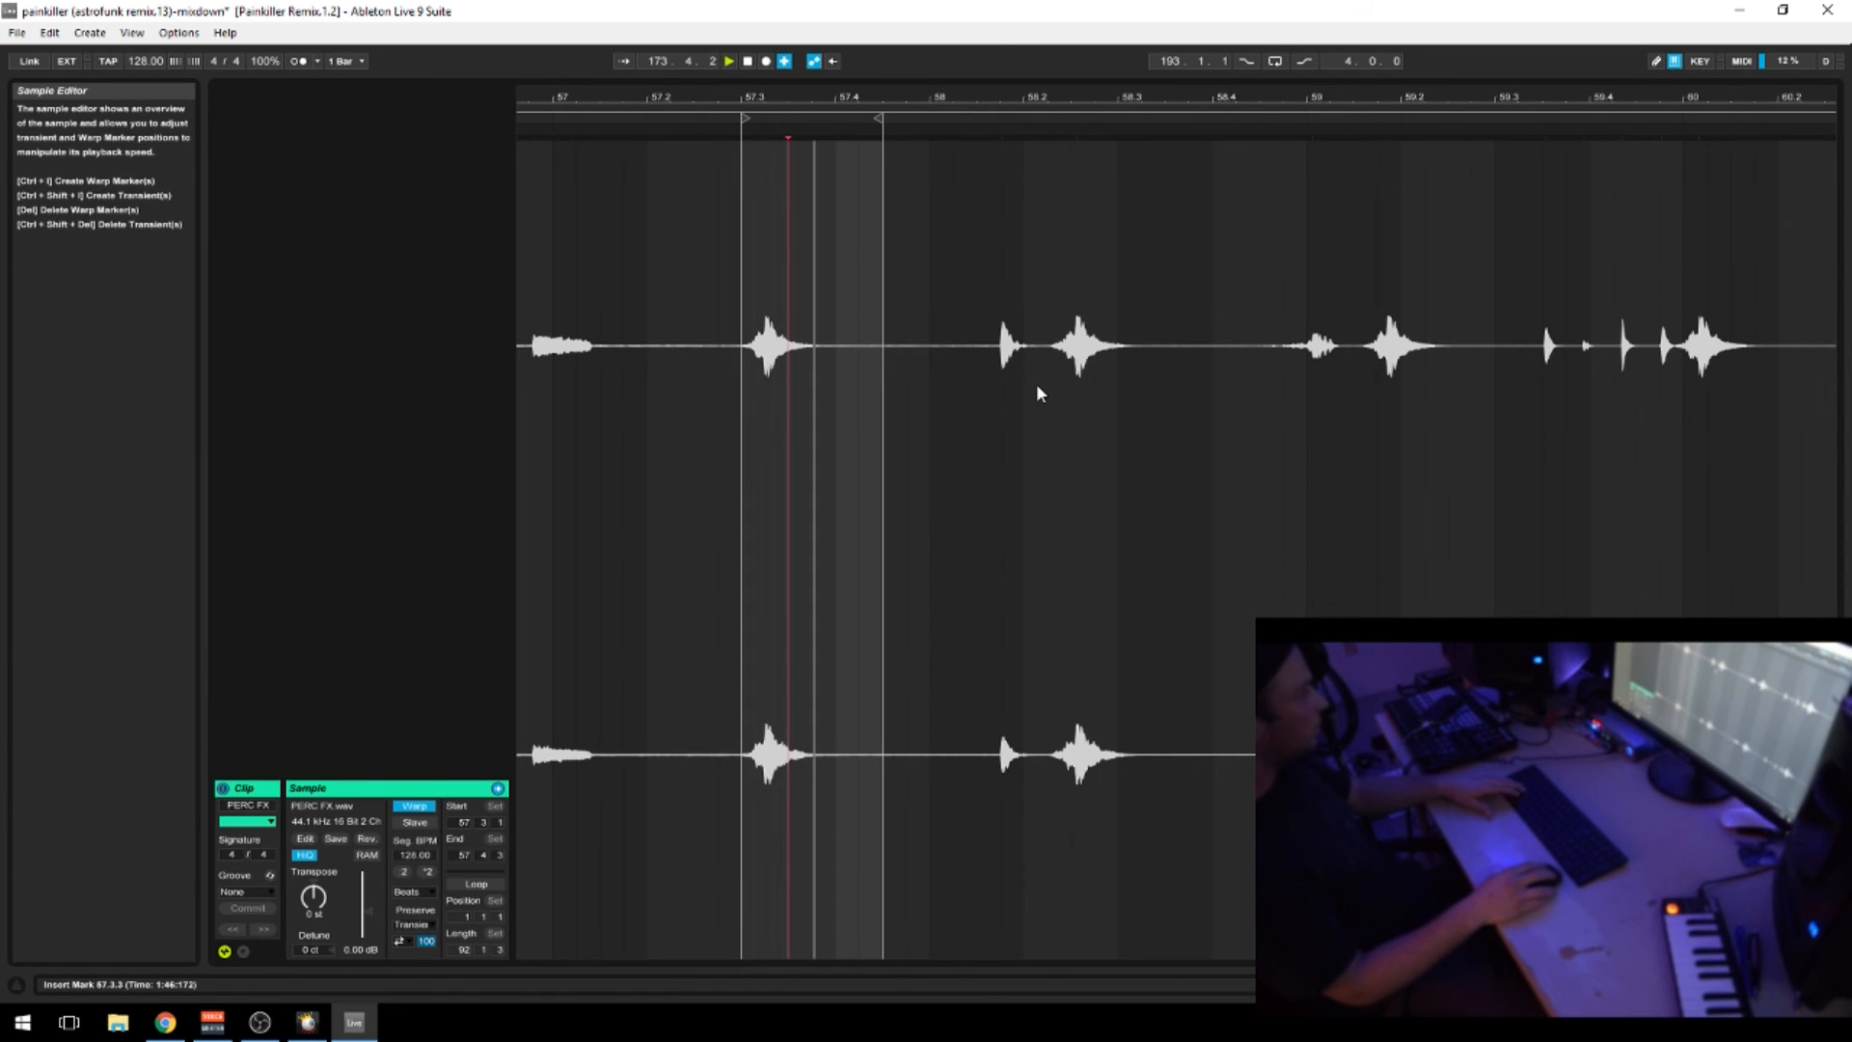
Compare the sample regions of the PERC FX clips at 174.3.3 and 173.3.3 on the "12 Audio" track
key("shift+Tab")
left_click(904, 204)
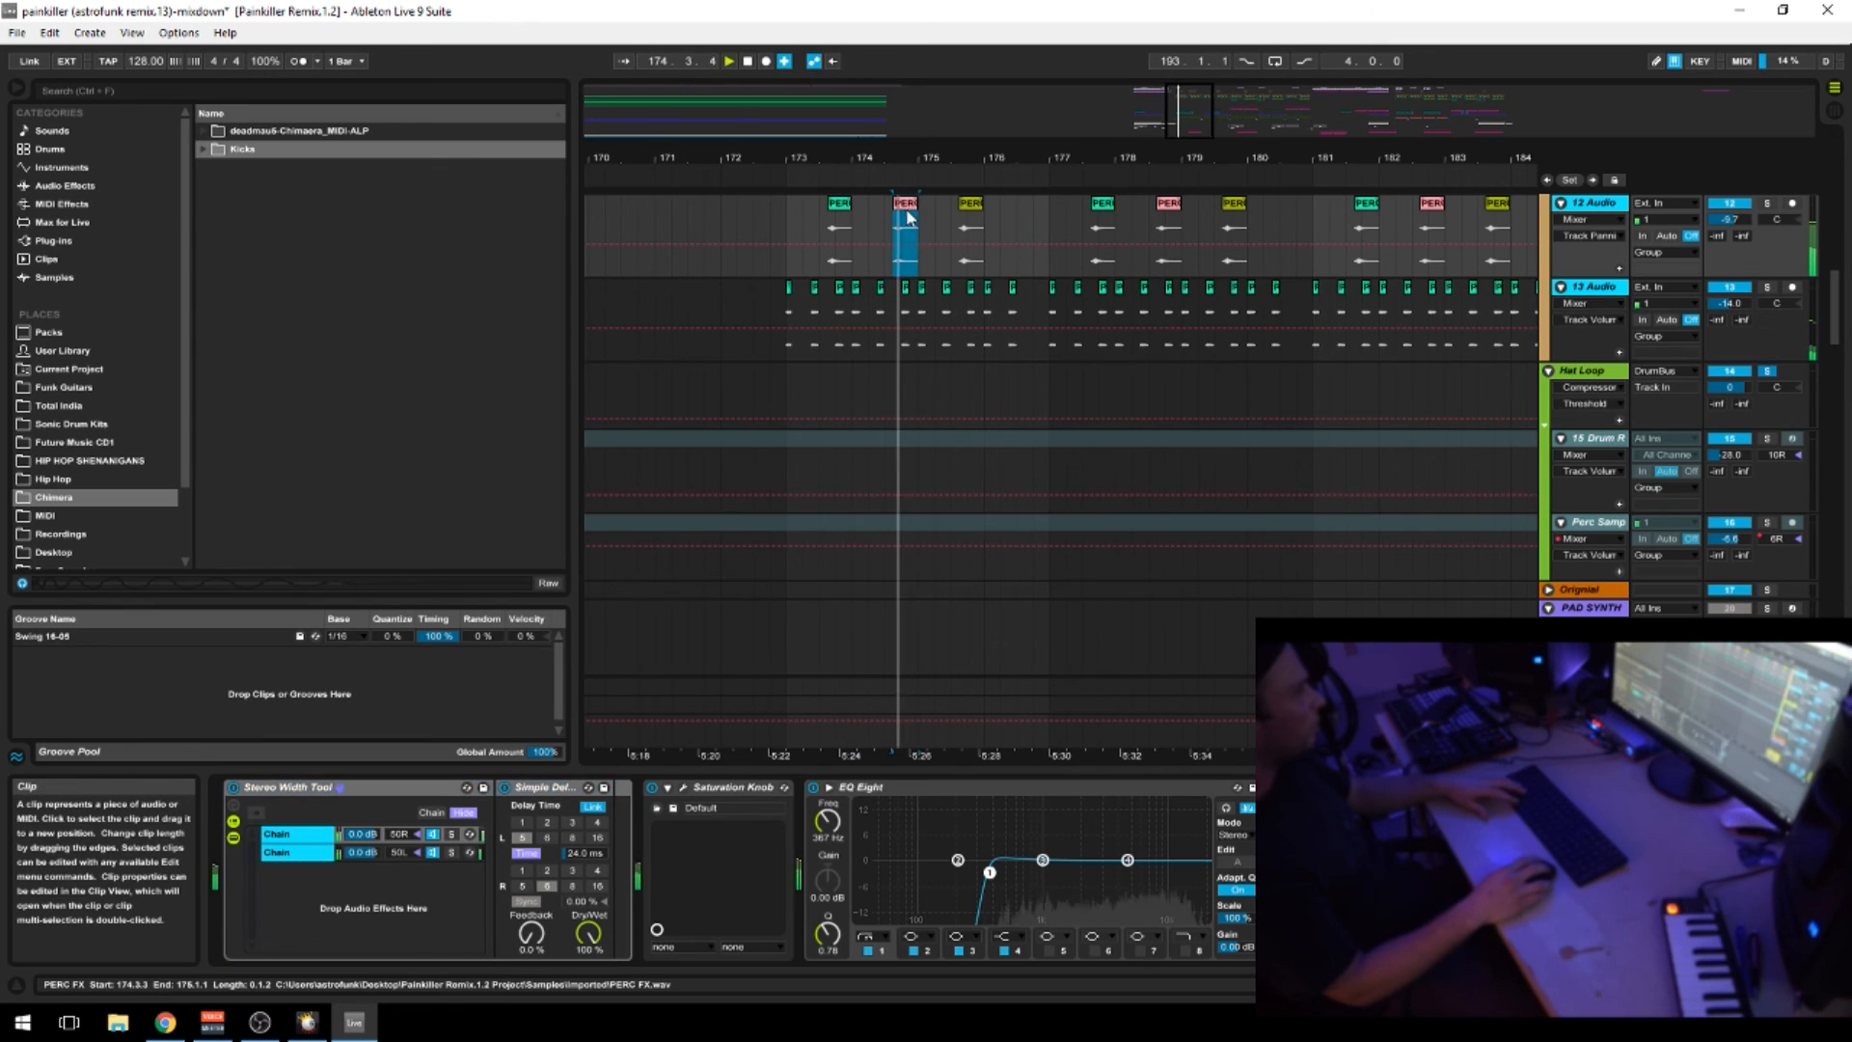
key("shift+Tab")
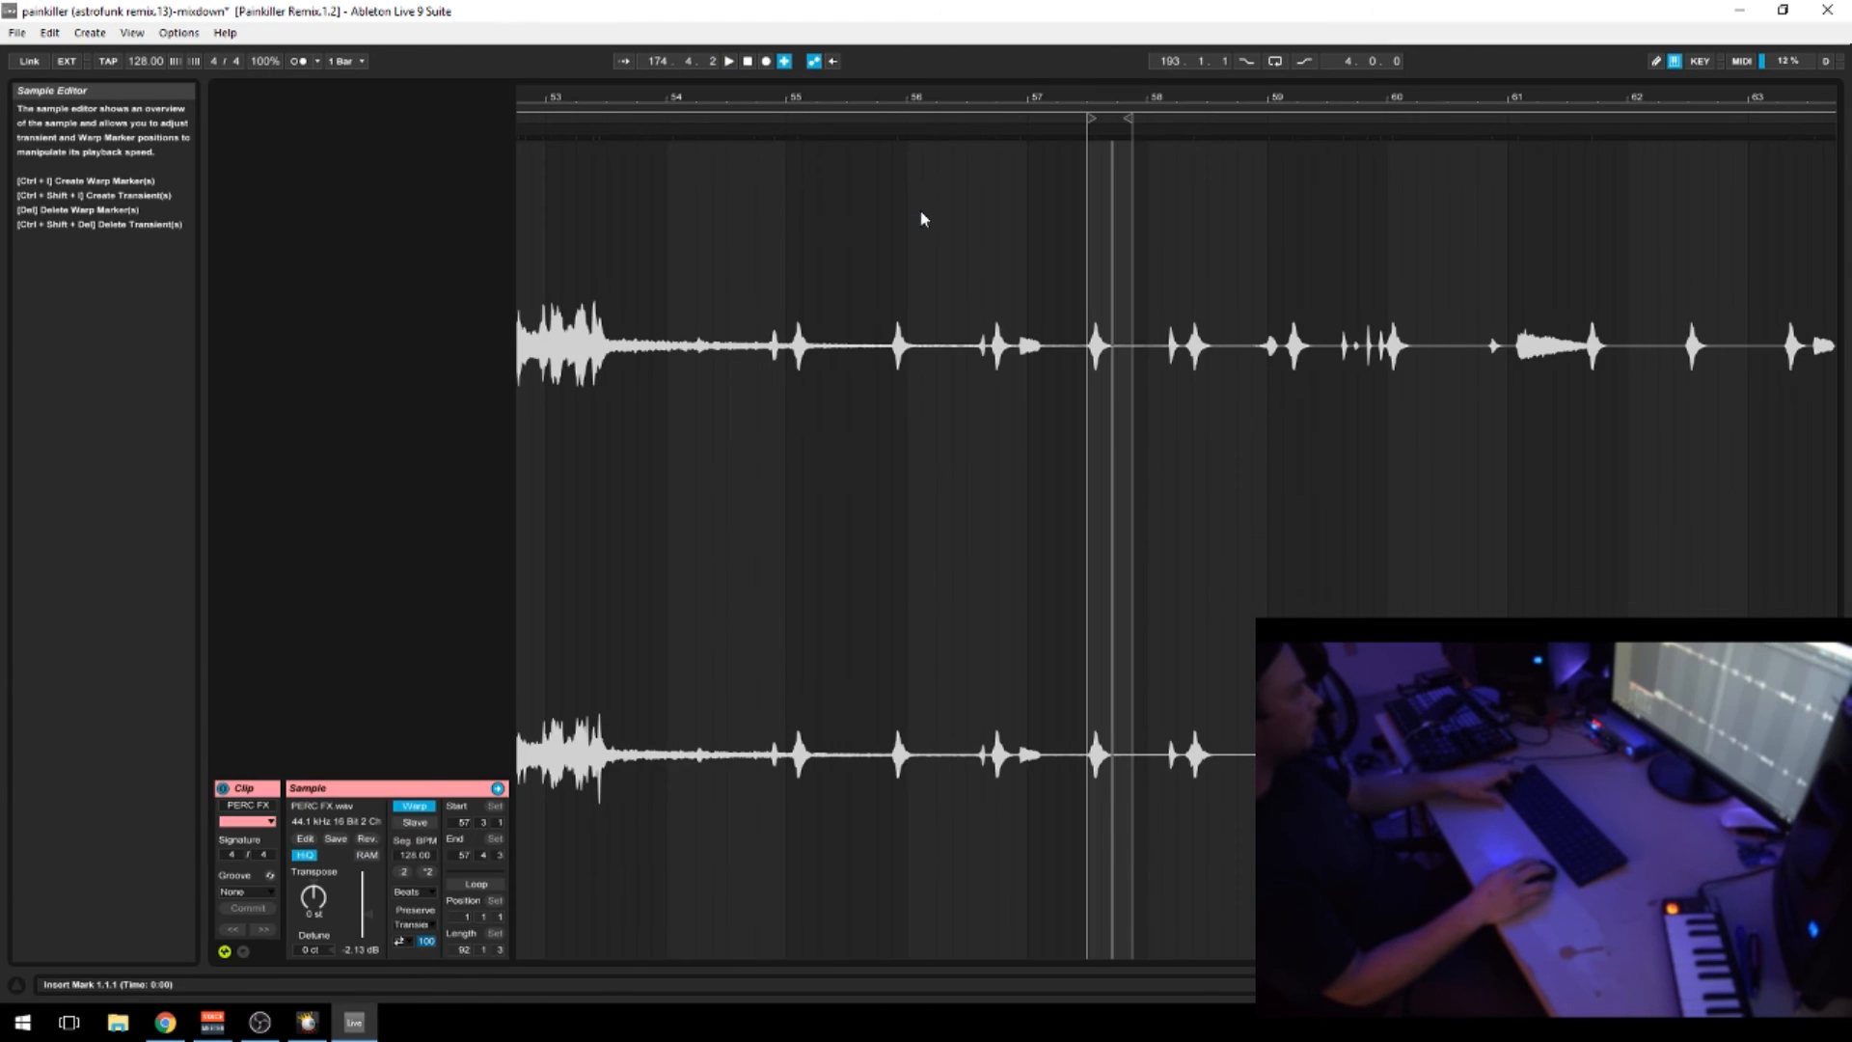
key("shift+Tab")
left_click(848, 206)
key("shift+Tab")
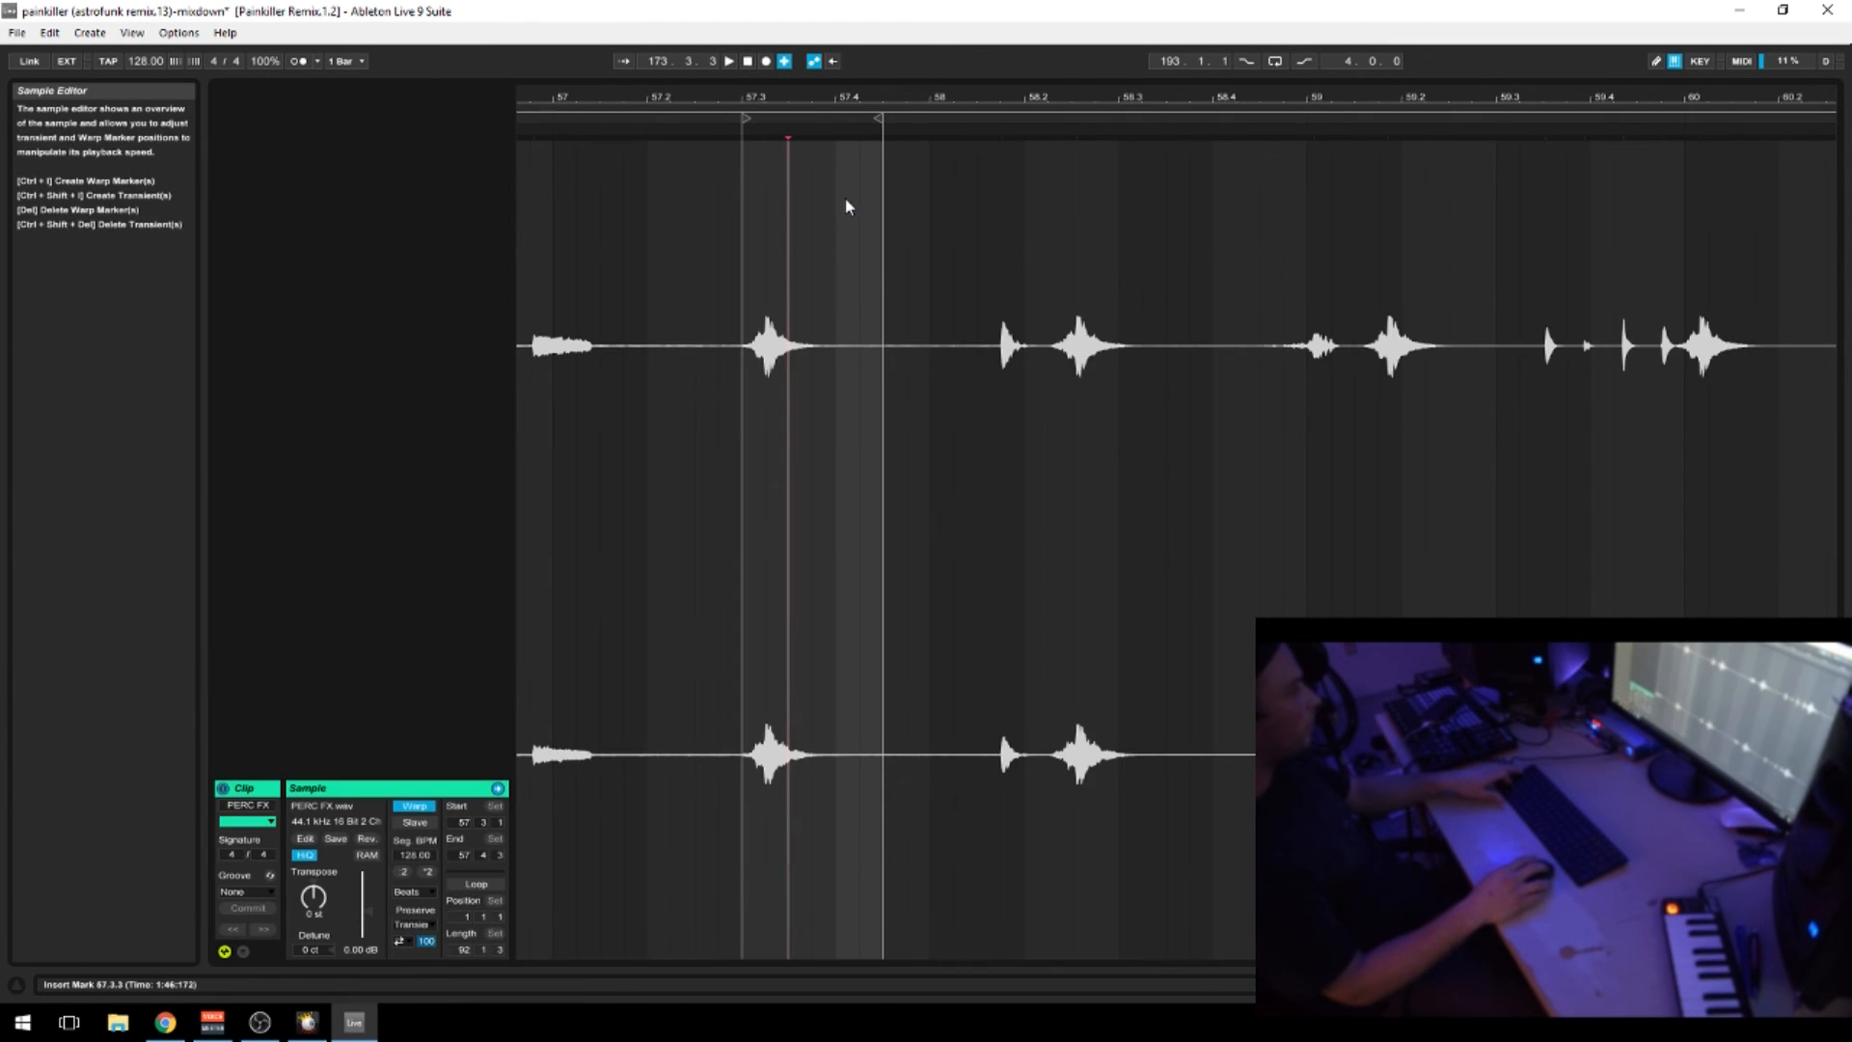
Select the PERC FX clip at 175.3.3 and place the insert marker at bar 173 on "12 Audio"
key("shift+Tab")
left_click(897, 208)
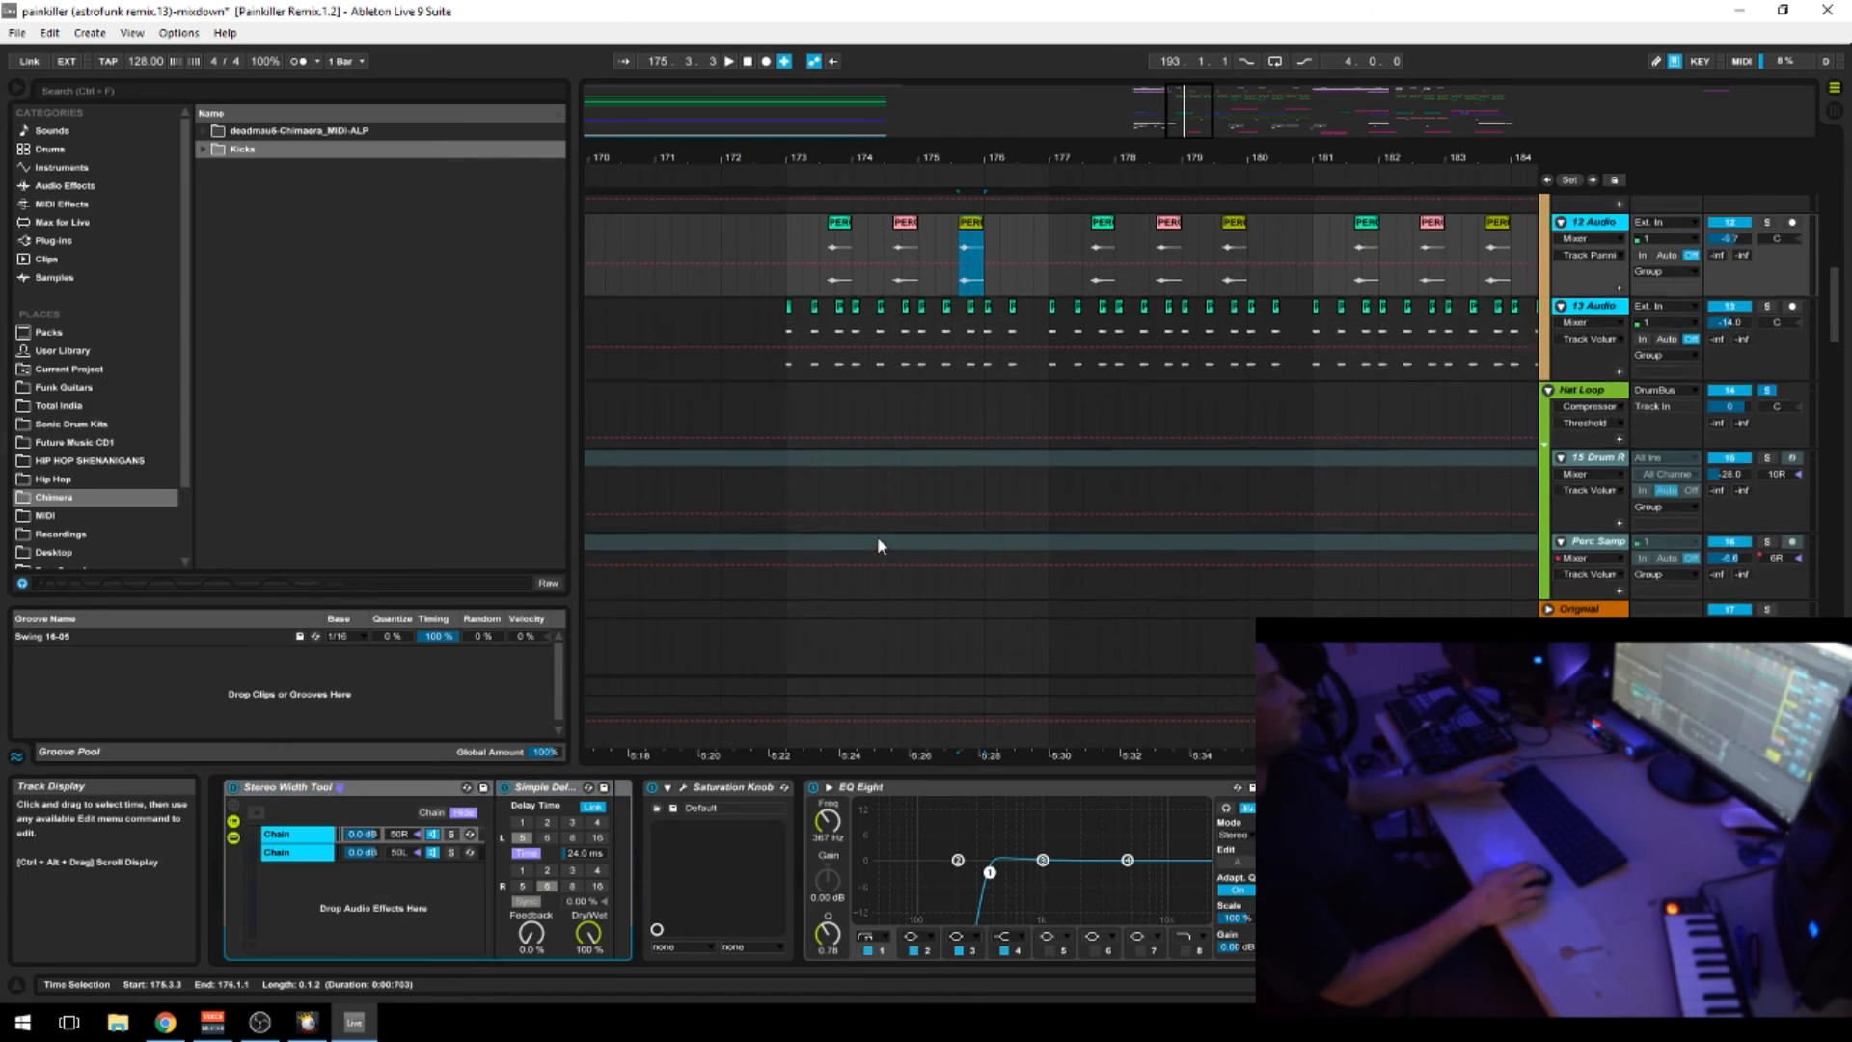
scroll(877, 536, "up", 2)
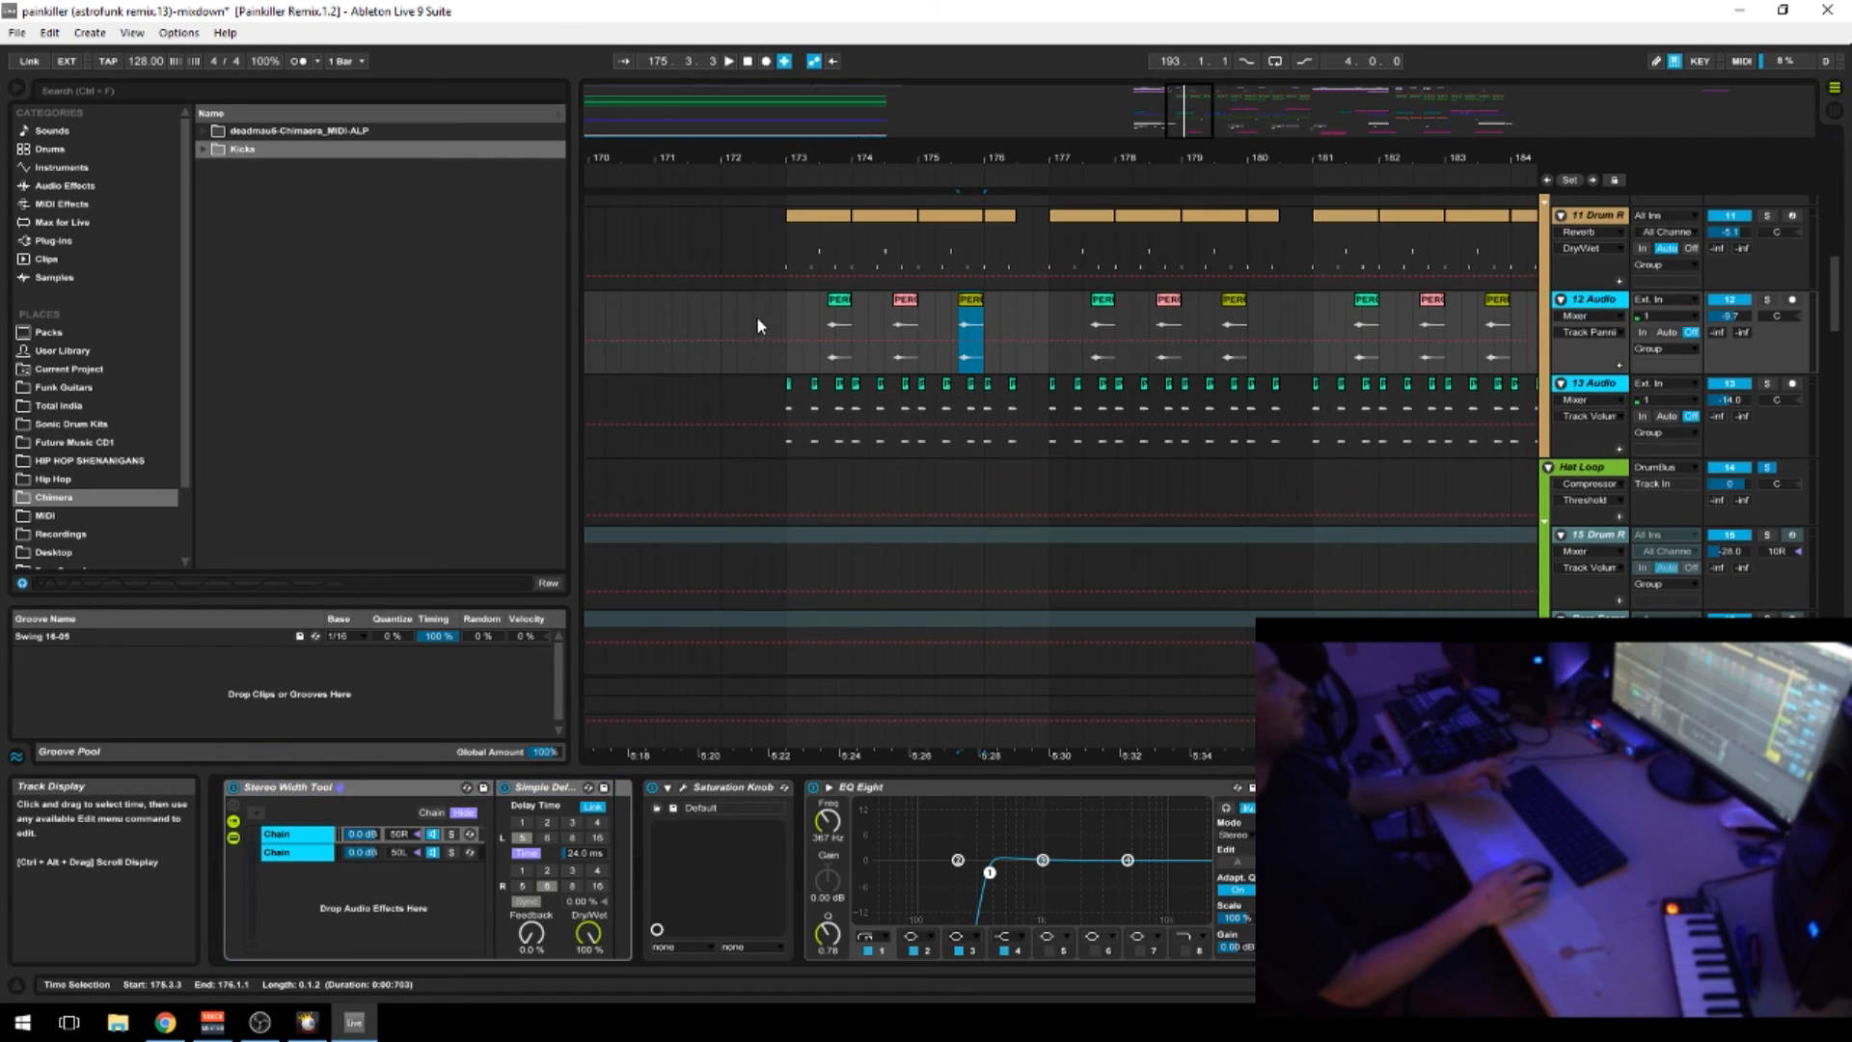
left_click(770, 310)
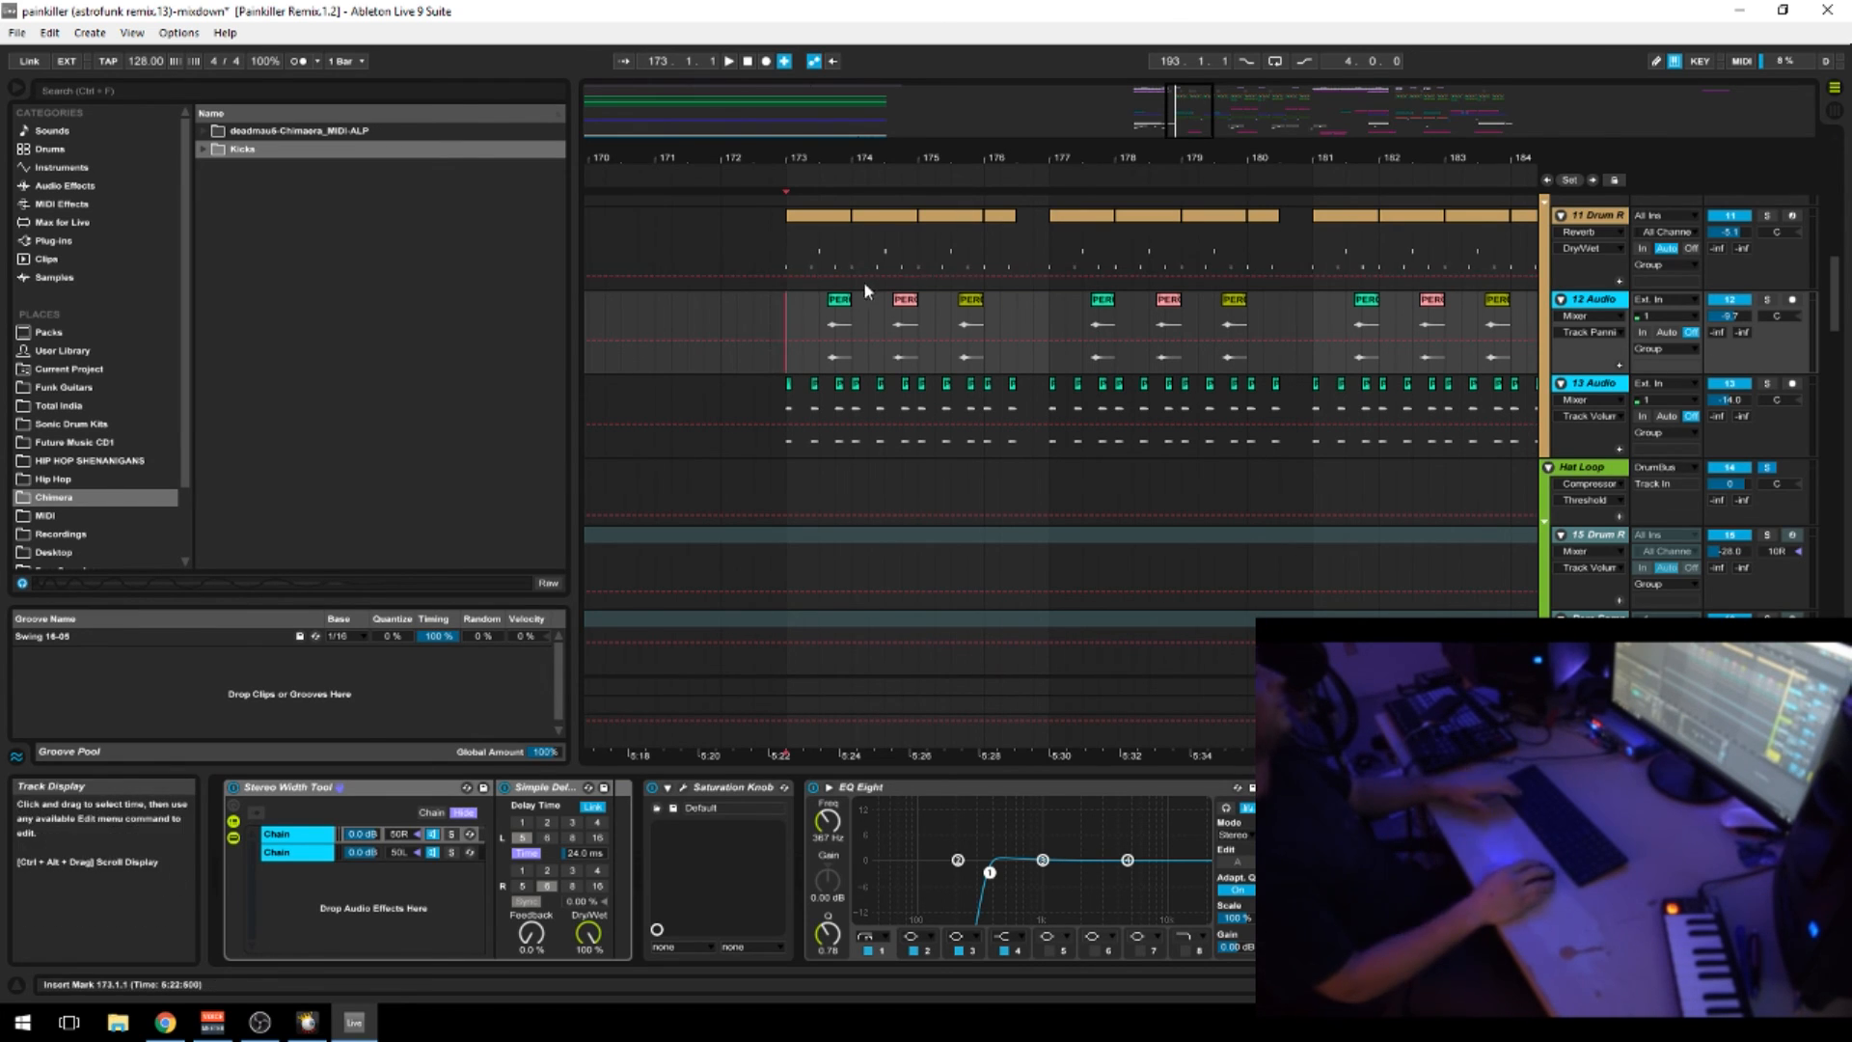
Point out the first three PERC FX clips on "12 Audio" and select the track's range from bar 173 to 177
left_click(839, 318)
left_click(908, 314)
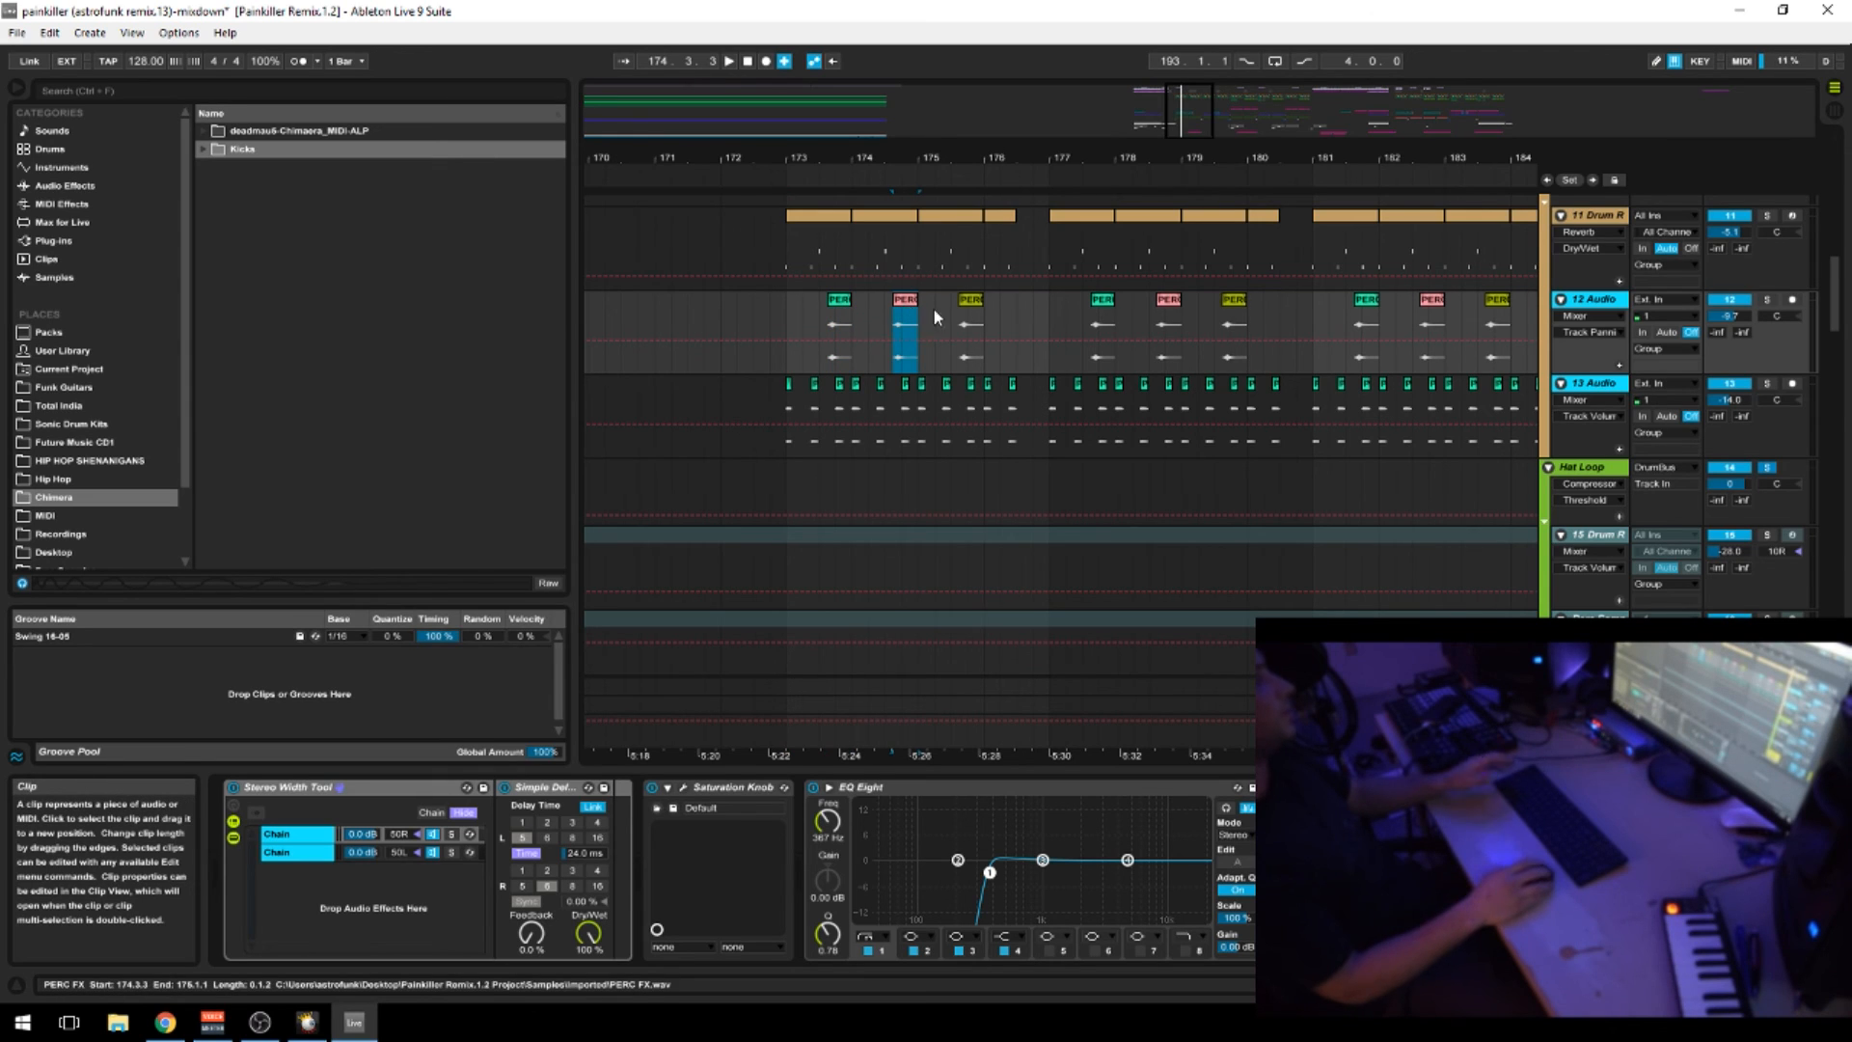
left_click(787, 332)
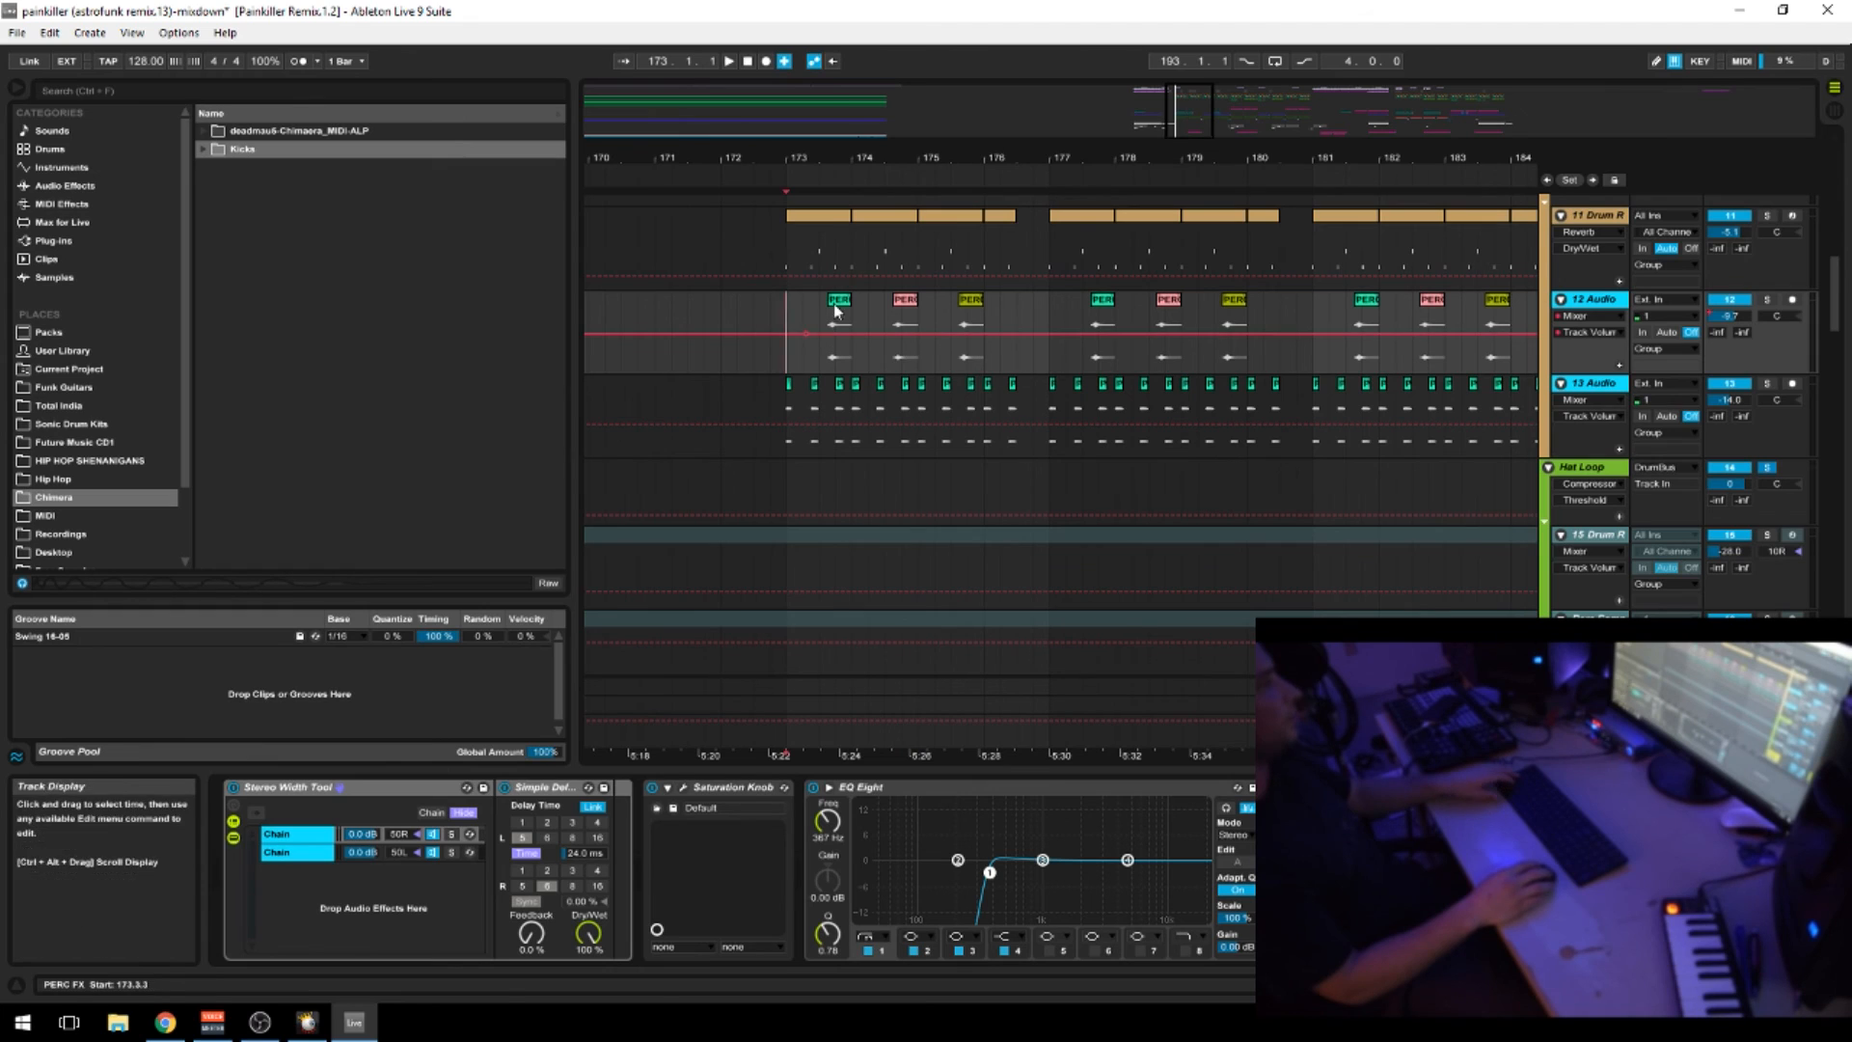
left_click(904, 333)
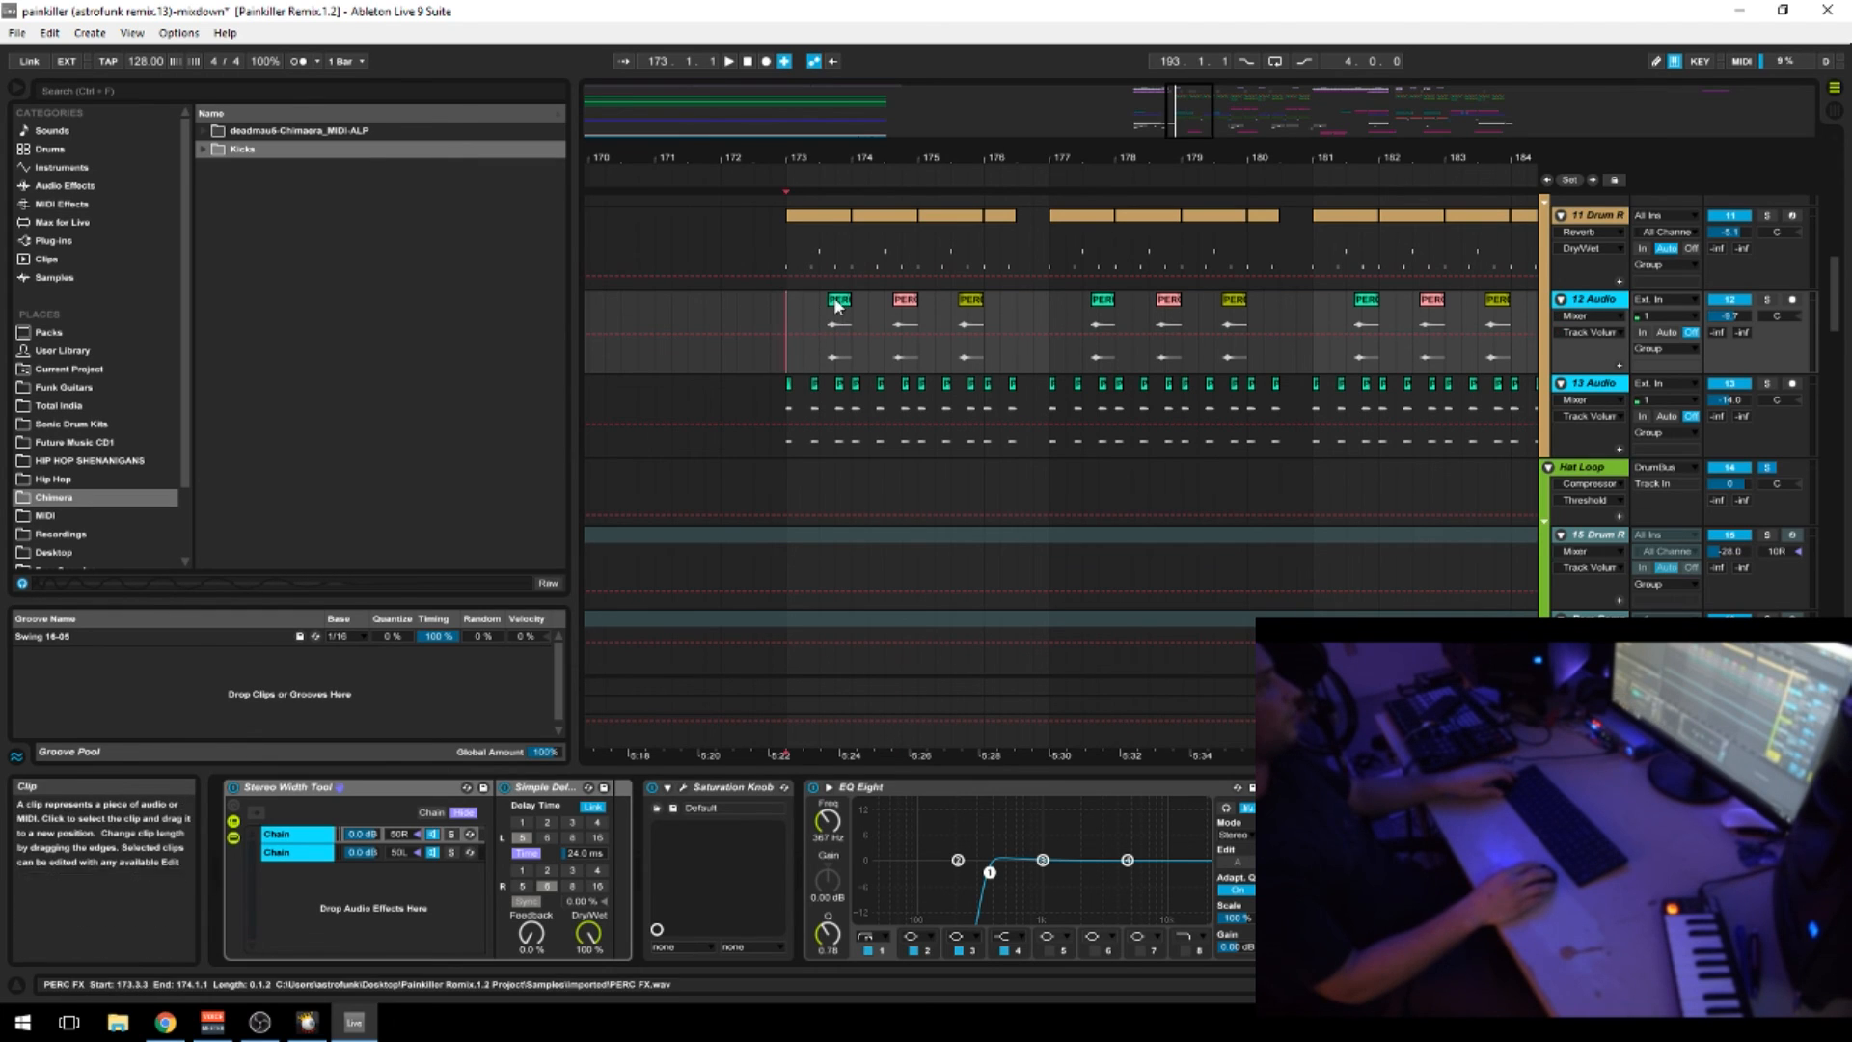
left_click(958, 302)
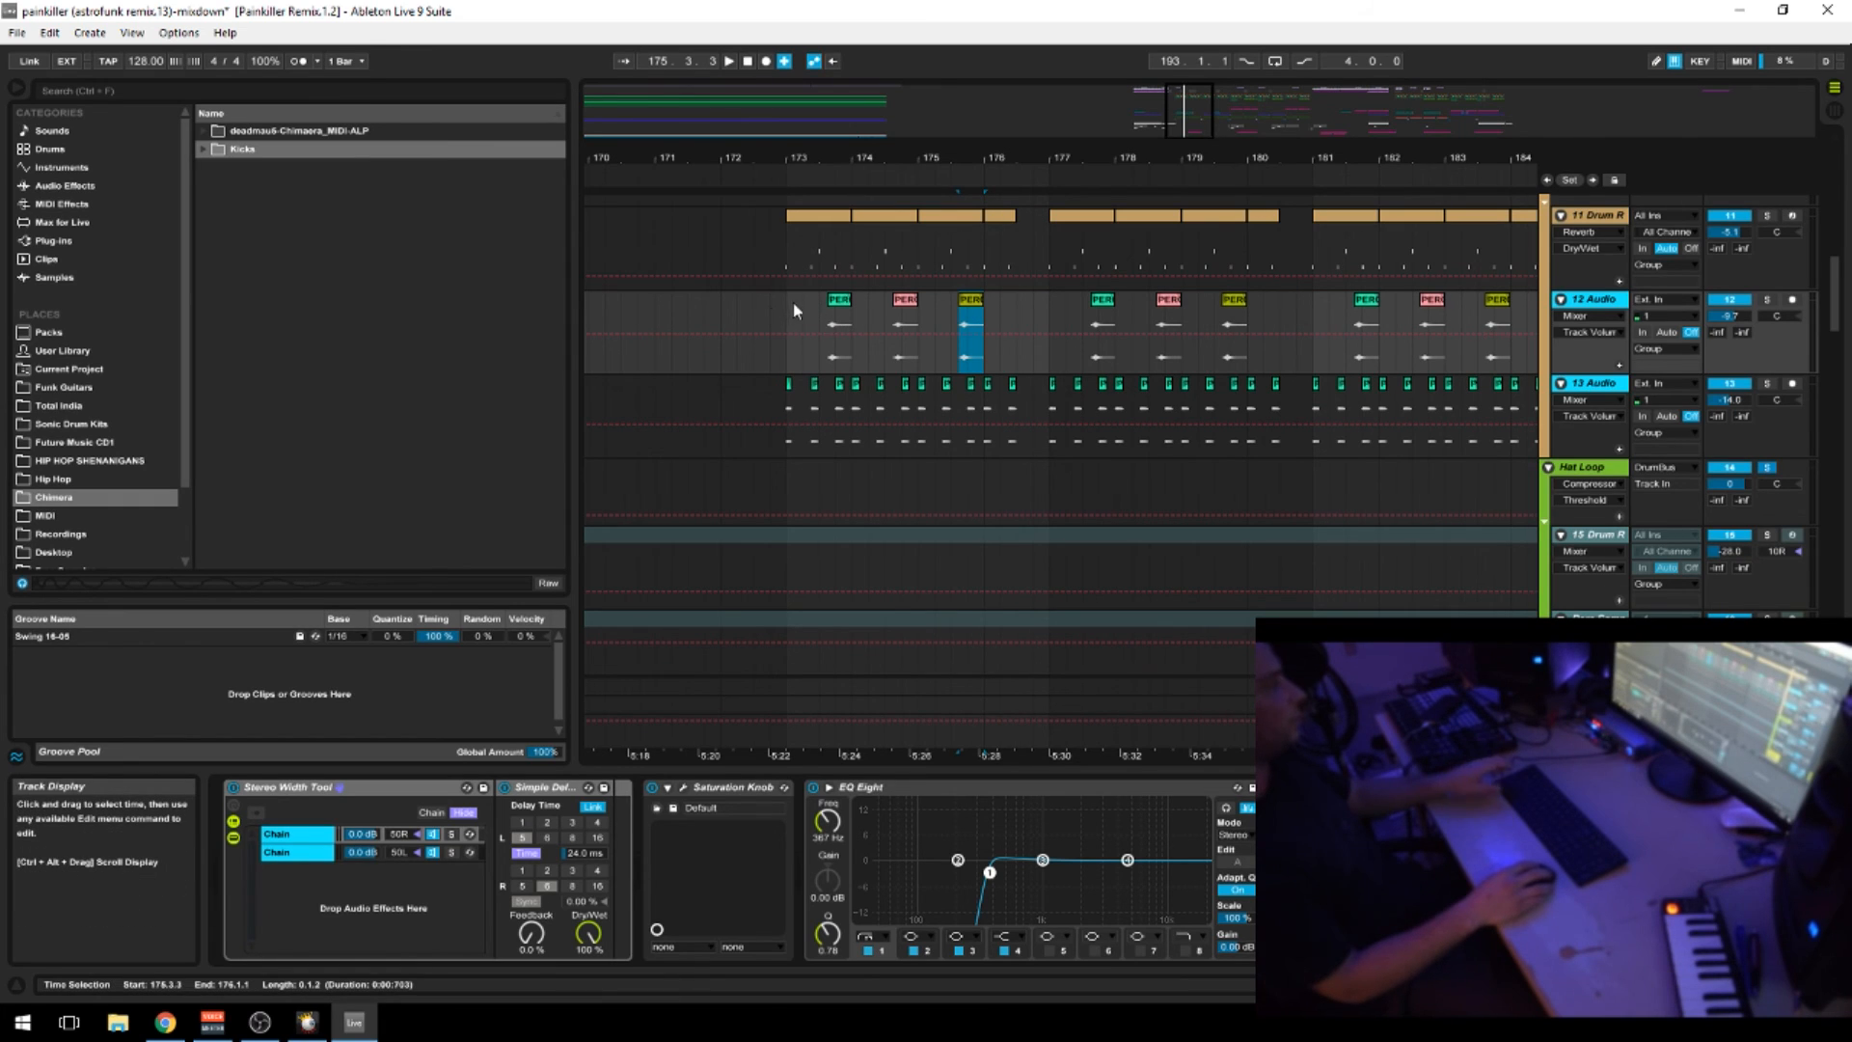
left_click_drag(793, 303, 1053, 301)
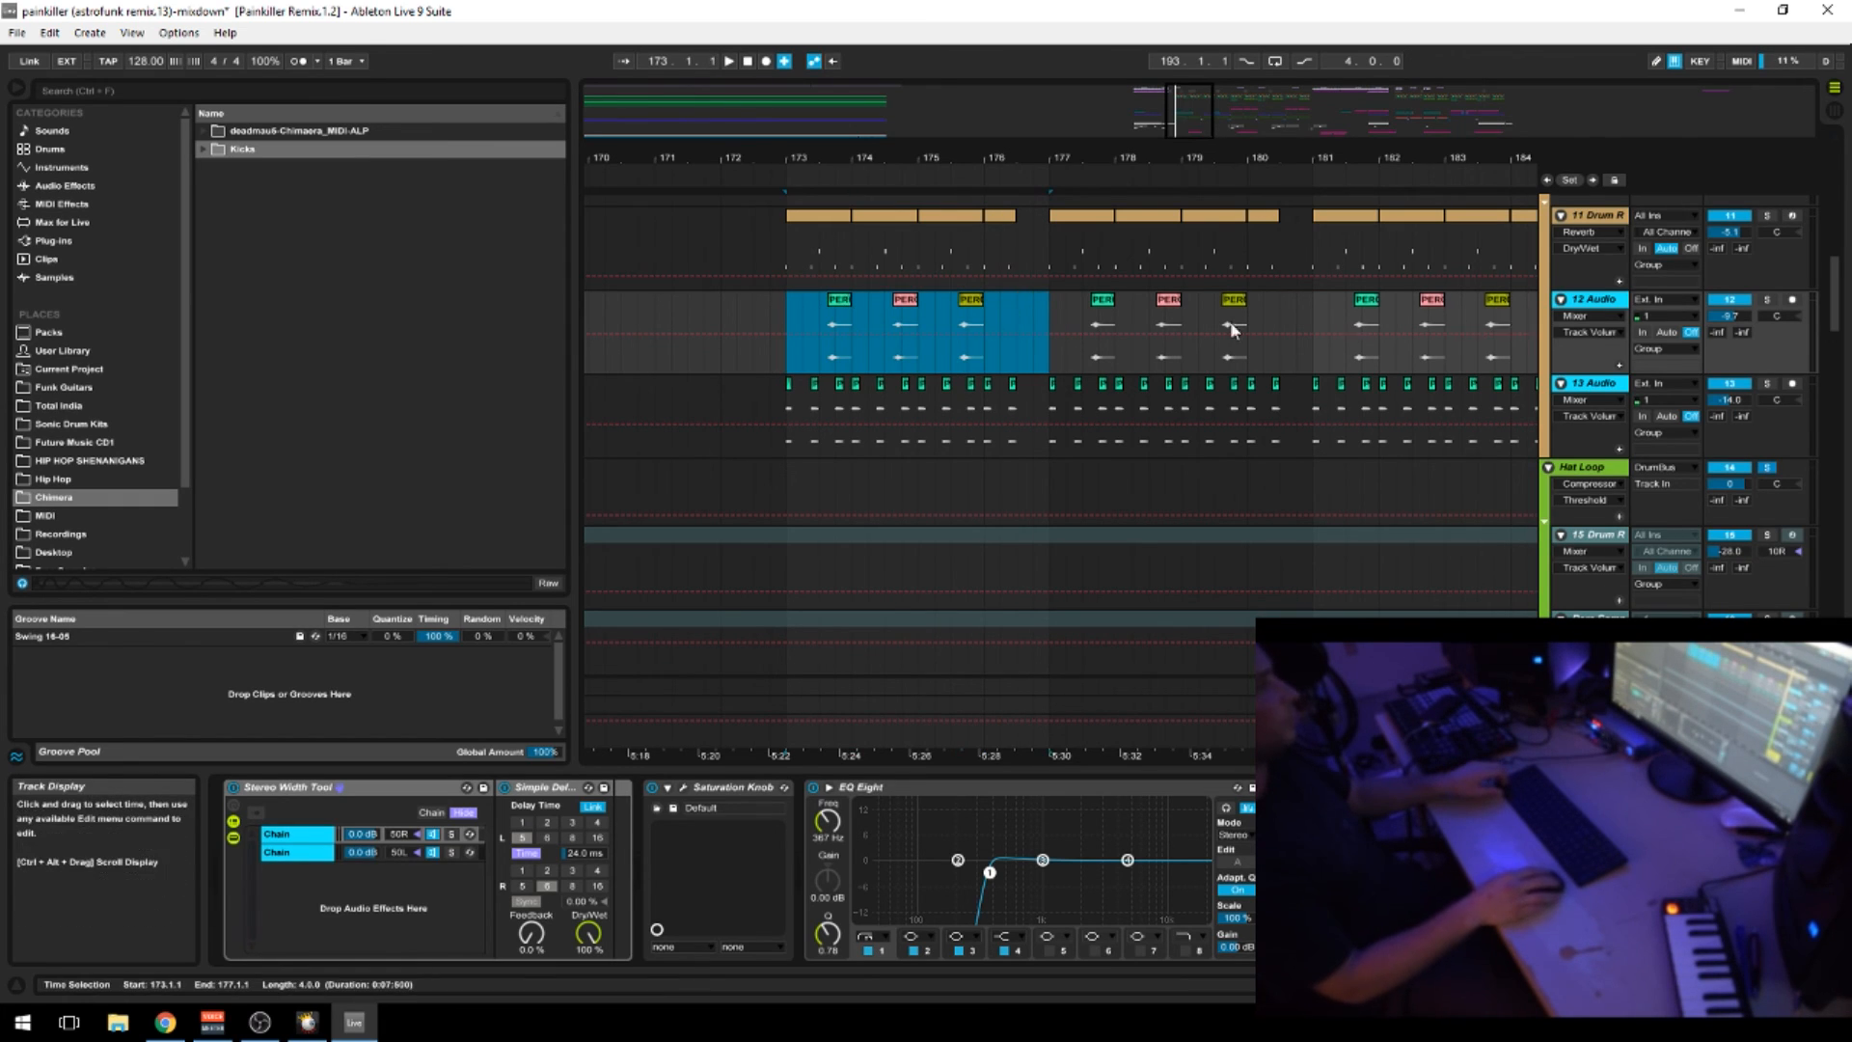
Select the first clip on "13 Audio" at 173.1.1, solo the track and play it briefly
left_click(789, 385)
left_click(1768, 384)
key("space")
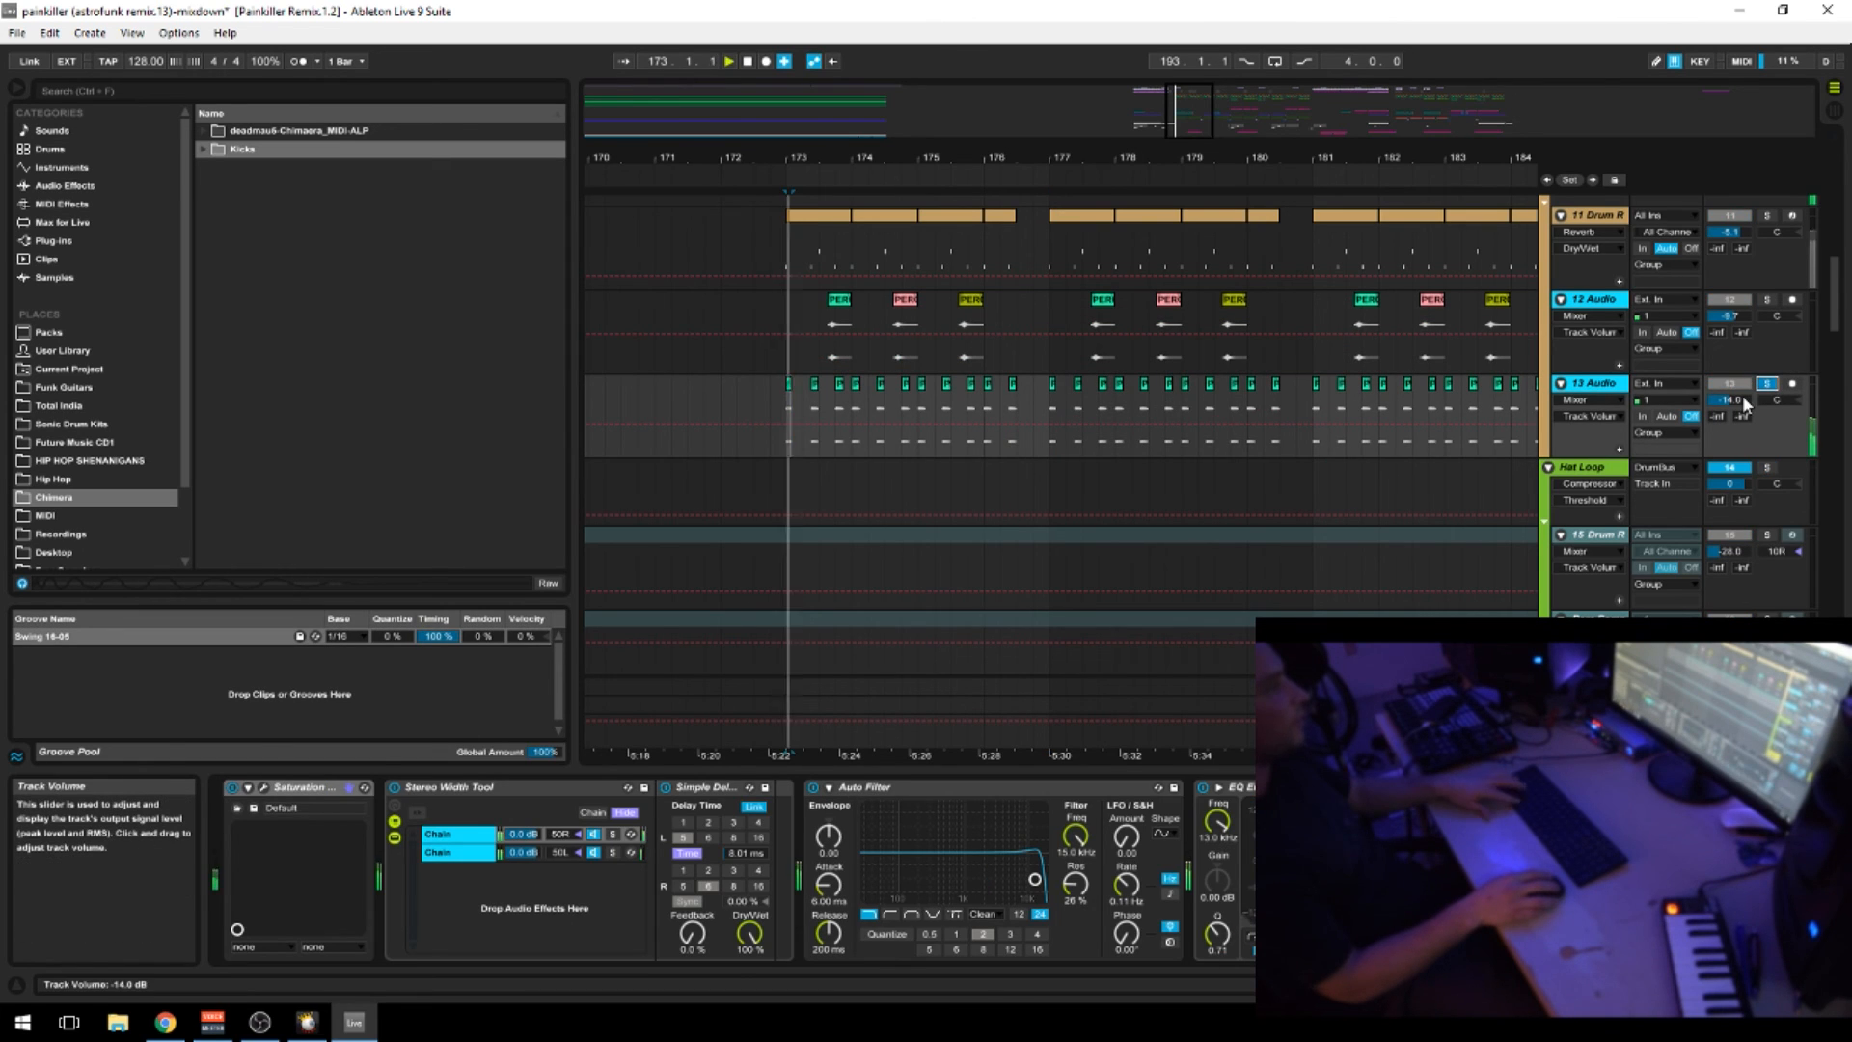
left_click_drag(1032, 158, 1026, 147)
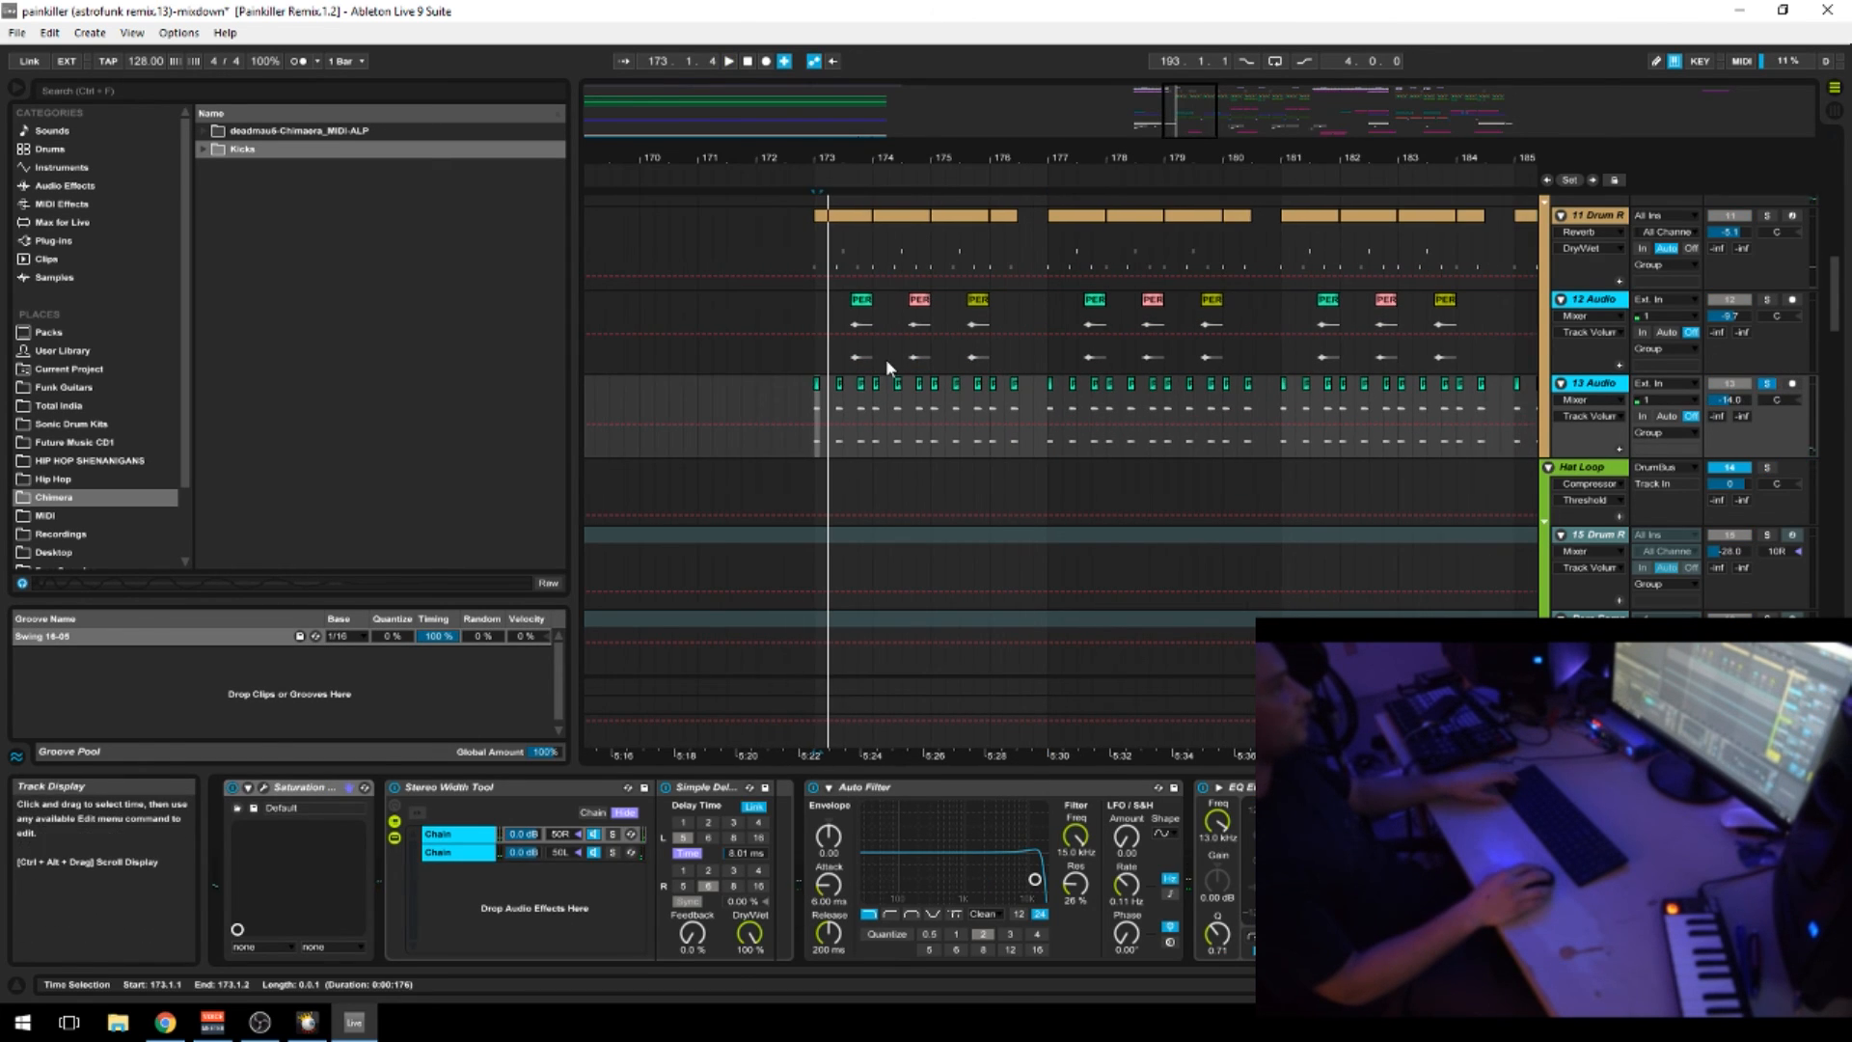
View the sample region of the first "13 Audio" clip and play the soloed track again from bar 173
key("shift+Tab")
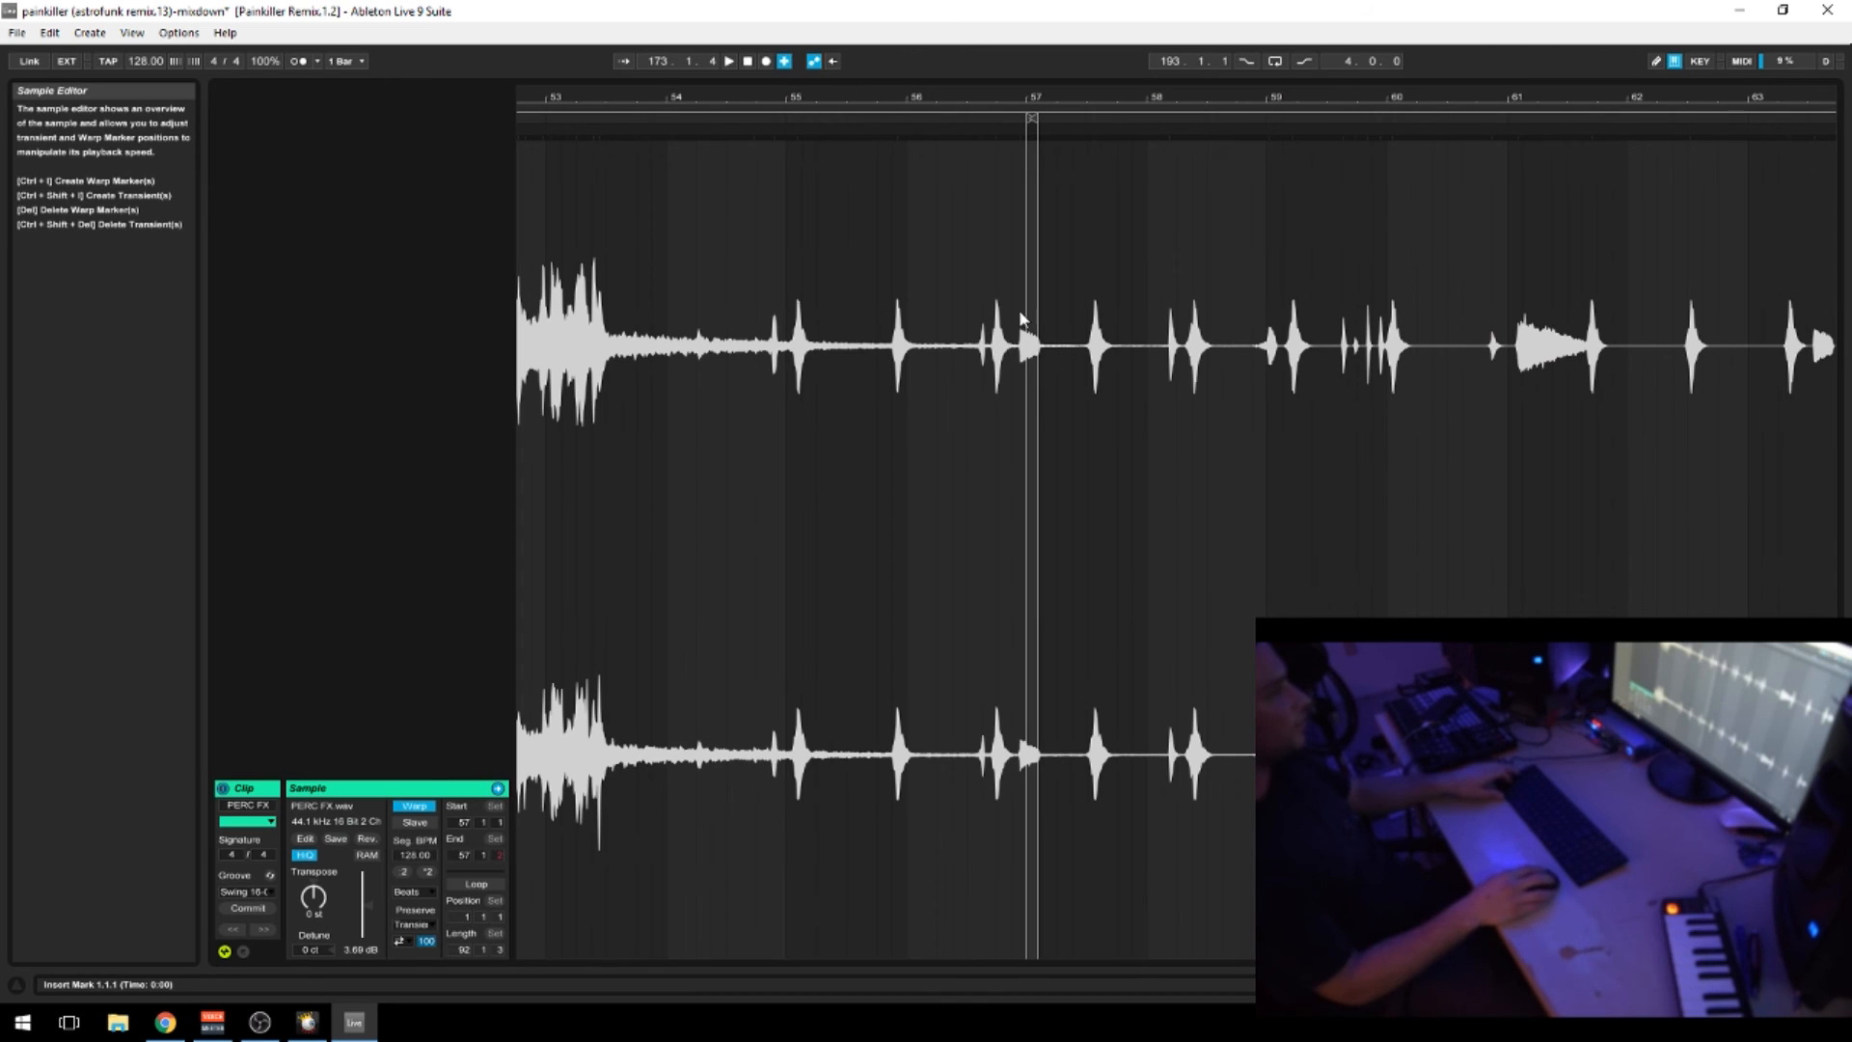
key("shift+Tab")
scroll(810, 351, "up", 1)
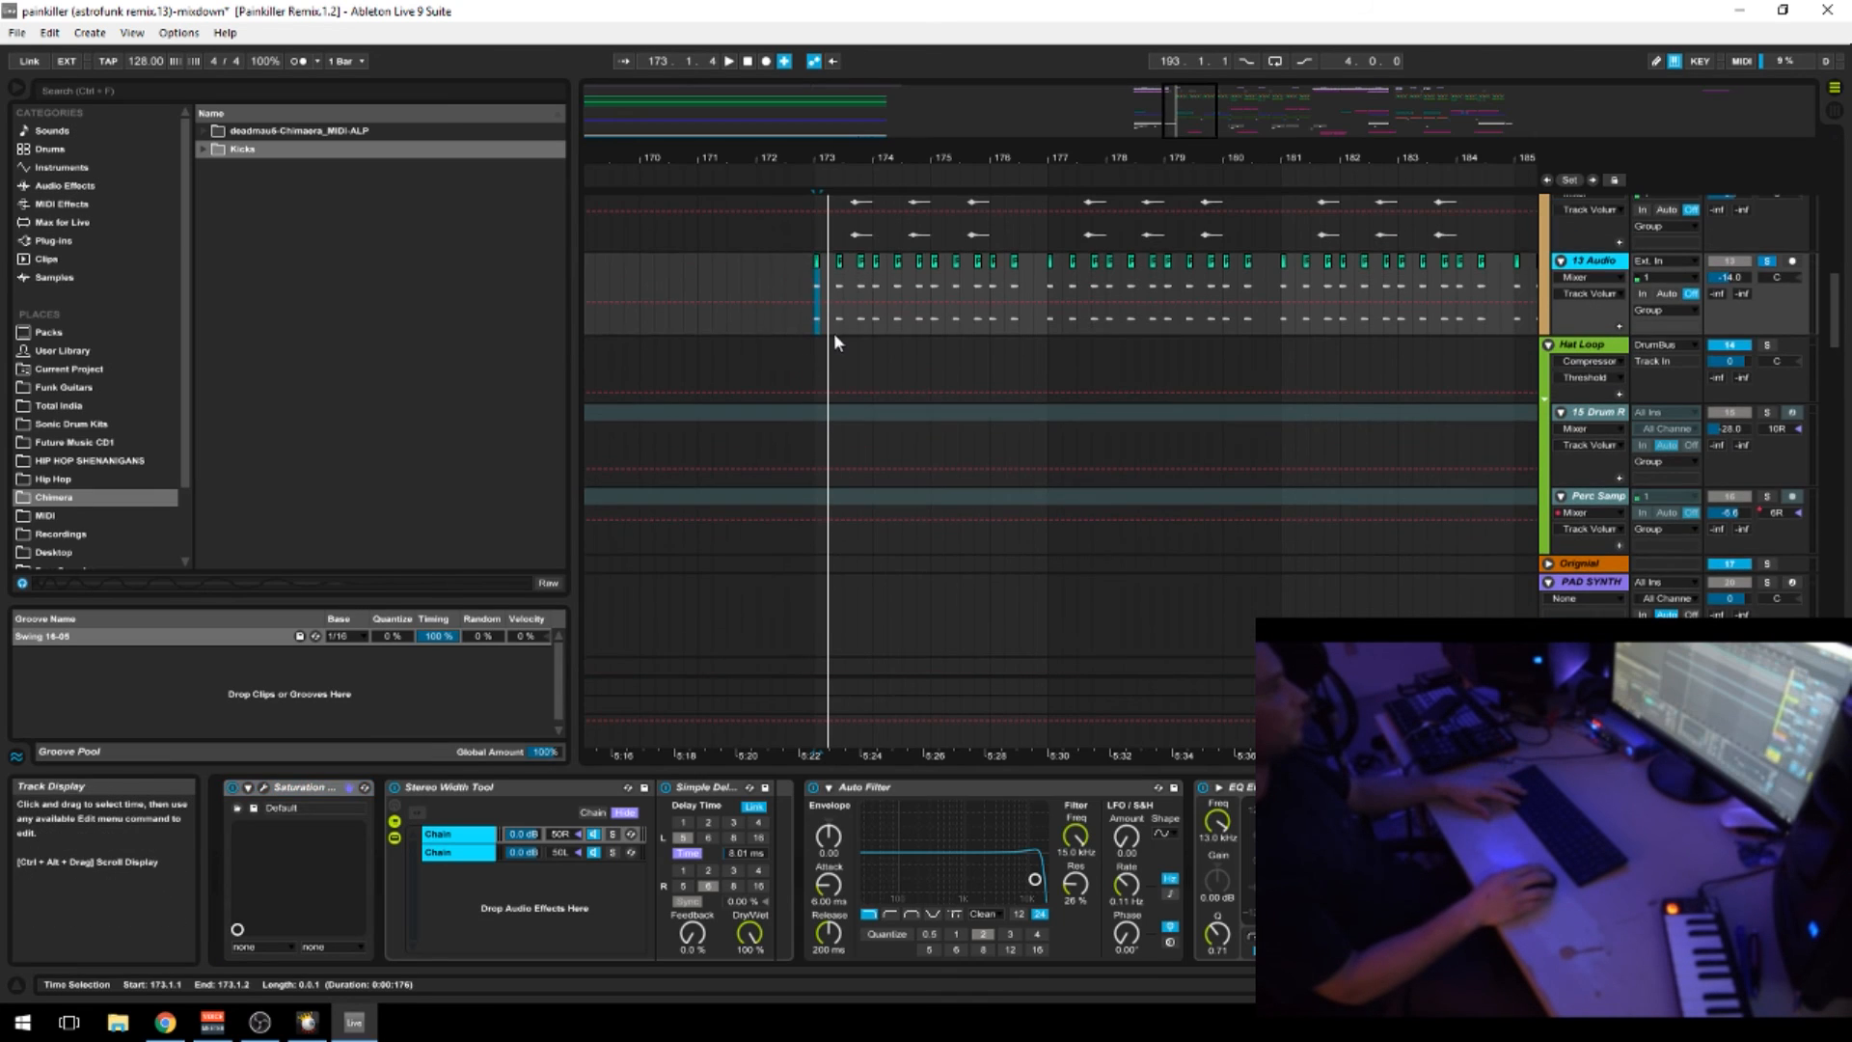
key("space")
scroll(836, 333, "up", 2)
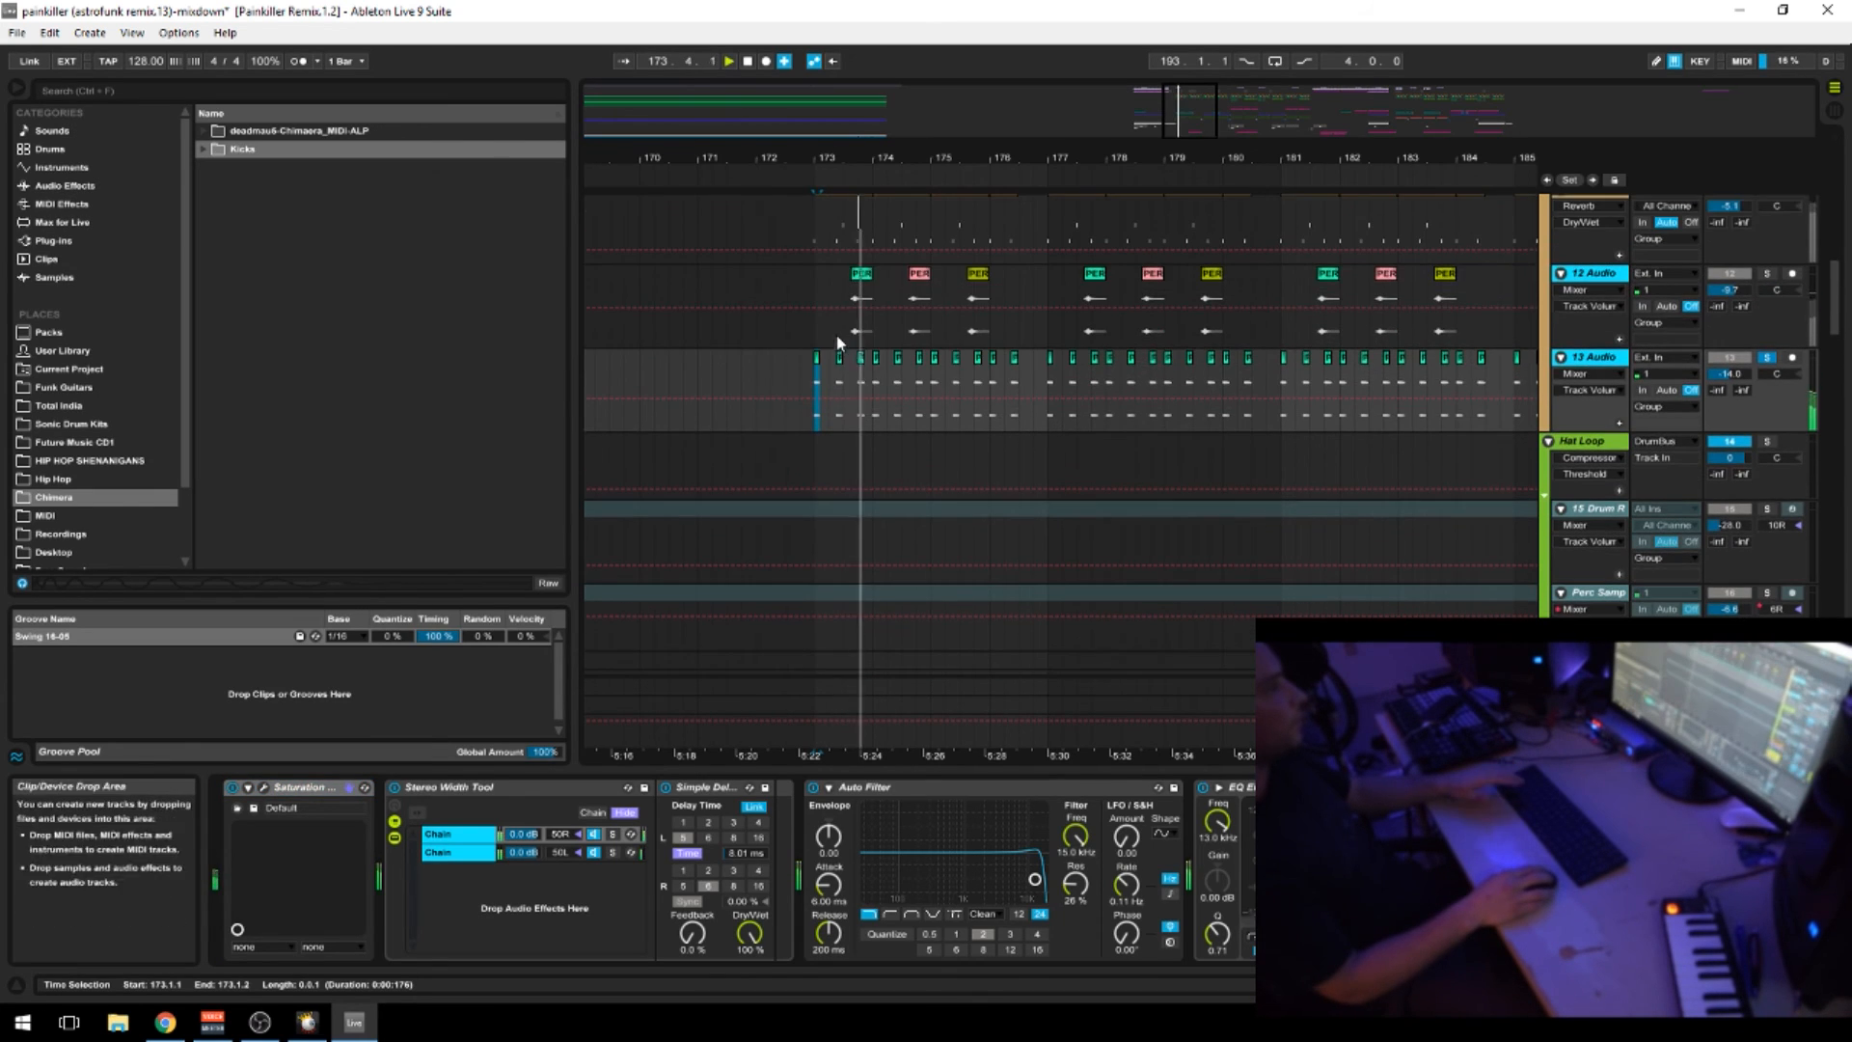
Select the Stereo Width Tool's second chain on "13 Audio" and locate Audio Effect Rack among the browser's Audio Effects
left_click(502, 788)
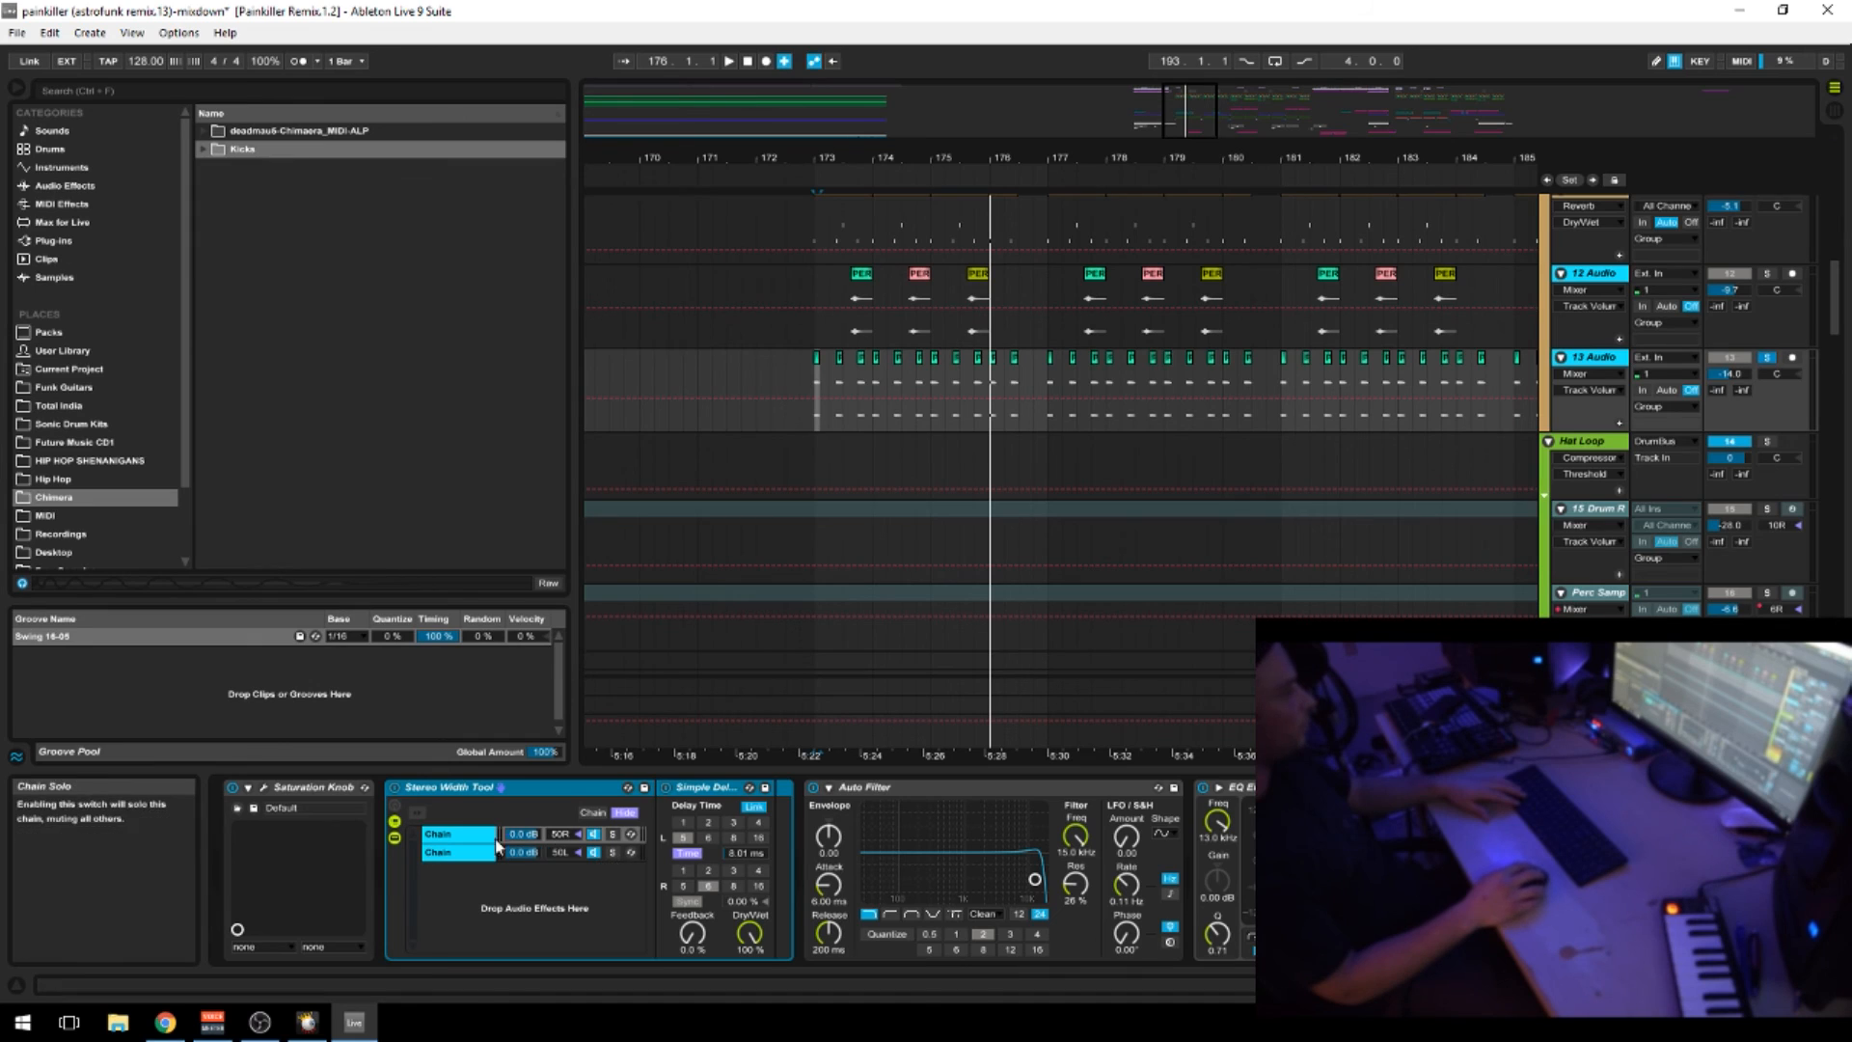
left_click(466, 849)
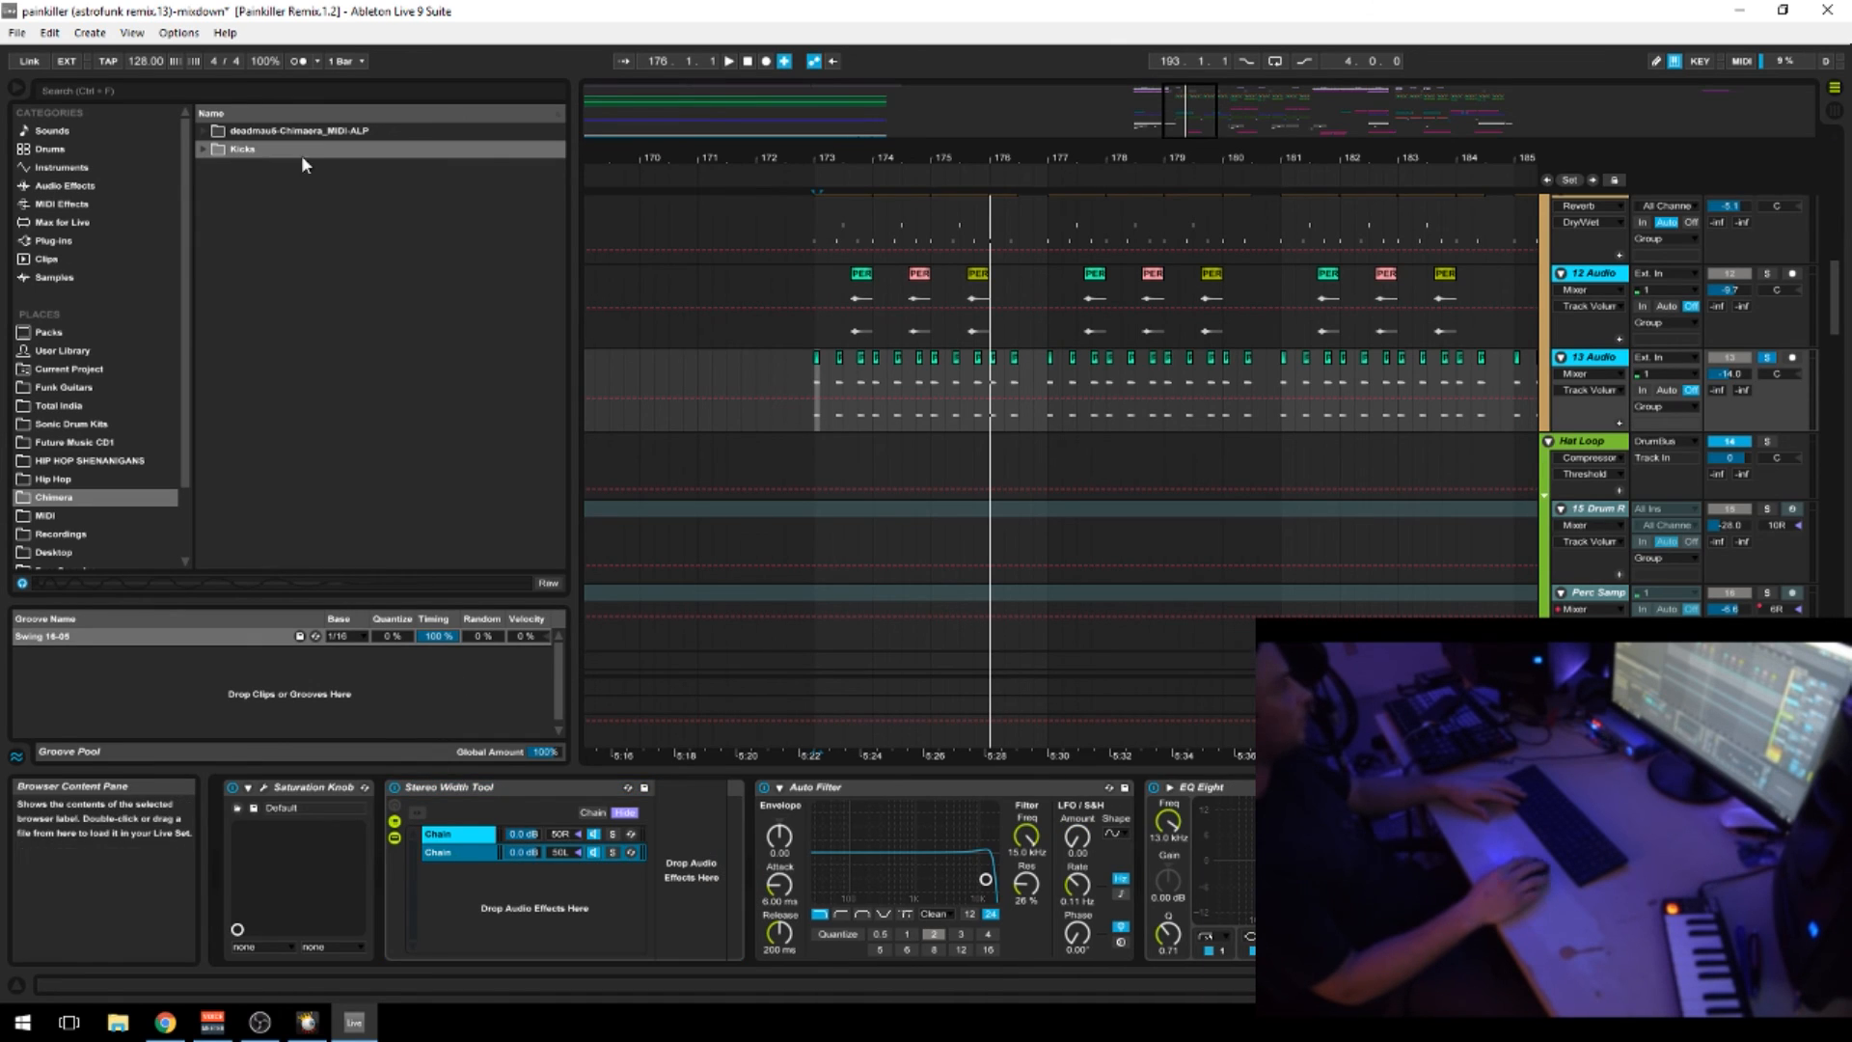
left_click(65, 185)
left_click_drag(220, 150, 299, 150)
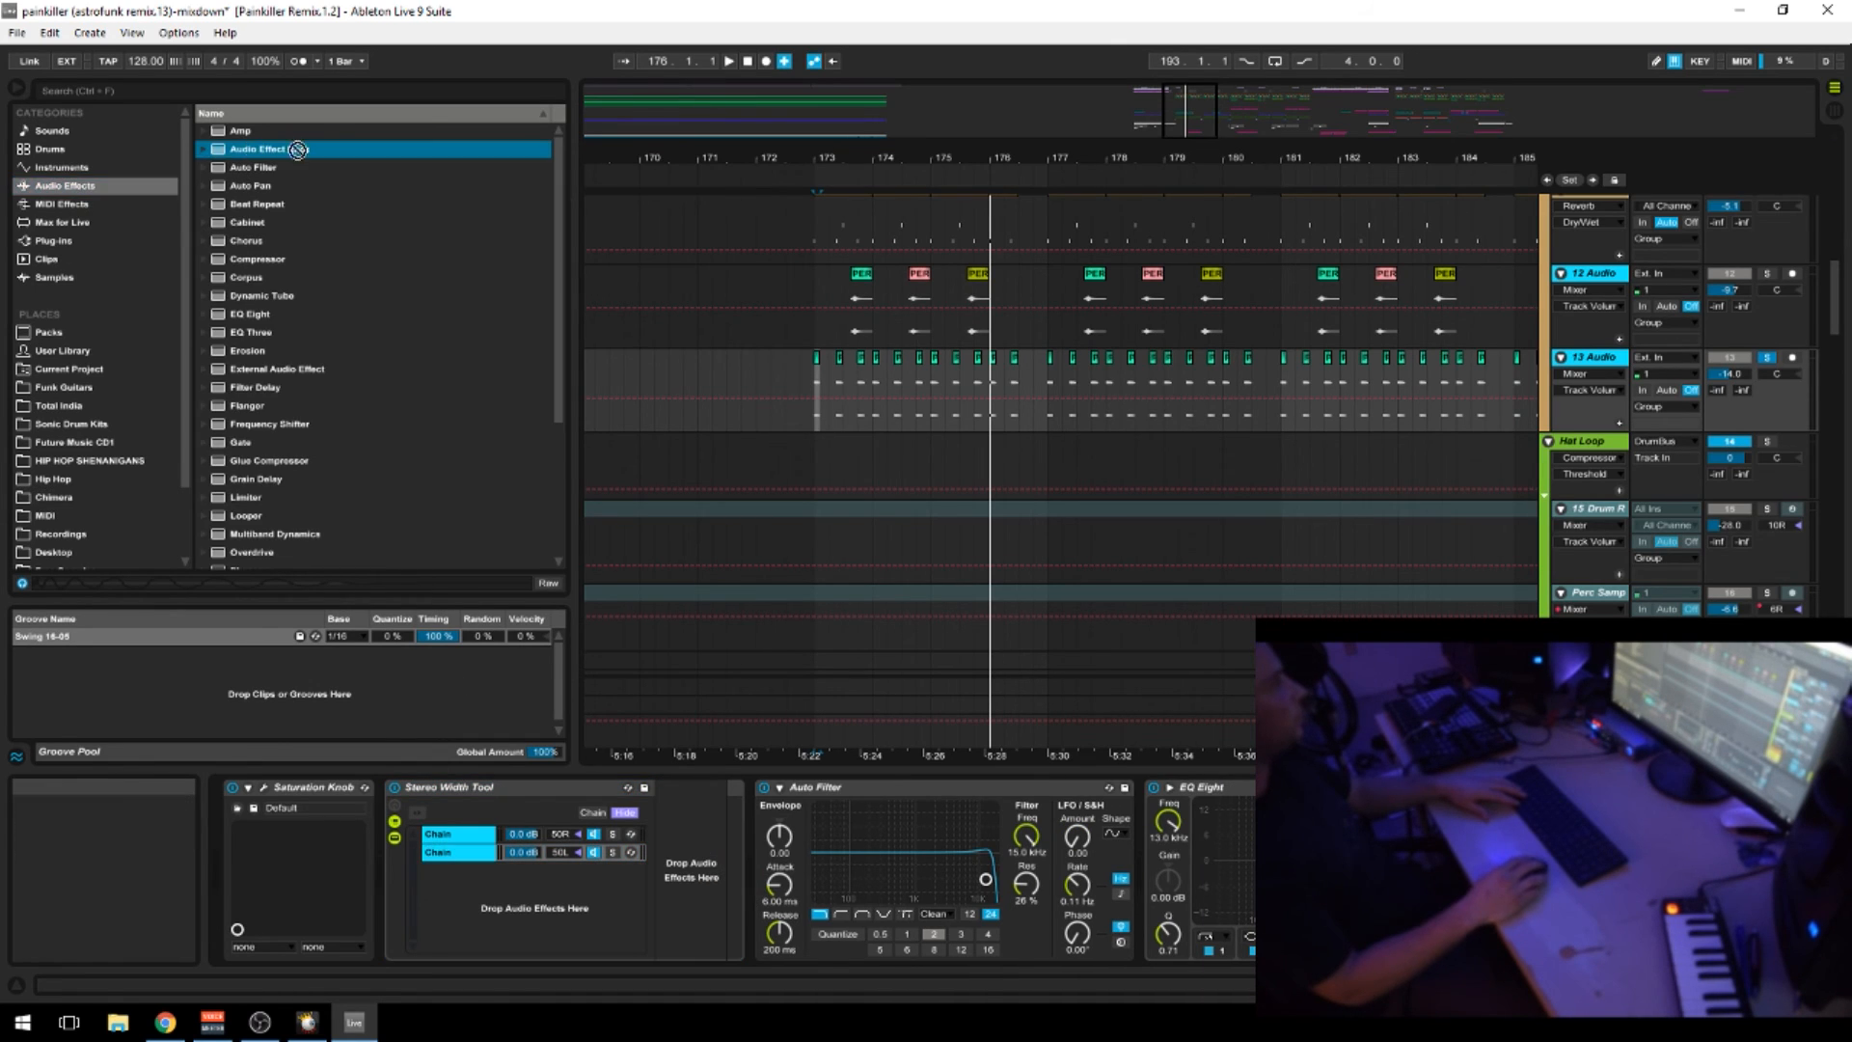
left_click(463, 788)
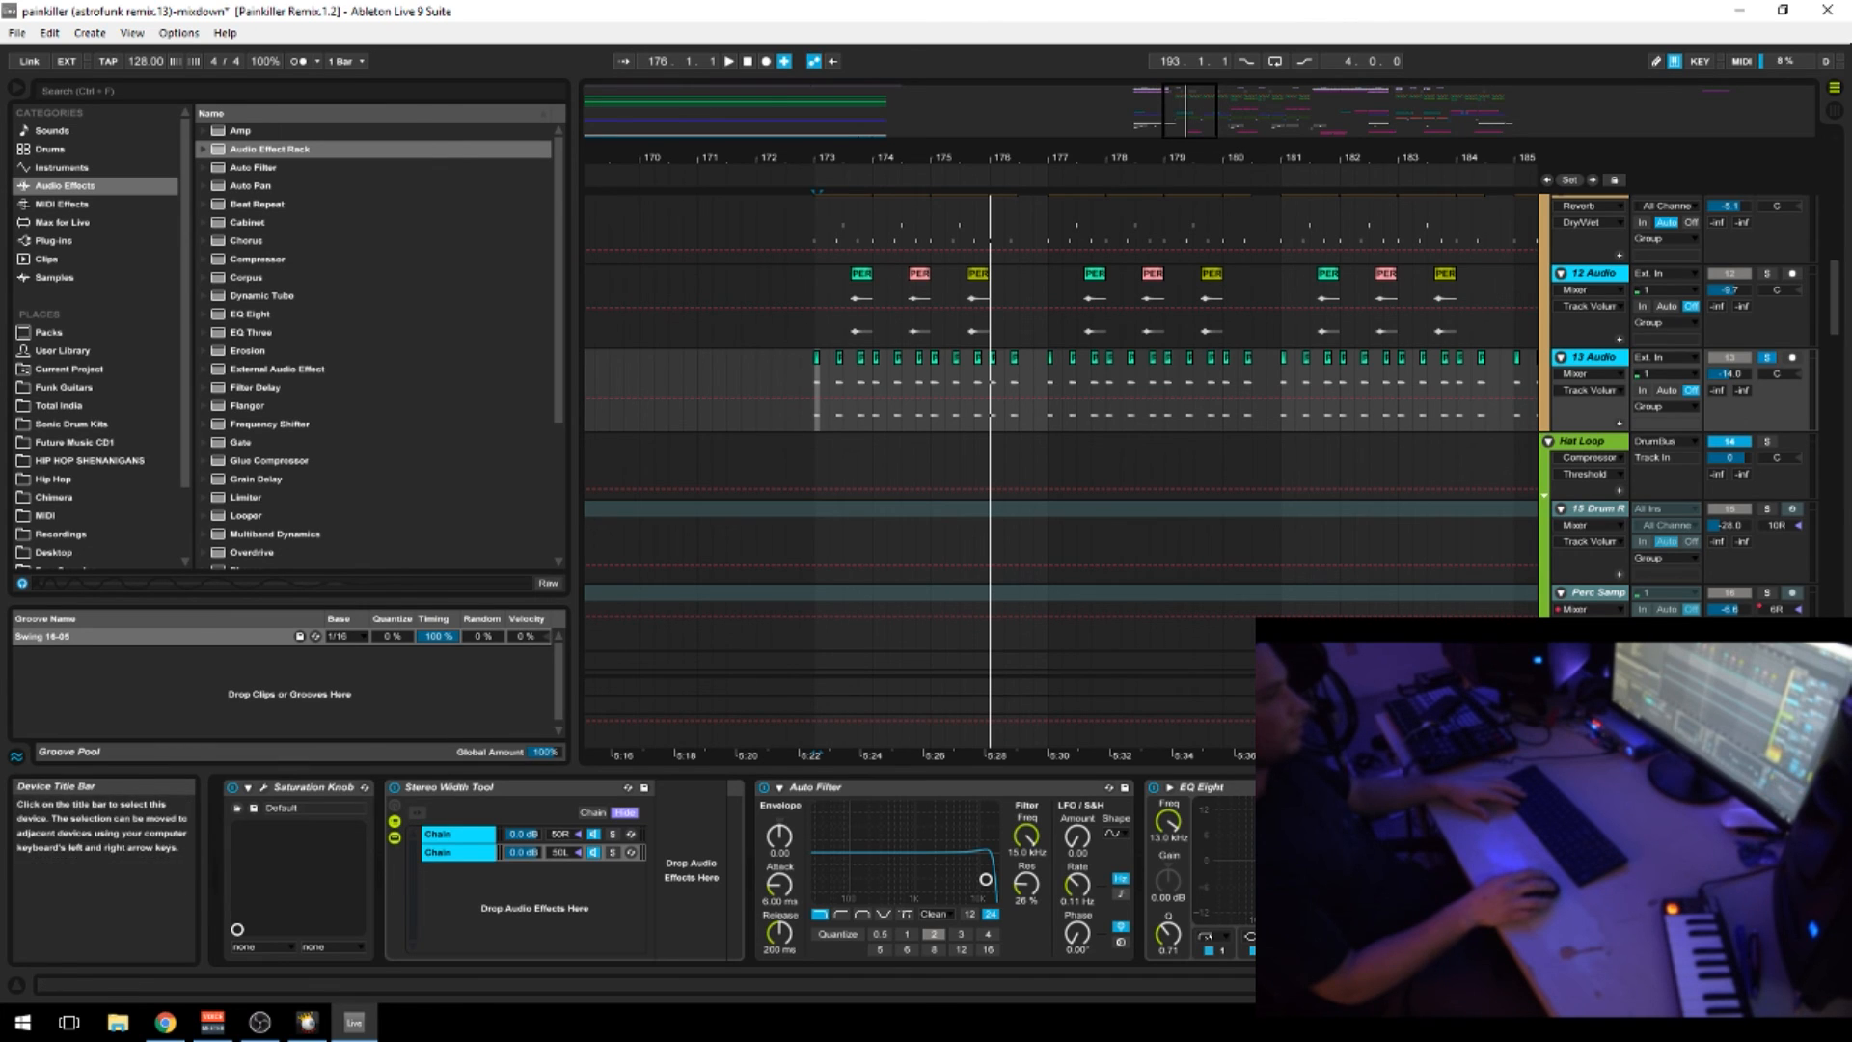
Review the device chain of "13 Audio", showing the Stereo Width Tool's first chain with its Simple Delay
left_click(1736, 985)
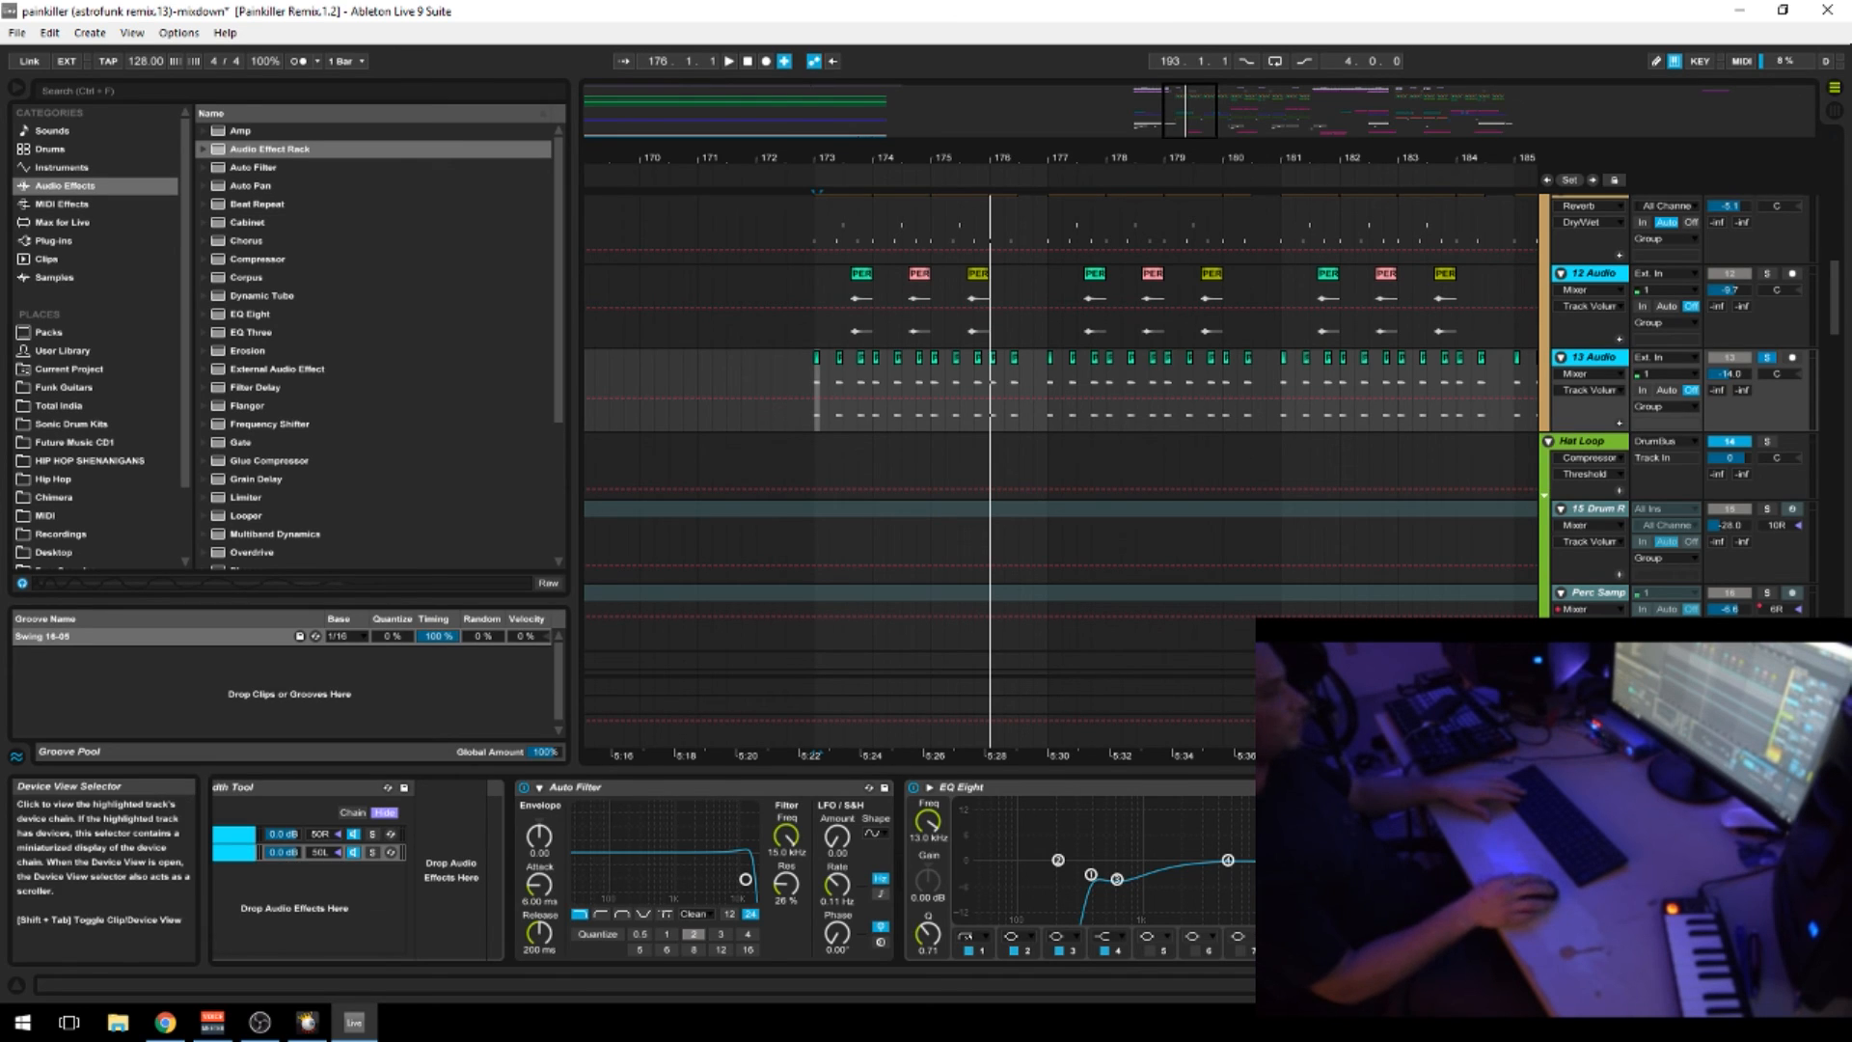
scroll(538, 836, "left", 3)
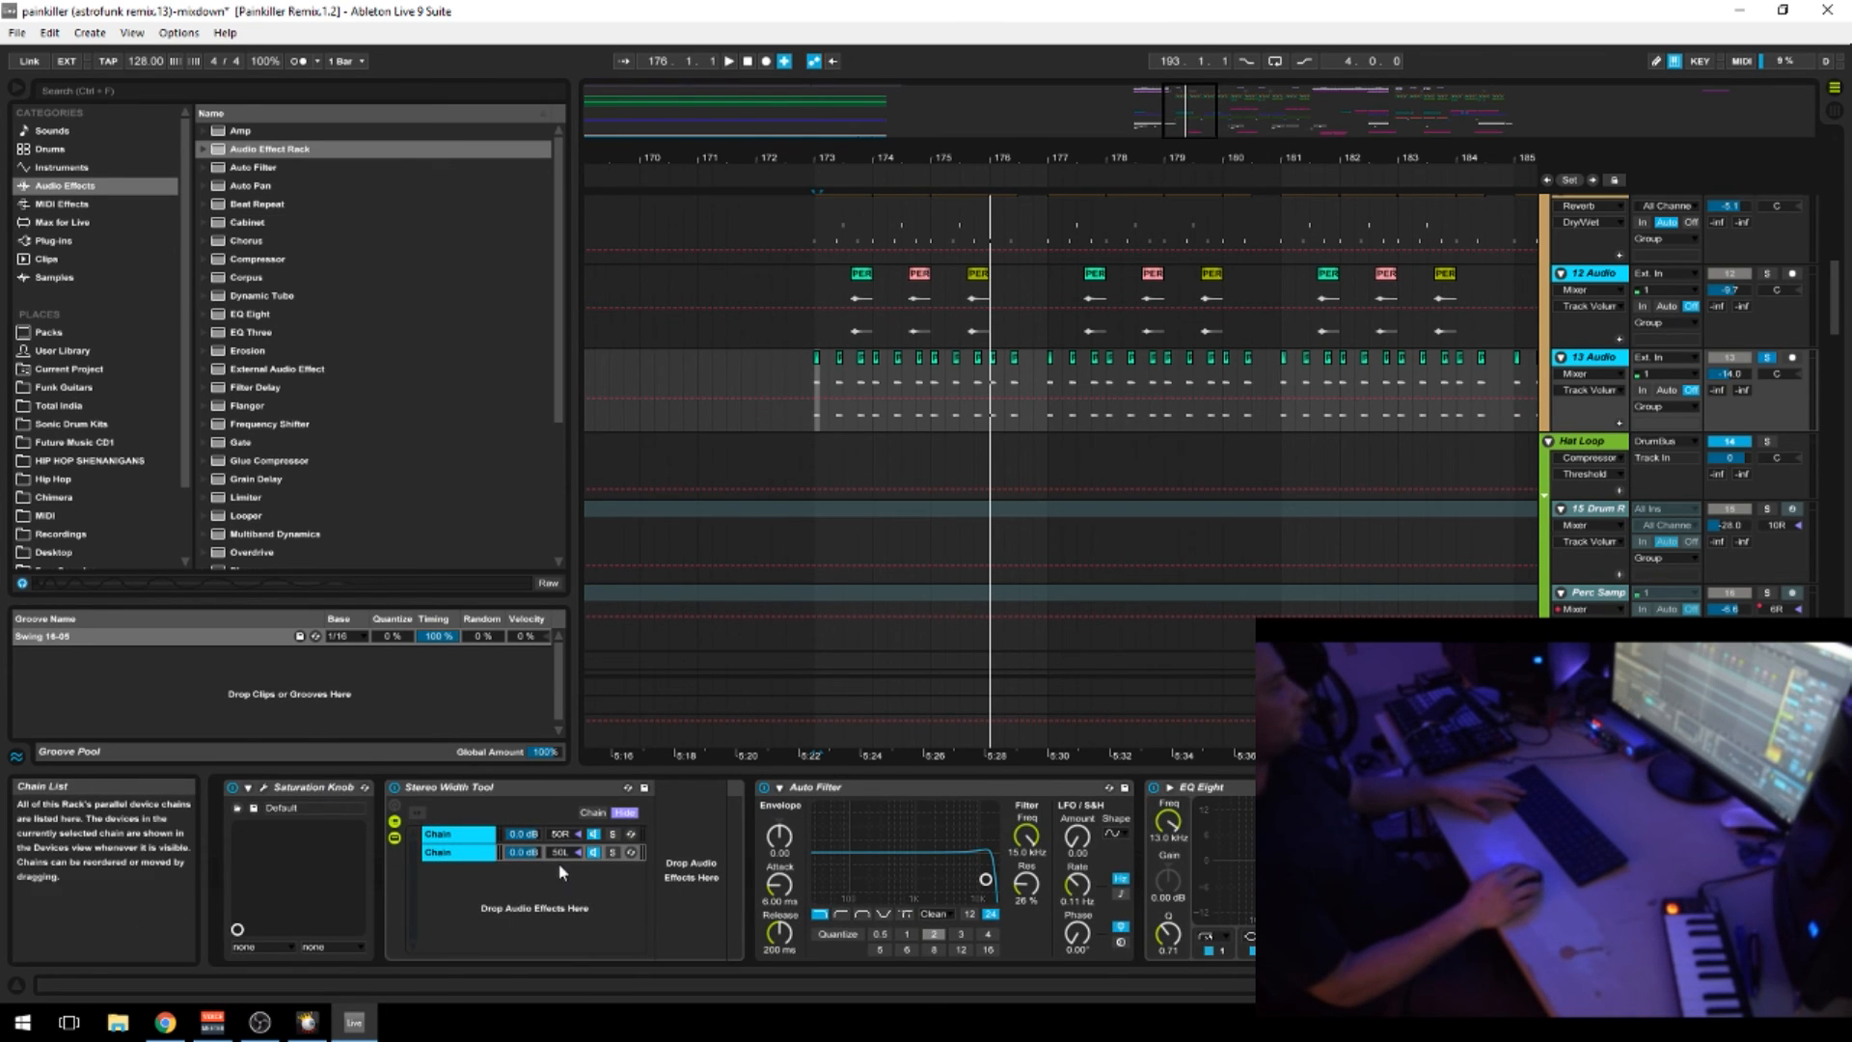
left_click(482, 836)
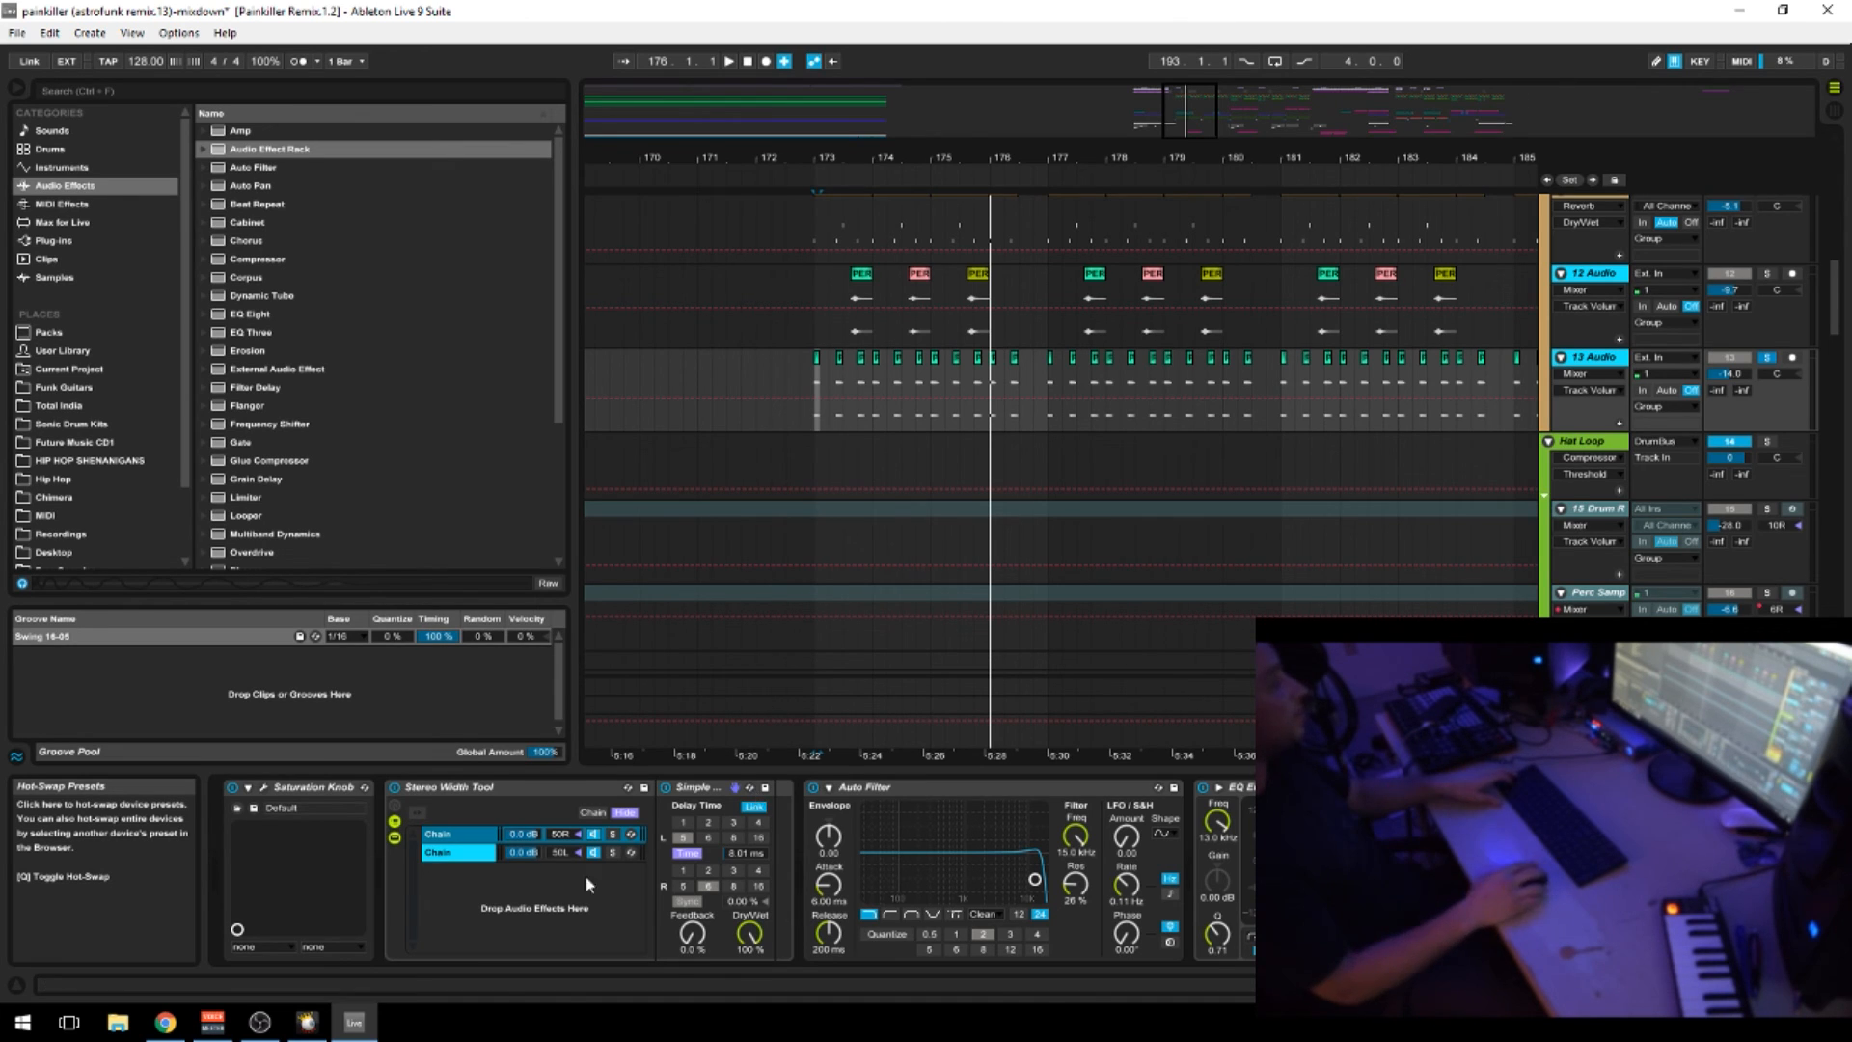
left_click(446, 789)
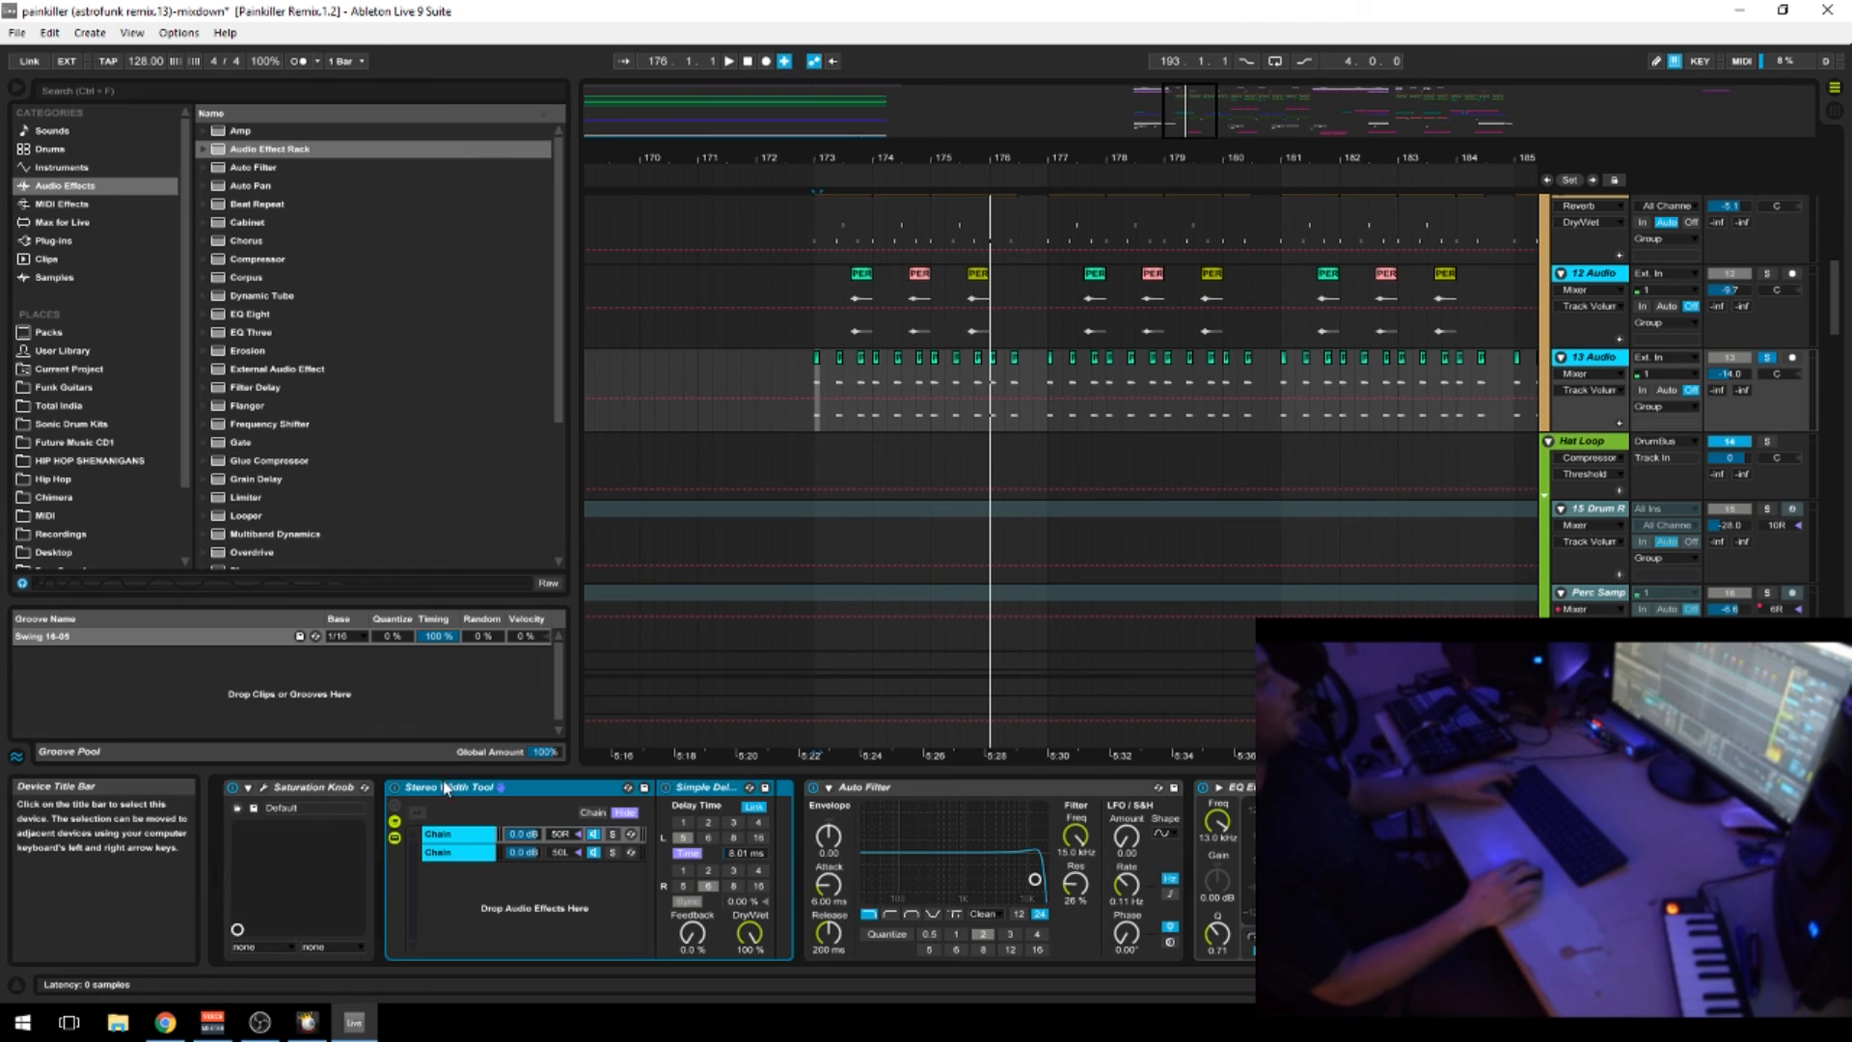
Compare the soloed "13 Audio" clips from bar 173 with the Stereo Width Tool deactivated and with it reactivated
left_click(394, 787)
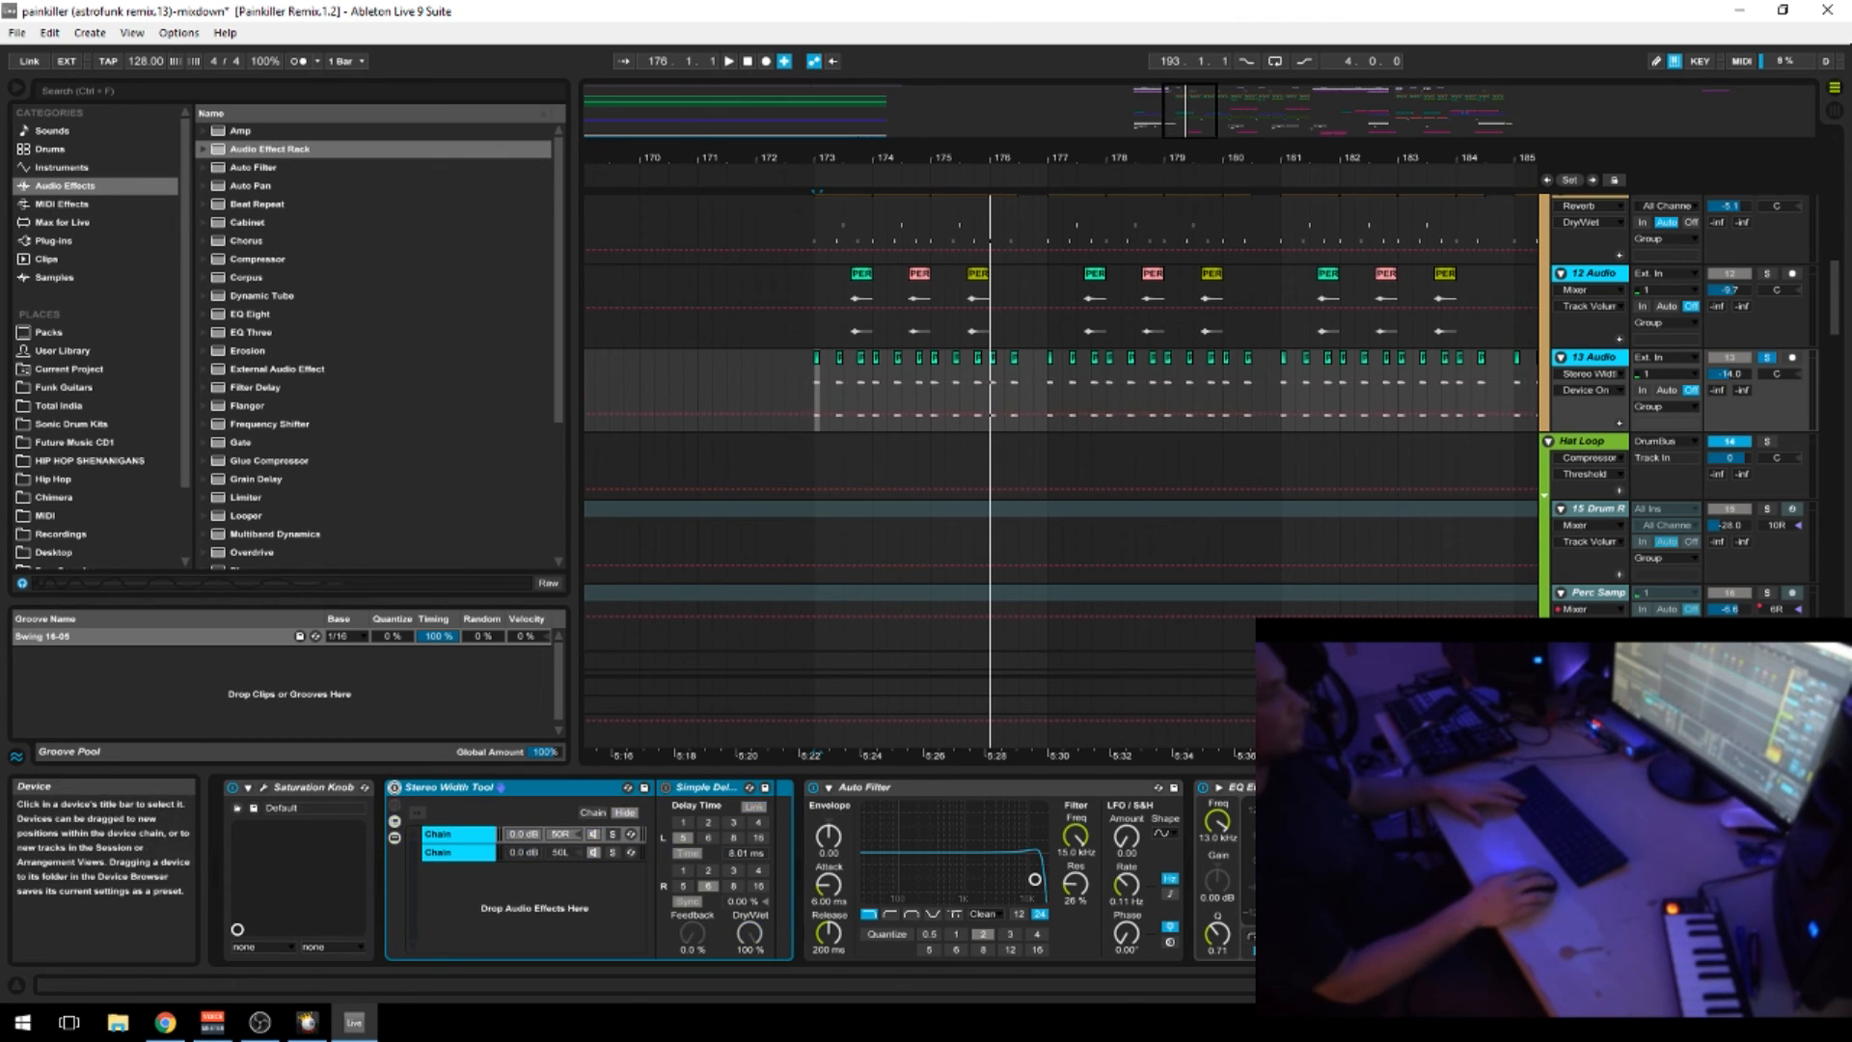
left_click(1736, 788)
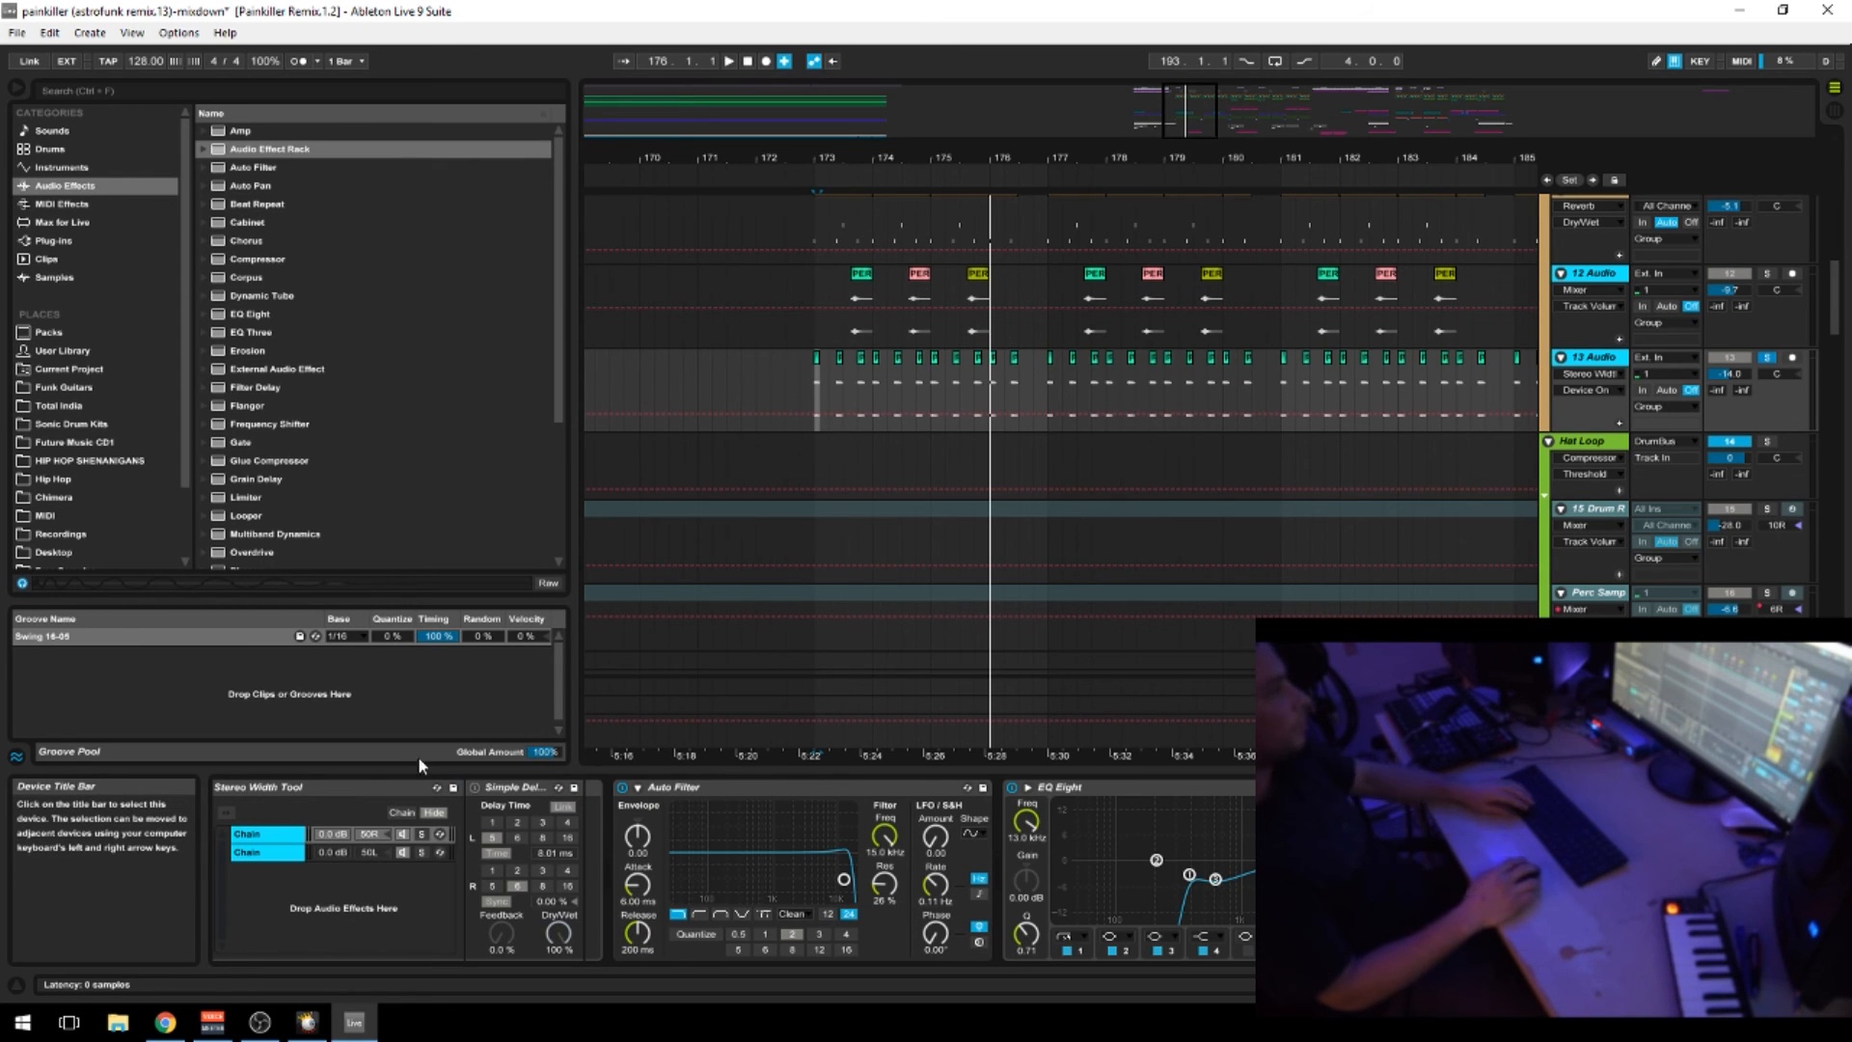
left_click(1350, 787)
left_click_drag(1727, 984, 1705, 984)
key("space")
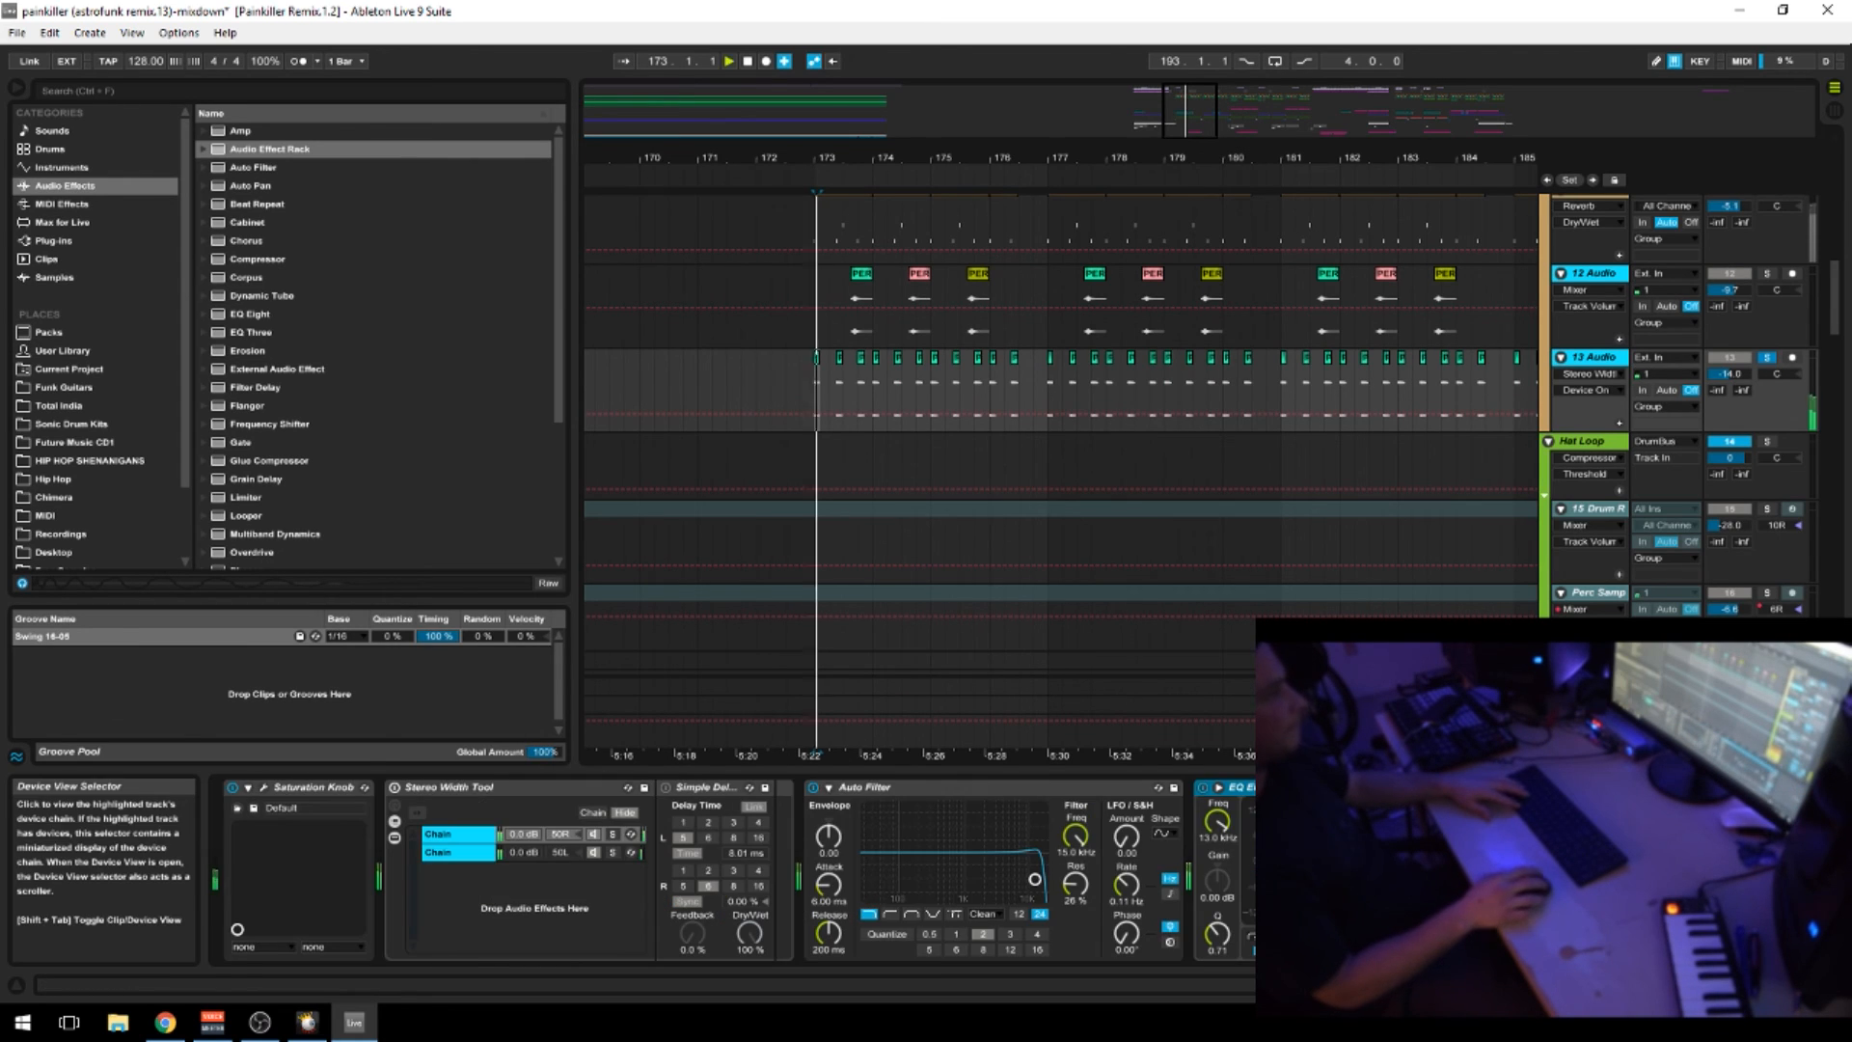
key("space")
key("space")
left_click(396, 788)
key("space")
key("space")
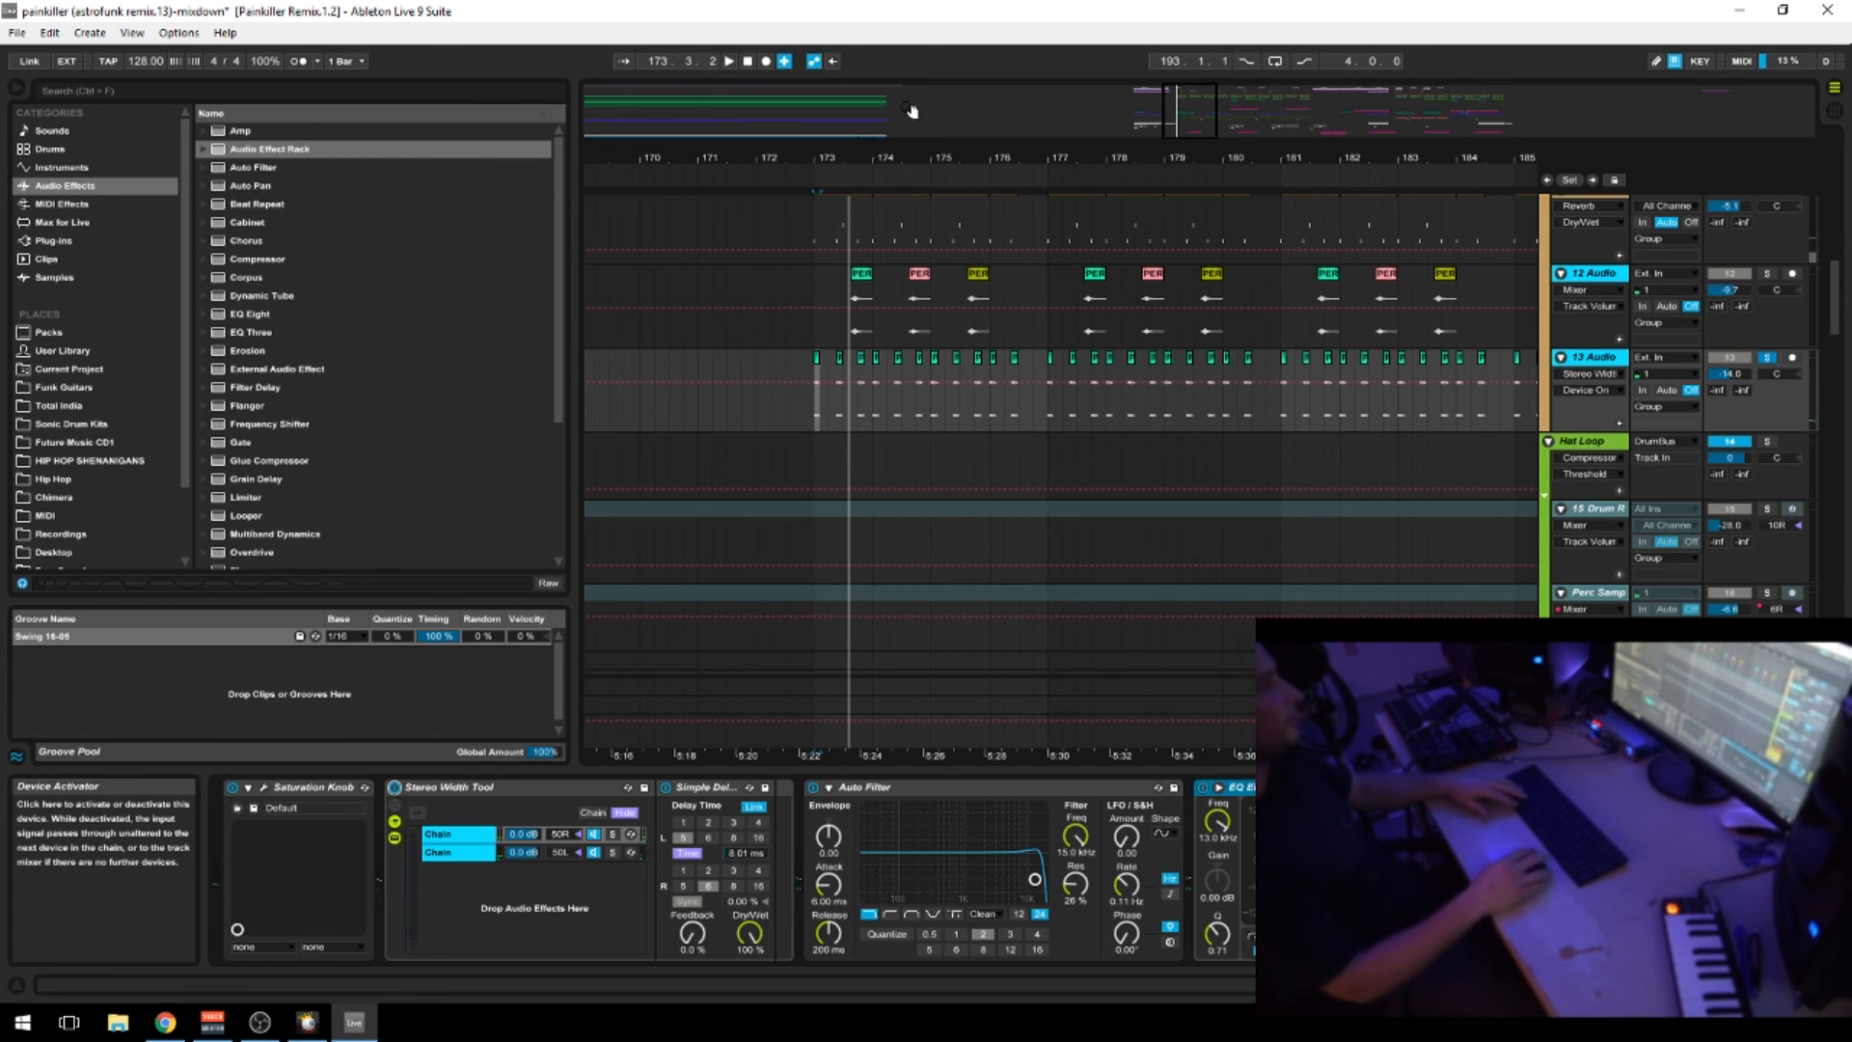
Look through the arrangement's tracks from the percussion group up to the vocal clips on "7 Audio" around bar 171
scroll(1137, 317, "up", 2)
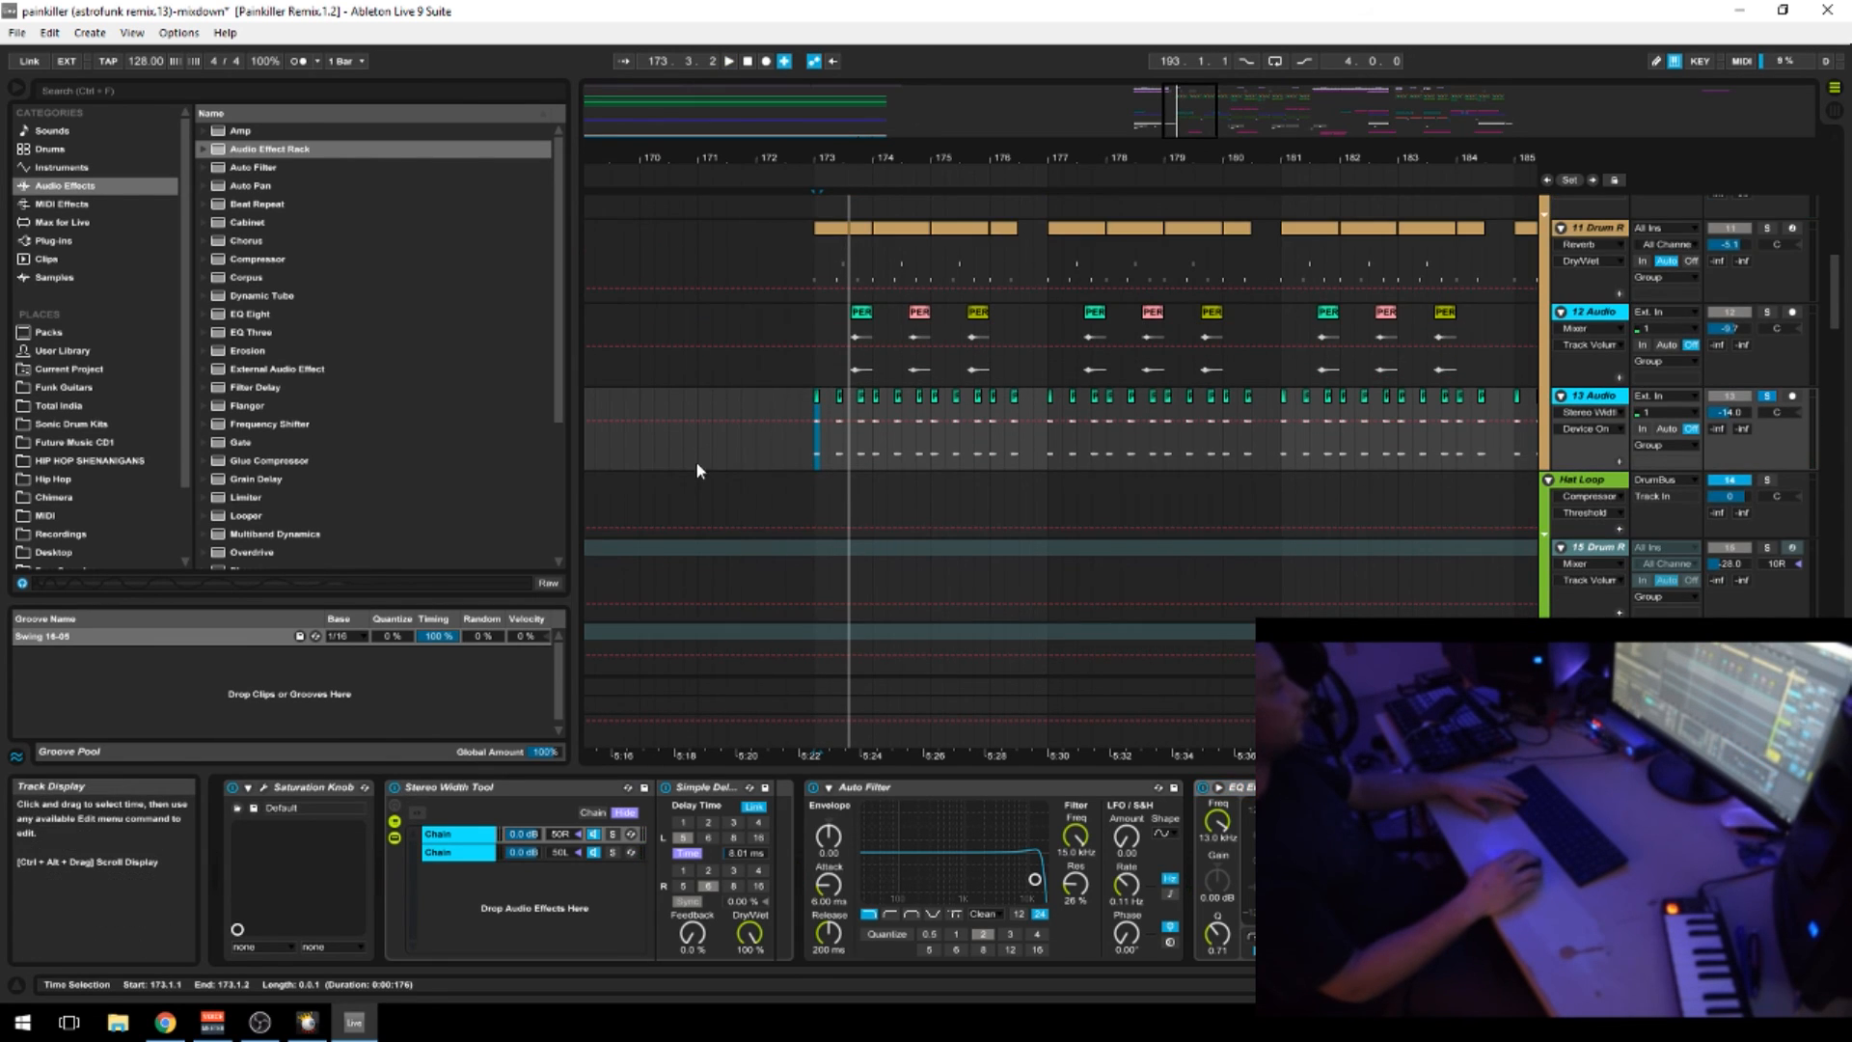
scroll(752, 521, "up", 3)
scroll(1163, 629, "down", 4)
scroll(1163, 629, "down", 1)
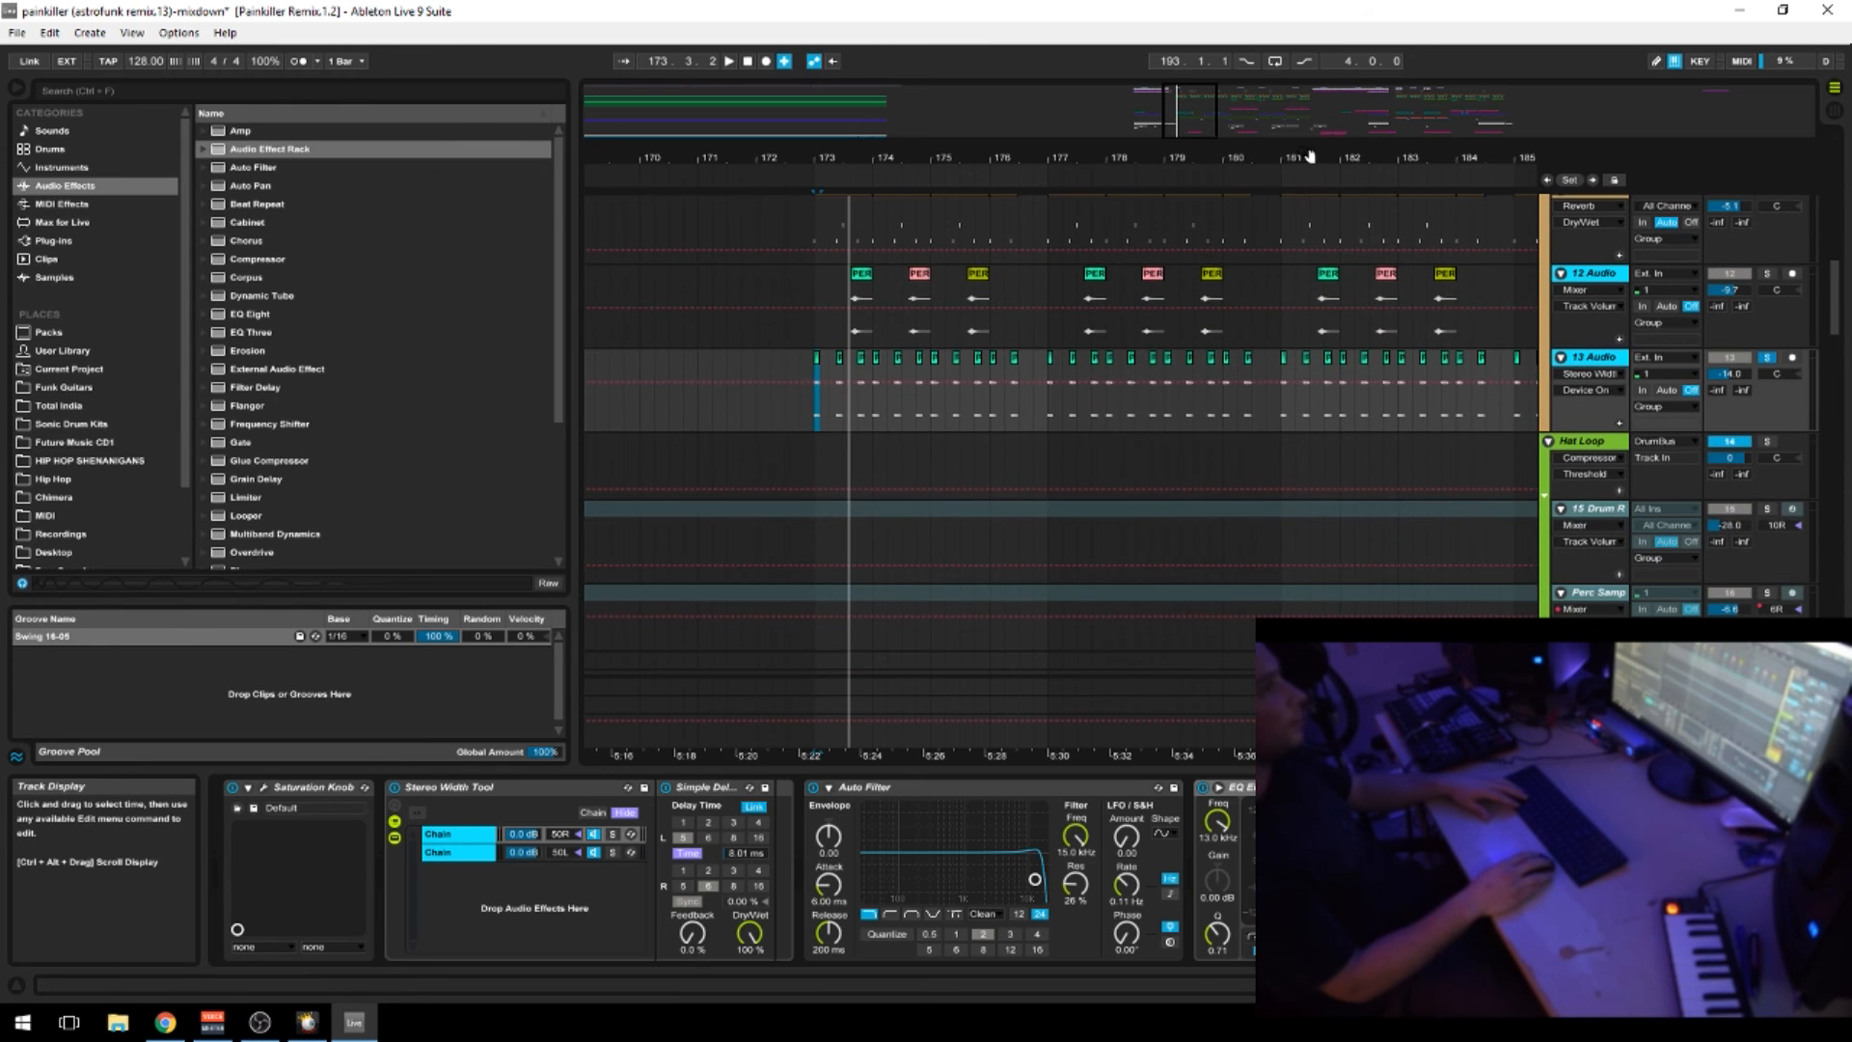
left_click_drag(1310, 158, 928, 155)
scroll(1055, 488, "up", 10)
scroll(1196, 571, "down", 18)
scroll(1231, 572, "up", 11)
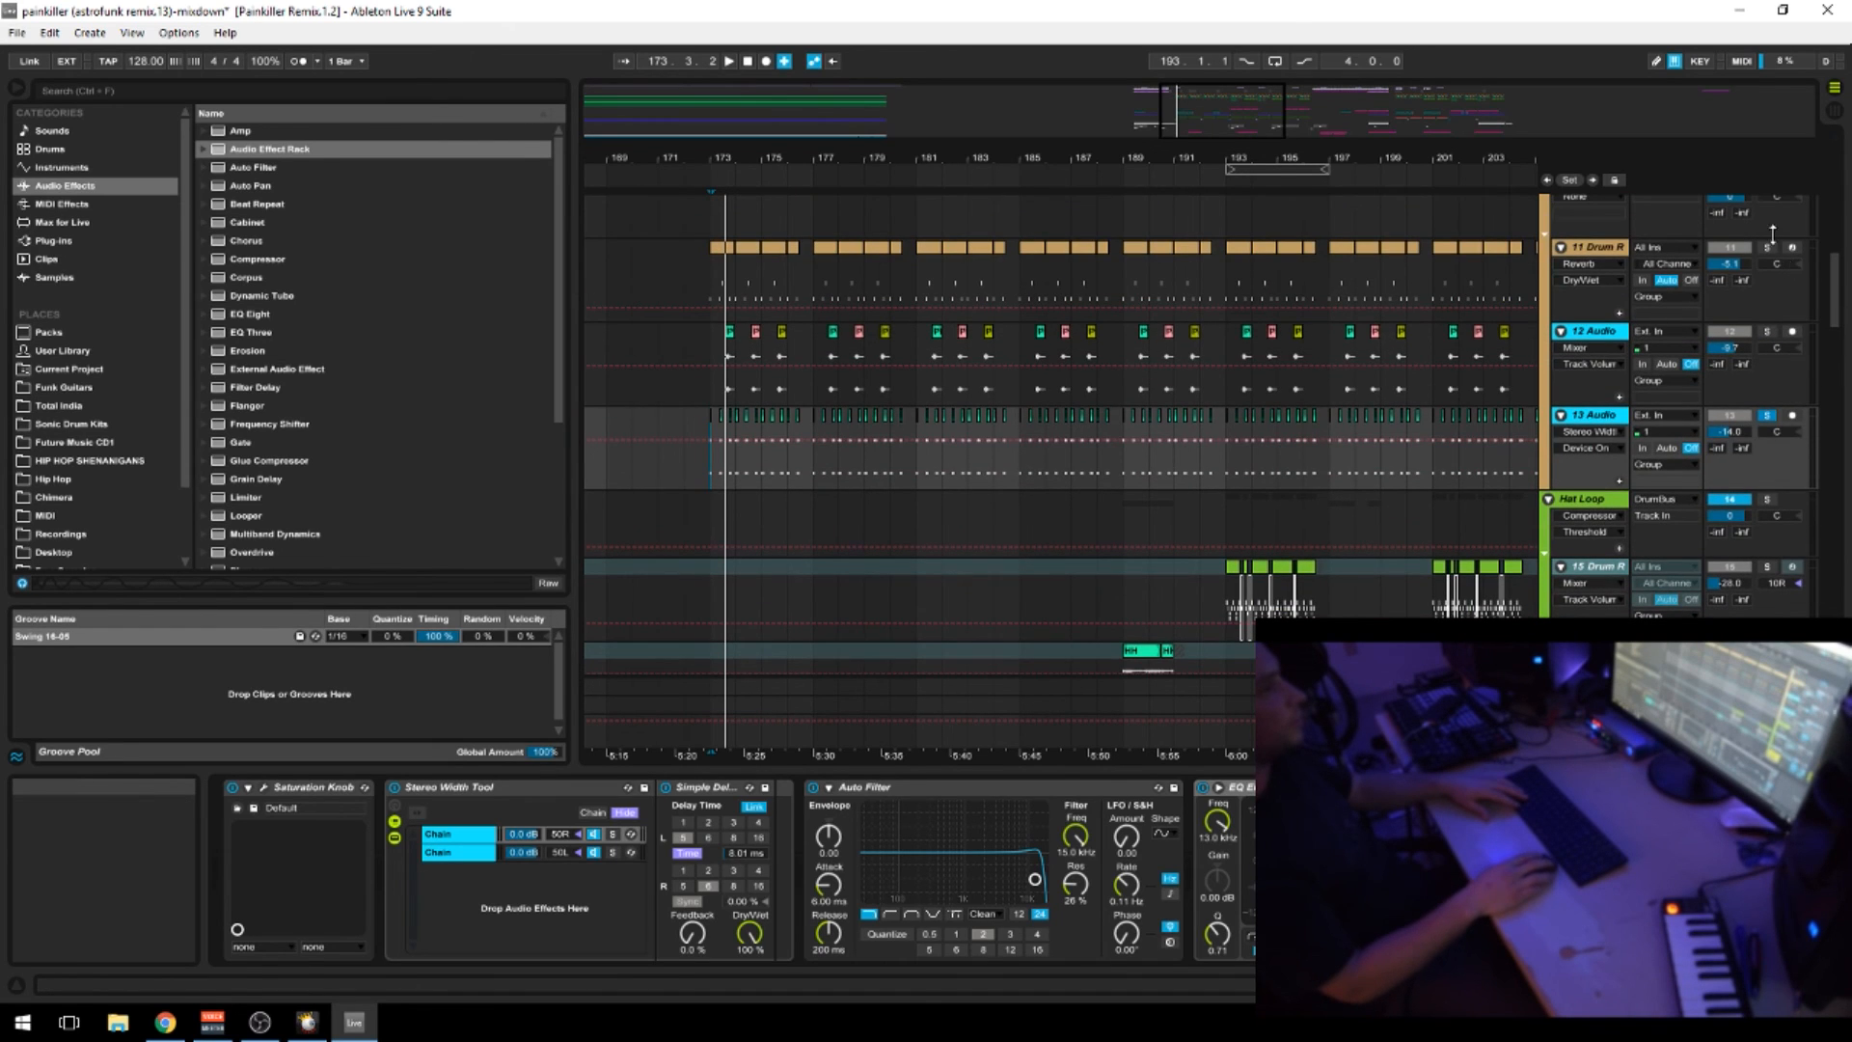
scroll(1196, 622, "up", 6)
left_click_drag(1210, 155, 1209, 60)
scroll(1193, 450, "up", 20)
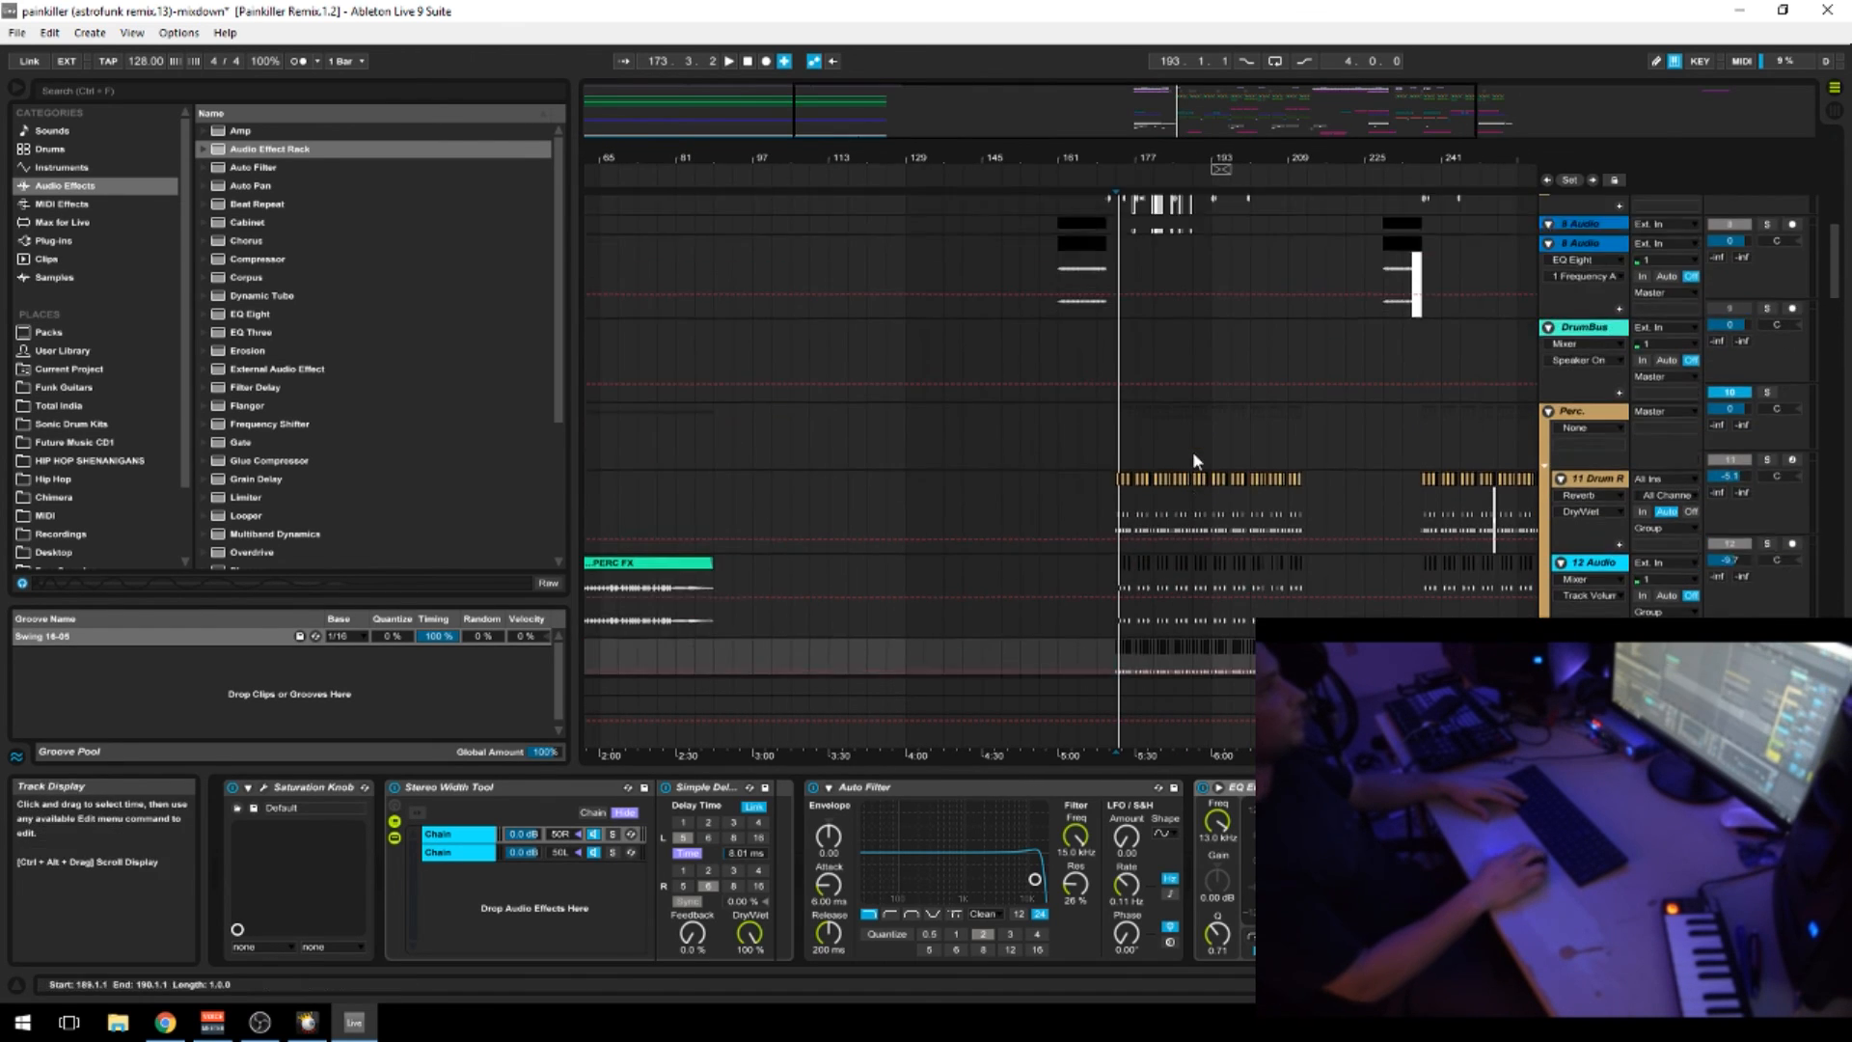
left_click_drag(1218, 166, 1269, 236)
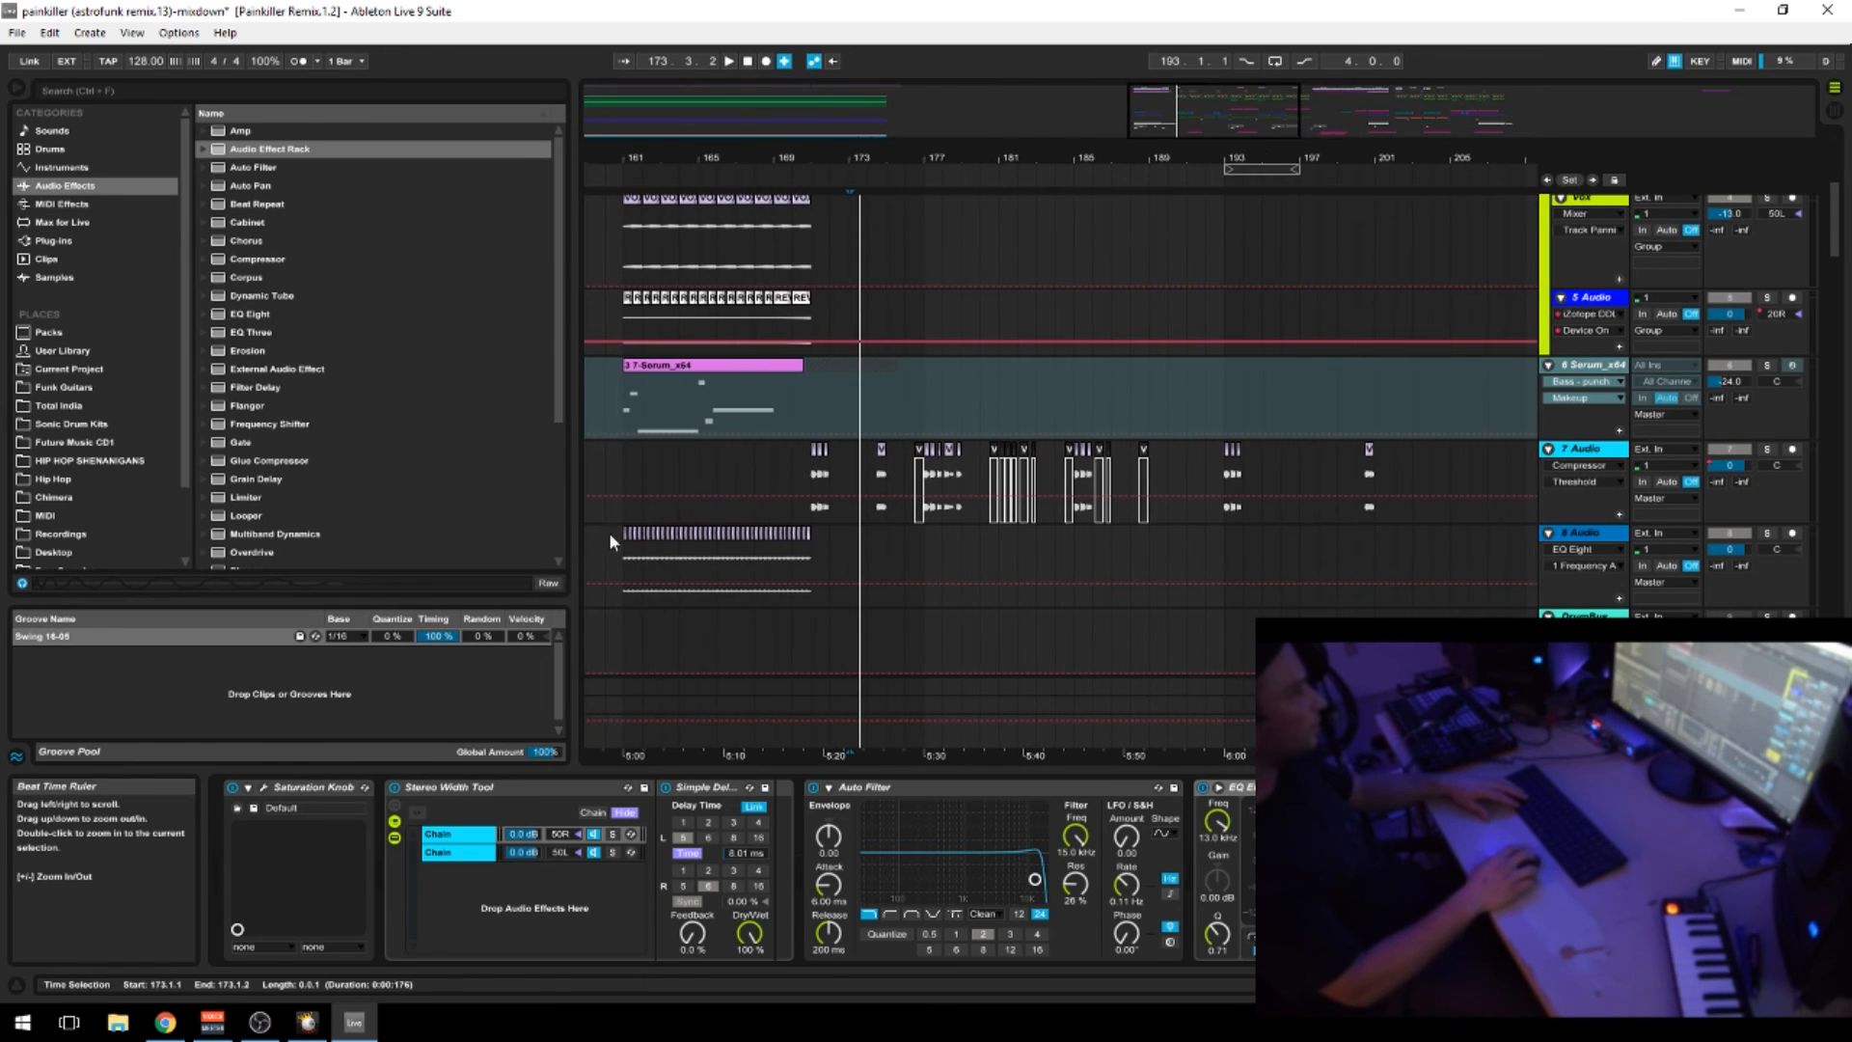
Place the insert marker at bar 171 on "7 Audio", solo that track and play it briefly
left_click(813, 475)
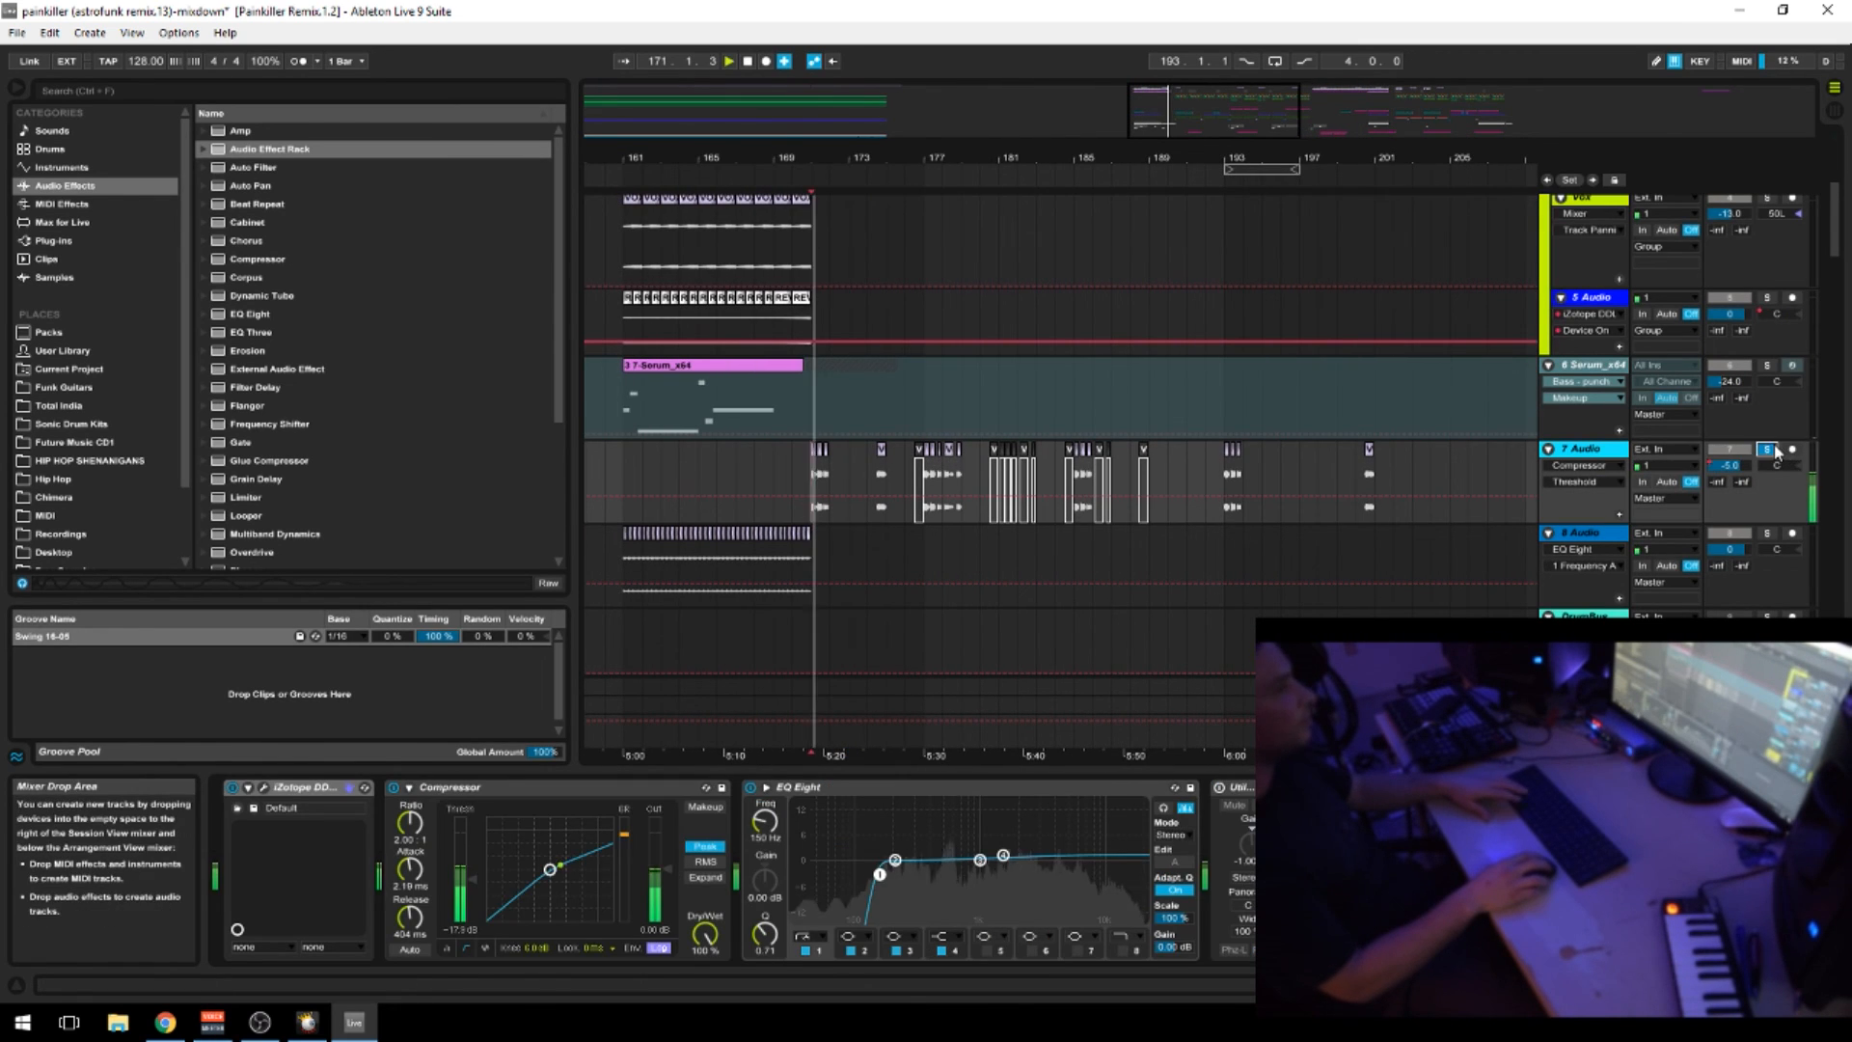
scroll(866, 543, "up", 15)
scroll(853, 552, "down", 14)
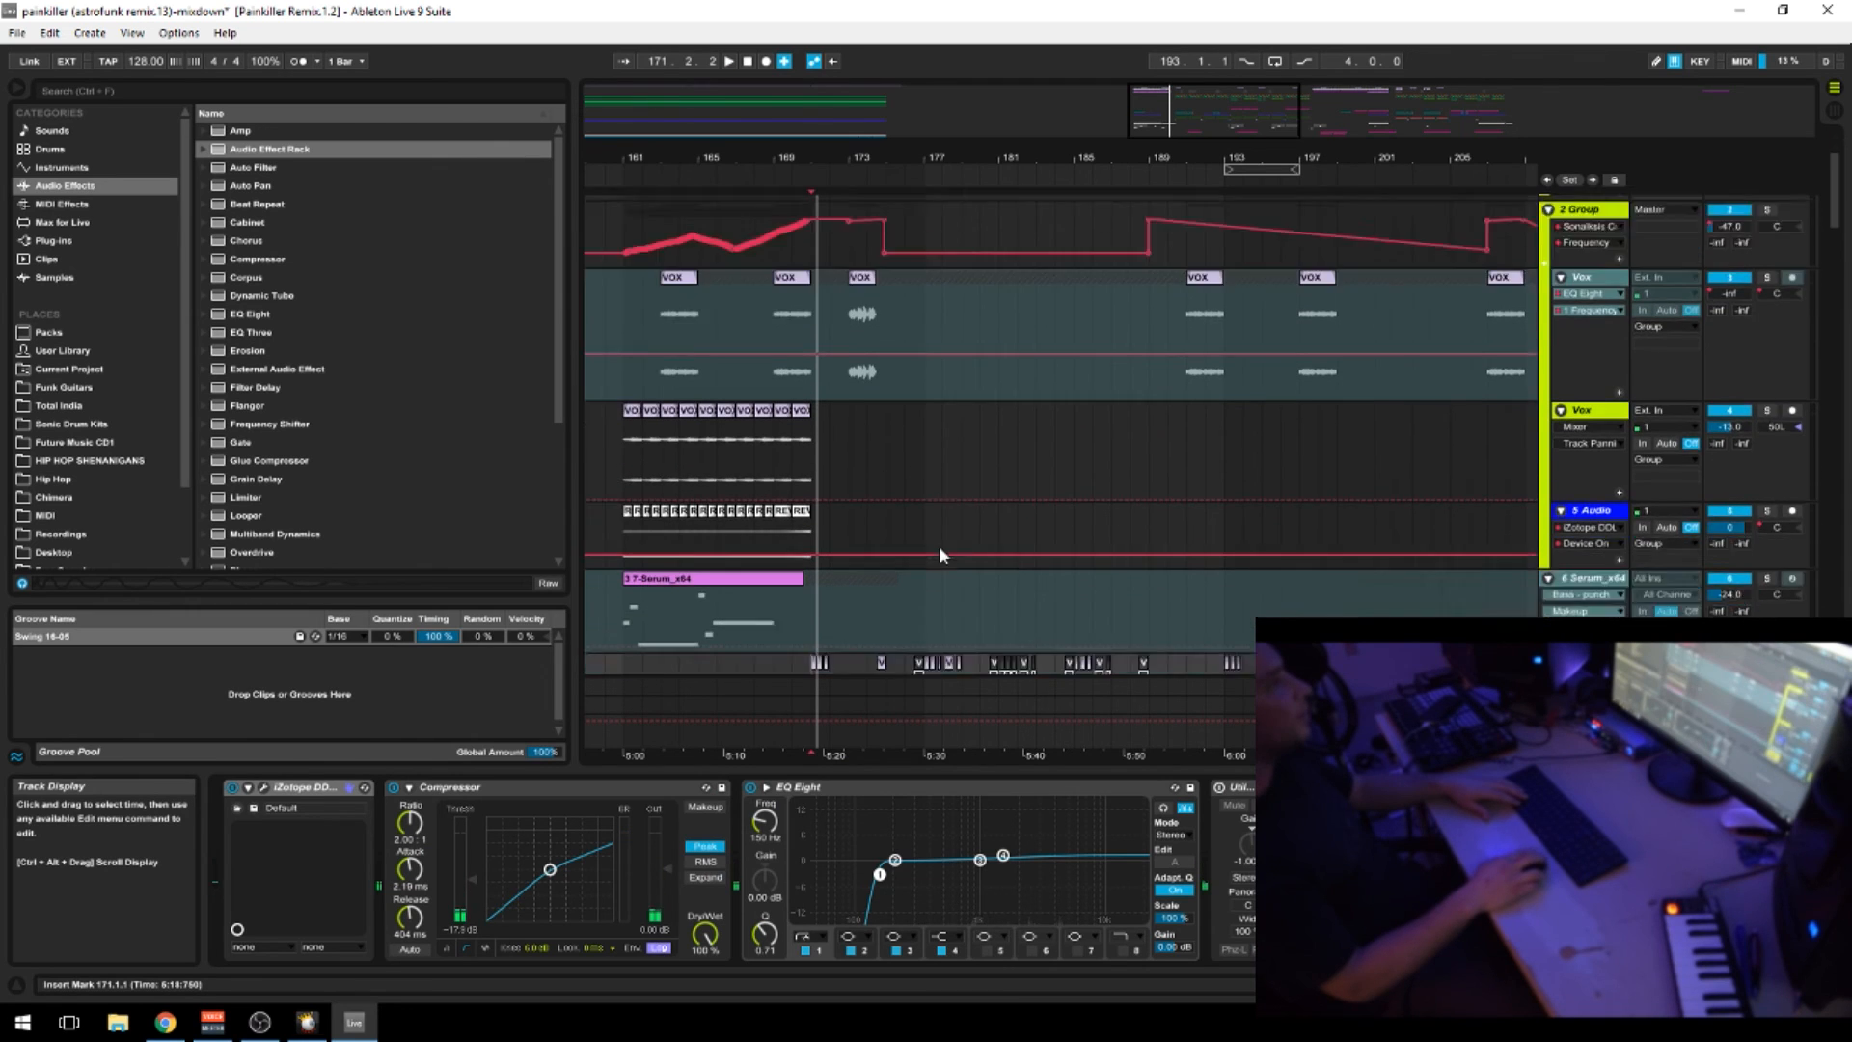
Look through the arrangement from the vocal clips on "7 Audio" down to the Hat Loop group and its percussion clips
left_click_drag(1205, 155, 1013, 194)
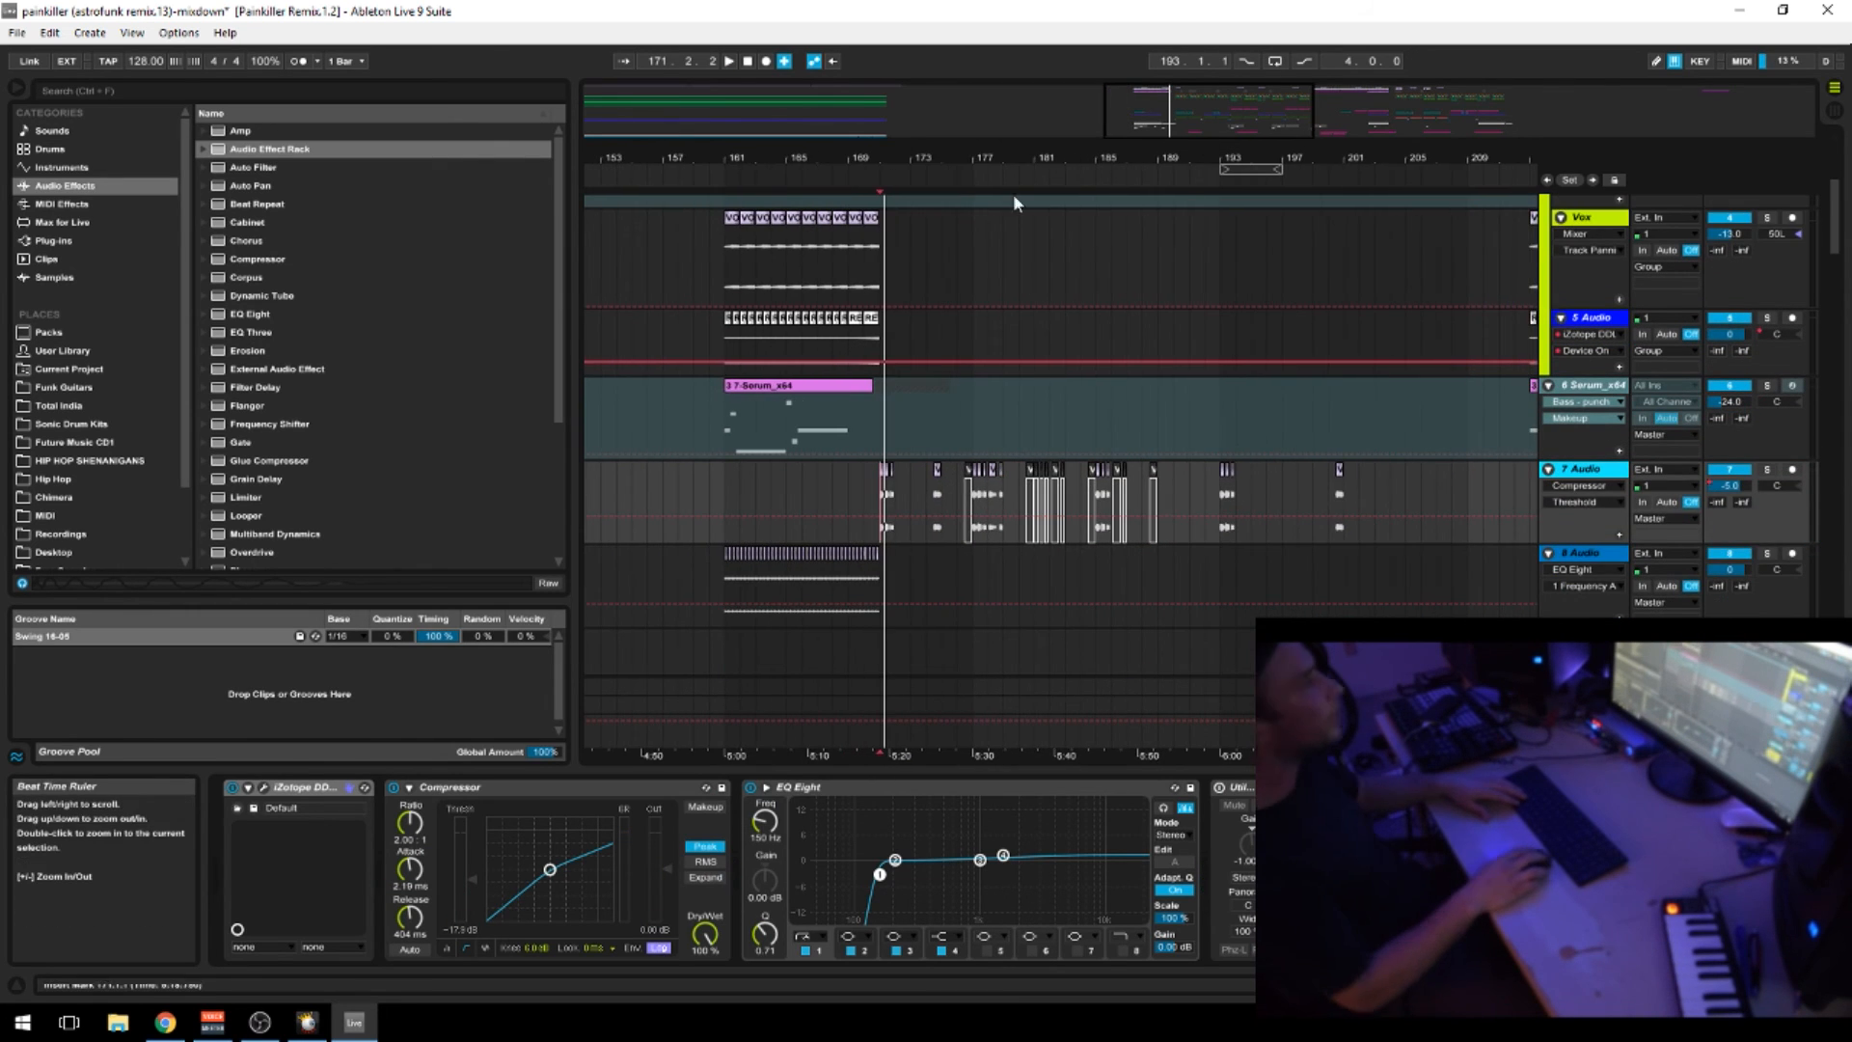
left_click_drag(913, 157, 910, 219)
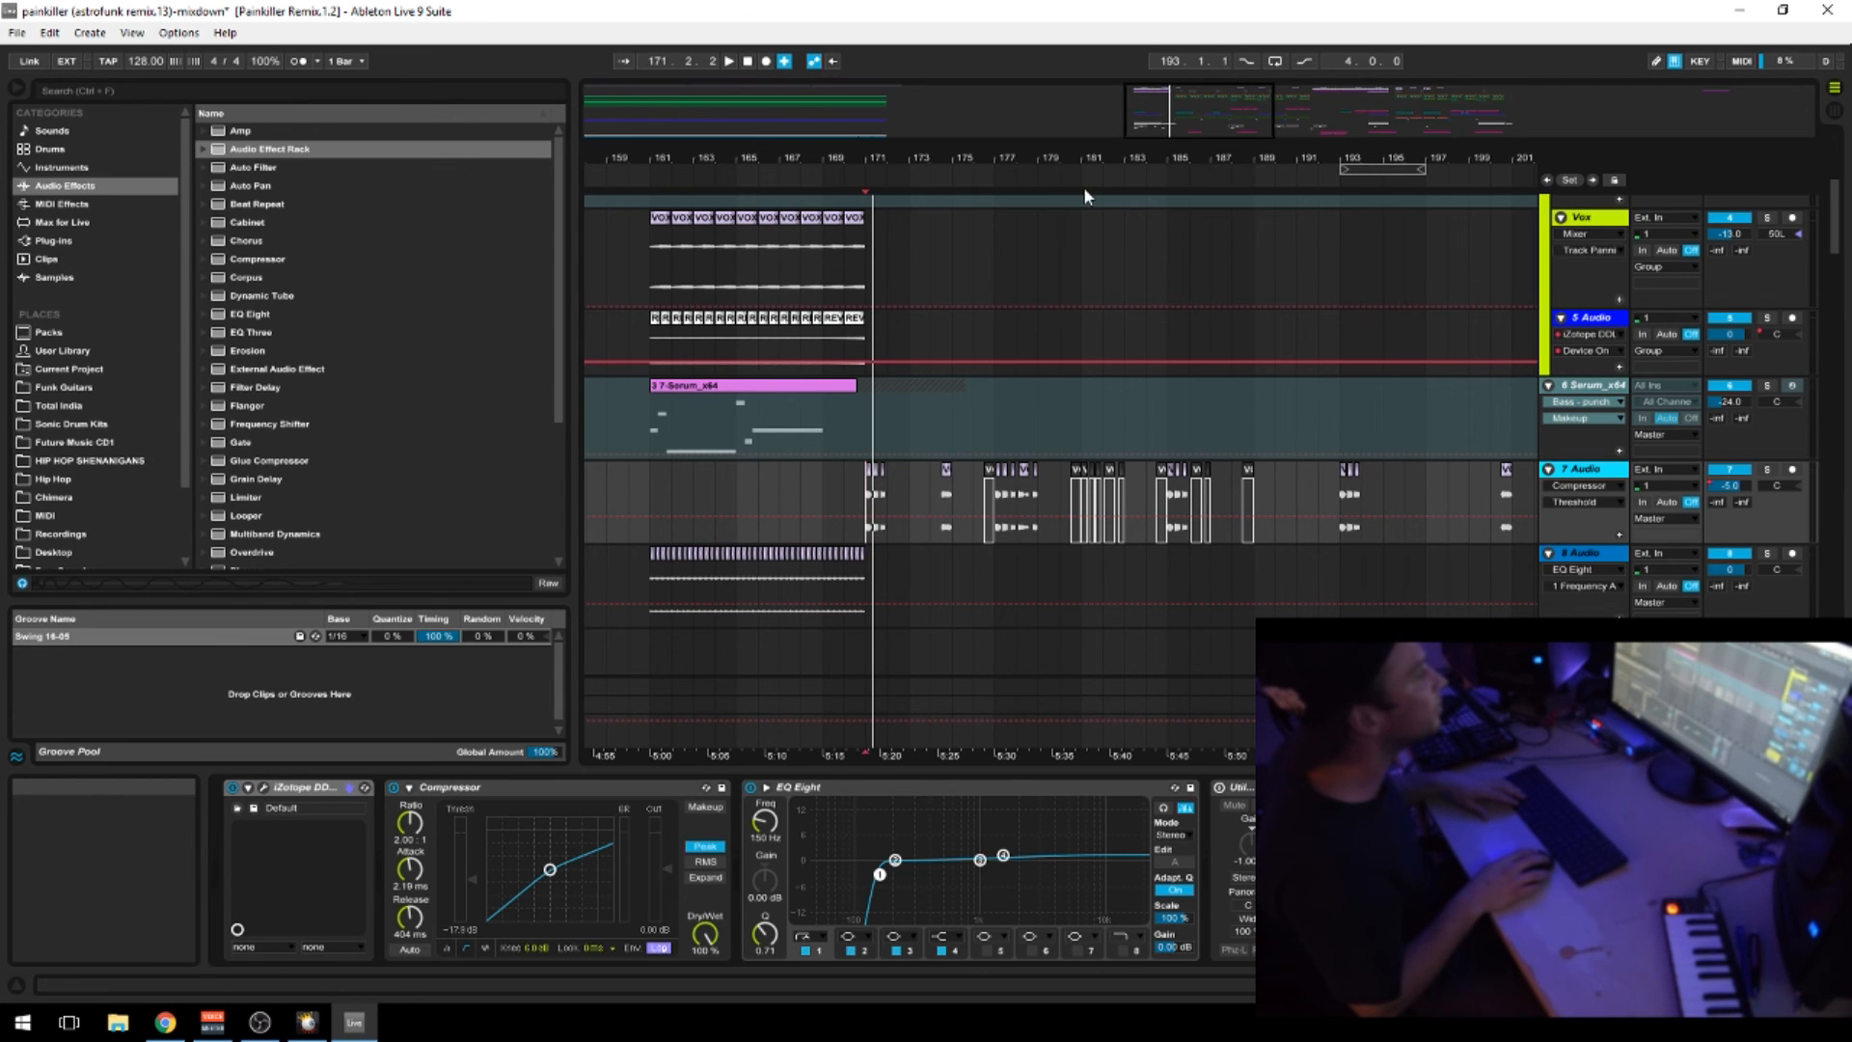
scroll(1310, 585, "down", 5)
scroll(1061, 405, "down", 6)
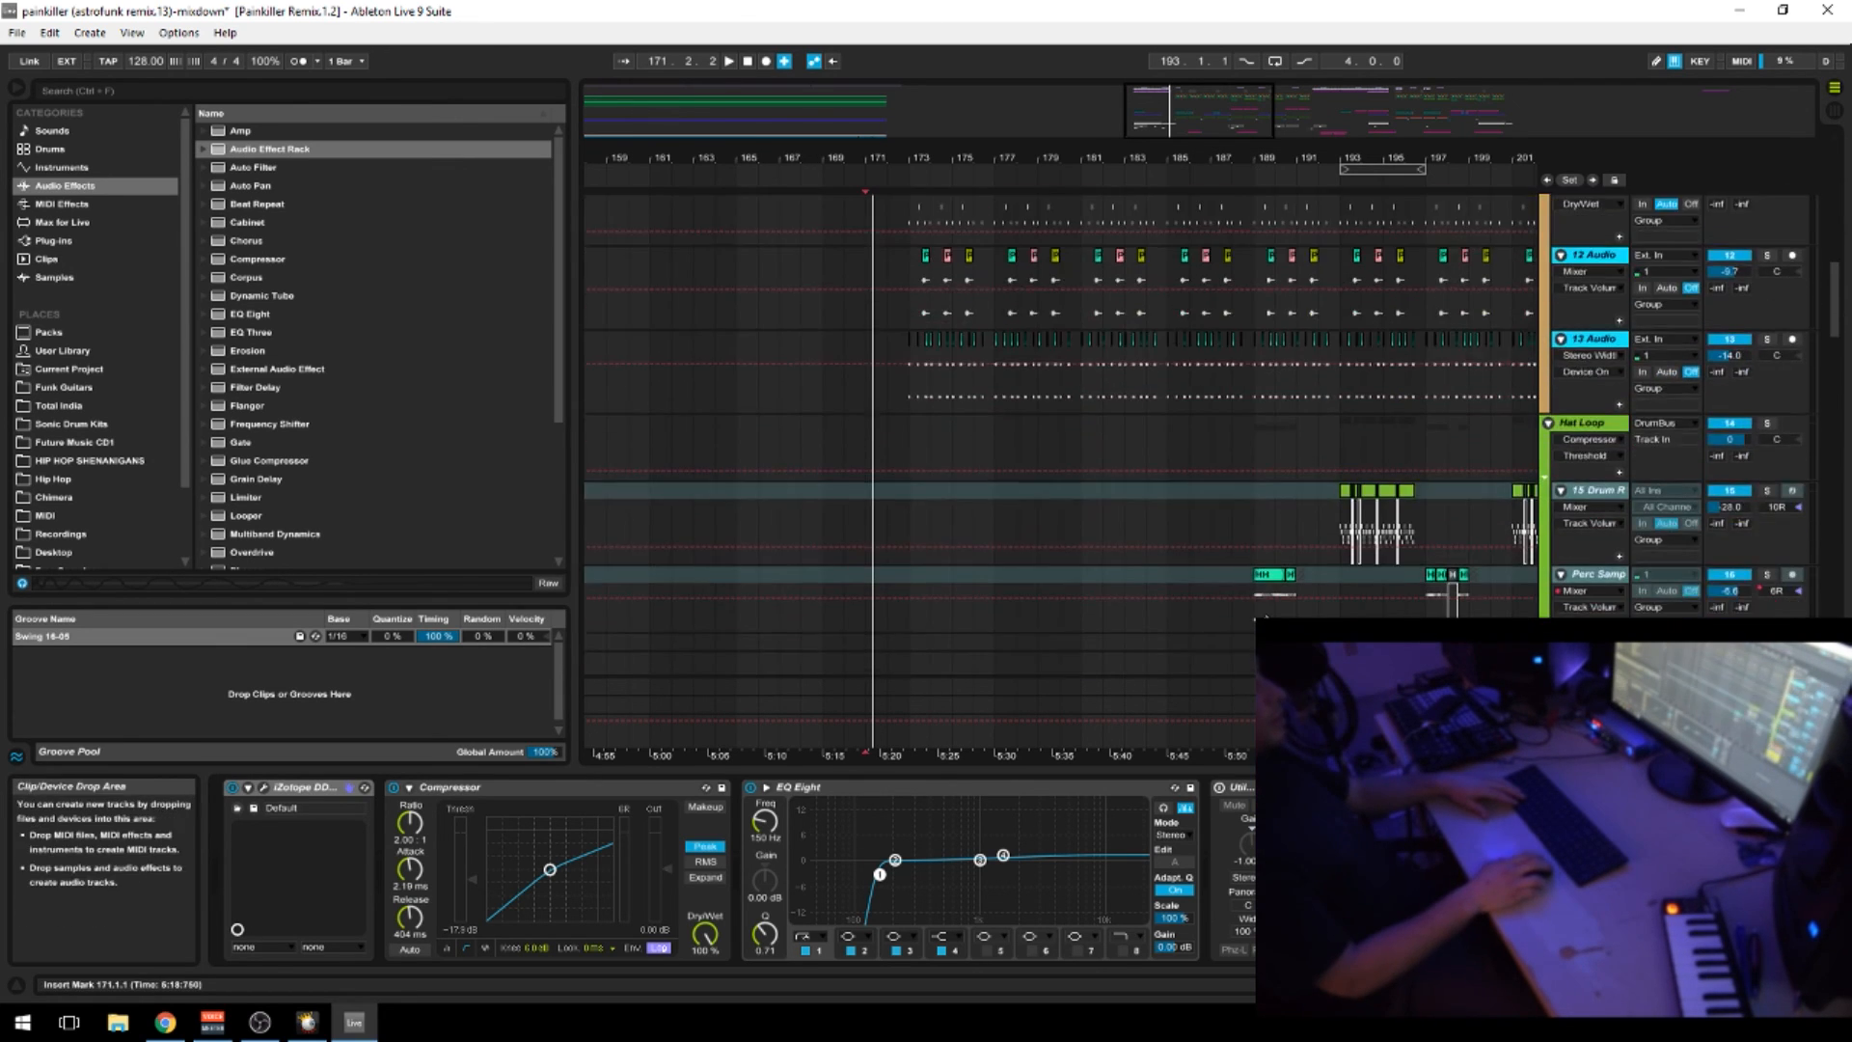
left_click_drag(1090, 158, 1071, 113)
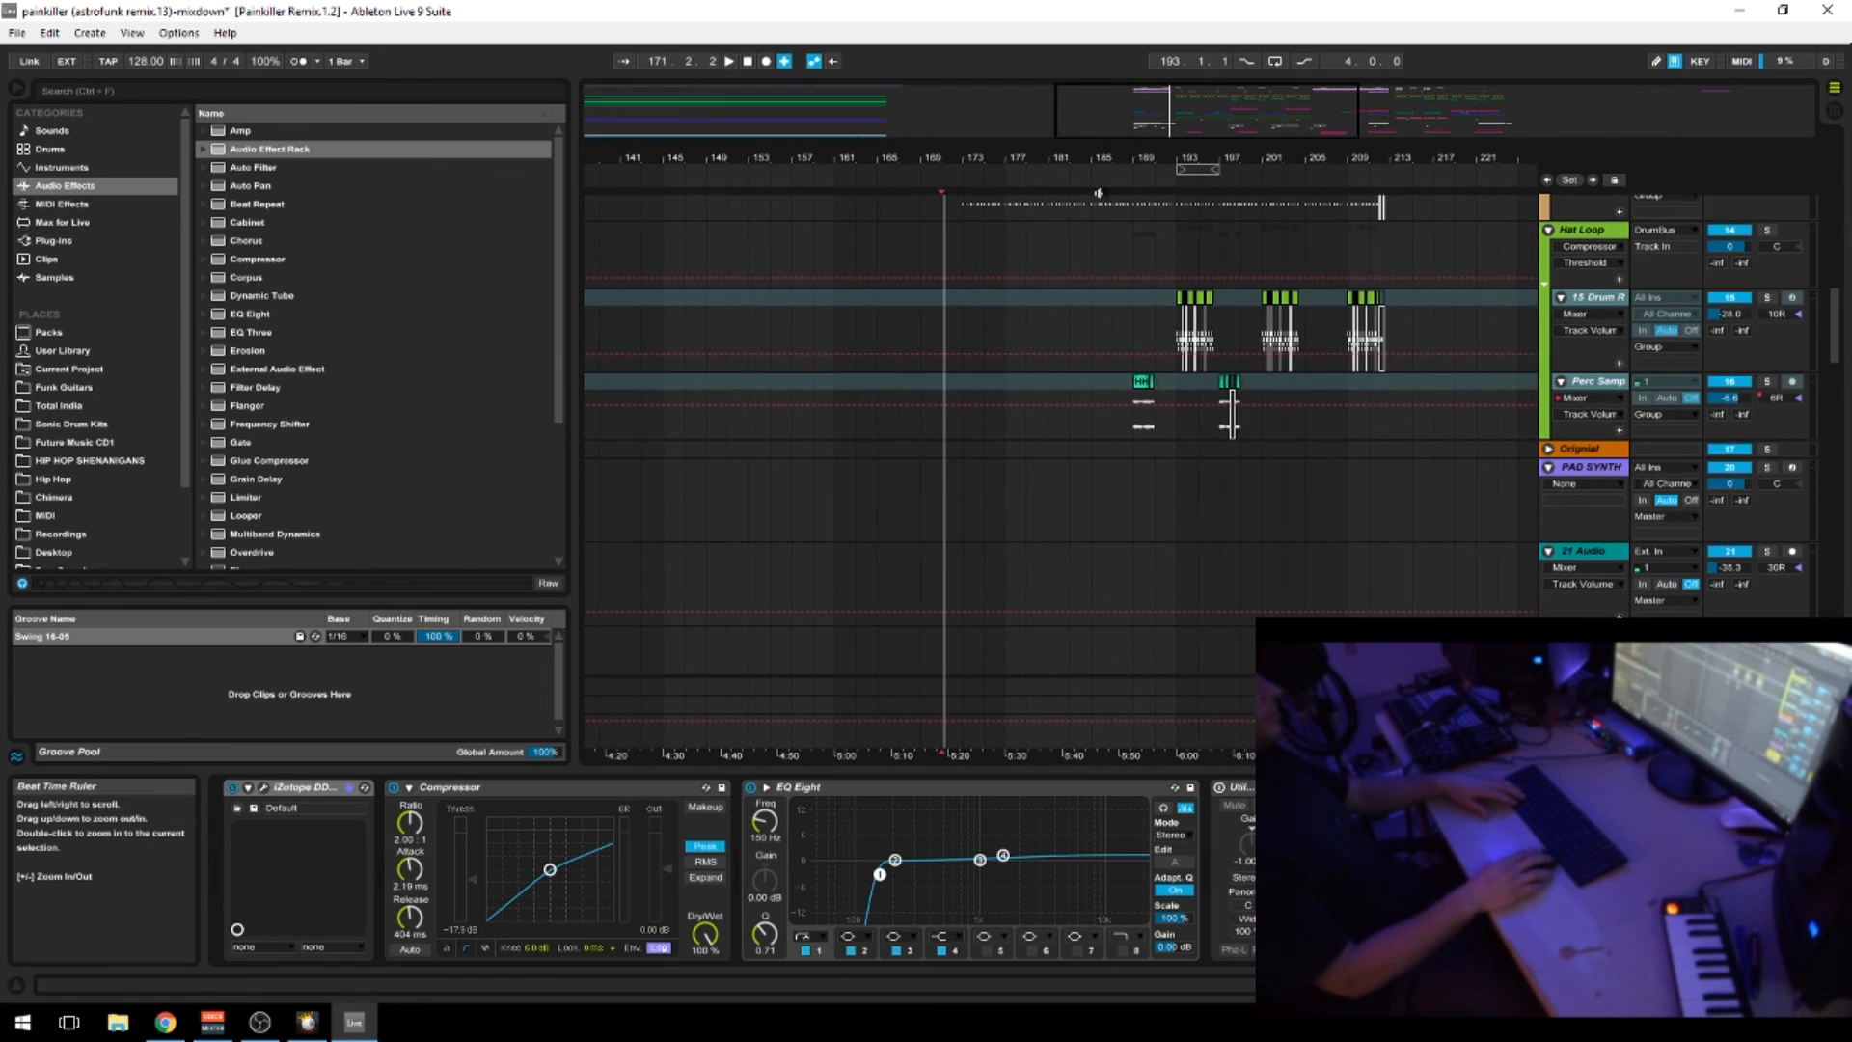
scroll(1028, 483, "up", 2)
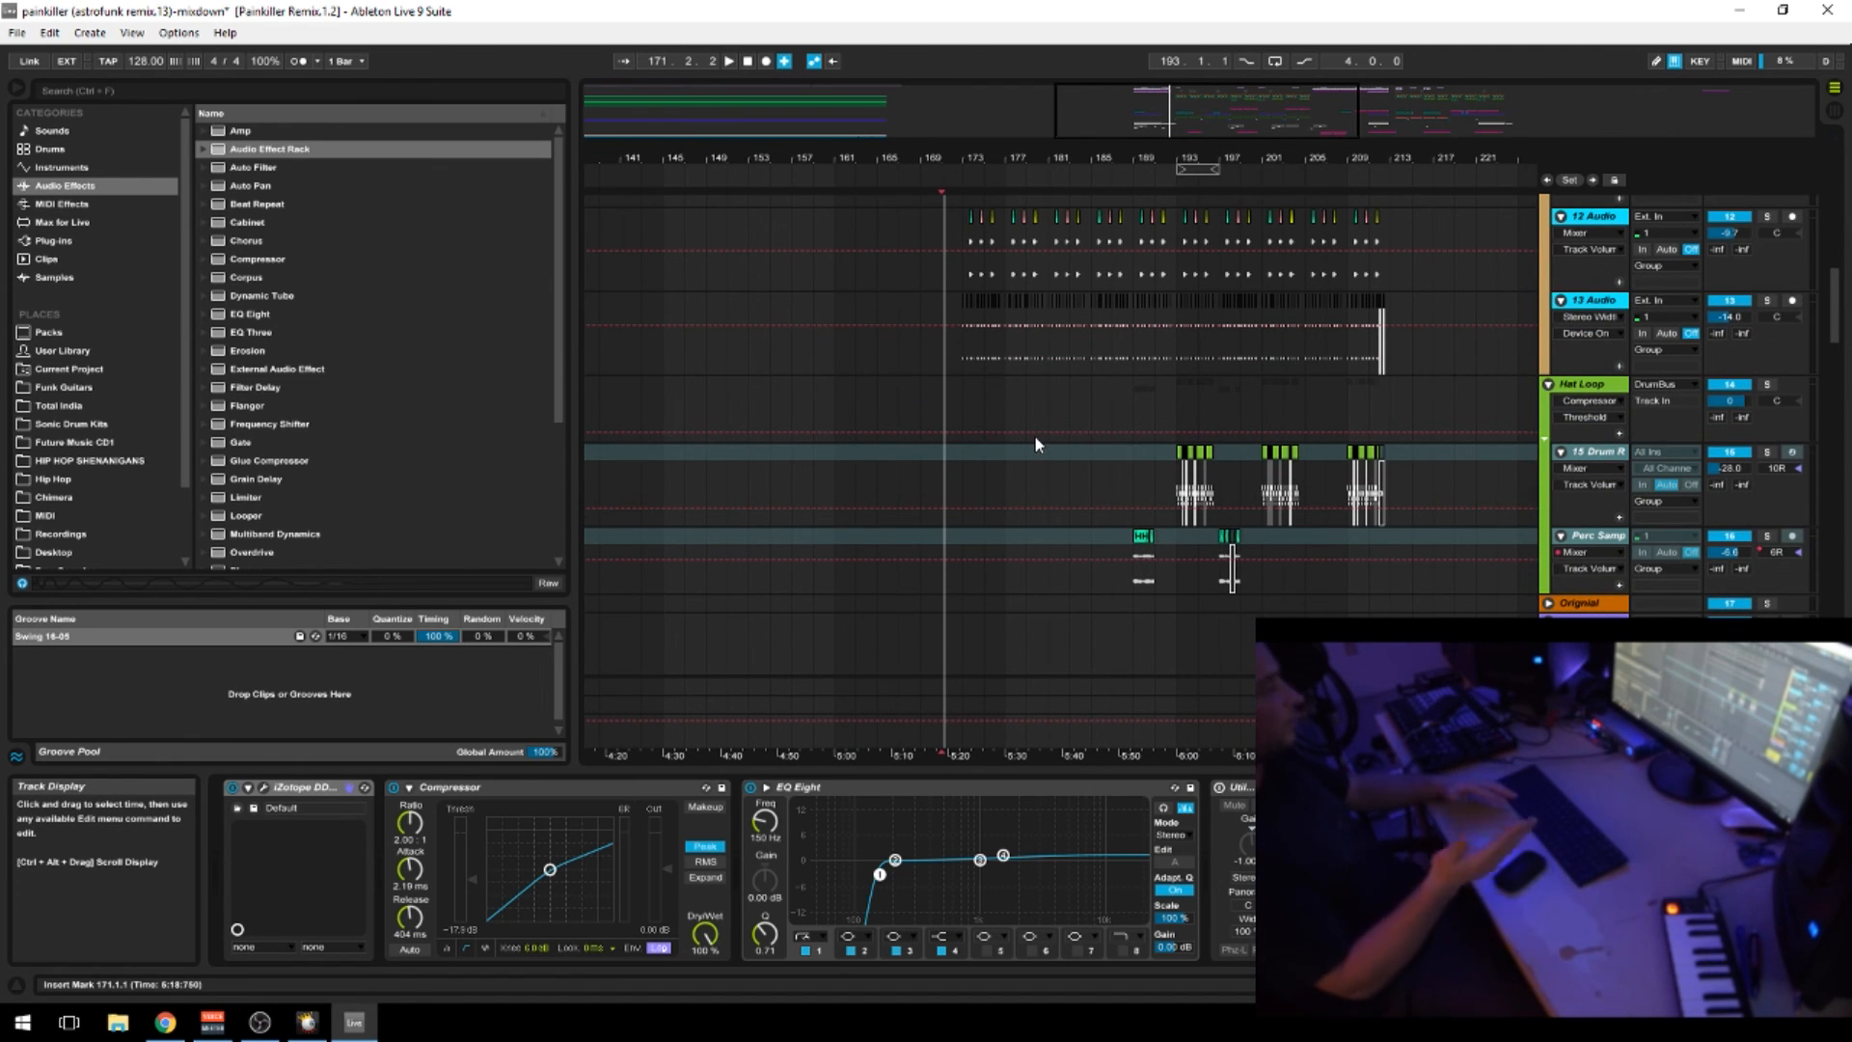
scroll(1037, 448, "down", 1)
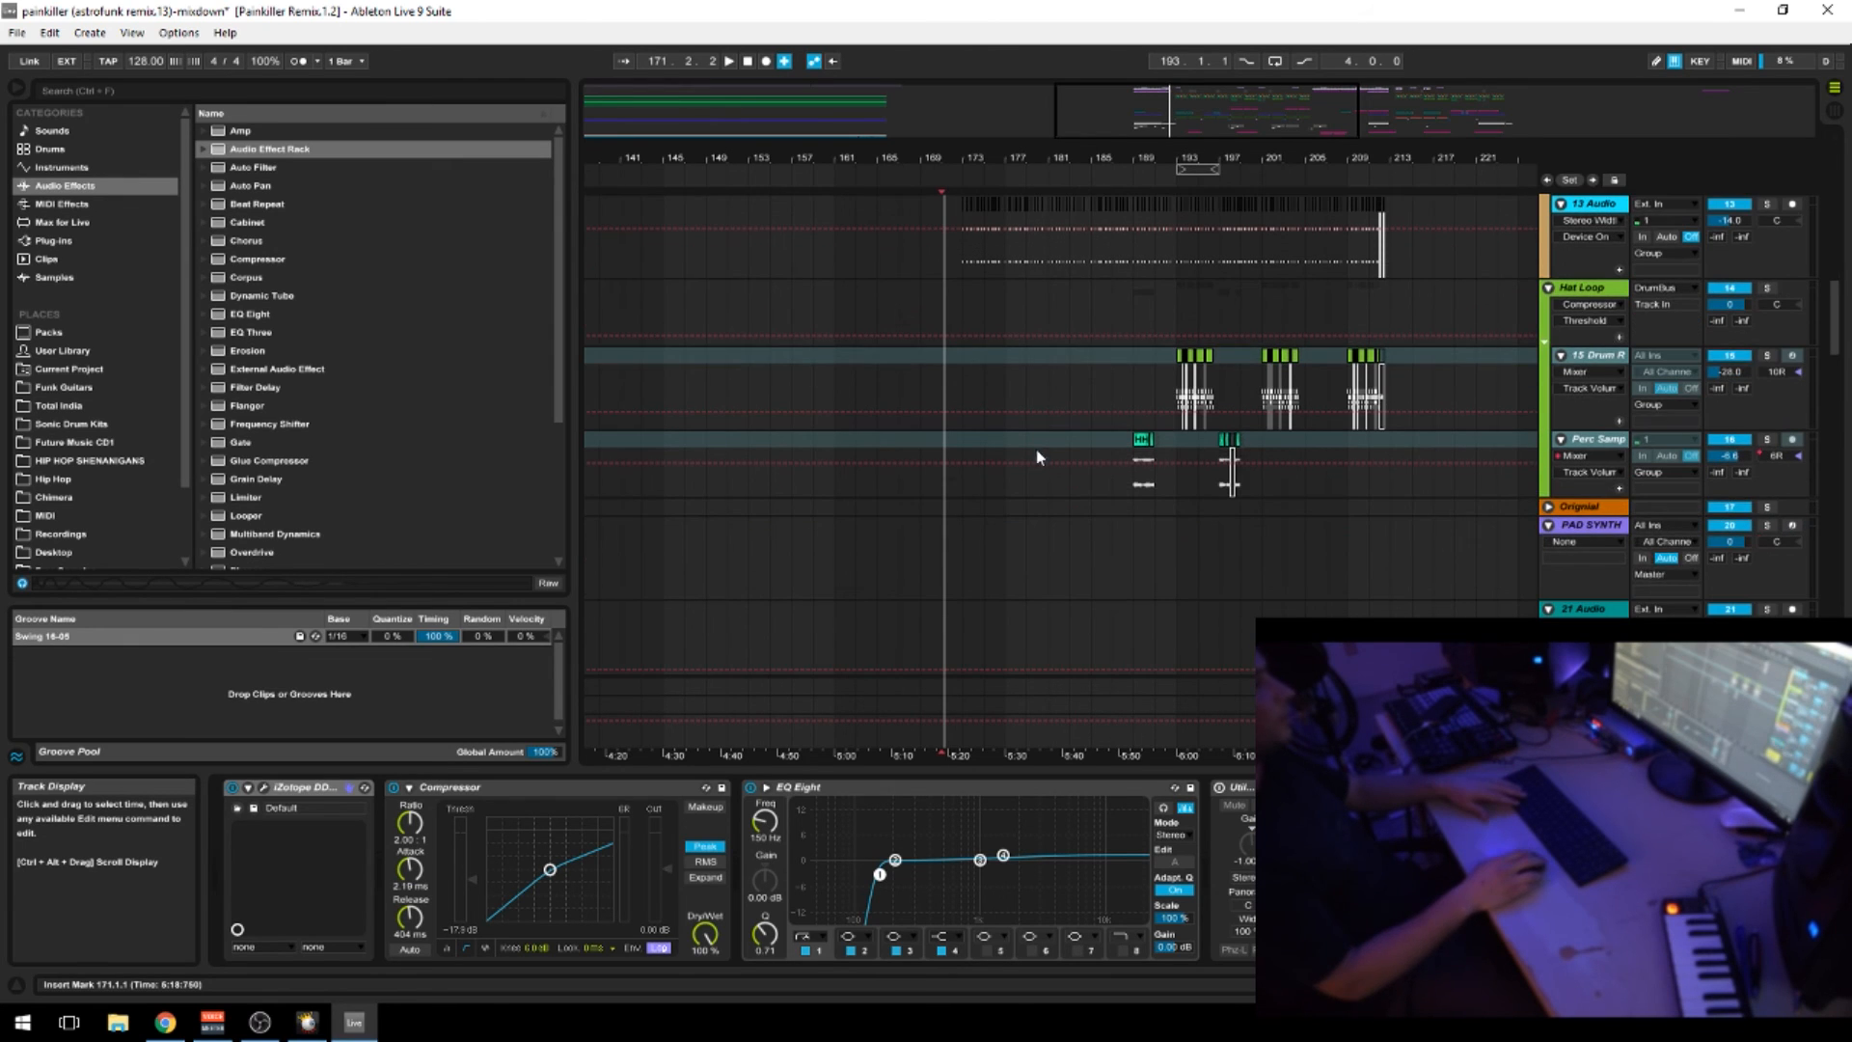
left_click_drag(1109, 158, 1032, 148)
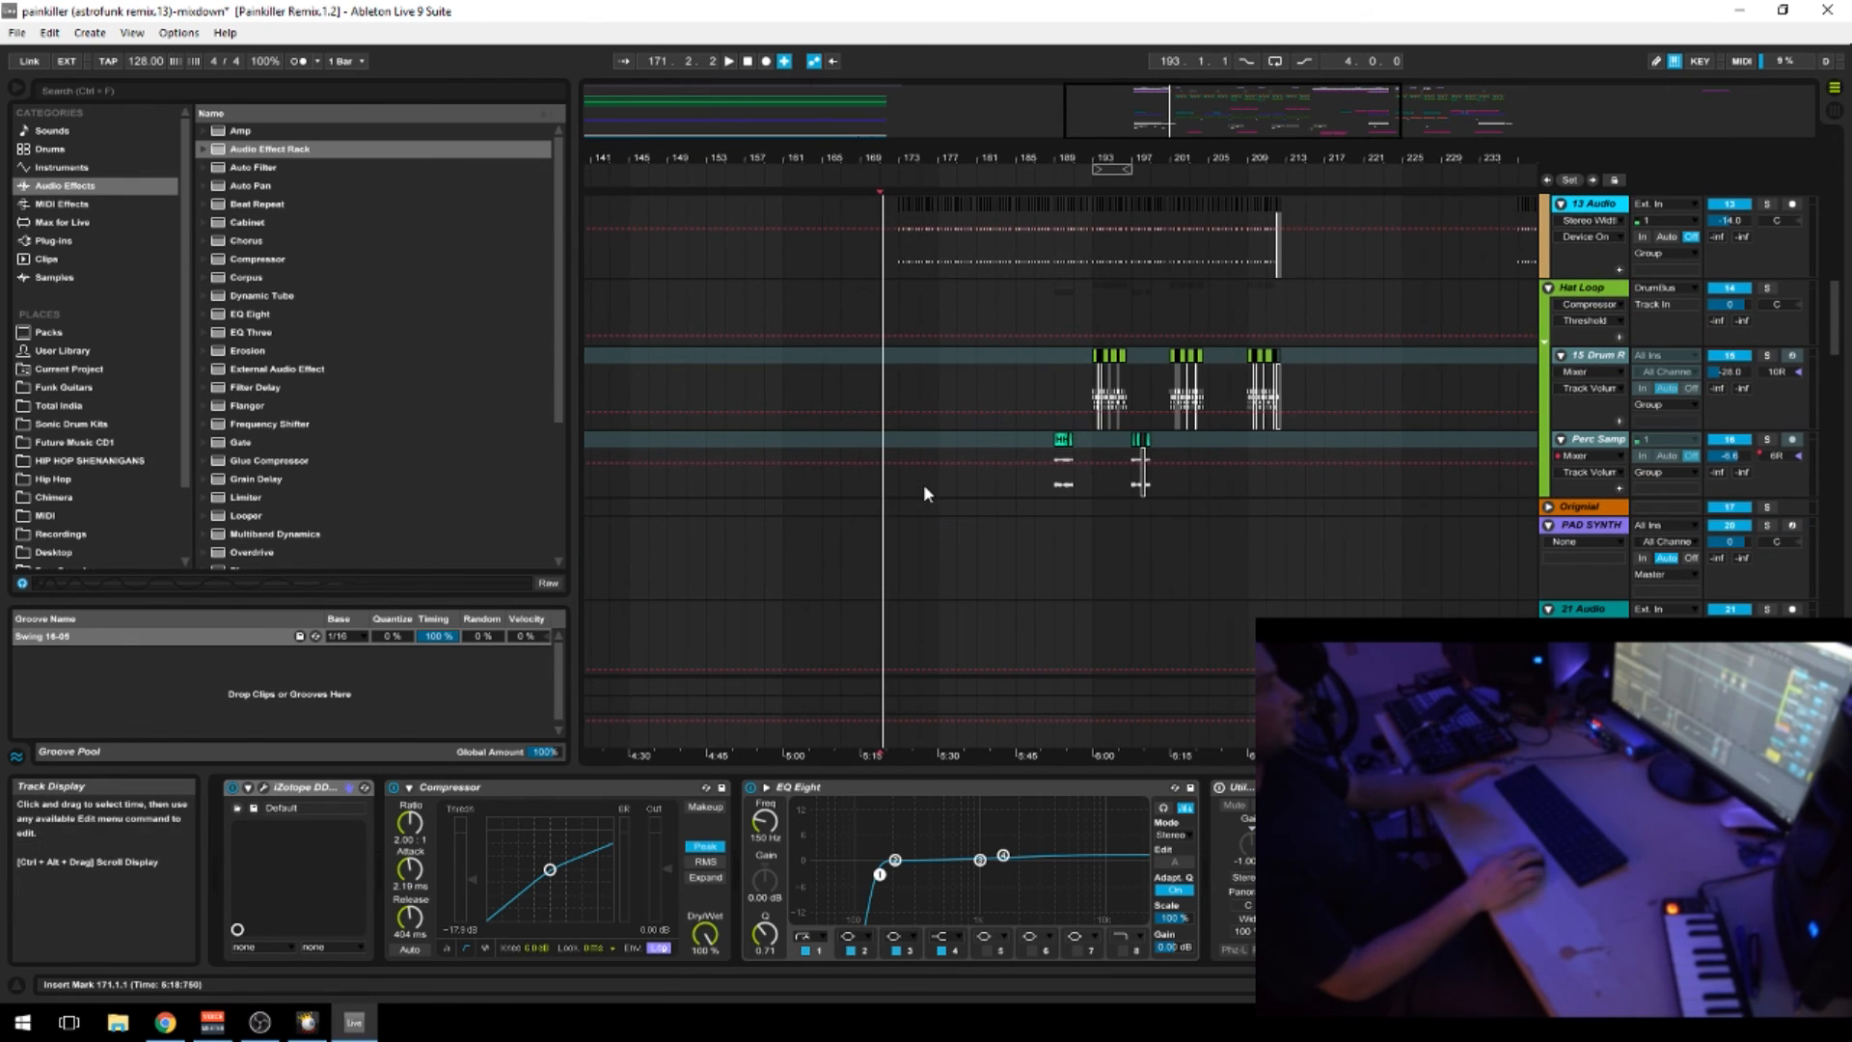
scroll(923, 495, "down", 1)
scroll(926, 500, "up", 3)
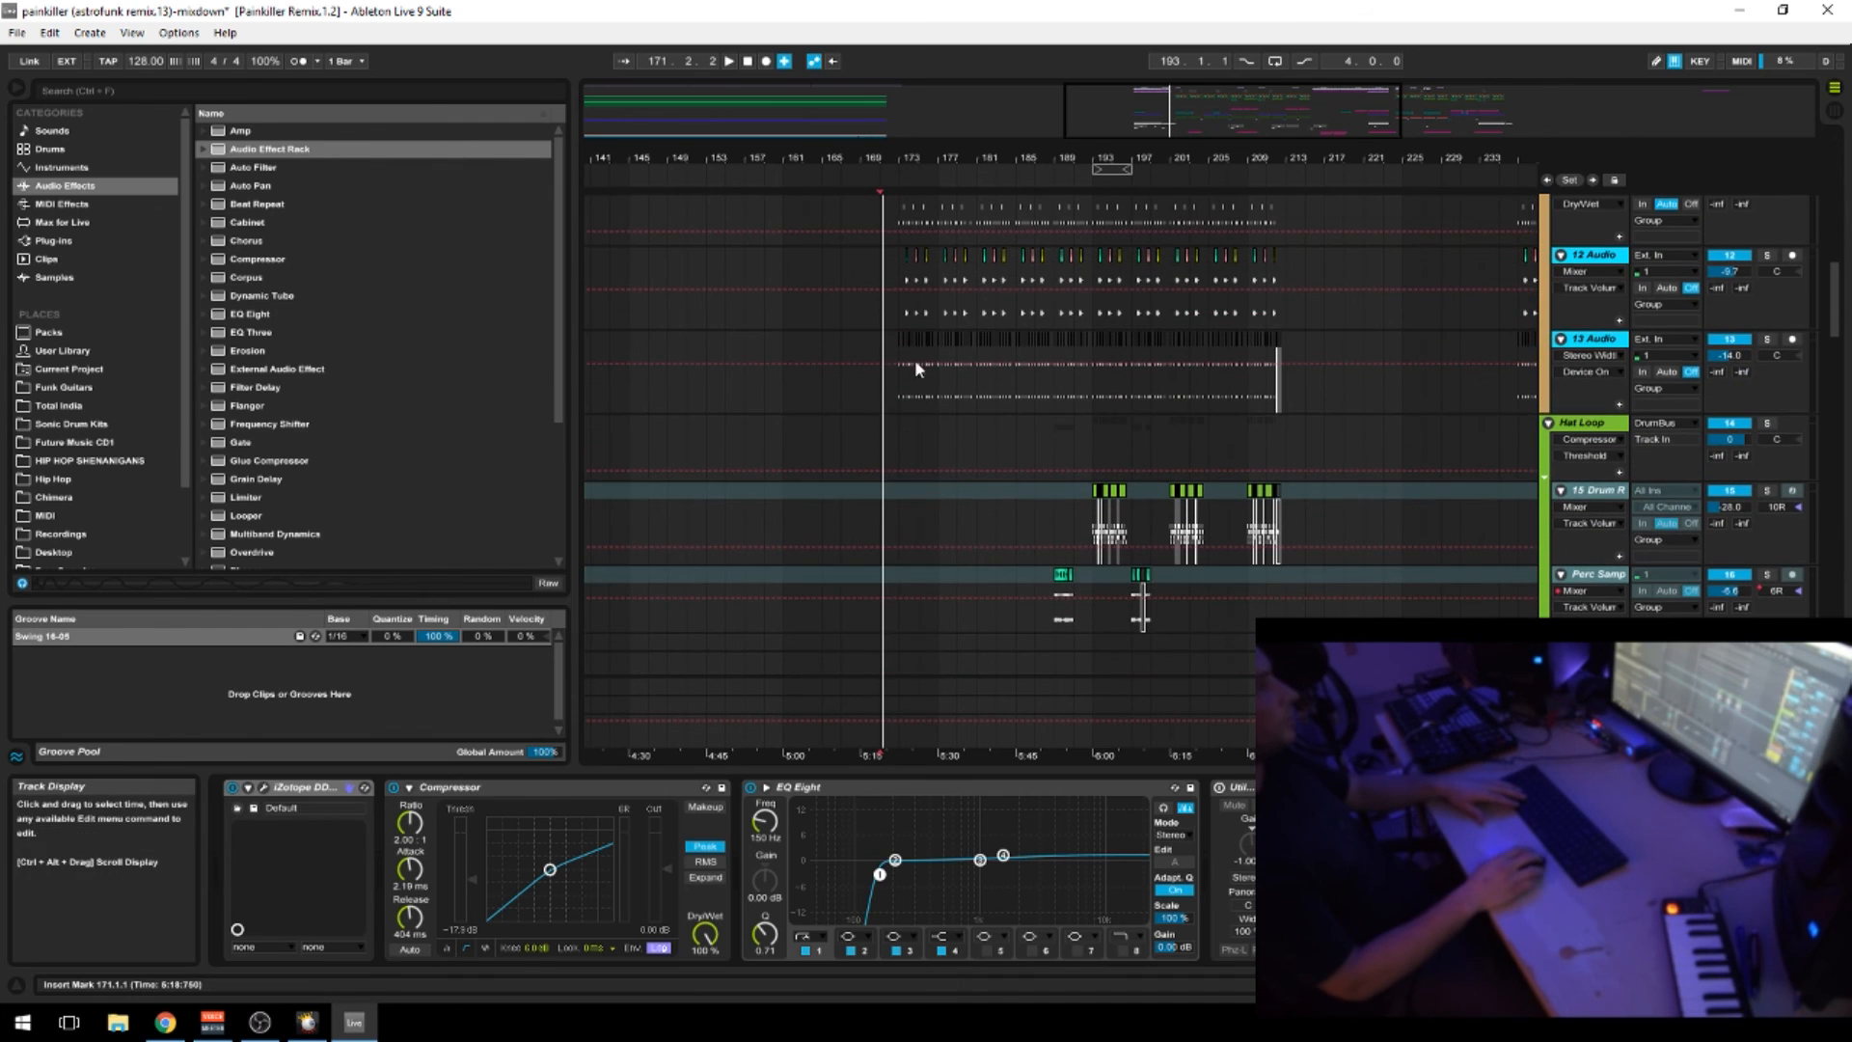
Highlight the Hat Loop group's empty span from bar 173 to 189 and its clips from bar 189 to 213
left_click(928, 439)
left_click_drag(928, 439, 1069, 625)
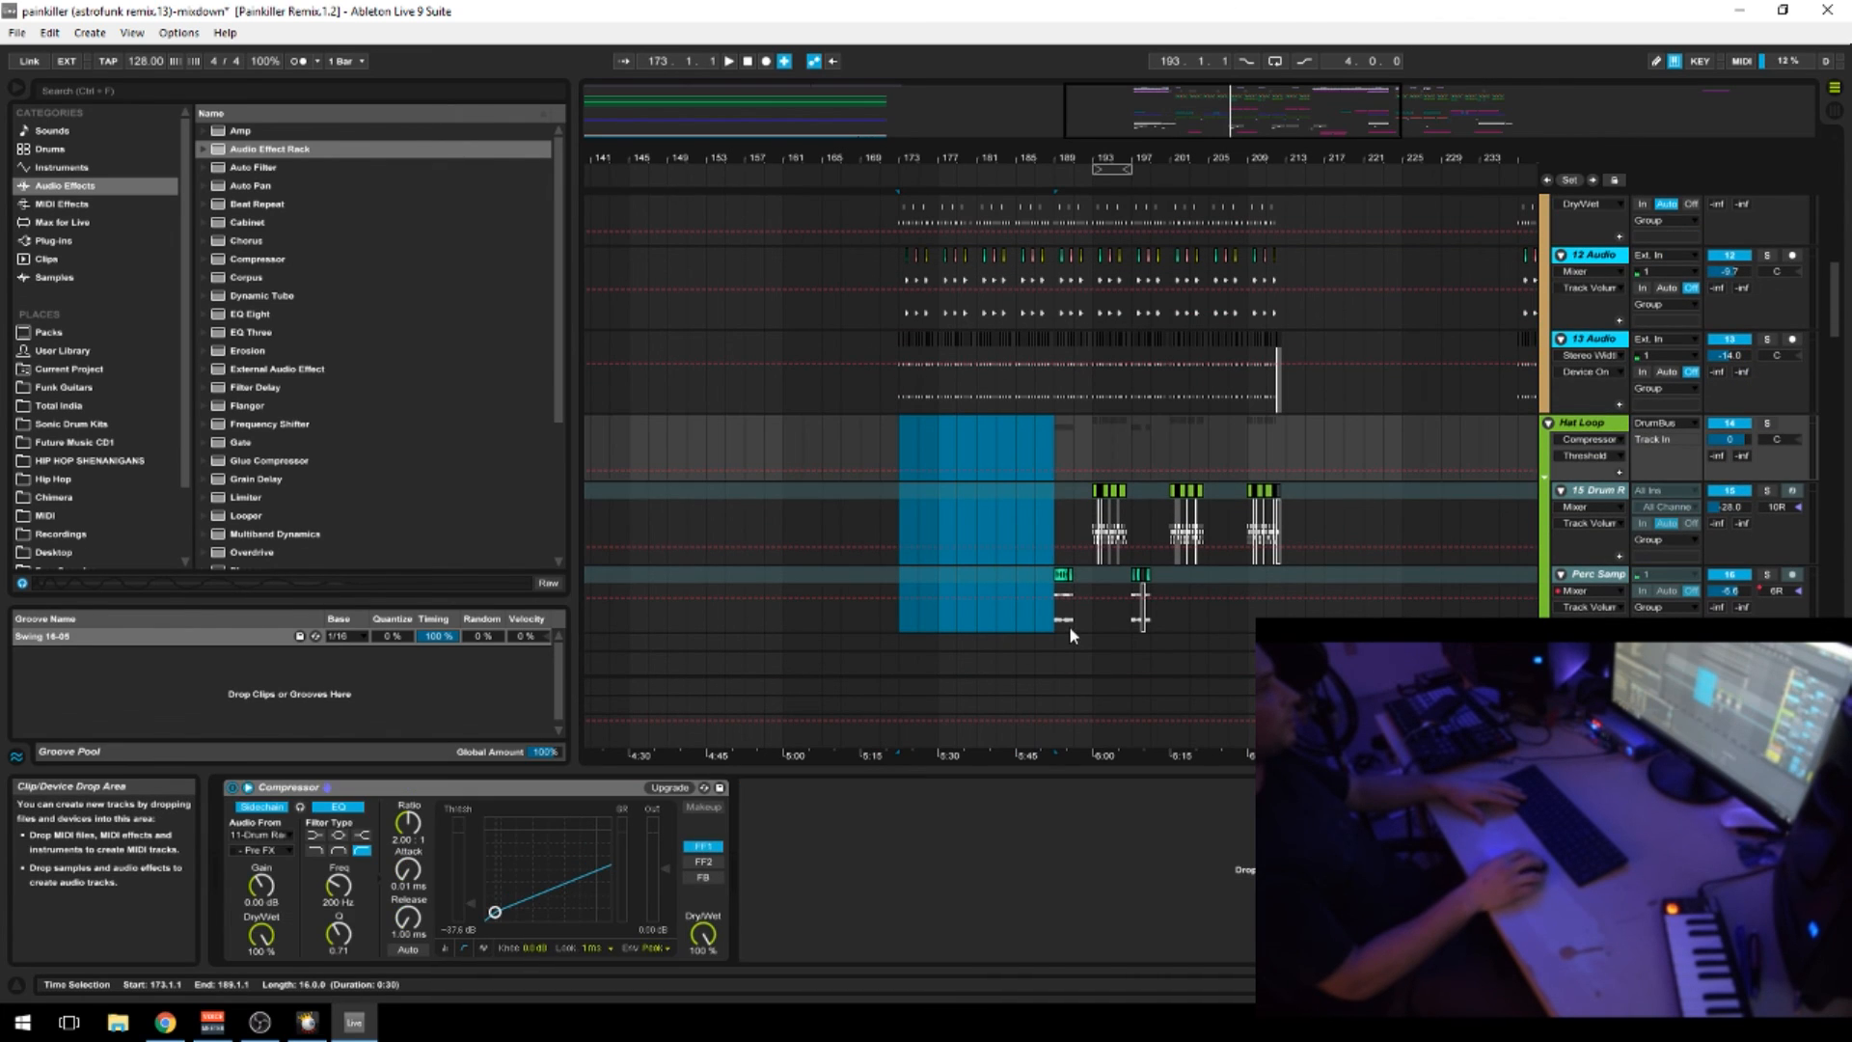
left_click(1057, 467)
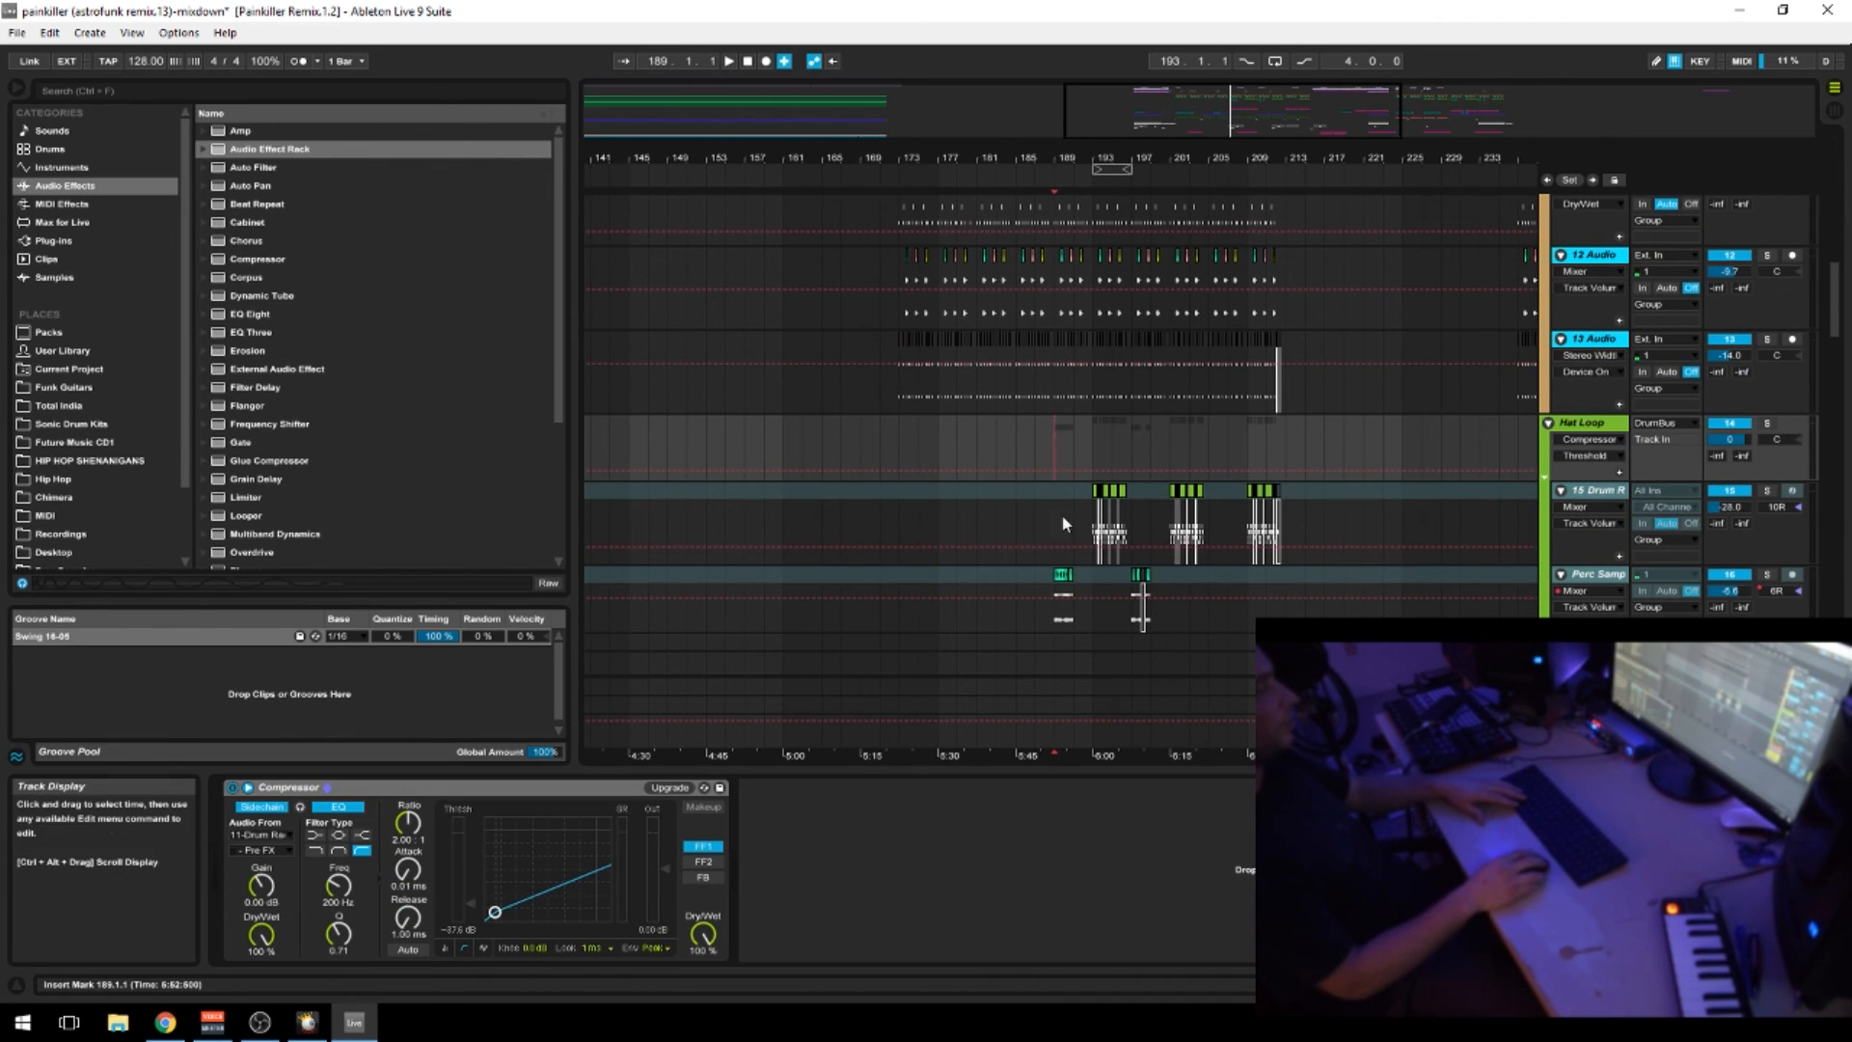
left_click_drag(1054, 449, 1248, 467)
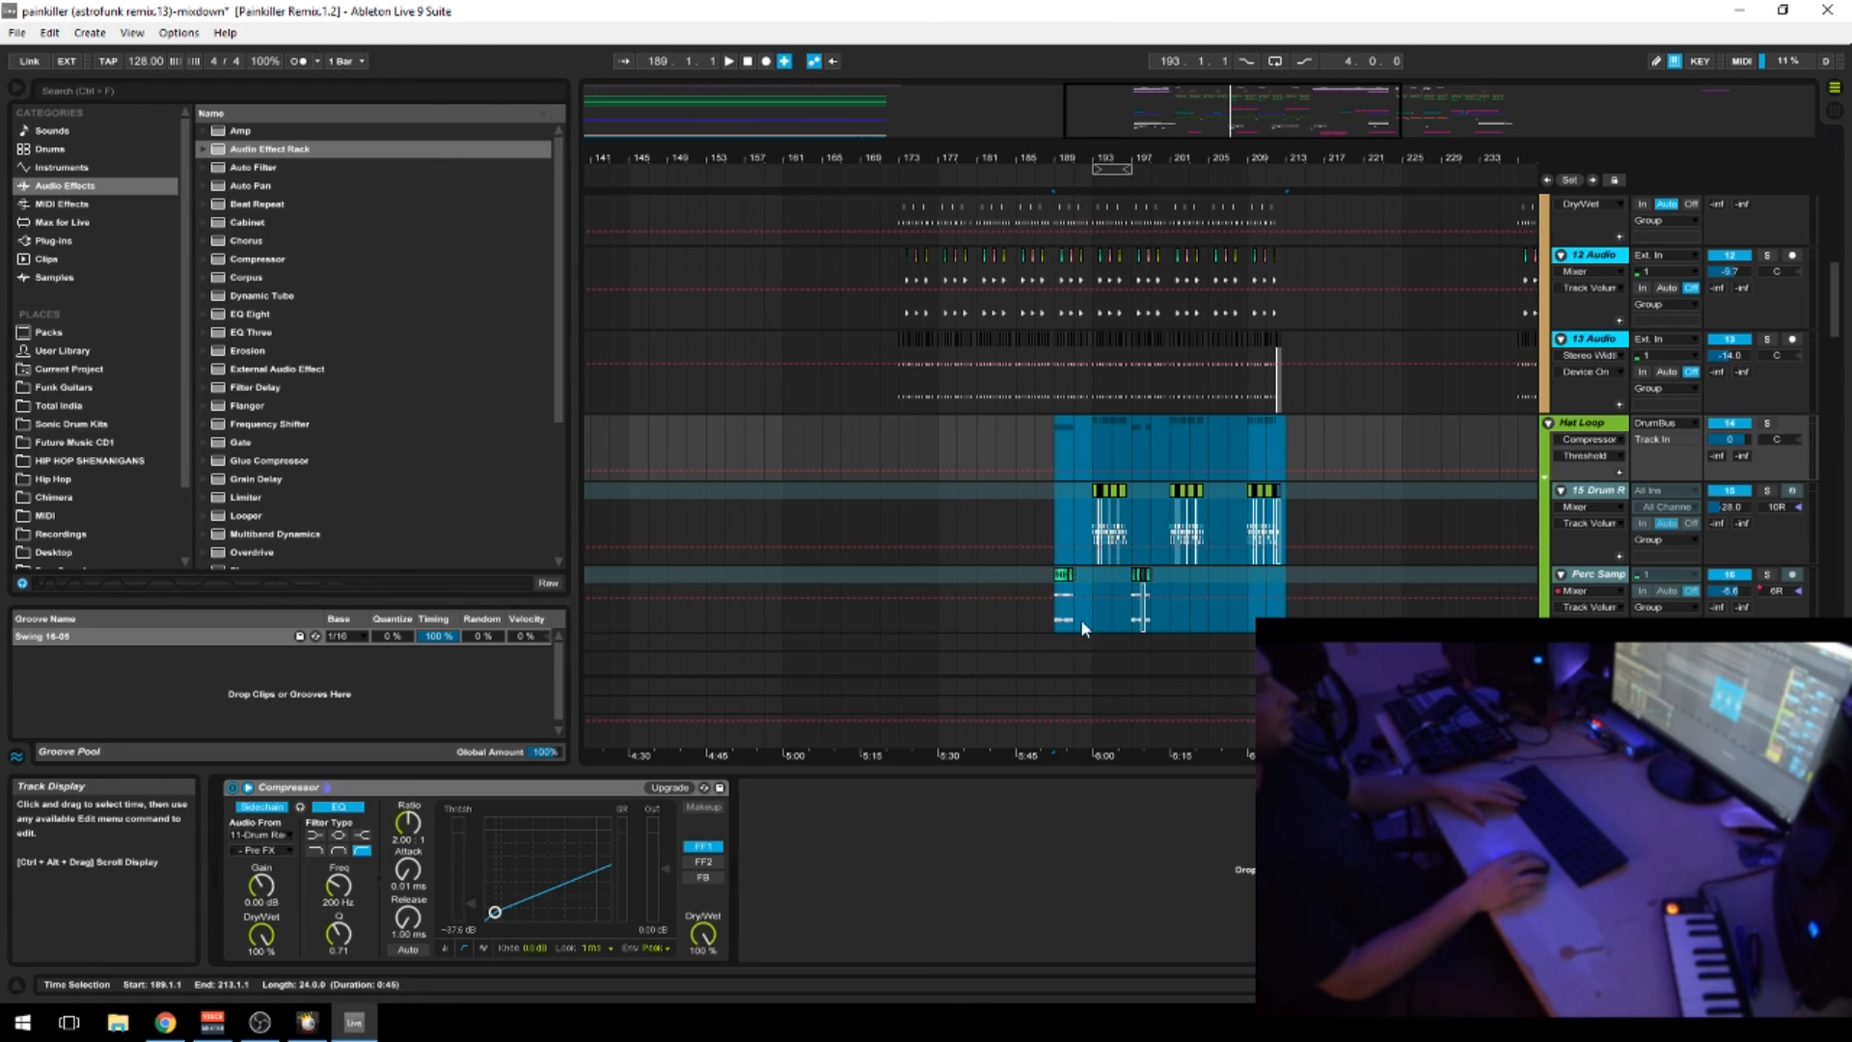
Examine the sample waveform of the first HH clip at bar 189 on the Perc Samp track
scroll(1081, 617, "down", 2)
left_click_drag(1103, 162, 1077, 299)
left_click(906, 439)
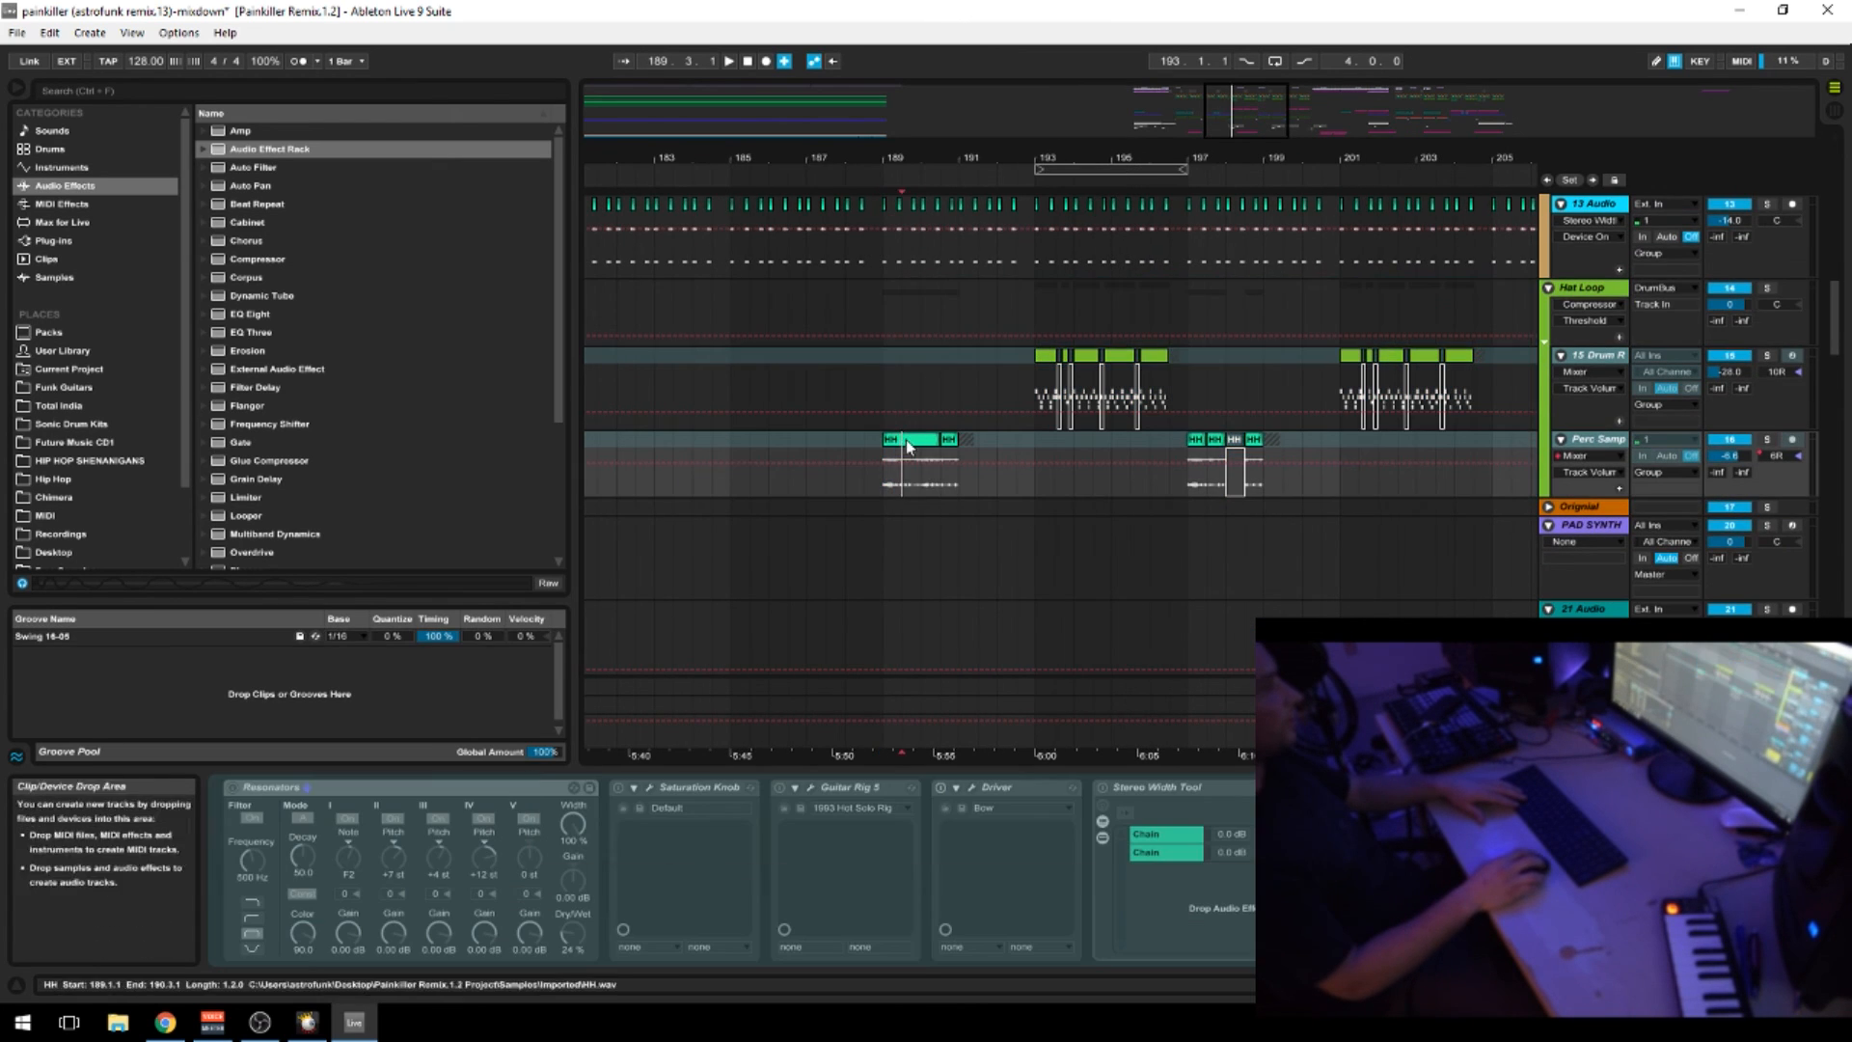
key("shift+Tab")
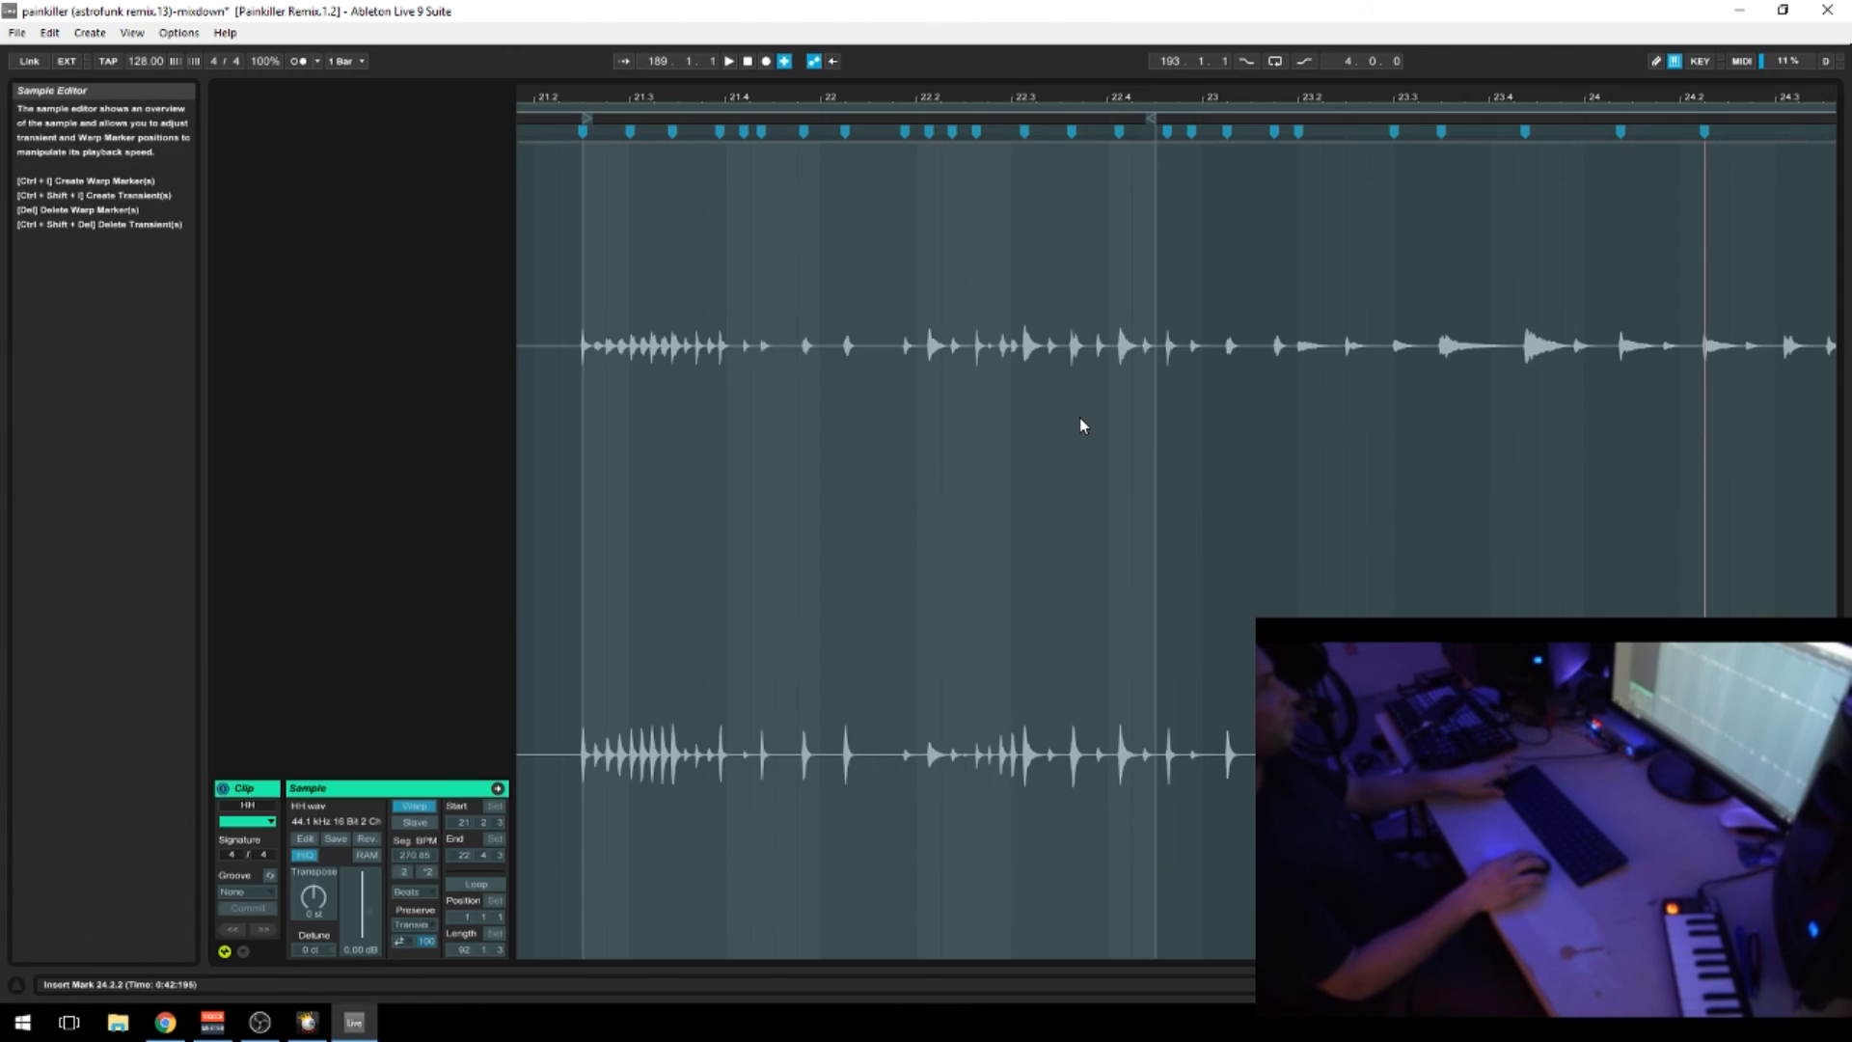
key("shift+Tab")
left_click_drag(872, 154, 892, 195)
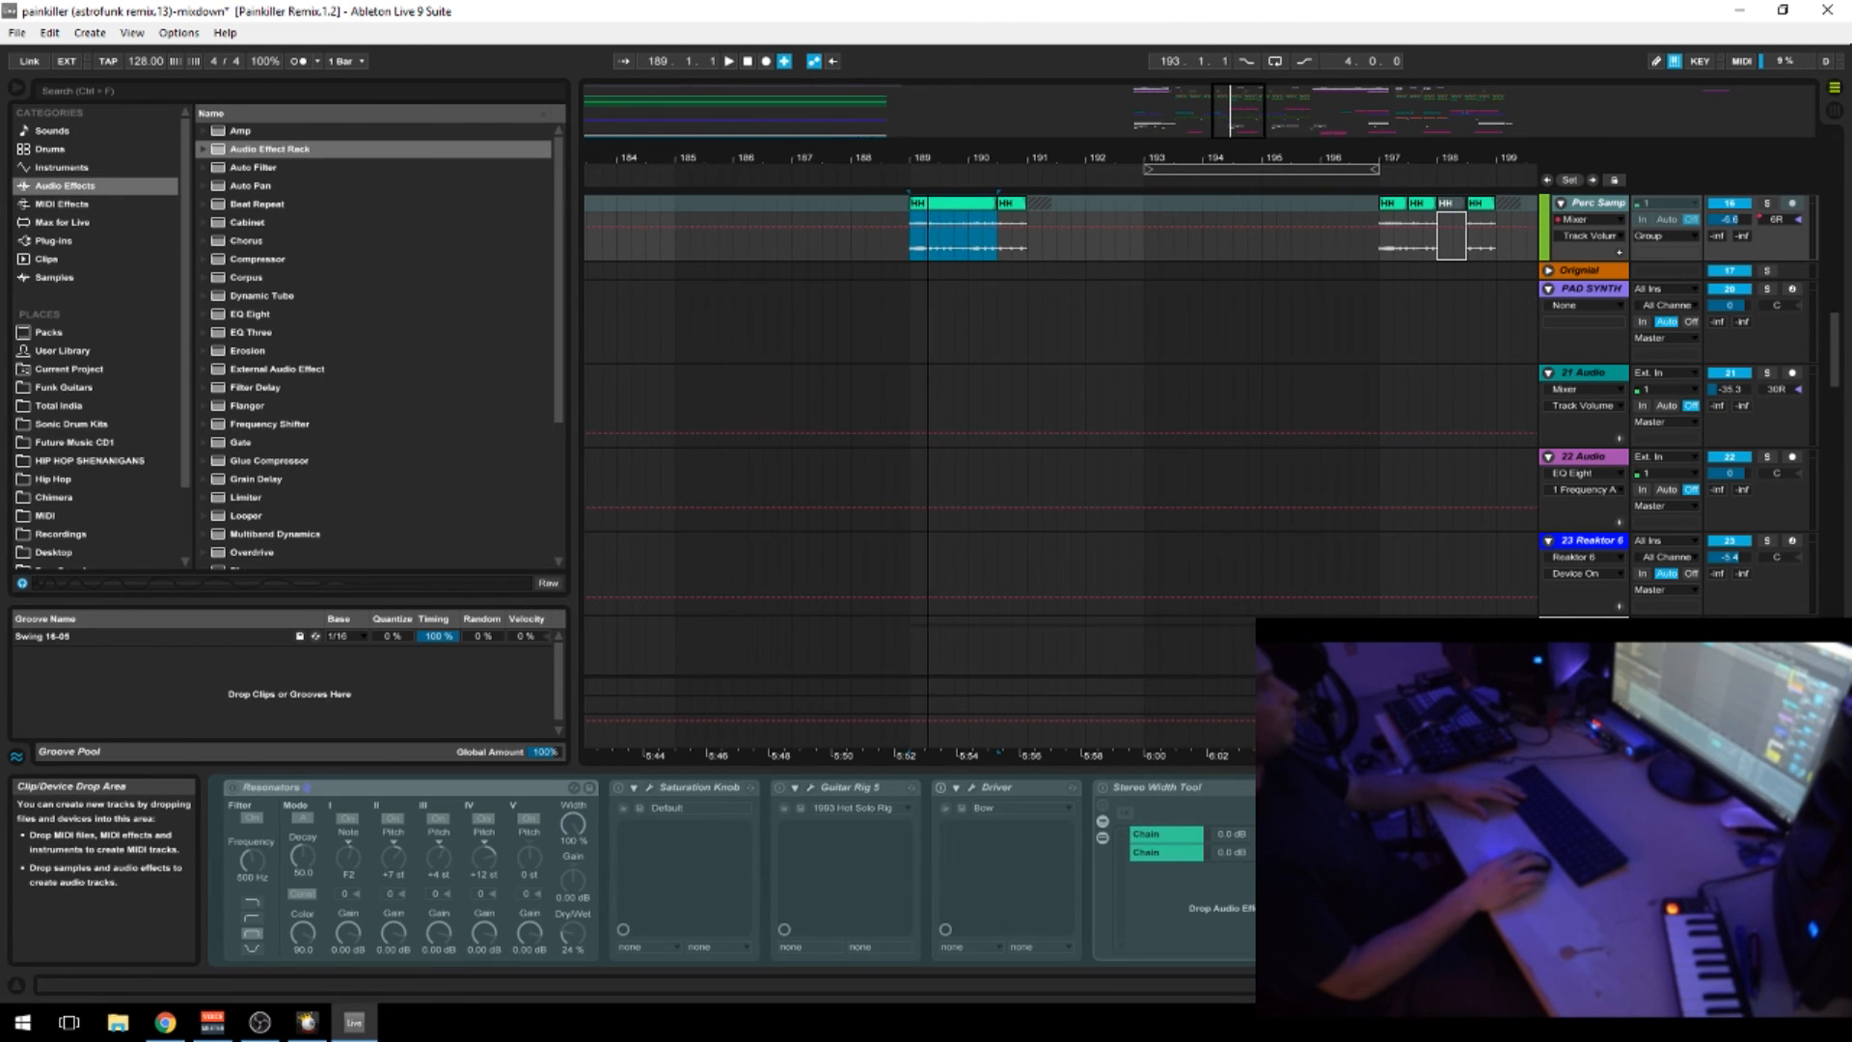
Switch to the YouTube live dashboard in Chrome, check the live chat and return to Ableton Live
left_click(172, 1025)
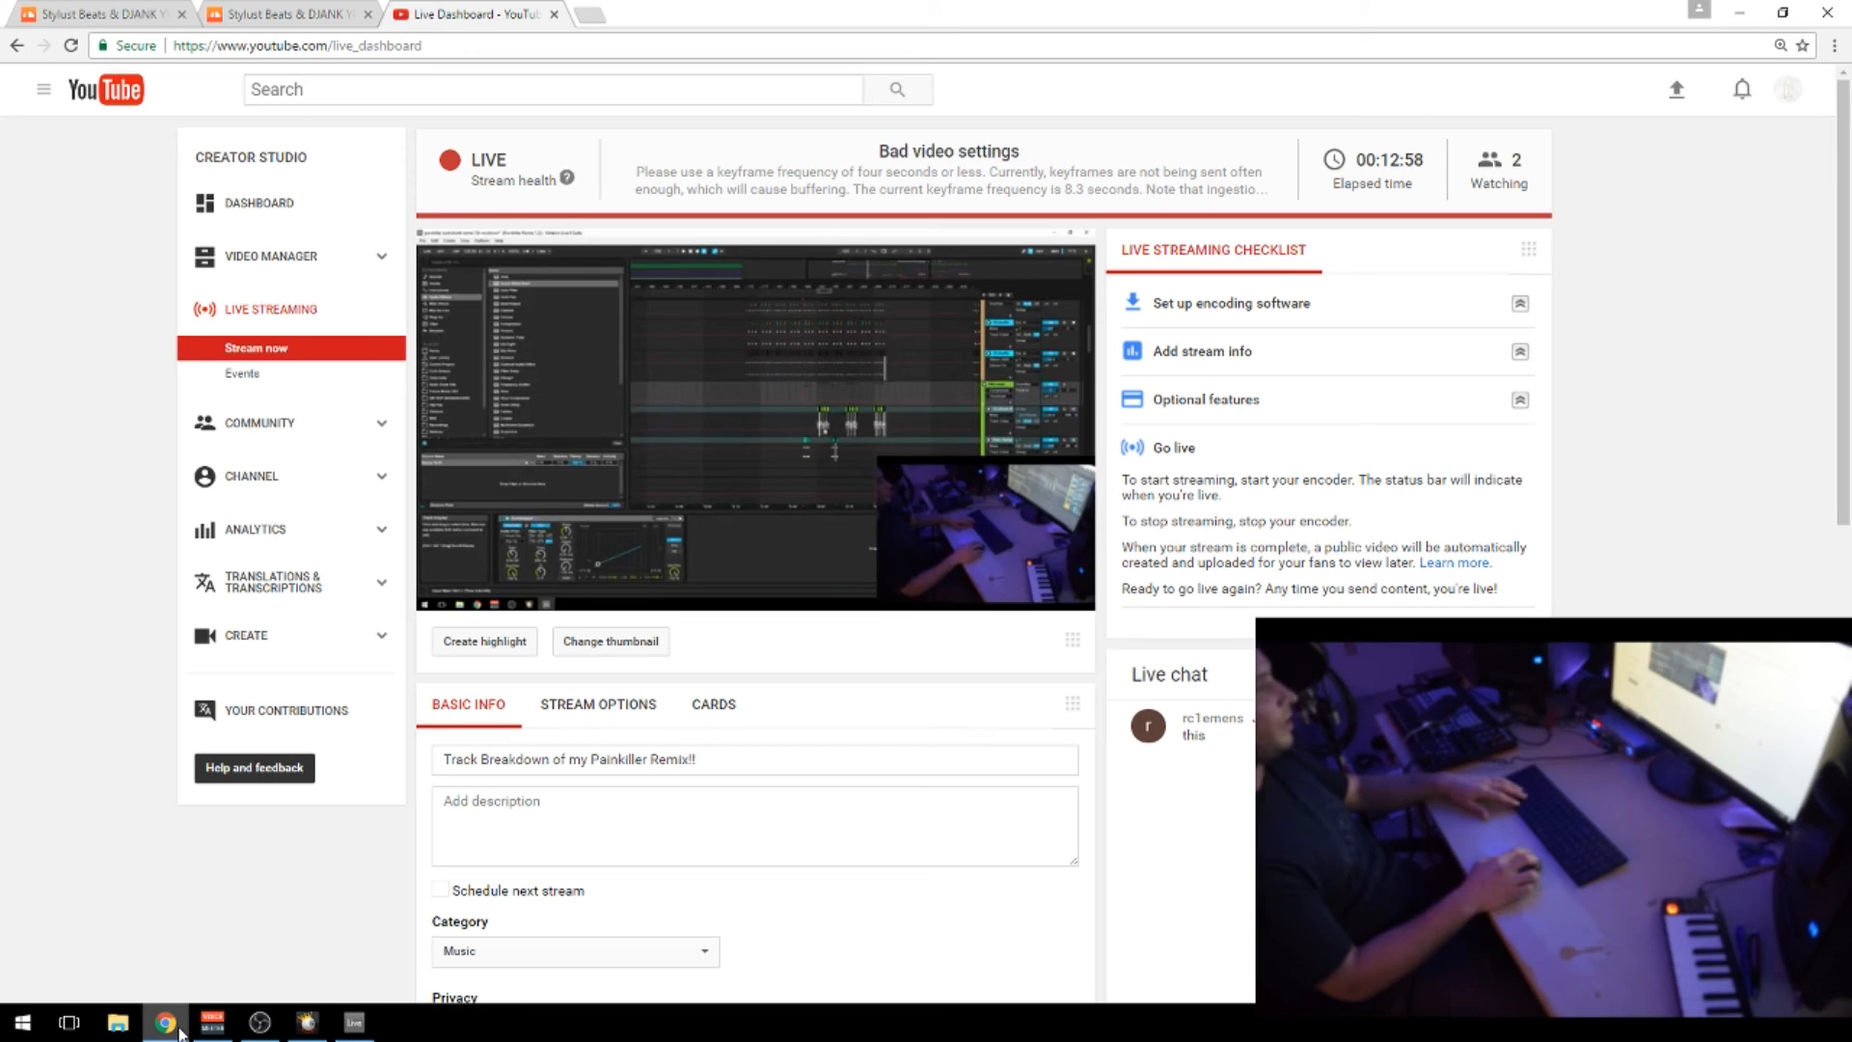
scroll(651, 746, "down", 3)
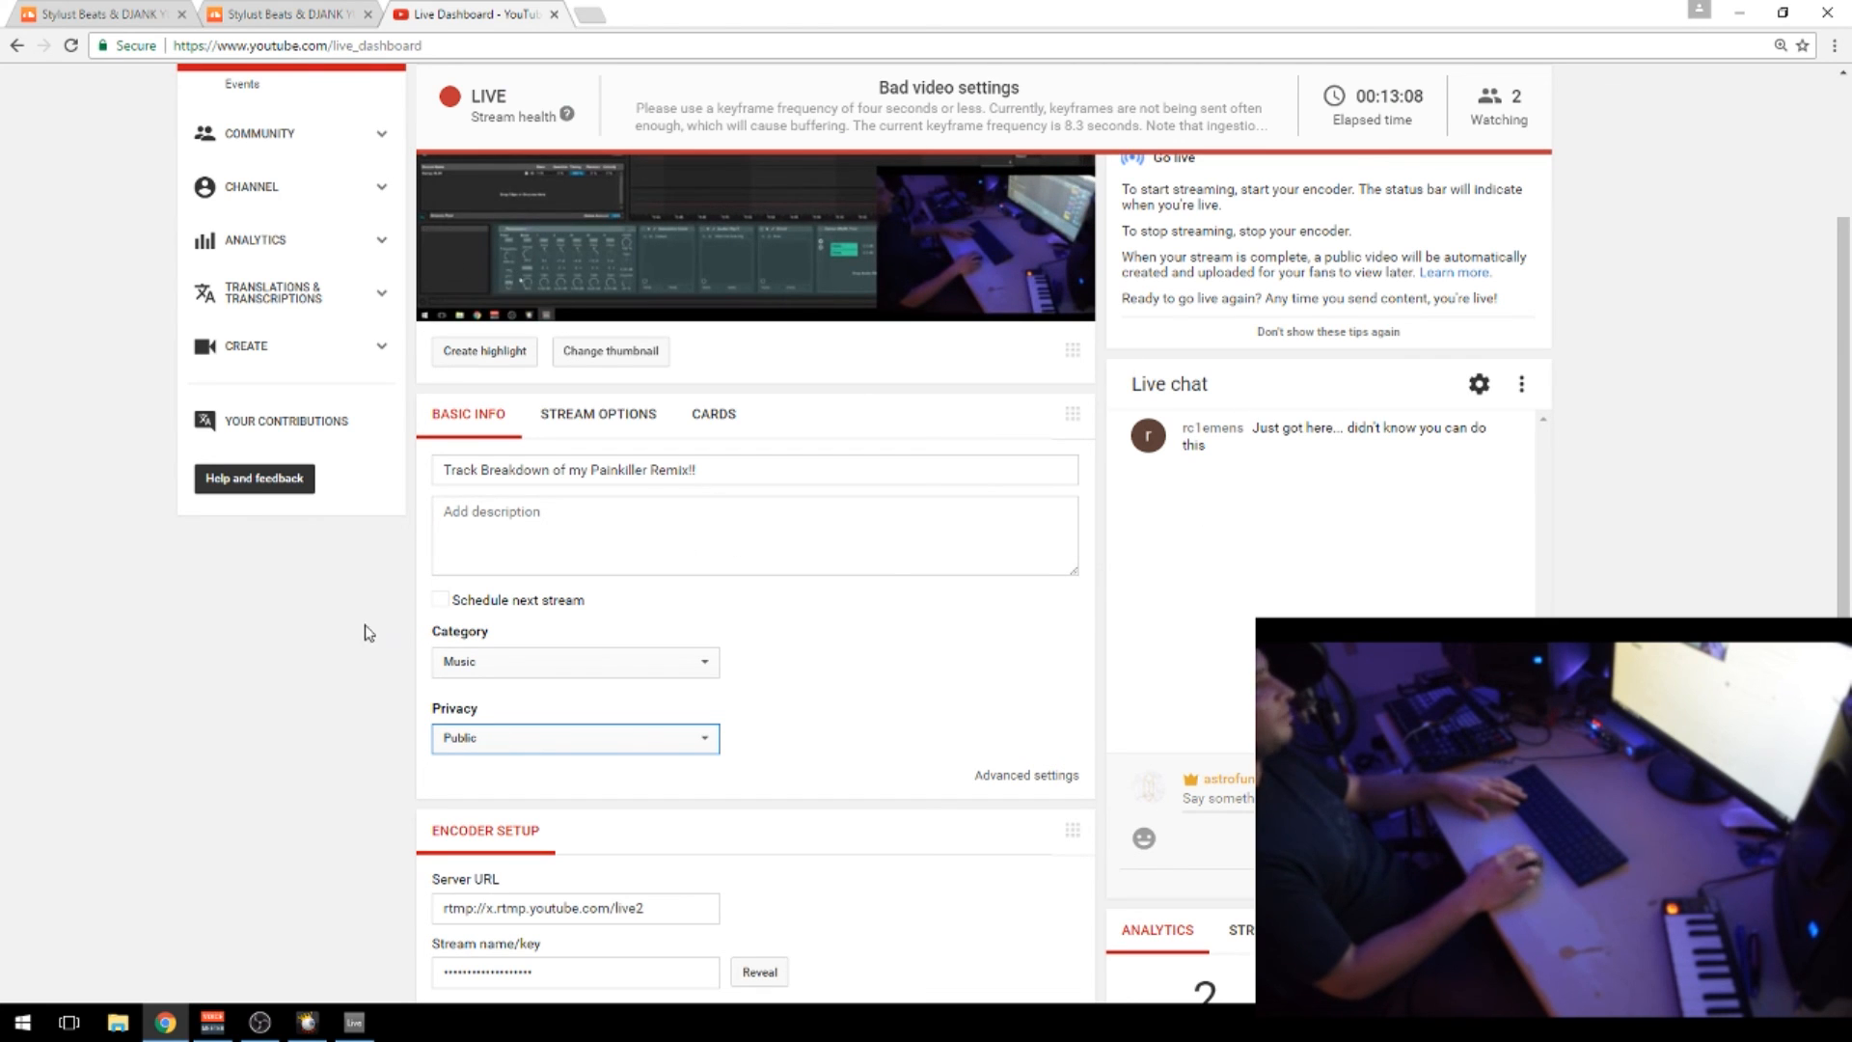
key("alt+Tab")
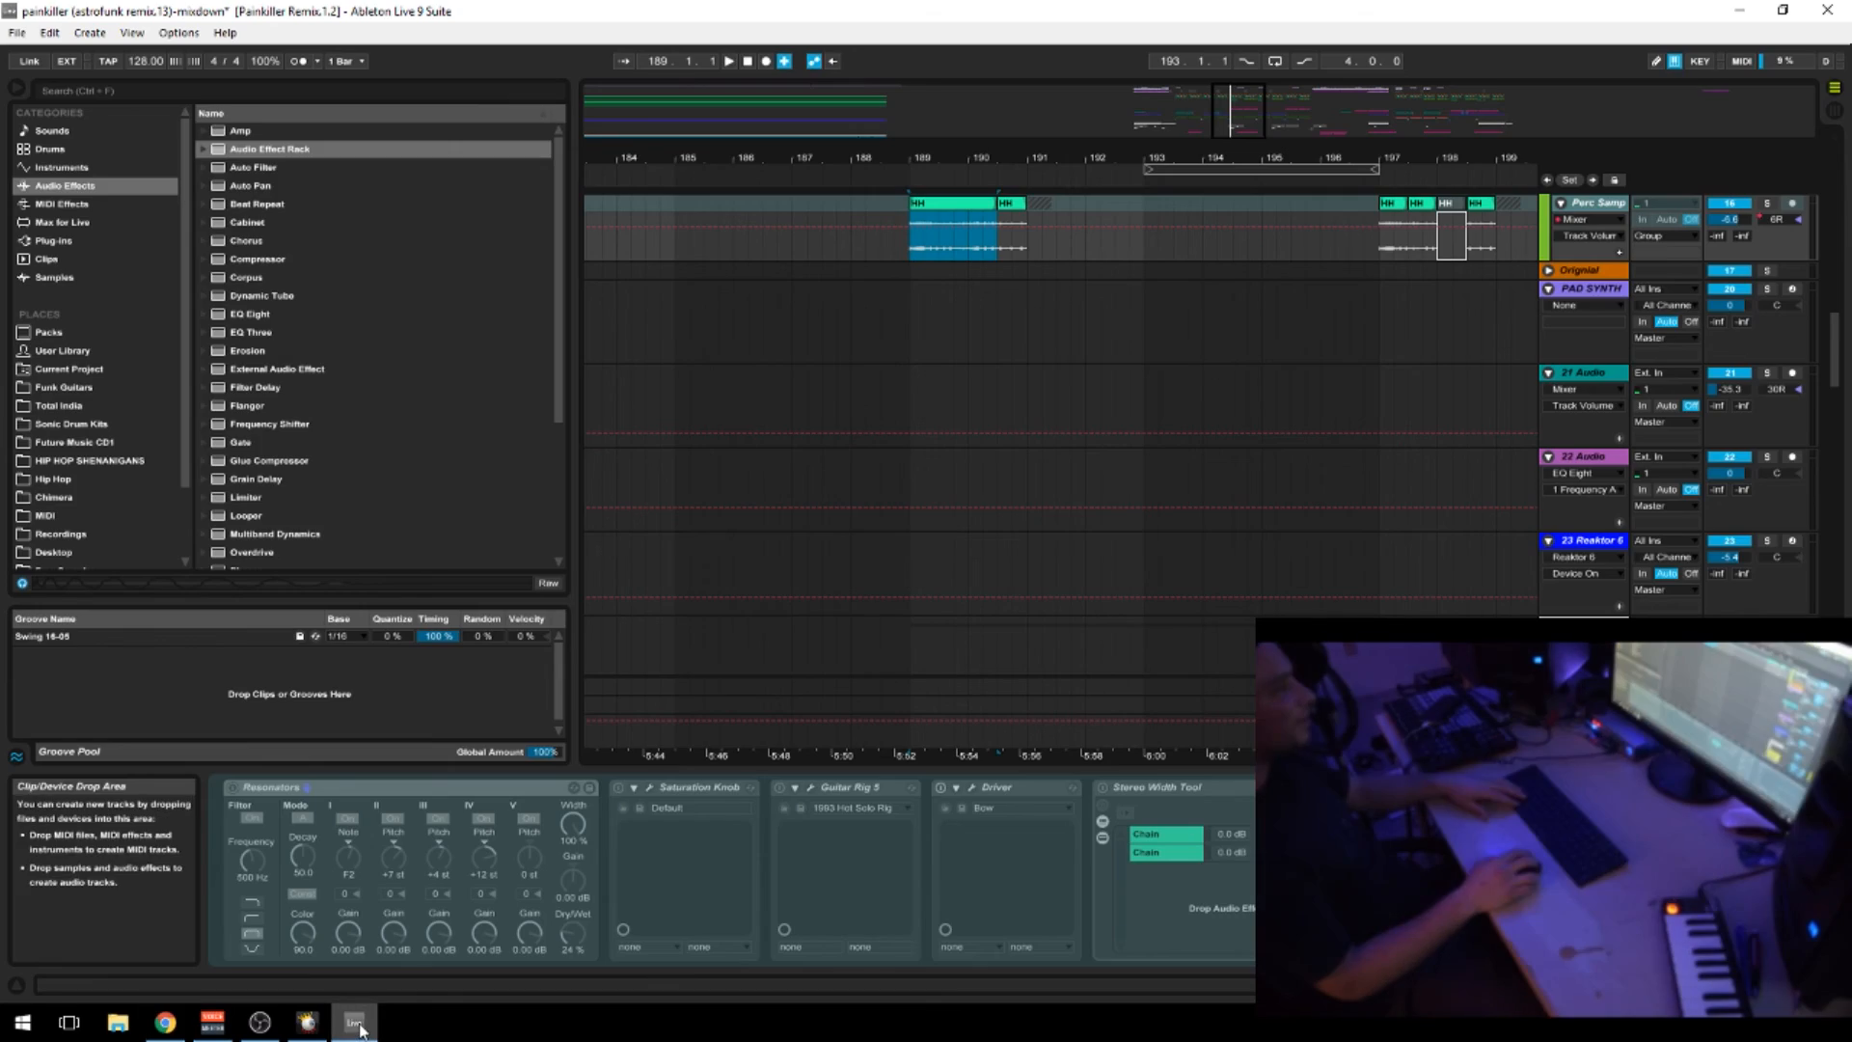
Enlarge the Perc Samp track, solo it and play the HH clip from bar 189 briefly
scroll(890, 629, "up", 3)
left_click_drag(1107, 157, 1074, 114)
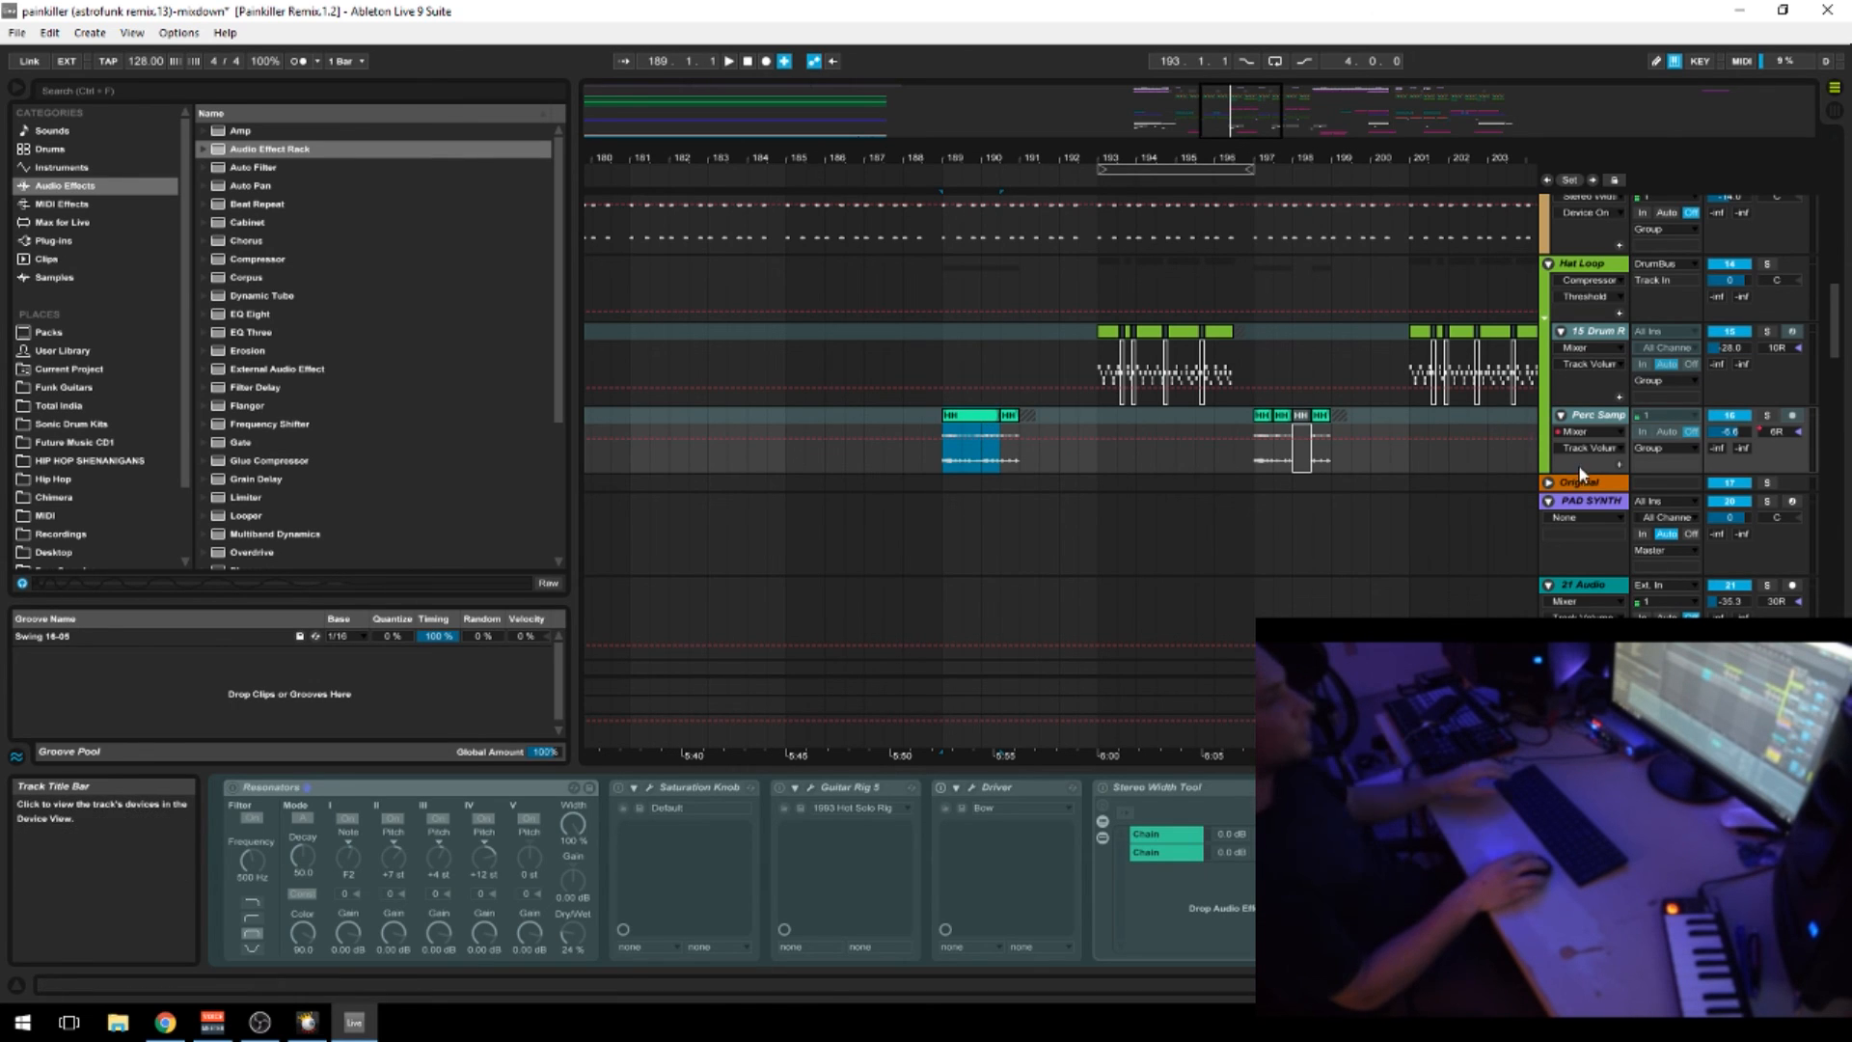
left_click_drag(1579, 469, 1579, 617)
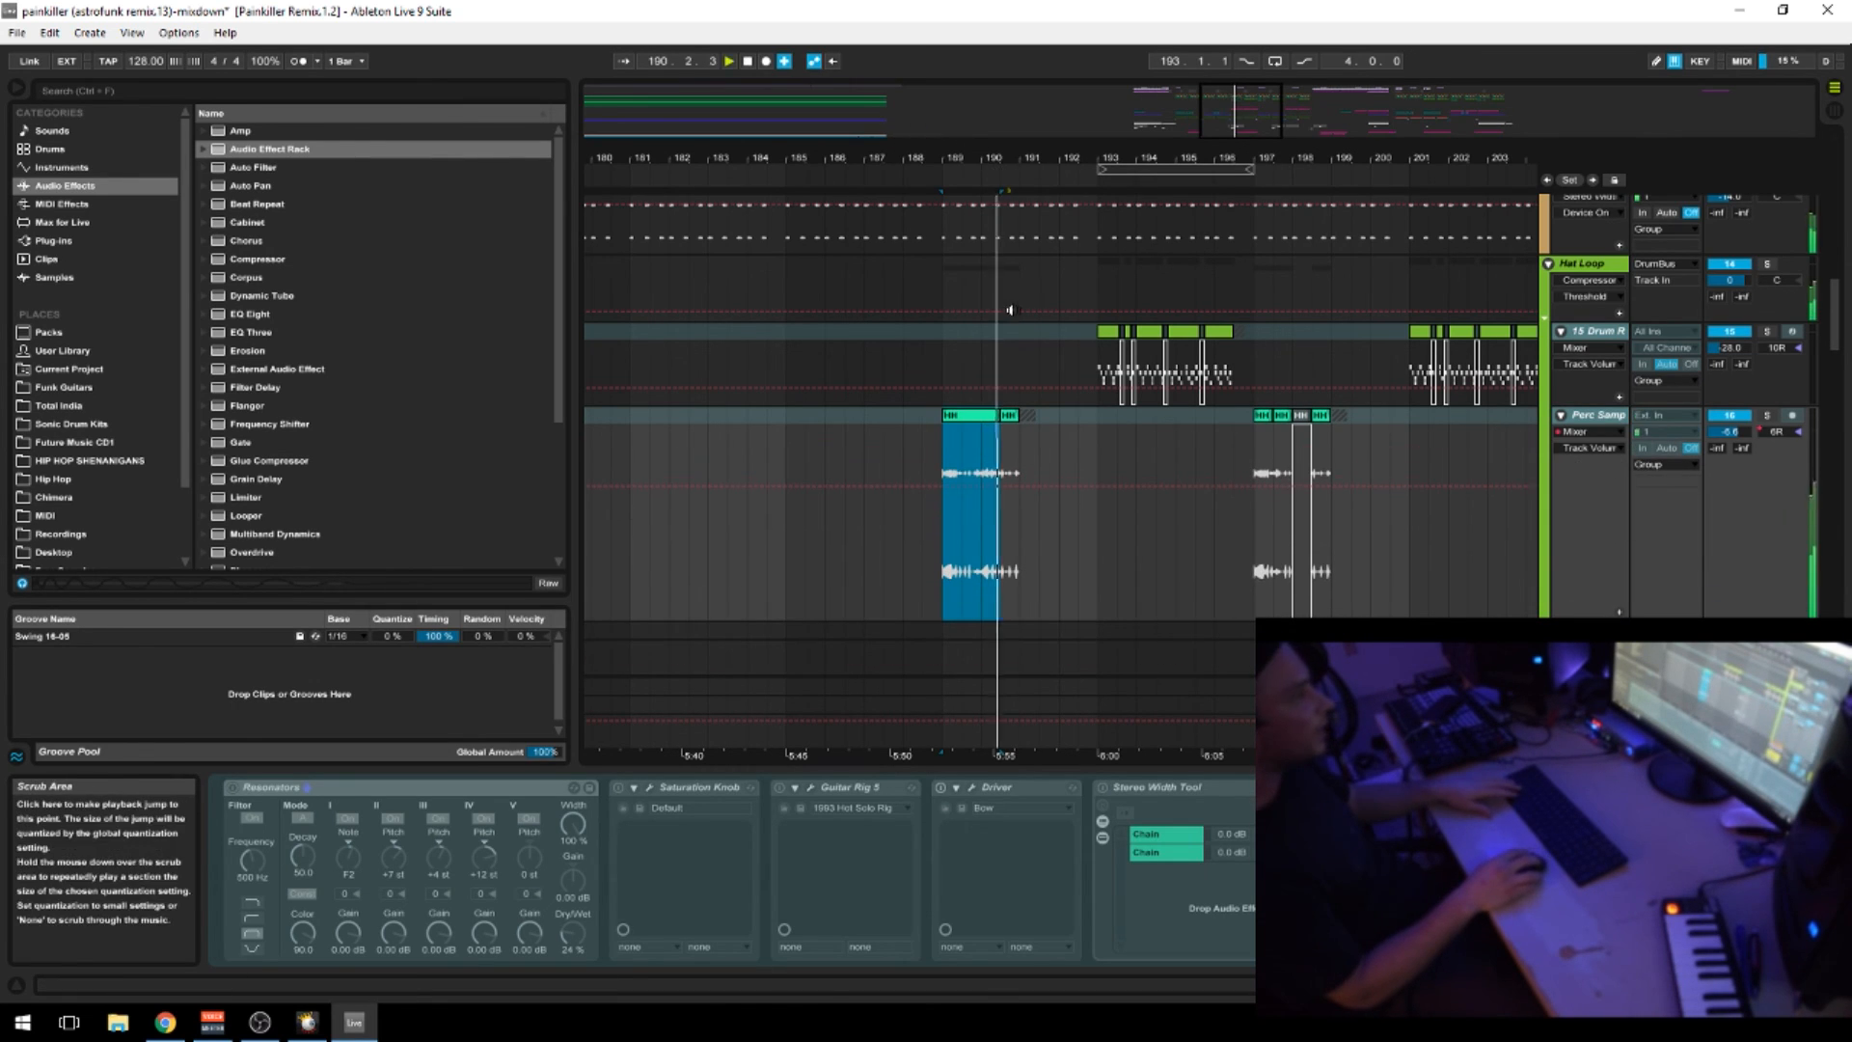
left_click(983, 166)
key("space")
left_click_drag(983, 159, 1059, 243)
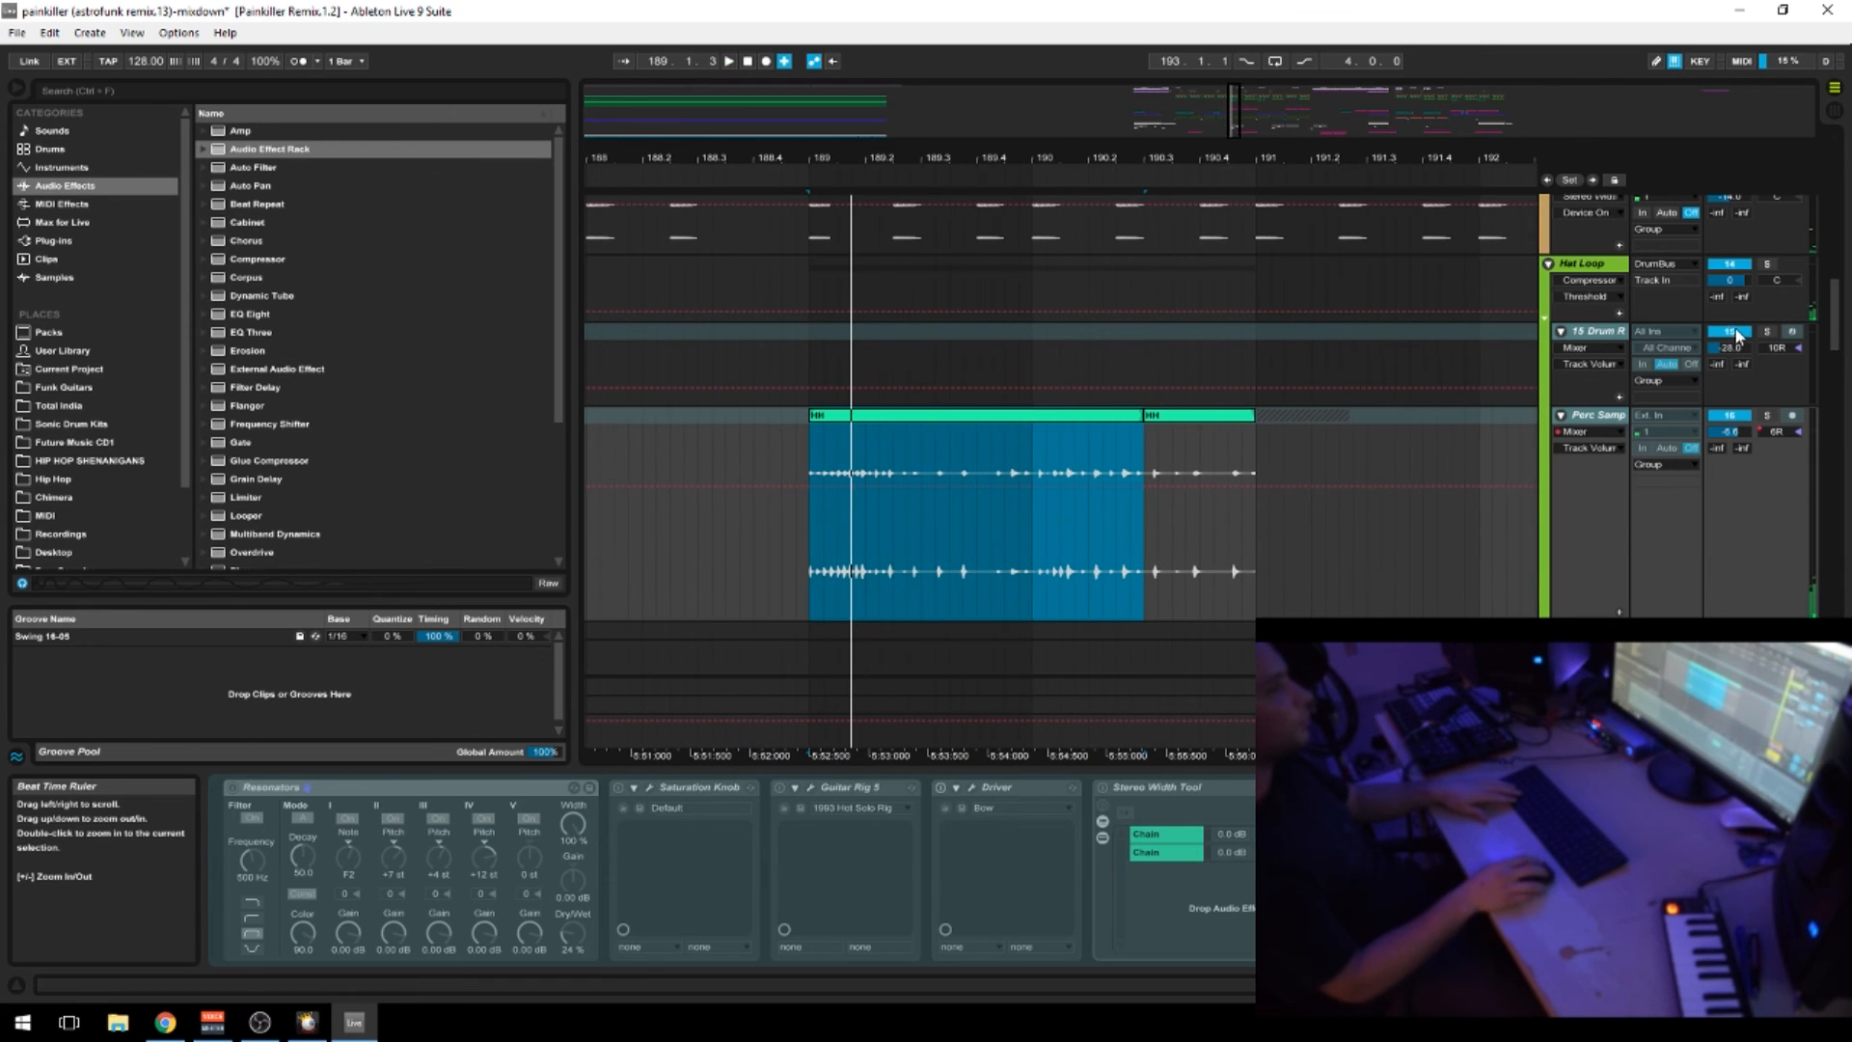
double_click(935, 413)
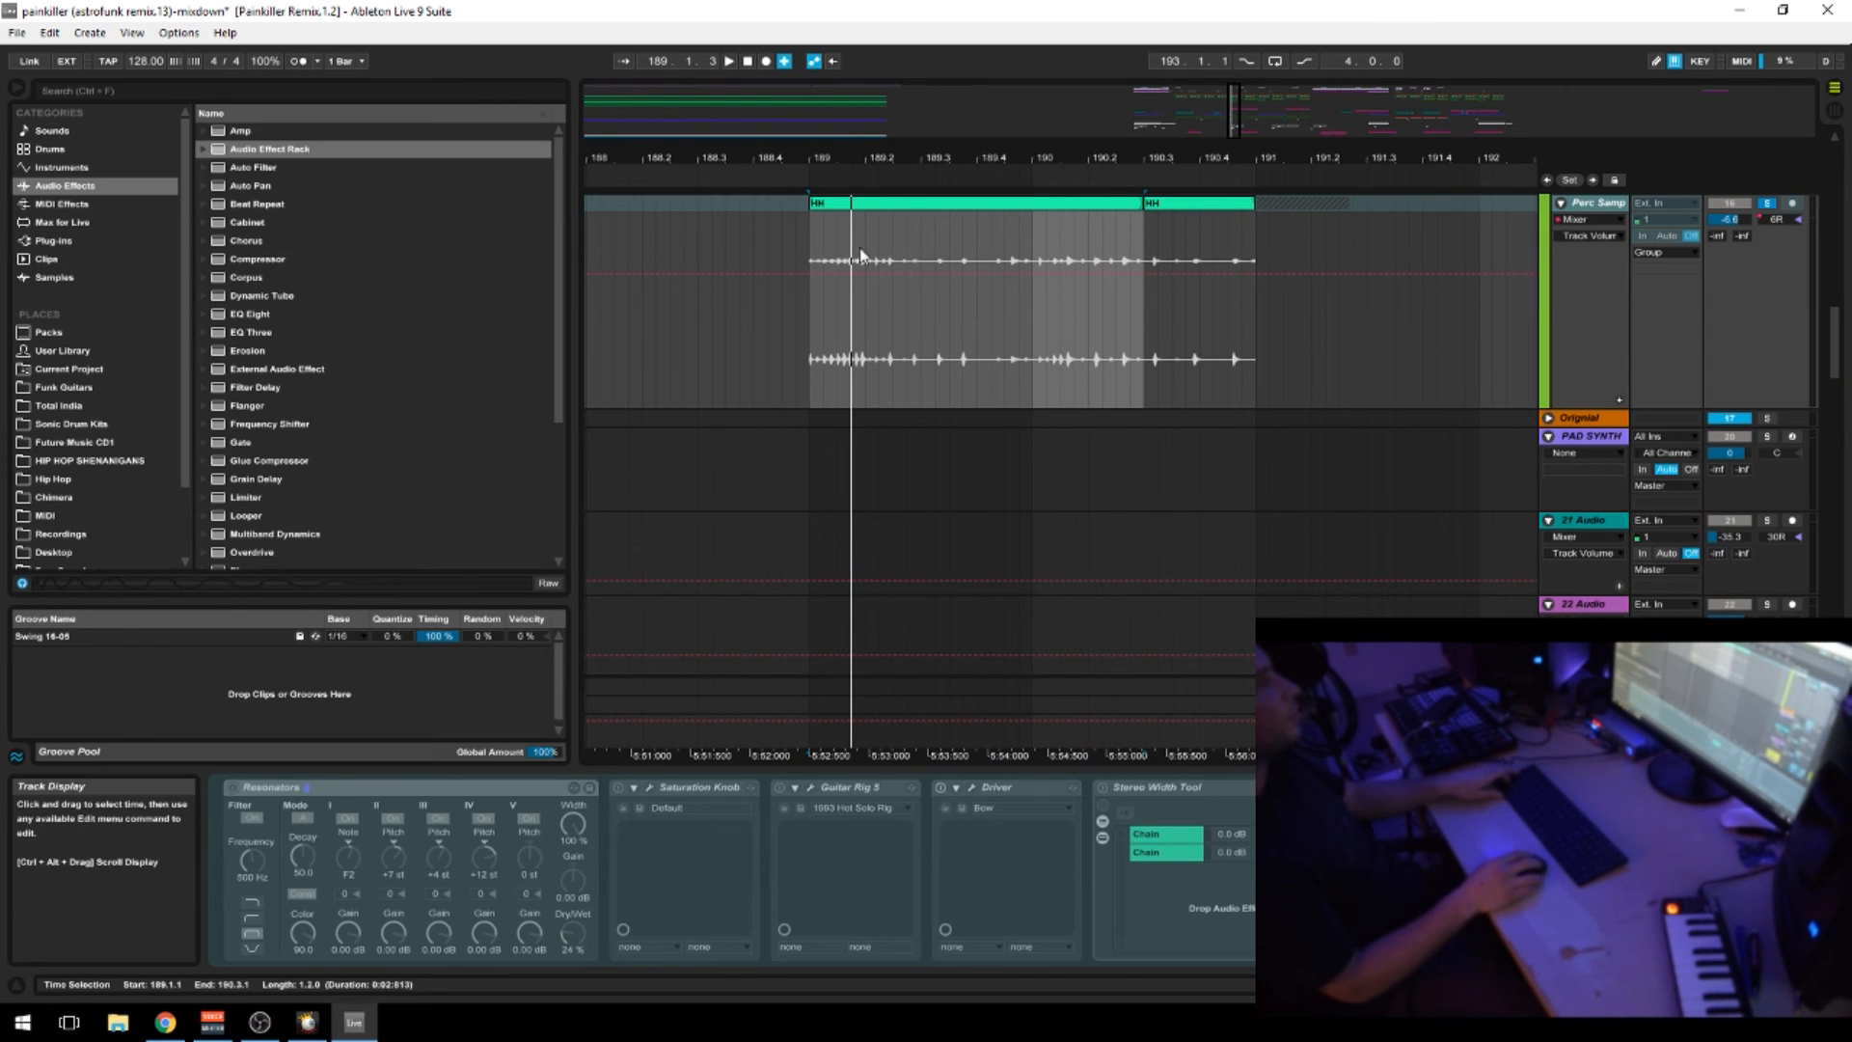
Solo "22 Audio" and copy bars 65 to 81 of its MAIN PERC clip to bar 97 on the same track
scroll(1218, 228, "down", 5)
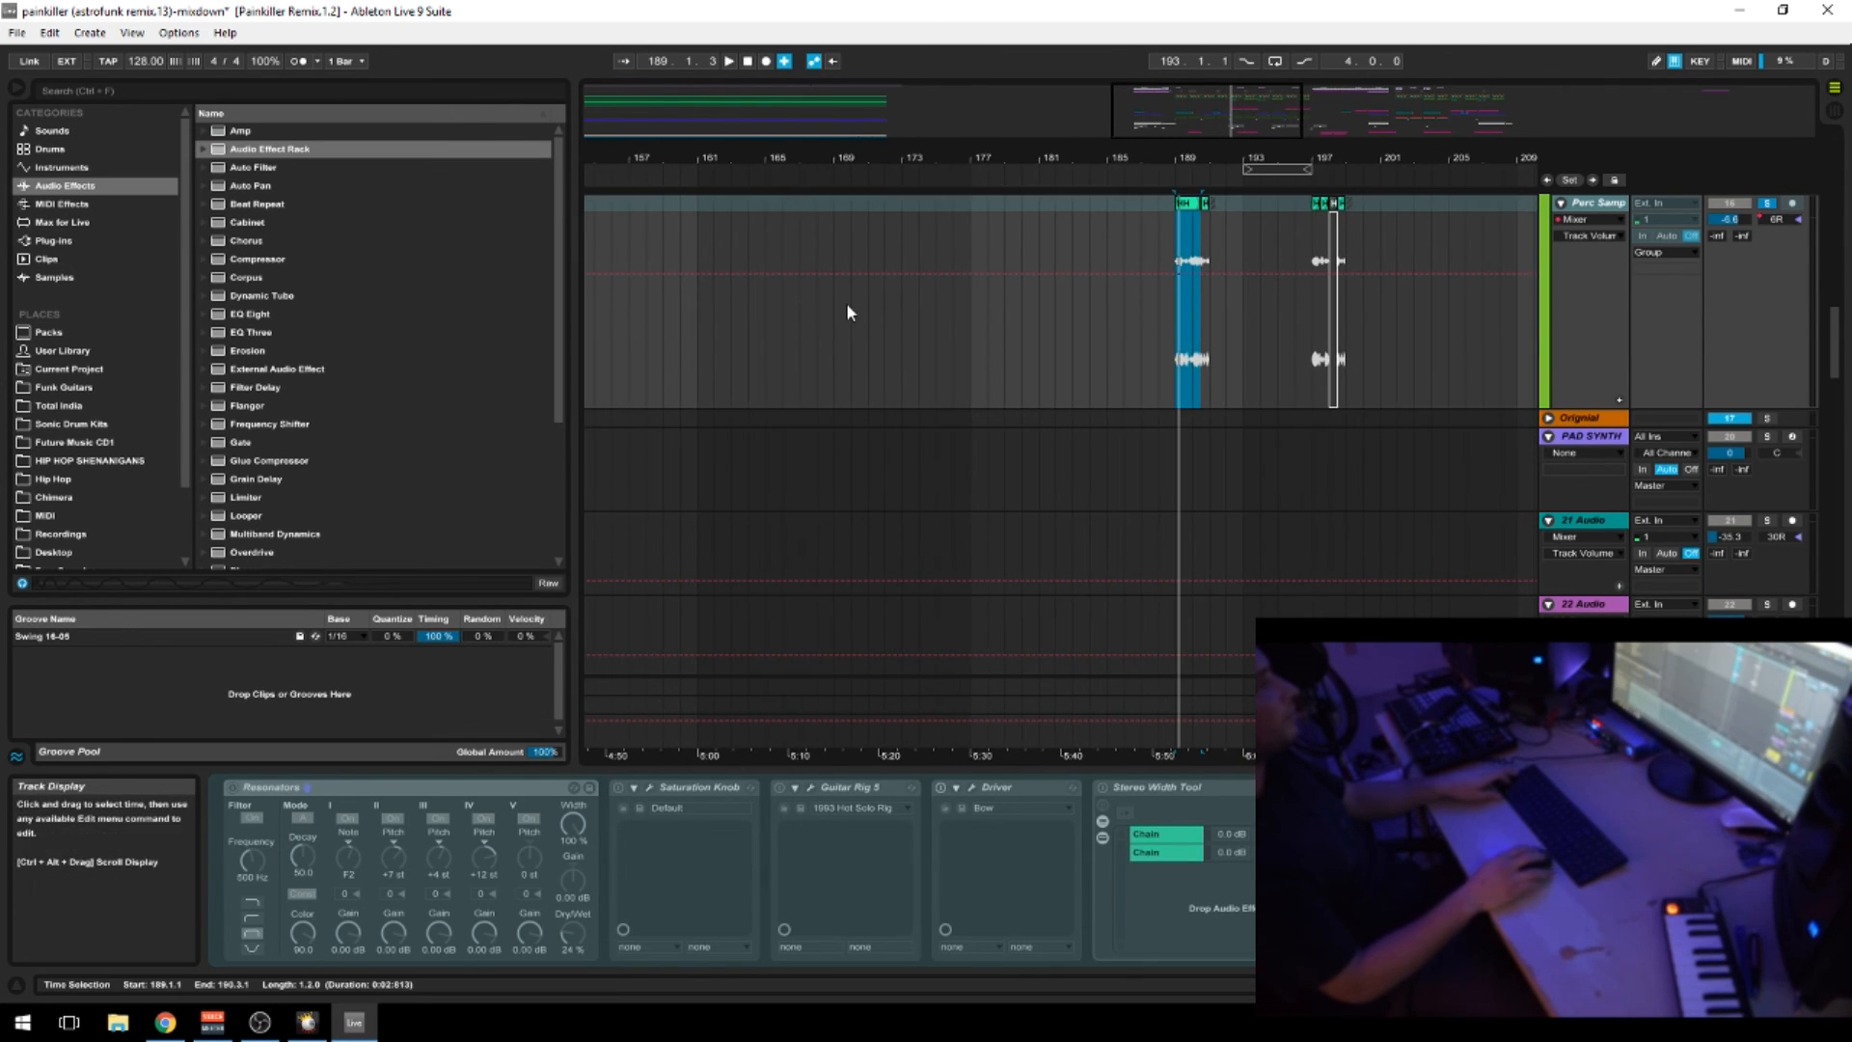
left_click_drag(931, 155, 924, 67)
scroll(713, 588, "down", 2)
left_click(646, 514)
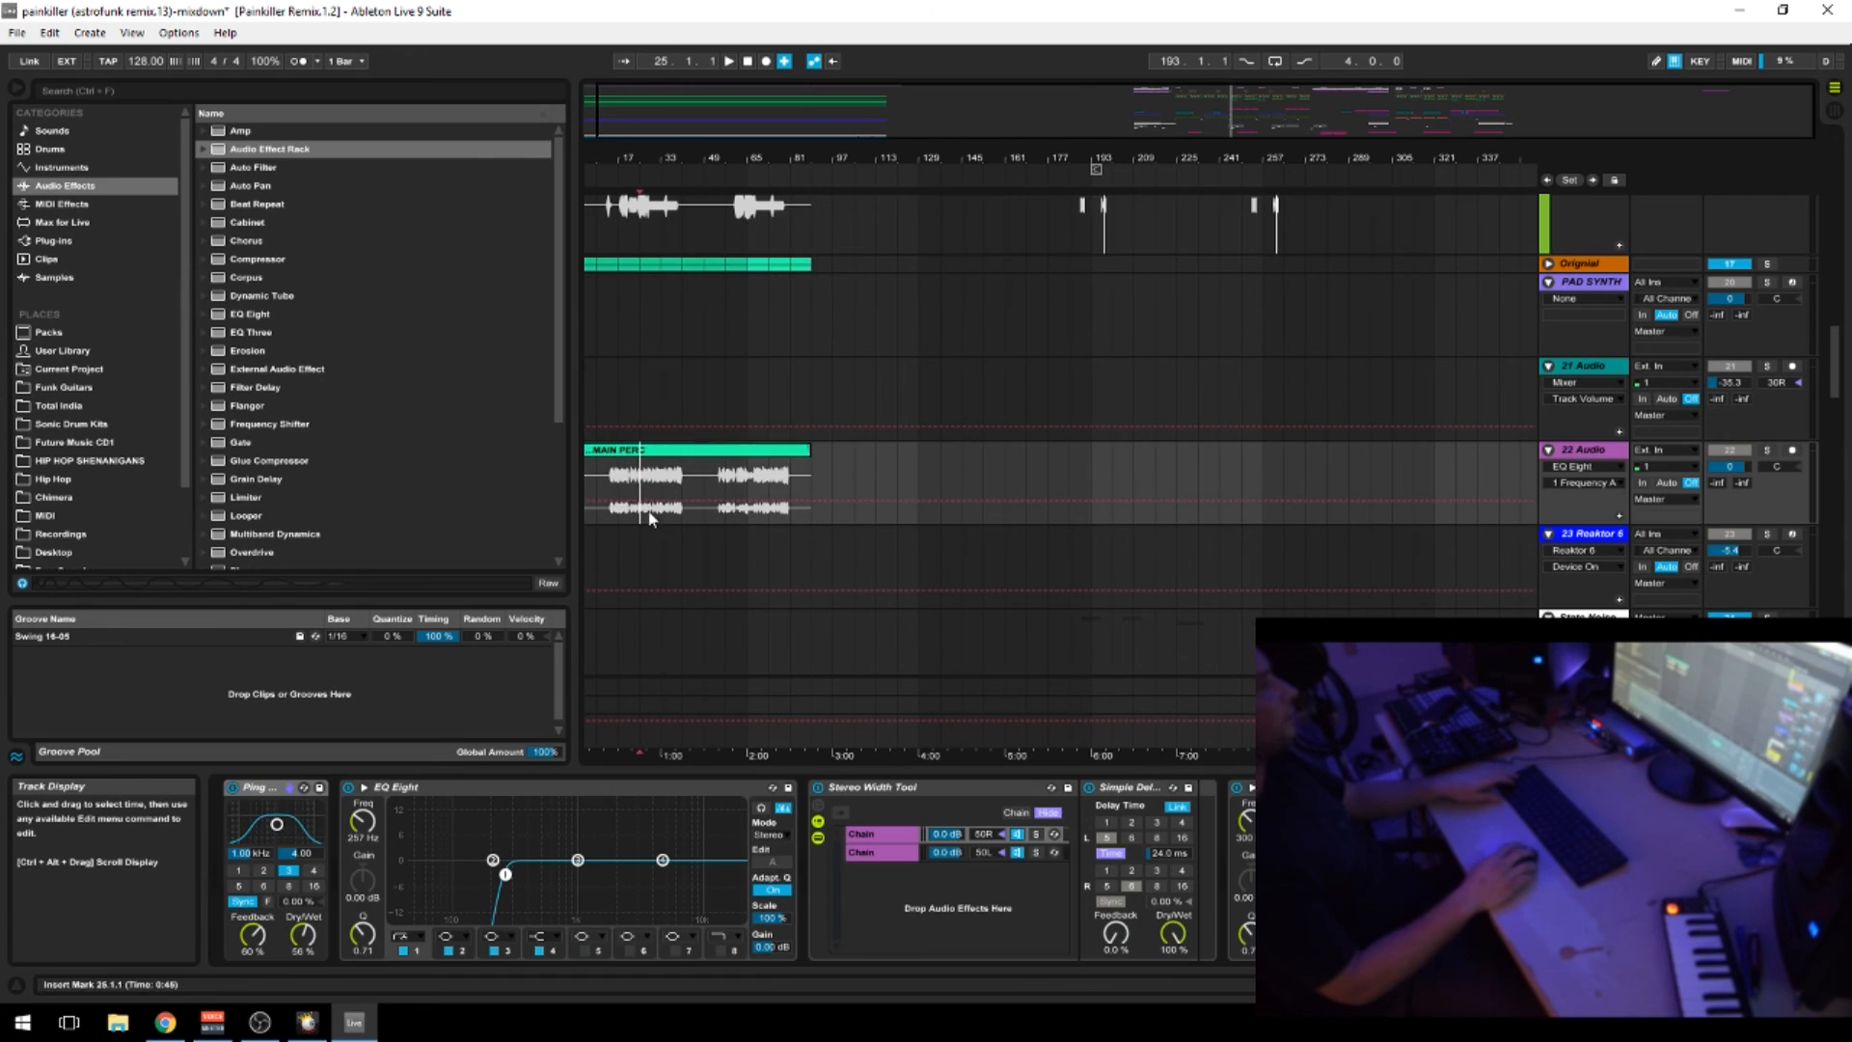
left_click(1768, 449)
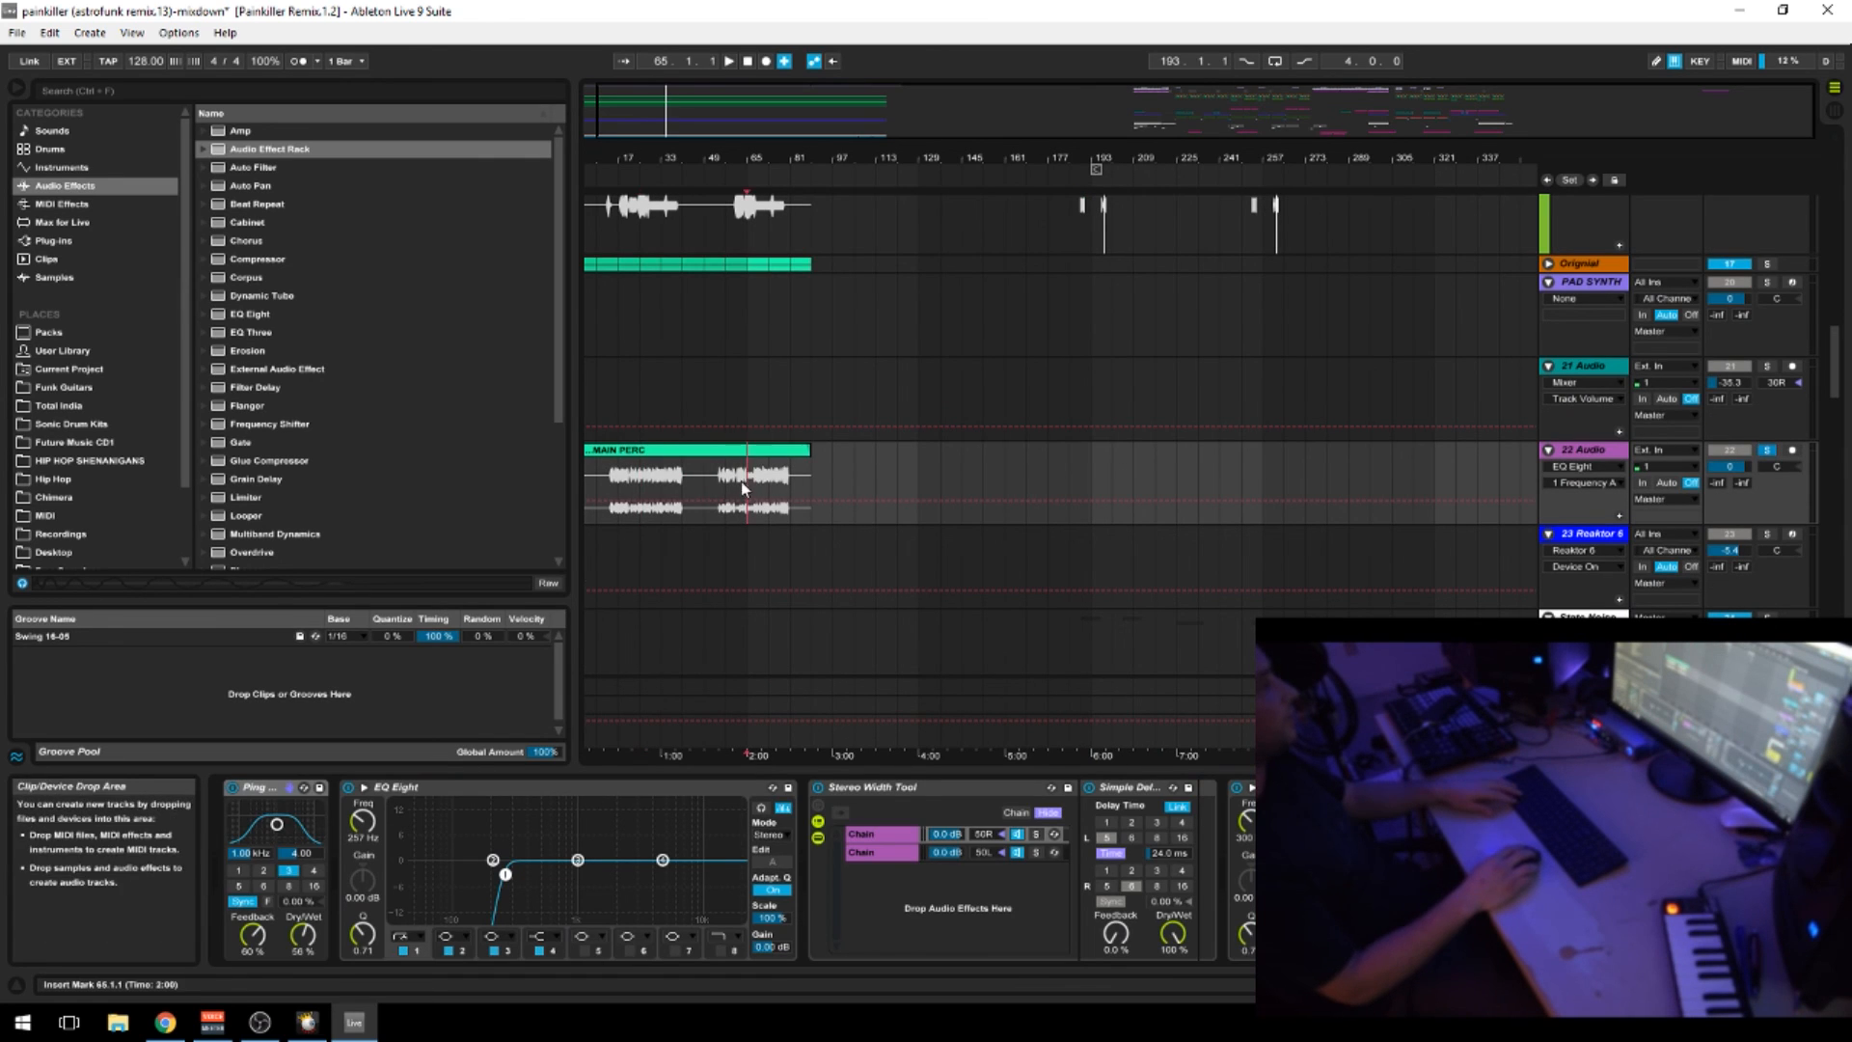
left_click_drag(748, 486, 866, 466)
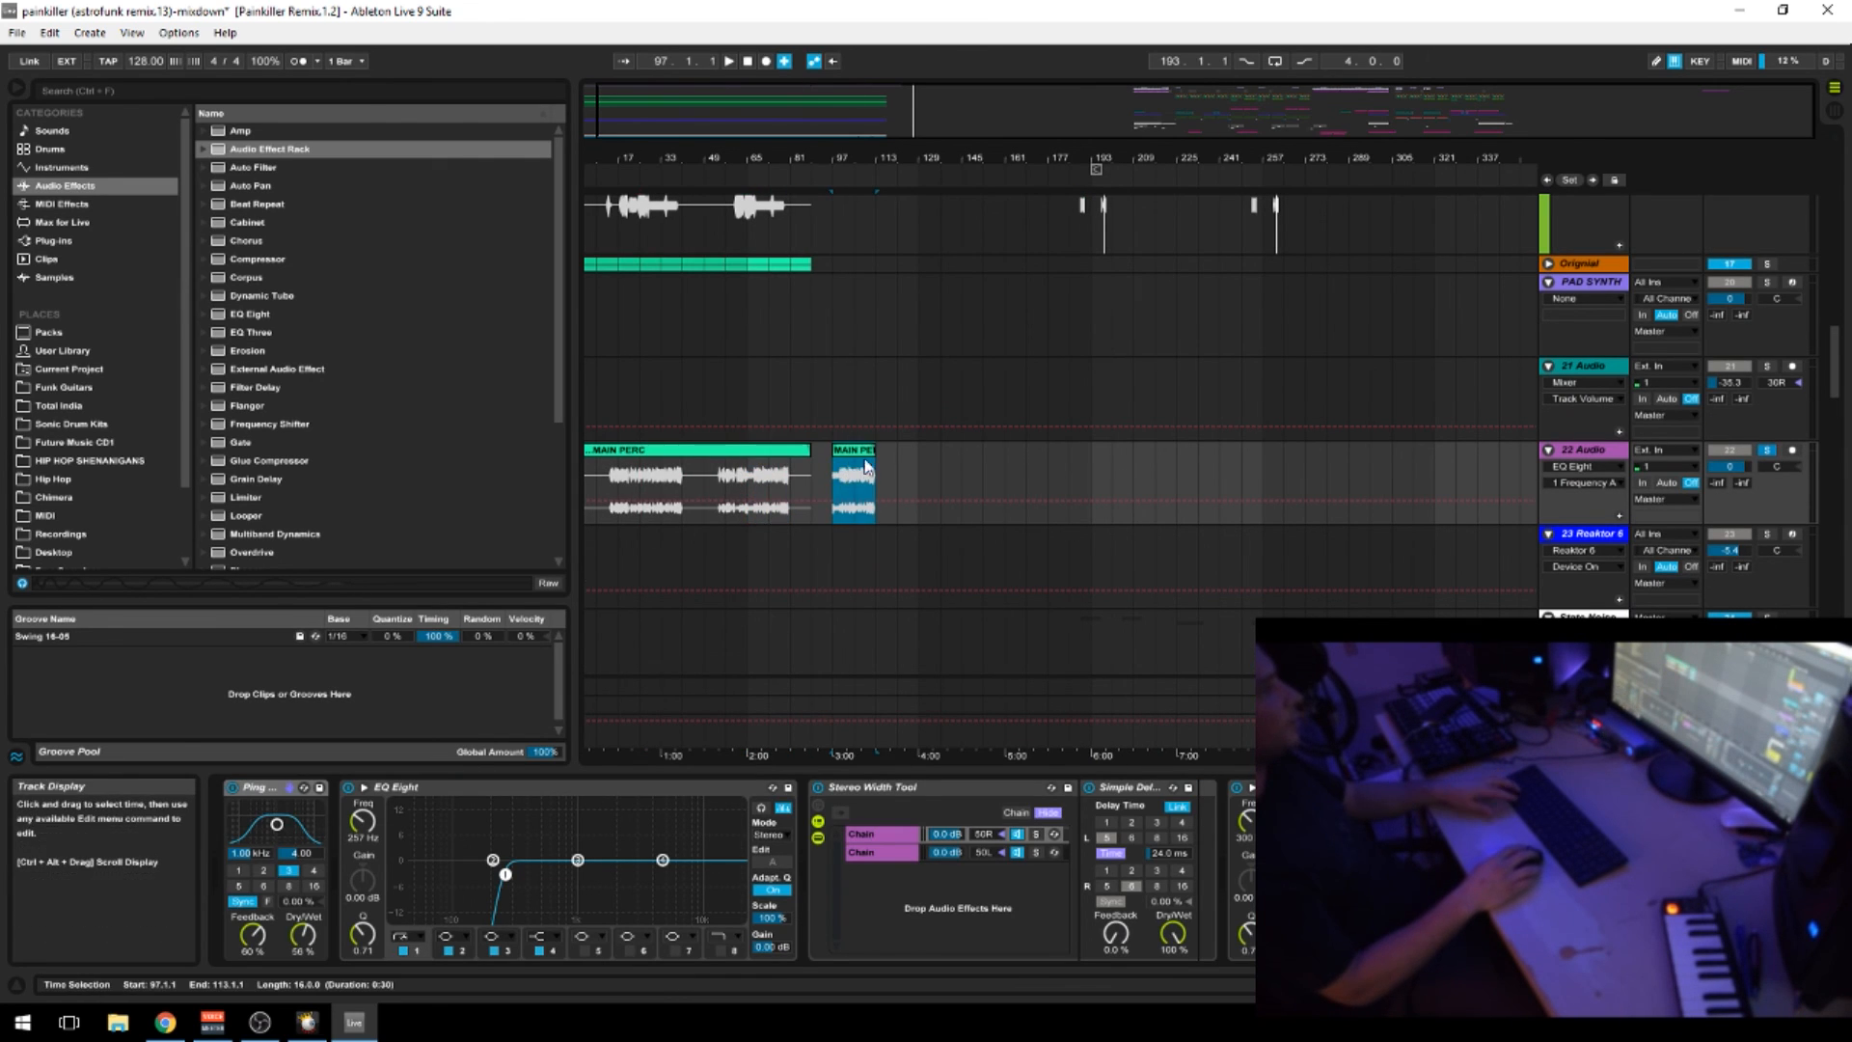
Lower the track volume of "22 Audio" while playing the copied MAIN PERC clip from bar 97
left_click_drag(1742, 470, 1733, 471)
key("space")
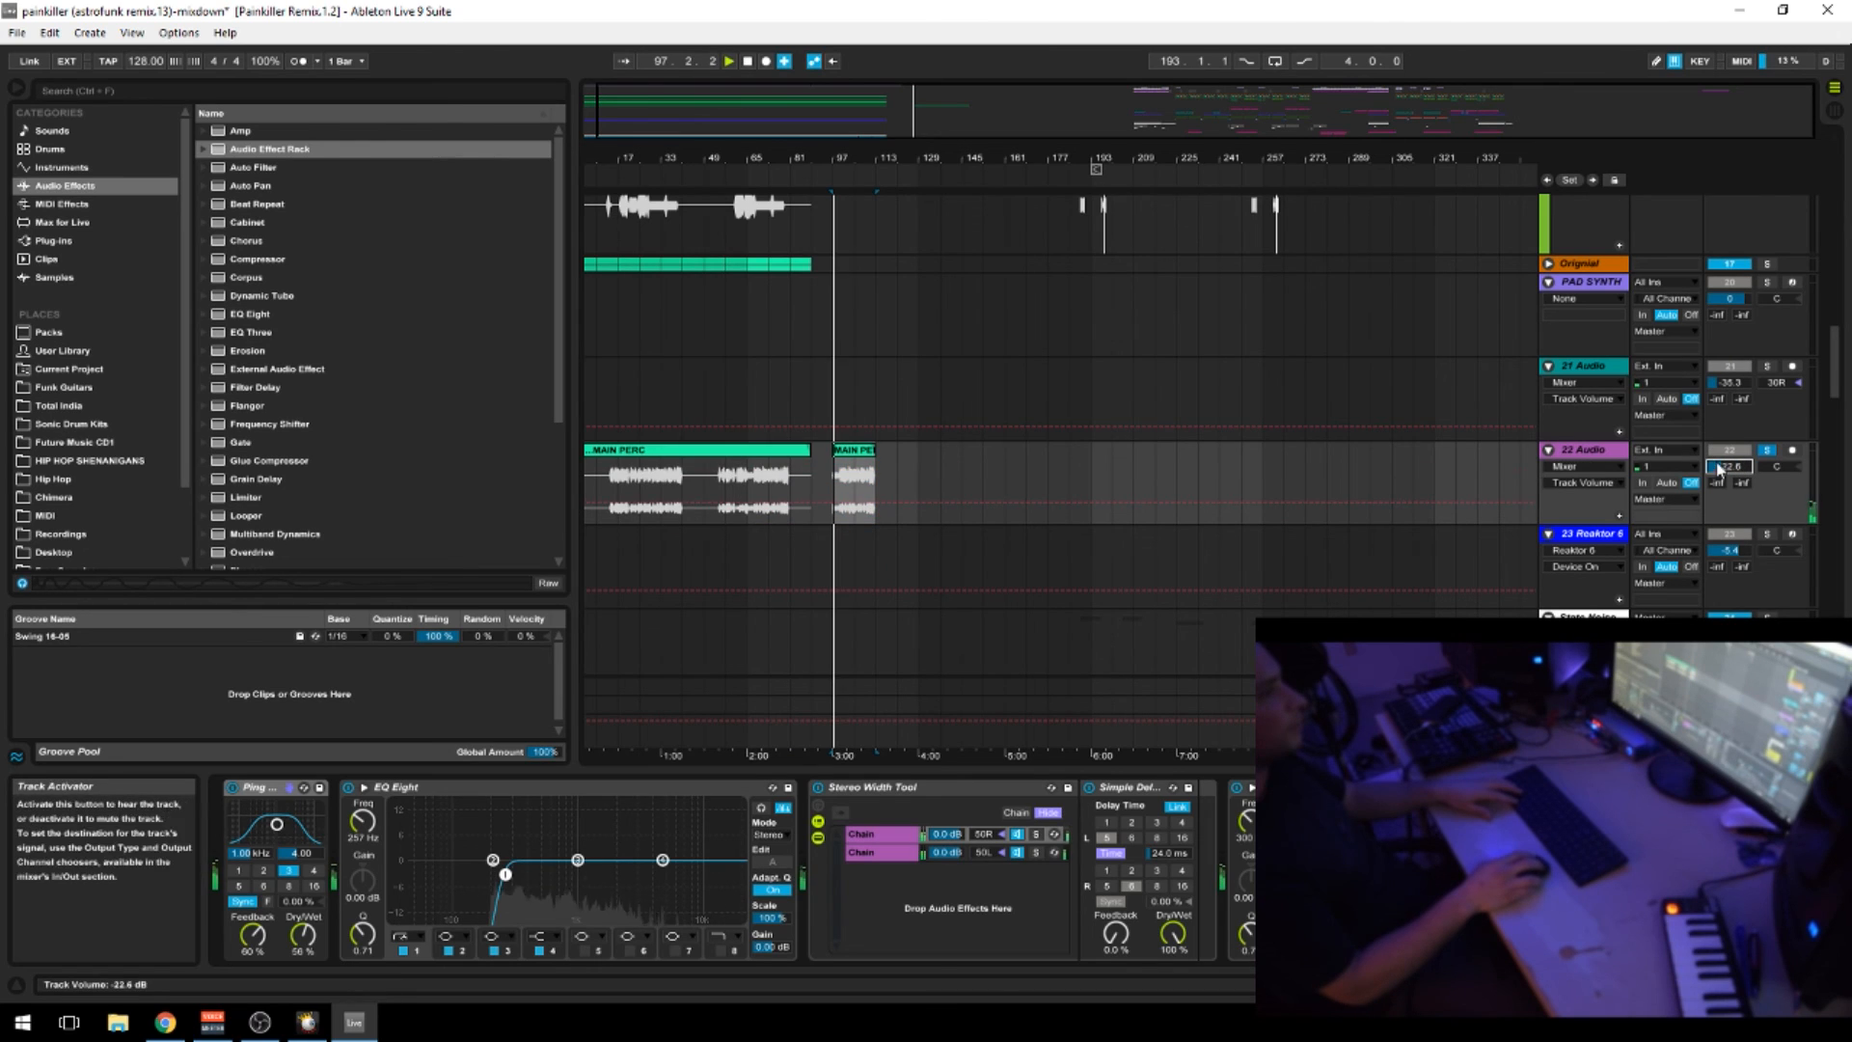
key("space")
key("space")
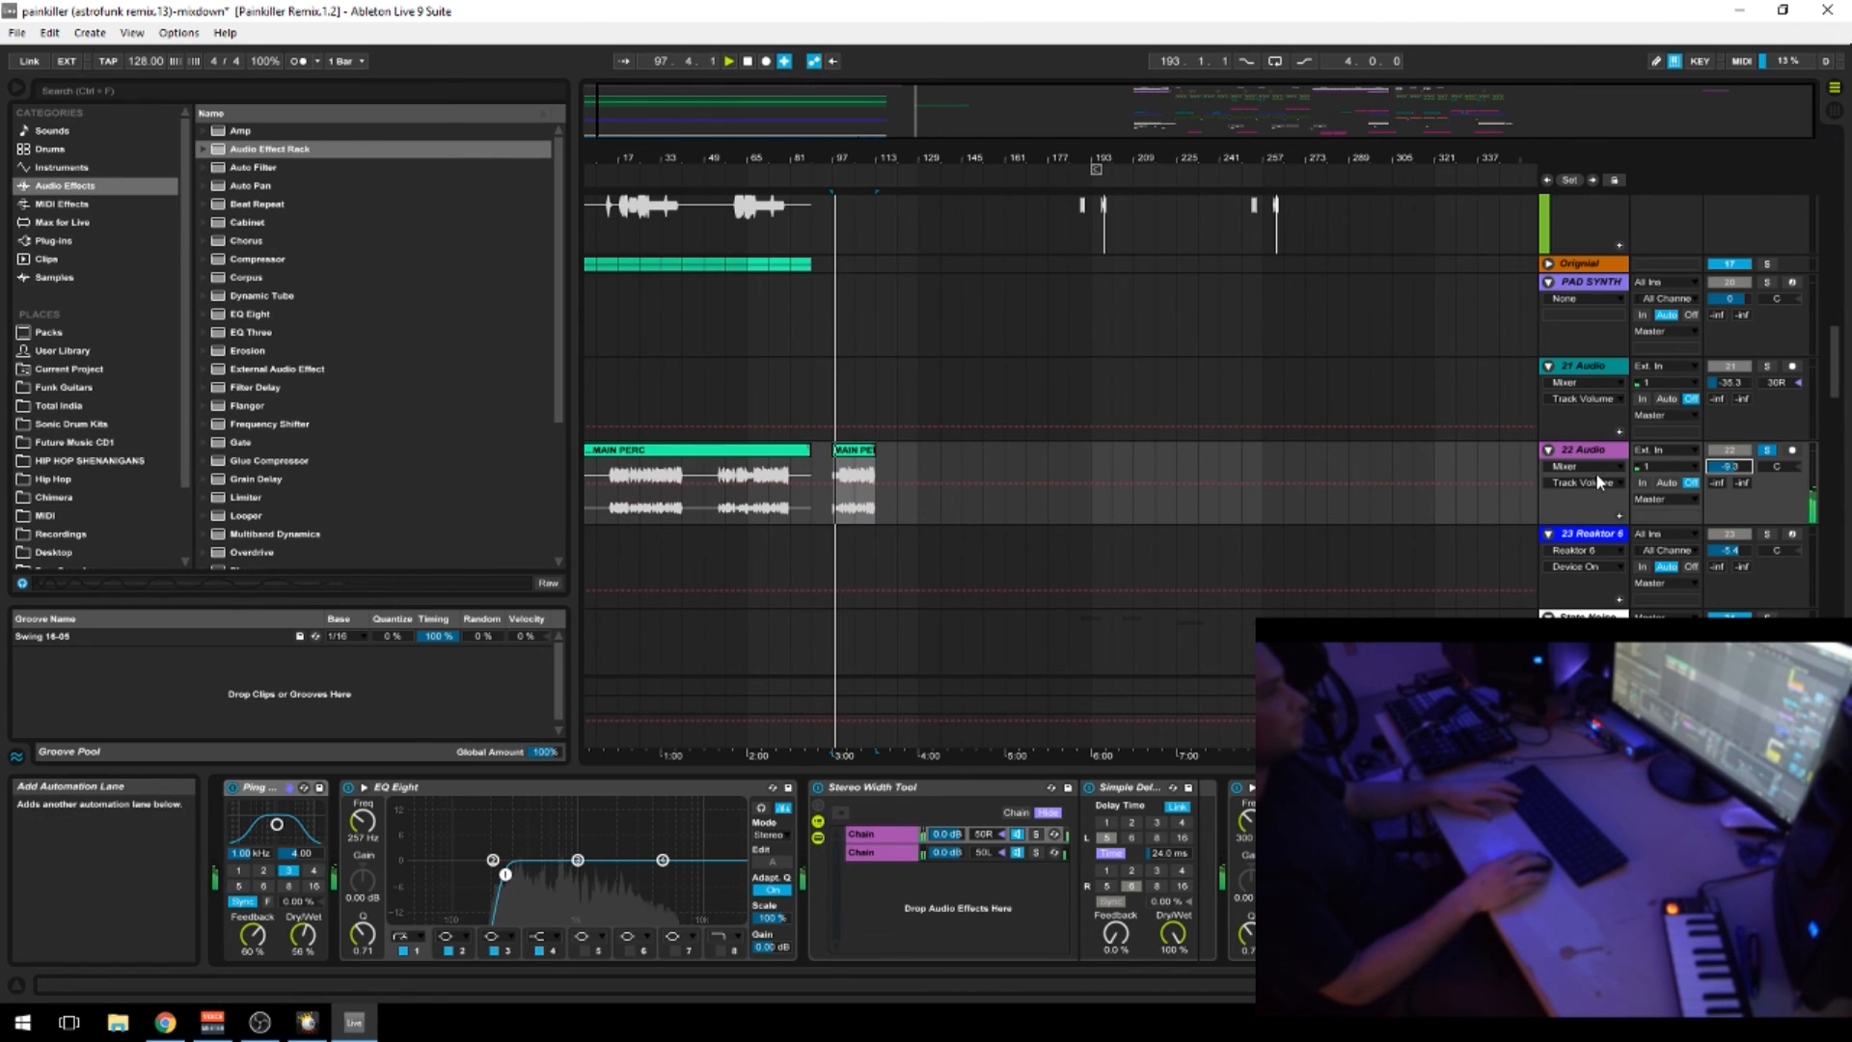
key("space")
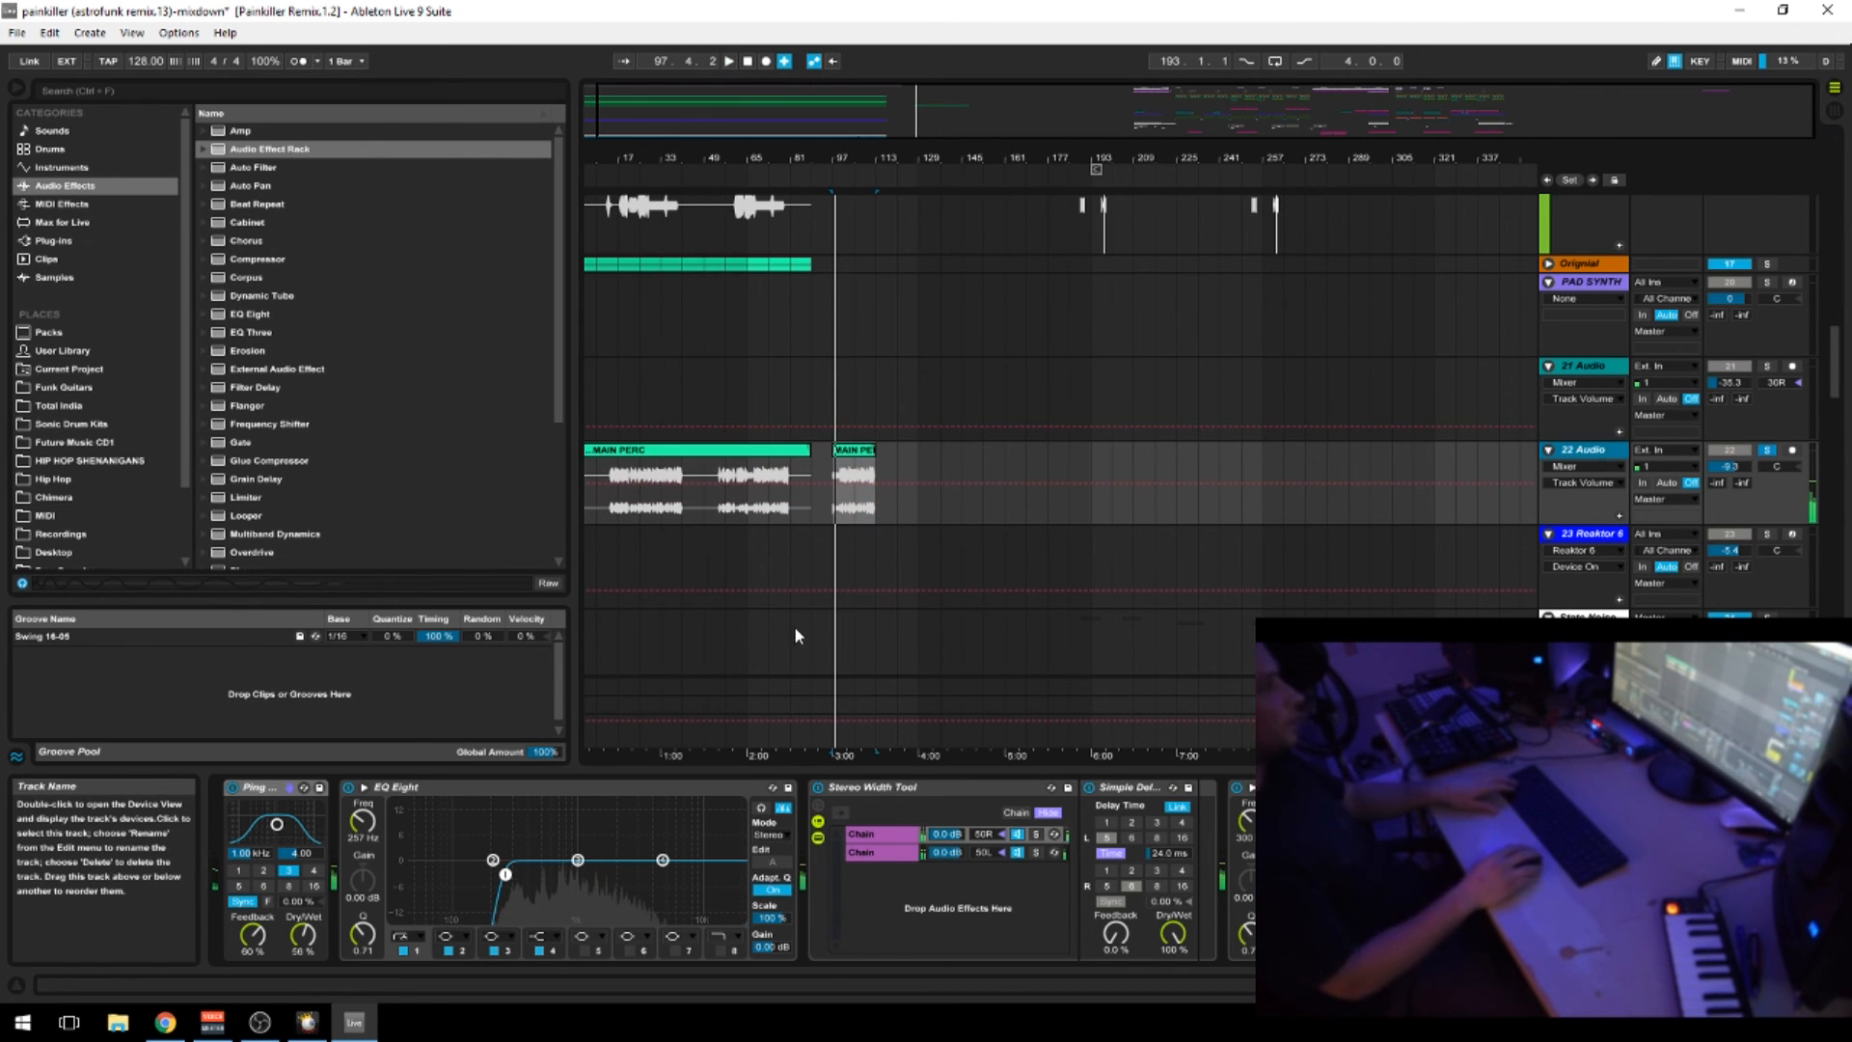
Add an audio track below "22 Audio", move the copied MAIN PERC clip onto it at bar 97 and solo it
key("ctrl+t")
left_click_drag(844, 452, 840, 593)
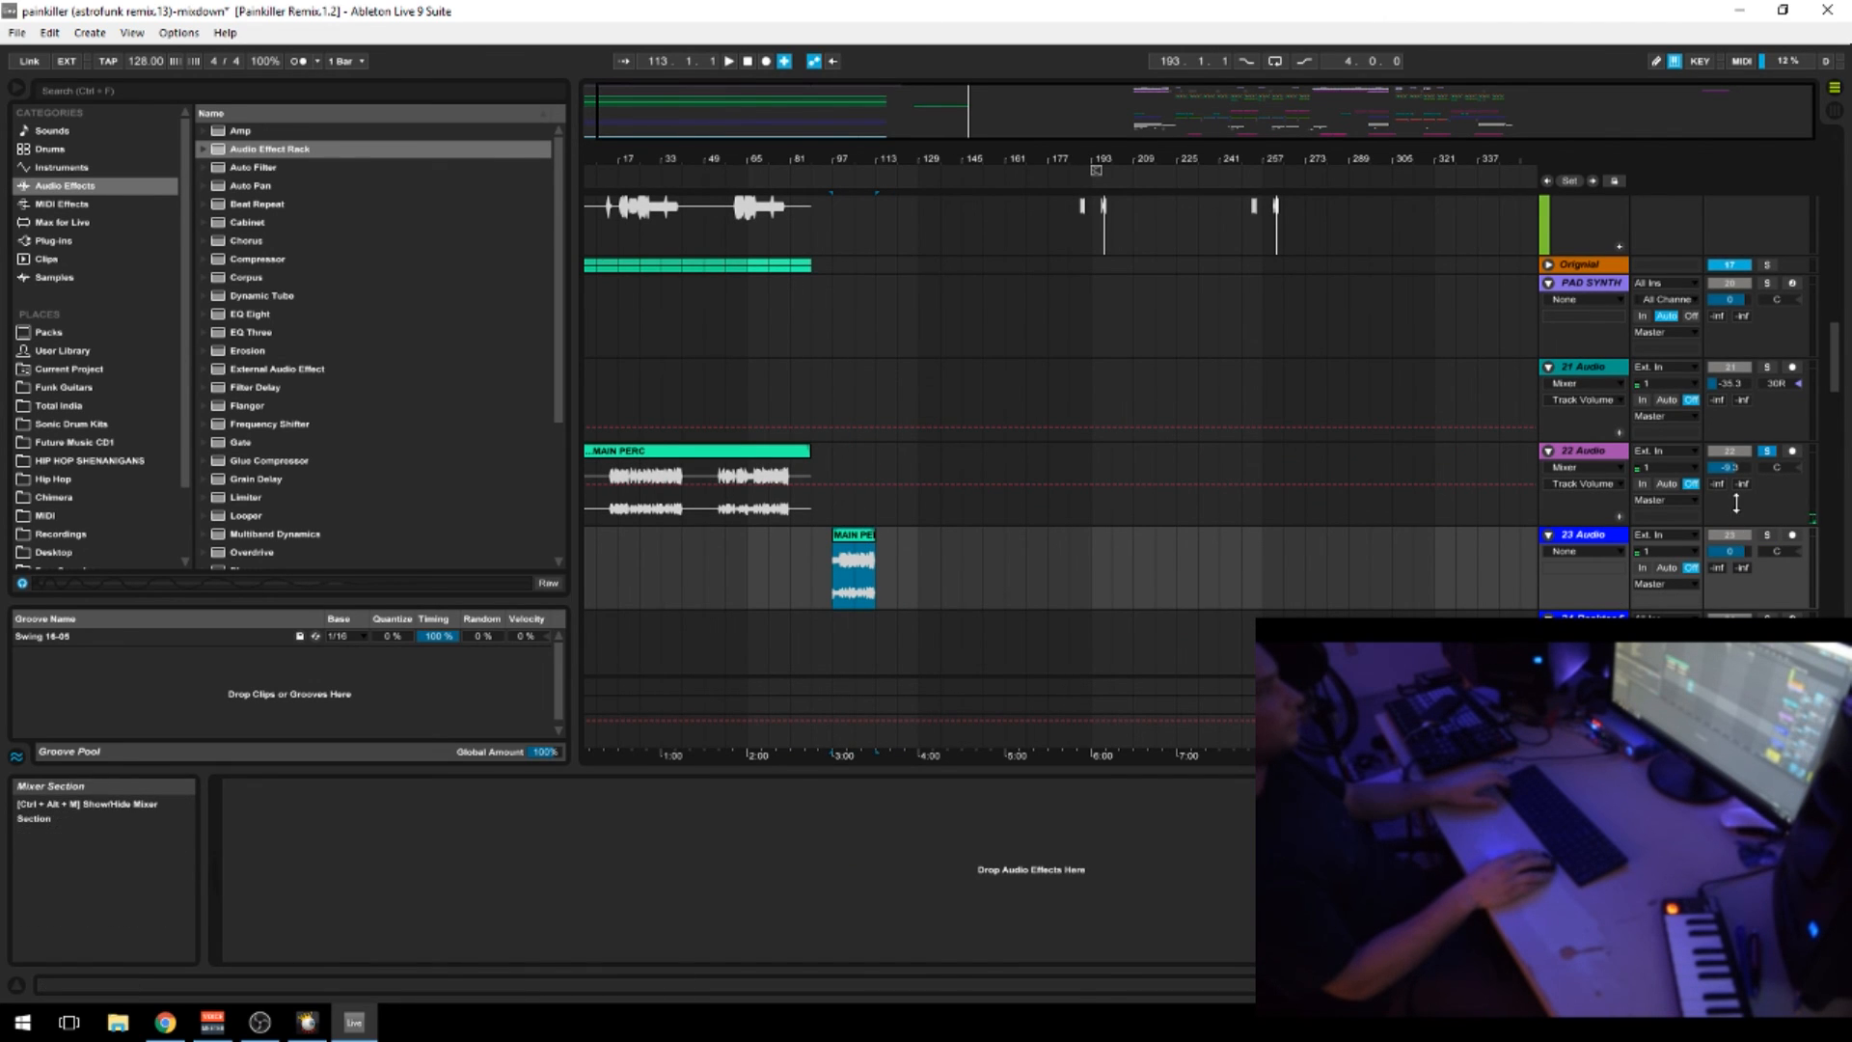
left_click_drag(1204, 159, 1230, 154)
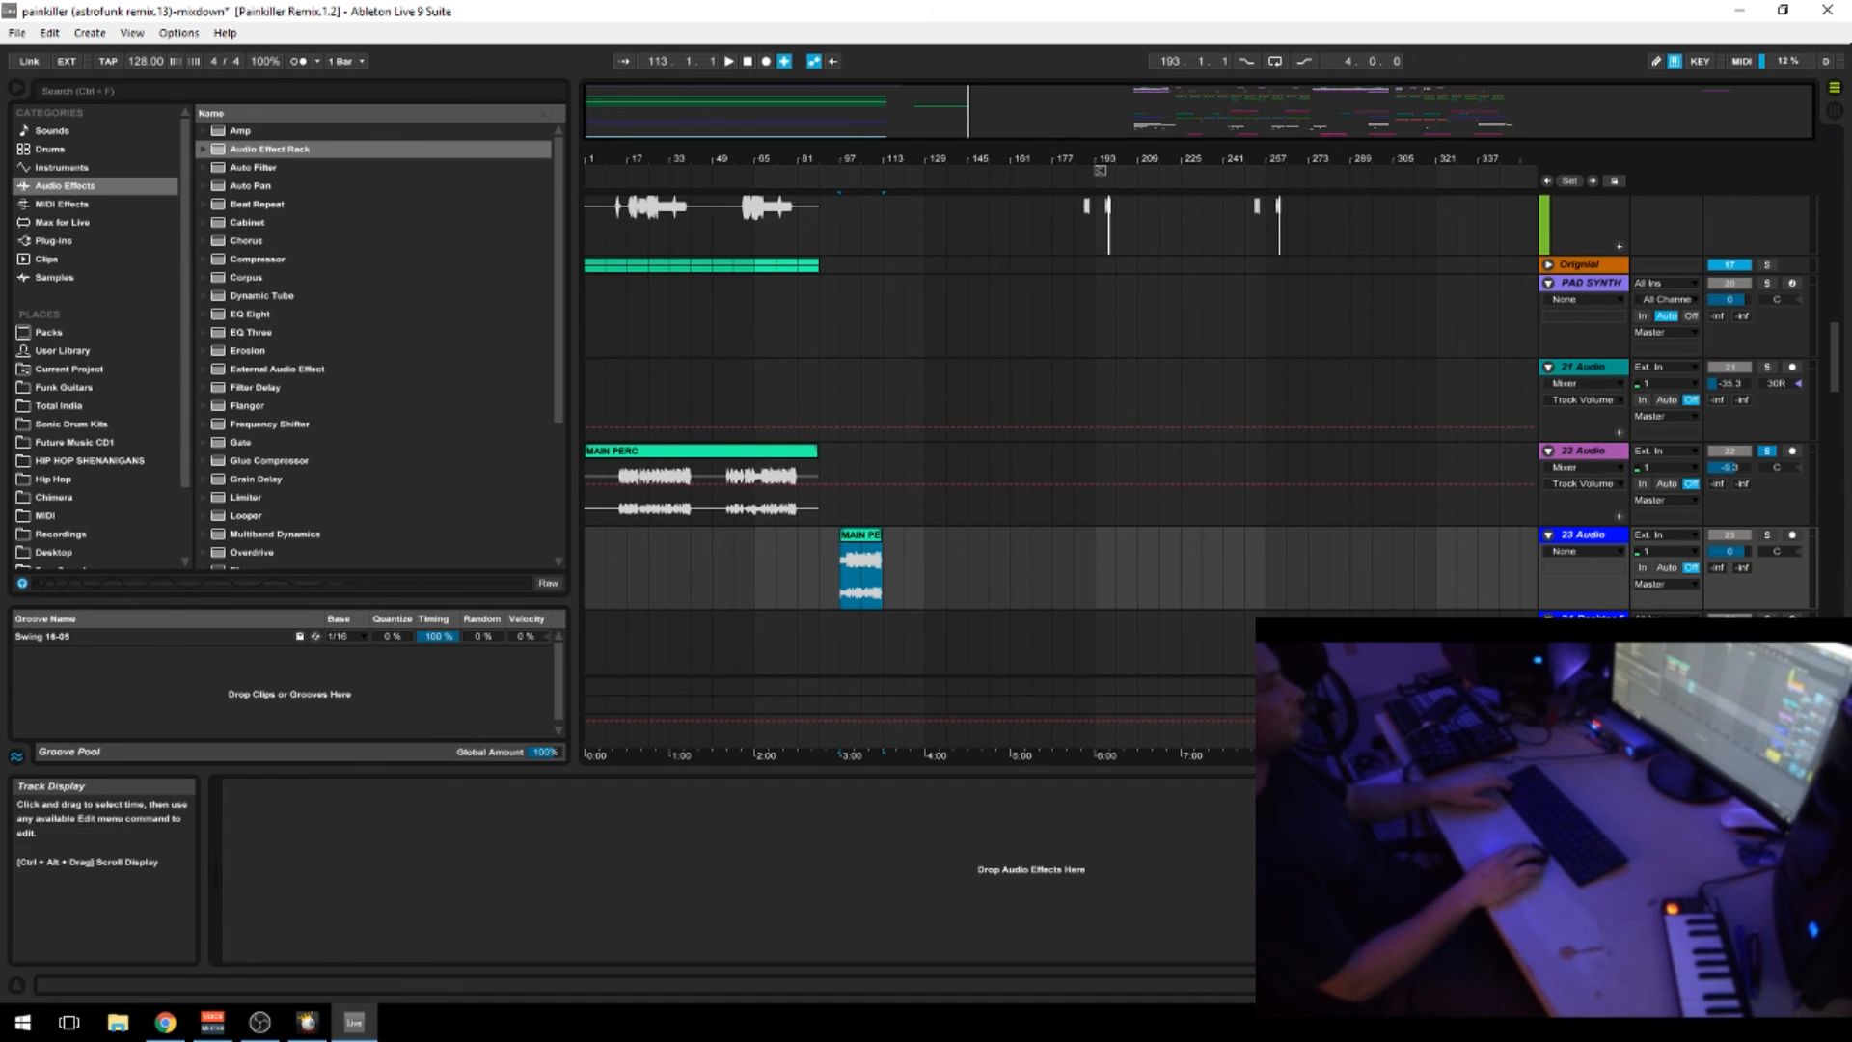
left_click(1766, 535)
View the moved MAIN PERC clip's sample and set the track volume of "23 Audio" to -11.4 dB
double_click(861, 536)
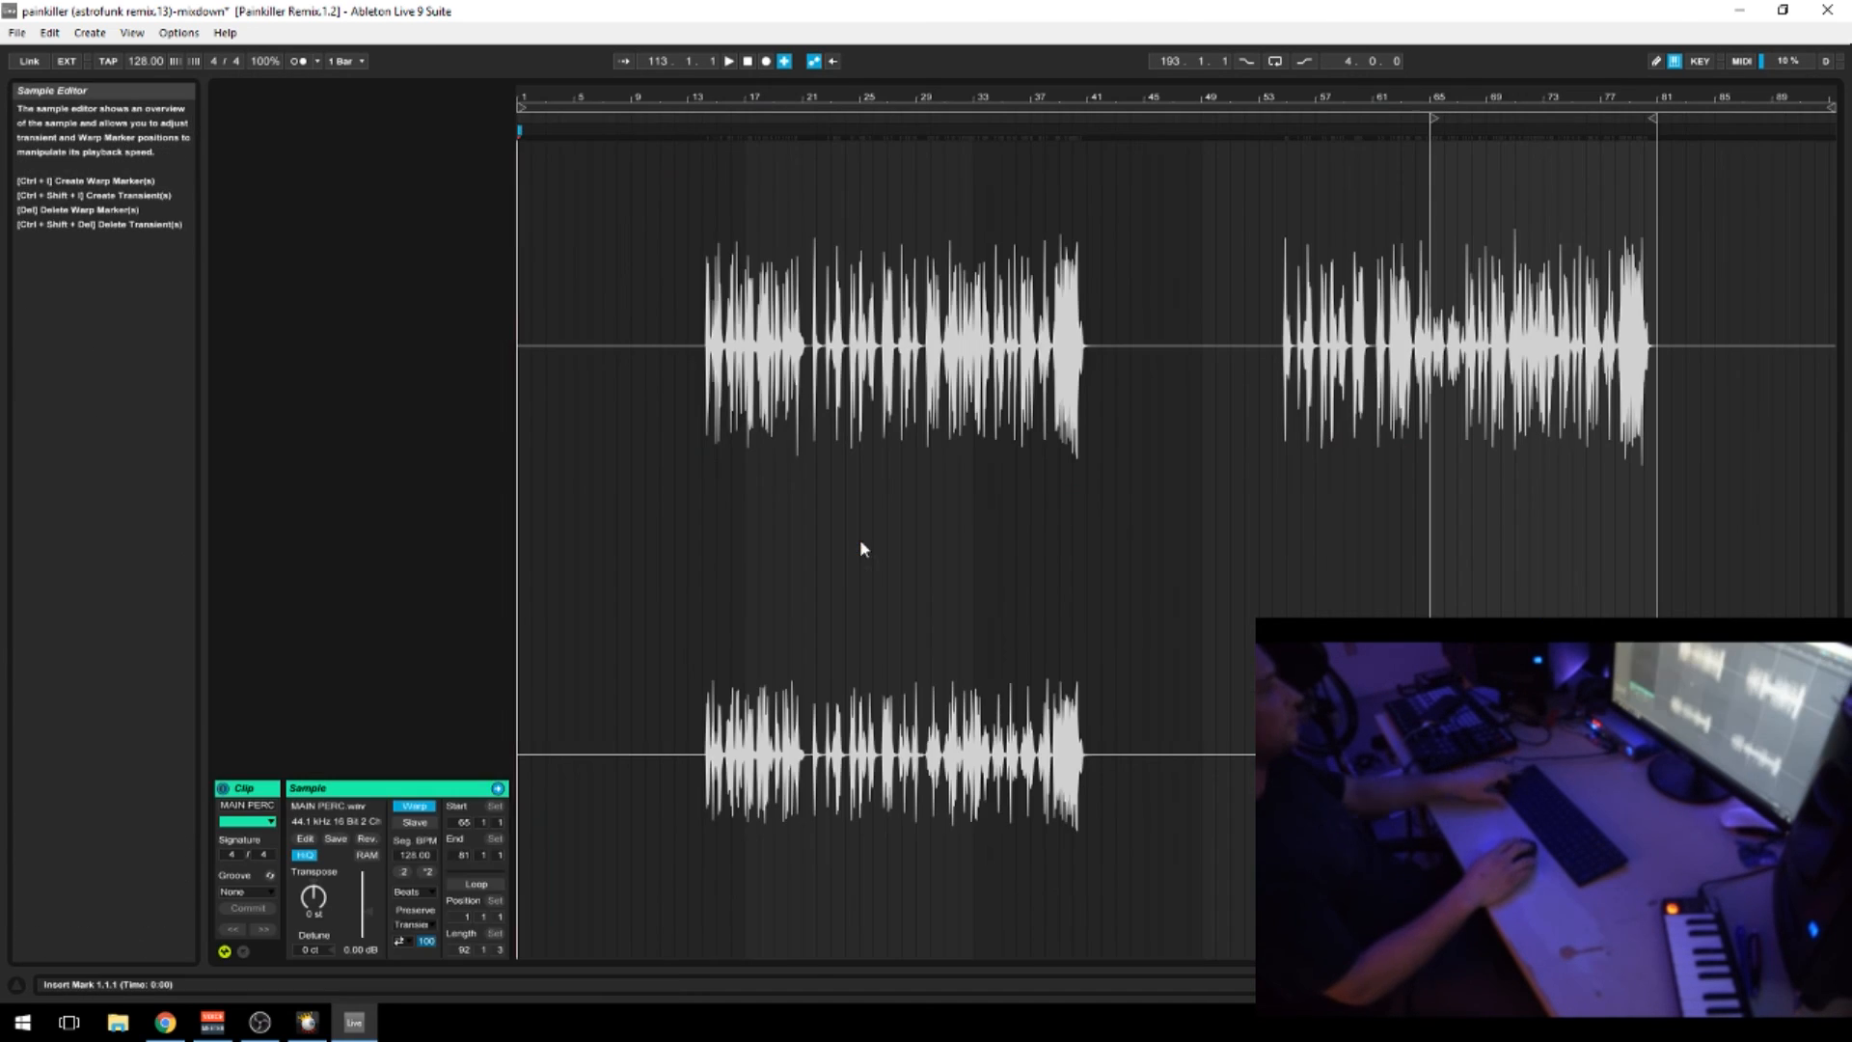
key("shift+Tab")
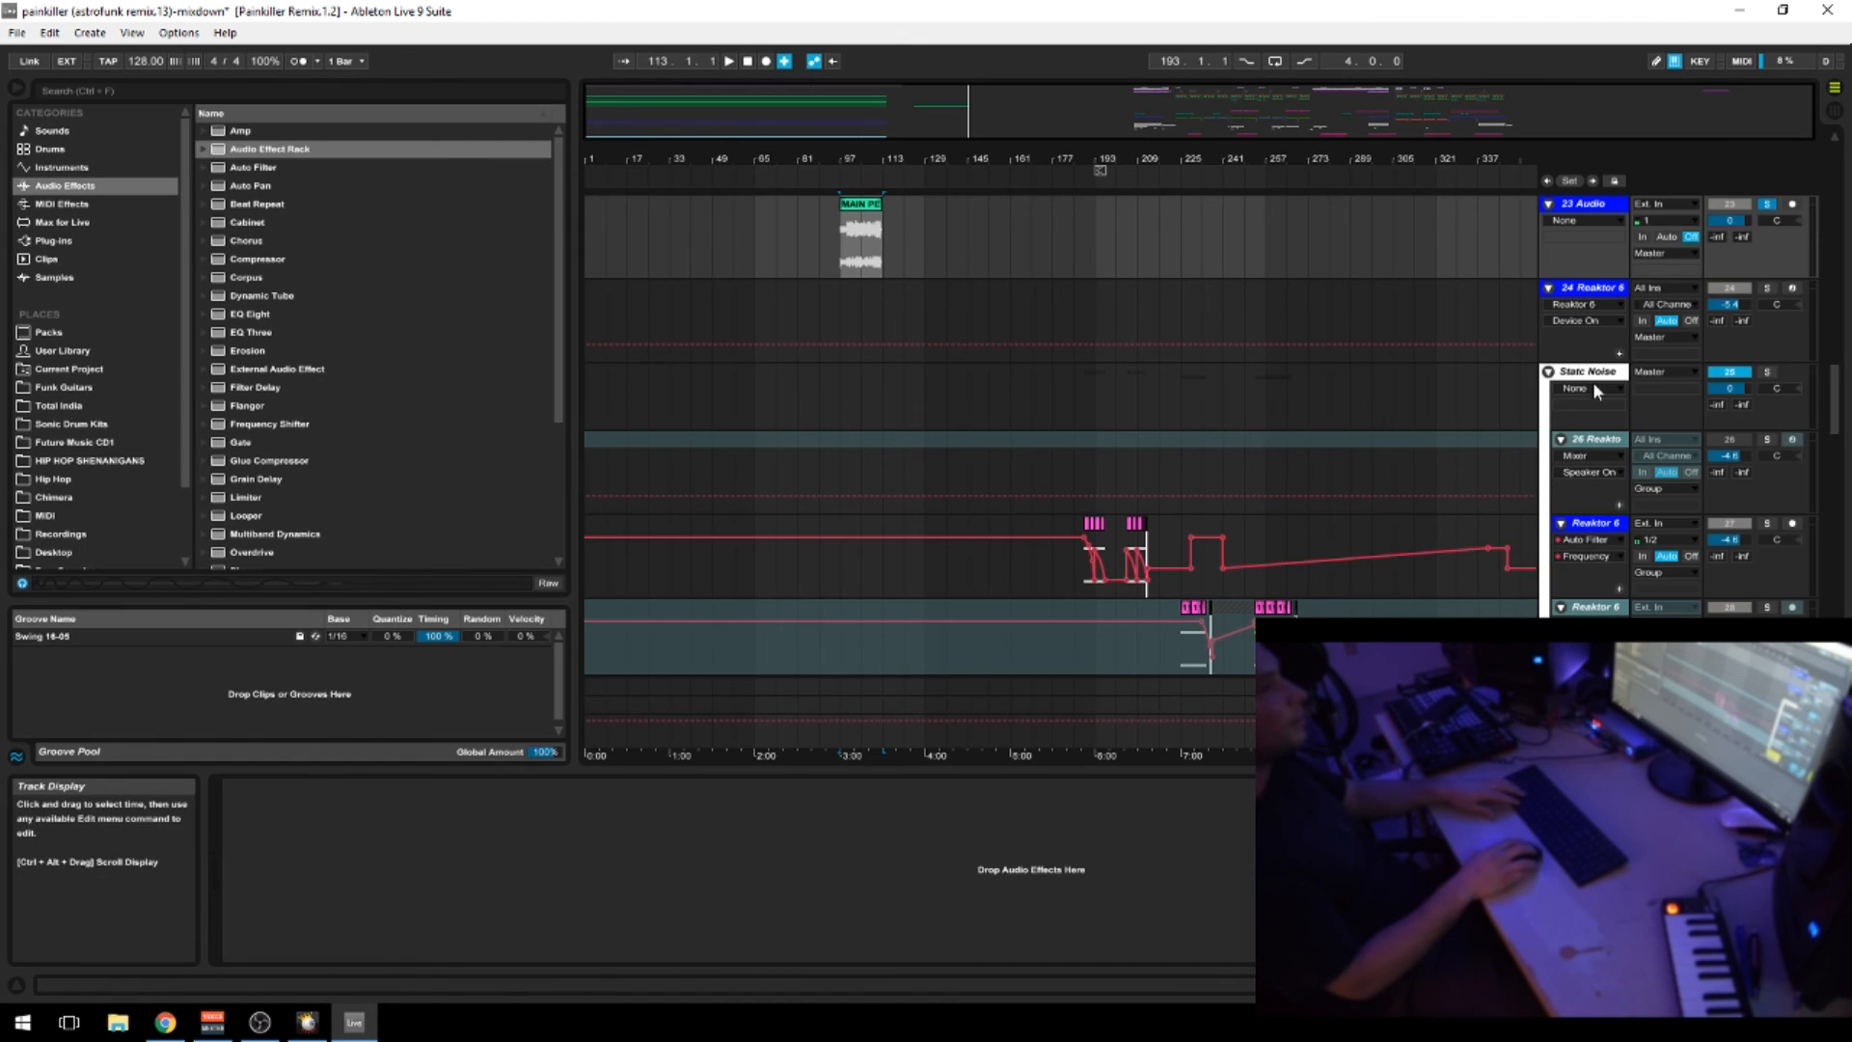
scroll(1595, 380, "up", 2)
left_click_drag(1730, 298, 1730, 328)
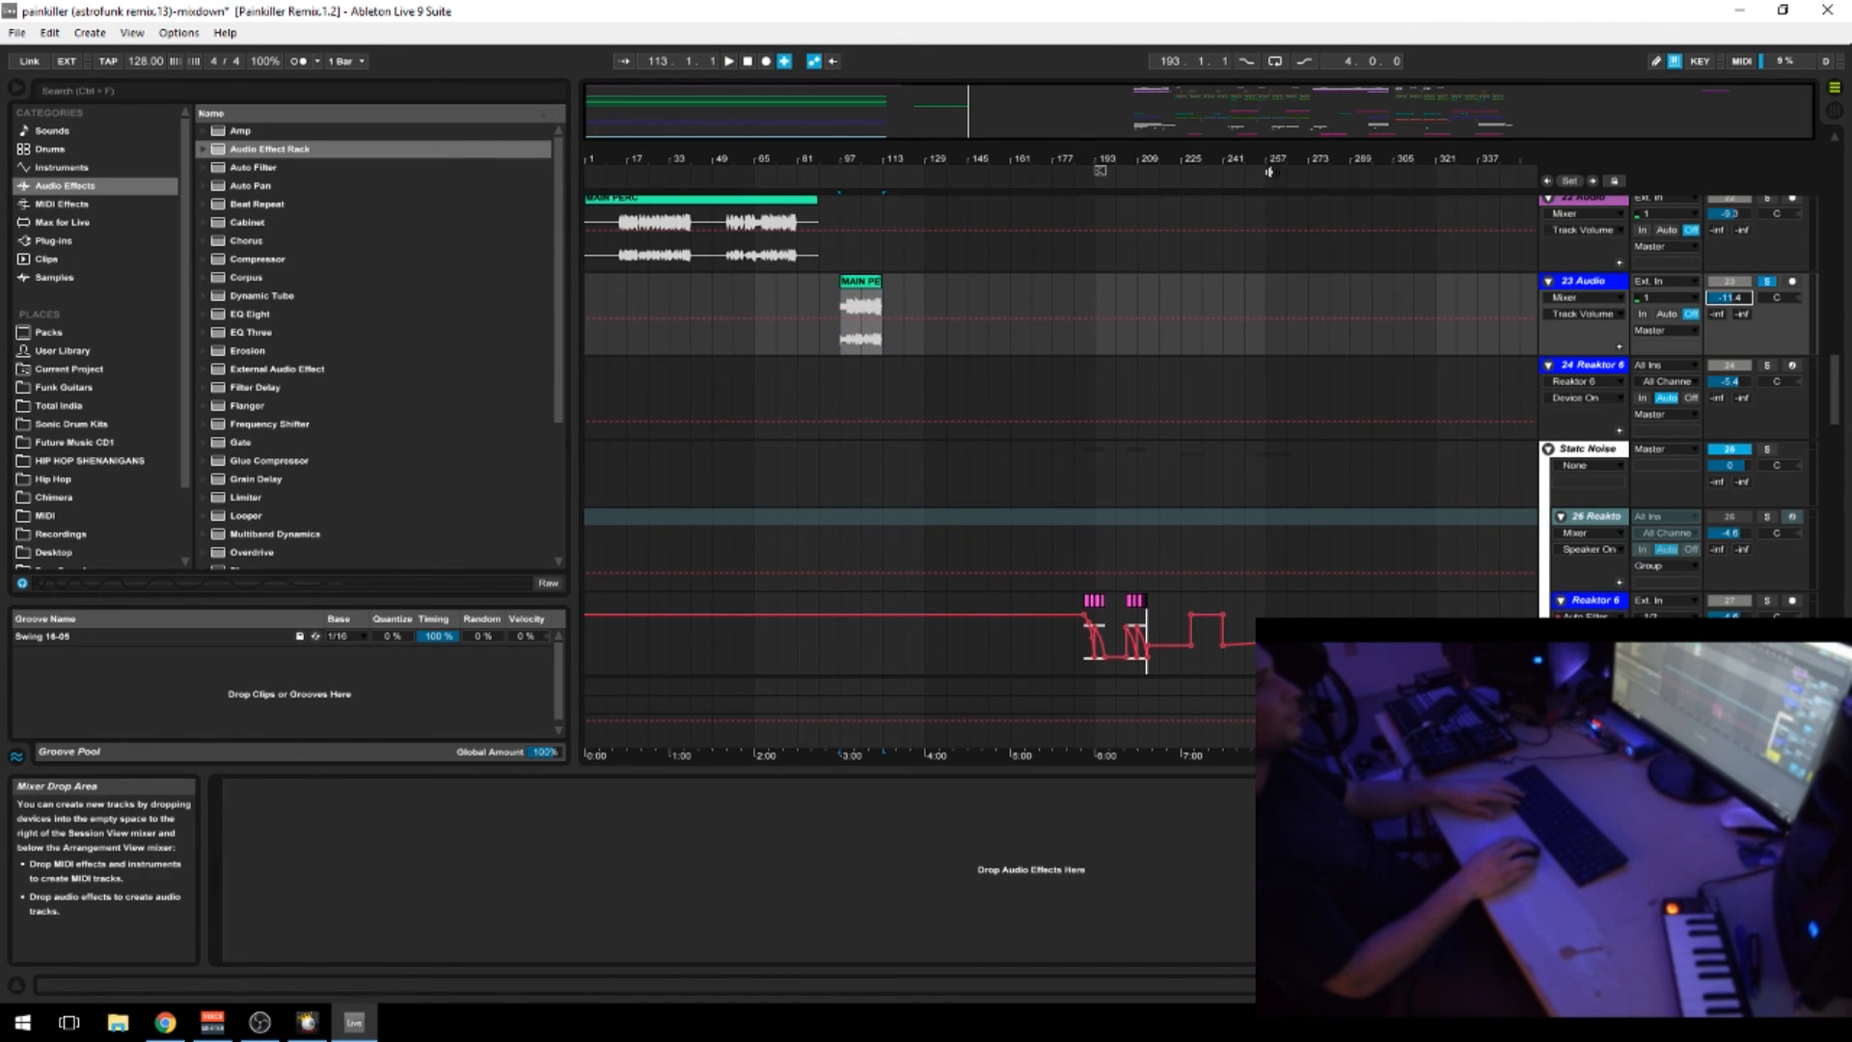
Play the MAIN PERC clip on "23 Audio" and examine bars 65 to 81 of its sample waveform
key("space")
double_click(866, 301)
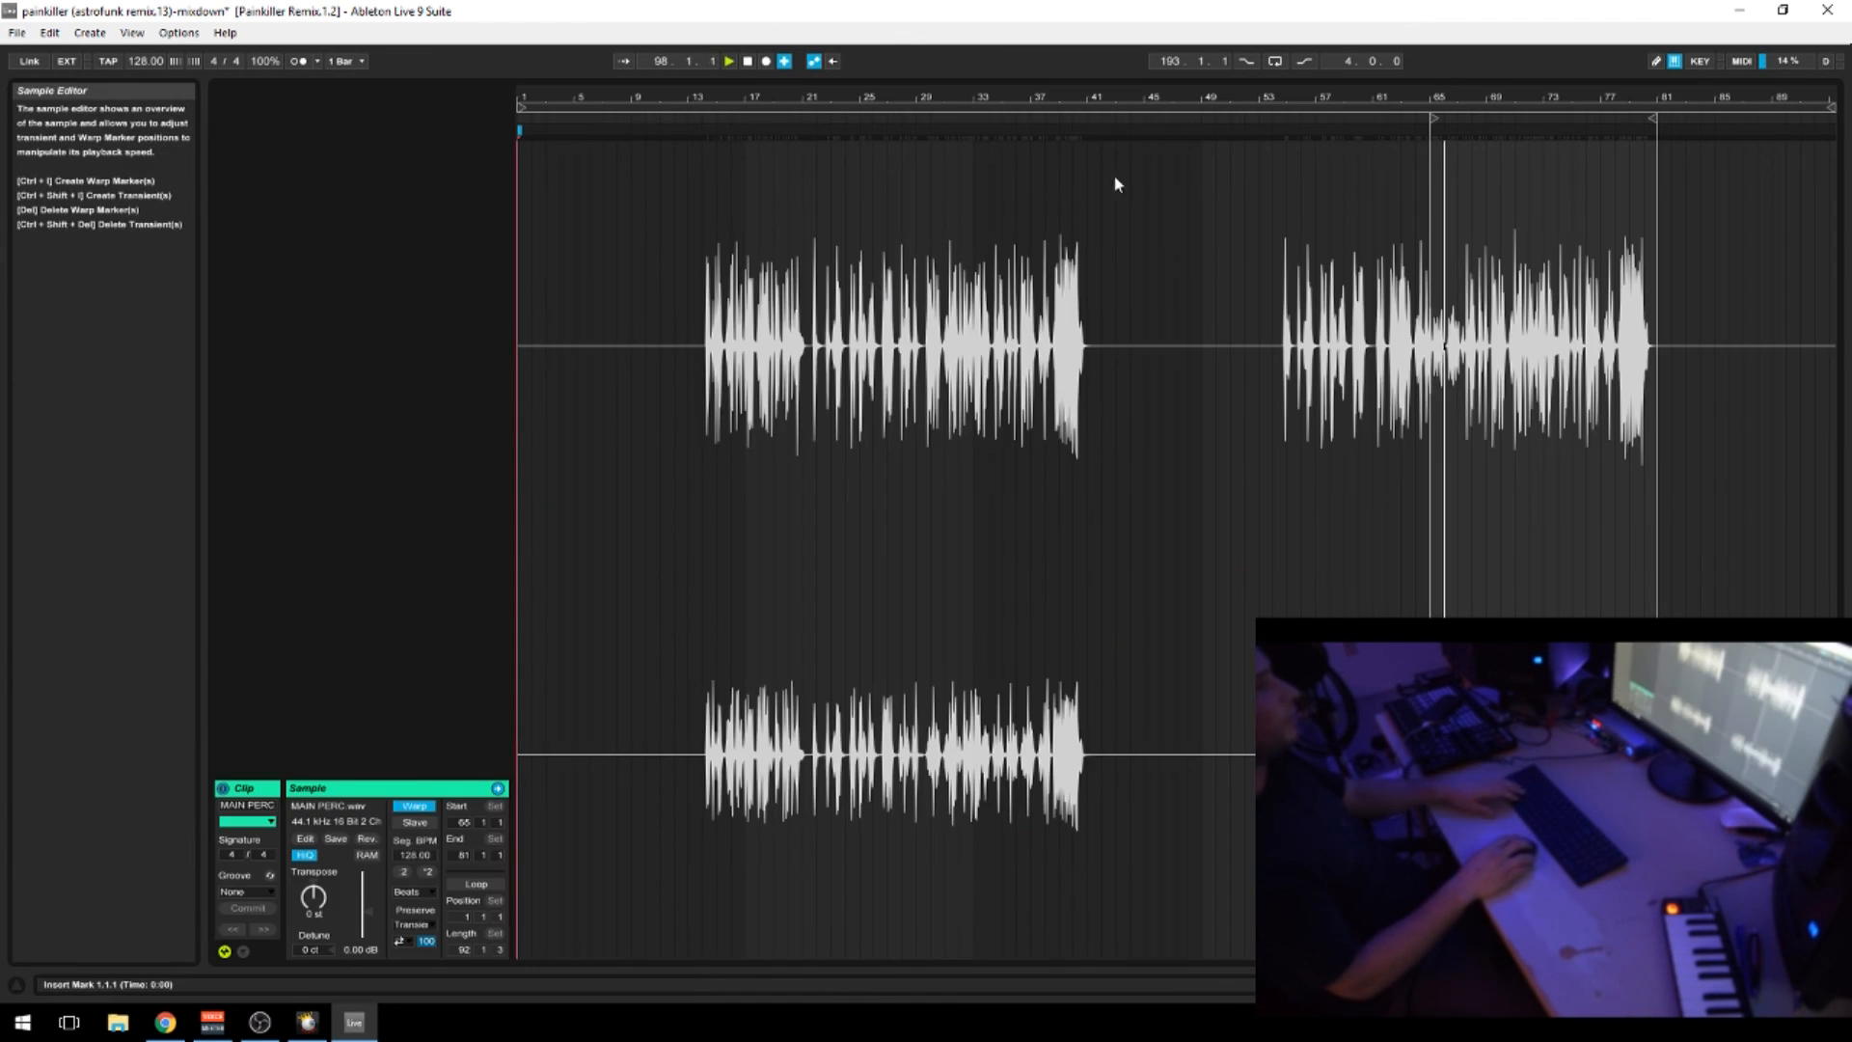
left_click_drag(1546, 98, 1023, 98)
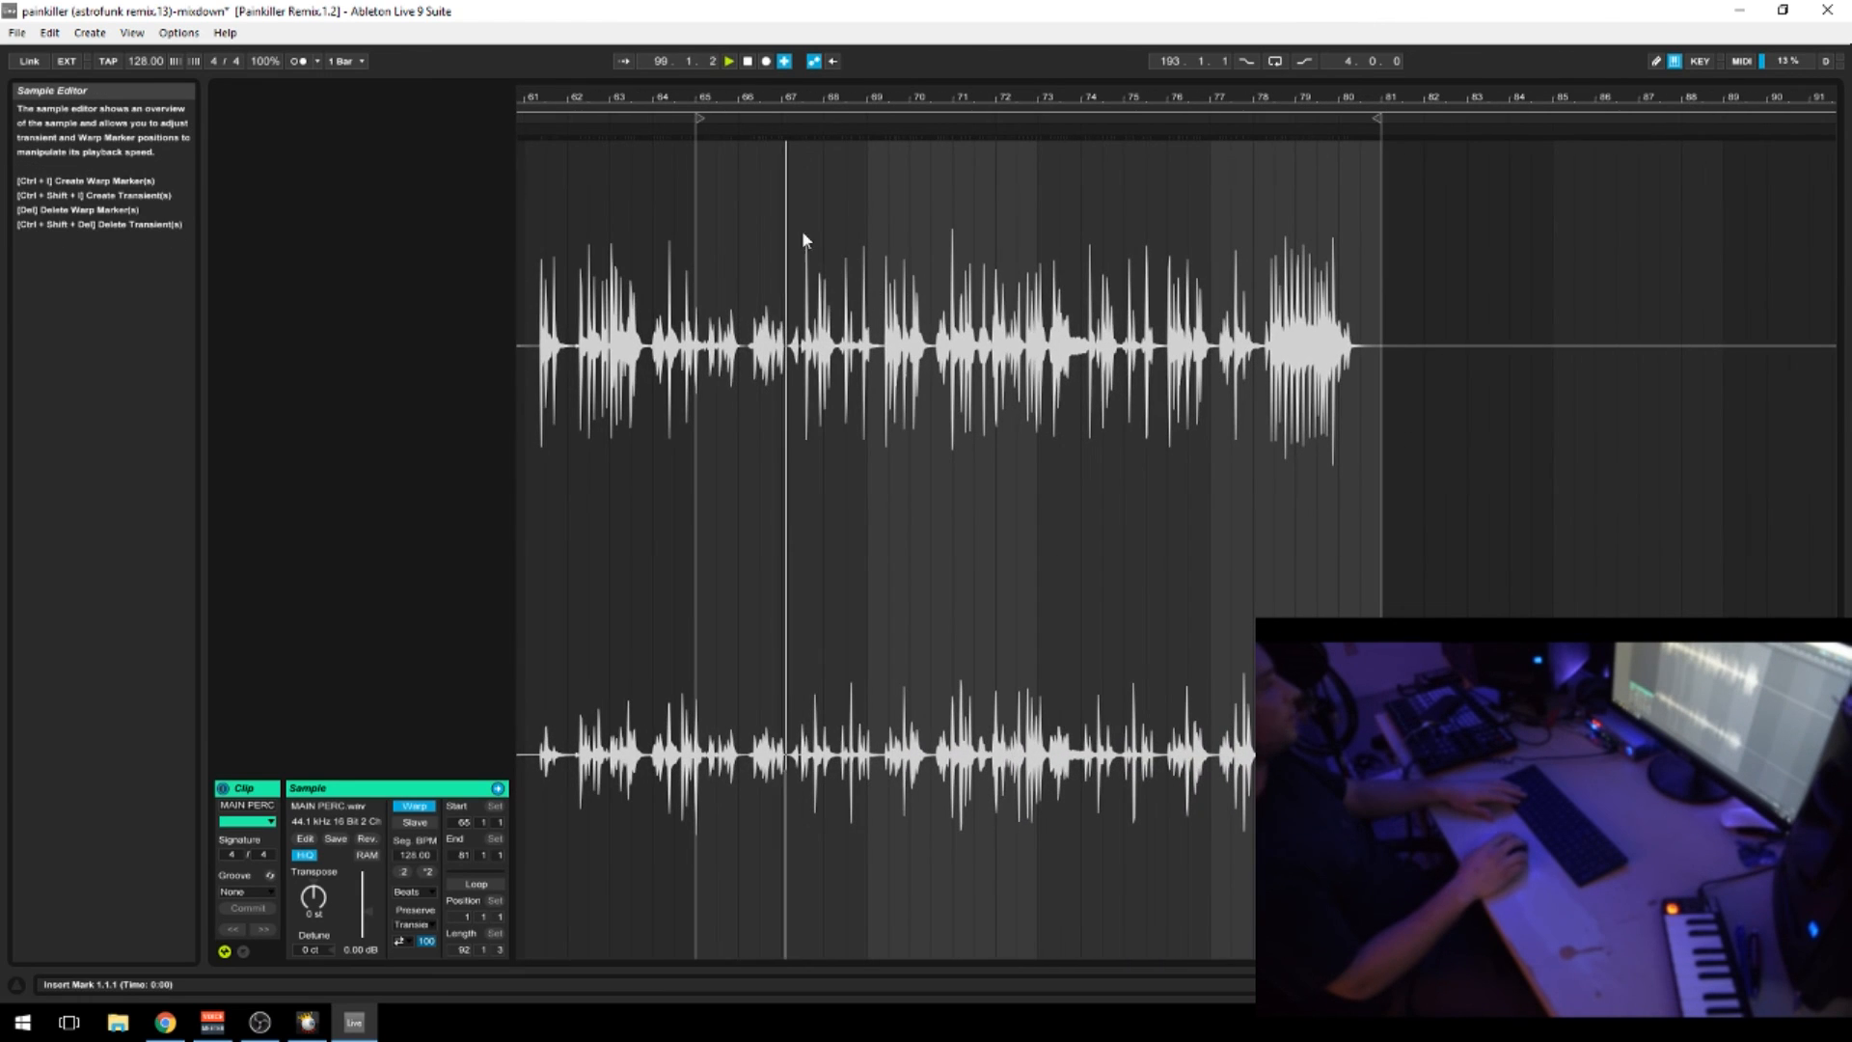
Add warp markers to the MAIN PERC sample near bars 66 and 69, stretch a hit to 76.3.1 and pull the first marker back to 64.3.1
key("space")
double_click(750, 131)
double_click(885, 131)
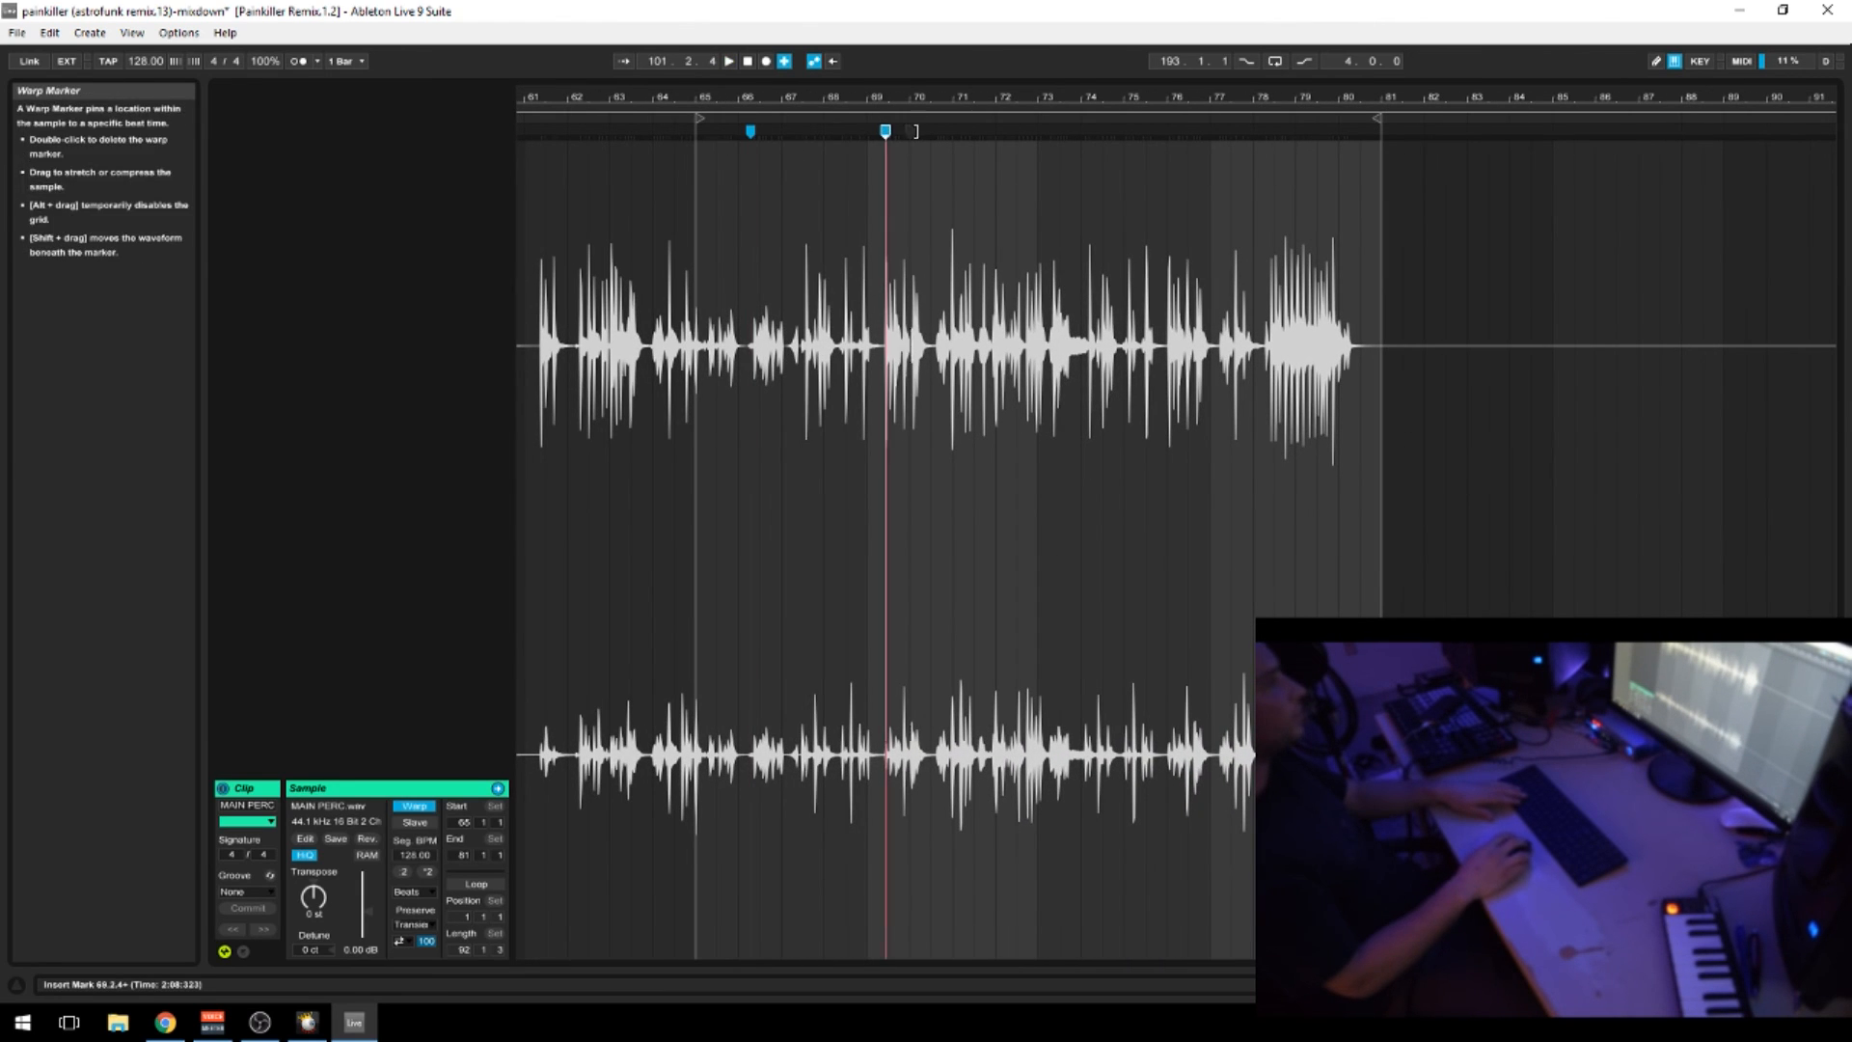
left_click_drag(944, 131, 1189, 131)
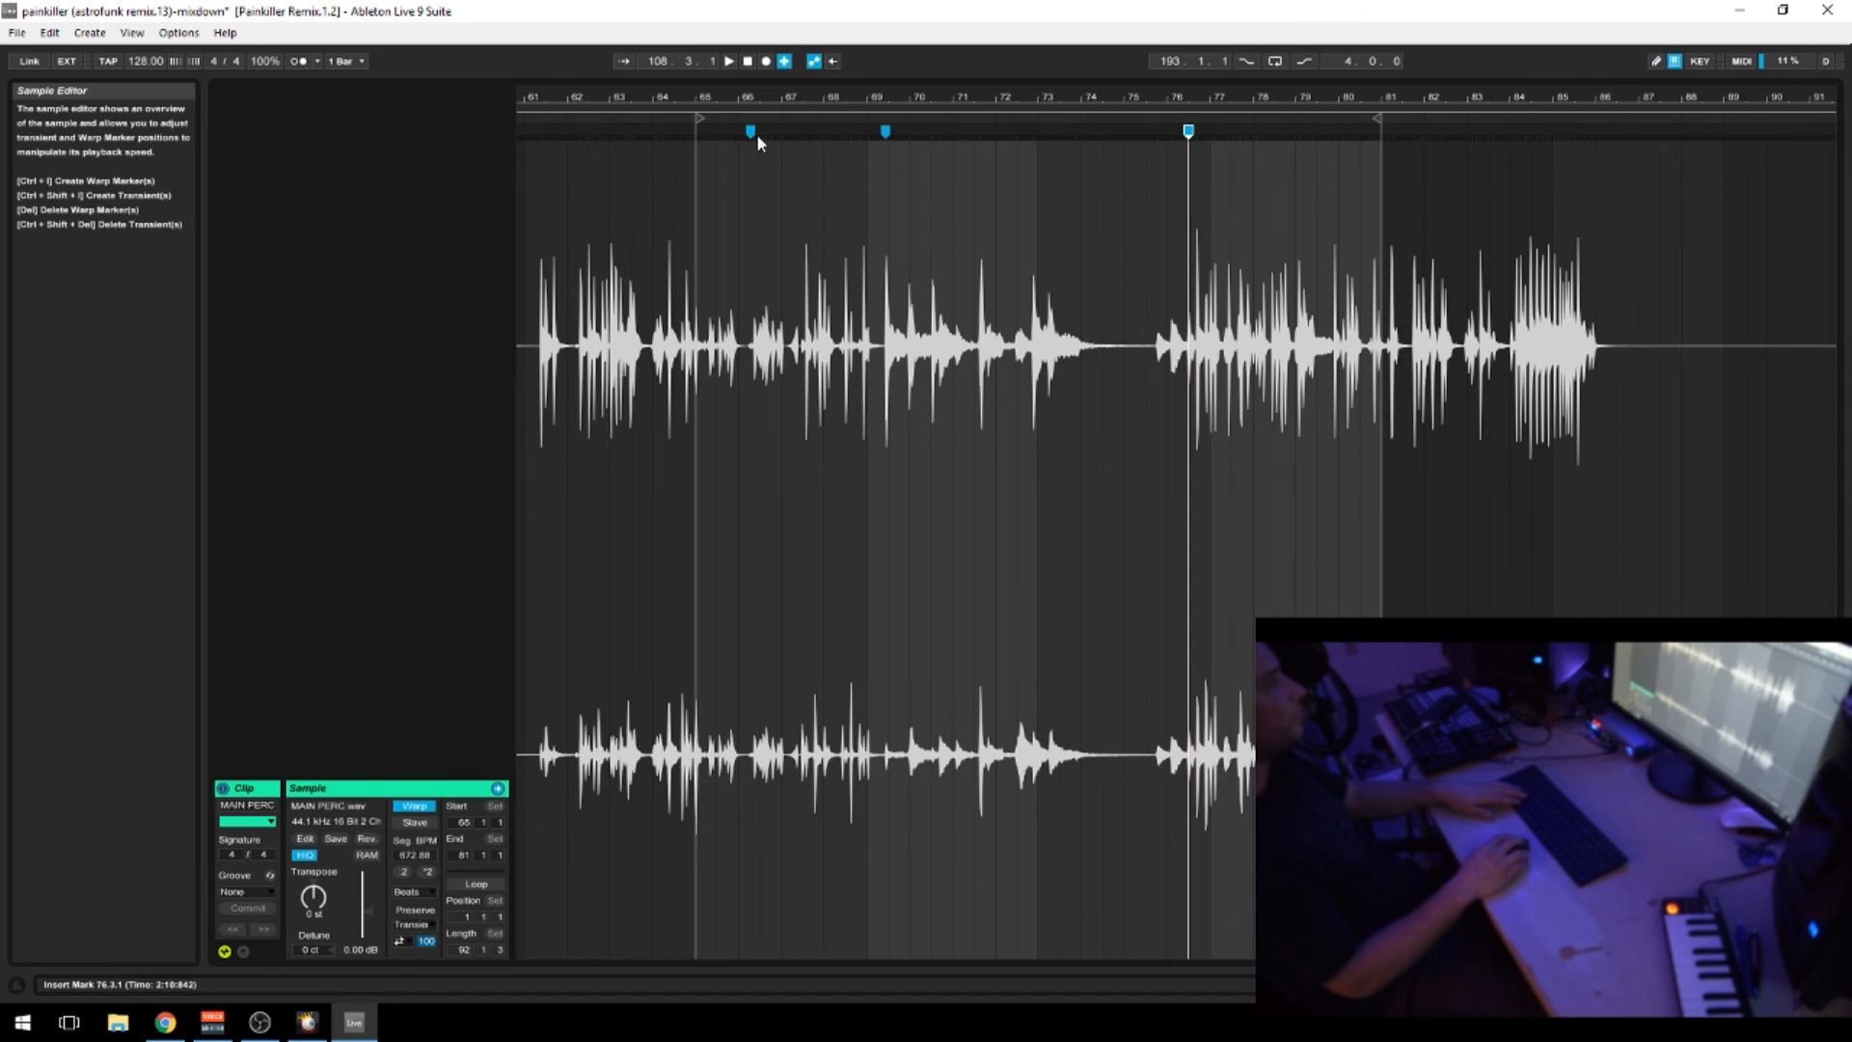
left_click_drag(748, 132, 674, 131)
Play the MAIN PERC clip while warping two of its hits to 67.3.1 and bar 65
key("space")
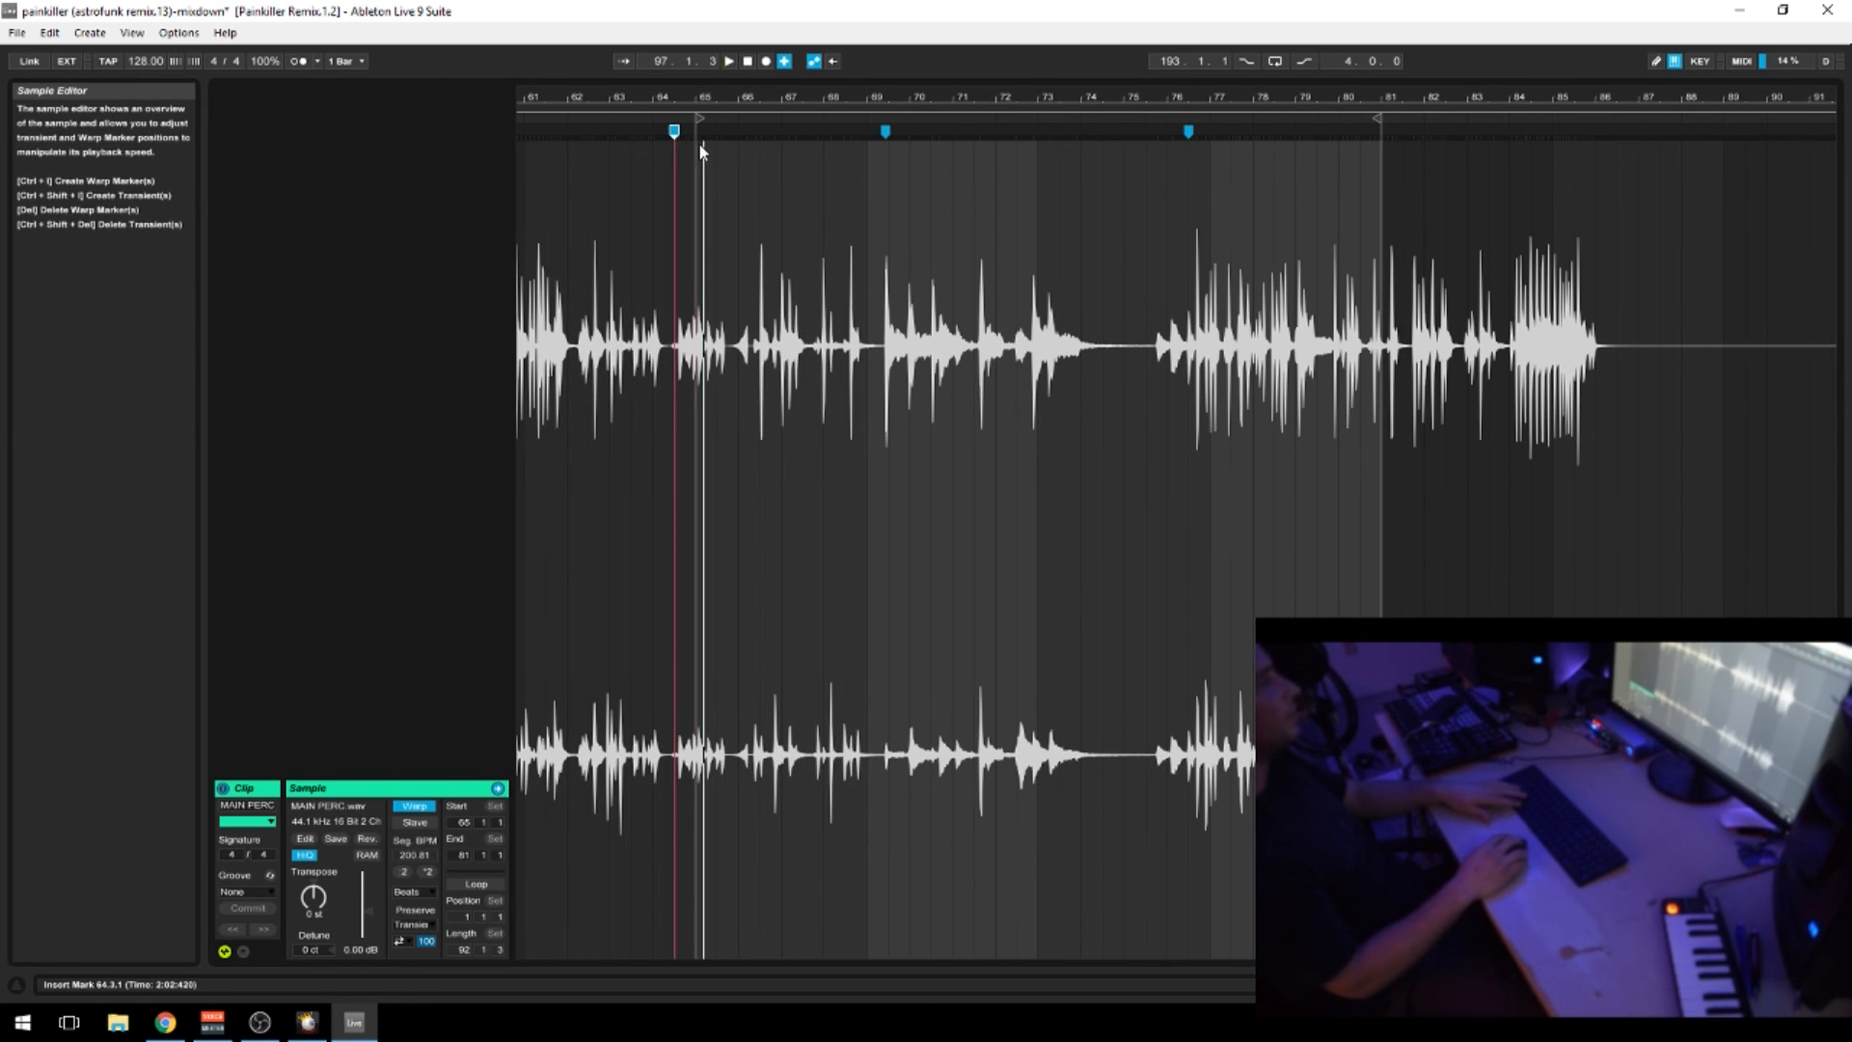
mouse_move(852, 133)
left_mouse_down()
mouse_move(654, 137)
mouse_move(881, 132)
mouse_move(803, 132)
left_mouse_up()
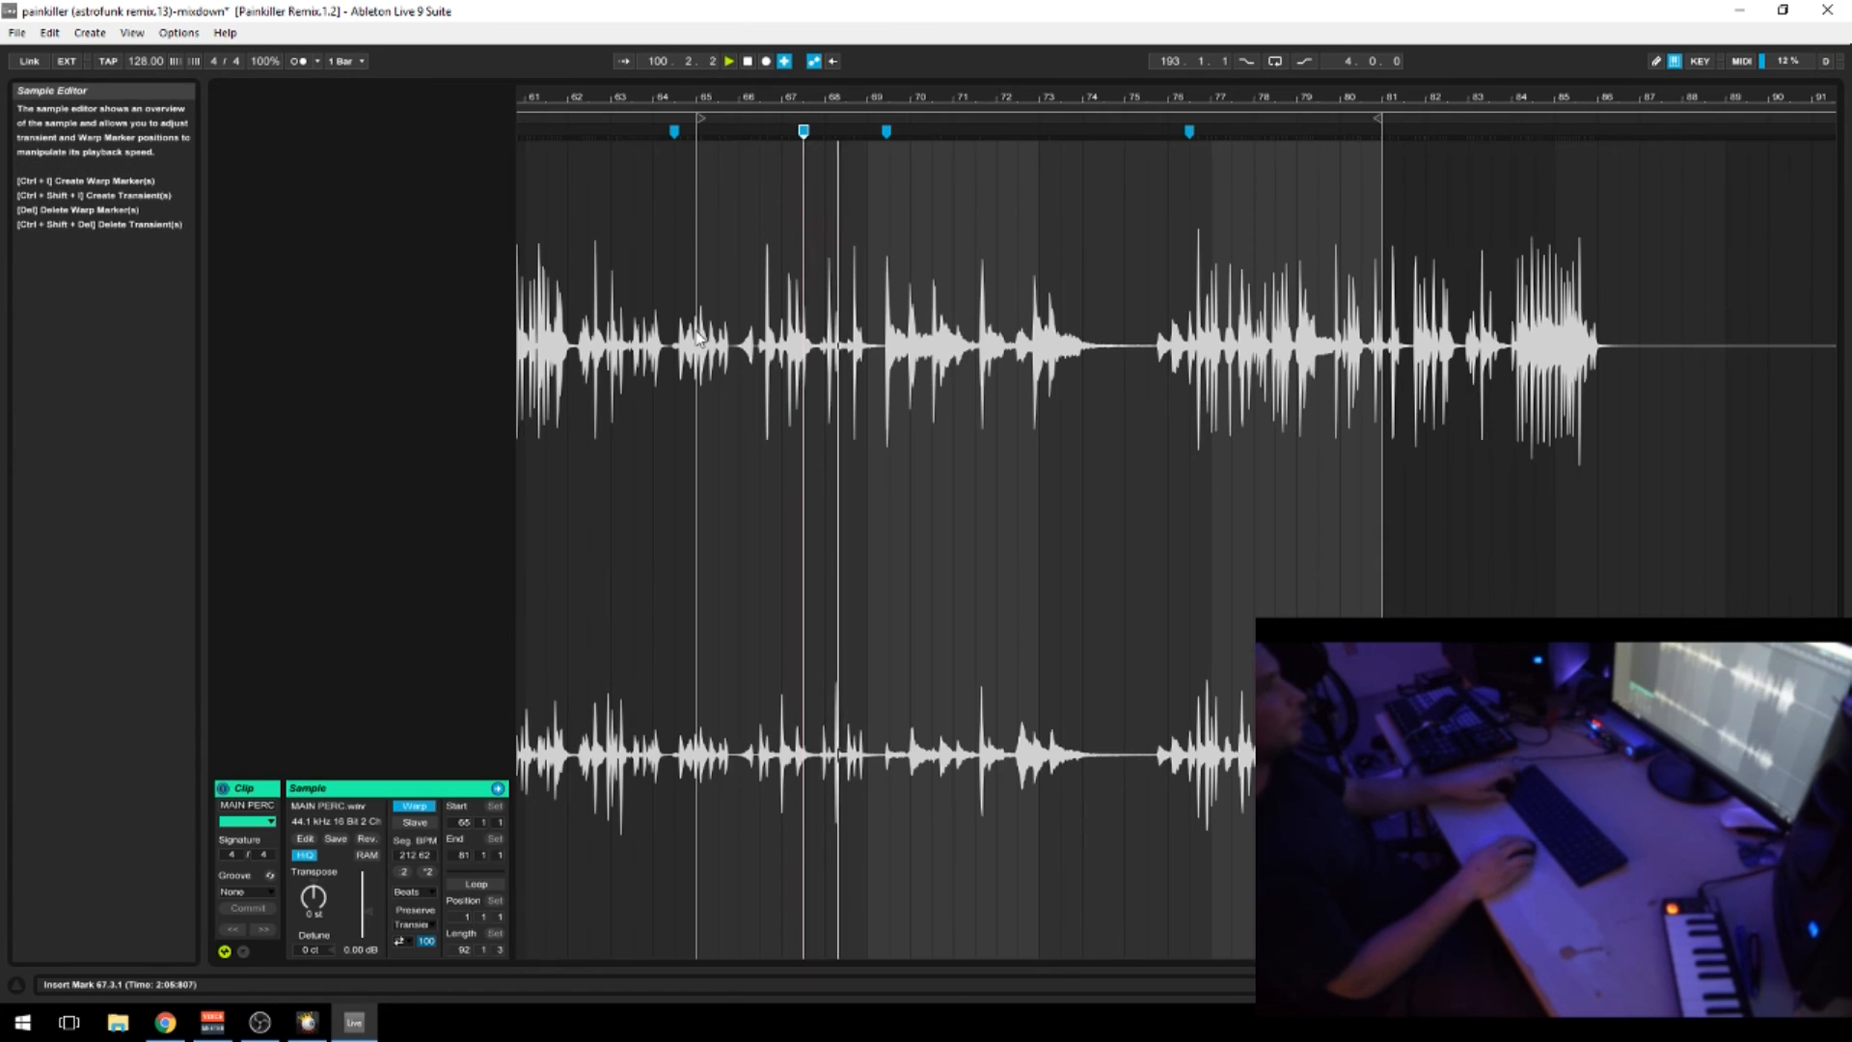
left_click_drag(849, 132, 708, 135)
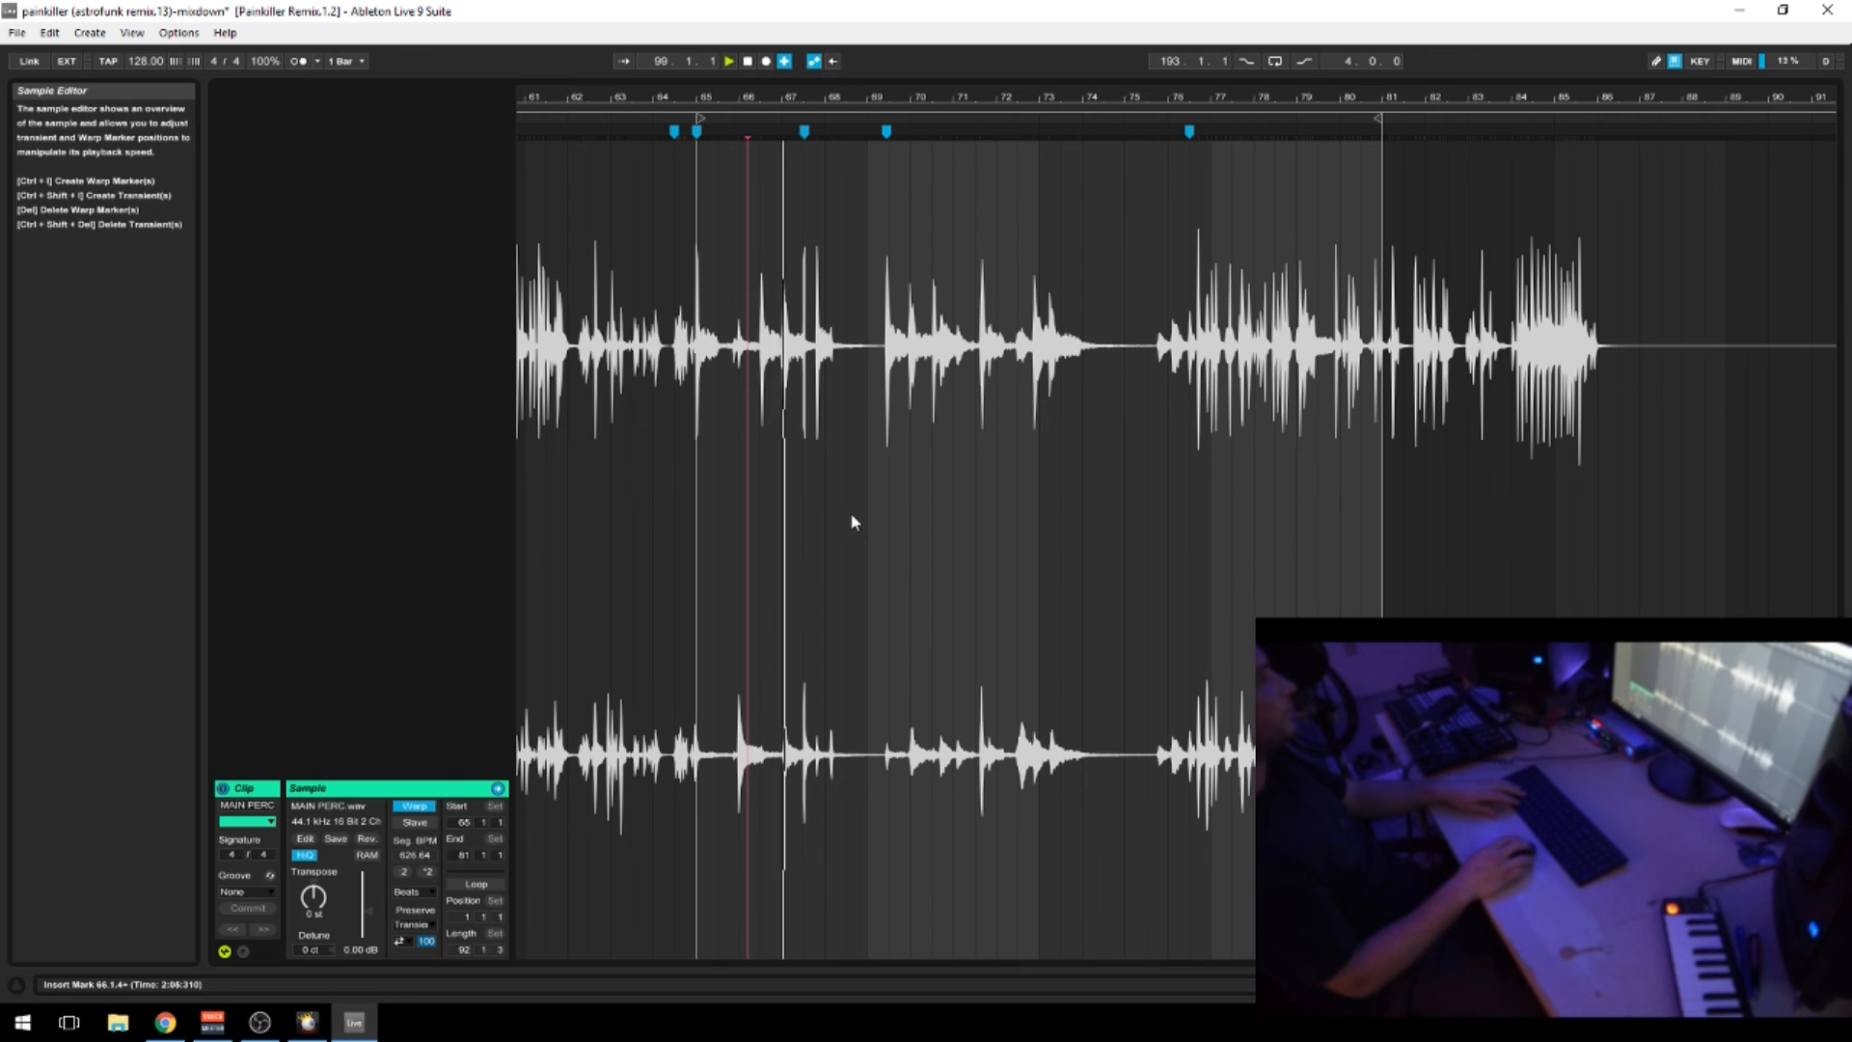
Switch to the YouTube live dashboard to check the stream, and return to the Ableton Live arrangement
key("alt+Tab")
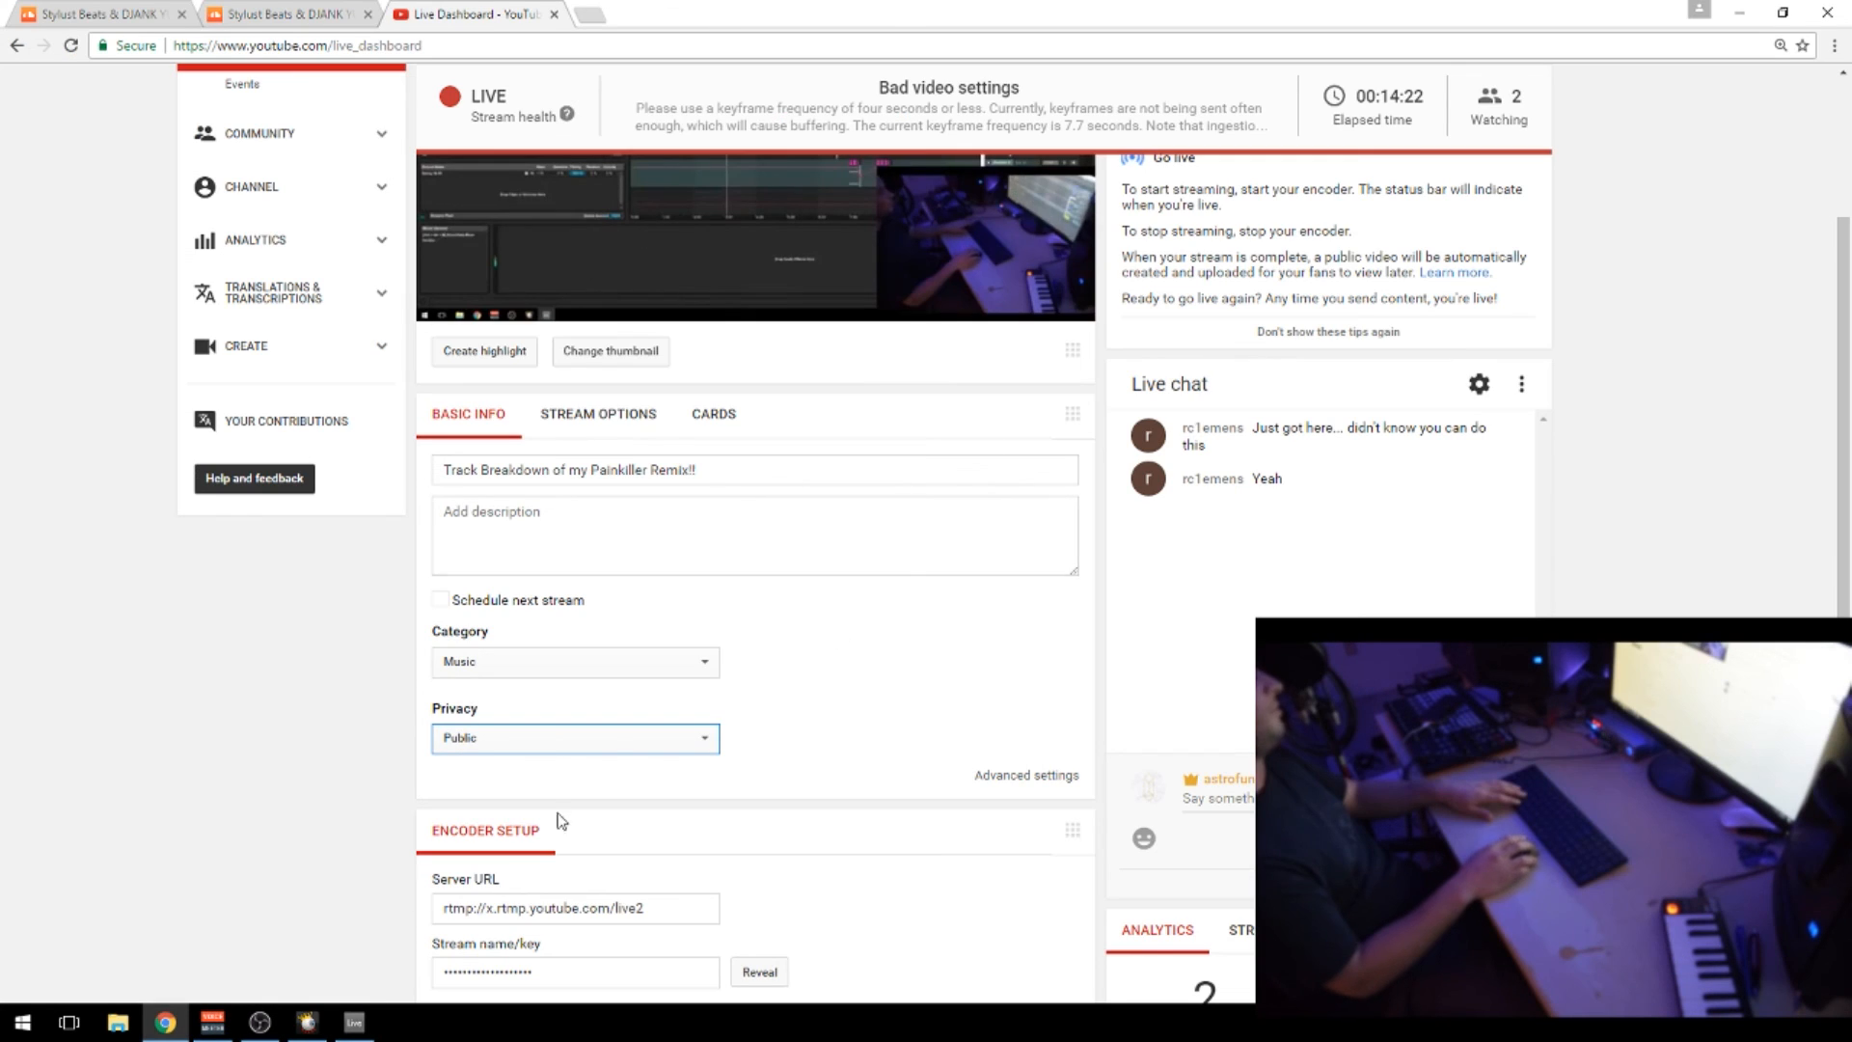
left_click(349, 1024)
key("shift+Tab")
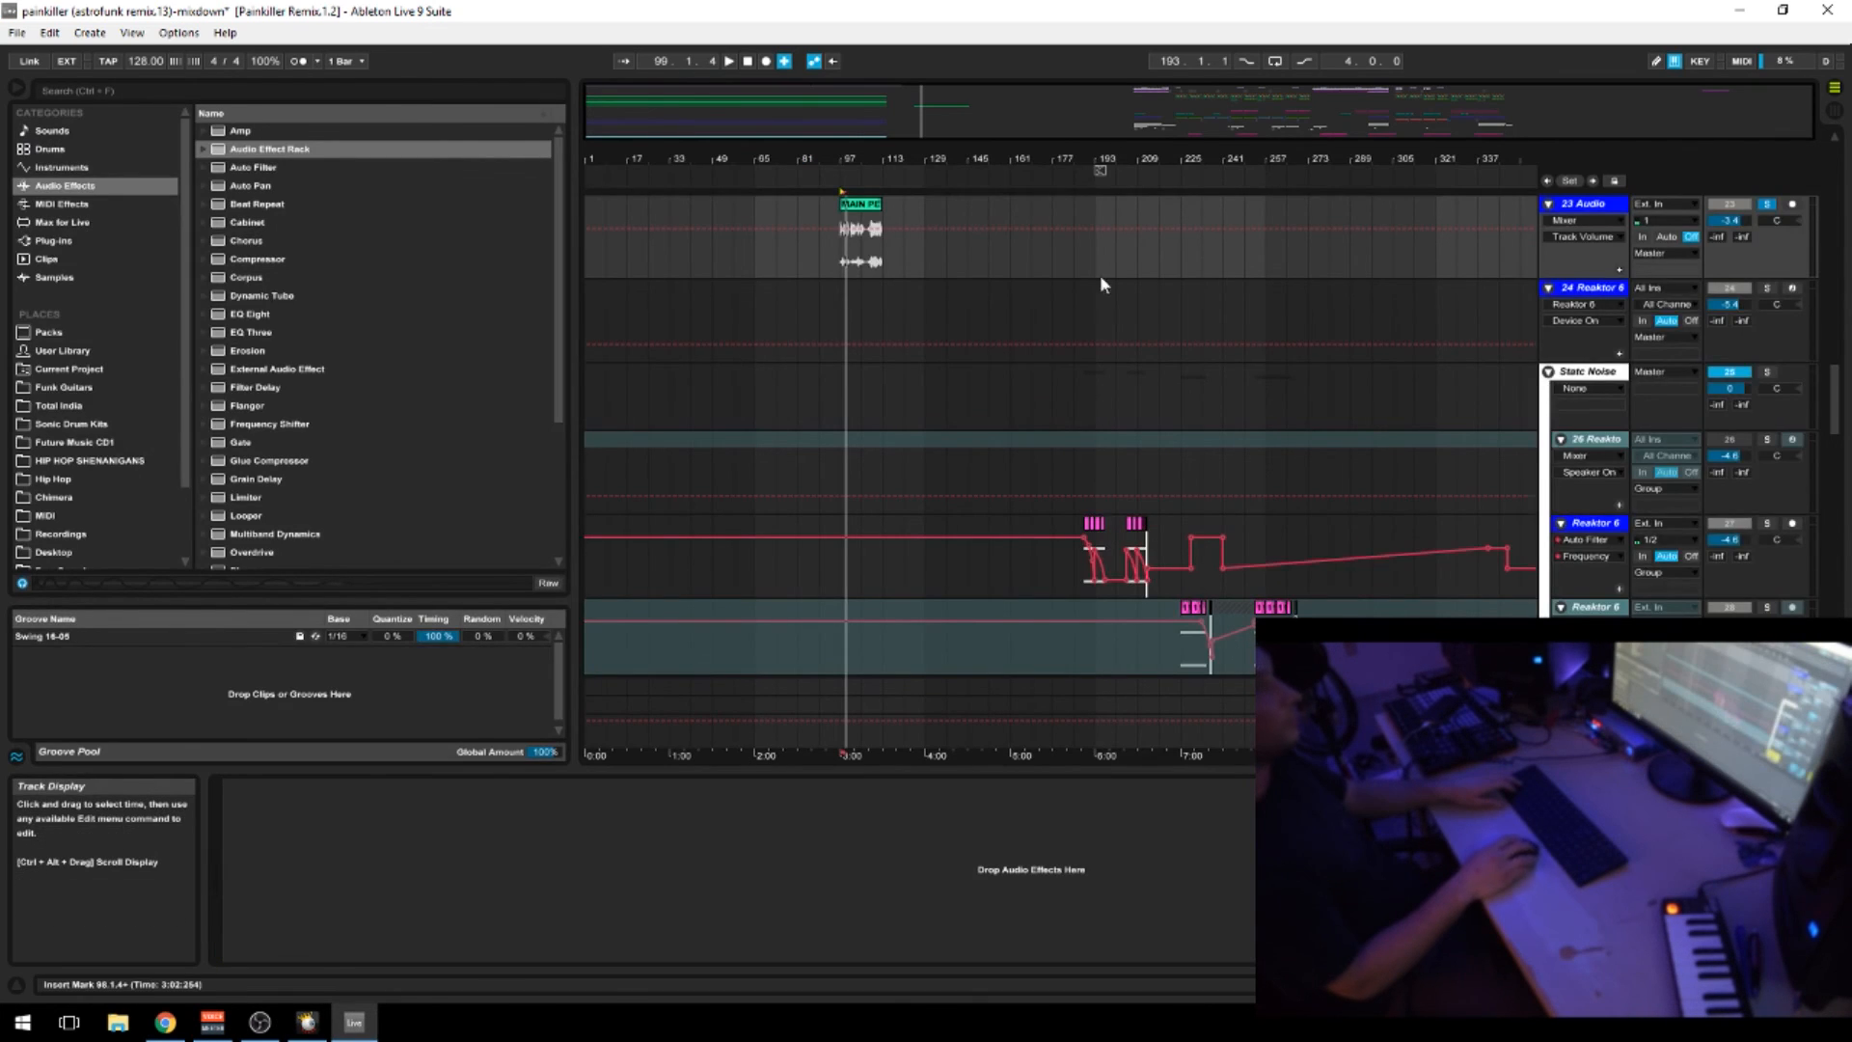
Move the MAIN PERC clip on "23 Audio" back to bar 49
scroll(1100, 277, "up", 3)
scroll(1245, 501, "up", 2)
left_click_drag(864, 436, 737, 438)
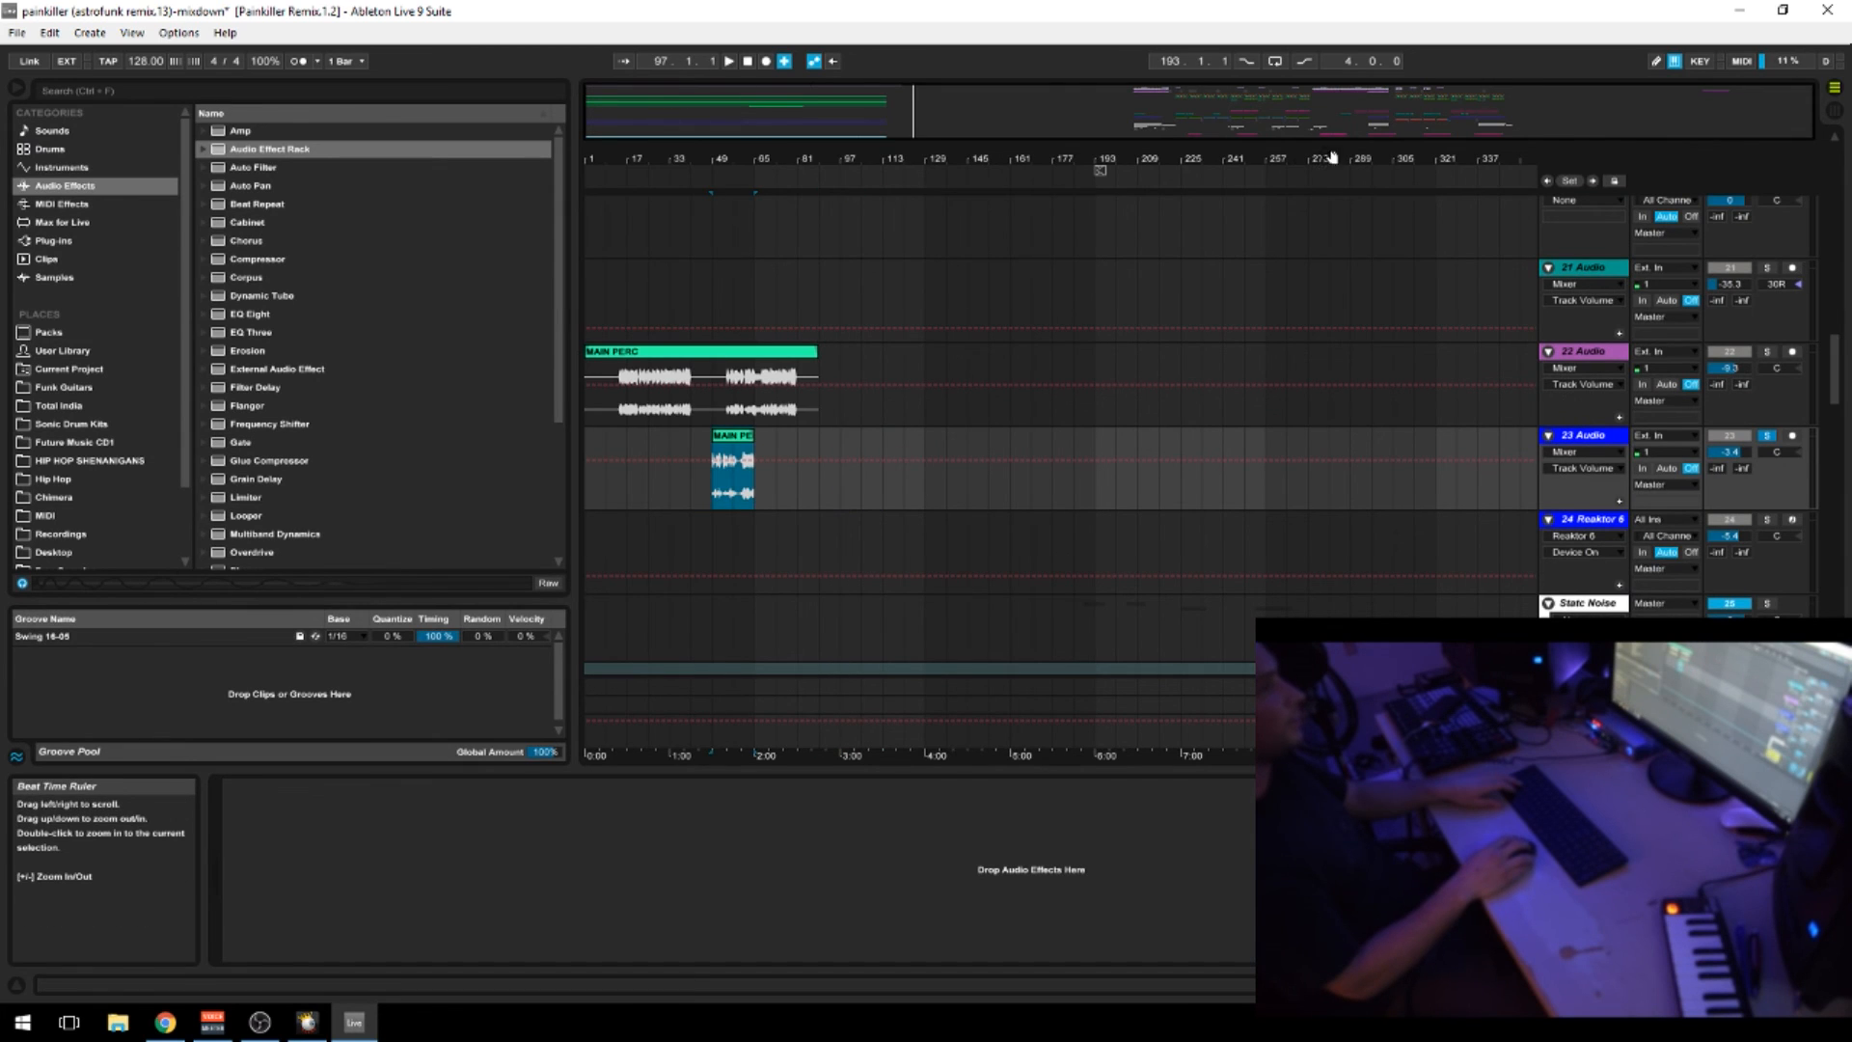
Solo the Perc Sample track in the Hat Loop group and play its HH clip at bar 189
scroll(1269, 529, "up", 8)
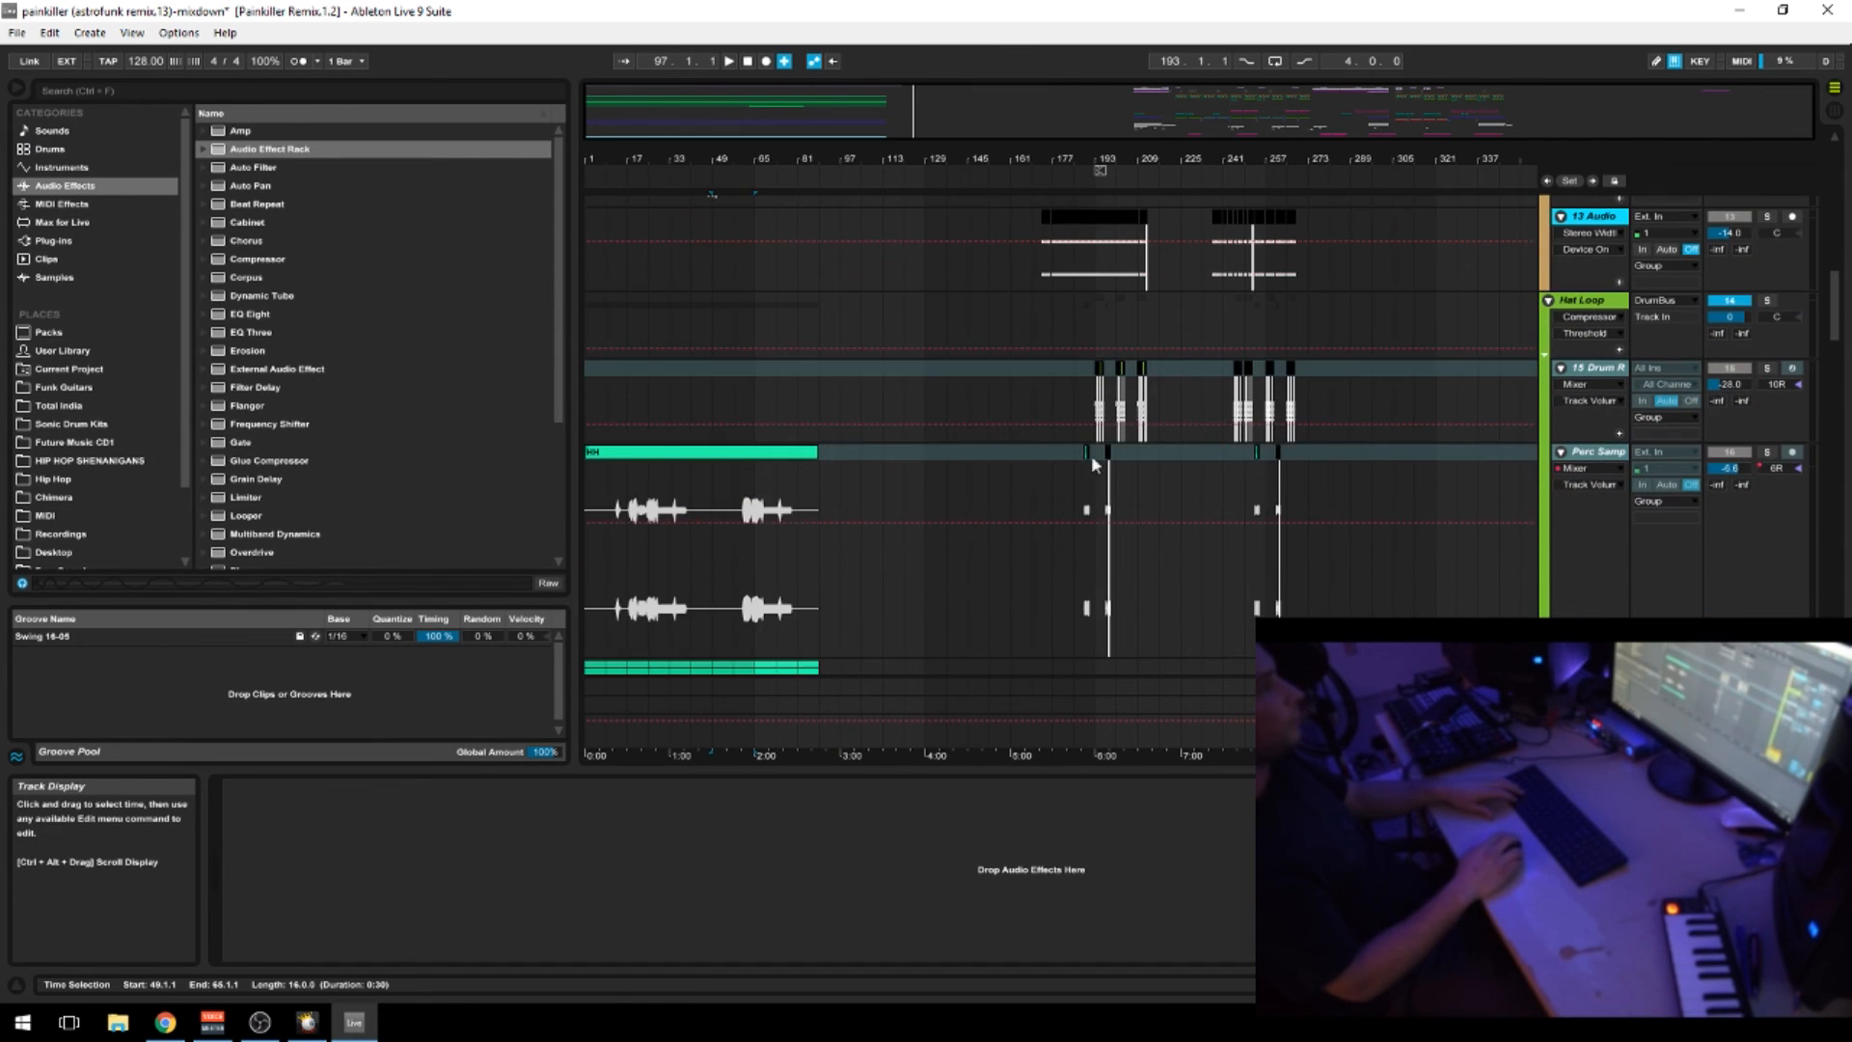
left_click_drag(1099, 161, 1100, 222)
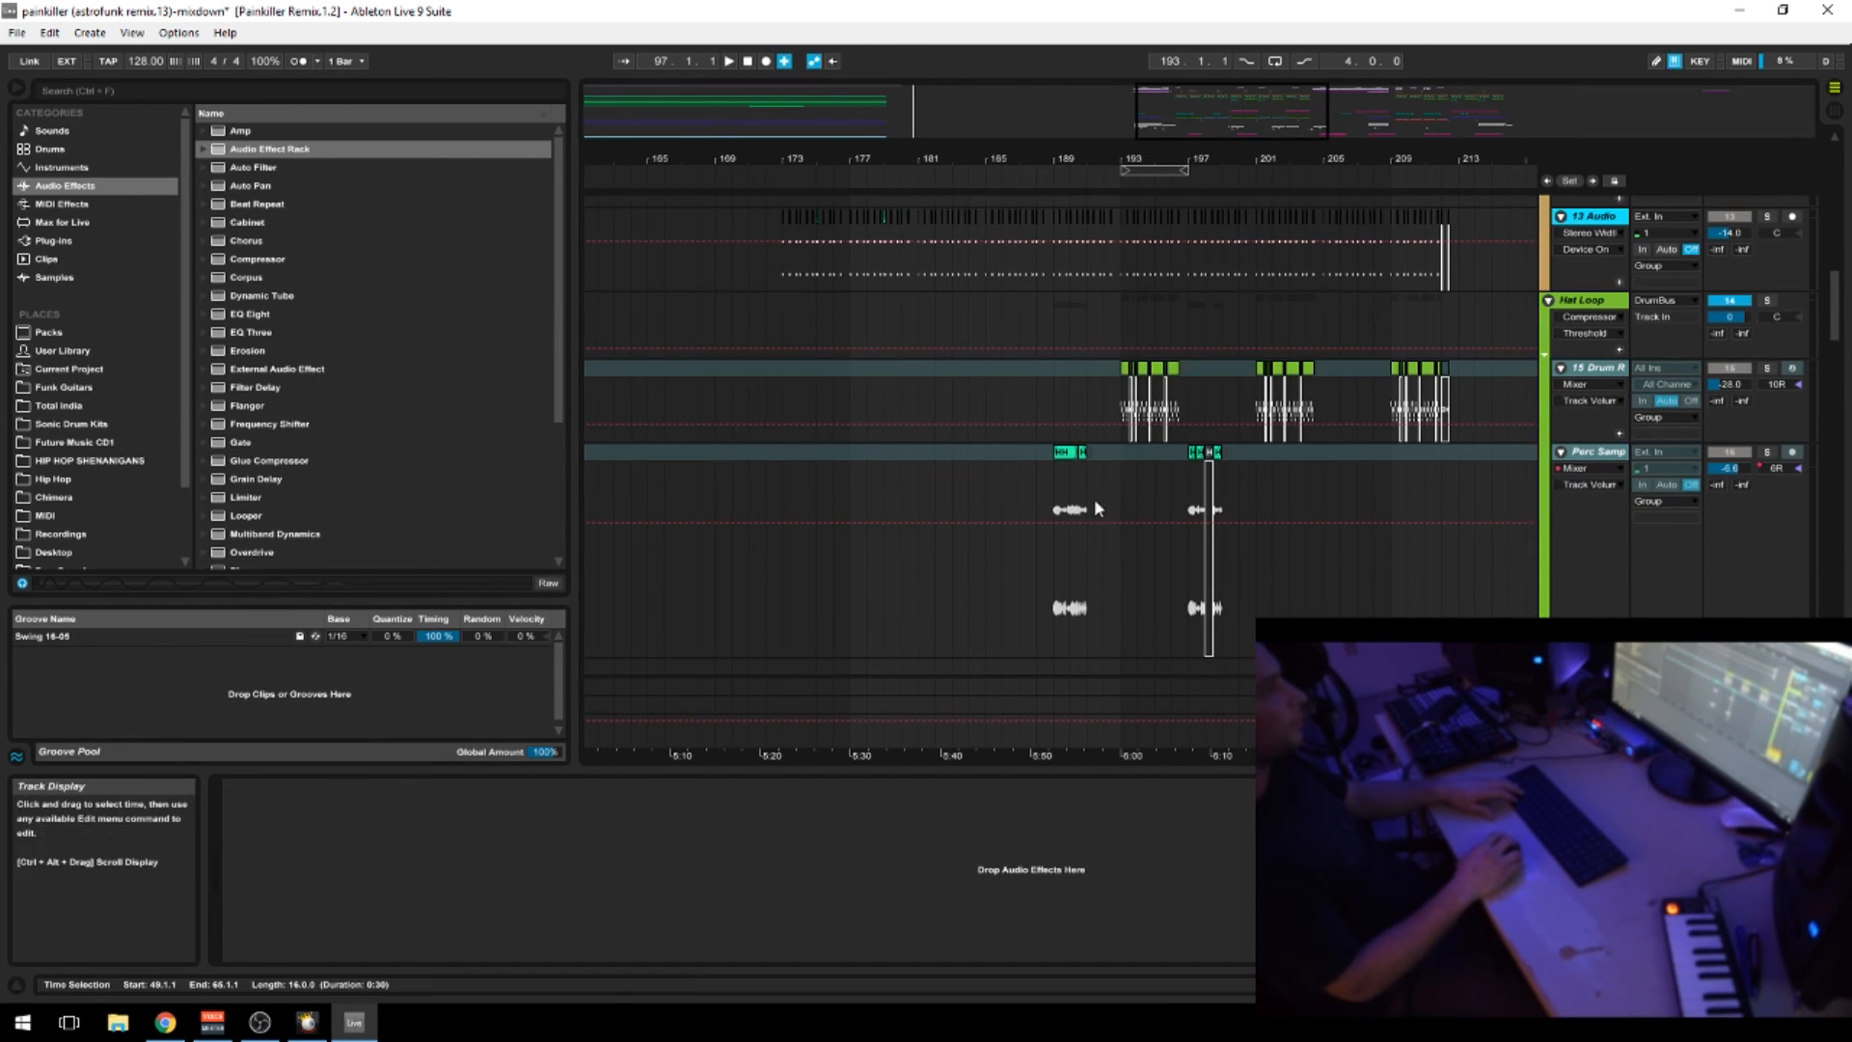
left_click(1066, 451)
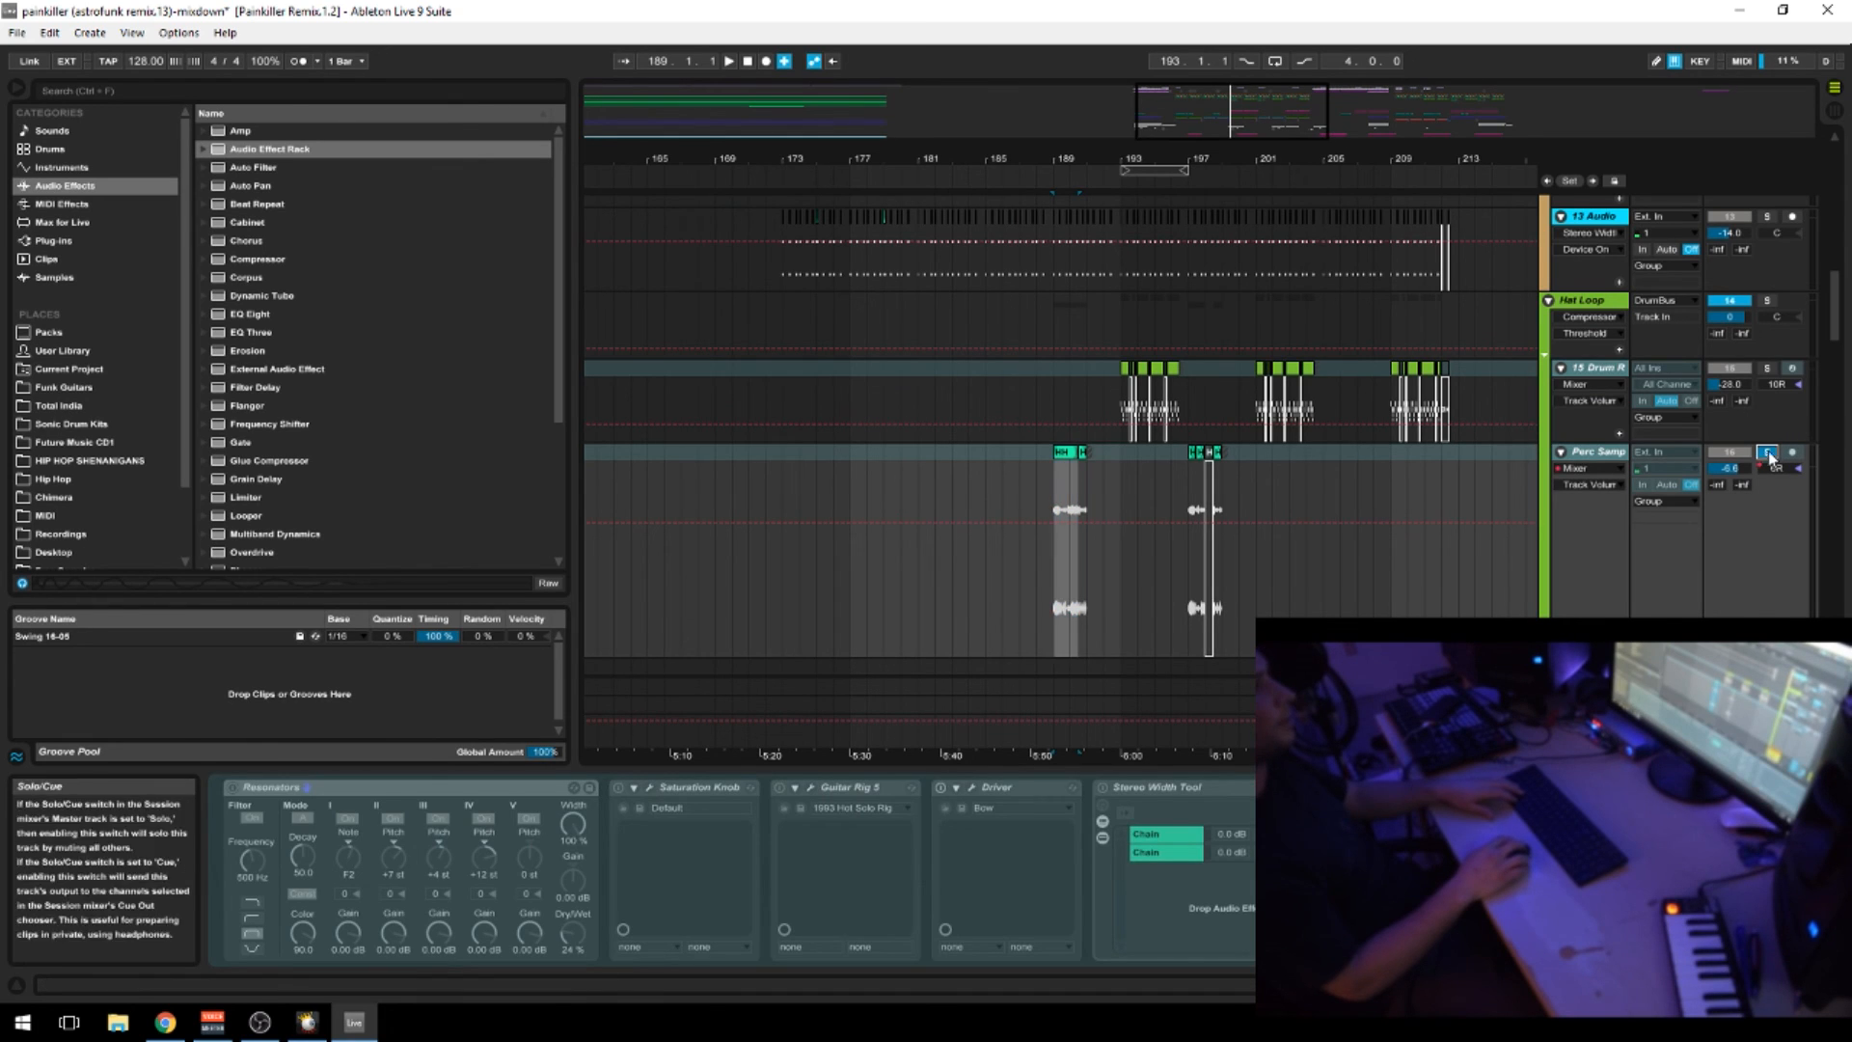
left_click(1766, 454)
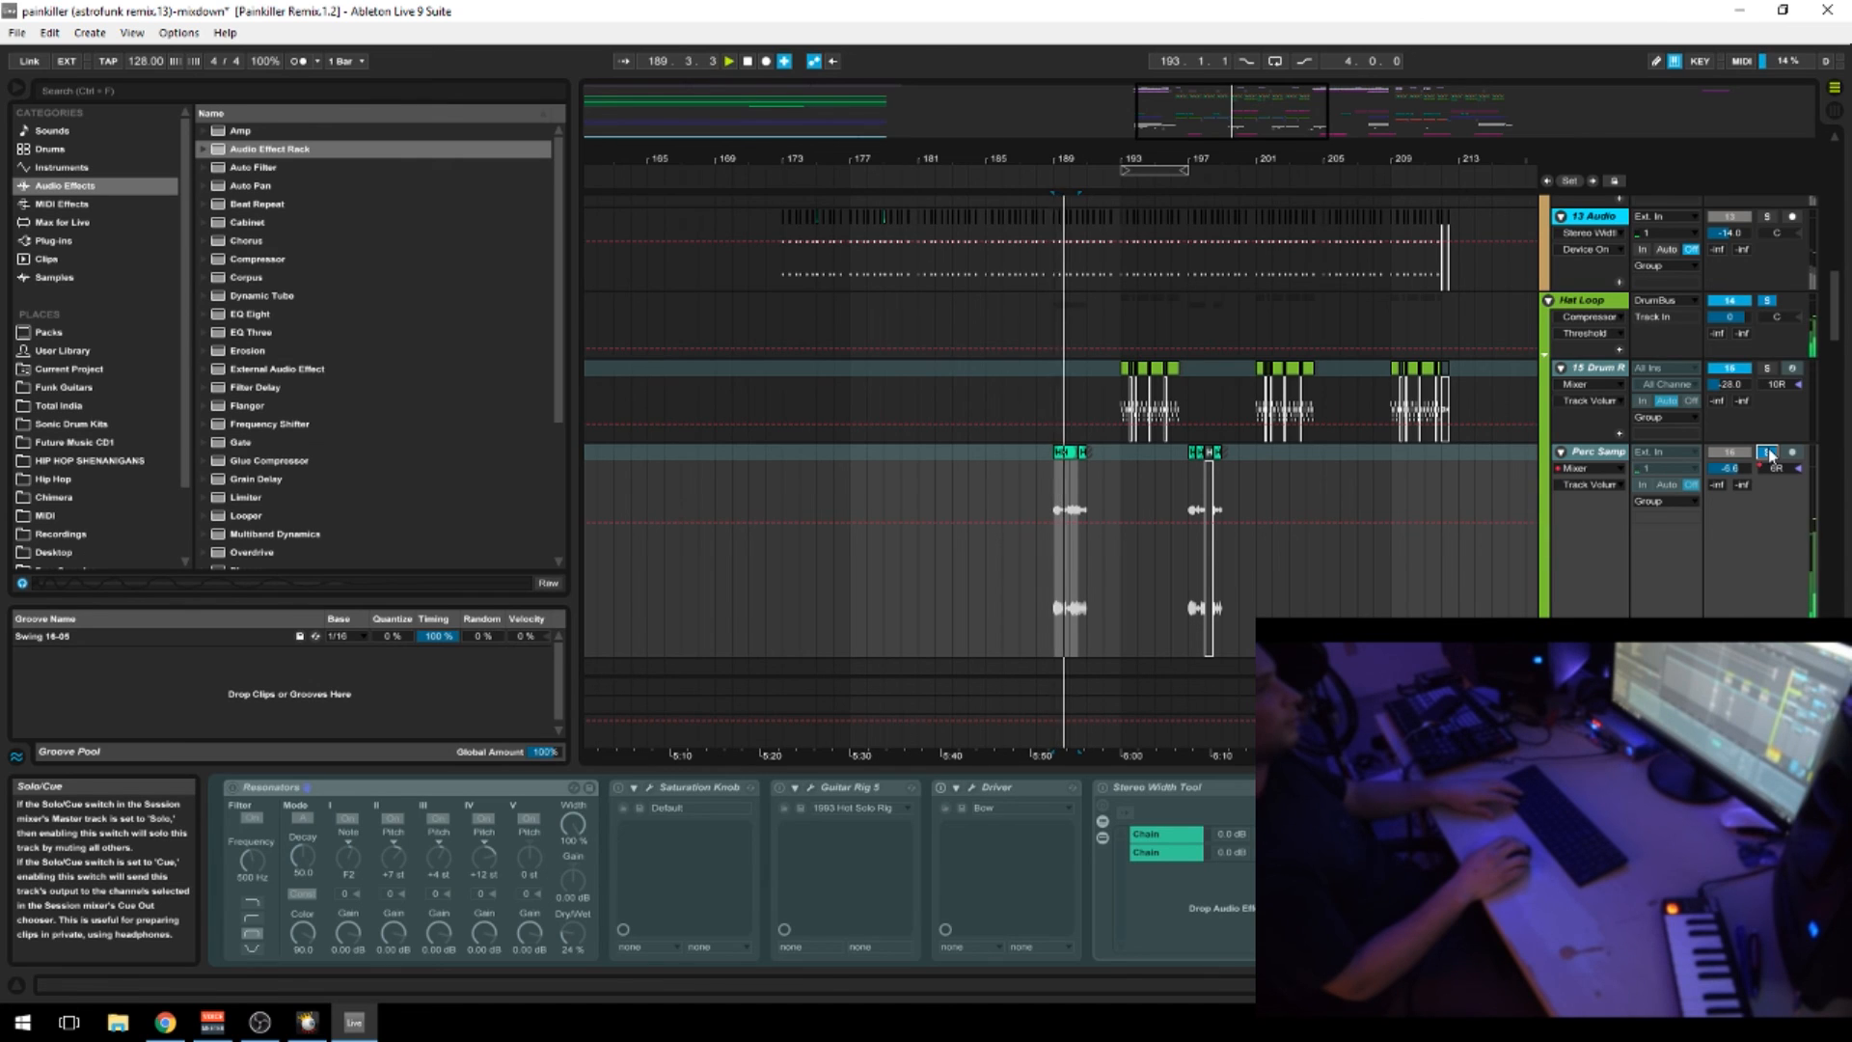
Clear the solos on the Perc Sample track and Hat Loop group, and play the full mix from bar 189
left_click(1767, 453)
left_click(1768, 301)
key("space")
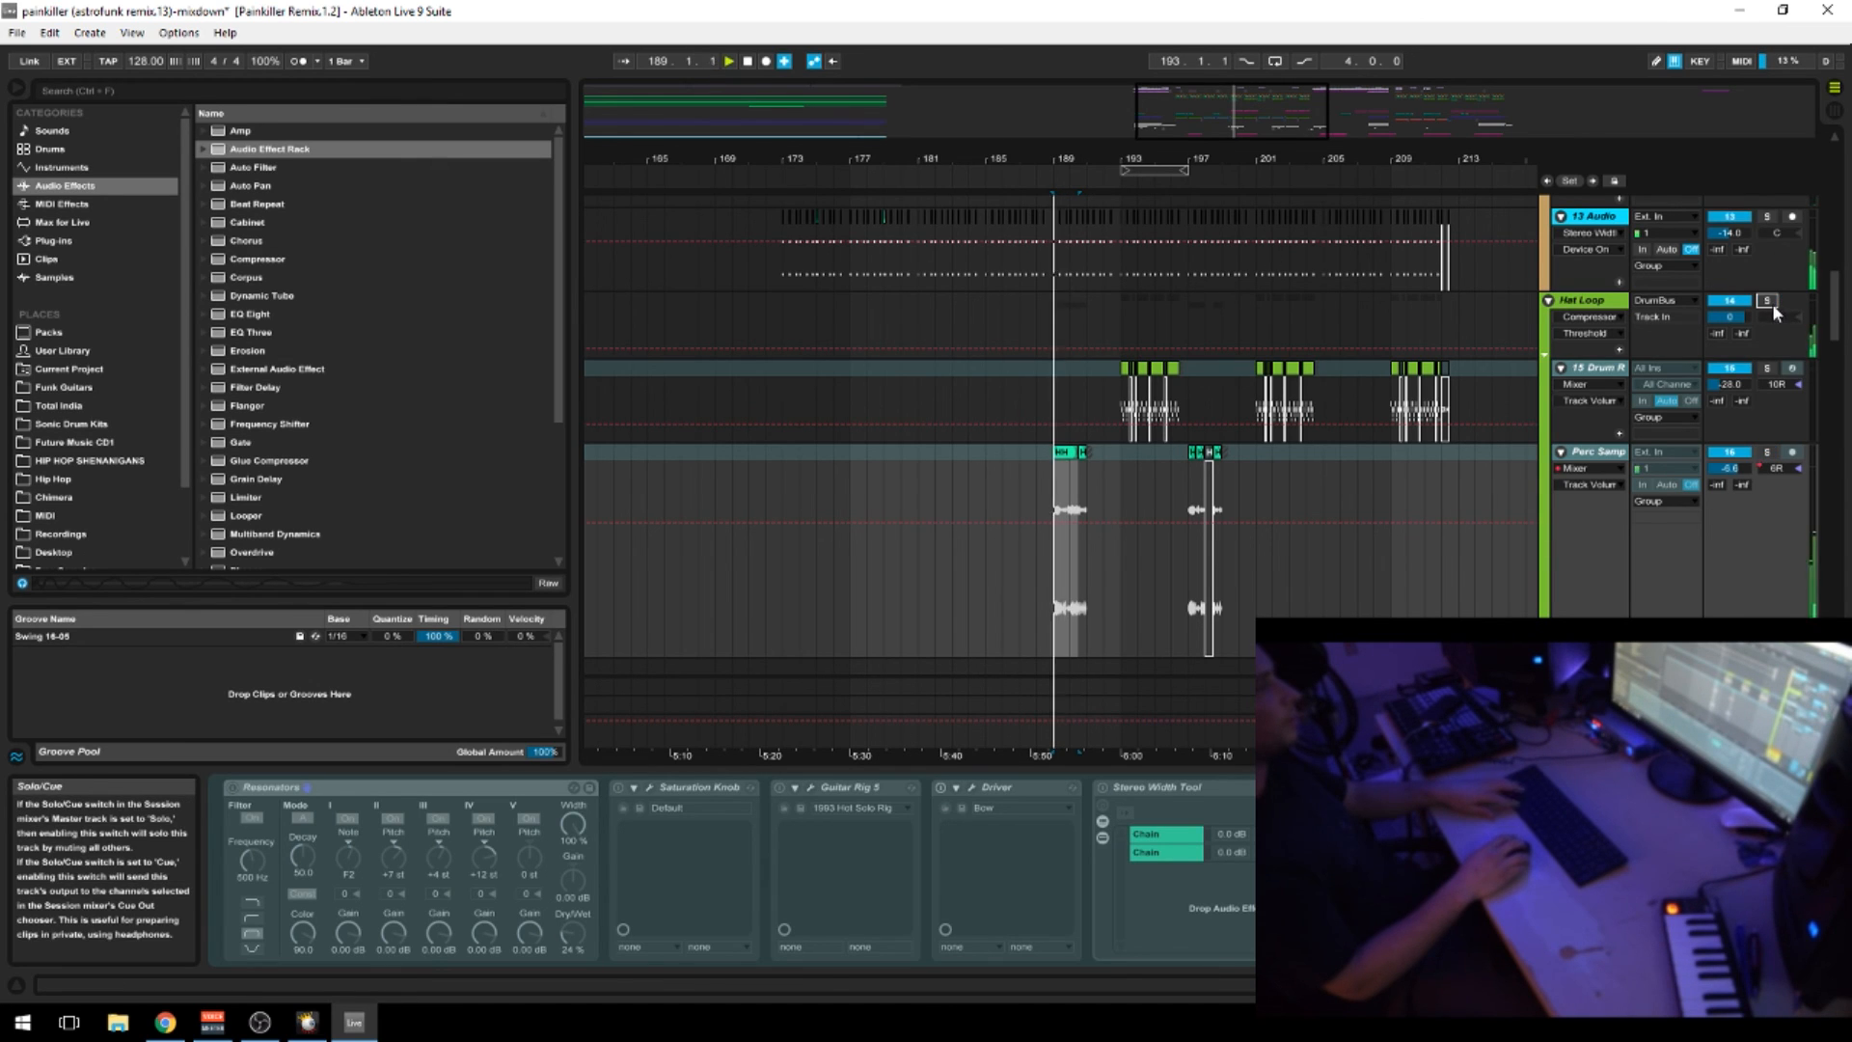
mouse_move(1322, 160)
left_mouse_down()
mouse_move(1088, 153)
mouse_move(1291, 166)
left_mouse_up()
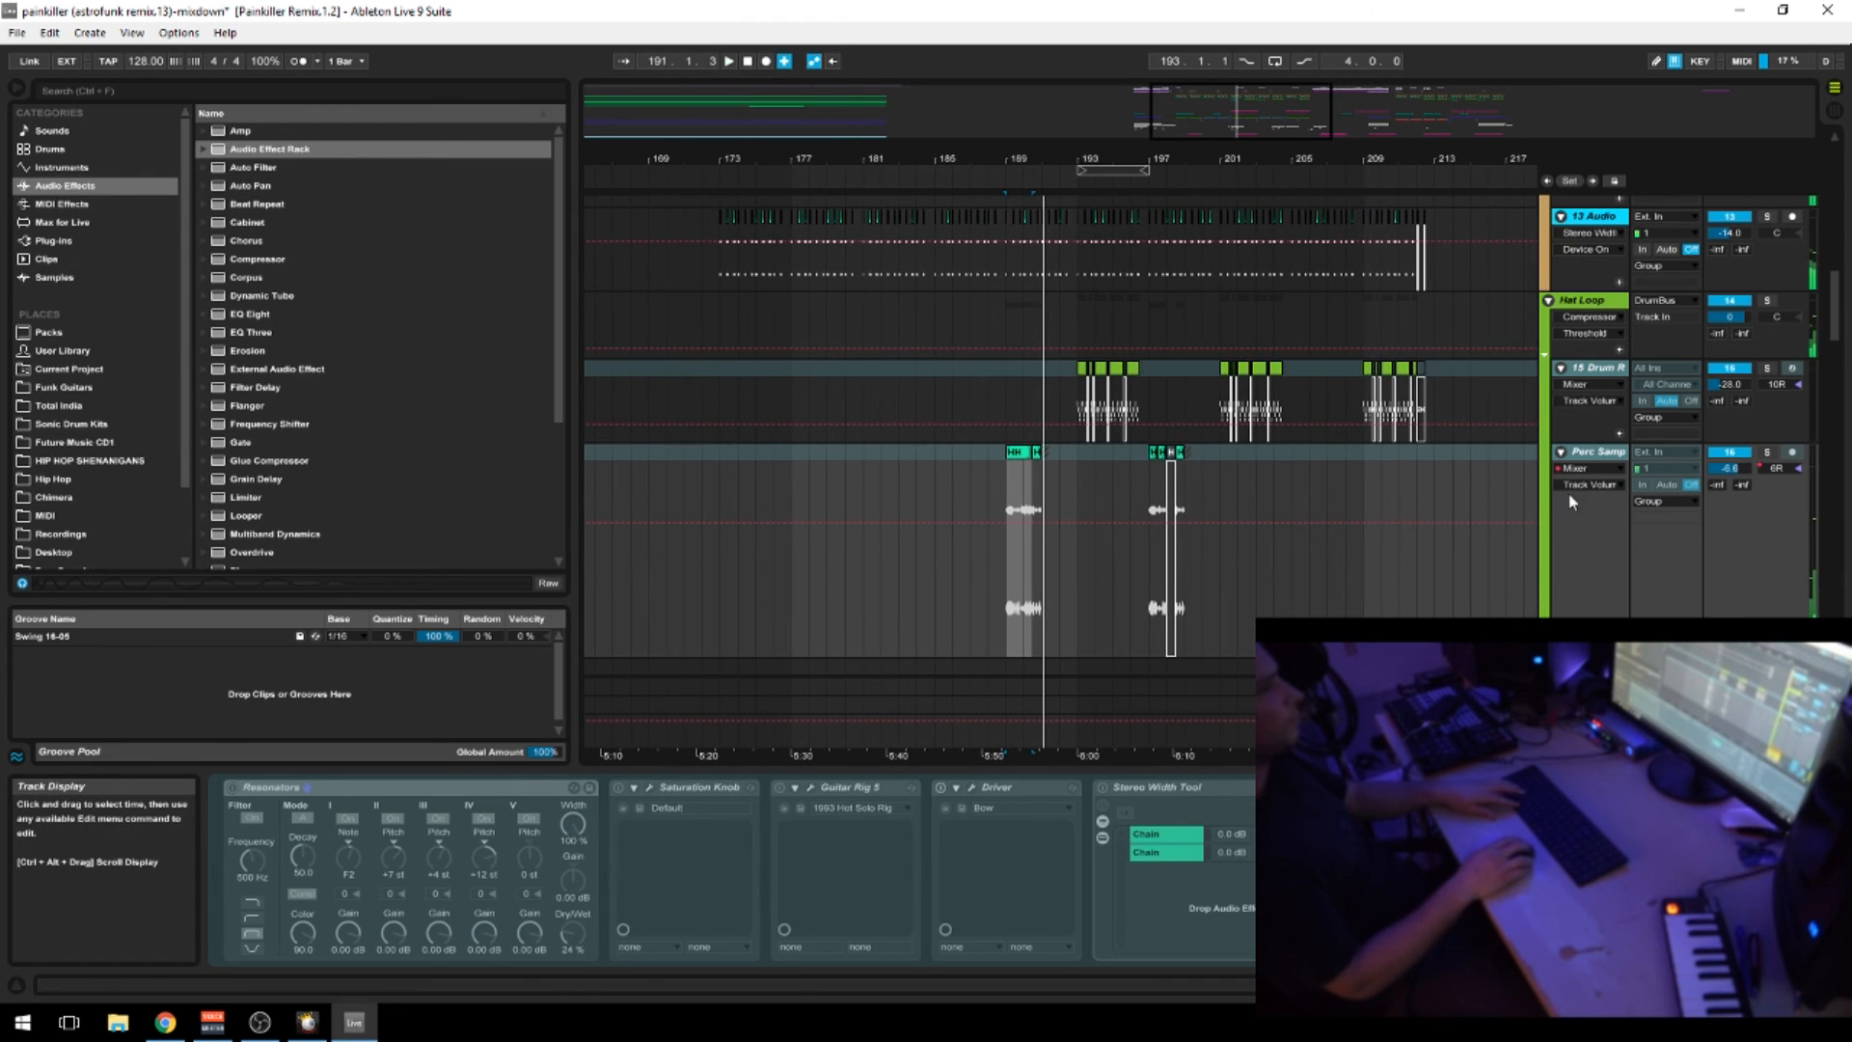
Route the Hat Loop group's output to Master
left_click(1657, 301)
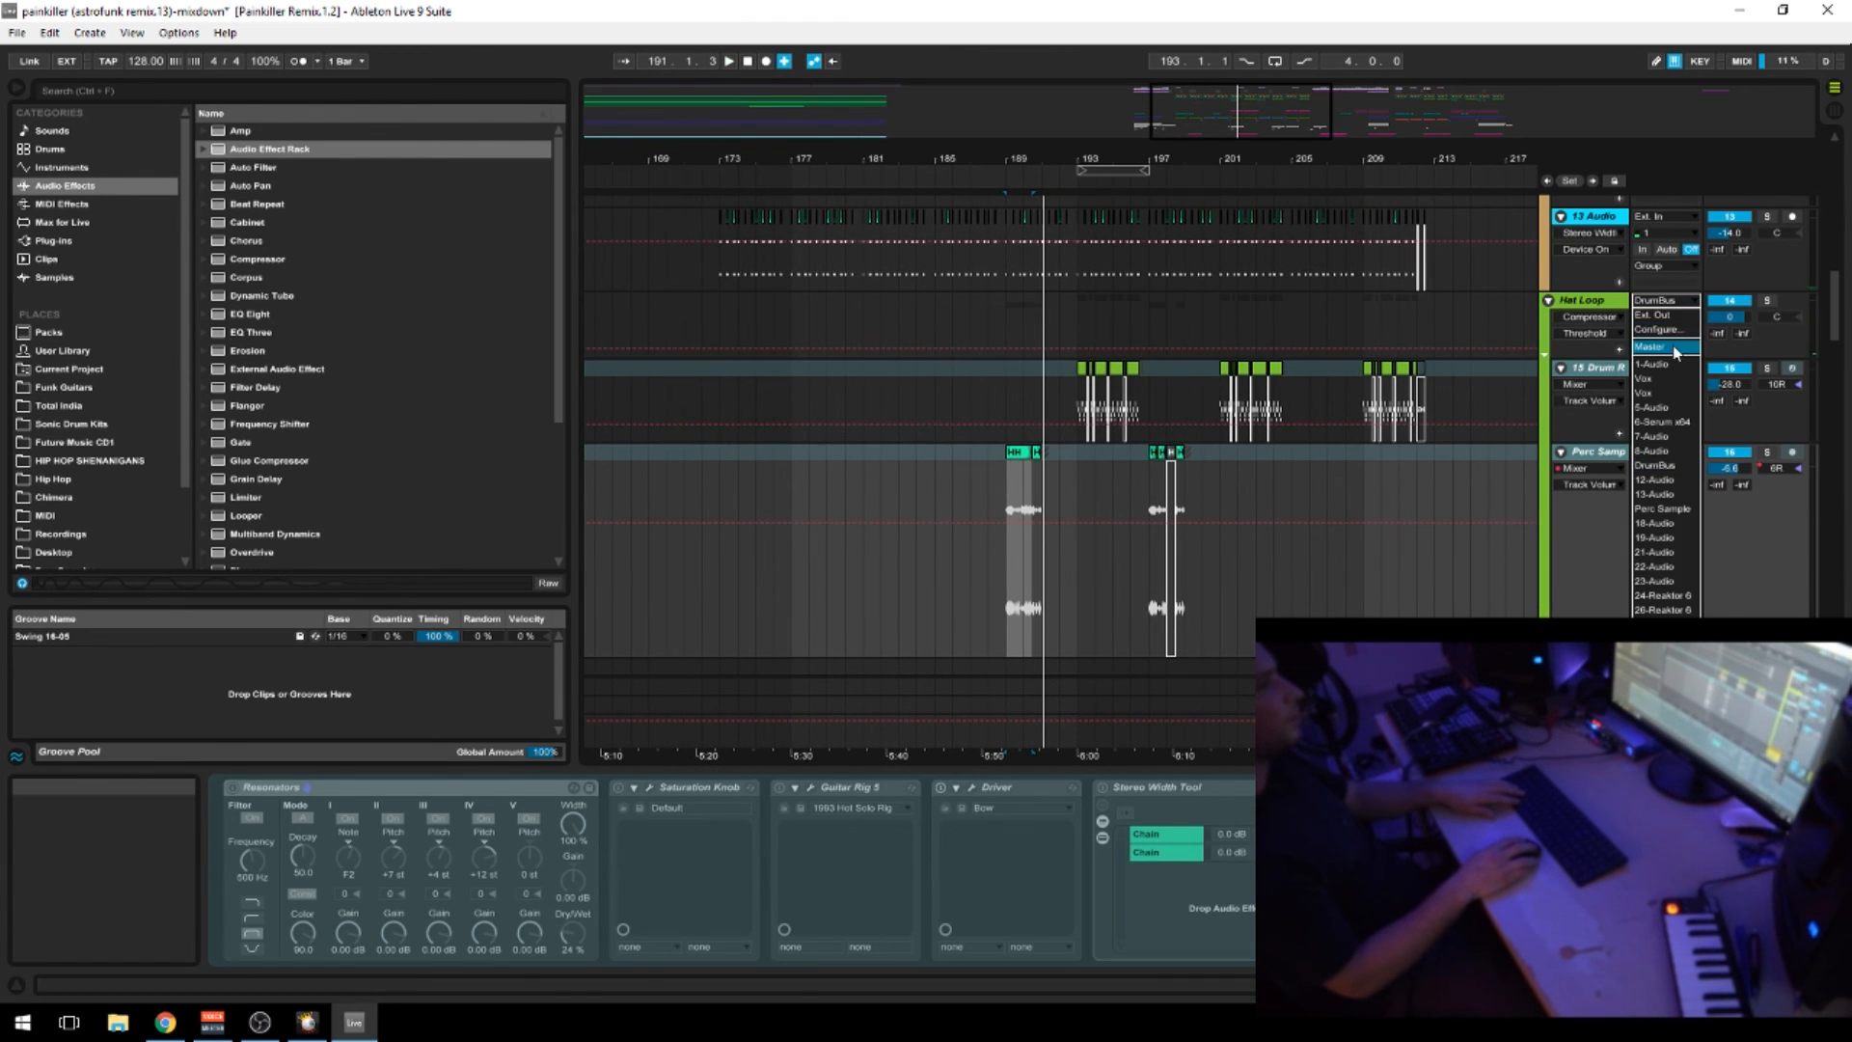
left_click(922, 392)
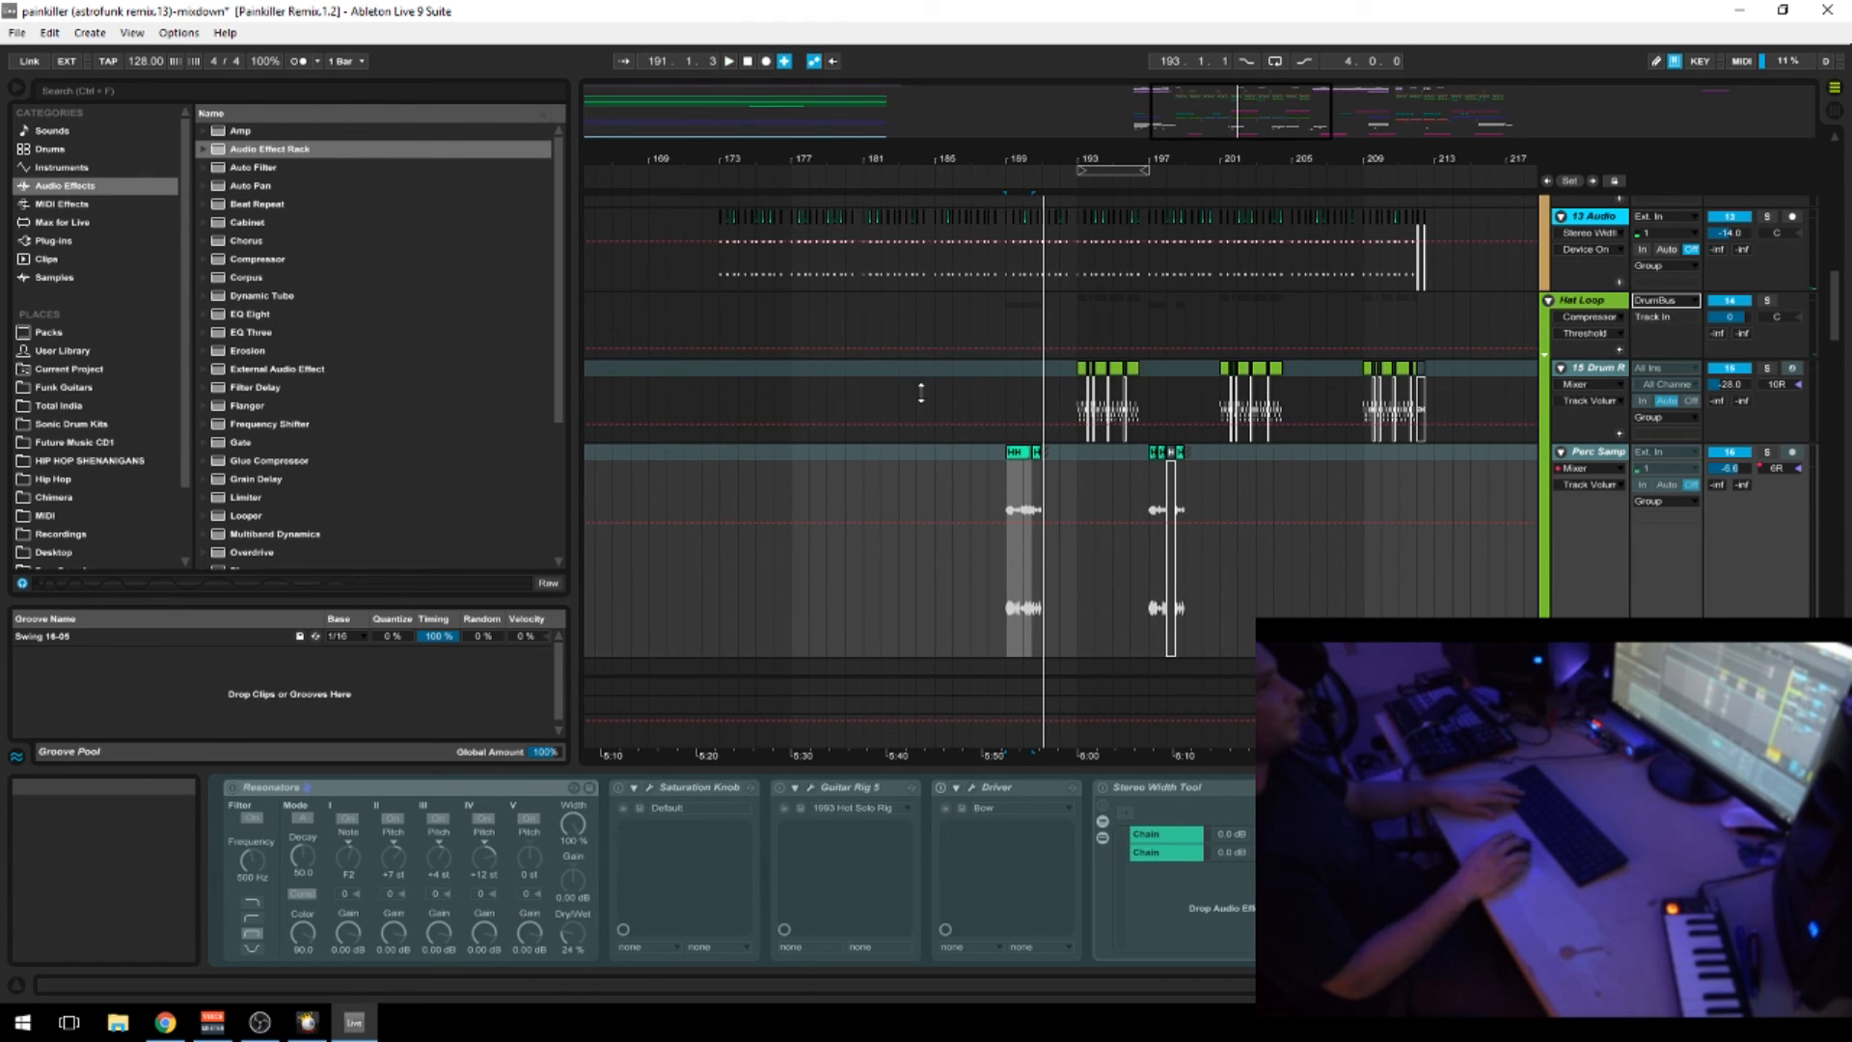
left_click(1009, 501)
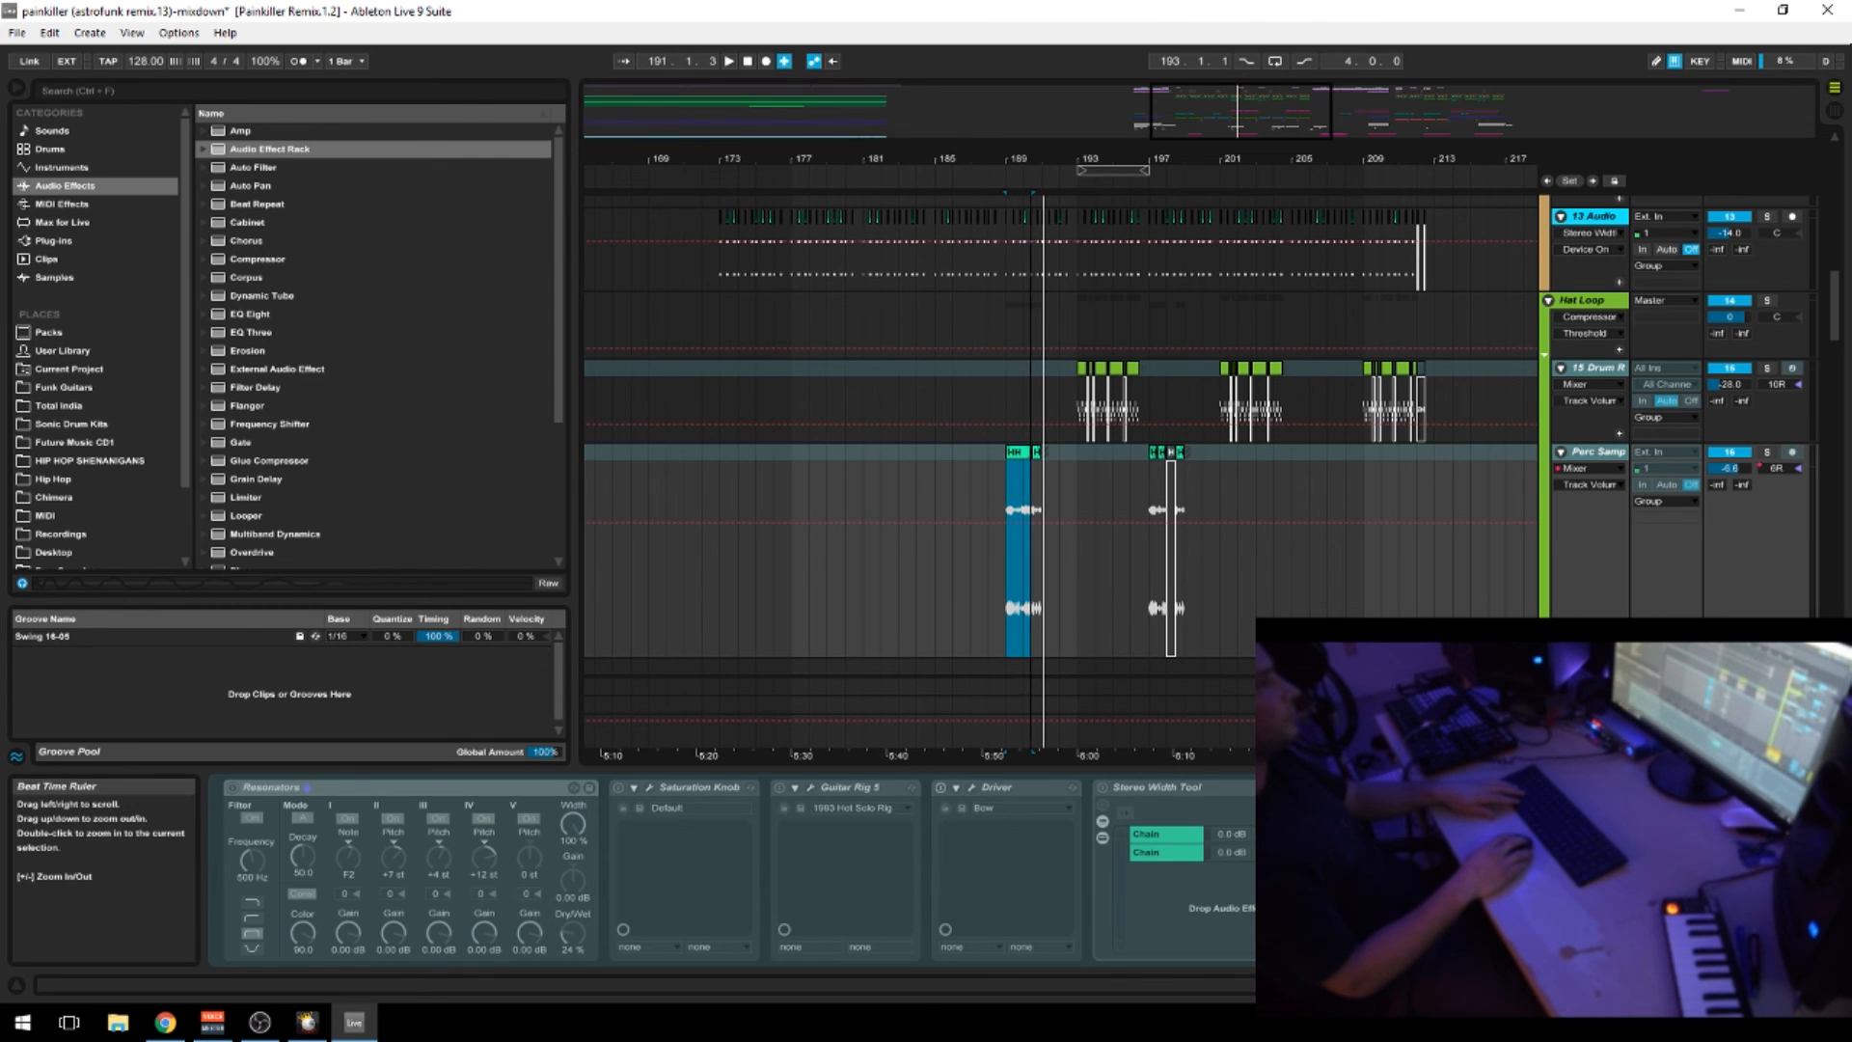
Play the soloed HH clip from bar 189 and examine the warp markers in its sample
left_click_drag(1027, 160, 1023, 207)
left_click(999, 508)
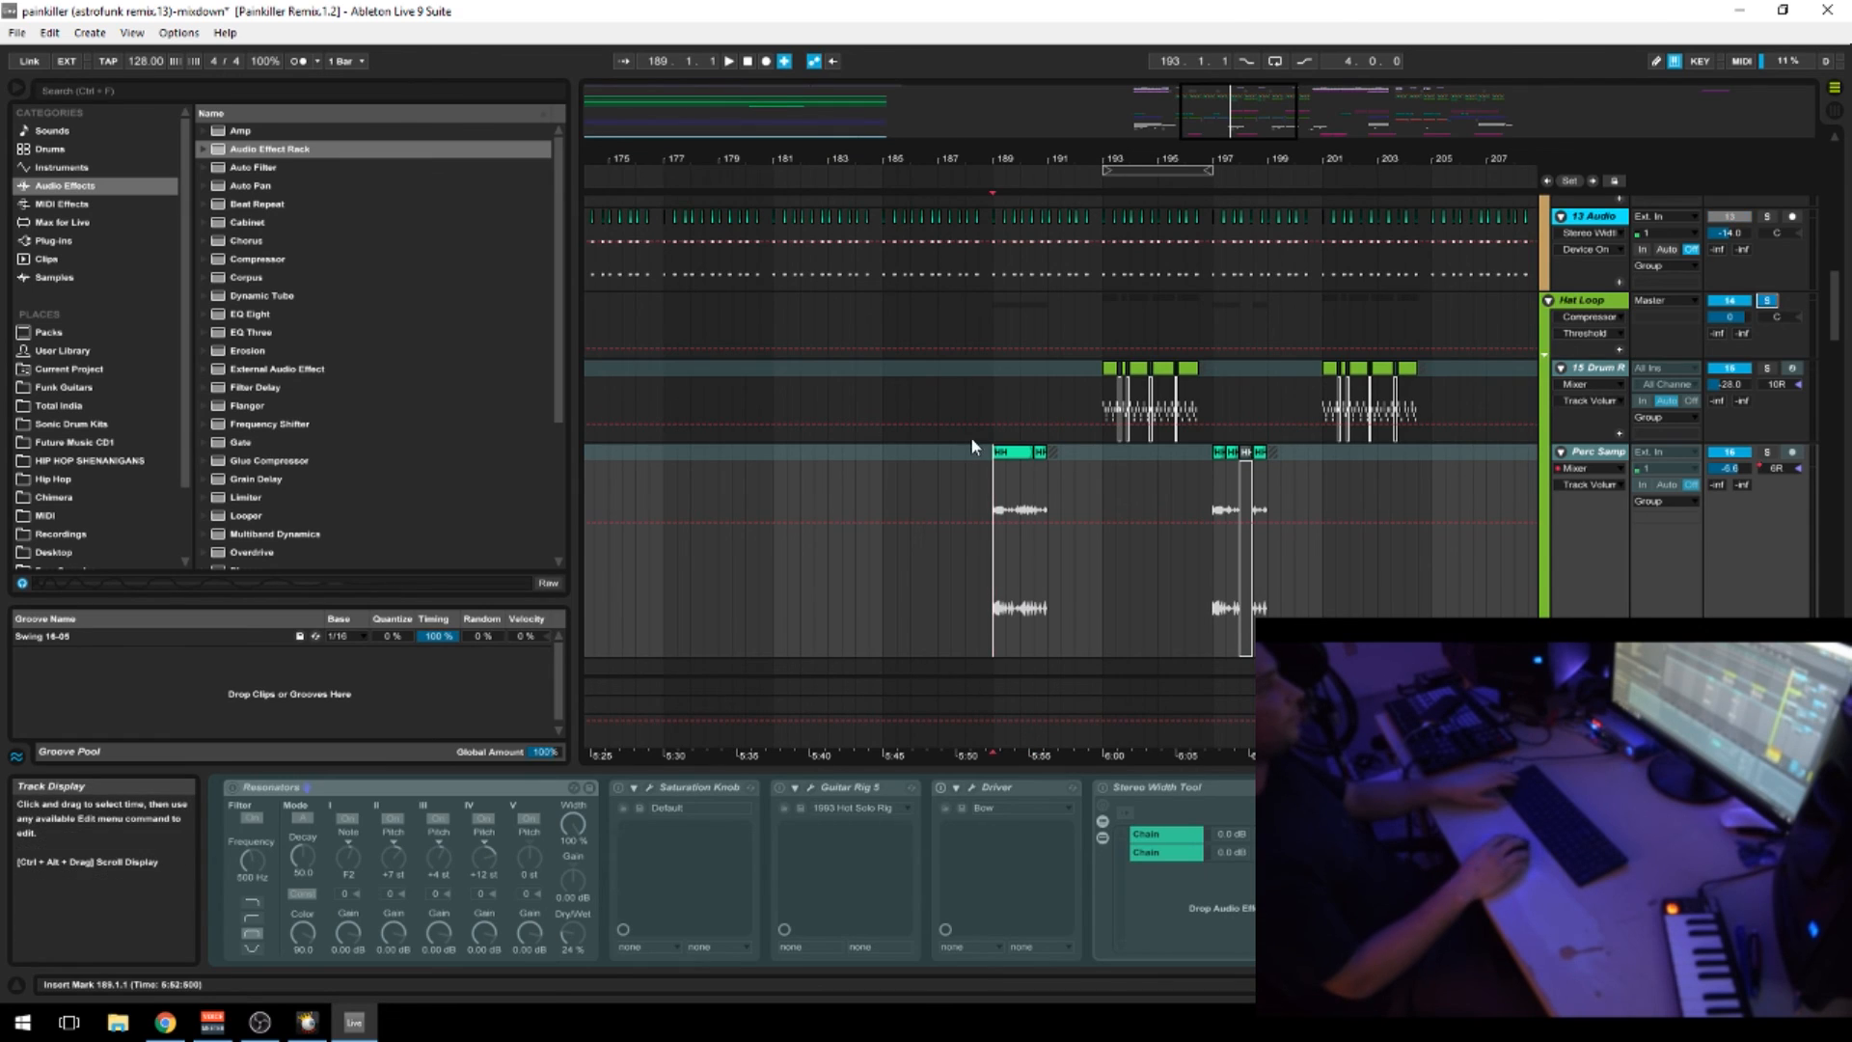
double_click(1007, 454)
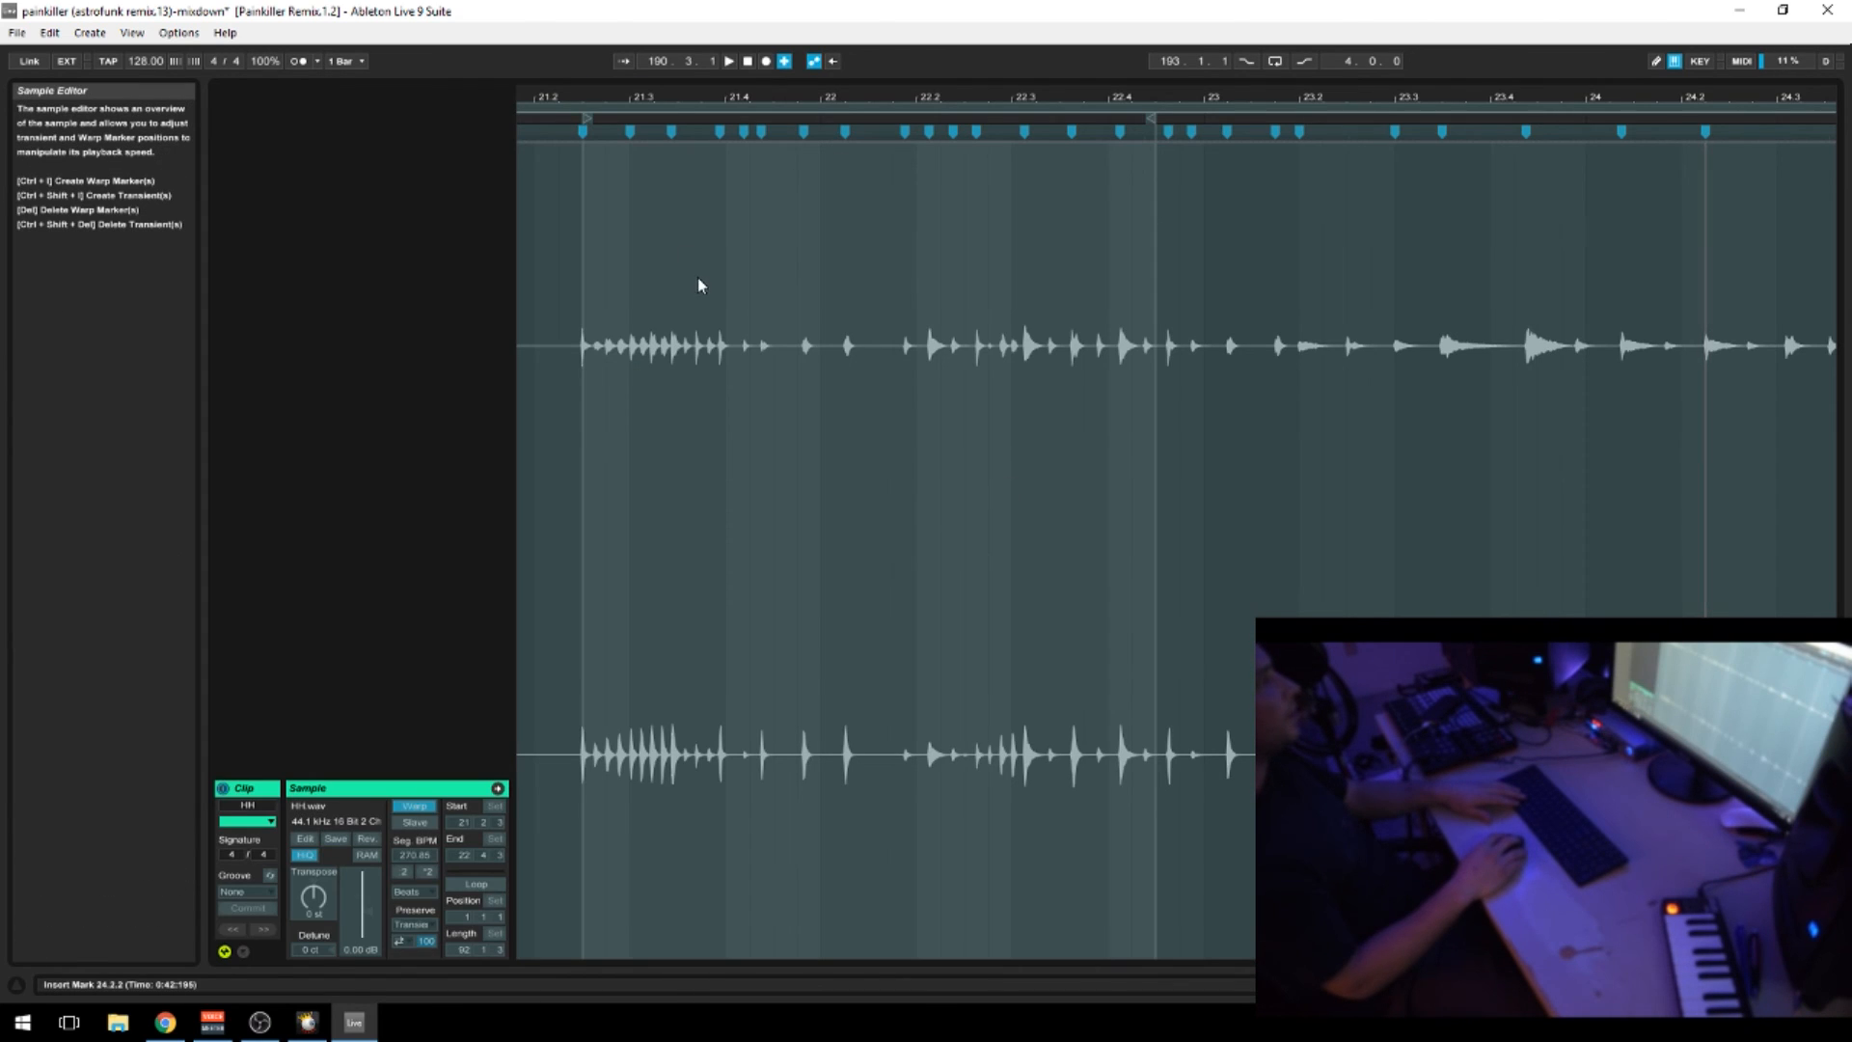
key("space")
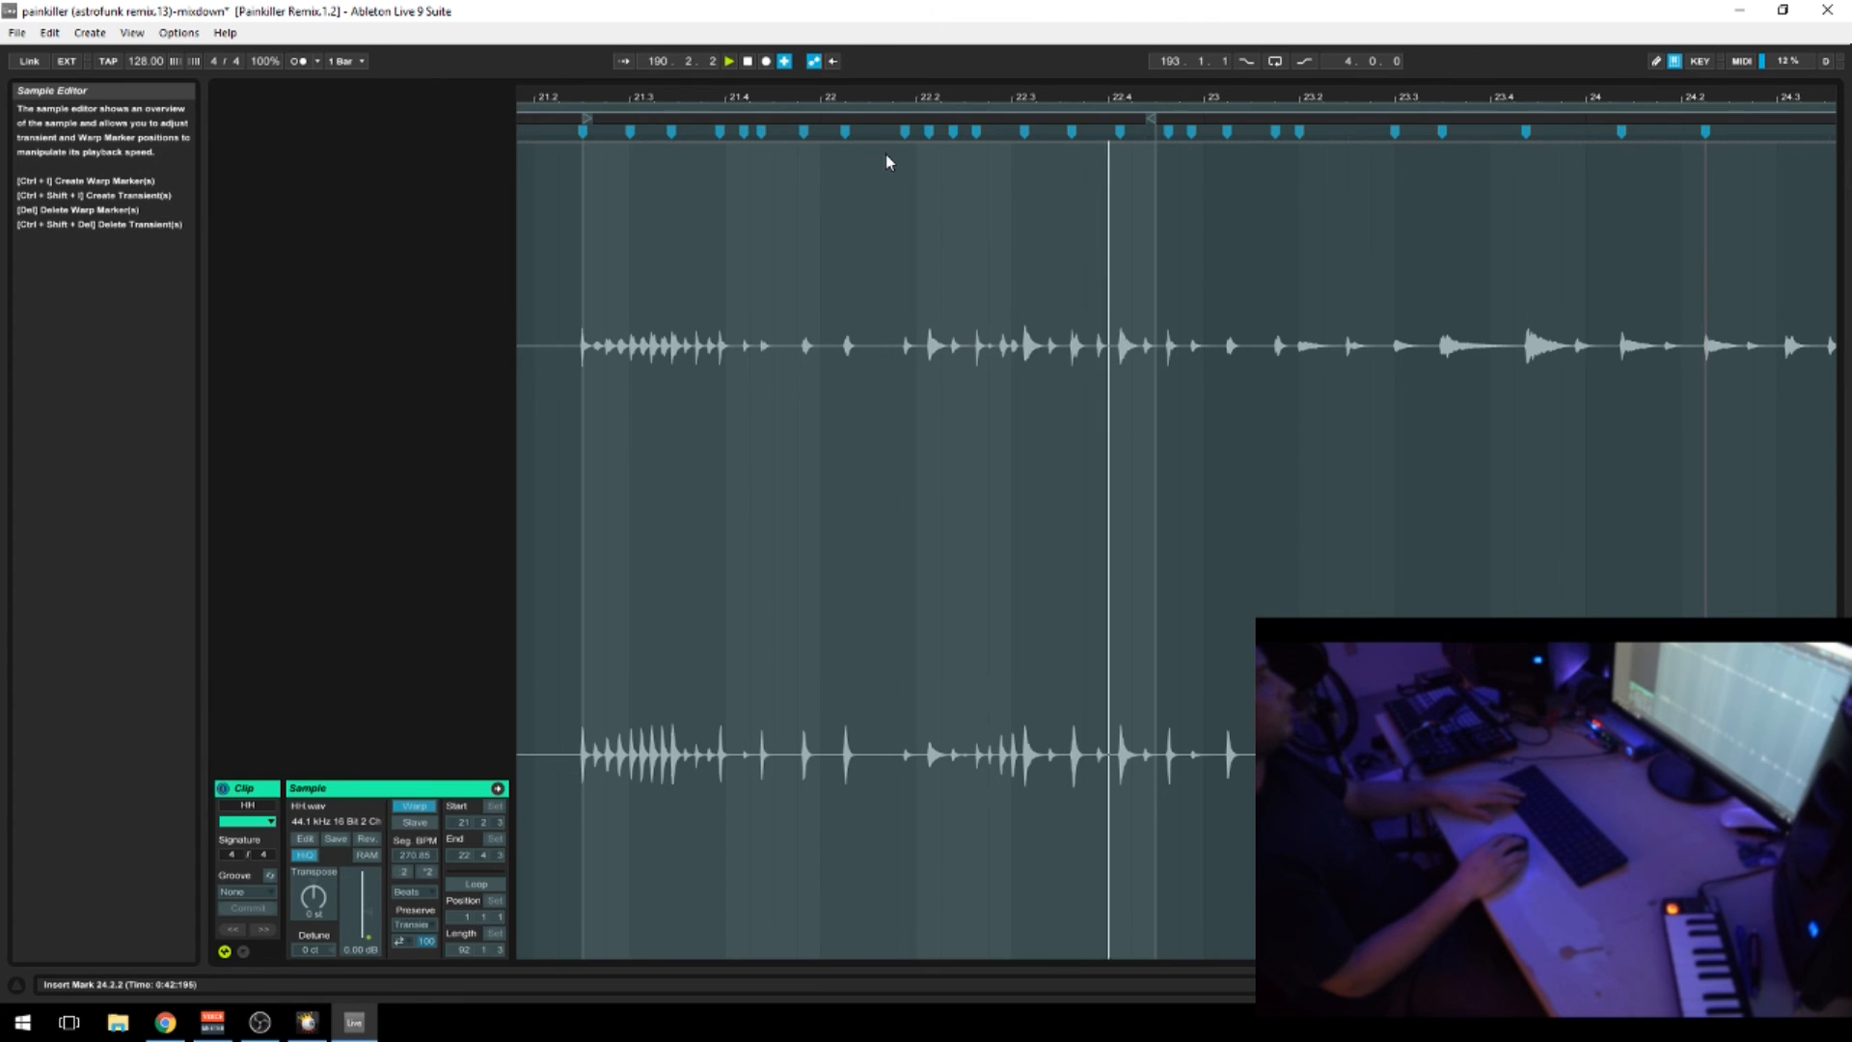
key("shift+Tab")
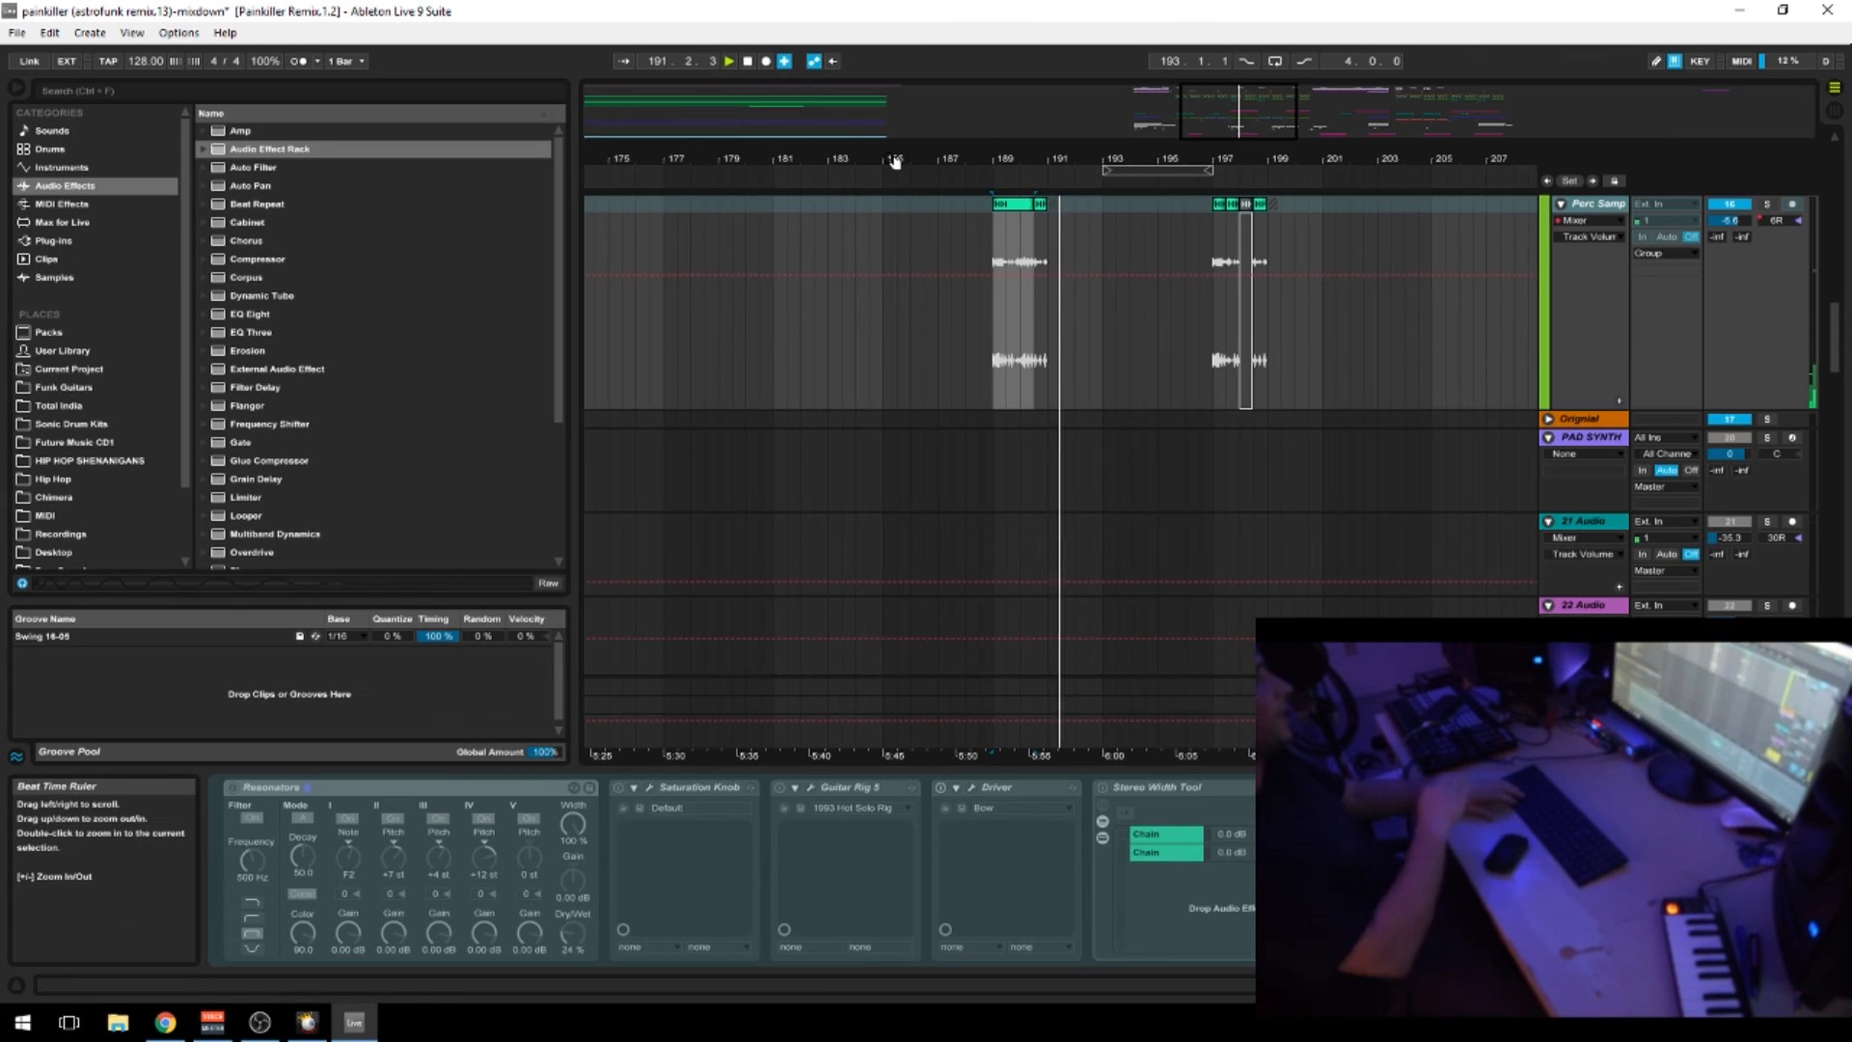
key("space")
Select both HH clips between bars 189 and 191 and view their shared clip properties
left_click_drag(1040, 162, 1041, 225)
left_click(1048, 205, "shift")
key("shift+Tab")
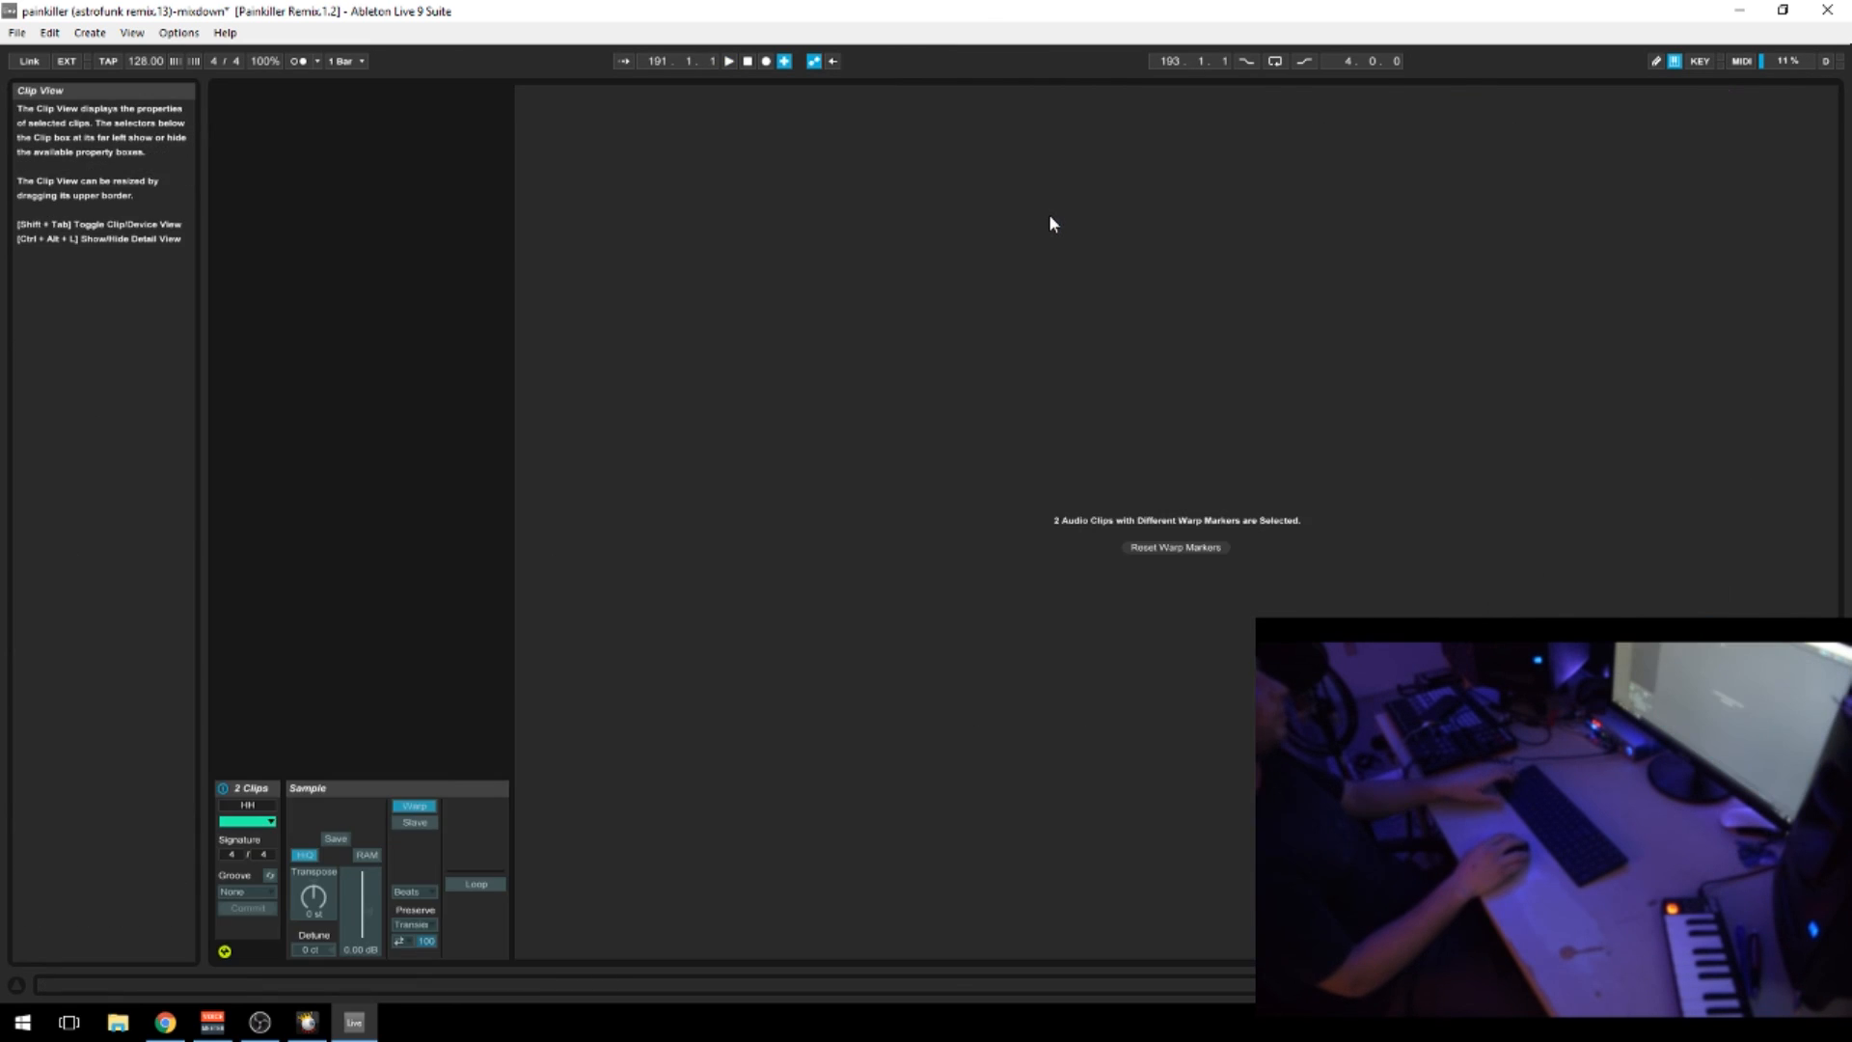
key("shift+Tab")
left_click(1027, 176)
left_click_drag(1026, 160, 1028, 104)
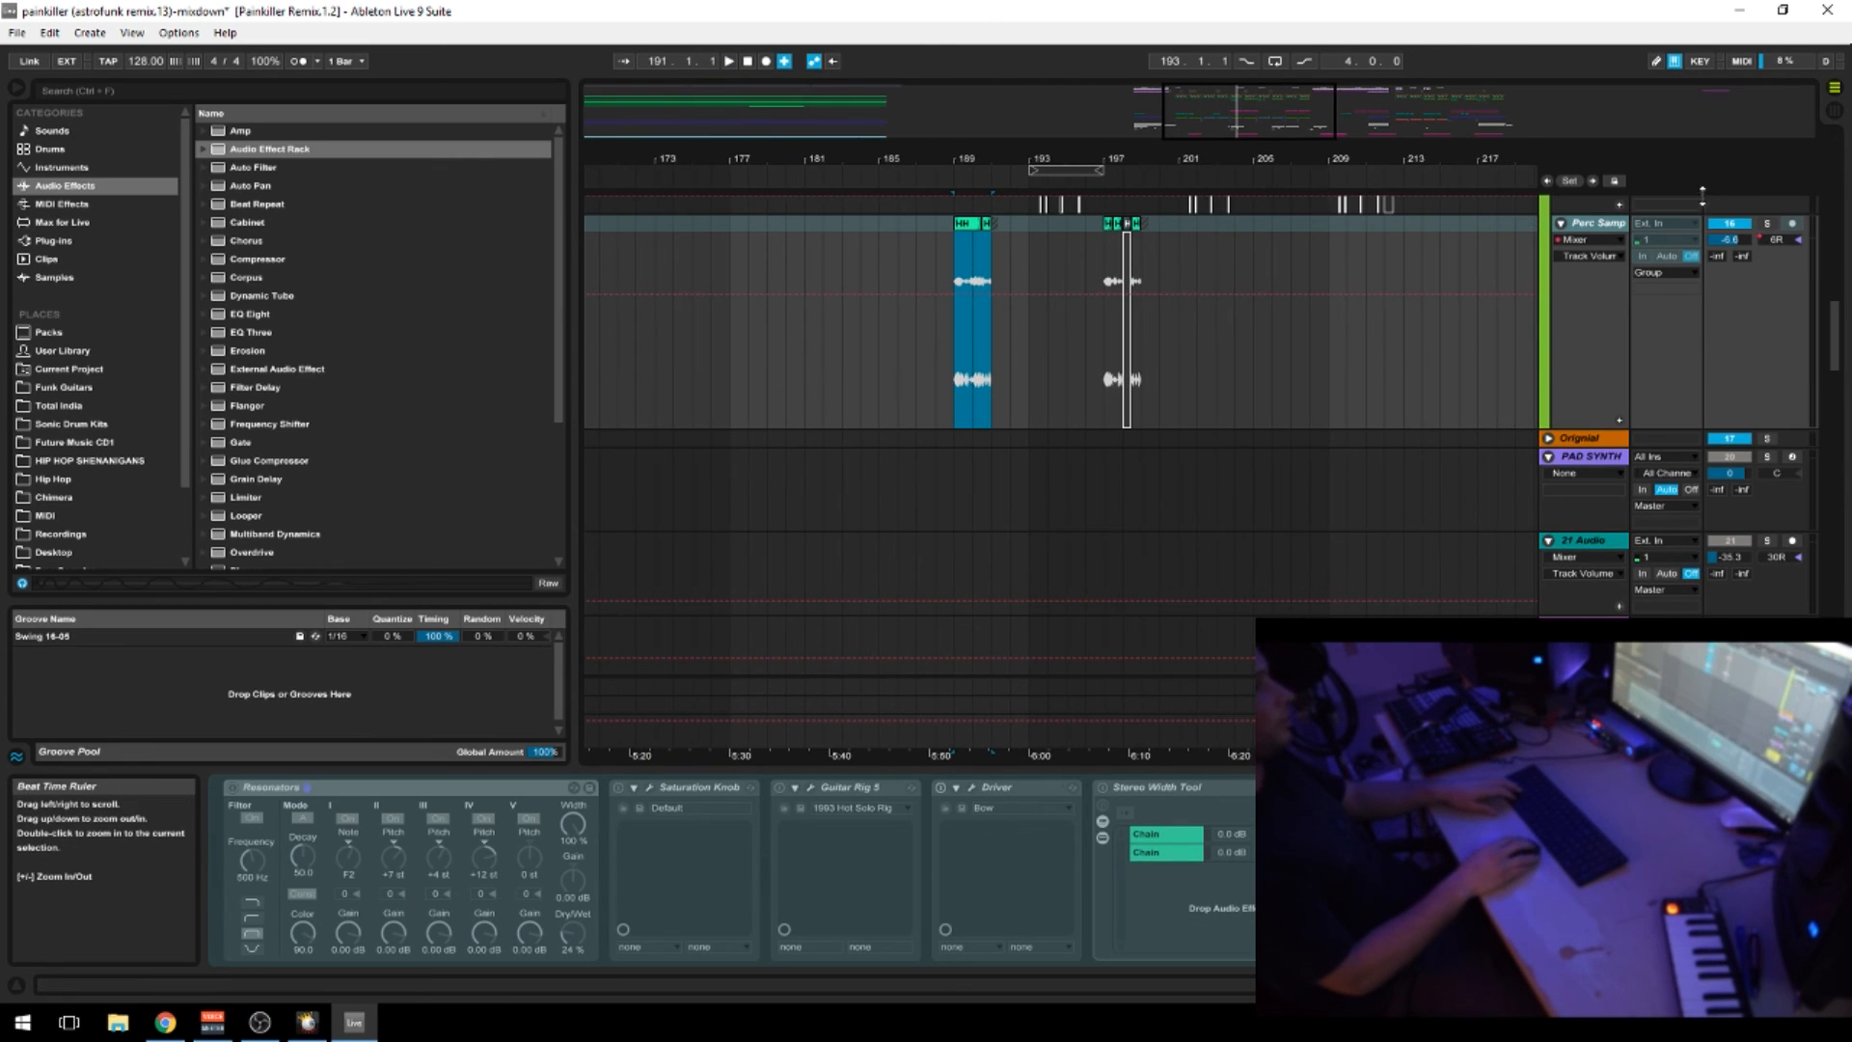
Turn off the Hat Loop group's solo and play the HH clips with the full mix from bar 188
scroll(1749, 291, "up", 5)
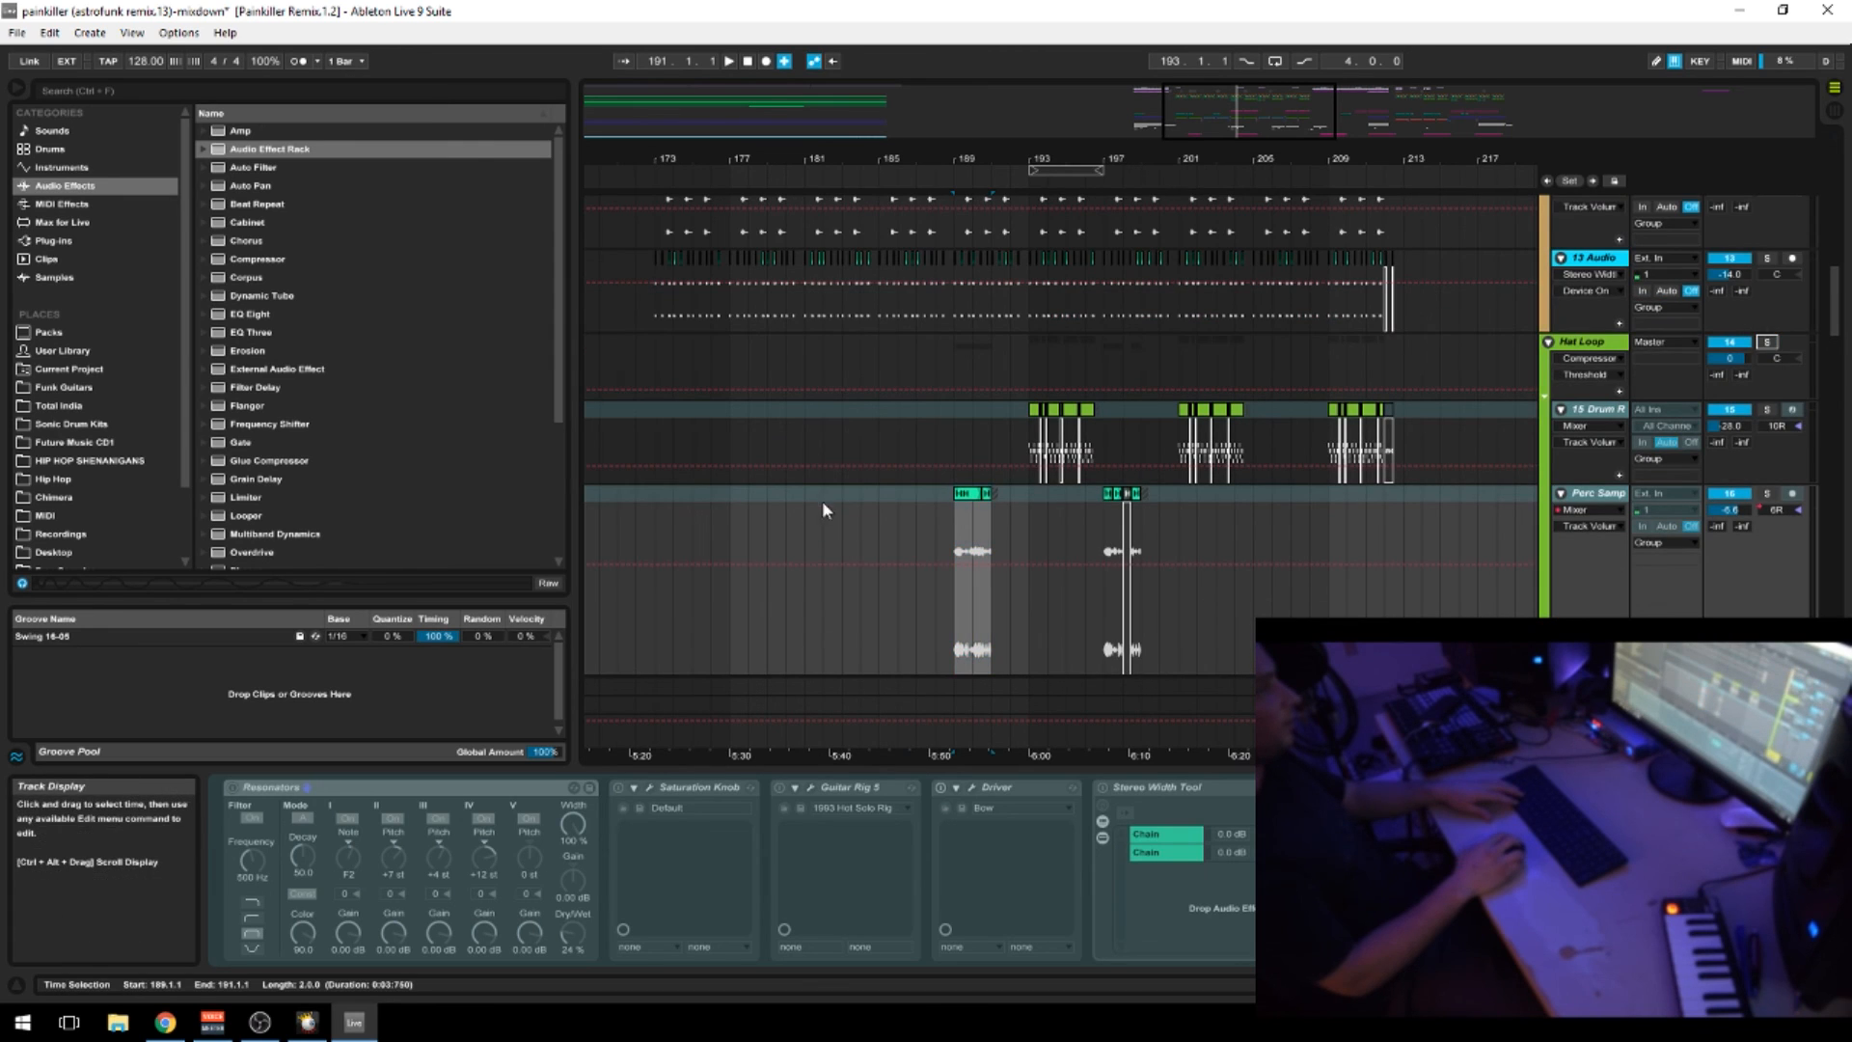
left_click(951, 515)
left_click(939, 531)
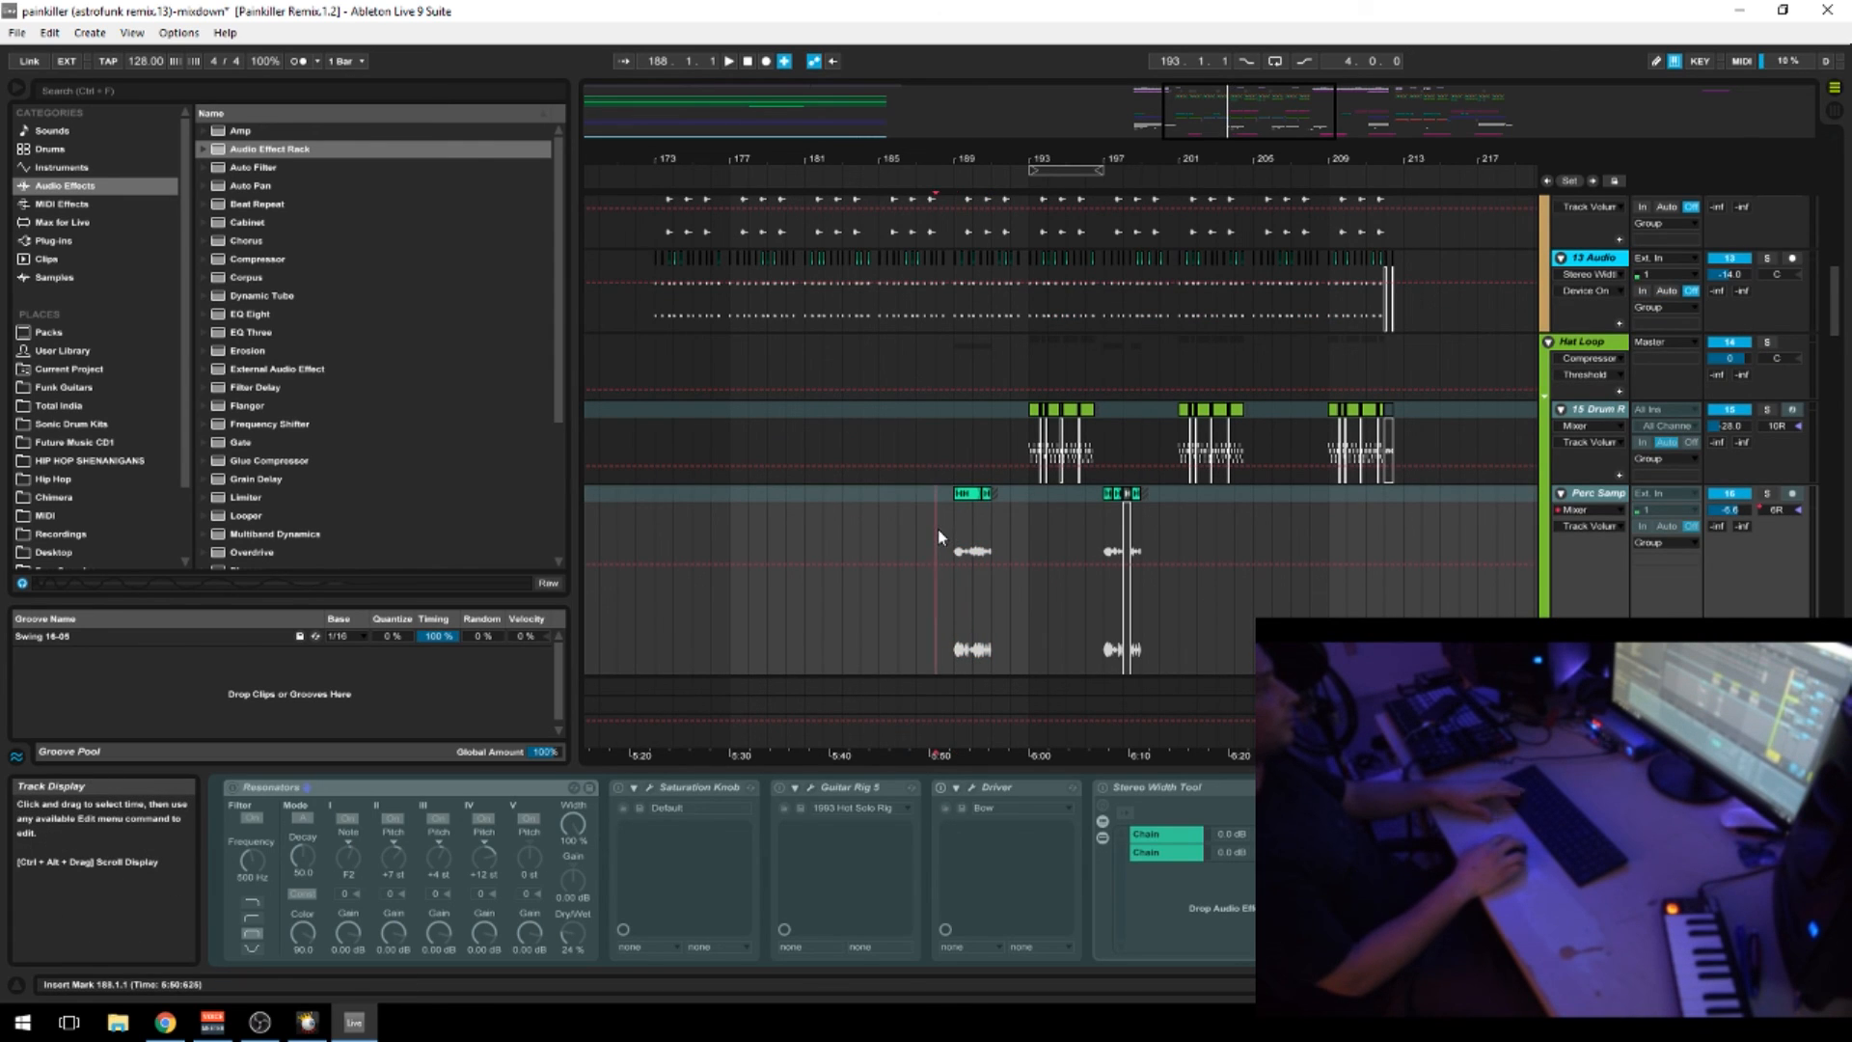
key("space")
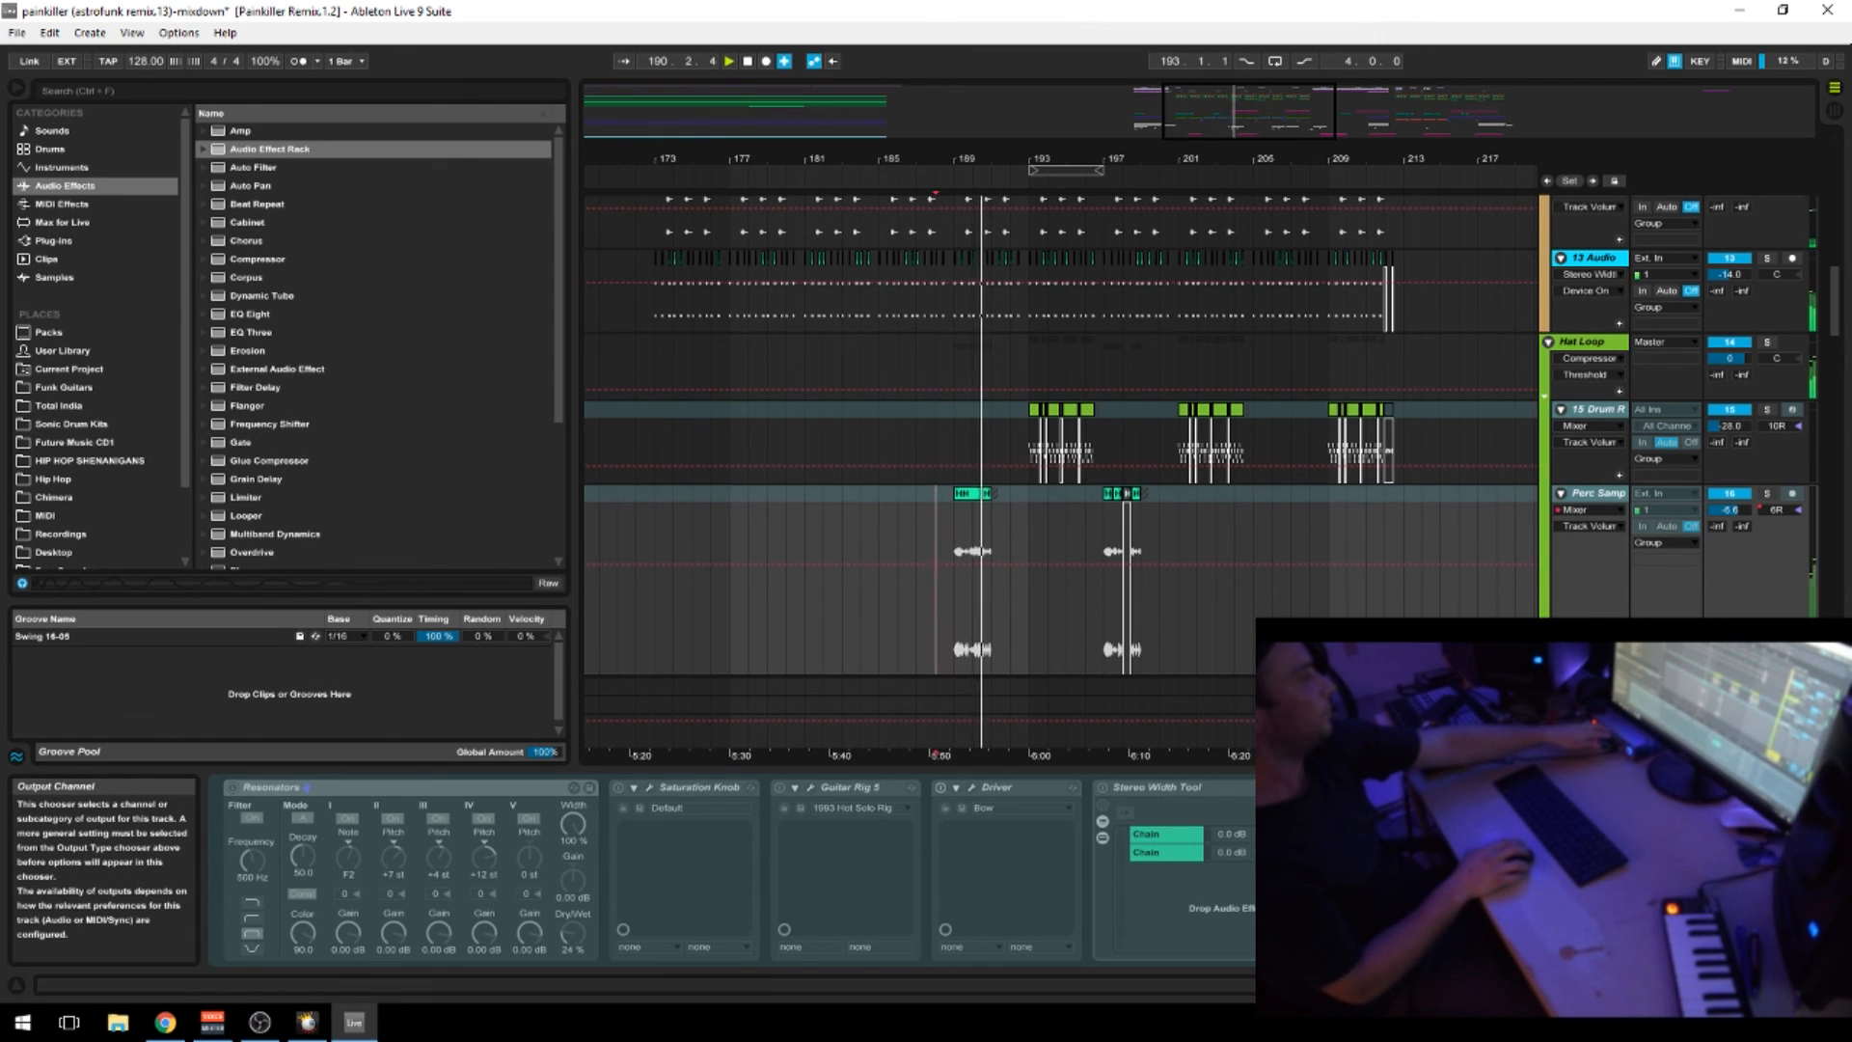
key("space")
View the "15 Drum R" hat clips at bar 193 and the track's Drum Rack
left_click(1030, 435)
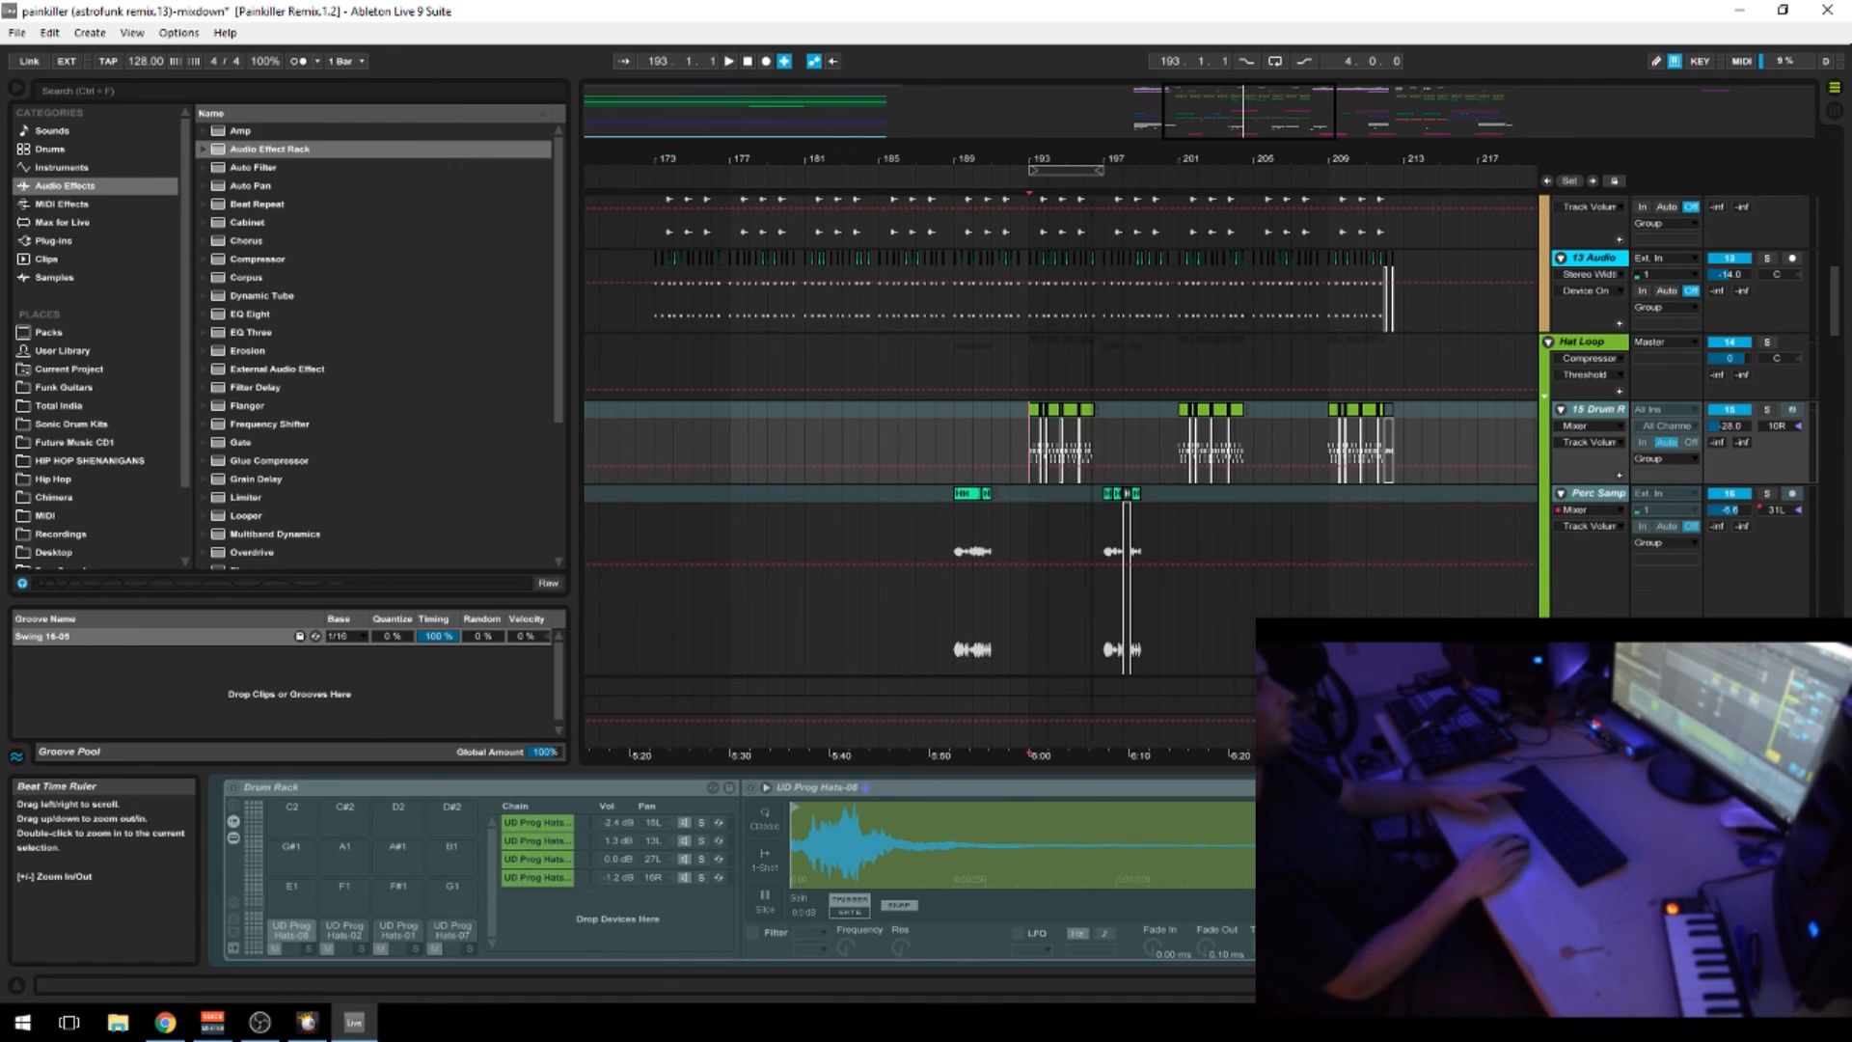
left_click_drag(1094, 157, 1090, 251)
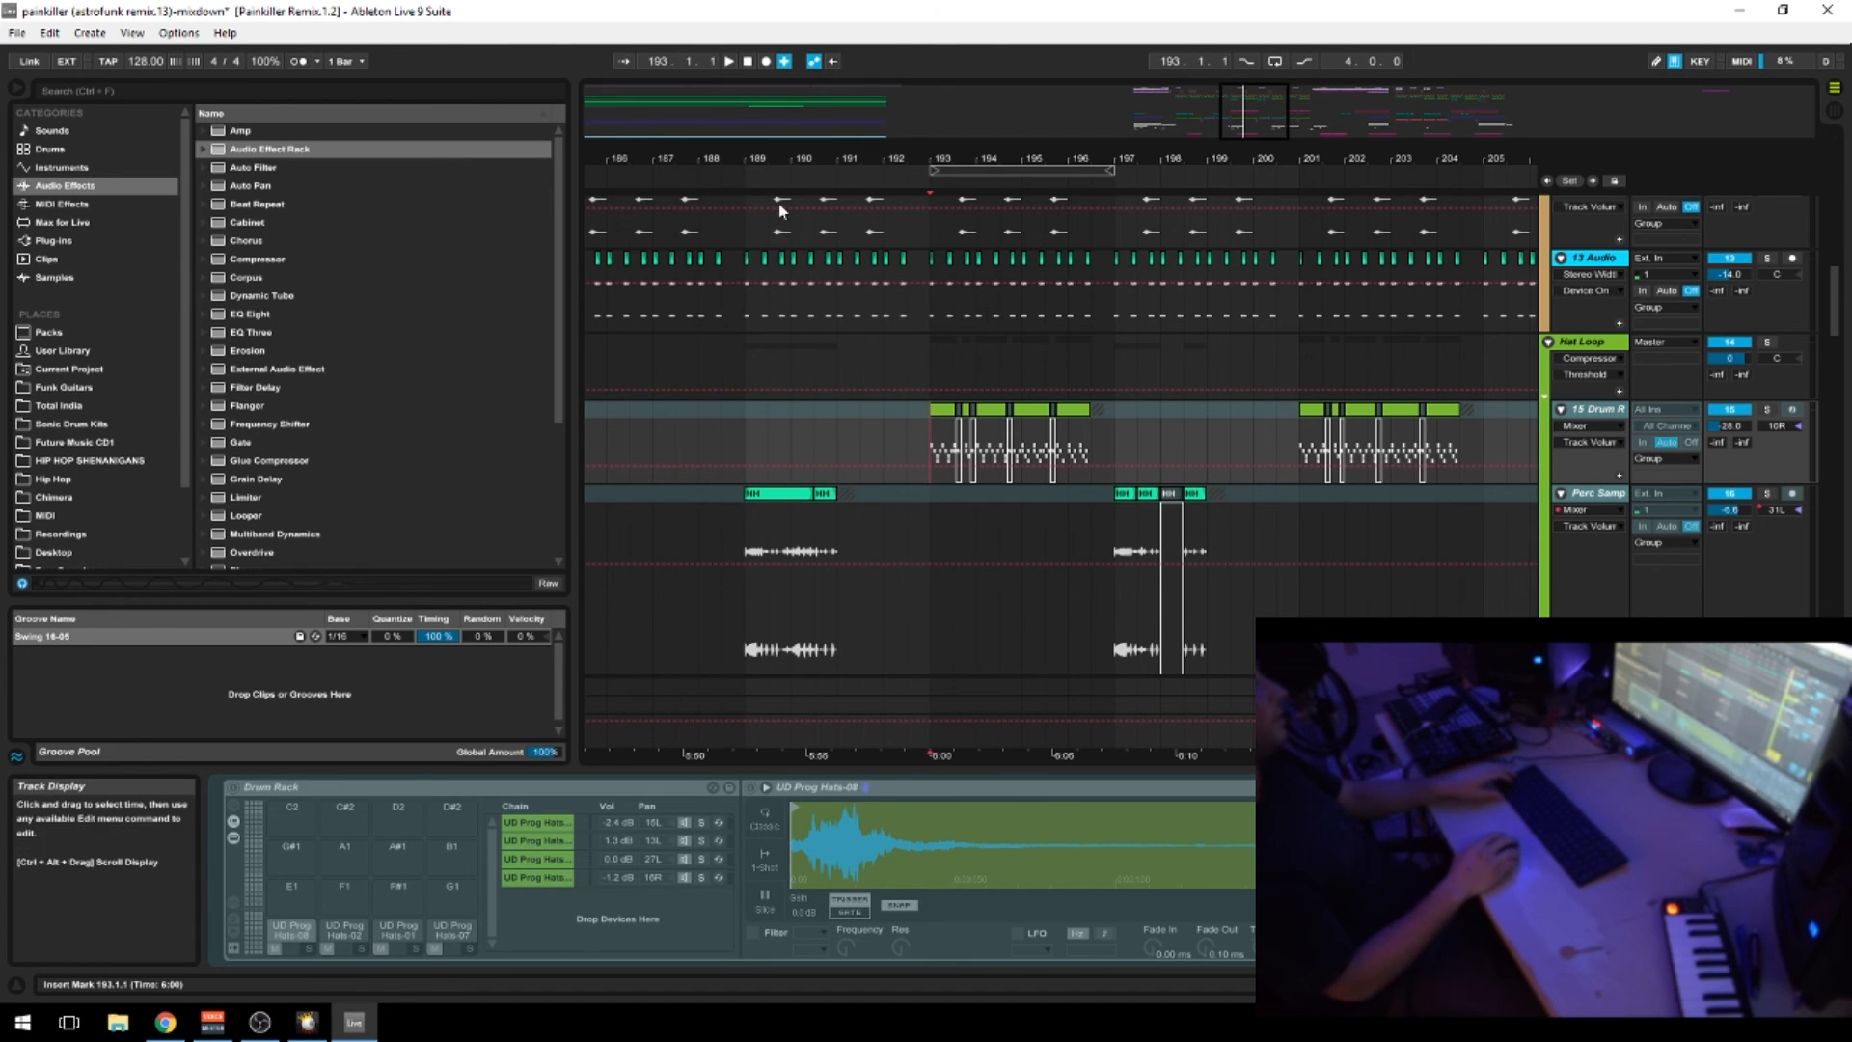
Open the MAIN PERC clip at bar 49 on "23 Audio" and delete its warp markers near bars 67, 69 and 76
left_click_drag(779, 159, 900, 96)
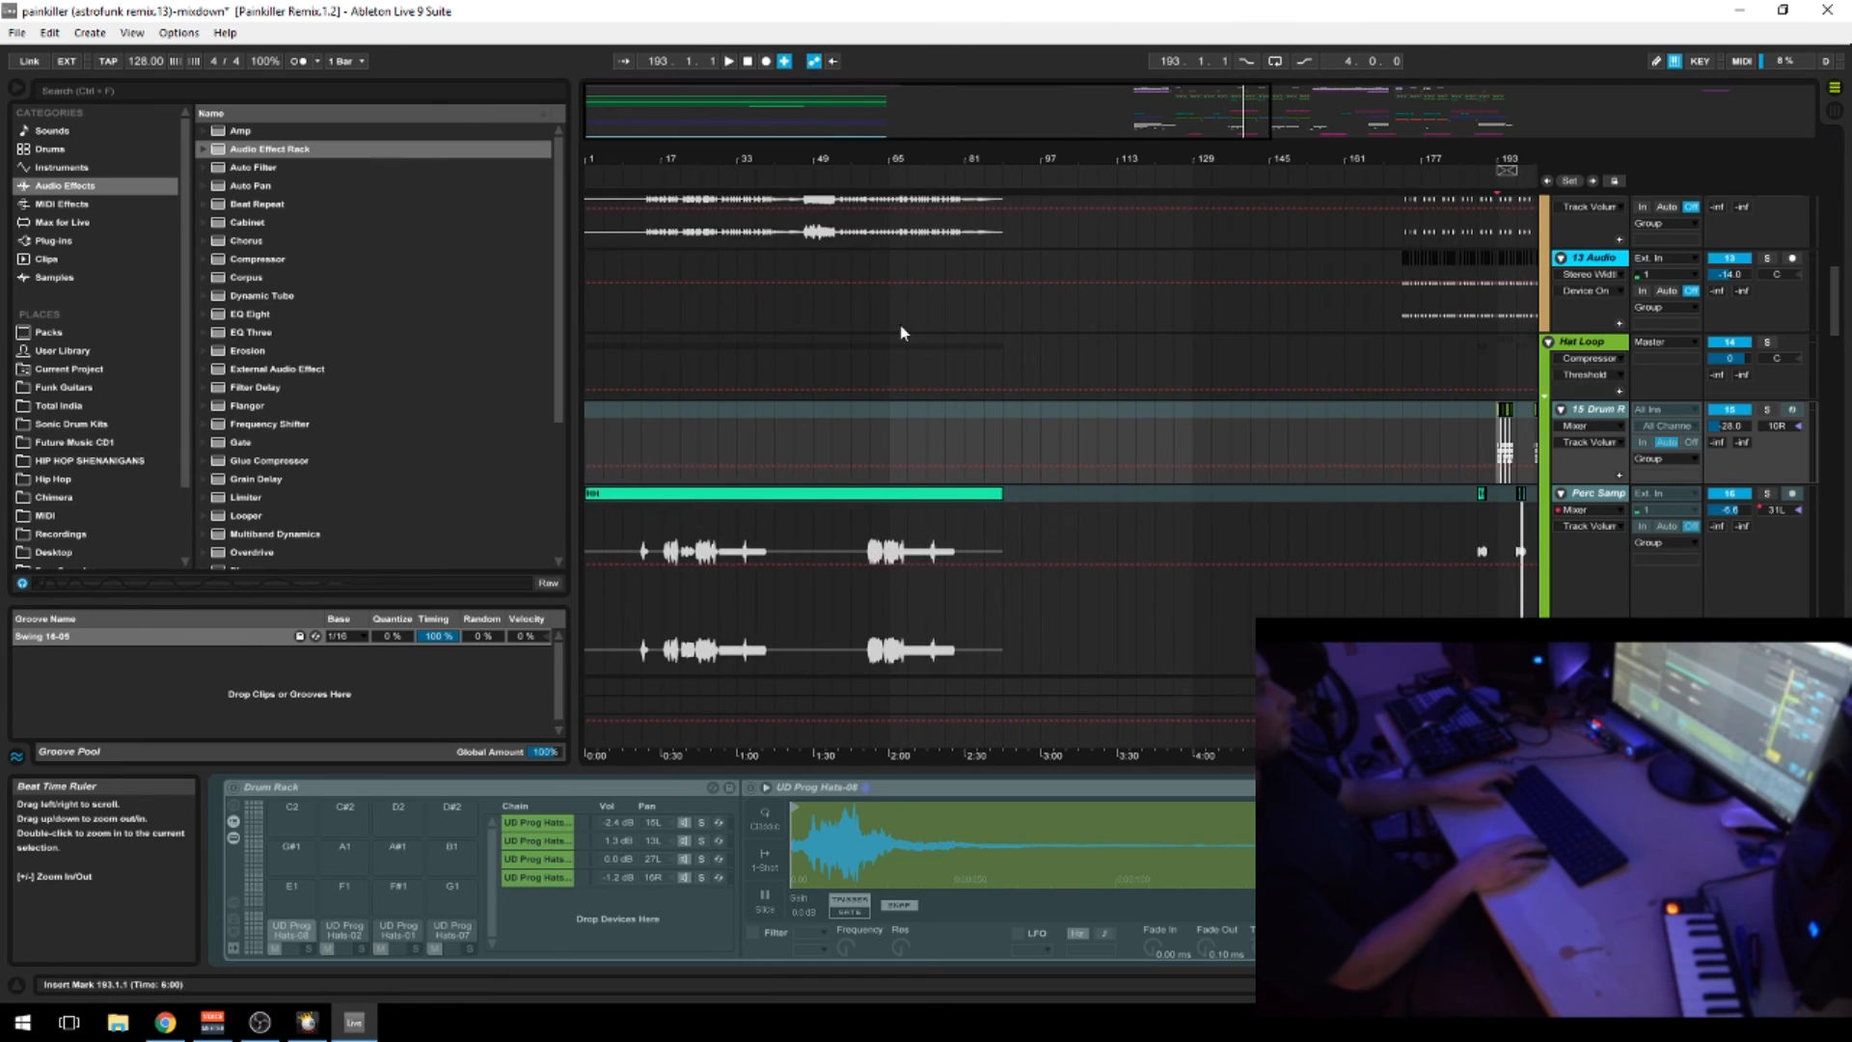
scroll(902, 333, "down", 5)
left_click(871, 577)
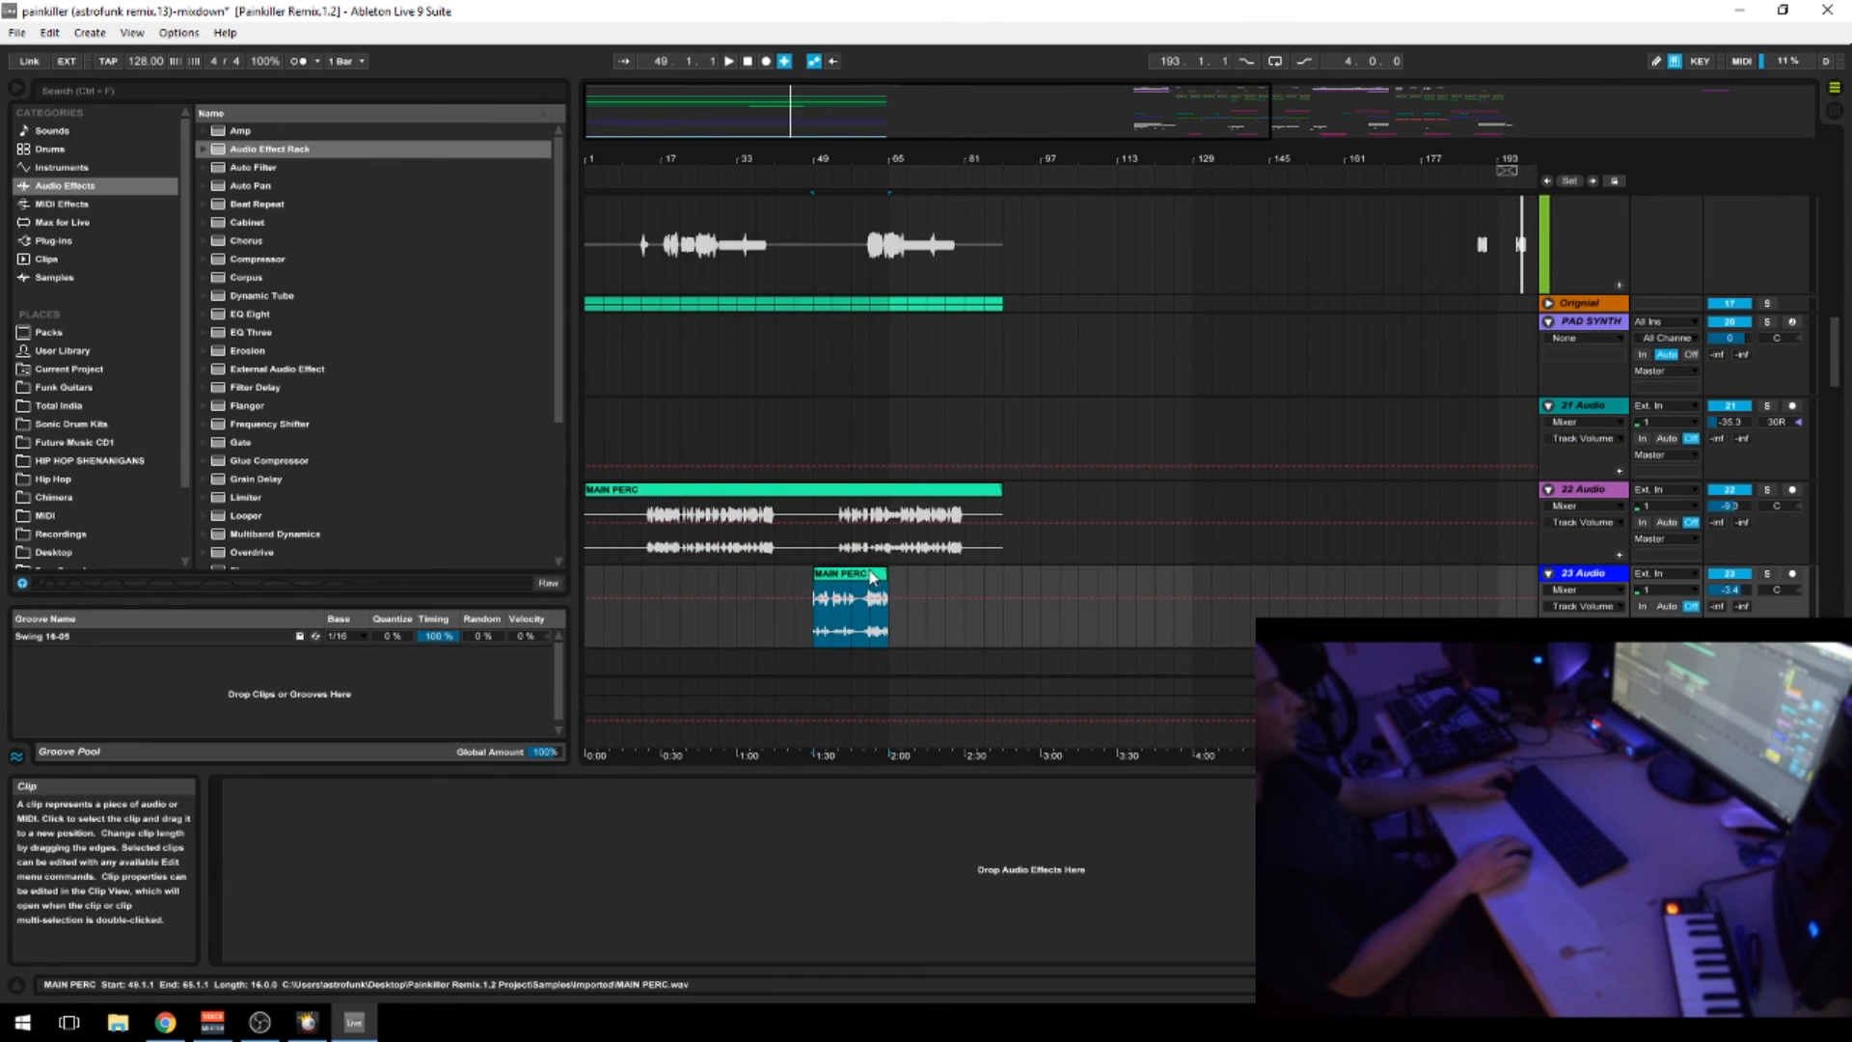
double_click(871, 577)
left_click(805, 137)
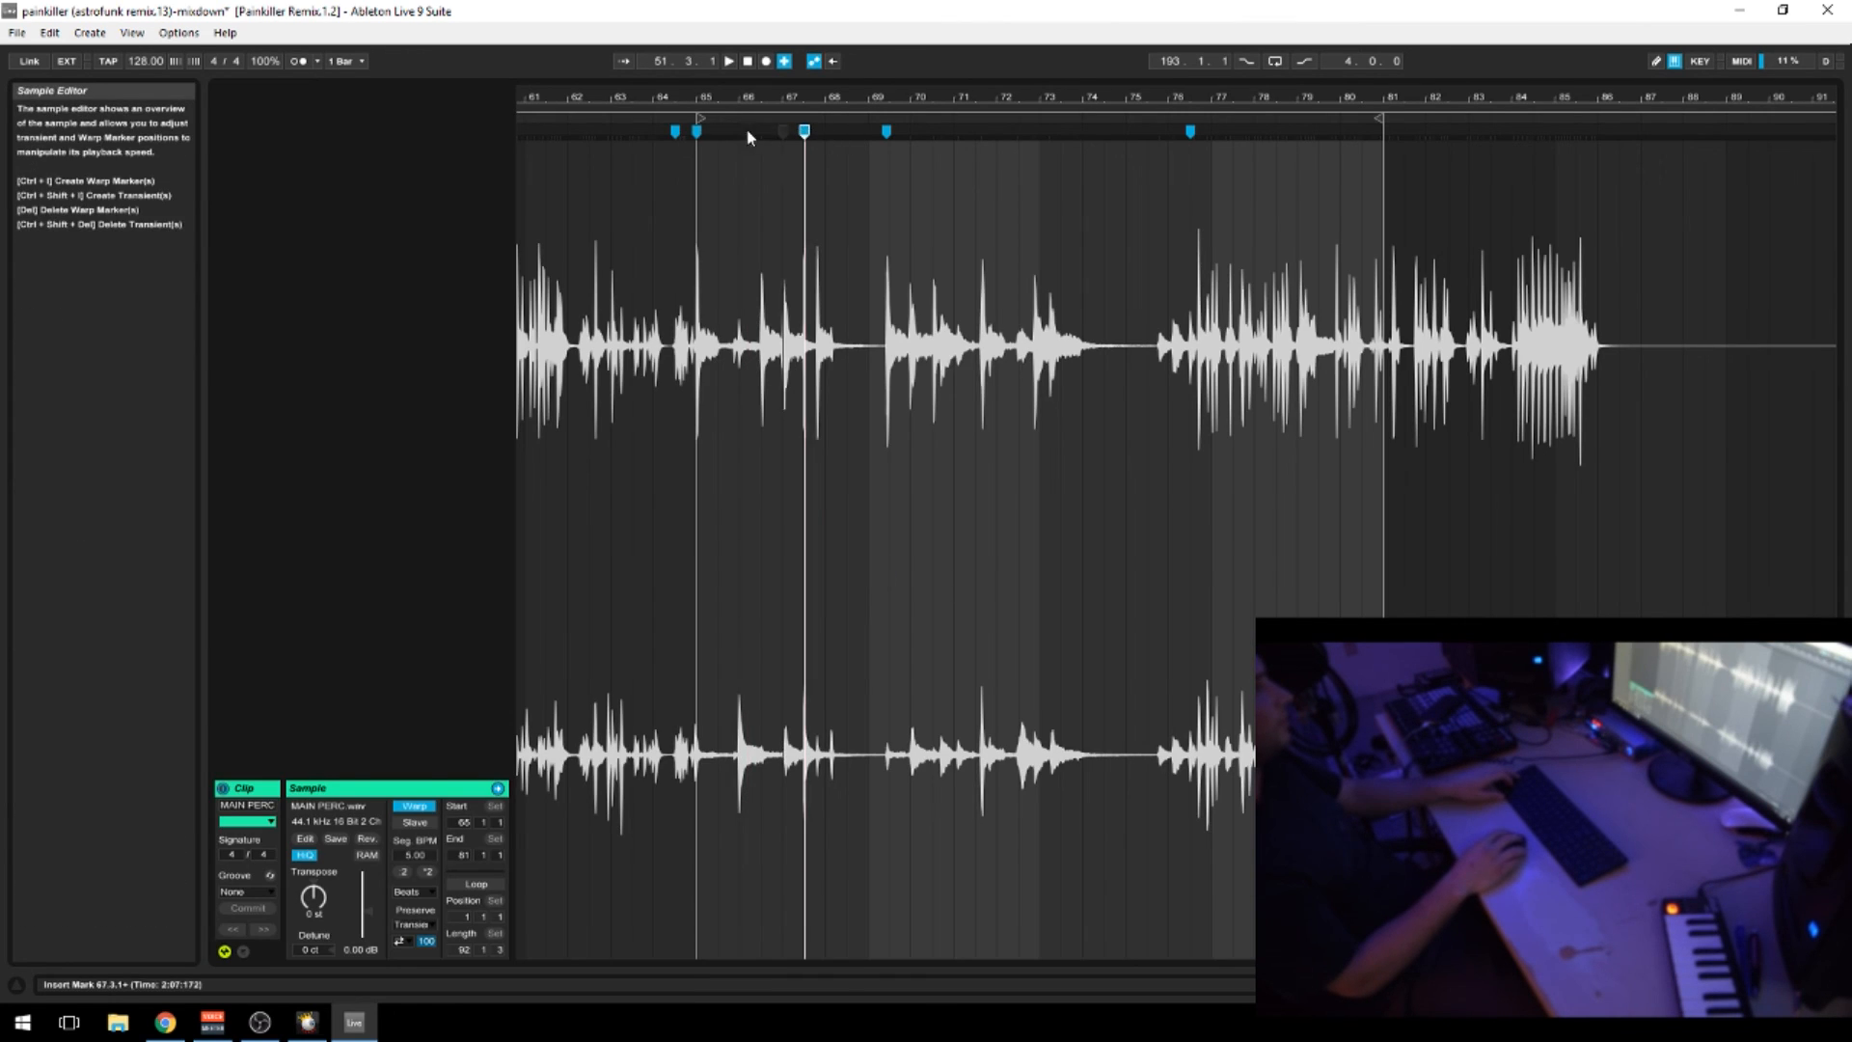
double_click(805, 132)
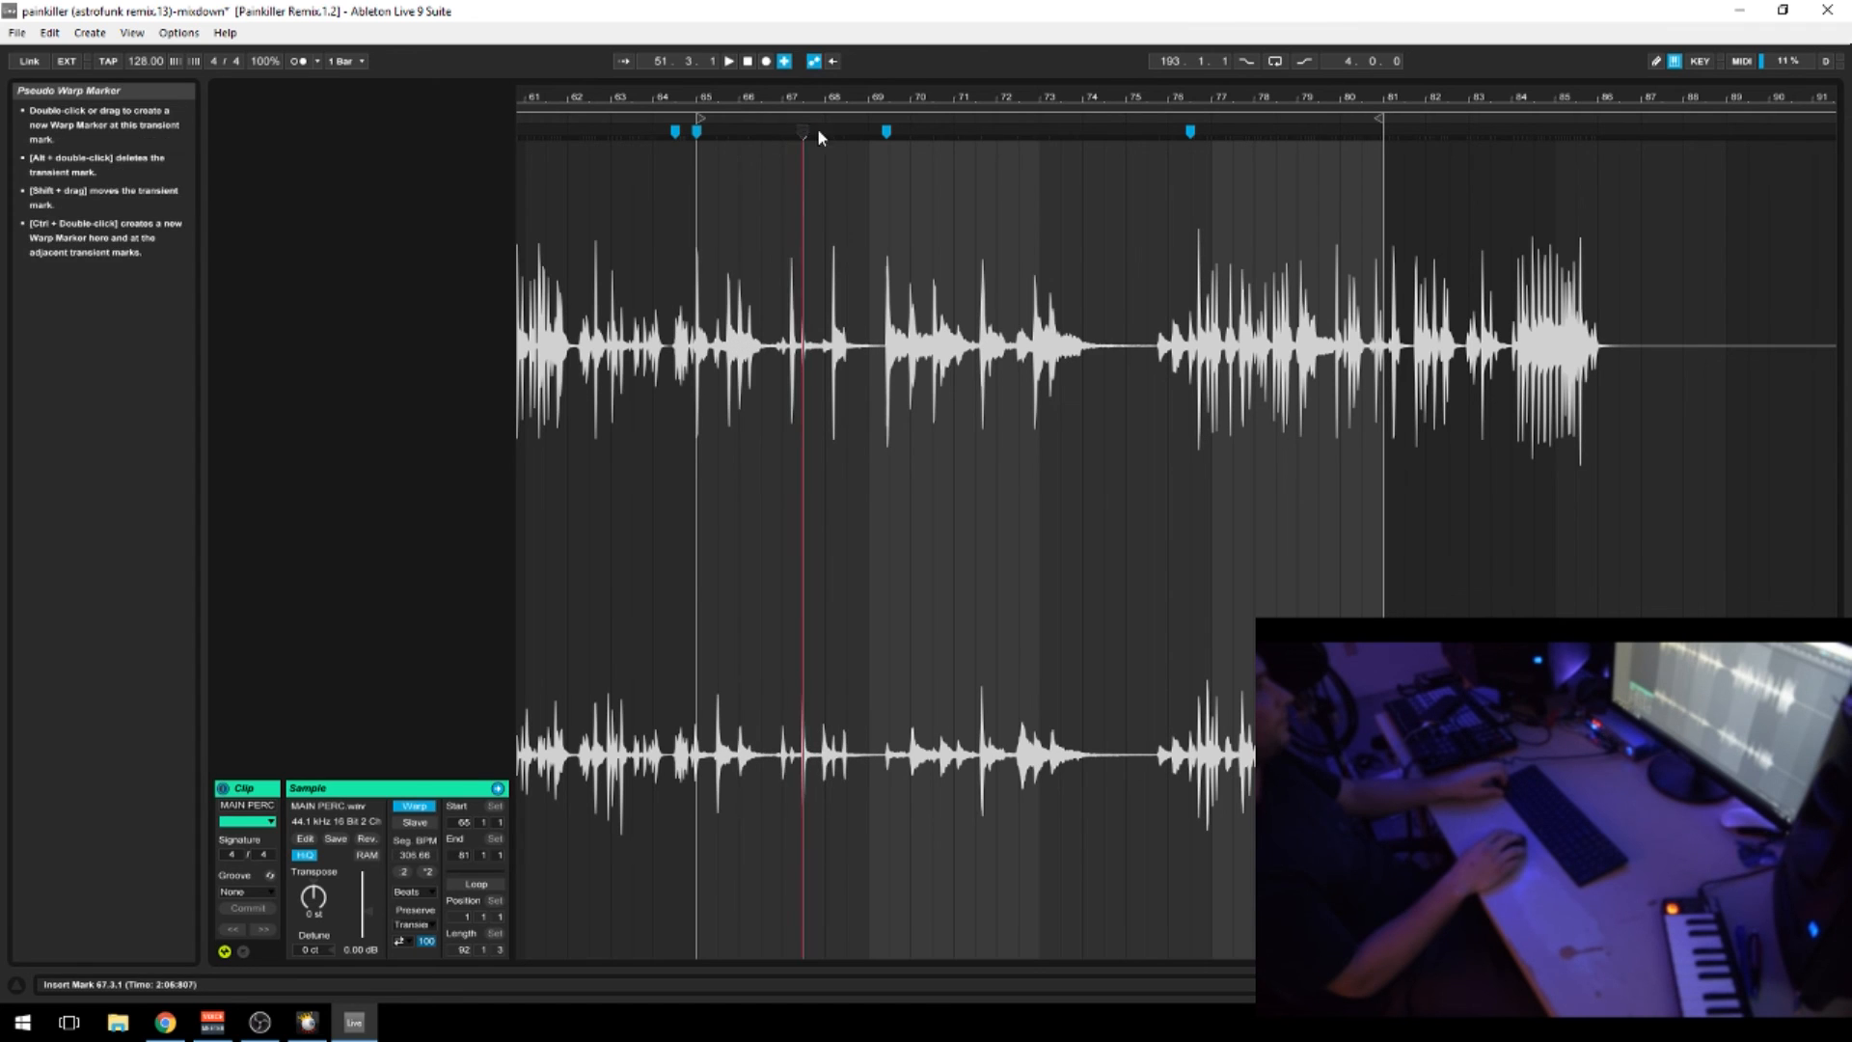
double_click(887, 133)
double_click(1189, 132)
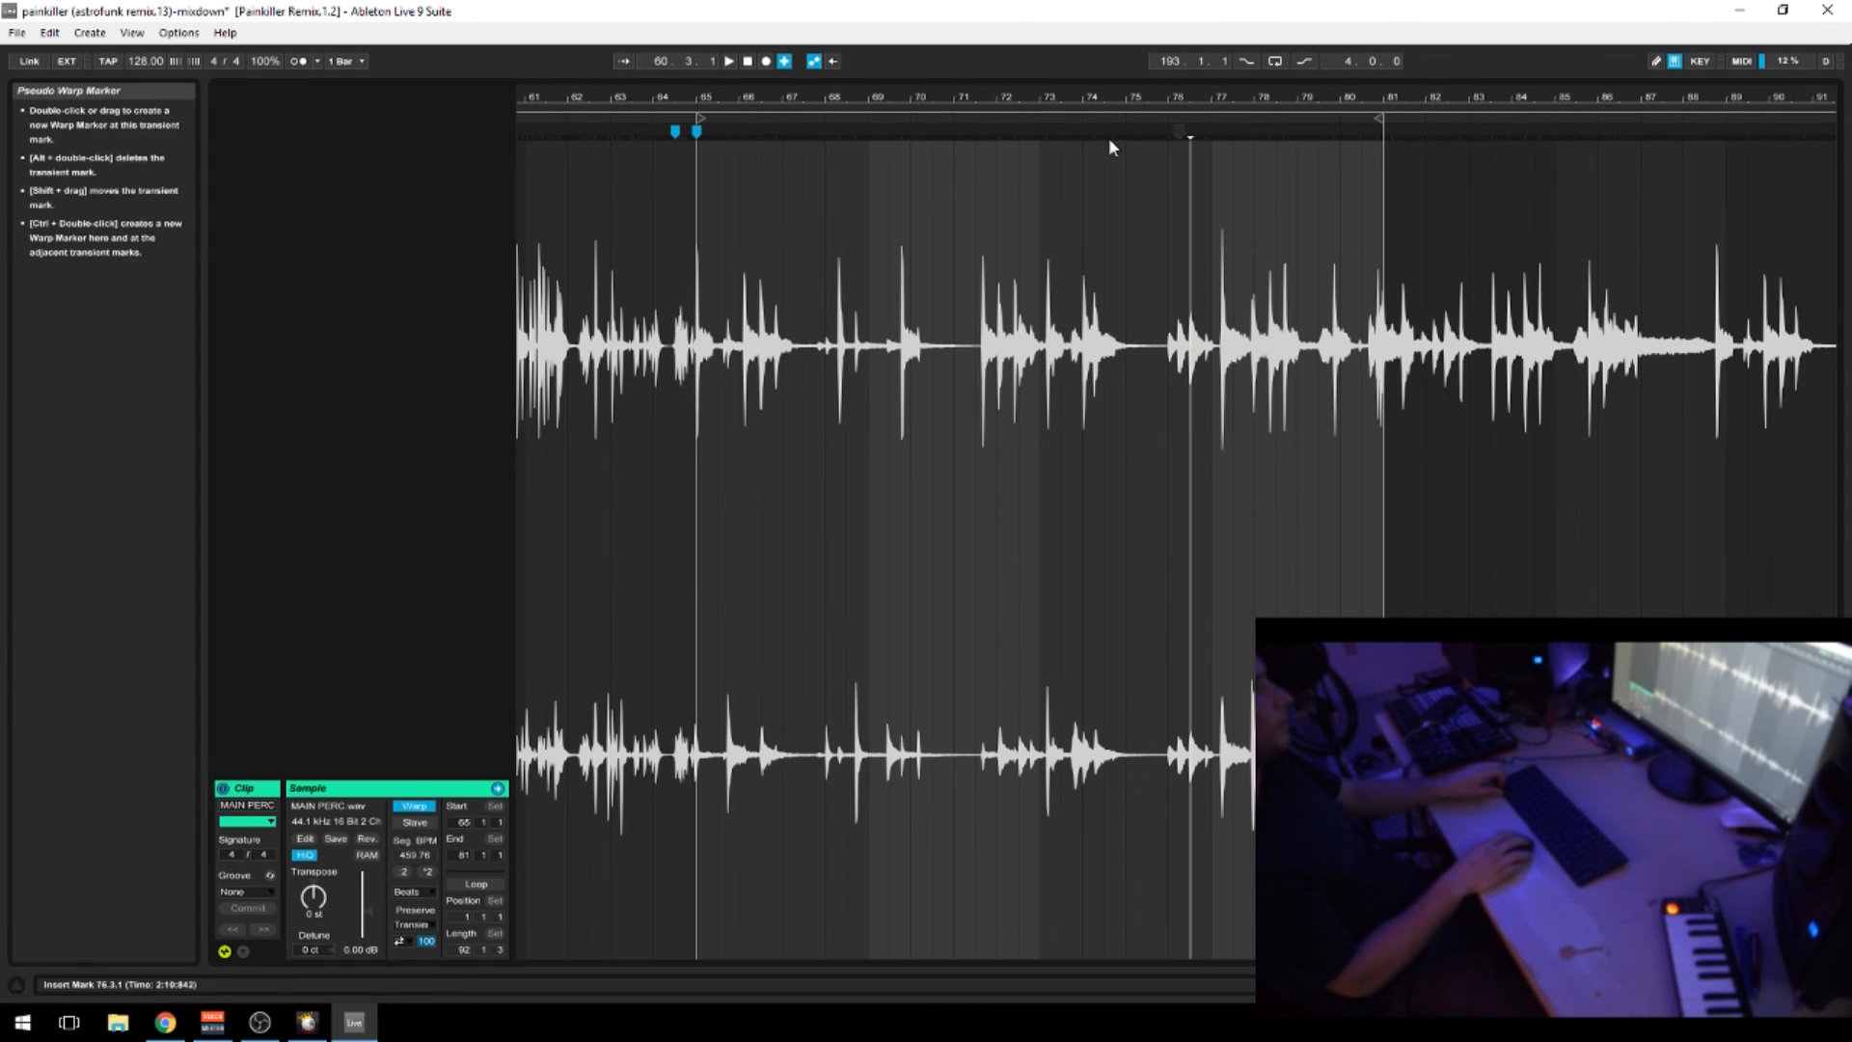
Add new warp markers to the MAIN PERC sample near bars 72 and 78, and try another near bar 67
double_click(962, 132)
double_click(962, 132)
double_click(1273, 132)
double_click(1018, 132)
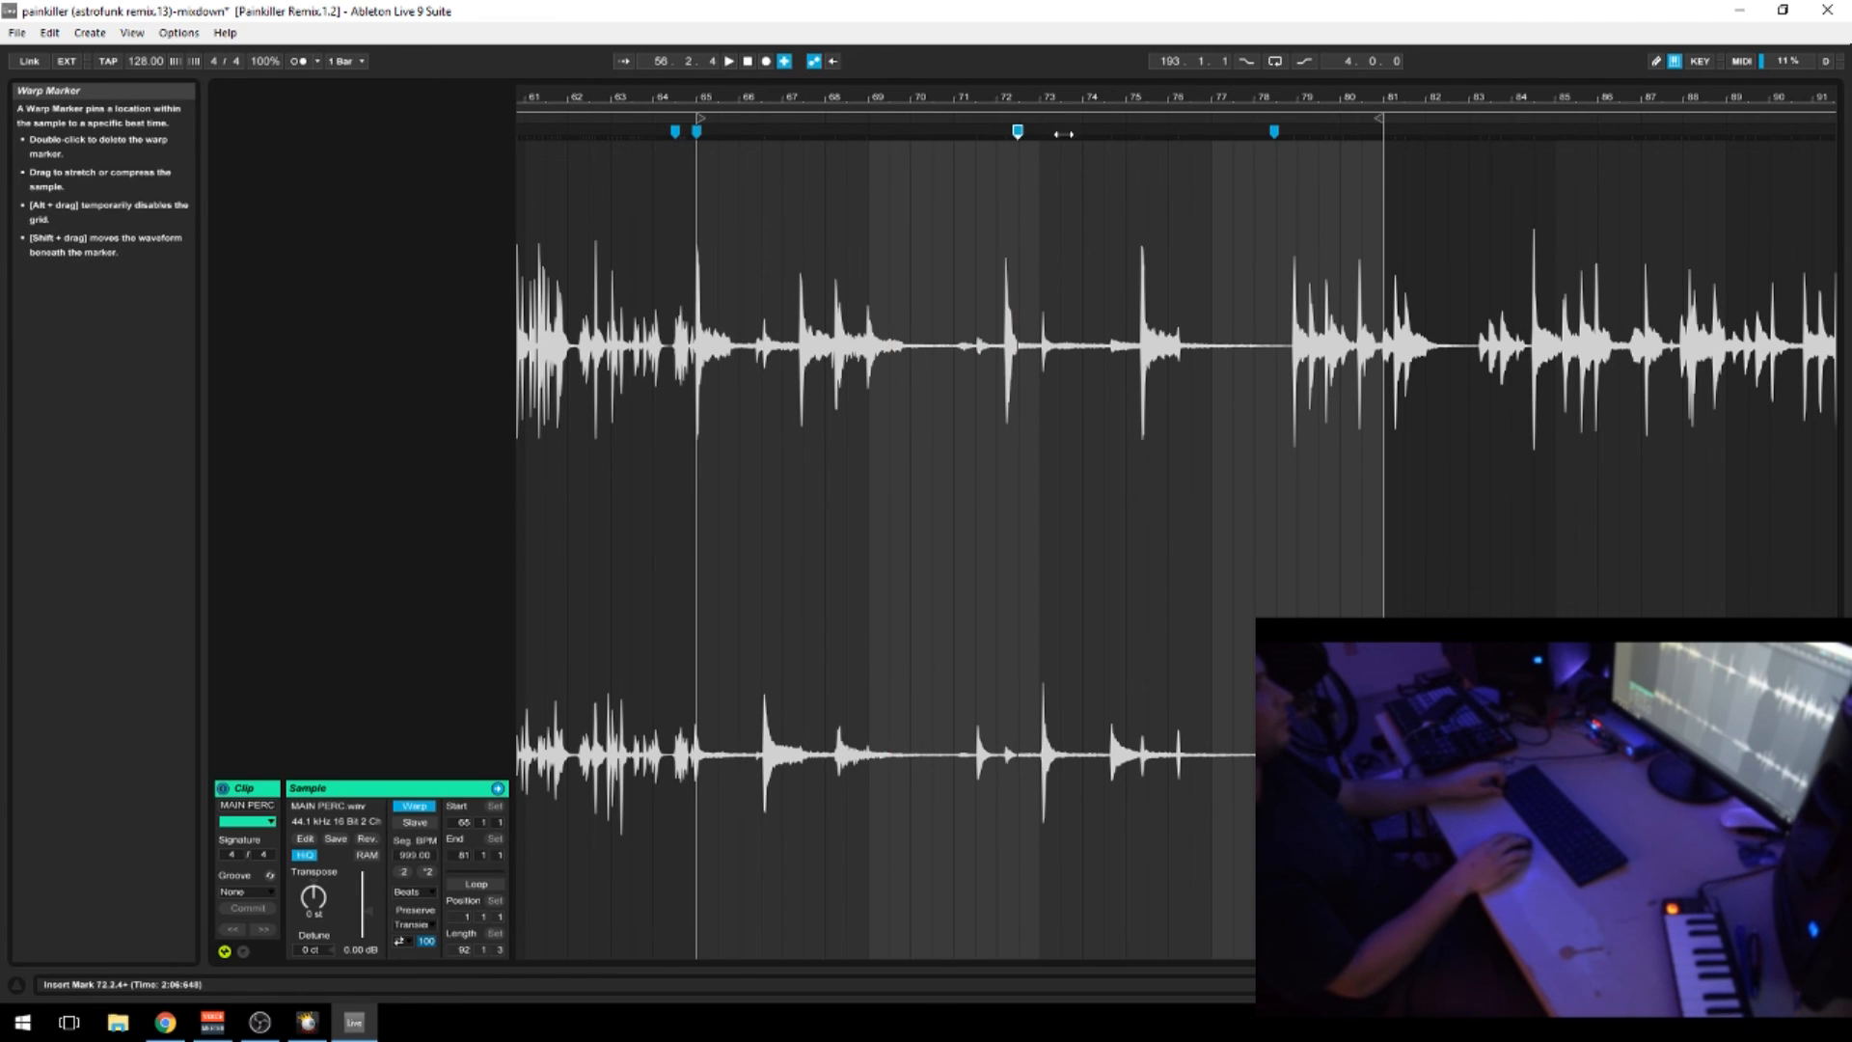
double_click(790, 132)
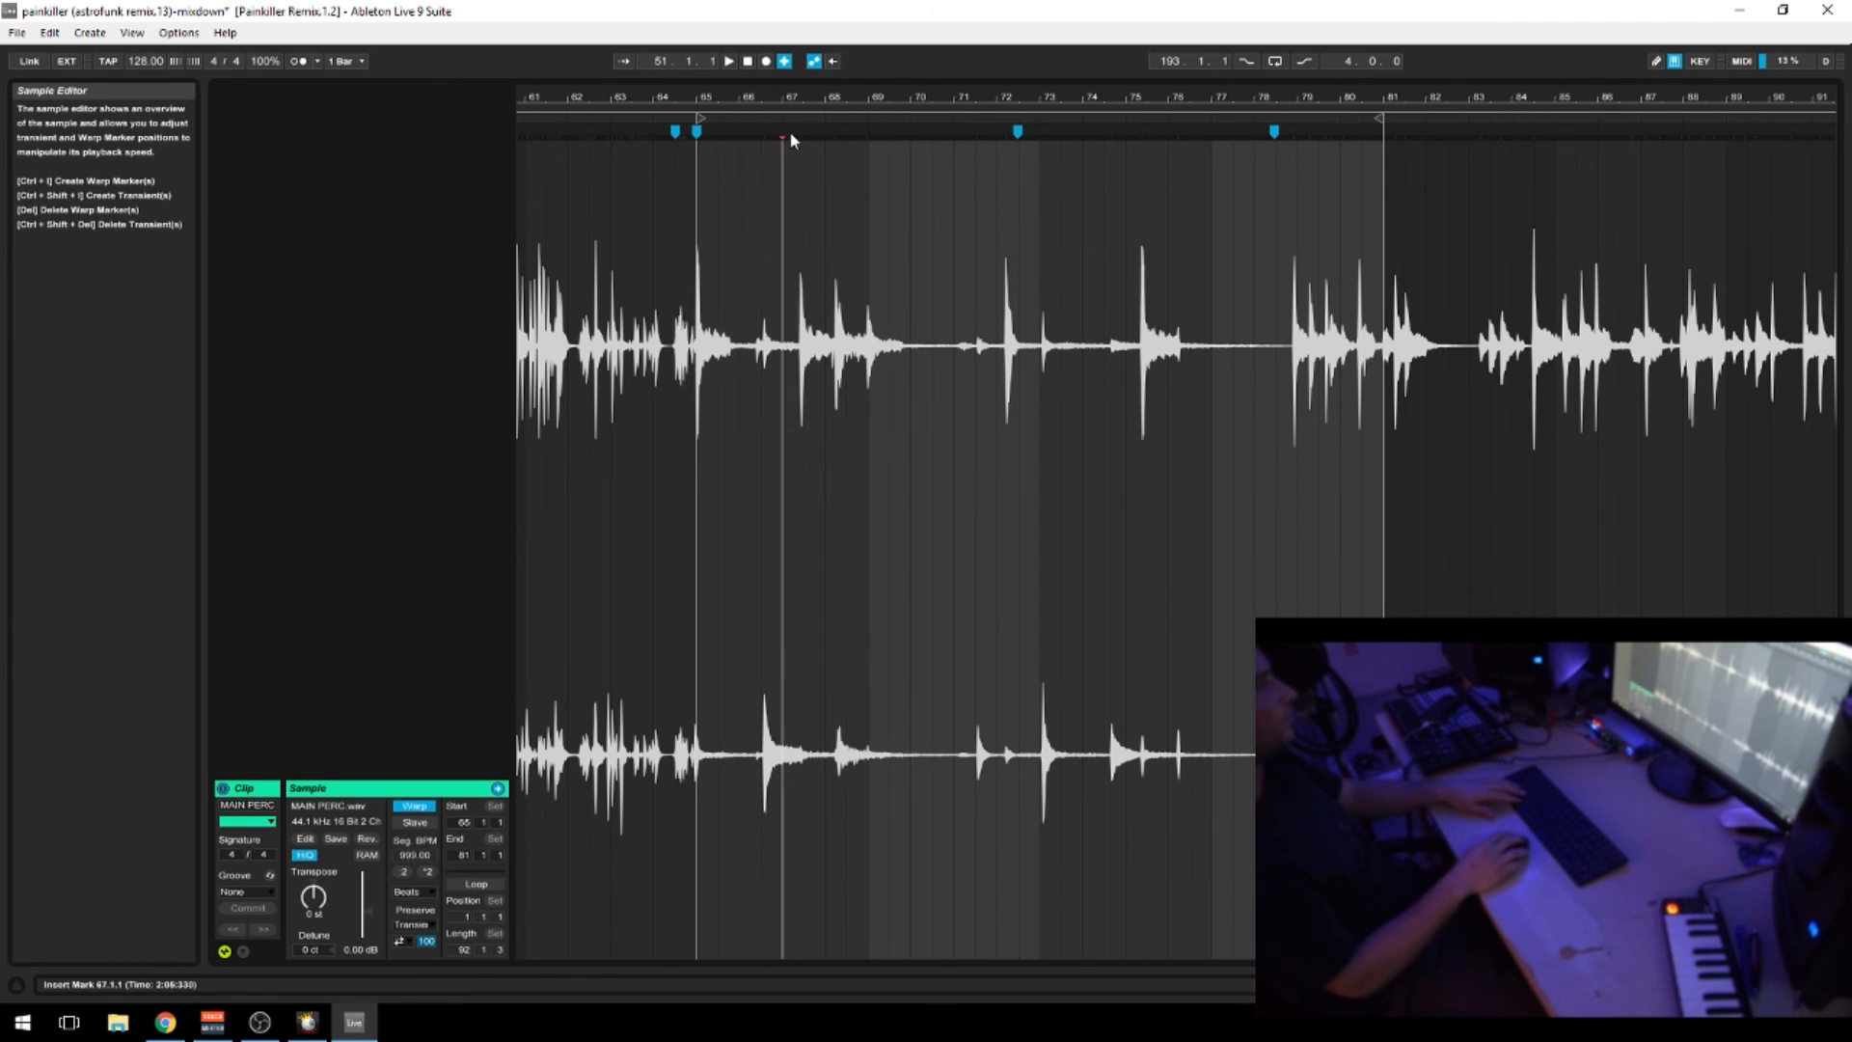
Solo the "23 Audio" track and play the rewarped MAIN PERC clip
key("shift+Tab")
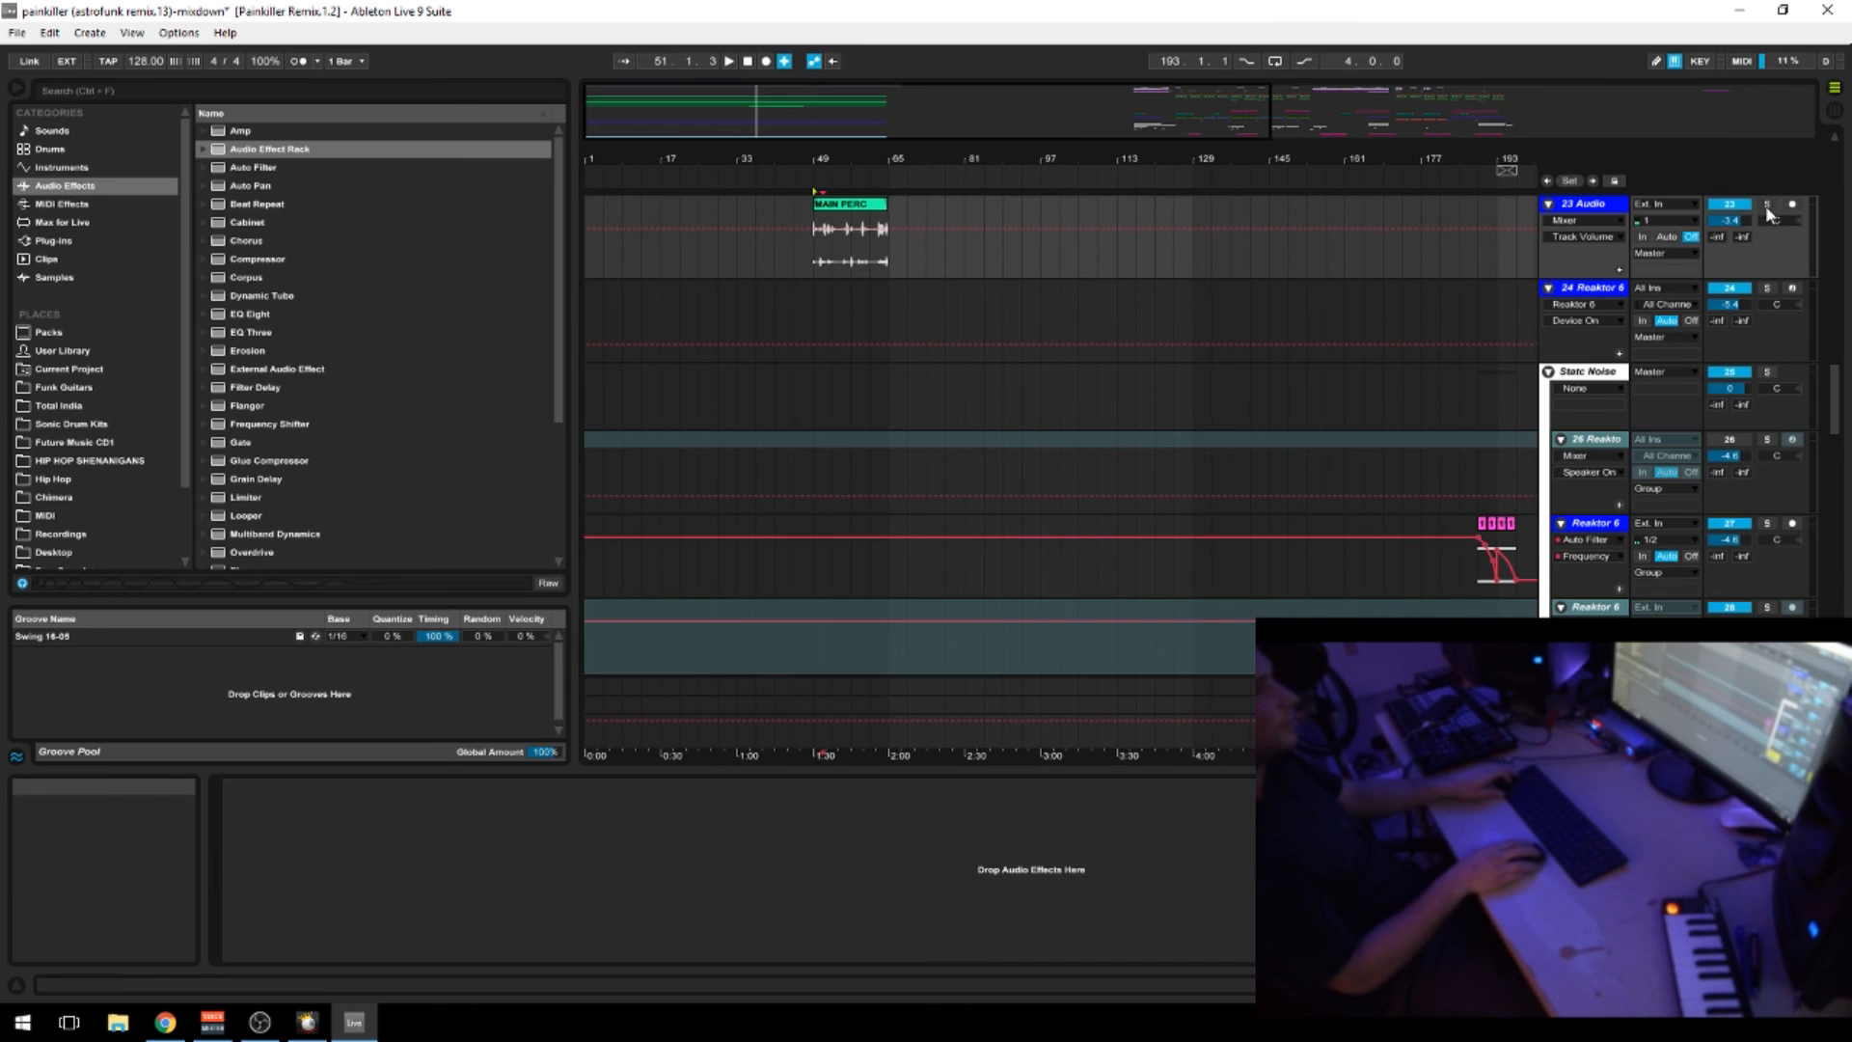
key("shift+Tab")
key("space")
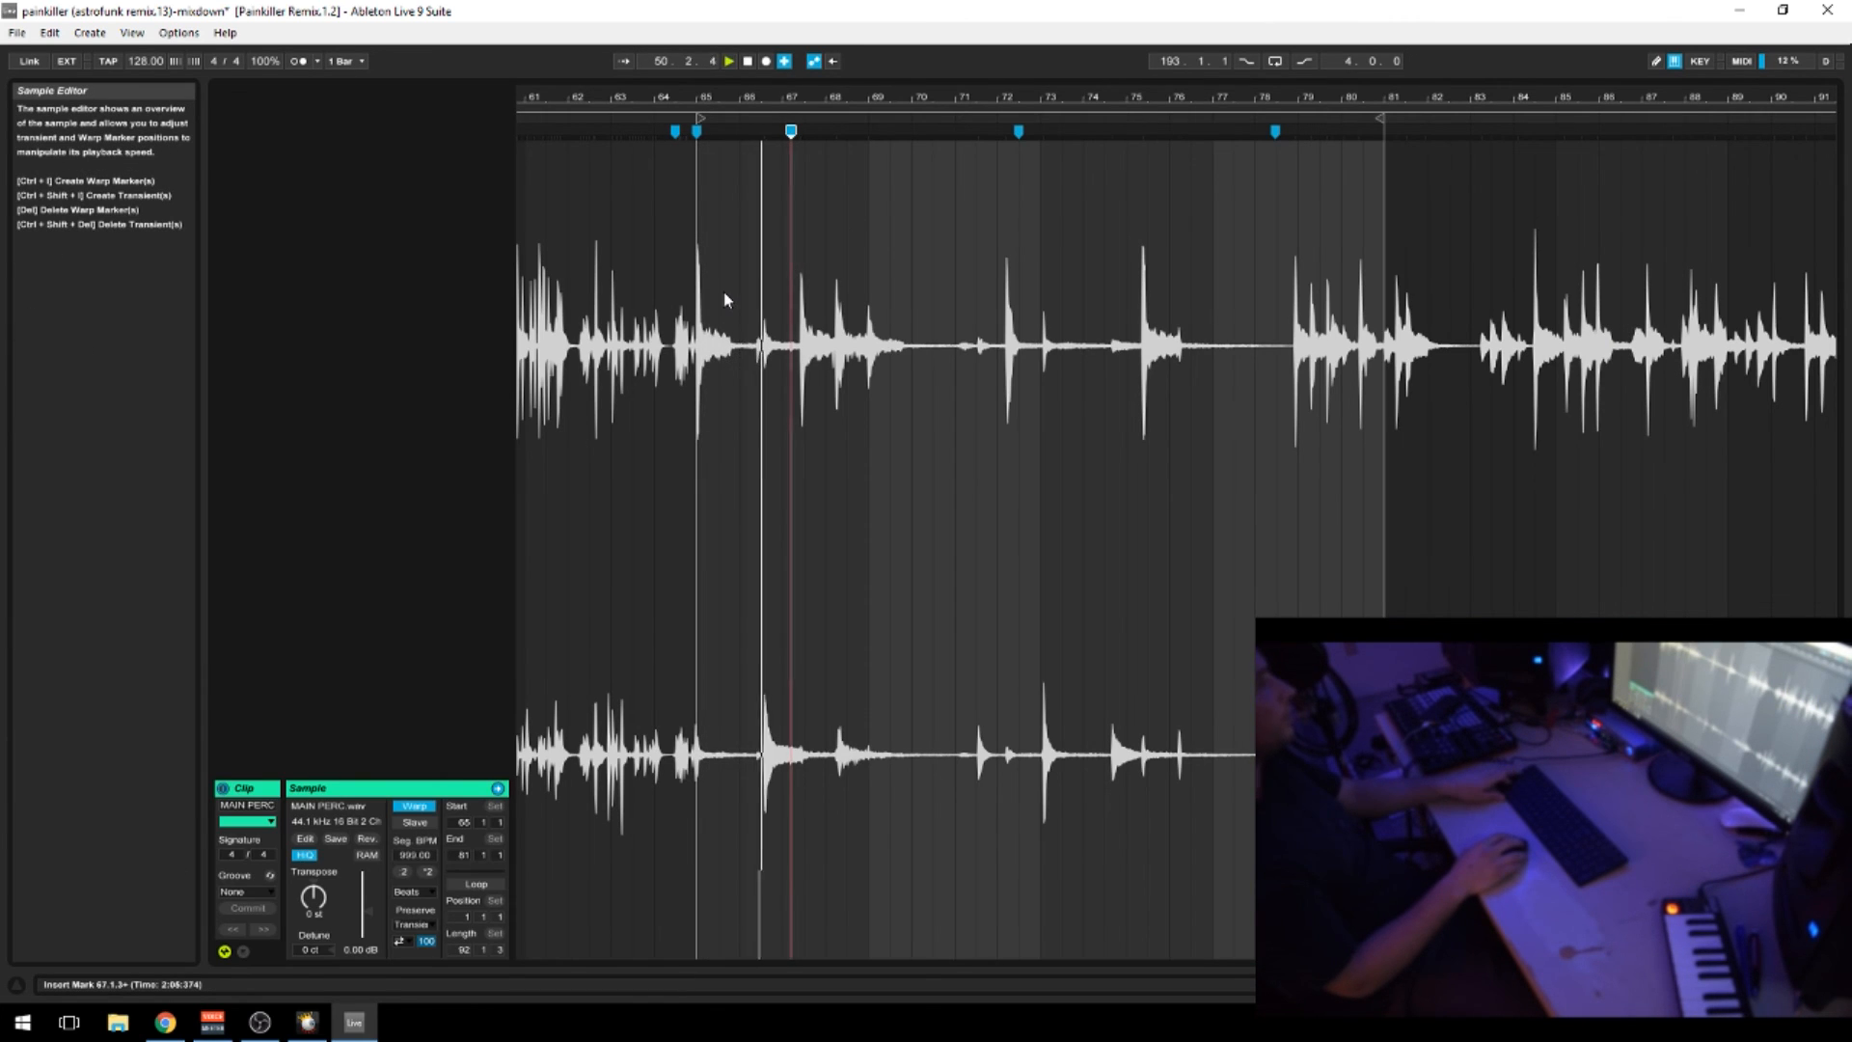
key("shift+Tab")
key("shift+Tab")
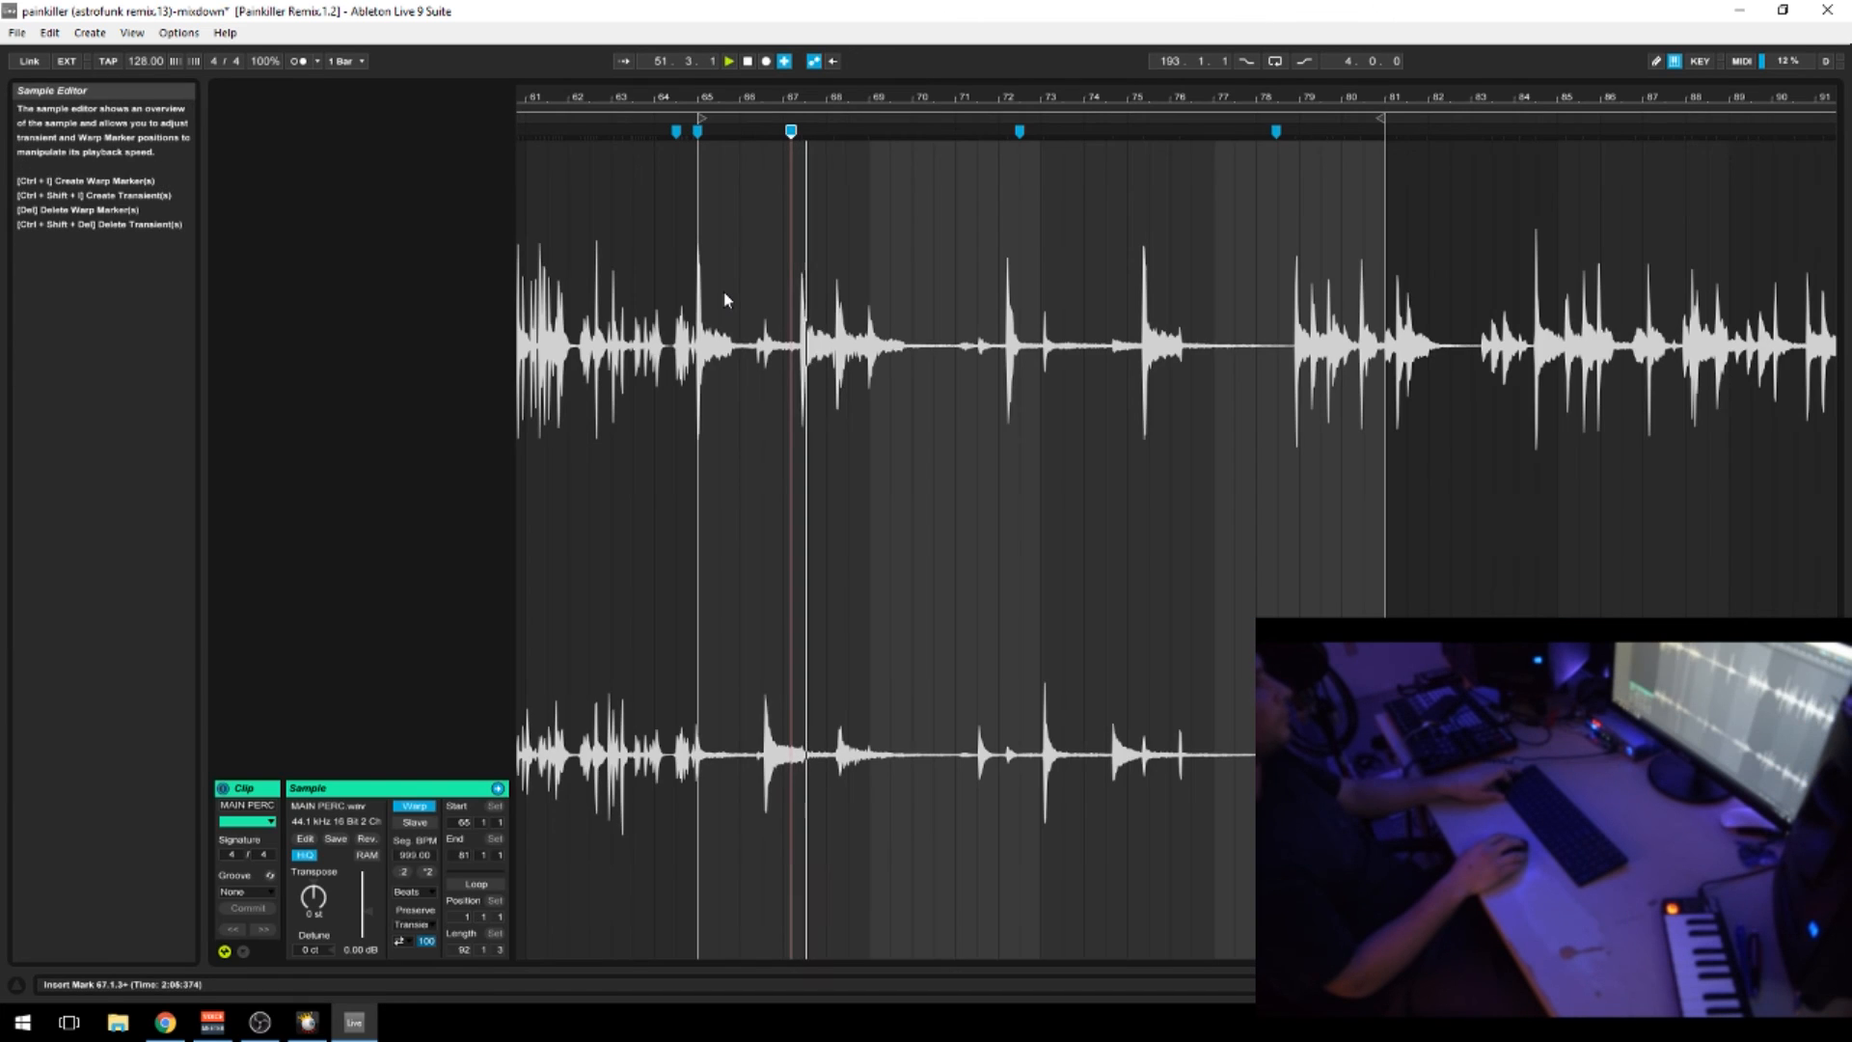
Copy short hits out of the MAIN PERC clip on "23 Audio" to bars 45 and 46, including the slice from 50.3.1 to 51.1.1
key("shift+Tab")
left_click_drag(888, 112, 868, 240)
left_click_drag(622, 160, 1090, 203)
left_click(803, 257)
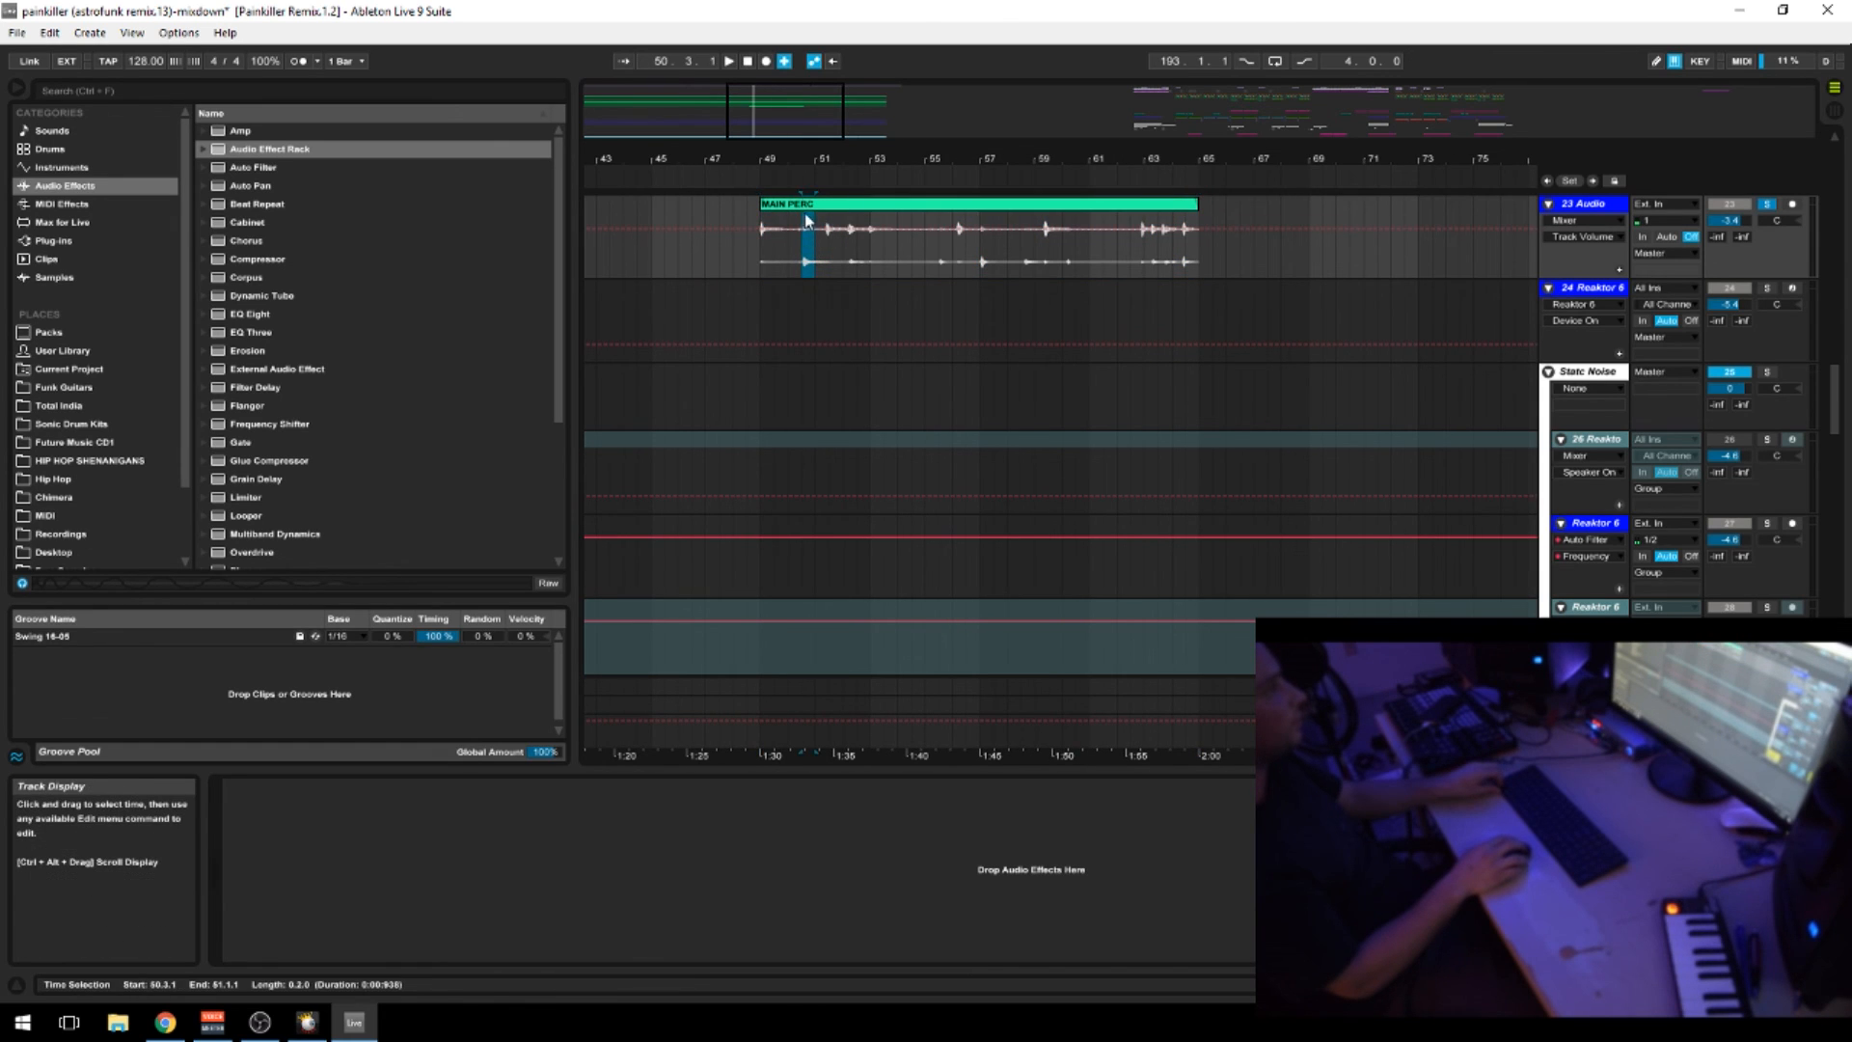
left_click_drag(807, 205, 684, 225)
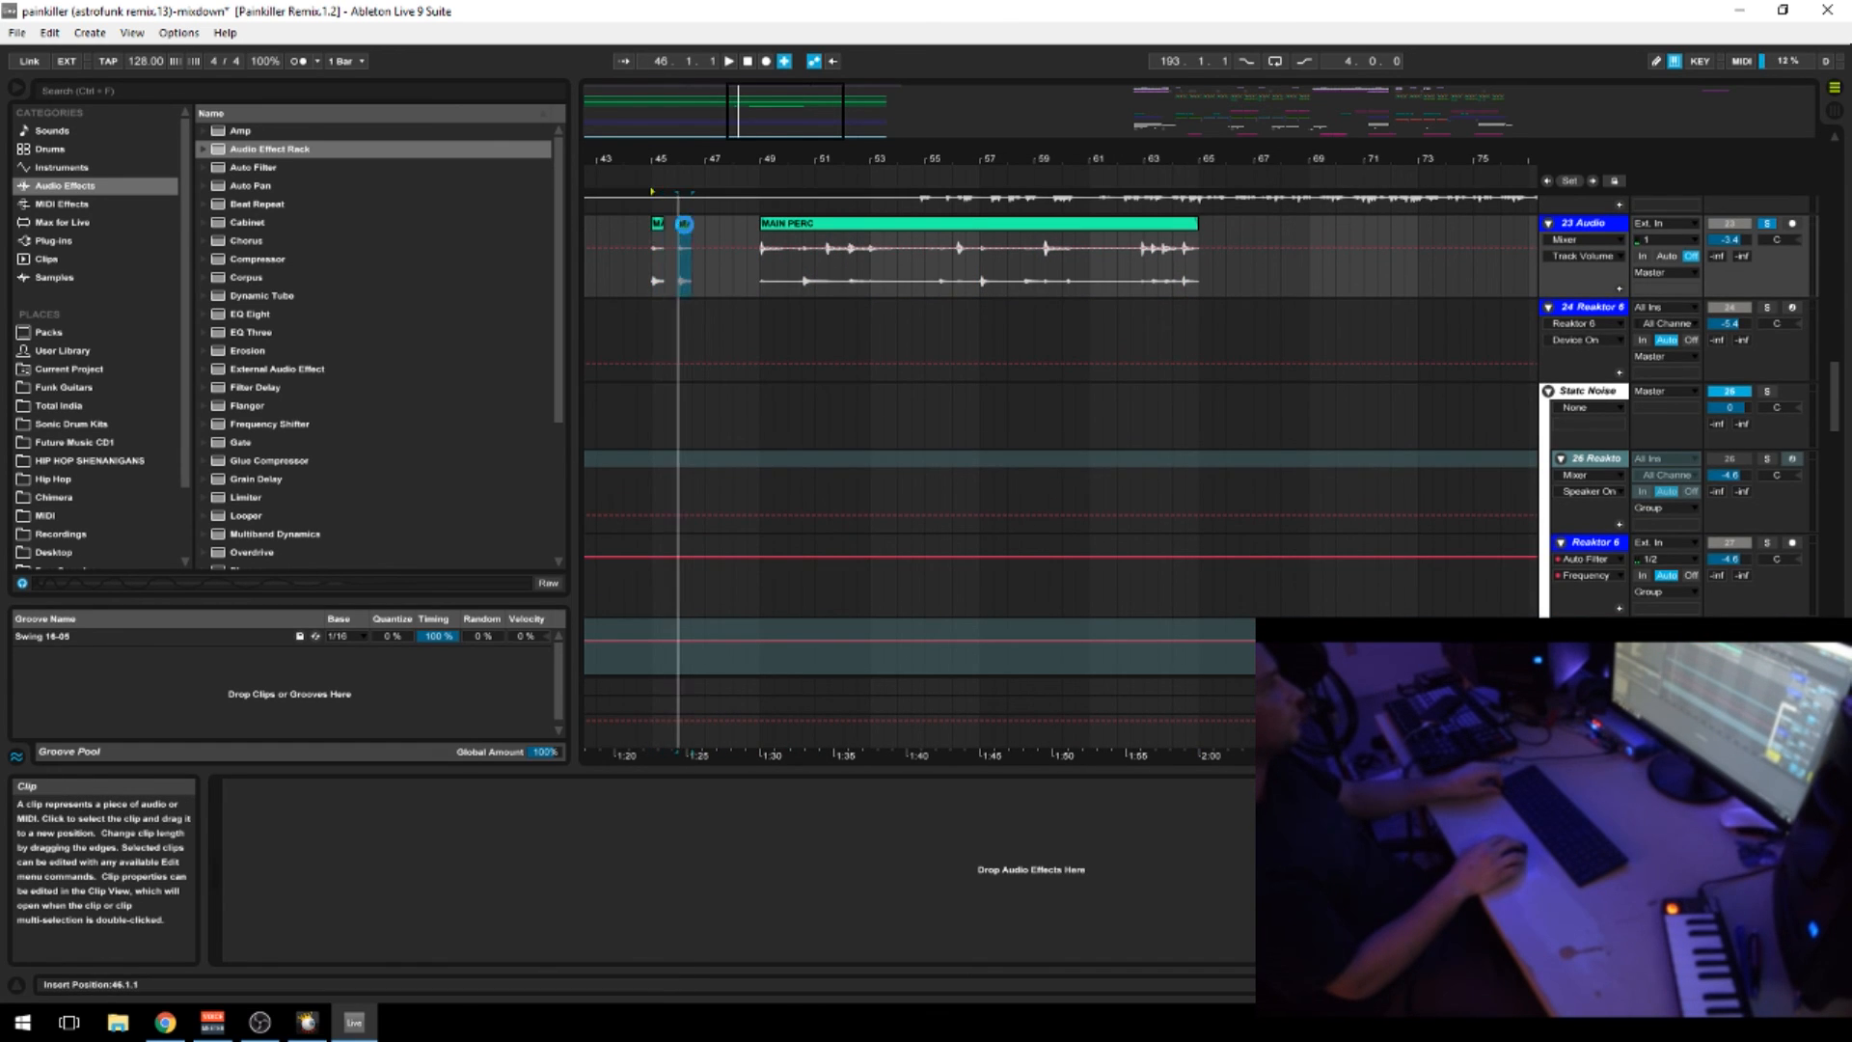
Play the copied MAIN PERC hits from bar 45 on the soloed "23 Audio" track
key("space")
left_click(652, 259)
key("space")
key("space")
left_click_drag(658, 160, 663, 227)
key("space")
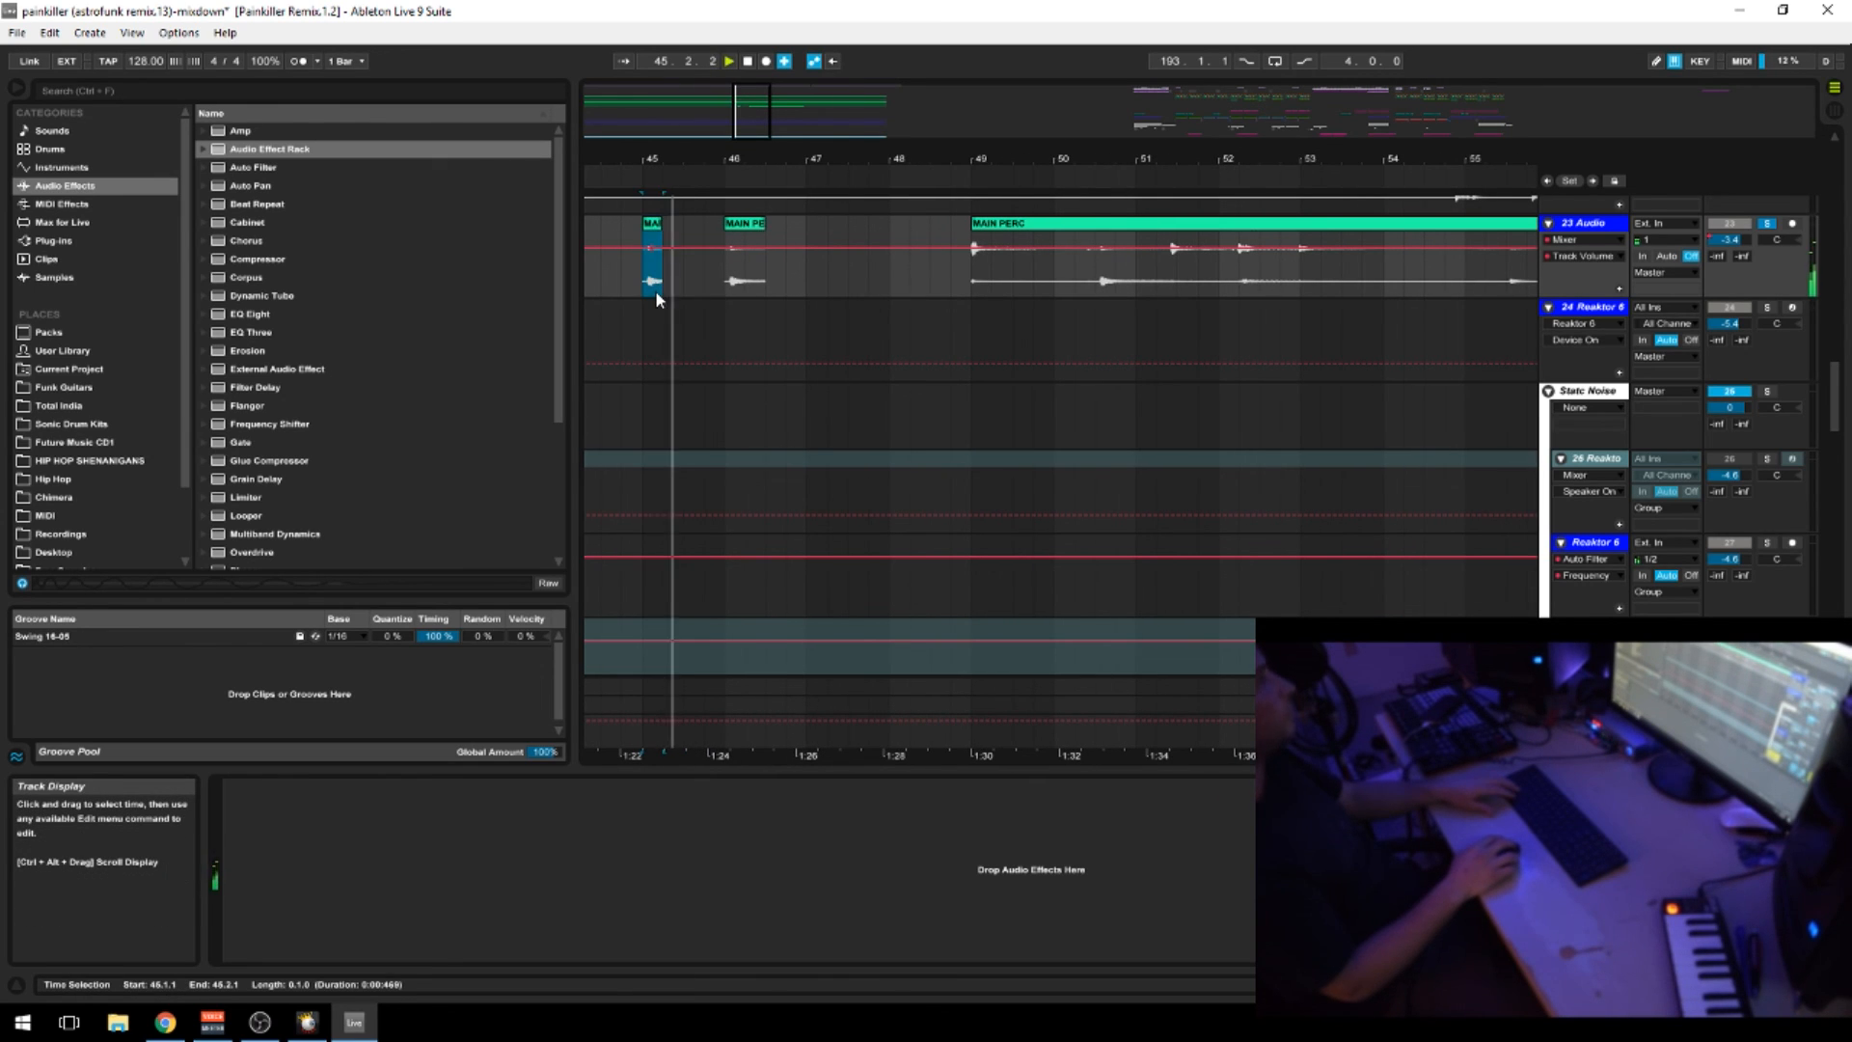
key("space")
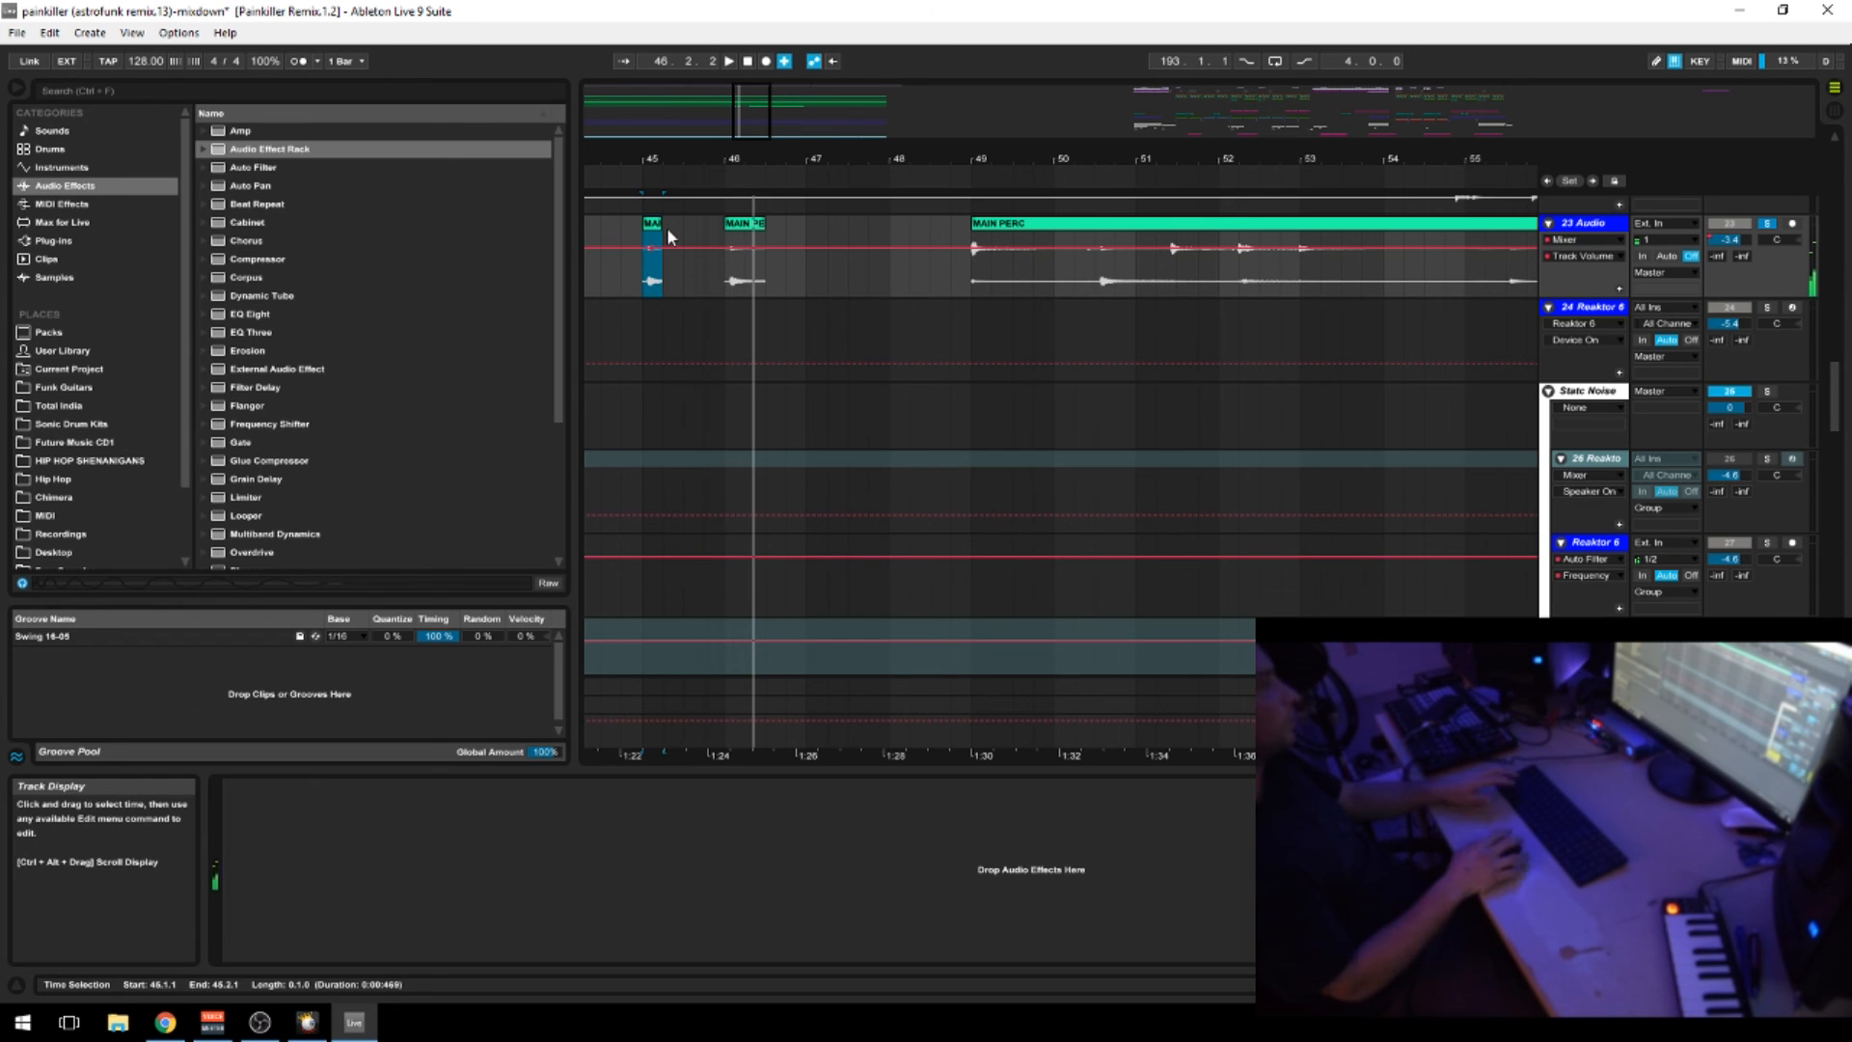
Return to the Hat Loop group around bar 192 and show the "15 Drum R" track's clips and Drum Rack
left_click_drag(982, 163, 716, 38)
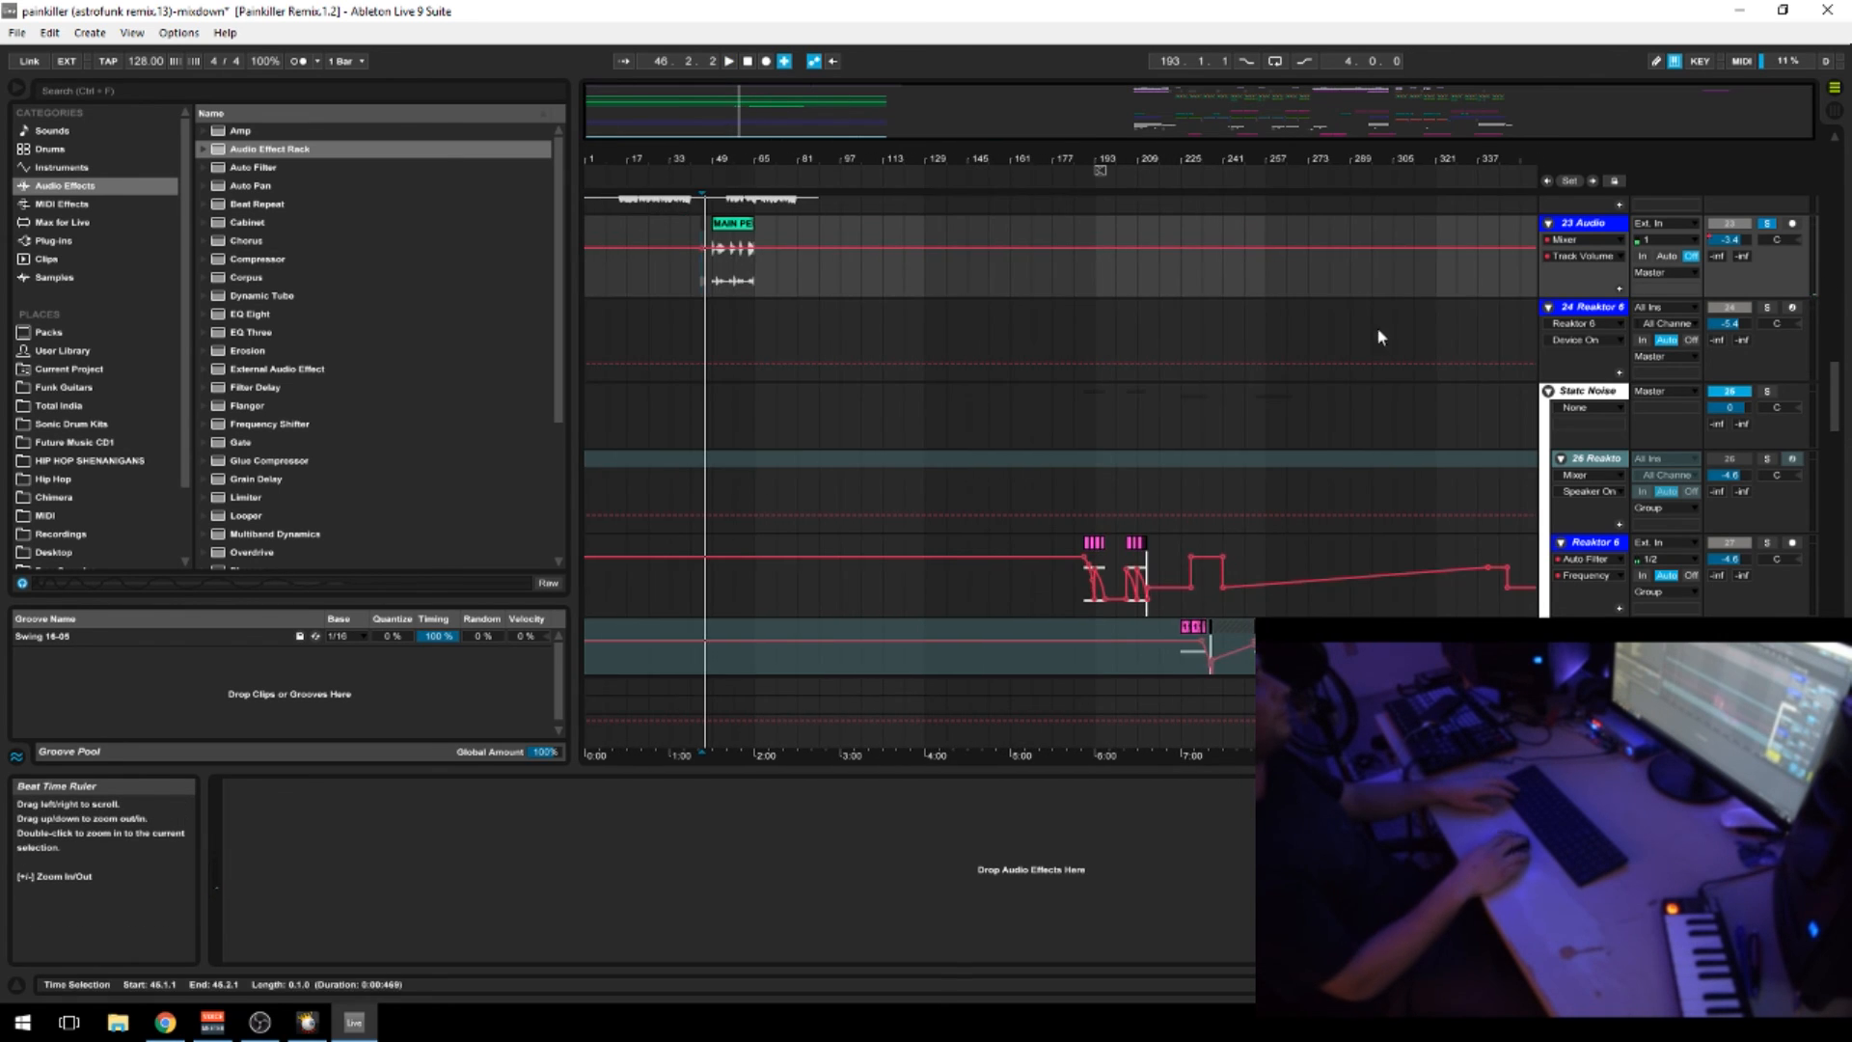
scroll(1379, 337, "up", 5)
scroll(1299, 532, "down", 2)
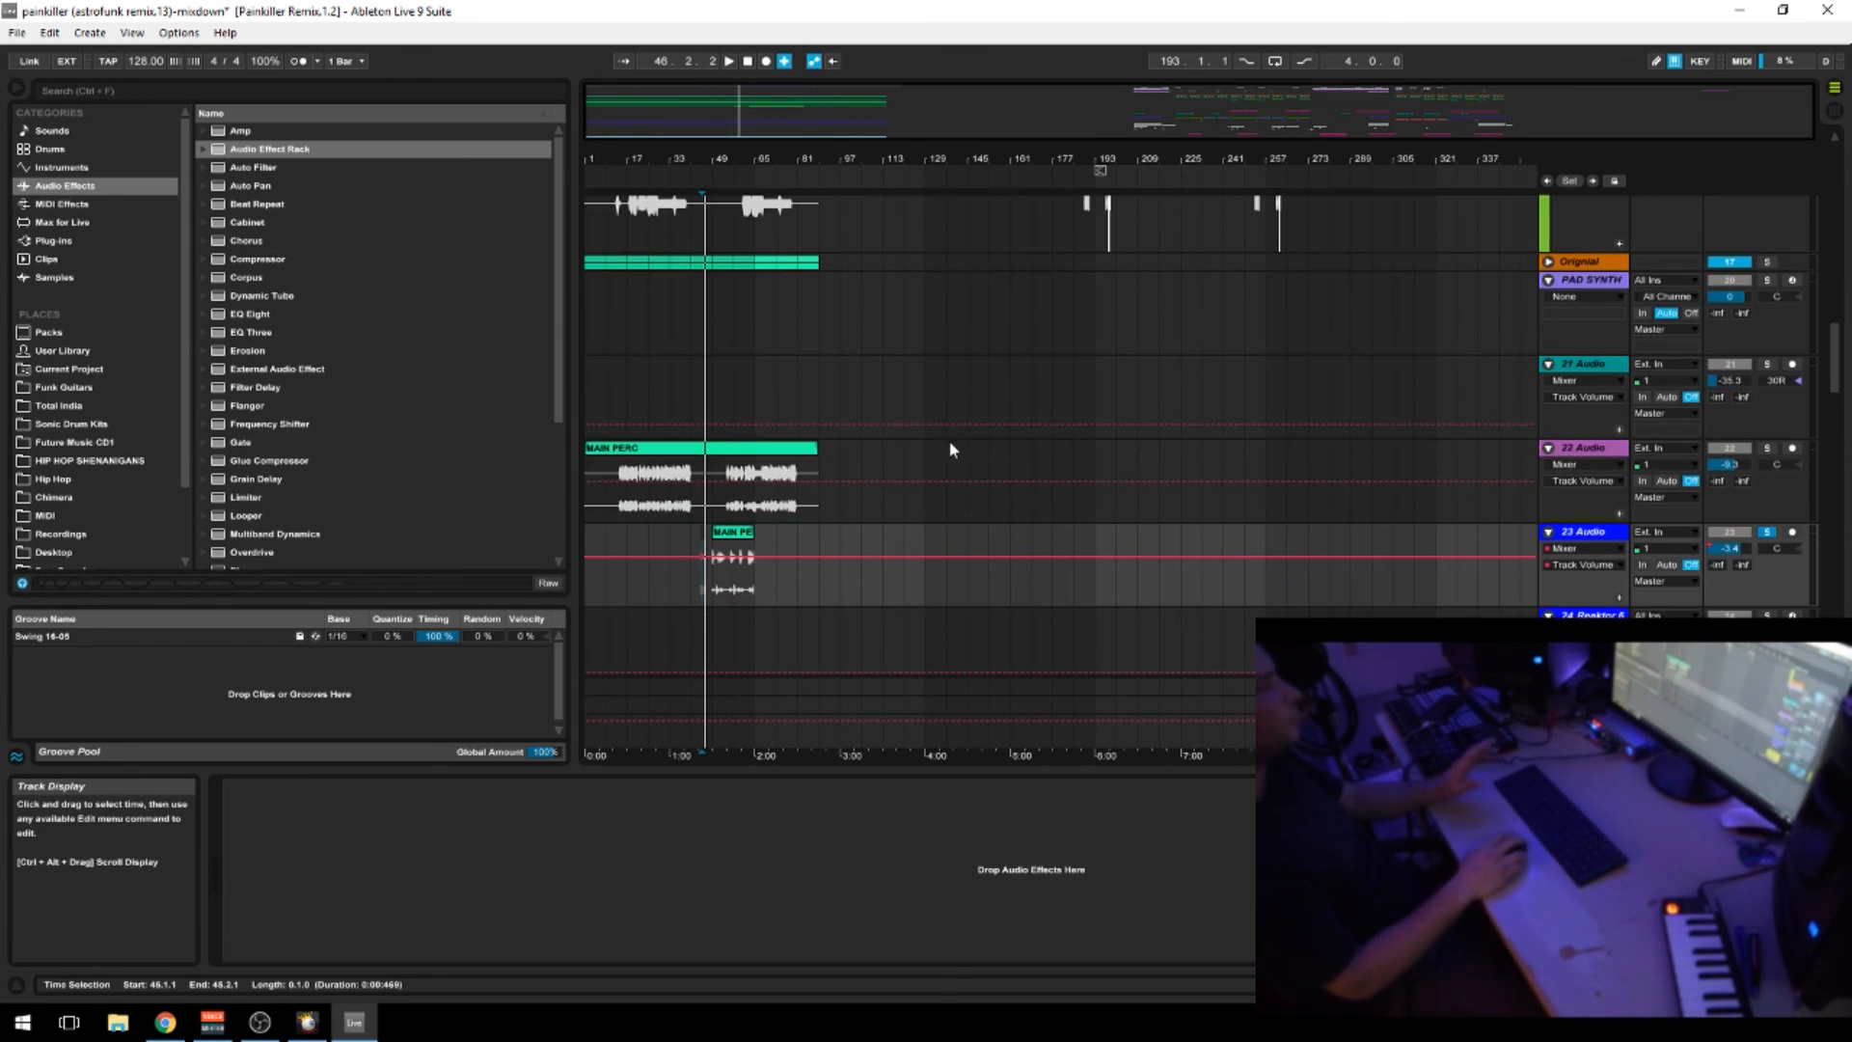
scroll(1111, 463, "up", 6)
left_click_drag(1145, 161, 1318, 275)
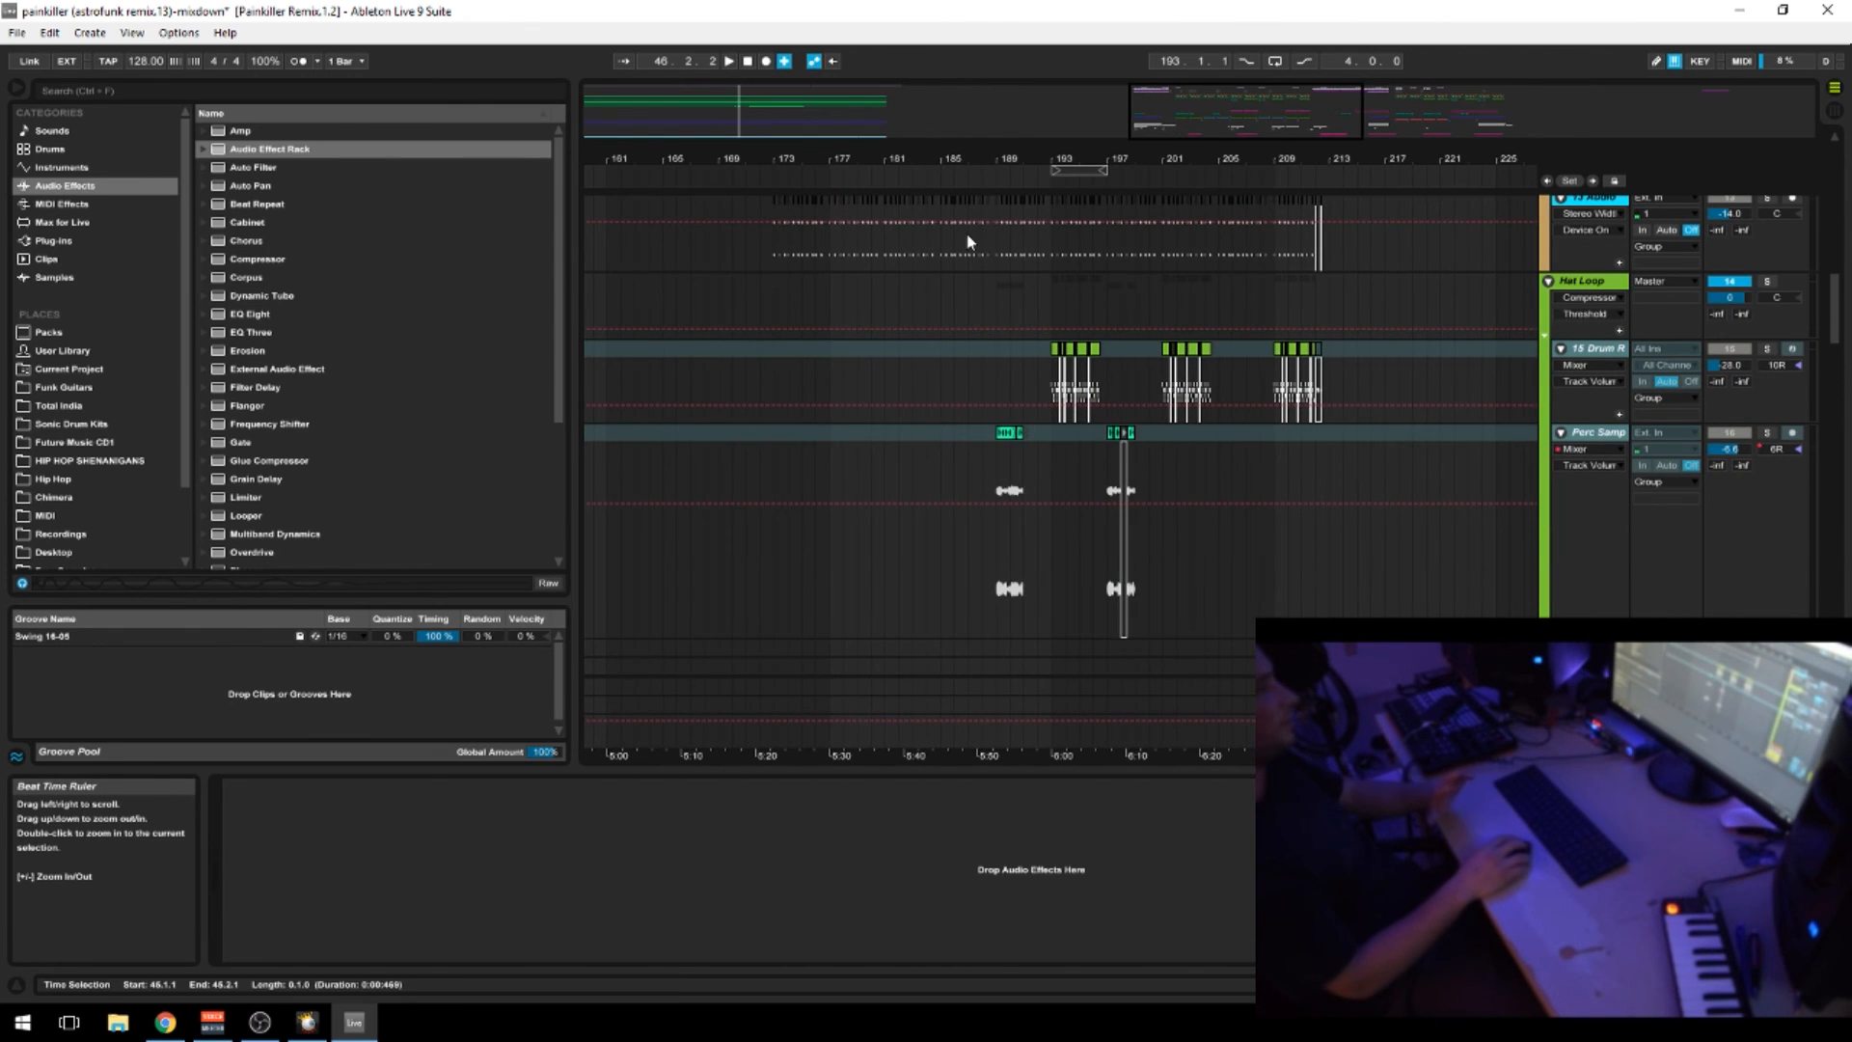
left_click(1043, 369)
left_click_drag(1100, 159, 1099, 218)
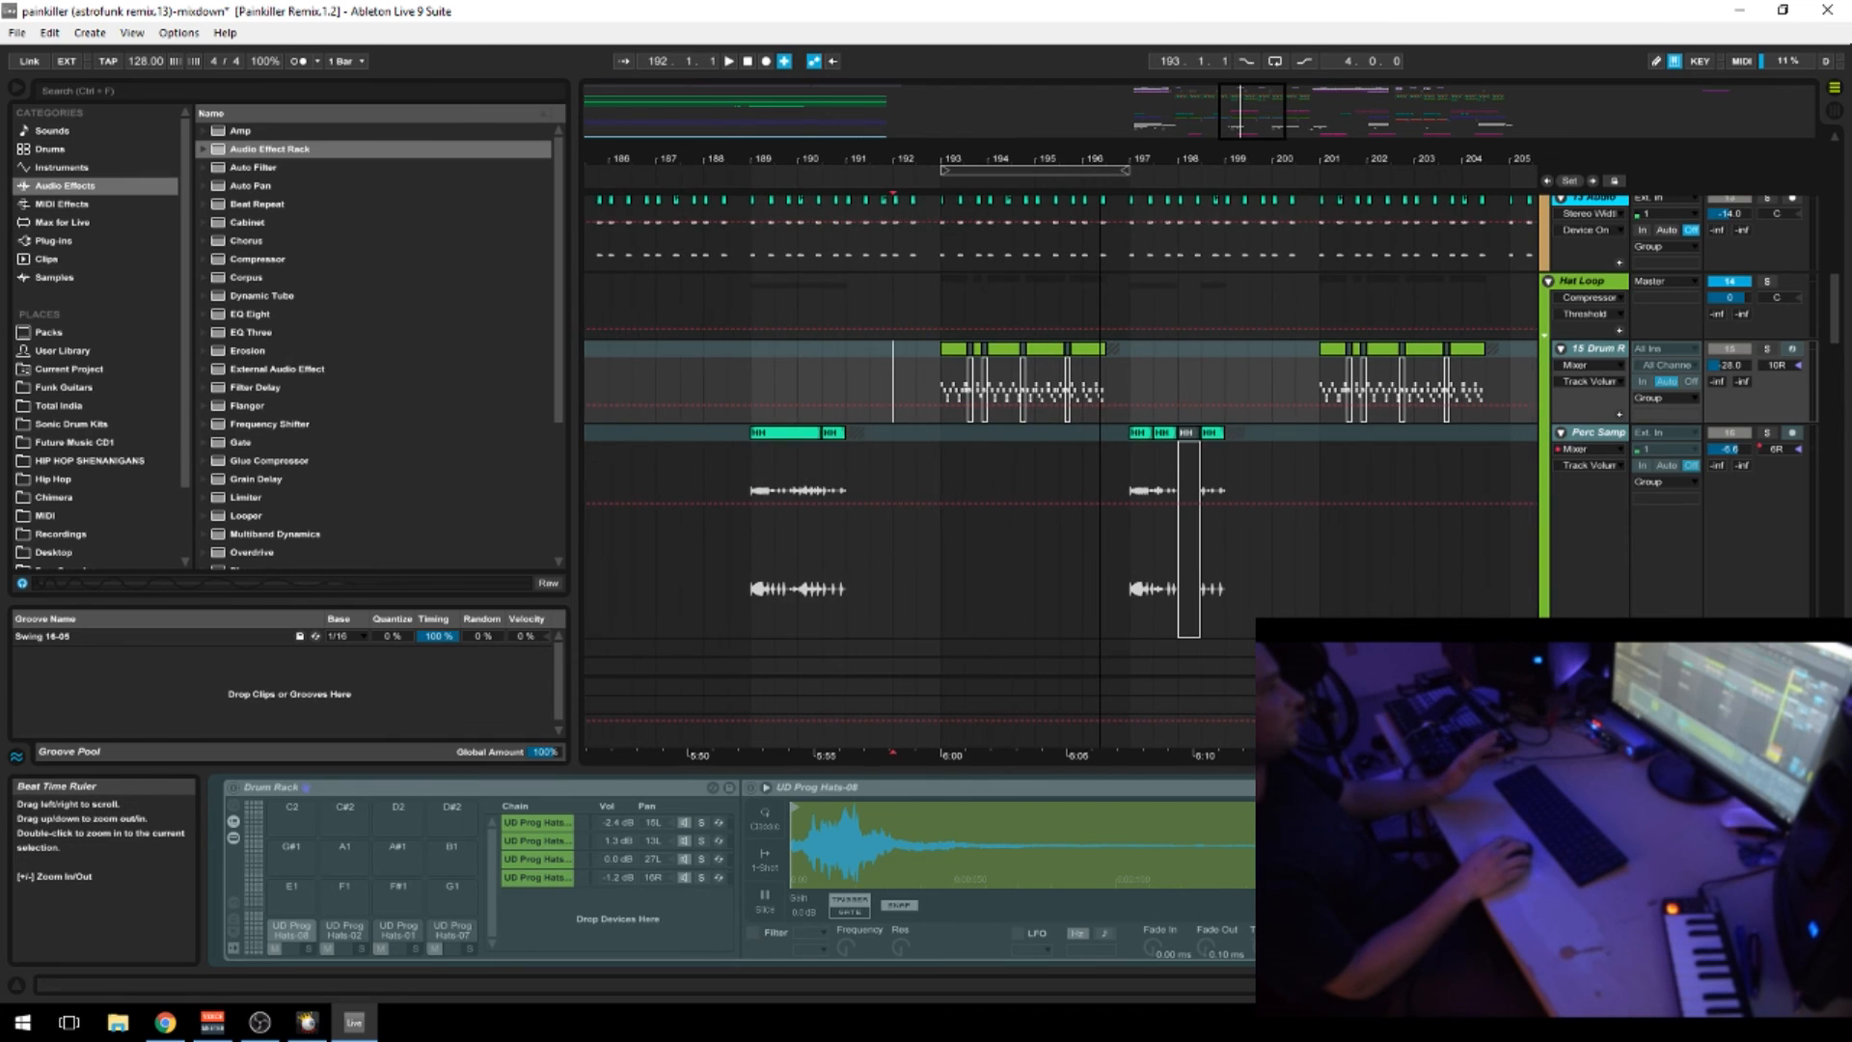
Reduce the height of the Perc Samp track and select the "15 Drum R" clip at bar 193
scroll(1628, 583, "down", 2)
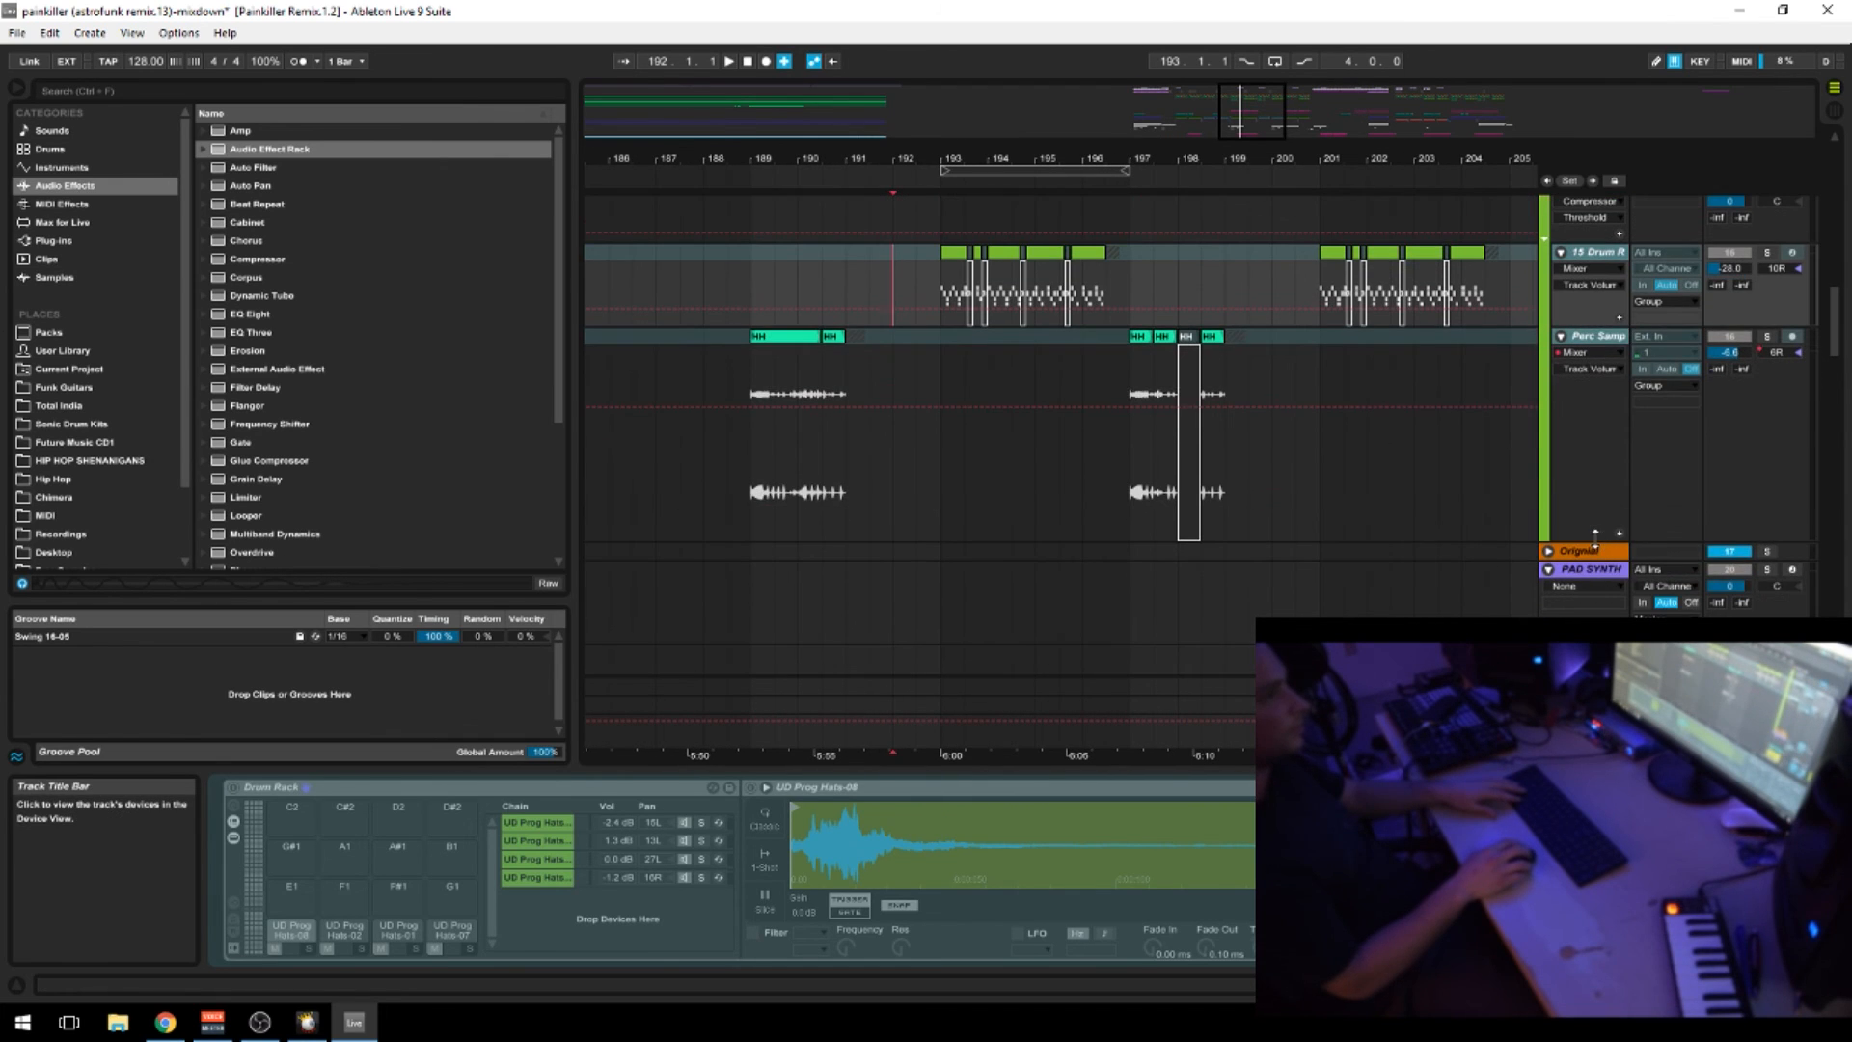
left_click_drag(1596, 536, 1586, 410)
left_click_drag(980, 164, 970, 205)
left_click(937, 252)
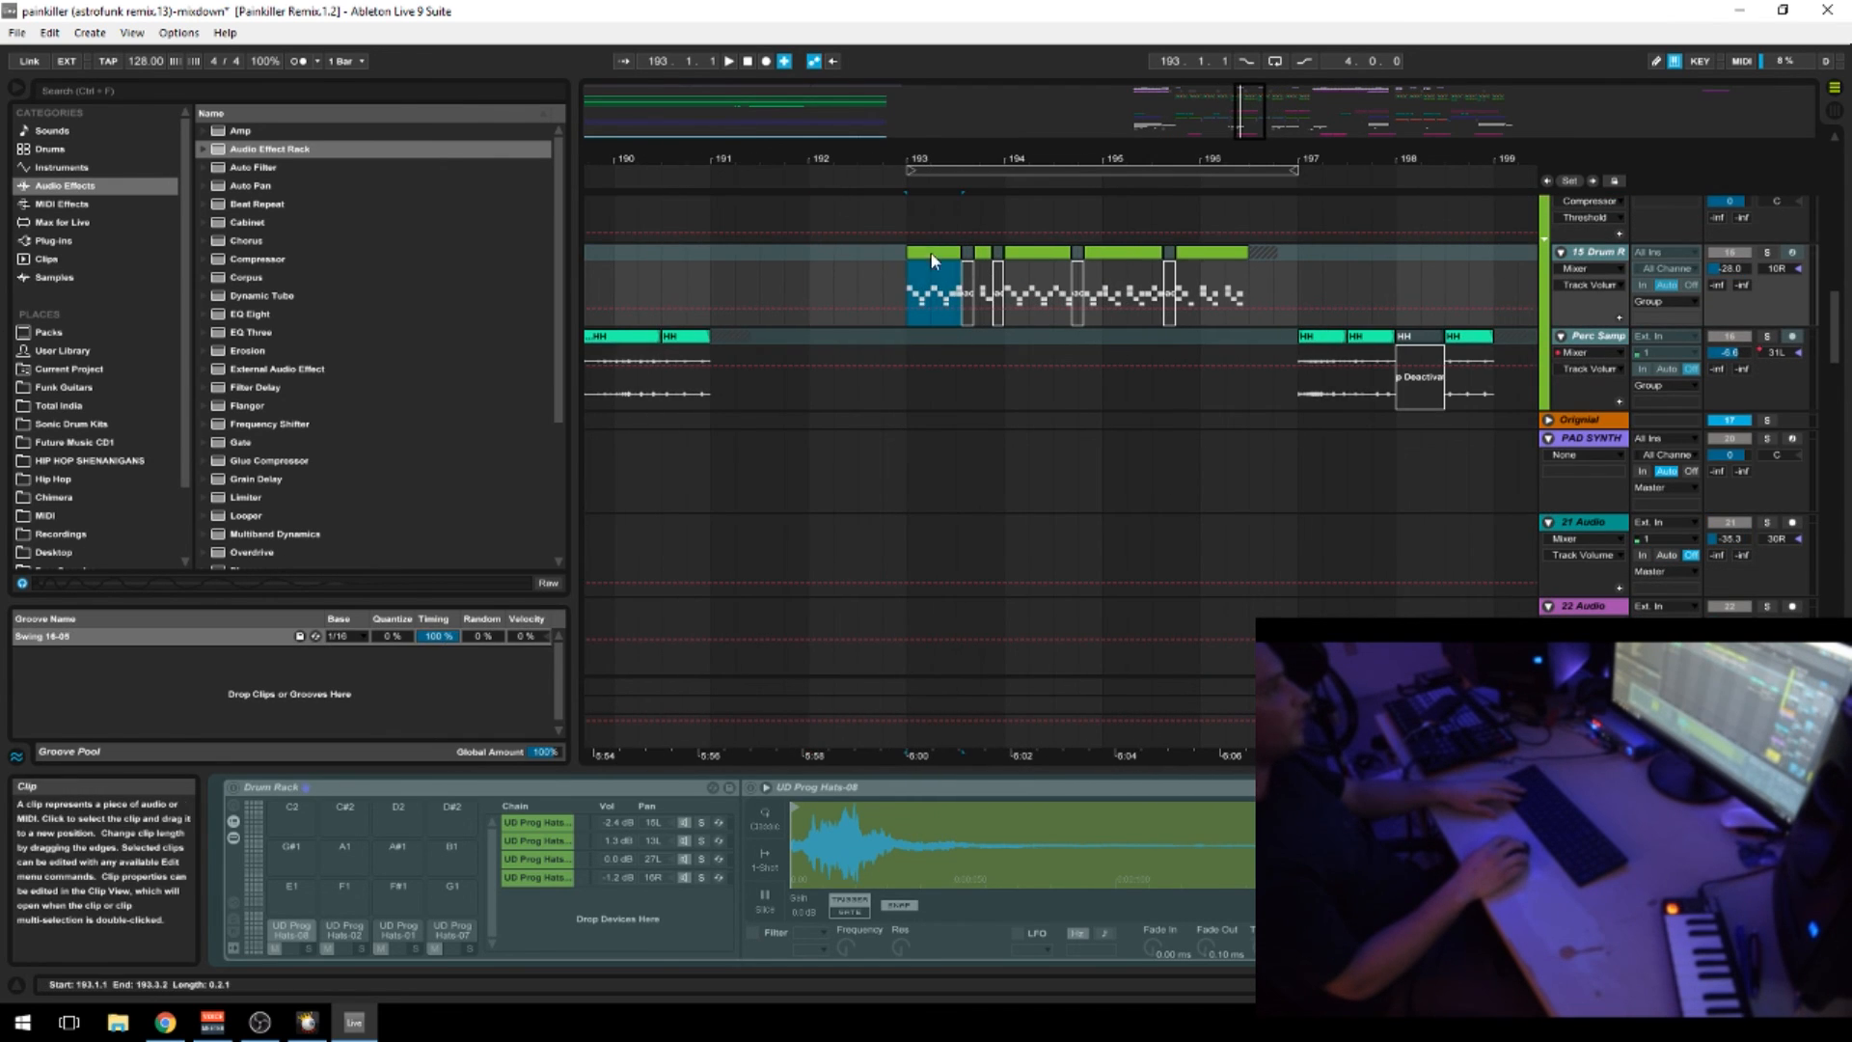
left_click(1593, 256)
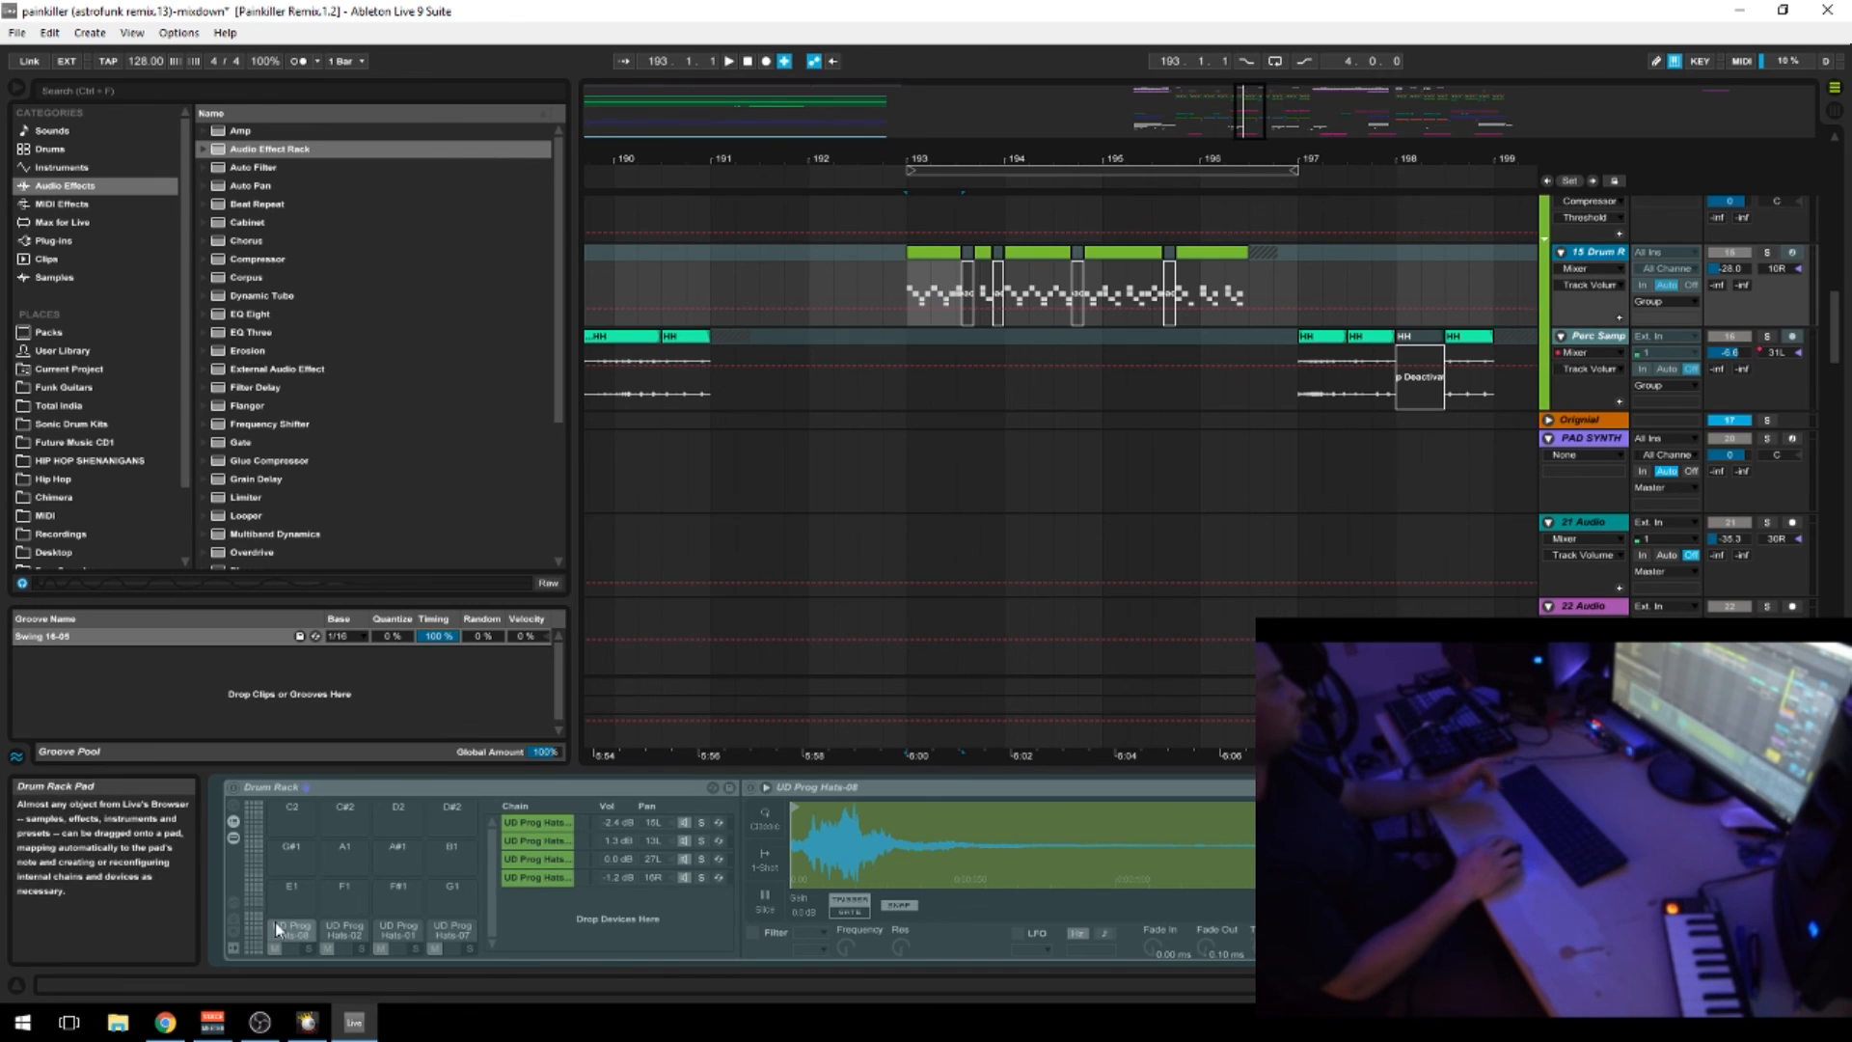
Browse the Sonic Drum Kits folder and the Sonic Academy plug-ins KICK Nicky Romero Edition and A.N.A
left_click(91, 424)
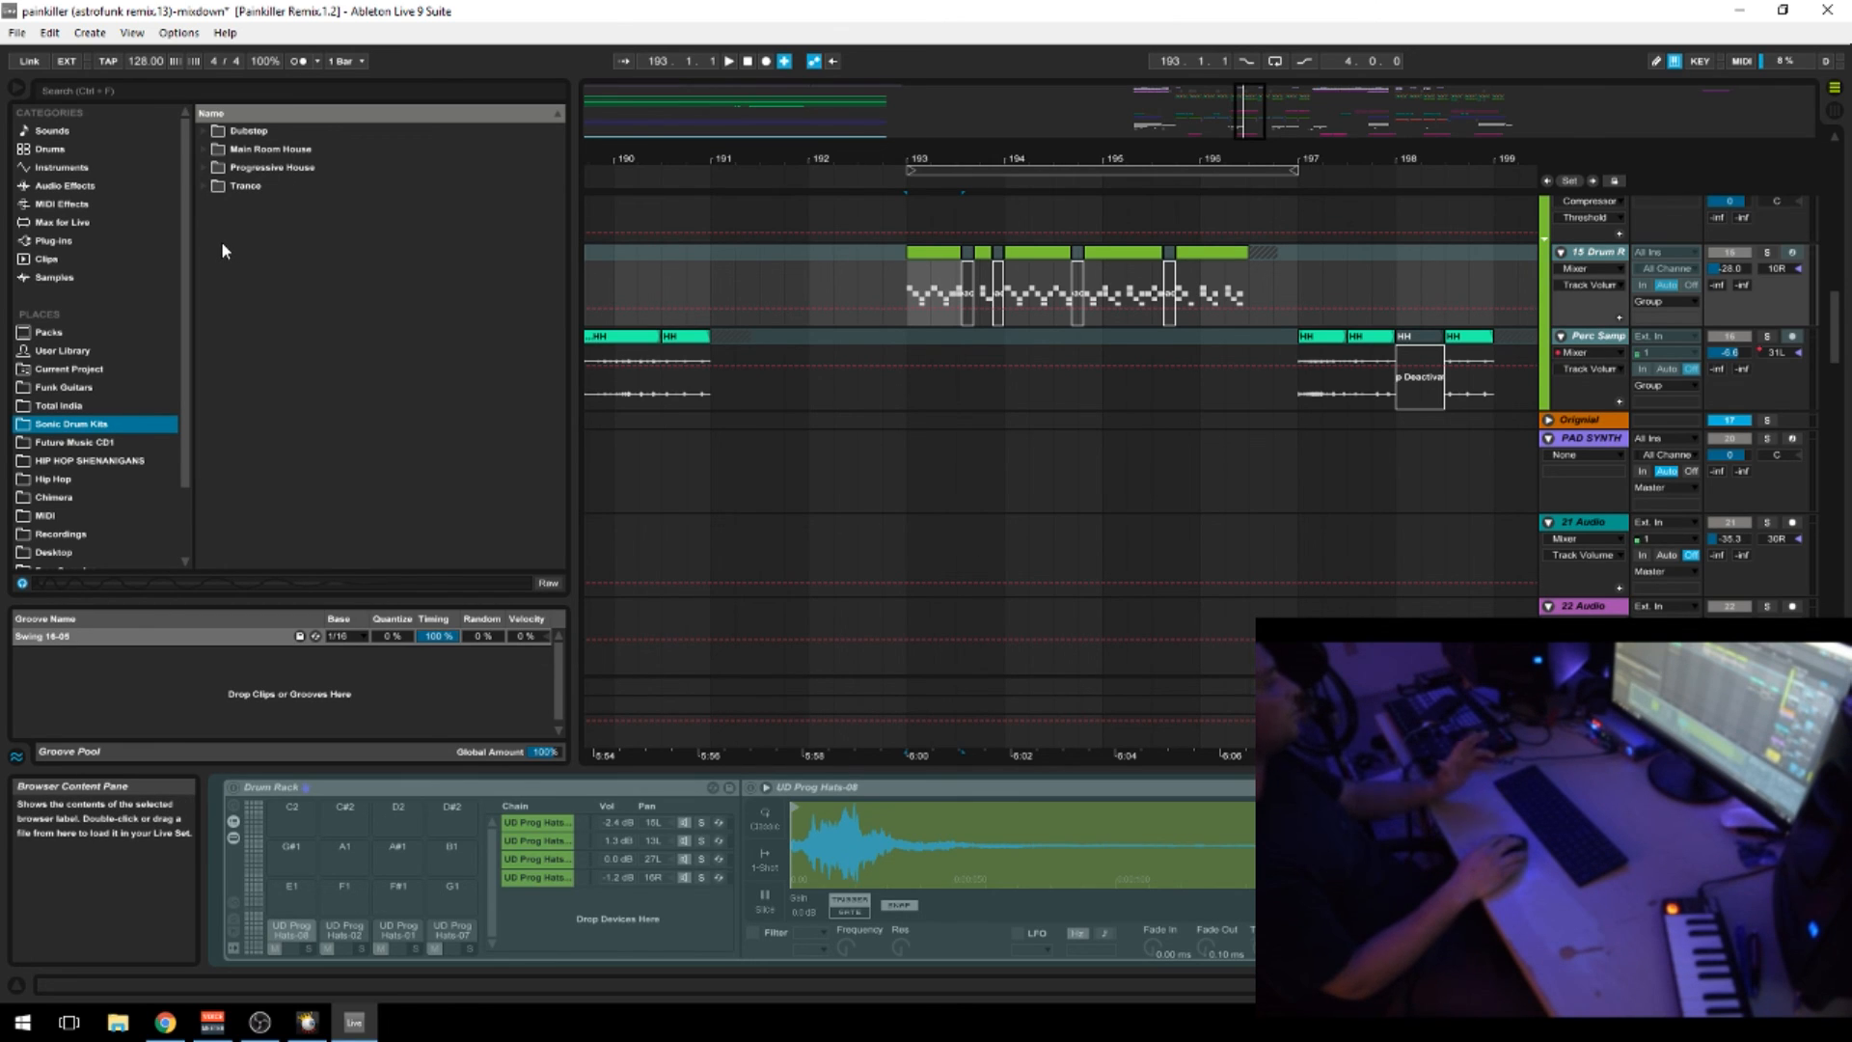
left_click(78, 240)
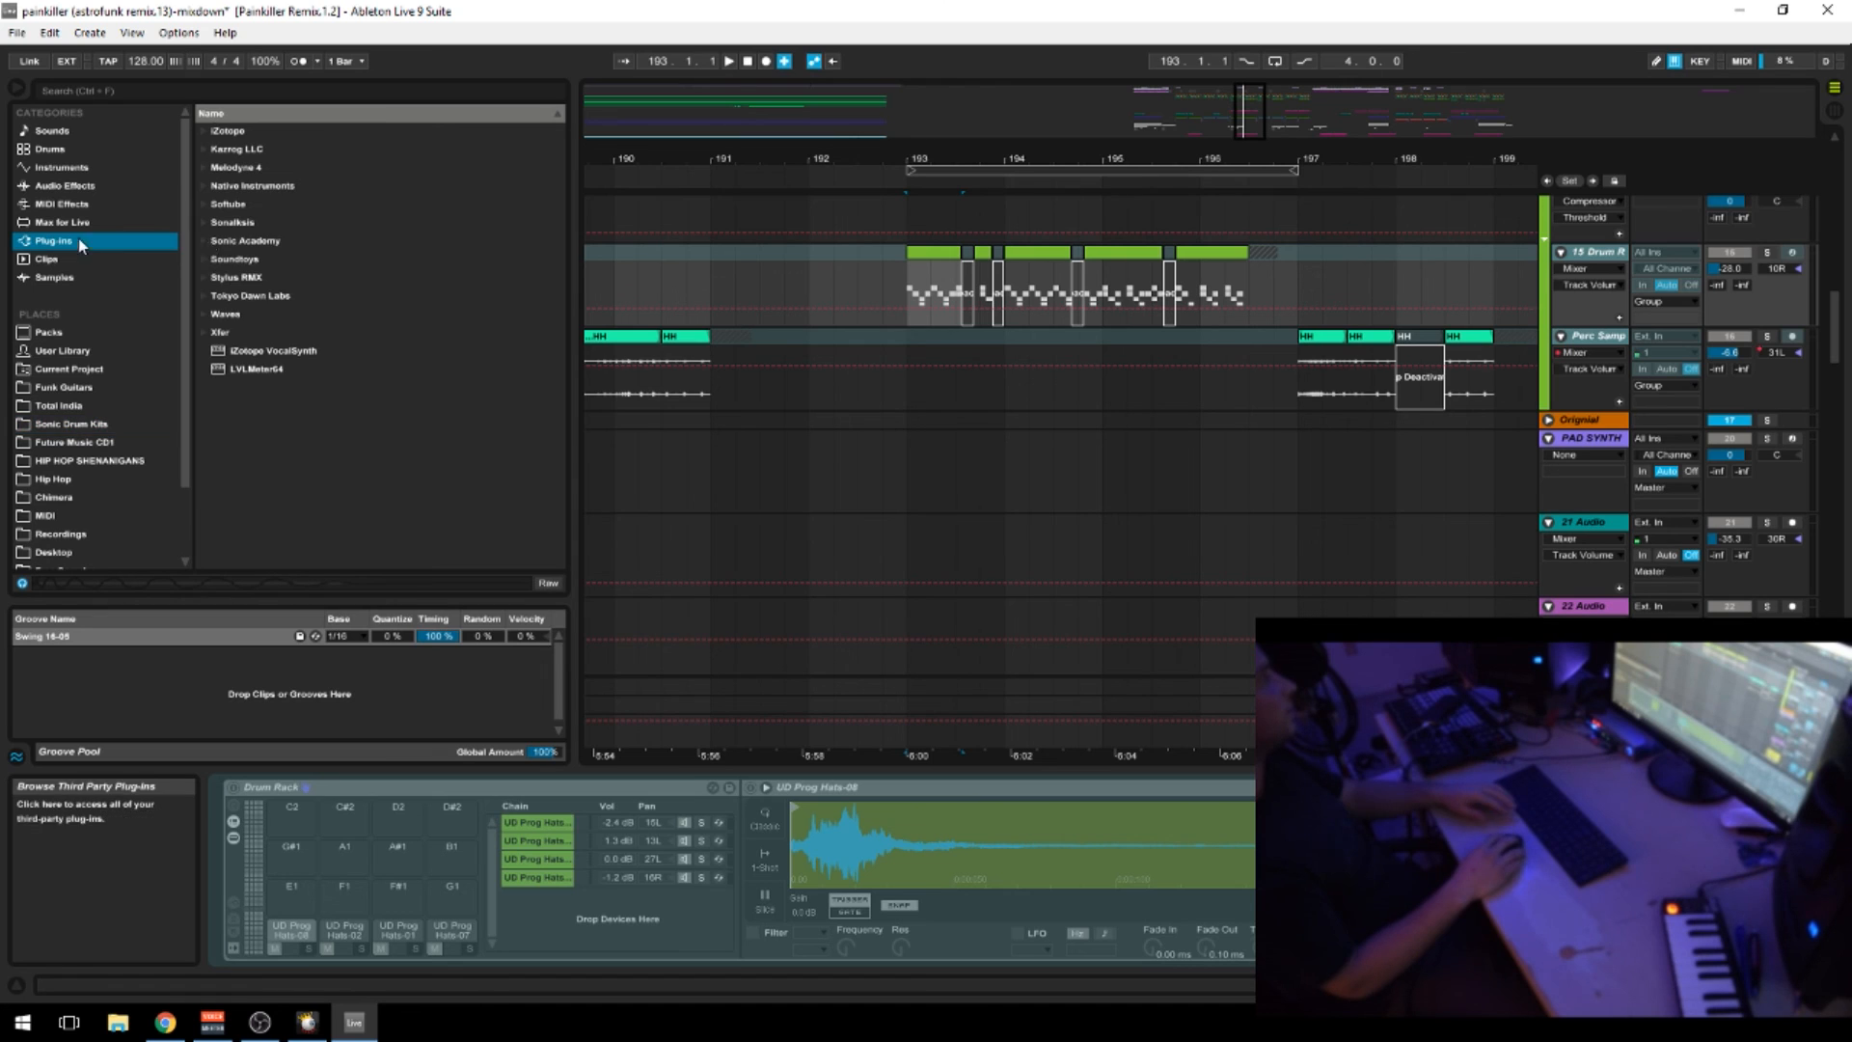
left_click(204, 241)
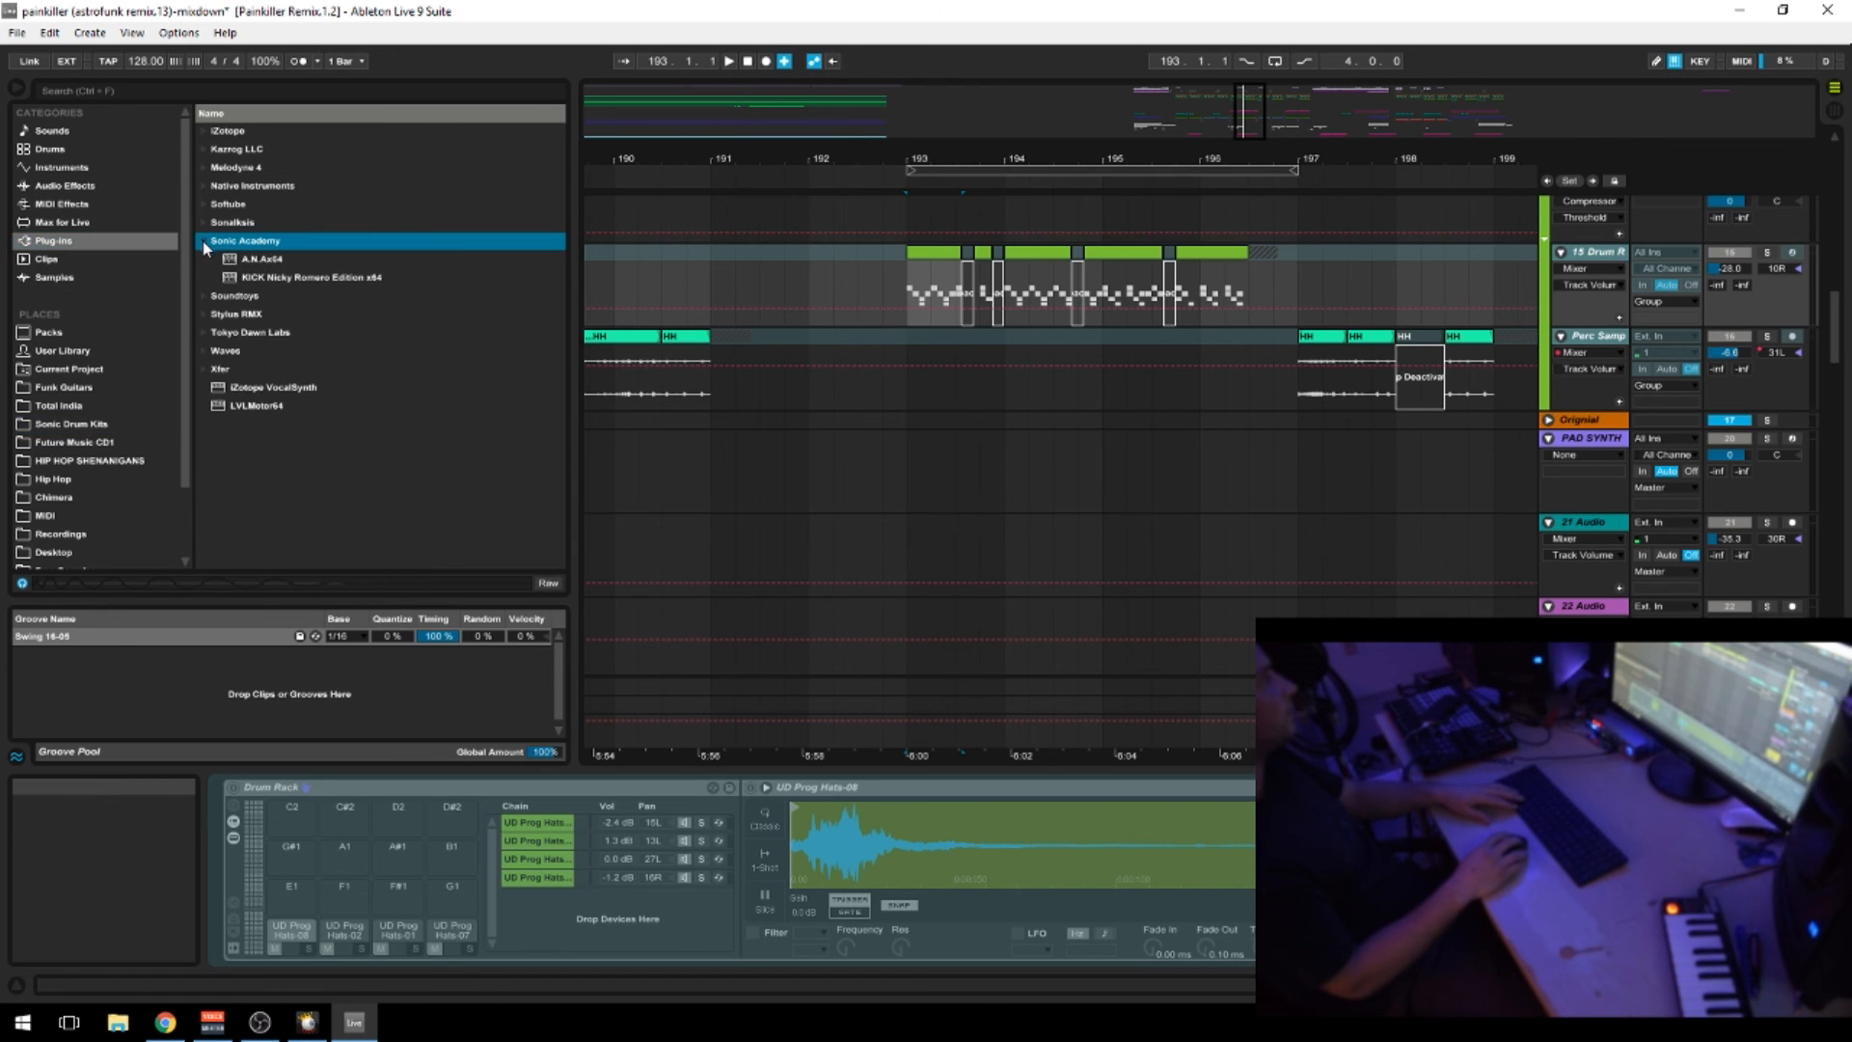
left_click(272, 278)
left_click_drag(1028, 161, 963, 87)
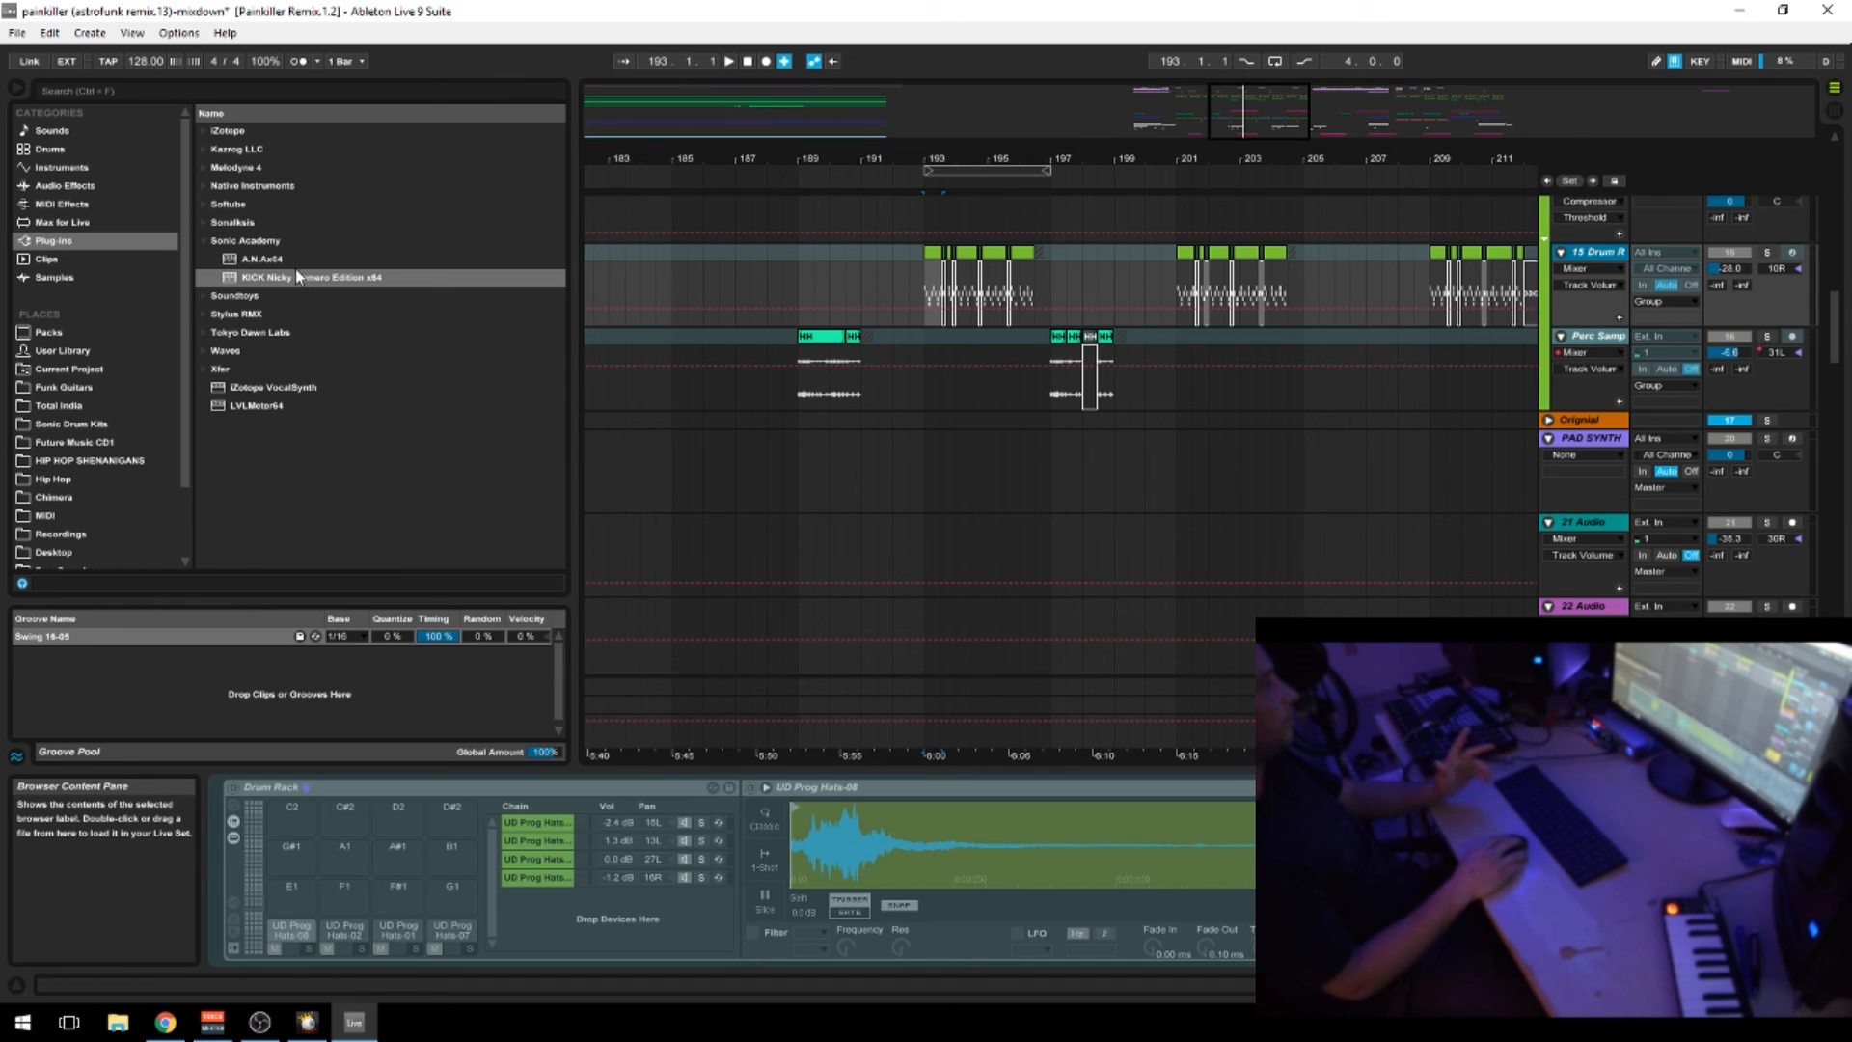
left_click(247, 260)
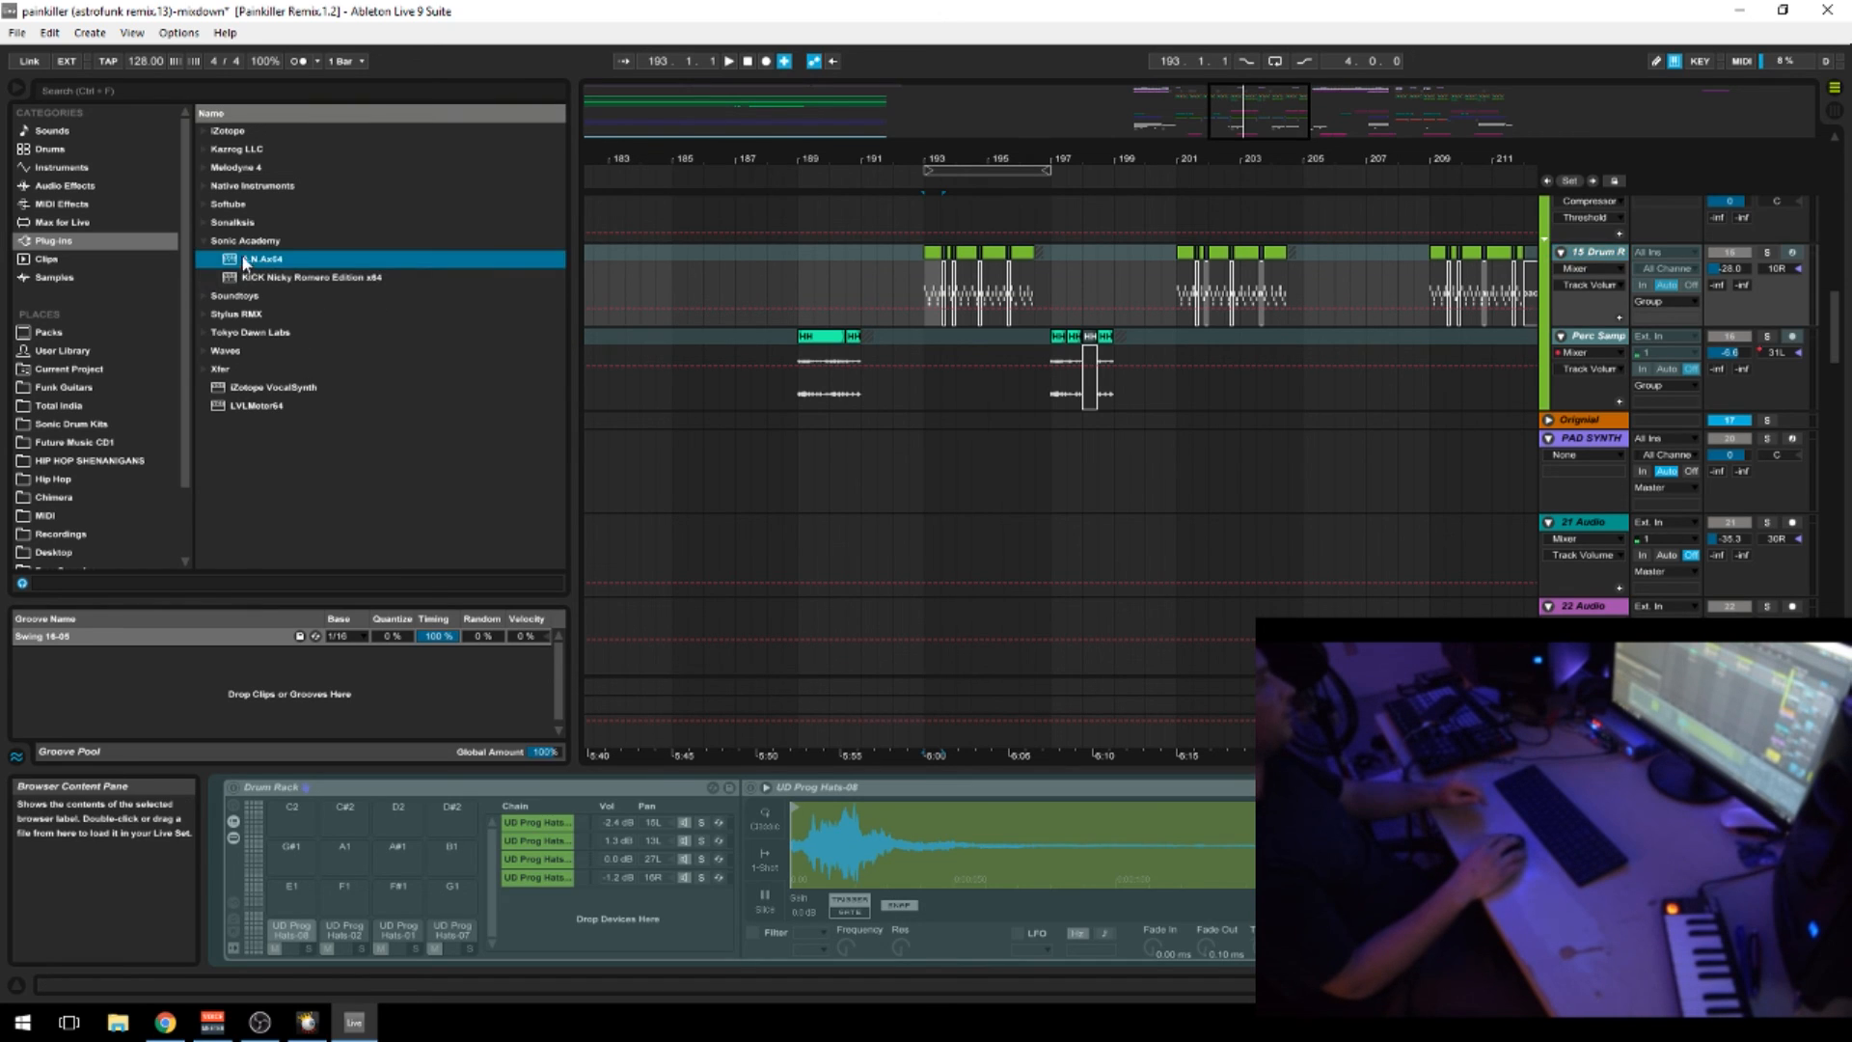
Solo "15 Drum R" and play its hat pattern from bar 193
left_click_drag(1141, 154, 1110, 107)
left_click(959, 262)
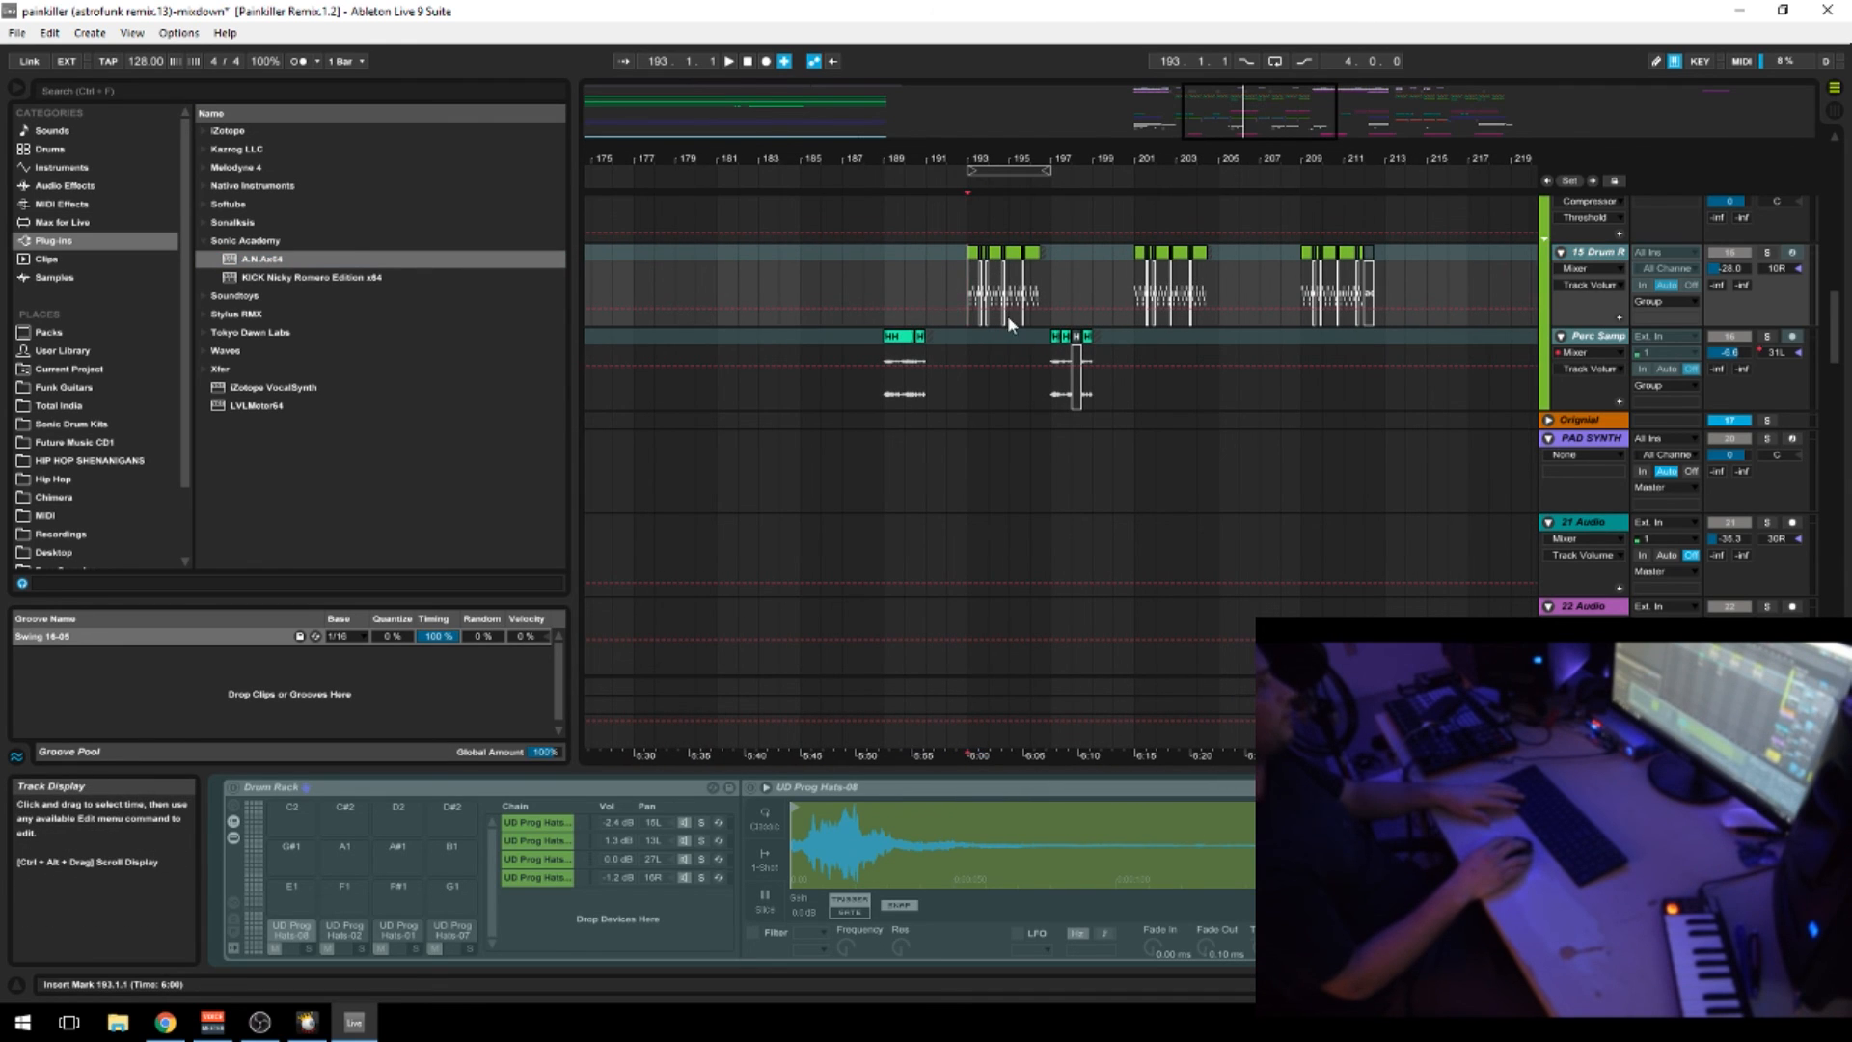
scroll(1063, 459, "up", 3)
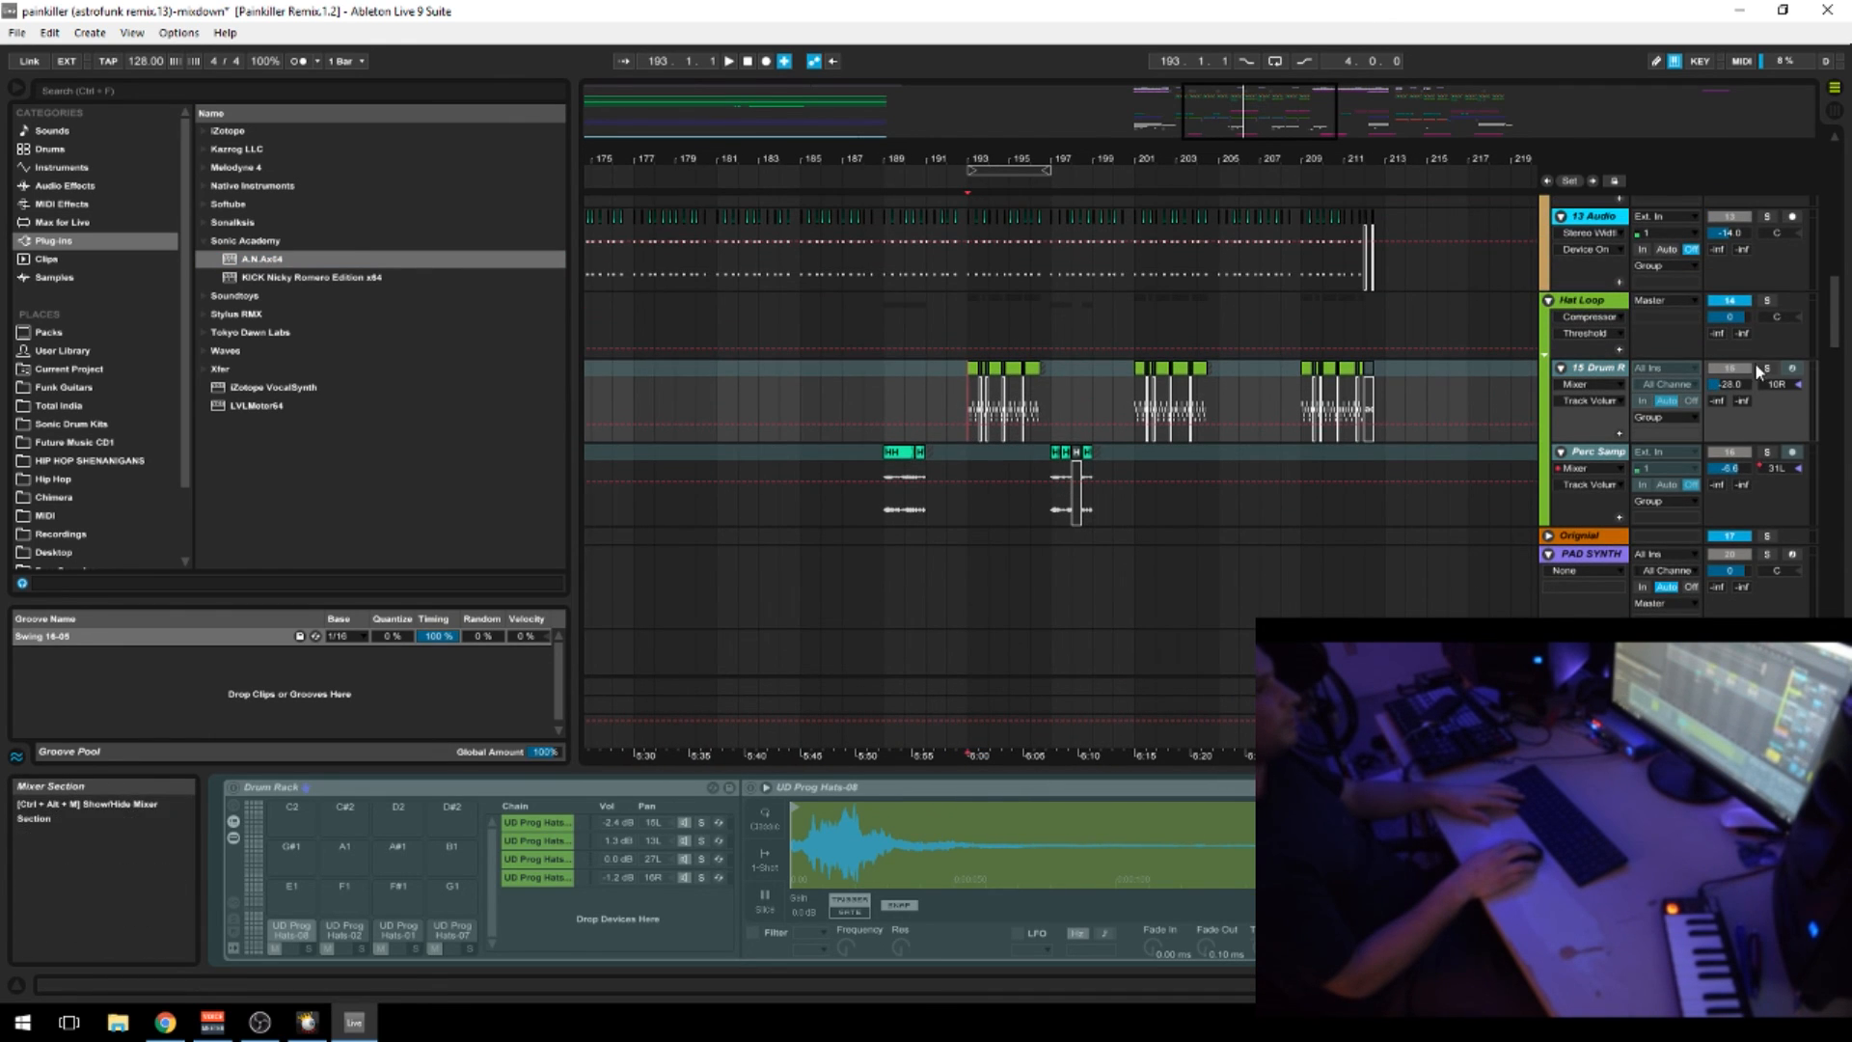
key("space")
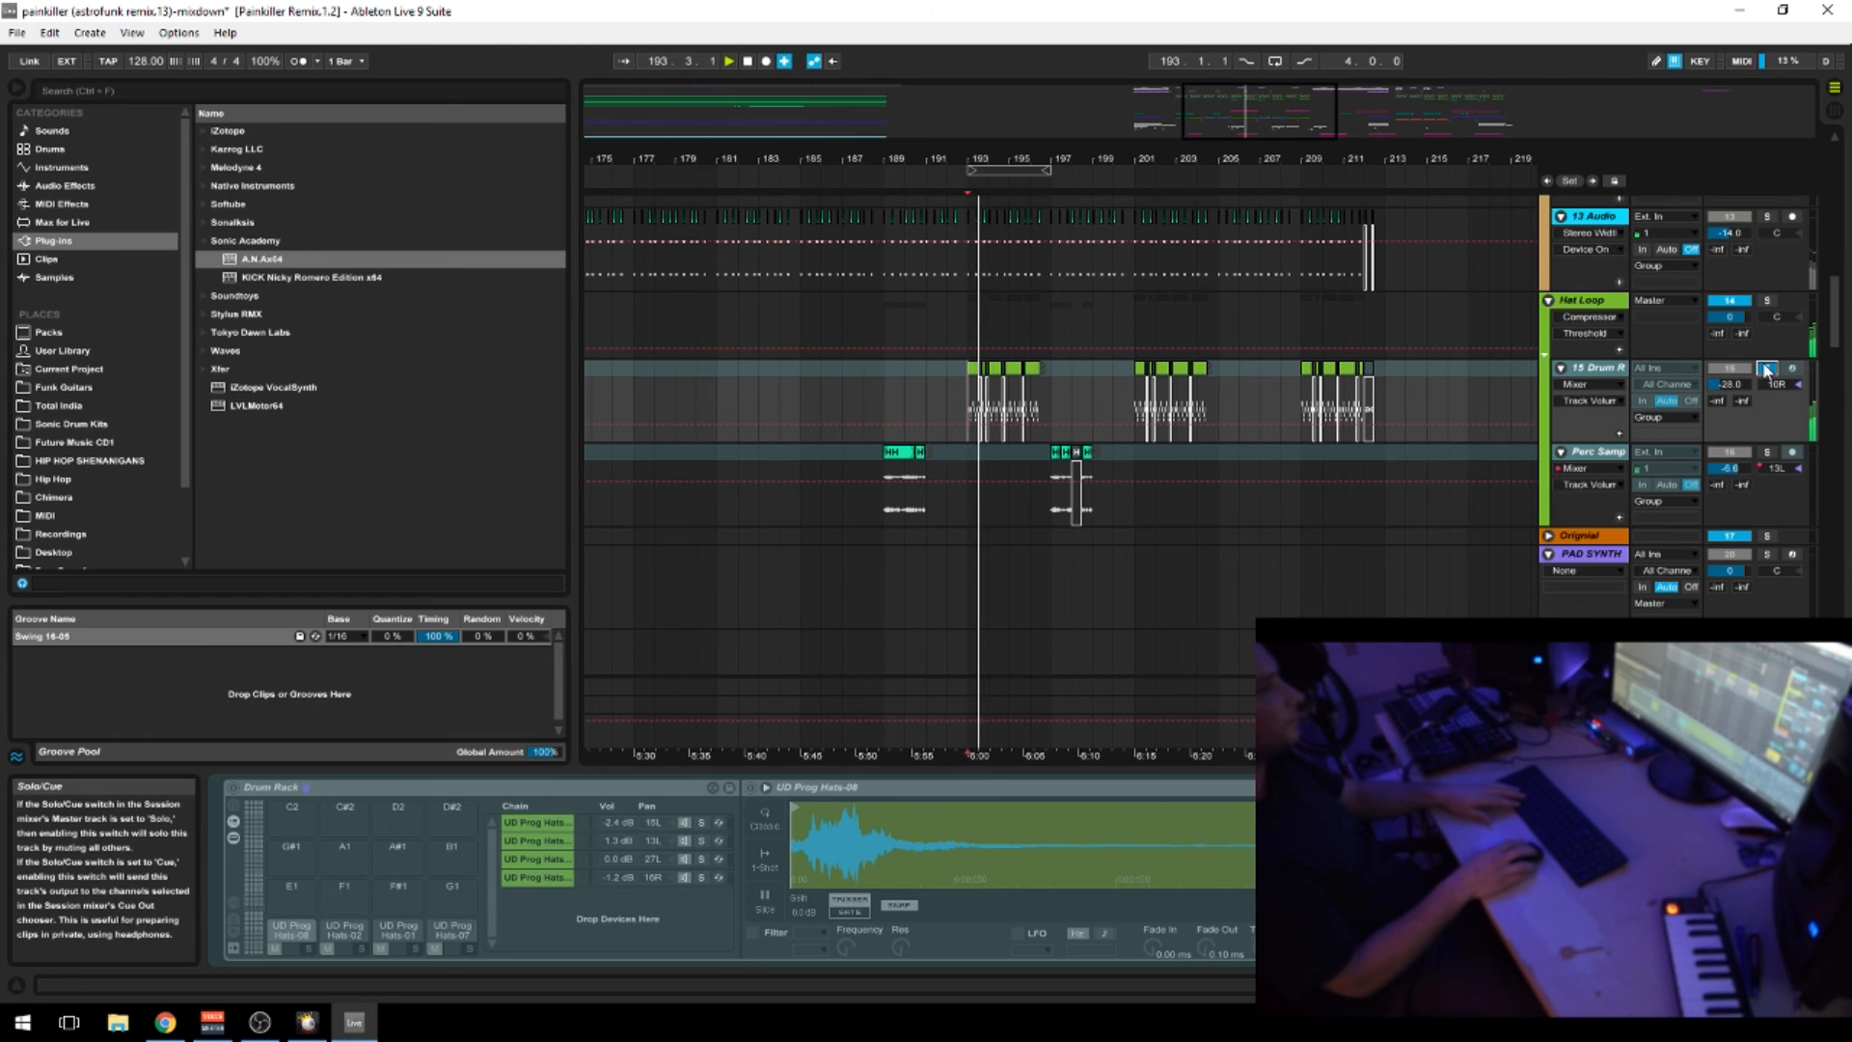
left_click_drag(989, 158, 988, 323)
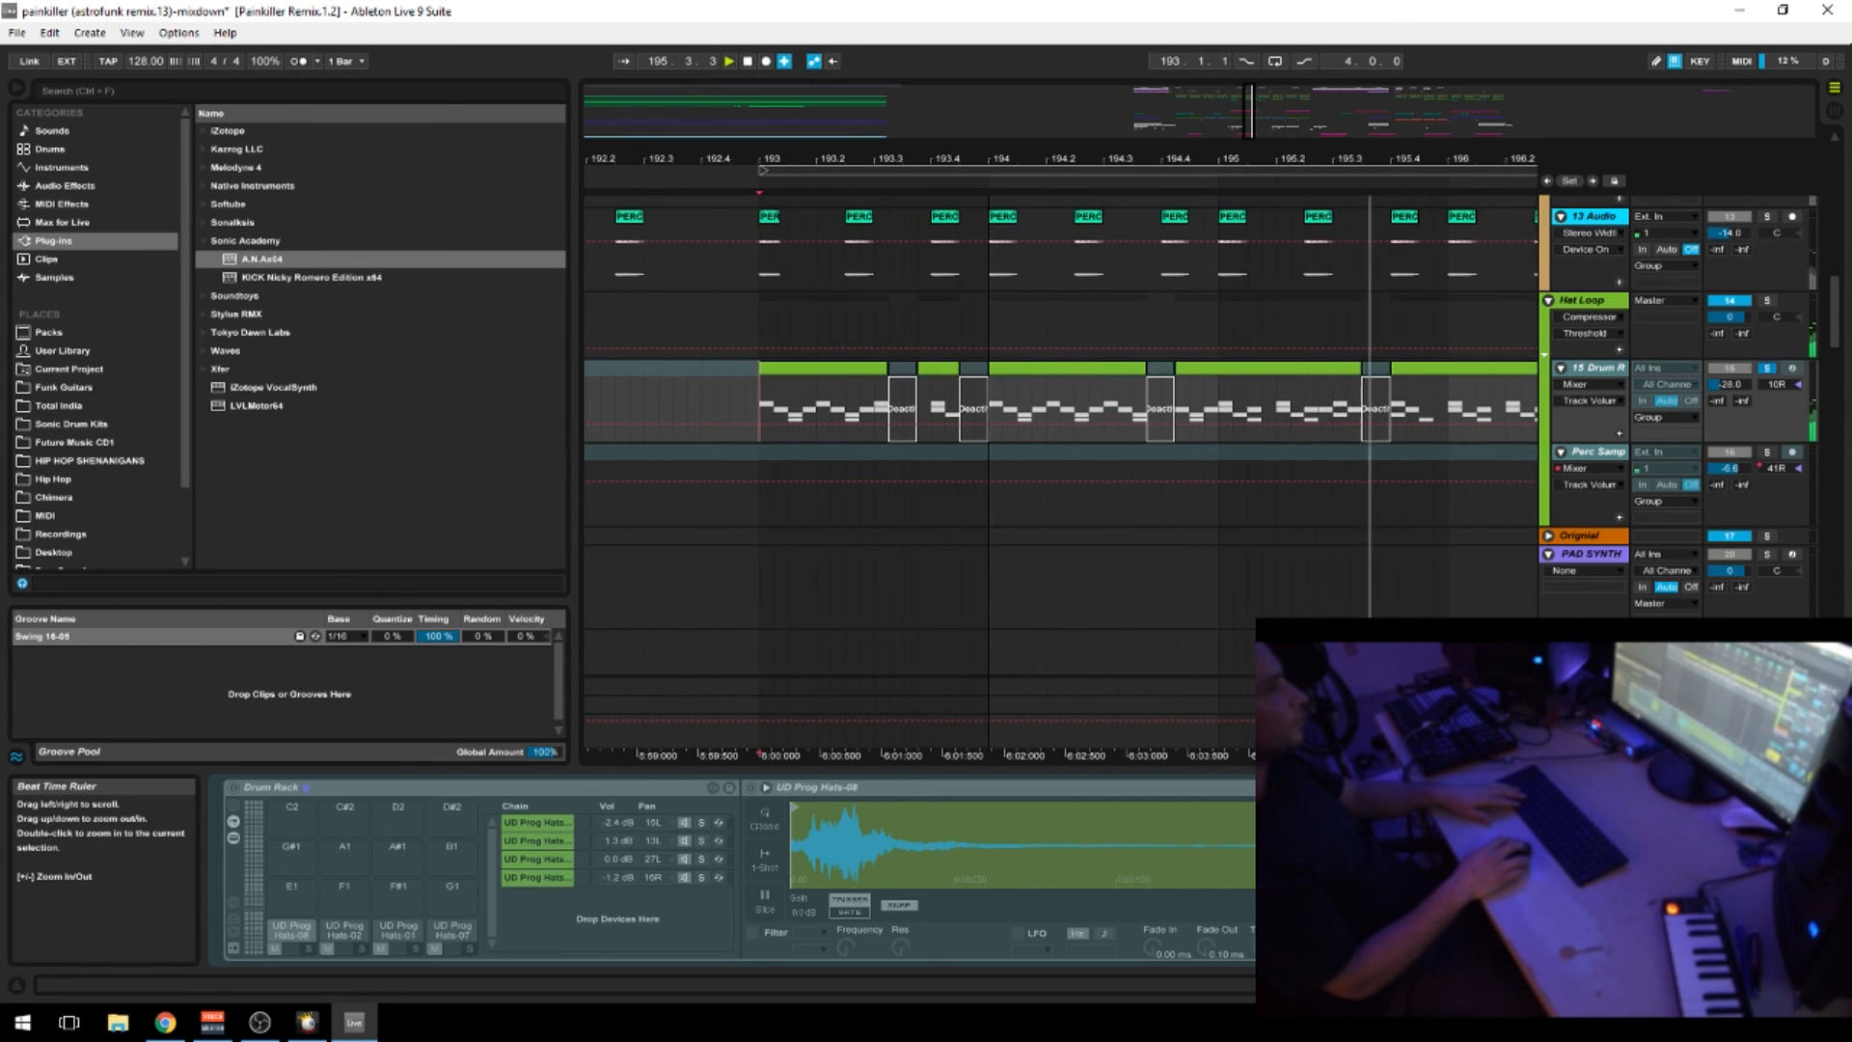
left_click_drag(988, 158, 989, 115)
key("space")
Turn off the "15 Drum R" solo and play the hats with the full mix from bar 193
scroll(1054, 467, "up", 3)
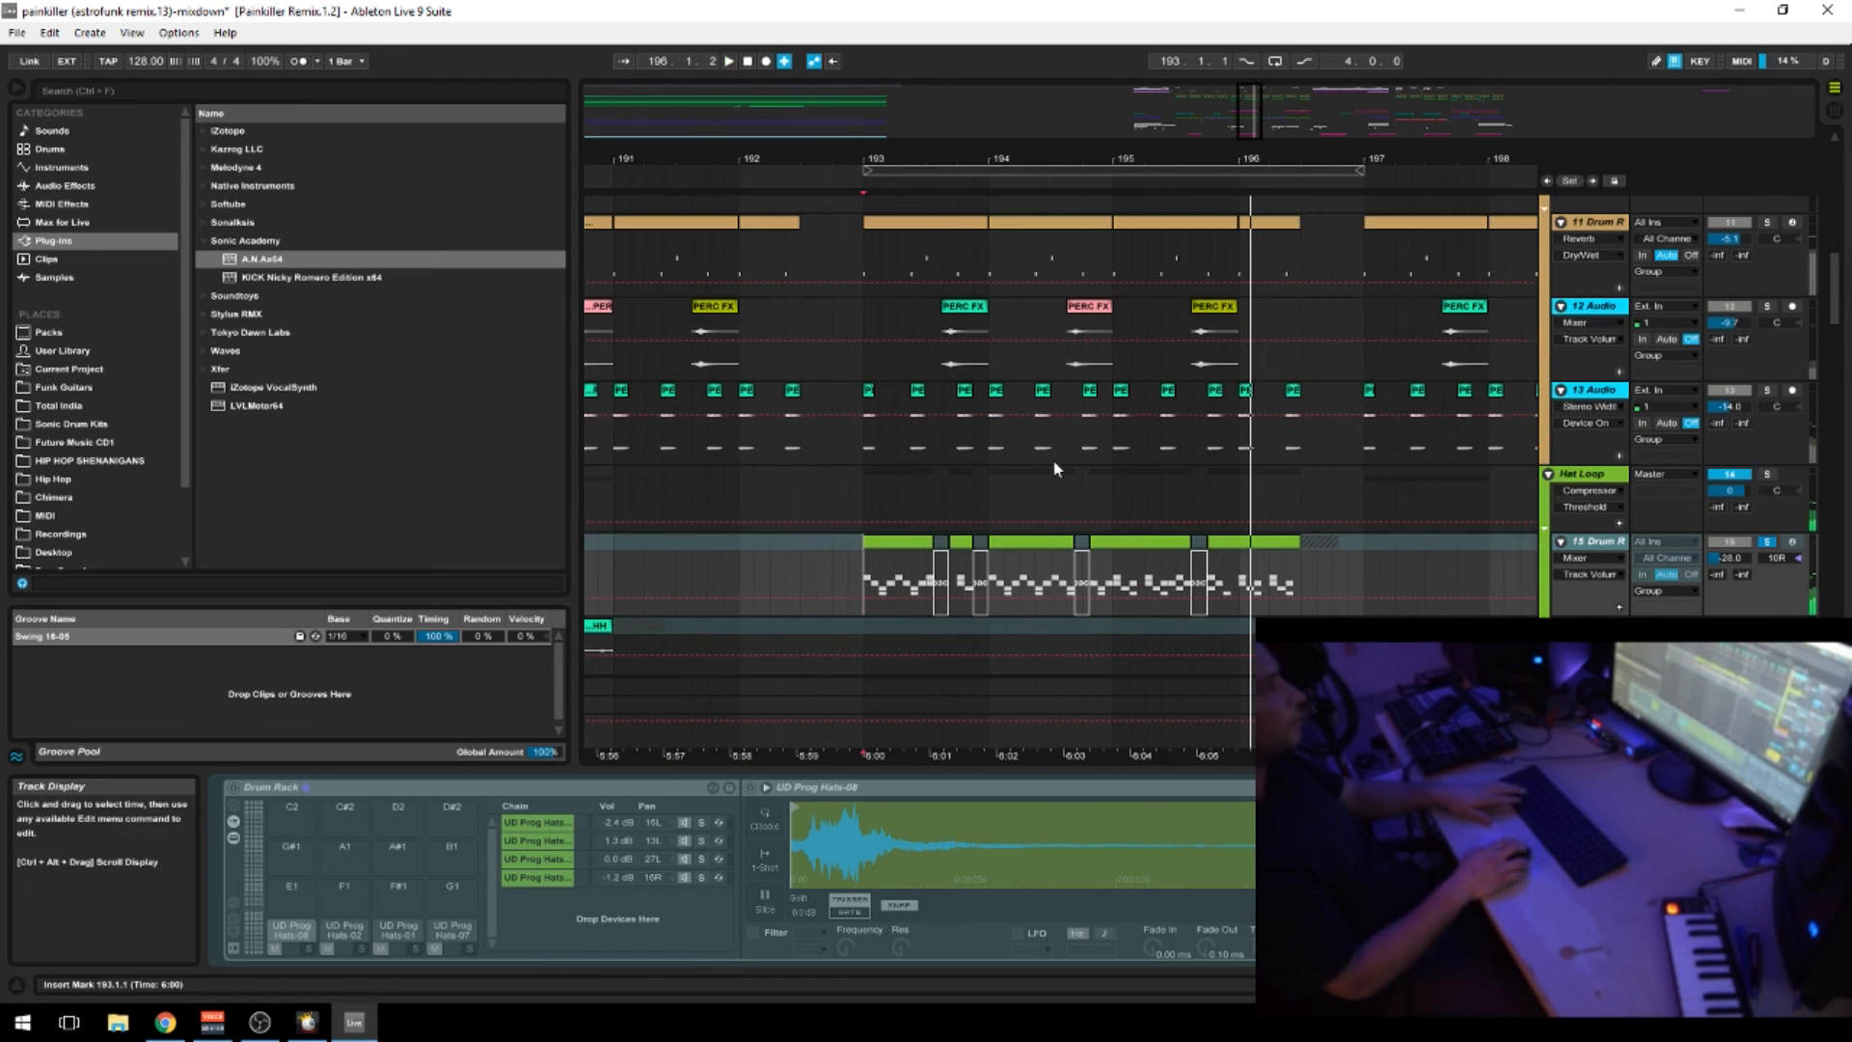
left_click(914, 544)
left_click(1768, 542)
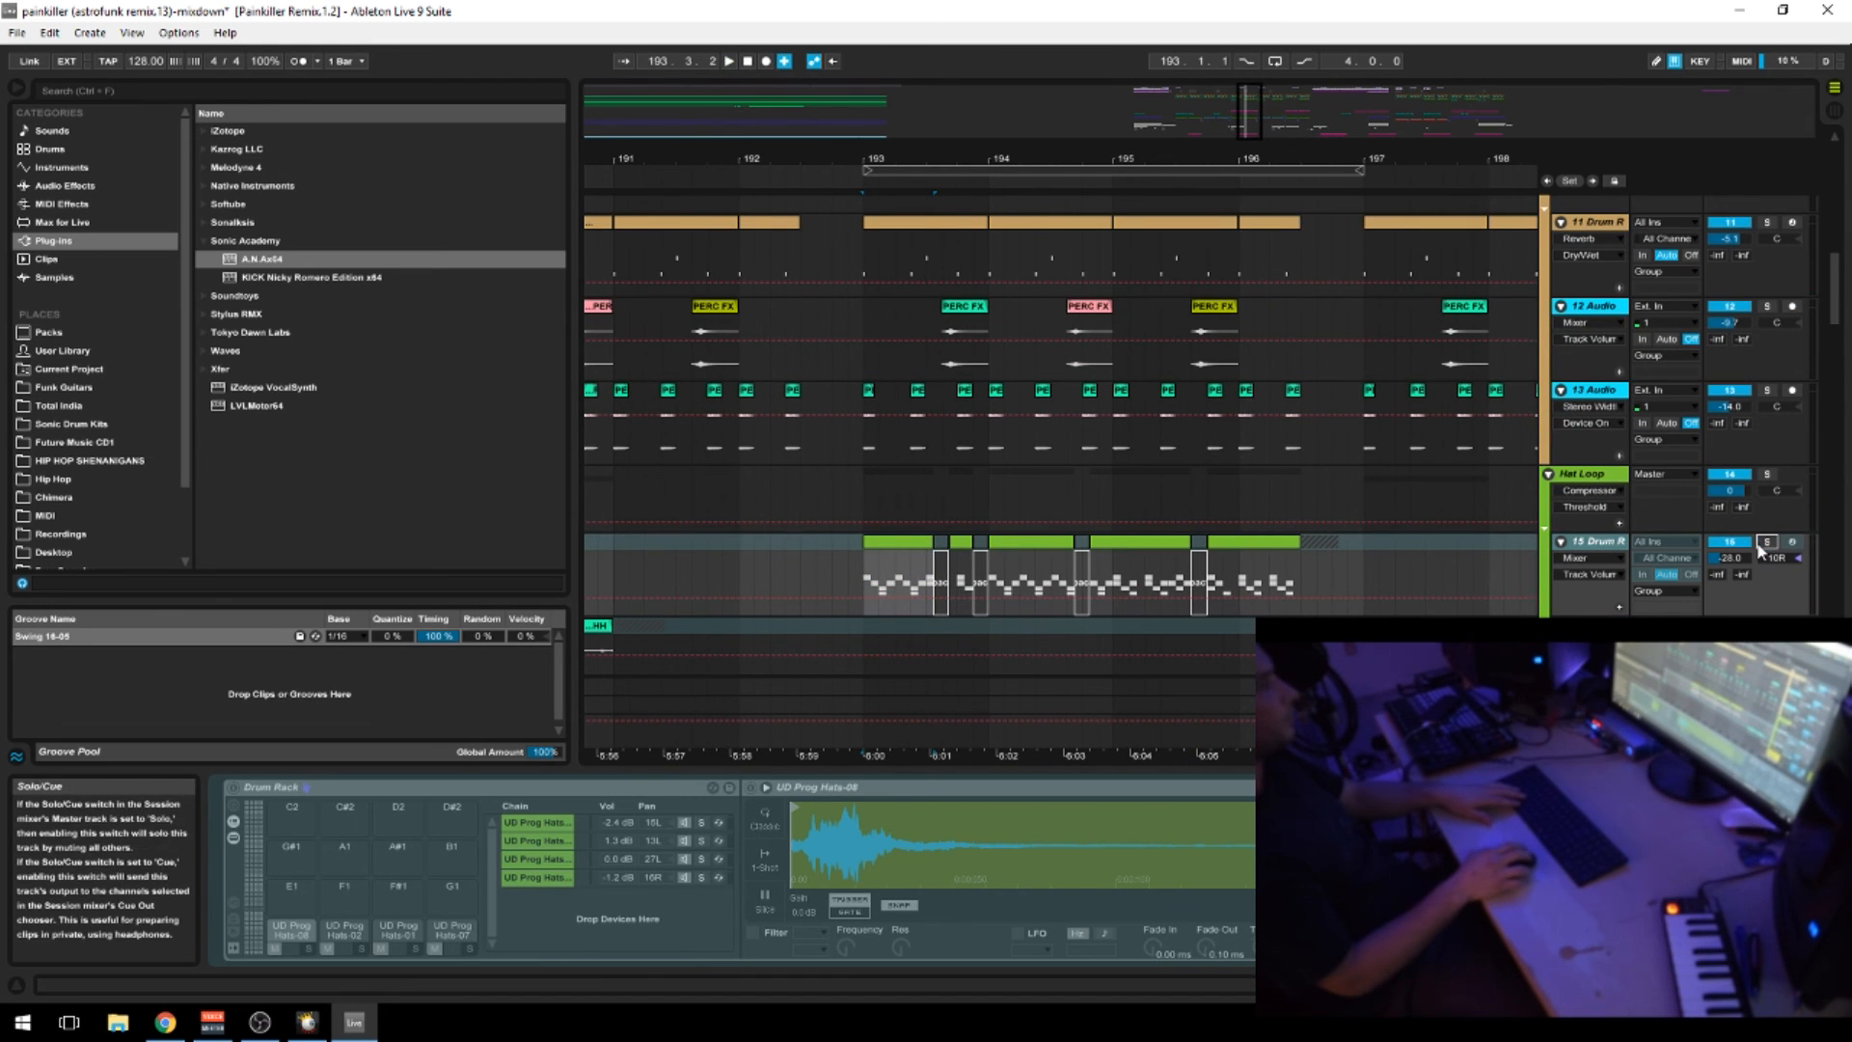
key("space")
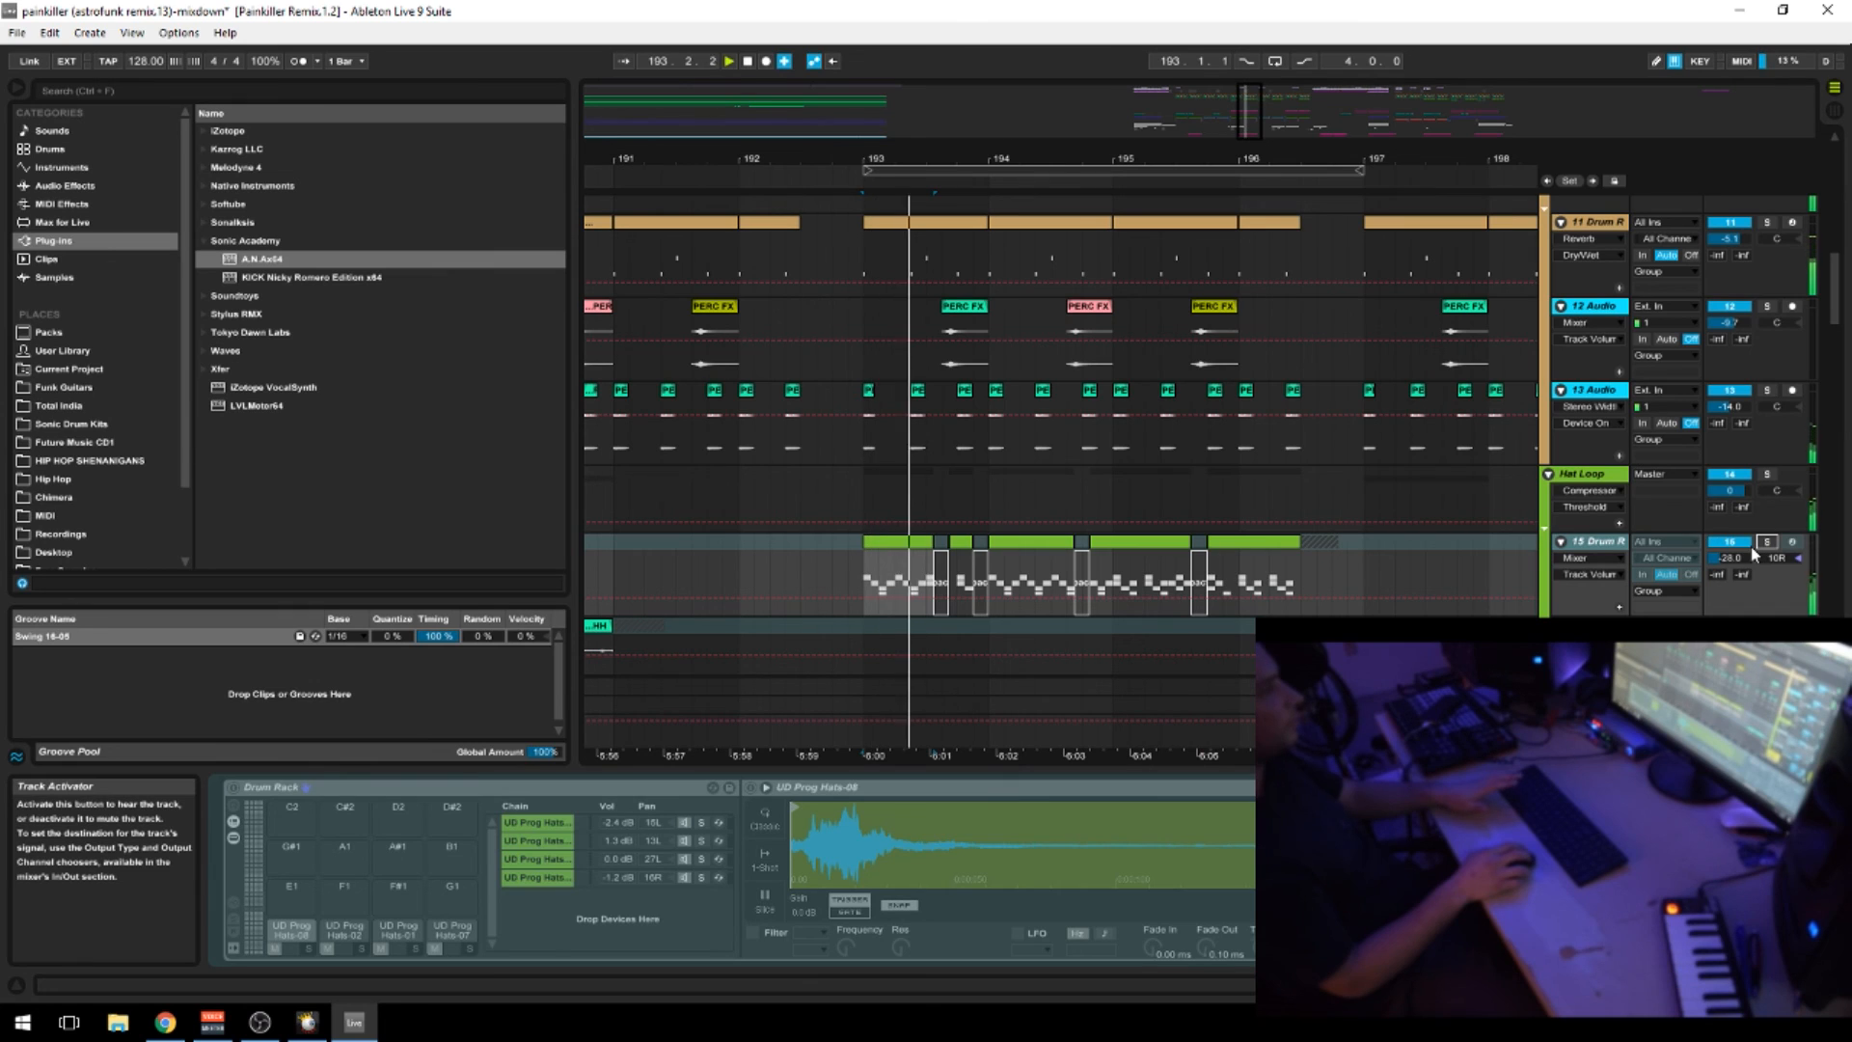
key("space")
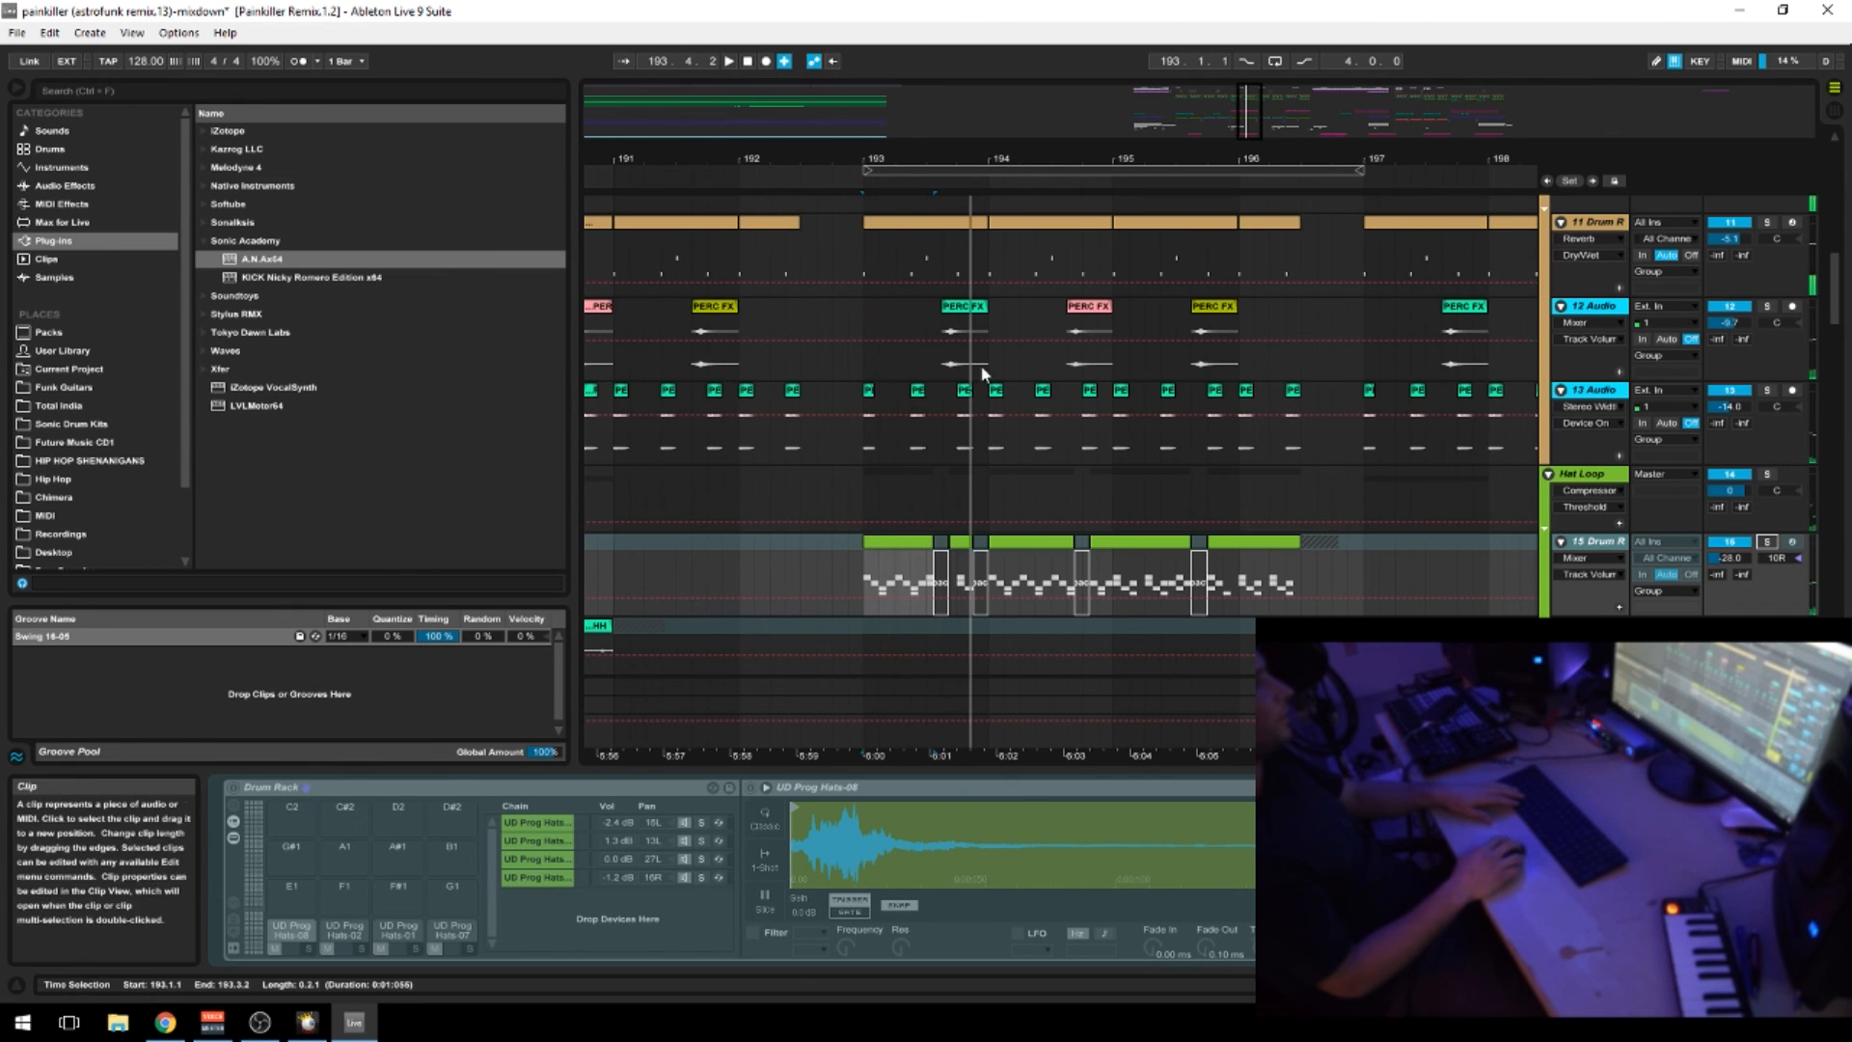
Solo "12 Audio" and "15 Drum R" together and play the PERC FX and hats from bar 193
left_click_drag(943, 333, 959, 356)
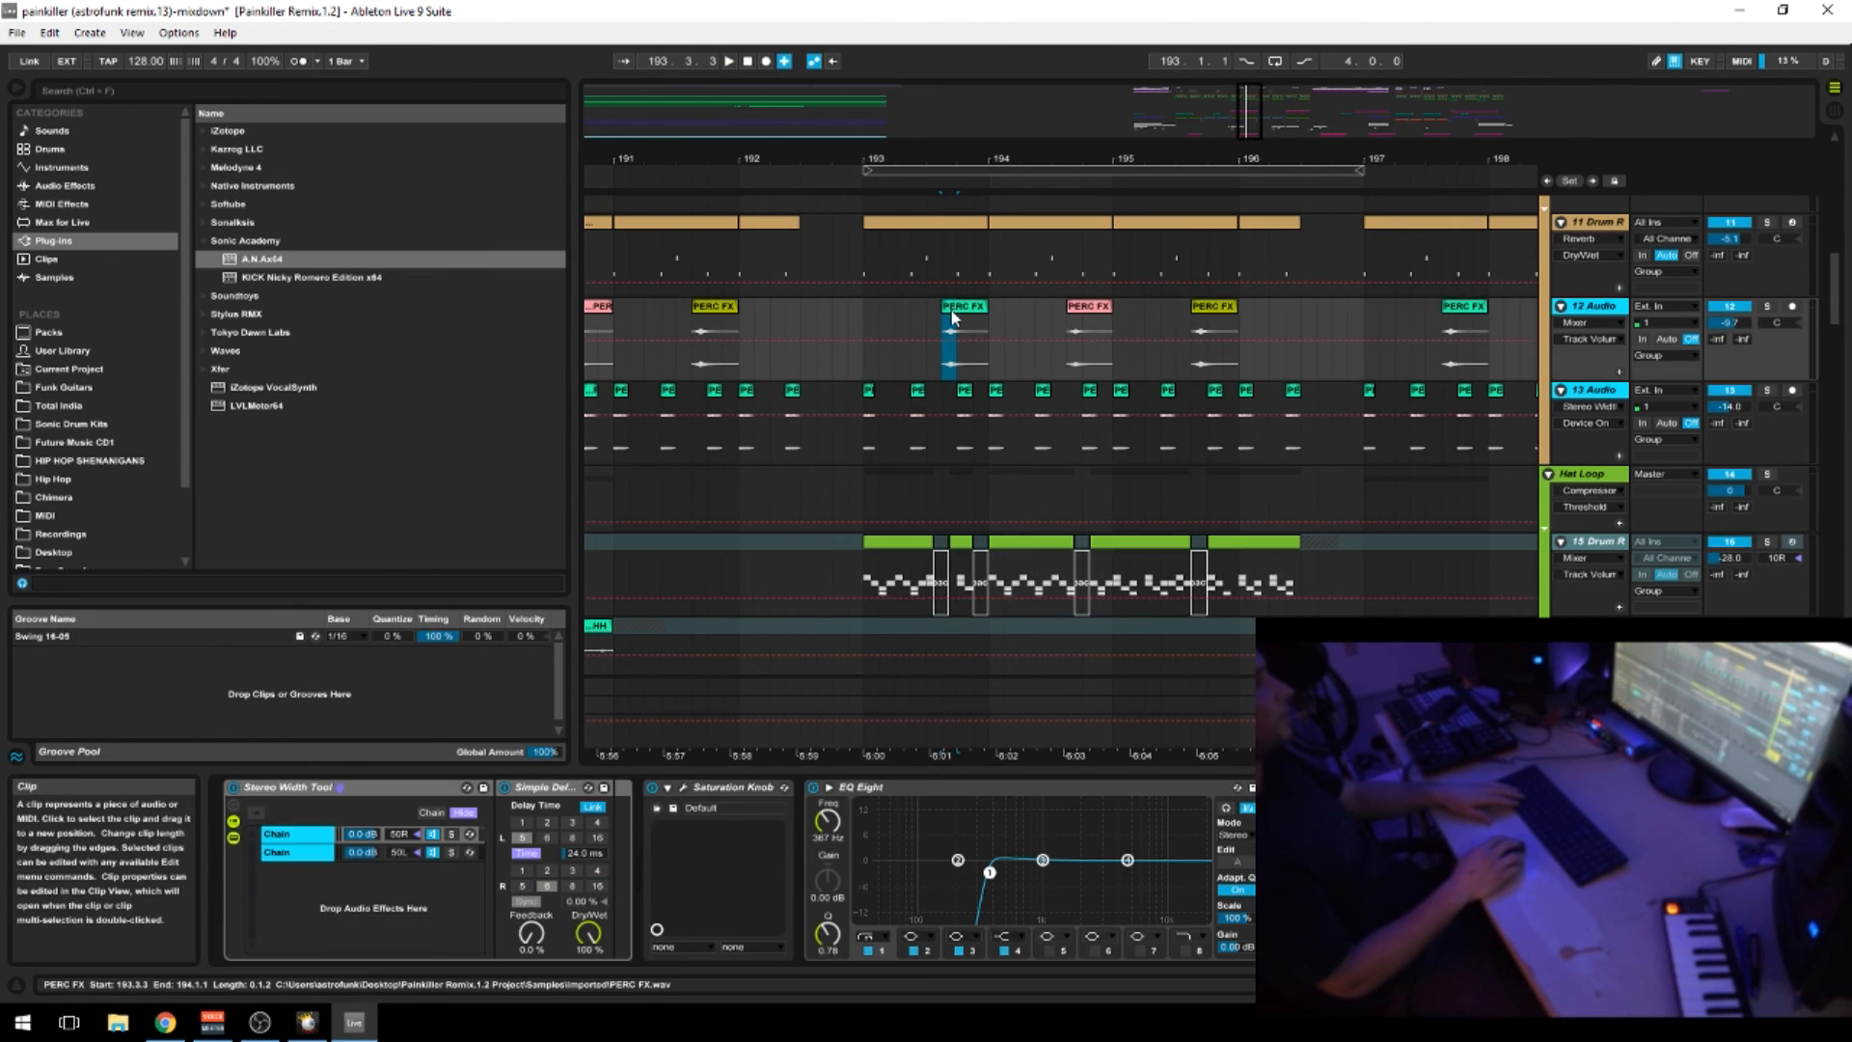
left_click(1767, 541)
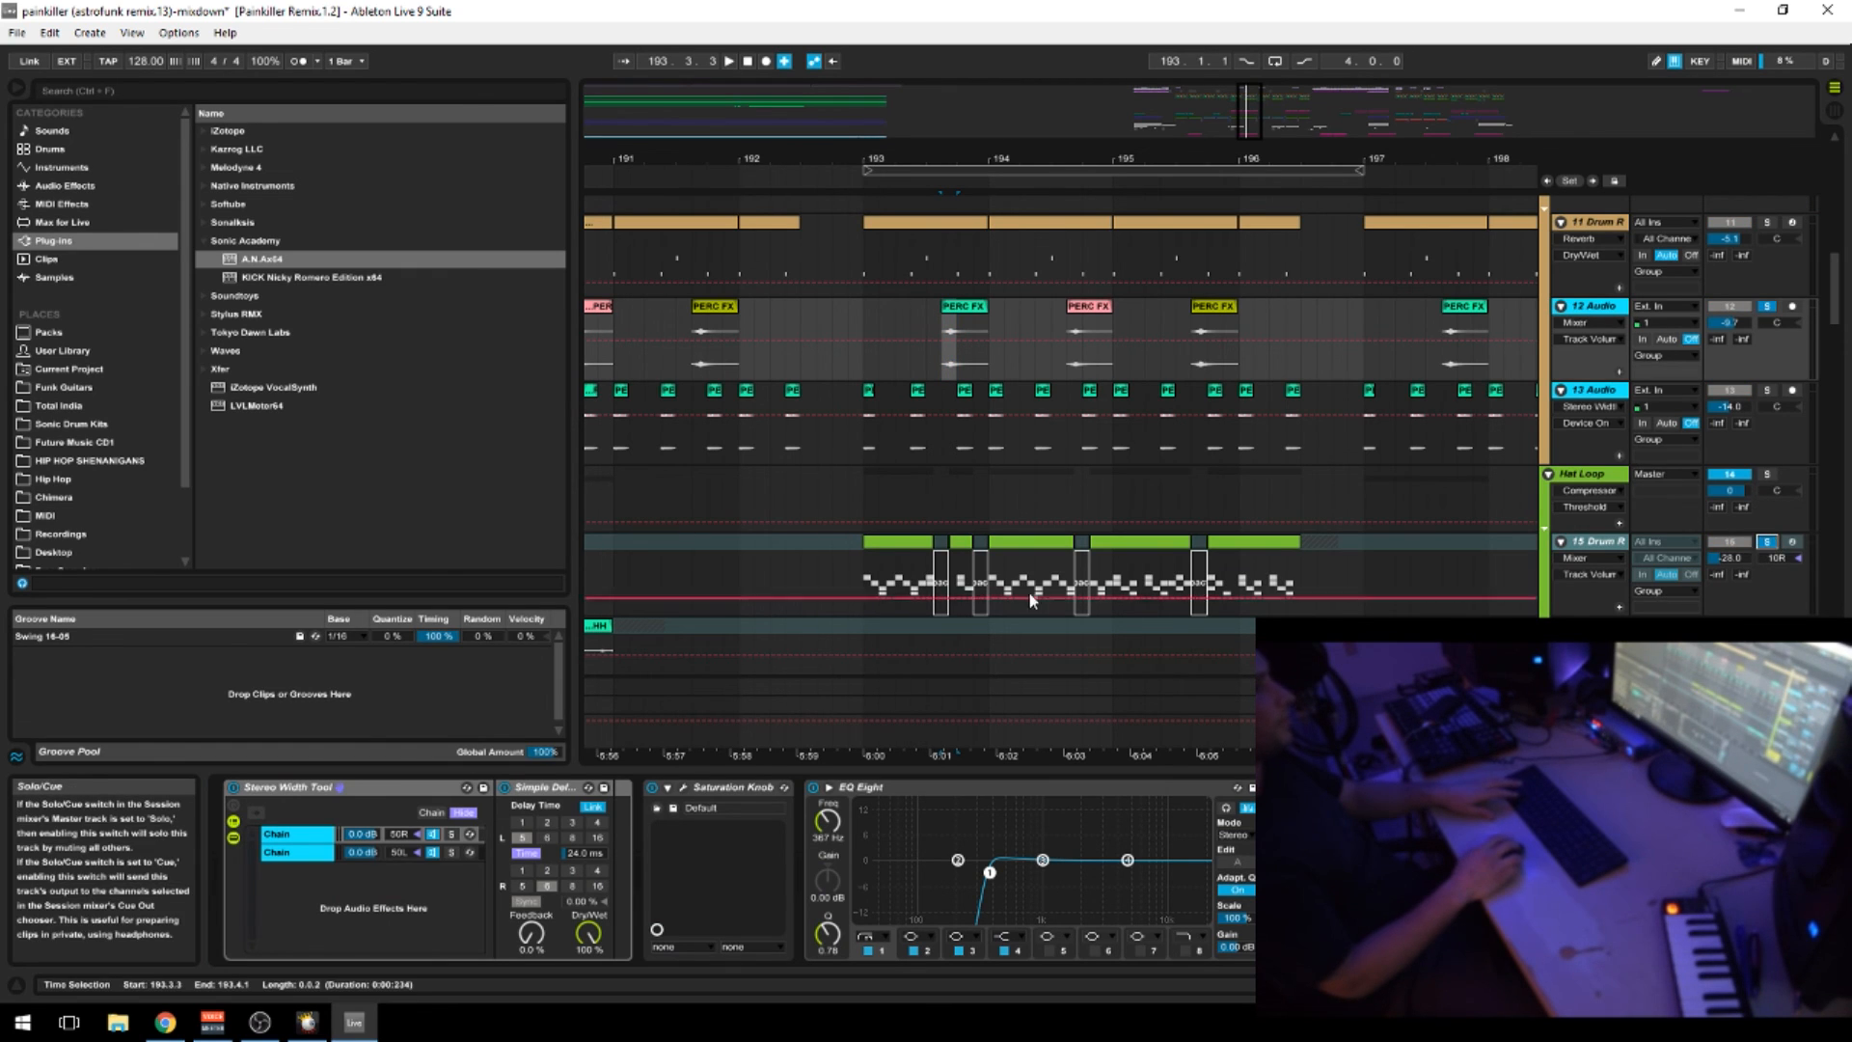
left_click(892, 557)
left_click(888, 546)
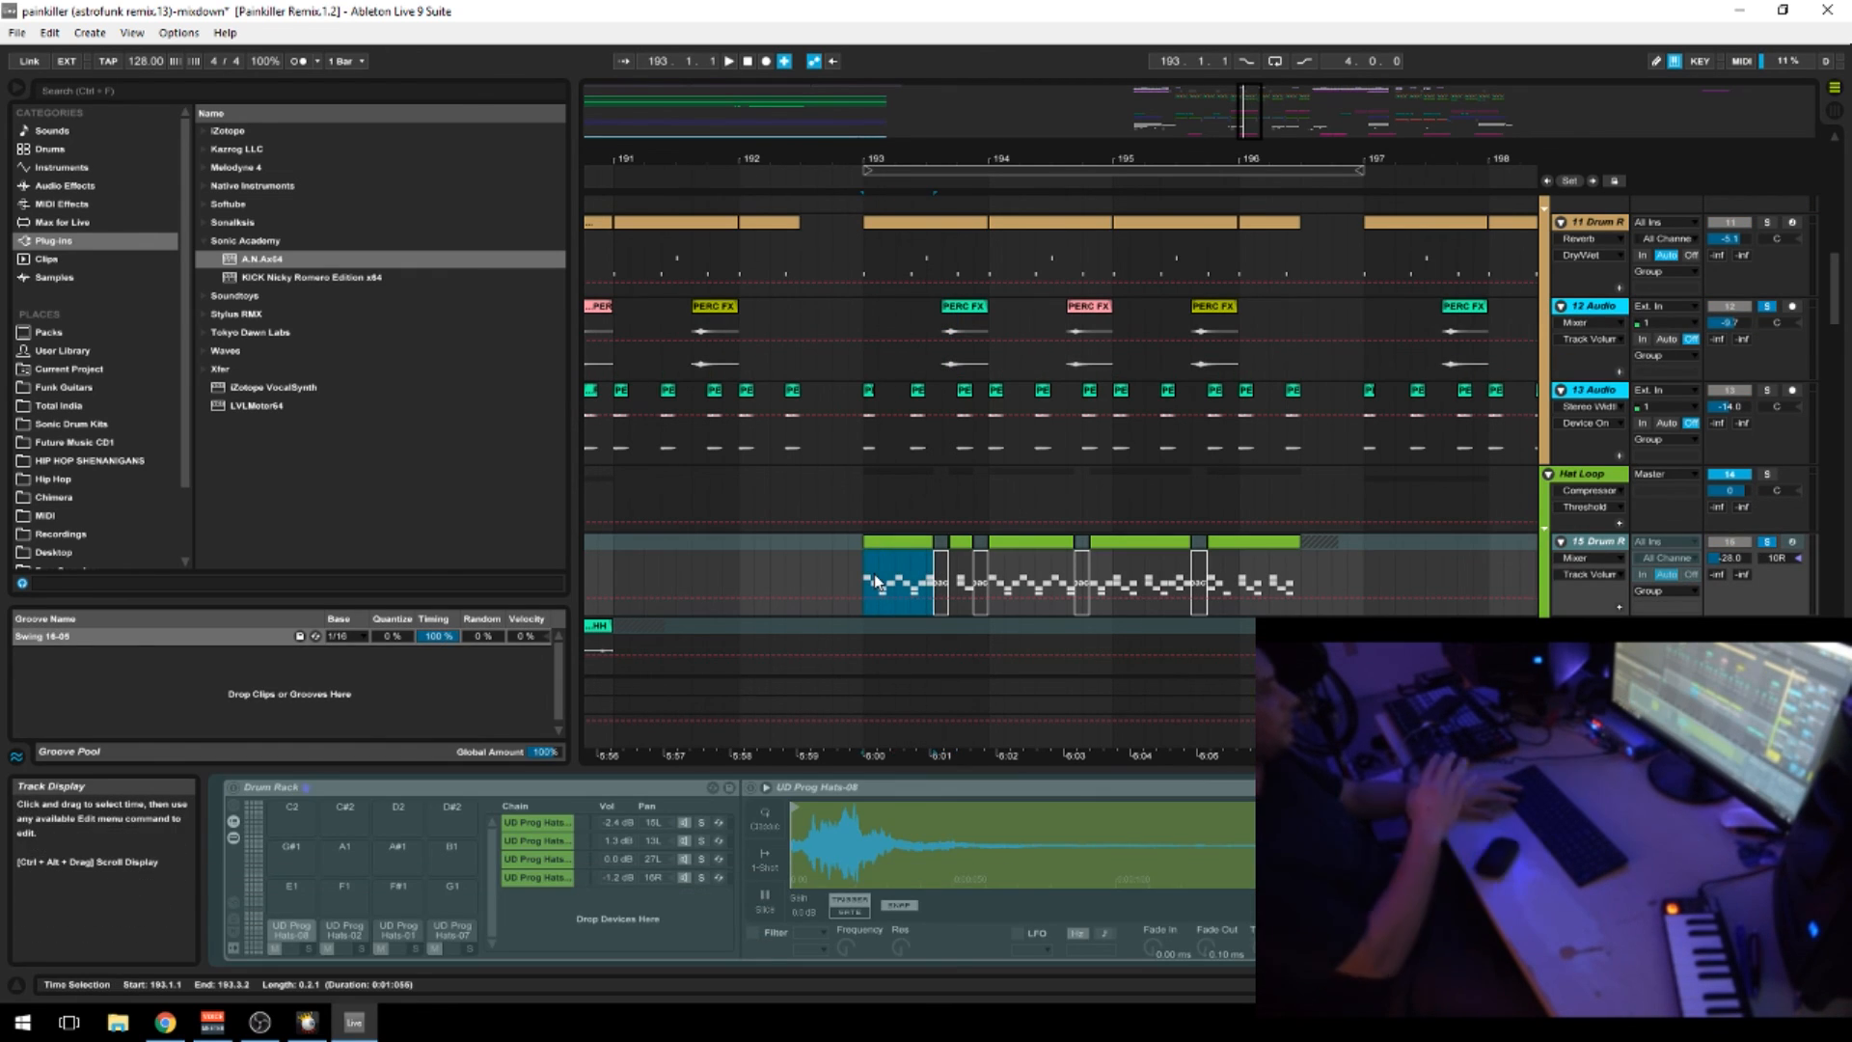
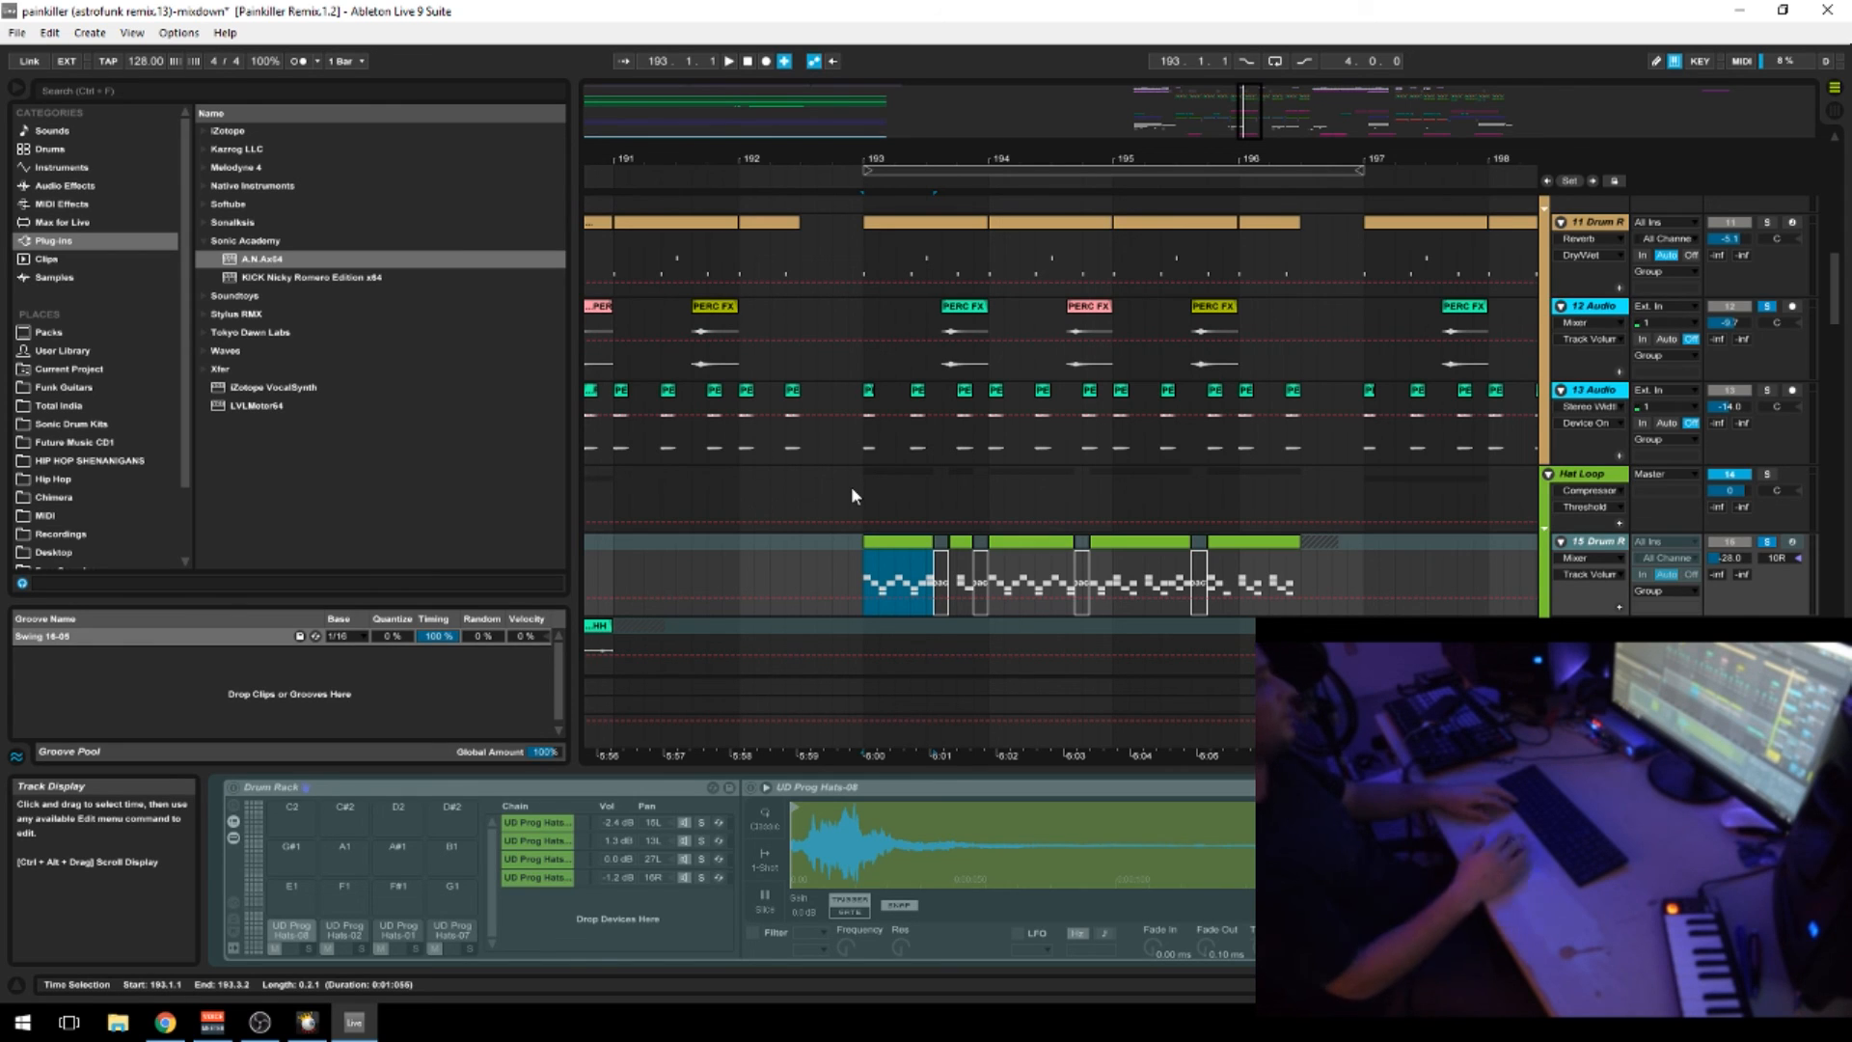
key("space")
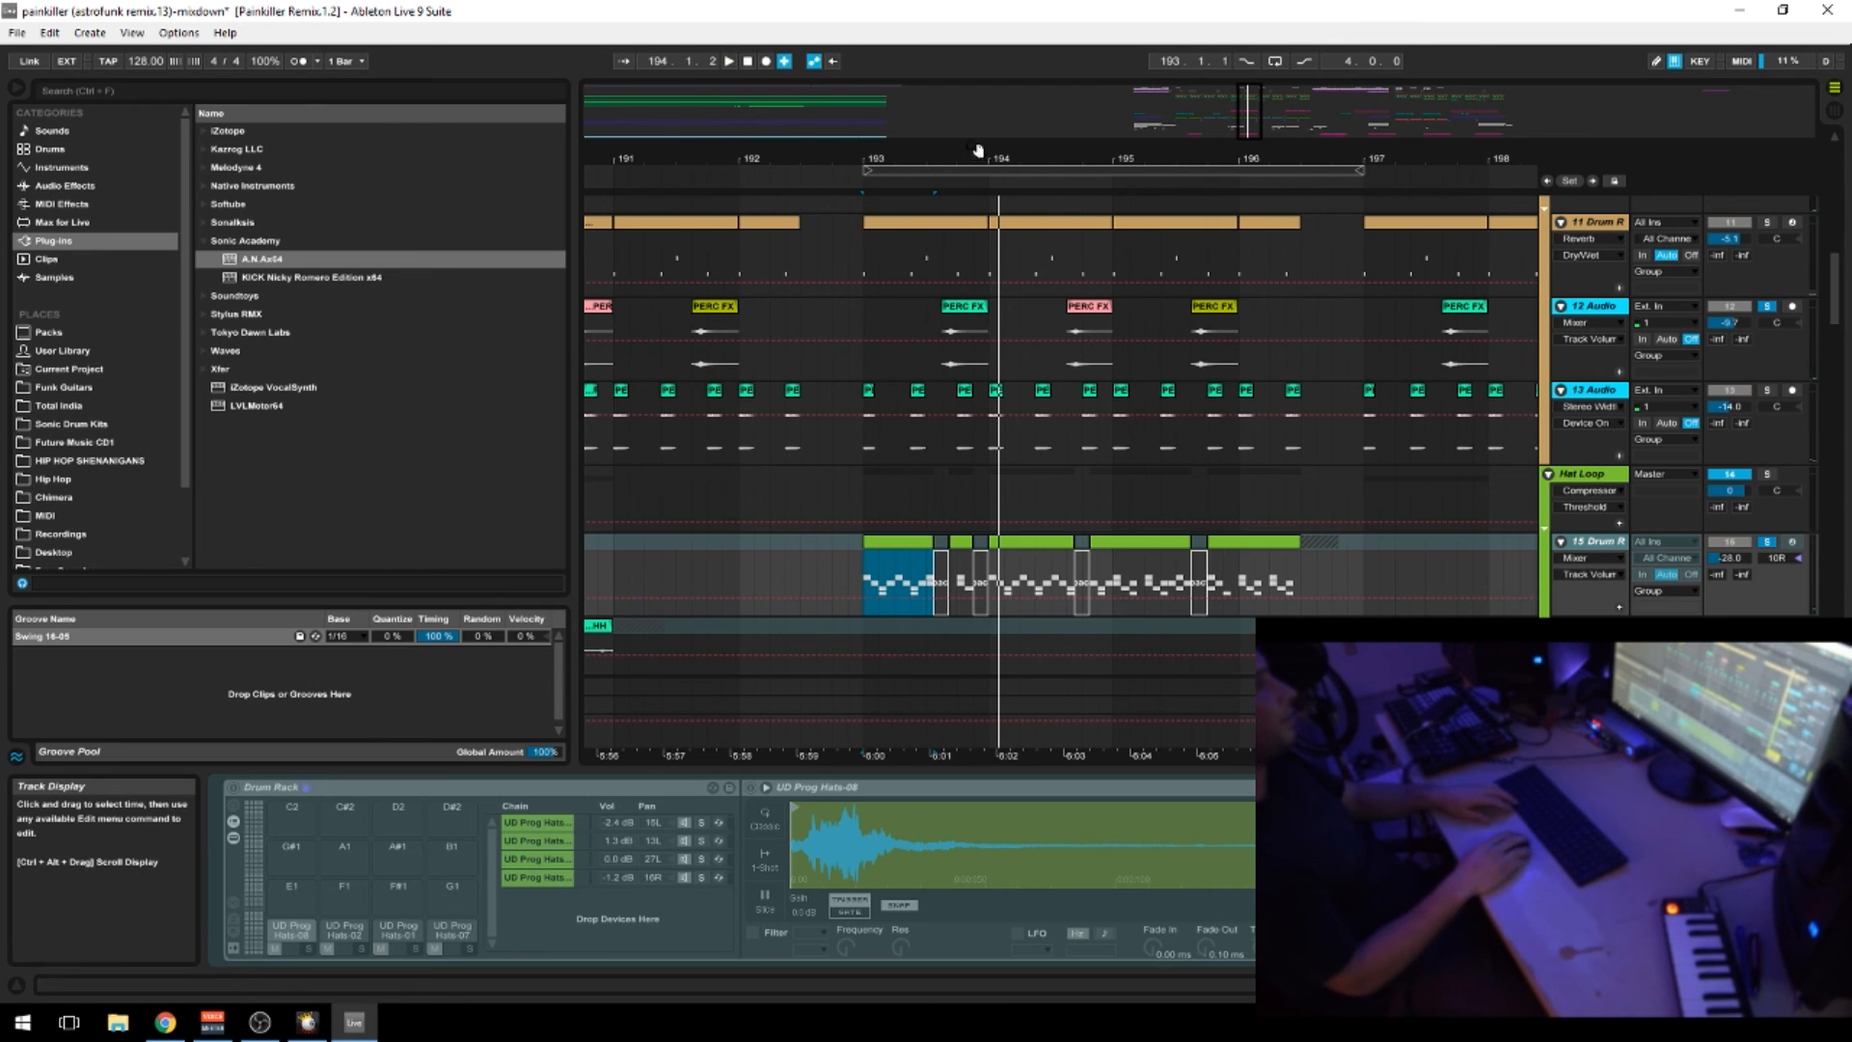
Play the soloed tracks from the deactivated hat slice at 193.3.2 and select the PERC FX clip's section from 193.4.1 to 193.4.3
left_click_drag(980, 152, 980, 232)
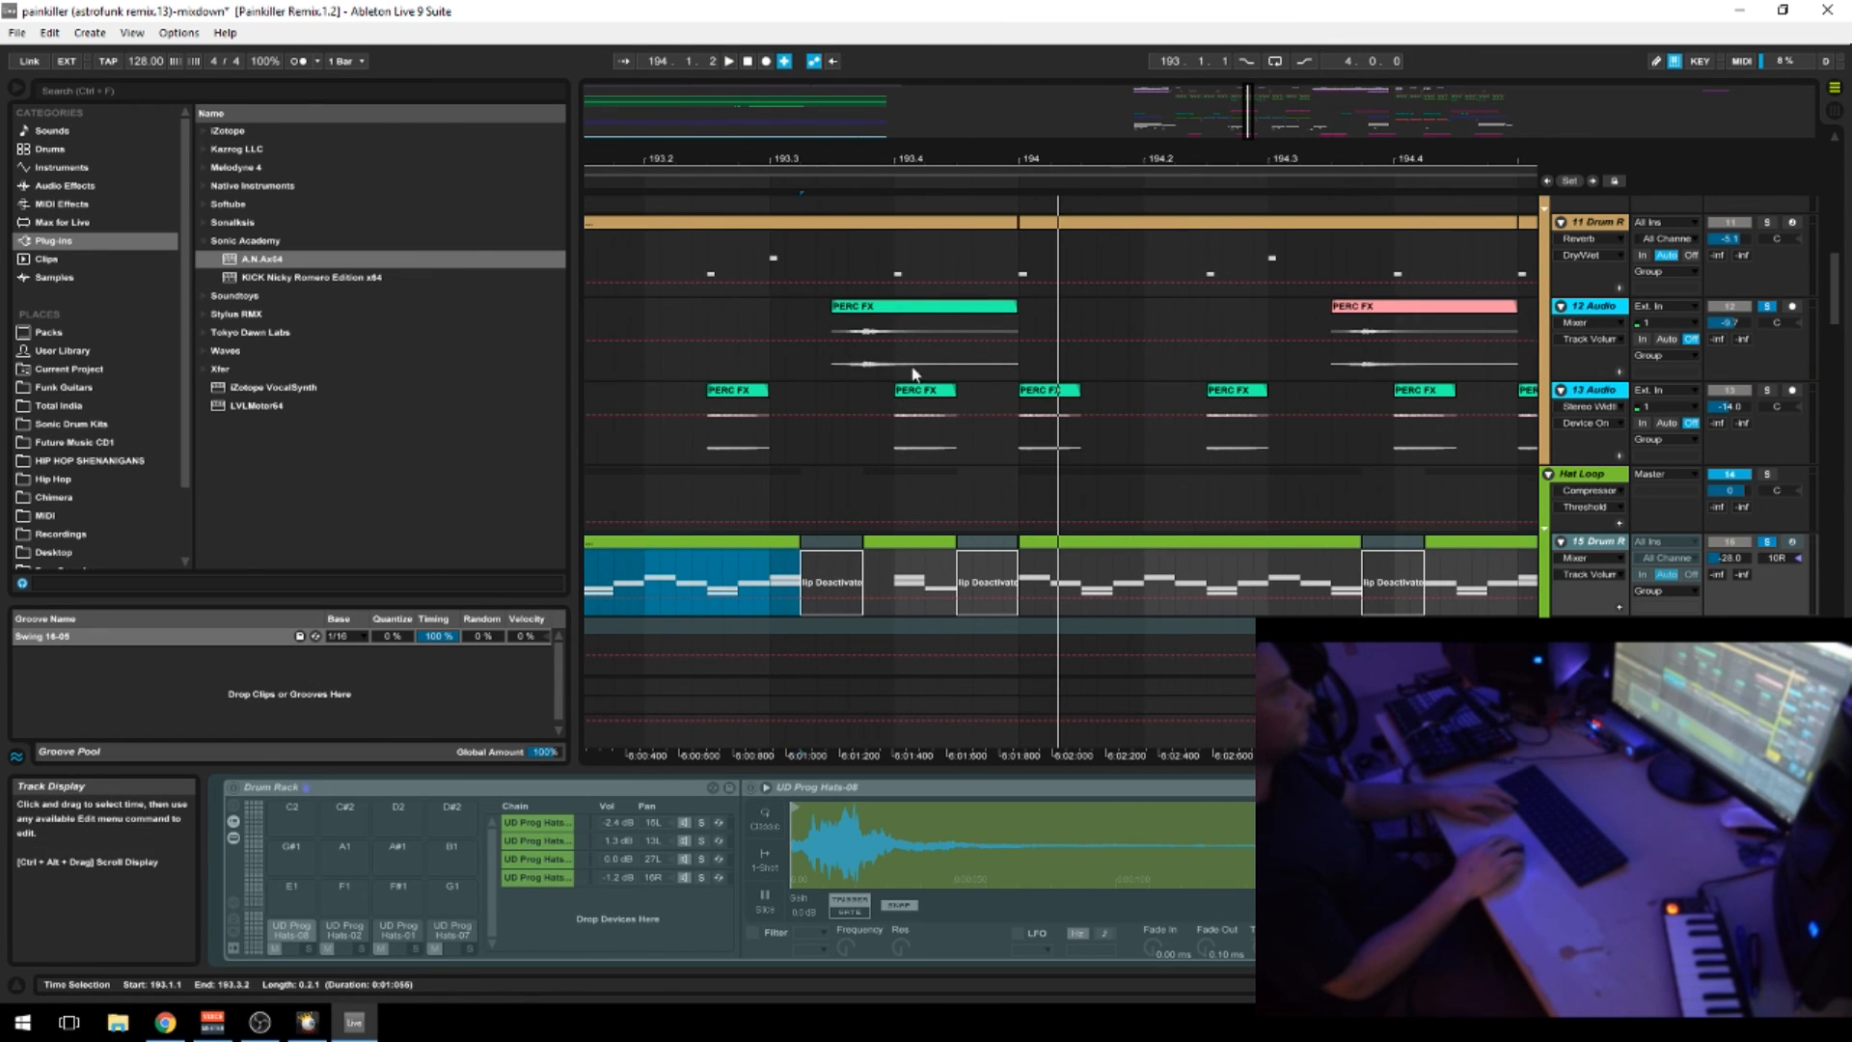
left_click(808, 588)
key("space")
key("space")
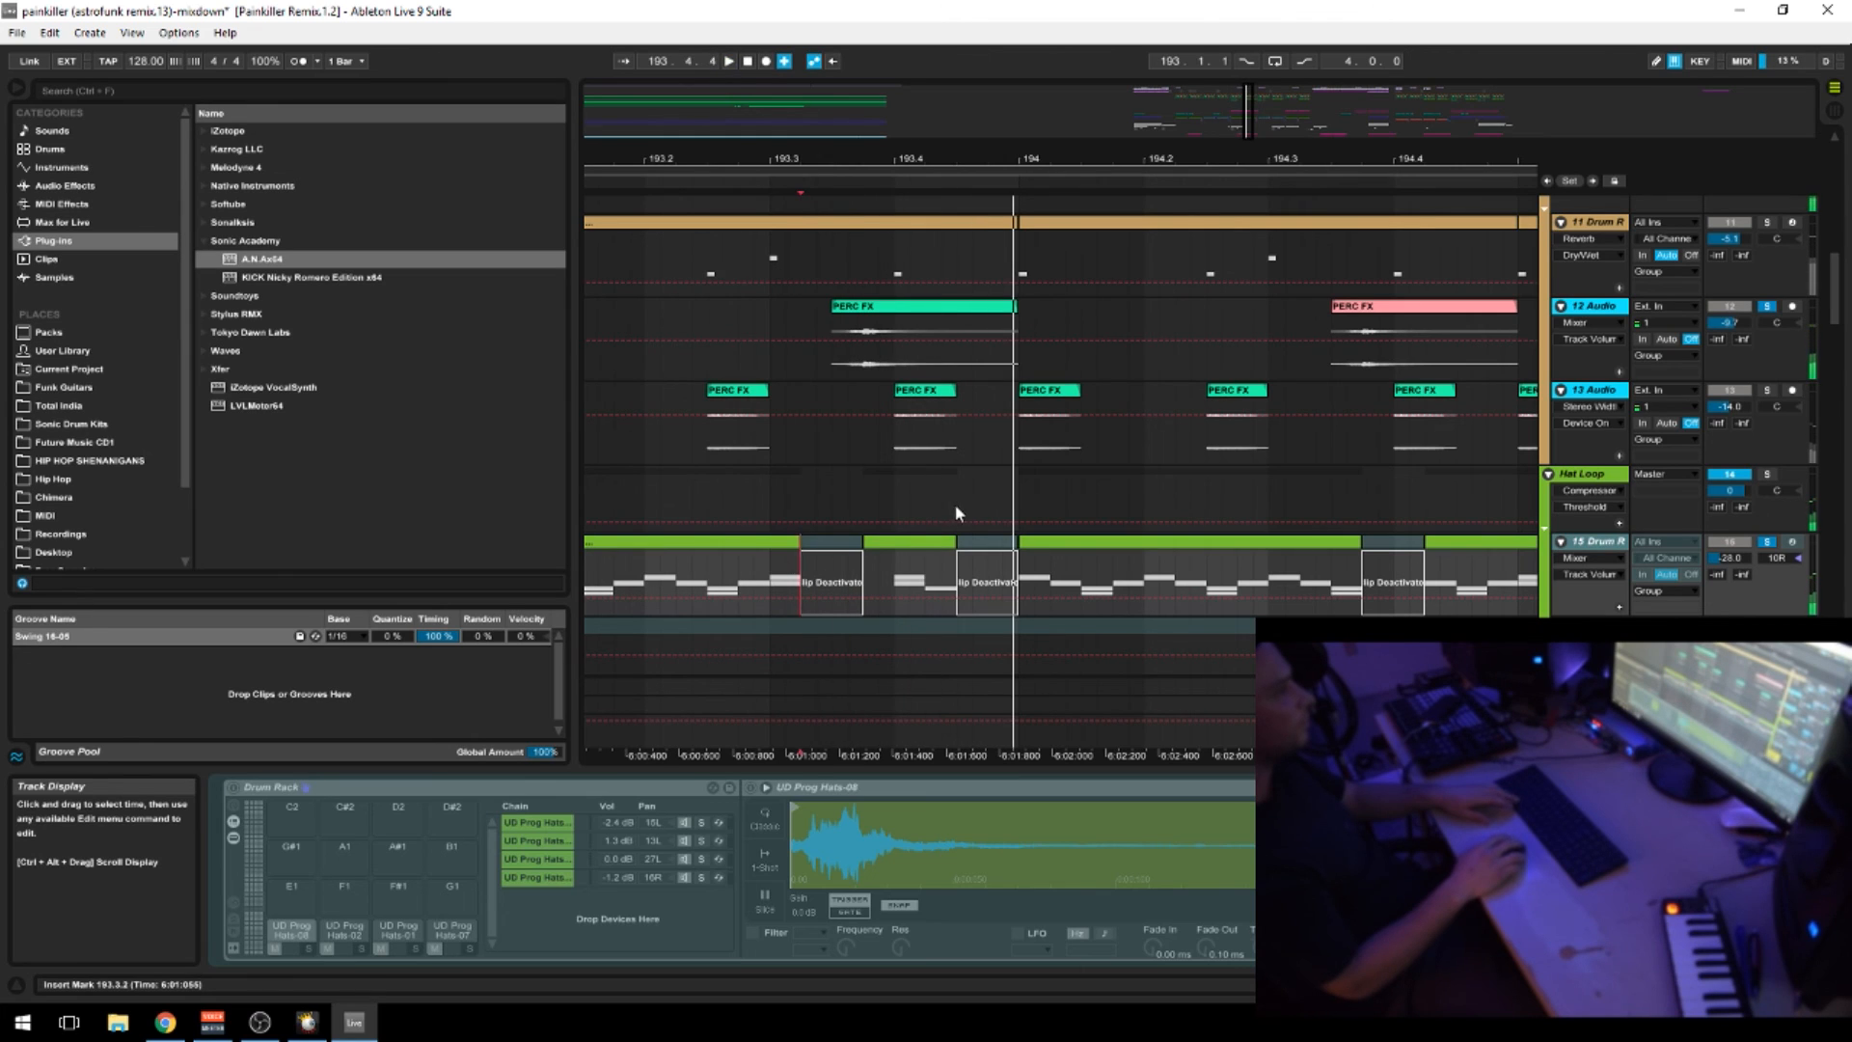
key("space")
left_click_drag(895, 363, 932, 362)
key("space")
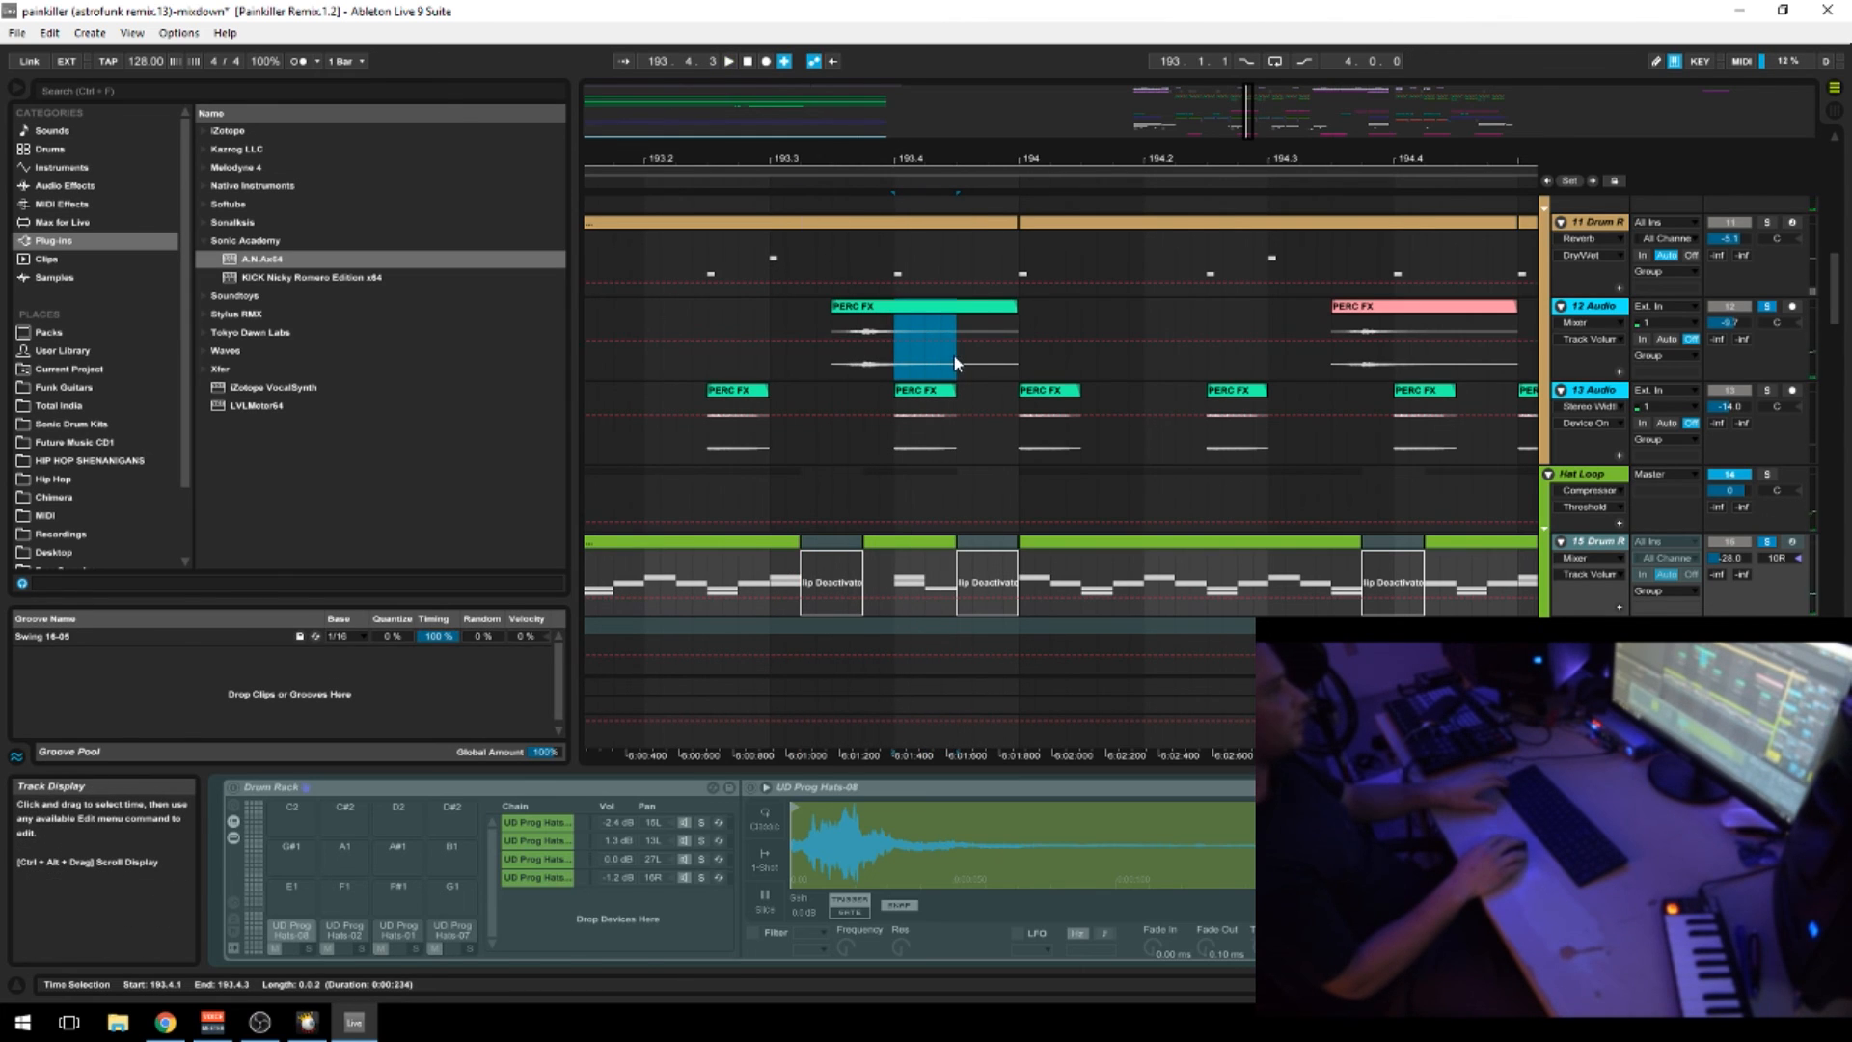
Try the soloed tracks from 193.3.1 with the PERC FX section from 193.4.1 to 193.4.3 deleted, and undo the deletion
key("Delete")
left_click(770, 357)
key("space")
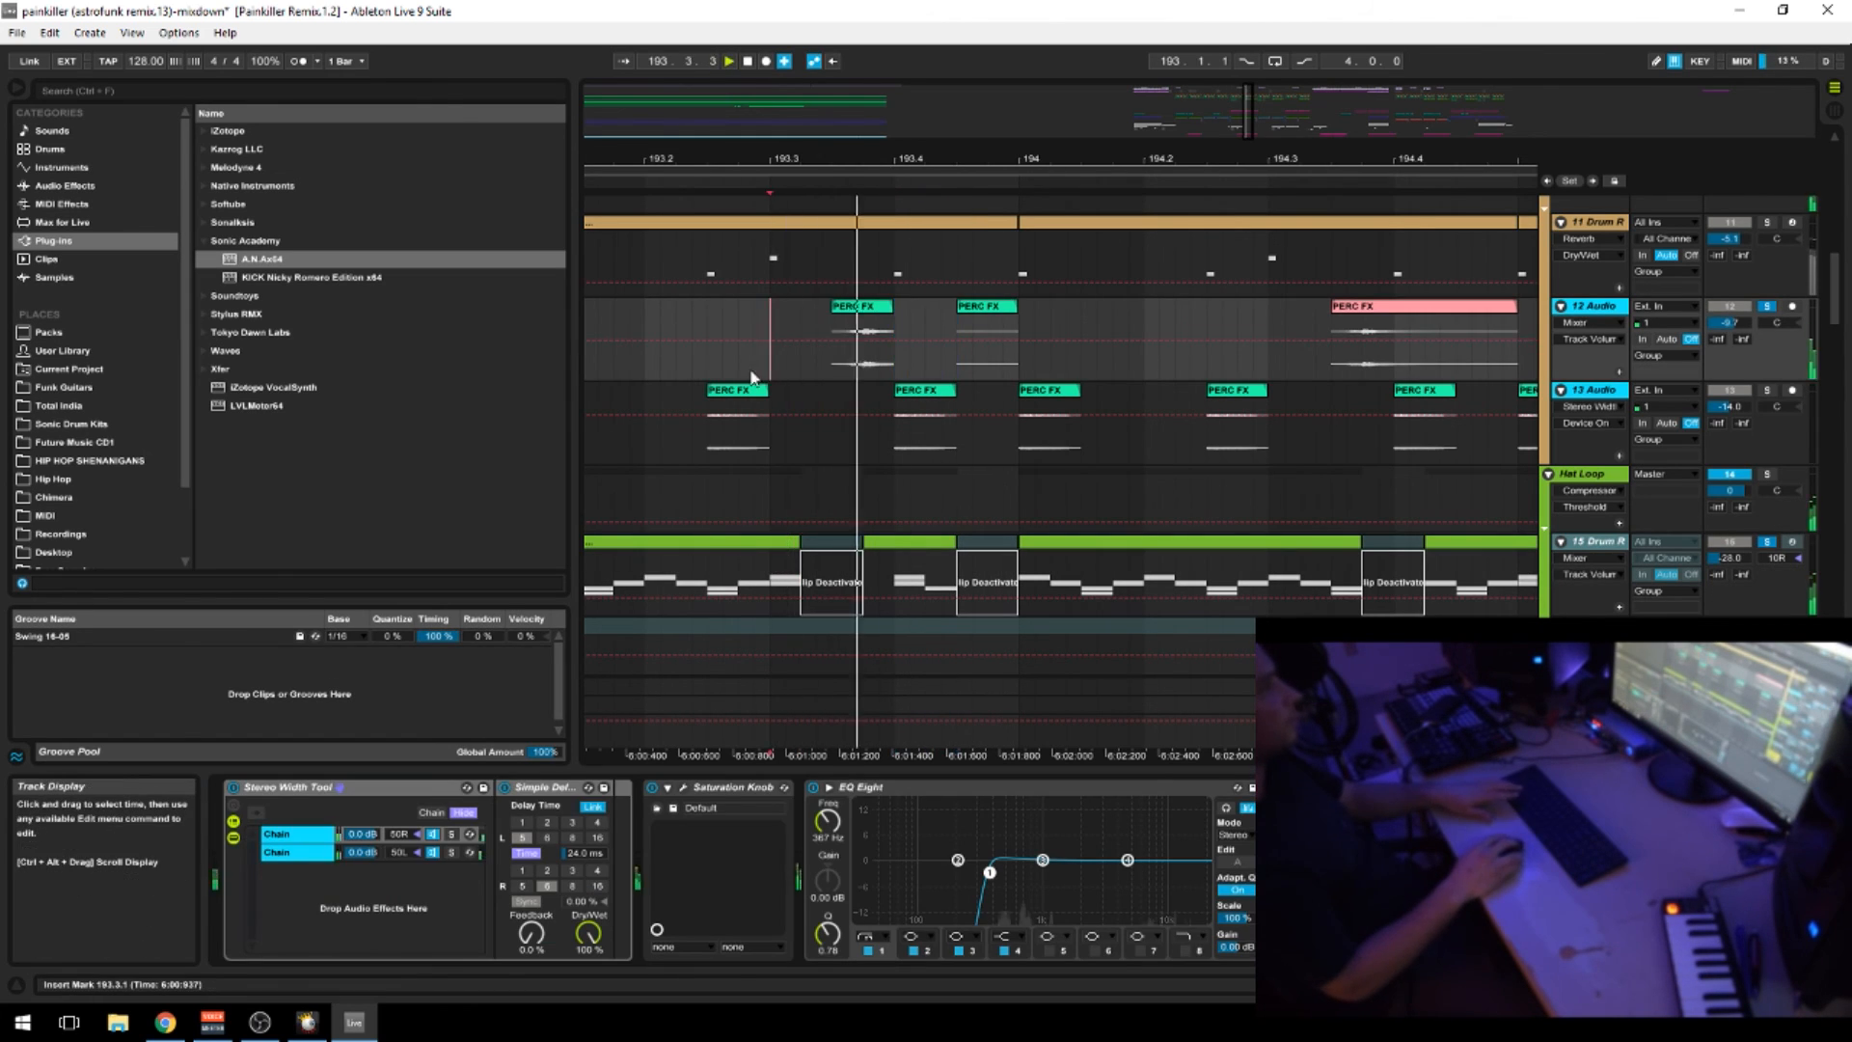
key("space")
key("space")
key("space")
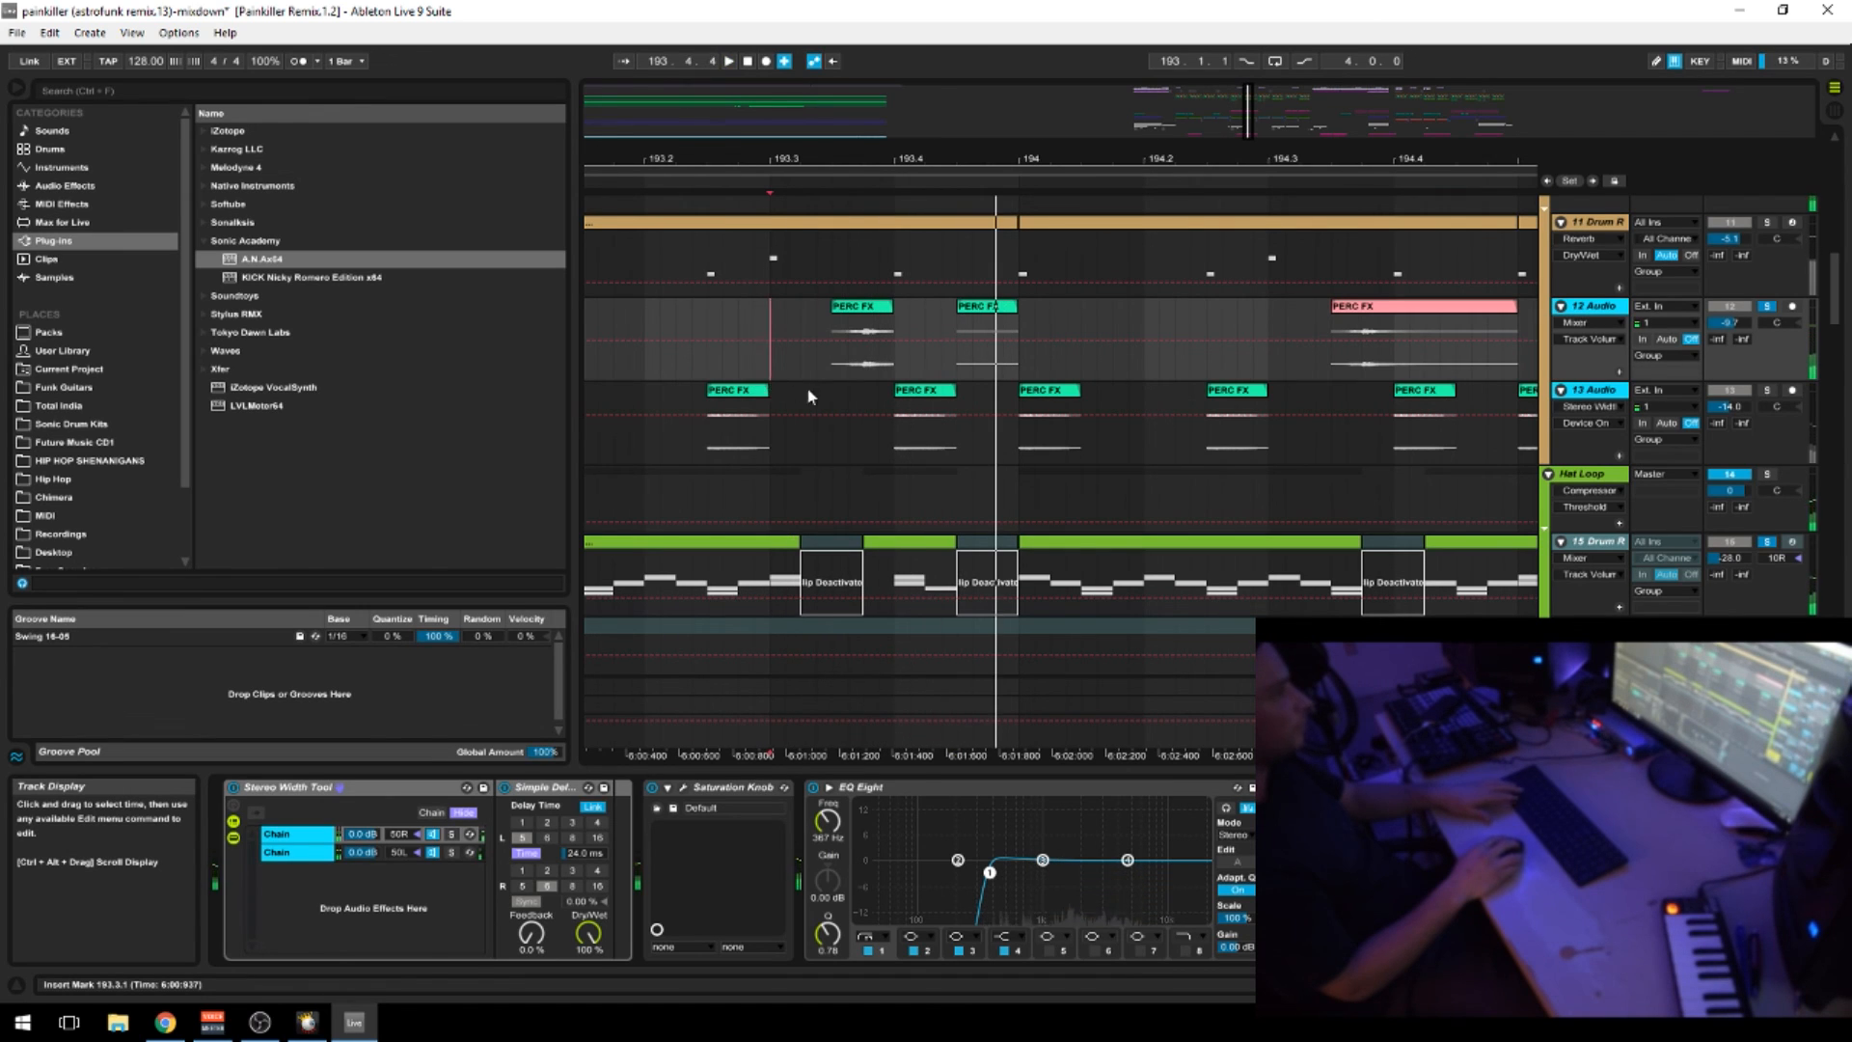
key("space")
key("space")
key("space")
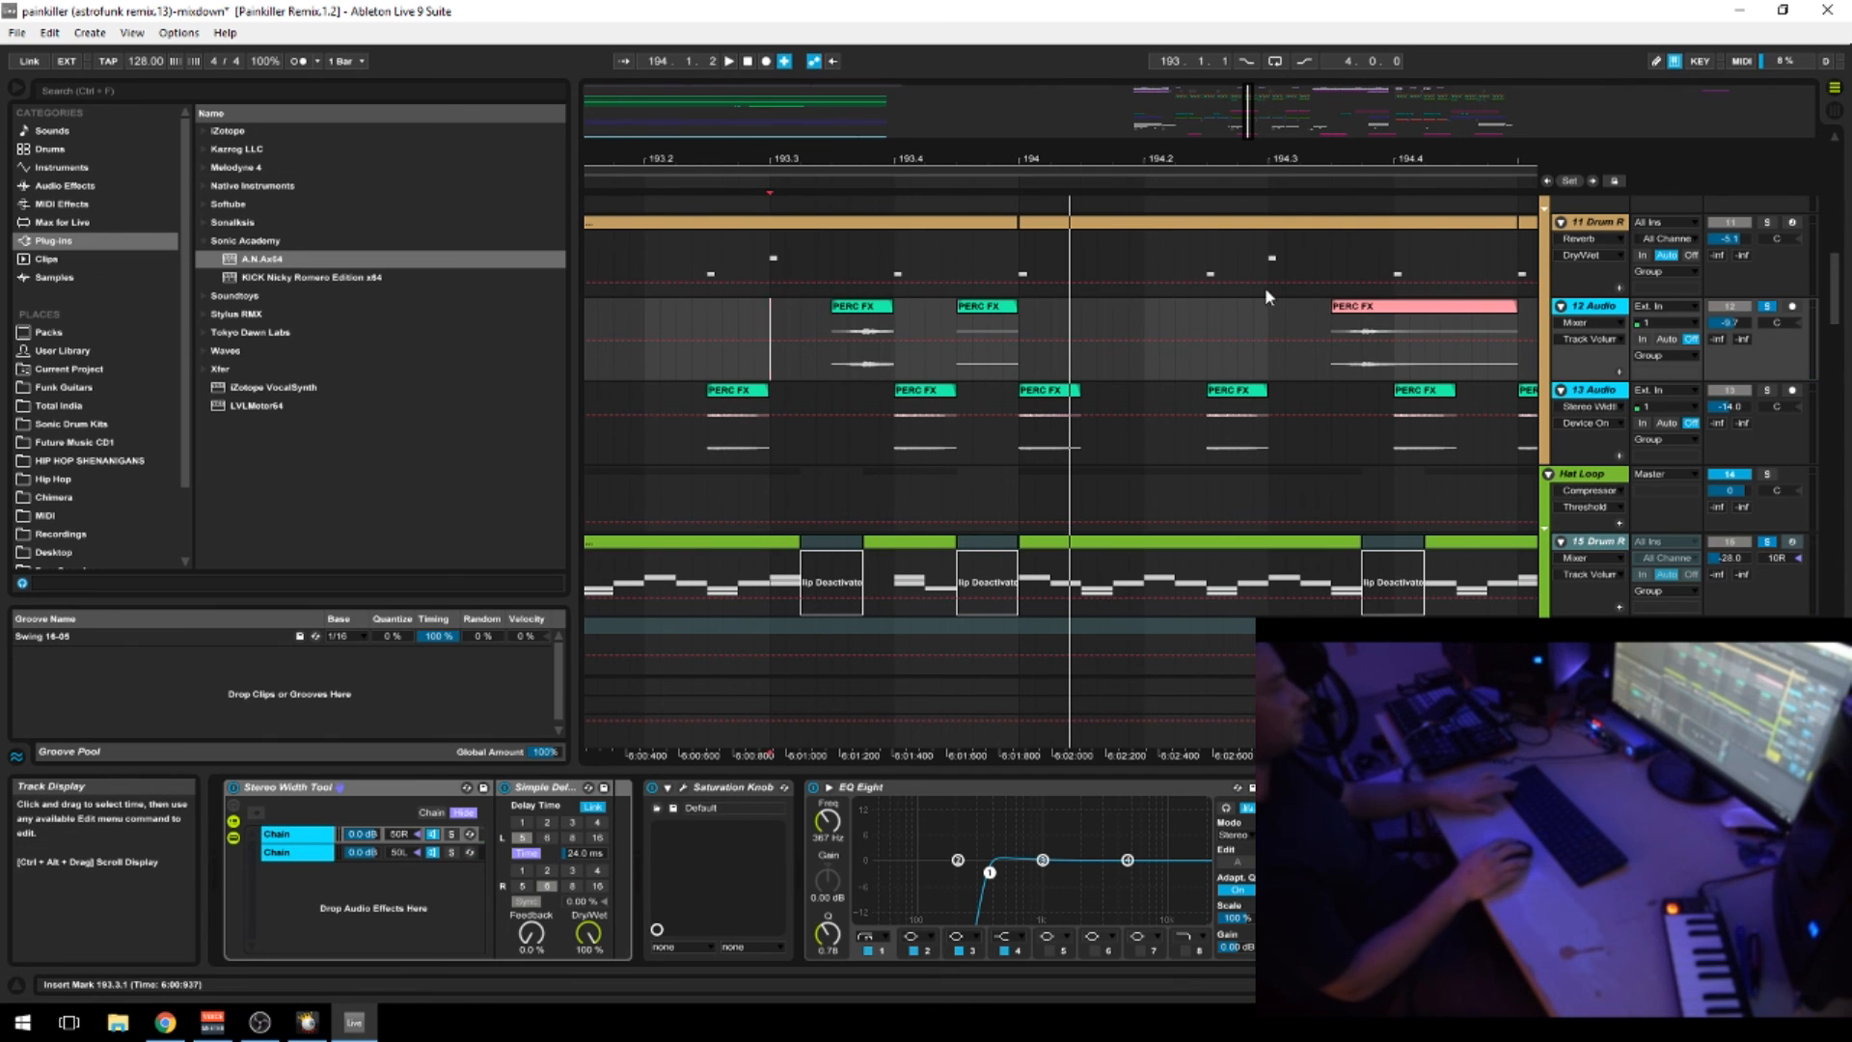
key("ctrl+z")
Look over the wider arrangement around bar 193, from the audio and synth tracks up to the Perc. group
left_click_drag(1036, 159, 916, 58)
scroll(1090, 540, "down", 12)
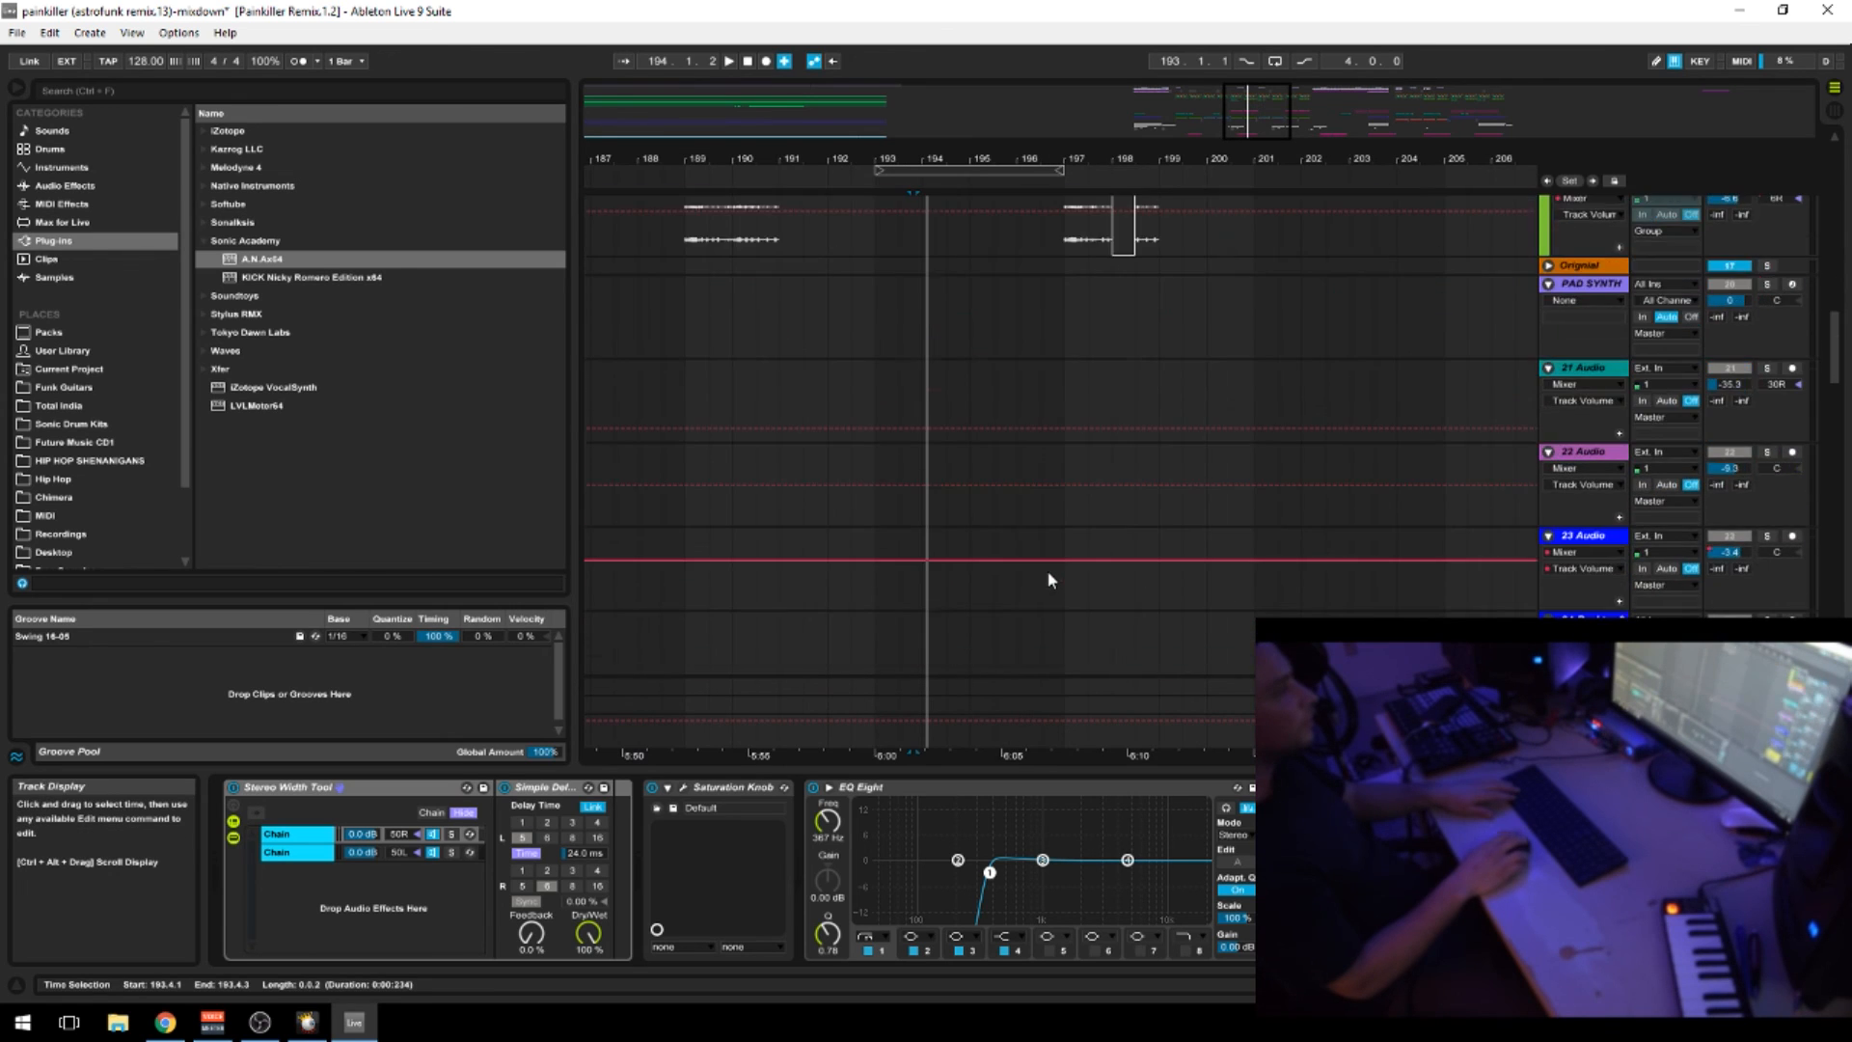
left_click_drag(1047, 159, 1046, 94)
scroll(1005, 422, "up", 10)
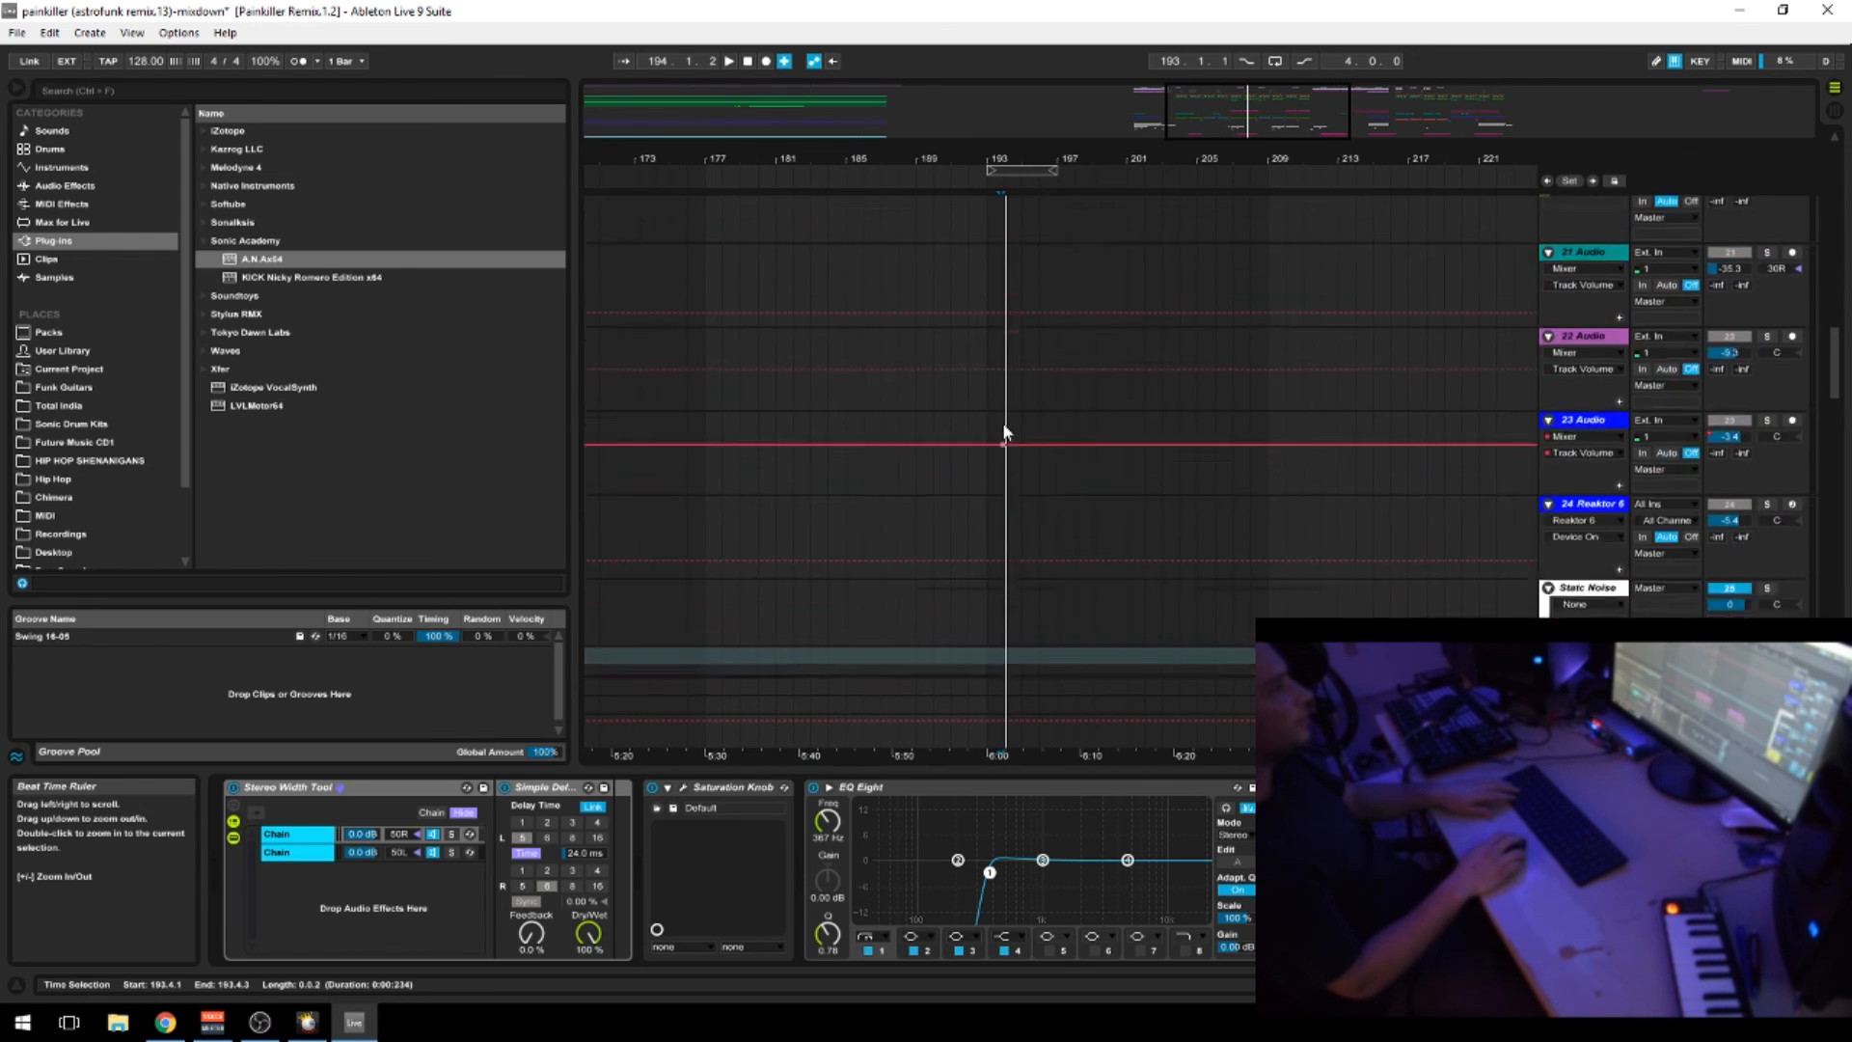
scroll(1029, 585, "up", 10)
scroll(675, 370, "up", 4)
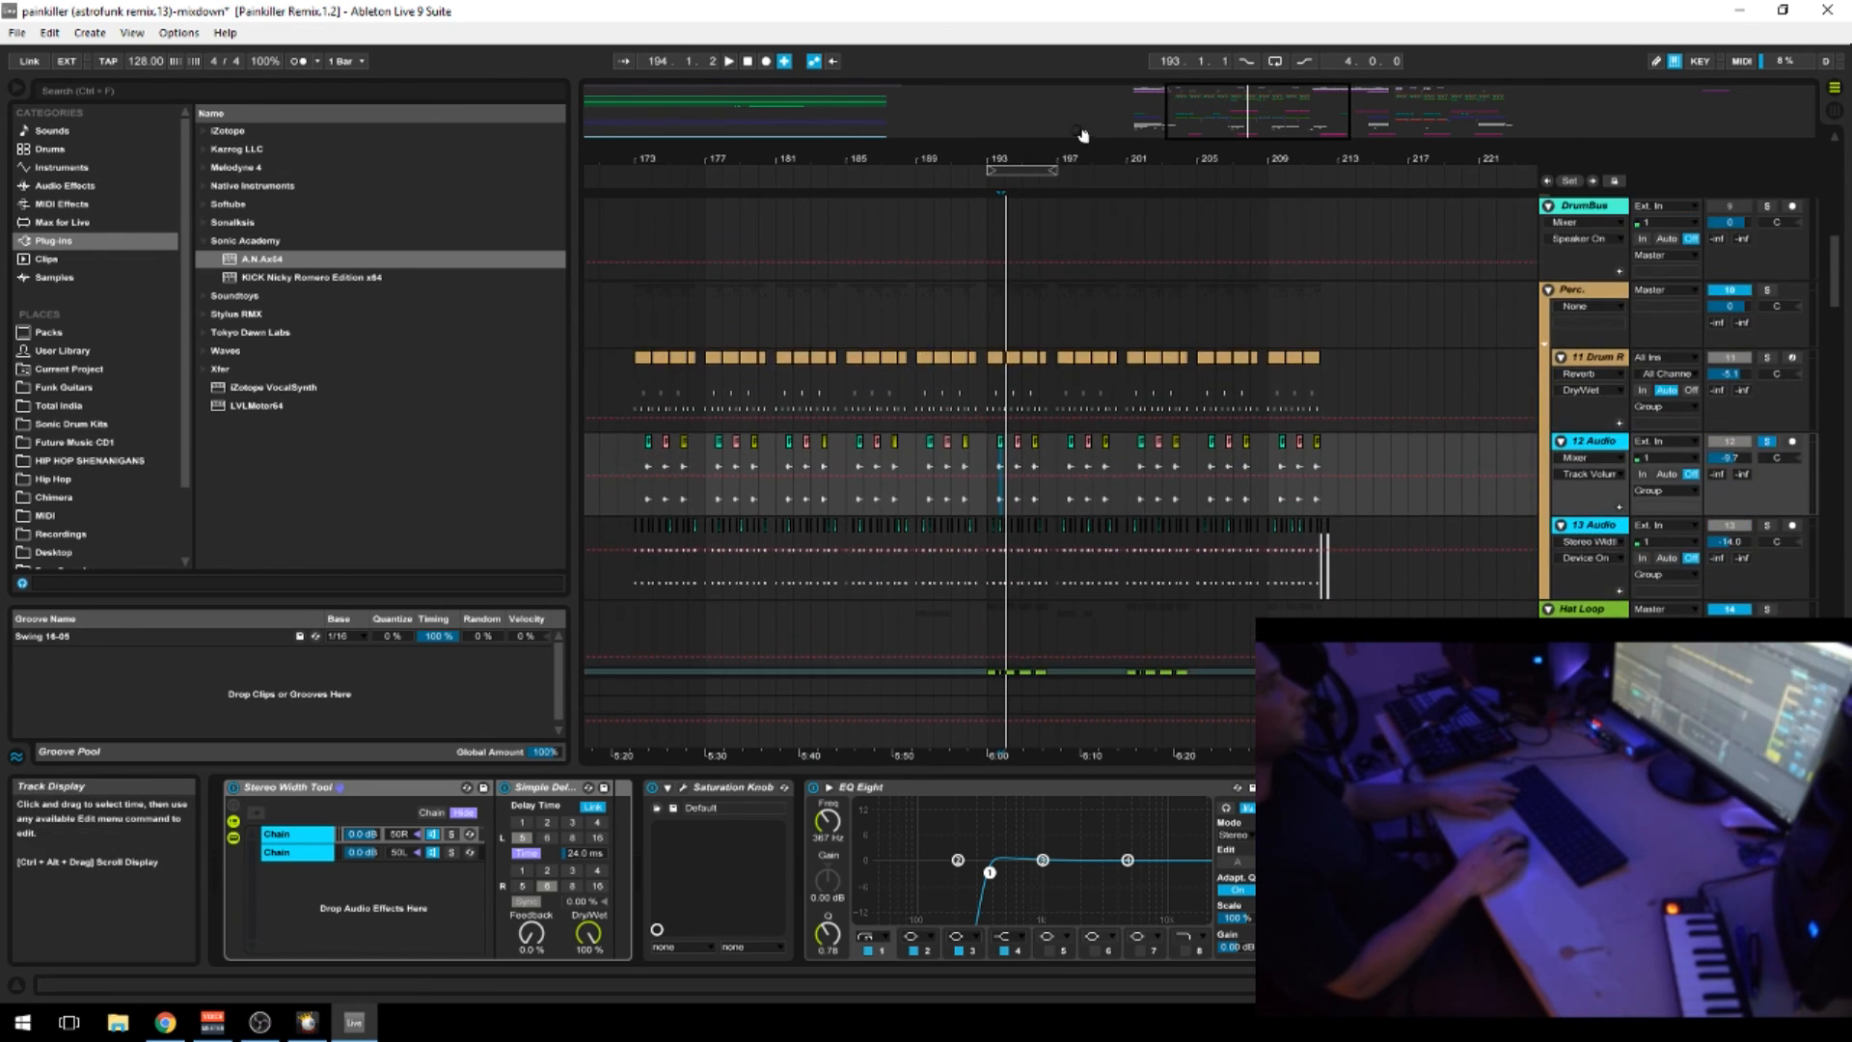
left_click_drag(1081, 158, 1080, 75)
left_click_drag(1322, 159, 1177, 125)
scroll(1214, 509, "up", 7)
scroll(922, 526, "down", 8)
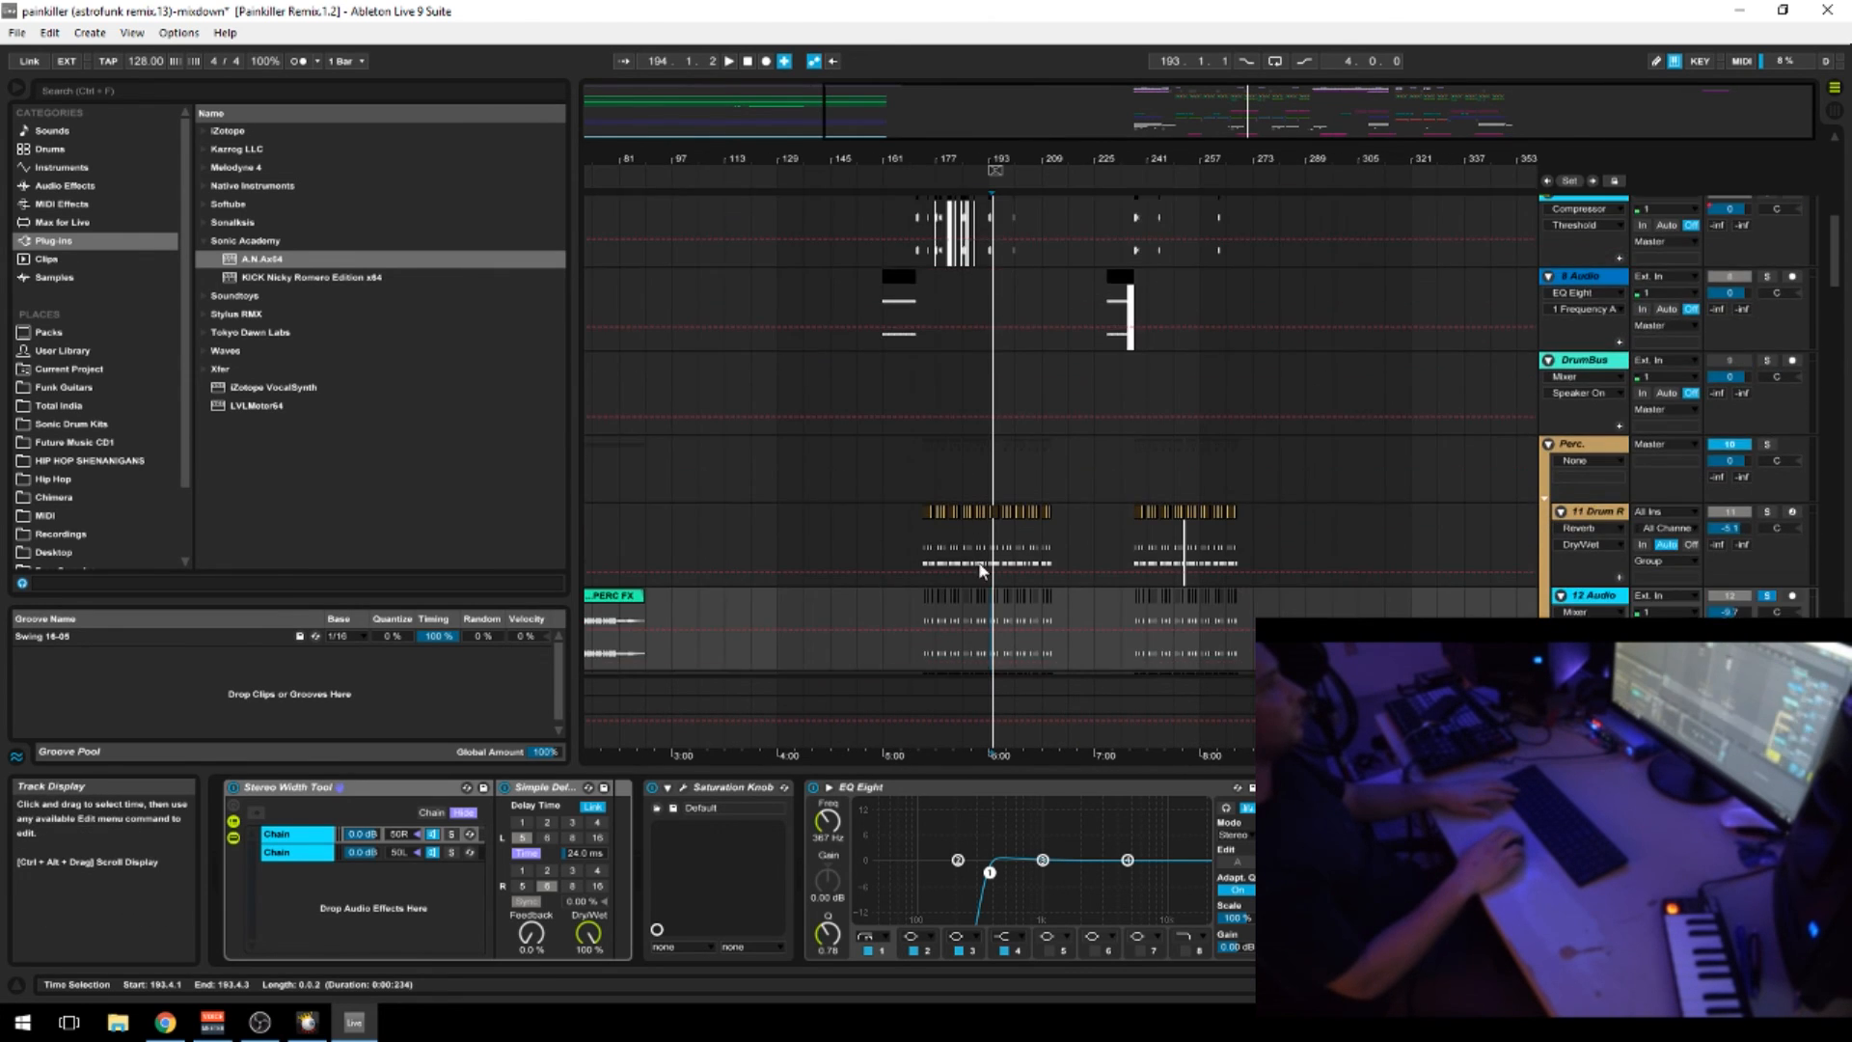
scroll(830, 475, "up", 3)
Select the stretch before the percussion on "12 Audio" from bar 129 to 173.3 and look over the tracks above it
left_click_drag(773, 575, 916, 576)
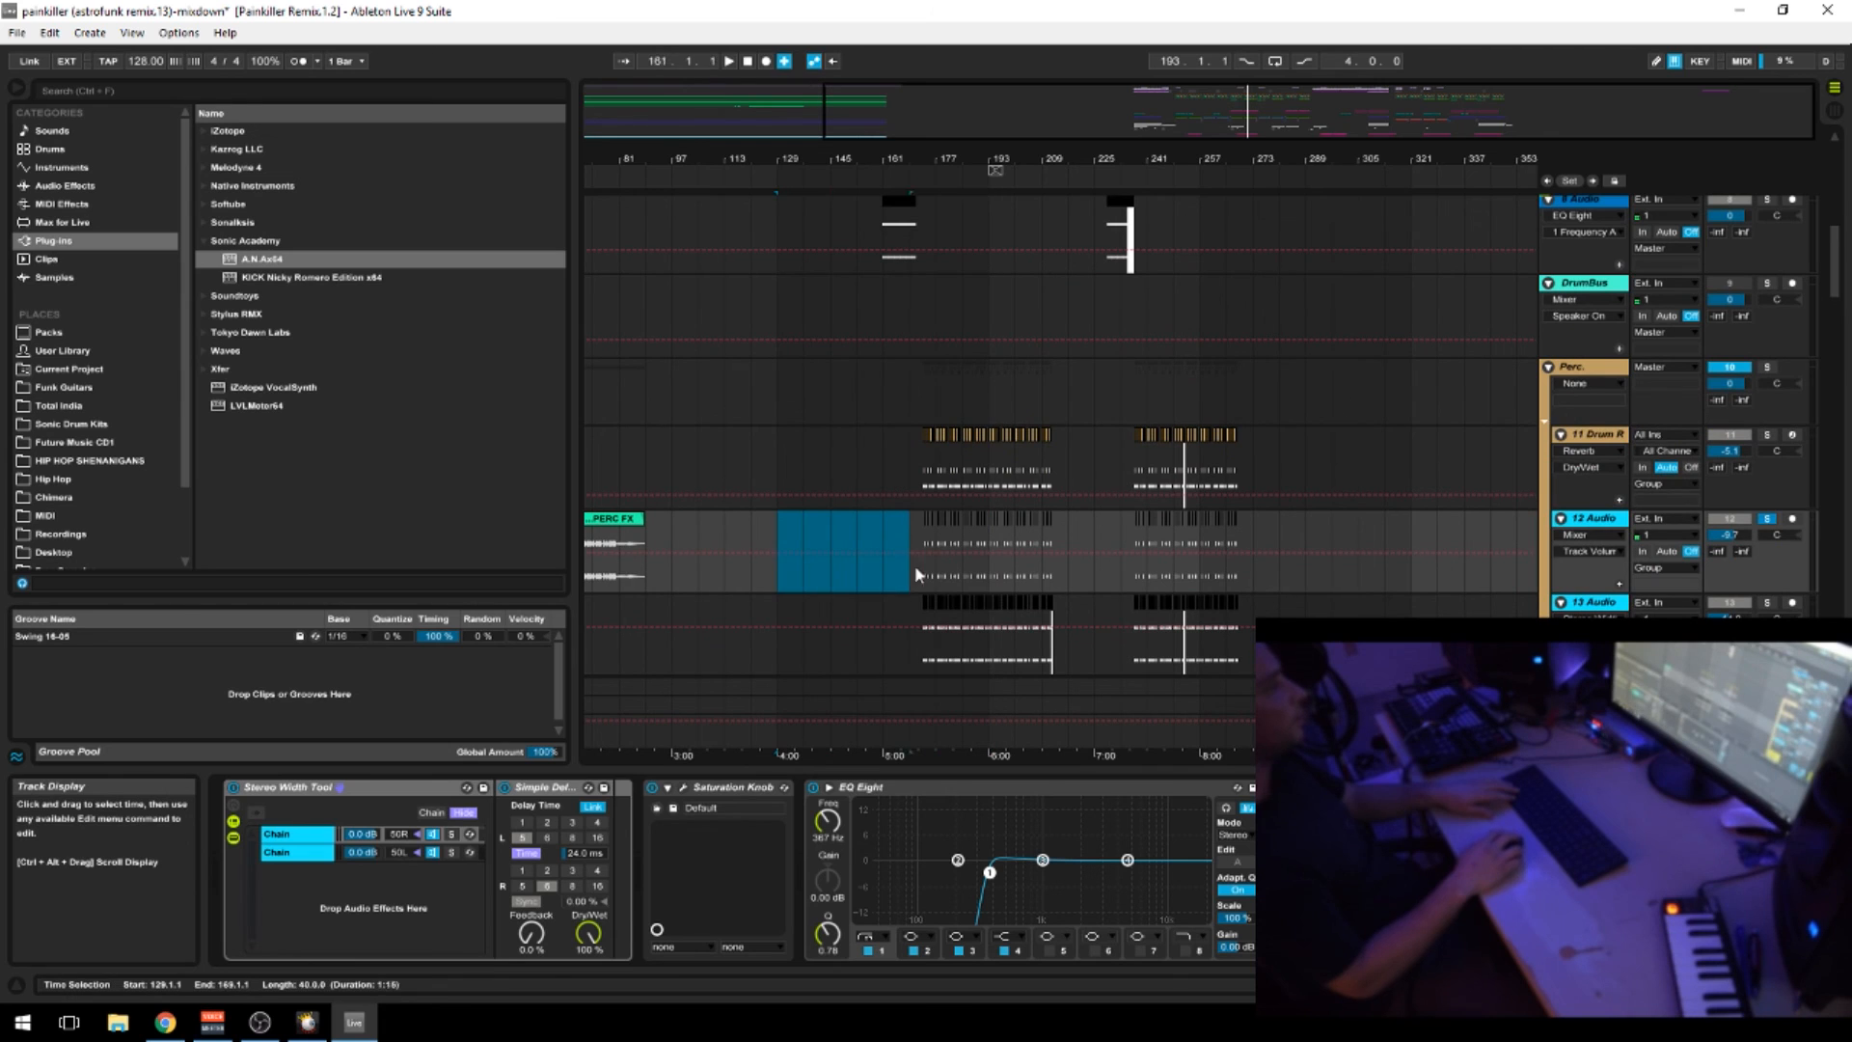
left_click_drag(957, 160, 958, 235)
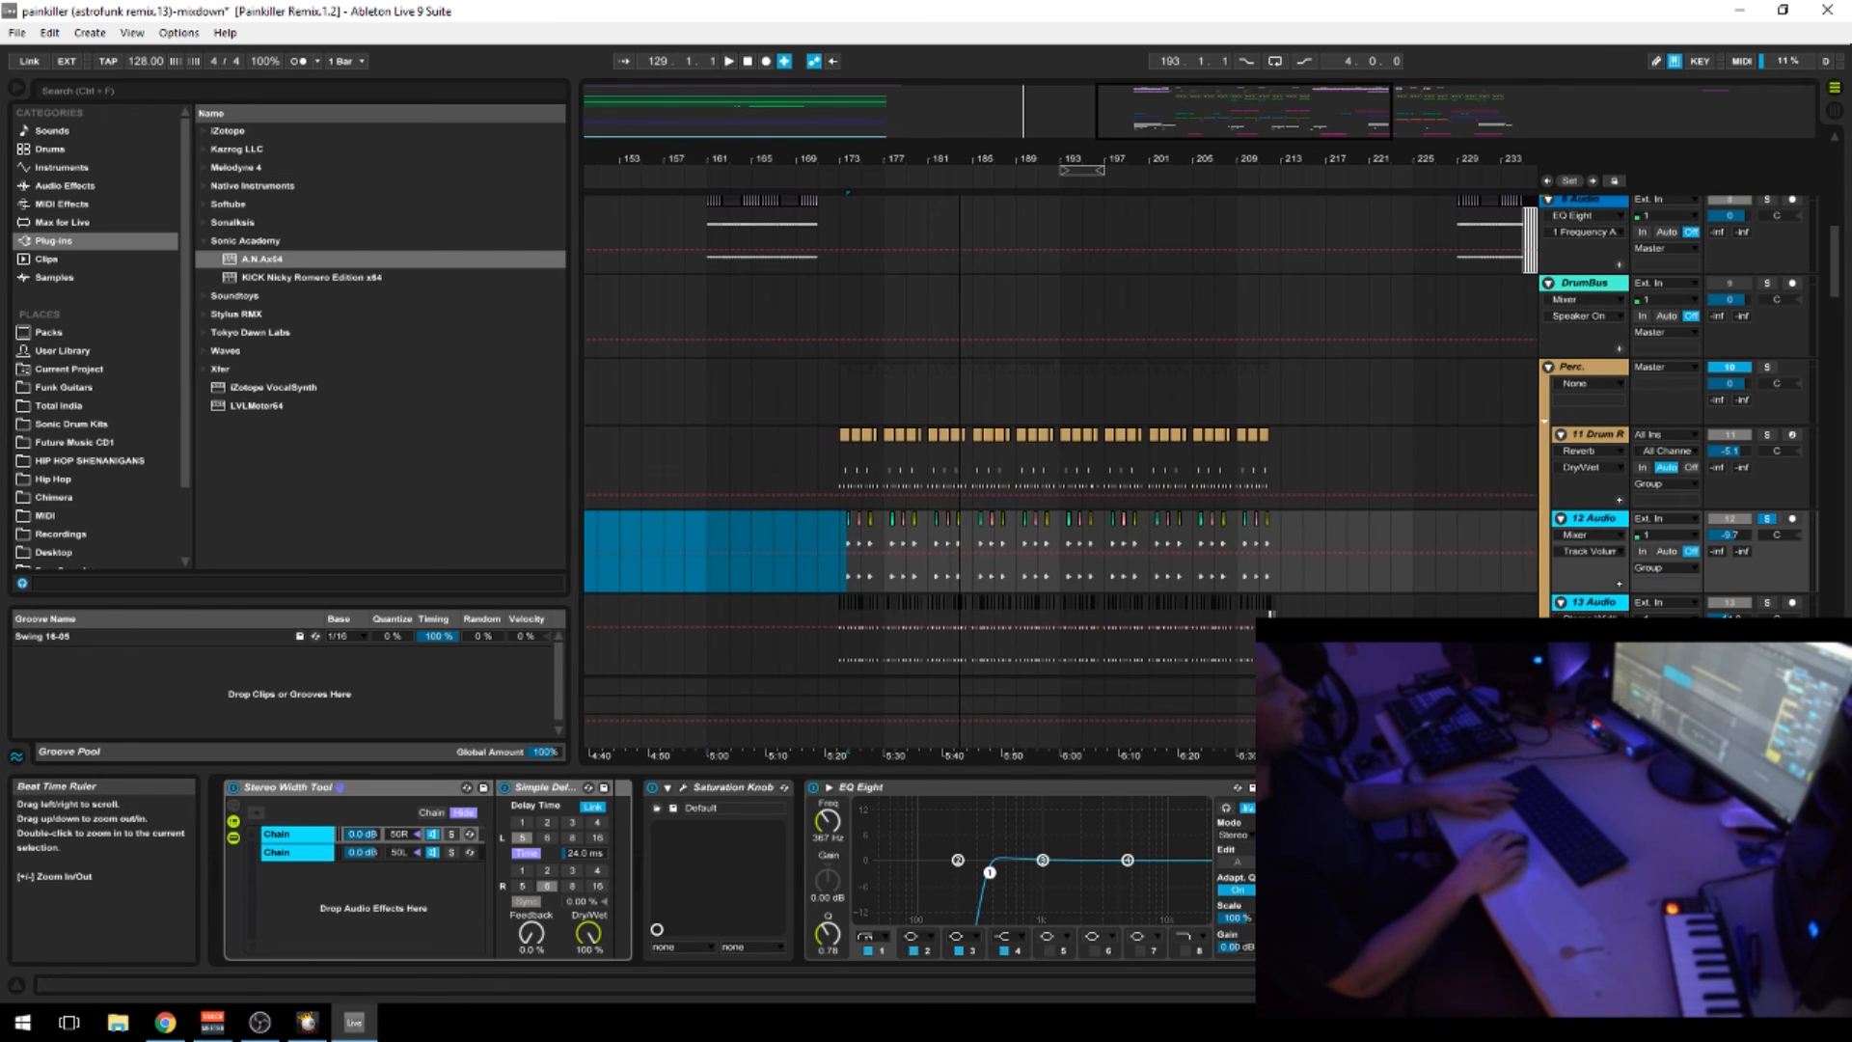
left_click_drag(859, 158, 897, 119)
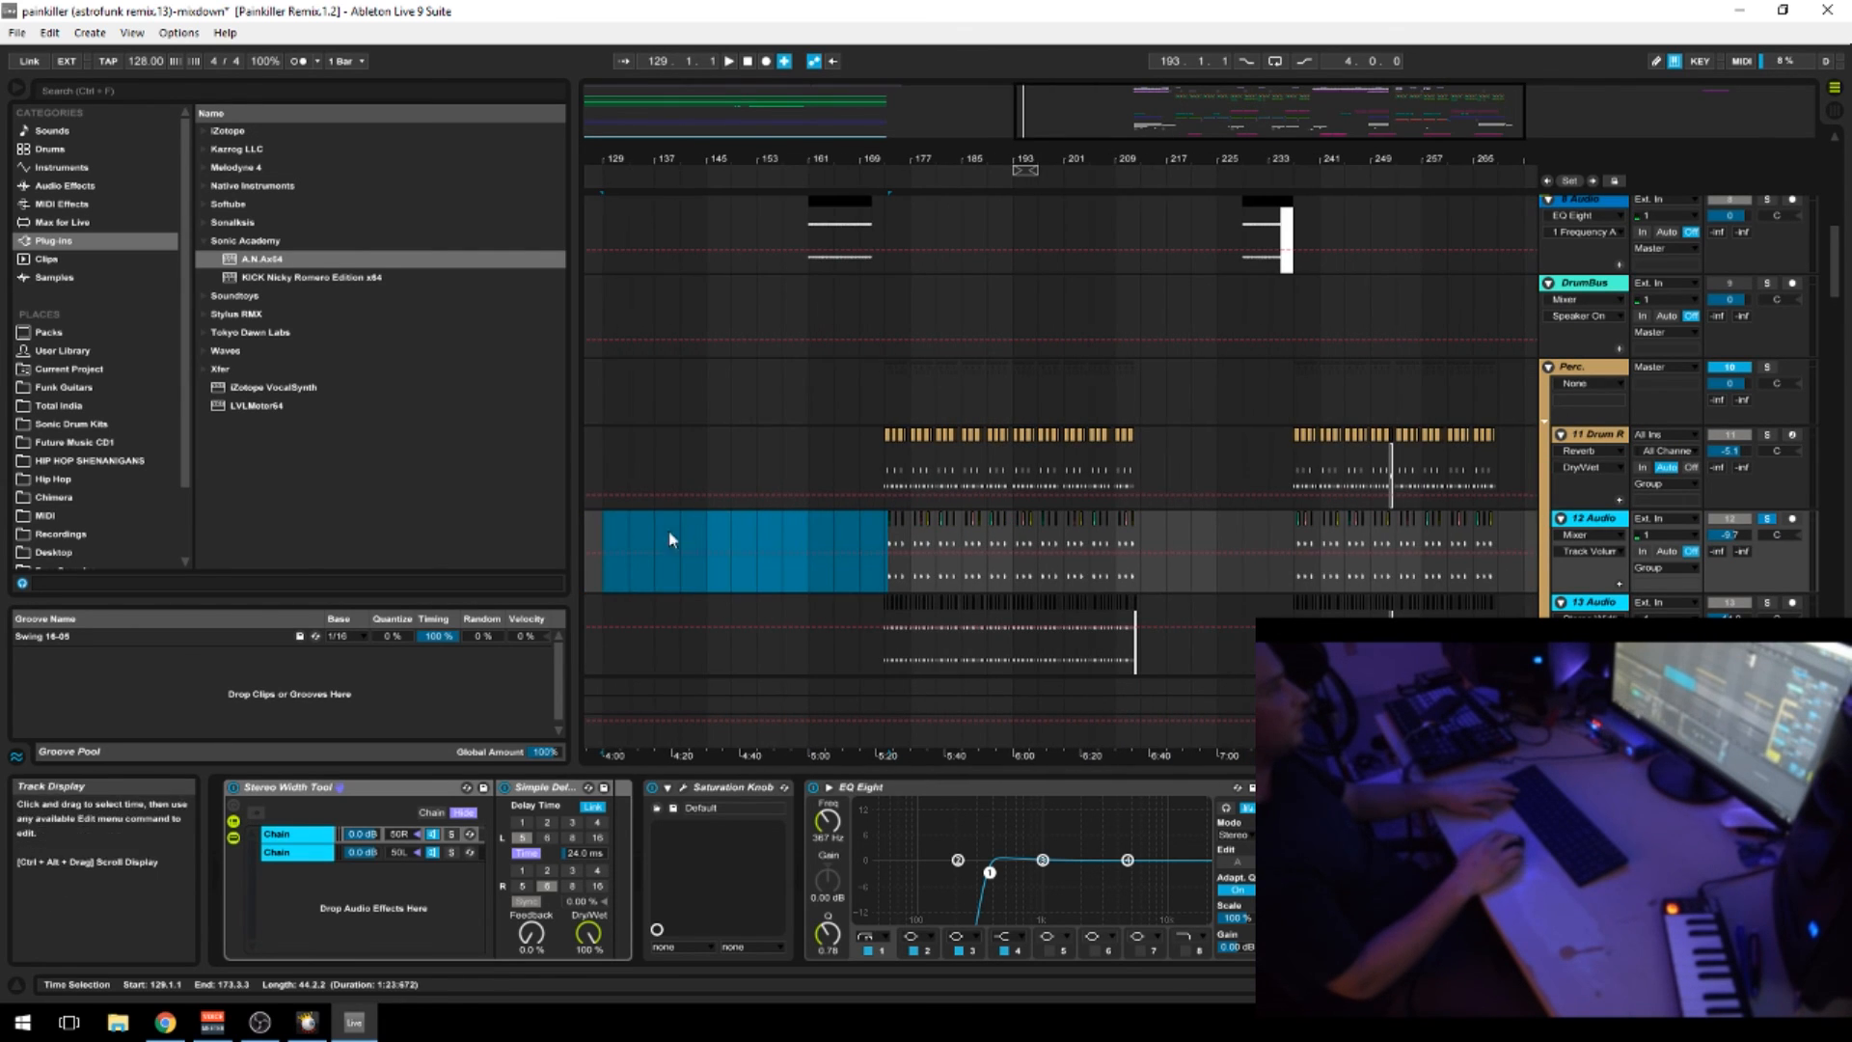
left_click_drag(691, 553, 691, 555)
scroll(723, 550, "up", 8)
scroll(755, 610, "down", 8)
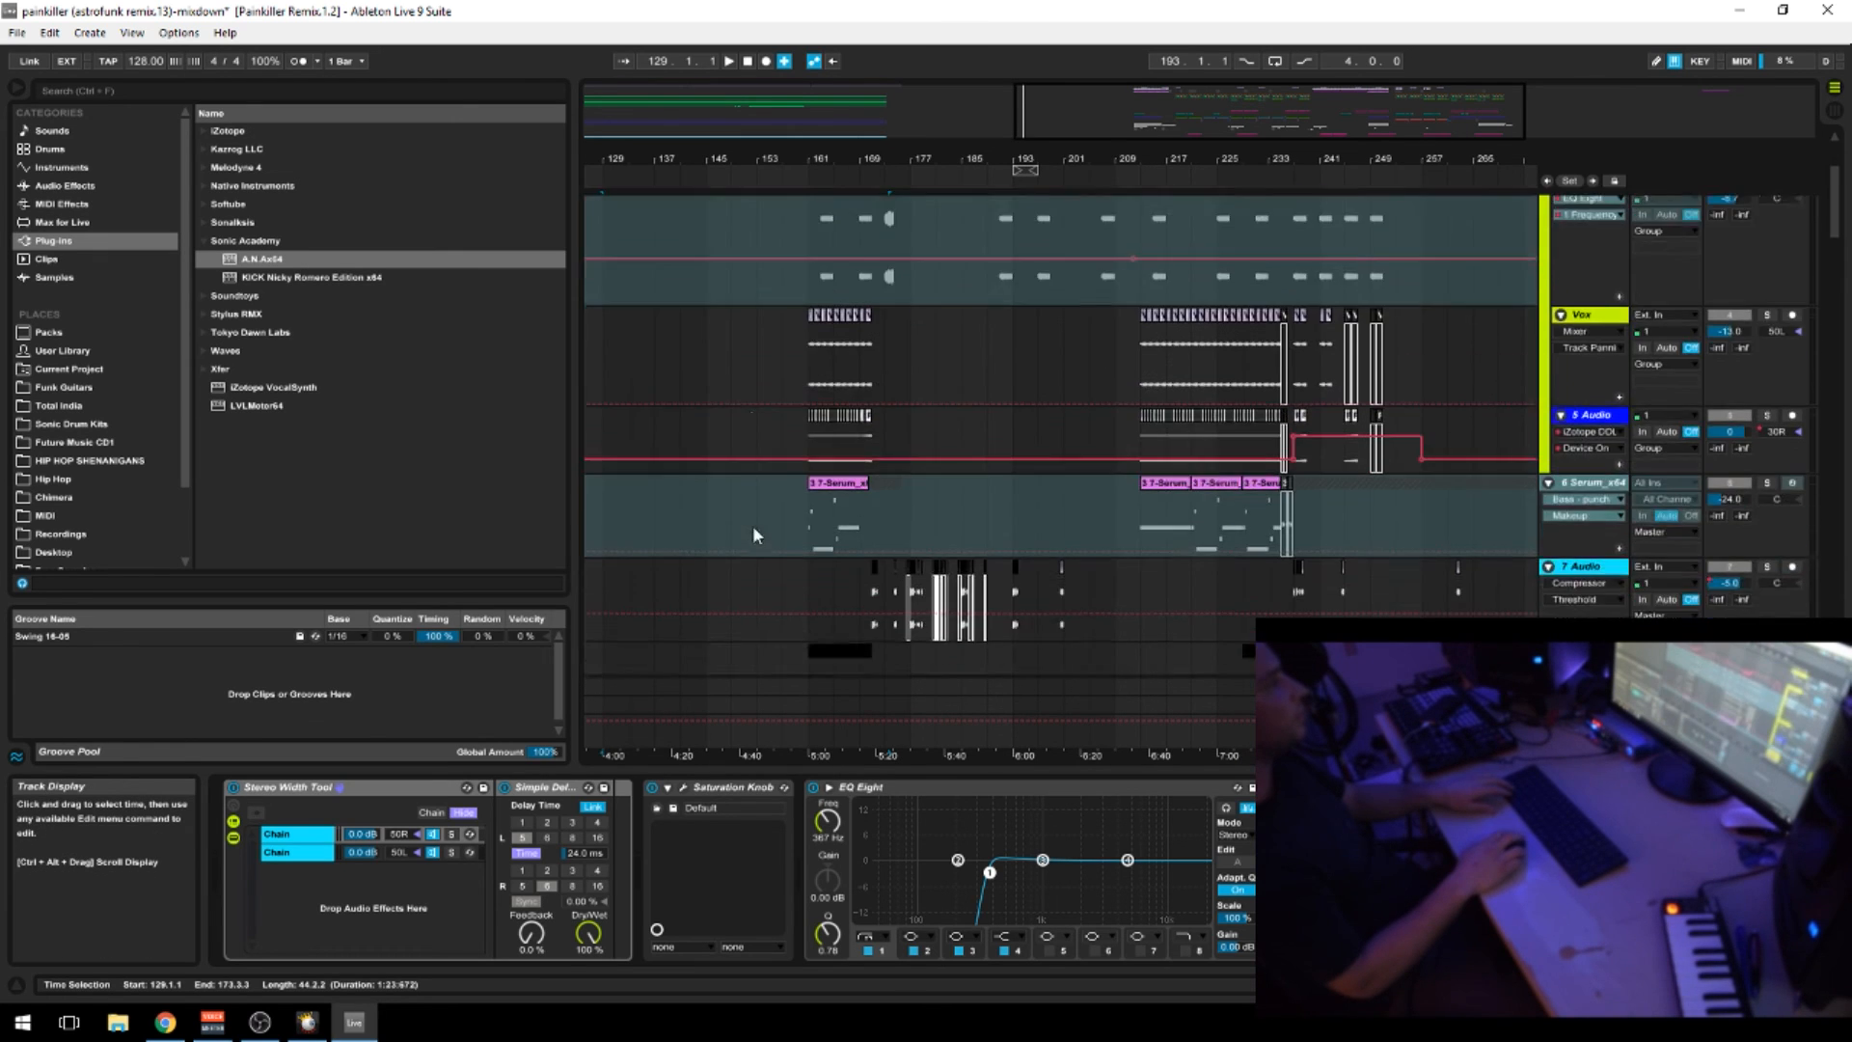
scroll(772, 559, "down", 3)
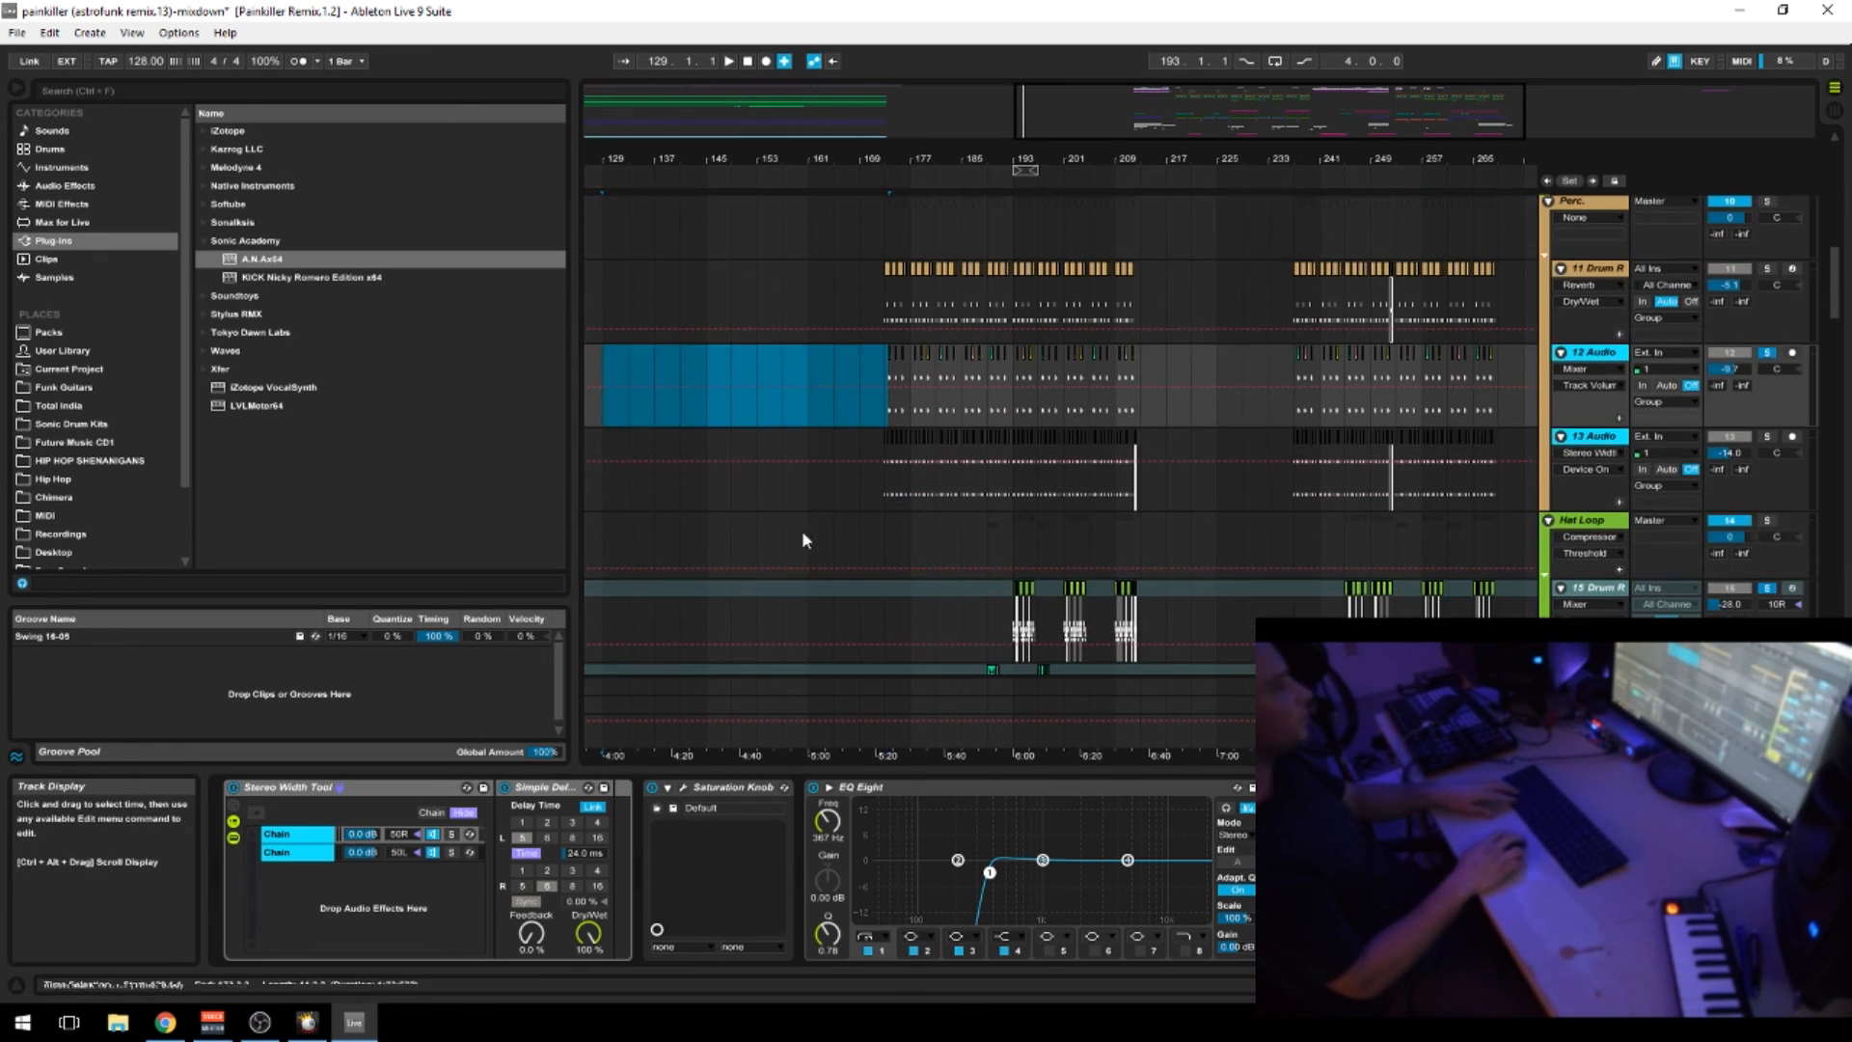
Turn off the track solos and play the full mix from bar 161
left_click(808, 540)
left_click(1768, 352)
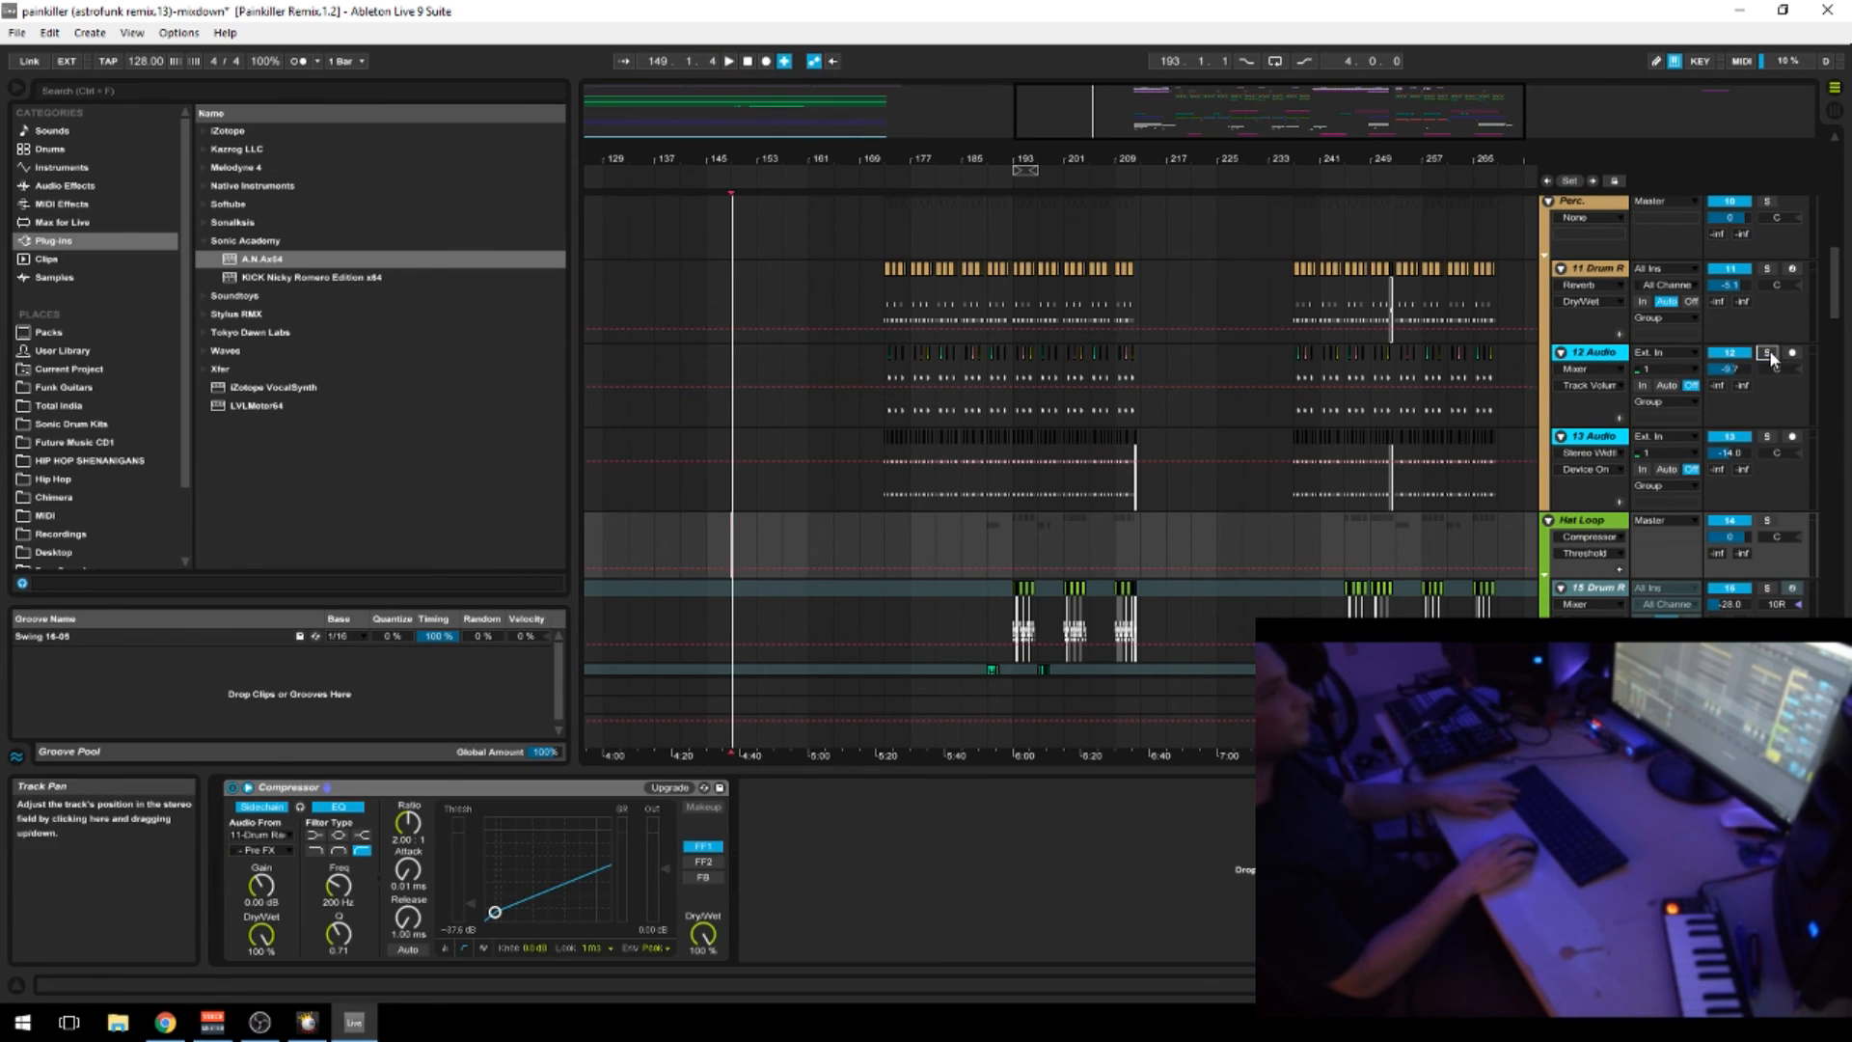
key("space")
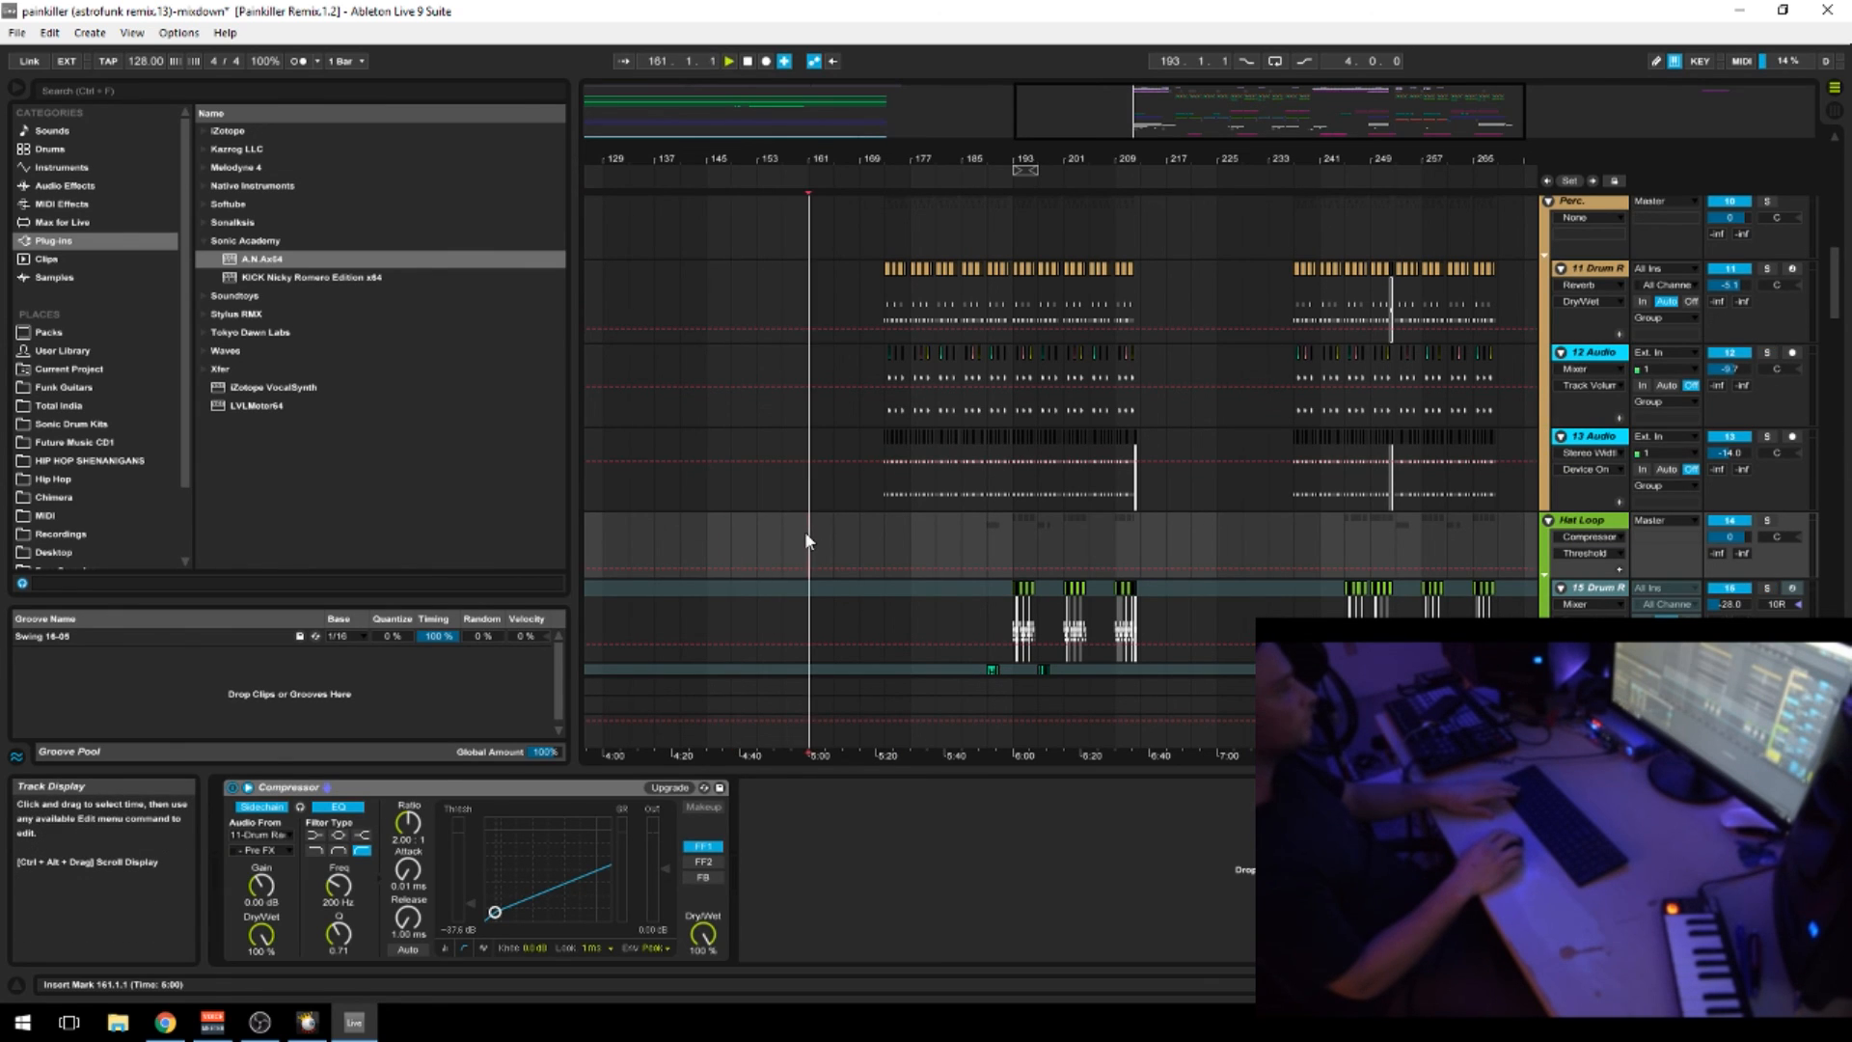
key("space")
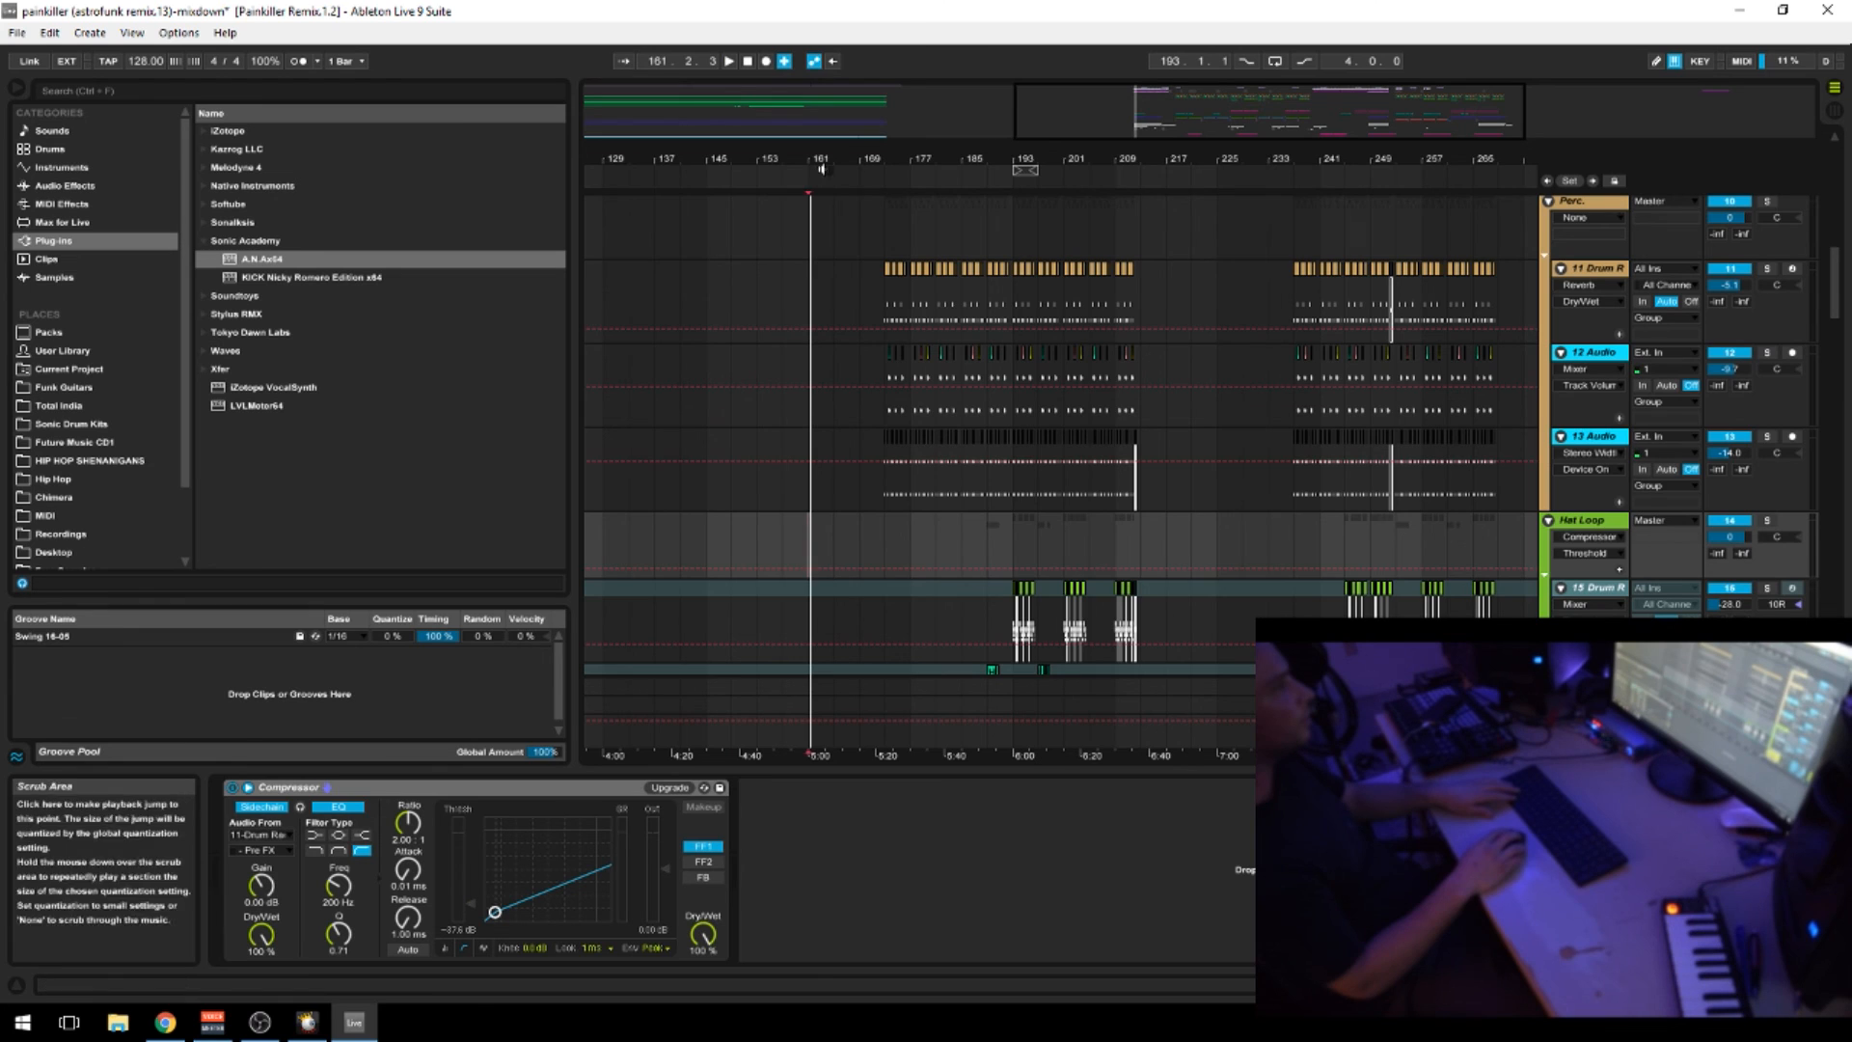
Play the full mix briefly from bar 157 and again from bar 161
left_click_drag(818, 169, 849, 230)
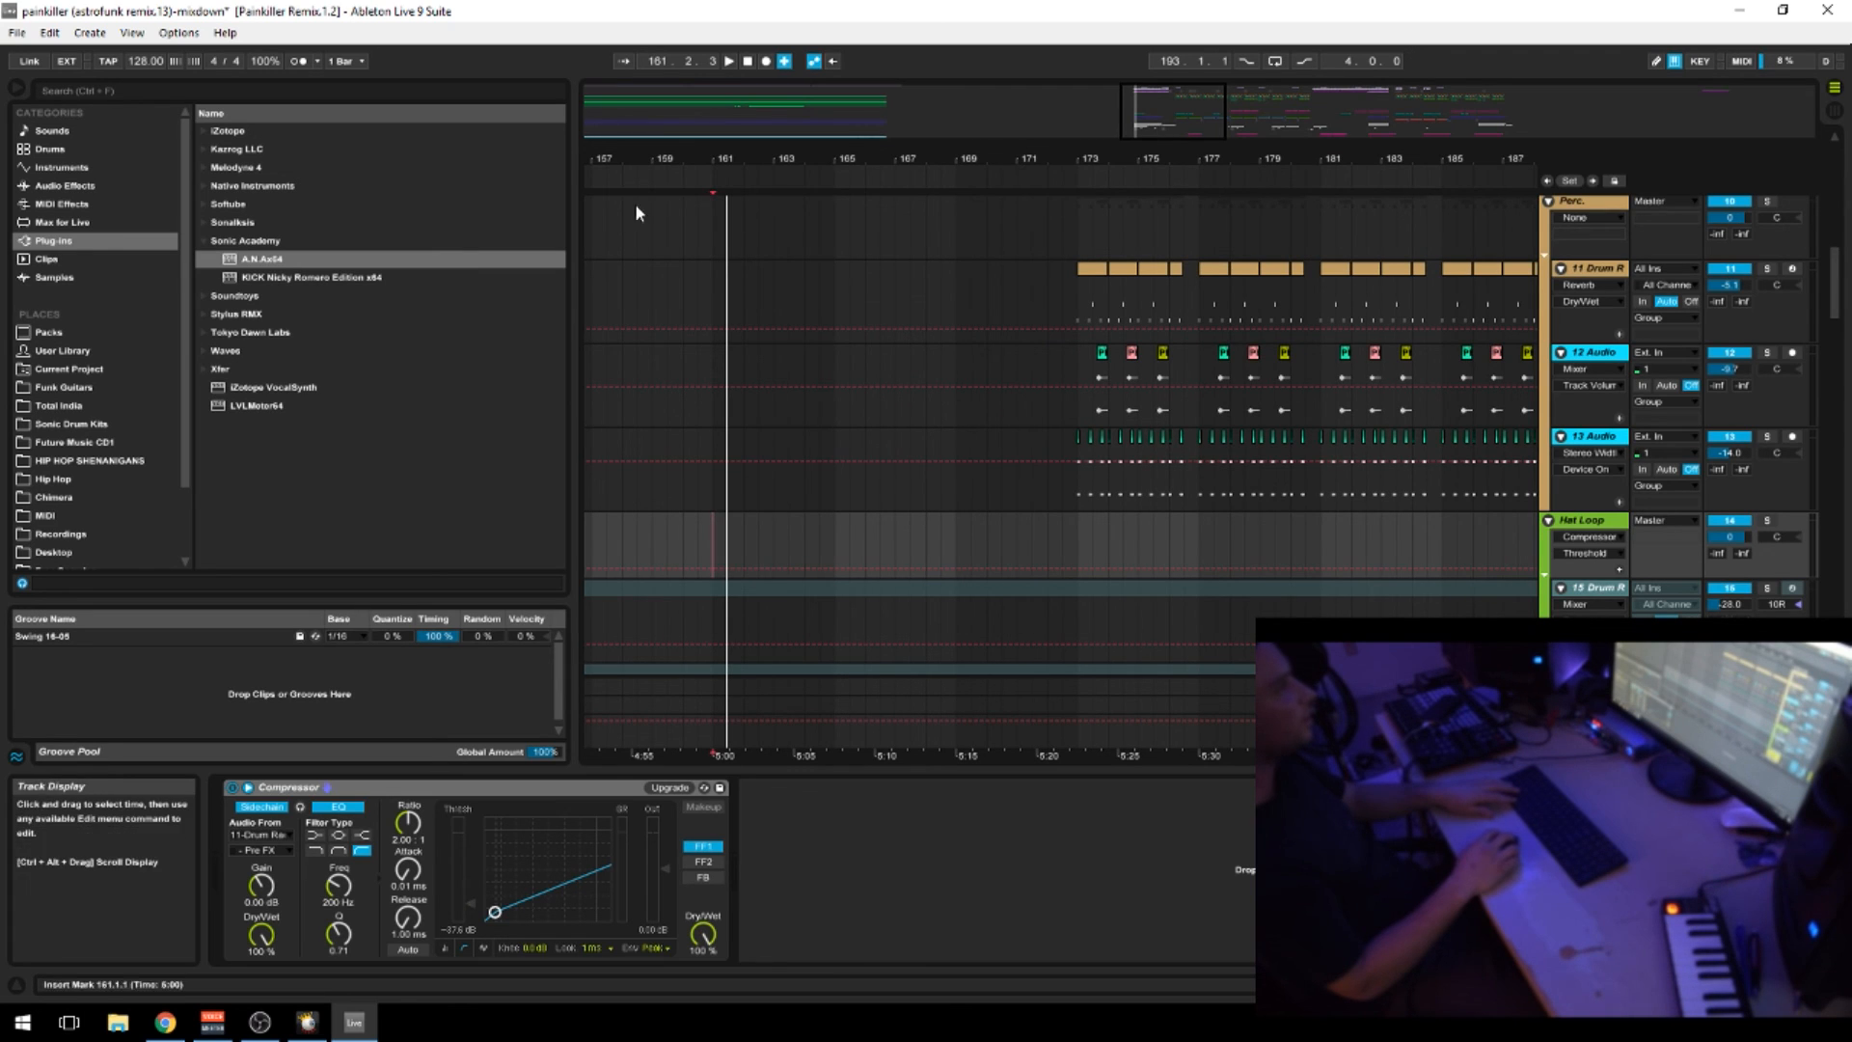
left_click_drag(632, 162, 783, 162)
left_click(738, 293)
key("space")
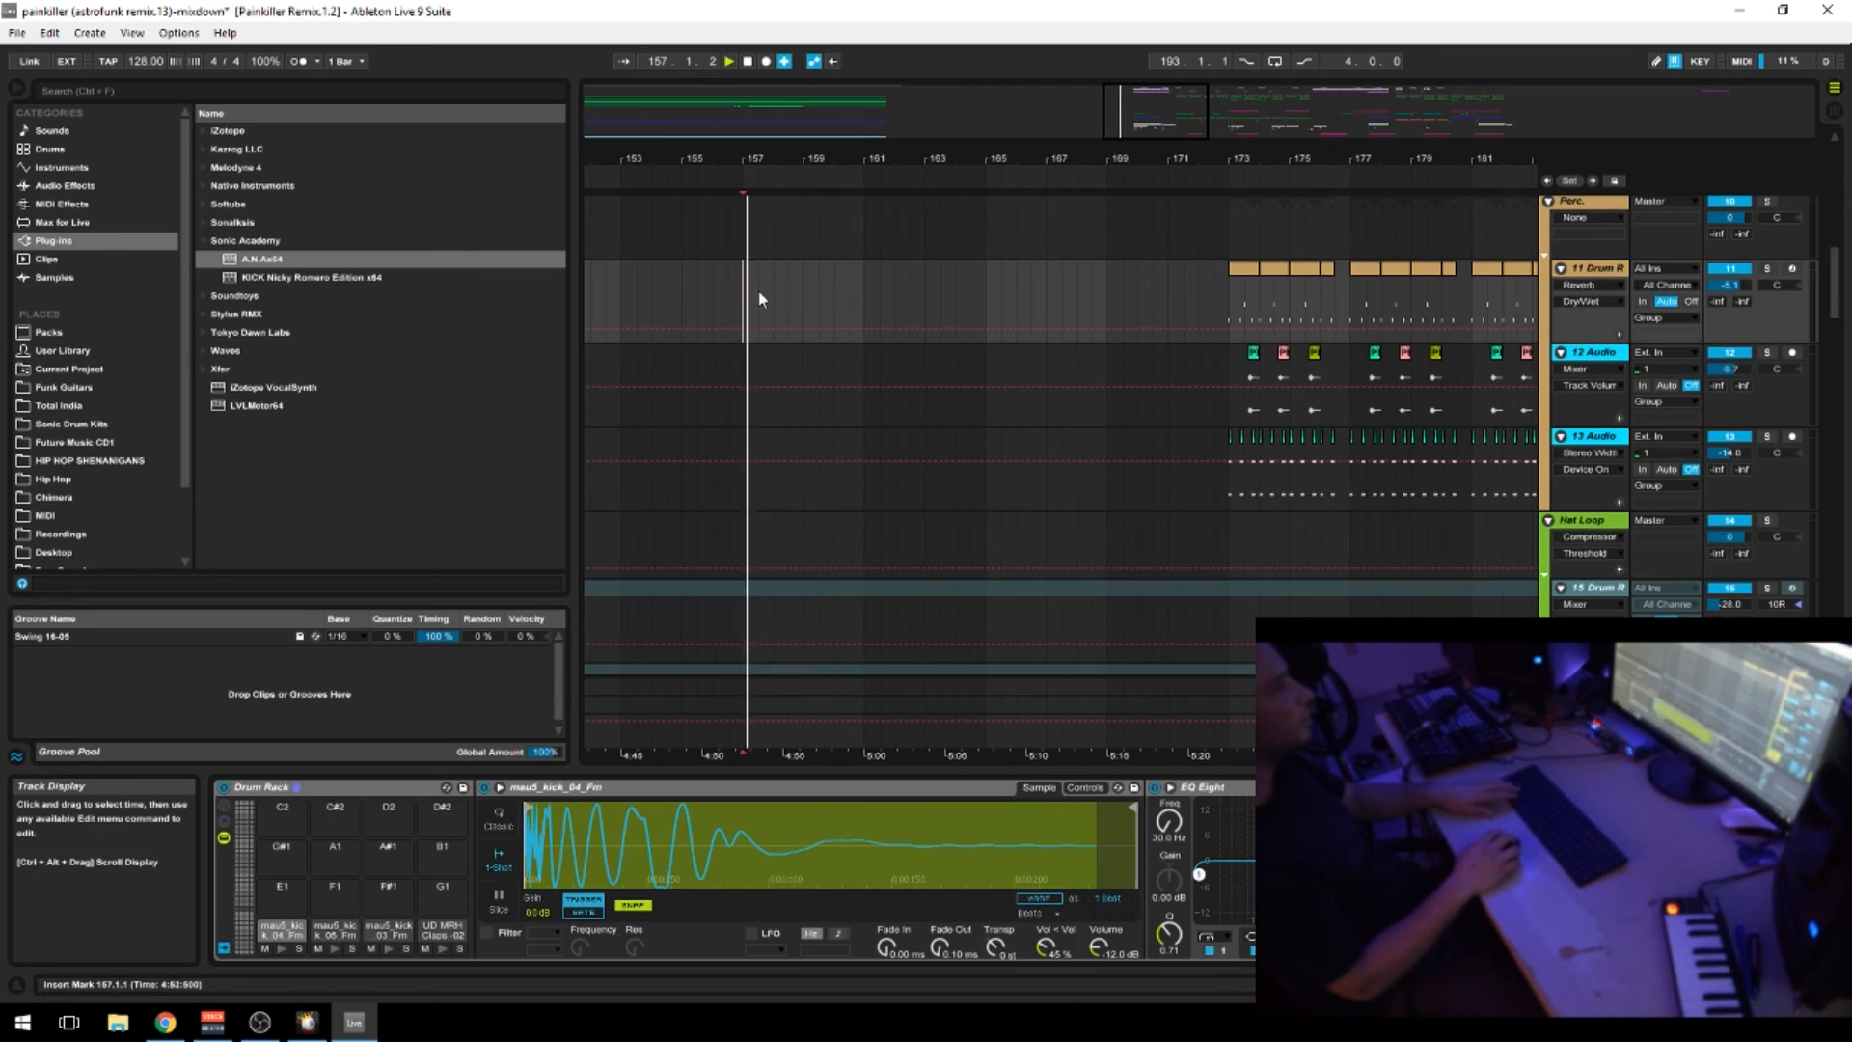
left_click(865, 293)
key("space")
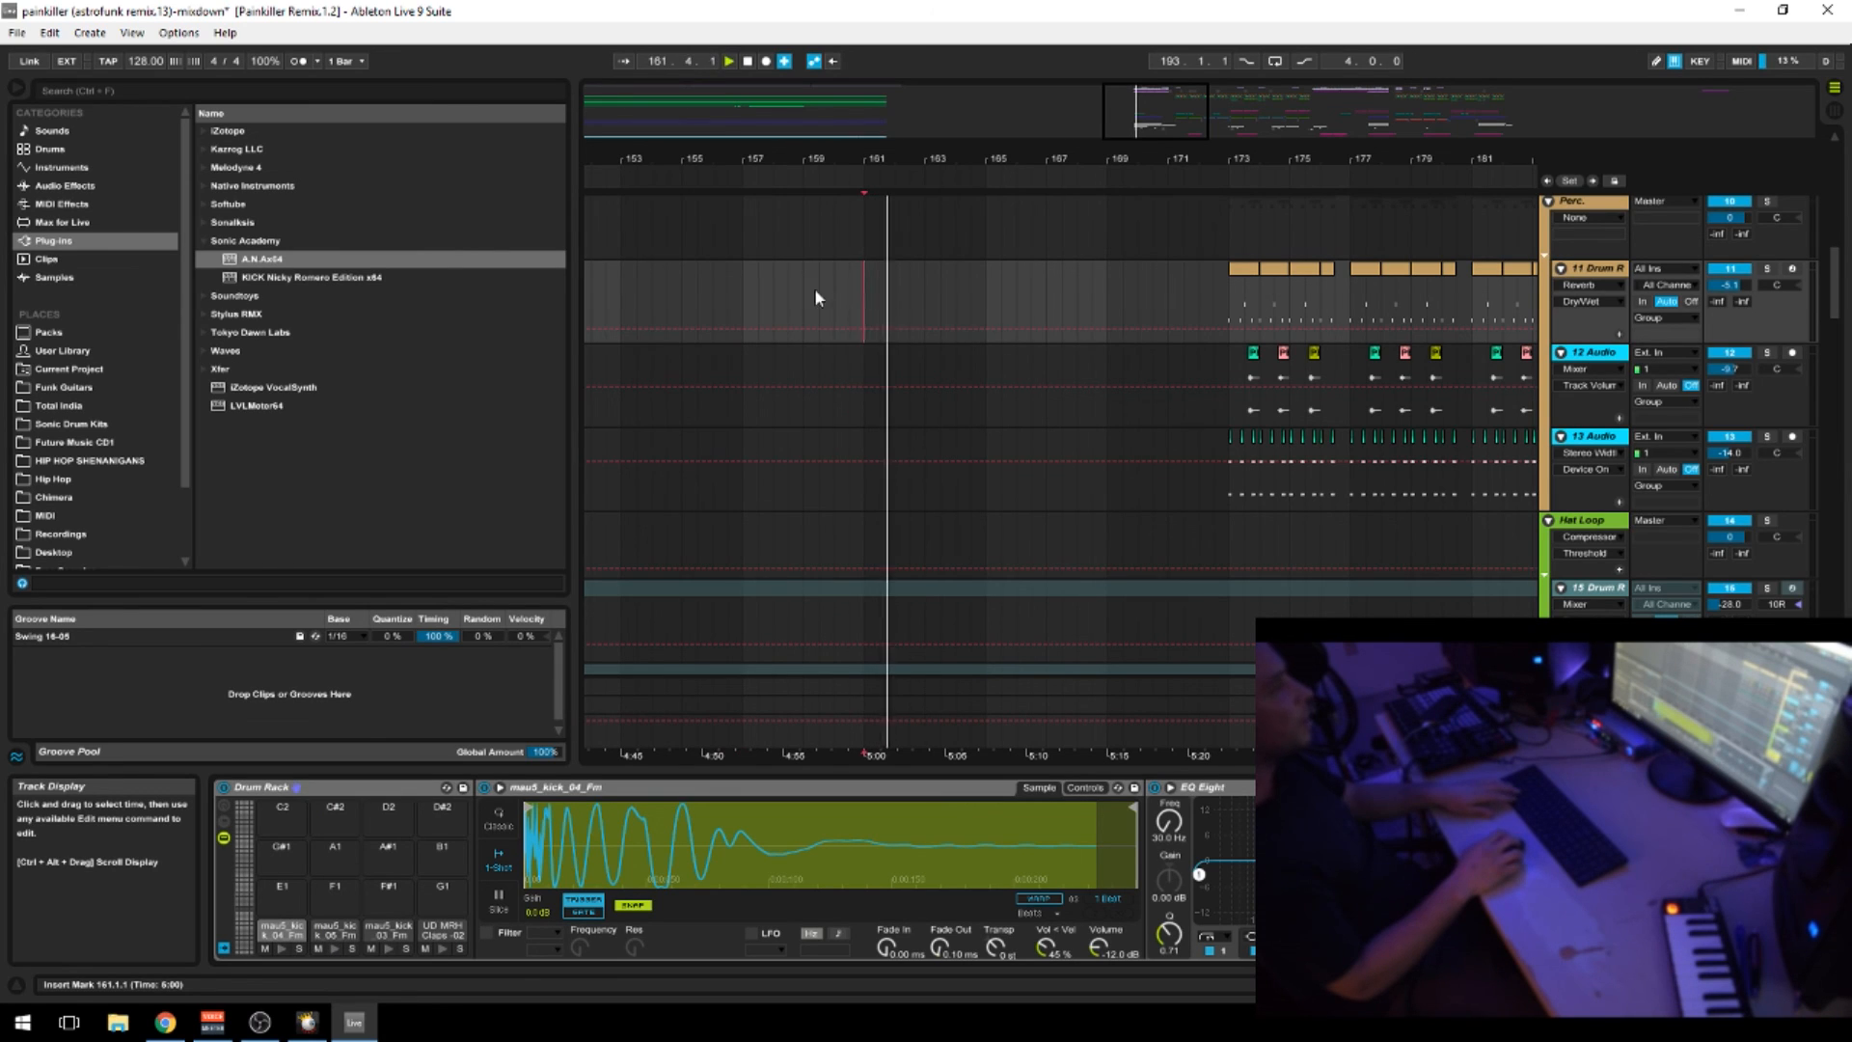
Select 169.1.1 to 175.3.1 on "11 Drum R" and play the lead-in from bar 169 and the percussion entry from bar 173
left_click_drag(878, 293, 1260, 309)
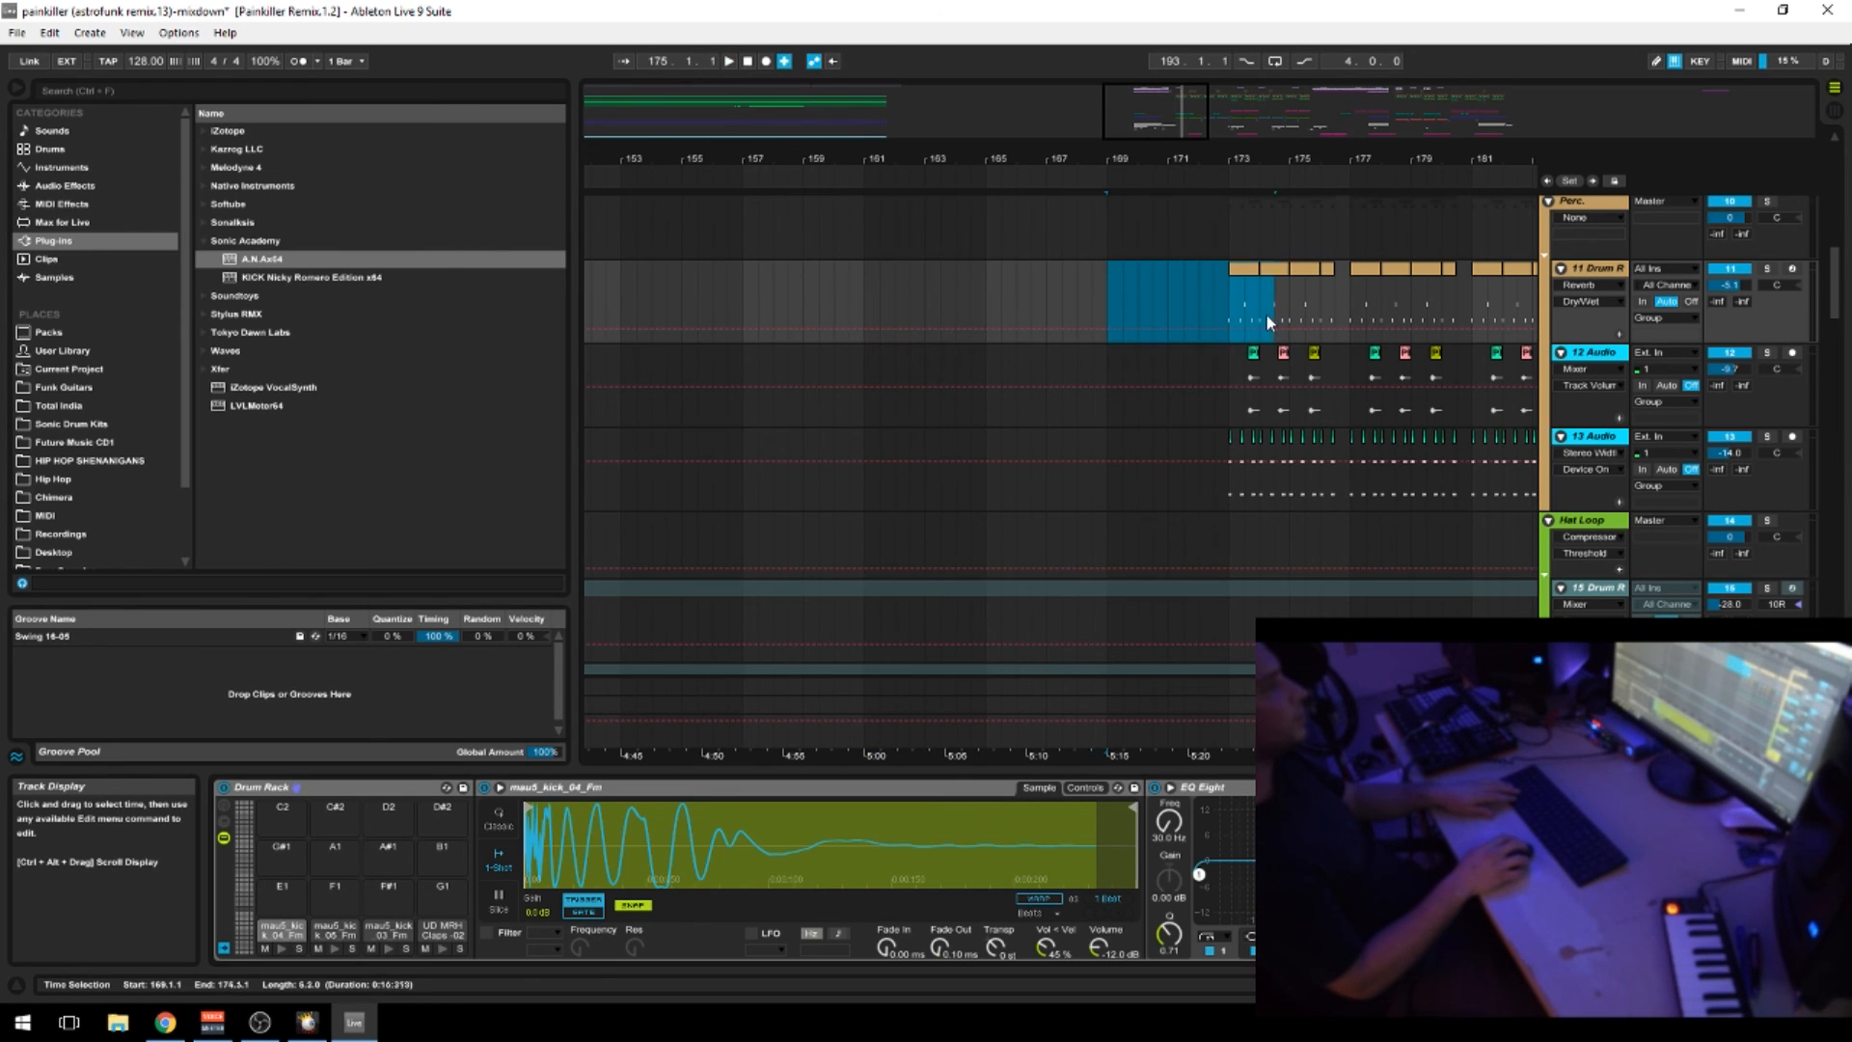
left_click(1106, 303)
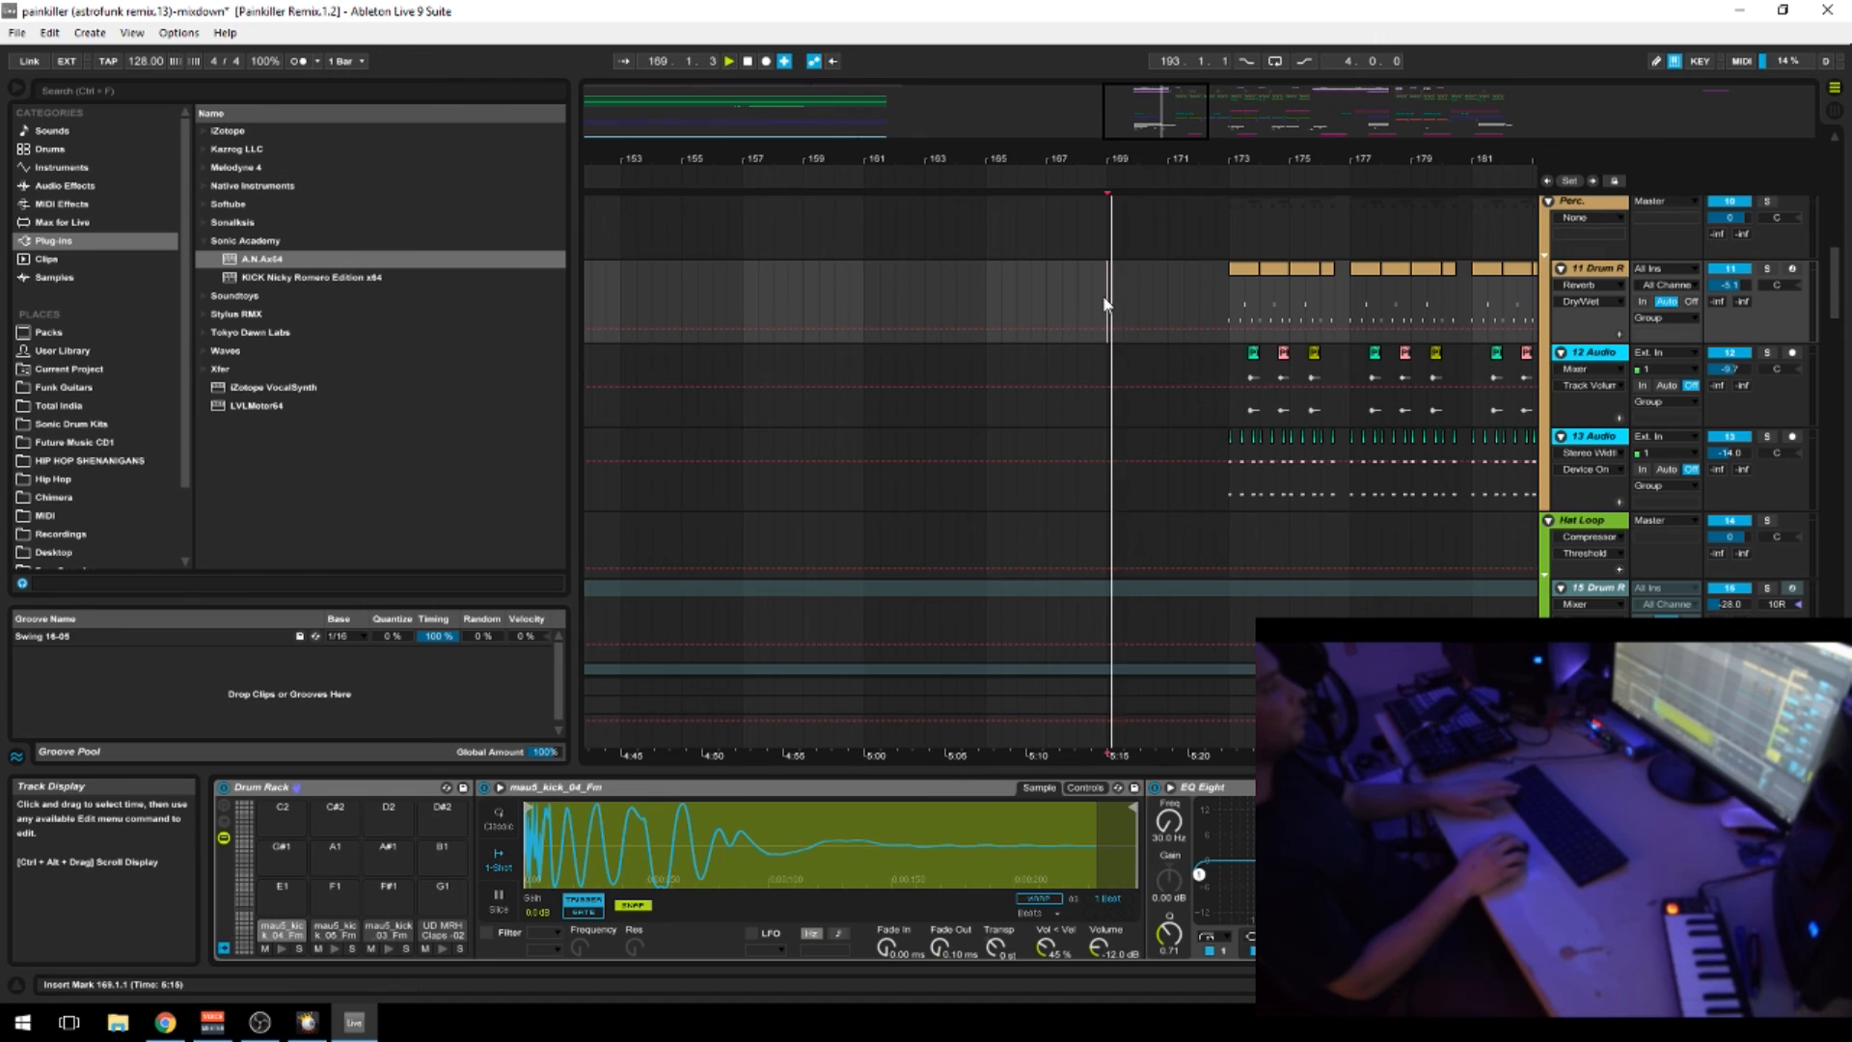
left_click(1229, 301)
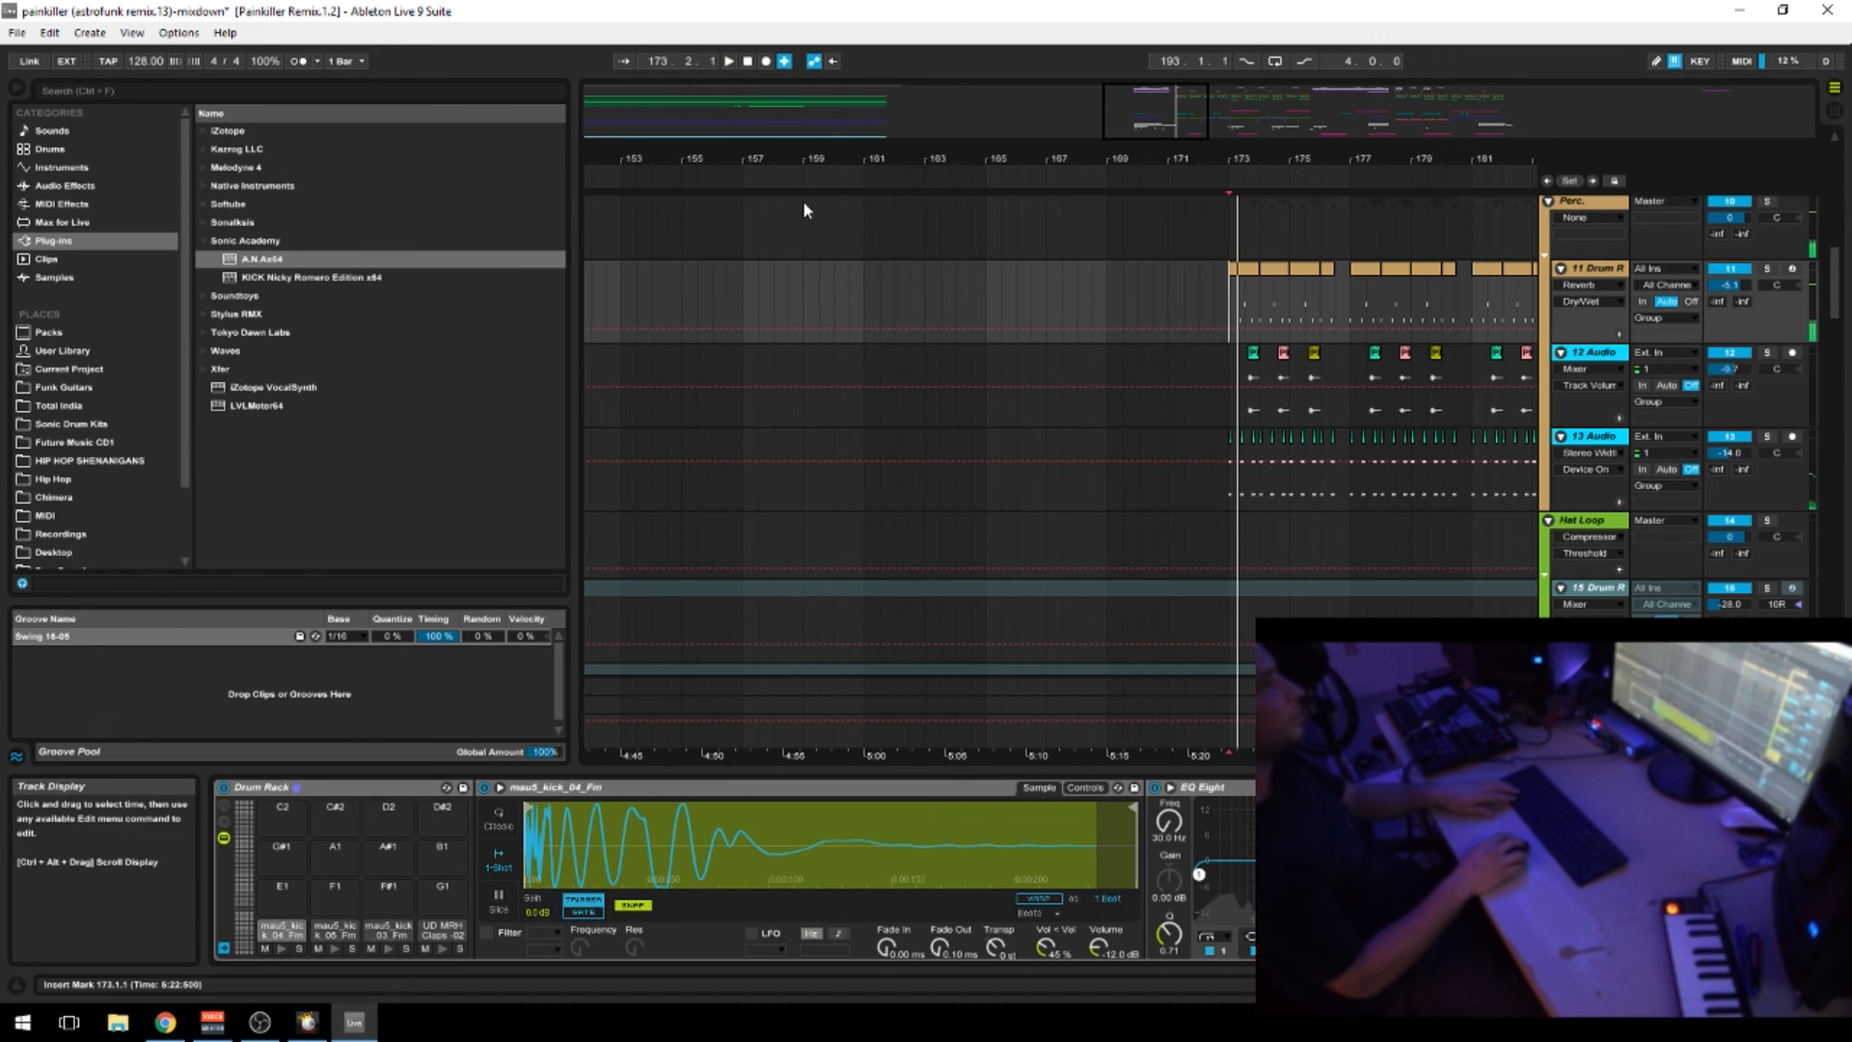
Highlight the empty stretch from bar 161 to 169 and the percussion section starting at bar 173 on "11 Drum R"
left_click_drag(874, 305, 1185, 295)
left_click_drag(878, 308, 1105, 309)
left_click_drag(1306, 161, 847, 162)
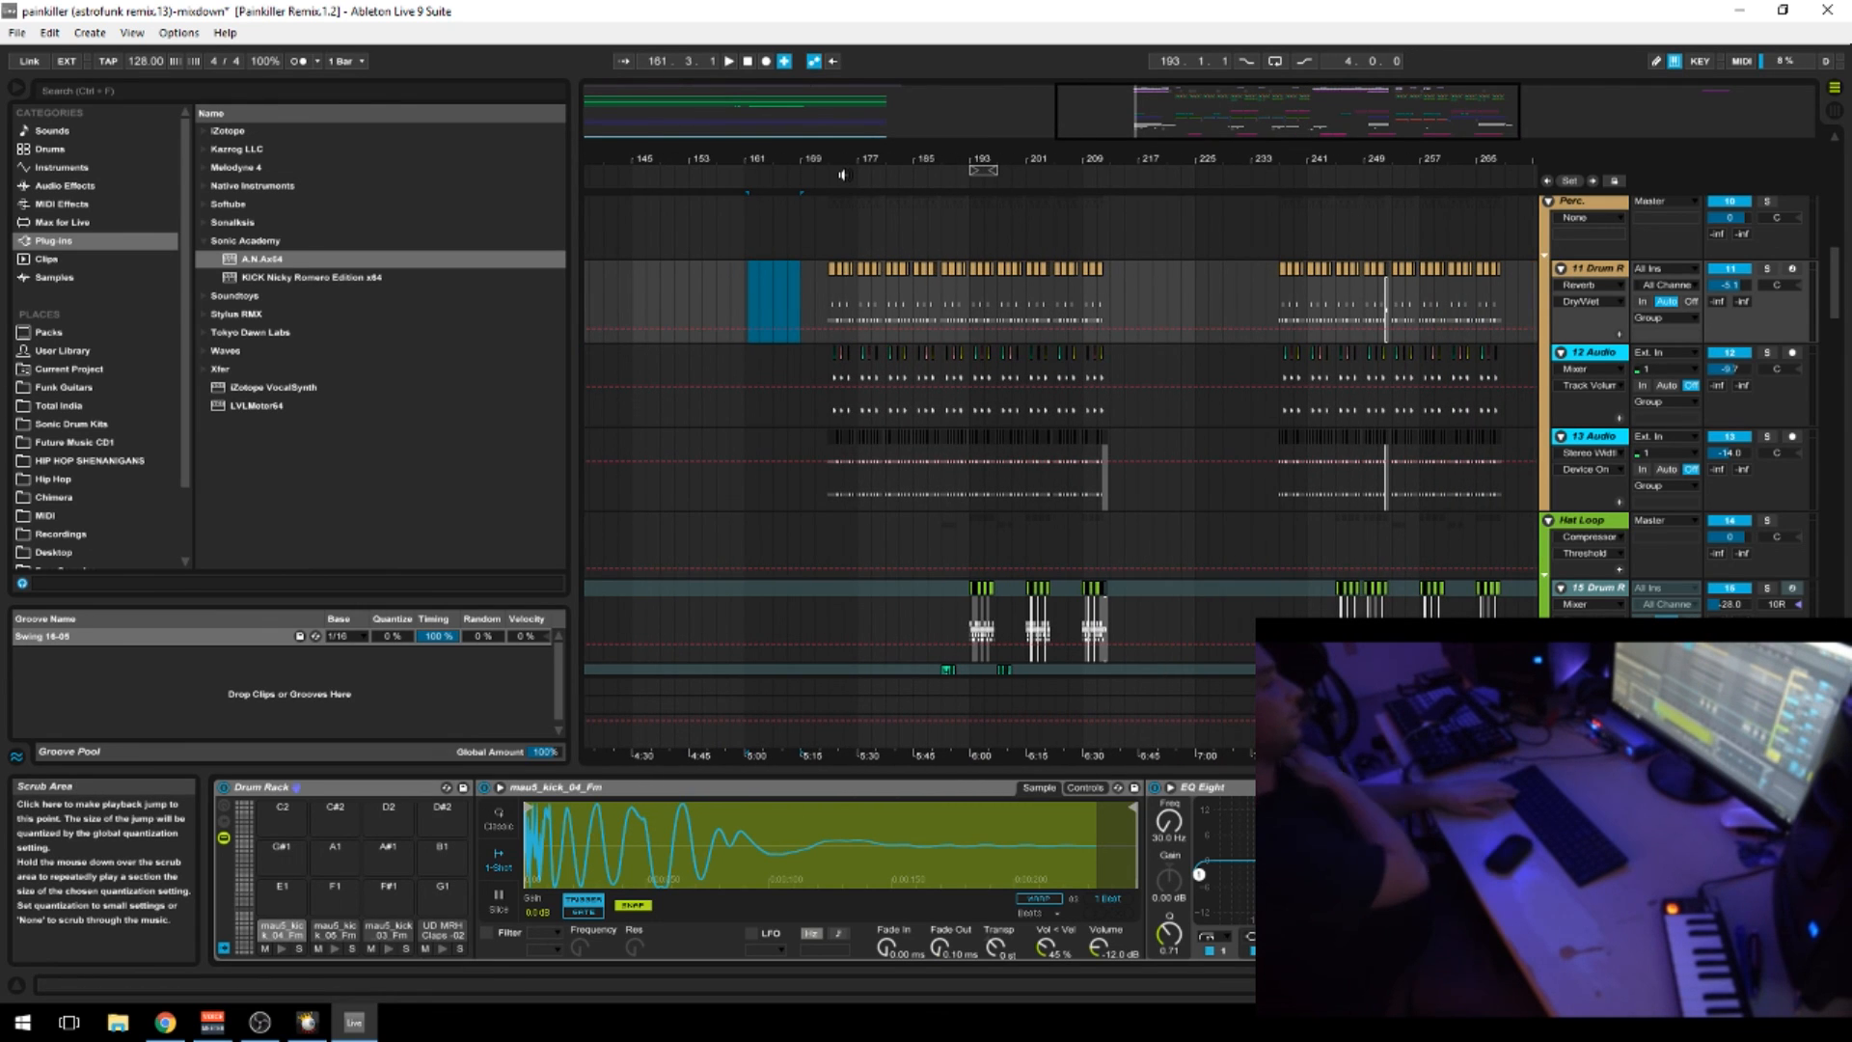
left_click_drag(828, 285, 1109, 309)
Play the break without percussion from bar 213 and select bars 213 to 221 on "11 Drum R"
left_click_drag(1137, 160, 947, 232)
left_click(863, 315)
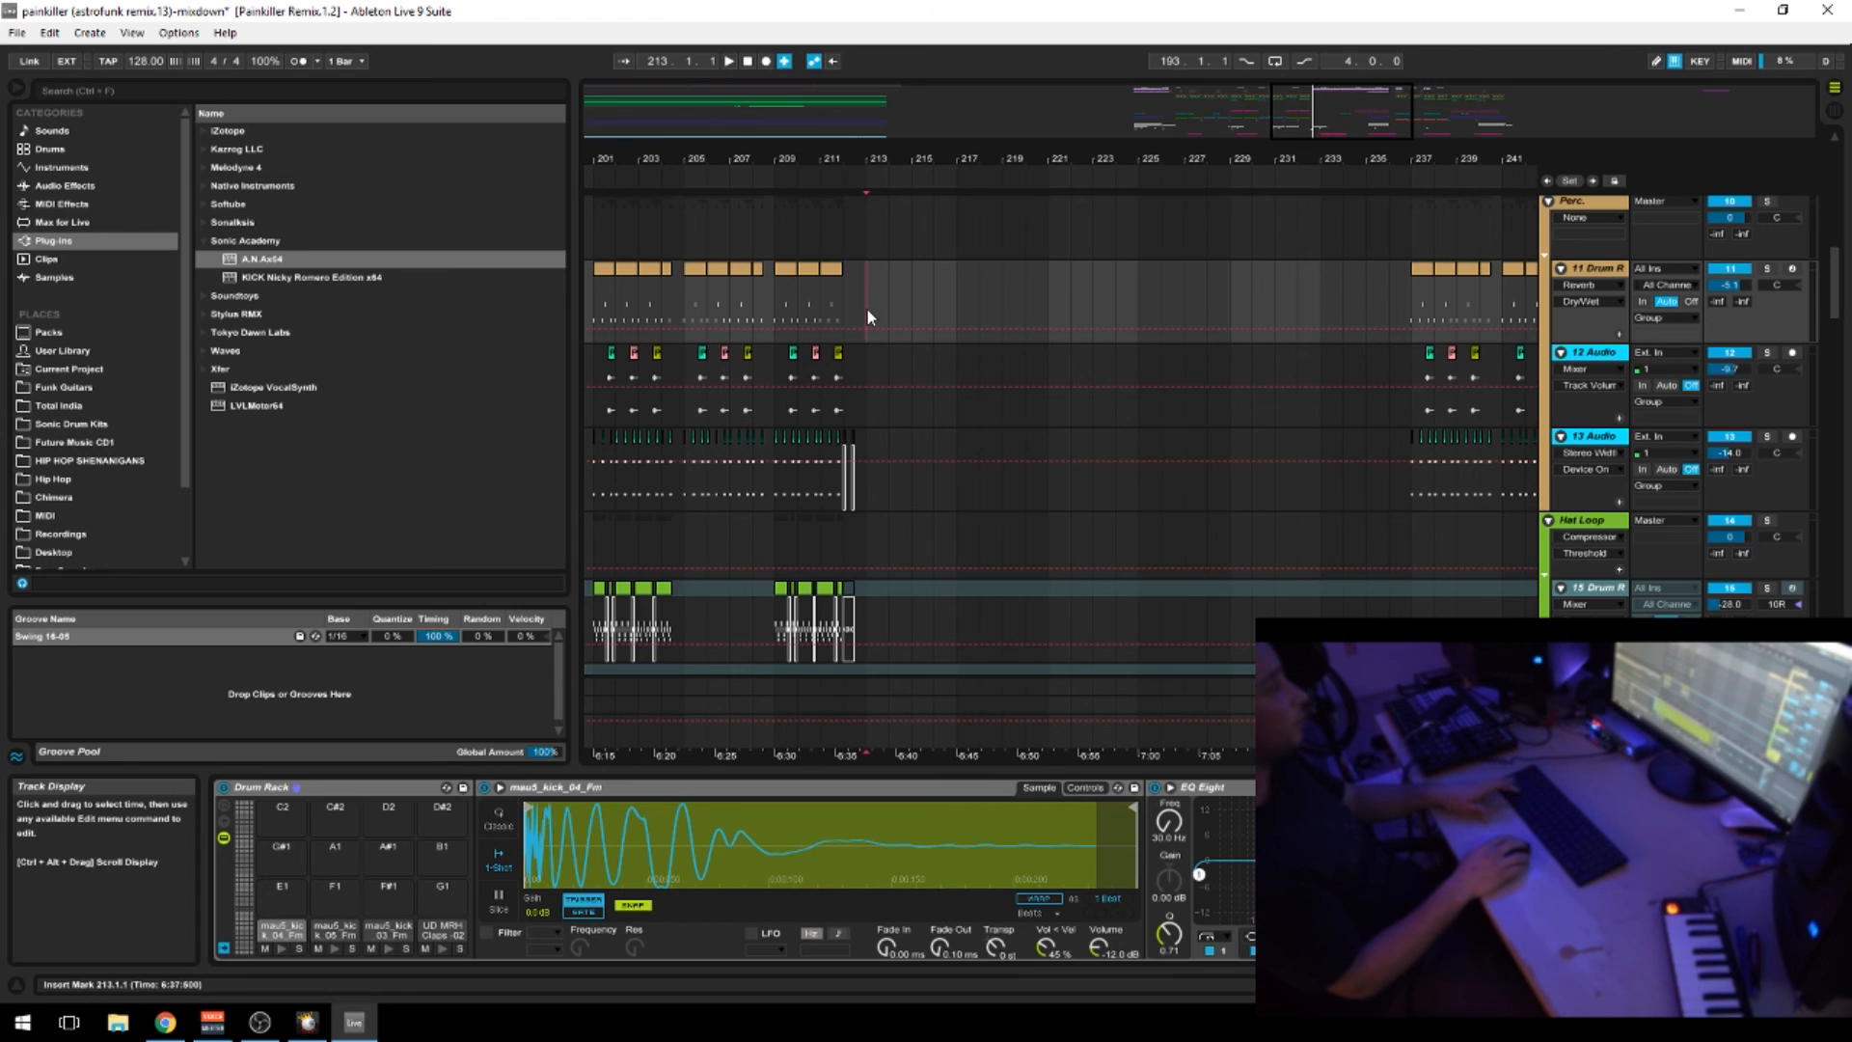
key("space")
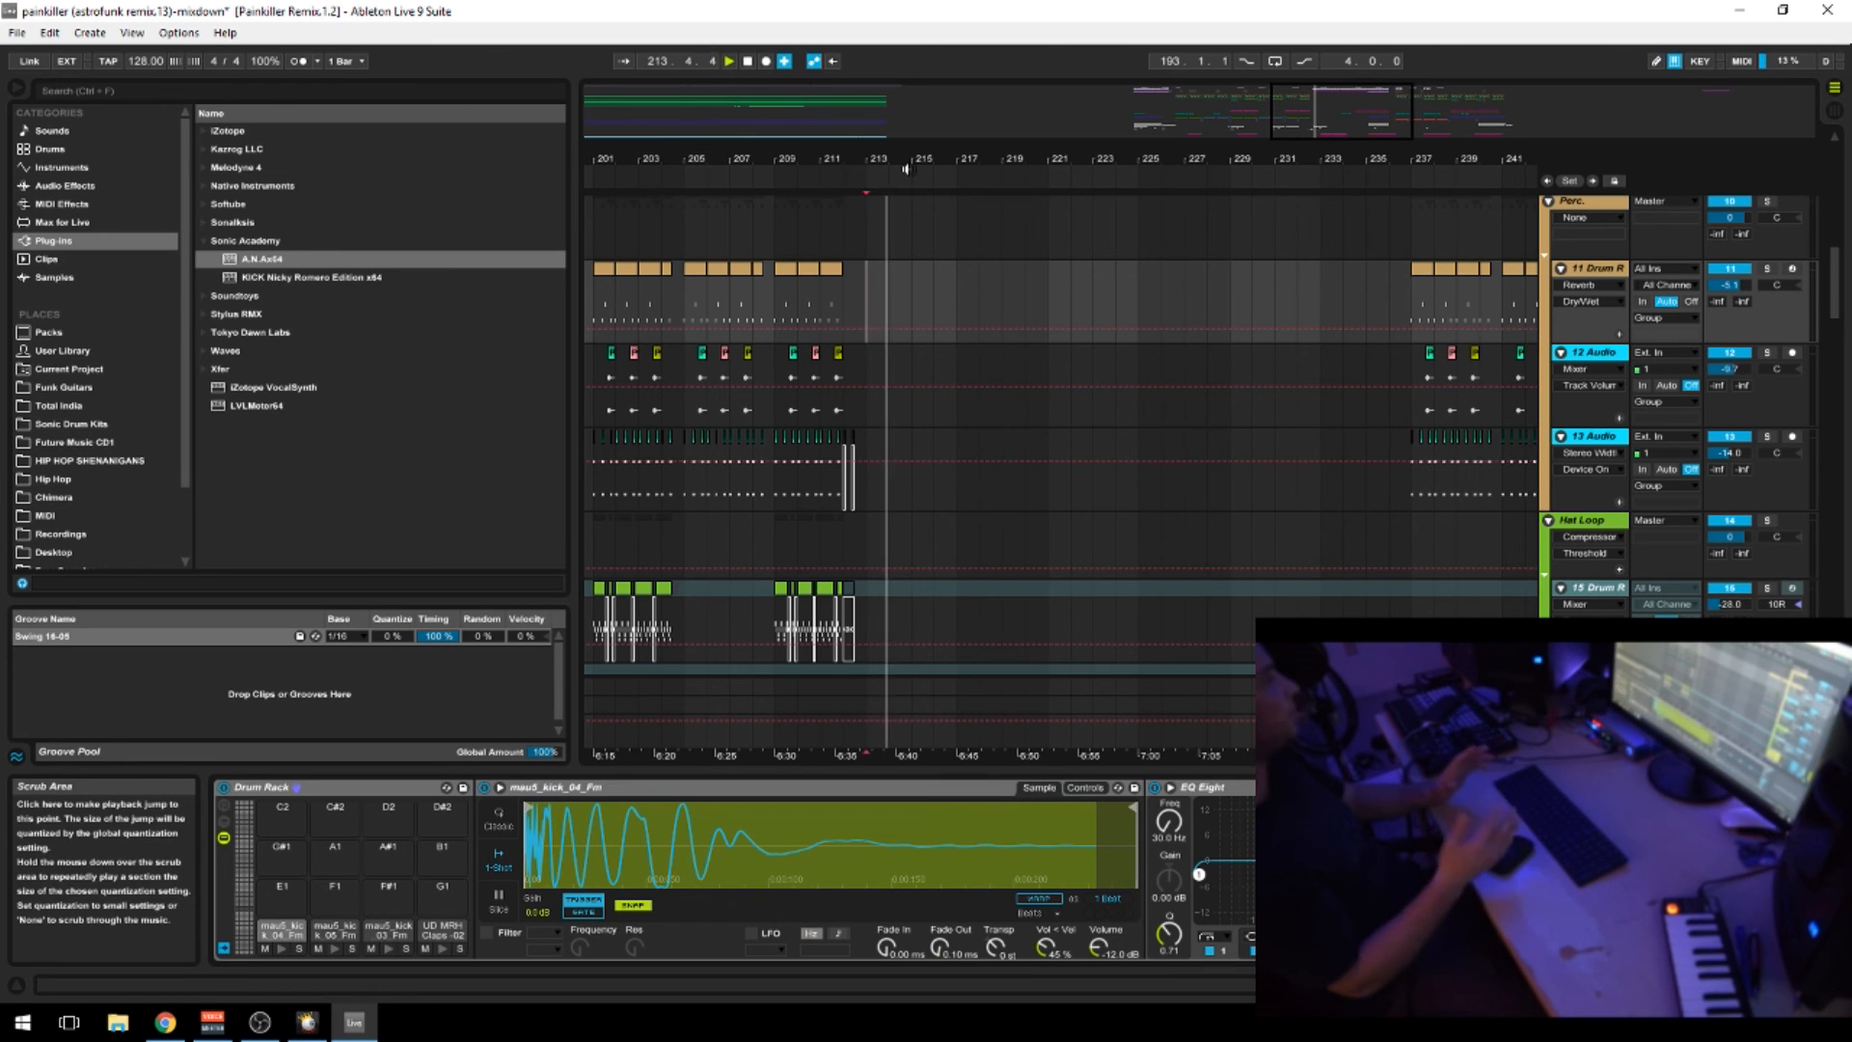
left_click_drag(1301, 157, 1184, 133)
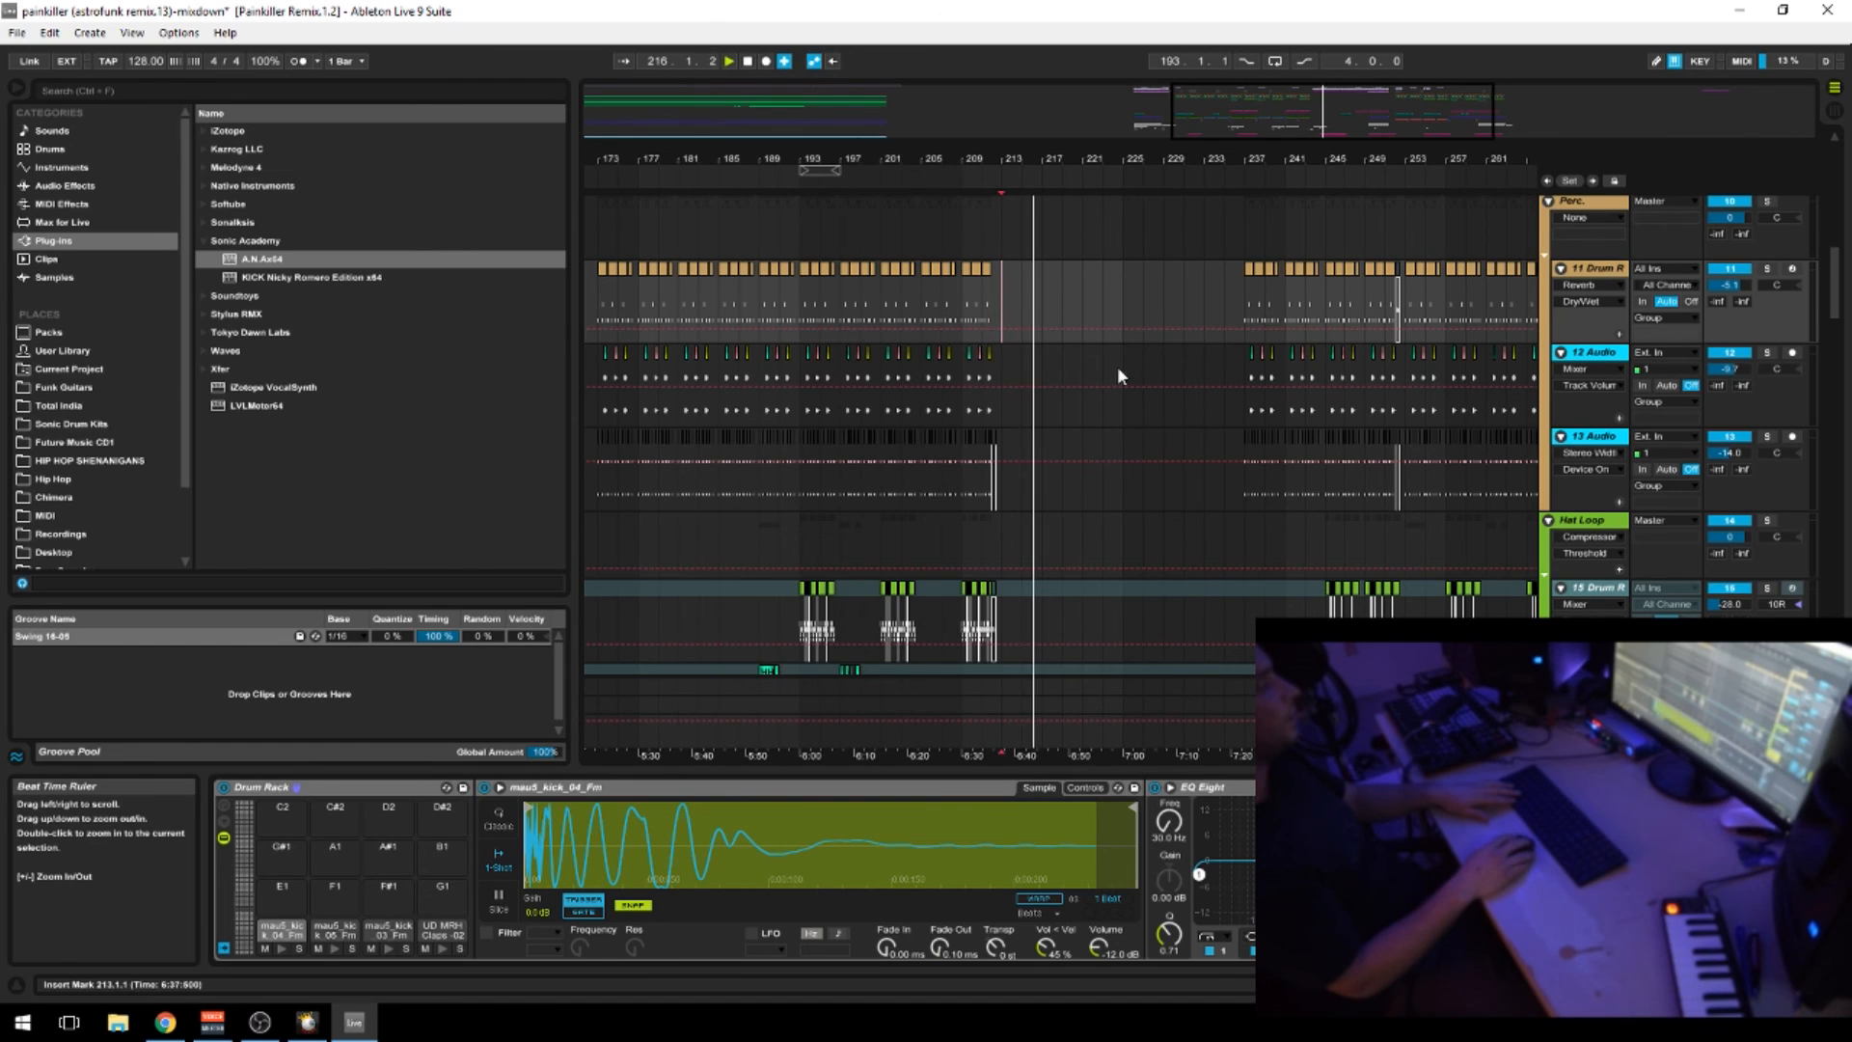
left_click_drag(1004, 320, 1079, 316)
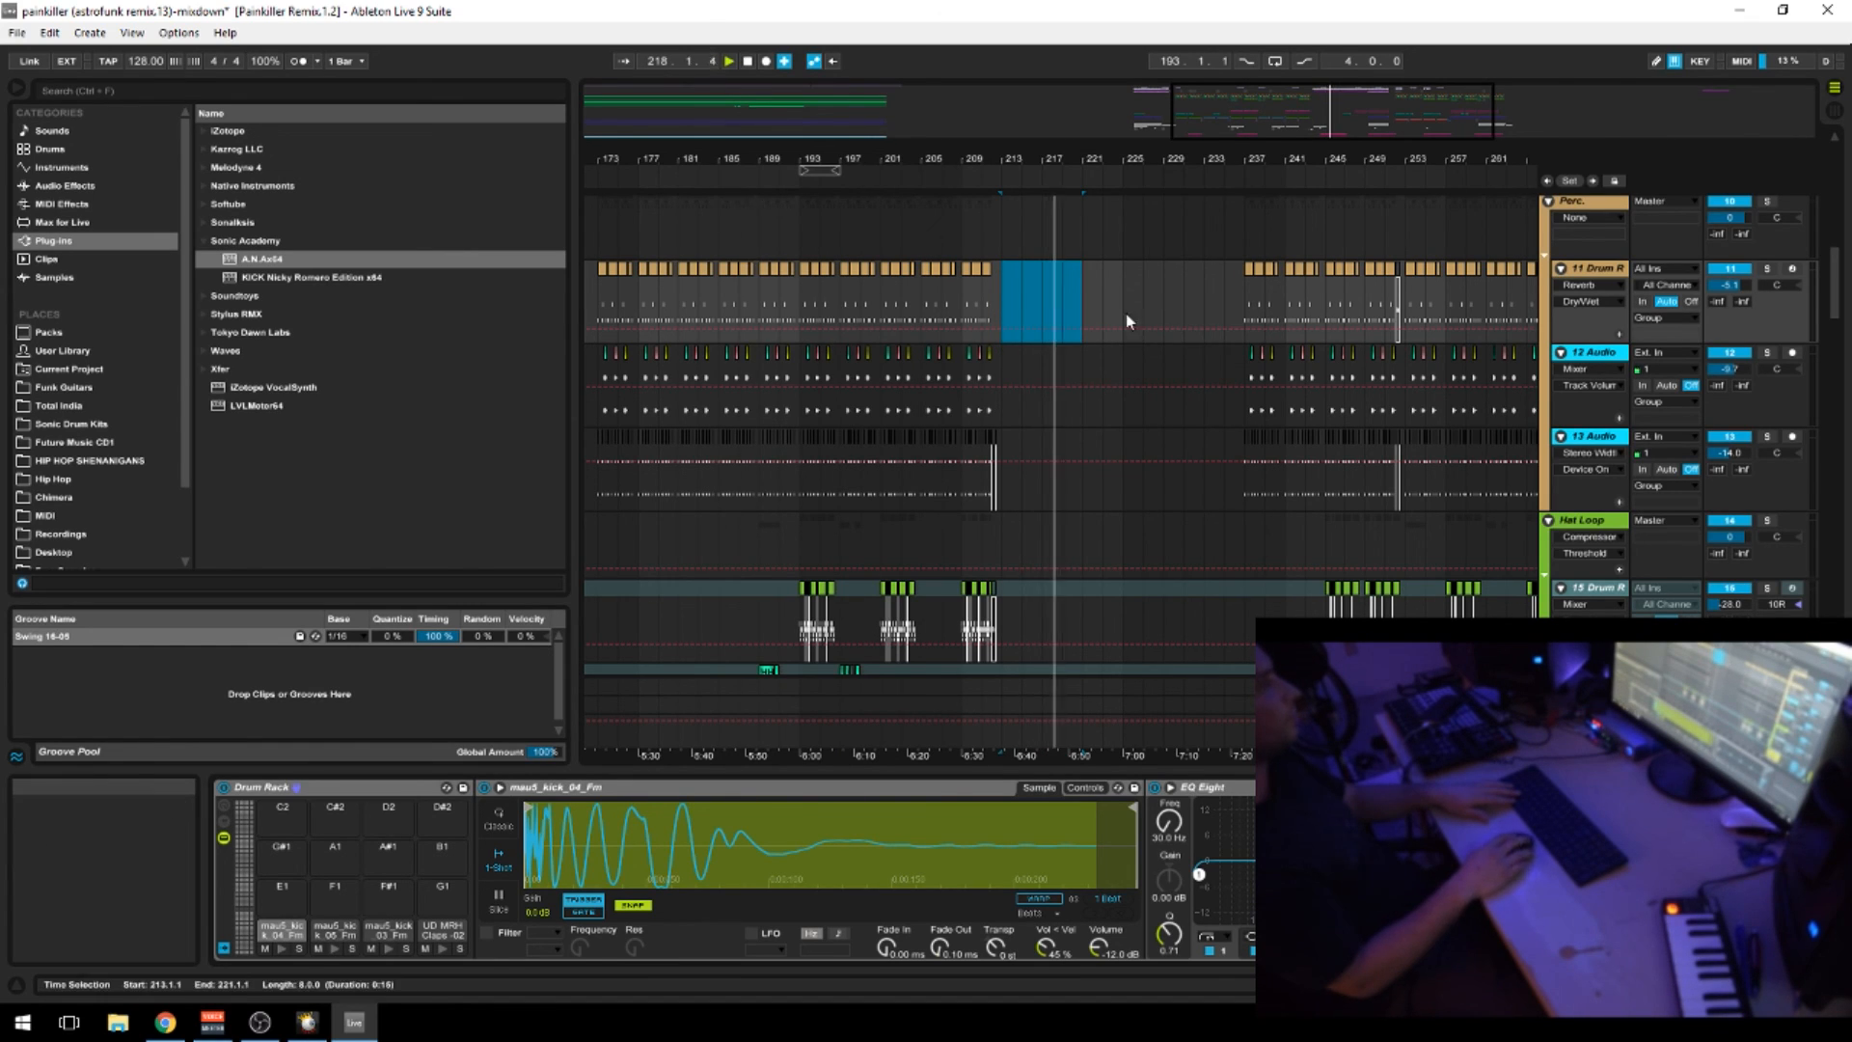
left_click_drag(1183, 160, 1109, 150)
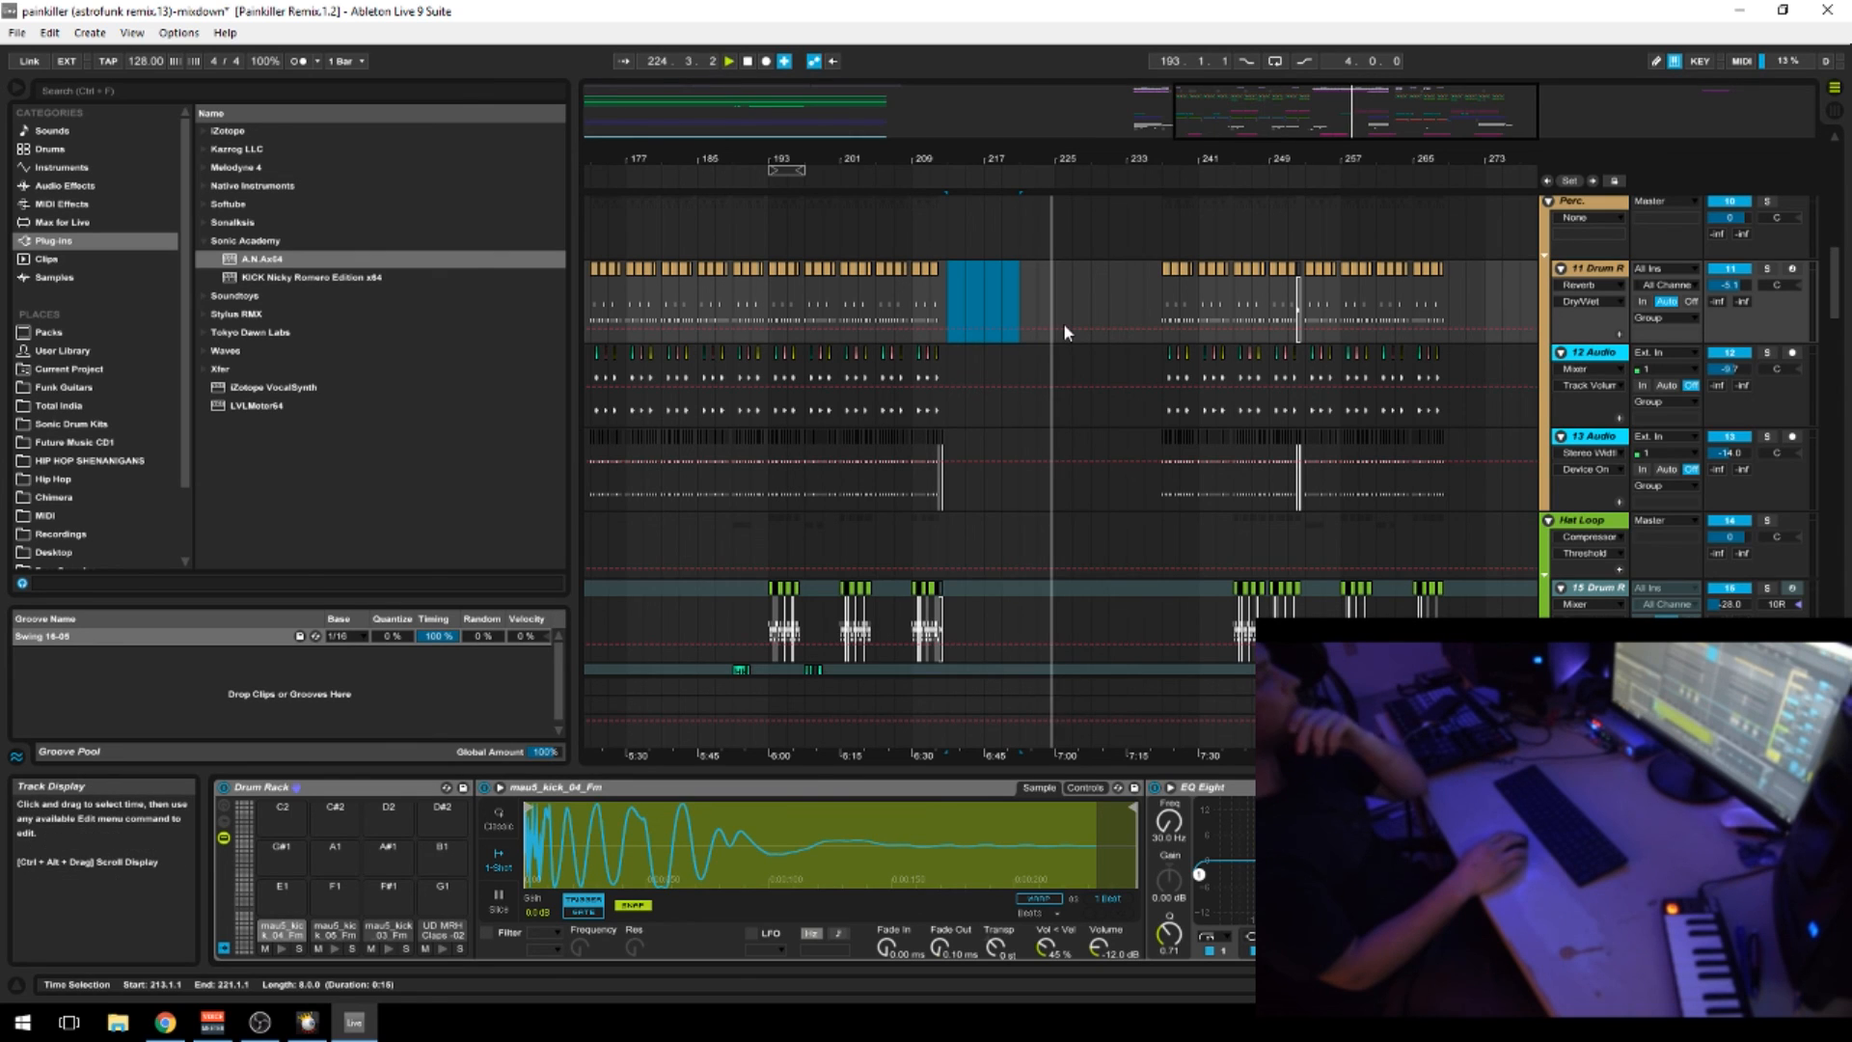
left_click_drag(1207, 159, 1206, 123)
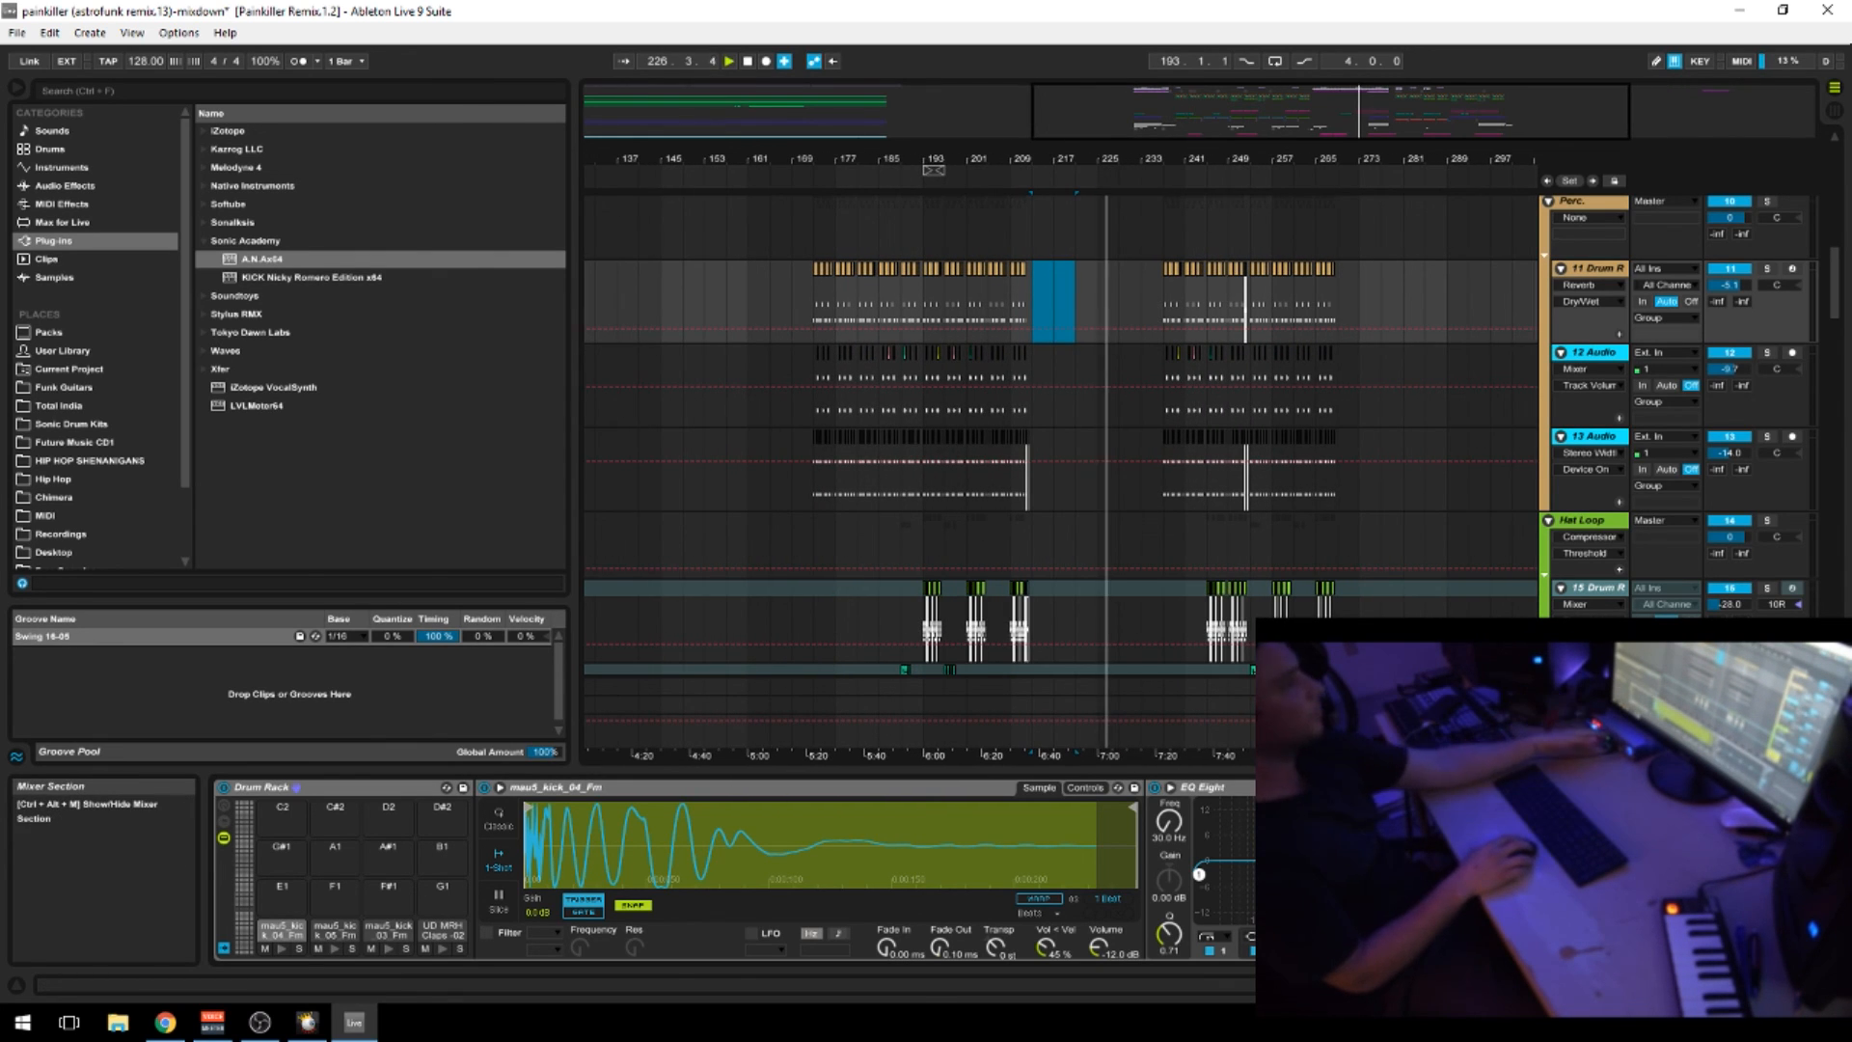
Switch to the YouTube Live Dashboard in Chrome, check the stream status and live chat, and return to Ableton Live
left_click(165, 1022)
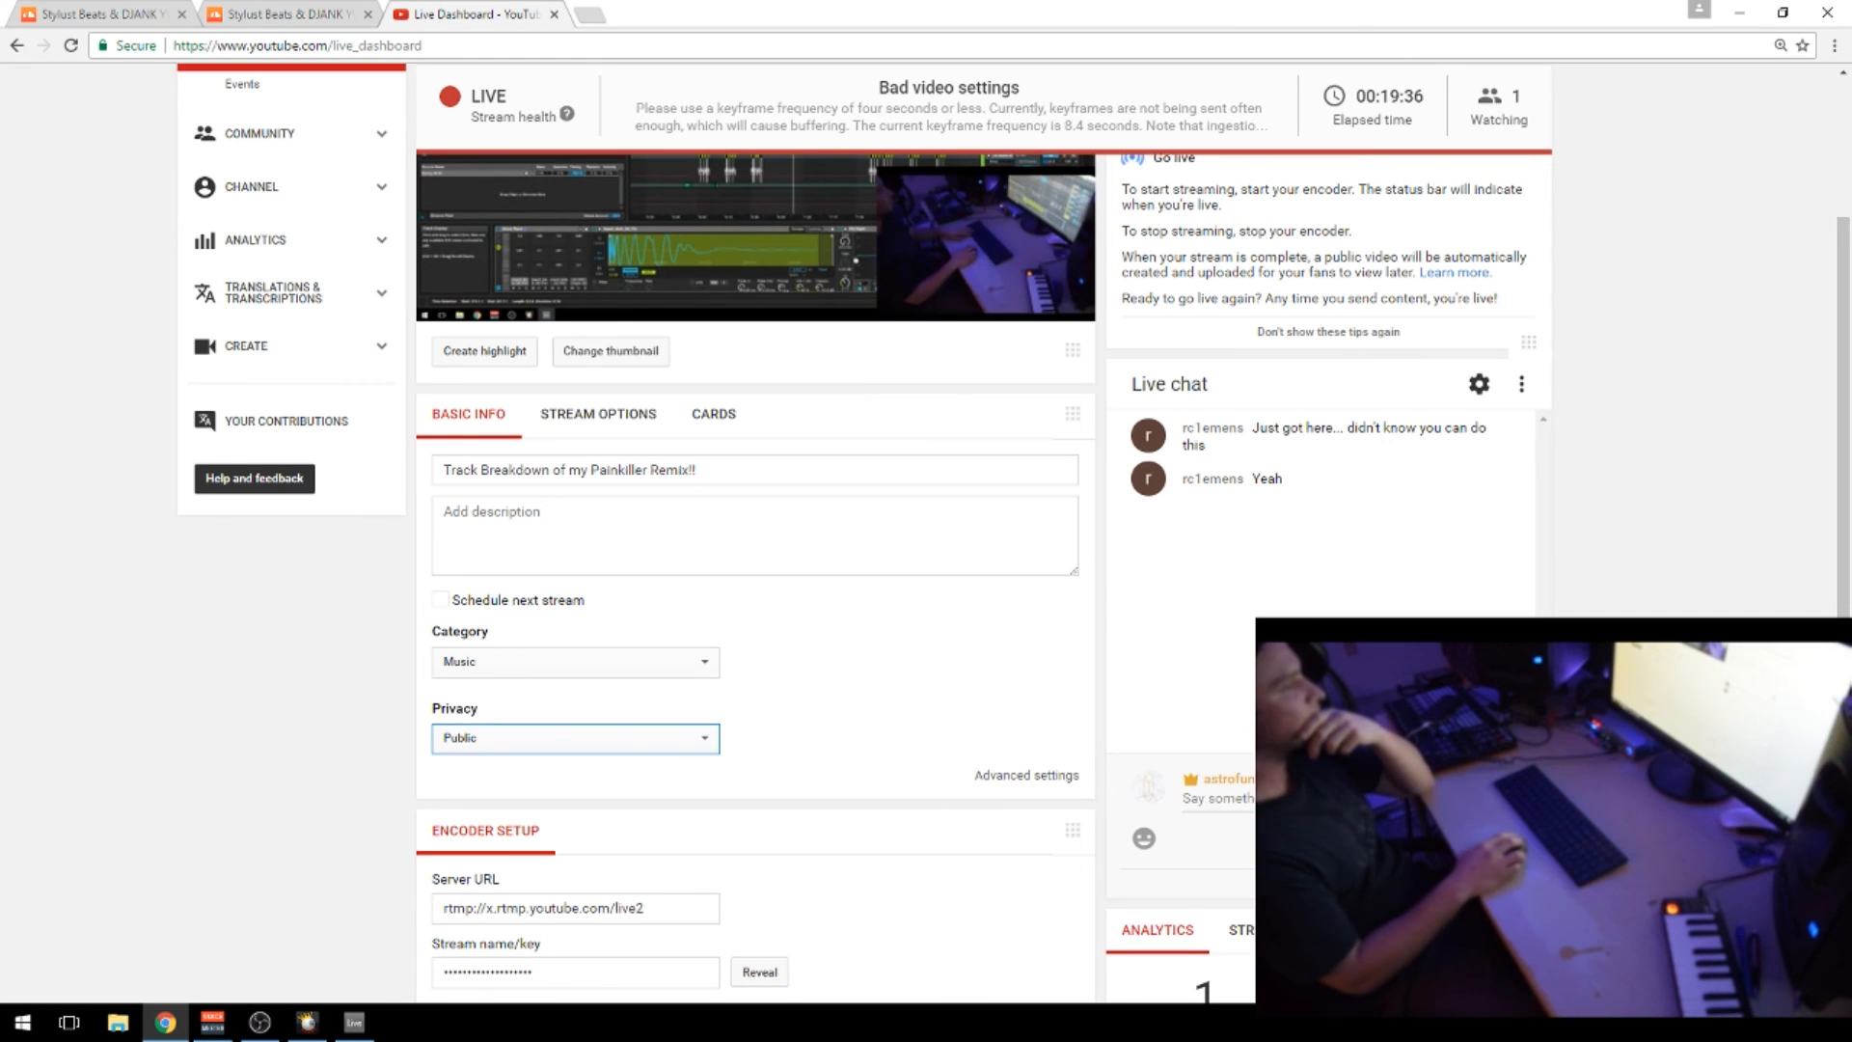
scroll(755, 483, "up", 3)
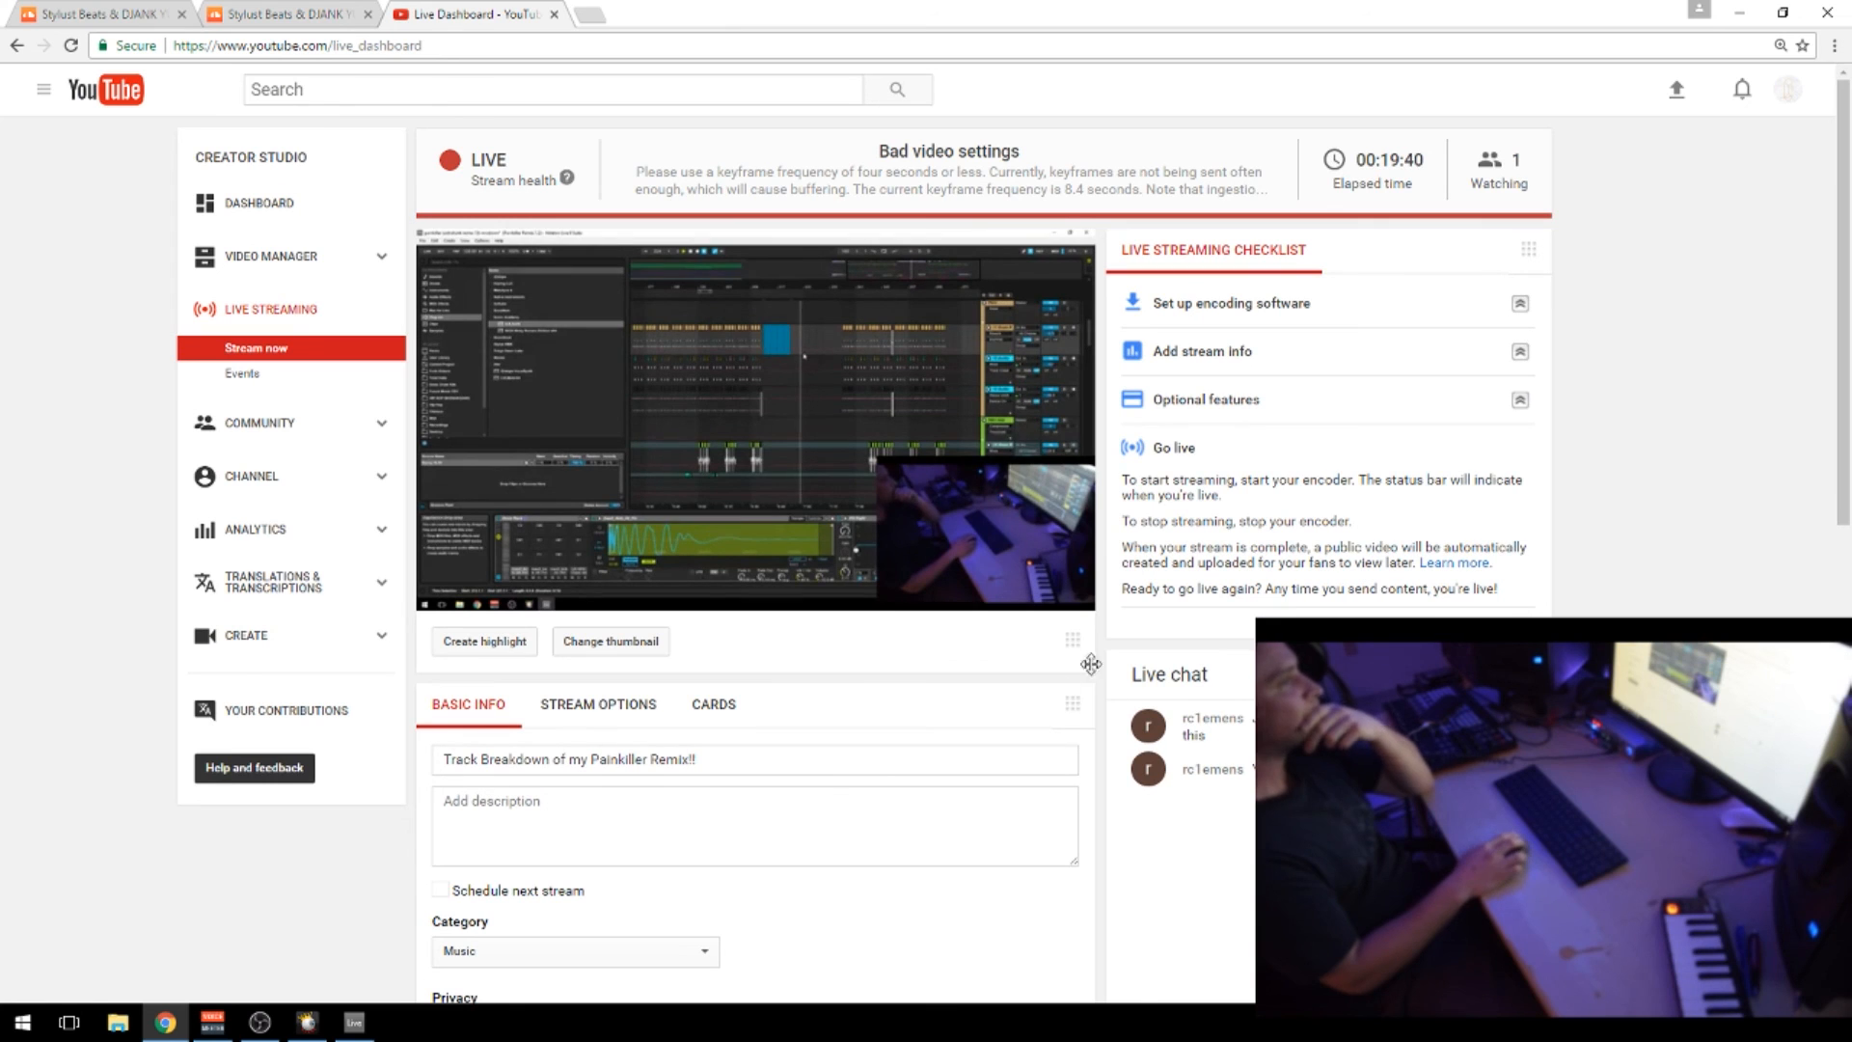
scroll(1158, 731, "down", 4)
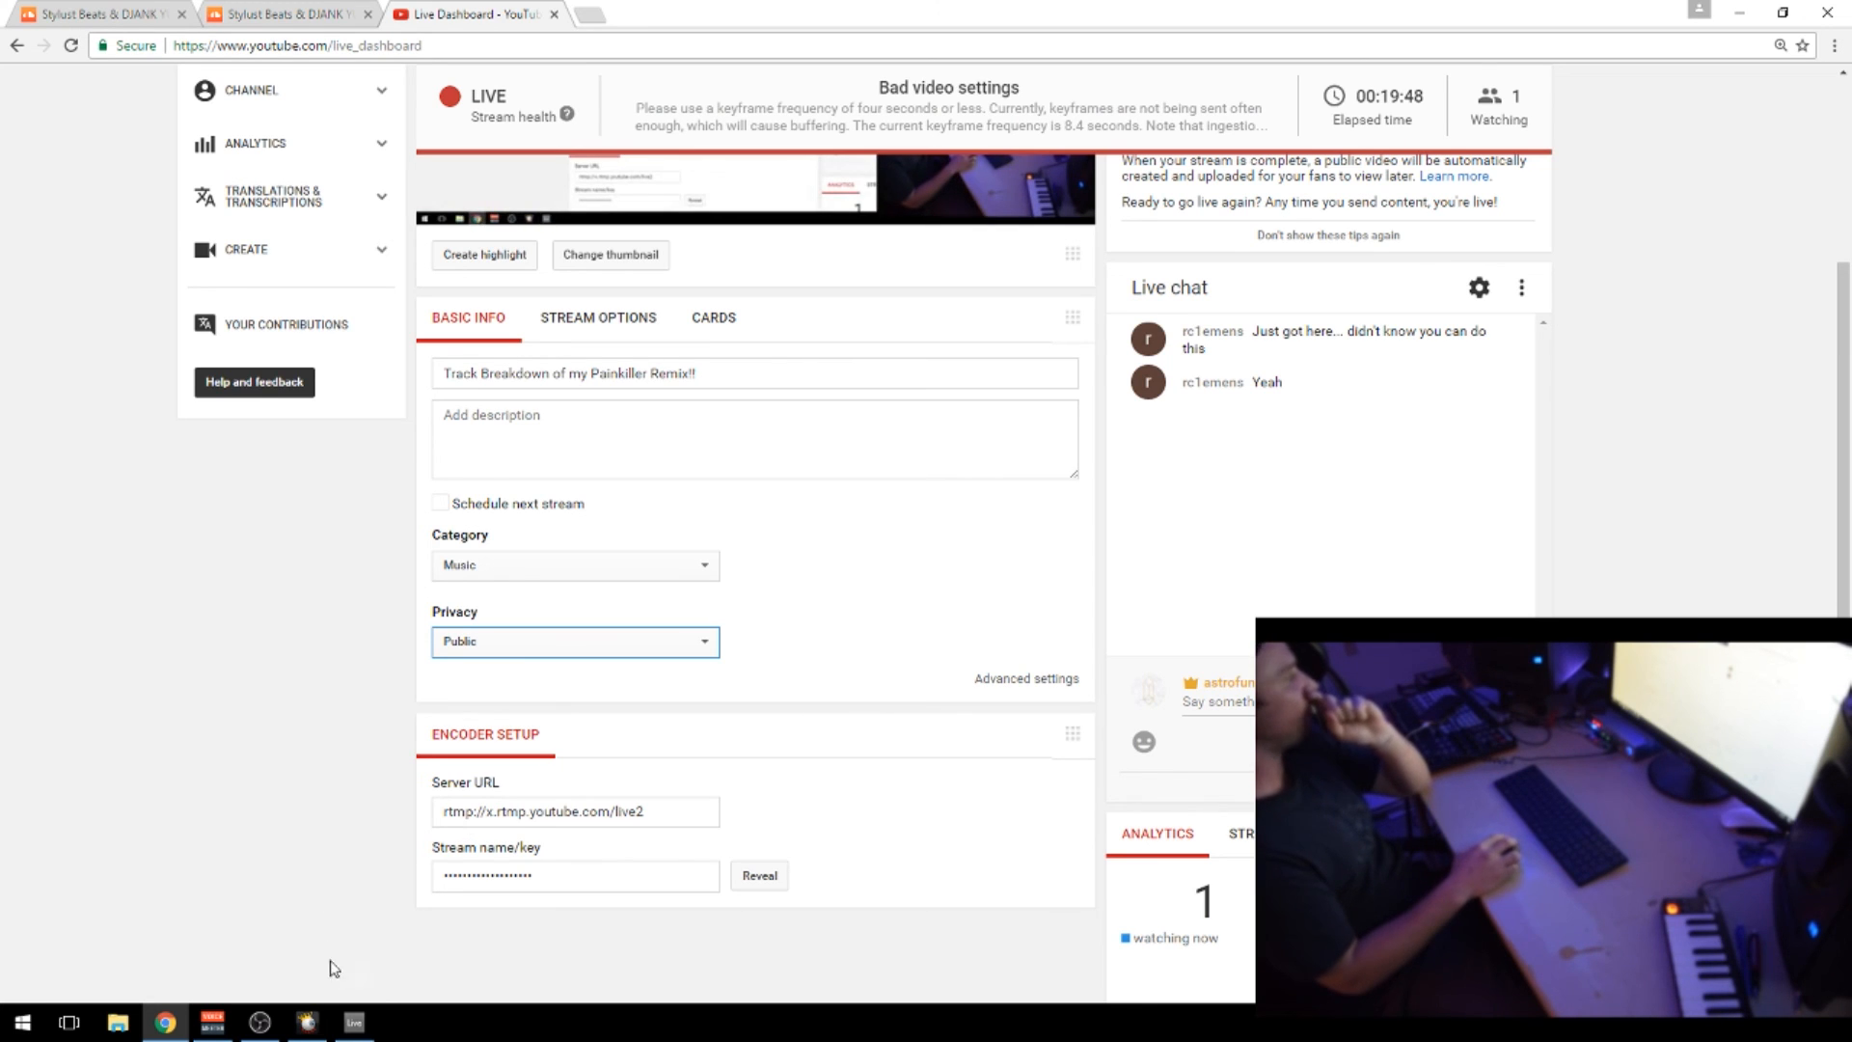
left_click(356, 1024)
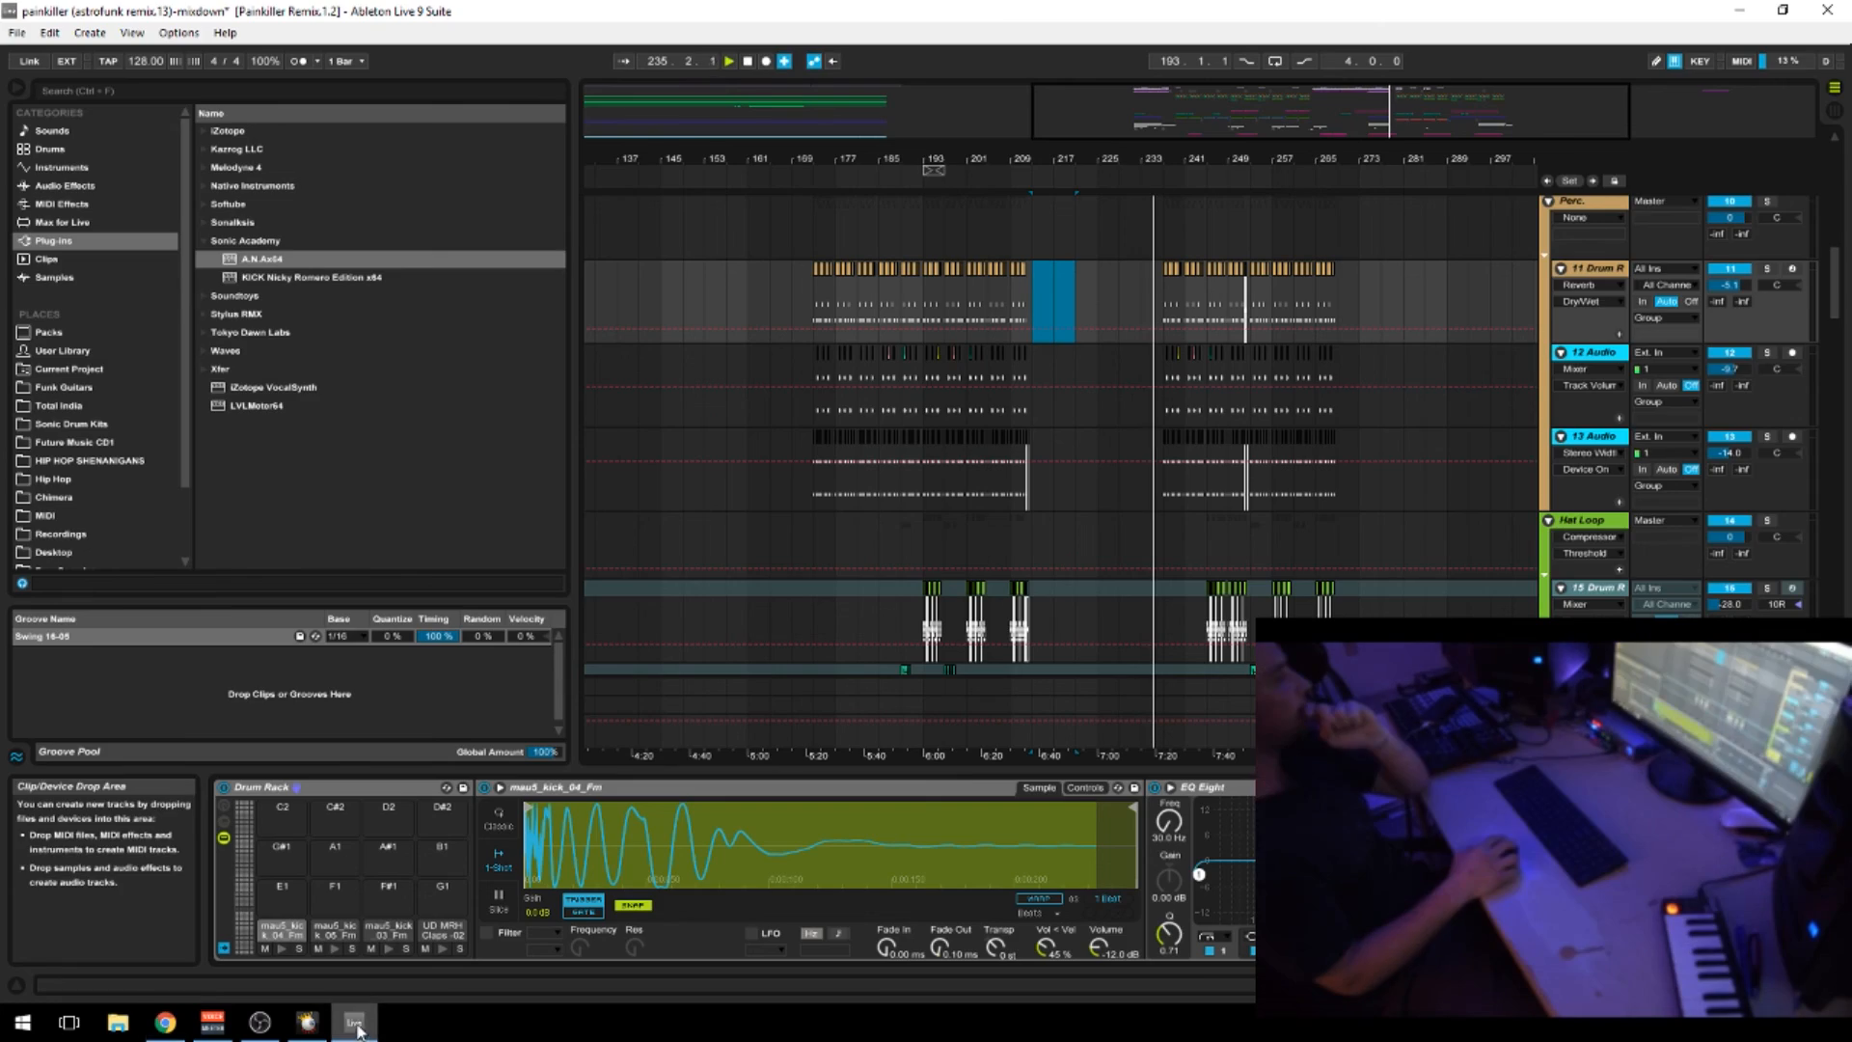
Follow the playback into the returning percussion at bar 237, stop it at bar 238 and examine the percussion and hat tracks
left_click_drag(1157, 159, 1087, 183)
scroll(1089, 581, "up", 2)
scroll(1080, 575, "up", 3)
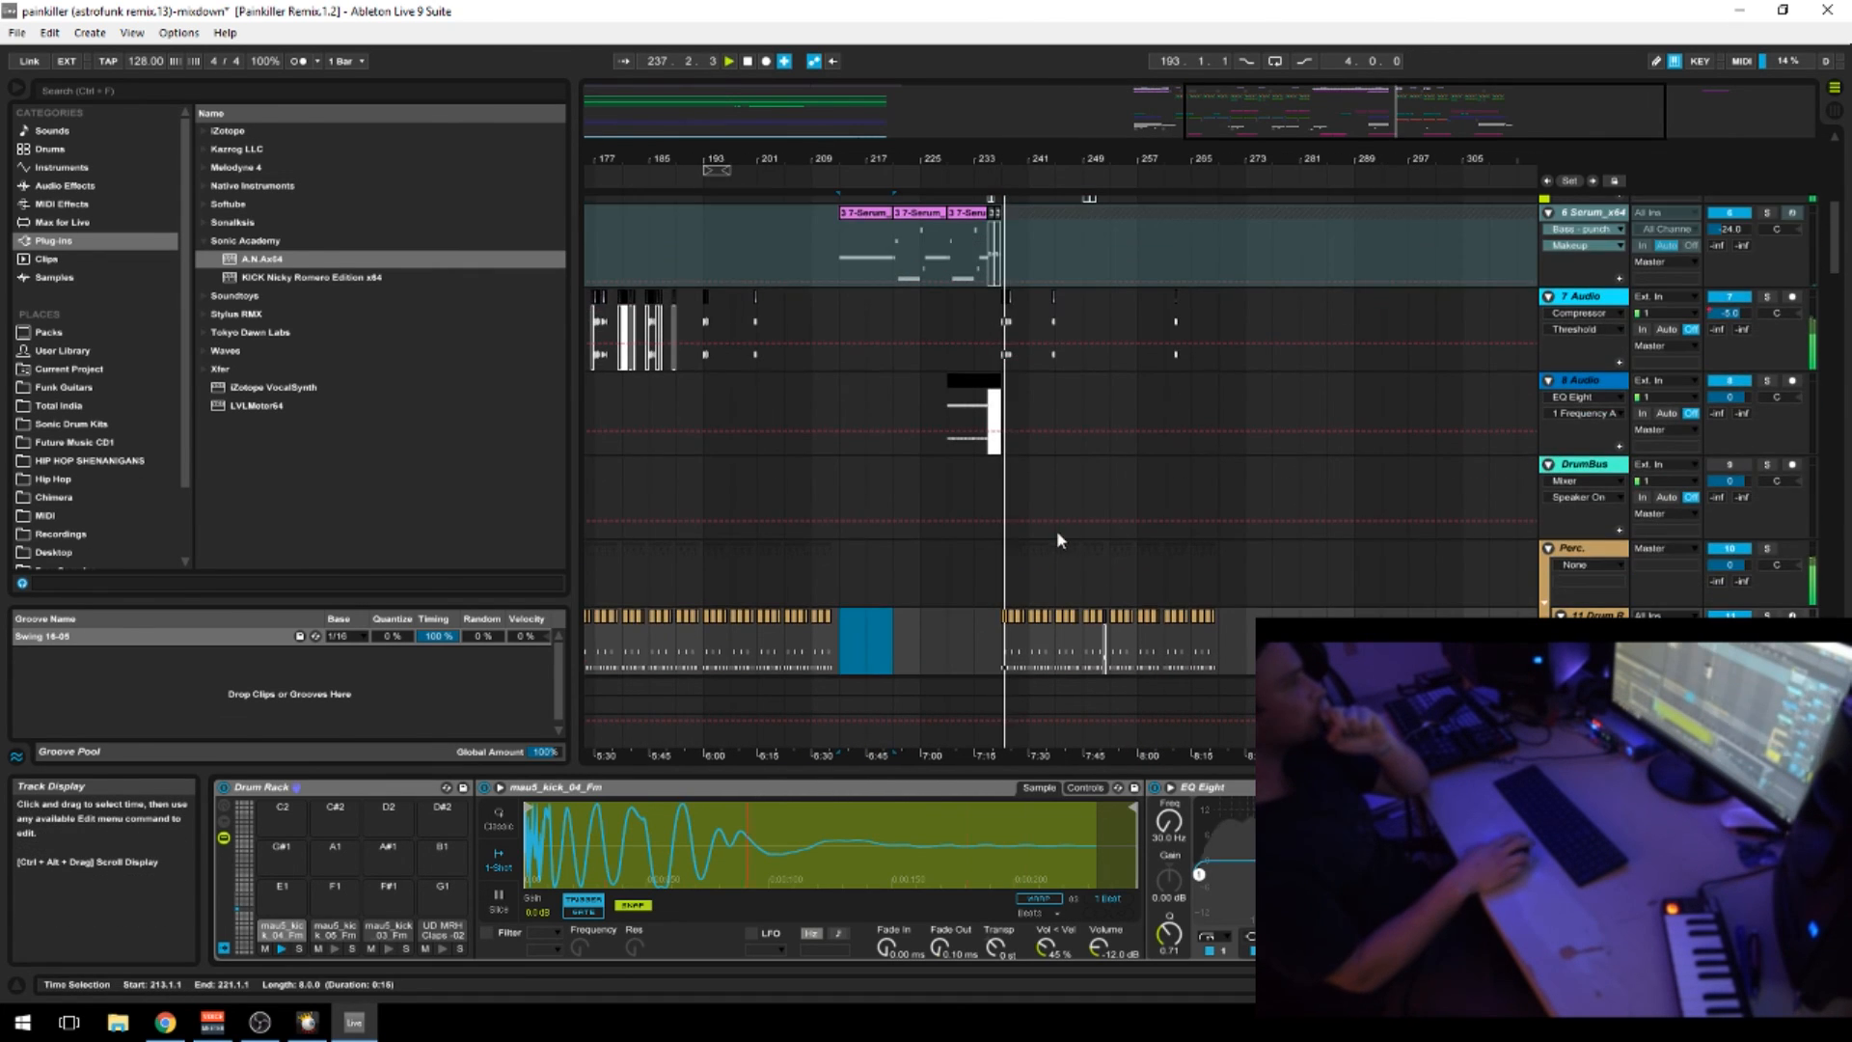
scroll(1042, 575, "down", 1)
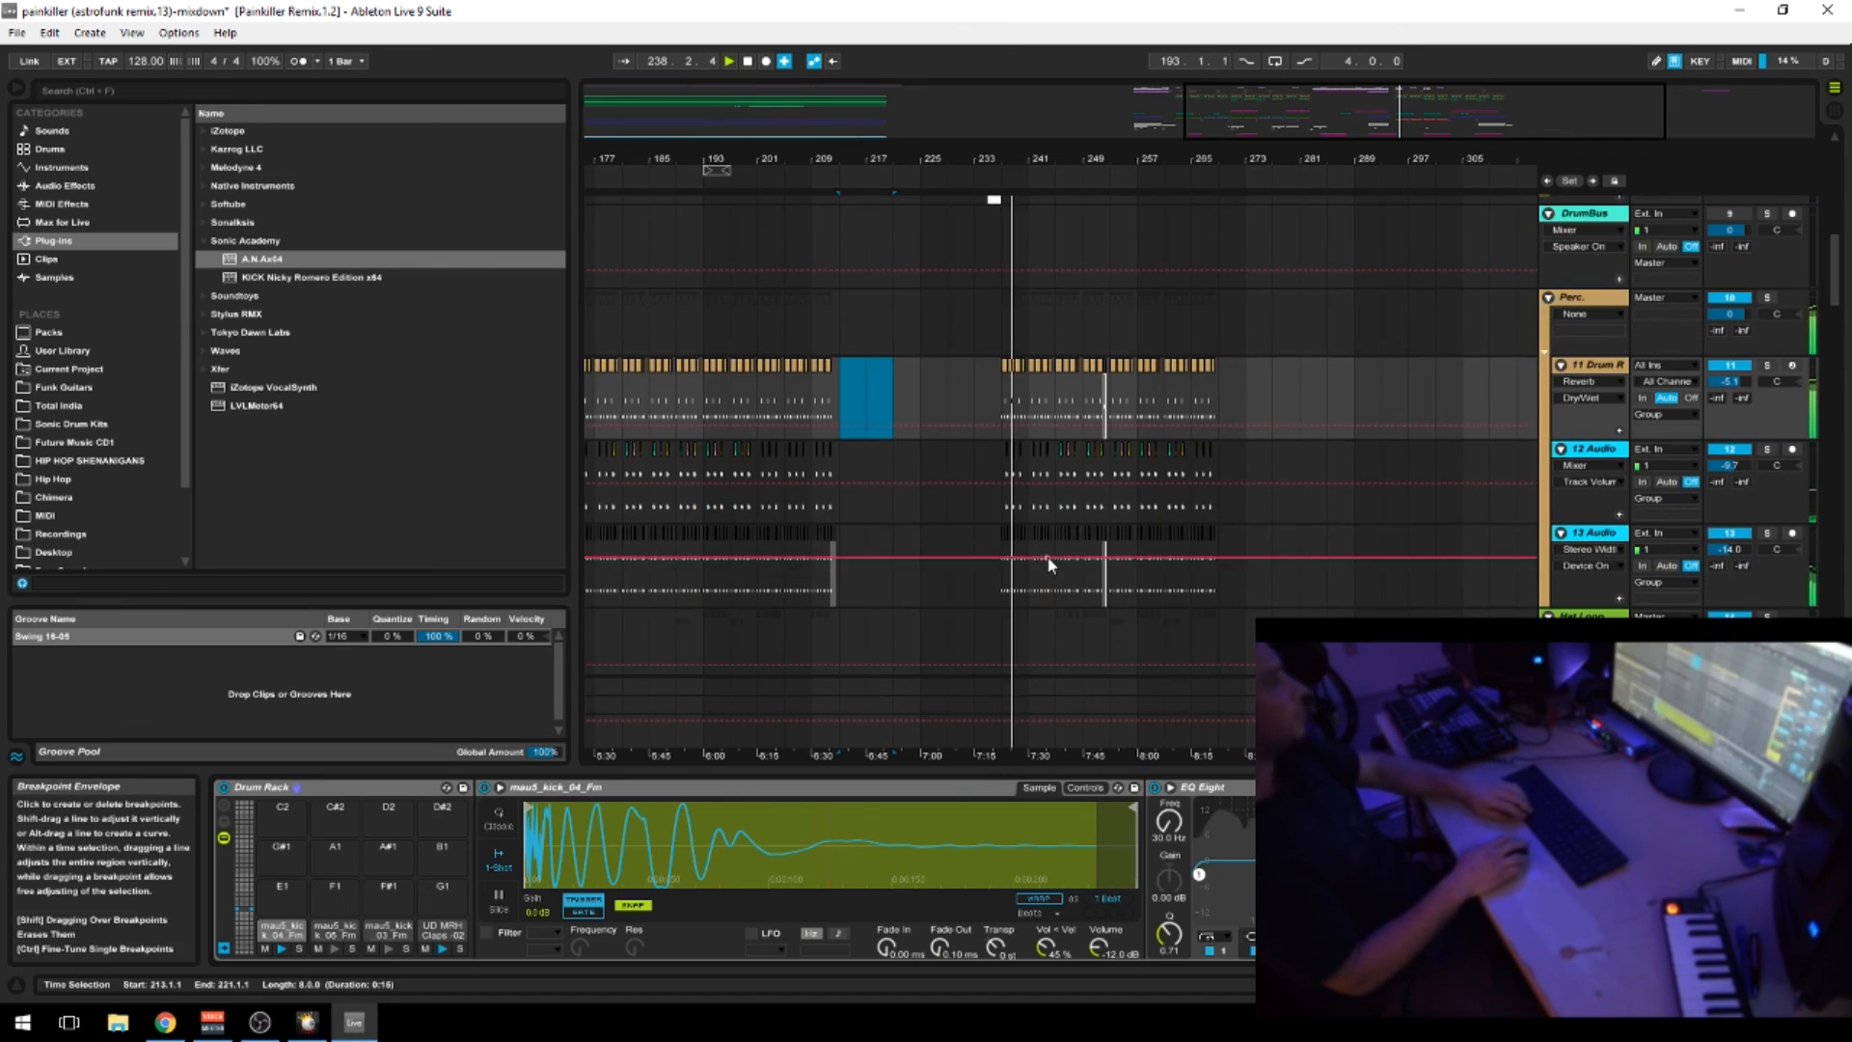
key("space")
left_click_drag(769, 164, 1152, 145)
scroll(899, 443, "down", 10)
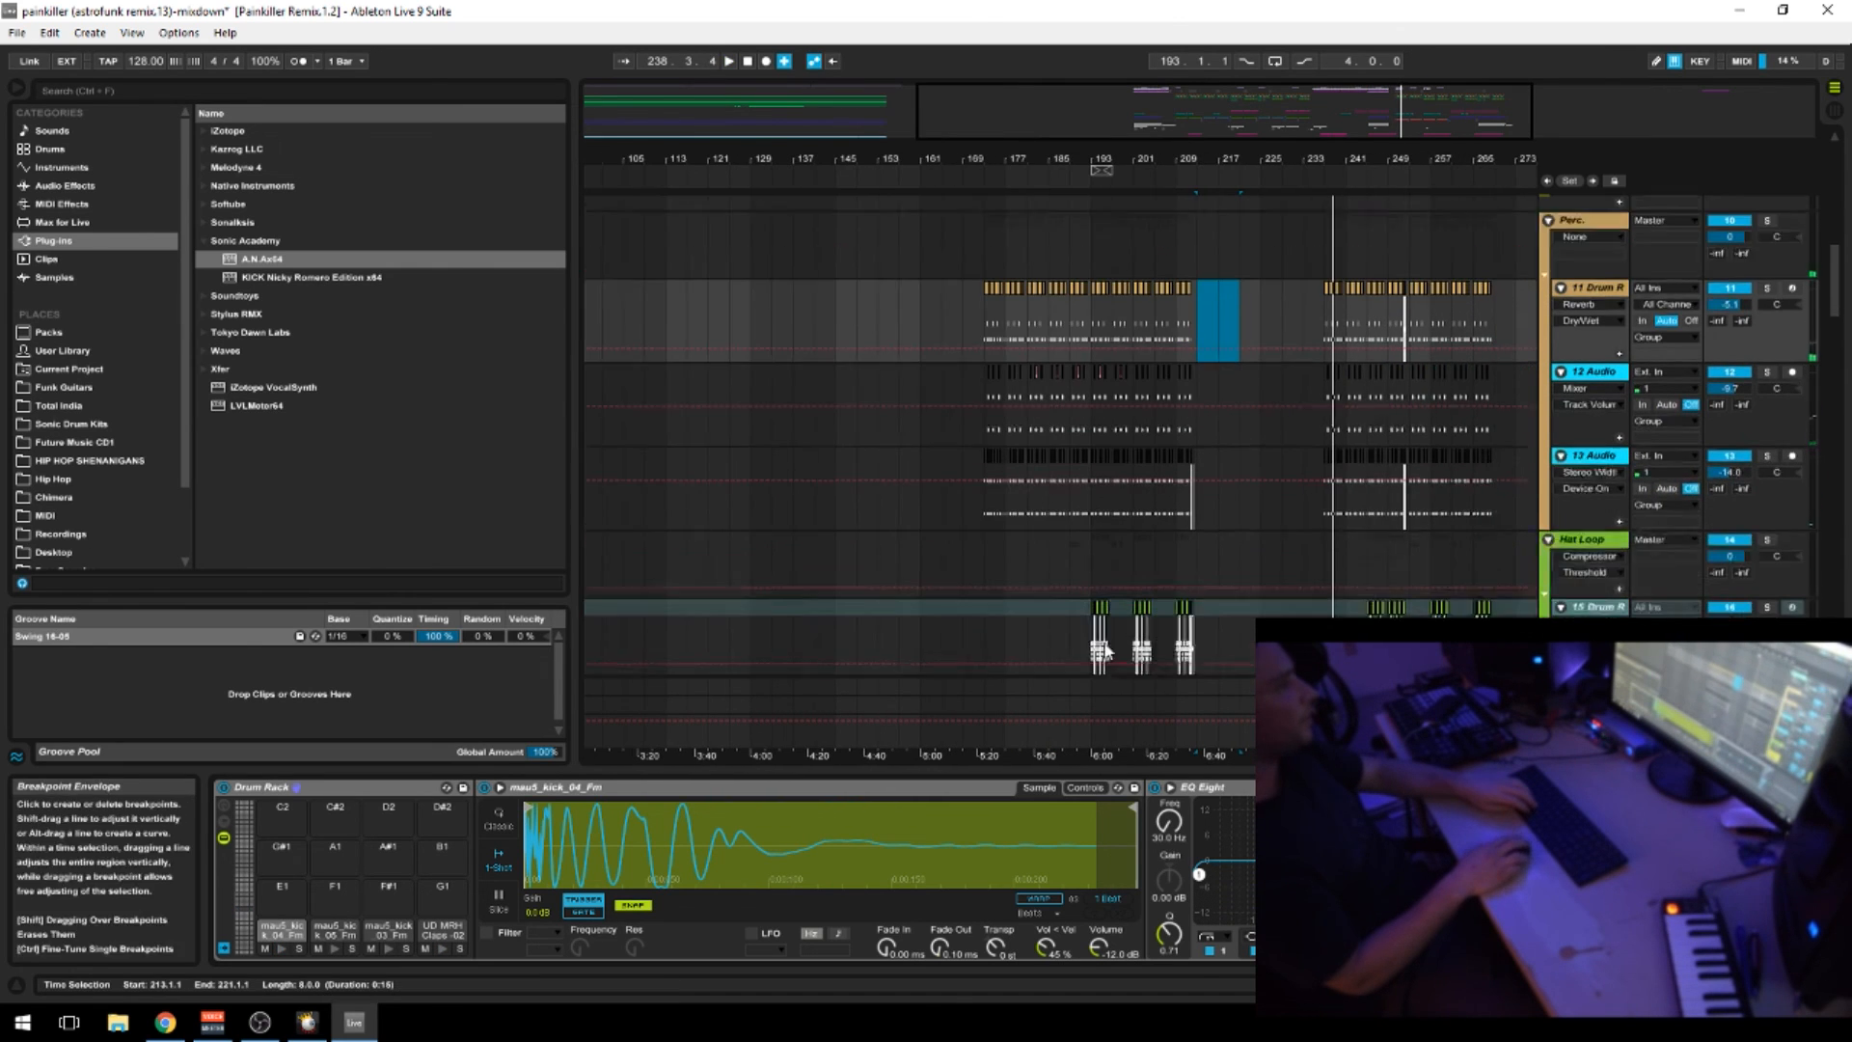
Look over the drum, percussion, hat and noise tracks, and play the section from bar 161 while checking which tracks are active
scroll(1038, 510, "down", 10)
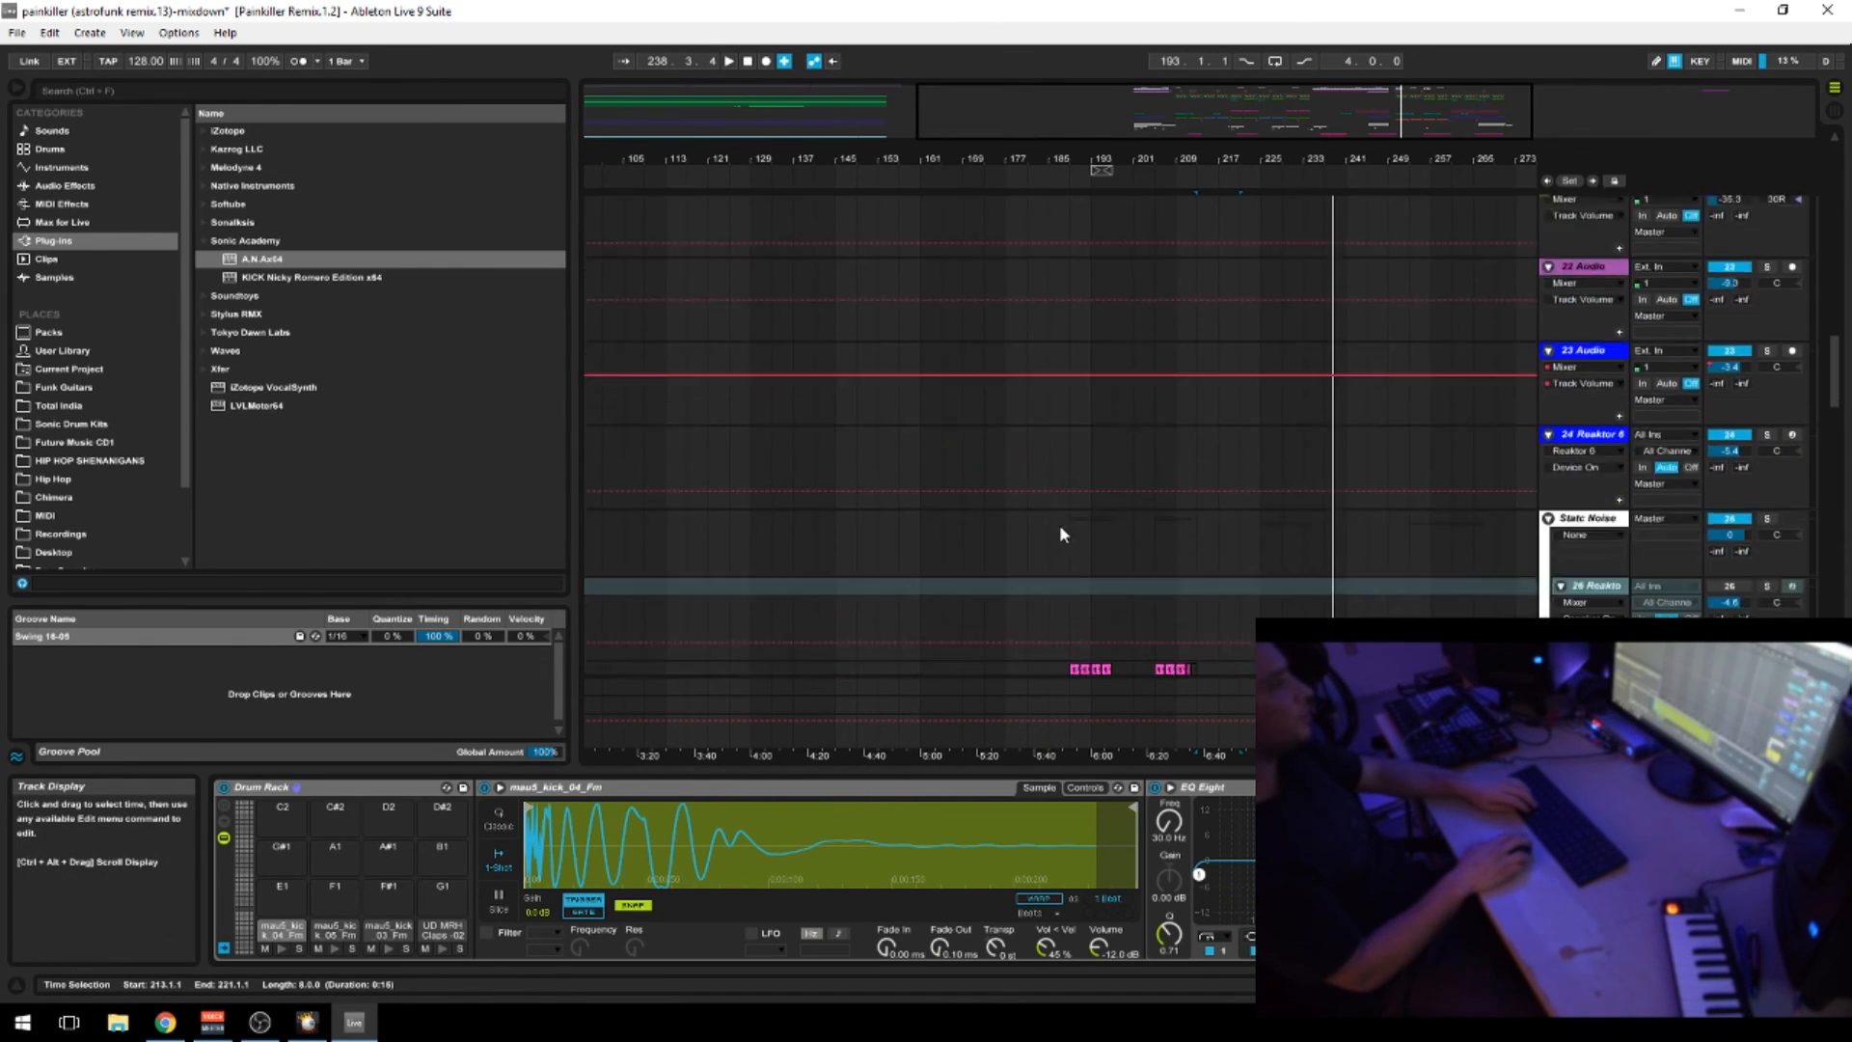
scroll(935, 500, "up", 15)
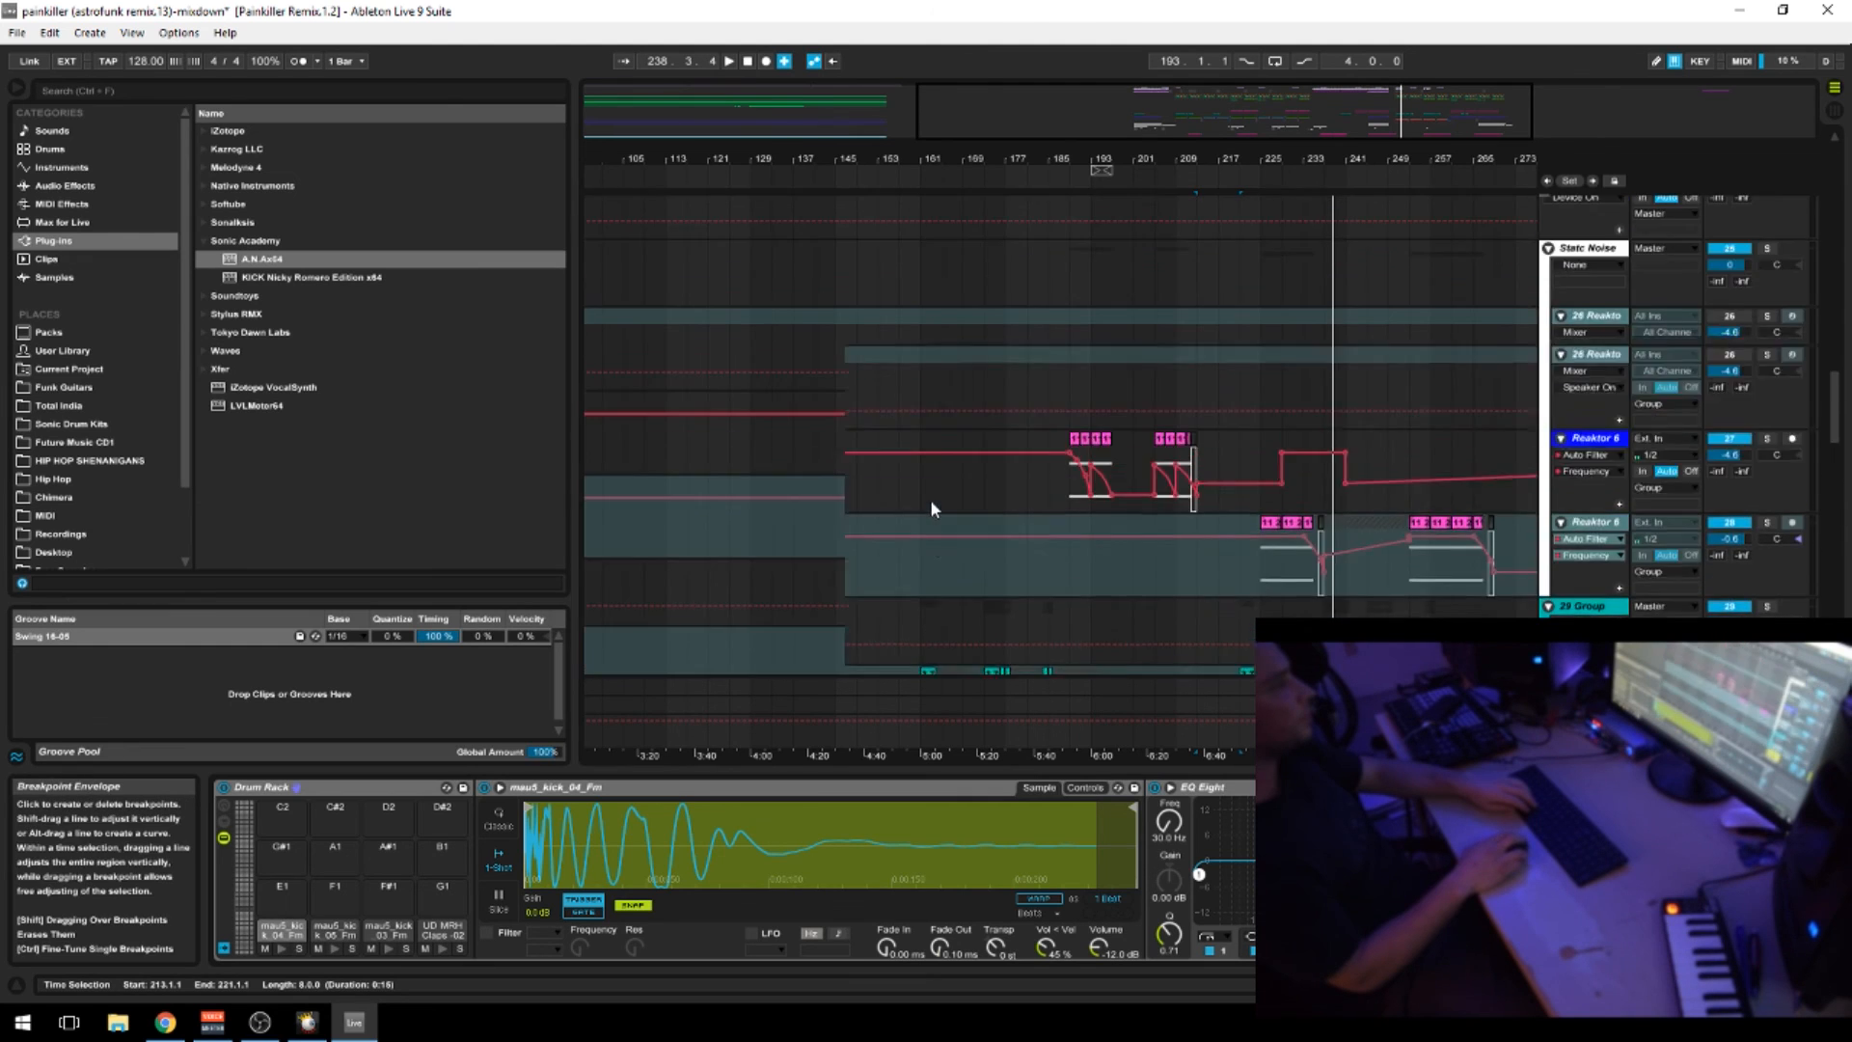
scroll(947, 506, "up", 8)
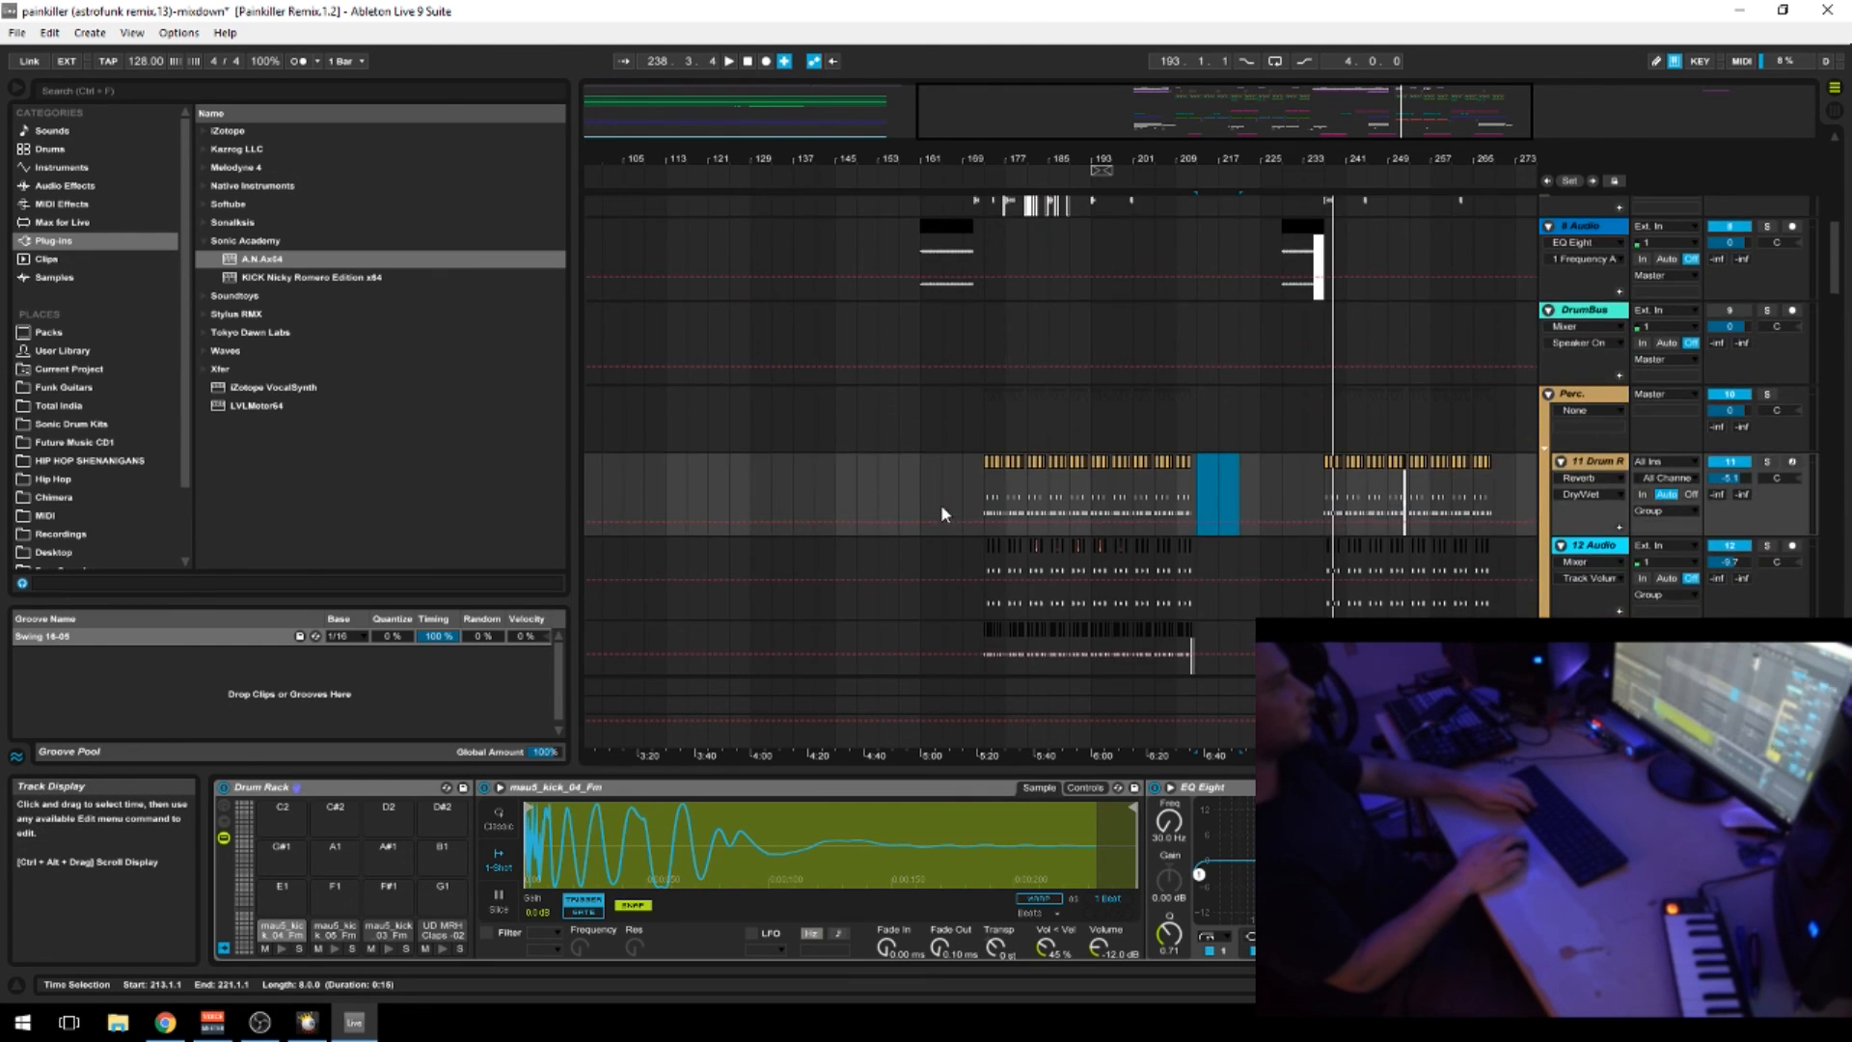
scroll(914, 426, "up", 5)
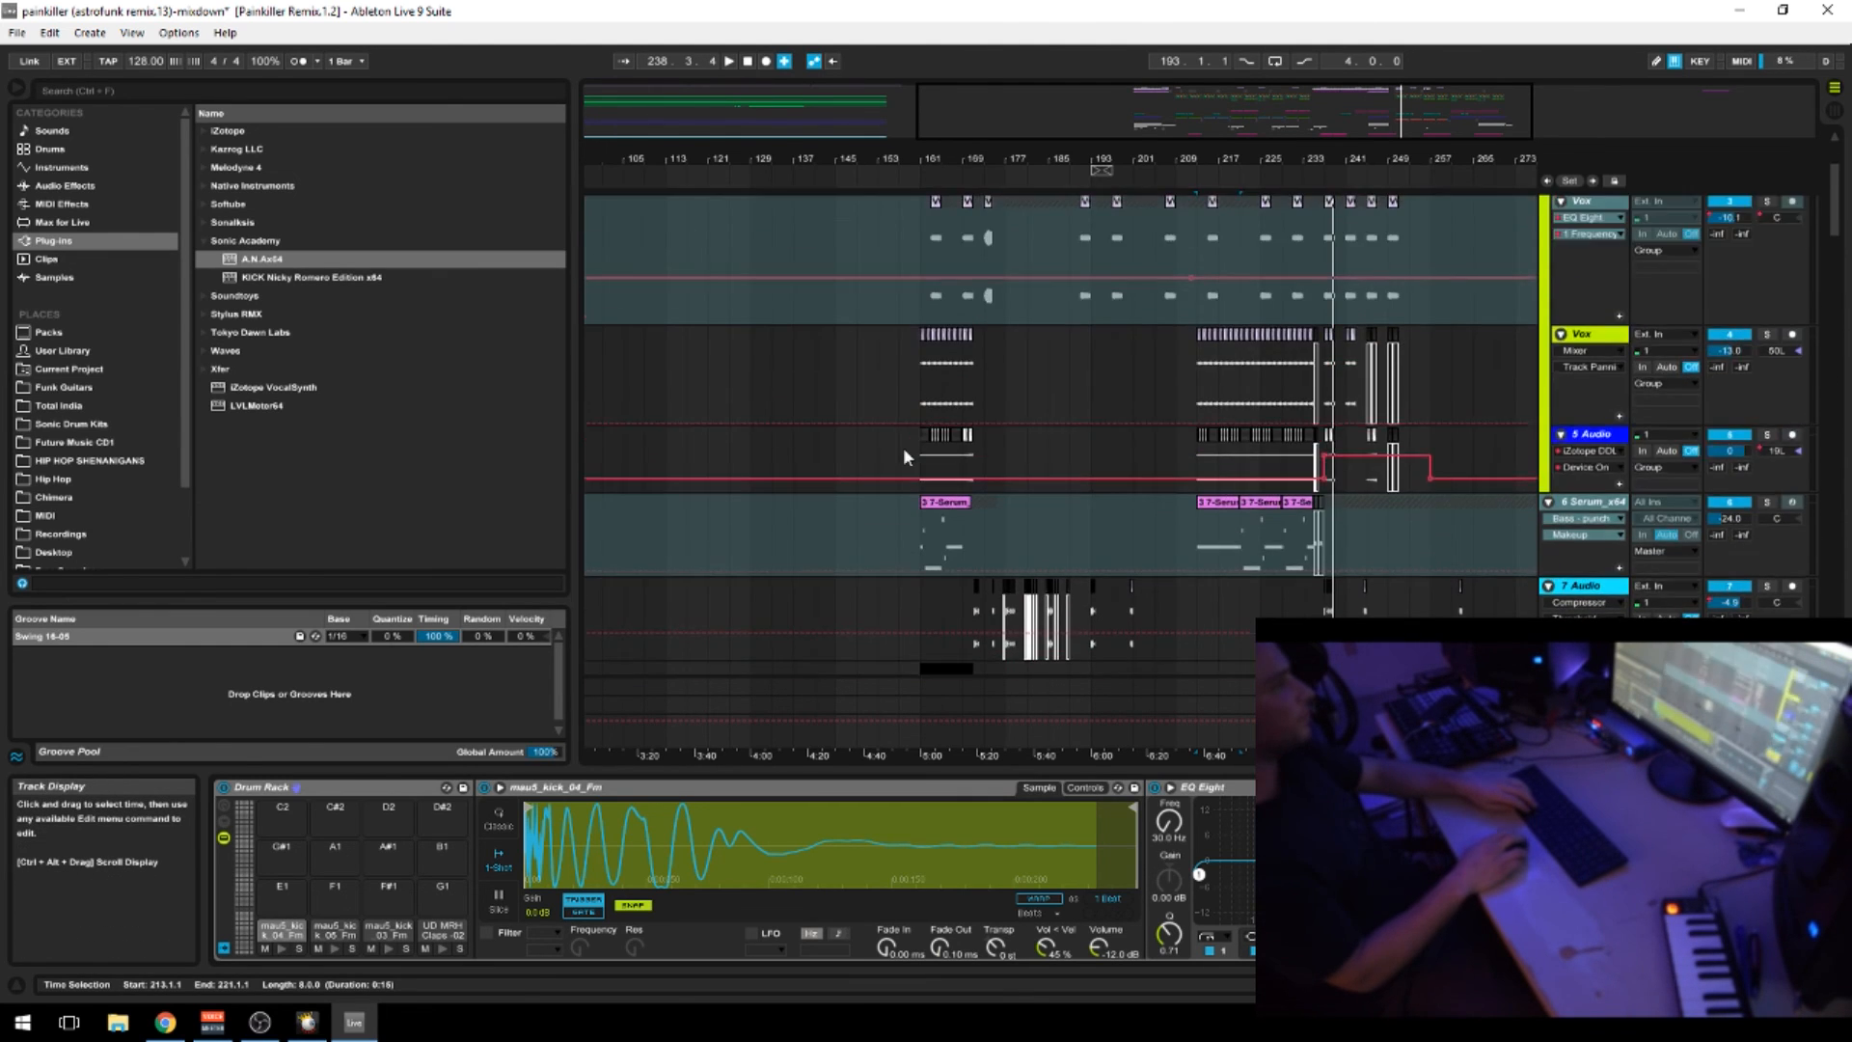
left_click(922, 333)
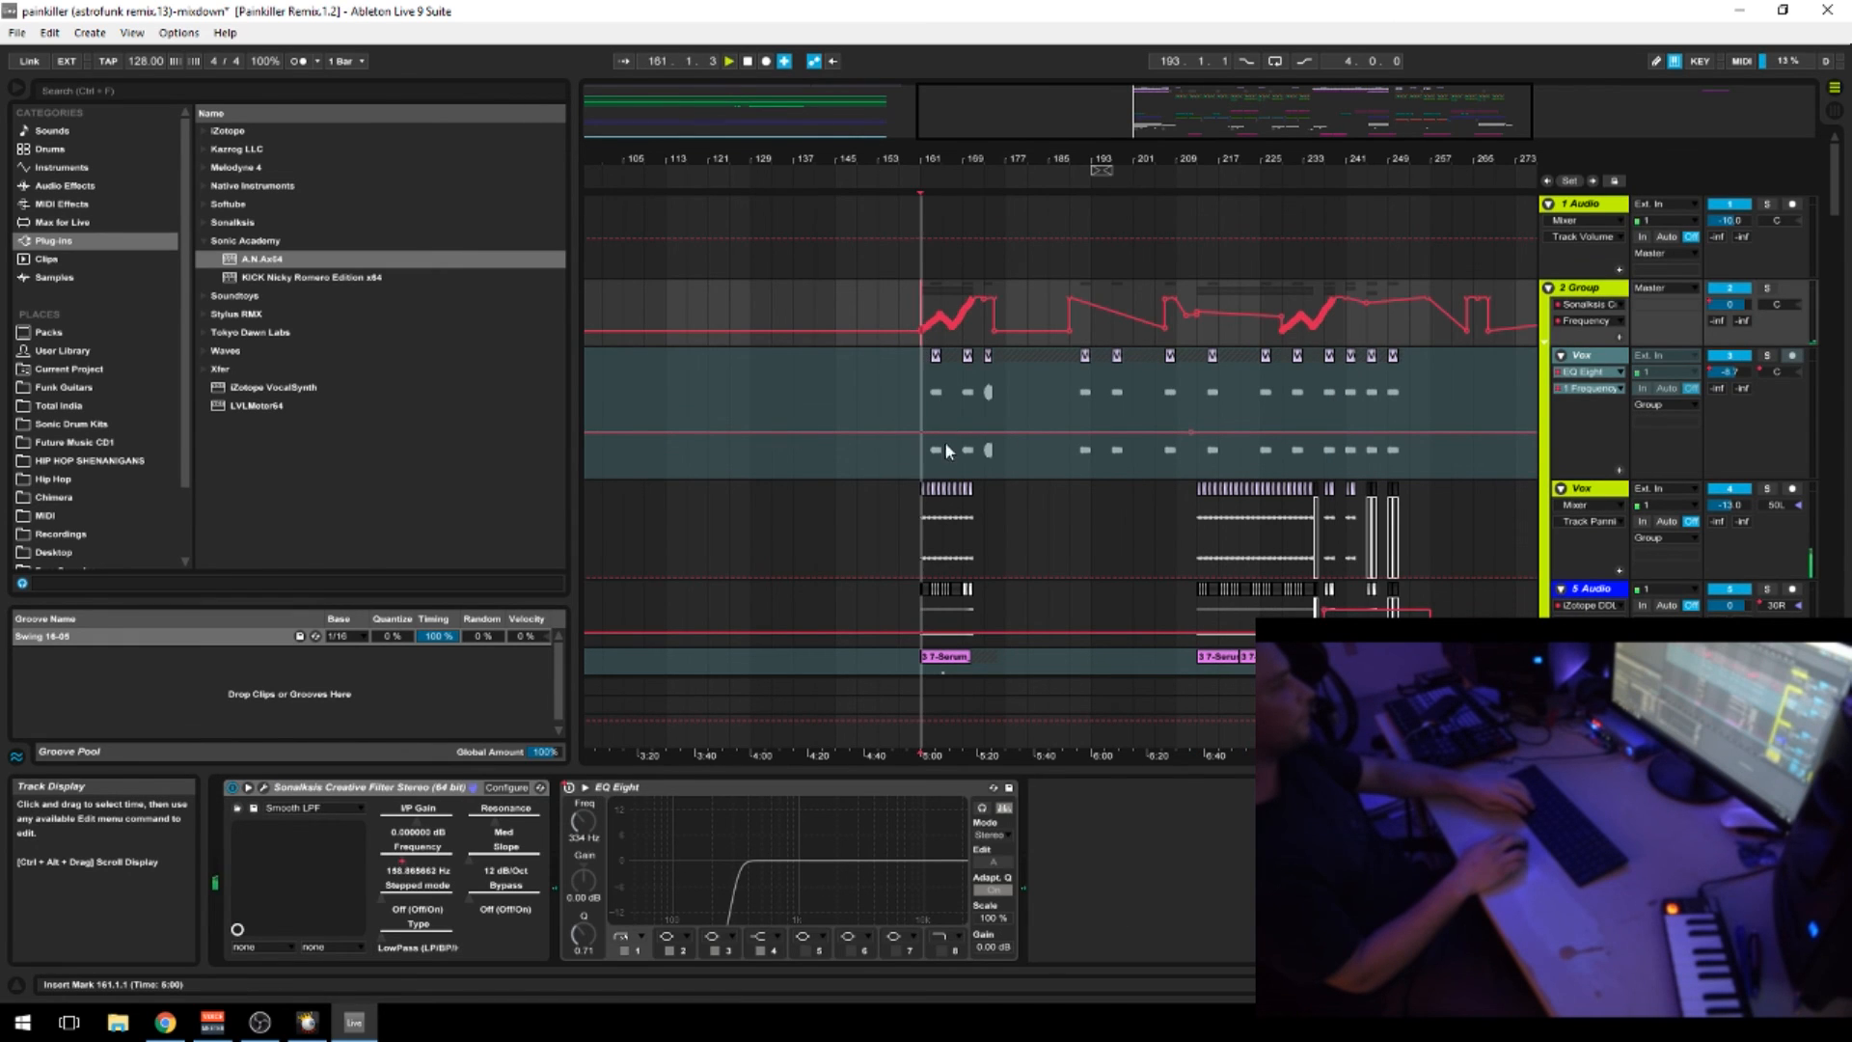
scroll(941, 463, "down", 10)
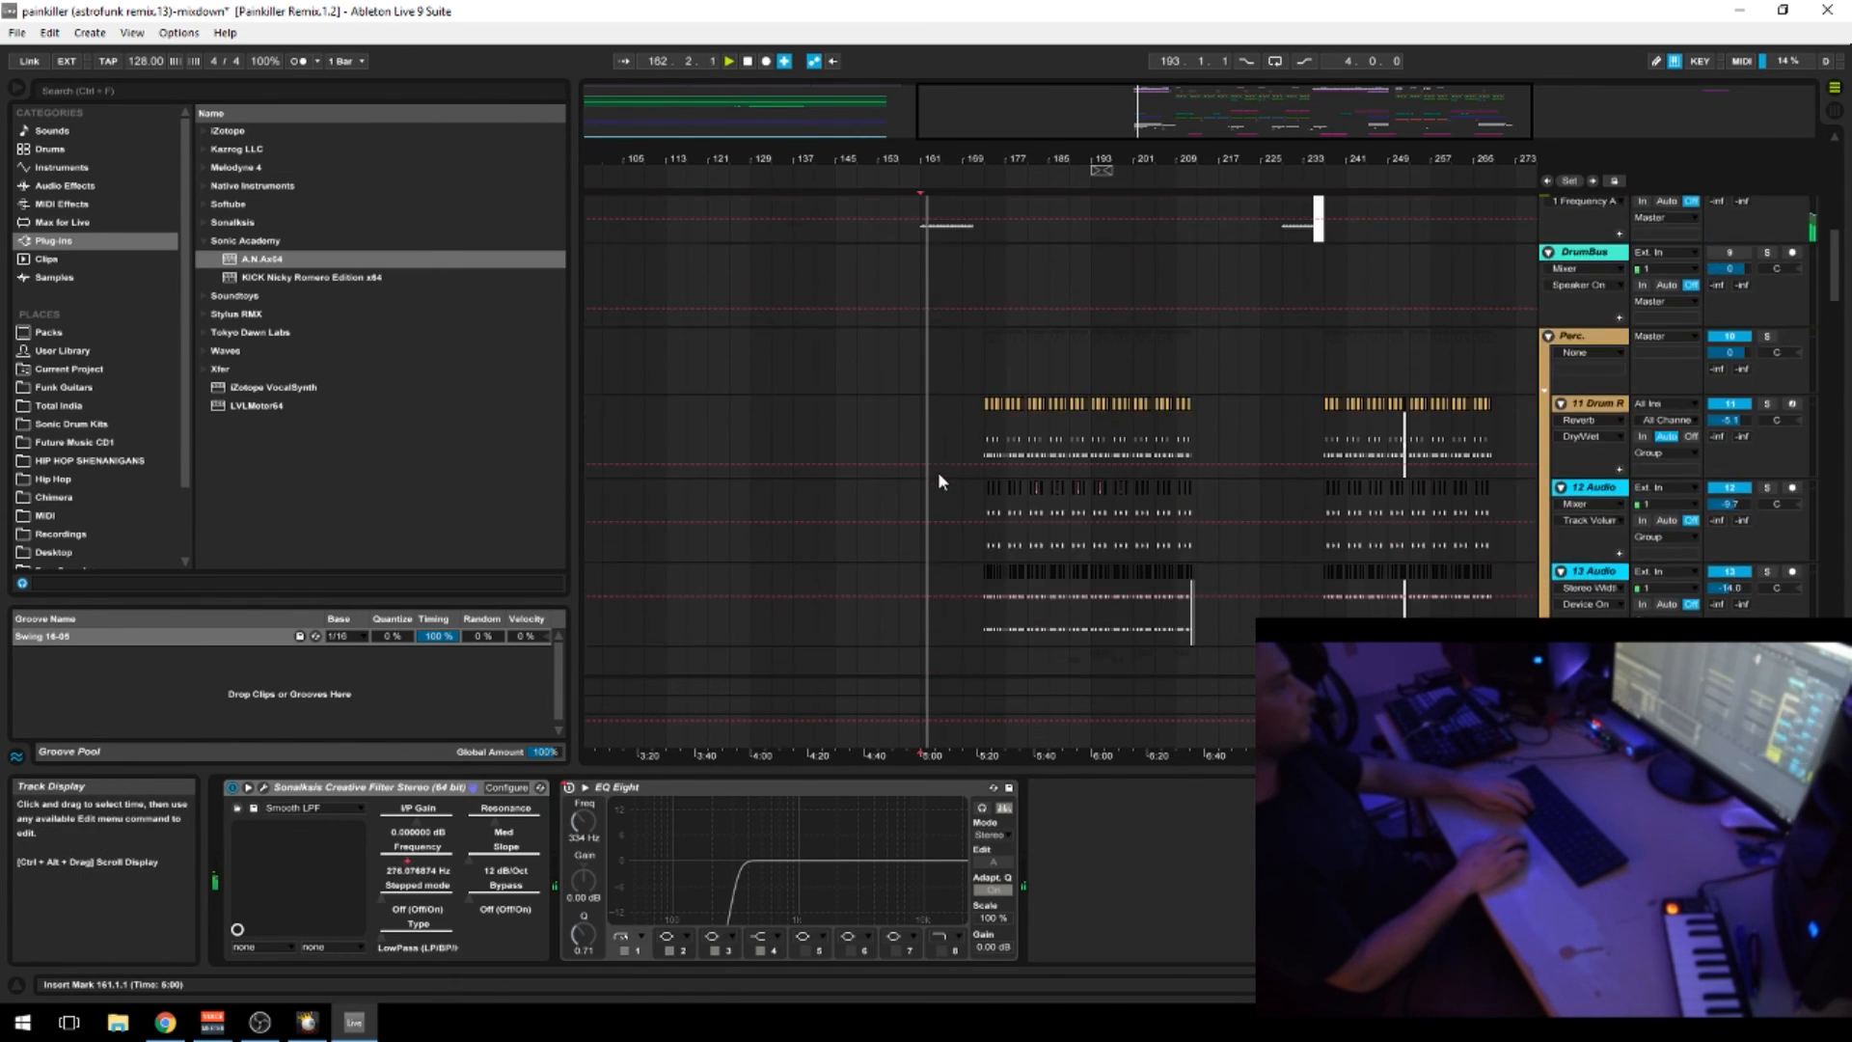
scroll(941, 475, "down", 12)
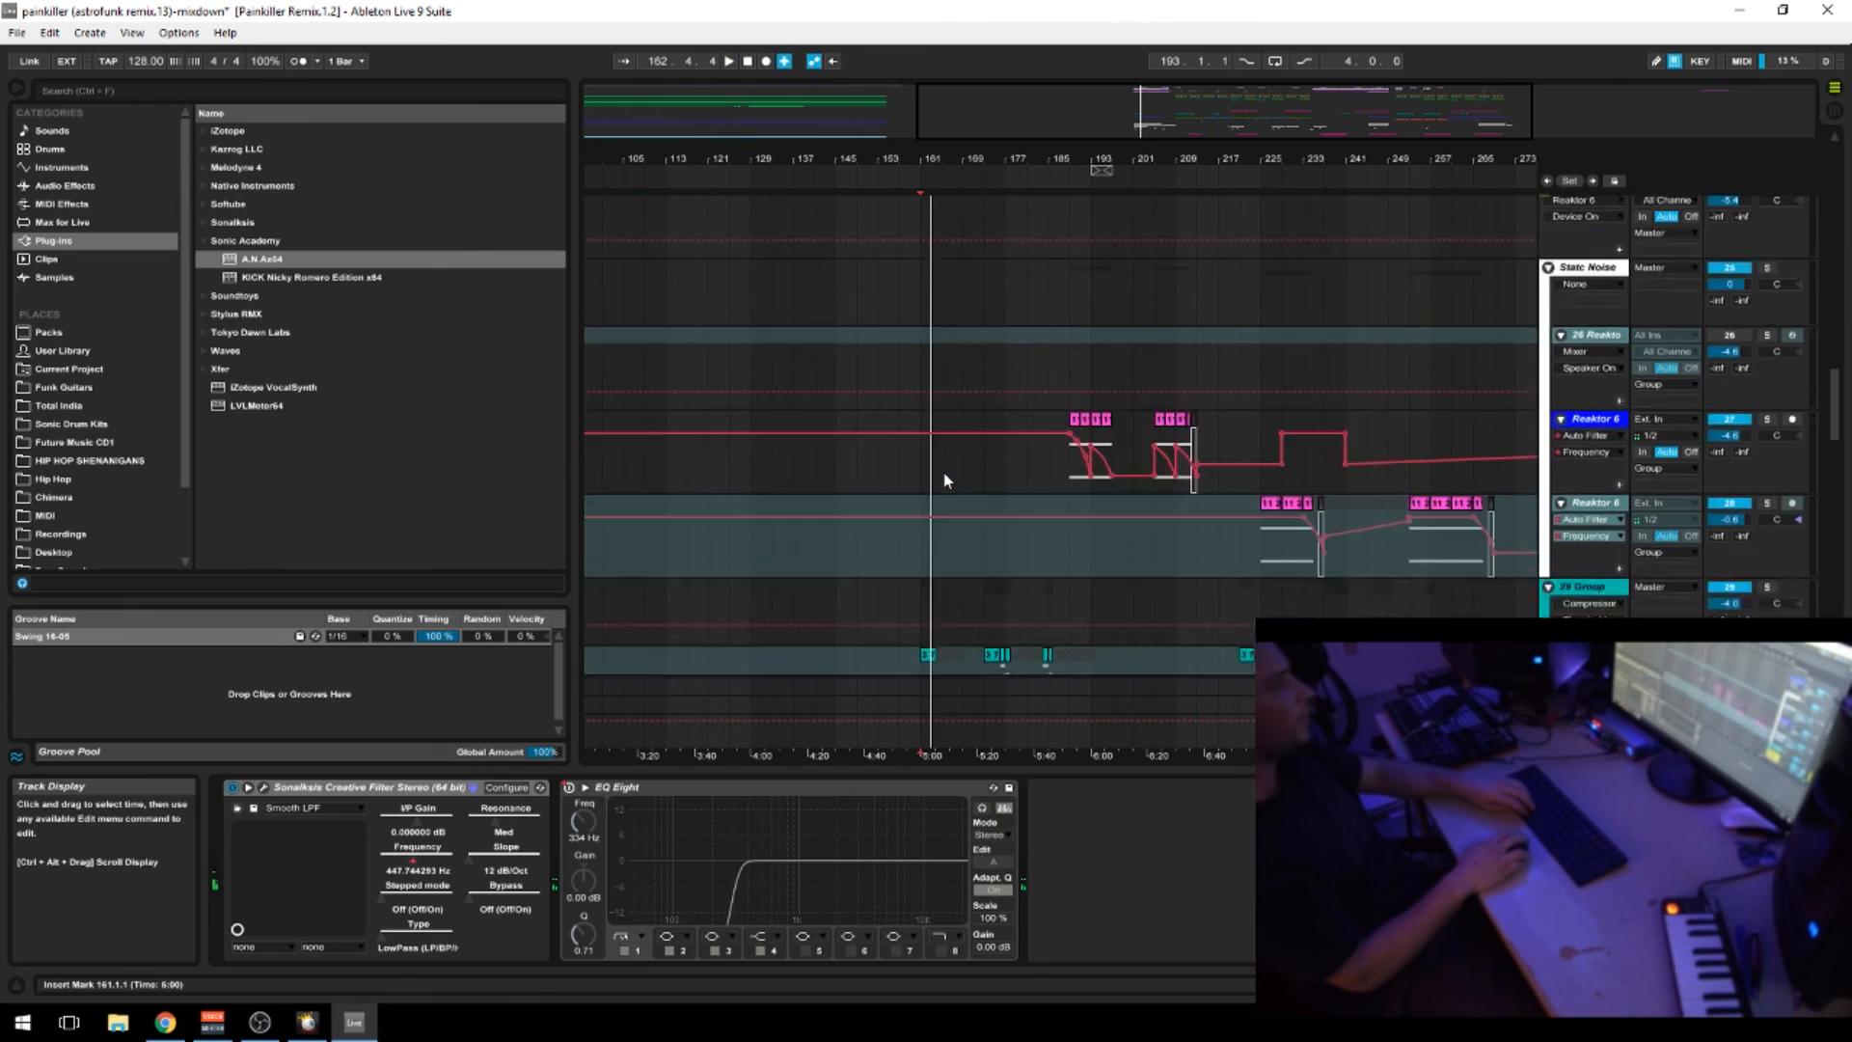
Open the ARPS clip at bar 161 on "33 Reakto", examine its chord notes, and return to the arrangement
scroll(941, 471, "down", 6)
left_click(947, 471)
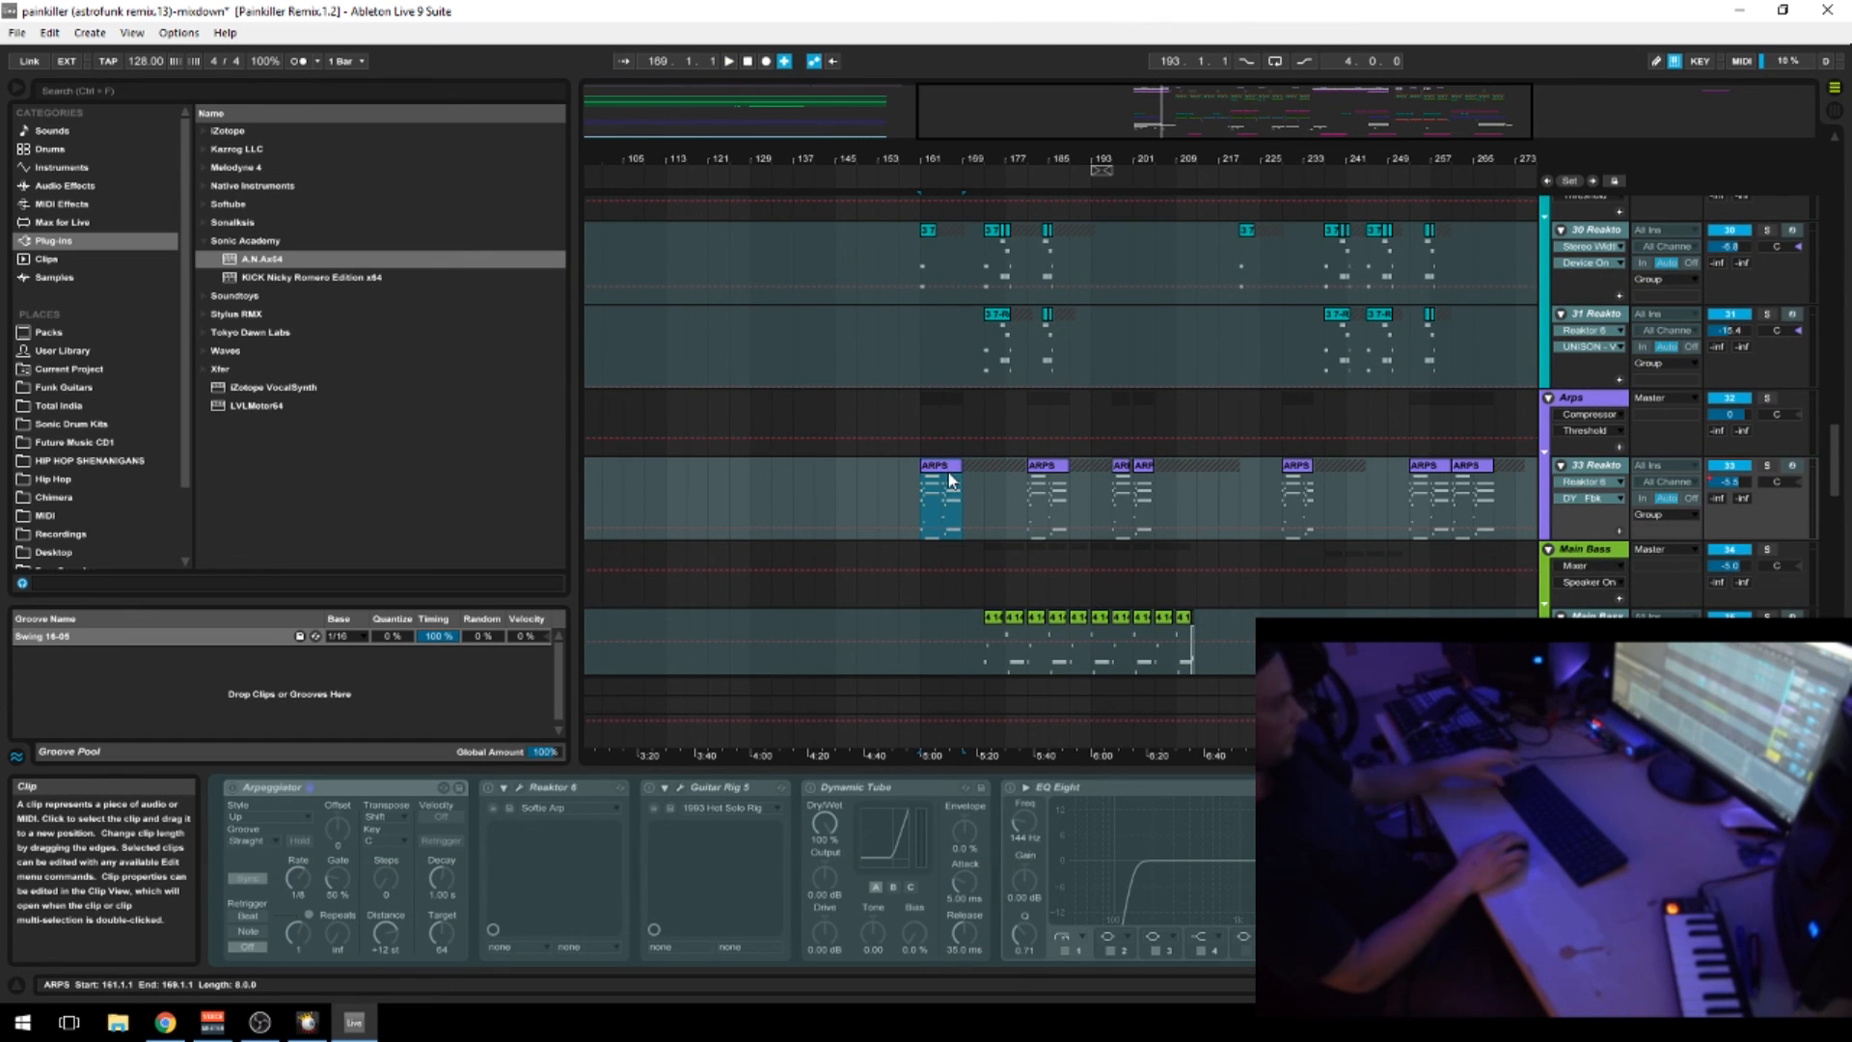
double_click(951, 479)
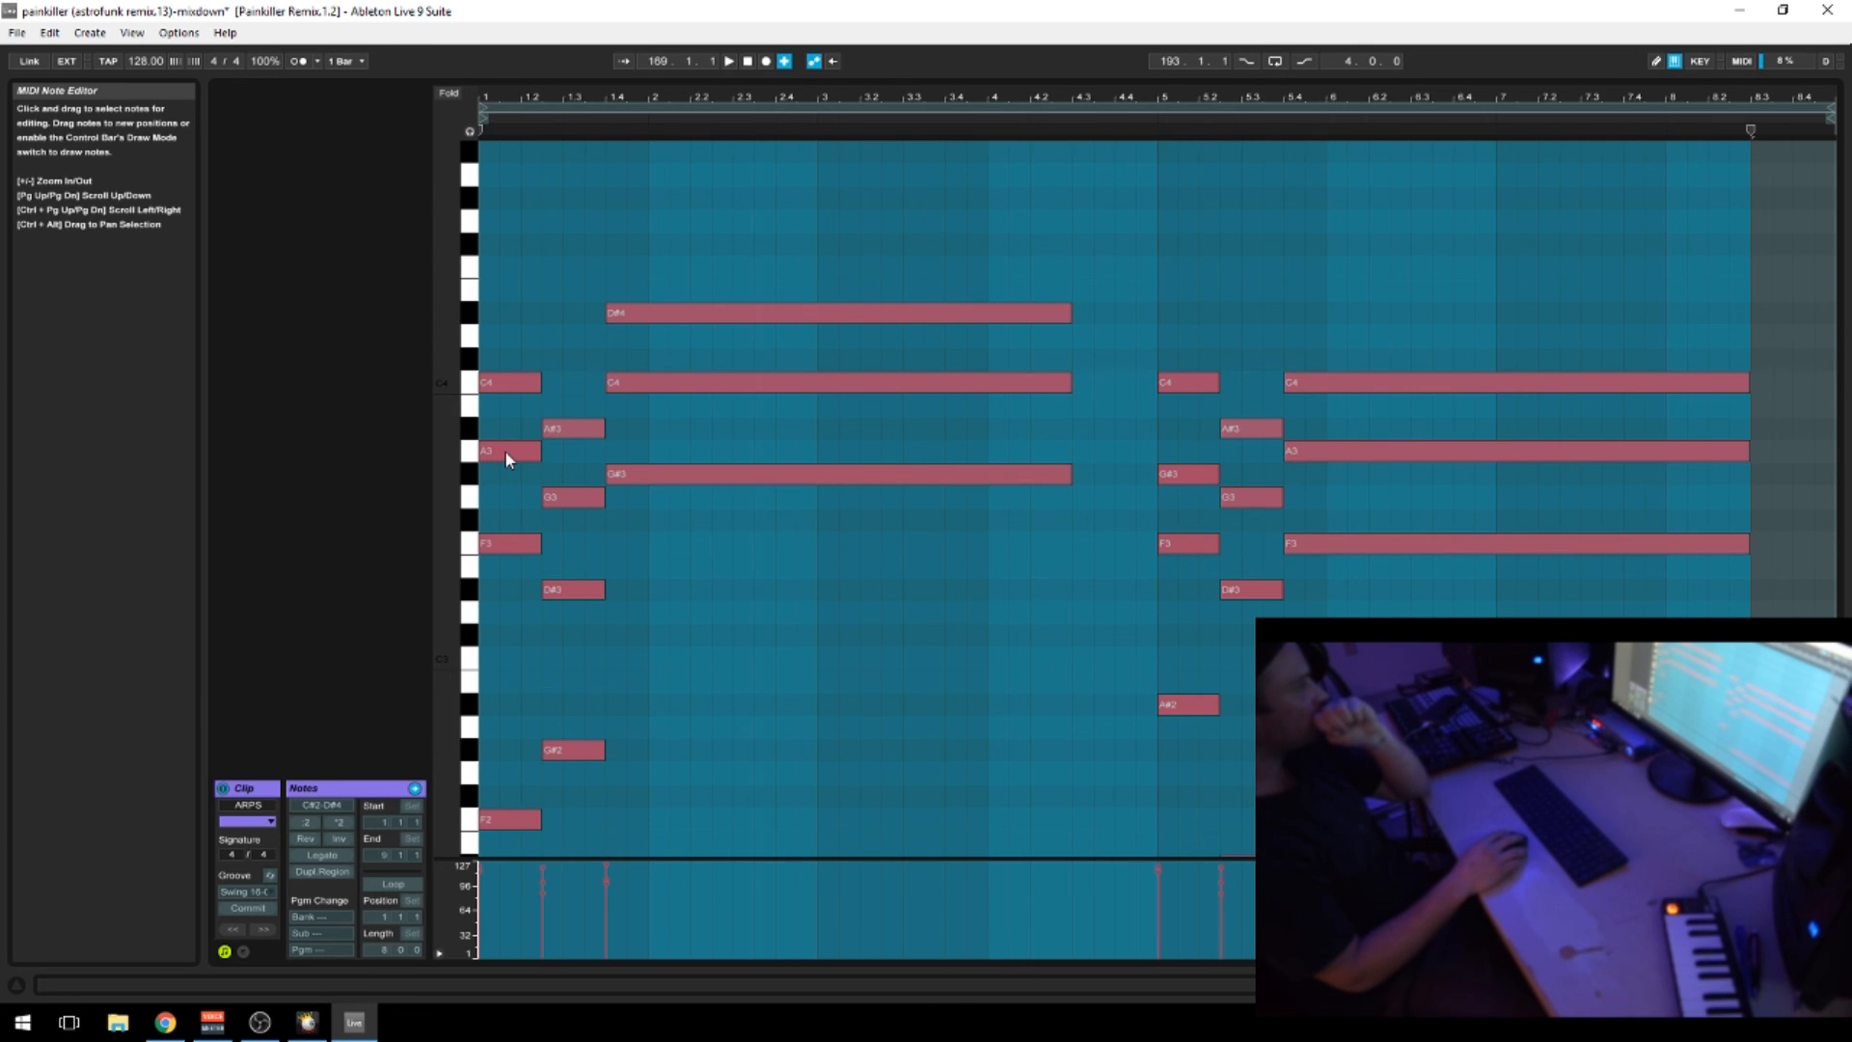
scroll(585, 697, "down", 5)
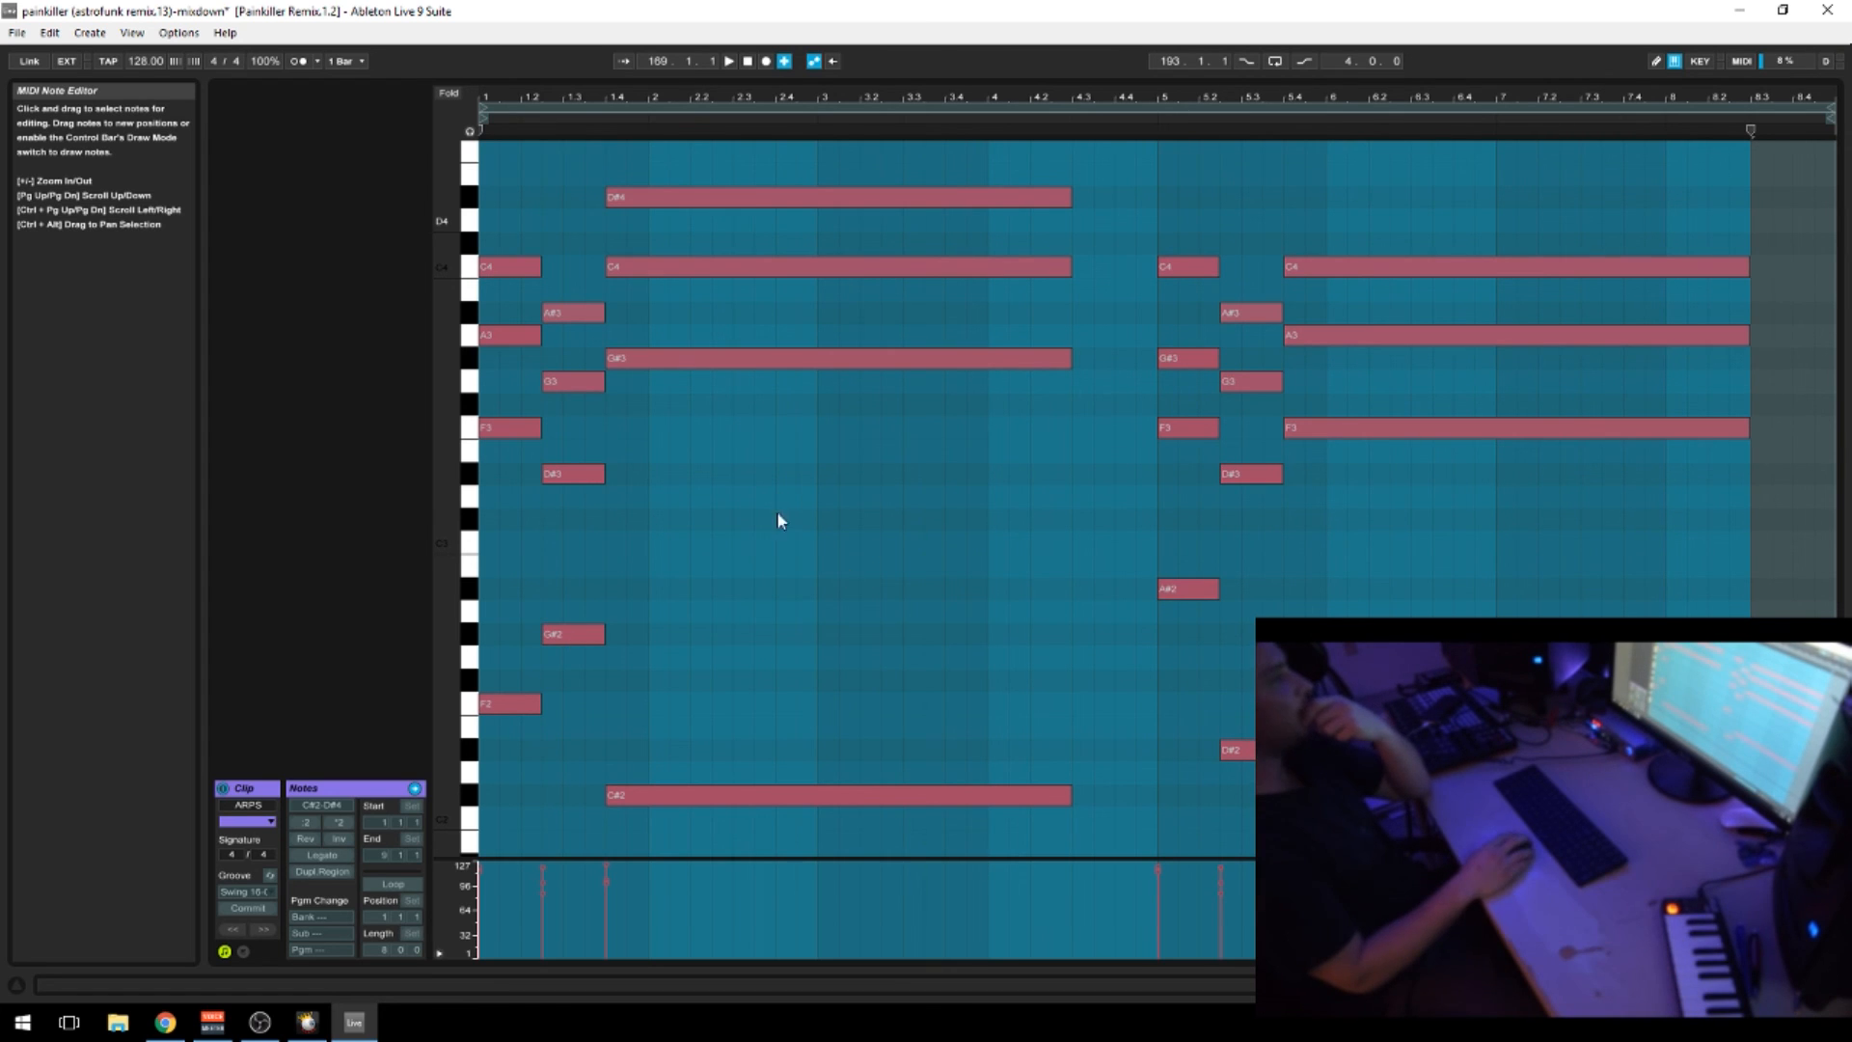
scroll(778, 540, "down", 3)
scroll(777, 549, "up", 4)
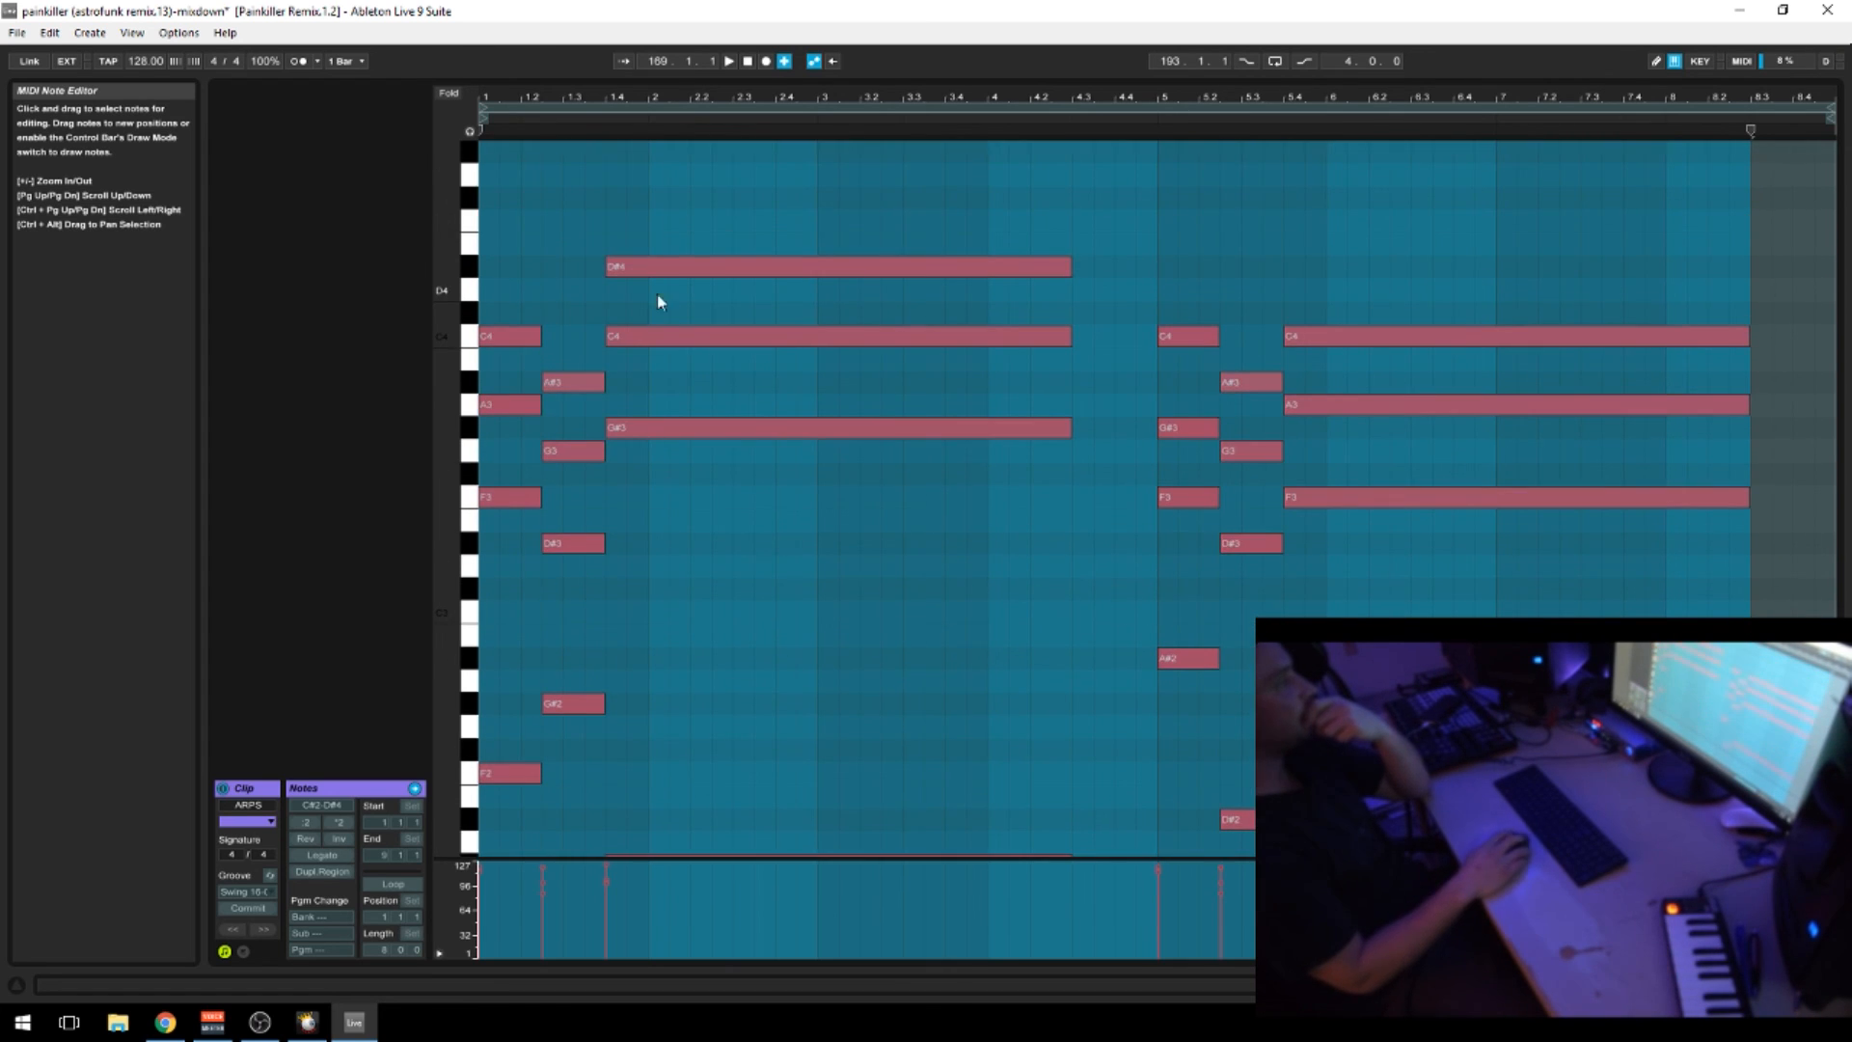
key("shift+Tab")
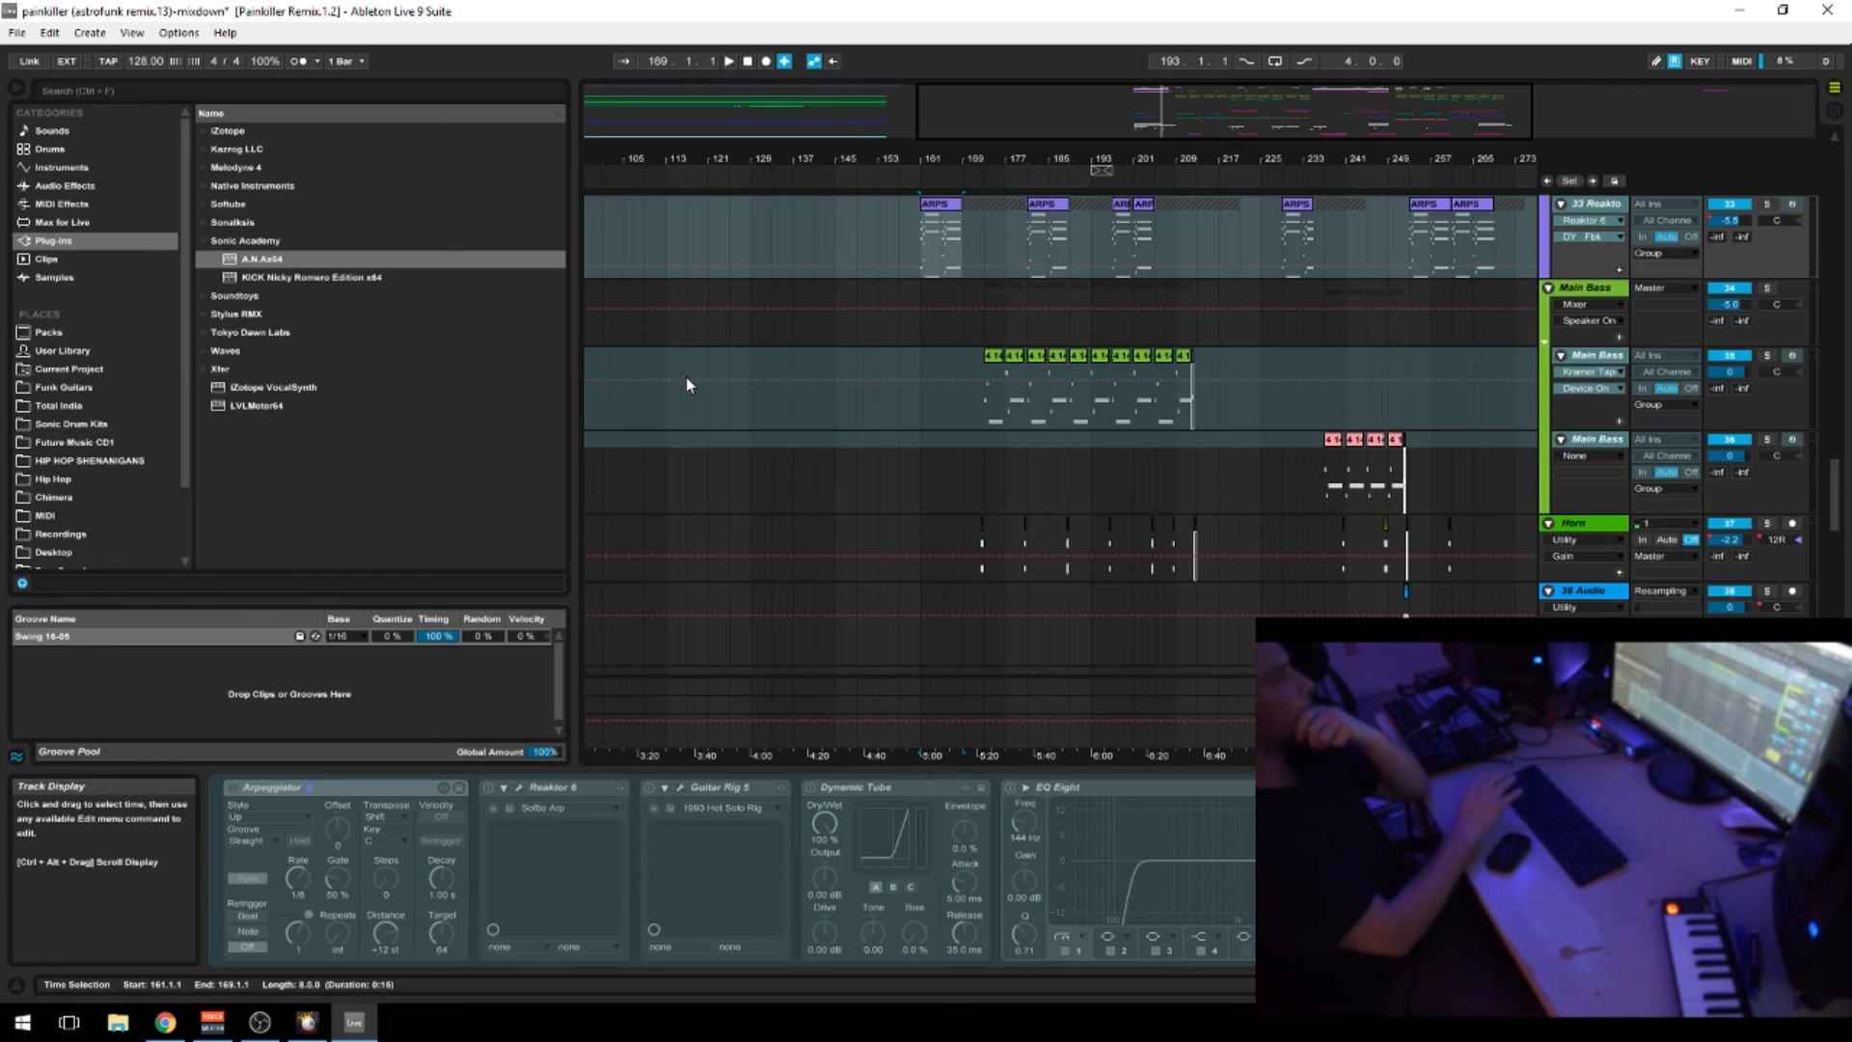
Review the tracks around bar 161, play the Arps group soloed from that bar, and unsolo it during playback
scroll(869, 582, "up", 2)
scroll(869, 582, "up", 6)
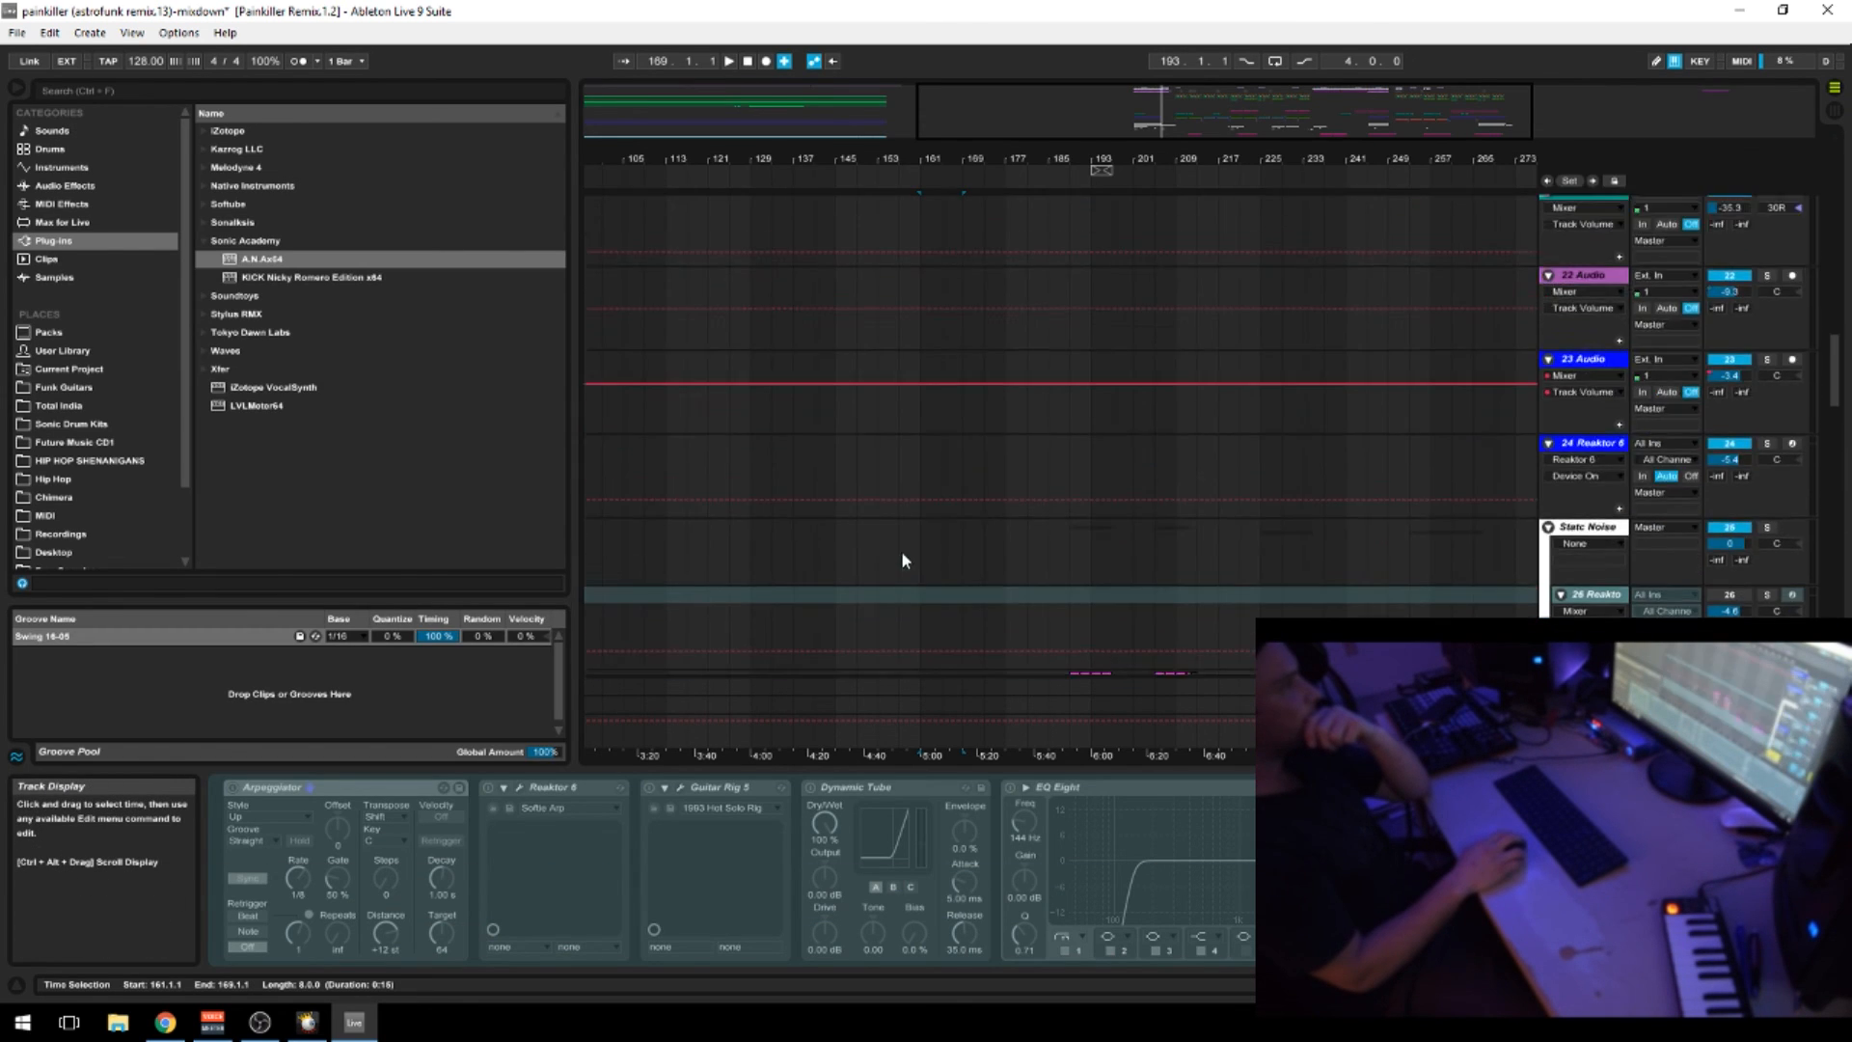
scroll(969, 564, "up", 6)
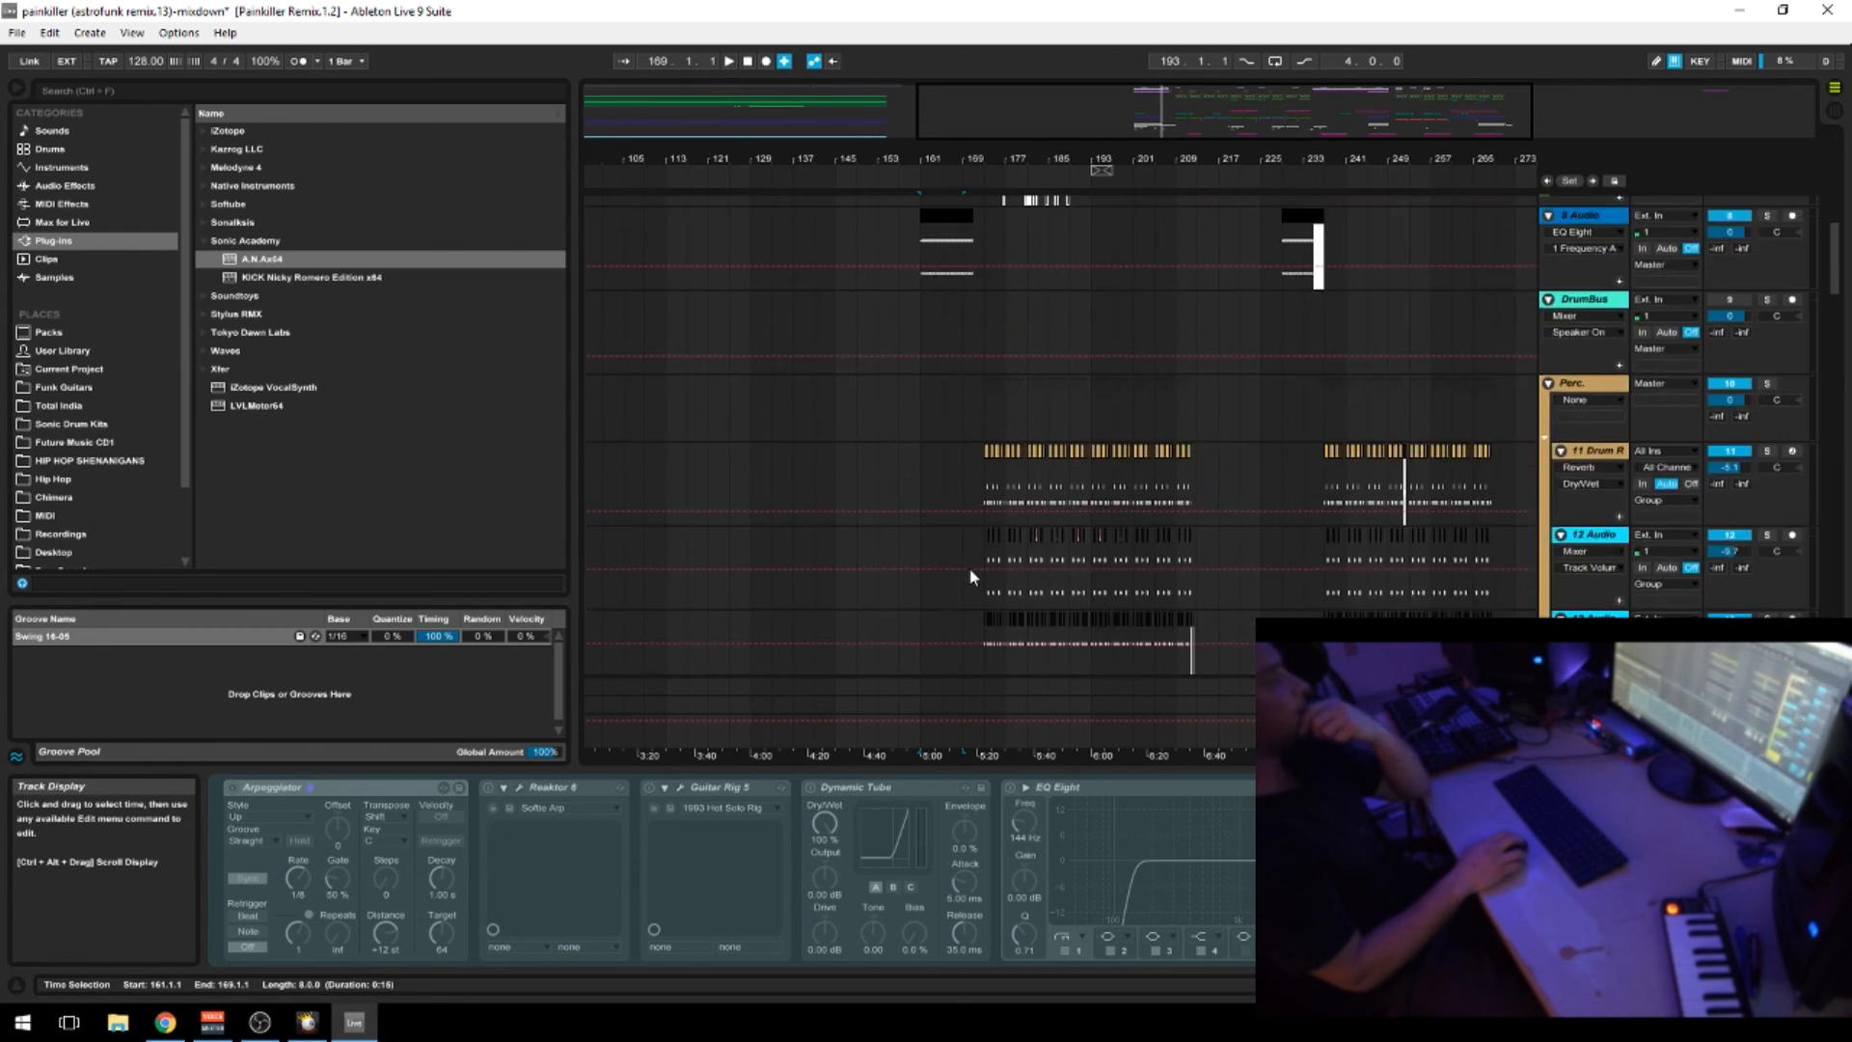
scroll(928, 540, "up", 3)
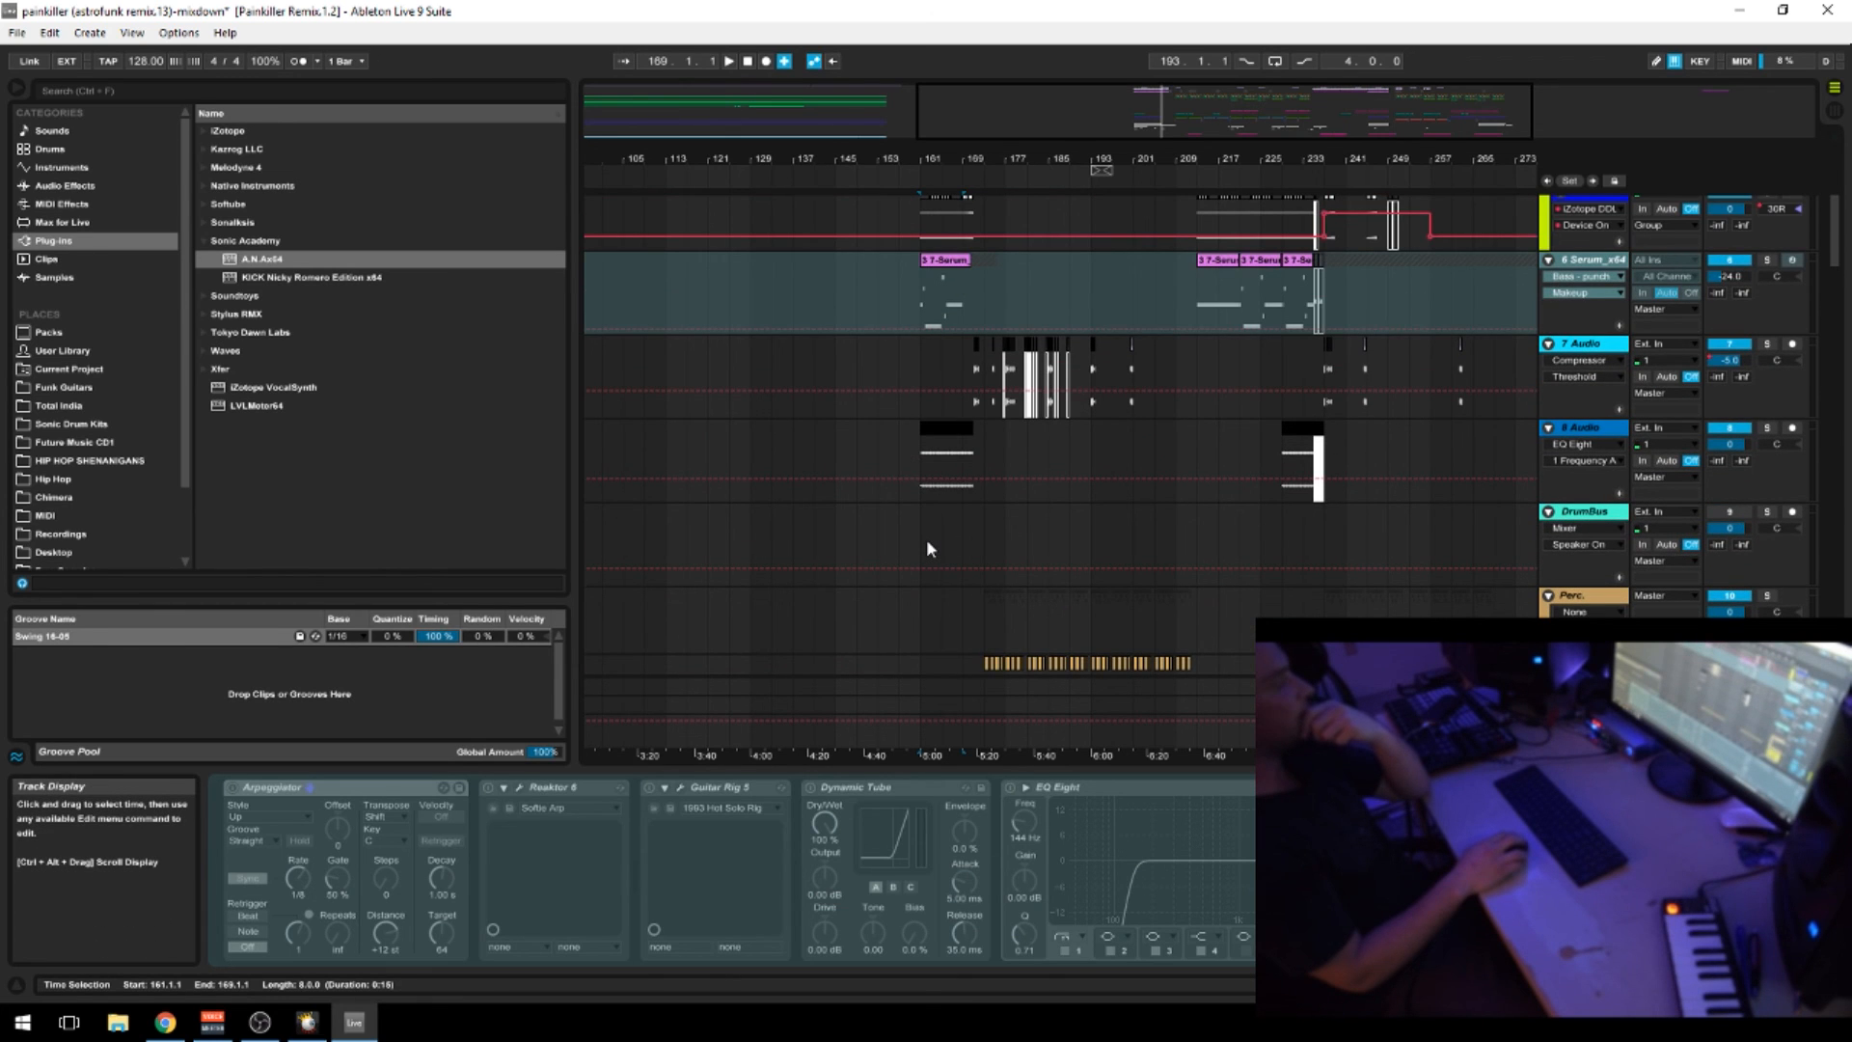
scroll(928, 548, "down", 4)
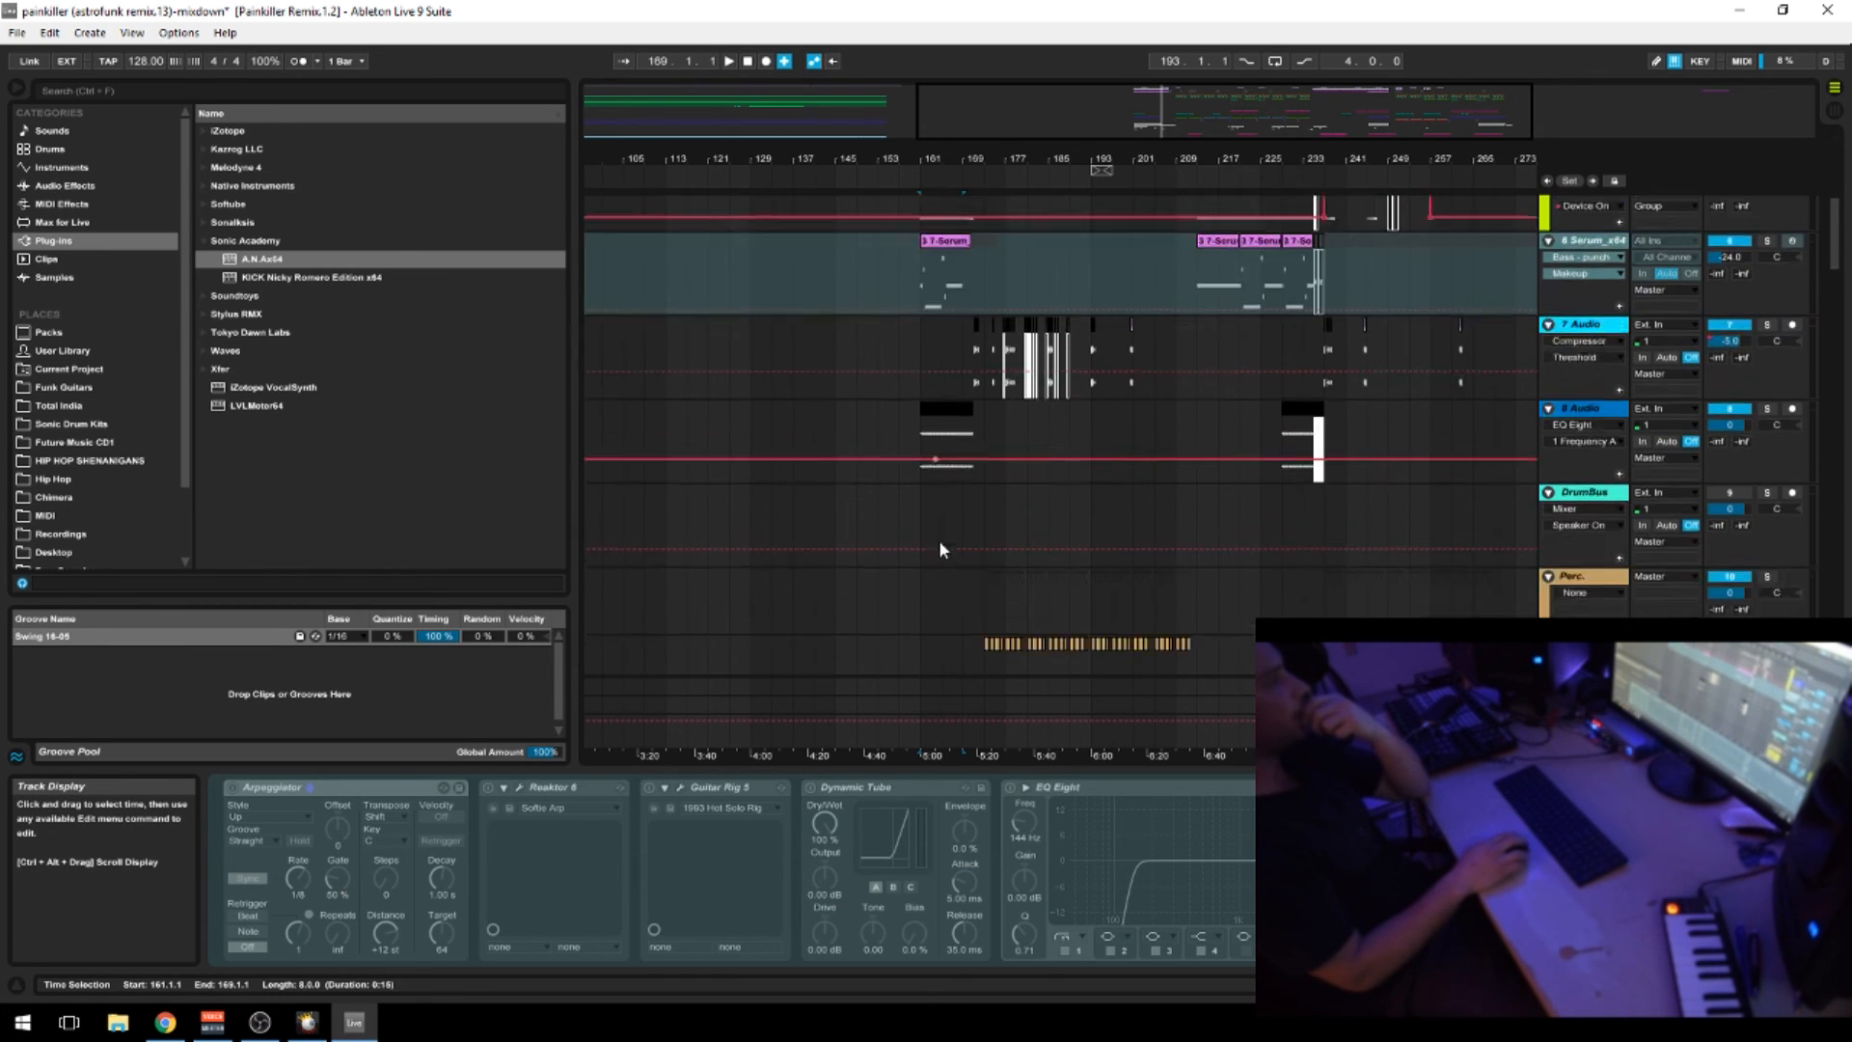
scroll(973, 580, "down", 10)
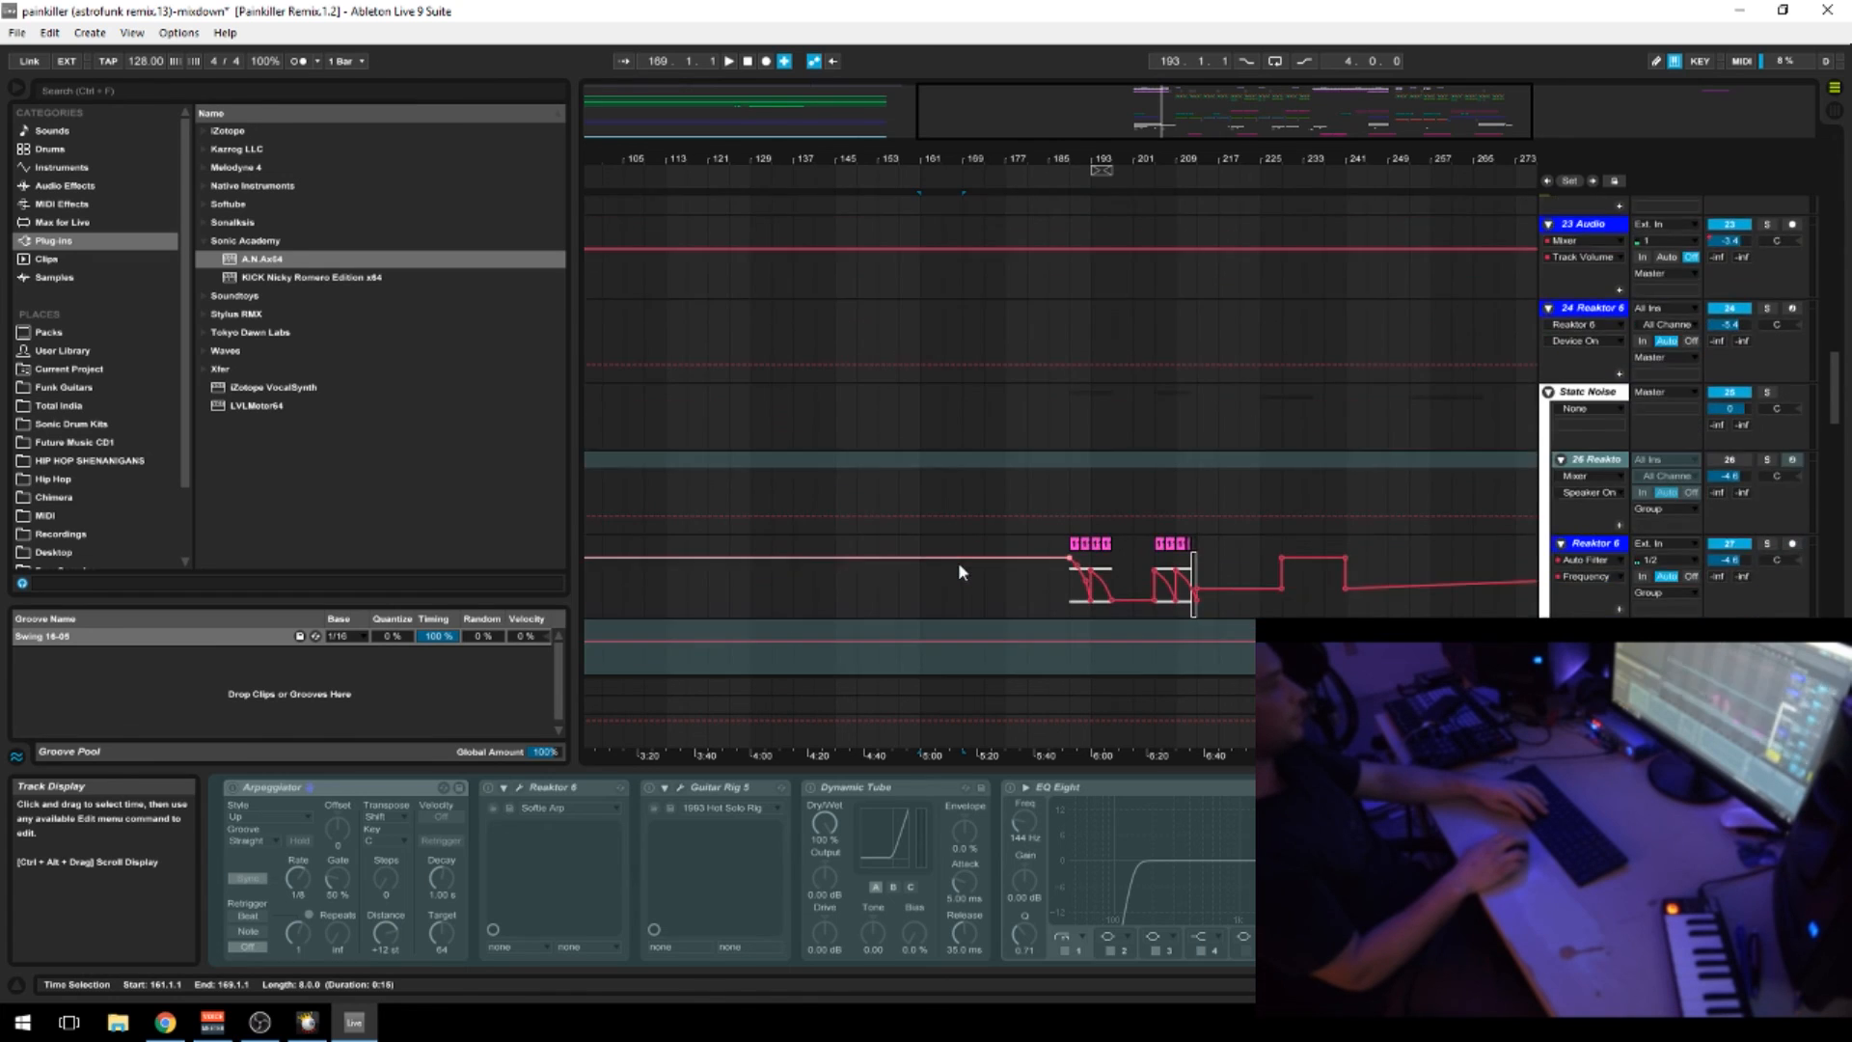
scroll(958, 562, "down", 5)
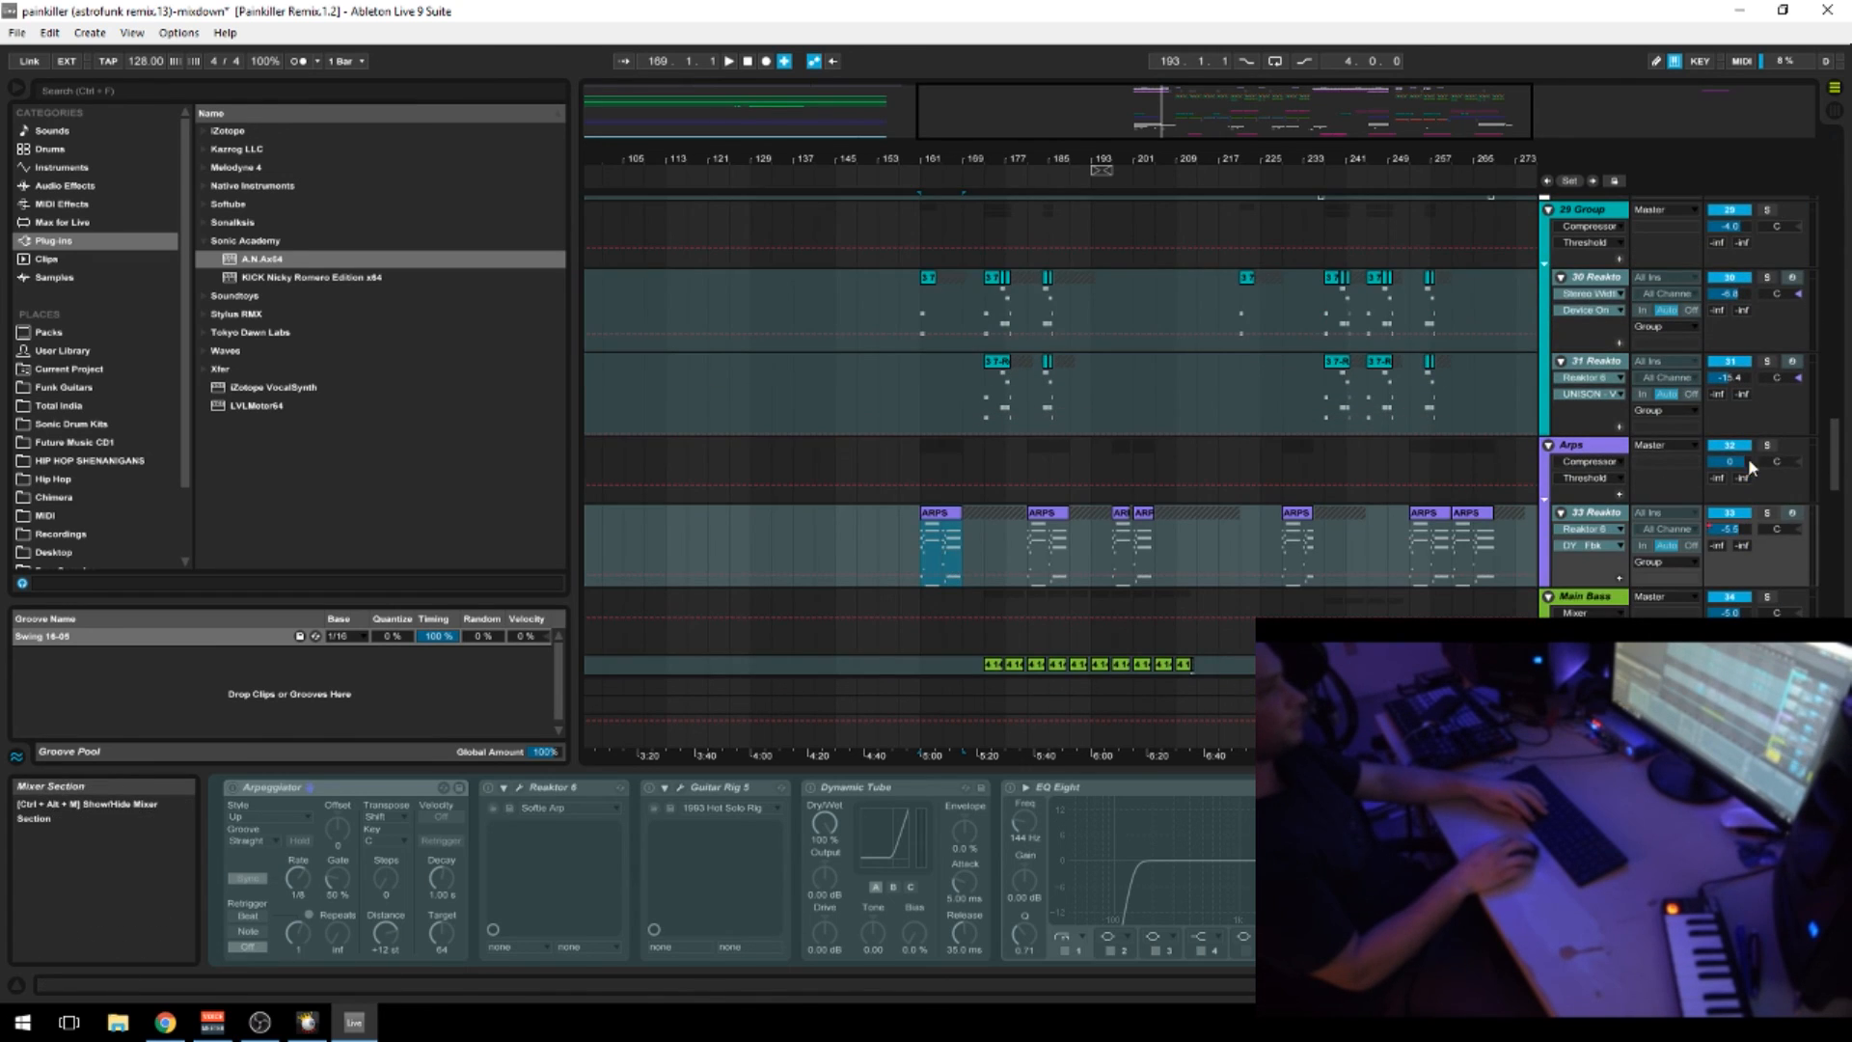
left_click(1767, 446)
key("space")
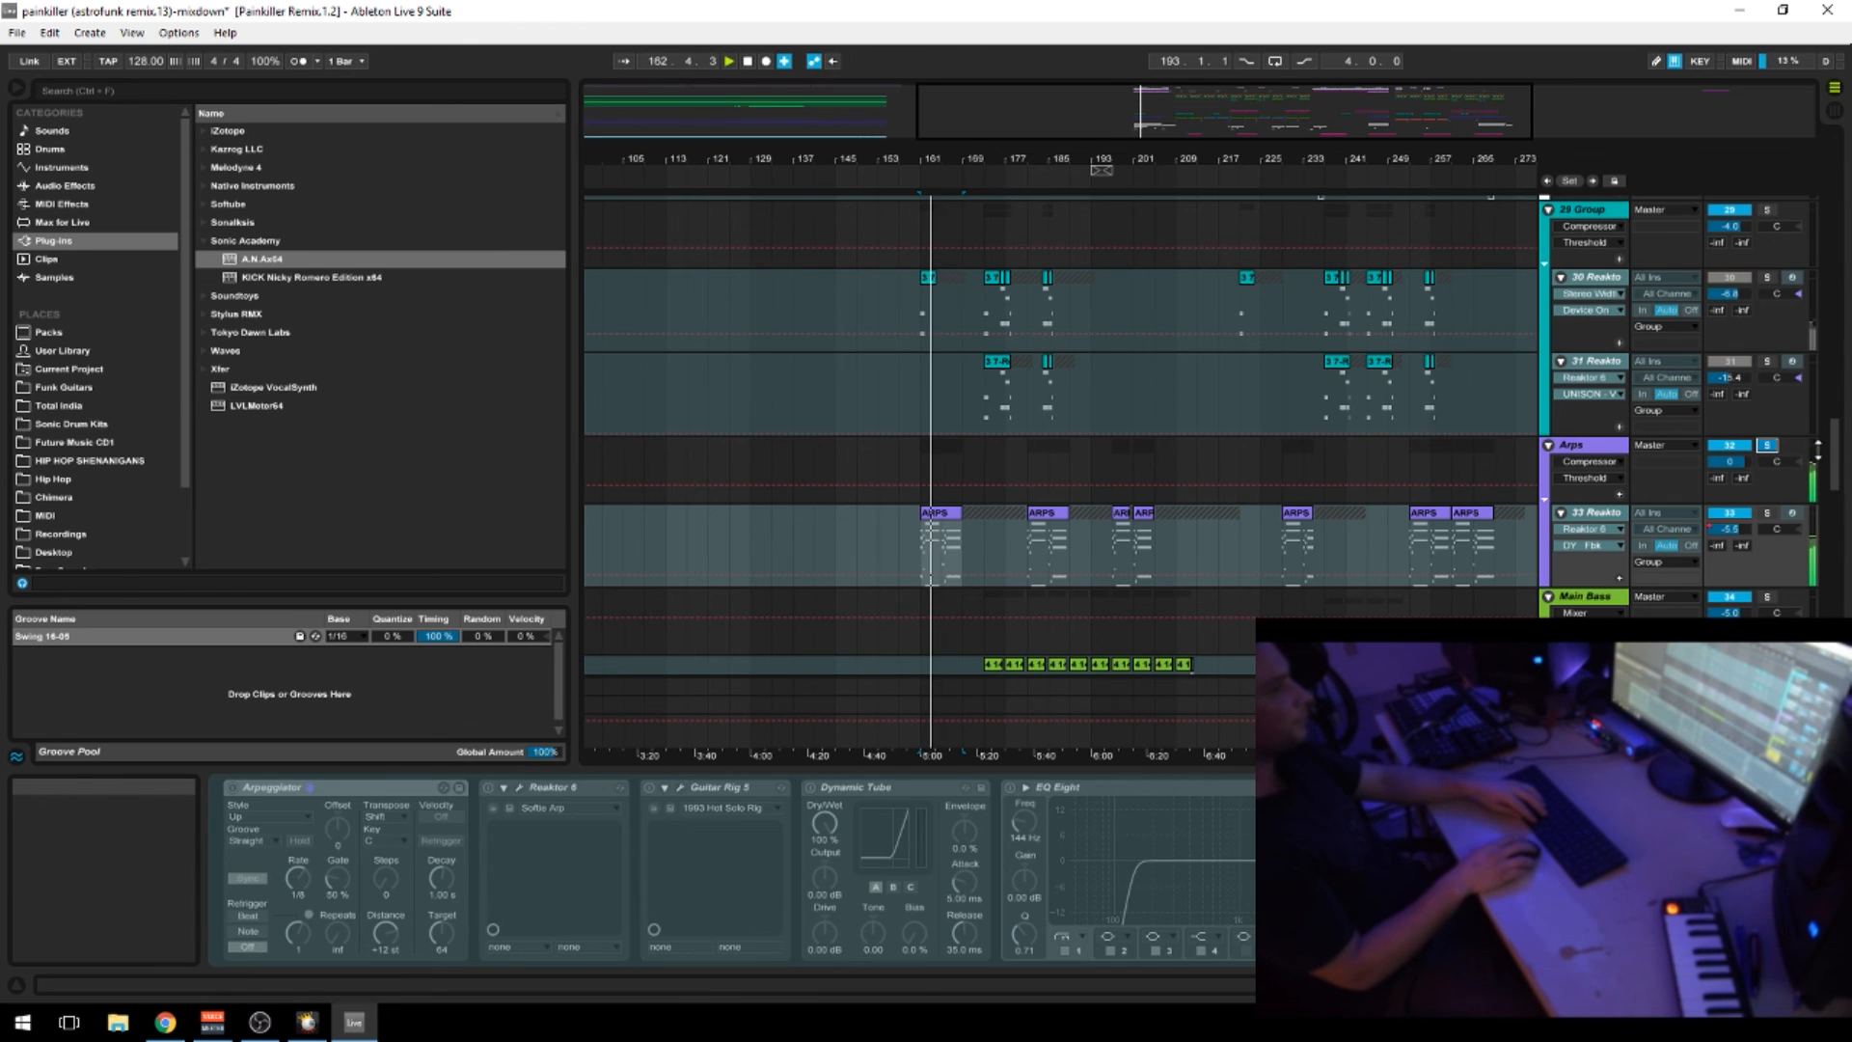
left_click(1768, 447)
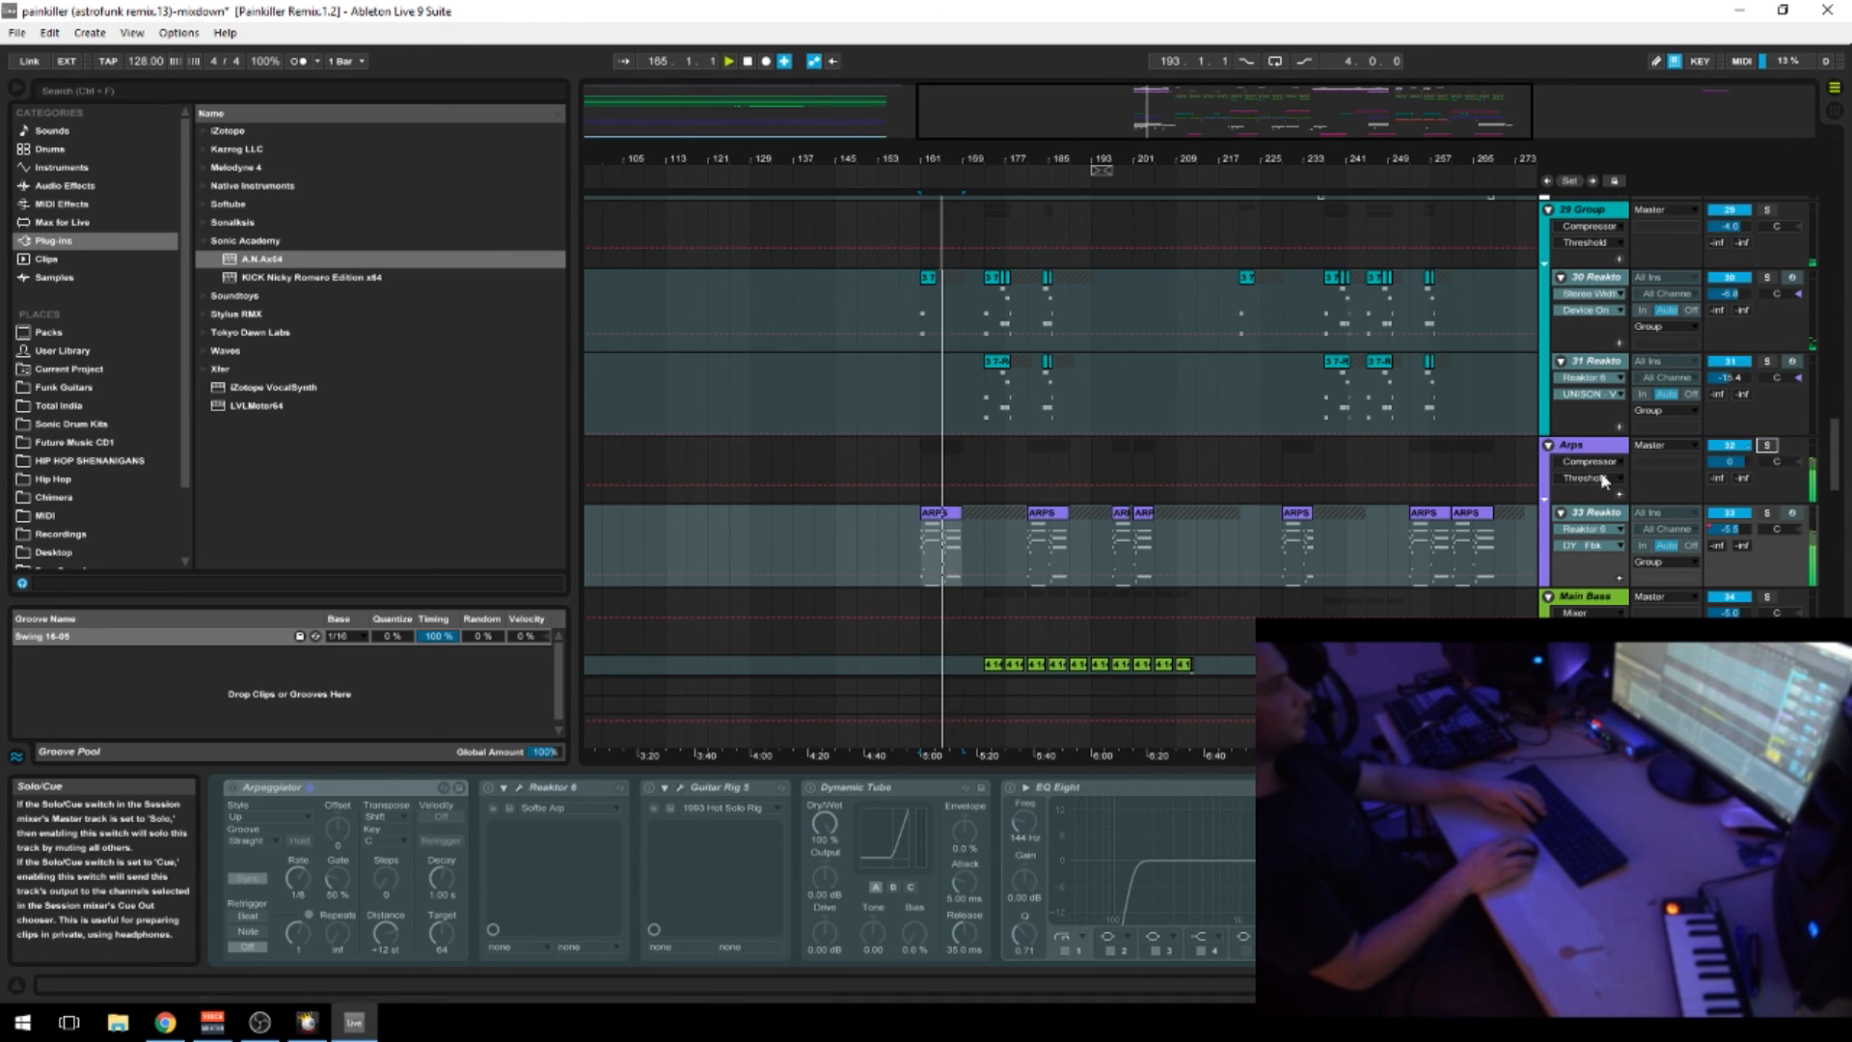
Stop playback at bar 166, check the YouTube Live Dashboard's status and chat in Chrome, and return to Ableton Live
scroll(1076, 506, "up", 5)
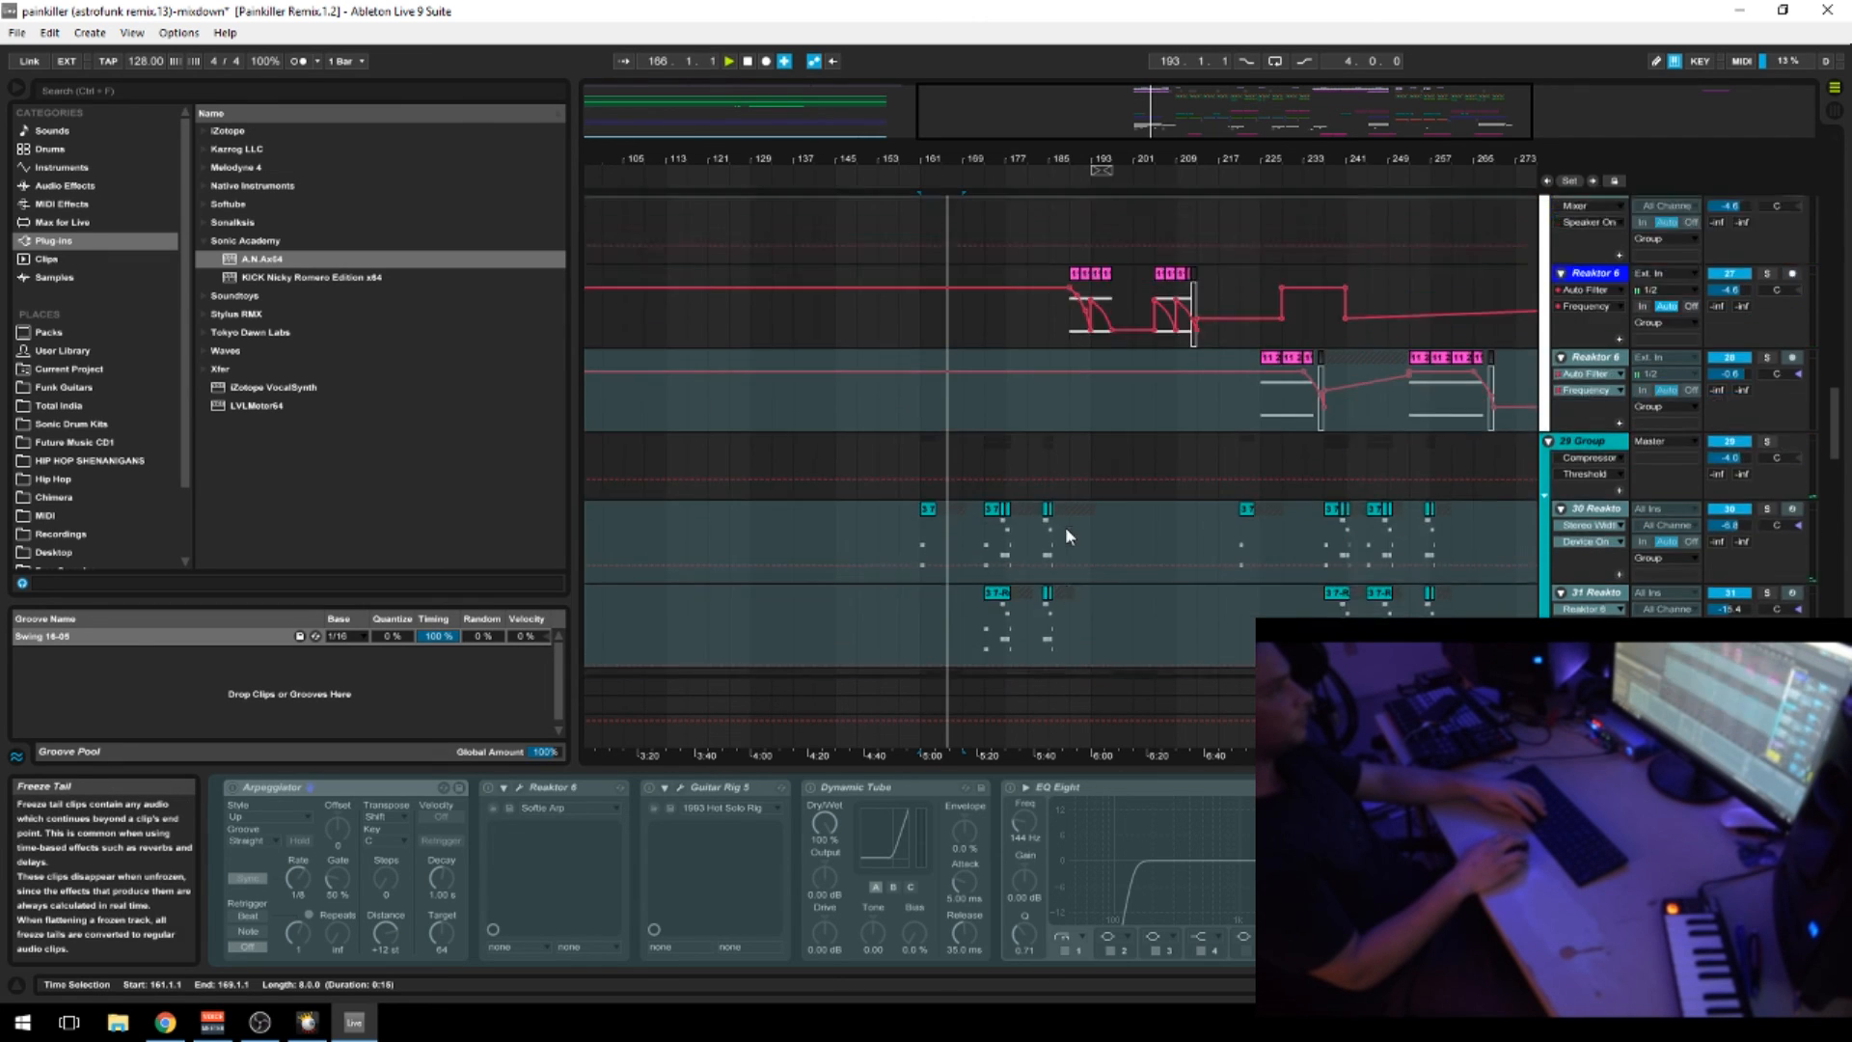
scroll(961, 536, "up", 3)
scroll(911, 510, "down", 4)
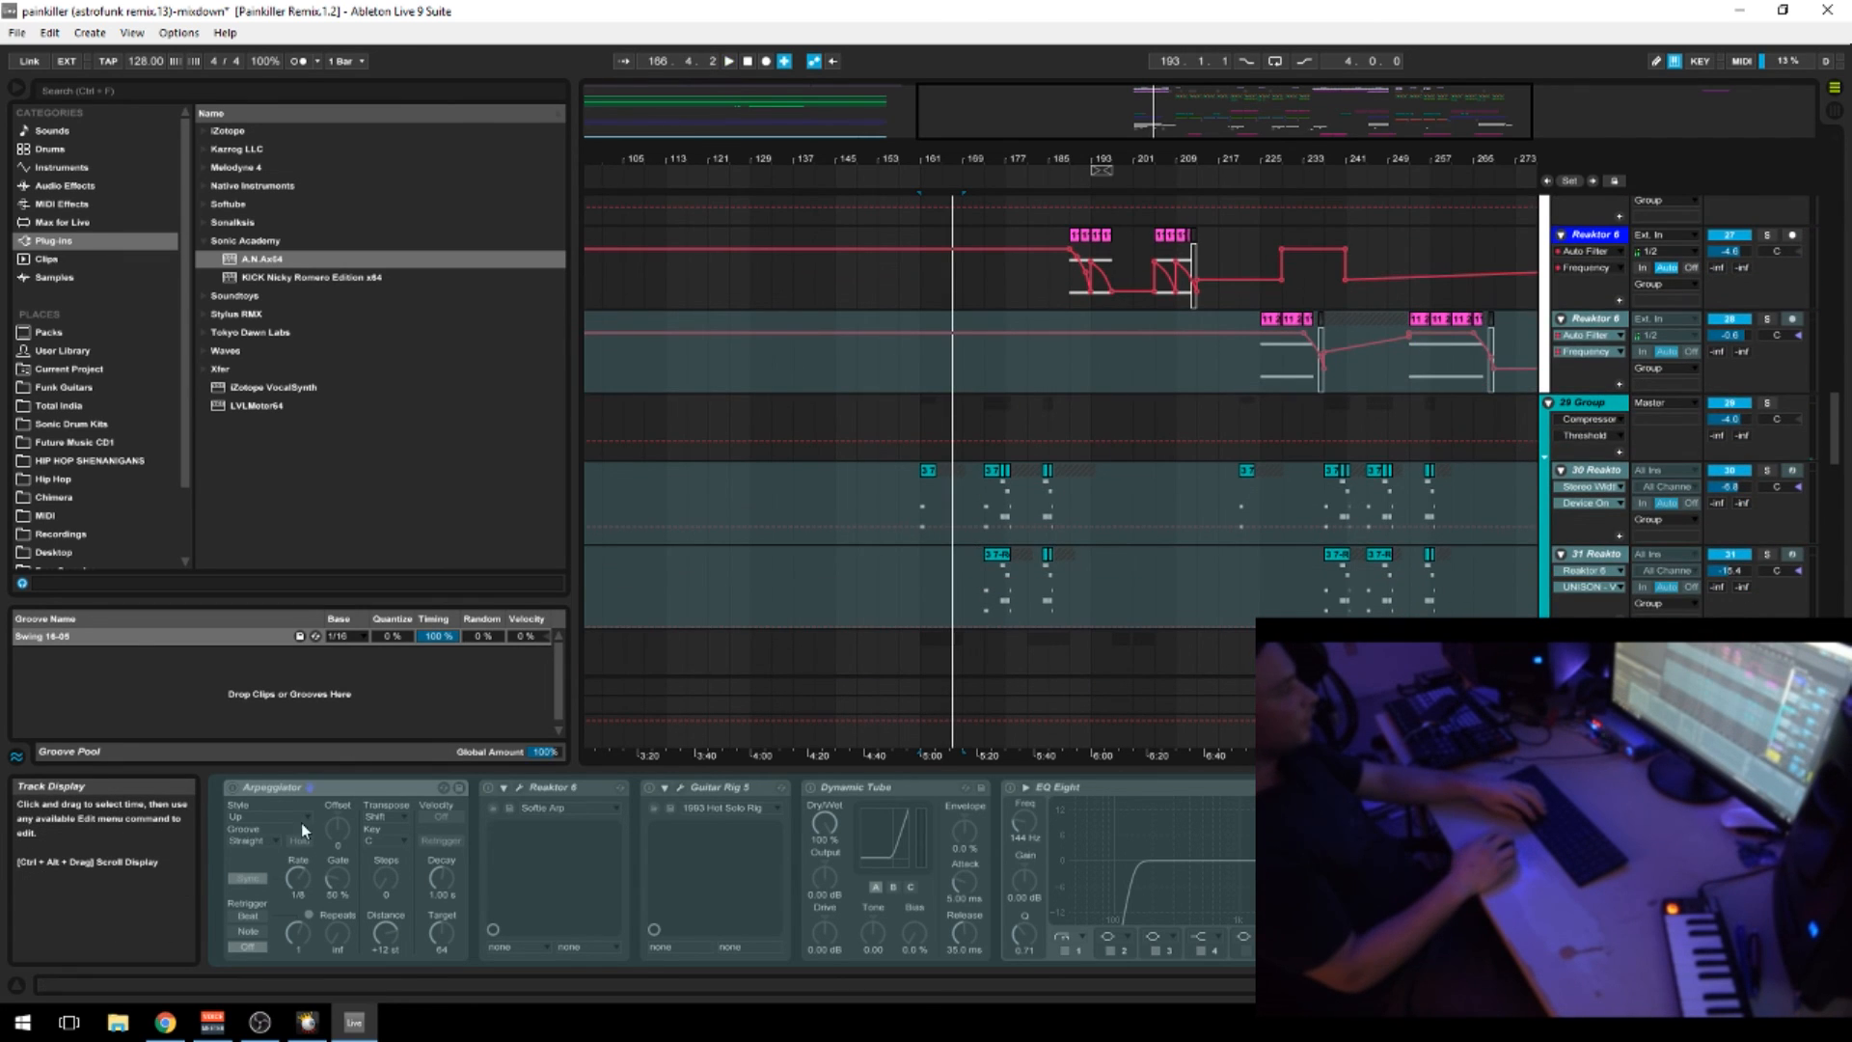
left_click(168, 1024)
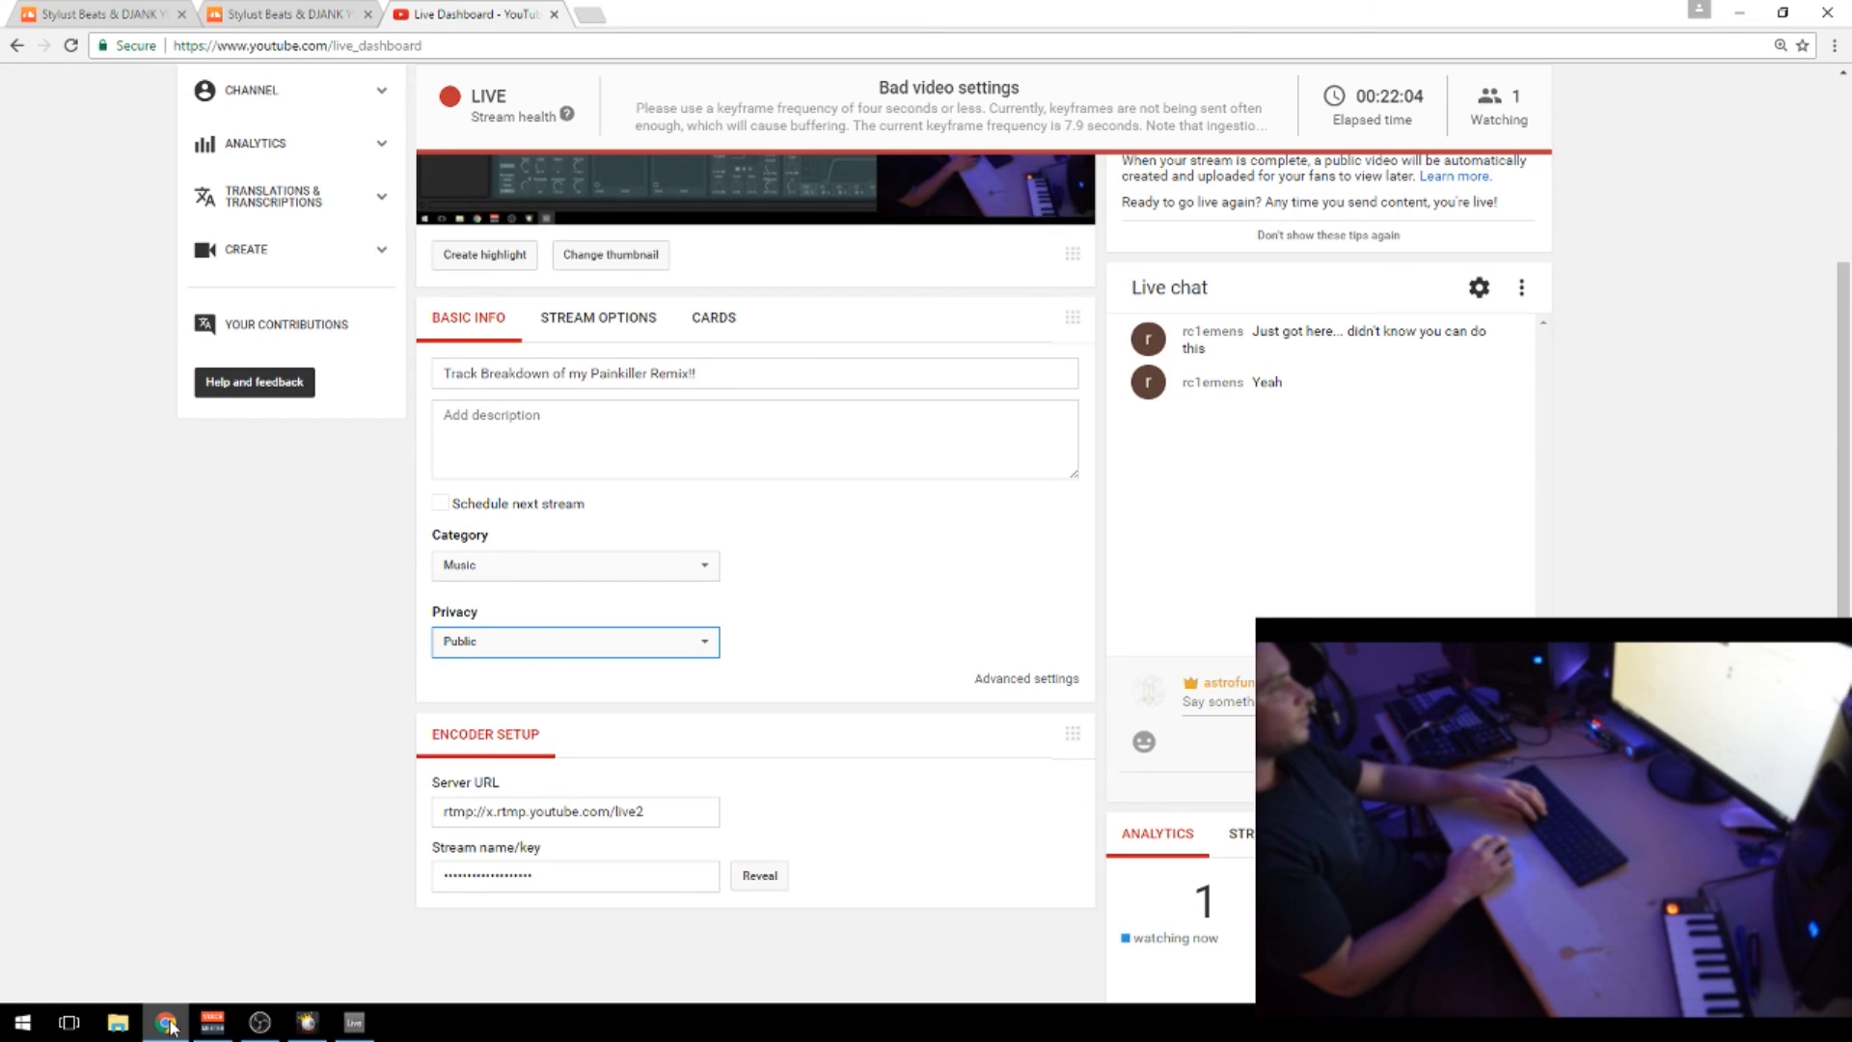
left_click(354, 1022)
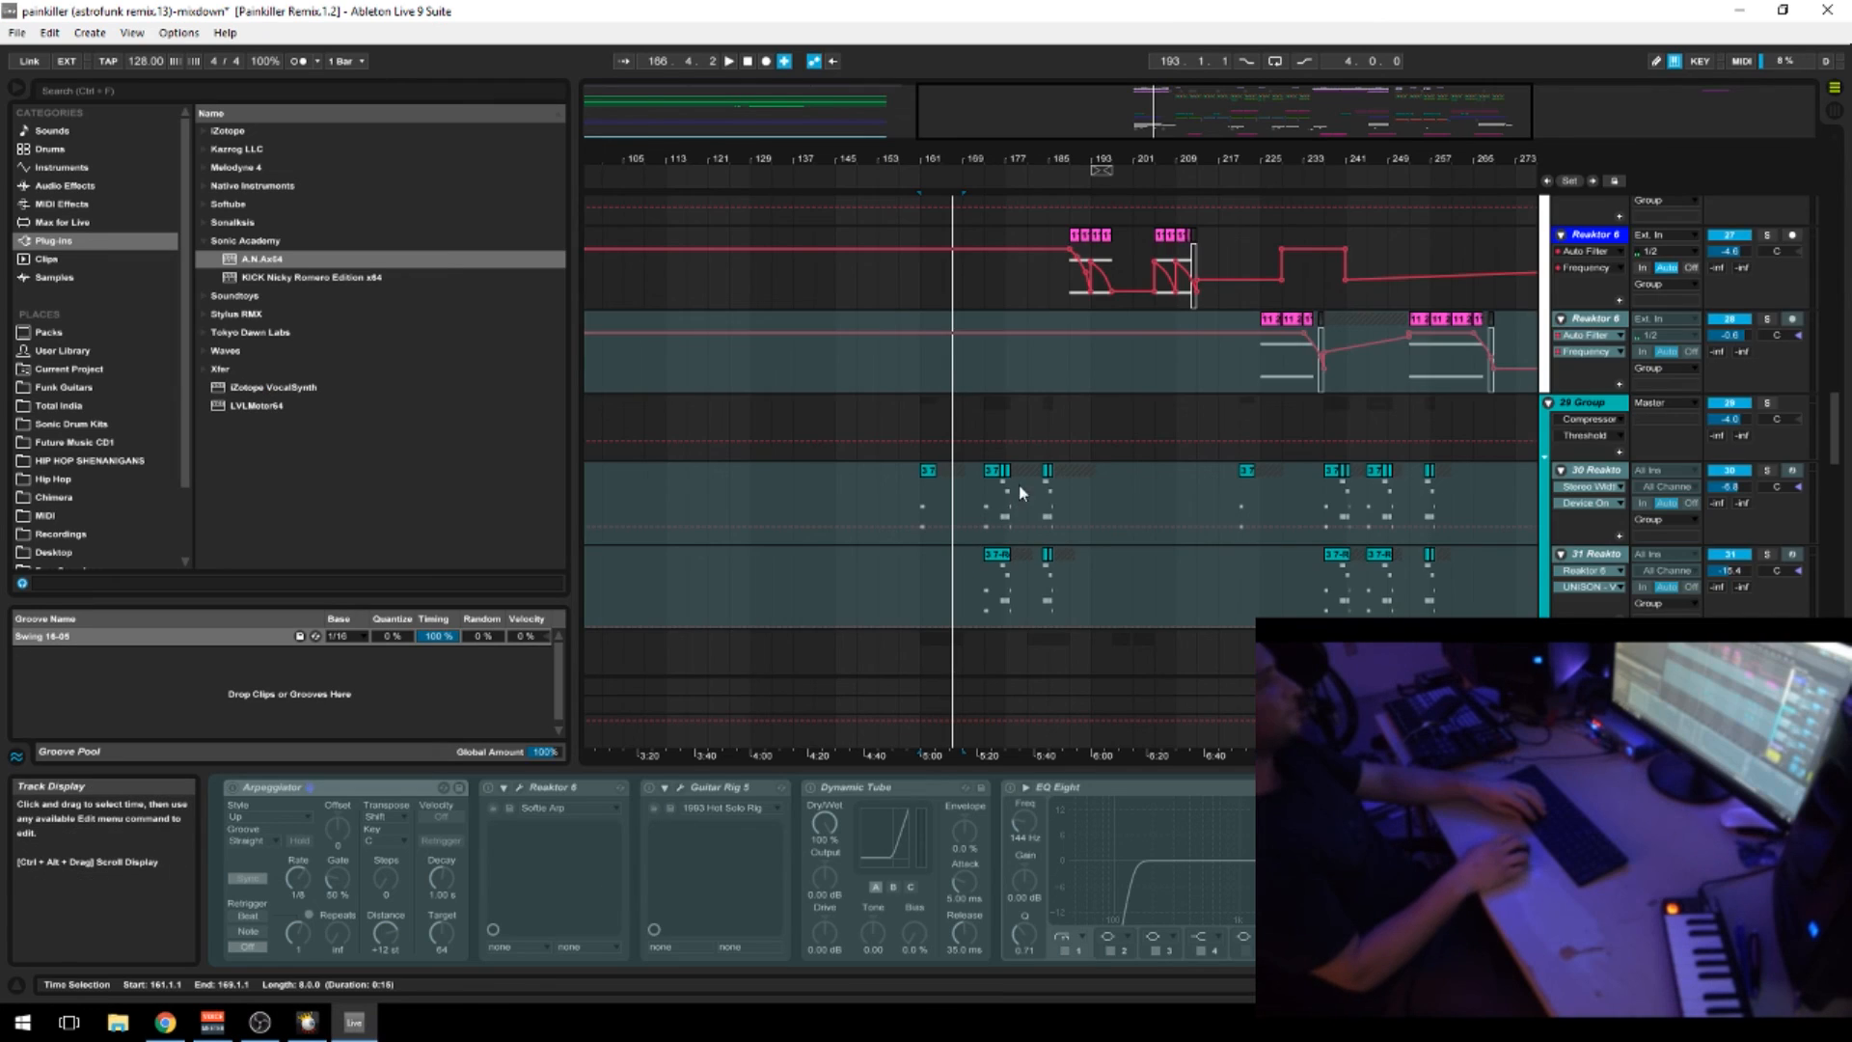
Place the insert marker at bar 161 on the lower Vox track, solo "2 Group", and examine its vocal clips up close
scroll(996, 546, "up", 10)
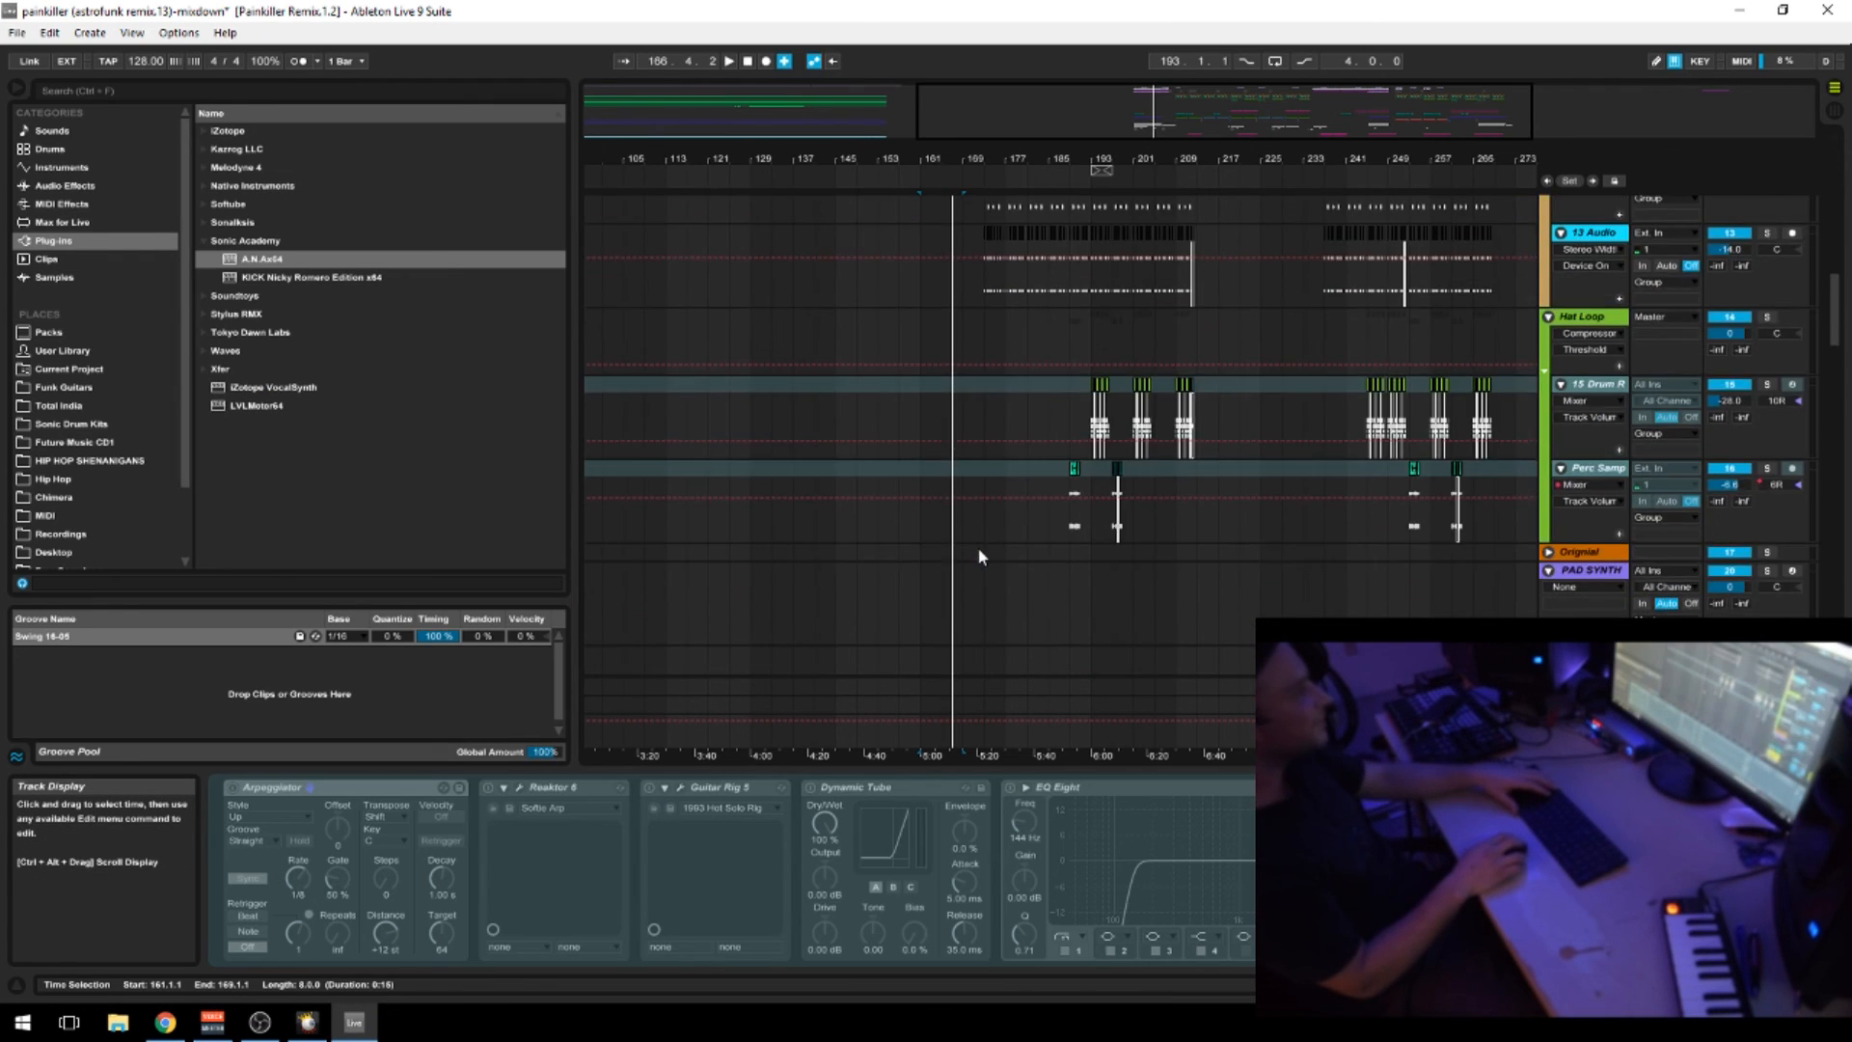
scroll(978, 547, "up", 6)
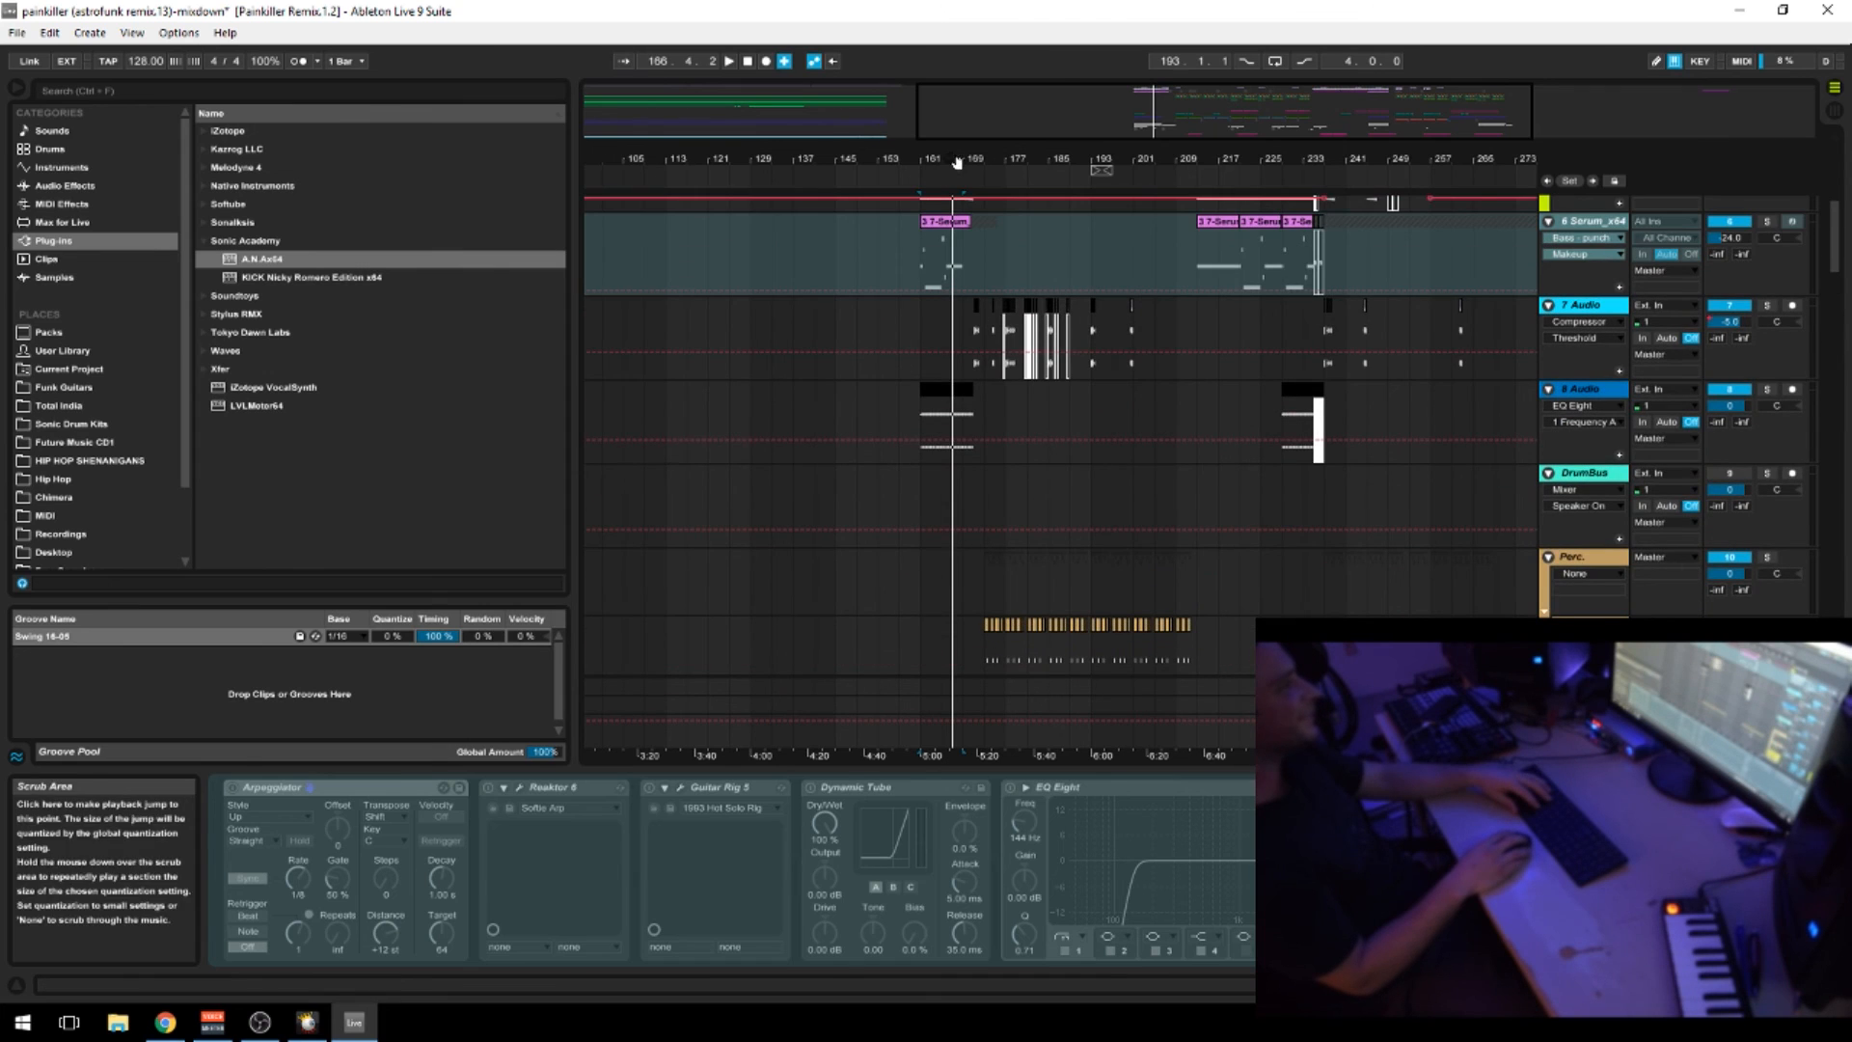
left_click_drag(956, 161, 950, 231)
scroll(926, 495, "up", 5)
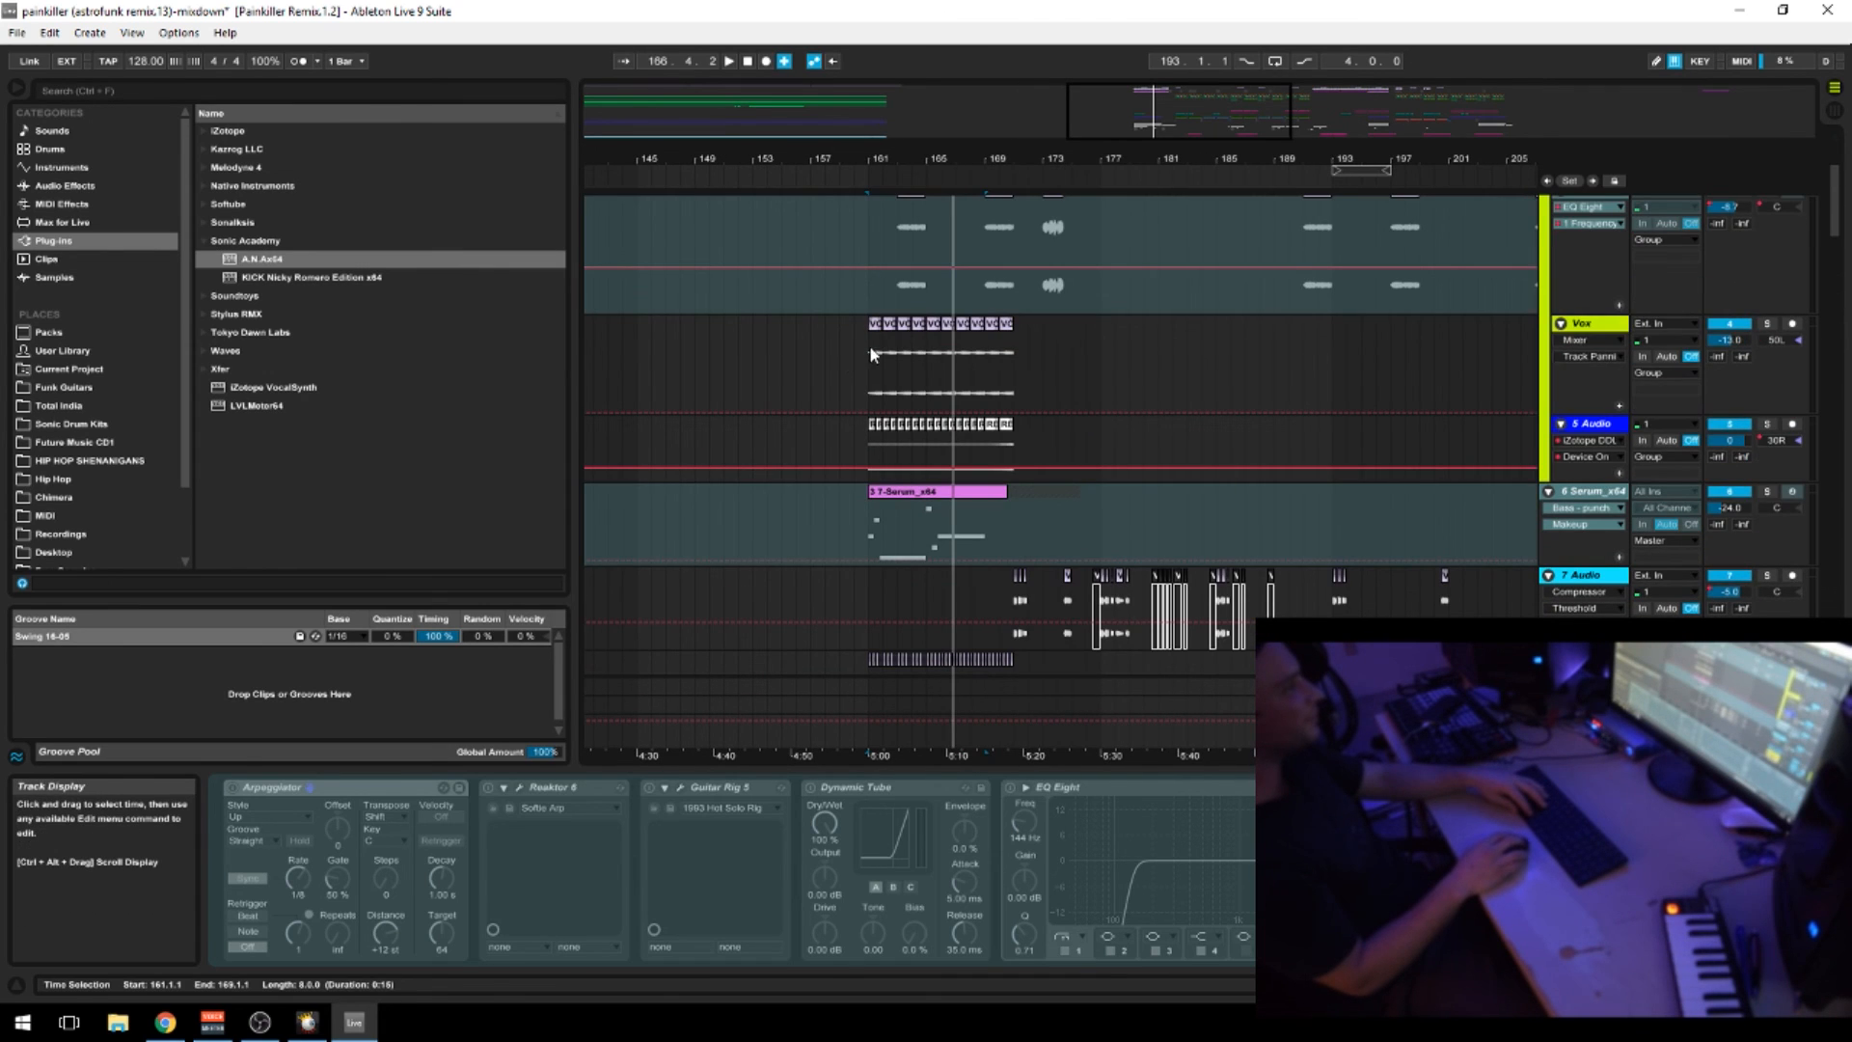
left_click(873, 355)
scroll(816, 335, "up", 3)
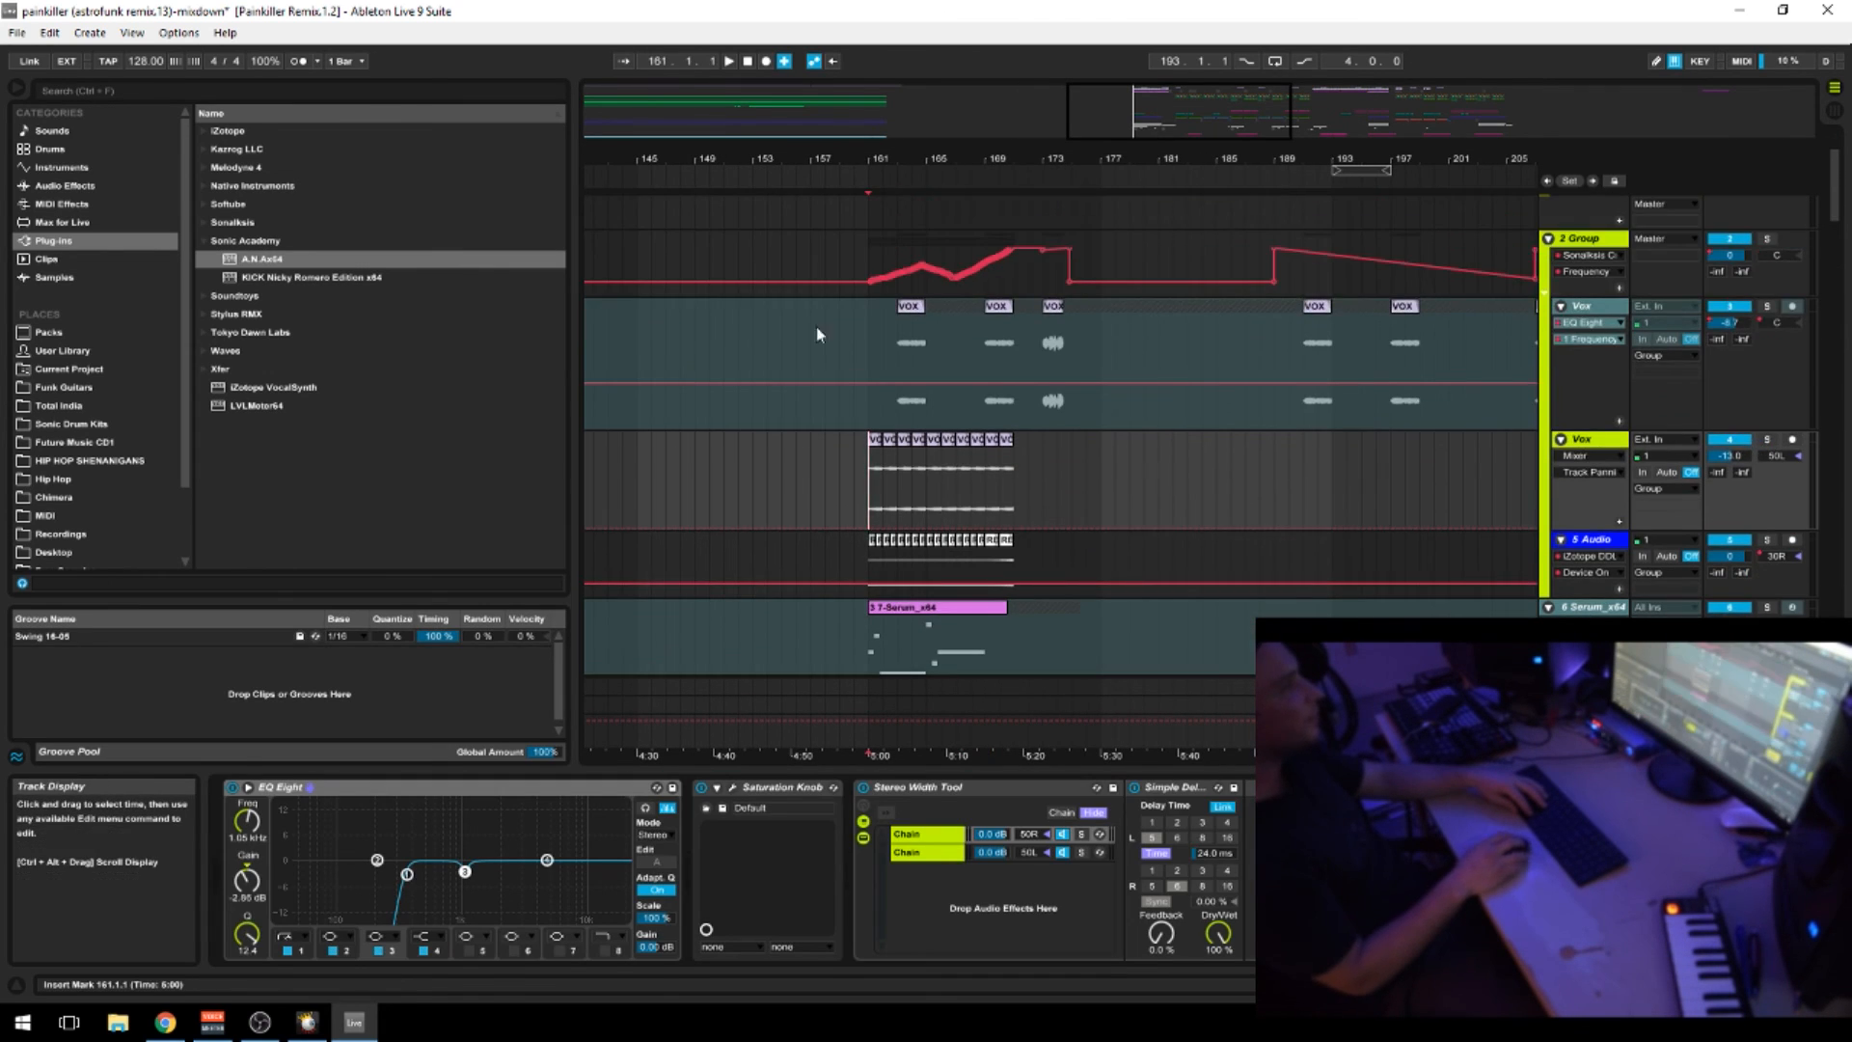
scroll(885, 367, "down", 2)
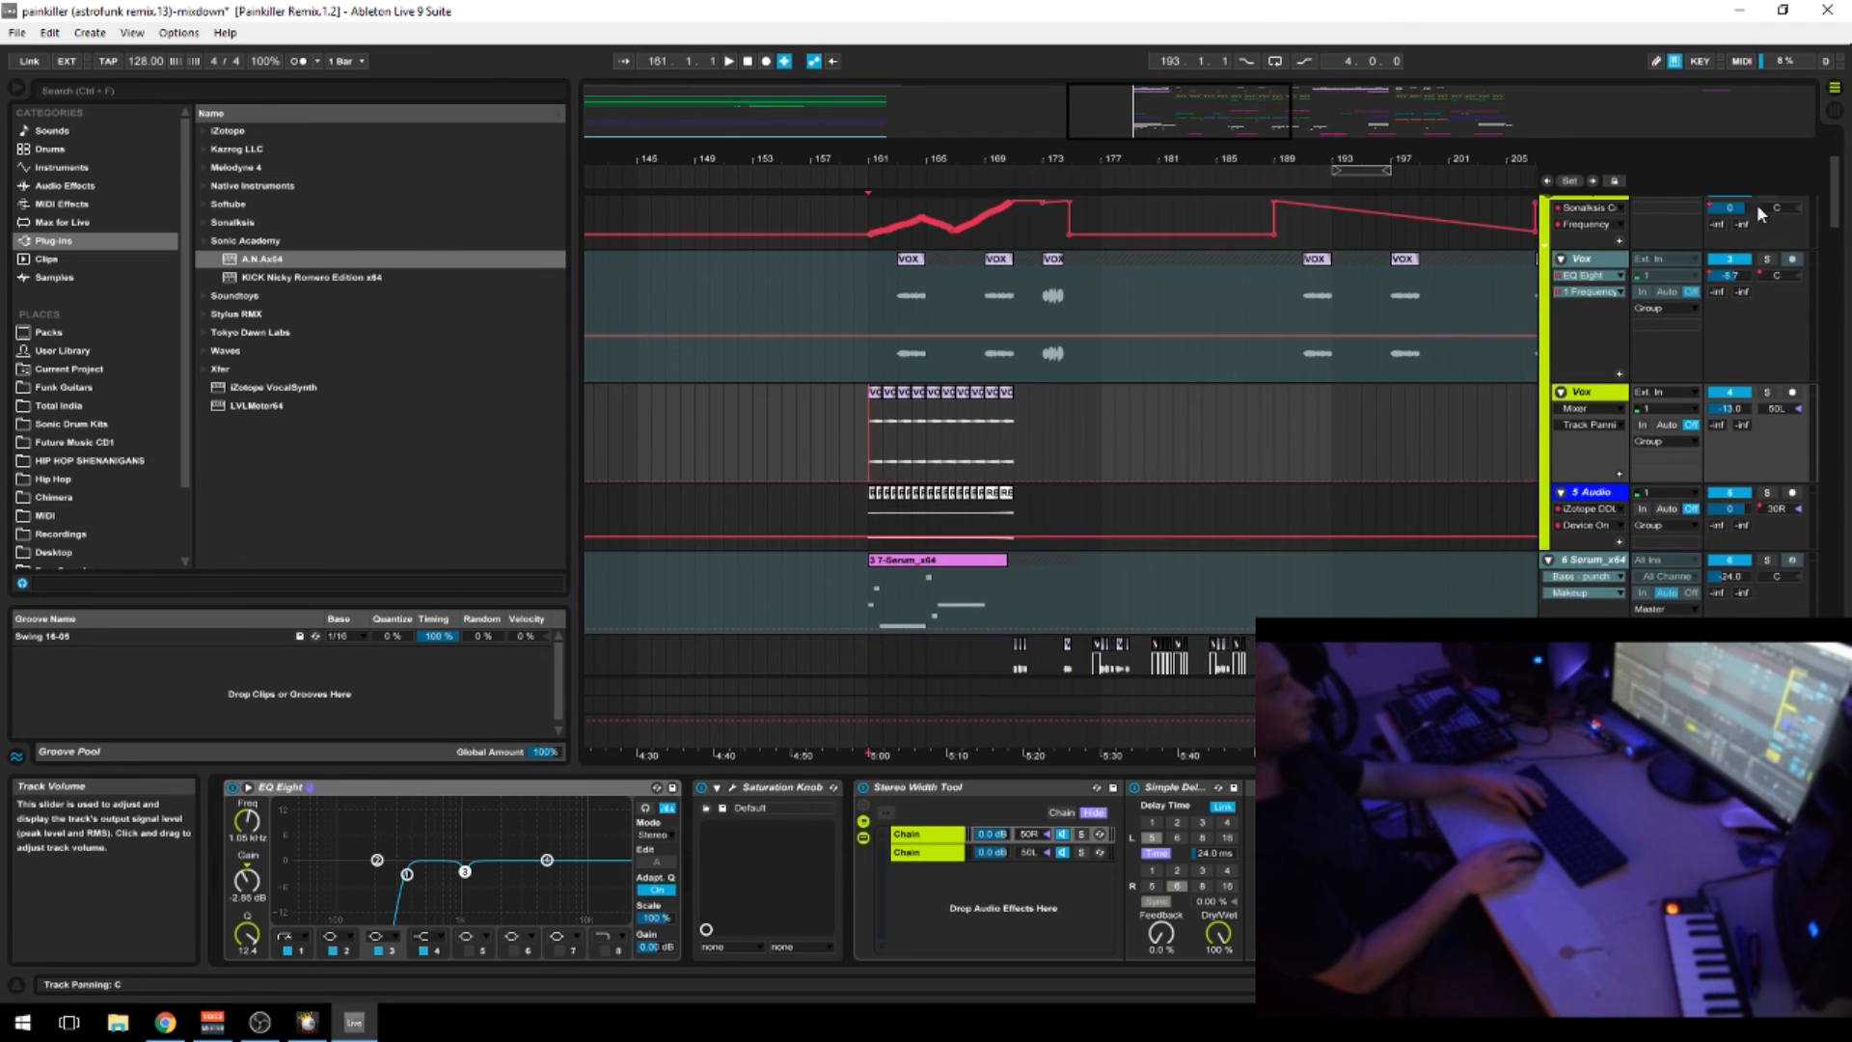
scroll(883, 398, "up", 4)
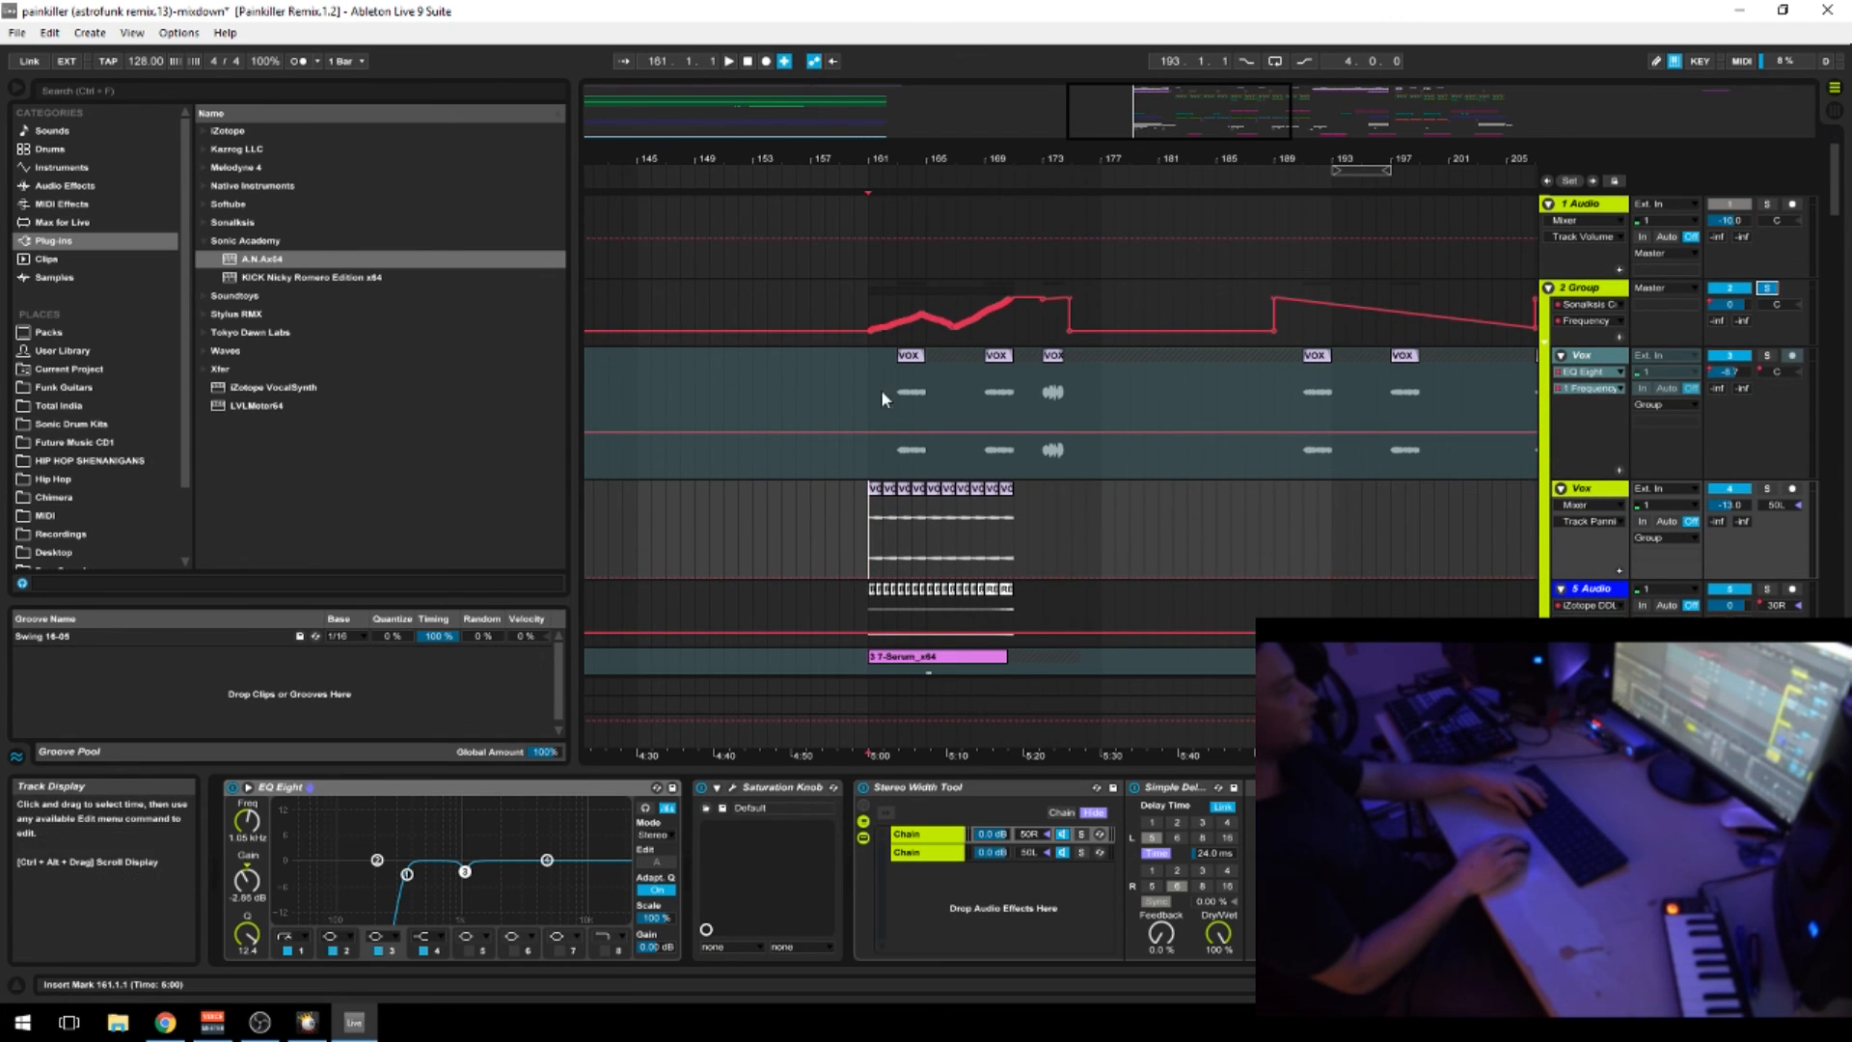
left_click_drag(866, 183, 936, 270)
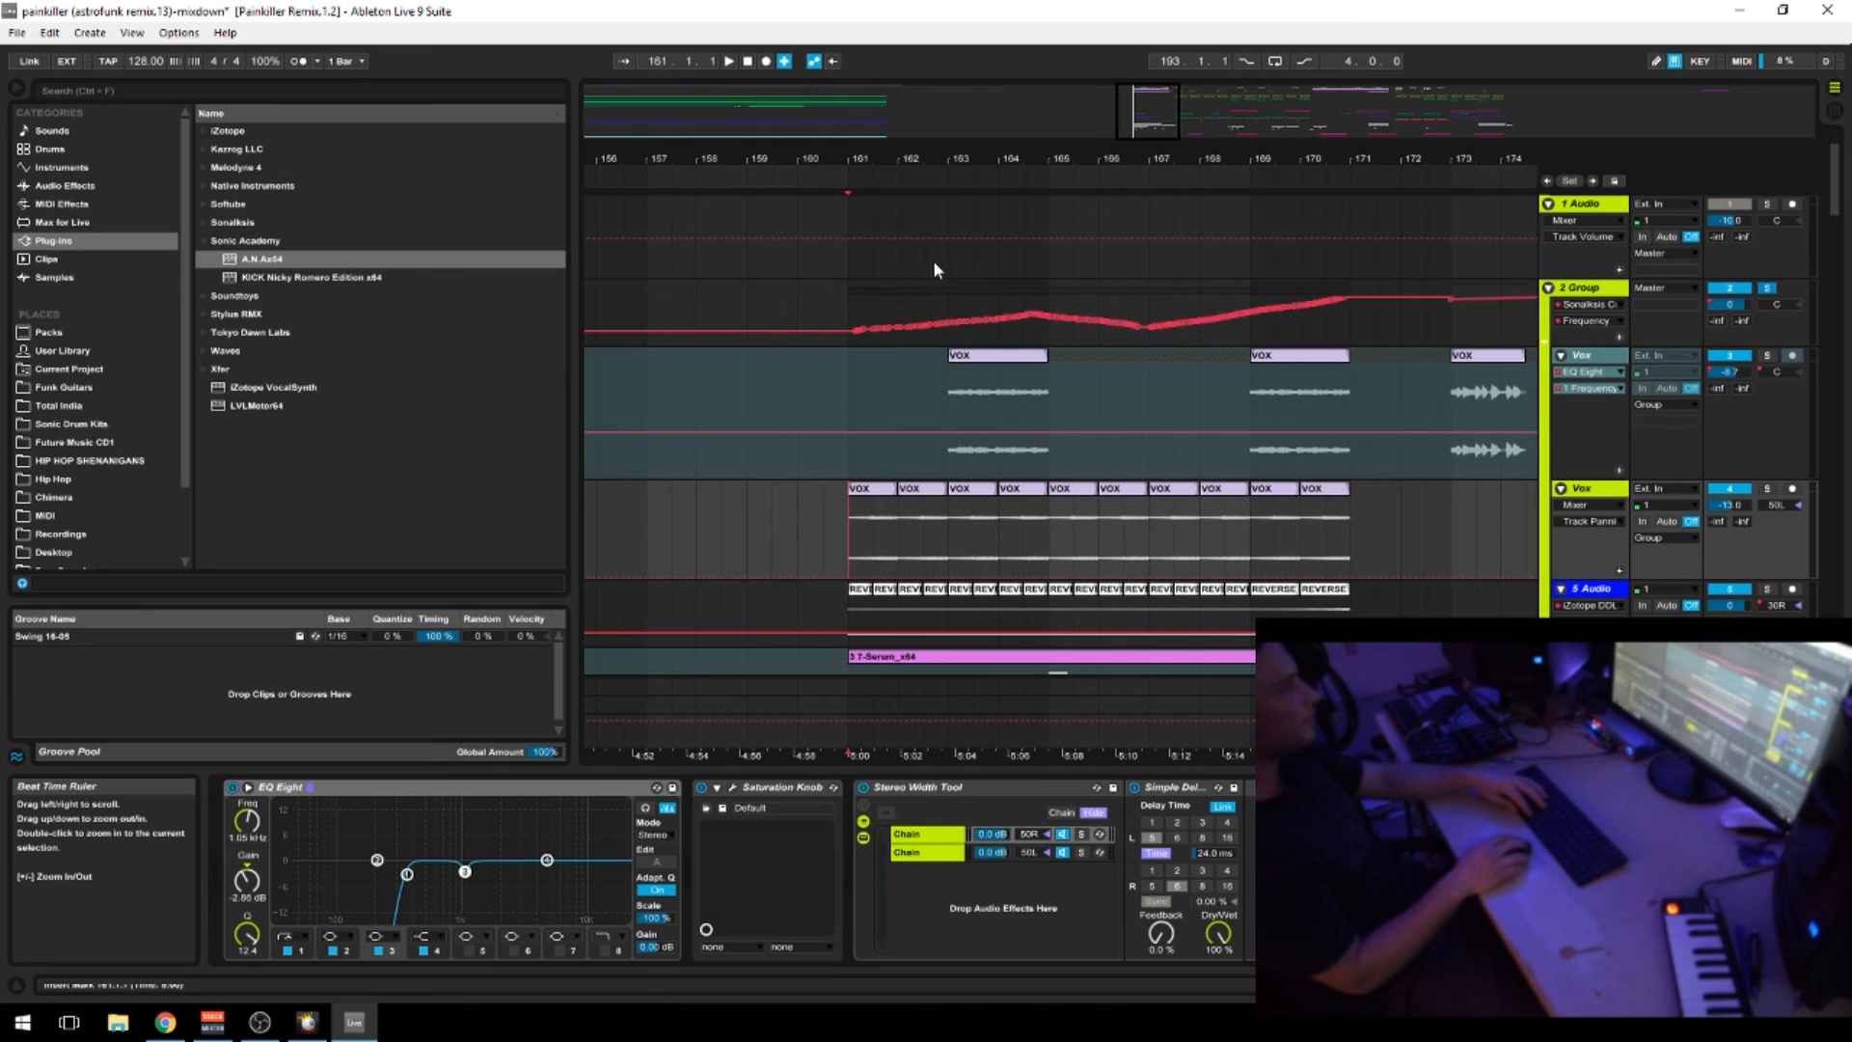
Select bars 161 to 165 on the lower Vox track, solo that track, and play its vocal chops from bars 161 and 169
left_click_drag(847, 536, 1057, 548)
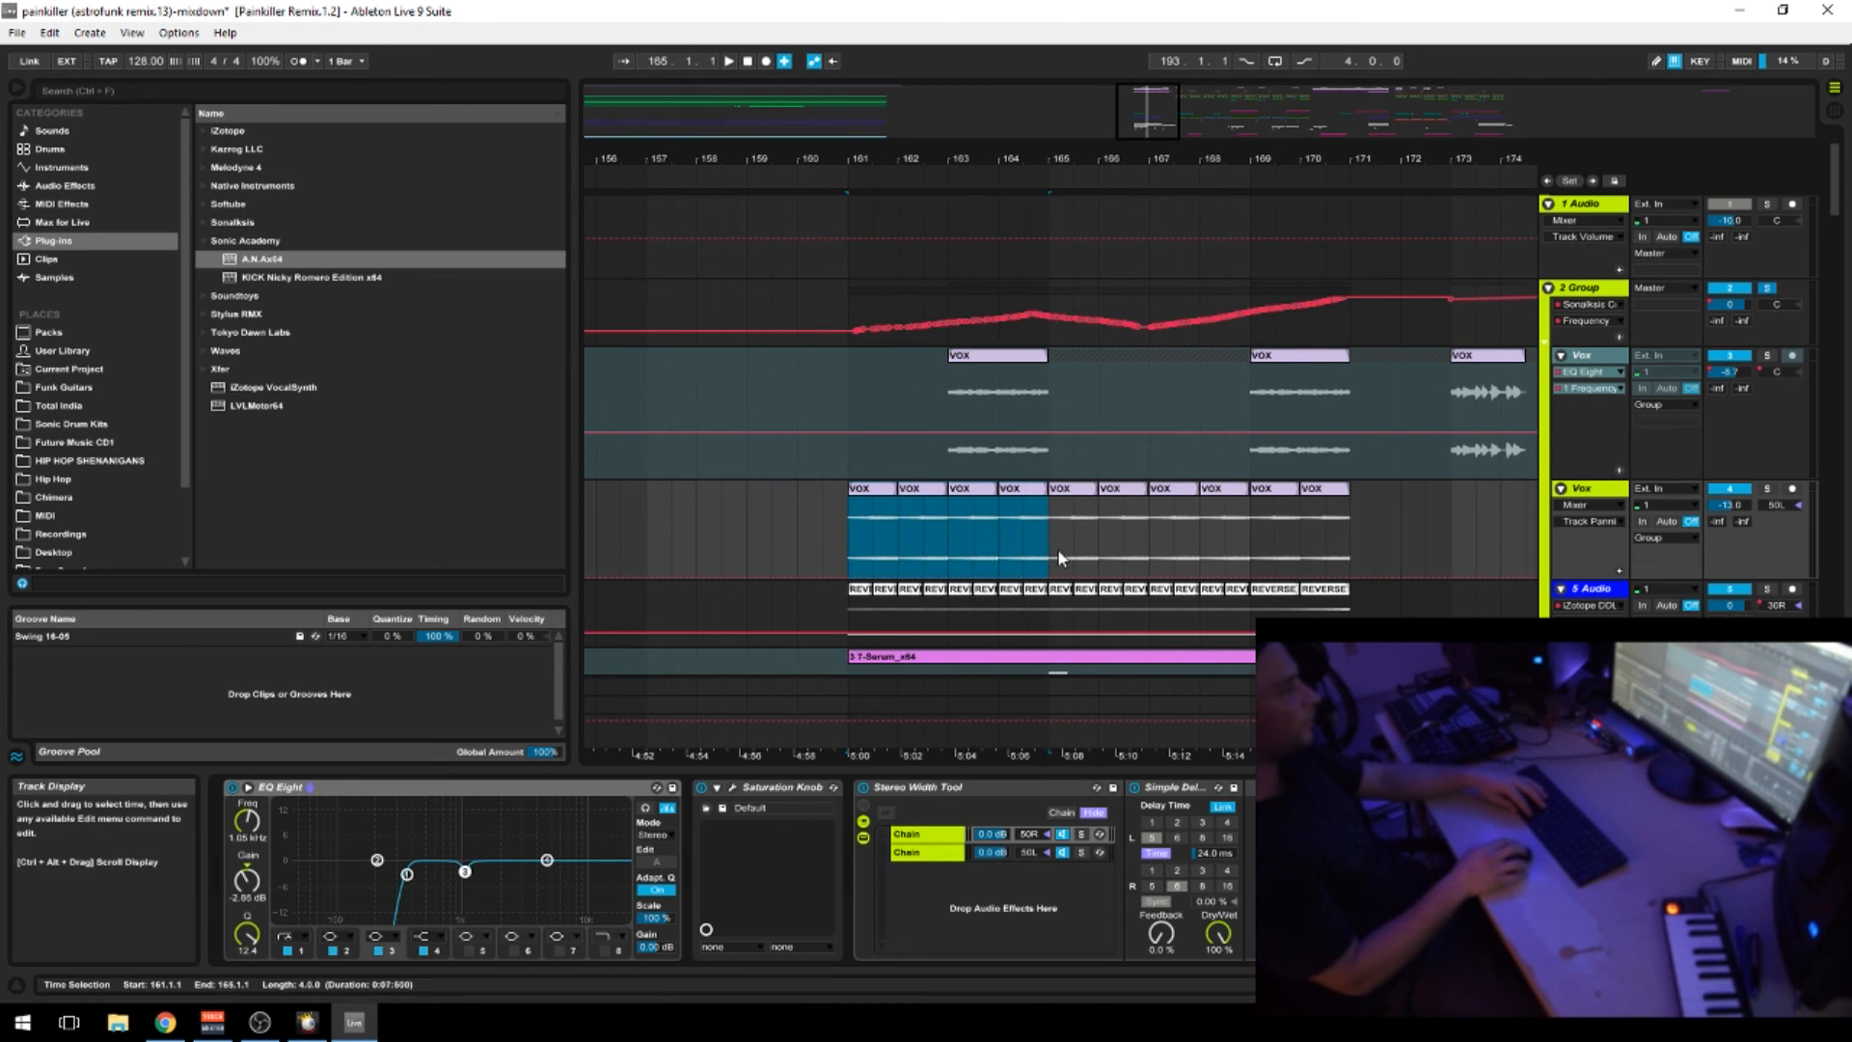
left_click(1766, 488)
key("space")
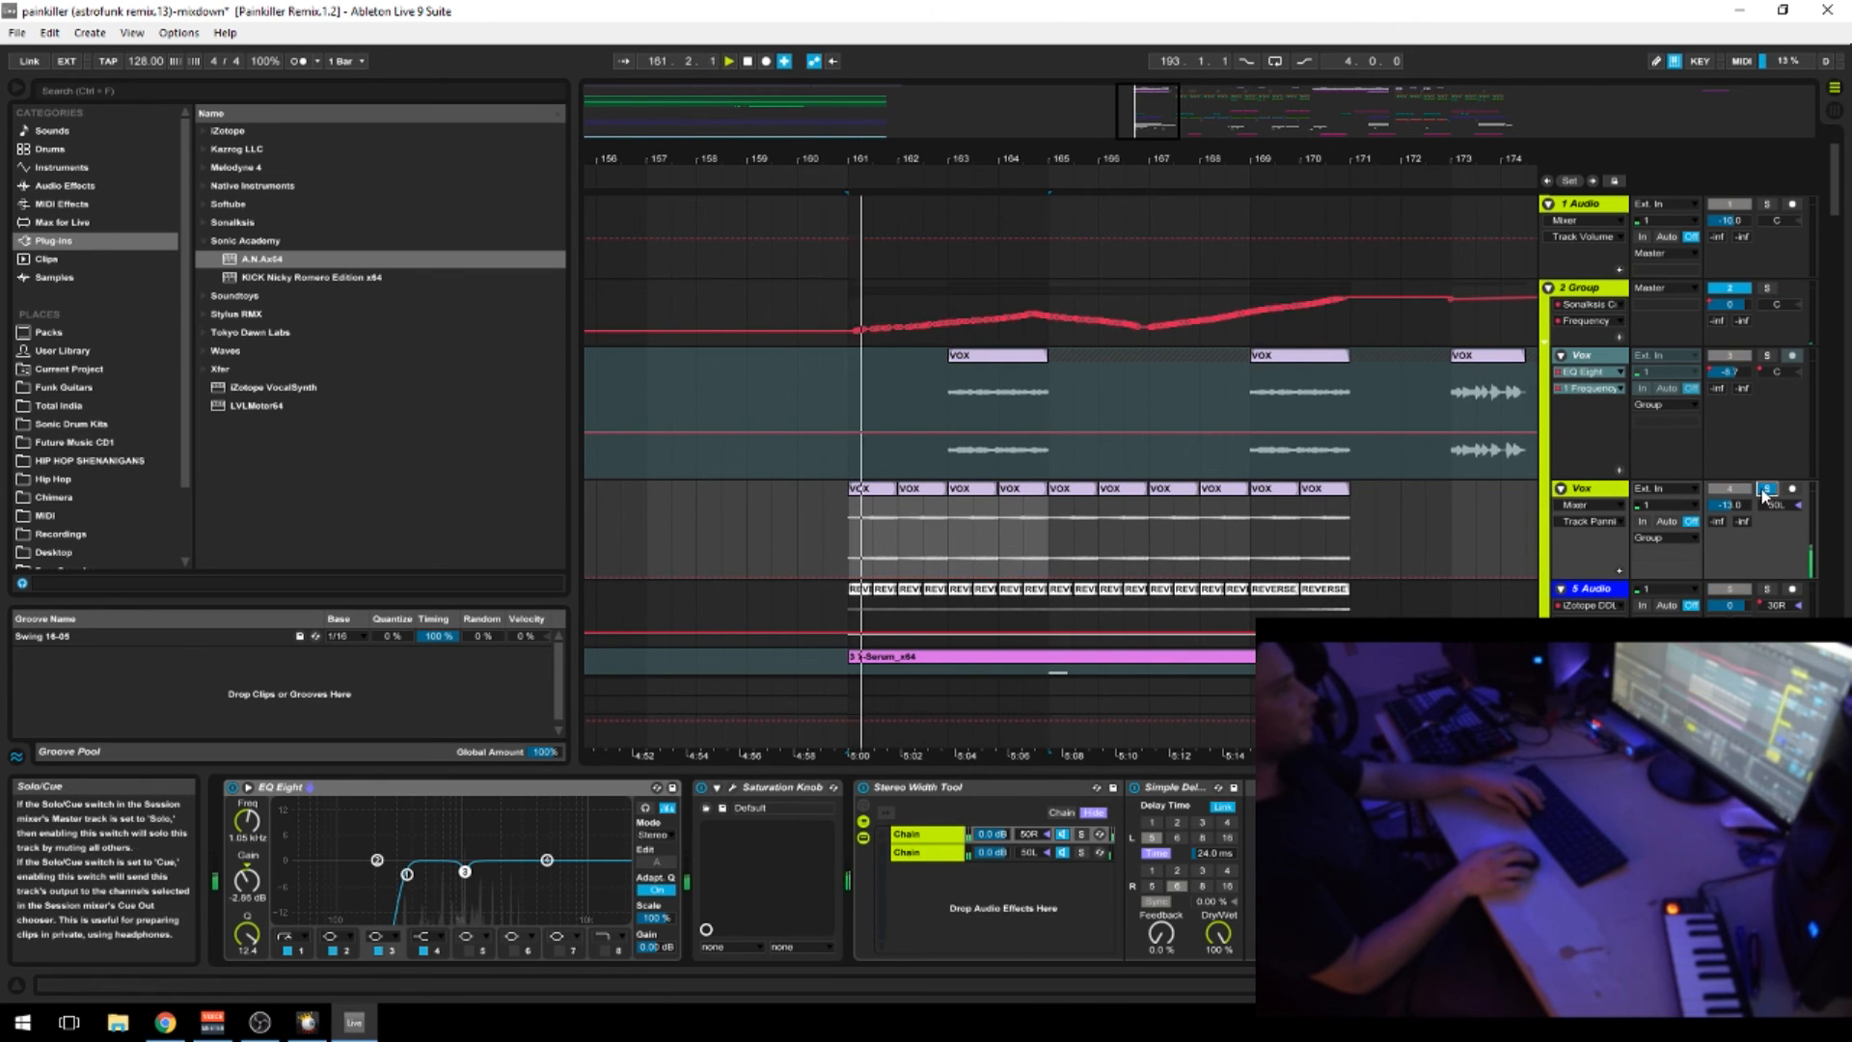
left_click(1244, 519)
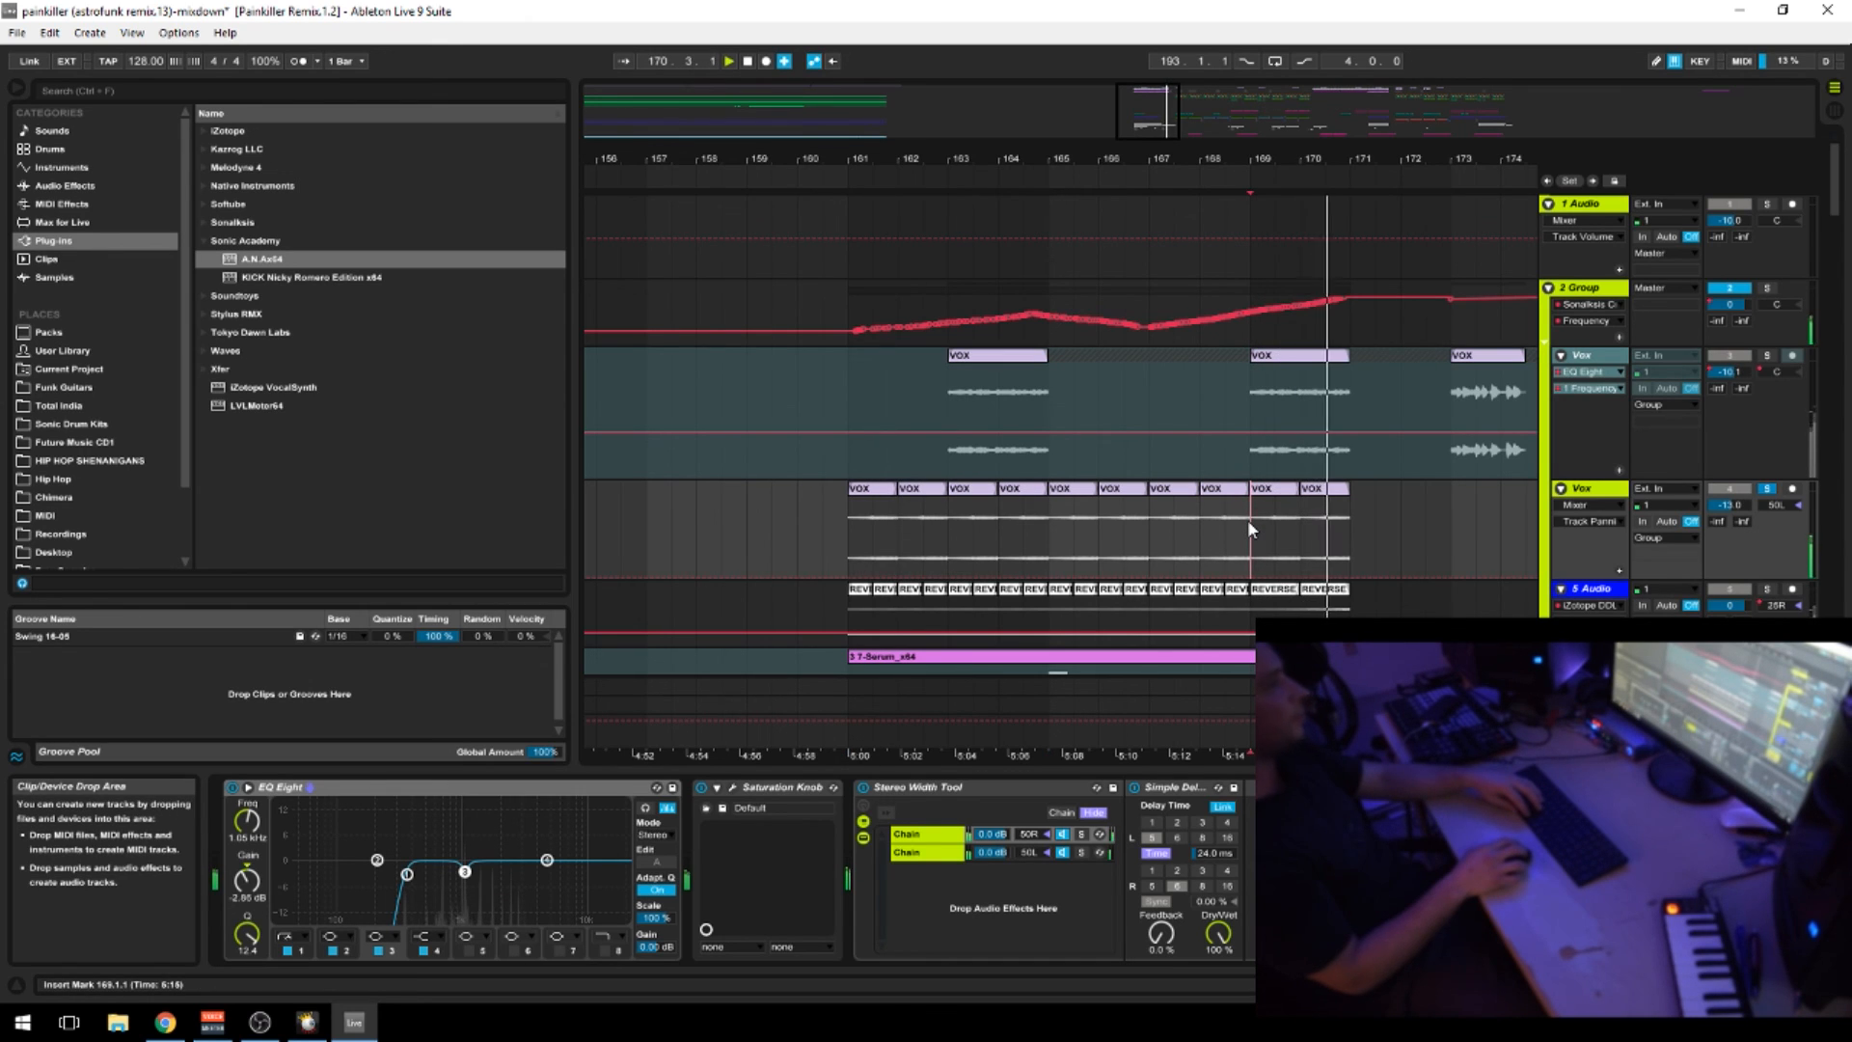
left_click(1097, 522)
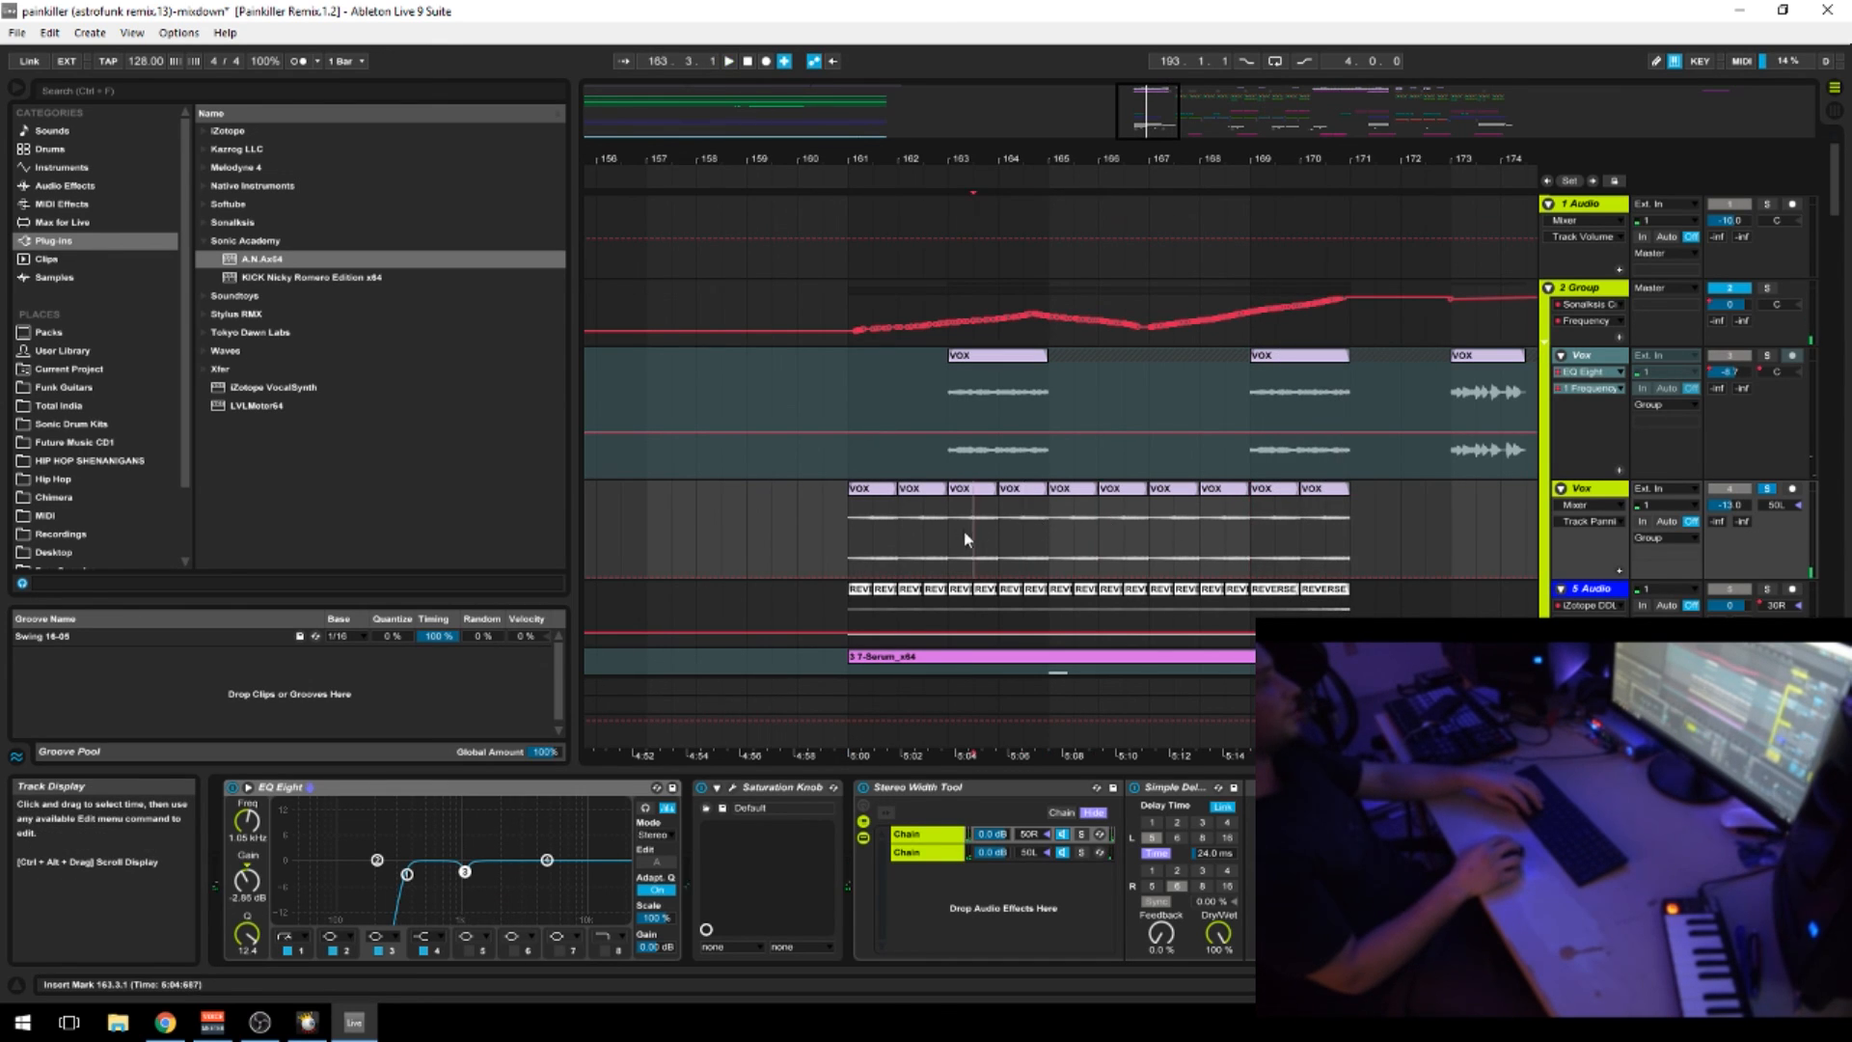
Place the insert marker at bar 161 on the 8 Audio track, solo the track, and start playback
scroll(847, 524, "down", 2)
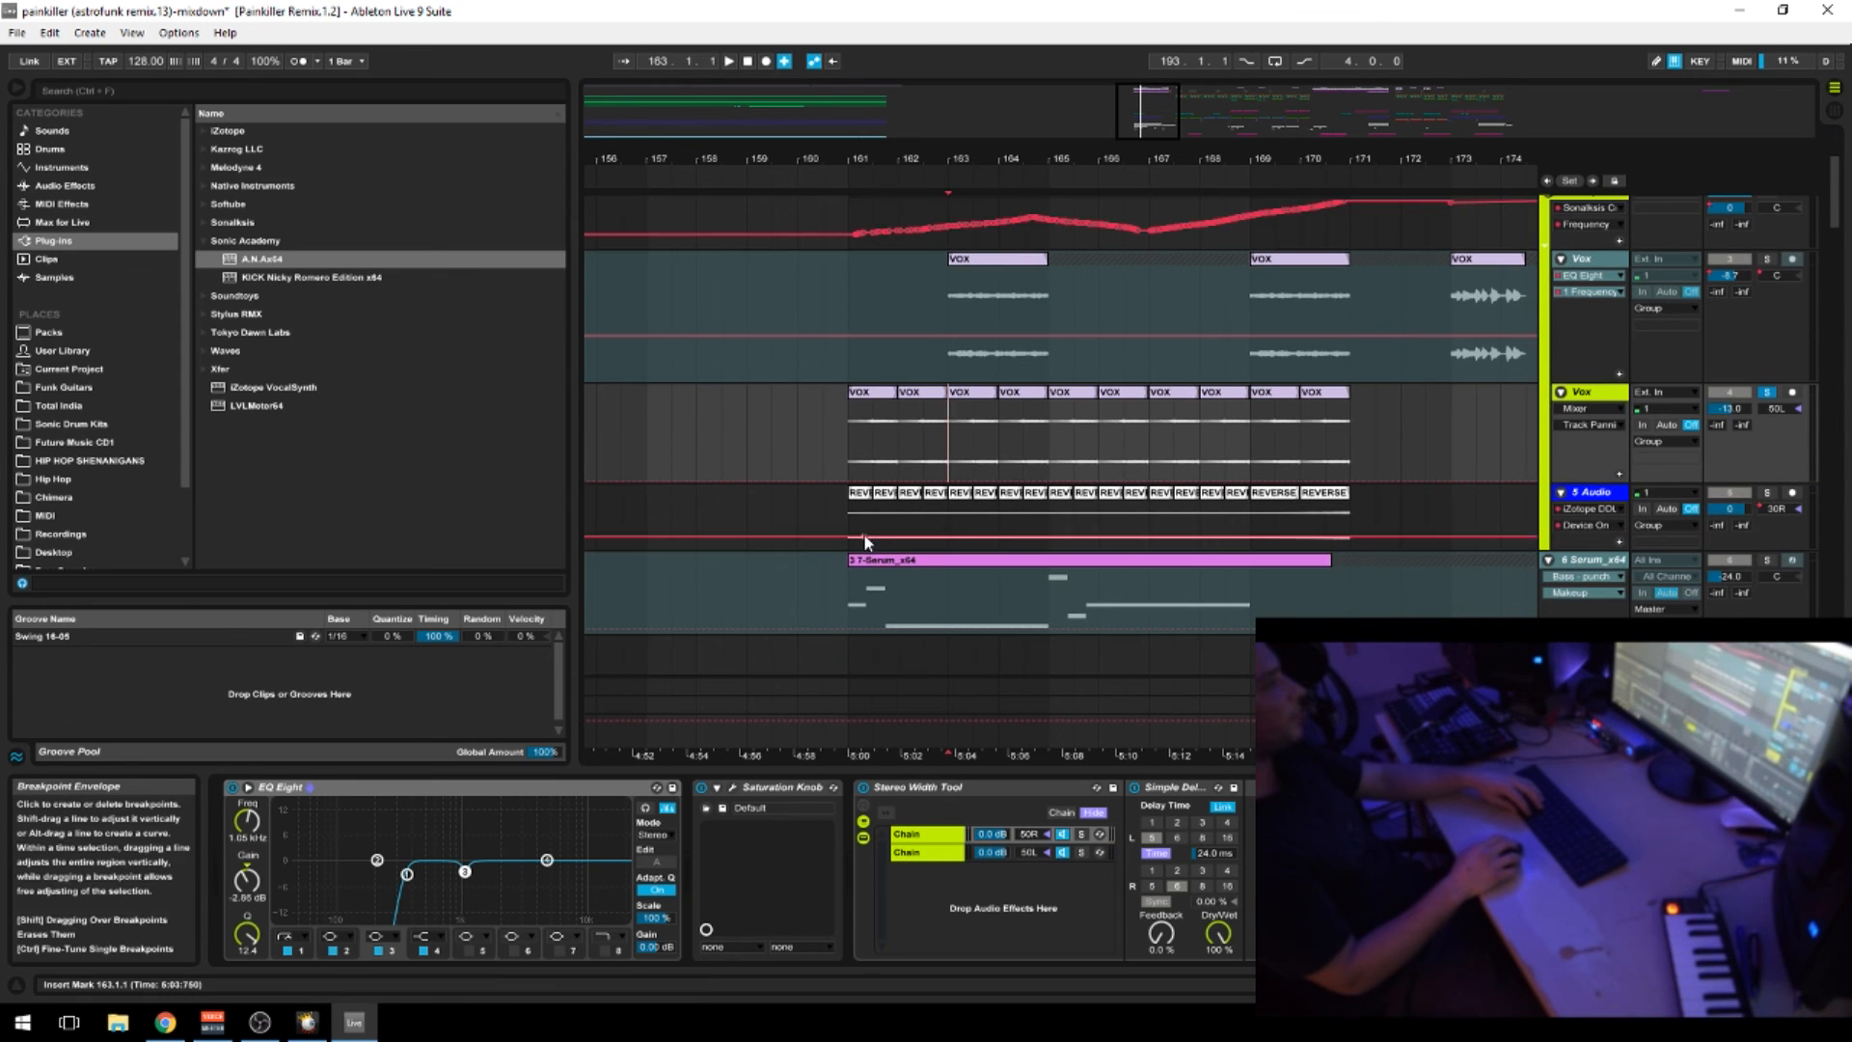
scroll(957, 295, "down", 5)
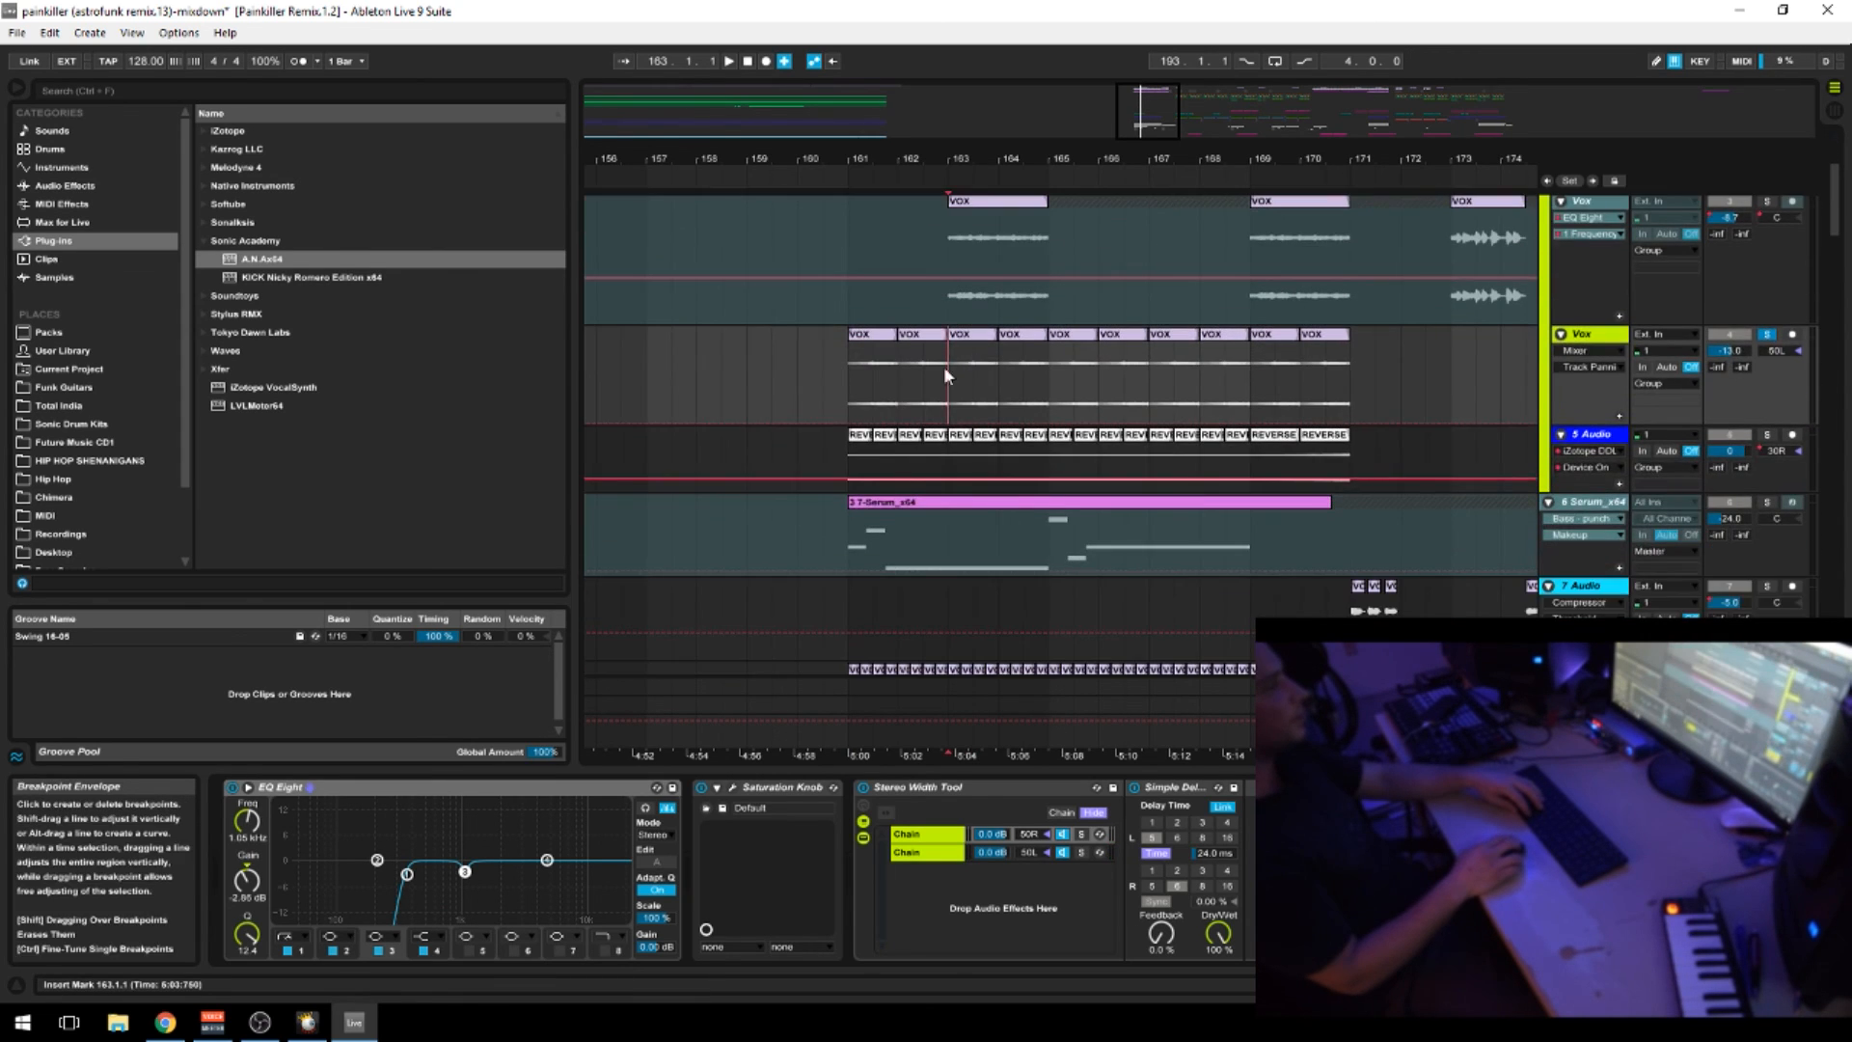
left_click(853, 514)
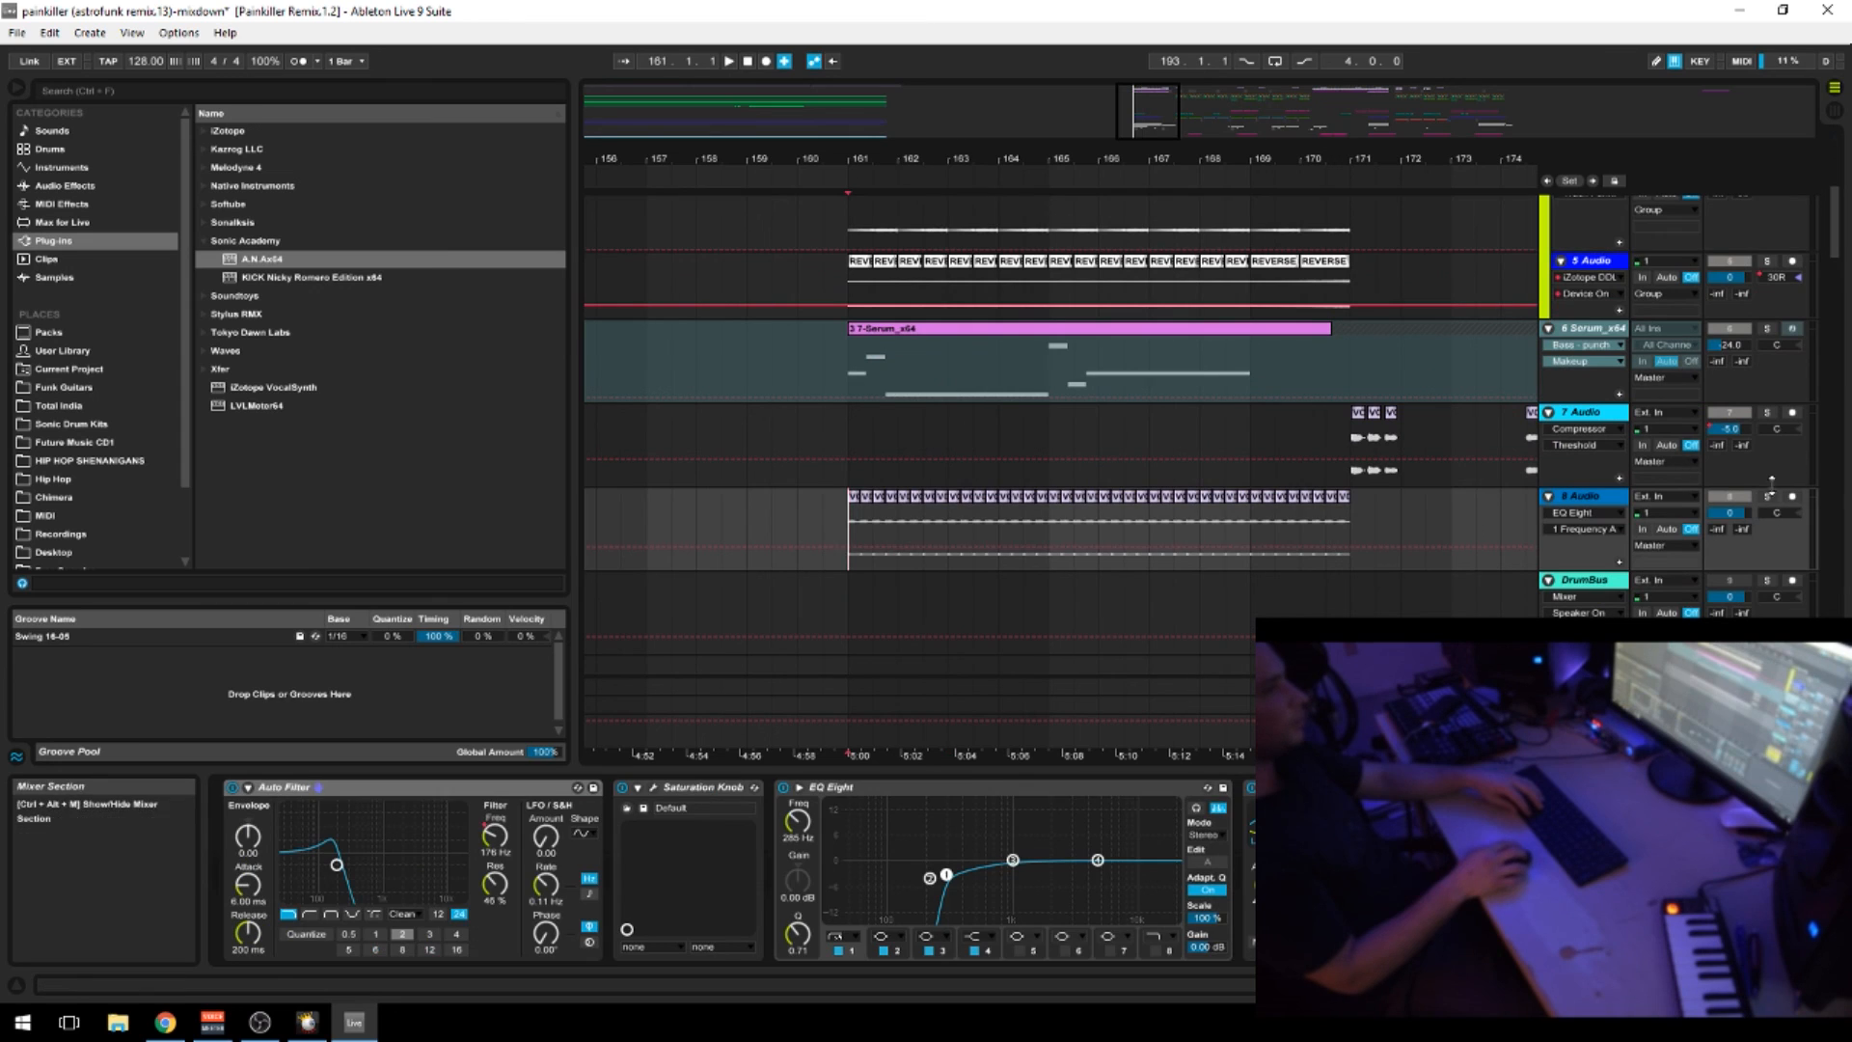
left_click(1765, 496)
key("space")
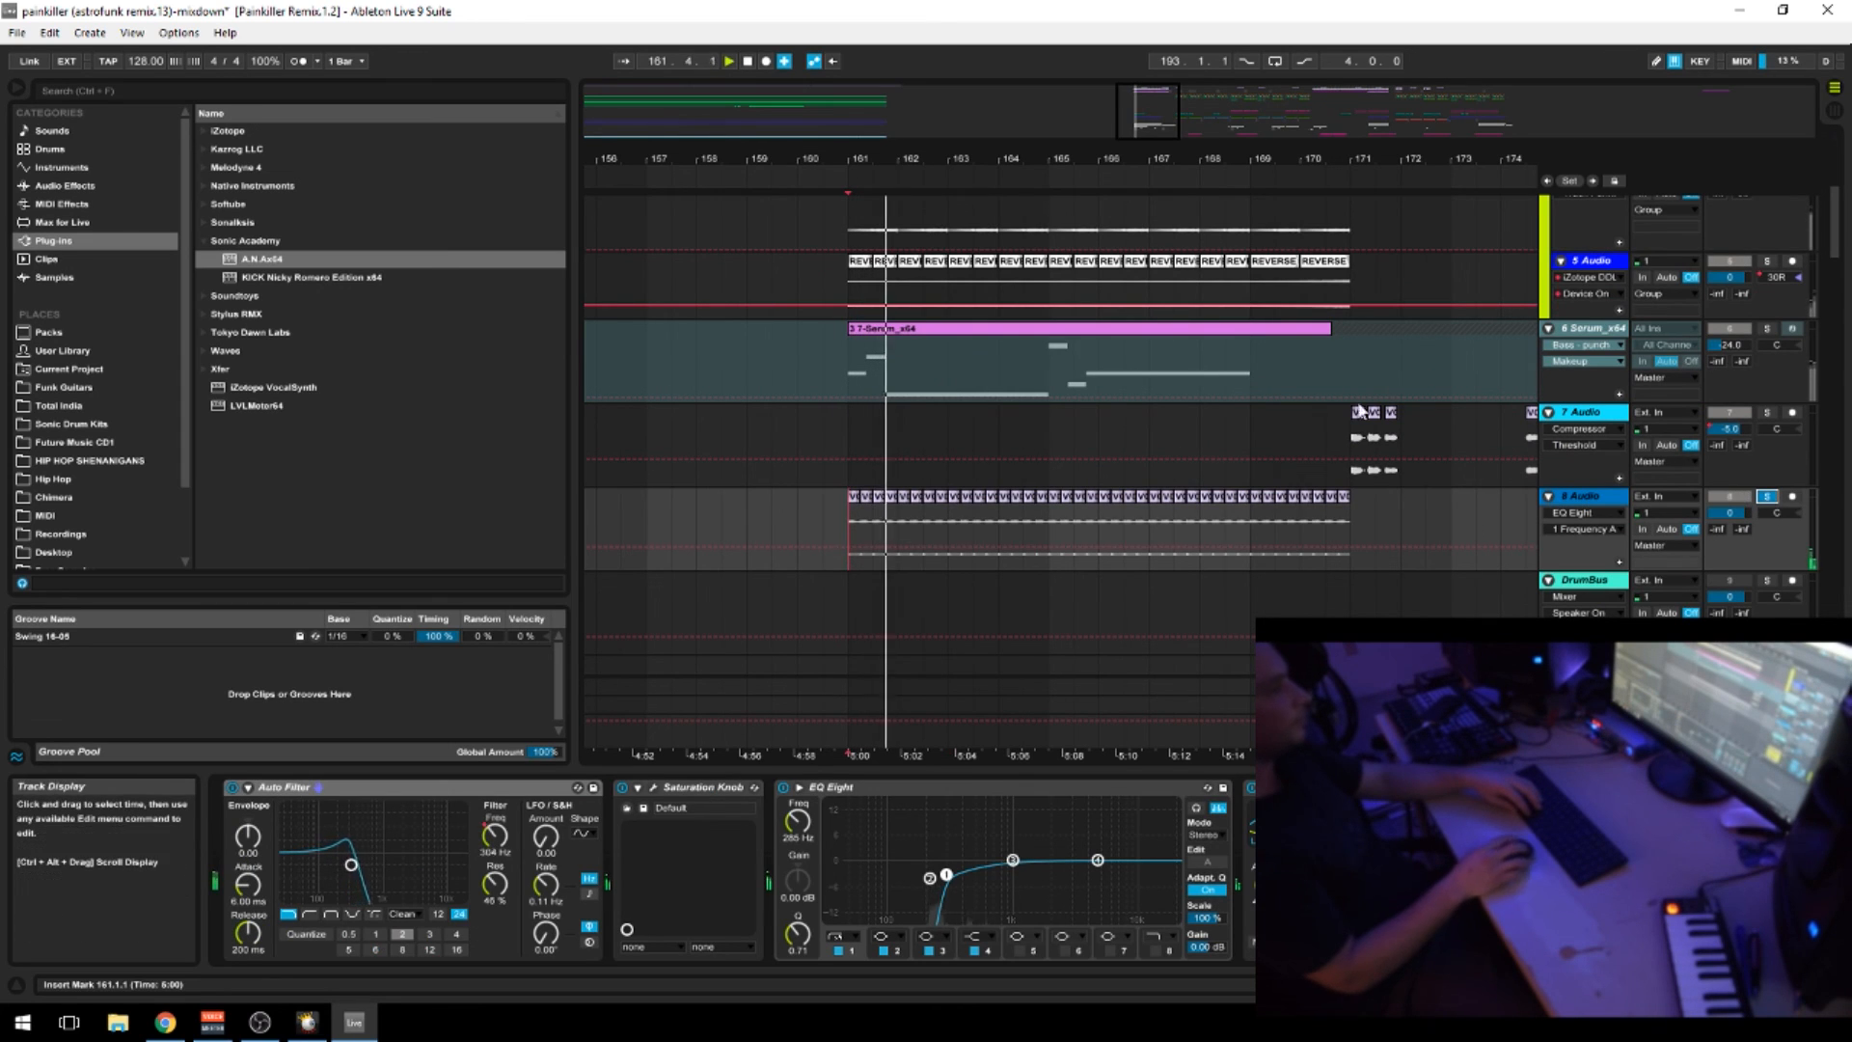
Compare the 8 Audio track with its Auto Filter off and on, unsolo the track, and stop playback at bar 170
left_click(232, 787)
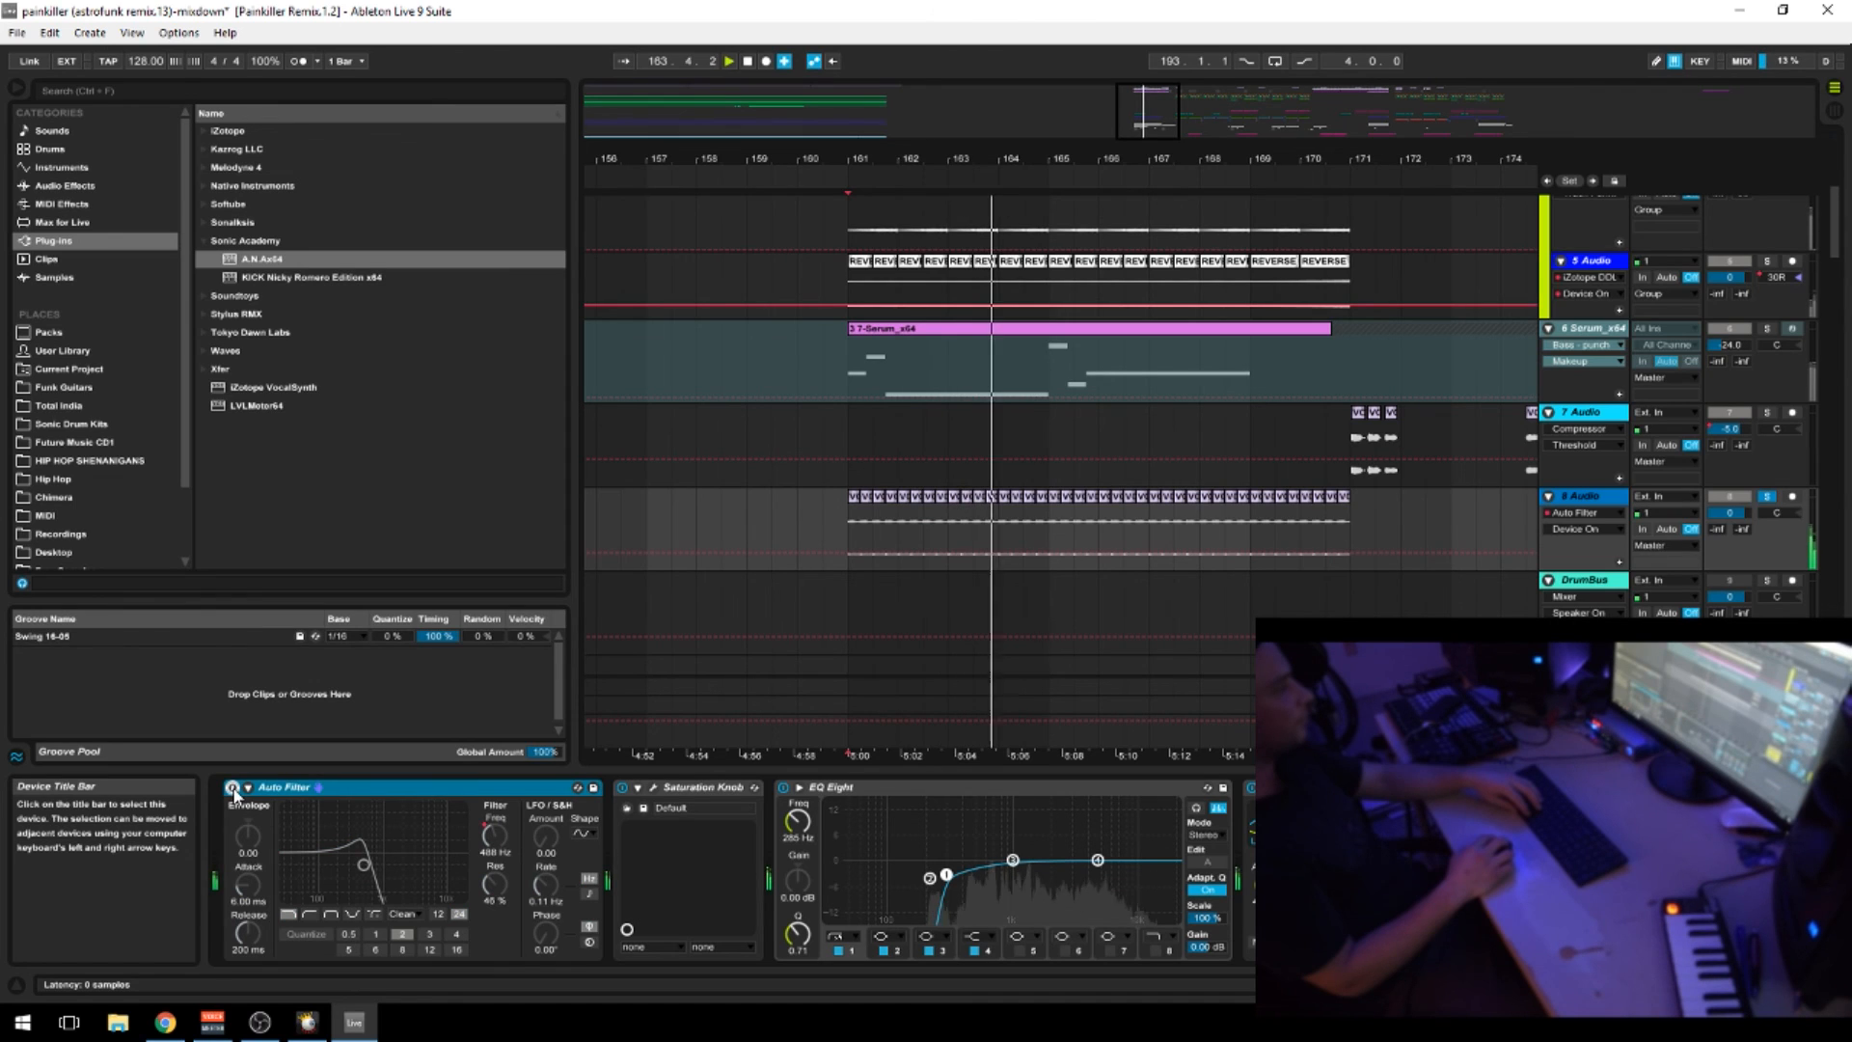
left_click(232, 788)
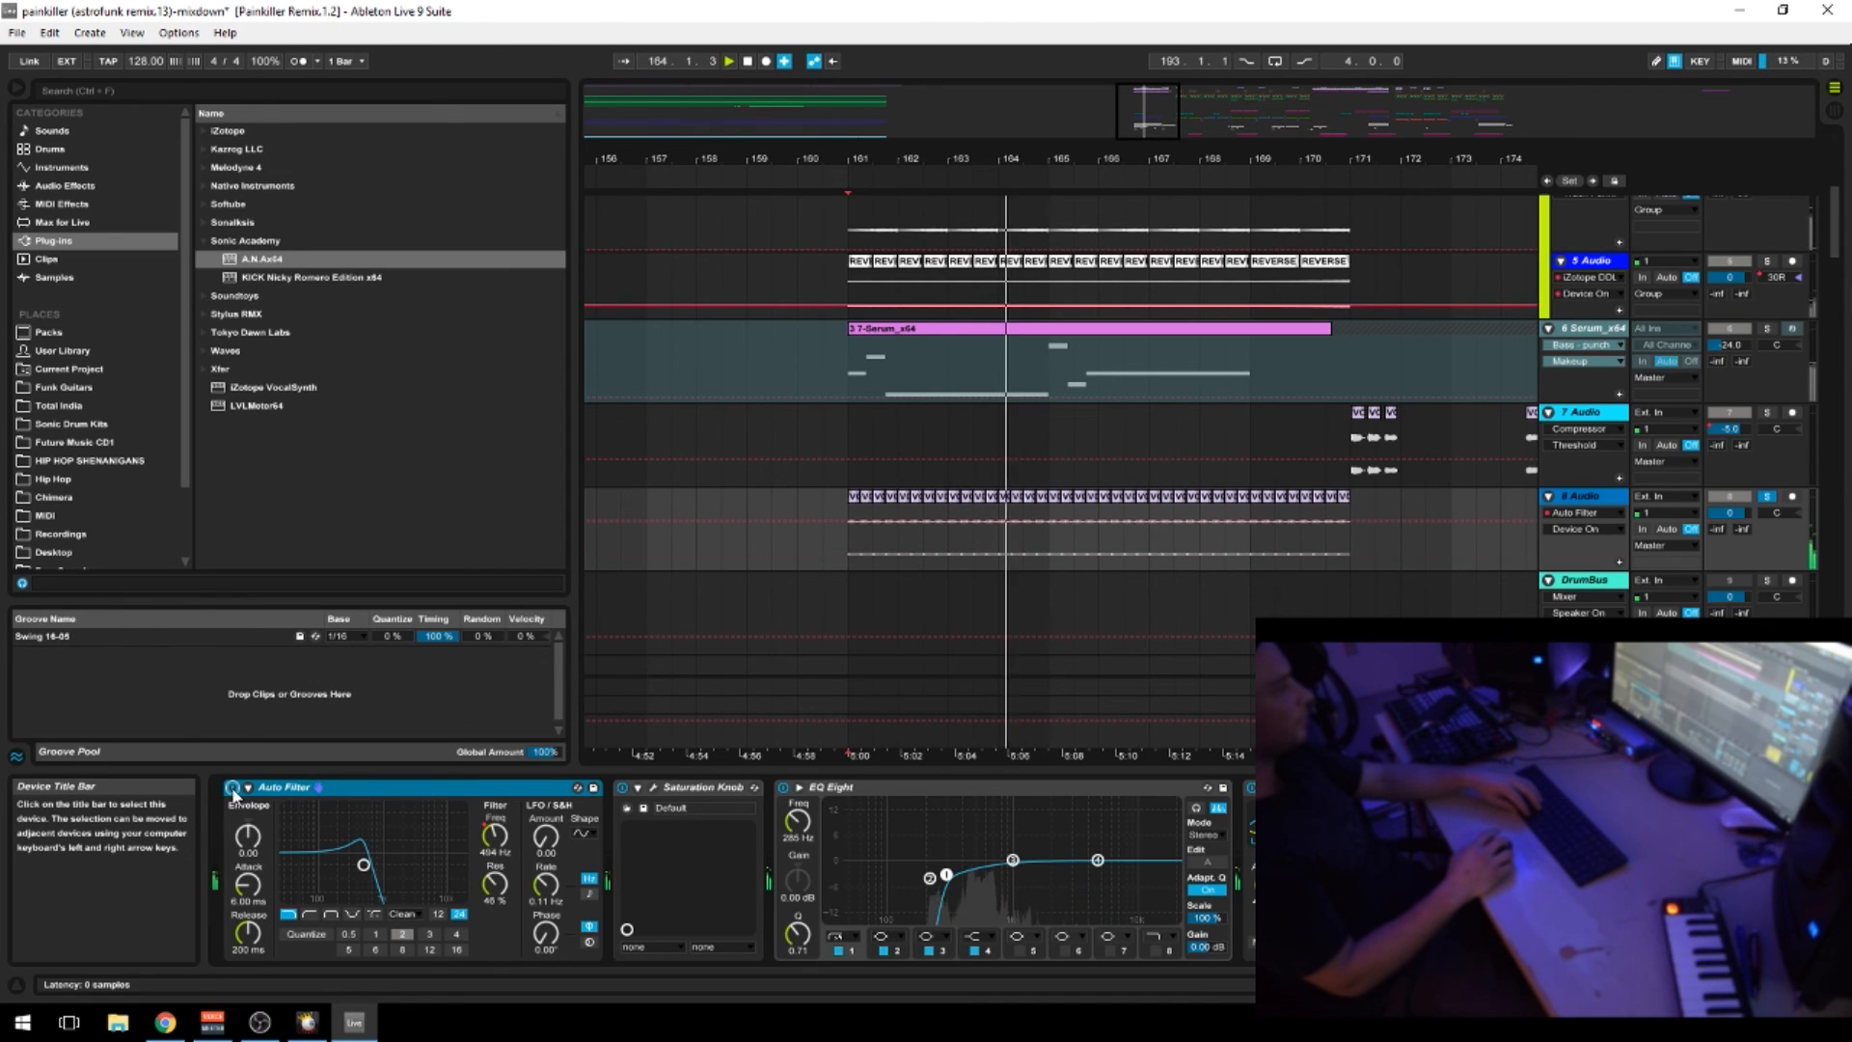
left_click(1769, 499)
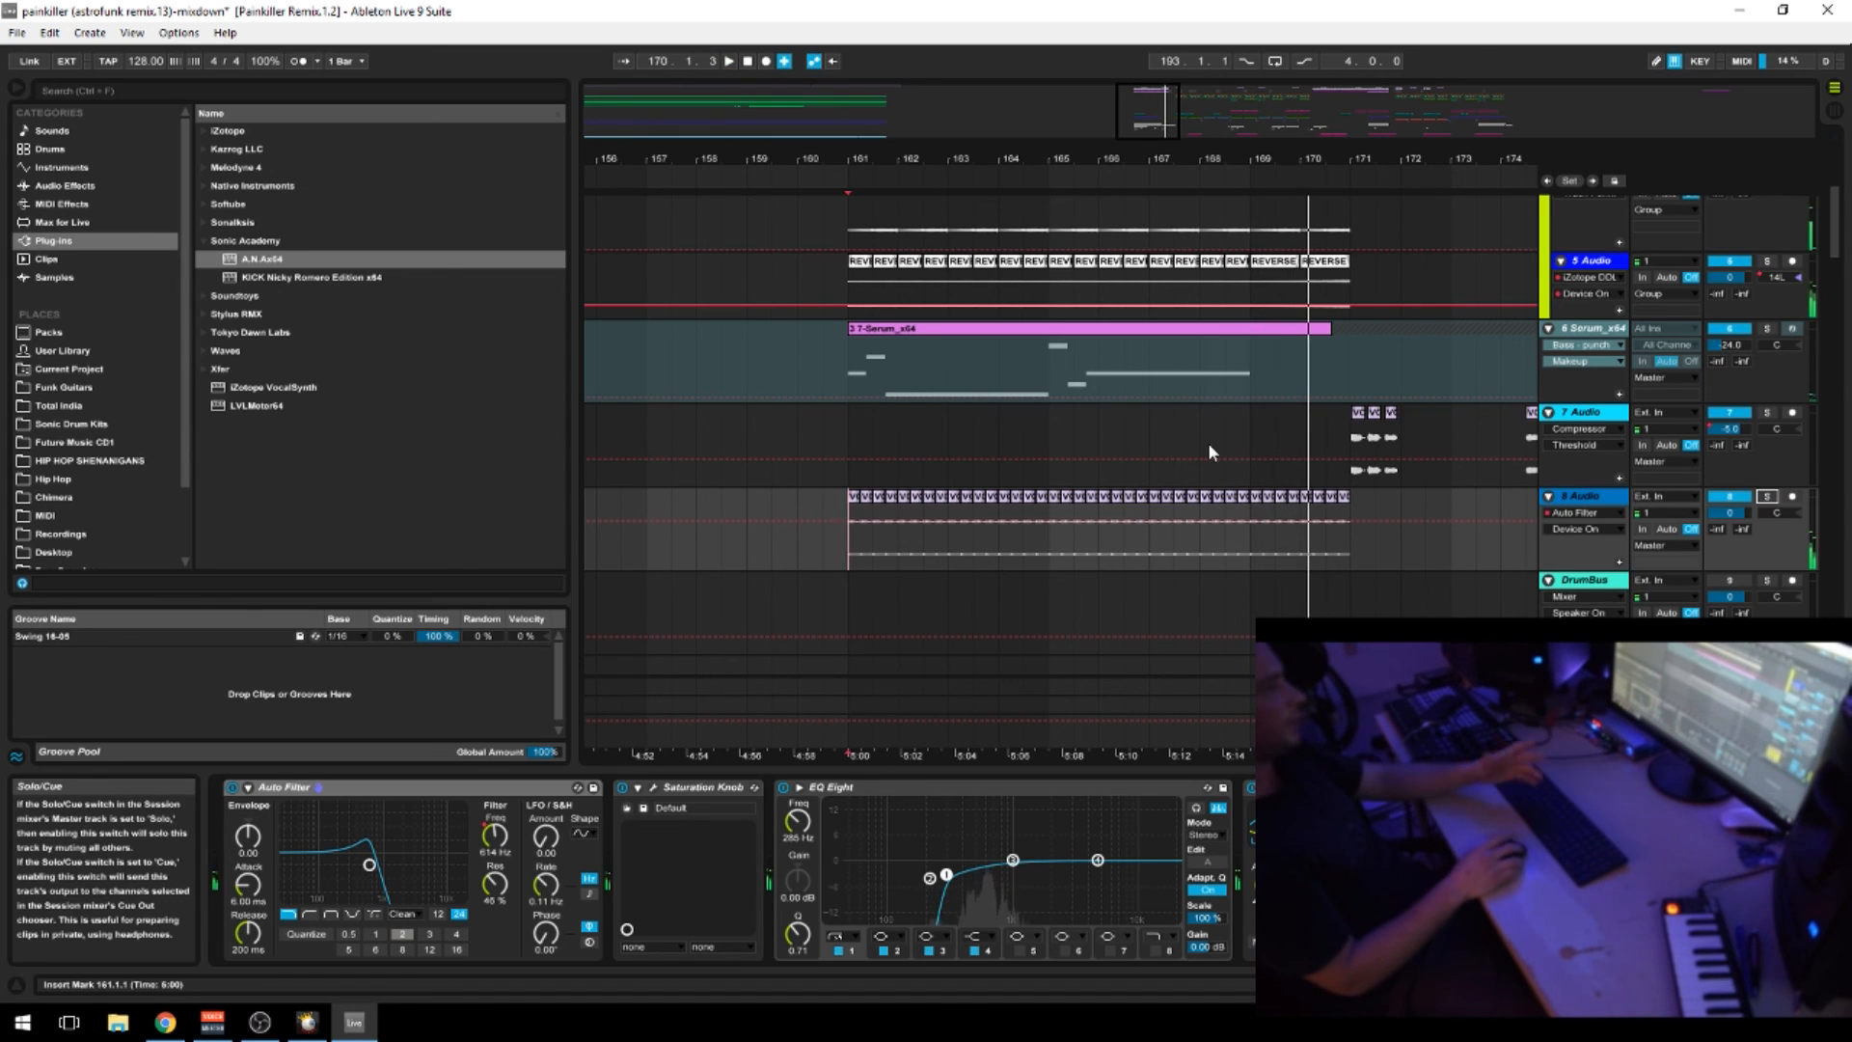
scroll(1204, 443, "up", 4)
key("space")
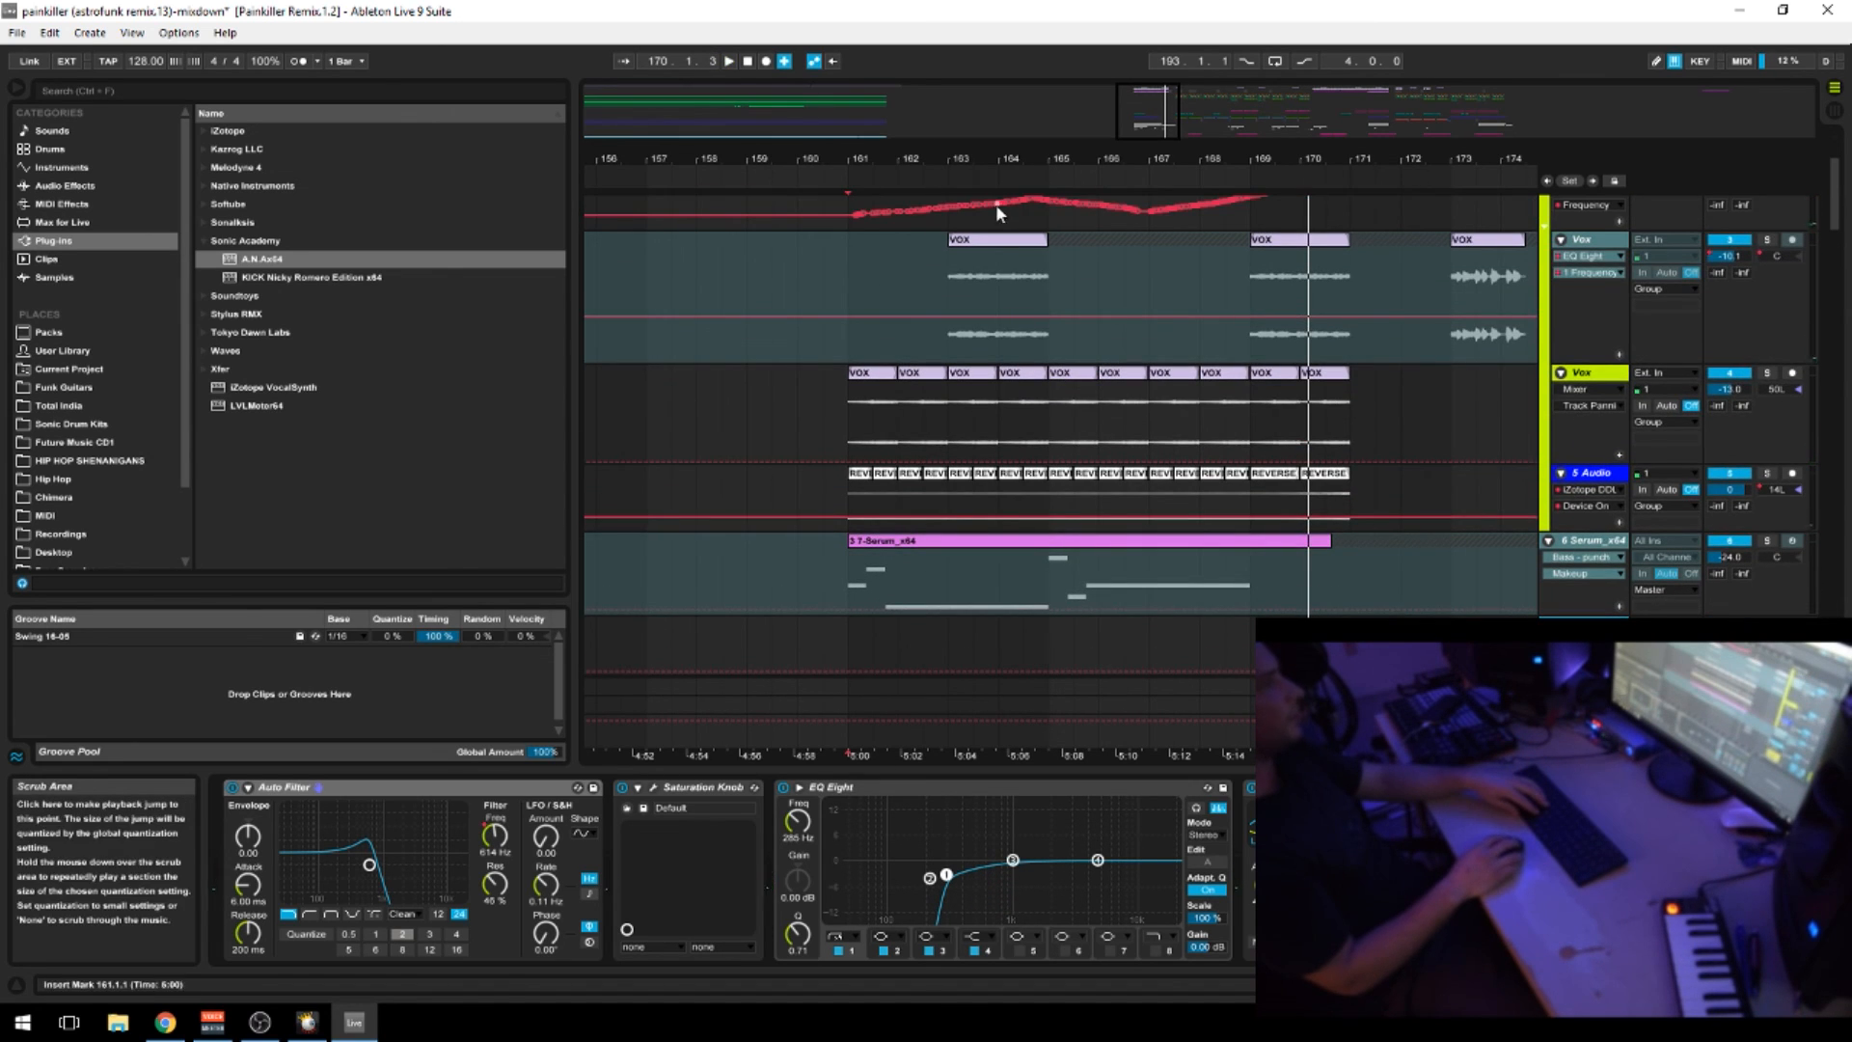
Select the upper Vox track's clip at bar 163 and review the vocal layers around it
left_click(1006, 248)
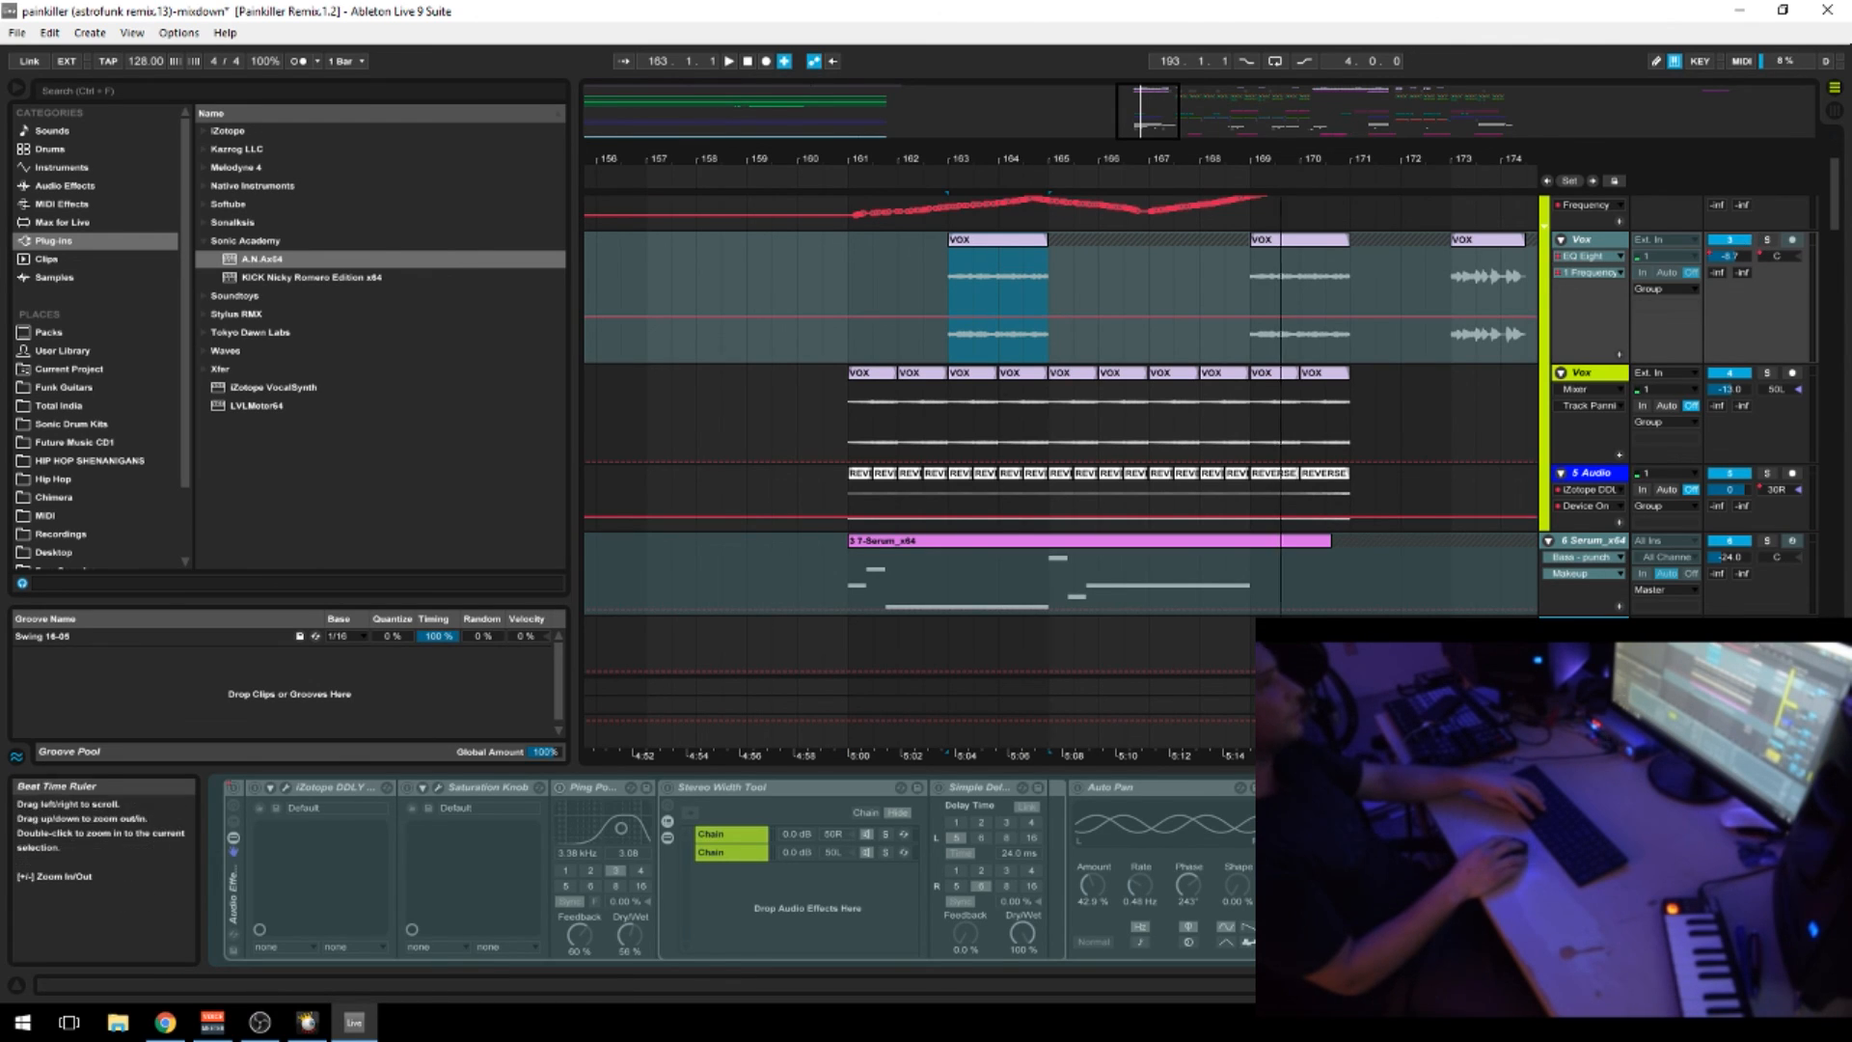
left_click_drag(1254, 104, 1190, 150)
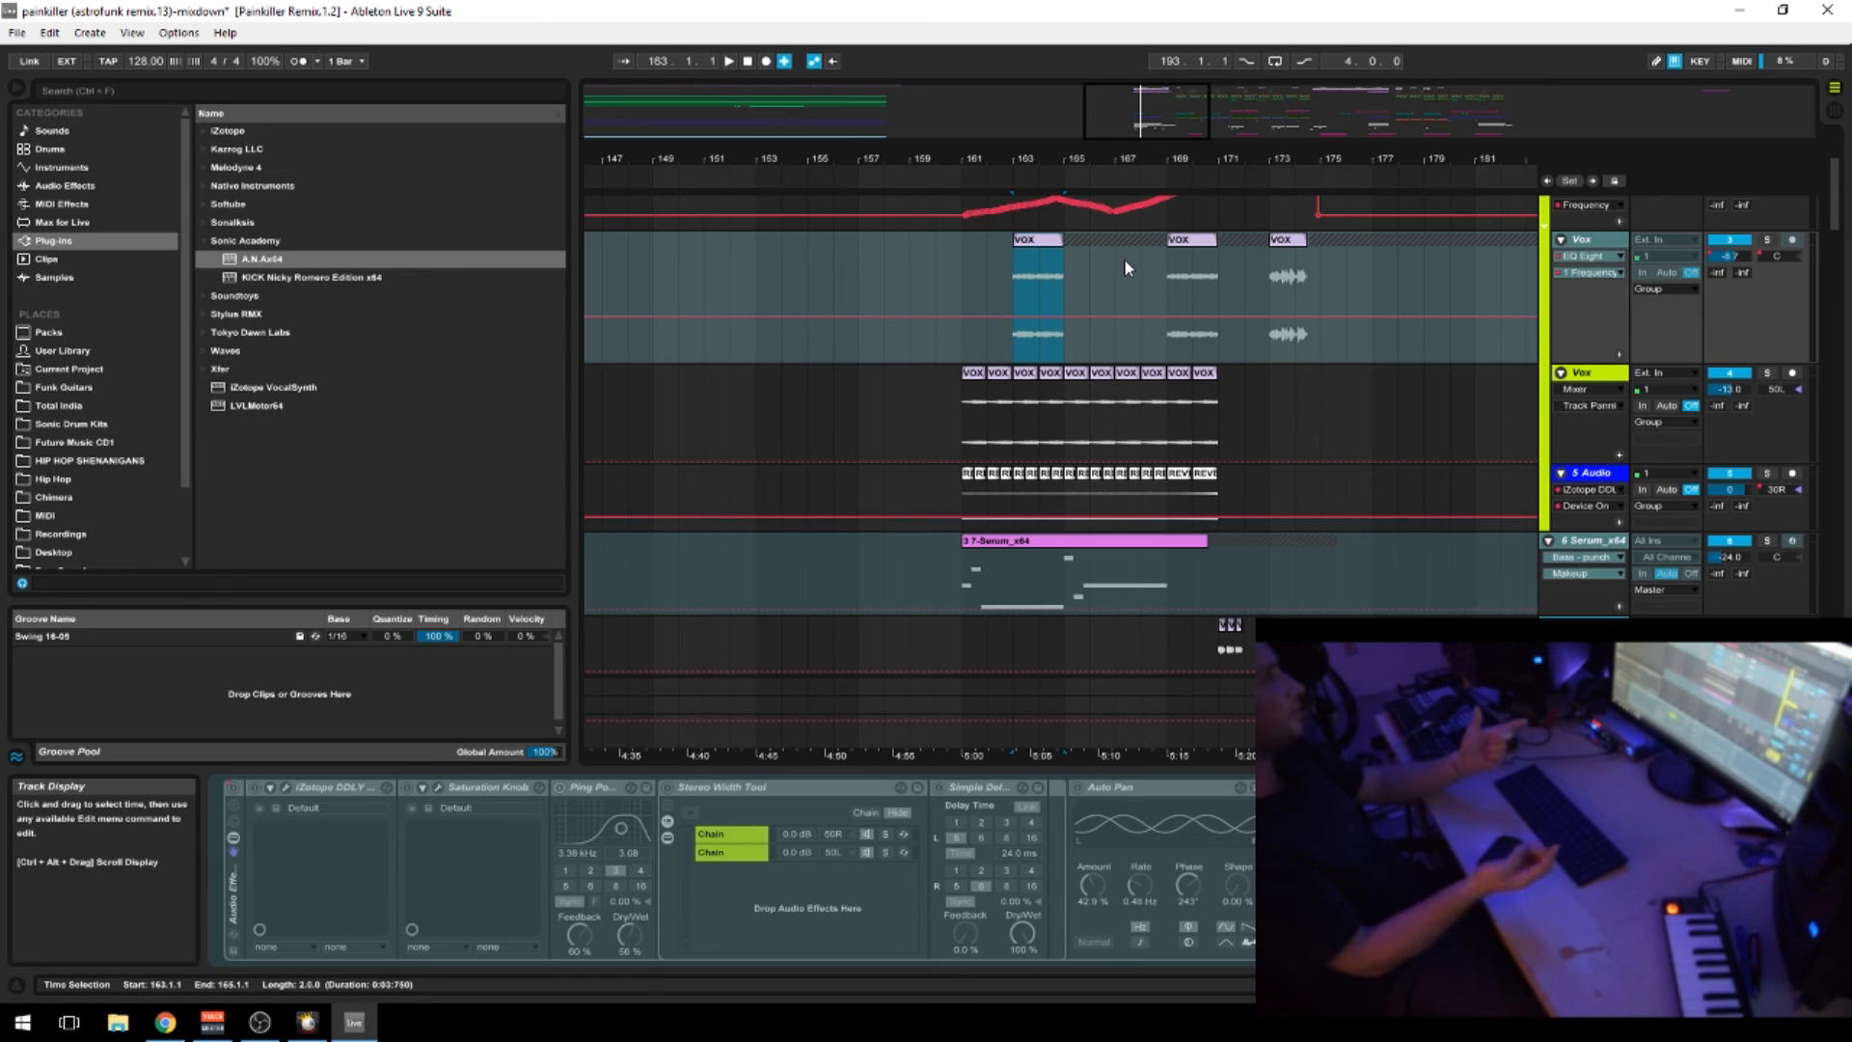
scroll(1129, 266, "down", 1)
scroll(1024, 315, "up", 3)
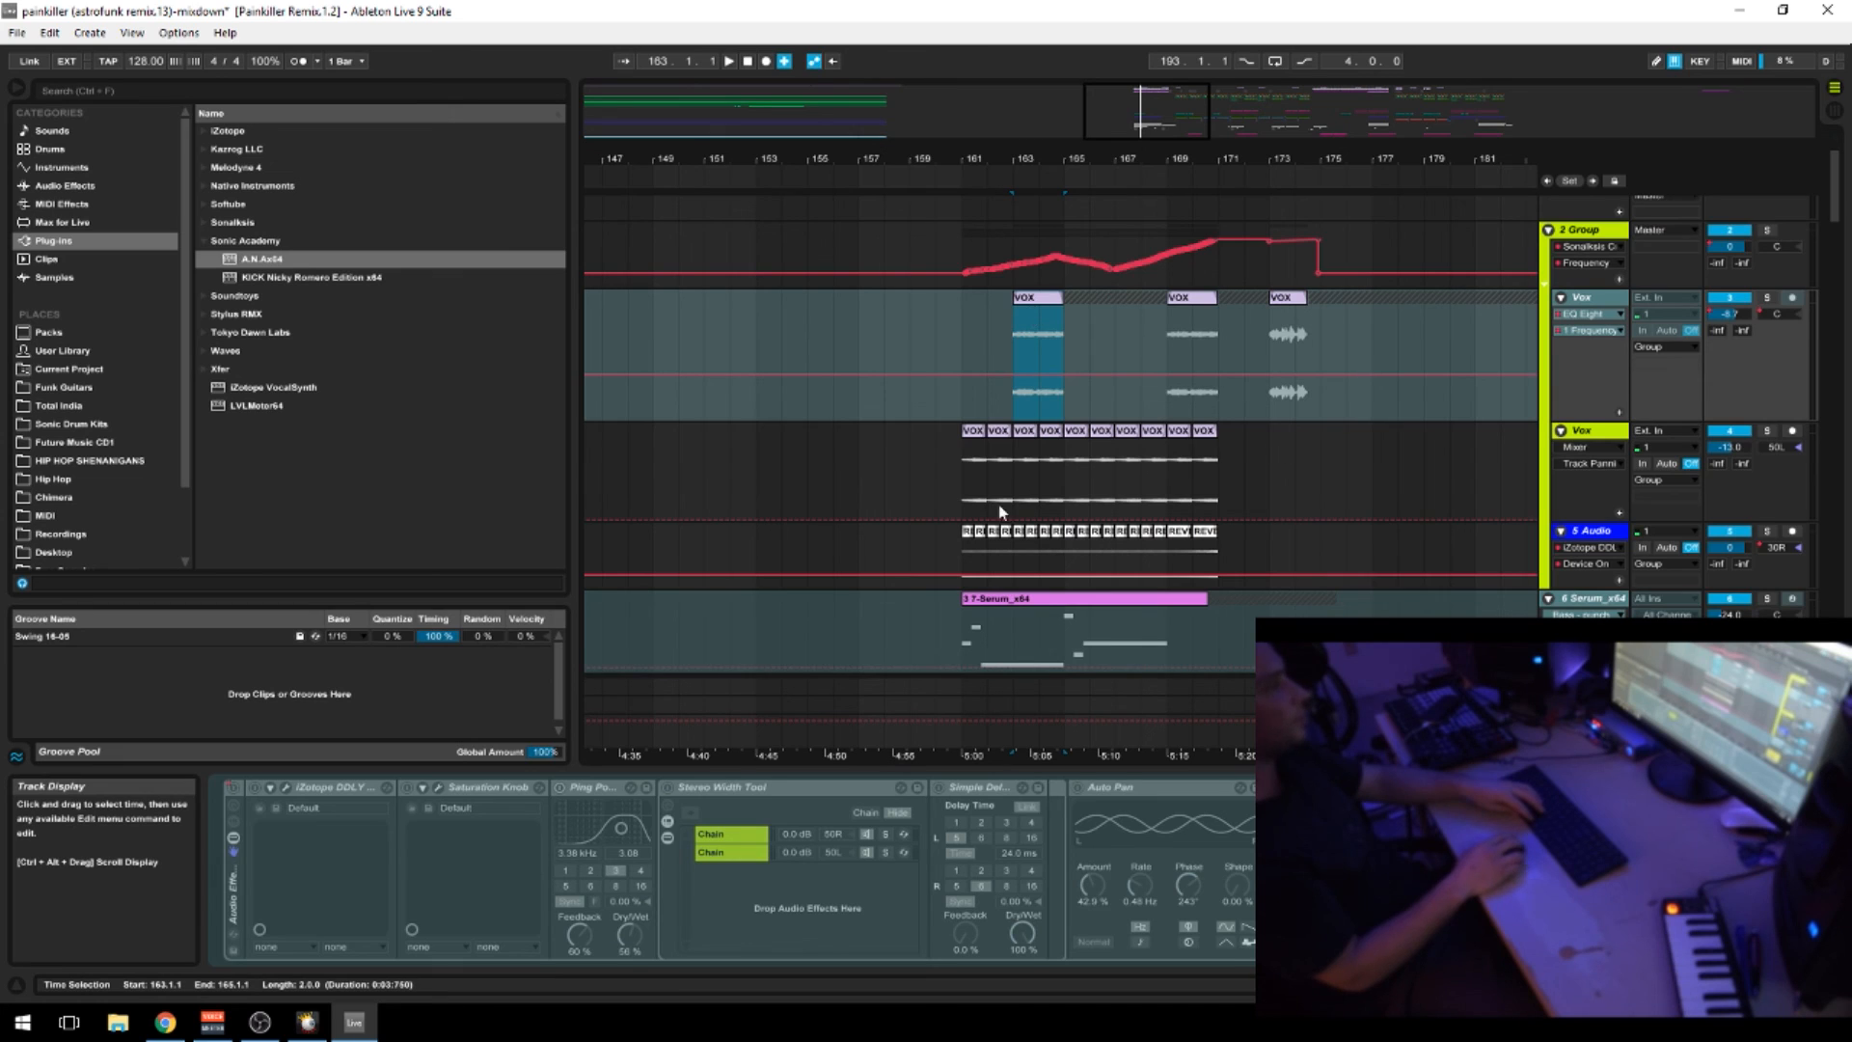
Play the 5 Audio track's reversed clips soloed from bar 161 and stop playback at bar 165
scroll(1008, 502, "down", 3)
scroll(1018, 477, "down", 5)
left_click(962, 403)
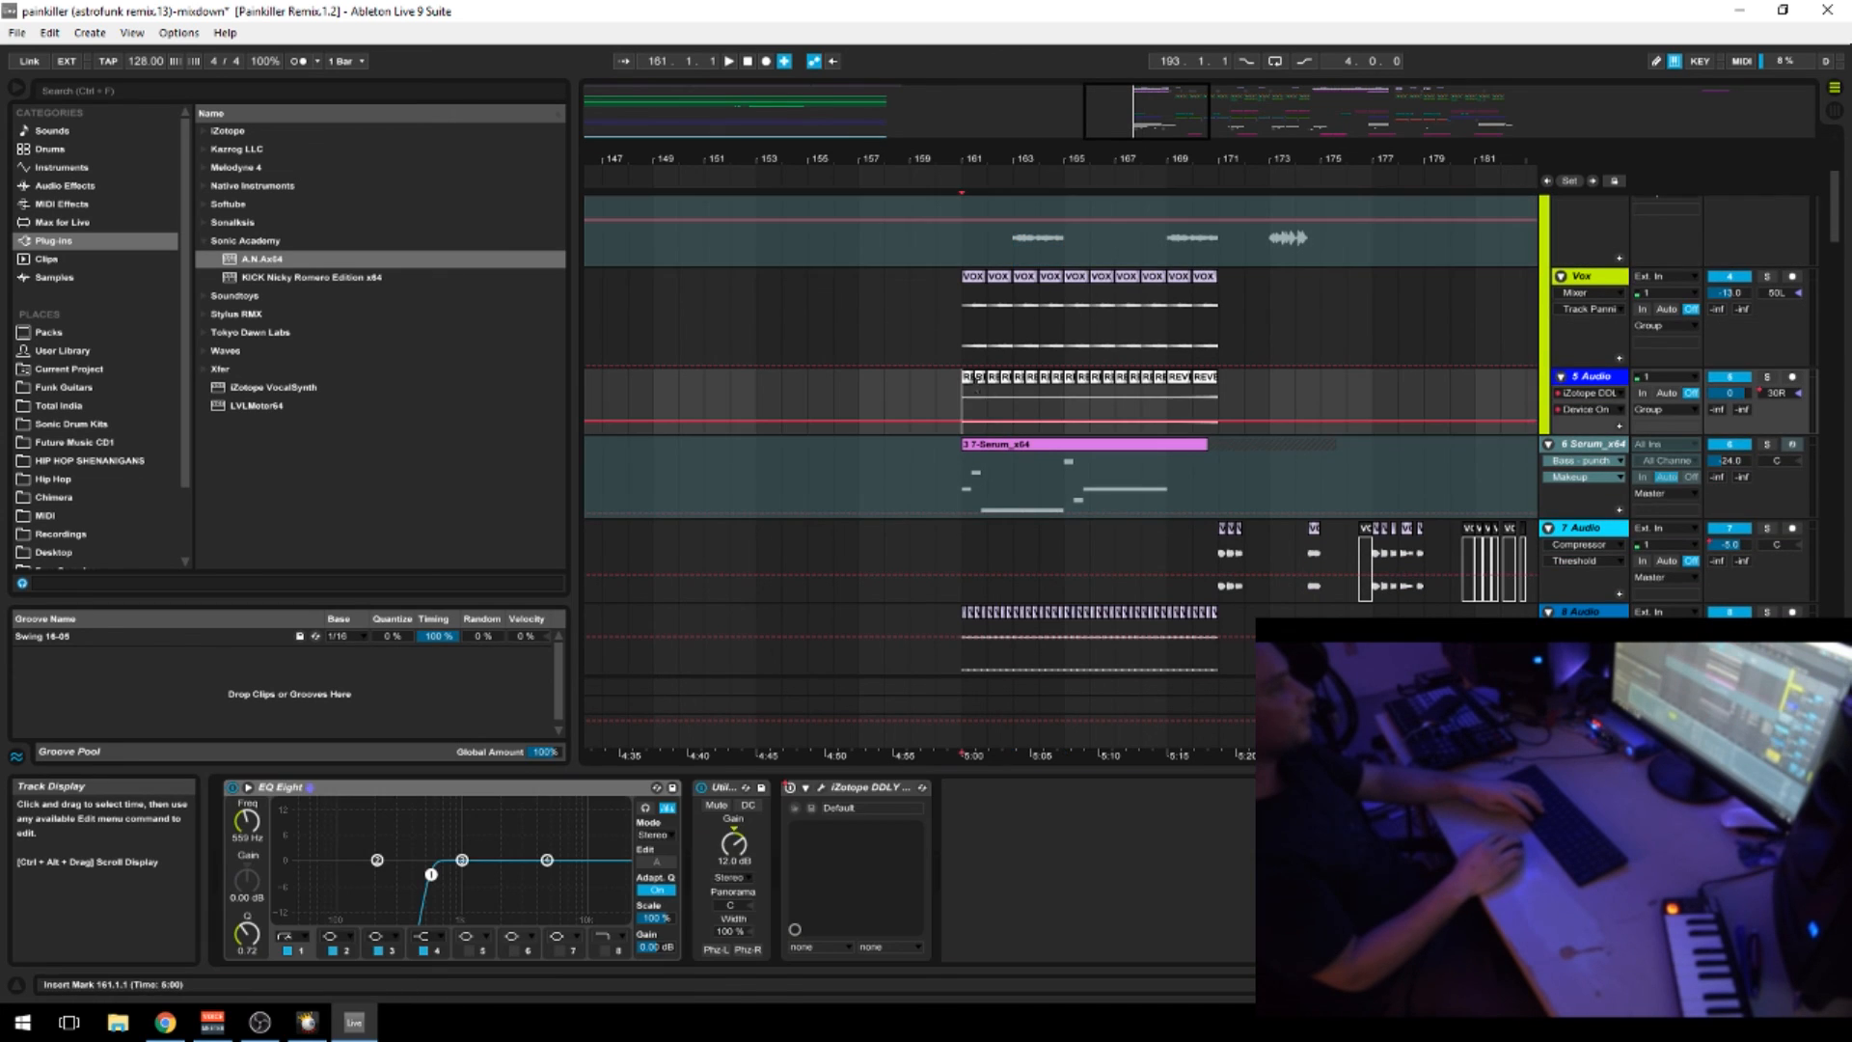
left_click(1768, 378)
key("space")
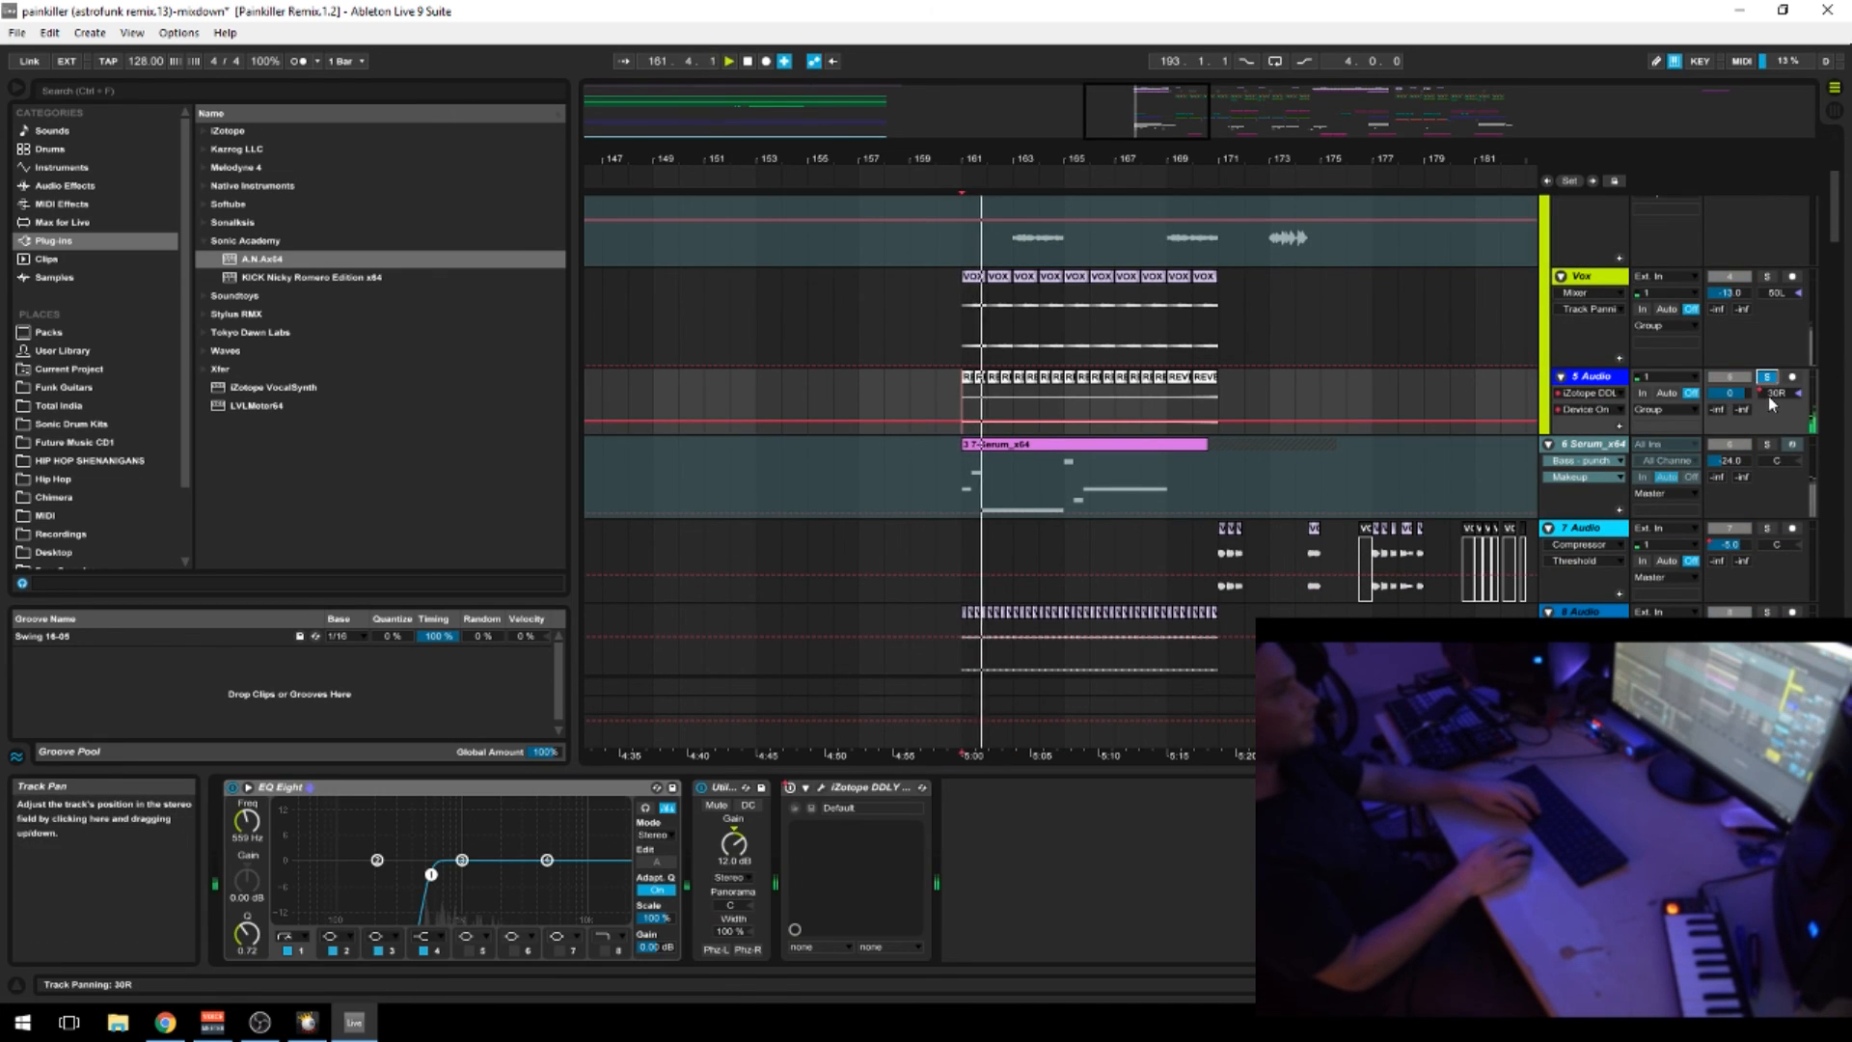
left_click_drag(1116, 159, 1116, 198)
key("space")
Select the 5 Audio clip at bar 164.3, solo the lower Vox and 8 Audio tracks alongside it, and play the layers together
scroll(1276, 385, "down", 5)
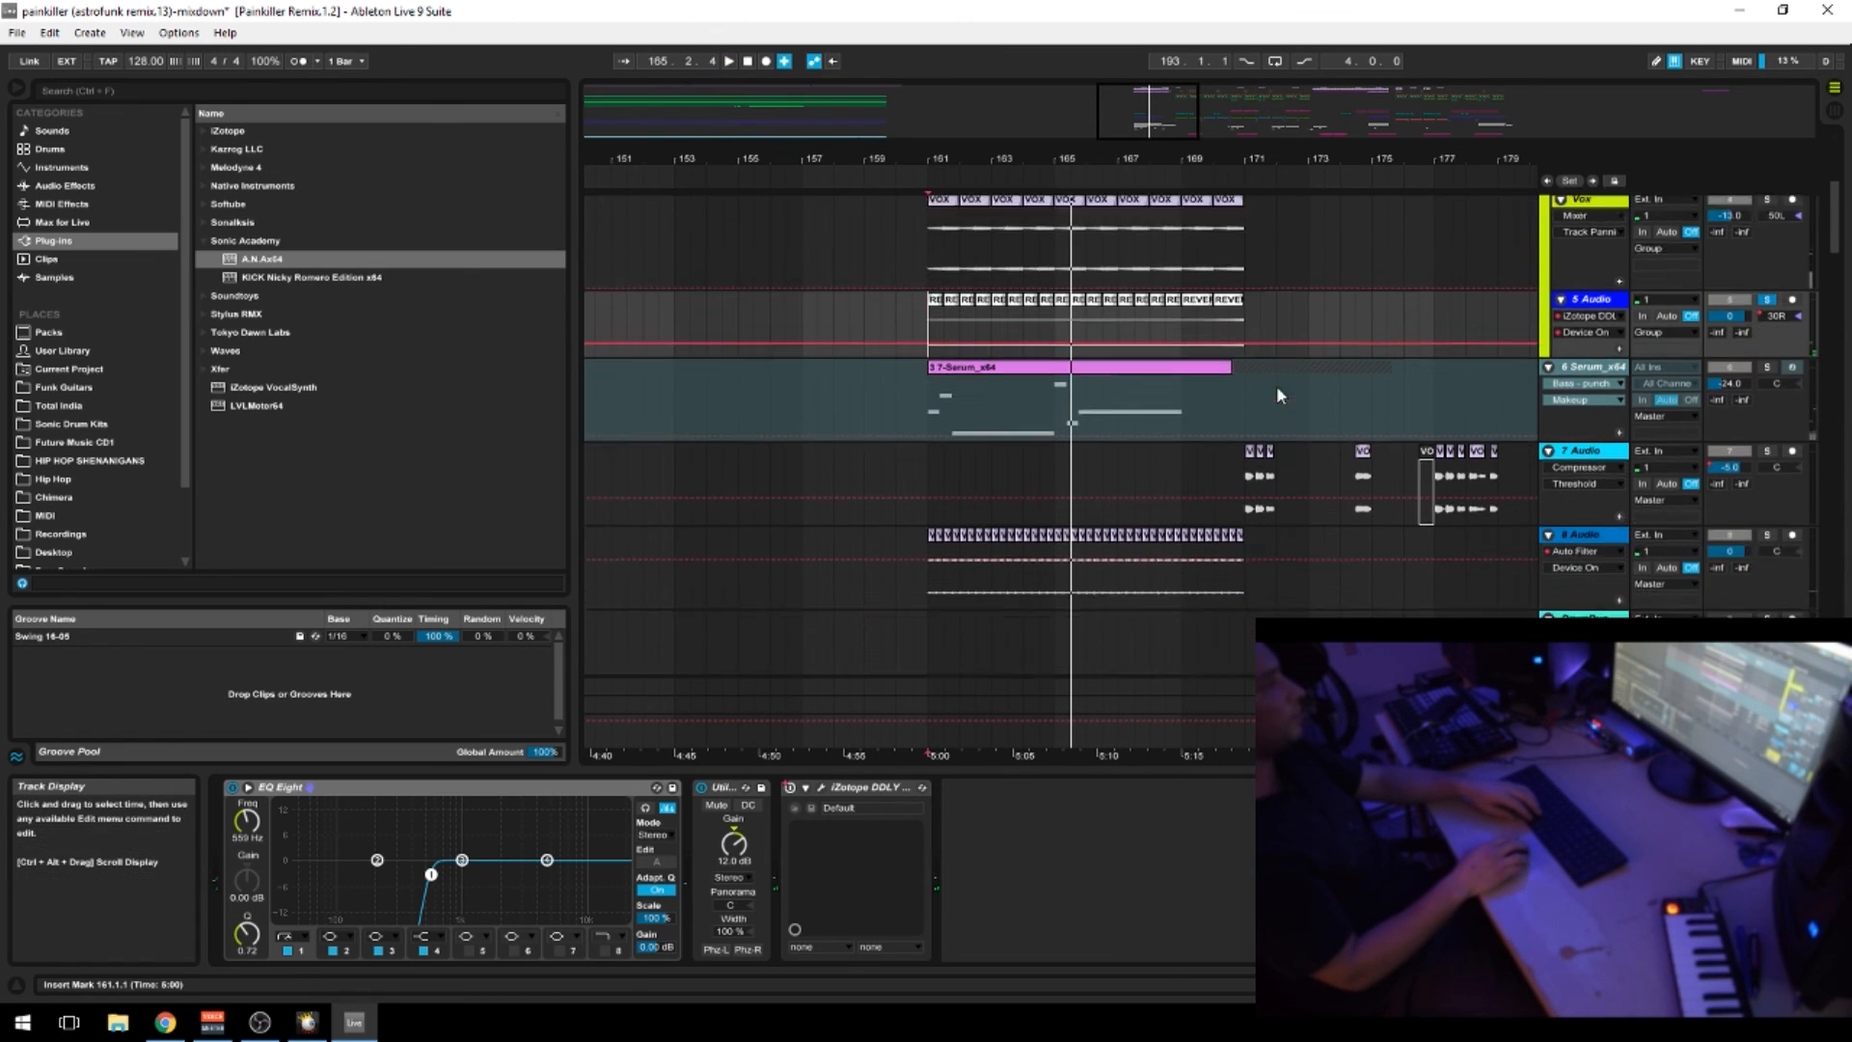
scroll(1248, 361, "up", 7)
left_click(1048, 421)
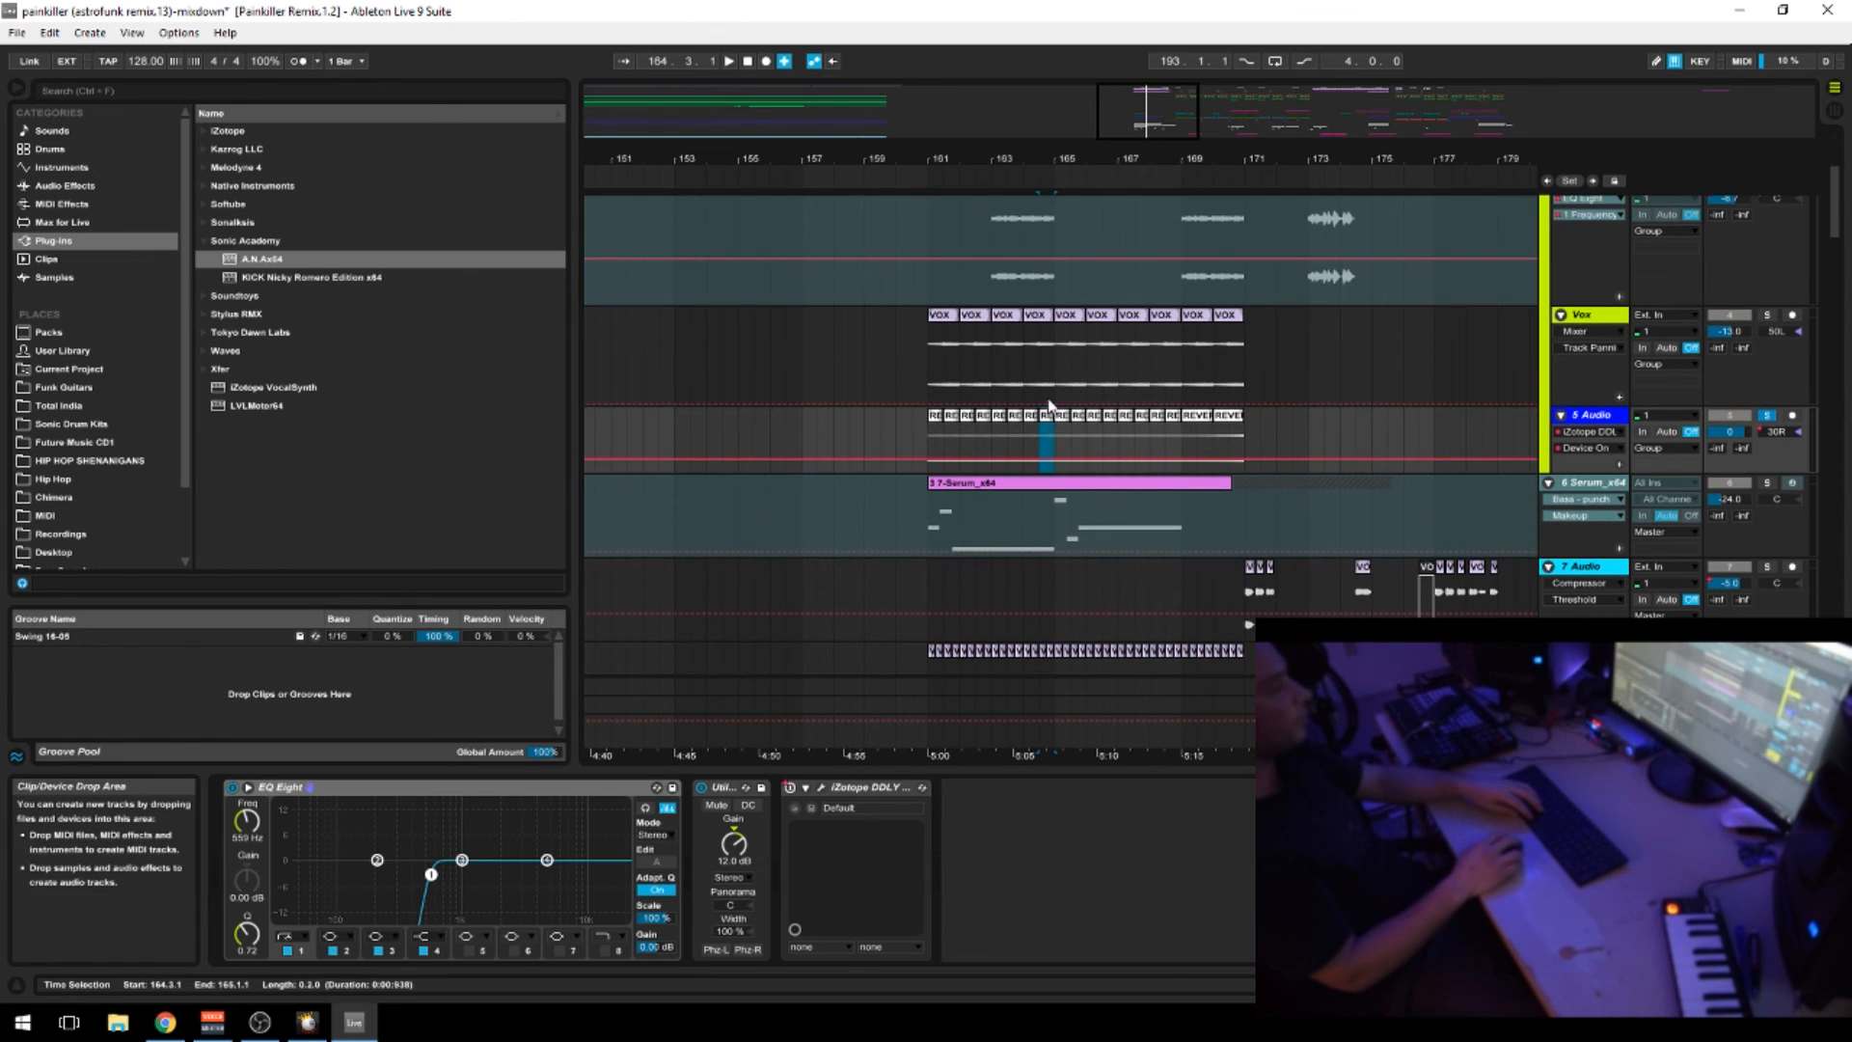
scroll(1103, 432, "up", 2)
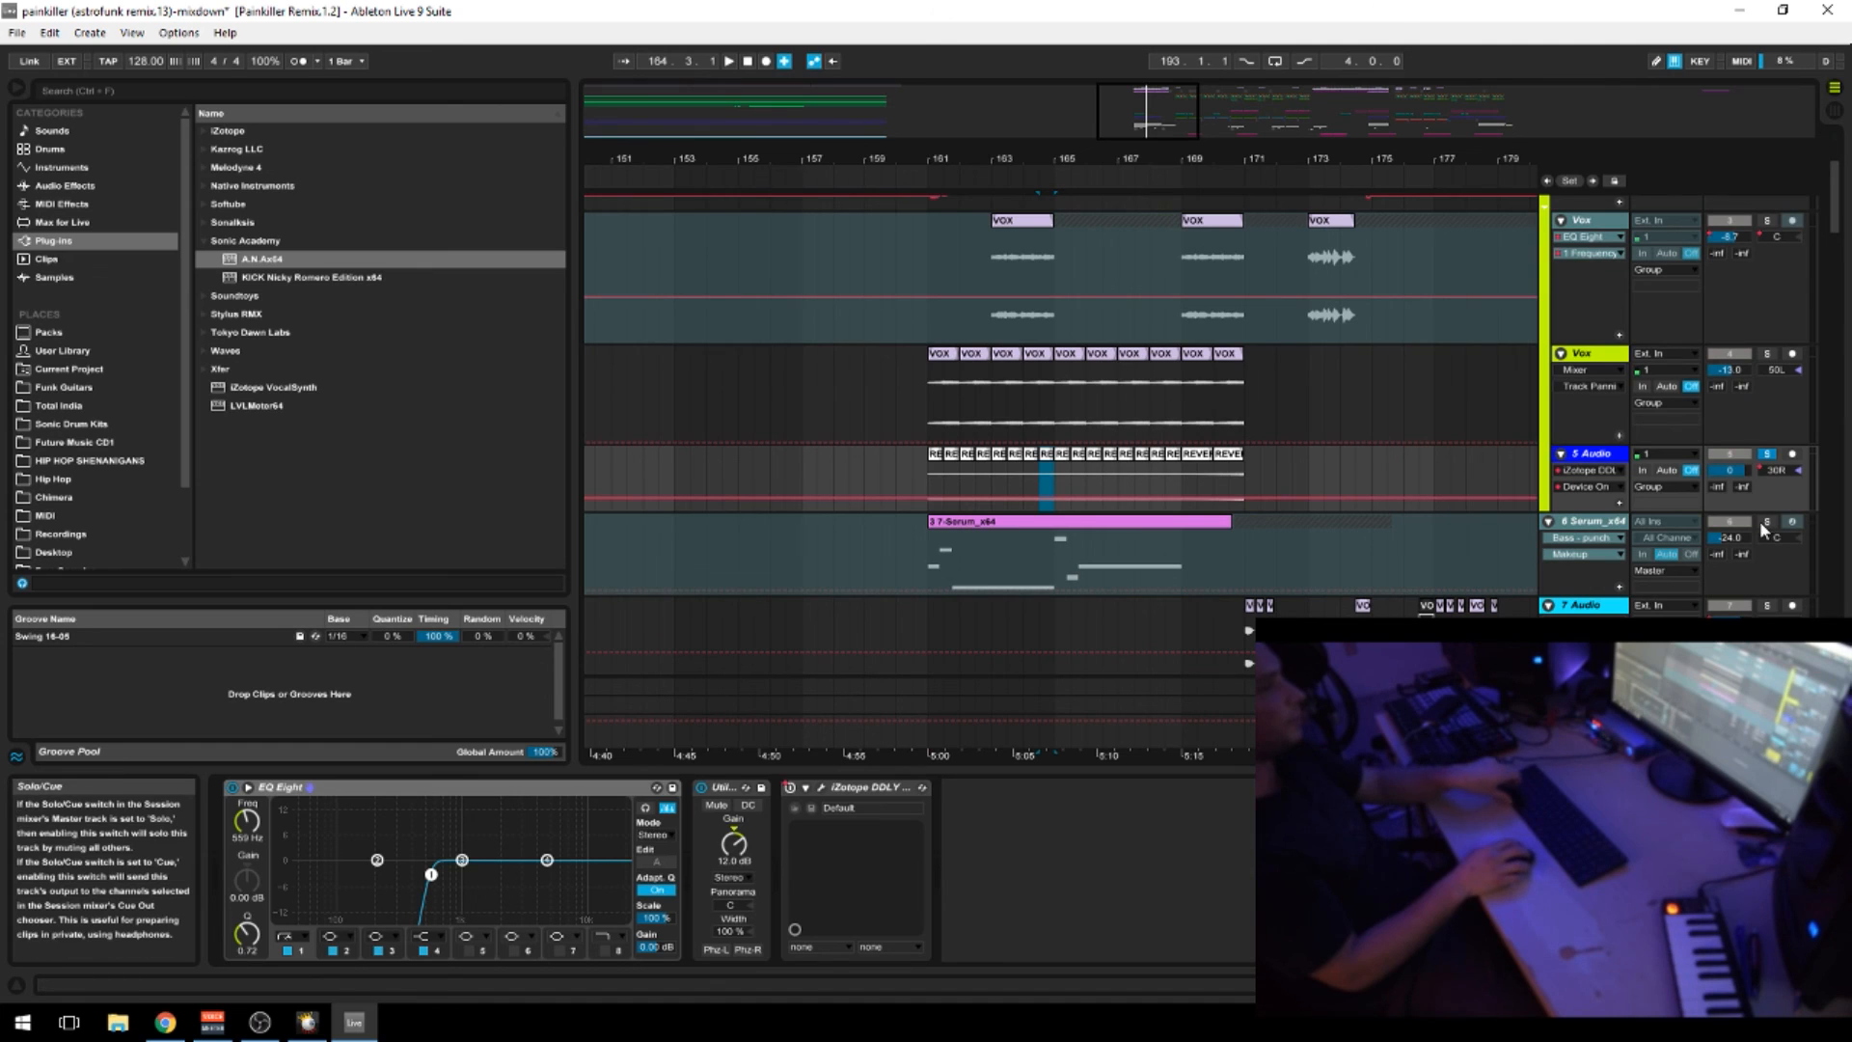
scroll(1764, 502, "up", 1)
left_click(1767, 239, "ctrl")
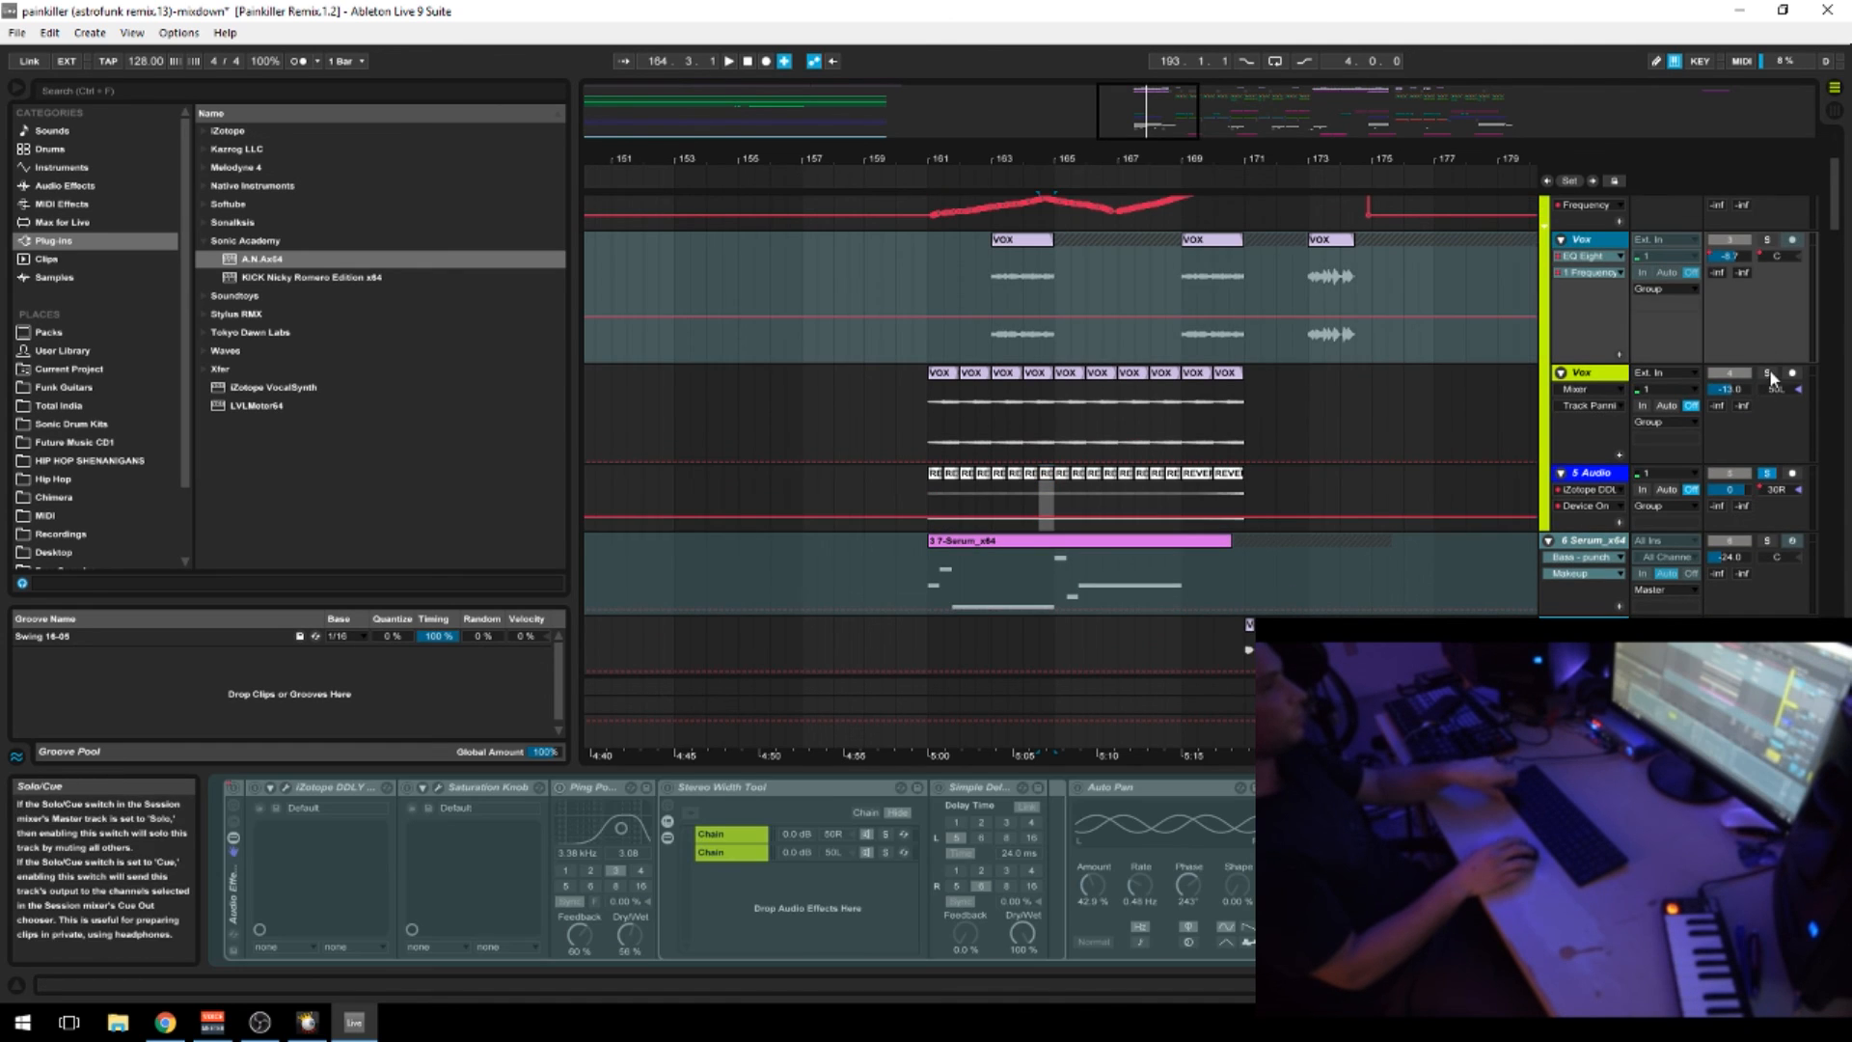
left_click(1767, 373, "ctrl")
scroll(1735, 449, "down", 5)
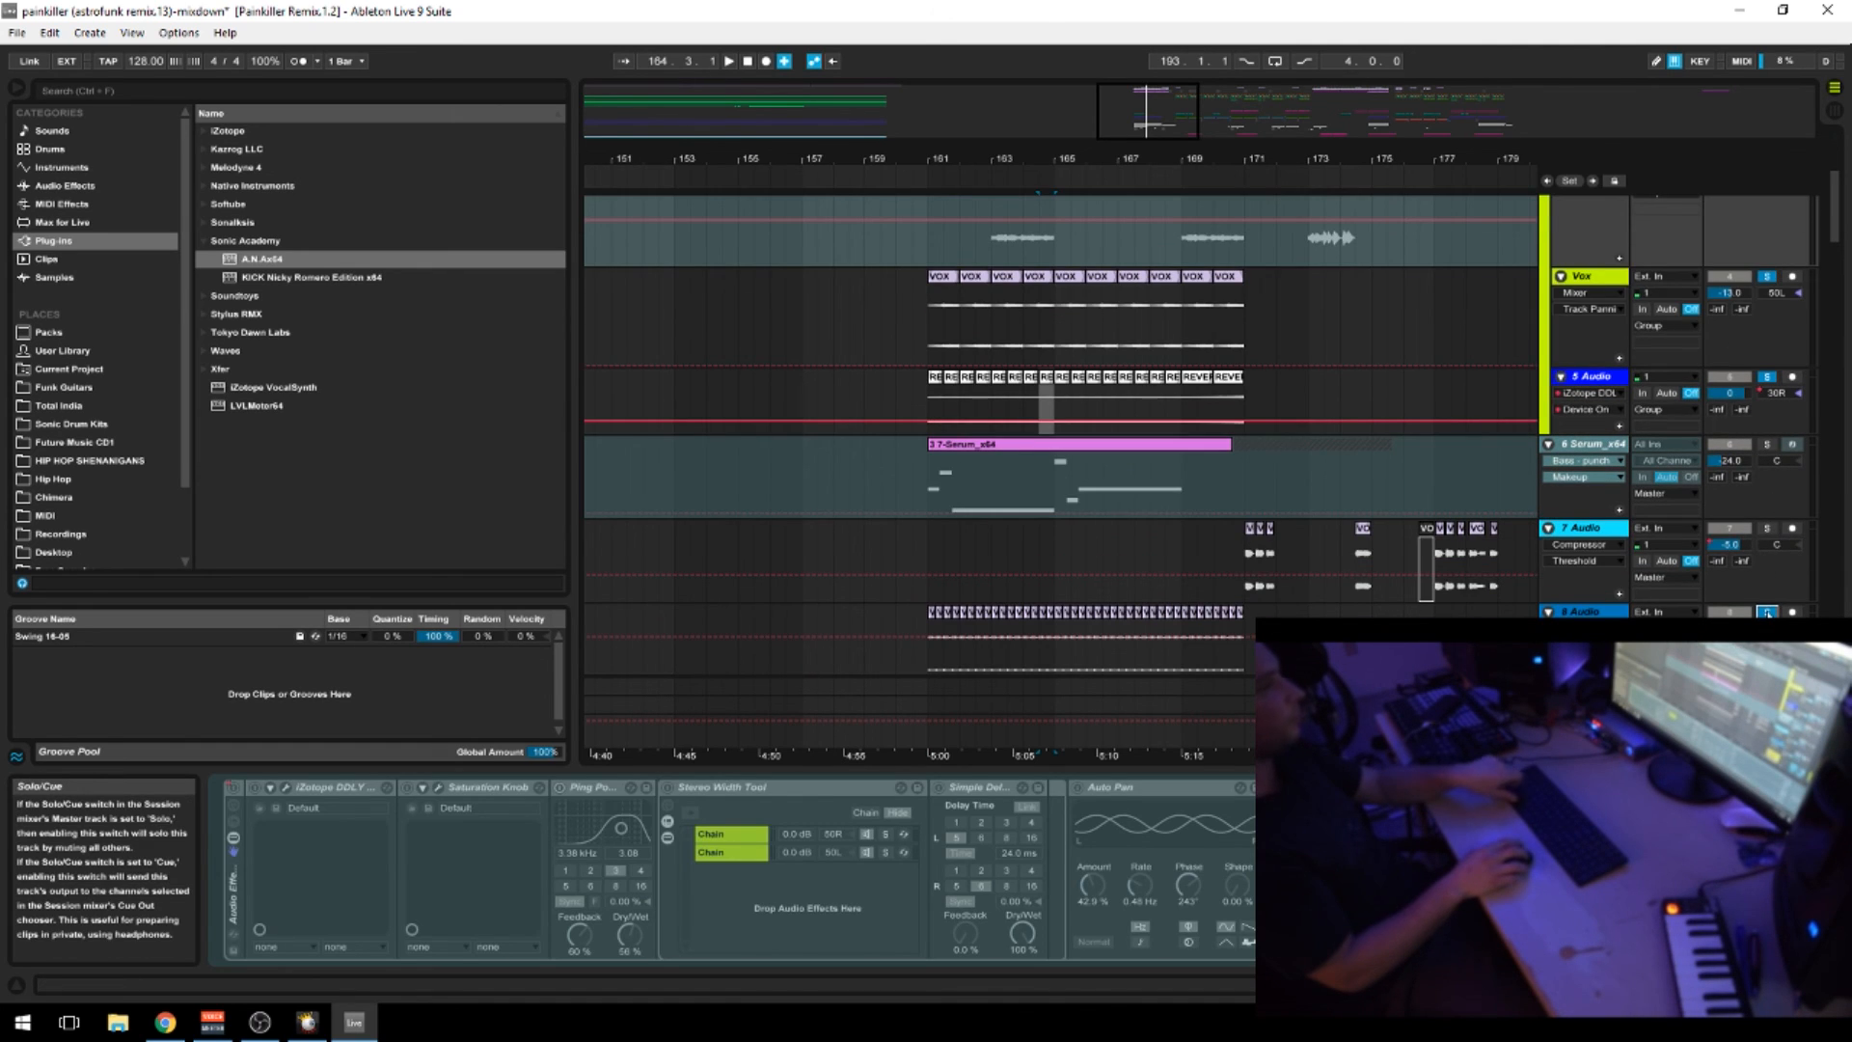
key("space")
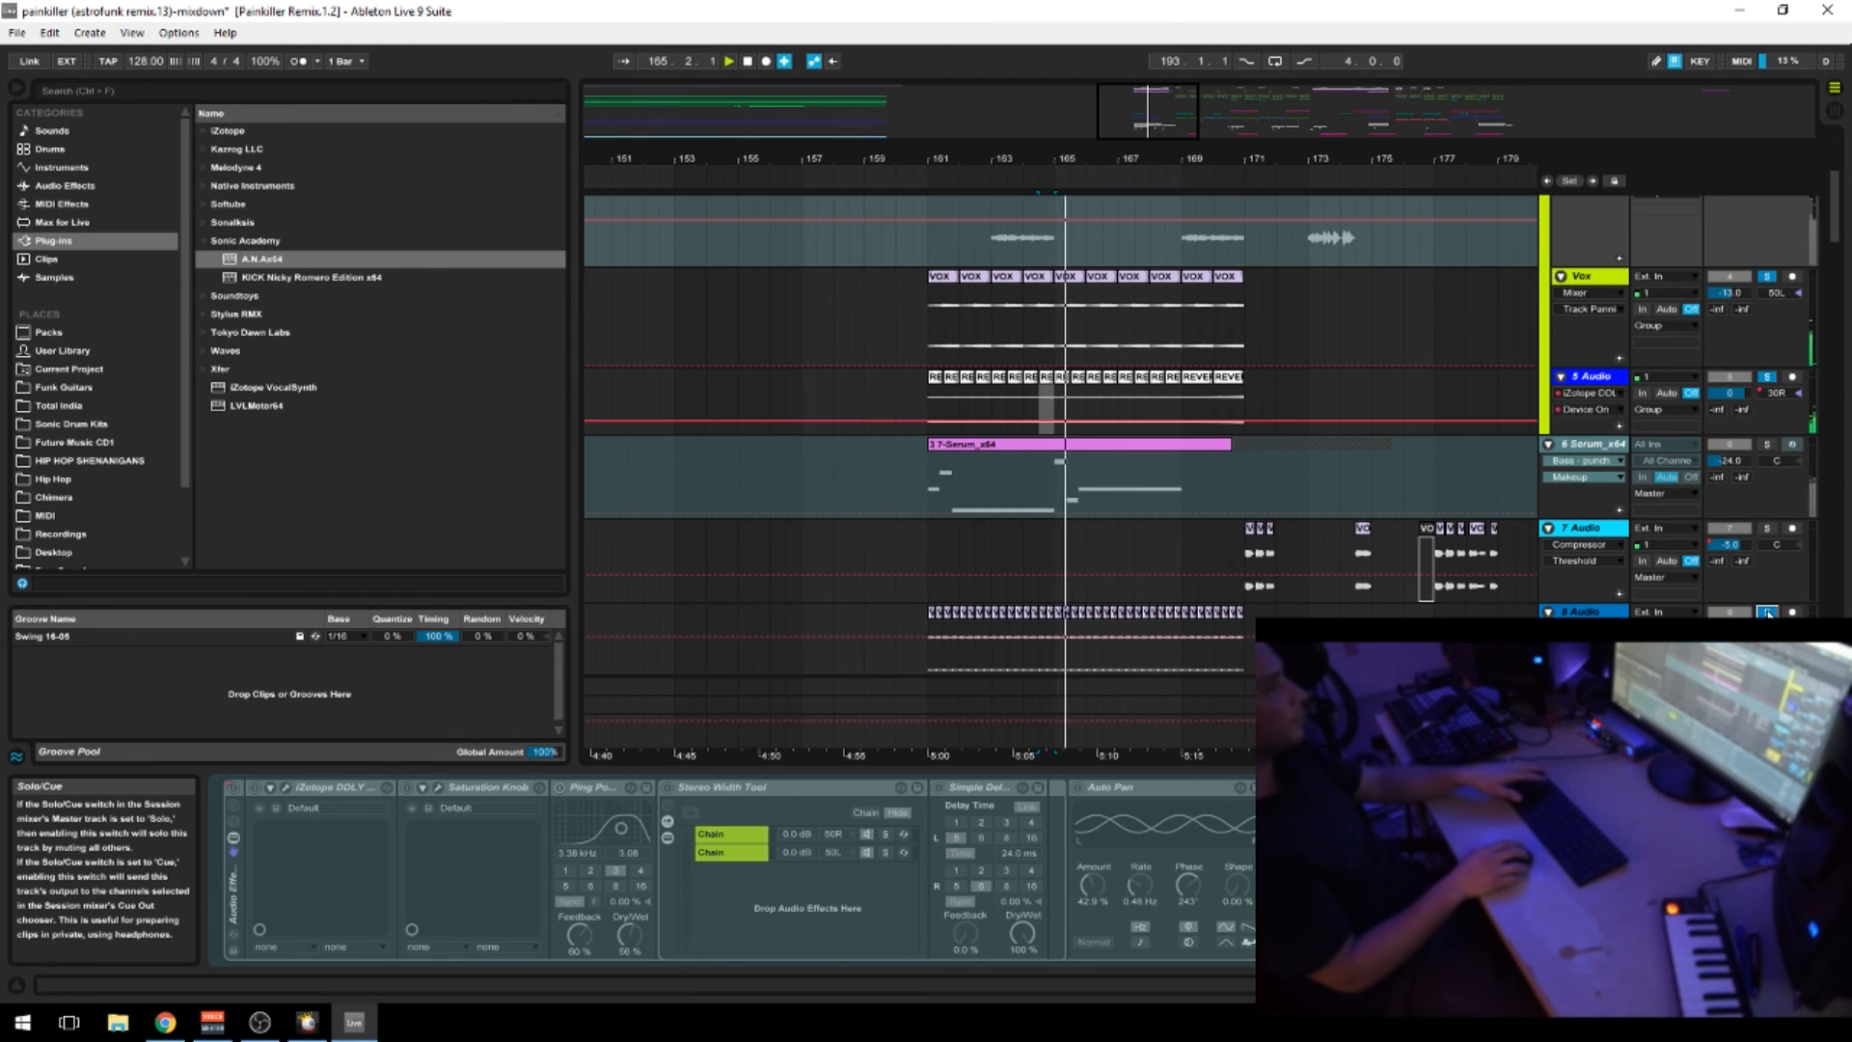
Select the upper Vox clip at bar 163, play it with the other soloed layers, and replay it with only its own track soloed
scroll(1087, 415, "up", 3)
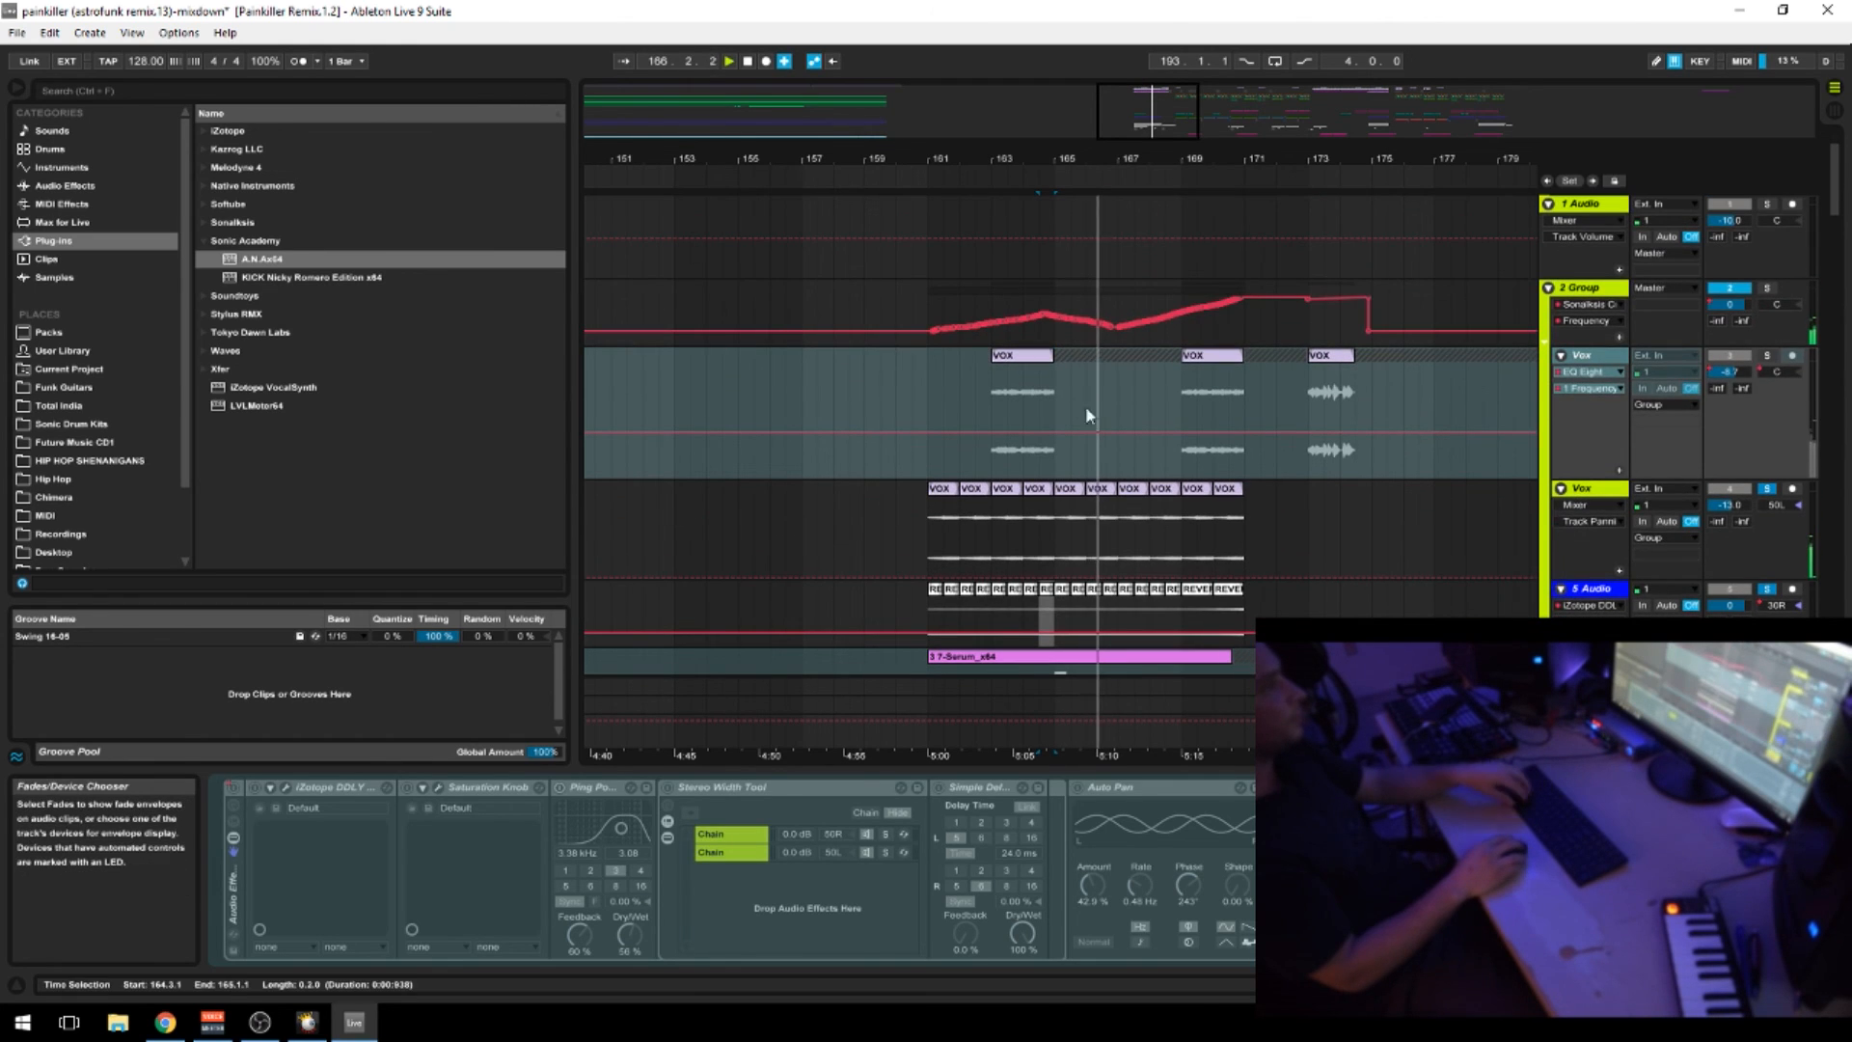
key("space")
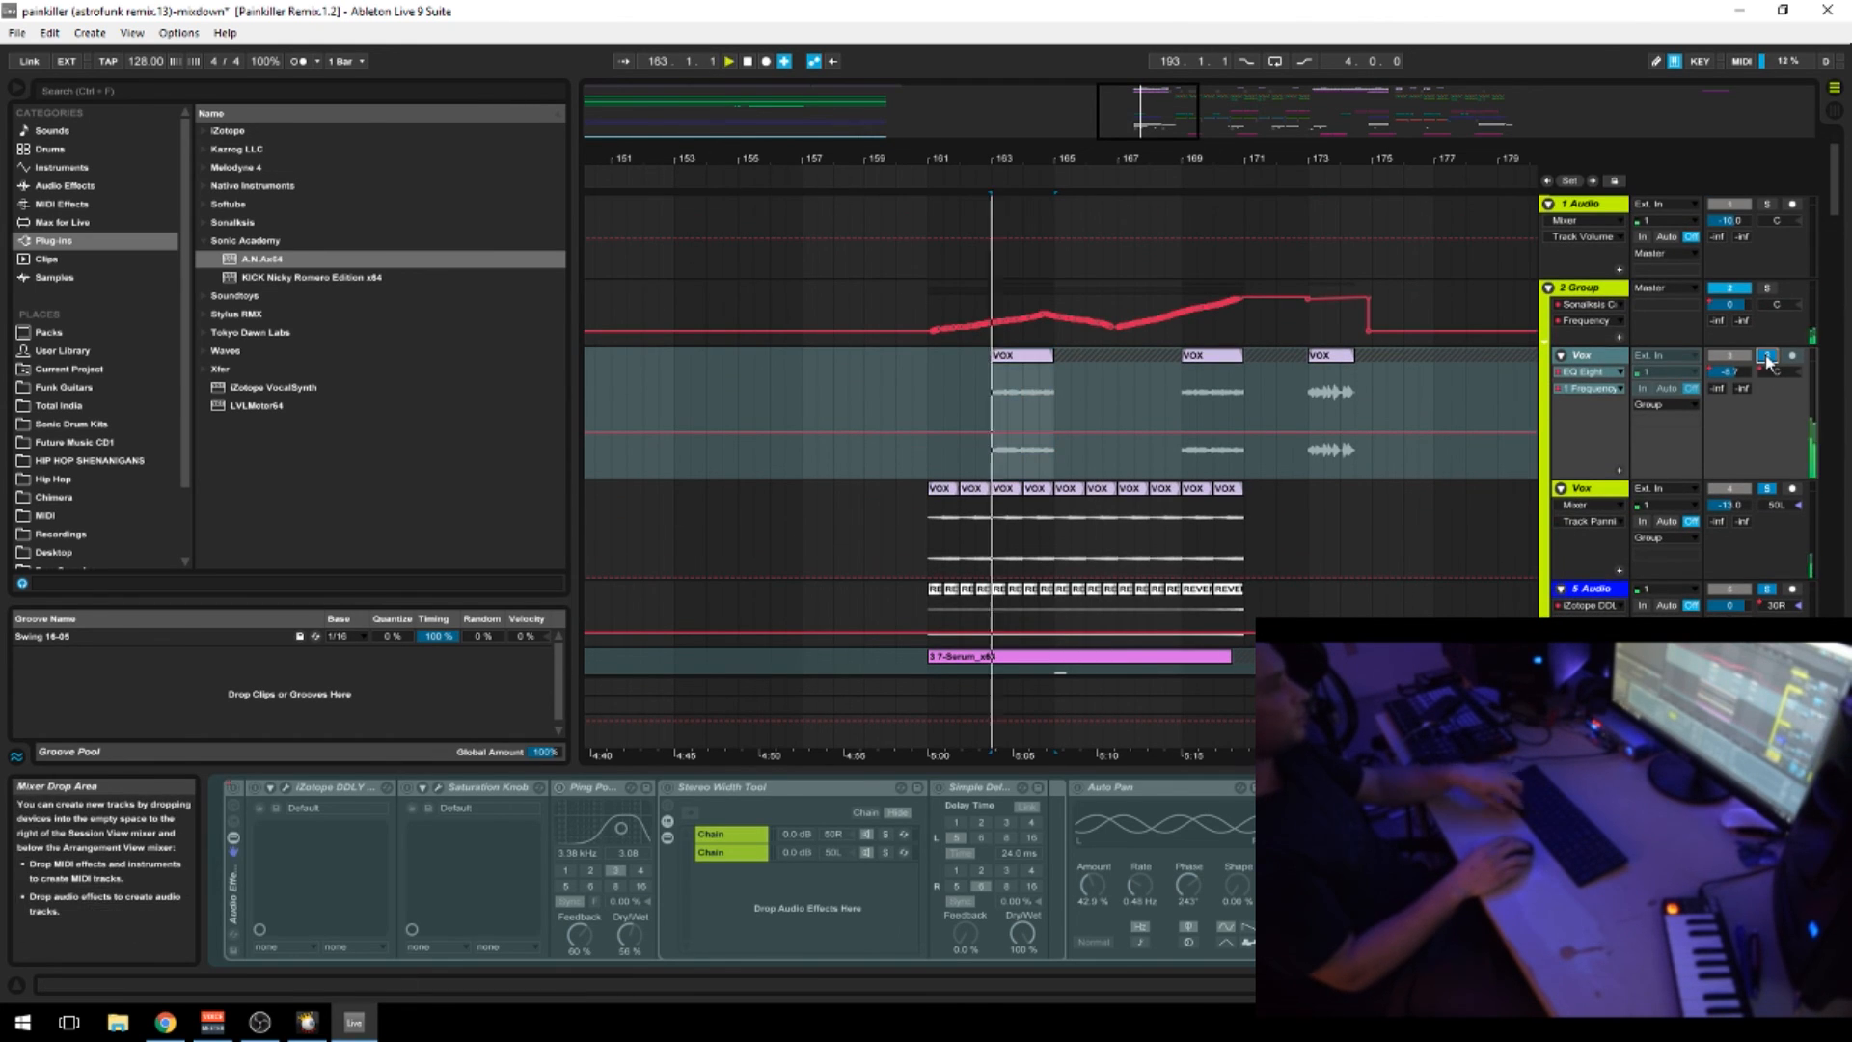
key("space")
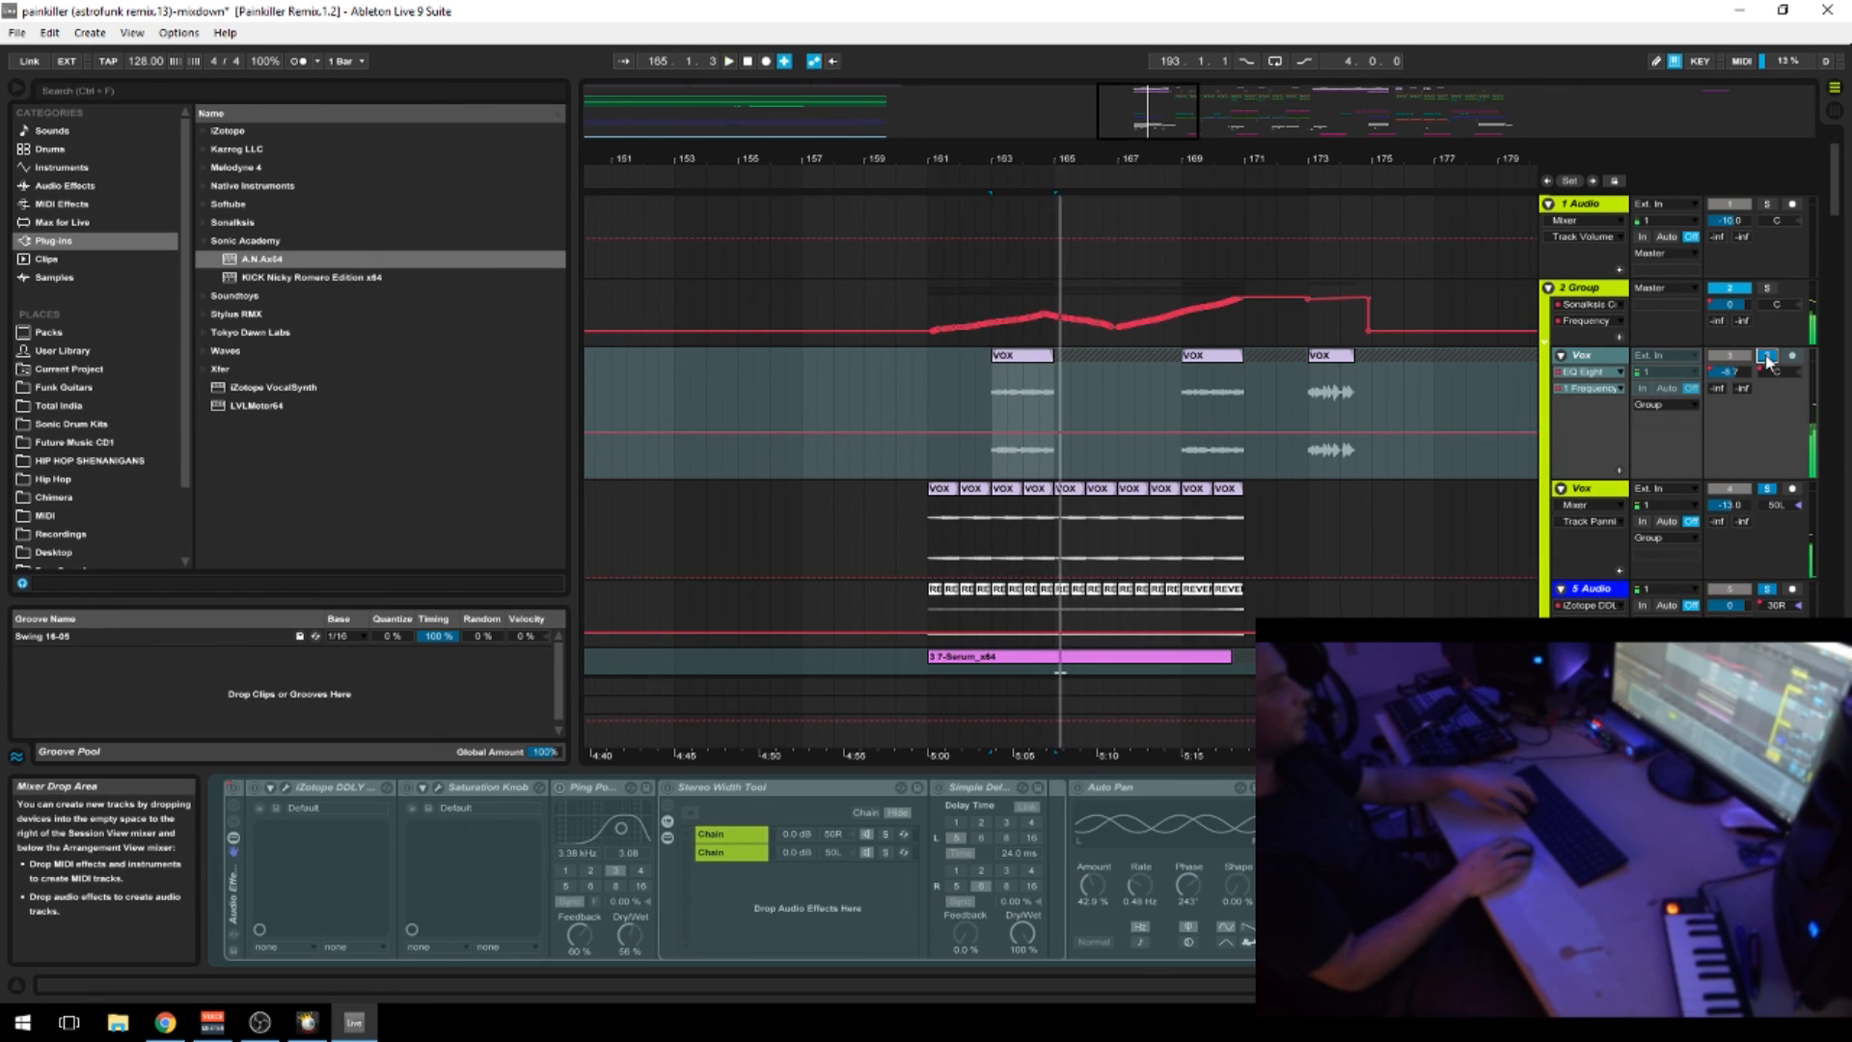
key("space")
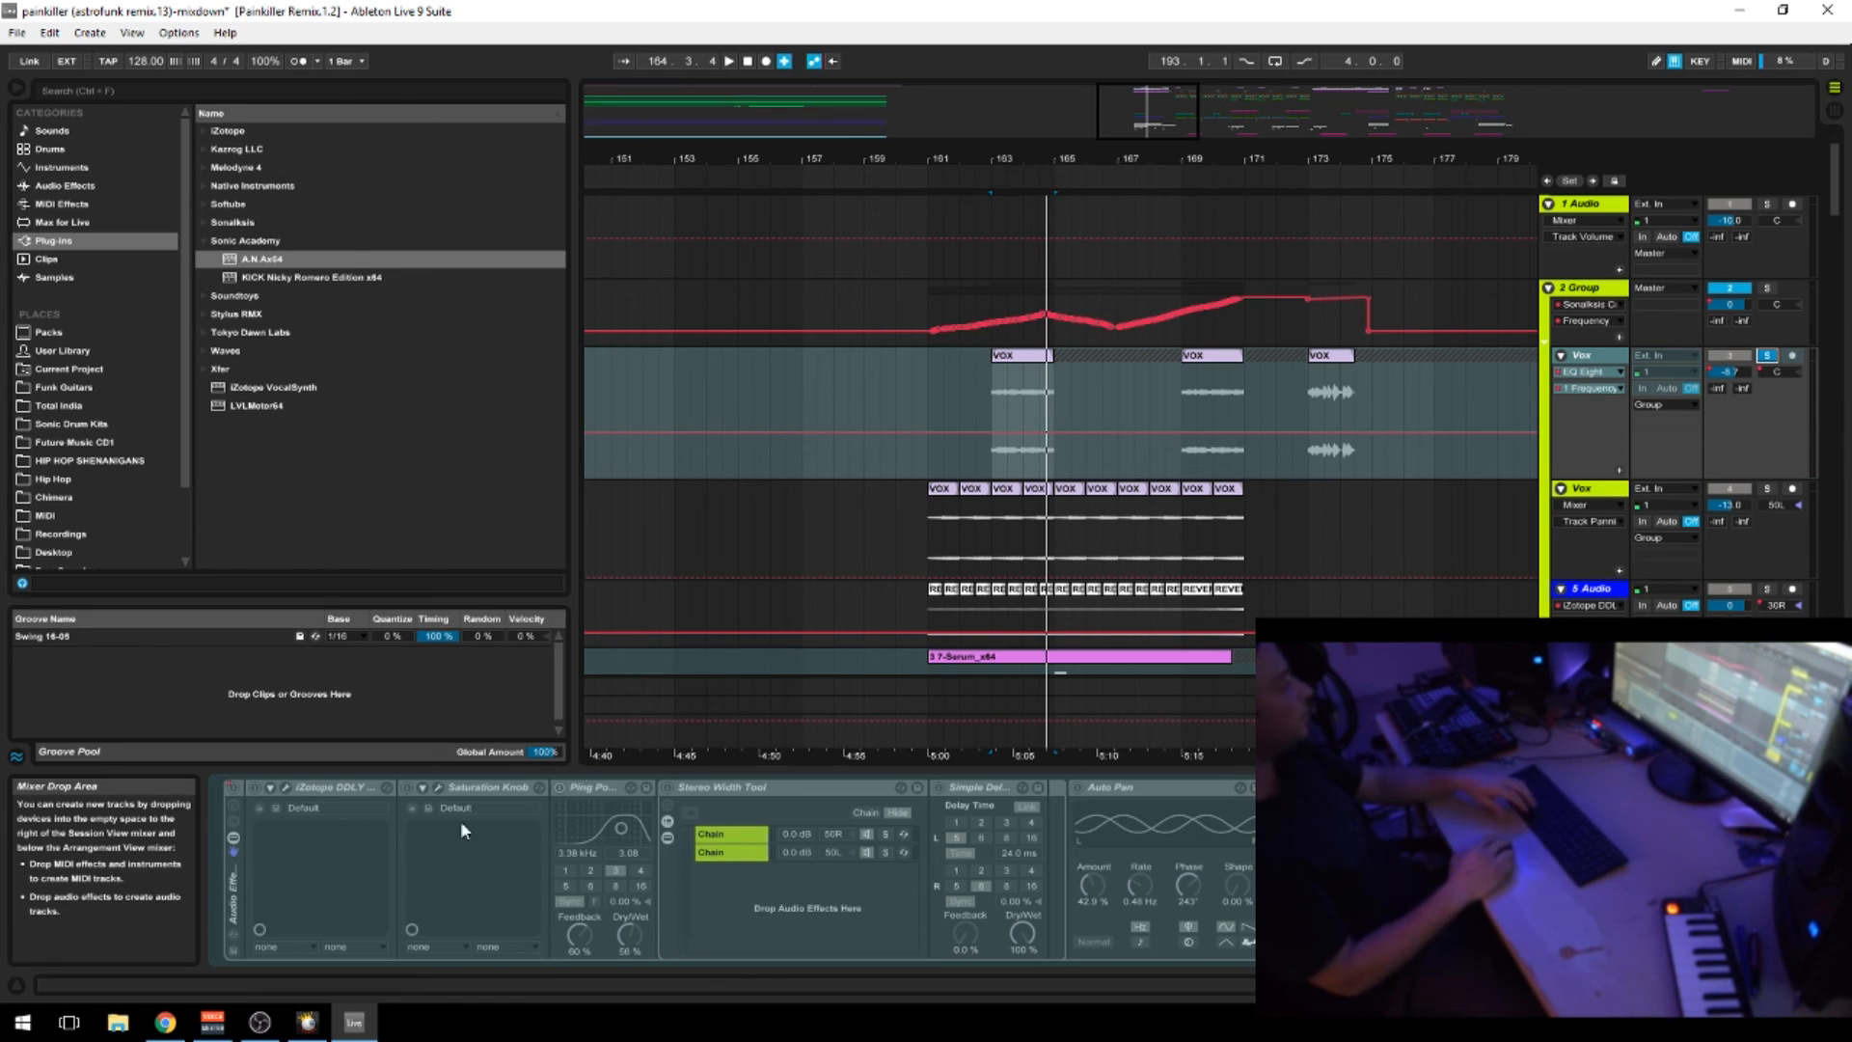
Switch to the original Painkiller track on SoundCloud in Chrome, play several sections including 0:51 and 2:21, pause it, and return to Ableton Live
key("alt+Tab")
left_click(151, 19)
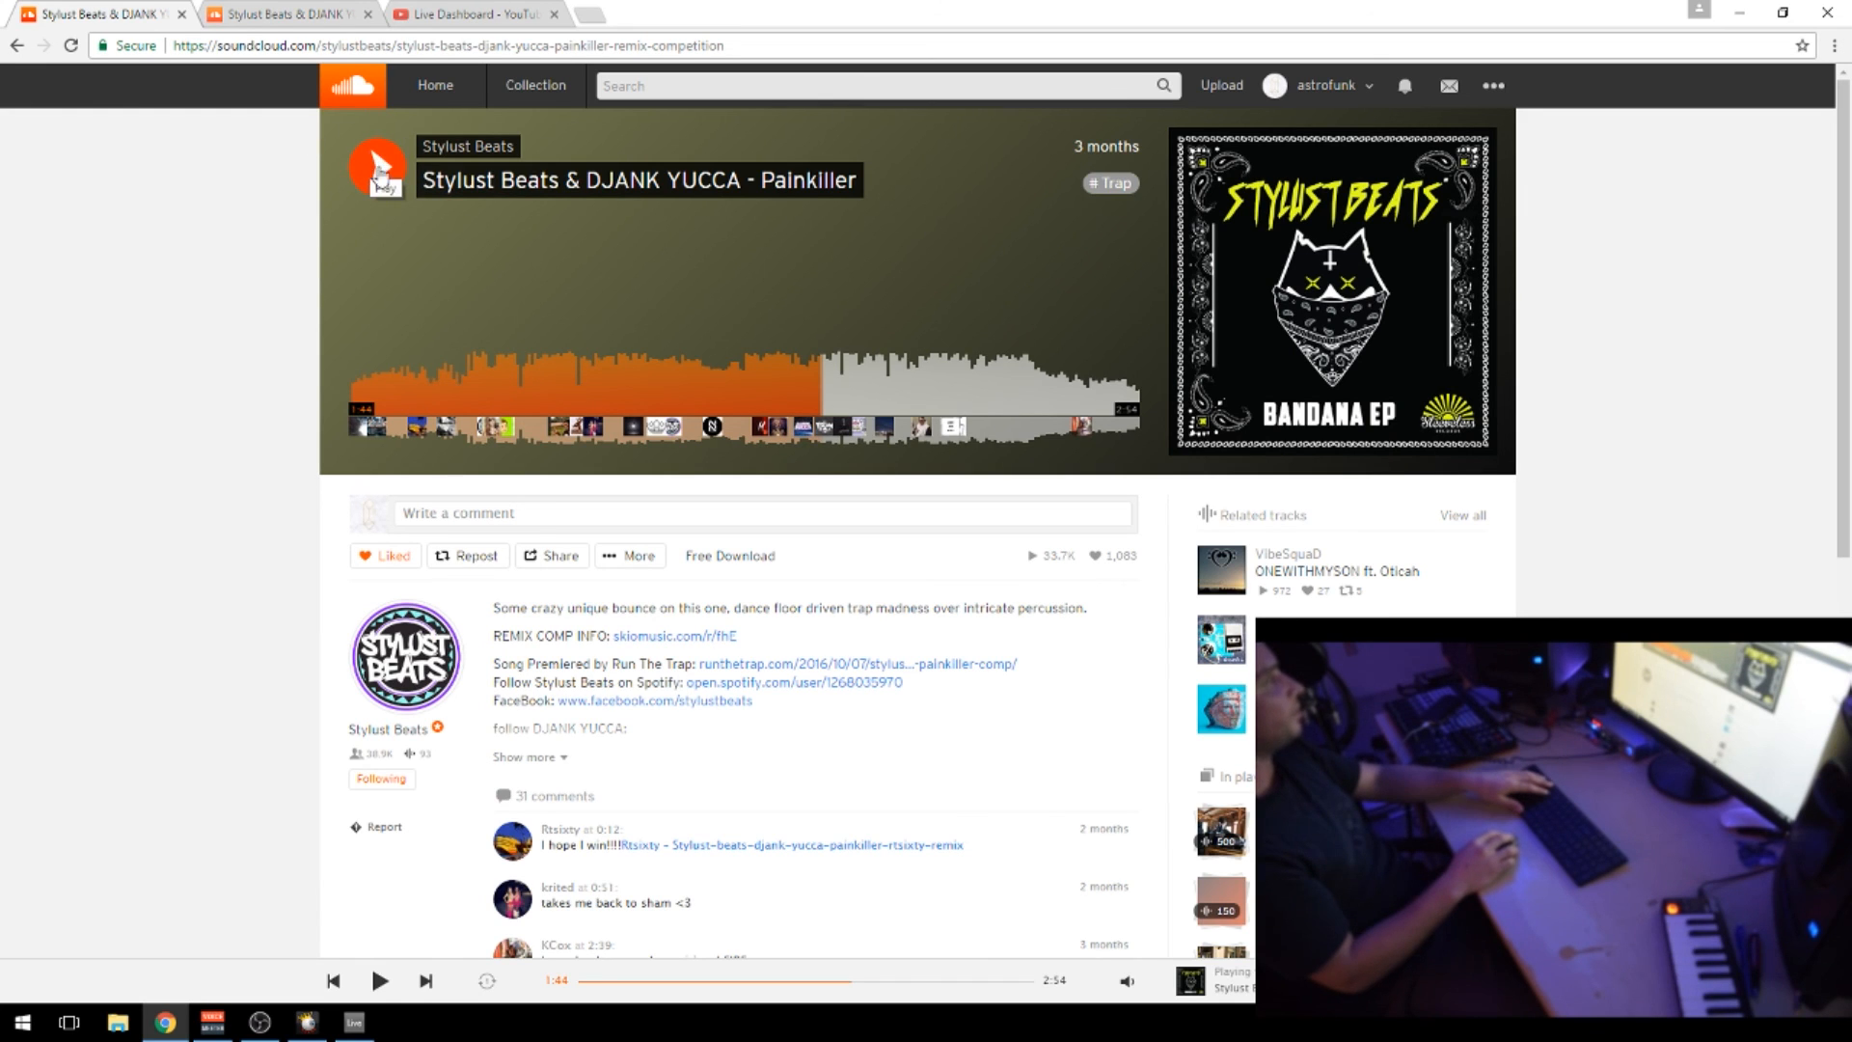
left_click(402, 192)
left_click(595, 379)
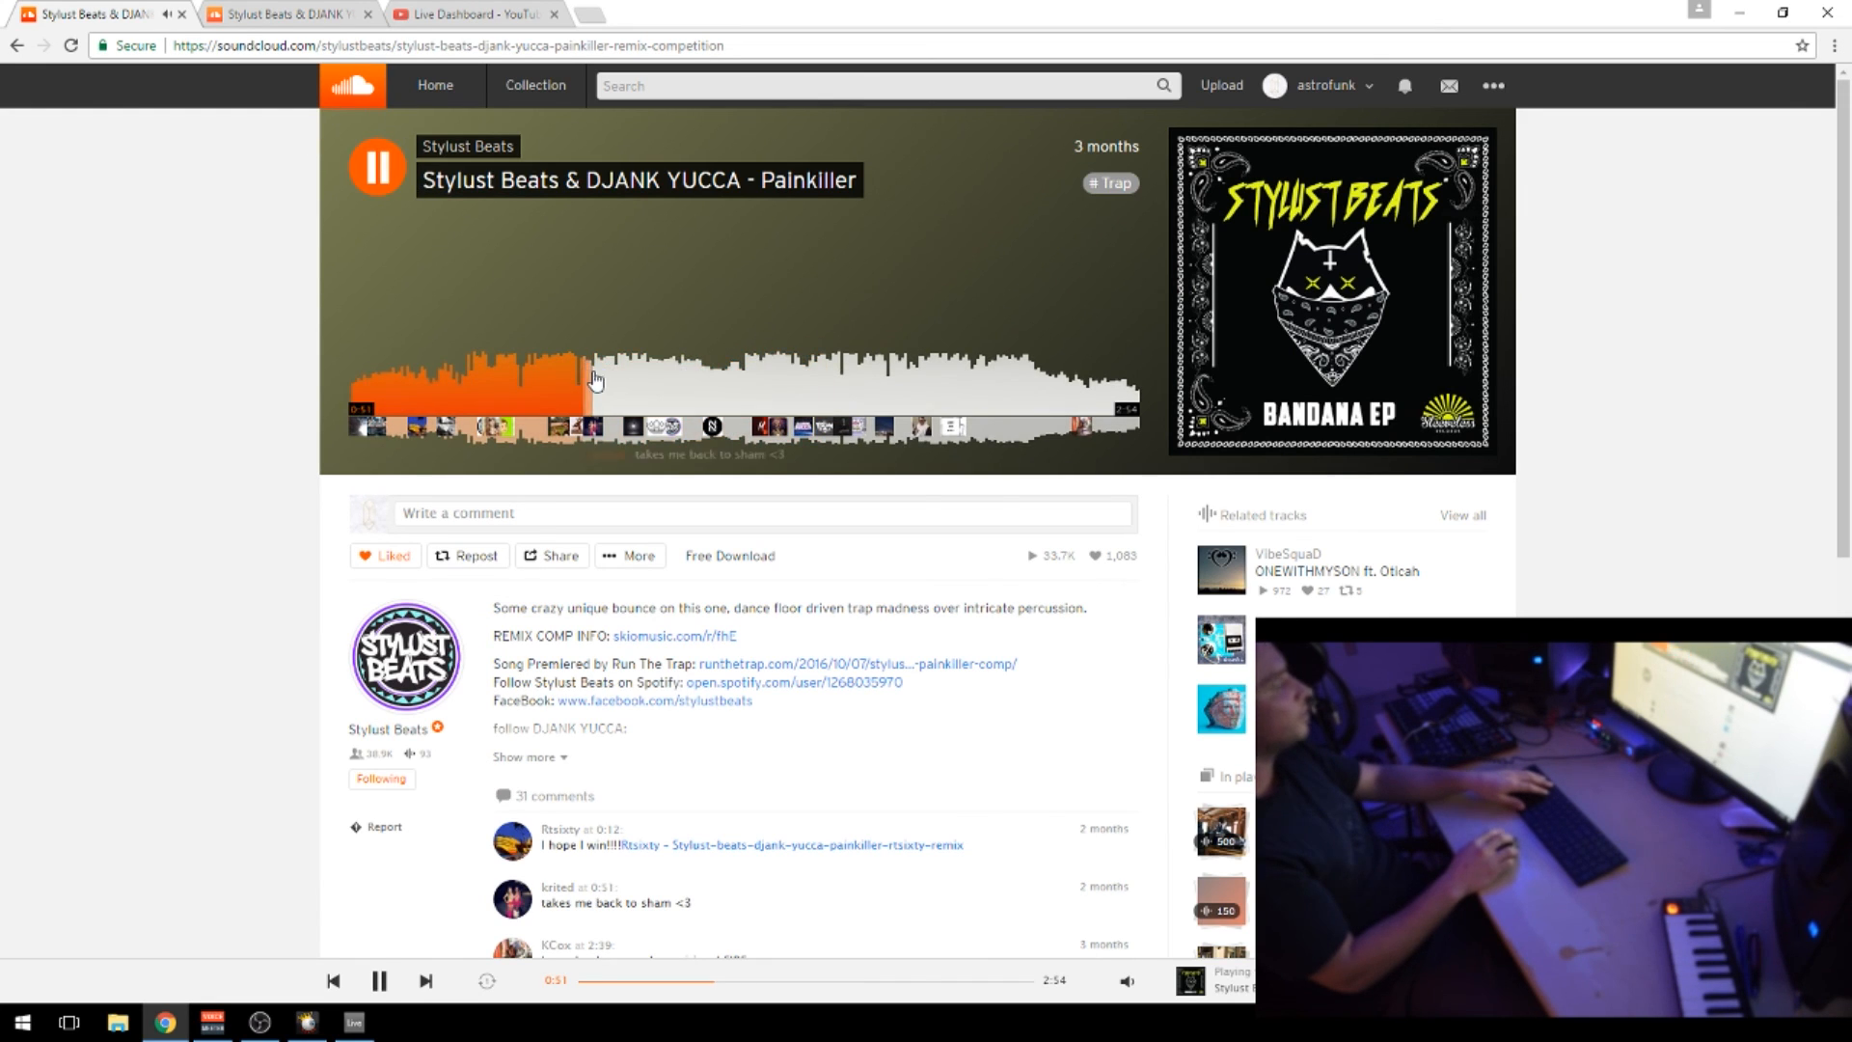
left_click(851, 382)
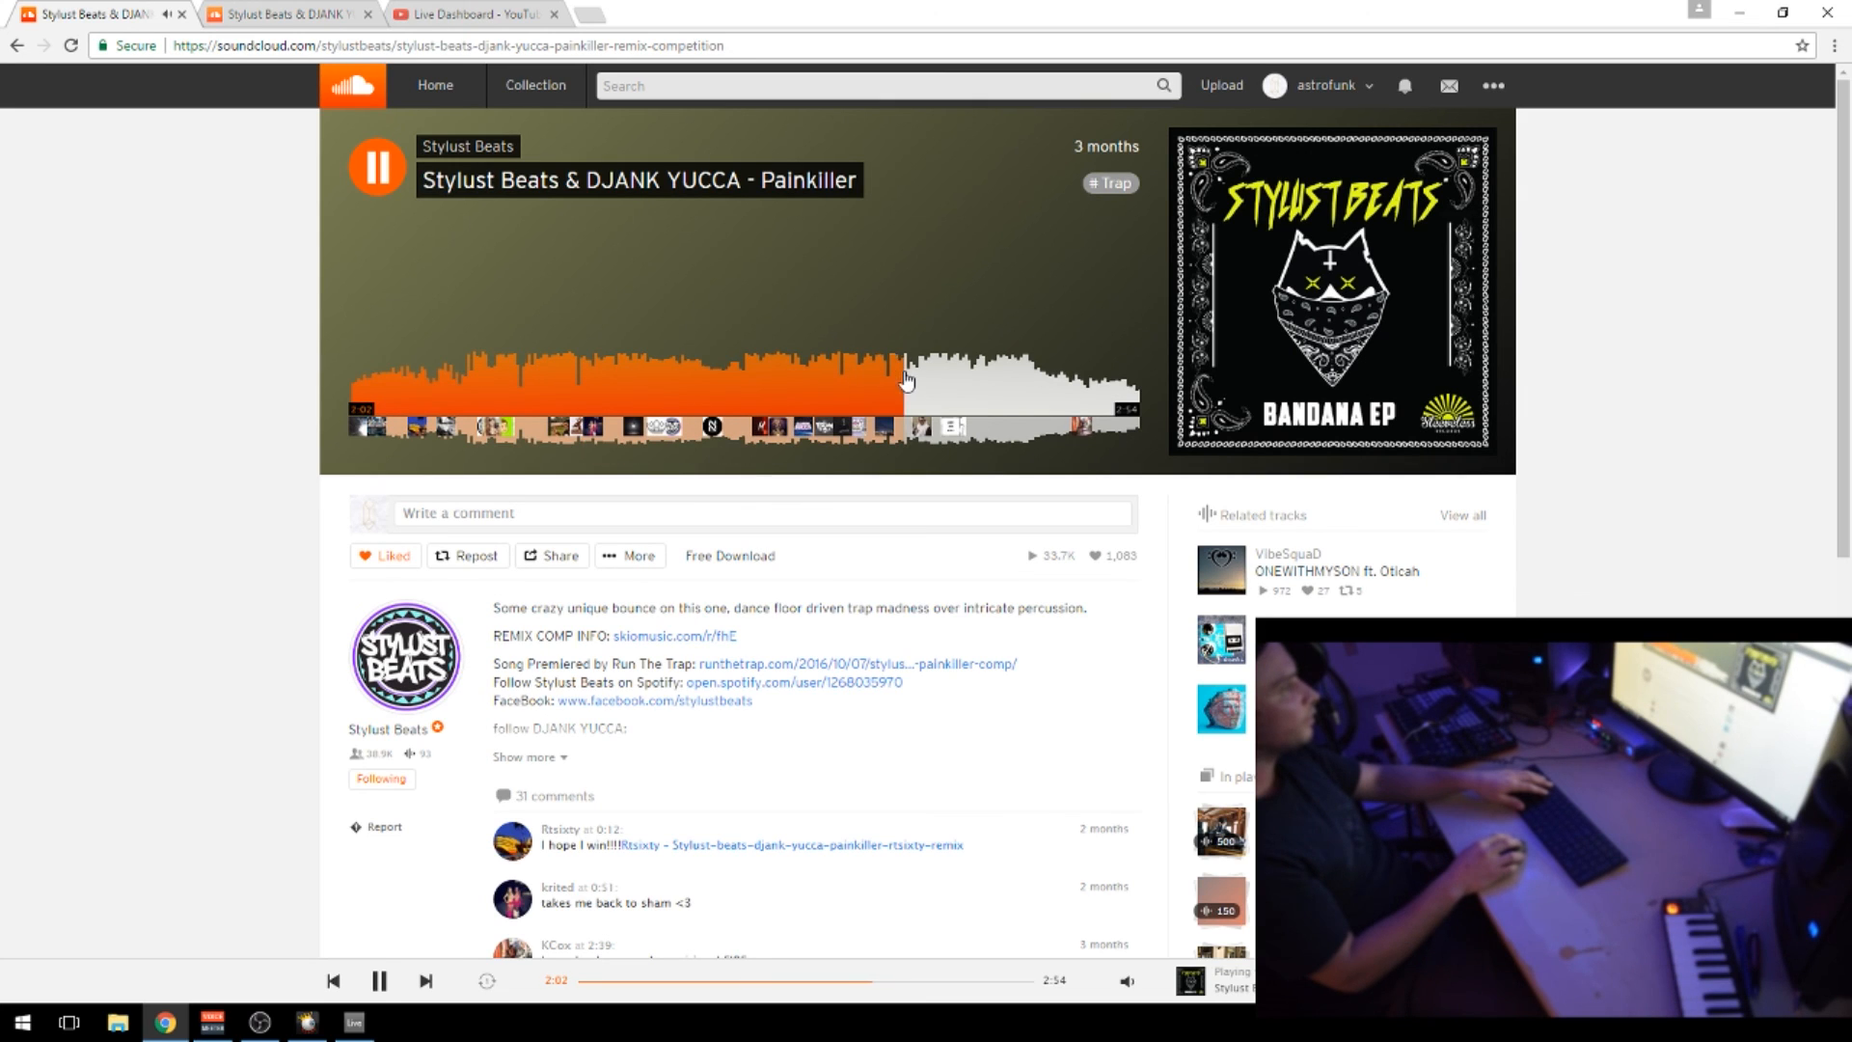
left_click(991, 386)
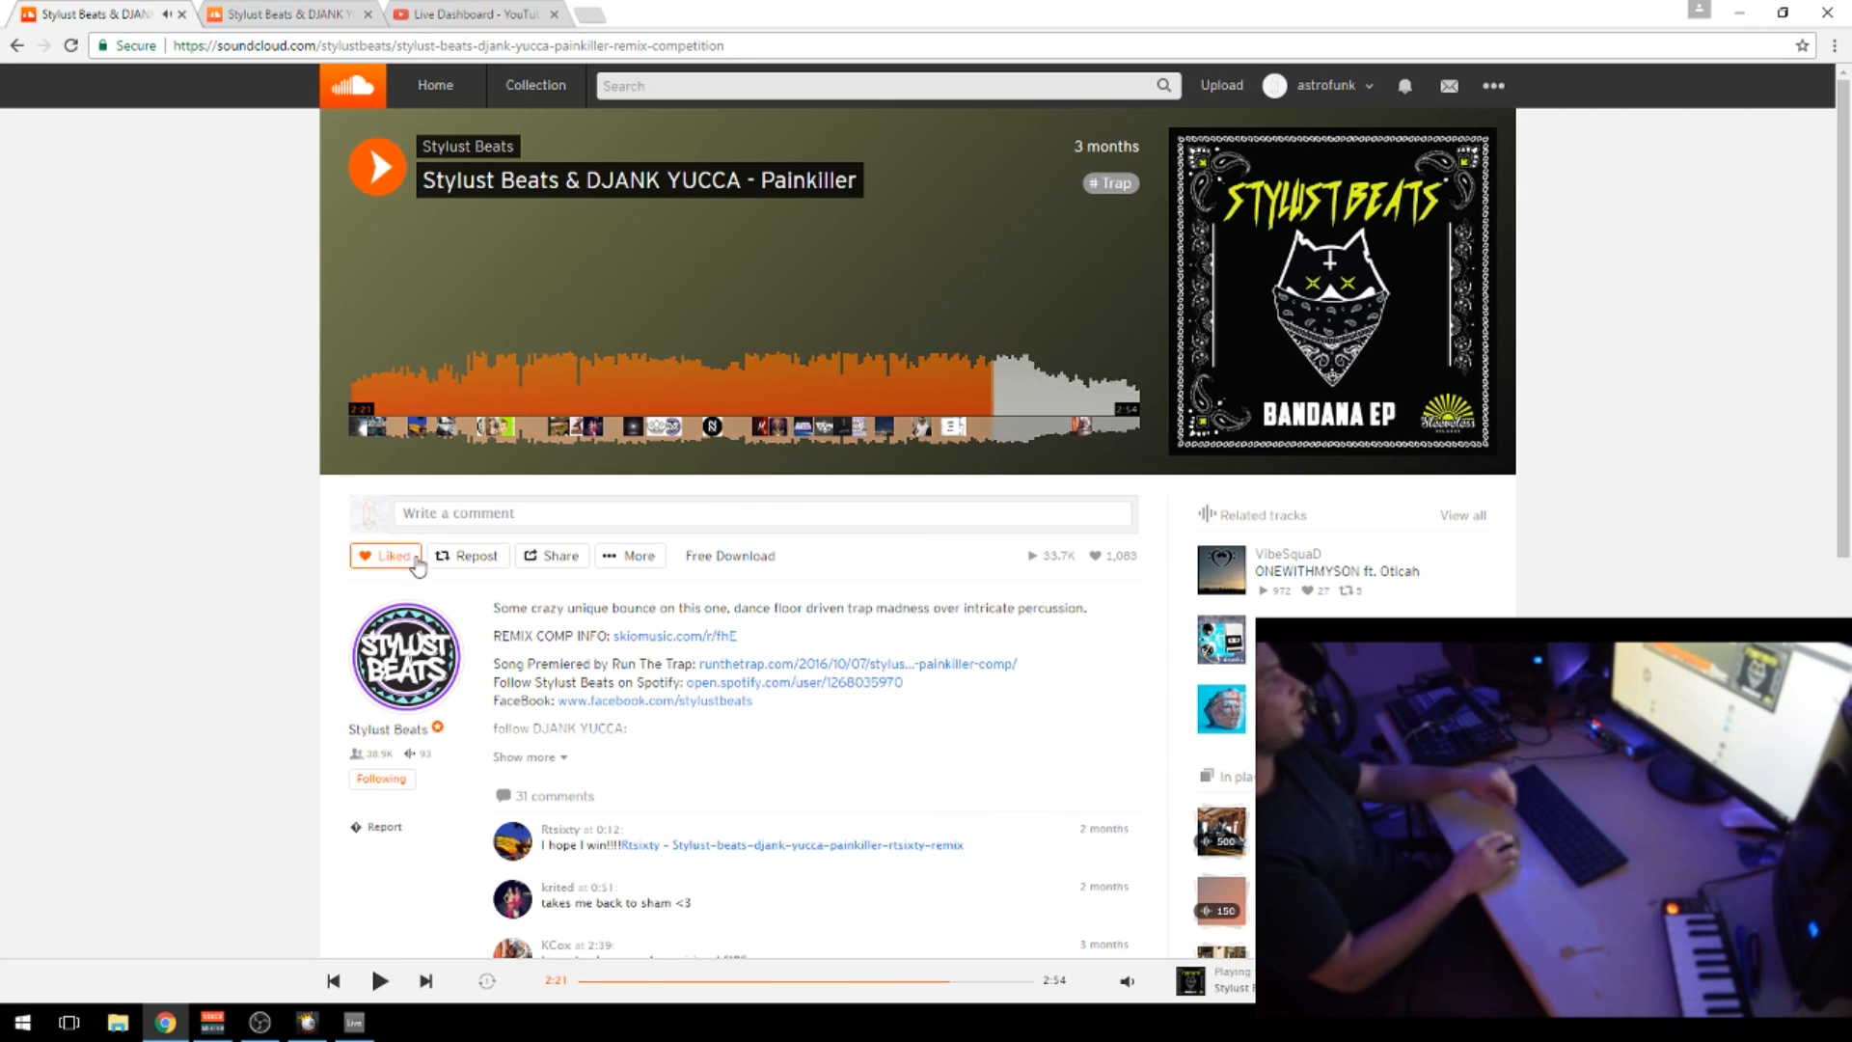
left_click(372, 1028)
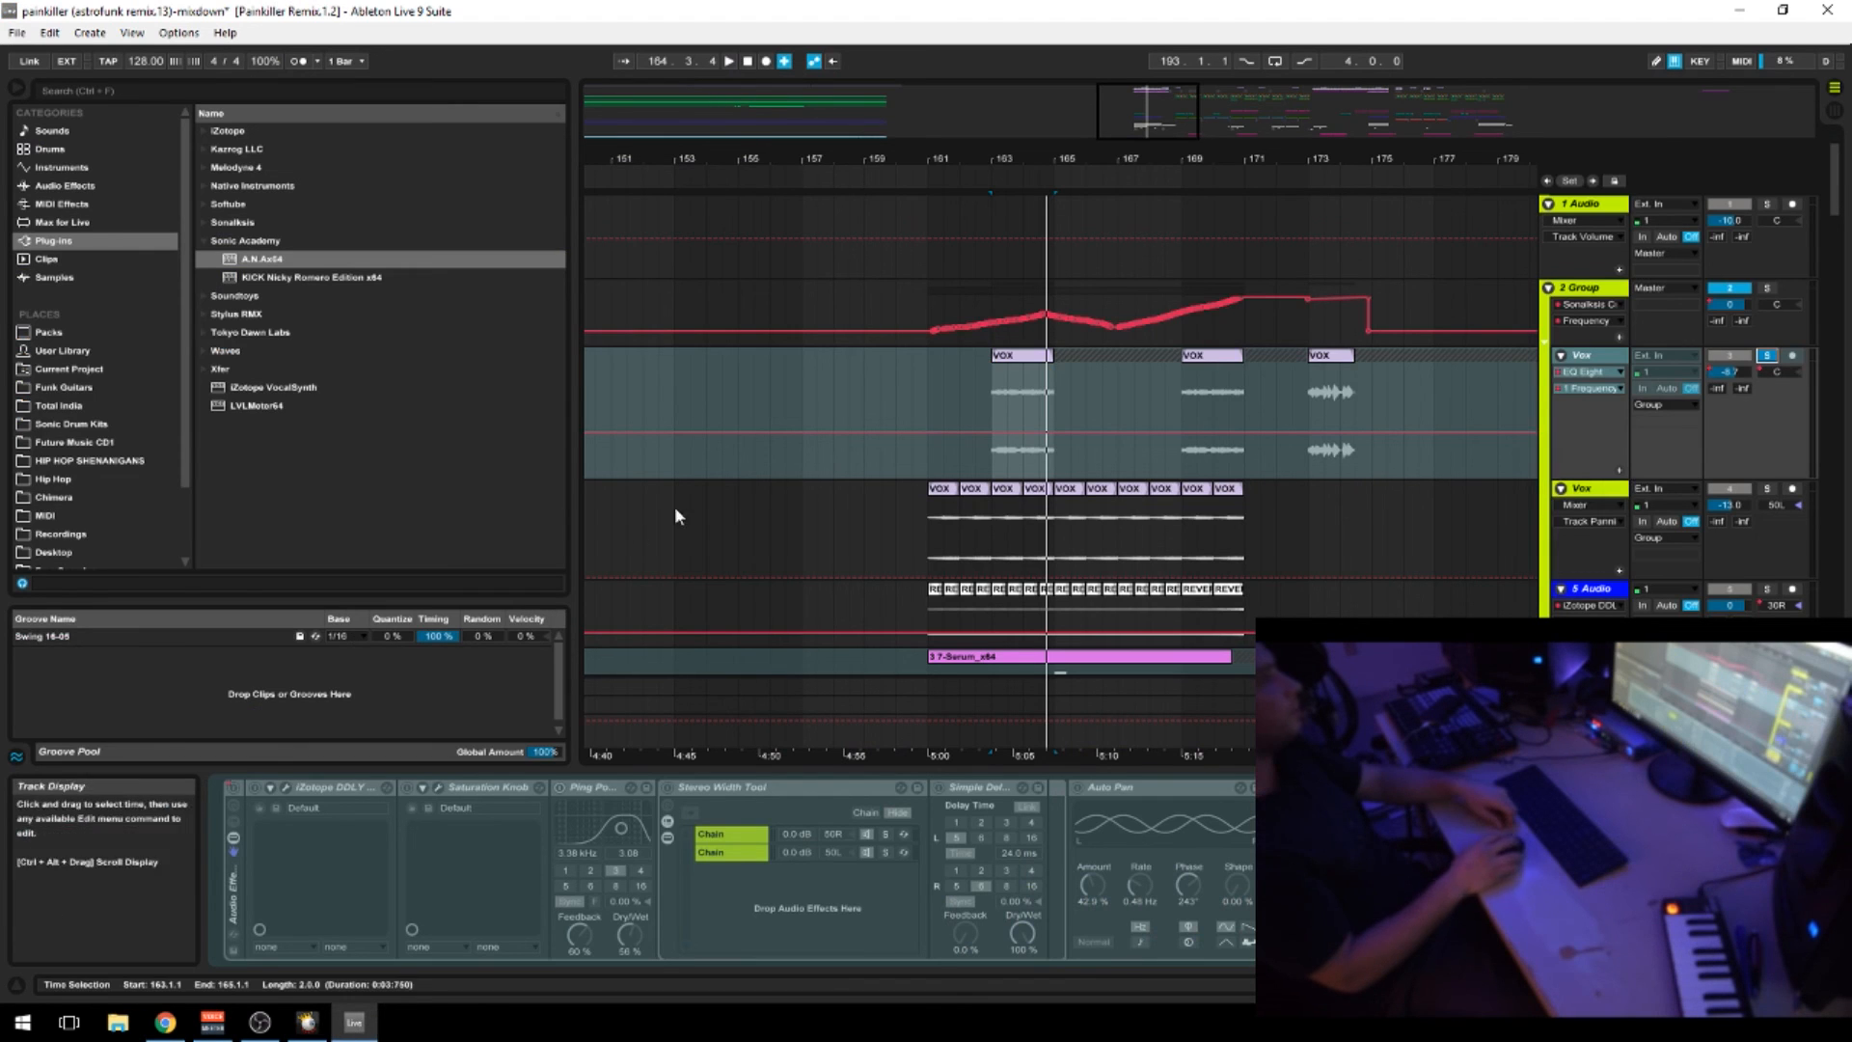
Play the soloed upper Vox track from bar 191, unsolo it, and stop playback at bar 193
scroll(1088, 406, "down", 3)
scroll(1061, 409, "up", 3)
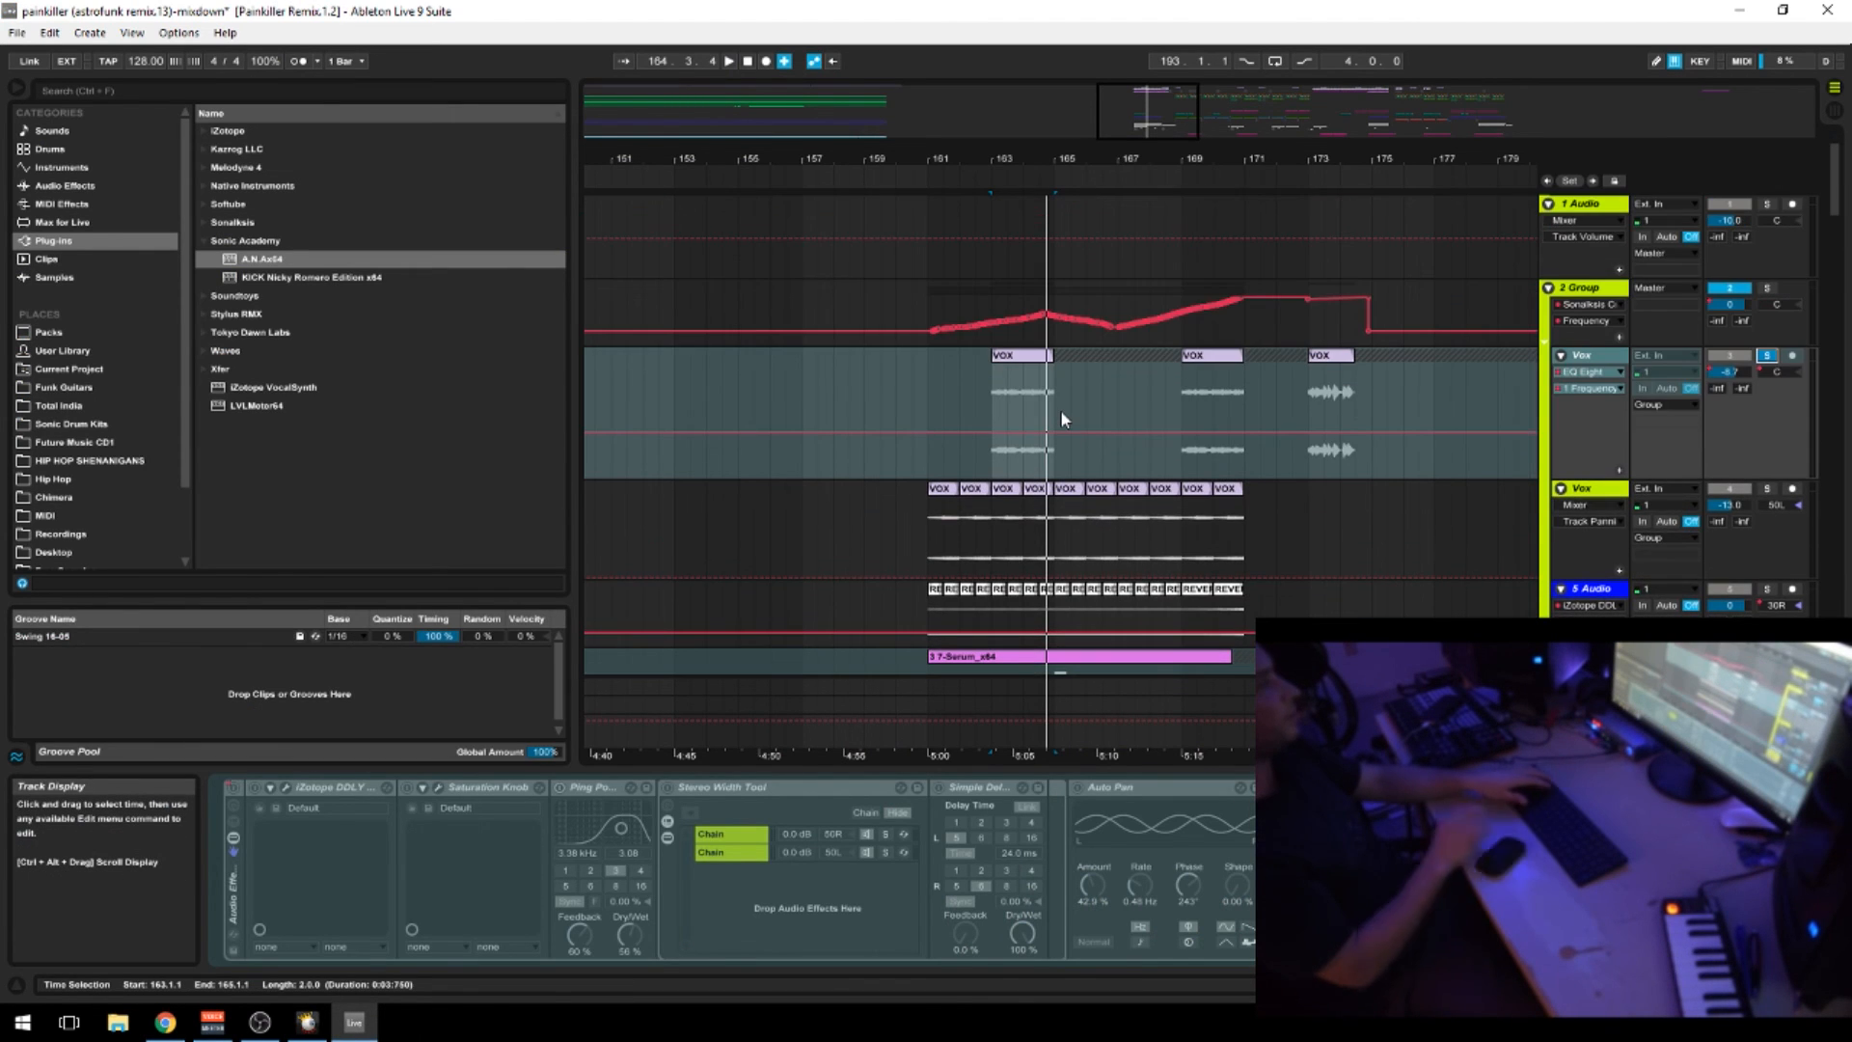
scroll(1085, 415, "down", 3)
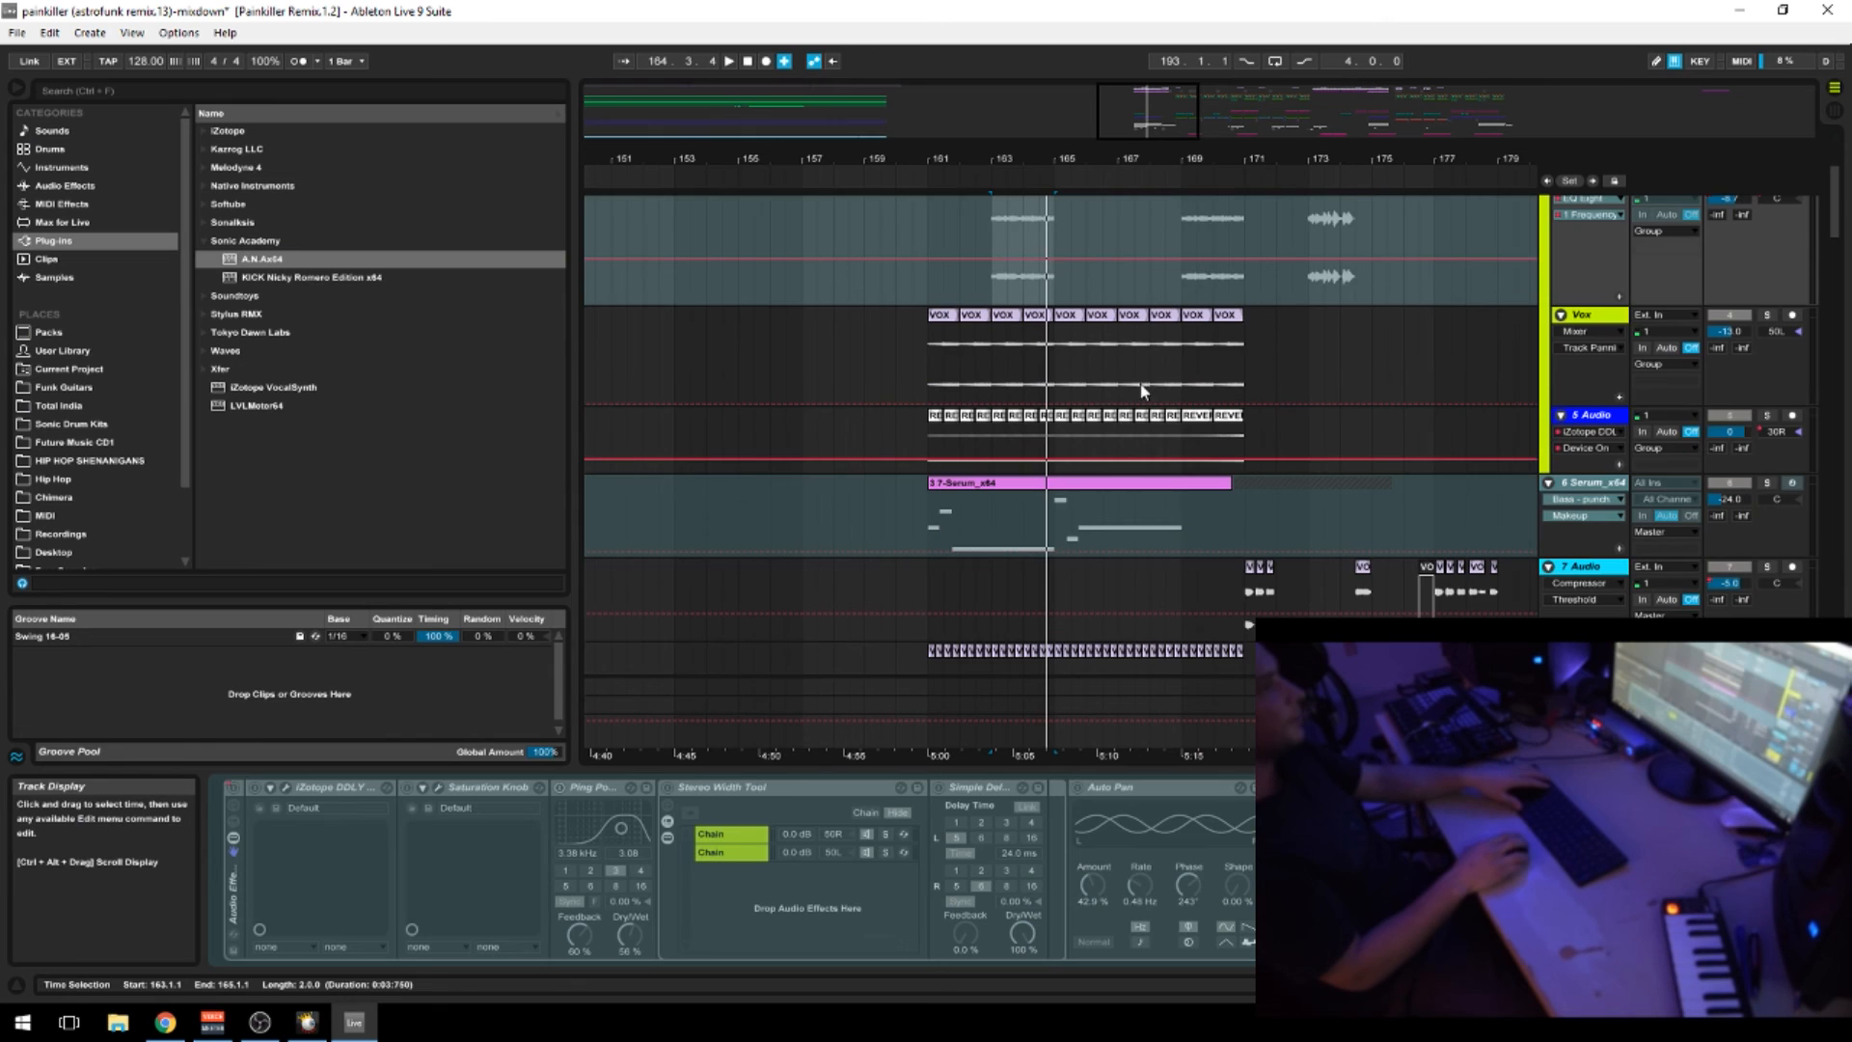
scroll(1008, 328, "up", 2)
left_click_drag(1216, 178, 1023, 170)
left_click(990, 331)
key("space")
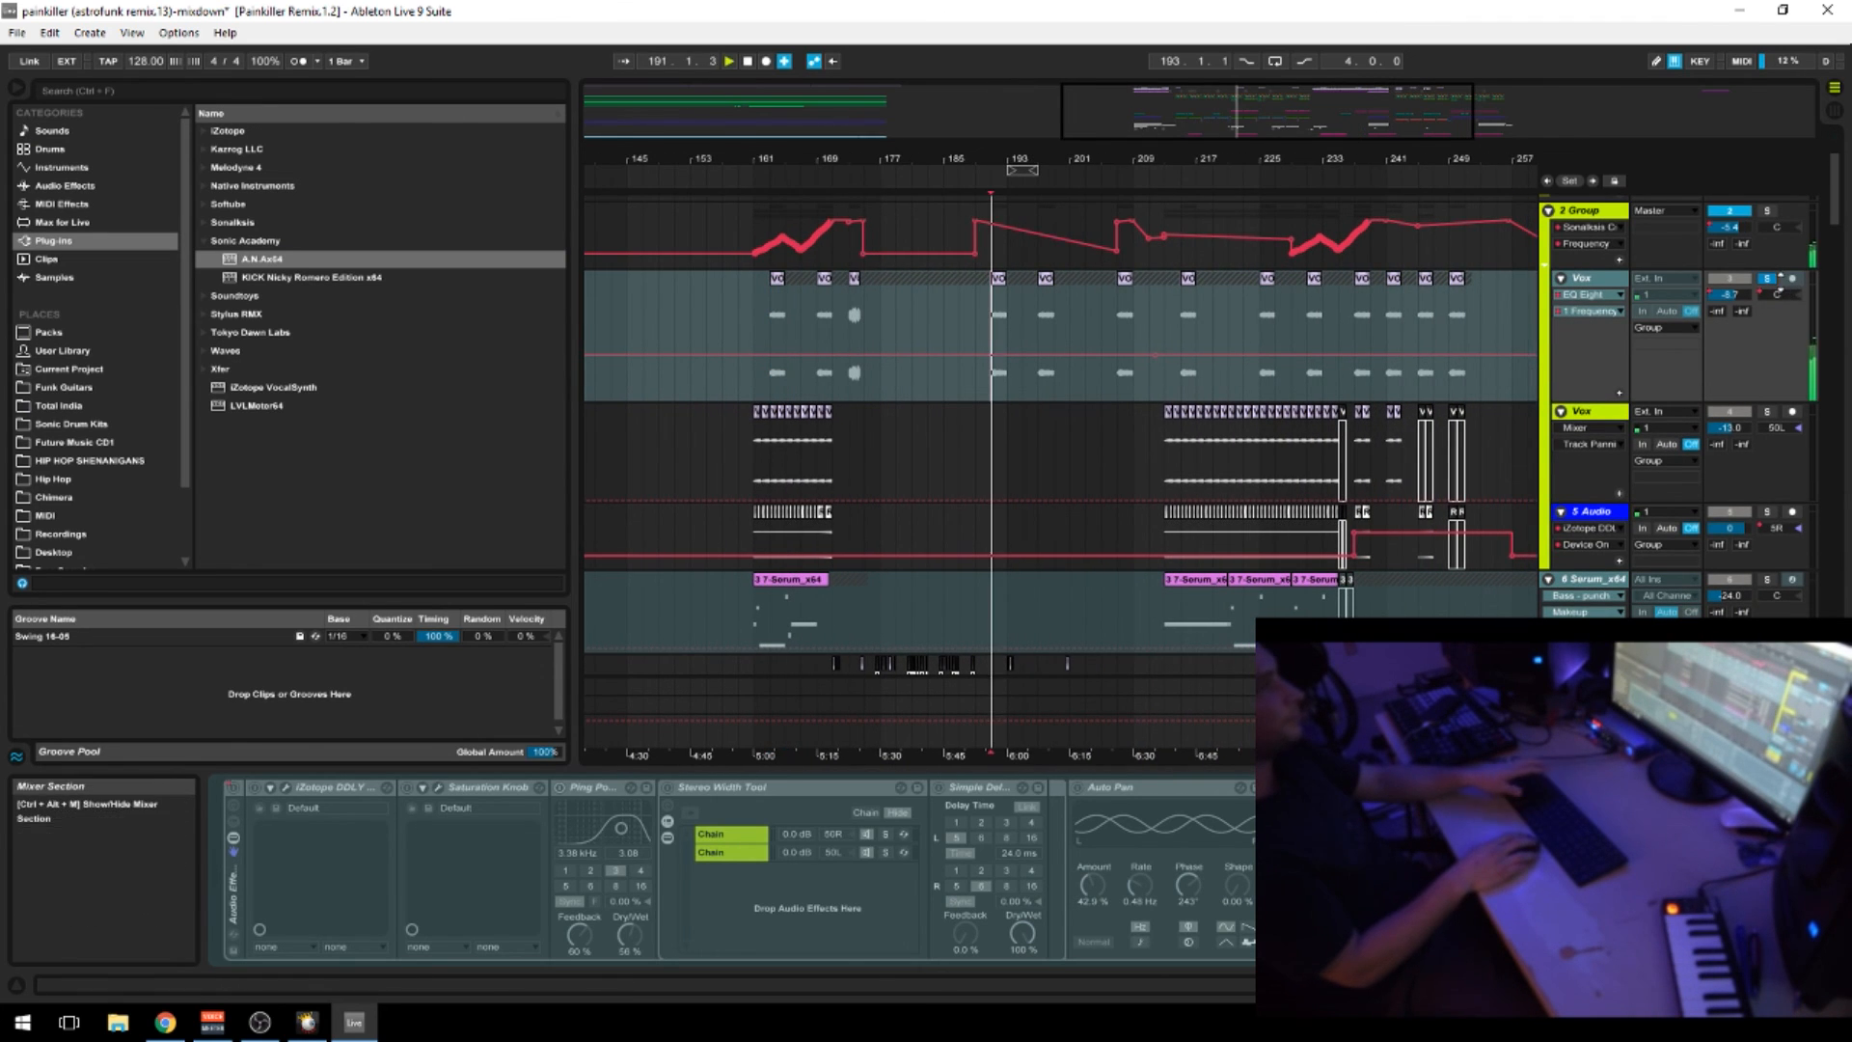
left_click(1767, 279)
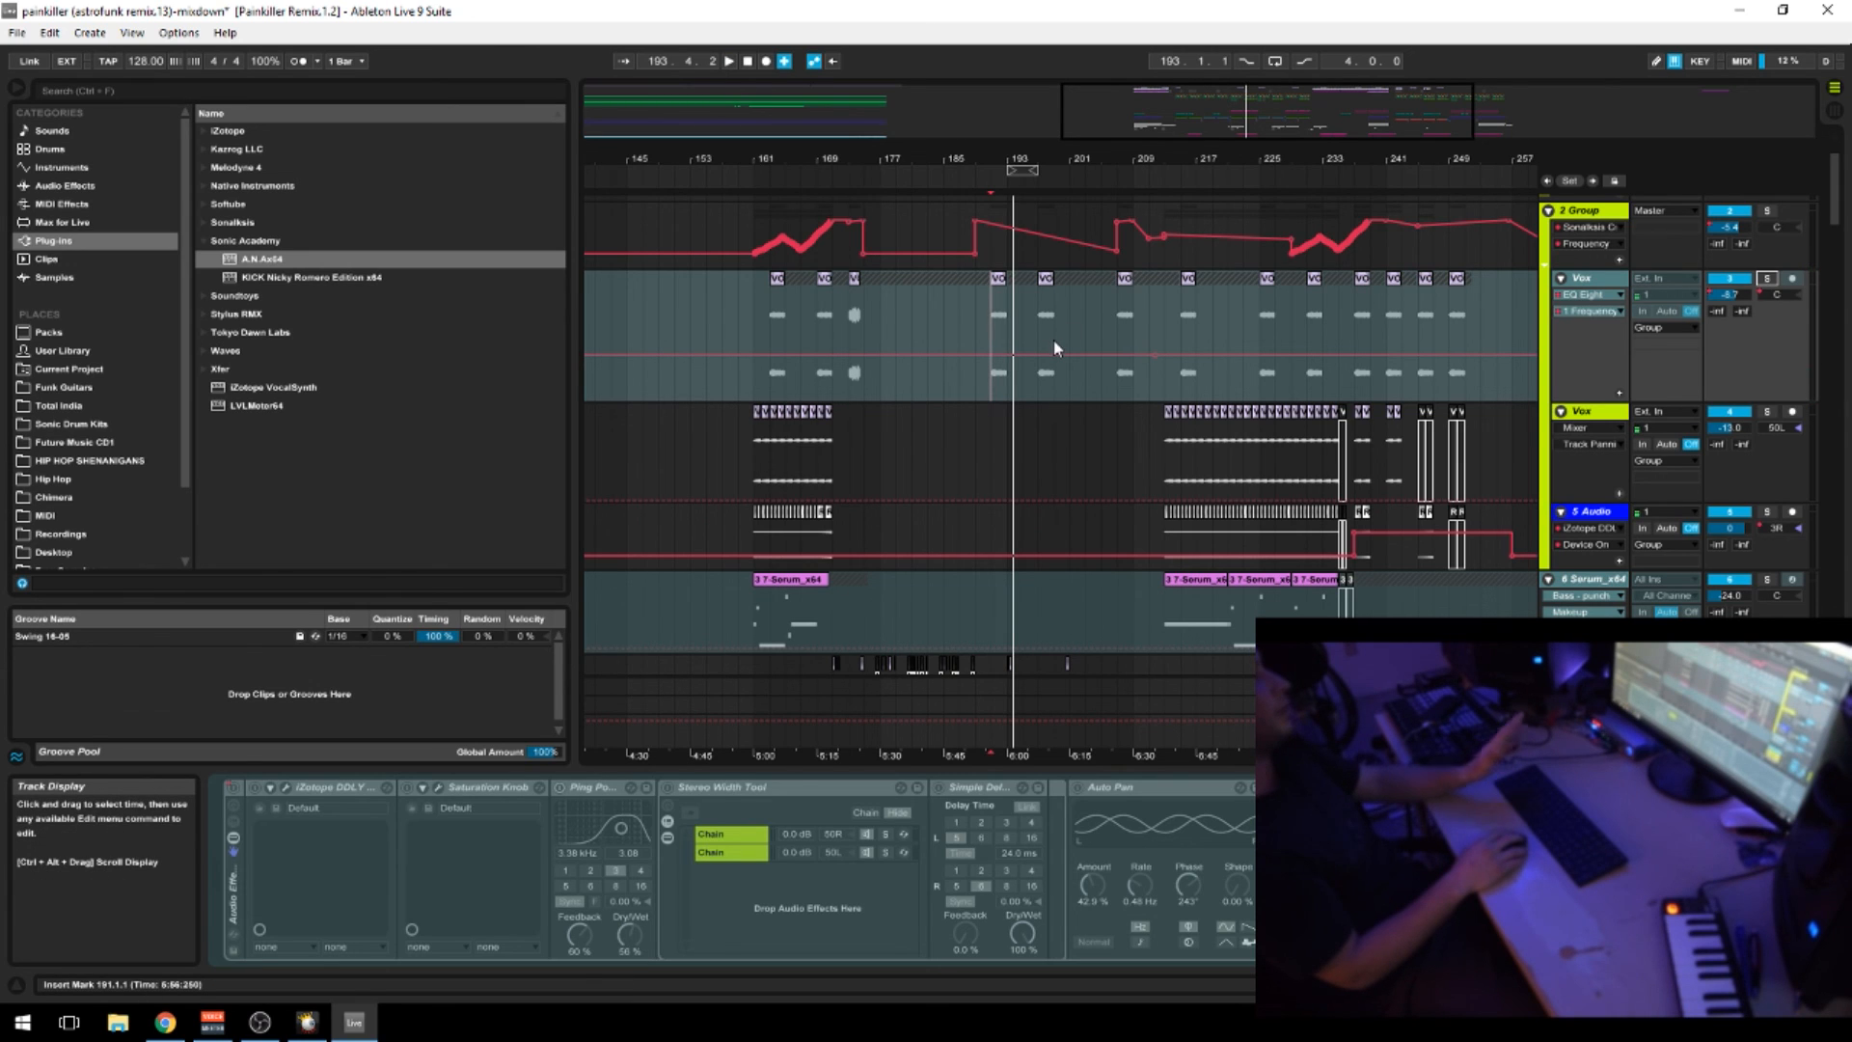
Place the insert marker at bar 171 on the 7 Audio track, where its vocal chops begin
scroll(1053, 339, "down", 3)
scroll(808, 446, "up", 3)
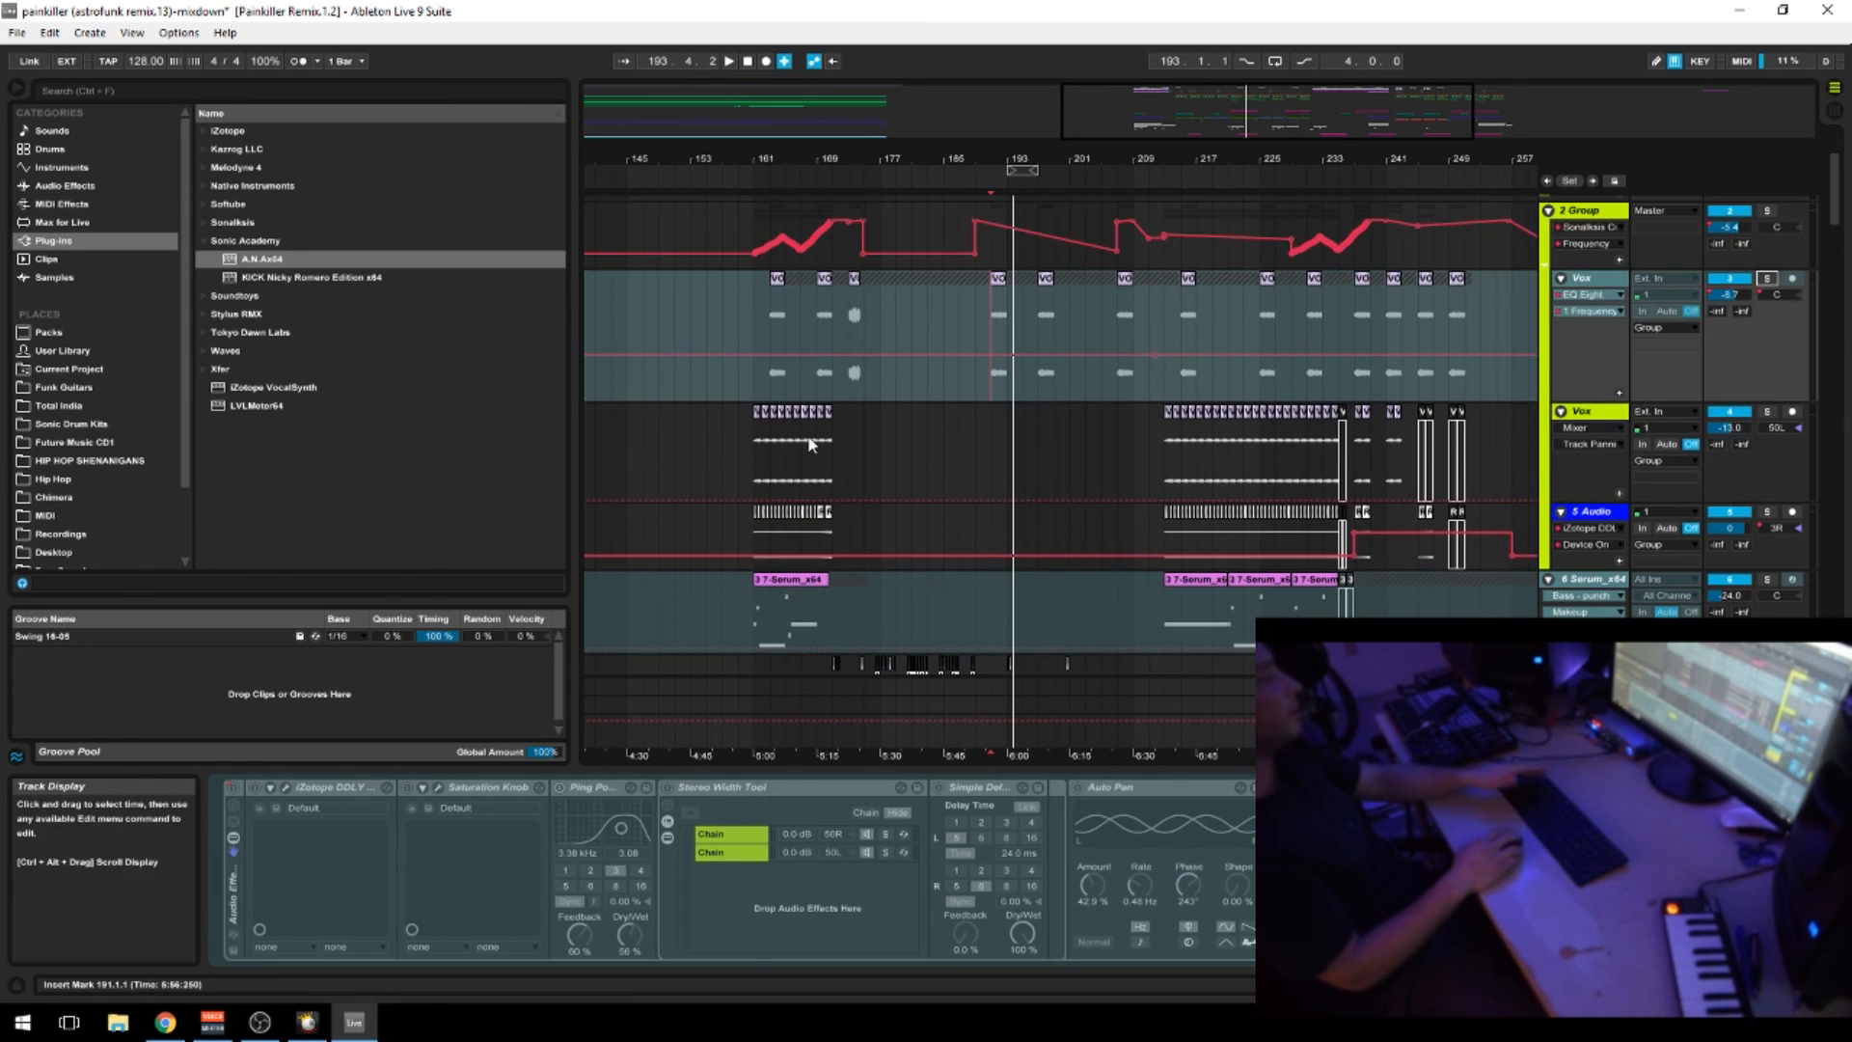
scroll(810, 444, "down", 3)
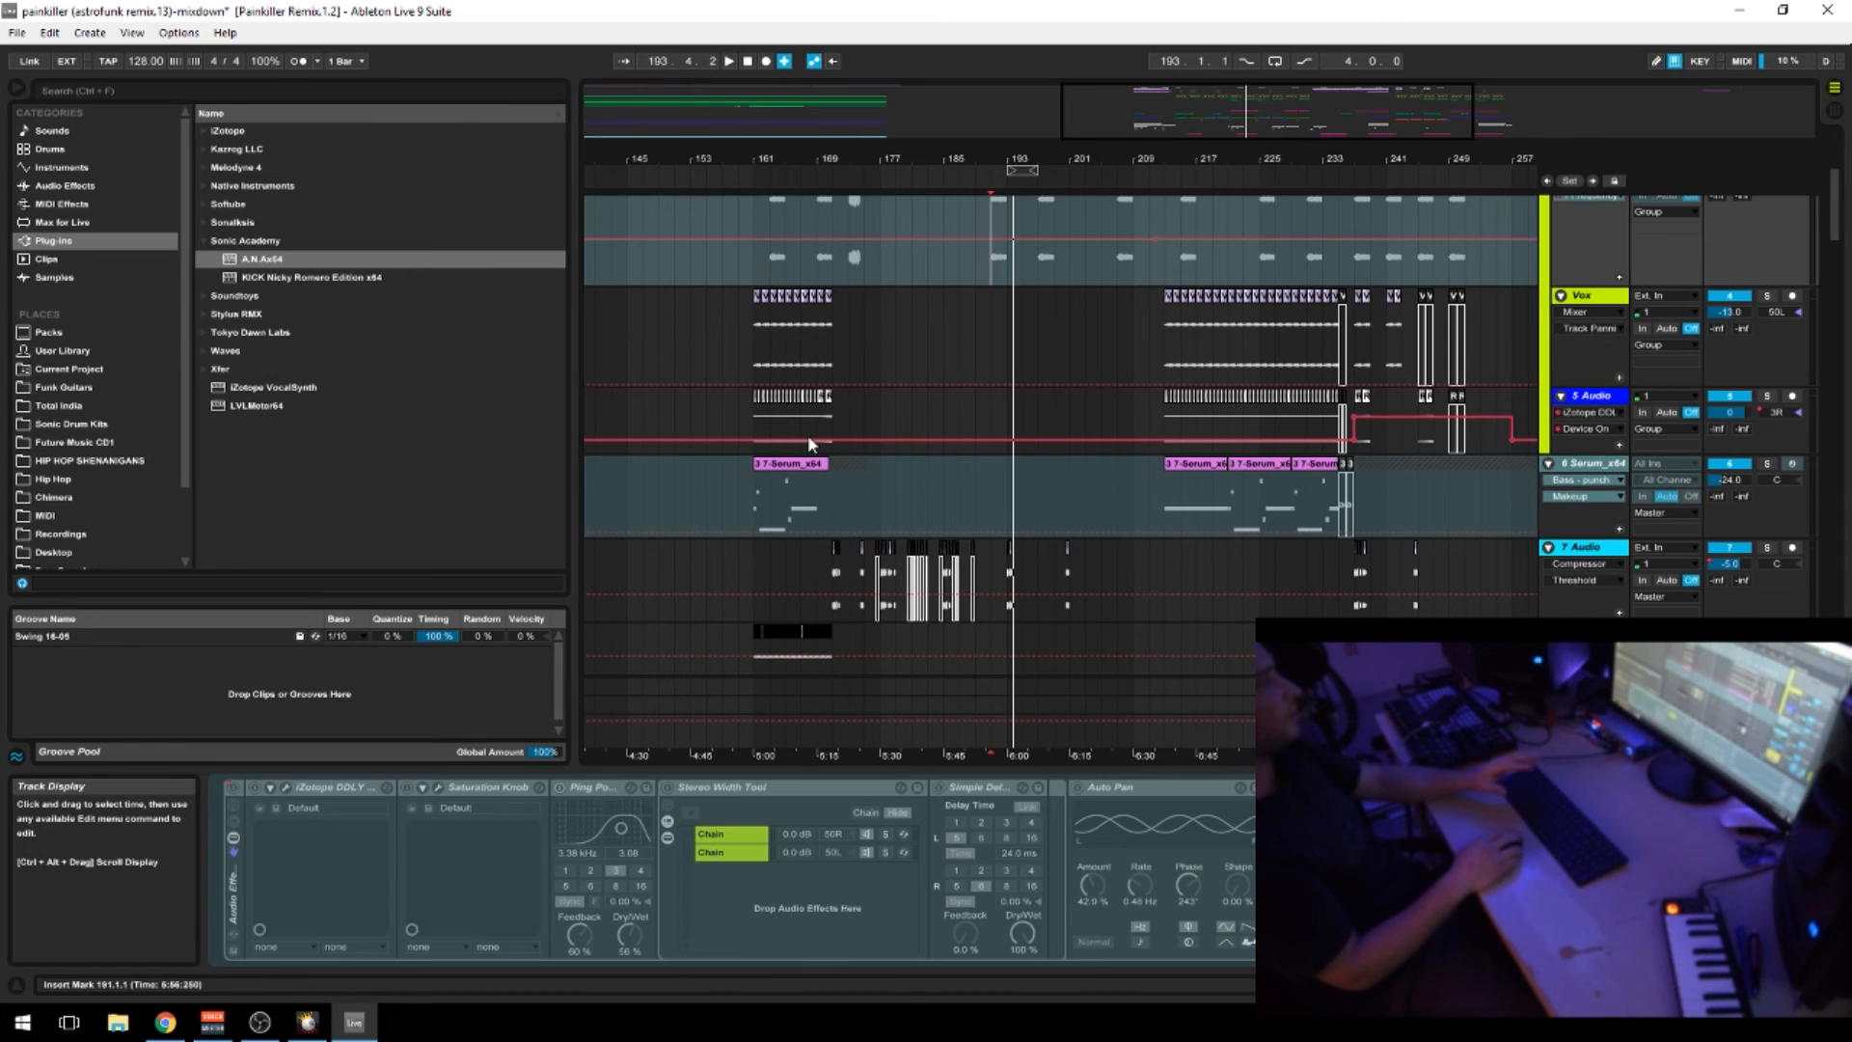
scroll(809, 444, "down", 3)
left_click_drag(826, 159, 869, 234)
left_click(888, 462)
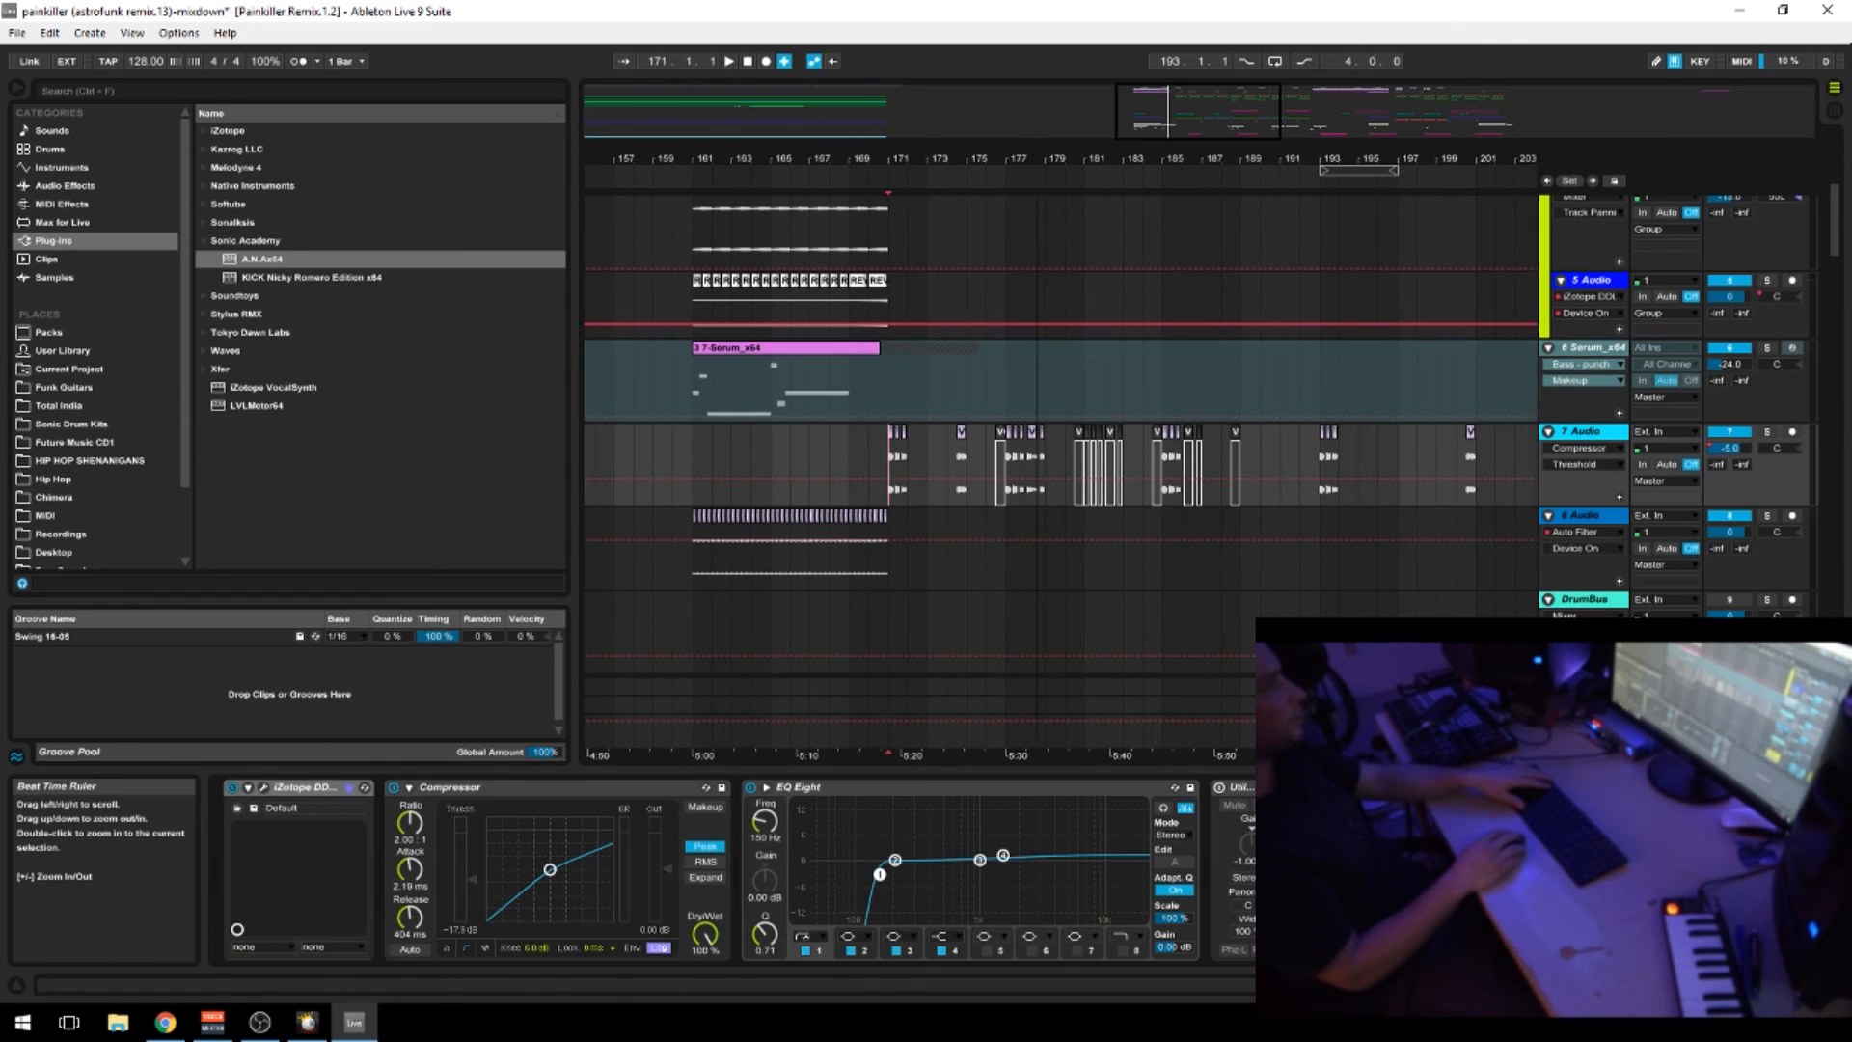
Open the first VOX clip at bar 171 in the sample editor, play it, and return to the track's device chain
left_click_drag(1049, 166, 1013, 157)
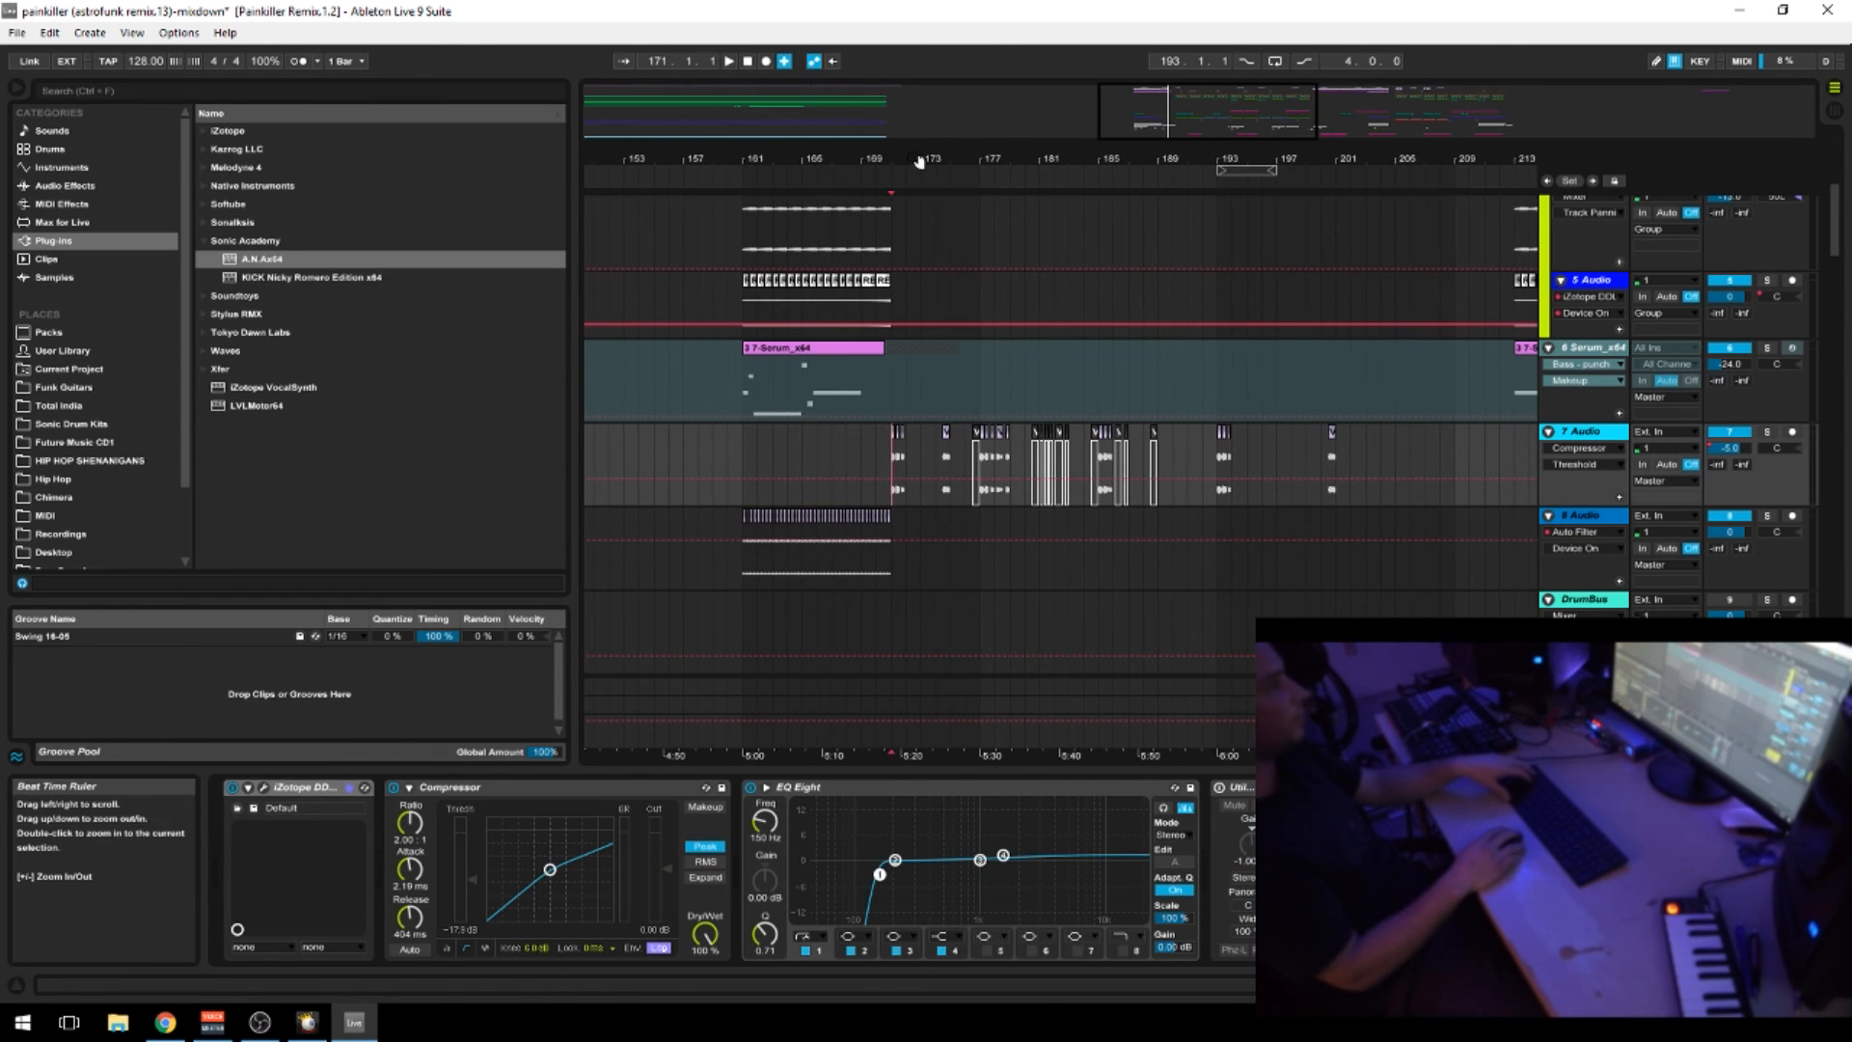
key("plus")
key("plus")
key("plus")
double_click(901, 431)
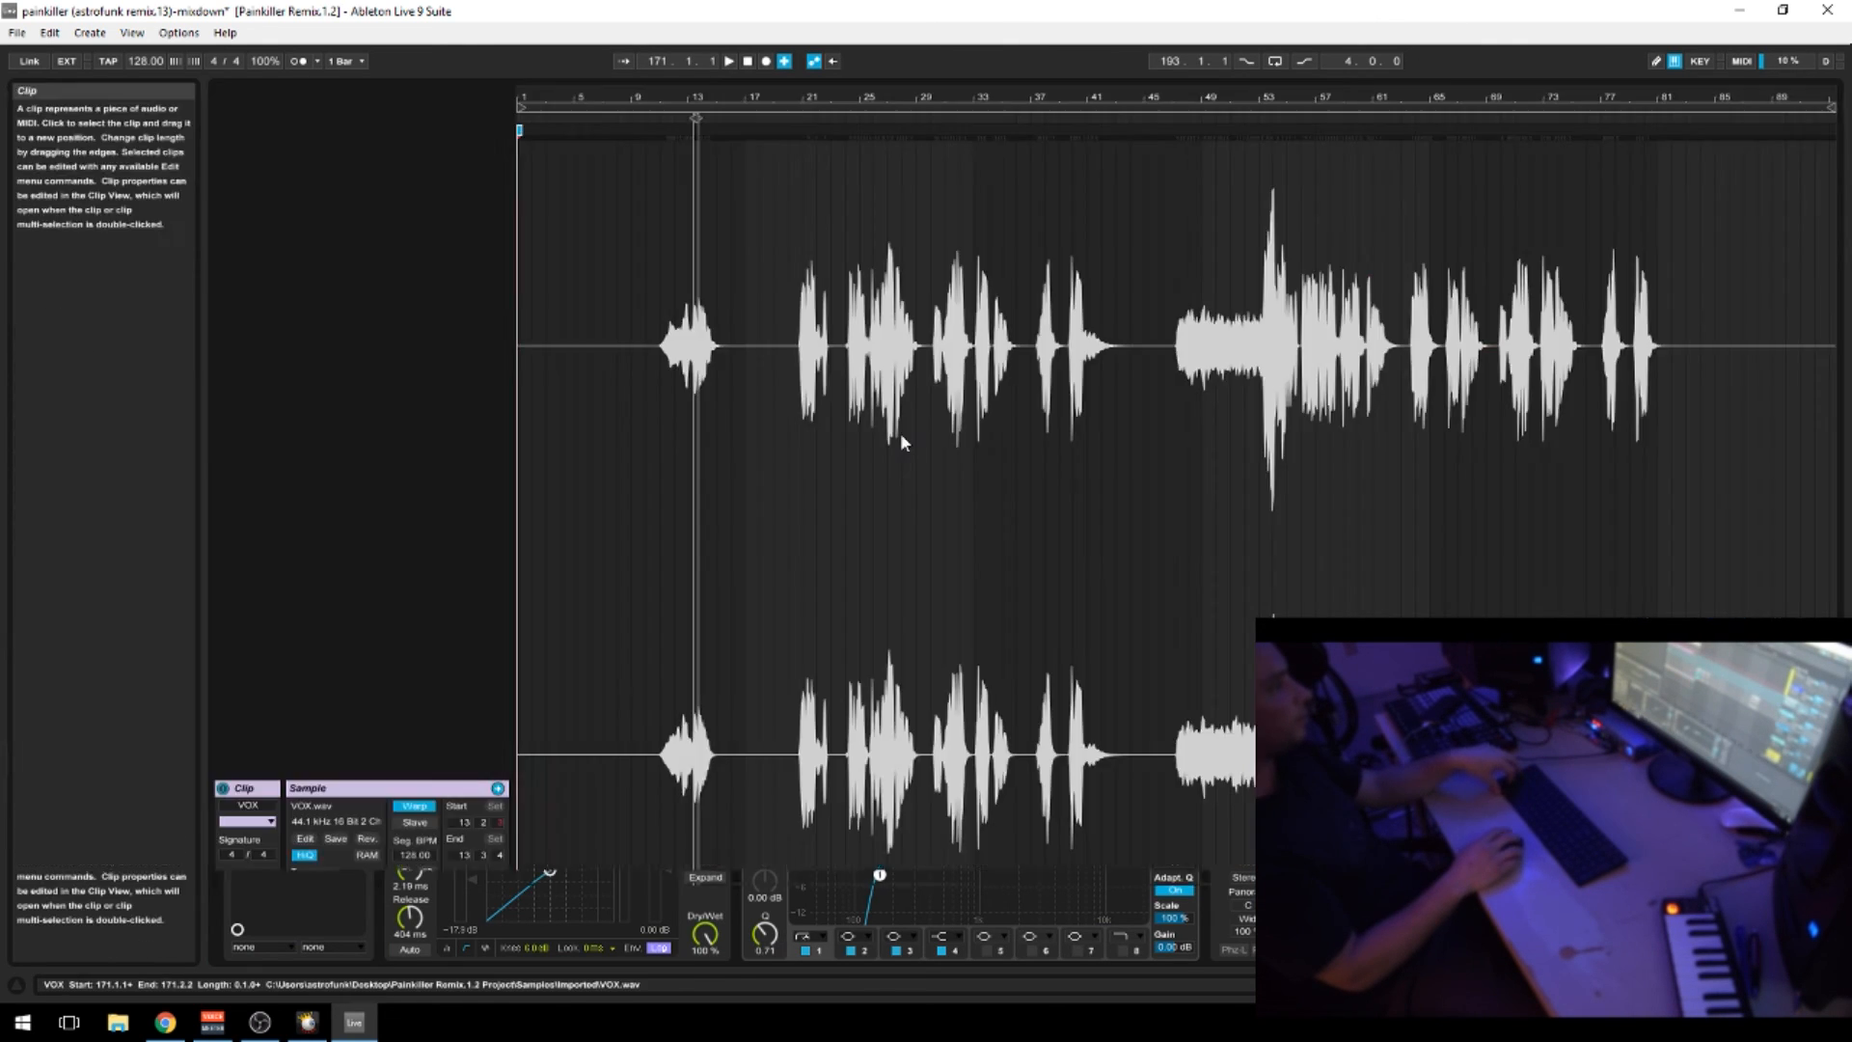
left_click_drag(705, 105, 996, 96)
key("space")
key("shift+Tab")
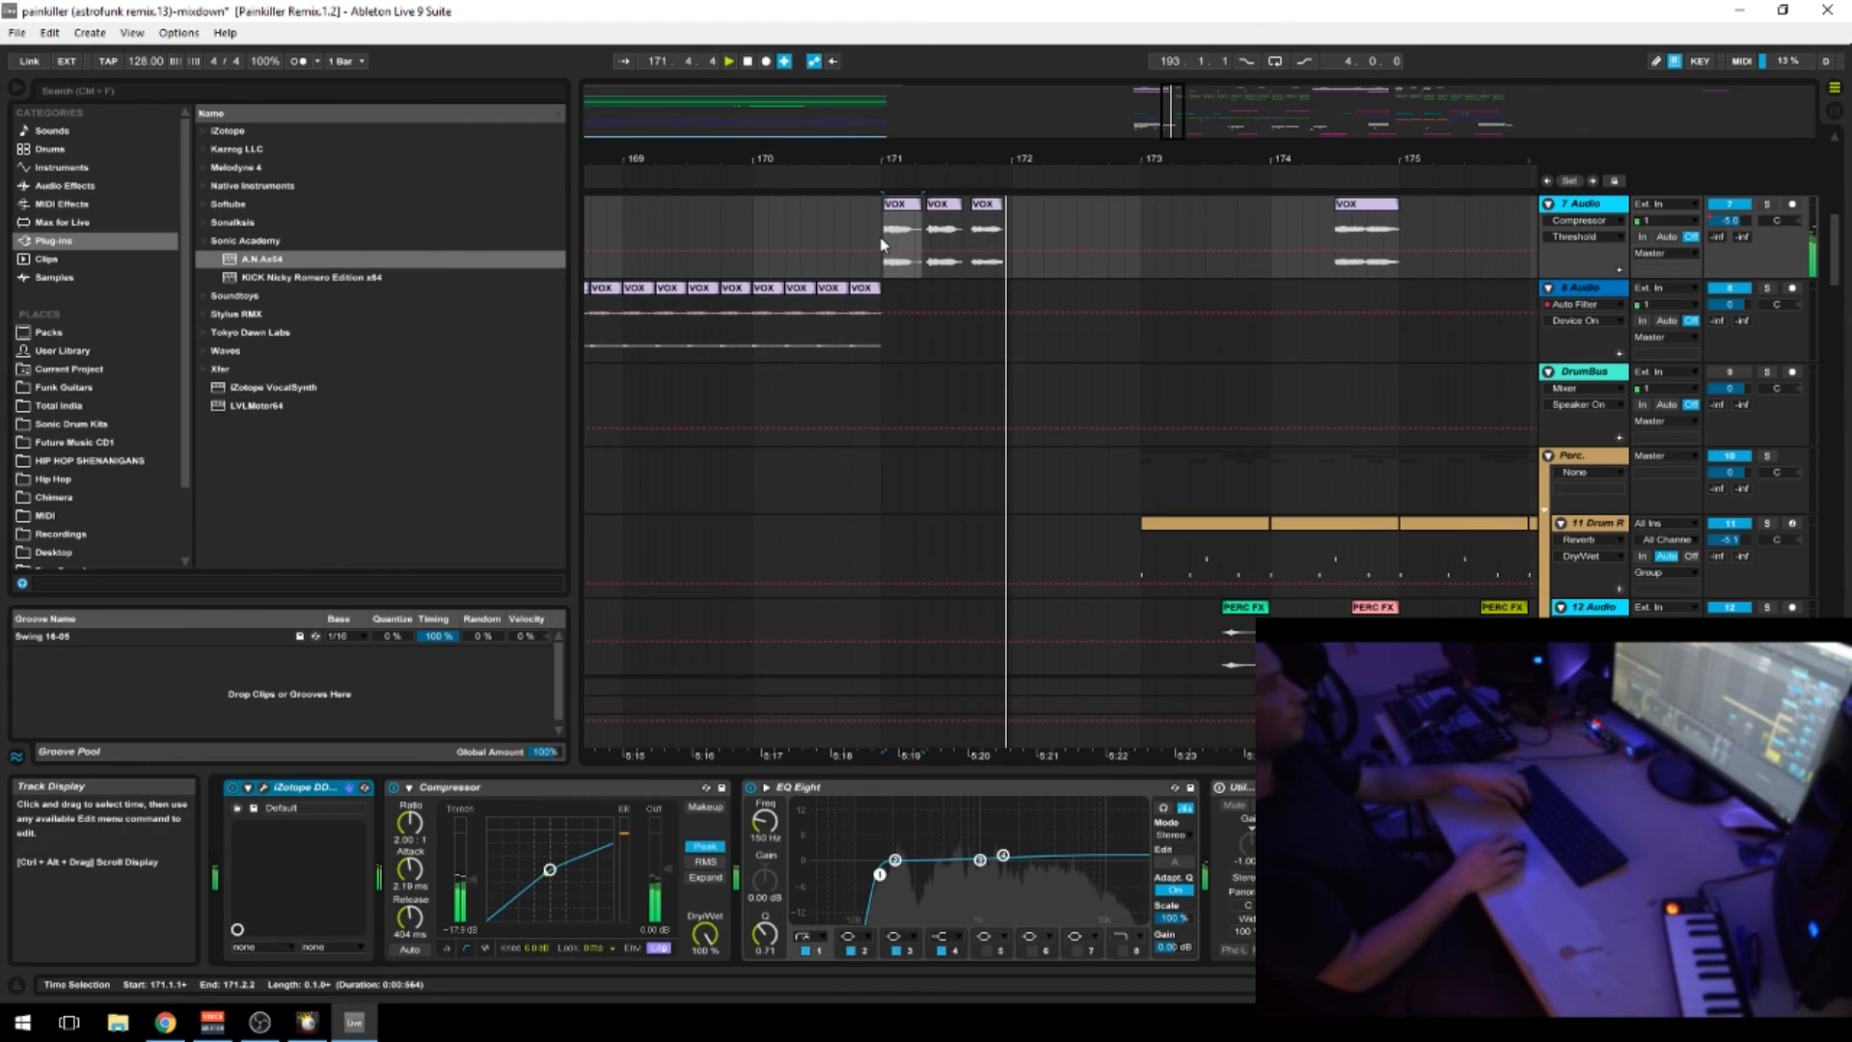
key("space")
Examine the sample waveform of the second VOX clip, at bar 171.2.2, and return to the device chain
left_click(945, 204)
key("shift+Tab")
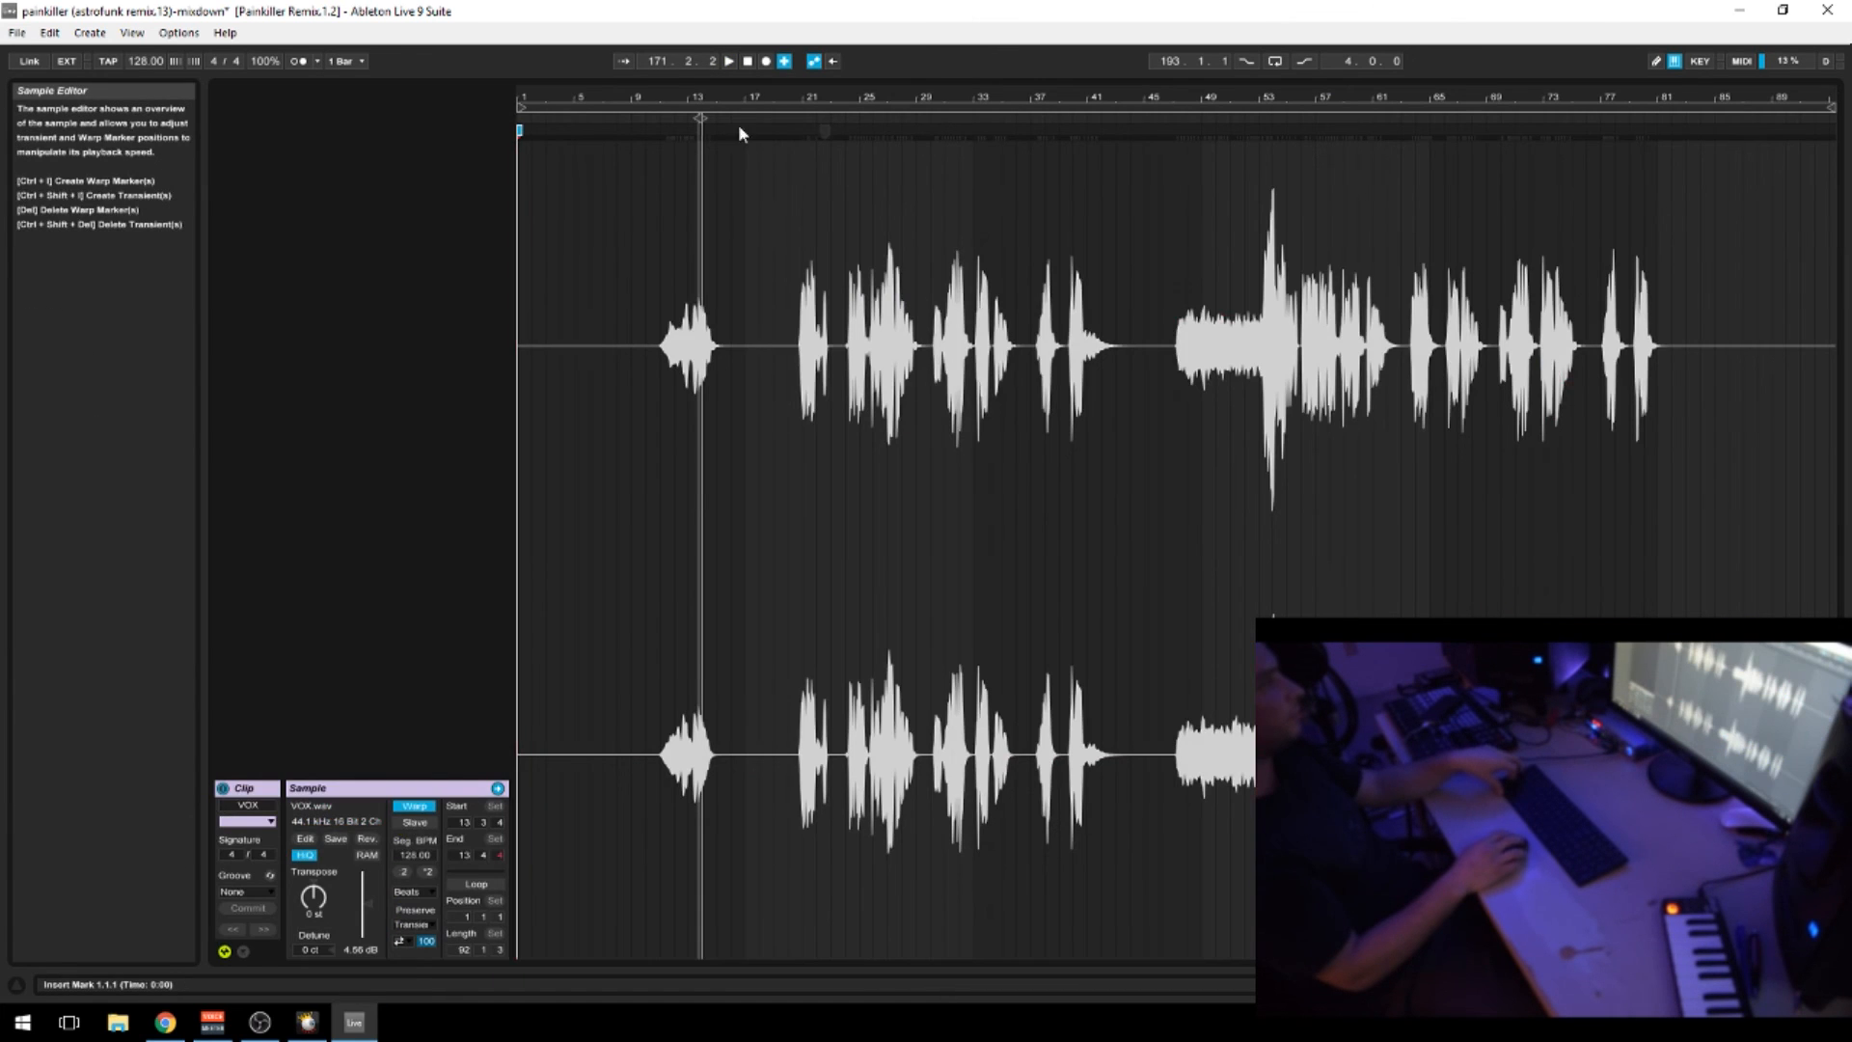
left_click_drag(702, 101, 899, 231)
key("shift+Tab")
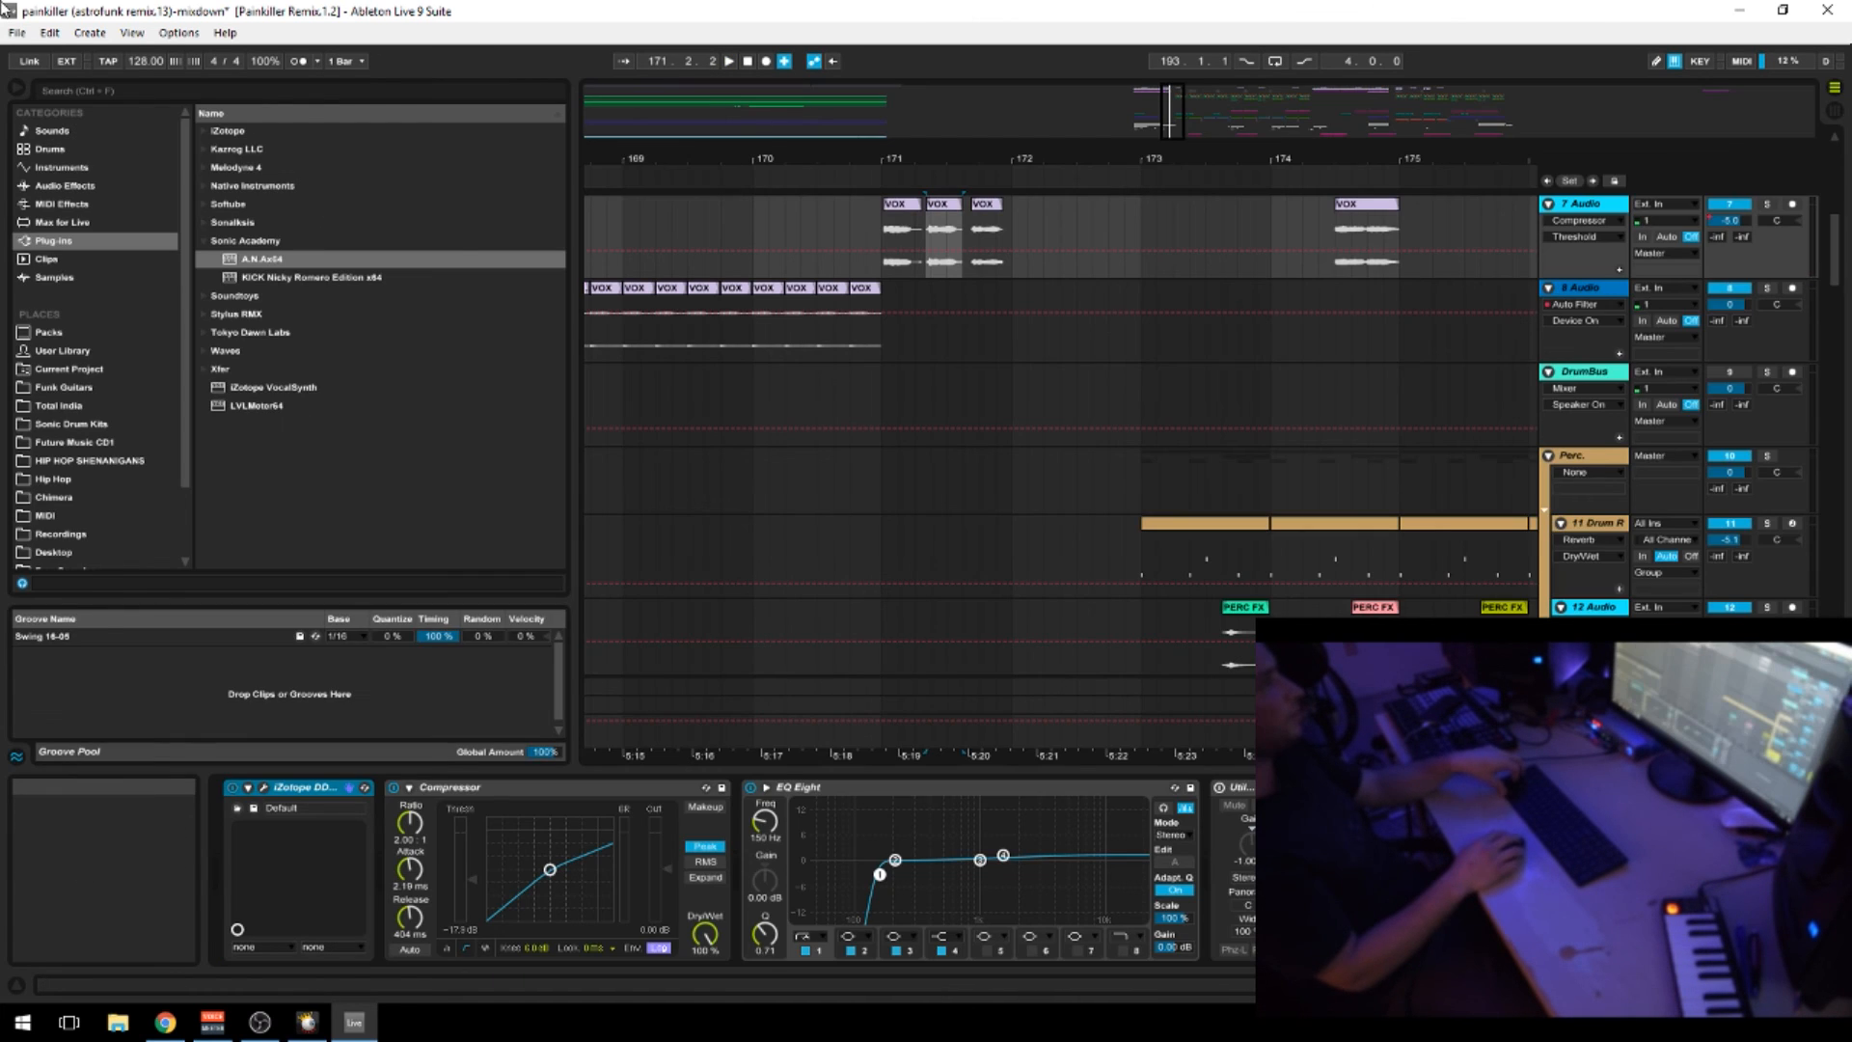
Play the VOX chops around bar 171 with the metronome on, and turn the metronome off again
left_click_drag(955, 162, 840, 135)
left_click(299, 61)
key("space")
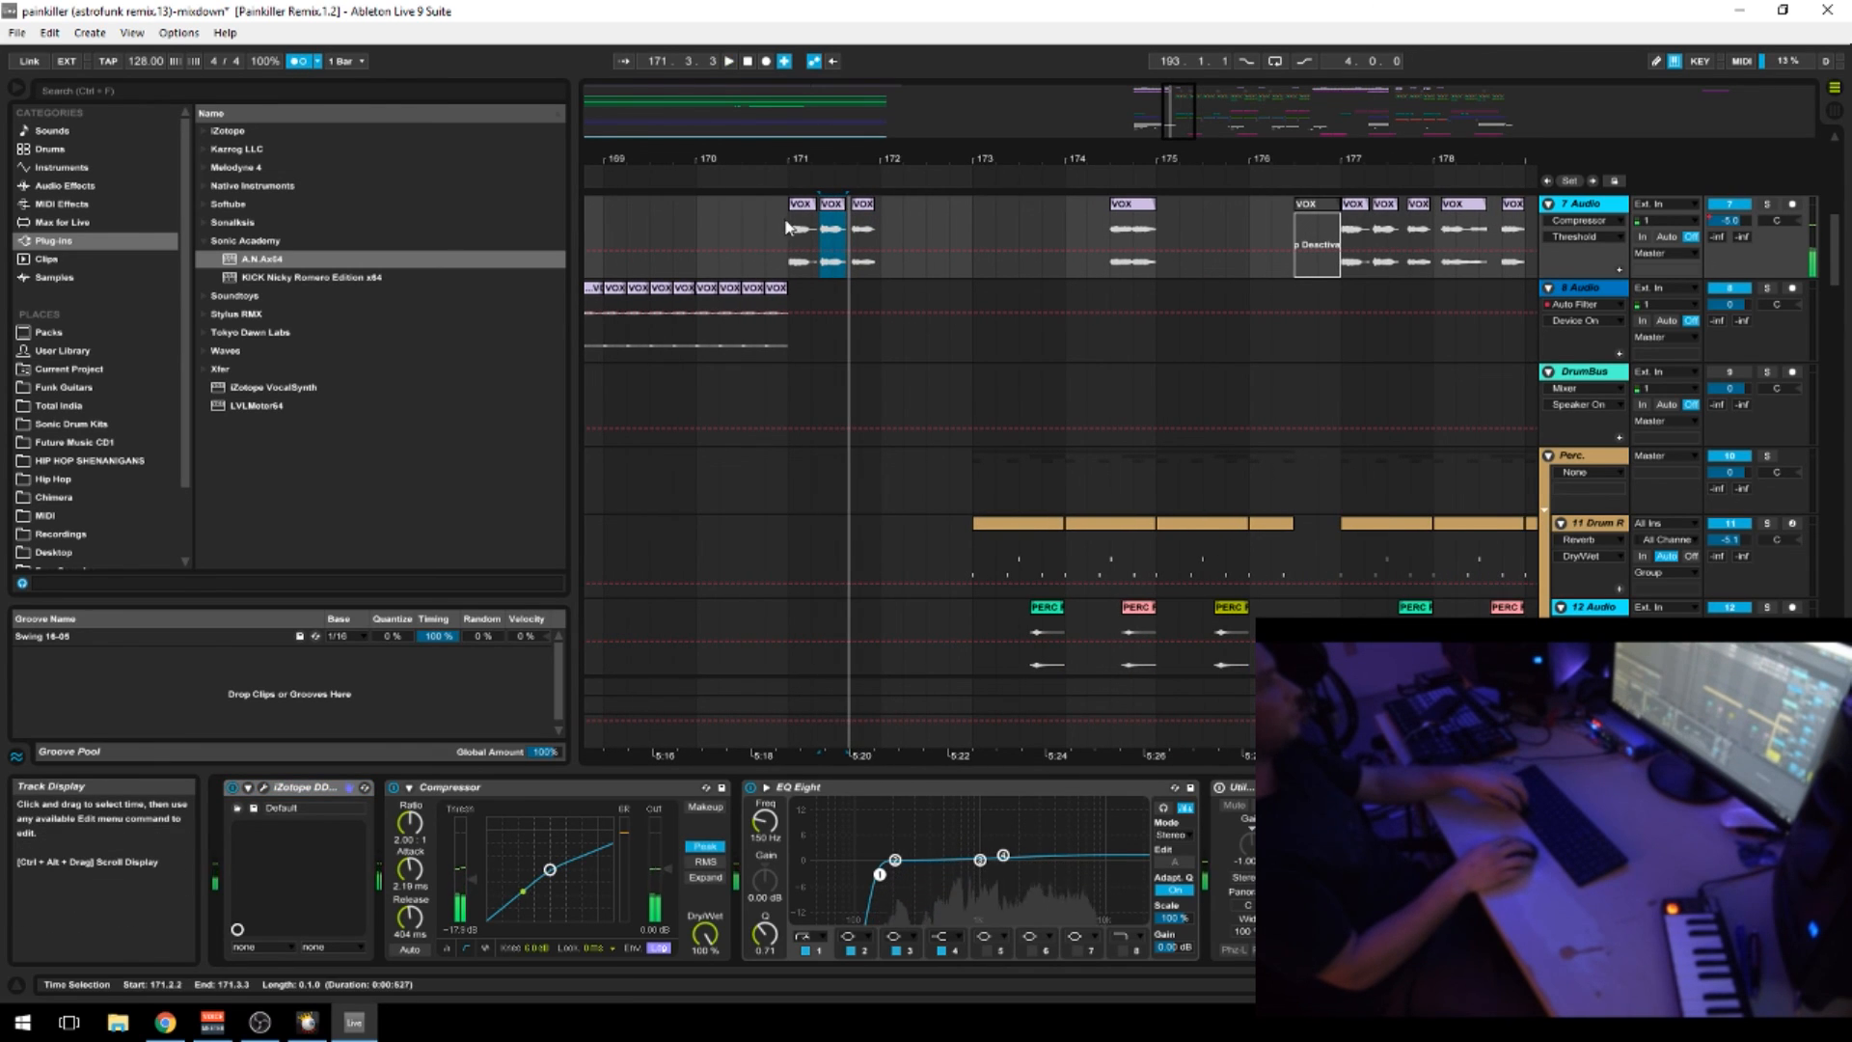
left_click(773, 223)
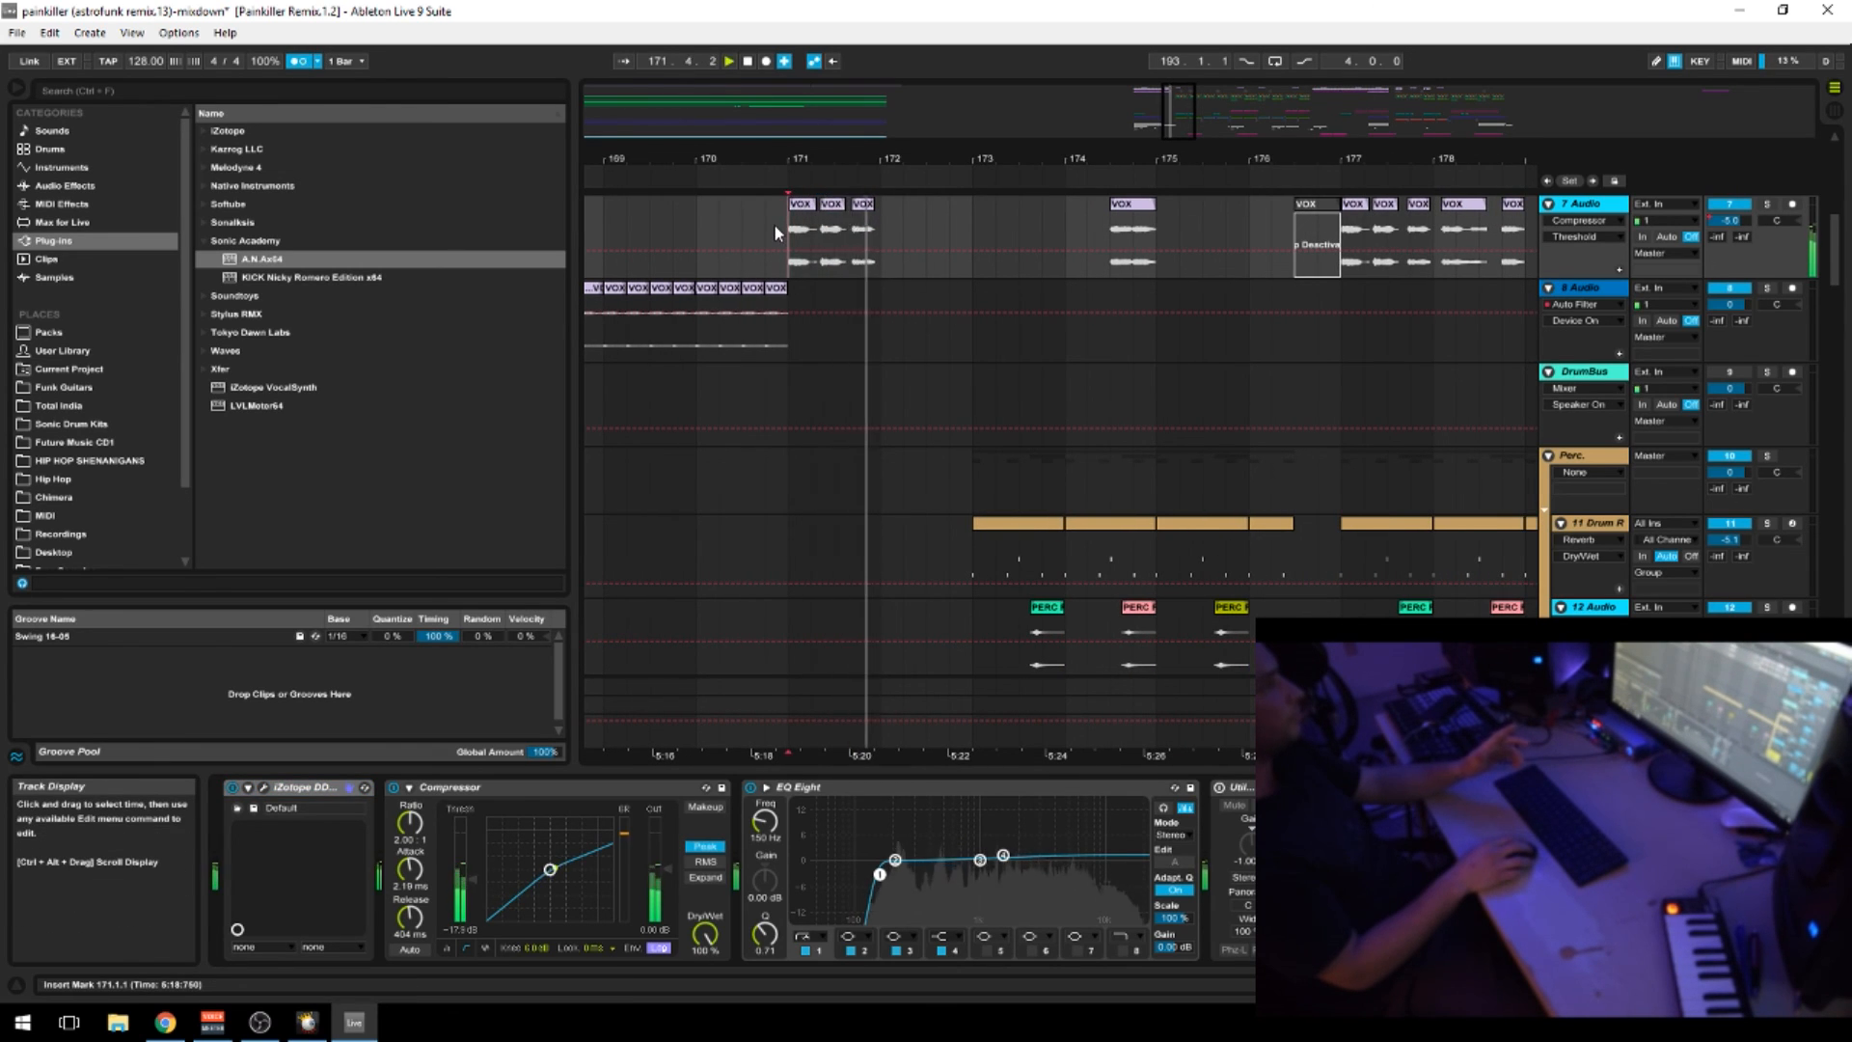
left_click(297, 62)
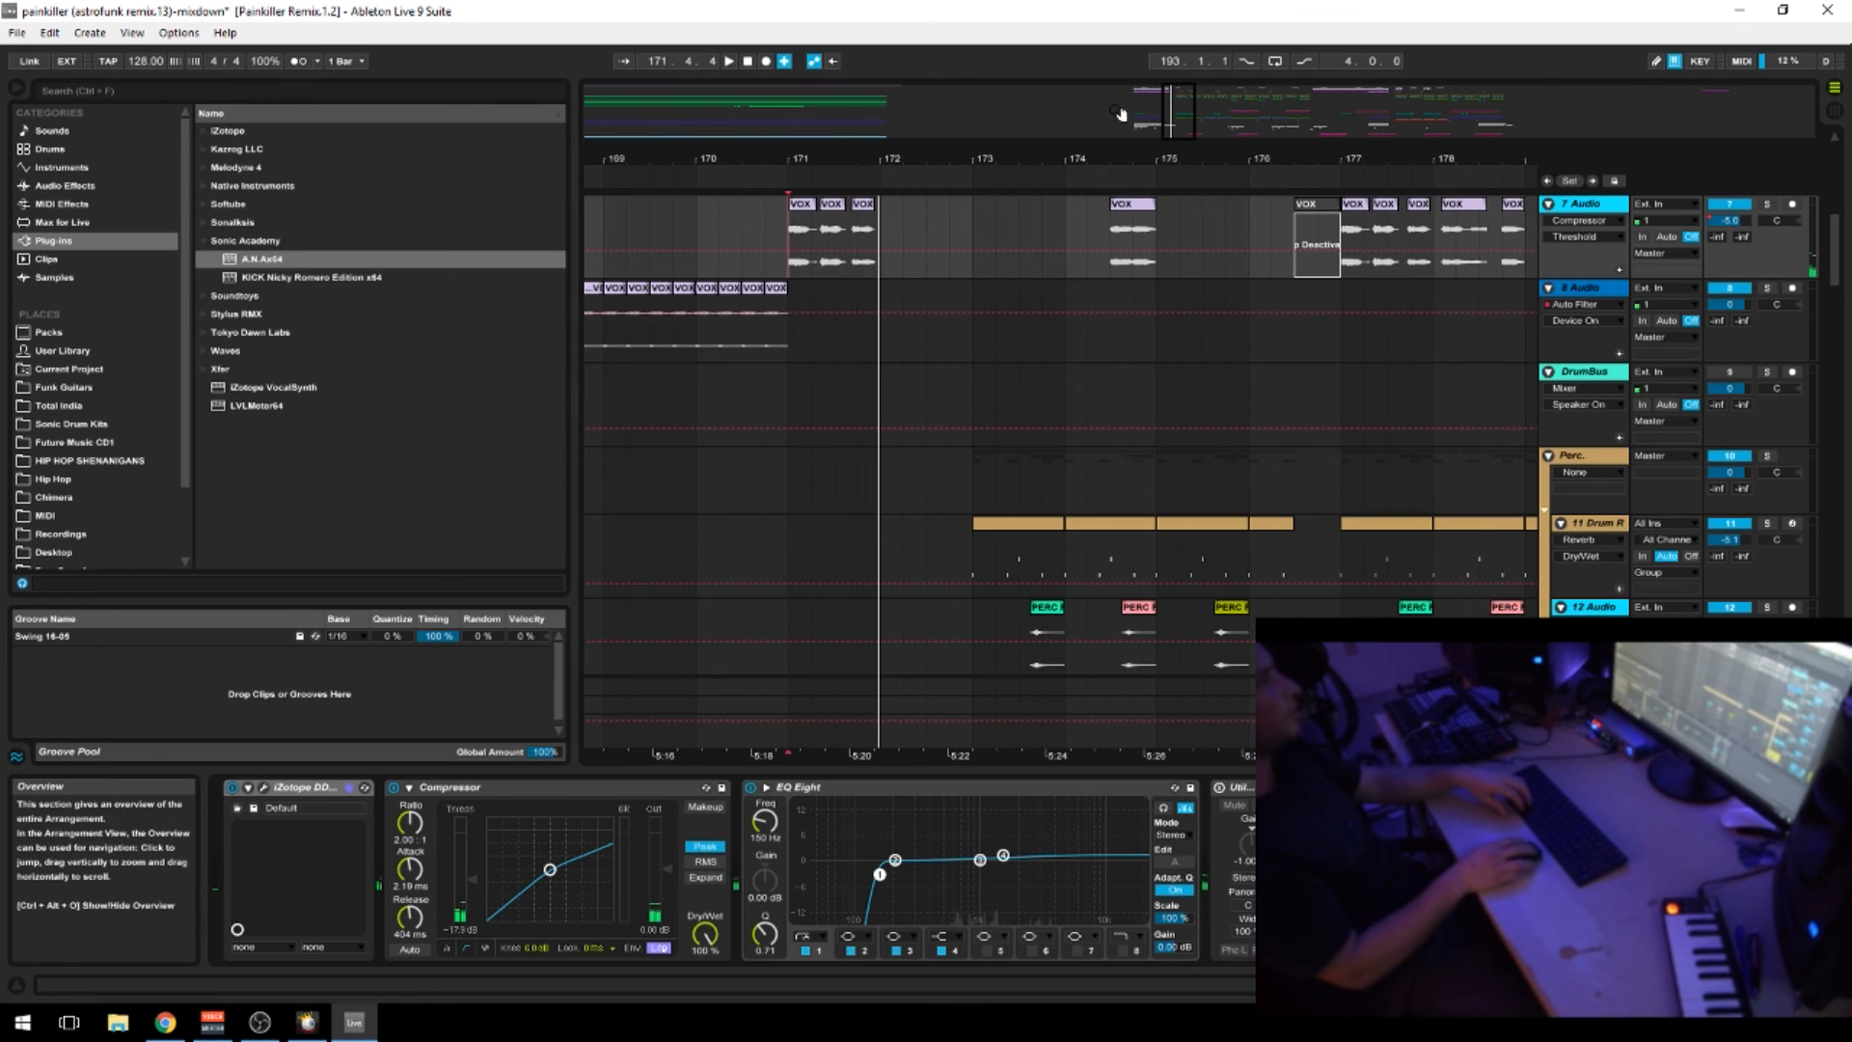
Select the single VOX clip between bars 174 and 175 and set the 7 Audio track's volume to 0 dB
left_click_drag(937, 159, 1068, 210)
left_click(1040, 203)
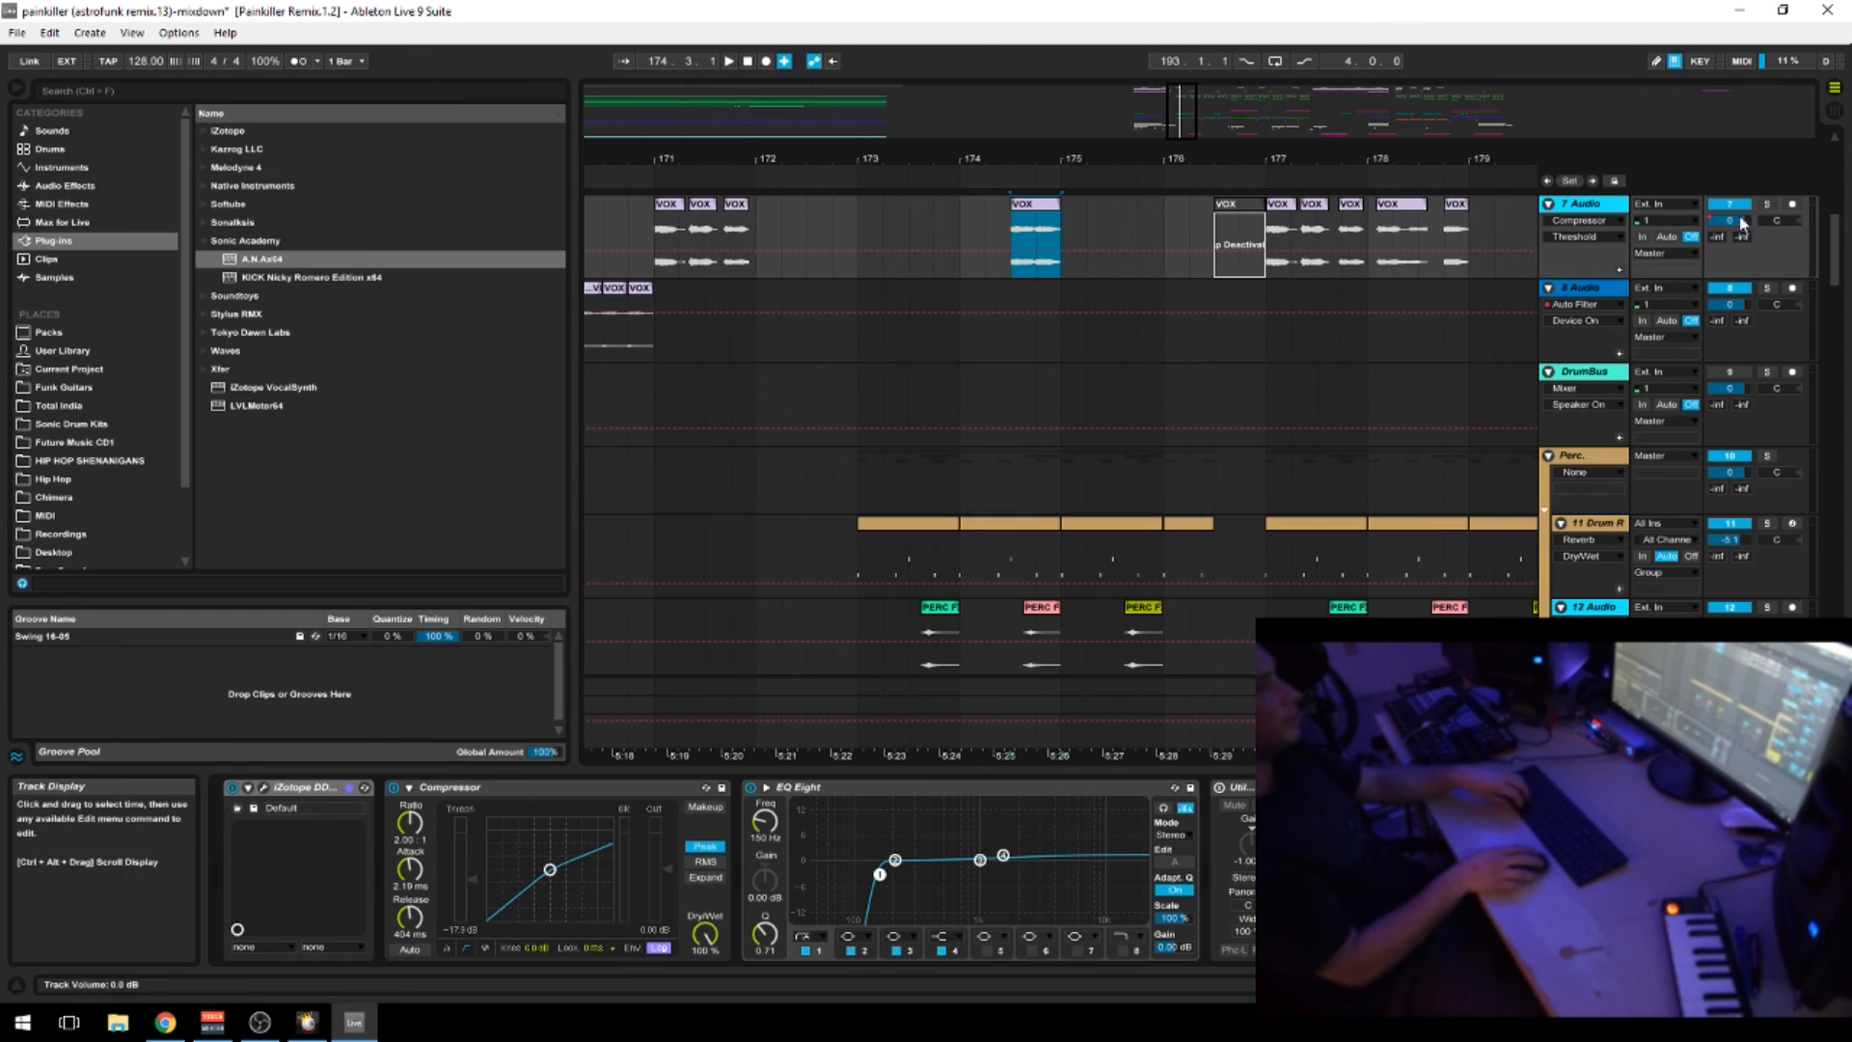
Play the vocal clip before bar 175 with the 7 Audio track soloed, and switch the solo off
left_click(1769, 204)
key("space")
left_click(1775, 204)
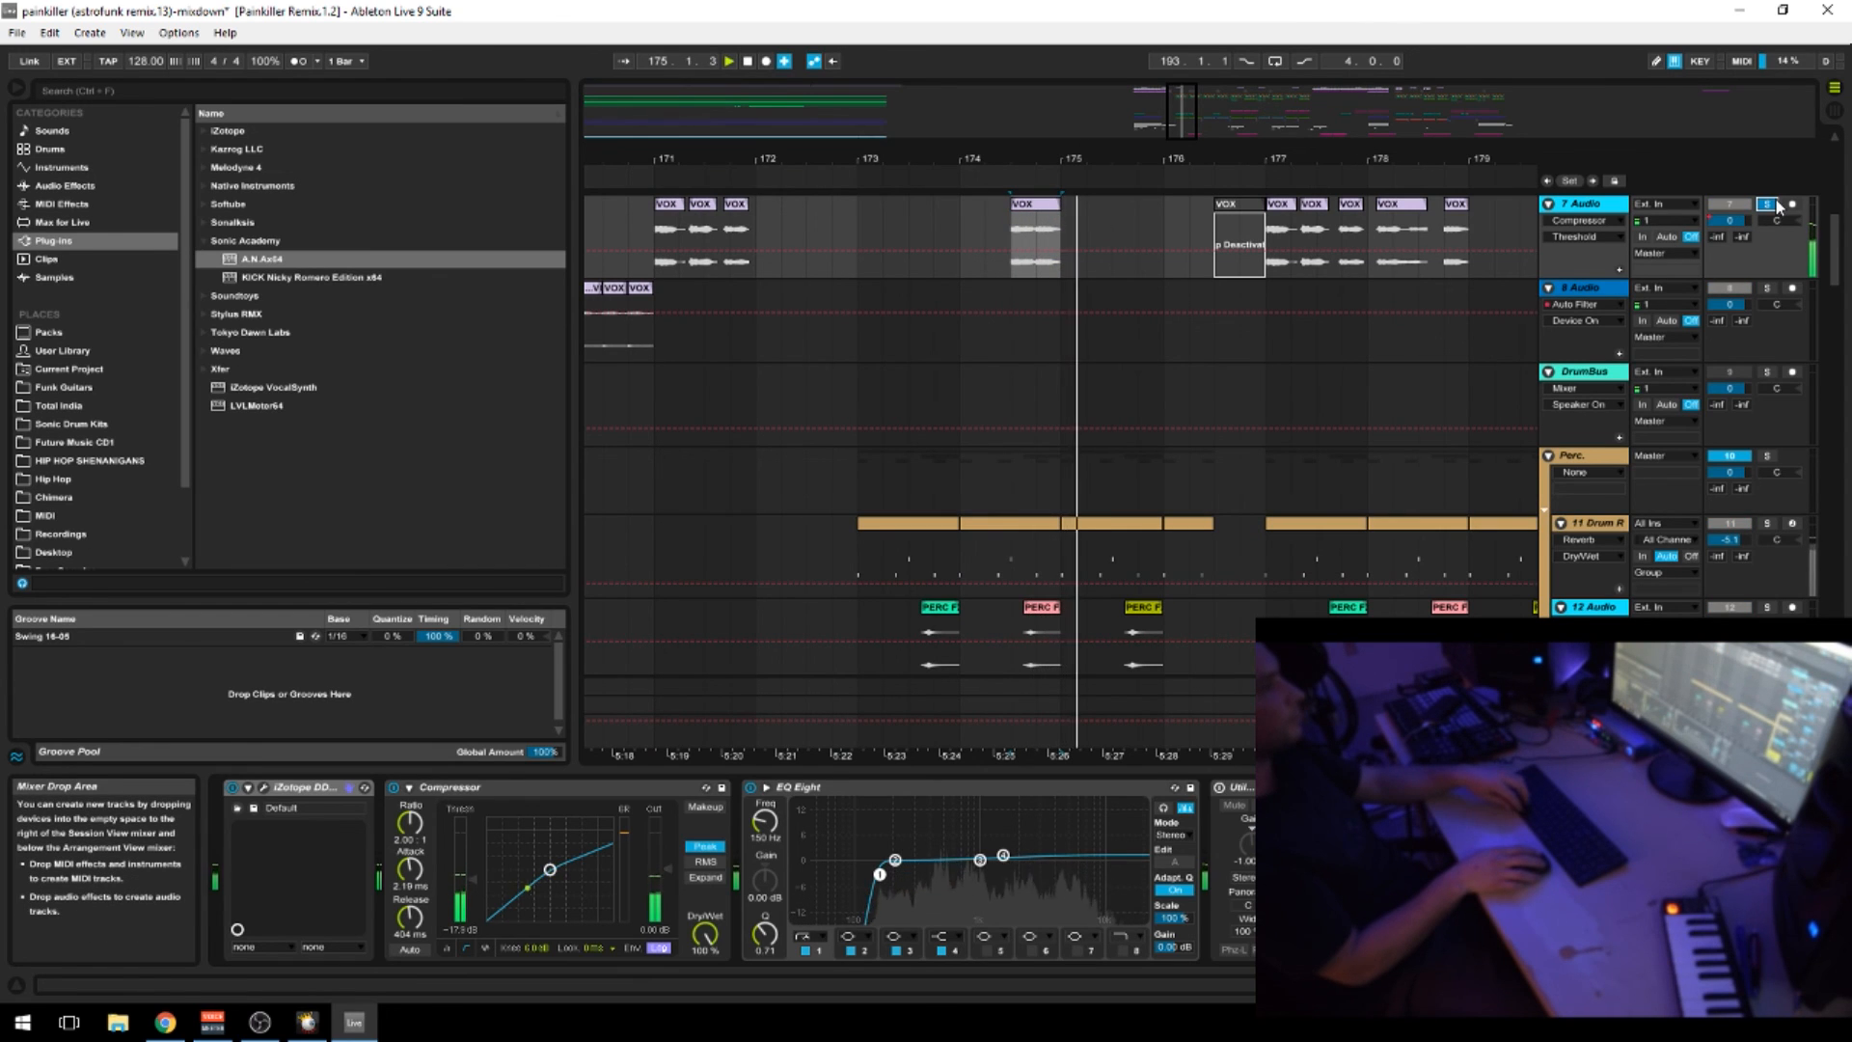
Select bars 171 to 175 on the 7 Audio track and audition the vocal chops in solo, then unsolo the track
left_click_drag(1344, 157, 1090, 111)
left_click_drag(721, 231, 936, 239)
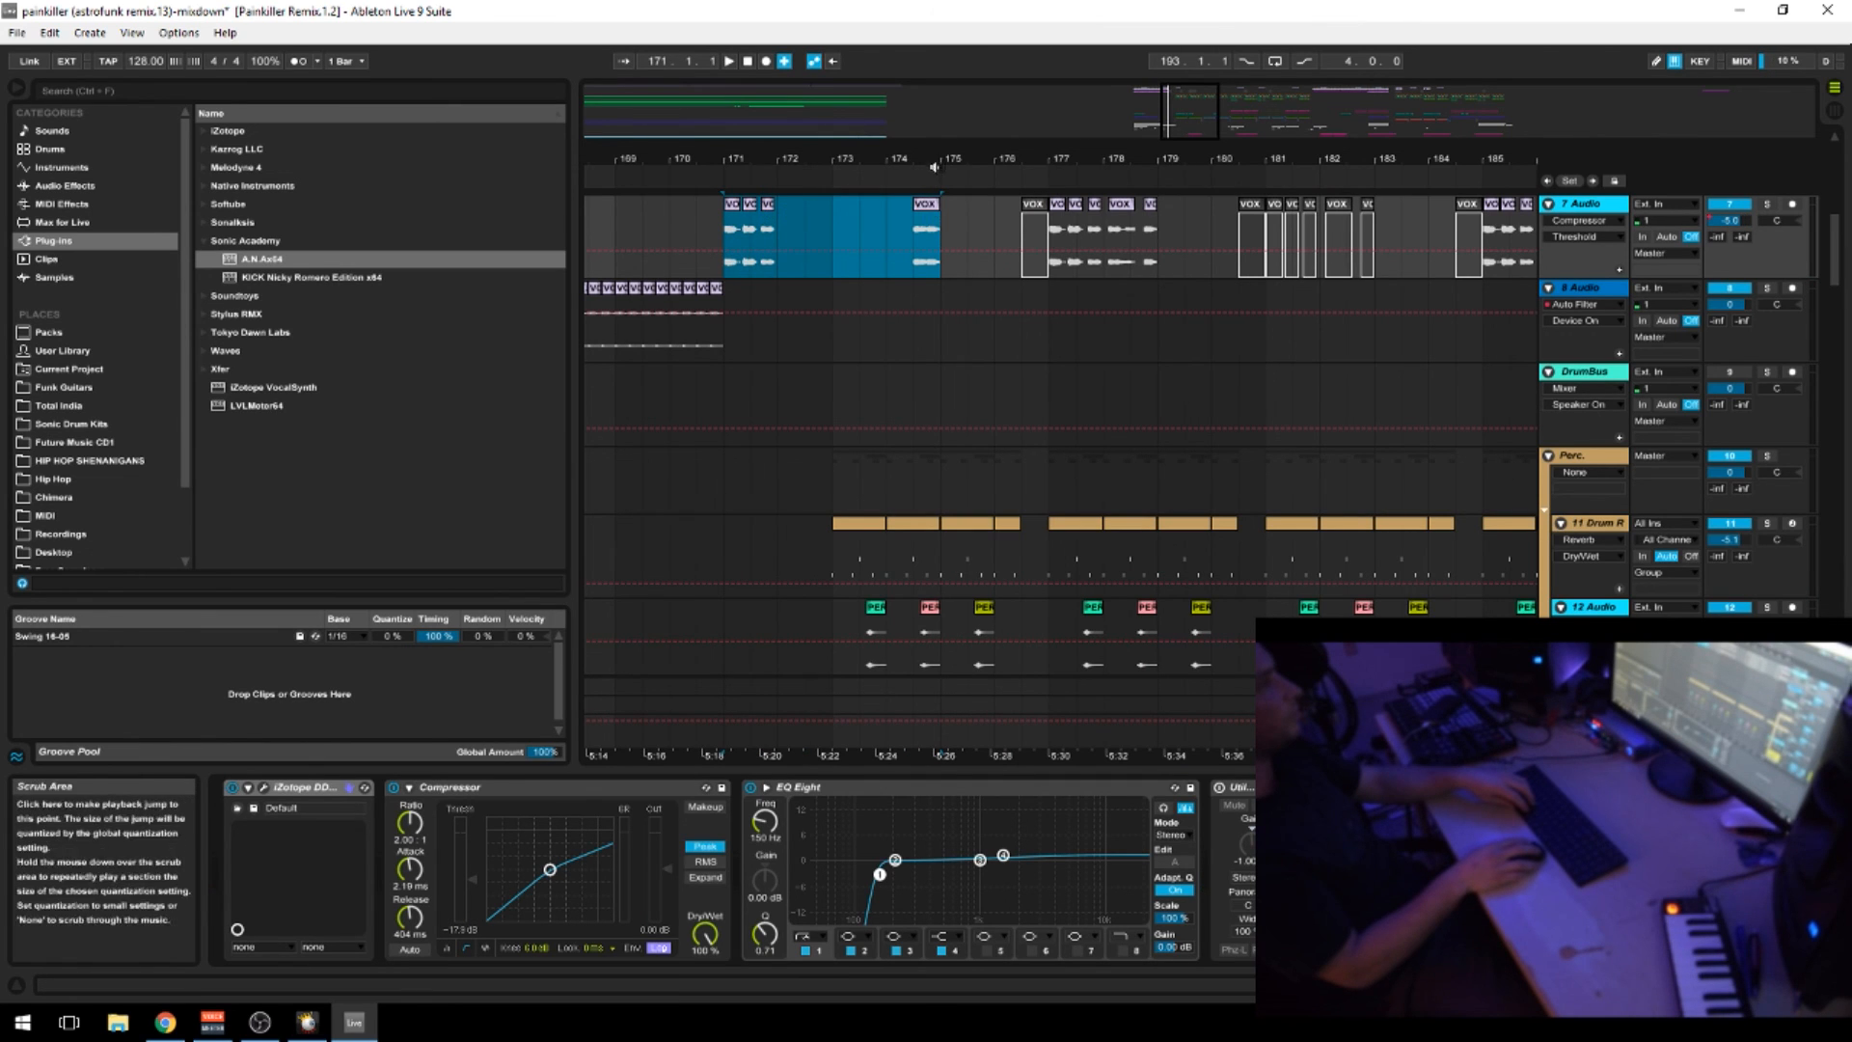
left_click_drag(941, 159, 907, 118)
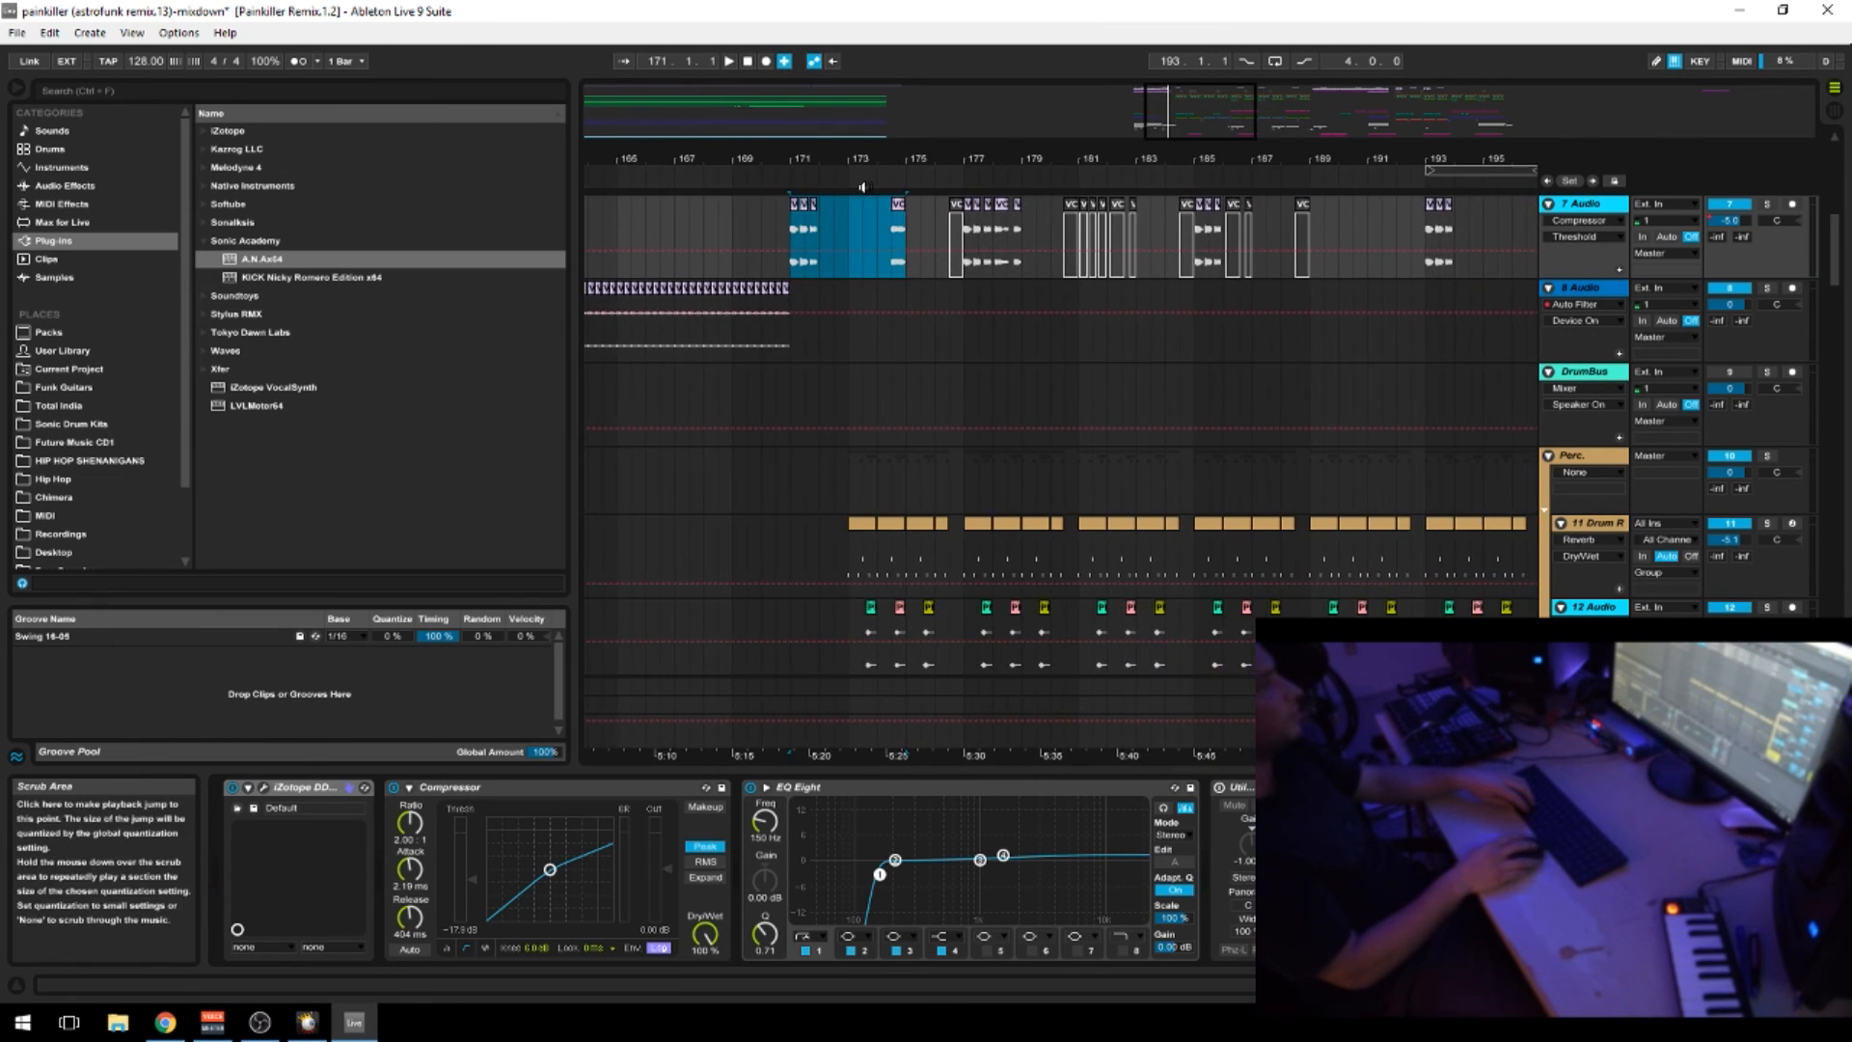
left_click(1767, 203)
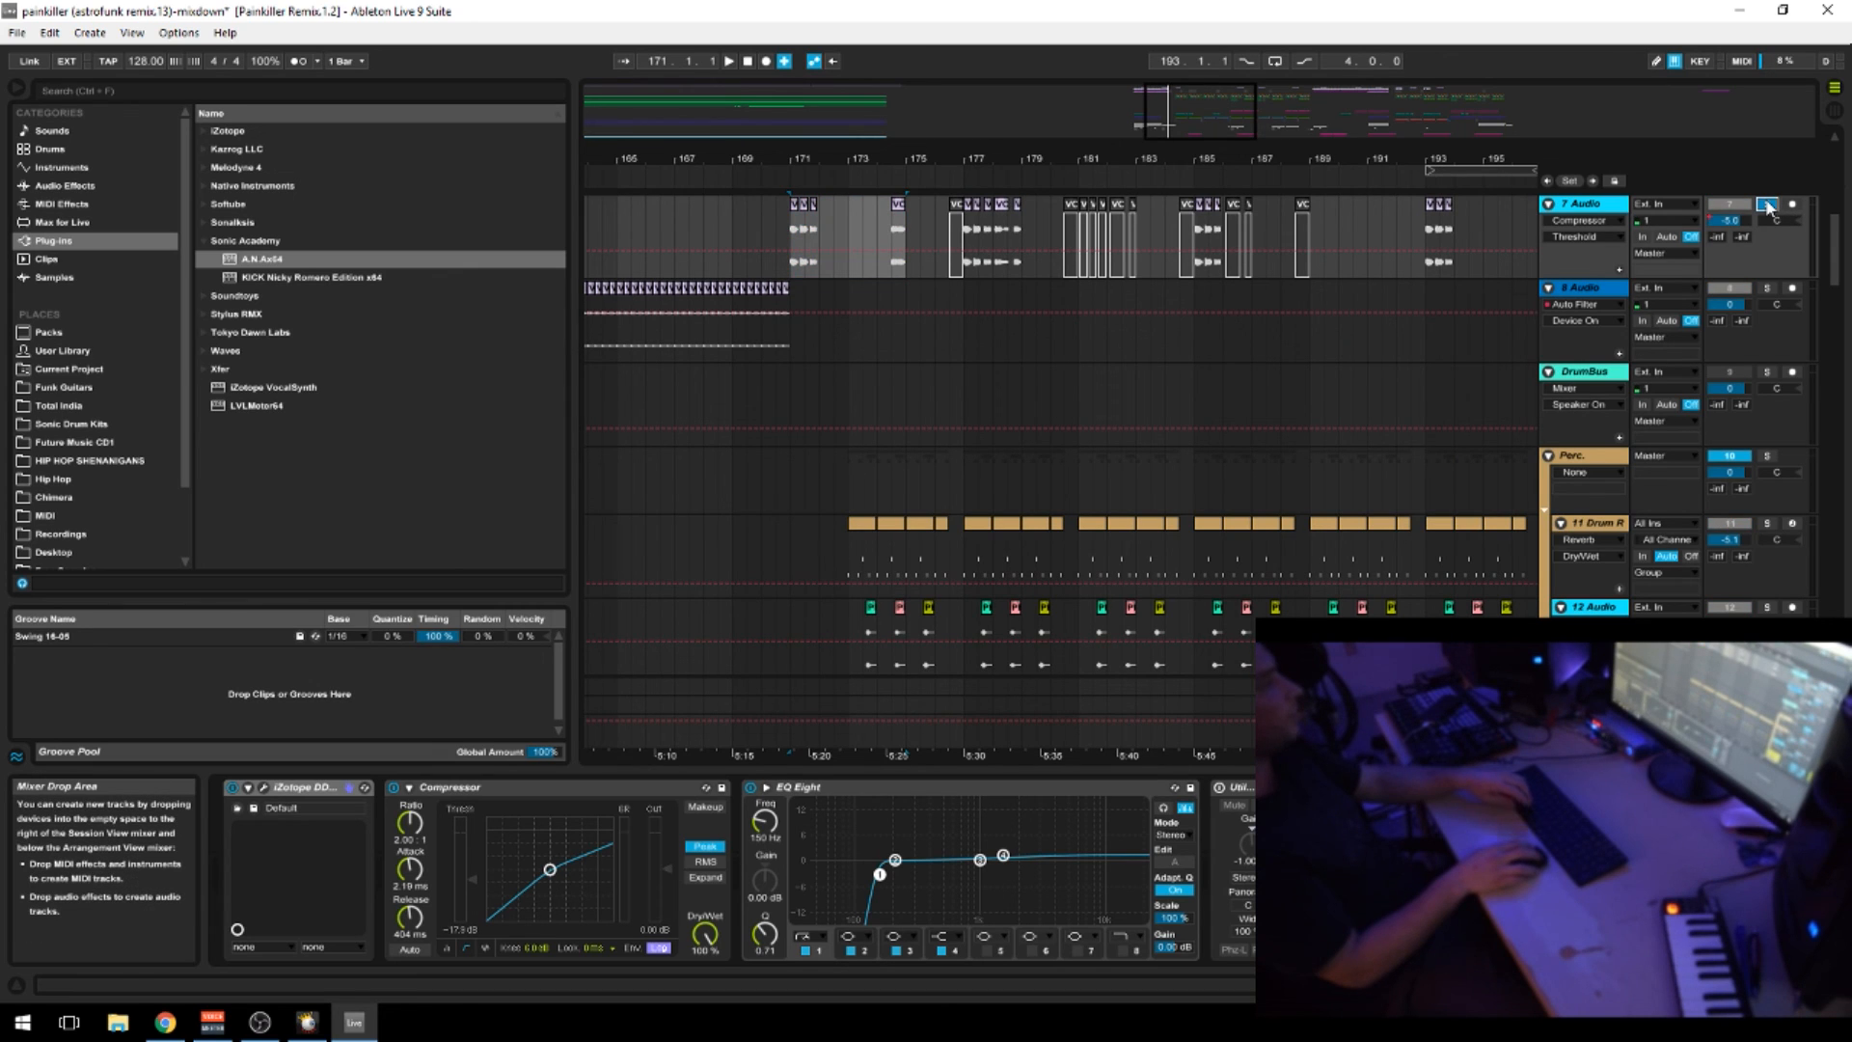
key("space")
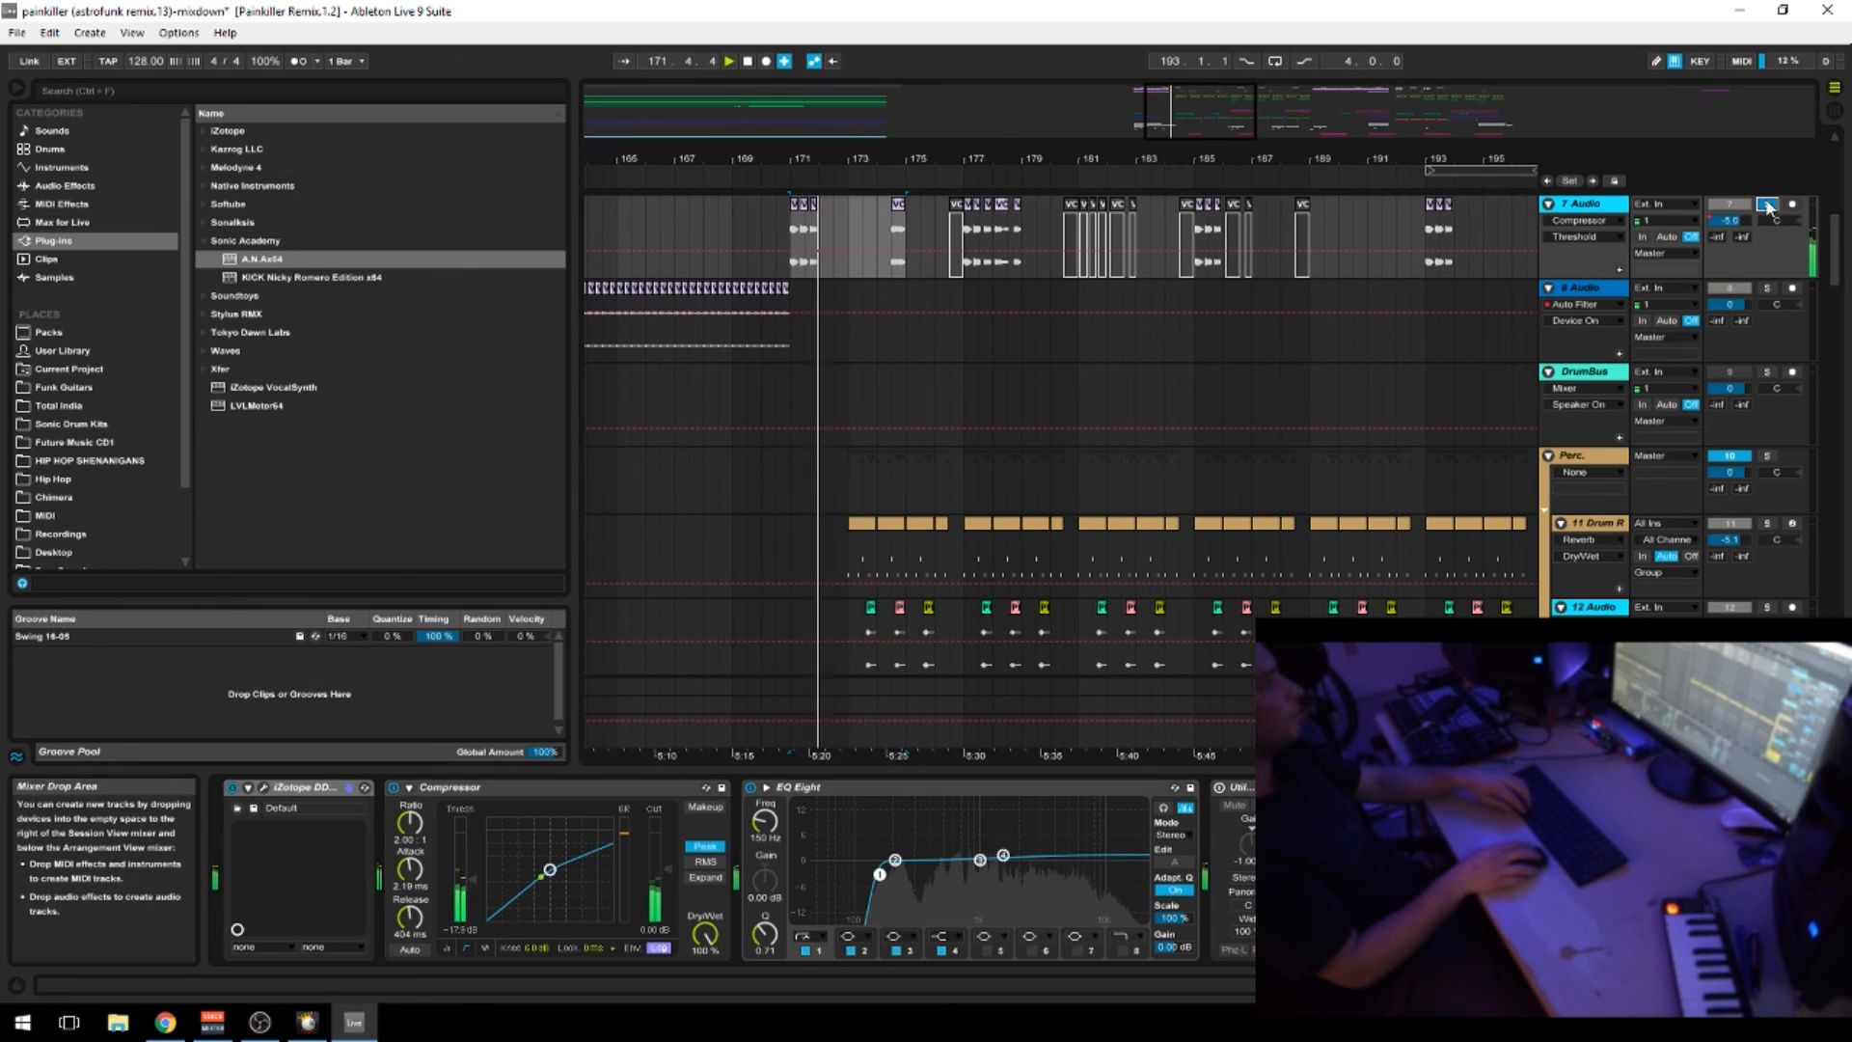
left_click(1767, 203)
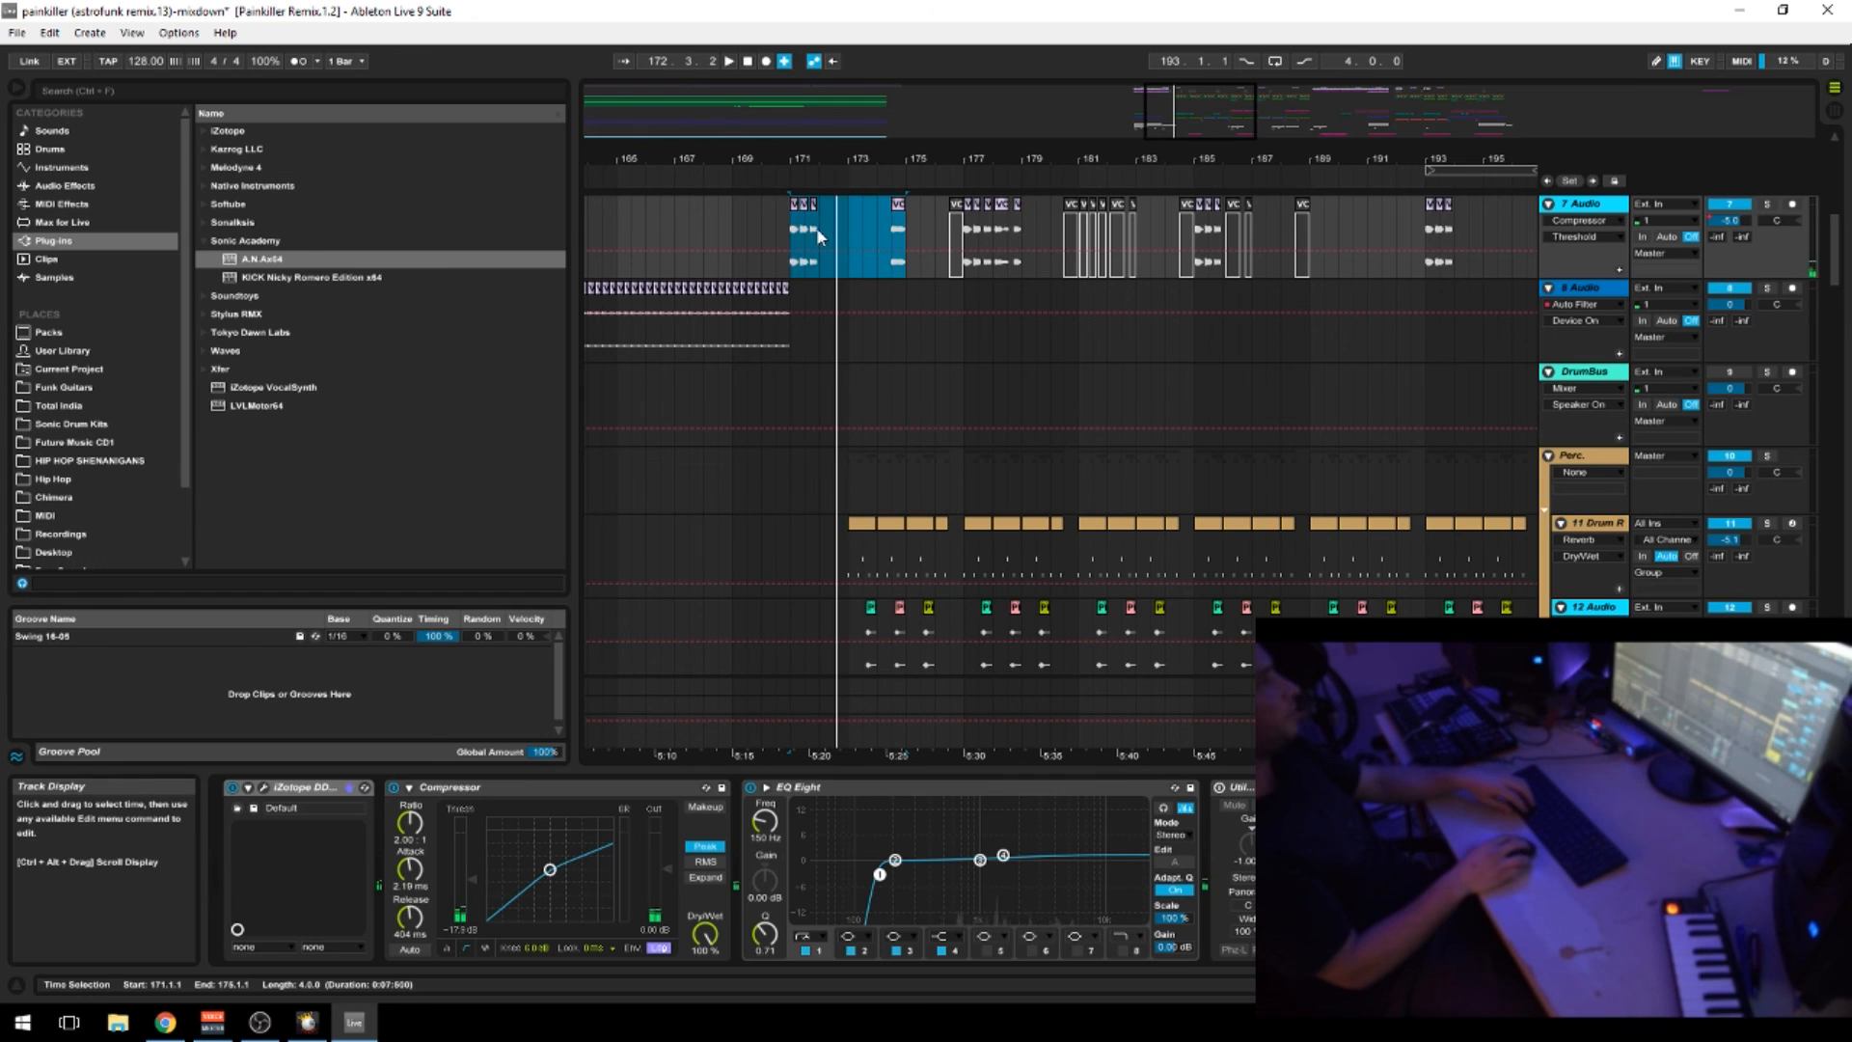
Highlight the vocal phrases on 7 Audio in the four- and eight-bar sections between bars 173 and 189
left_click_drag(847, 232, 967, 234)
left_click(898, 203)
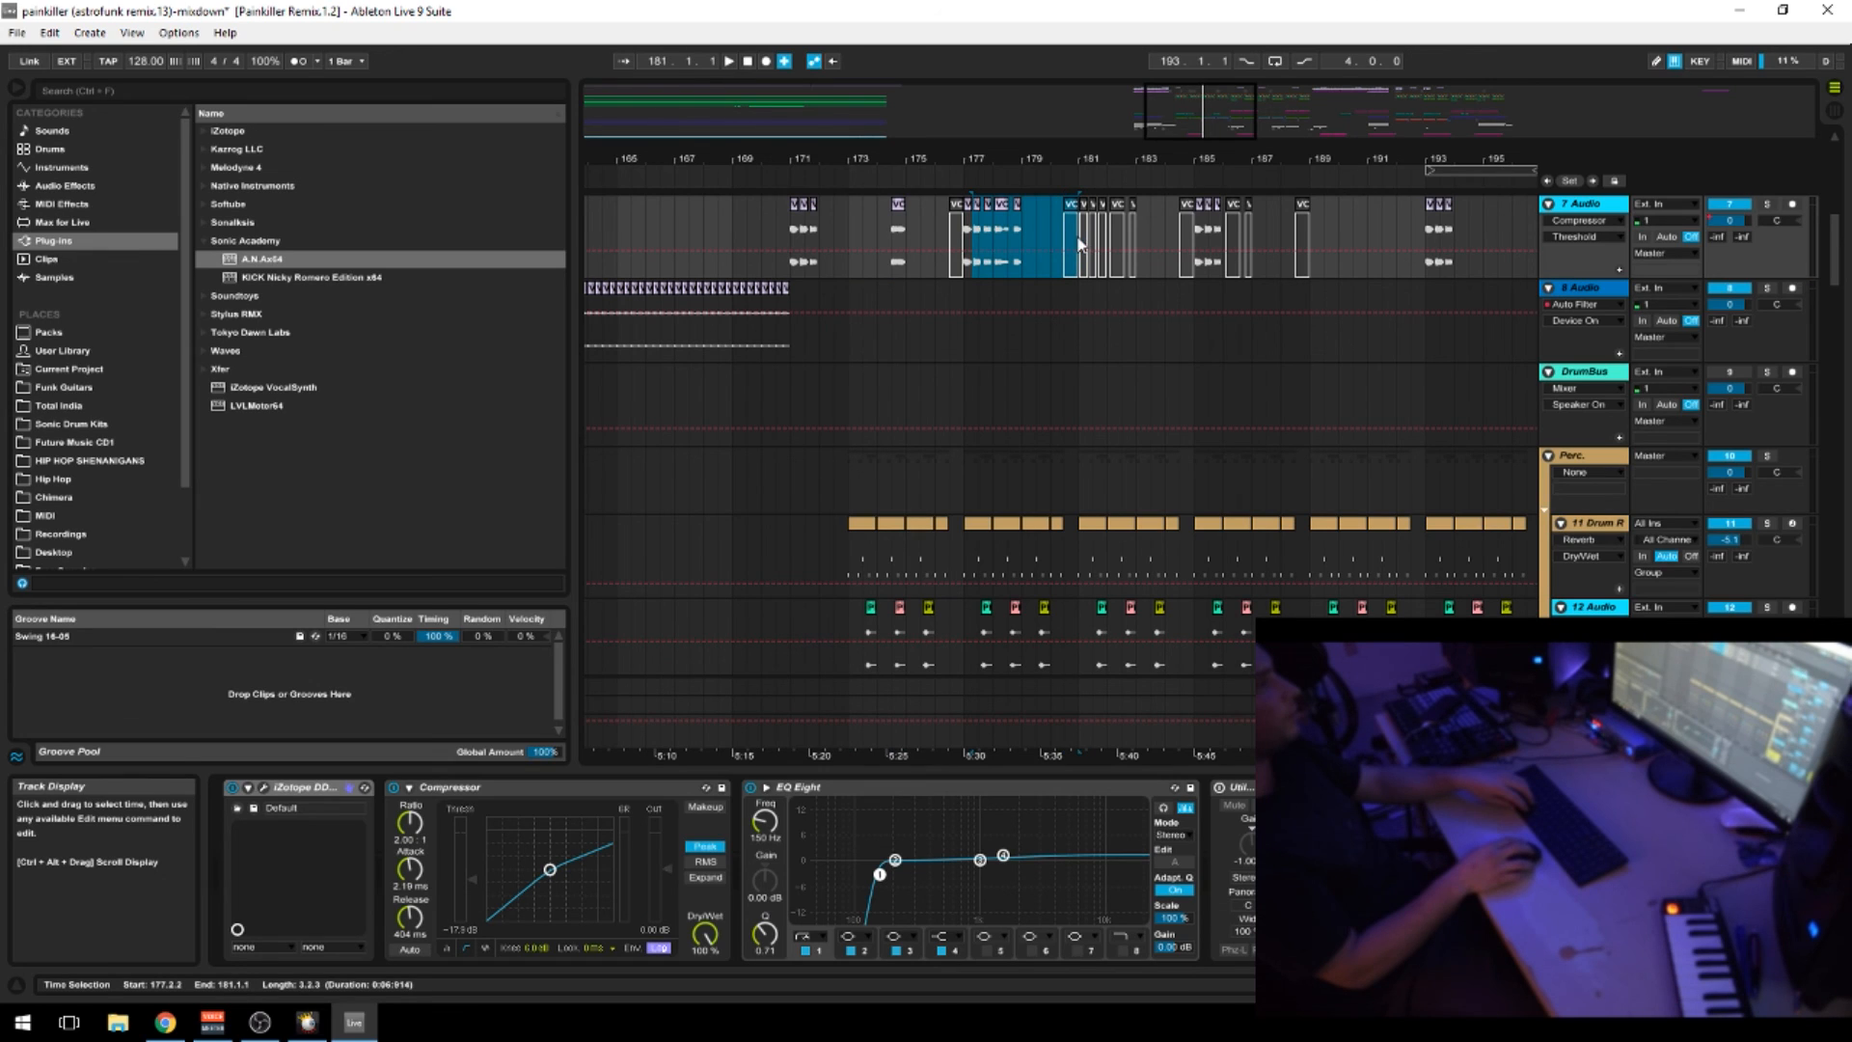
left_click_drag(1088, 247, 1175, 247)
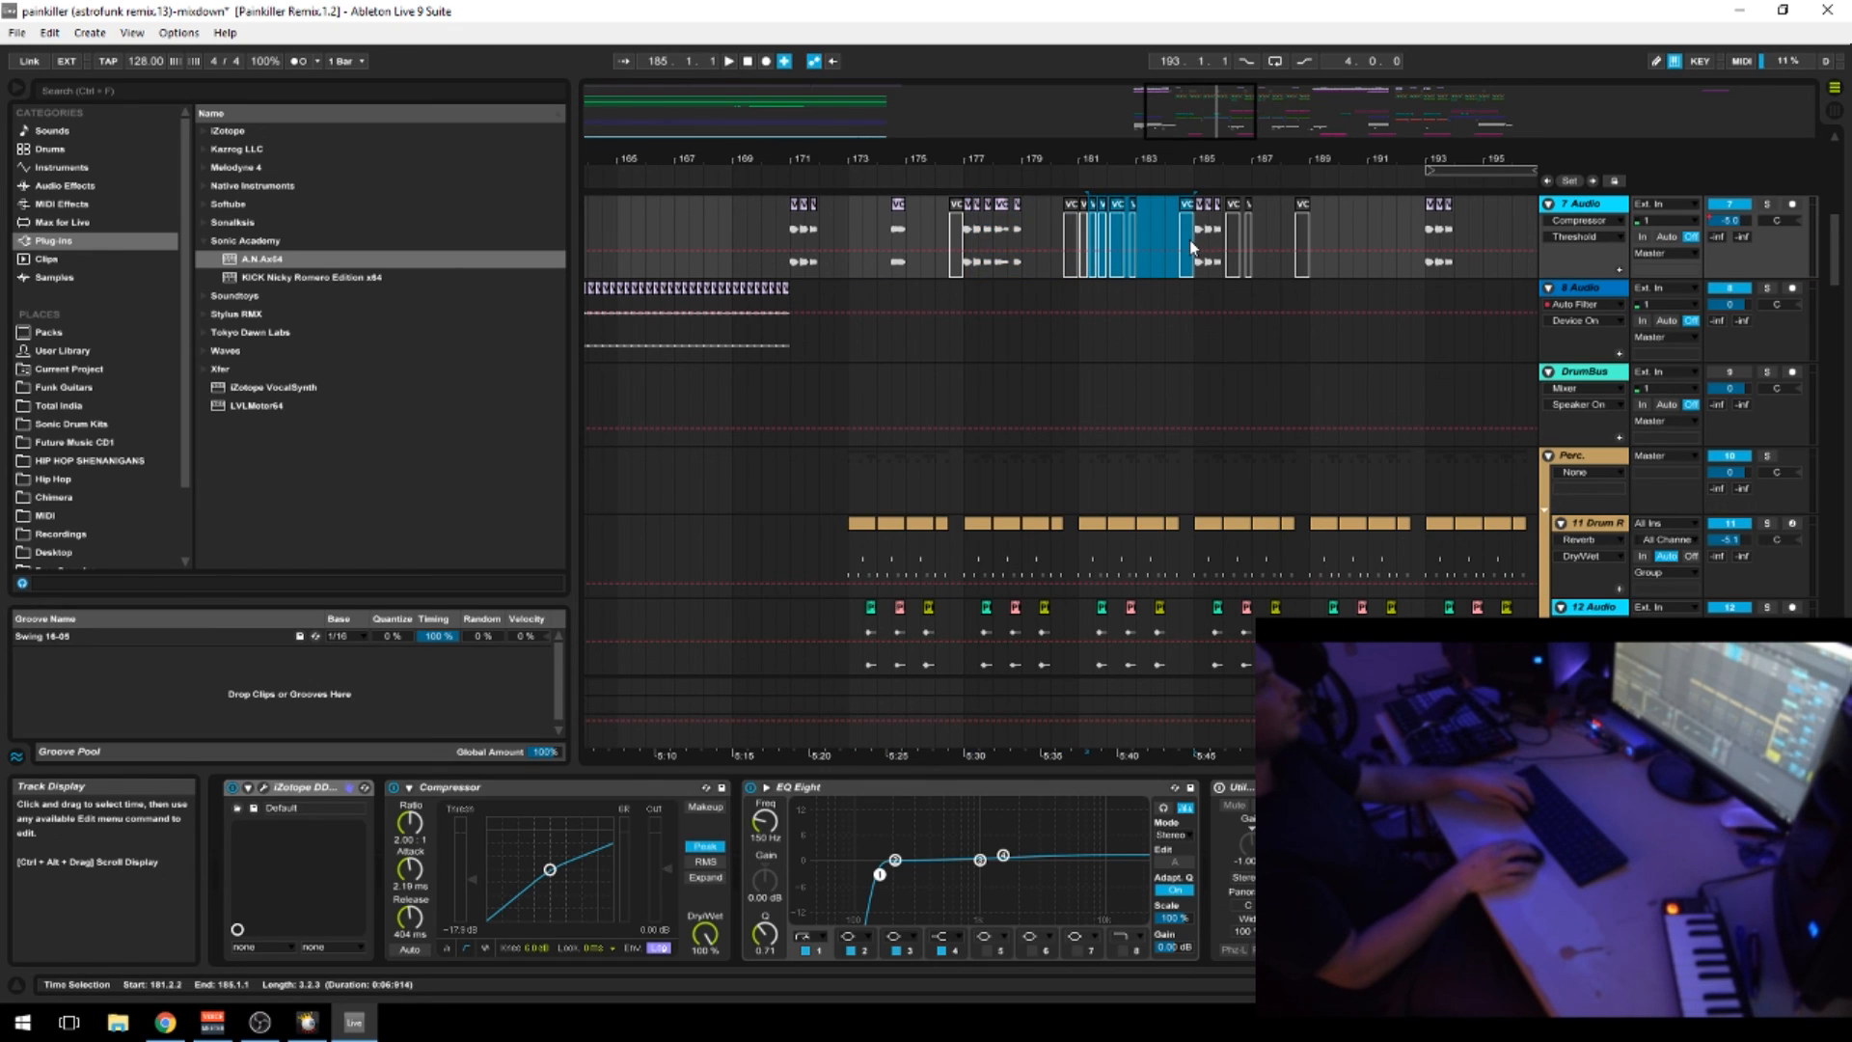
left_click(998, 249)
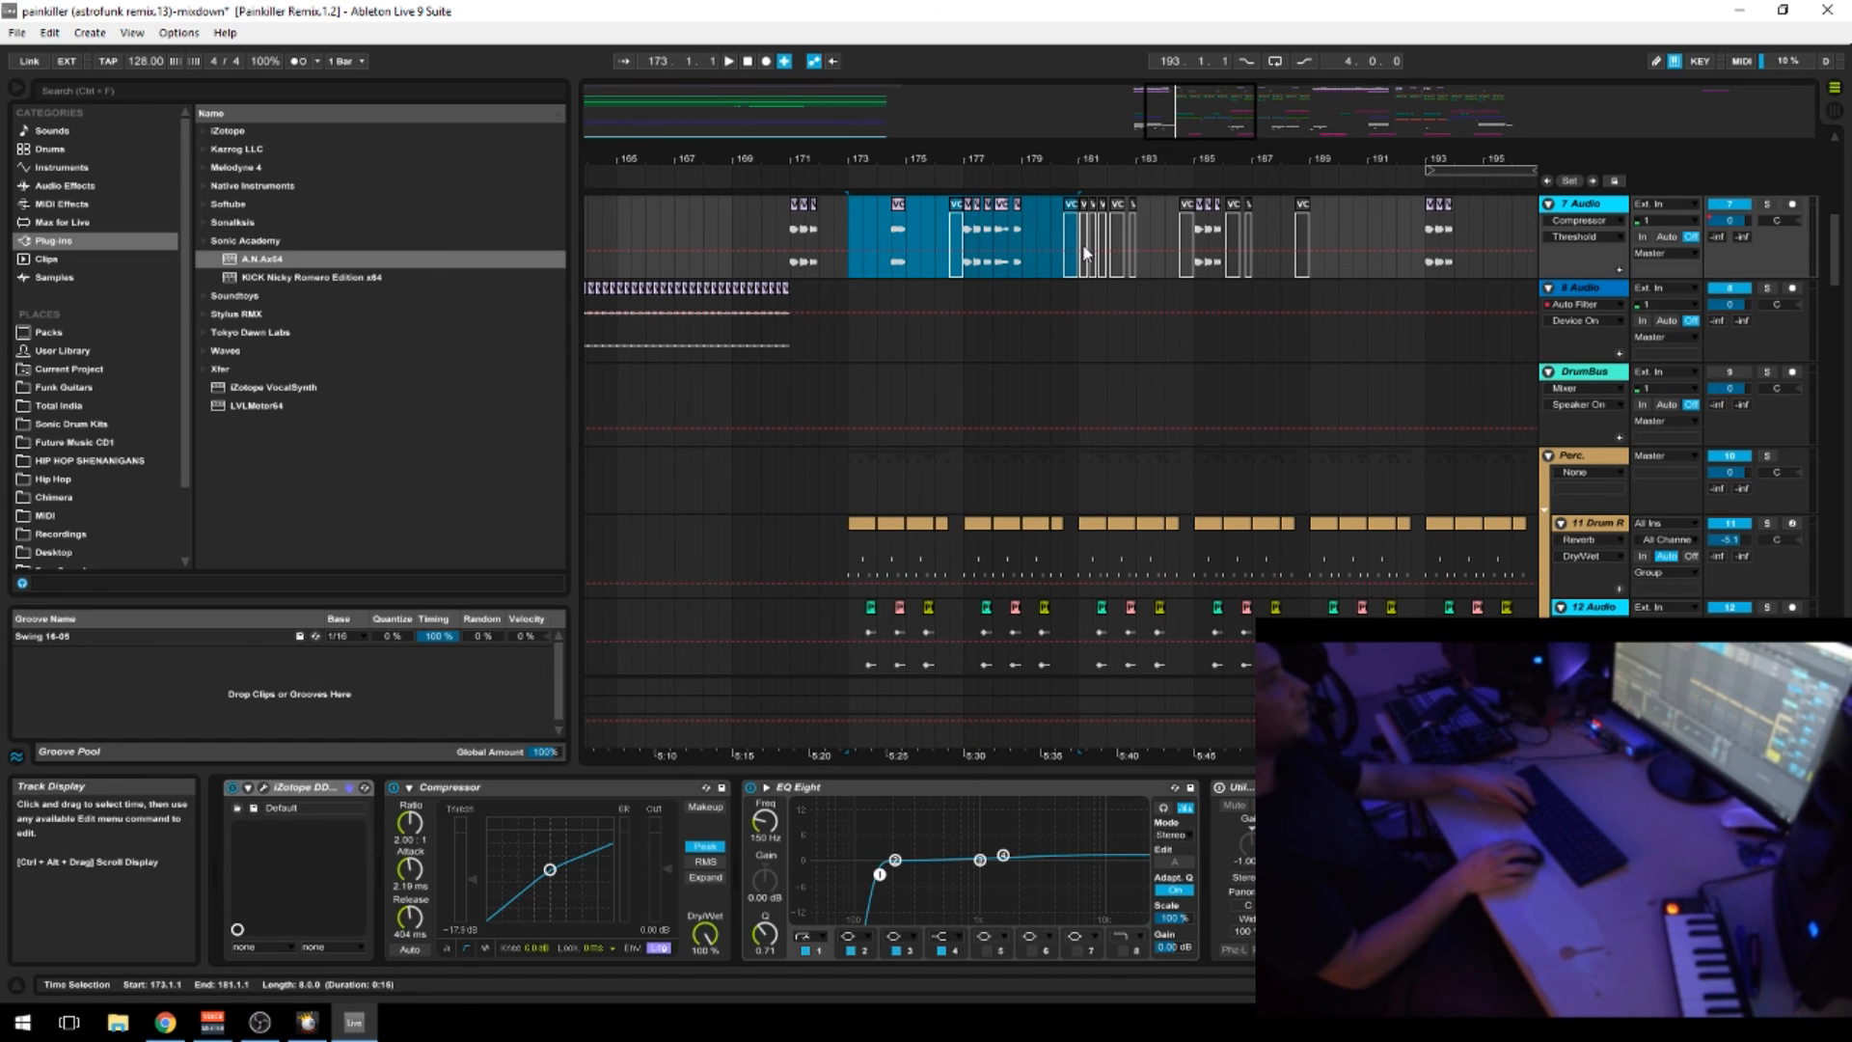
left_click_drag(1084, 253, 1308, 251)
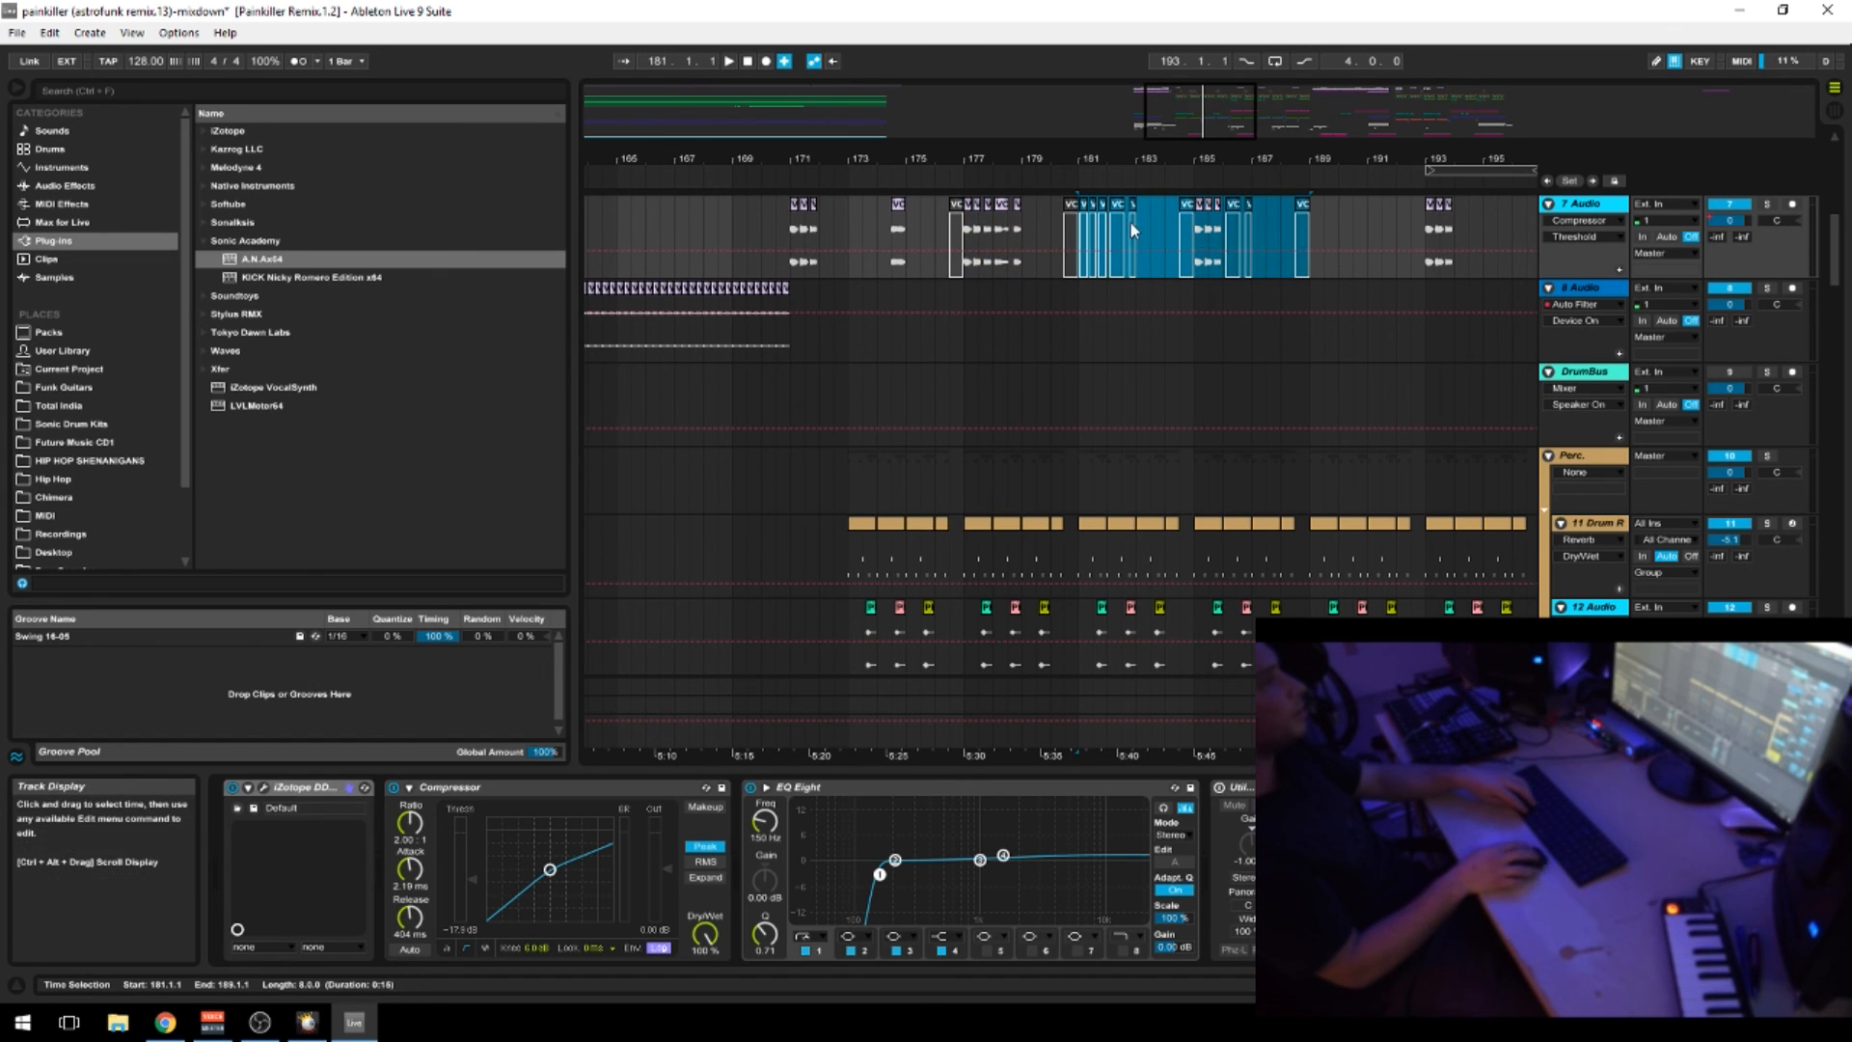
left_click_drag(861, 237, 1264, 241)
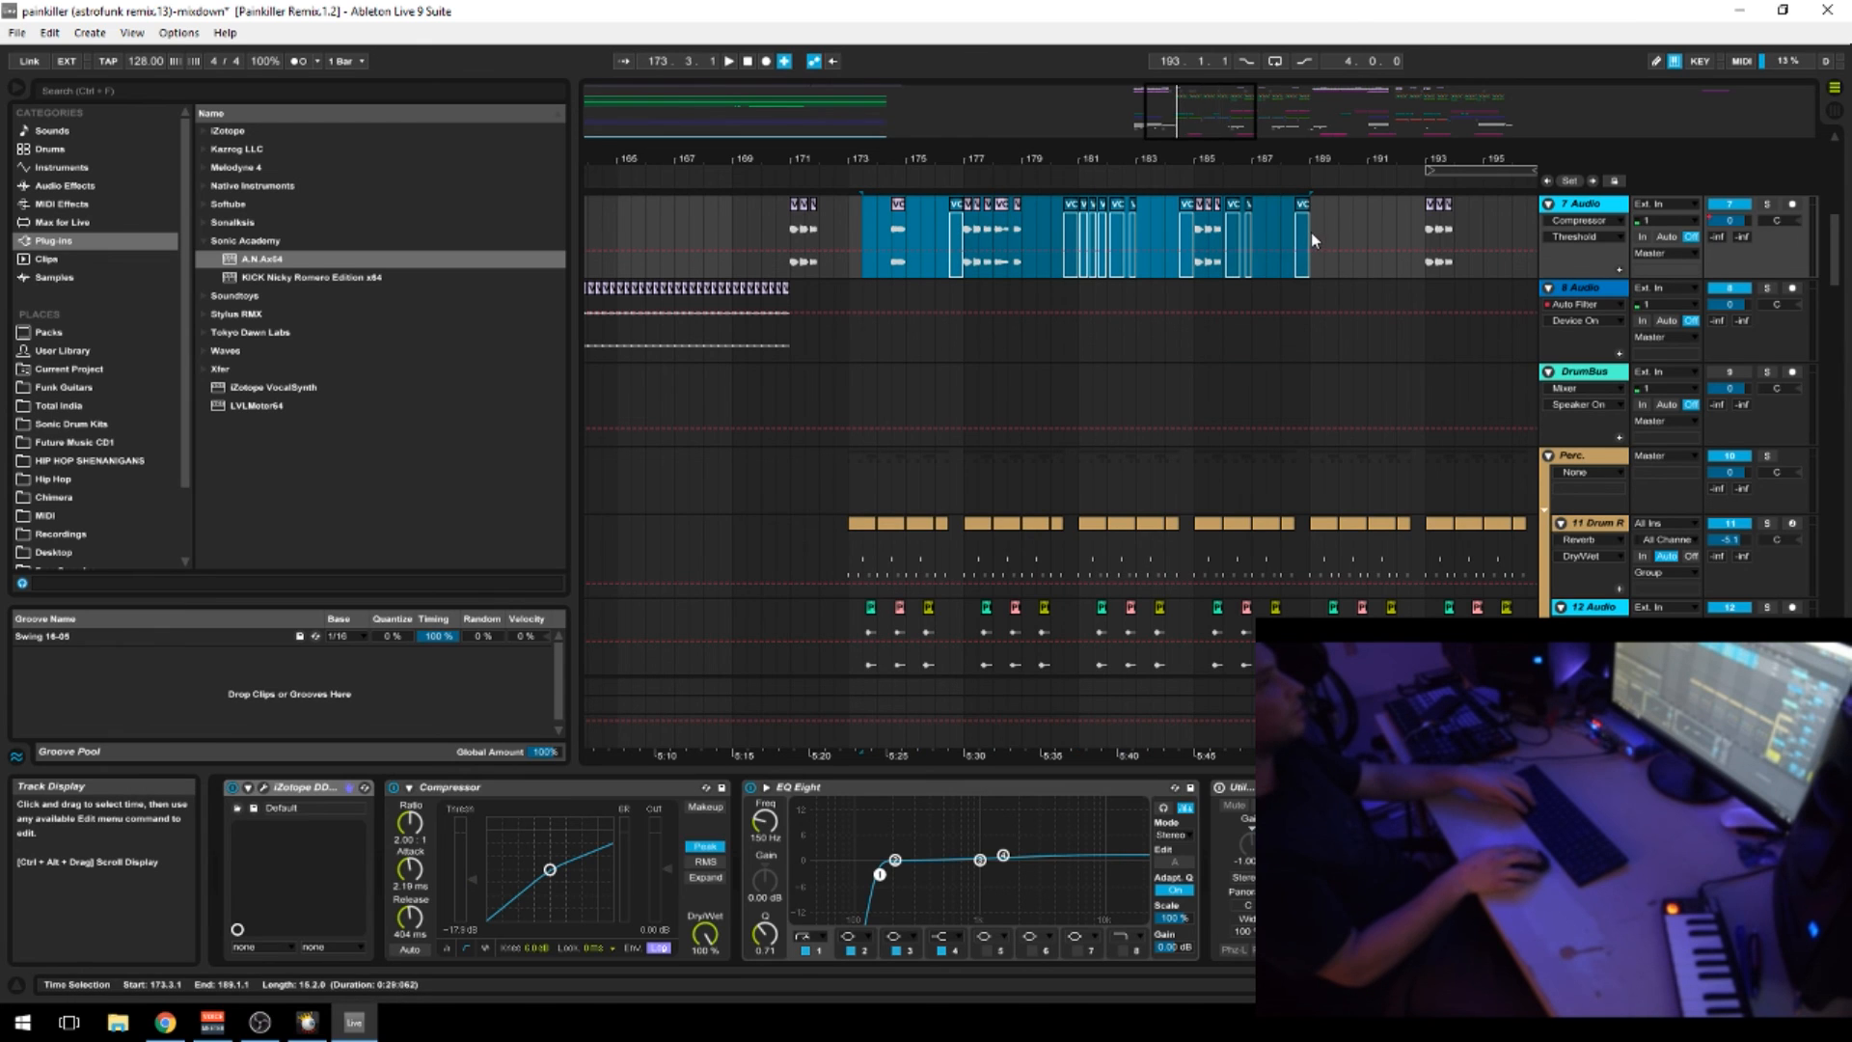
Highlight the second half of the drop on 7 Audio, from bar 189 to bar 212
left_click_drag(1476, 158, 1158, 158)
left_click_drag(1070, 226, 1288, 230)
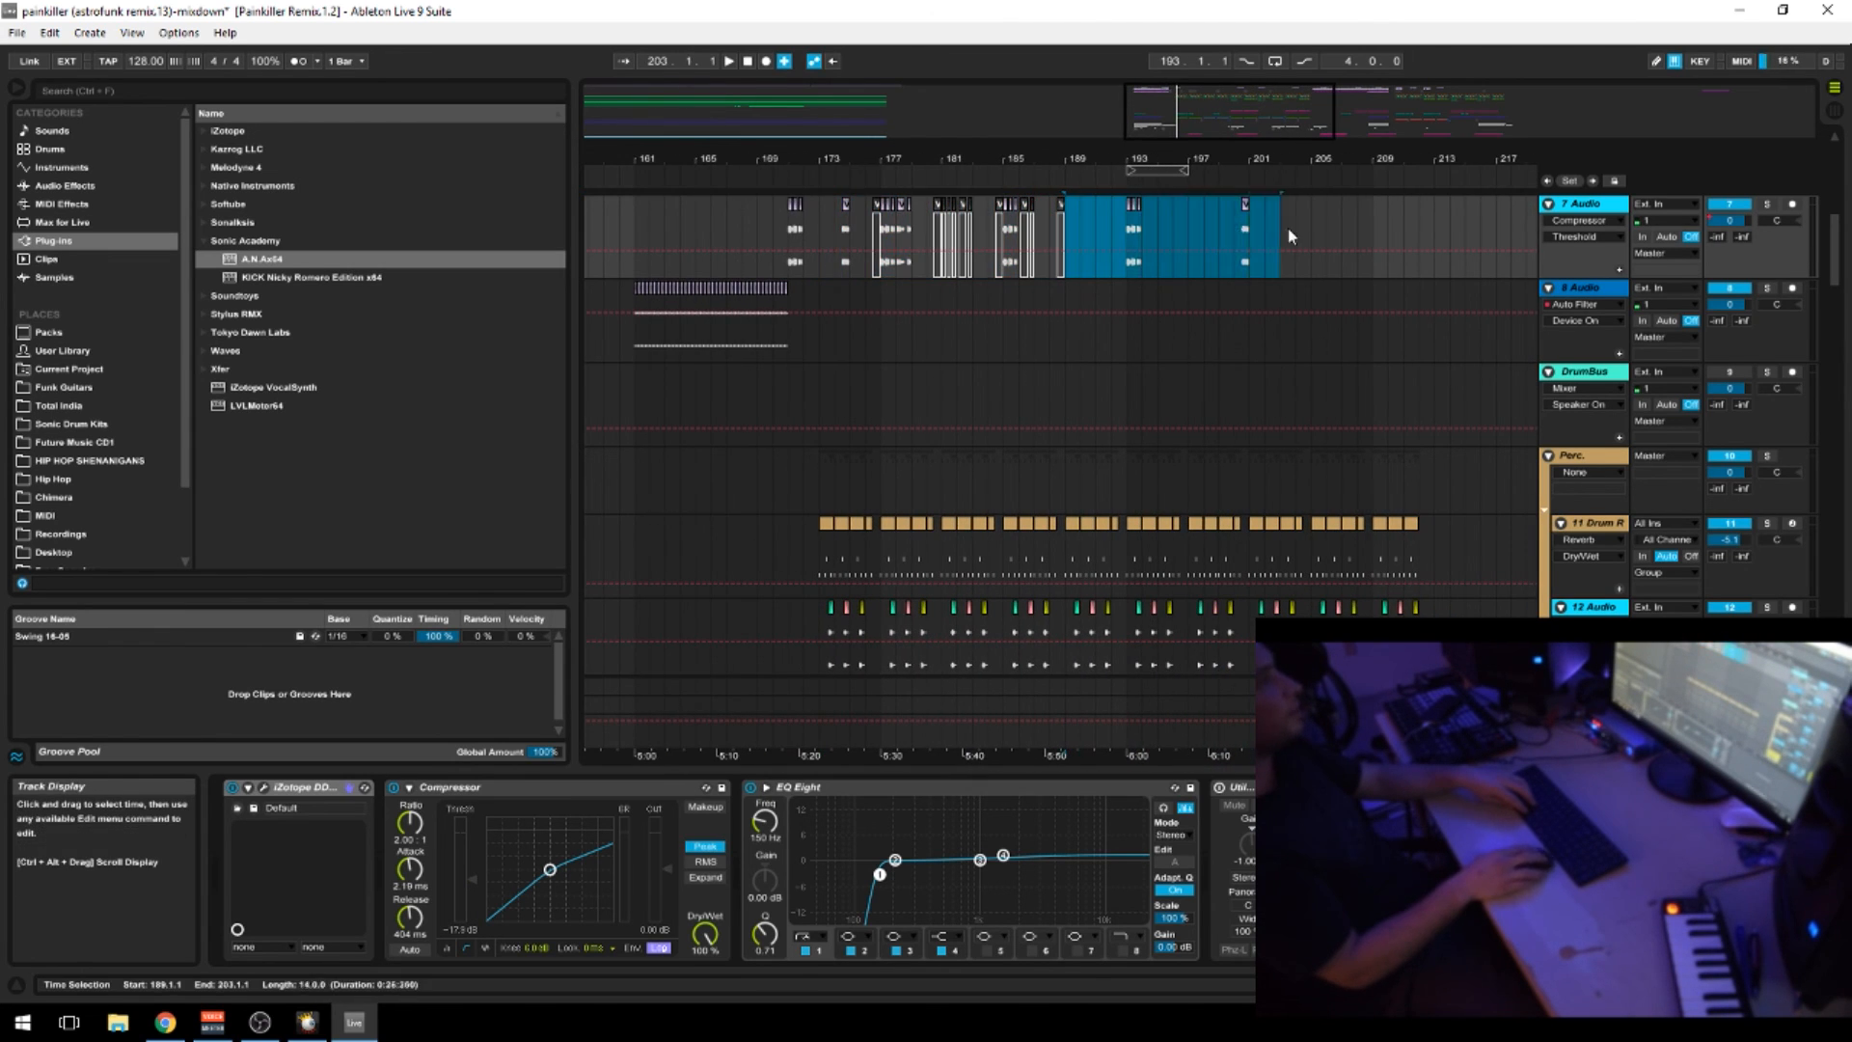
left_click_drag(1401, 227, 1401, 227)
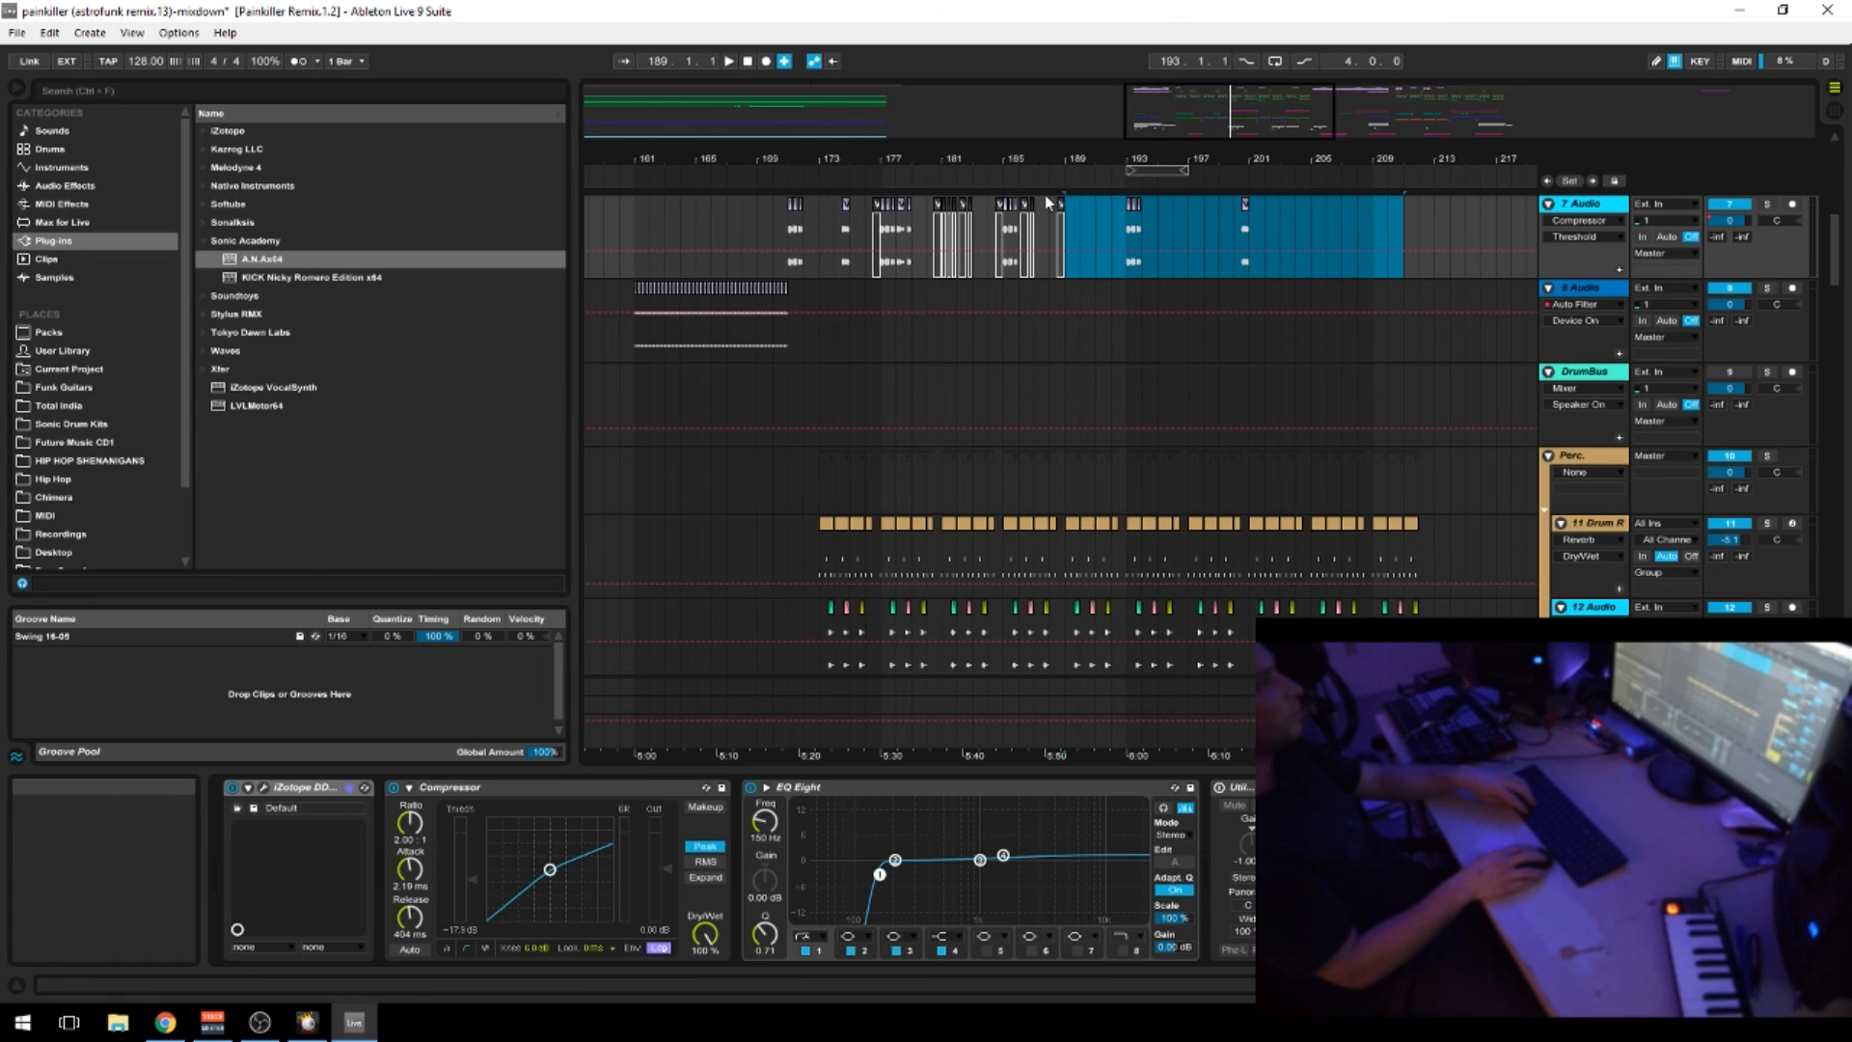
left_click(1389, 239)
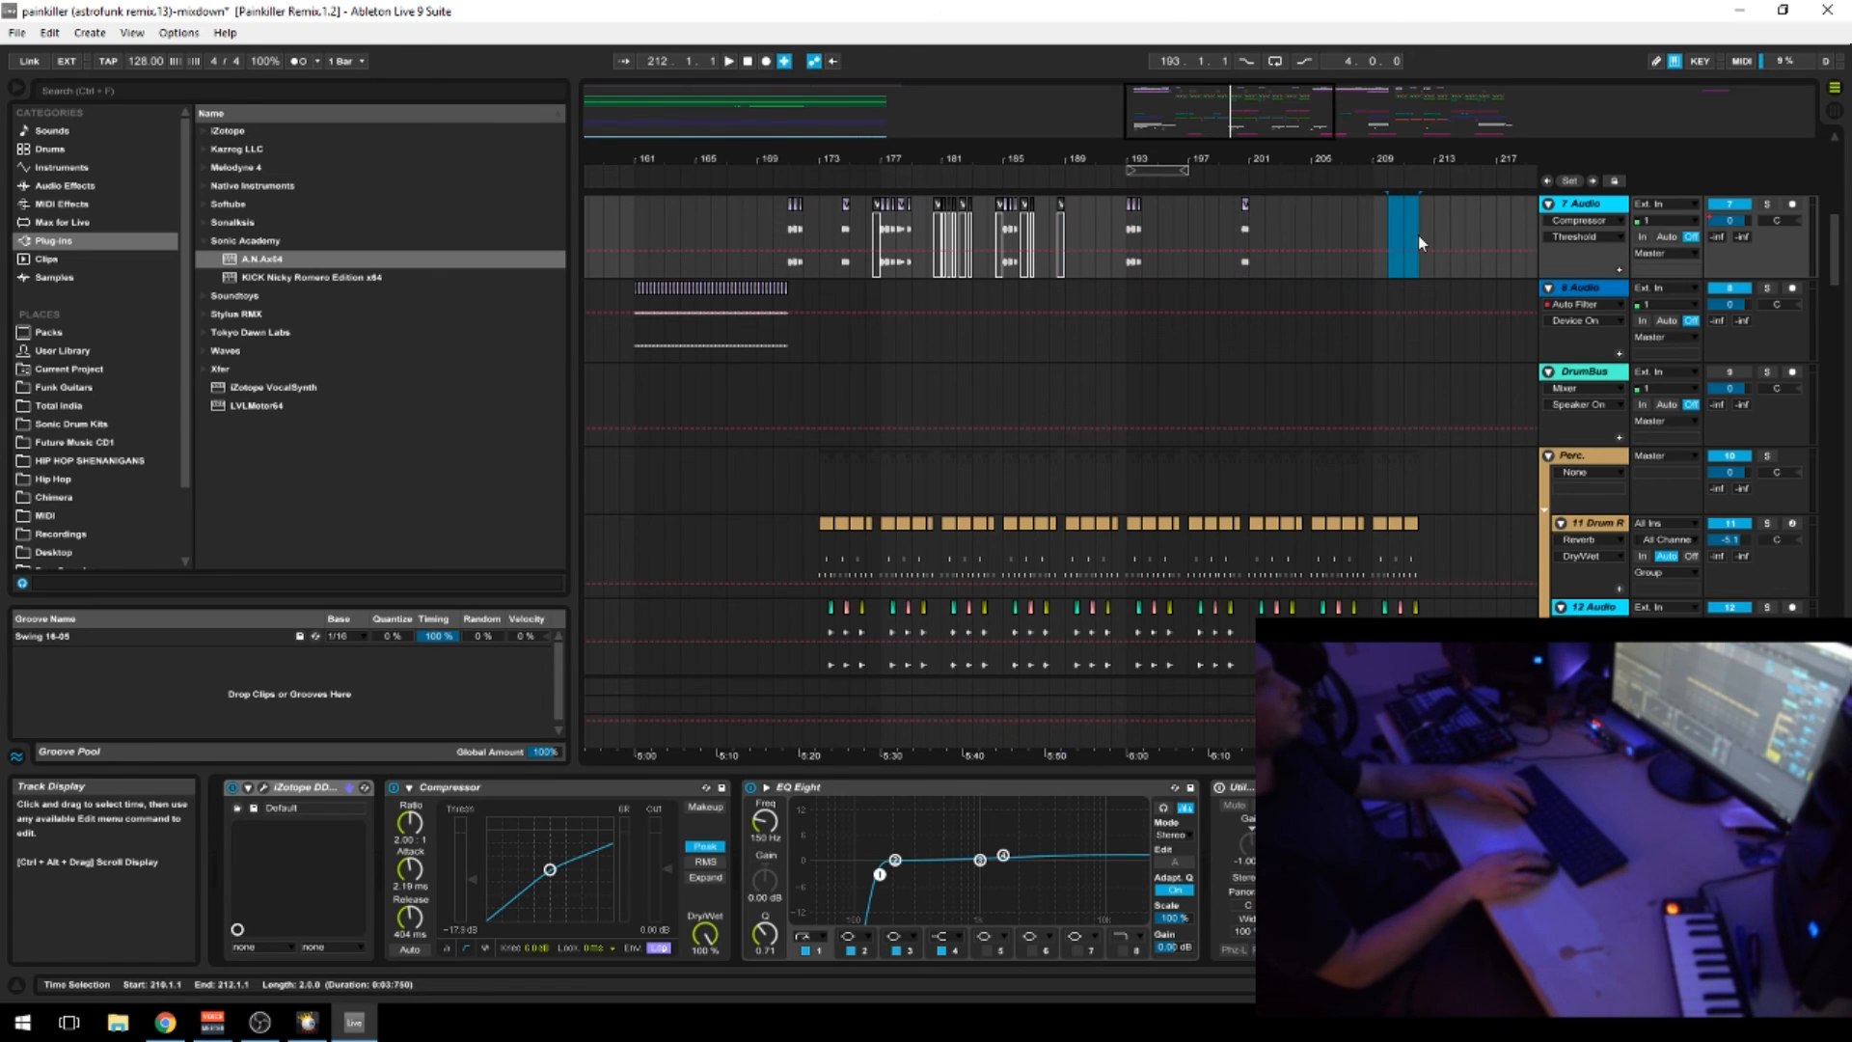
left_click_drag(1058, 222, 1122, 244)
left_click(1402, 212)
left_click(1404, 234)
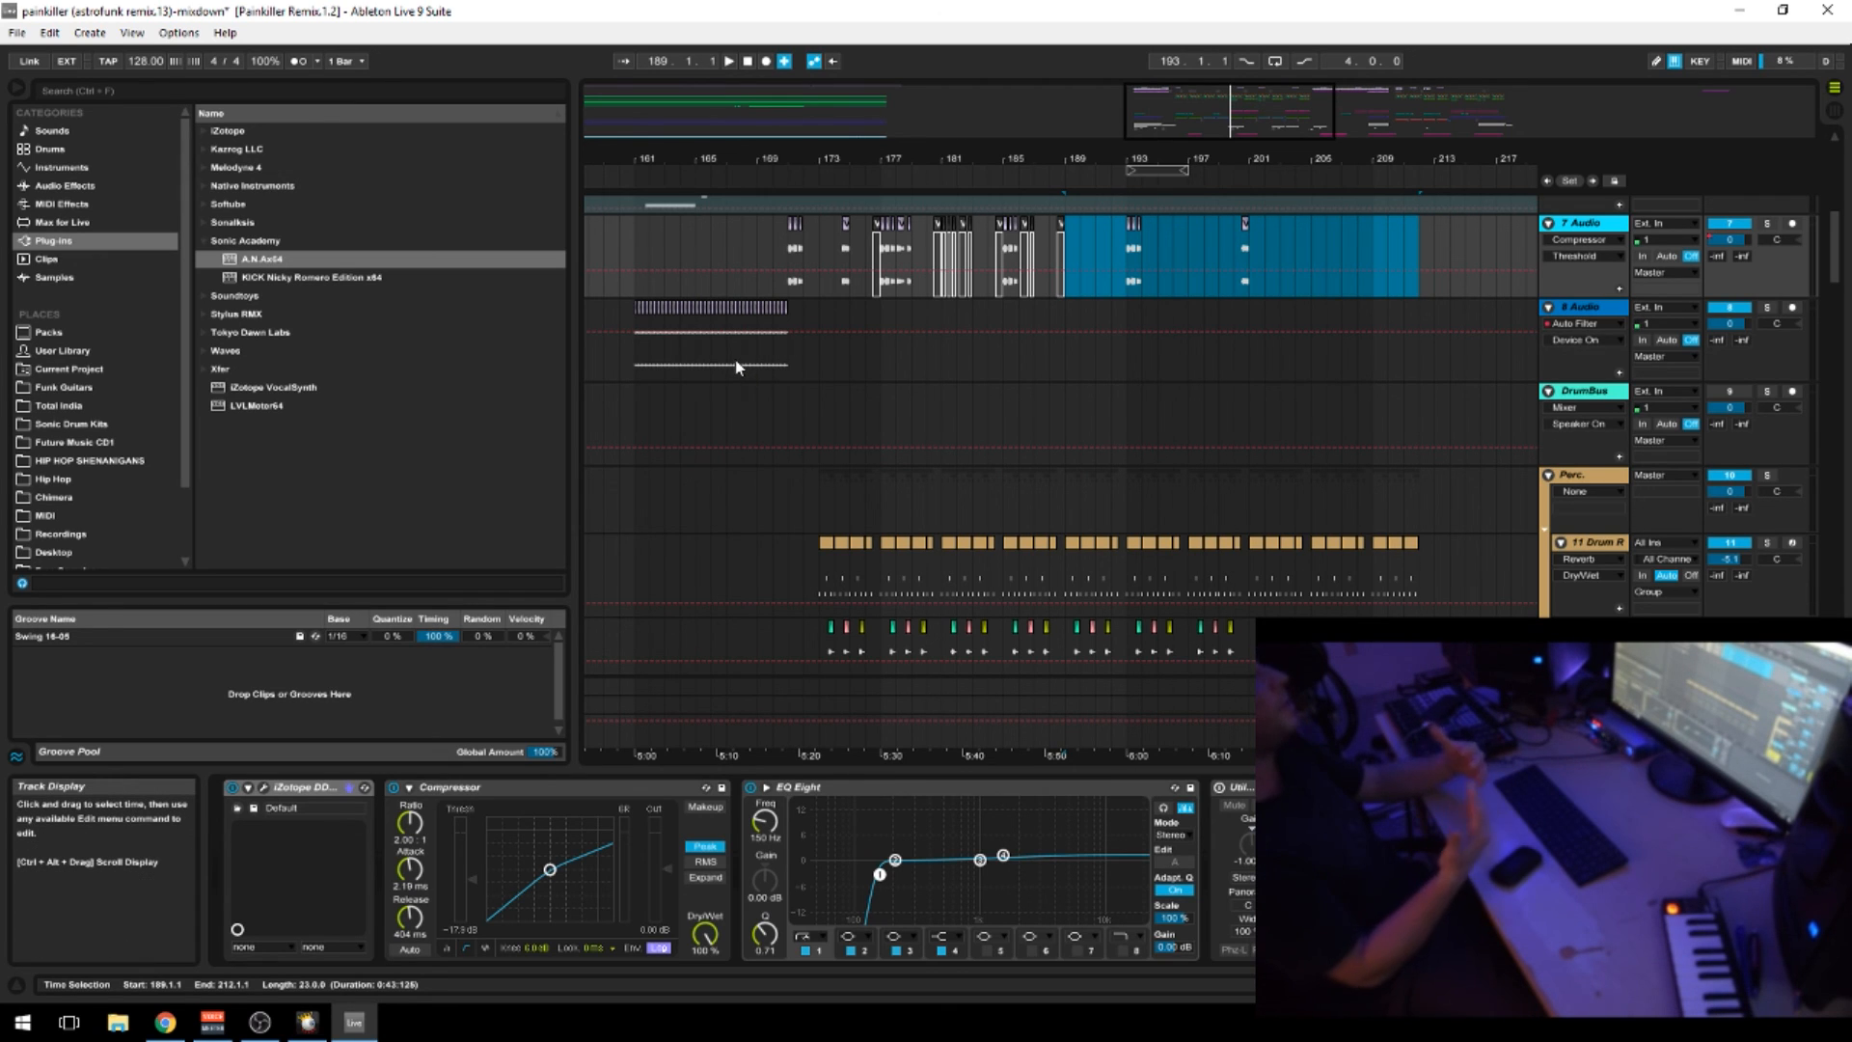
Select bars 173 to 194 on 7 Audio and play the full mix from bar 173
left_click_drag(830, 257, 1141, 260)
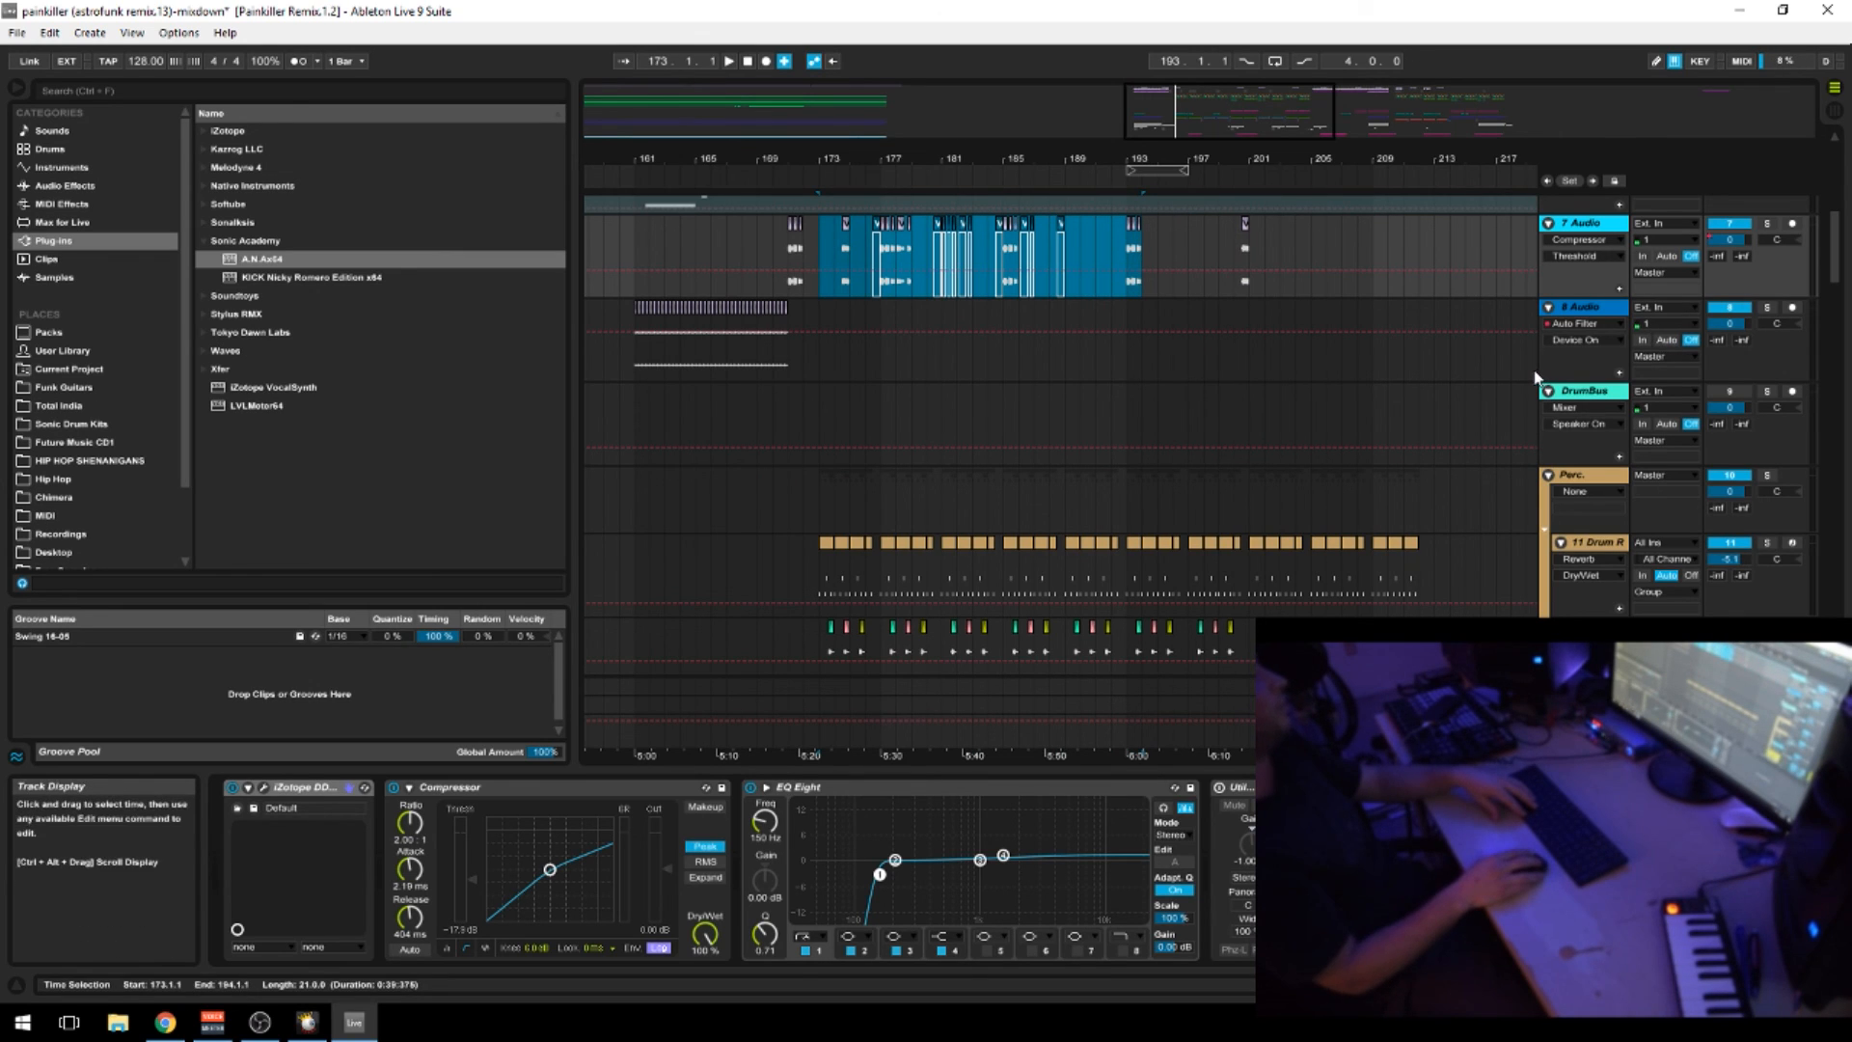
key("space")
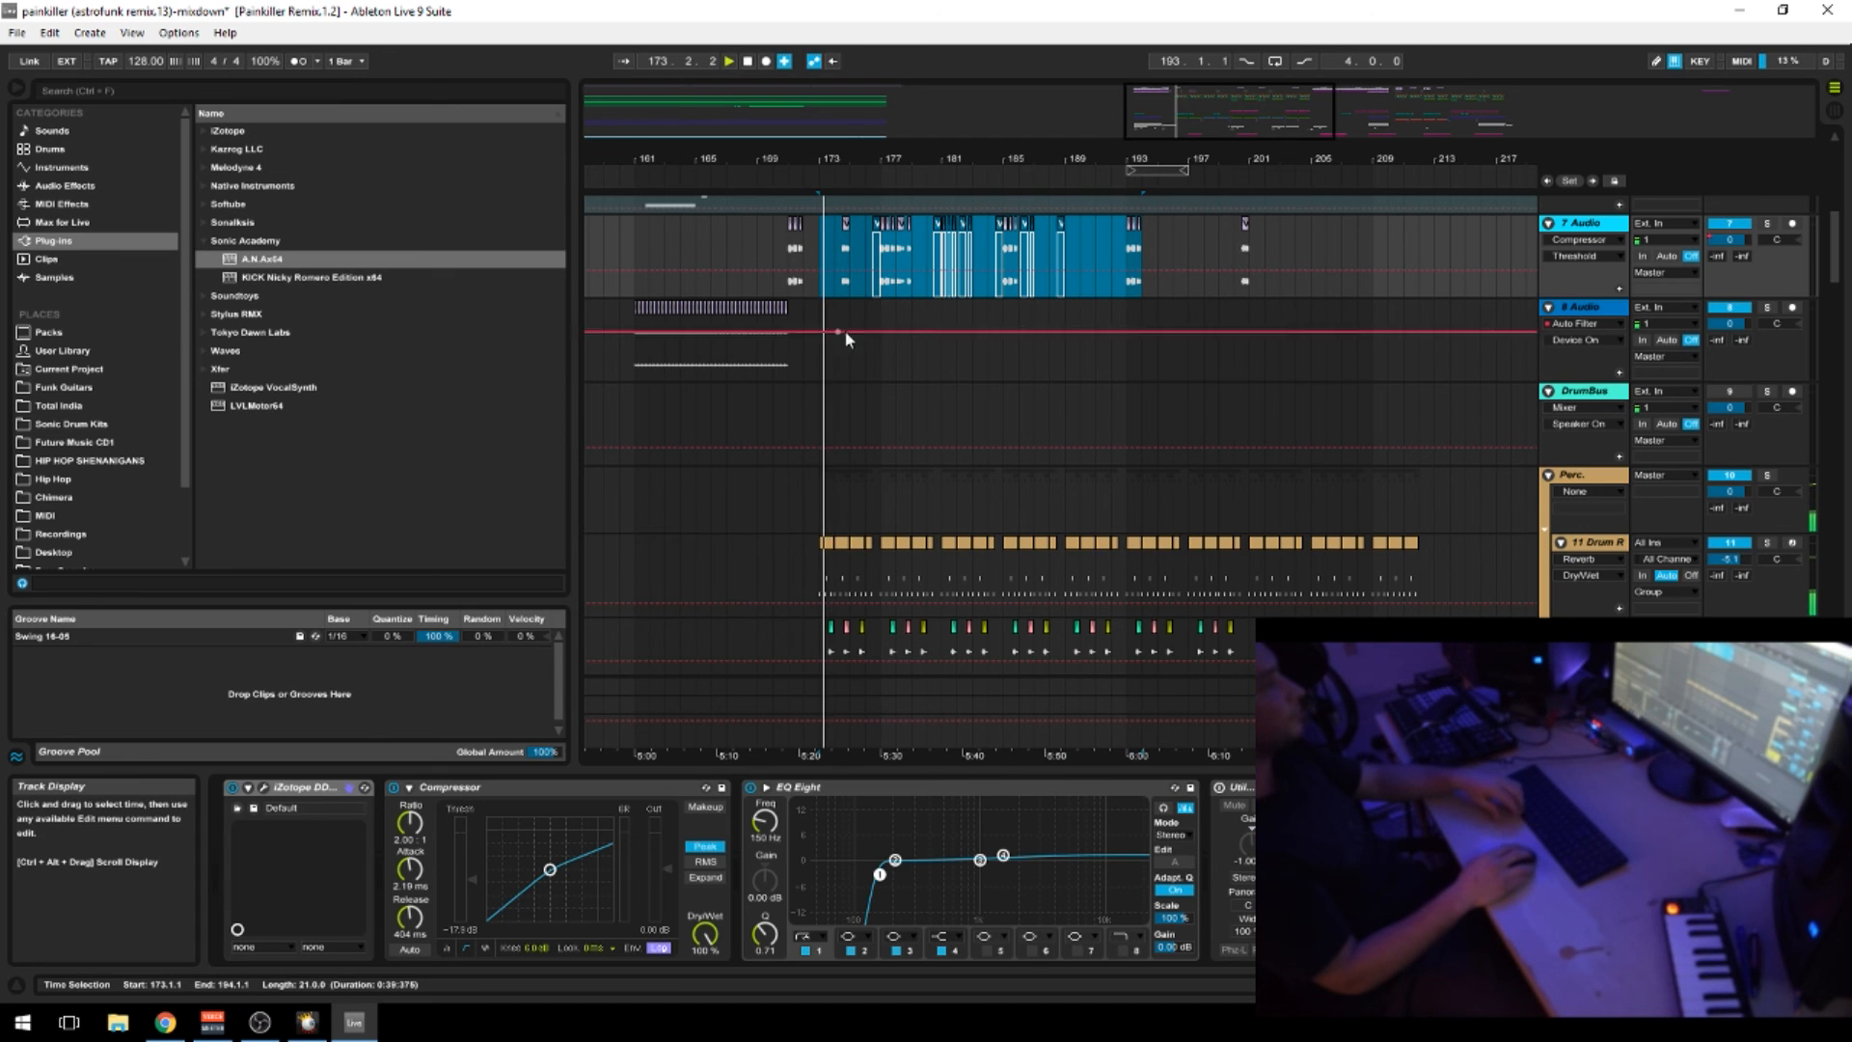
Check the live chat on the YouTube Live Dashboard in Chrome and return to Ableton Live
left_click(165, 1021)
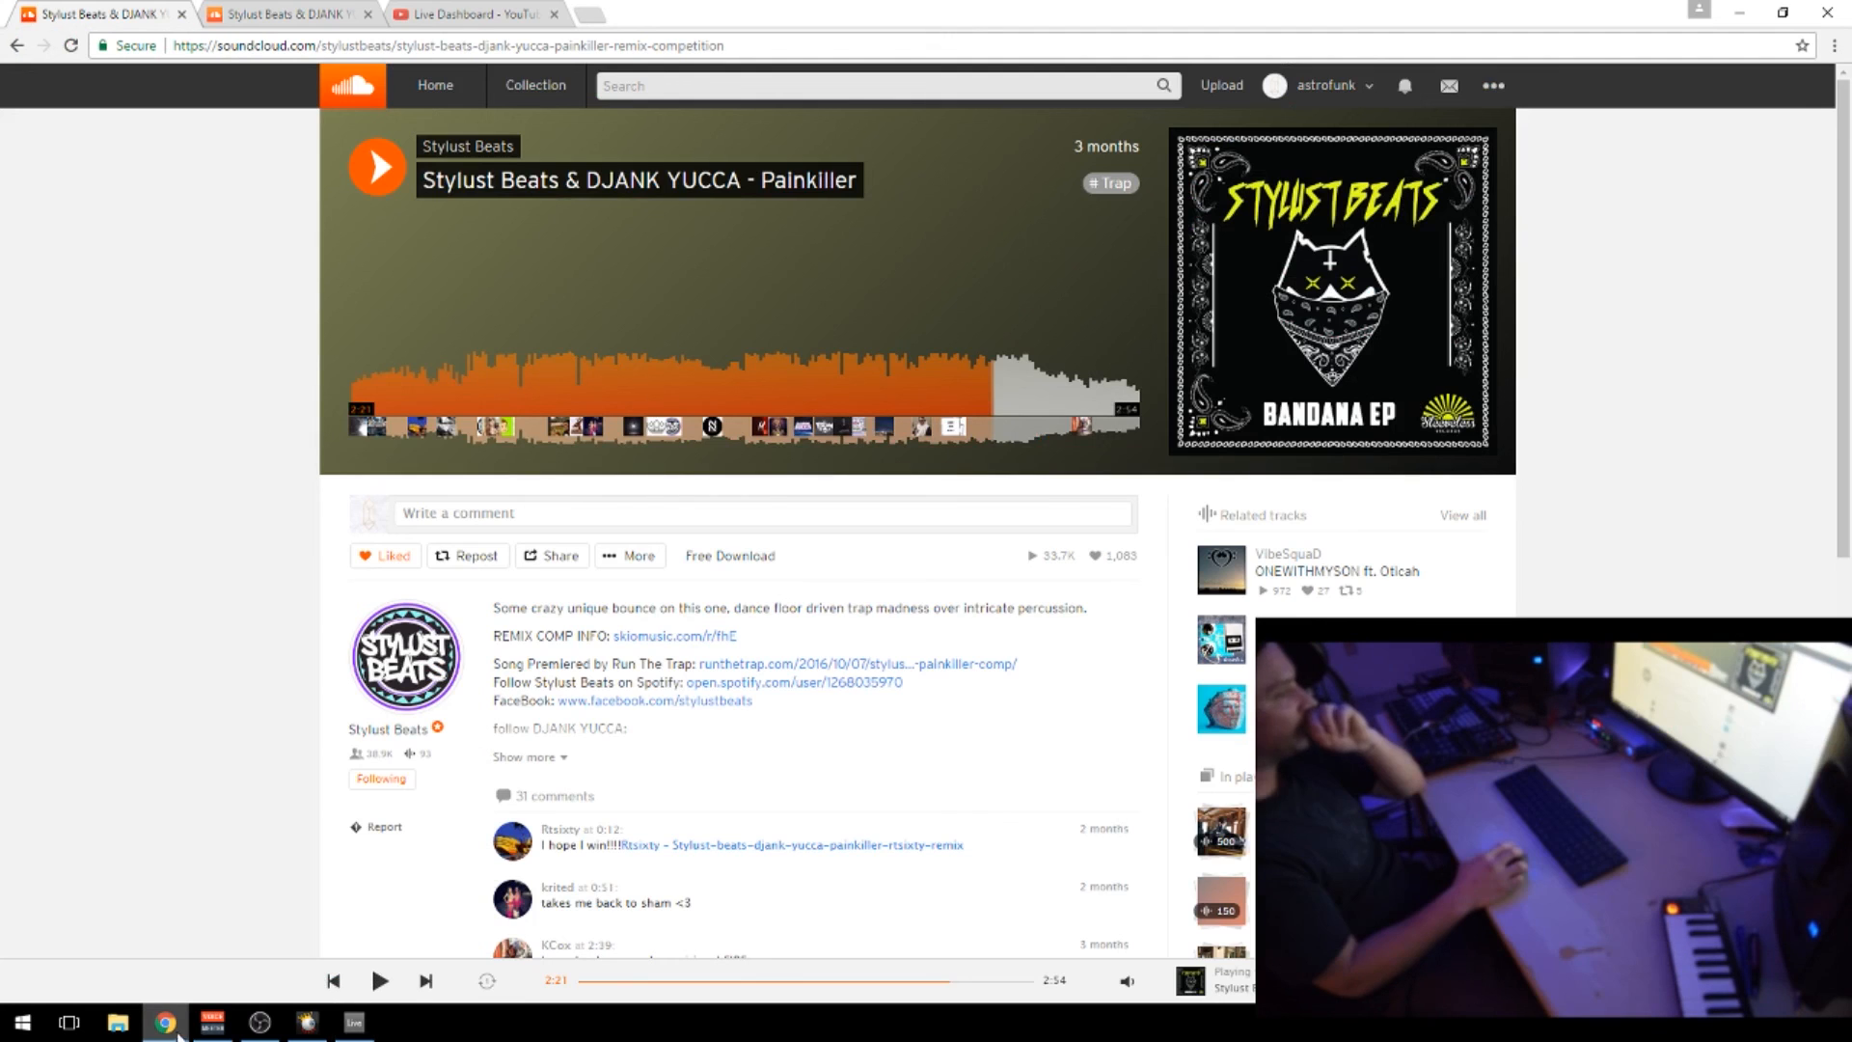
left_click(436, 13)
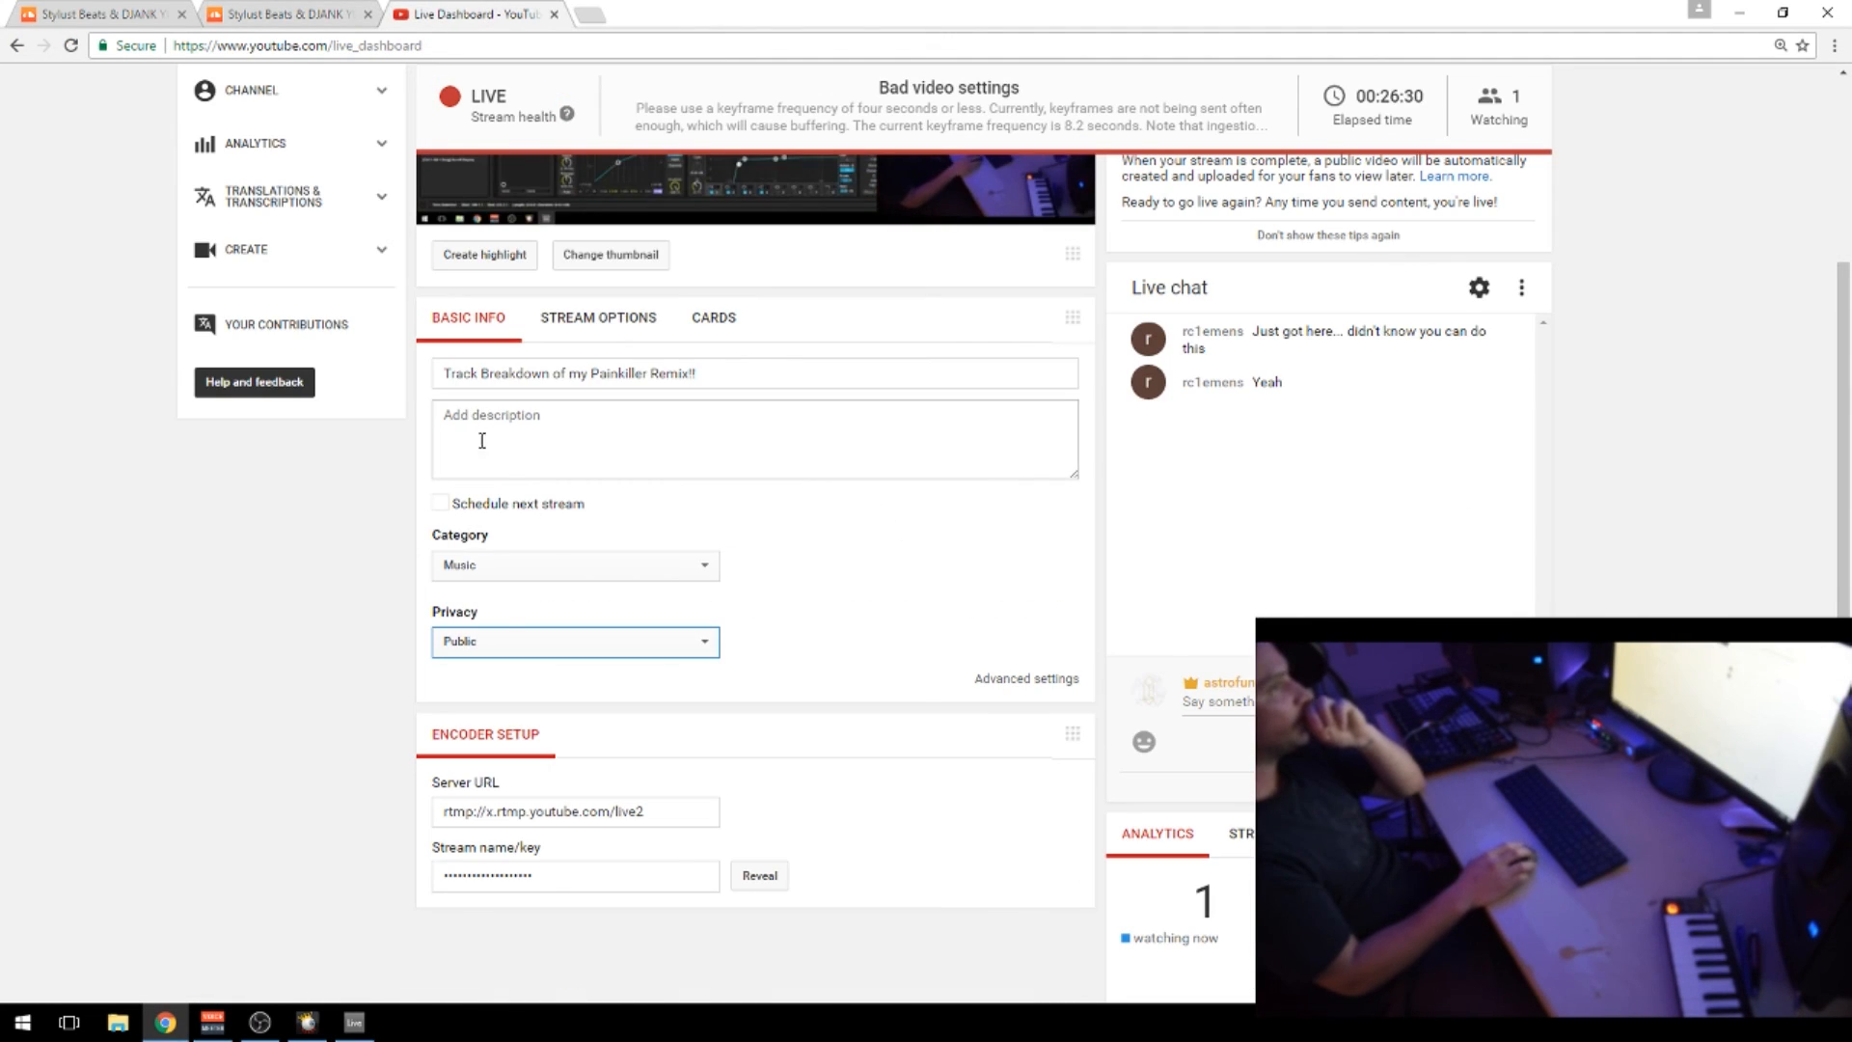
left_click(355, 1028)
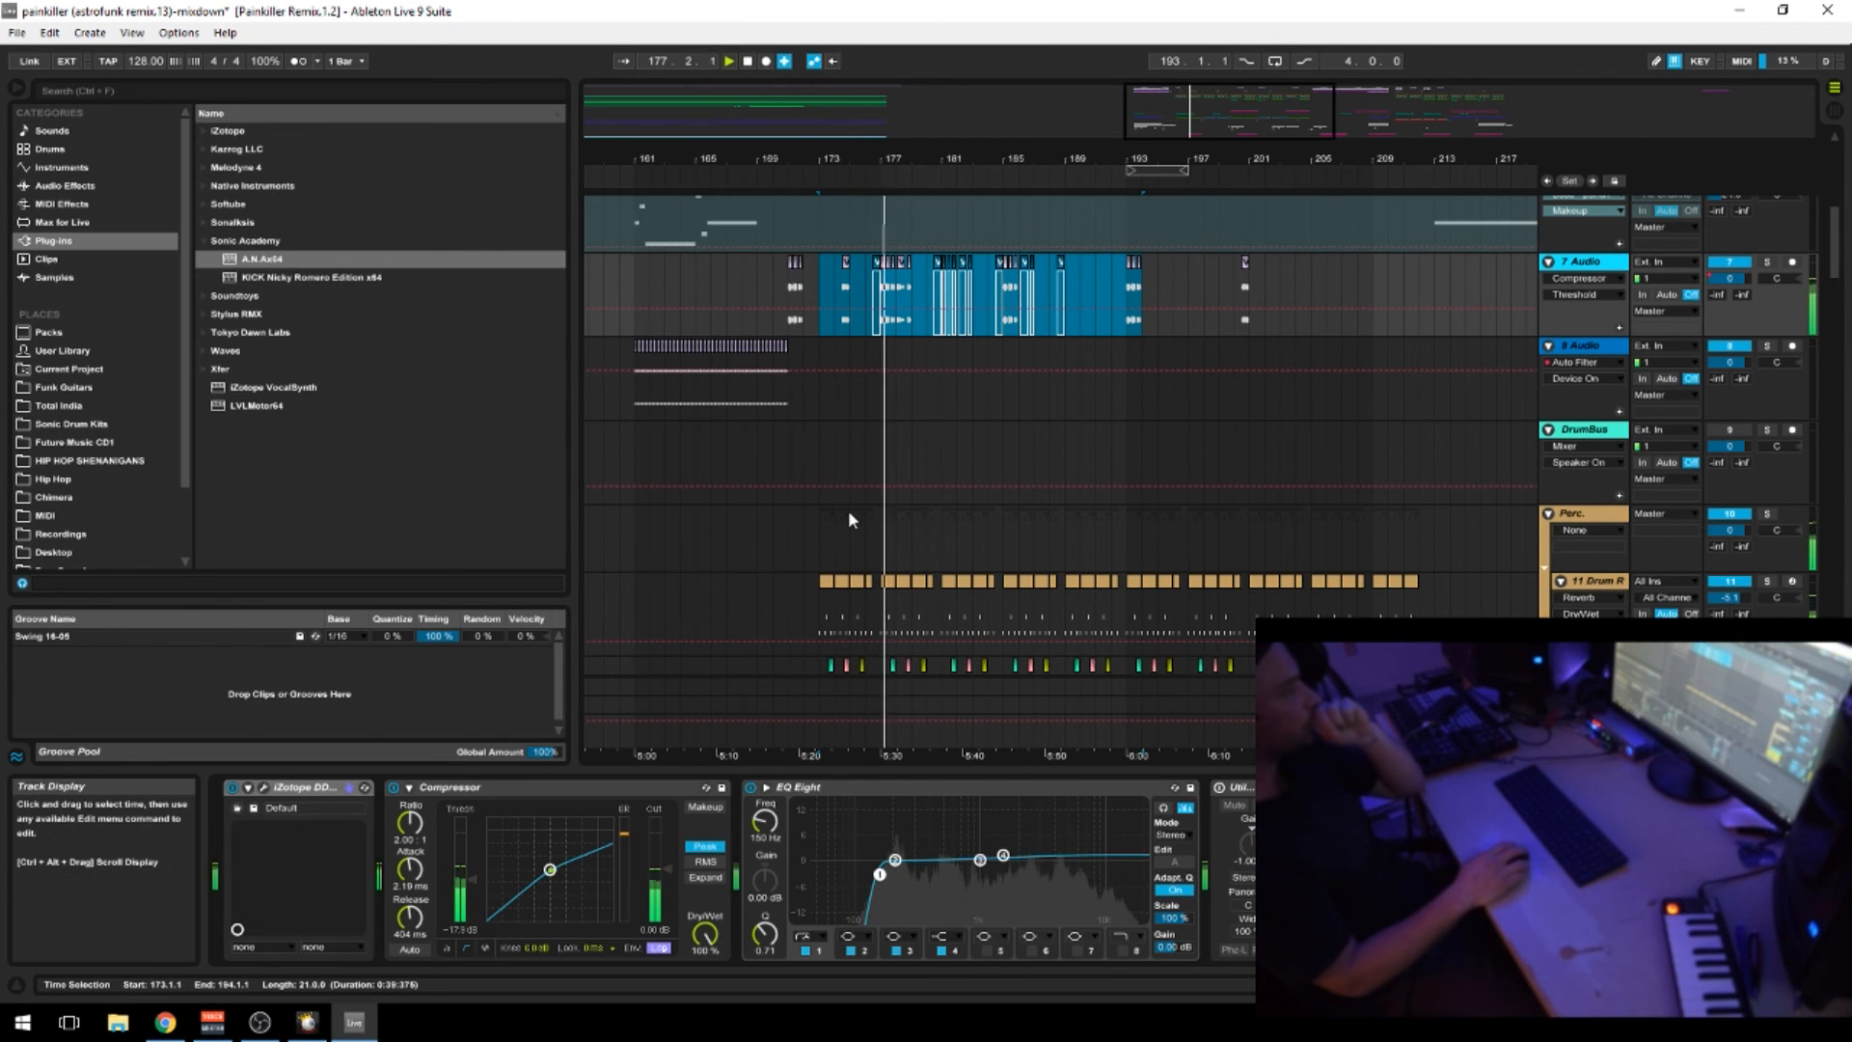
Find the Horn track below the bass tracks, solo it and stop playback
scroll(848, 509, "down", 4)
scroll(854, 524, "up", 3)
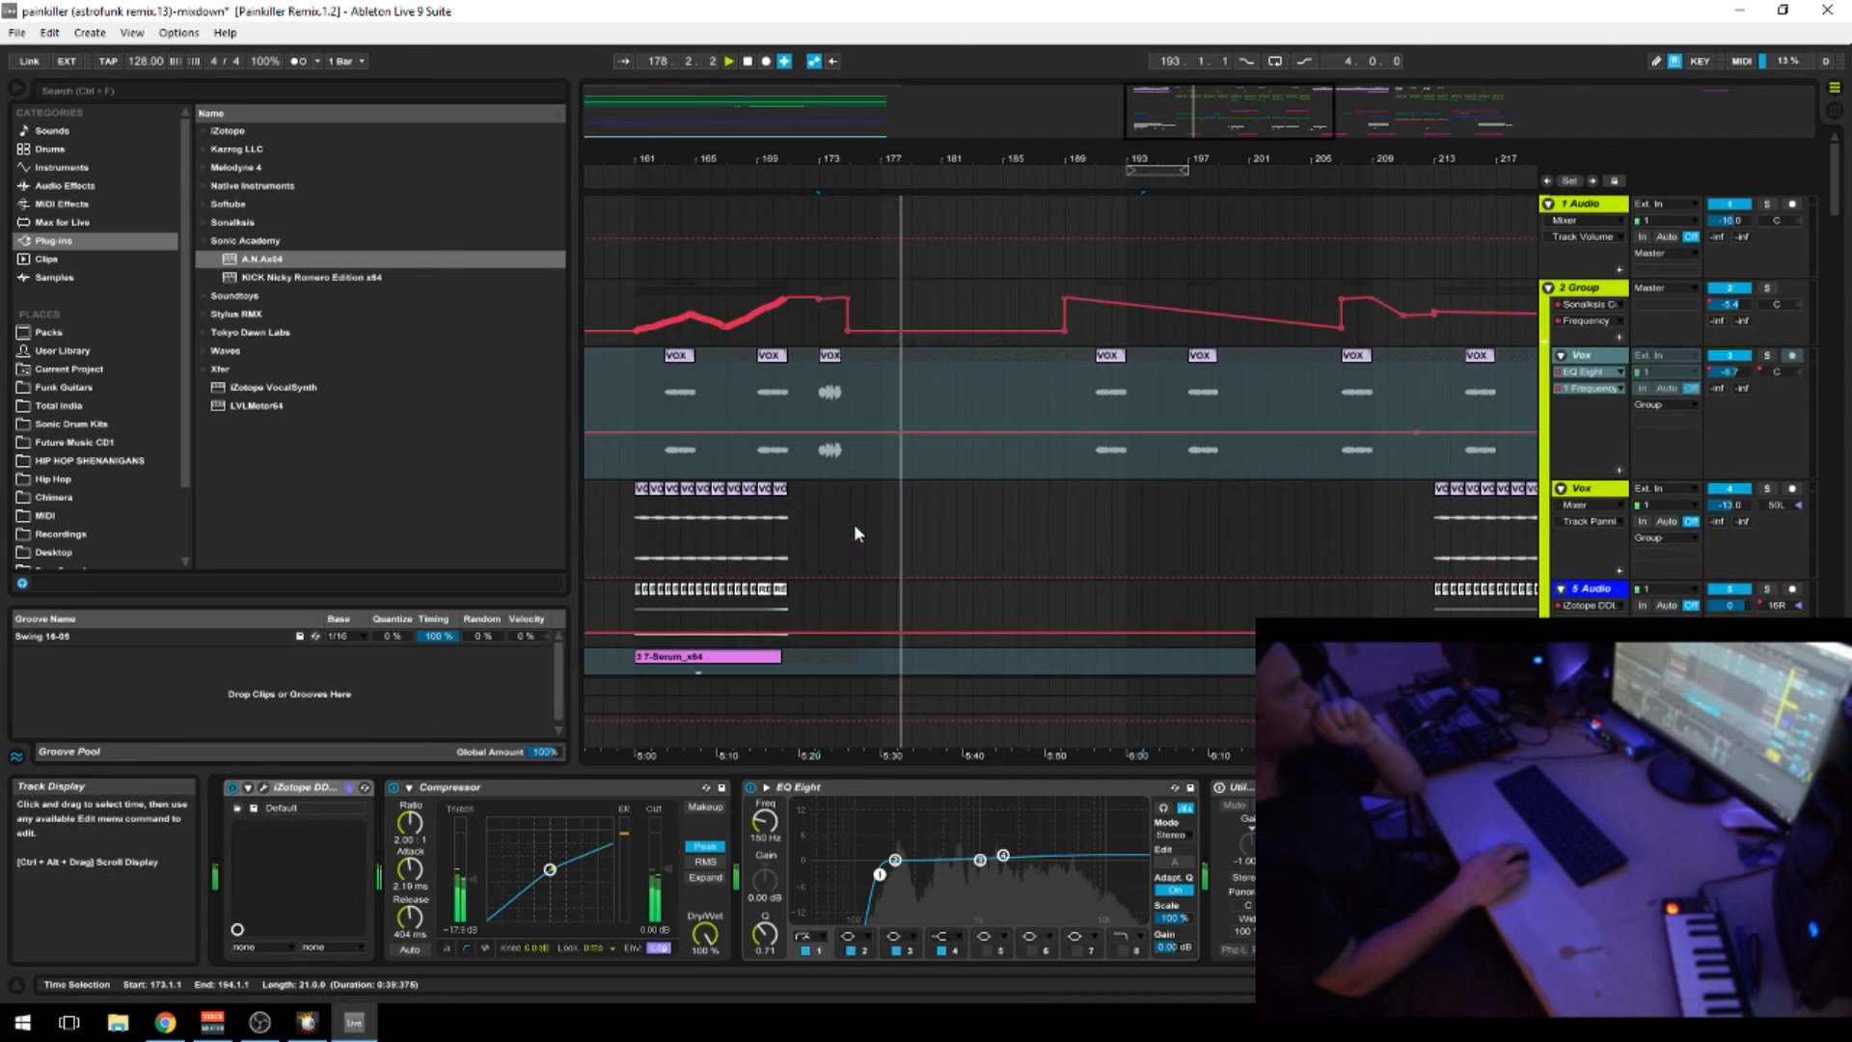
scroll(862, 525, "down", 6)
scroll(871, 523, "down", 15)
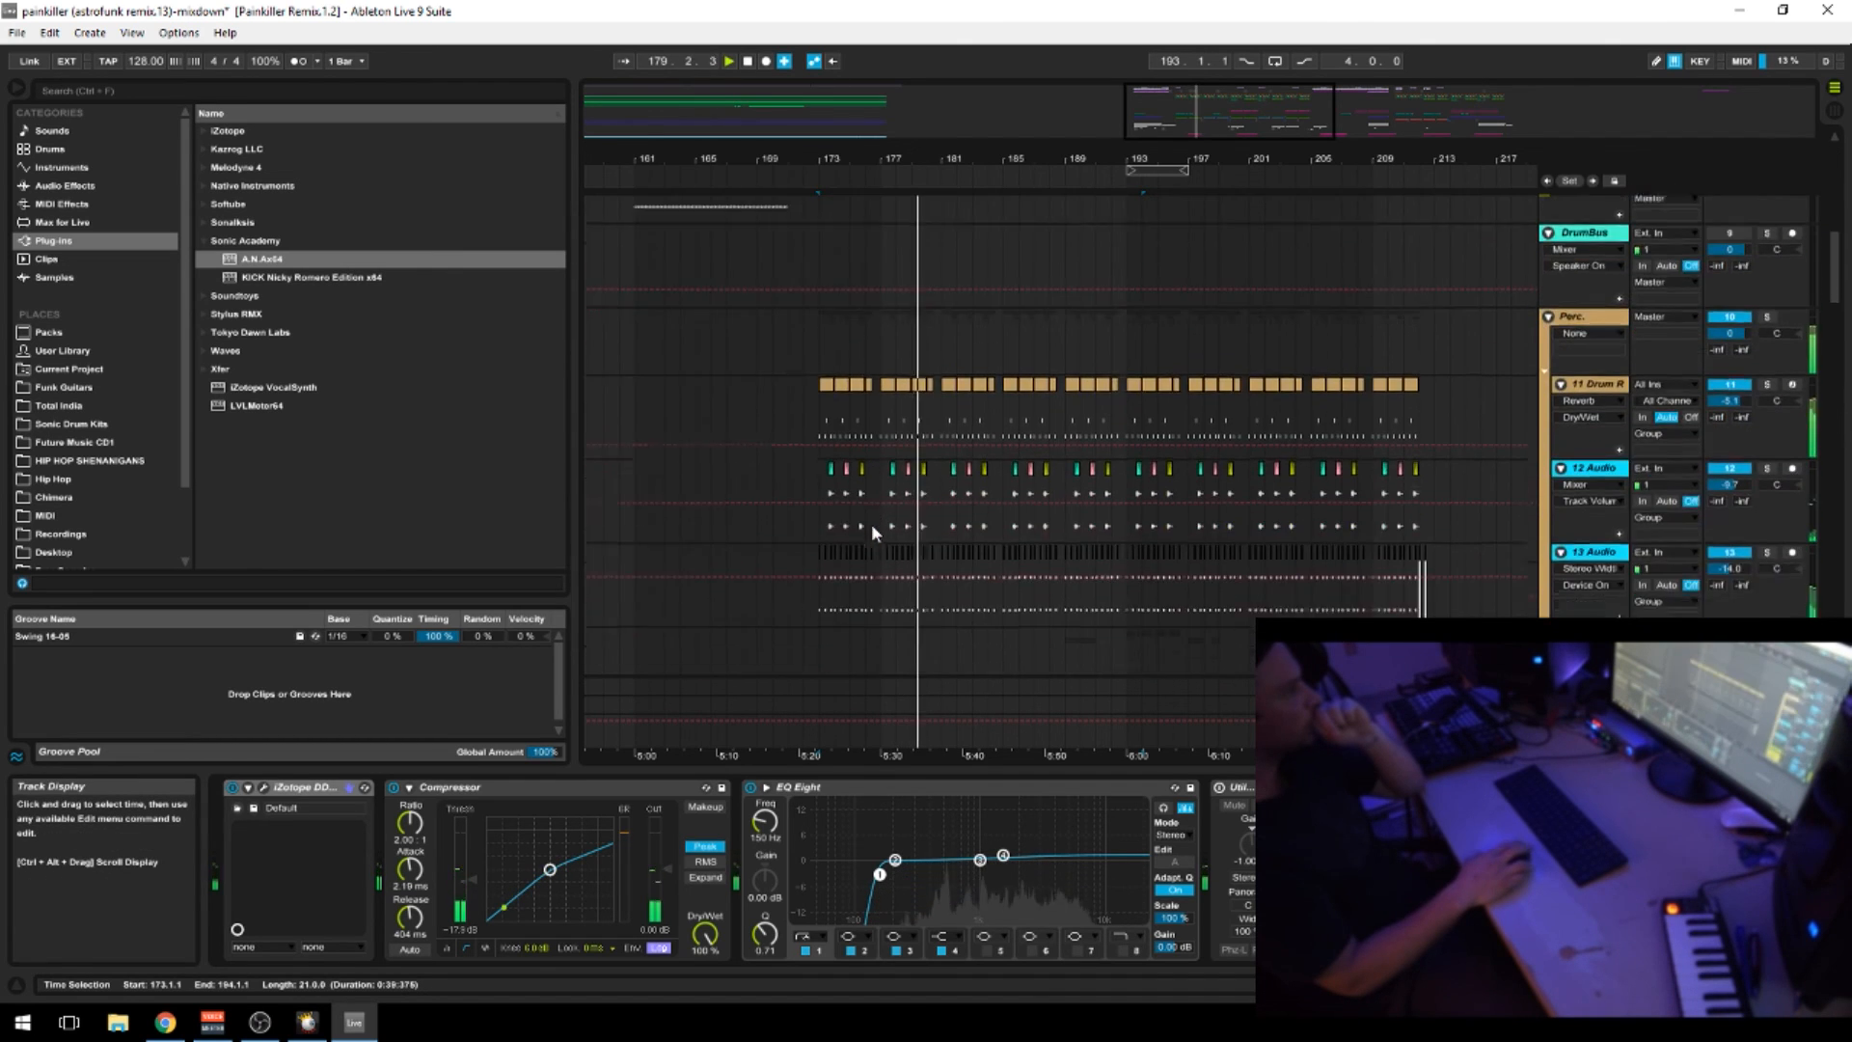
scroll(944, 526, "down", 10)
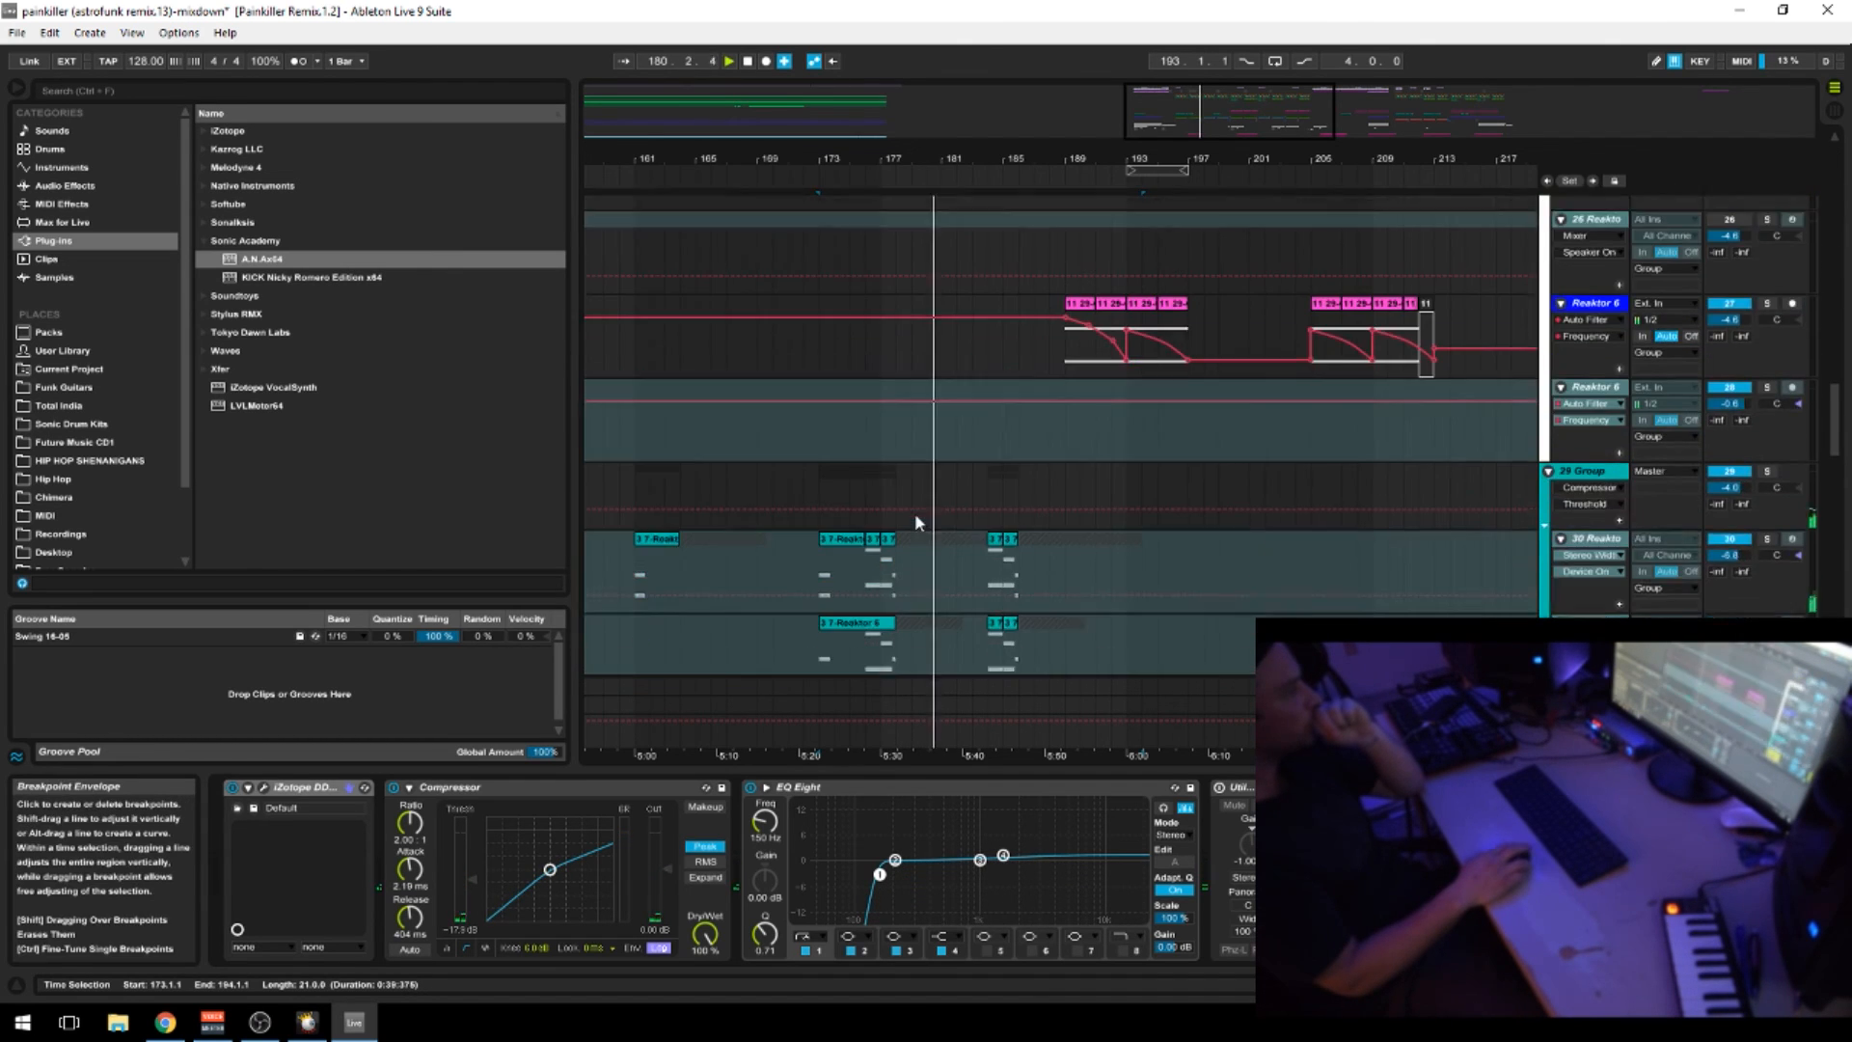
scroll(957, 514, "down", 4)
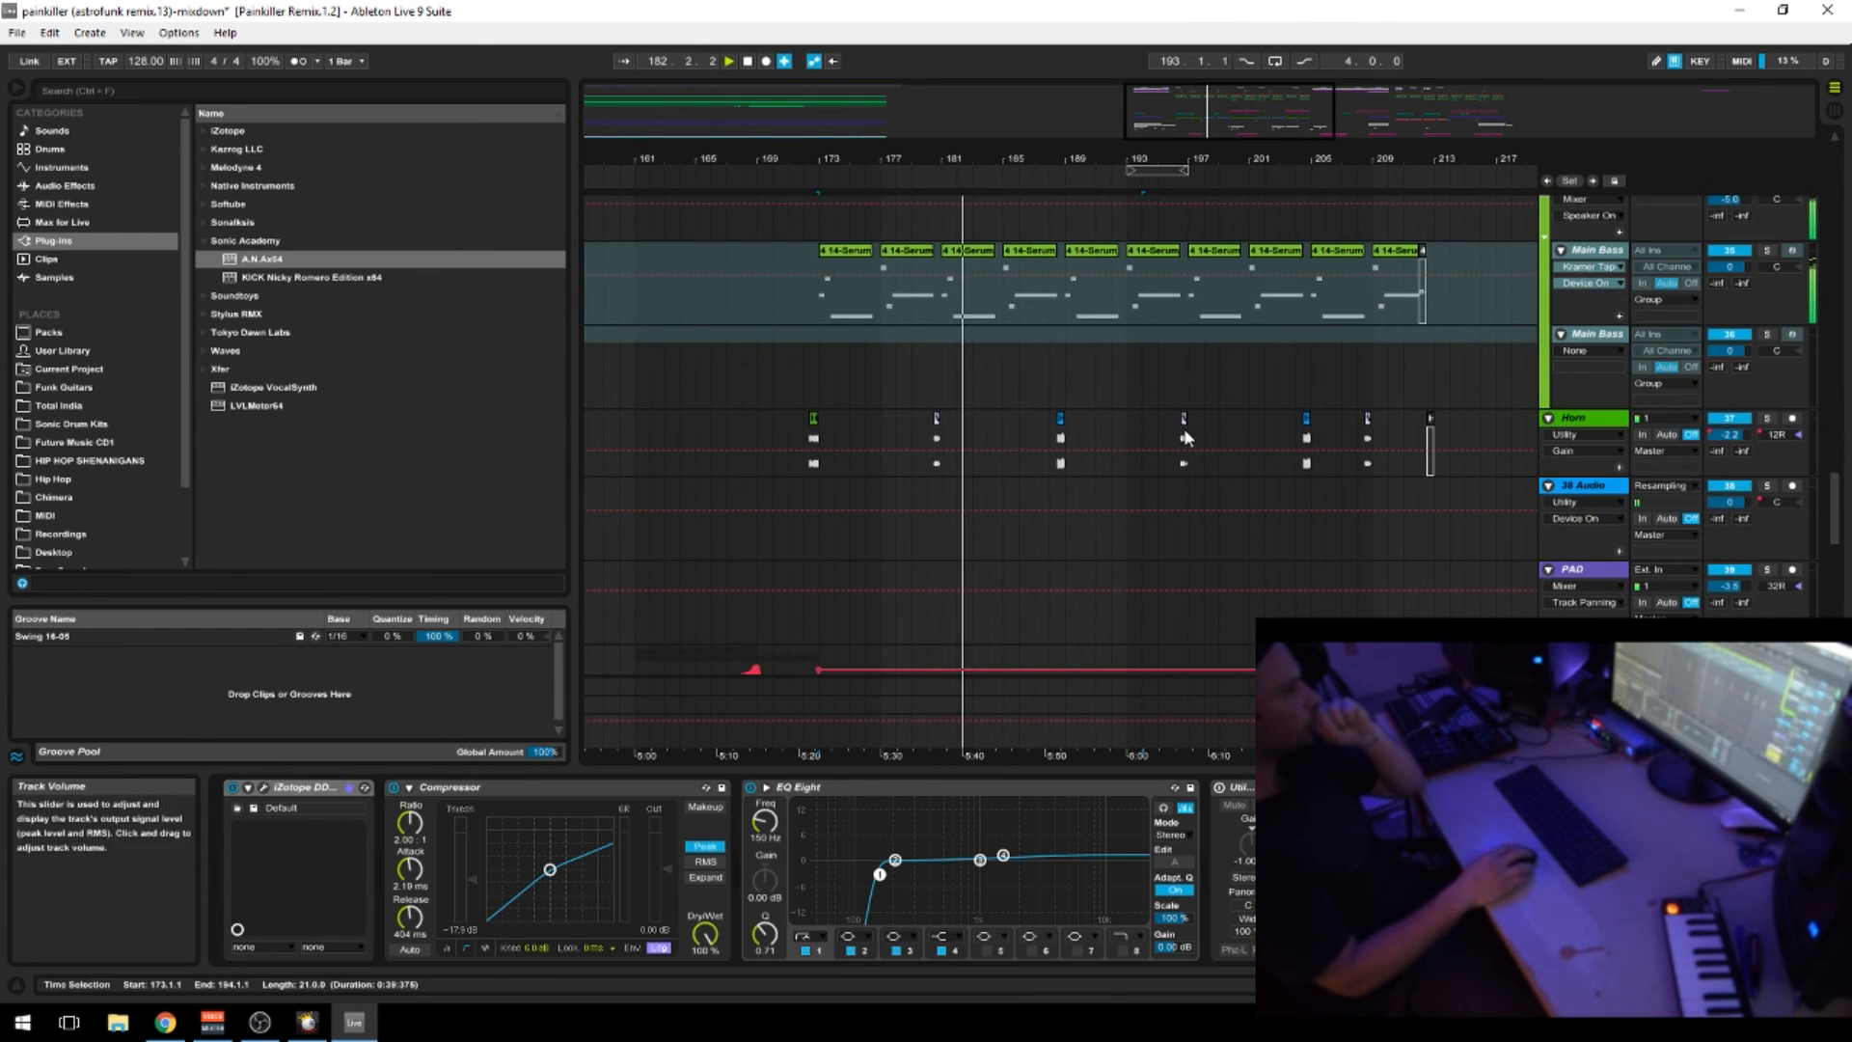
left_click(818, 431)
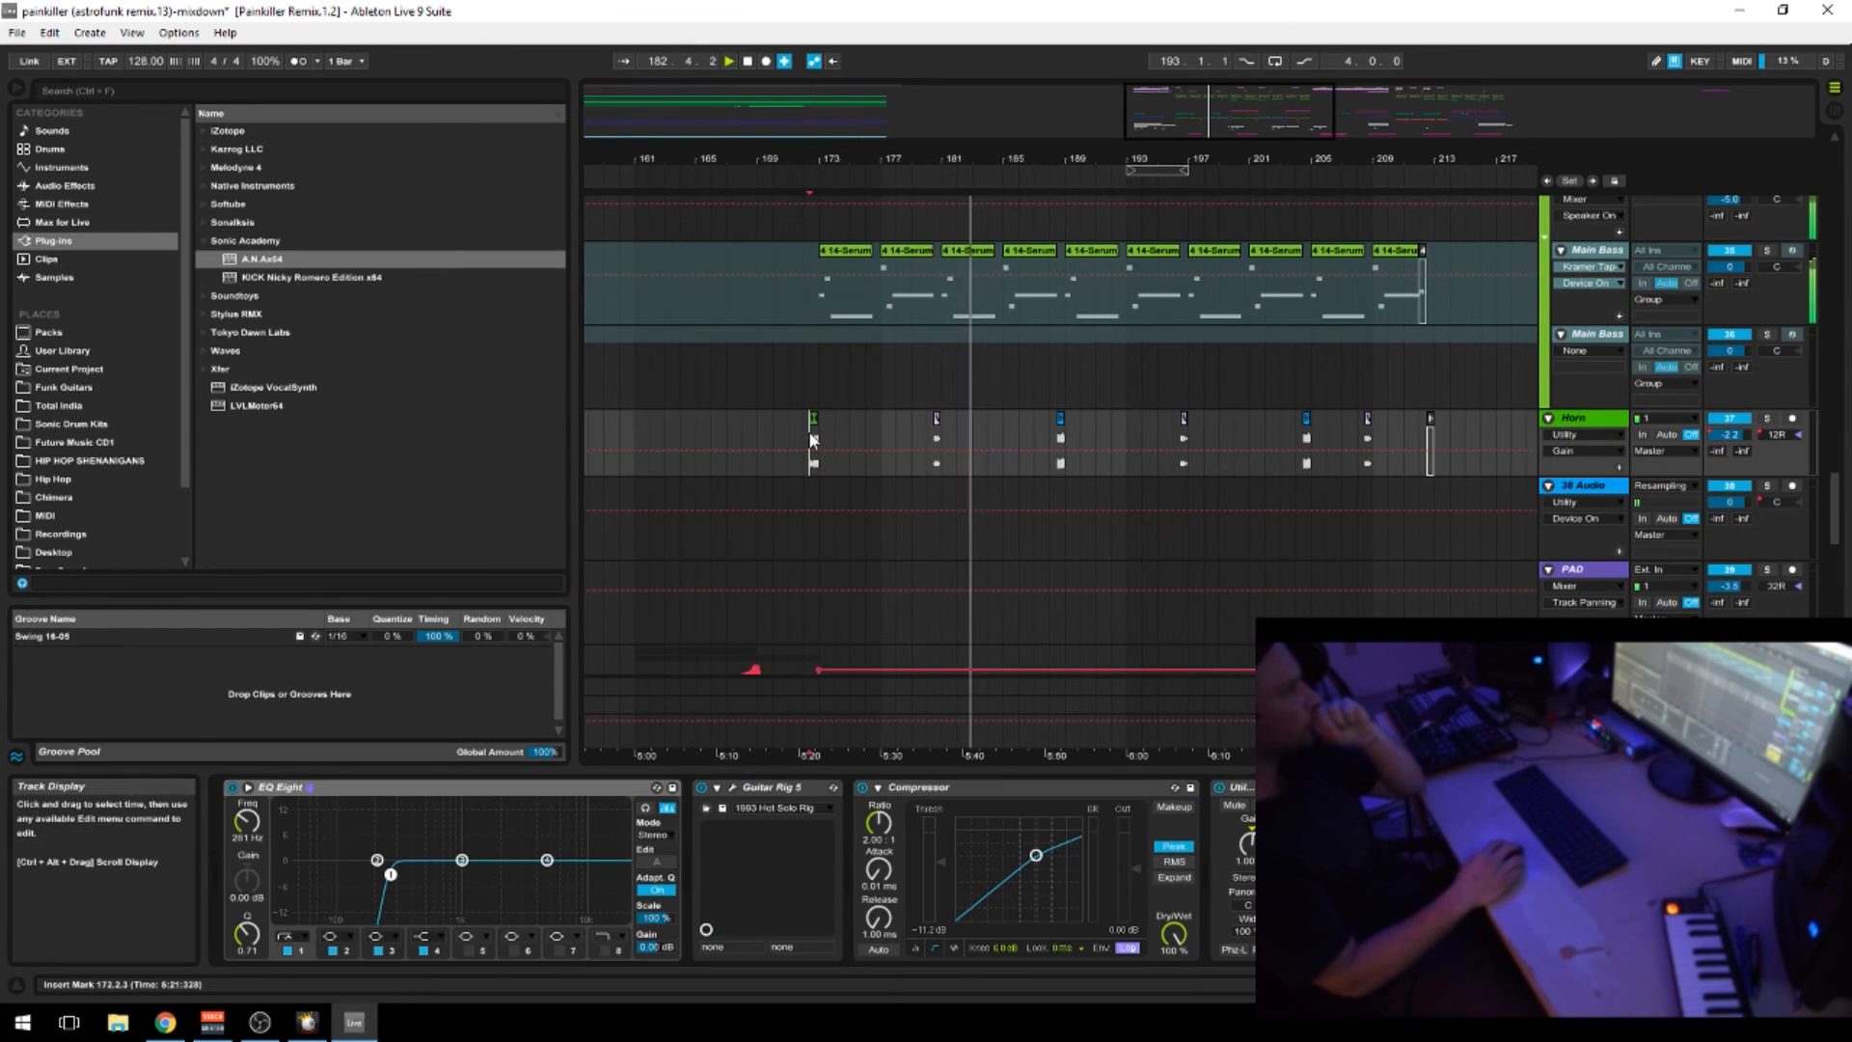
left_click(1769, 418)
key("space")
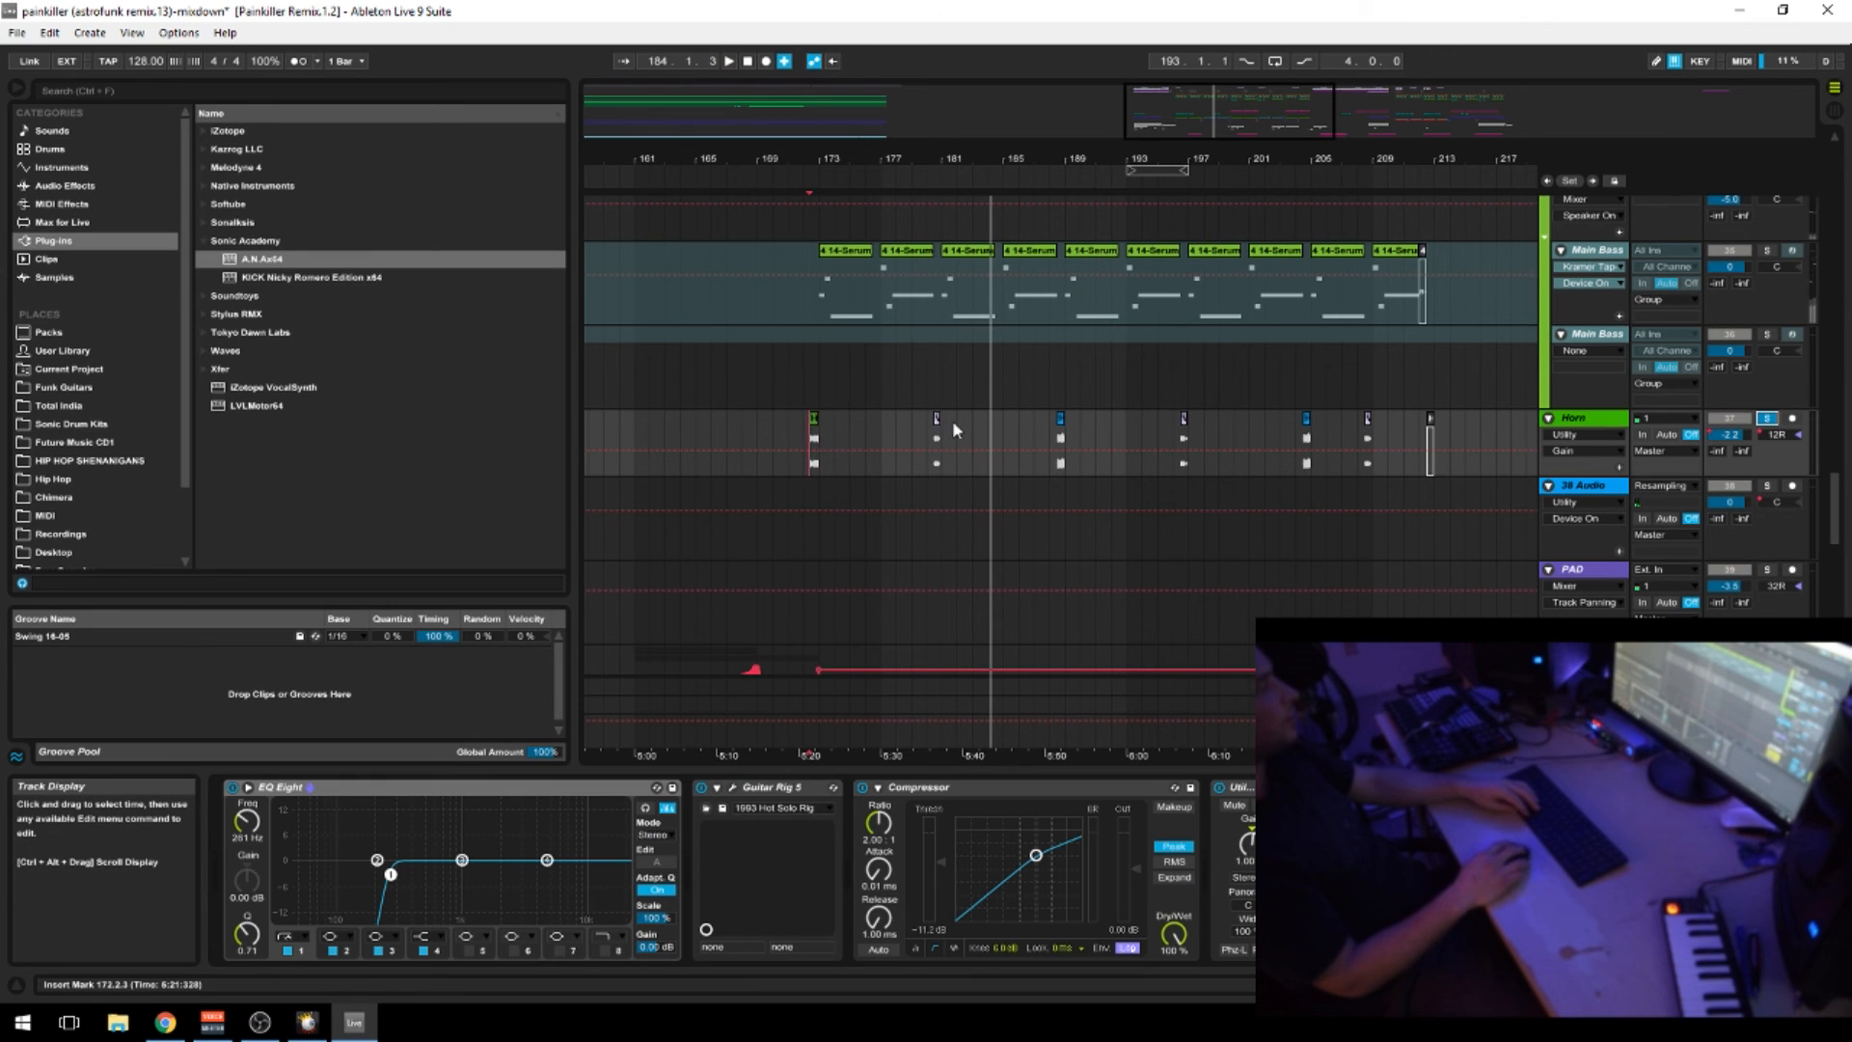
Select the first horn clip, just before bar 173, and audition it in solo
left_click(814, 439)
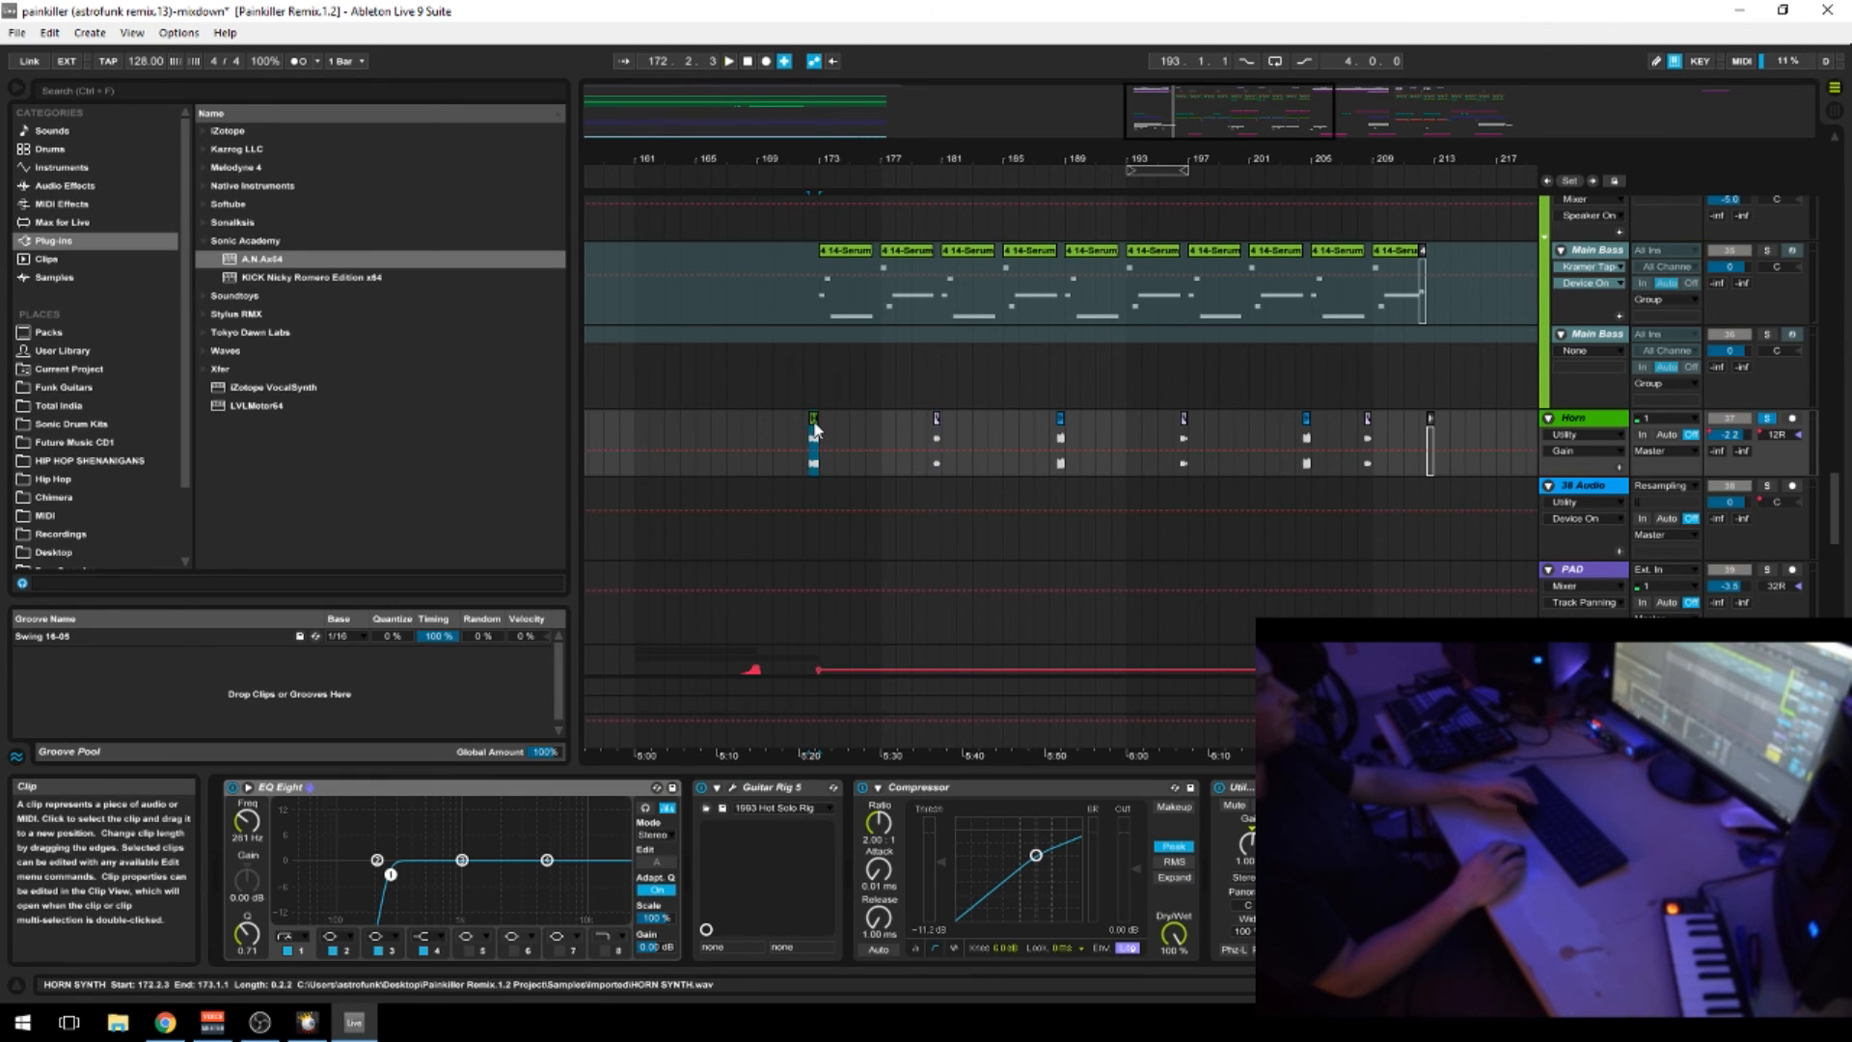
key("space")
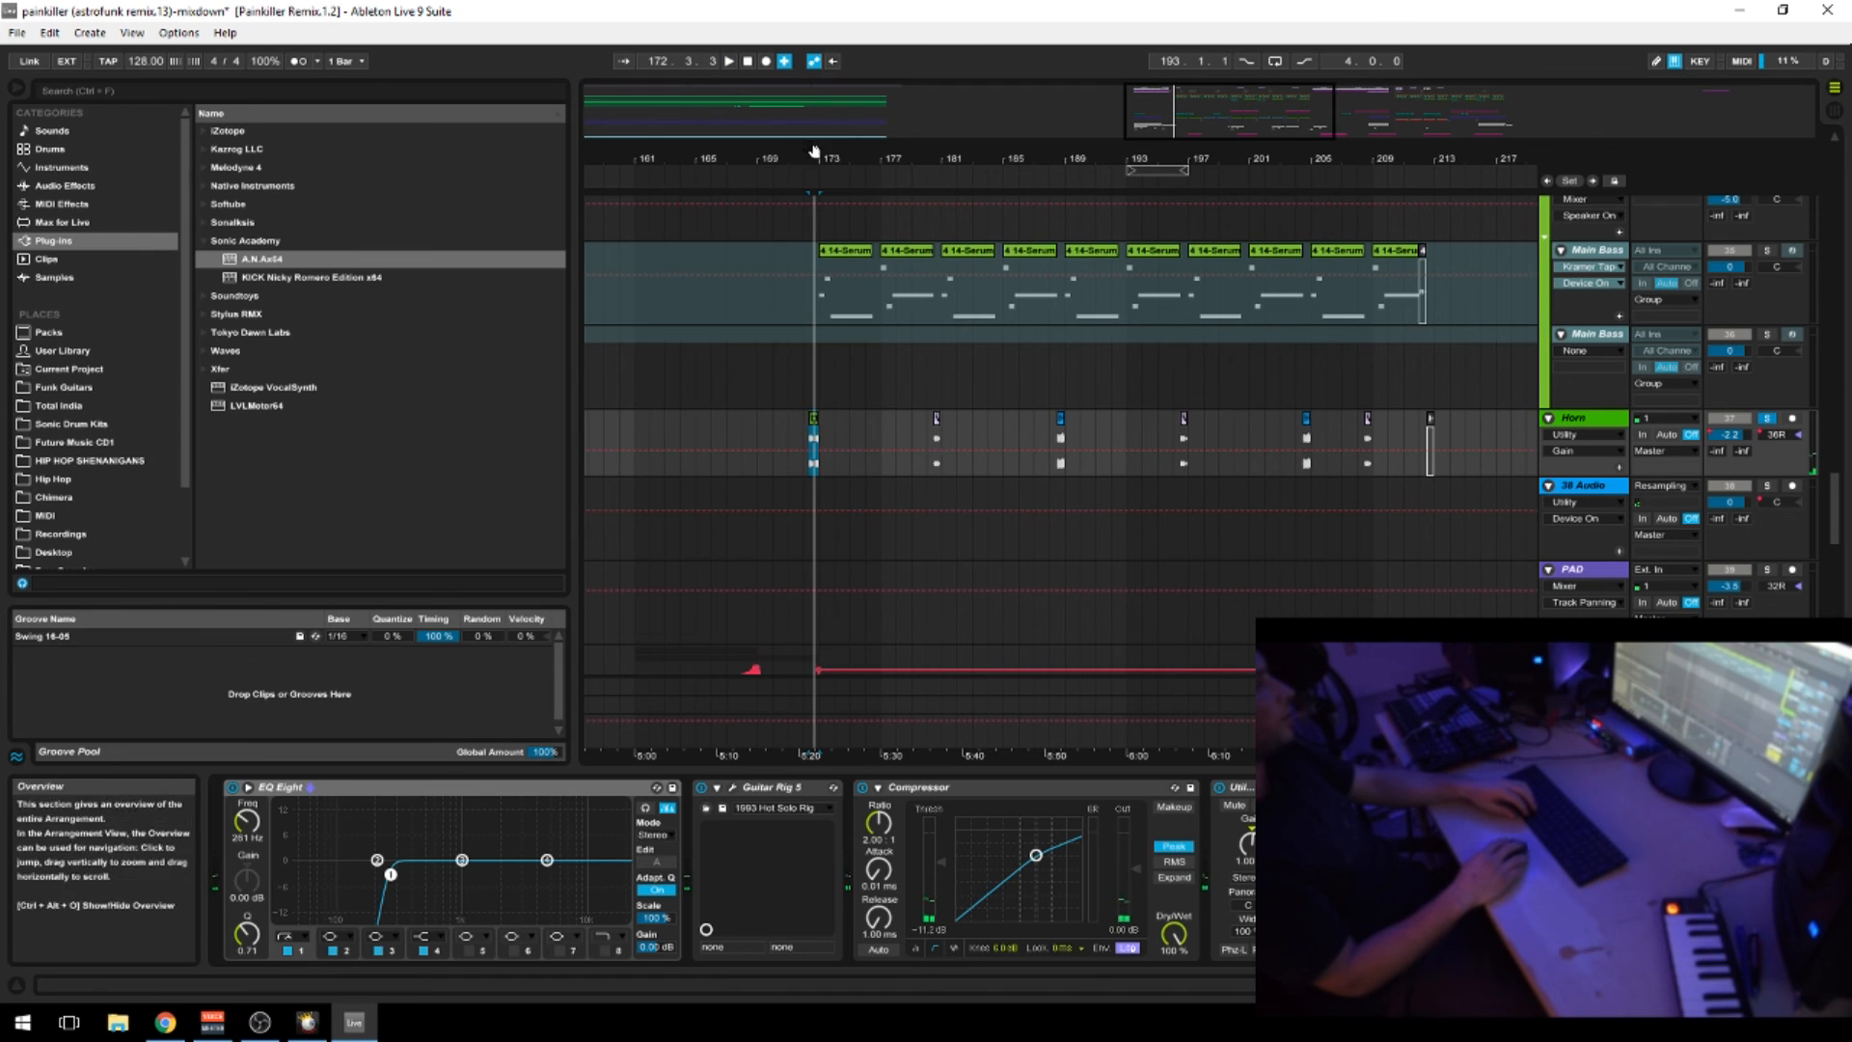
left_click_drag(809, 155, 809, 198)
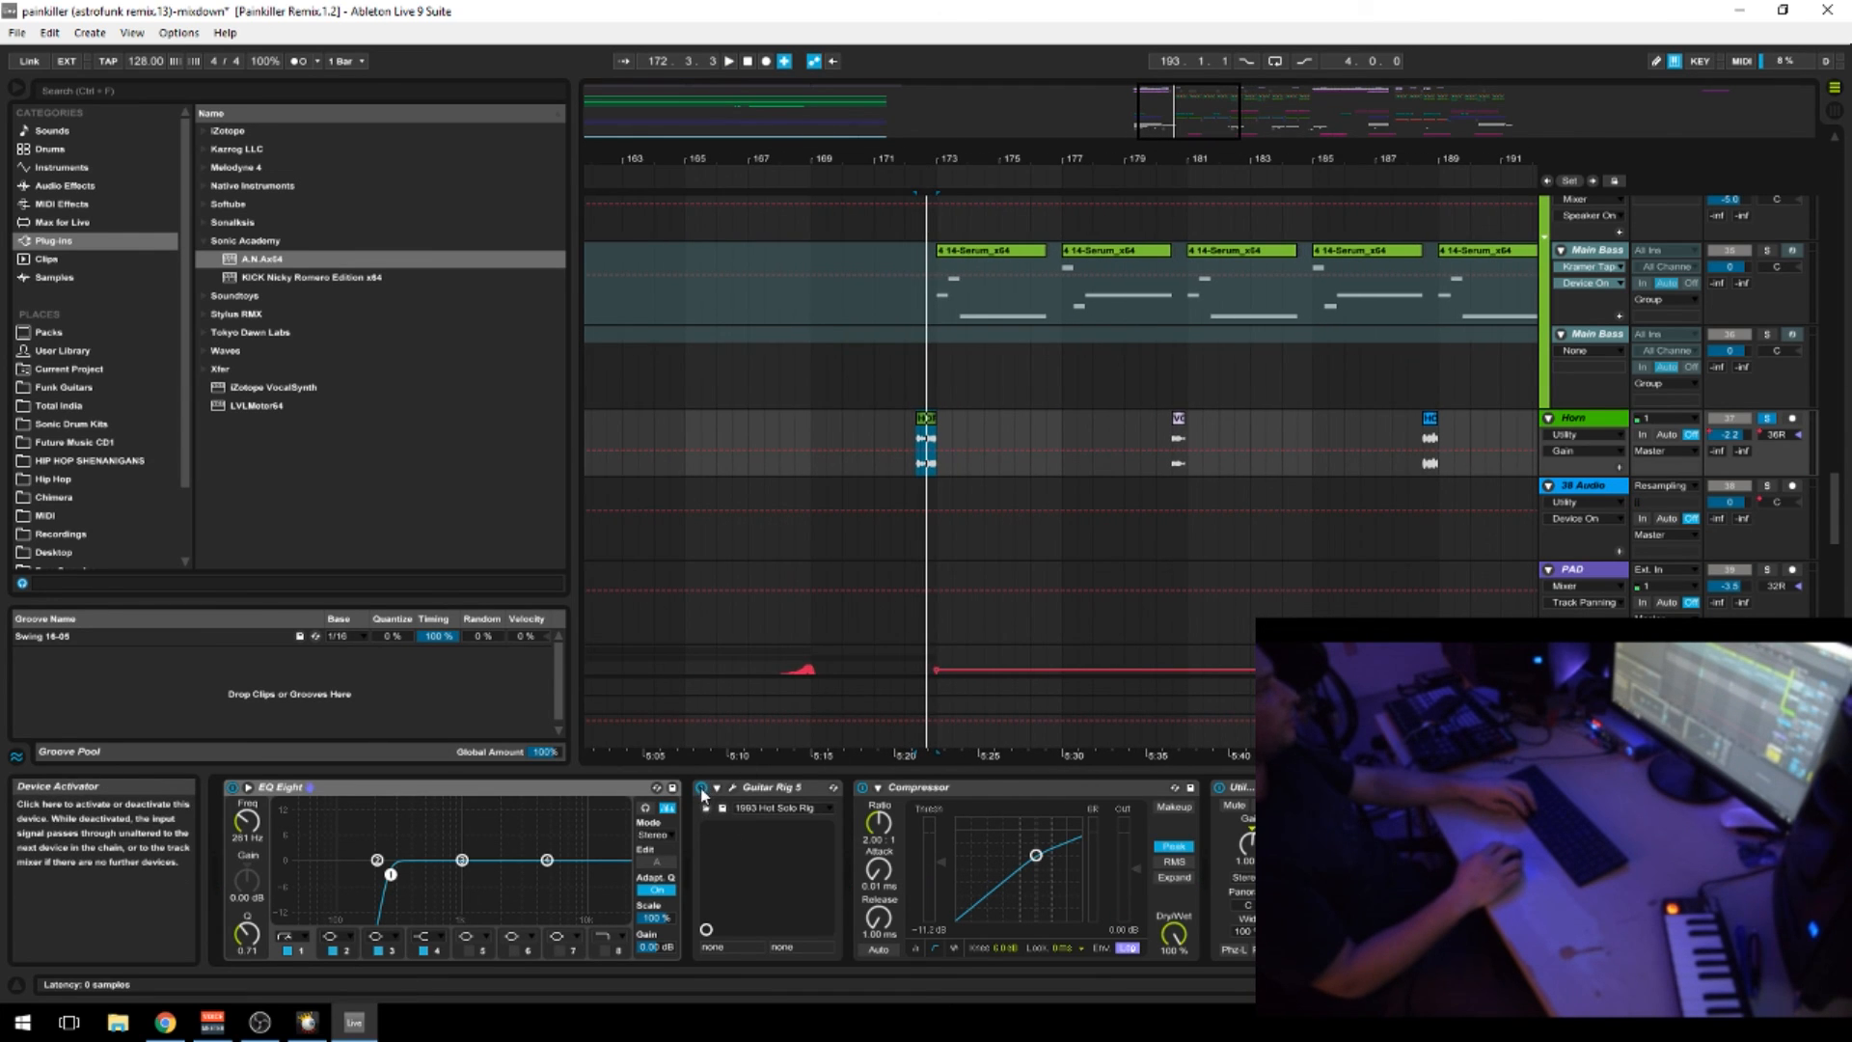
key("space")
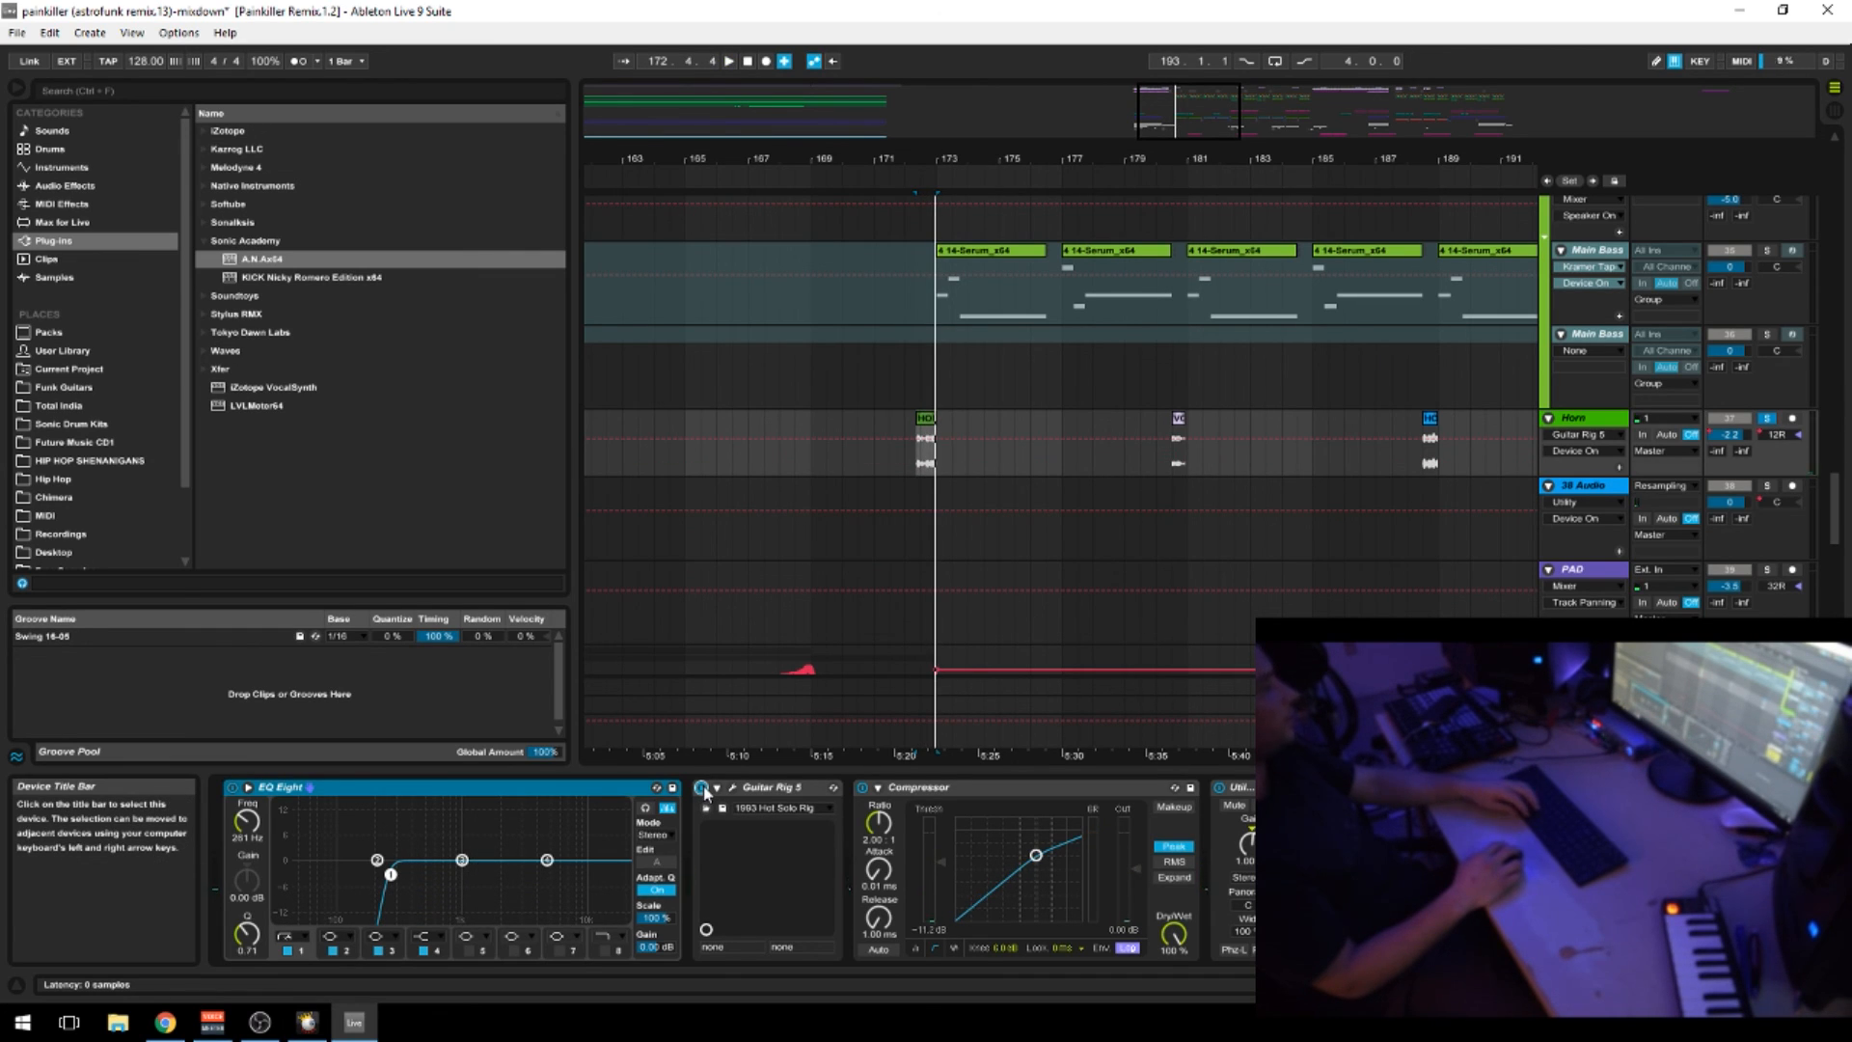
Open the horn clip just before bar 189 in Clip View and show its Transposition Modulation envelope
left_click_drag(1494, 151, 1178, 143)
left_click(1125, 436)
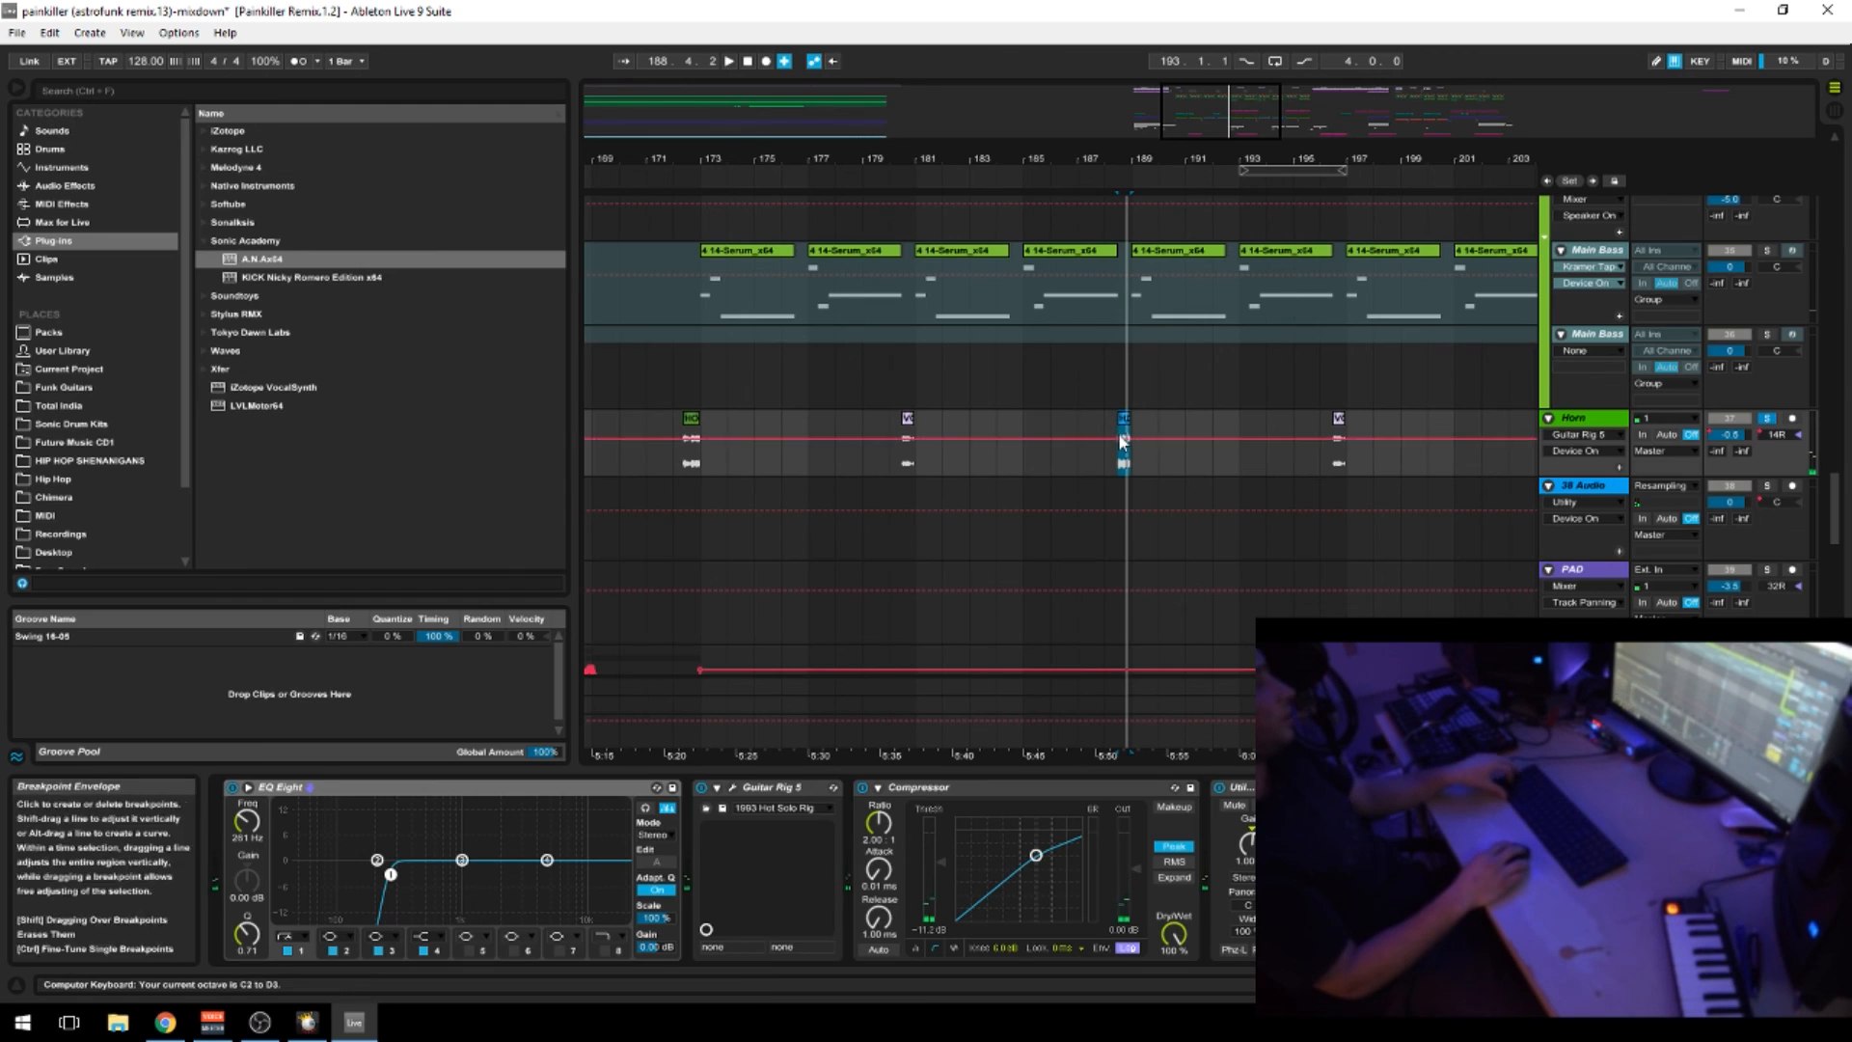
key("shift+Tab")
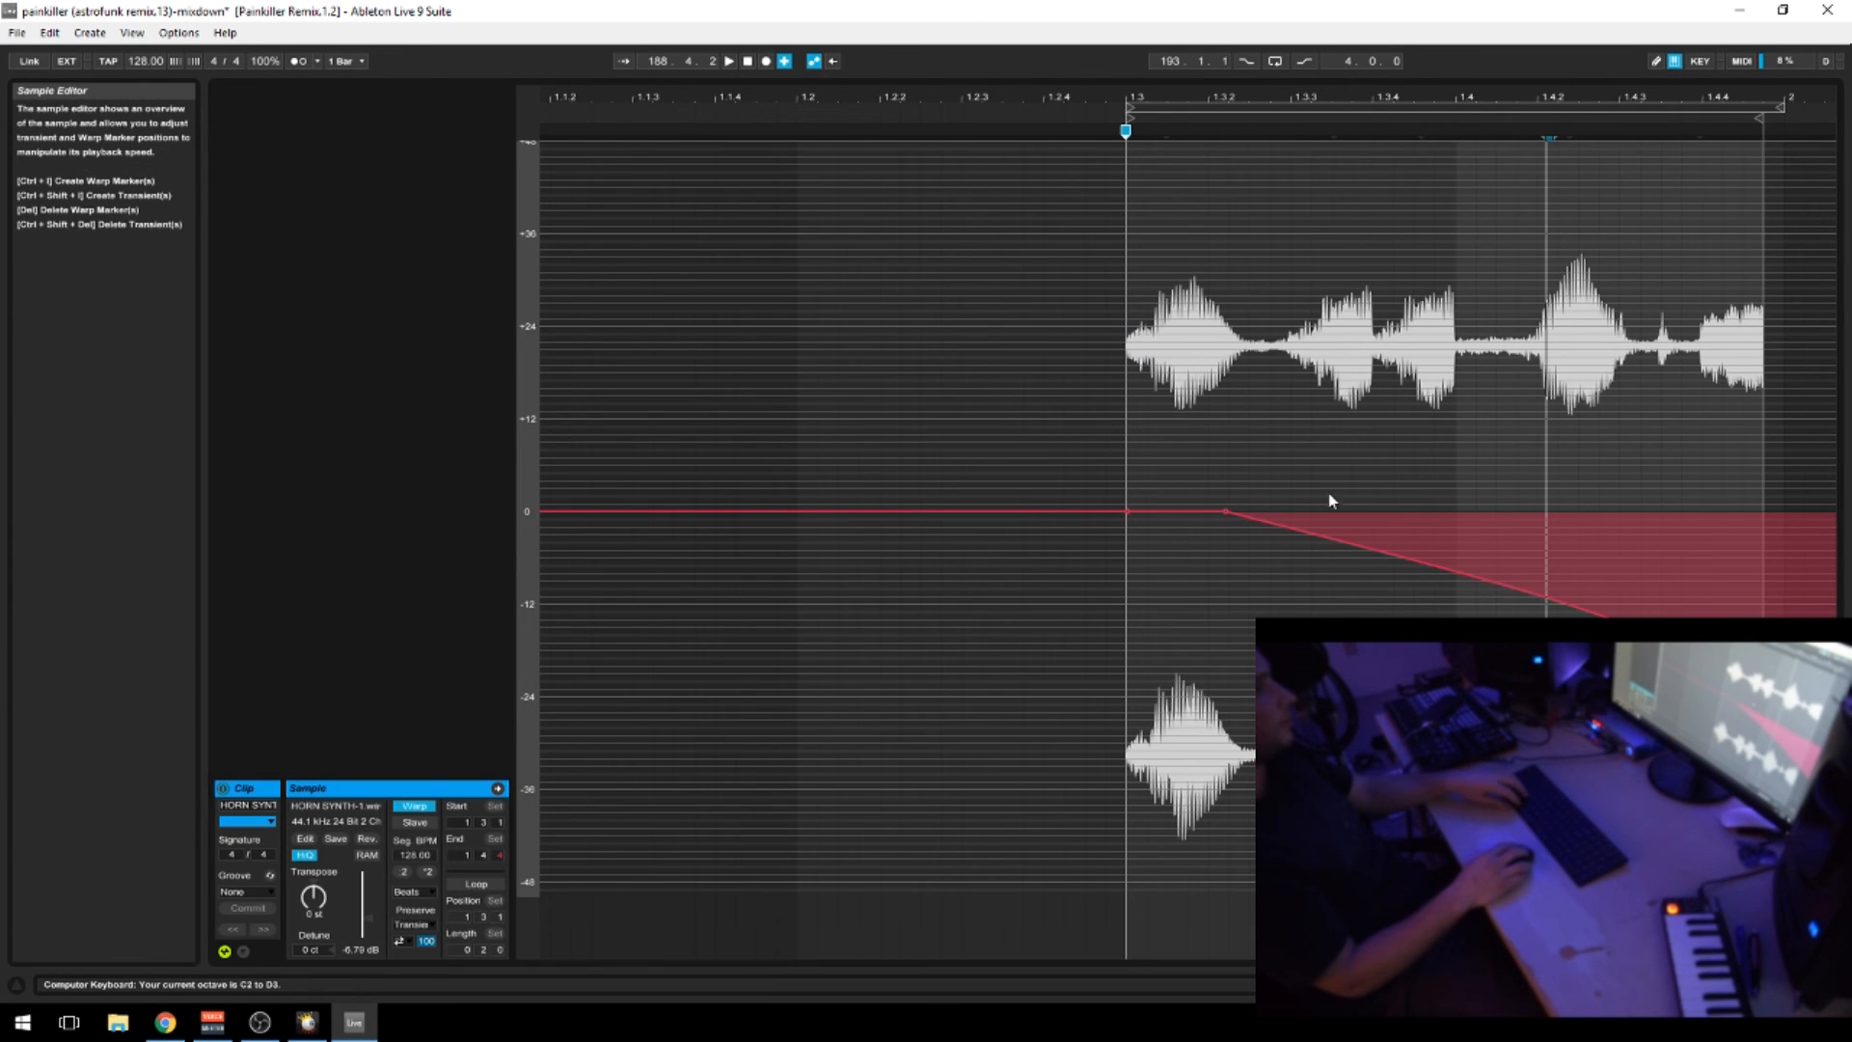
left_click(243, 951)
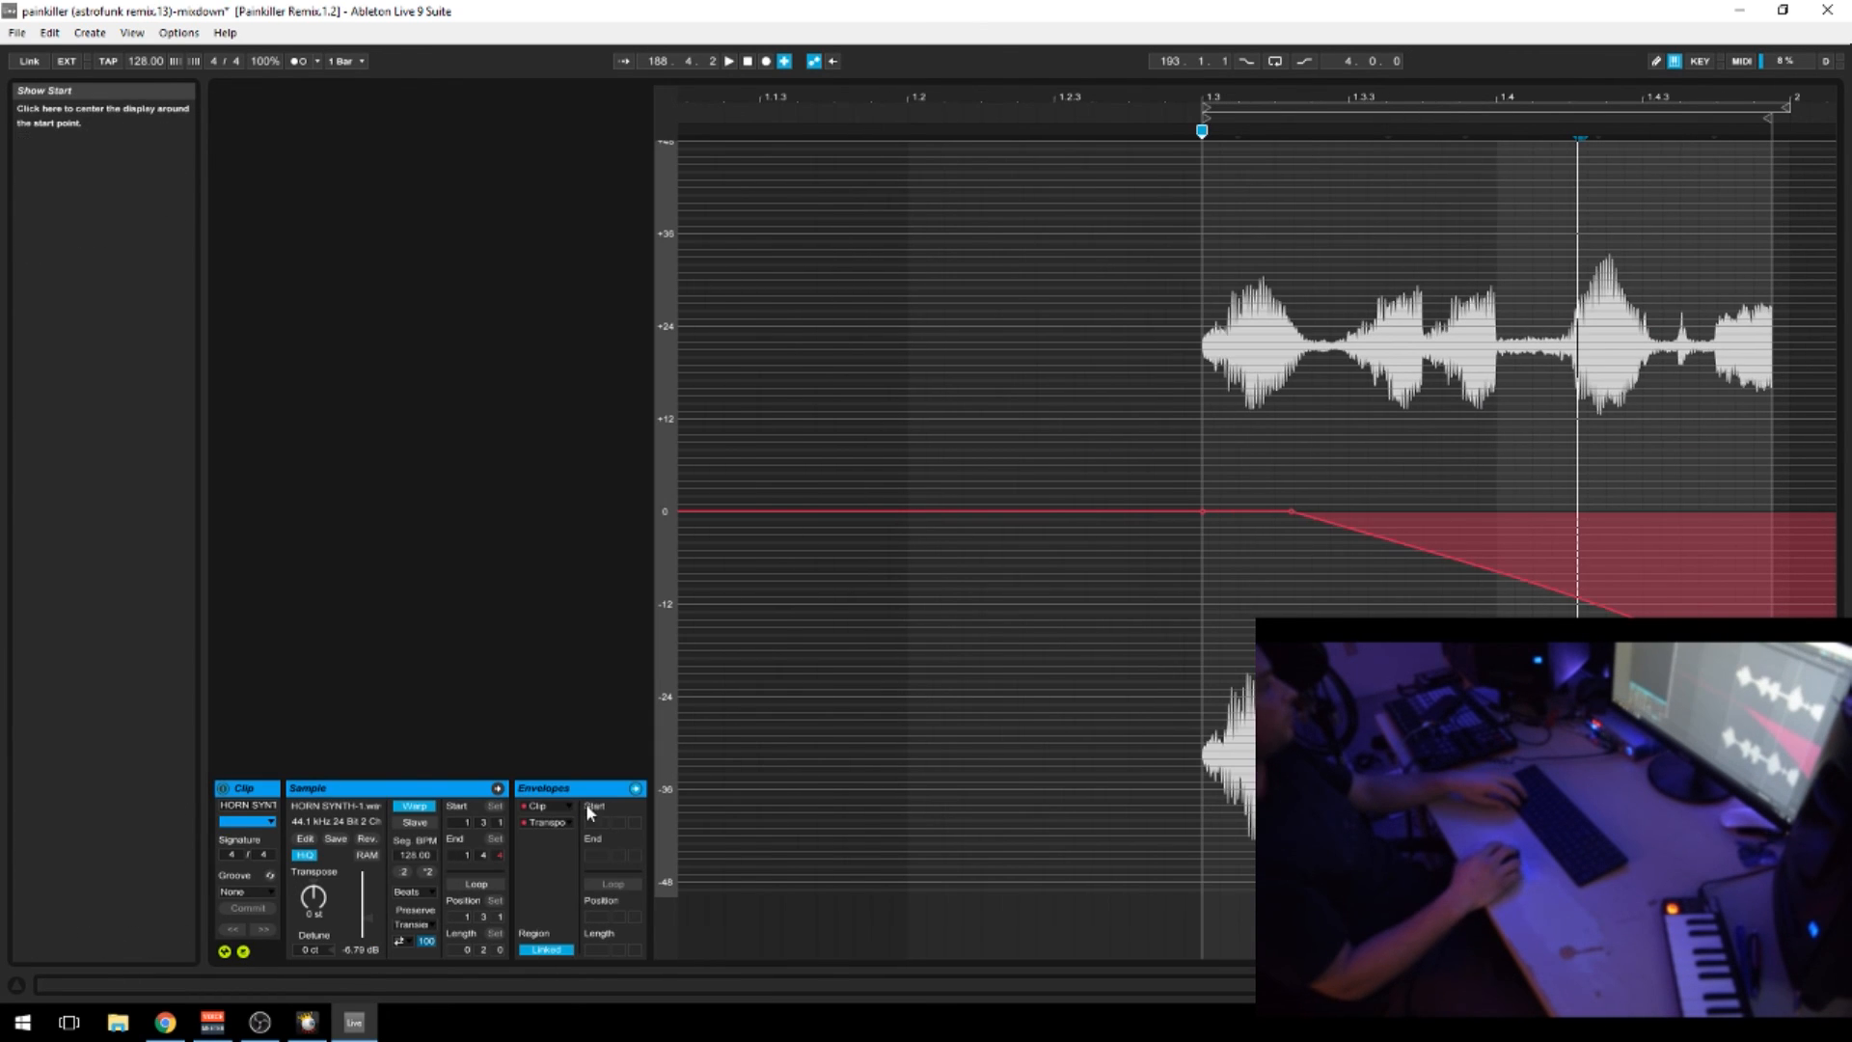
left_click(557, 824)
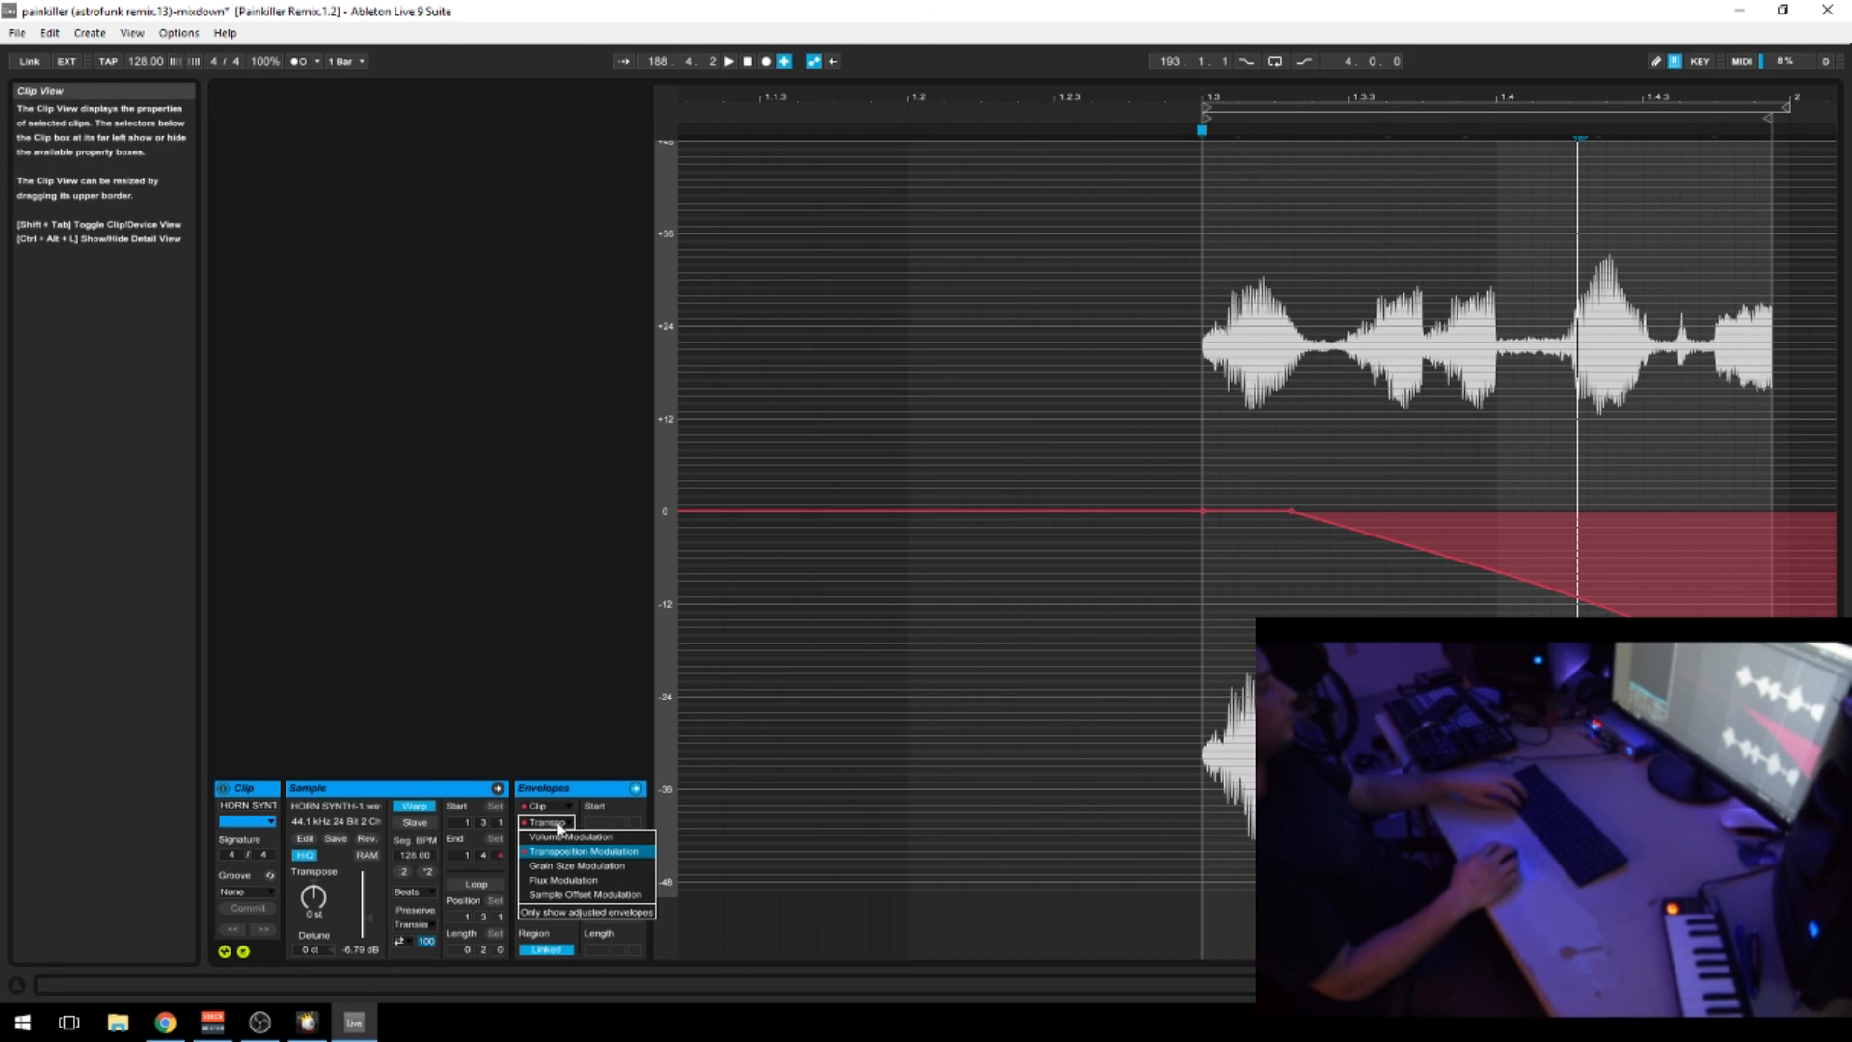
left_click(619, 820)
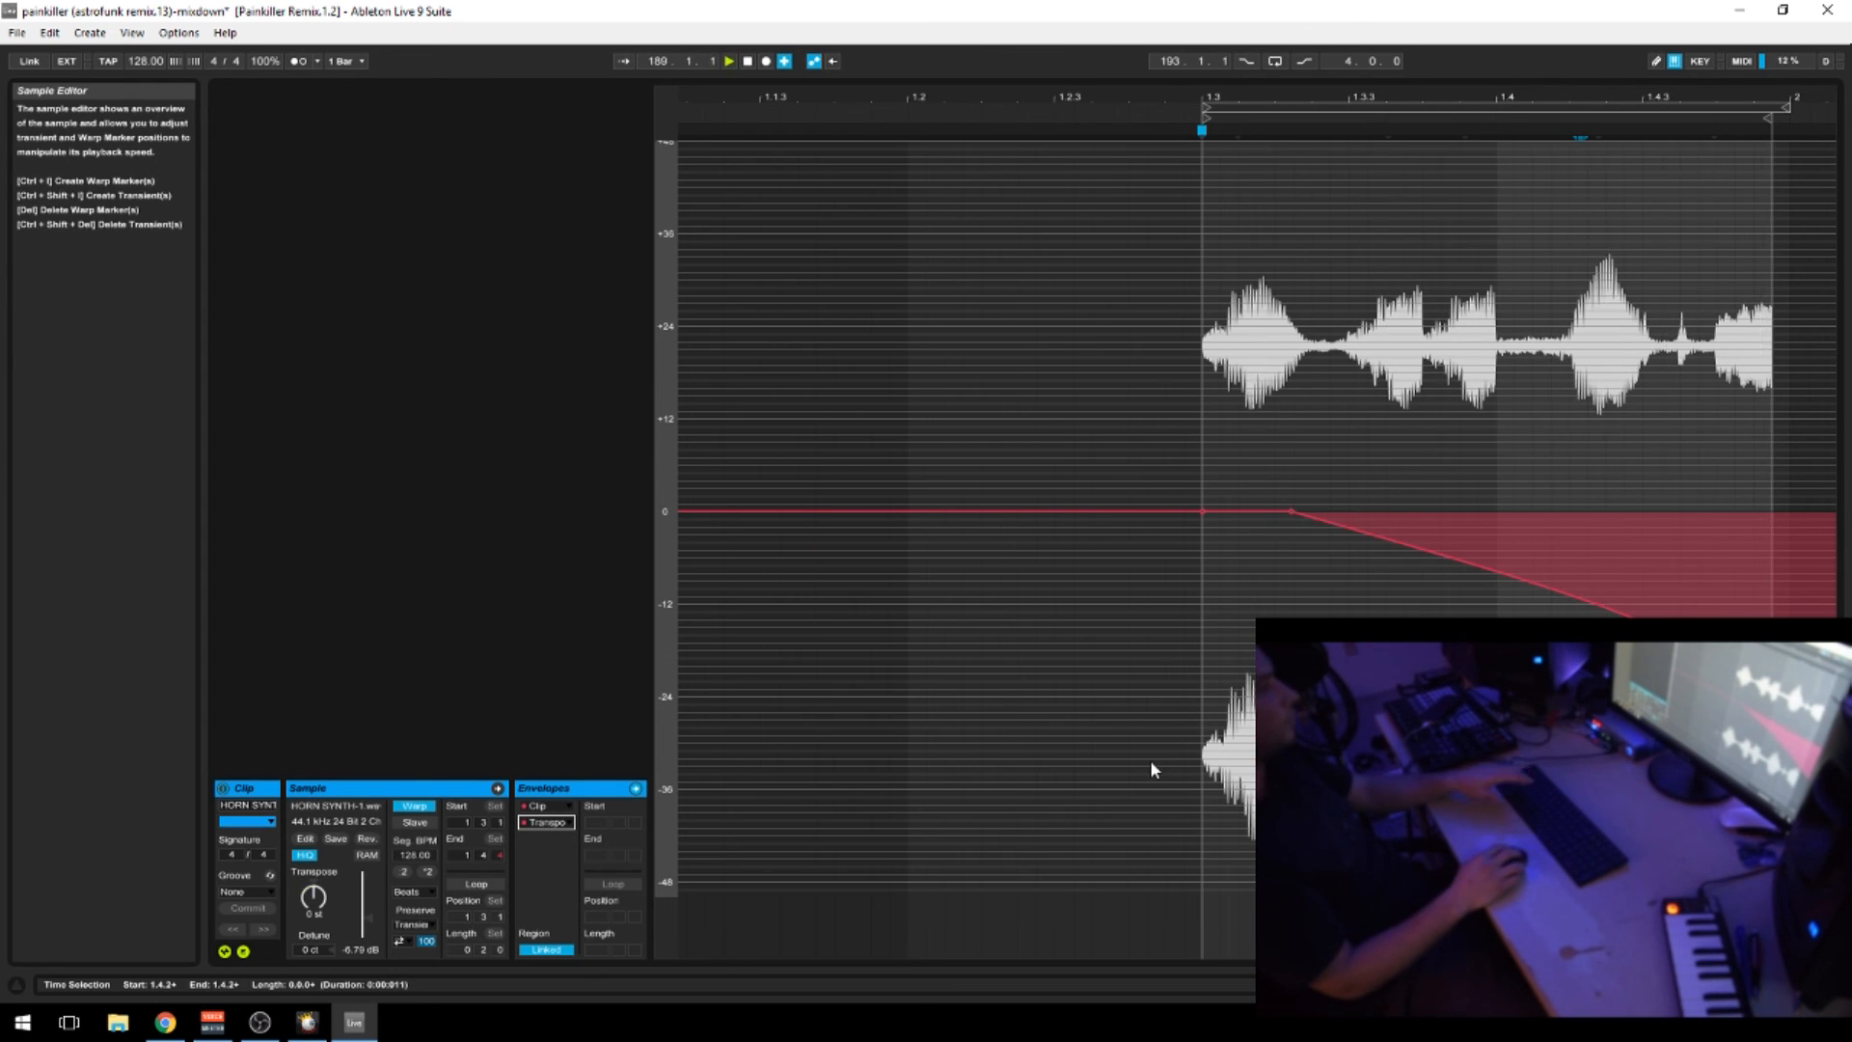
Return from the horn clip to the arrangement, unsolo the Horn track and play the full mix from bar 186
key("space")
key("shift+Tab")
left_click(1771, 204)
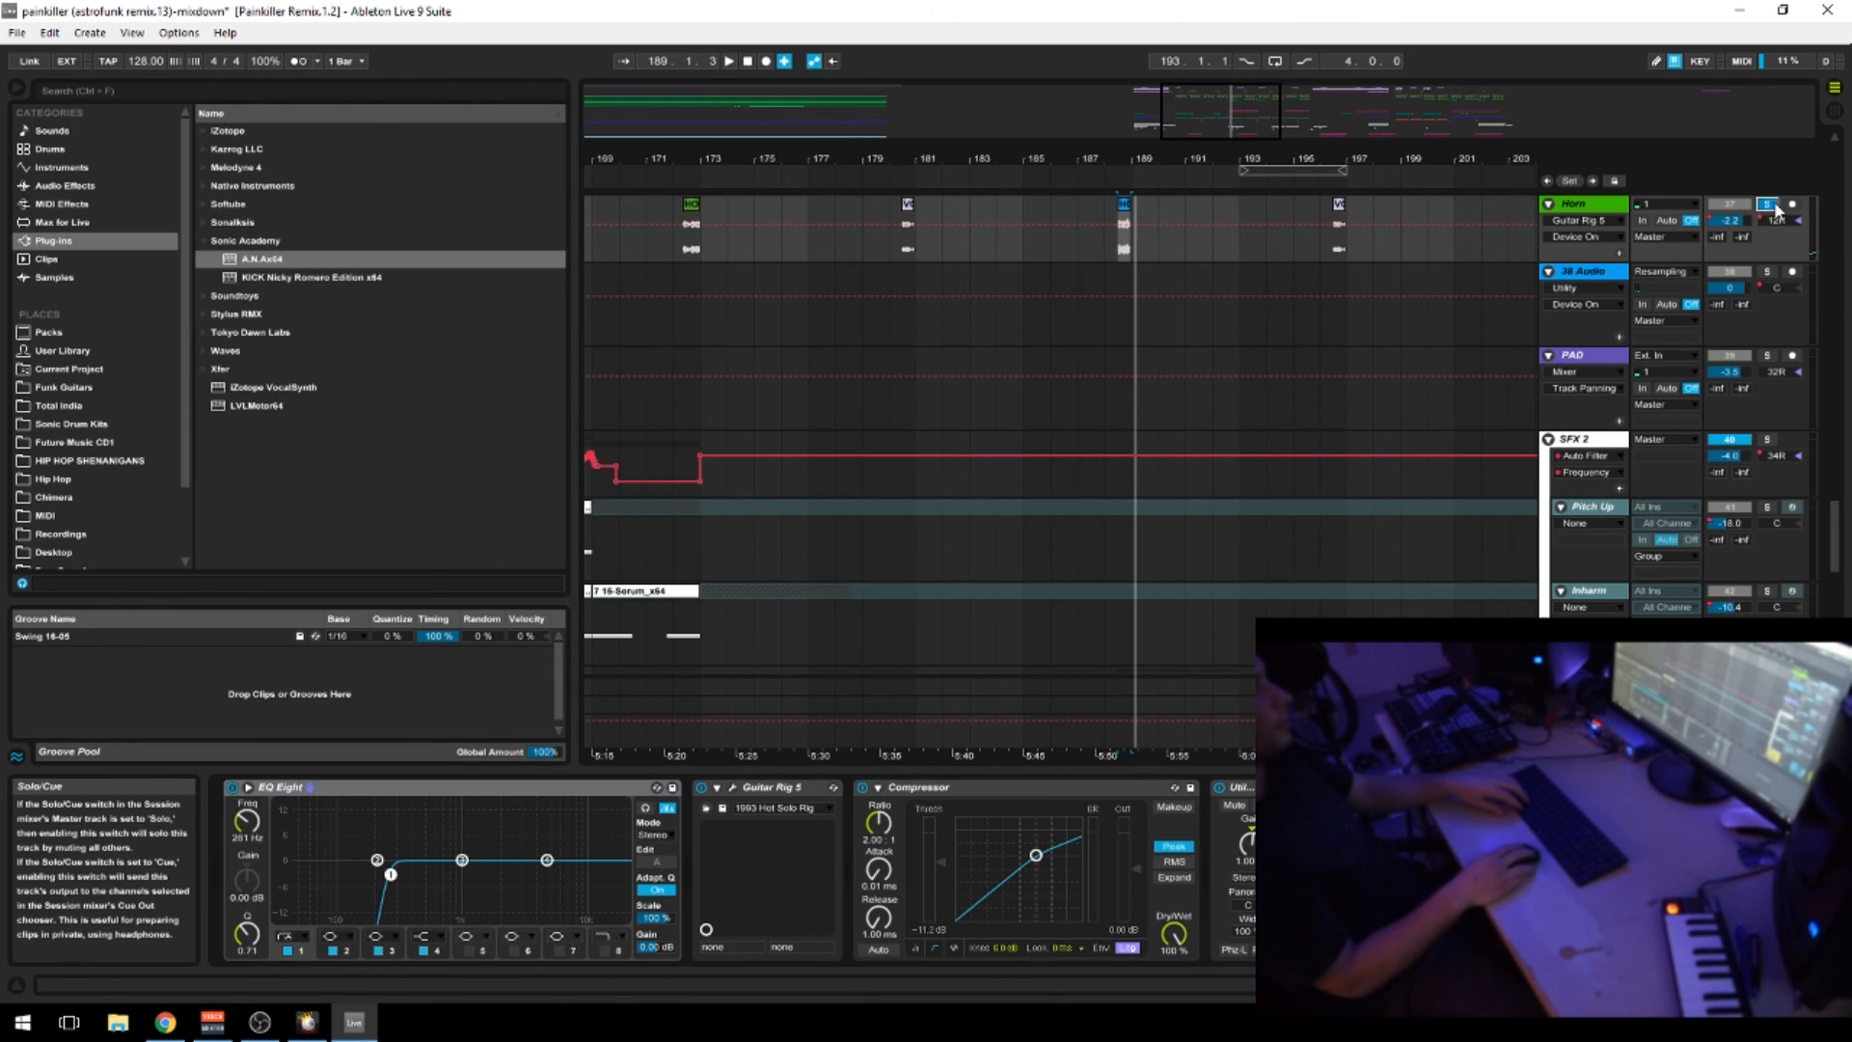
left_click(1767, 205)
left_click(1103, 252)
left_click(1062, 256)
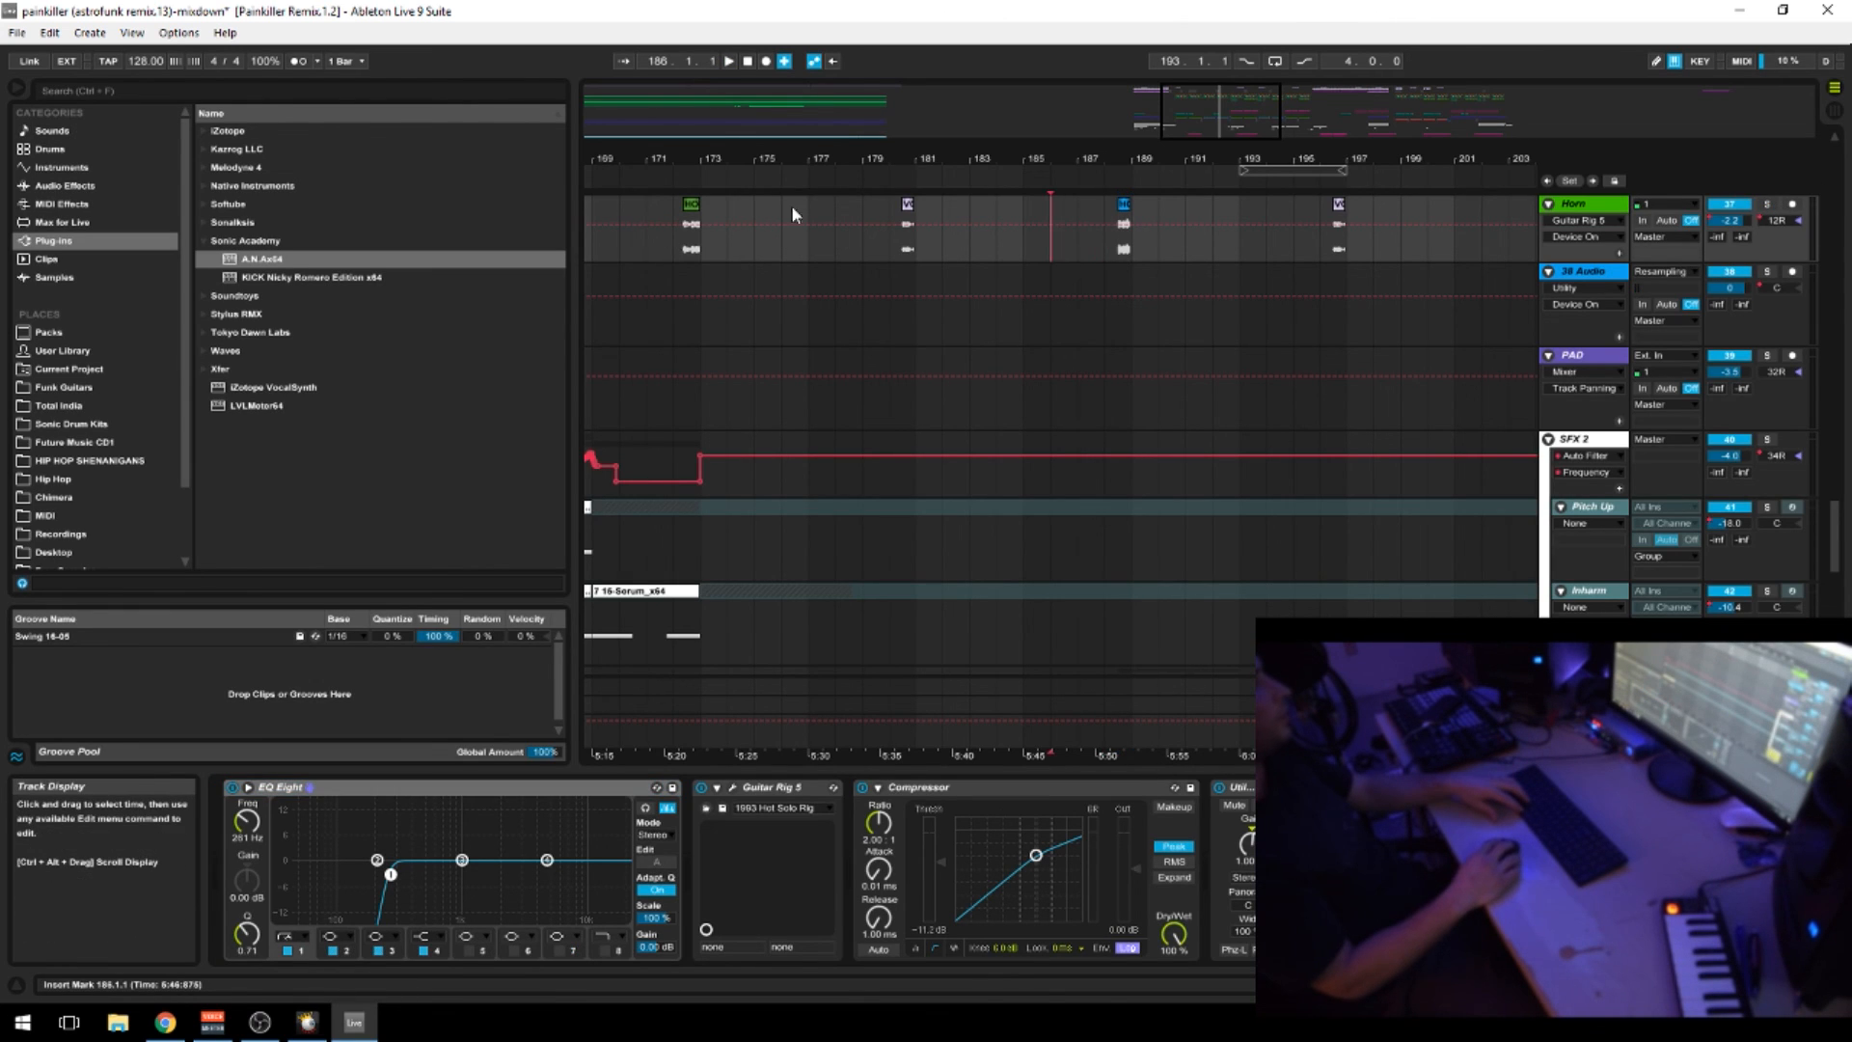
left_click_drag(980, 158, 977, 111)
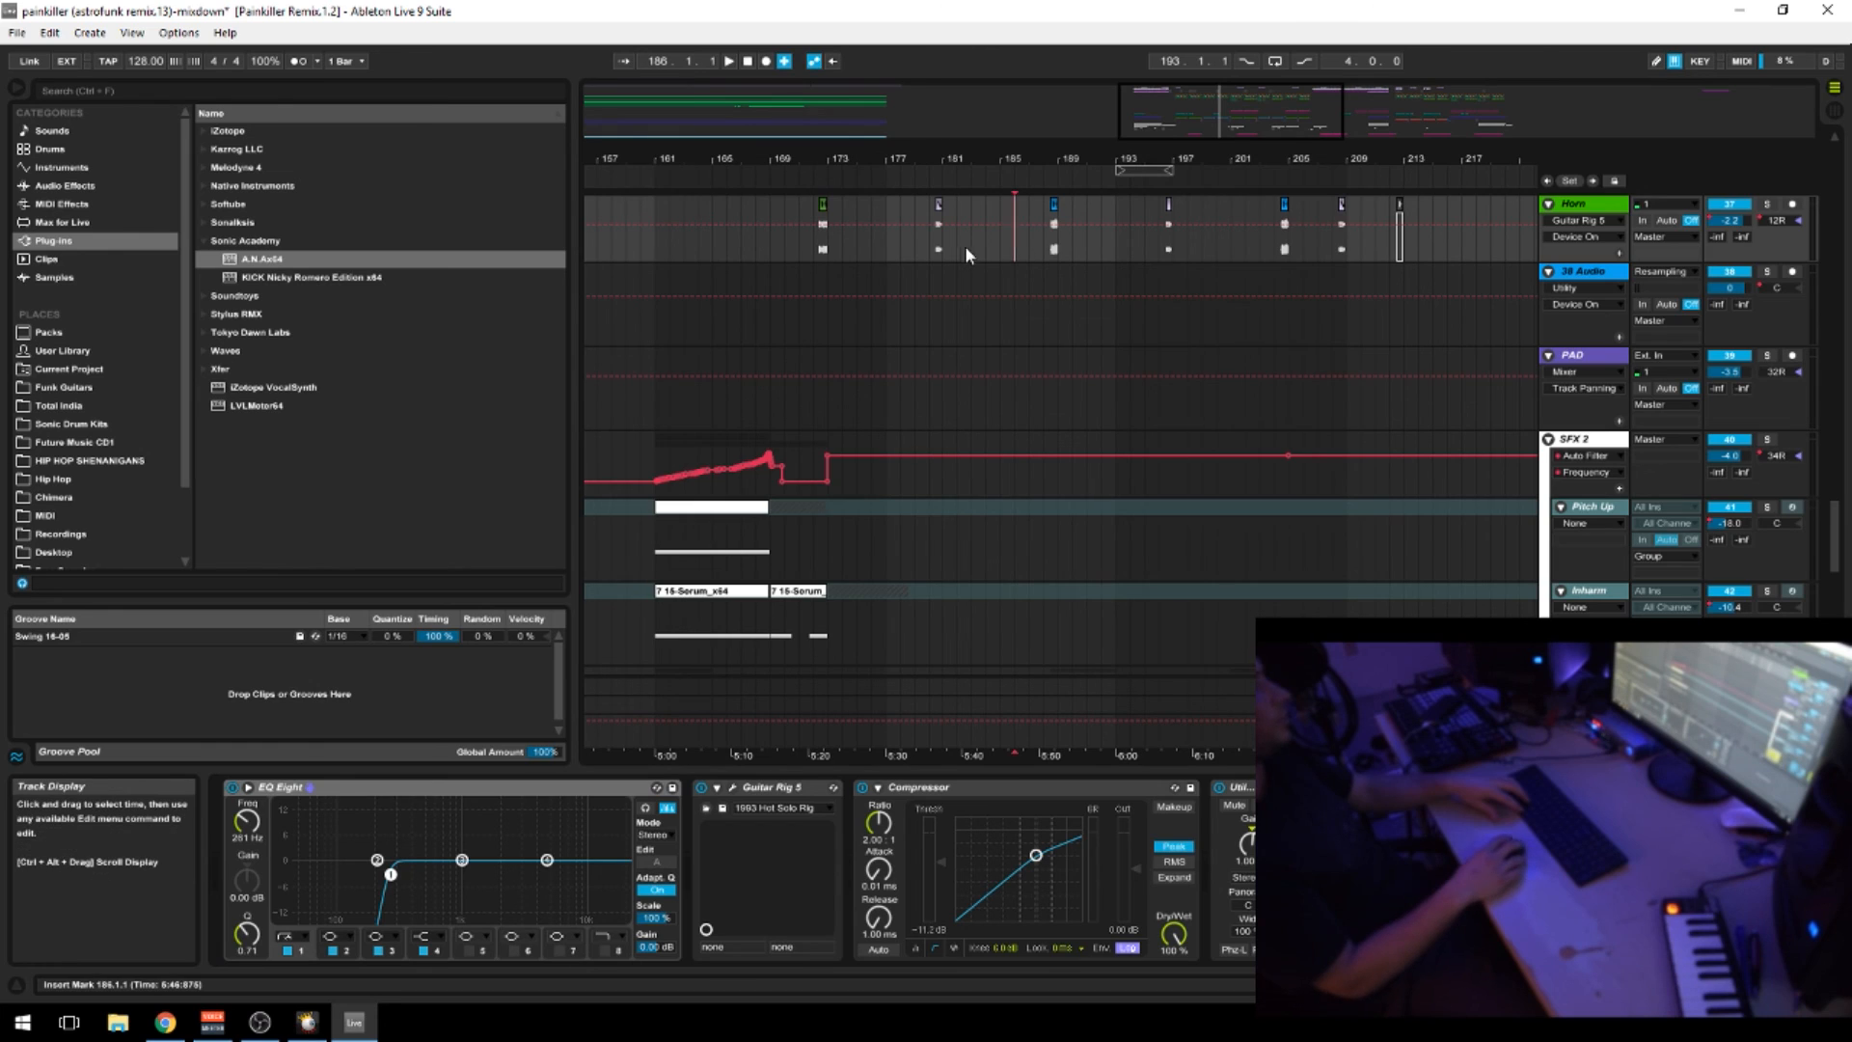
key("space")
left_click_drag(1028, 157, 985, 149)
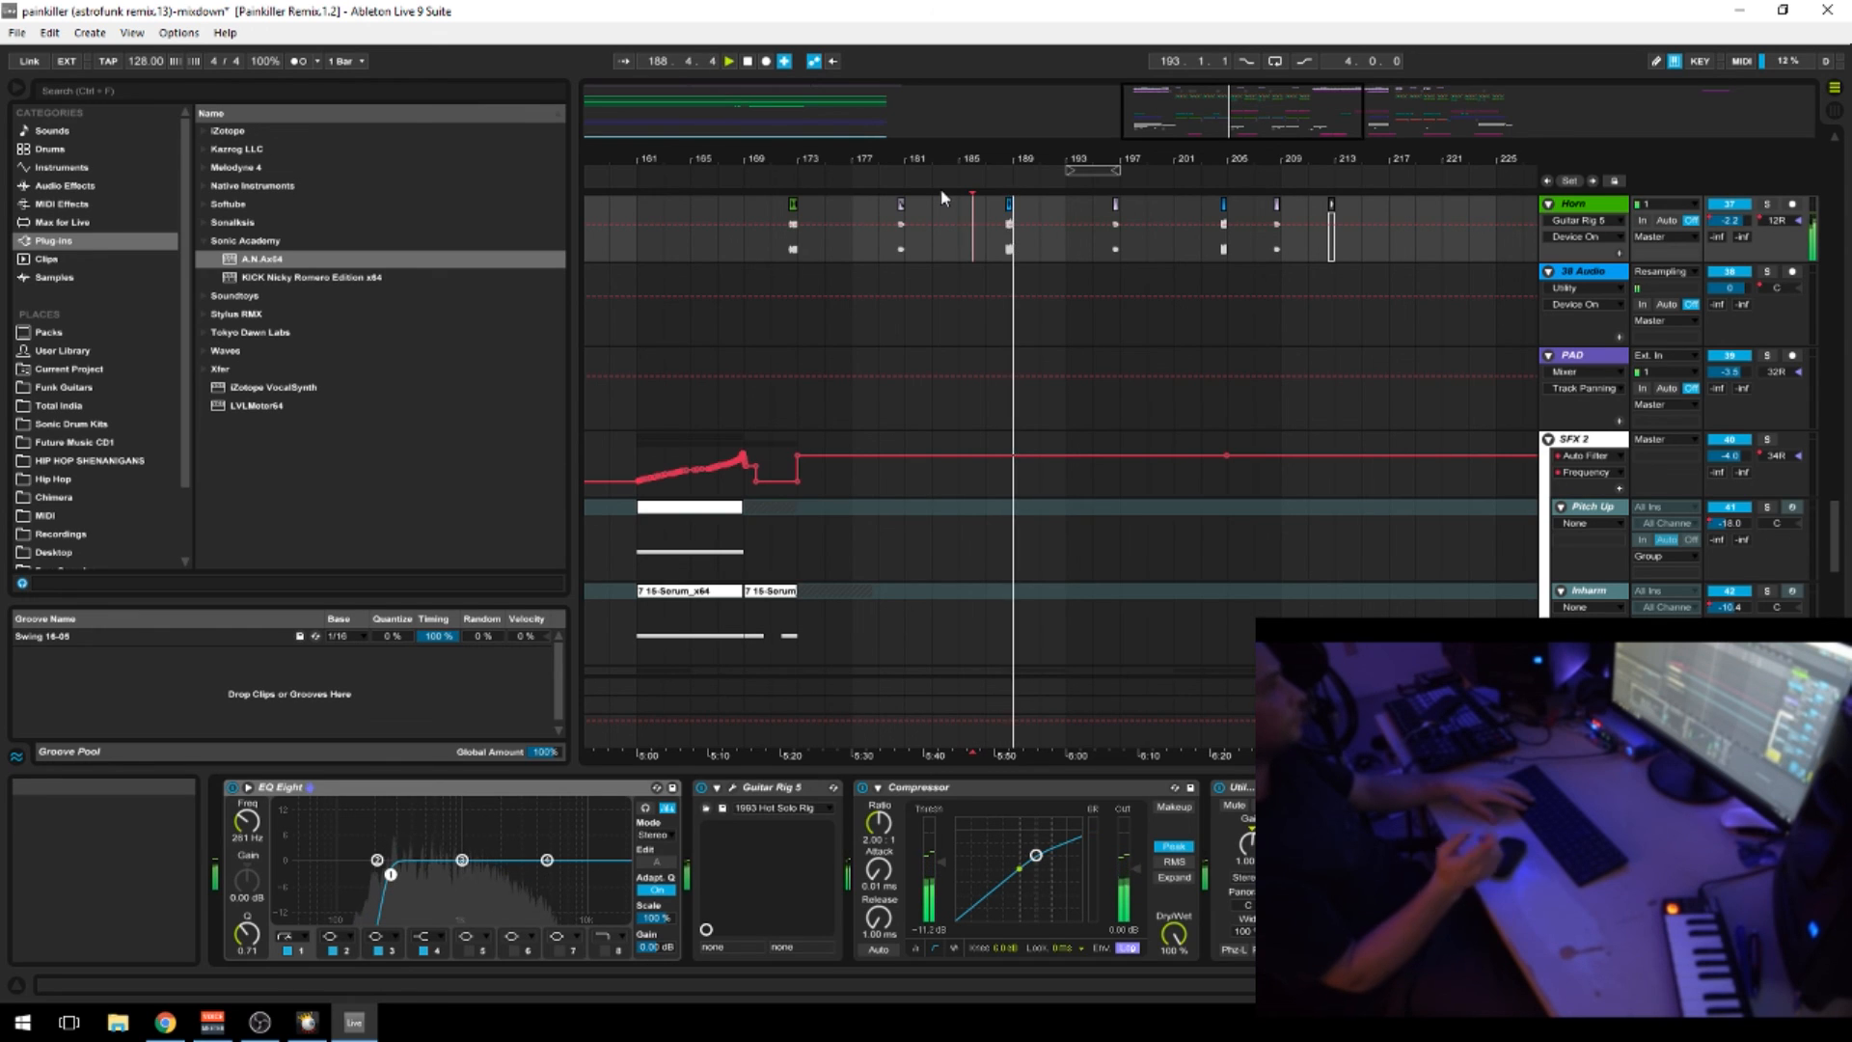
Stop playback and select bars 209 to 249 on the second Vox track, covering its later run of chopped clips
scroll(873, 319, "up", 6)
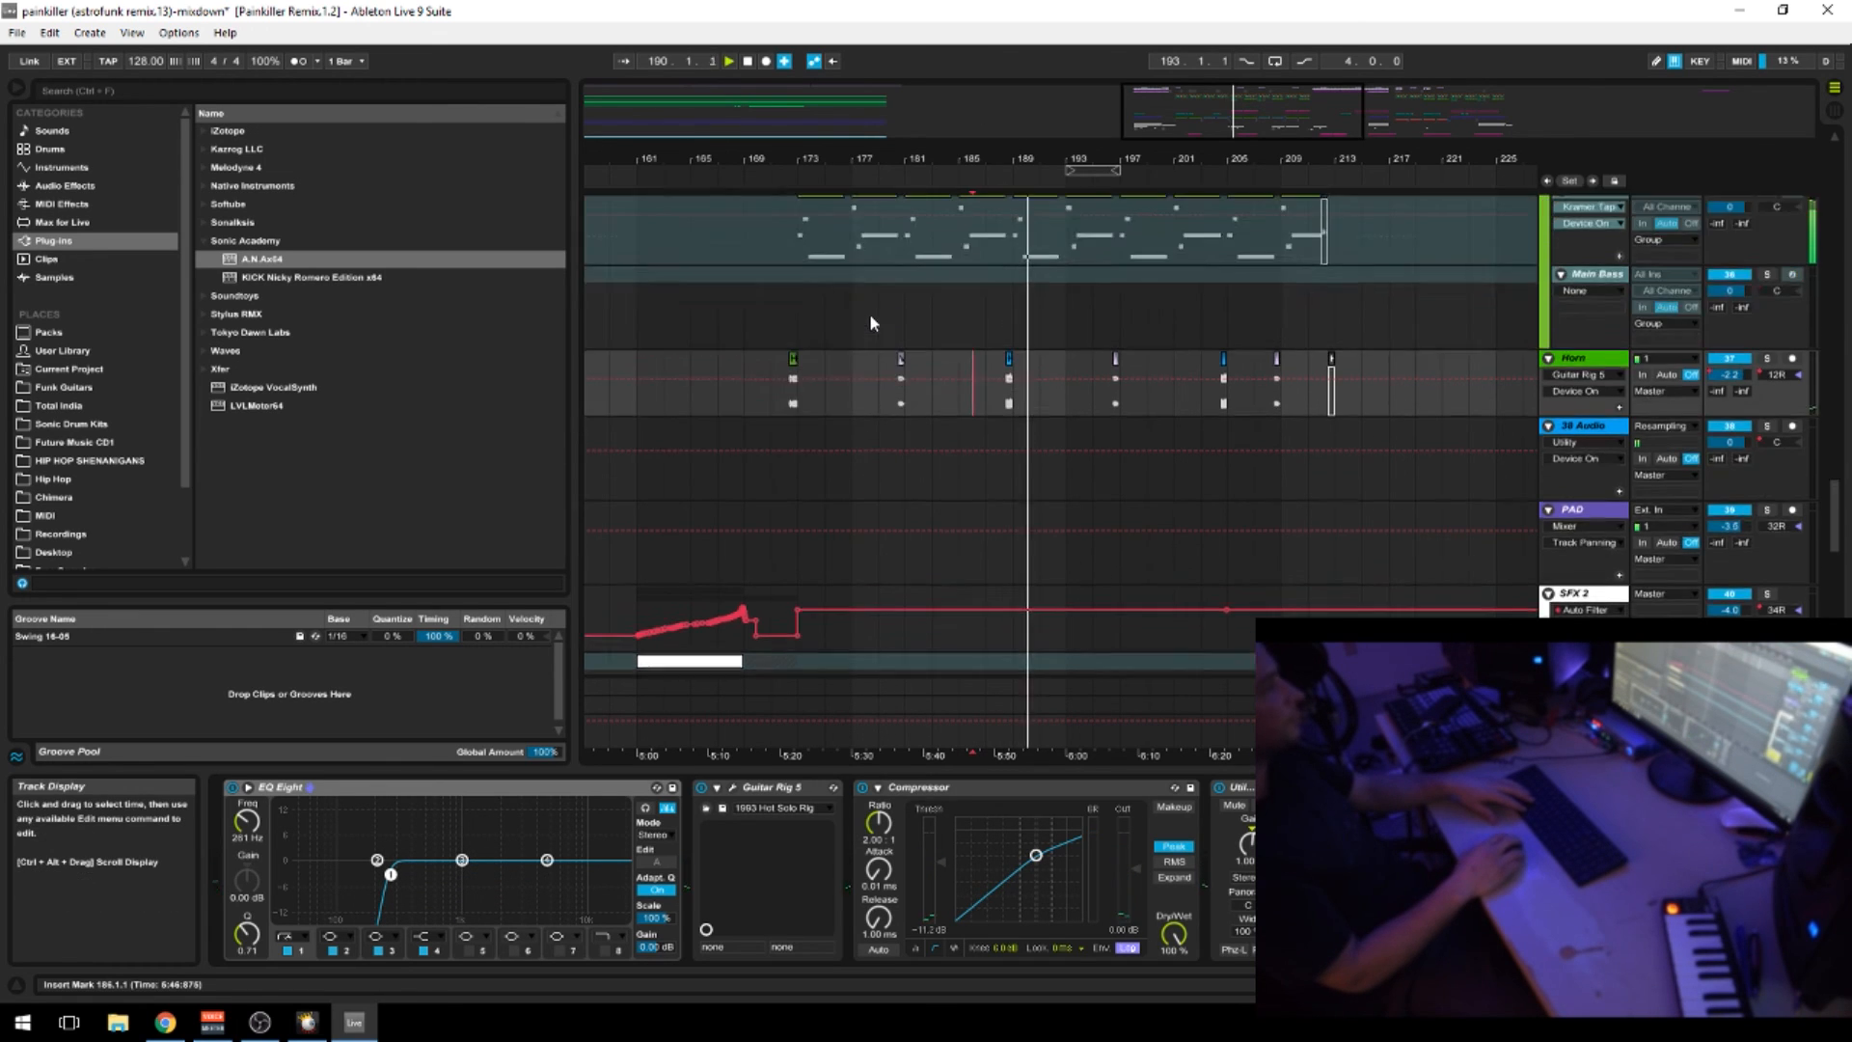
scroll(844, 424, "up", 10)
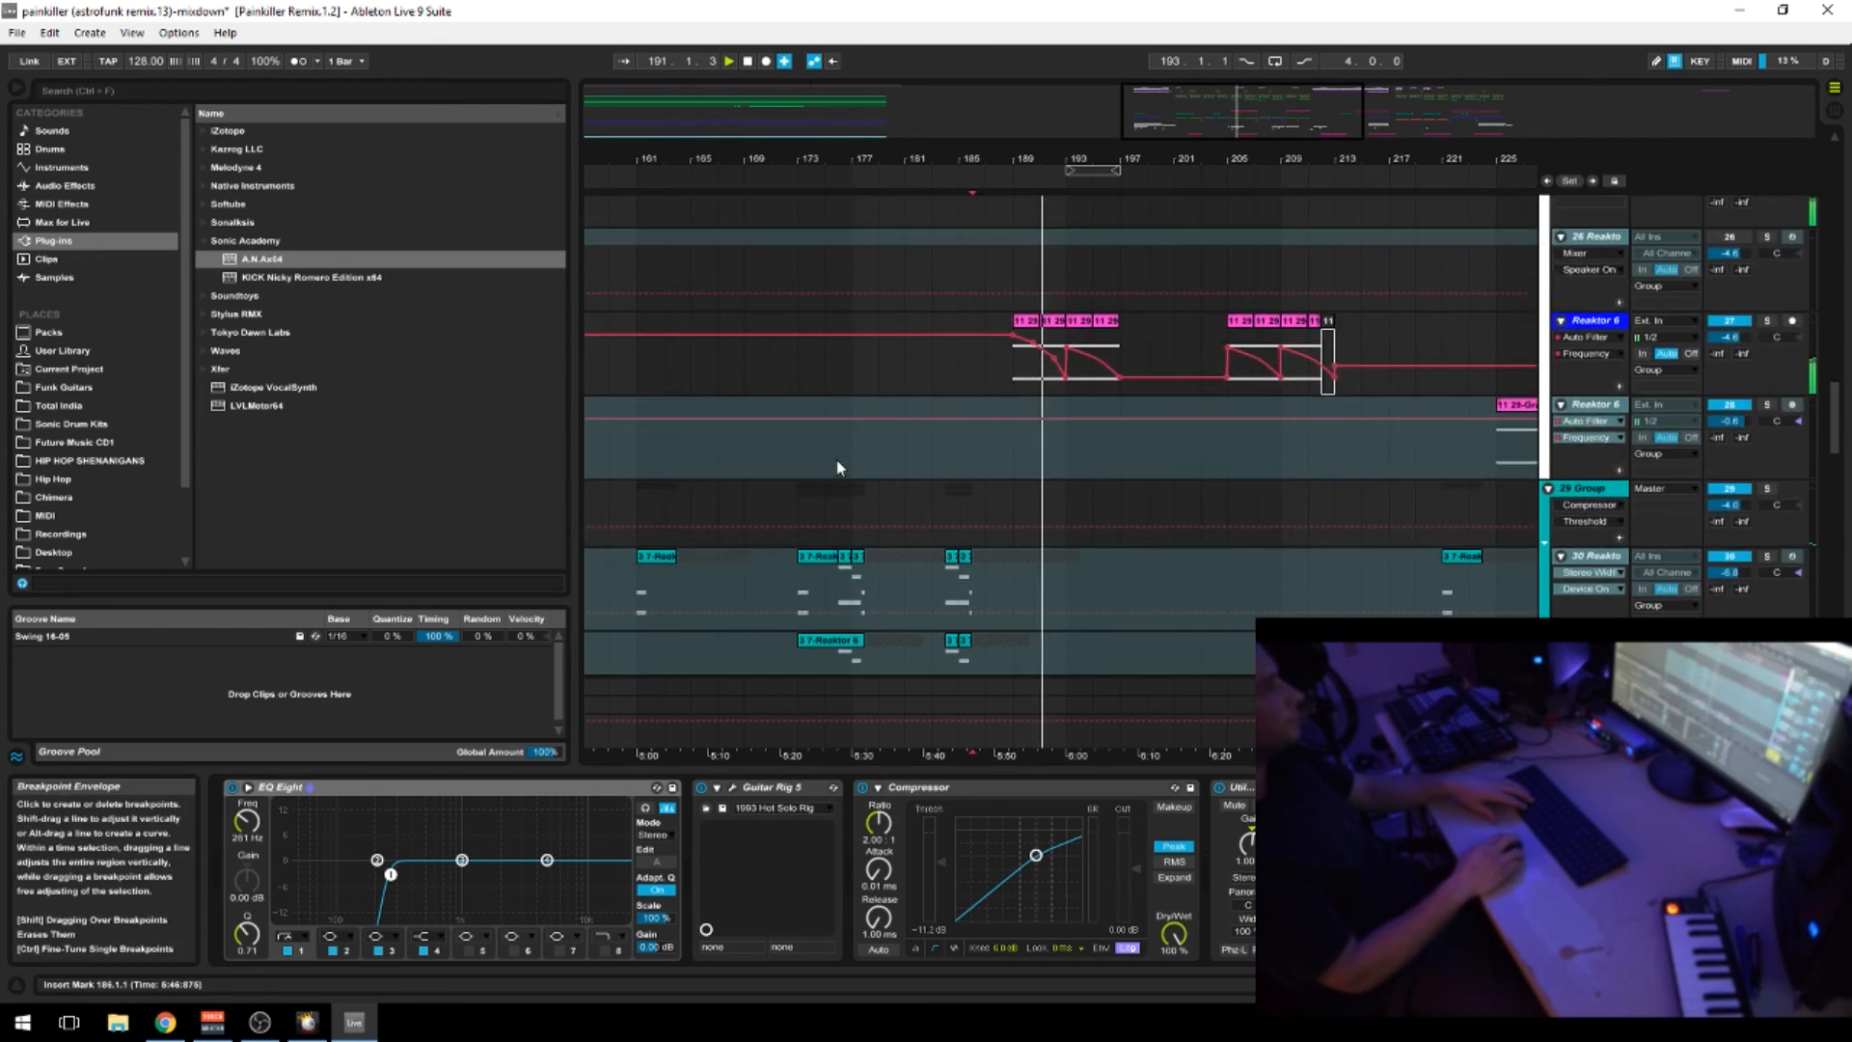
left_click_drag(714, 162, 891, 149)
scroll(946, 509, "up", 14)
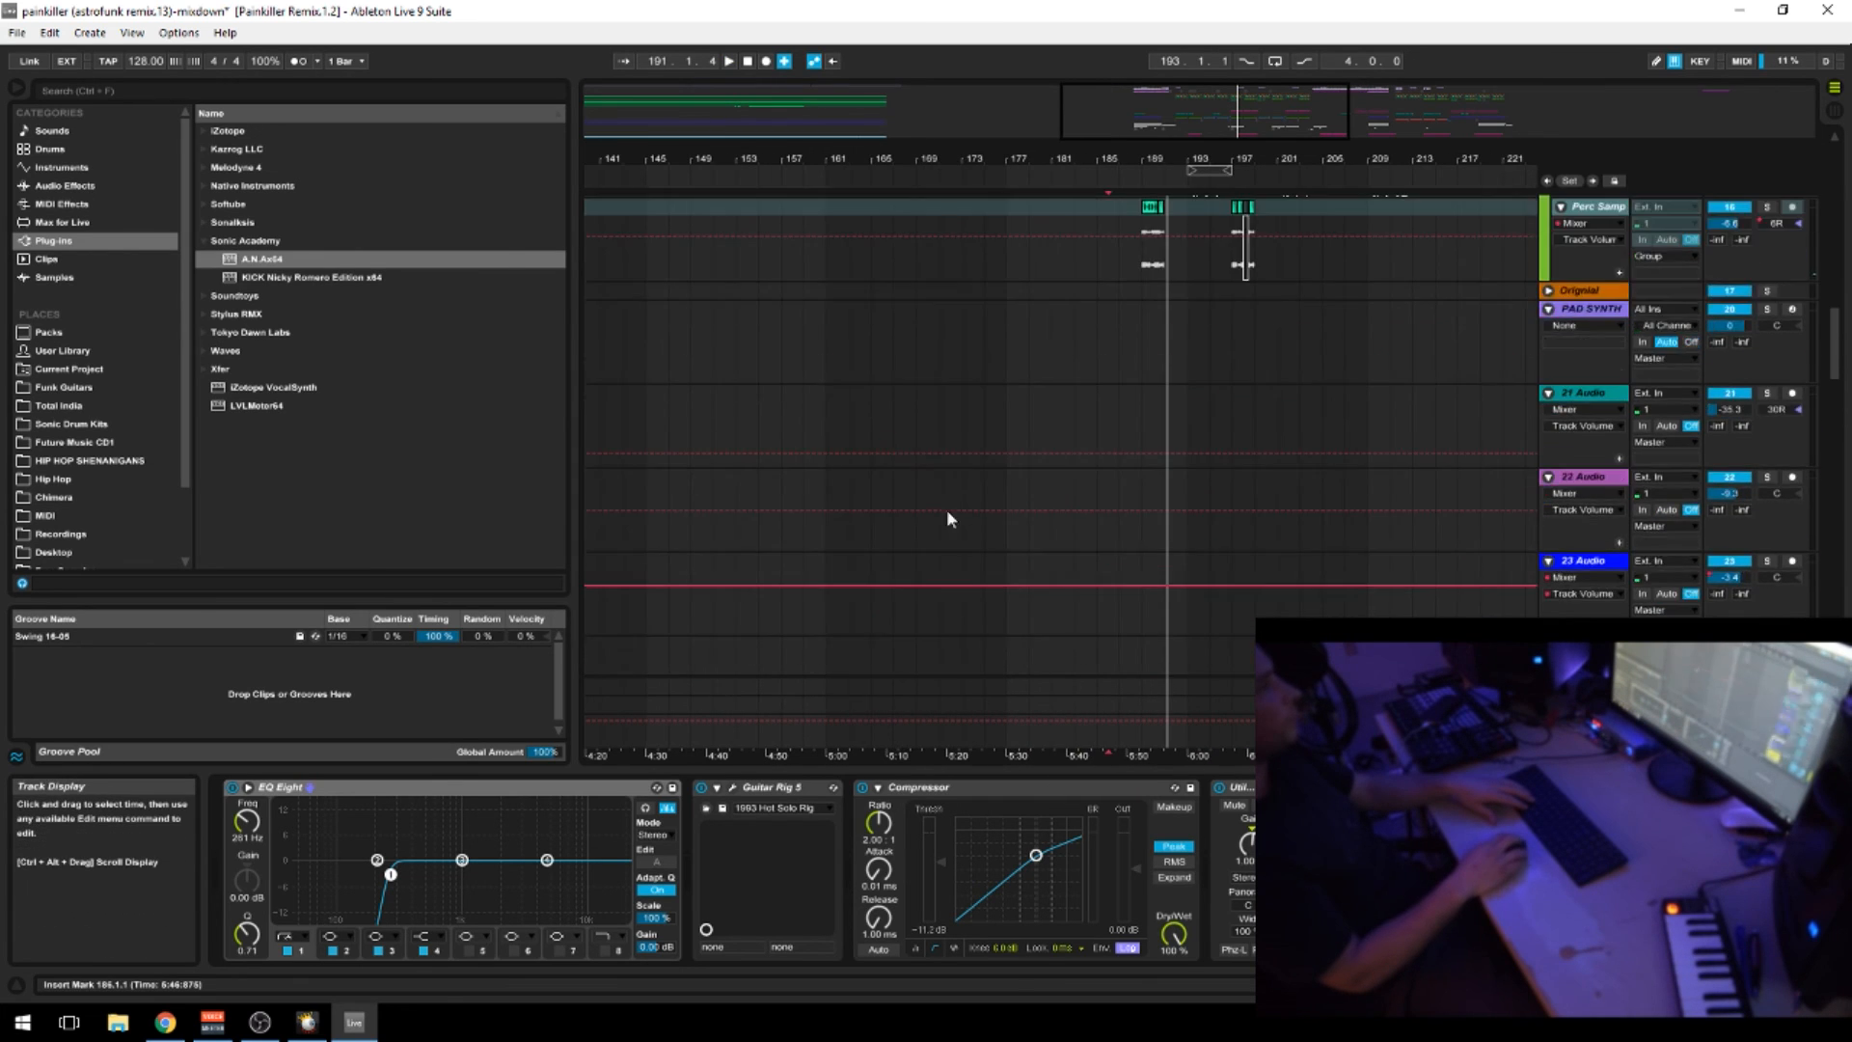
scroll(1011, 554, "up", 6)
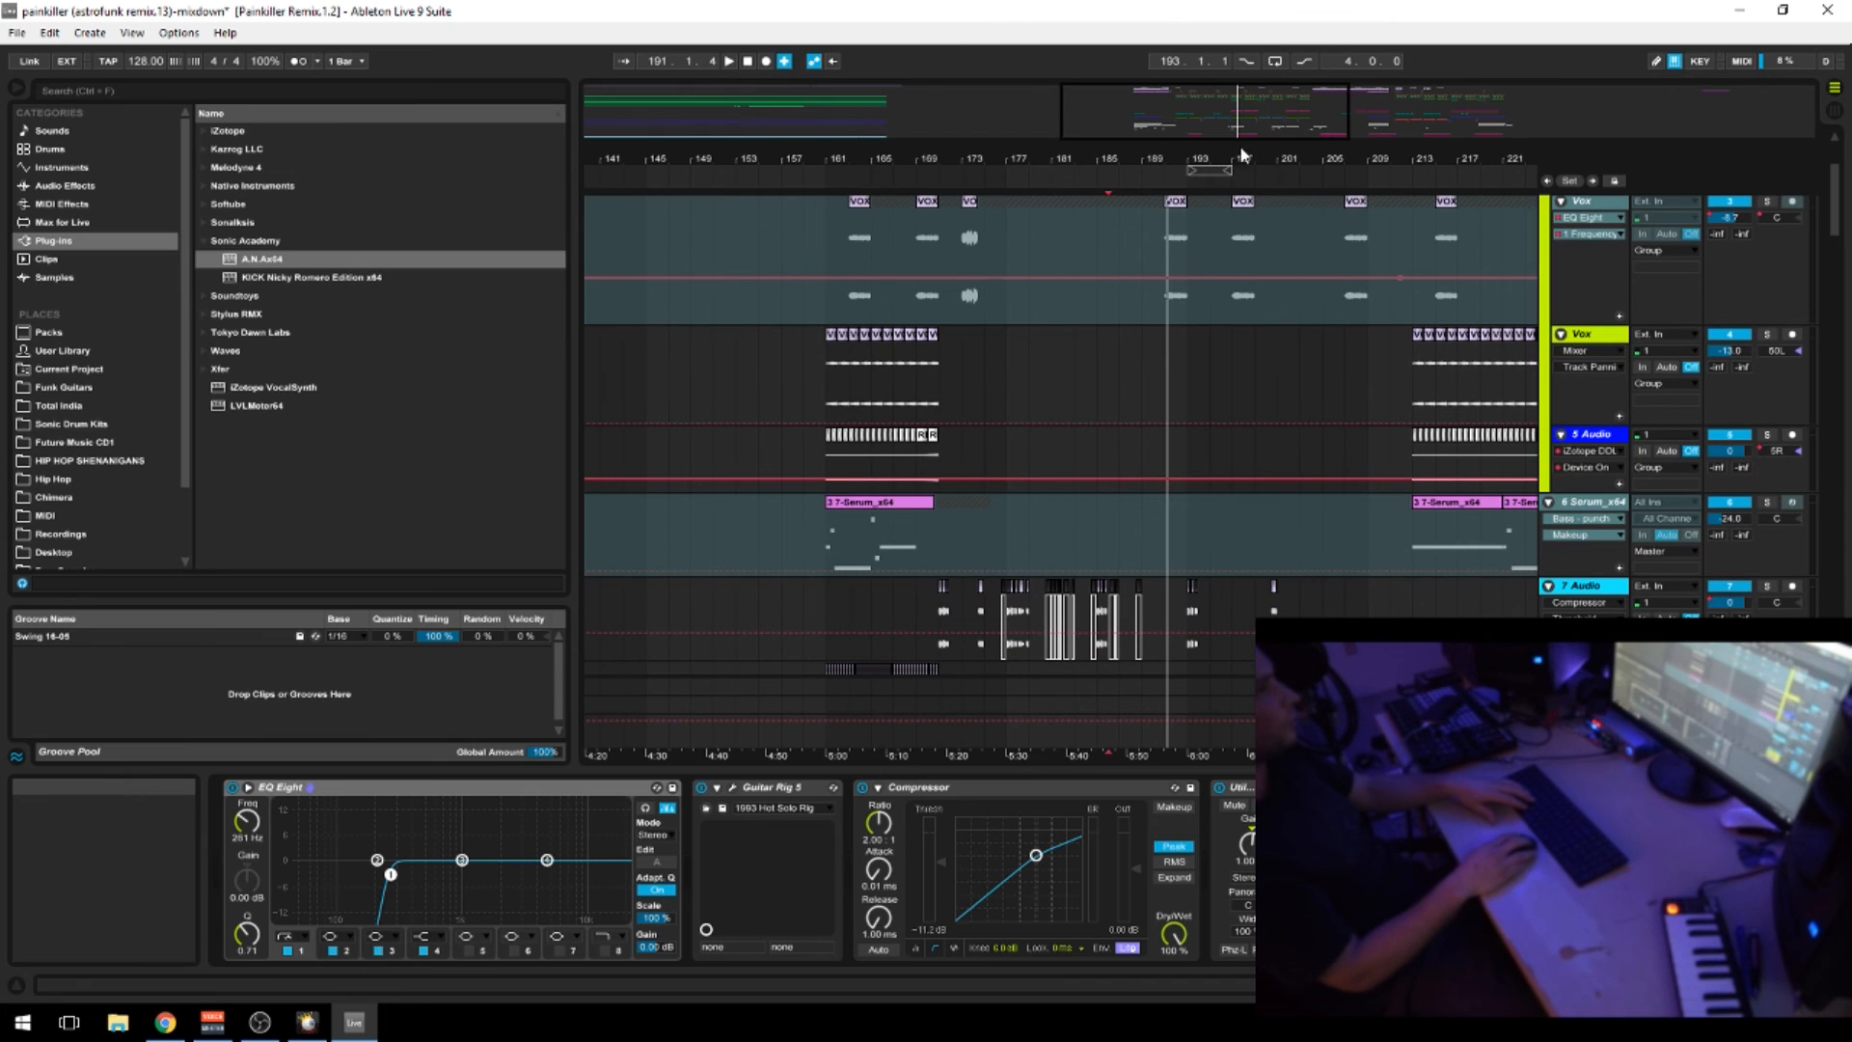
left_click_drag(1225, 157, 995, 160)
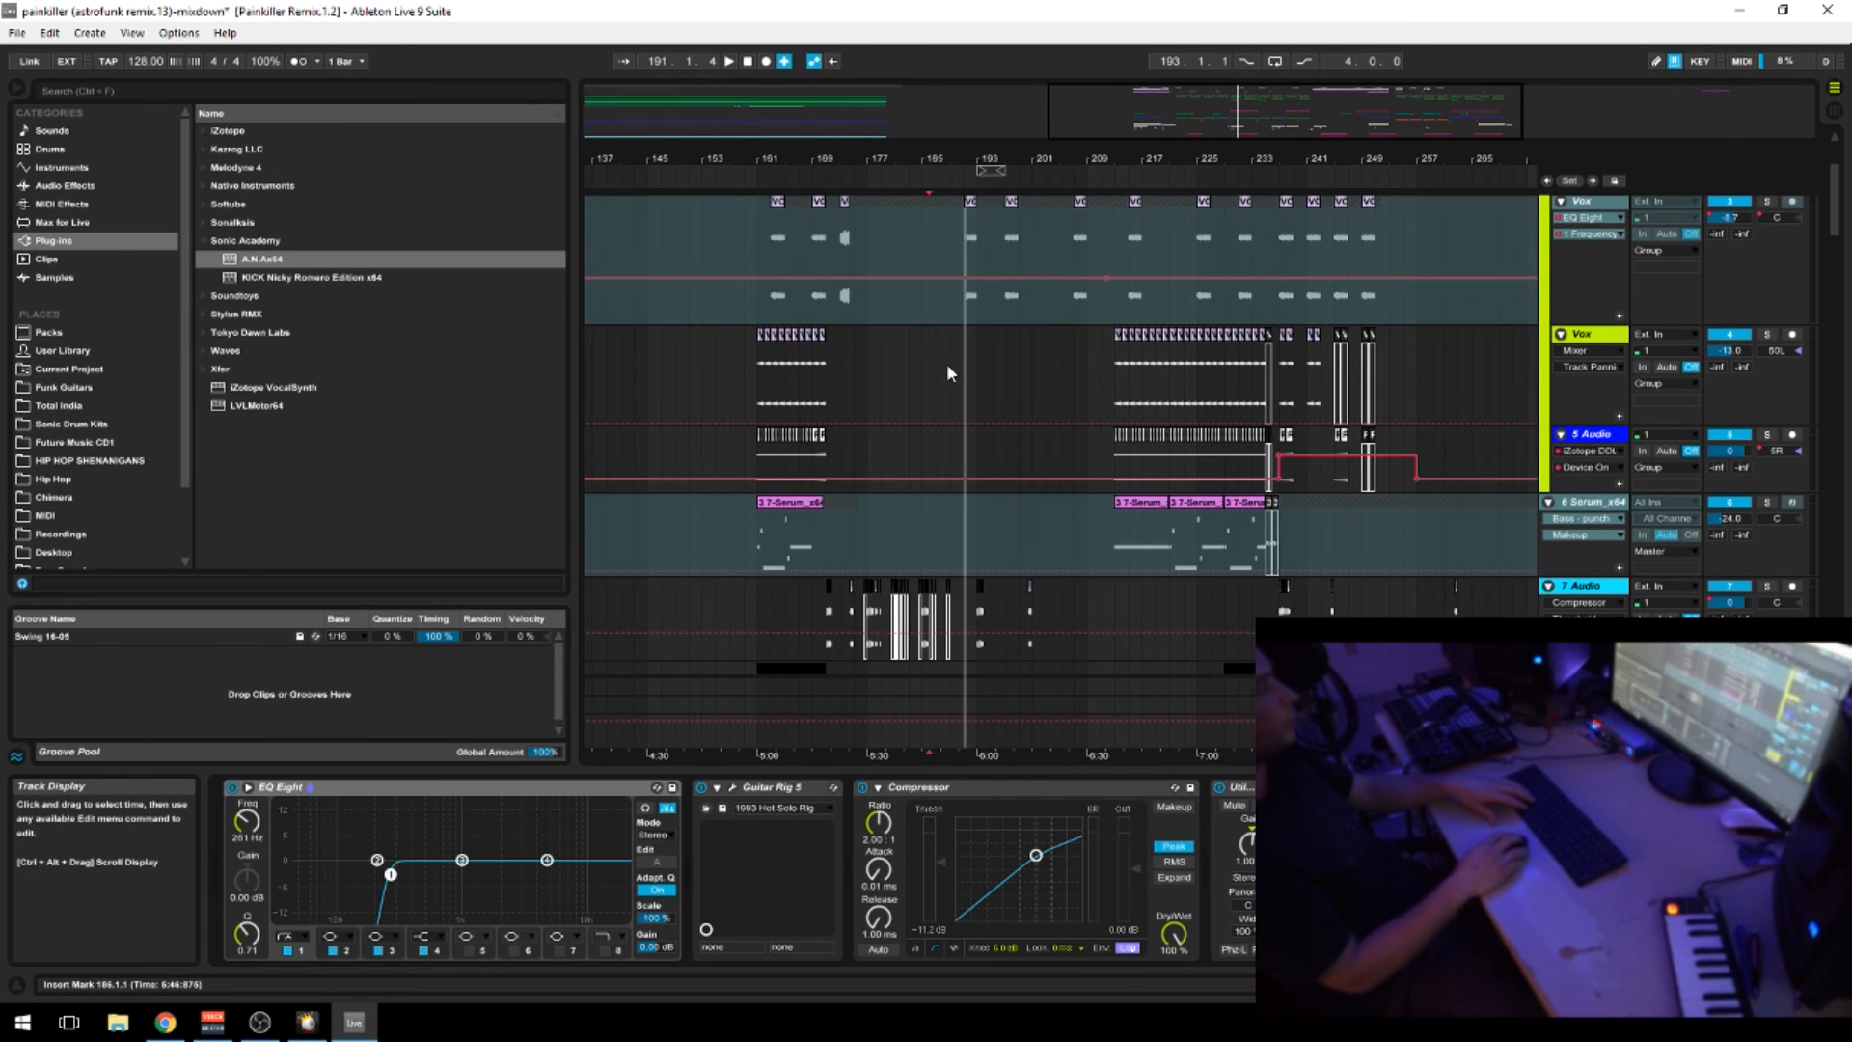
left_click_drag(872, 367, 1315, 410)
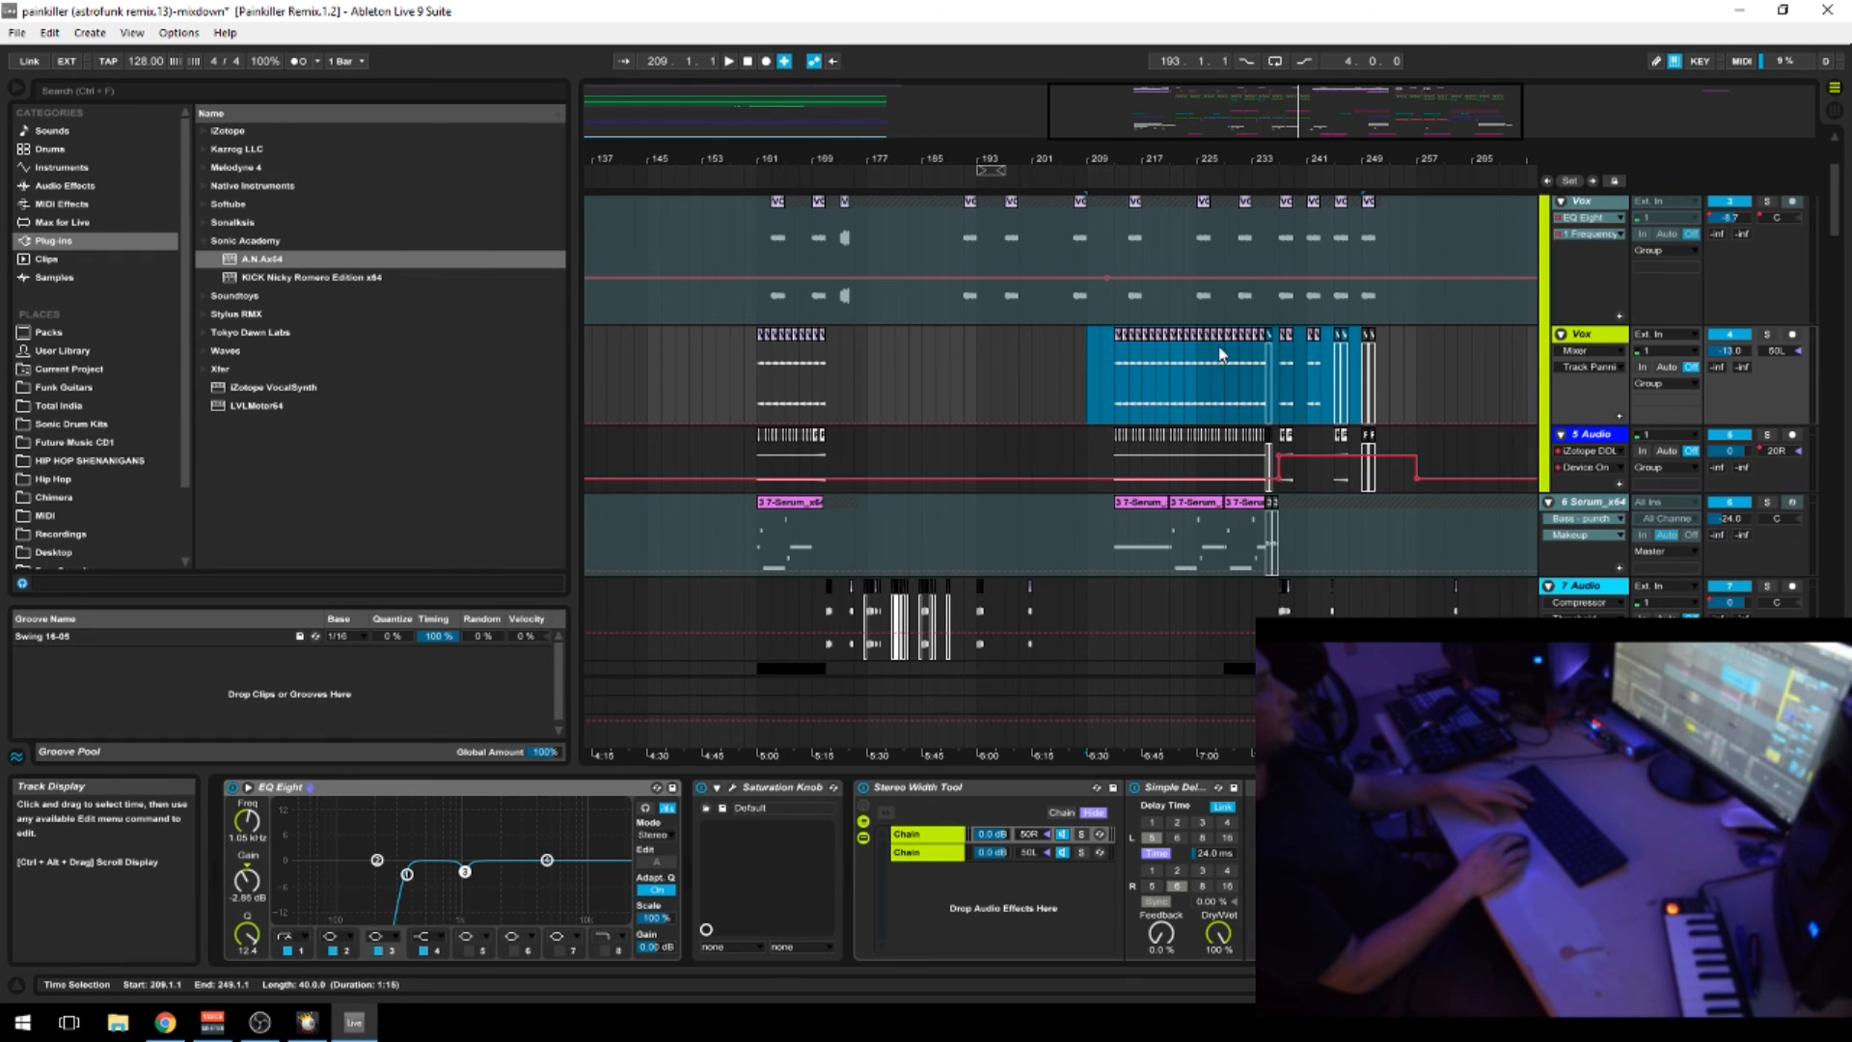
Look over the audio, percussion and hat loop tracks below the vocals and return to the vocal group
left_click_drag(1436, 158, 1380, 145)
scroll(972, 636, "down", 2)
scroll(972, 635, "down", 2)
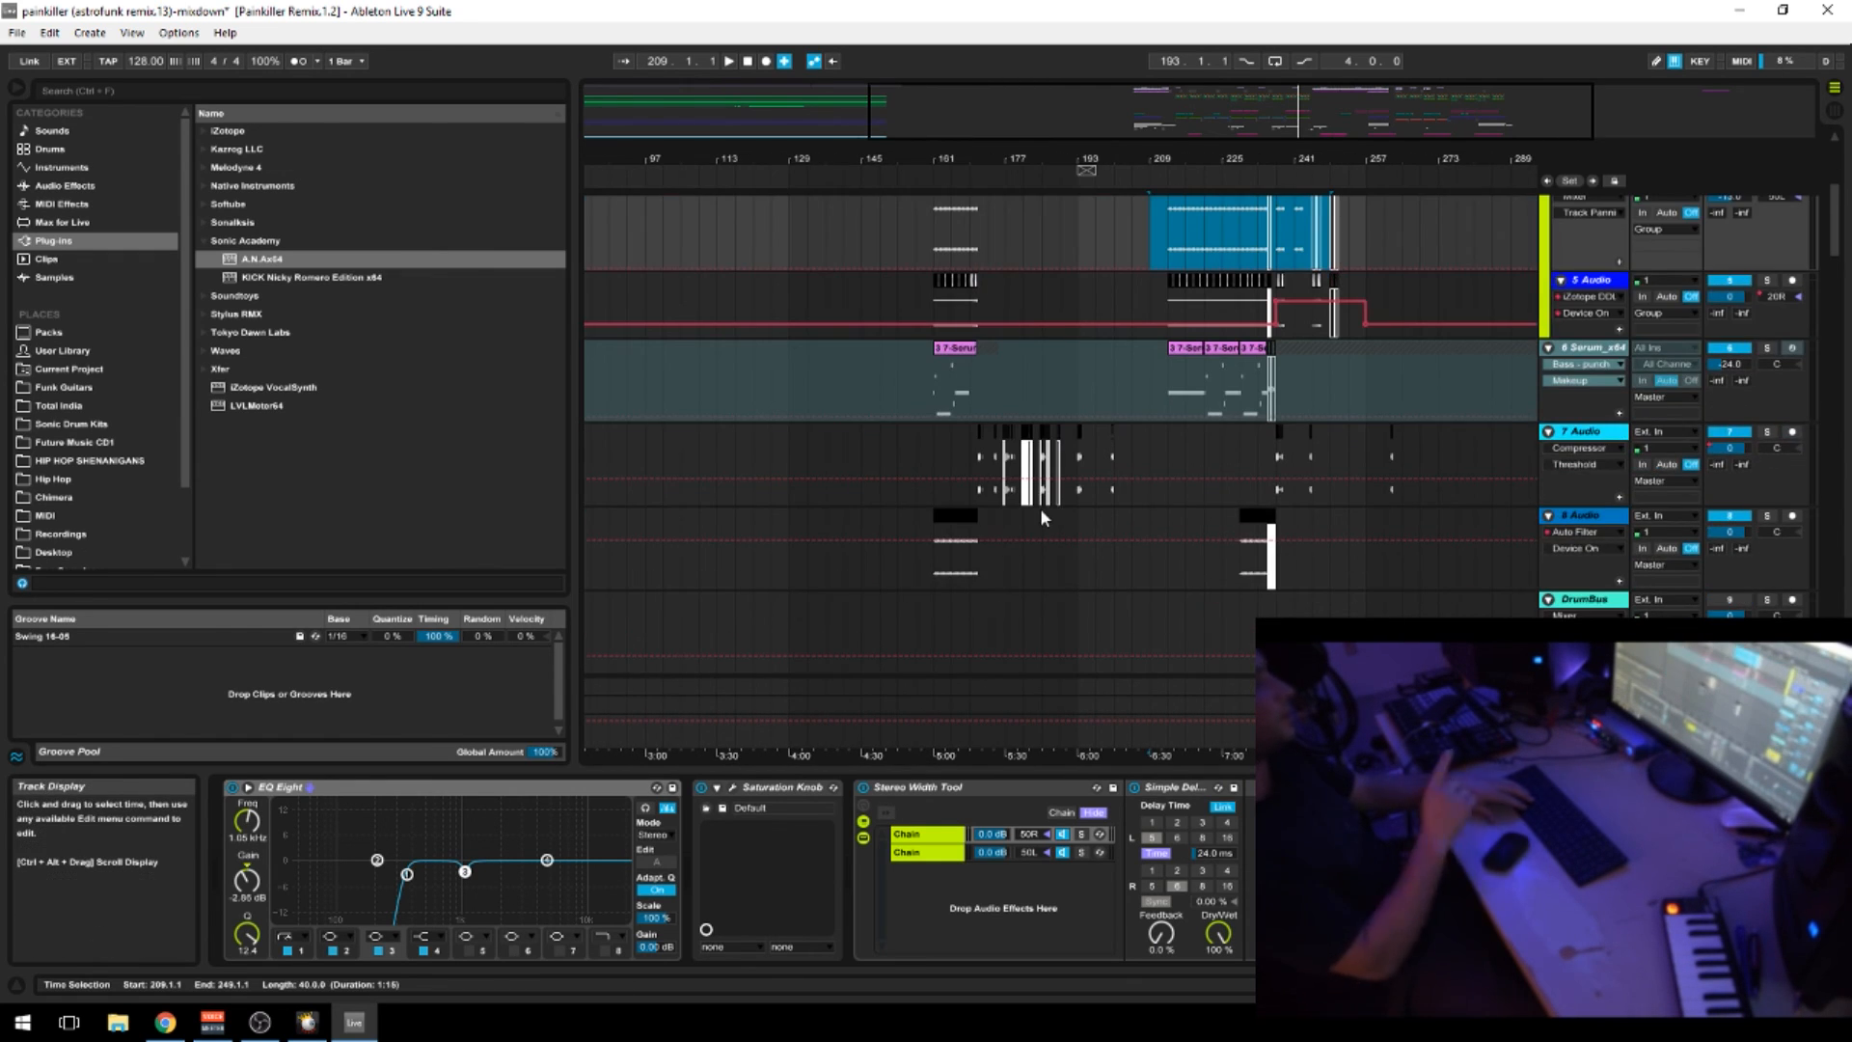
scroll(1040, 508, "down", 5)
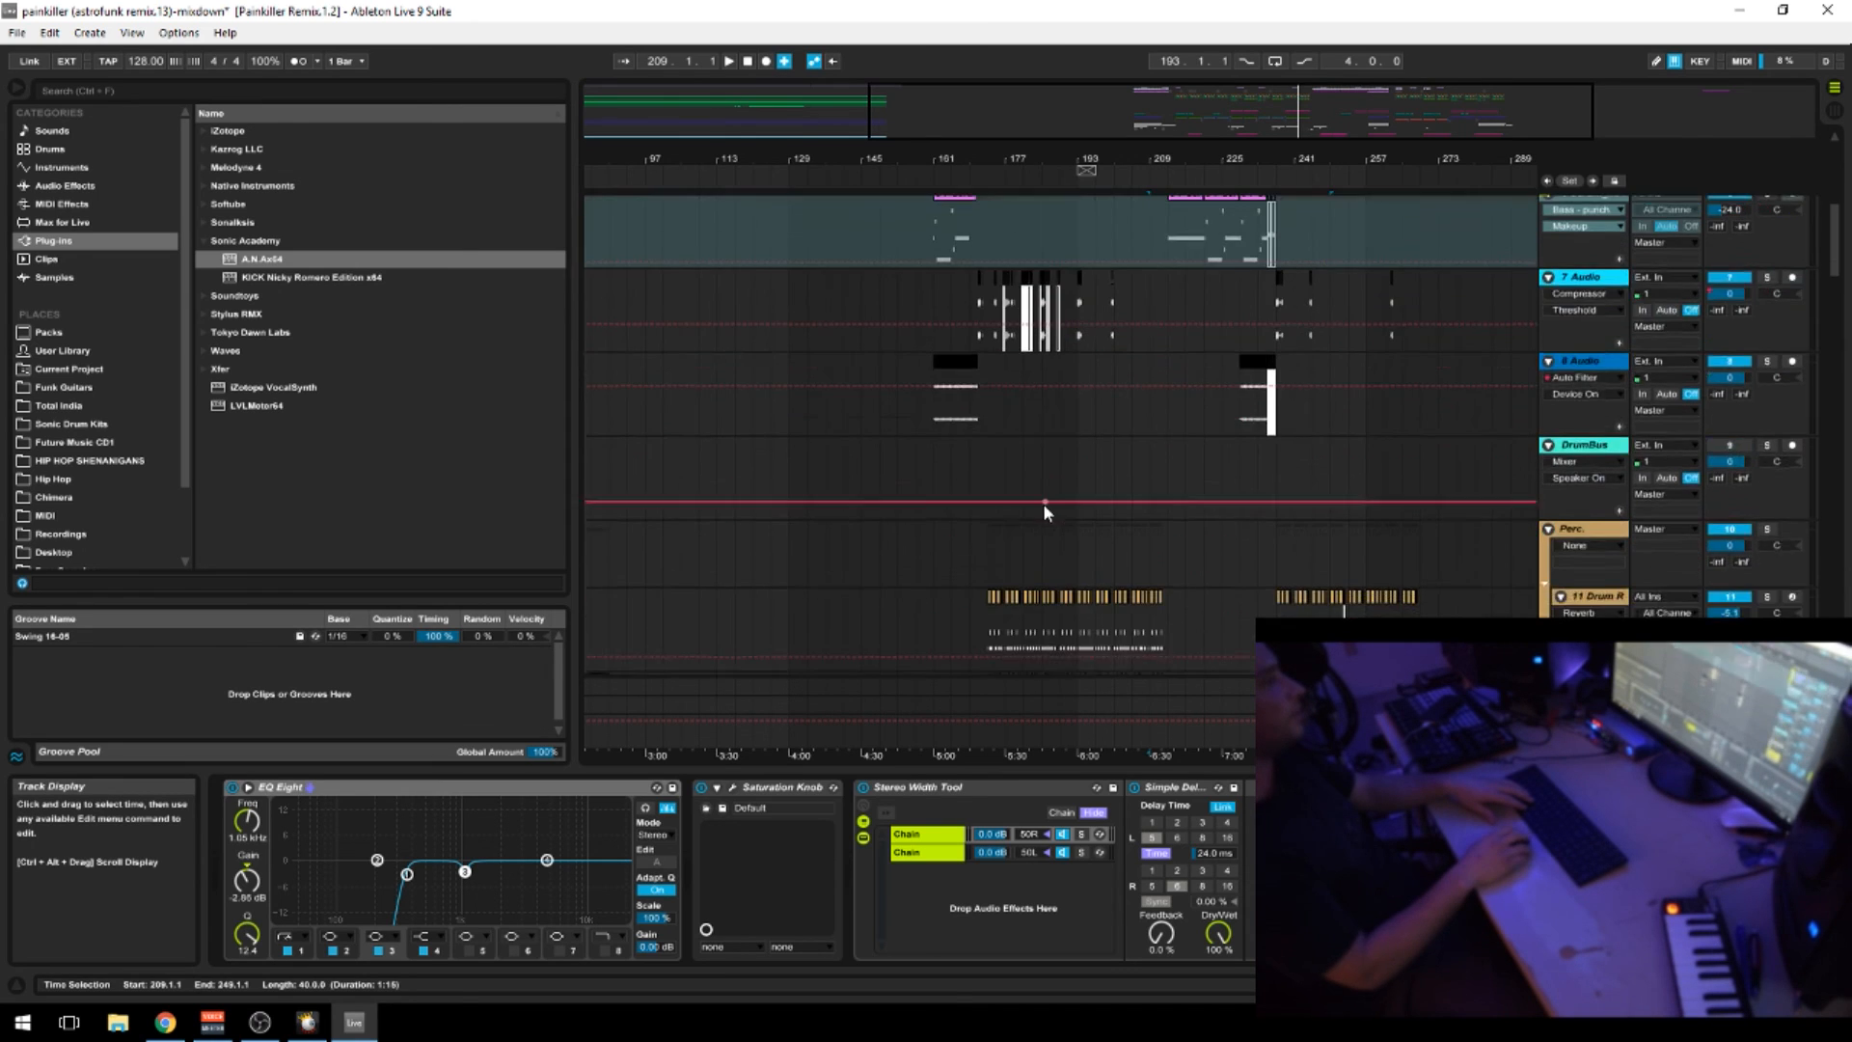
scroll(1046, 463, "down", 10)
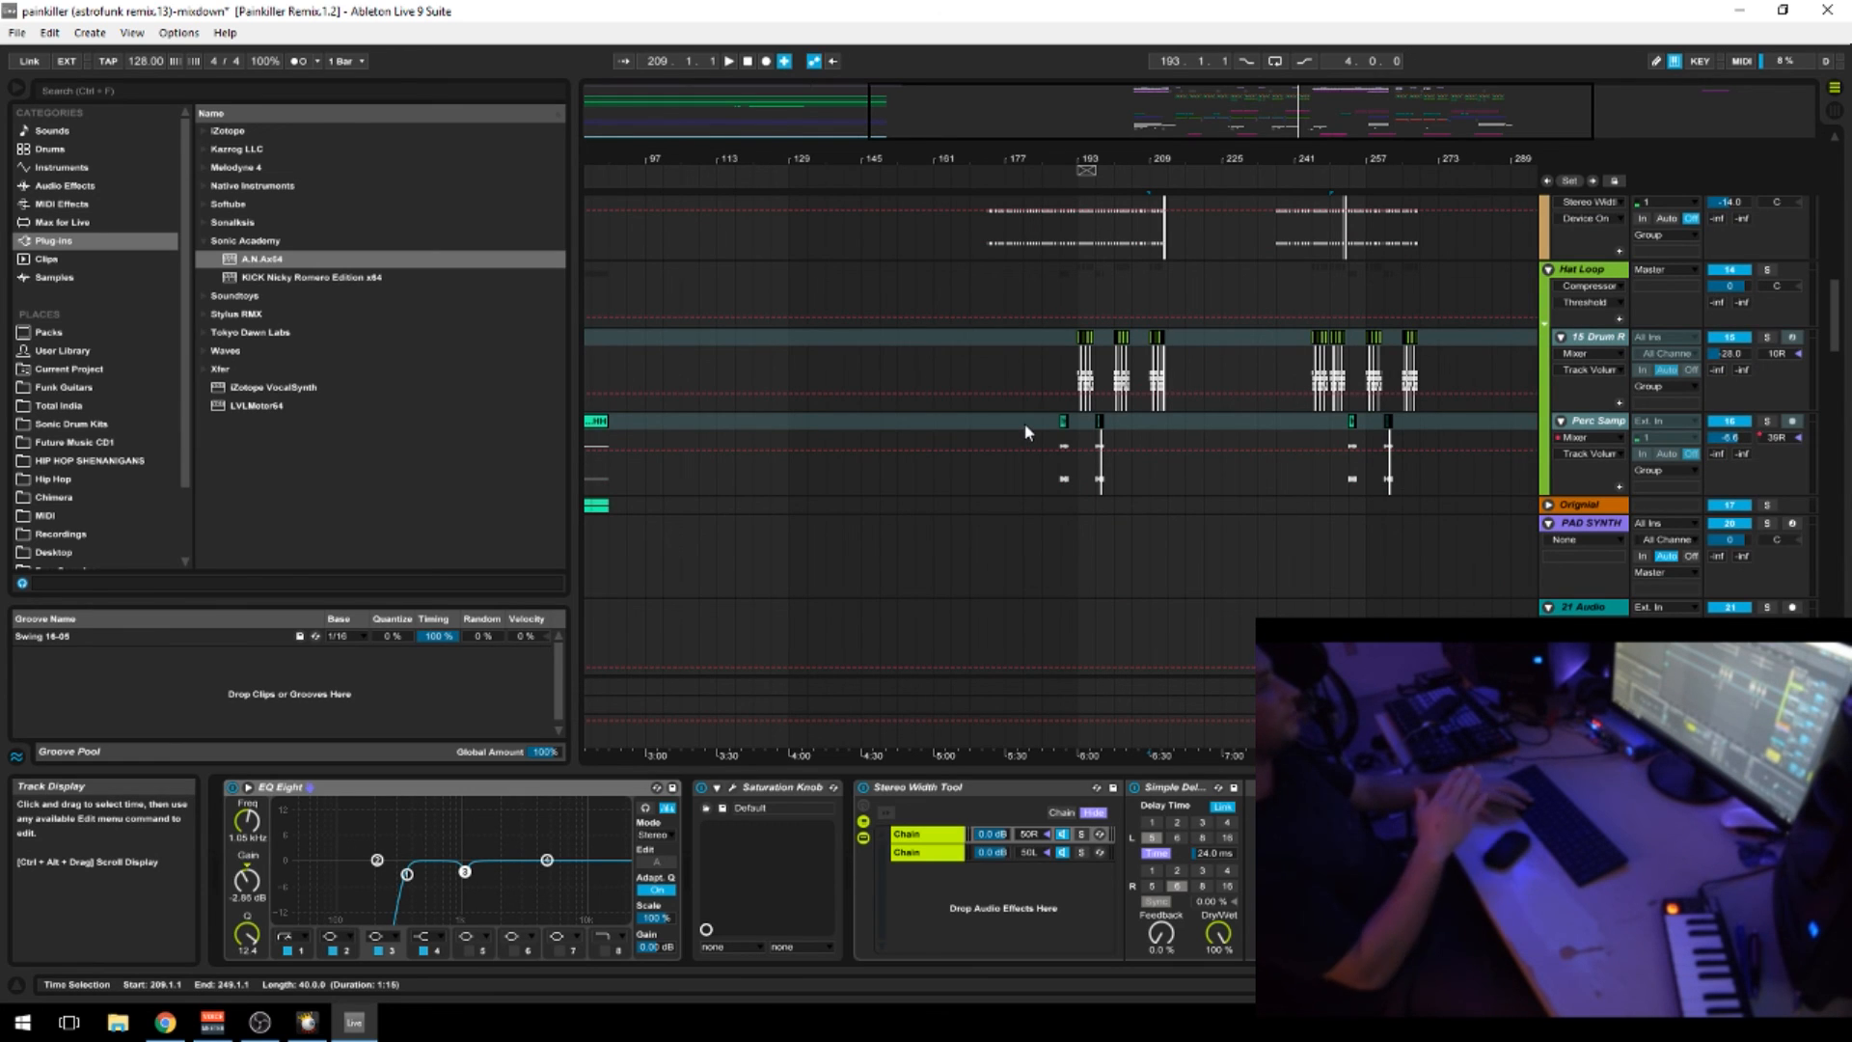
scroll(1061, 405, "up", 3)
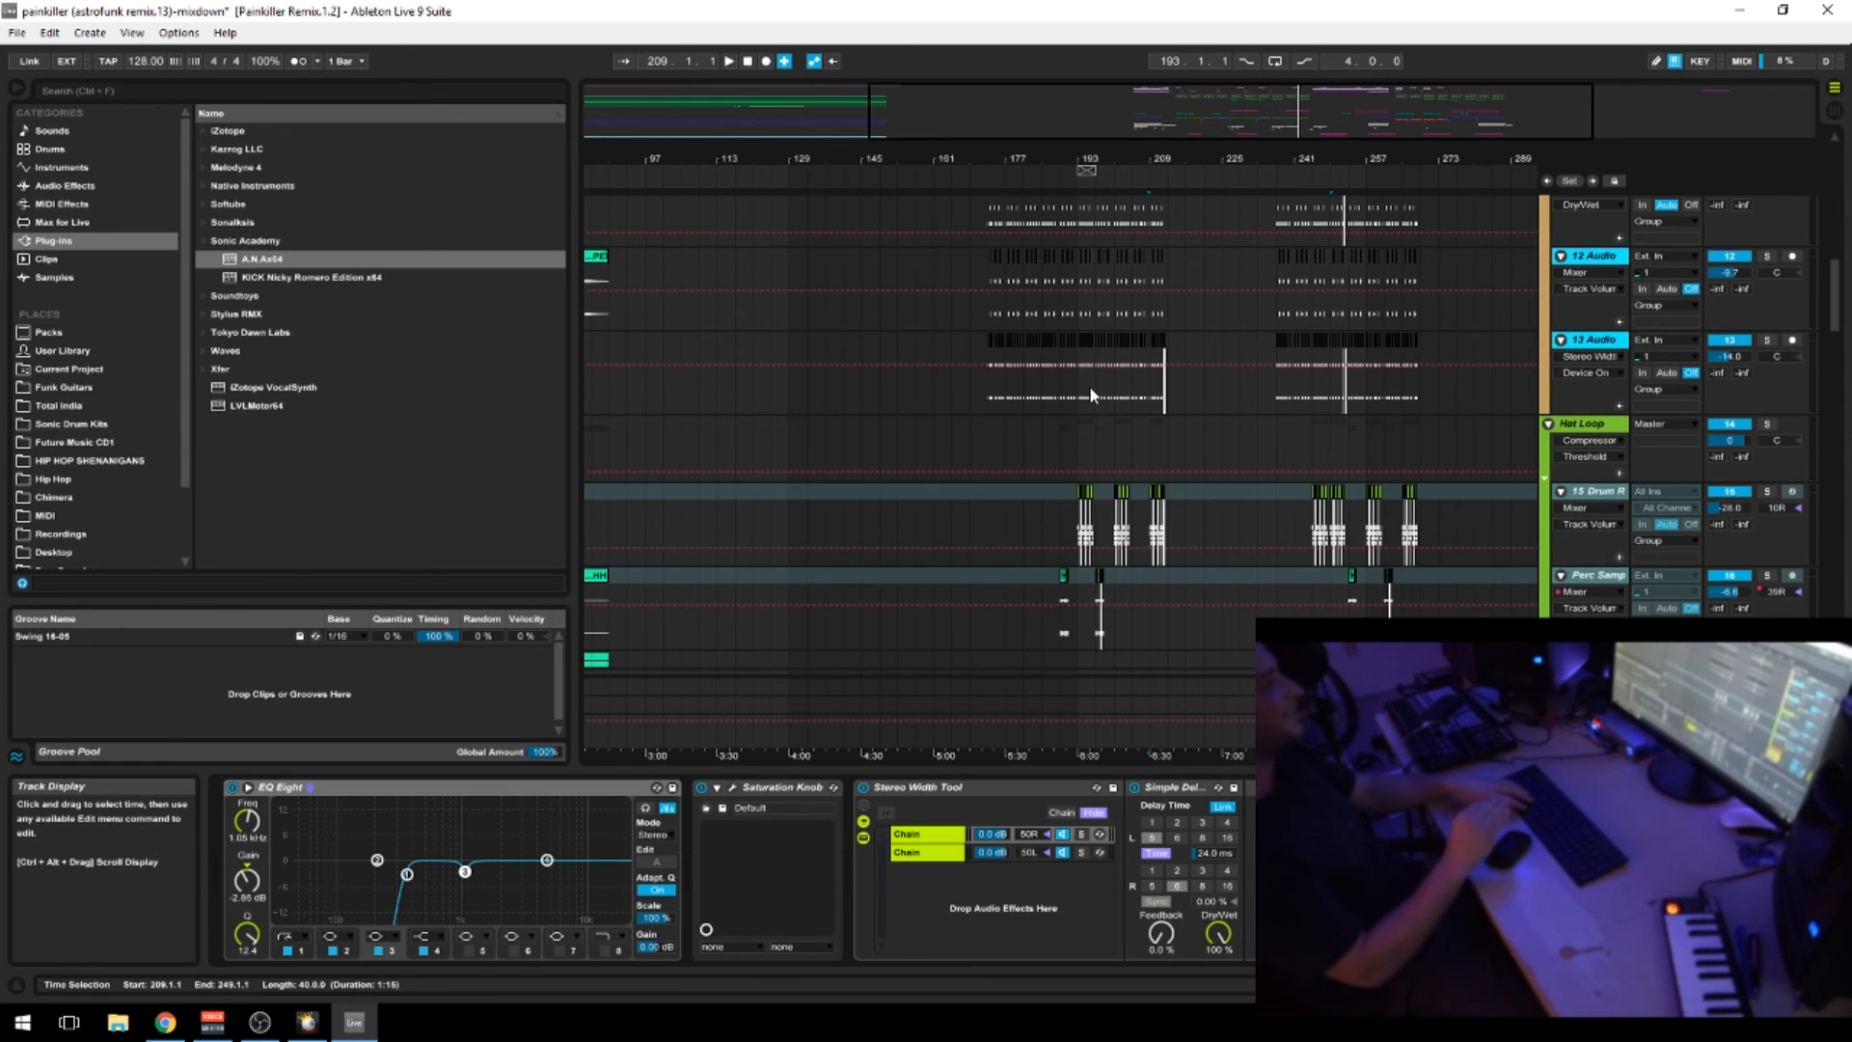
scroll(878, 448, "up", 5)
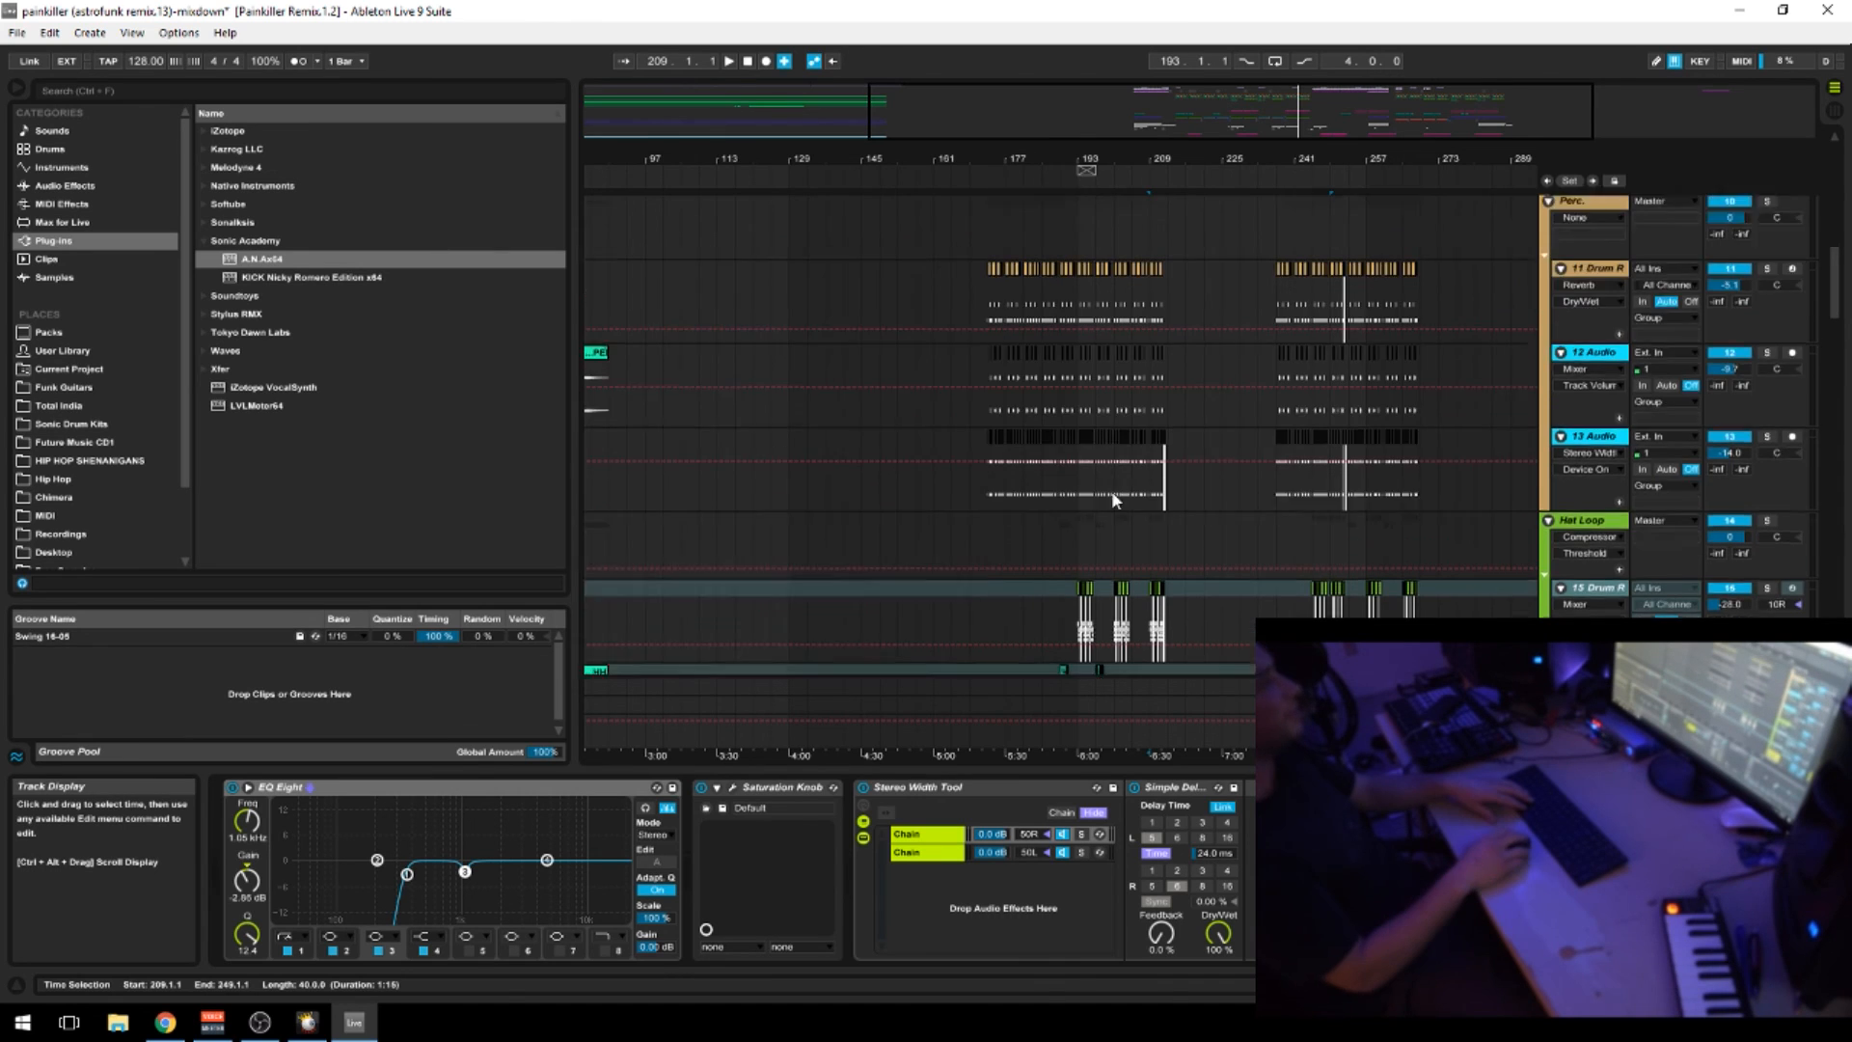
scroll(1051, 546, "up", 5)
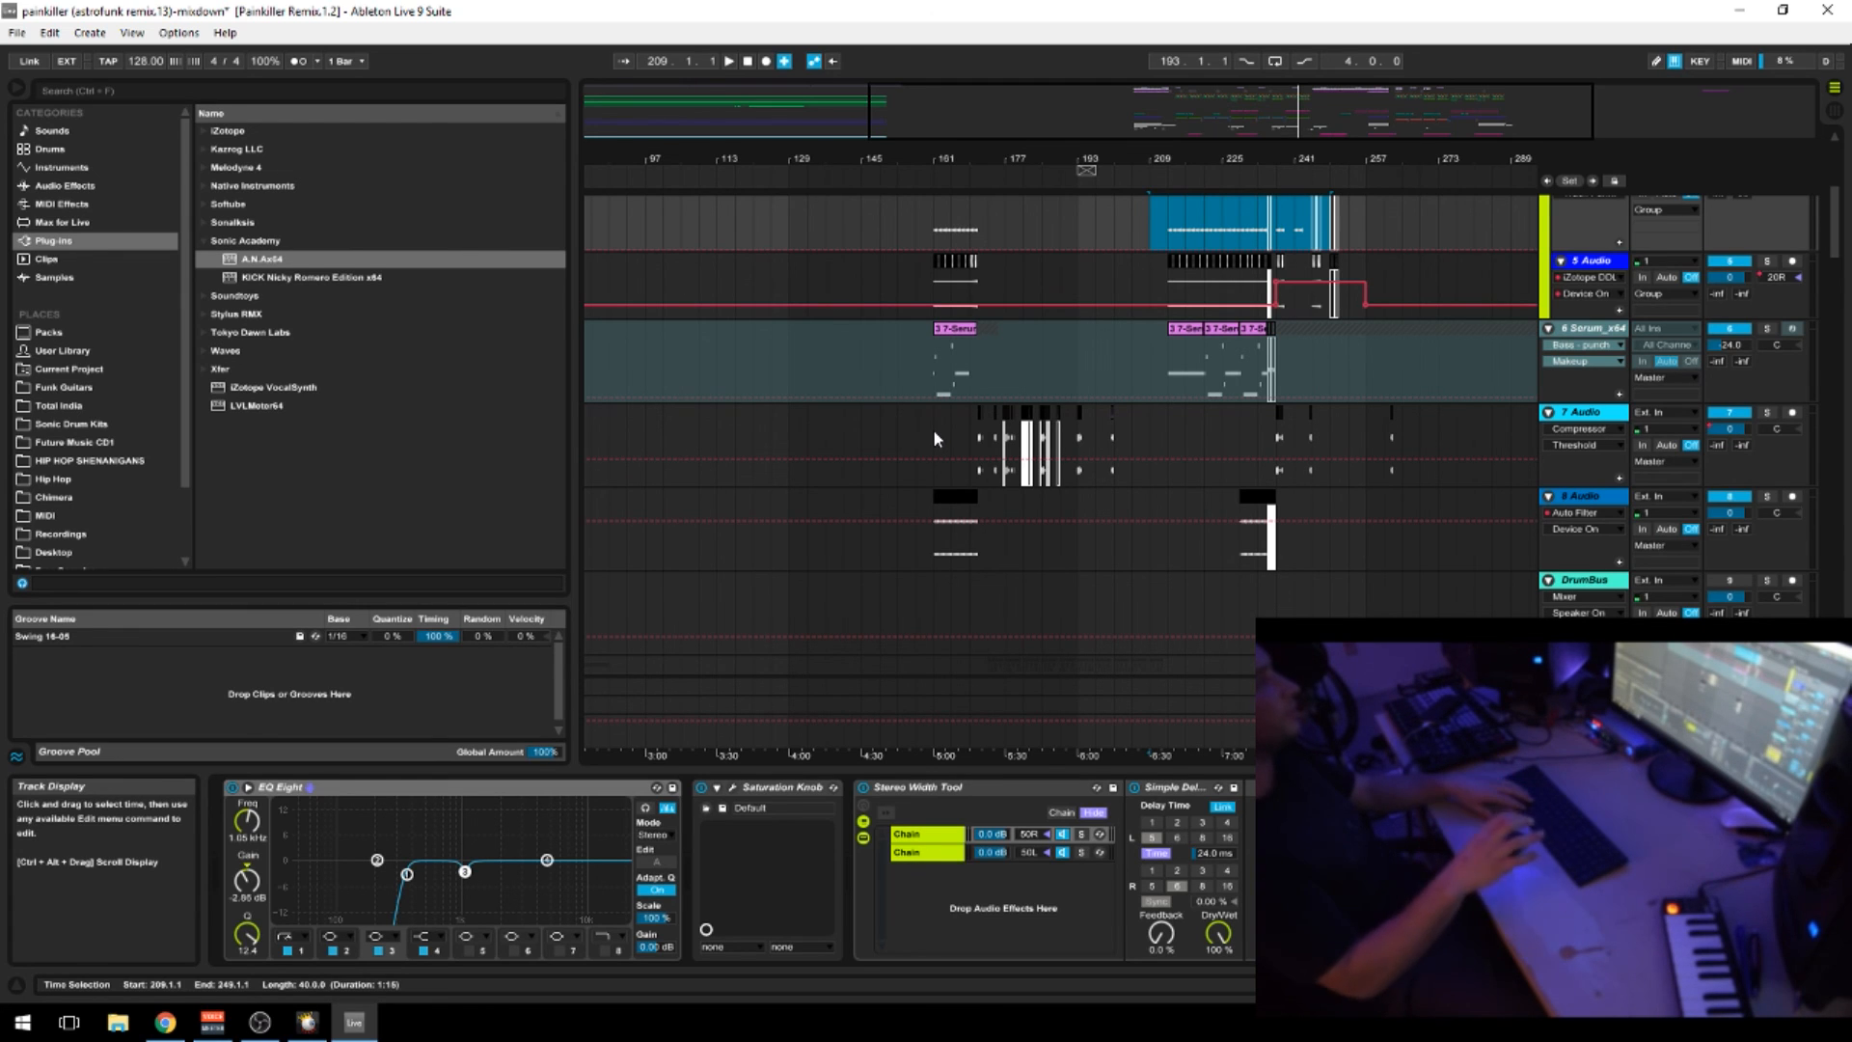
scroll(916, 482, "up", 3)
scroll(916, 489, "up", 3)
Audition the Serum clip at bar 161 in solo on track 6, stopping and unsoloing the track at the end
left_click(932, 386)
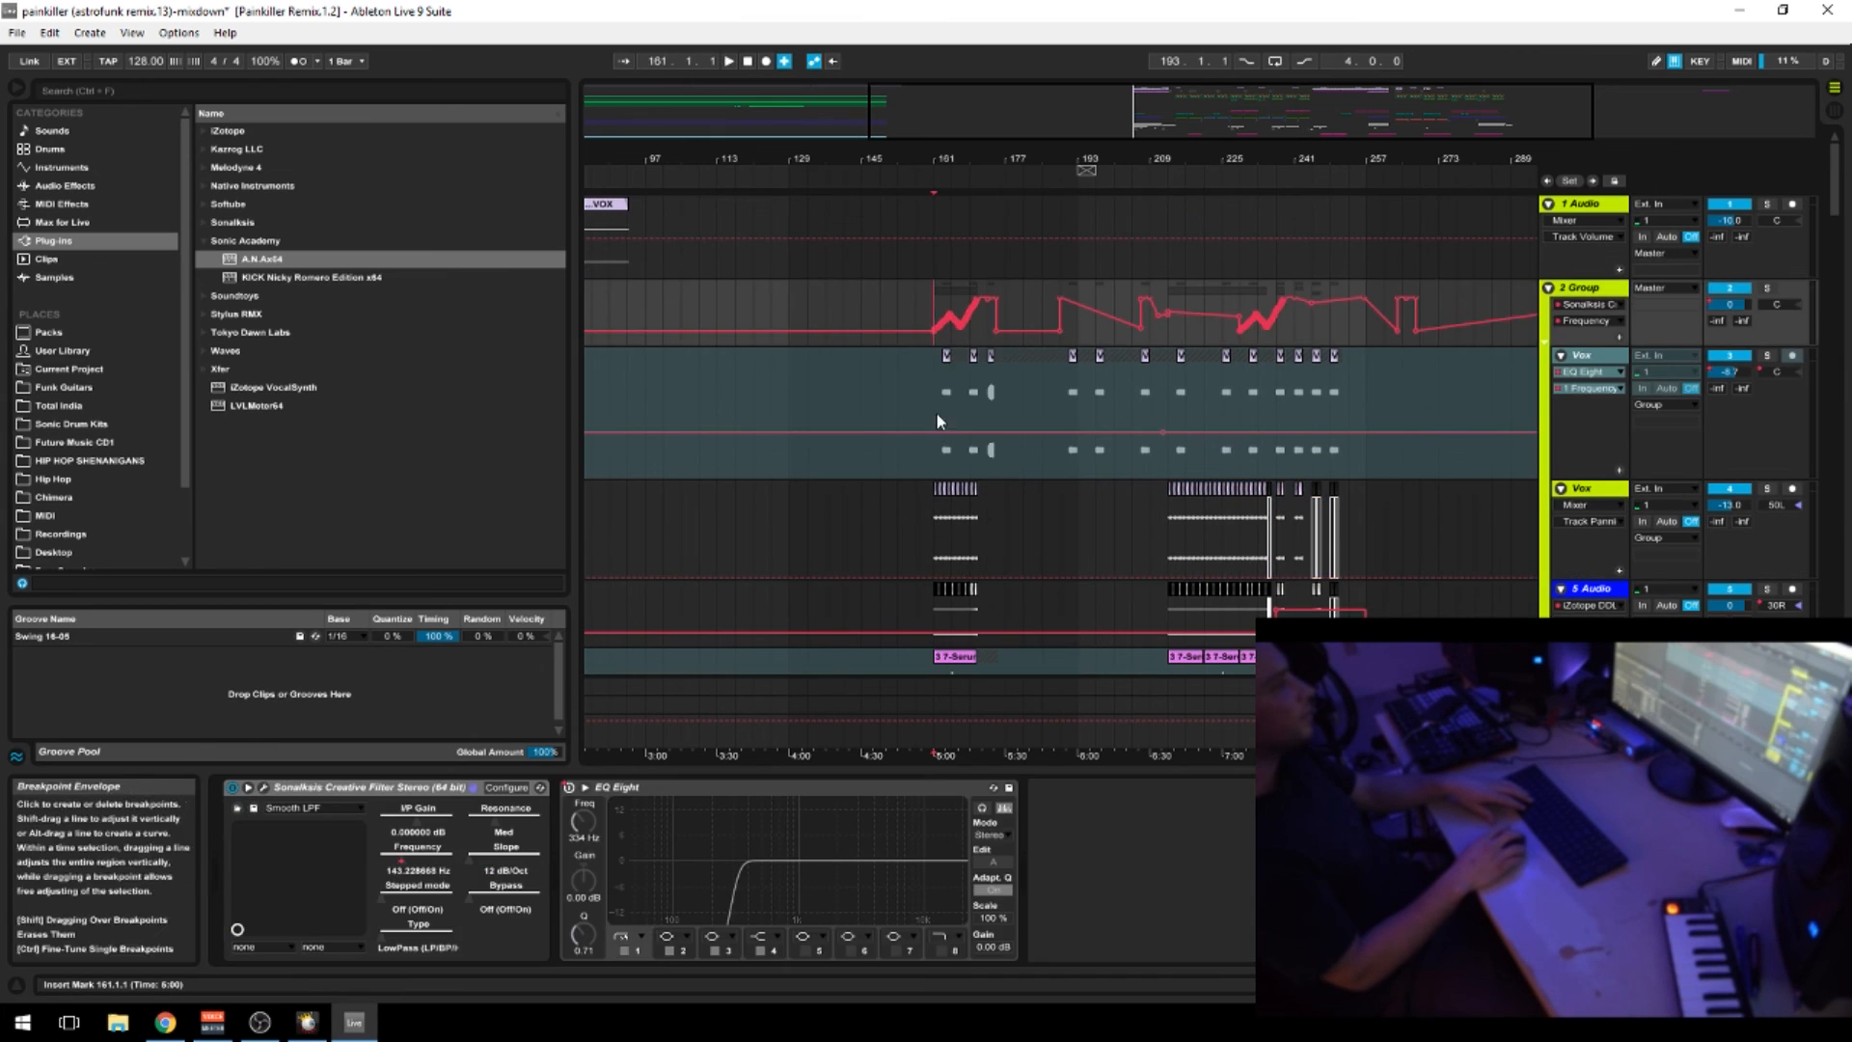
scroll(1035, 517, "down", 3)
scroll(969, 332, "down", 2)
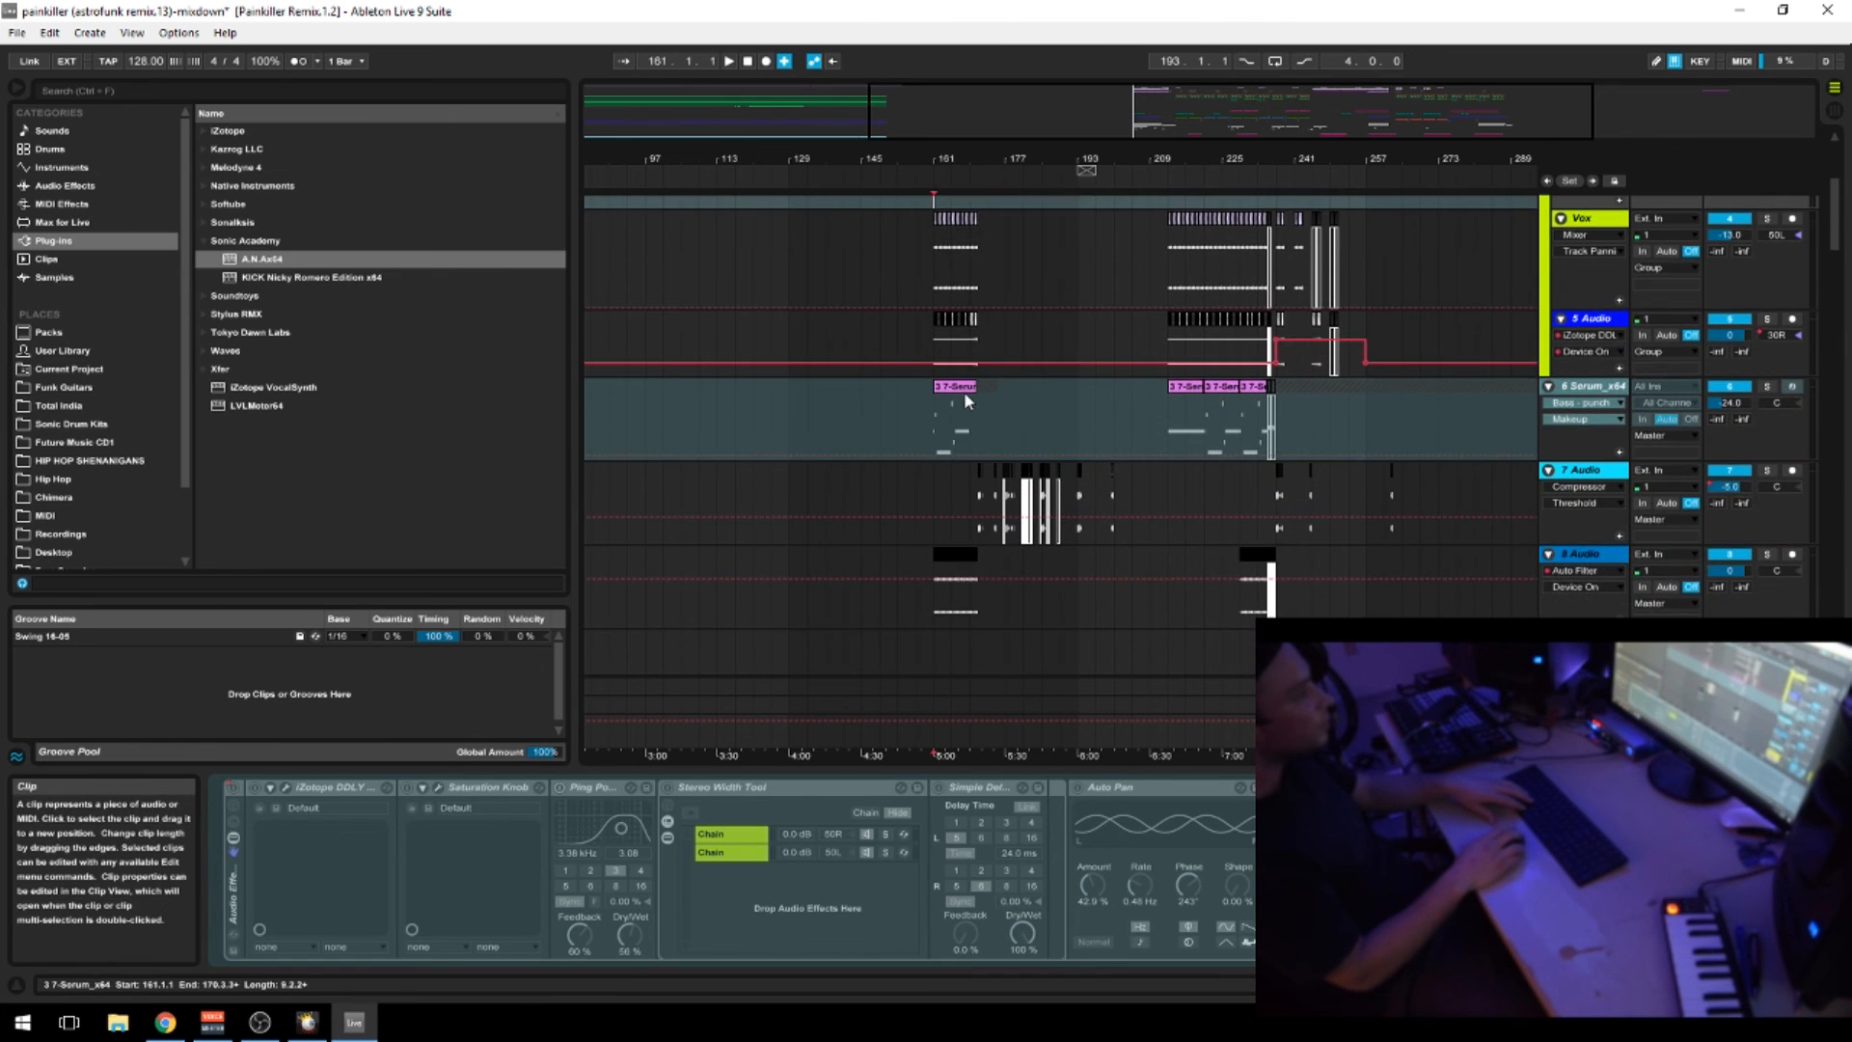
left_click(964, 384)
key("space")
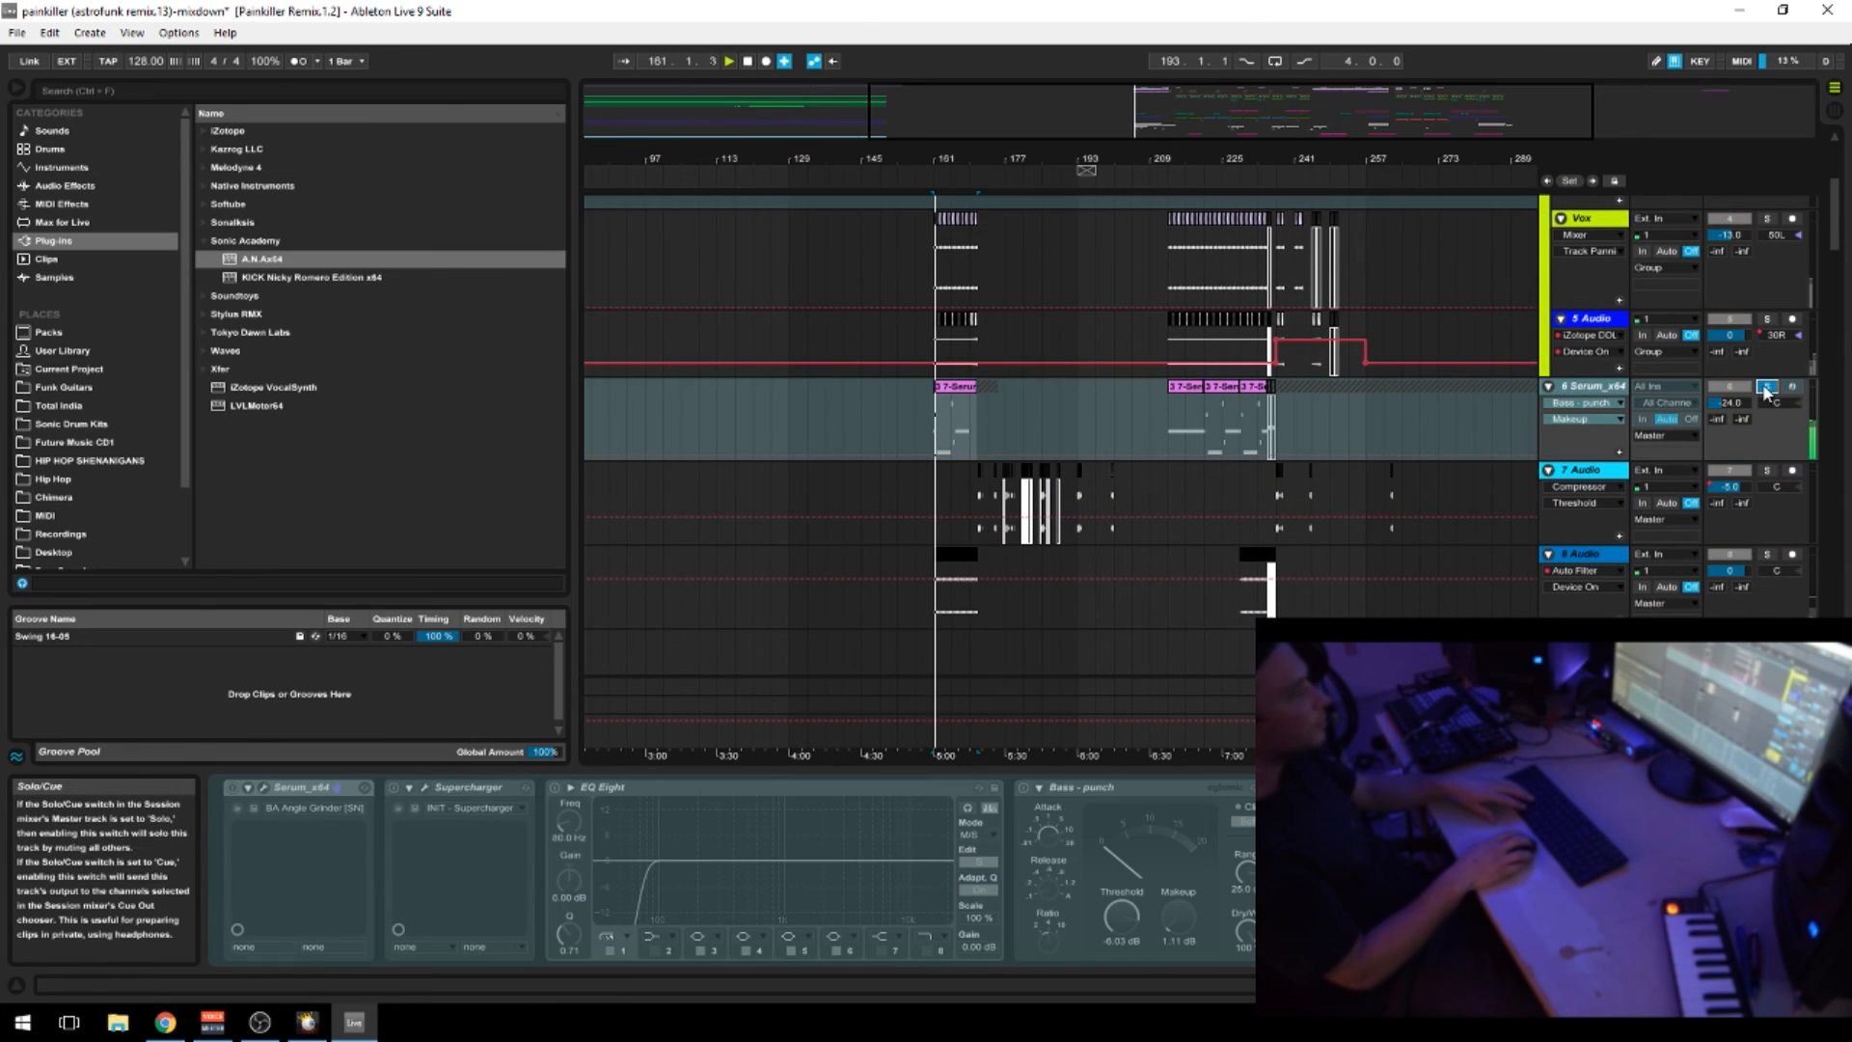
left_click_drag(969, 158, 970, 251)
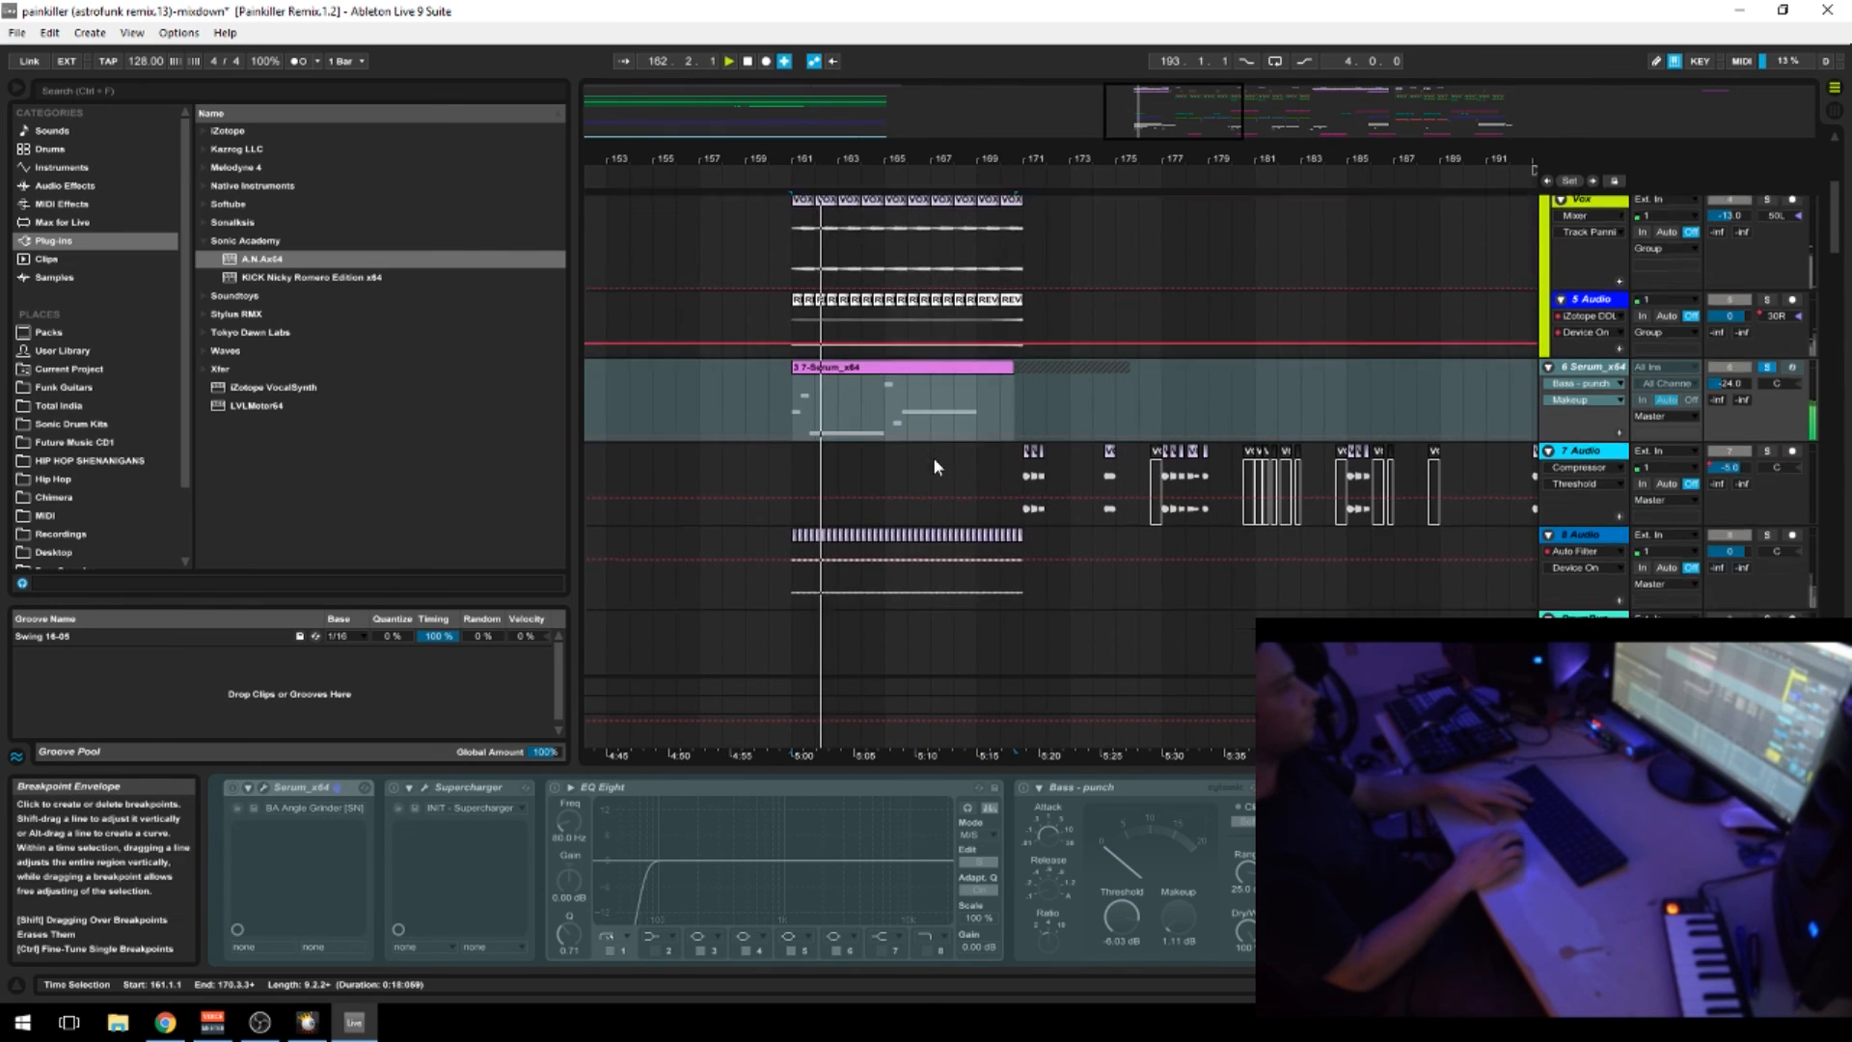
scroll(934, 456, "down", 4)
scroll(996, 487, "up", 3)
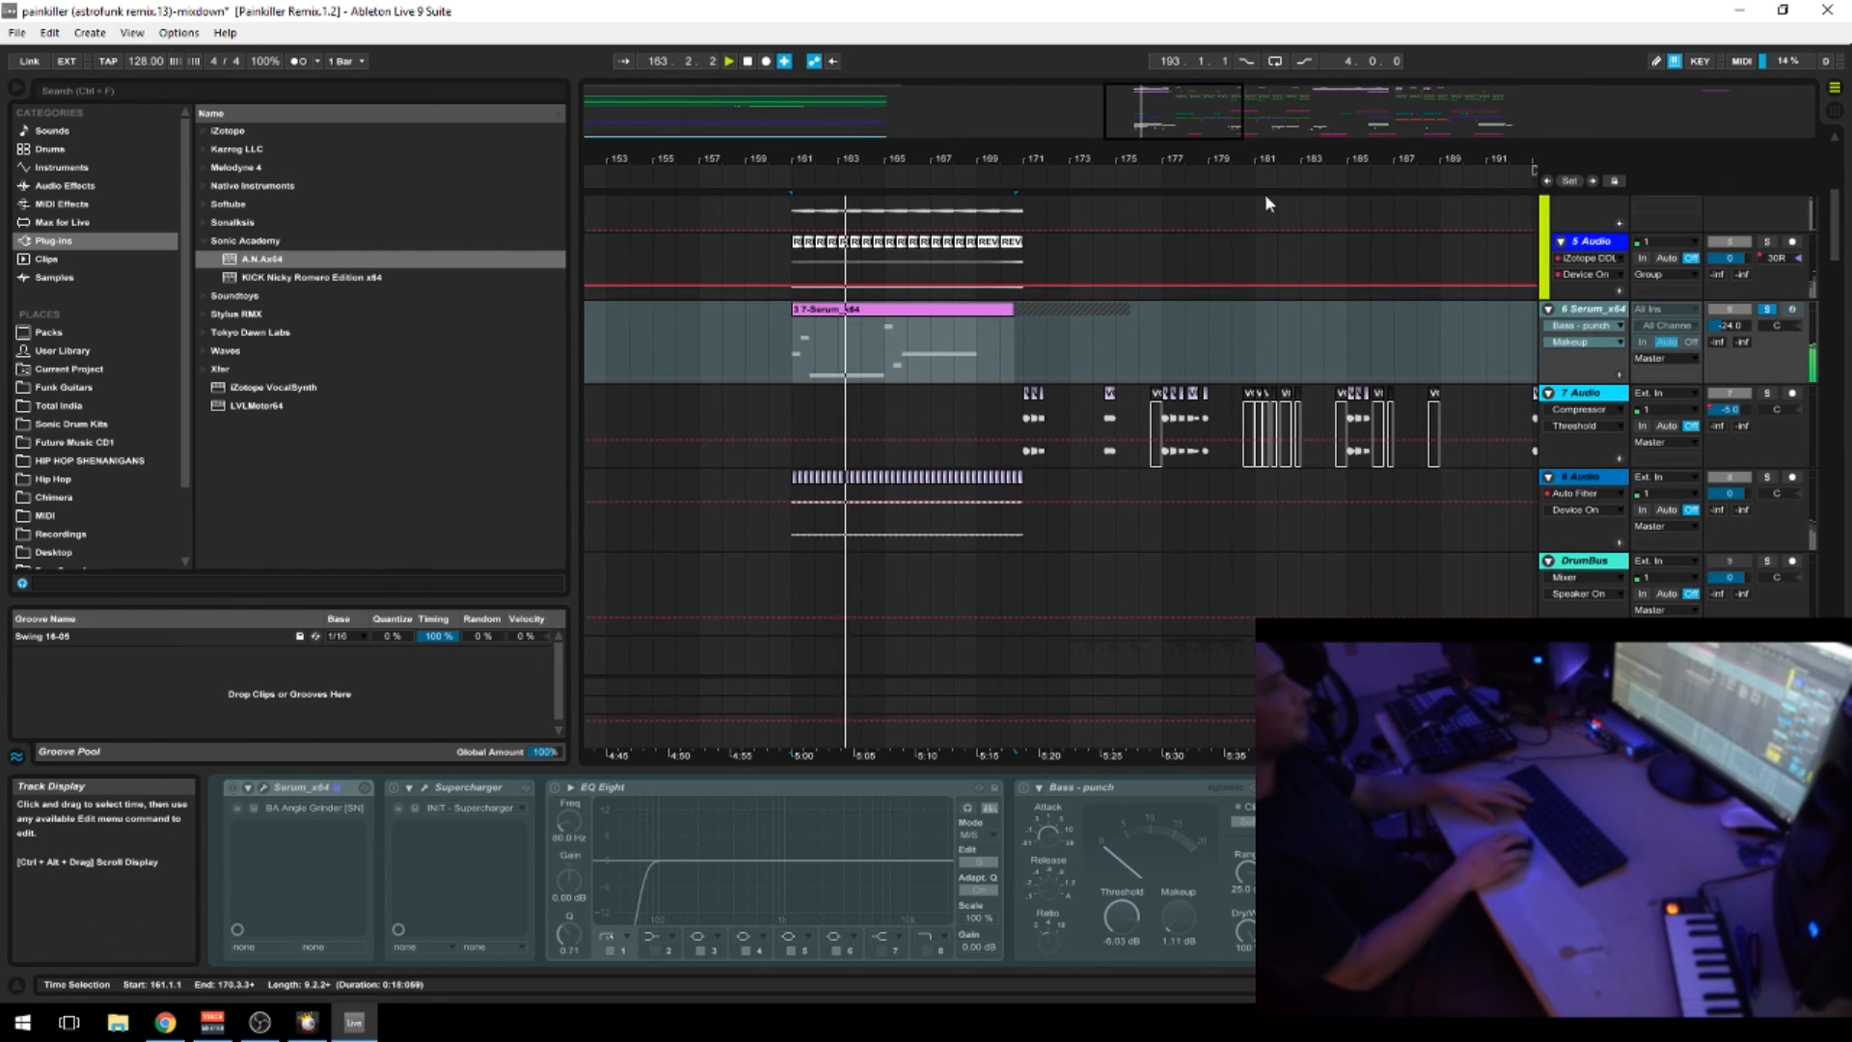
left_click_drag(1264, 159, 1066, 106)
key("space")
left_click(1770, 311)
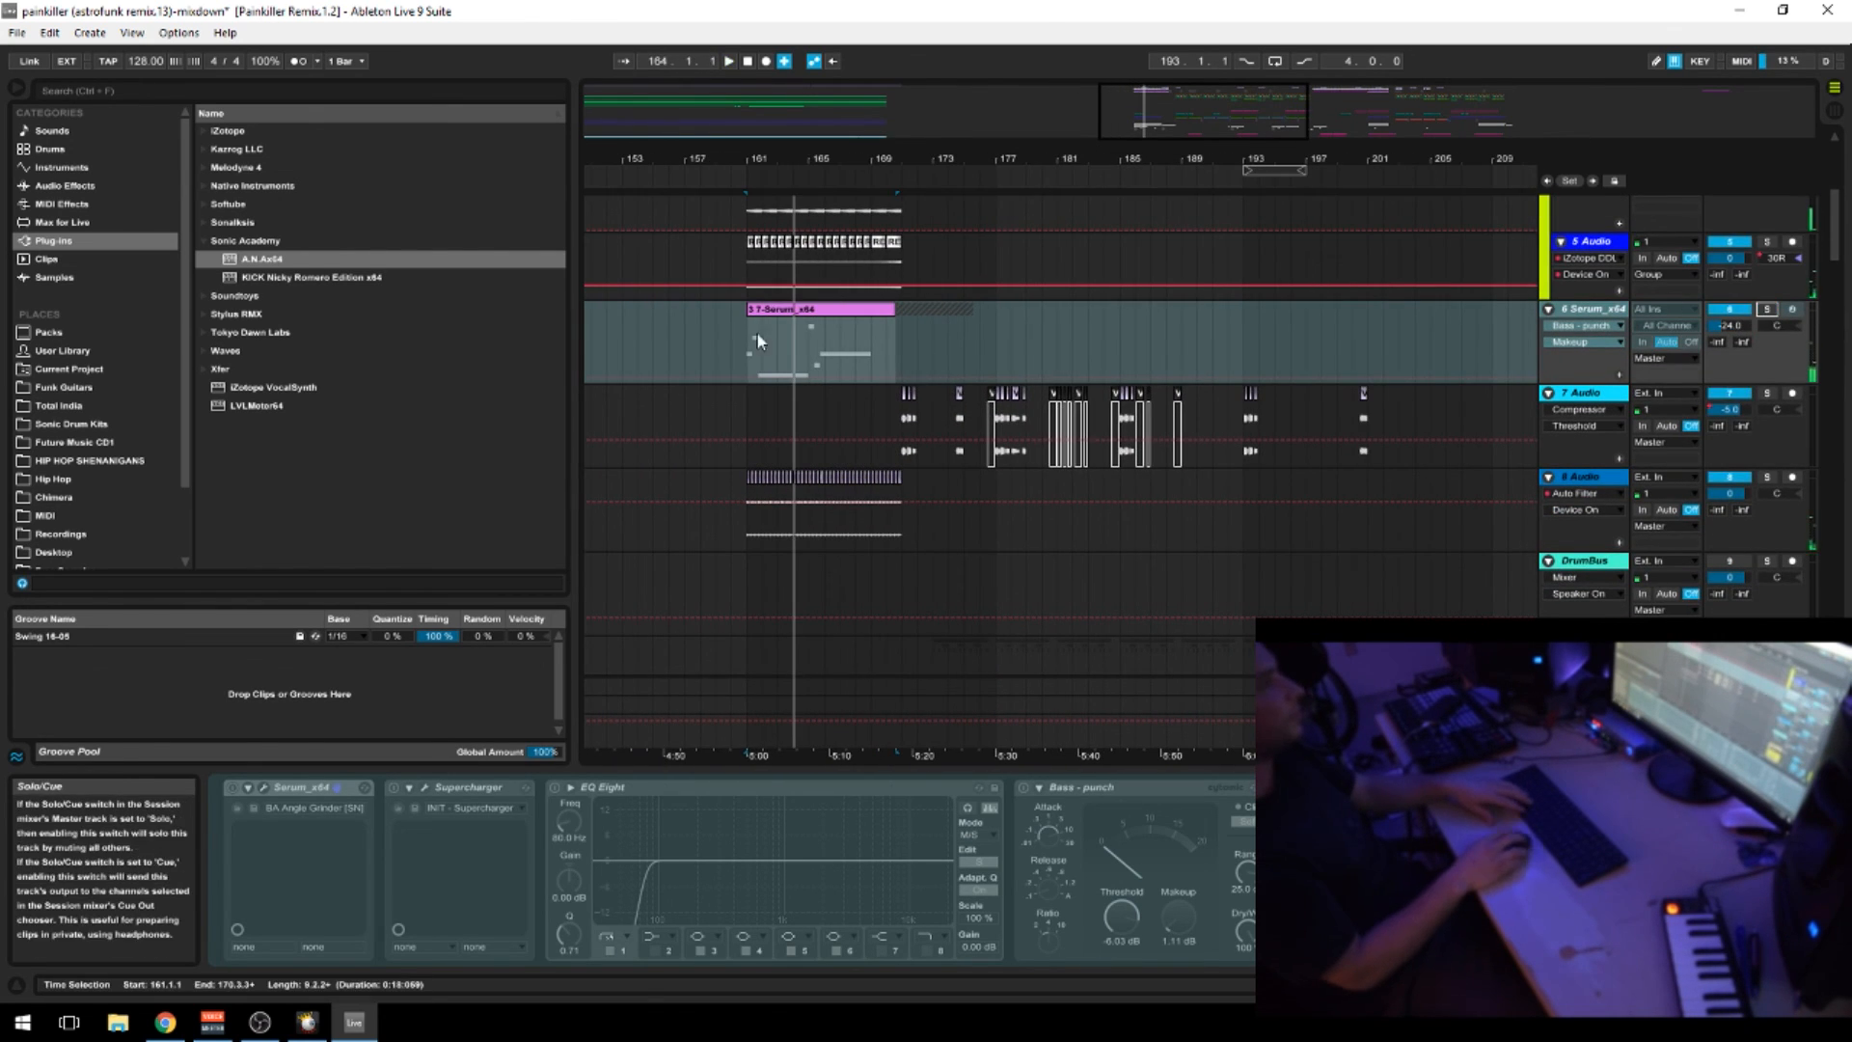
Play the start of the Serum clip at bar 161 together with the full mix, and stop playback
left_click(757, 338)
key("space")
left_click(773, 311)
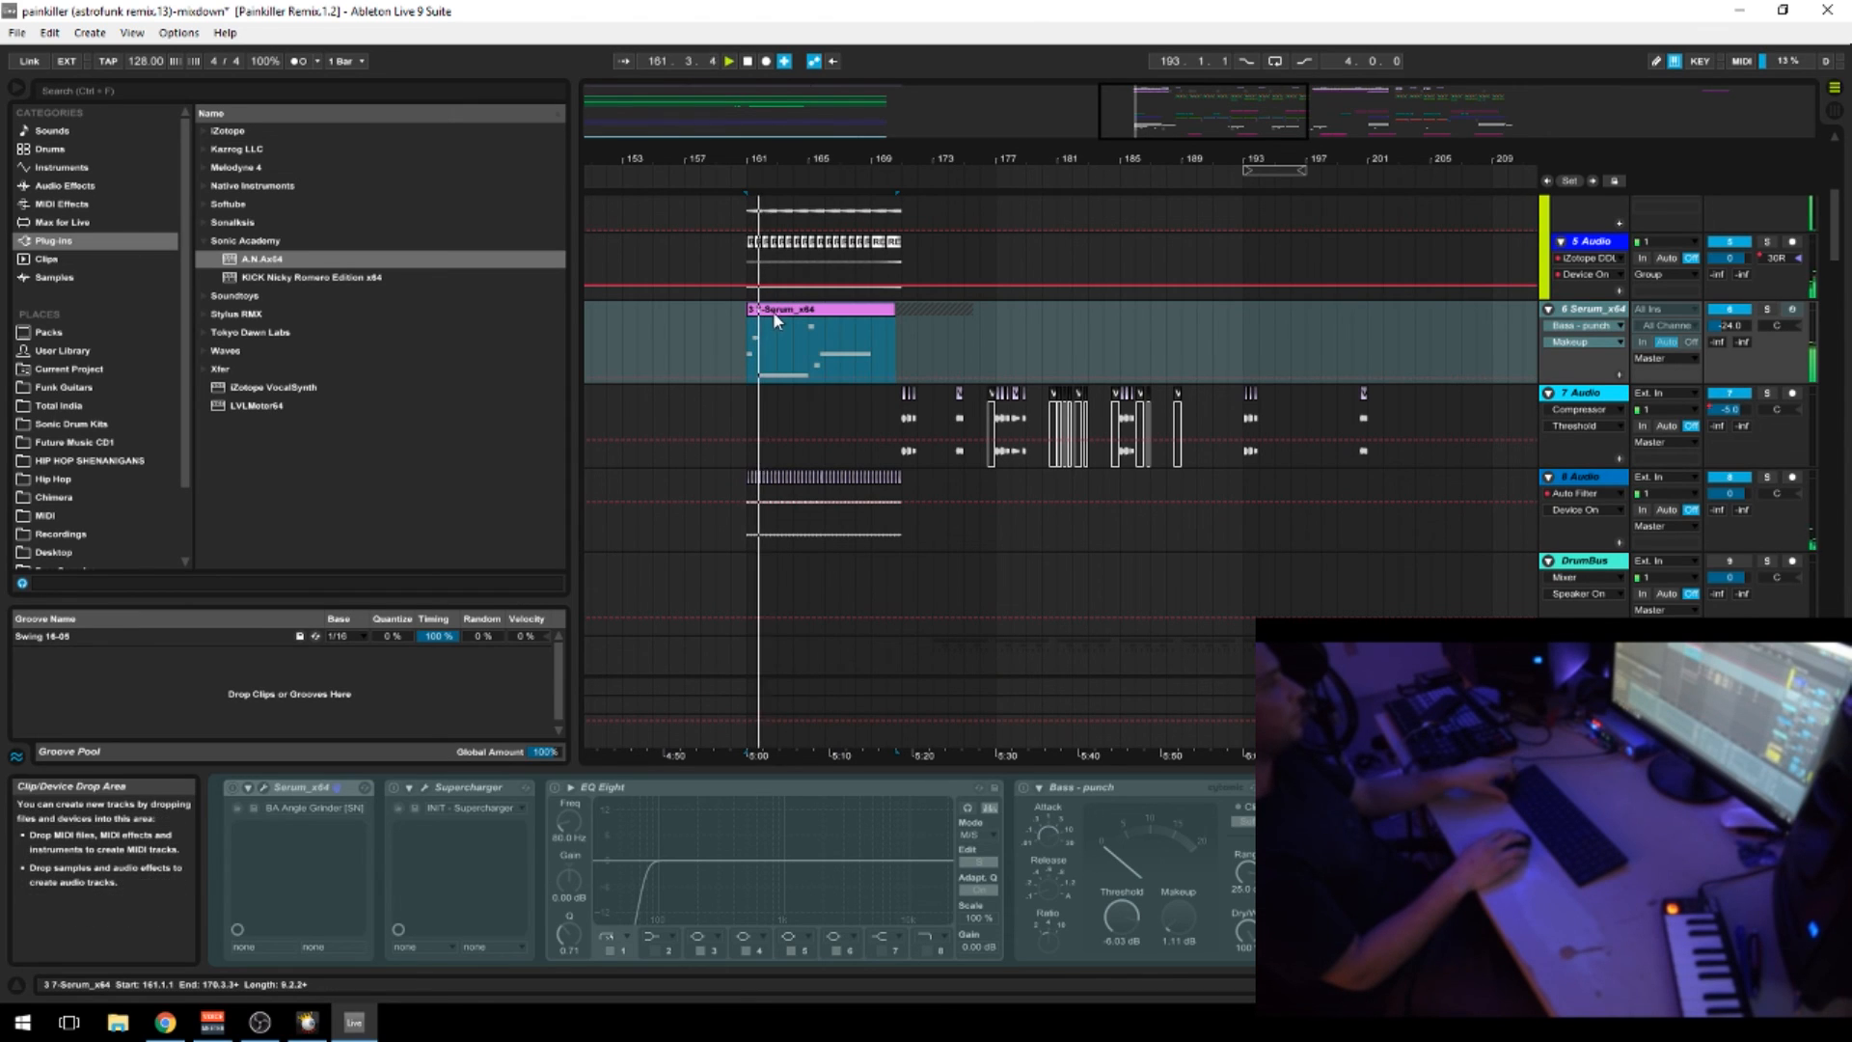
key("space")
Open the Serum clip in Clip View, hide its envelopes to inspect the MIDI notes, and return to the arrangement
key("shift+Tab")
key("shift+Tab")
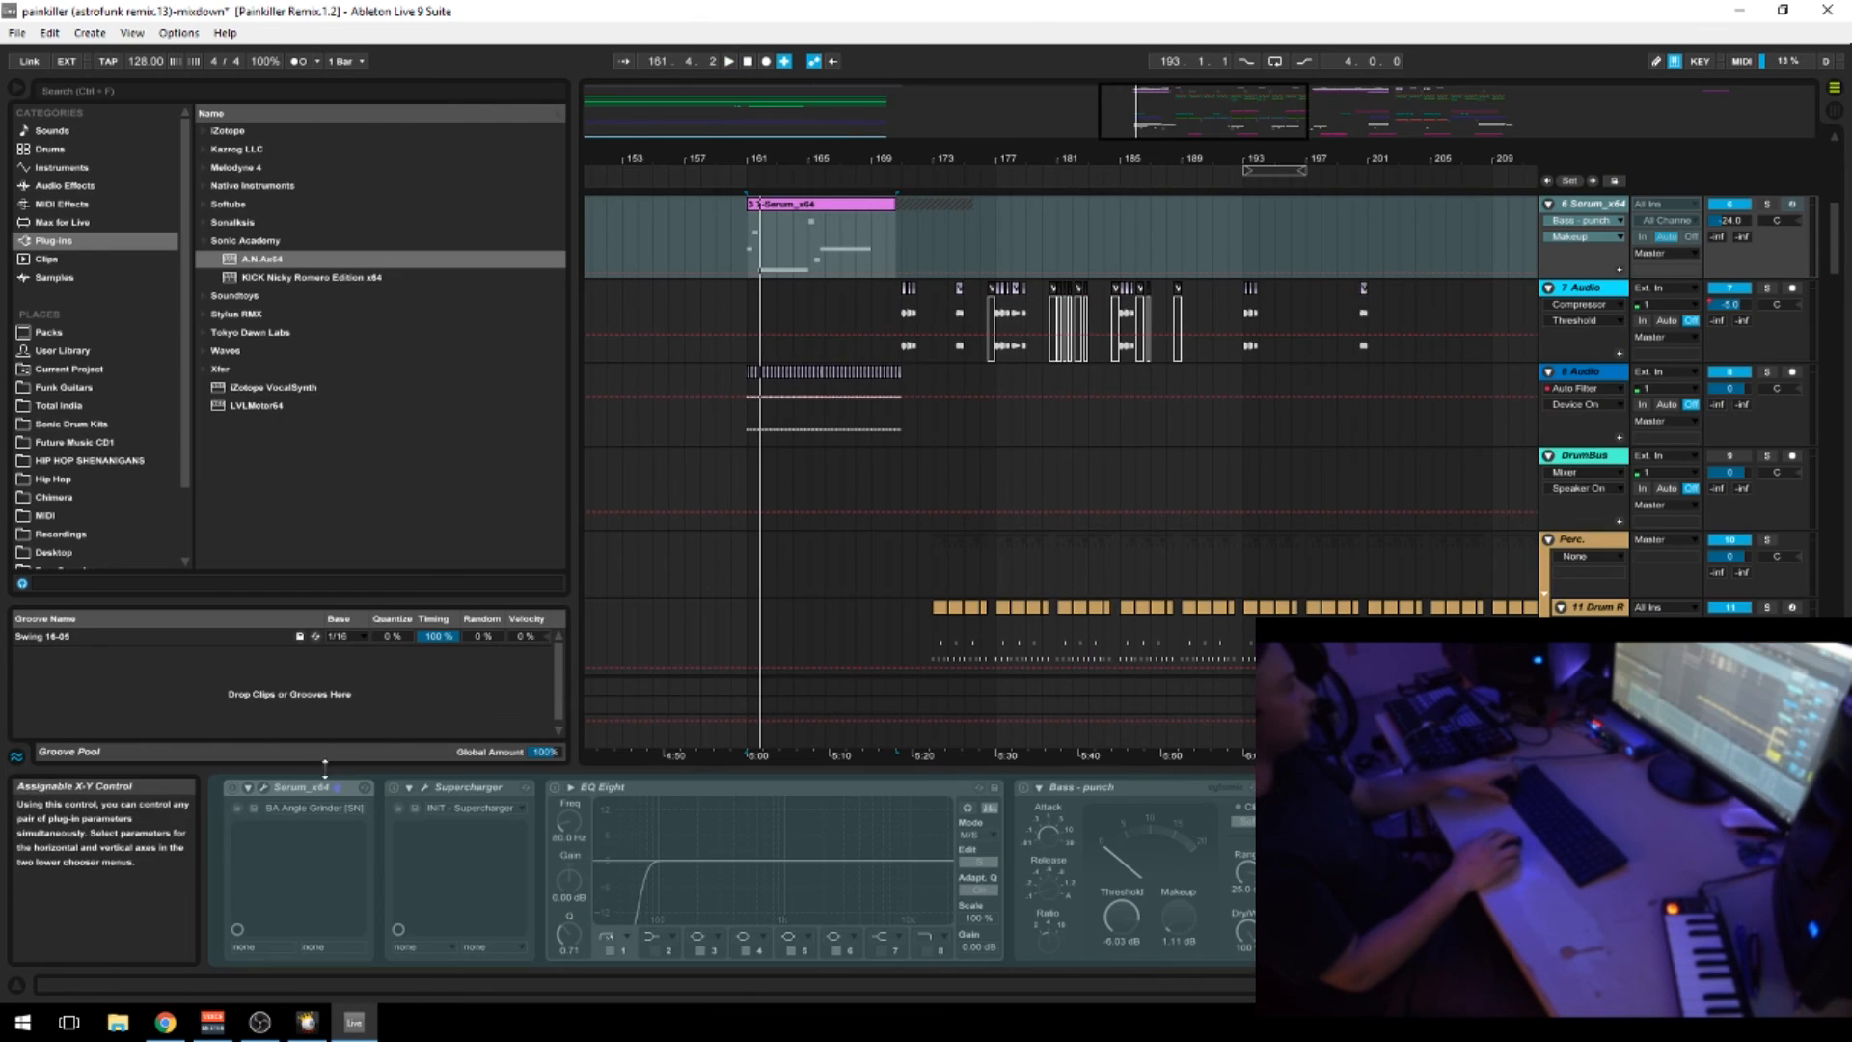
left_click(848, 204)
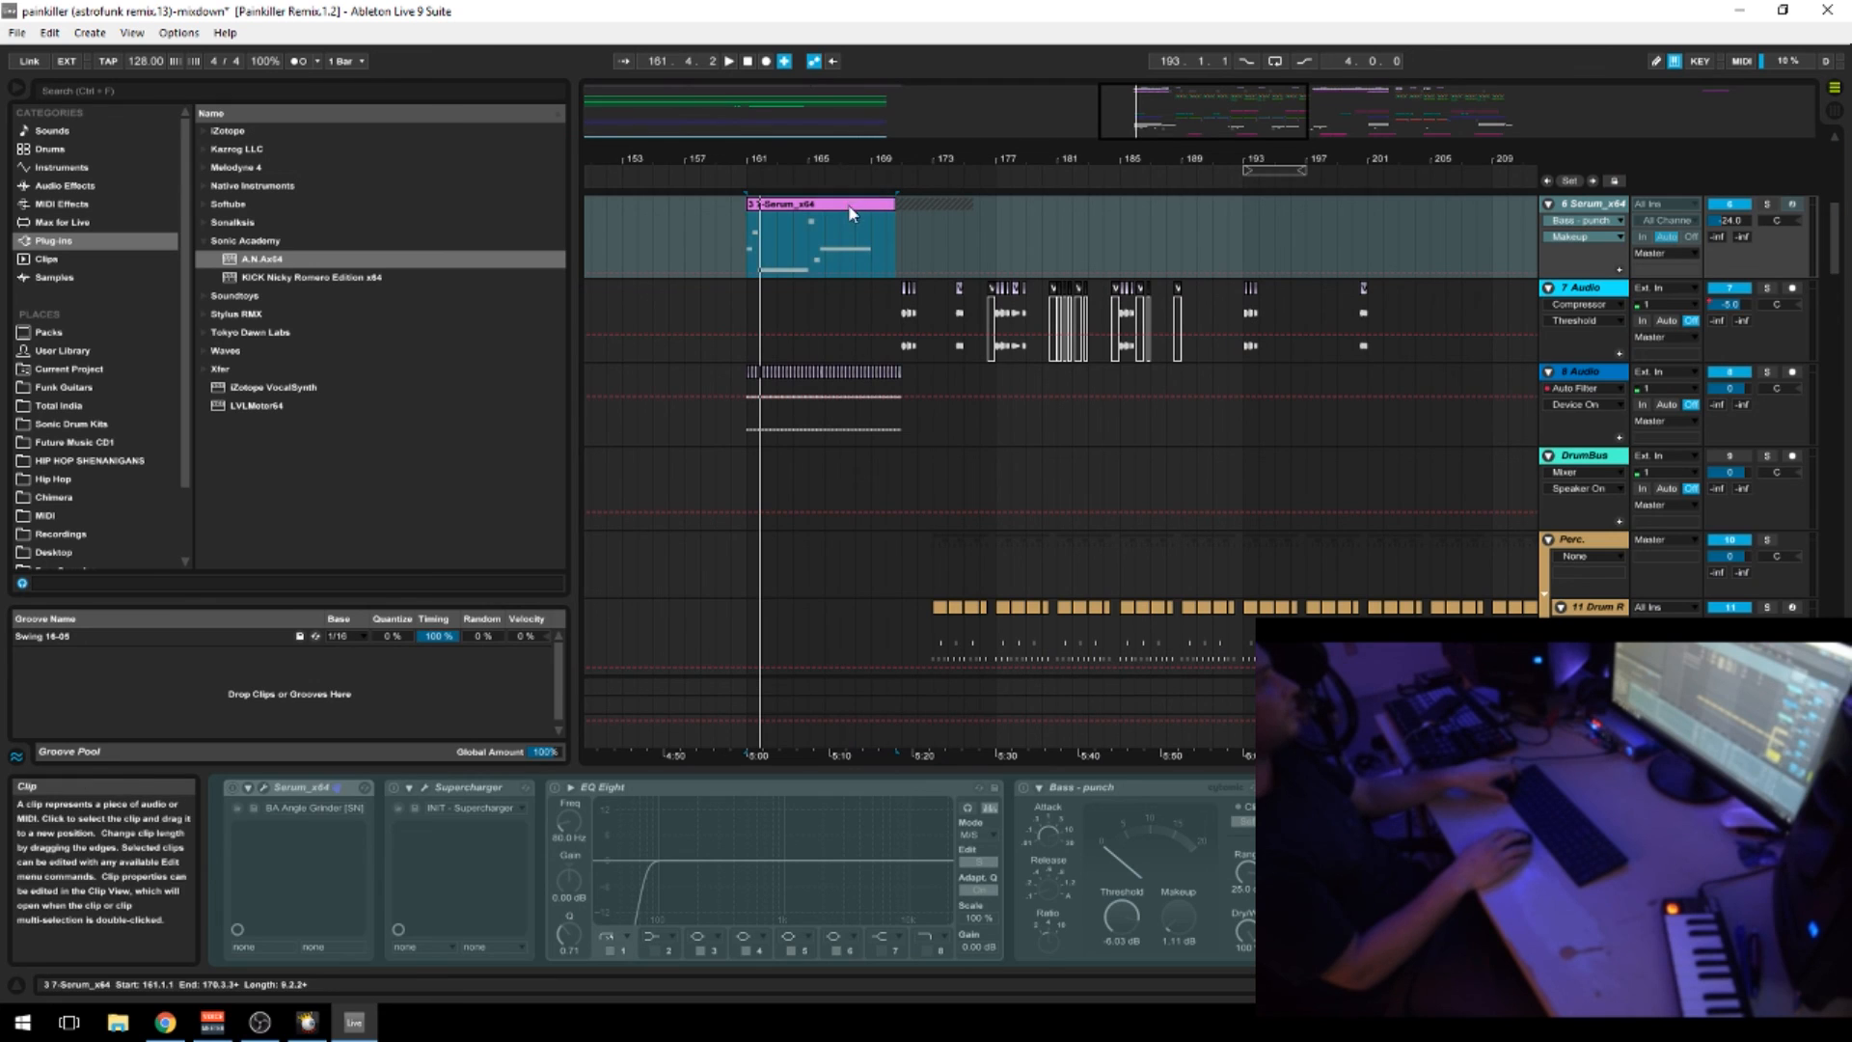
key("shift+Tab")
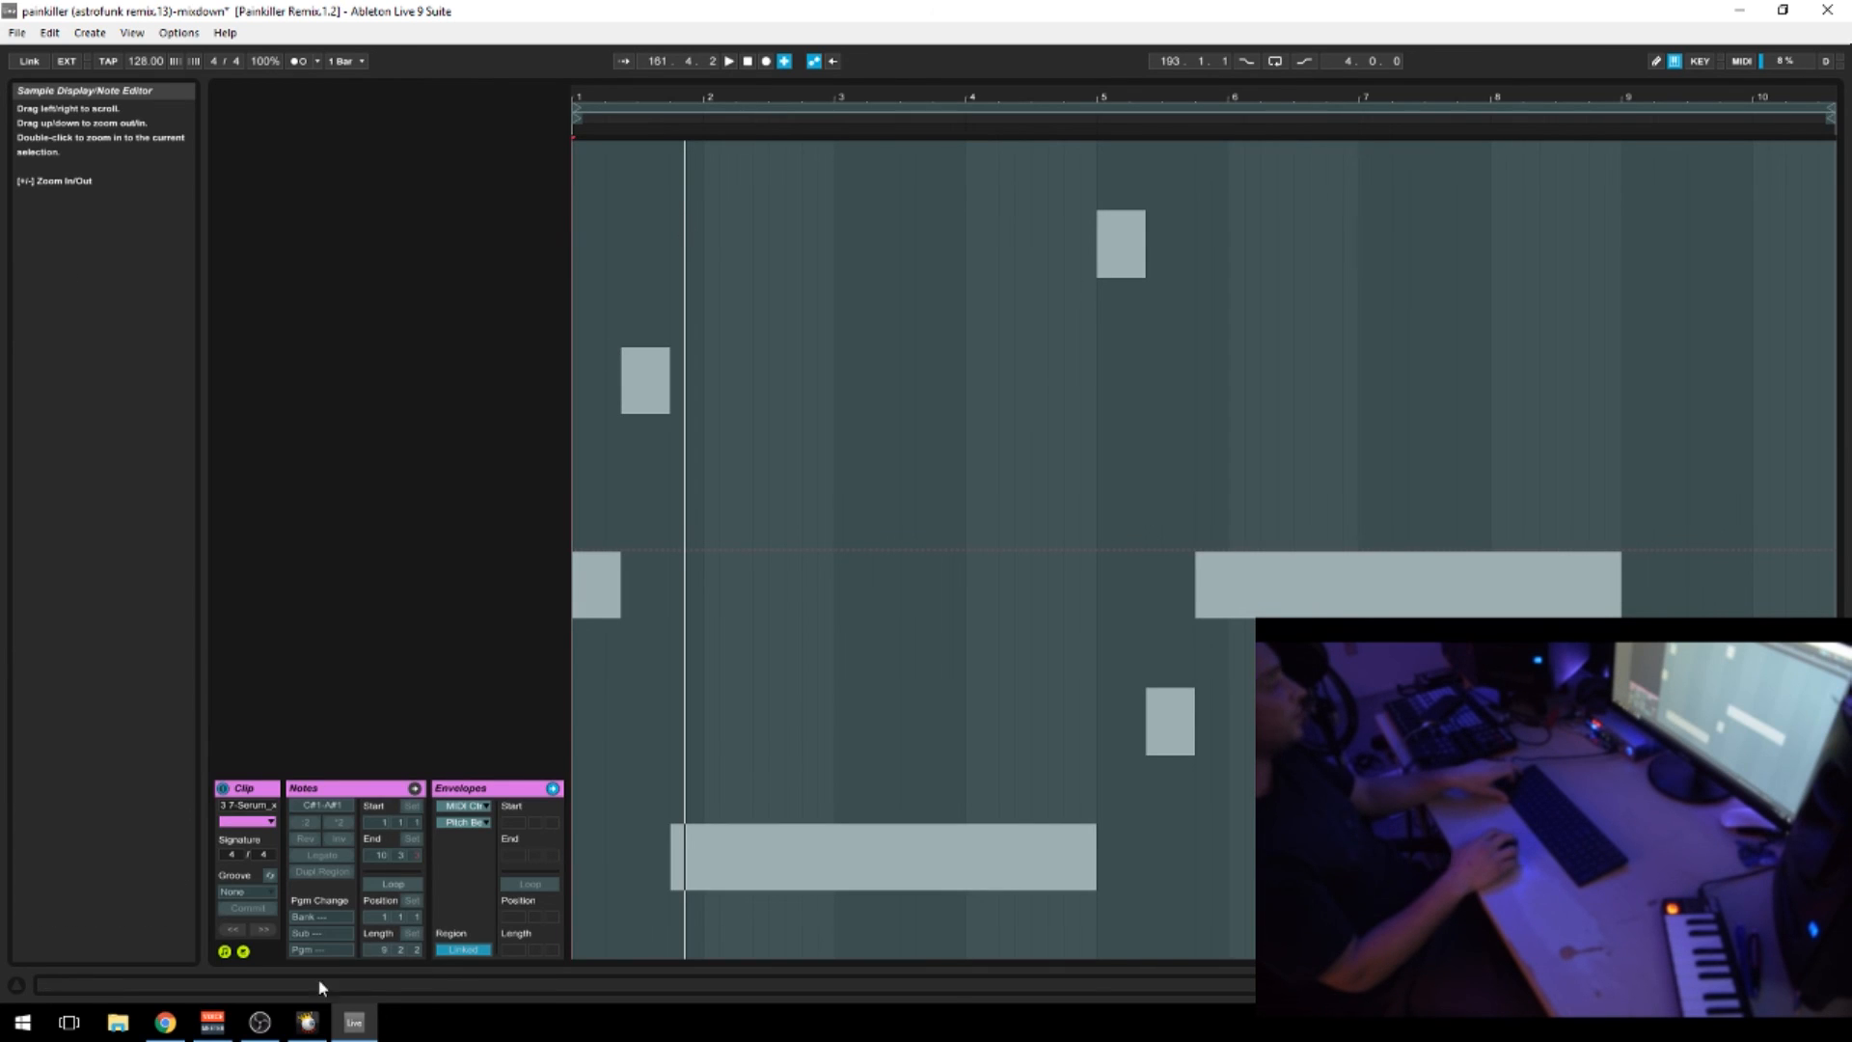
left_click(243, 951)
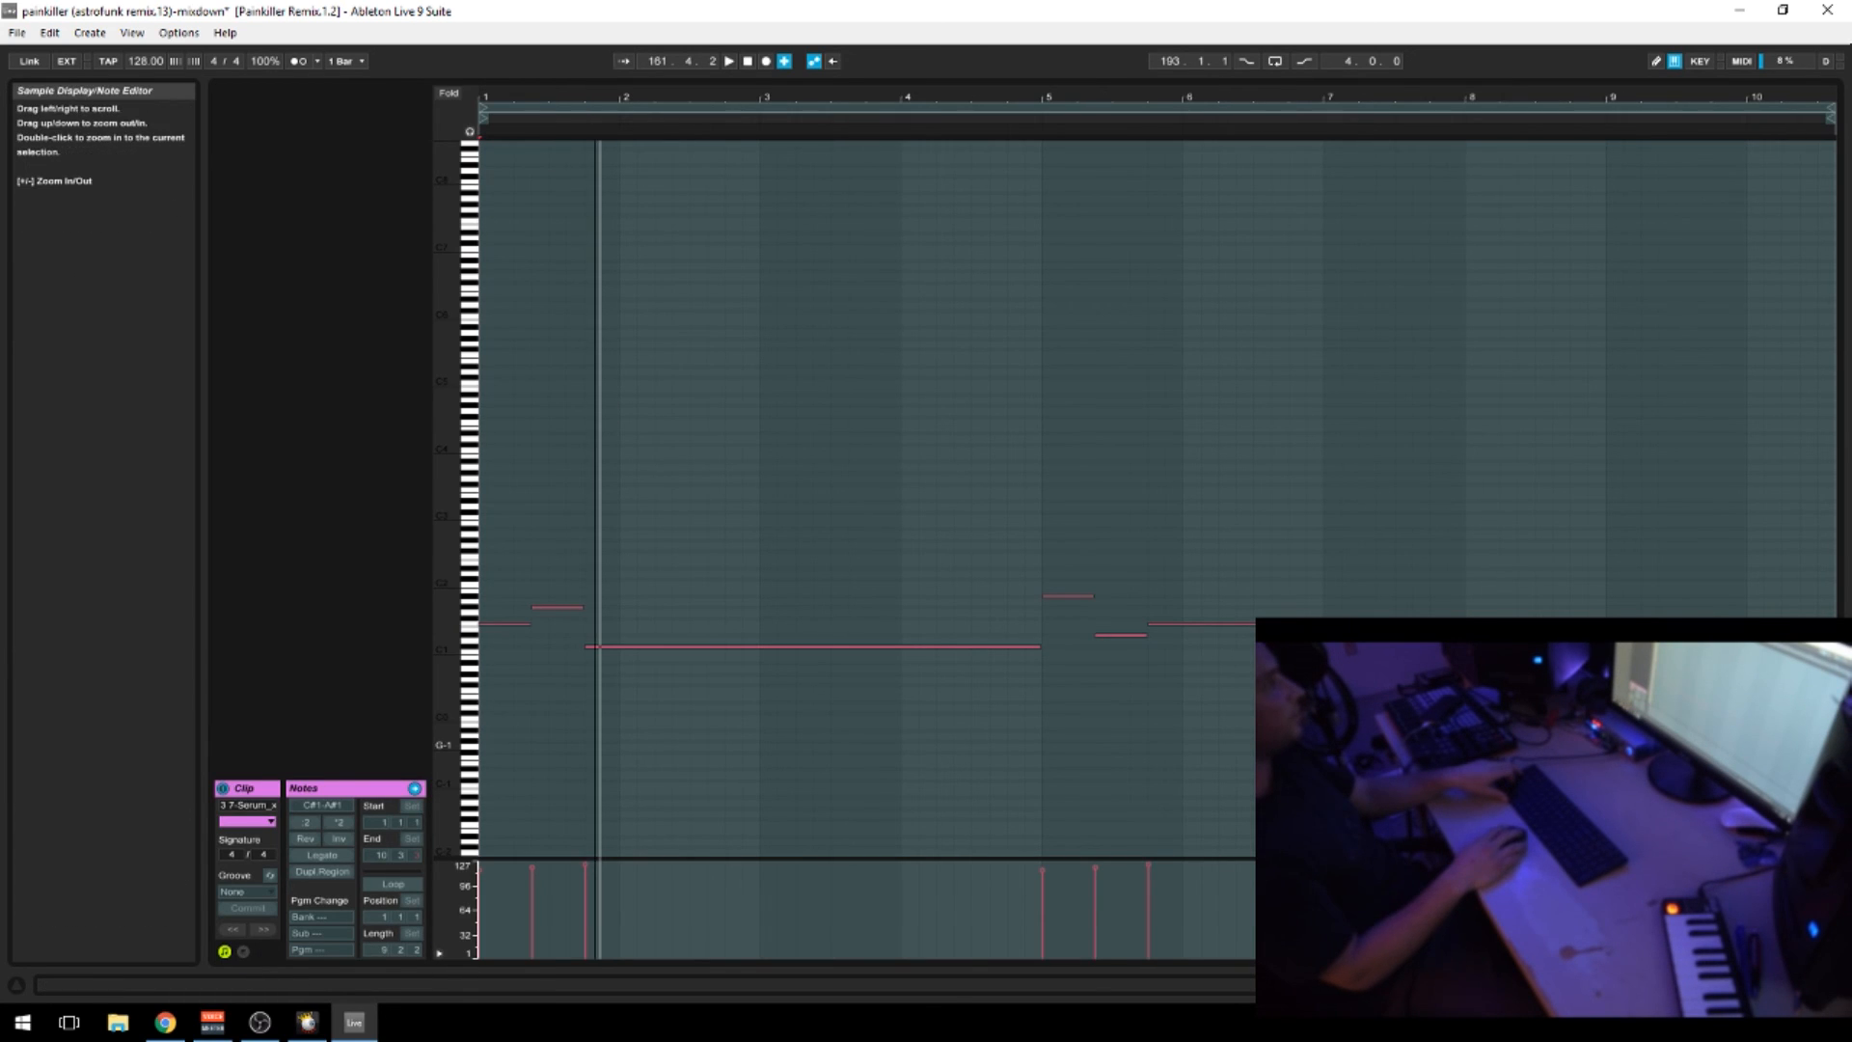
left_click_drag(446, 470, 535, 435)
key("shift+Tab")
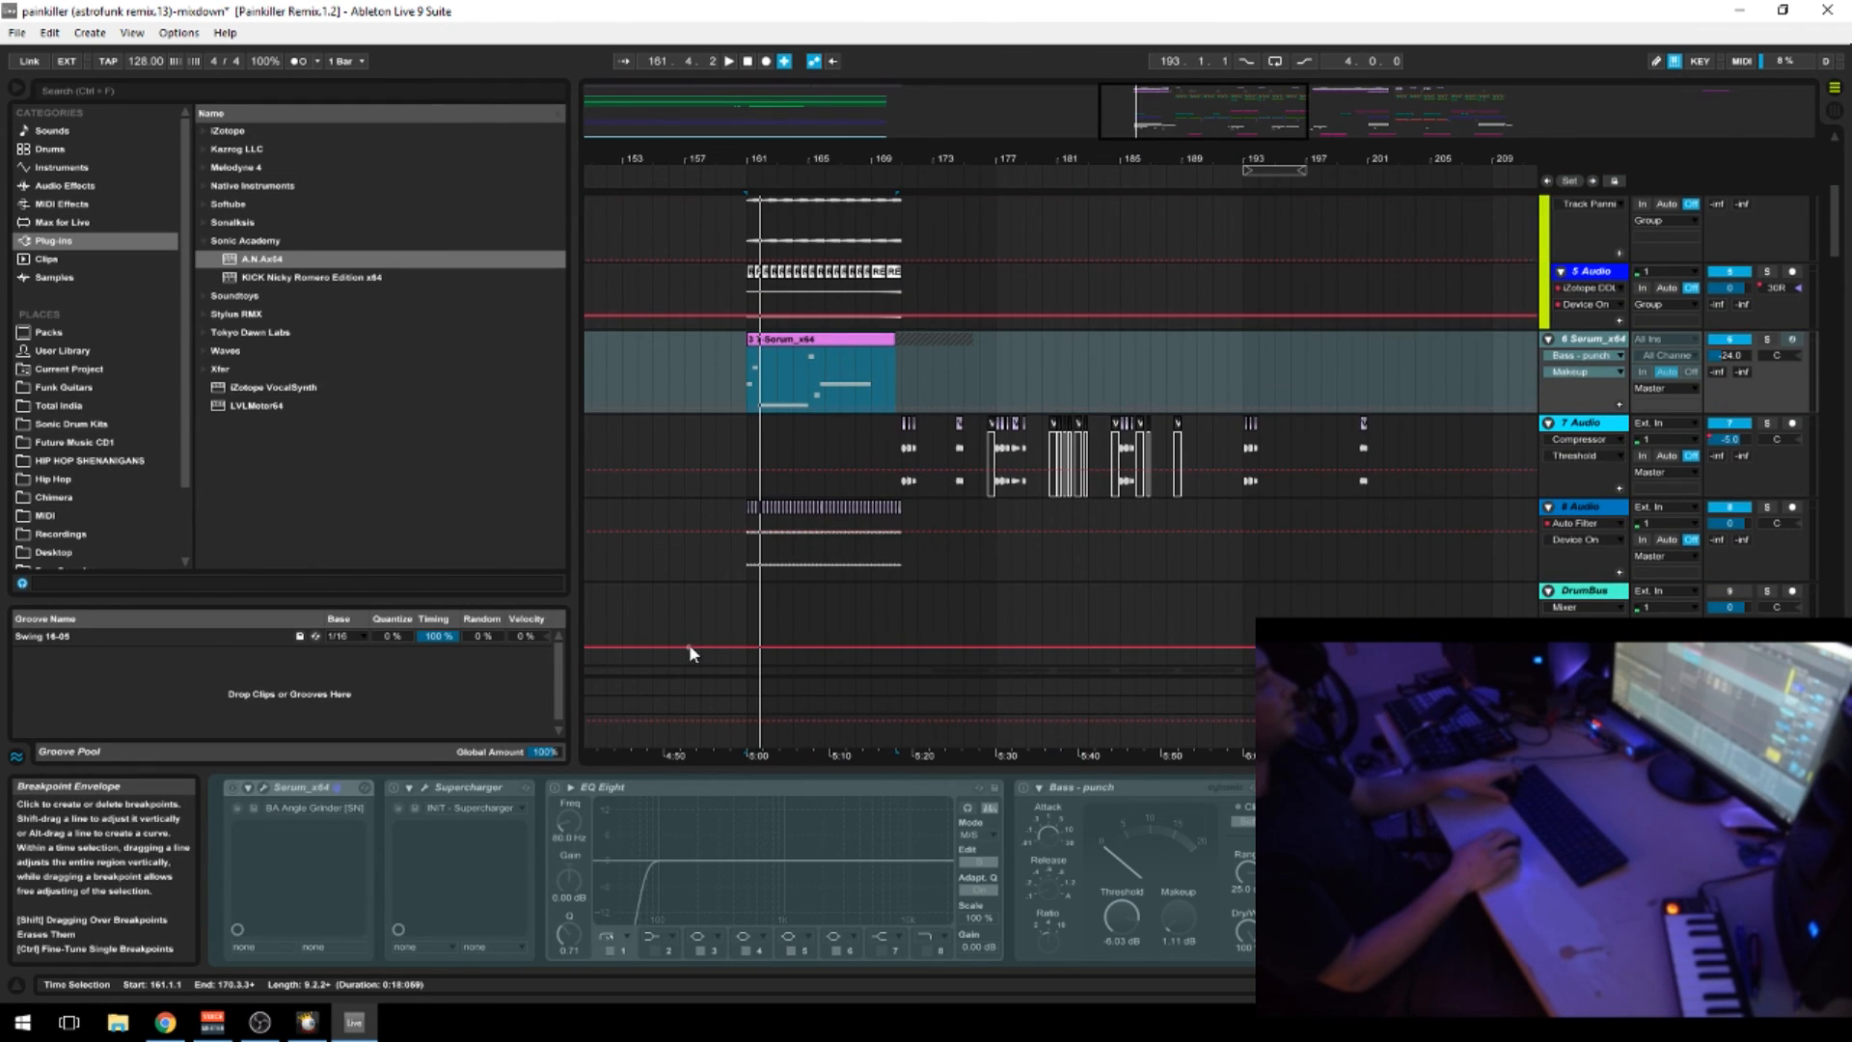
Find the 30 Reaktor track inside 29 Group, select its clip at bar 161 and play it in solo
scroll(793, 548, "down", 6)
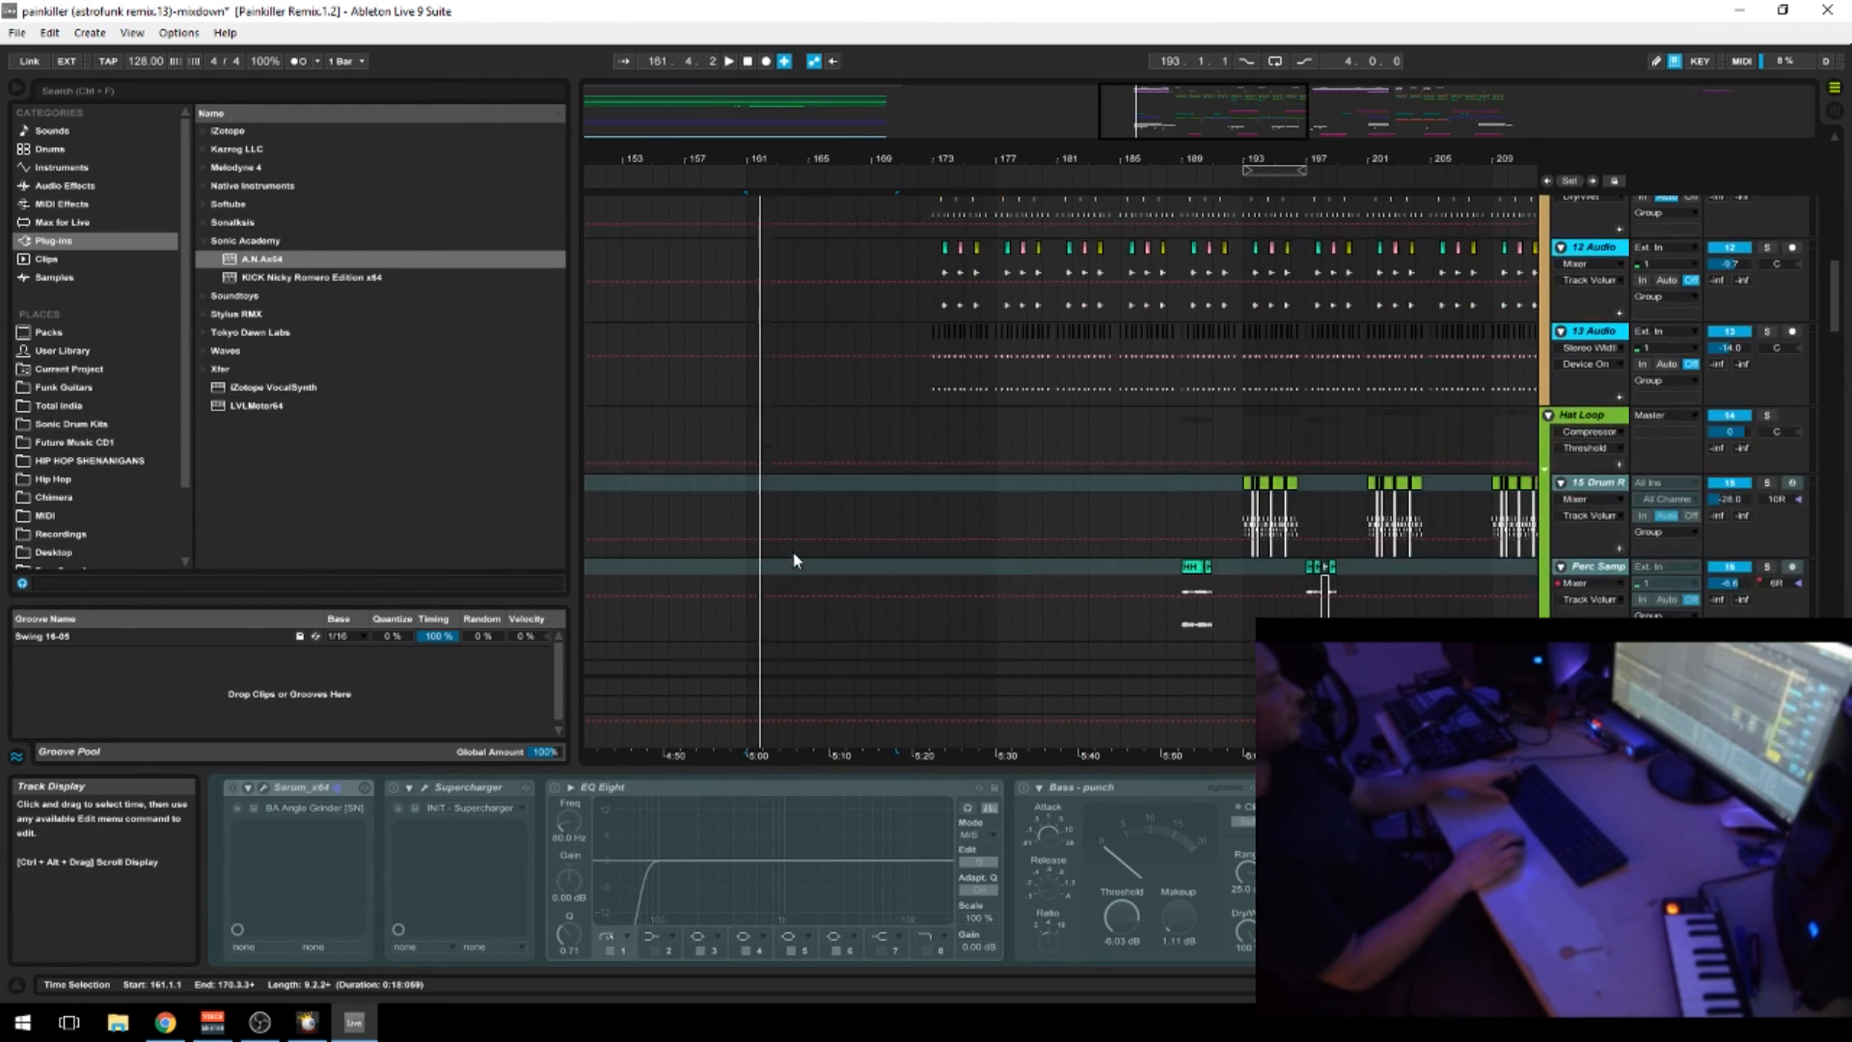
scroll(790, 558, "up", 6)
scroll(777, 584, "up", 3)
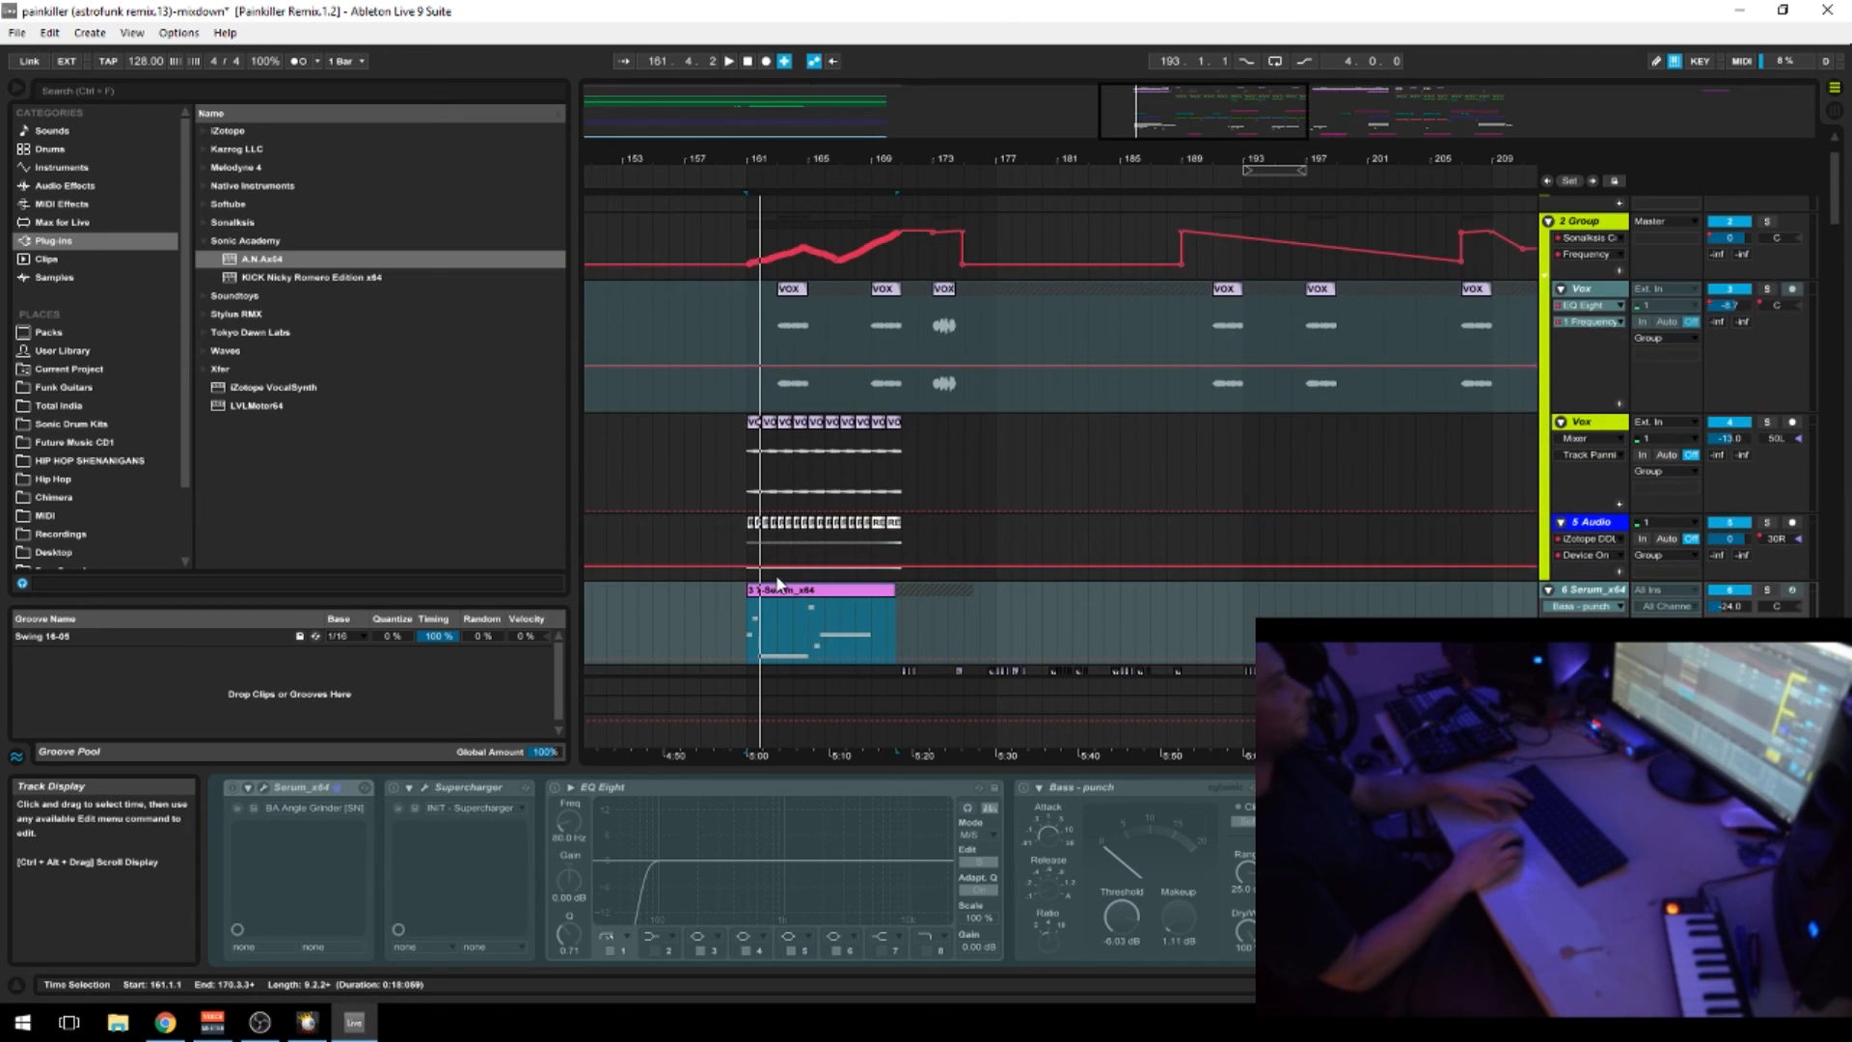
scroll(1055, 582, "down", 5)
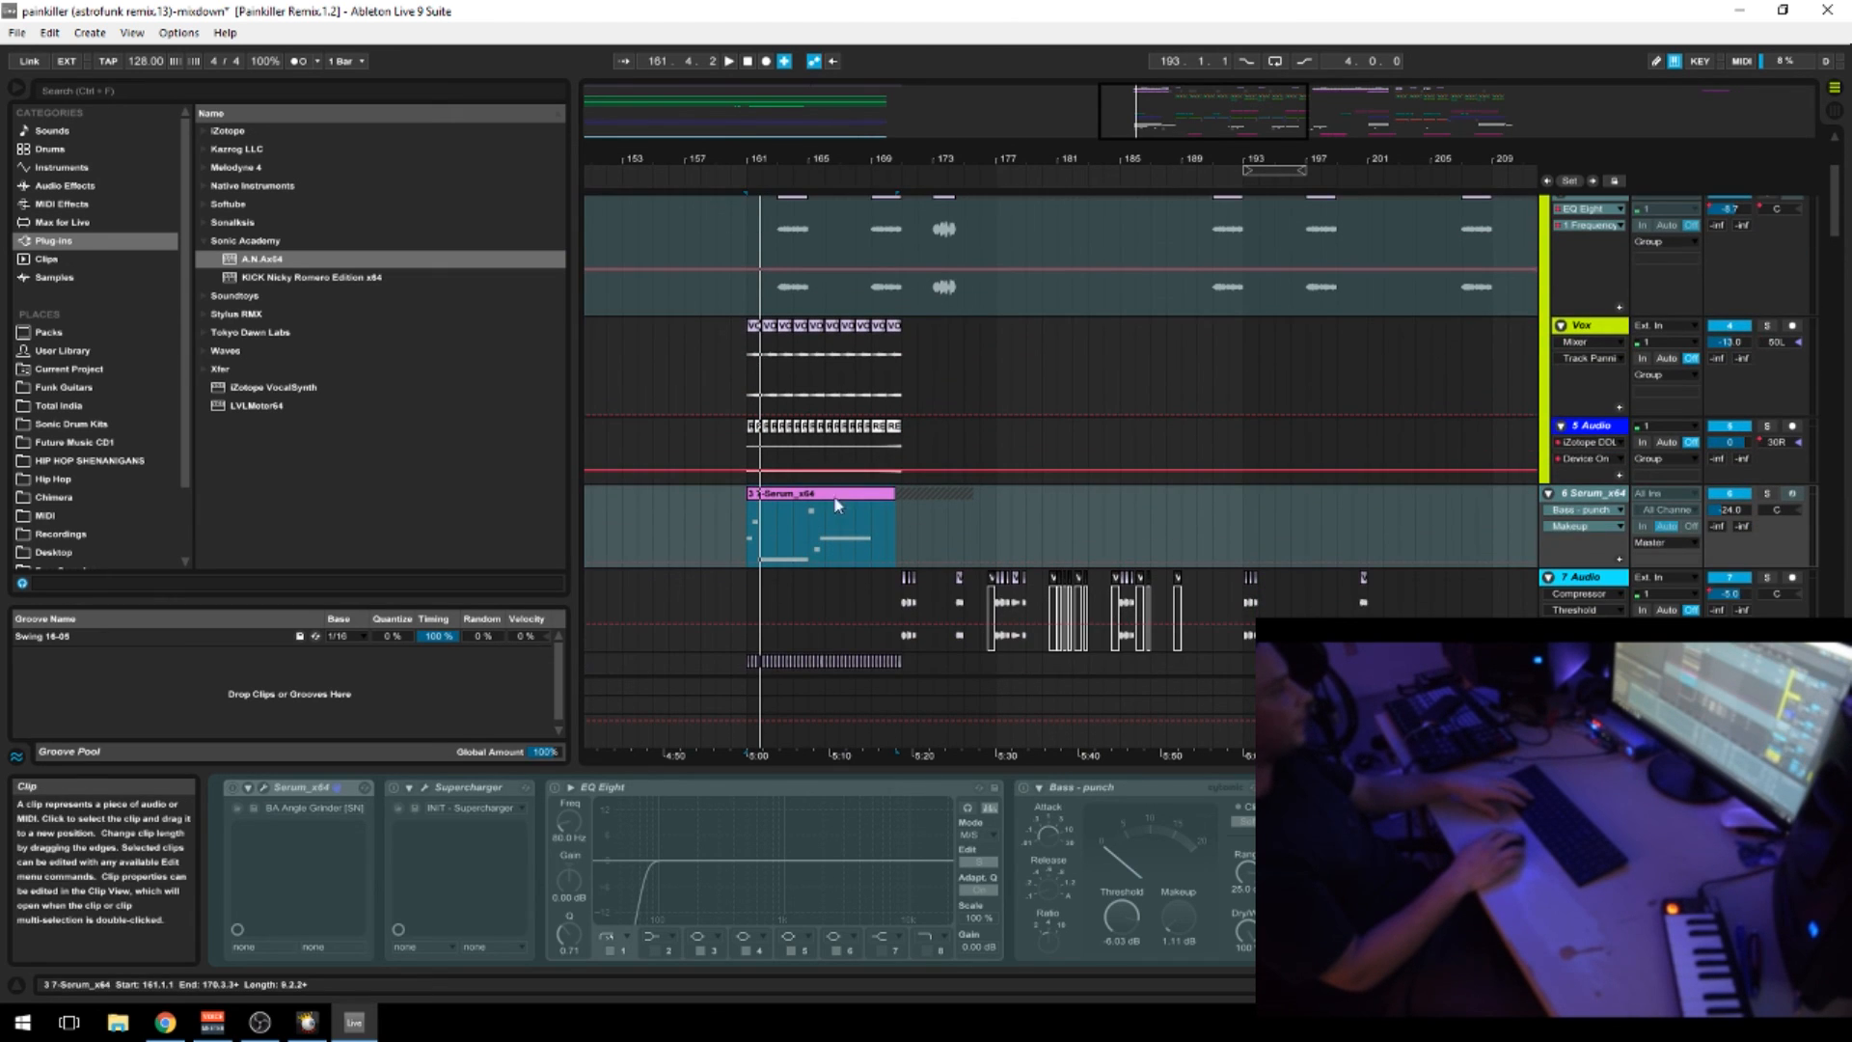
scroll(1004, 500, "down", 10)
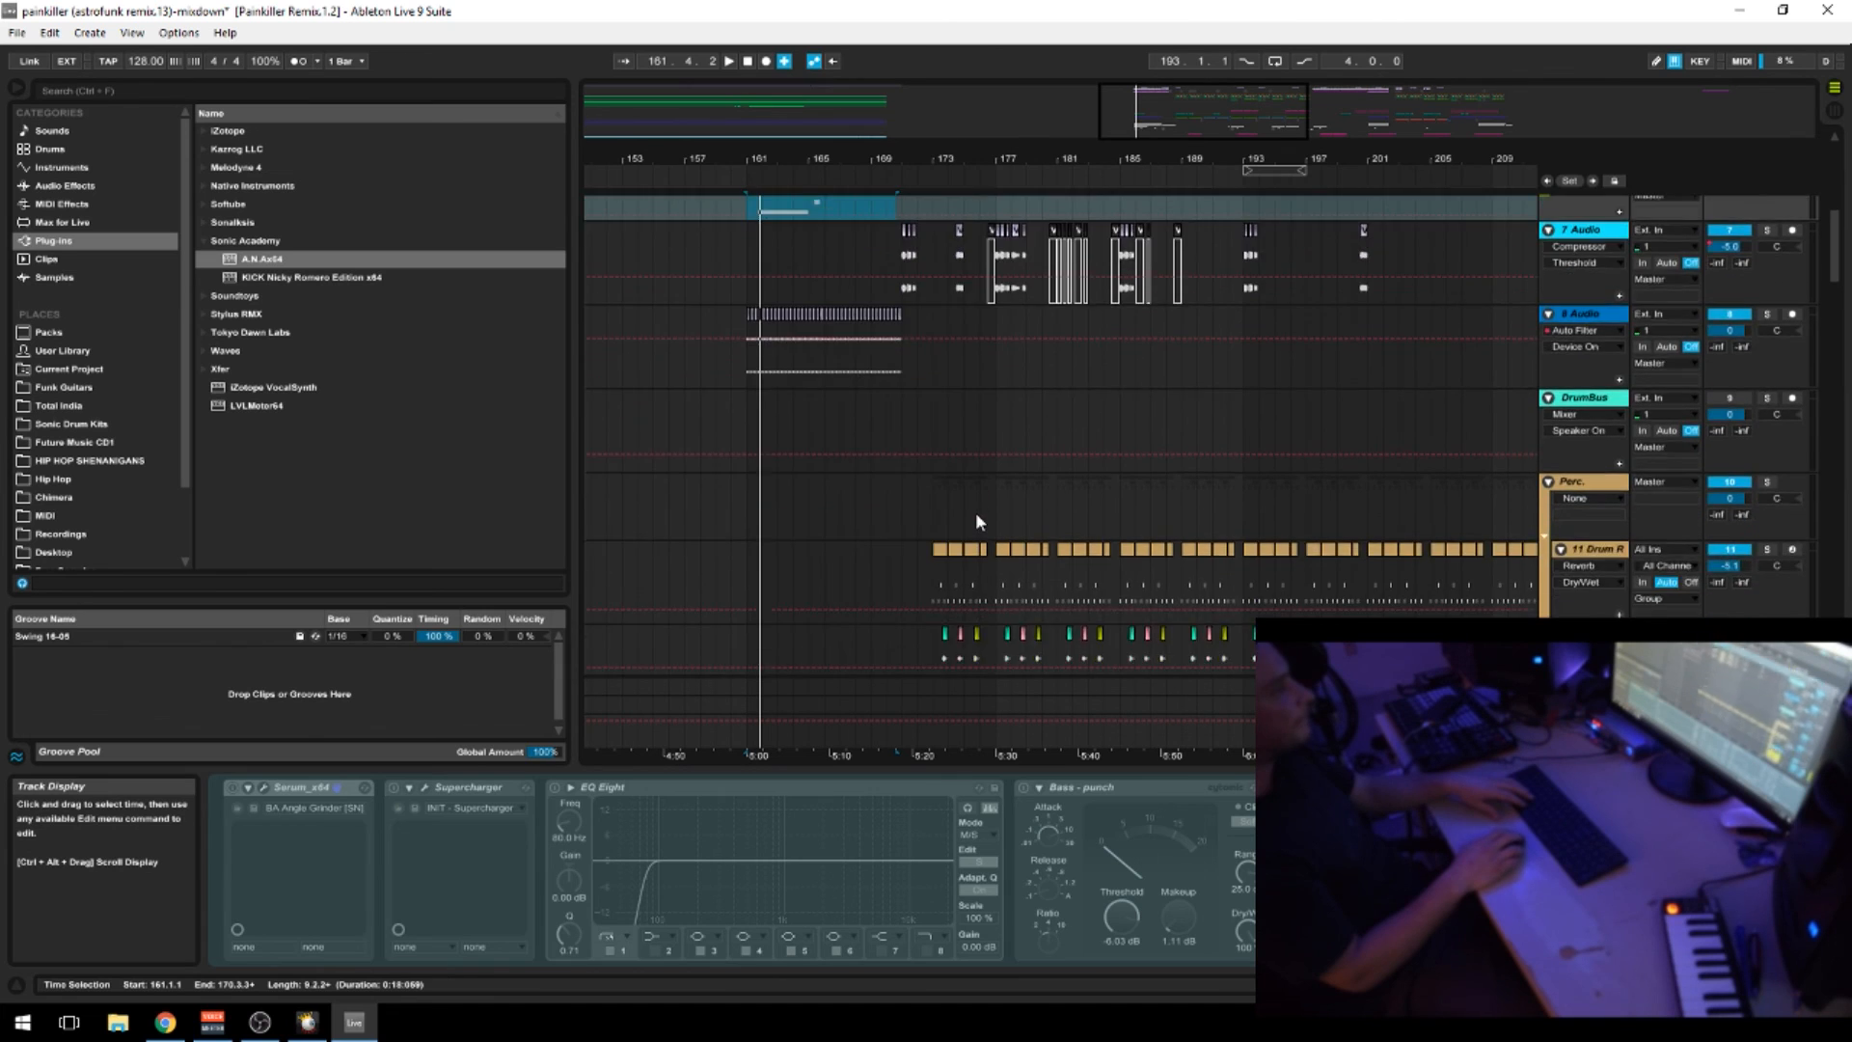
scroll(984, 518, "down", 15)
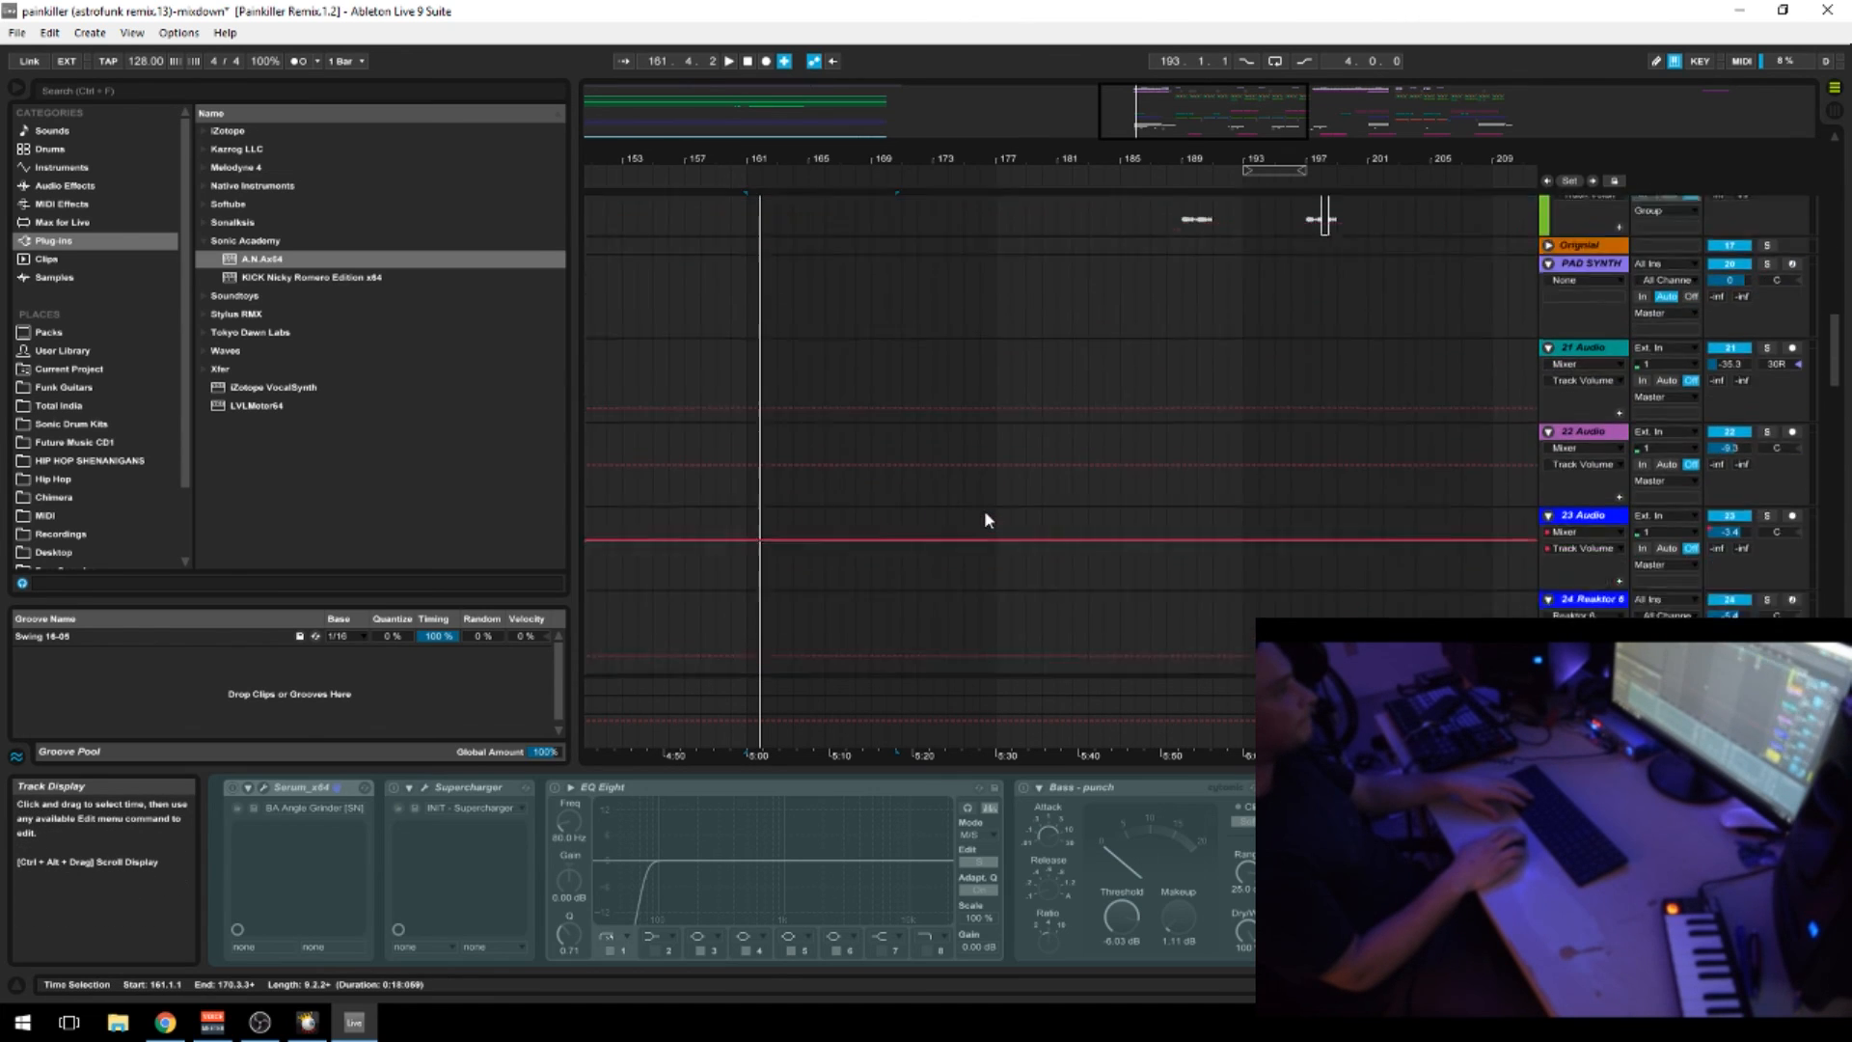
scroll(949, 526, "down", 6)
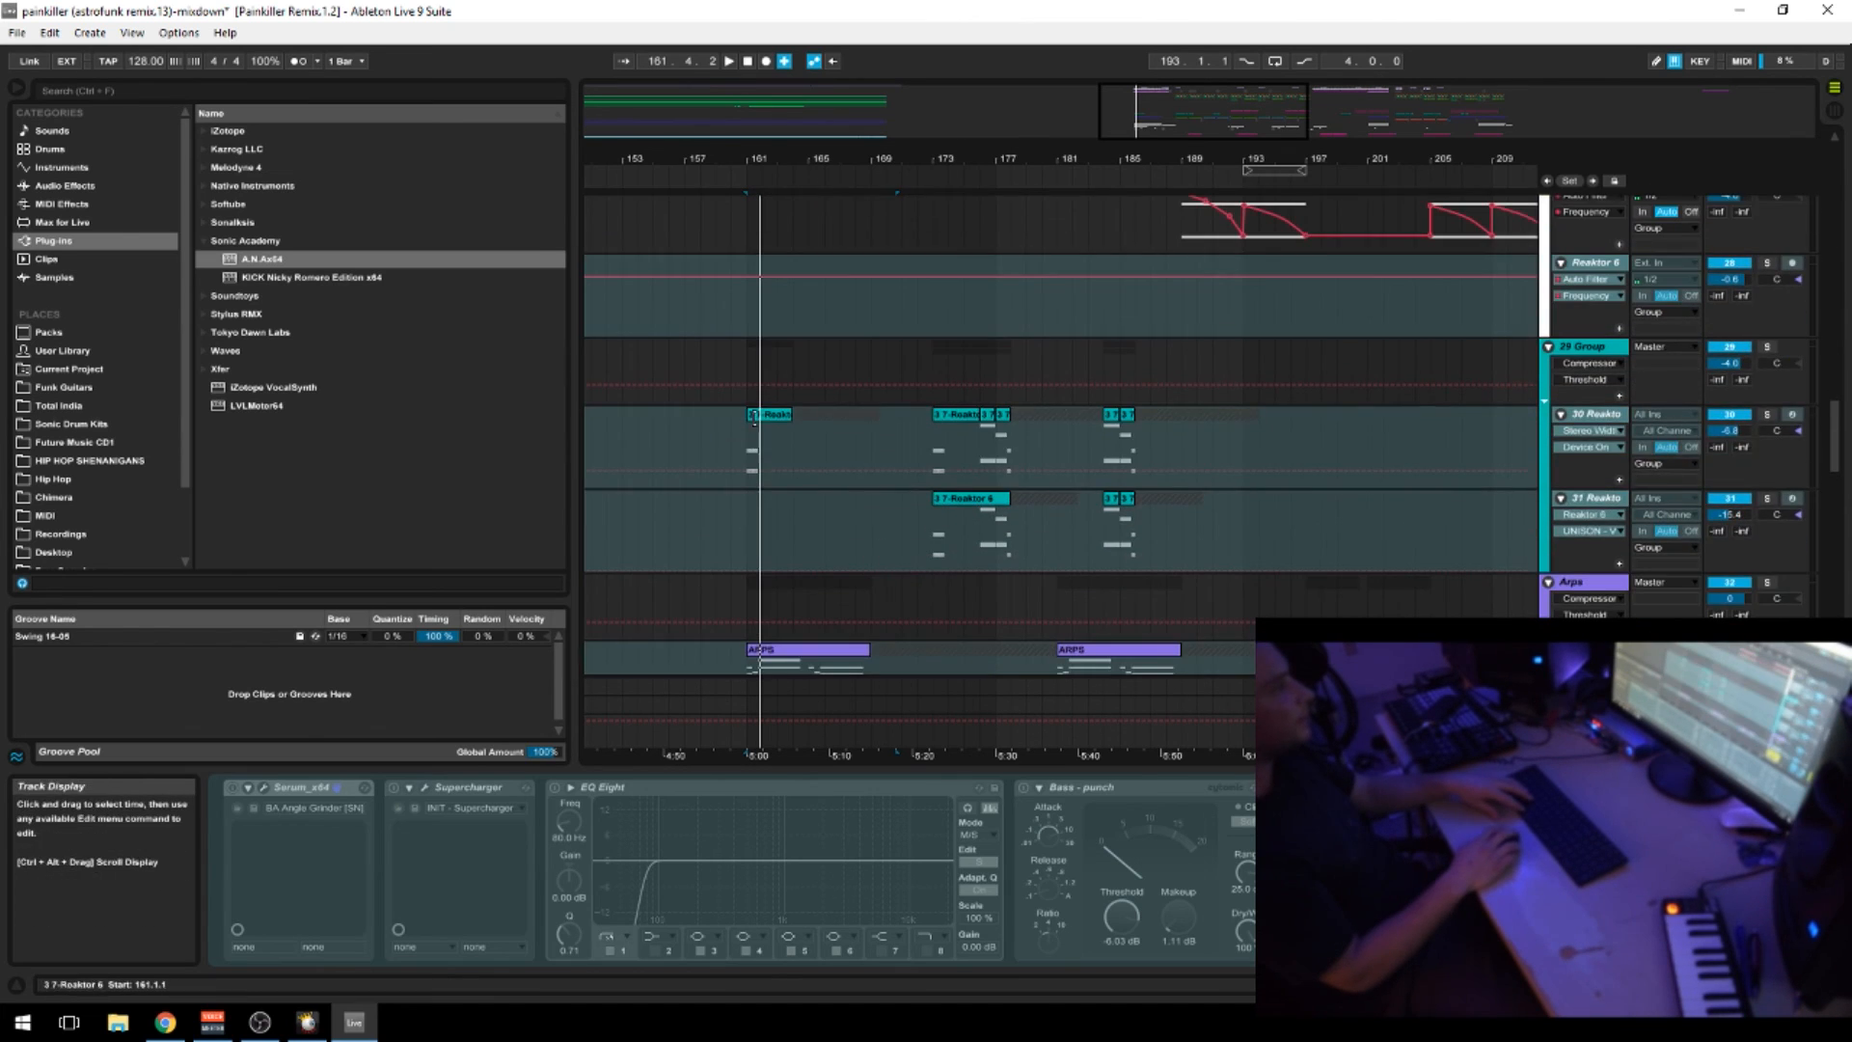
left_click(769, 446)
key("space")
left_click(1766, 415)
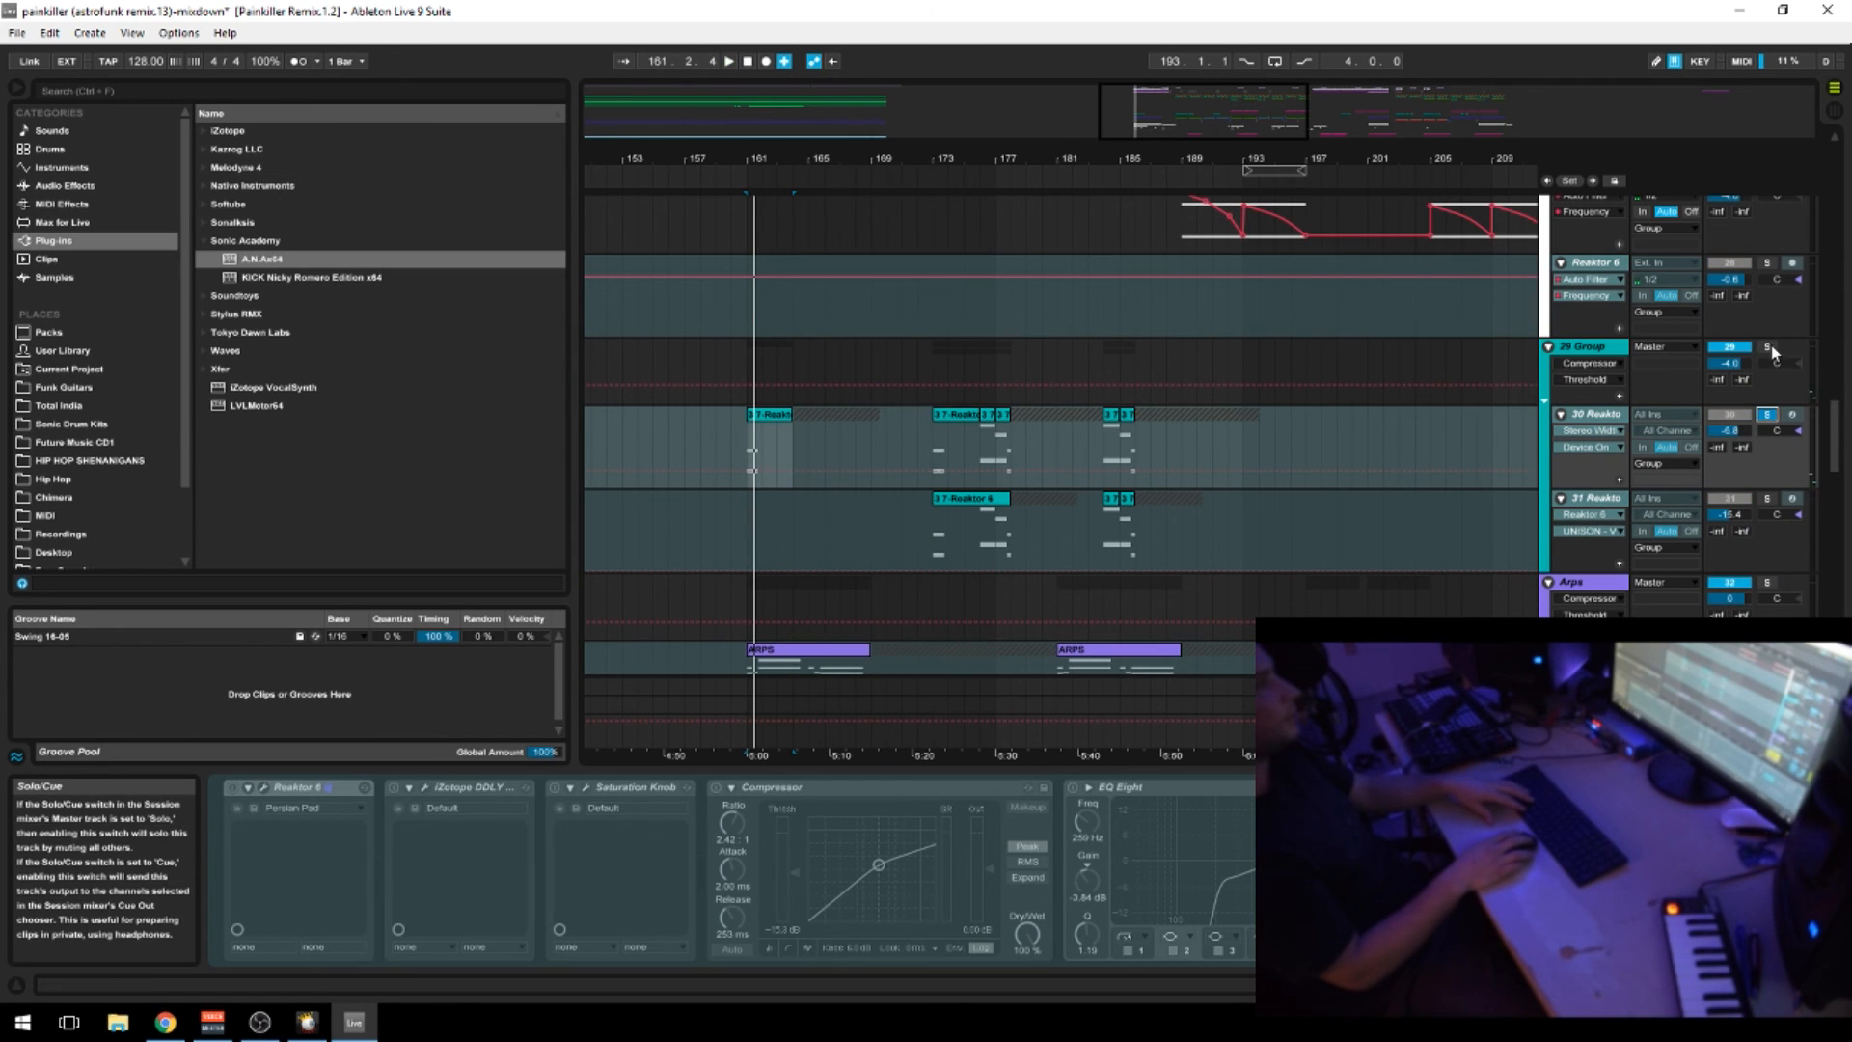
Stop the solo playback, unsolo the 30 Reaktor track and play its clip at bar 161 with the full mix
left_click_drag(750, 465, 816, 459)
key("space")
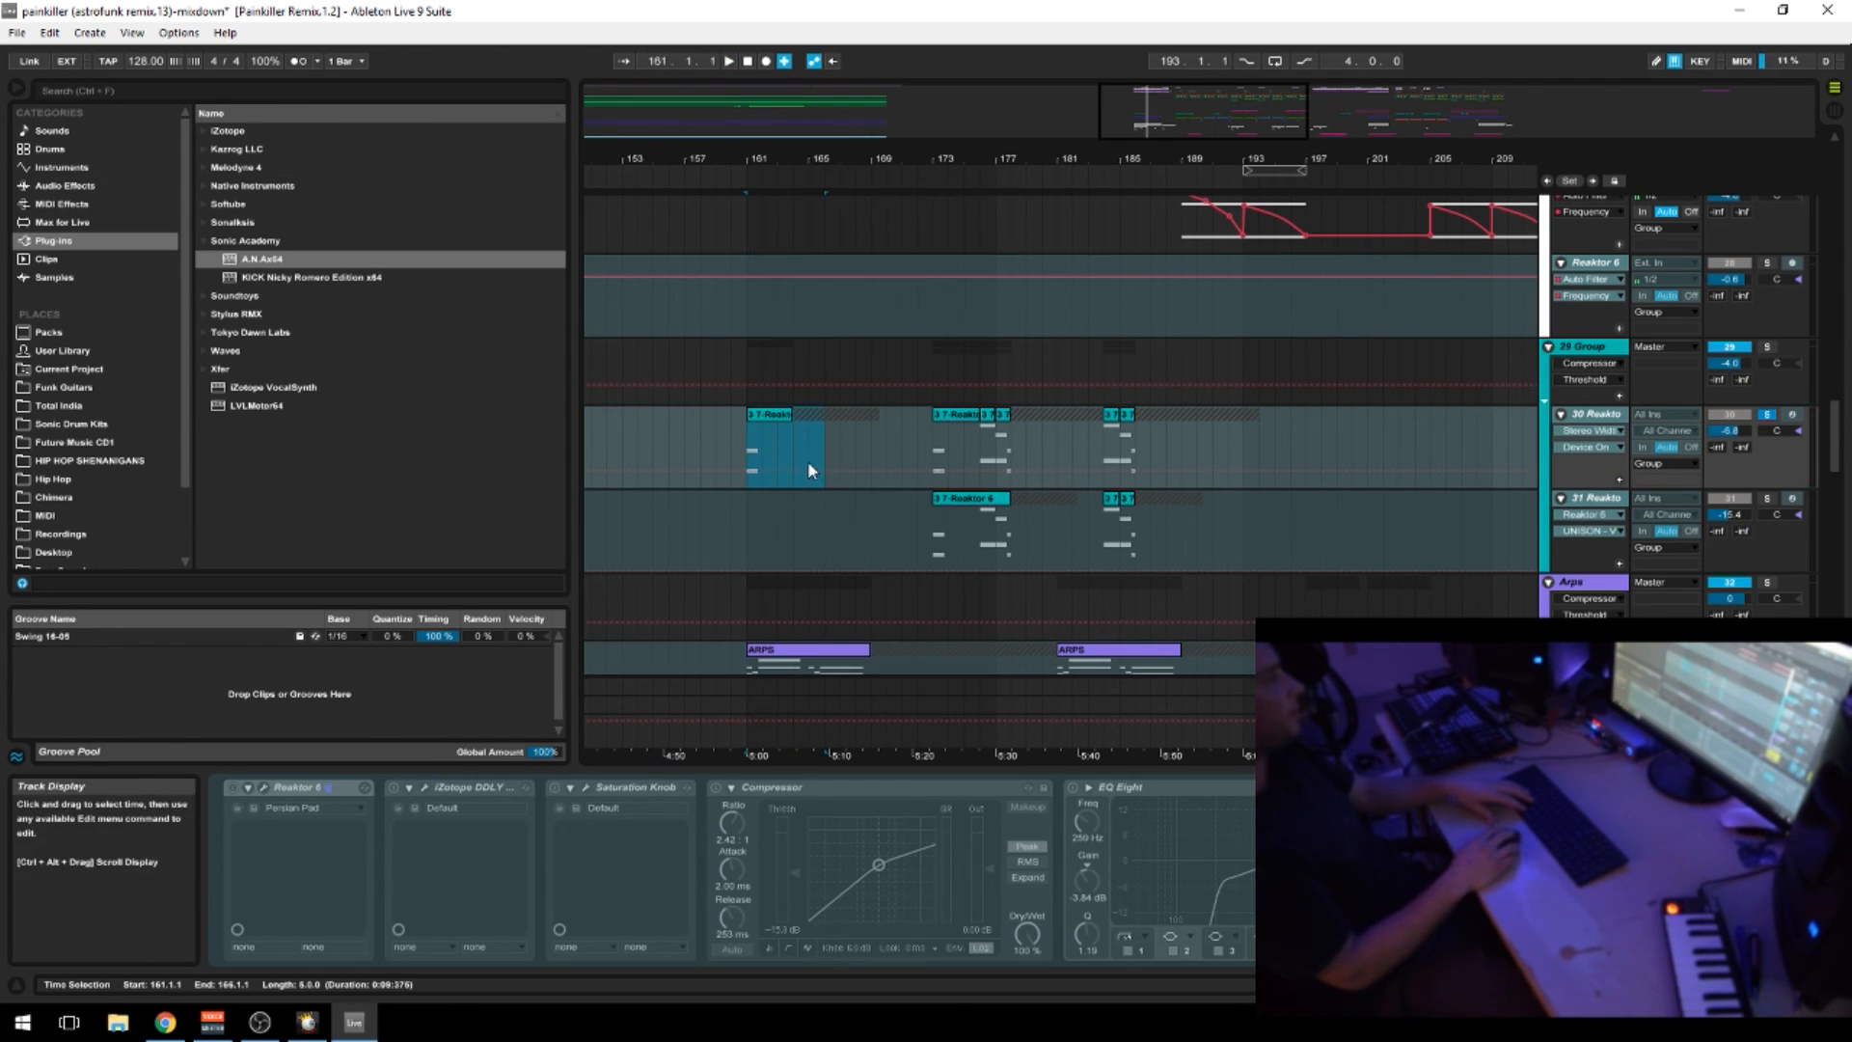
left_click(1766, 415)
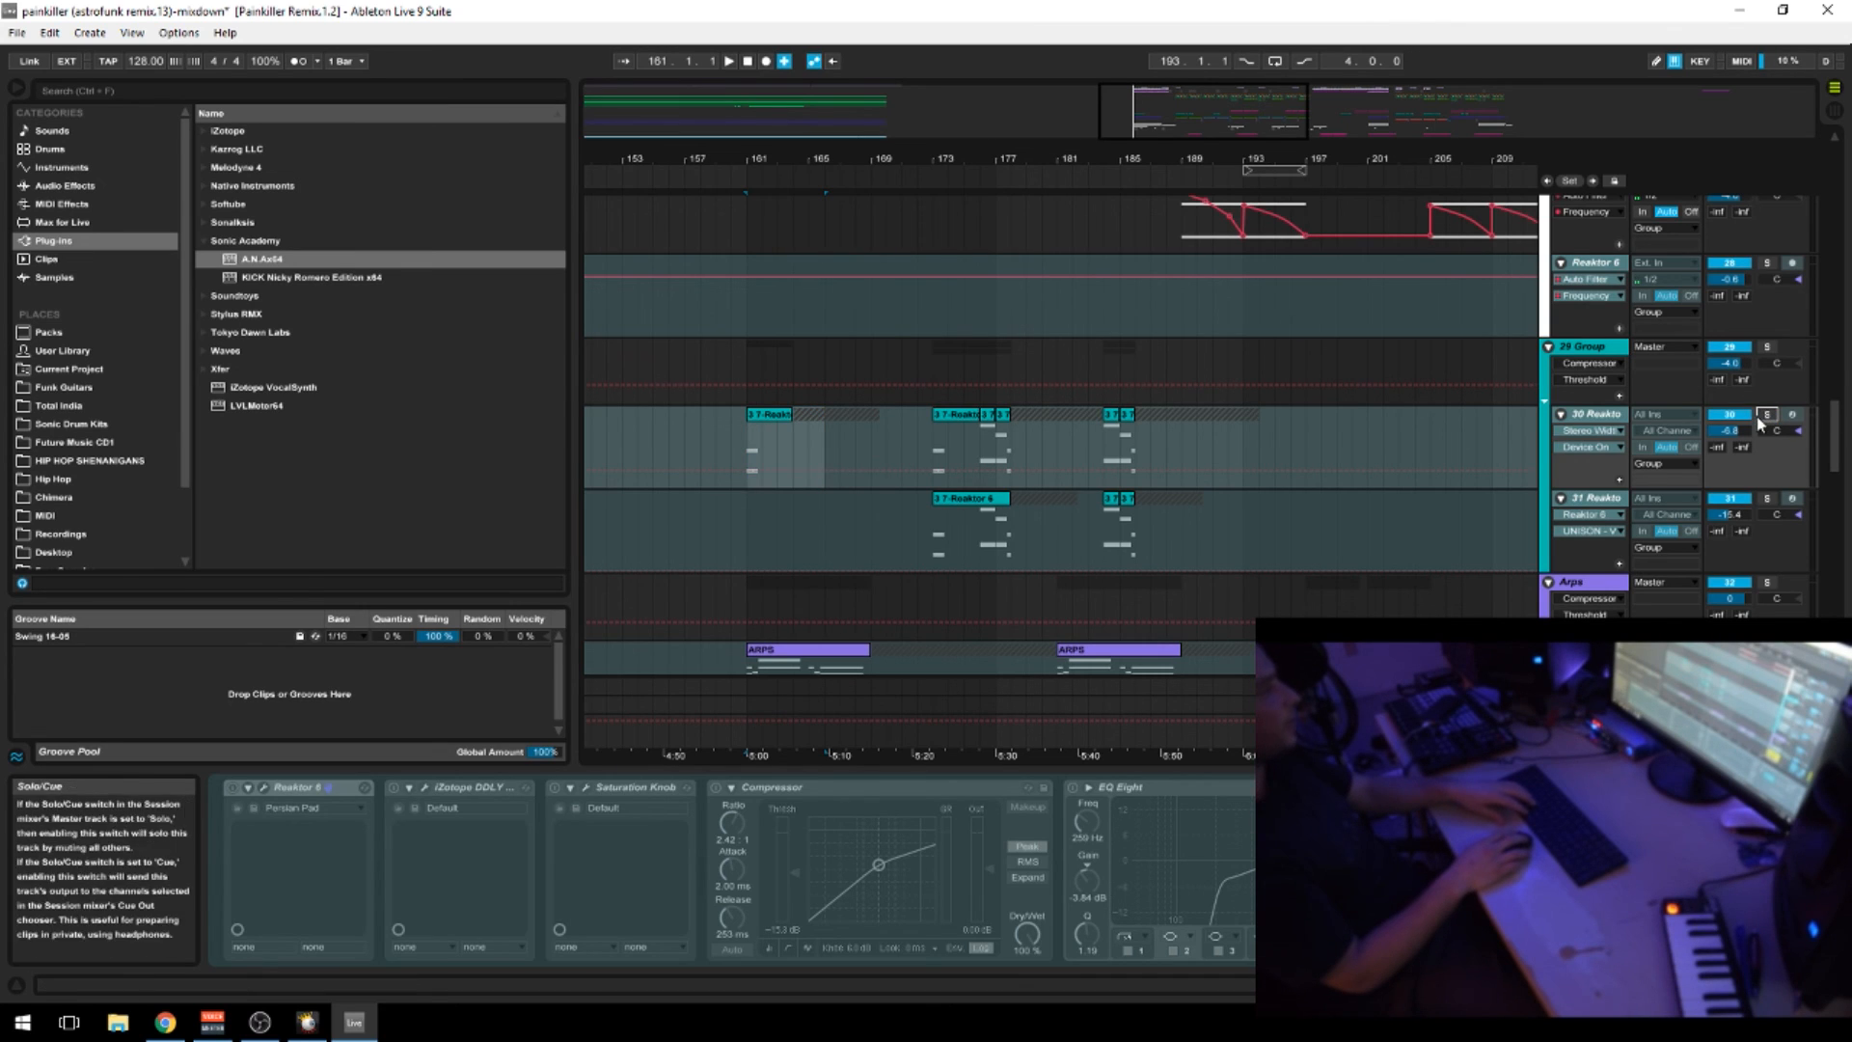
key("space")
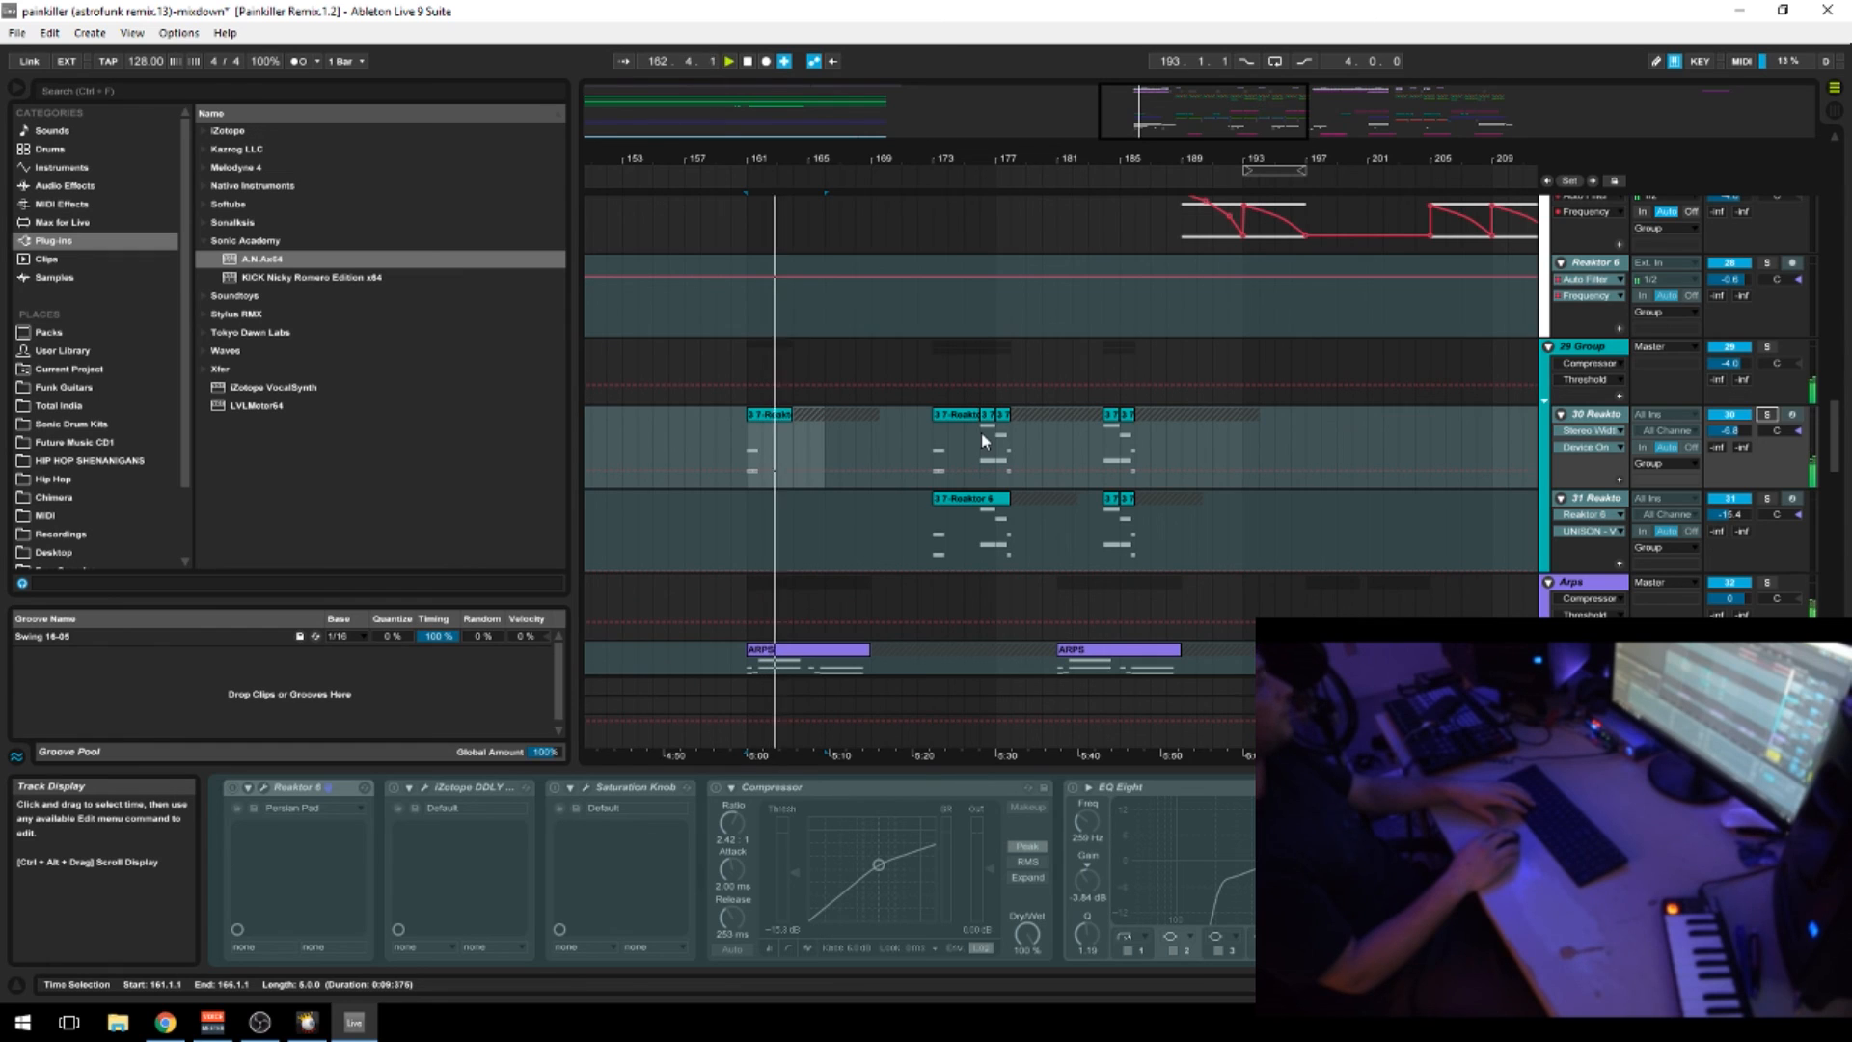
Open the 30 Reaktor clip at bar 161, fit its notes in the MIDI editor for inspection, and return to the arrangement
double_click(767, 419)
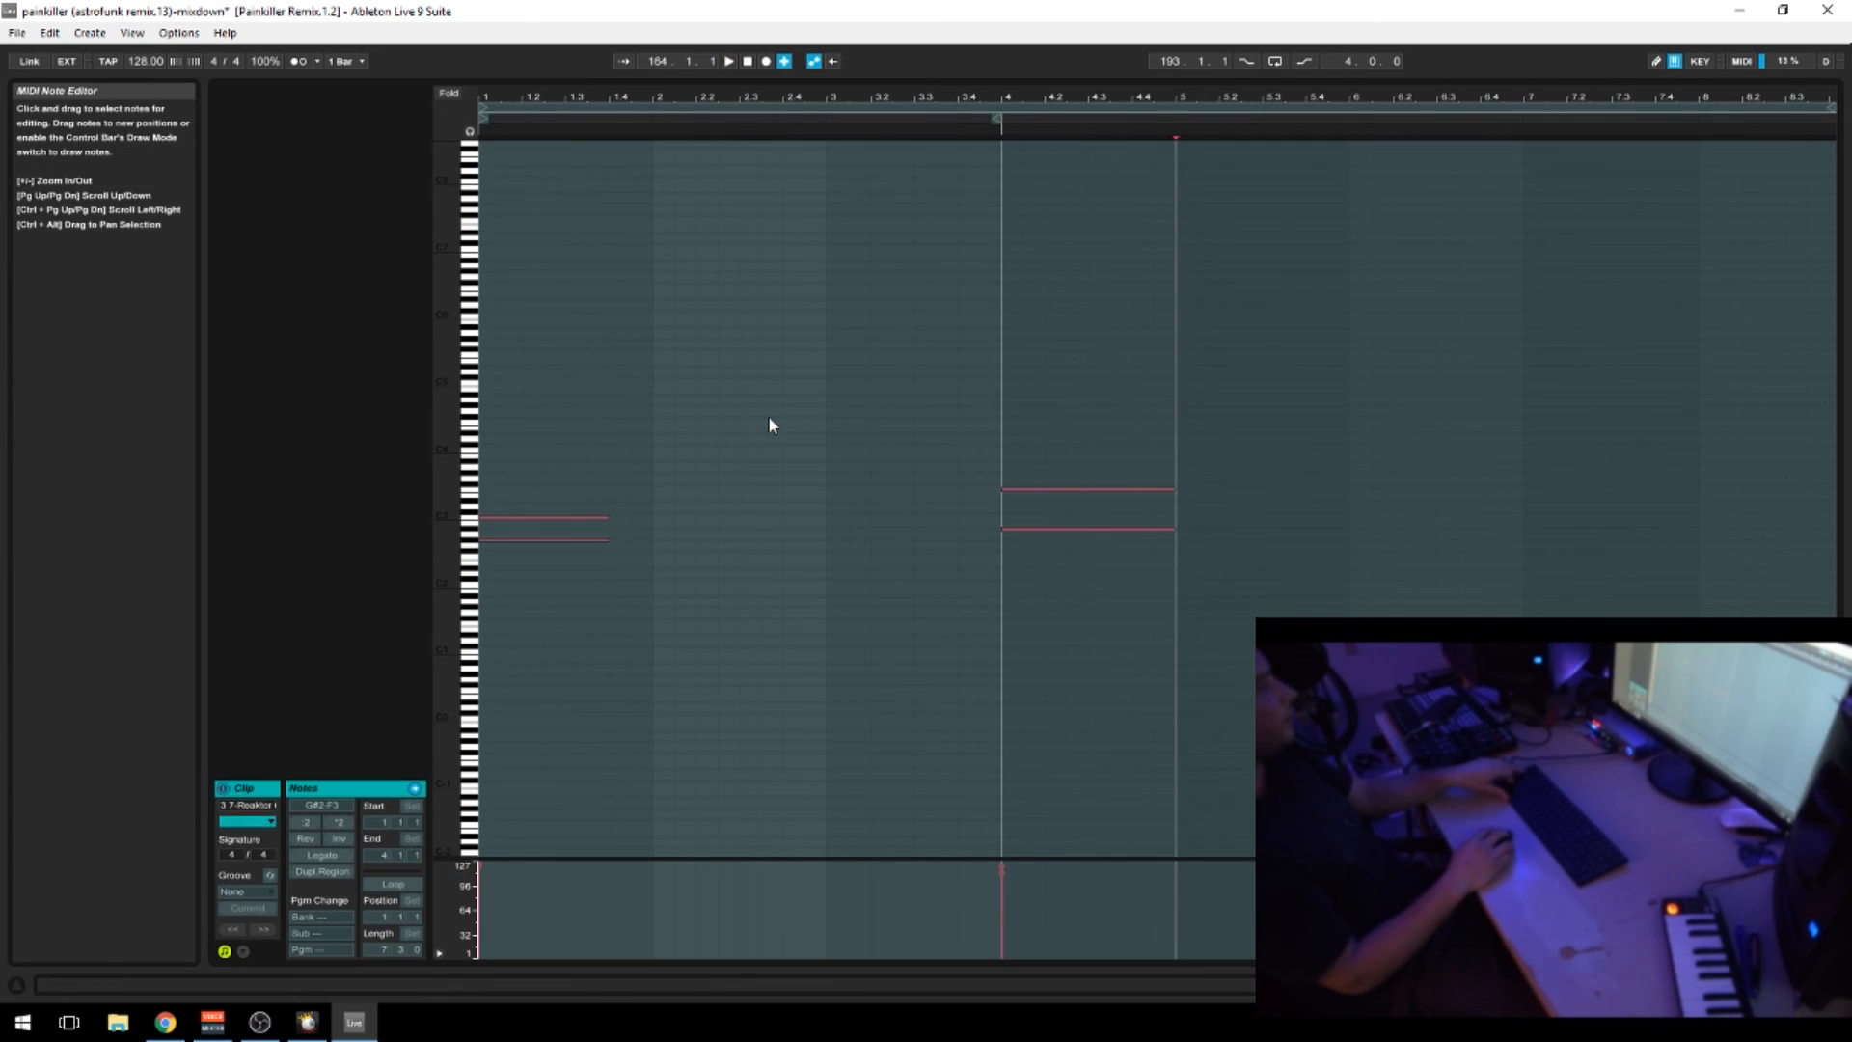
double_click(446, 571)
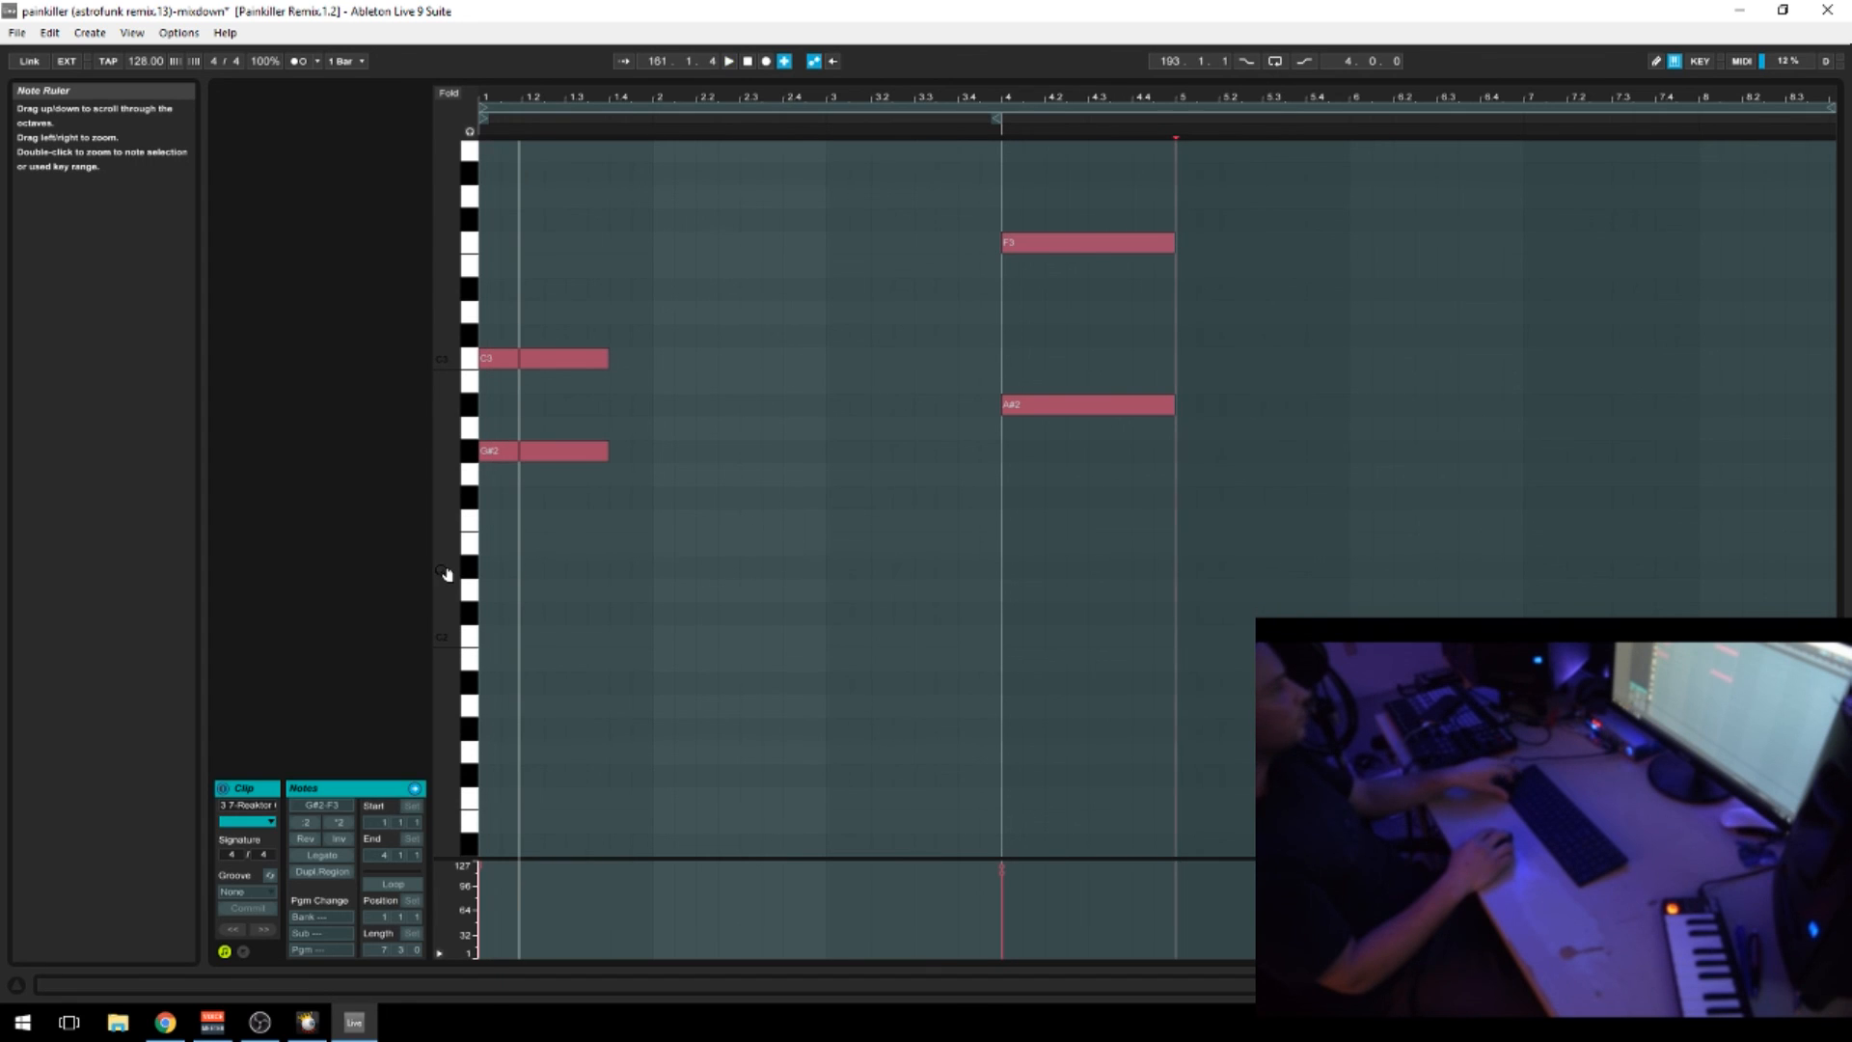
key("shift+Tab")
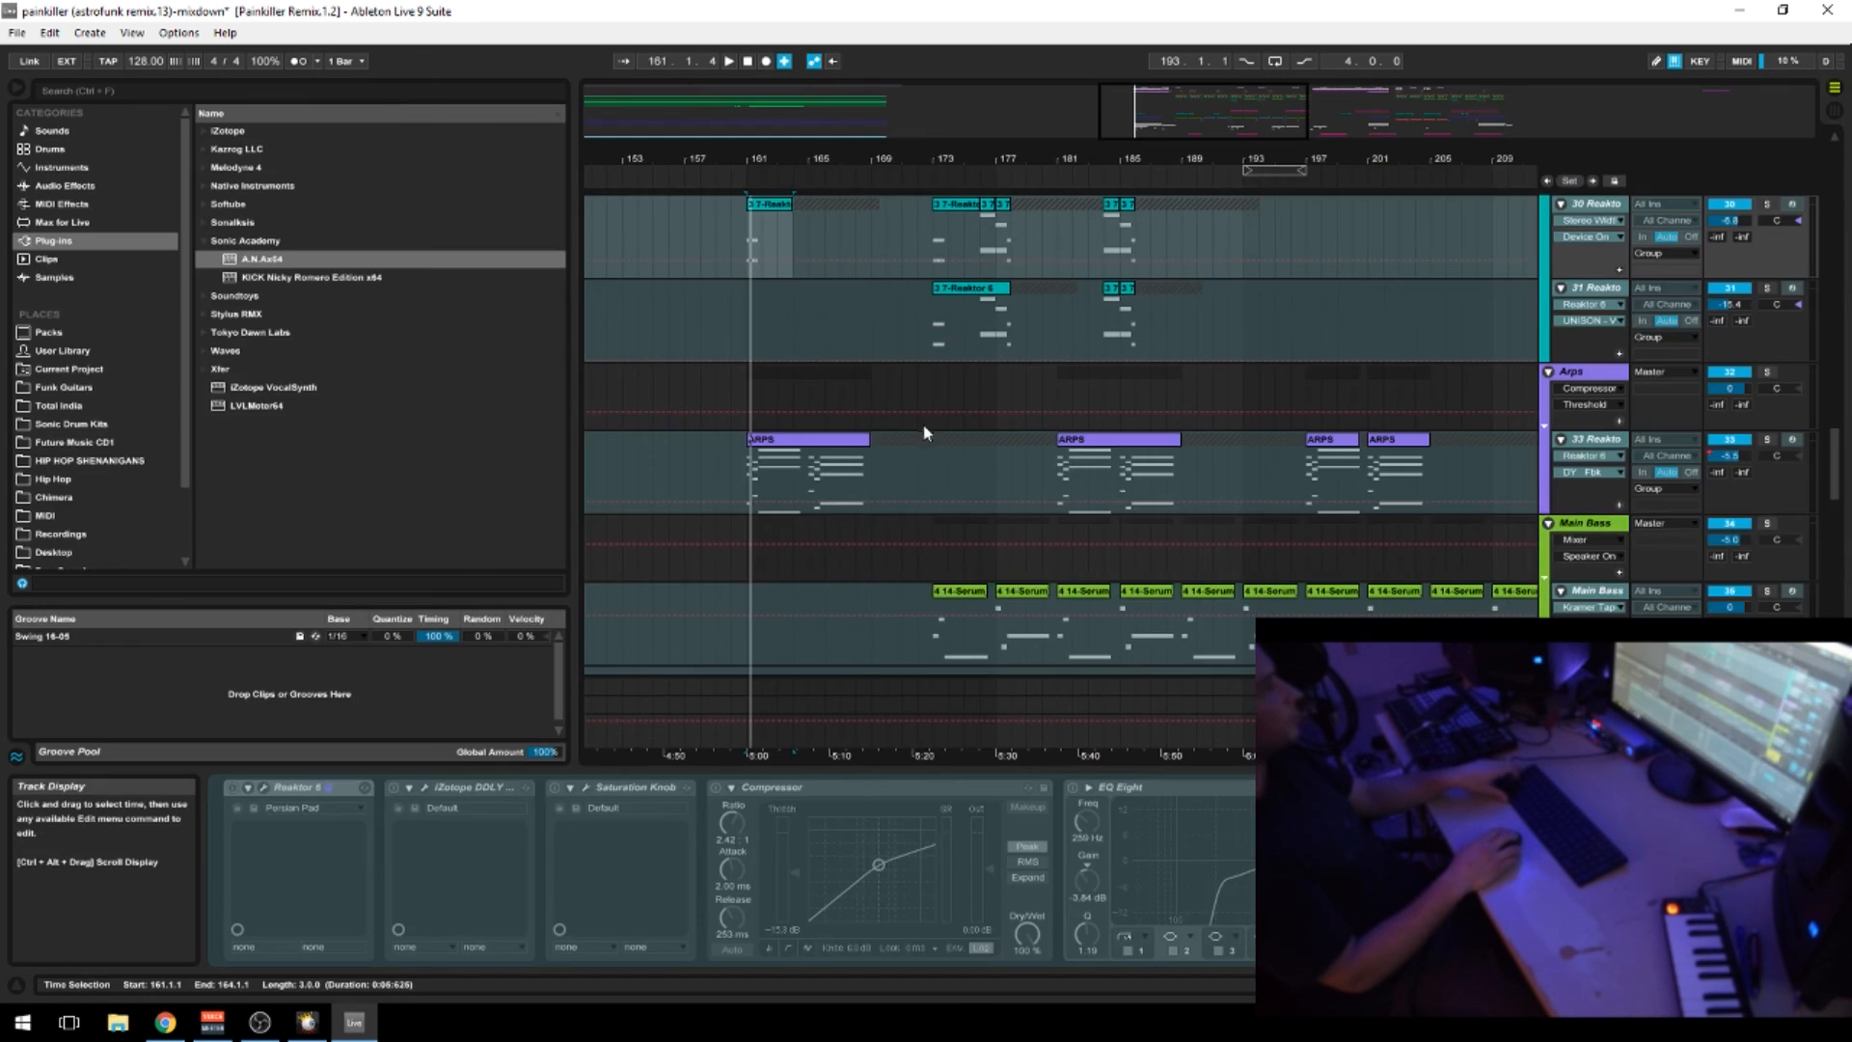
Compare the 30 Reaktor clips at bars 161, 173 and 176 by selecting them in the arrangement
scroll(806, 512, "down", 2)
scroll(807, 517, "up", 5)
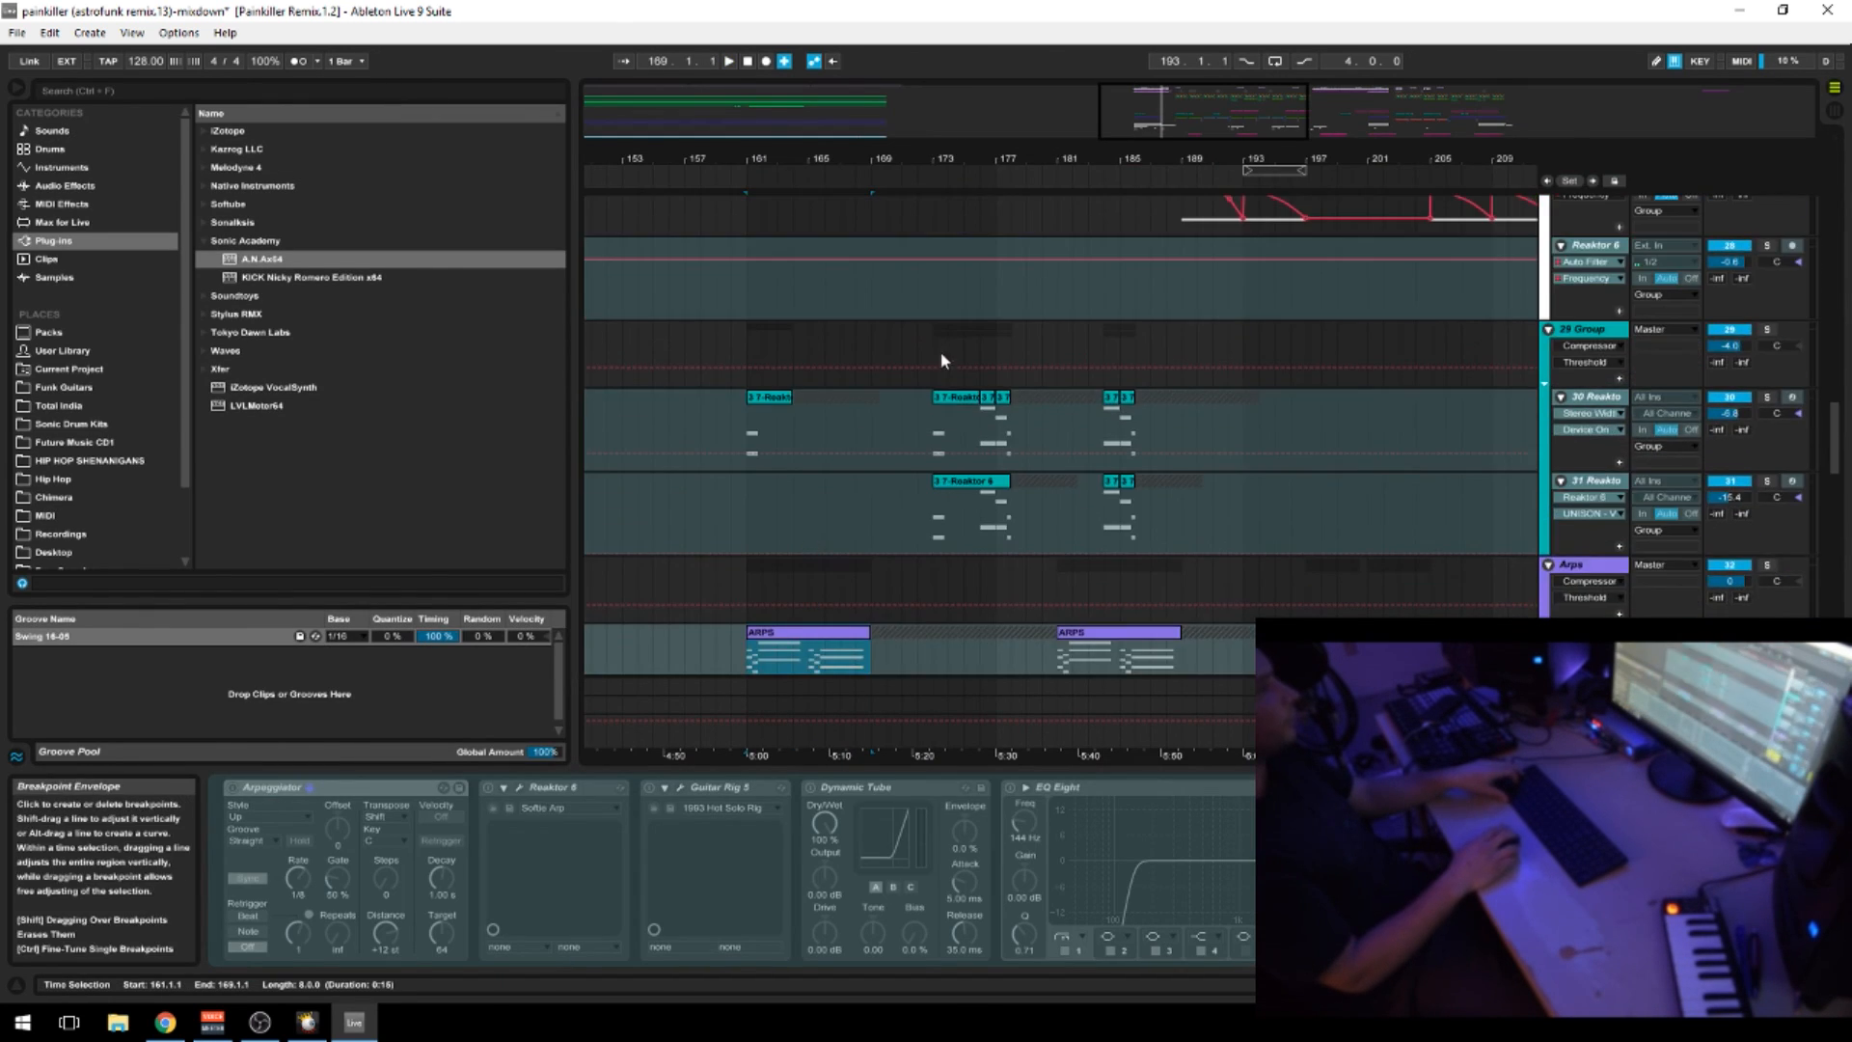
left_click(945, 403)
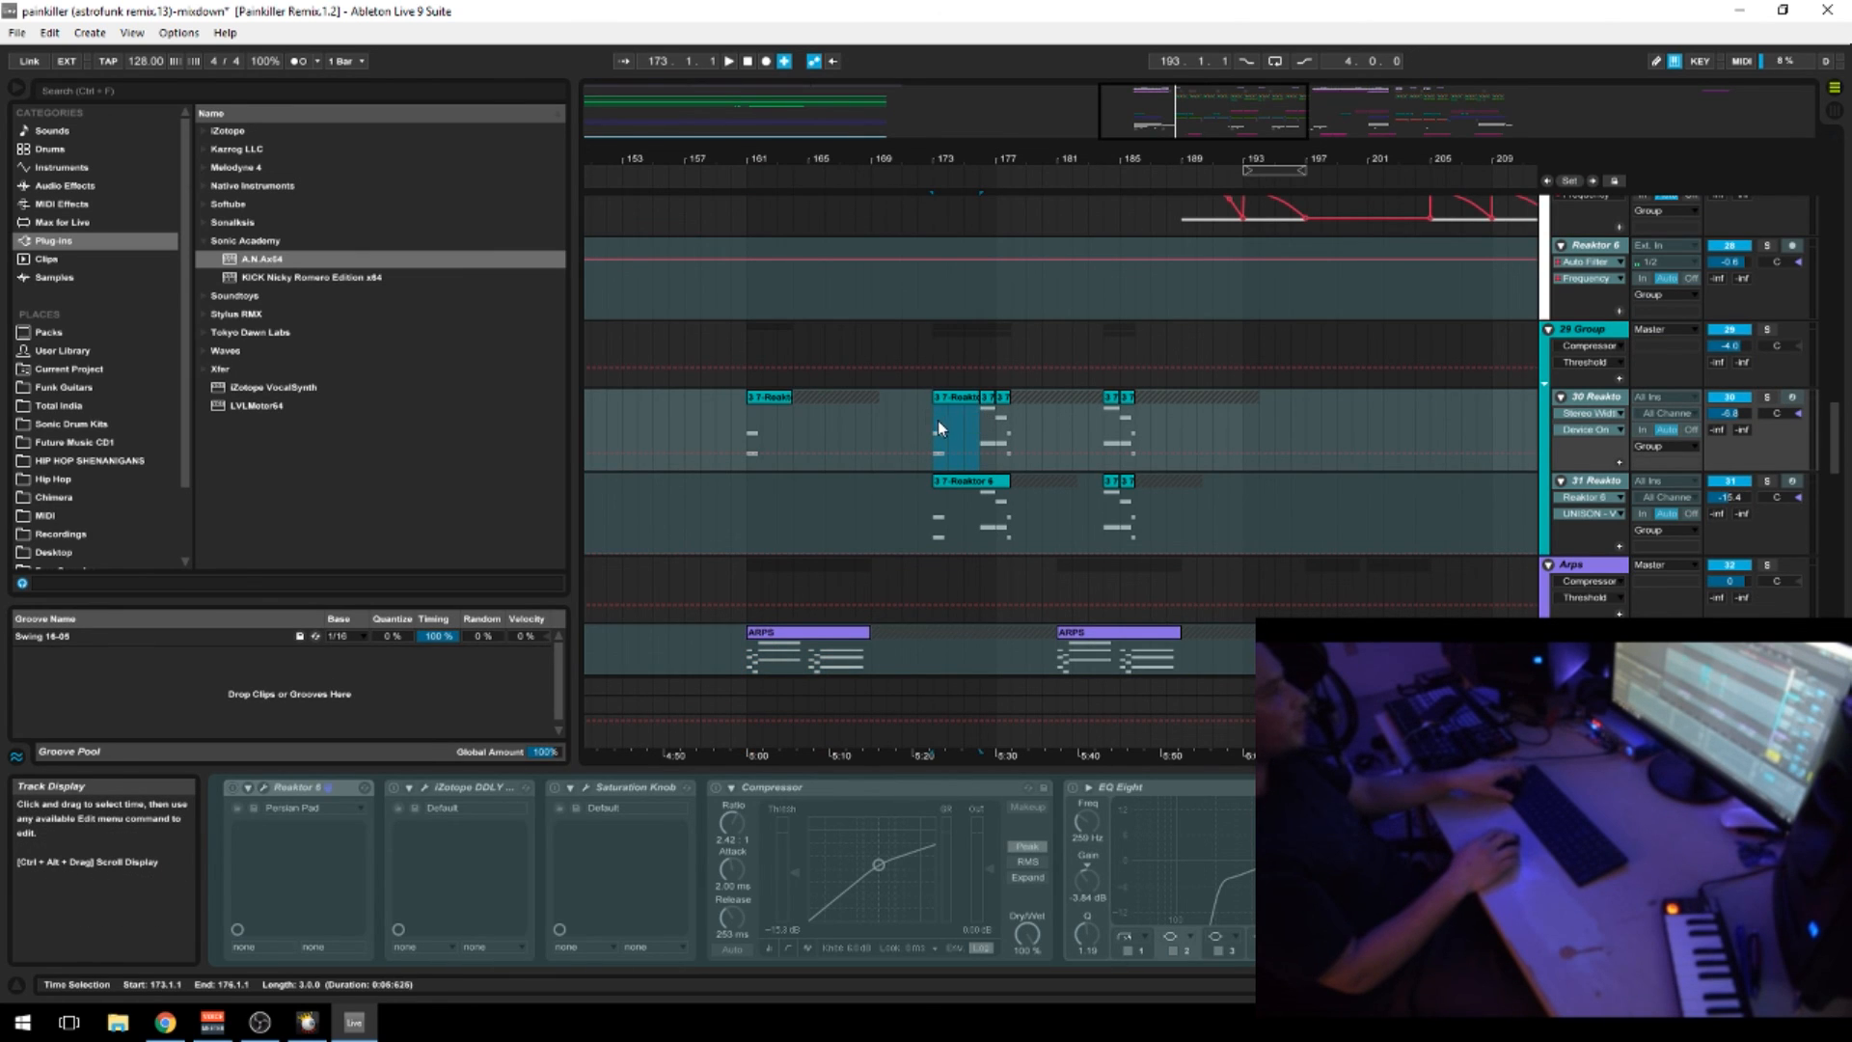
left_click(800, 430)
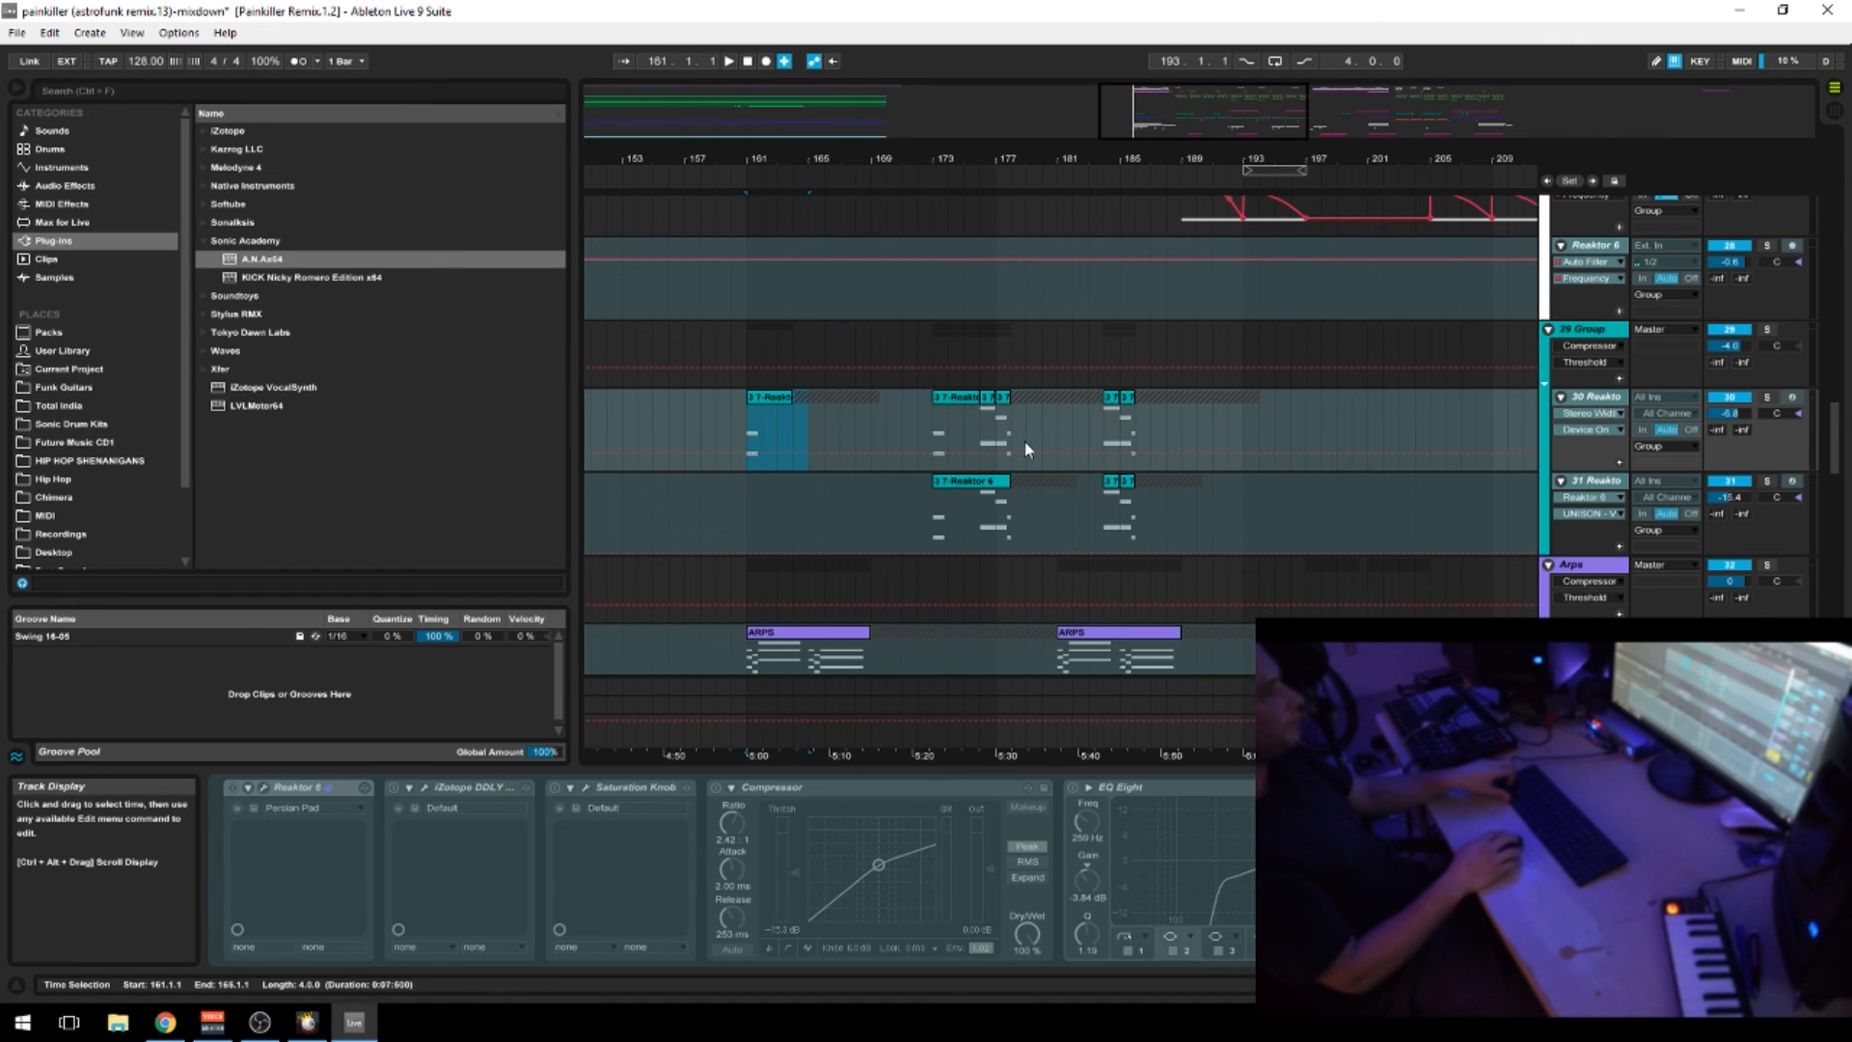
left_click(963, 421)
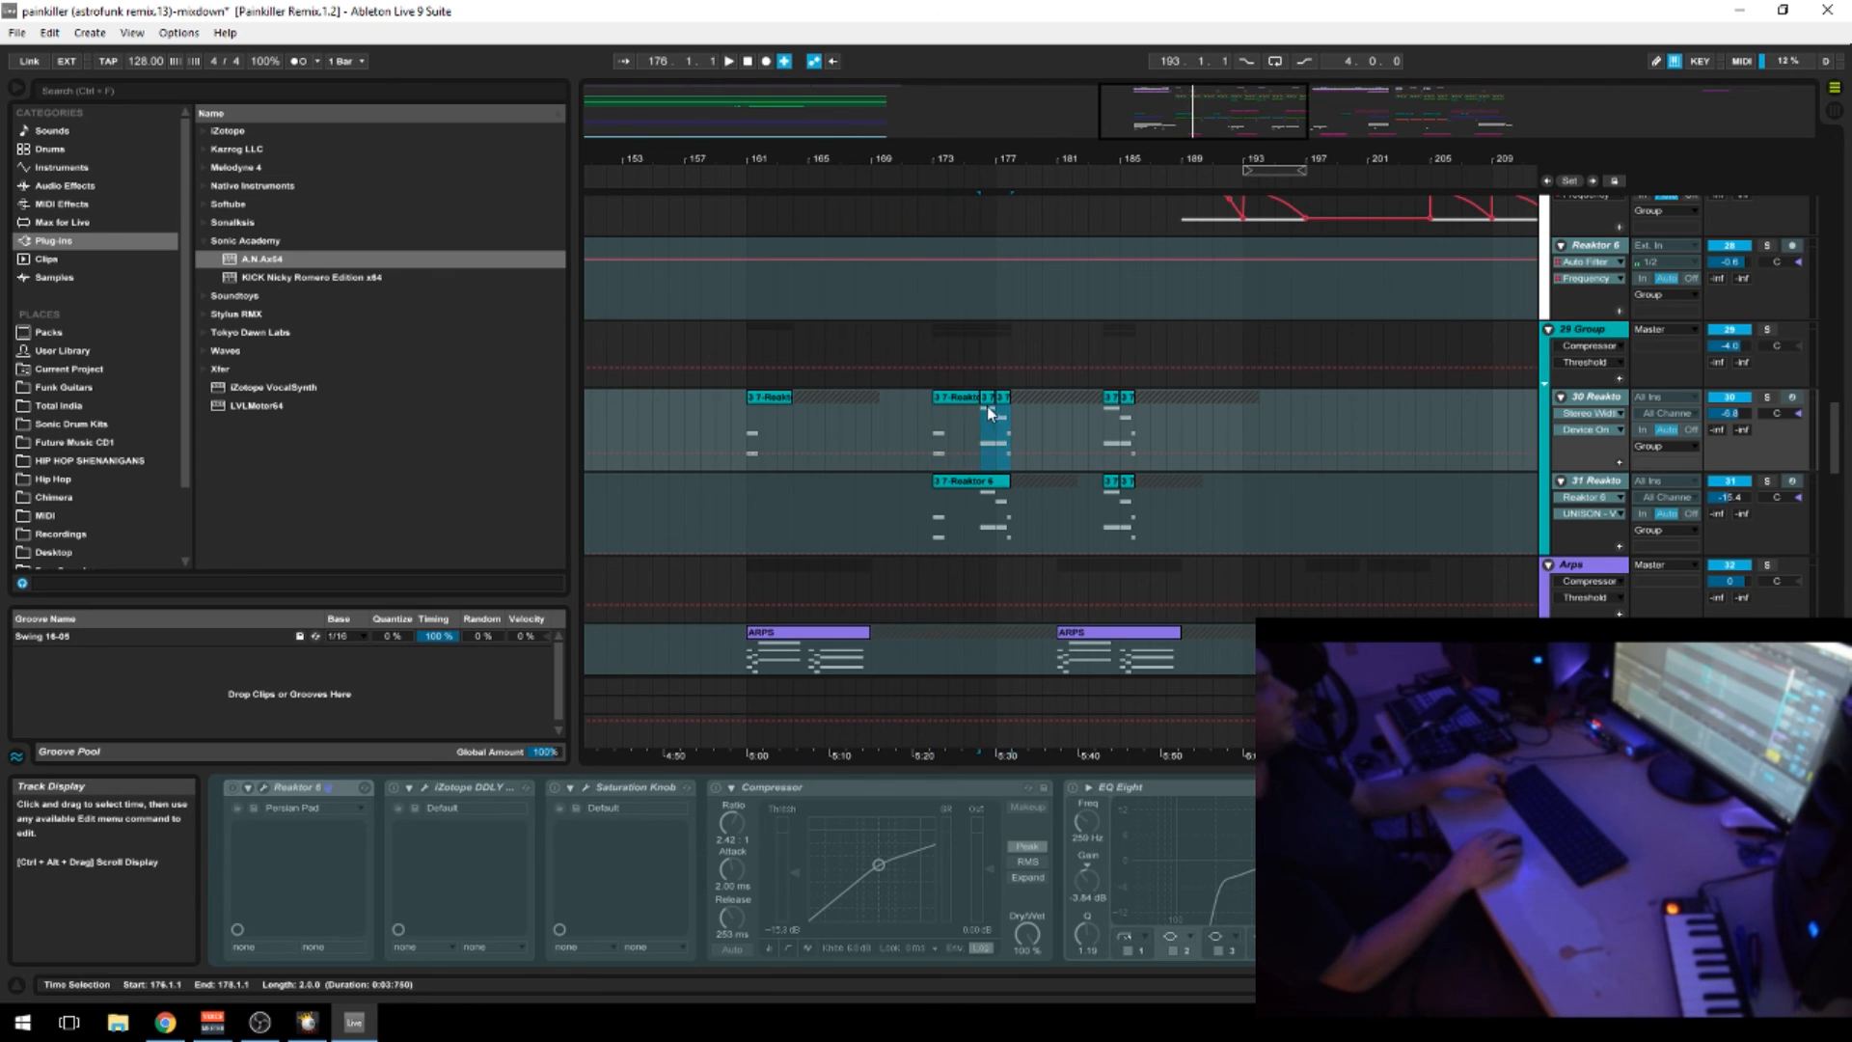
Solo the 30 Reaktor track, play its clips from bar 176 briefly and stop playback
left_click(1768, 397)
key("space")
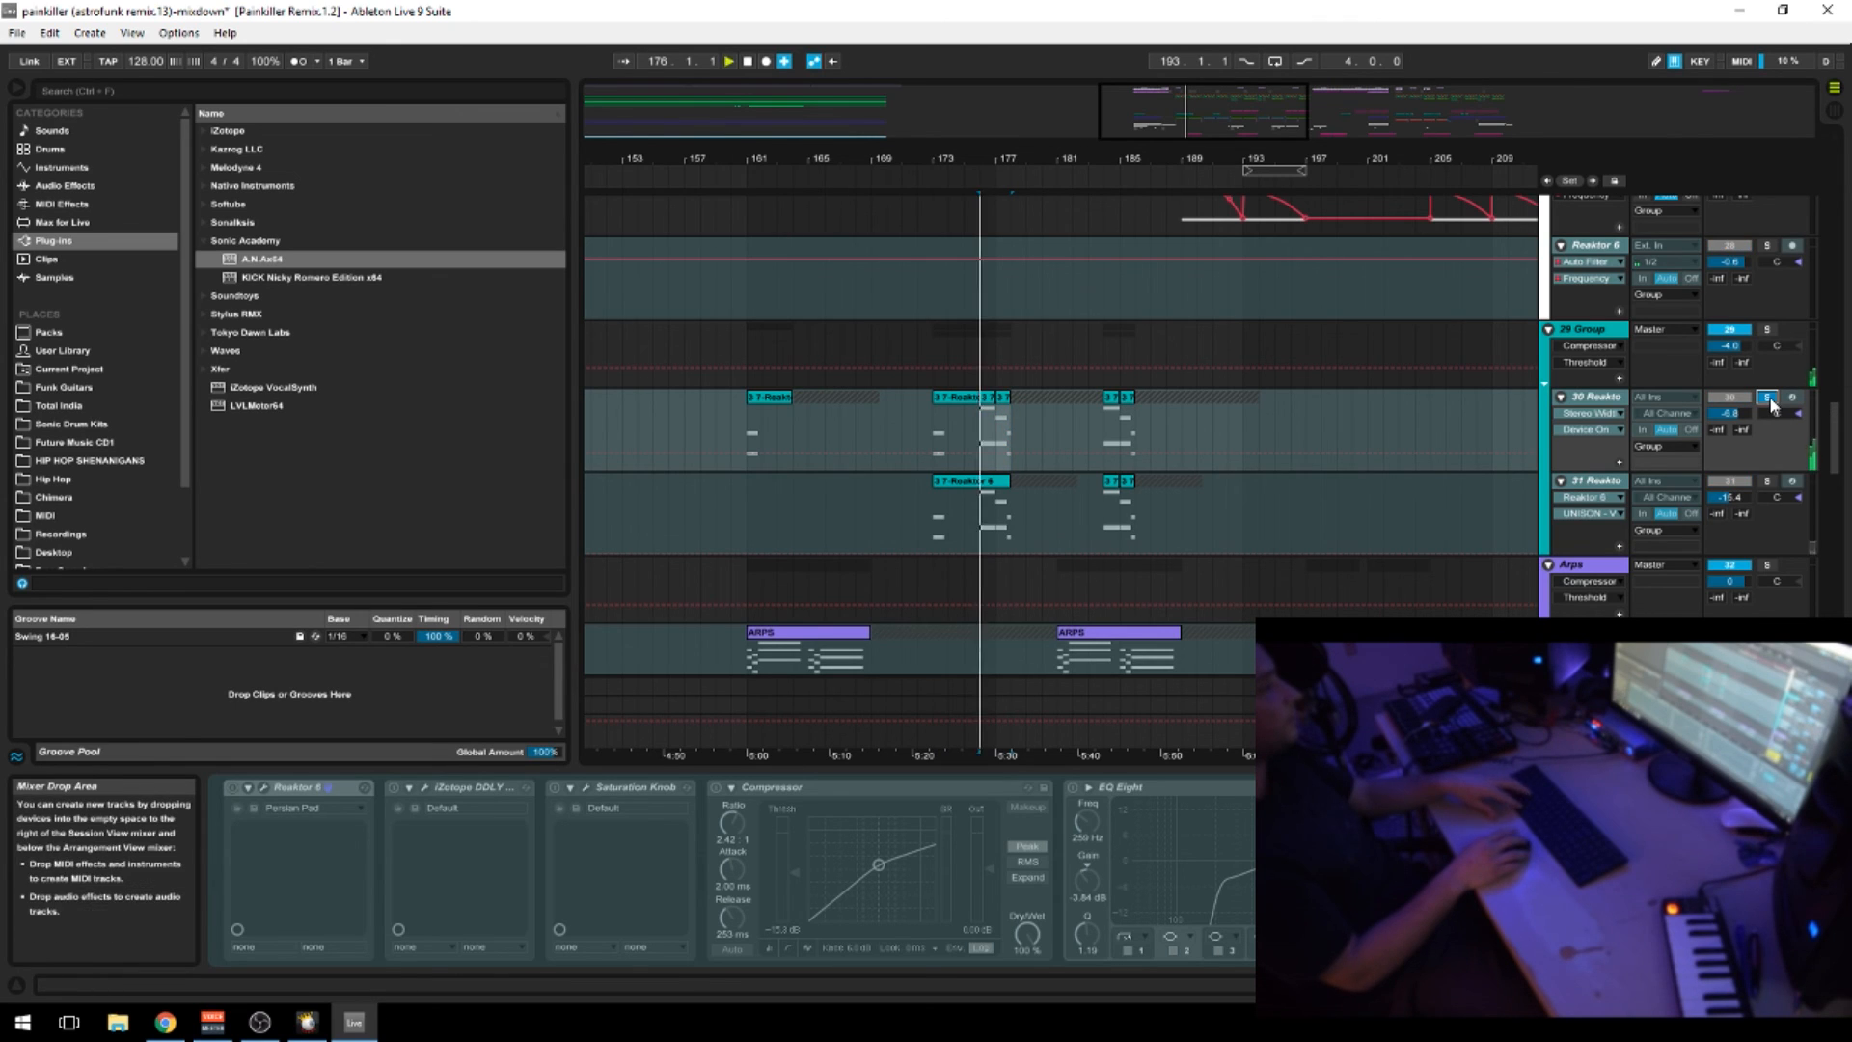
key("space")
Place a one-beat copy of the start of the 30 Reaktor clip at bar 177 onto position 176.2.3
left_click(978, 431)
left_click_drag(1038, 161, 1009, 183)
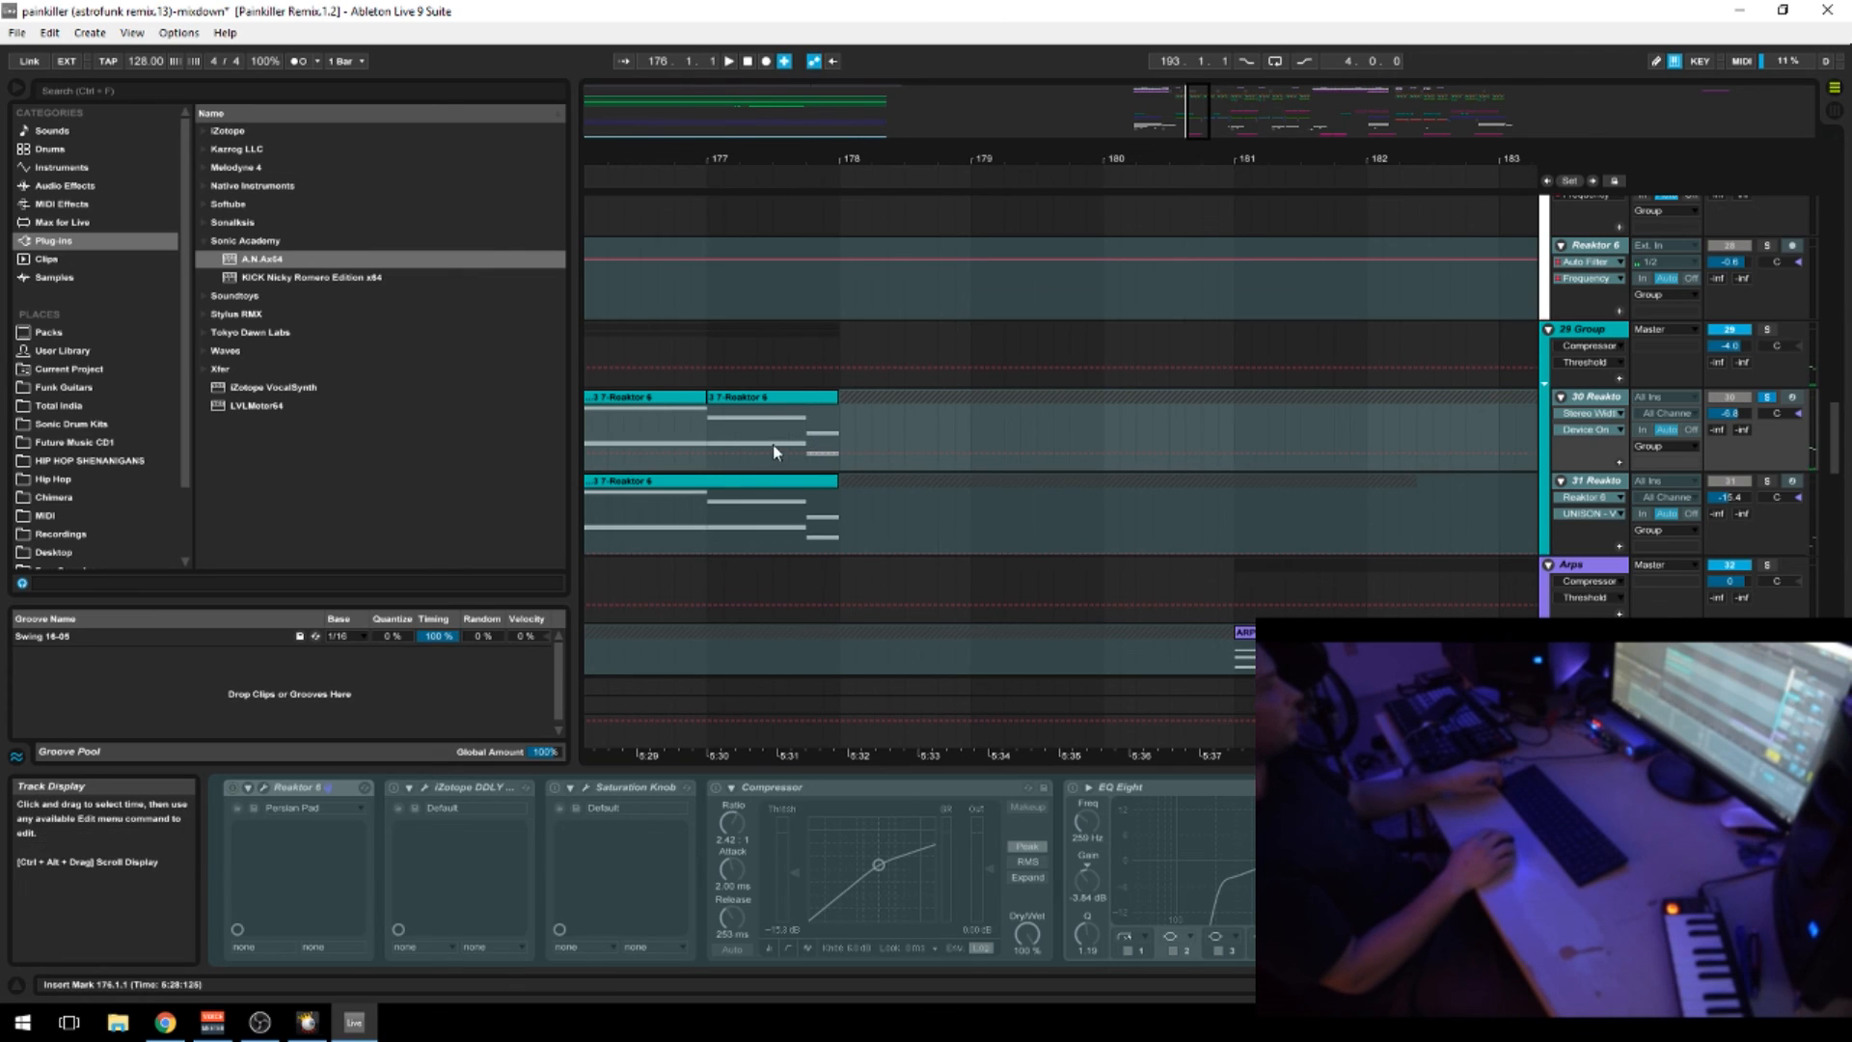
left_click_drag(715, 159, 1013, 155)
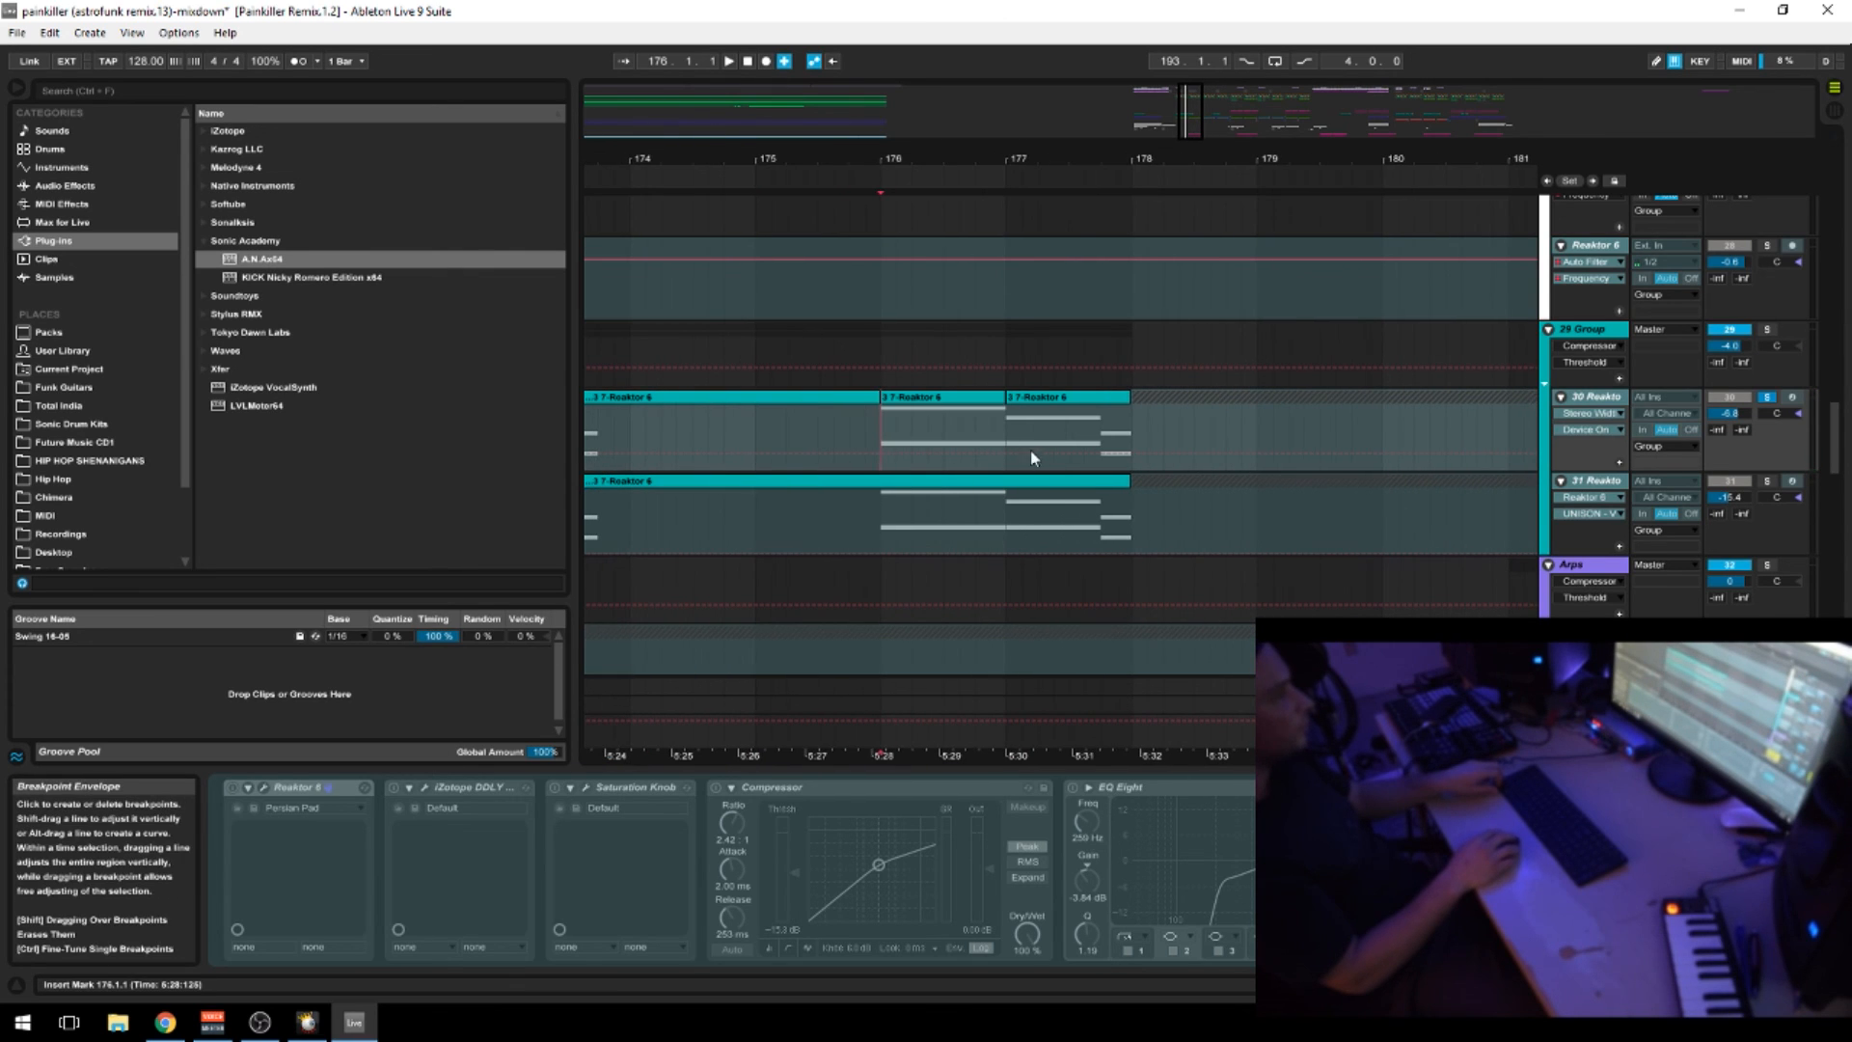
left_click_drag(1032, 449, 935, 415)
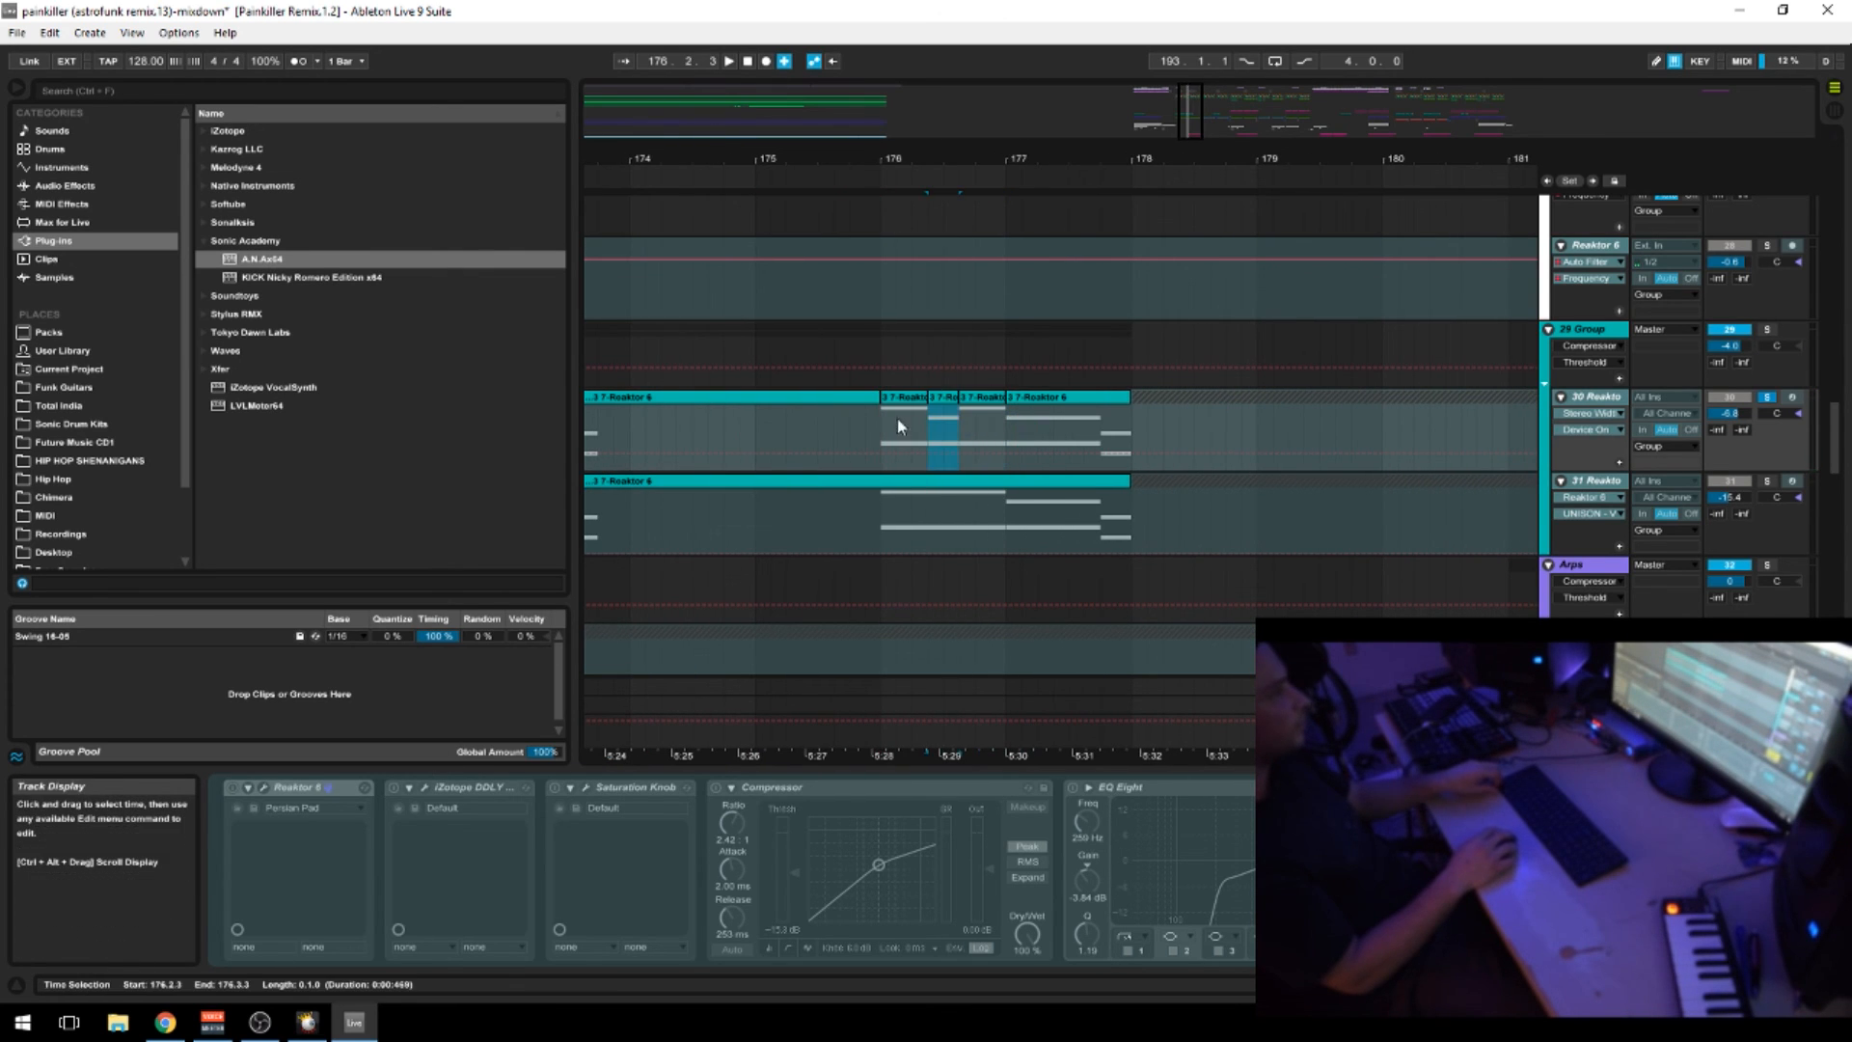
Audition the altered 30 Reaktor phrase from bar 176 in solo, stop playback and undo the inserted one-beat clip piece
left_click(882, 426)
key("space")
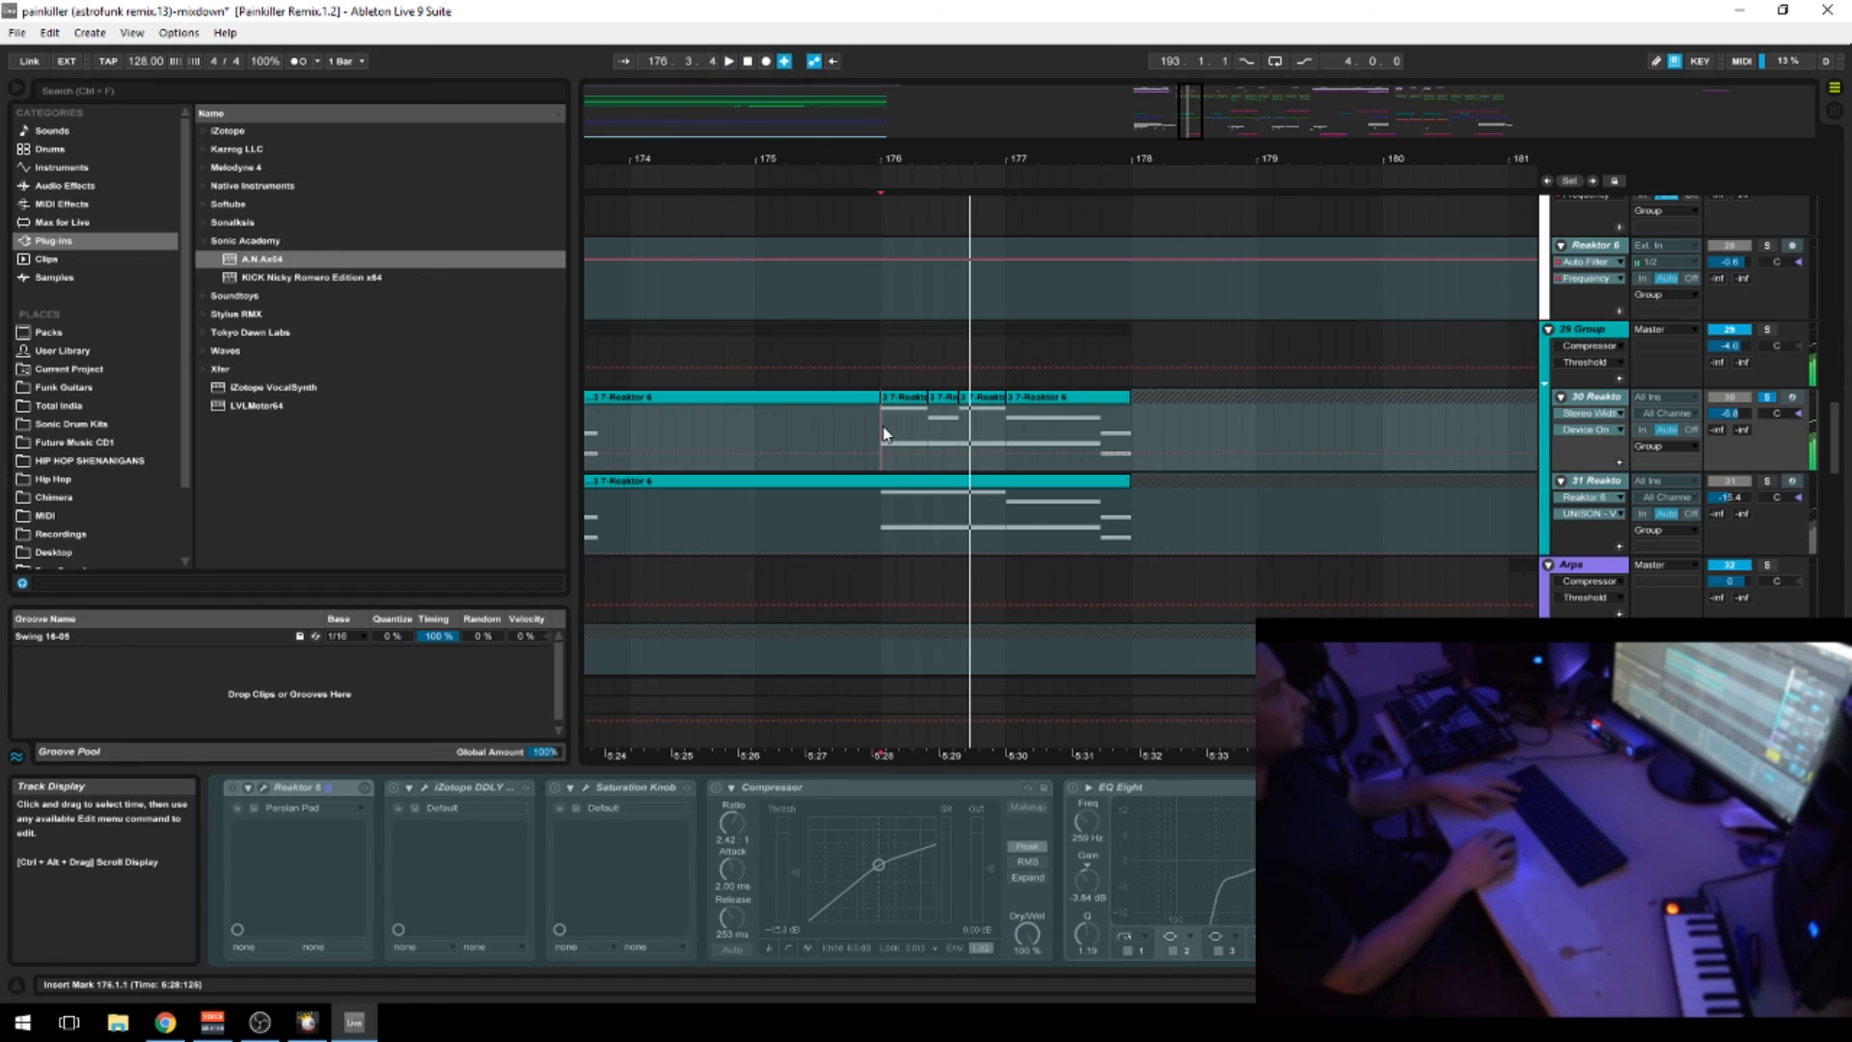
key("space")
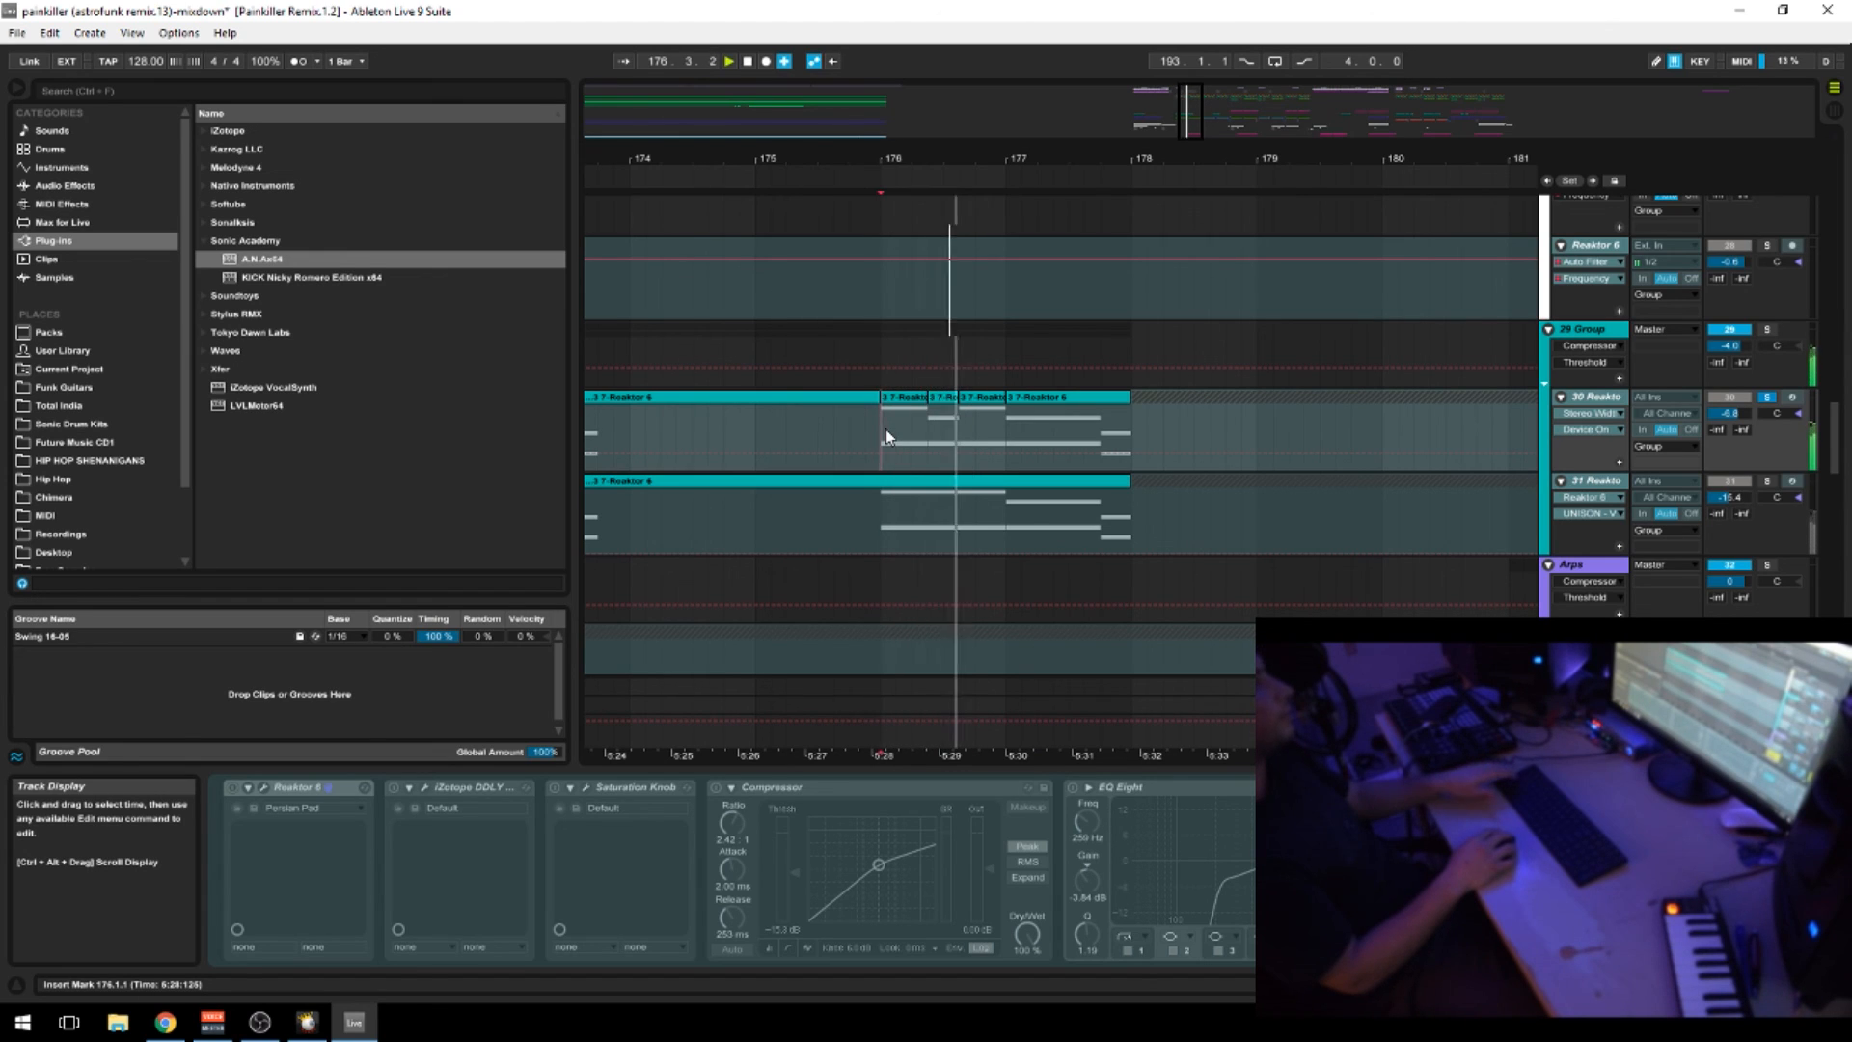
key("space")
key("ctrl+z")
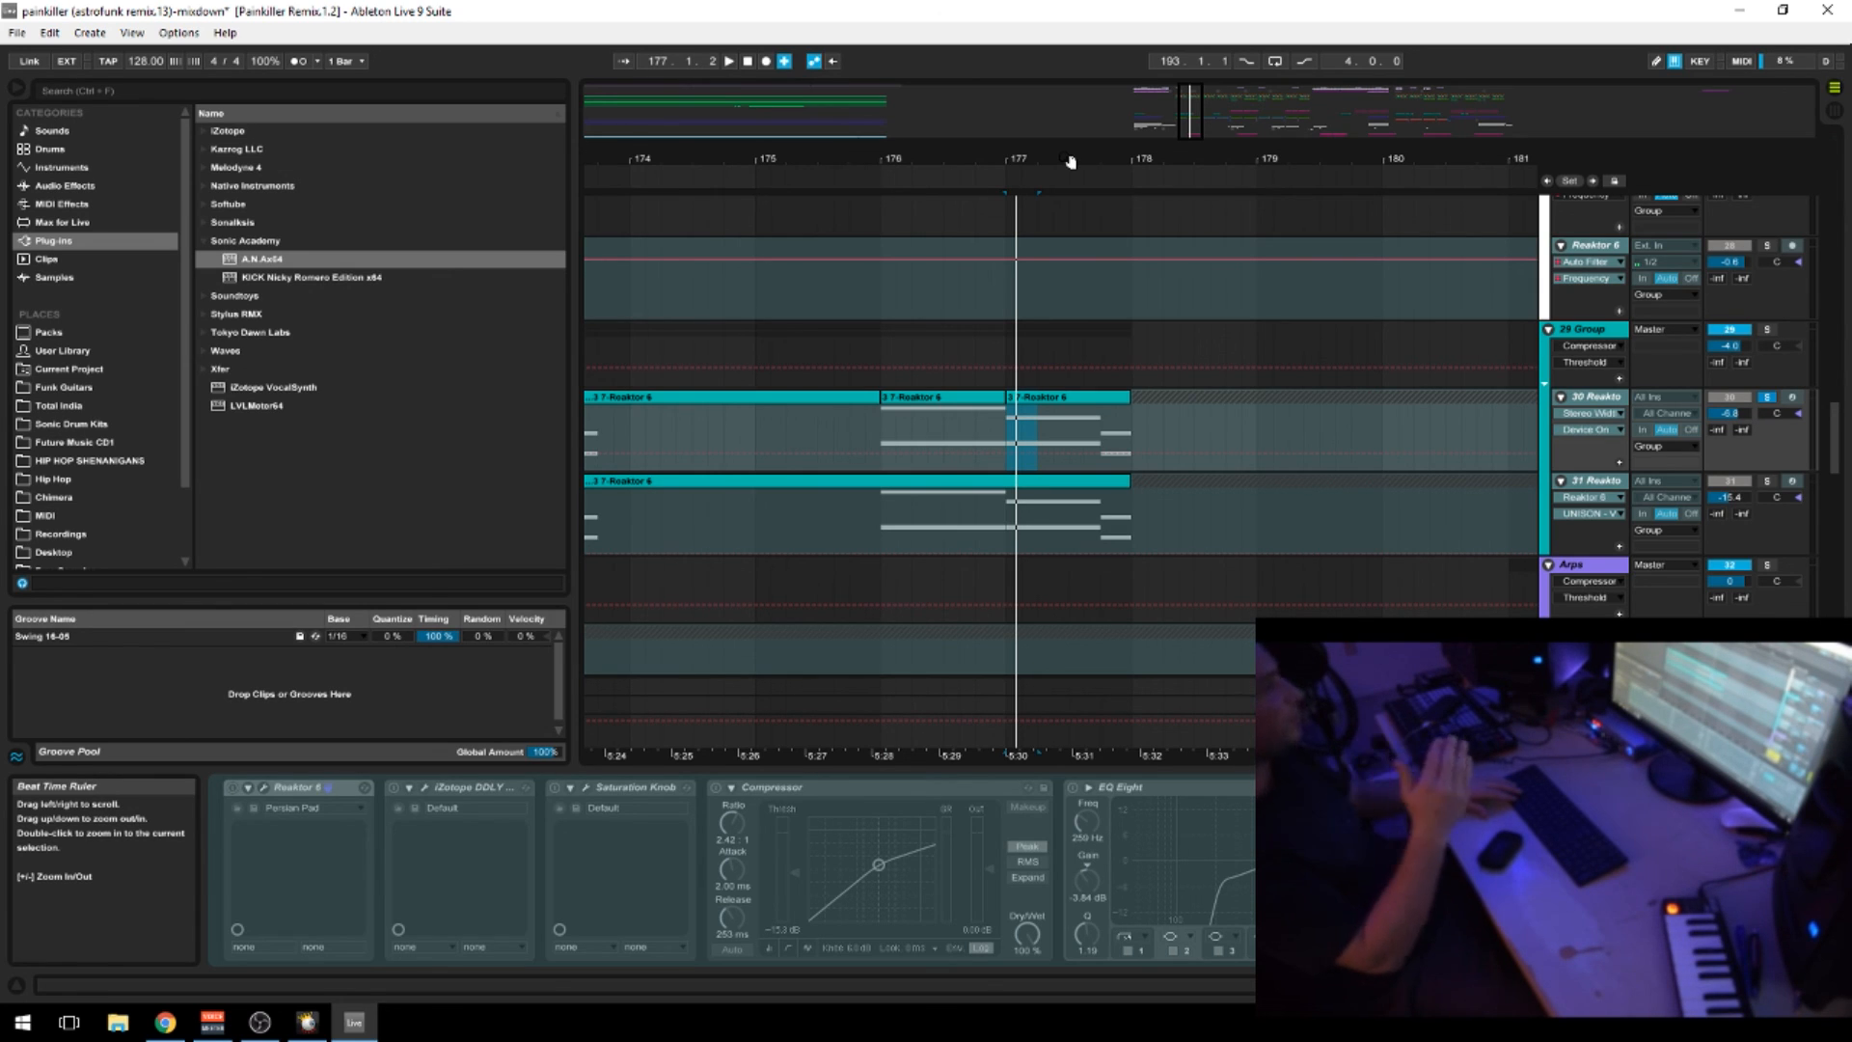
Select bars 161 to 193 across the 30 and 31 Reaktor tracks and unsolo the 30 Reaktor track
mouse_move(1071, 161)
left_mouse_down()
mouse_move(1064, 135)
mouse_move(1088, 151)
left_mouse_up()
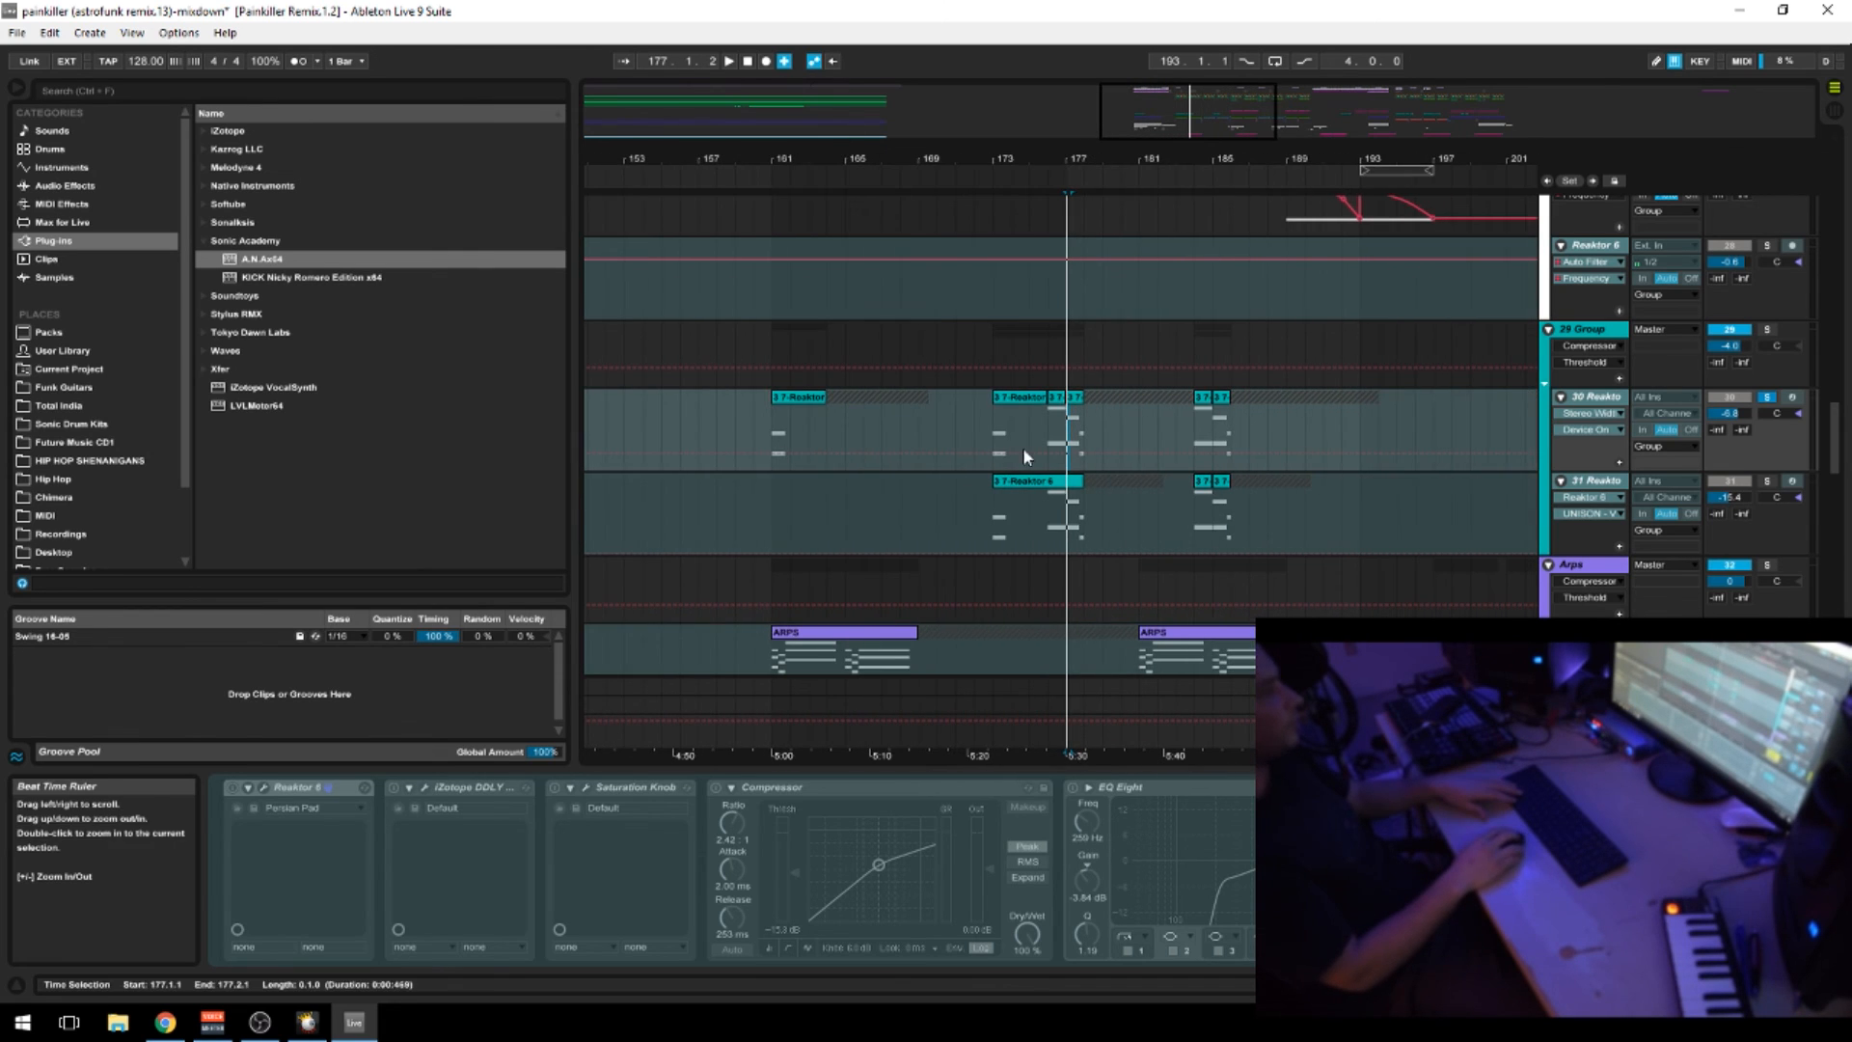
left_click(1049, 498)
left_click_drag(1338, 159, 995, 158)
left_click_drag(821, 421, 998, 552)
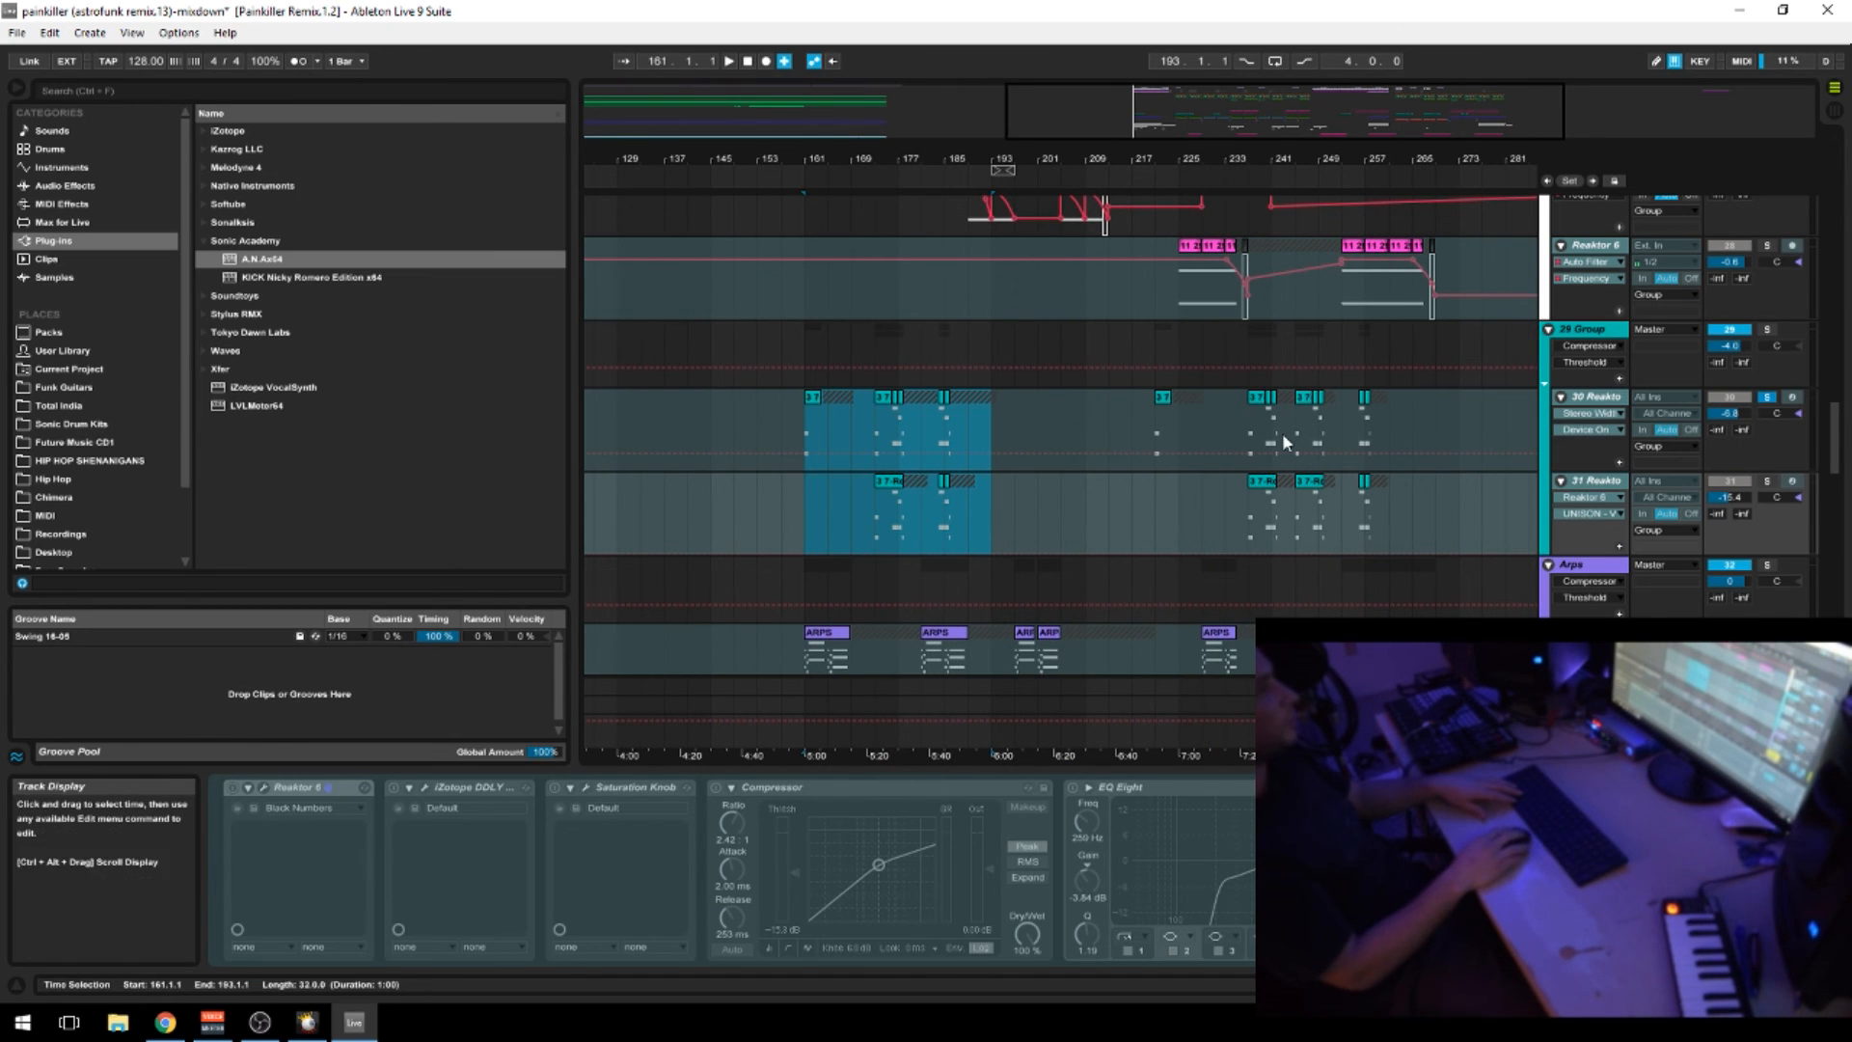
left_click(1771, 397)
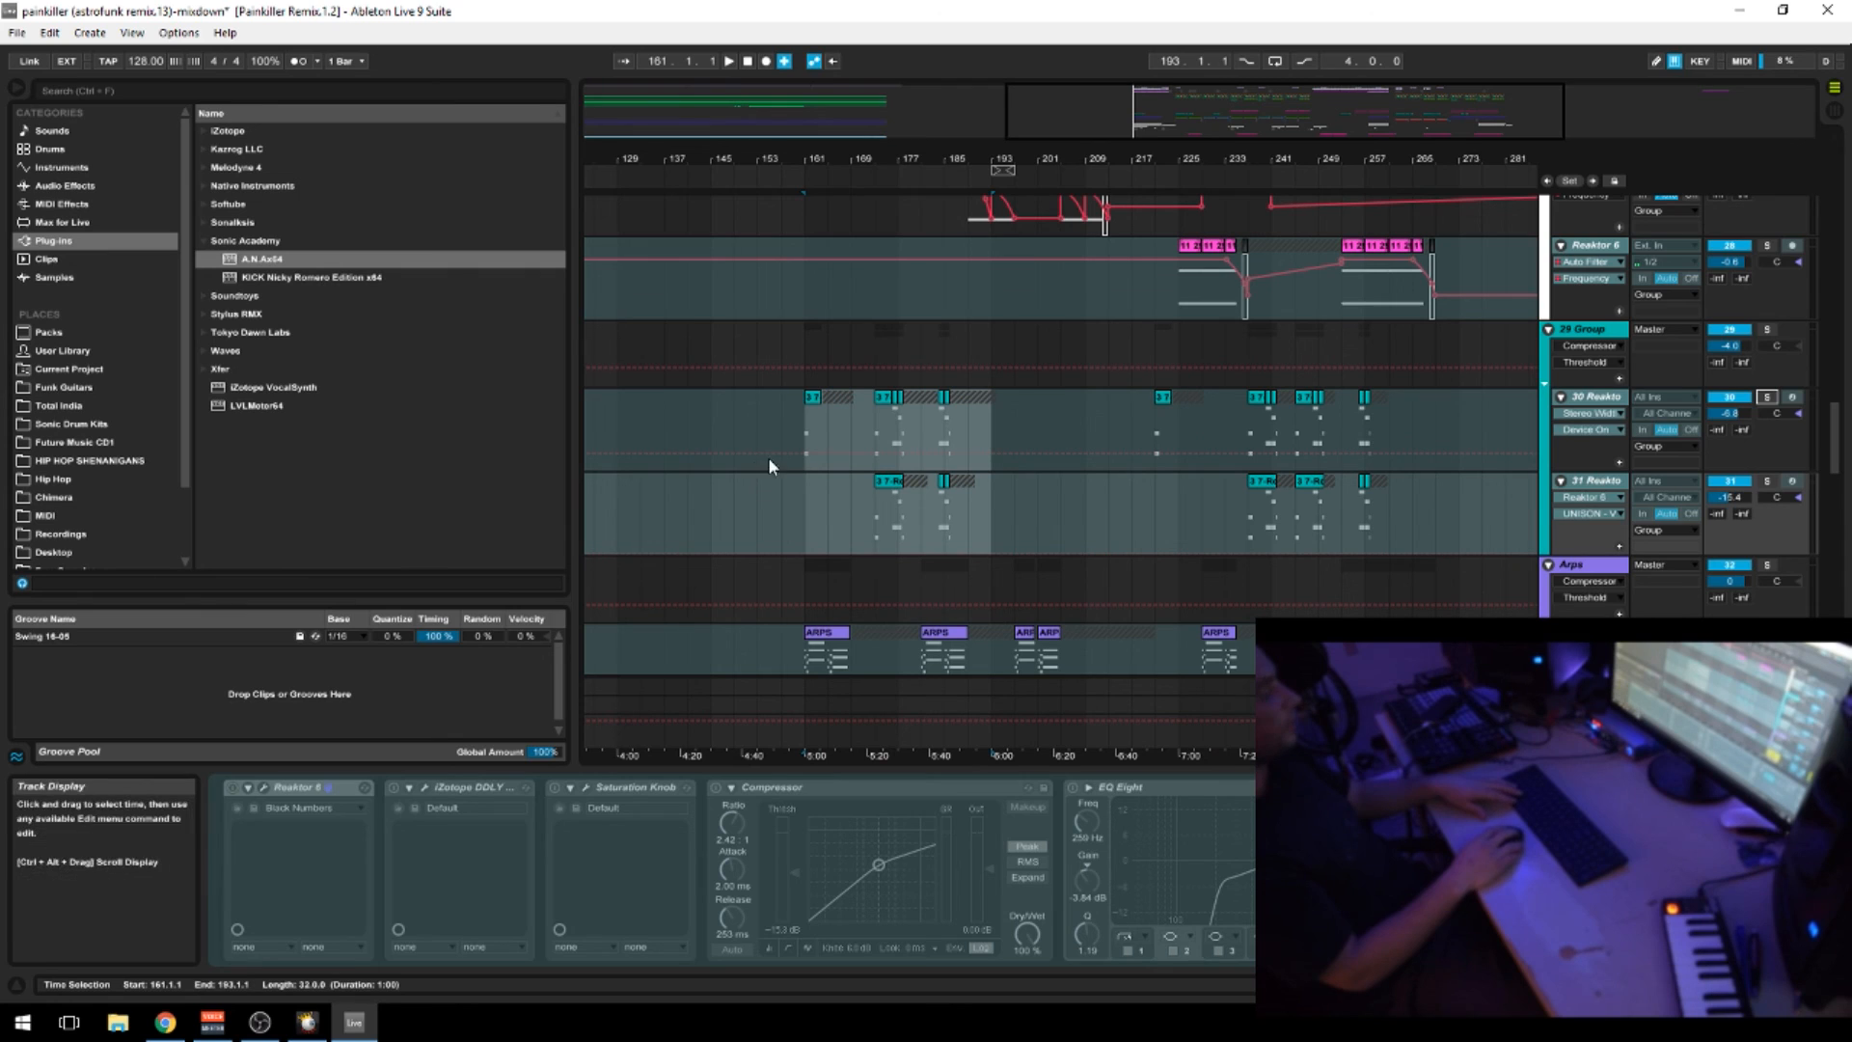
Play the Reaktor parts from bar 173 with the full mix and stop playback once the ARPS clip at bar 181 starts
left_click_drag(814, 431, 878, 431)
left_click(875, 440)
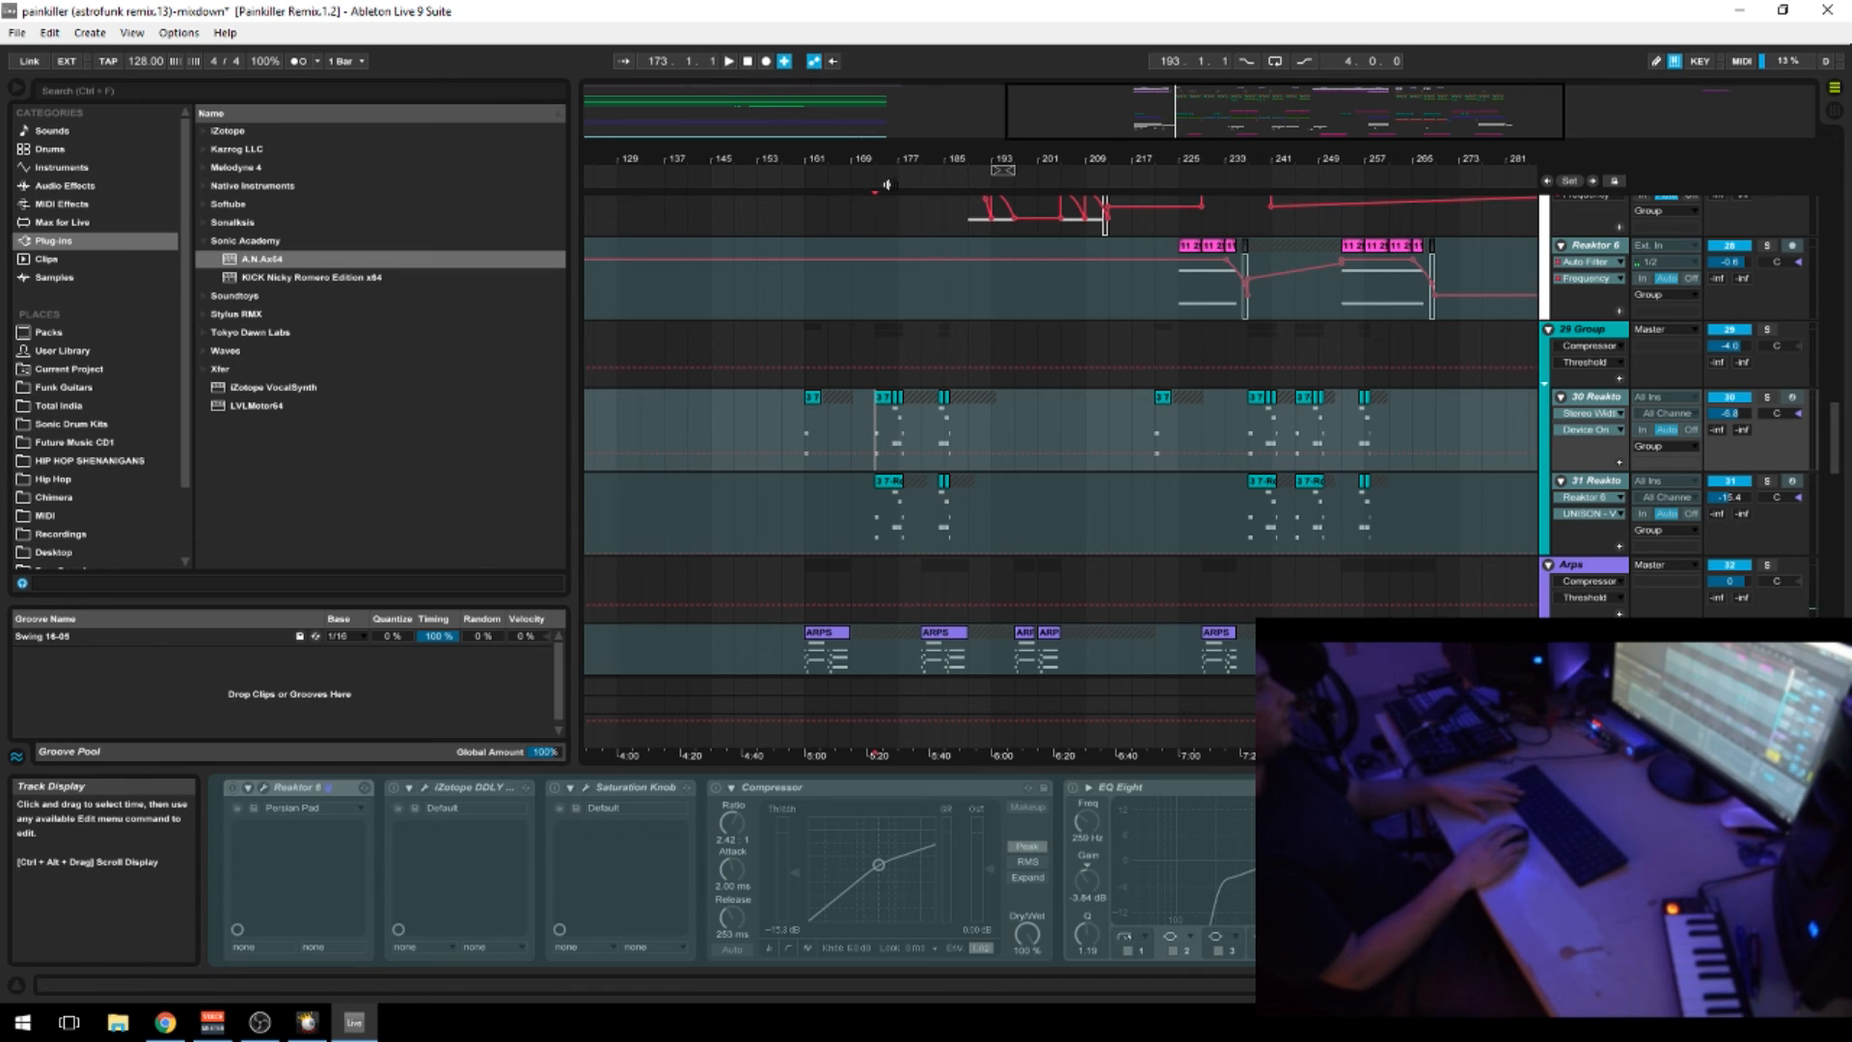
left_click_drag(948, 159, 948, 280)
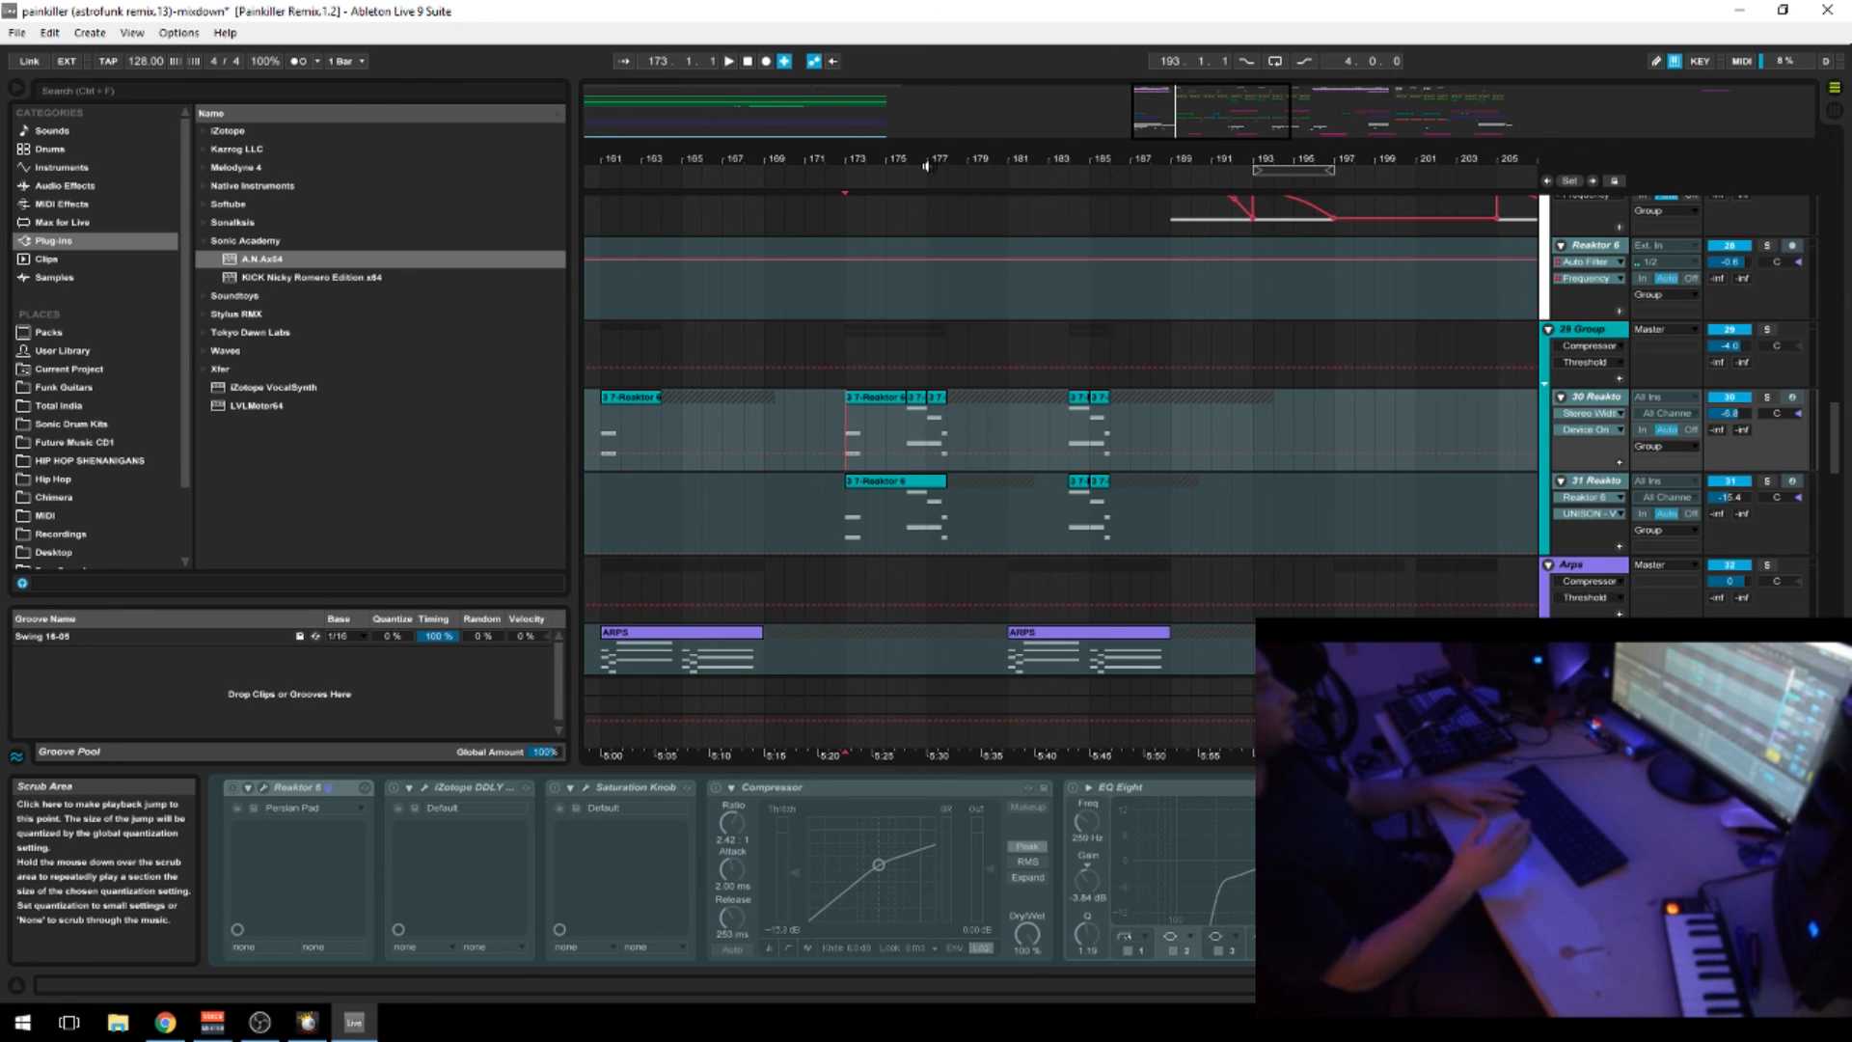
key("space")
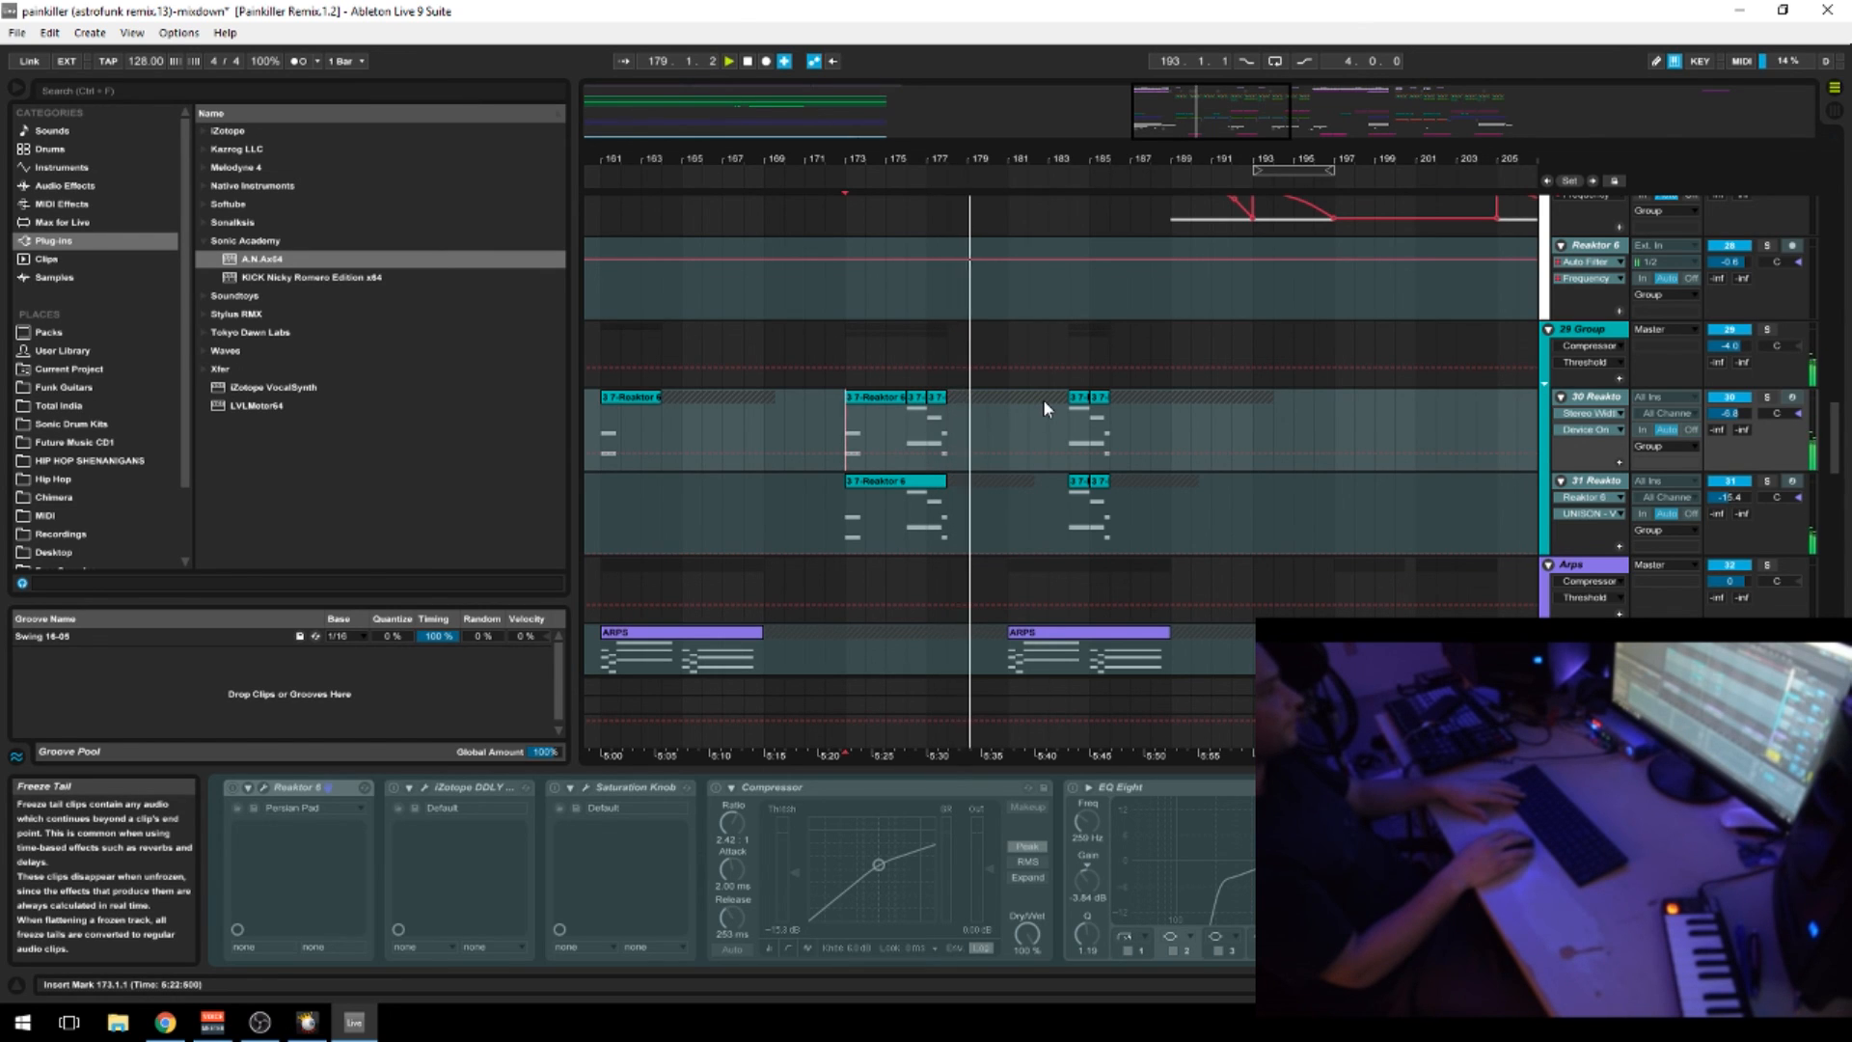
left_click_drag(1011, 158, 1011, 119)
scroll(982, 455, "down", 2)
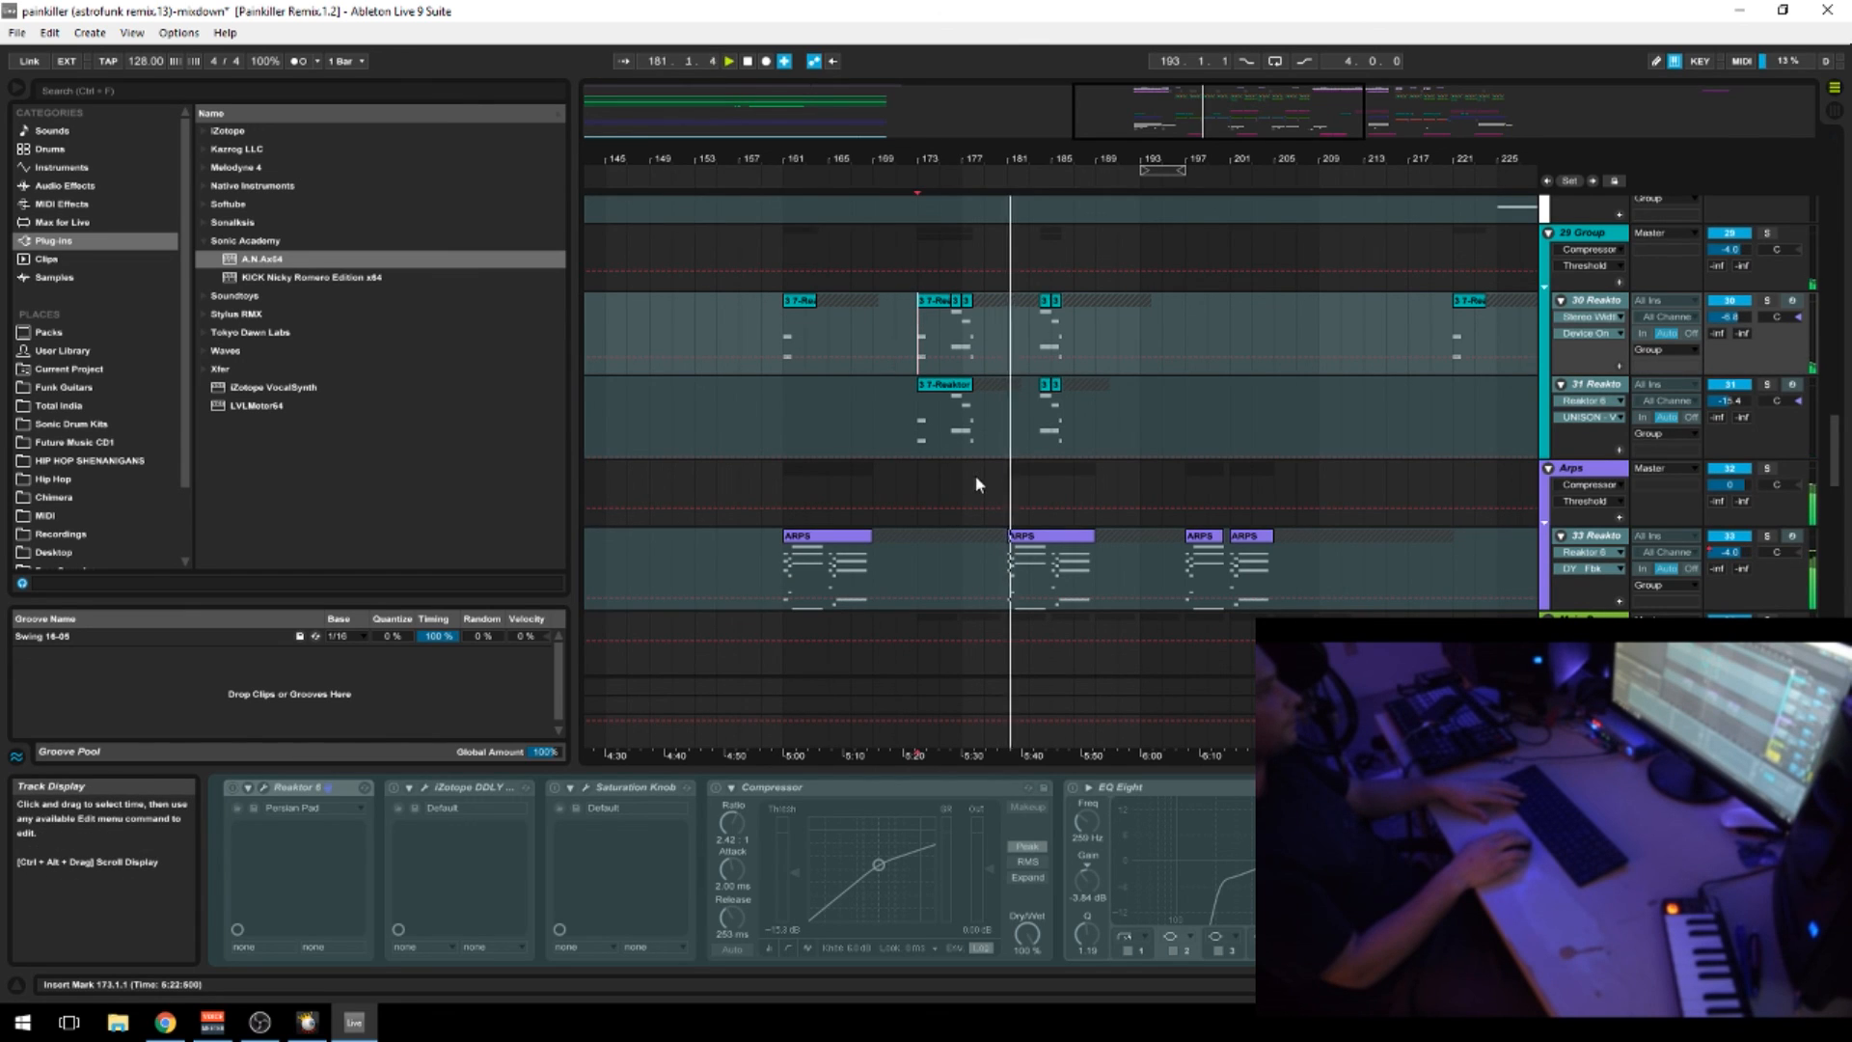
key("space")
Highlight bars 161 to 193 of both Reaktor tracks, and select the ARPS clip at bar 181 on track 33
left_click(777, 552)
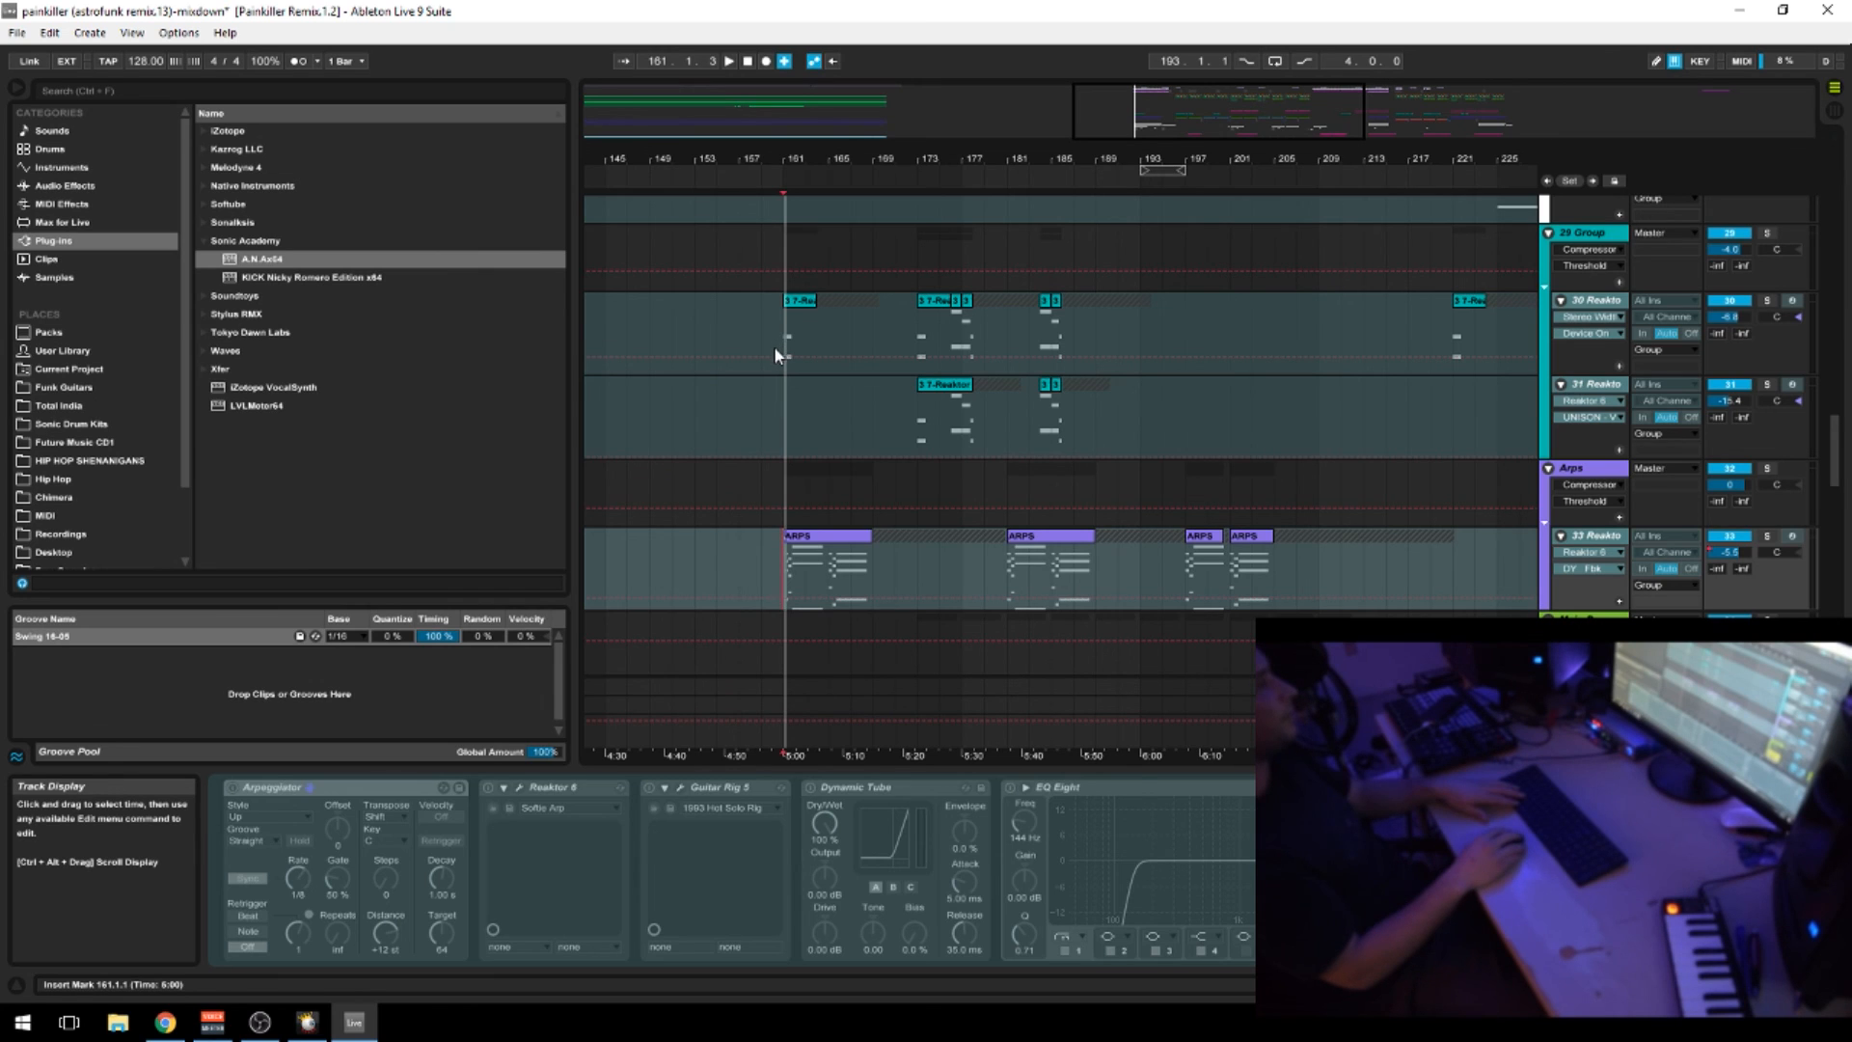
left_click_drag(774, 345, 1137, 436)
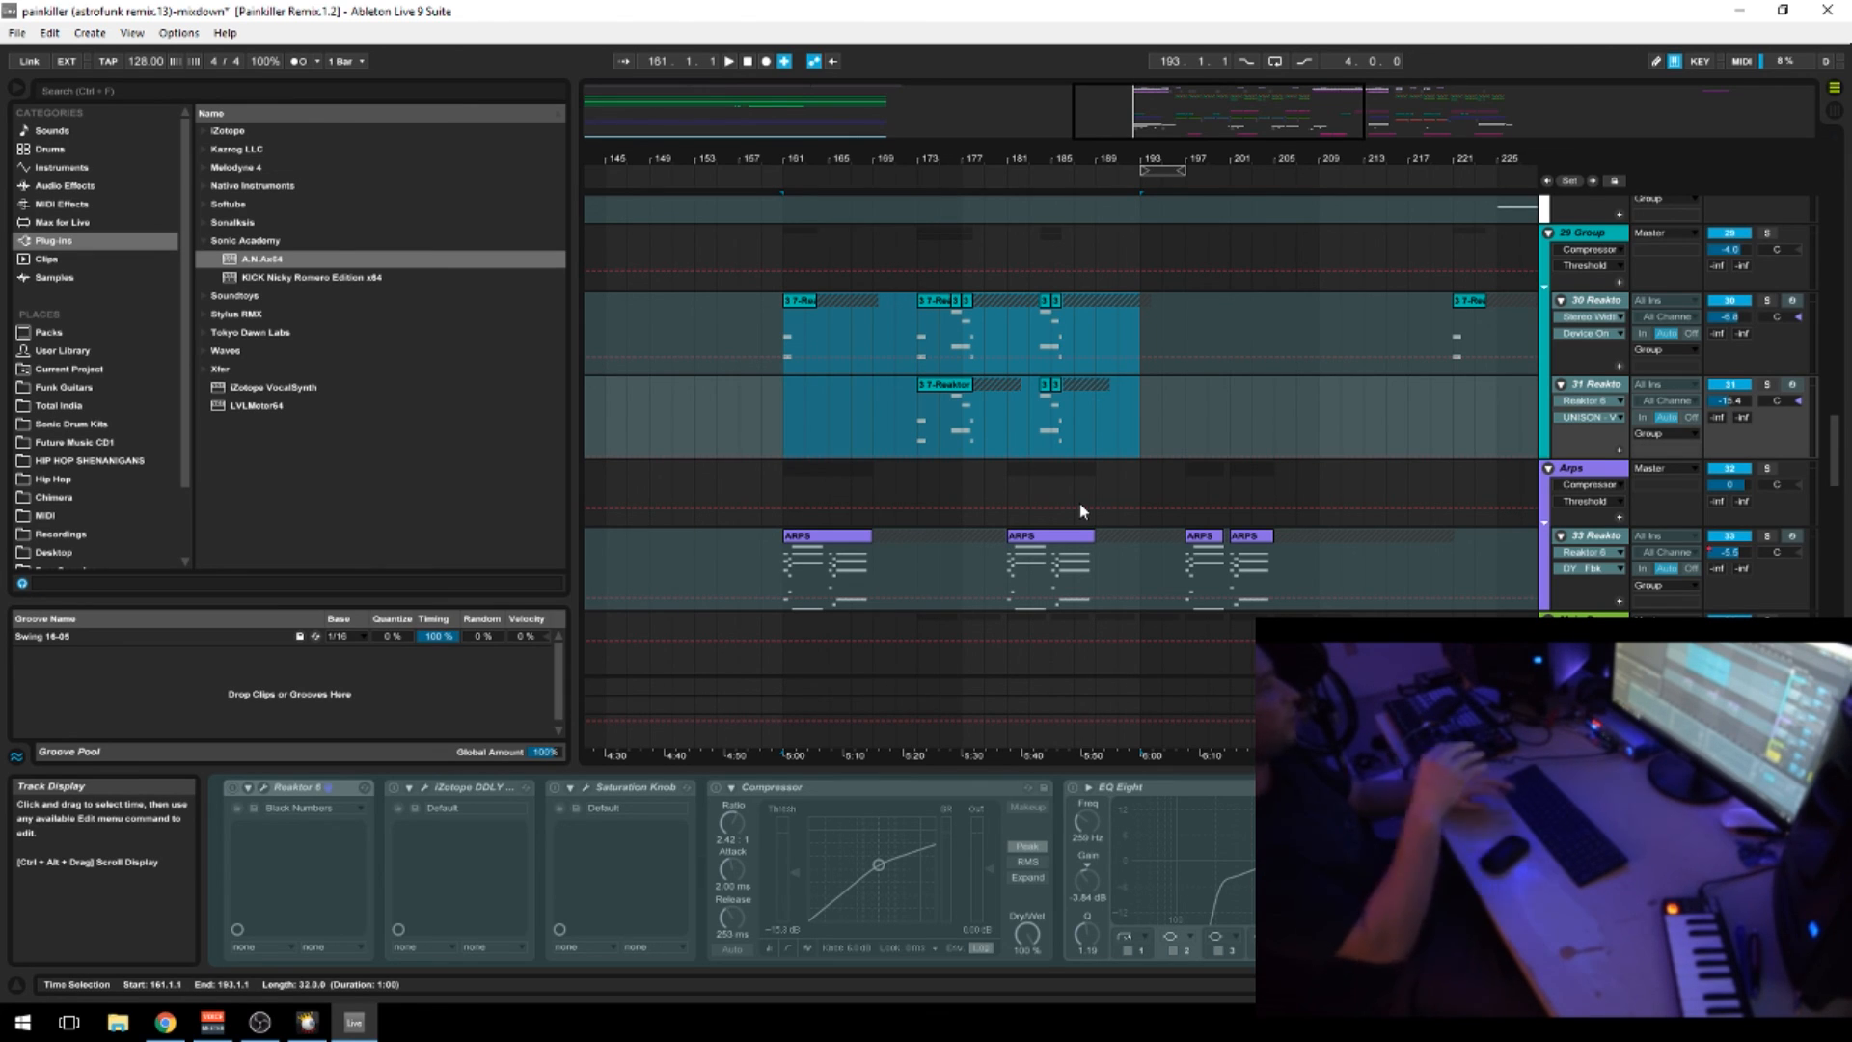
left_click(1061, 558)
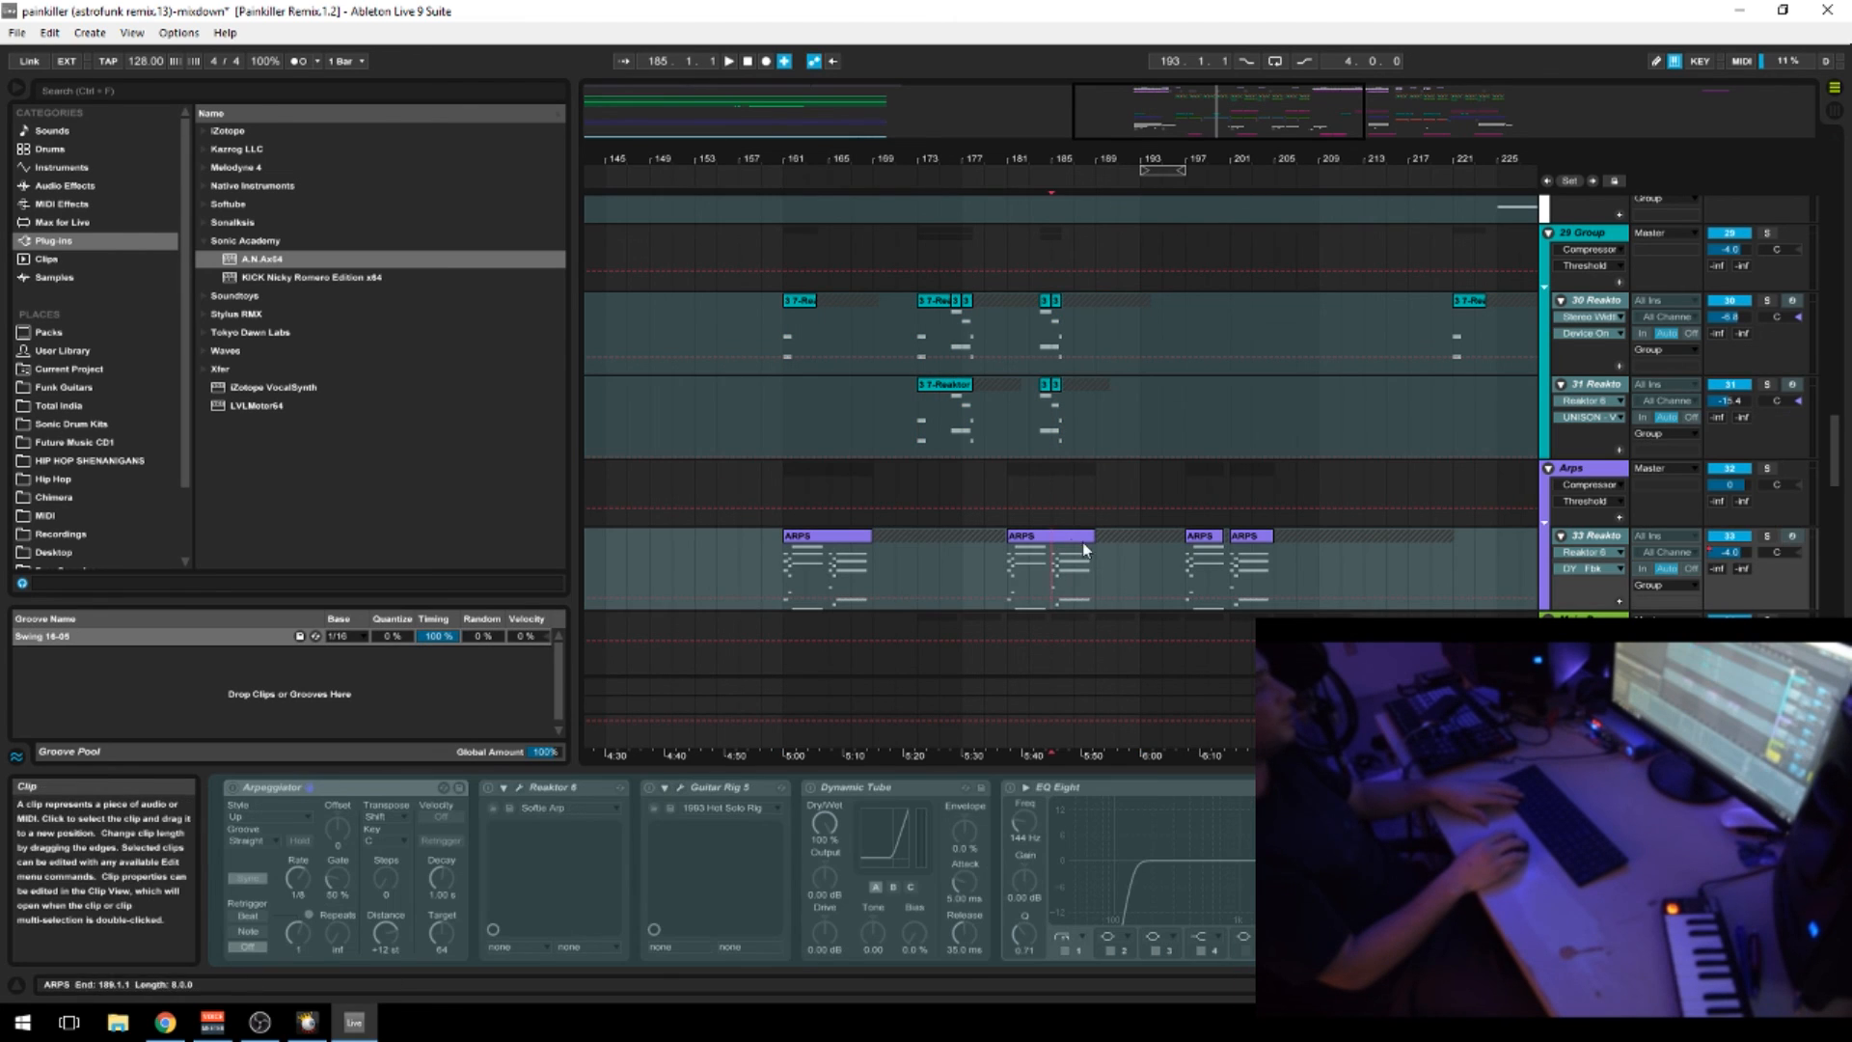
left_click_drag(1018, 158, 955, 108)
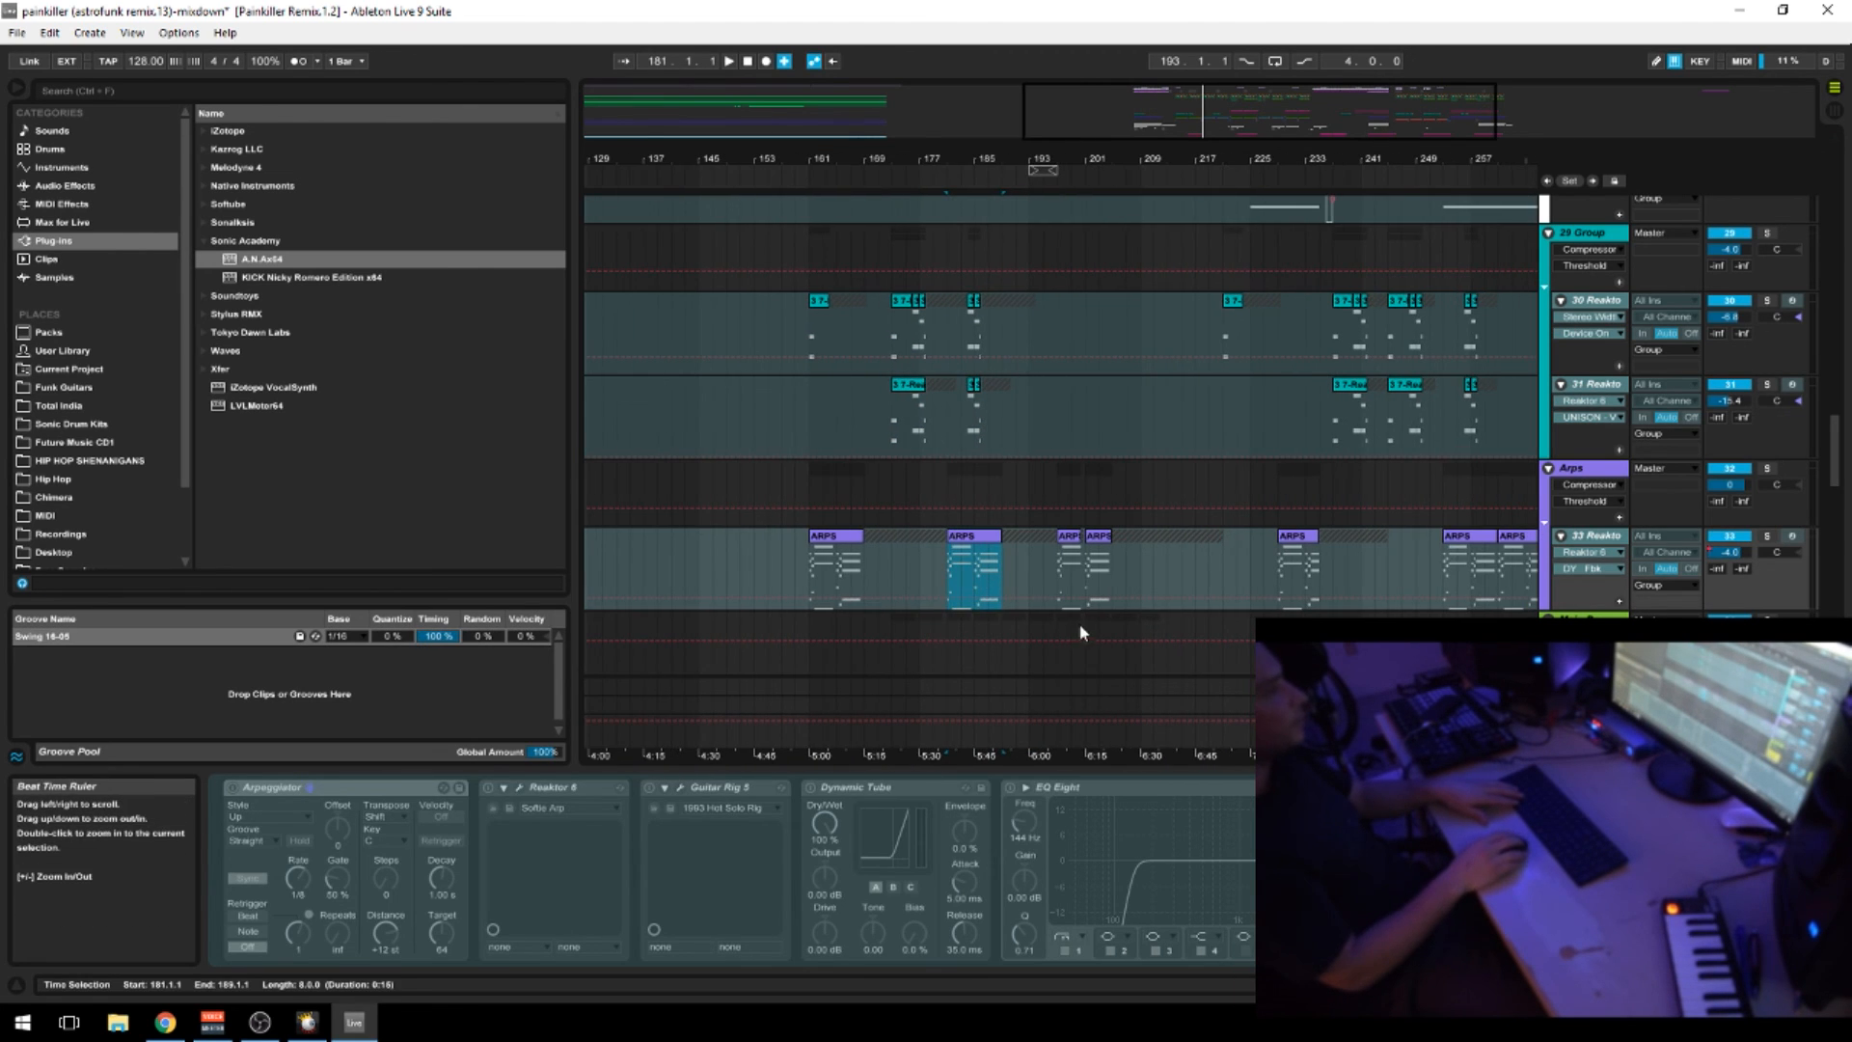
Select the first Serum clip on the Main Bass track at bar 173
scroll(946, 527, "down", 2)
scroll(939, 527, "down", 3)
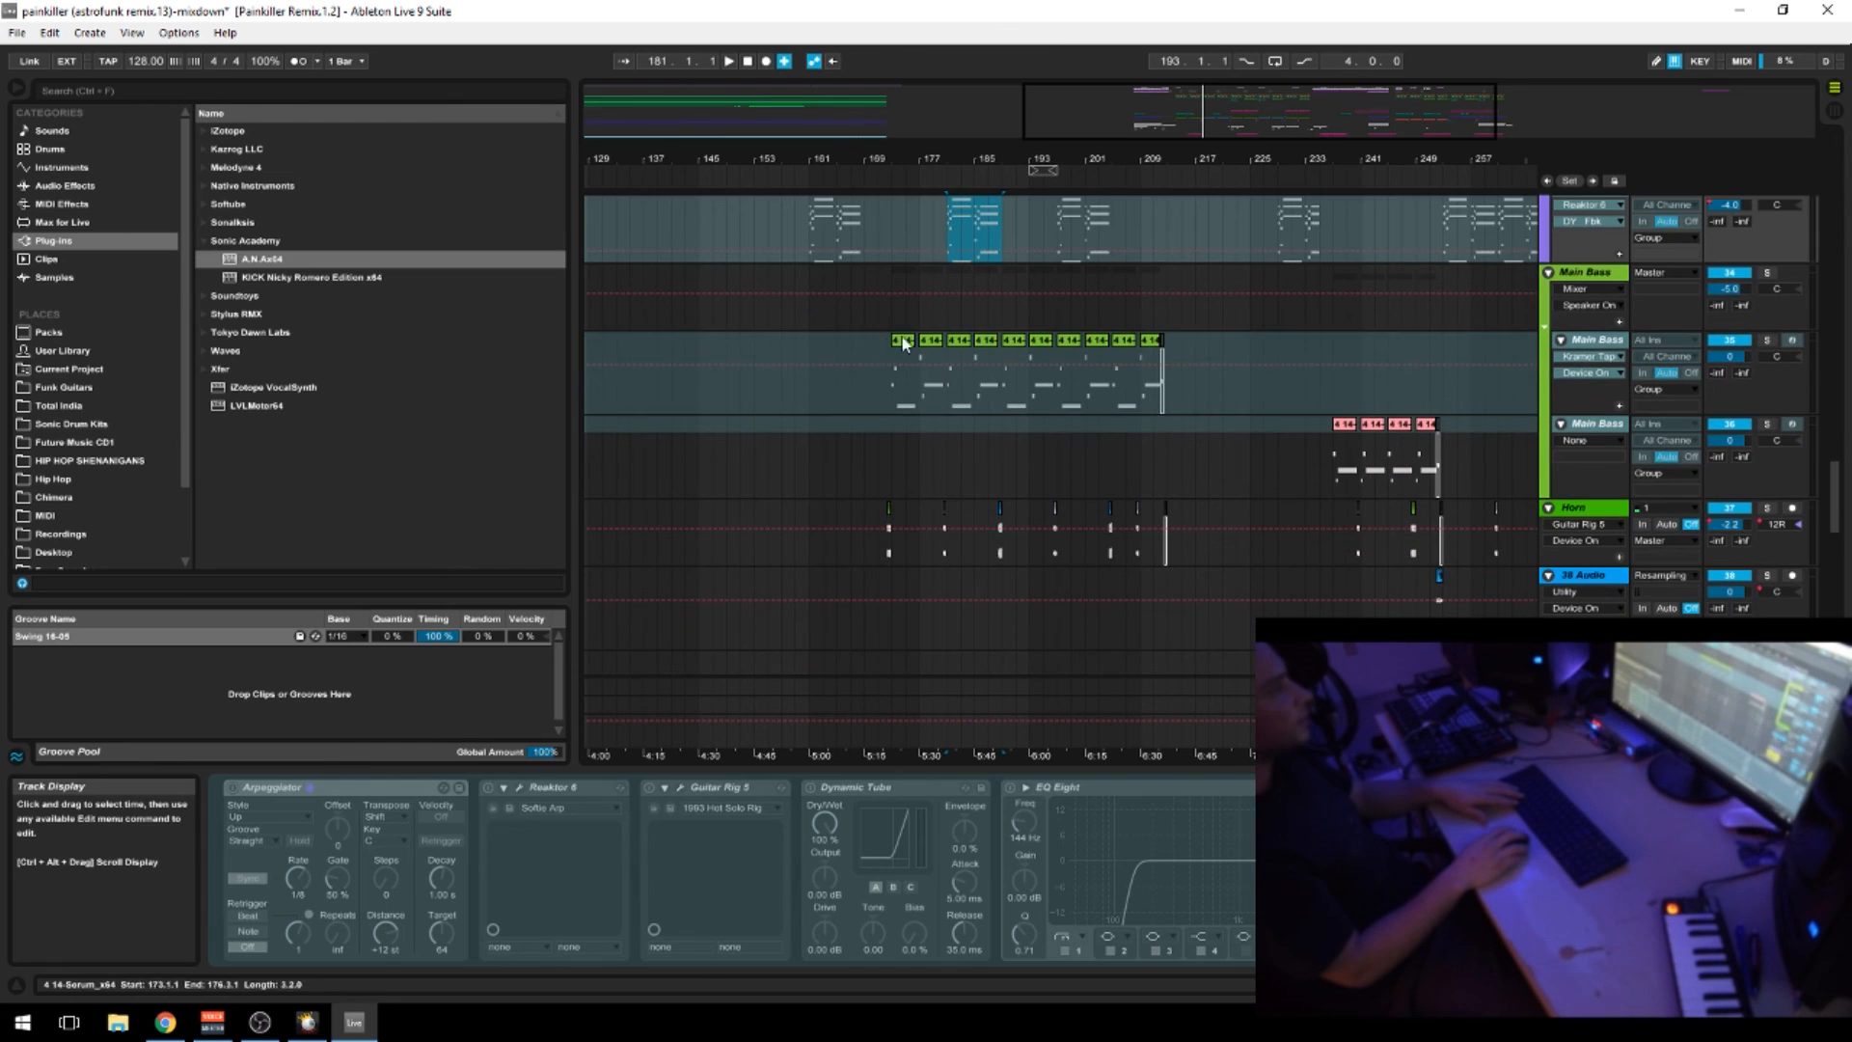
left_click(904, 345)
Play the SFX 2 group's Pitch Up clip at bar 161 with the mix, and select the Inharm Serum clip below it
scroll(791, 431, "down", 2)
scroll(786, 442, "down", 4)
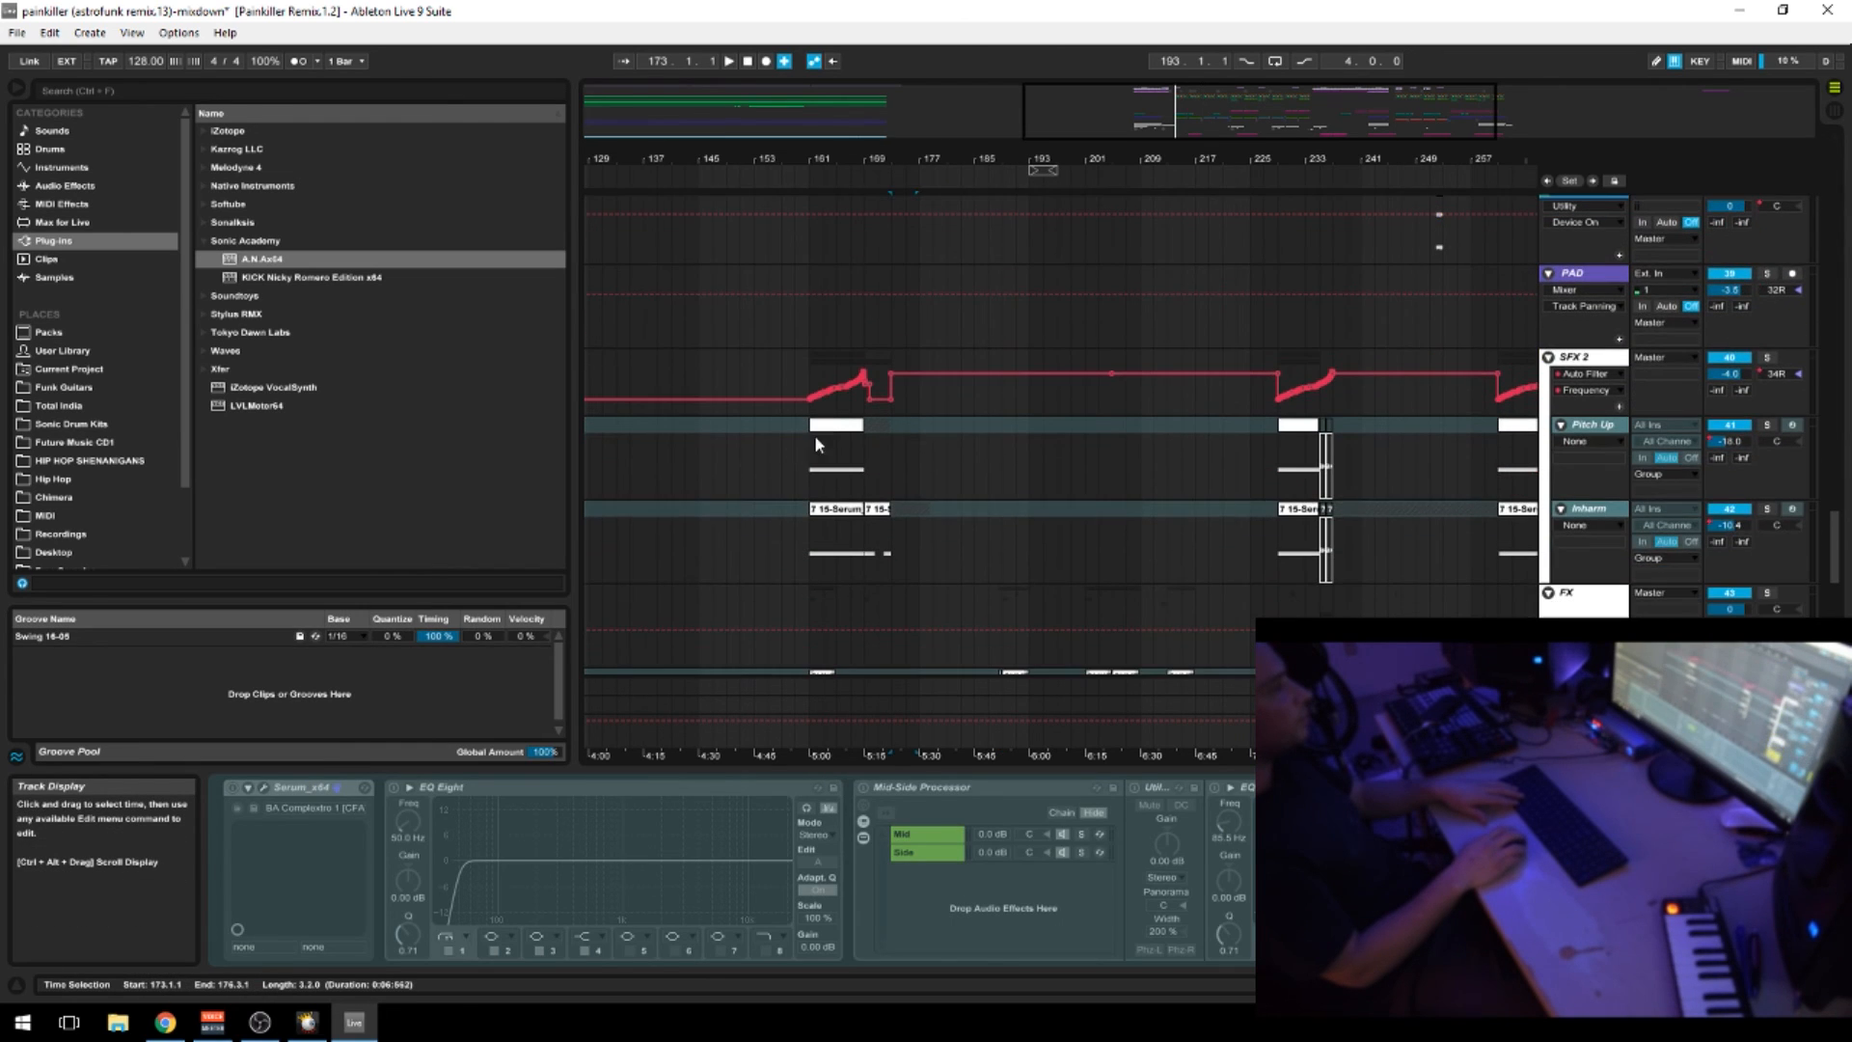
left_click(816, 439)
key("space")
scroll(818, 442, "down", 3)
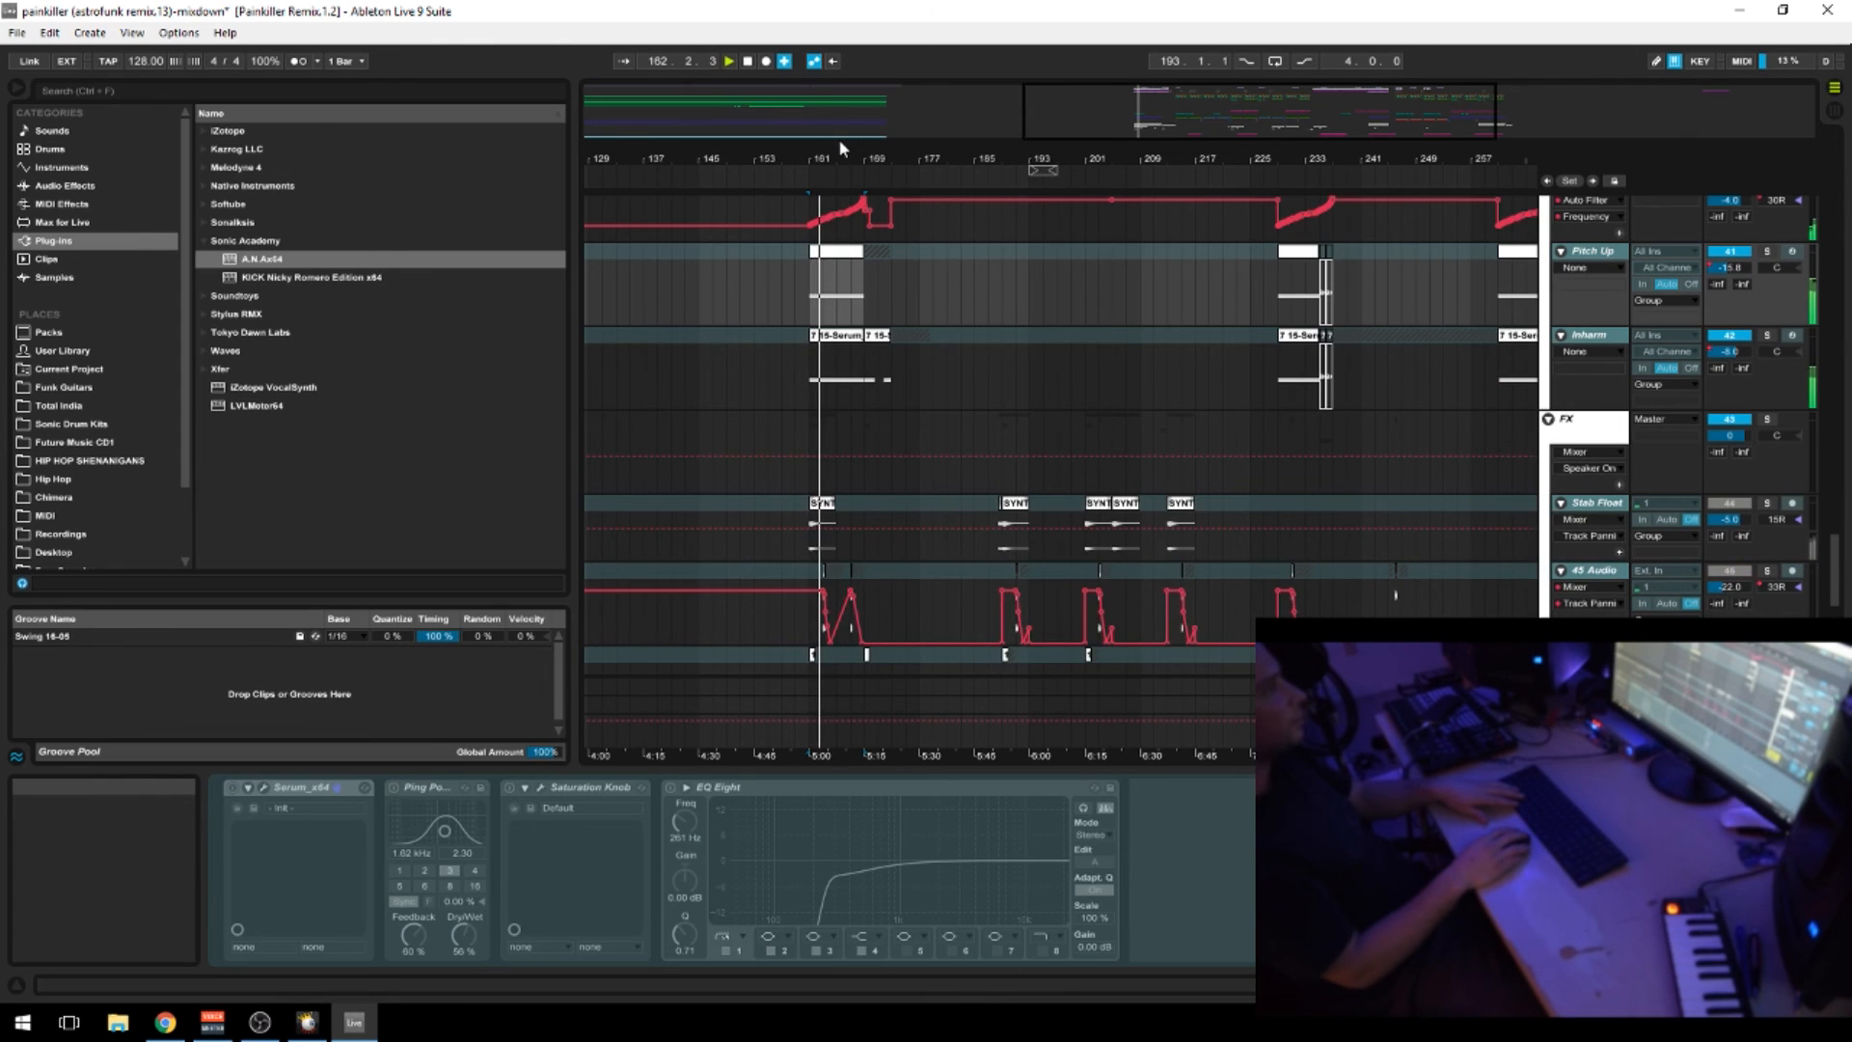
left_click_drag(843, 151, 811, 331)
left_click(811, 335)
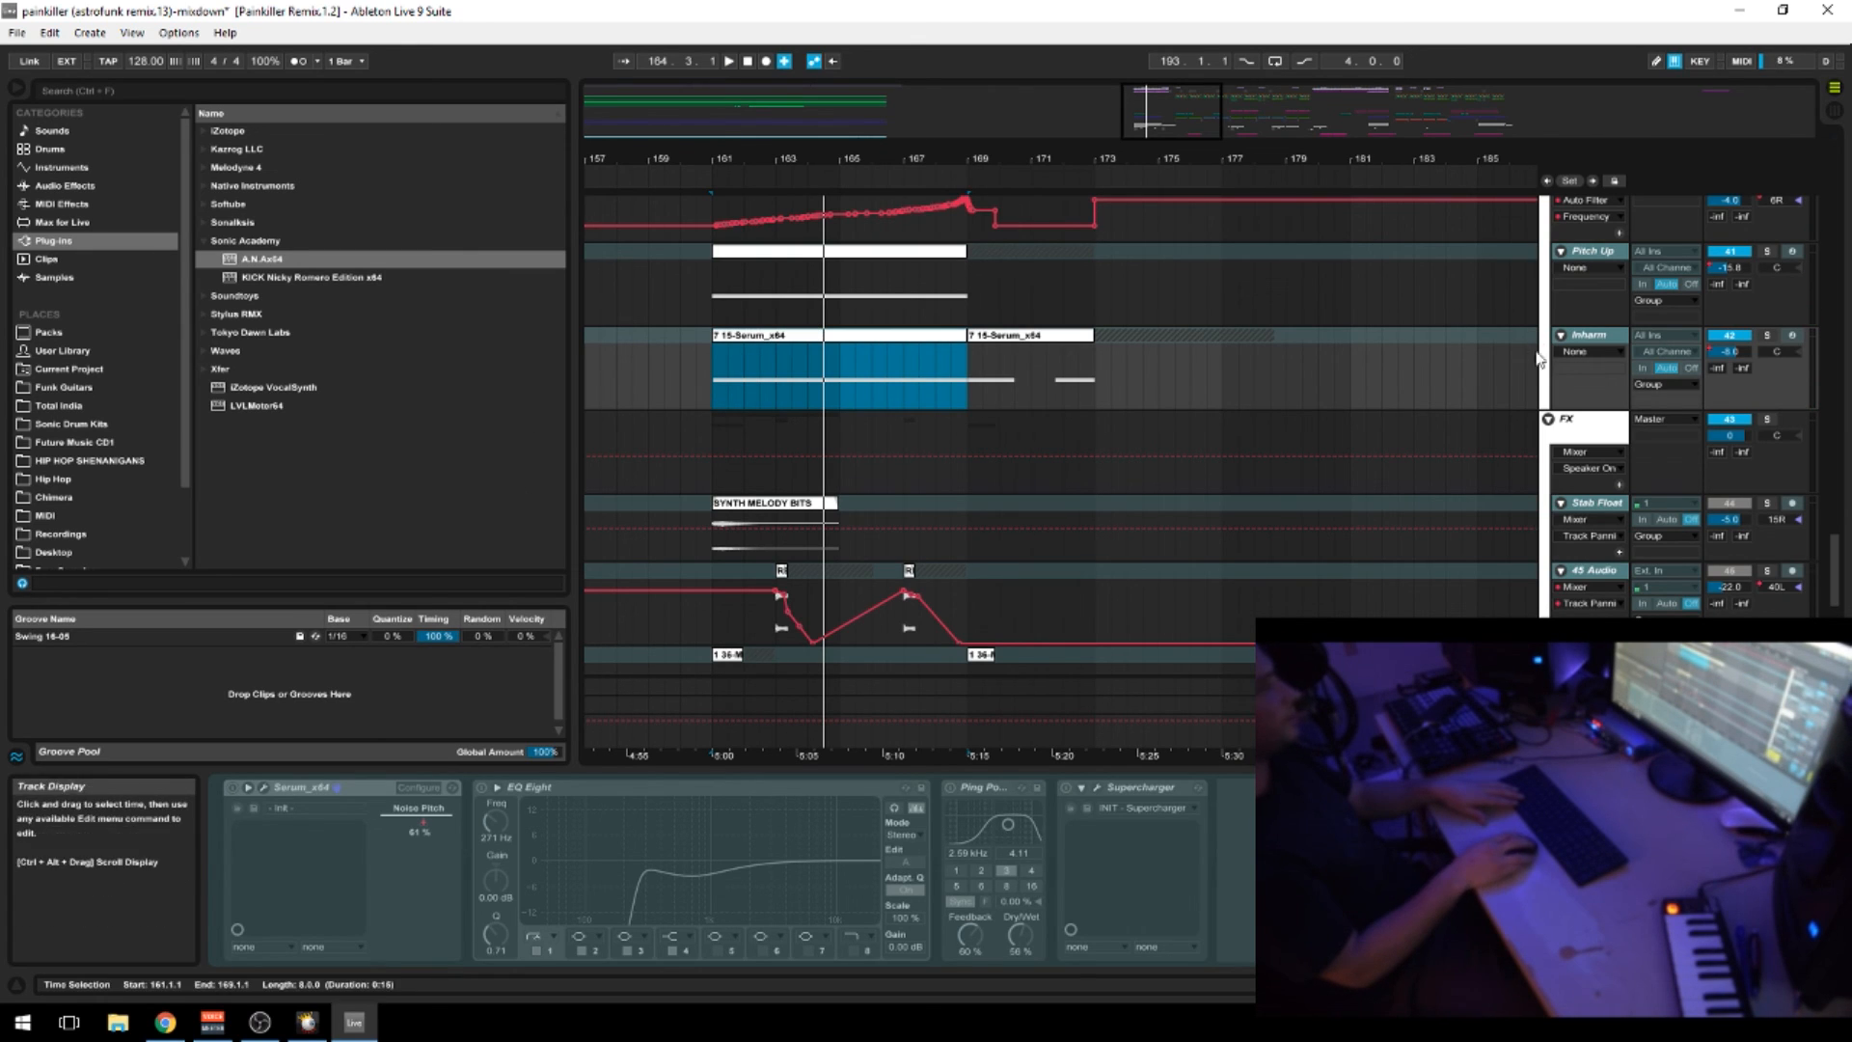
Switch to the YouTube Live Dashboard in Chrome to check the live chat, and return to Ableton Live
left_click(164, 1021)
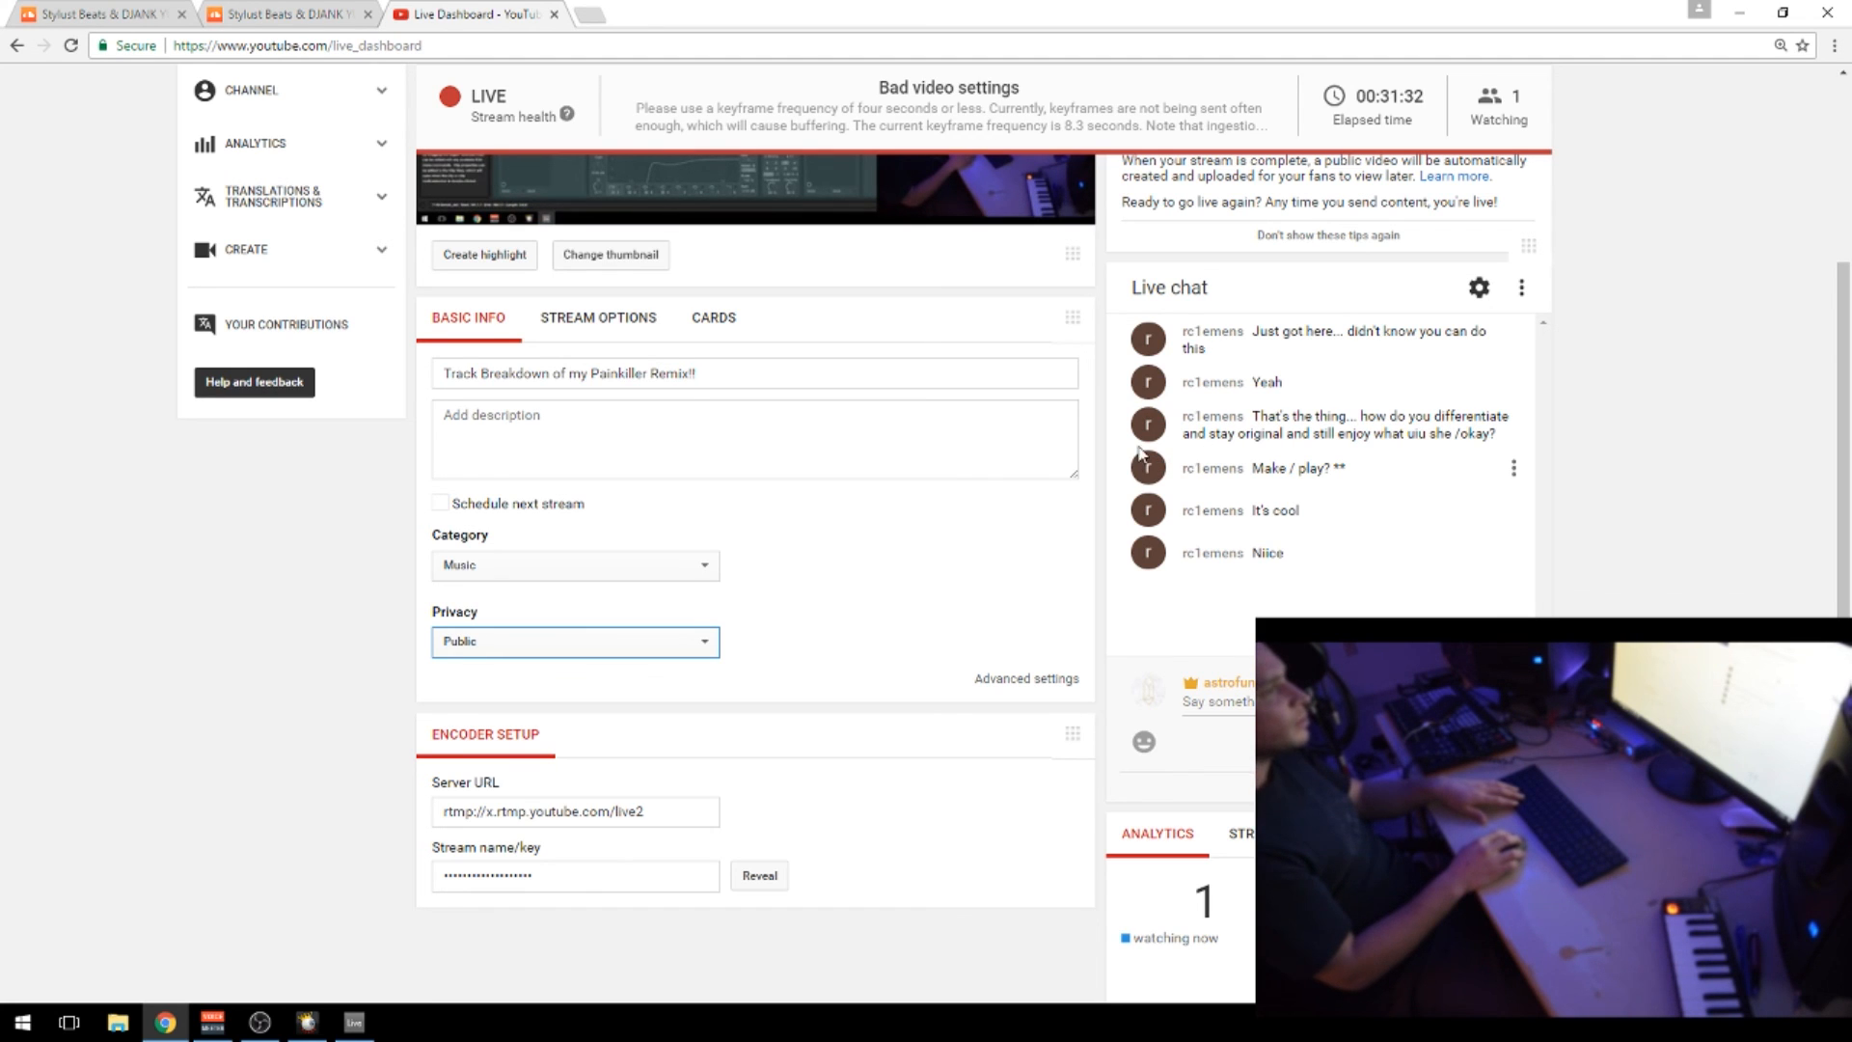
scroll(1295, 474, "up", 1)
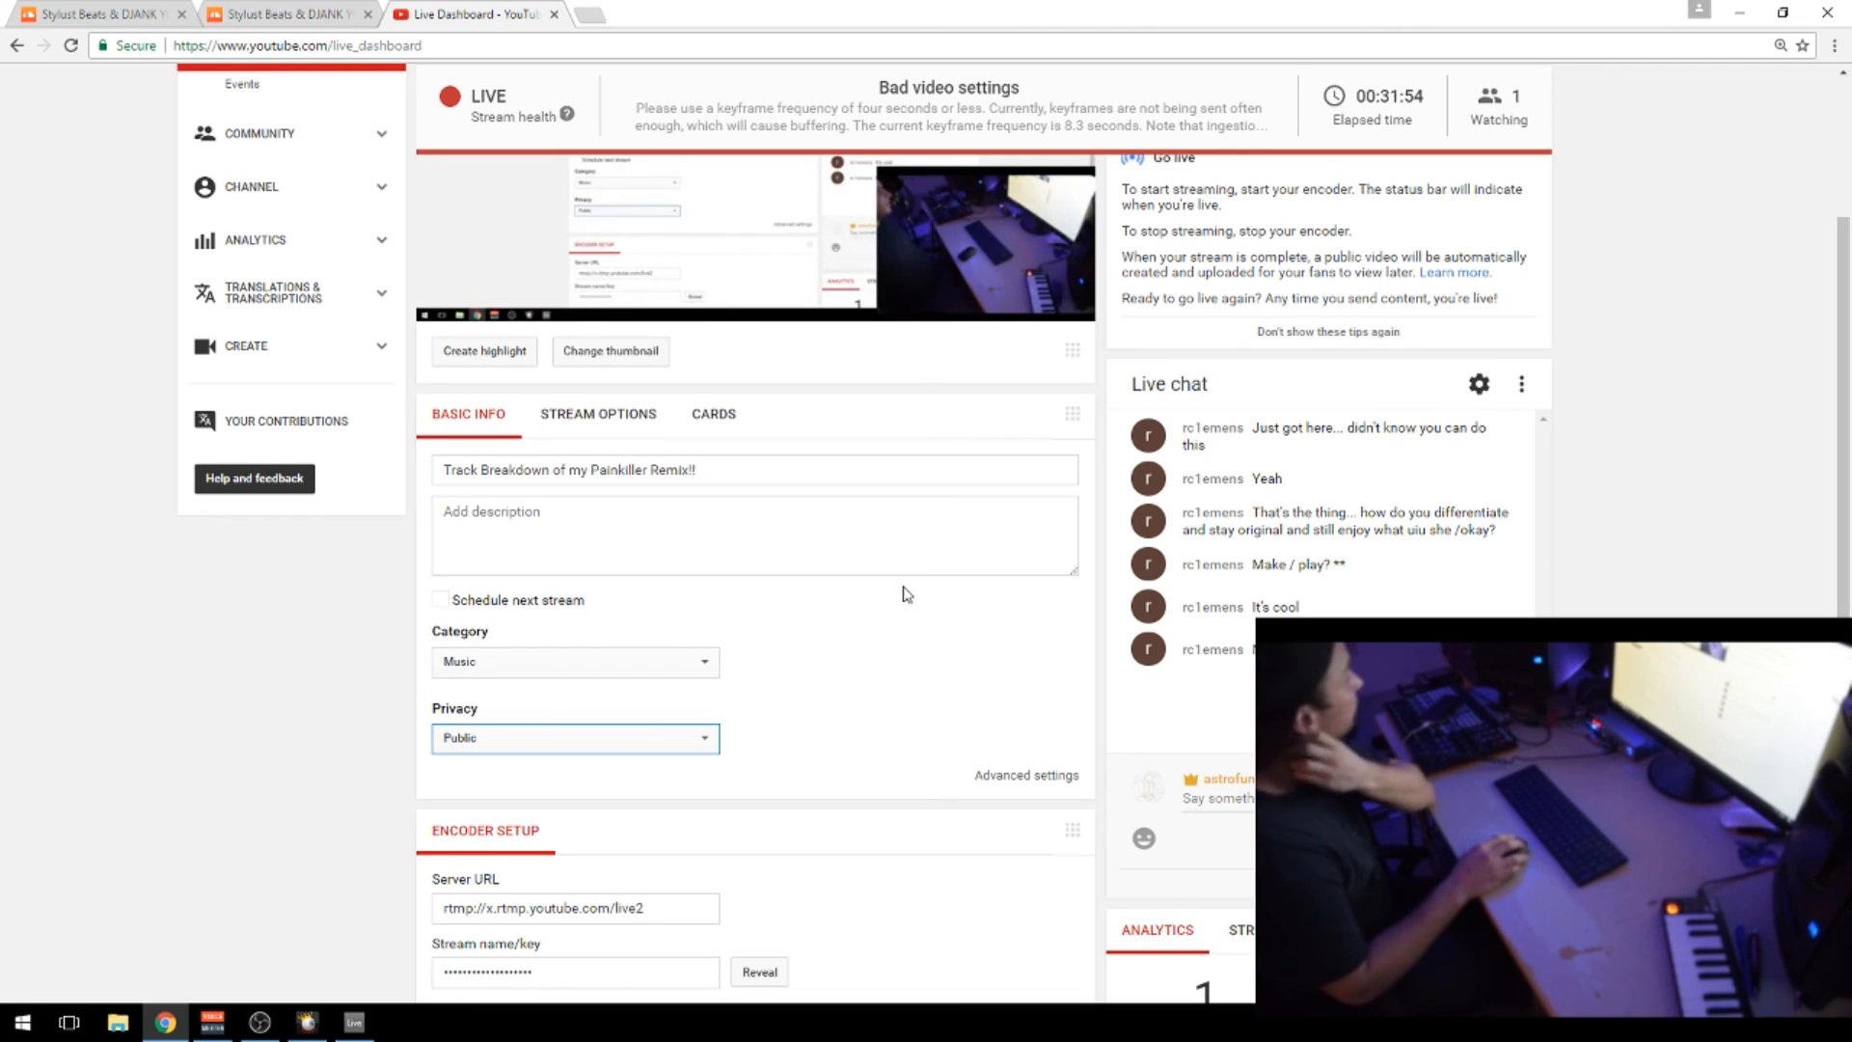
left_click(354, 1023)
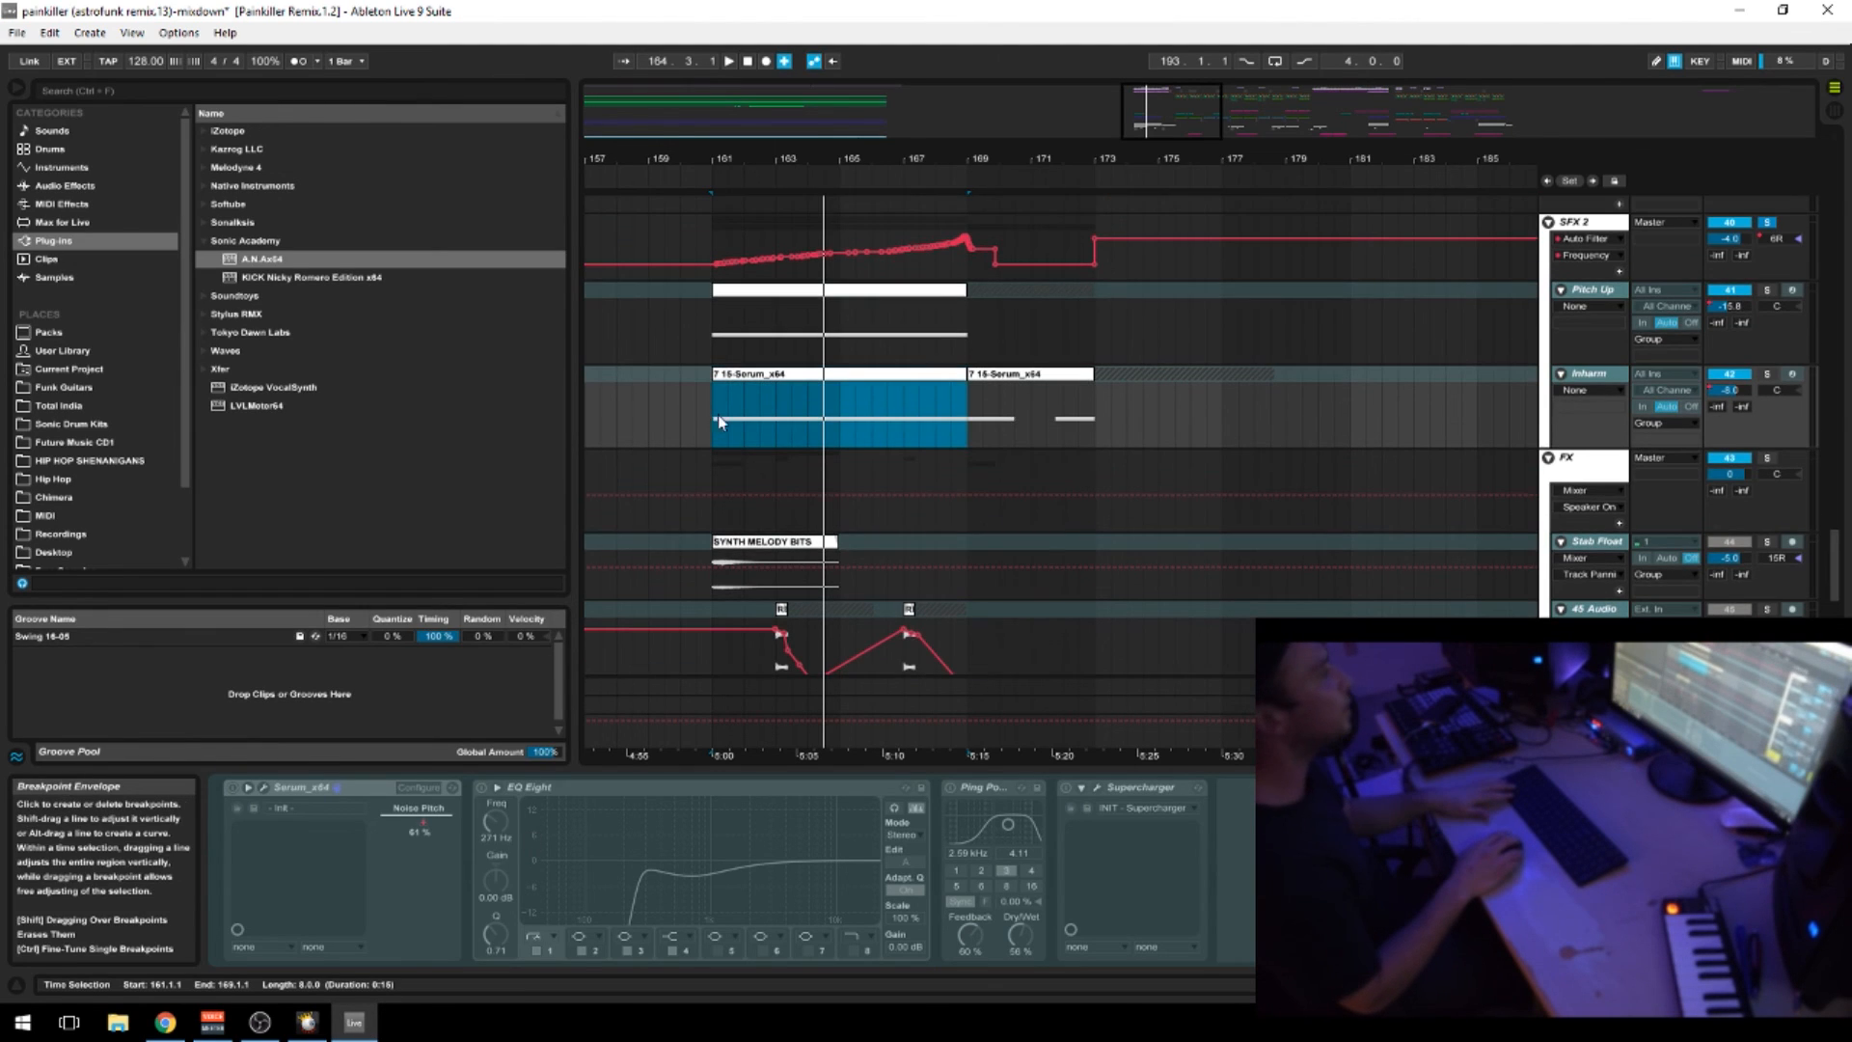
Play the Pitch Up clip from bar 161 with its track soloed, and switch the solo to the SFX 2 group for comparison
left_click(718, 328)
left_click(1766, 293)
key("space")
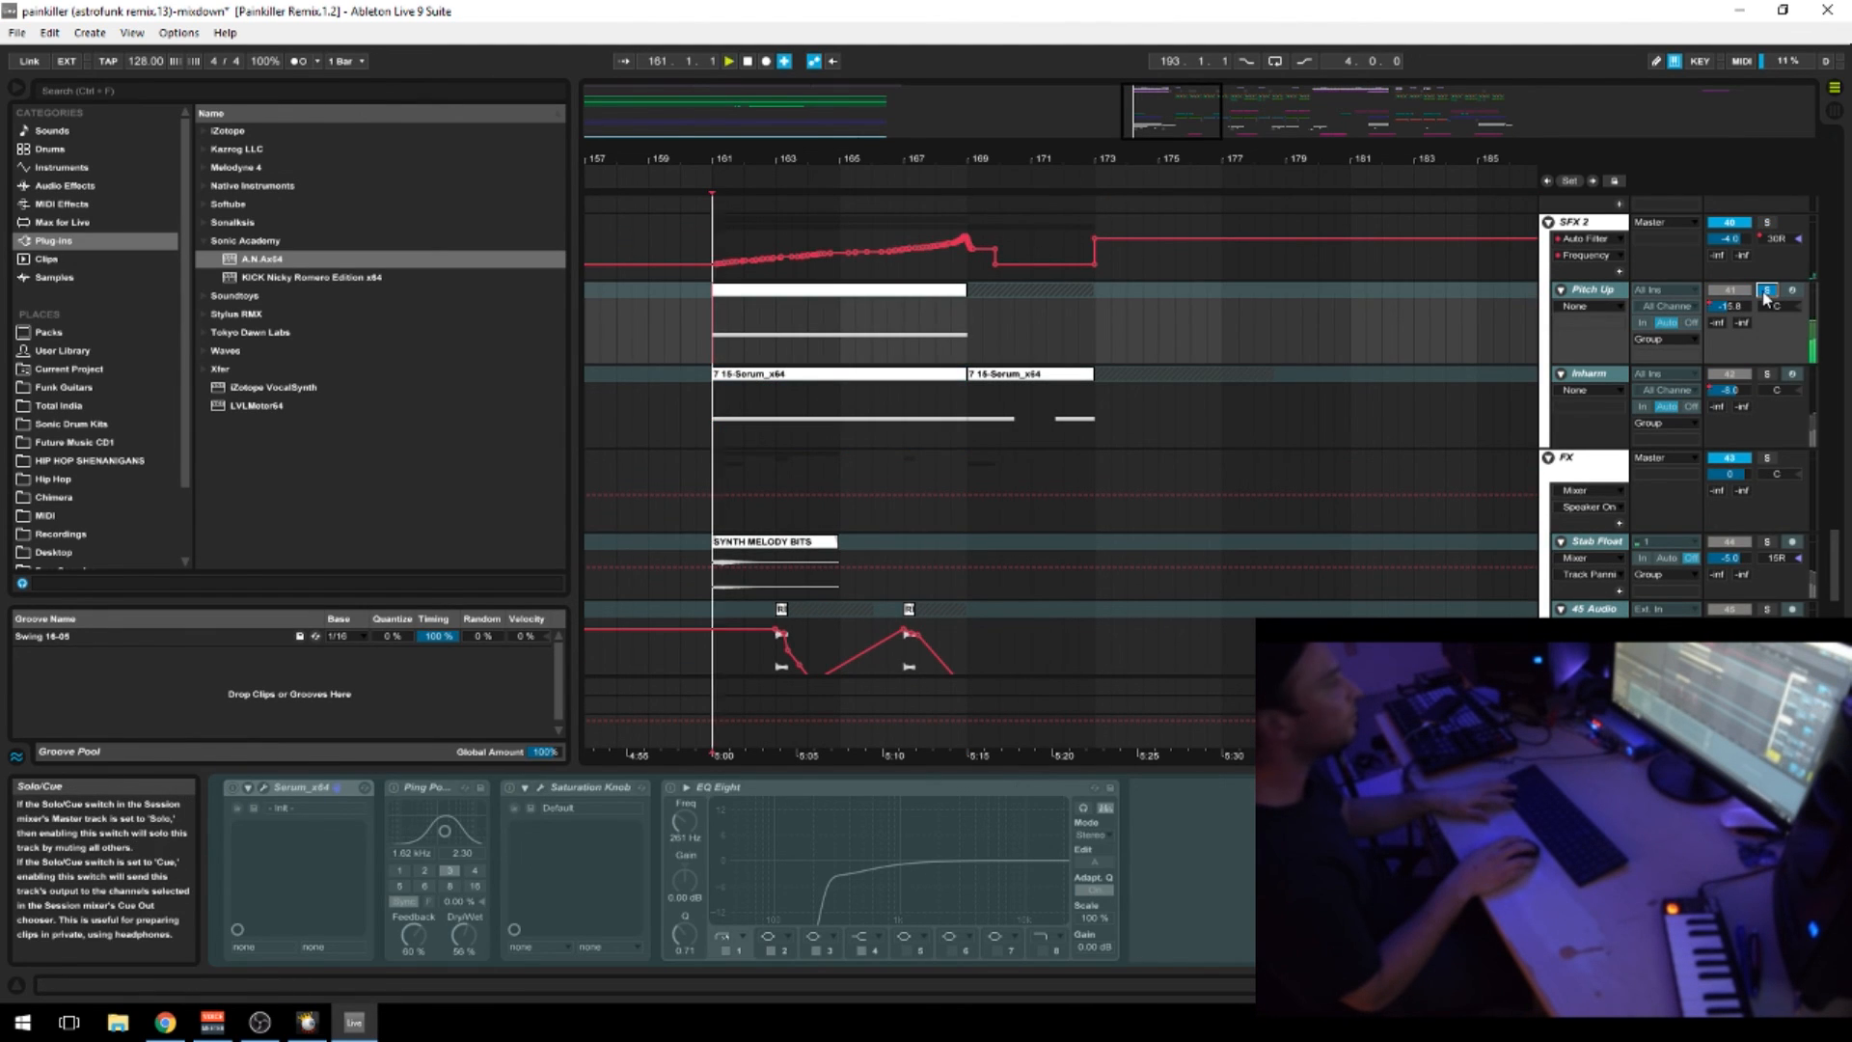
left_click(1763, 224)
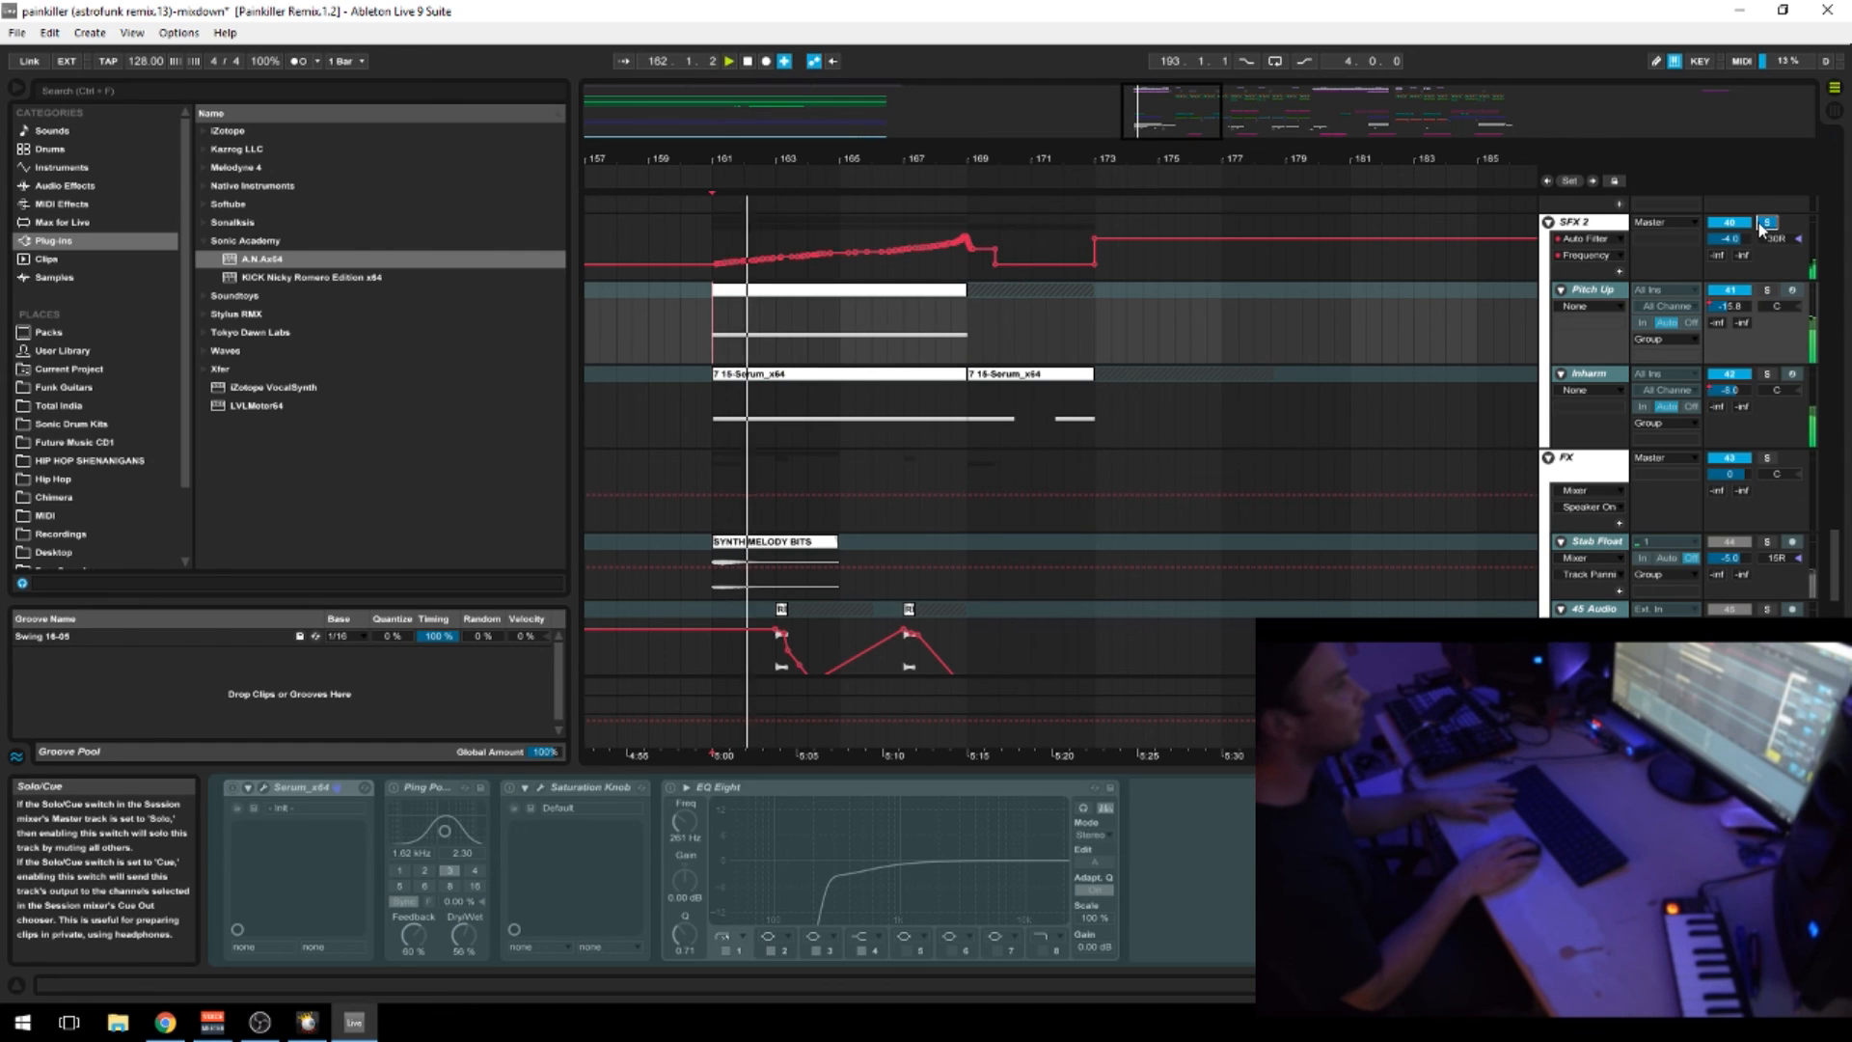
left_click(1763, 227)
key("space")
Unfreeze the Inharm track and play its Serum clip in solo from bar 161
left_click(828, 374)
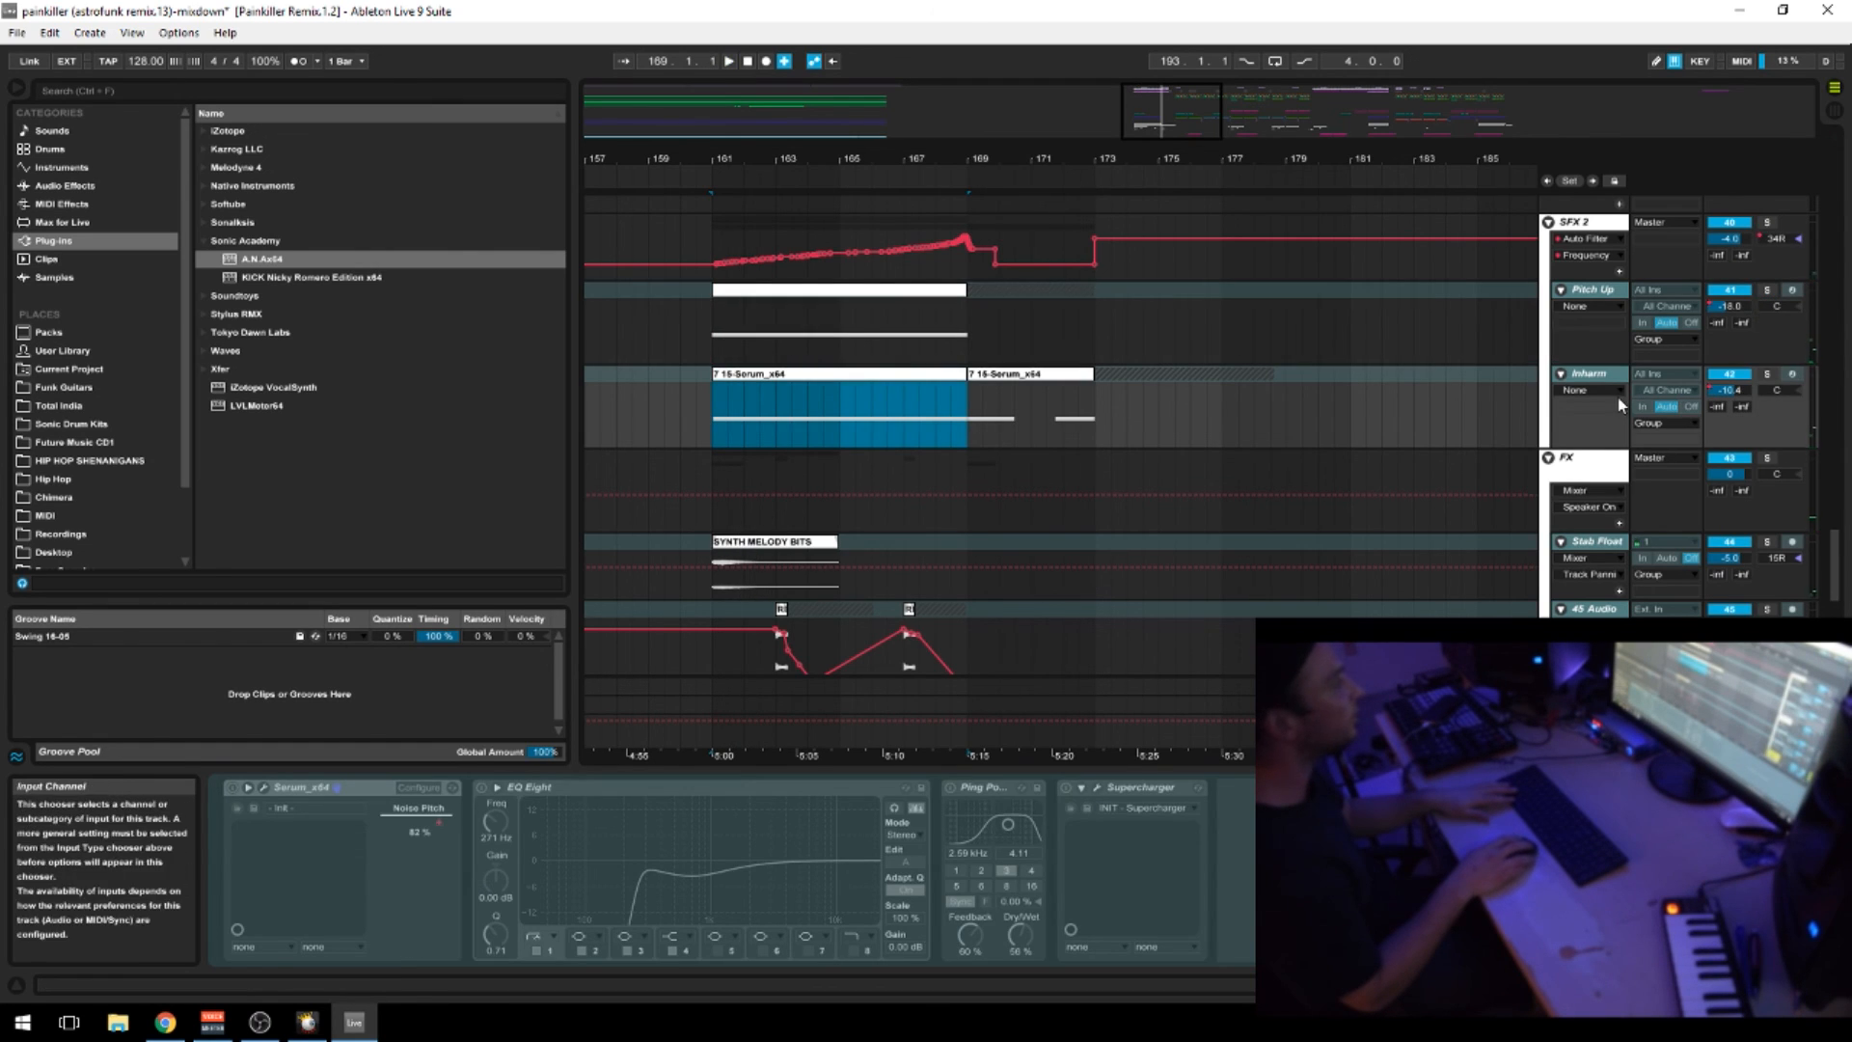
right_click(1607, 374)
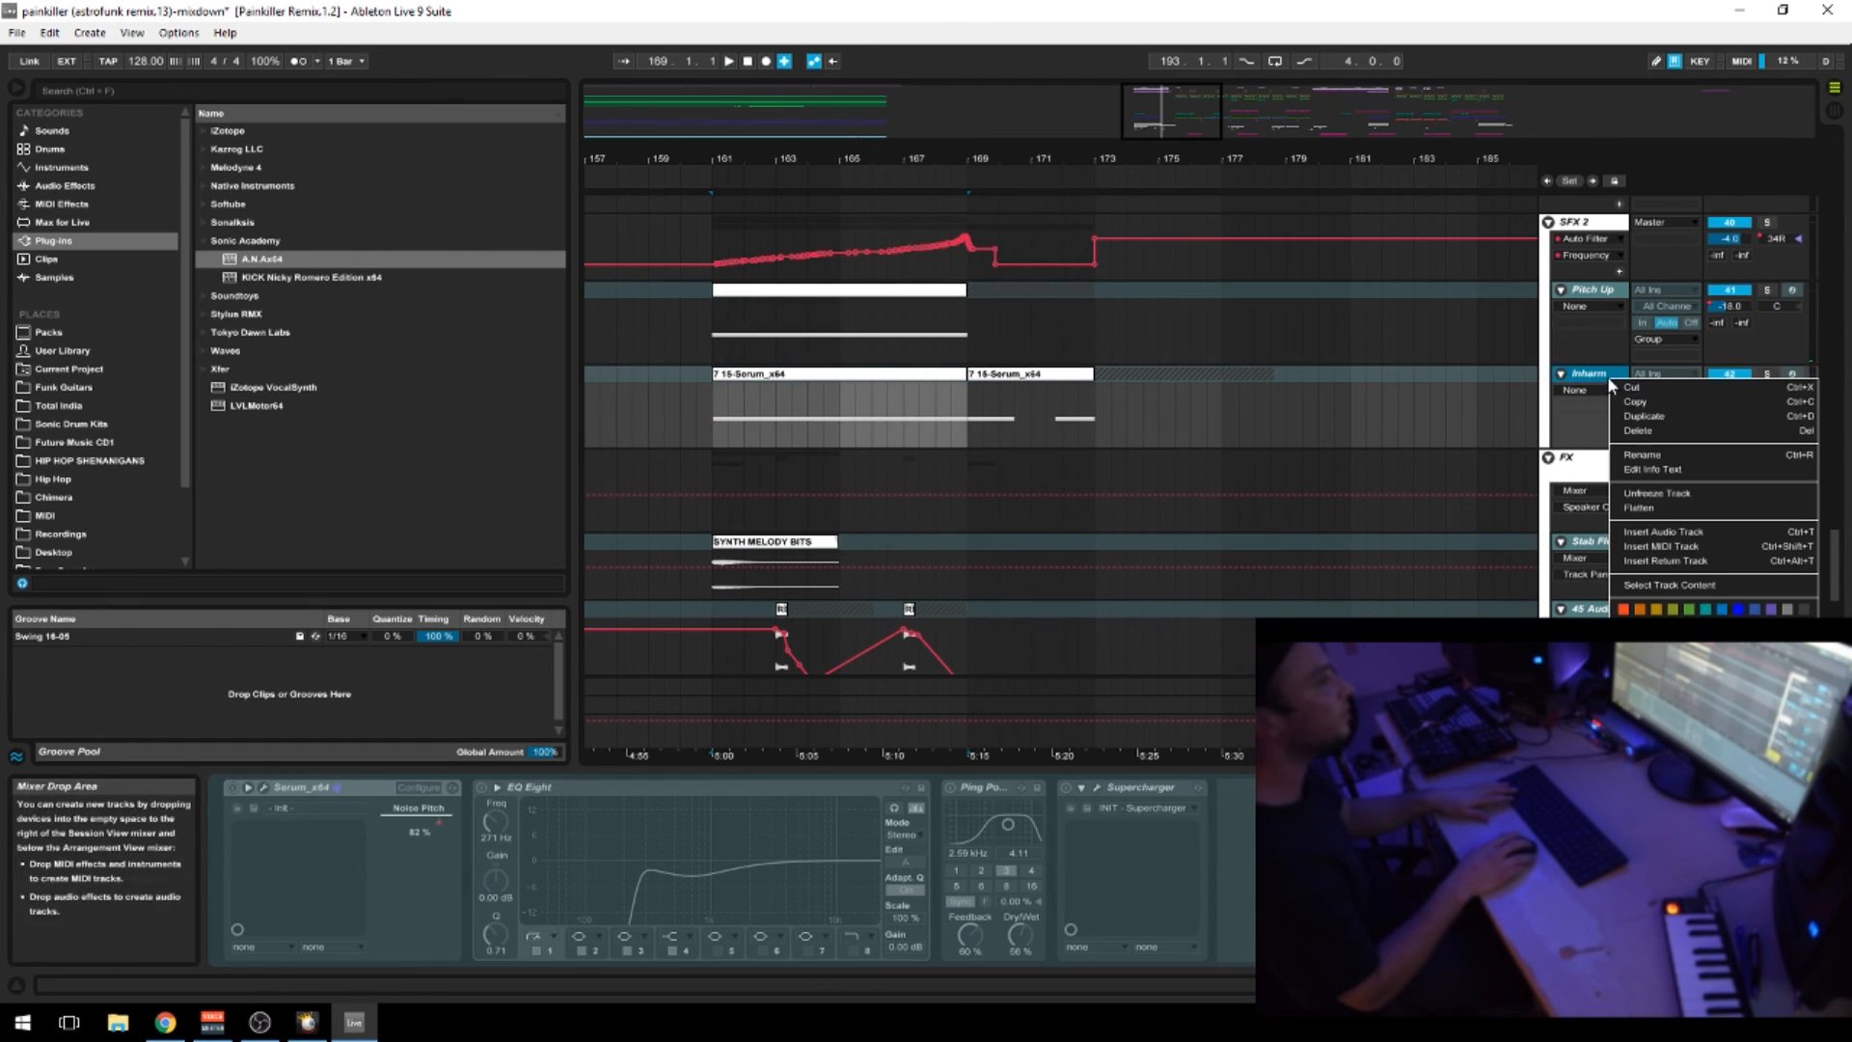
left_click(1670, 488)
key("space")
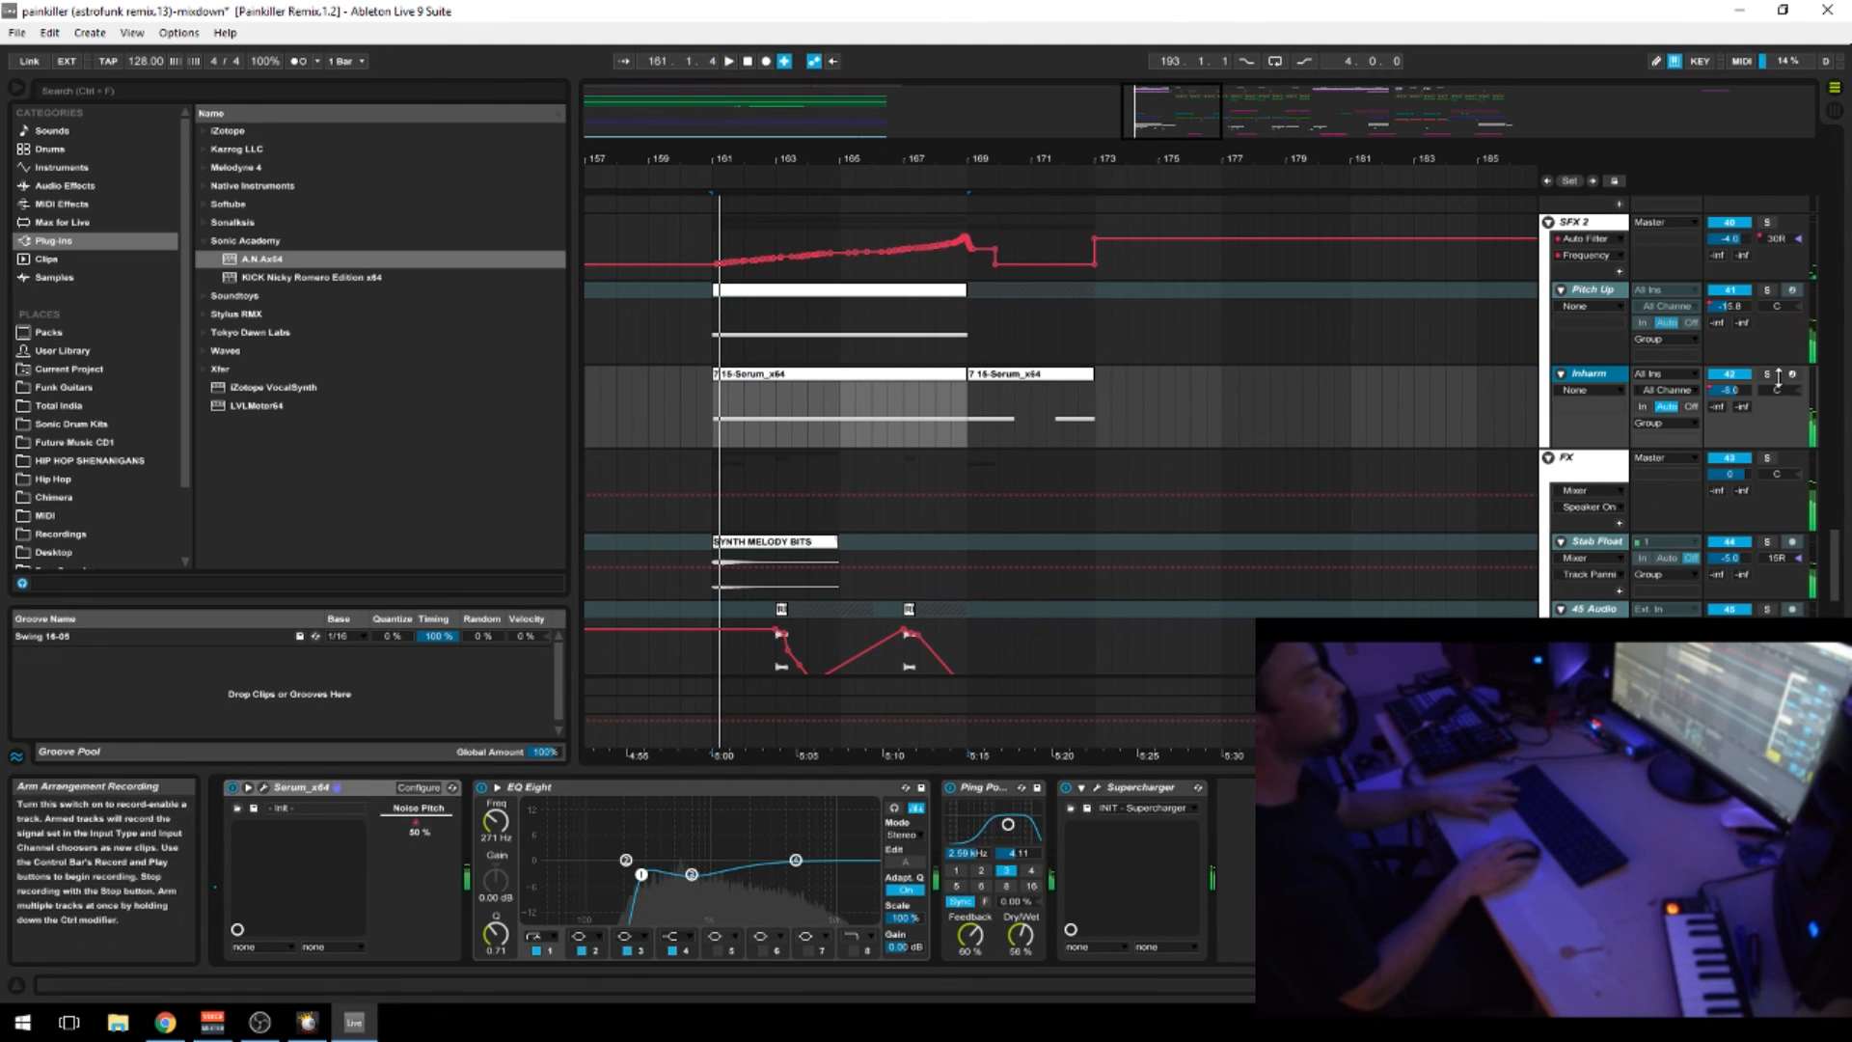
left_click(864, 376)
scroll(864, 378, "down", 2)
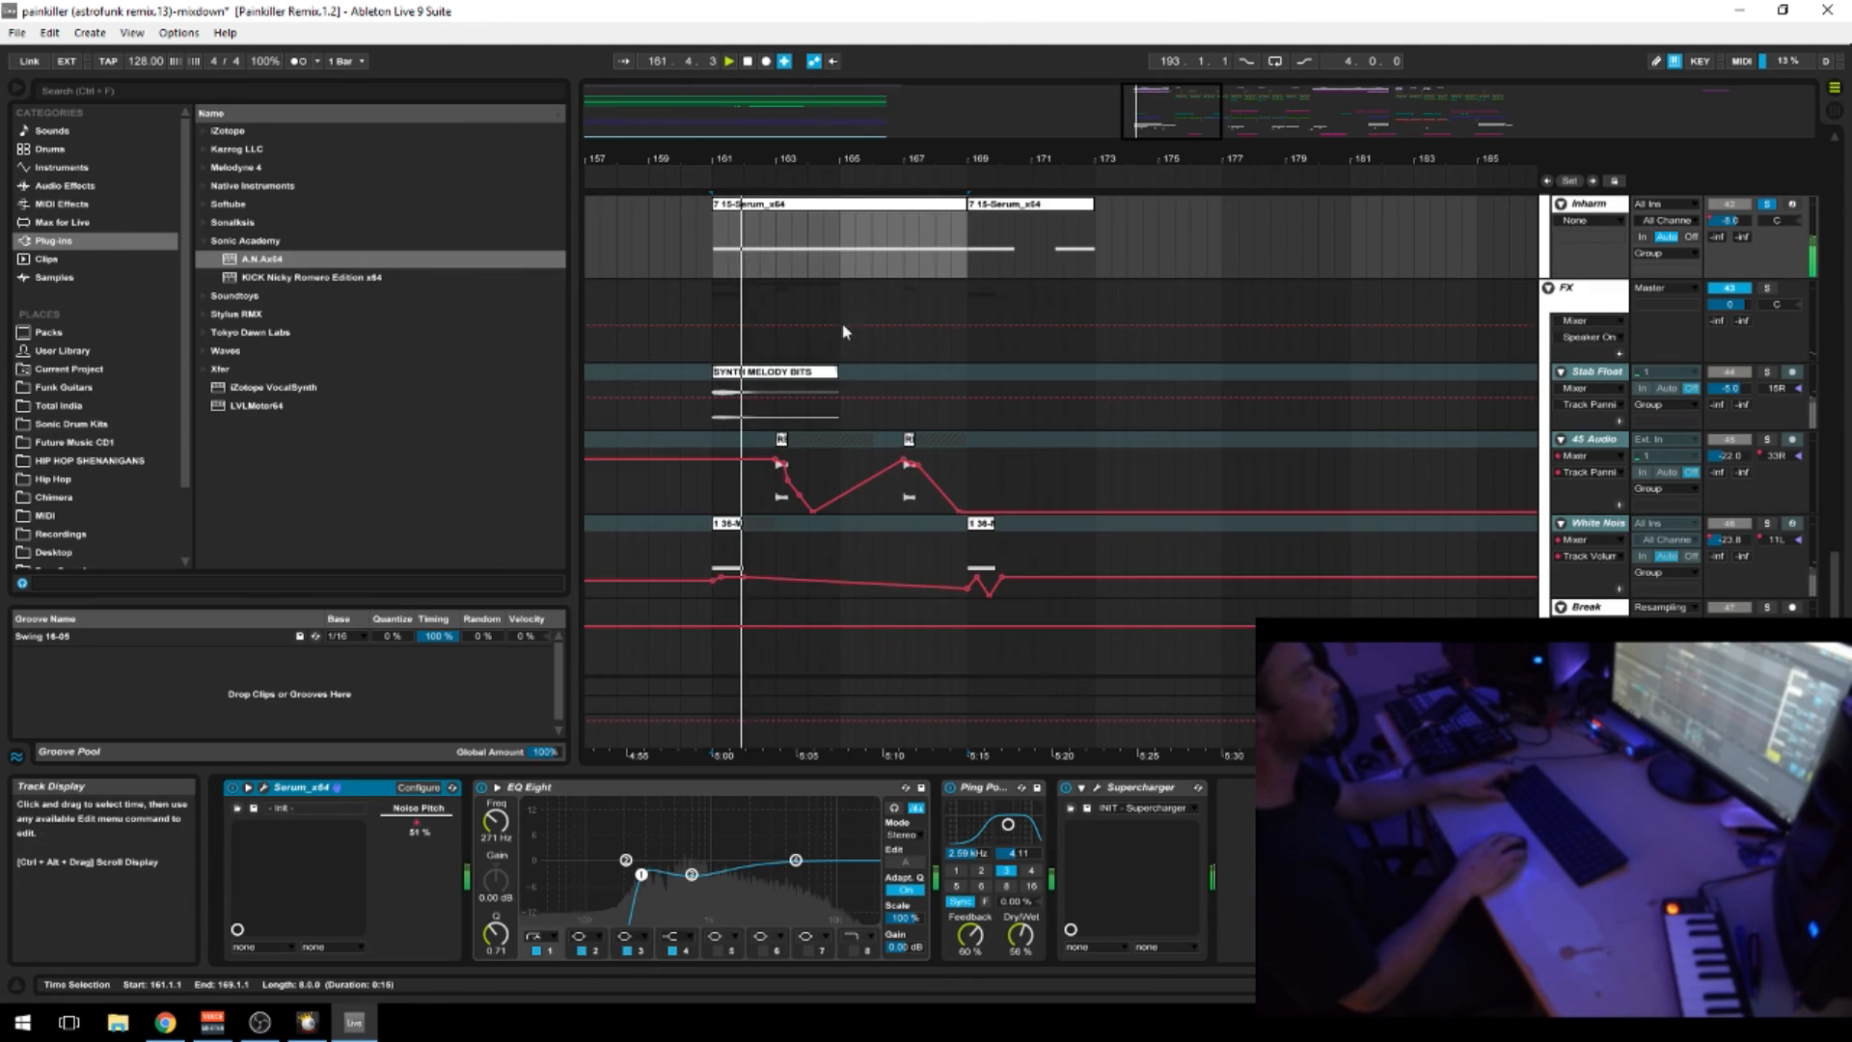
Open the Inharm track's Serum instrument and place its window clear of the mixer to examine the noise oscillator setup
left_click(263, 787)
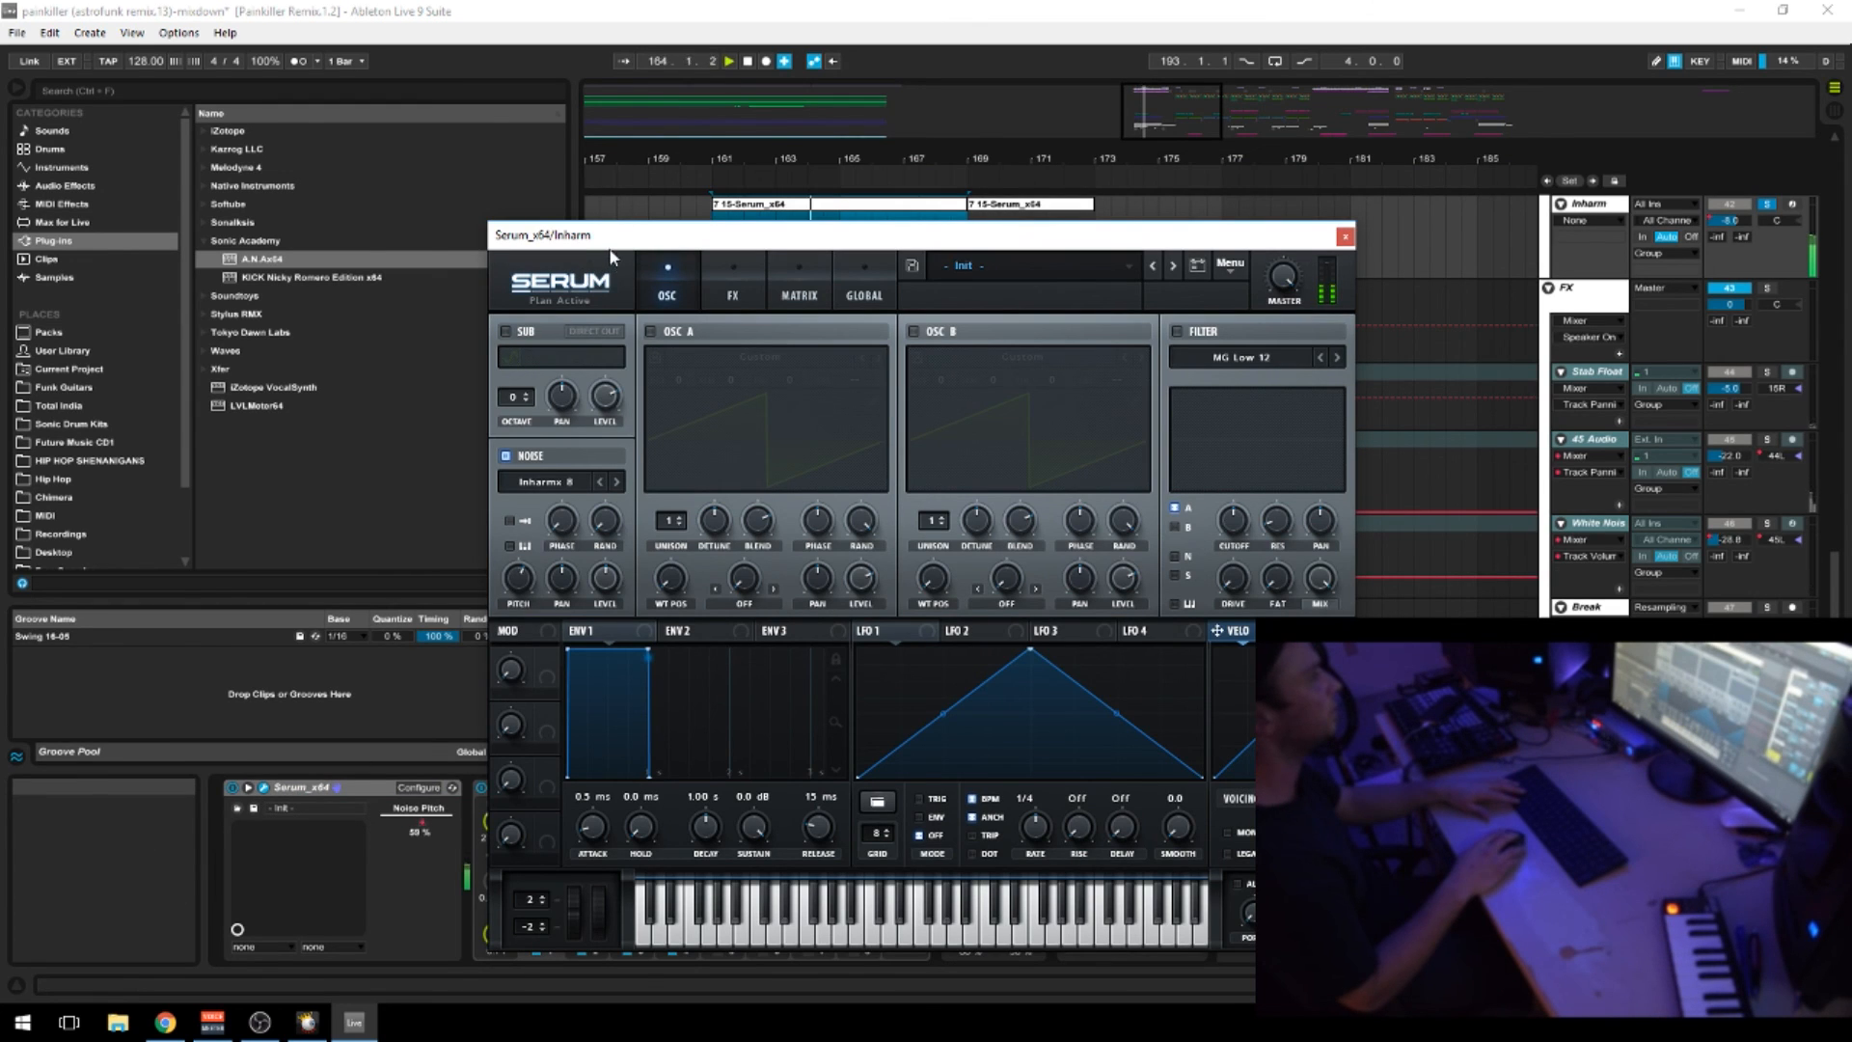
left_click_drag(608, 254, 798, 219)
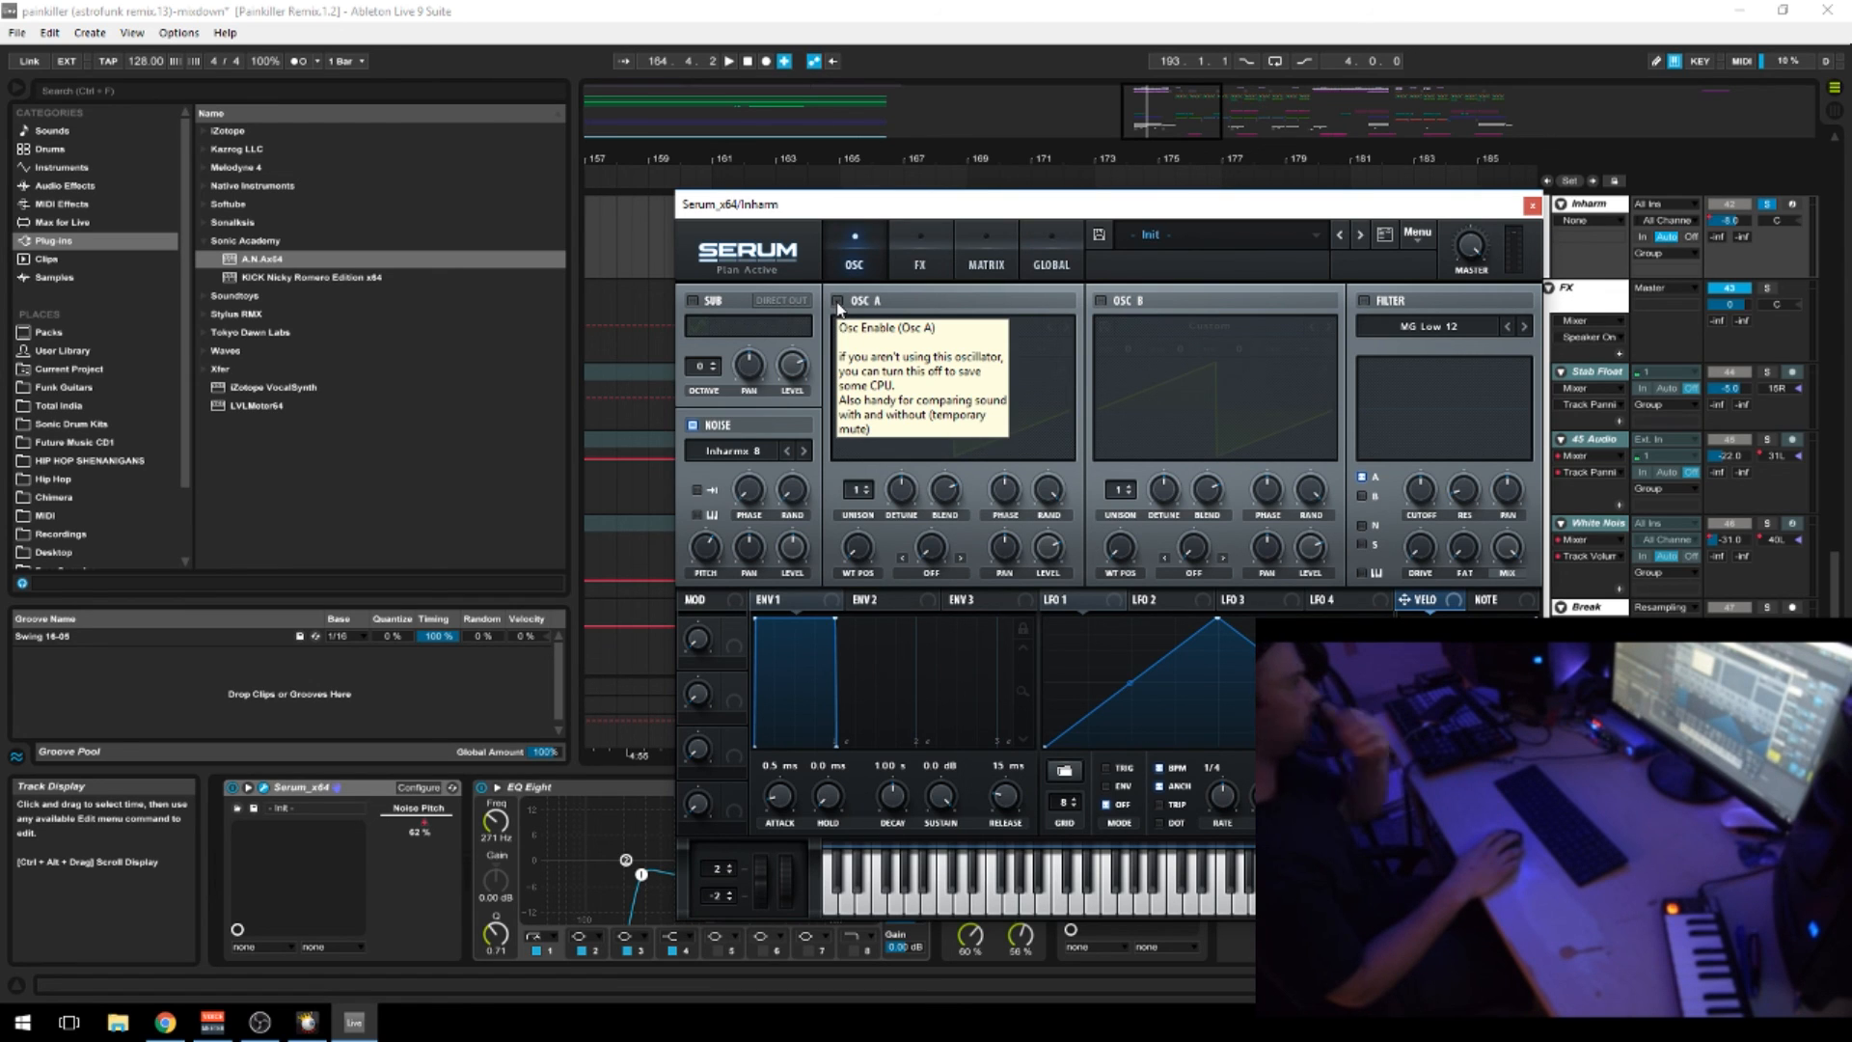
left_click_drag(824, 206, 656, 184)
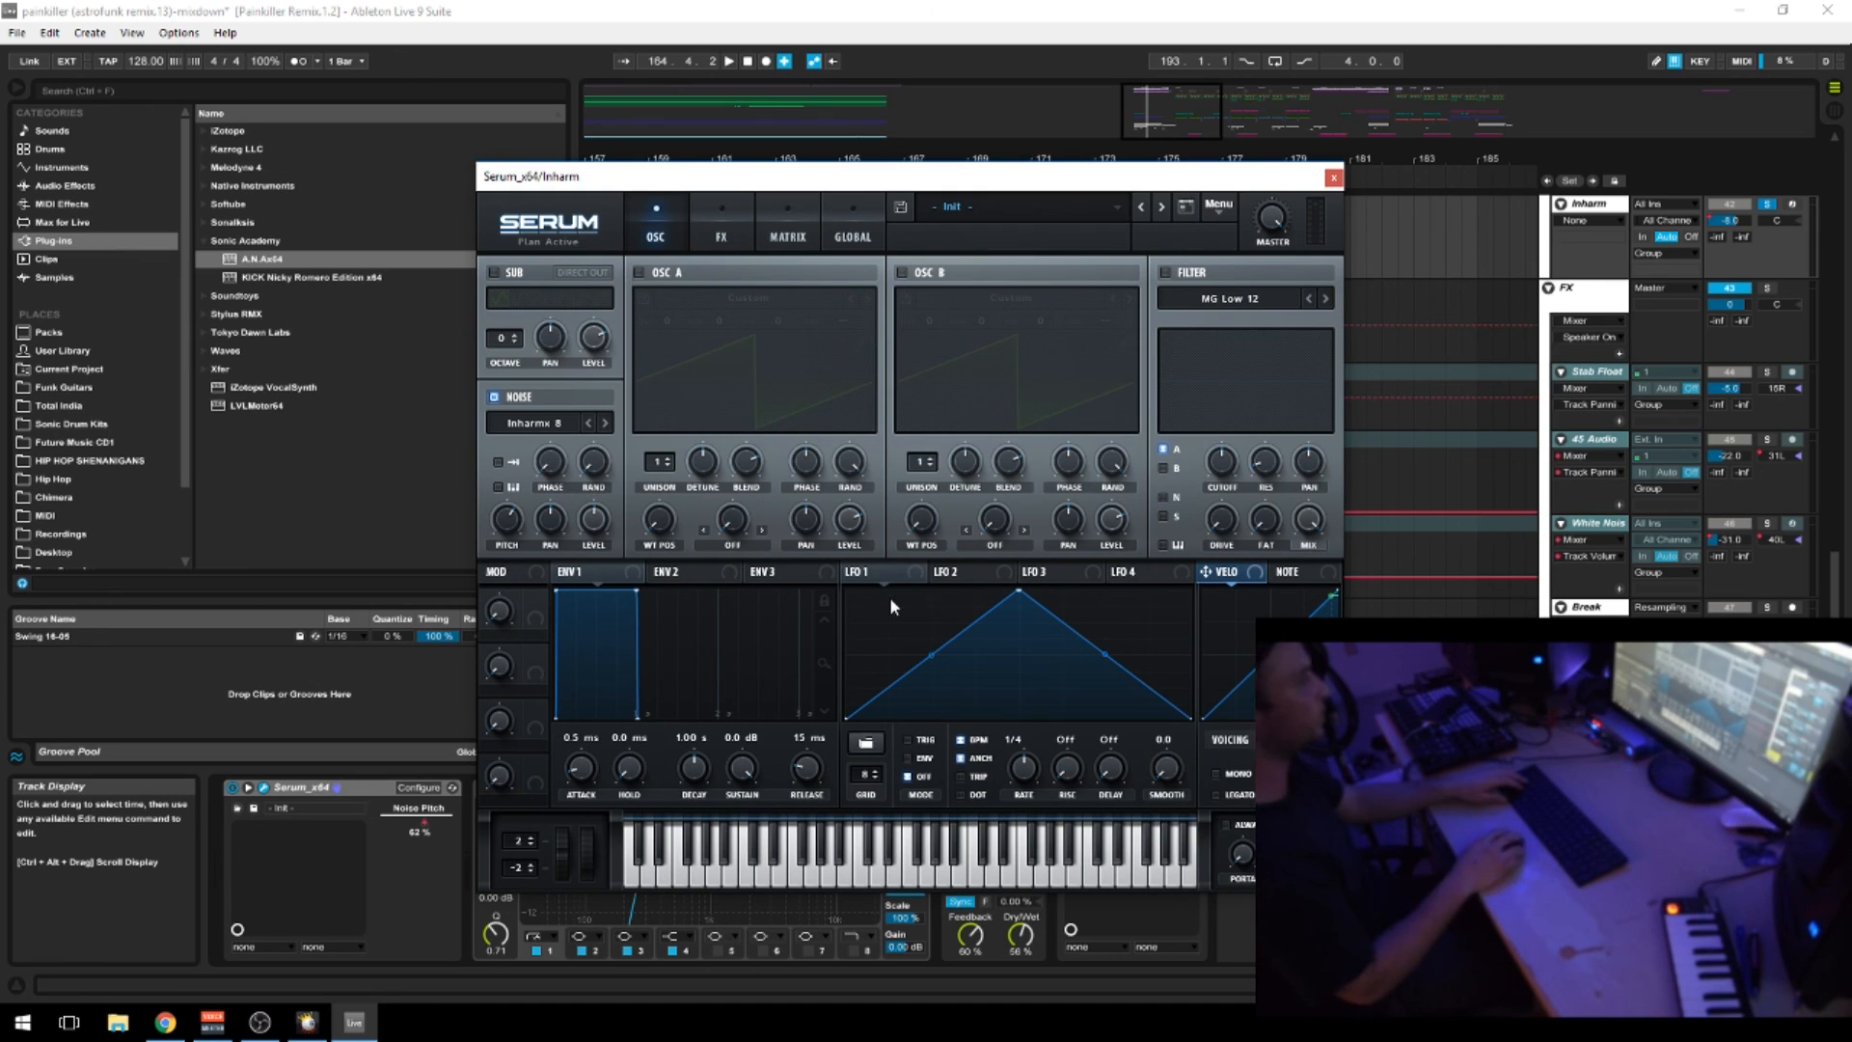
Enable Serum's oscillator B at octave -1 modulated by Env 2, and shape Env 2 to 3.41 s decay and 0% sustain
left_click(727, 571)
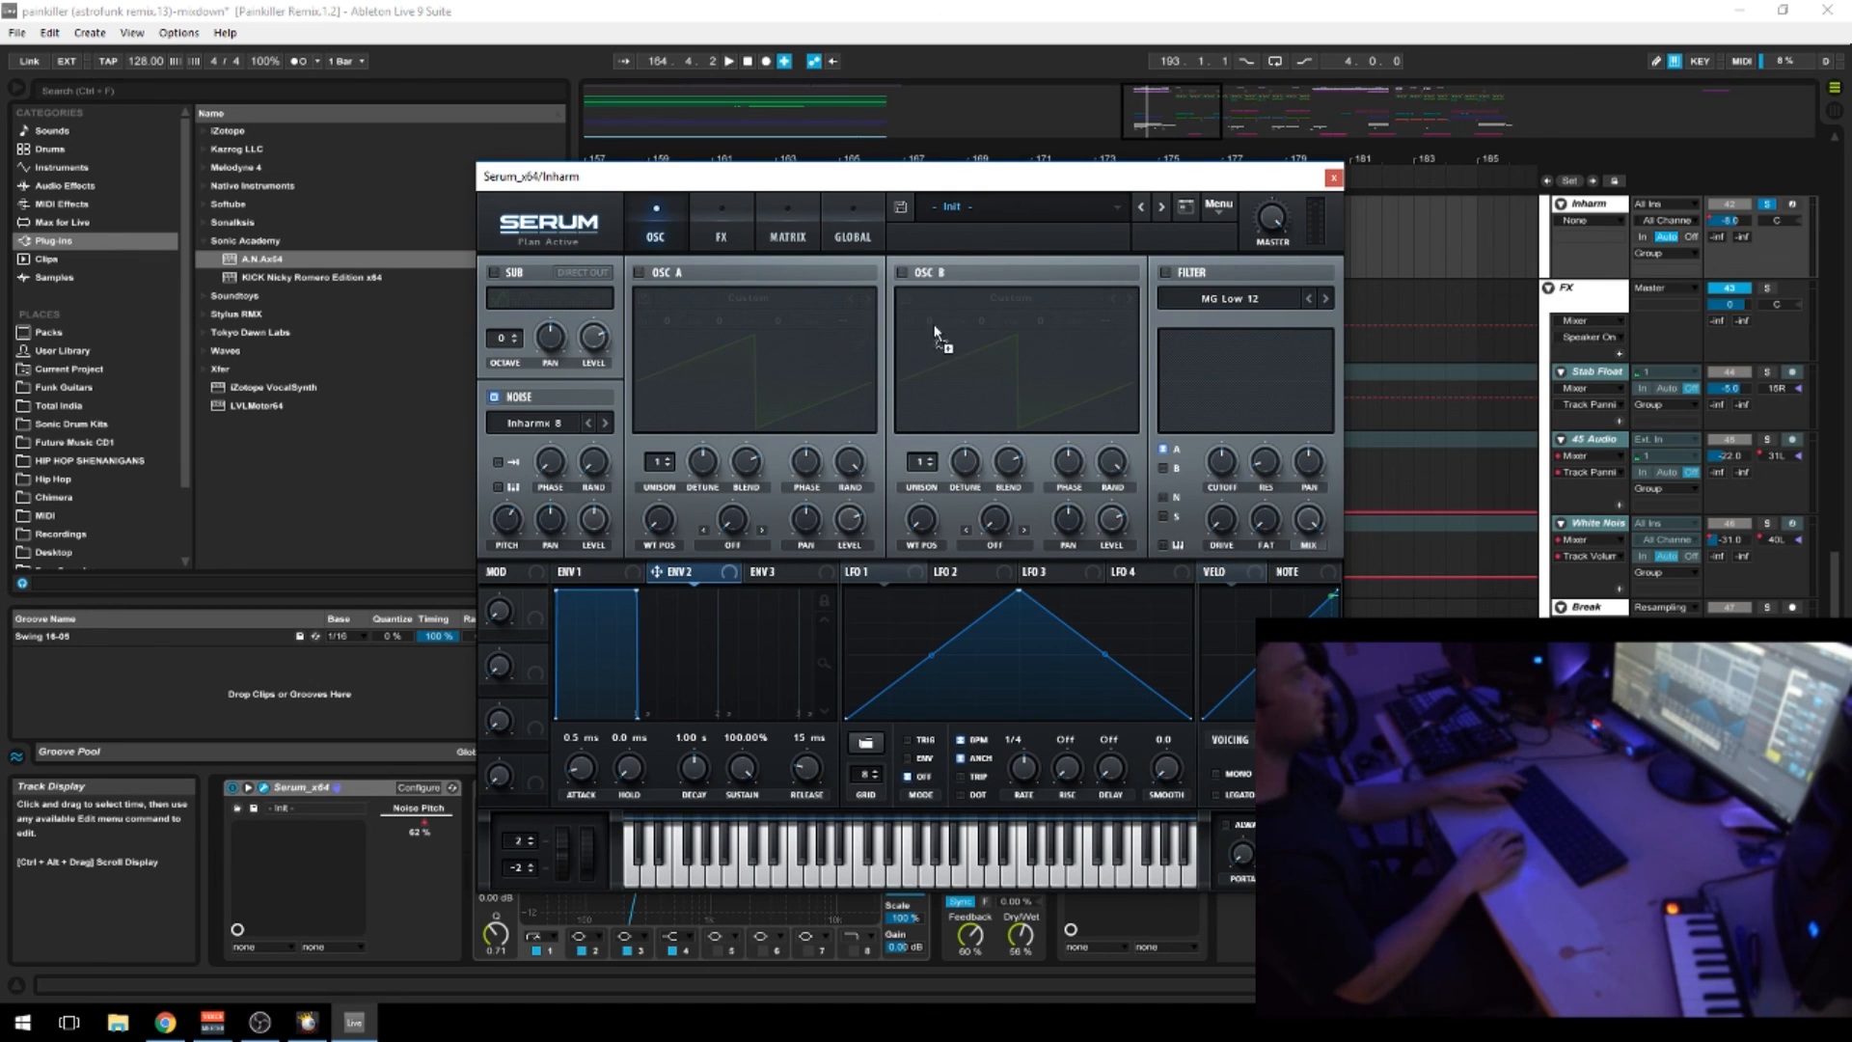
left_click(902, 273)
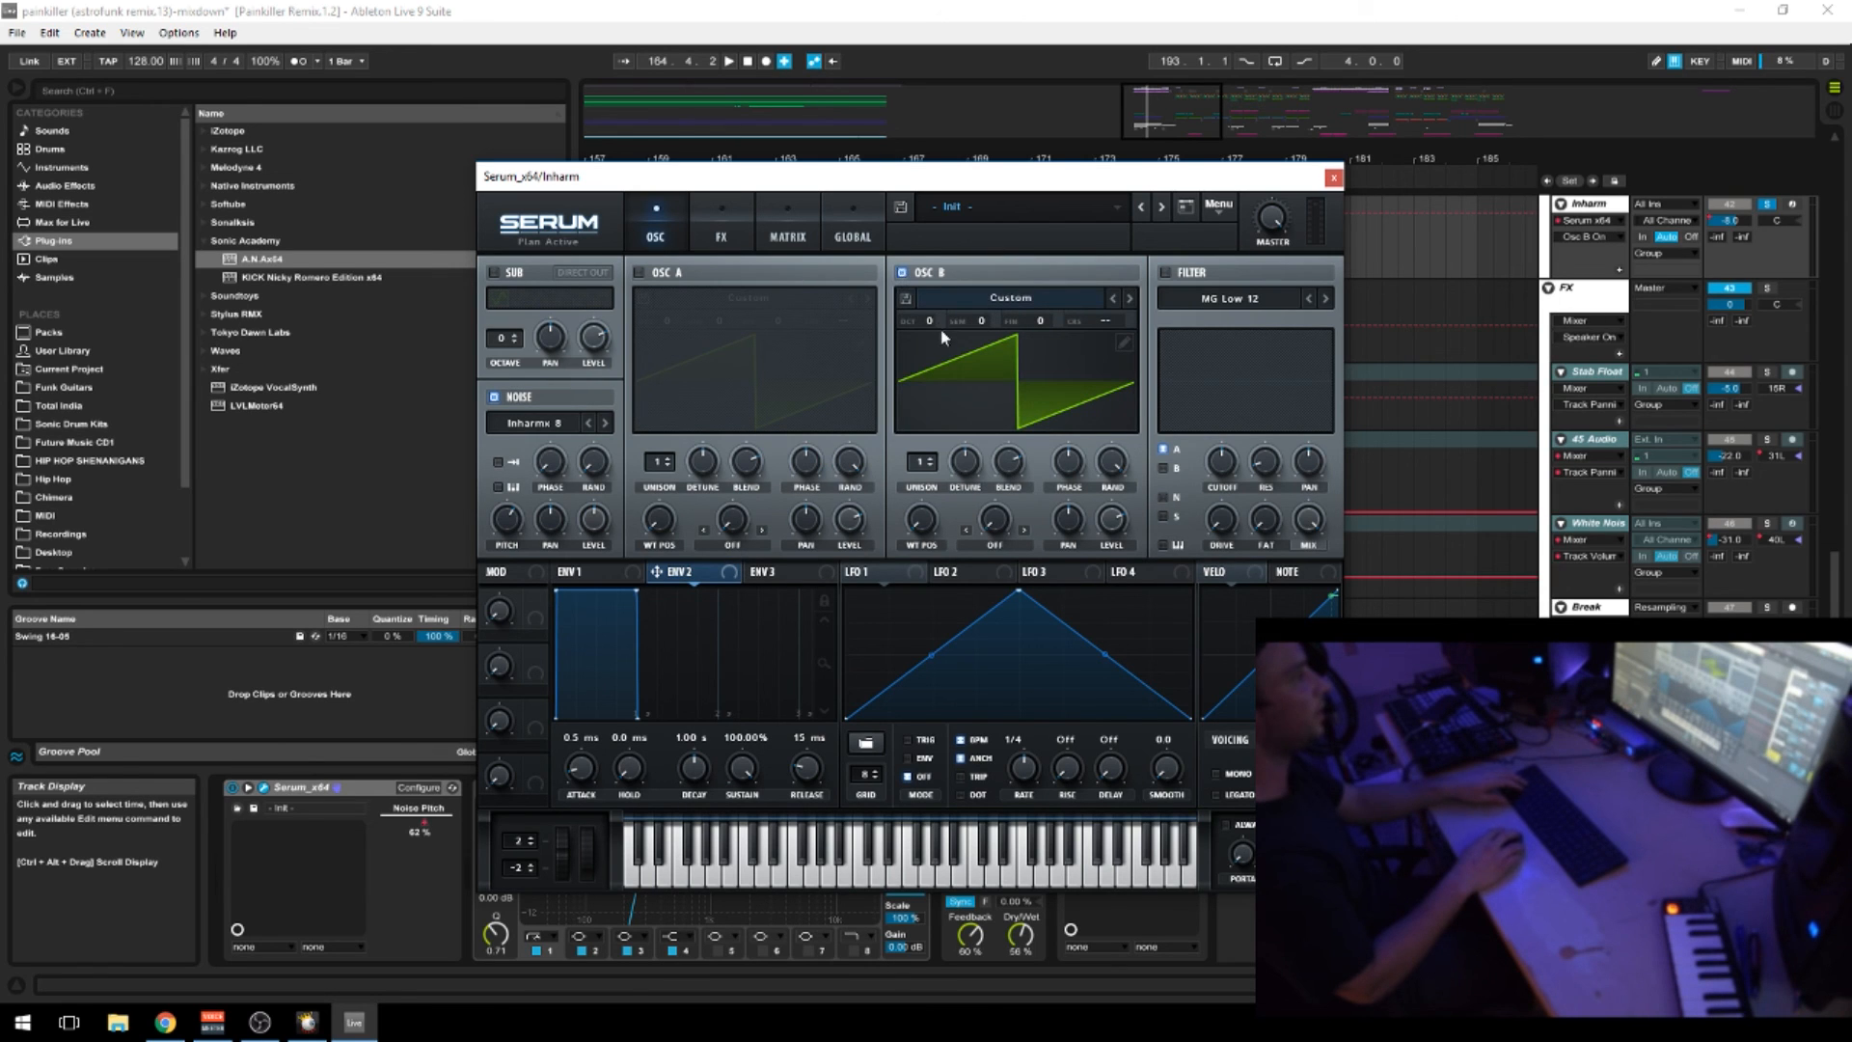
left_click_drag(1212, 178, 1215, 118)
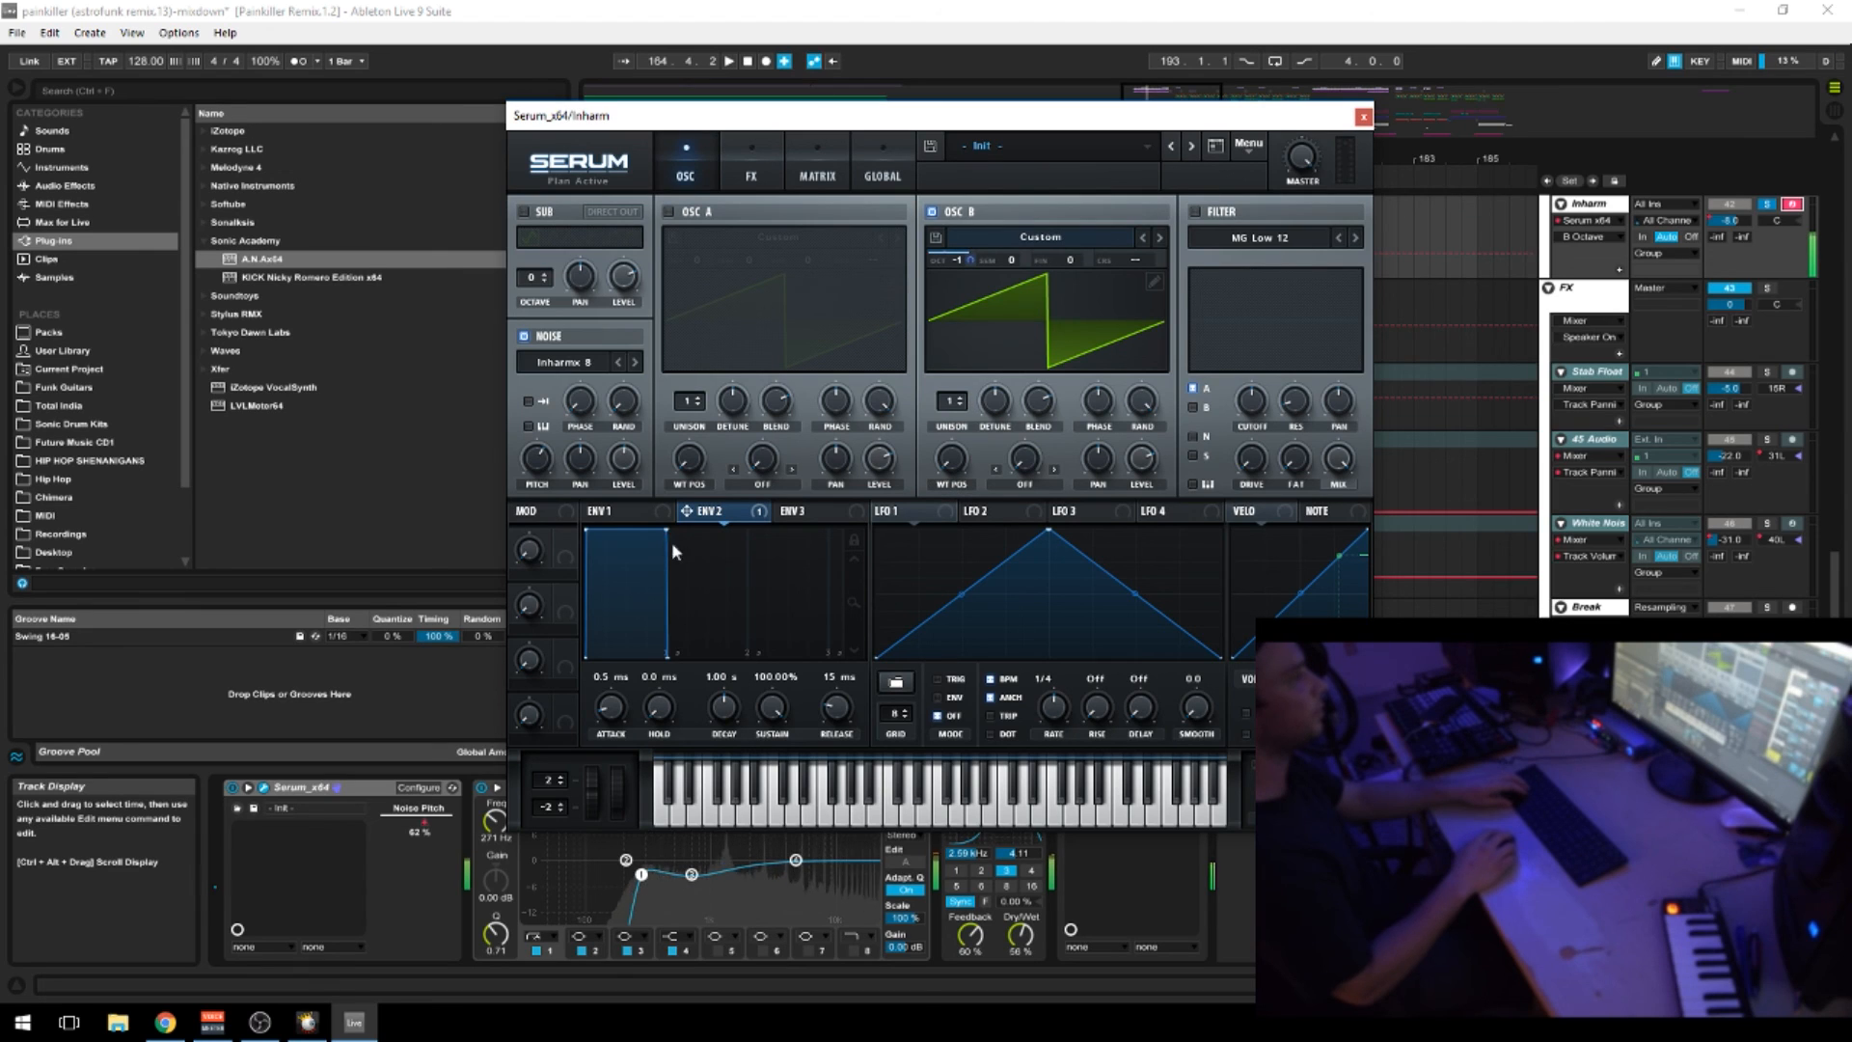
left_click_drag(671, 541, 825, 654)
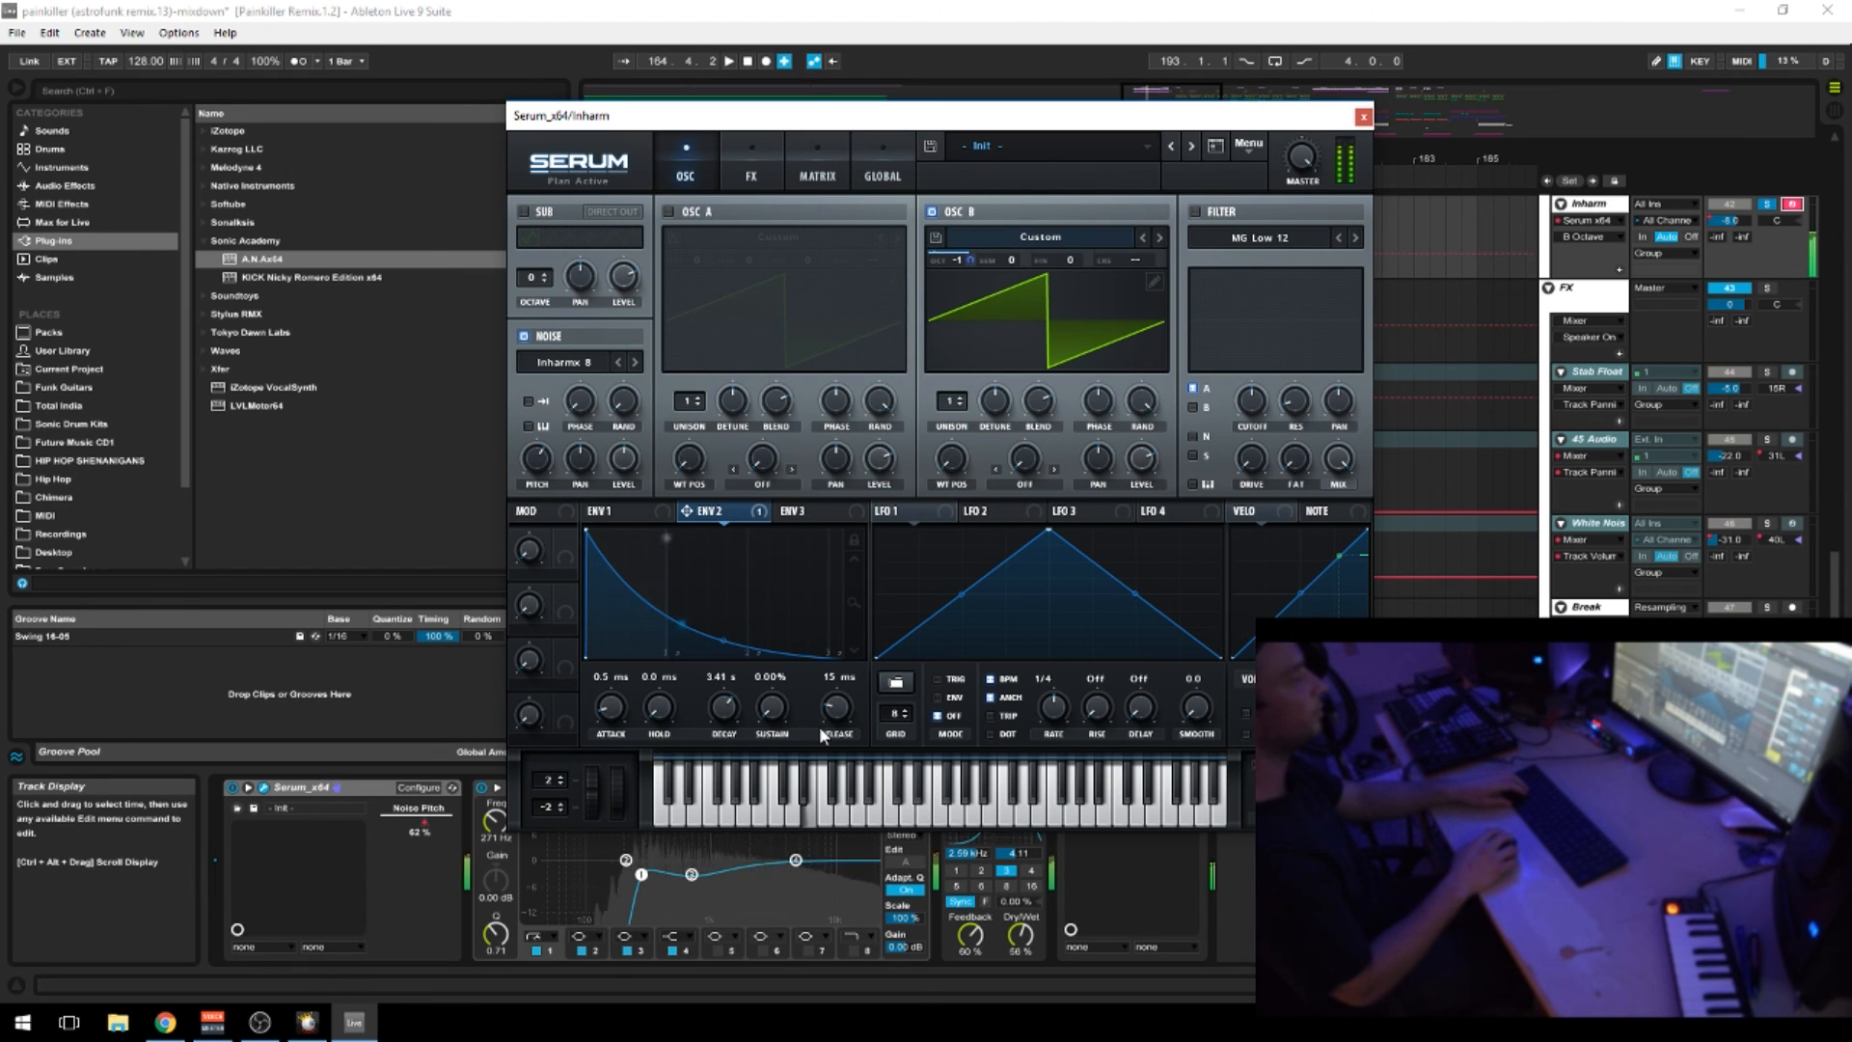
Try editing oscillator B's octave value, close Serum, and undo the changes made to the Inharm track
double_click(947, 261)
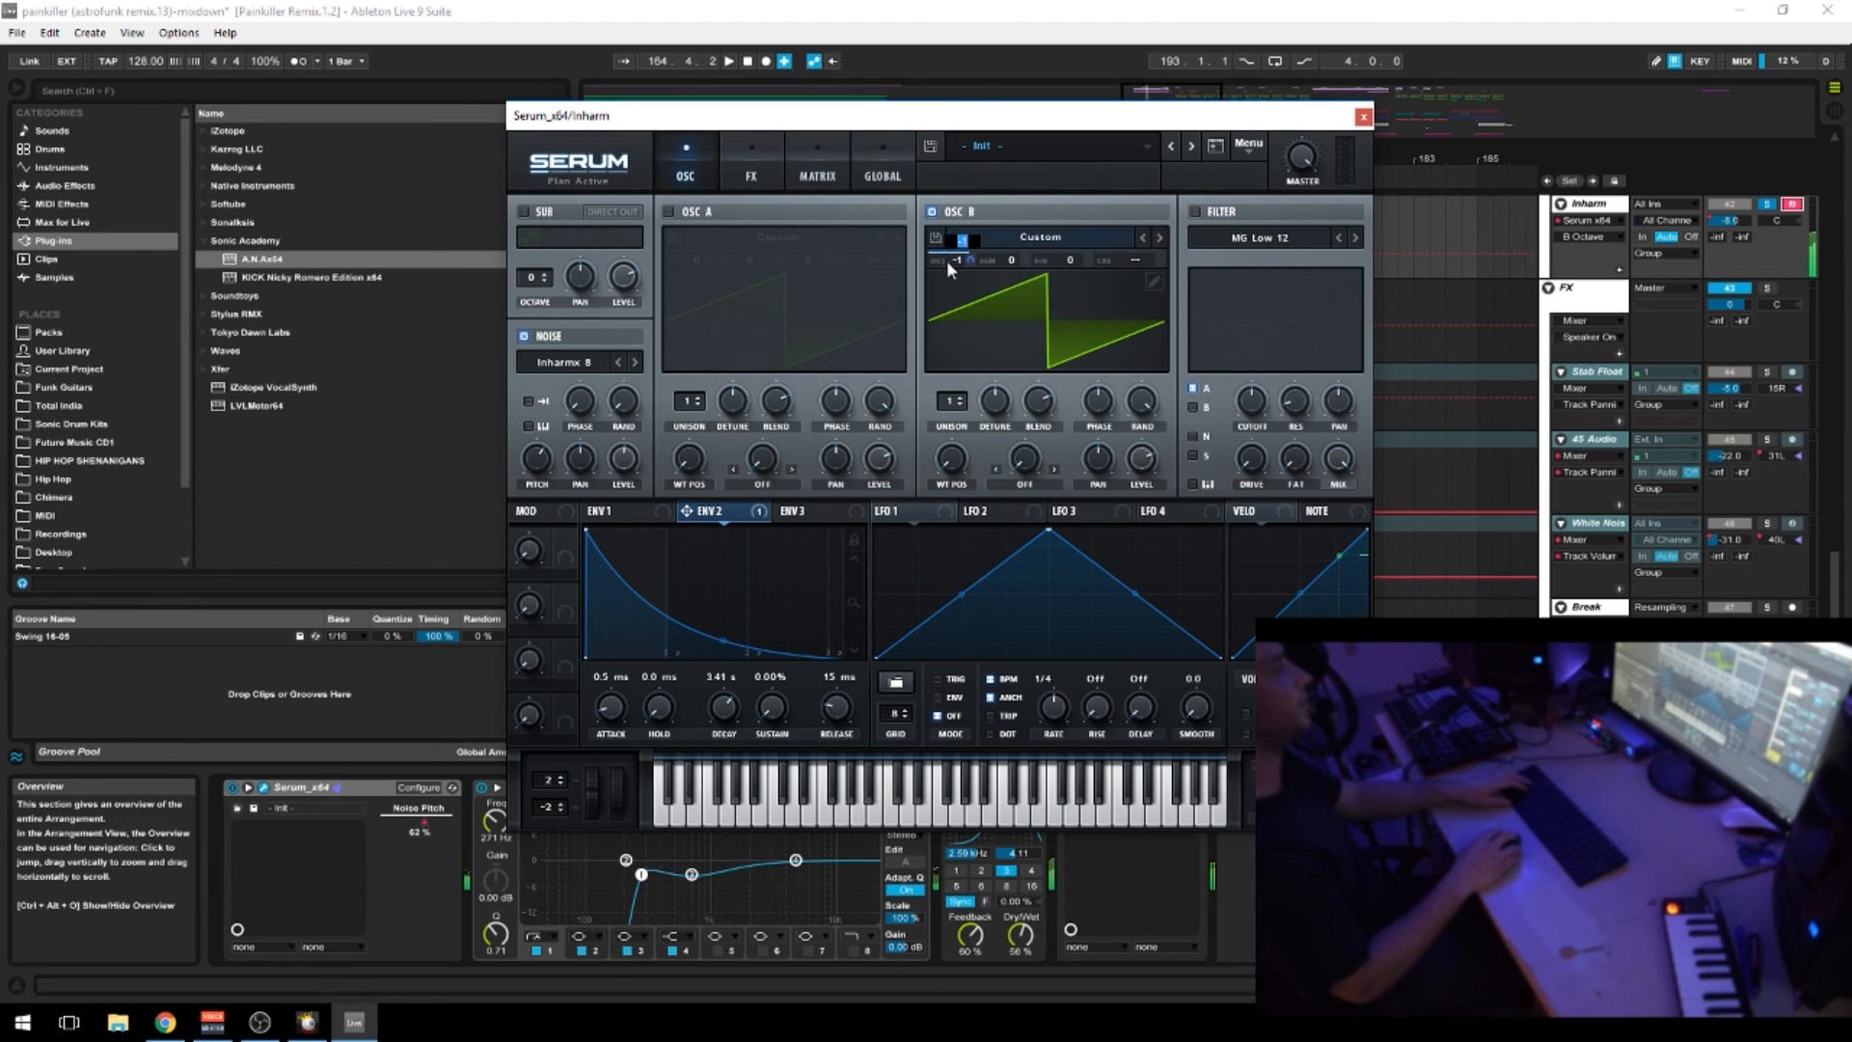
left_click(964, 261)
double_click(965, 261)
left_click(969, 262)
left_click(1363, 116)
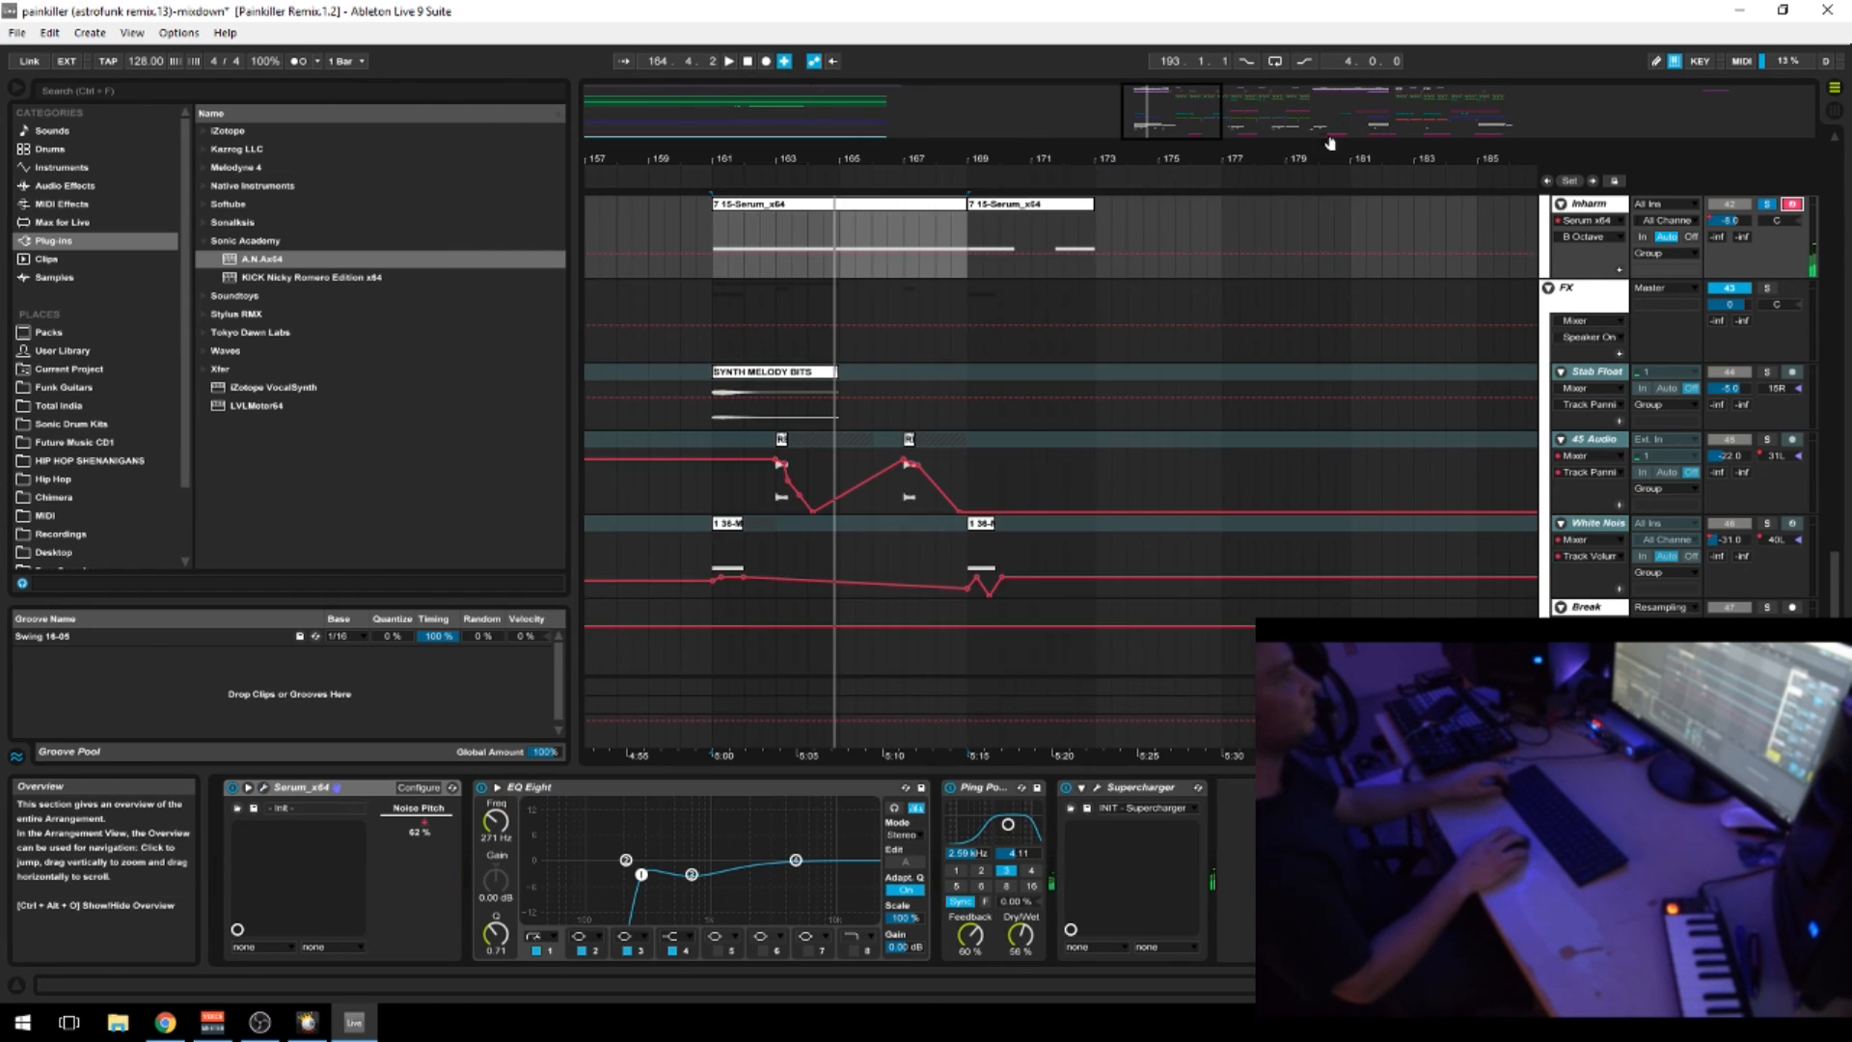
key("ctrl+z")
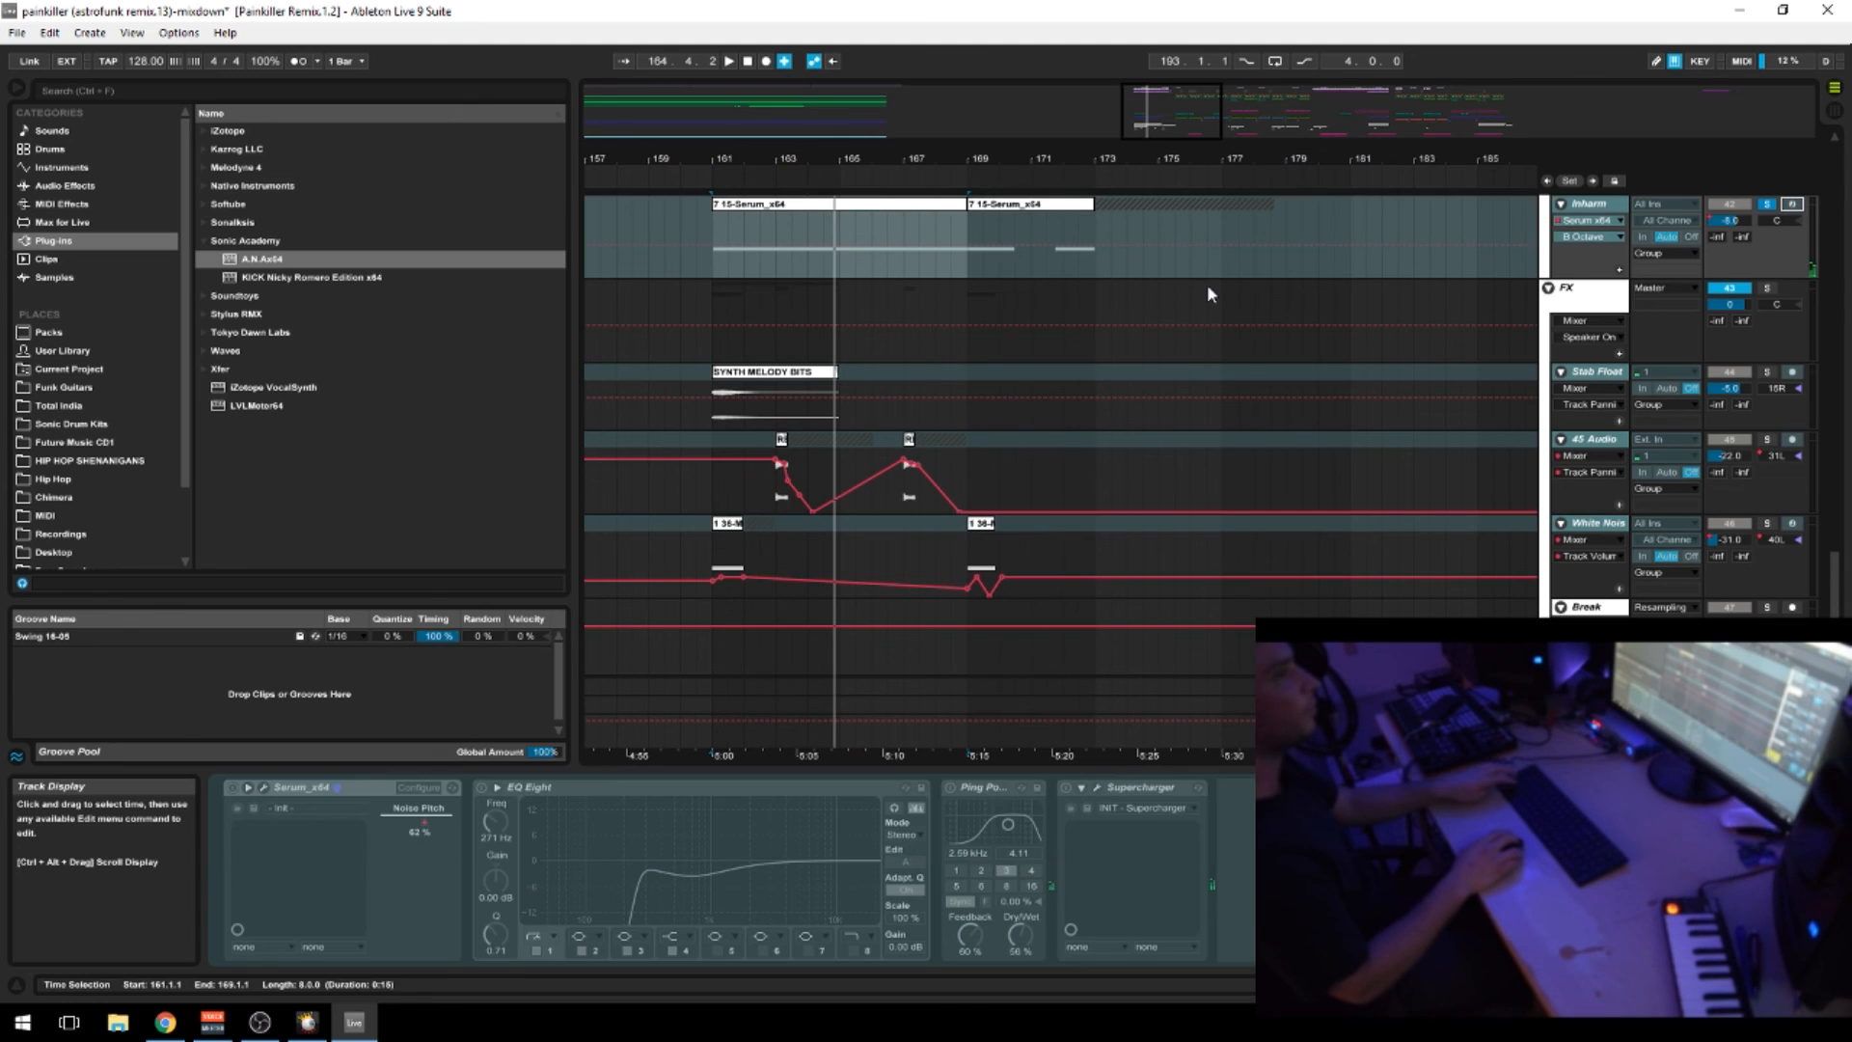
Play from bar 161 with the Stab Float track soloed, and select its SYNTH MELODY BITS clip
key("space")
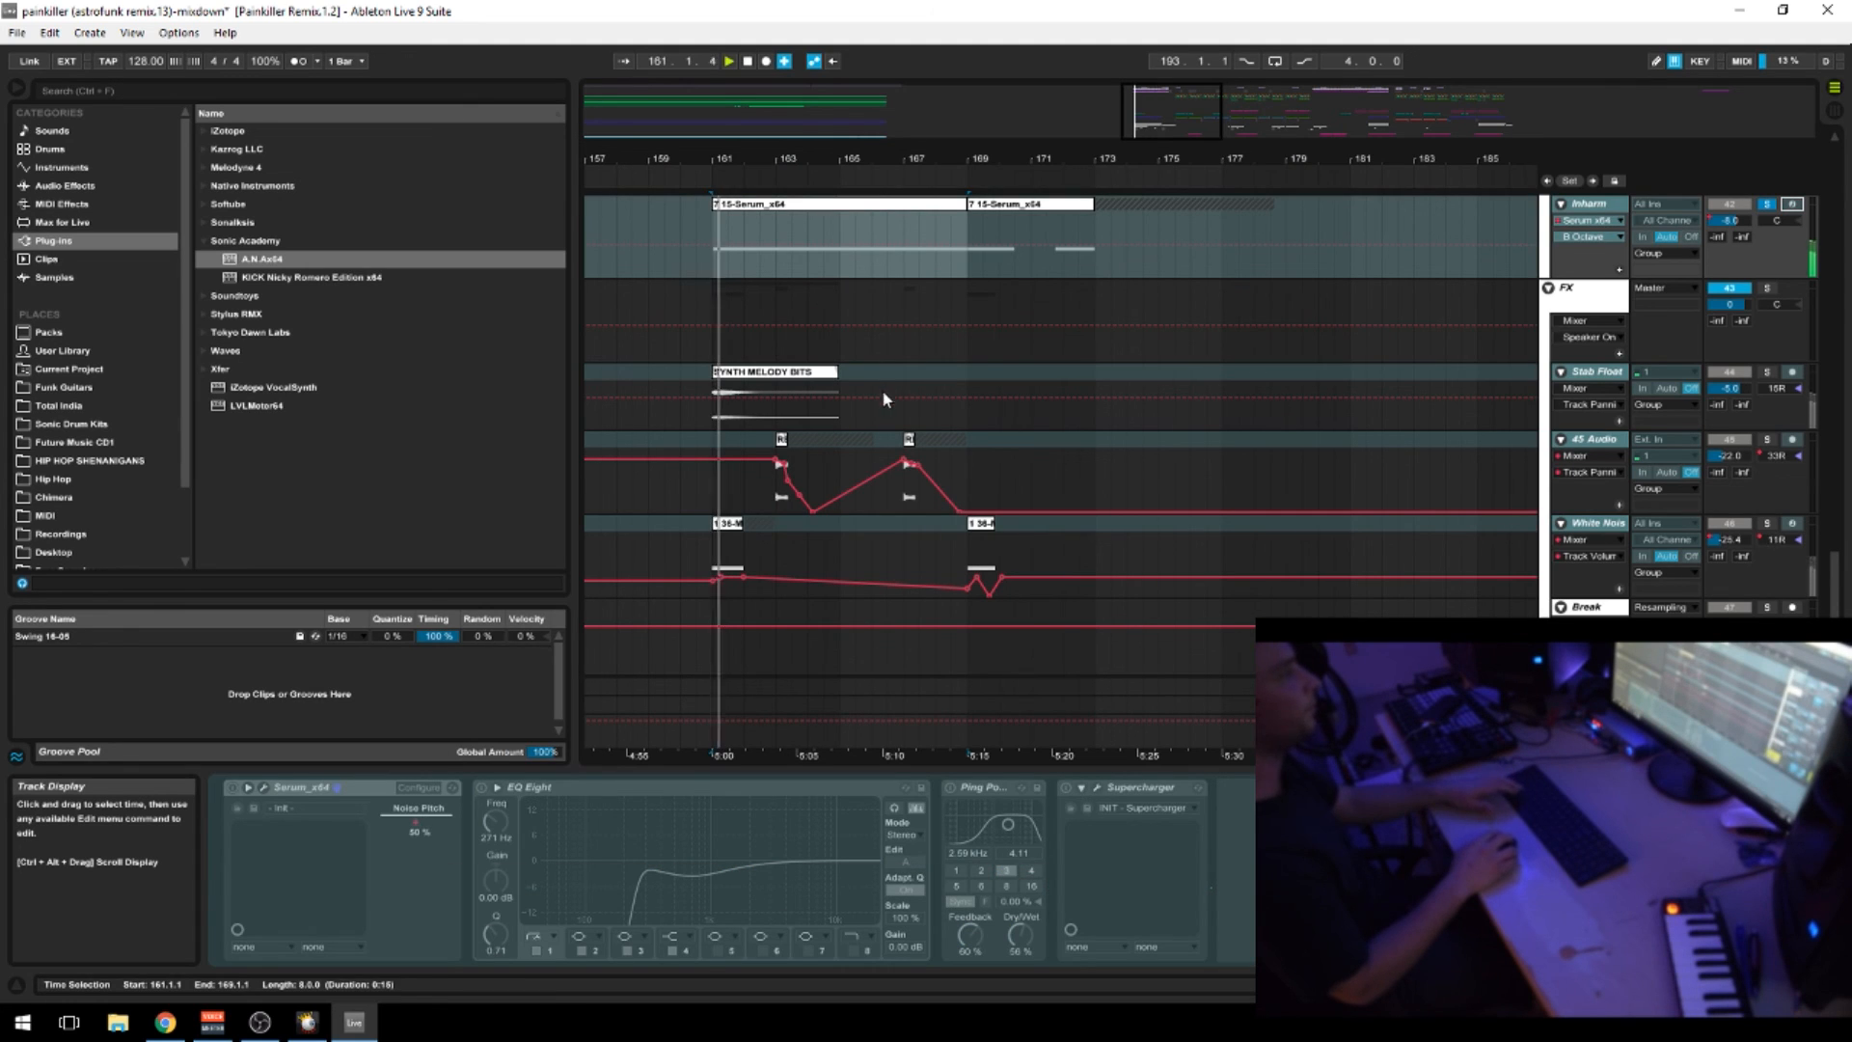
left_click(1767, 373)
key("space")
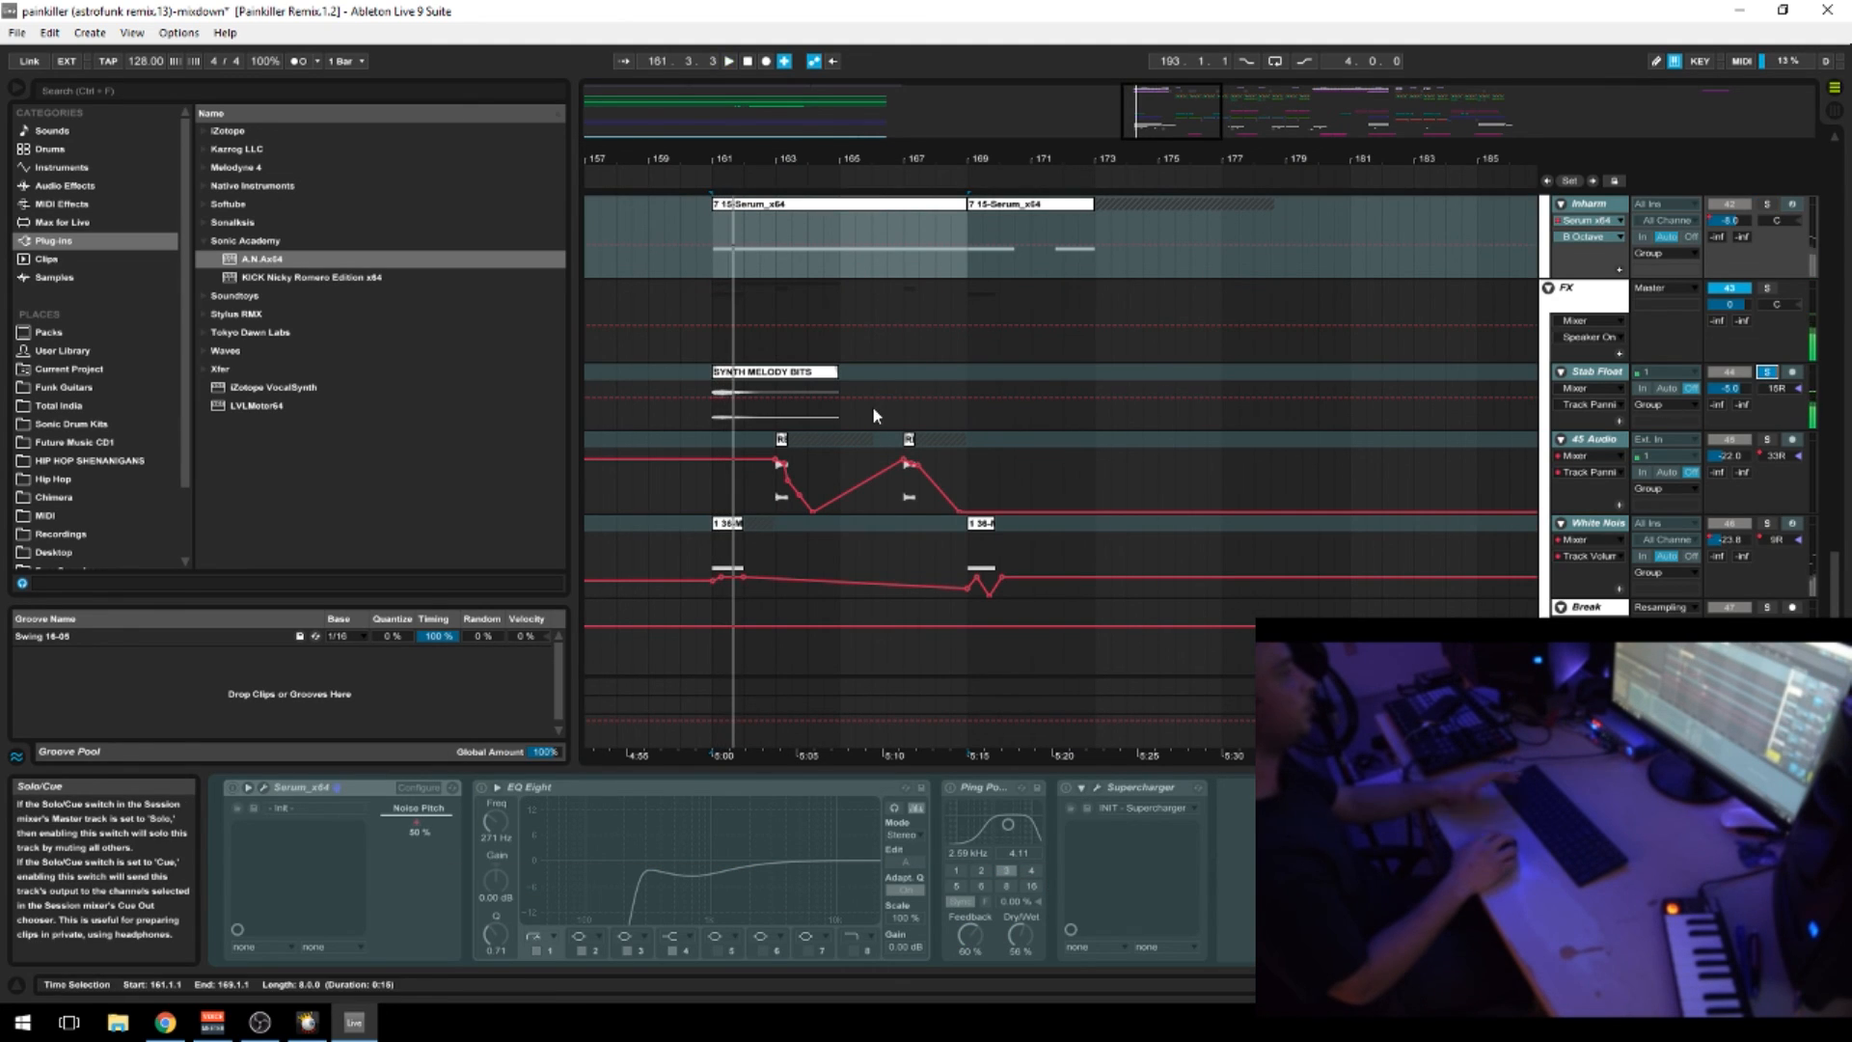
left_click(810, 384)
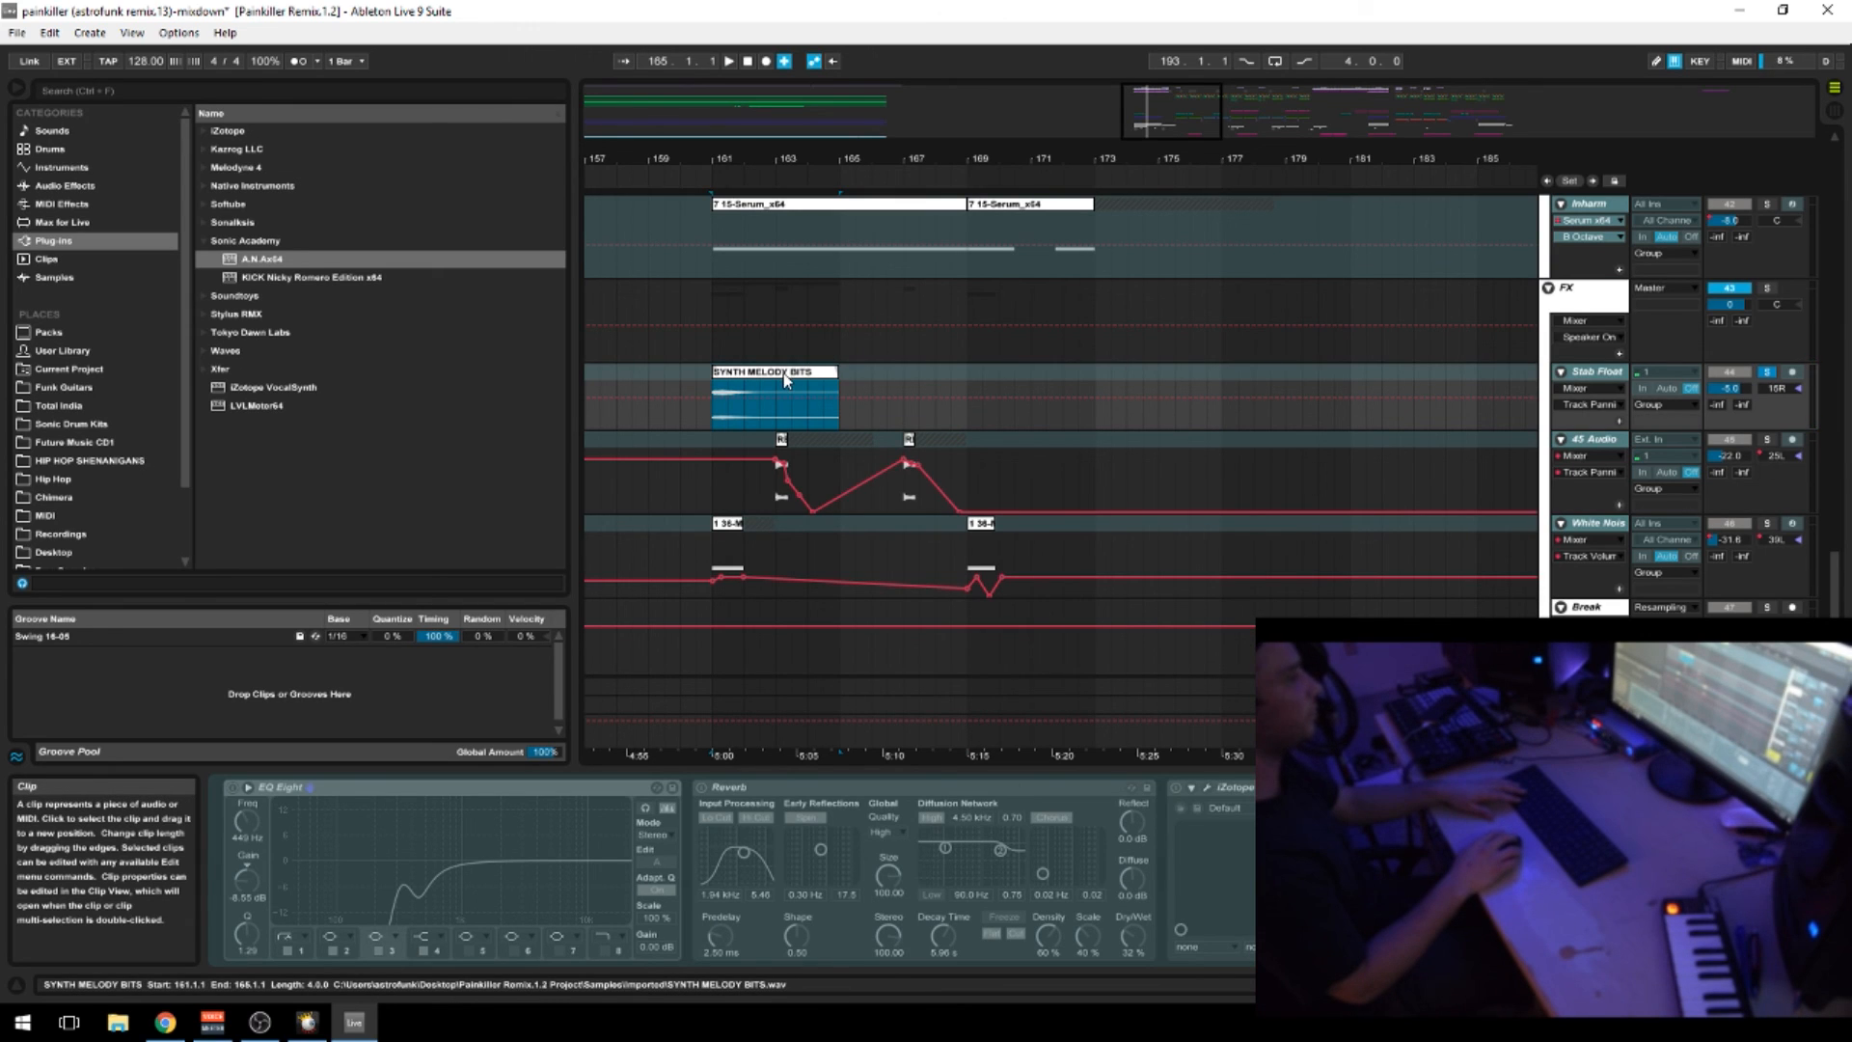
Turn off the Stab Float solo and play the SYNTH MELODY BITS clip from bar 161 with the mix
left_click(1766, 373)
key("space")
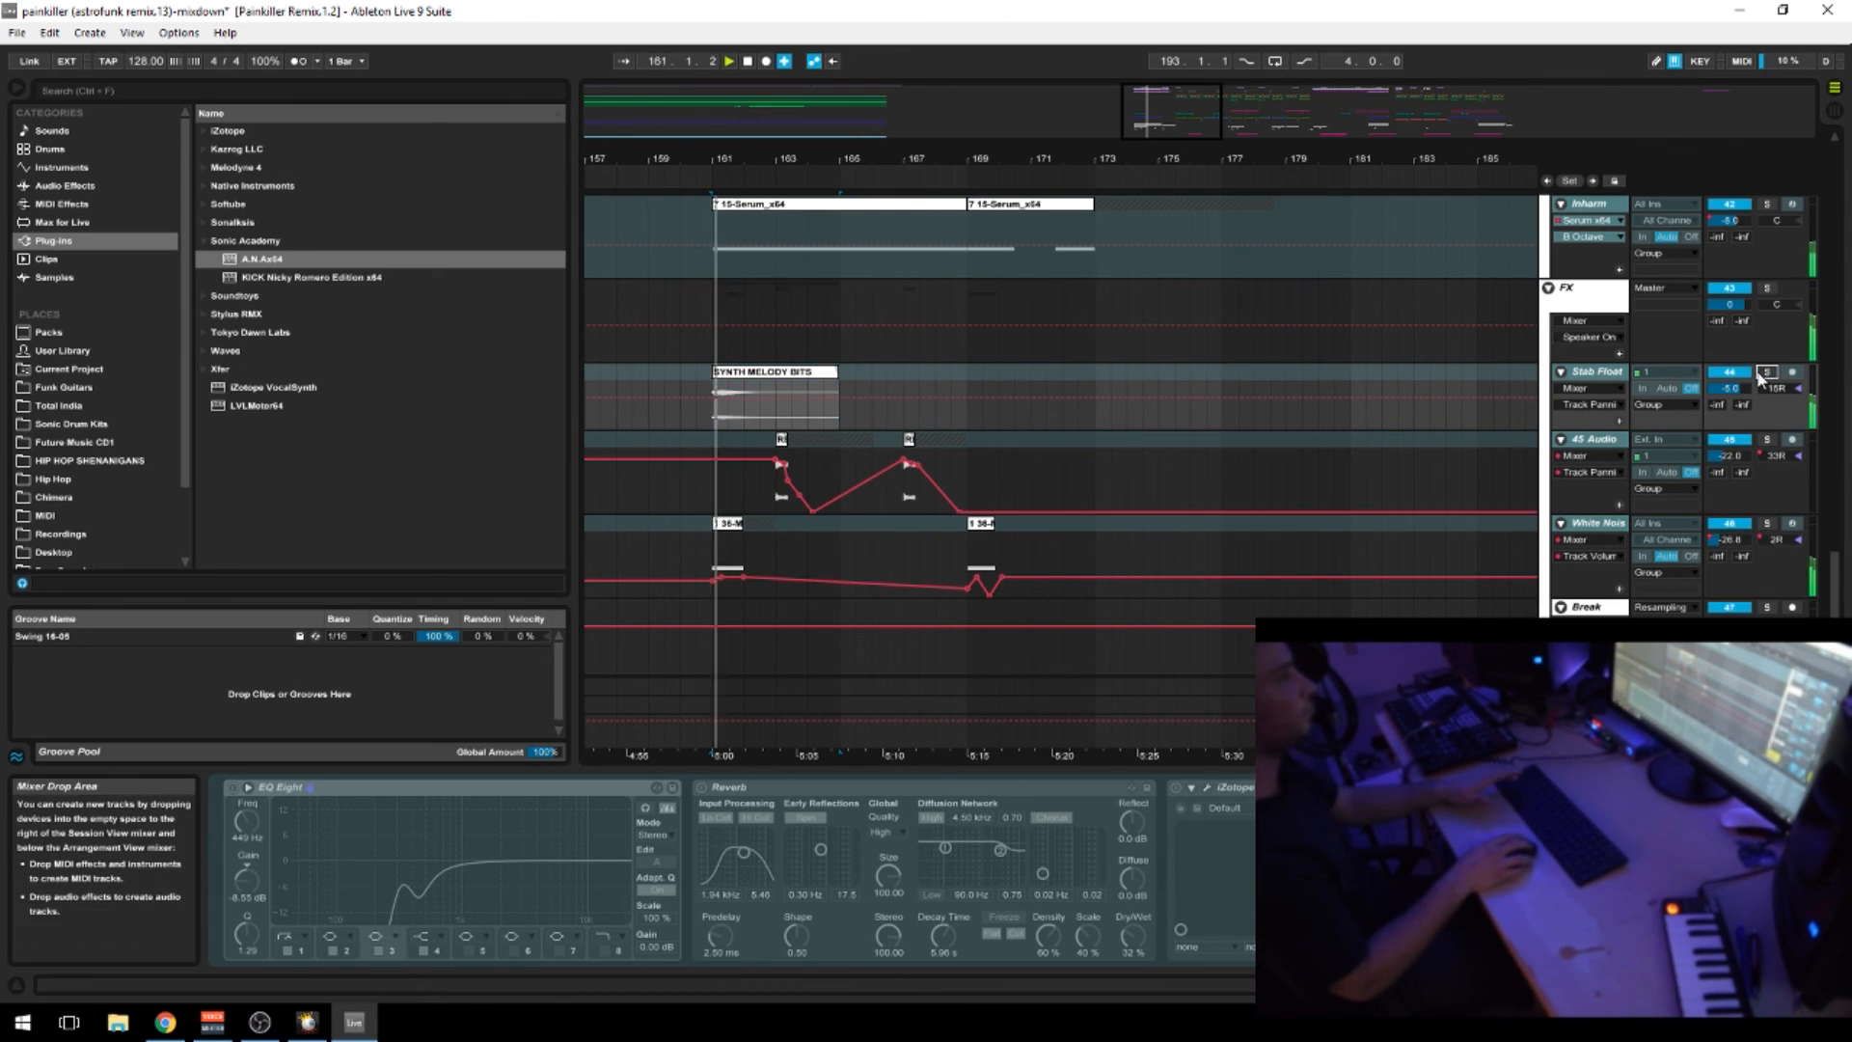
key("space")
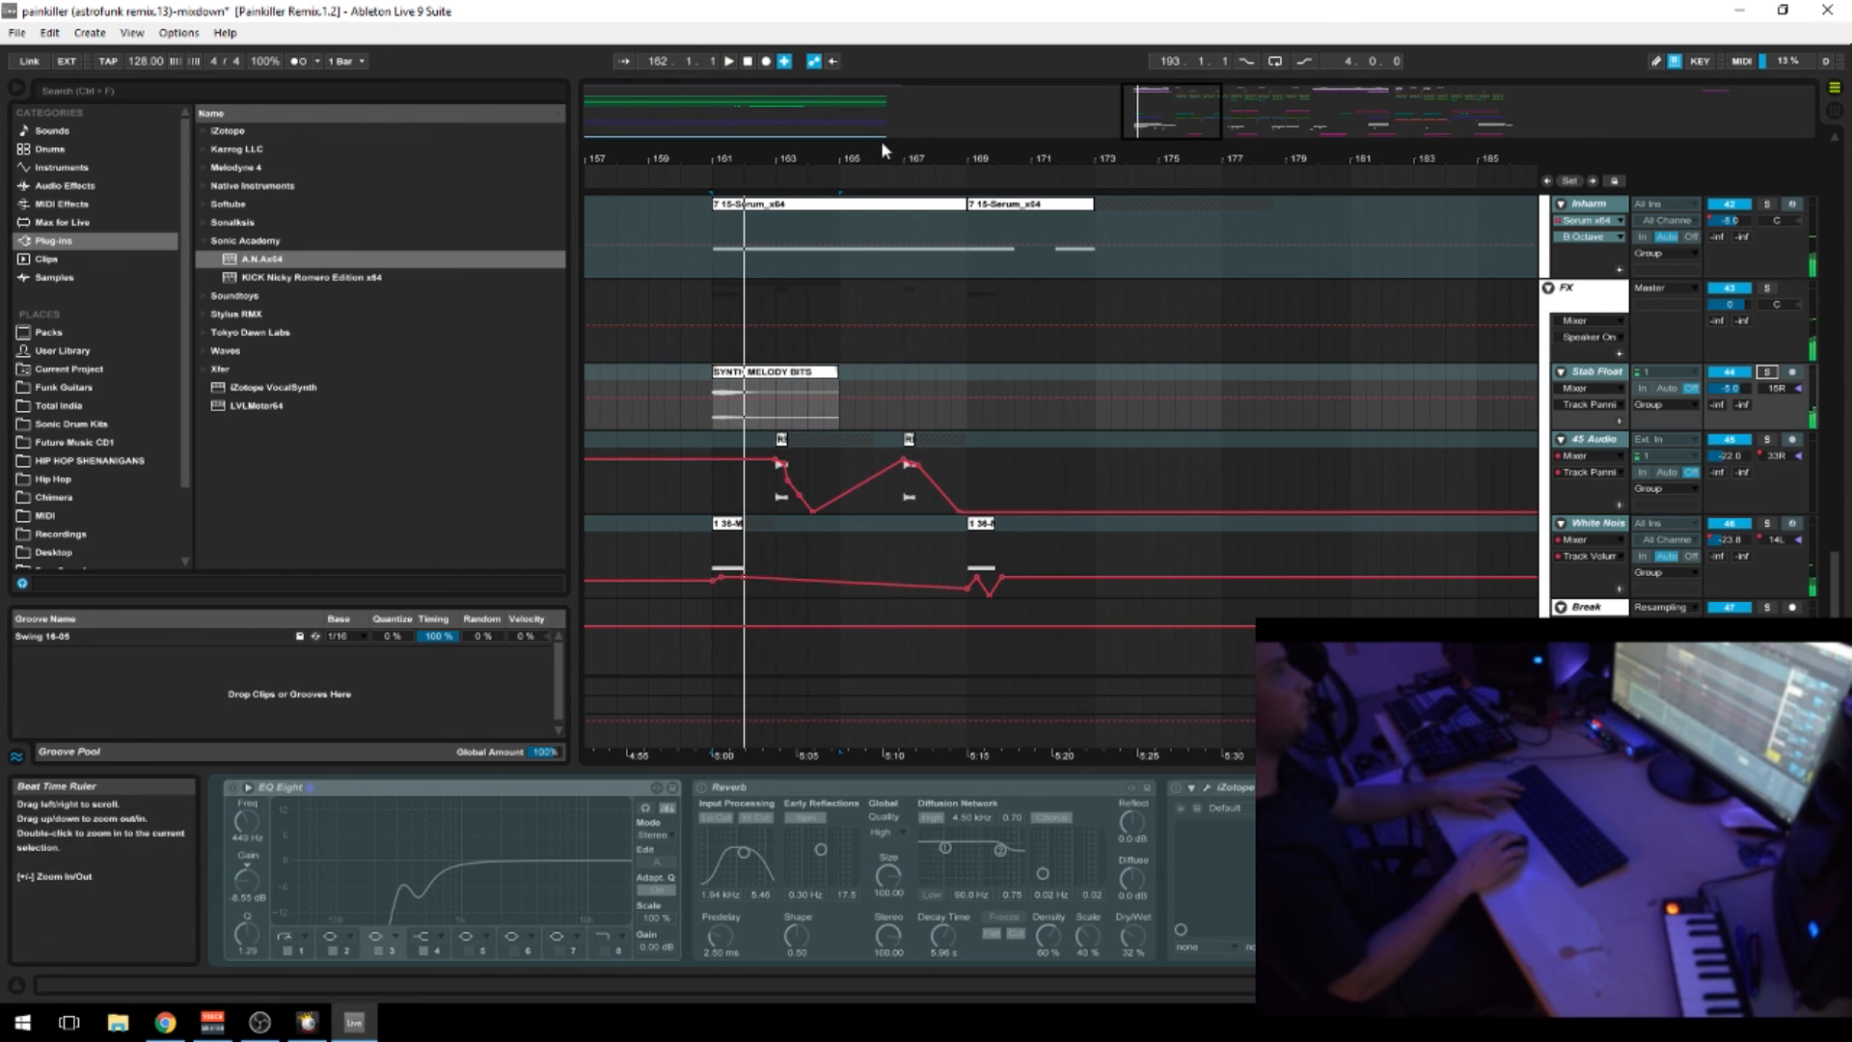
Point out the Stab Float clips at bars 189, 213 and 161, soloing the track briefly at bar 161
left_click_drag(909, 159, 818, 63)
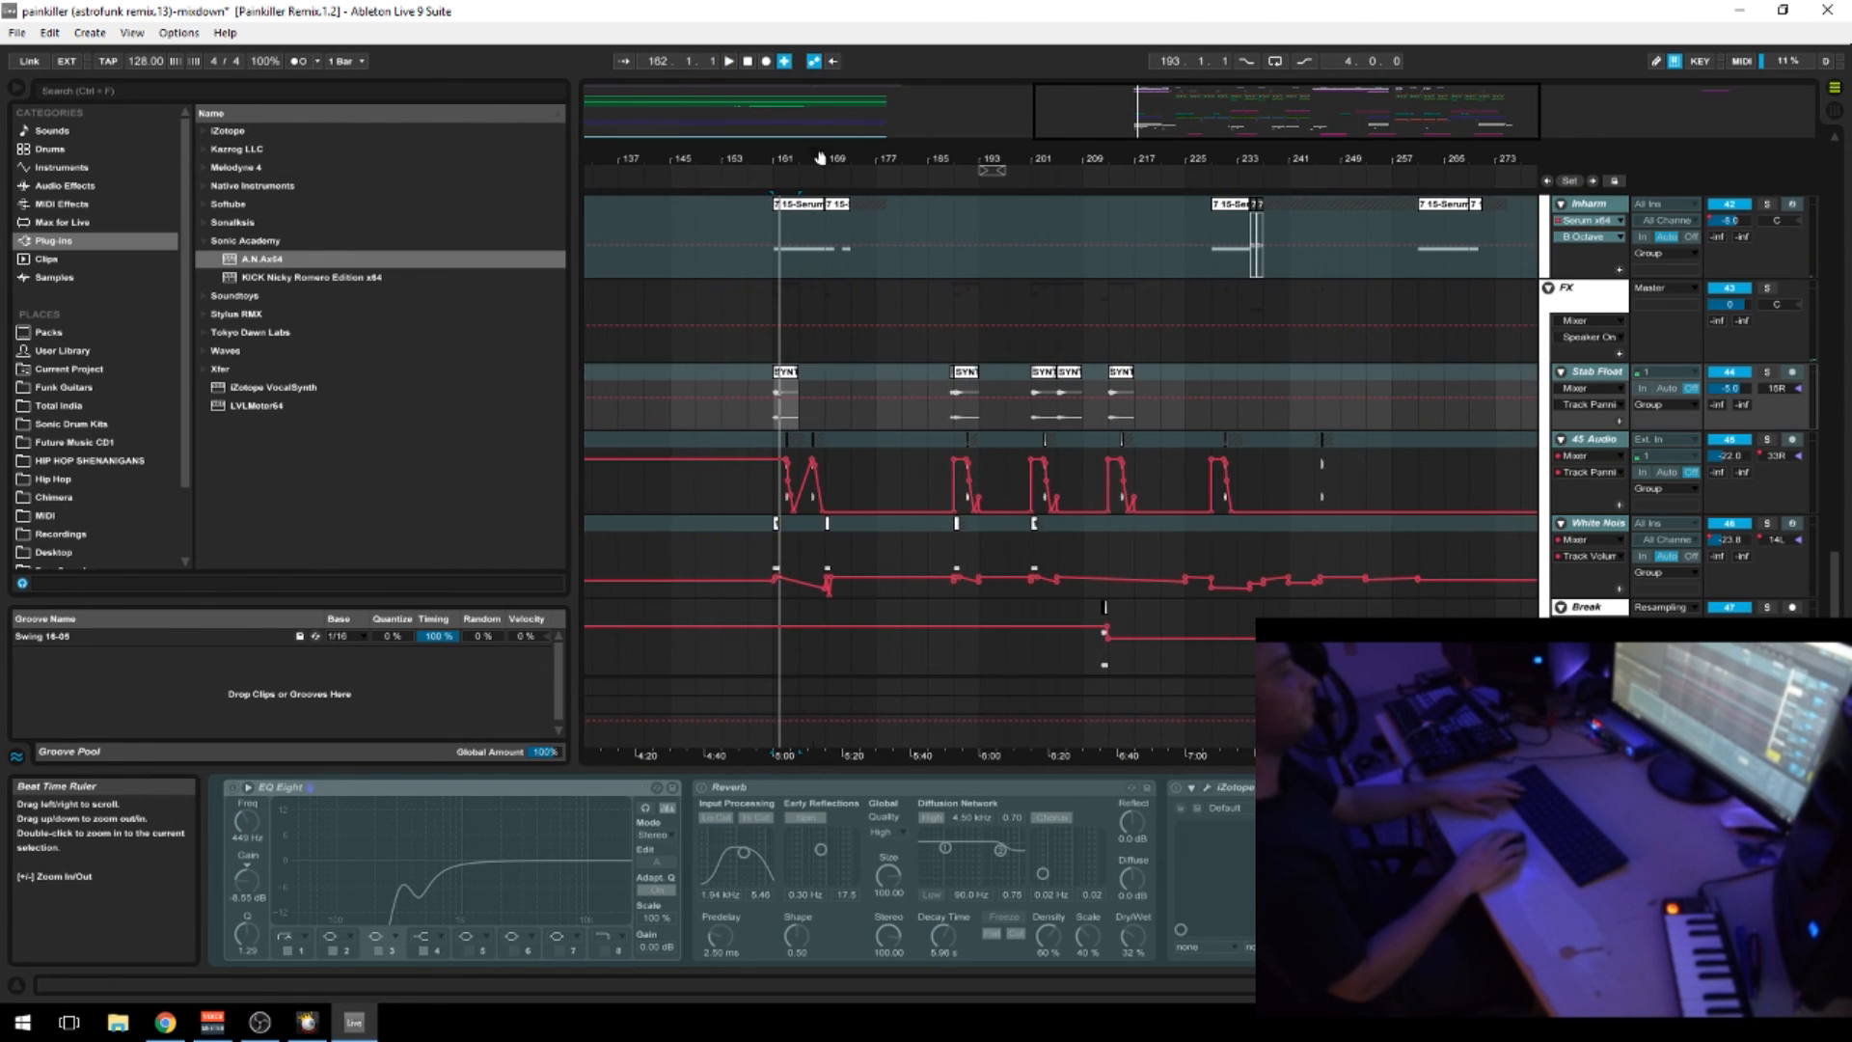
left_click(968, 382)
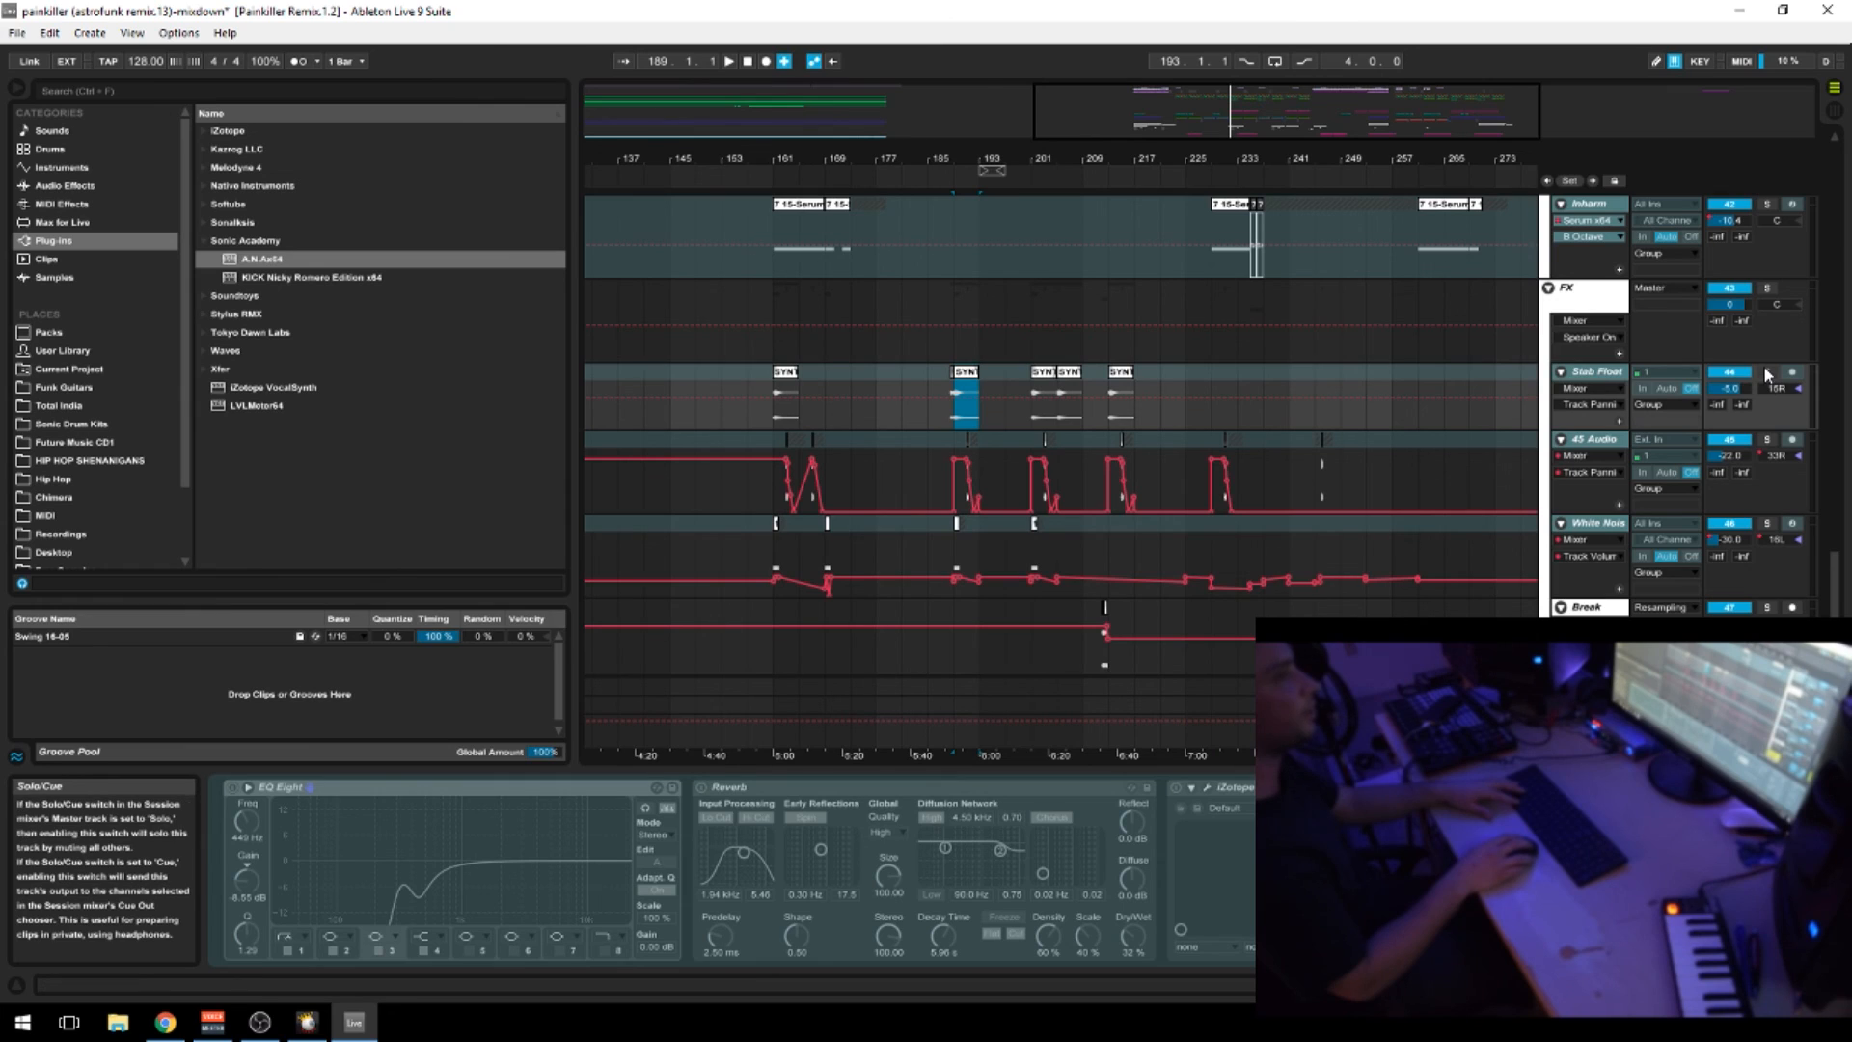
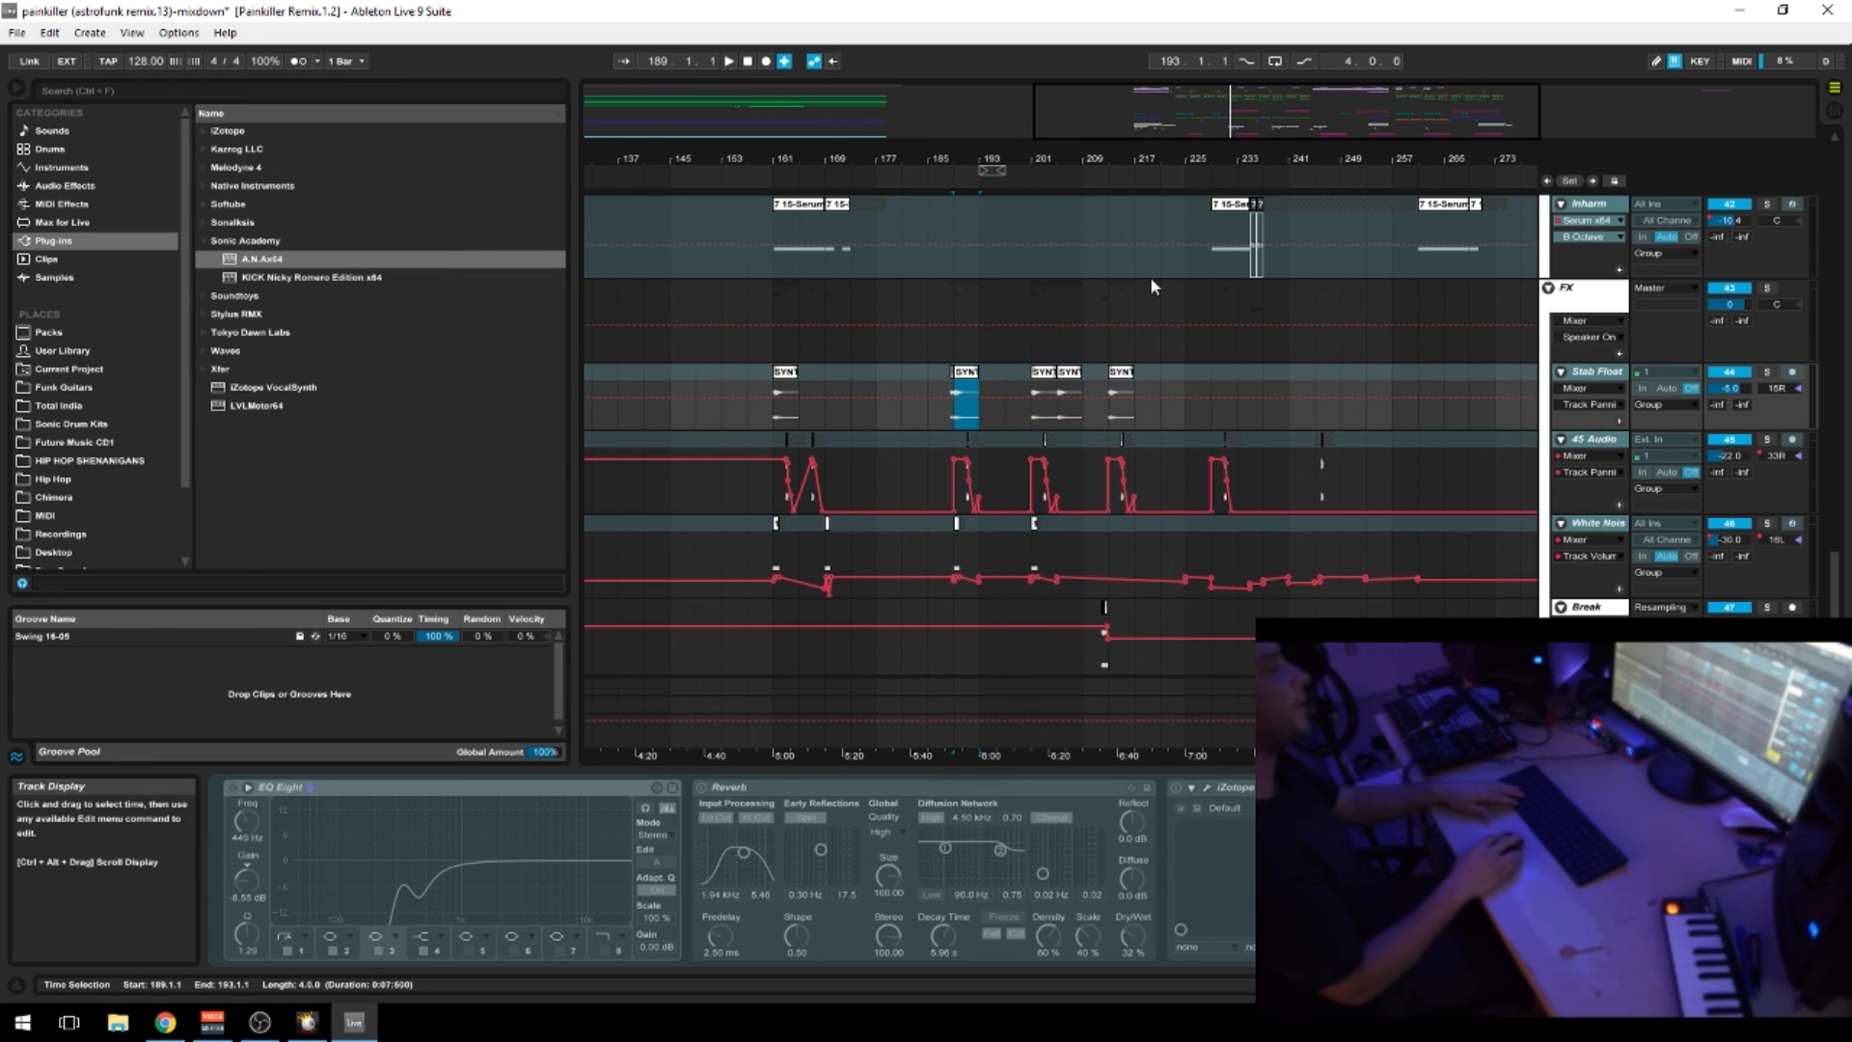
left_click(1120, 395)
left_click(783, 392)
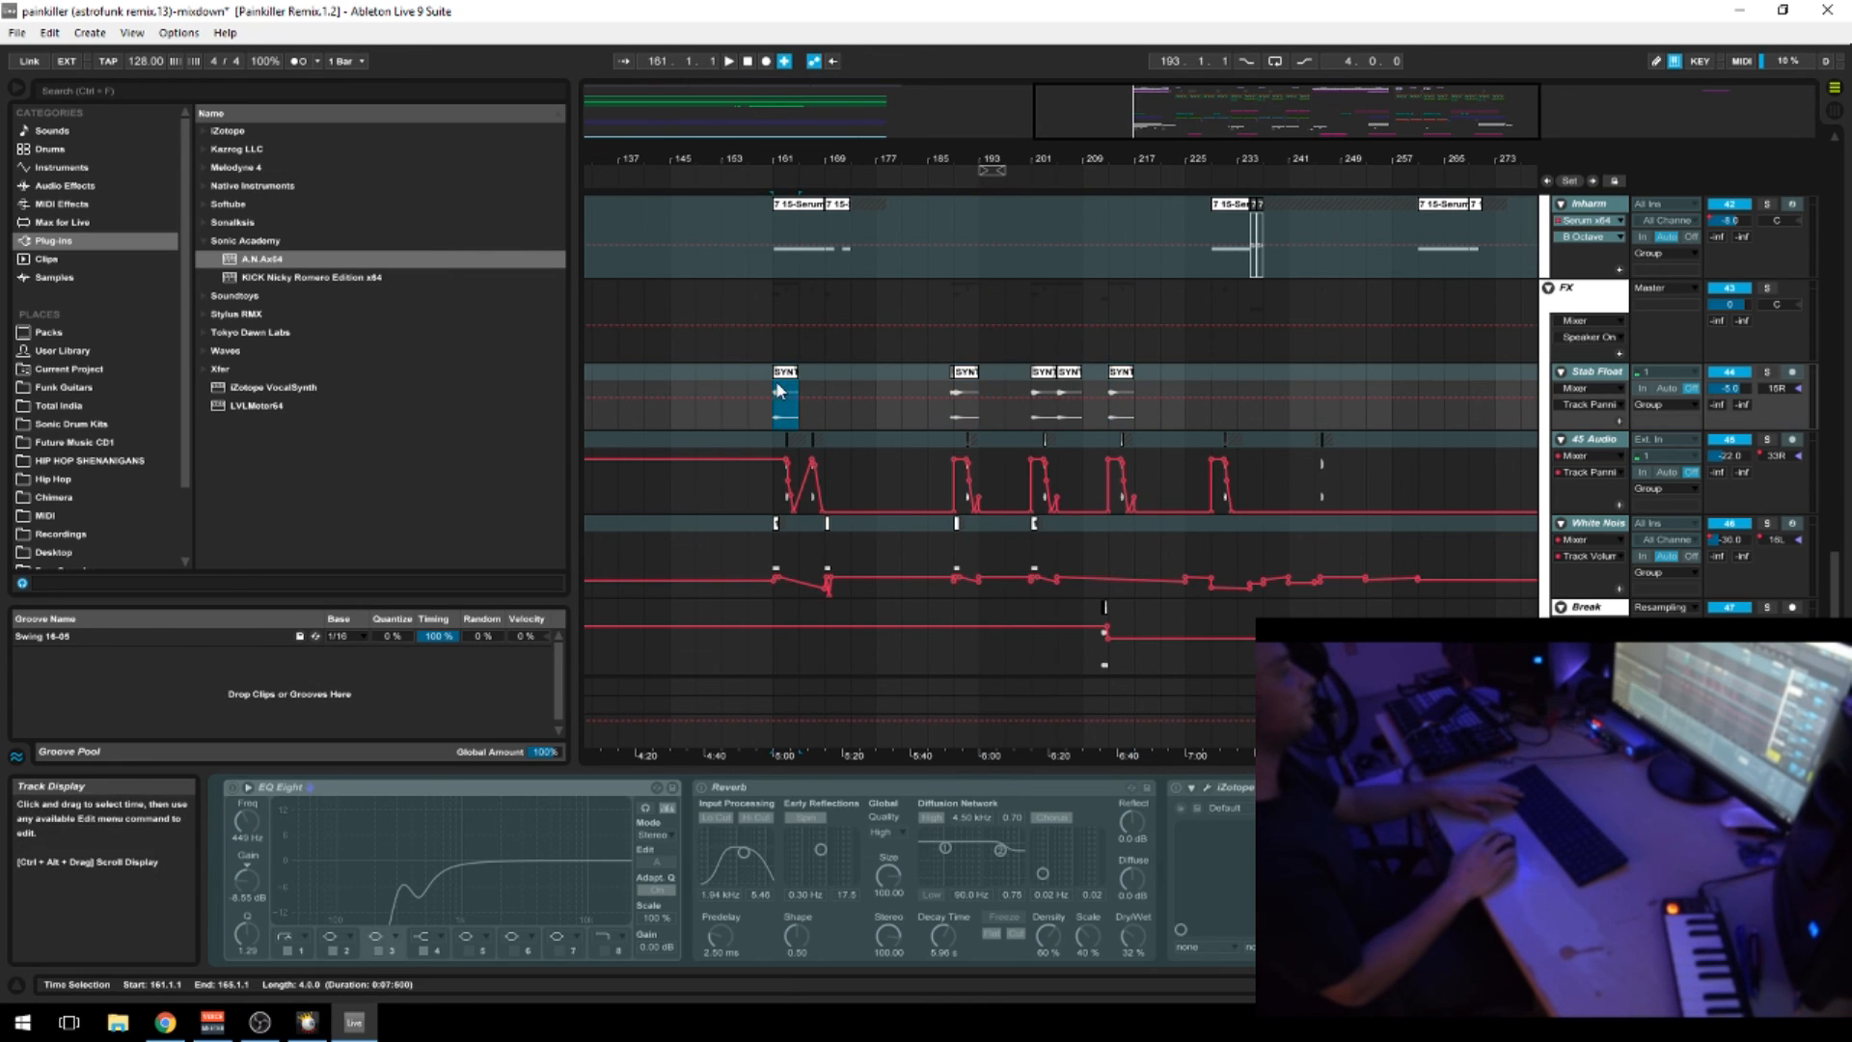
left_click(1768, 373)
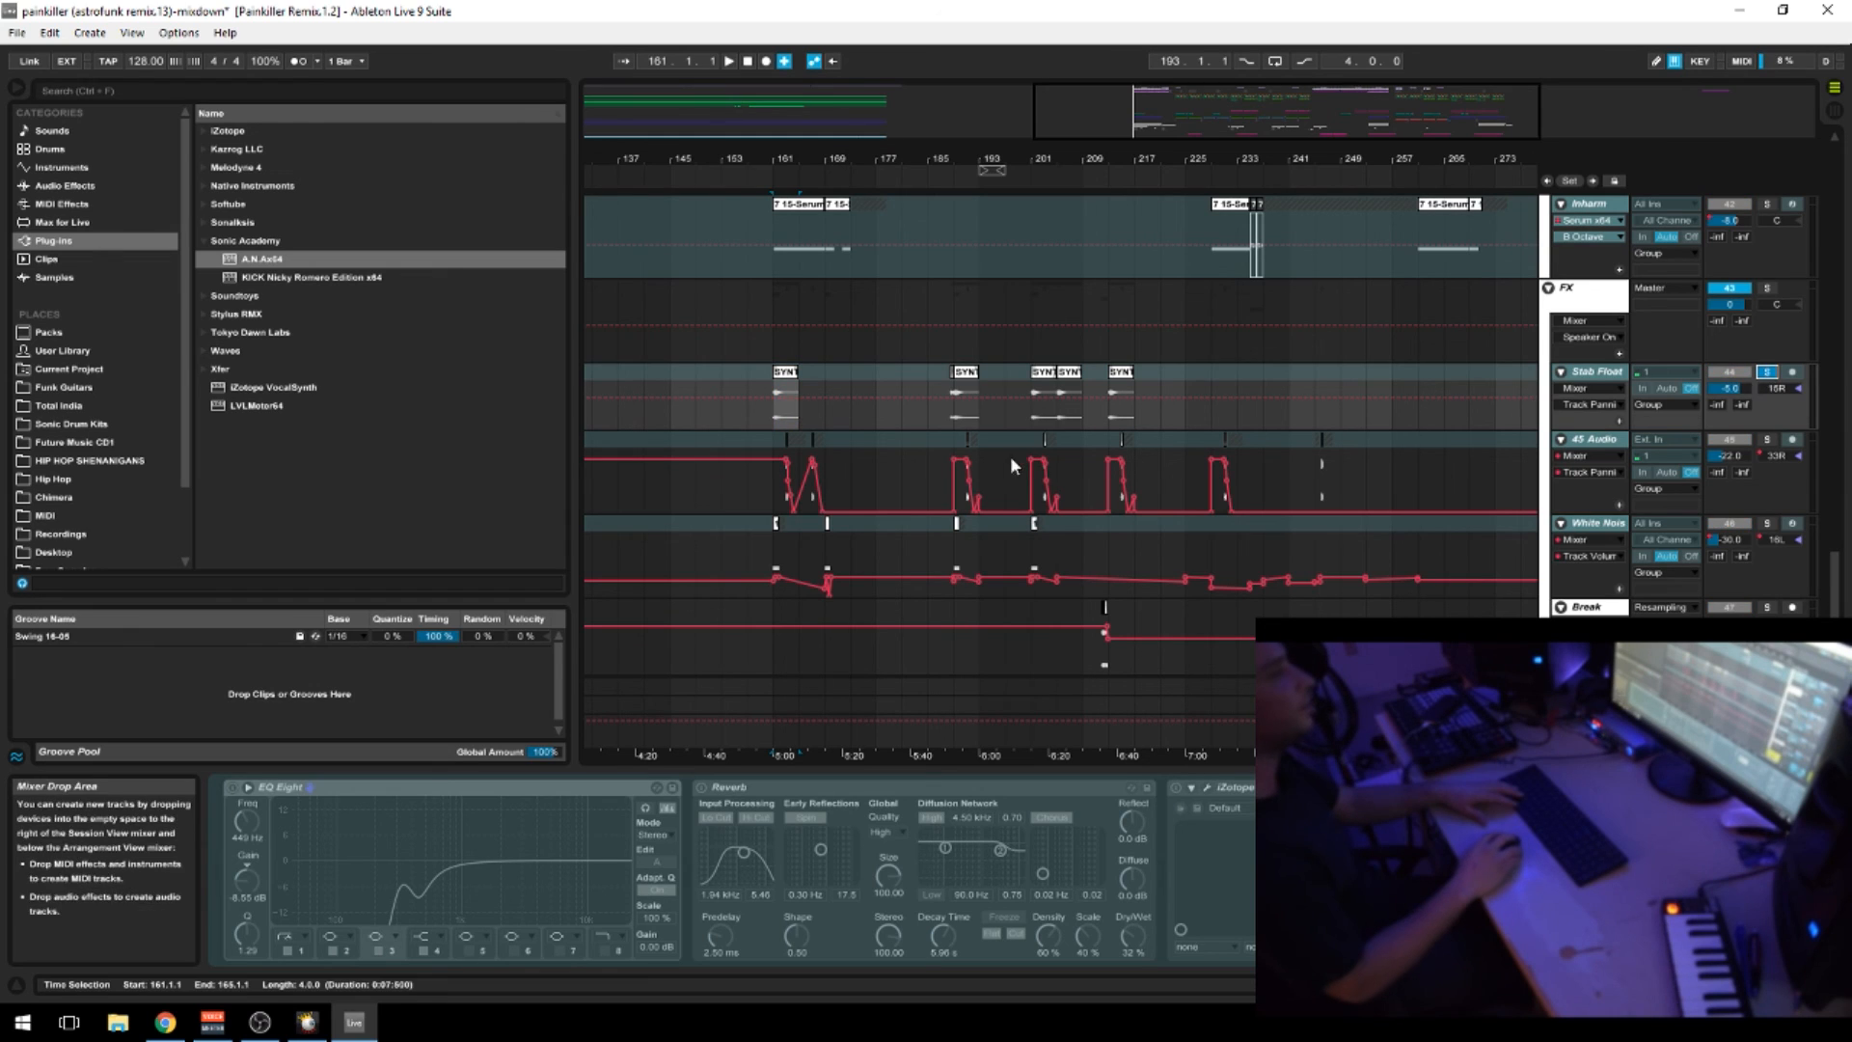
left_click(1768, 373)
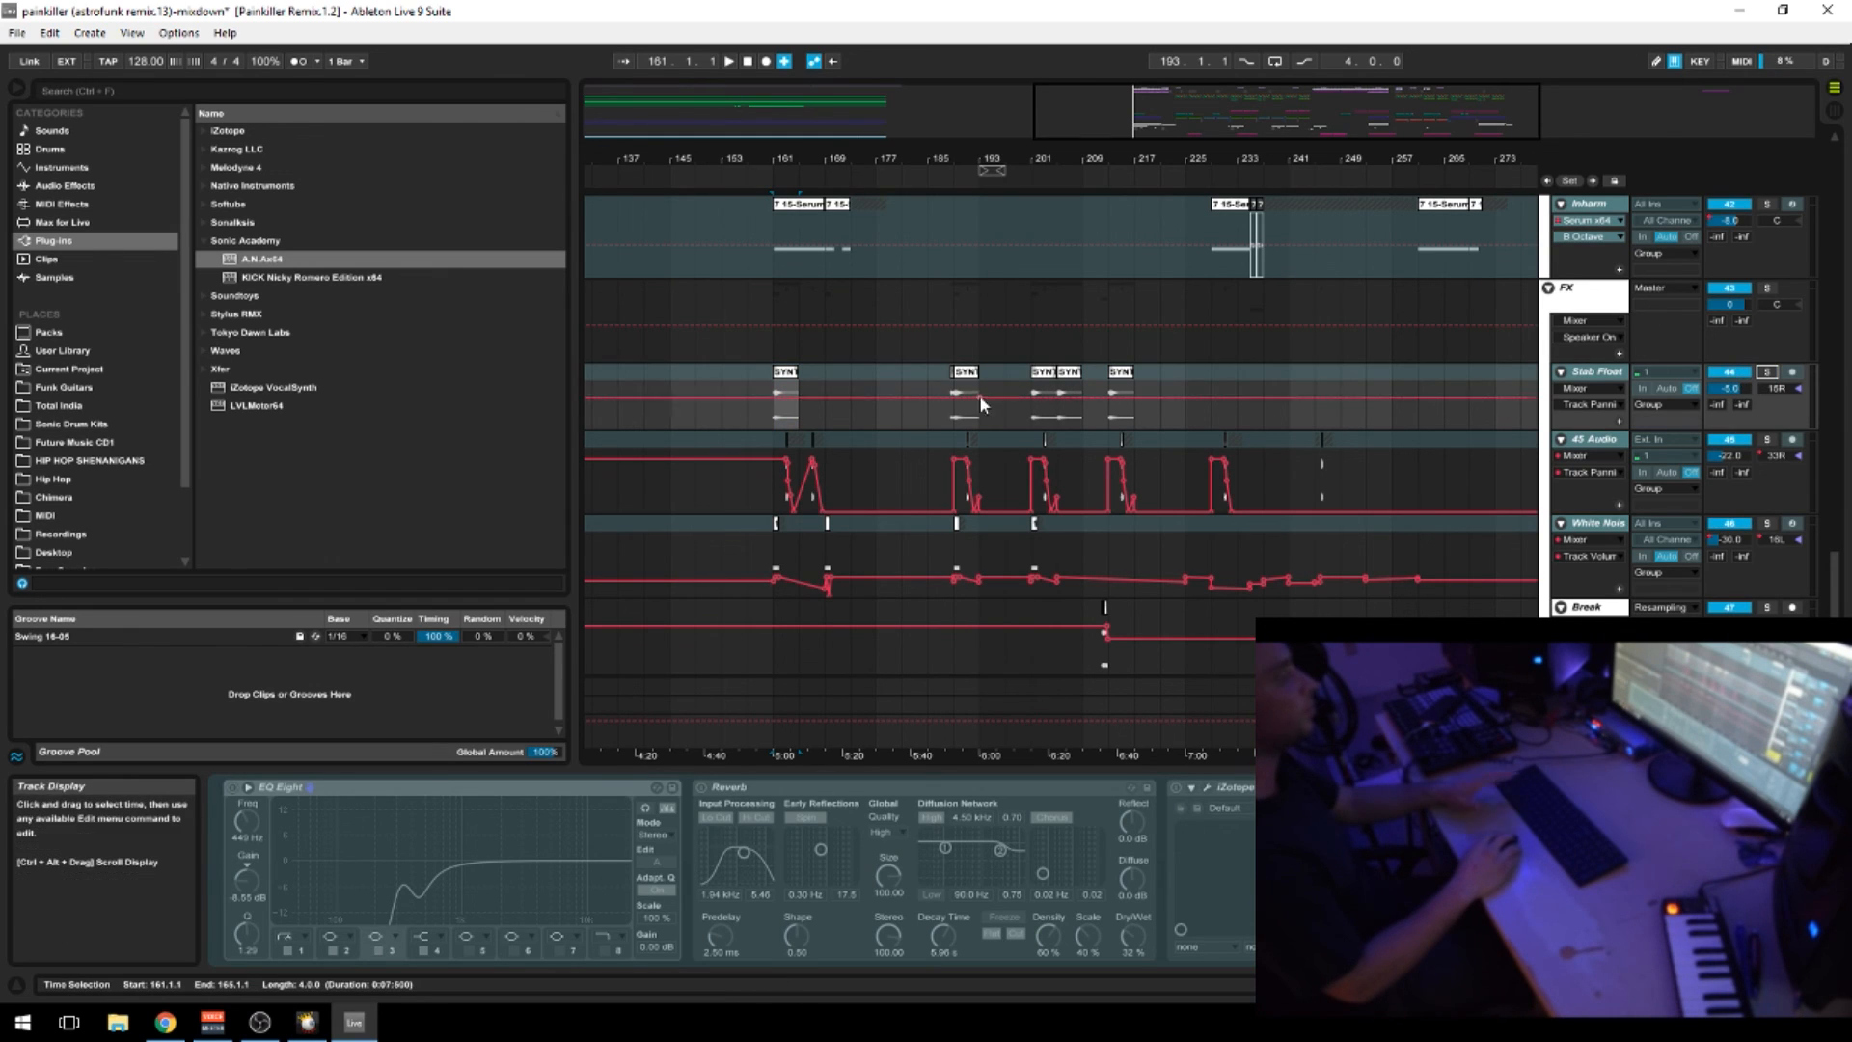
Set the start point at bar 197 on the Stab Float track and play the full mix into its bar 201 clip
left_click(1003, 413)
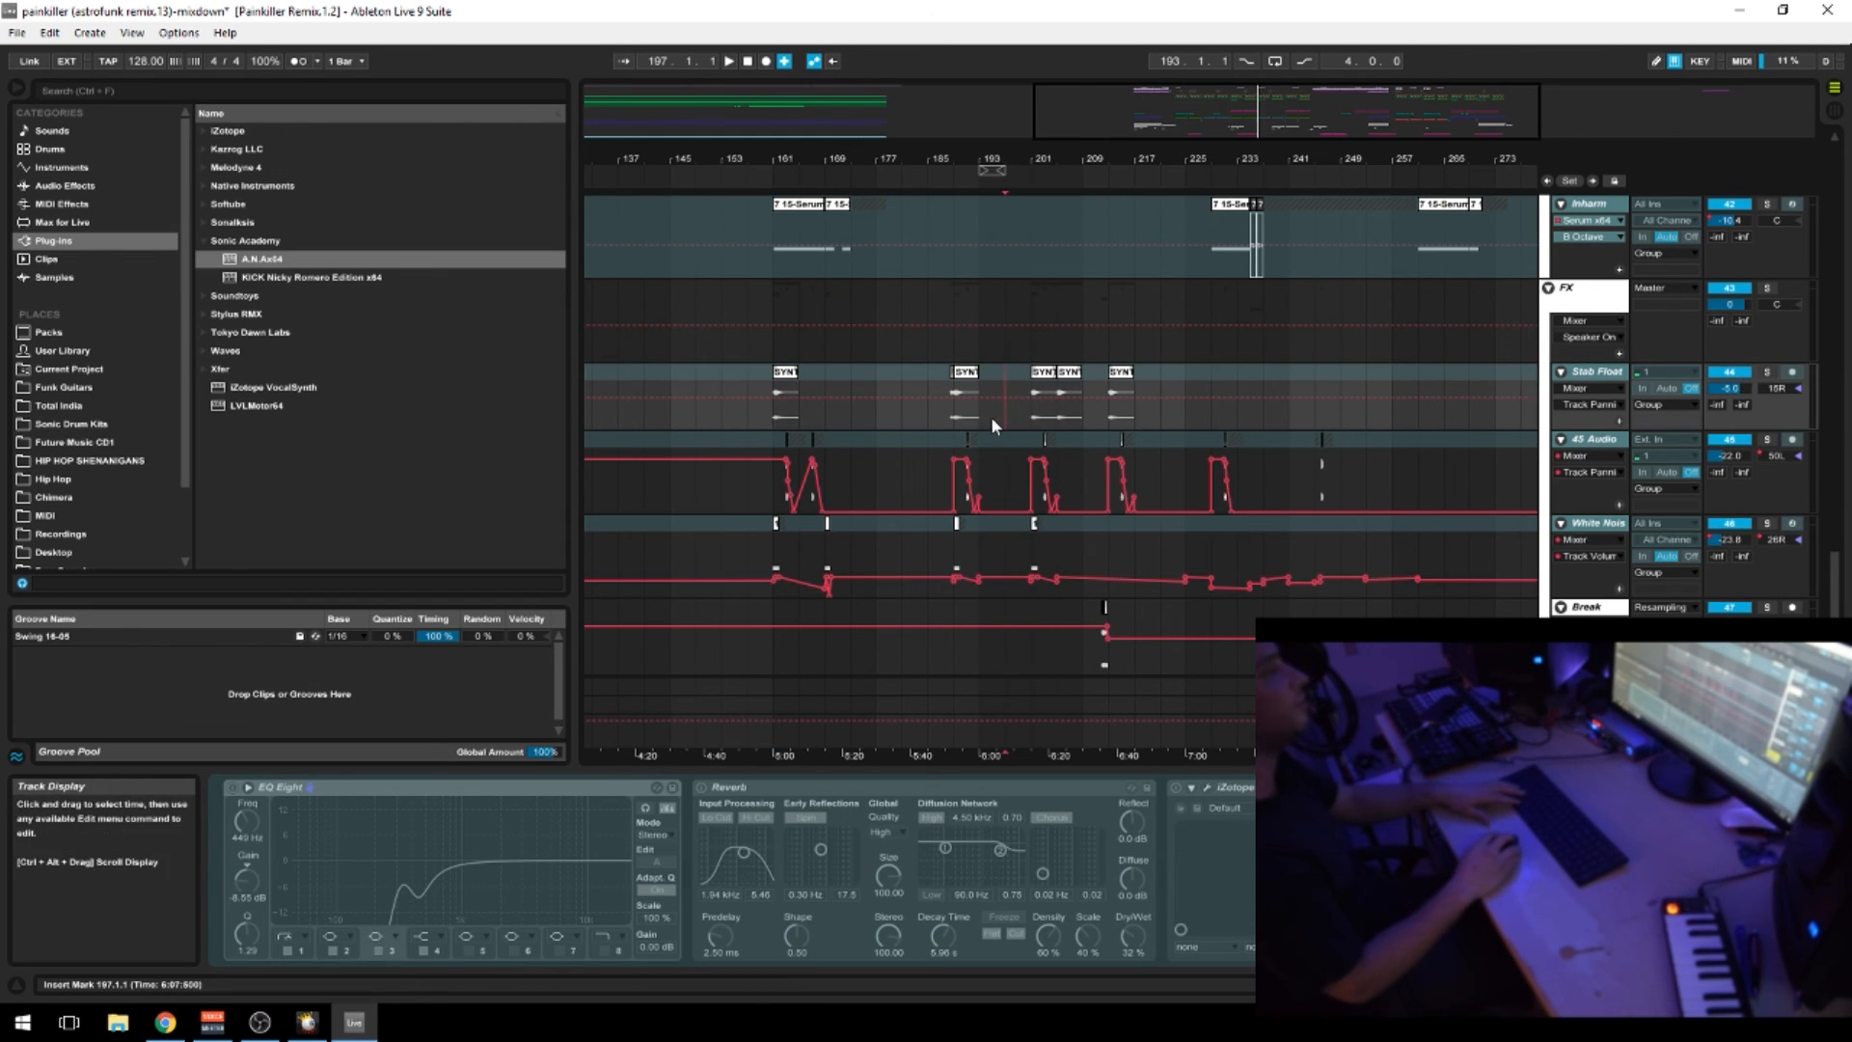
key("space")
left_click_drag(1052, 159, 911, 175)
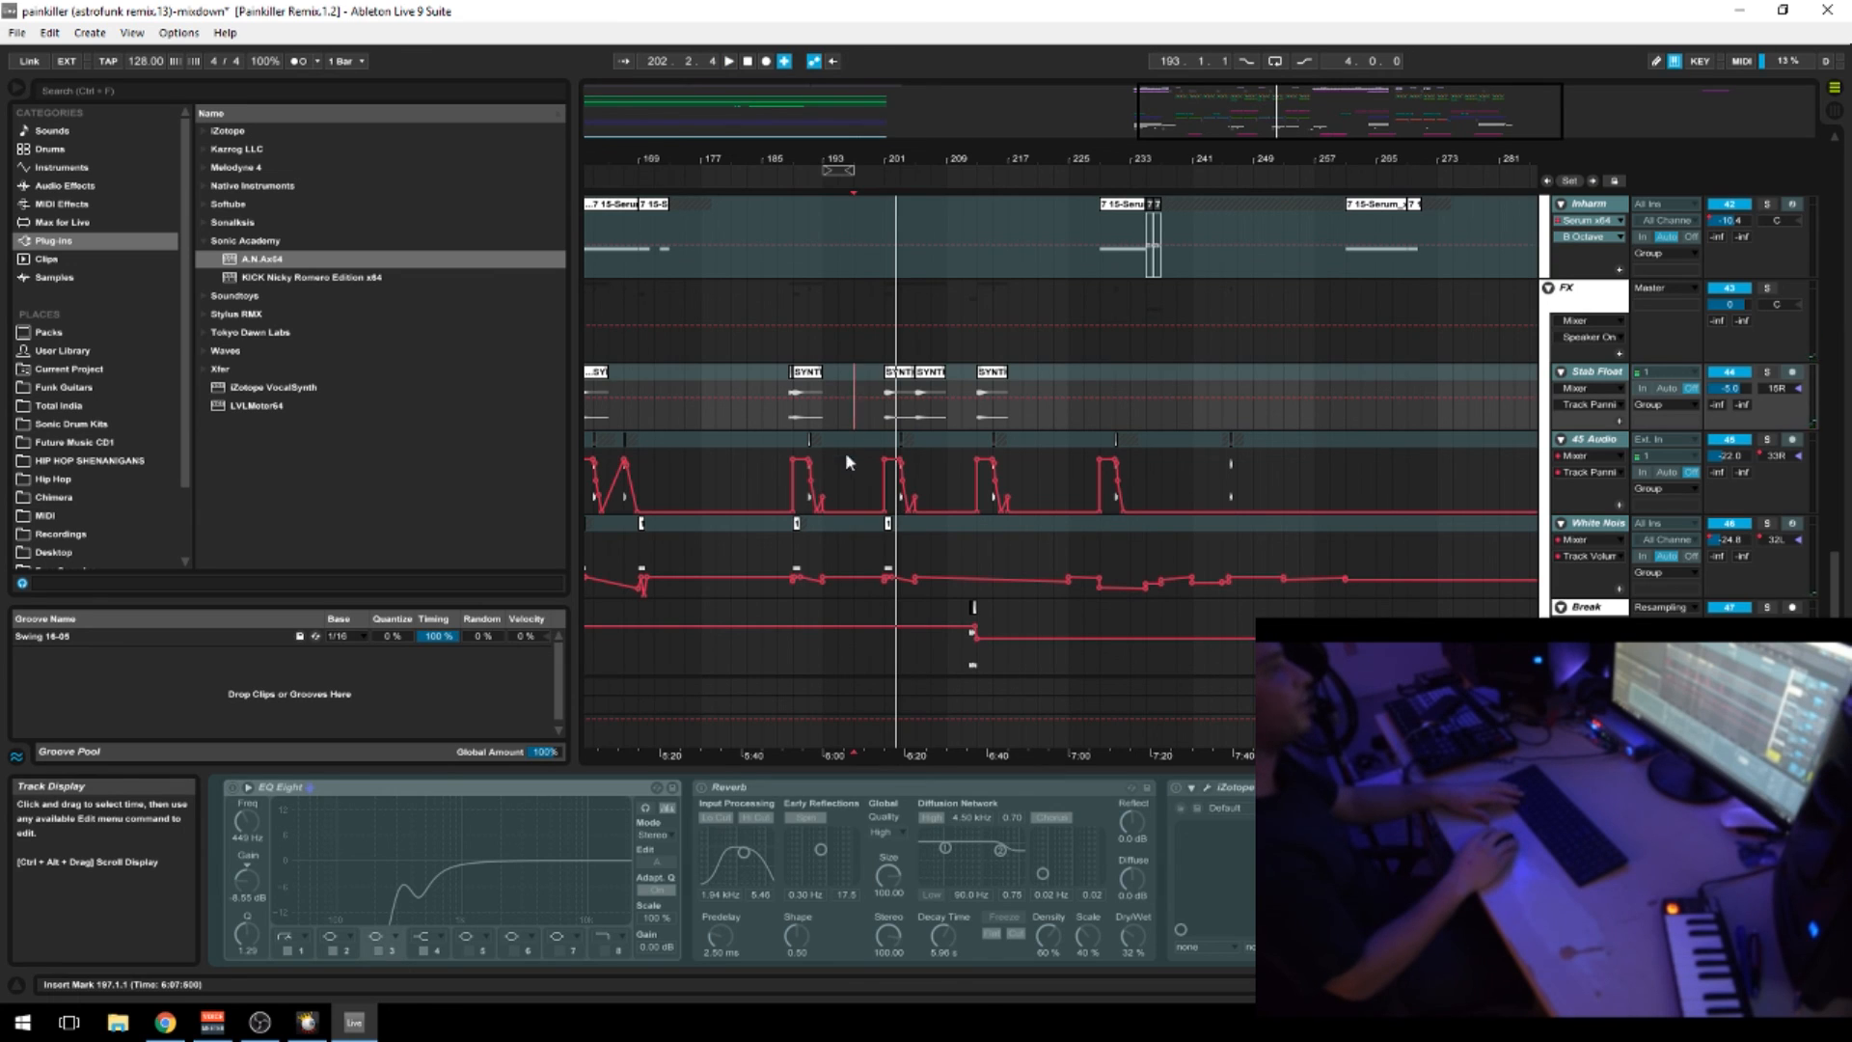
left_click(864, 417)
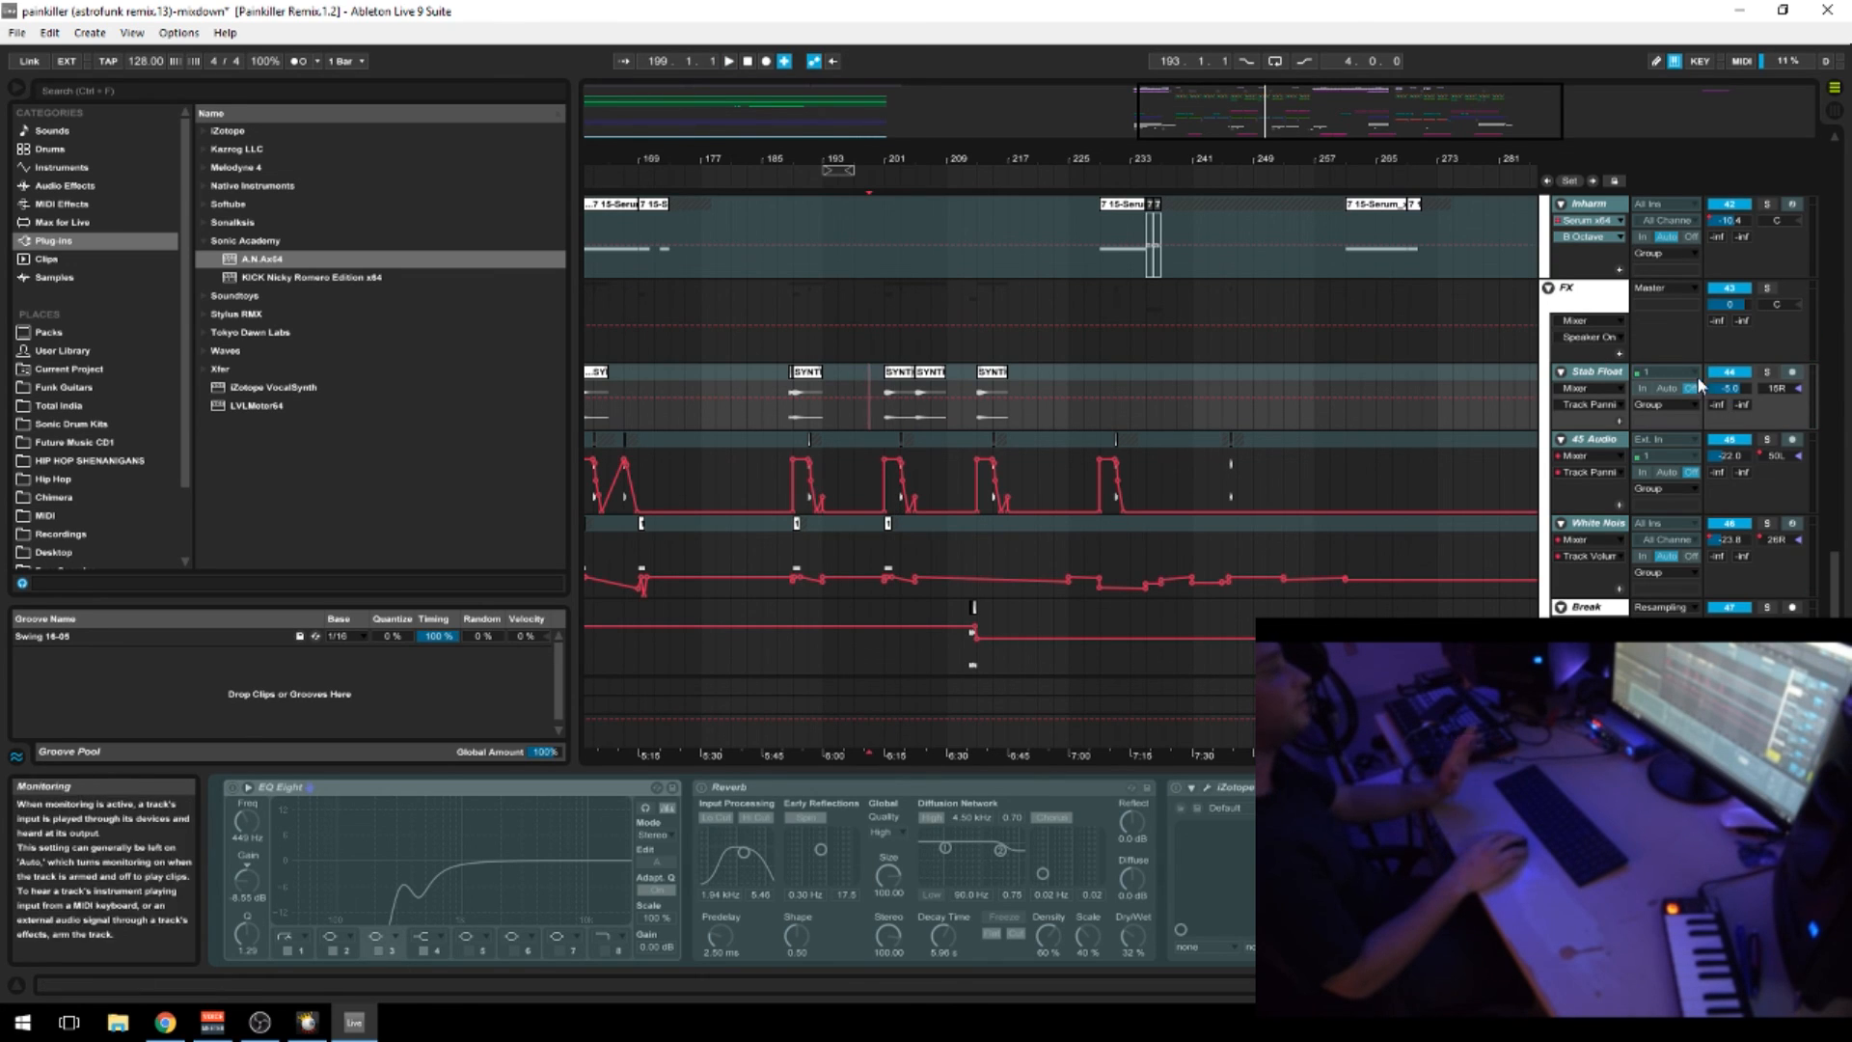
left_click(864, 398)
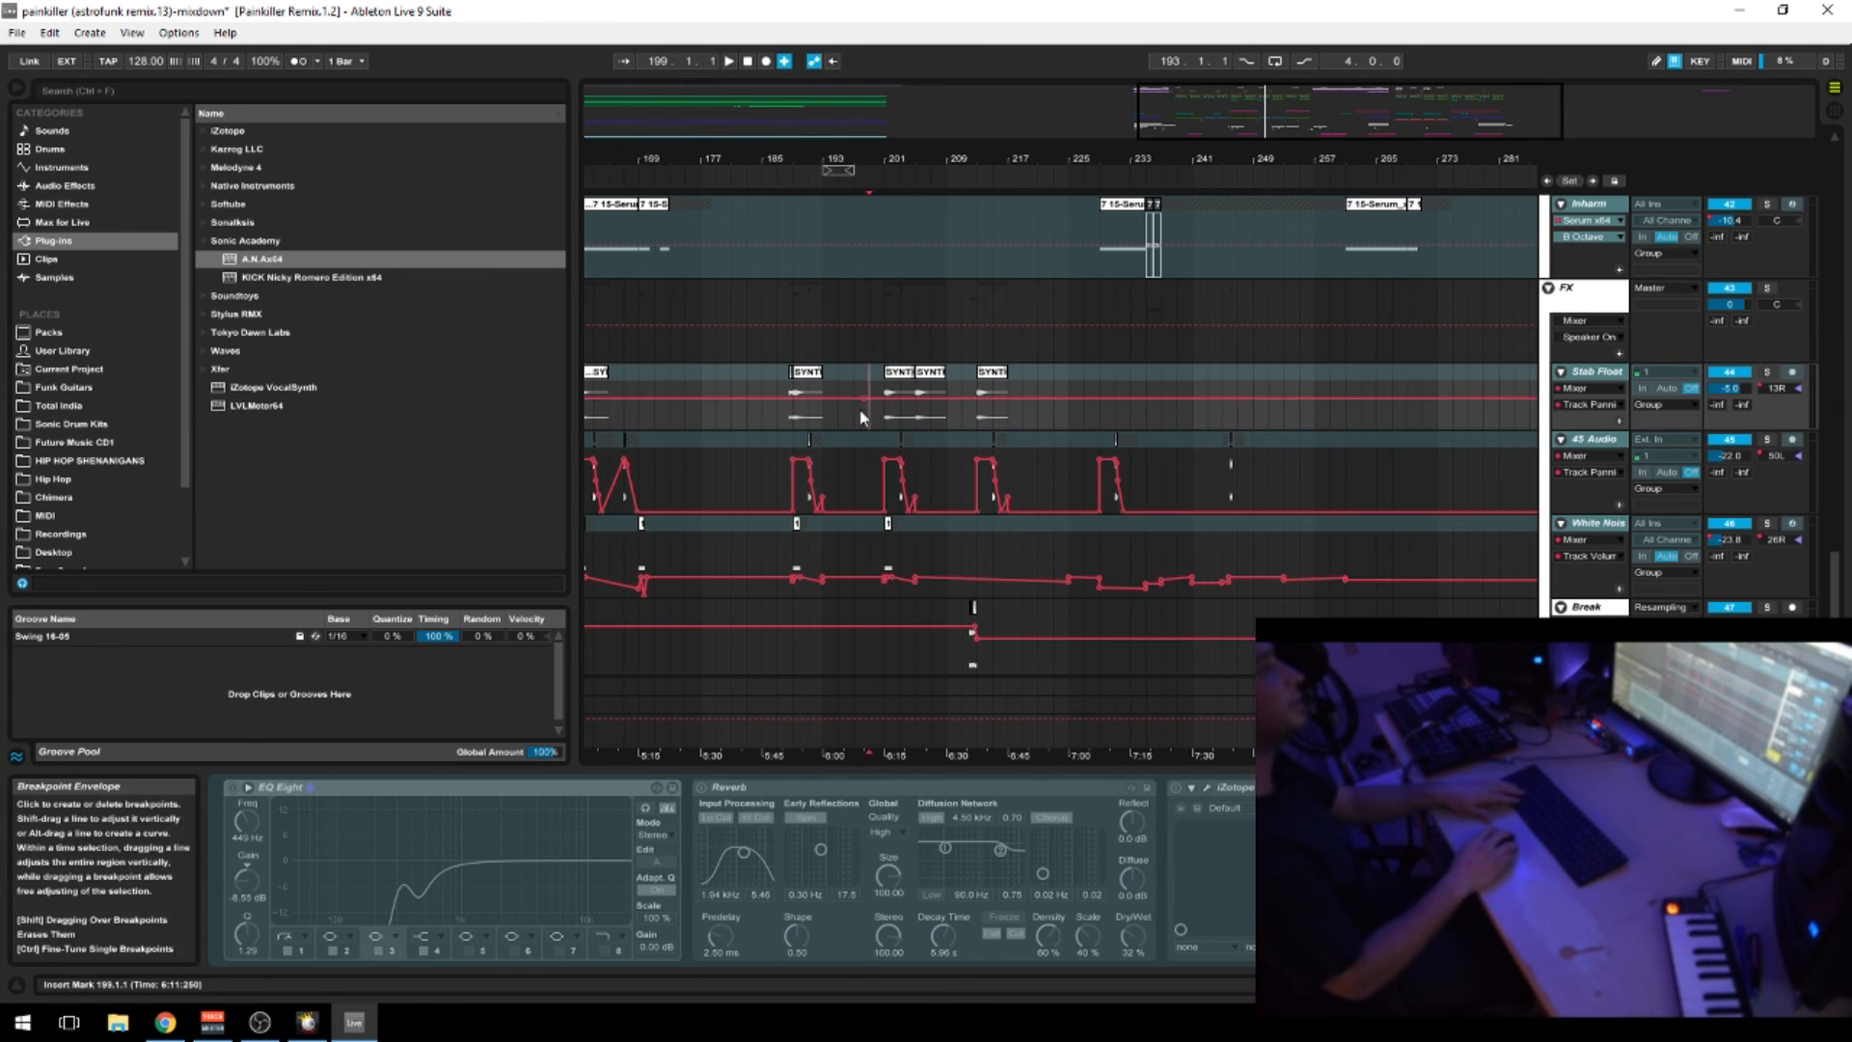
key("ctrl+z")
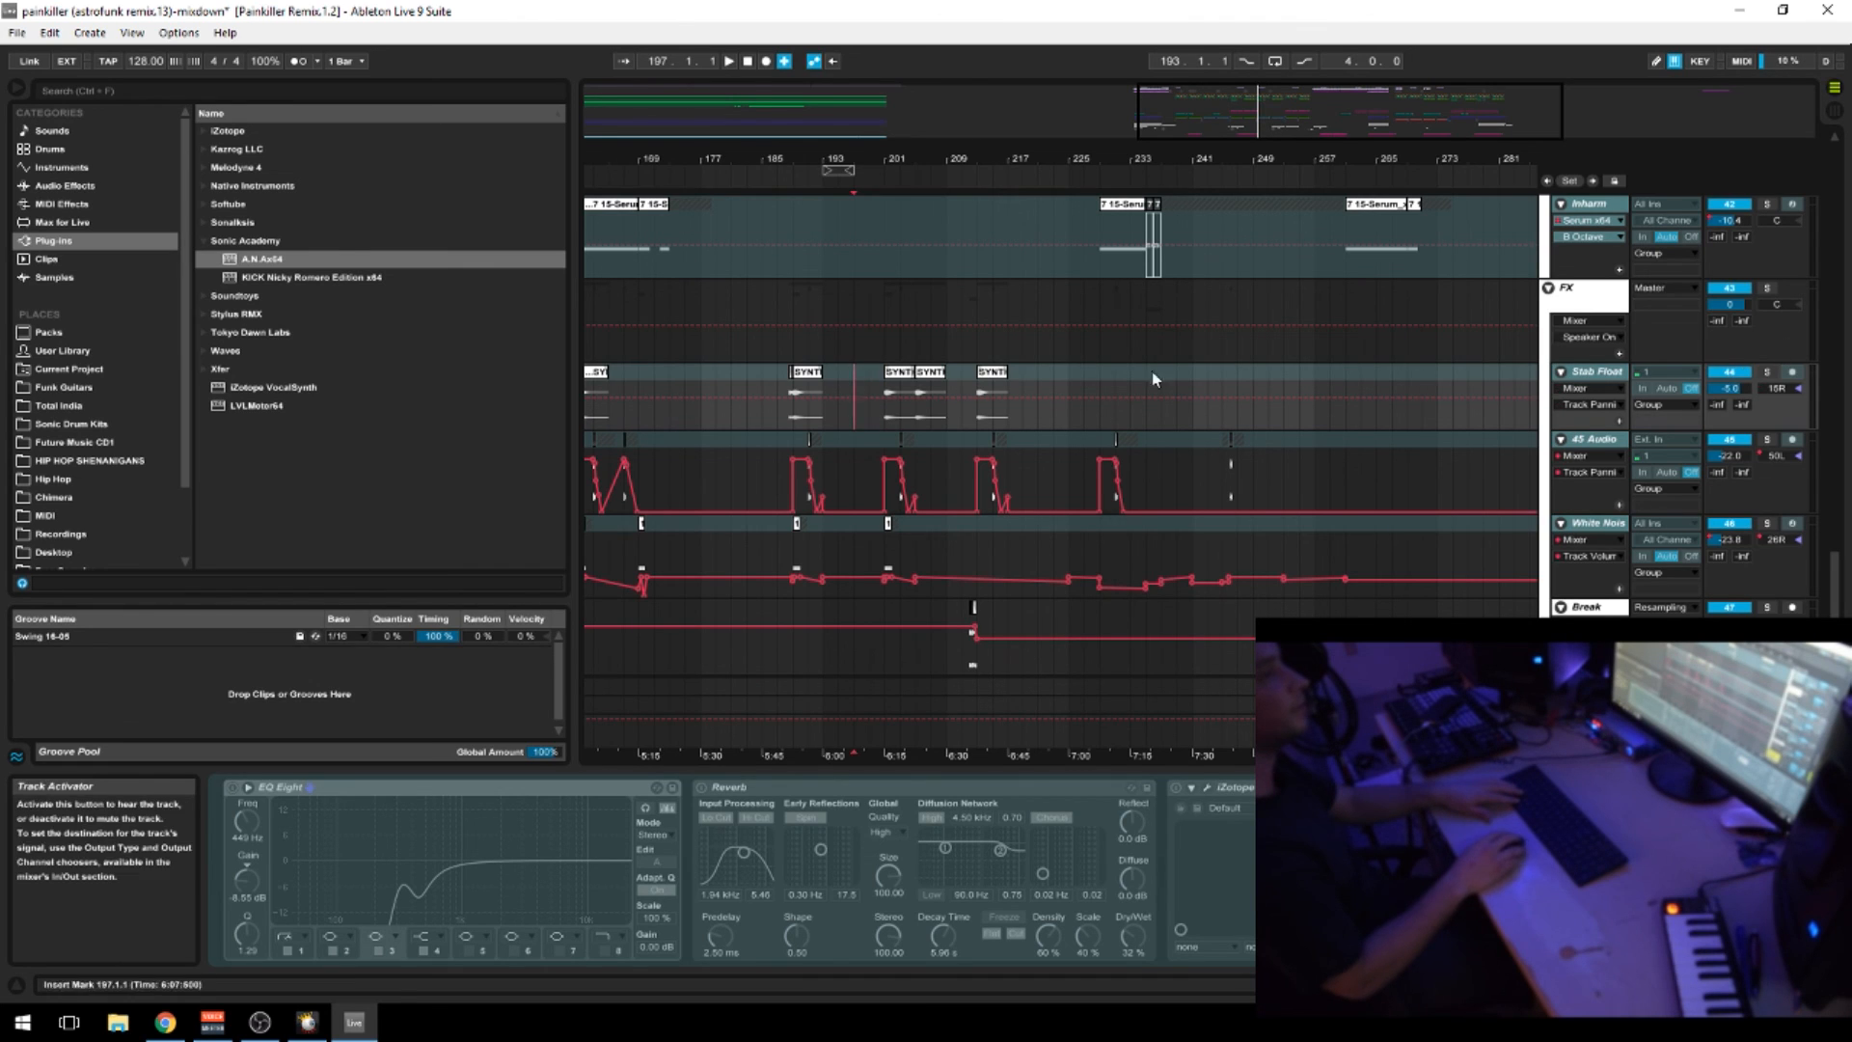
Deactivate the Stab Float clip at bar 201 and play the mix from bar 197 to compare the section without it
right_click(896, 374)
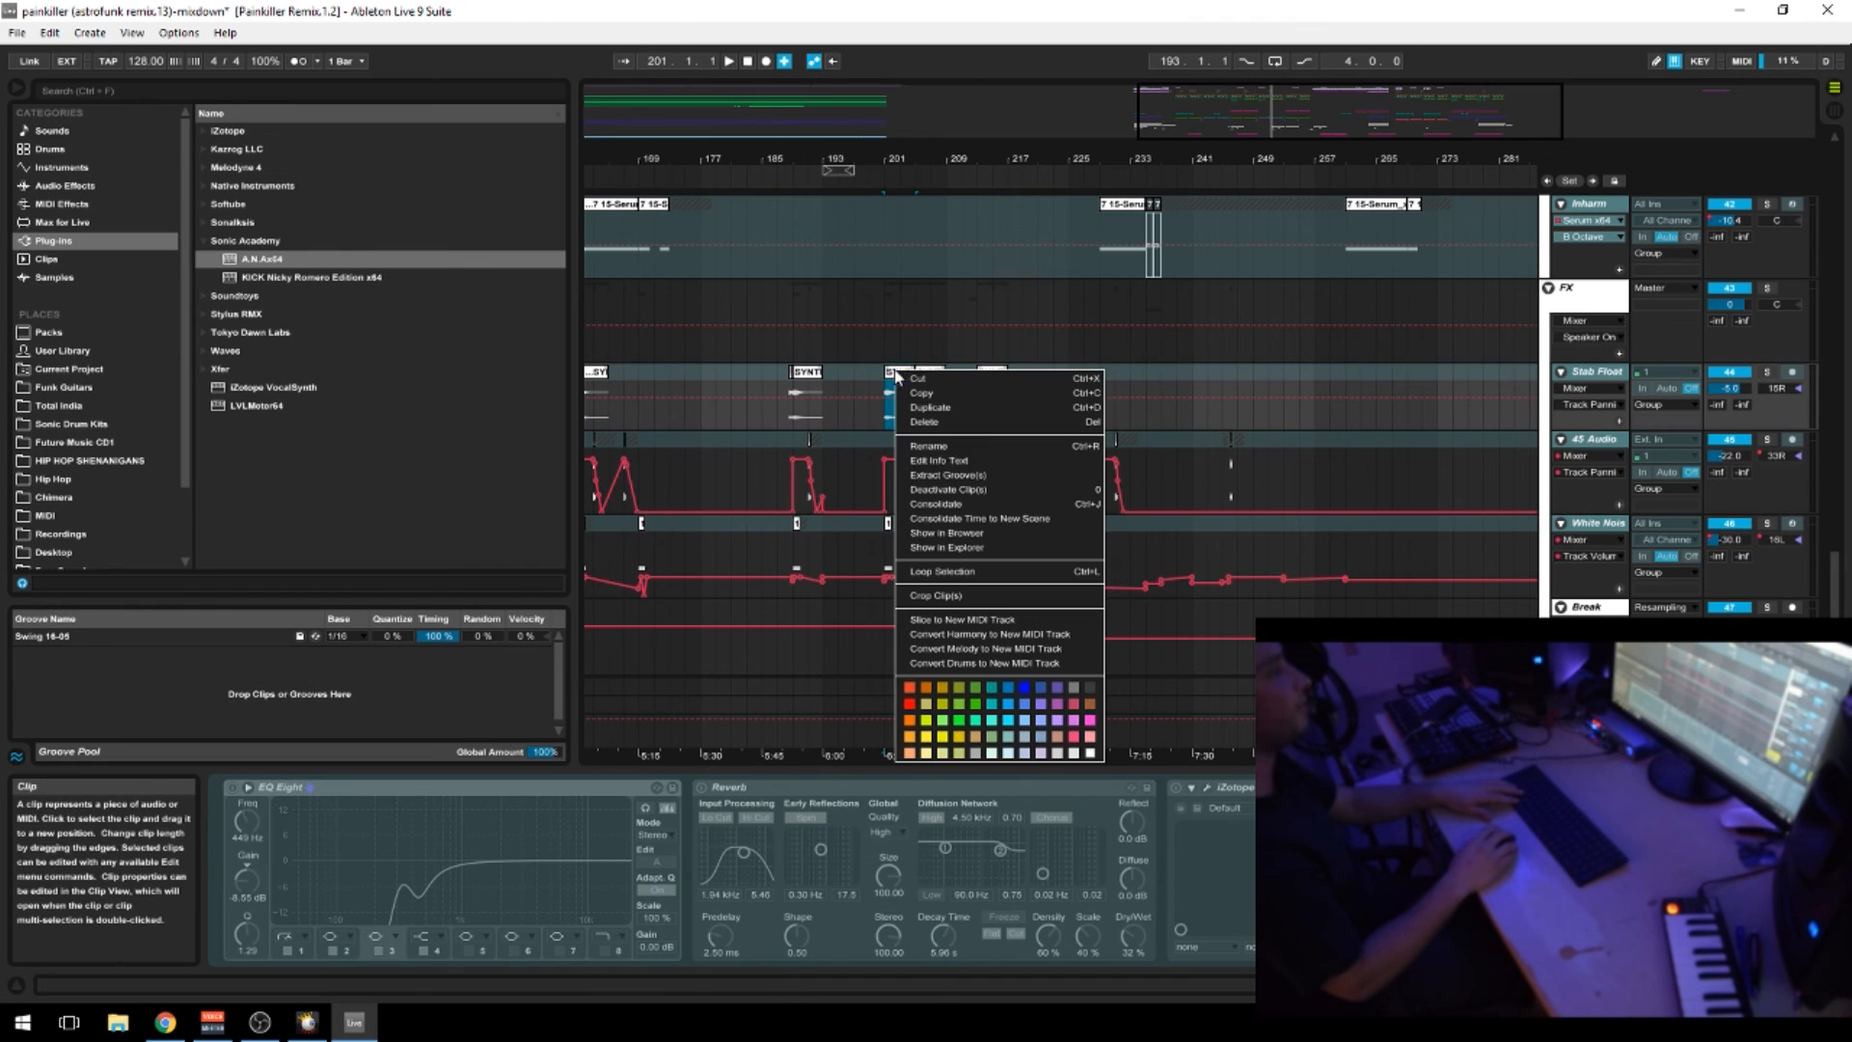
left_click(990, 490)
key("space")
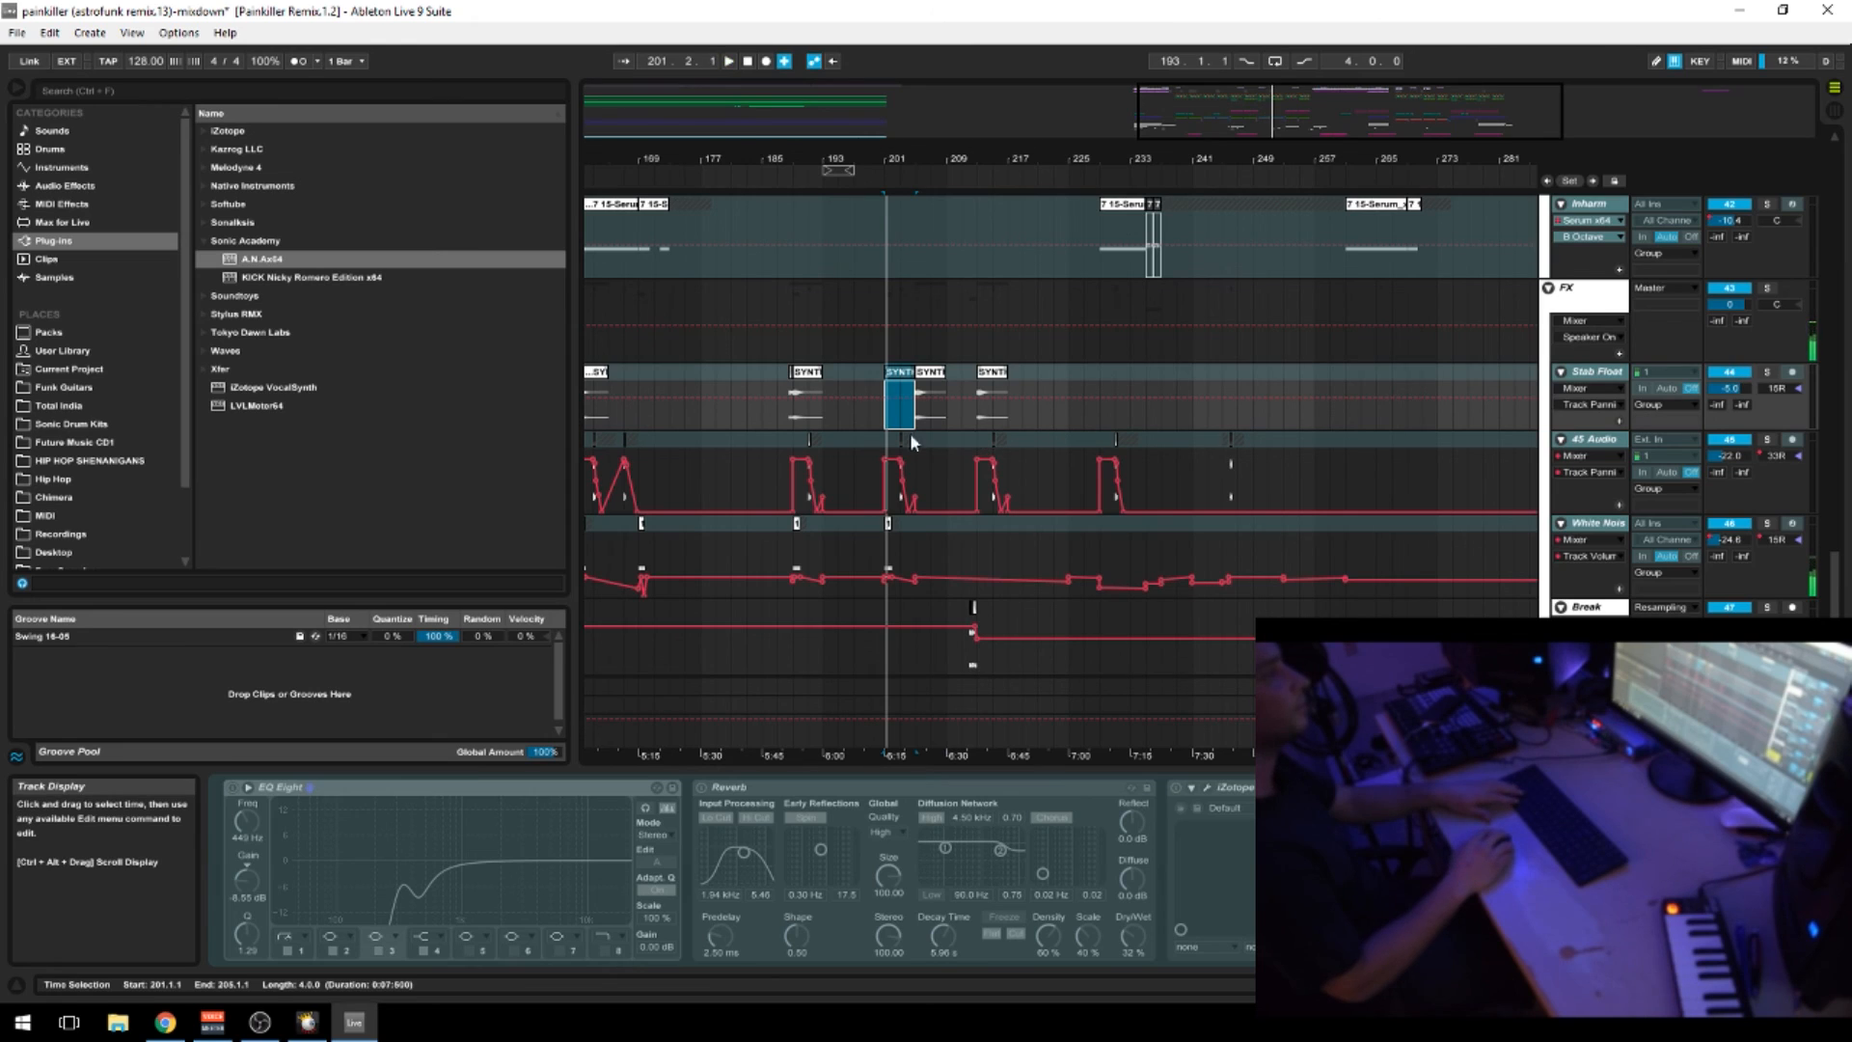
left_click(855, 418)
key("space")
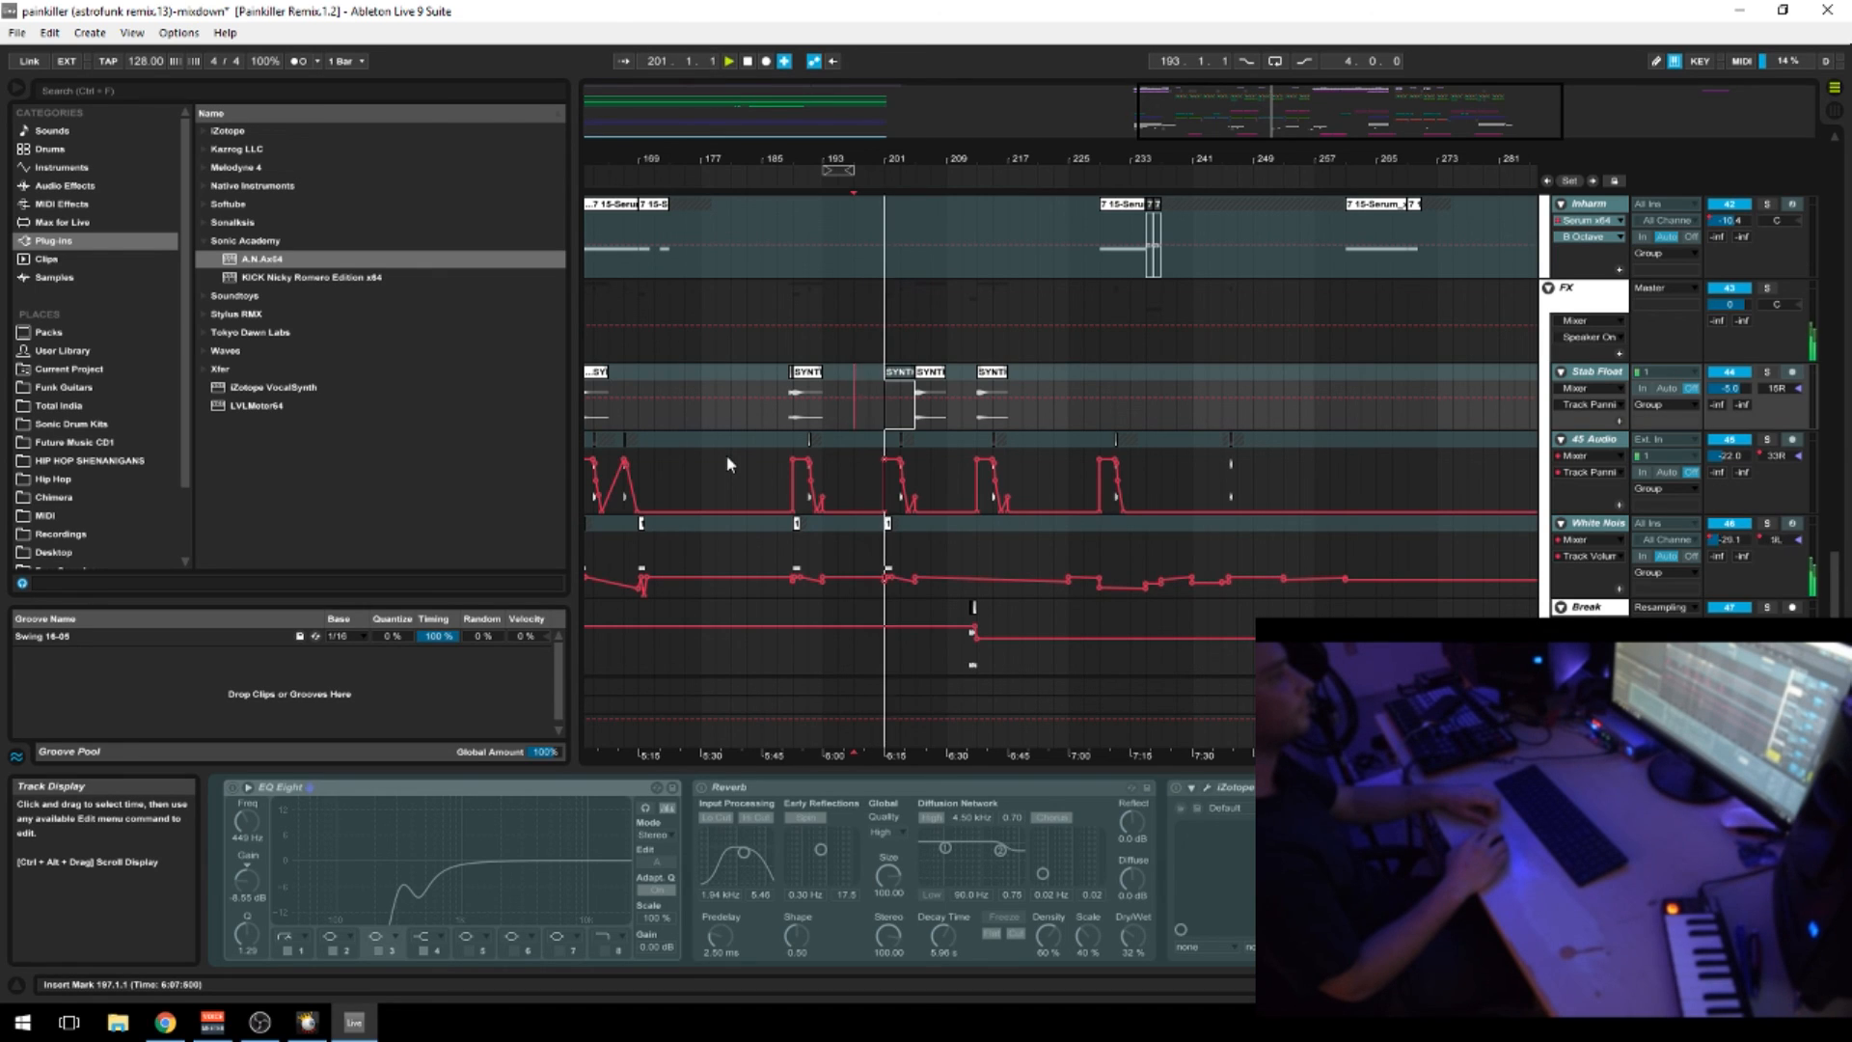
Reactivate the Stab Float clip at bar 201 and play the full mix from bar 199 to hear it restored
right_click(908, 375)
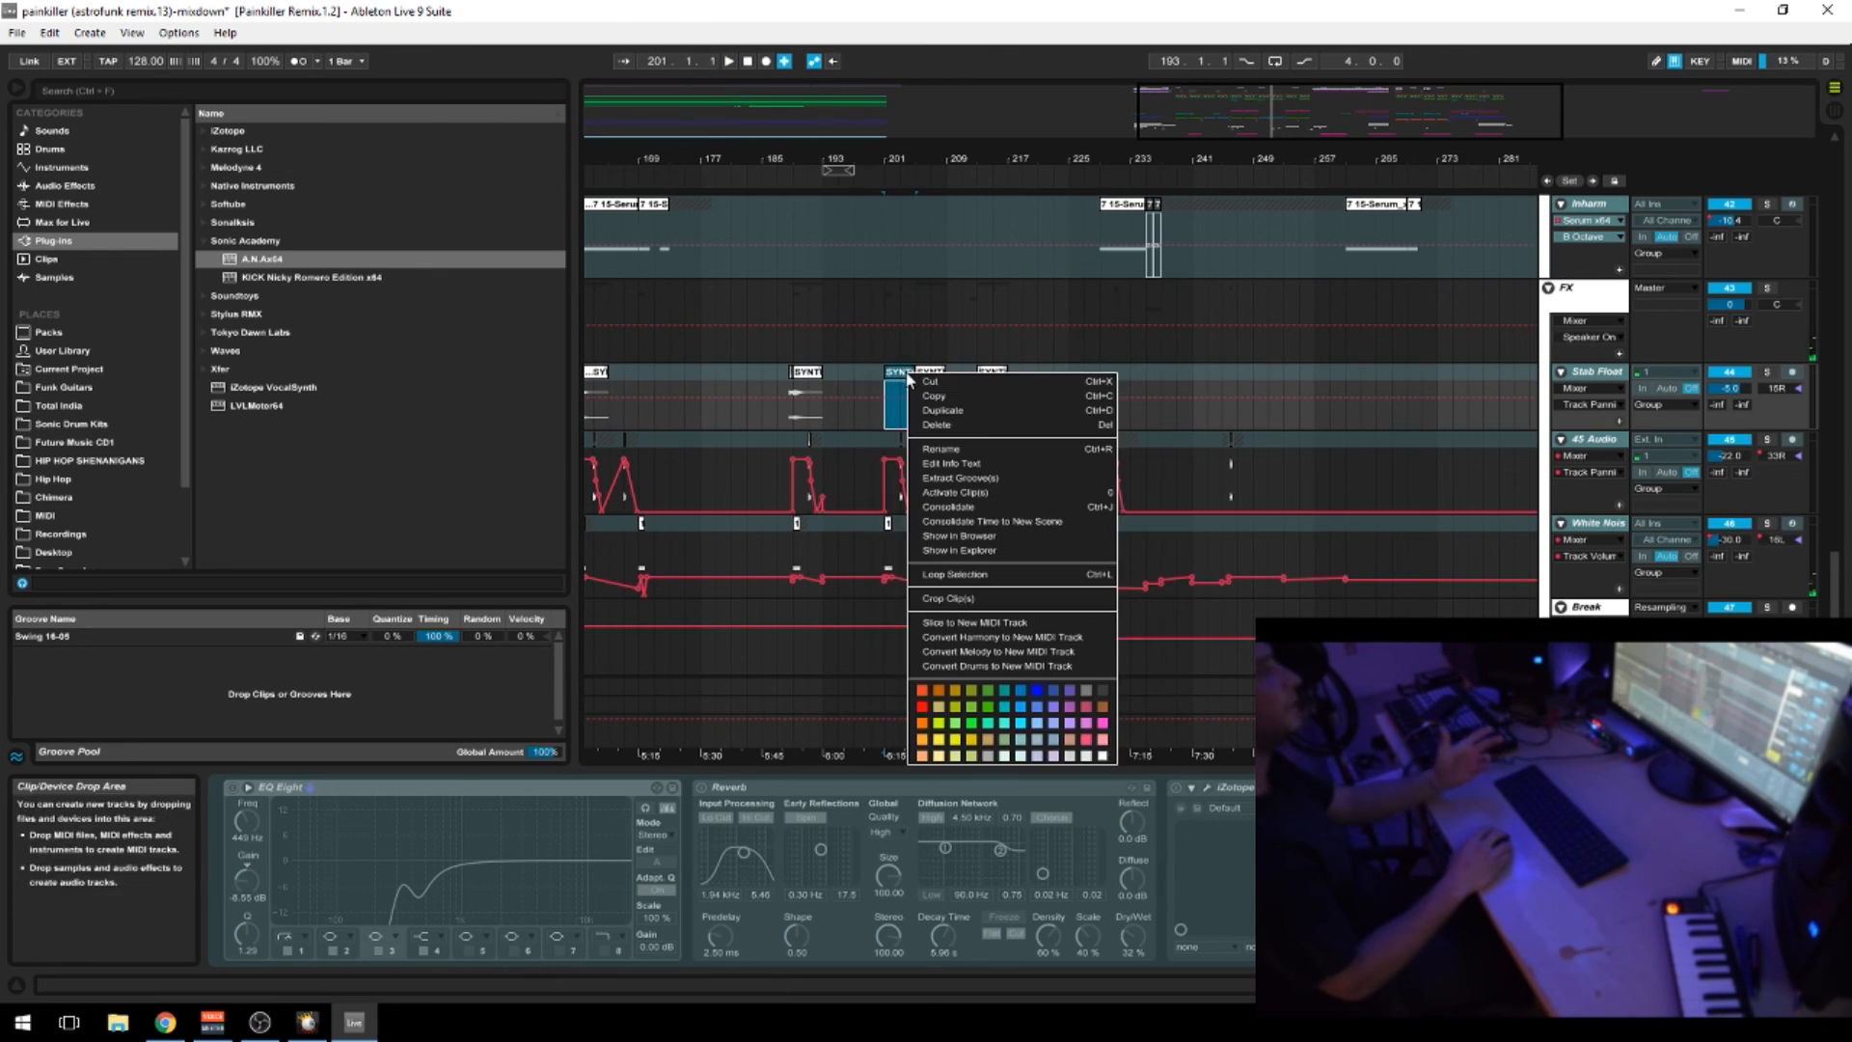
left_click(966, 492)
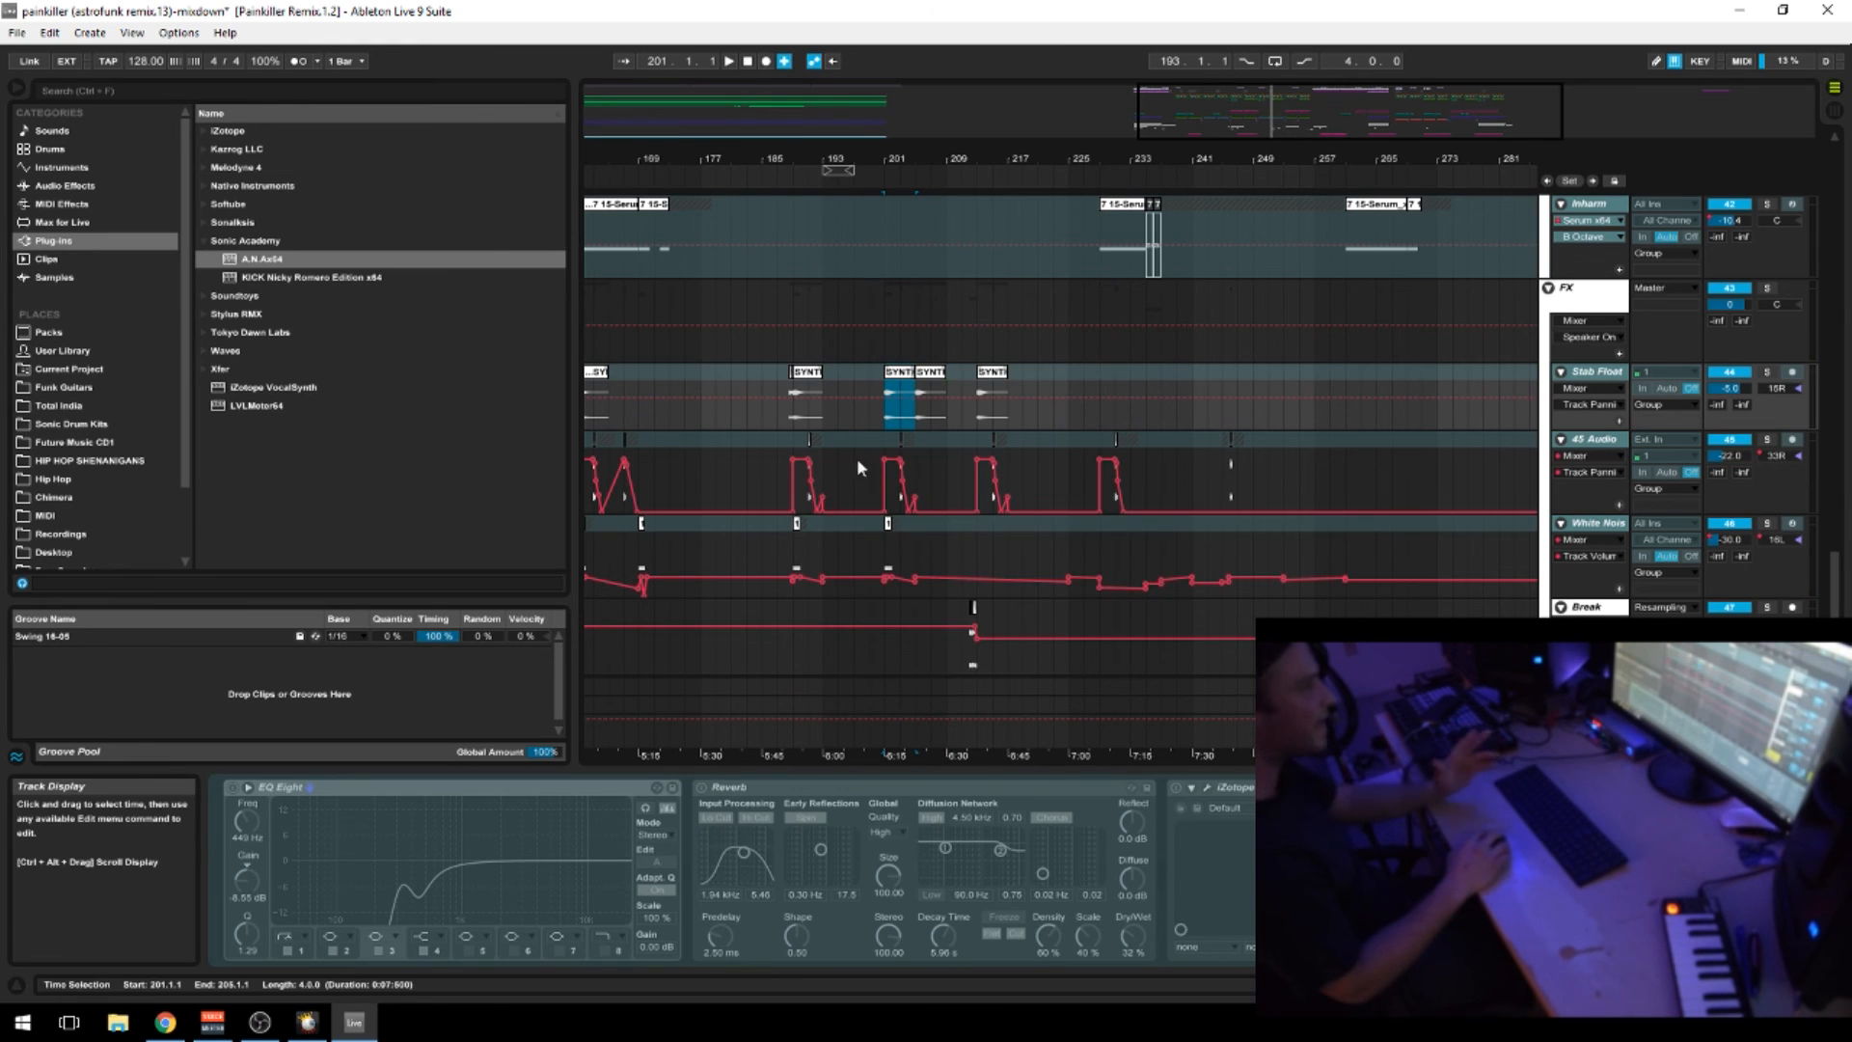
left_click(863, 420)
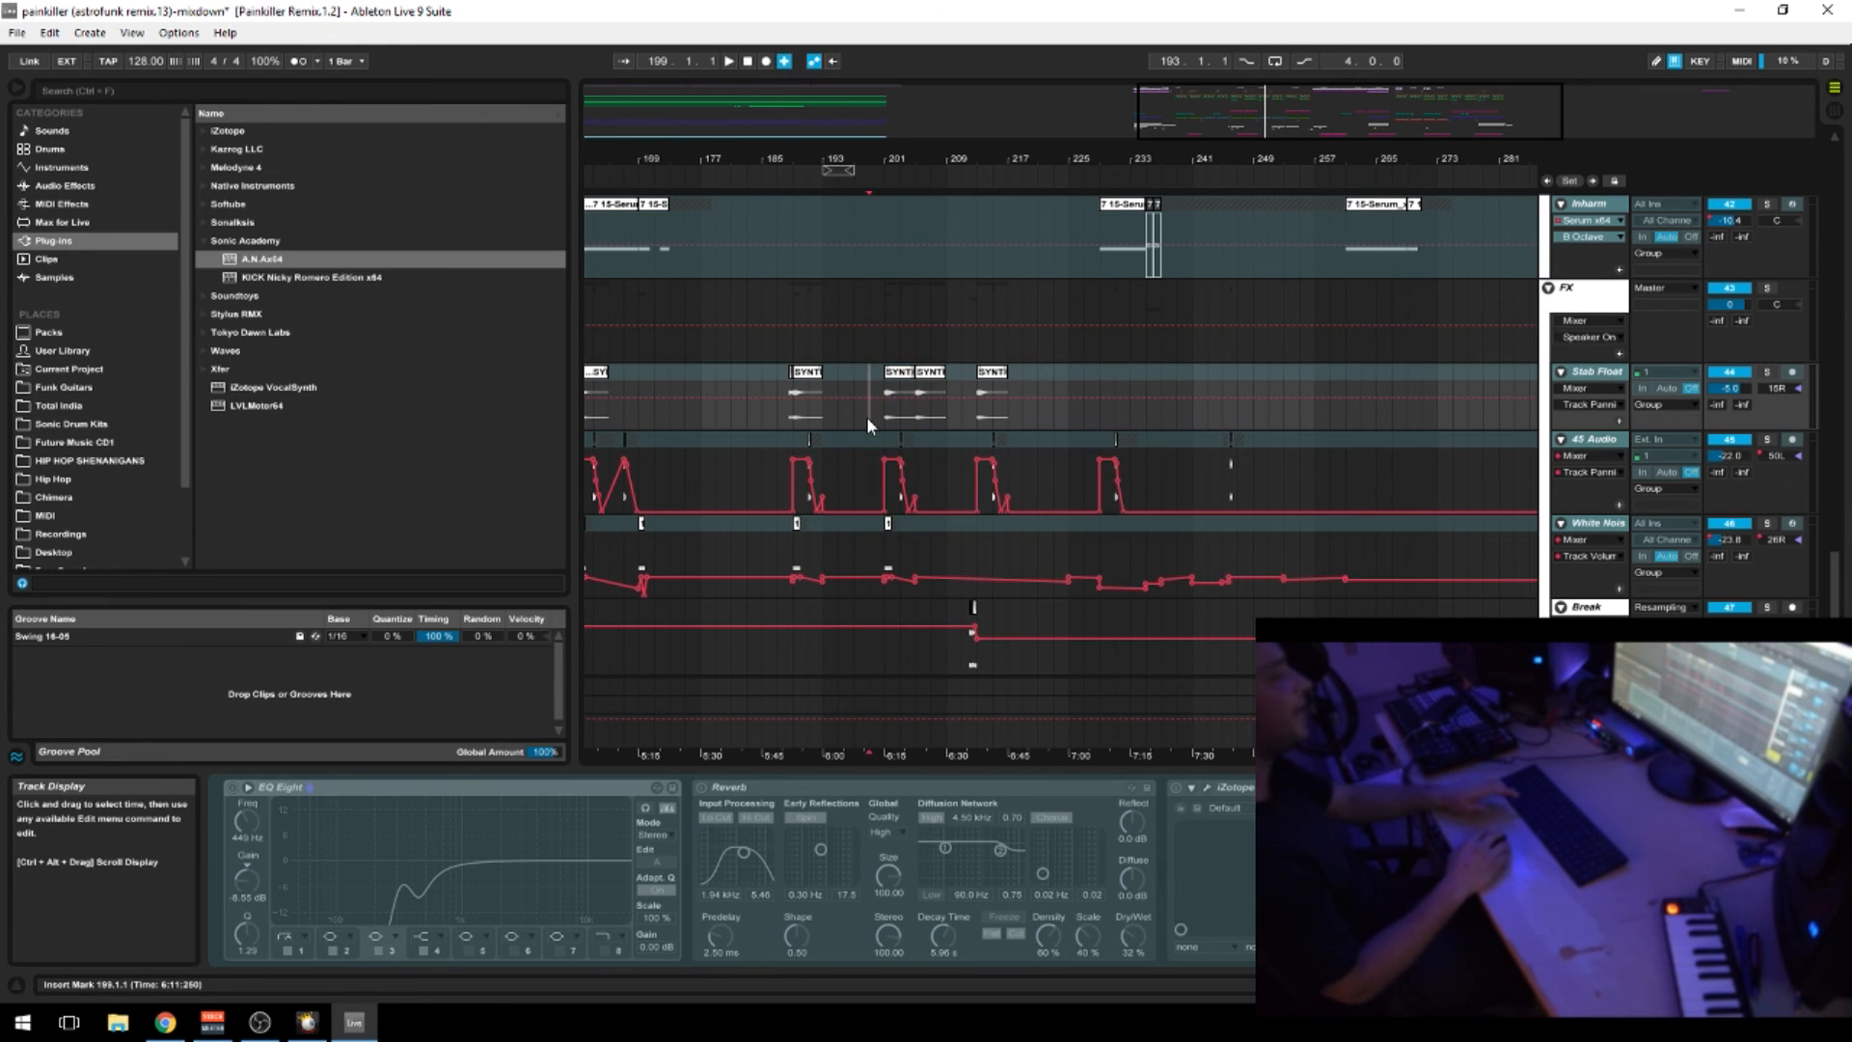
key("space")
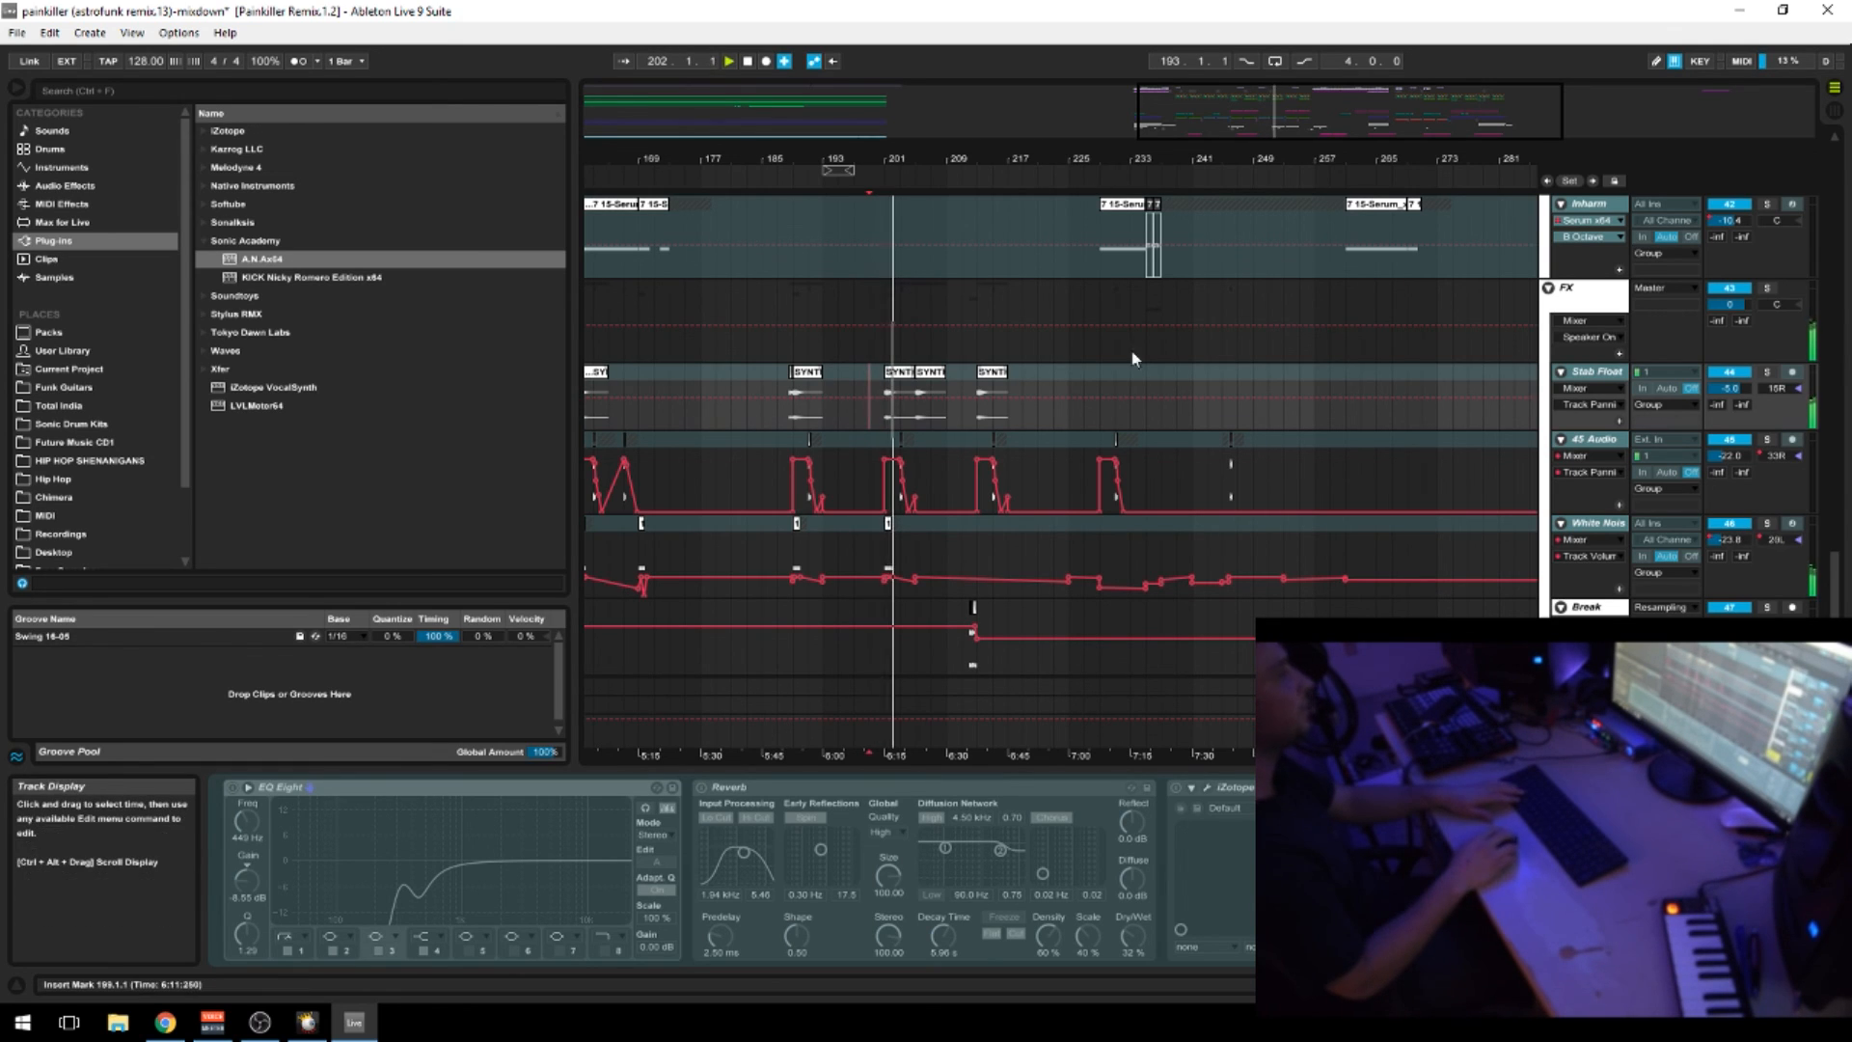
Check the live chat on the YouTube Live Dashboard in Chrome, and return to the Ableton Live arrangement
left_click_drag(885, 157, 1022, 150)
scroll(730, 341, "down", 1)
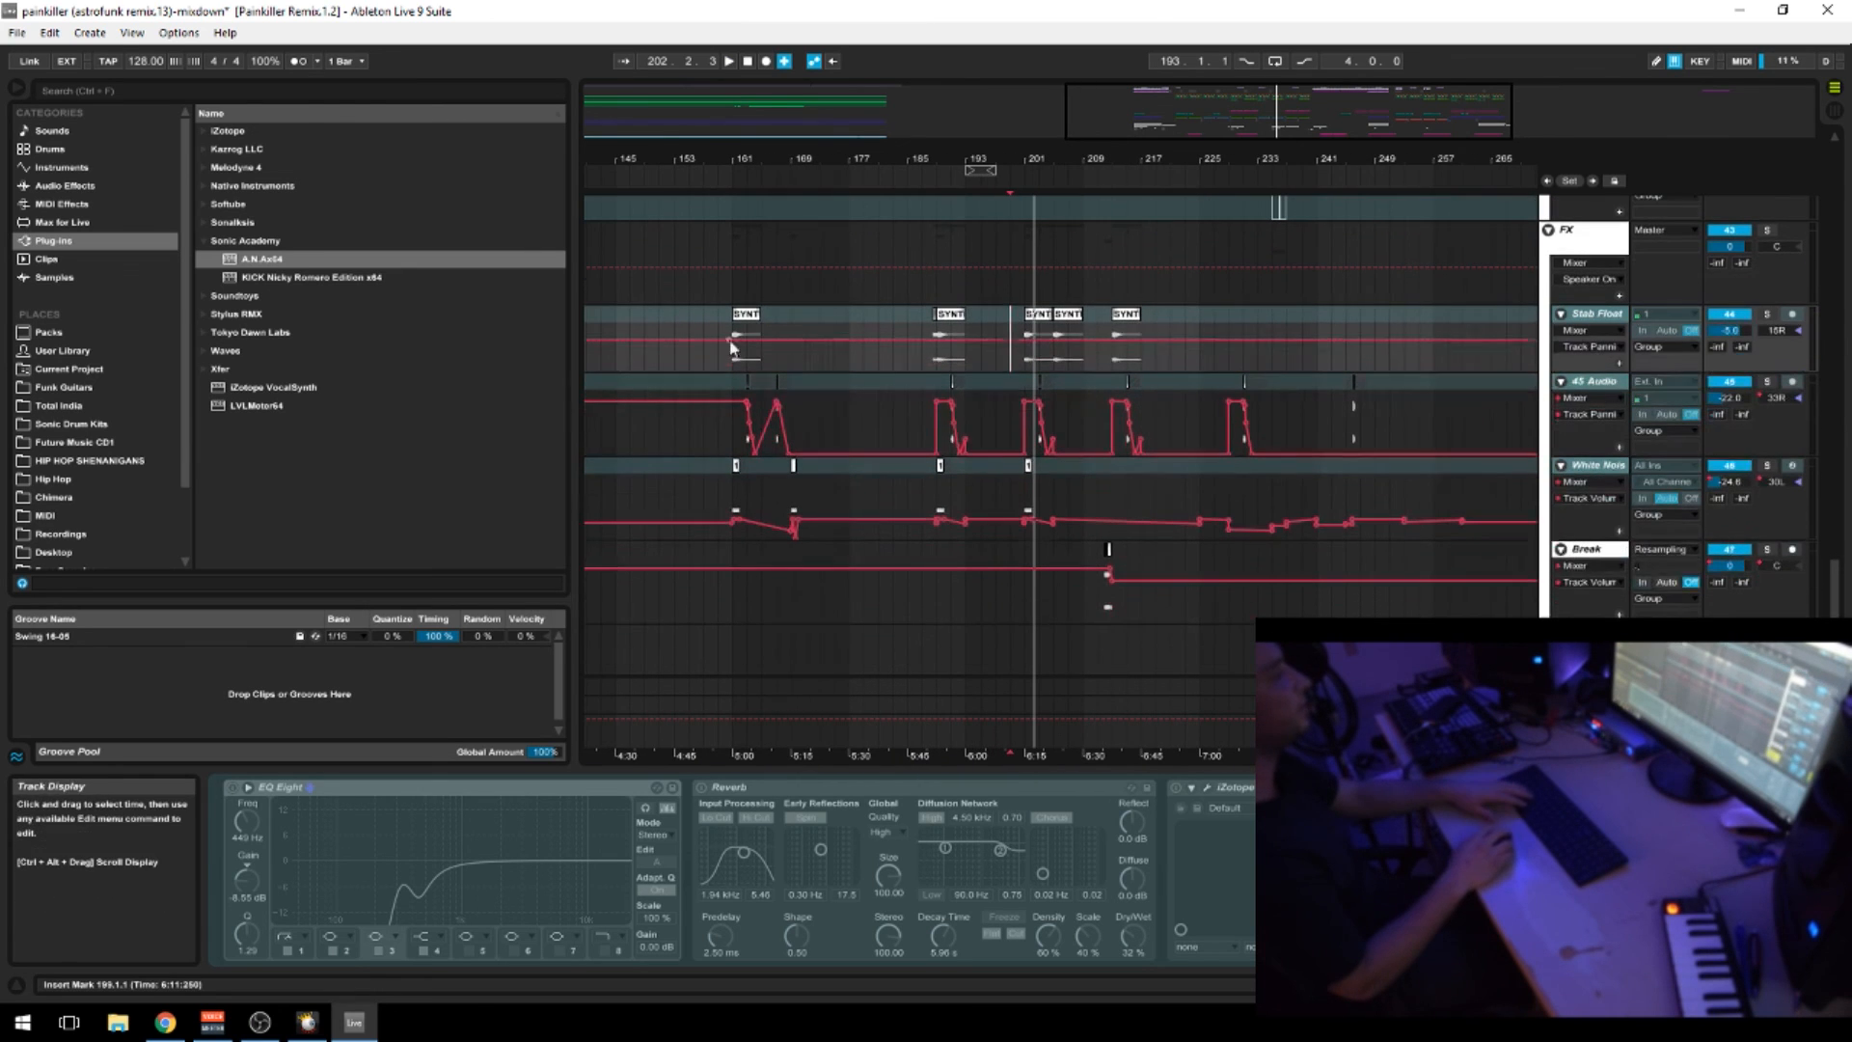
left_click(168, 1026)
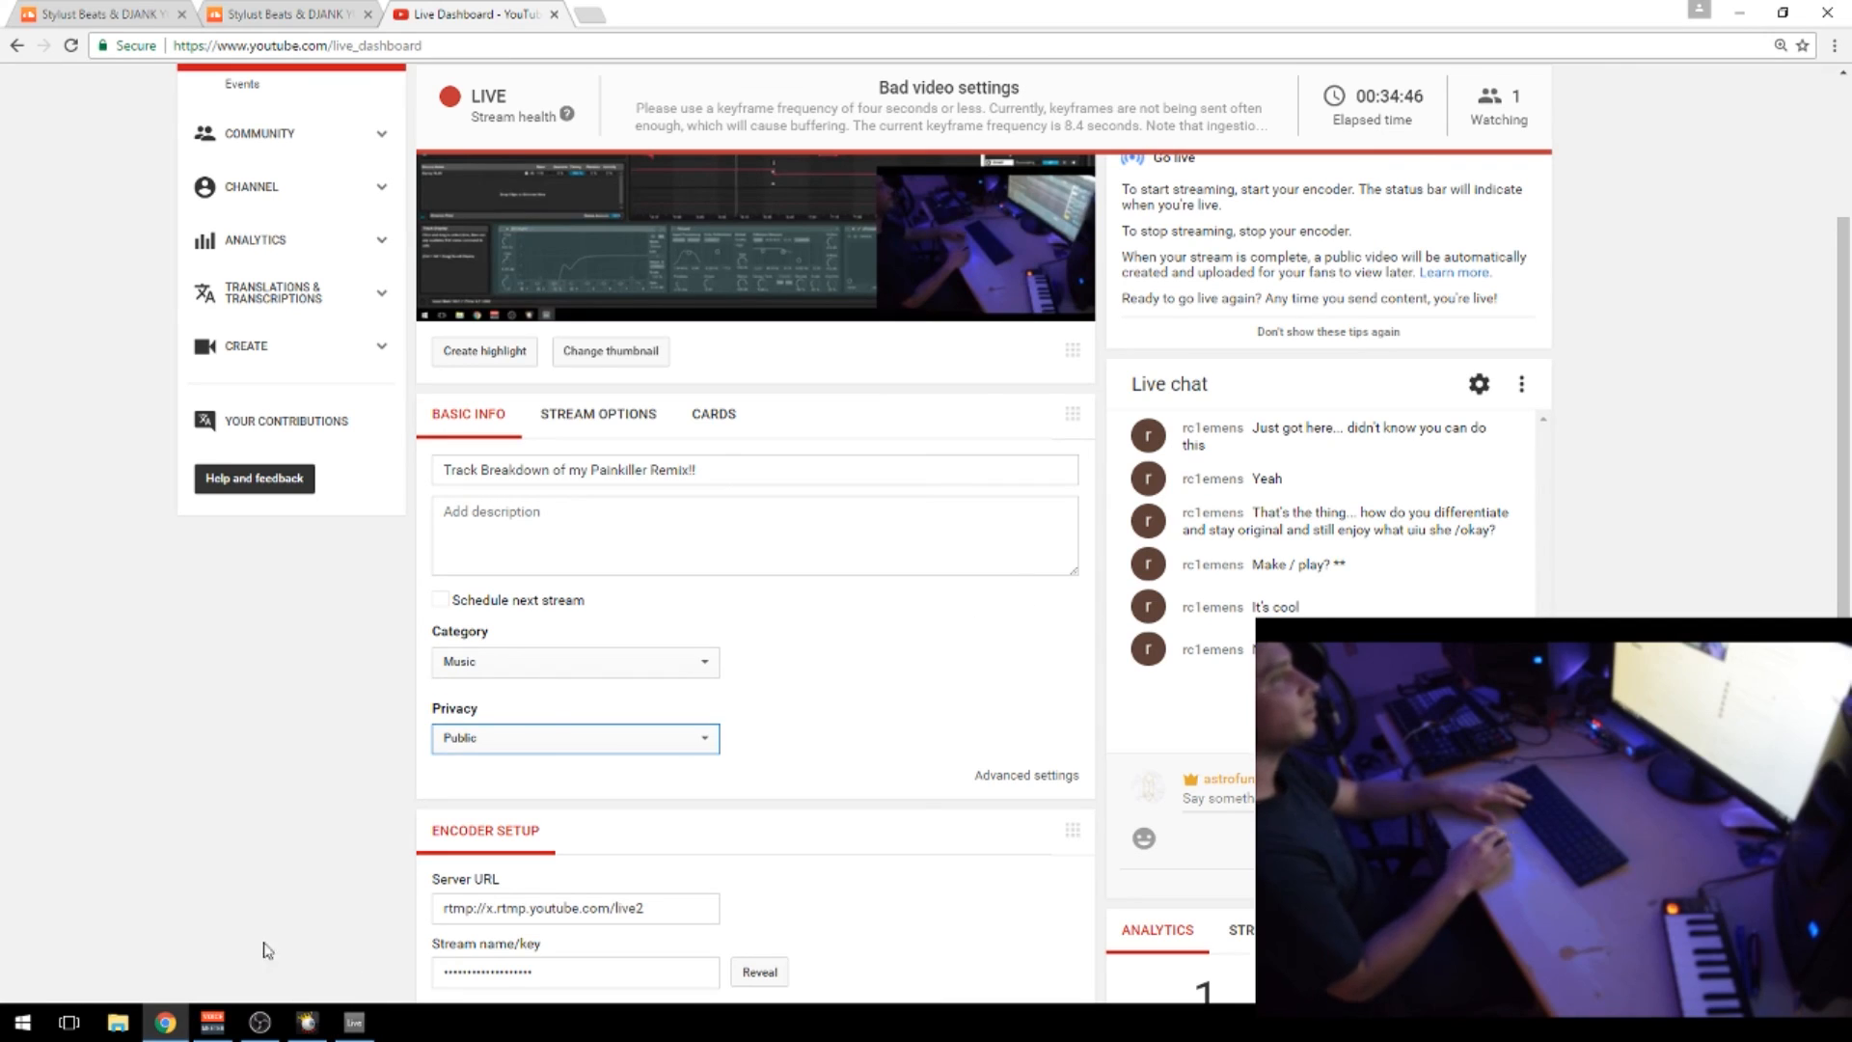
left_click(374, 1026)
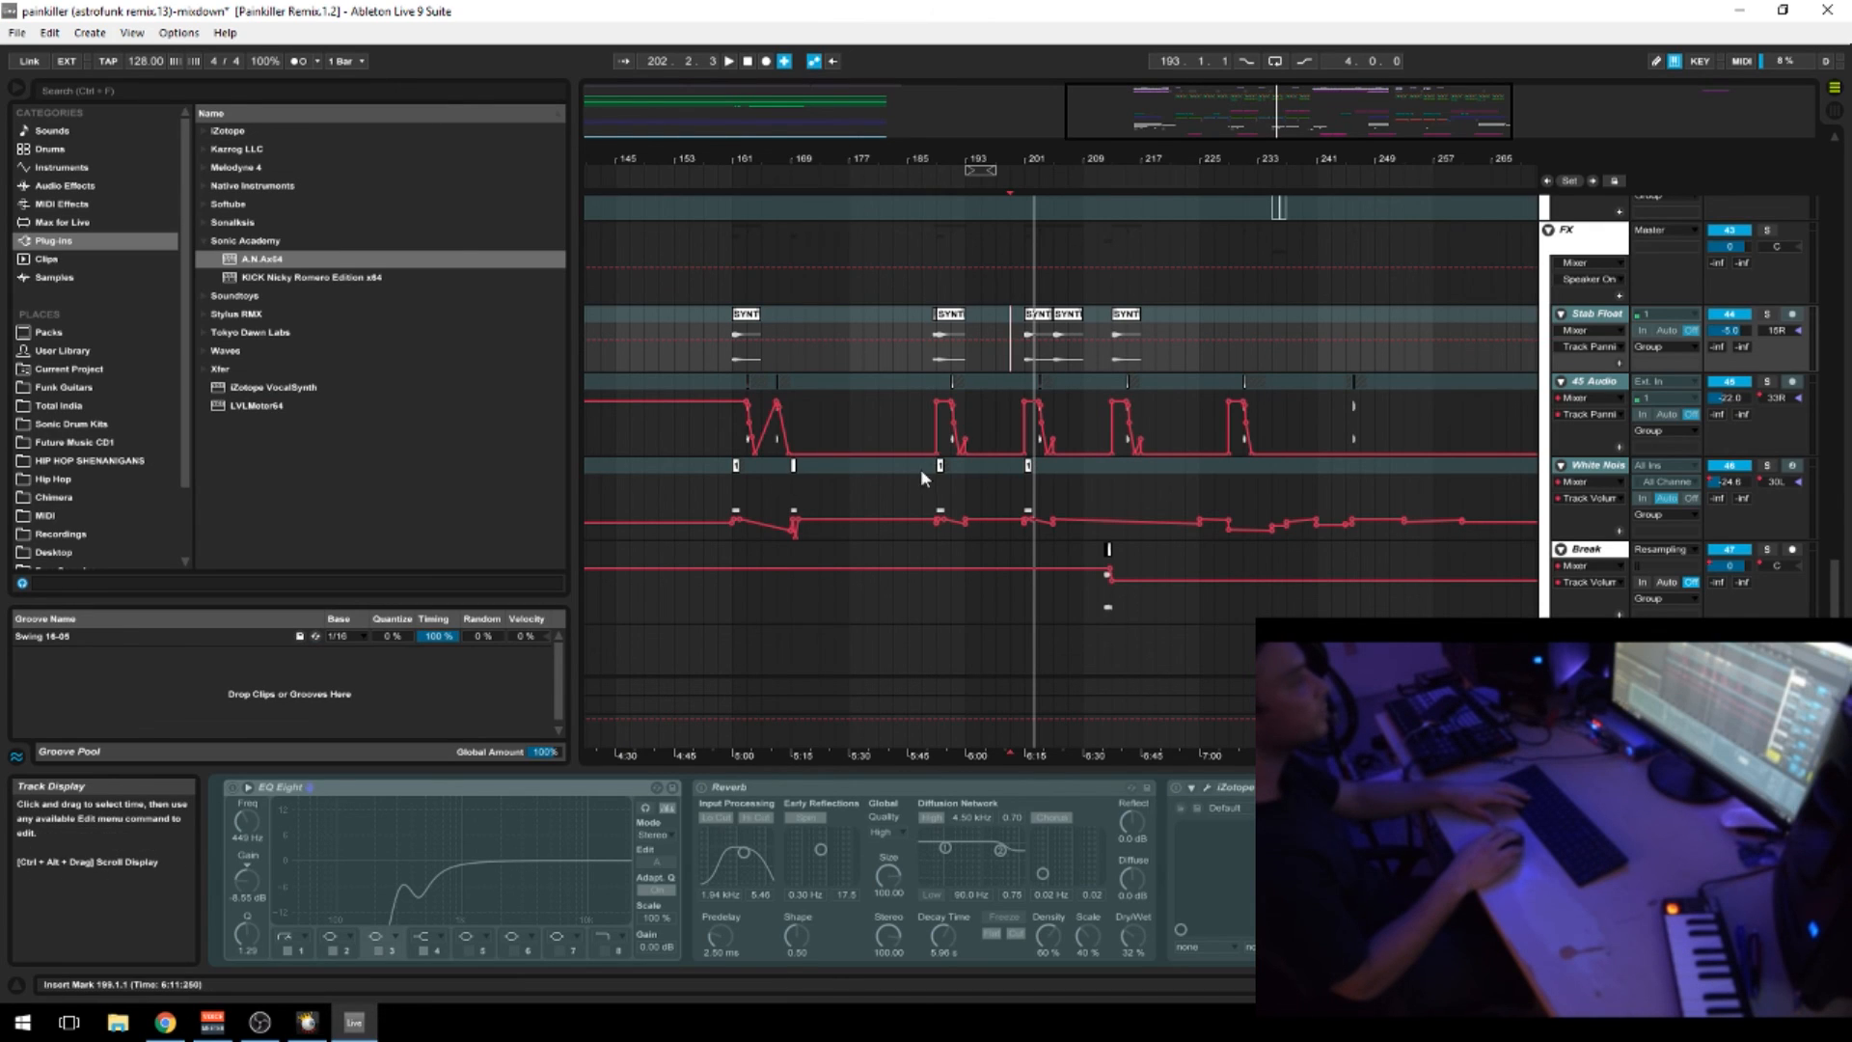
Solo the 45 Audio track and play it briefly from its clip near bar 191 and from bar 161
left_click(952, 386)
left_click(1767, 382)
key("space")
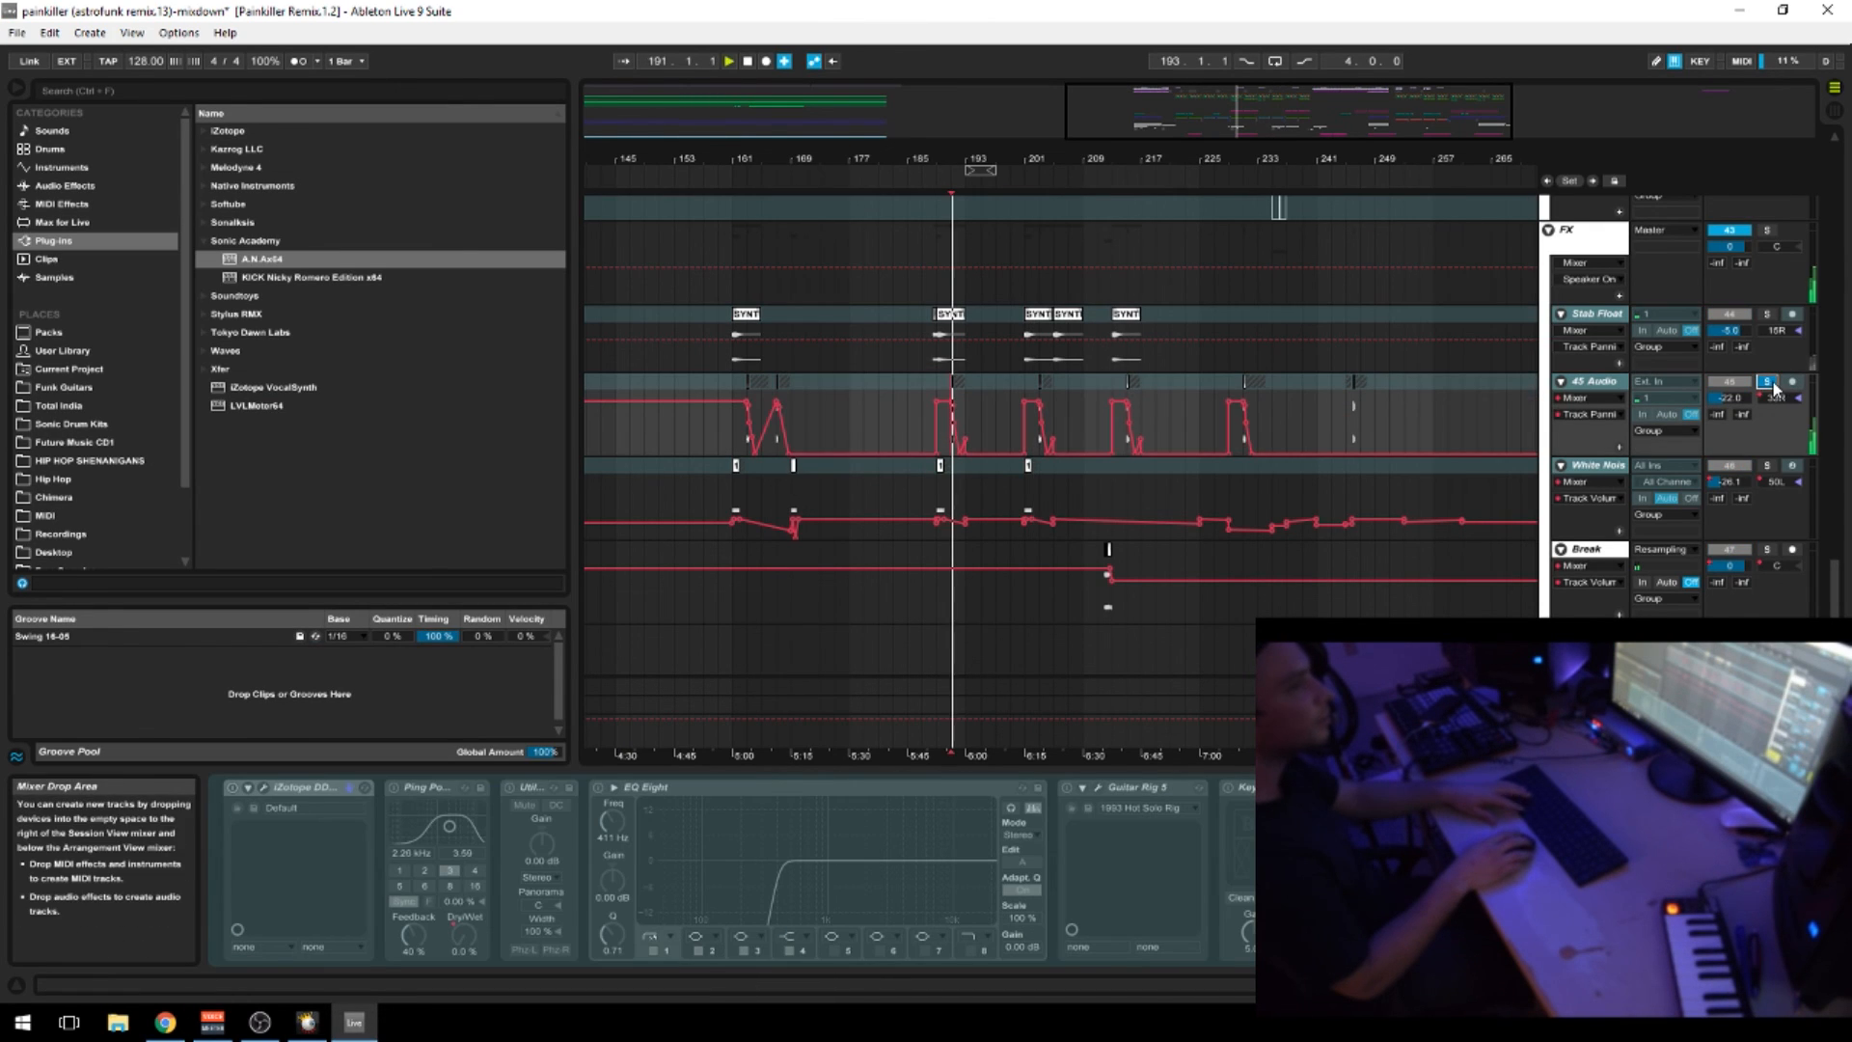
key("space")
left_click(733, 483)
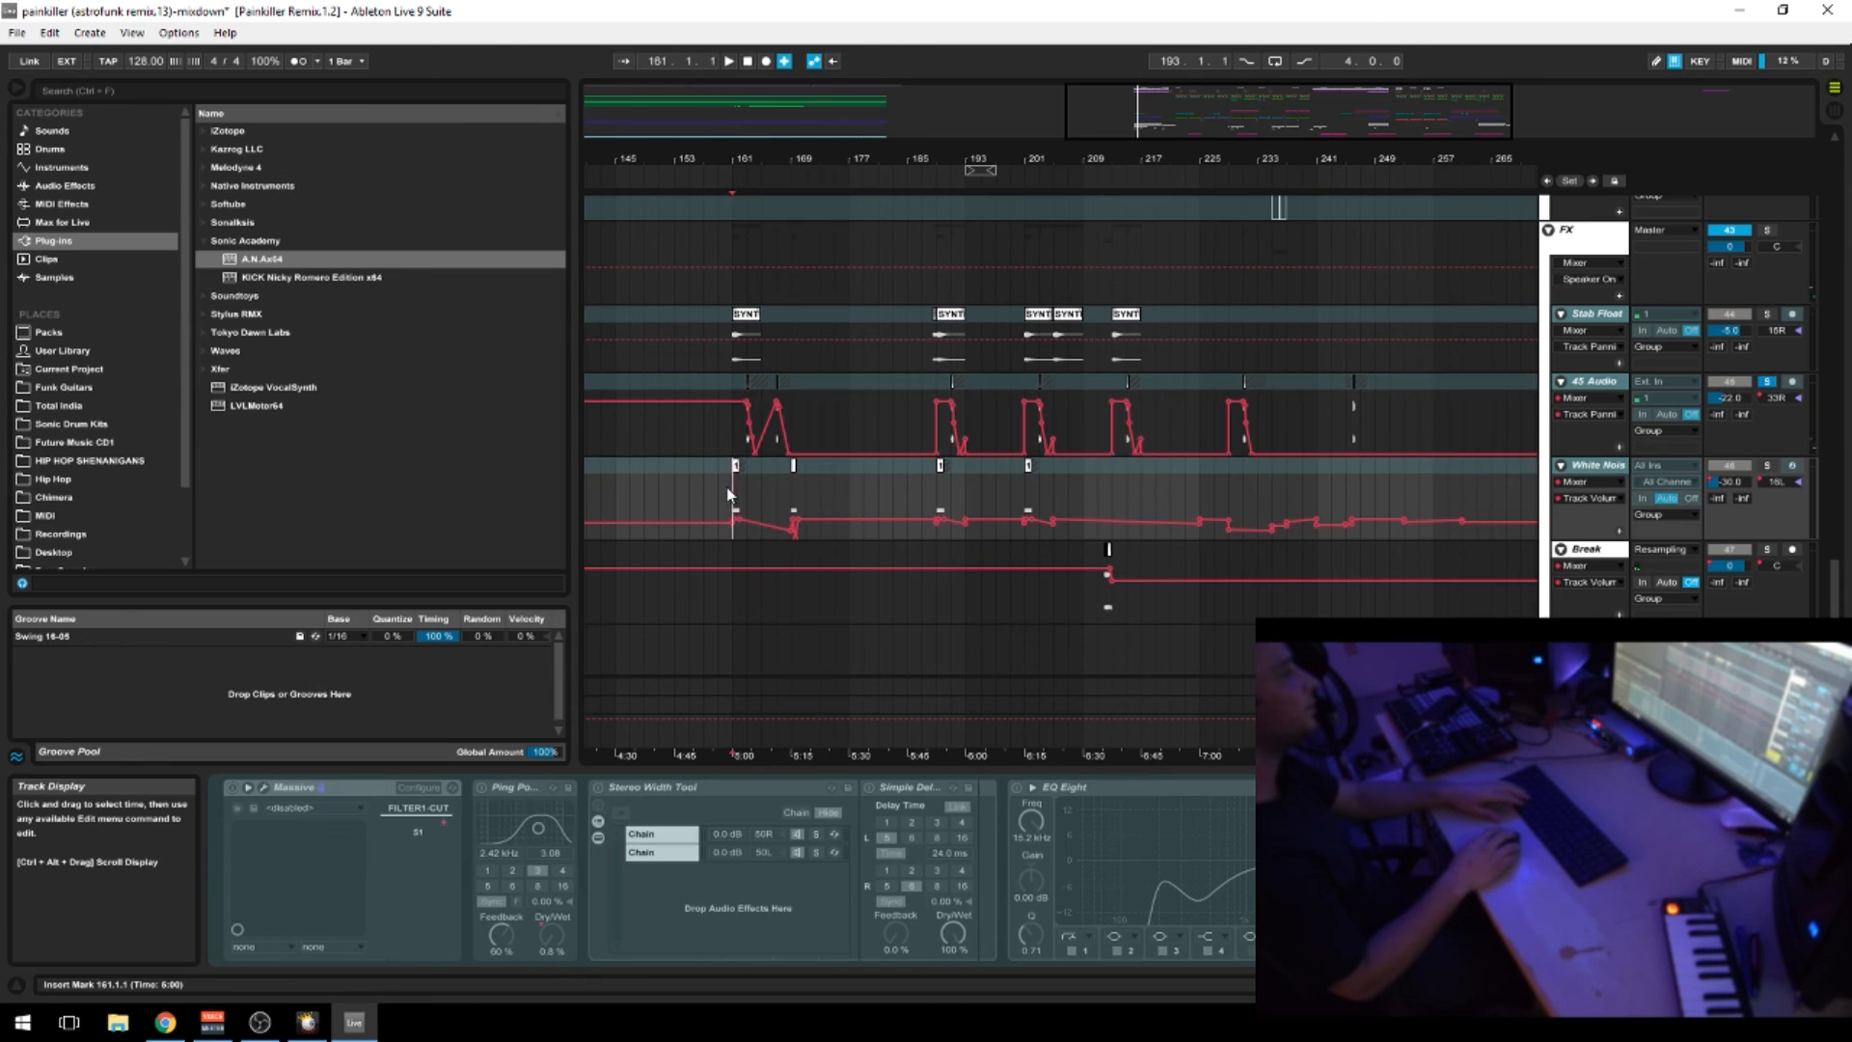
key("space")
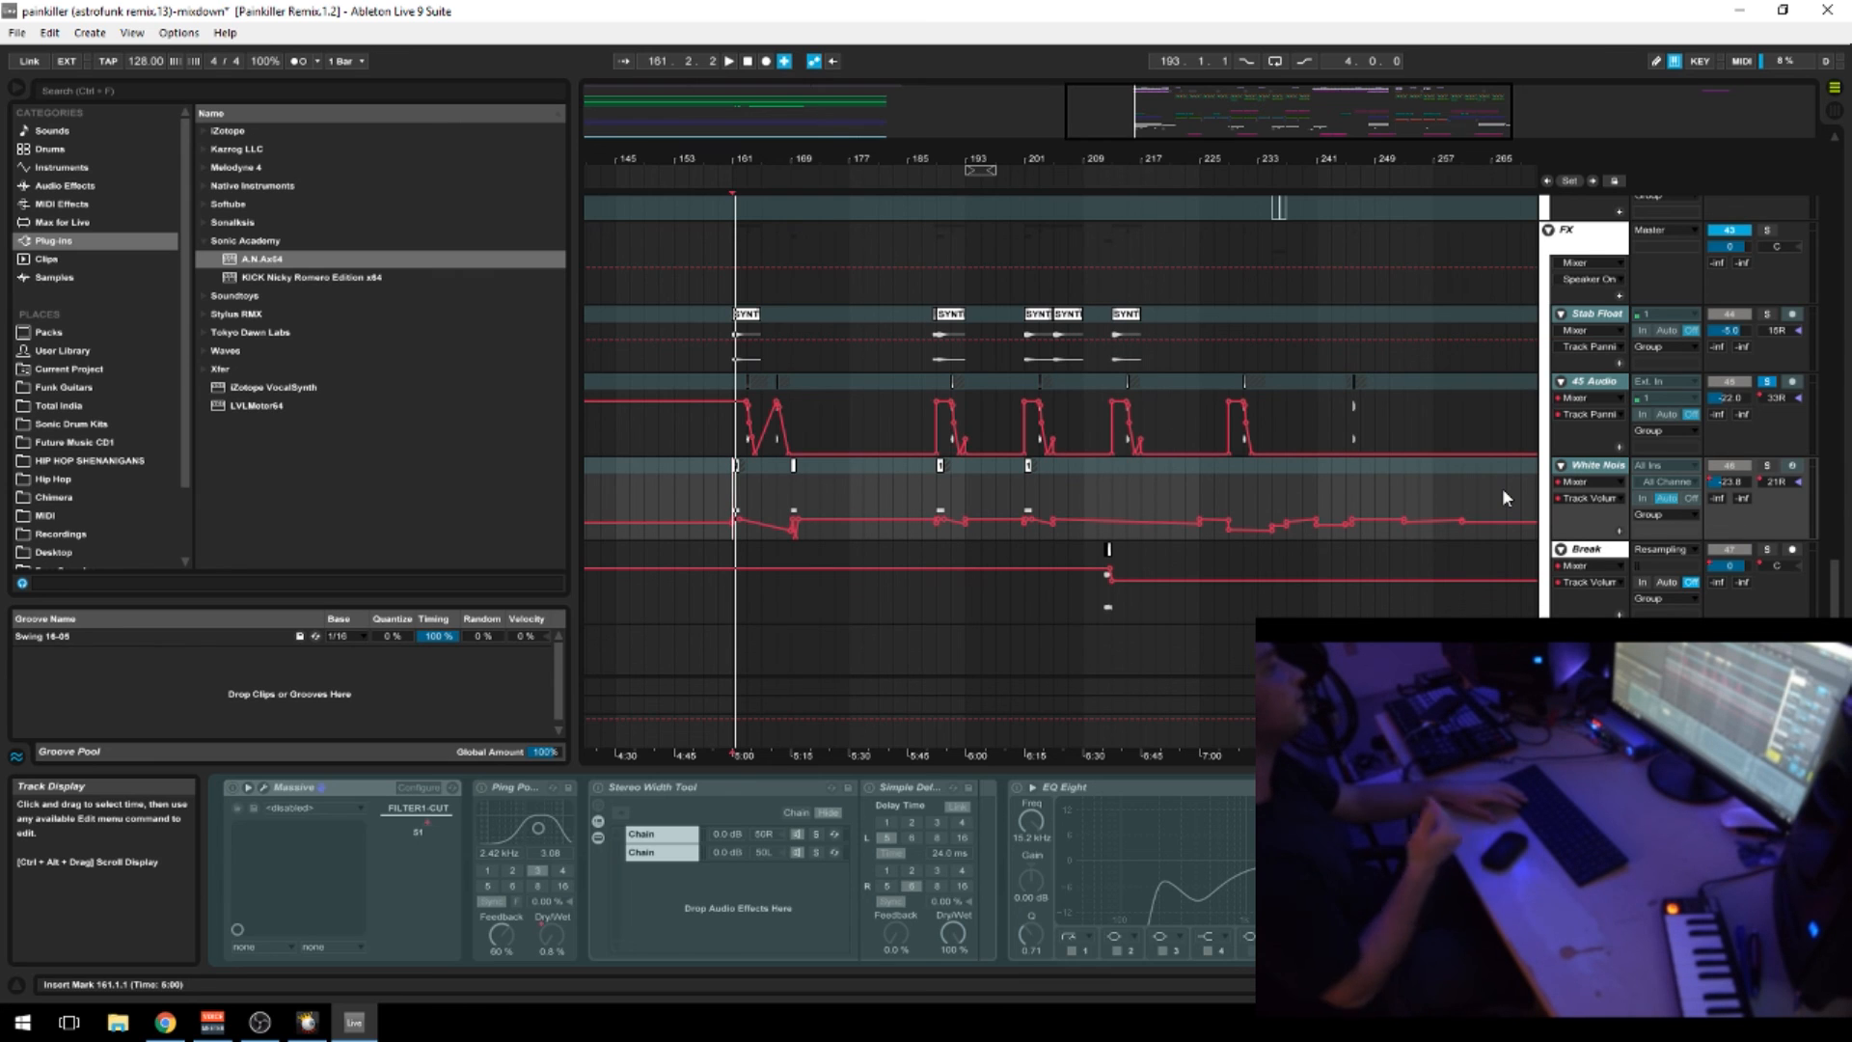
Turn off the 45 Audio solo and play from the SYNTH MELODY BITS clip at bar 161 with the FX group soloed
left_click_drag(779, 168, 767, 226)
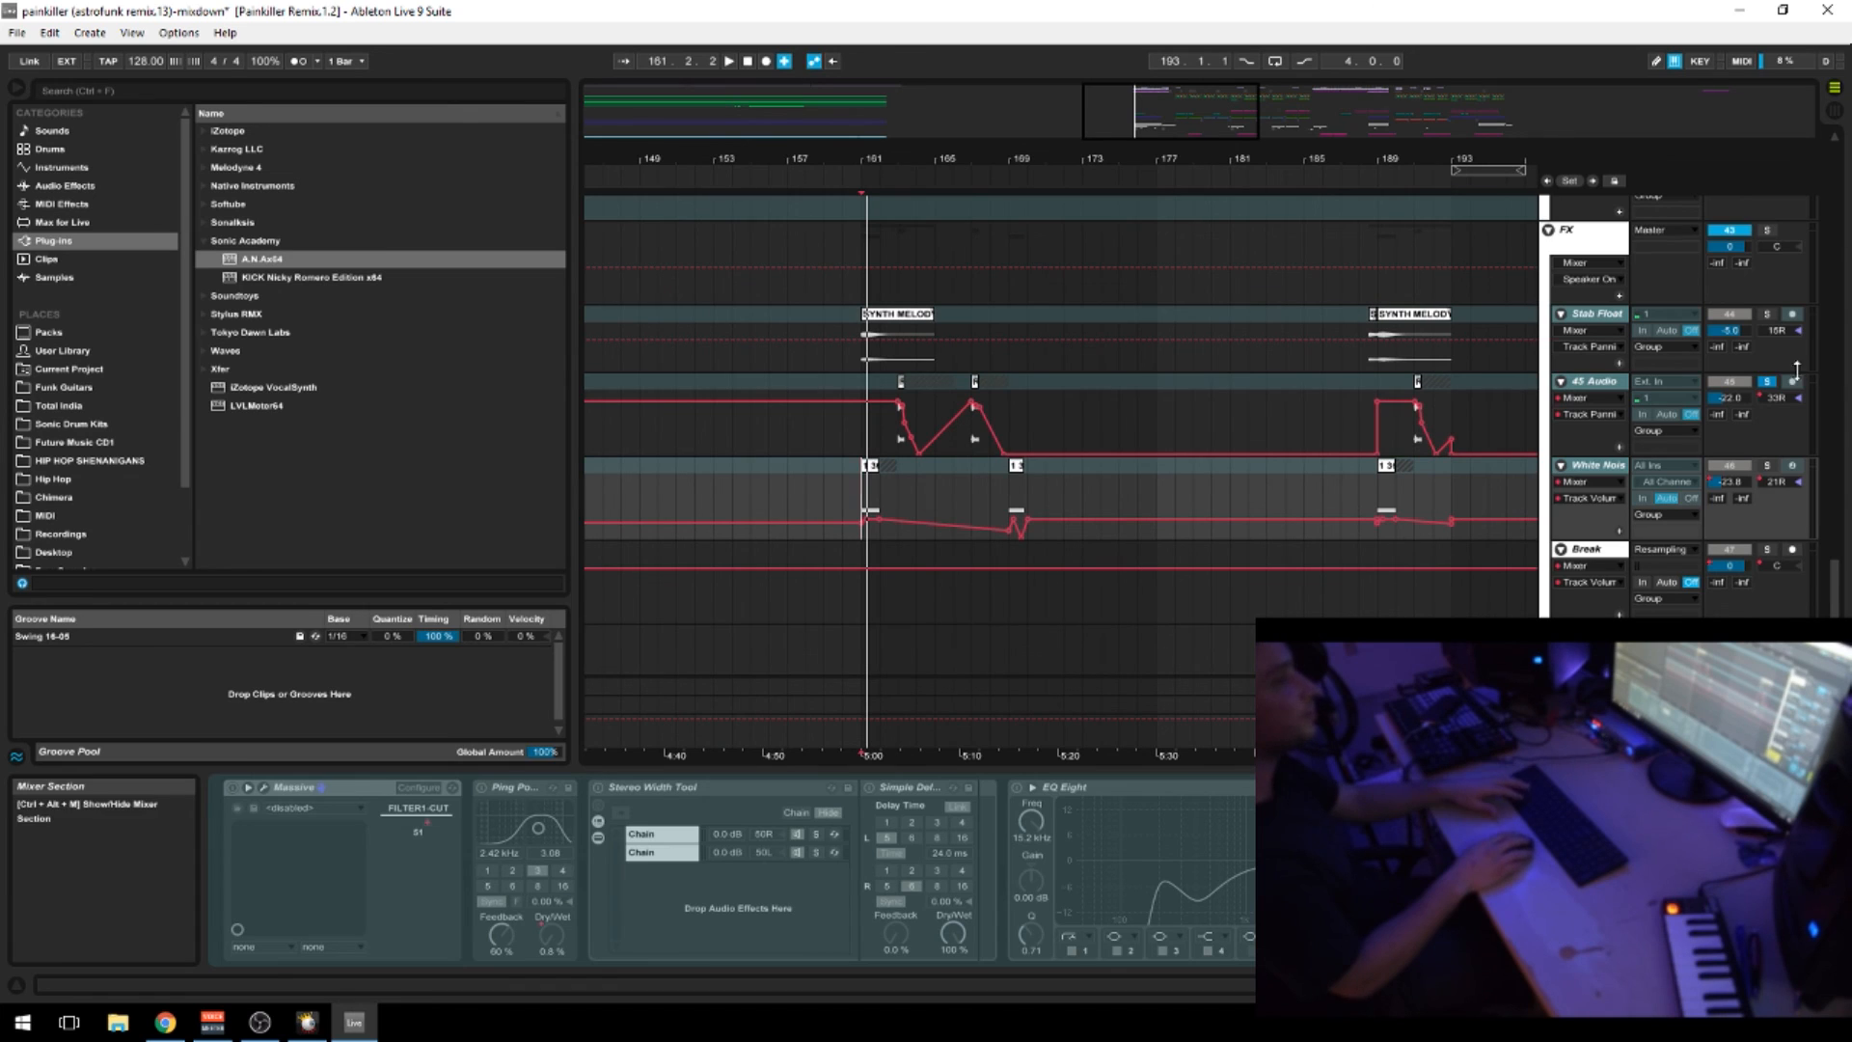
left_click(1768, 381)
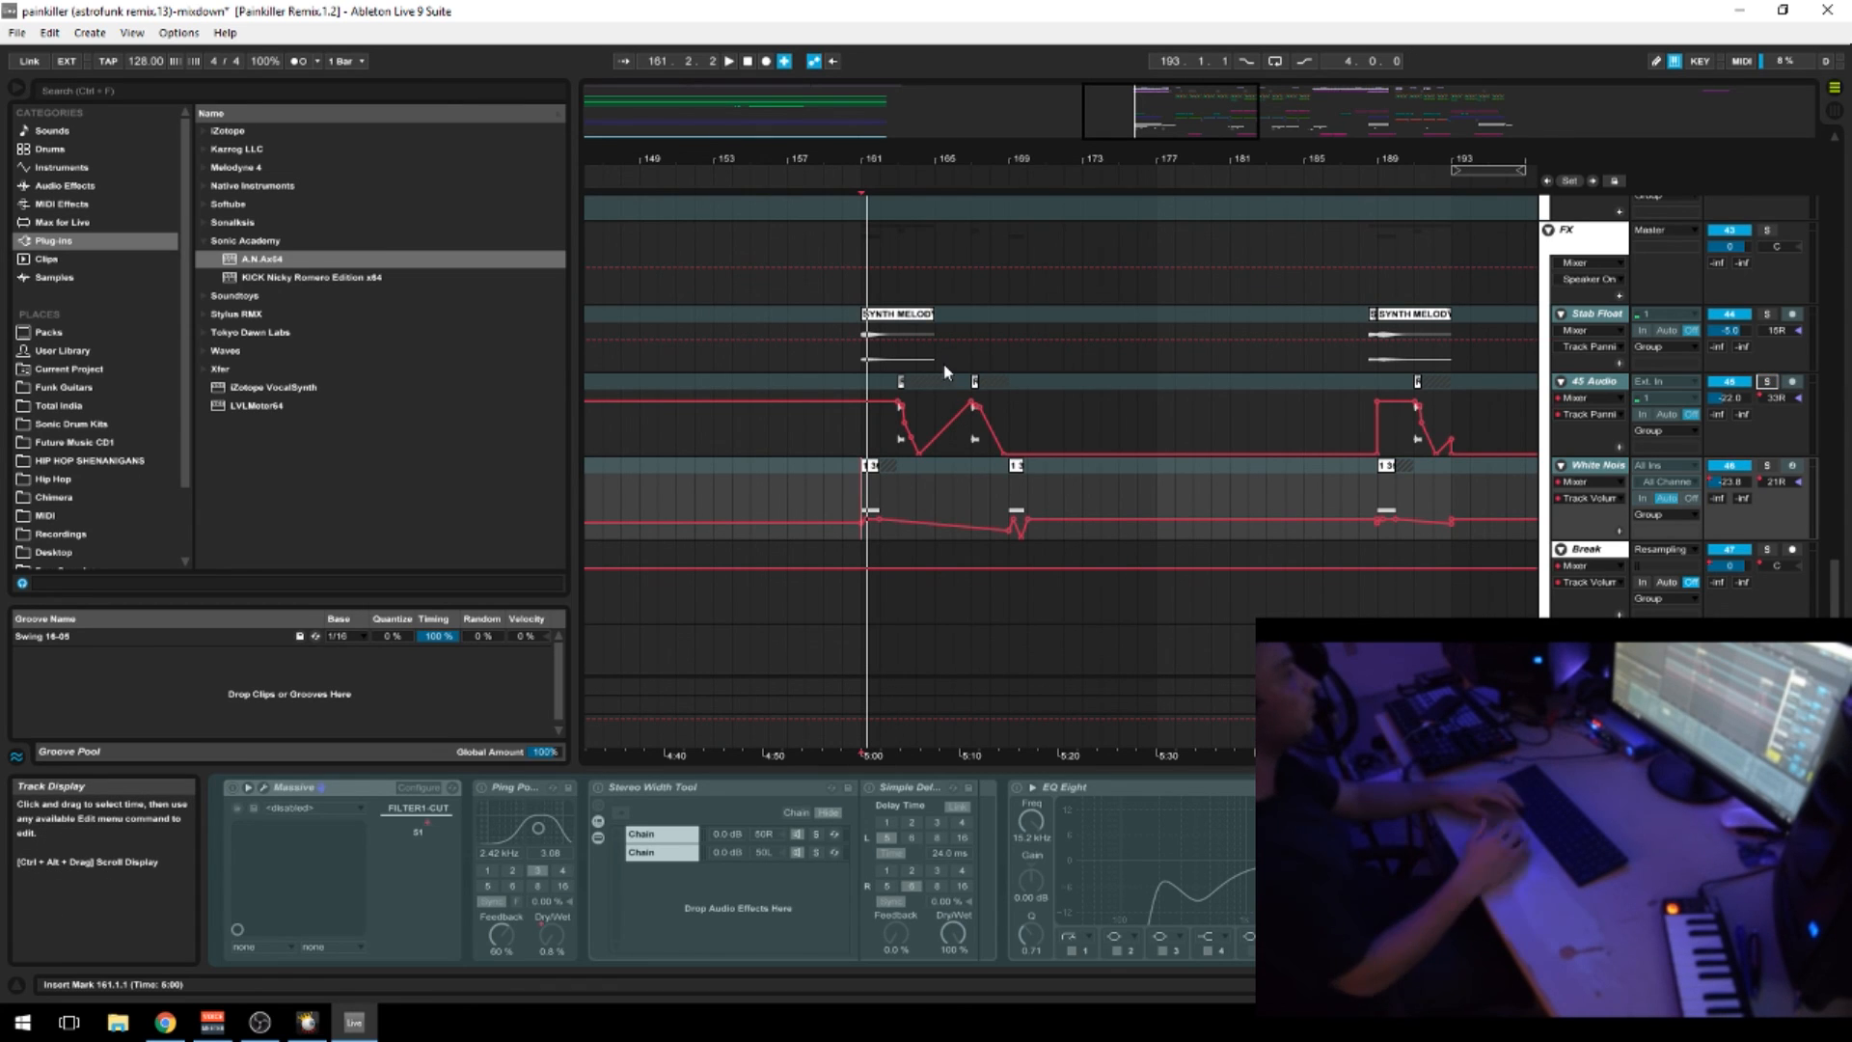
left_click(897, 318)
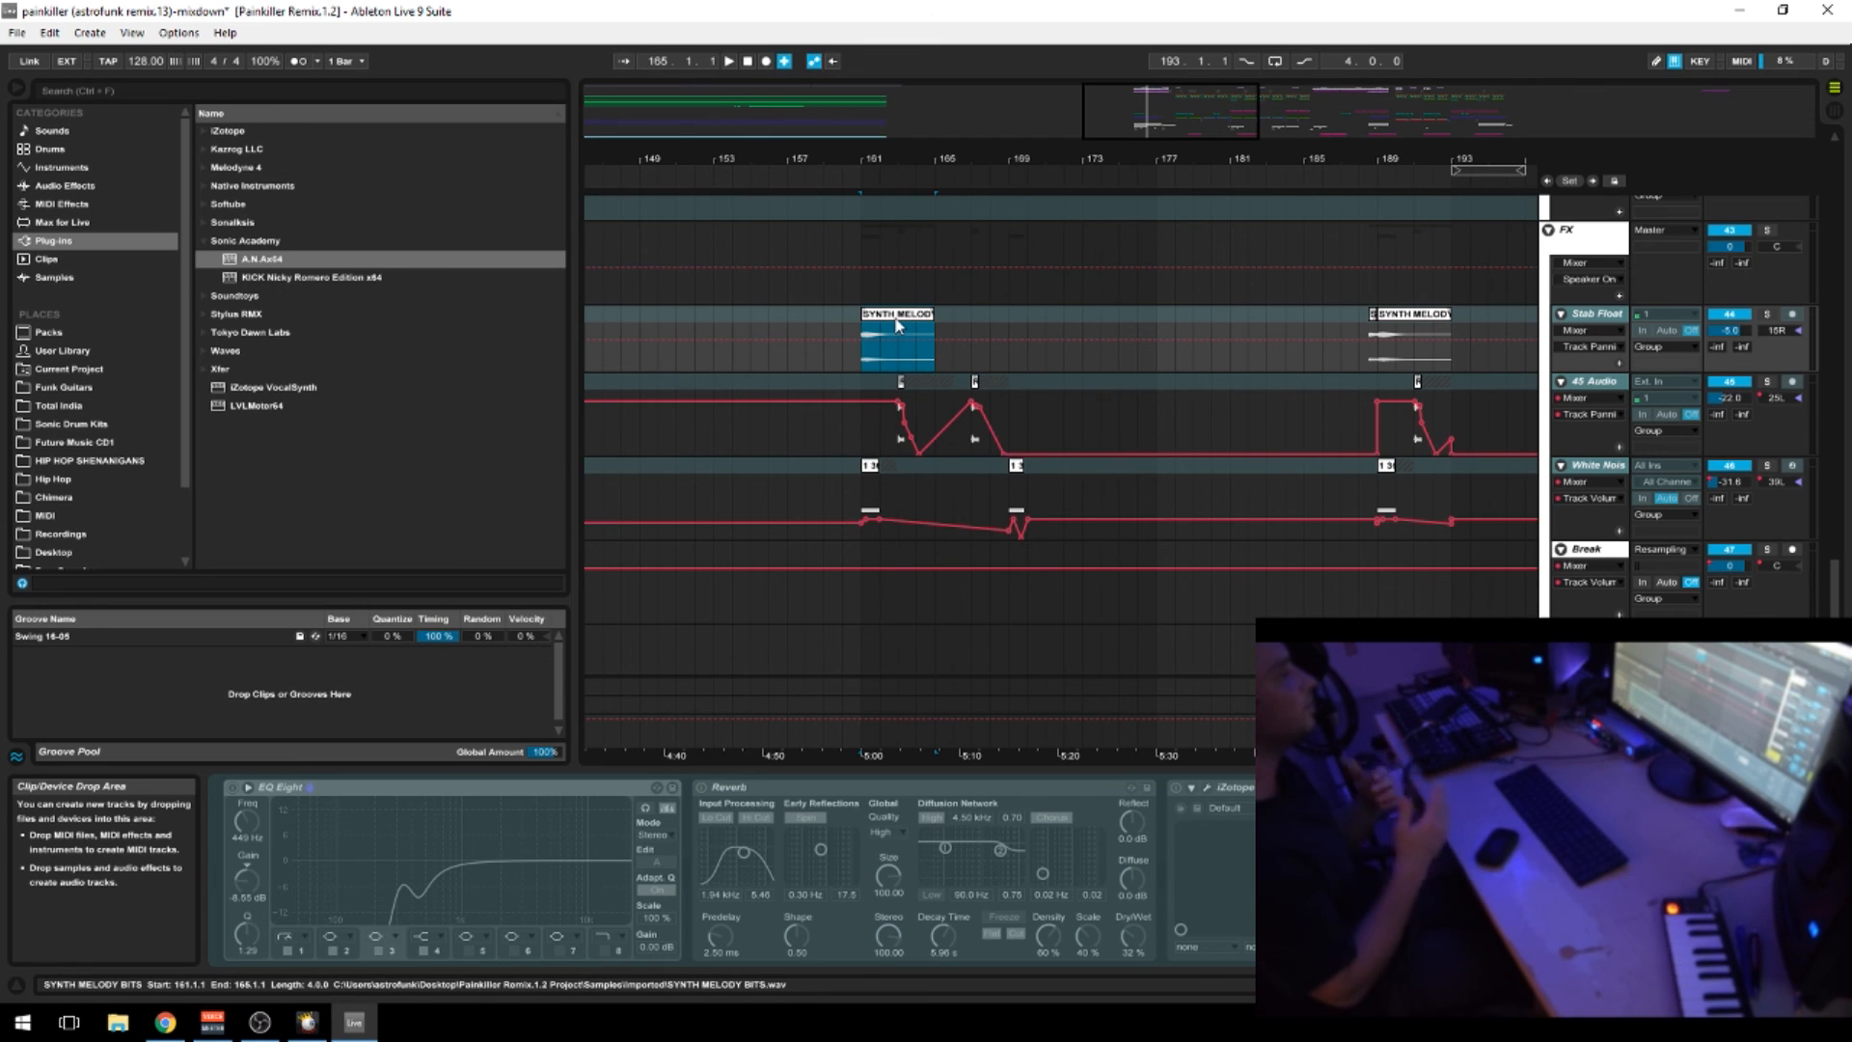
key("space")
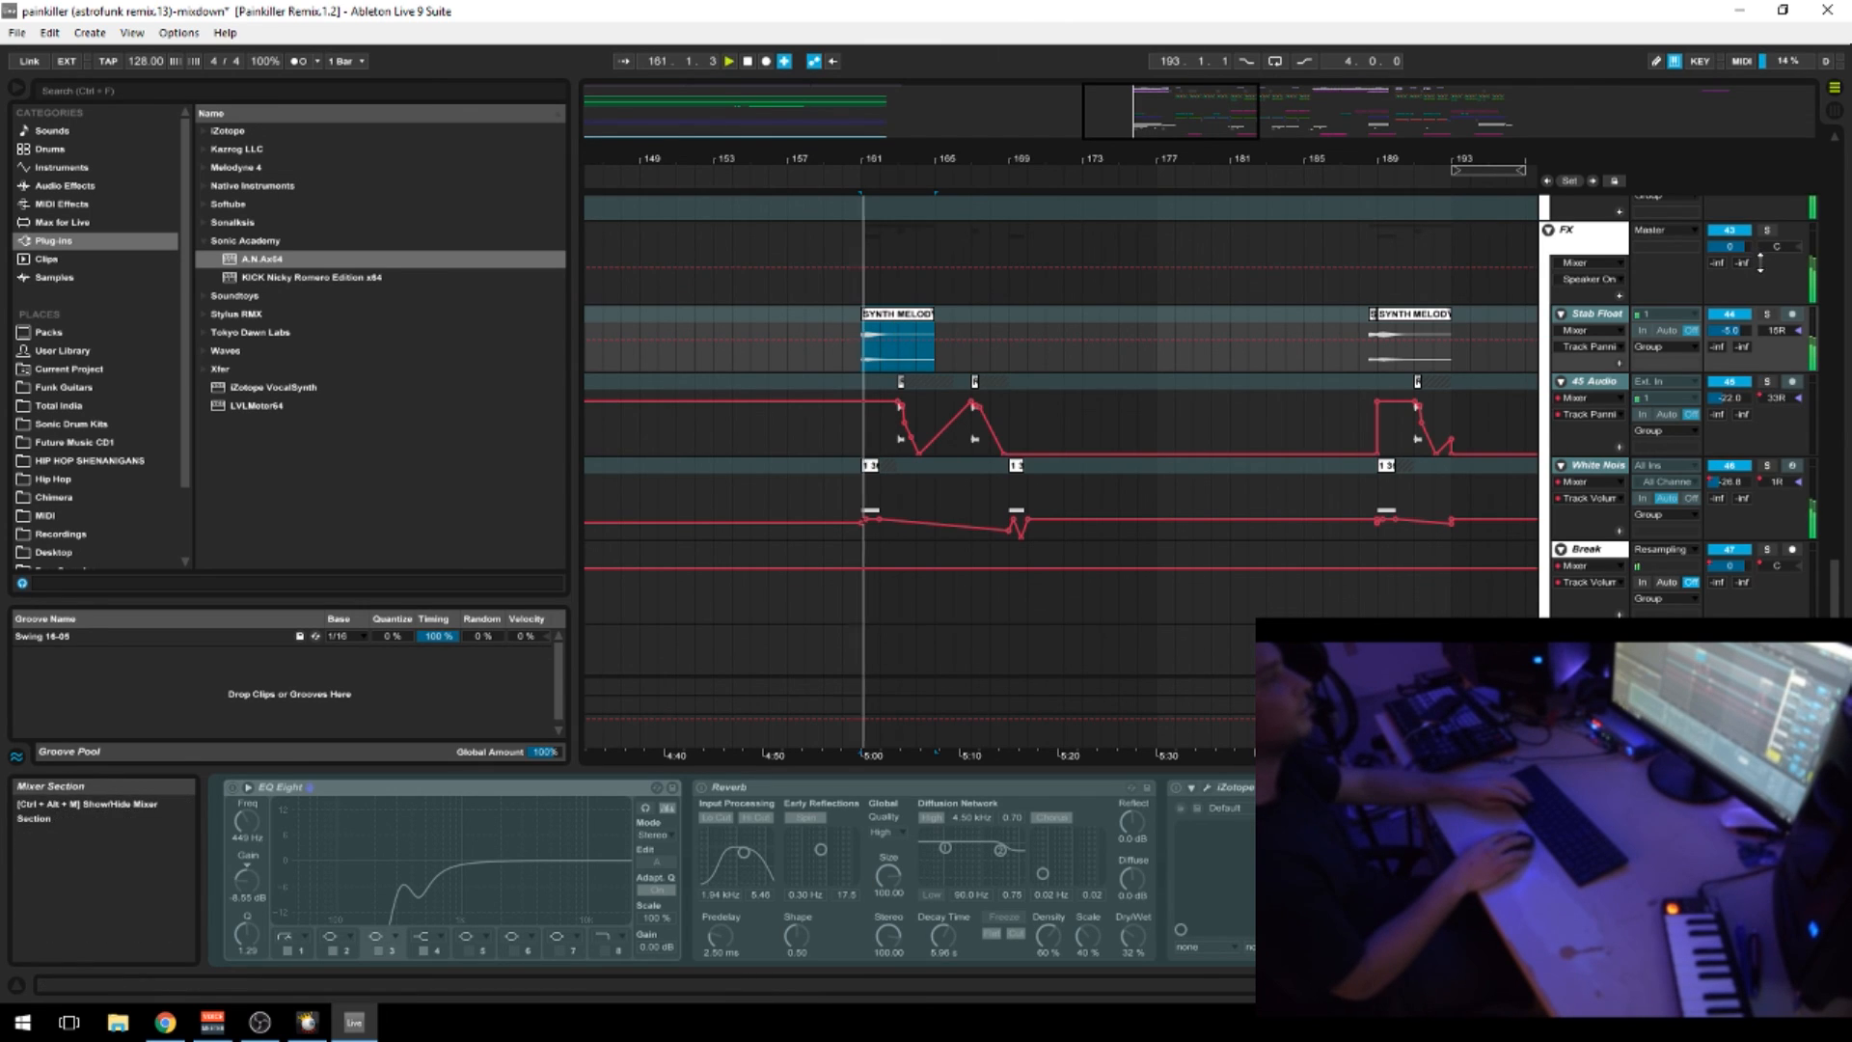
left_click(1754, 244)
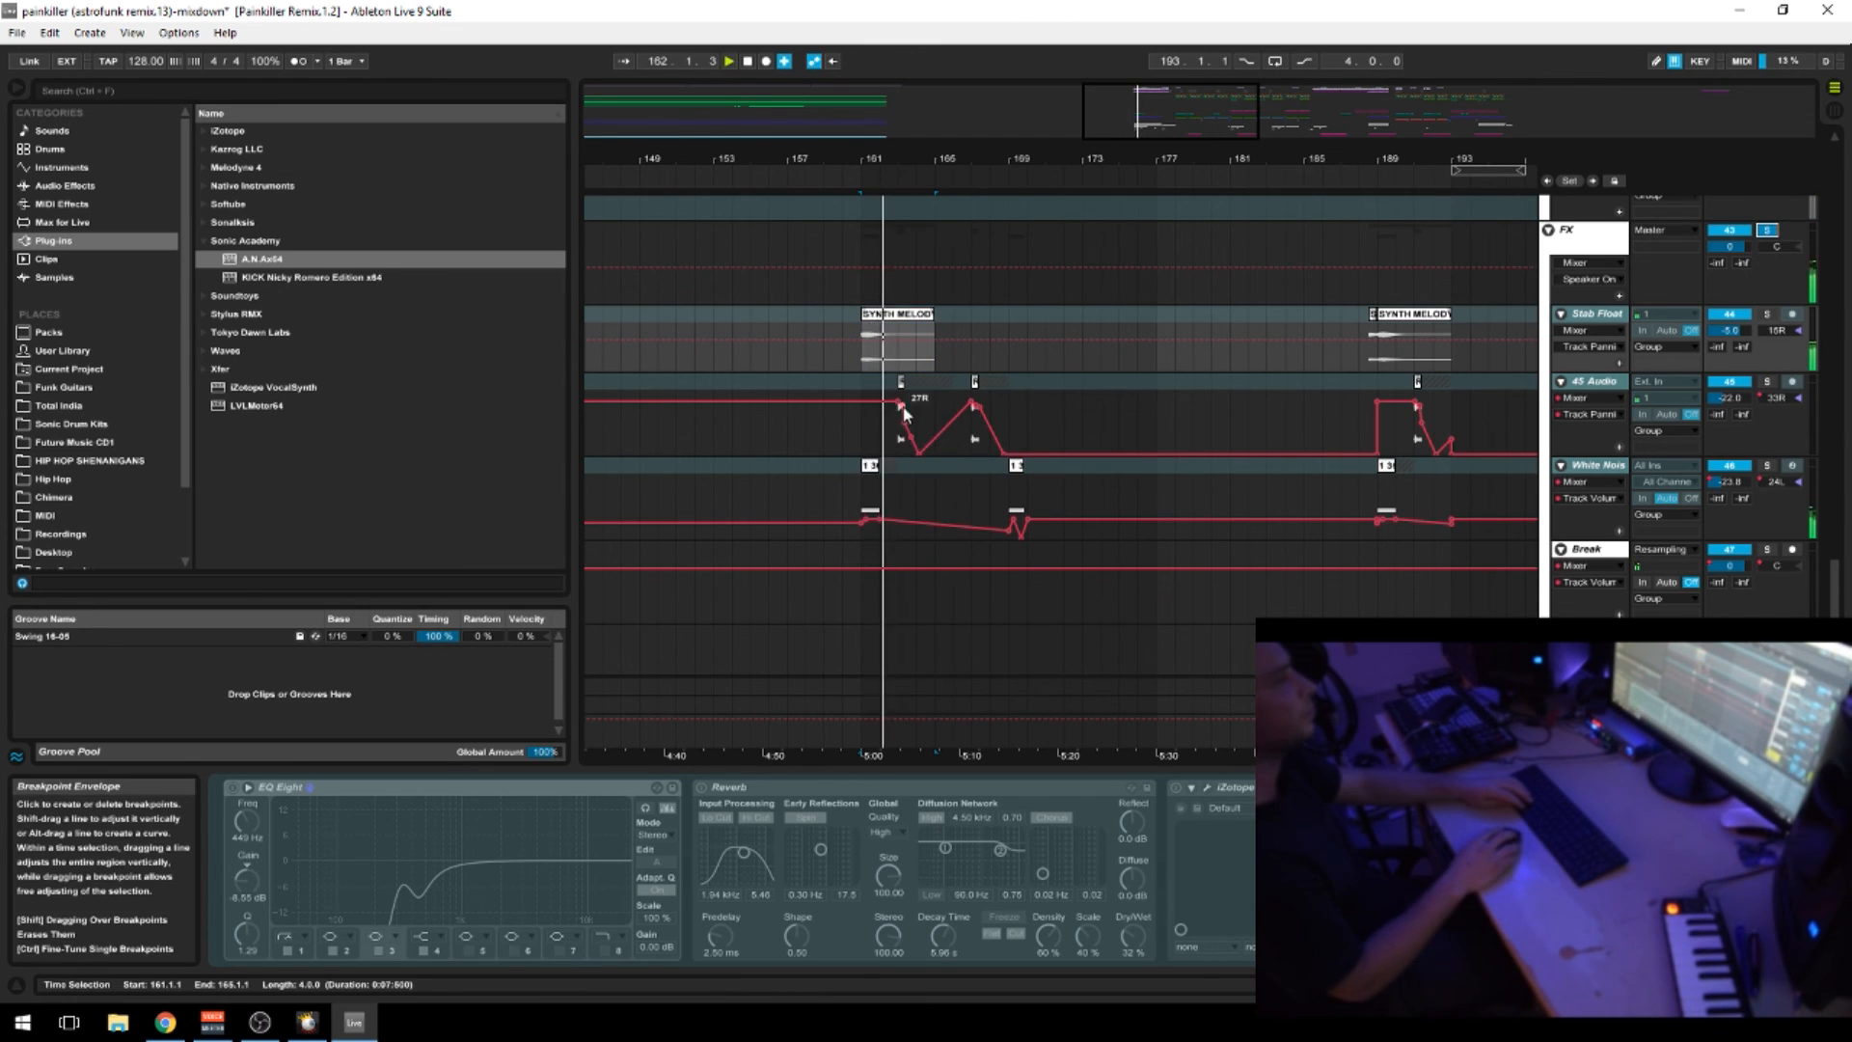
Examine the REVERSE FX clip at bar 163 on the 45 Audio track while it plays, and turn off the FX group solo
left_click(1030, 387)
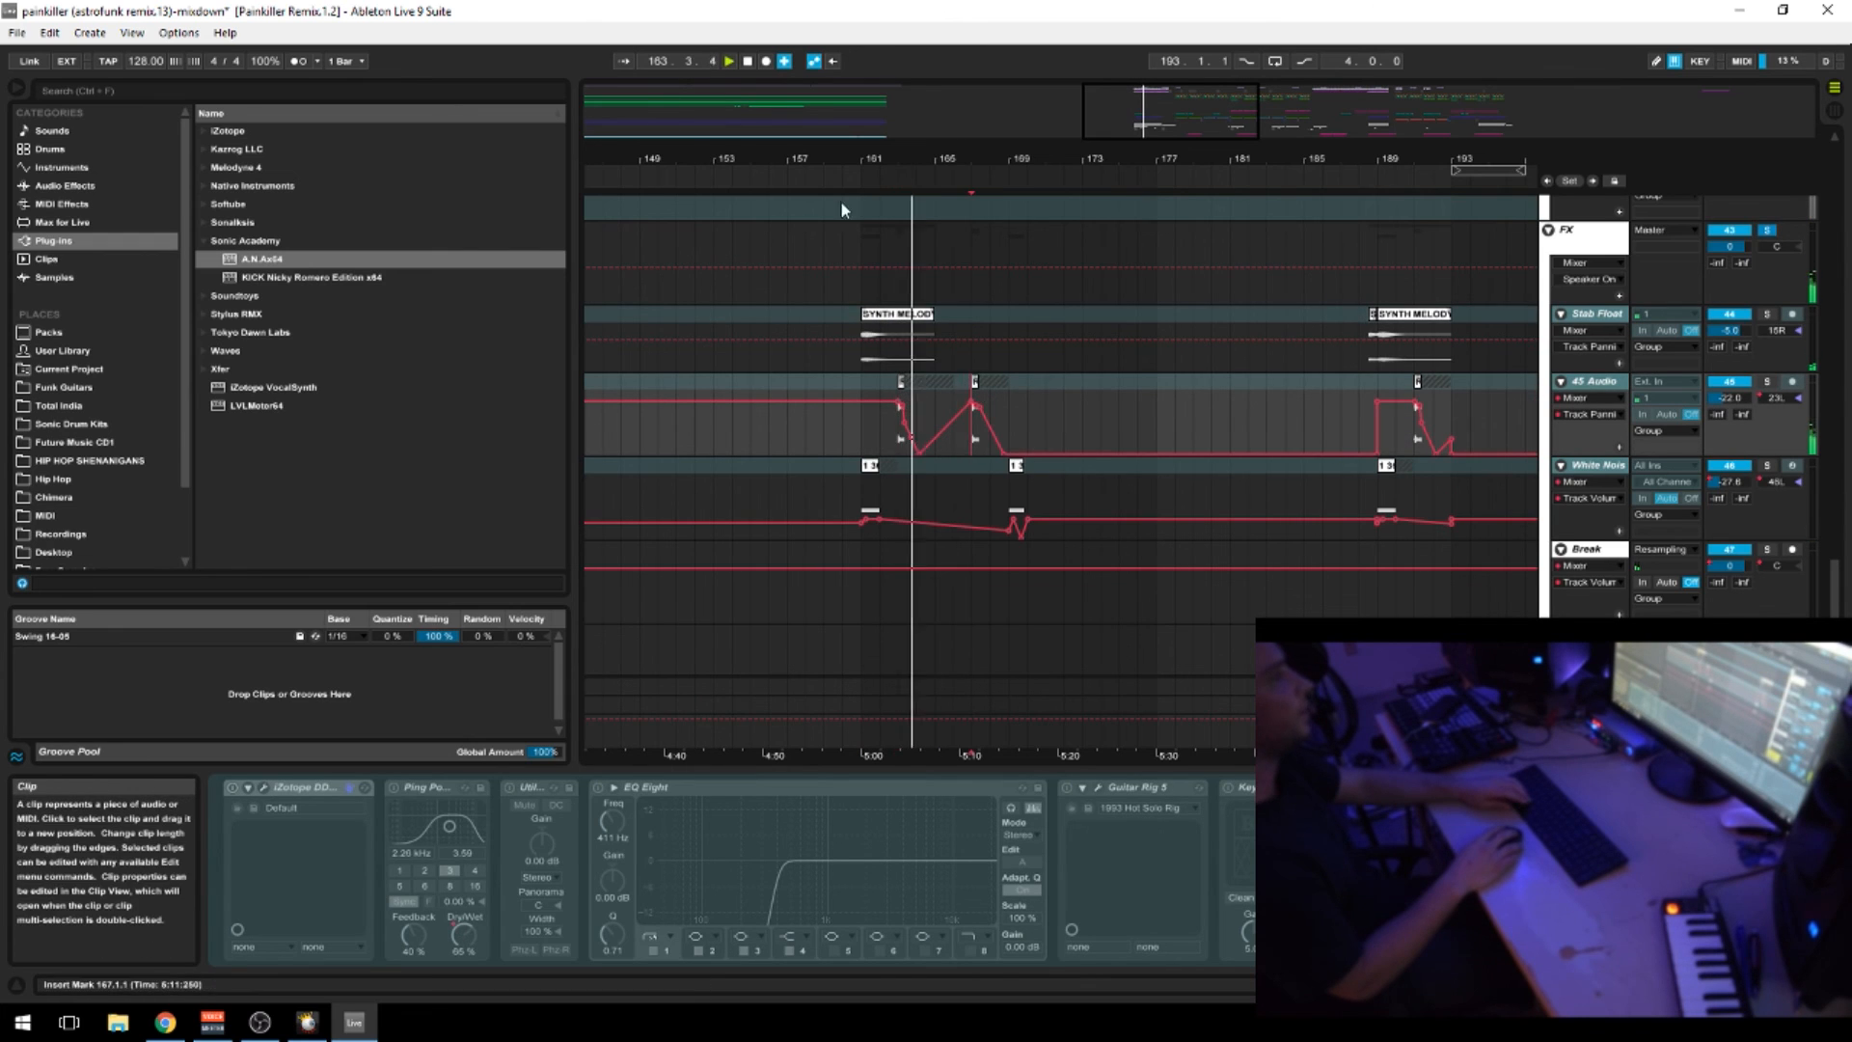
left_click_drag(878, 159, 878, 279)
left_click(1113, 383)
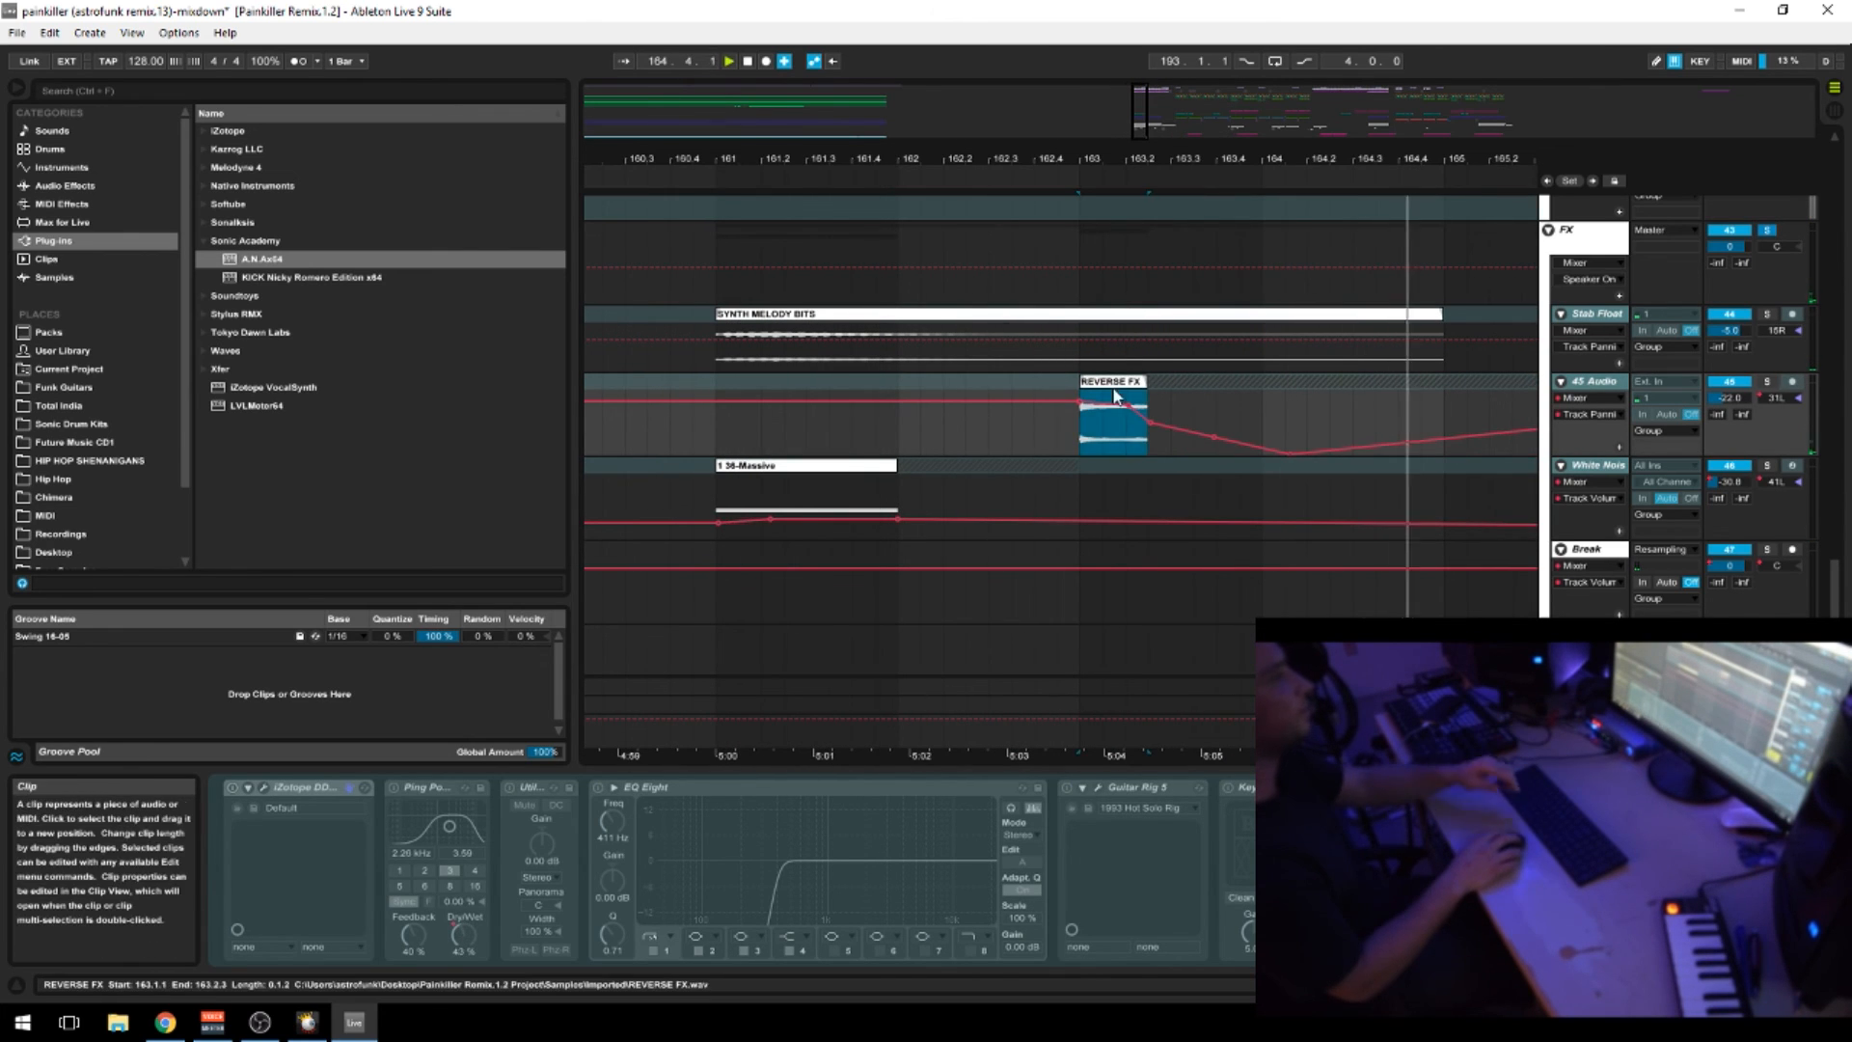
left_click_drag(1188, 158, 1050, 73)
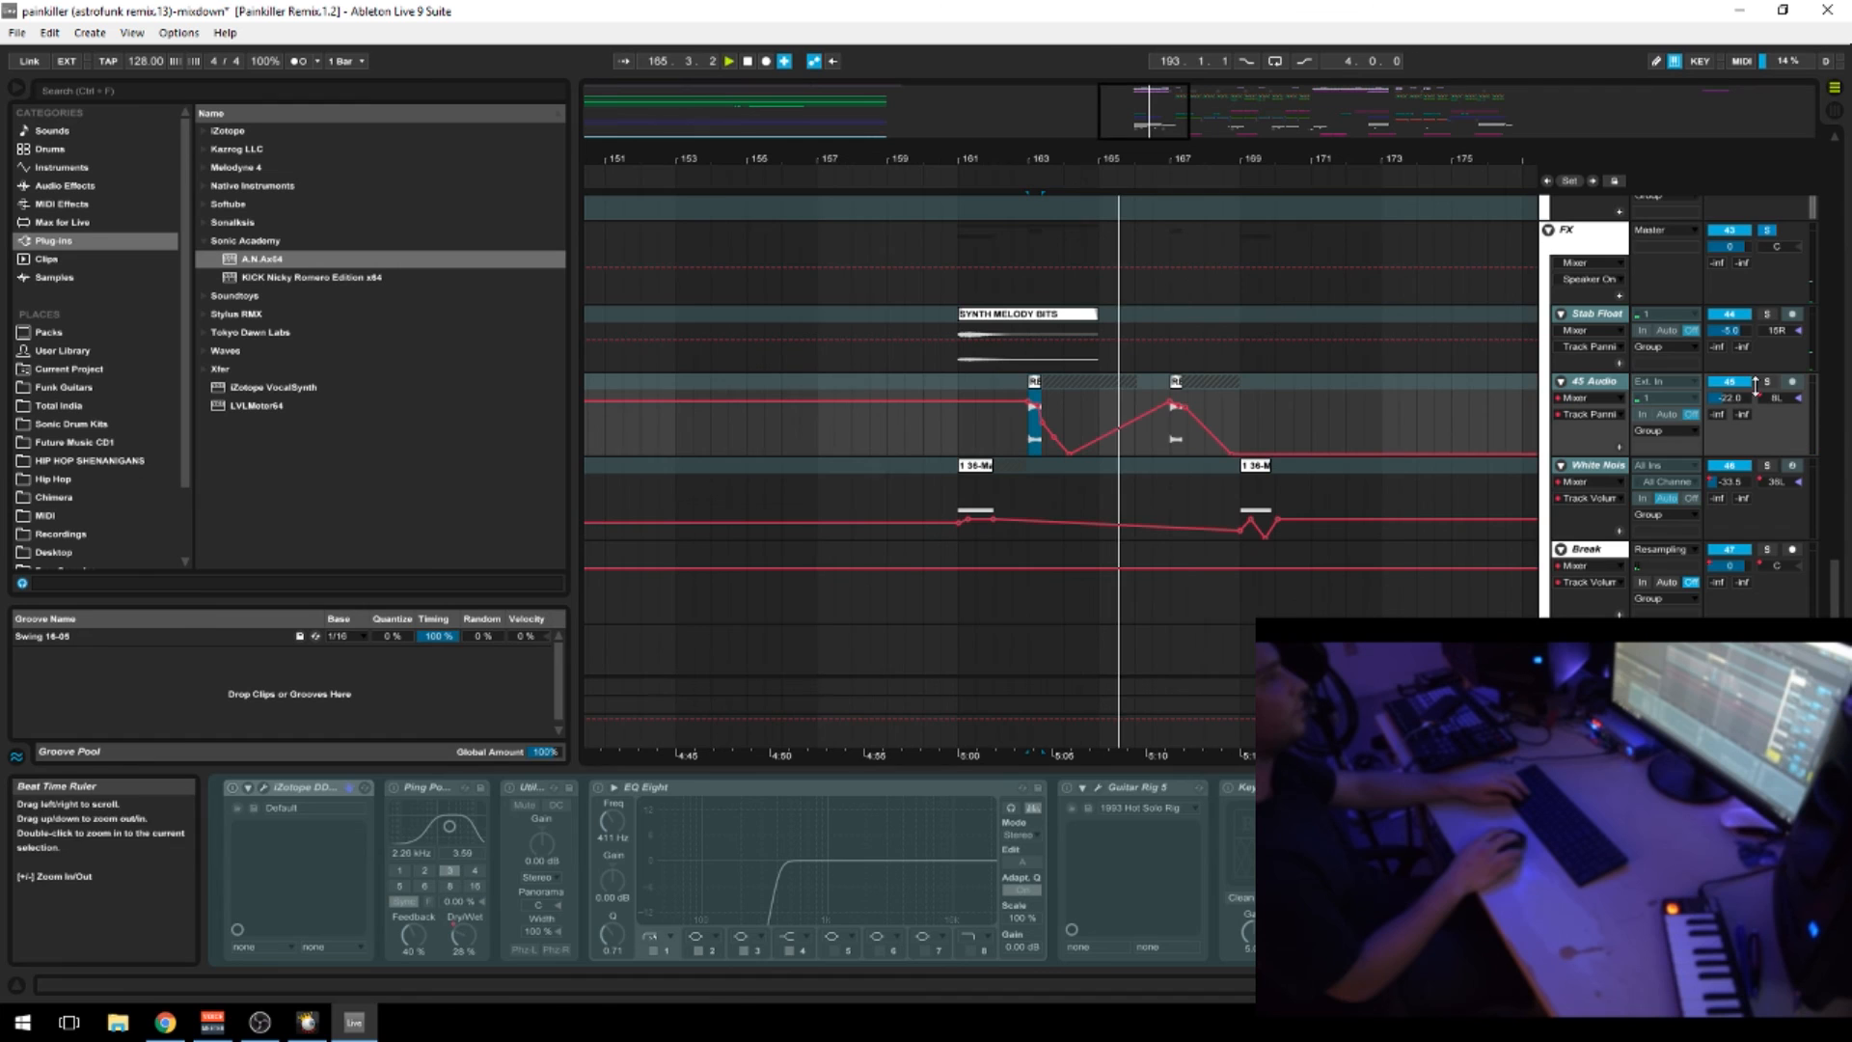
left_click(1767, 233)
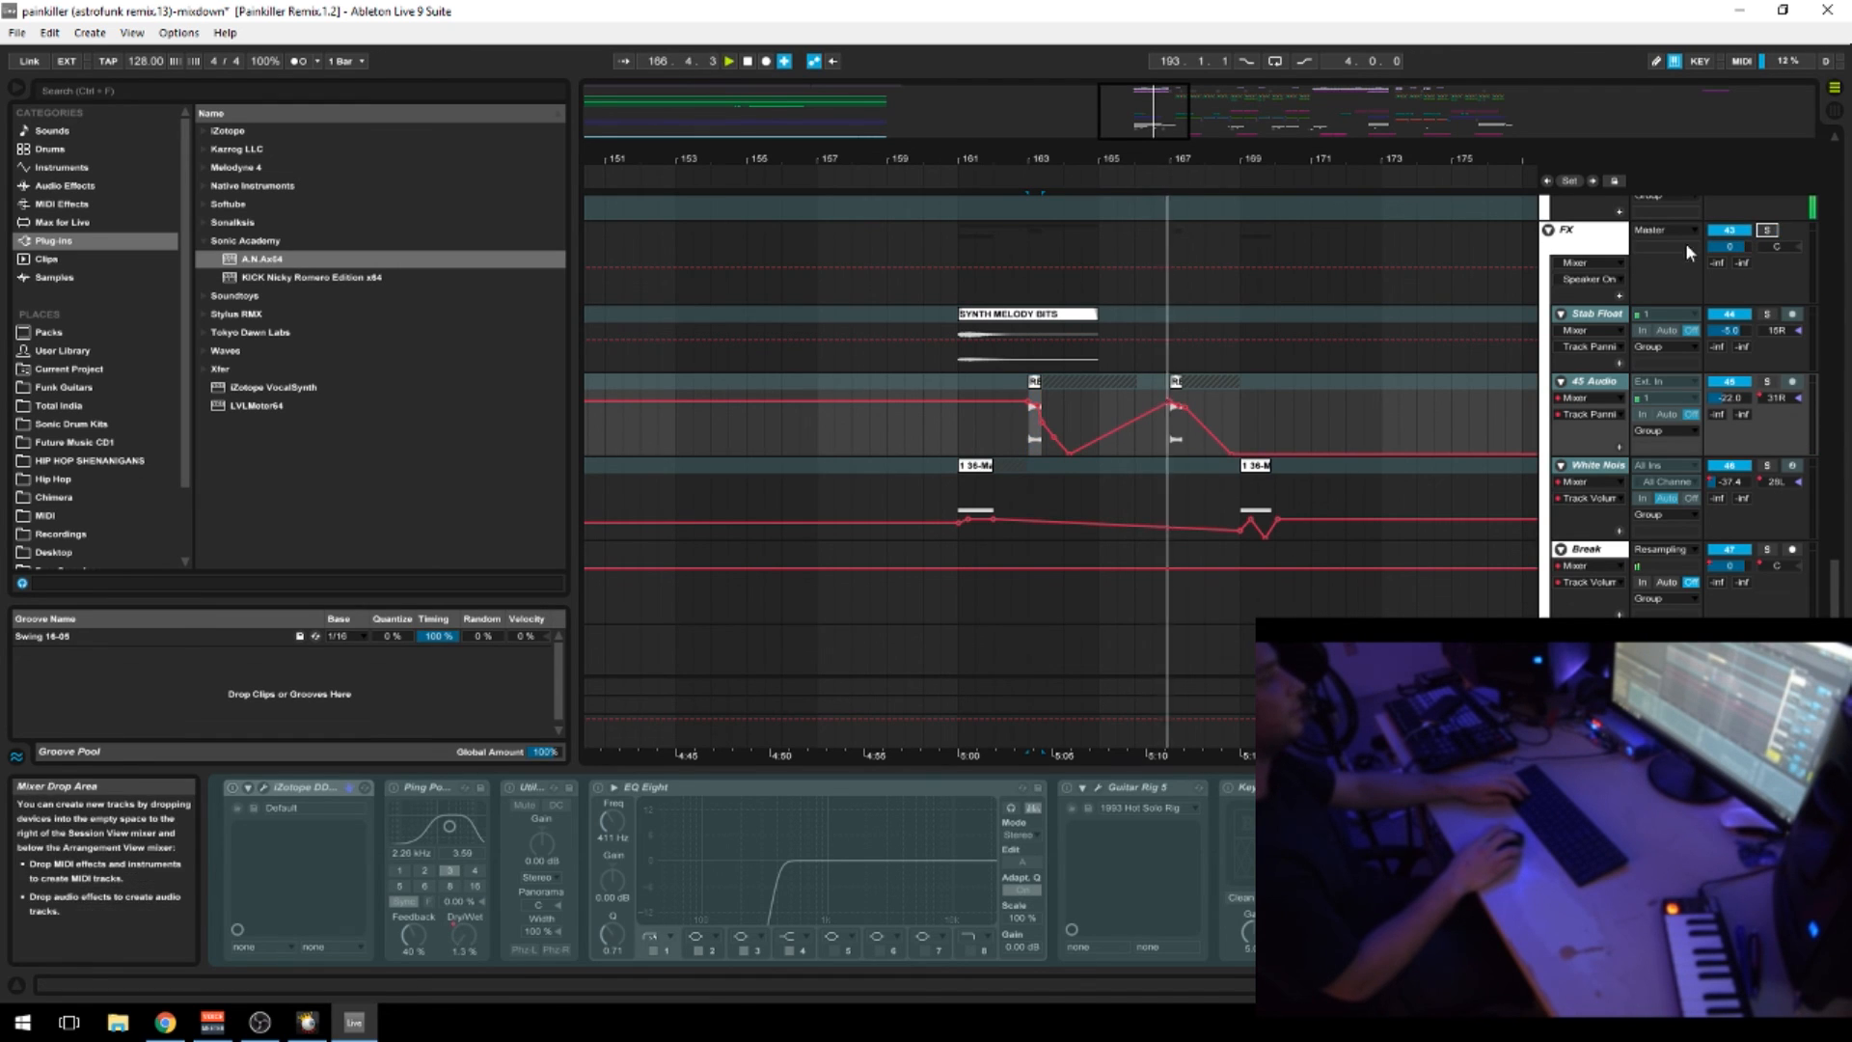
View the notes of the first 51 Grand clip in the Piano group, return to the arrangement and fold the group
left_click_drag(1402, 159, 940, 68)
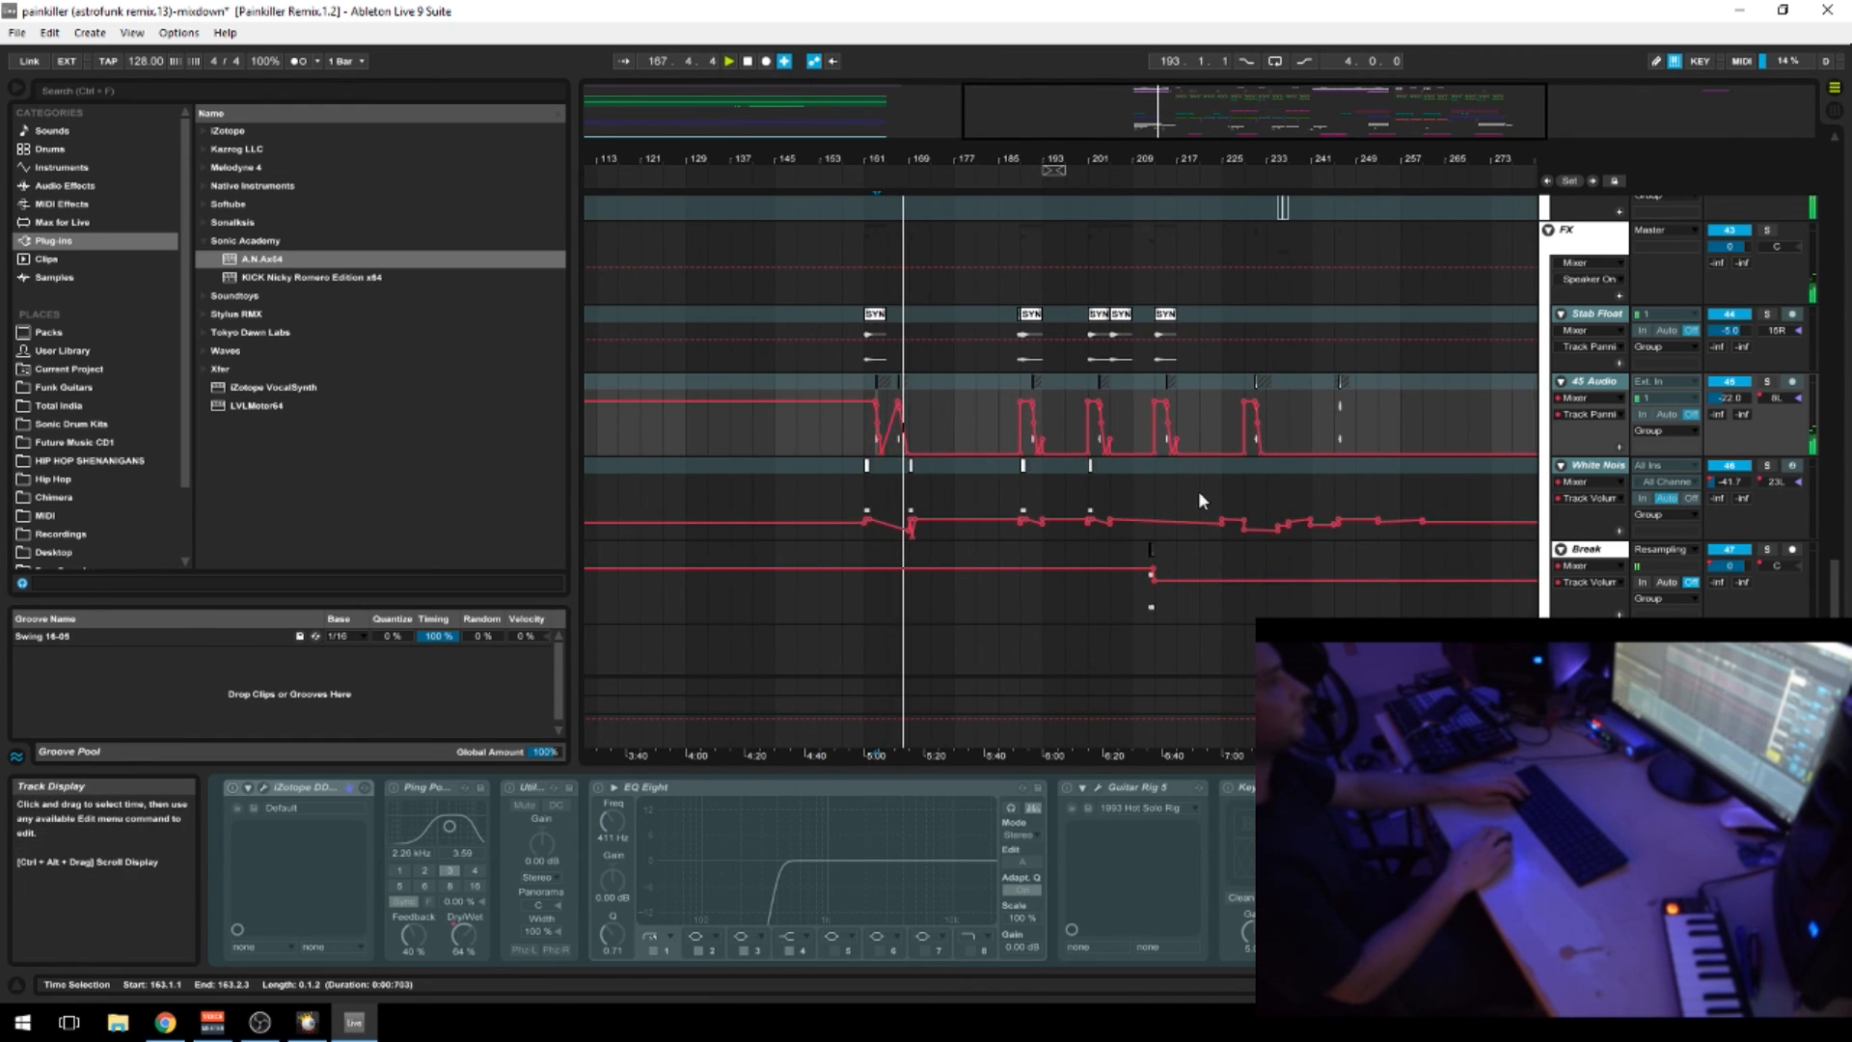
left_click_drag(1310, 160, 1055, 150)
scroll(970, 535, "down", 3)
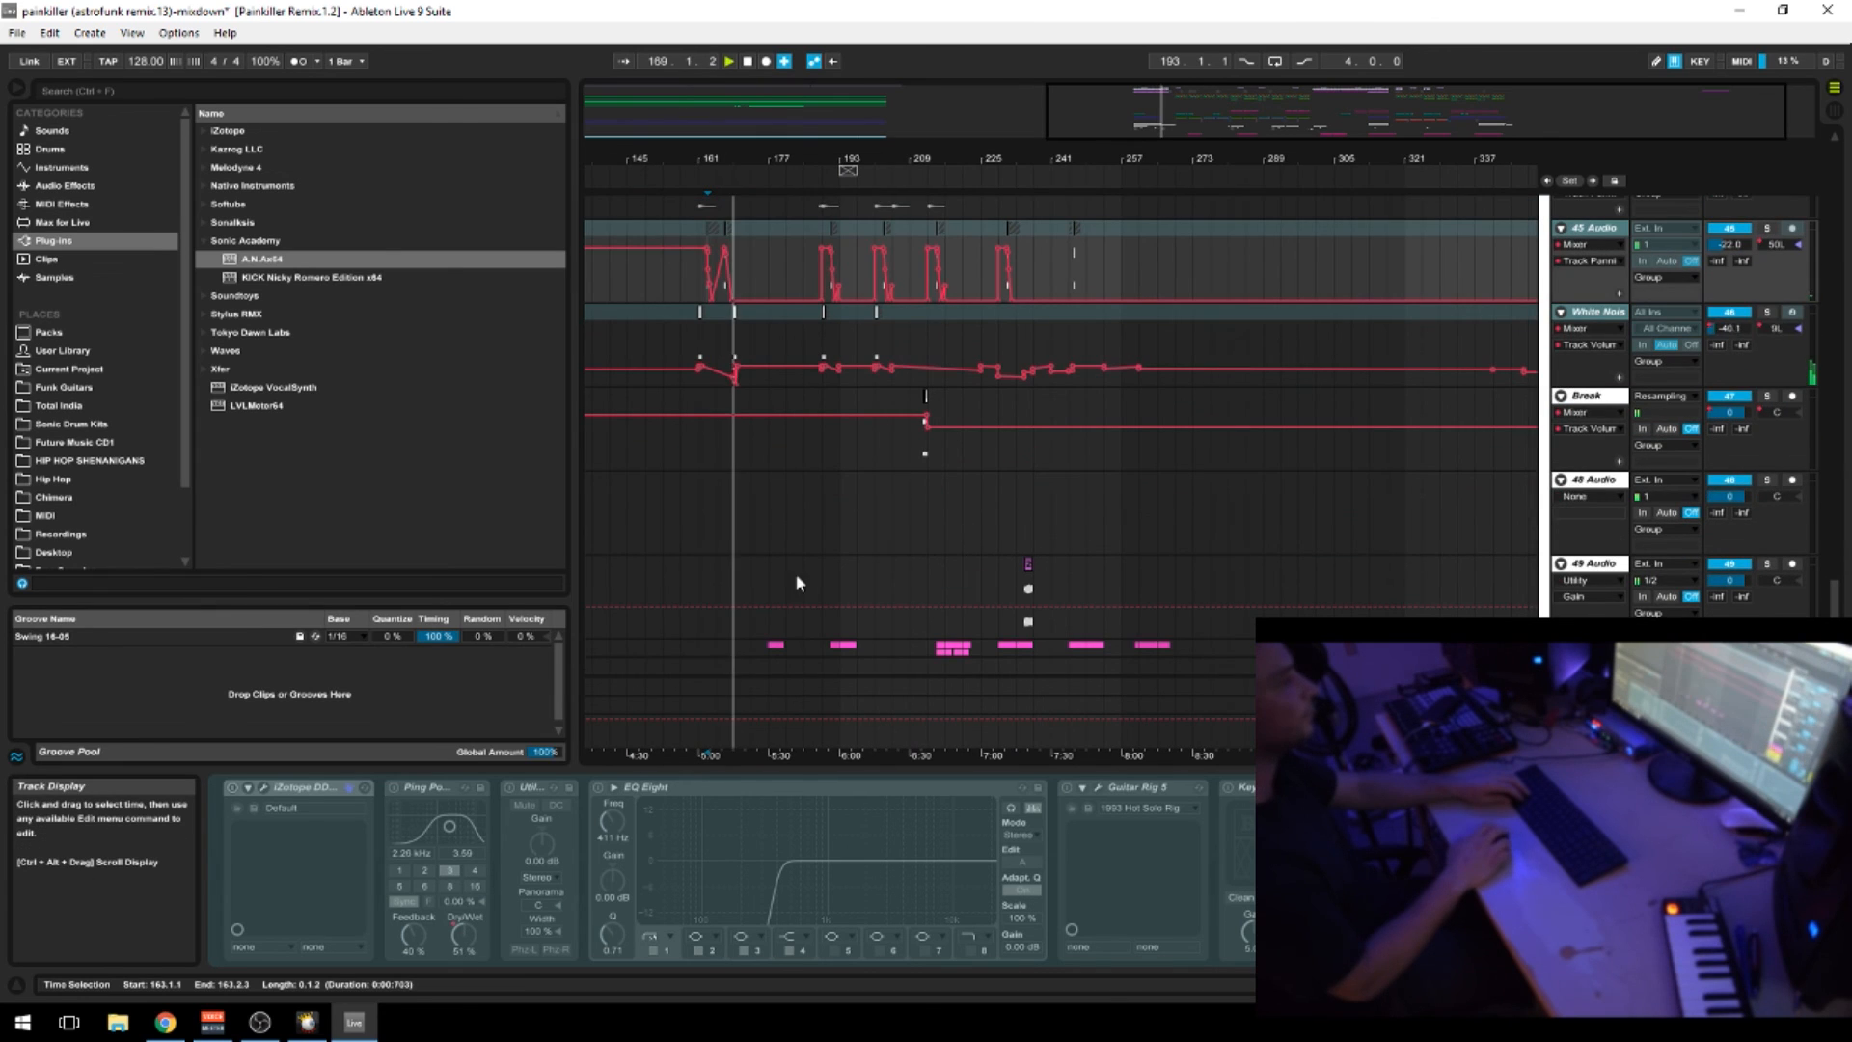
scroll(848, 585, "up", 1)
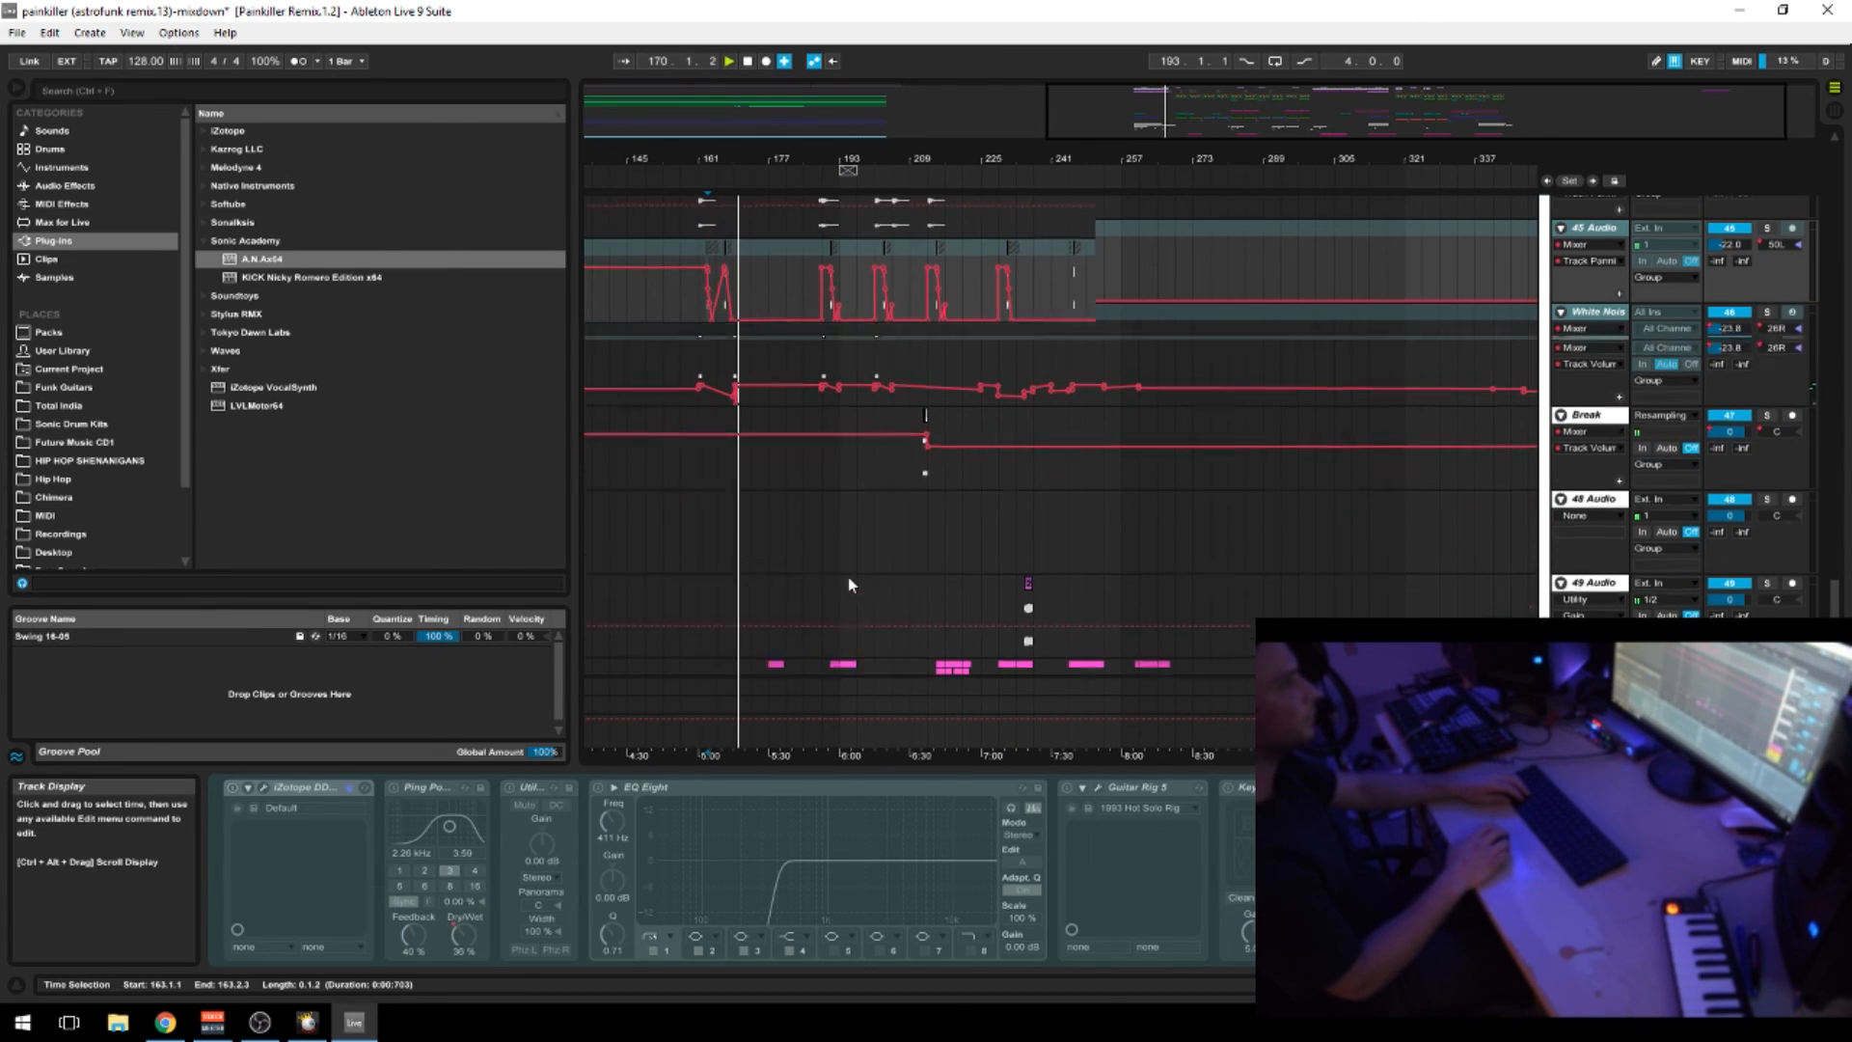
scroll(848, 584, "down", 3)
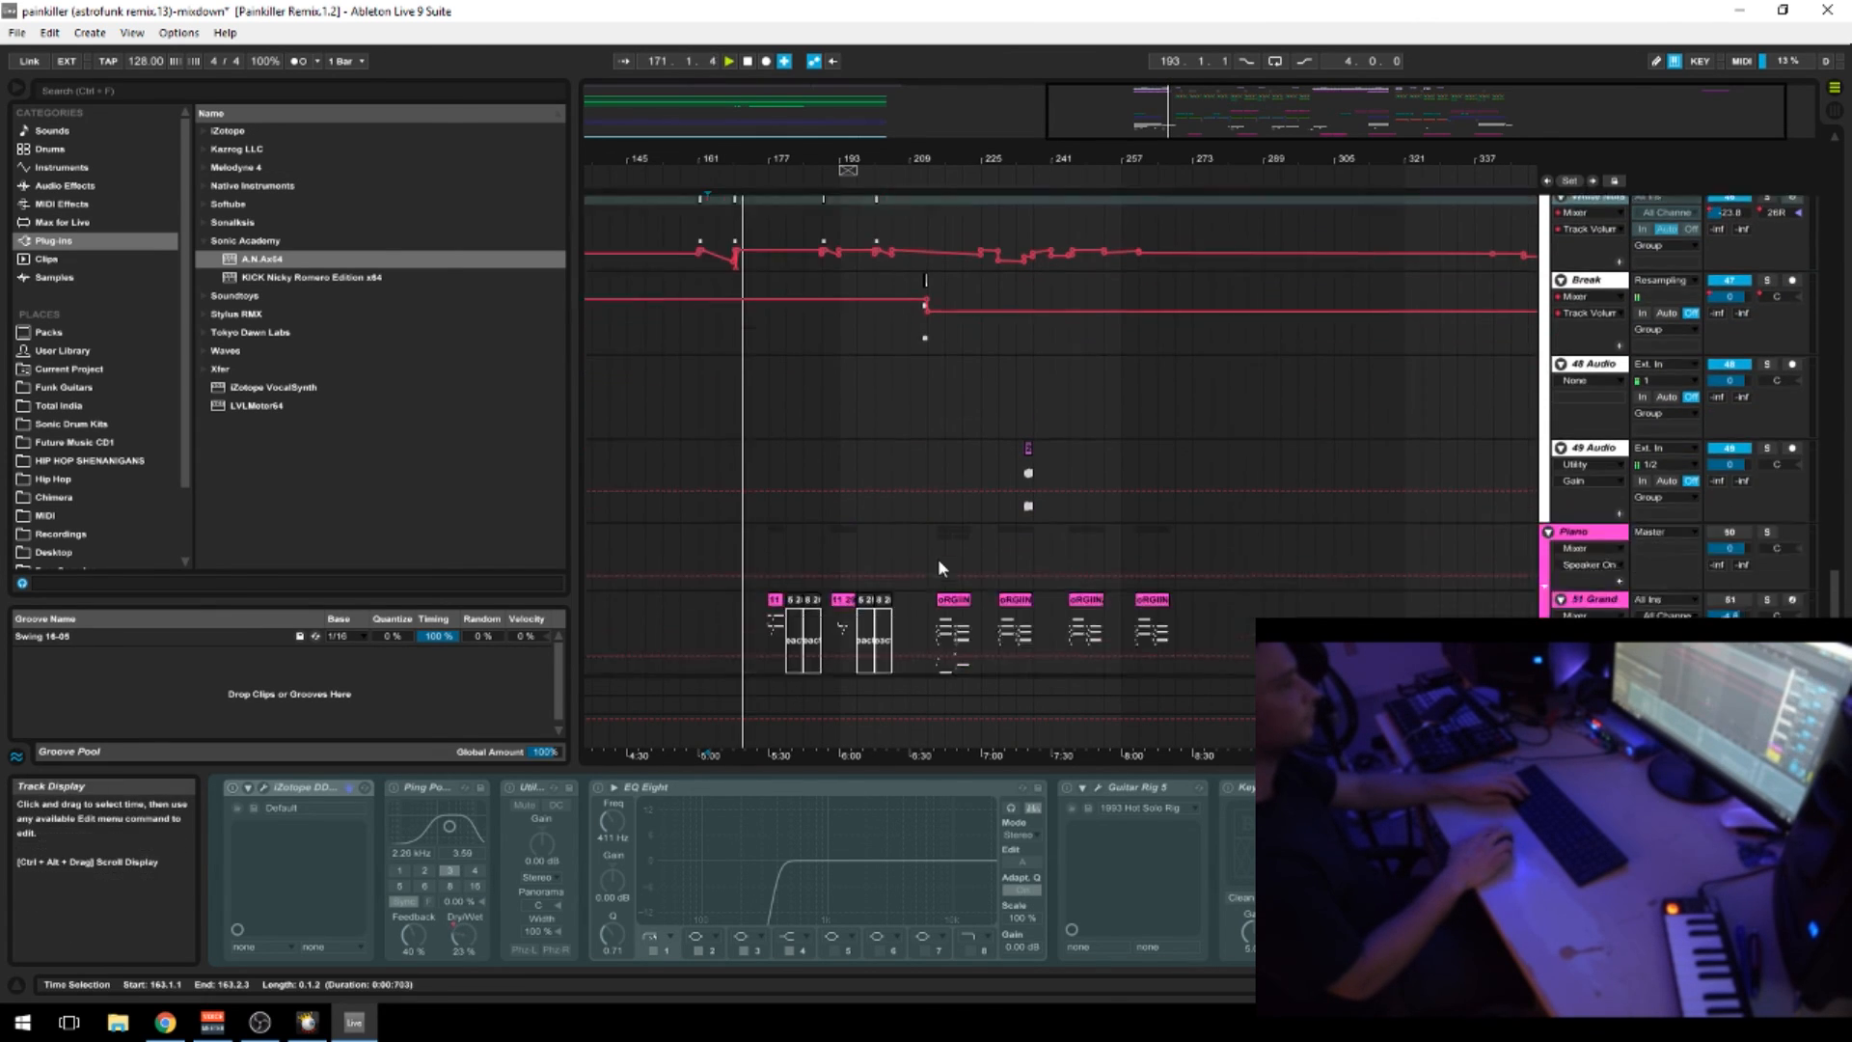
scroll(819, 557, "down", 2)
double_click(773, 501)
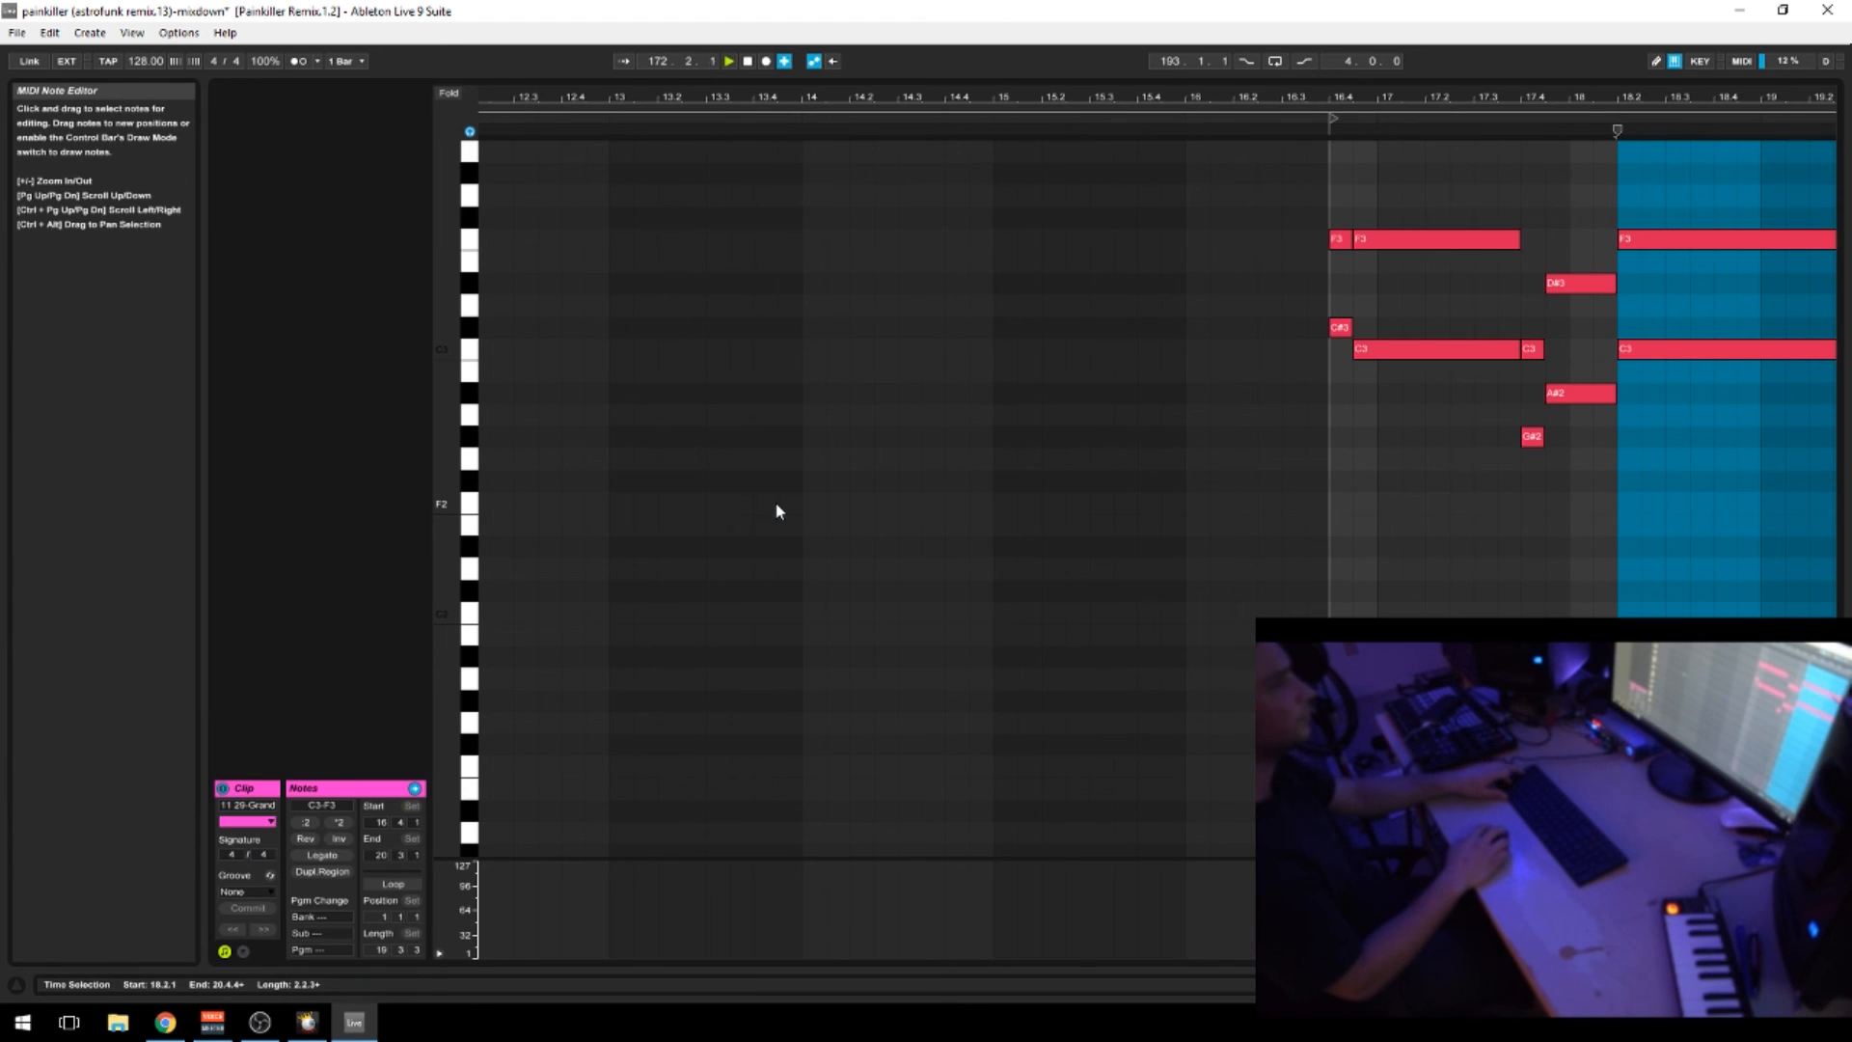
key("shift+Tab")
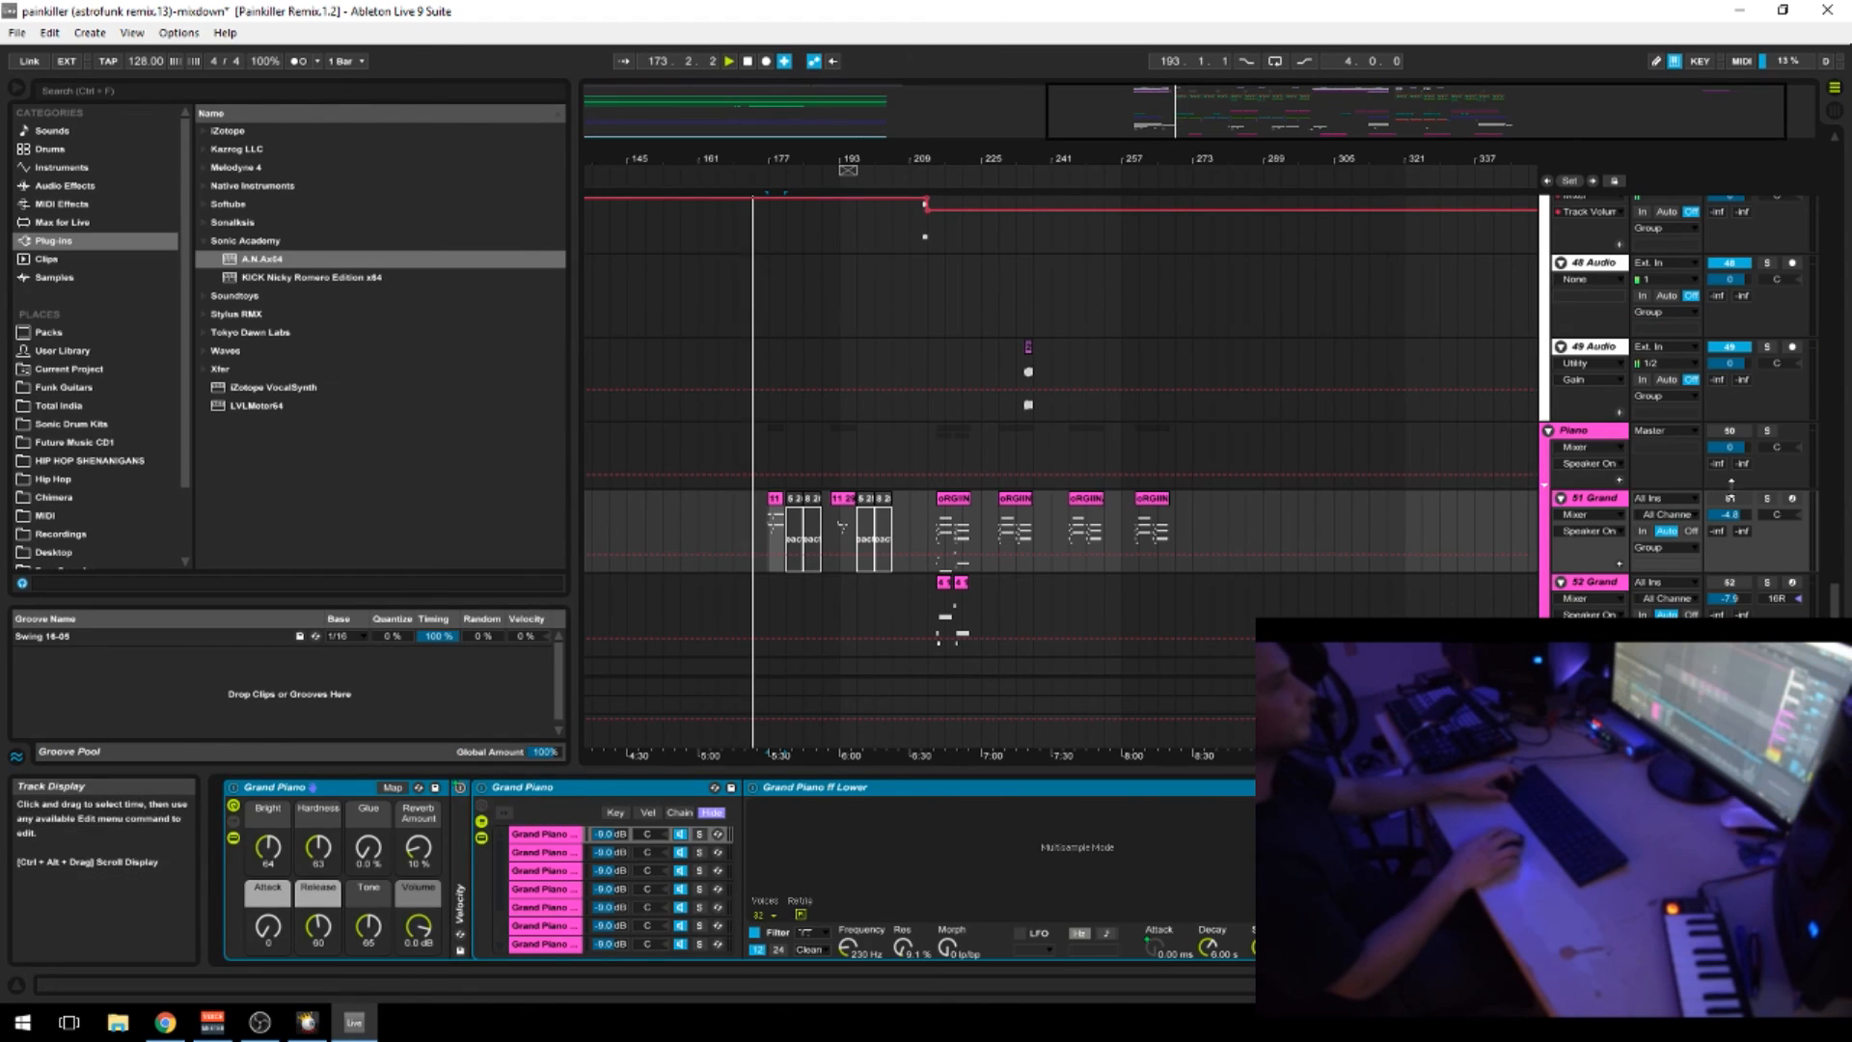
left_click(1548, 430)
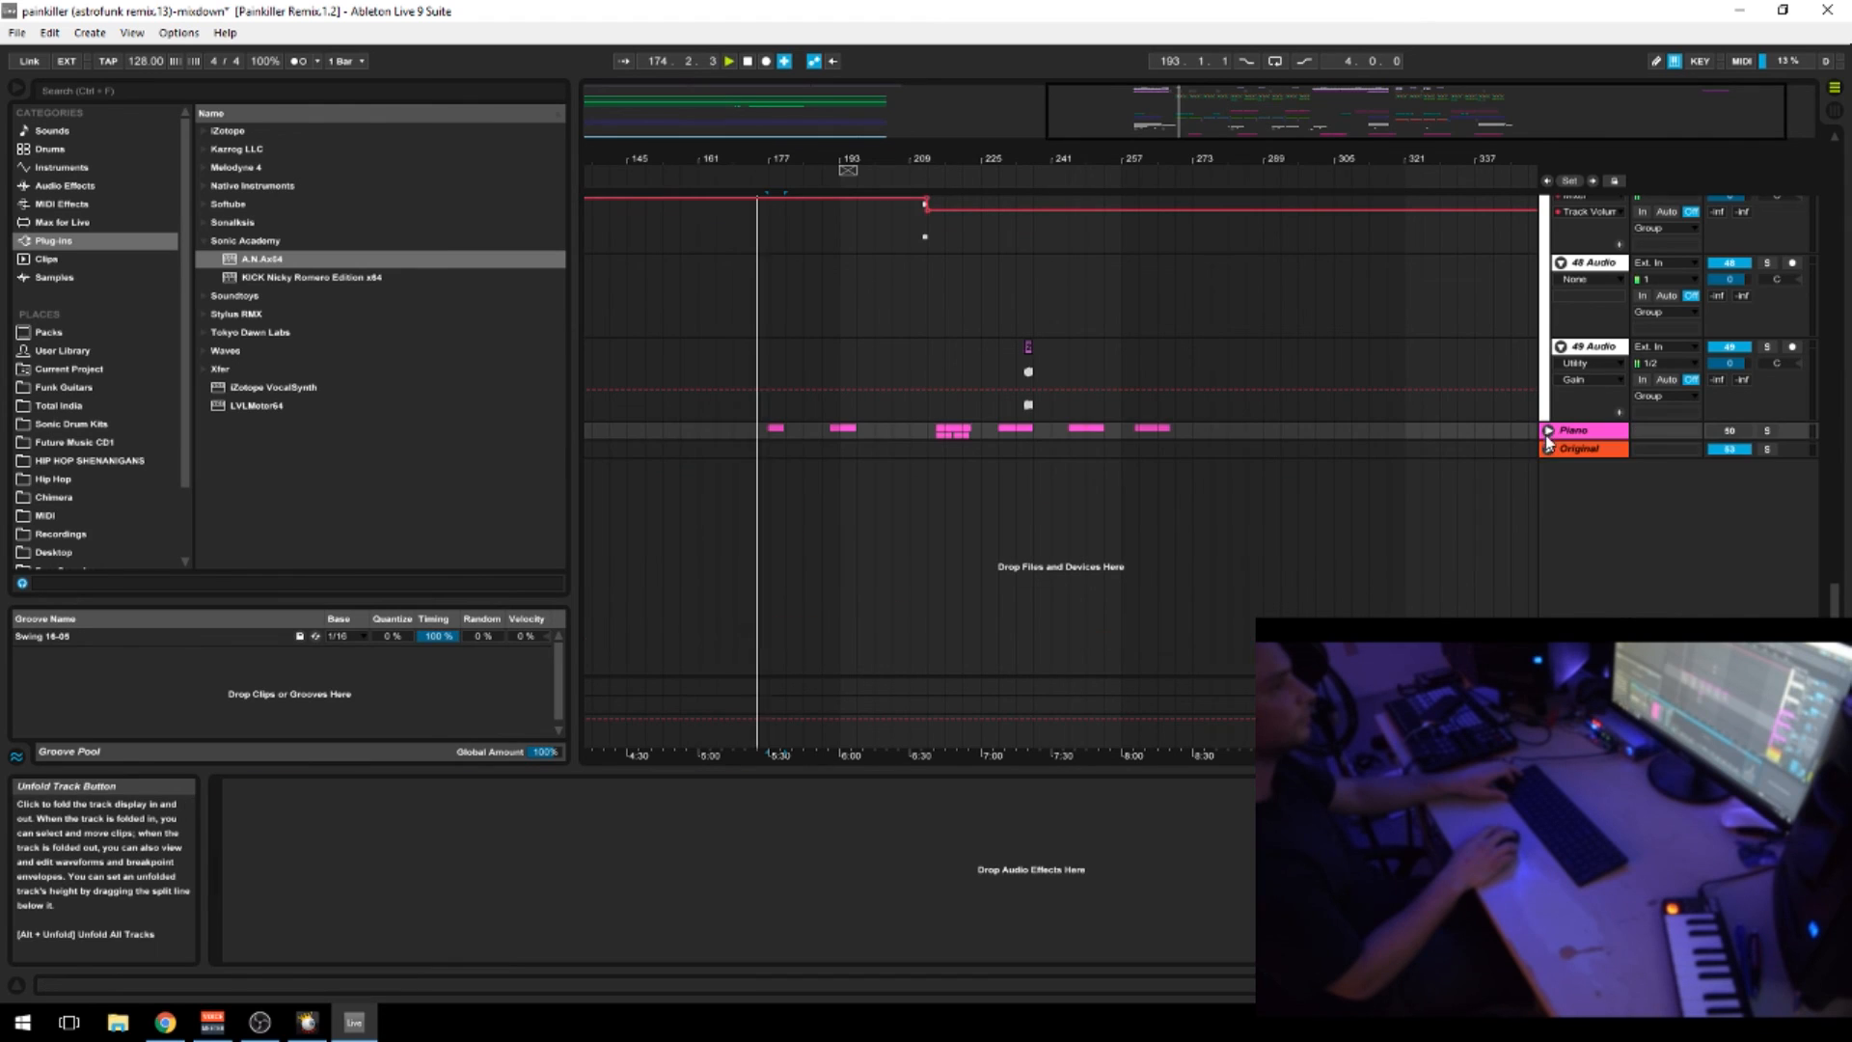
Stop playback, solo the first Main Bass track inside the Main Bass group and set the start point at bar 173
scroll(1299, 392, "up", 5)
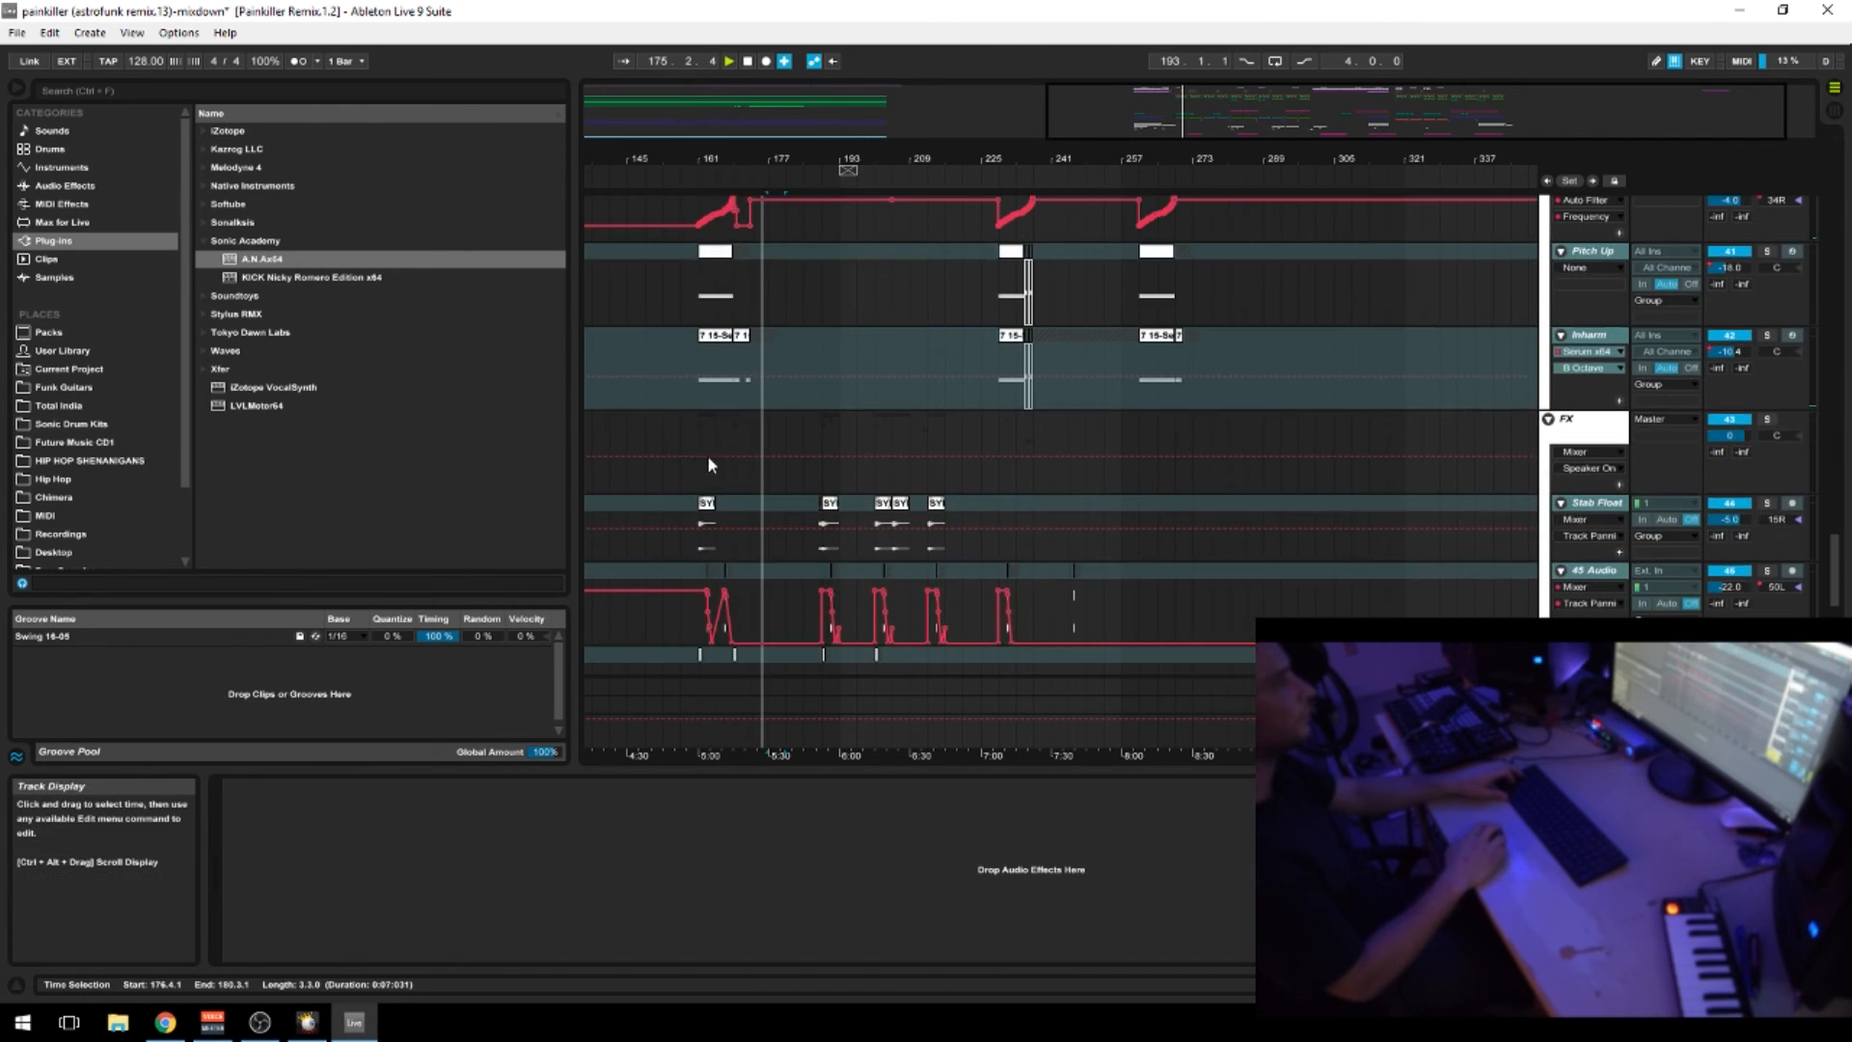
scroll(738, 464, "up", 7)
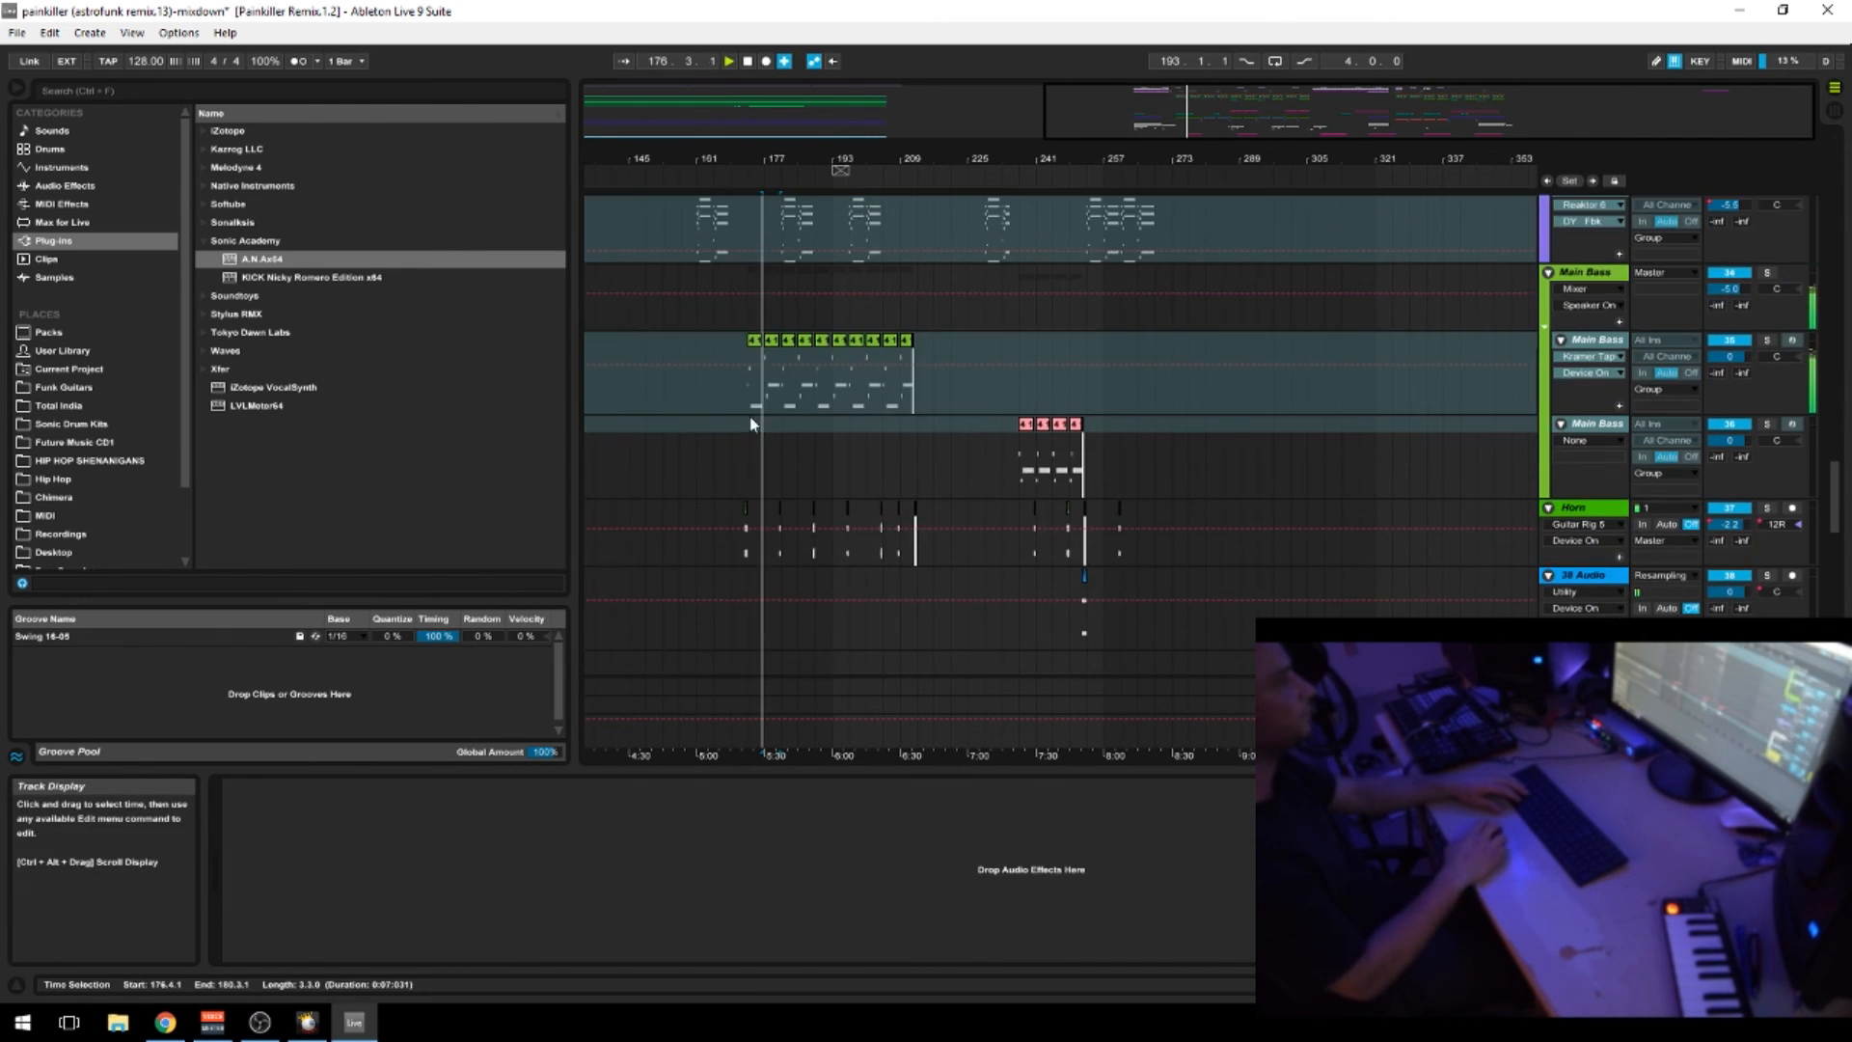
scroll(743, 257, "down", 2)
scroll(743, 257, "up", 2)
left_click(1595, 321)
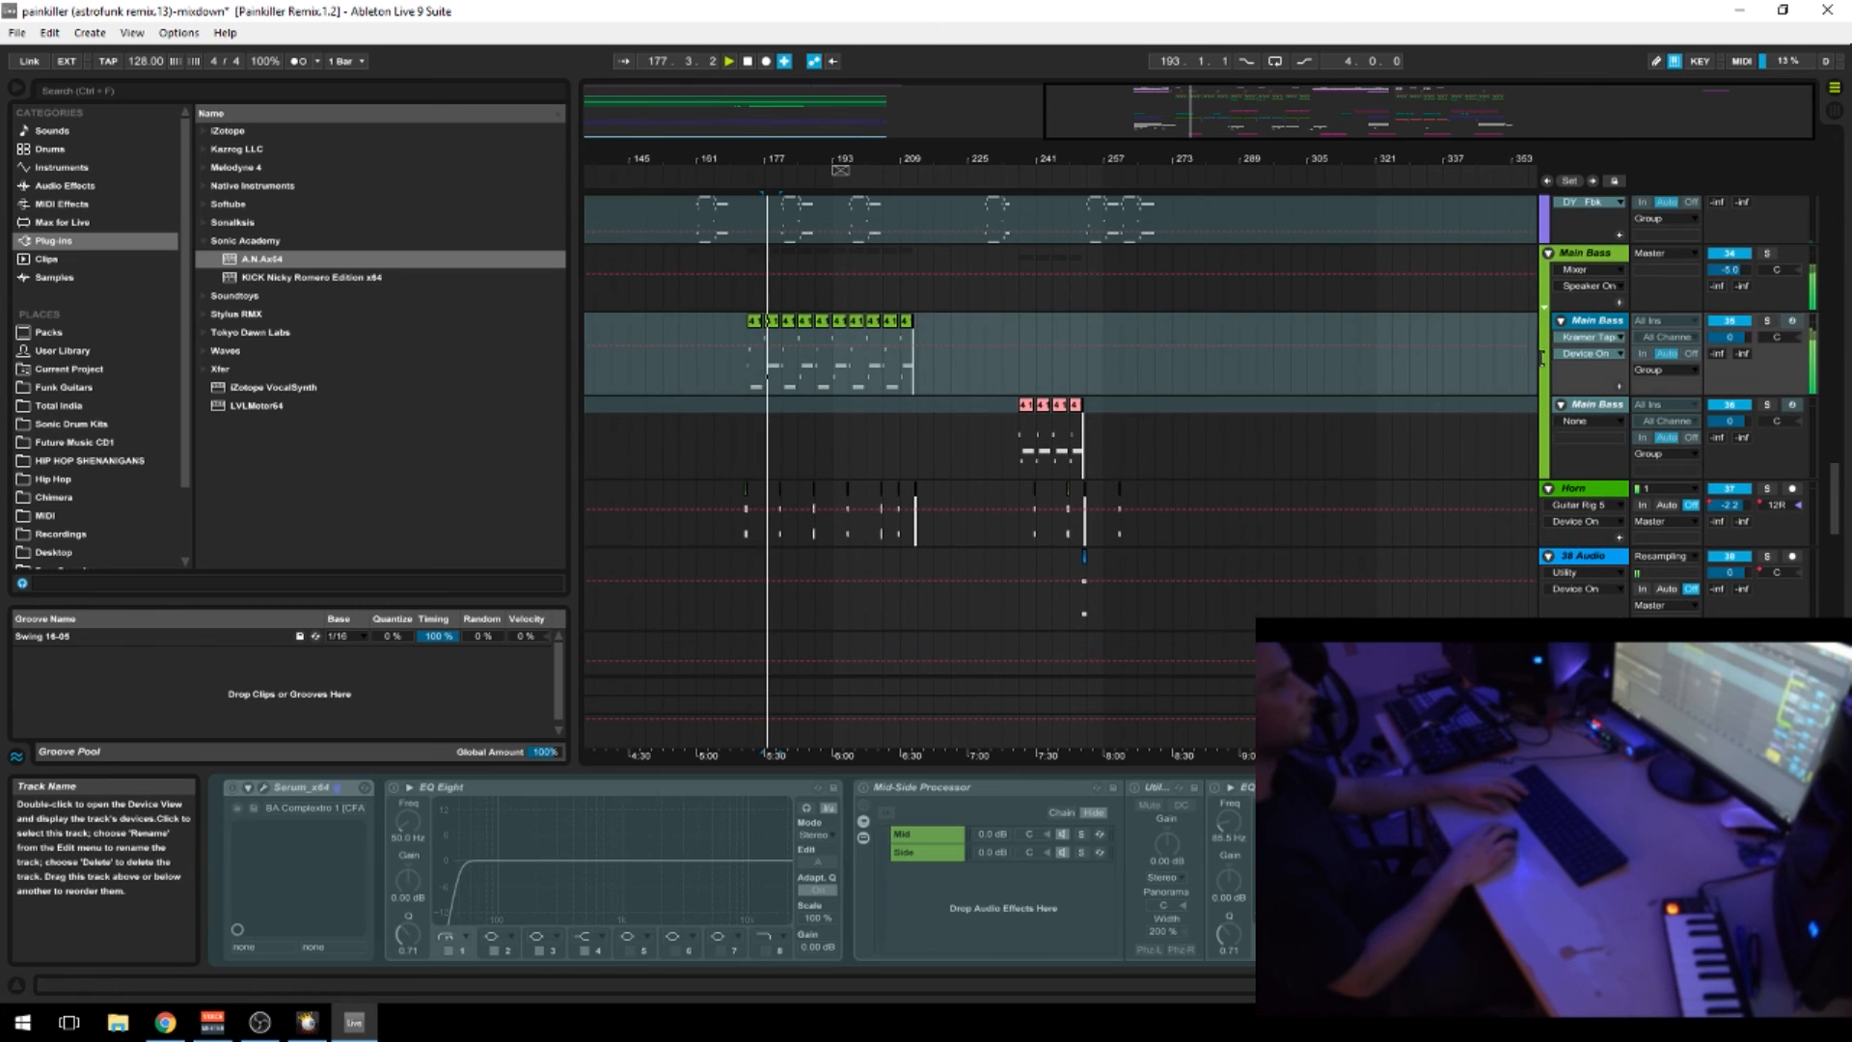
key("space")
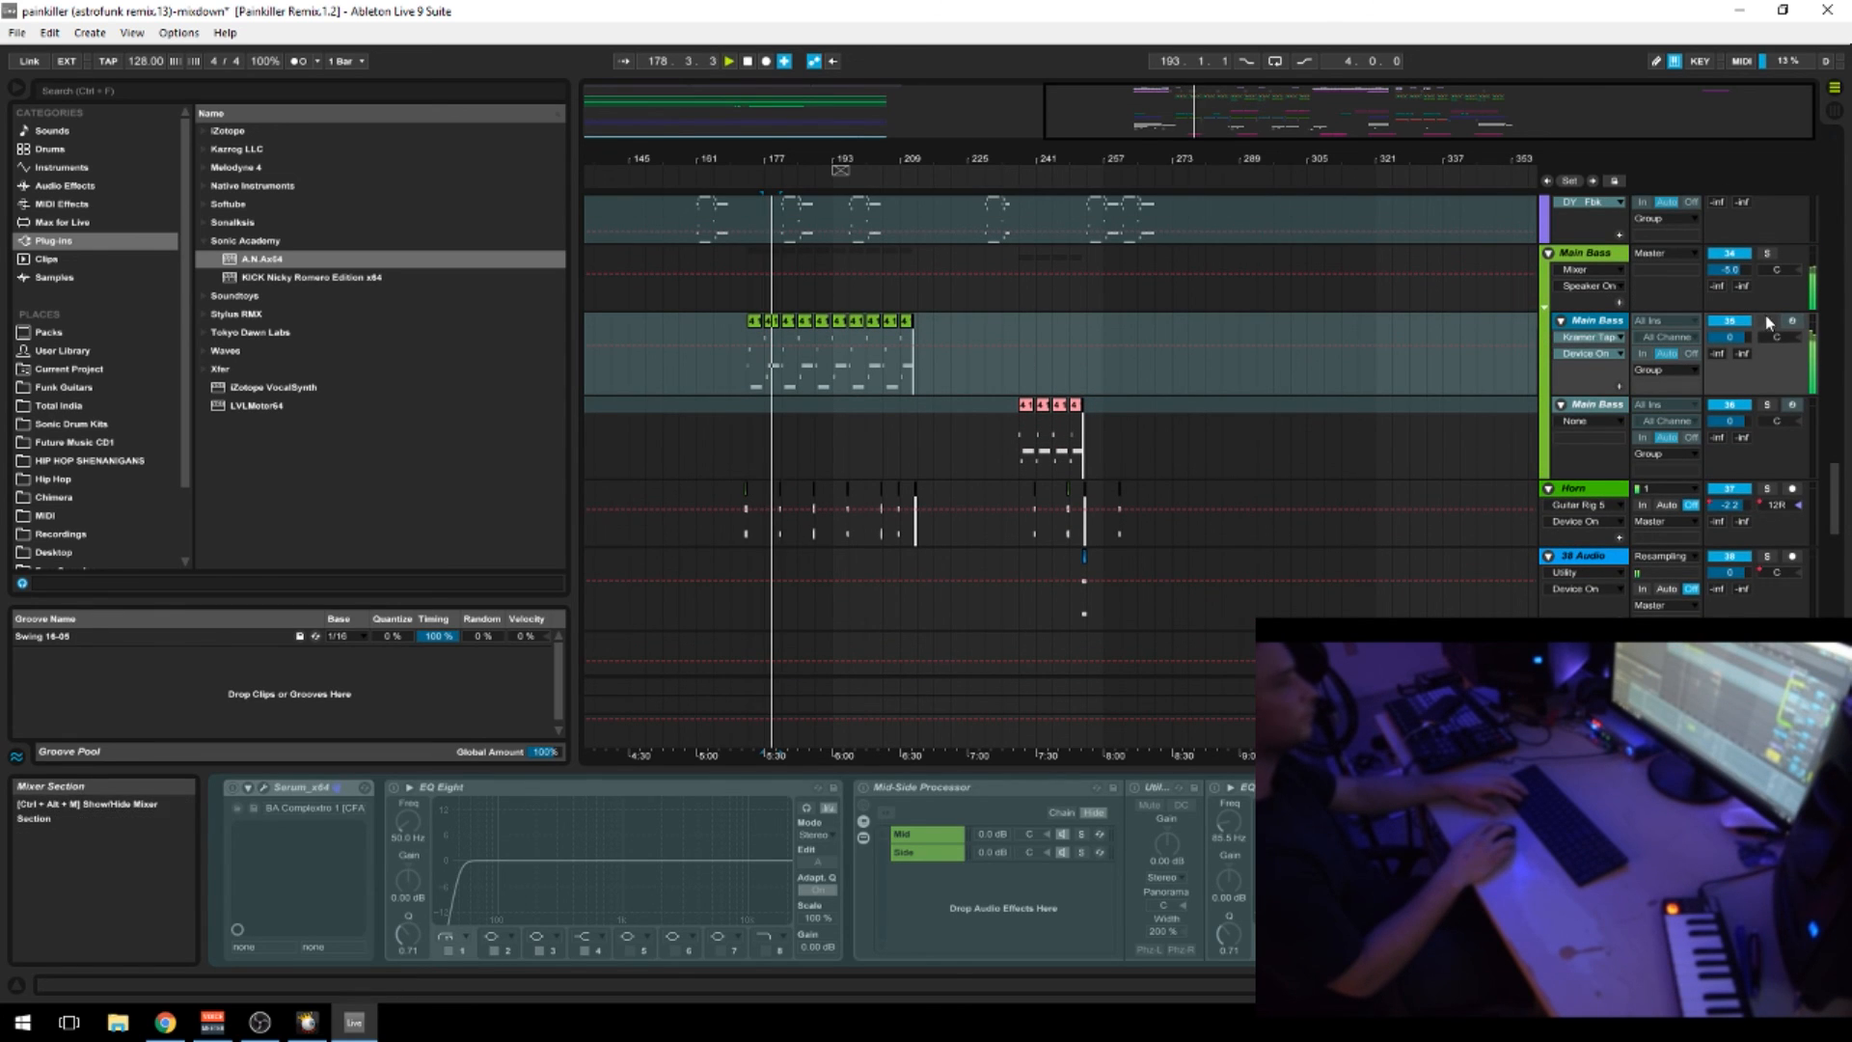
left_click(751, 386)
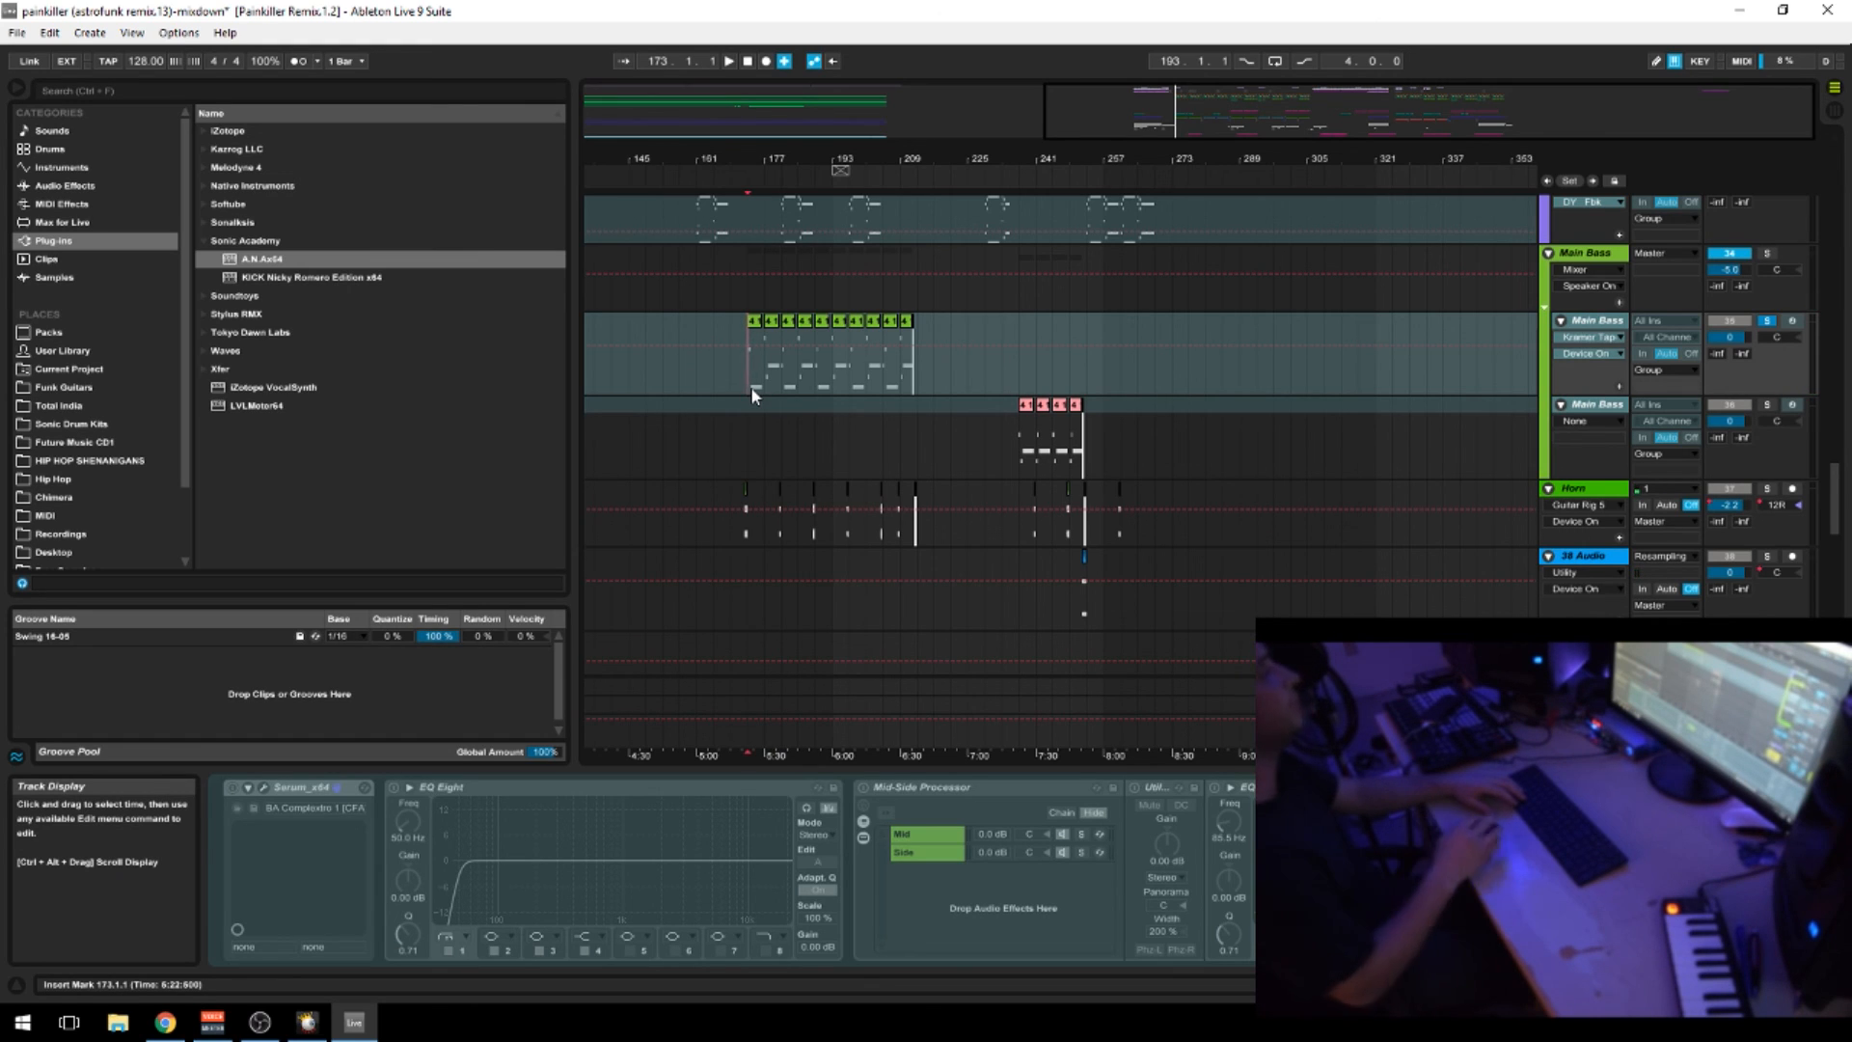
Solo the whole Main Bass group in place of the single track and play it from bar 173
left_click(1766, 253)
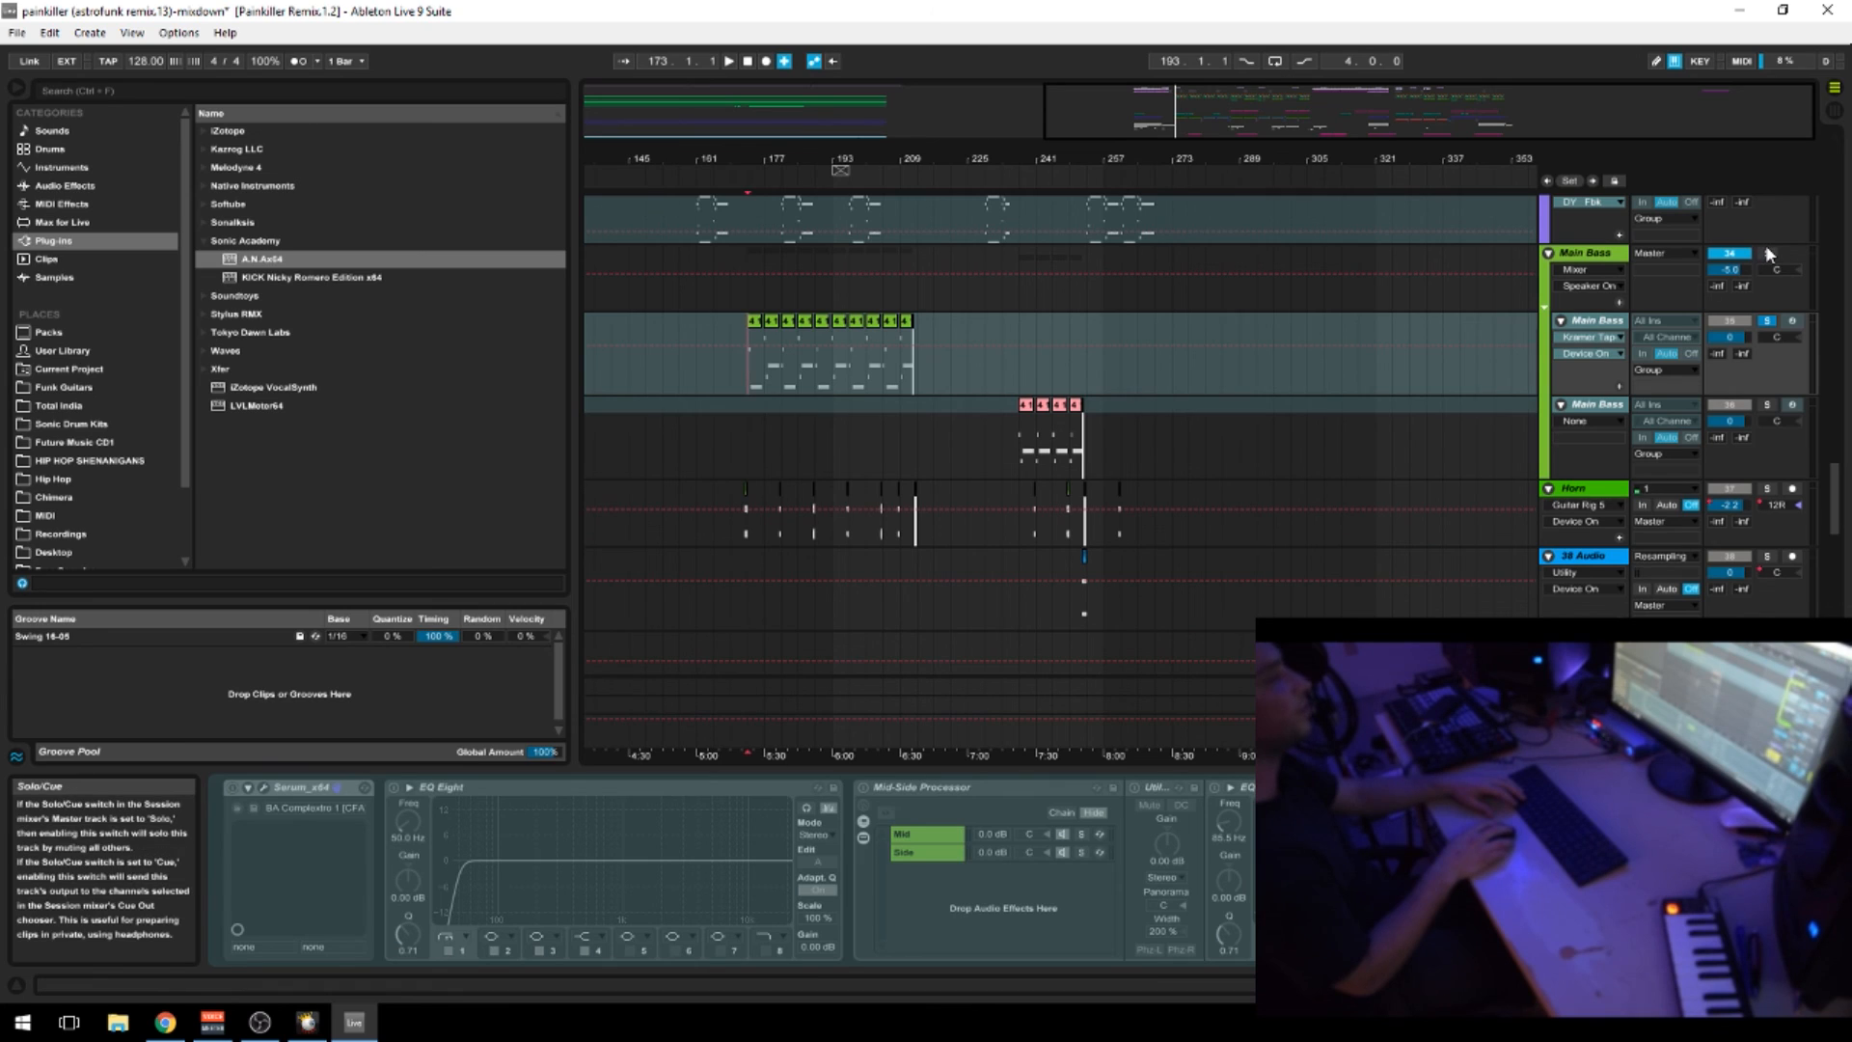
key("space")
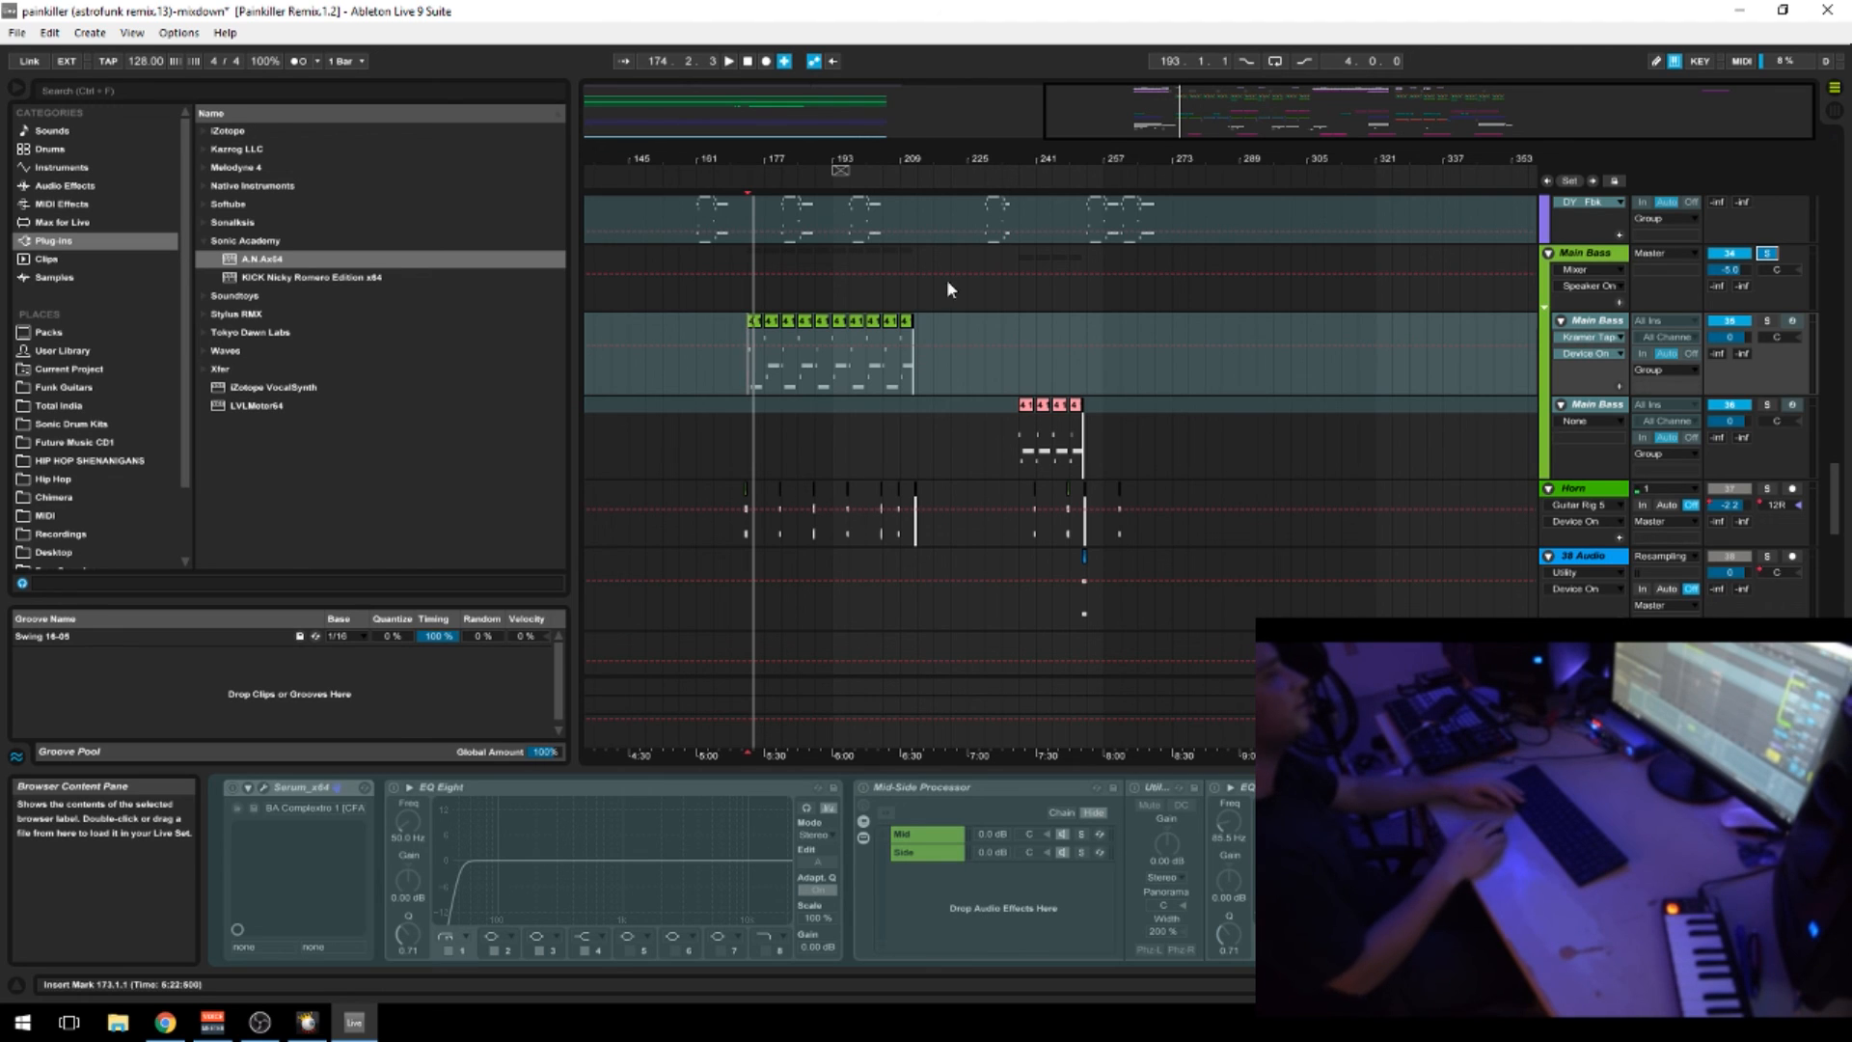
left_click_drag(924, 160, 928, 167)
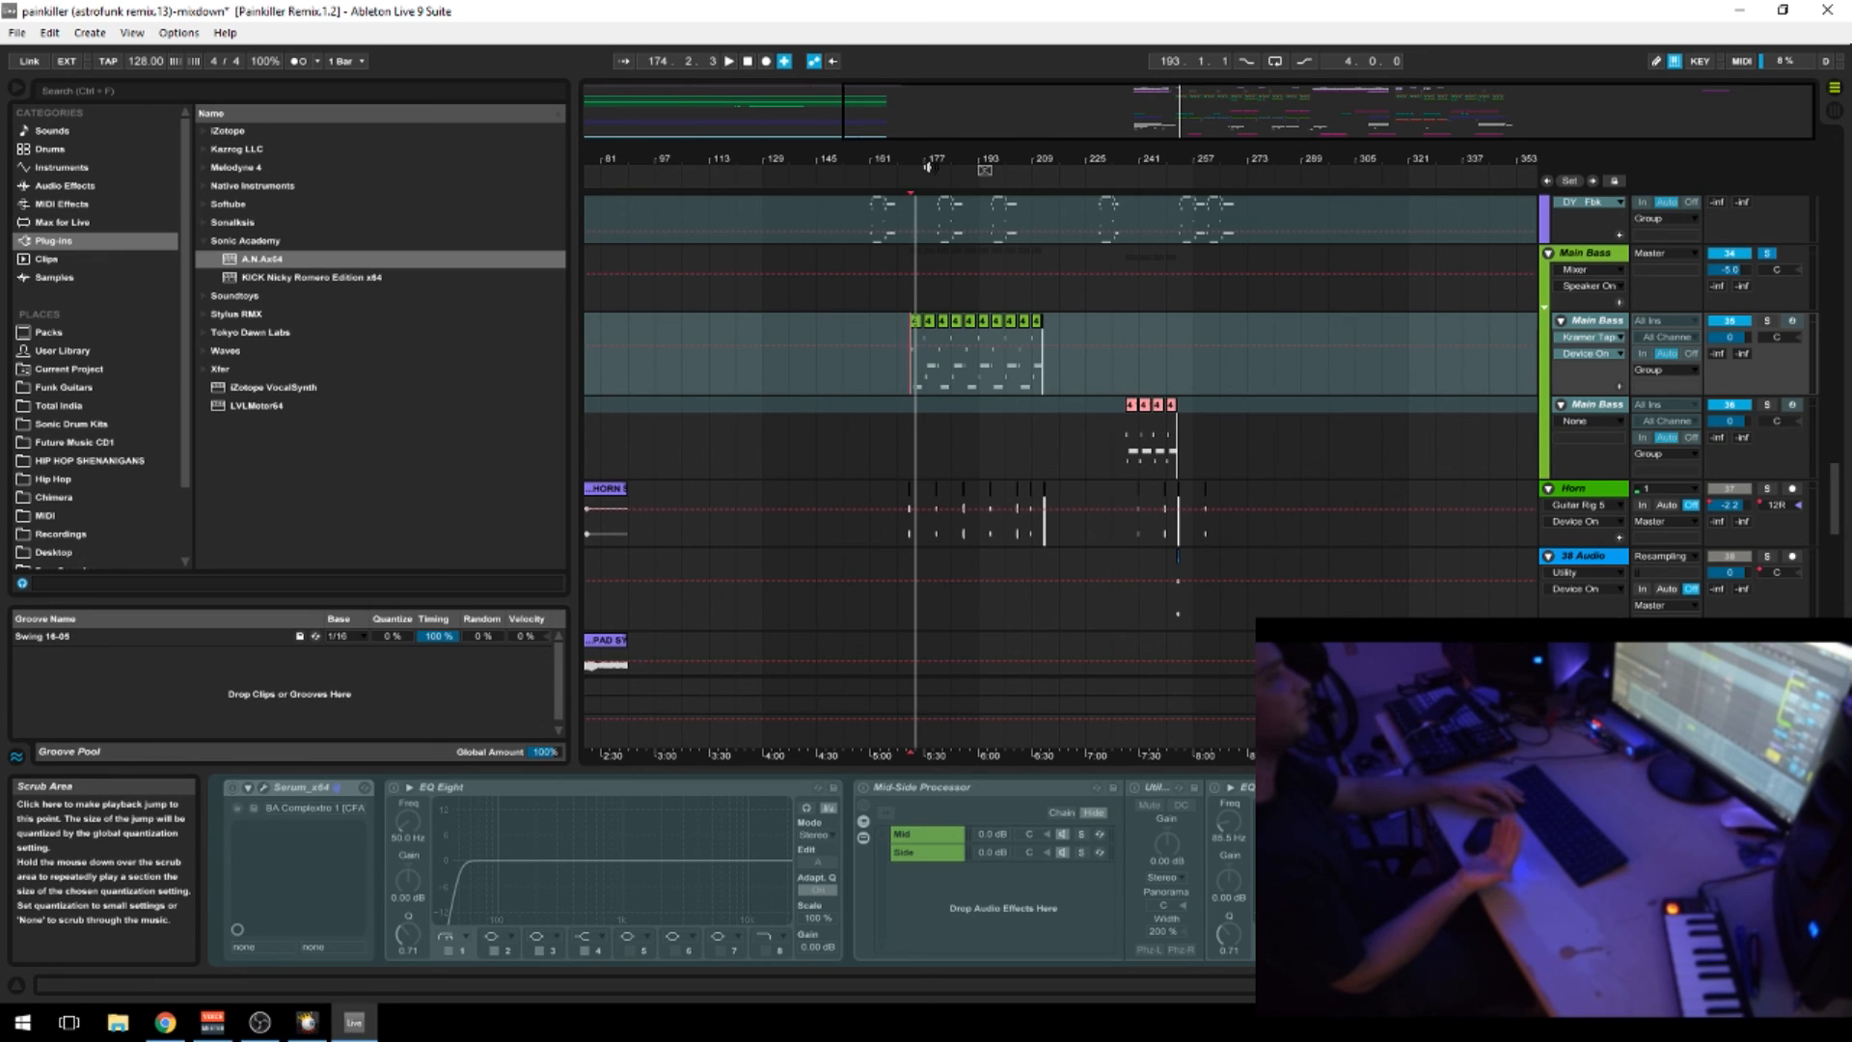
left_click(951, 288)
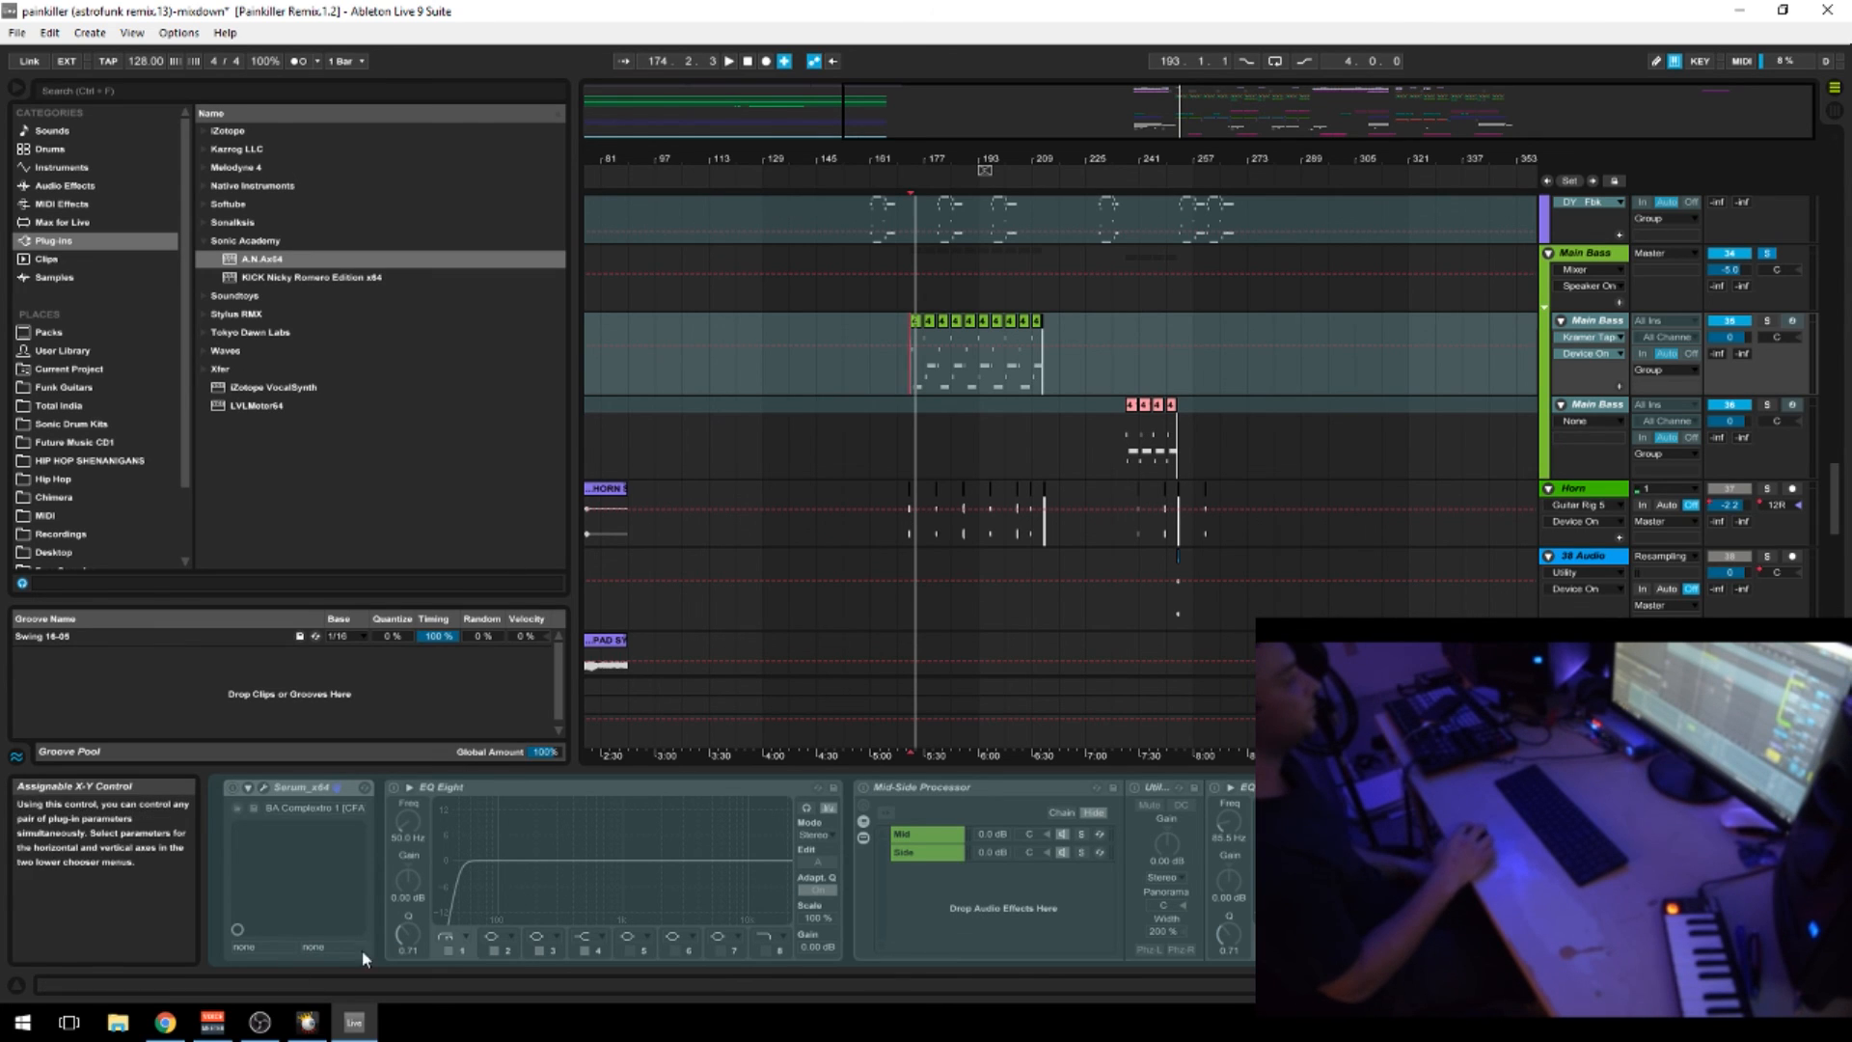
Switch to the browser to check the live chat on the YouTube live dashboard, and return to Ableton Live
left_click(156, 1020)
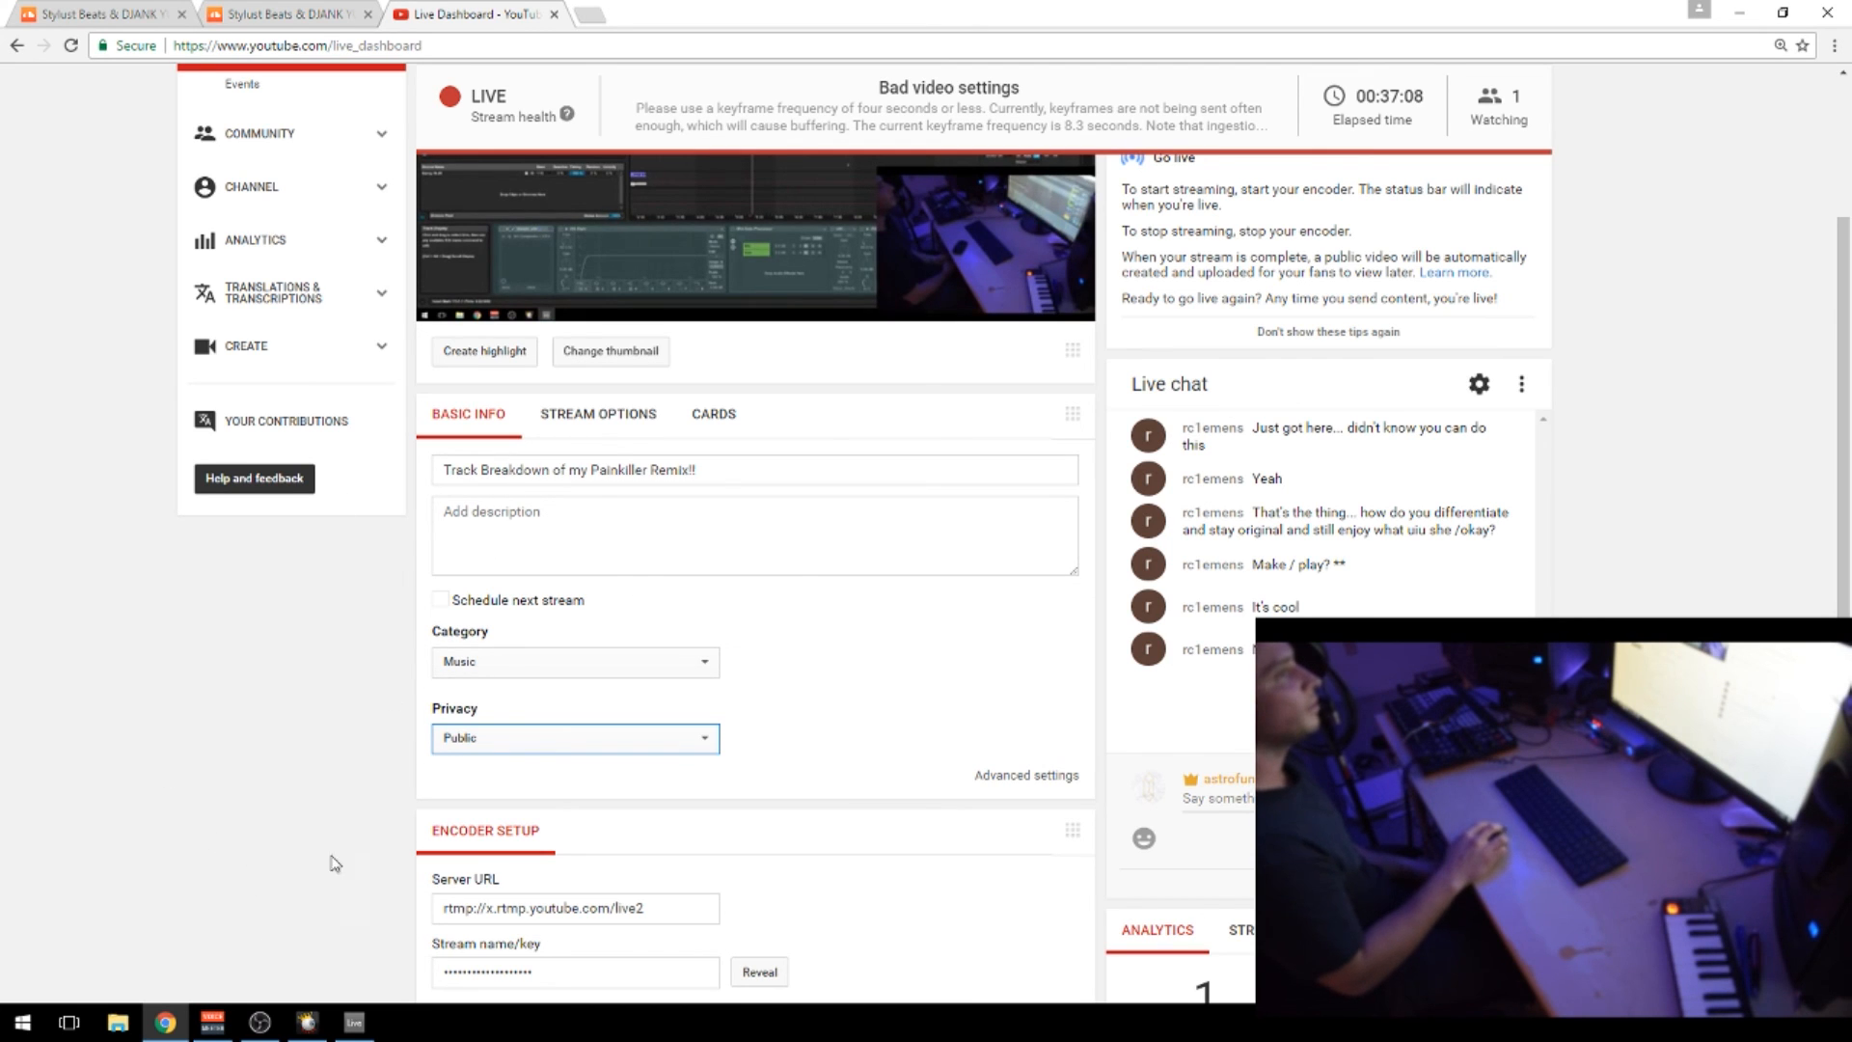
left_click(351, 1024)
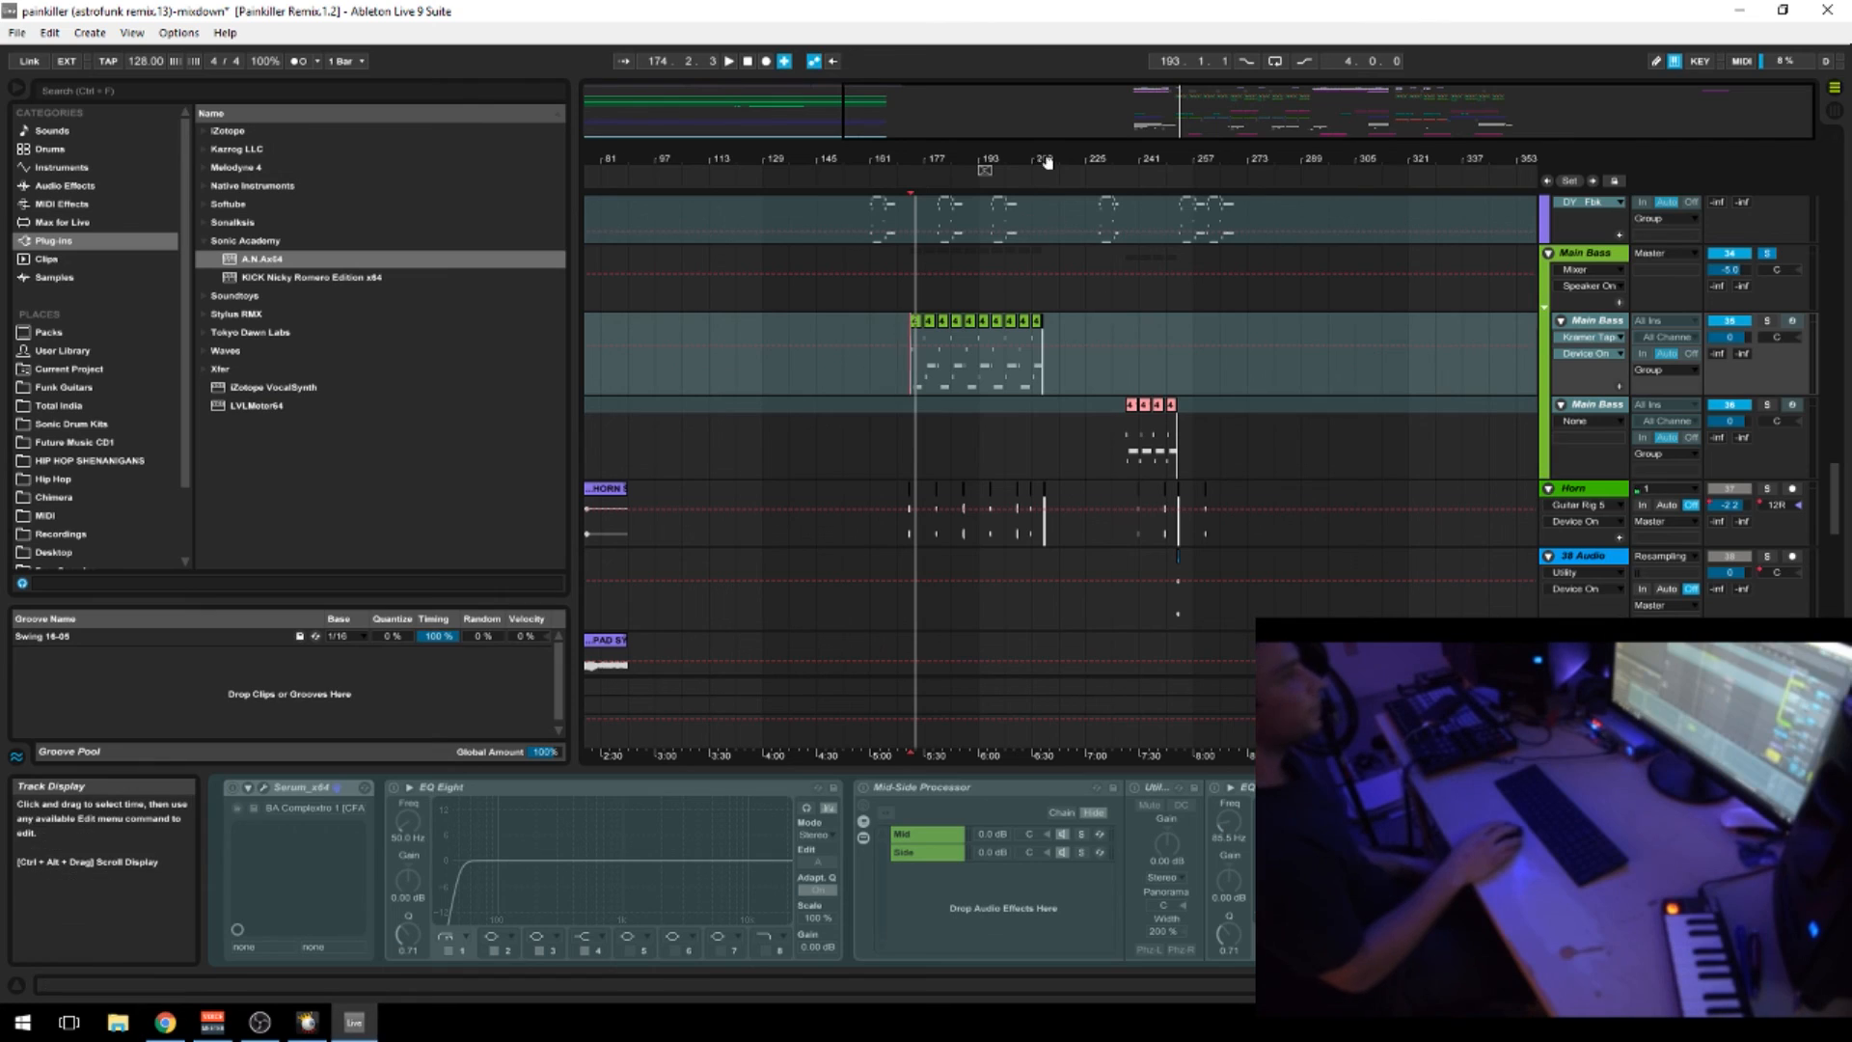
Solo the first Reaktor 6 track of Grand Piano freeze clips in the Static Noise group and play it from bar 189
scroll(1115, 498, "down", 10)
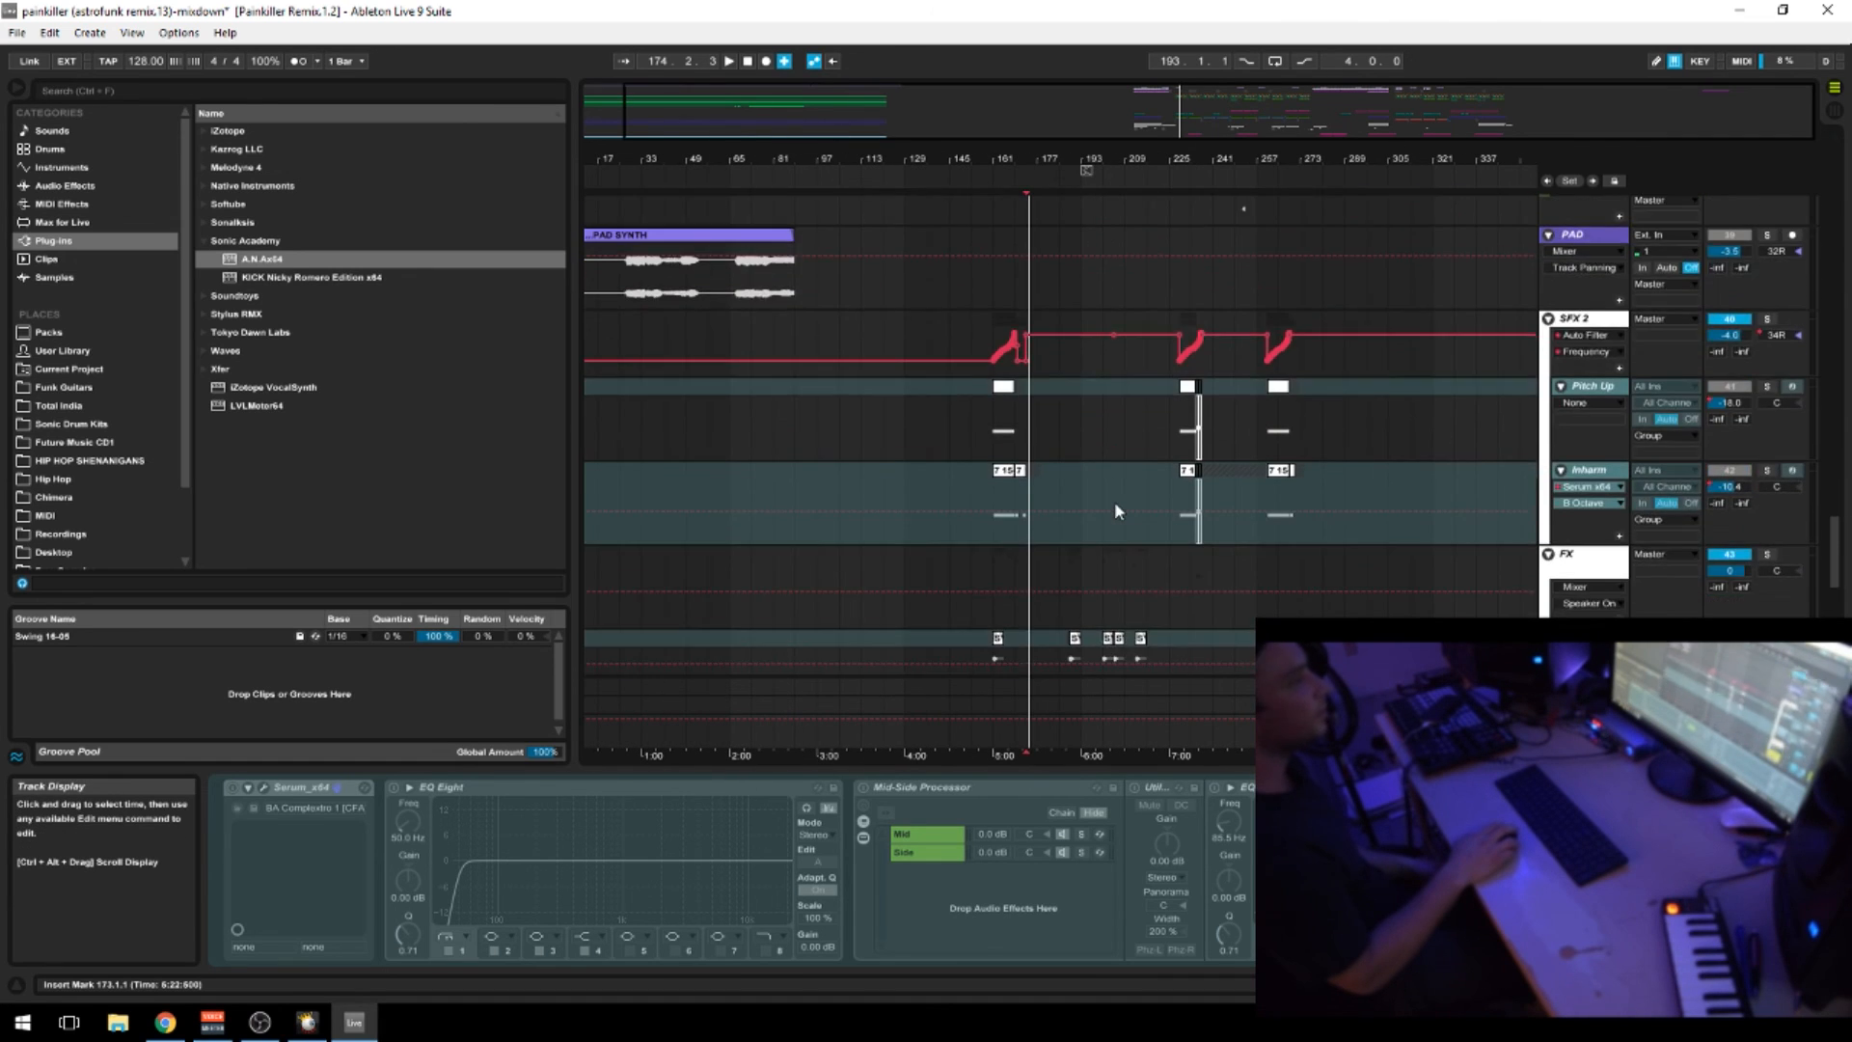
scroll(1143, 603, "down", 5)
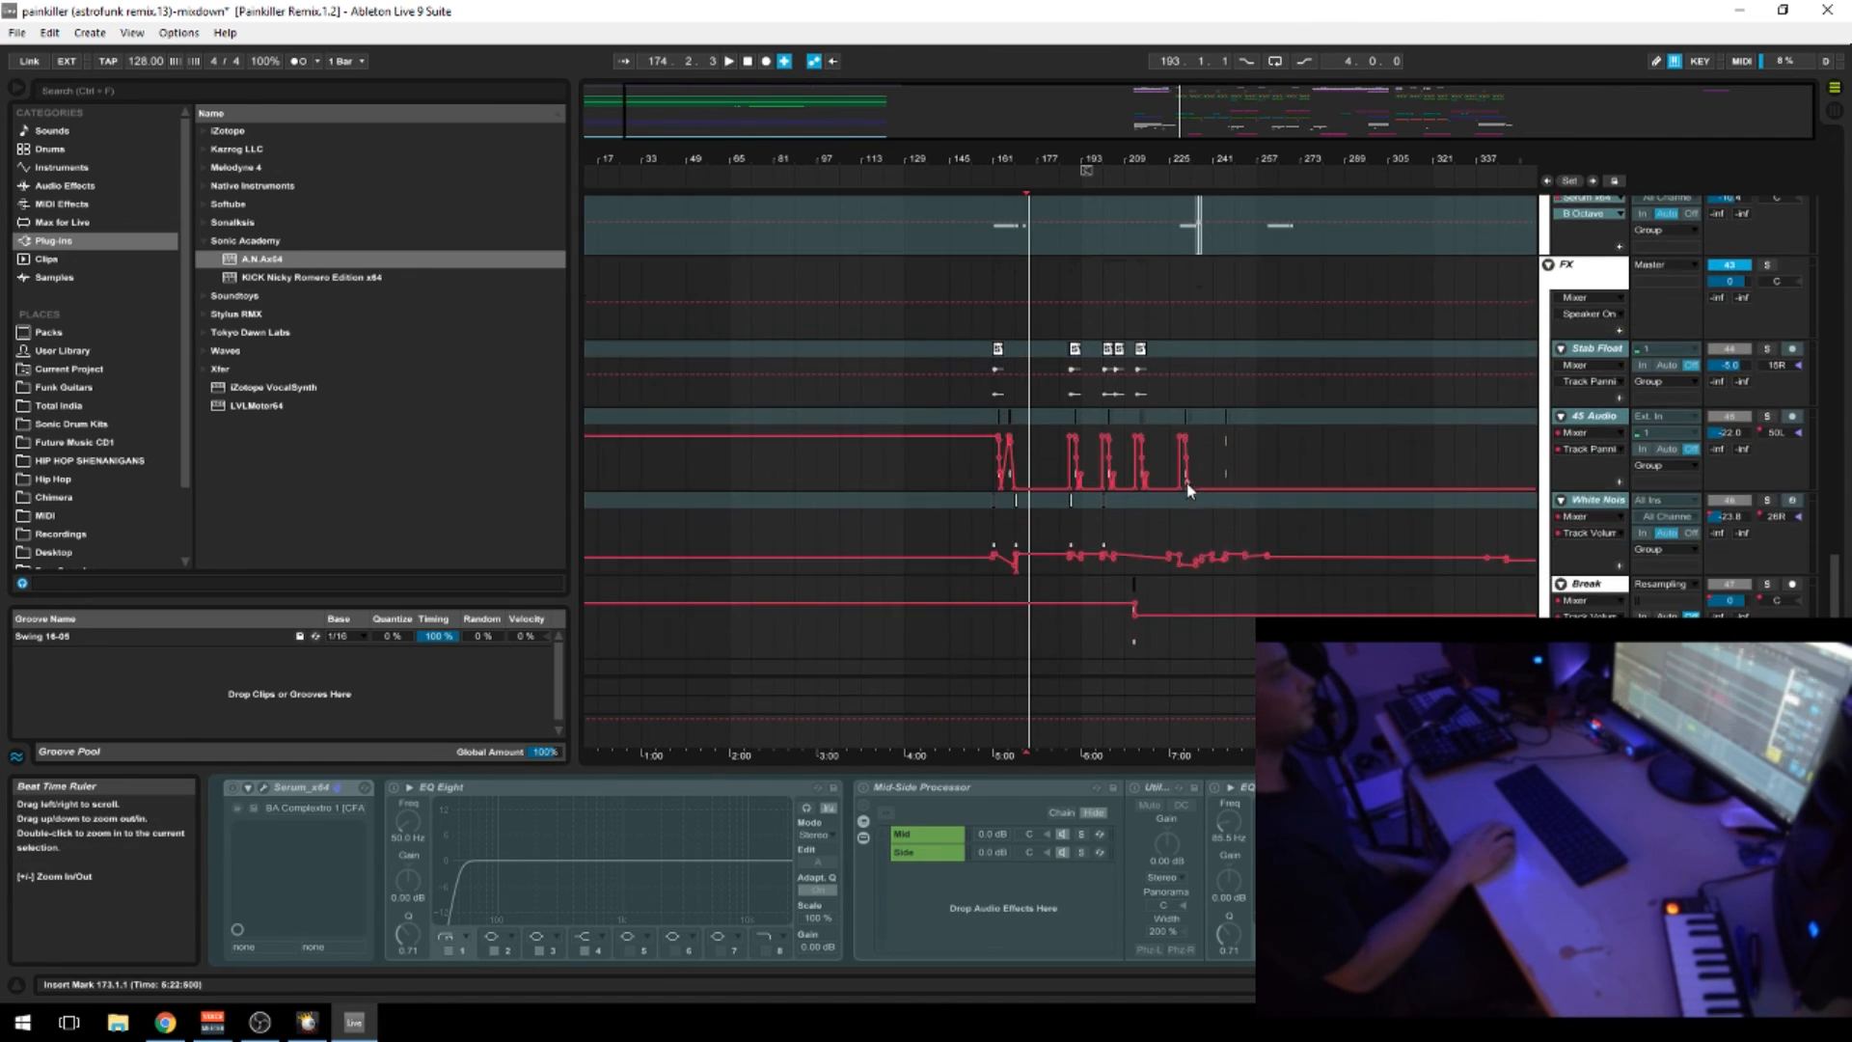
scroll(1129, 608, "up", 12)
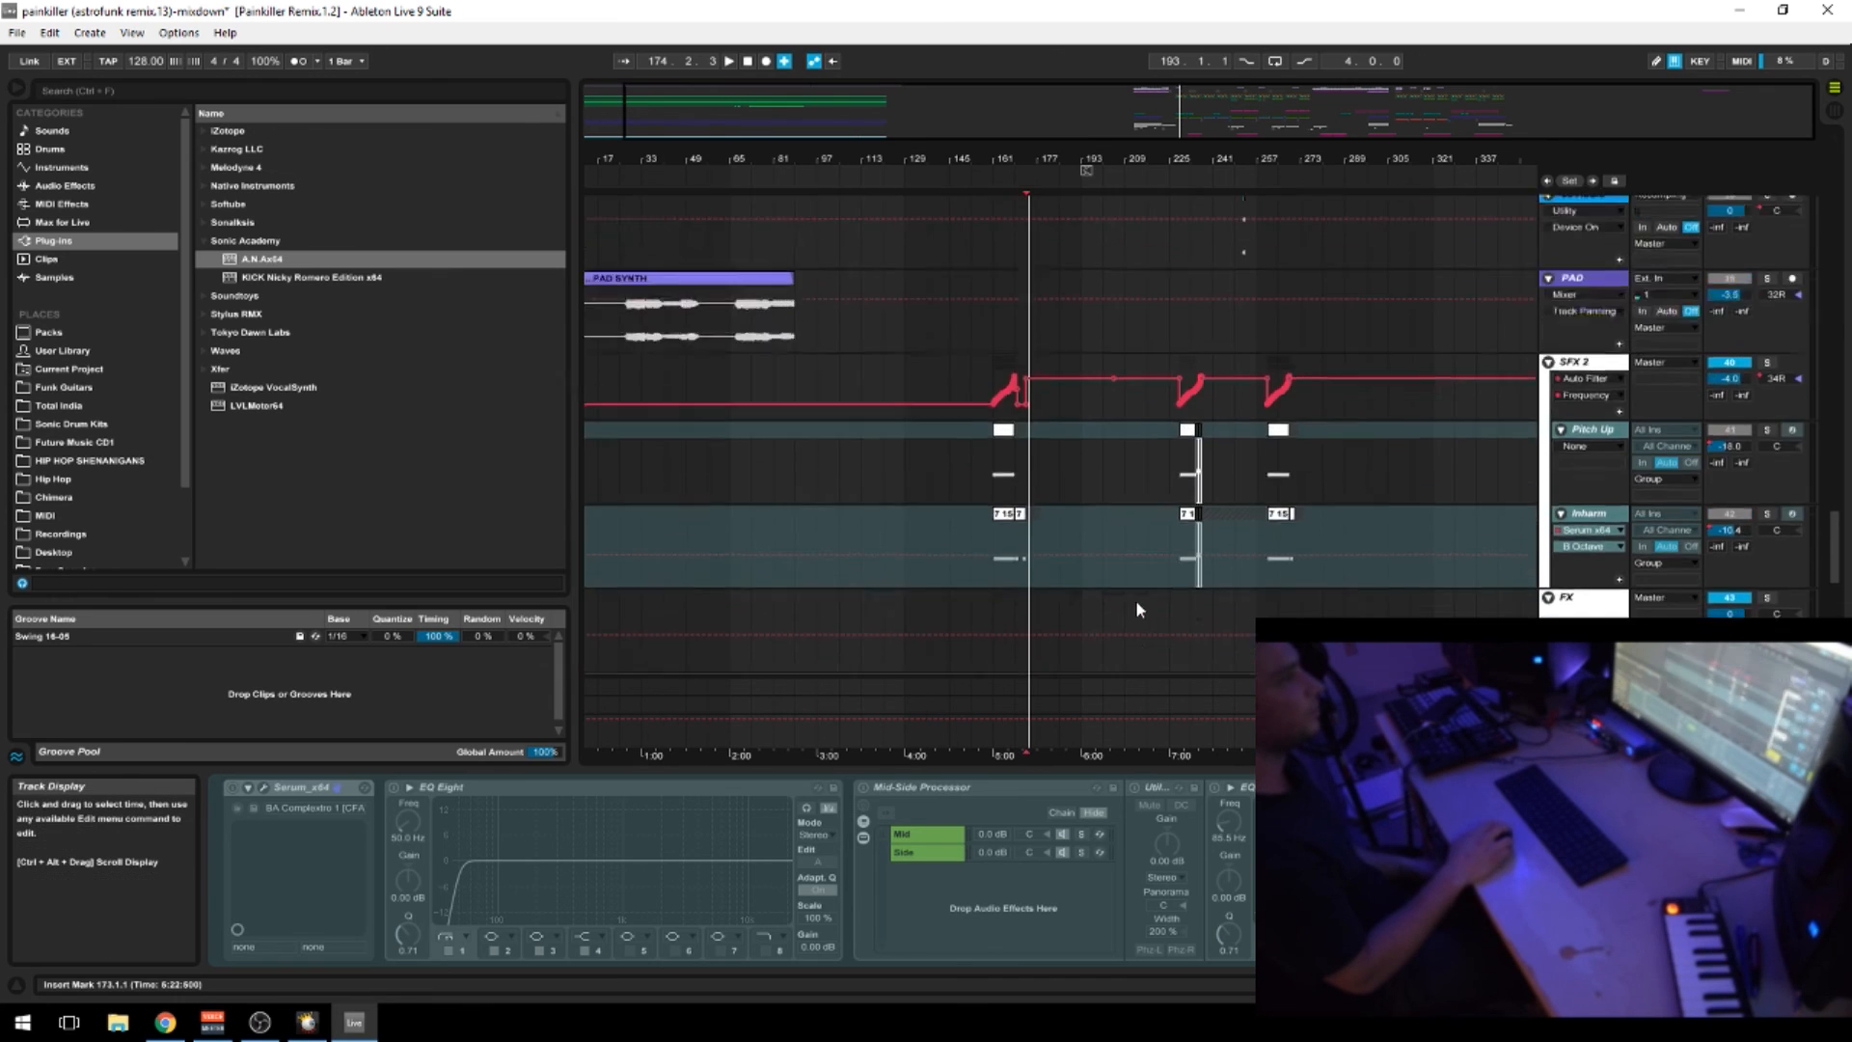
scroll(1140, 599, "up", 1)
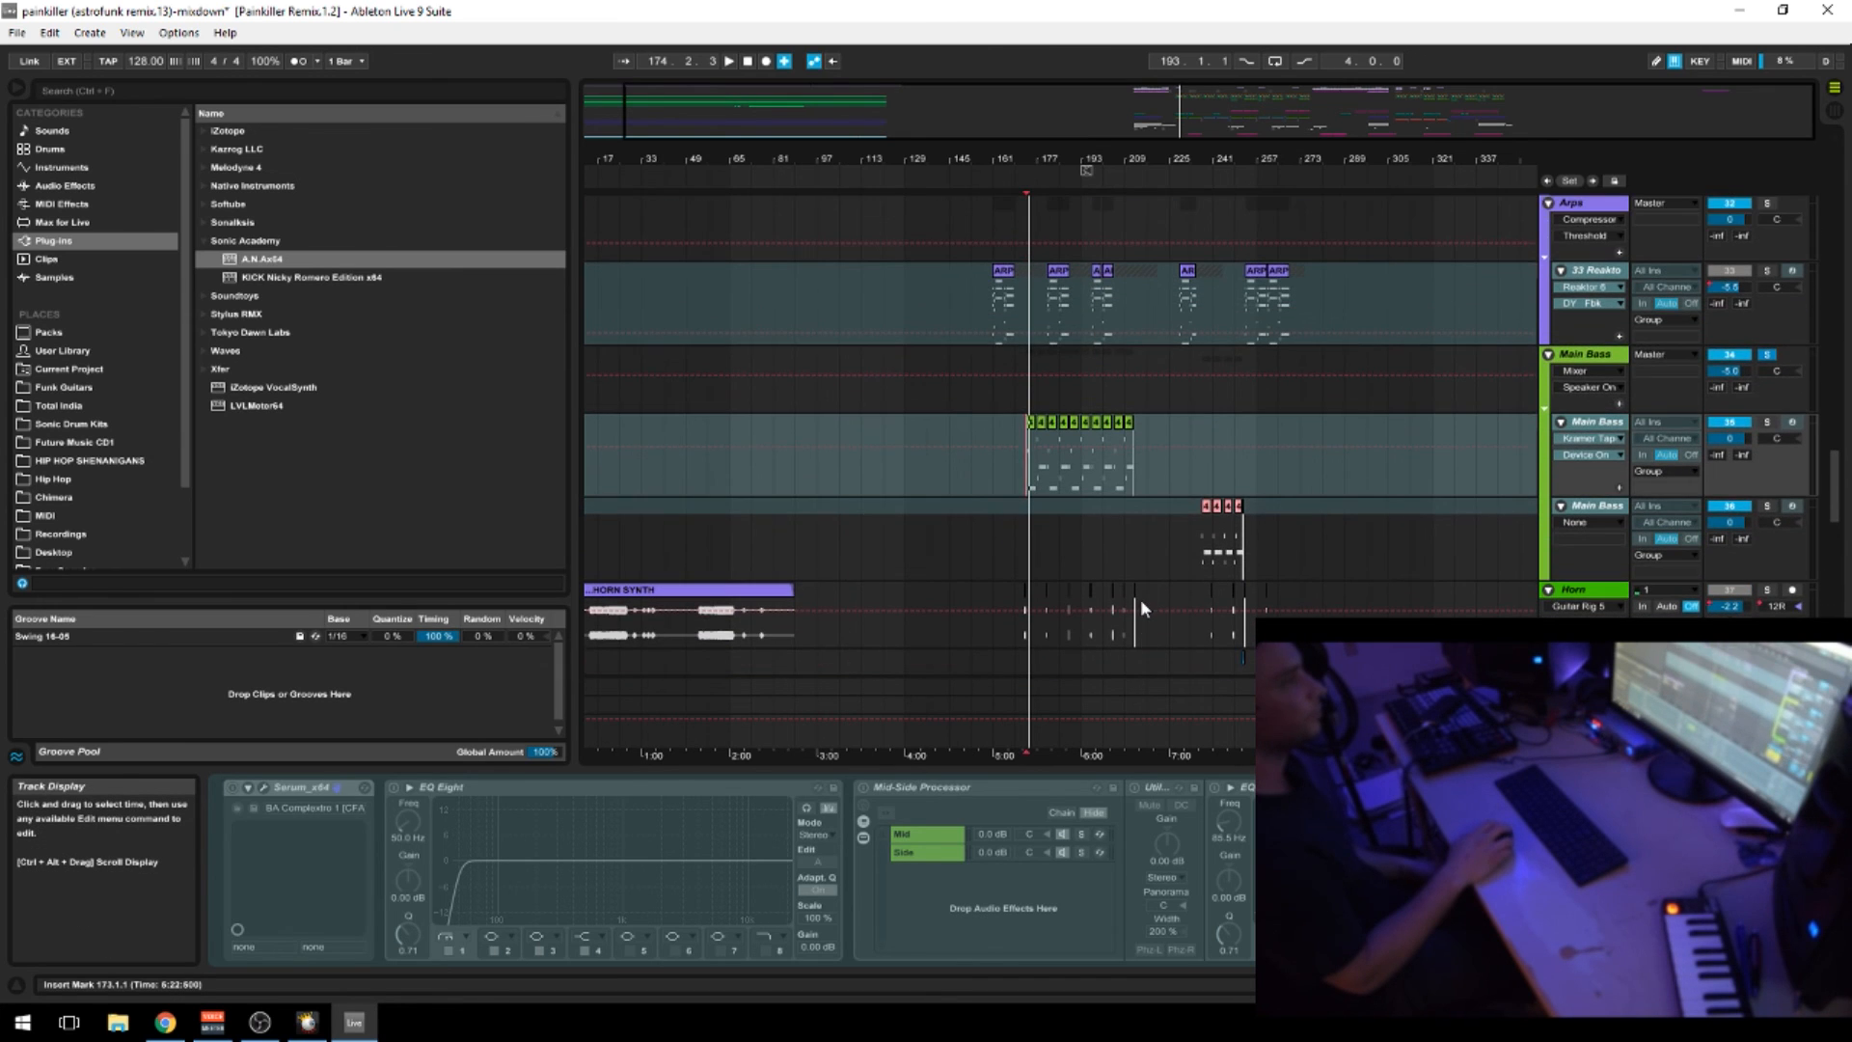
left_click_drag(1136, 162, 1078, 163)
scroll(998, 510, "up", 8)
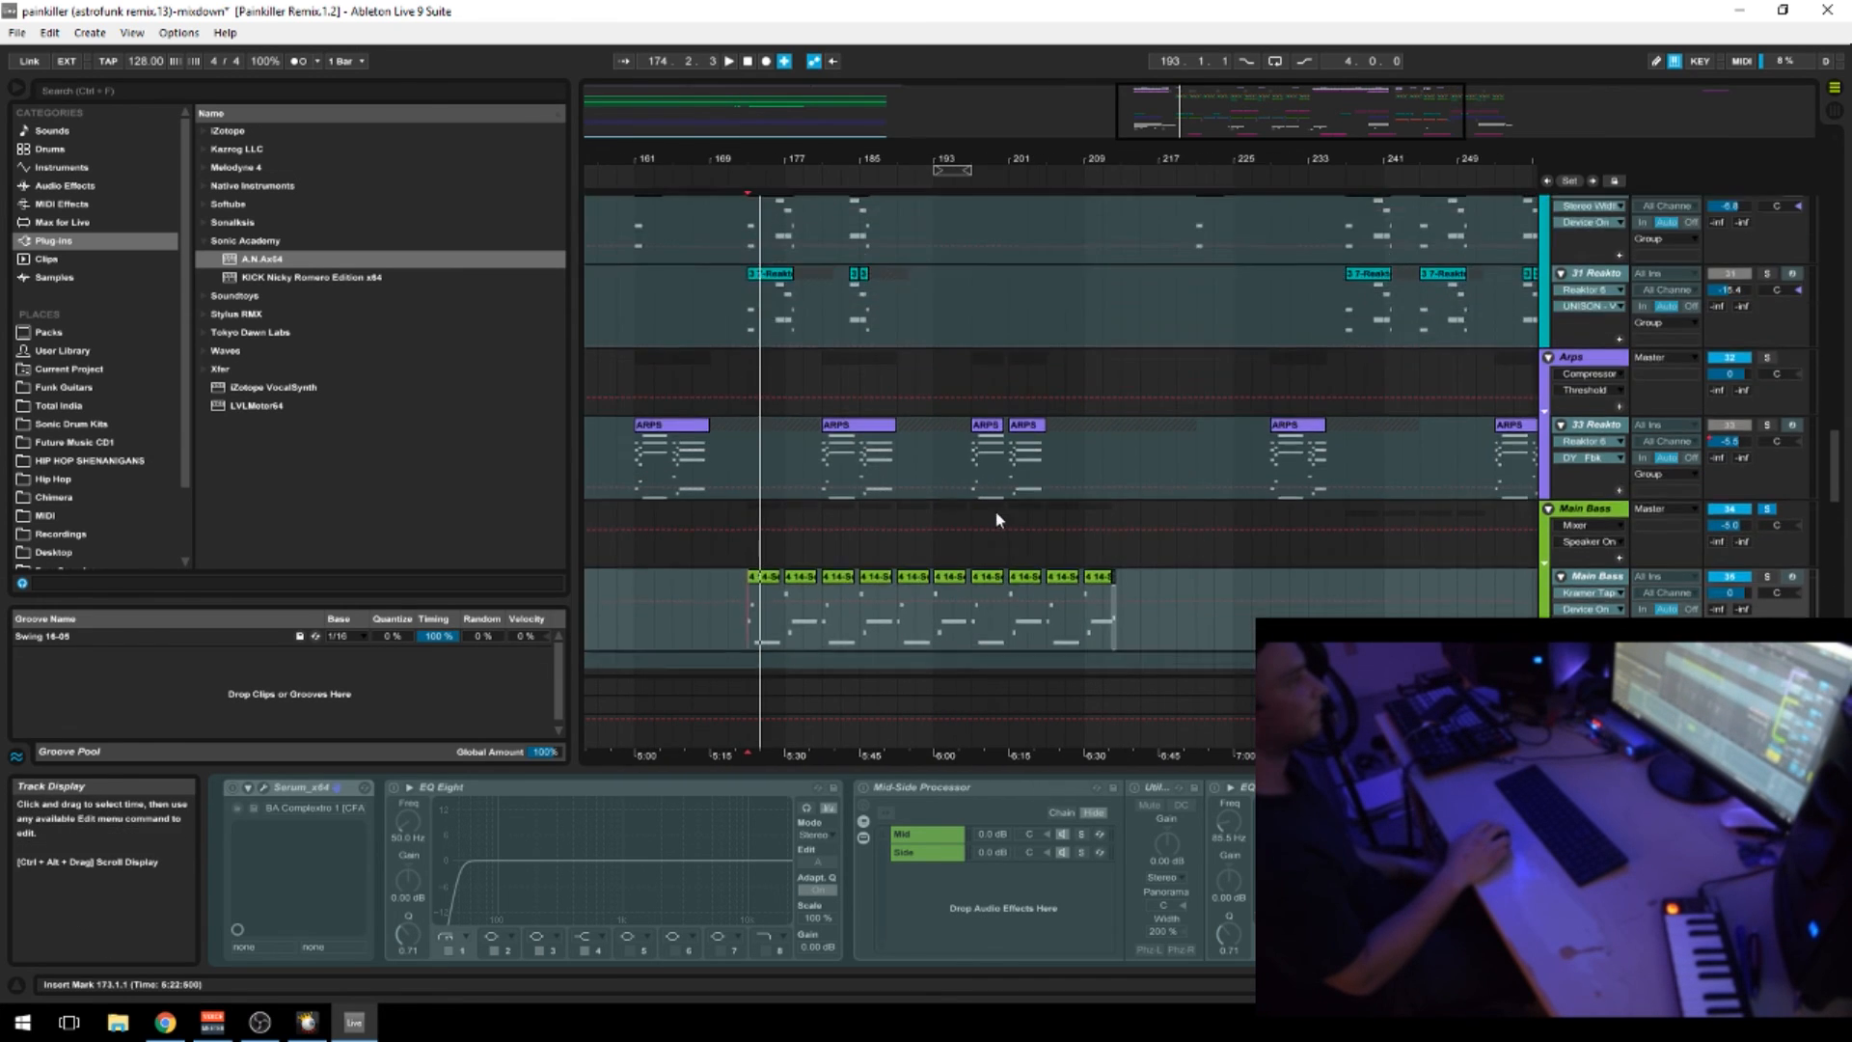
scroll(999, 506, "up", 3)
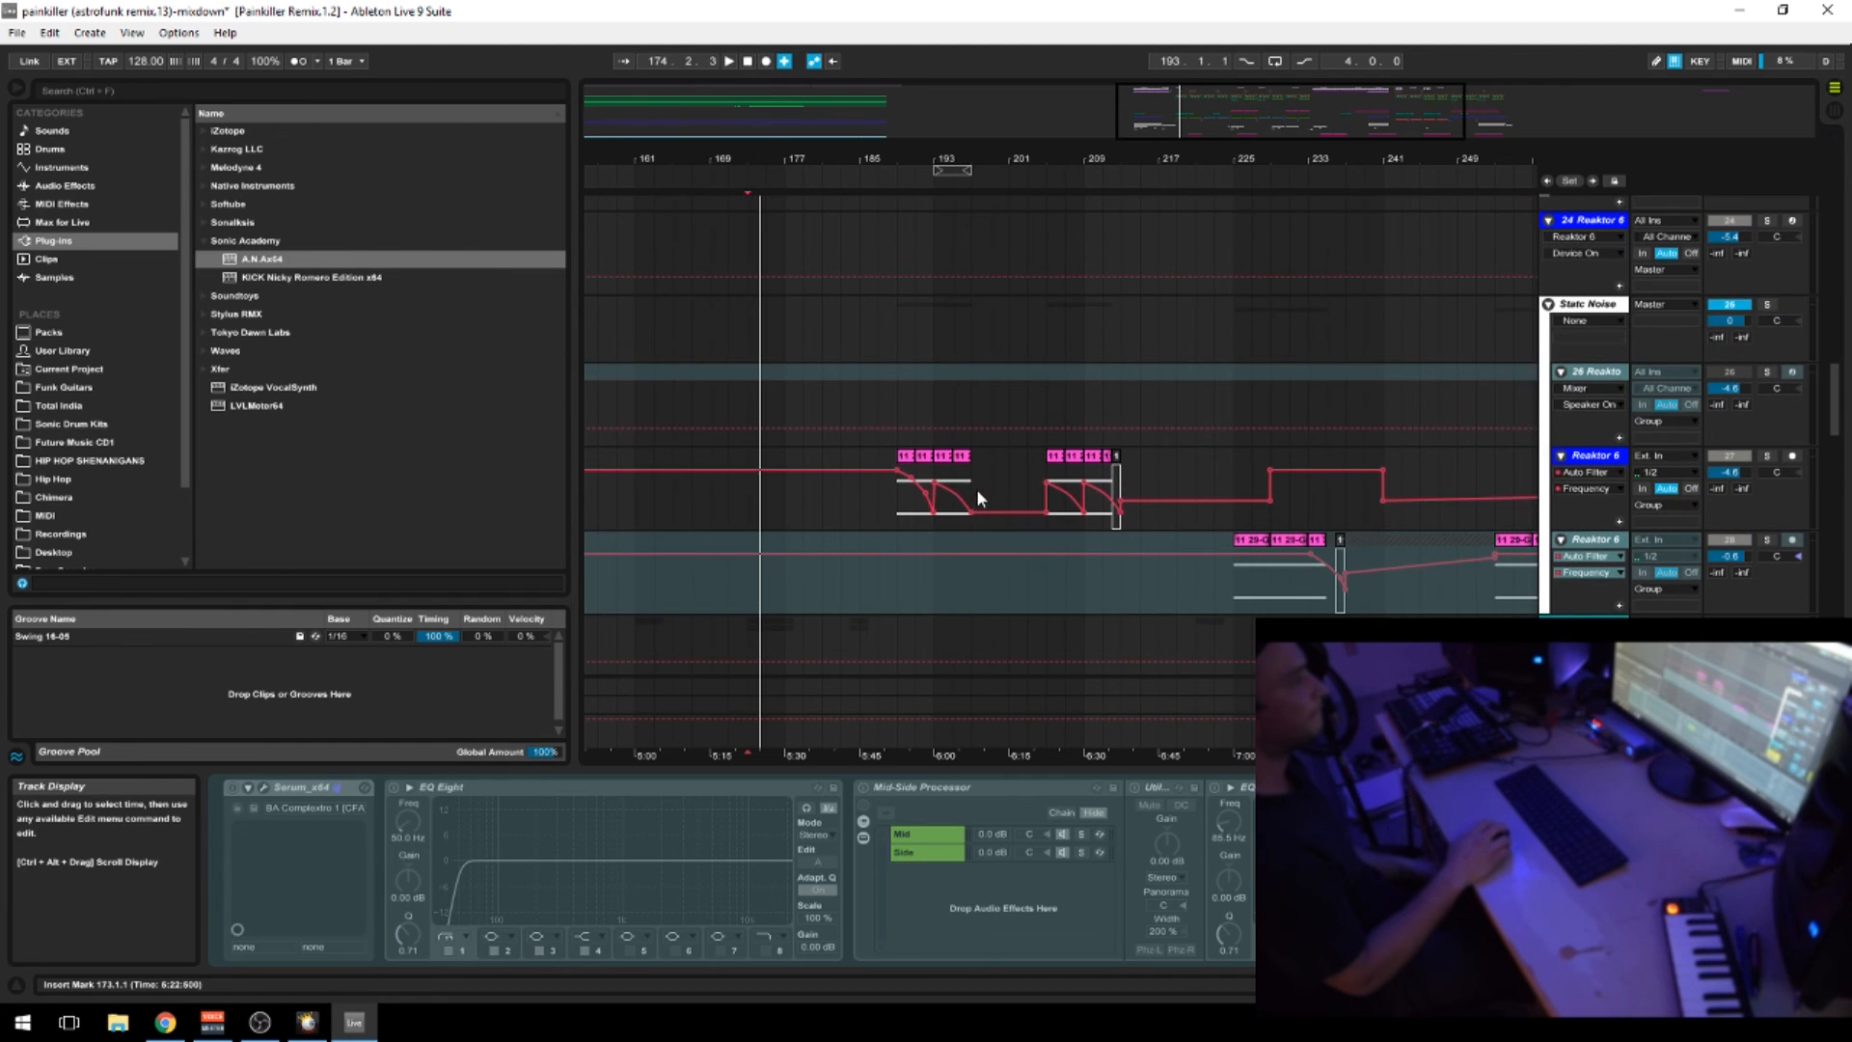
left_click(907, 482)
left_click(1764, 458)
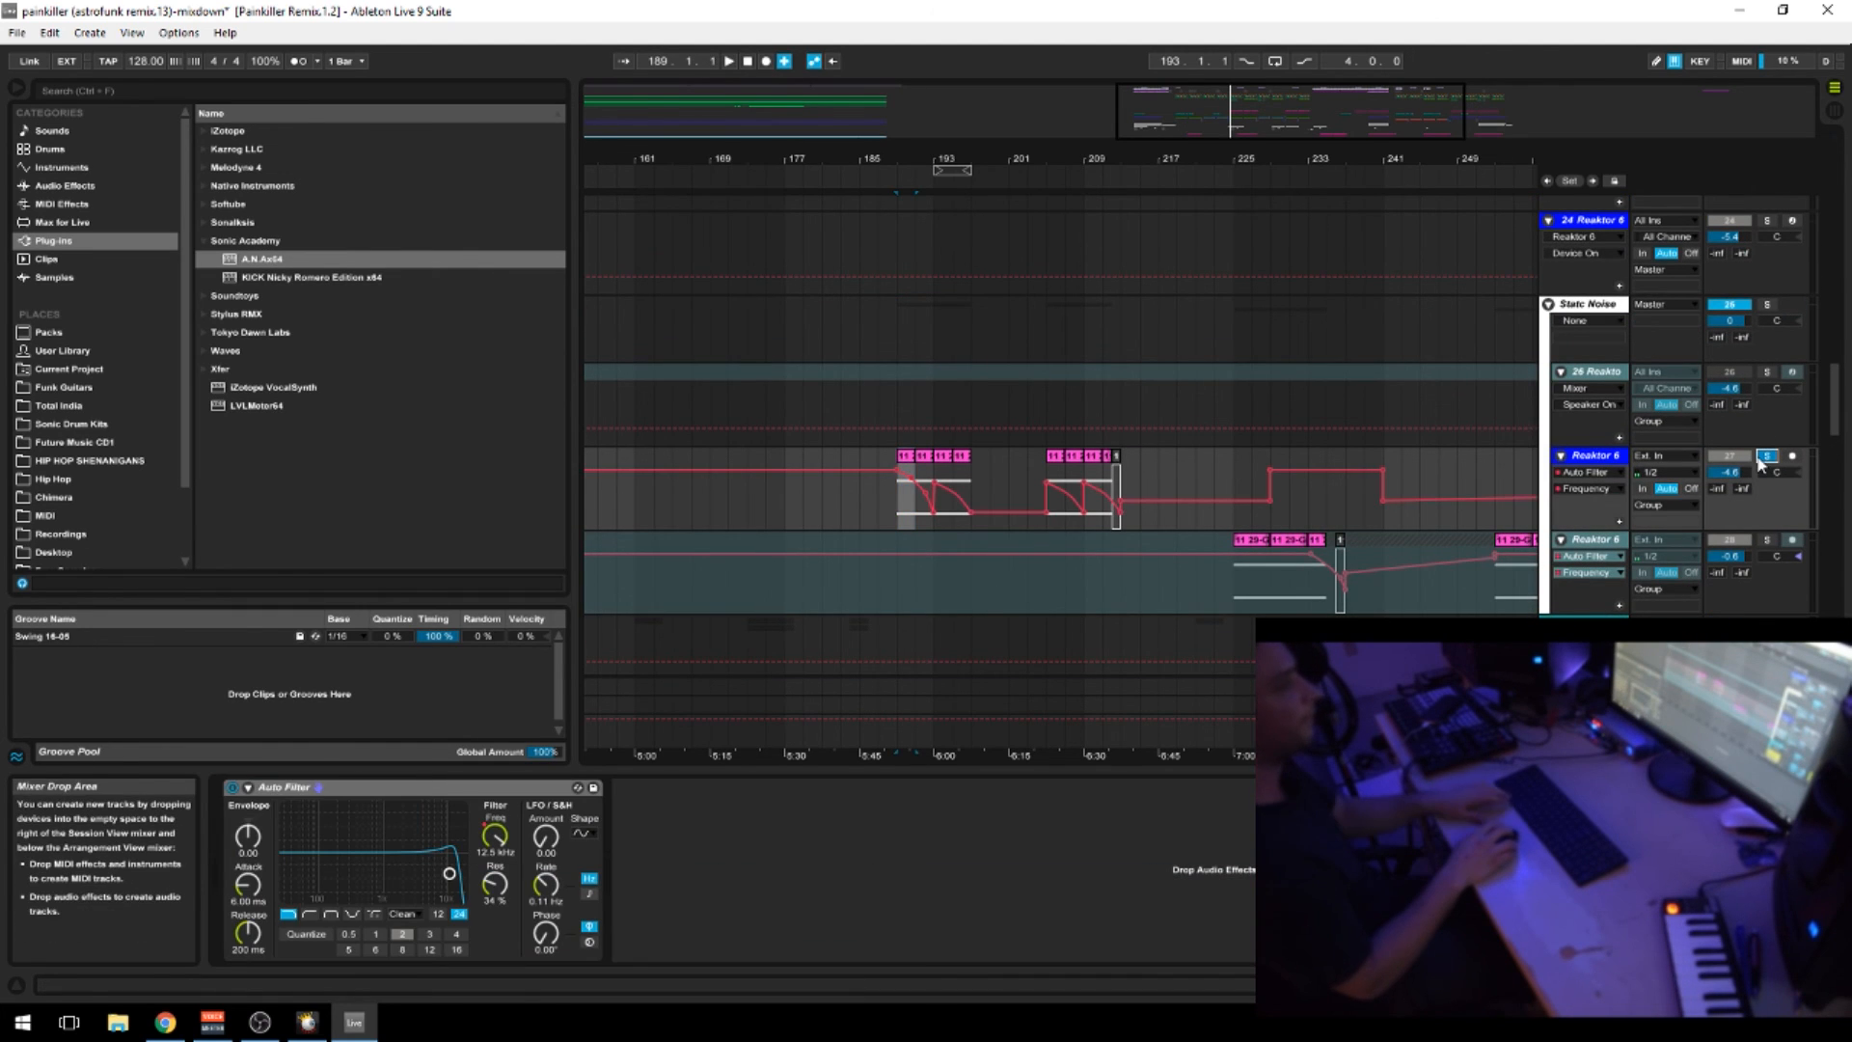
key("space")
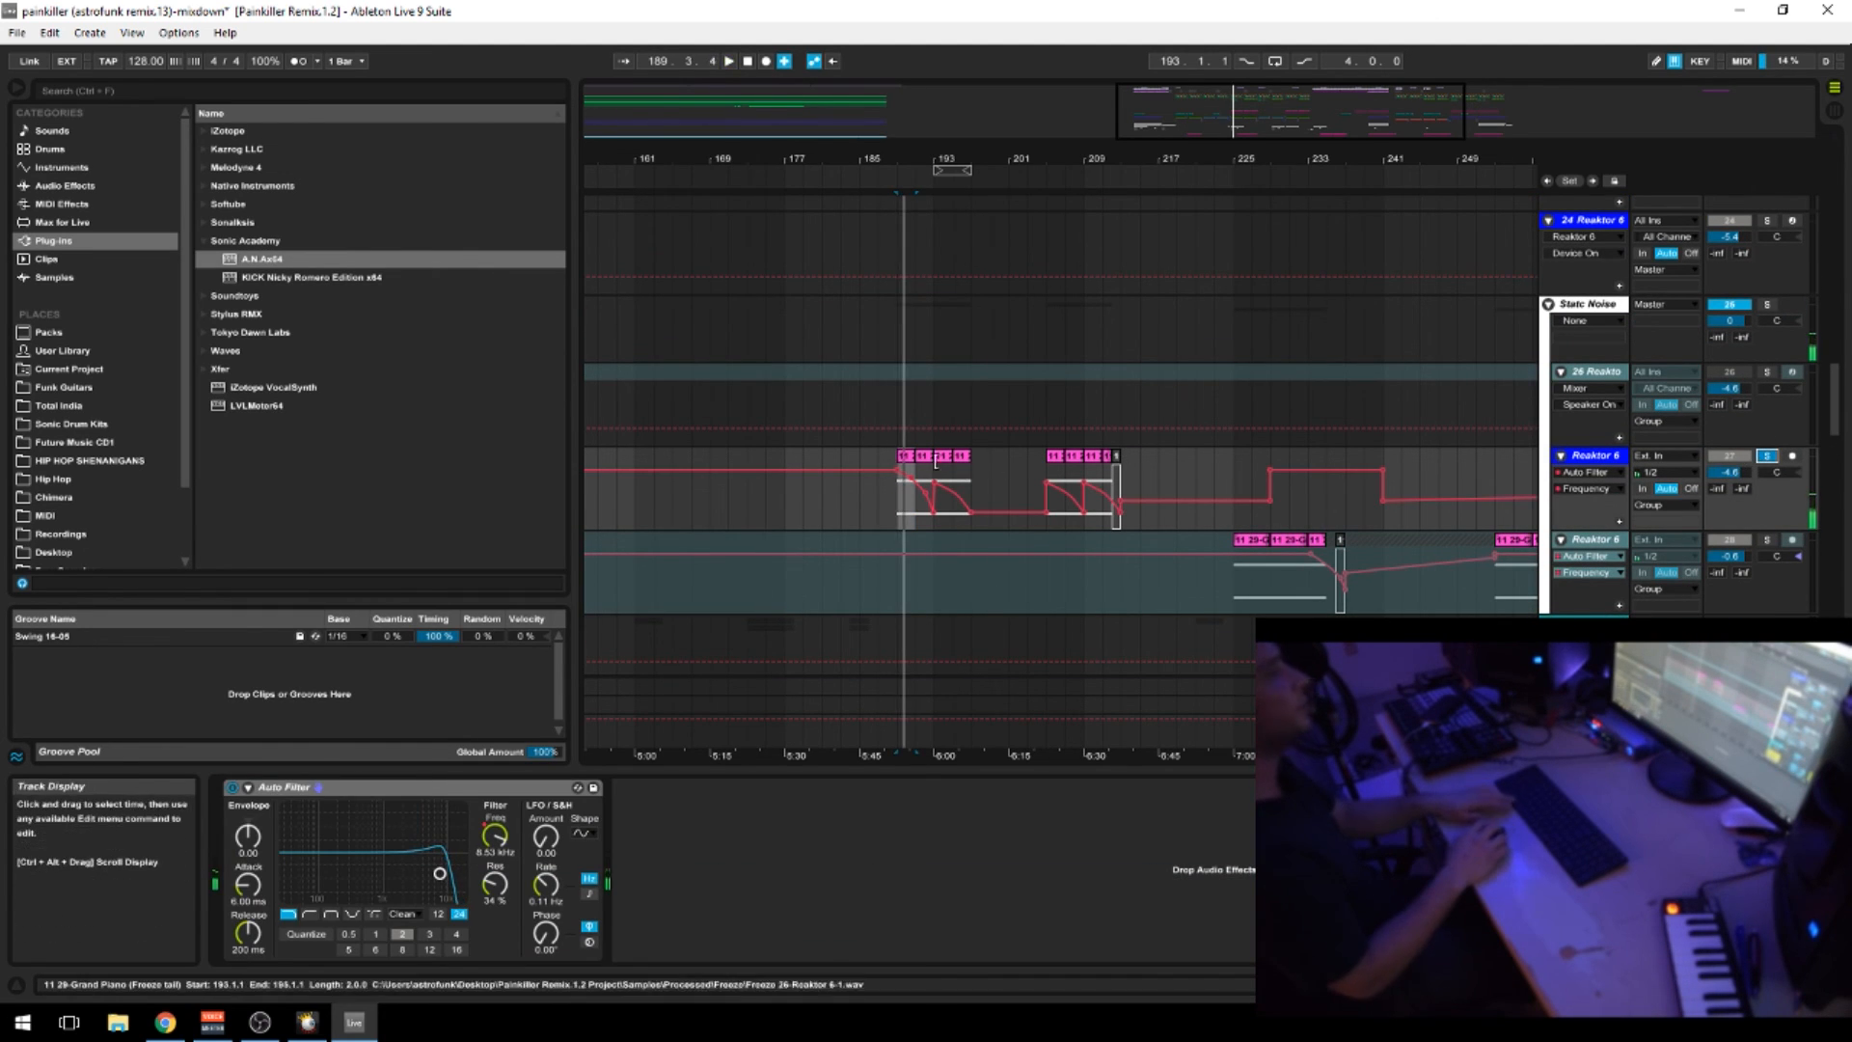
Compare the device chains of the 26 Reaktor track and the two Reaktor 6 tracks in the Static Noise group
left_click_drag(933, 156, 931, 290)
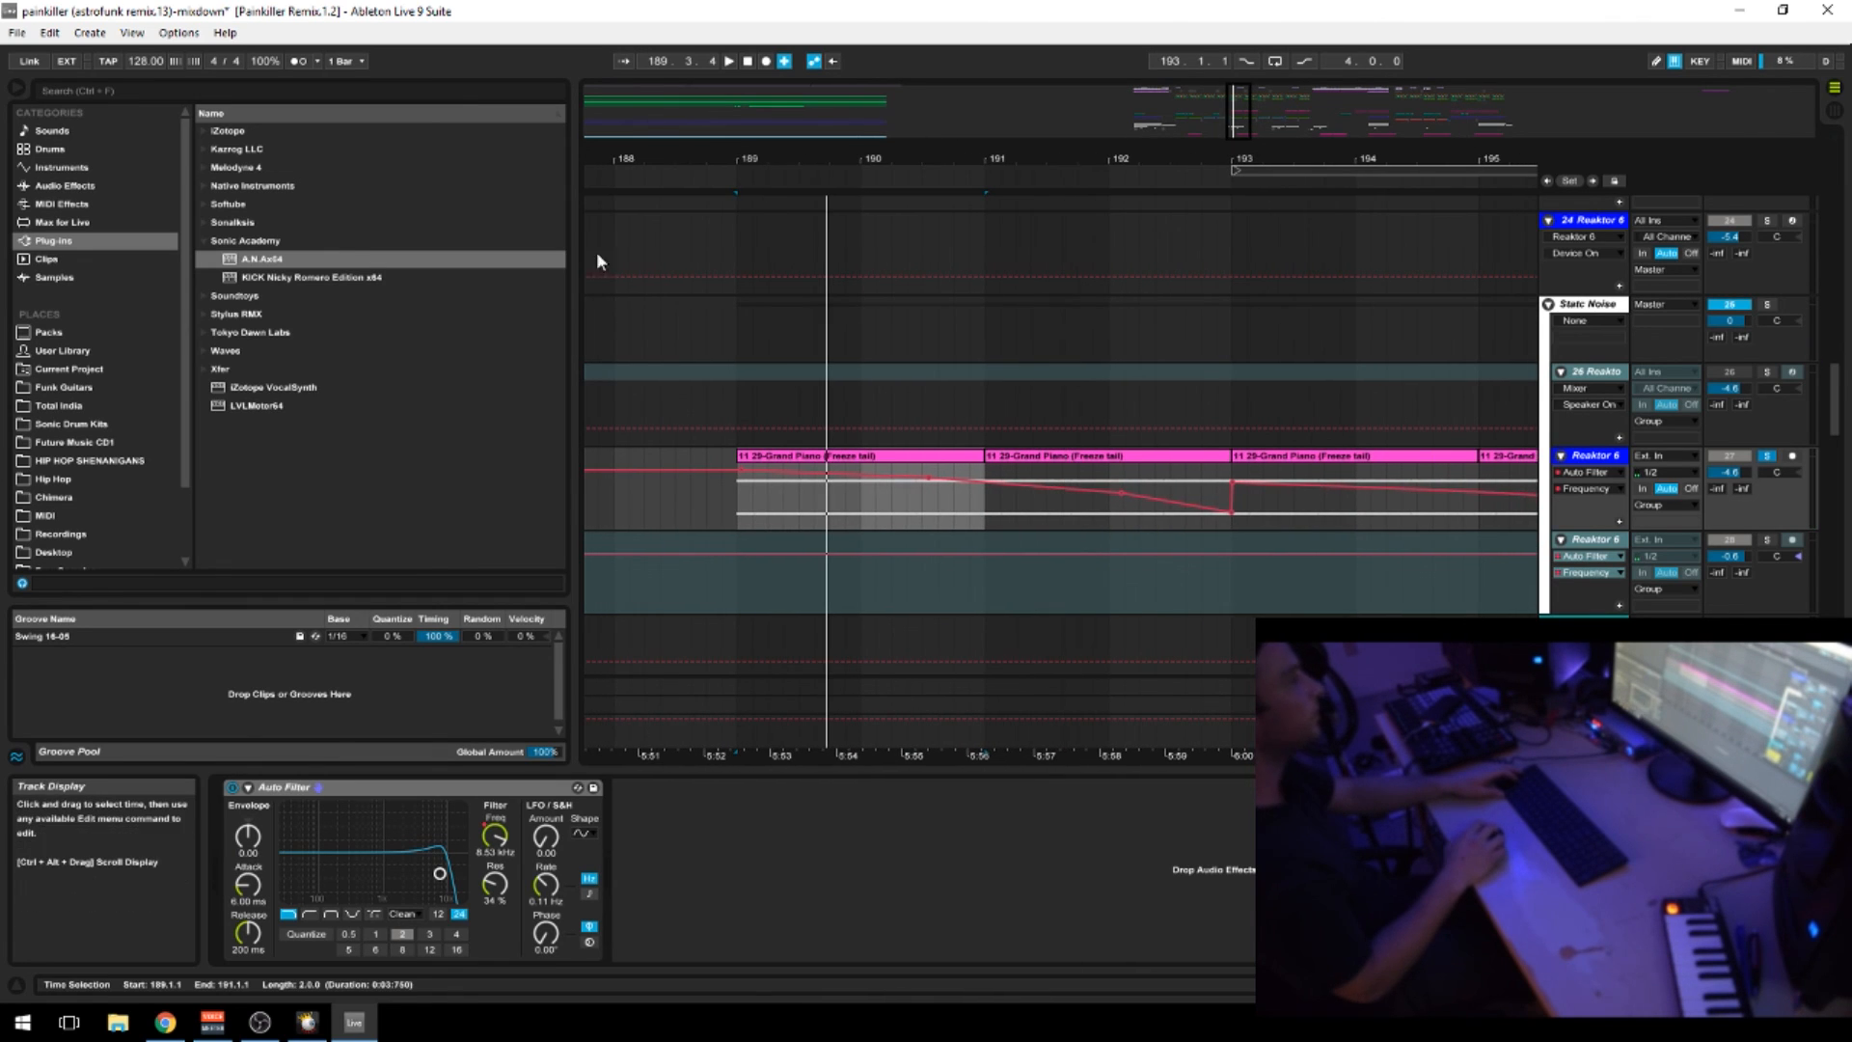
left_click(1606, 380)
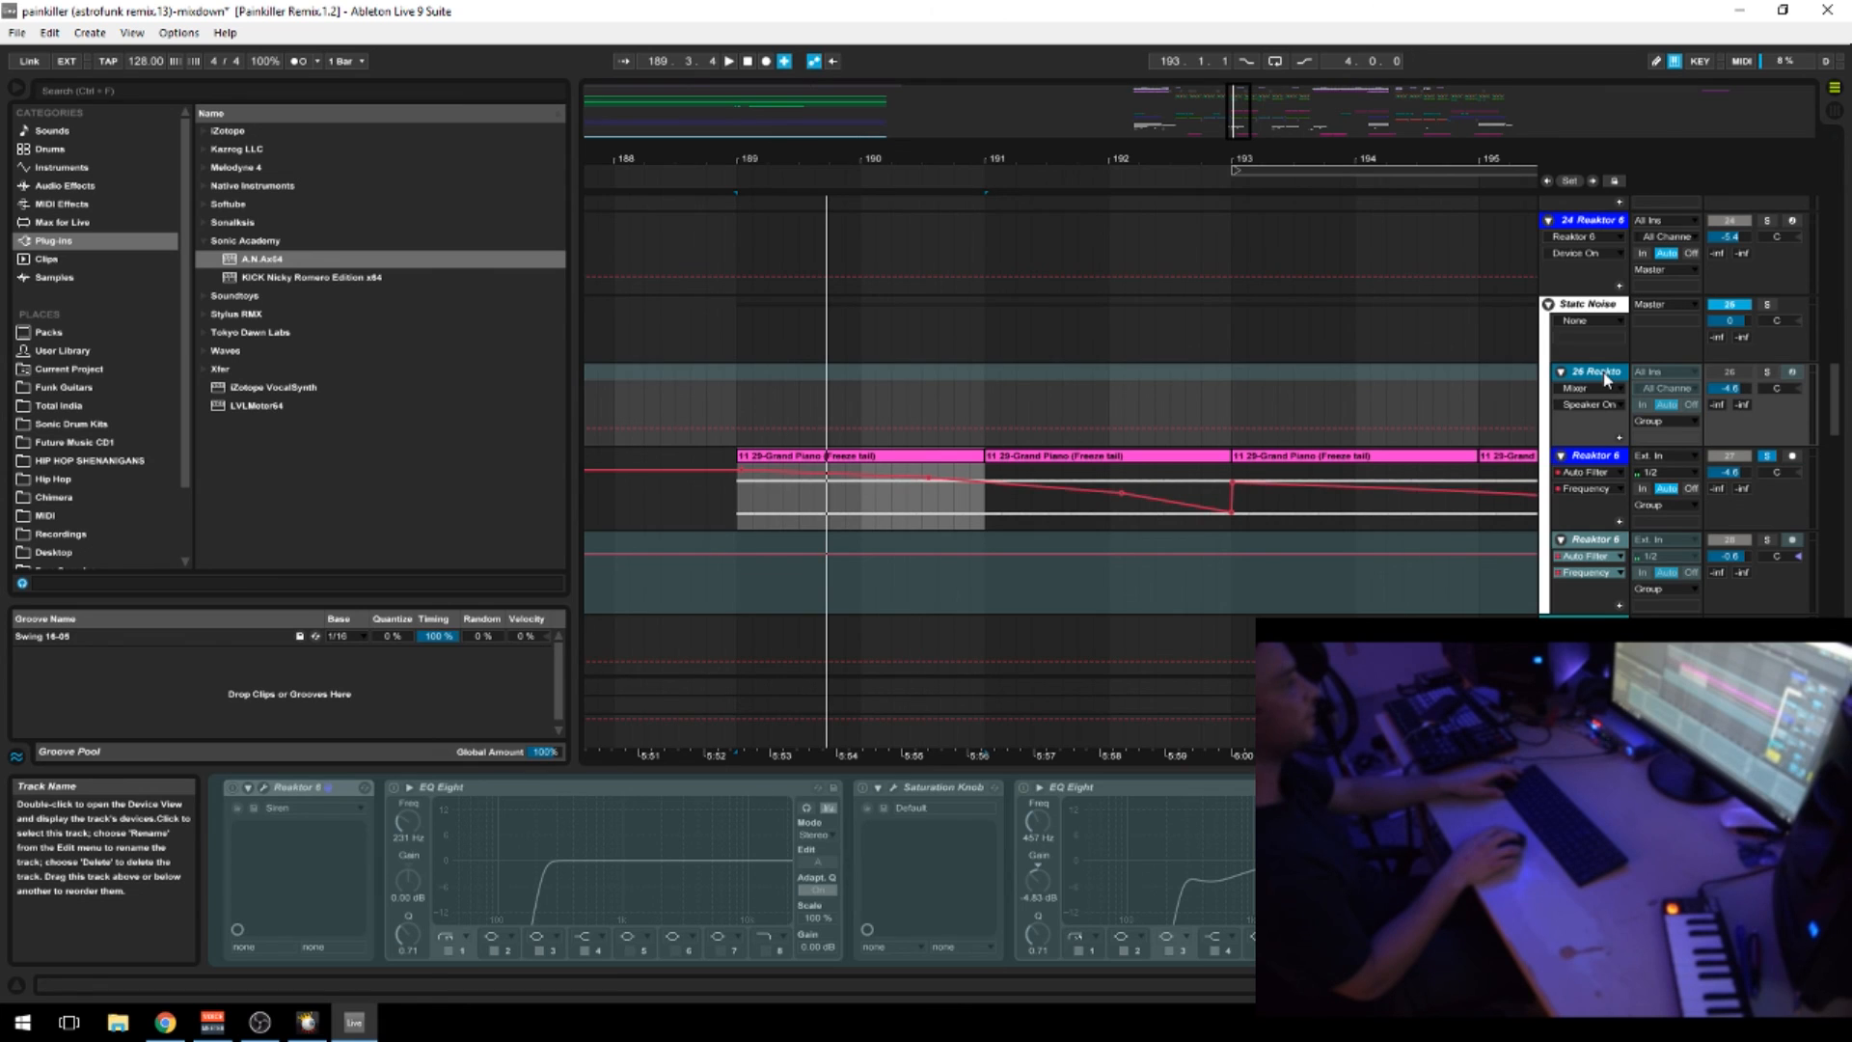
left_click(1597, 459)
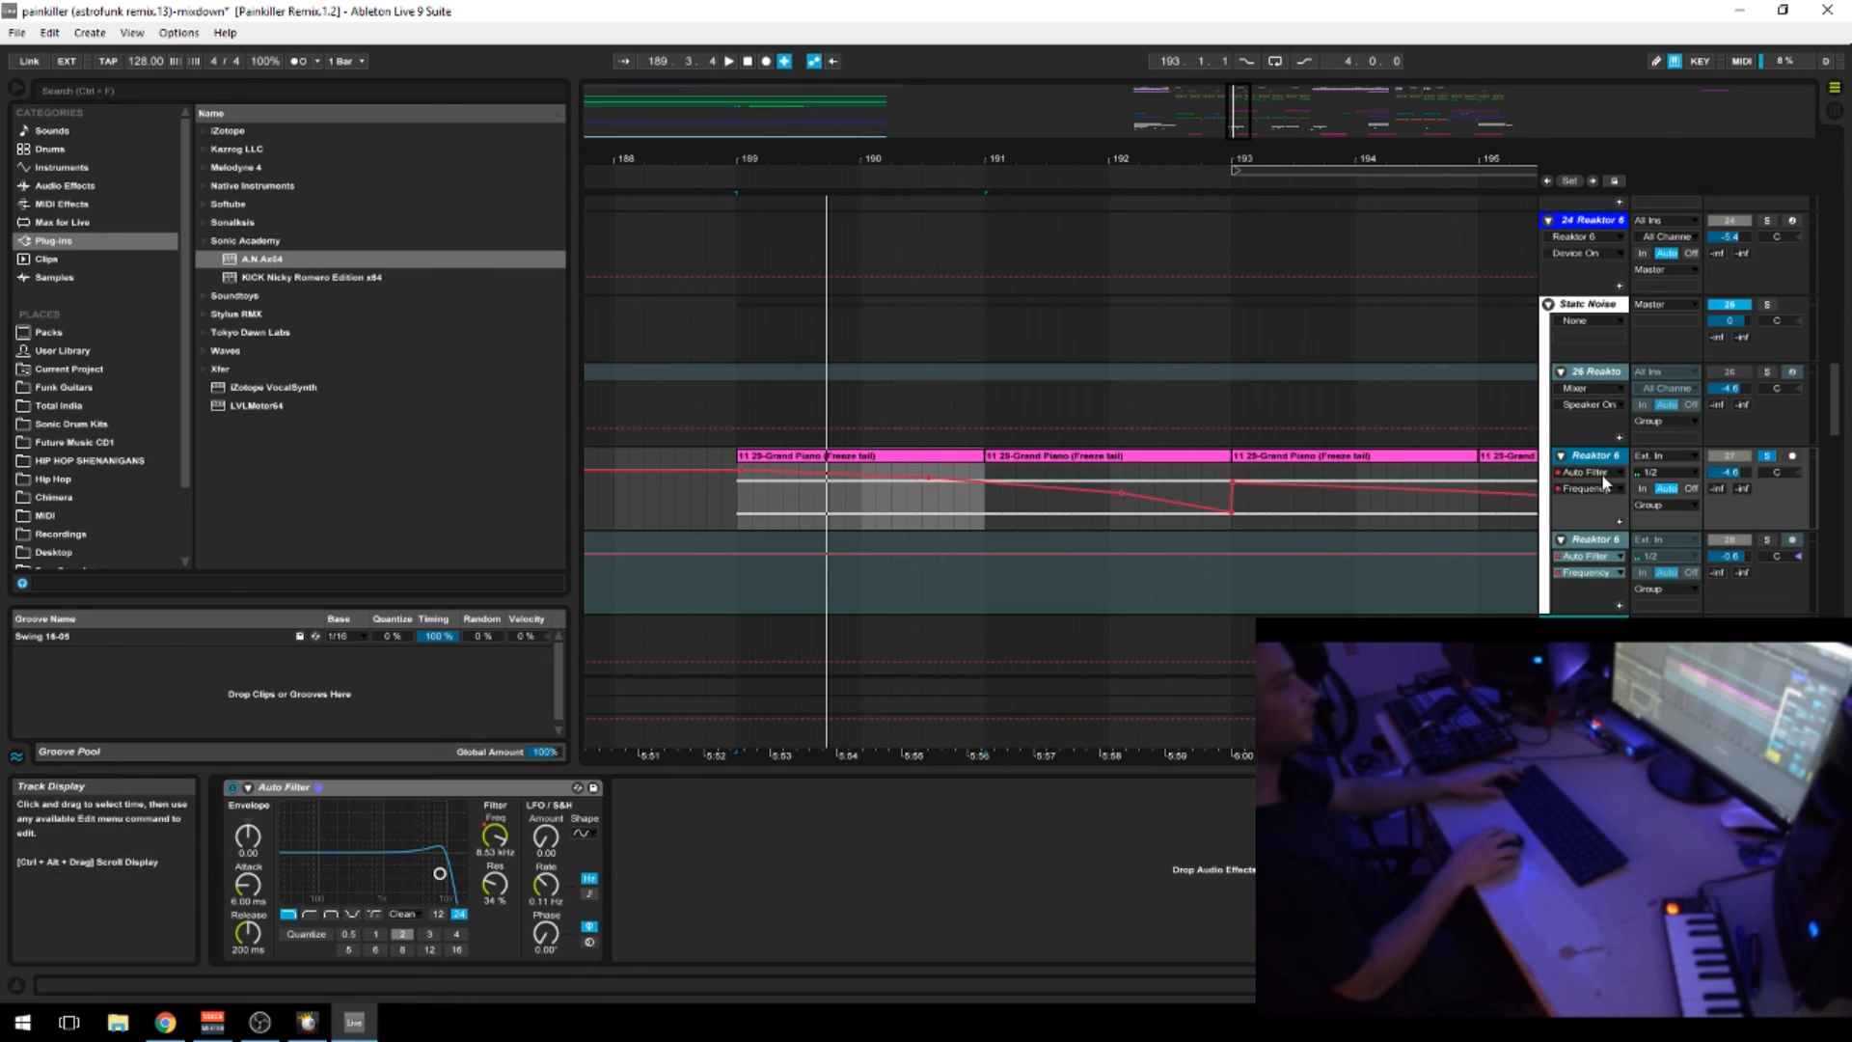
left_click(1597, 551)
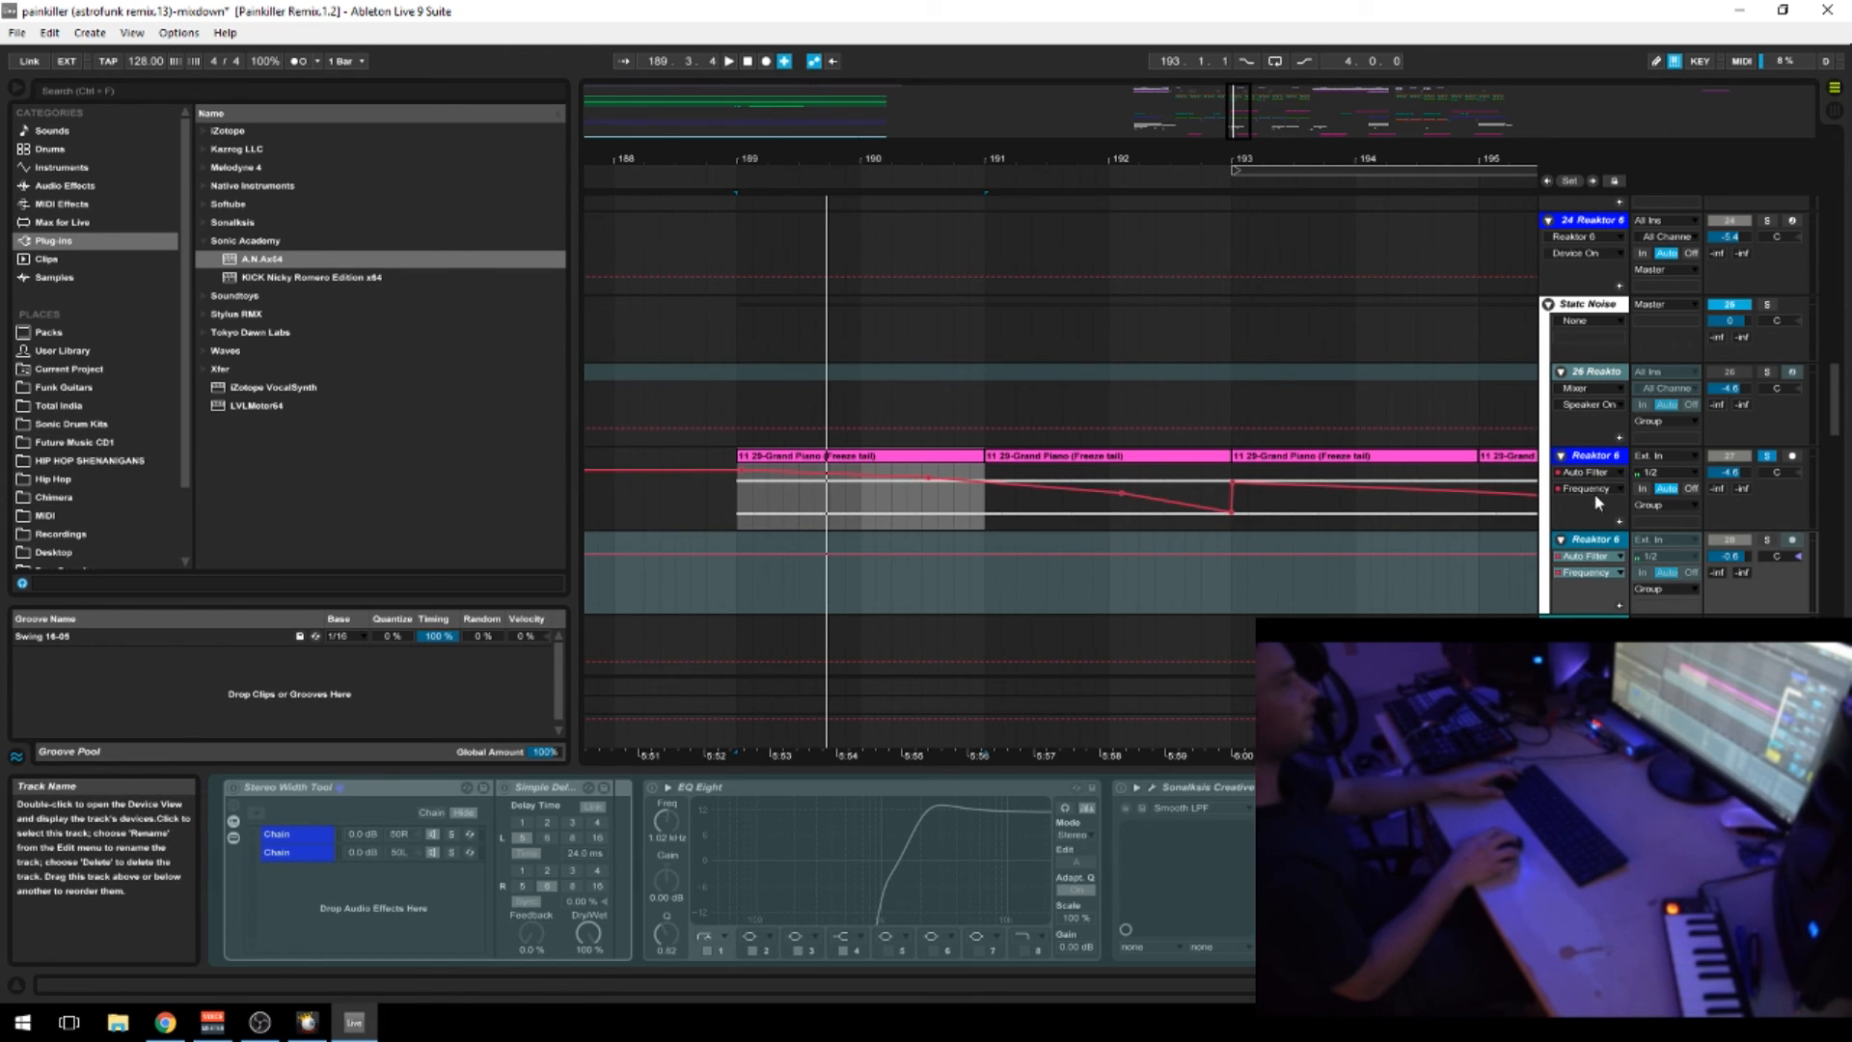
left_click(1596, 501)
Play the soloed Reaktor 6 track through its Auto Filter sweep, stop, and select its first Grand Piano clip at bar 189
left_click(1109, 178)
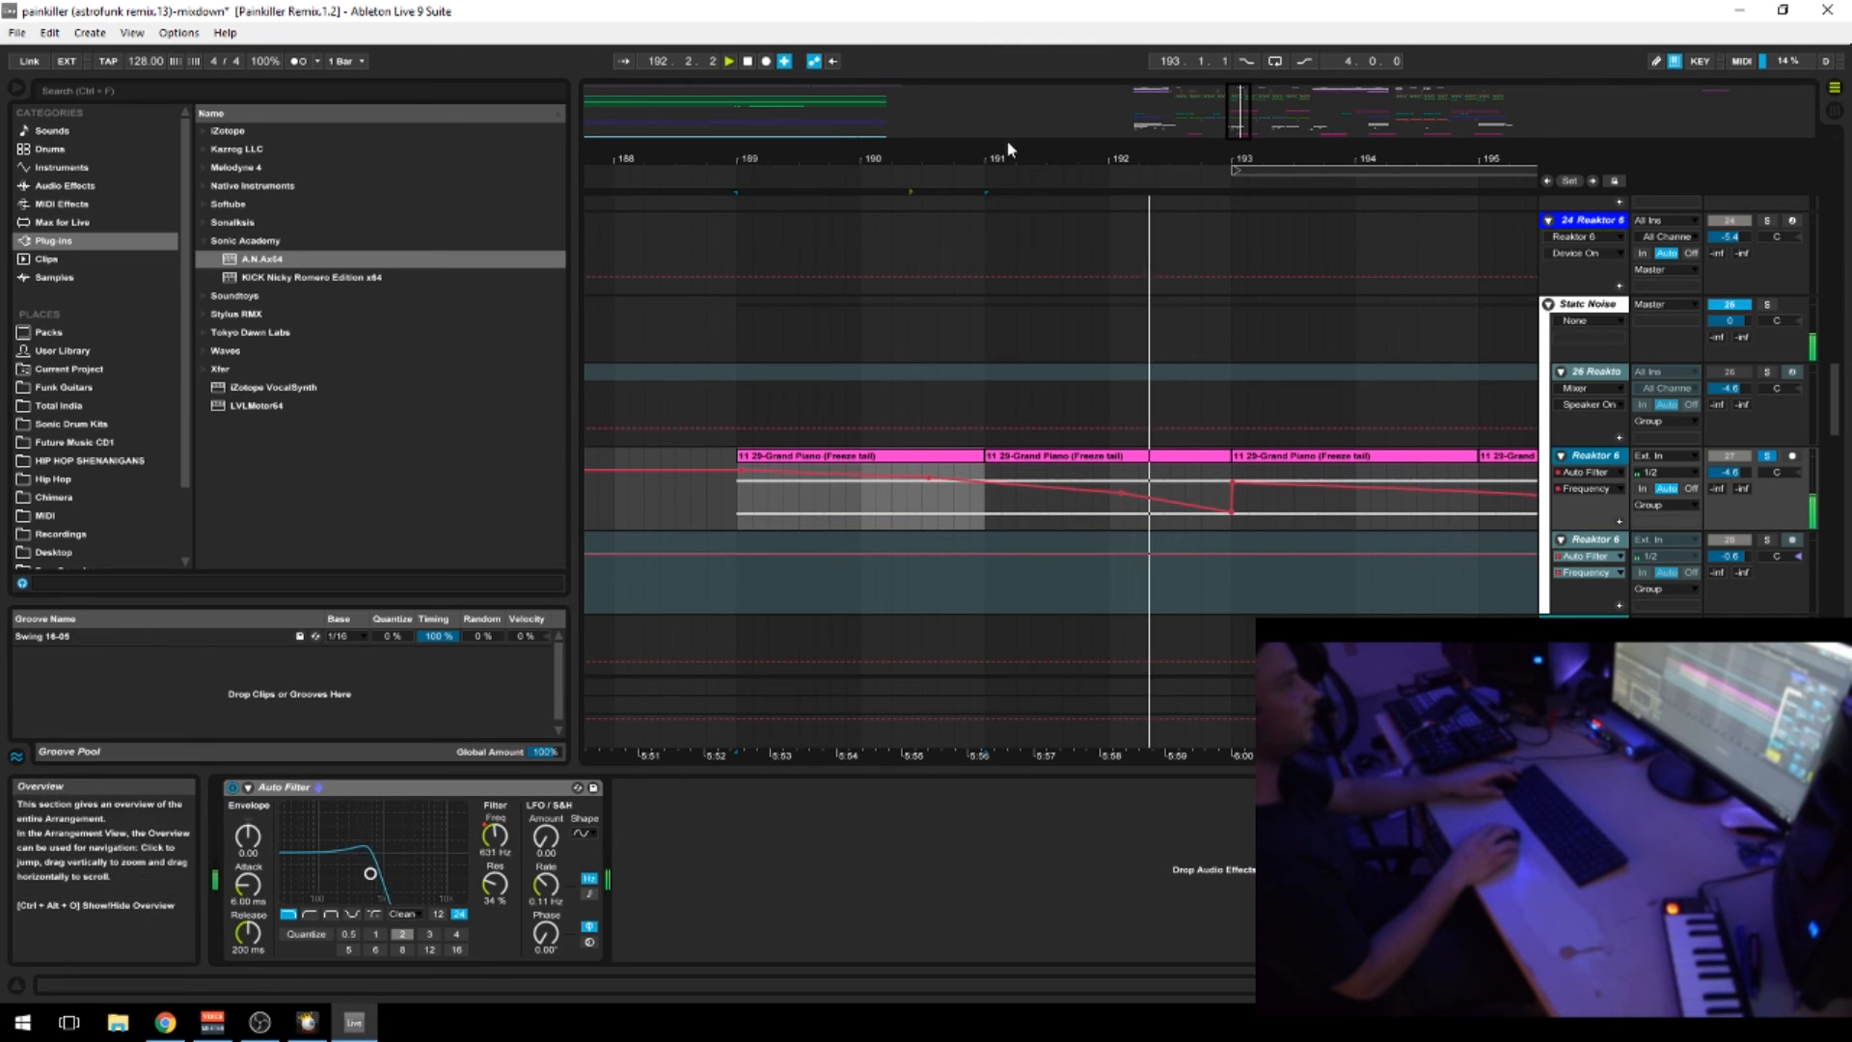
key("space")
left_click_drag(994, 158, 914, 111)
left_click(845, 458)
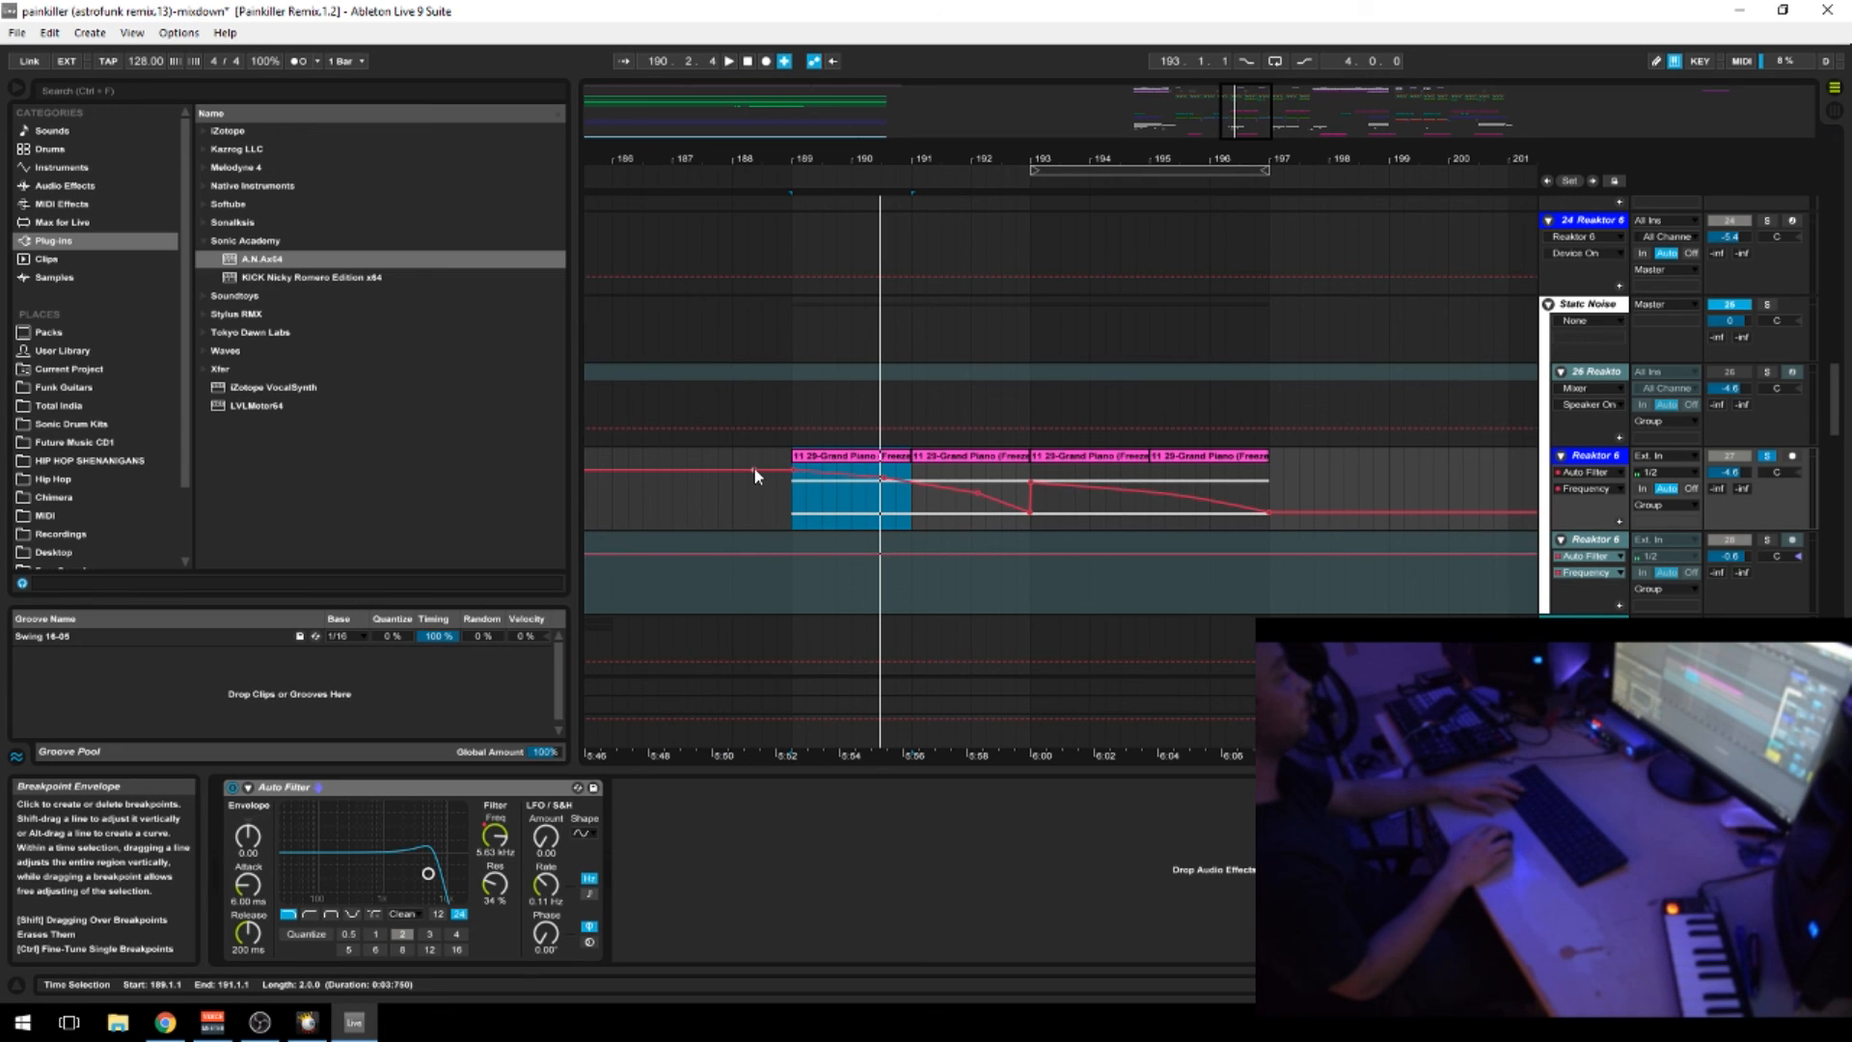
Show the 26 Reaktor track's devices and select iZotope DDLY Dynamic Delay among the iZotope plug-ins
left_click(1603, 374)
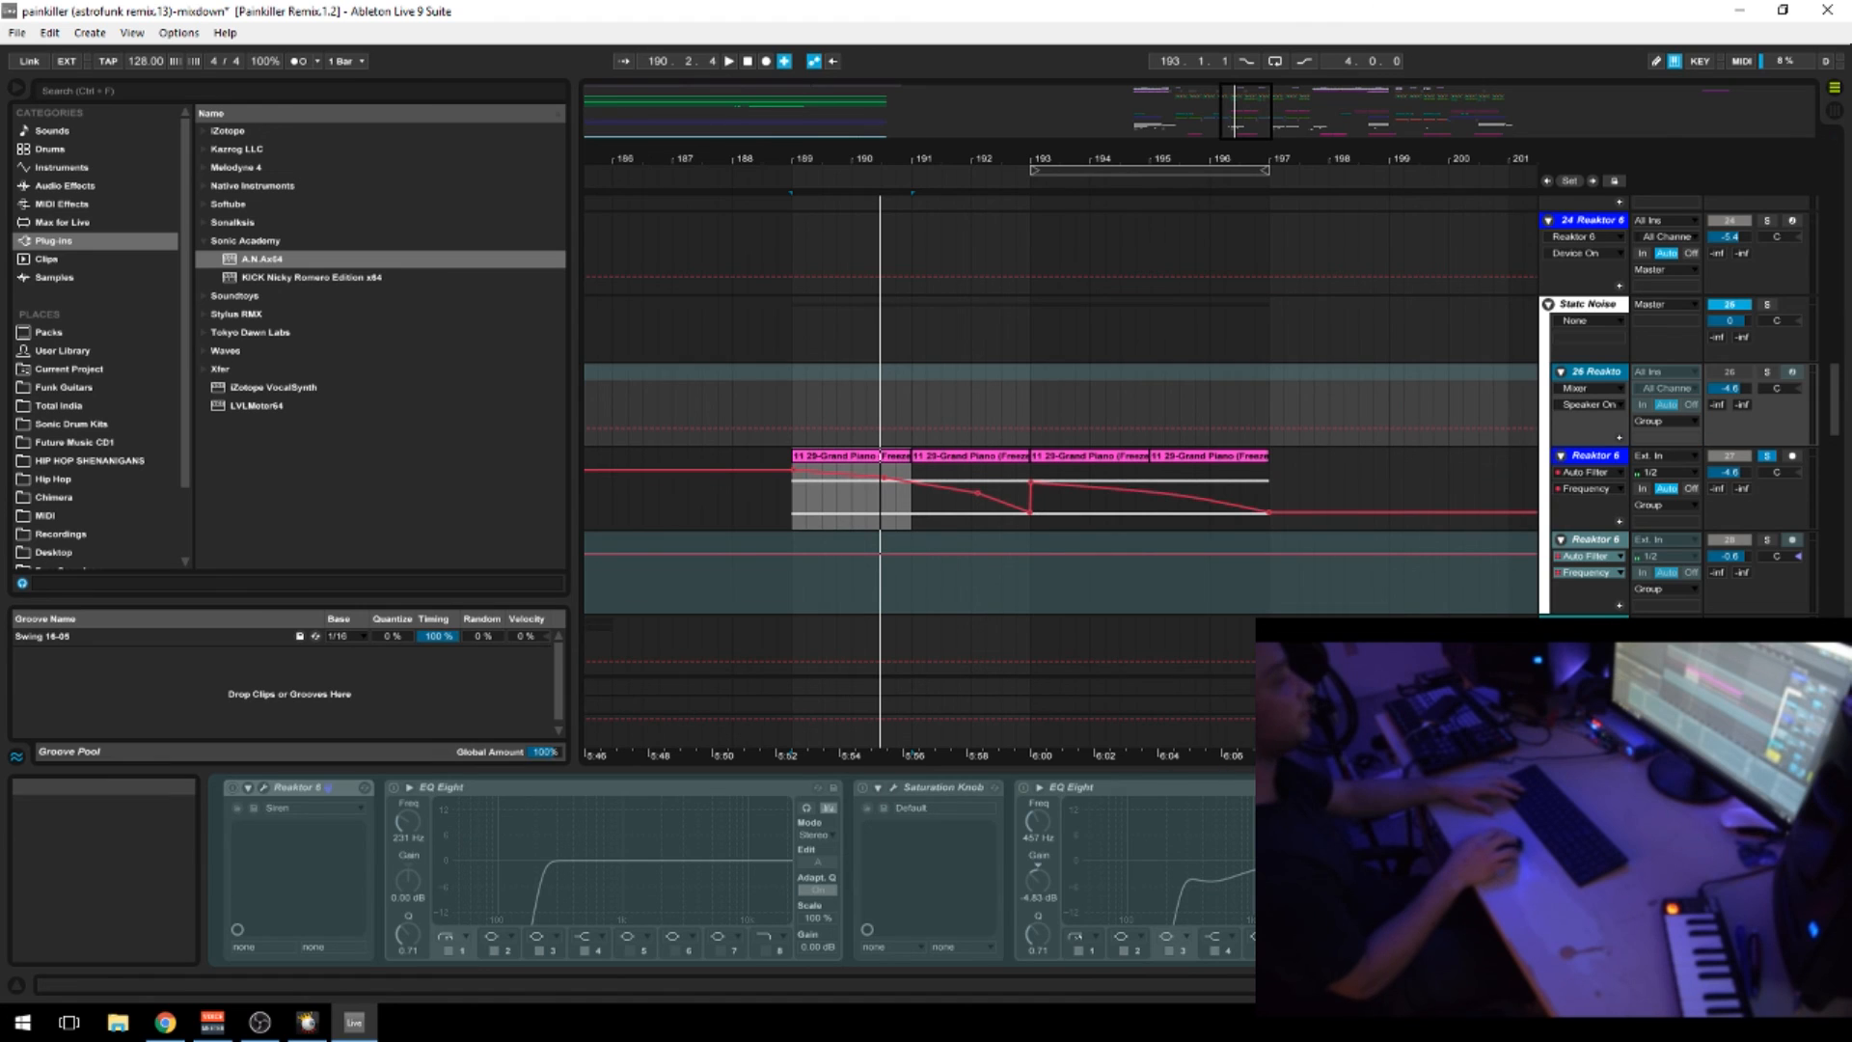
left_click_drag(901, 158, 901, 127)
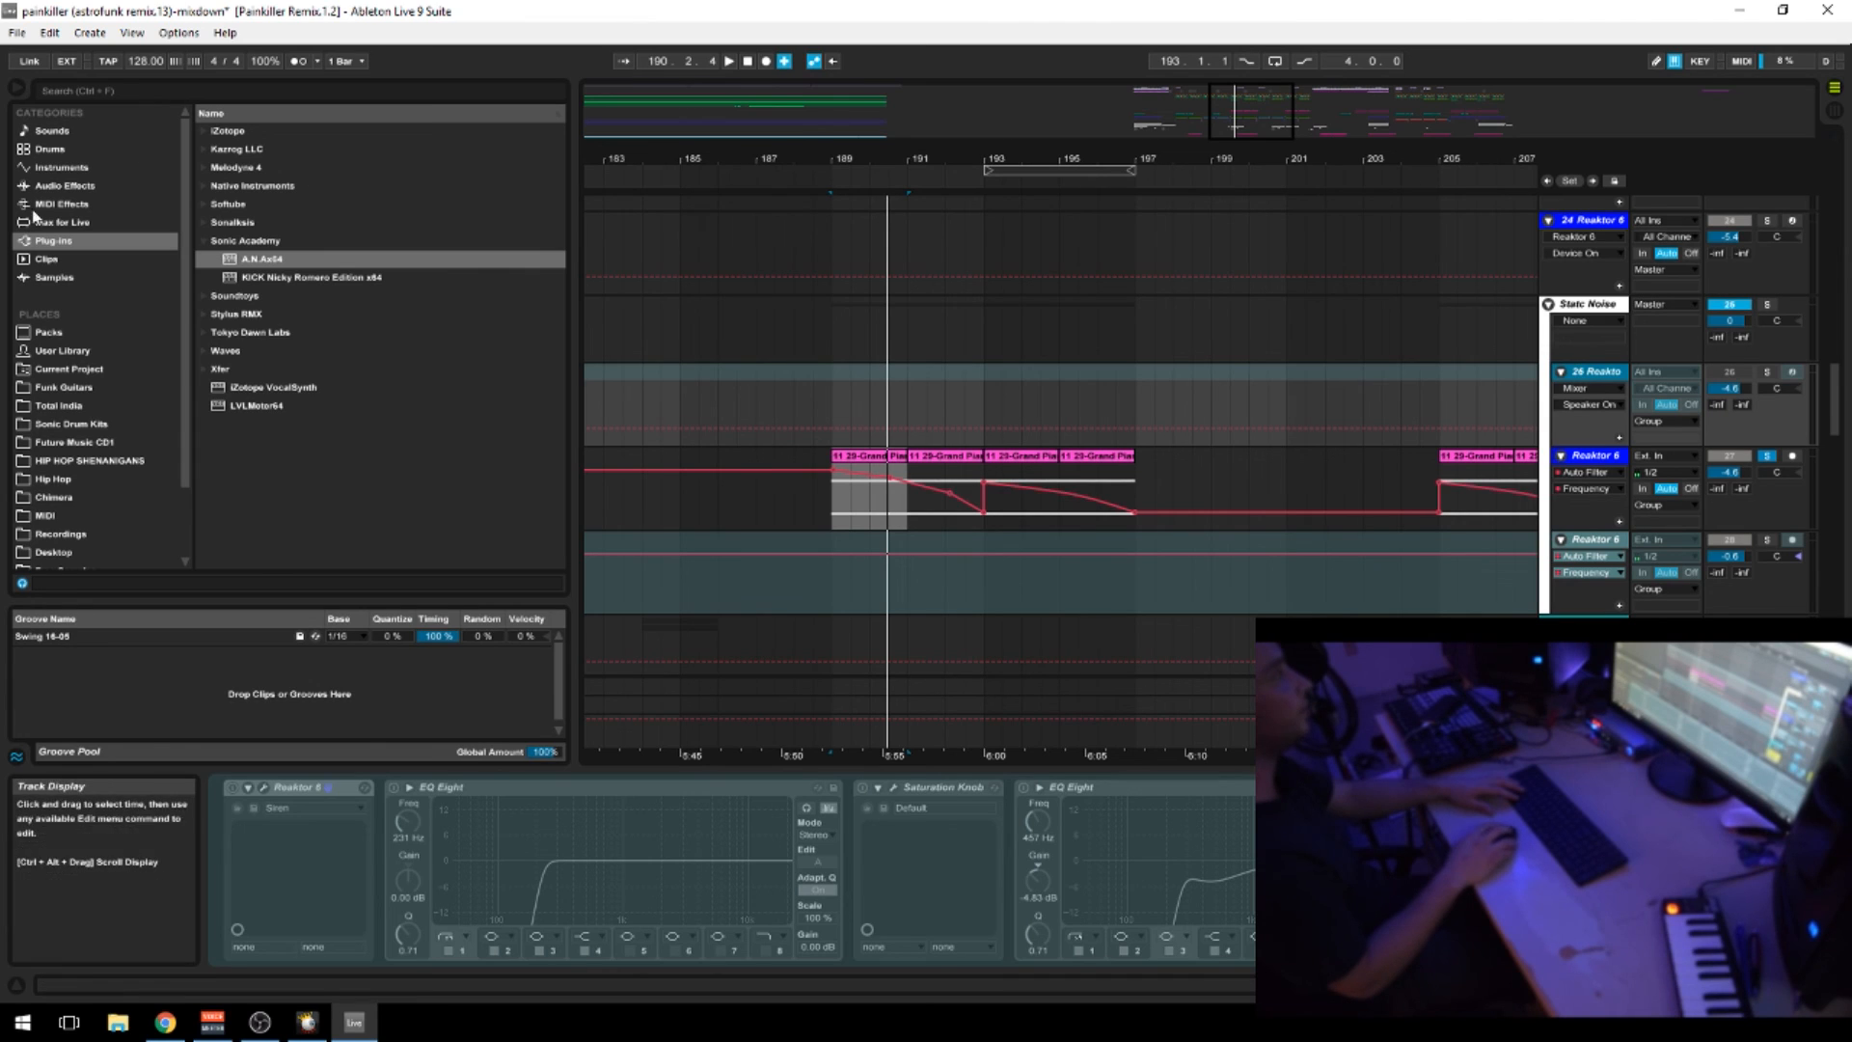
left_click(208, 132)
left_click(258, 152)
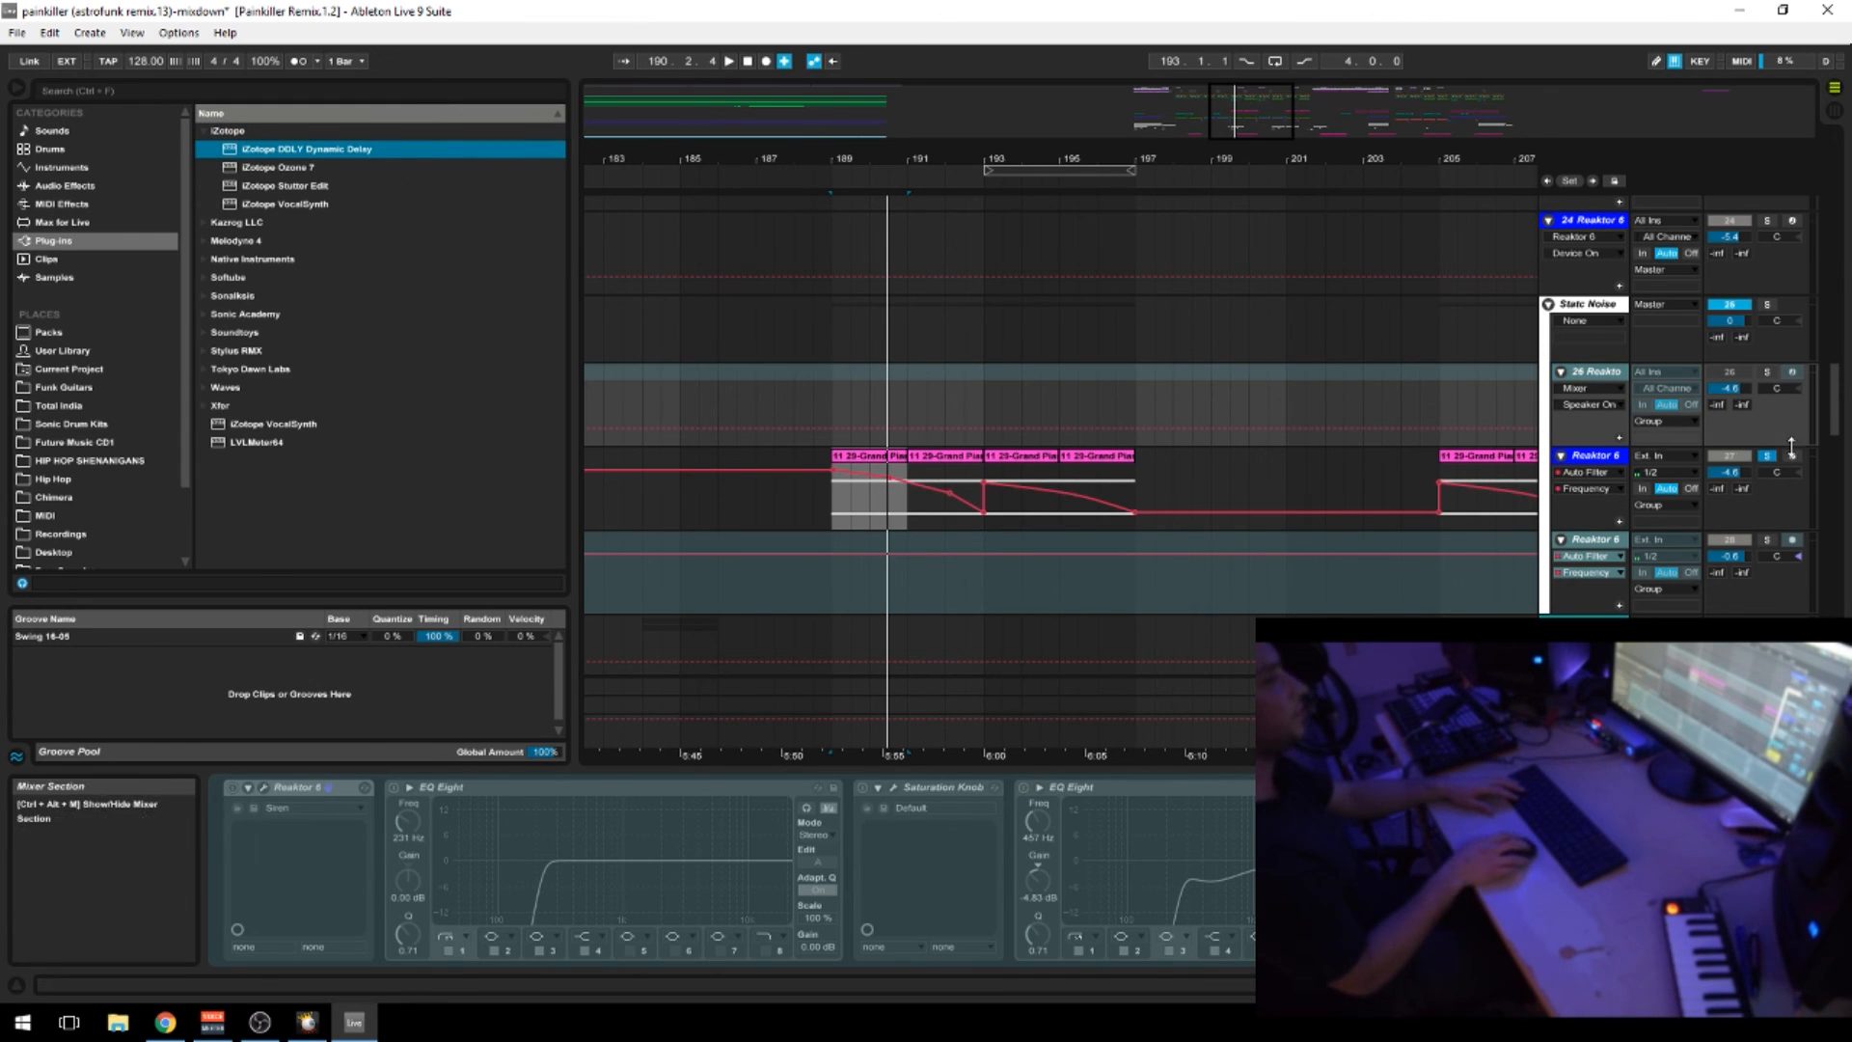
Play the first Reaktor 6 Grand Piano clip from bar 189 and turn off the track's solo
left_click(880, 475)
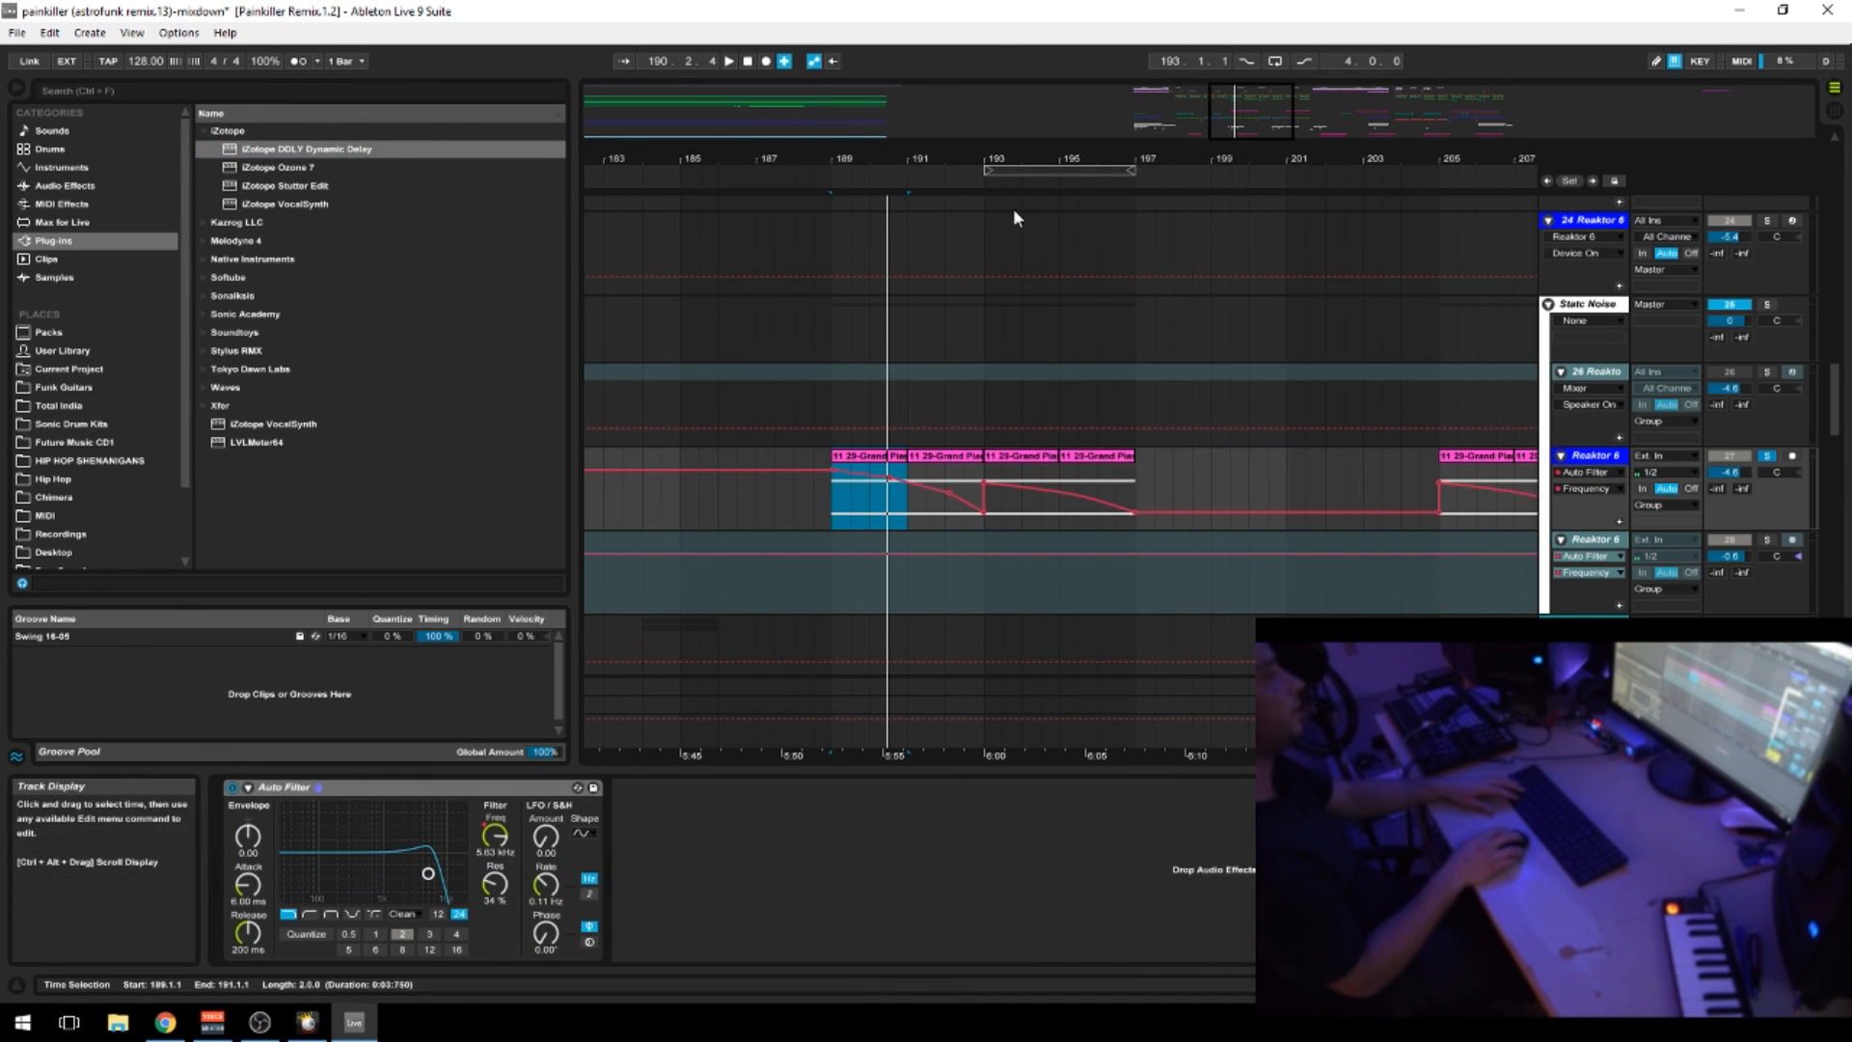
key("minus")
key("space")
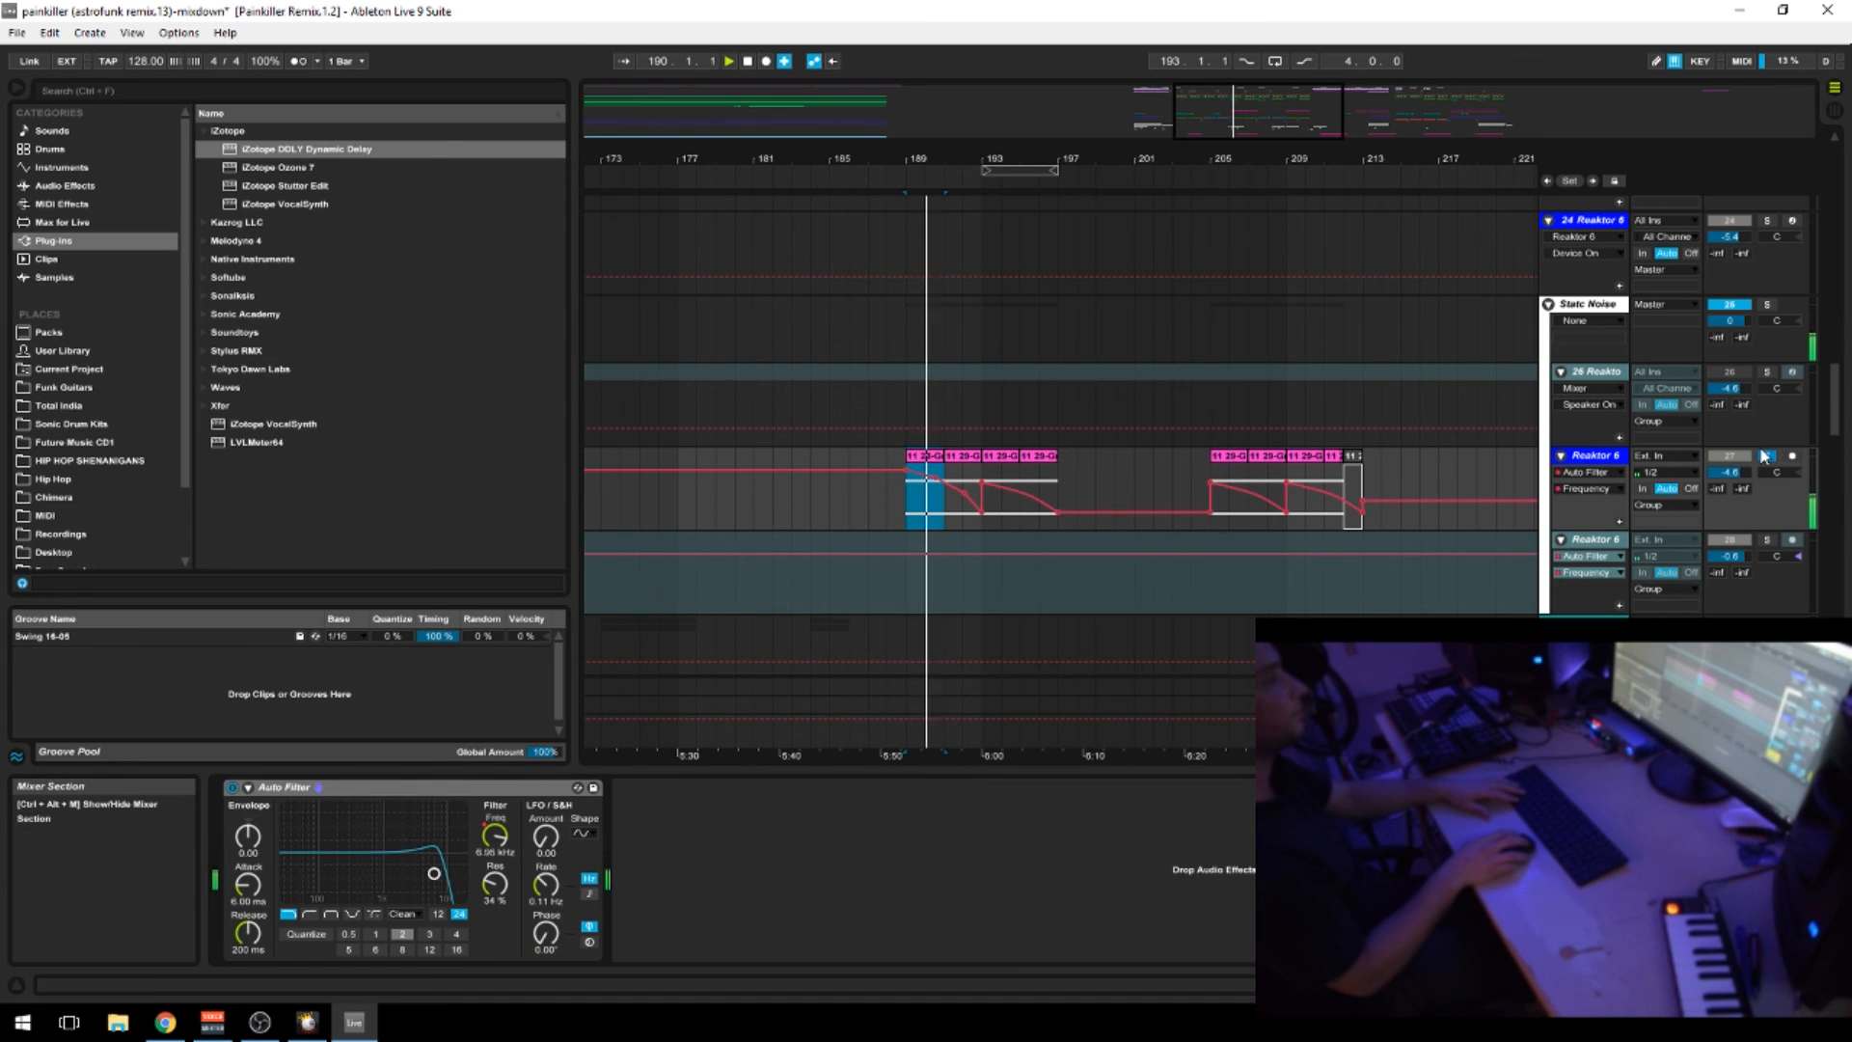
left_click(1766, 455)
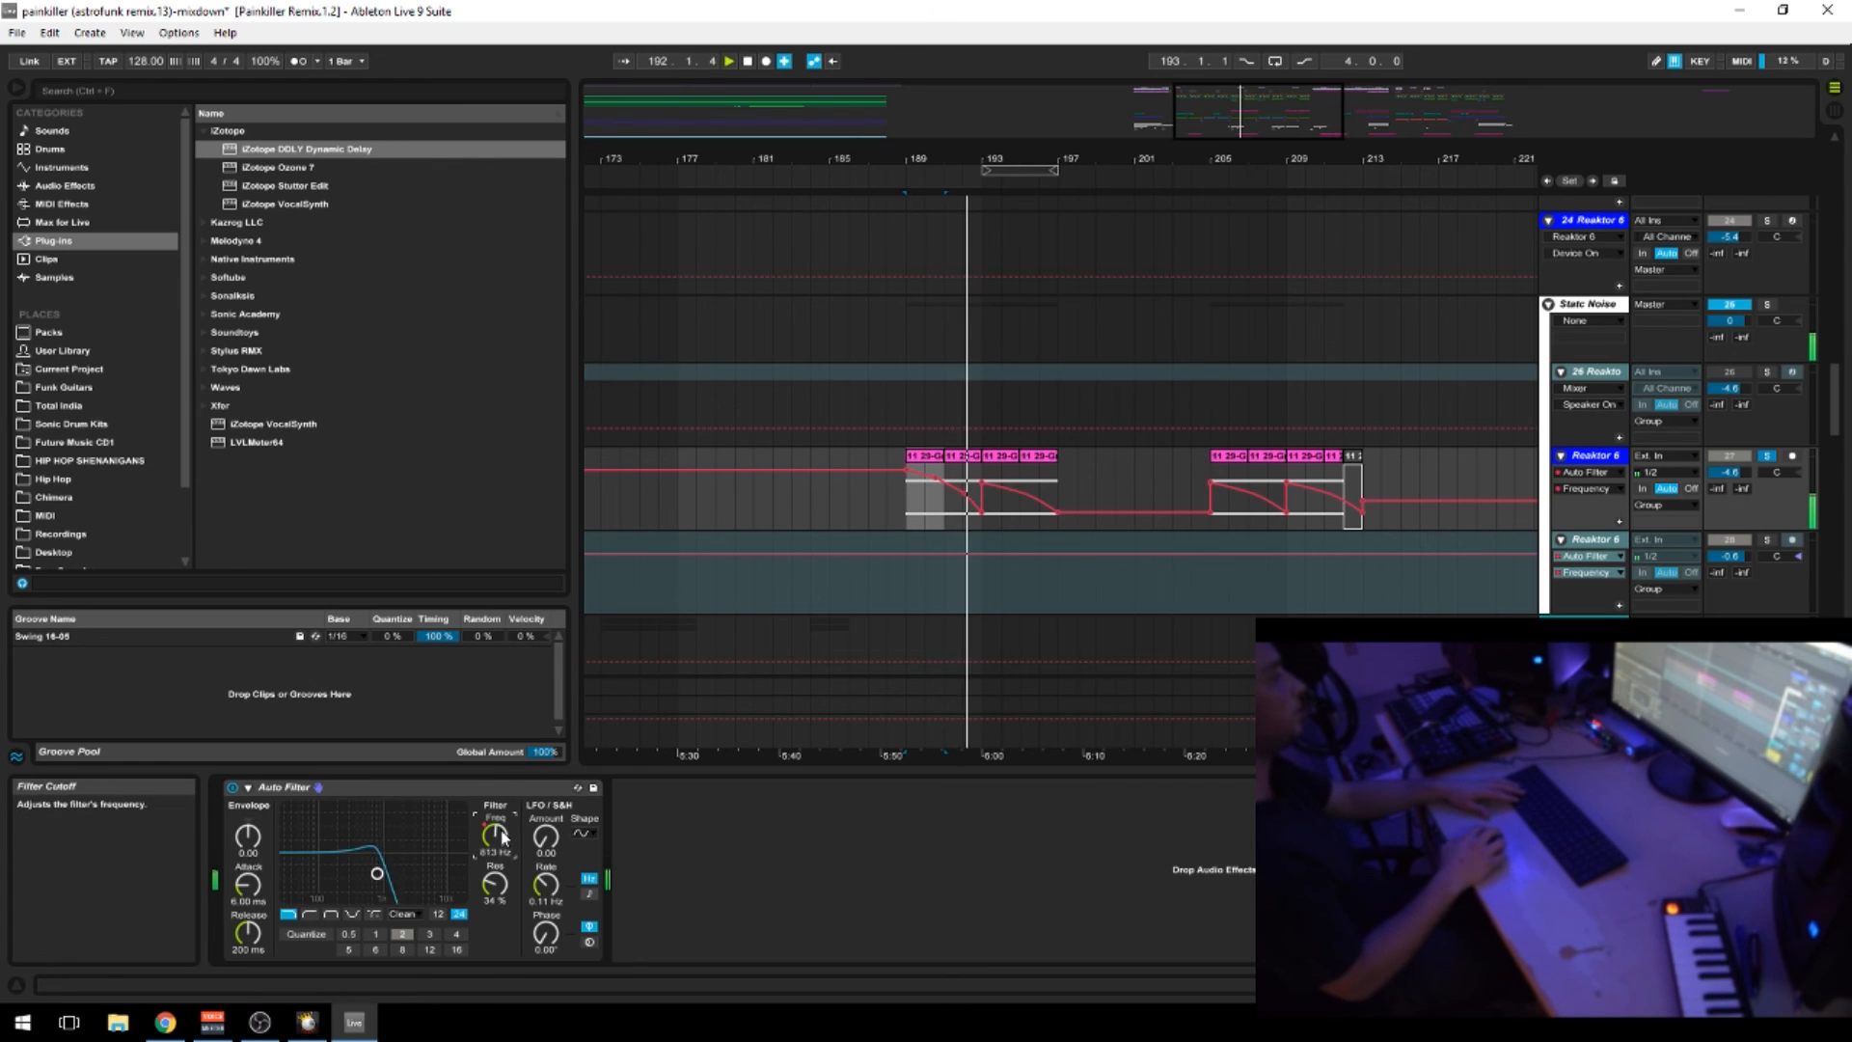
left_click(1766, 455)
Replay the full mix from bar 189, toggle the Reaktor 6 track's activator to compare, and stop playback
key("space")
key("space")
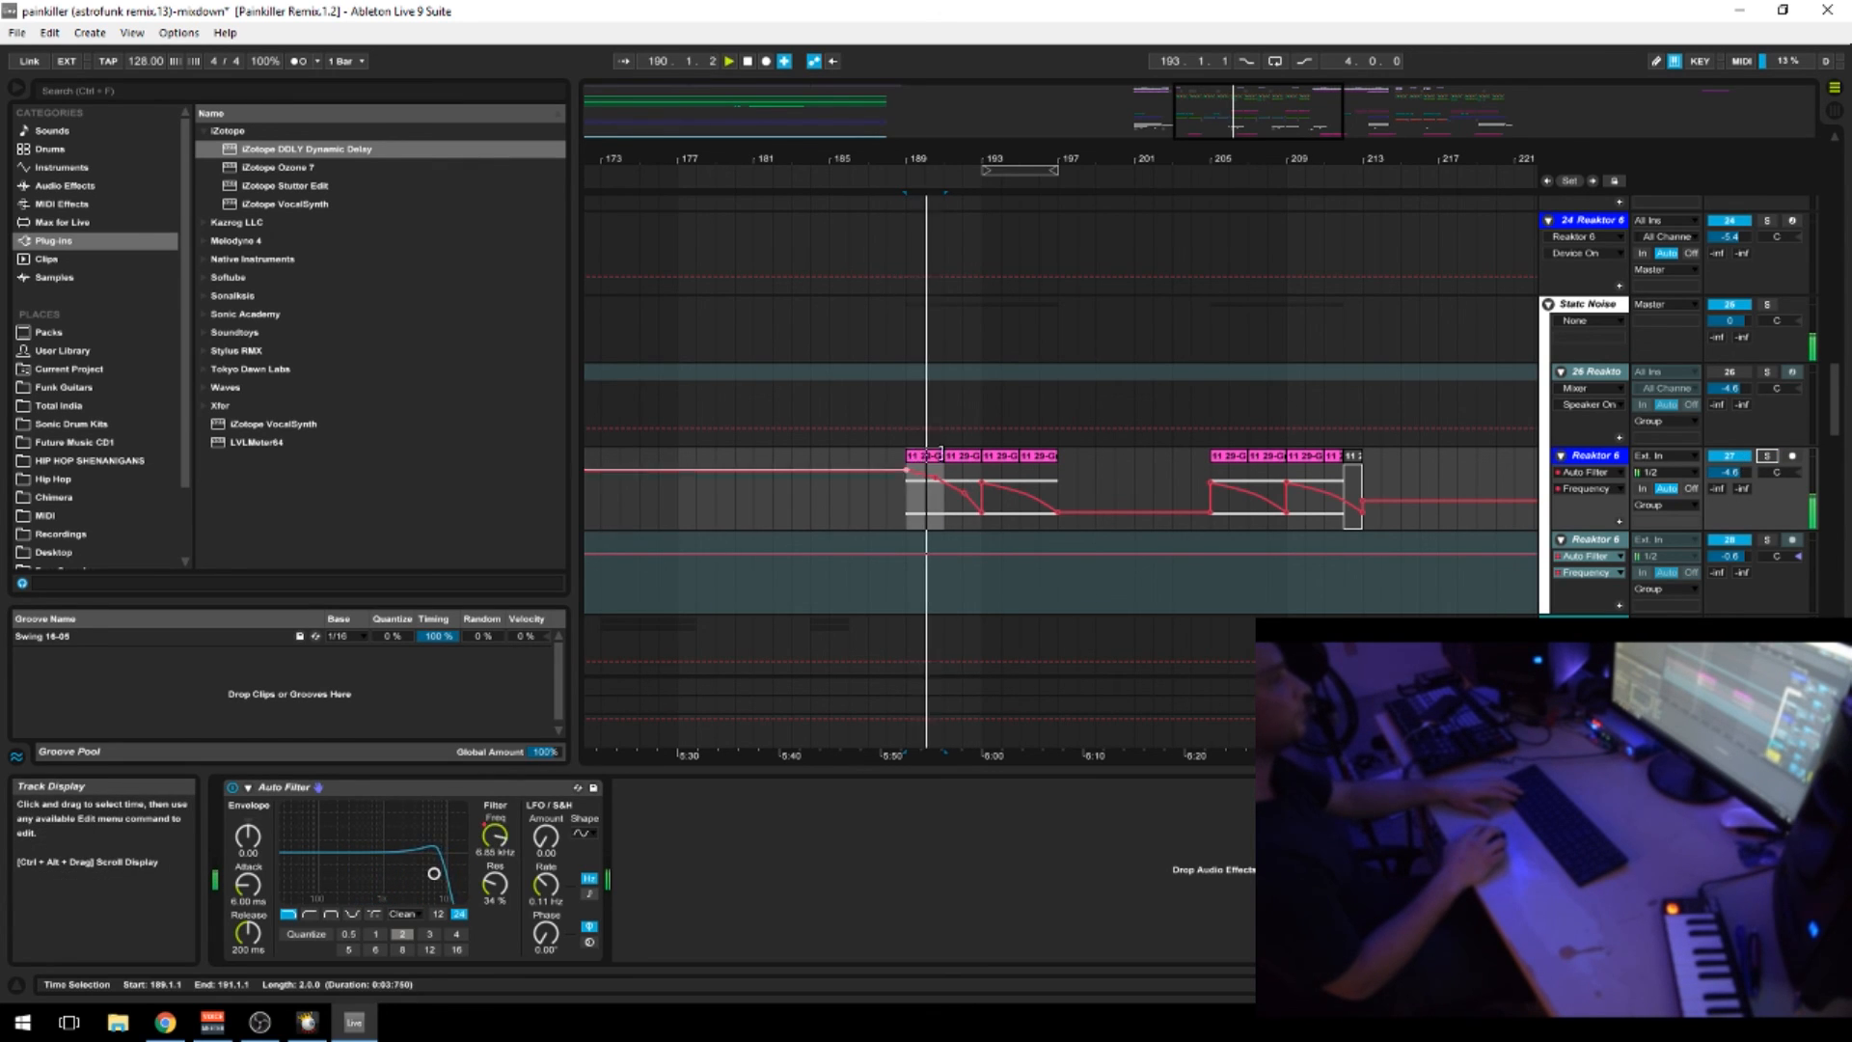
left_click(1739, 461)
key("space")
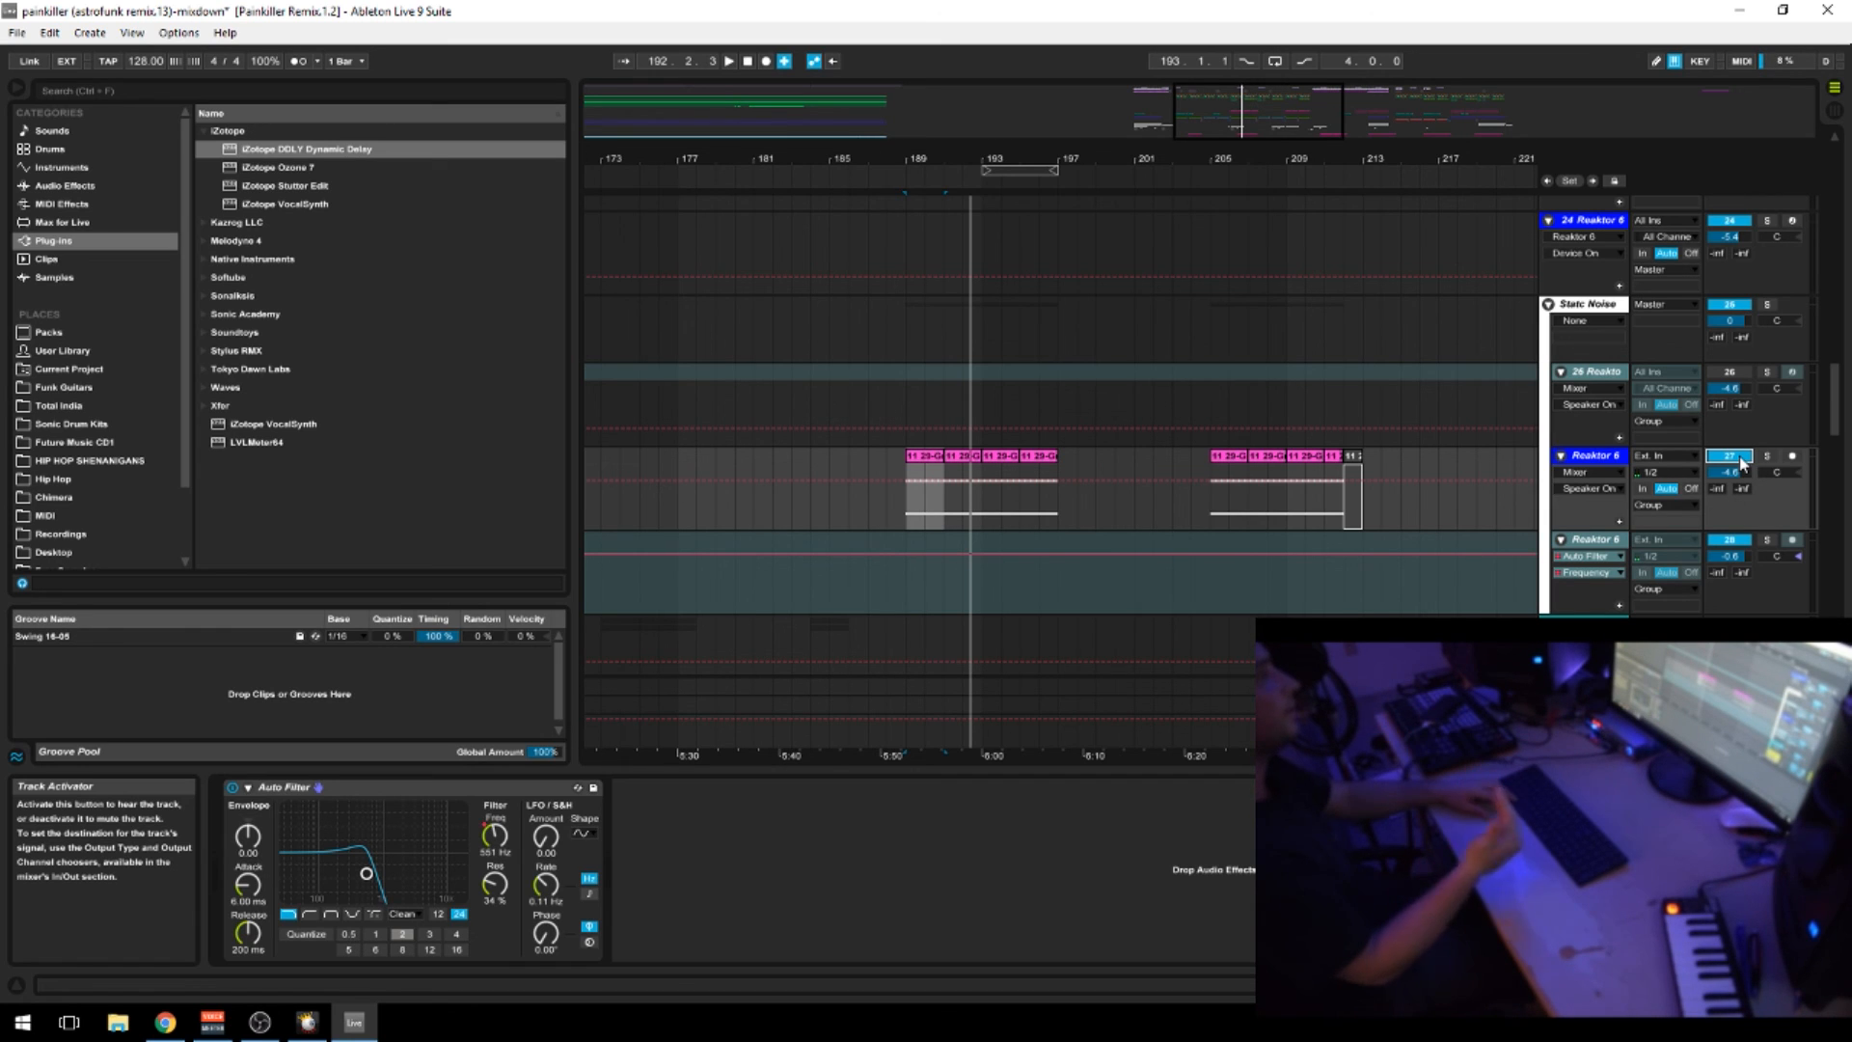
Play the full mix from bar 189 with the whole arrangement in view
left_click_drag(1322, 166, 1322, 151)
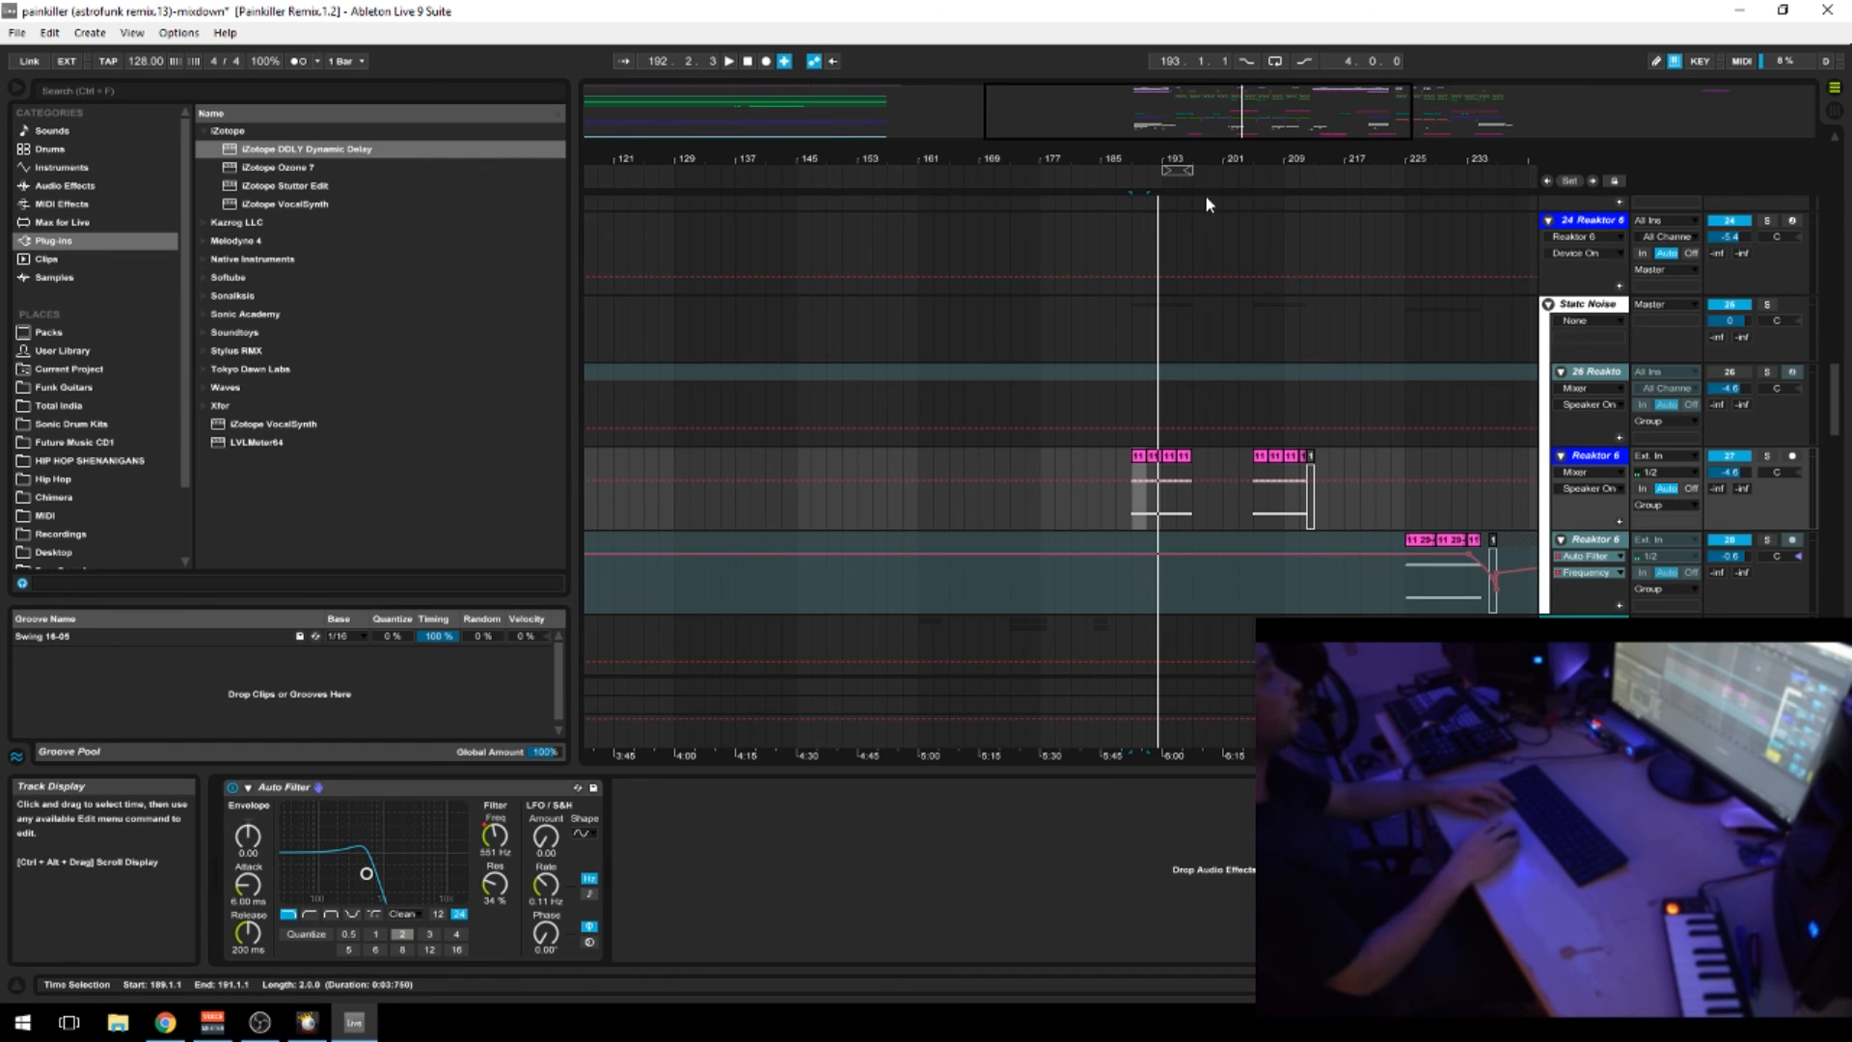
left_click_drag(1261, 158, 1114, 111)
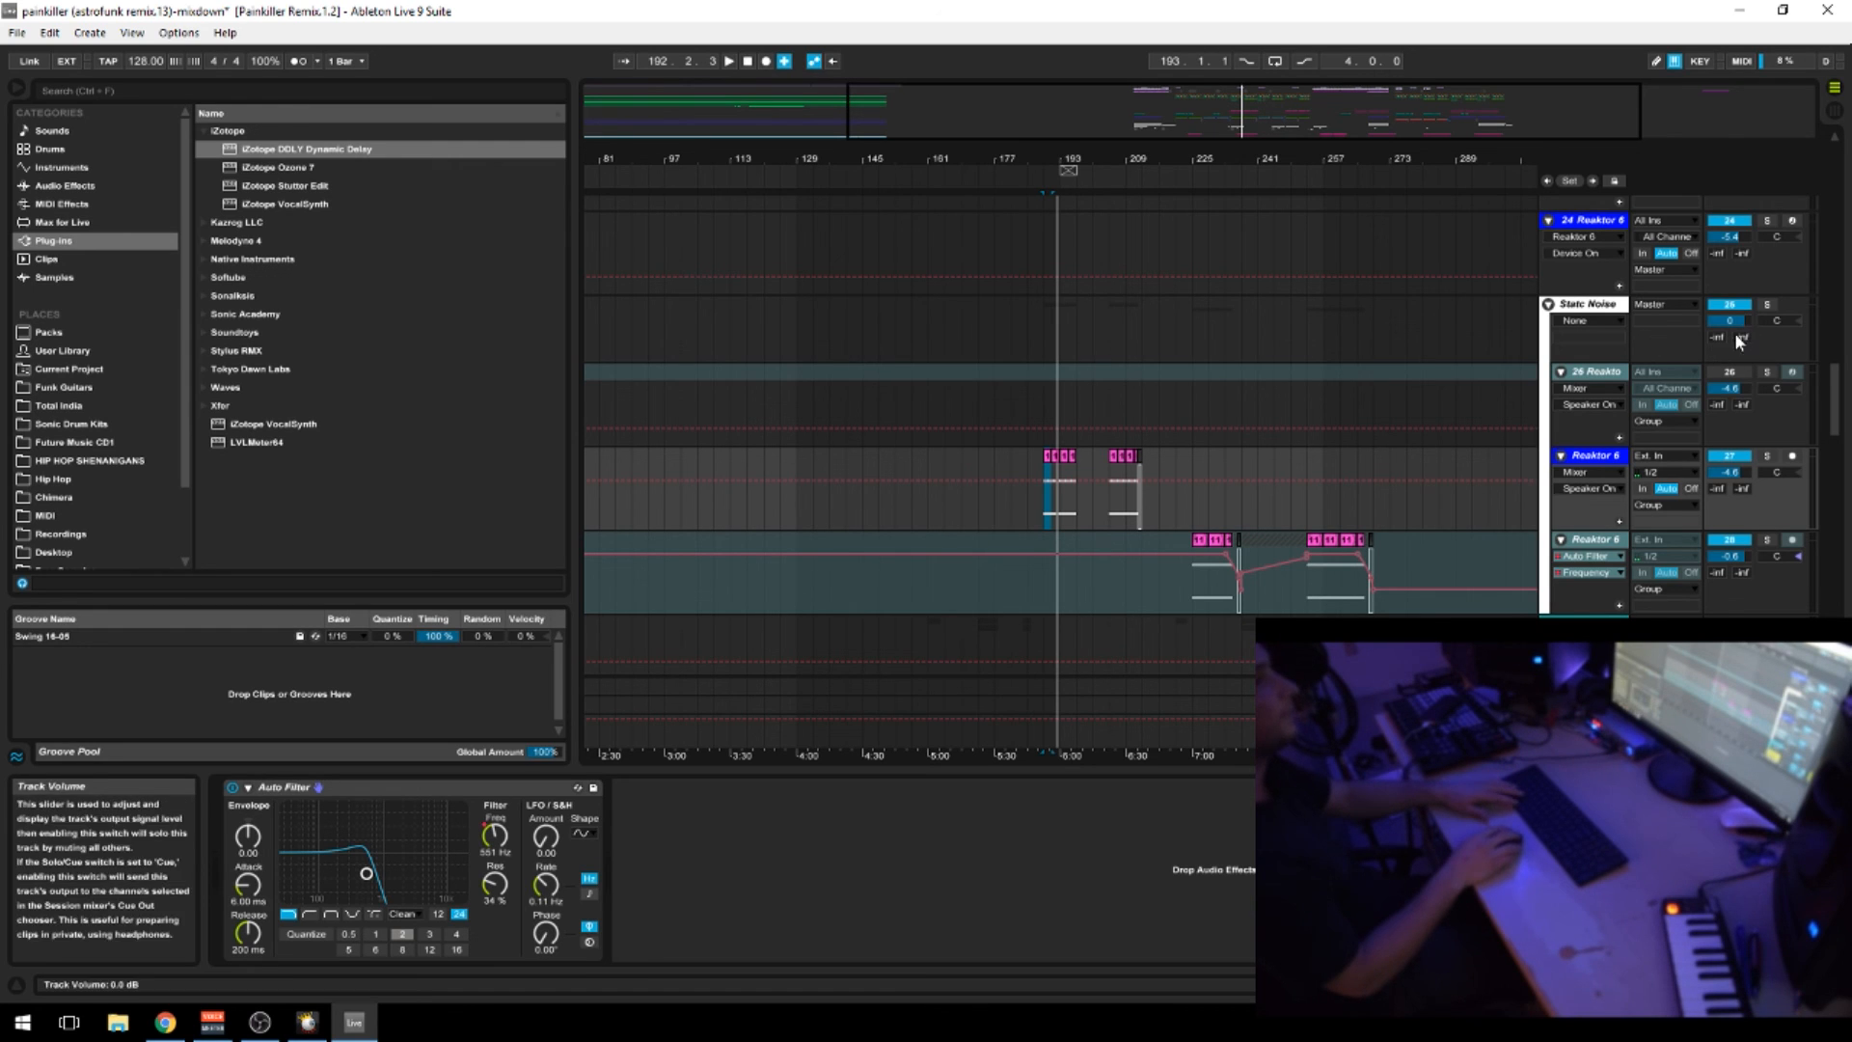
key("space")
left_click_drag(1202, 160, 1087, 127)
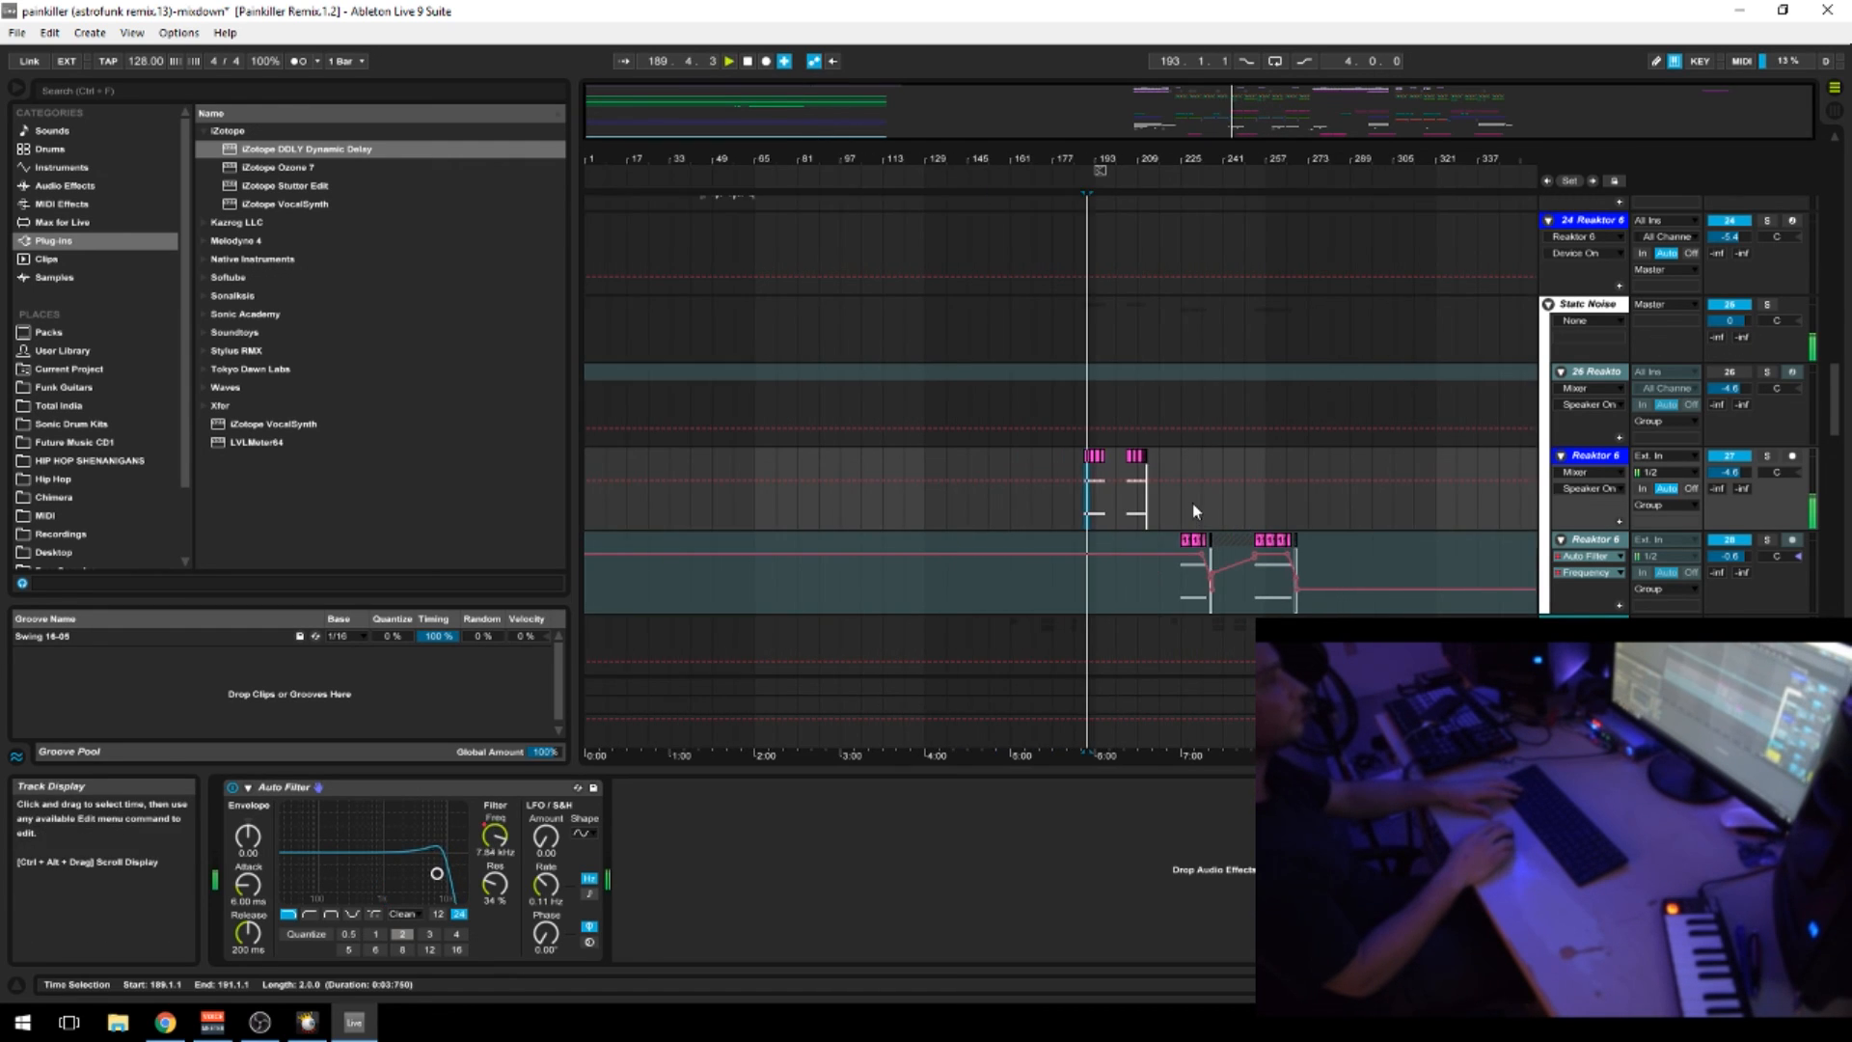
Examine the arrangement from the vocal group down through the percussion, Reaktor, arps, bass and SFX tracks to the FX group, stopping playback
scroll(1192, 503, "up", 15)
scroll(1068, 593, "up", 3)
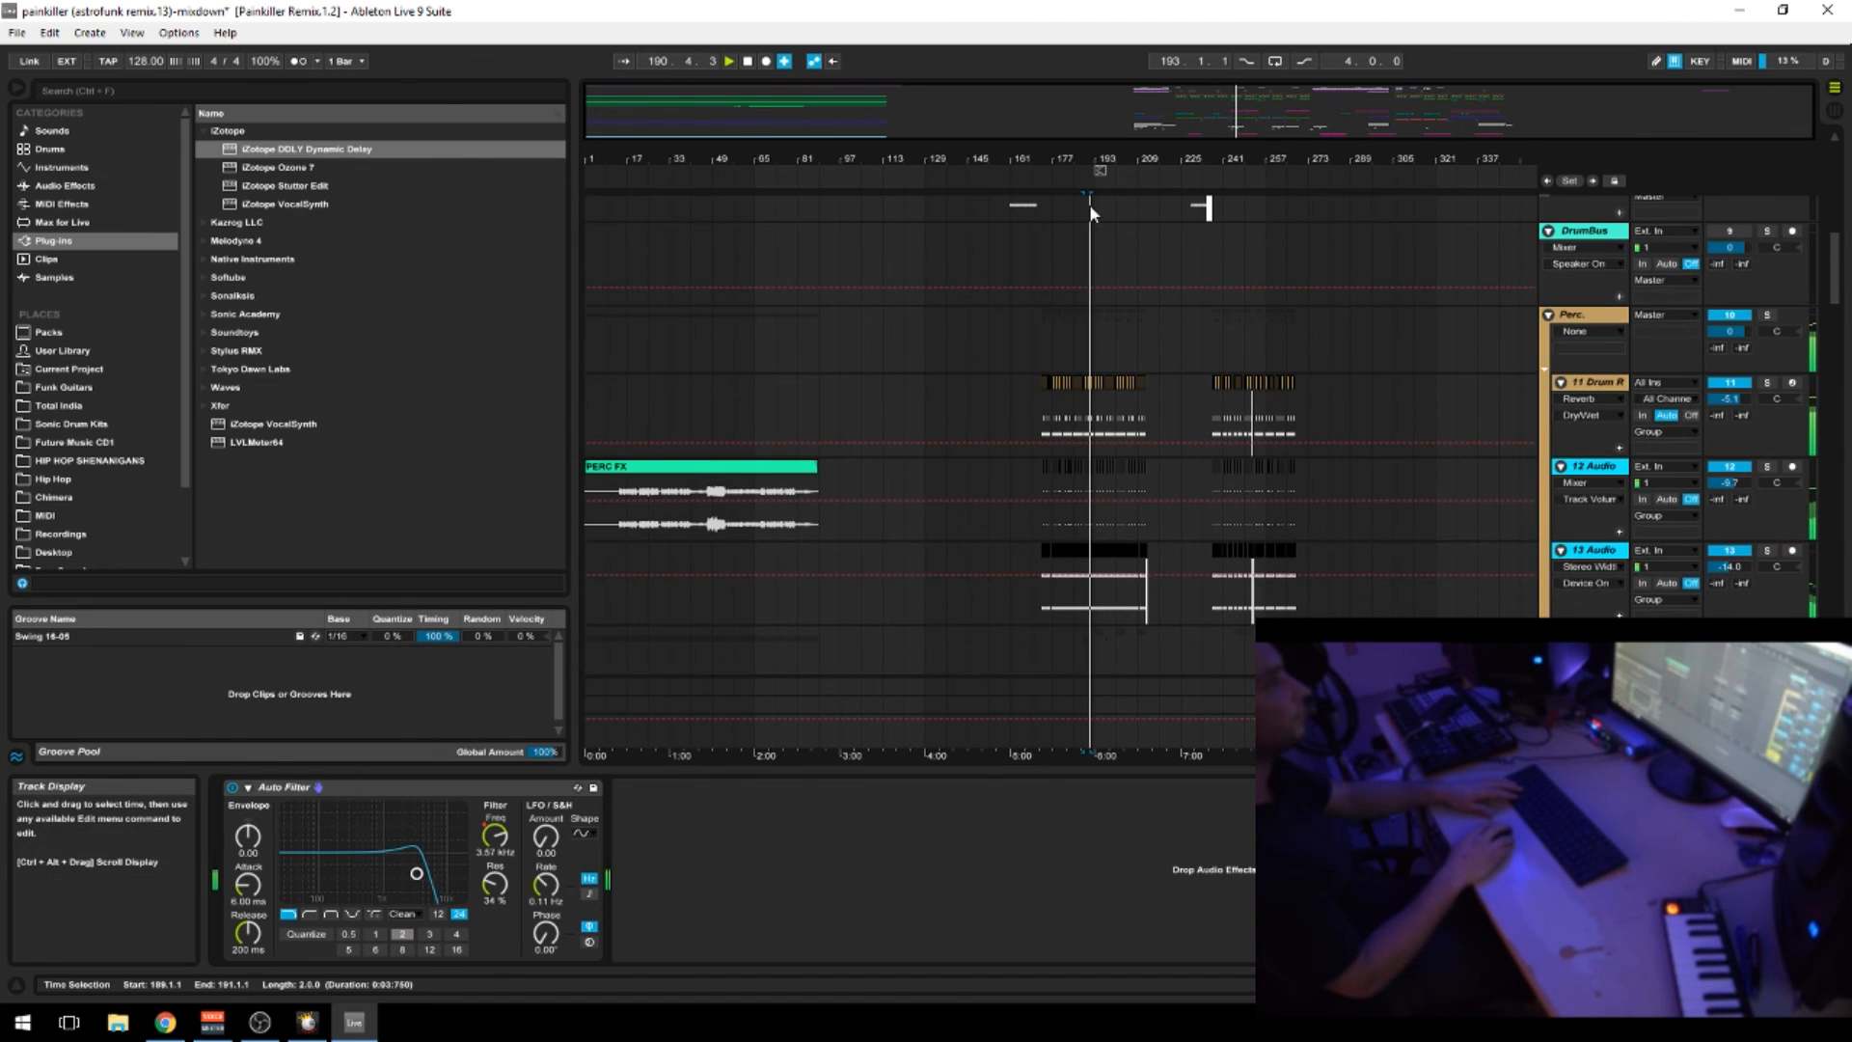
scroll(1062, 574, "up", 6)
scroll(1070, 573, "up", 5)
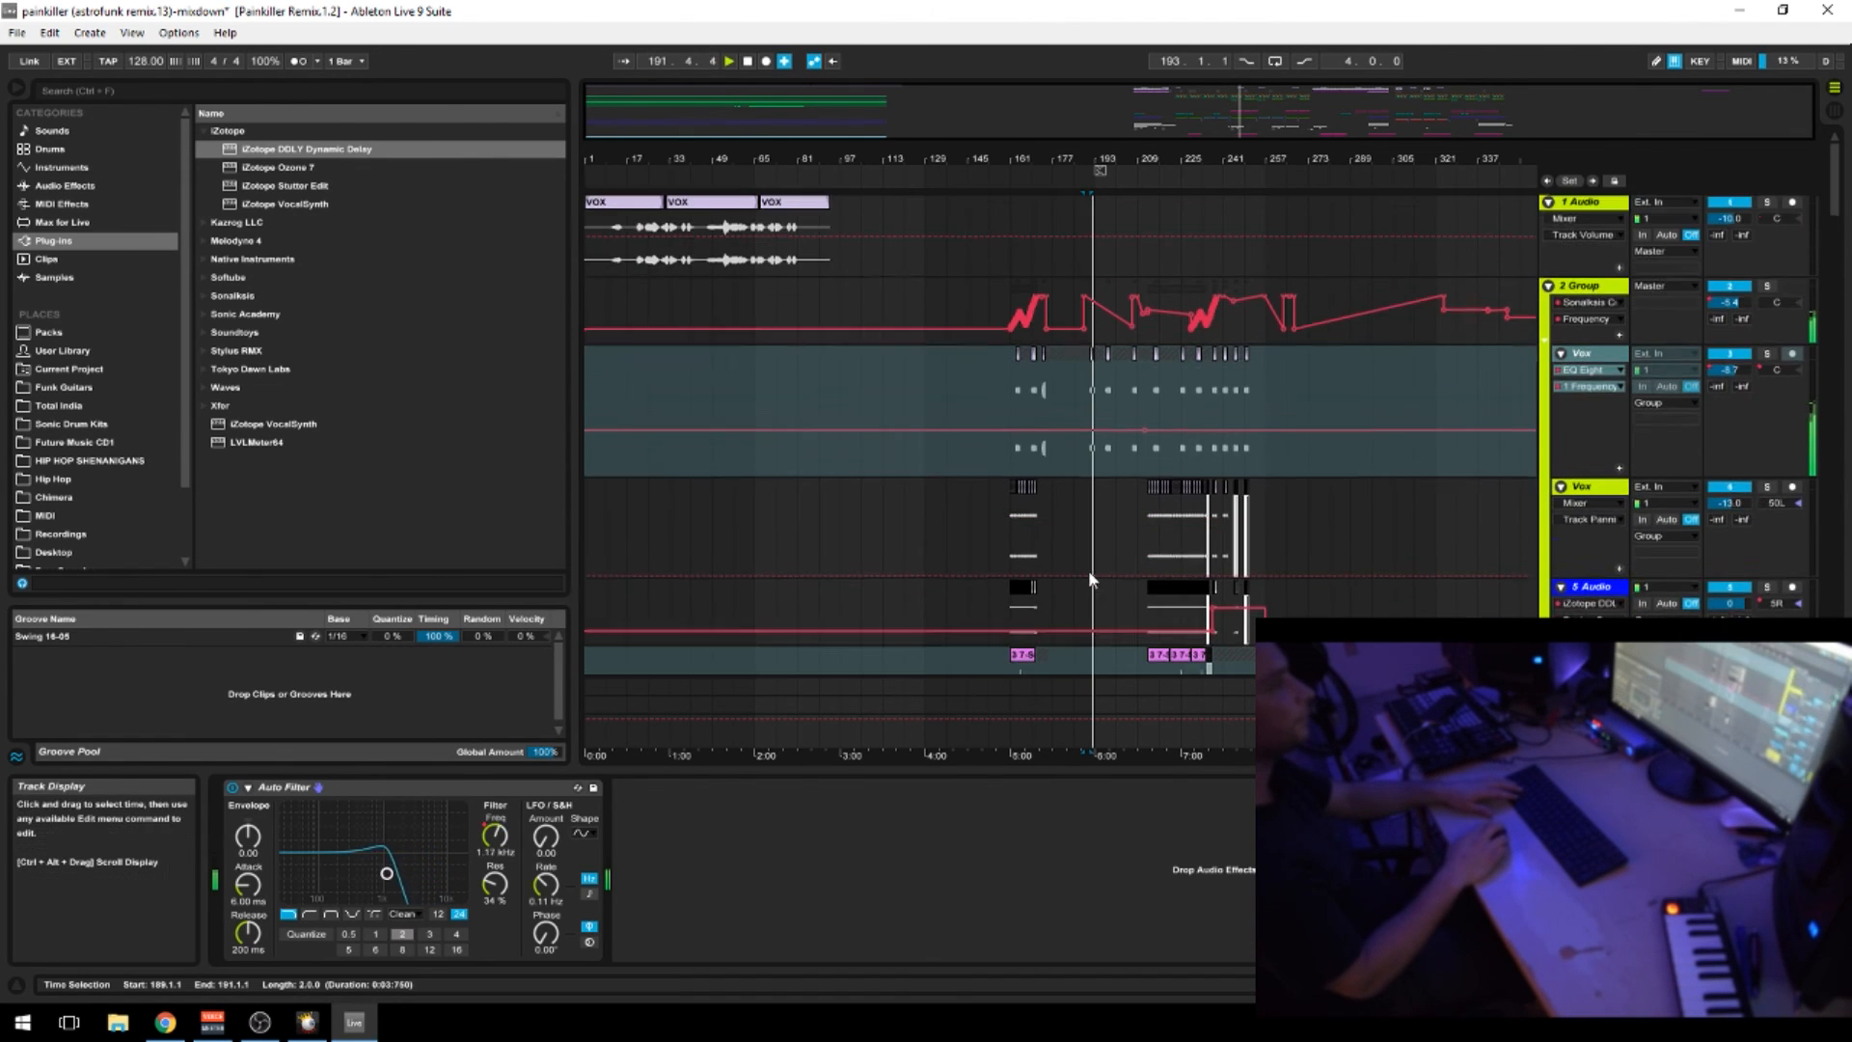
mouse_move(1198, 162)
left_mouse_down()
mouse_move(1198, 193)
mouse_move(1185, 171)
left_mouse_up()
scroll(918, 683, "down", 5)
scroll(942, 546, "down", 15)
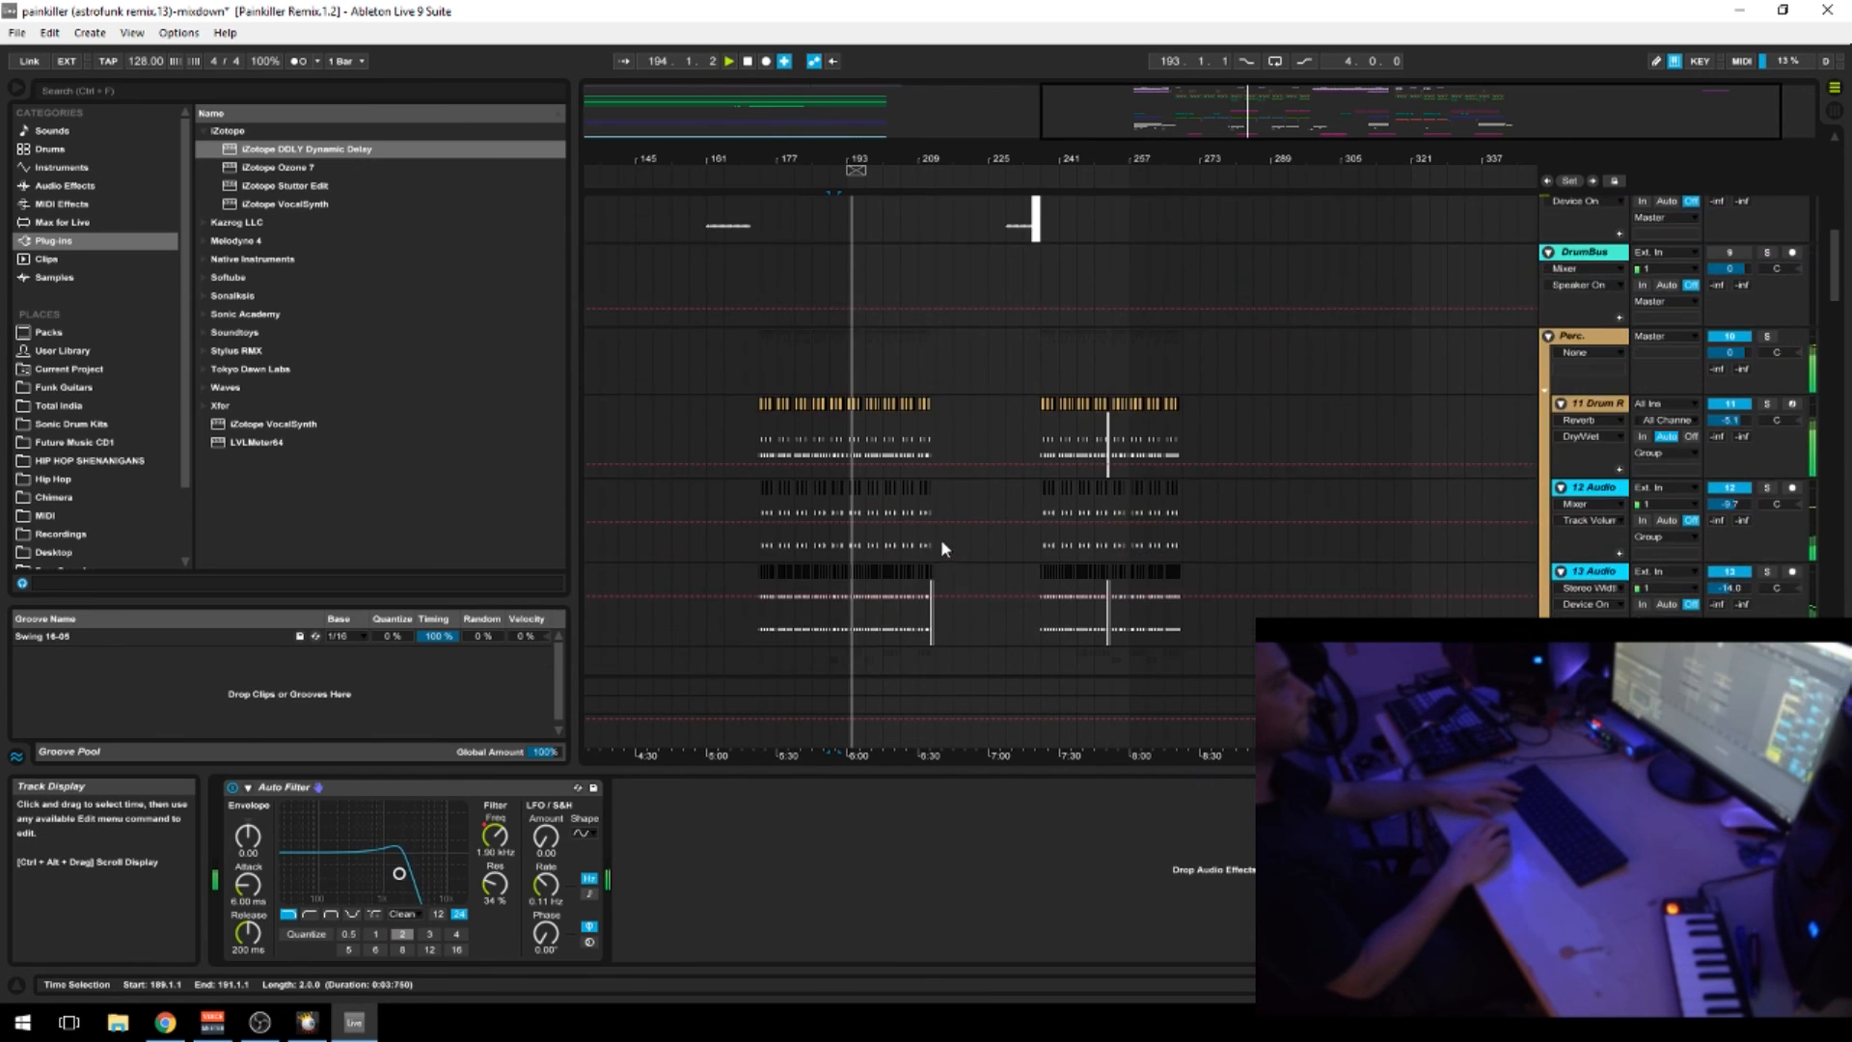
scroll(941, 546, "down", 10)
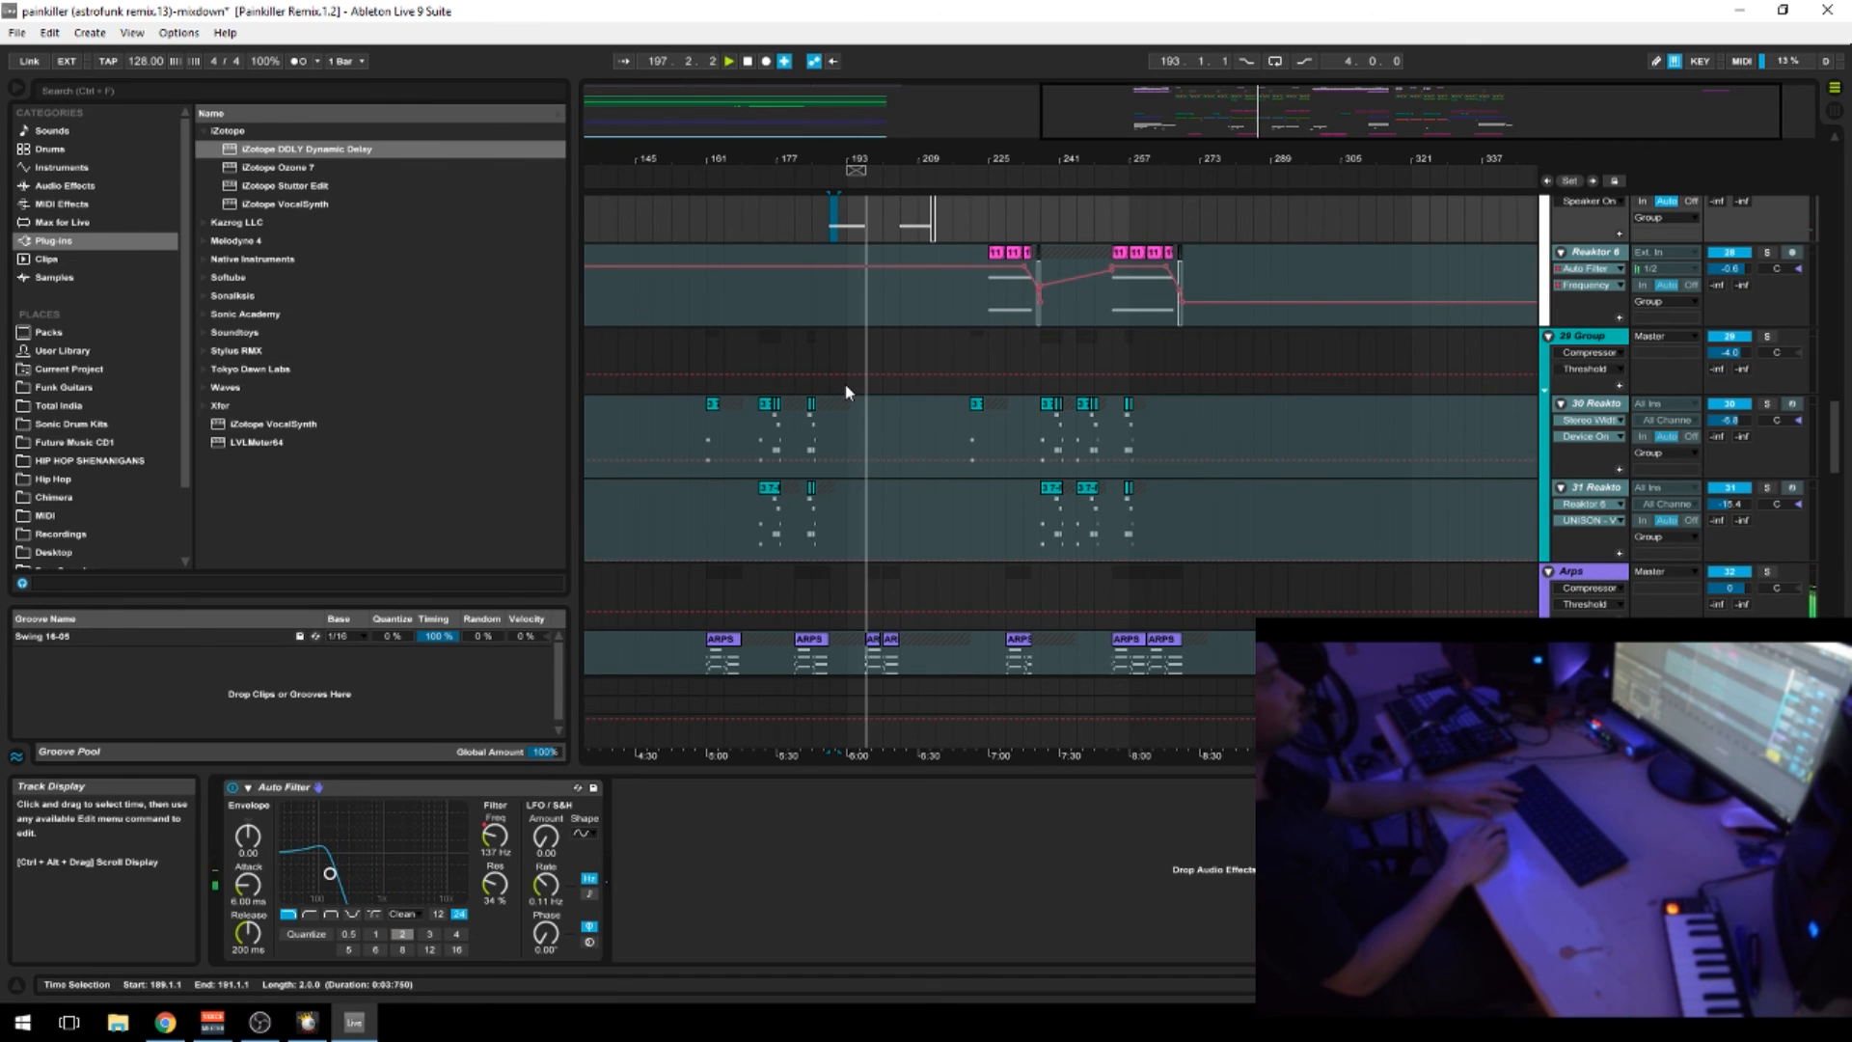
scroll(845, 391, "down", 8)
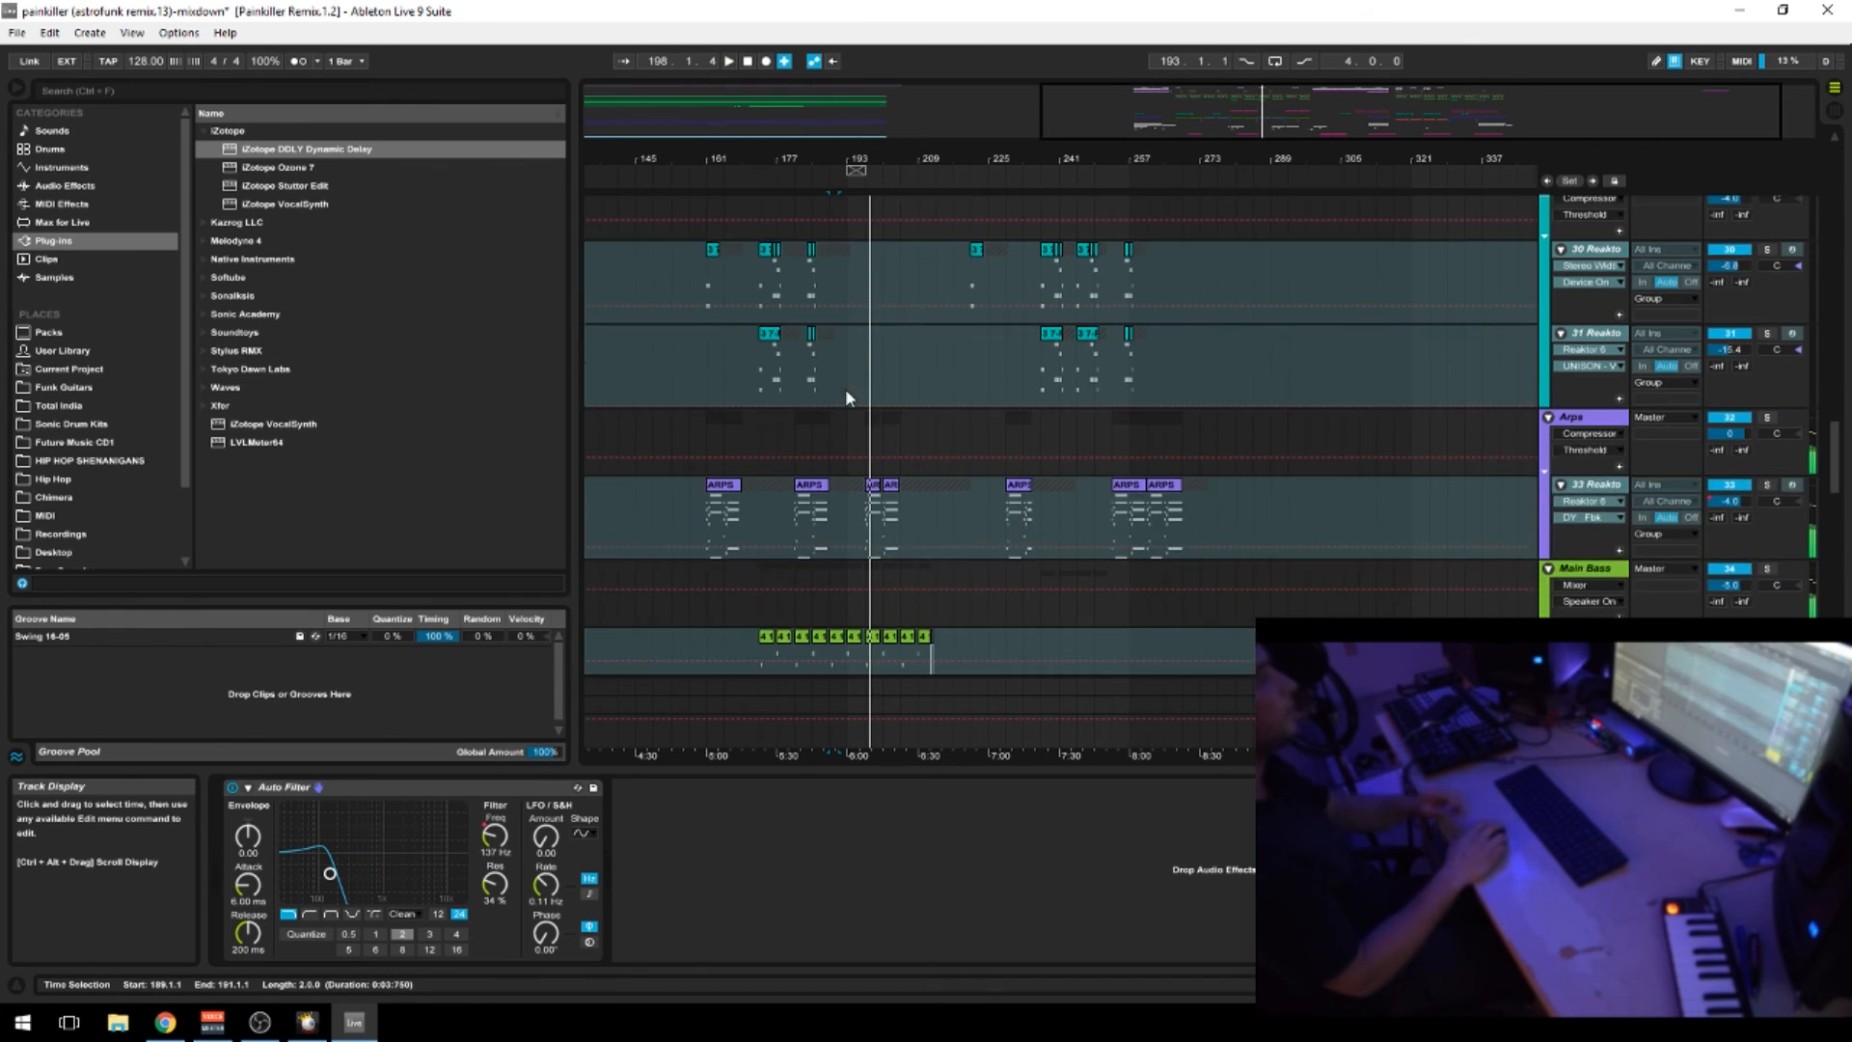
scroll(865, 352, "down", 8)
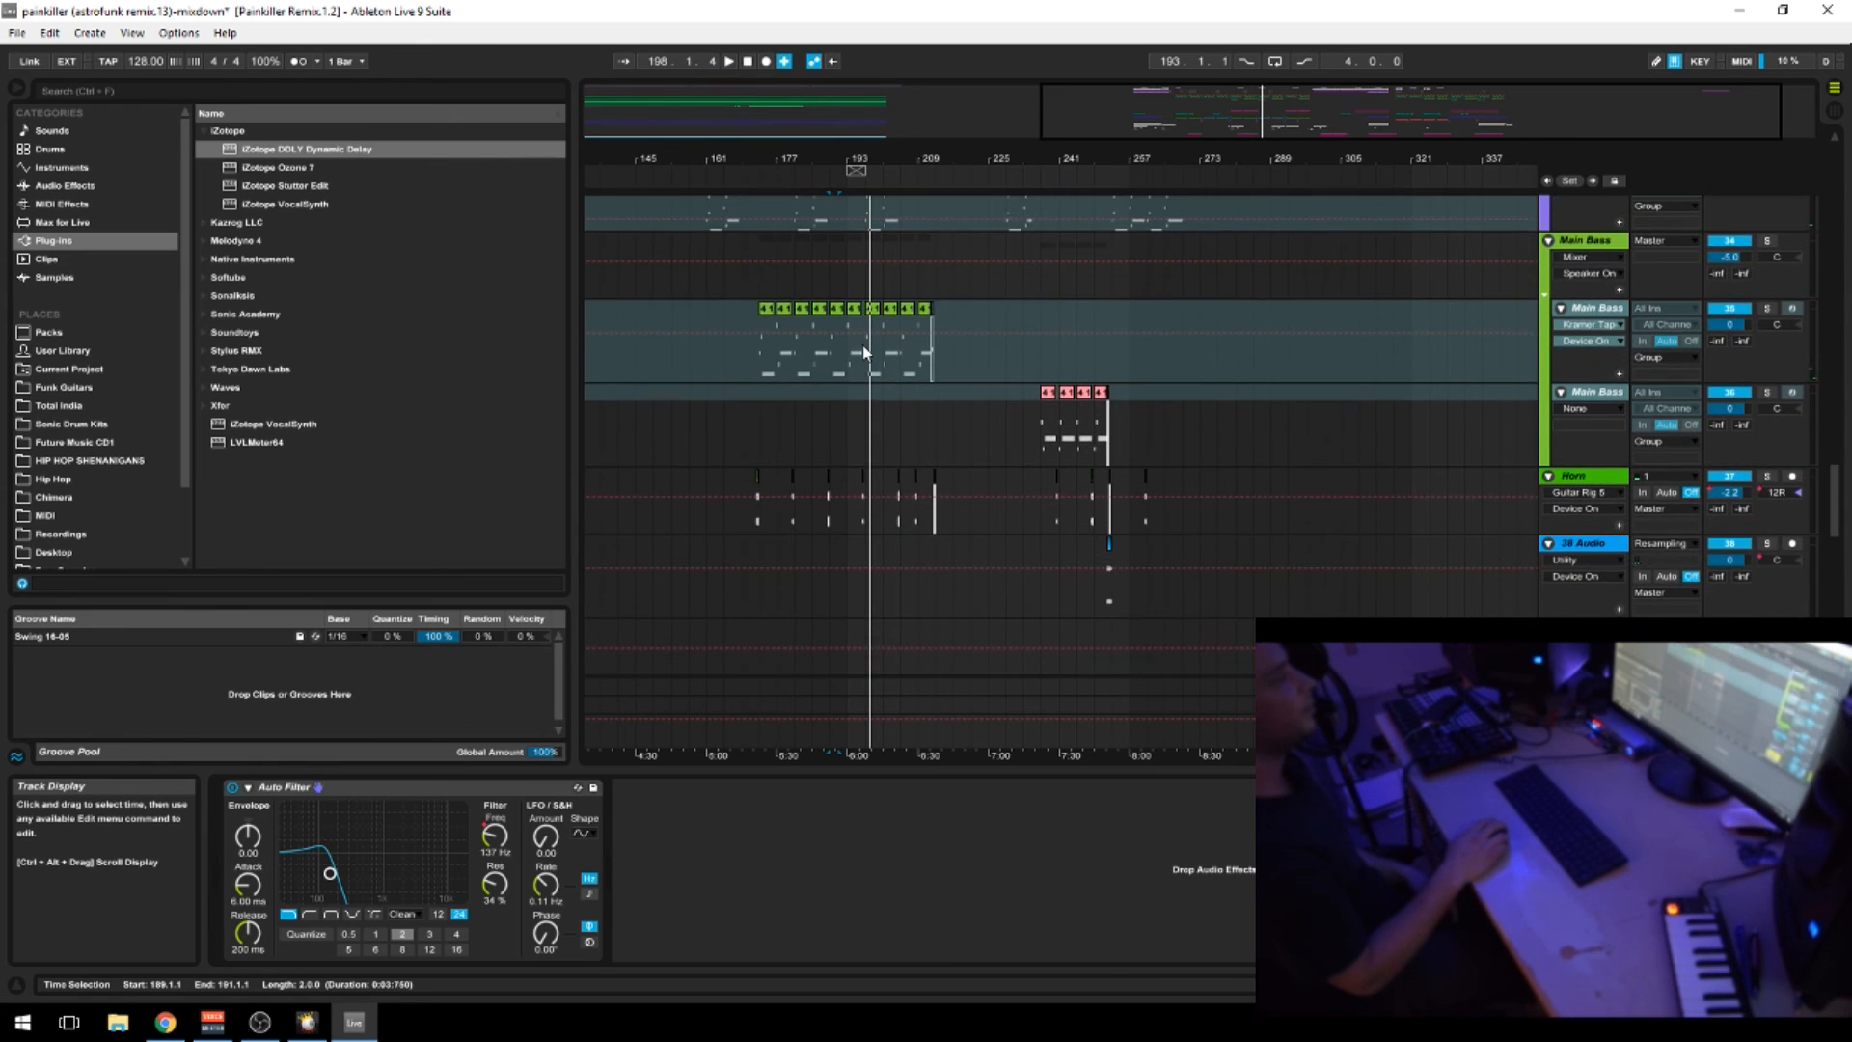
scroll(865, 352, "down", 8)
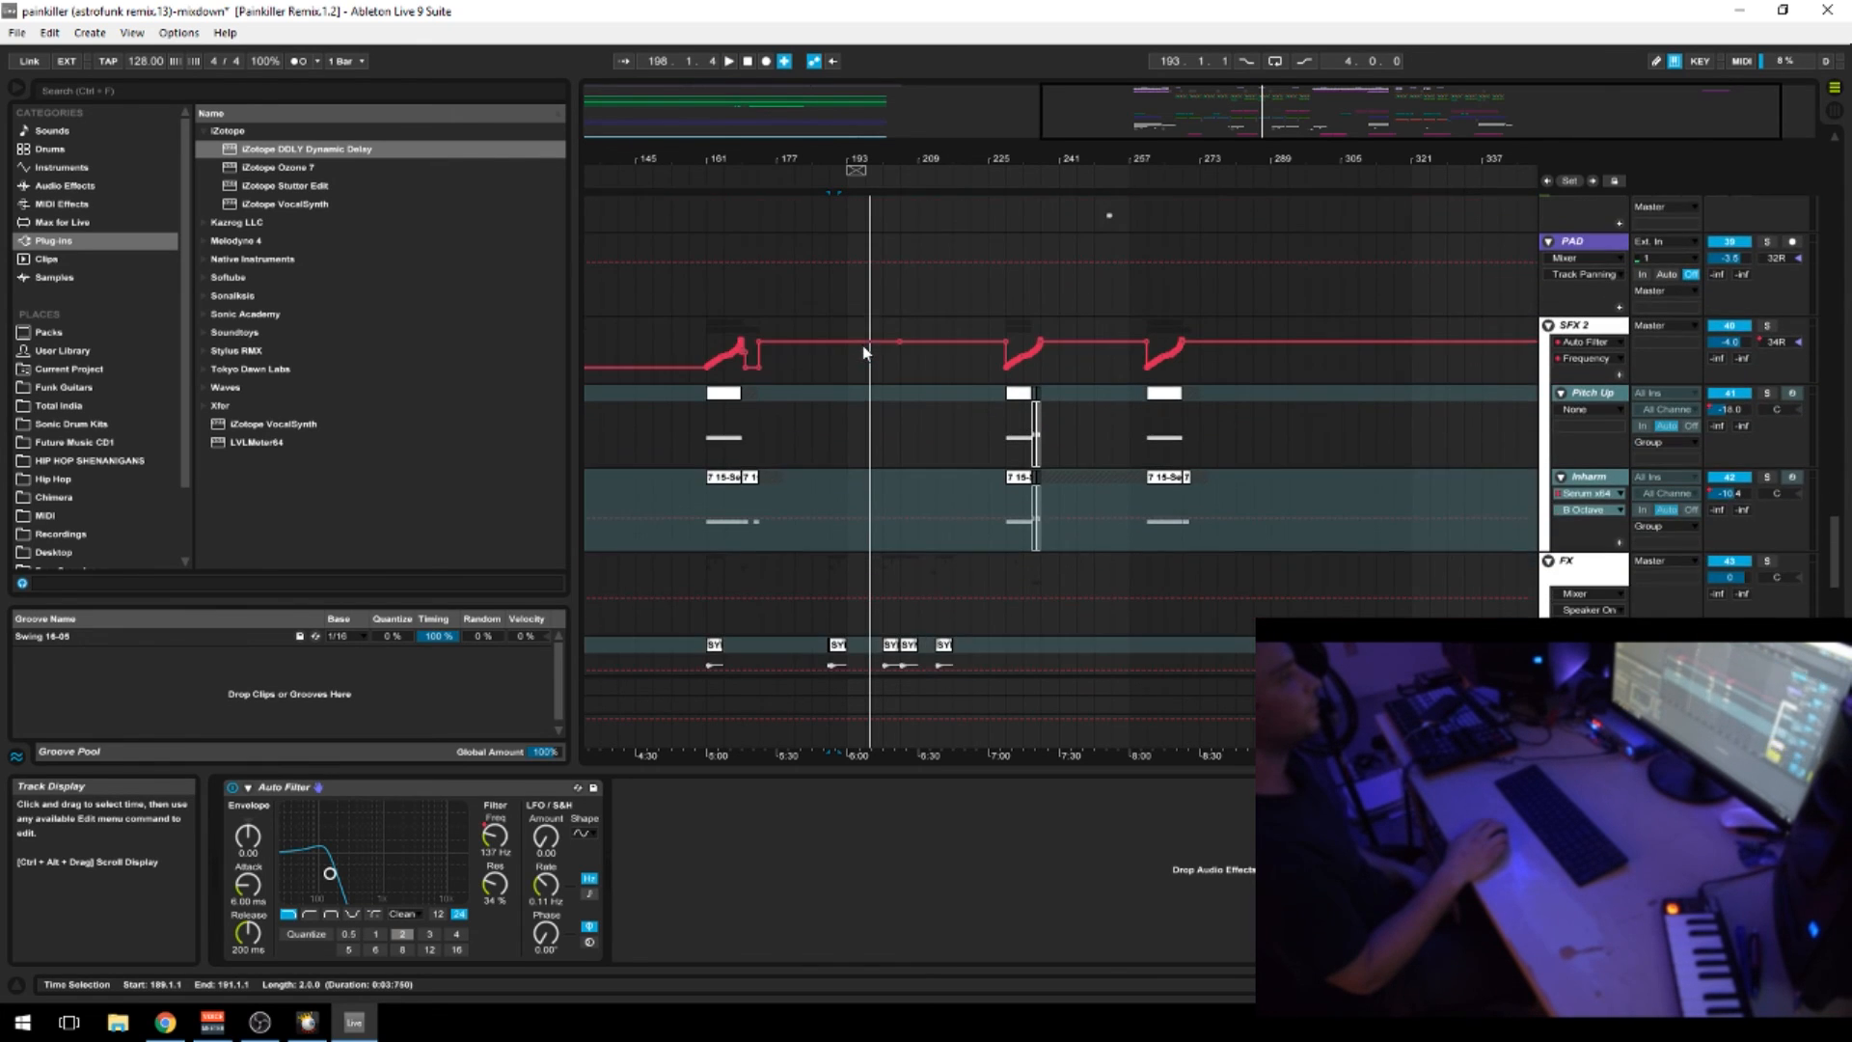
scroll(1050, 517, "down", 4)
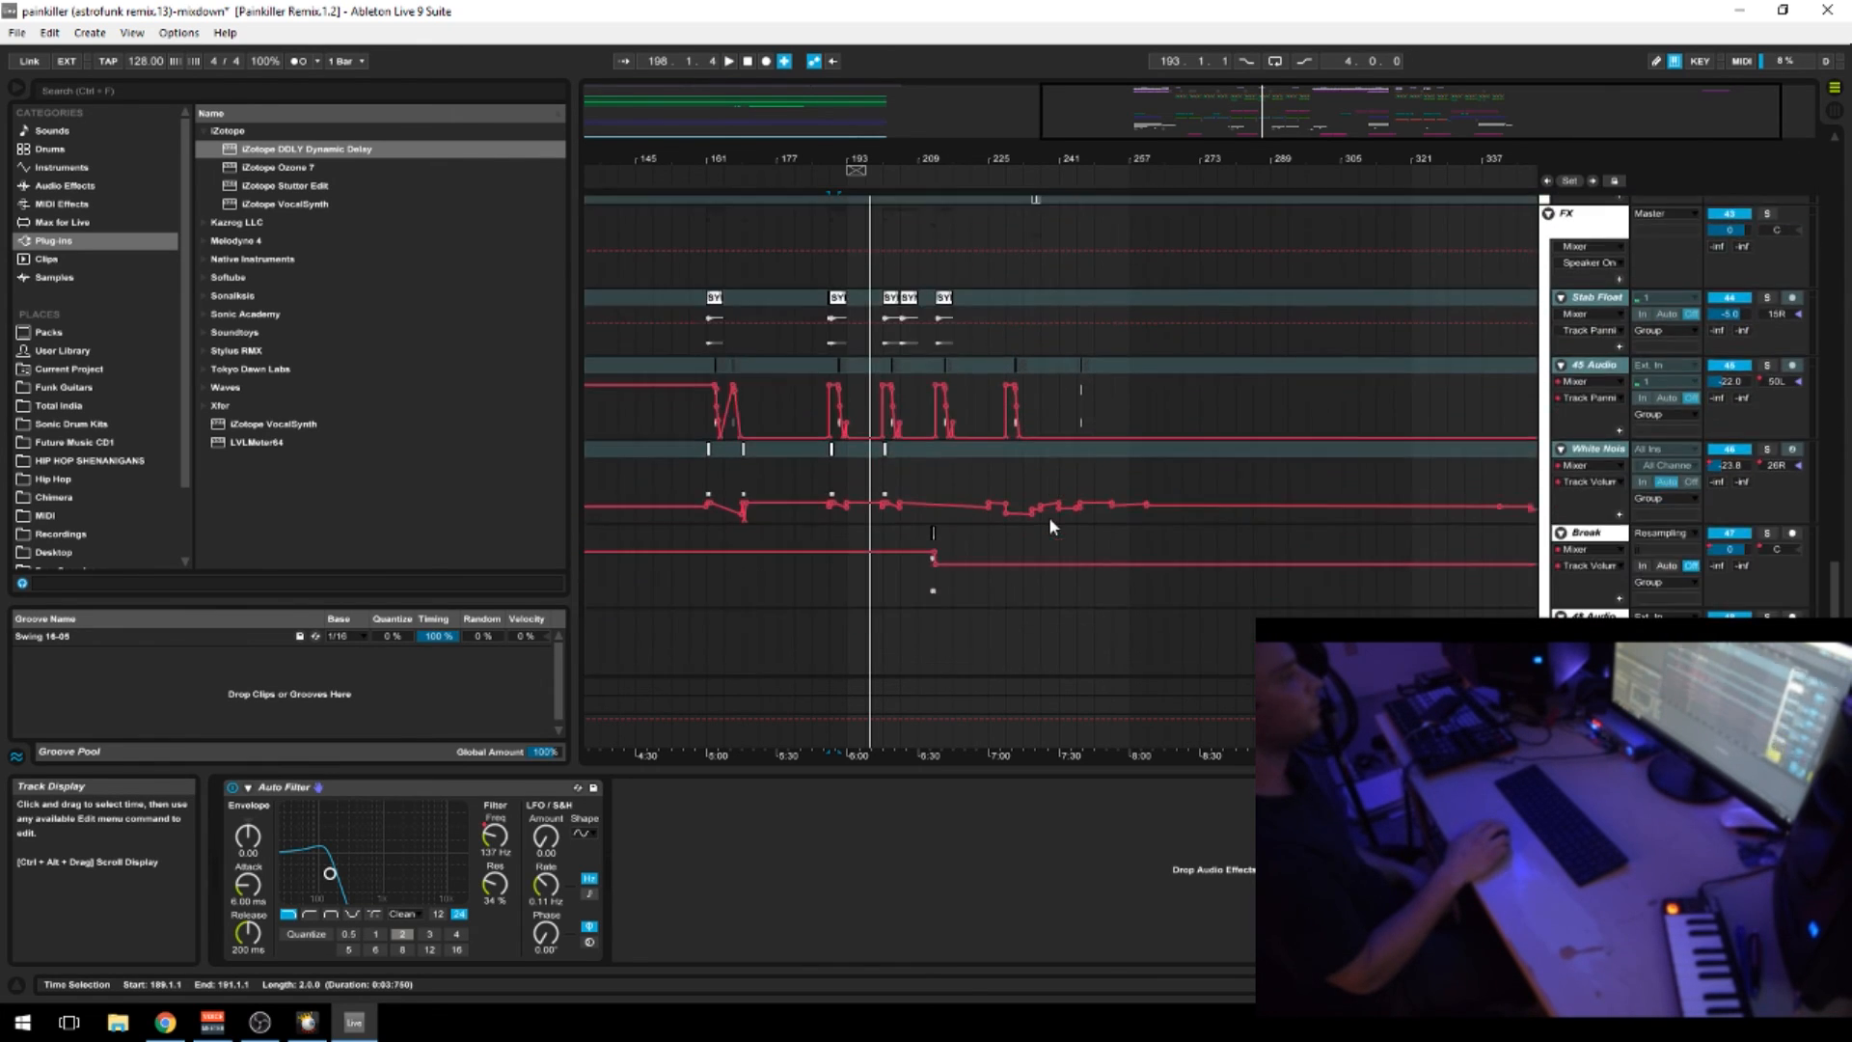
Solo the Main Bass group and play its green clips from bar 197
scroll(1051, 511, "up", 8)
scroll(1054, 517, "up", 10)
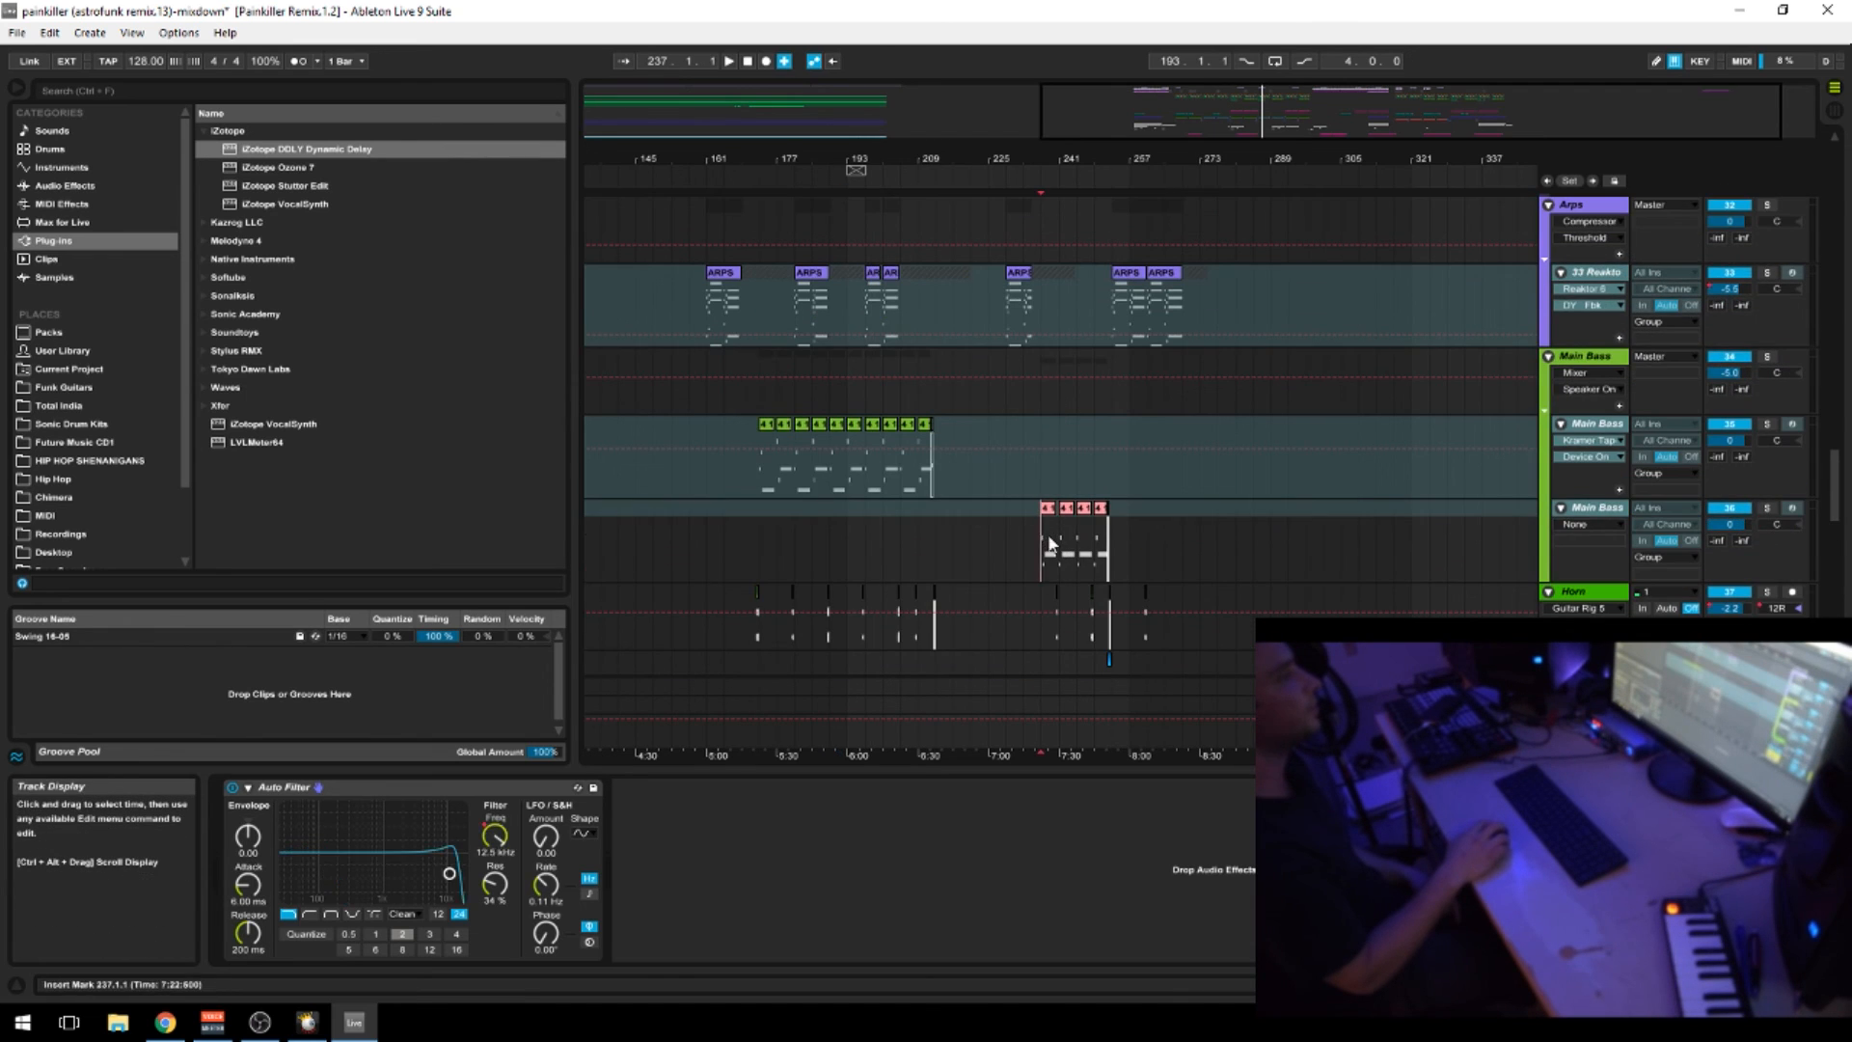
left_click(1056, 554)
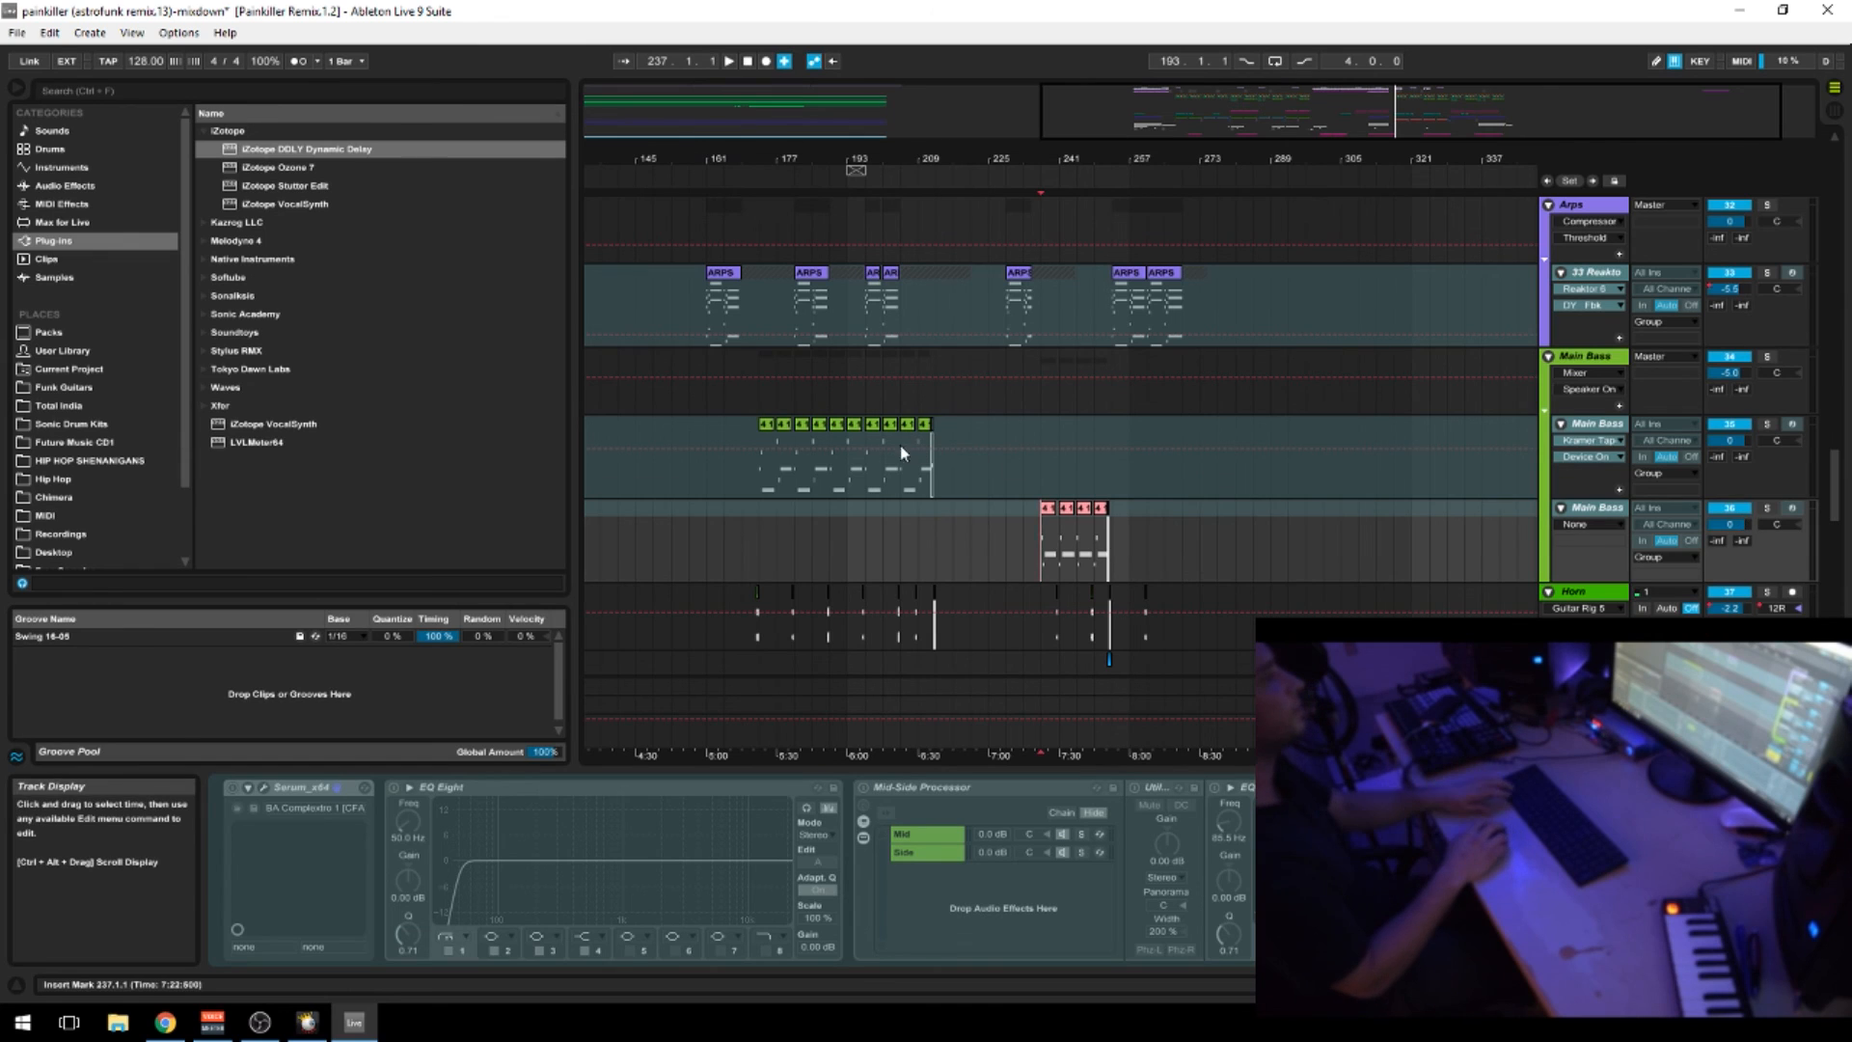
left_click(870, 444)
left_click(1763, 344)
key("space")
left_click(1766, 356)
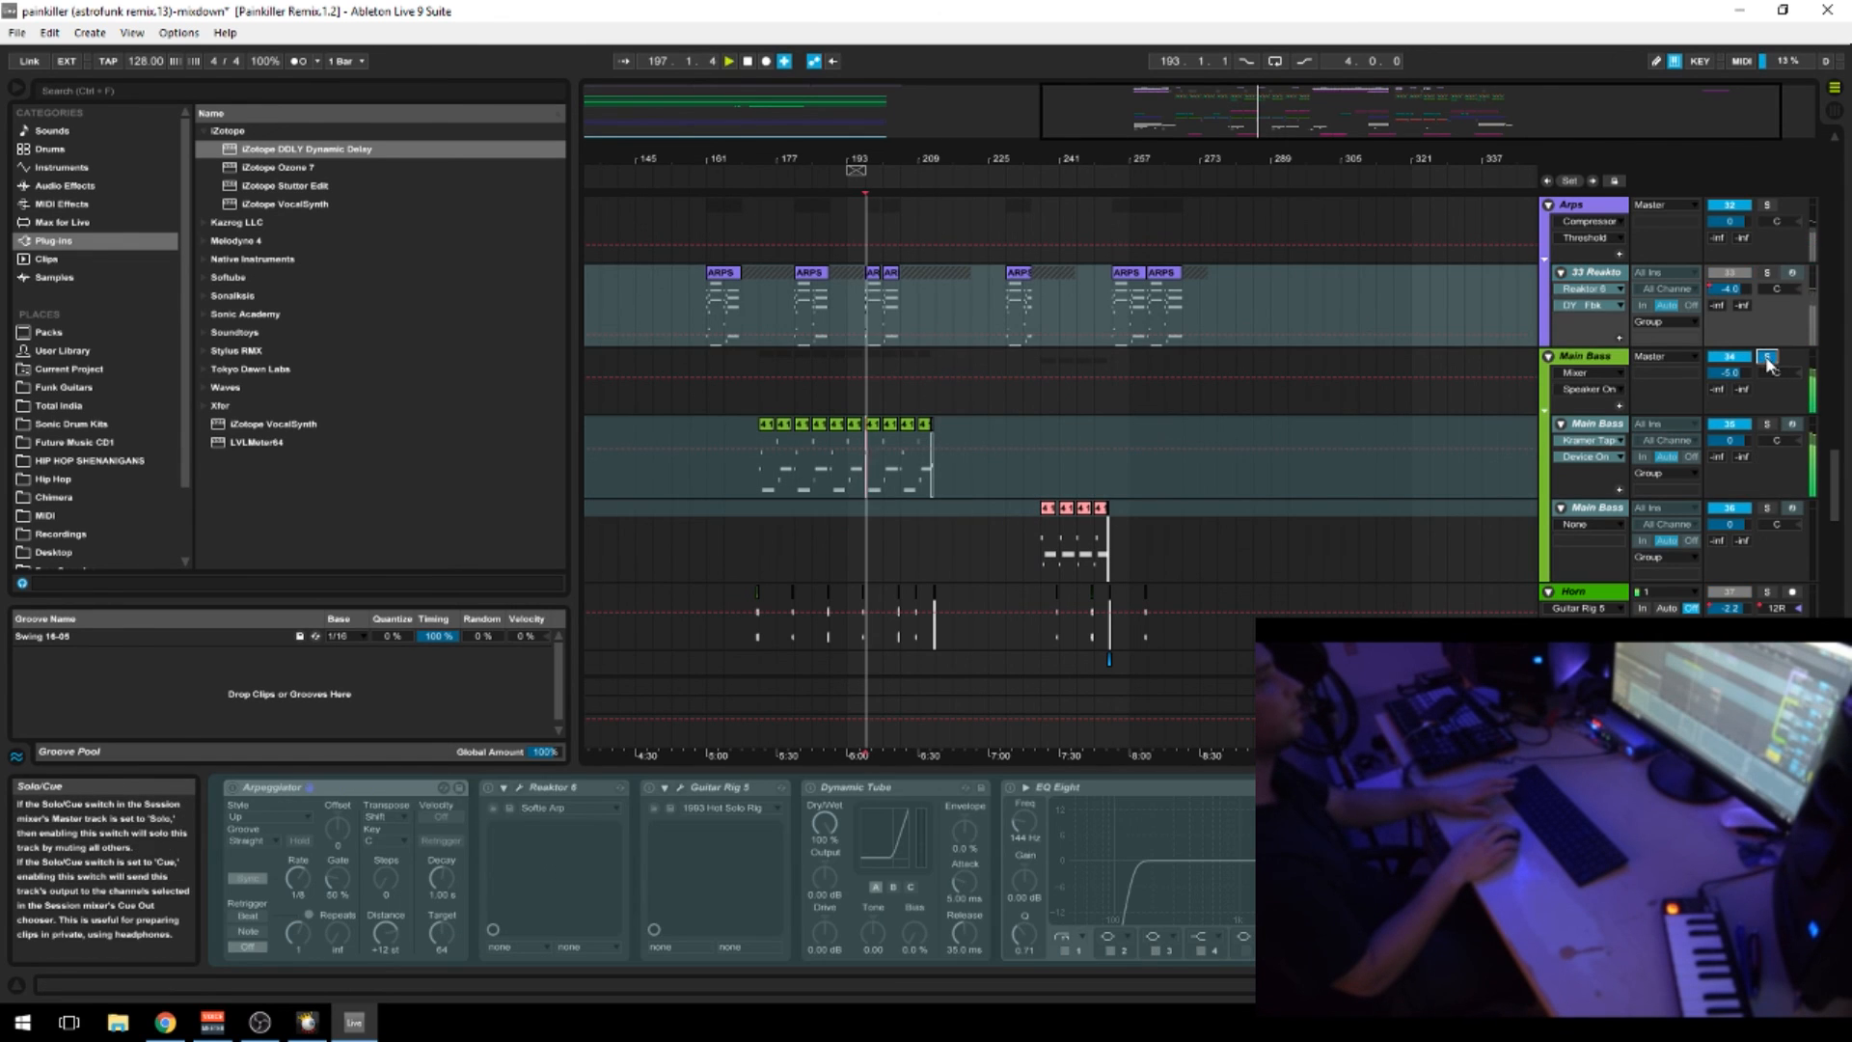
Show the Auto Filter Frequency automation on the Main Bass group
left_click(1665, 396)
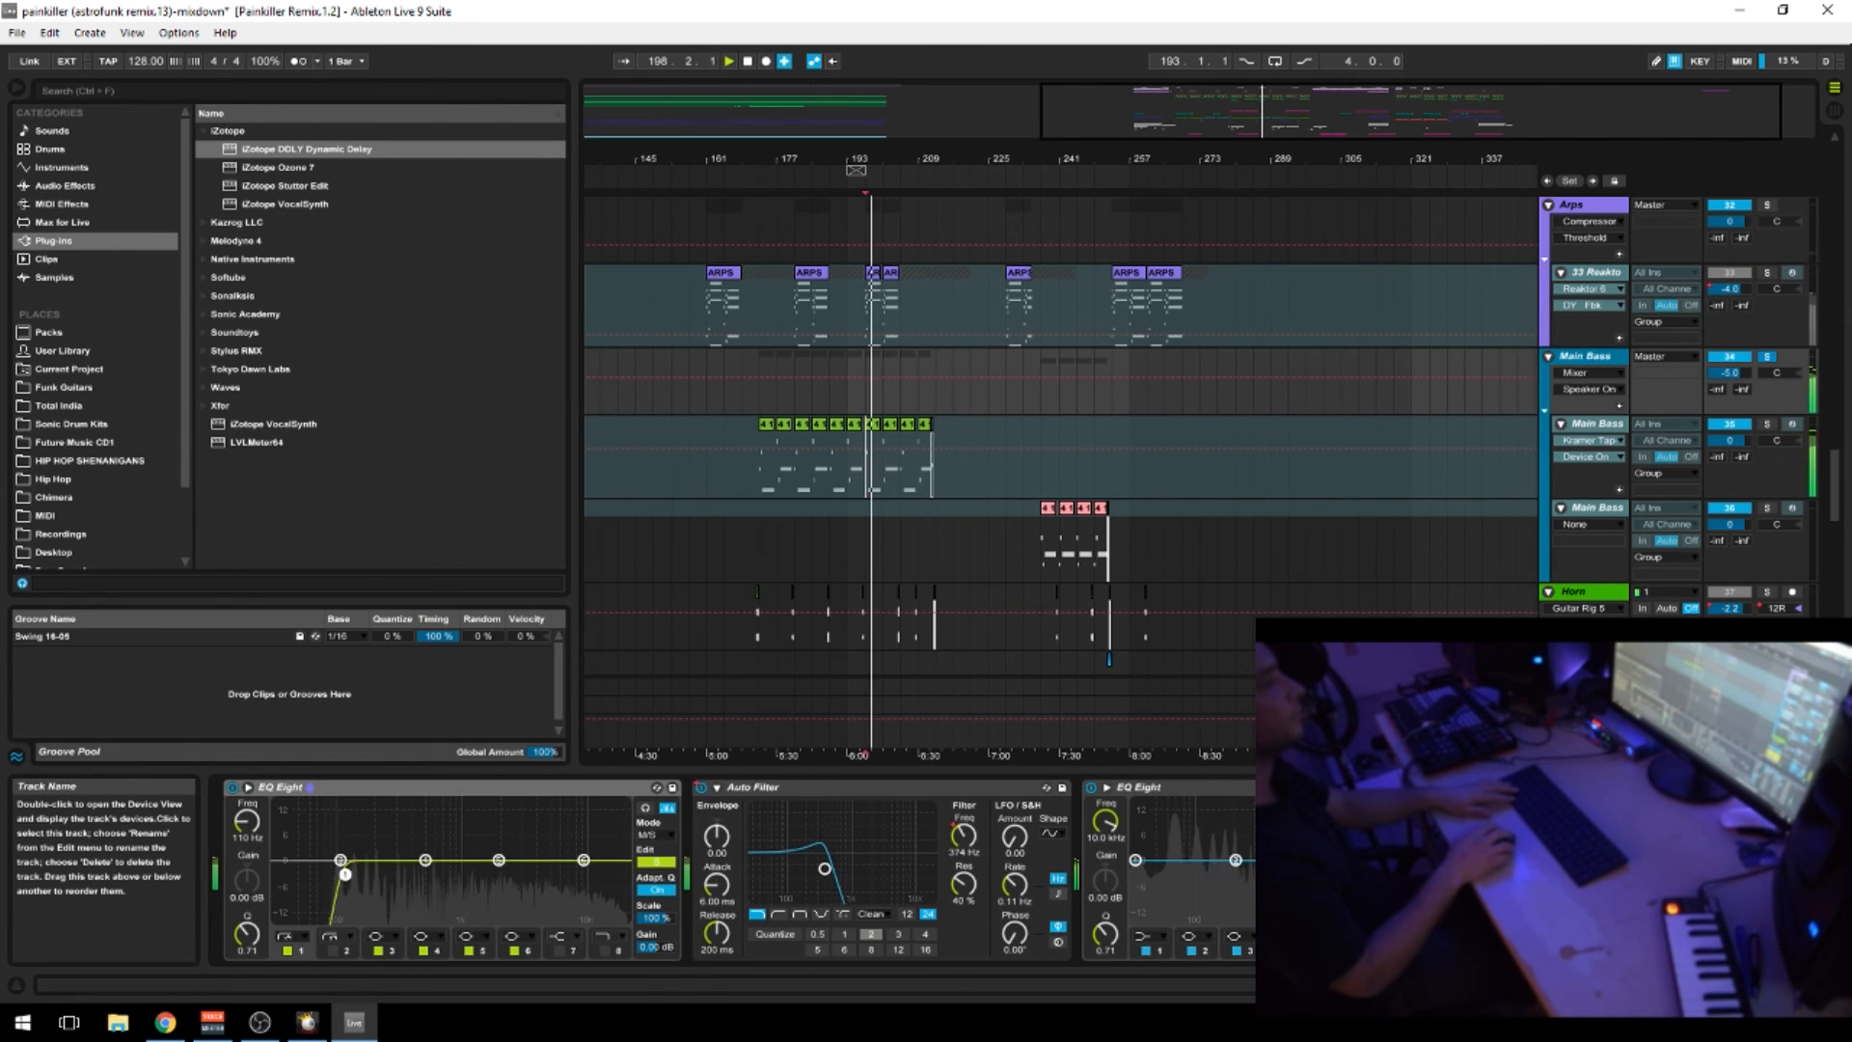
left_click(1696, 984)
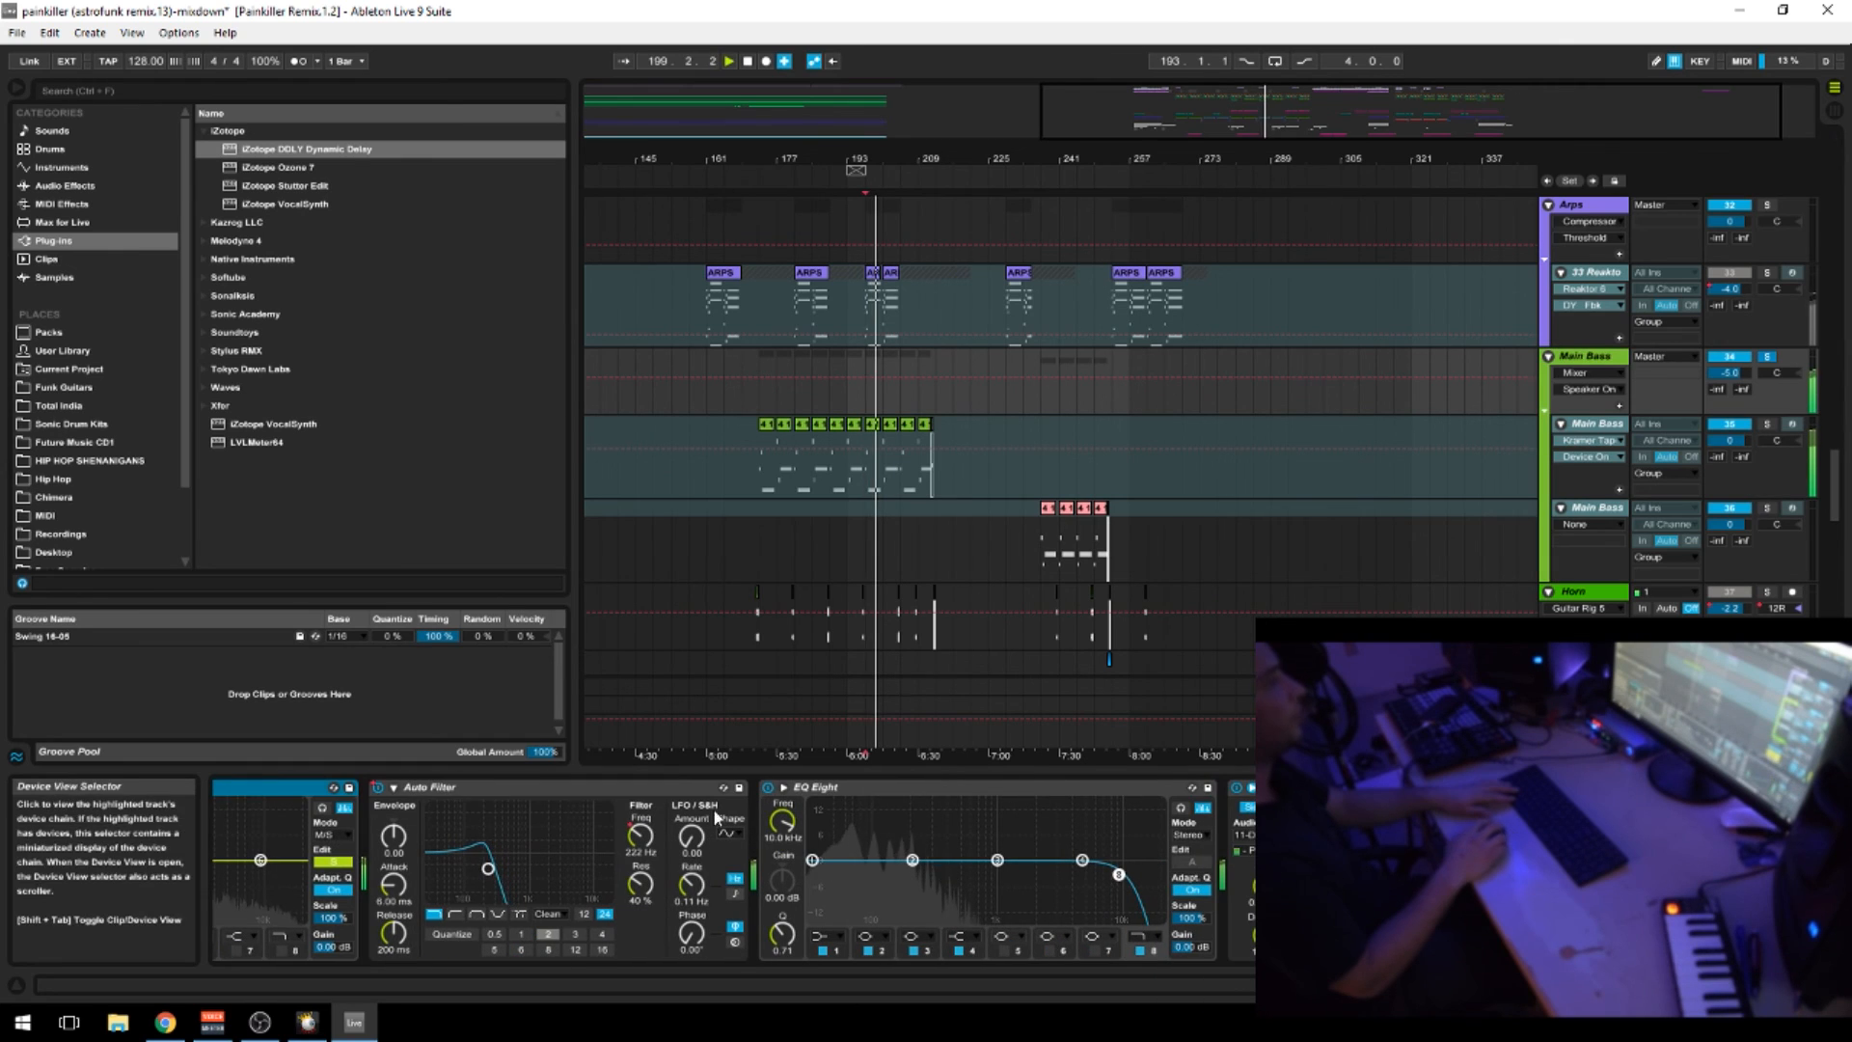
left_click(641, 835)
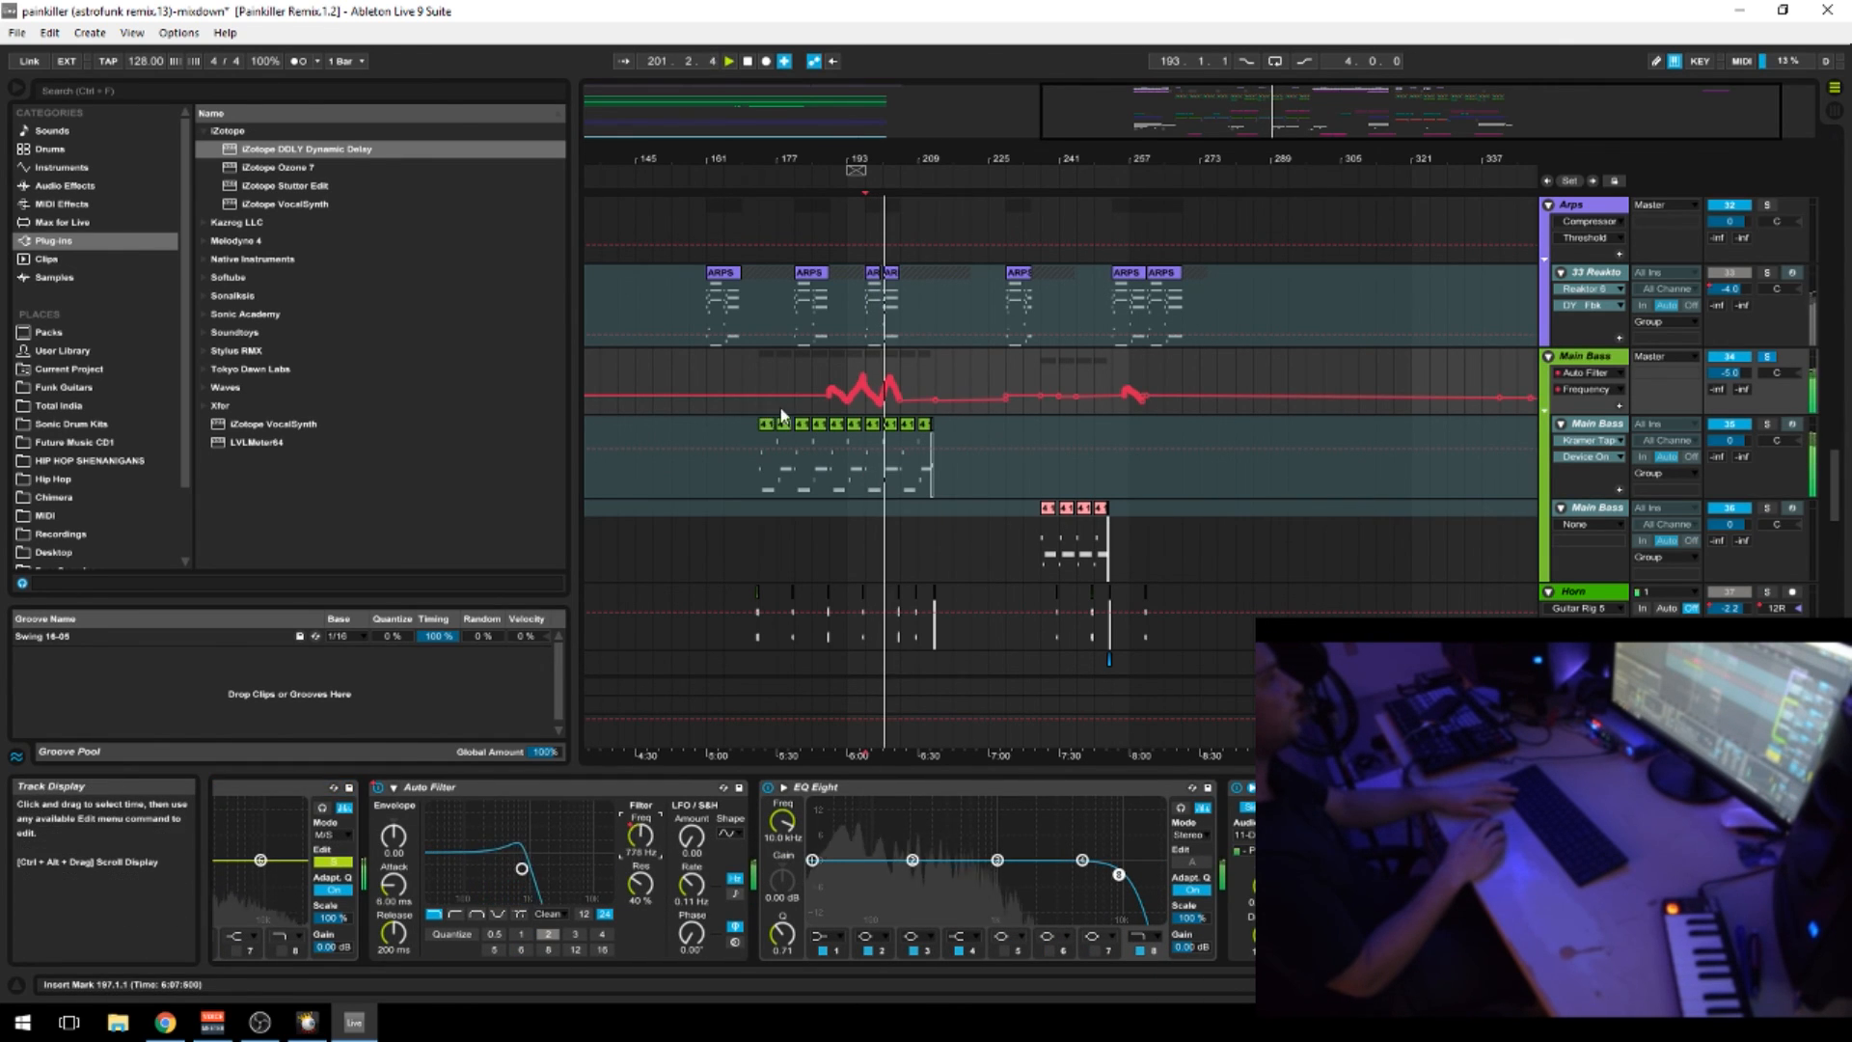
Turn off the Main Bass group's solo, select bars 173 to 189, and play the mix from bar 173 briefly
left_click_drag(760, 400, 824, 386)
left_click(1767, 357)
key("space")
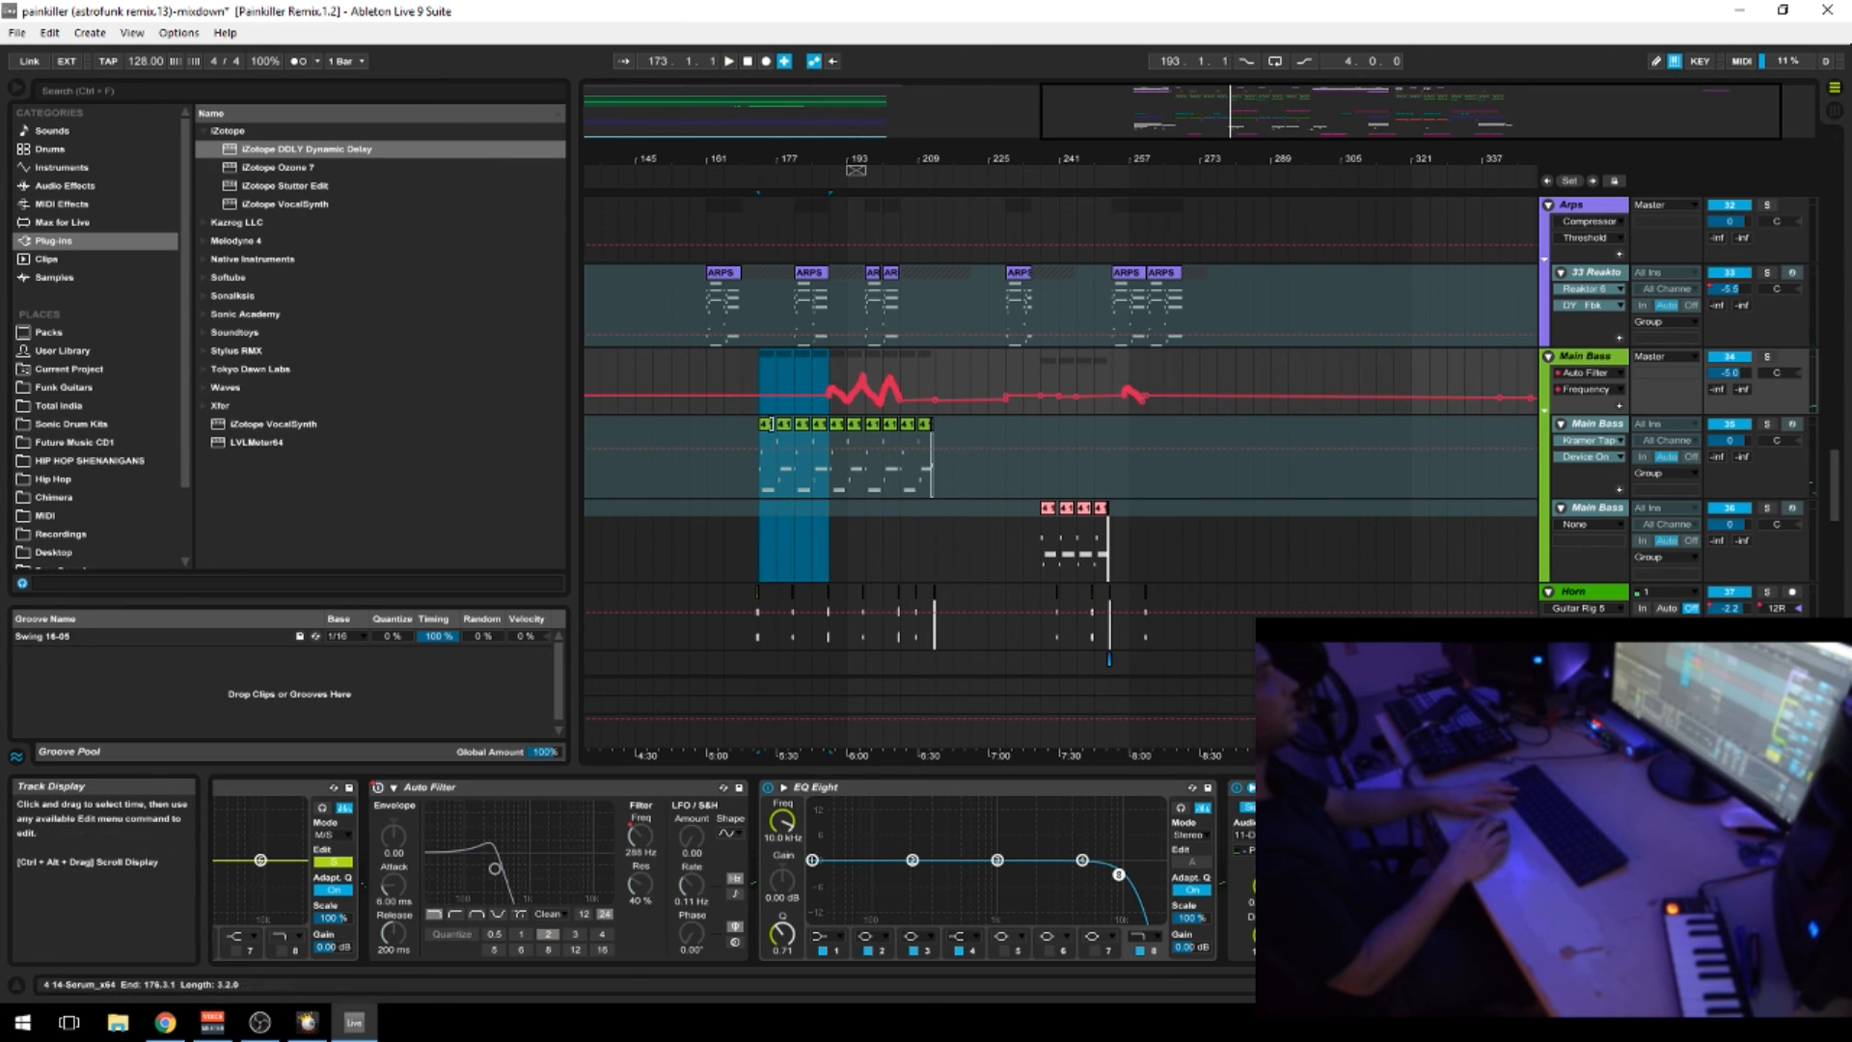
key("space")
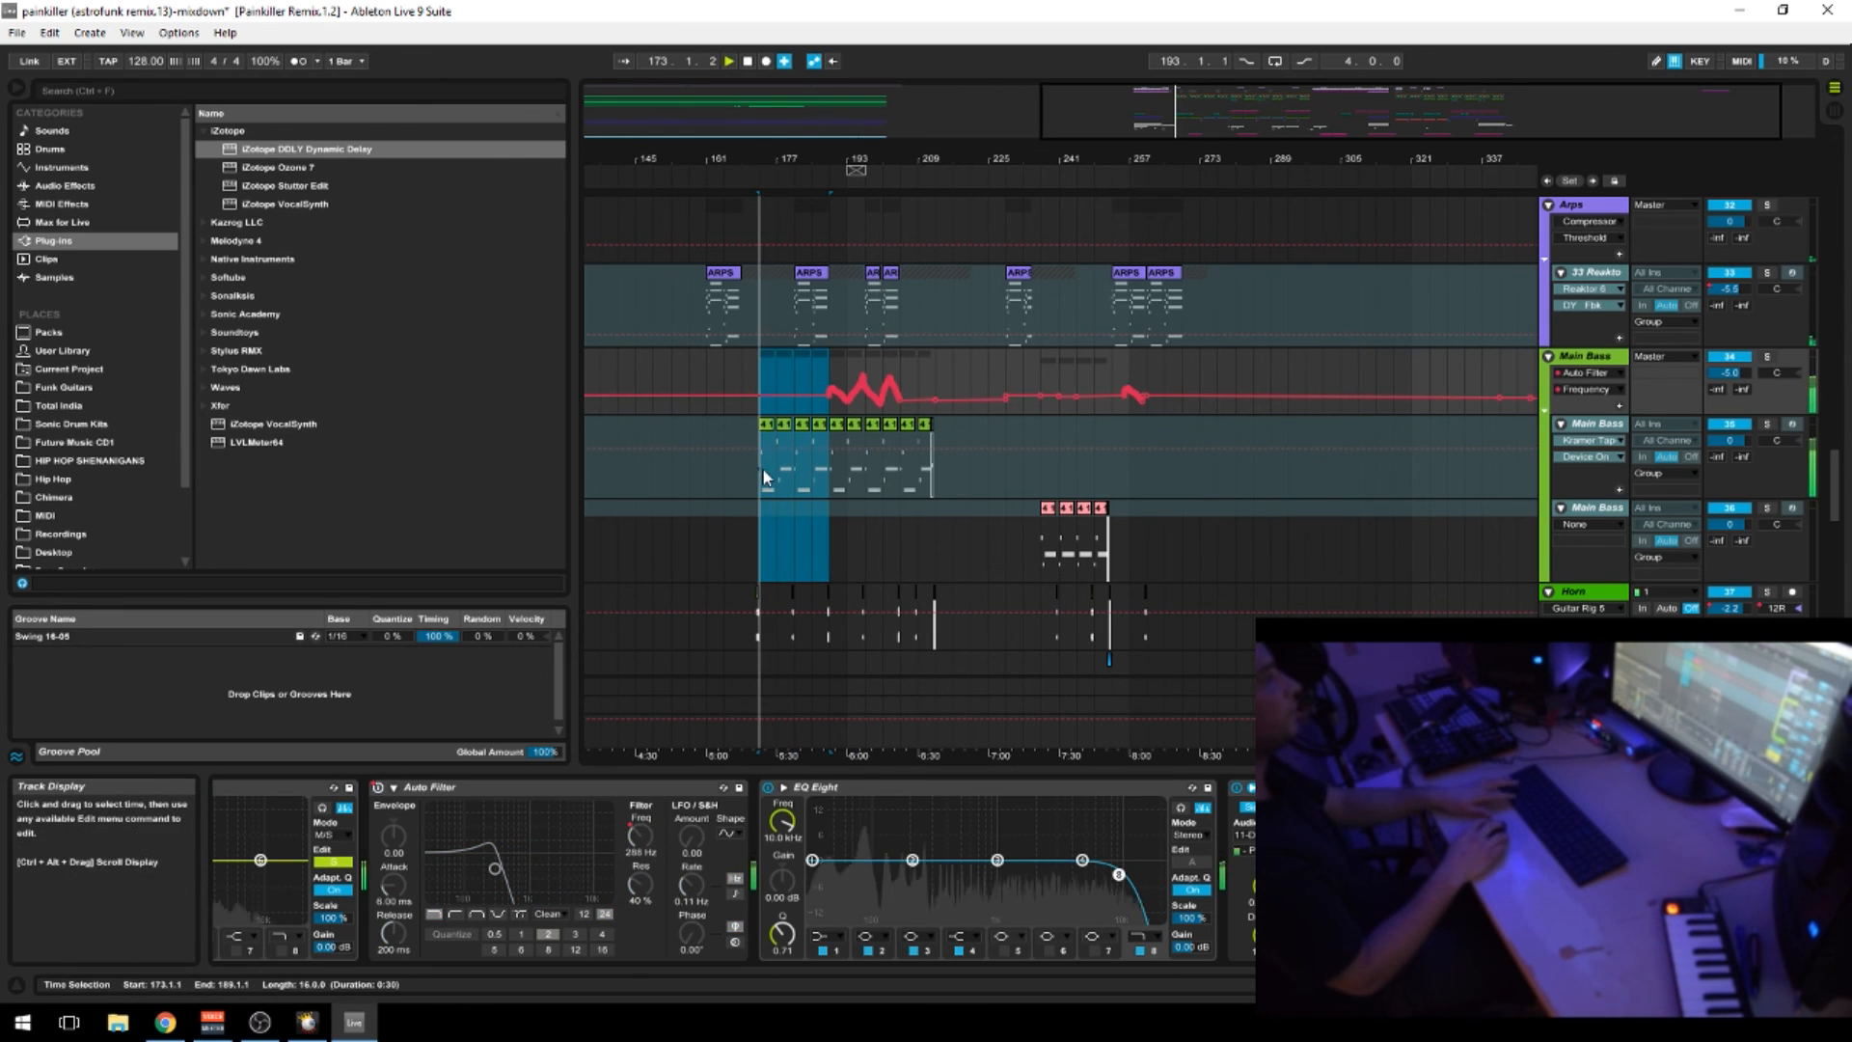
left_click(830, 457)
key("space")
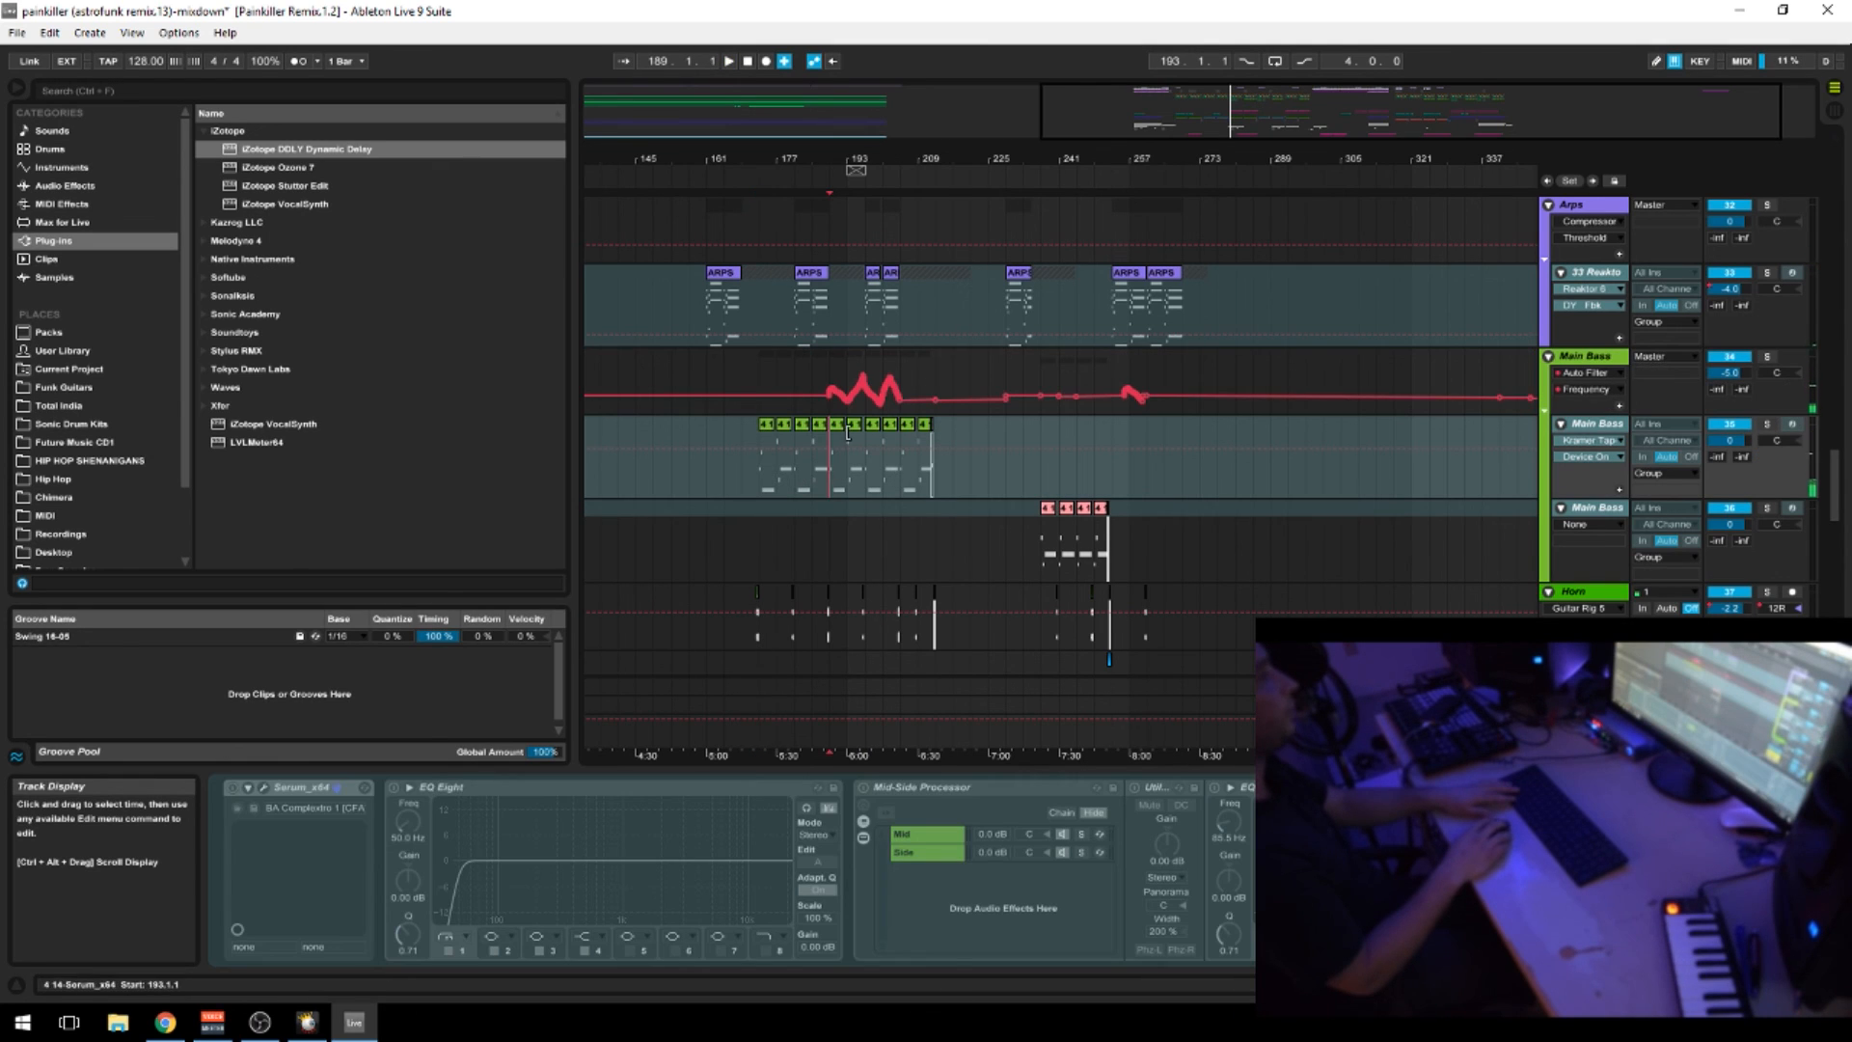
Play the full mix from bar 189 with the Main Bass group's device chain shown, pausing and restarting it before stopping
left_click(1566, 359)
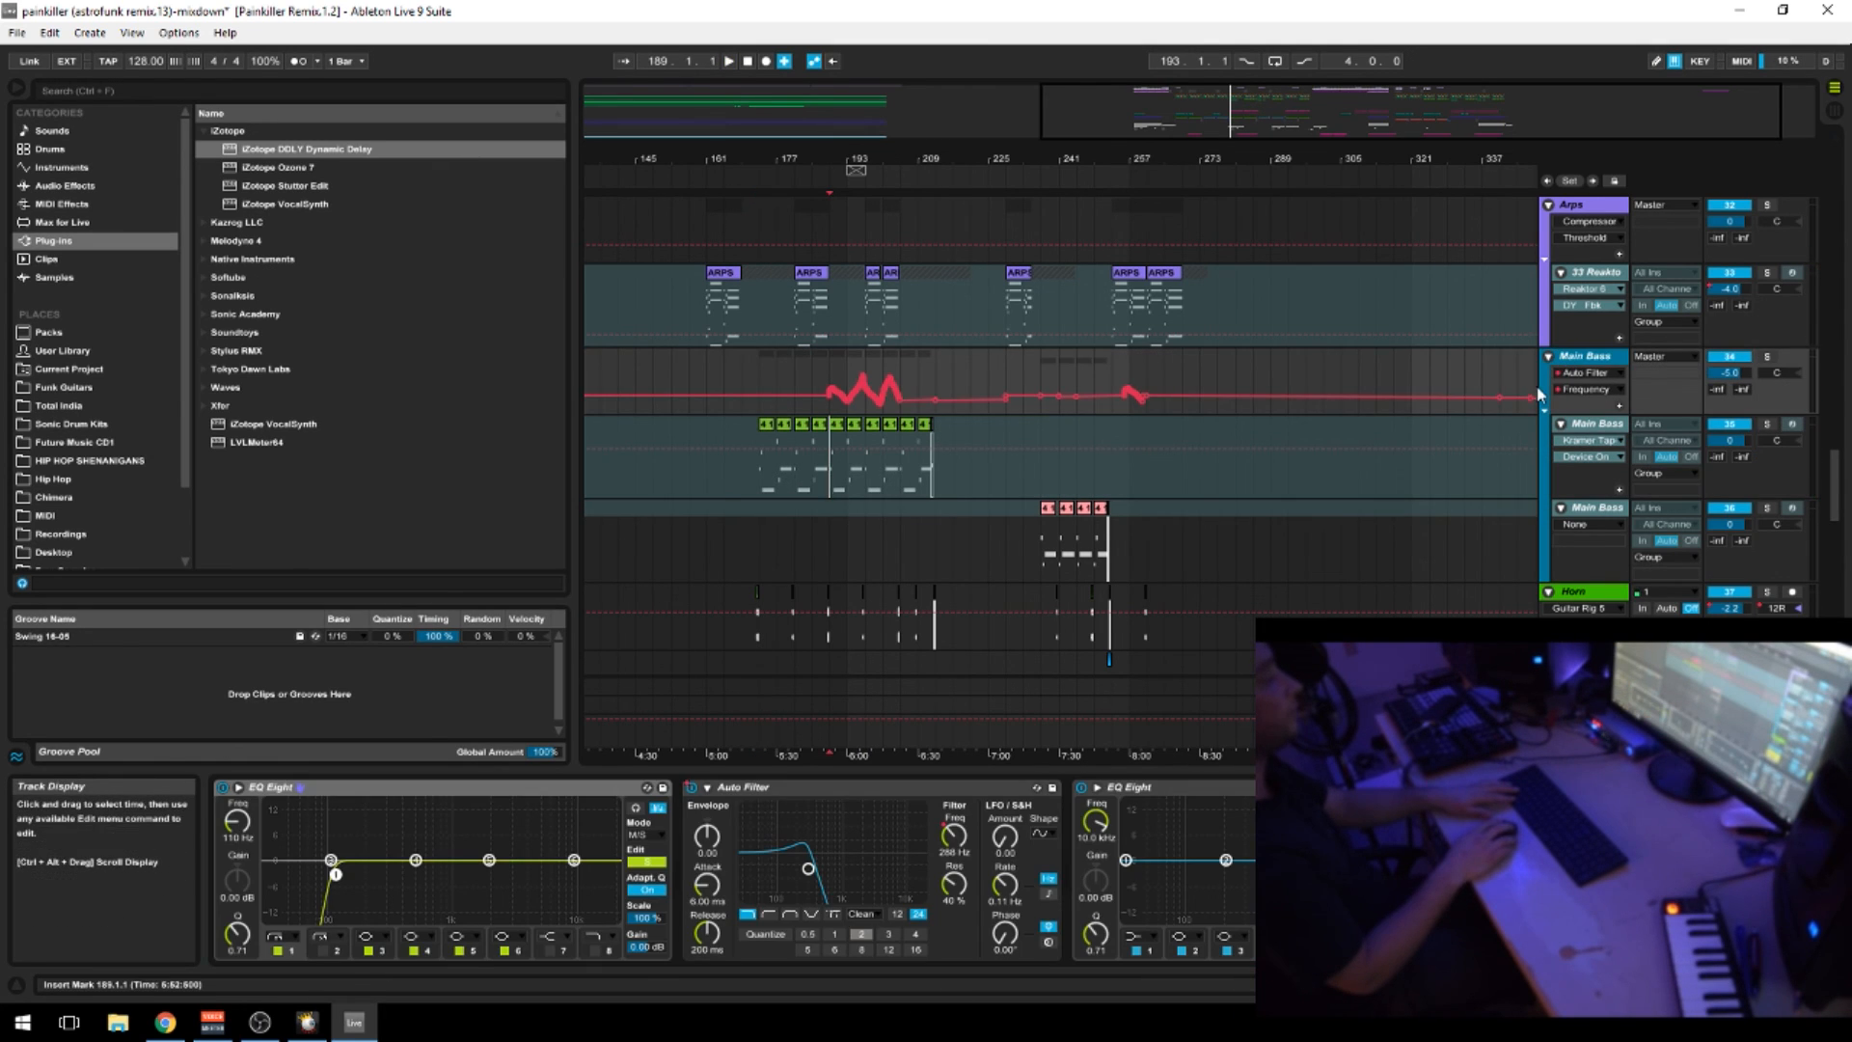
key("space")
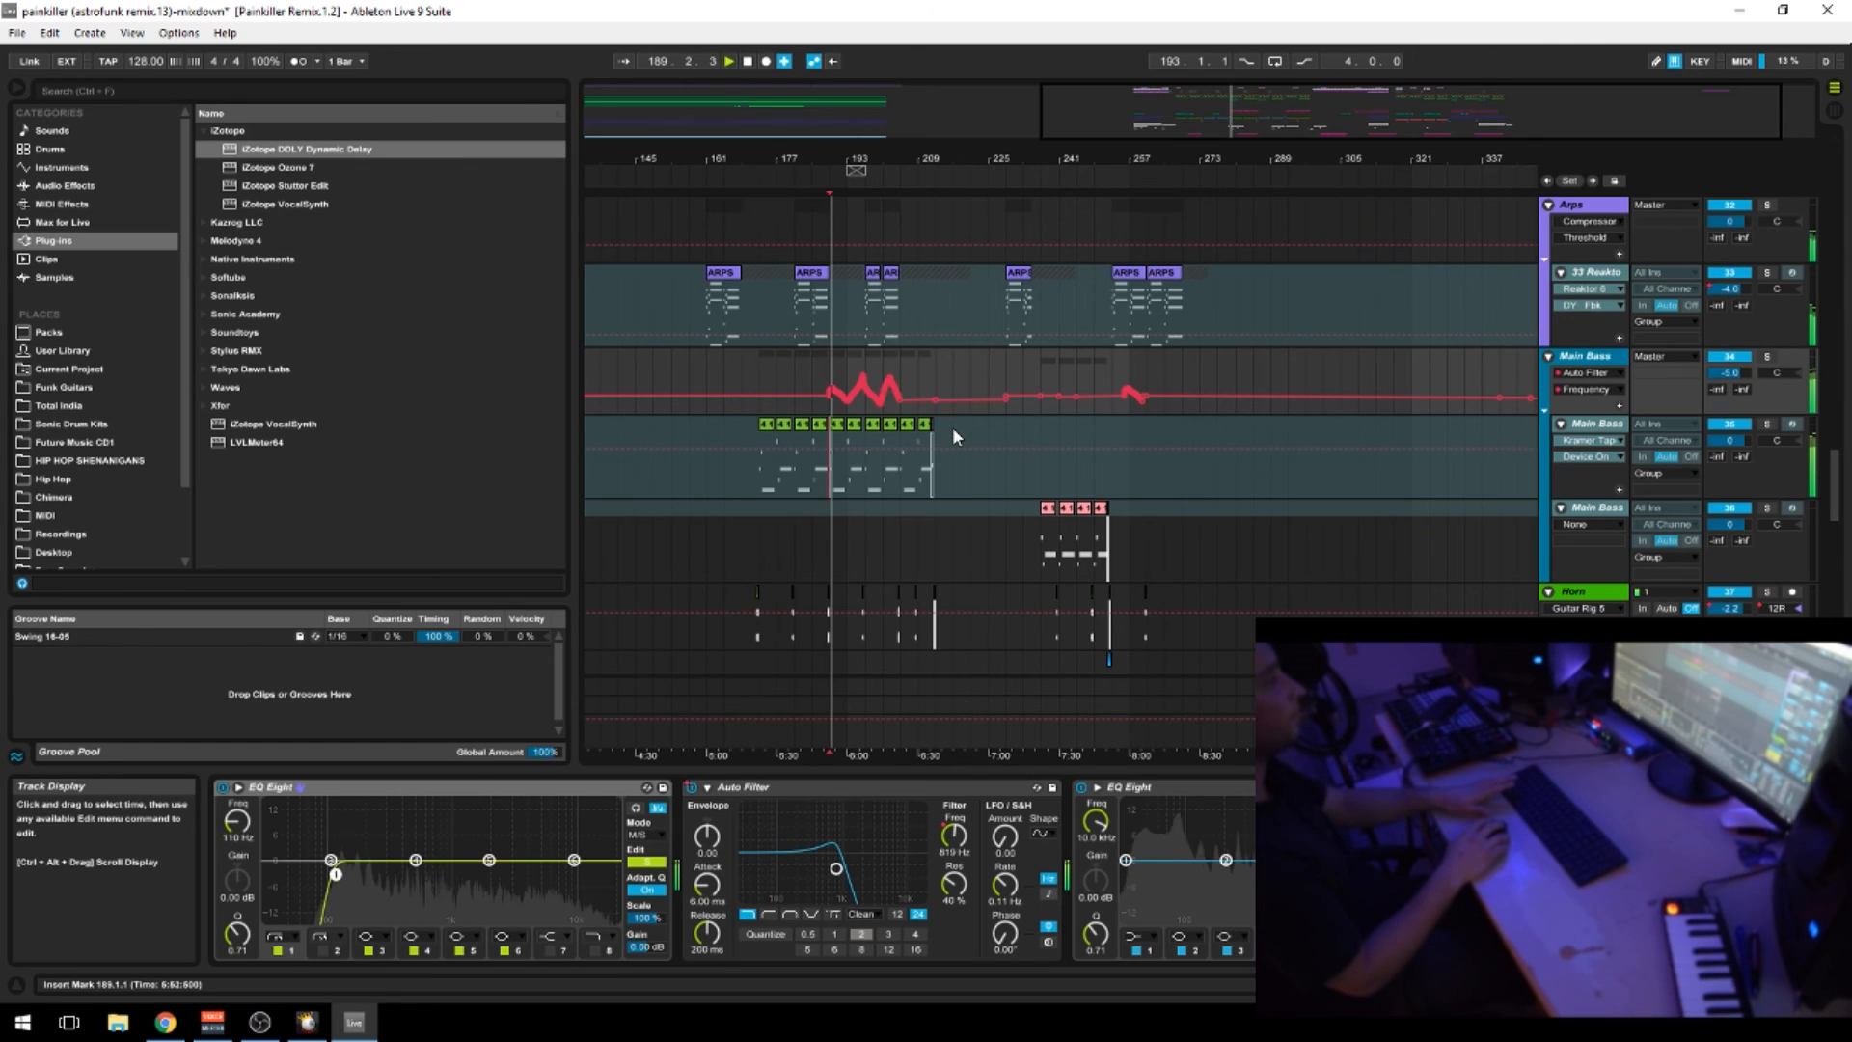
key("space")
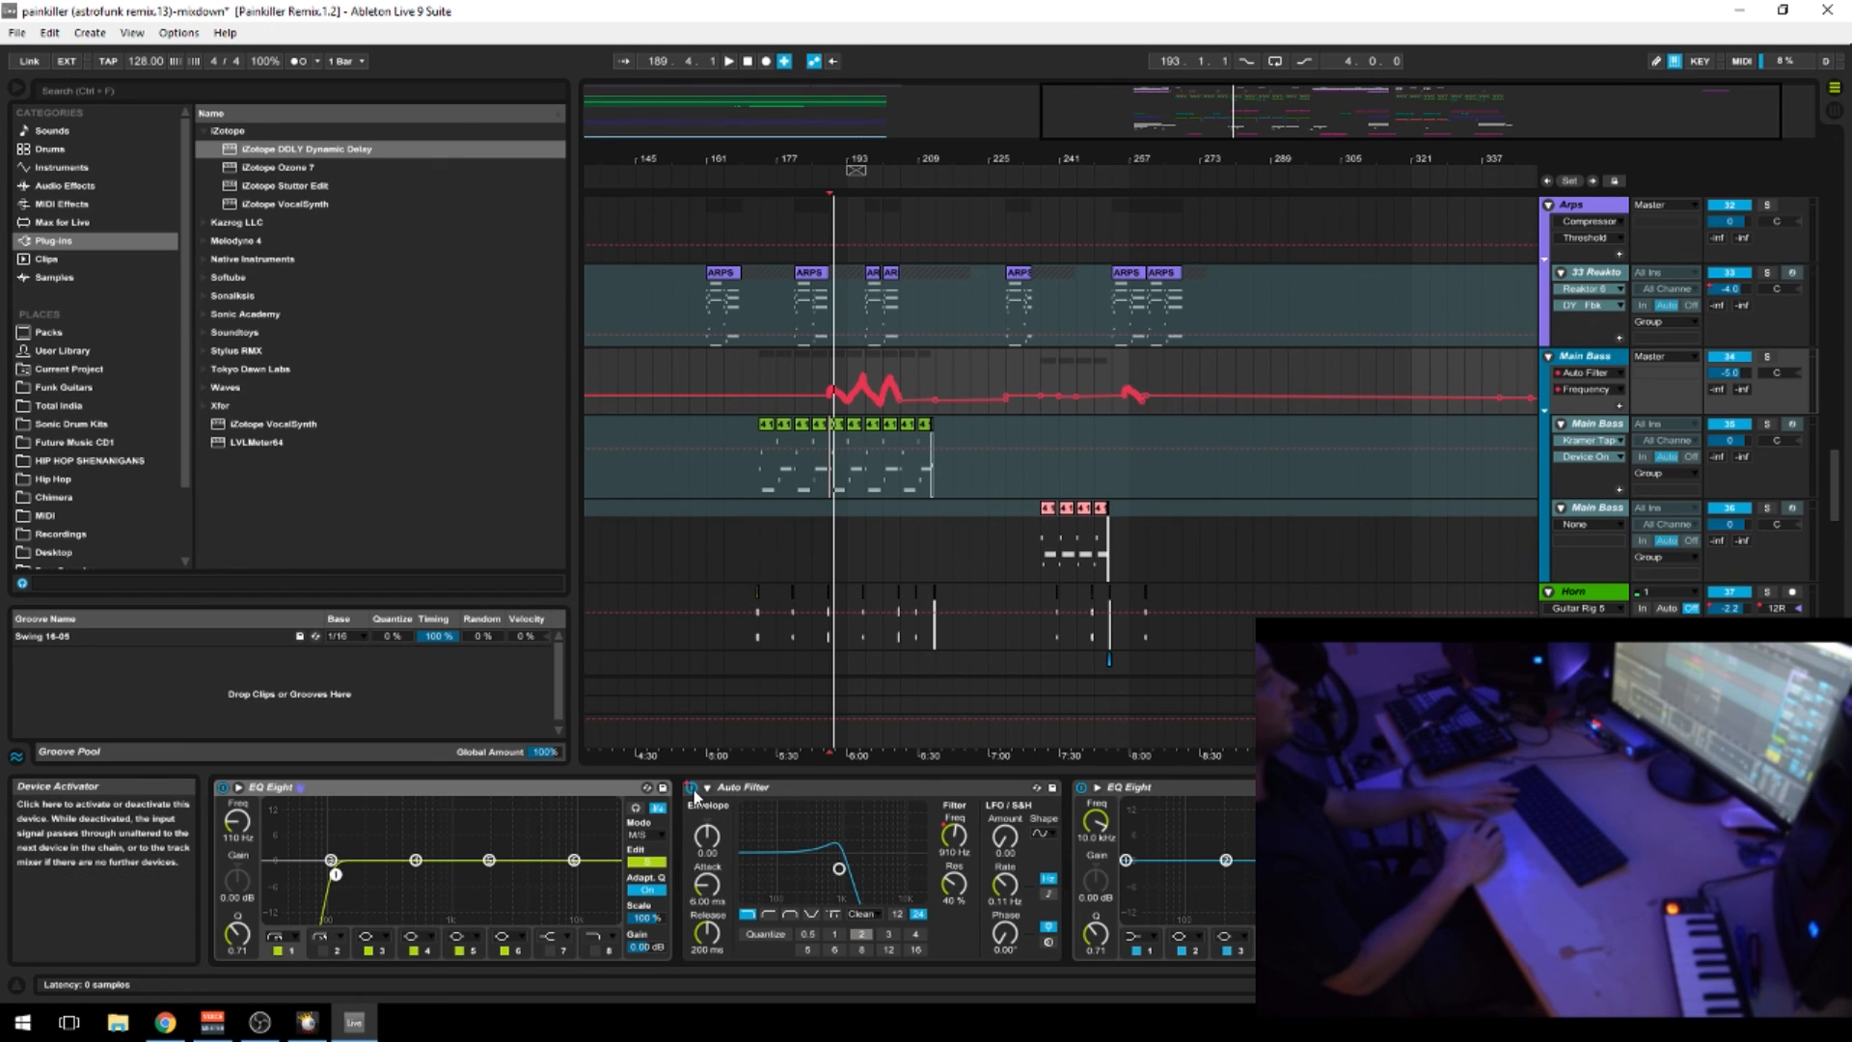
key("space")
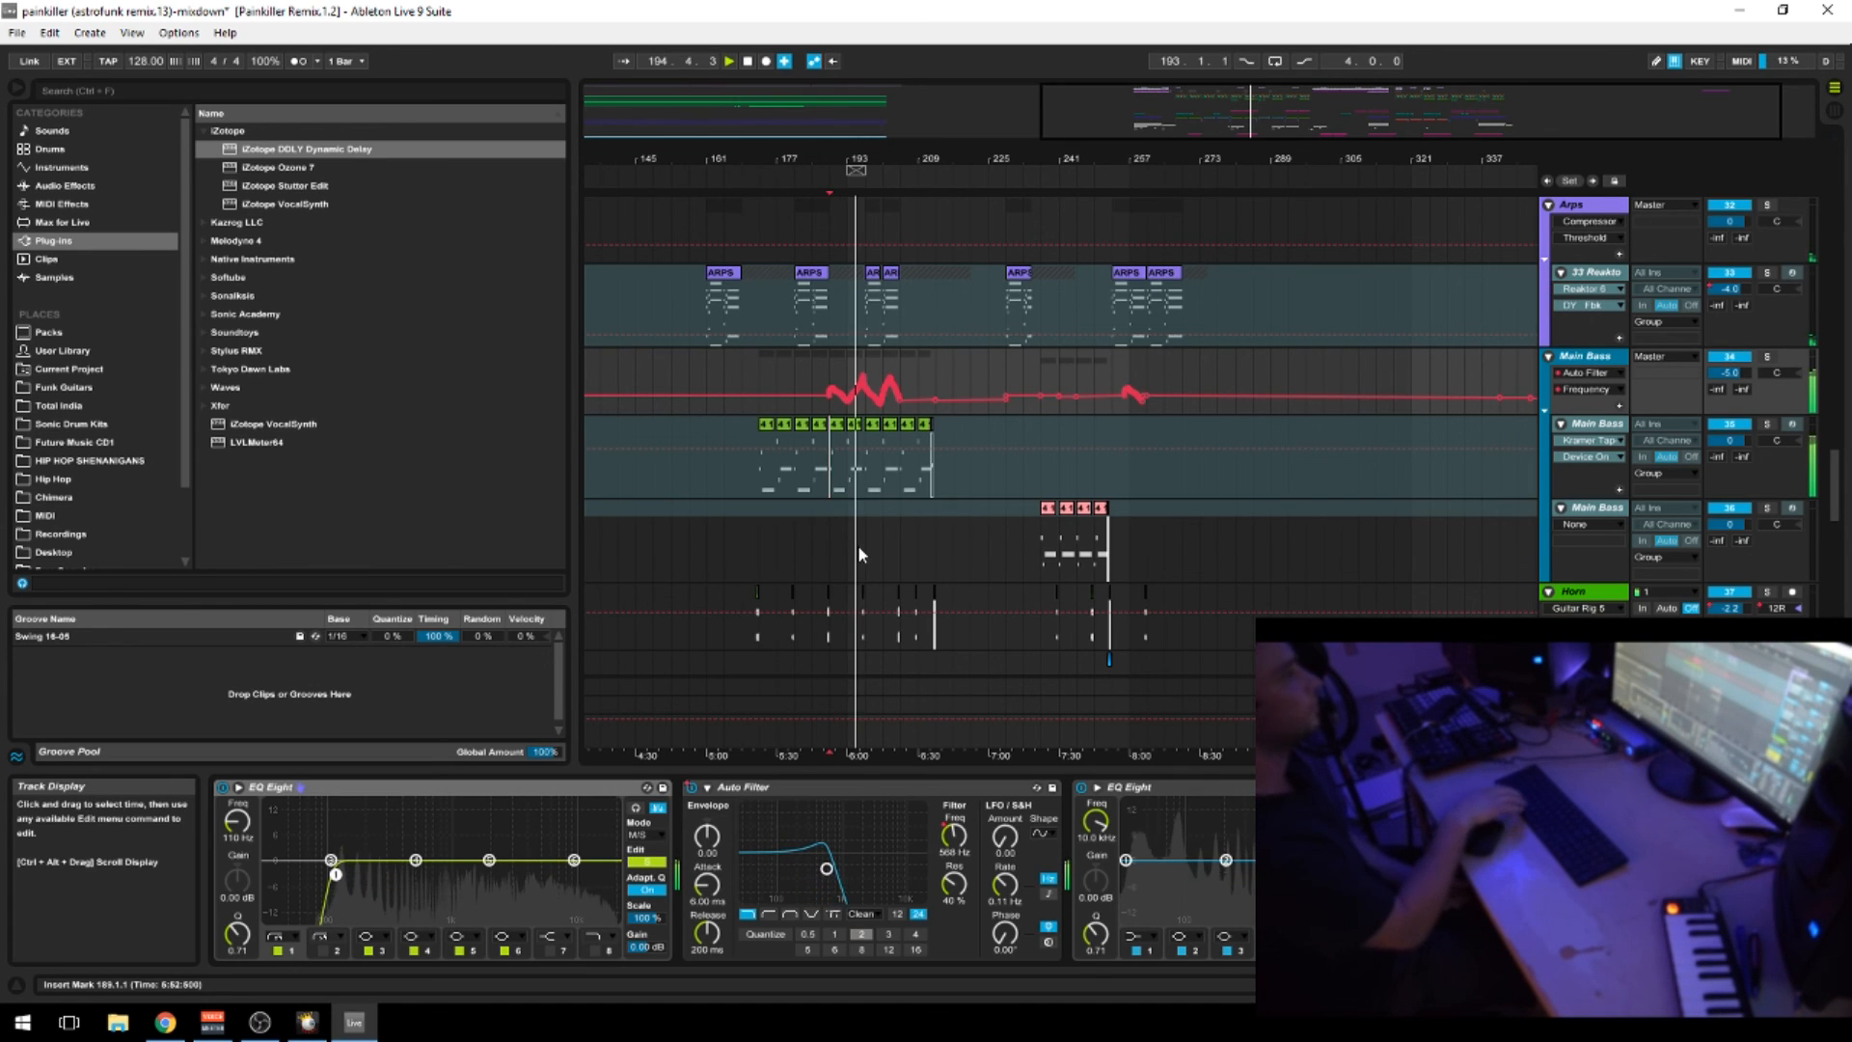
key("space")
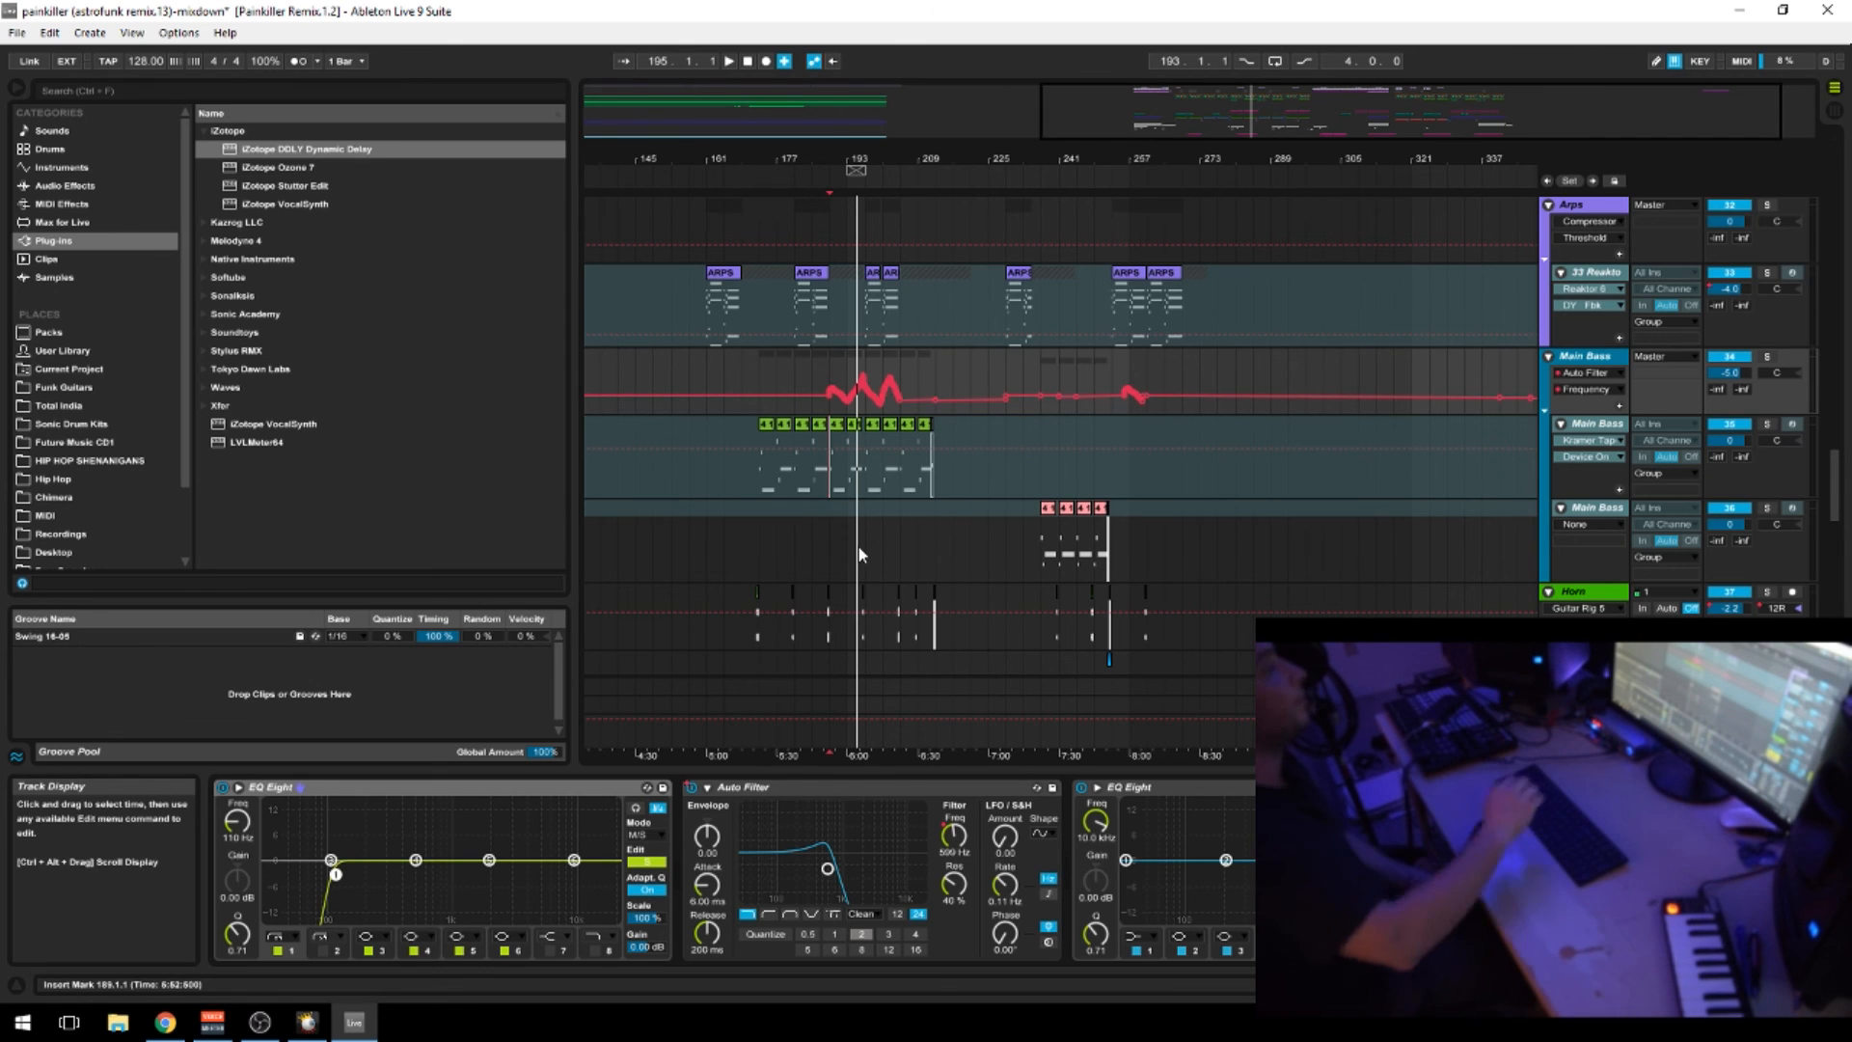
Audition the mix at the arps clips from bar 181 and bar 197, and stop playback
left_click(865, 295)
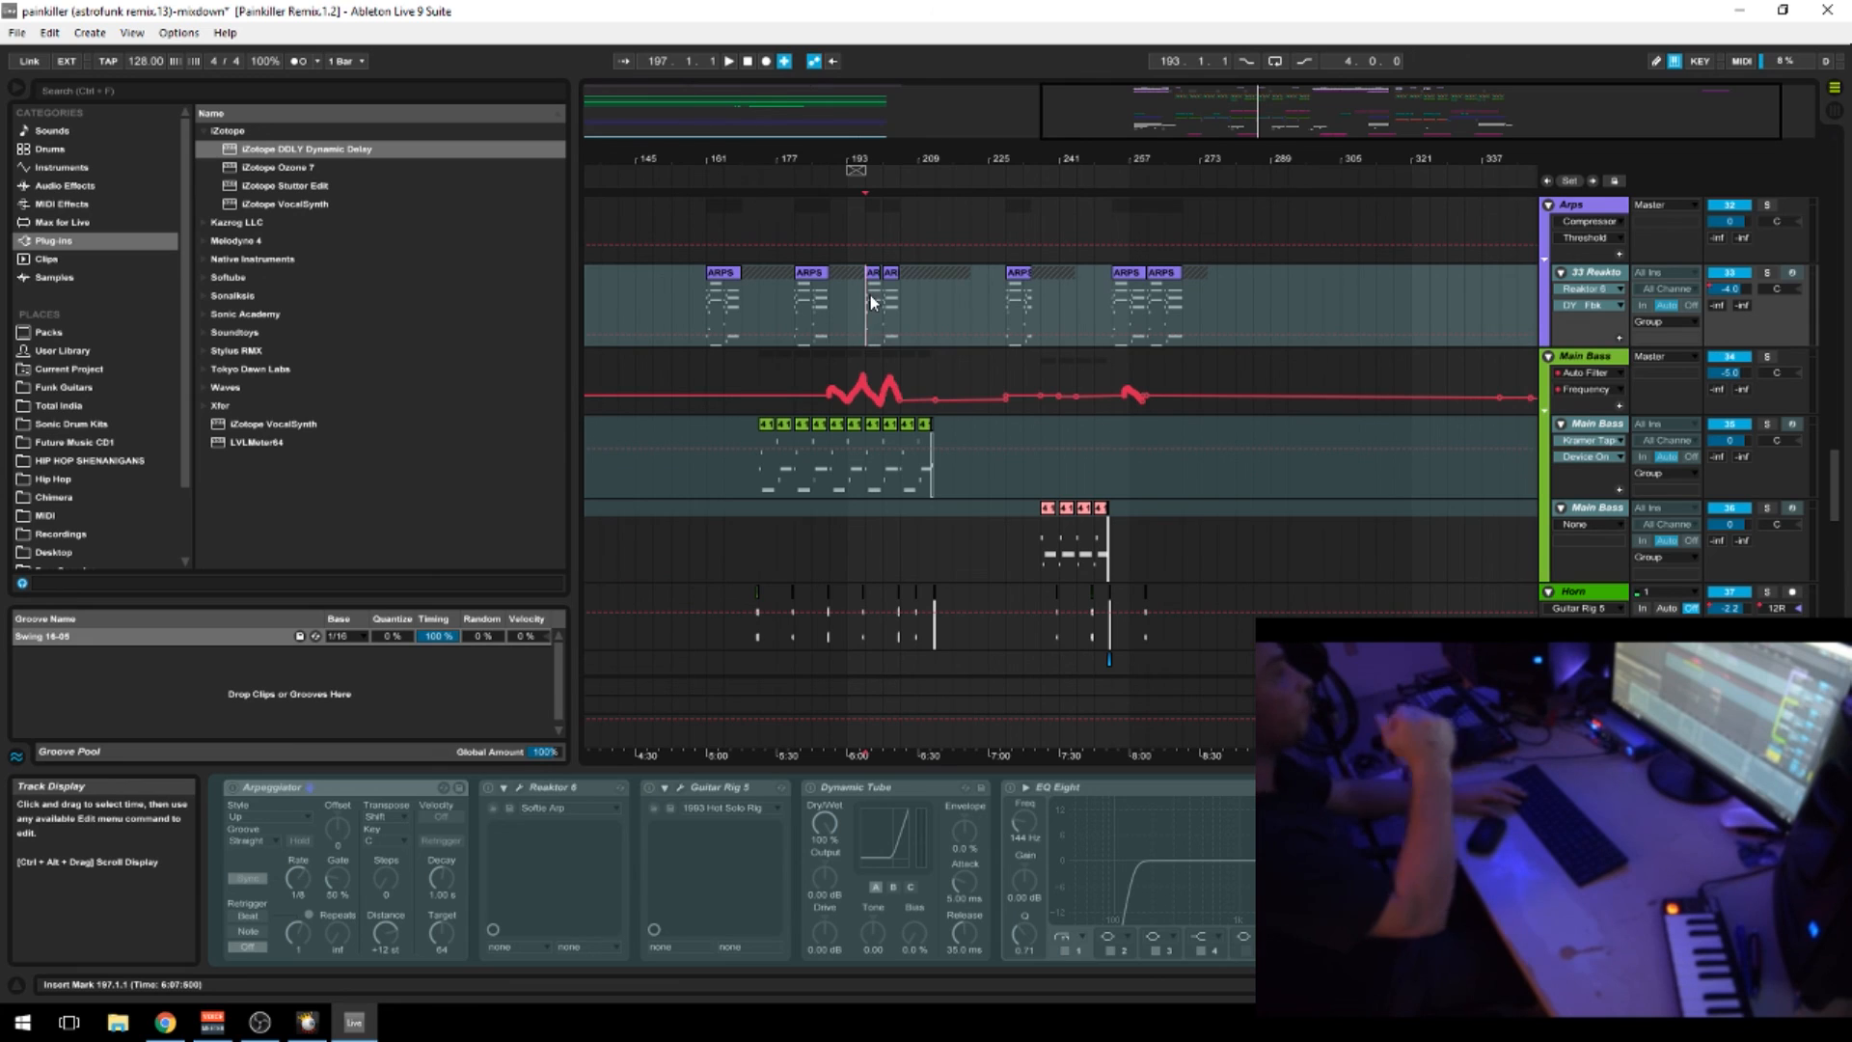
left_click(794, 318)
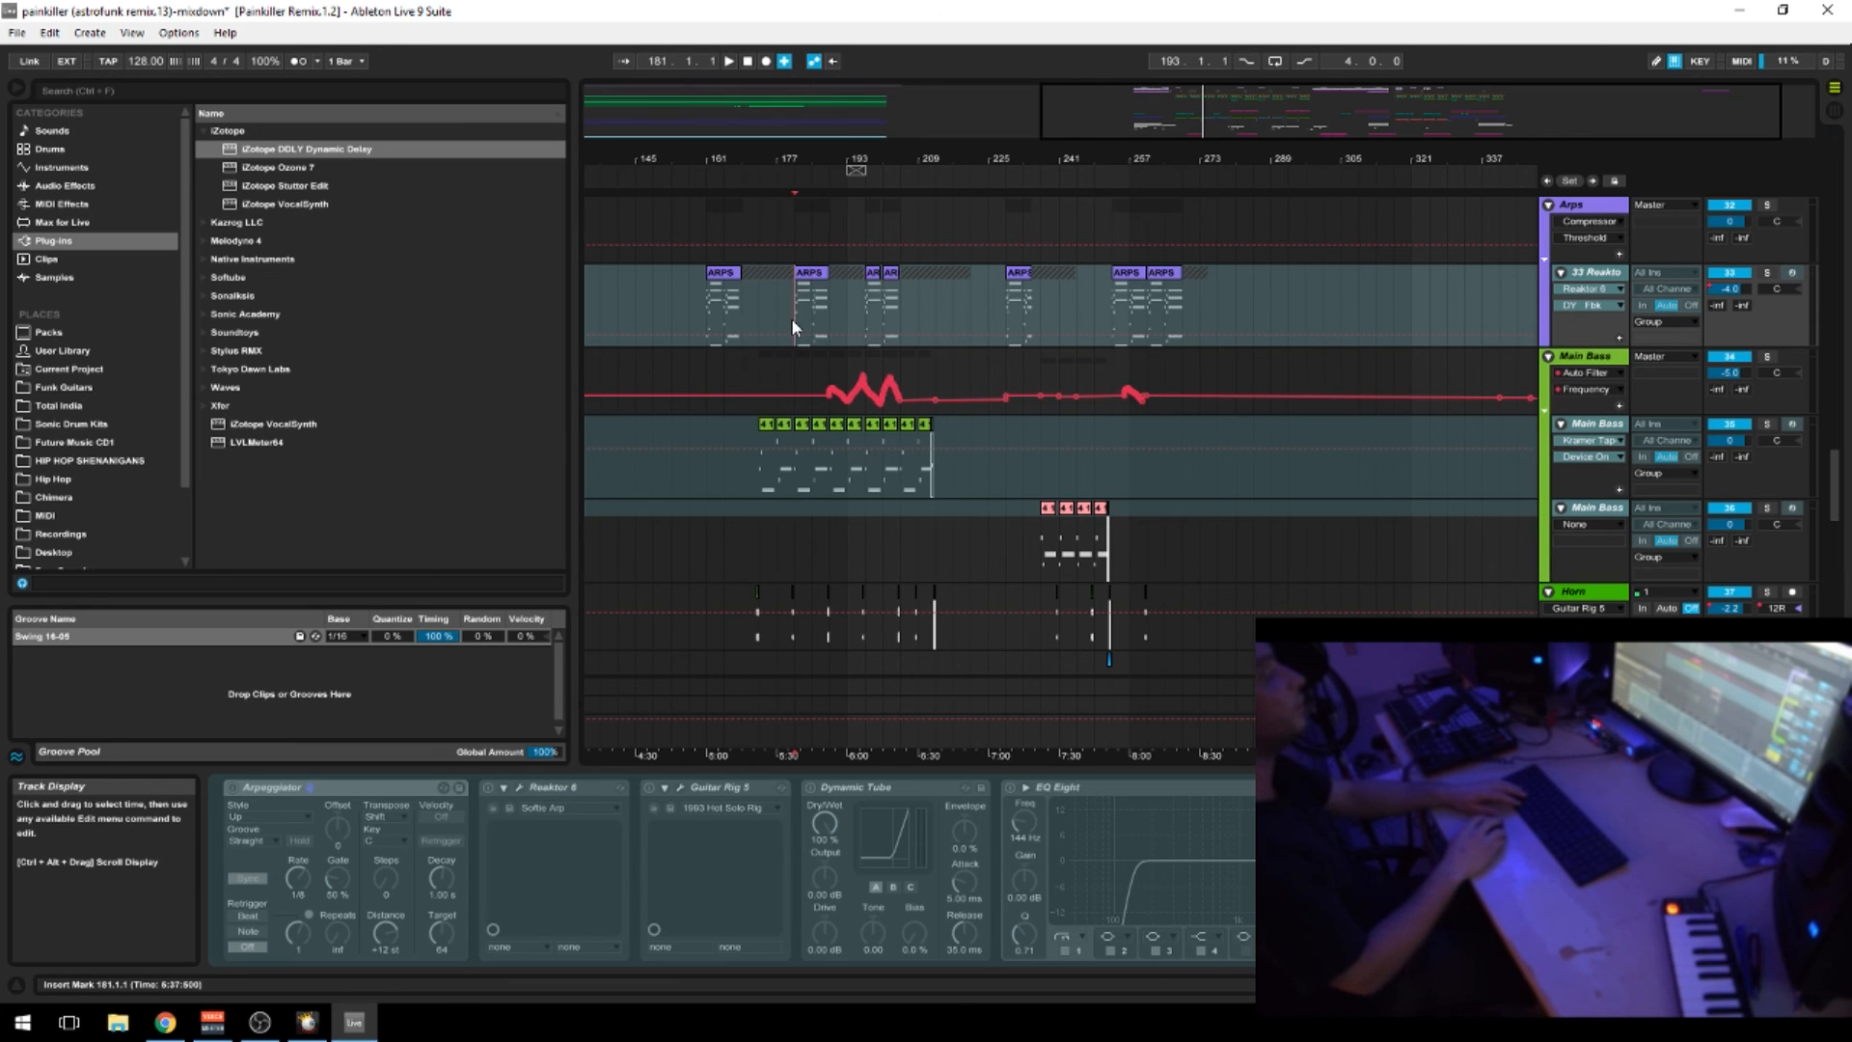
key("space")
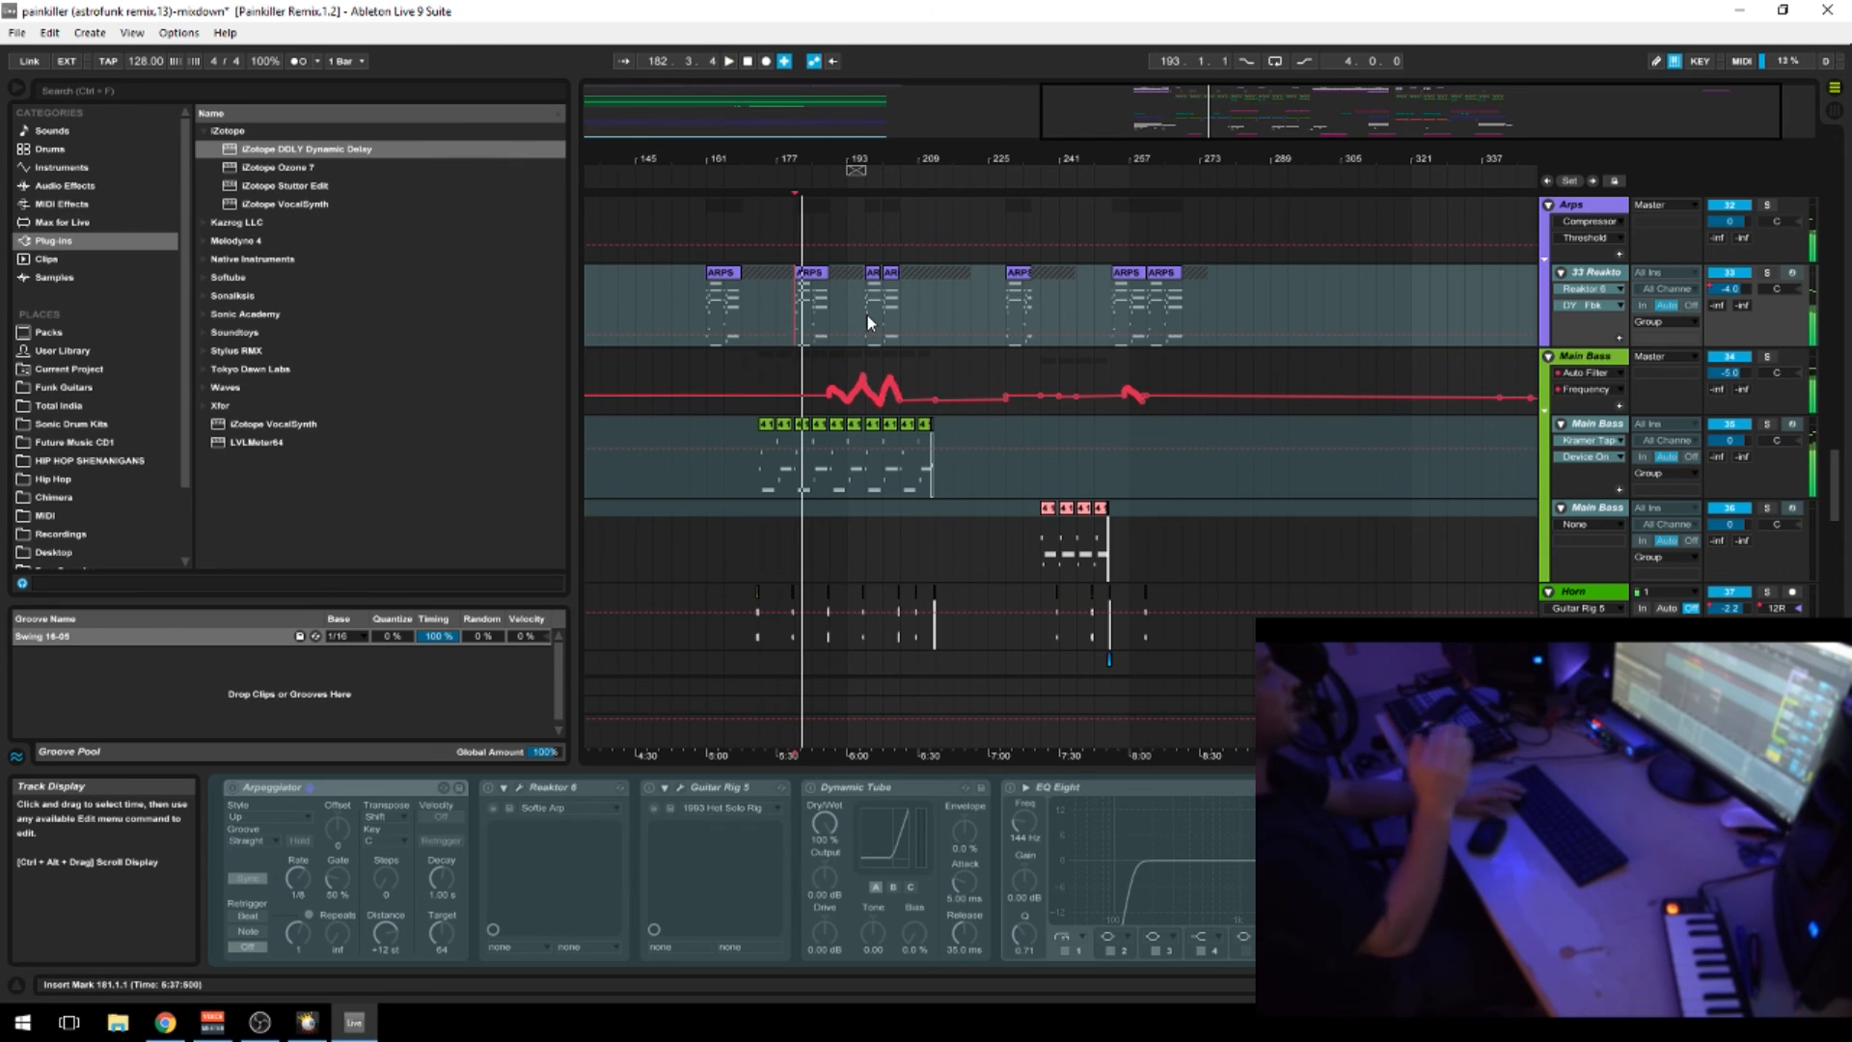
left_click(866, 316)
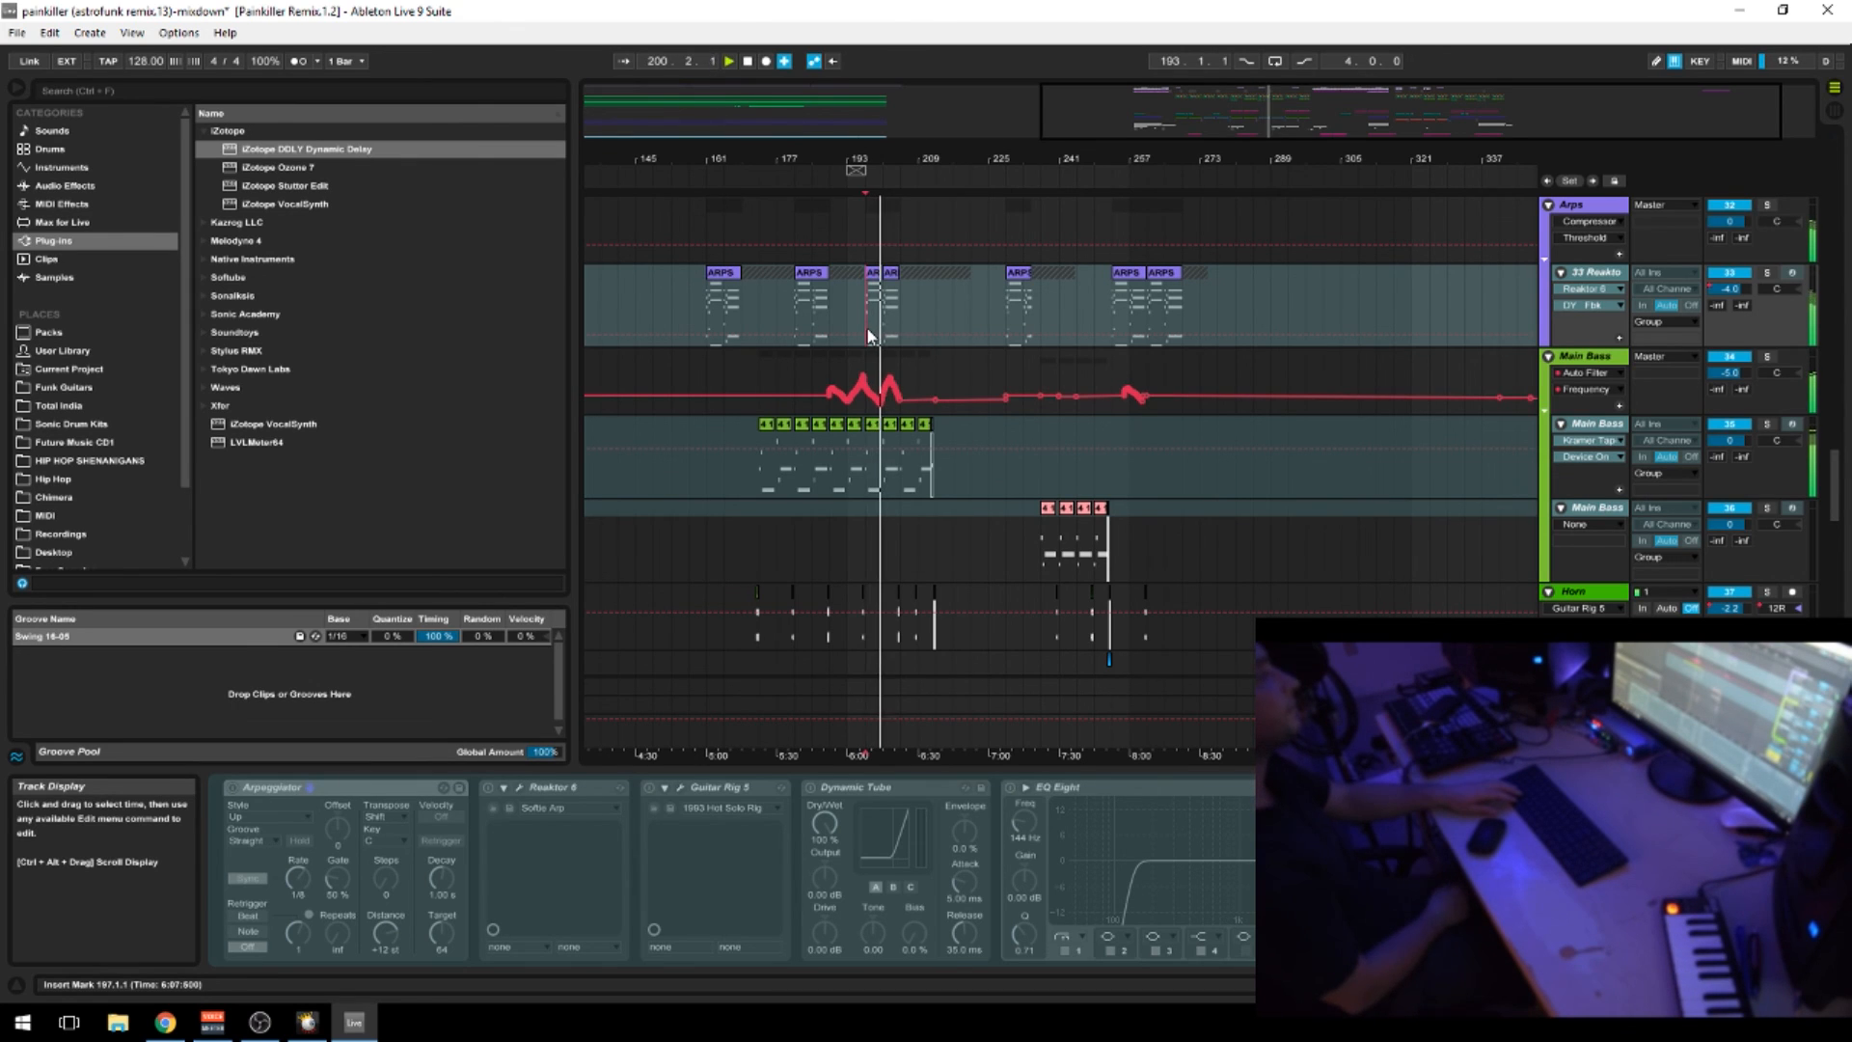
left_click_drag(918, 159, 1073, 165)
scroll(1036, 496, "down", 2)
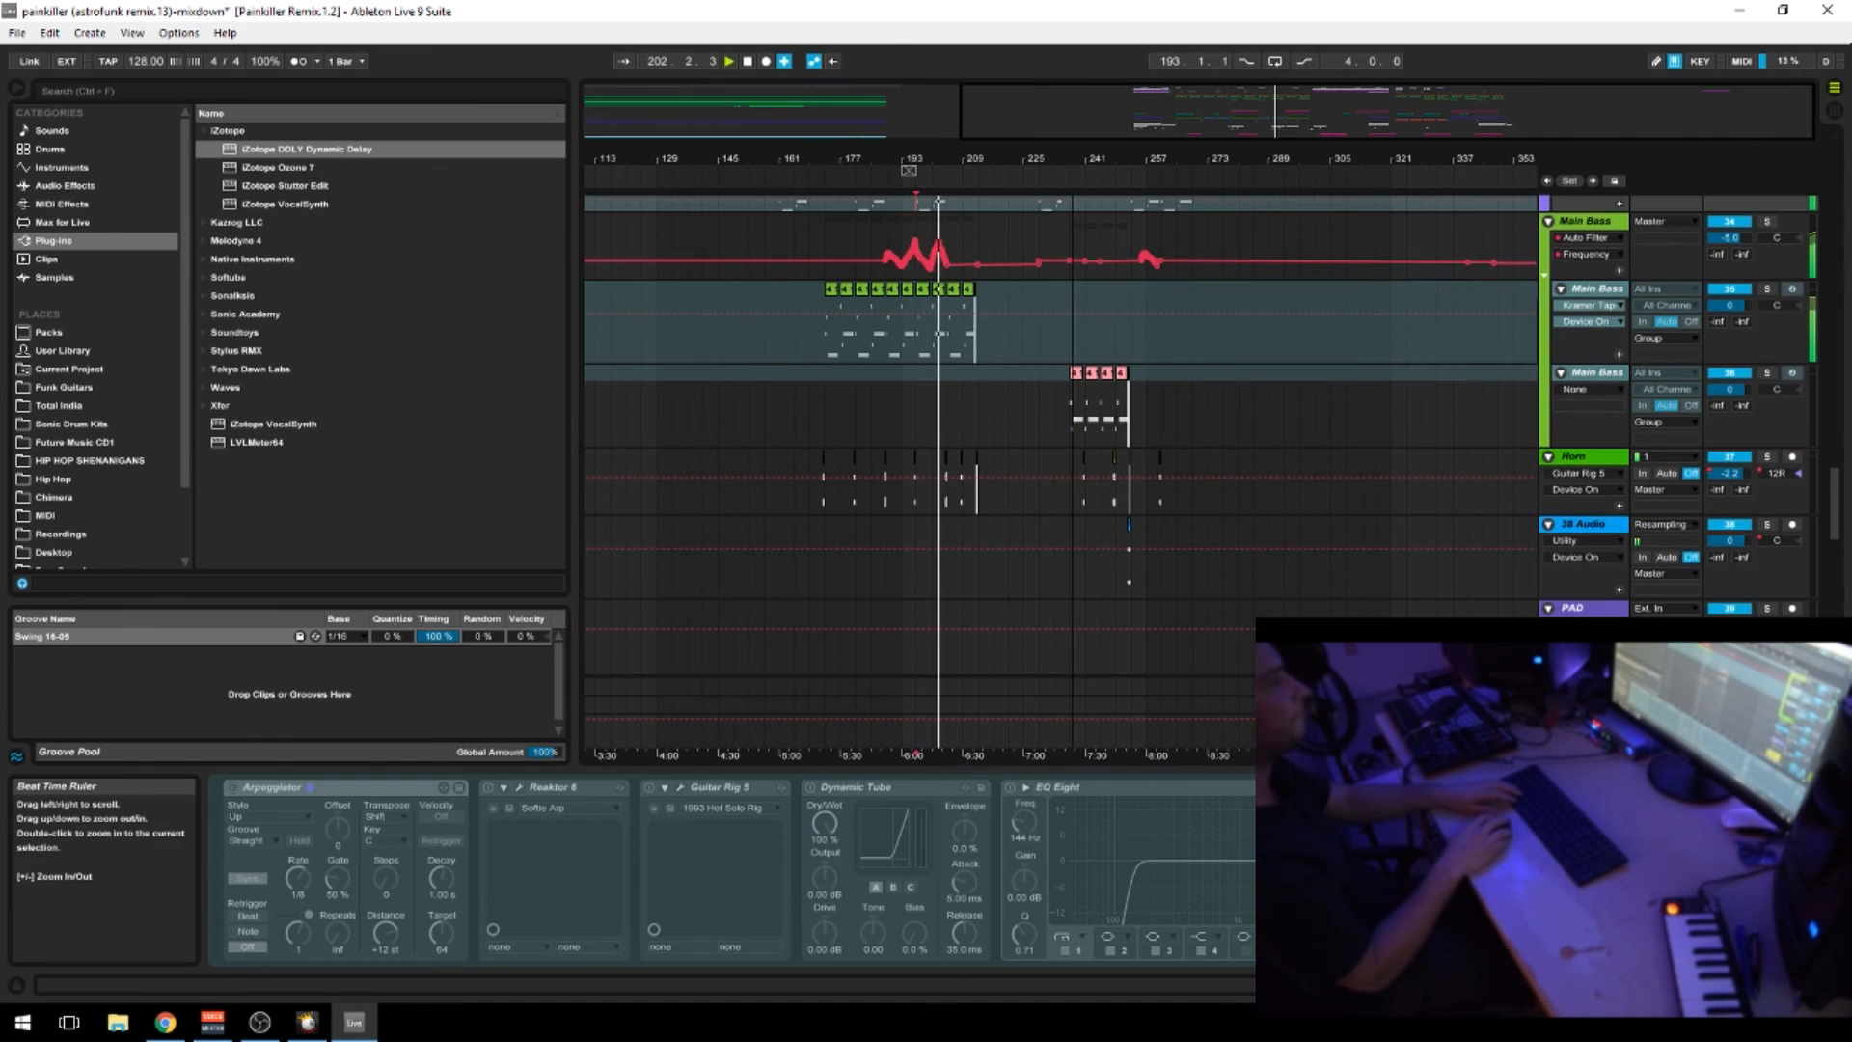
scroll(1062, 373, "up", 10)
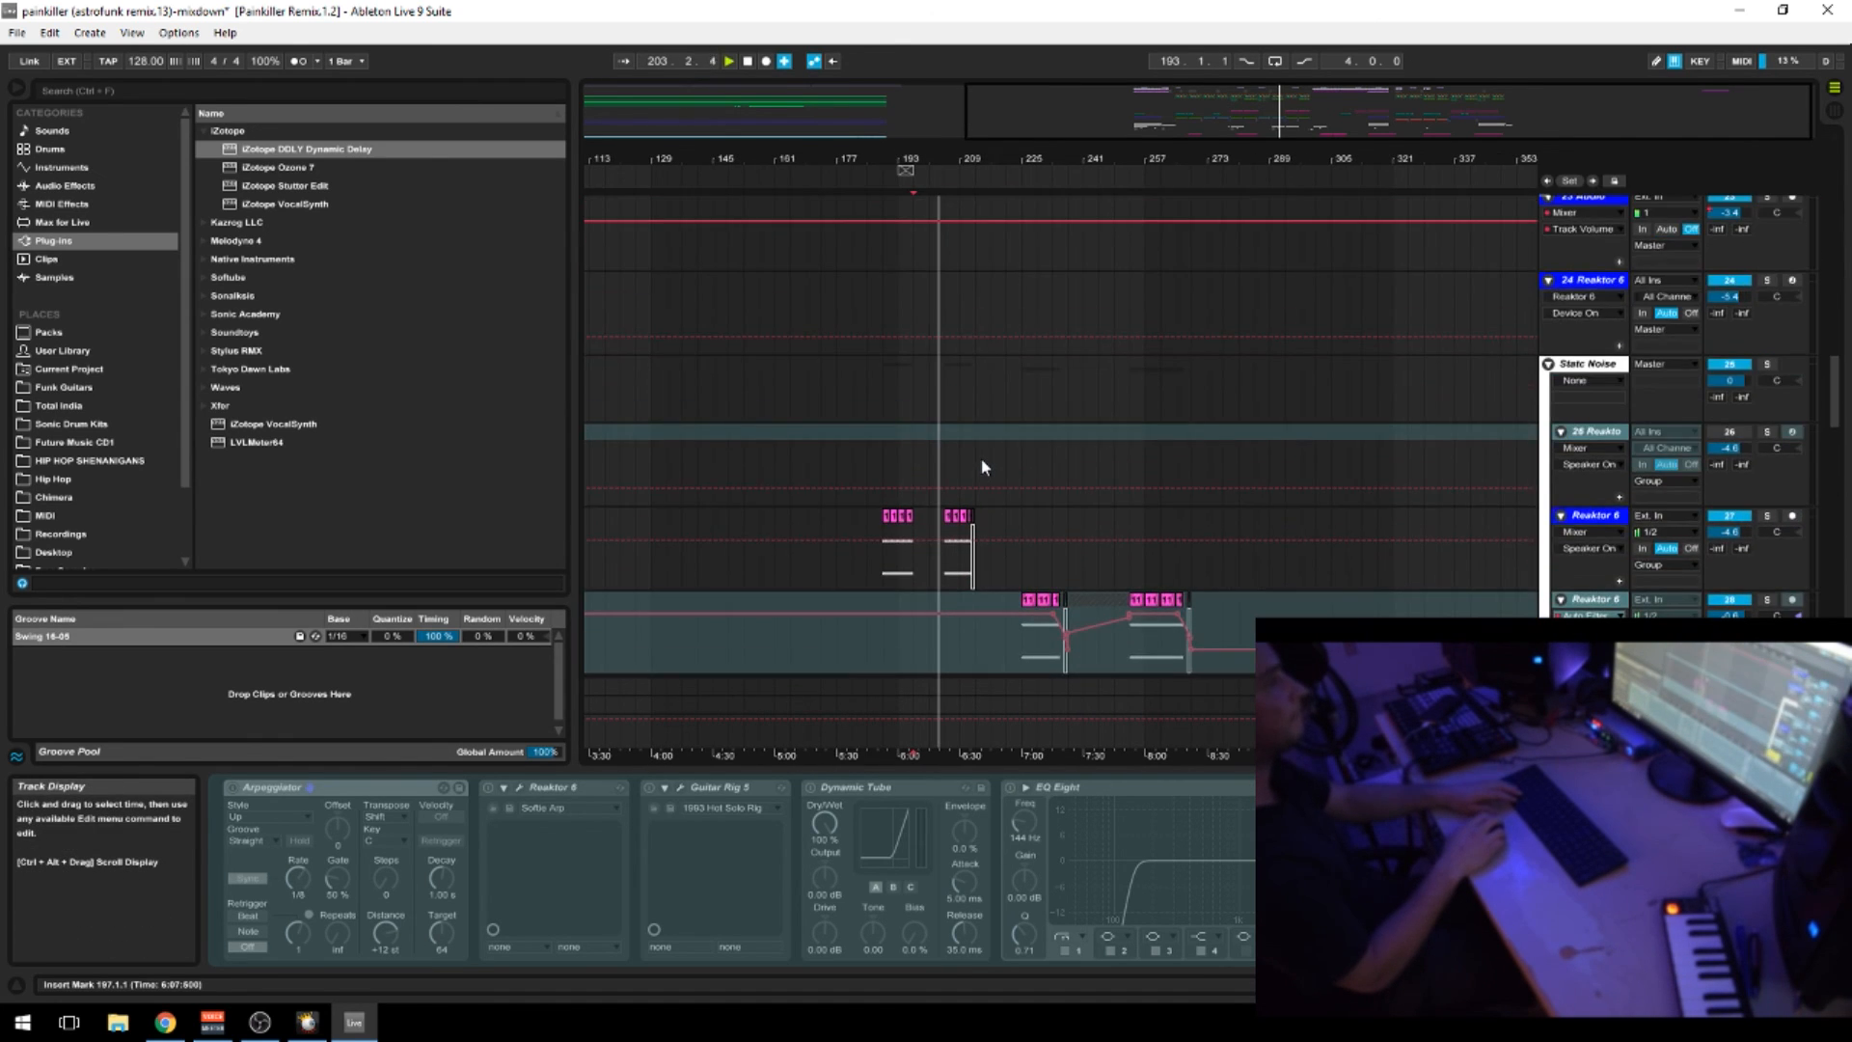
scroll(984, 467, "down", 10)
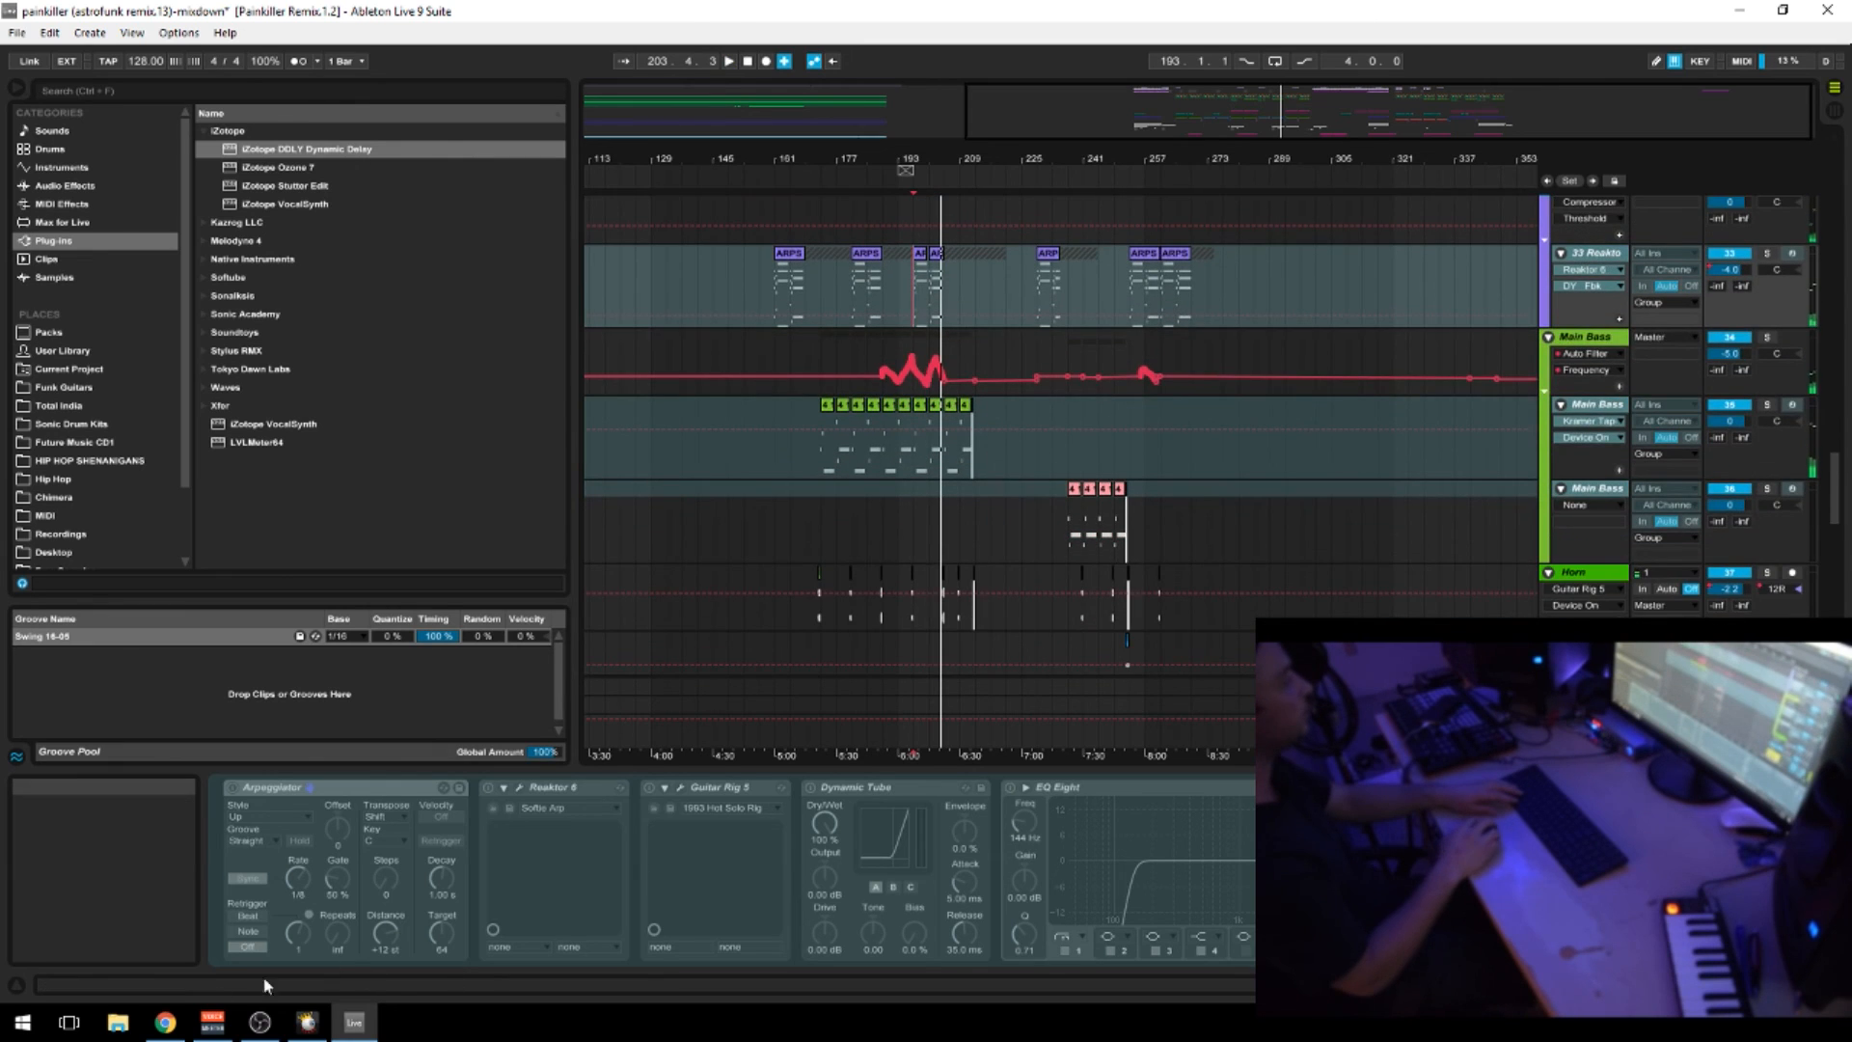
Check the live chat on the YouTube Live Dashboard in Chrome and return to Ableton Live
left_click(165, 1024)
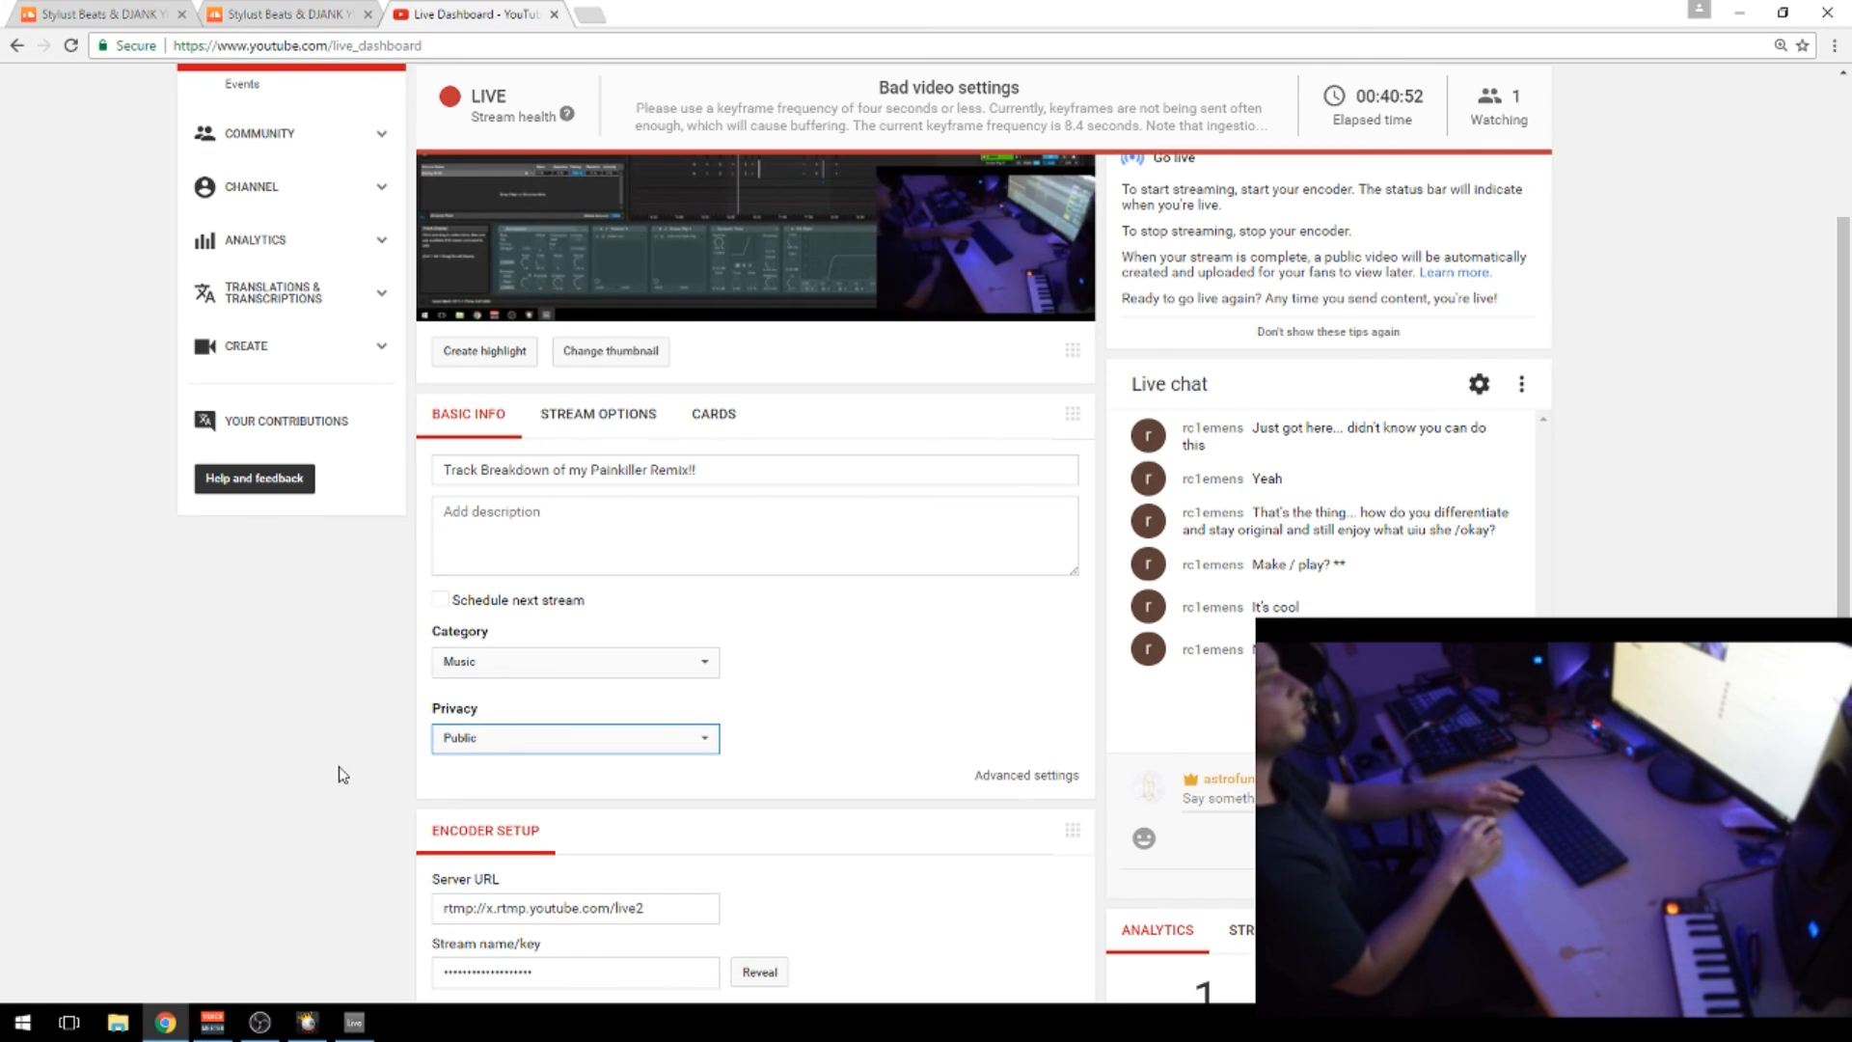
left_click(367, 1026)
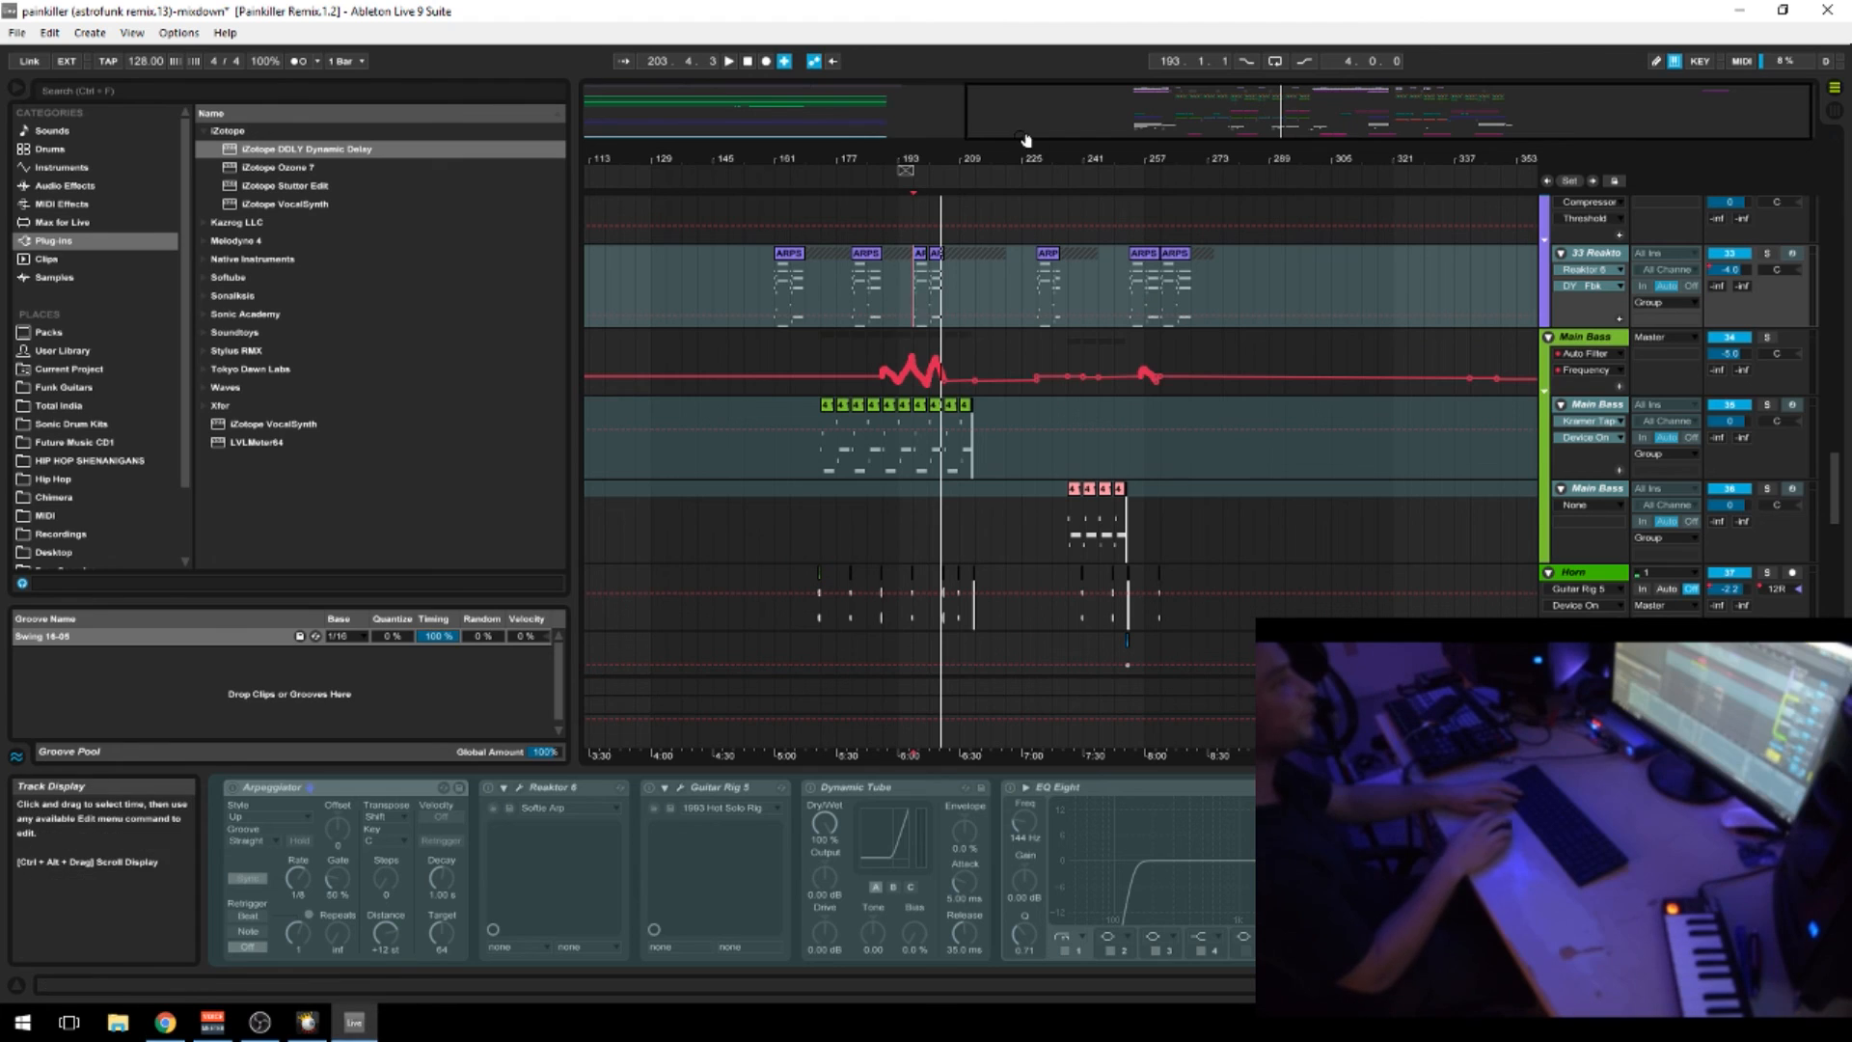
Play the full mix from the break at bar 212 and replay it with that section enlarged
scroll(926, 431, "up", 15)
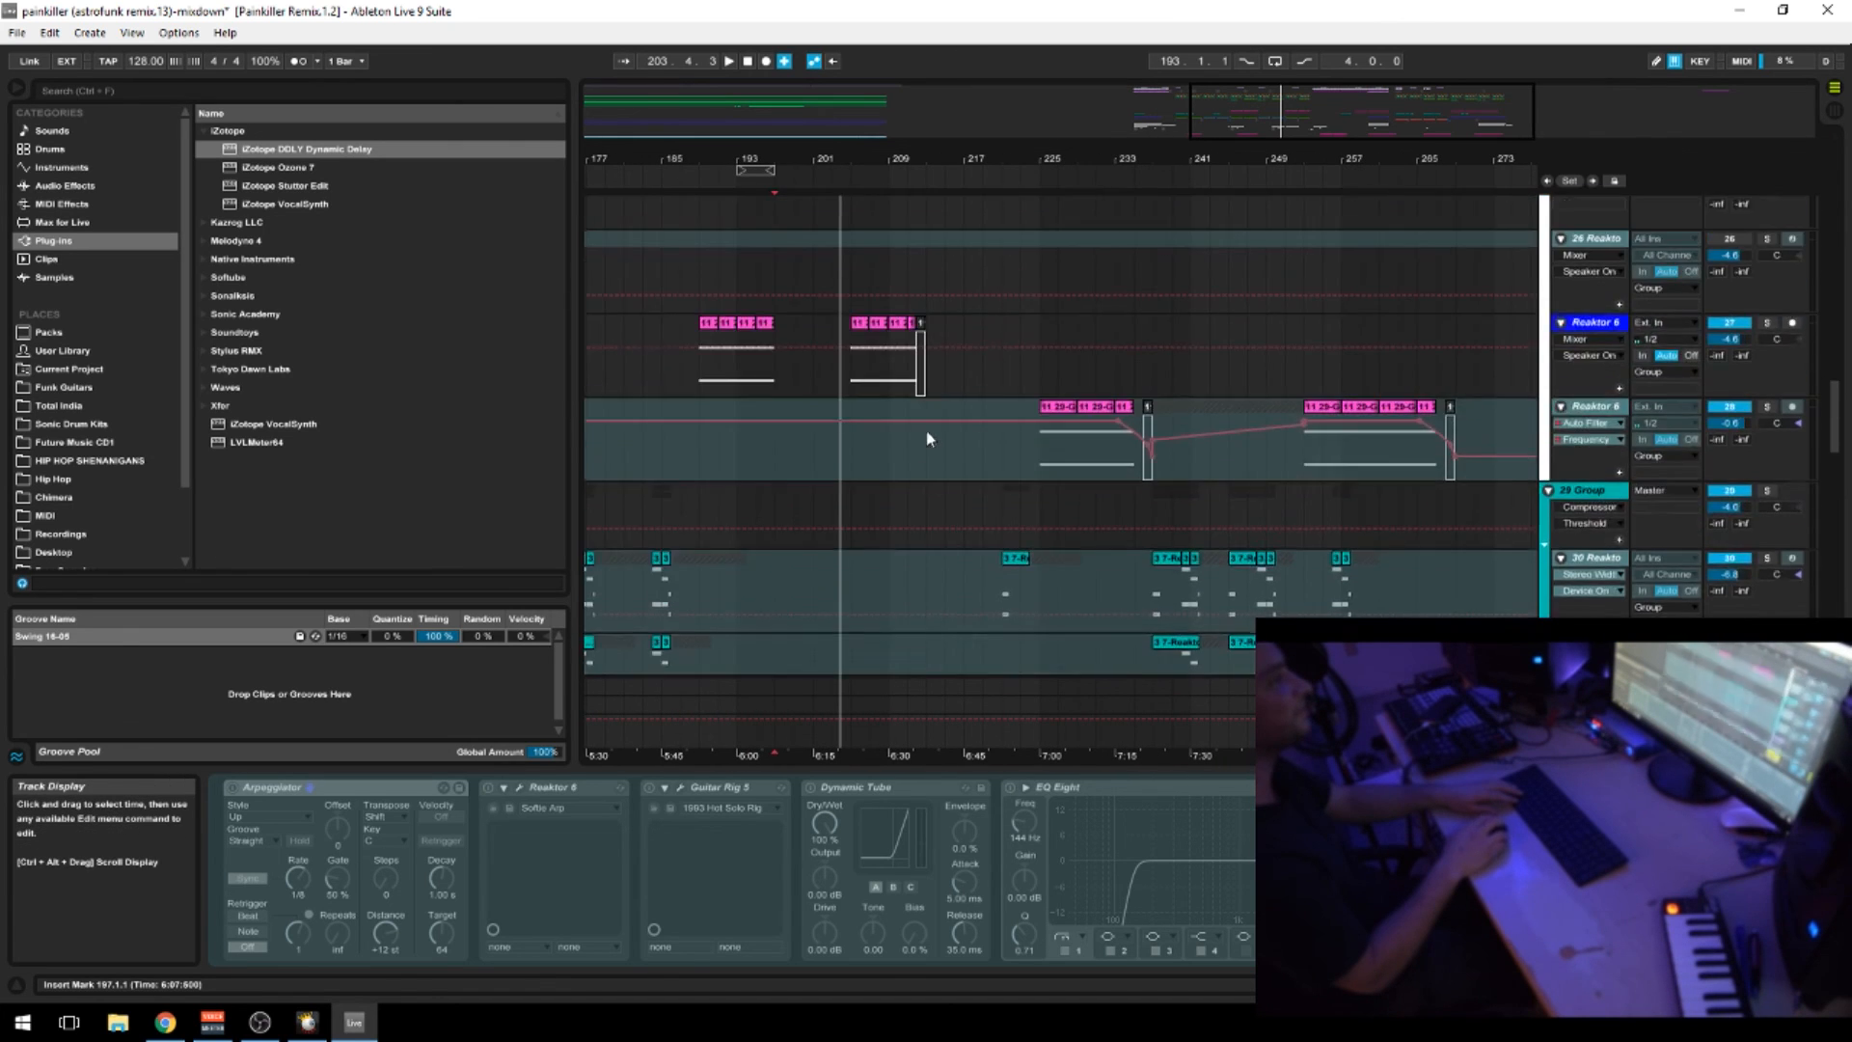
scroll(919, 430, "up", 12)
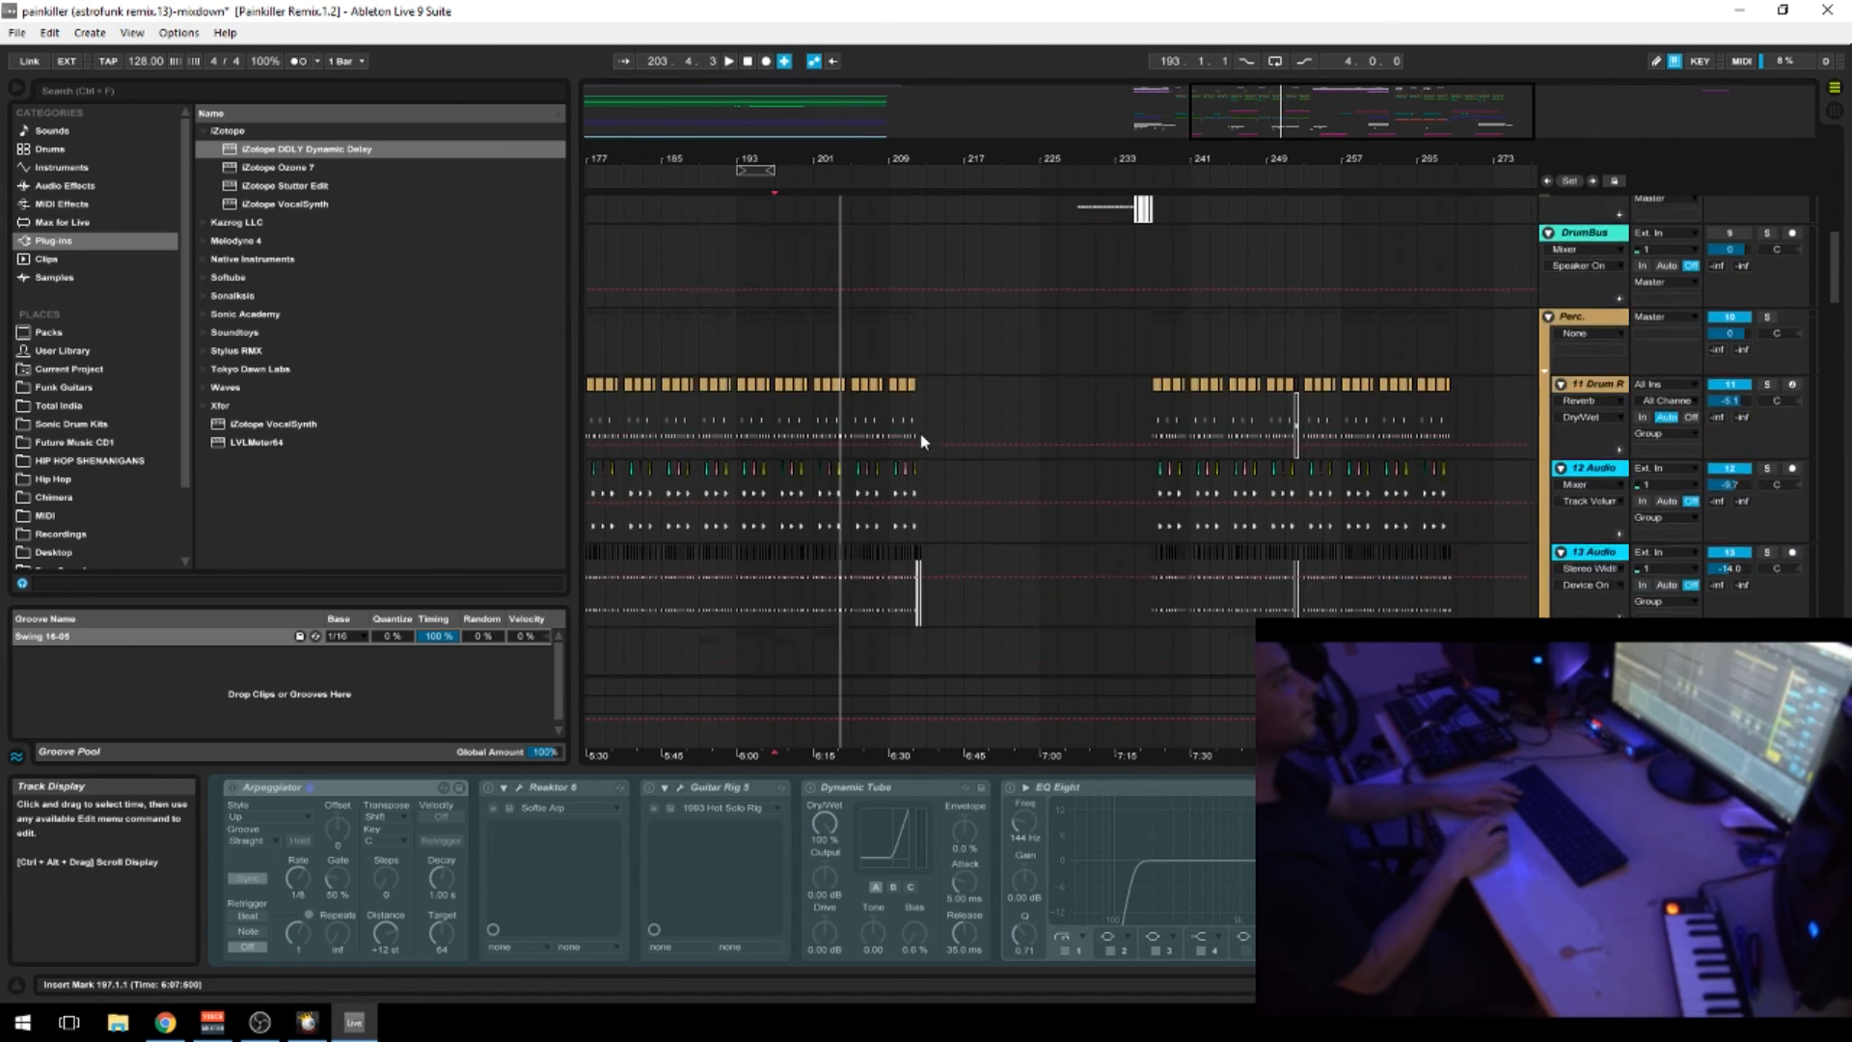
left_click(926, 365)
key("space")
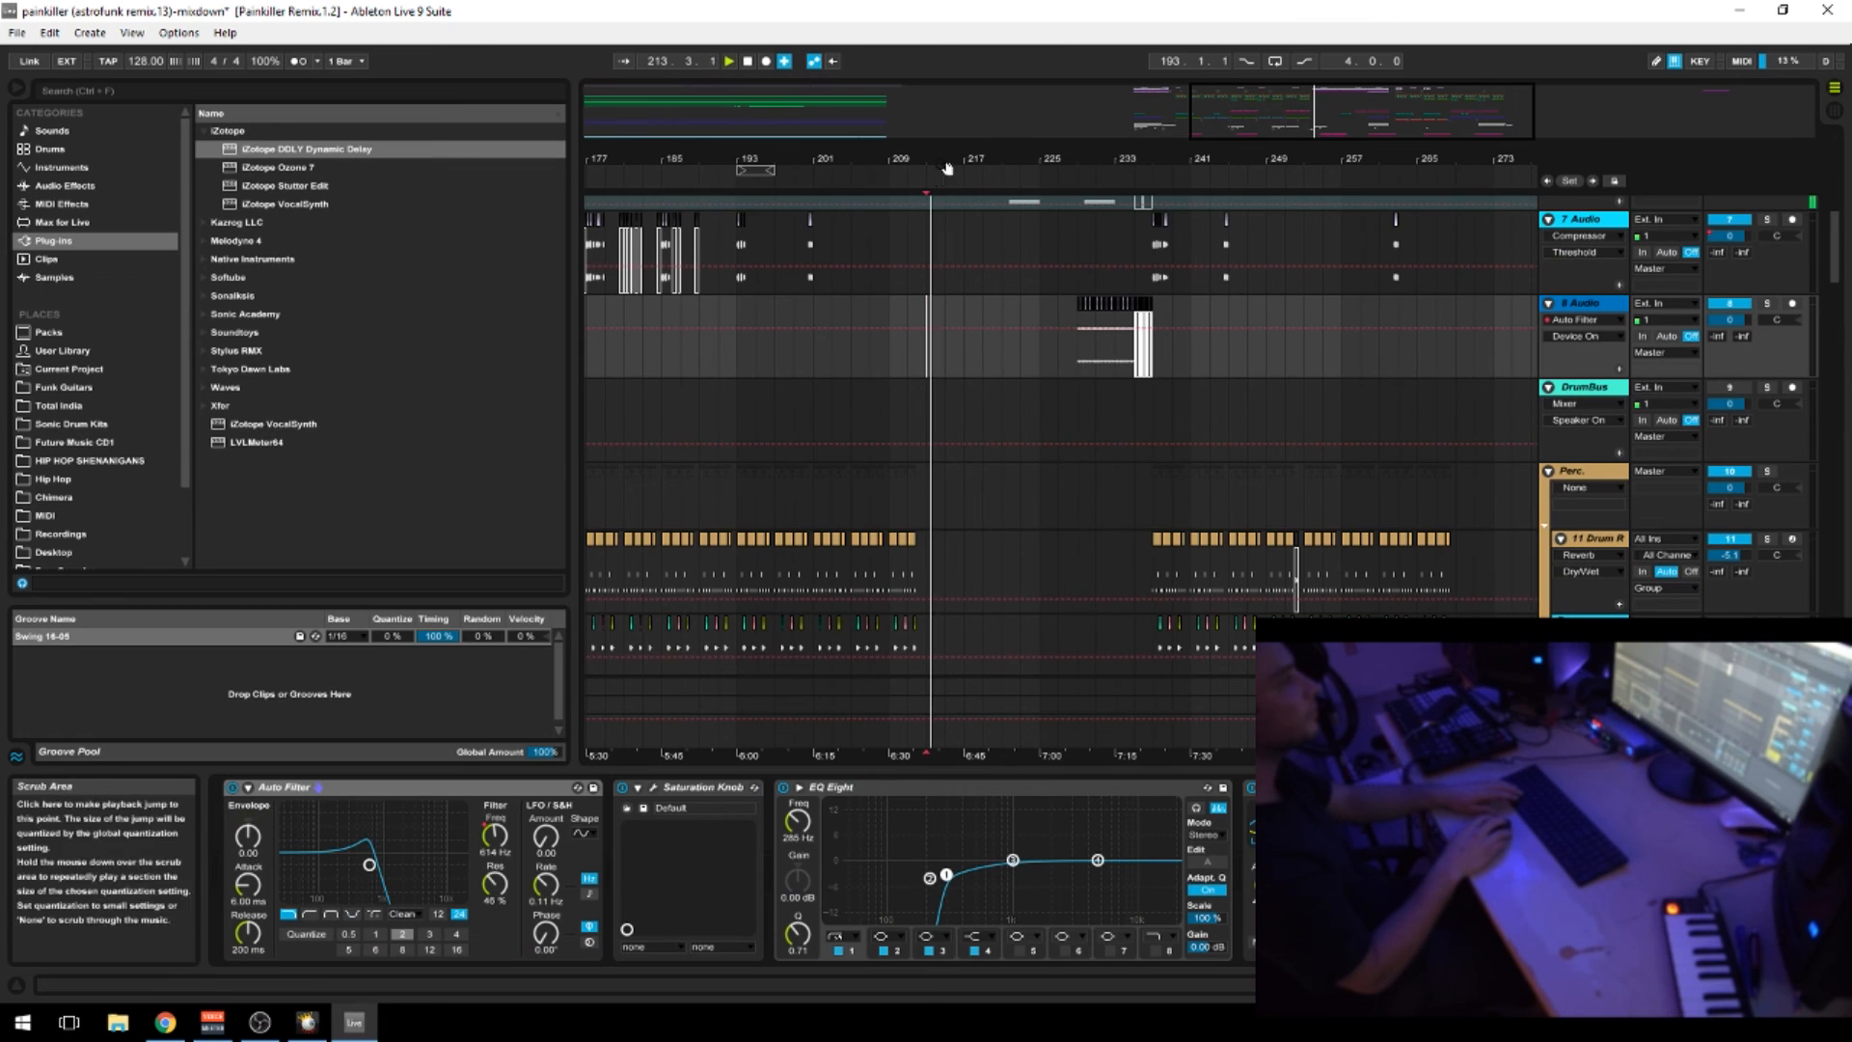
key("z")
left_click(850, 434)
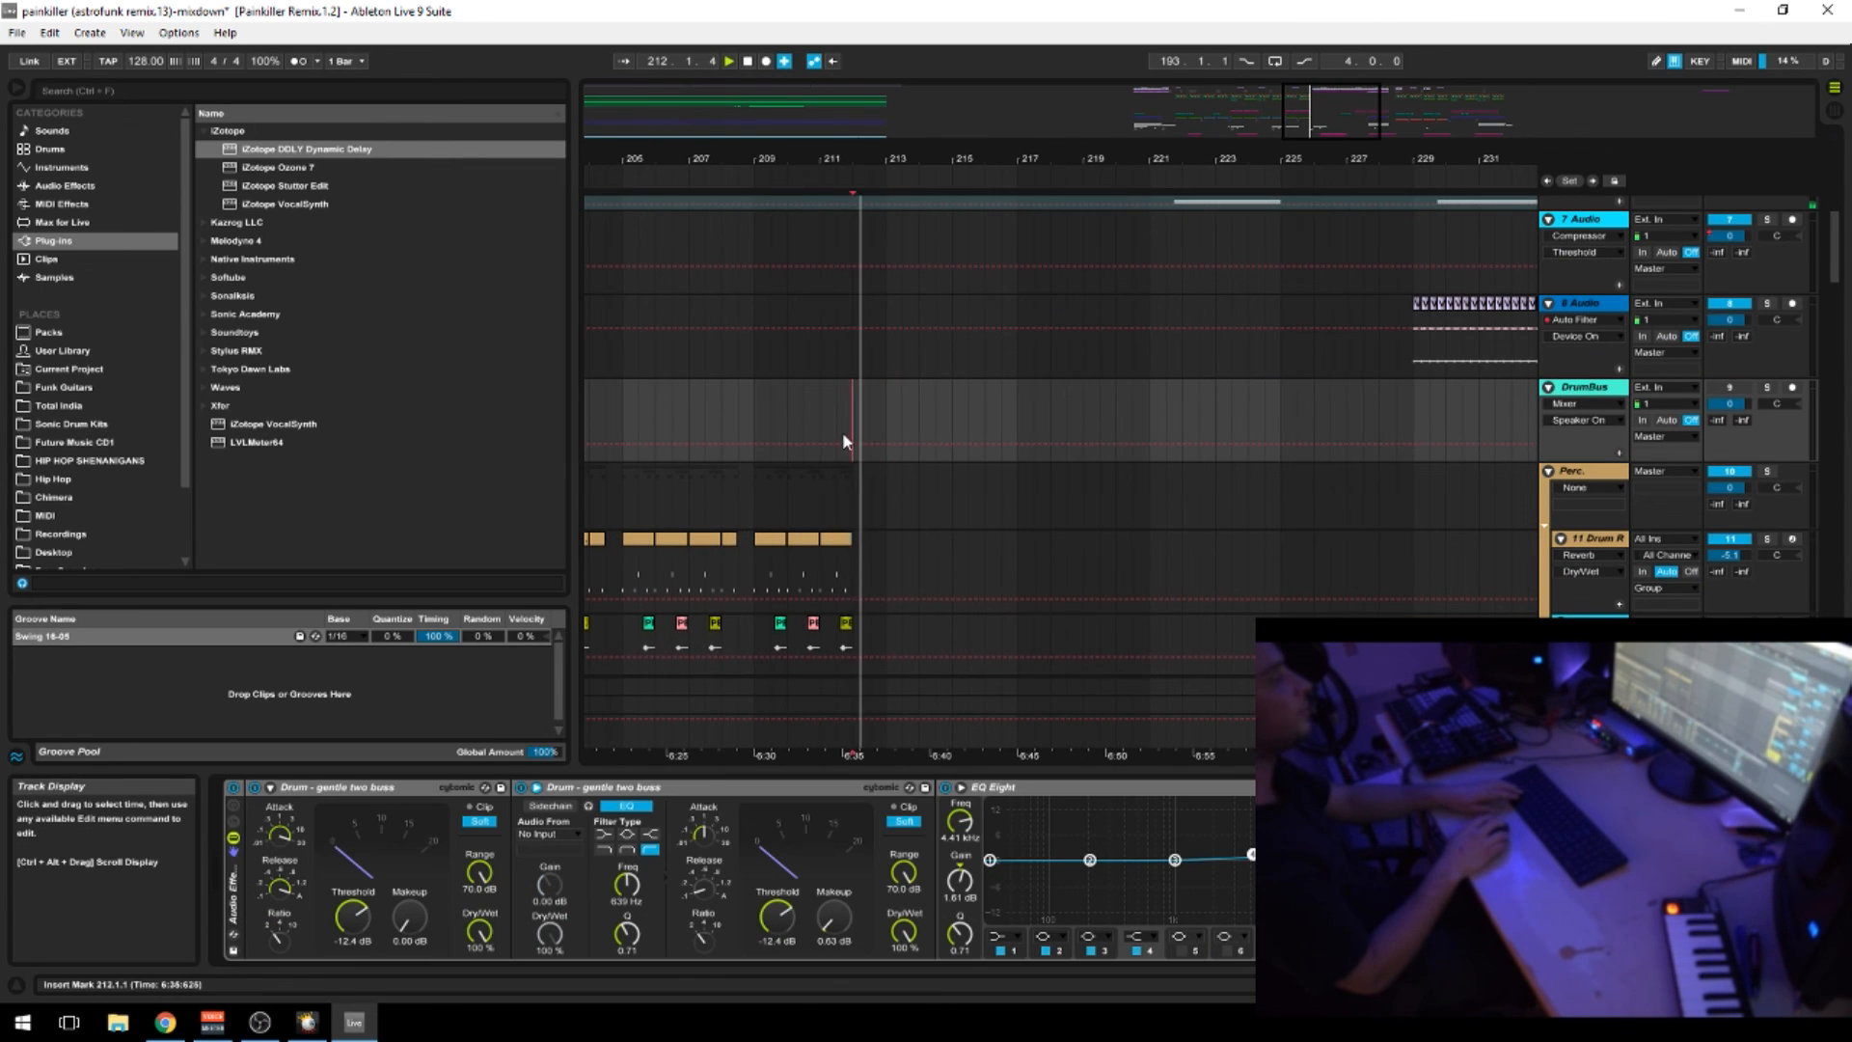
Stop playback, locate the Break track in the FX group, and place the insert marker at its clip in bar 212
scroll(849, 483, "down", 15)
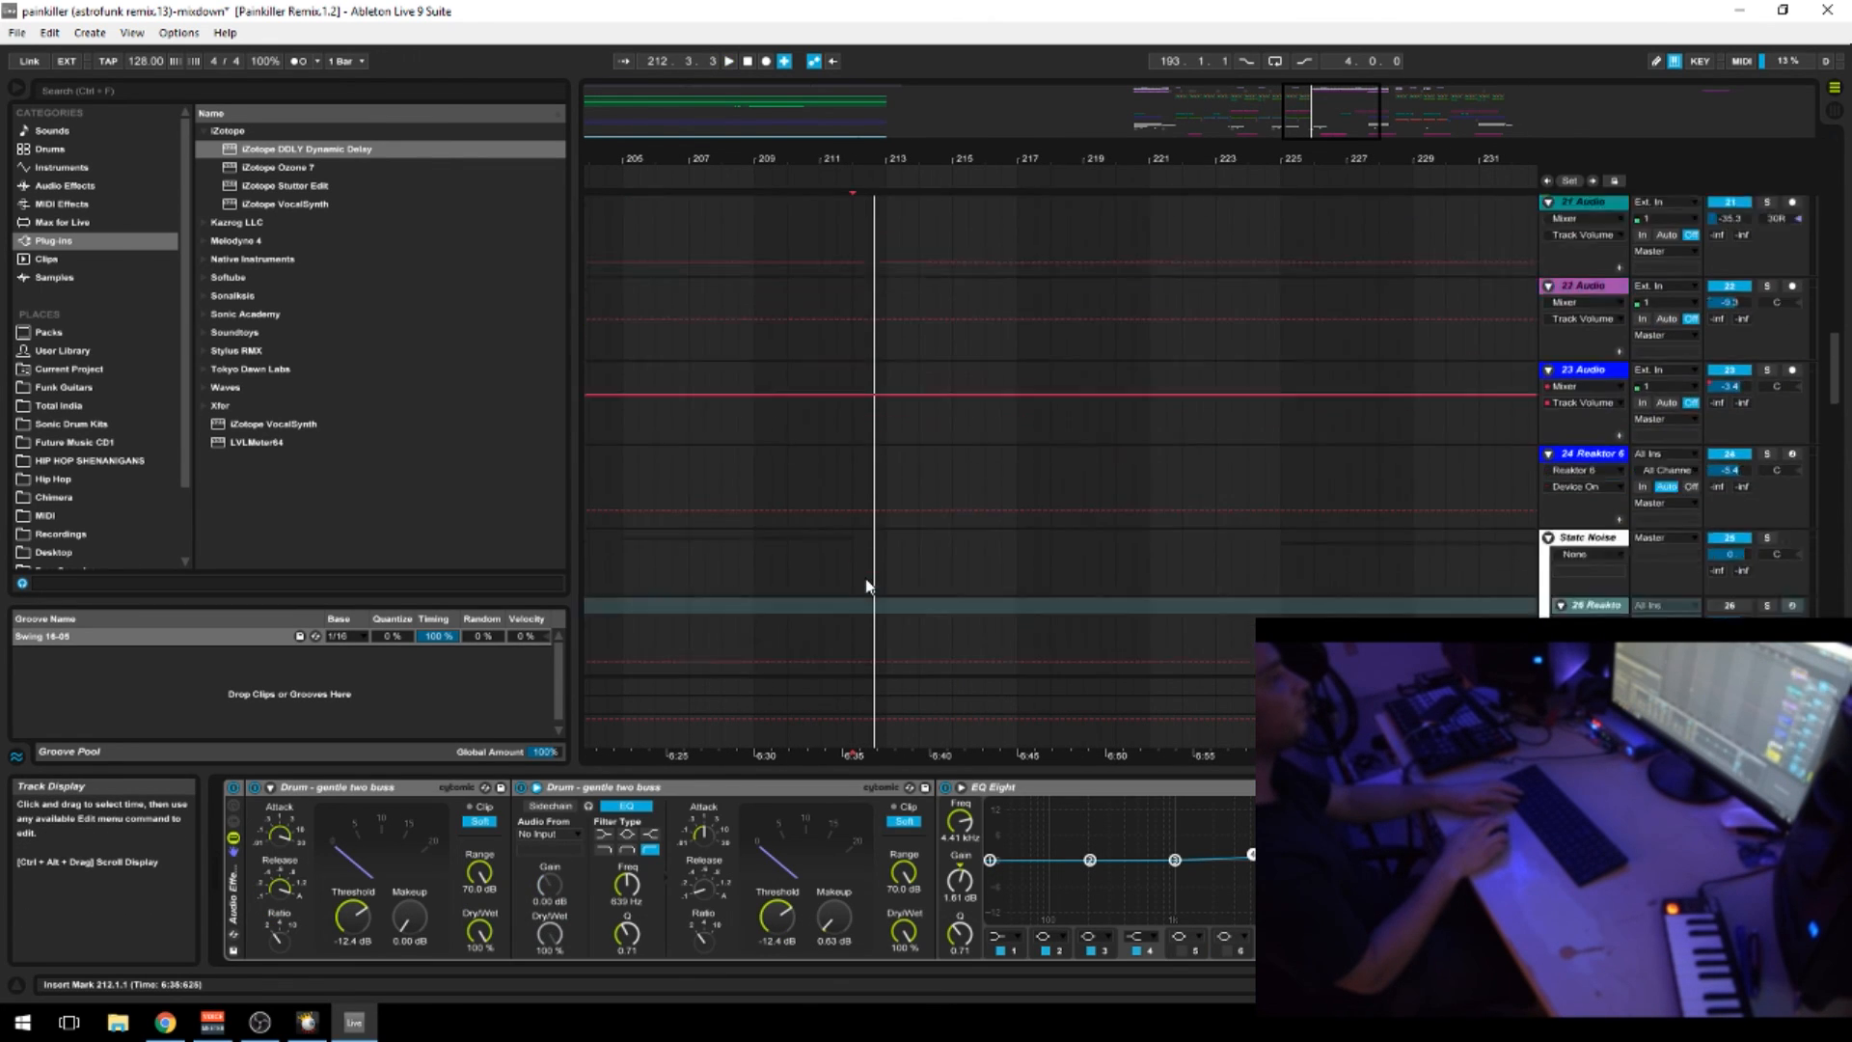
scroll(868, 584, "down", 12)
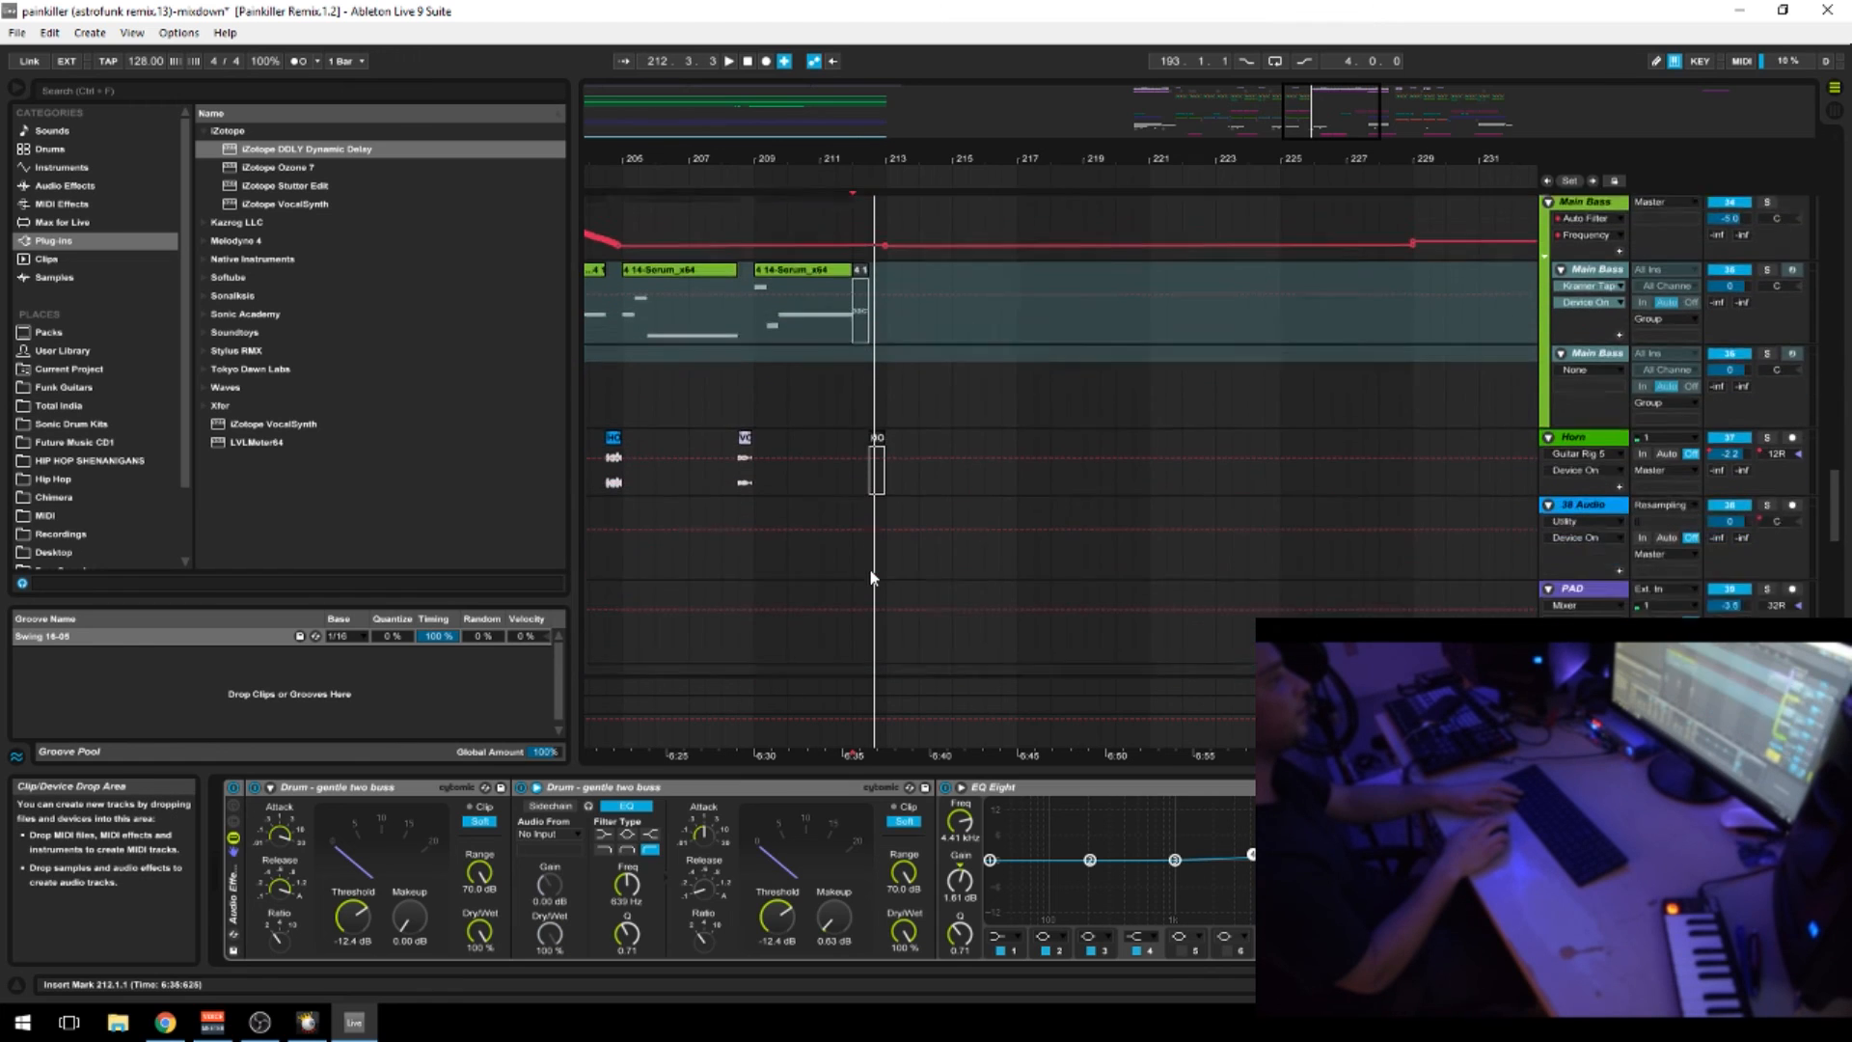
scroll(871, 577, "down", 10)
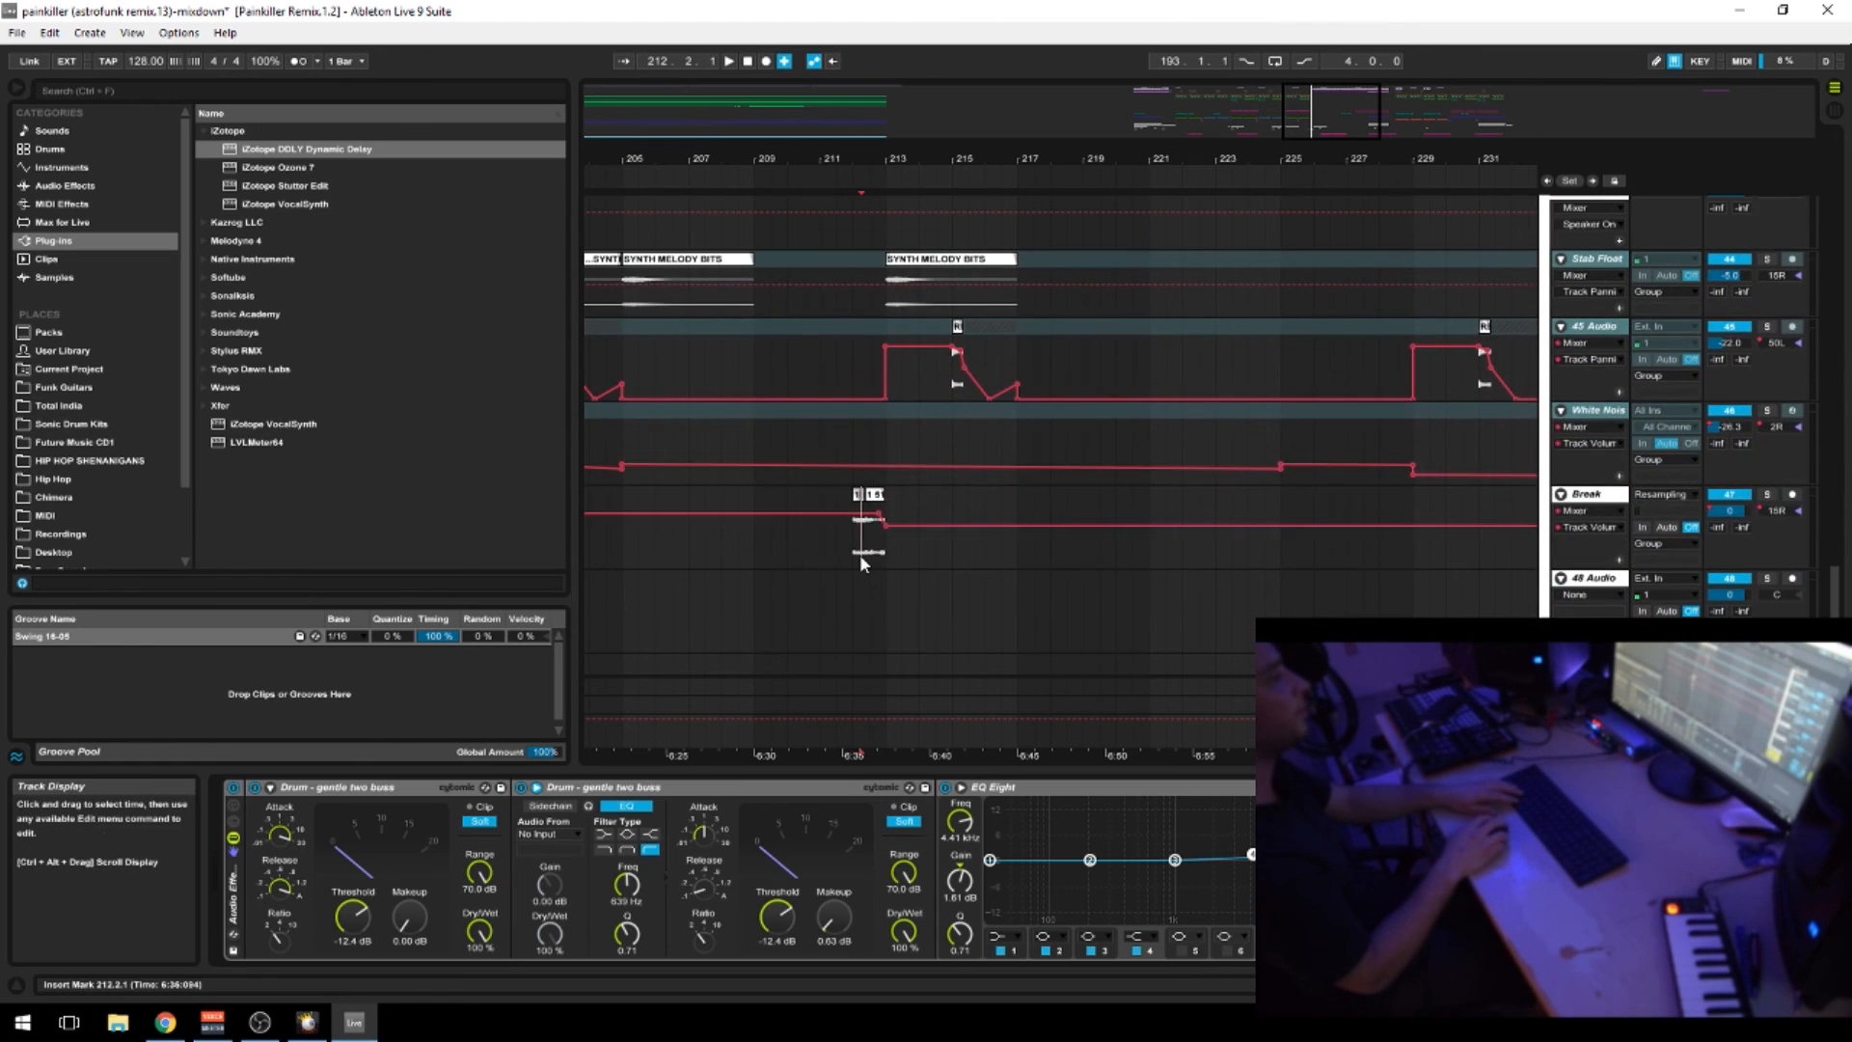
left_click(859, 554)
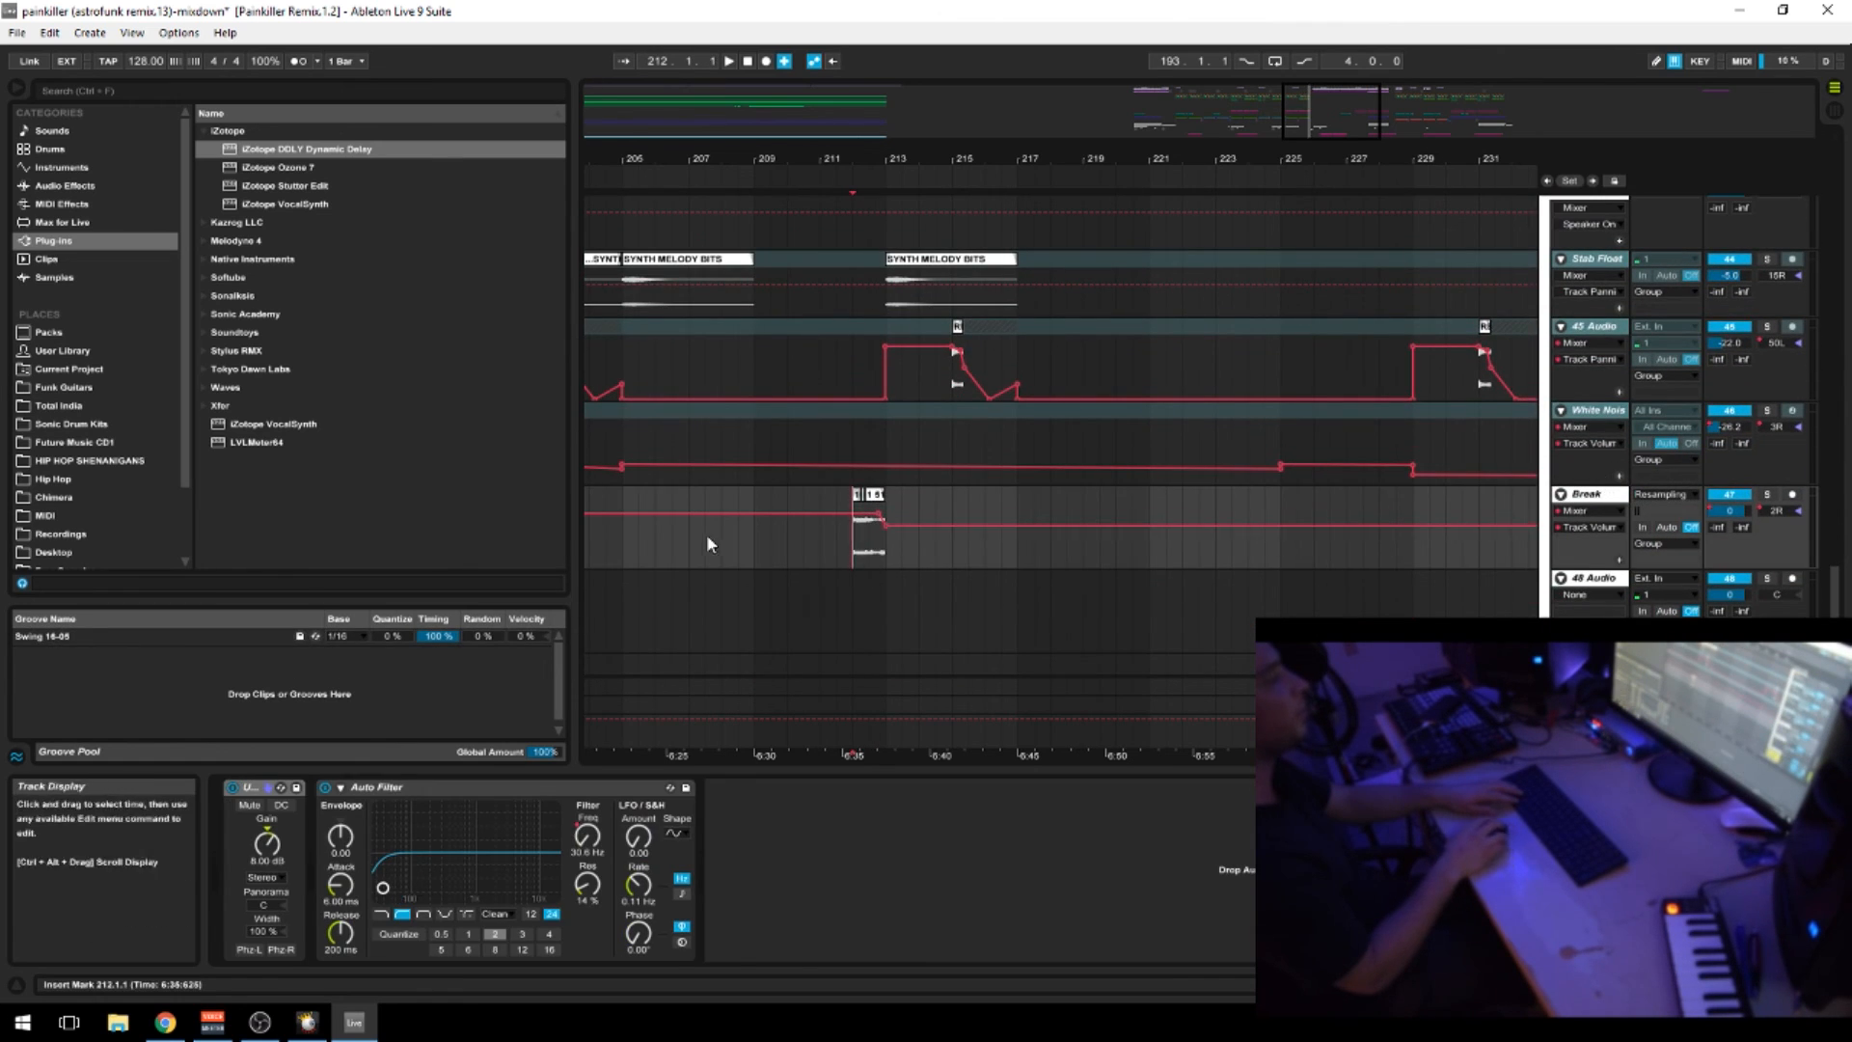
Insert a new audio track below the Break track and set its input to Resampling
left_click(1594, 500)
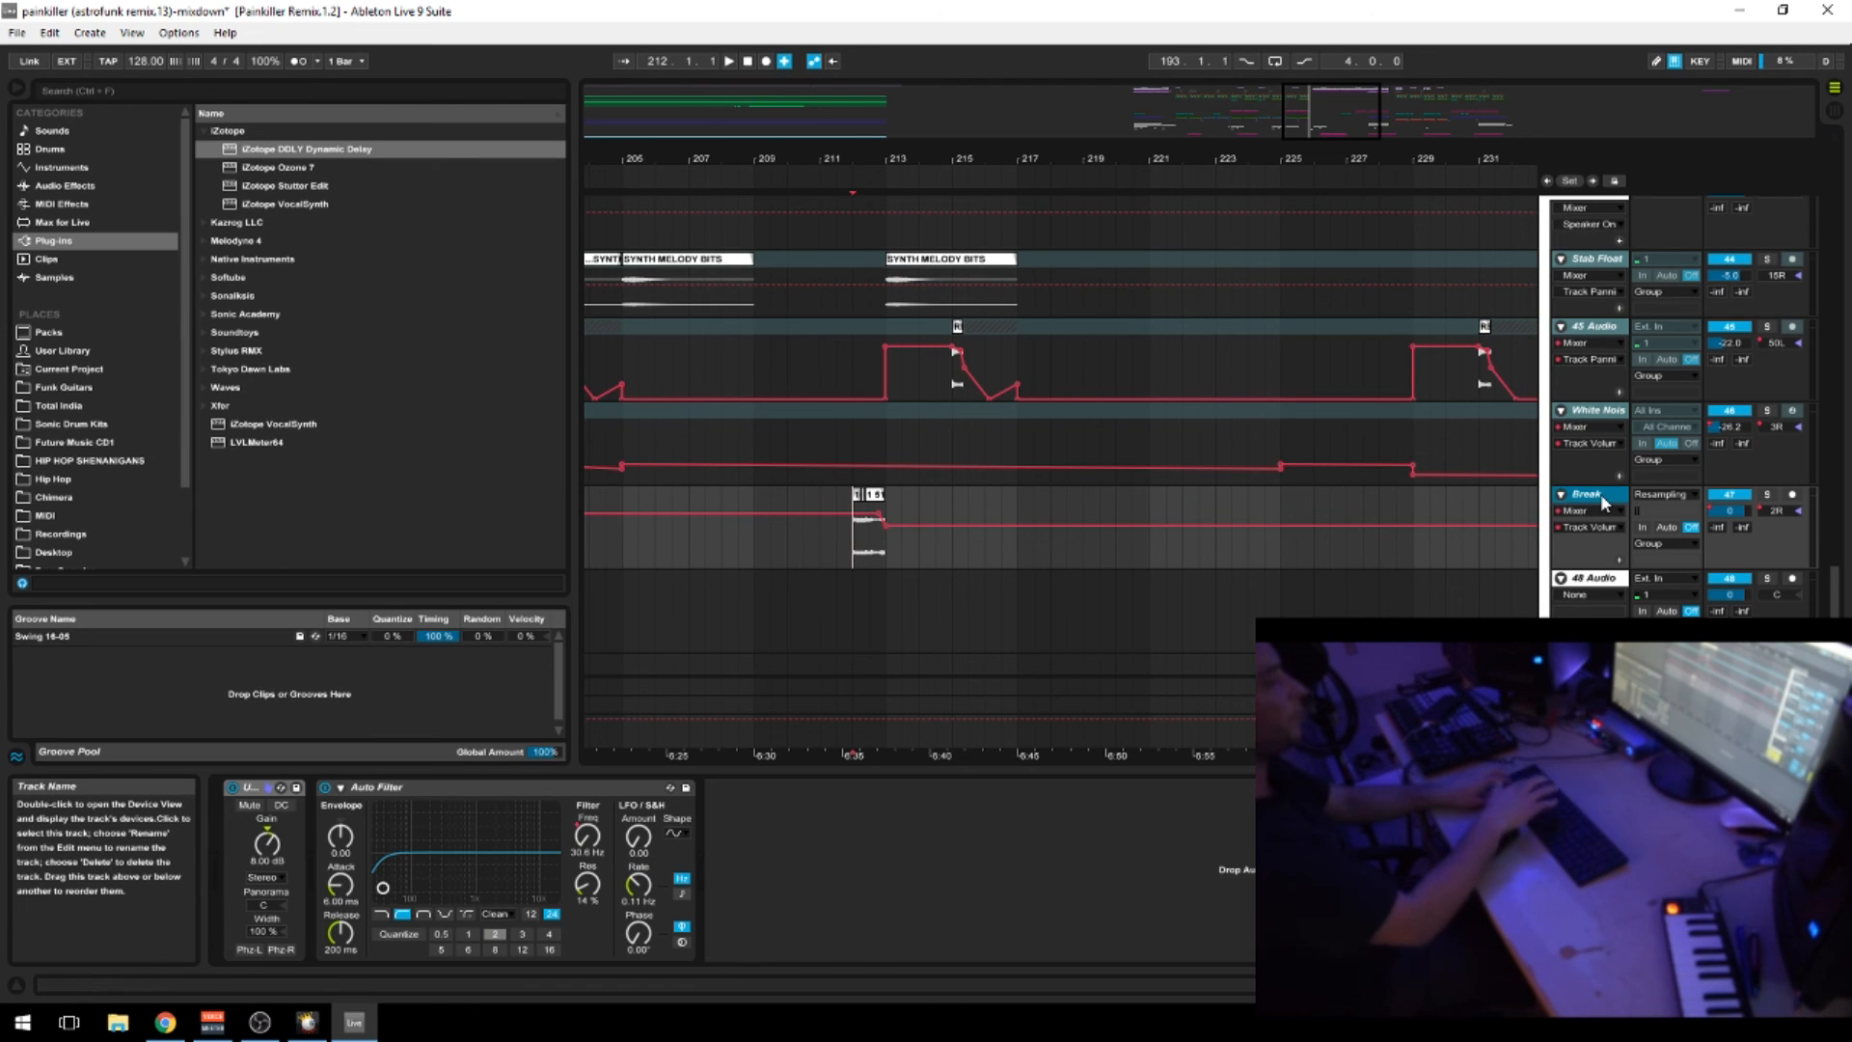
key("ctrl+t")
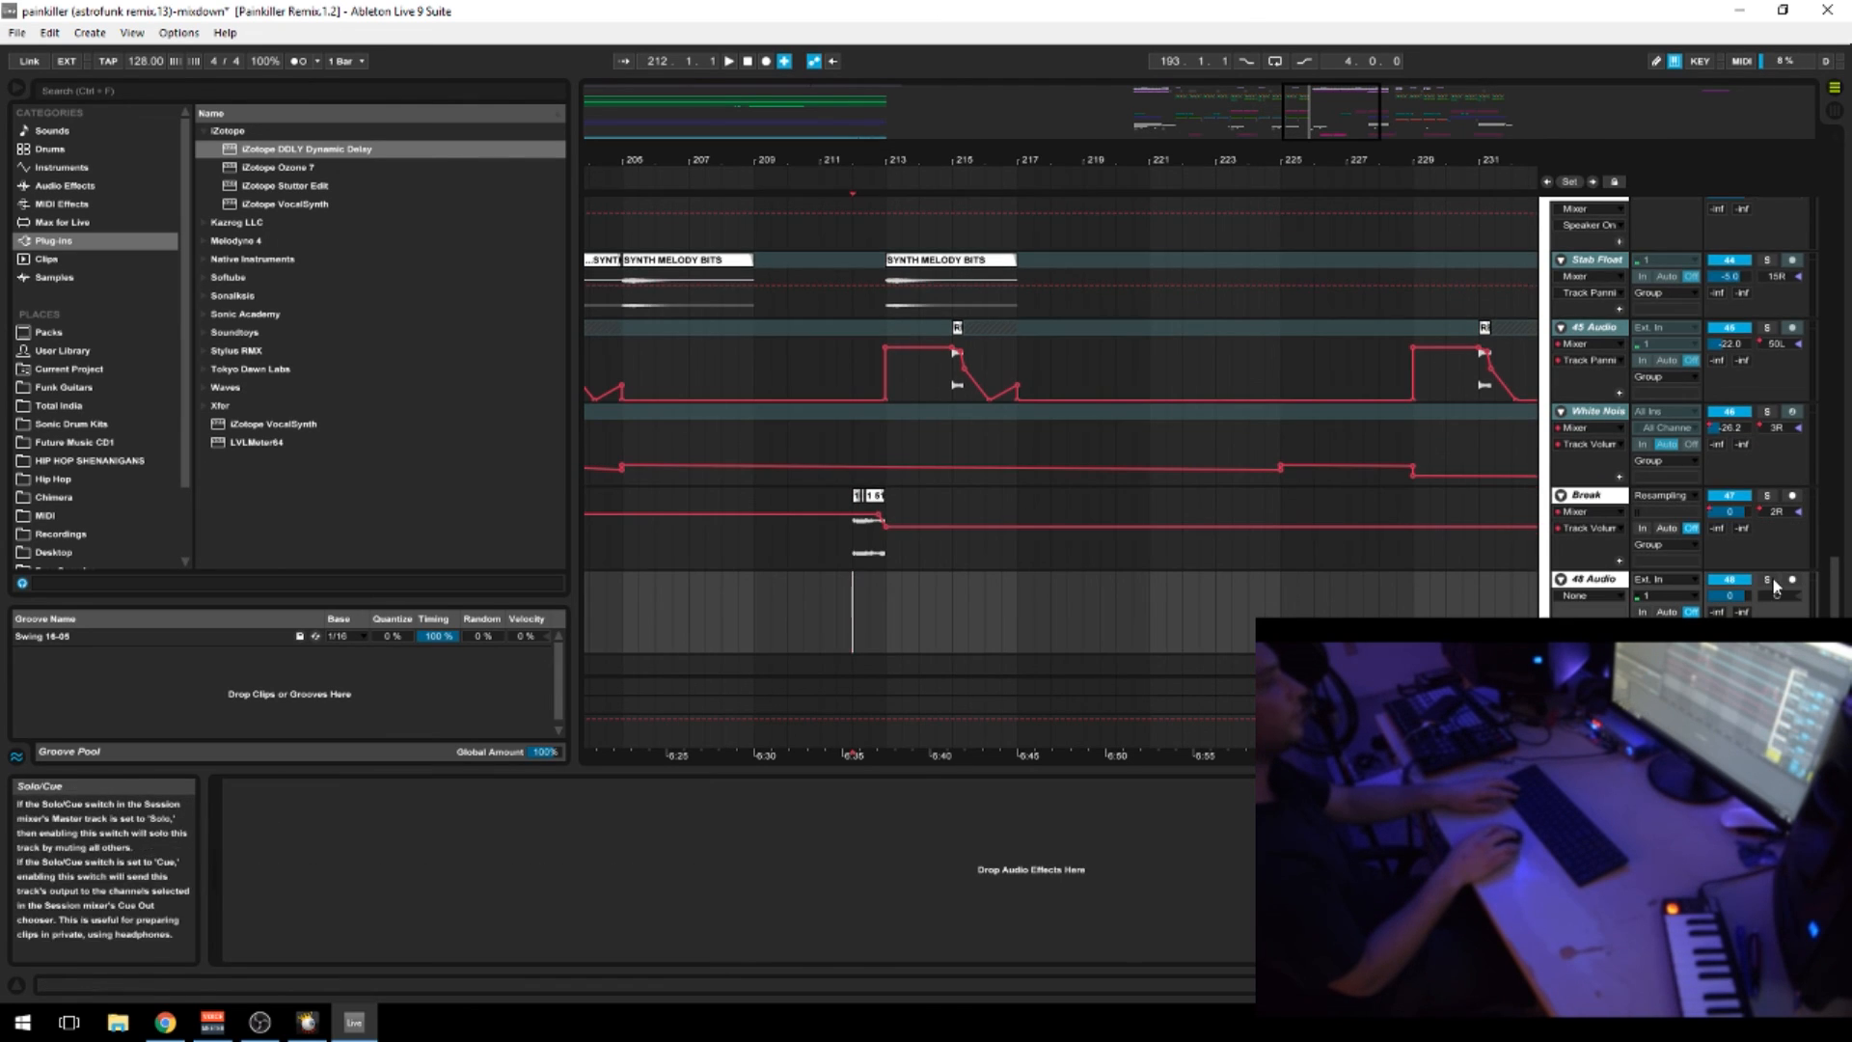
left_click(673, 622)
left_click(1672, 576)
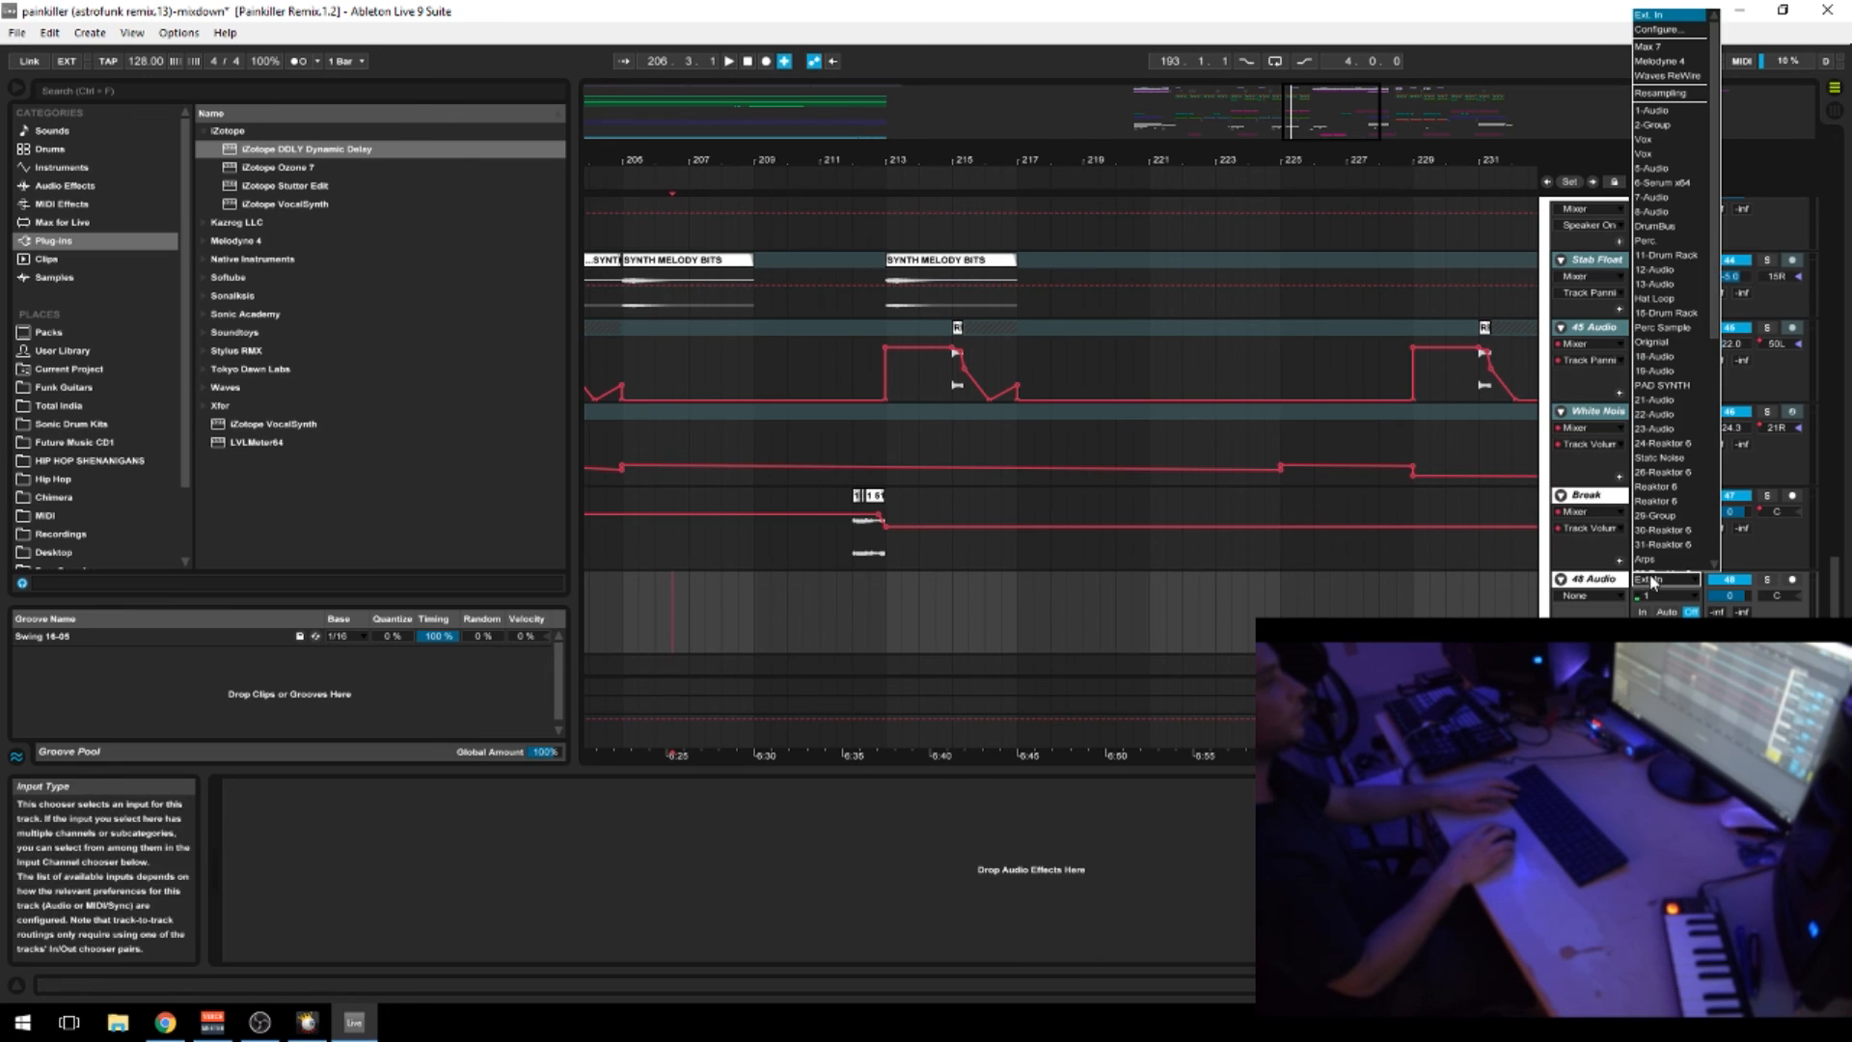
left_click(1667, 97)
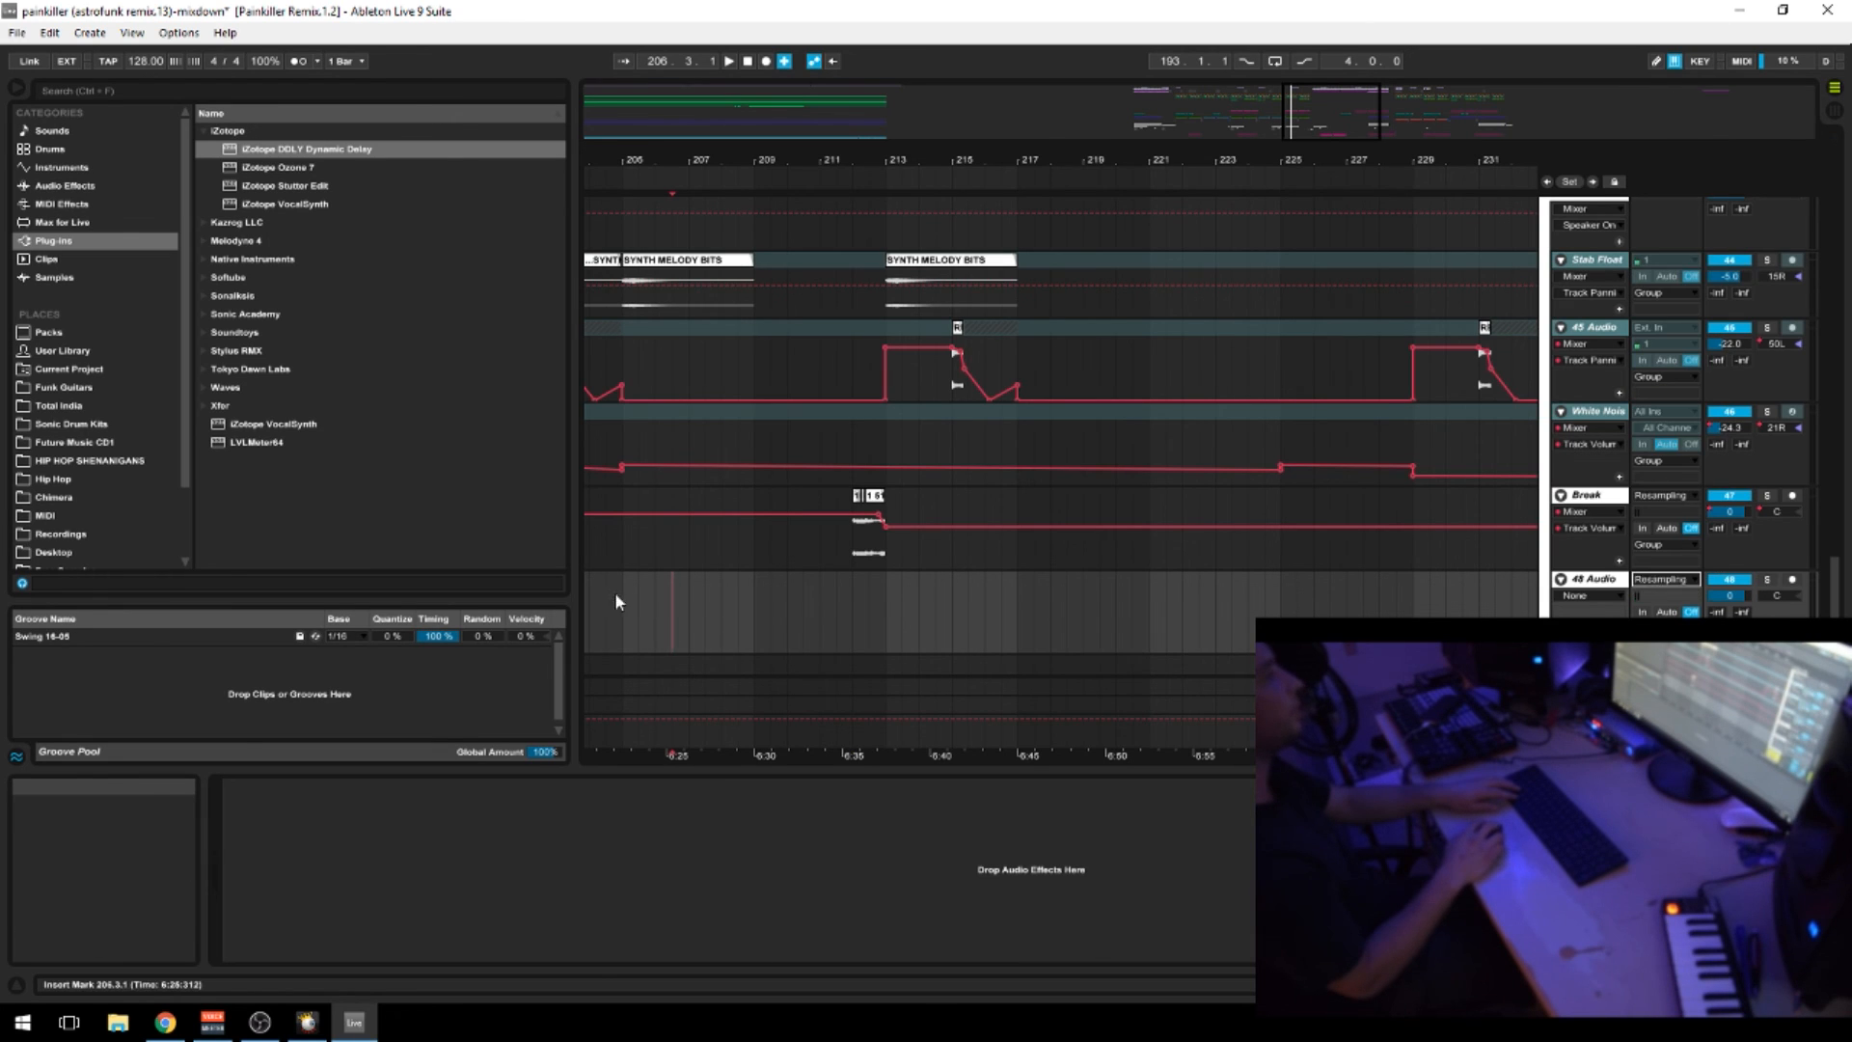
Arm the new resampling track and record a short pass of the mix from bar 205
left_click(1792, 579)
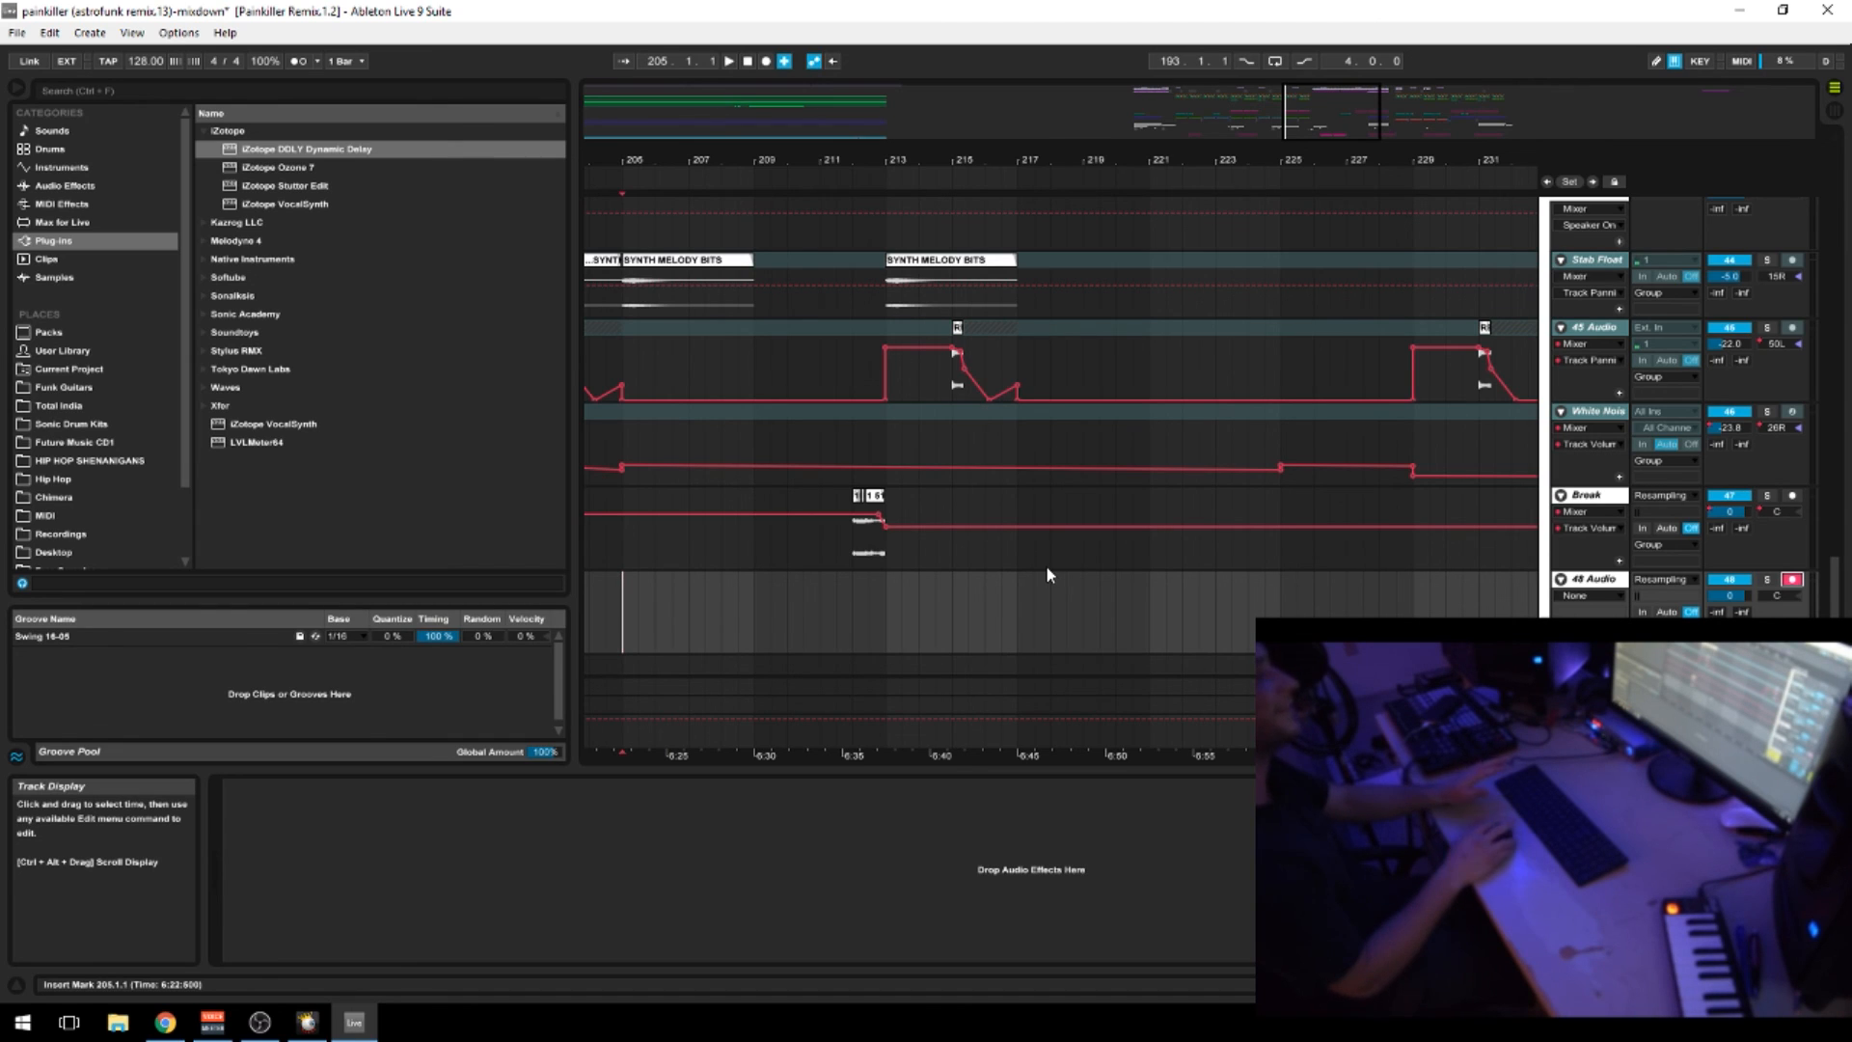
left_click(767, 62)
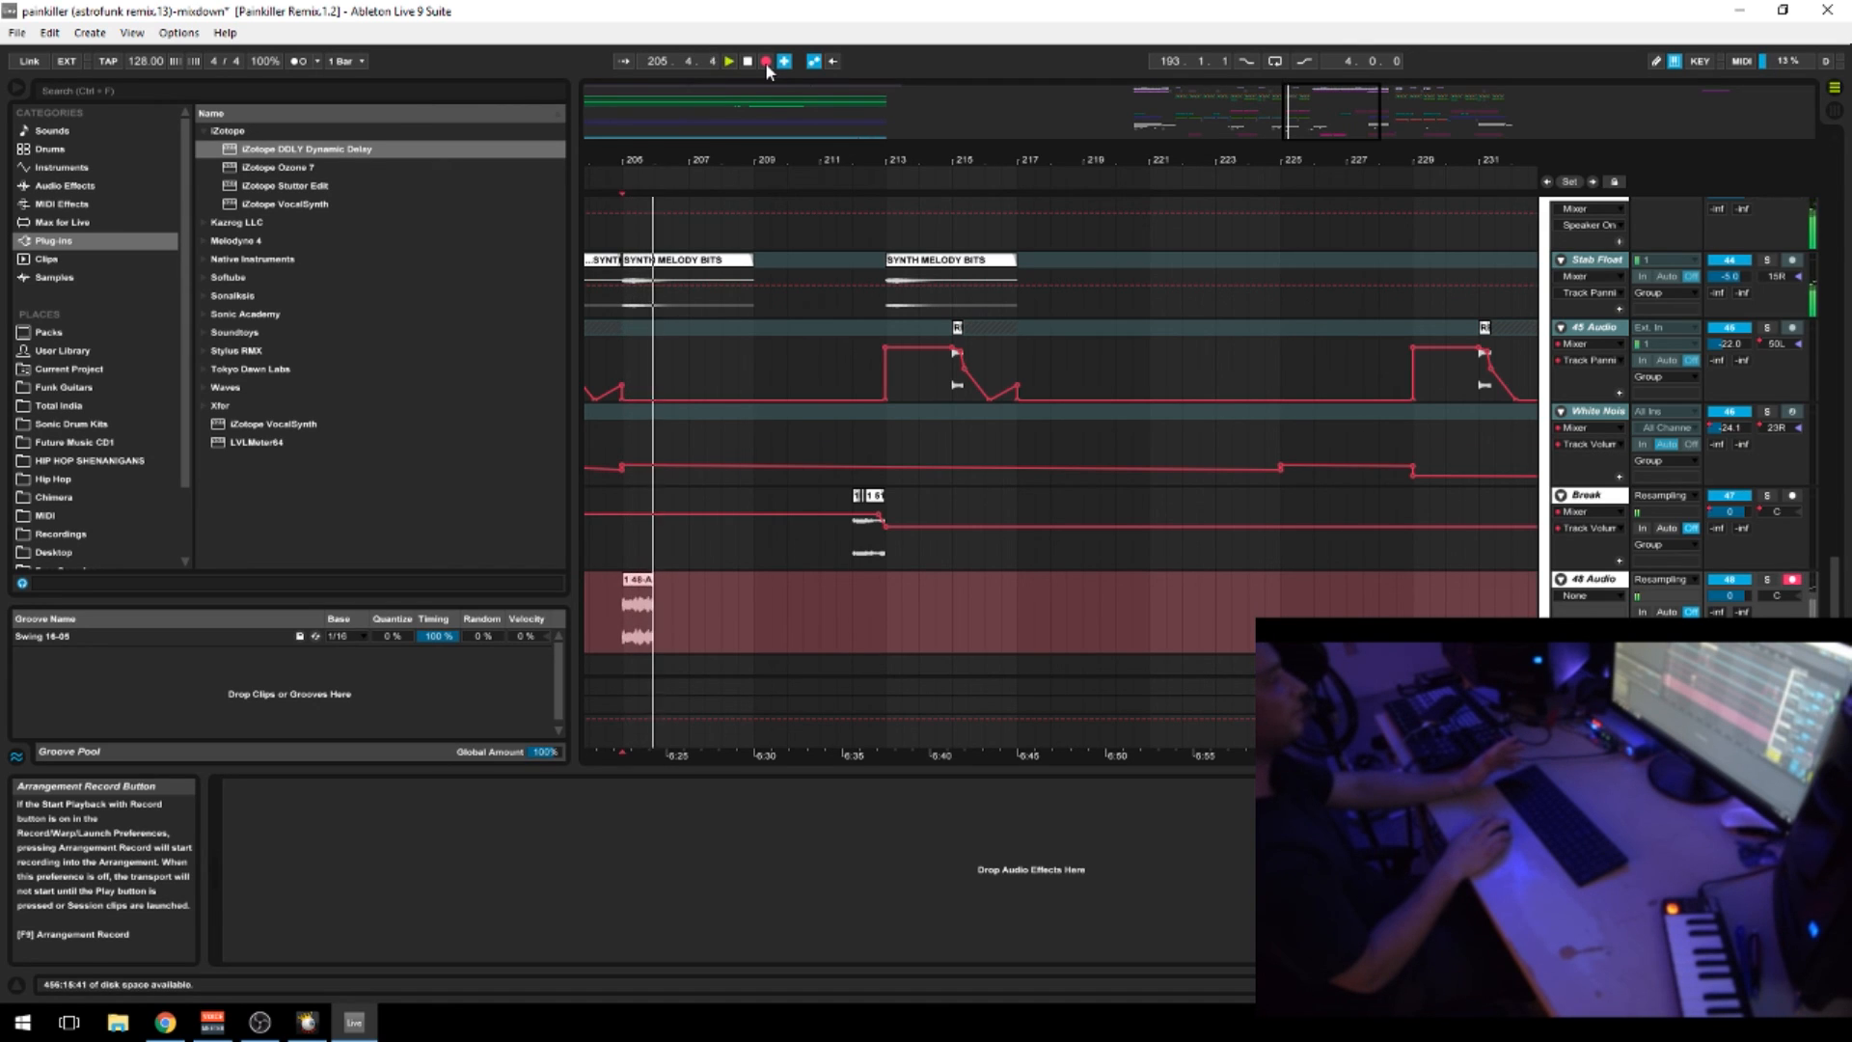
key("space")
left_click(766, 62)
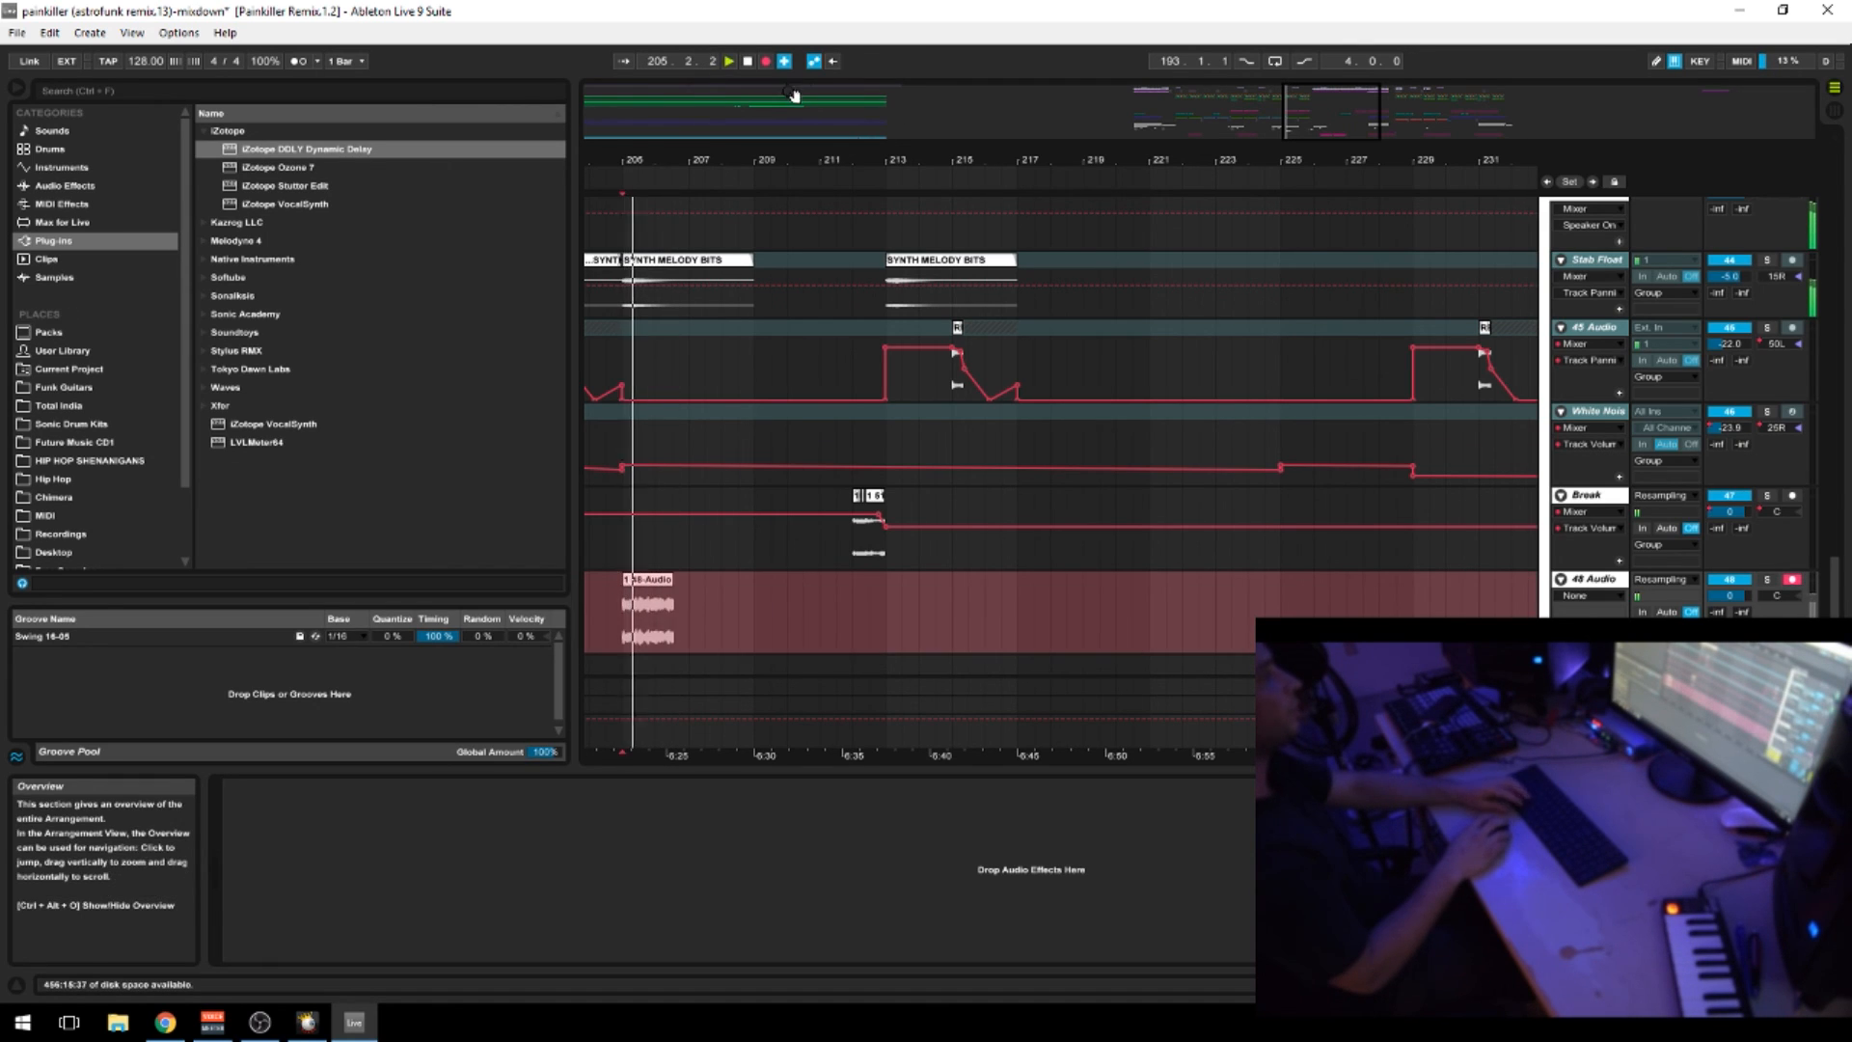
key("space")
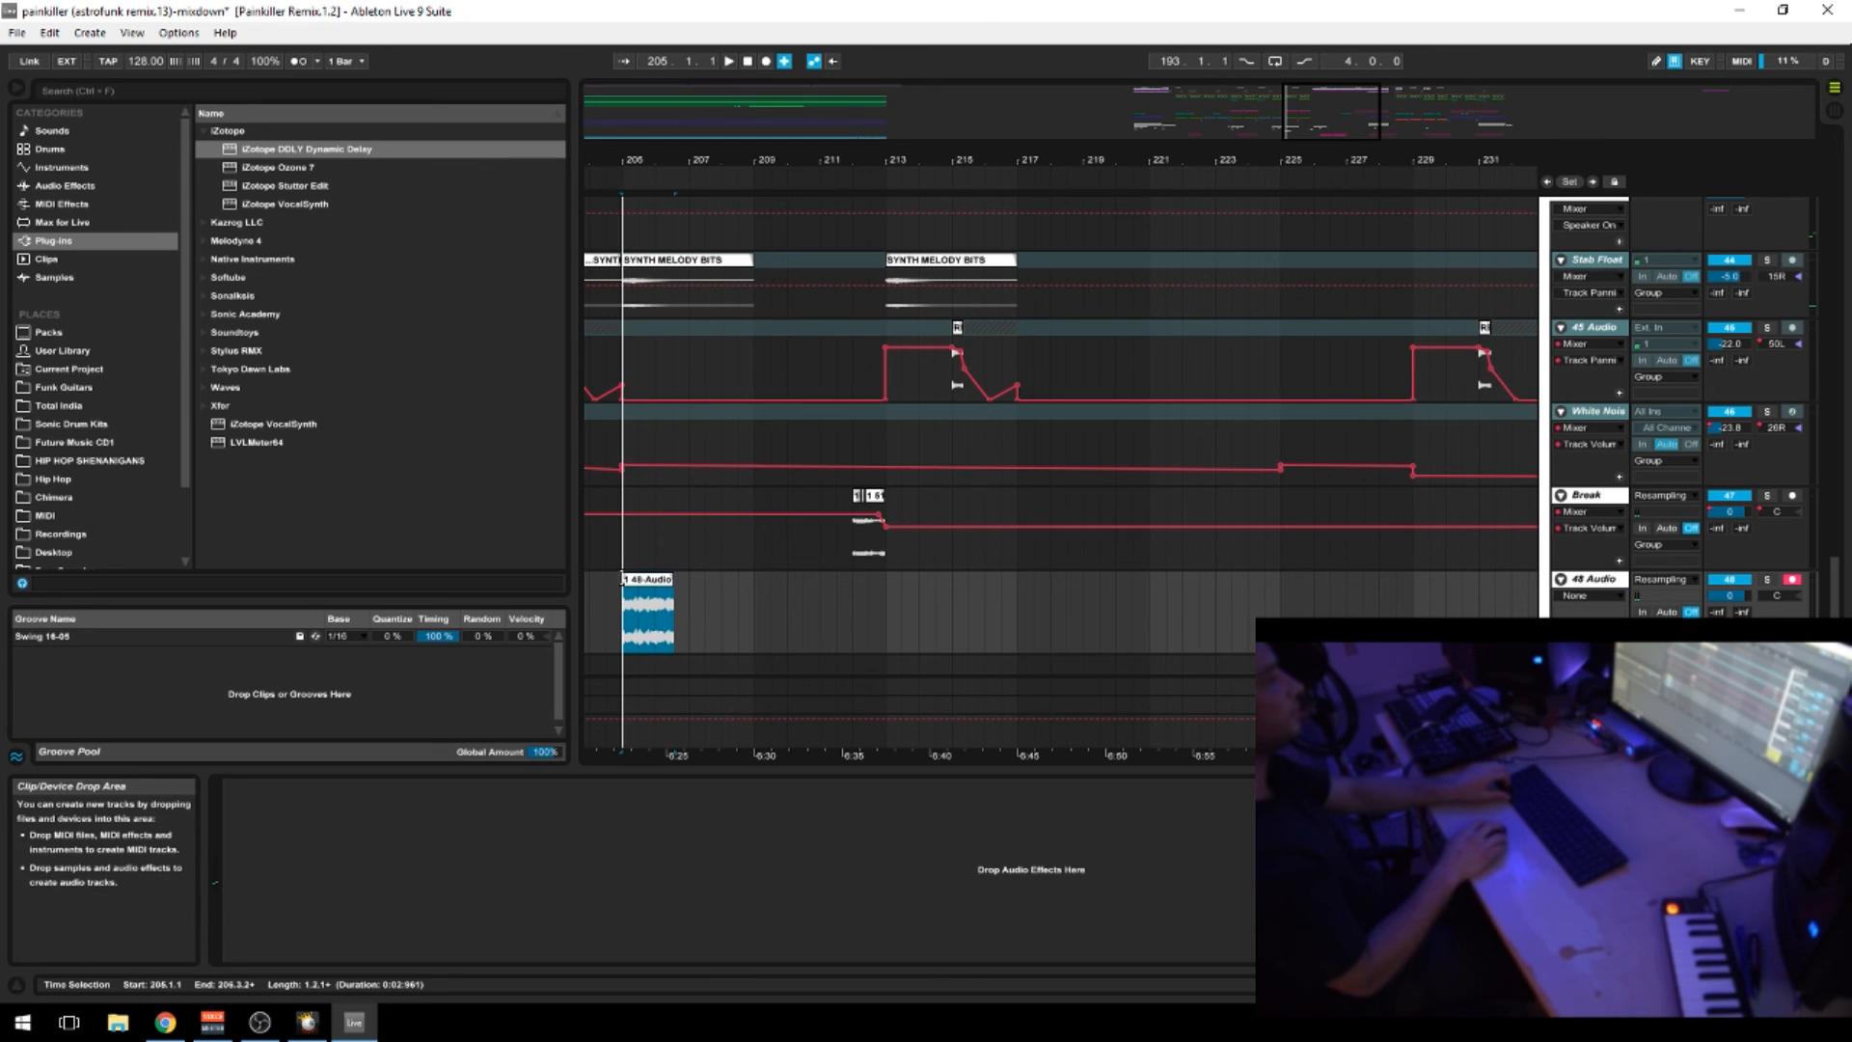
Audition the resampled clip in solo and move it to bar 212 under the Break clips
left_click(1767, 580)
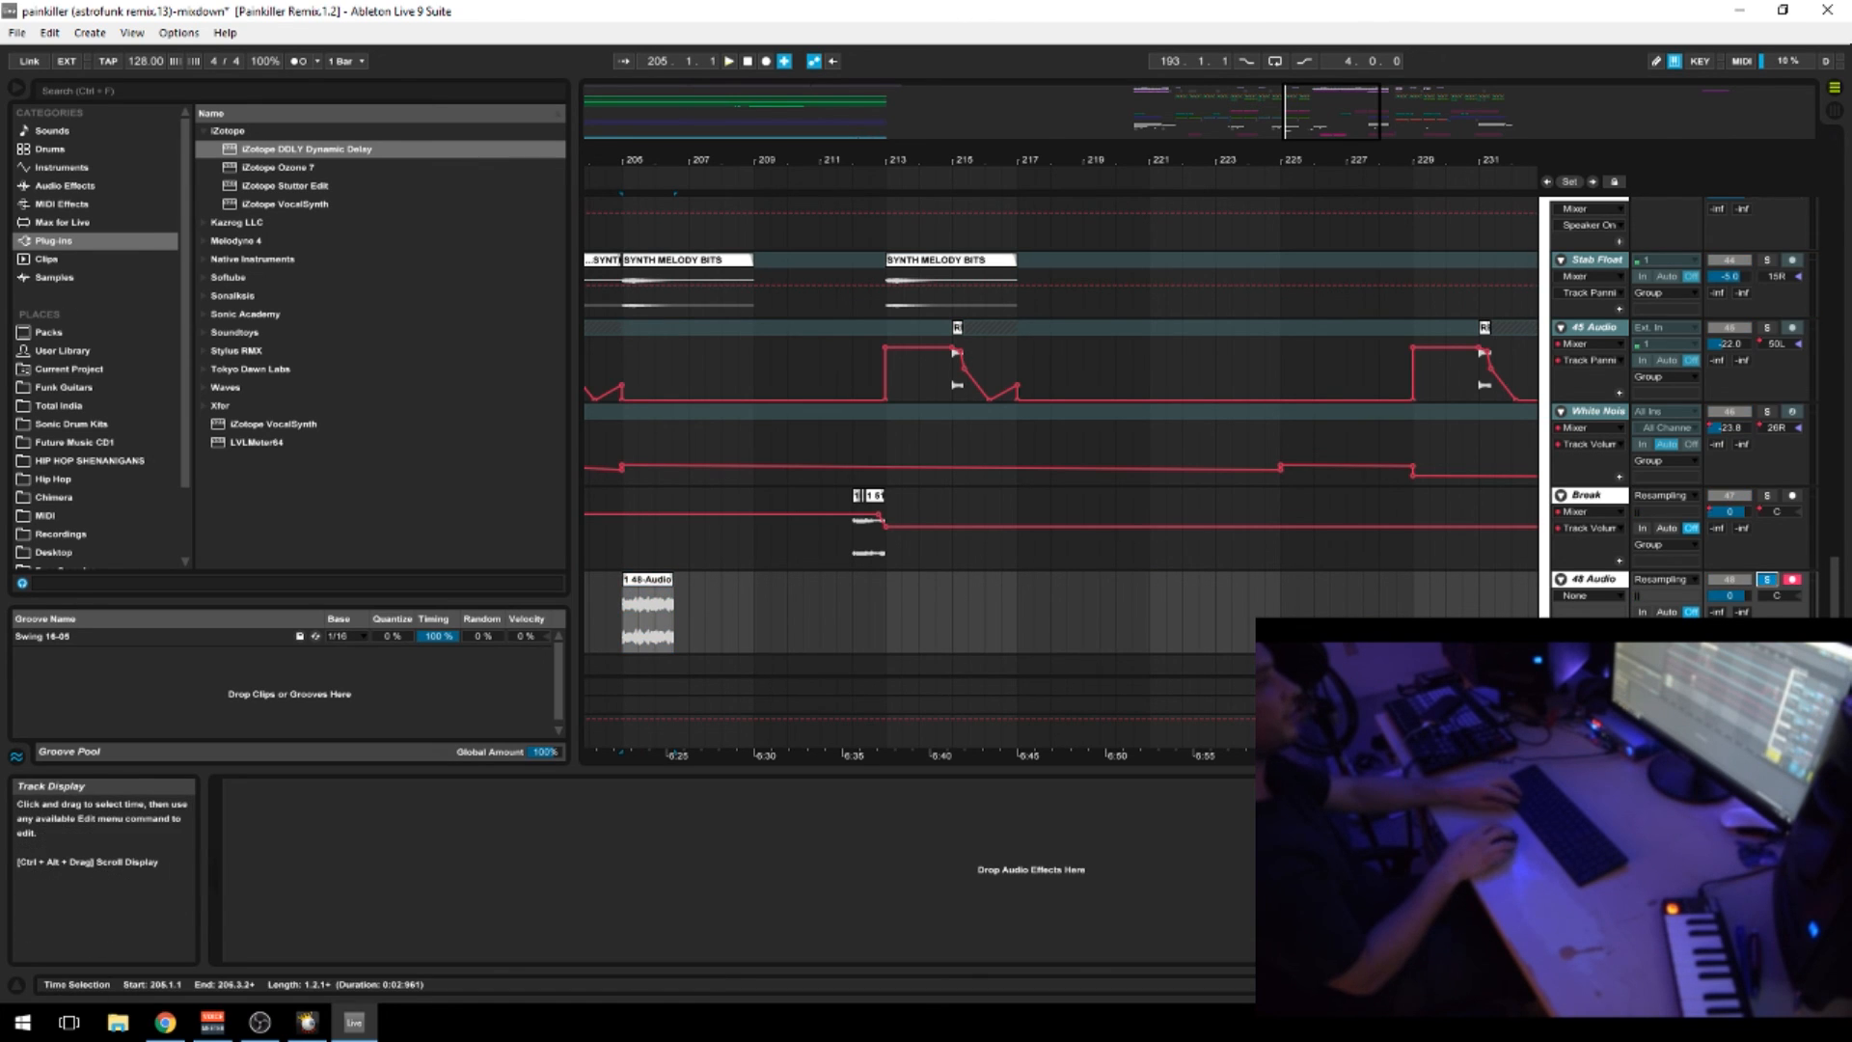
key("space")
key("space")
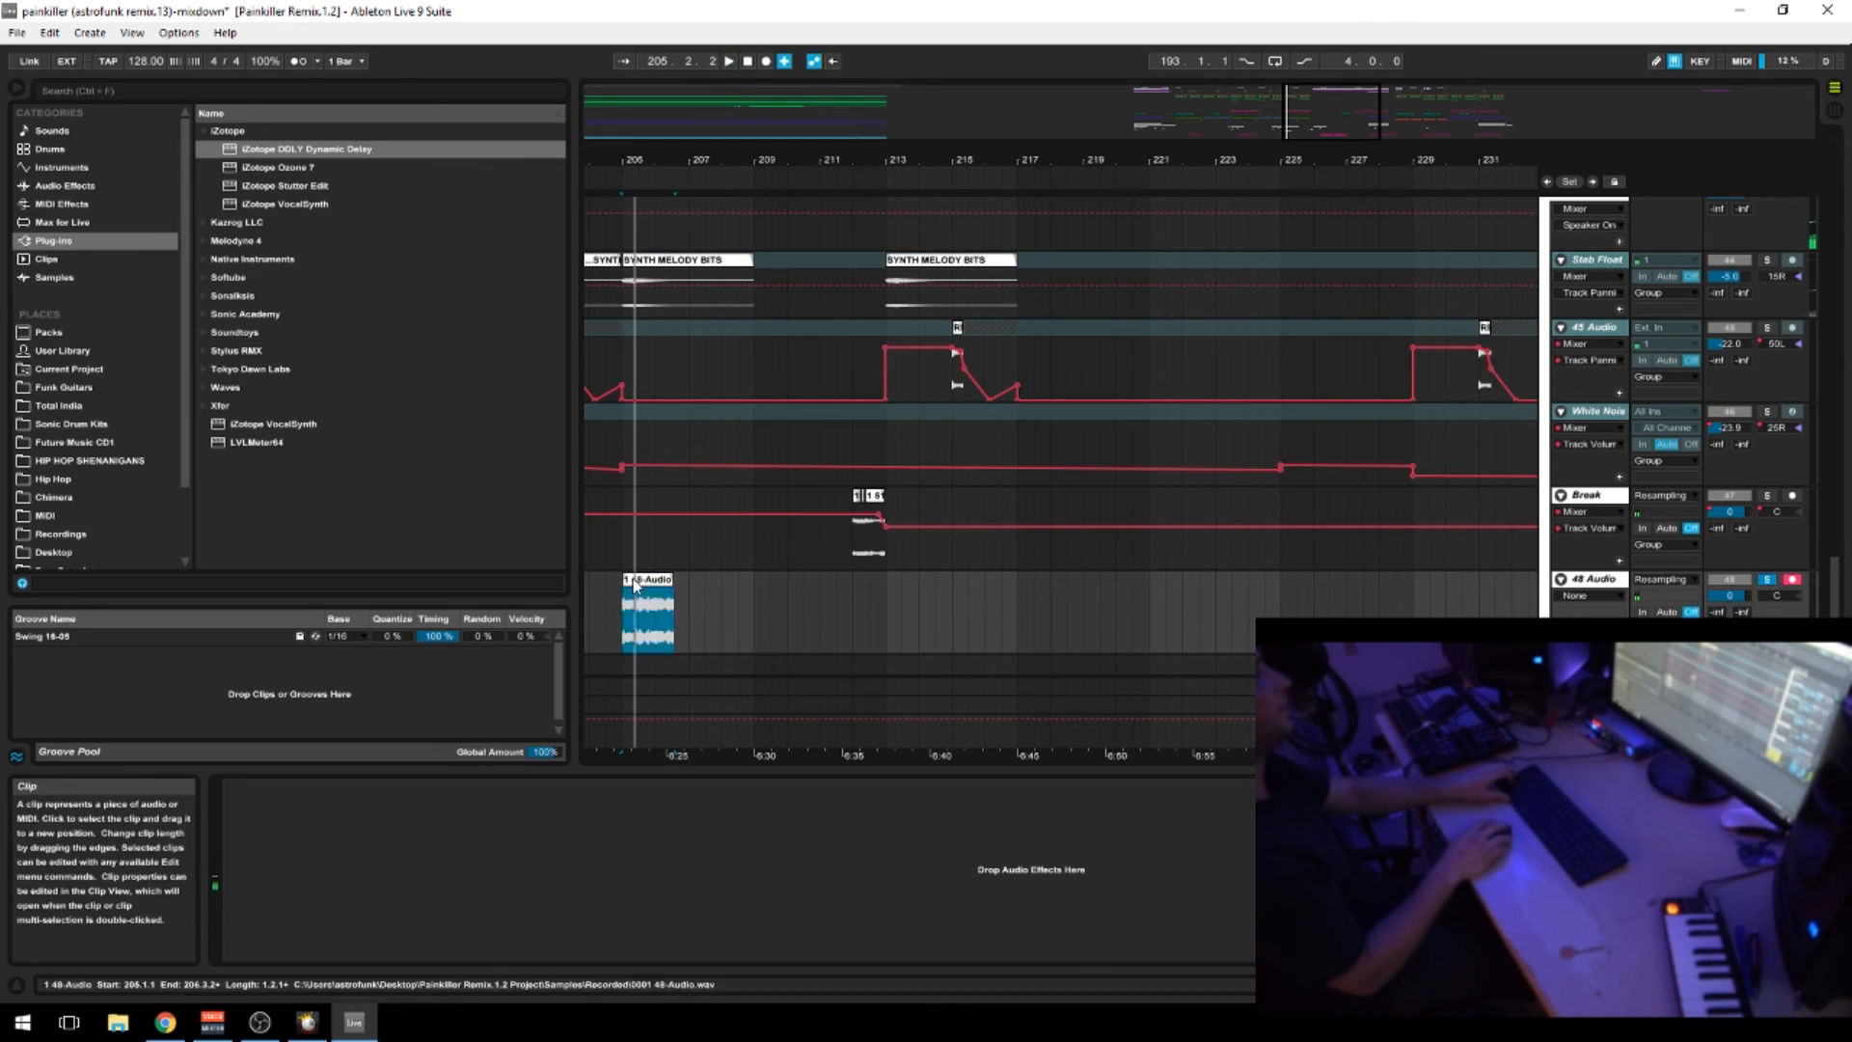
left_click_drag(634, 652, 865, 644)
Give the resampled clip a Transposition Modulation envelope that ramps down to about -13 semitones, and choose its warp mode
double_click(880, 641)
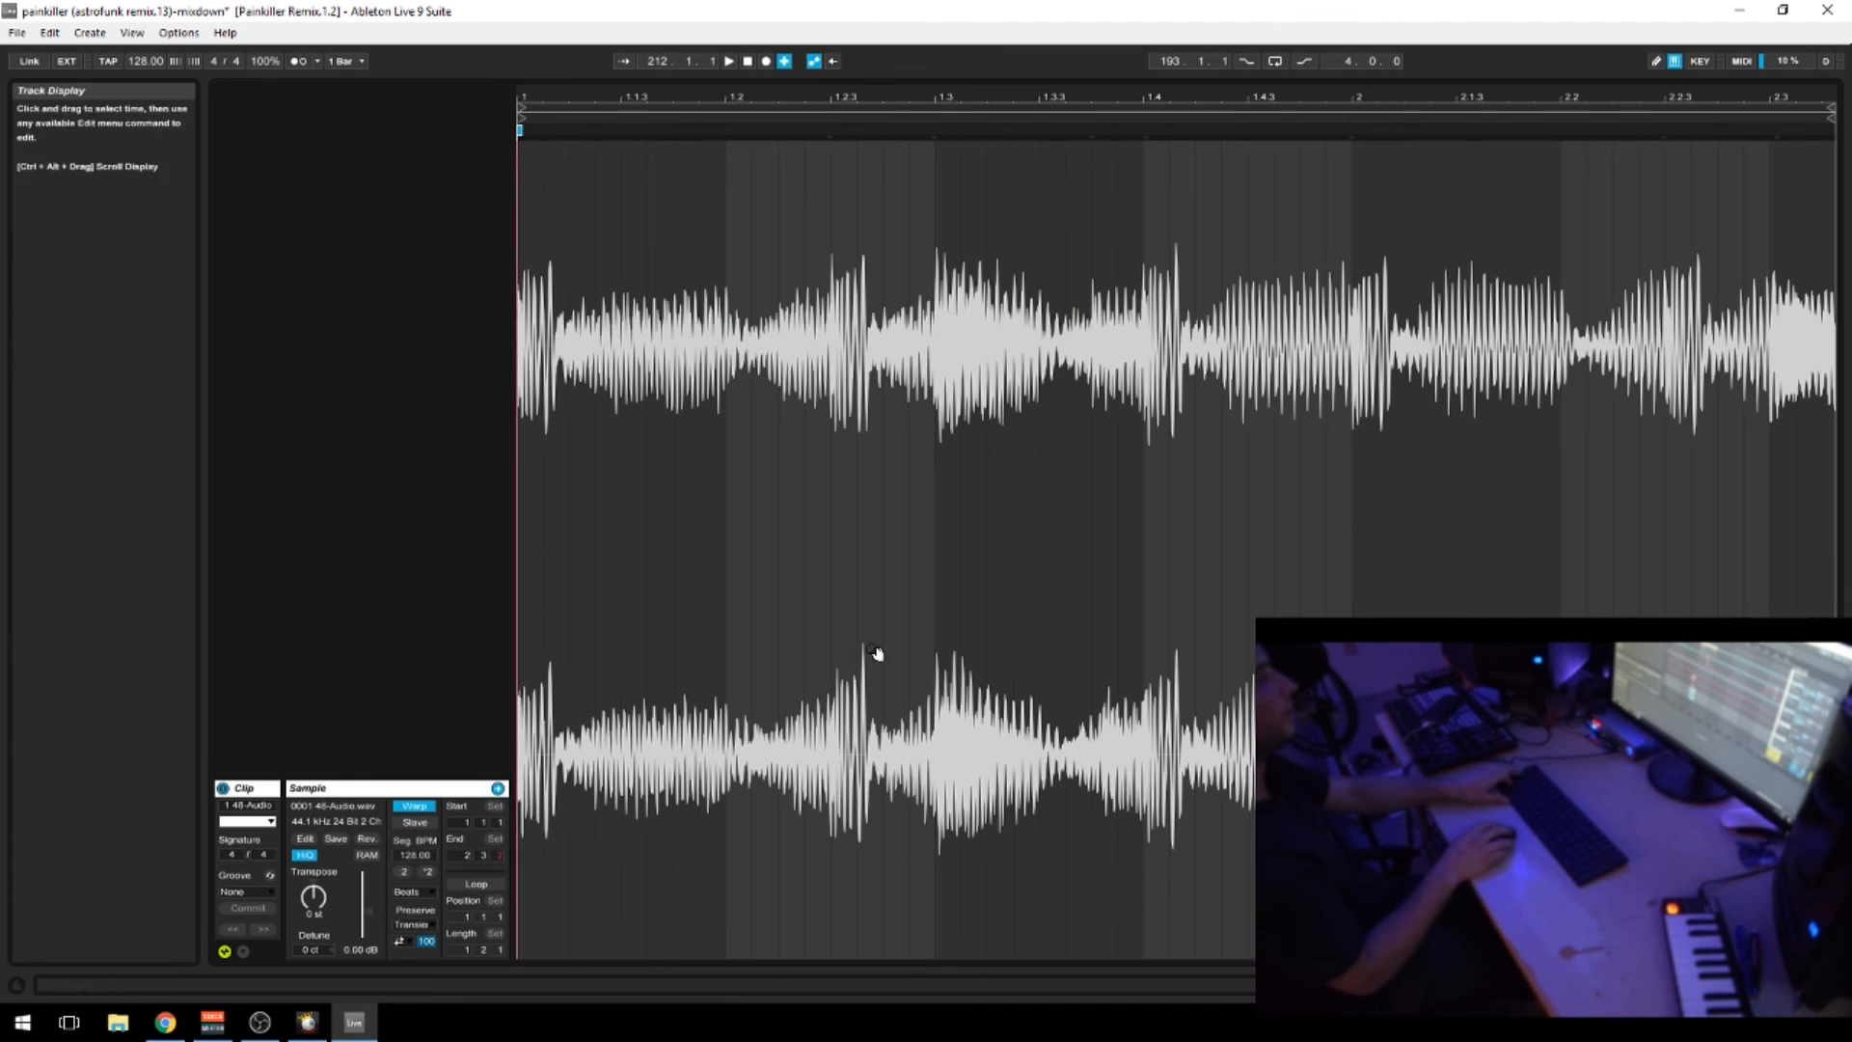
left_click(243, 951)
left_click(577, 820)
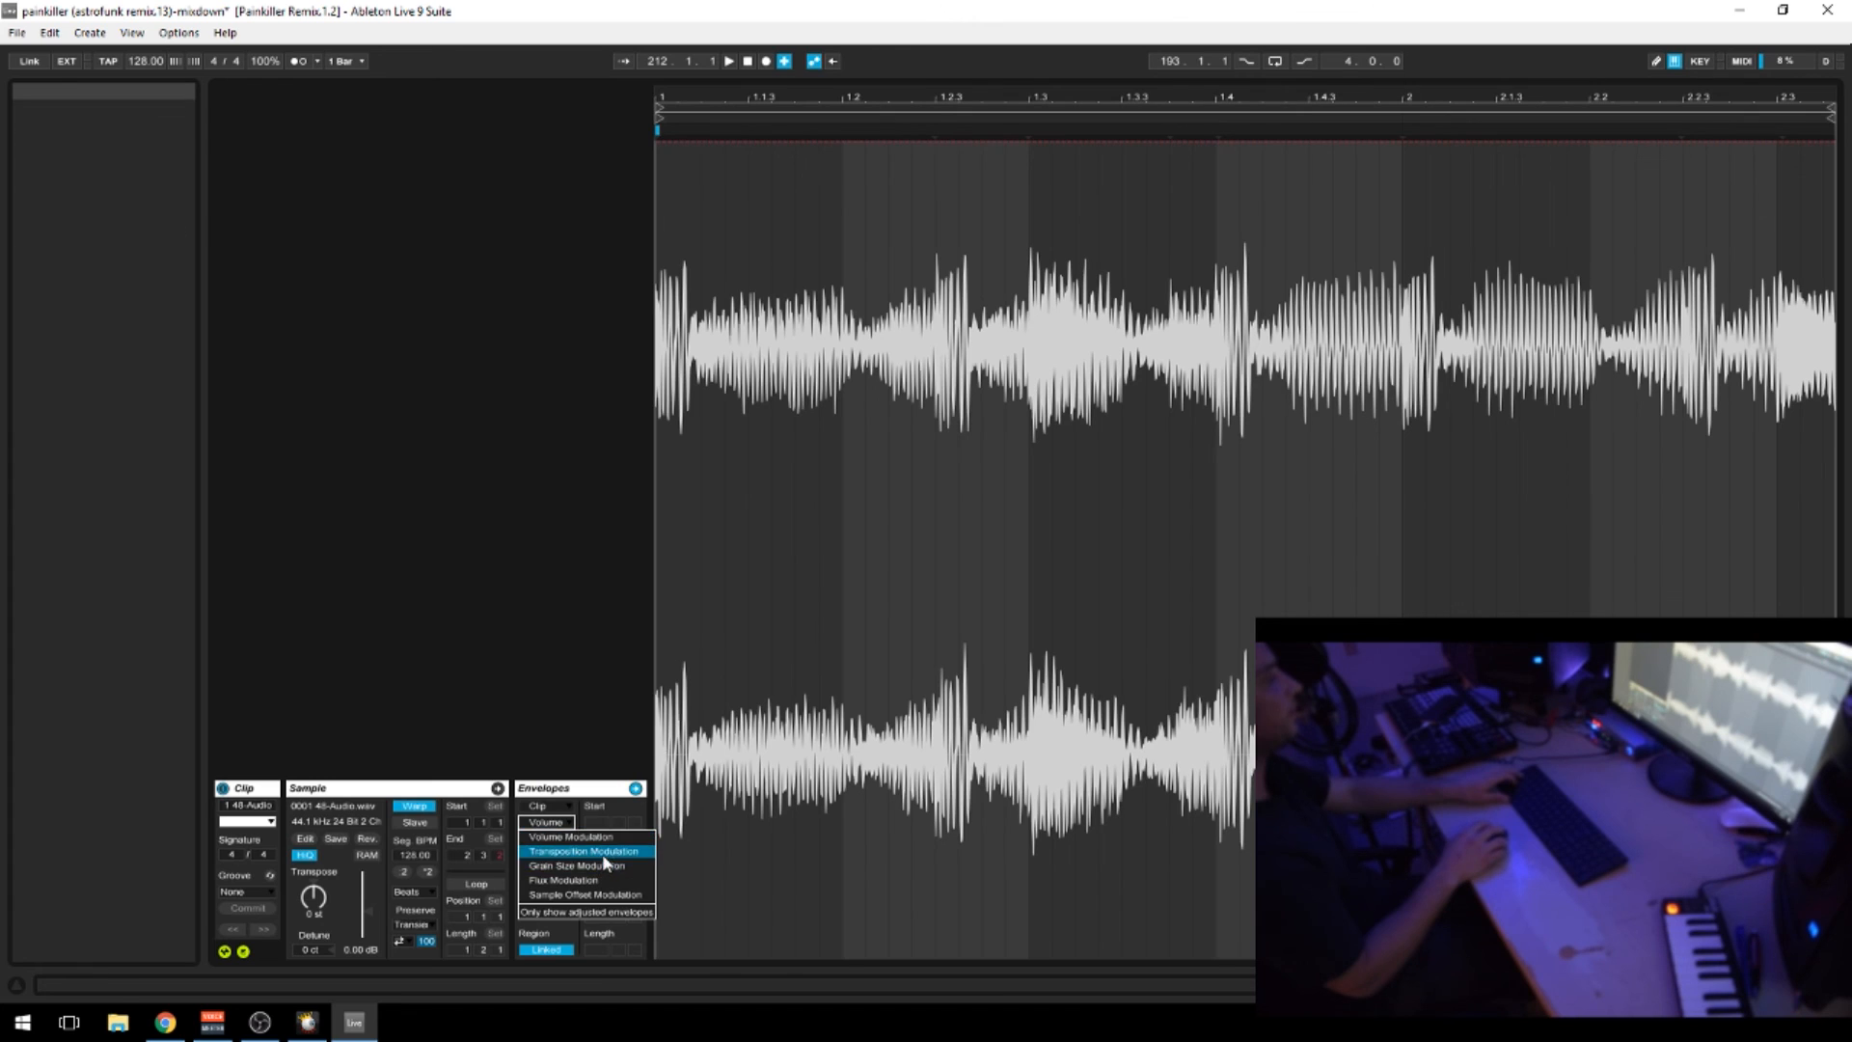
left_click(609, 855)
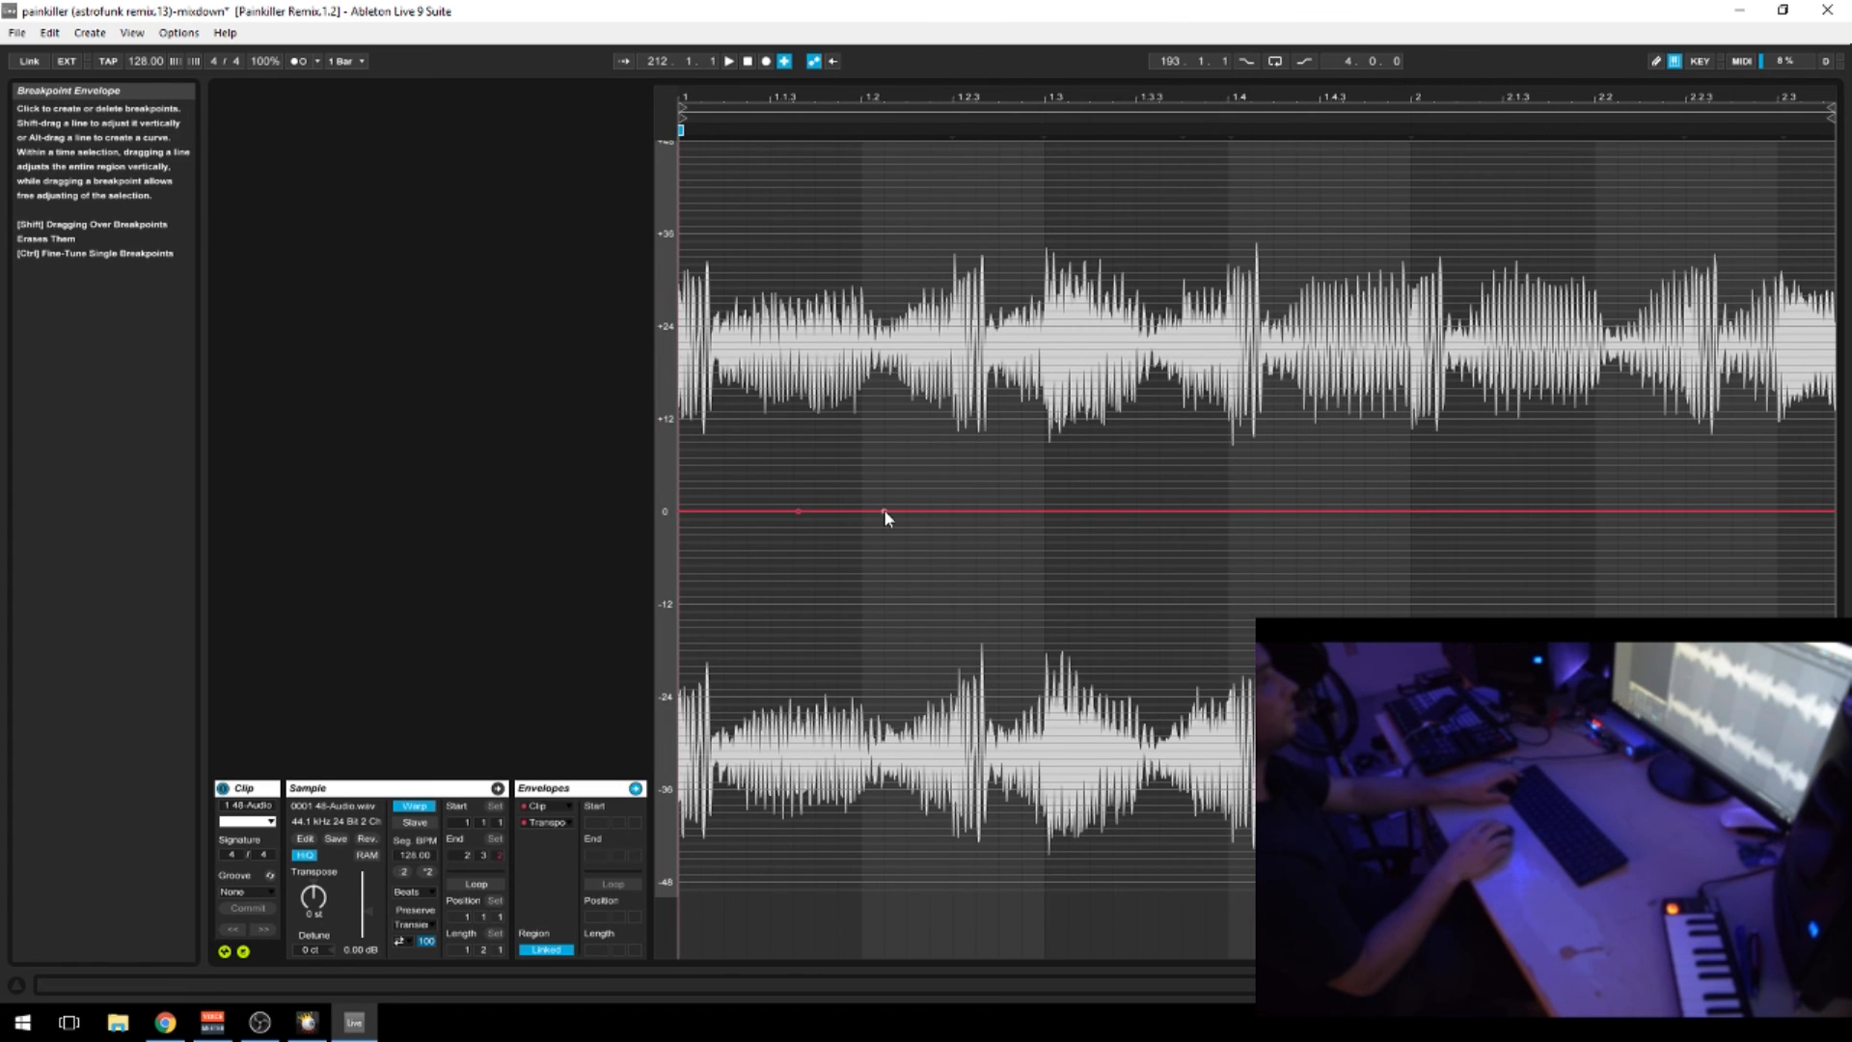
left_click_drag(883, 509, 1108, 621)
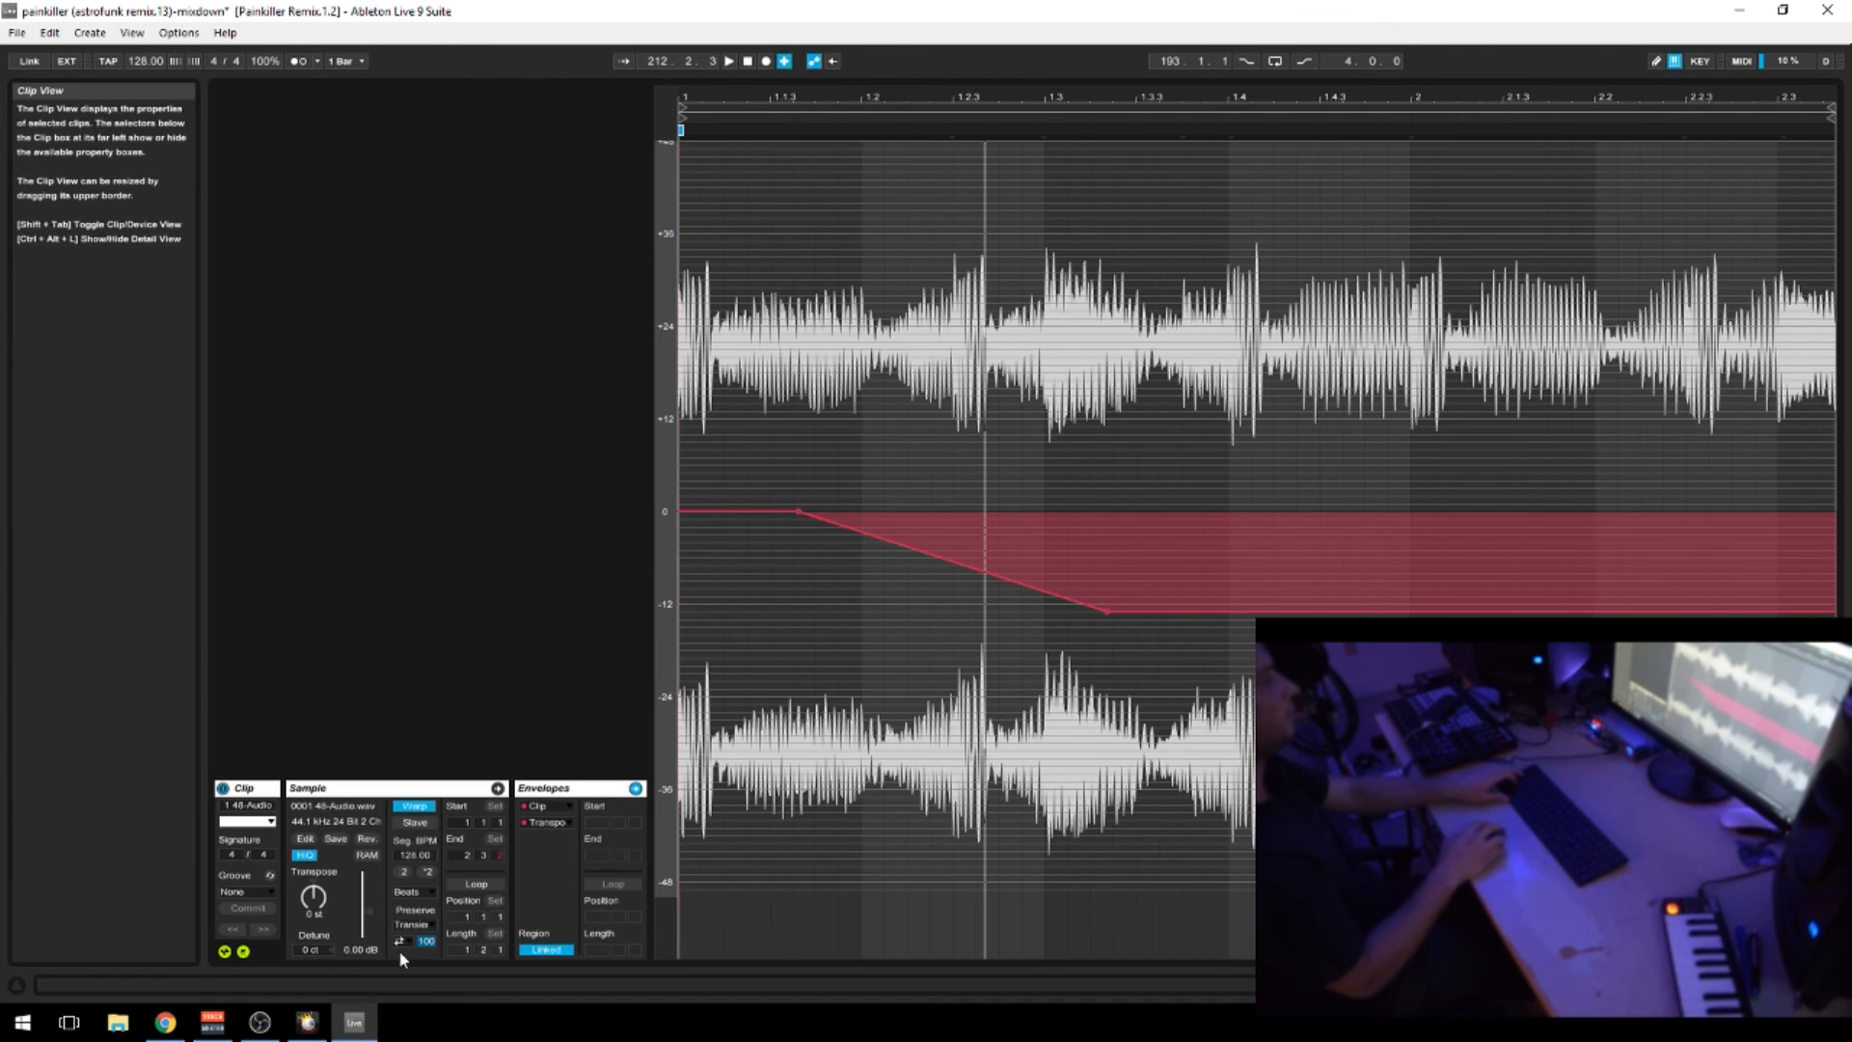
left_click(413, 891)
left_click(414, 863)
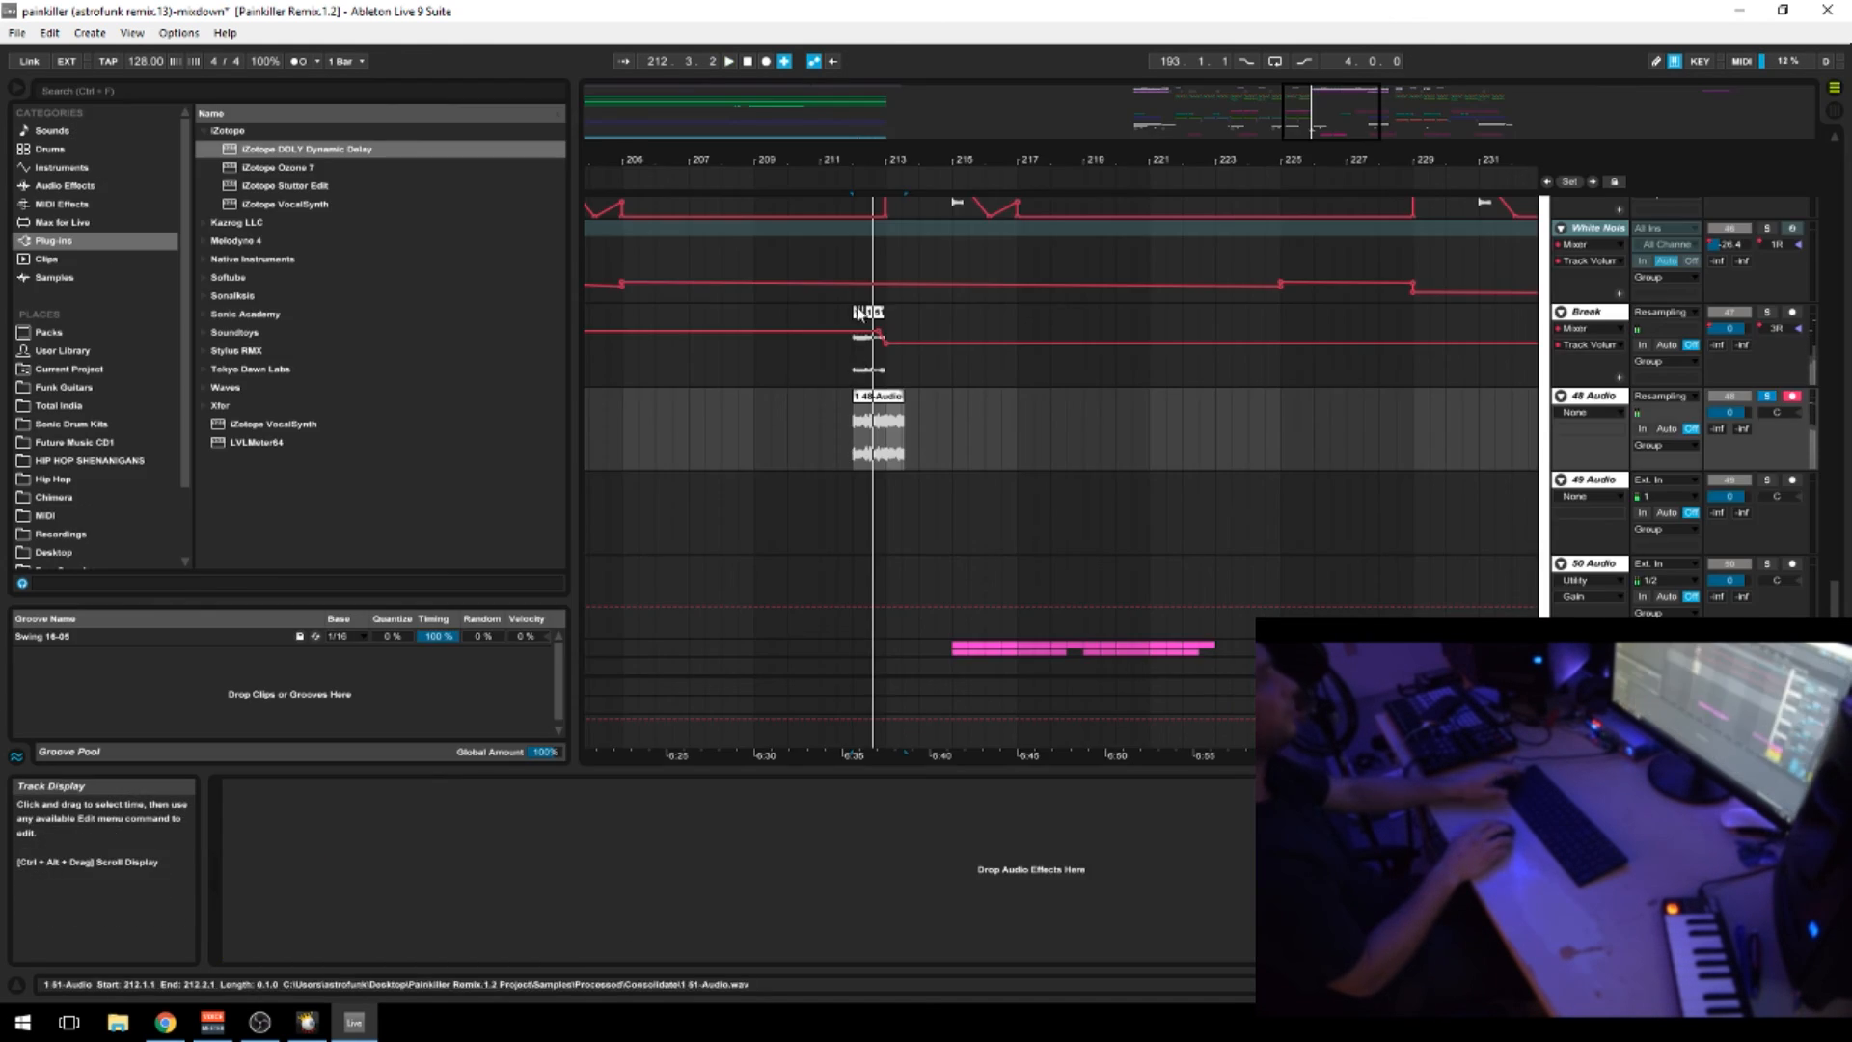
Show the devices on the Break track and delete the 48 Audio resampling track
scroll(859, 314, "up", 2)
left_click(876, 532)
left_click(1587, 447)
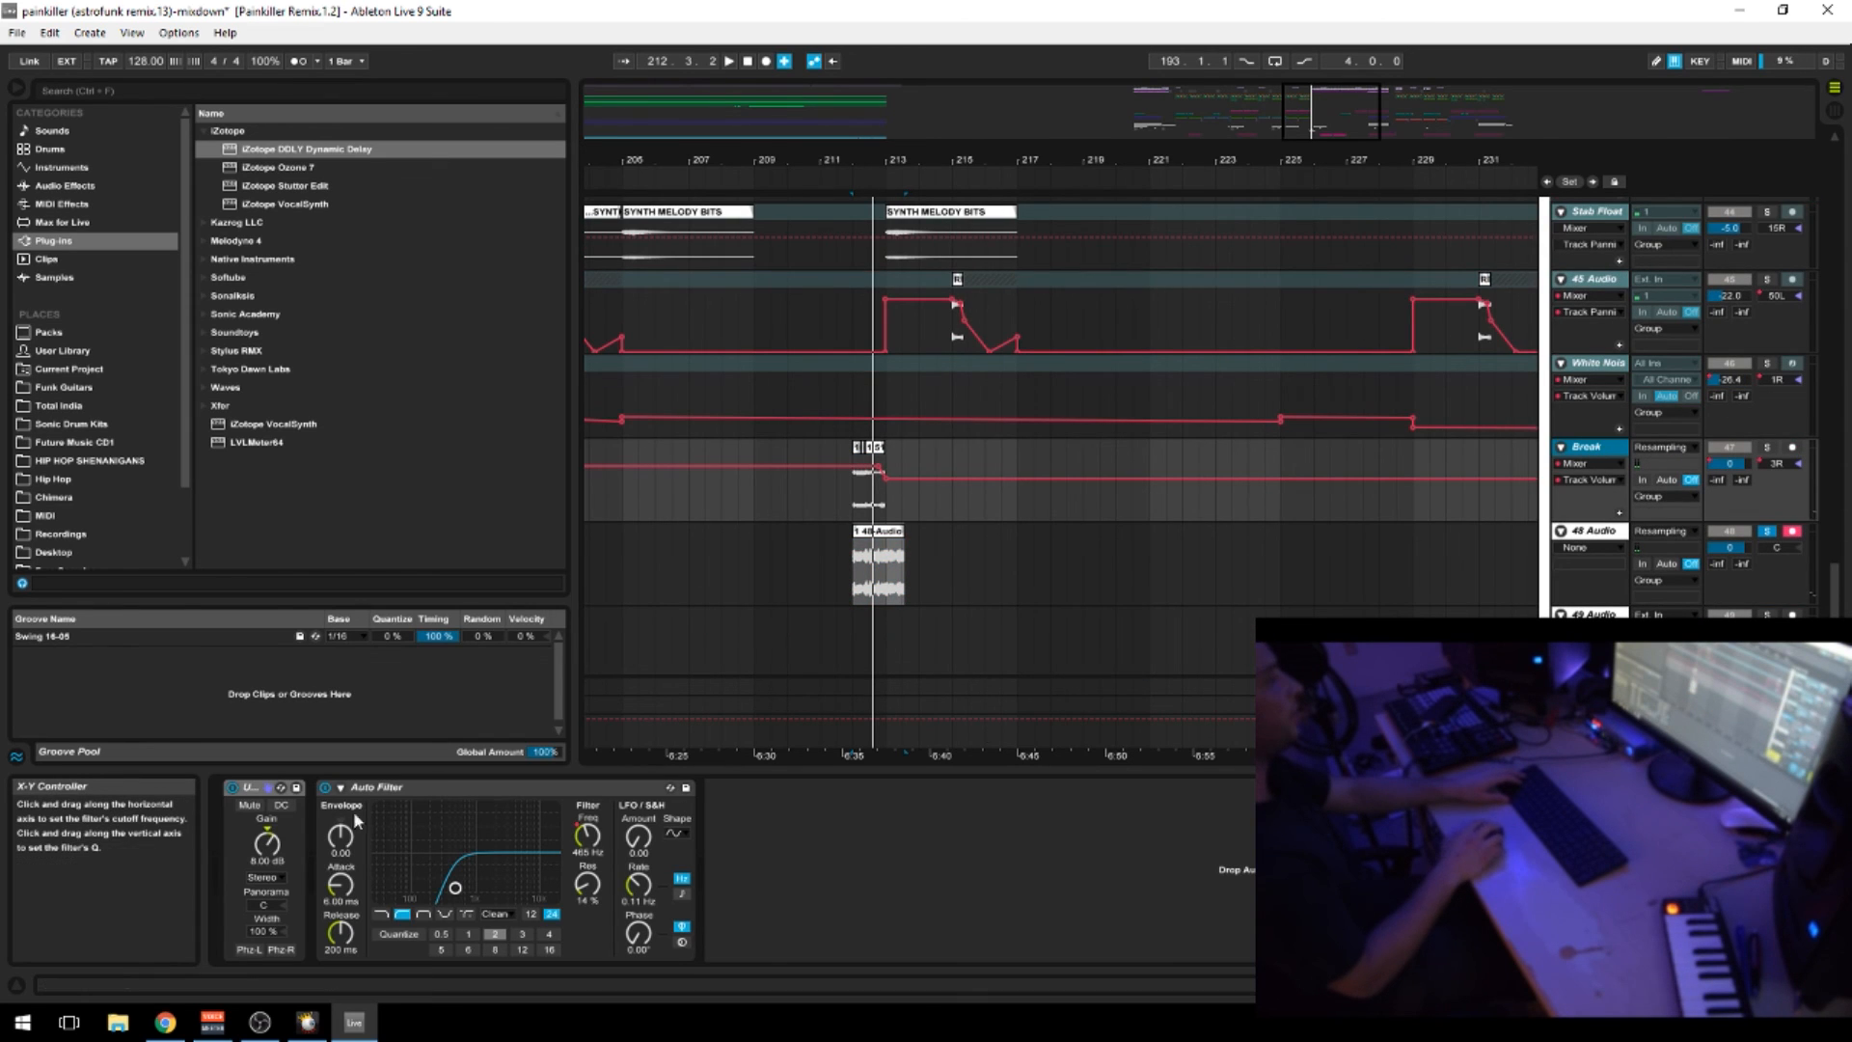
left_click(1597, 531)
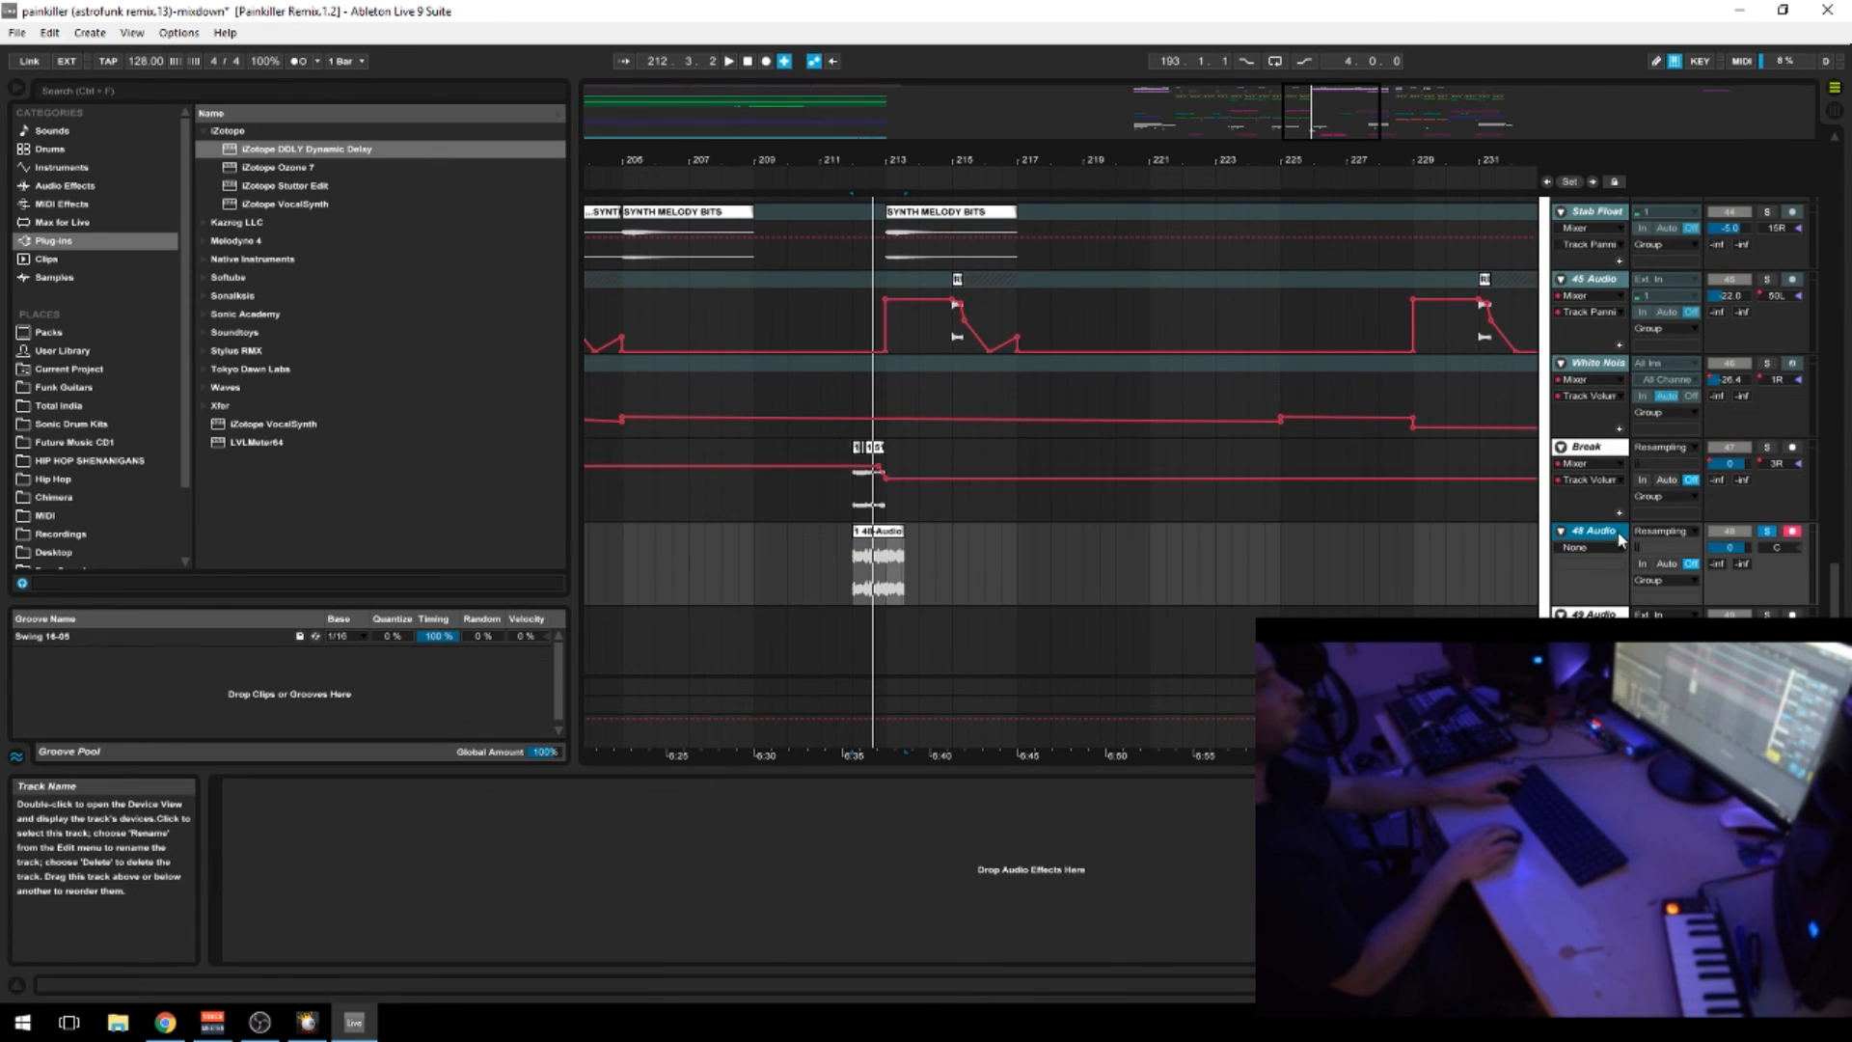
Display the Break track's panning automation and its Auto Filter frequency automation
left_click(1777, 463)
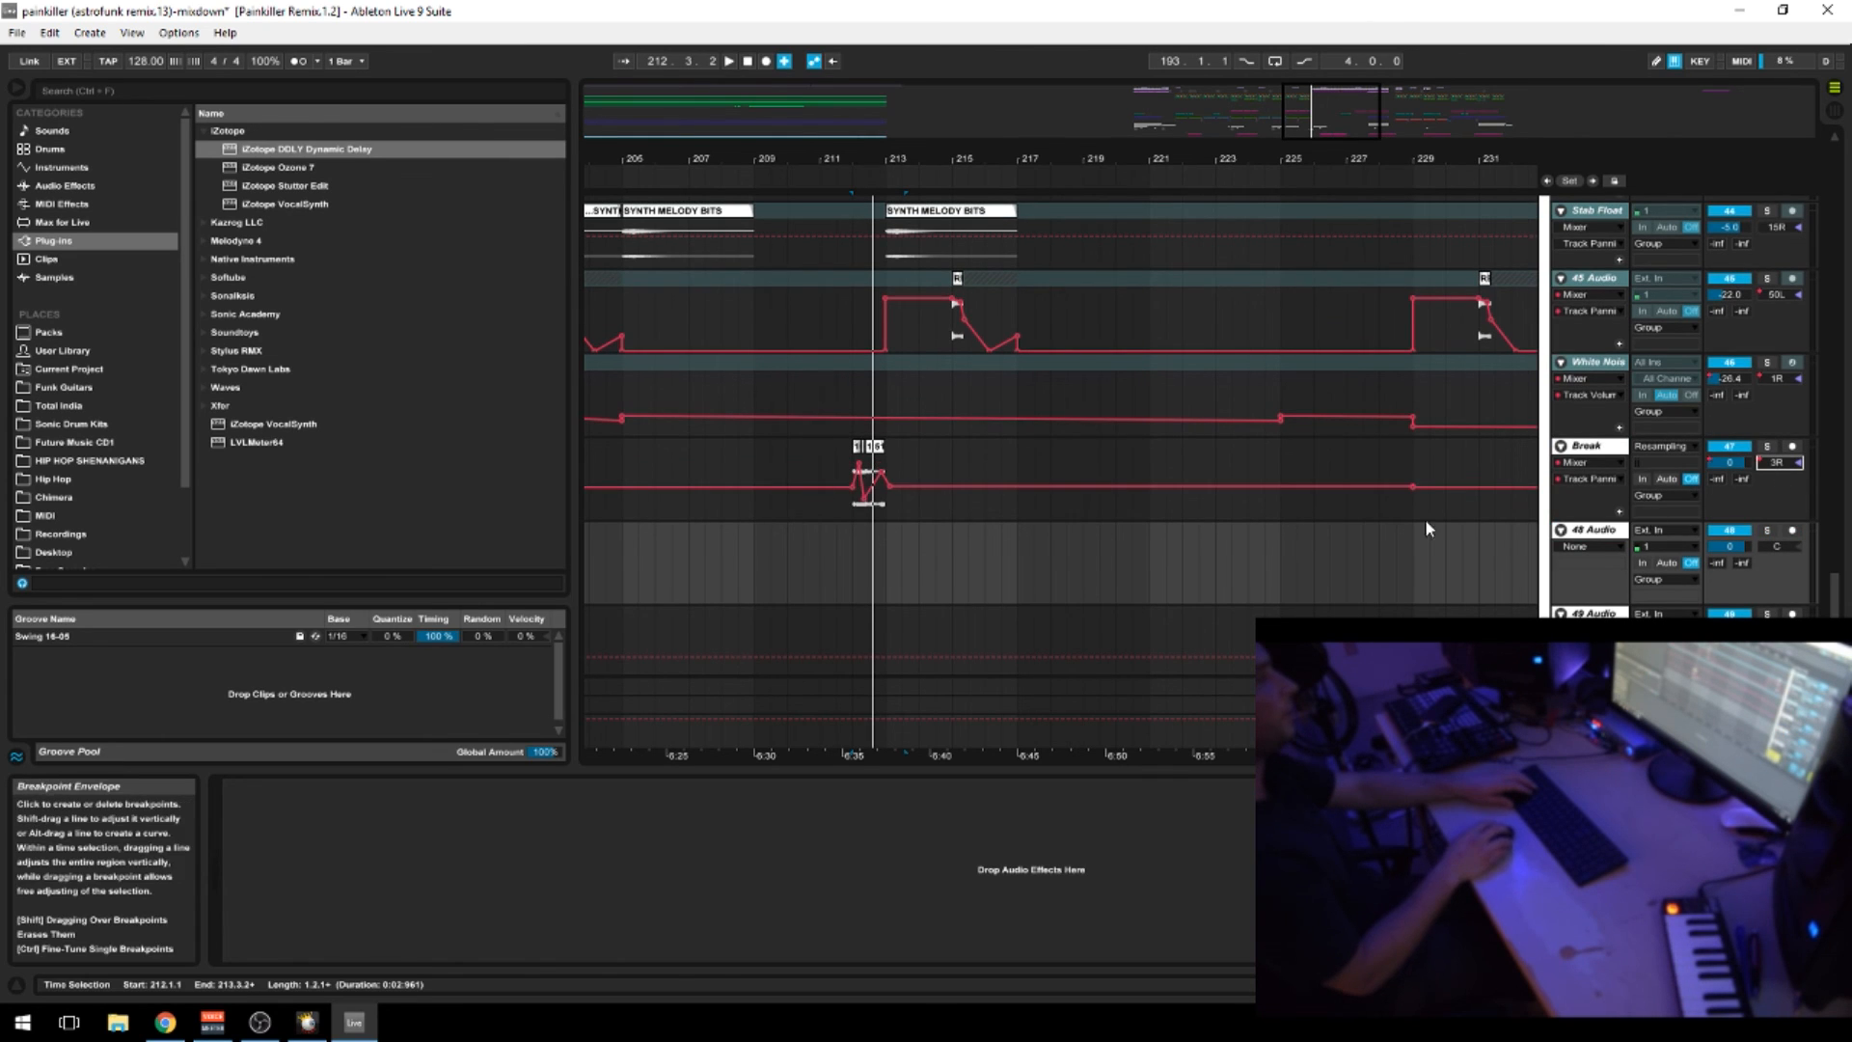
left_click(863, 477)
left_click(595, 845)
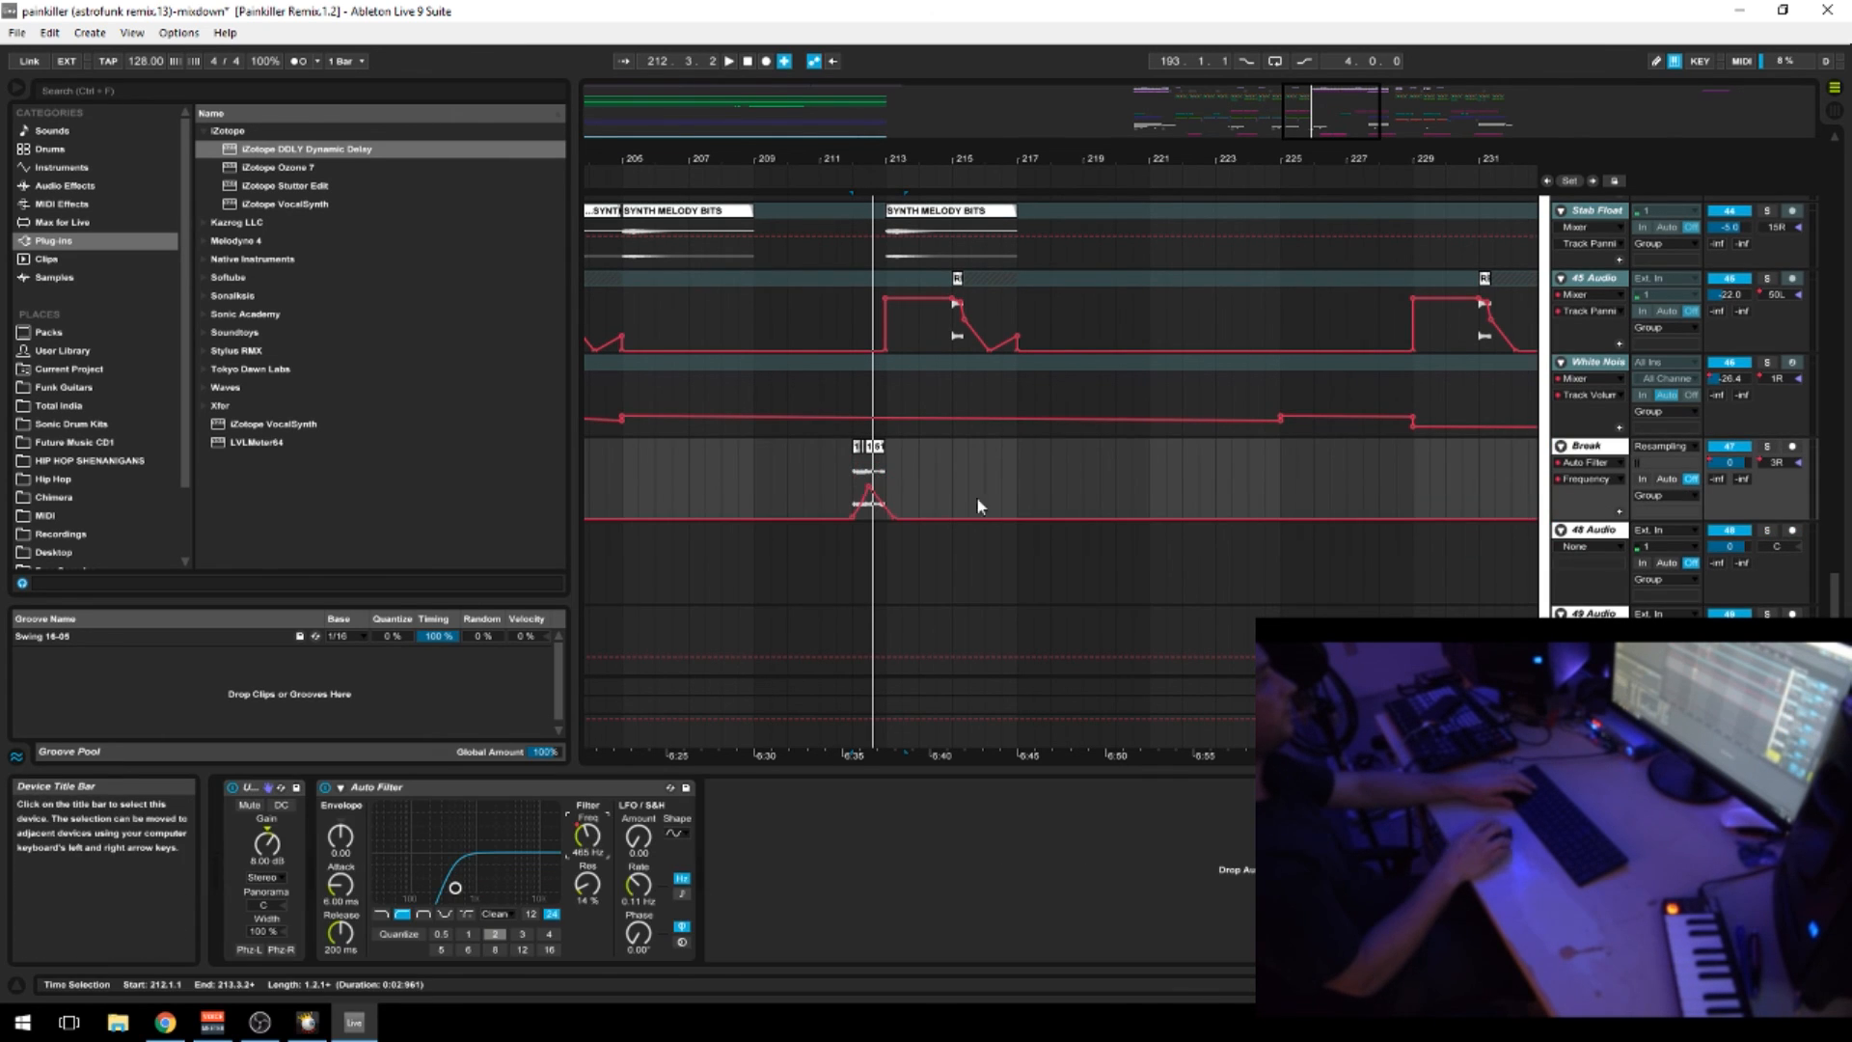
Solo the Break track, play it from bar 211, and replay its enlarged clips from bar 212
left_click(835, 489)
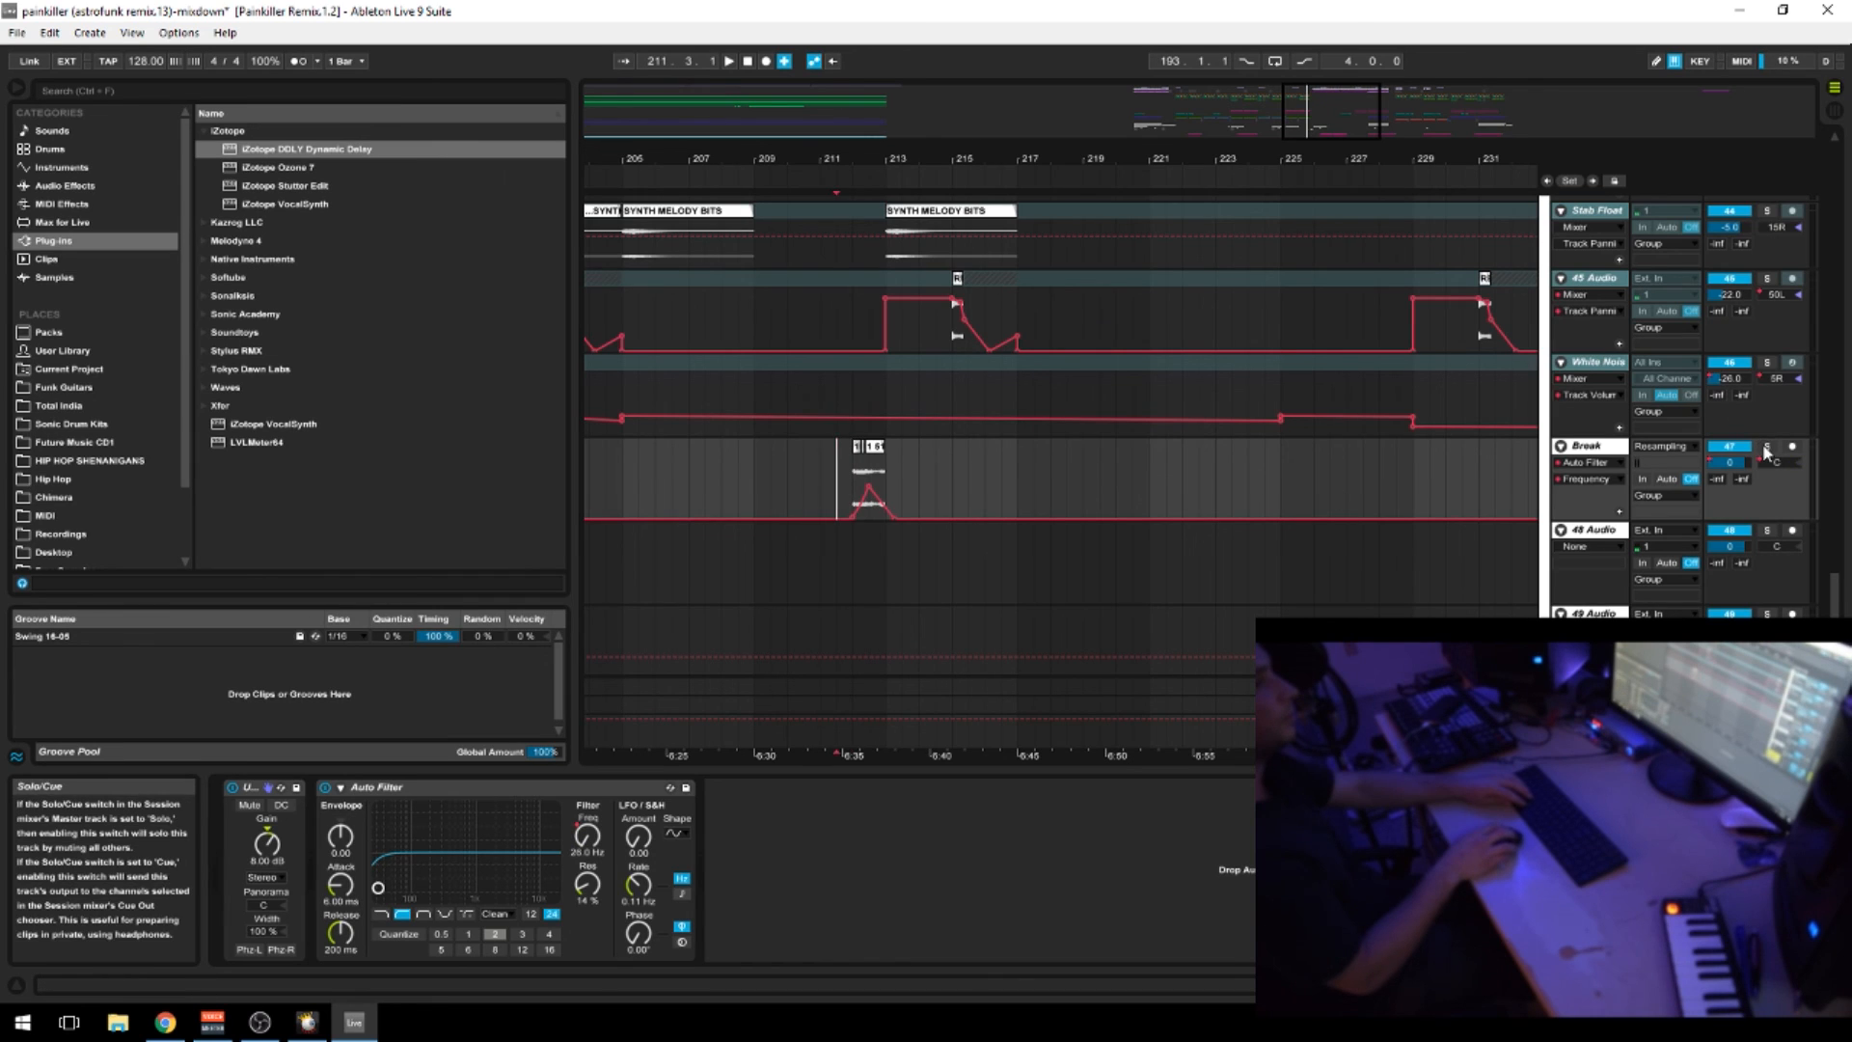
left_click(1767, 447)
key("space")
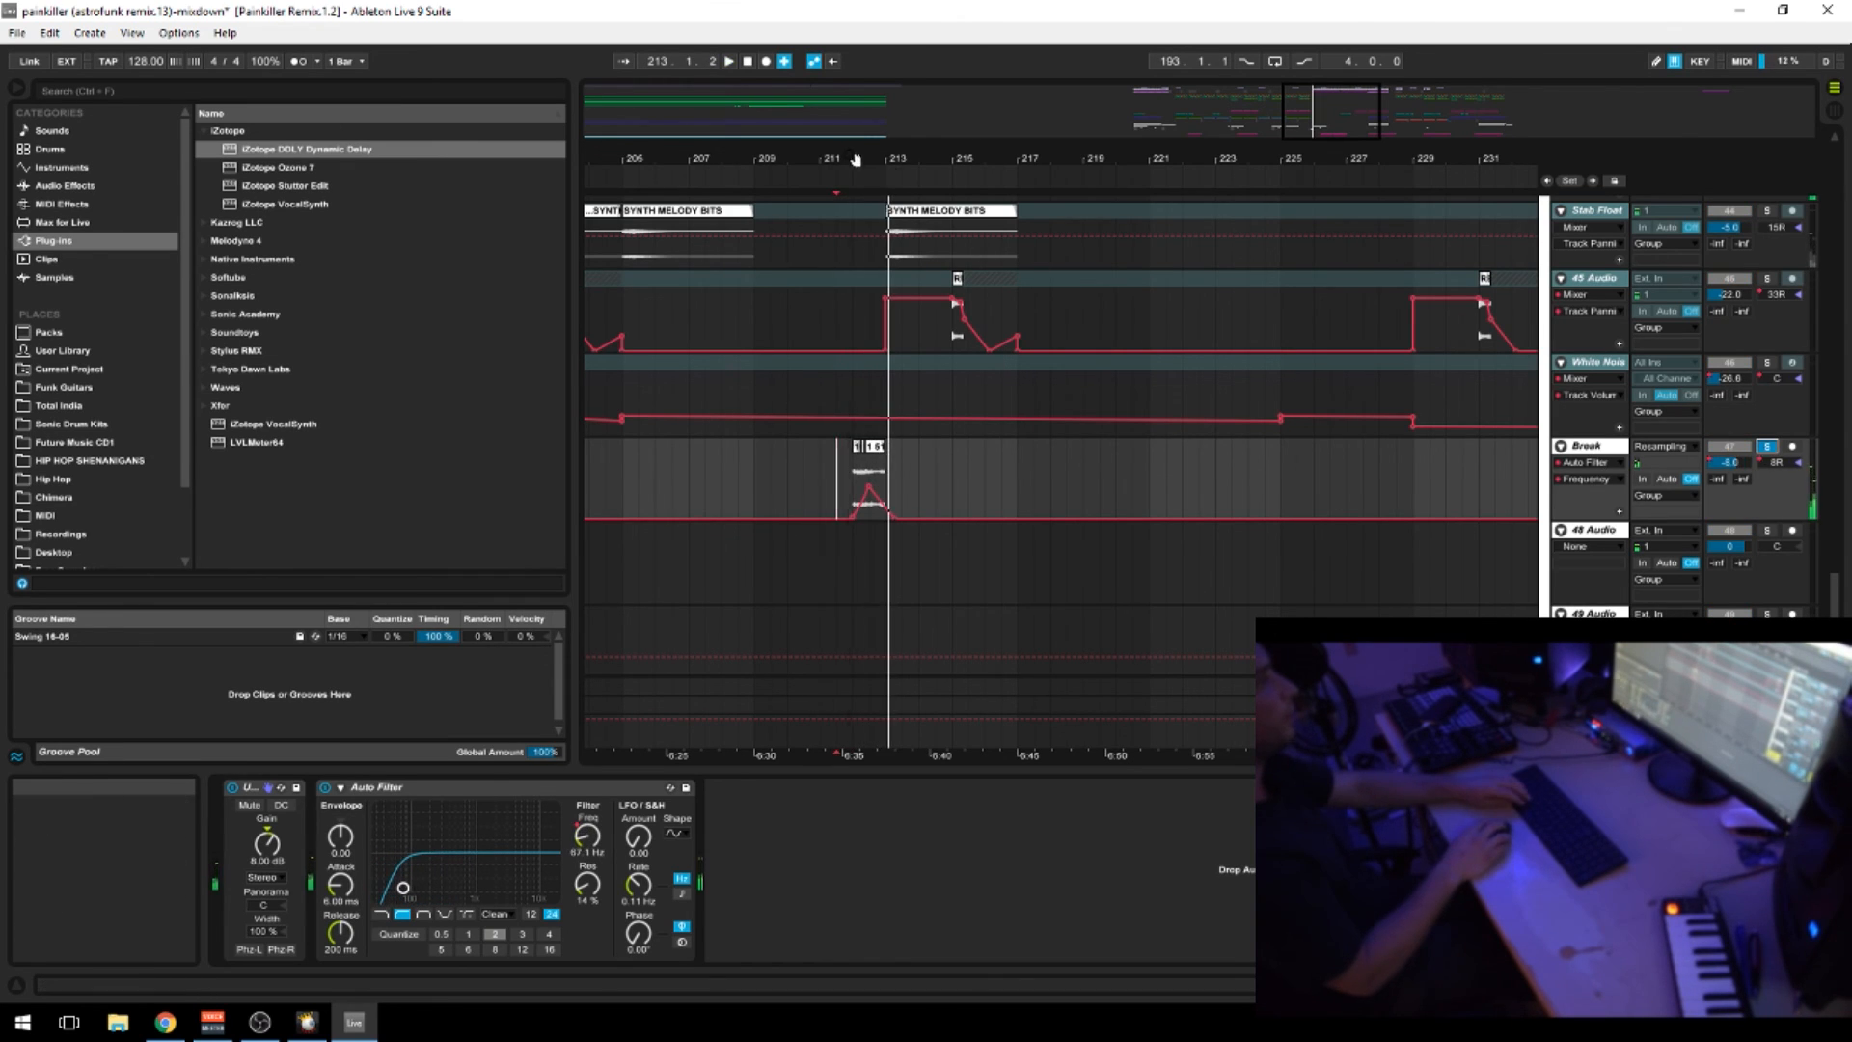
left_click_drag(855, 160, 950, 497)
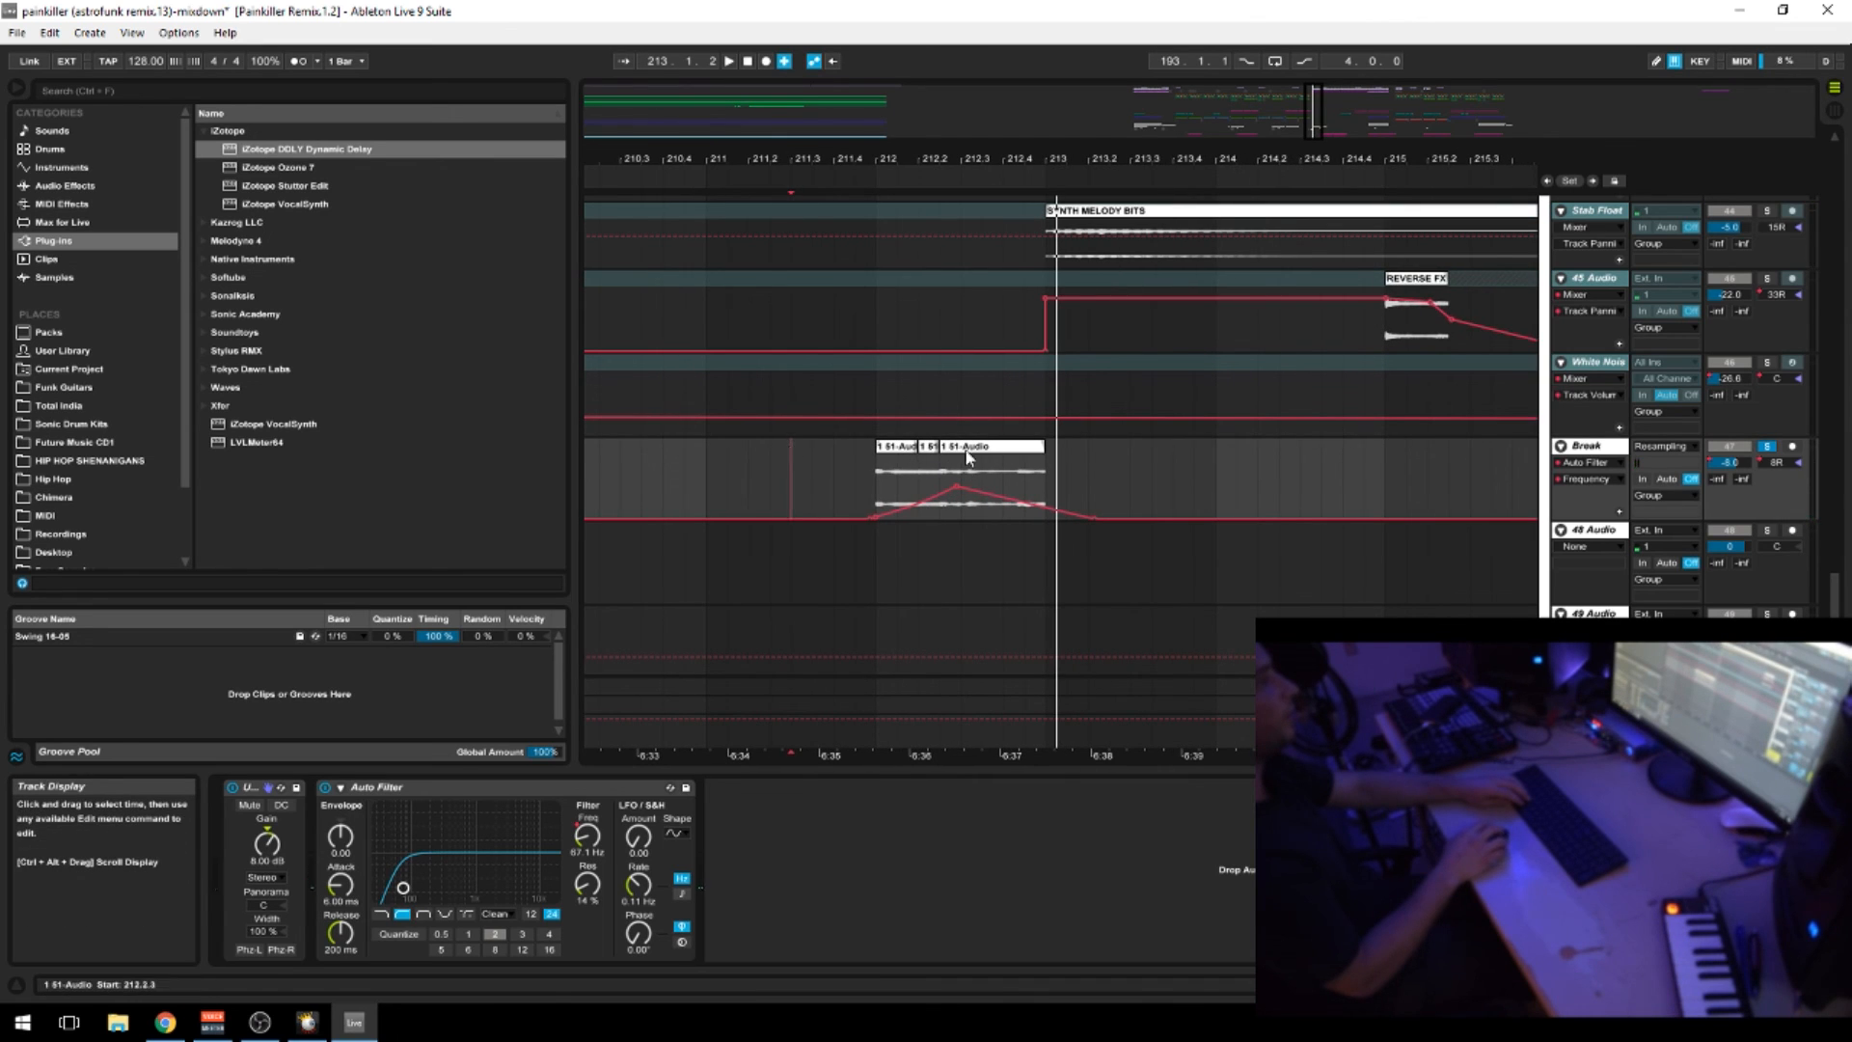
left_click(876, 461)
key("space")
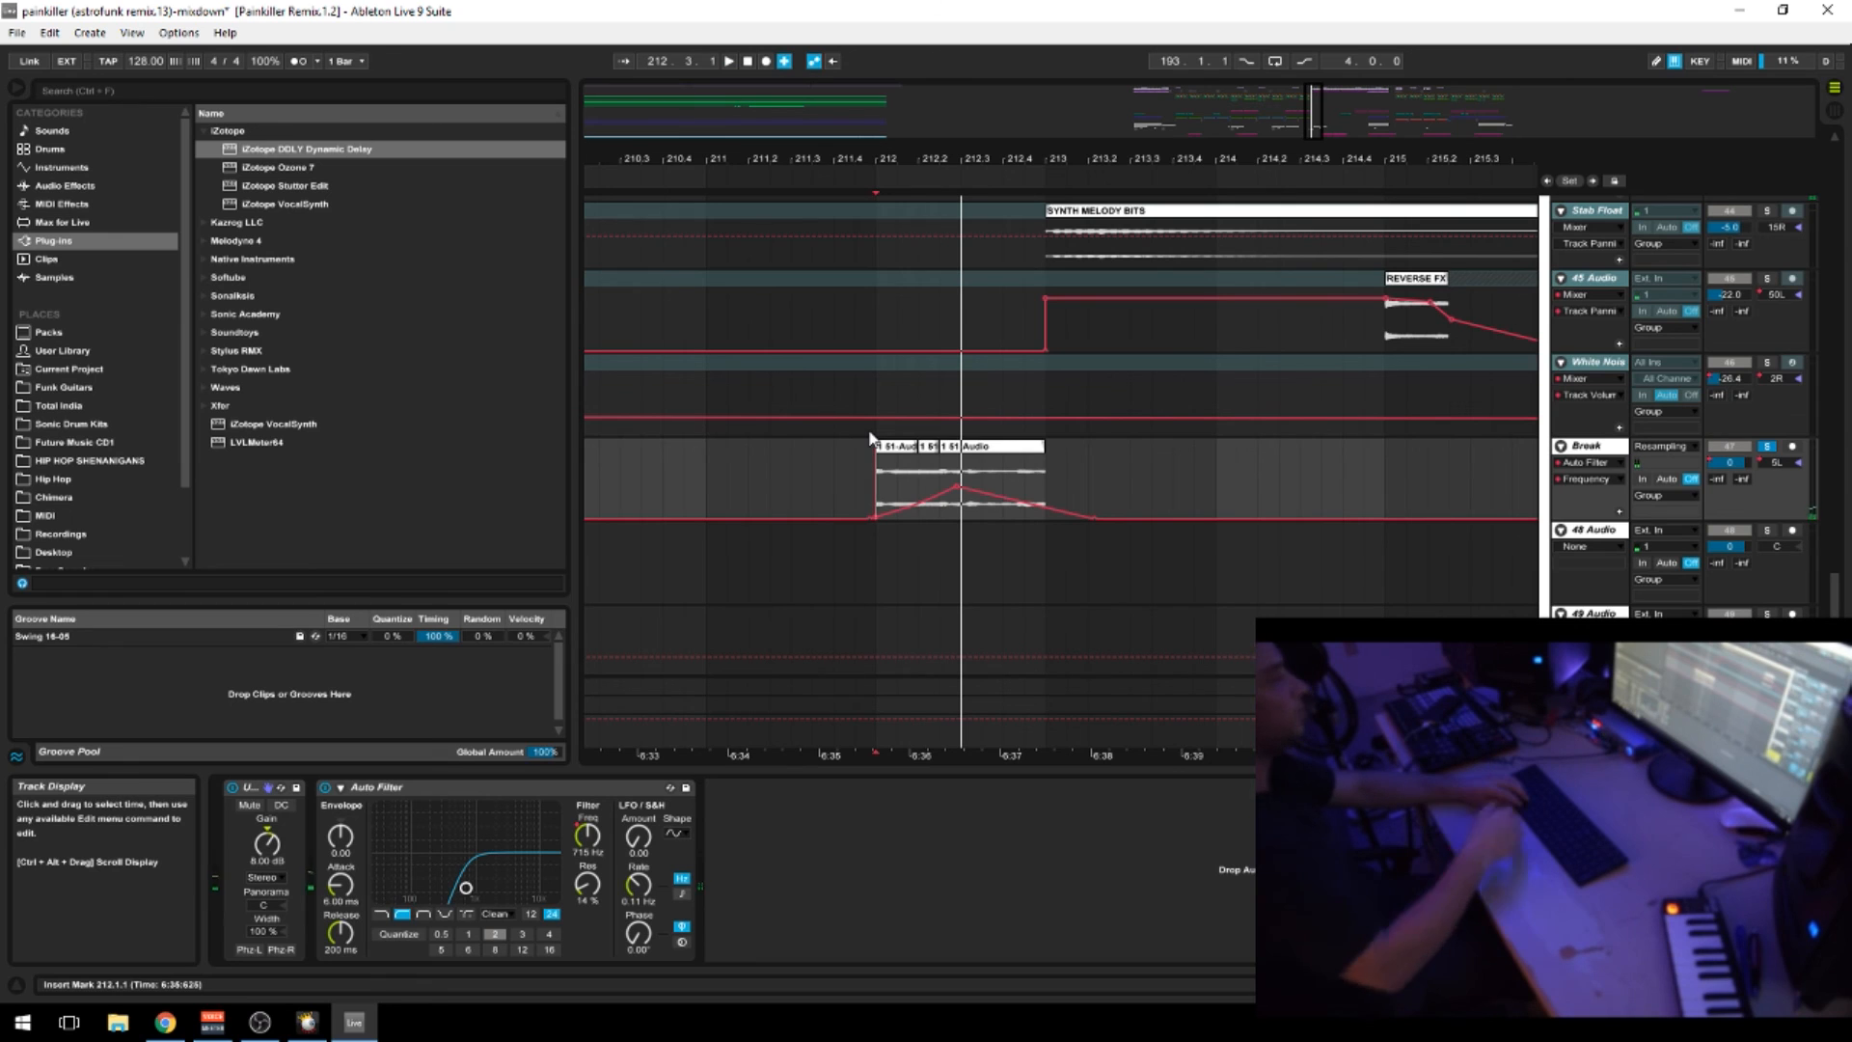
Take the Break track out of solo and play the full mix from bar 211
left_click_drag(974, 159, 956, 172)
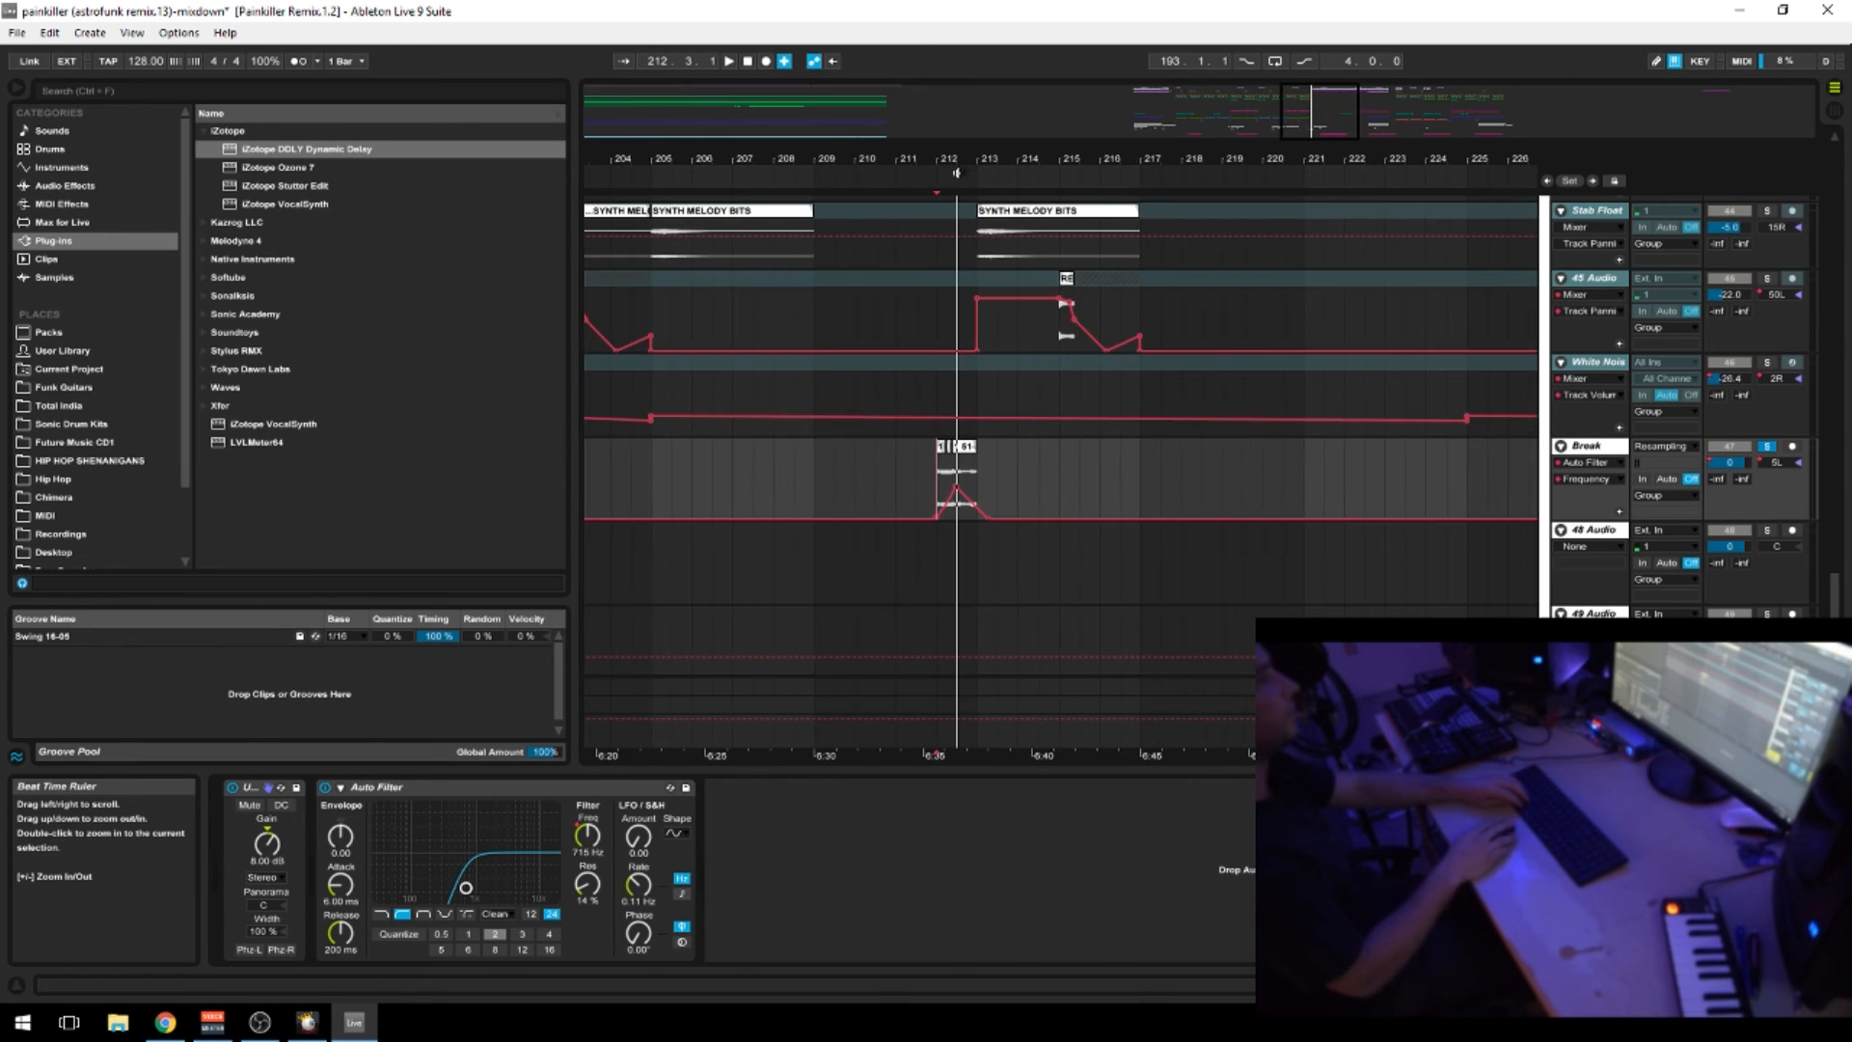
left_click(895, 505)
key("space")
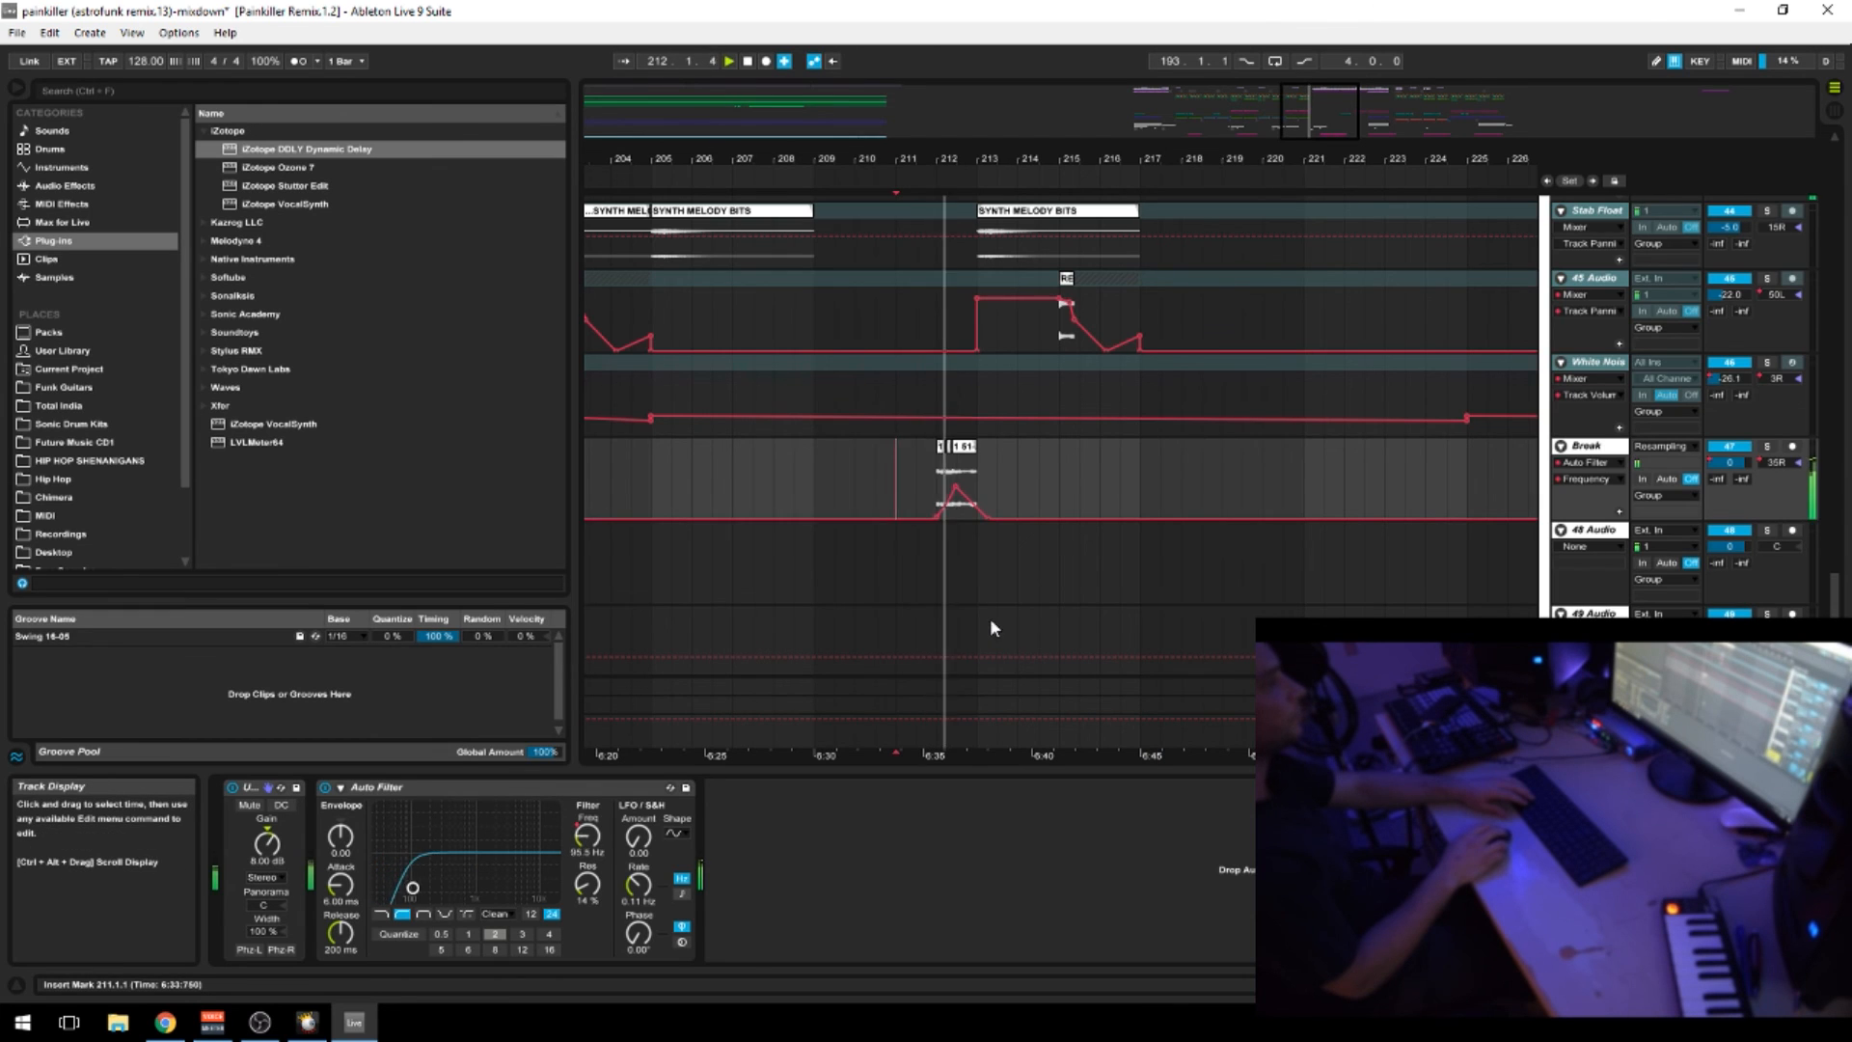
Stop playback, go back up to the vocal tracks, and place the insert marker at bar 213 on the lower Vox track
scroll(974, 570, "up", 5)
scroll(955, 386, "up", 10)
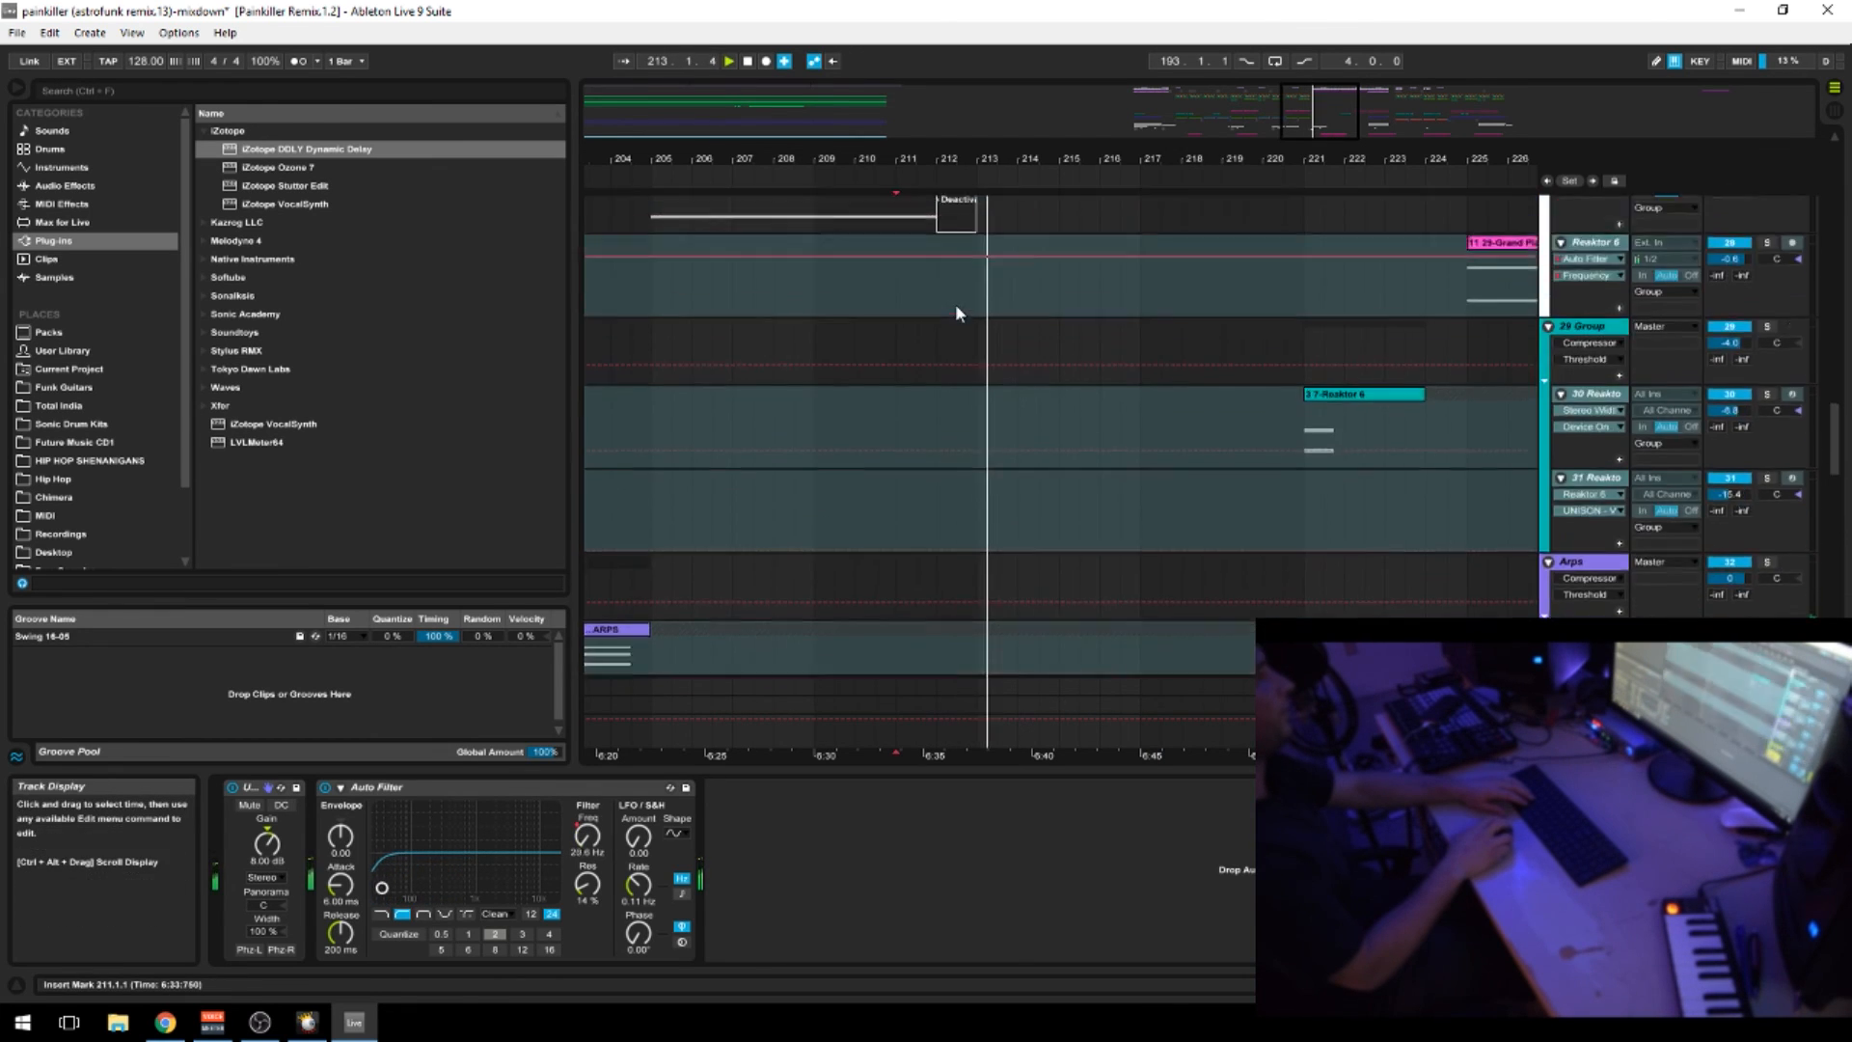
scroll(952, 309, "up", 10)
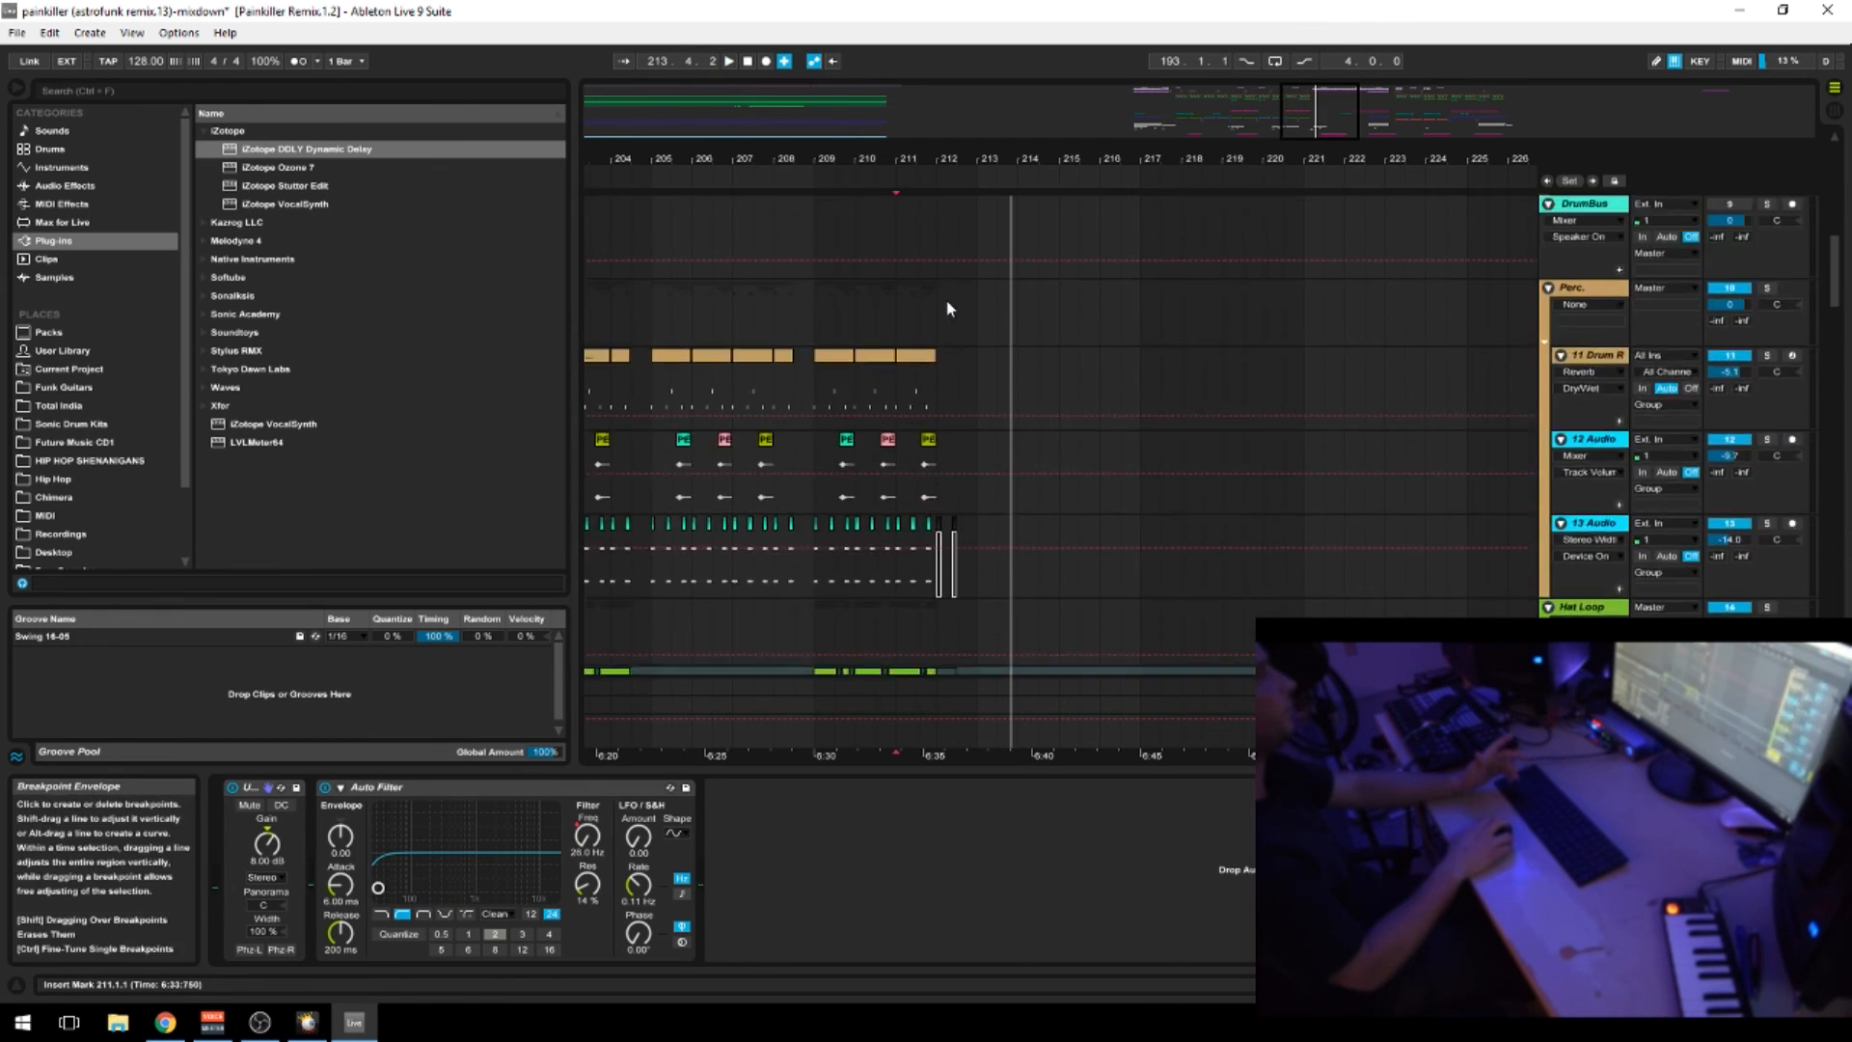
scroll(951, 300, "up", 6)
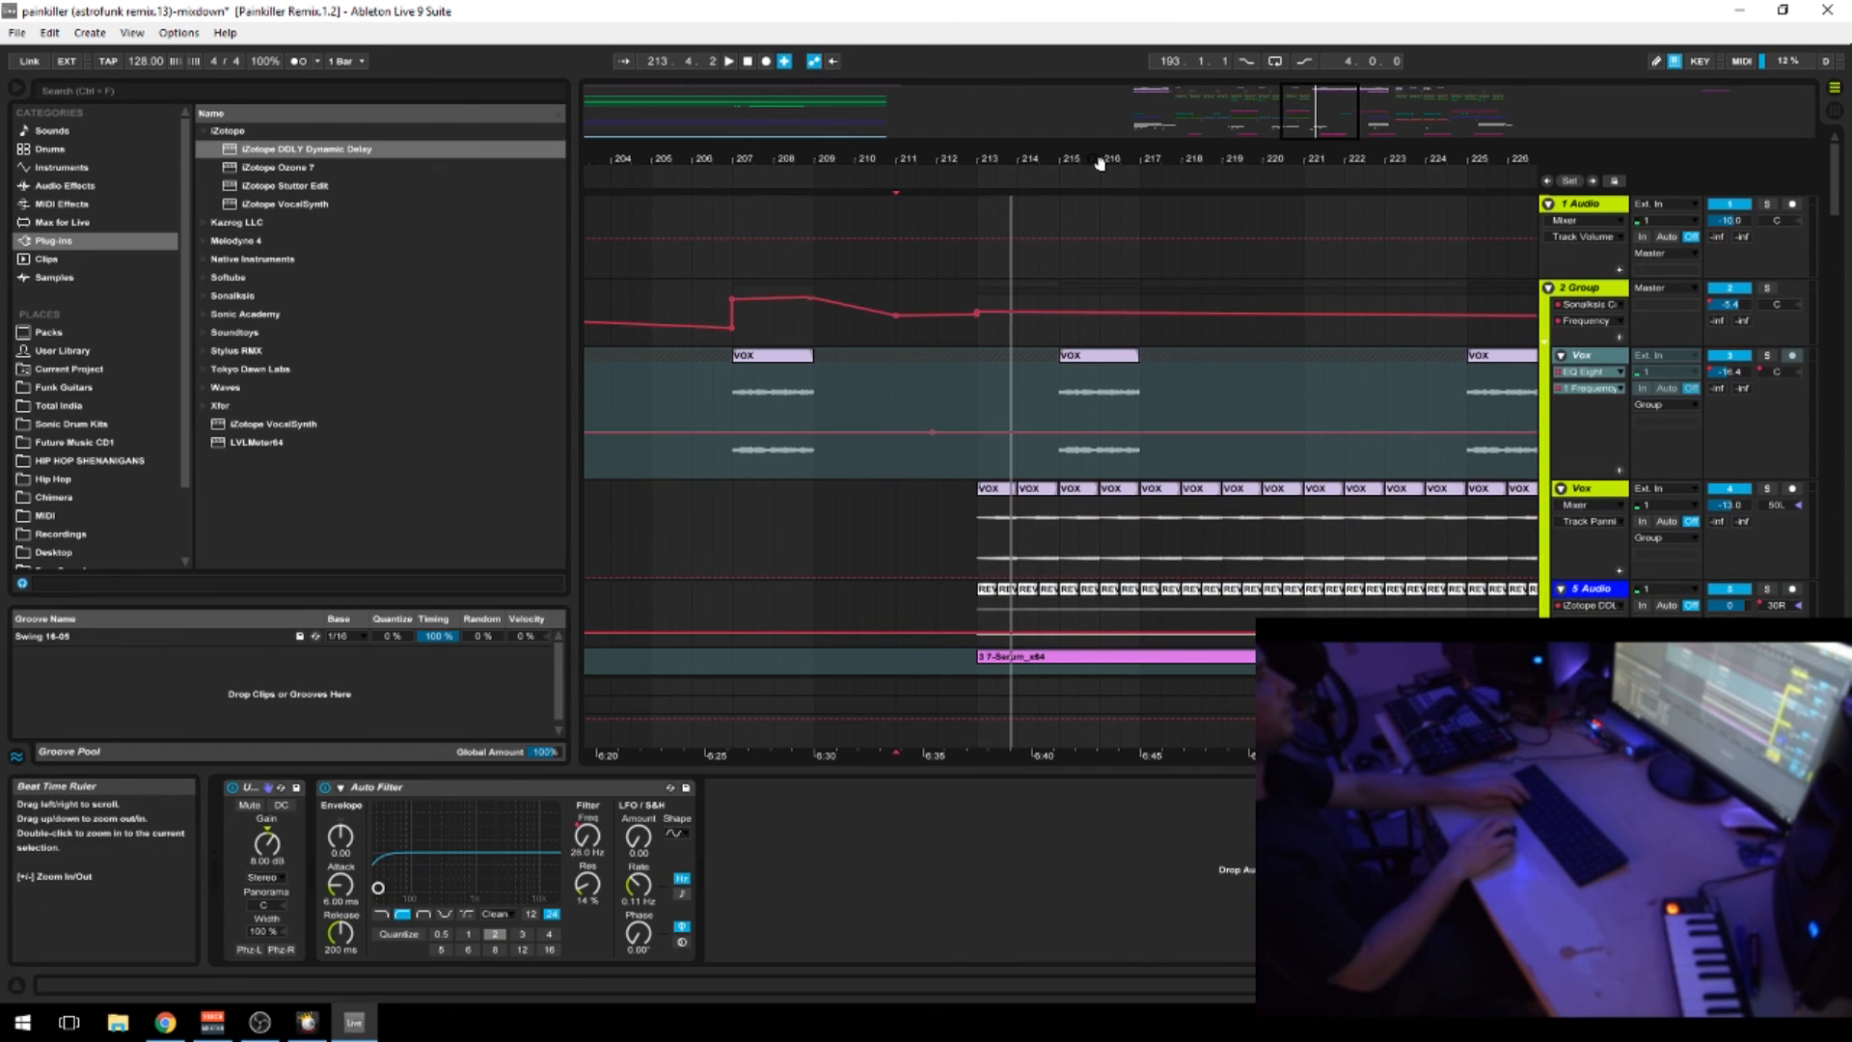
left_click_drag(1099, 160, 872, 70)
scroll(853, 550, "down", 3)
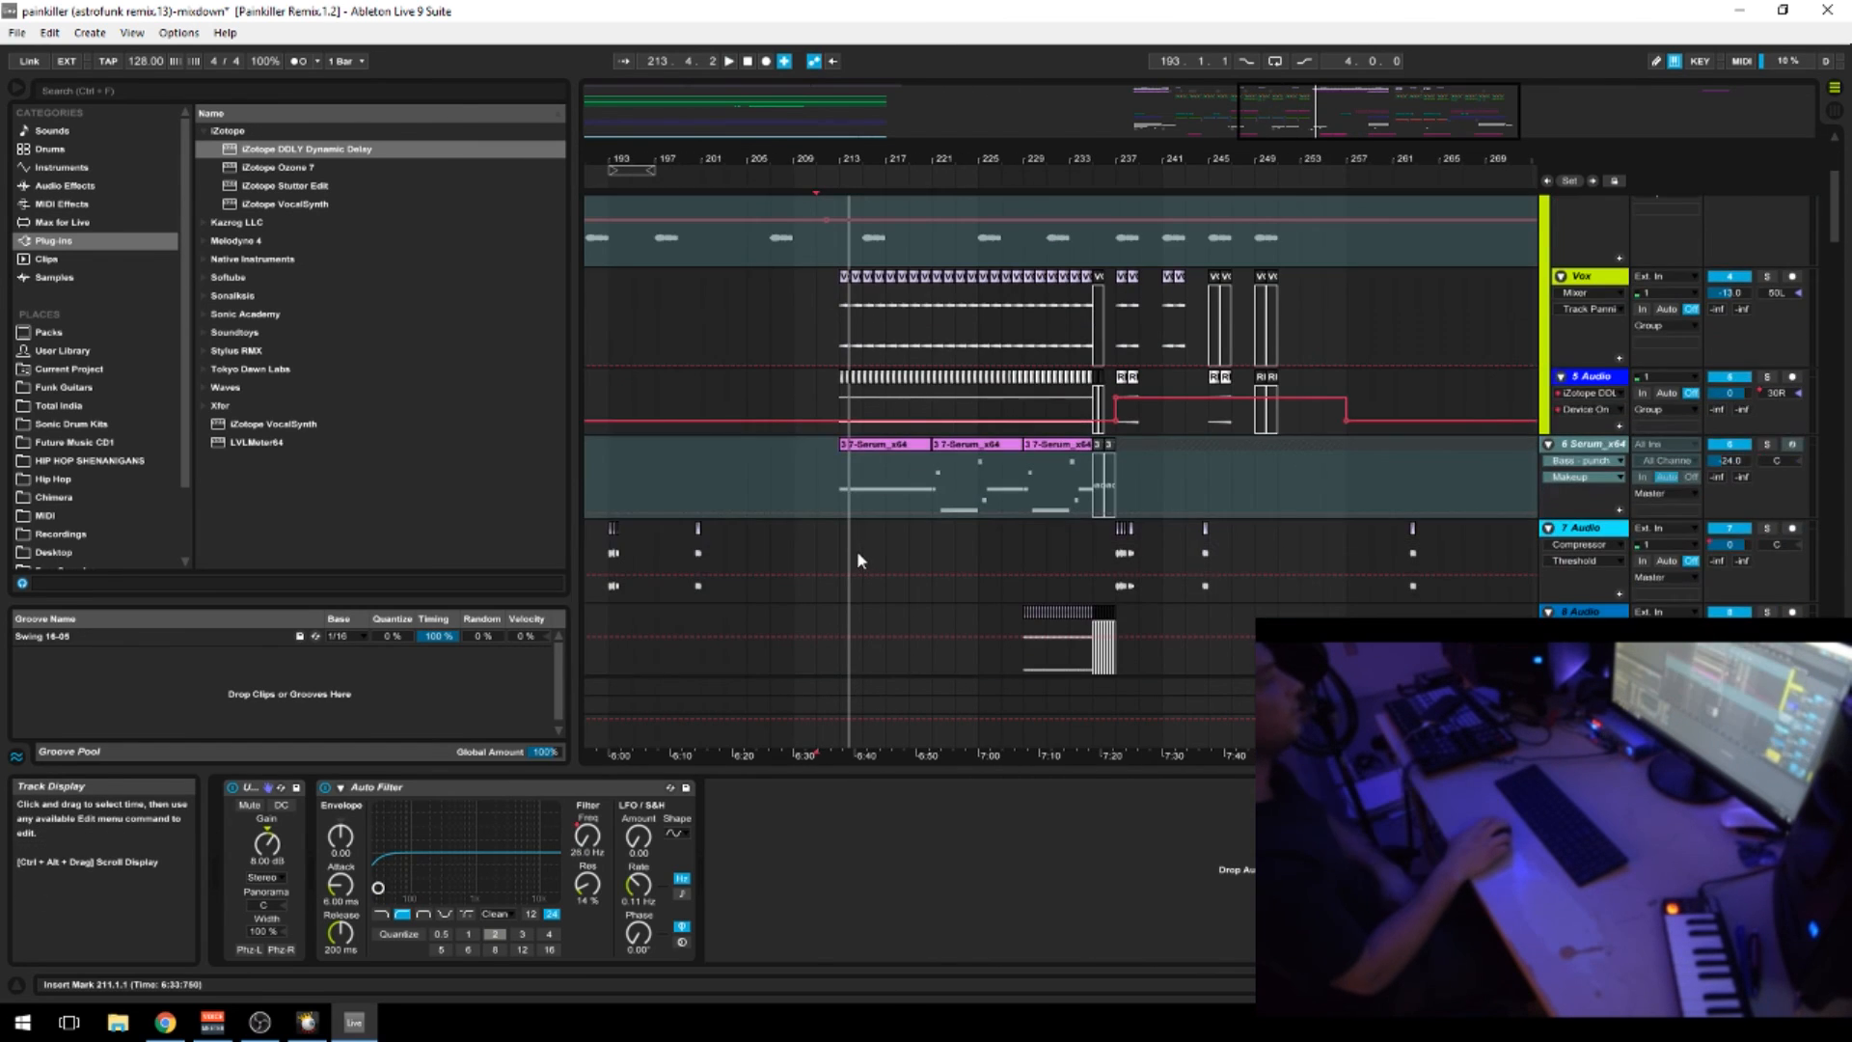
scroll(854, 547, "up", 1)
left_click(833, 350)
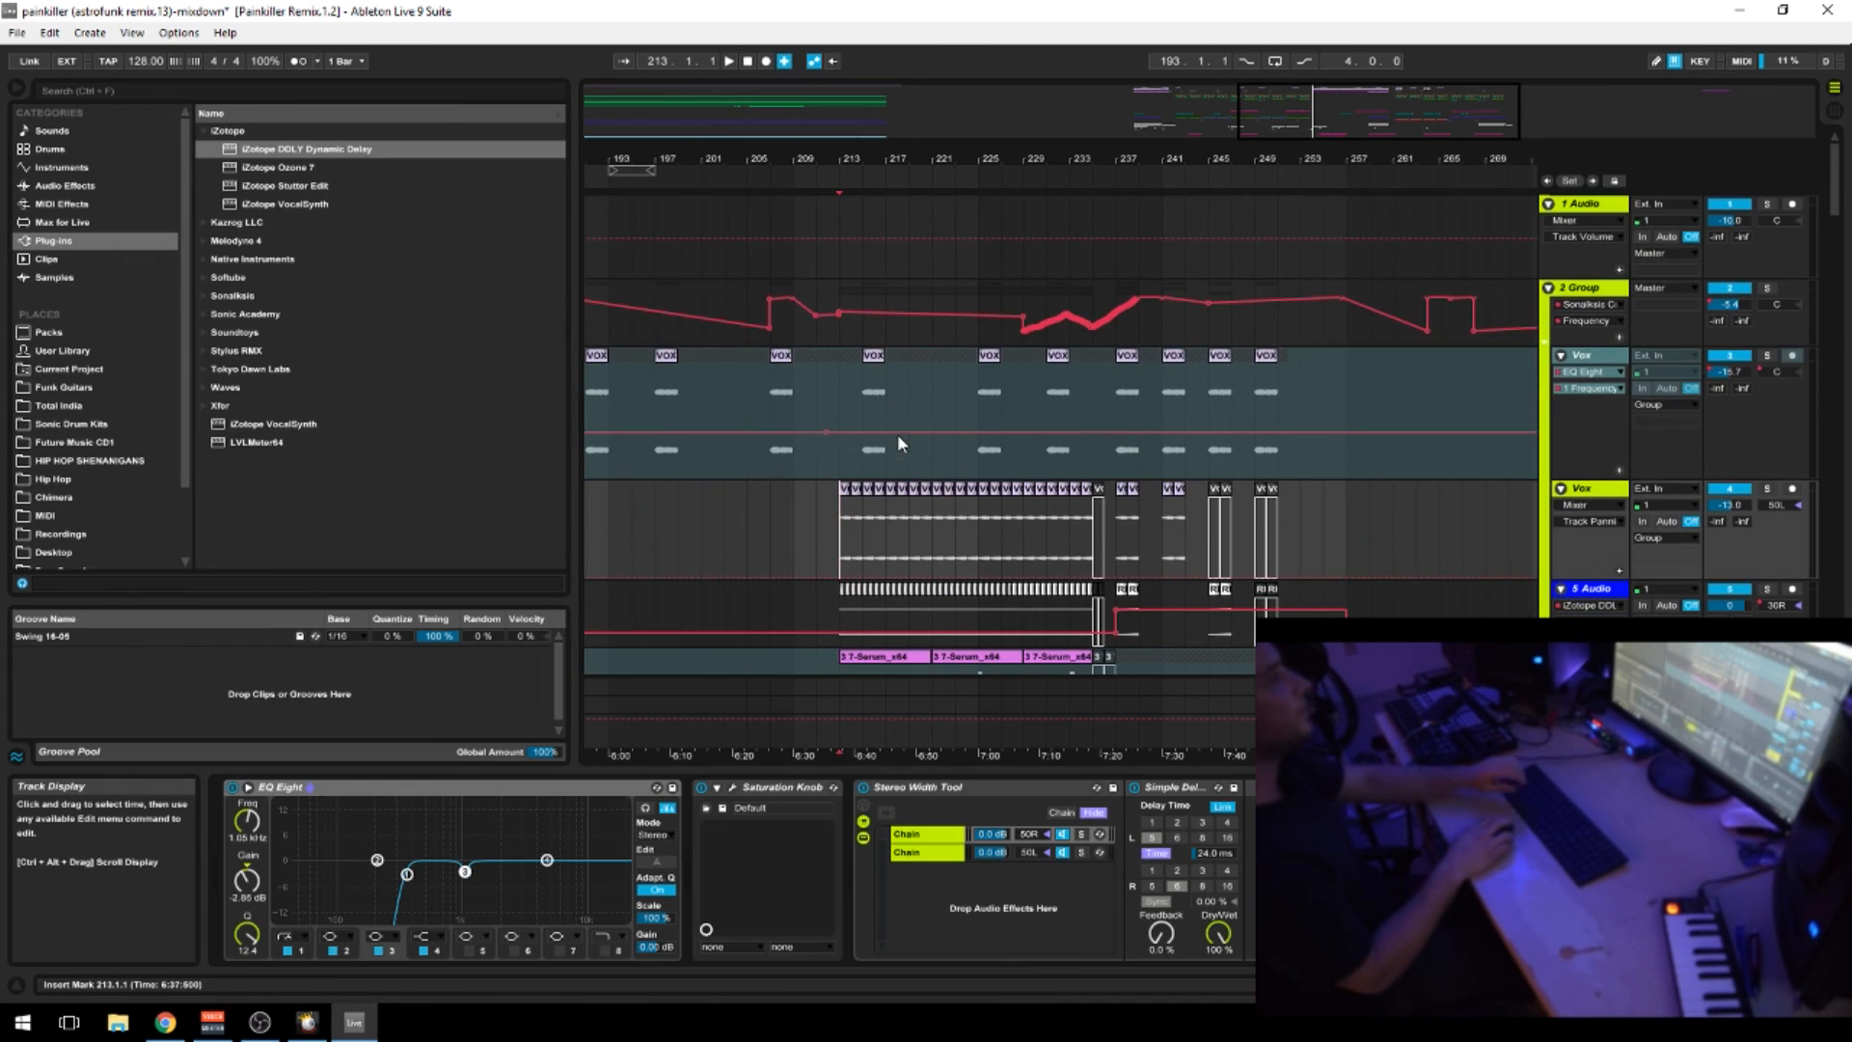
Solo the 6 Serum_x64 bass track and play it from bar 213
scroll(897, 434, "up", 3)
scroll(825, 467, "down", 3)
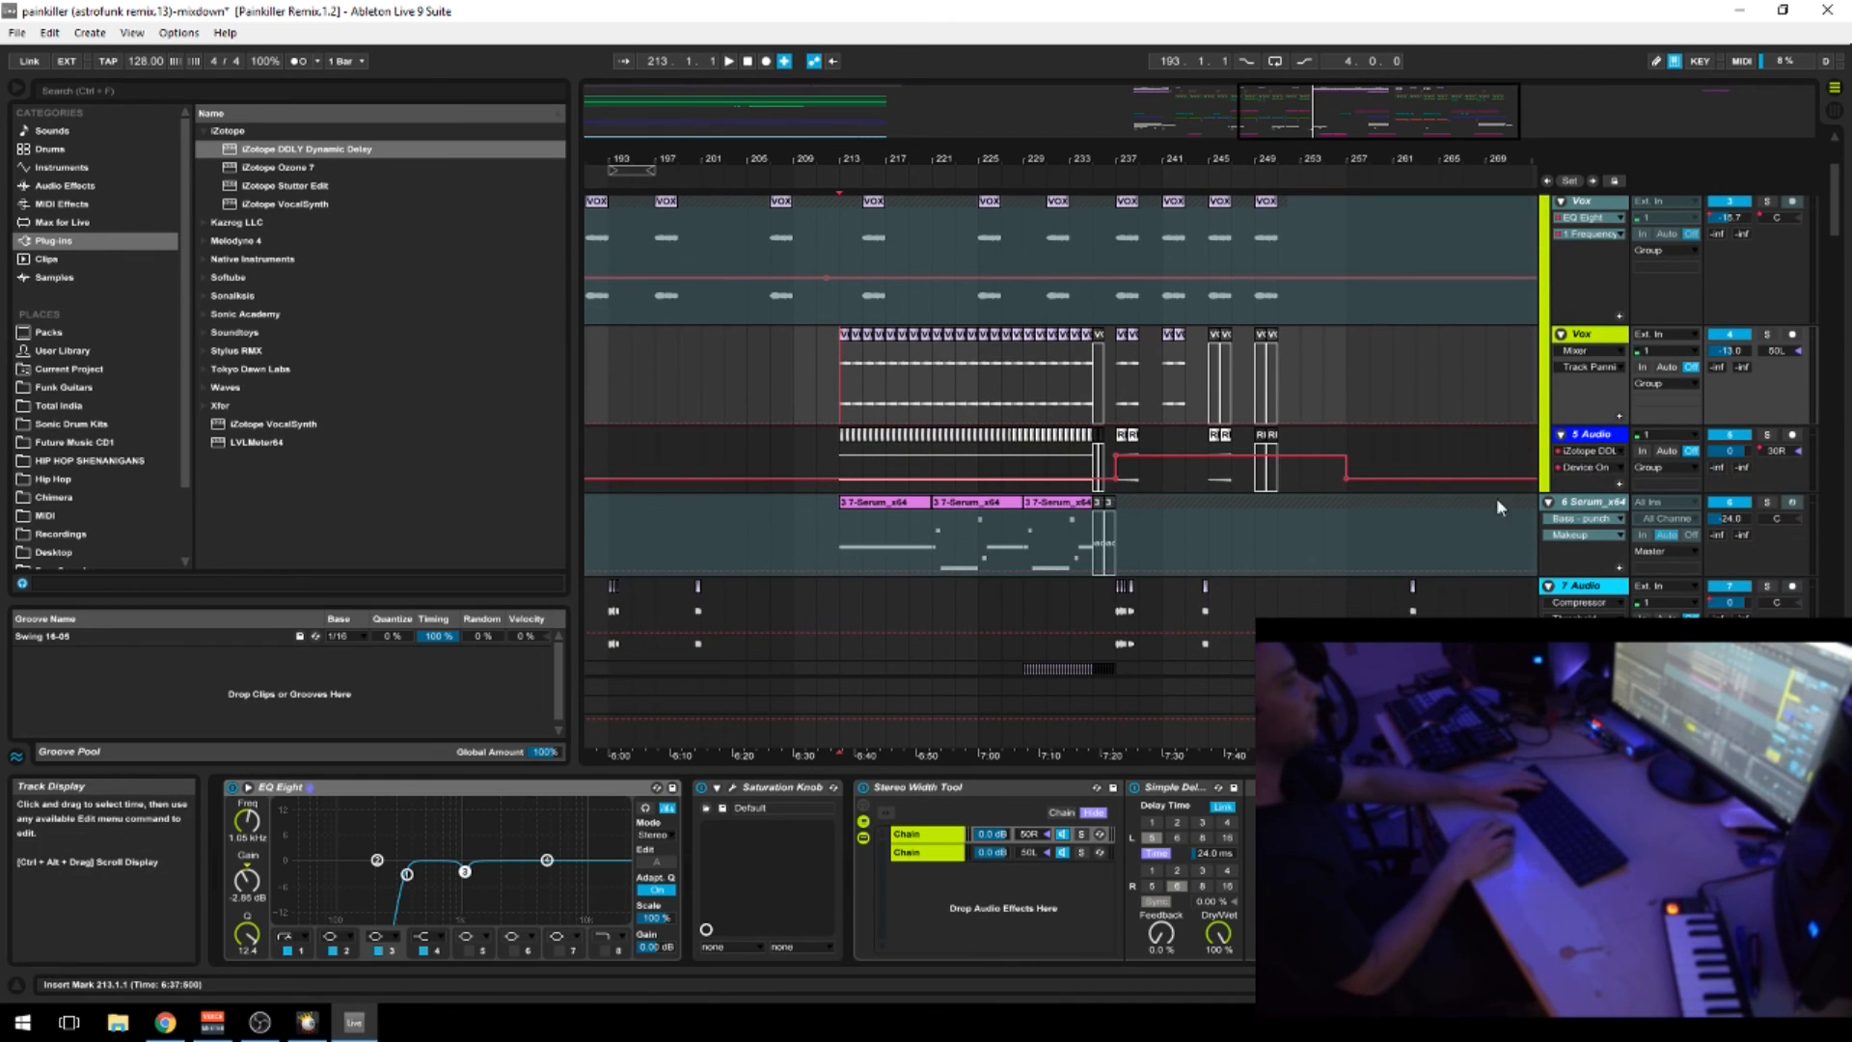
left_click(845, 532)
key("space")
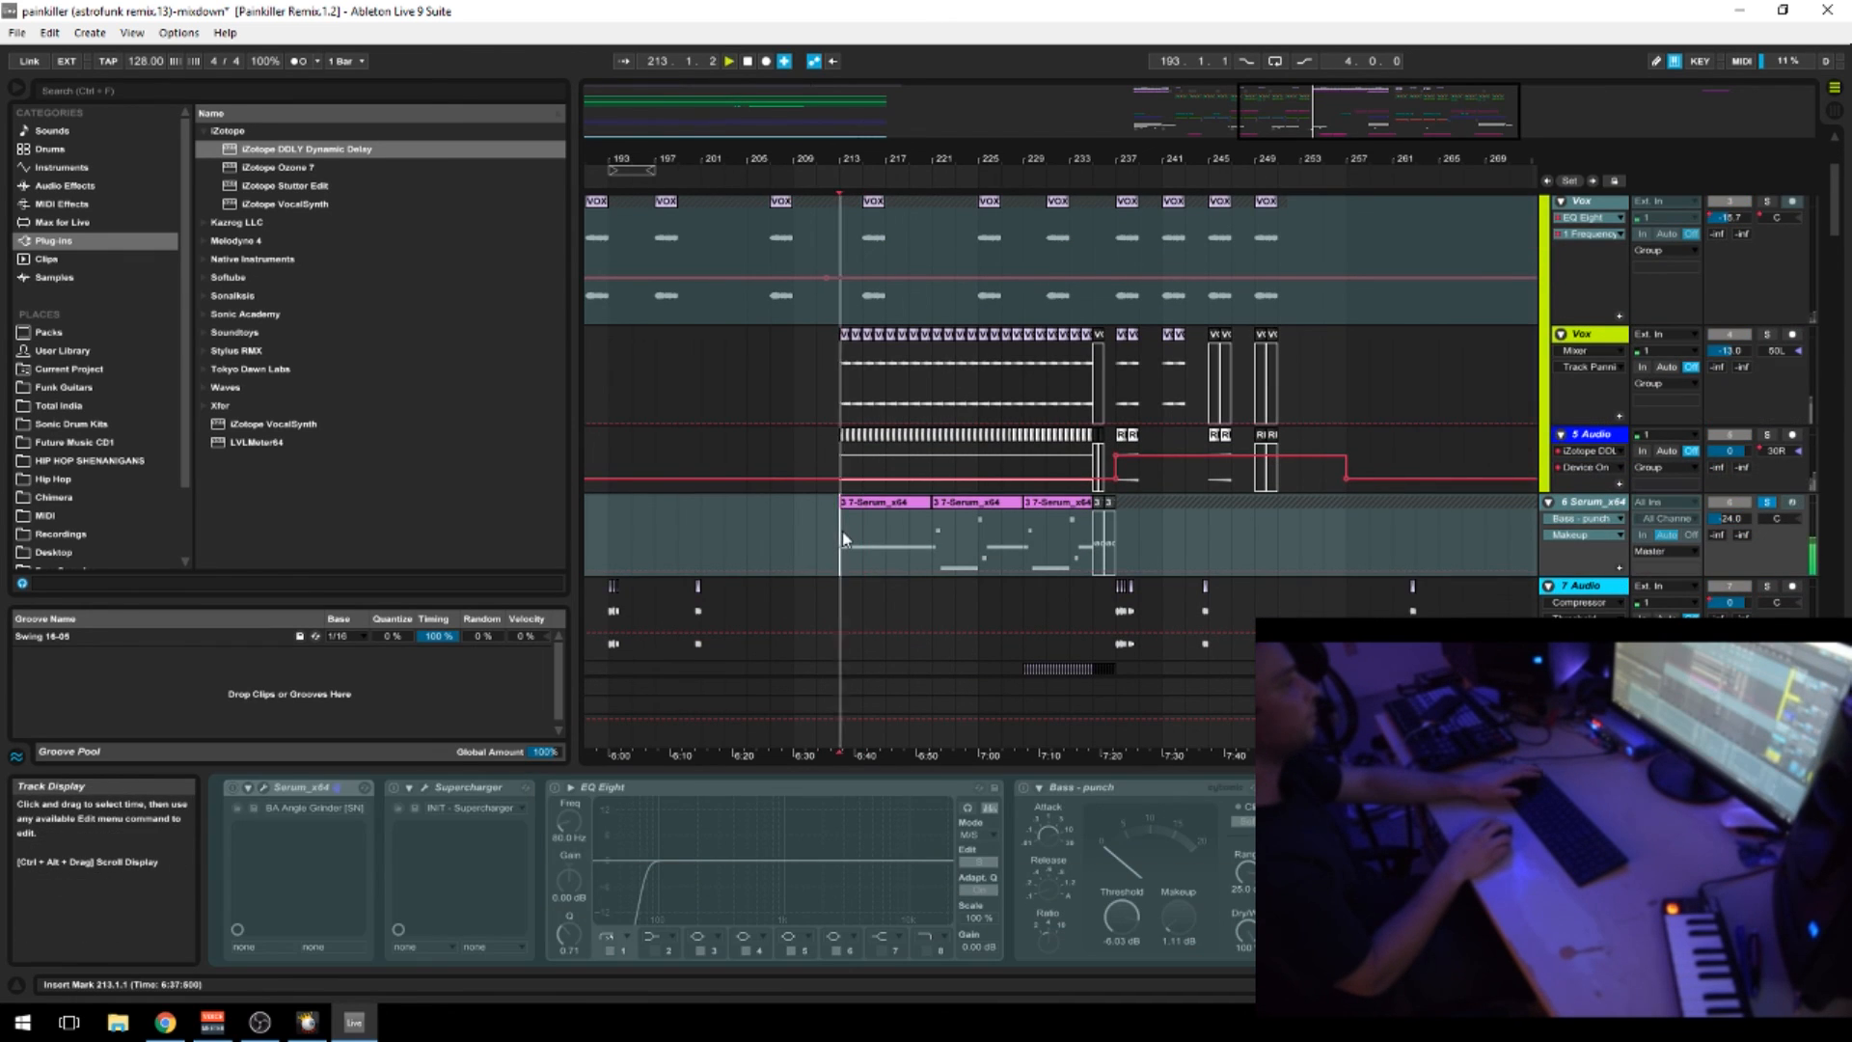
Stop playback and compare the Serum bass clips after bar 213 with the earlier clip at bar 161
left_click_drag(1037, 166, 1333, 184)
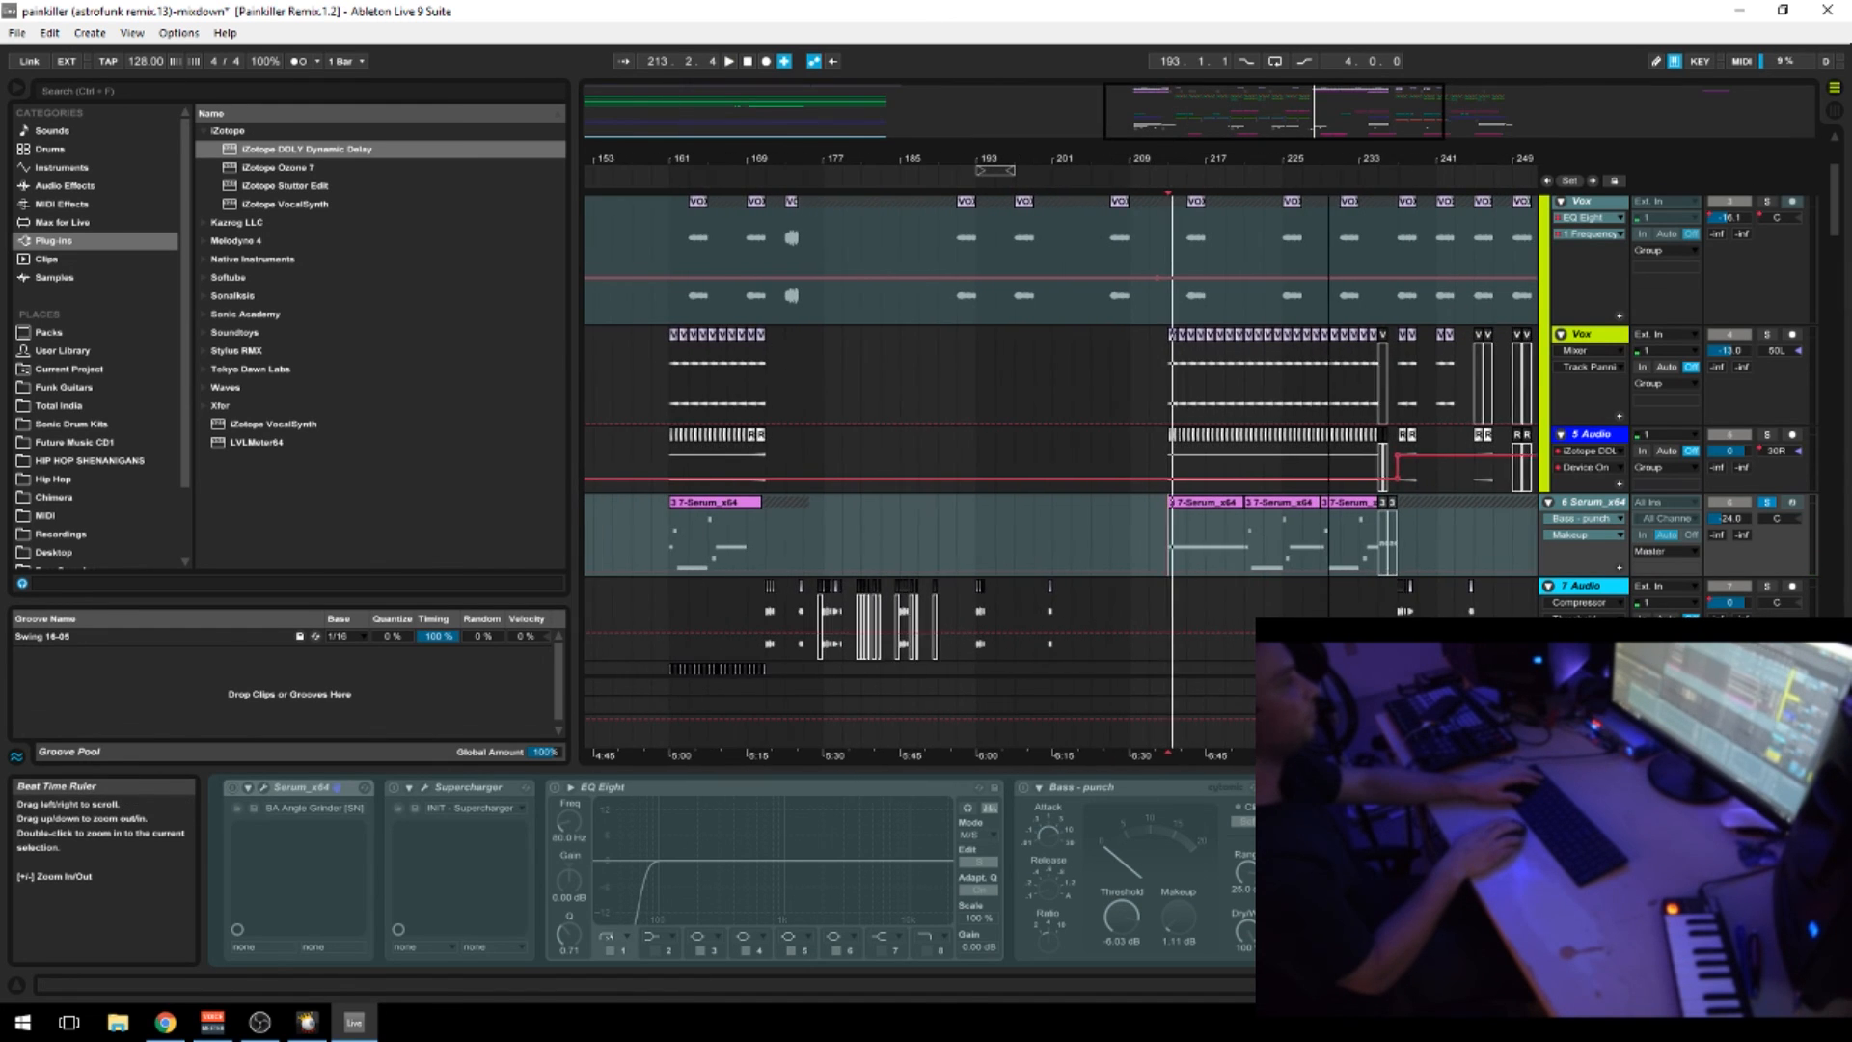
left_click(729, 503)
left_click(1281, 502)
left_click(1347, 502)
left_click(1220, 512)
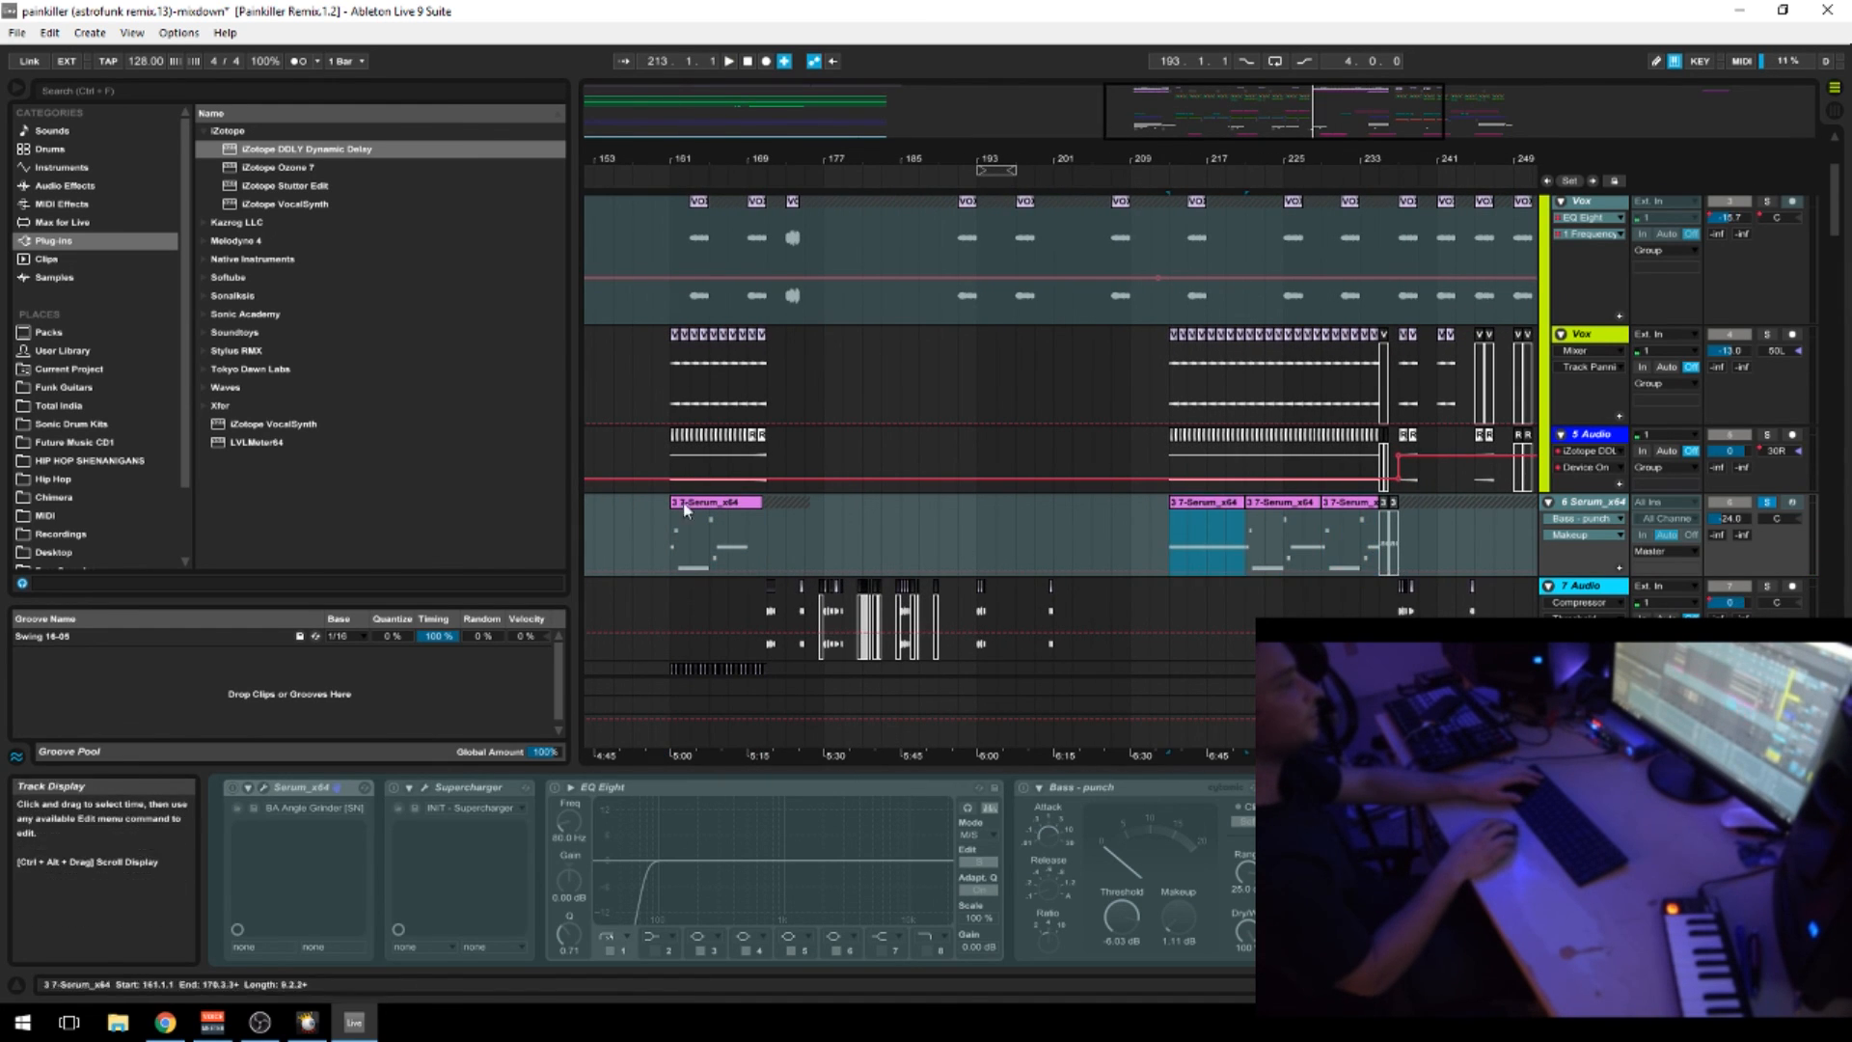
left_click(714, 505)
scroll(1403, 615, "down", 3)
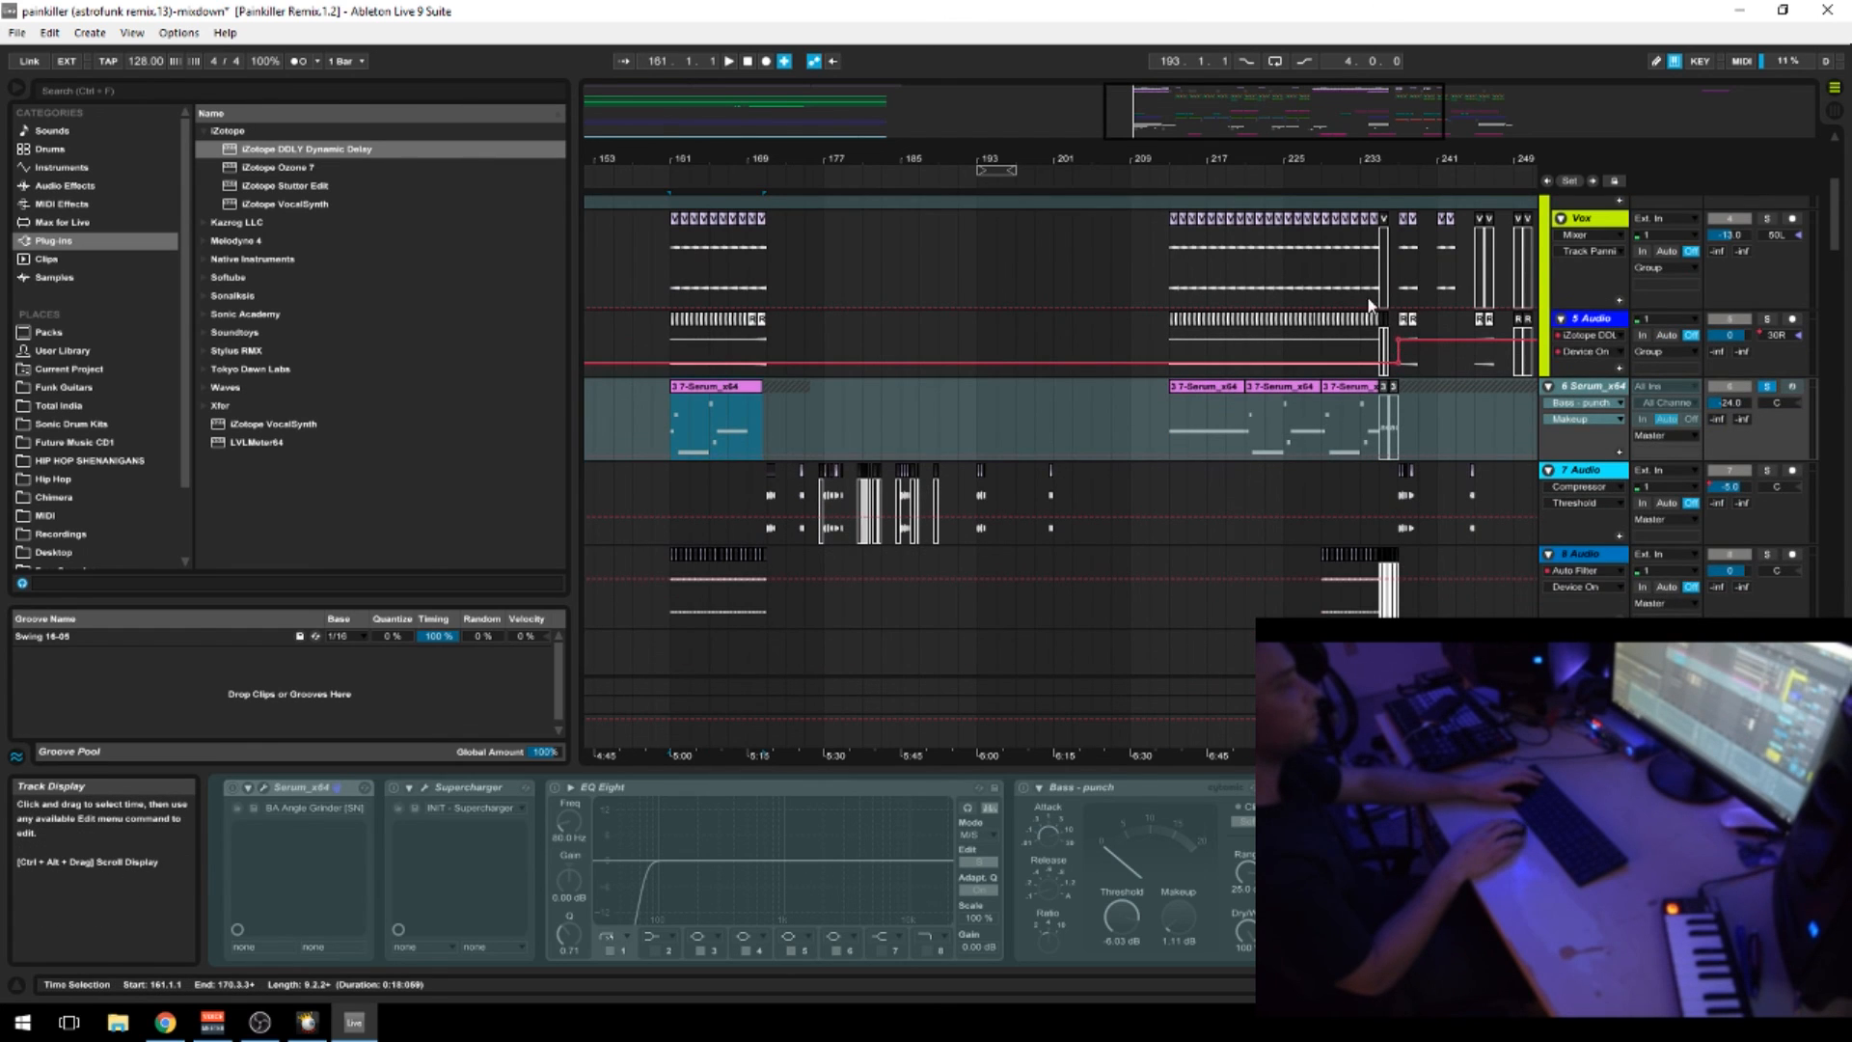
Place the insert marker at bar 213, go down to the Main Bass group, and play the full mix without solo
left_click(1320, 616)
scroll(1213, 618, "down", 15)
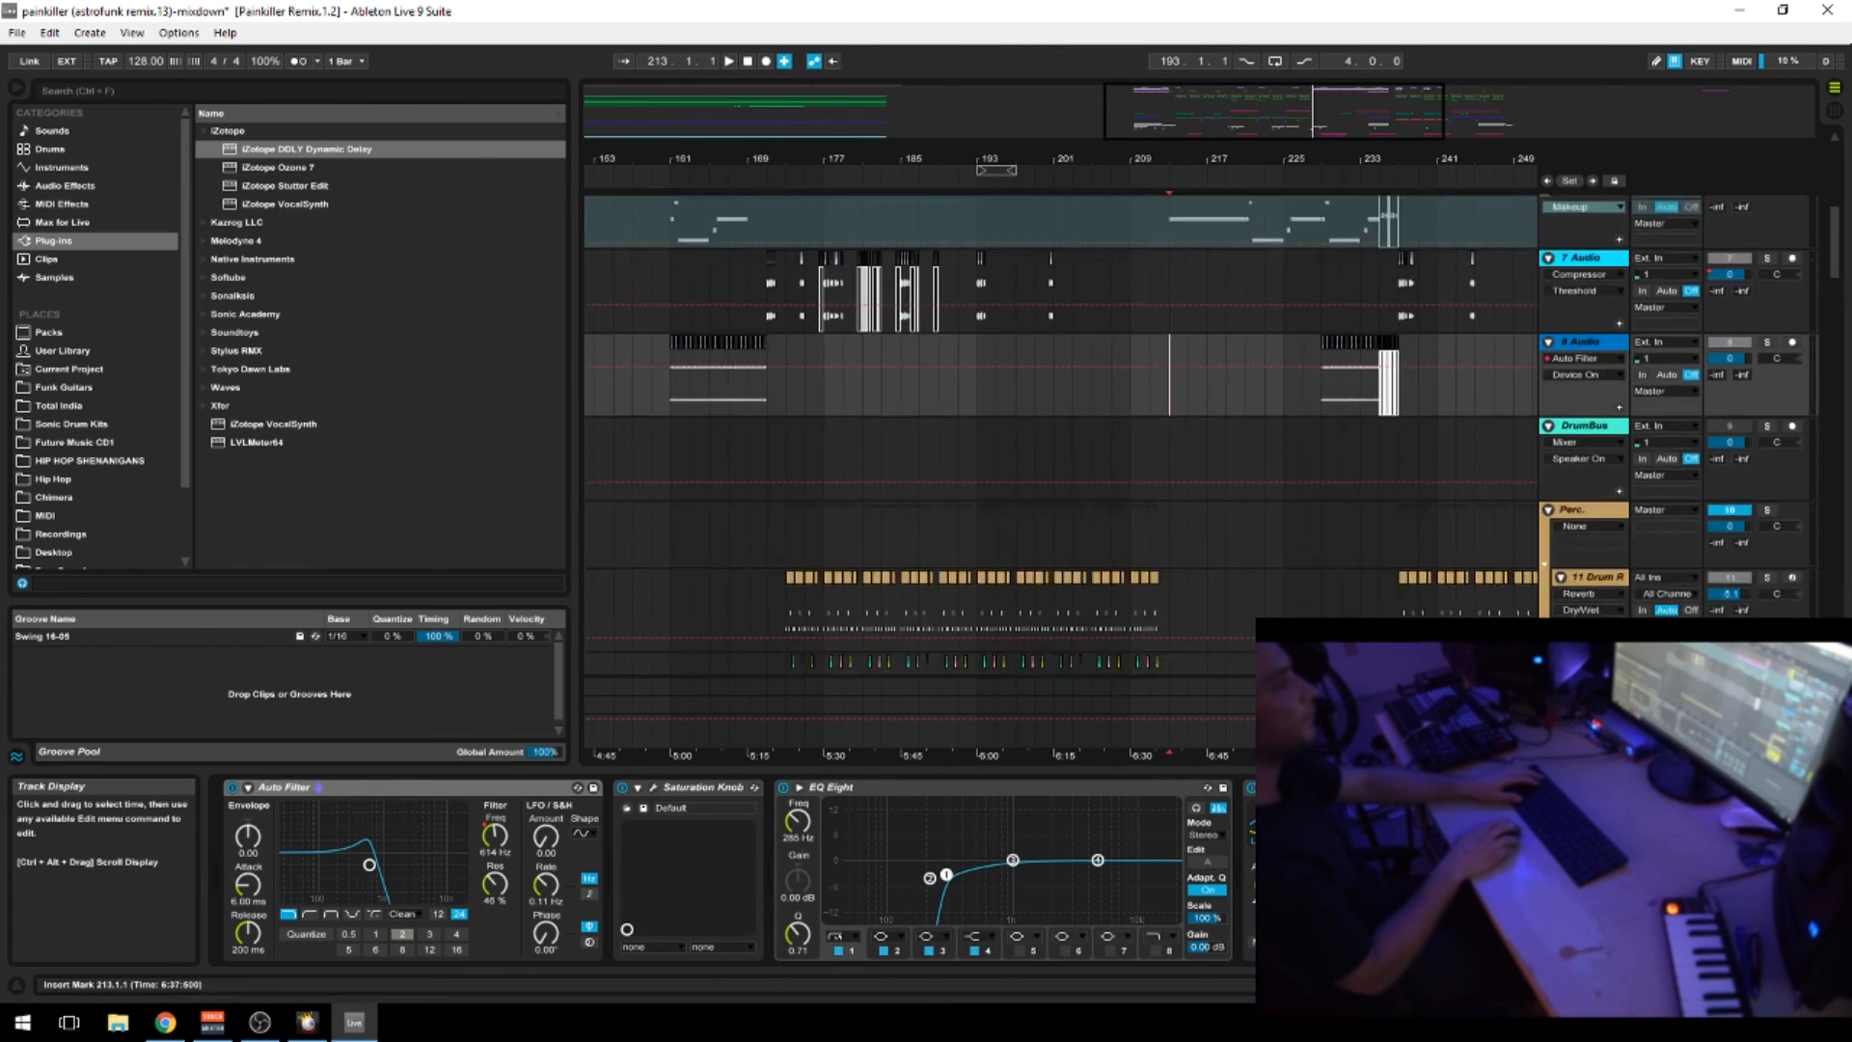
scroll(1323, 611, "down", 15)
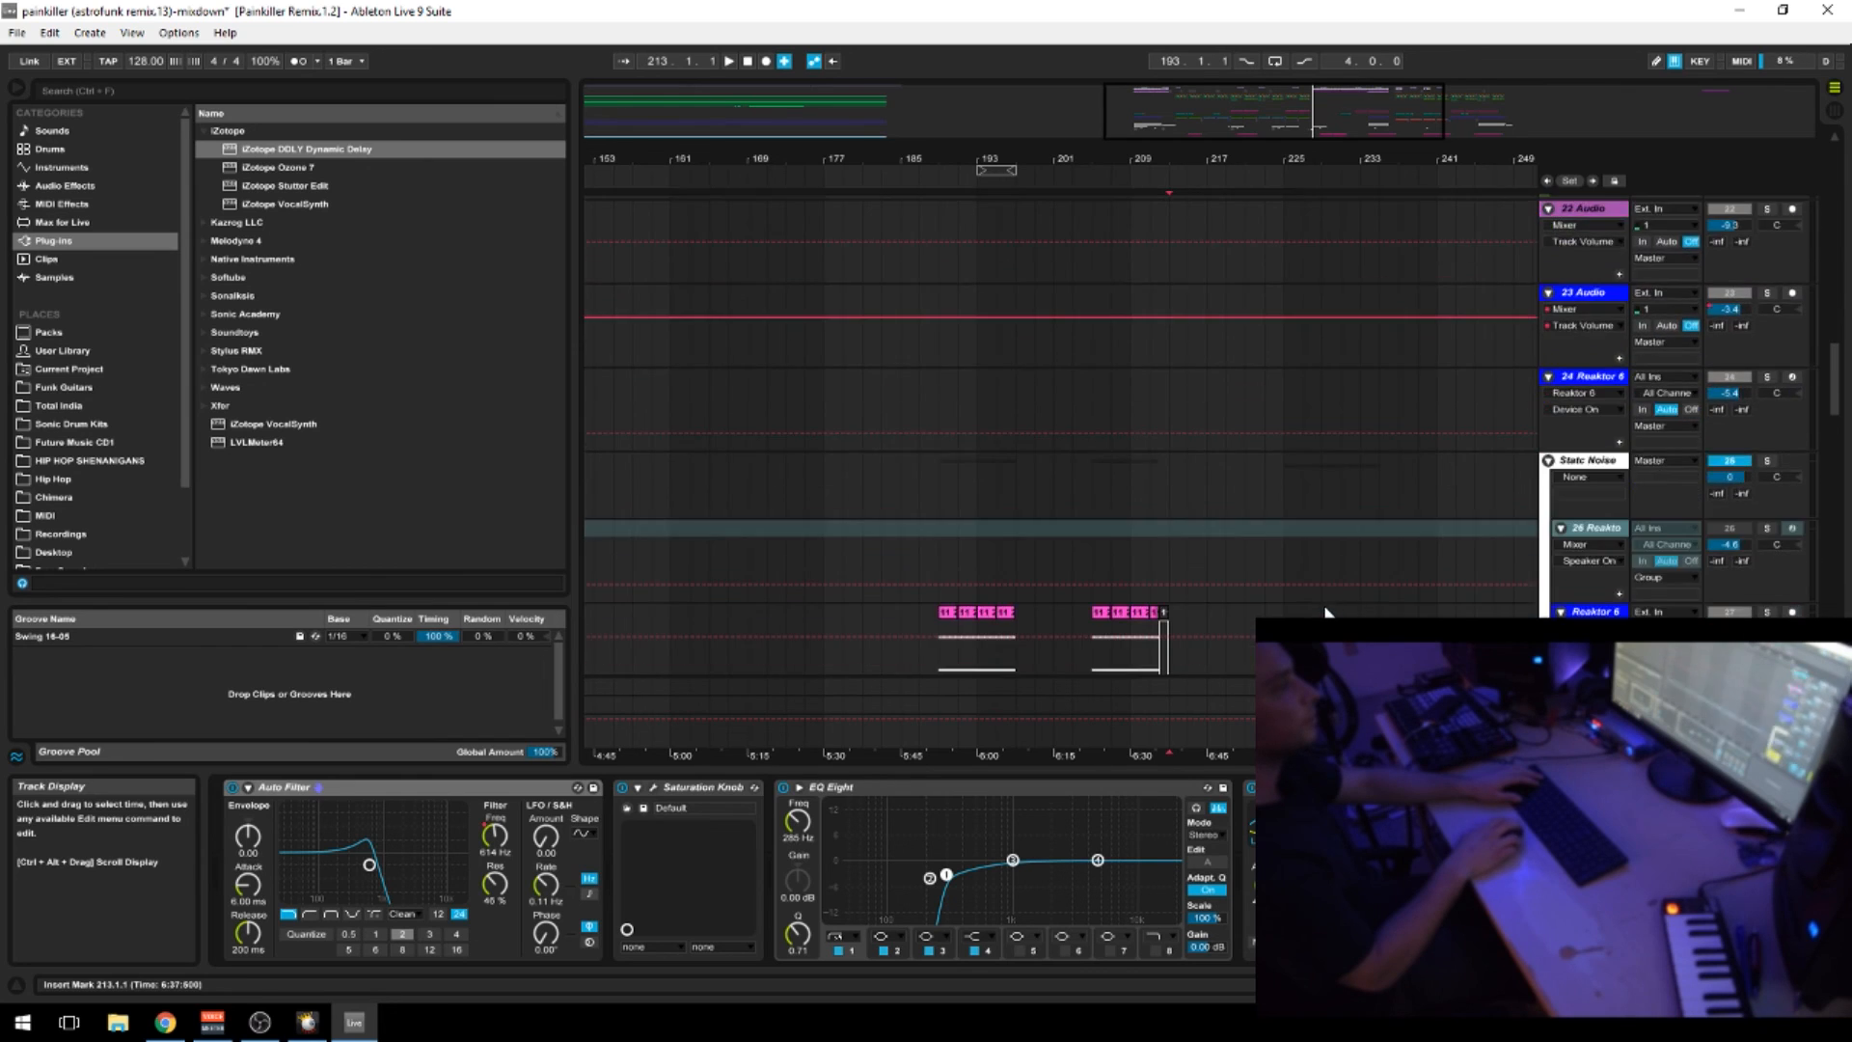
scroll(1300, 596, "down", 2)
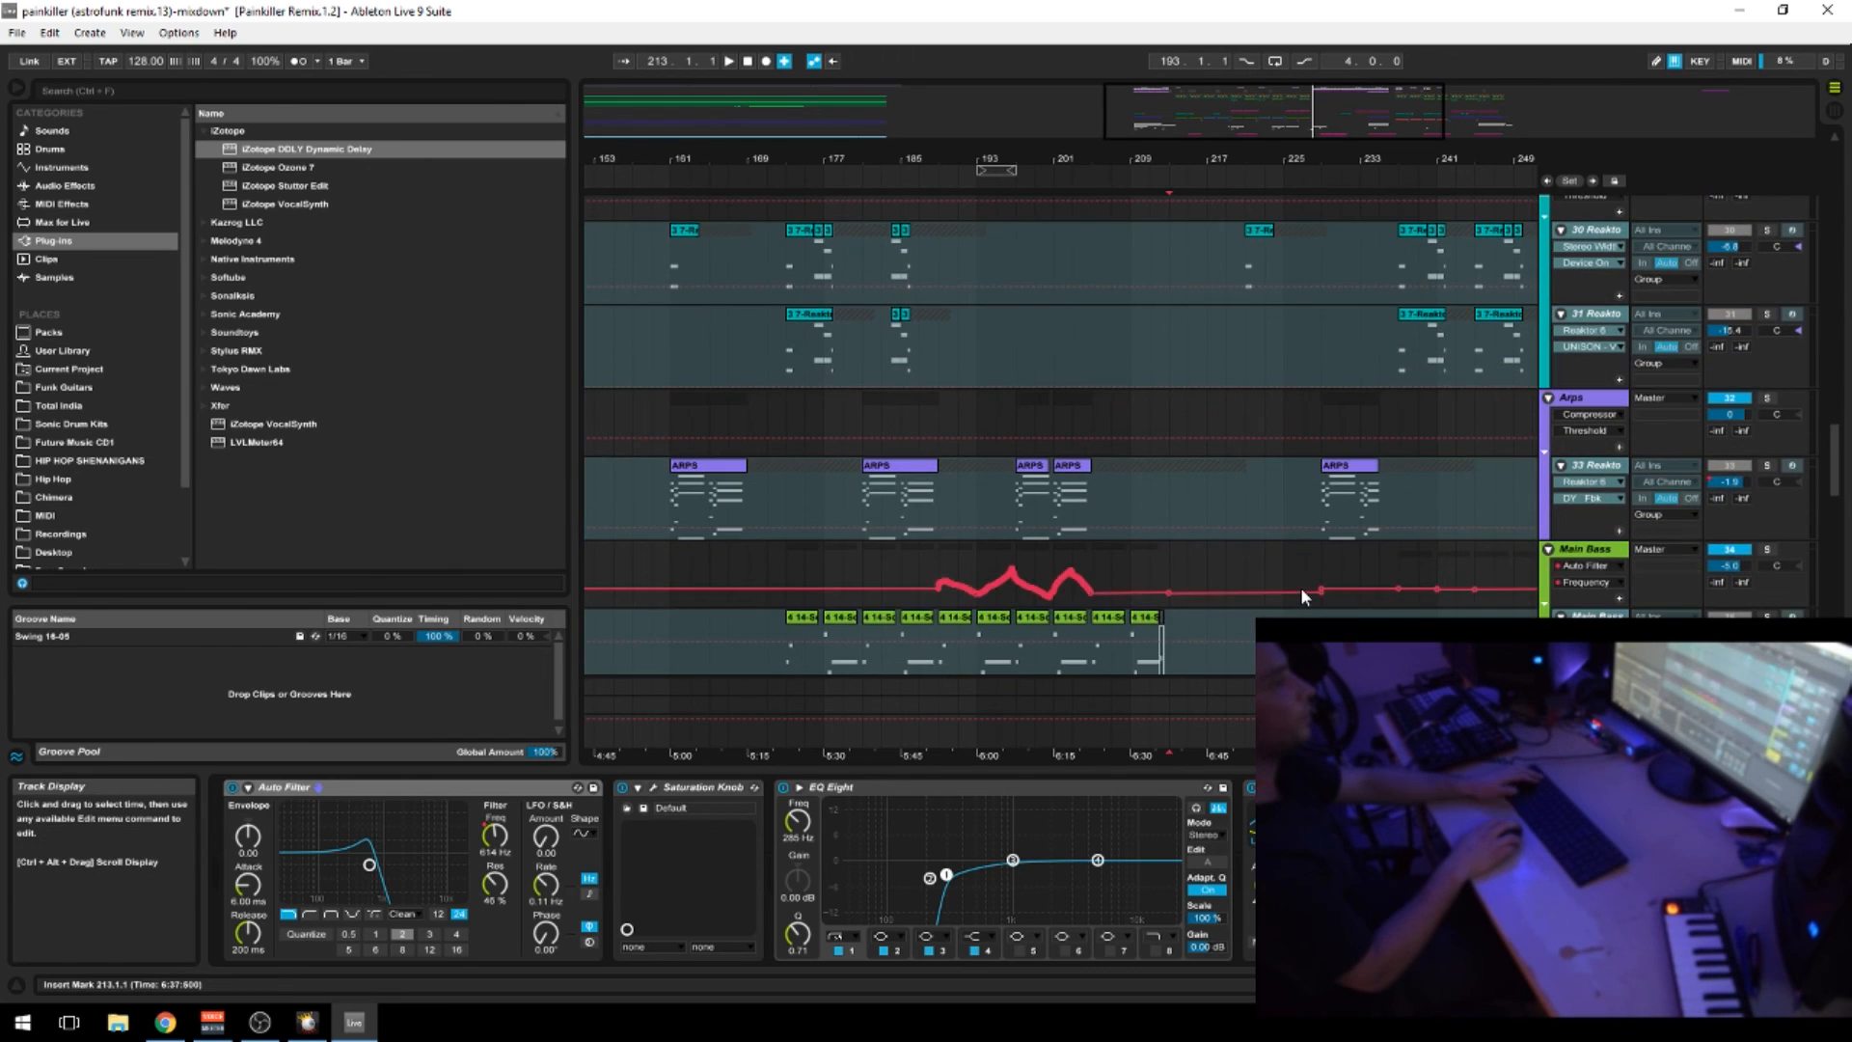
key("space")
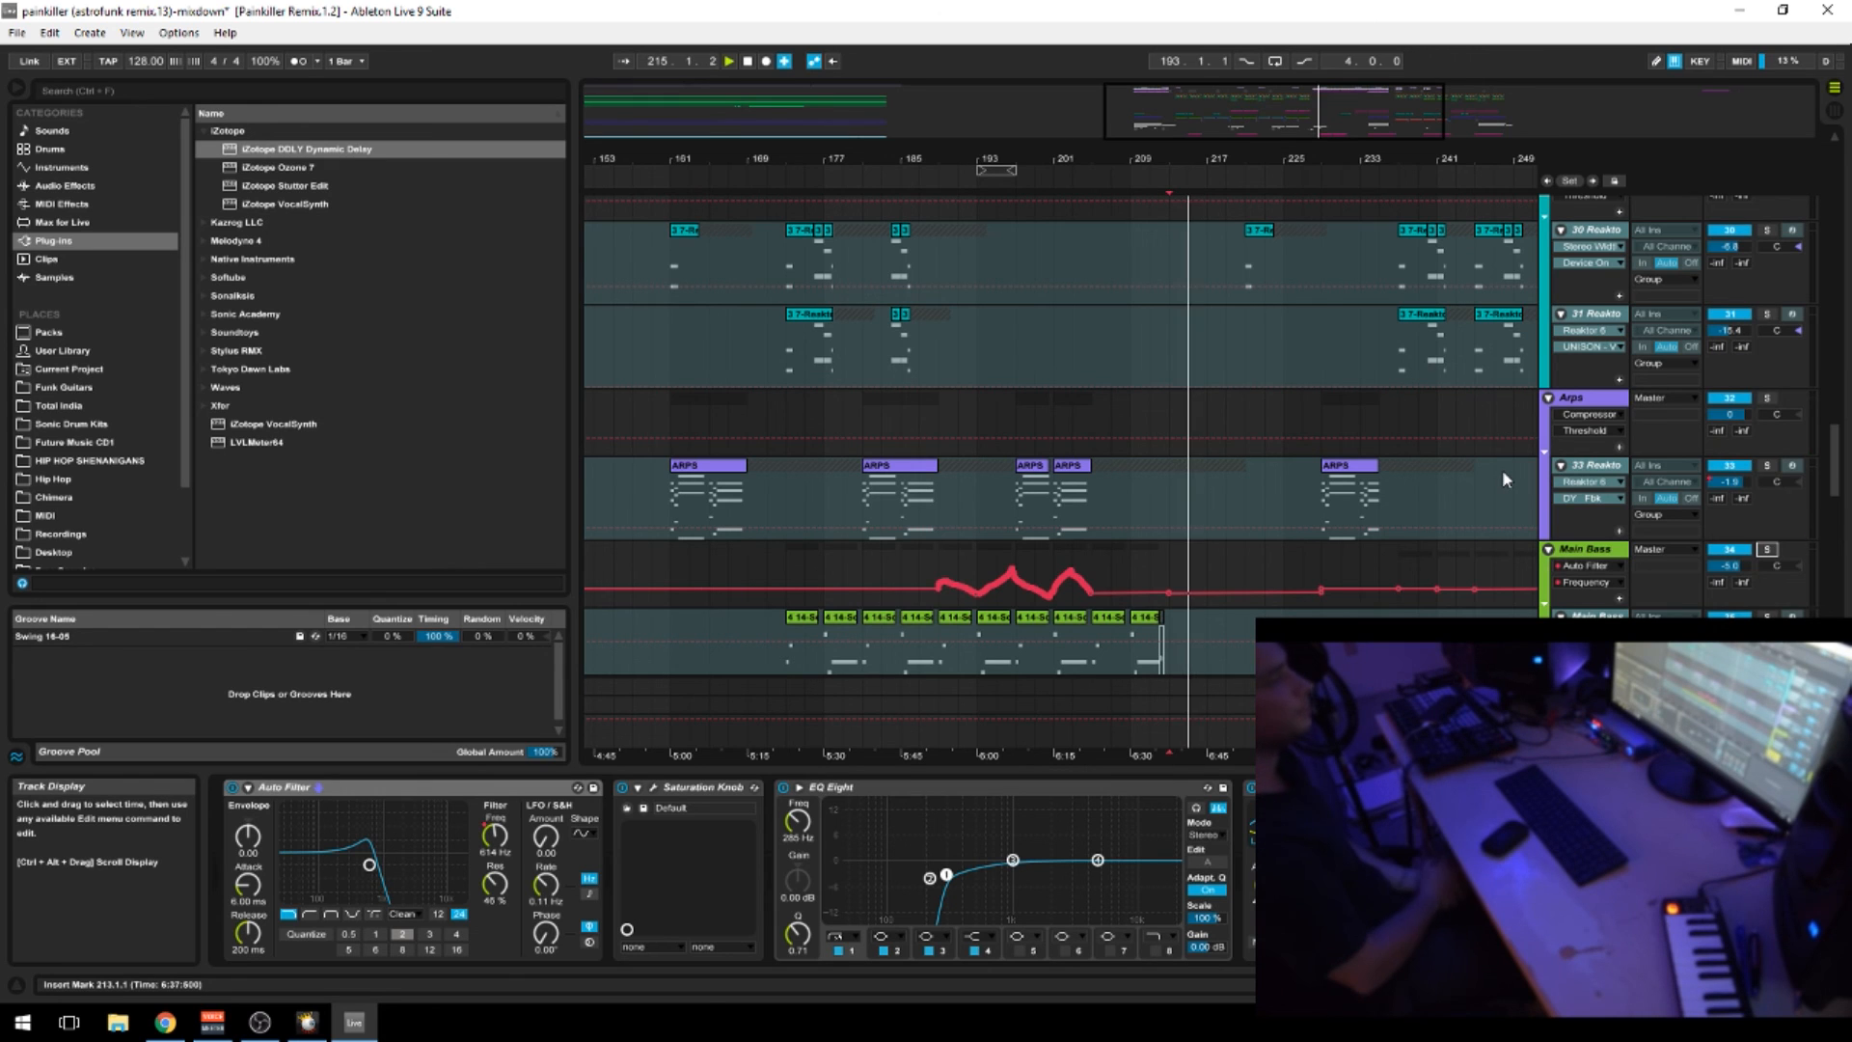
During playback from bar 213, survey the tracks from the Perc. group through Serum bass to the Static Noise group
scroll(1143, 548, "up", 5)
scroll(1143, 548, "up", 10)
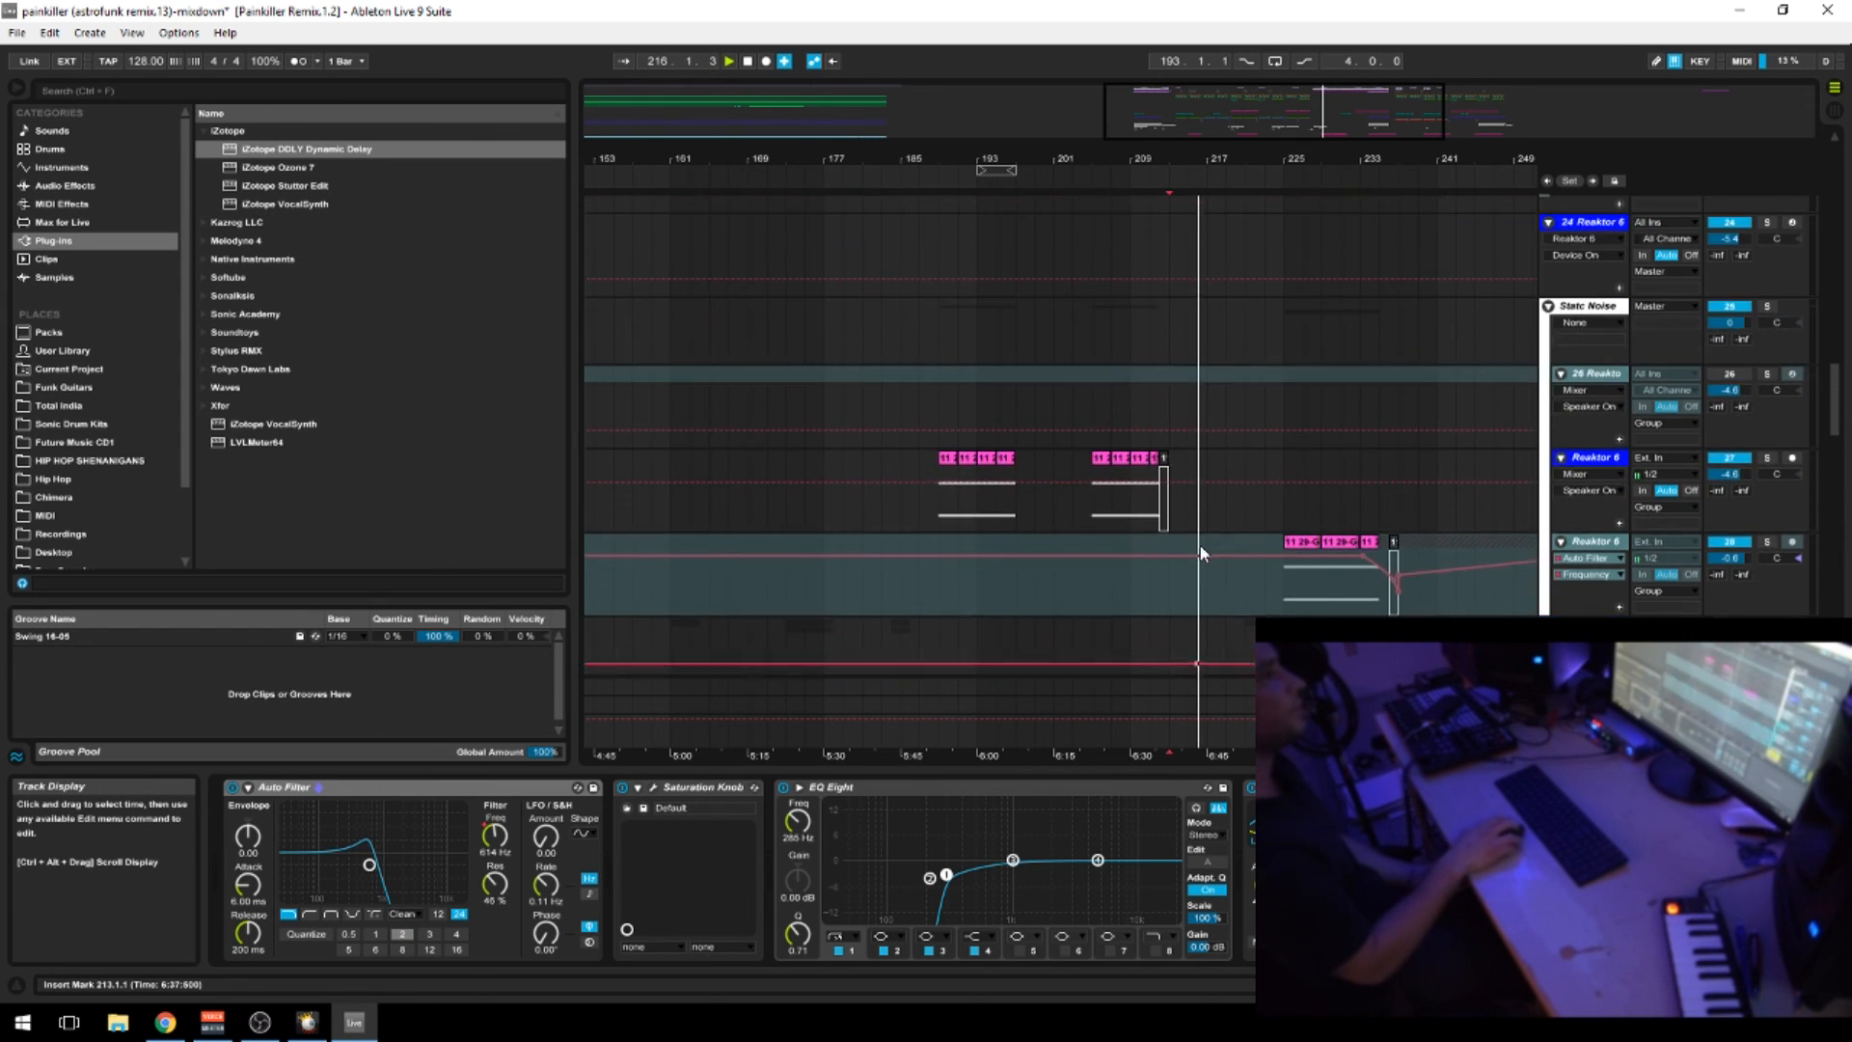
scroll(1334, 347, "up", 20)
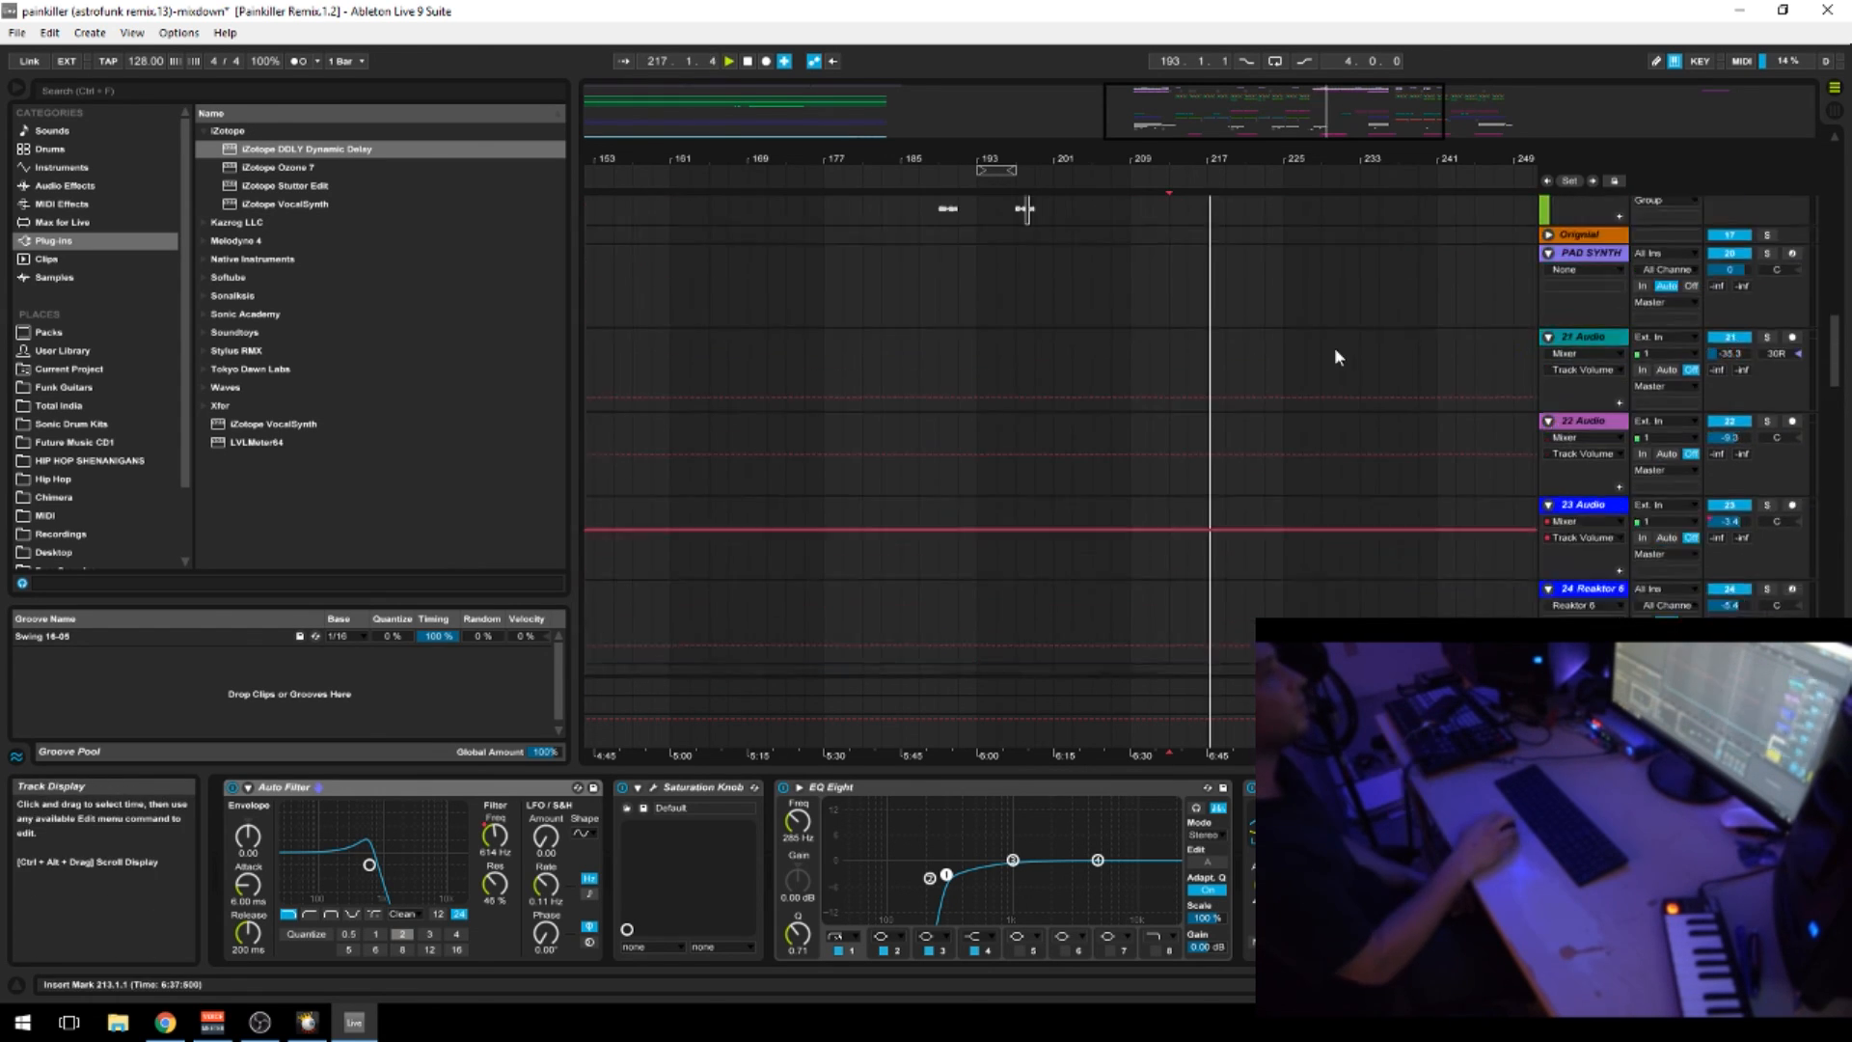
scroll(1363, 377, "up", 15)
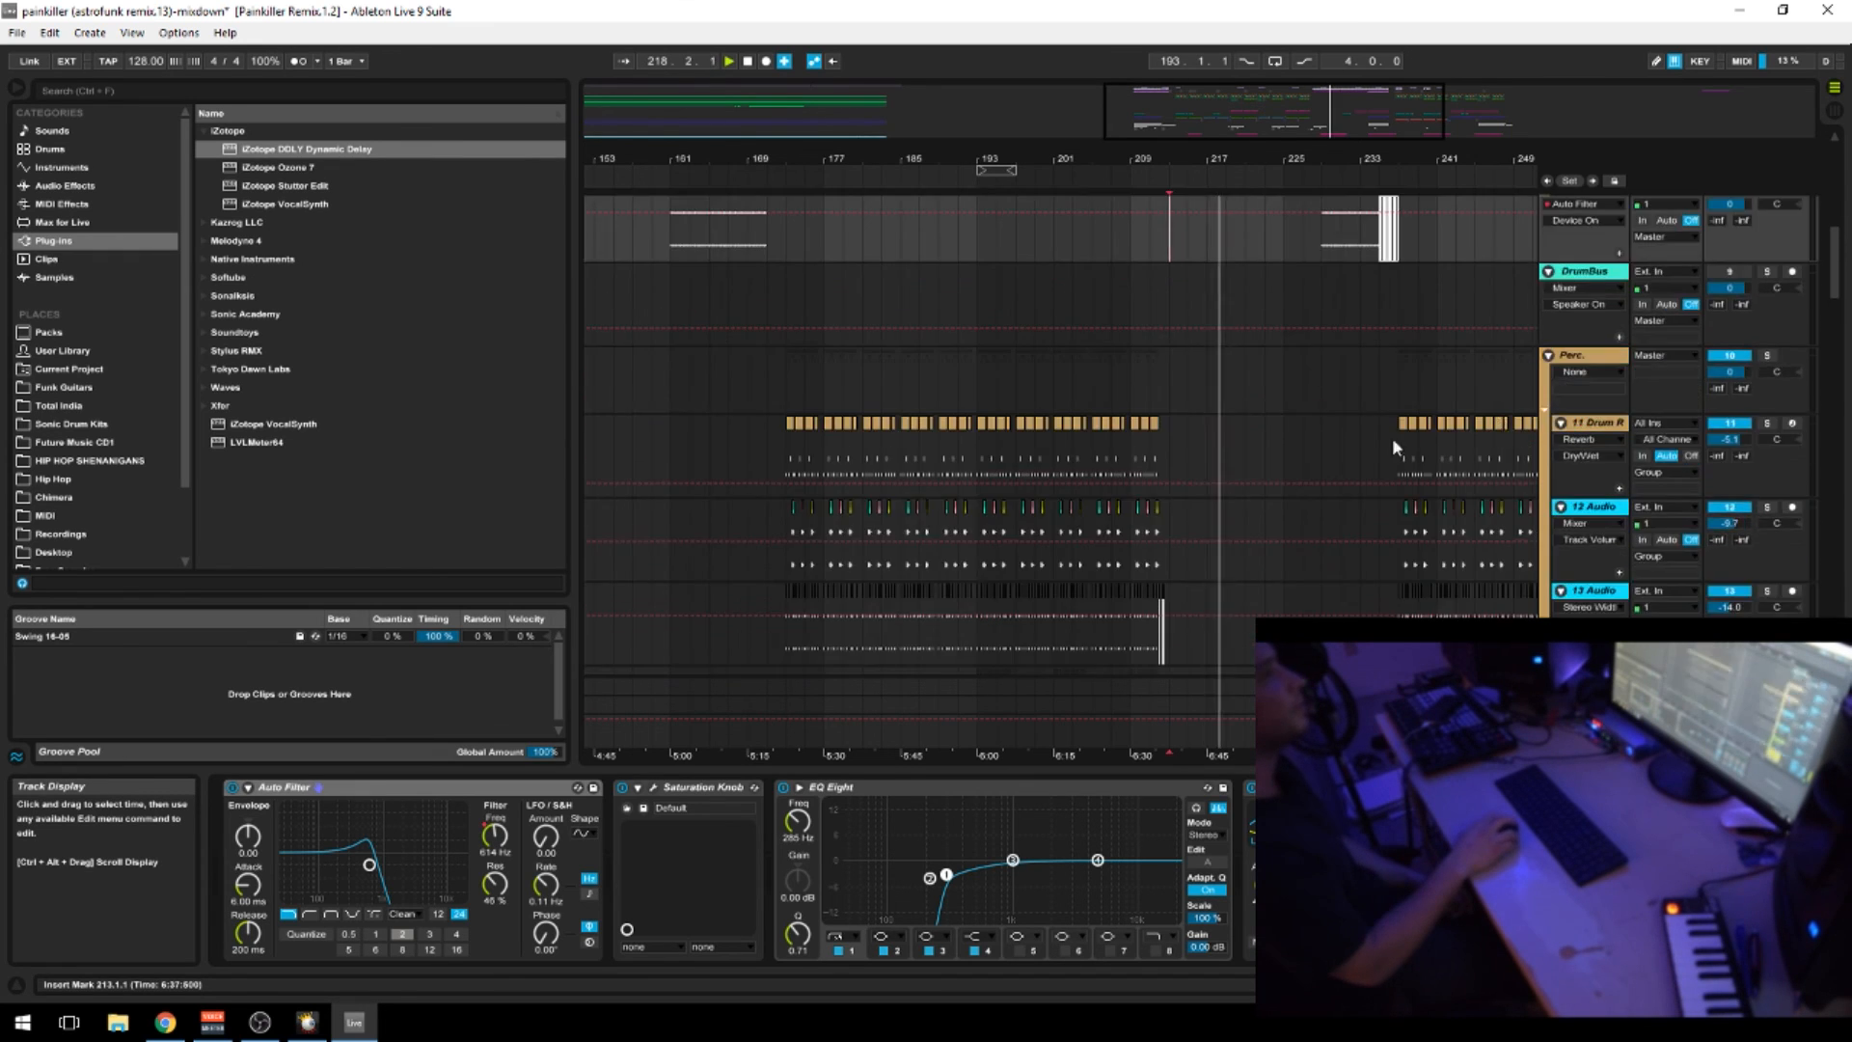
scroll(1309, 421, "down", 15)
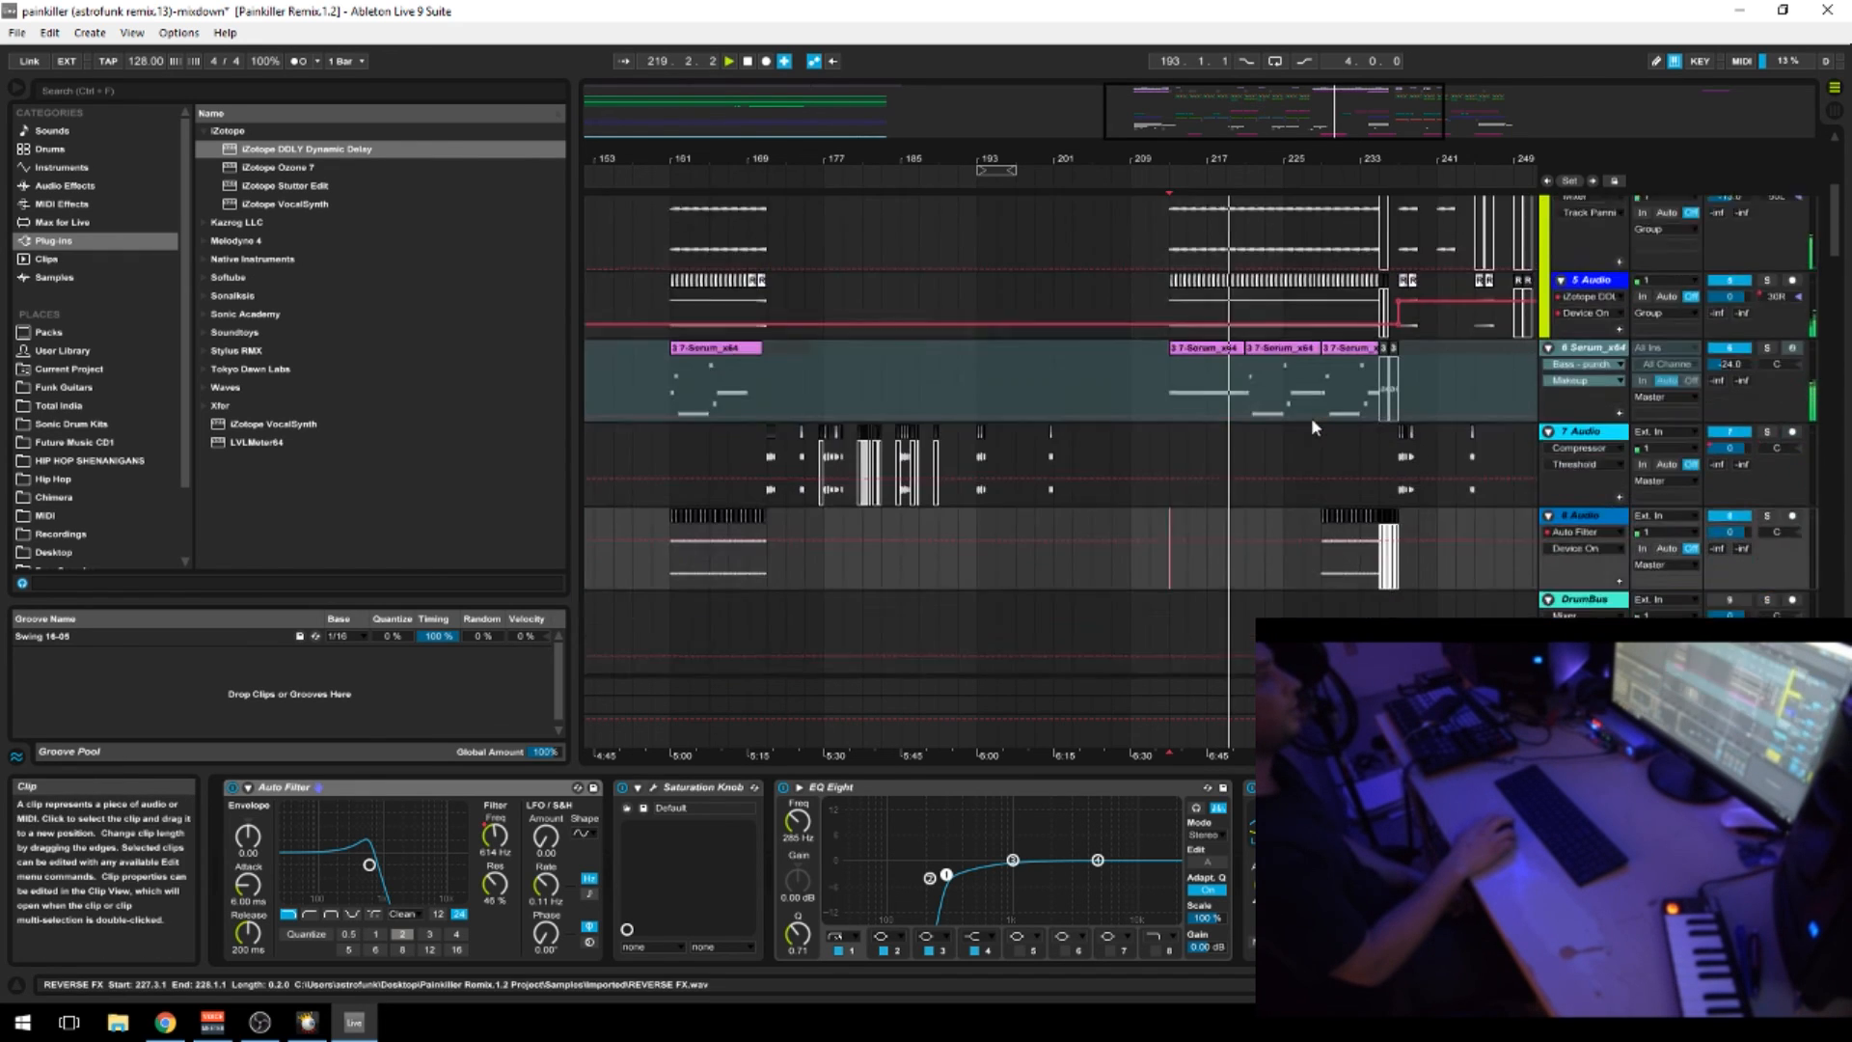
scroll(1312, 424, "down", 15)
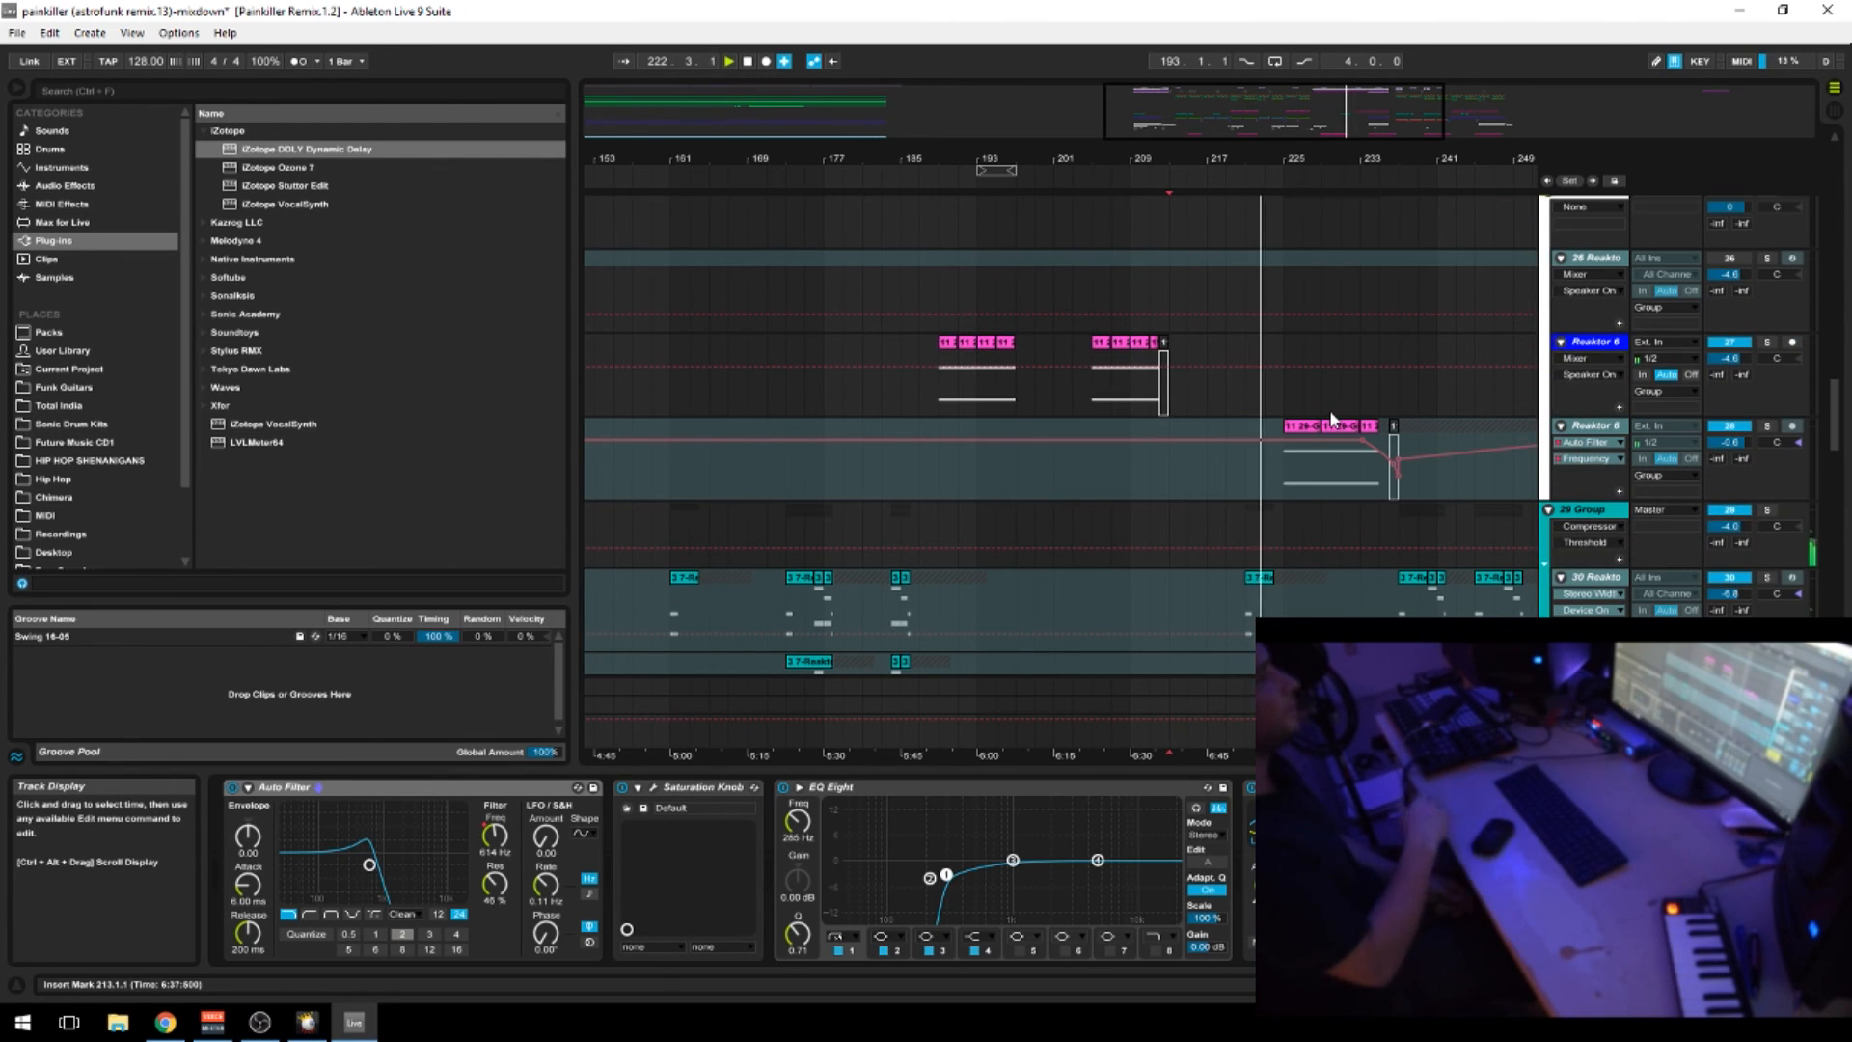
Check the solo switch of the lower Reaktor 6 static-noise track and examine its clips from bar 225 onward
scroll(1287, 395, "down", 3)
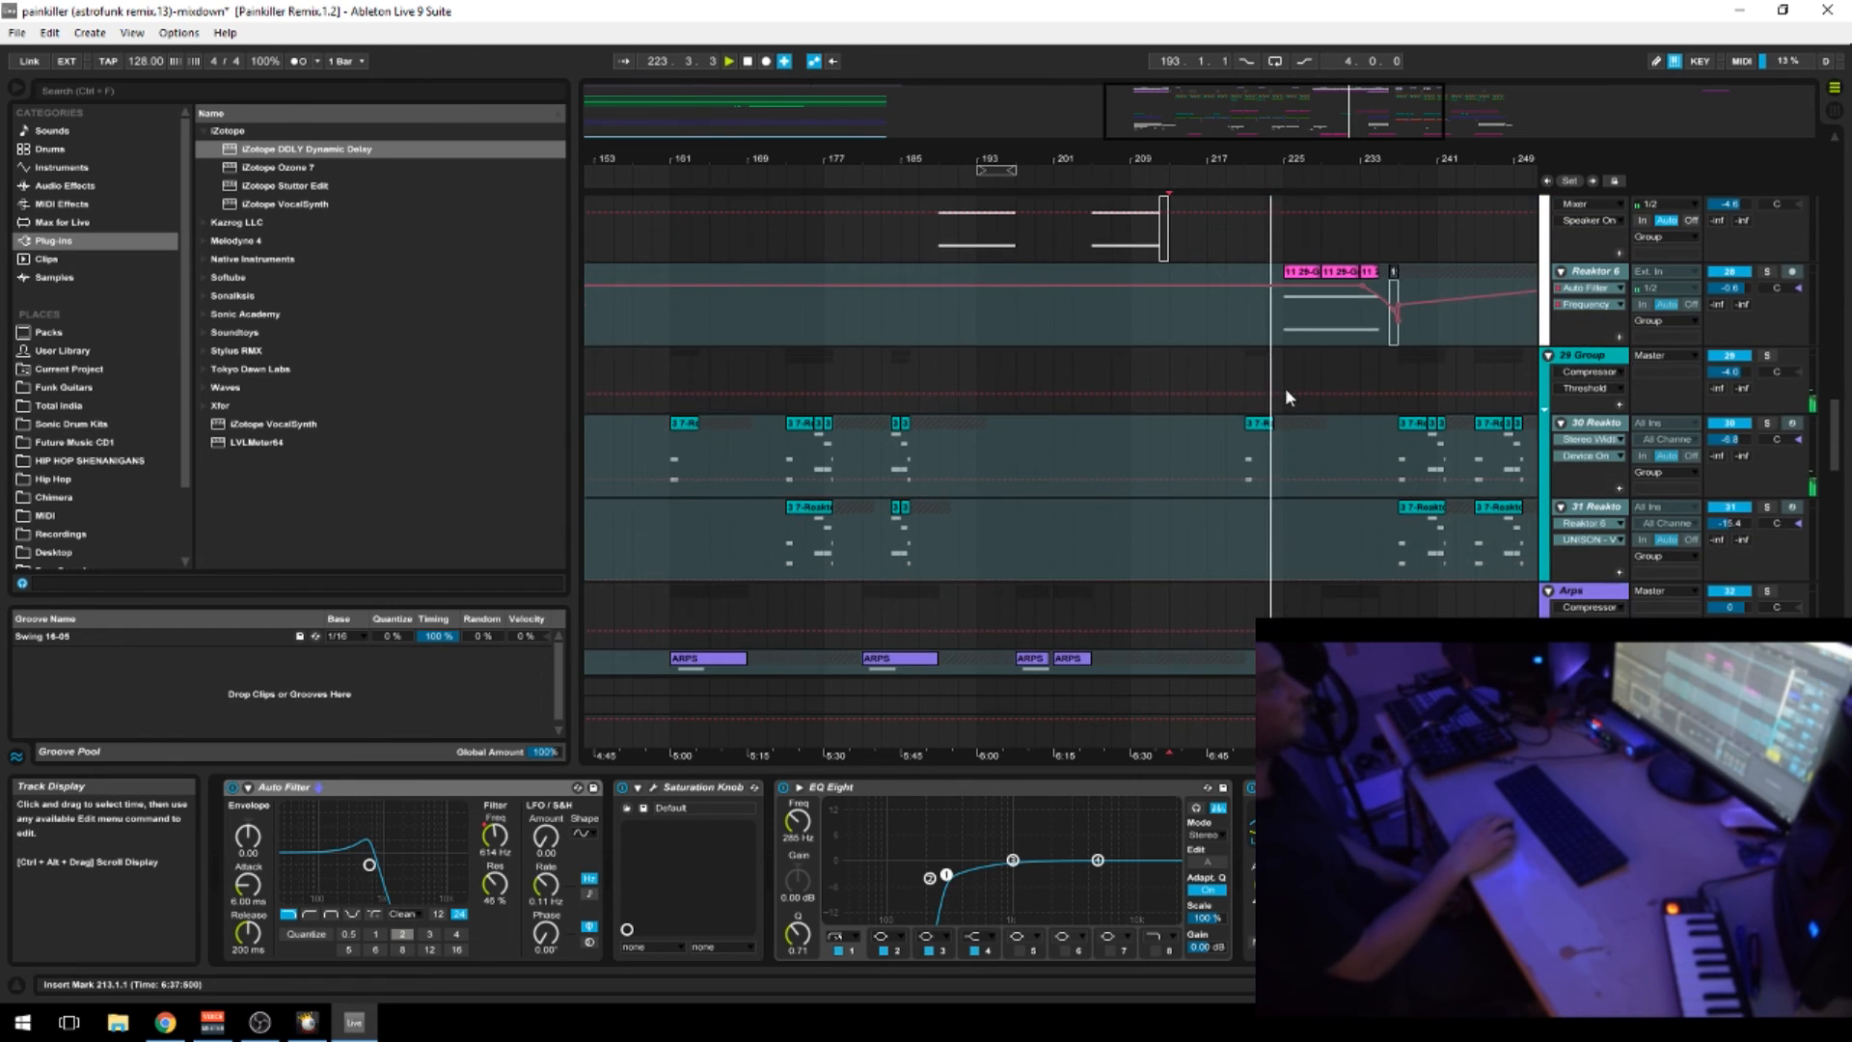
scroll(1279, 415, "down", 2)
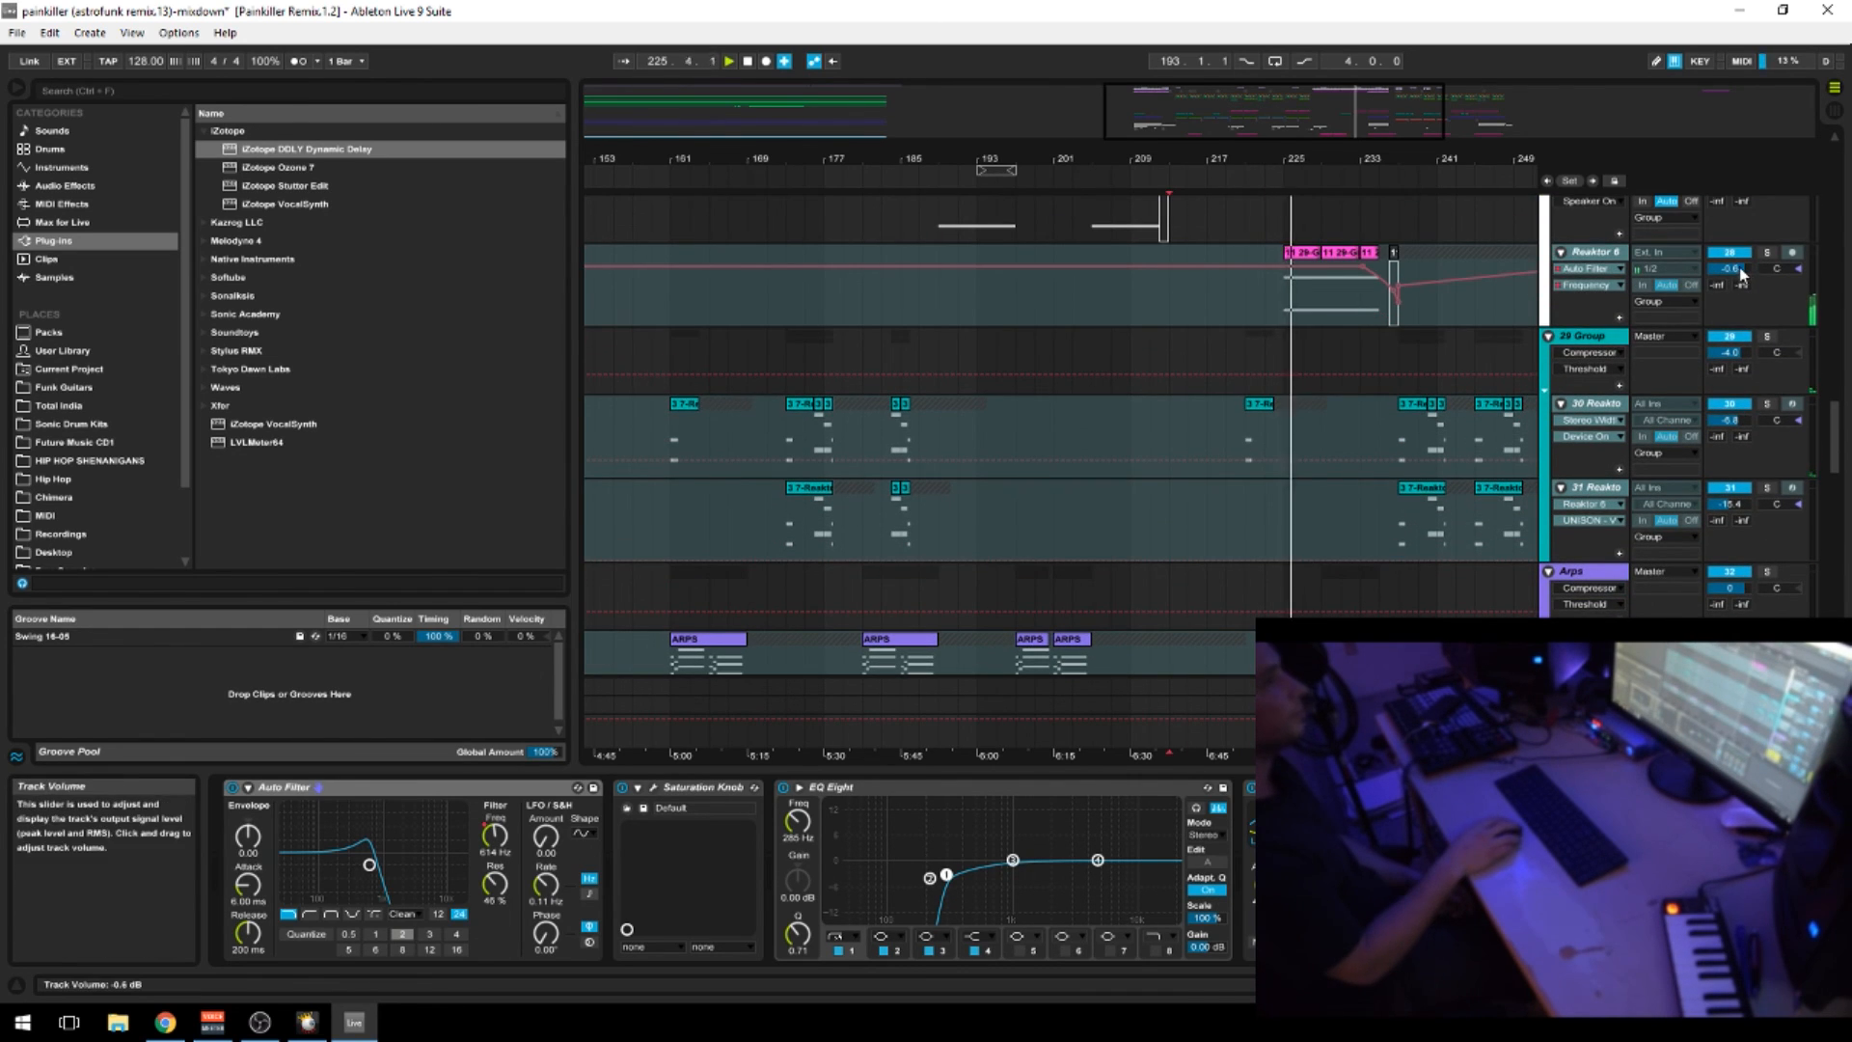
left_click(1768, 255)
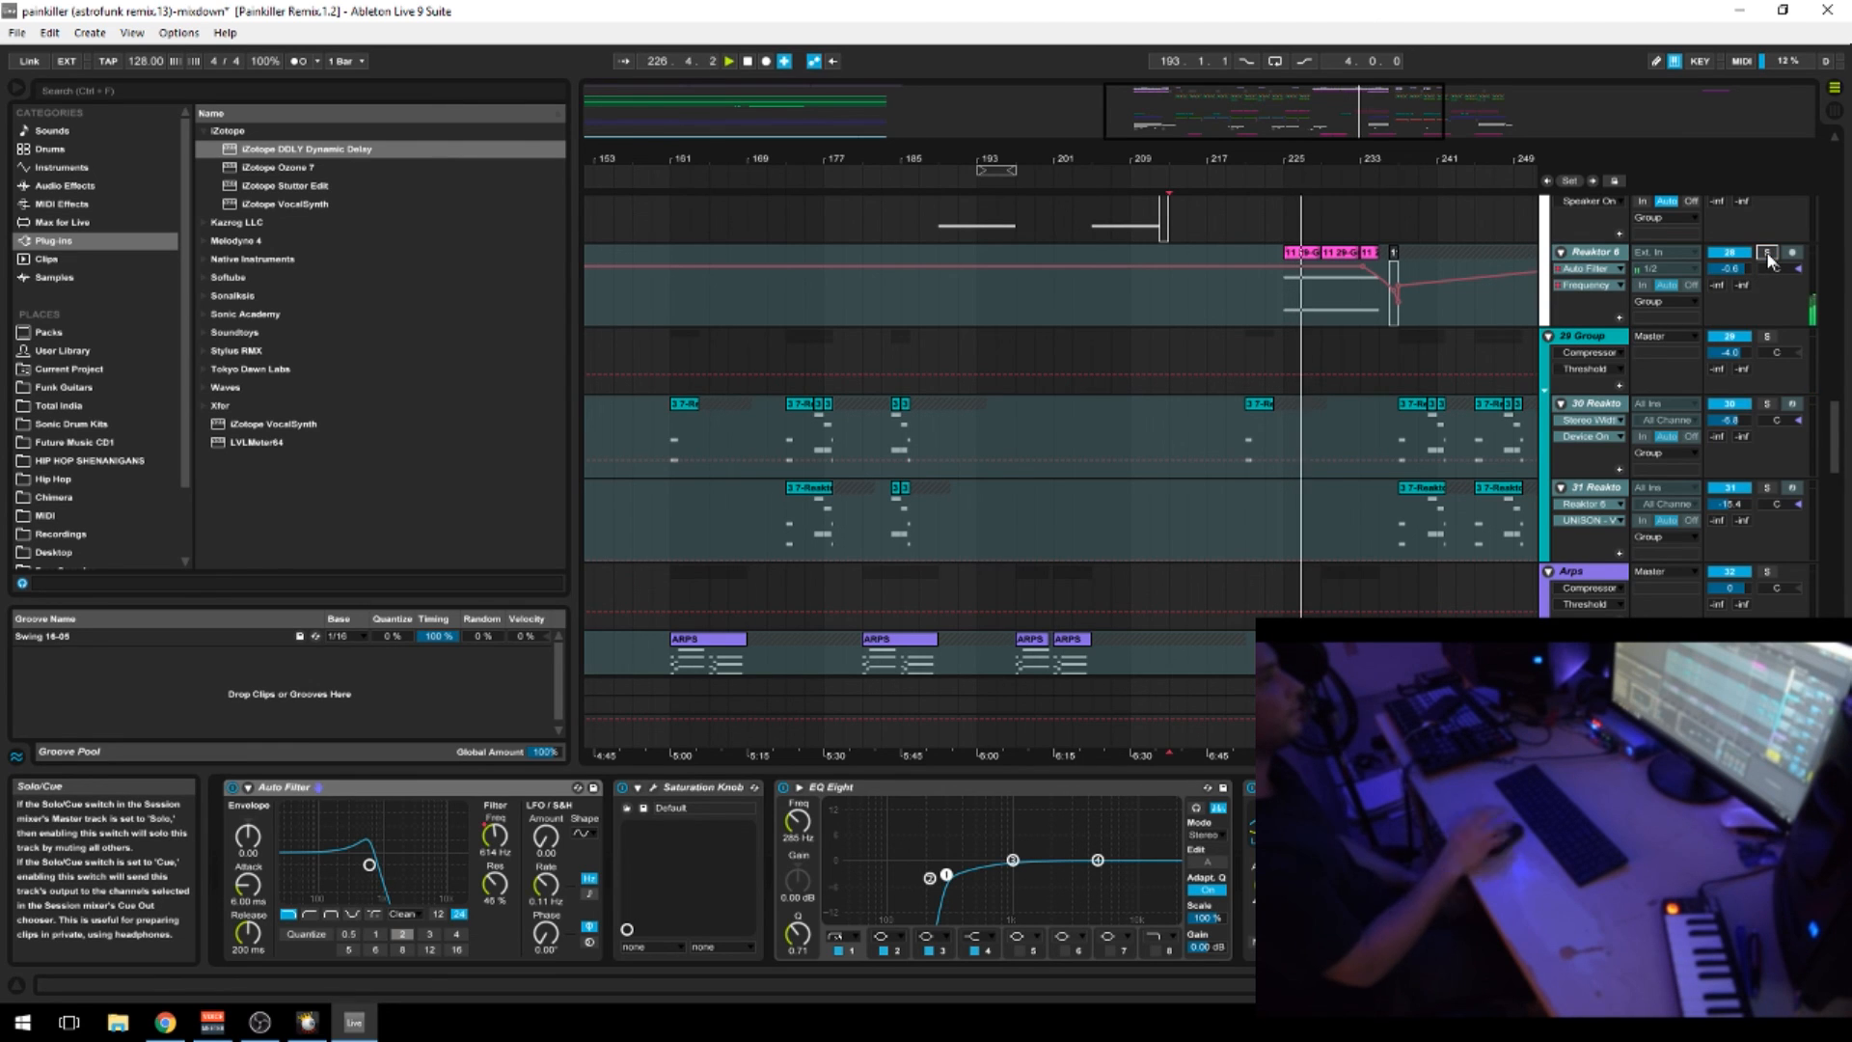
left_click_drag(1408, 158, 1253, 162)
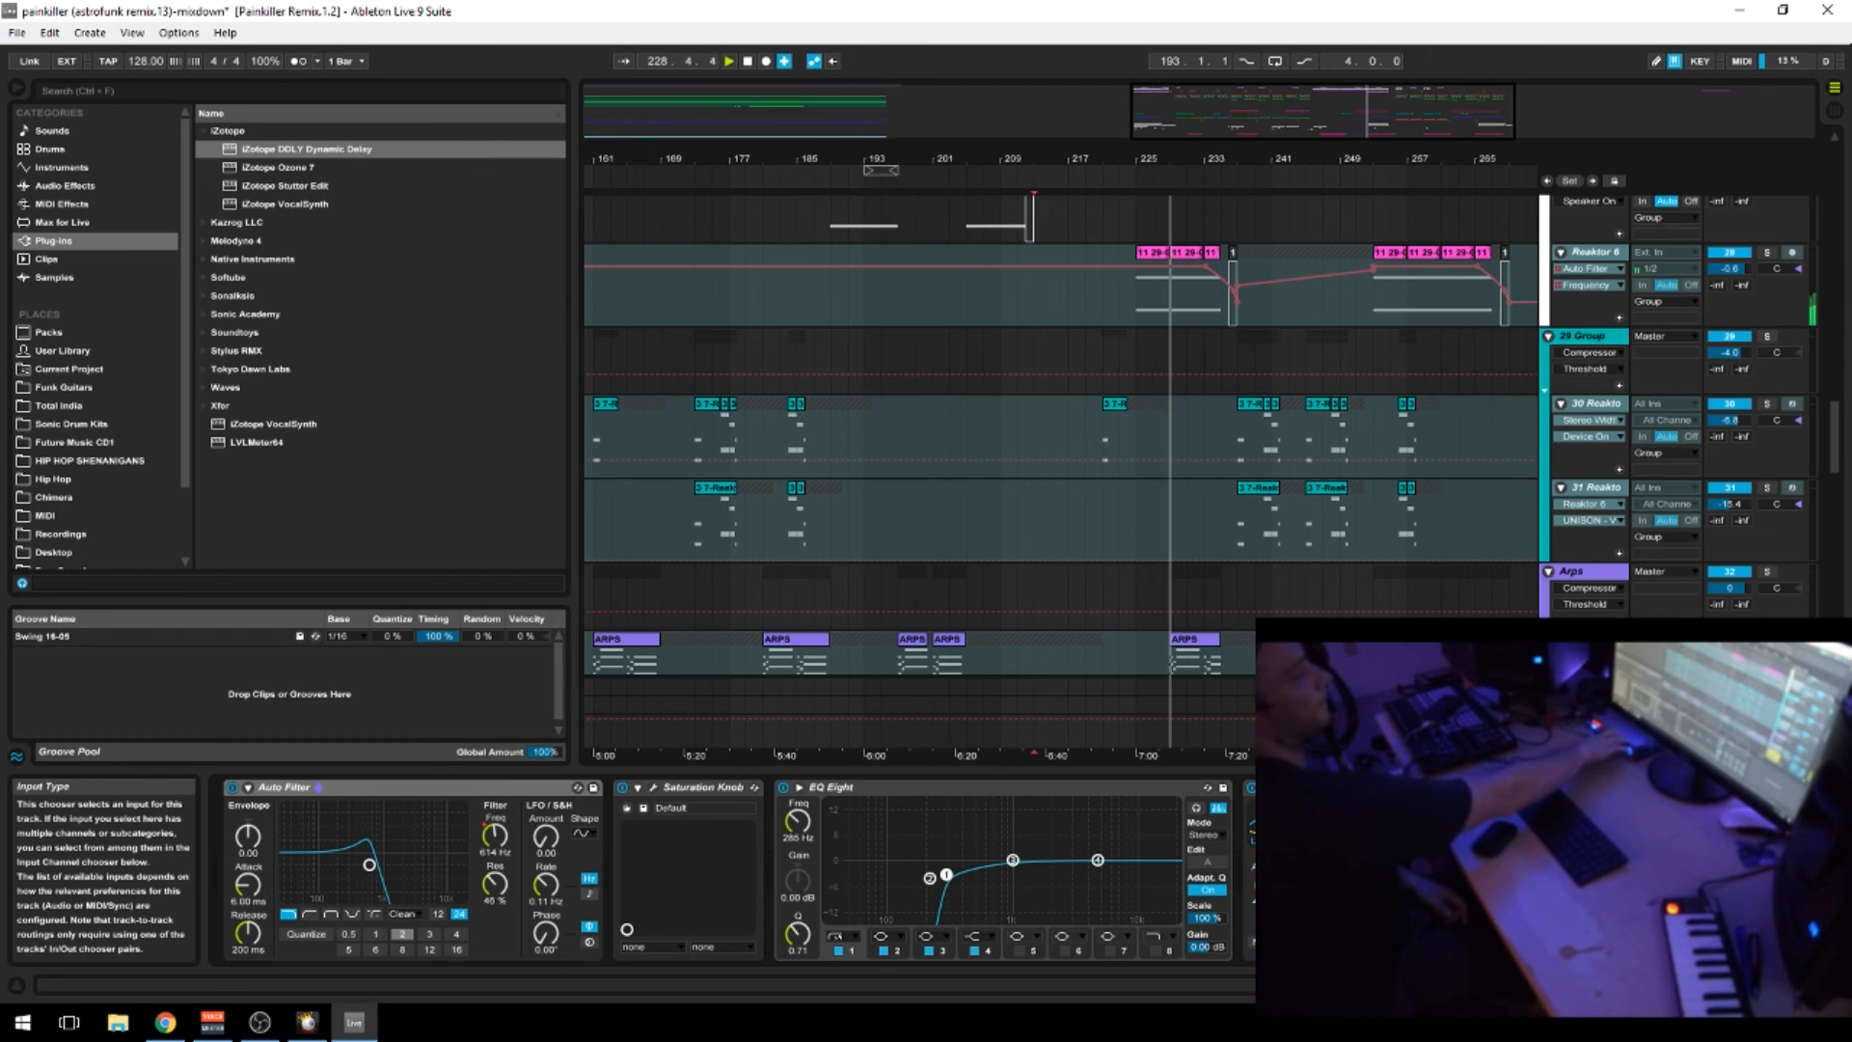
Follow playback on the Arps and Main Bass tracks past bar 237, and stop it at the lower Main Bass clips
scroll(1360, 582, "down", 5)
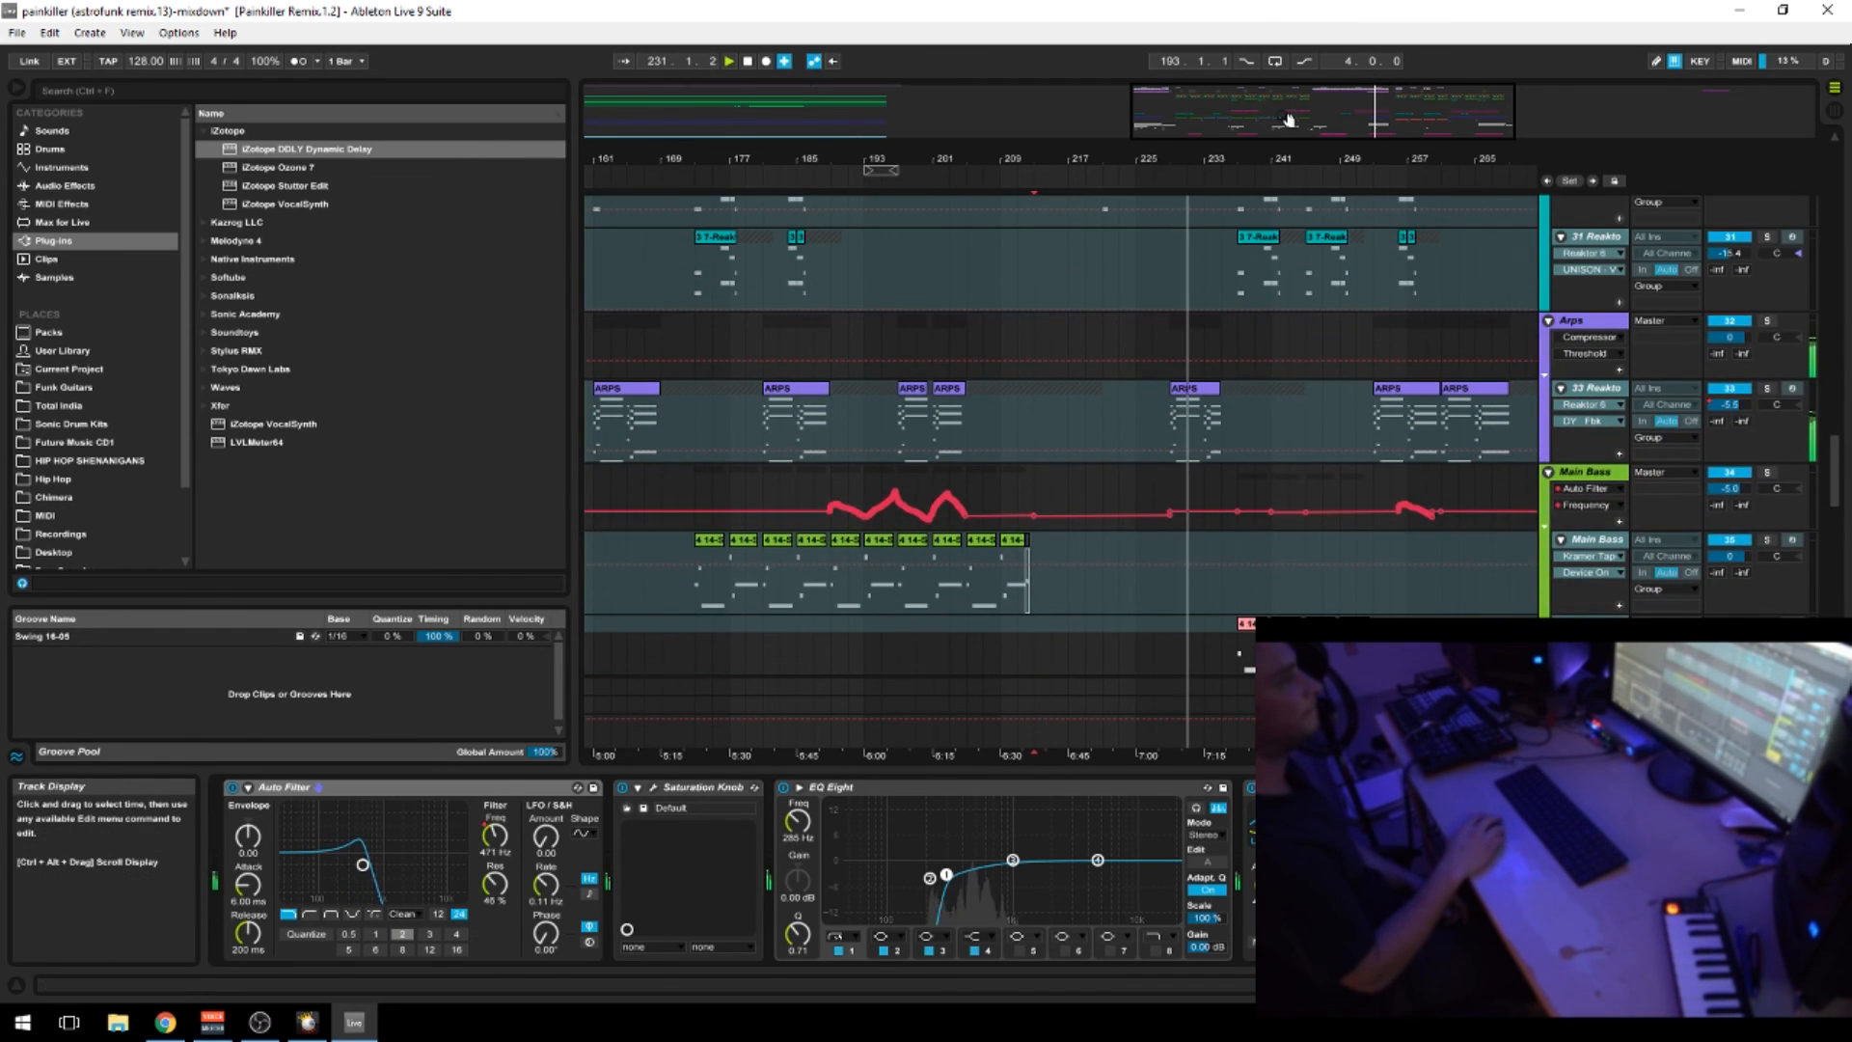
left_click_drag(1289, 119, 1351, 120)
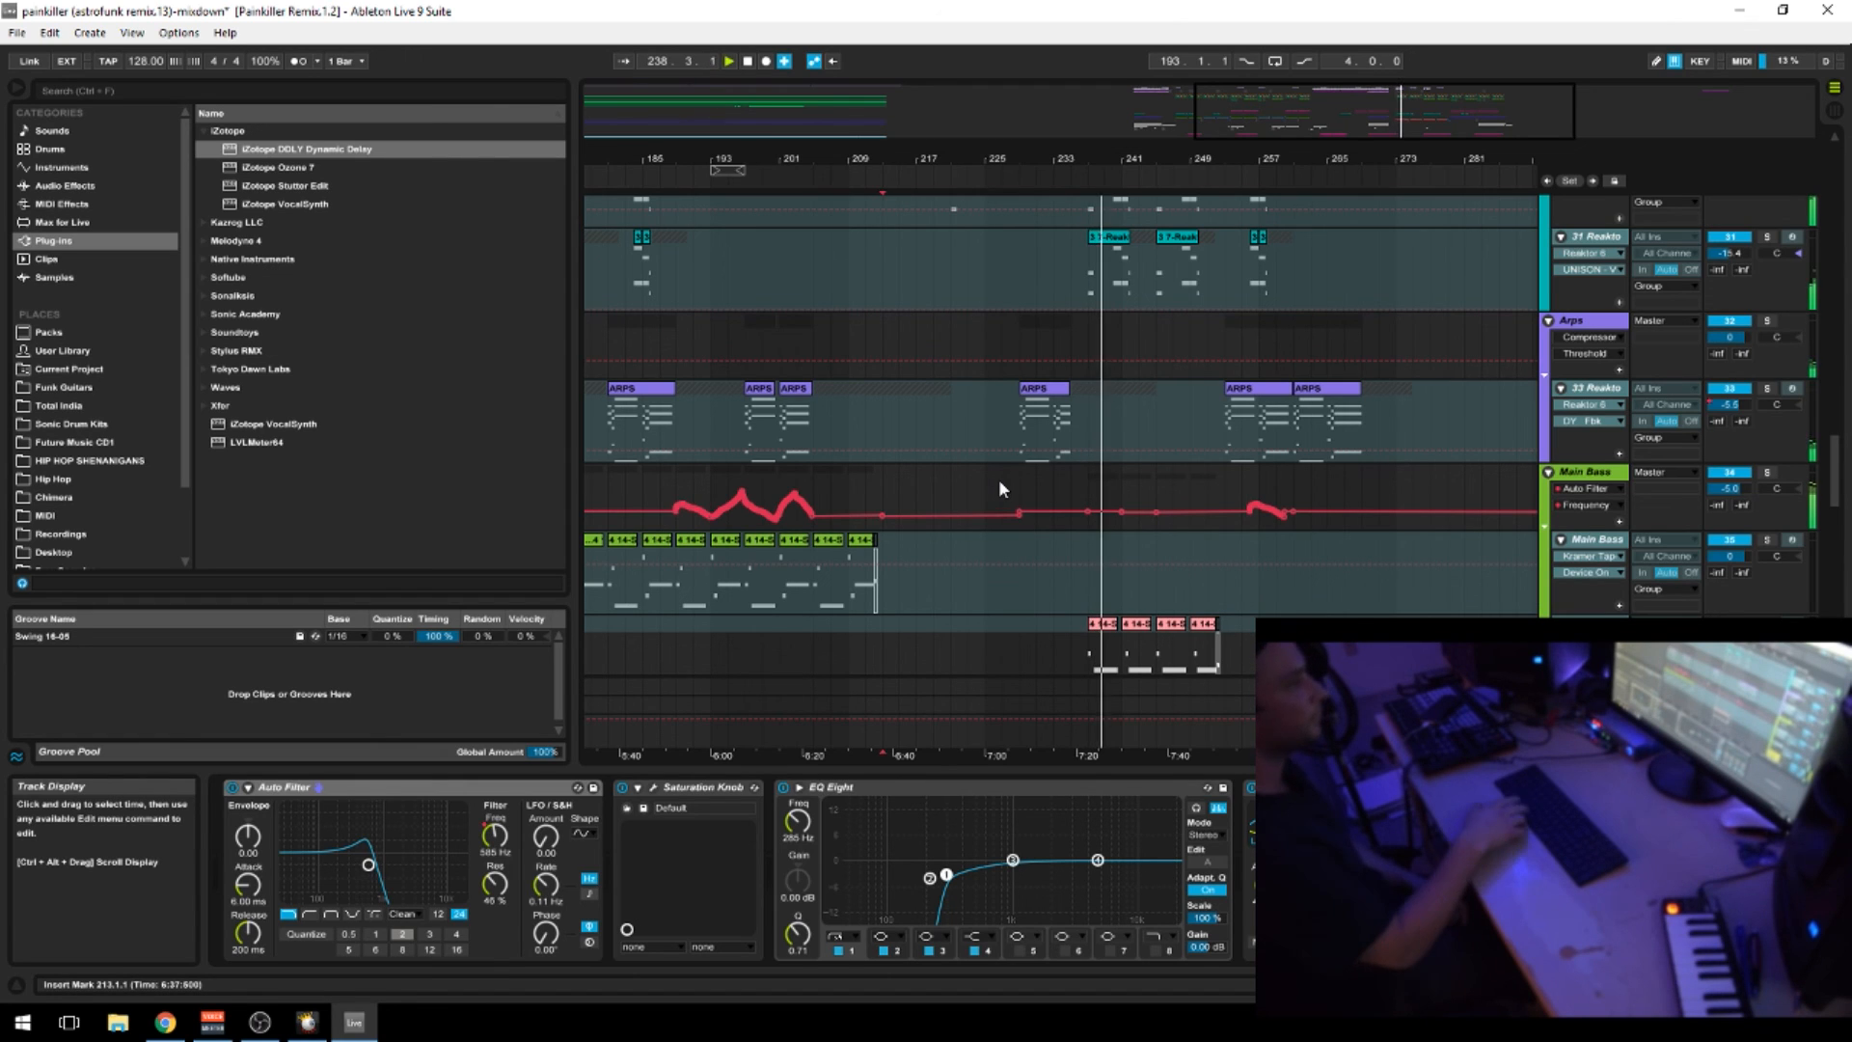
key("space")
scroll(1145, 595, "down", 2)
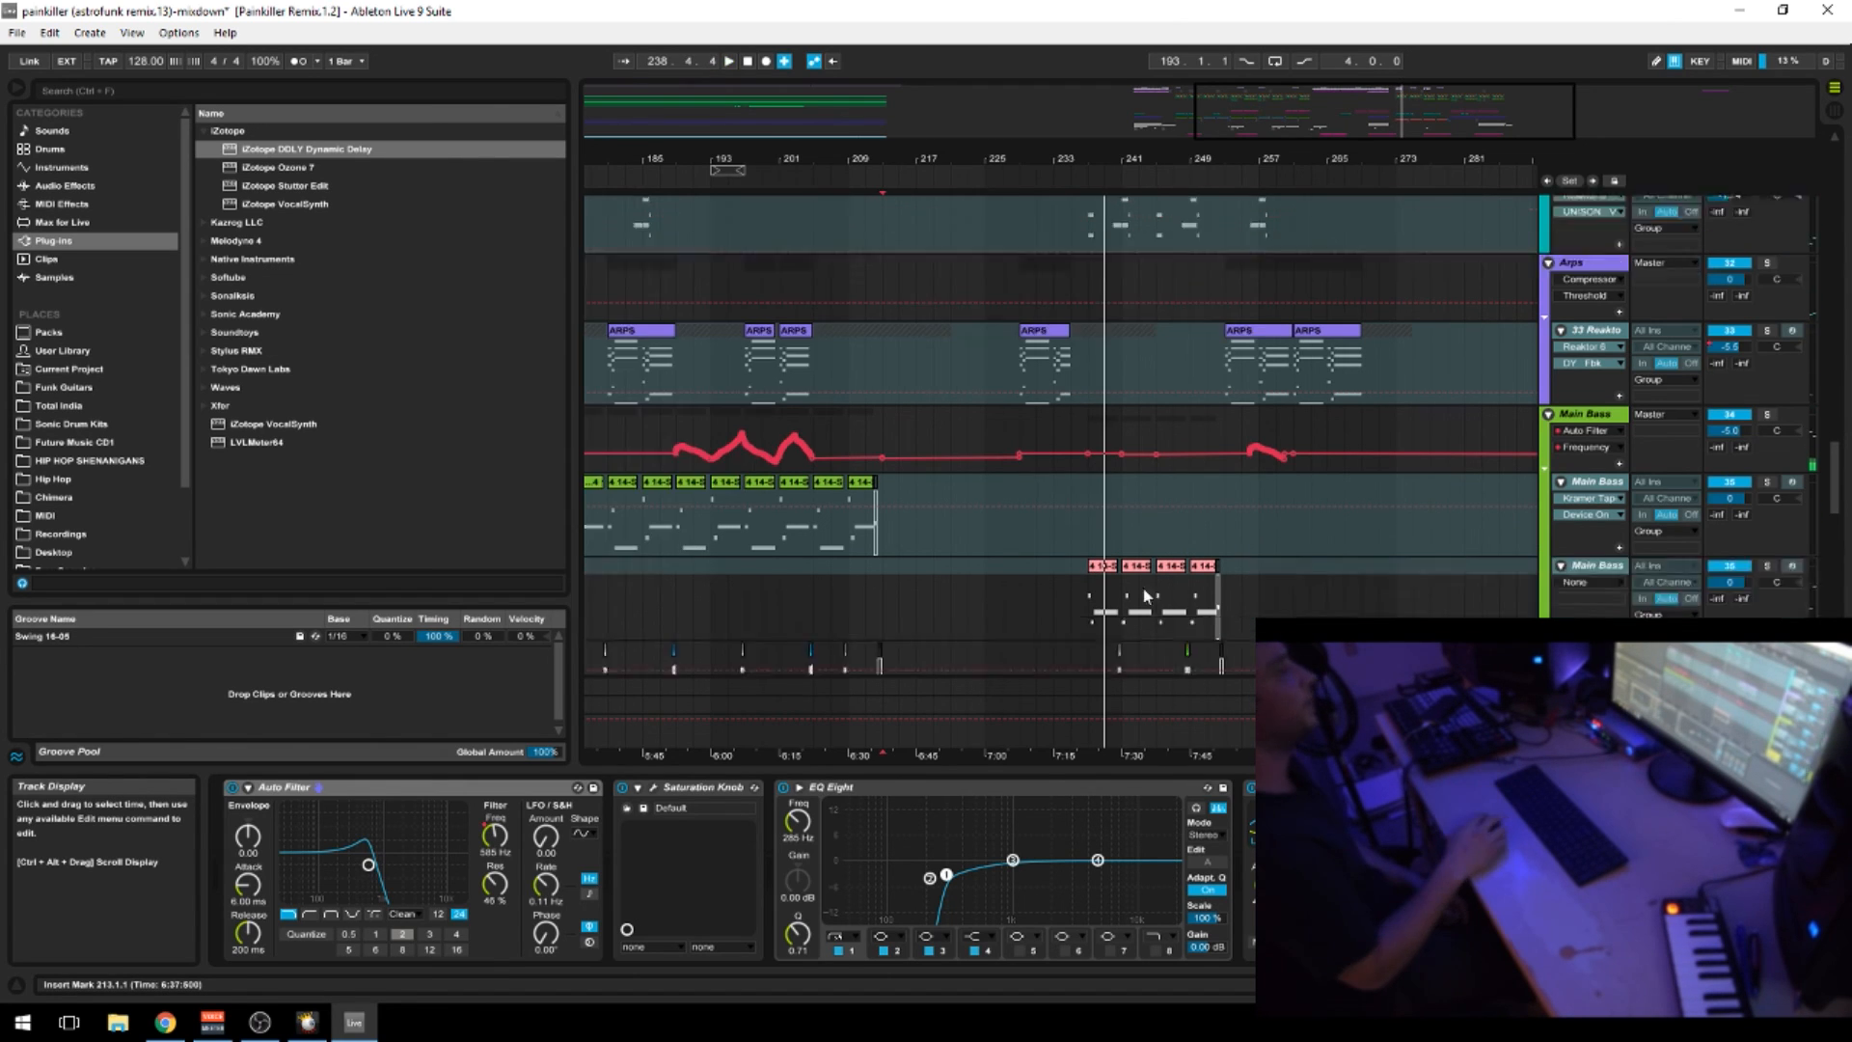
Go down to the SFX 2 group and select the Pitch Up and Inharm clips from bar 229 to bar 236
scroll(1145, 595, "down", 1)
left_click_drag(1033, 161, 1167, 157)
scroll(1105, 663, "down", 2)
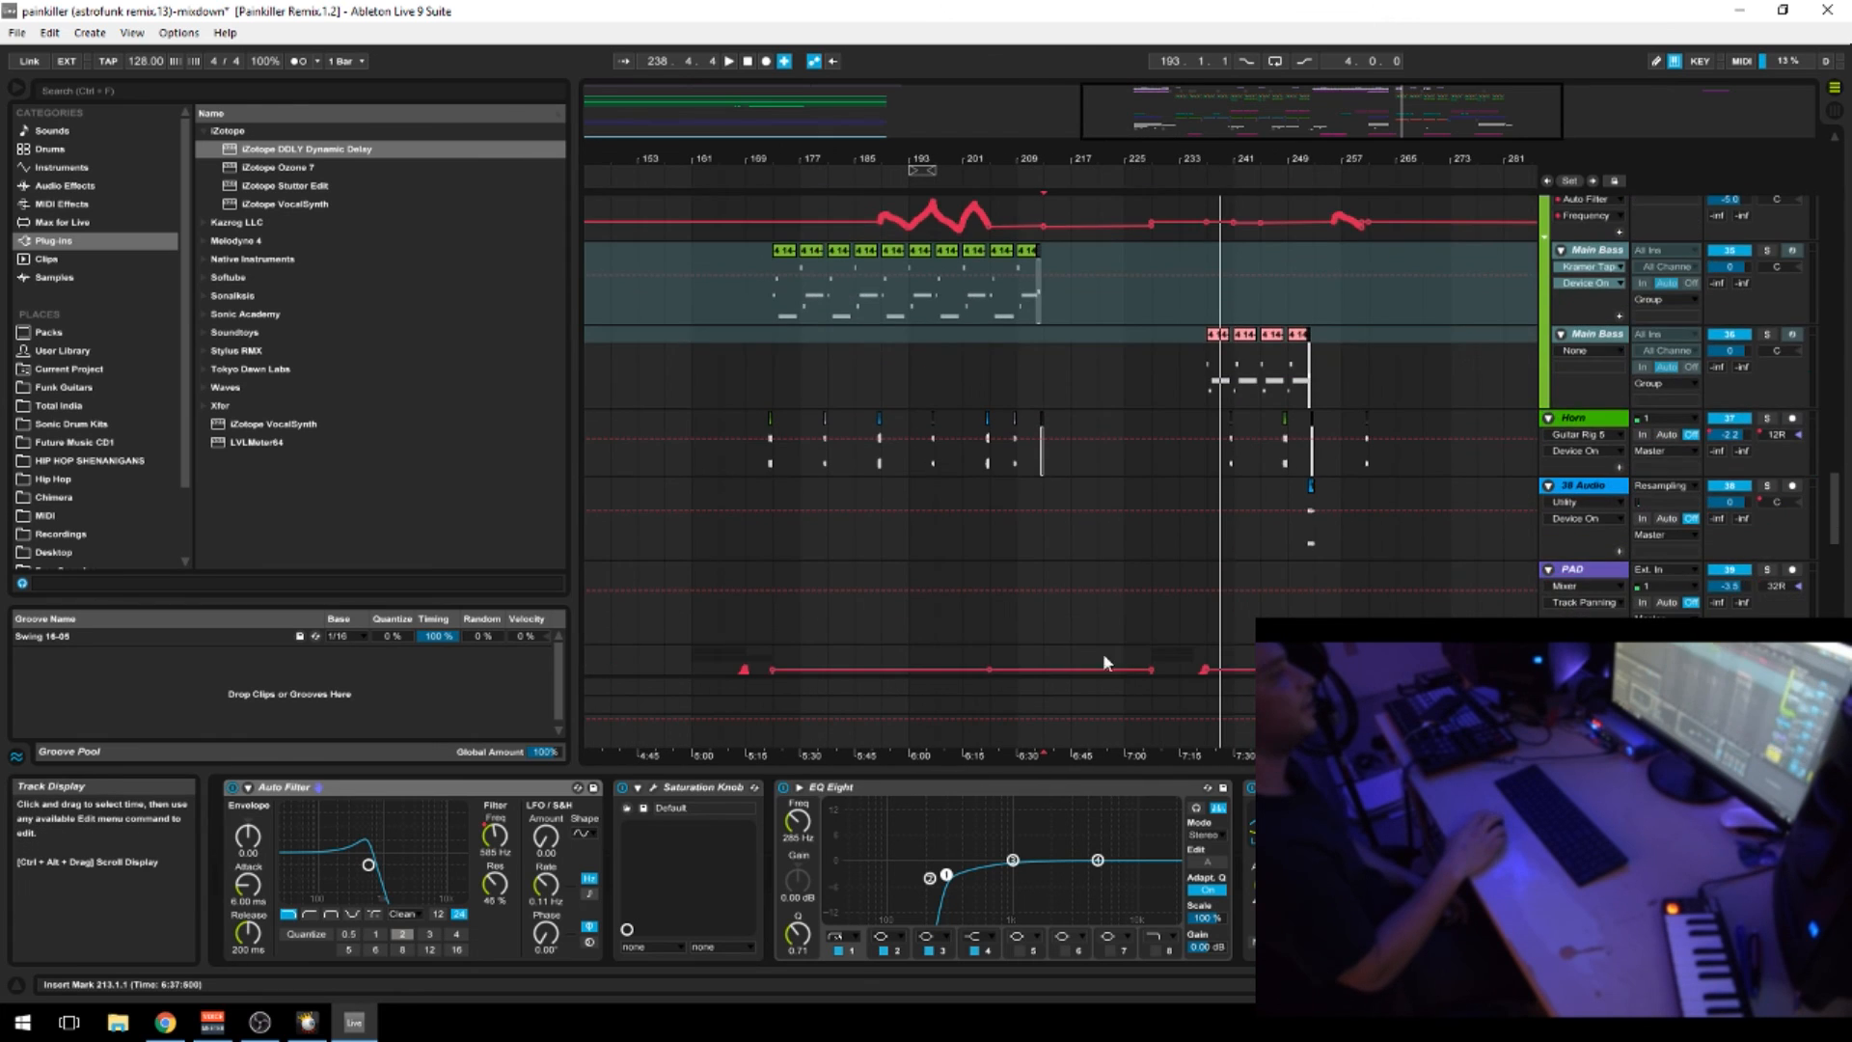
scroll(1104, 659, "down", 5)
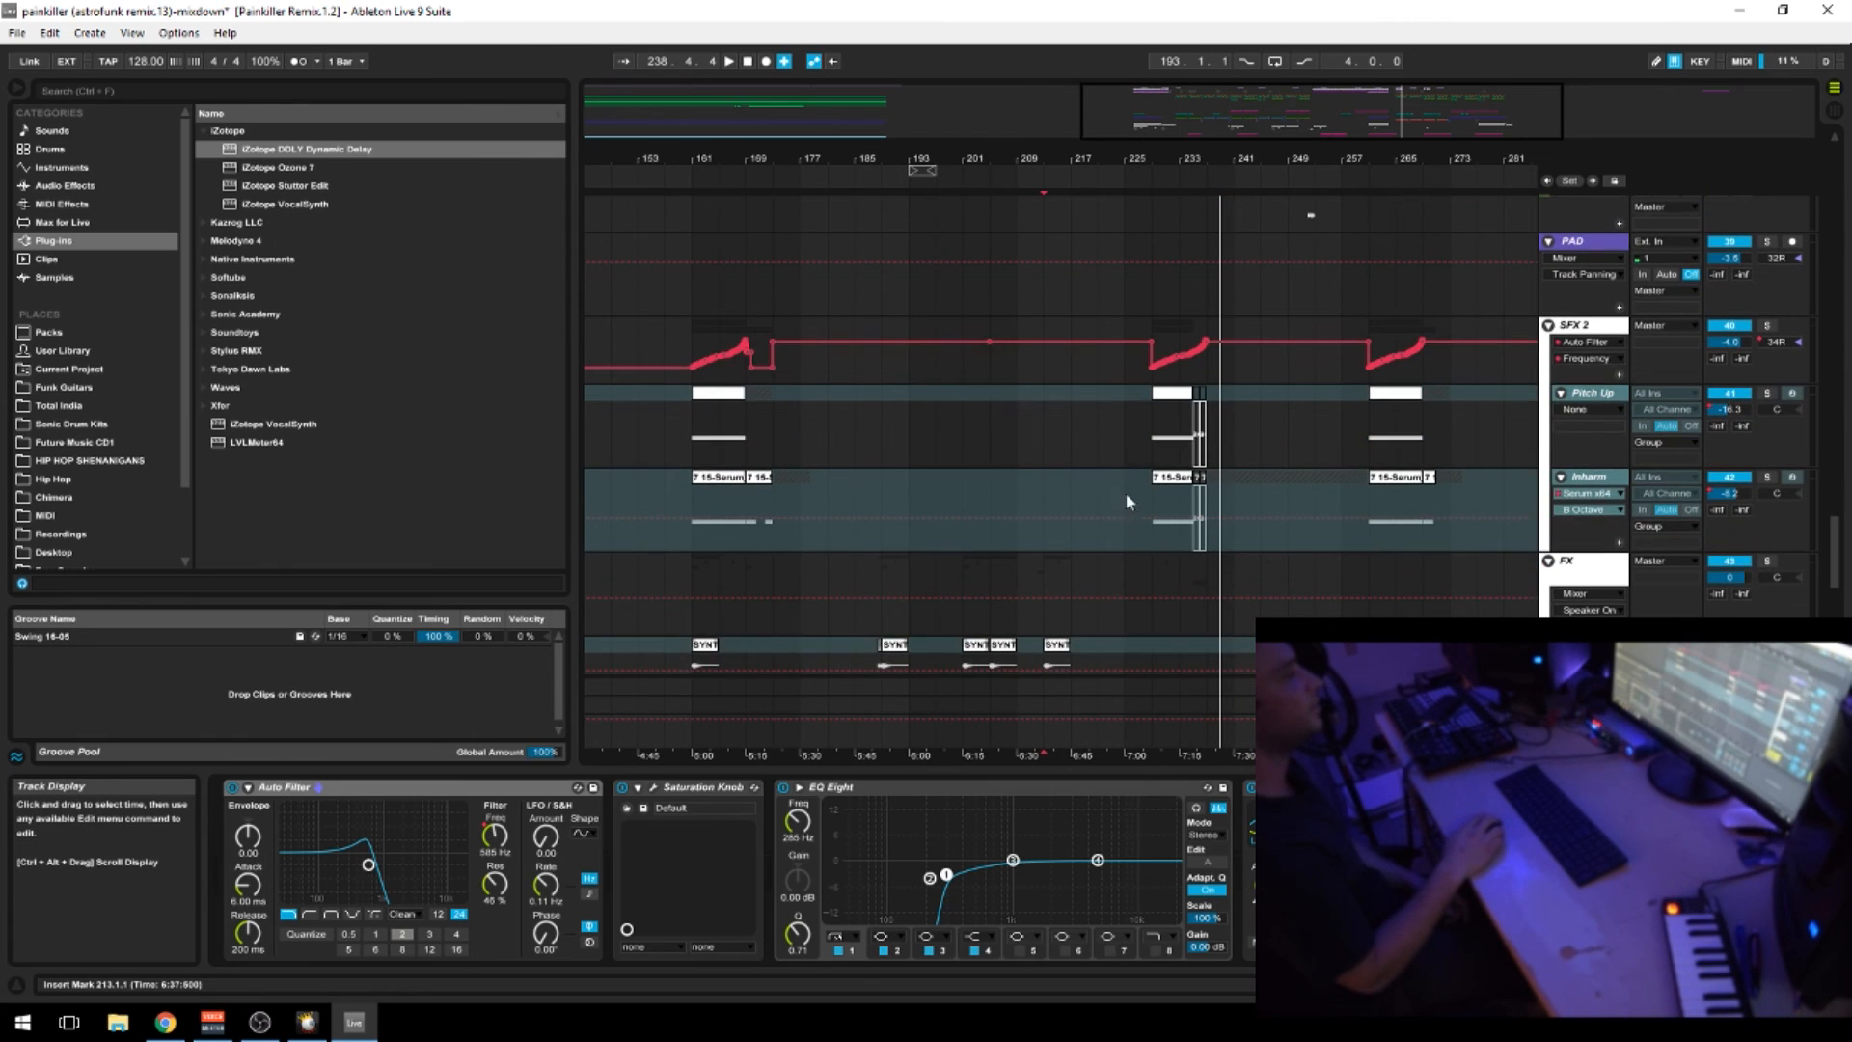
left_click_drag(1153, 436, 1201, 498)
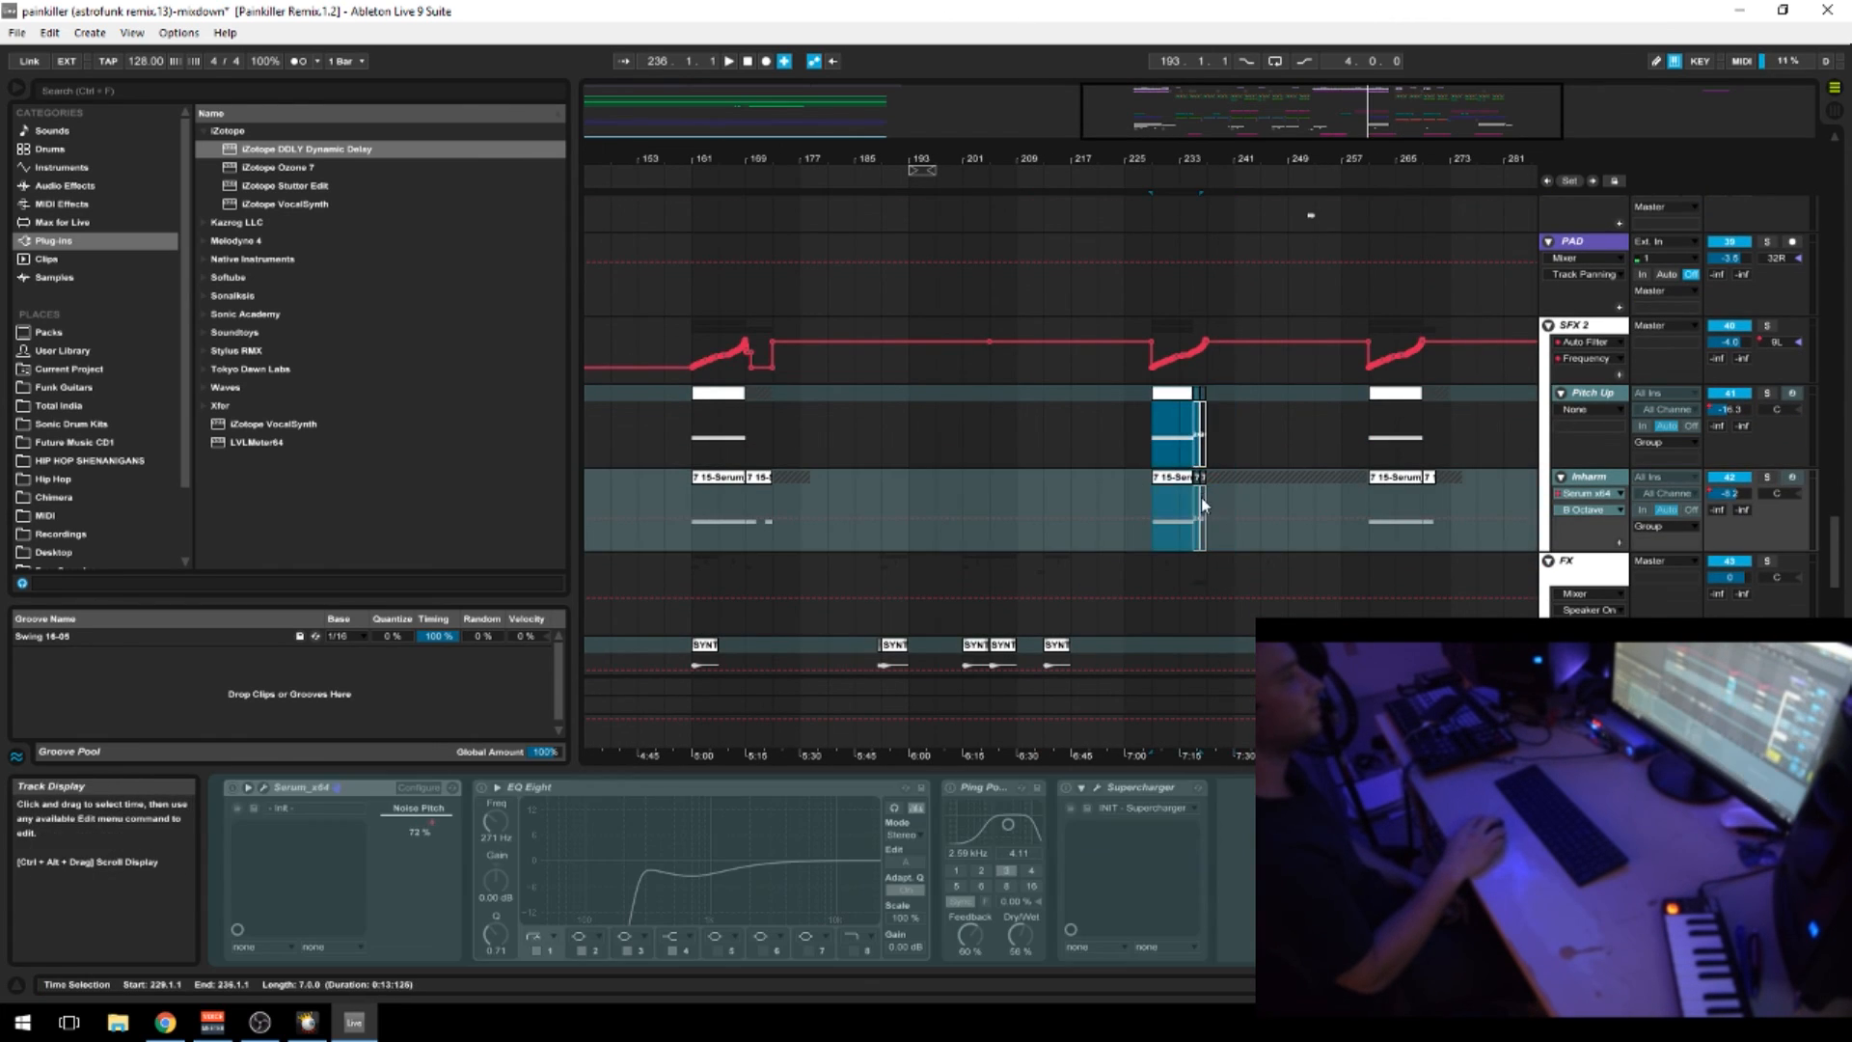
left_click_drag(1216, 158, 1101, 161)
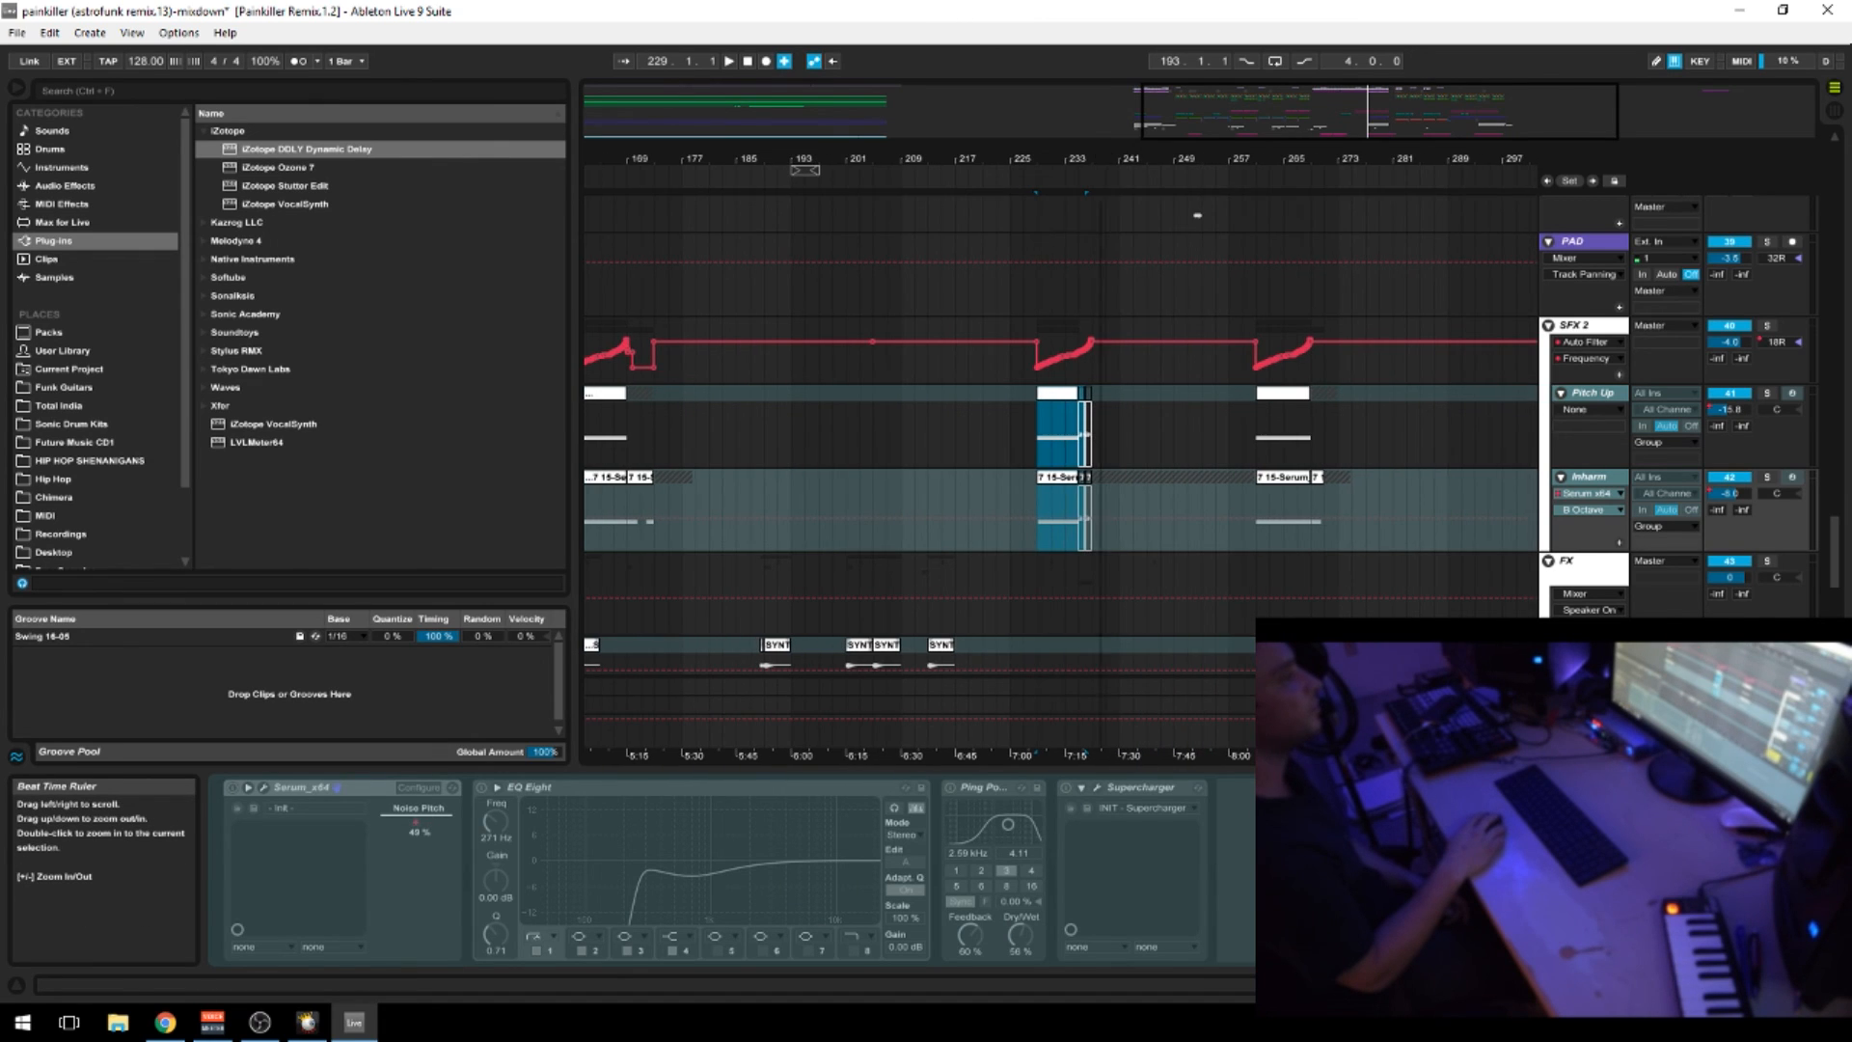
Go back up to the Arps group and place the insert marker at bar 229 on its Reaktor track
scroll(1157, 521, "up", 2)
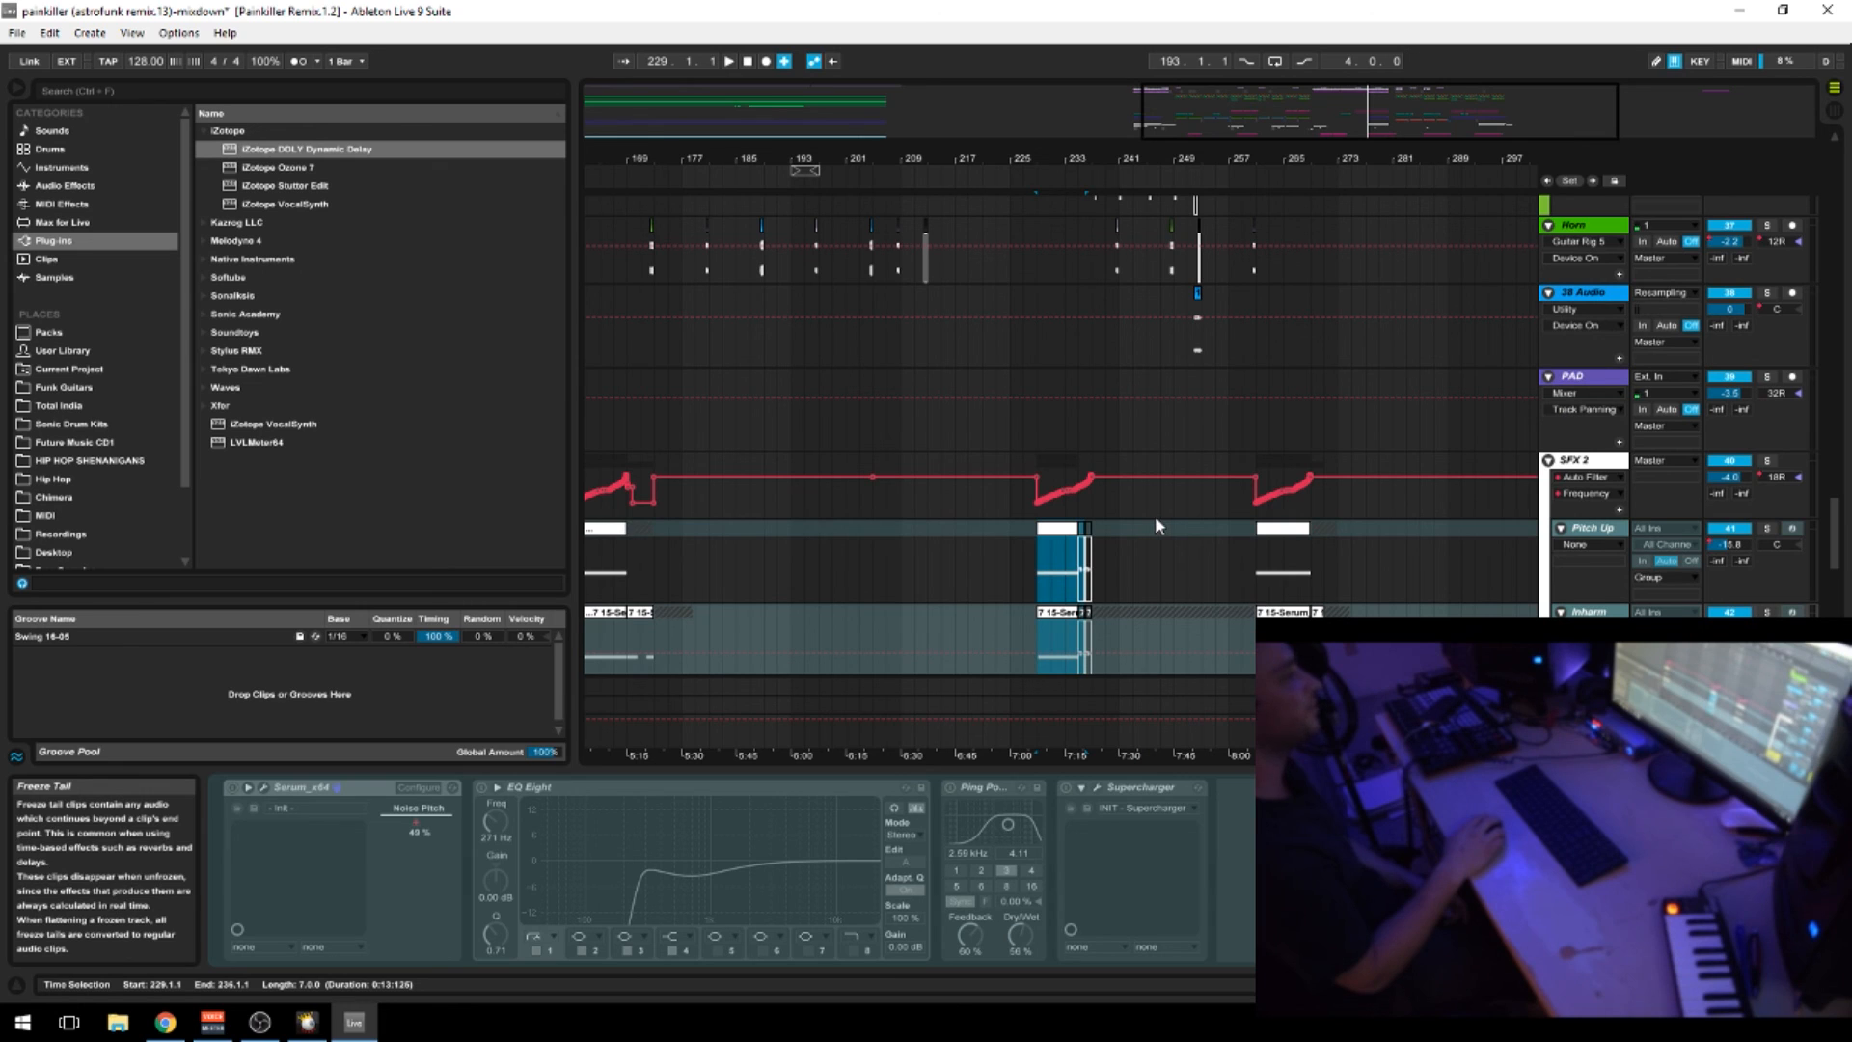
scroll(1157, 520, "up", 3)
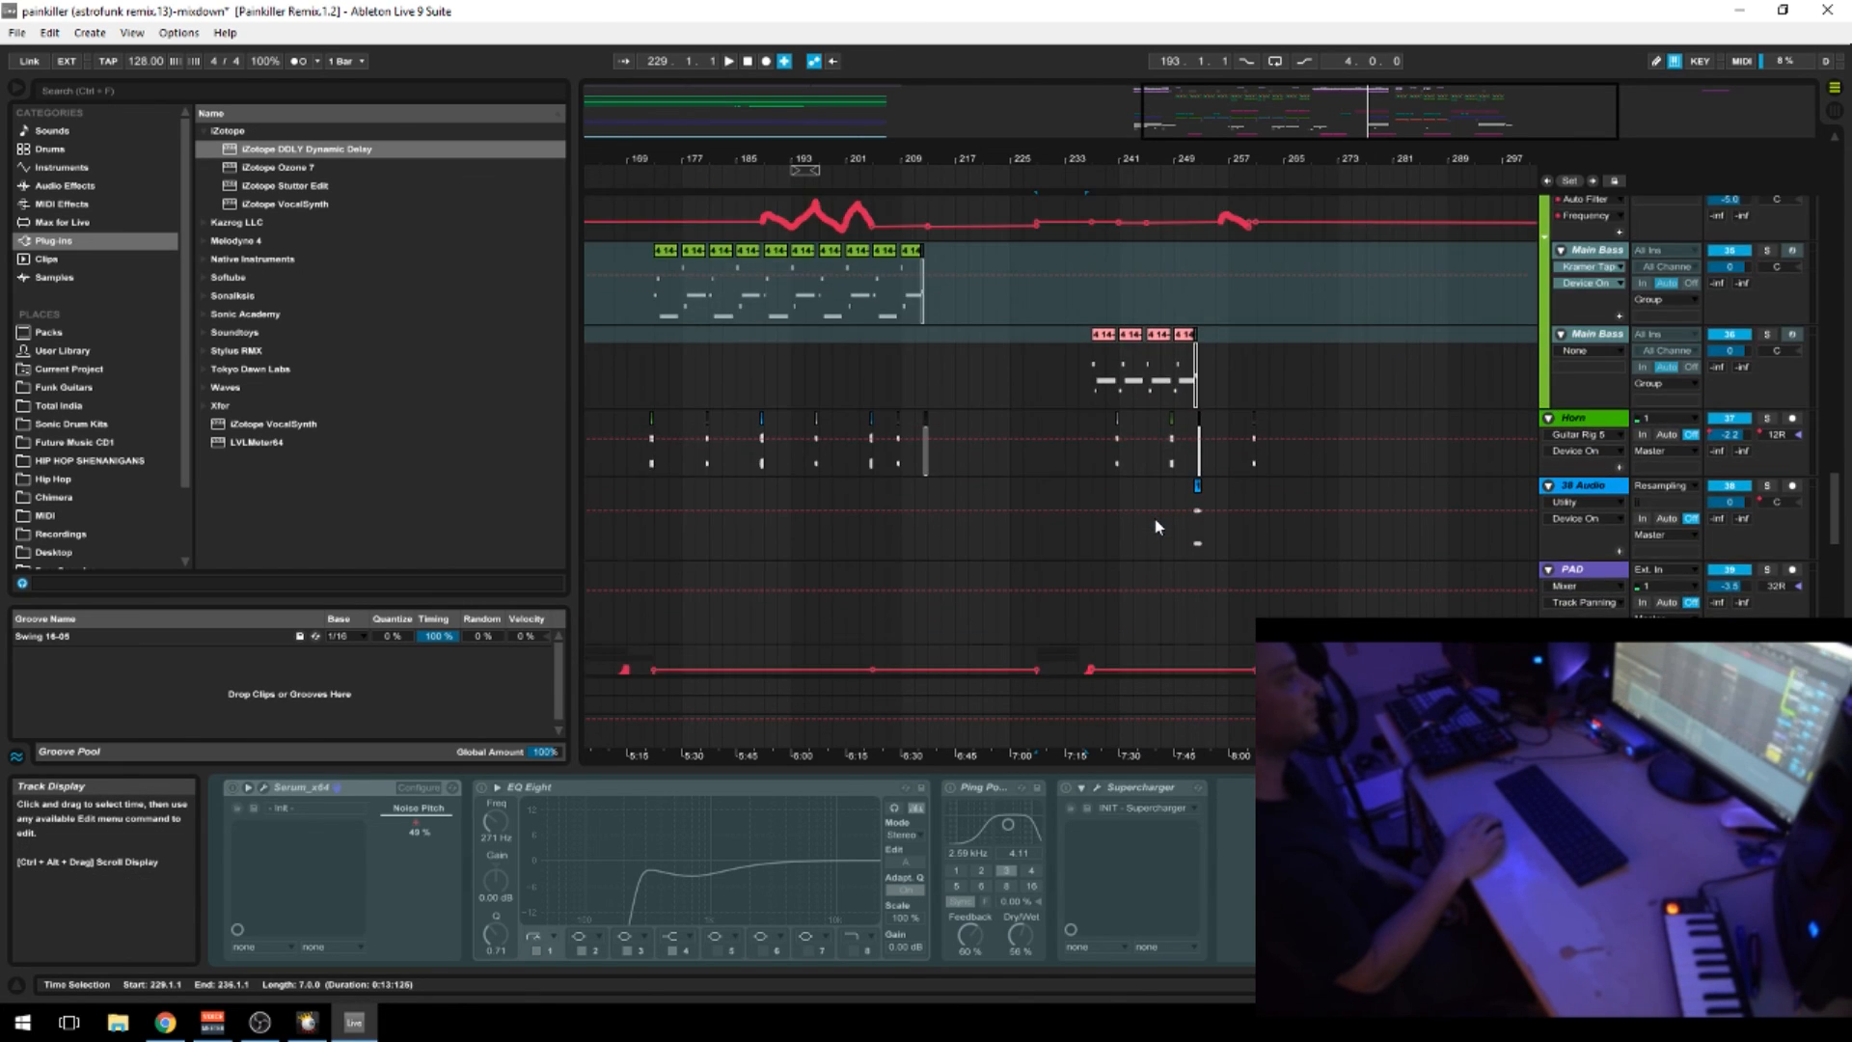
scroll(1157, 525, "up", 2)
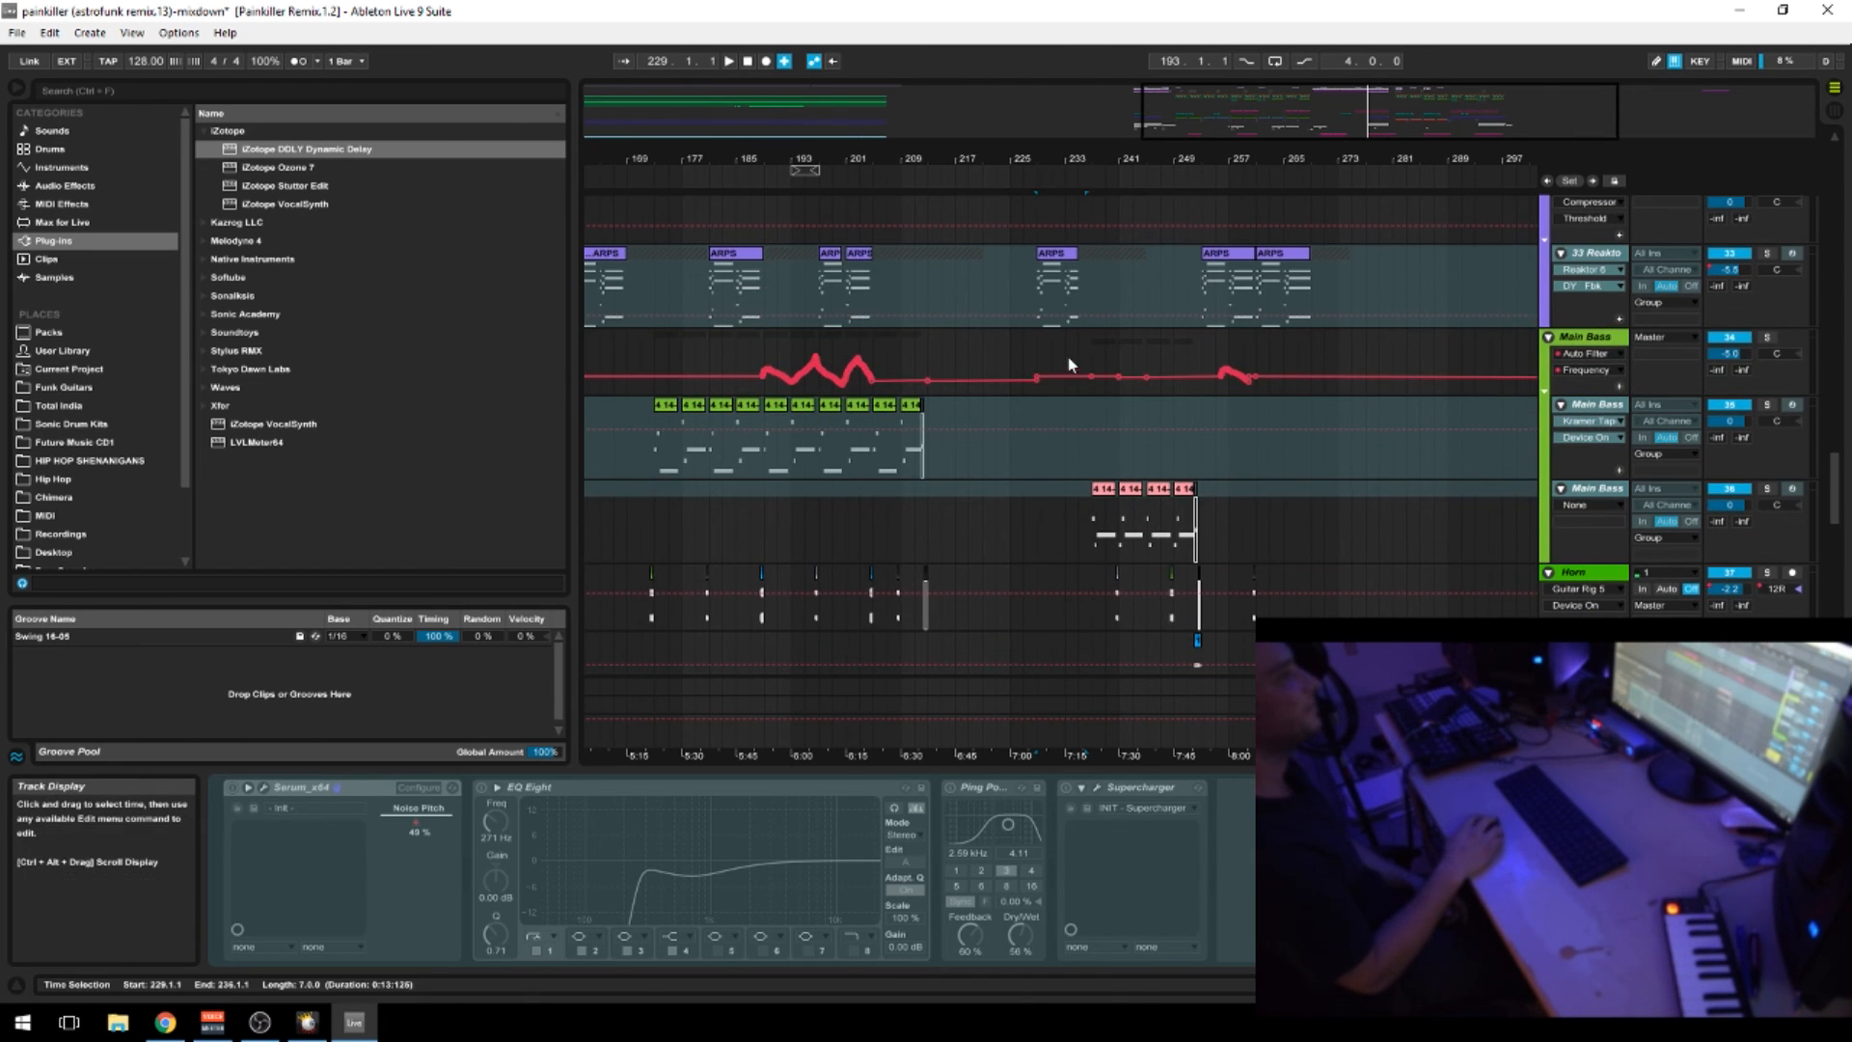
key("ctrl+z")
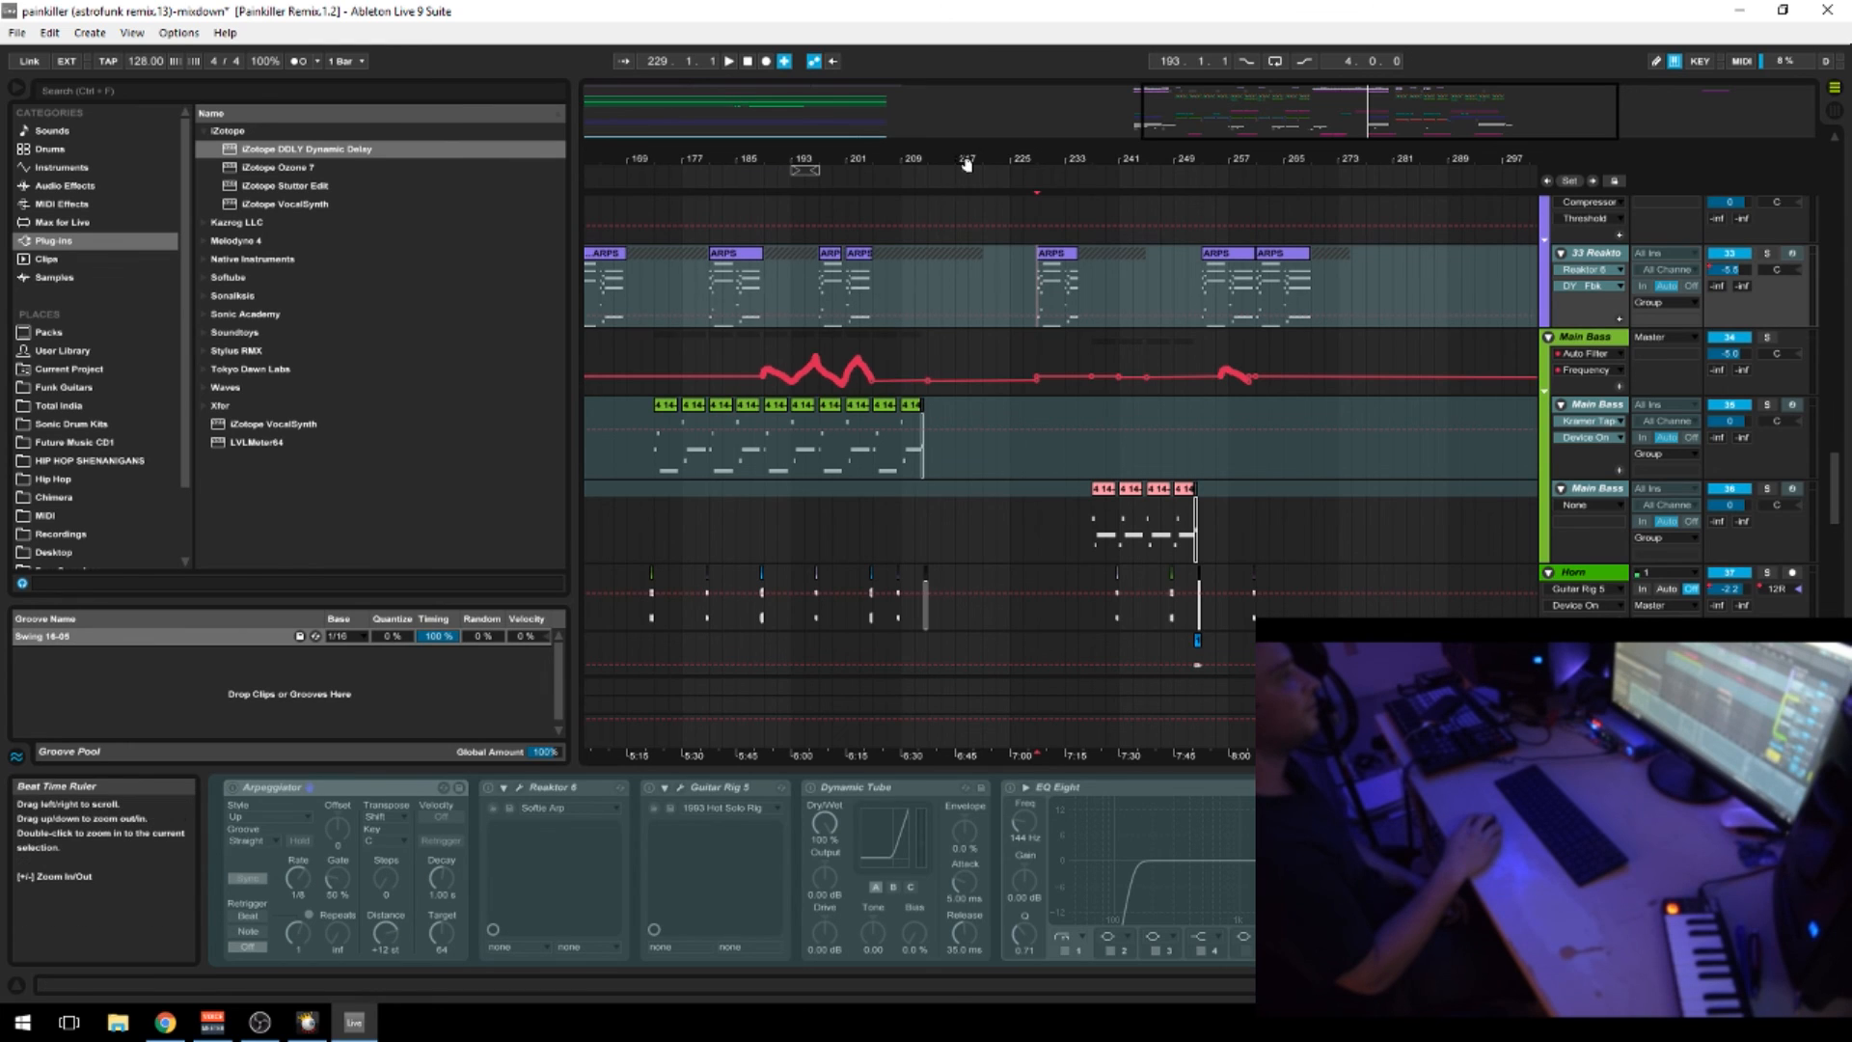
Place the insert marker at bar 169 on the upper Main Bass track and play a short passage
left_click_drag(966, 162, 1204, 164)
left_click(868, 436)
key("space")
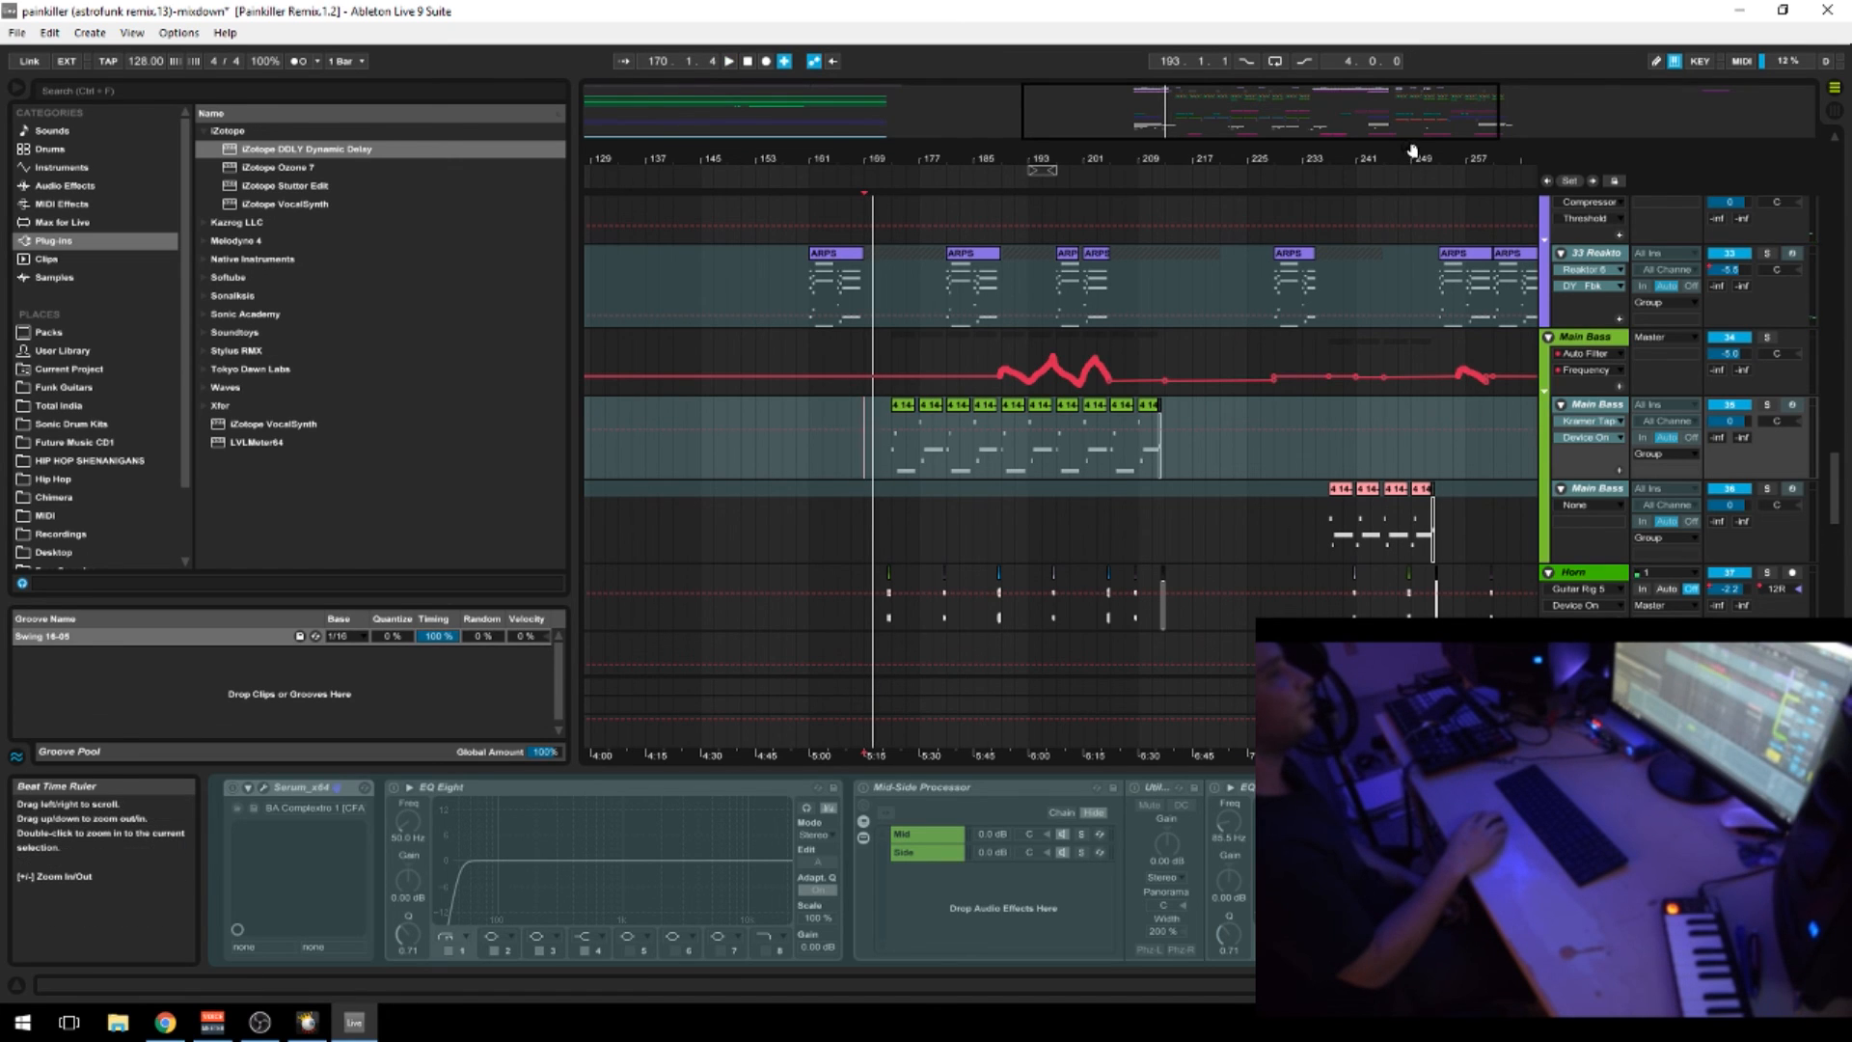
Mark the lower Main Bass part's start at bar 237, and audition the upper Main Bass part from bar 173
left_click_drag(1414, 152, 1305, 152)
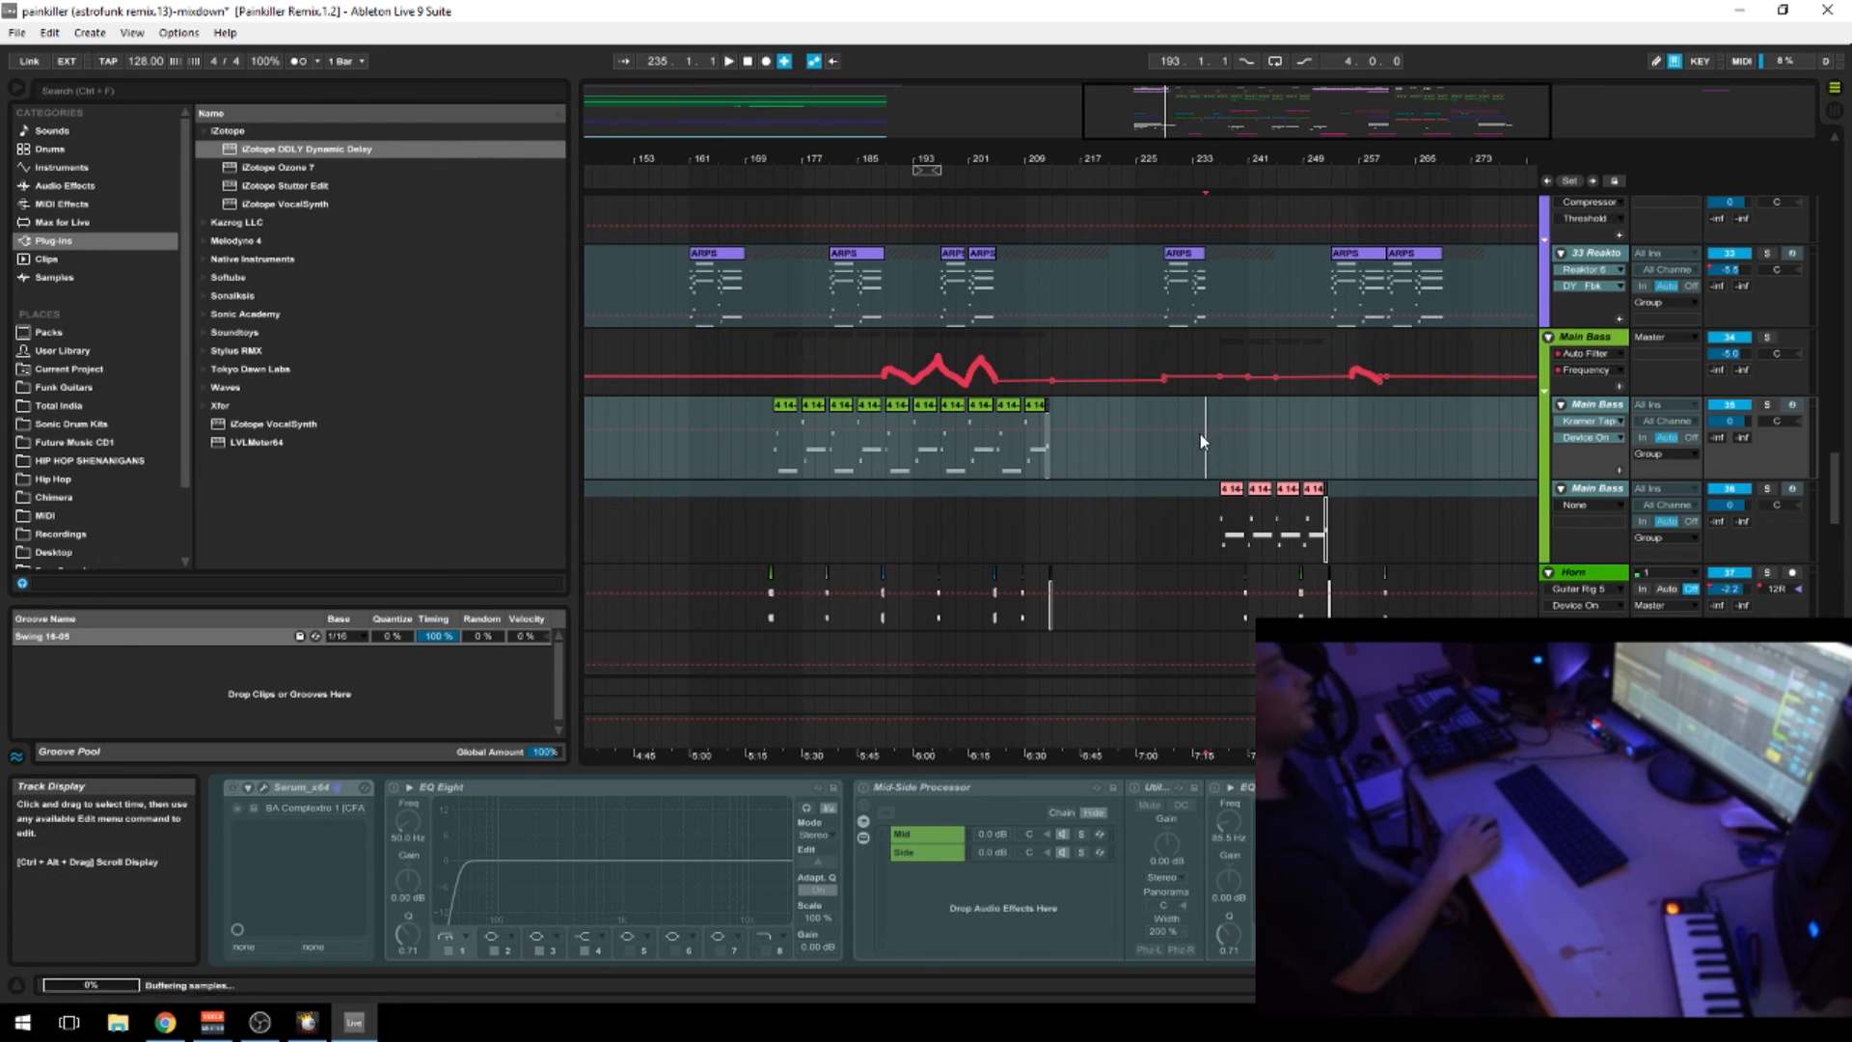
left_click(1227, 492)
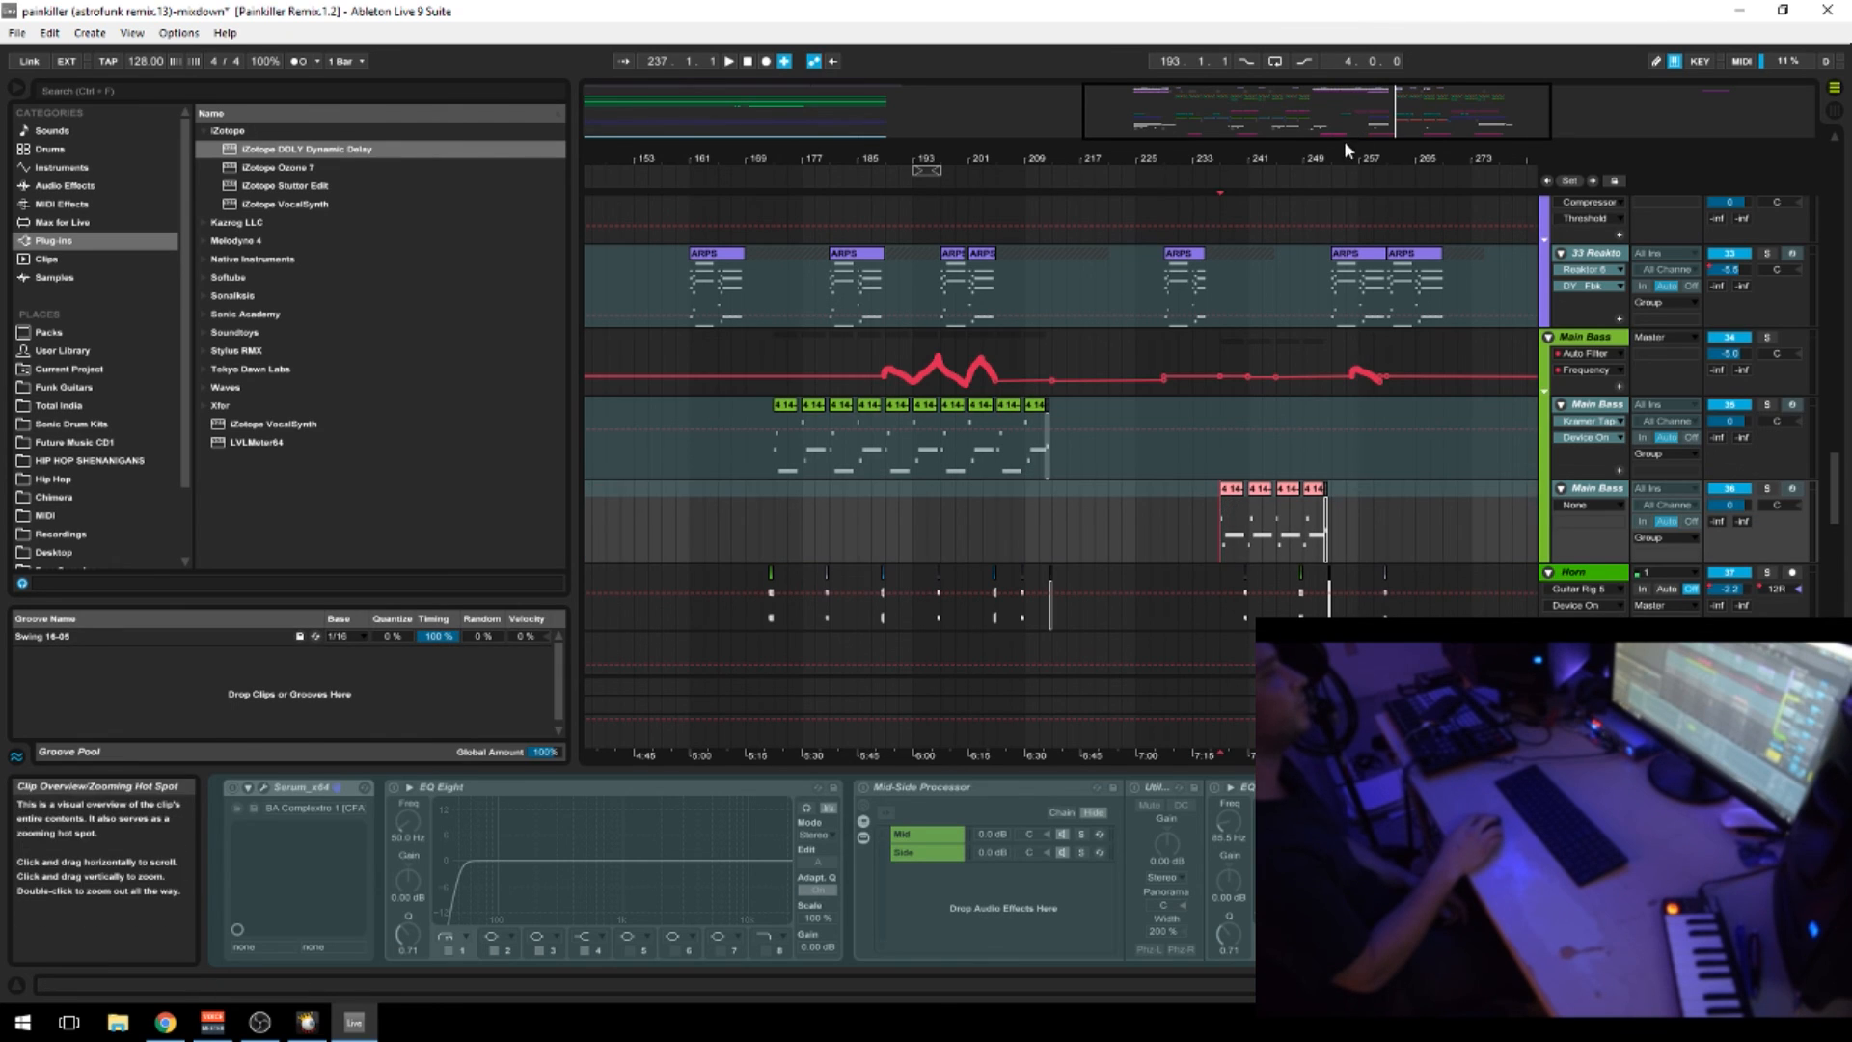
left_click(773, 462)
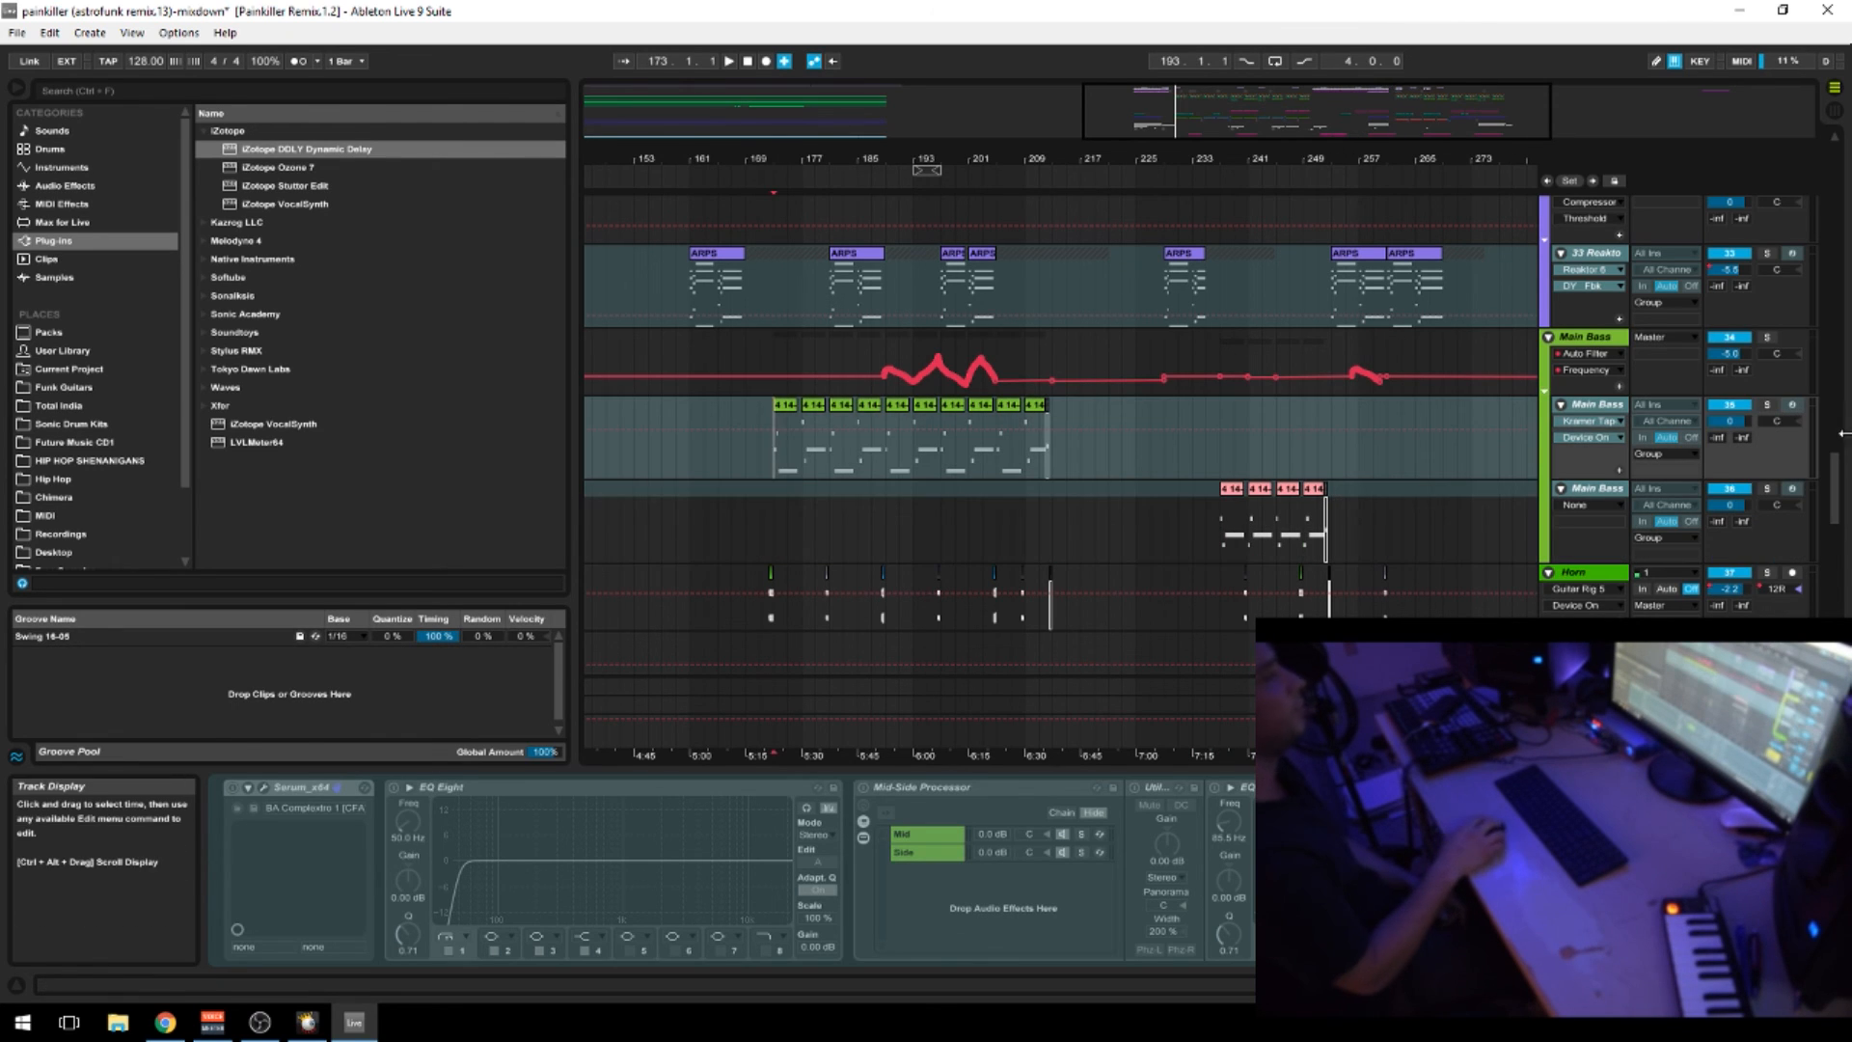
key("space")
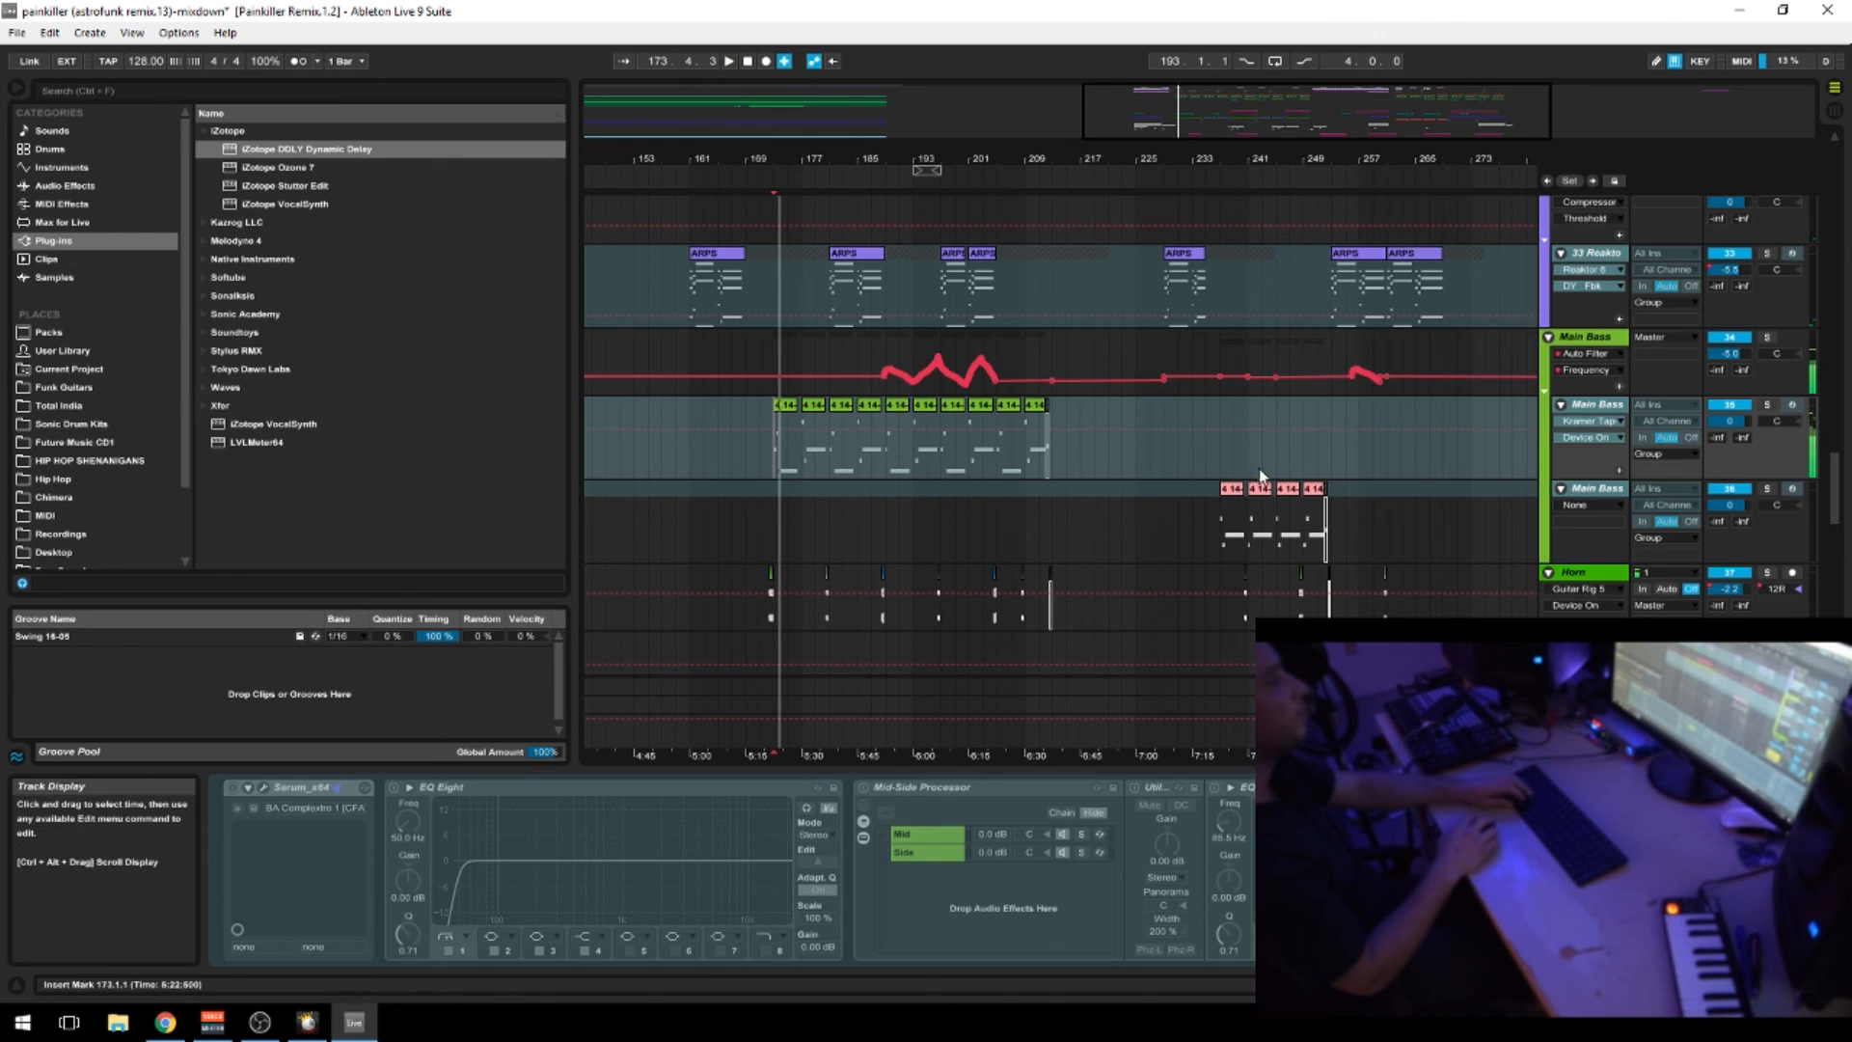
Place the insert marker at bar 235 on the lower Main Bass track and play into its clips
left_click(1230, 489)
key("space")
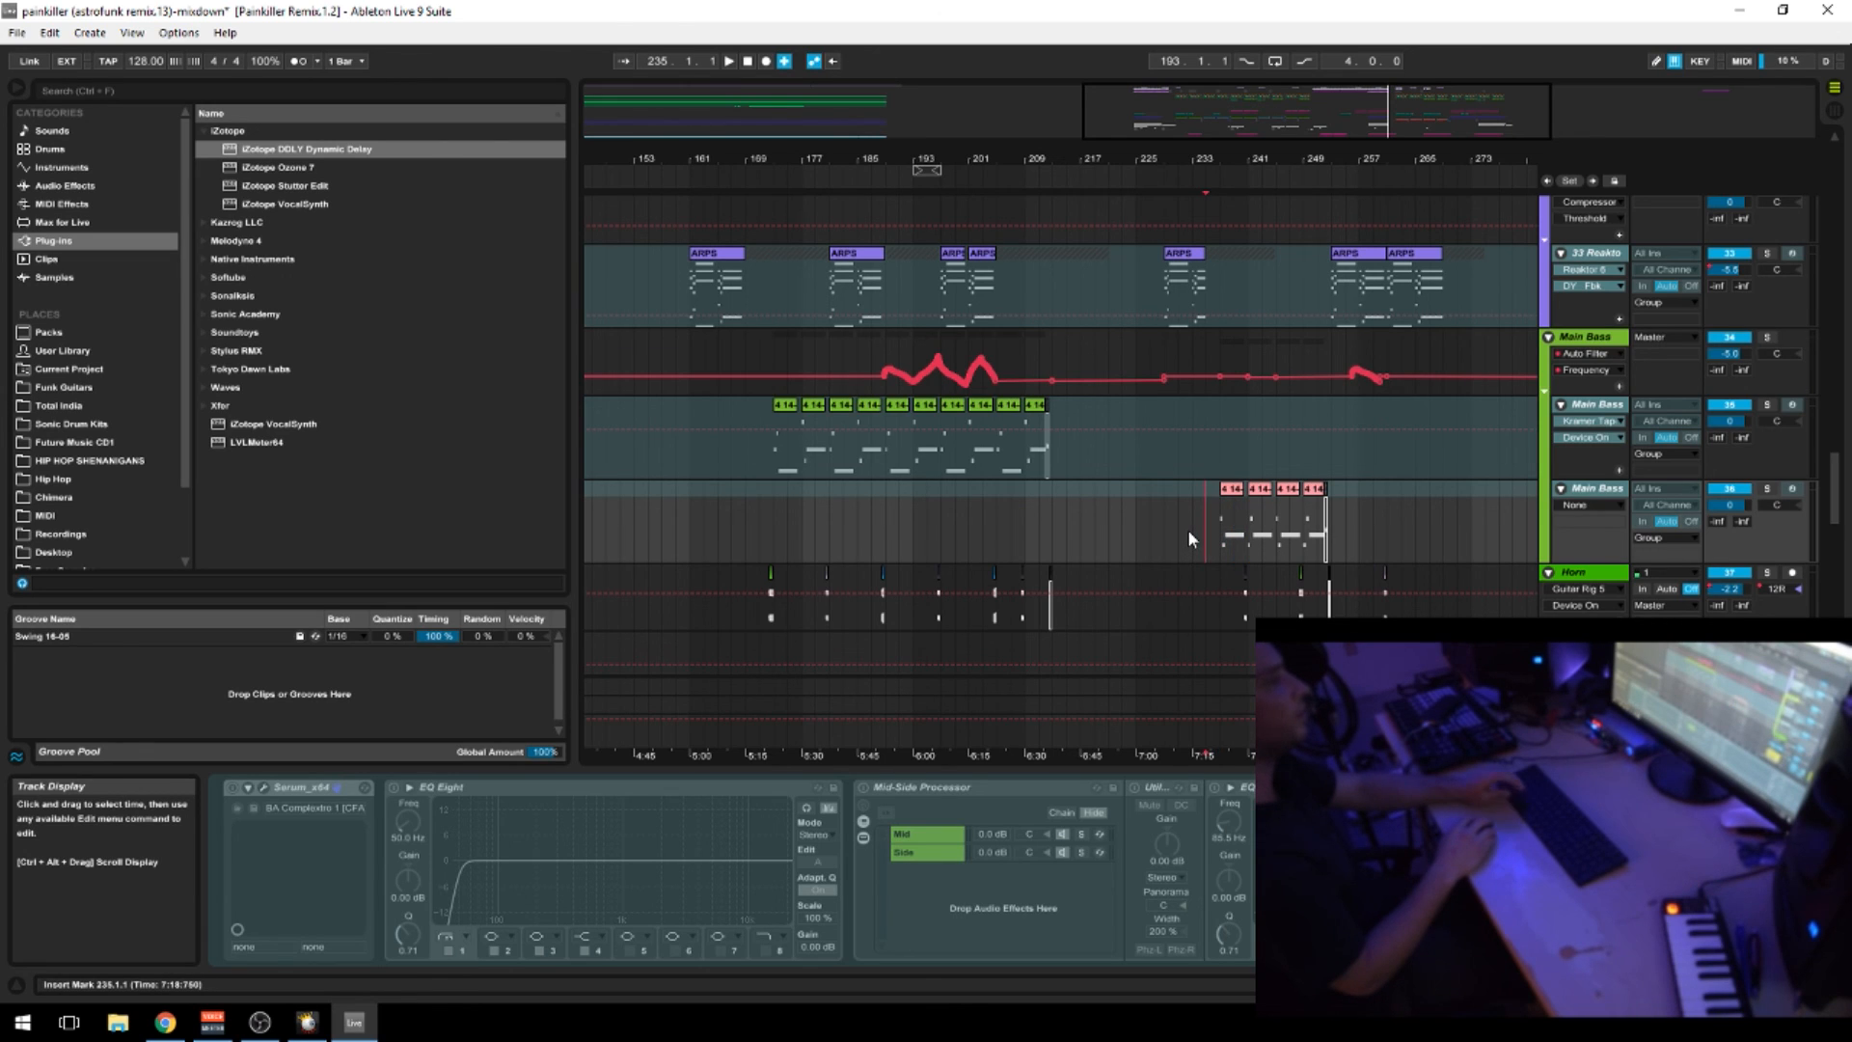
key("space")
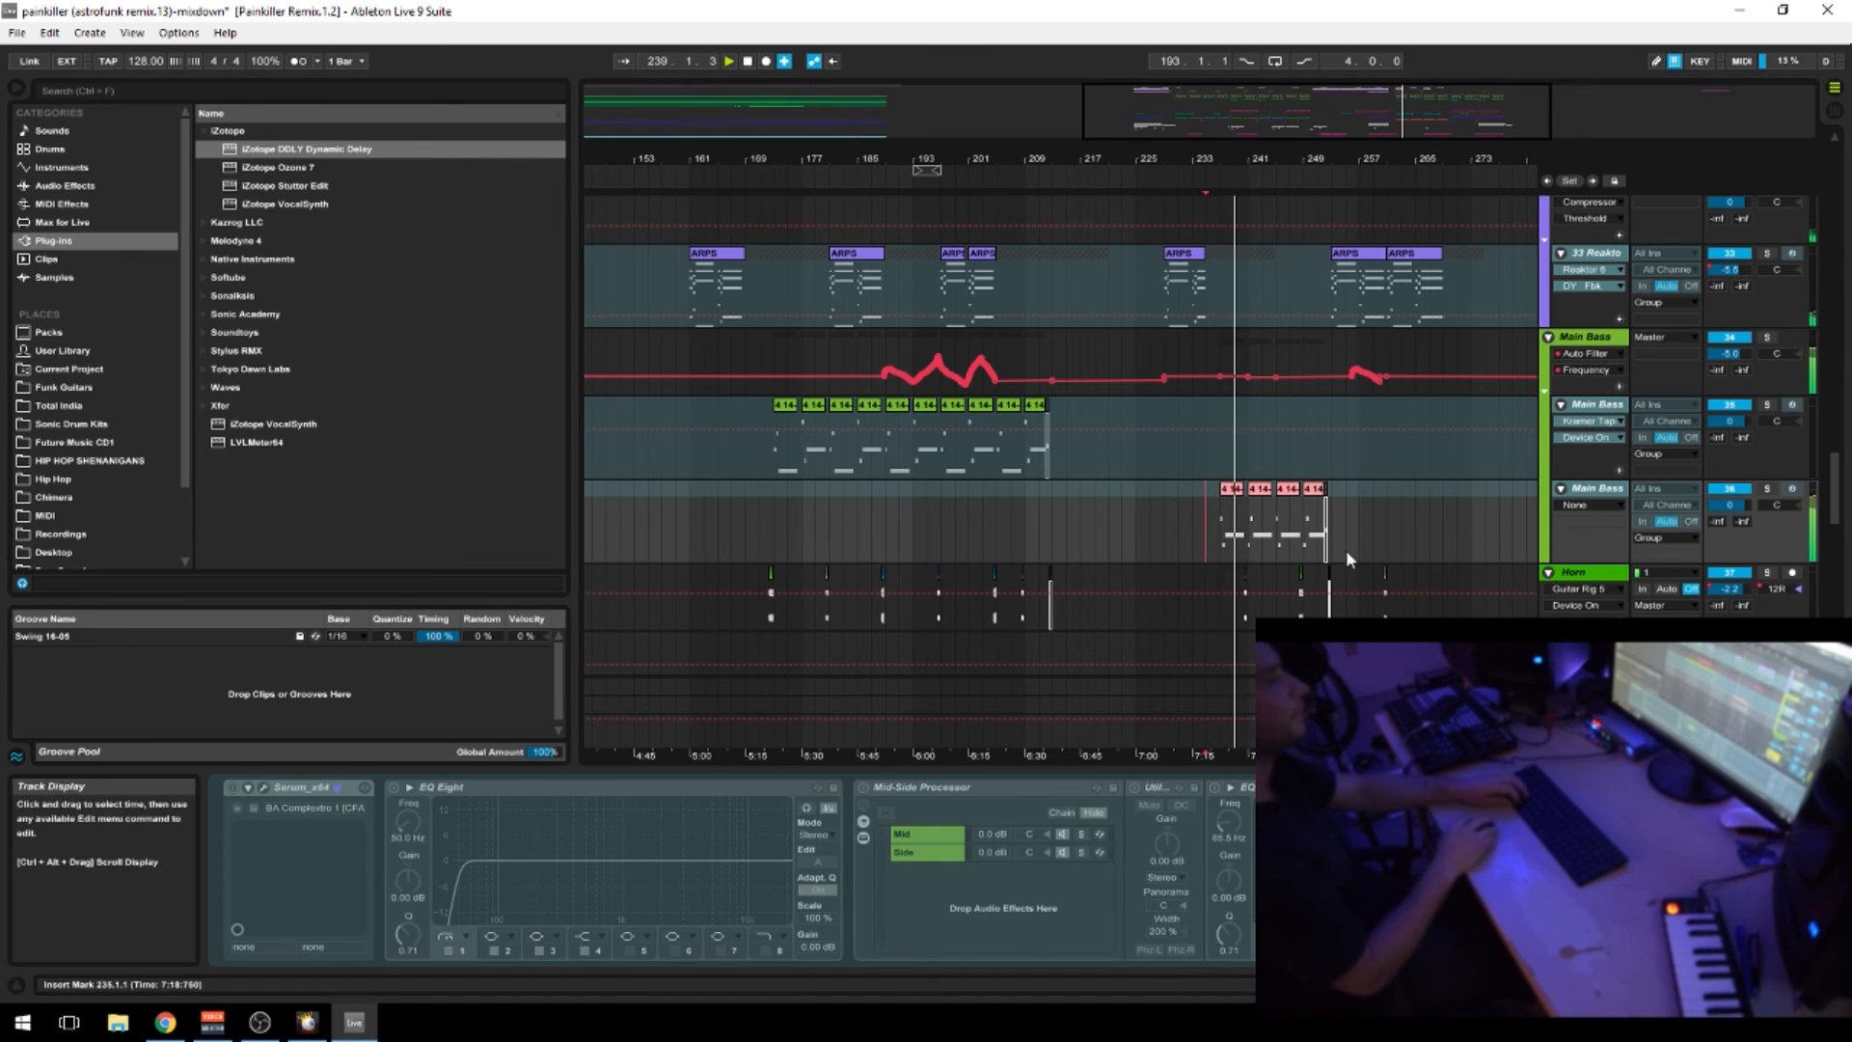
Open the lower Main Bass clip at bar 237 to inspect its MIDI notes, and return to the arrangement
double_click(1236, 489)
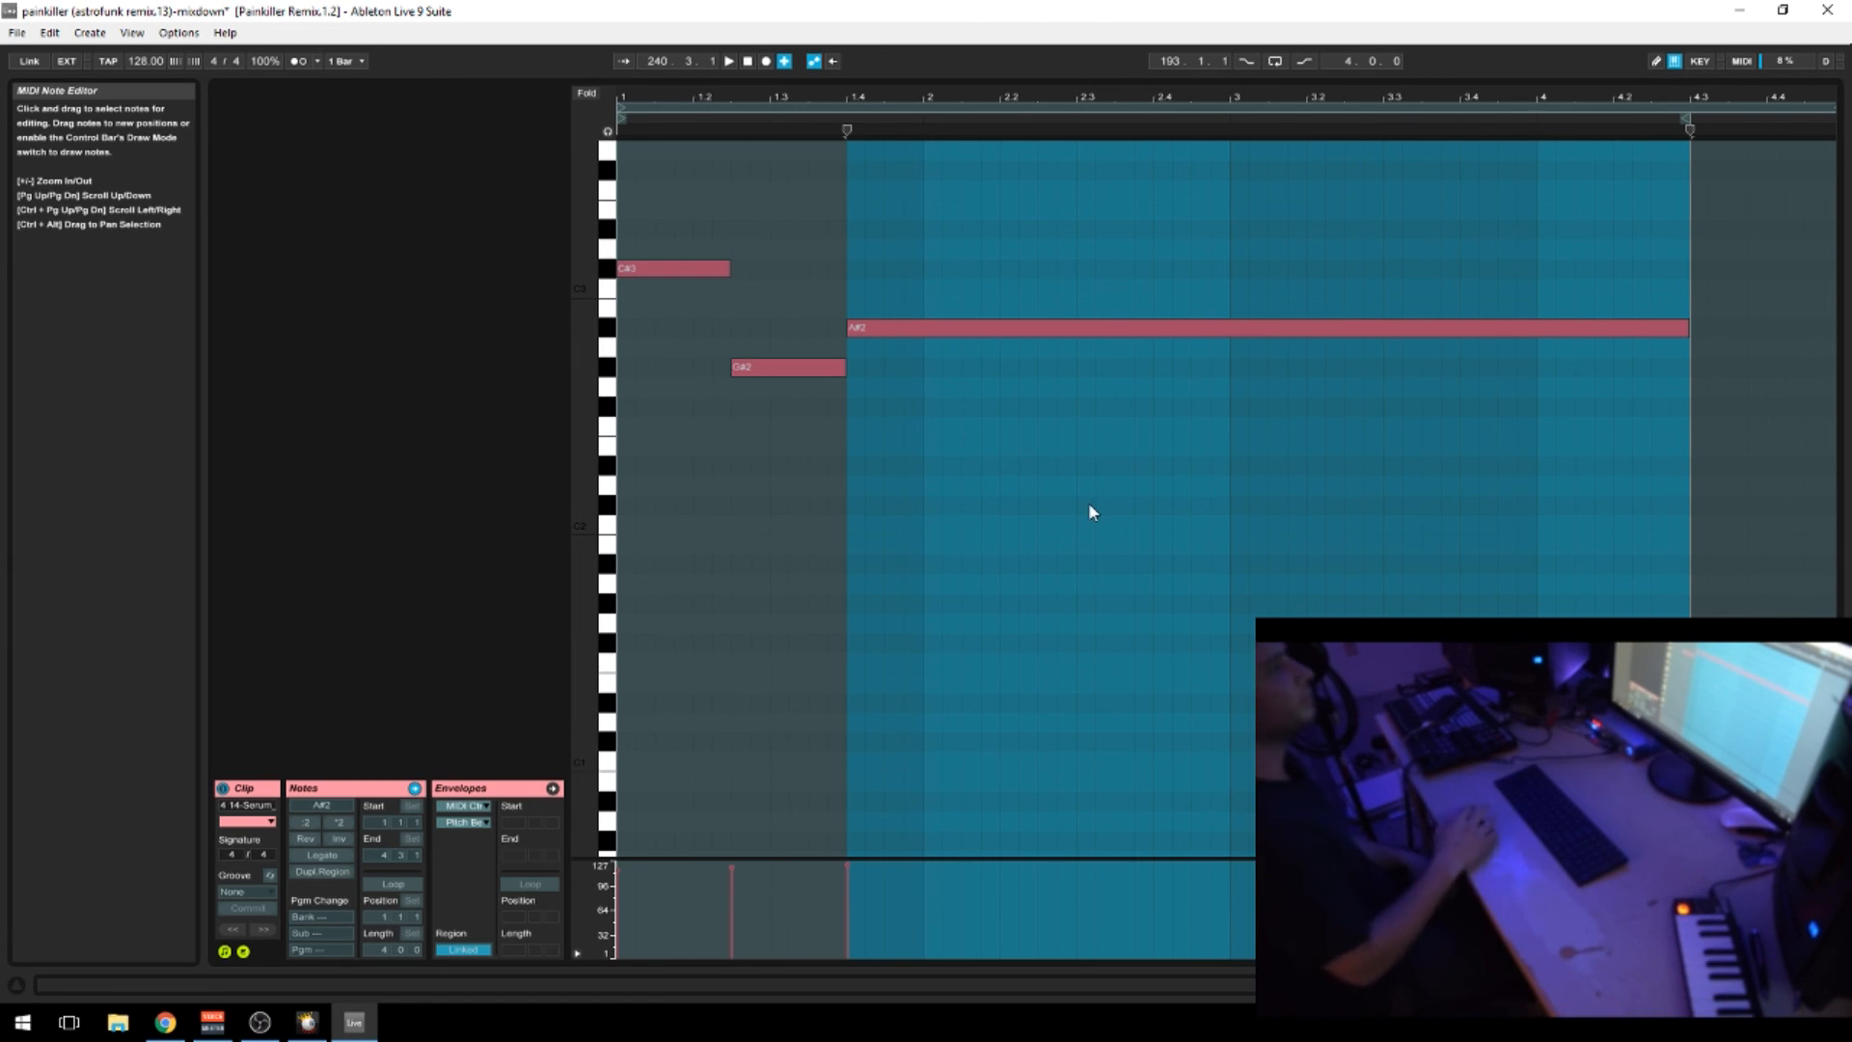
key("shift+Tab")
left_click_drag(1363, 166, 1274, 111)
Look over the SFX 2 tracks and go back up to the two Reaktor tracks above the Arps group
scroll(1145, 490, "down", 7)
scroll(1193, 467, "up", 8)
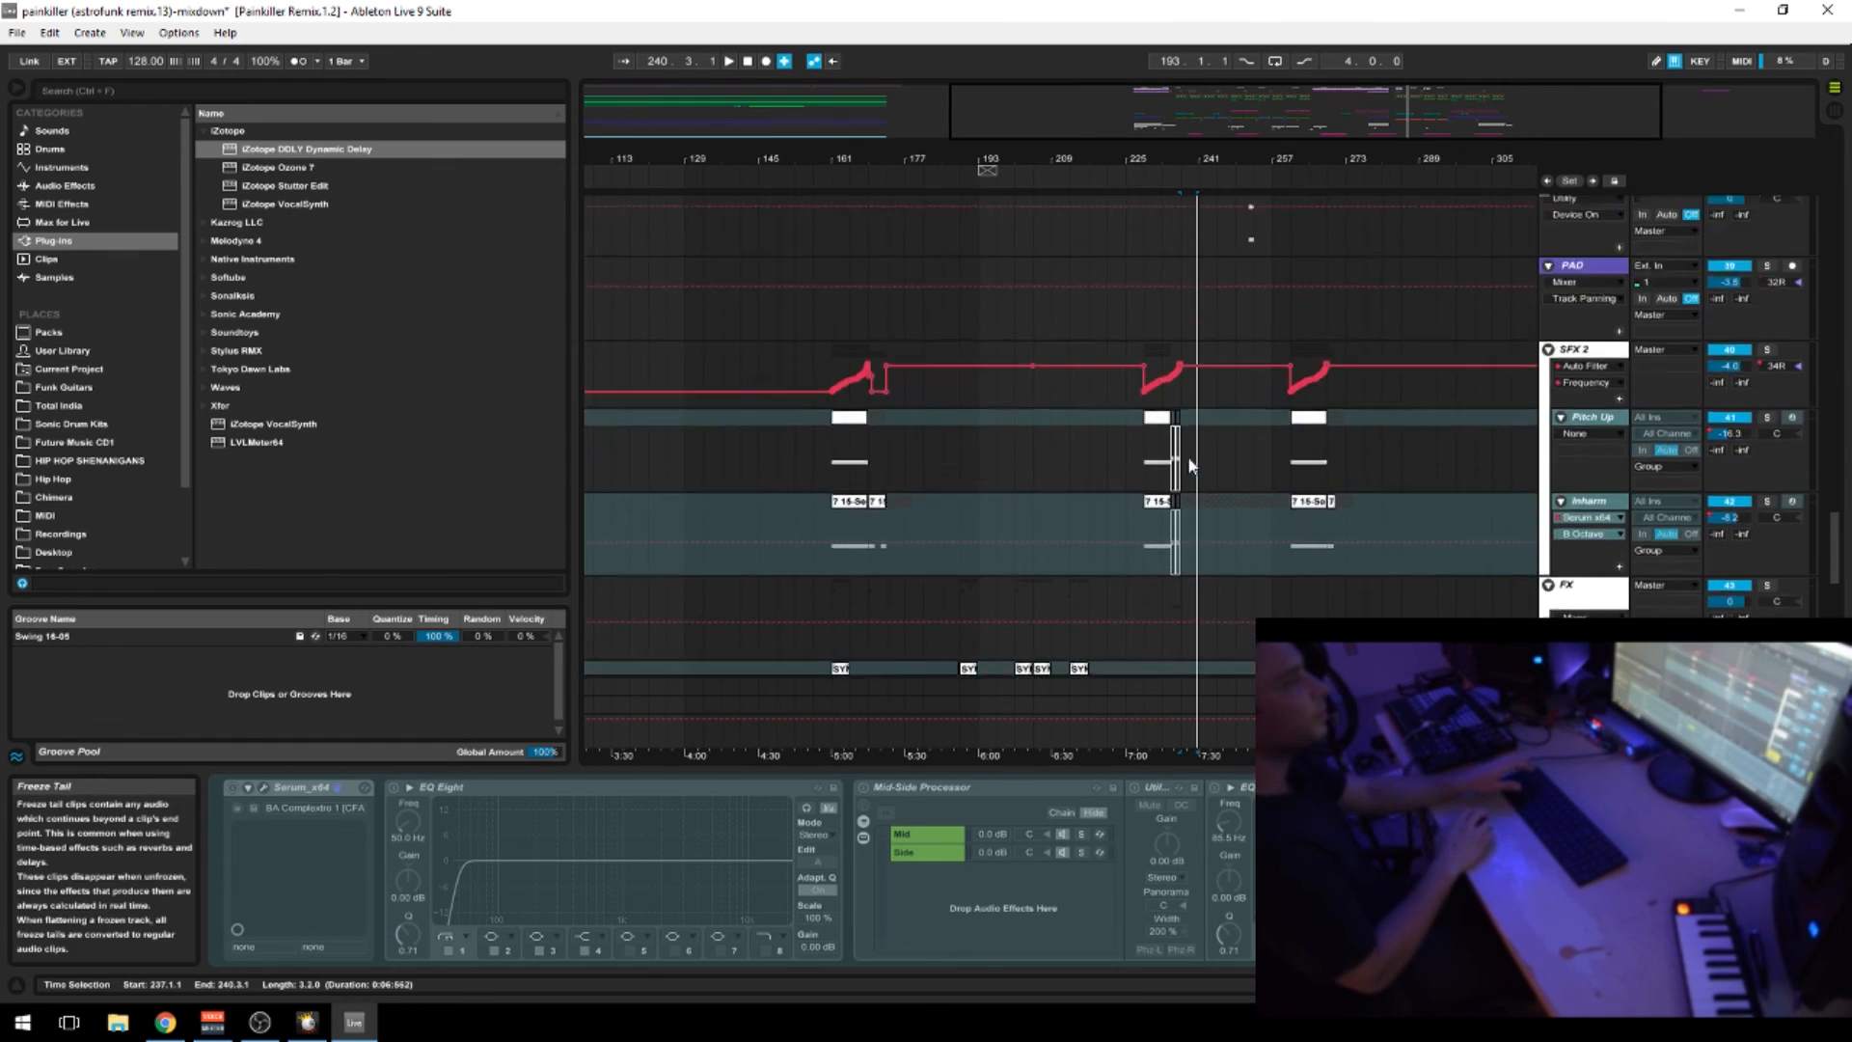
left_click_drag(1220, 162, 1335, 118)
scroll(1168, 565, "up", 4)
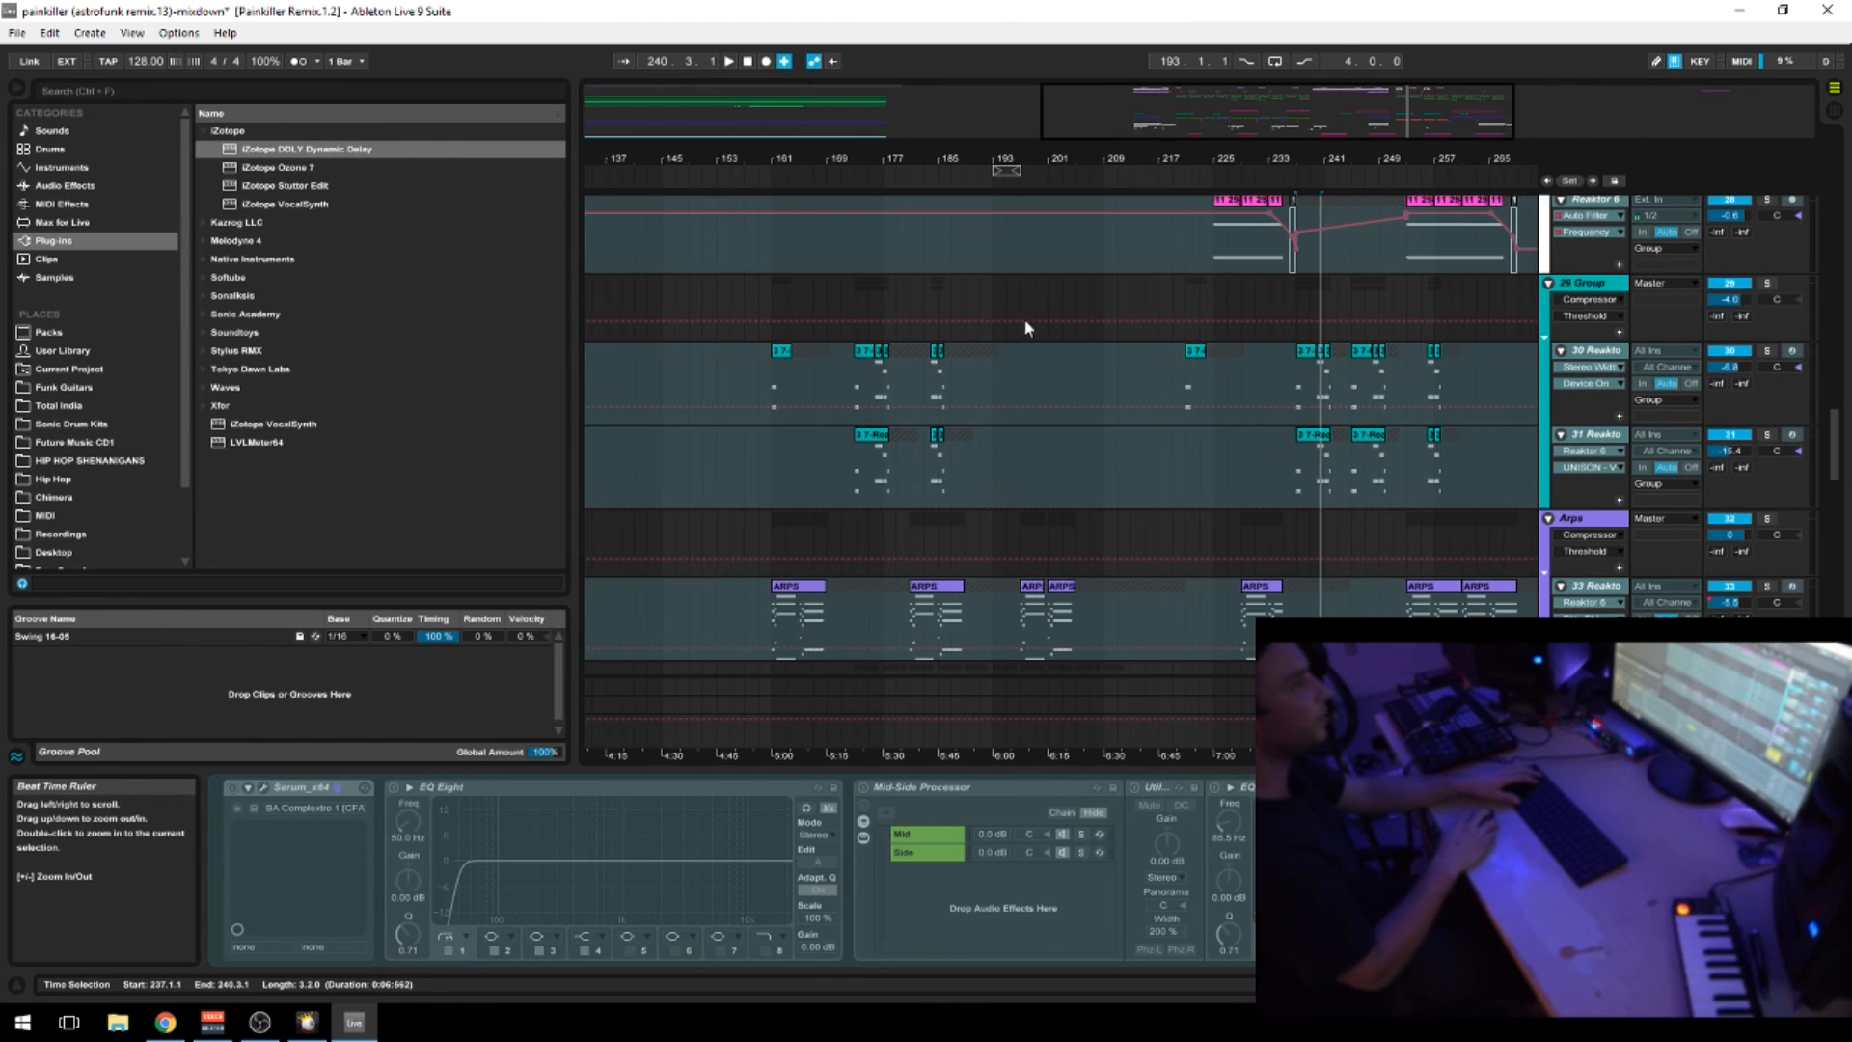
Compare the clips on Reaktor tracks 30 and 31 by selecting bars 161 to 193, and bars 235 to 259
left_click(769, 399)
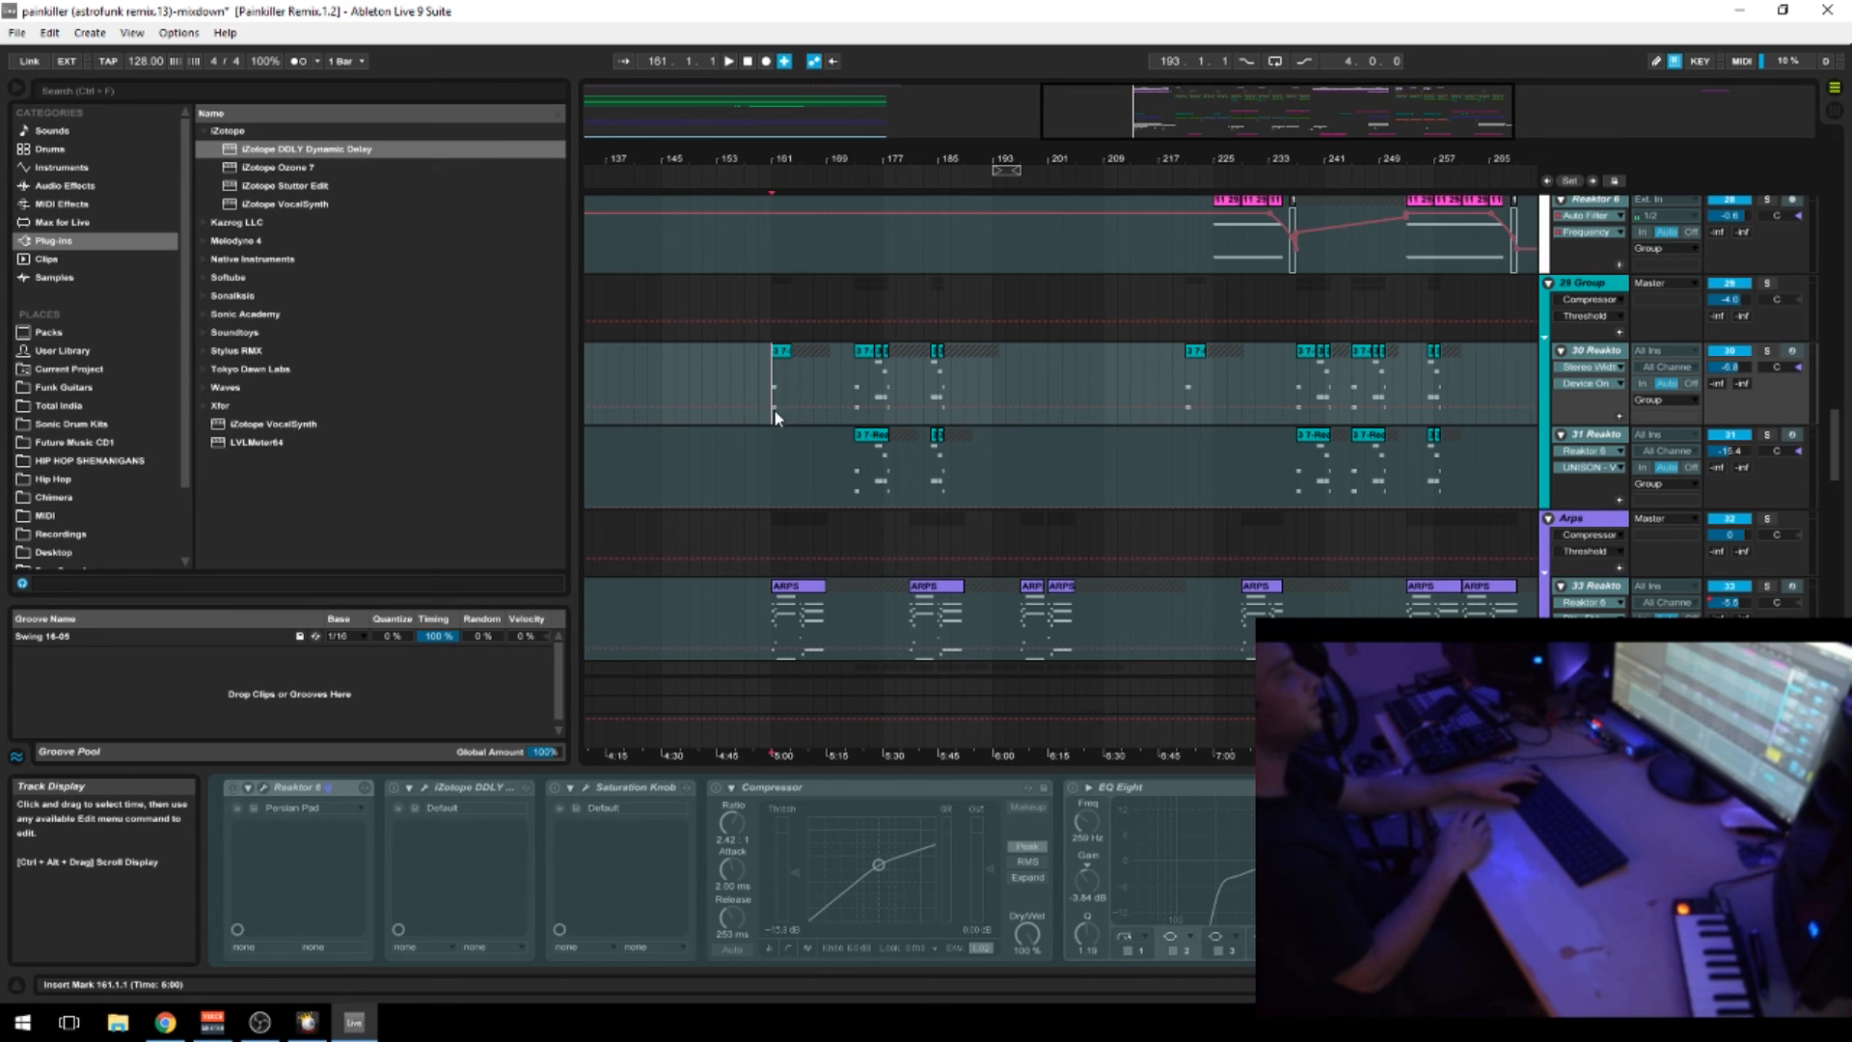
left_click_drag(770, 386, 993, 473)
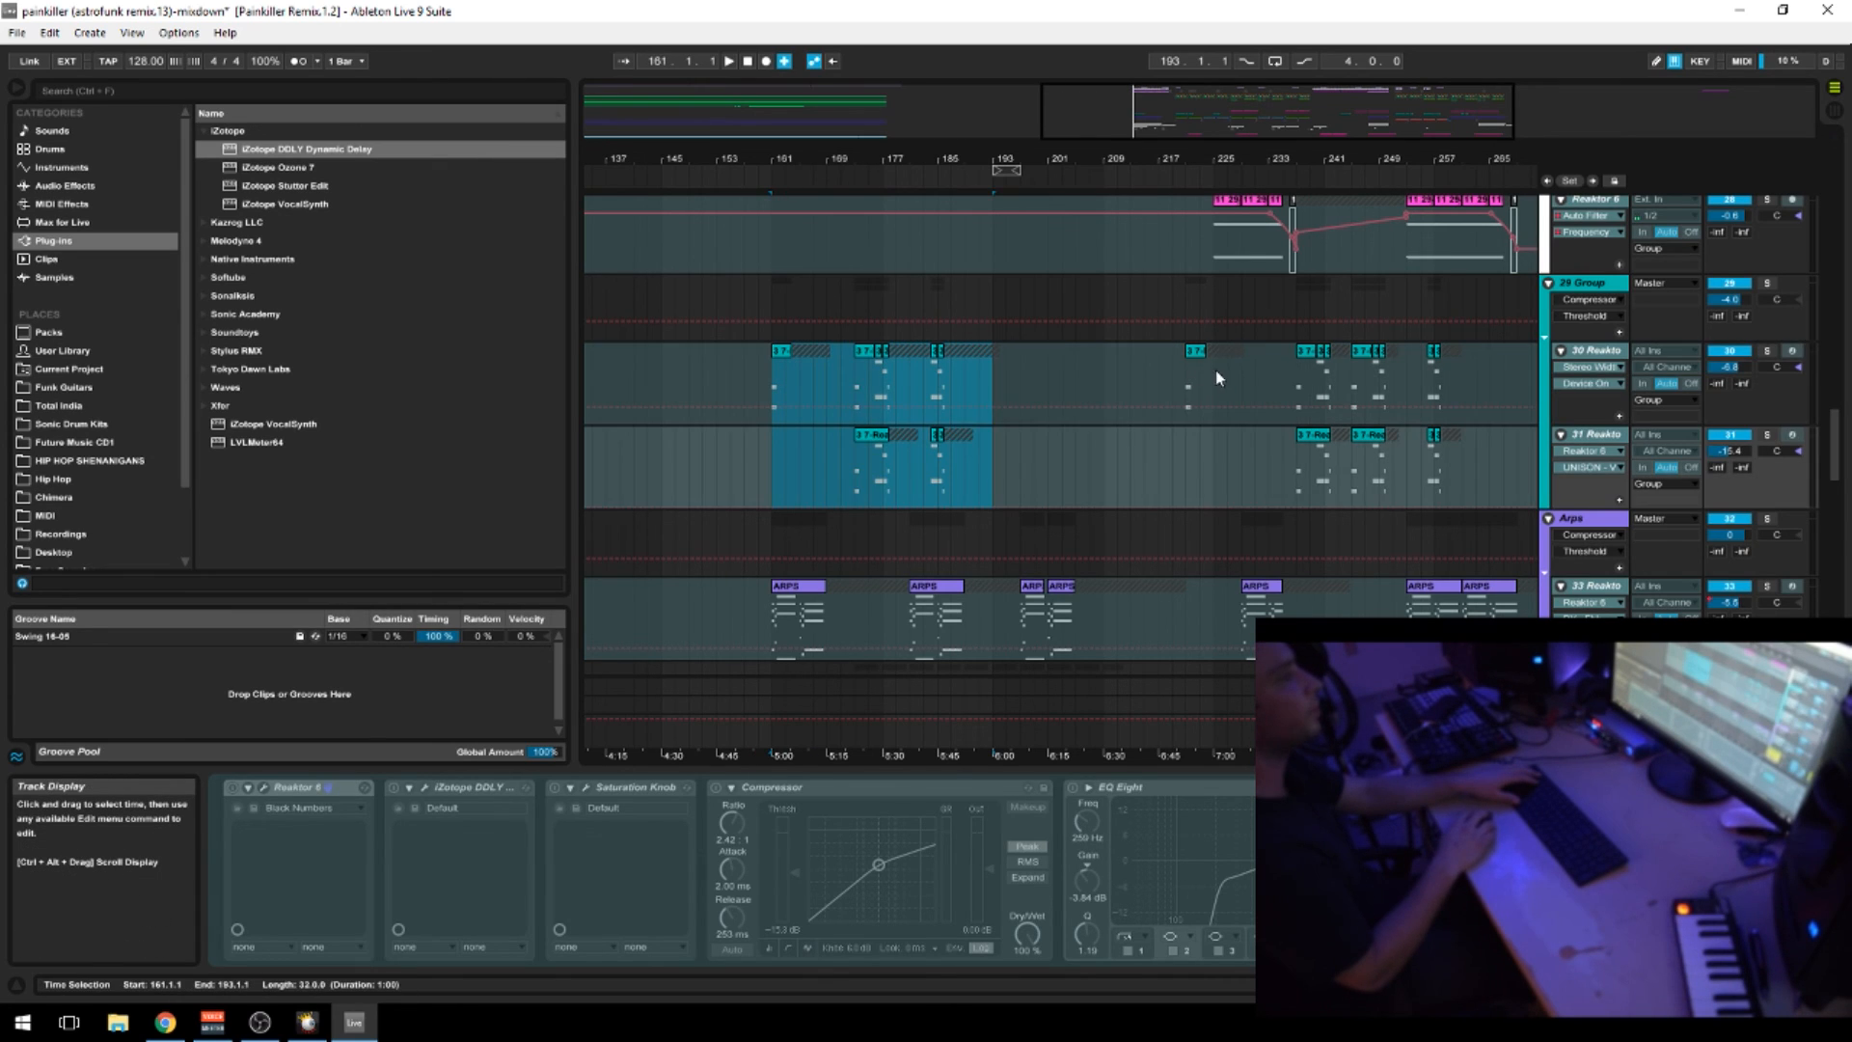
left_click_drag(1282, 378, 1454, 476)
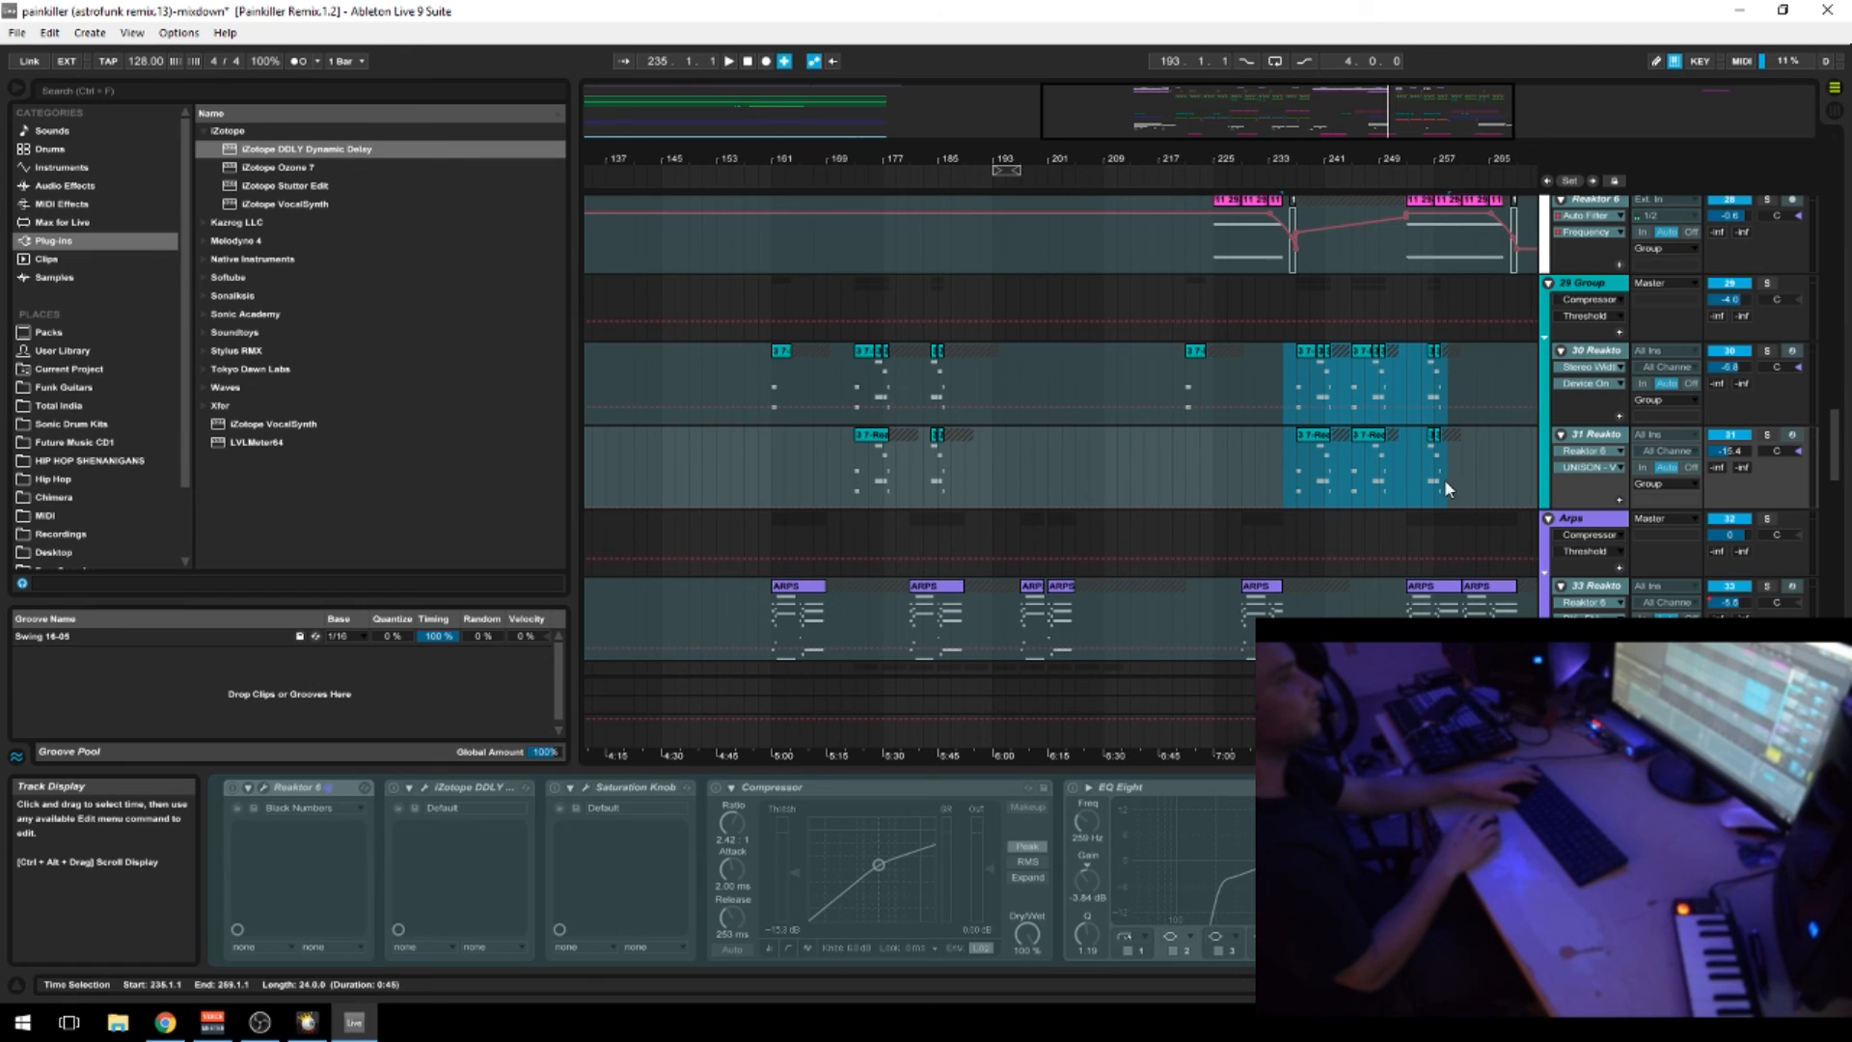
Place the insert marker at bar 237 on Reaktor track 30 and play the full mix
left_click(1296, 393)
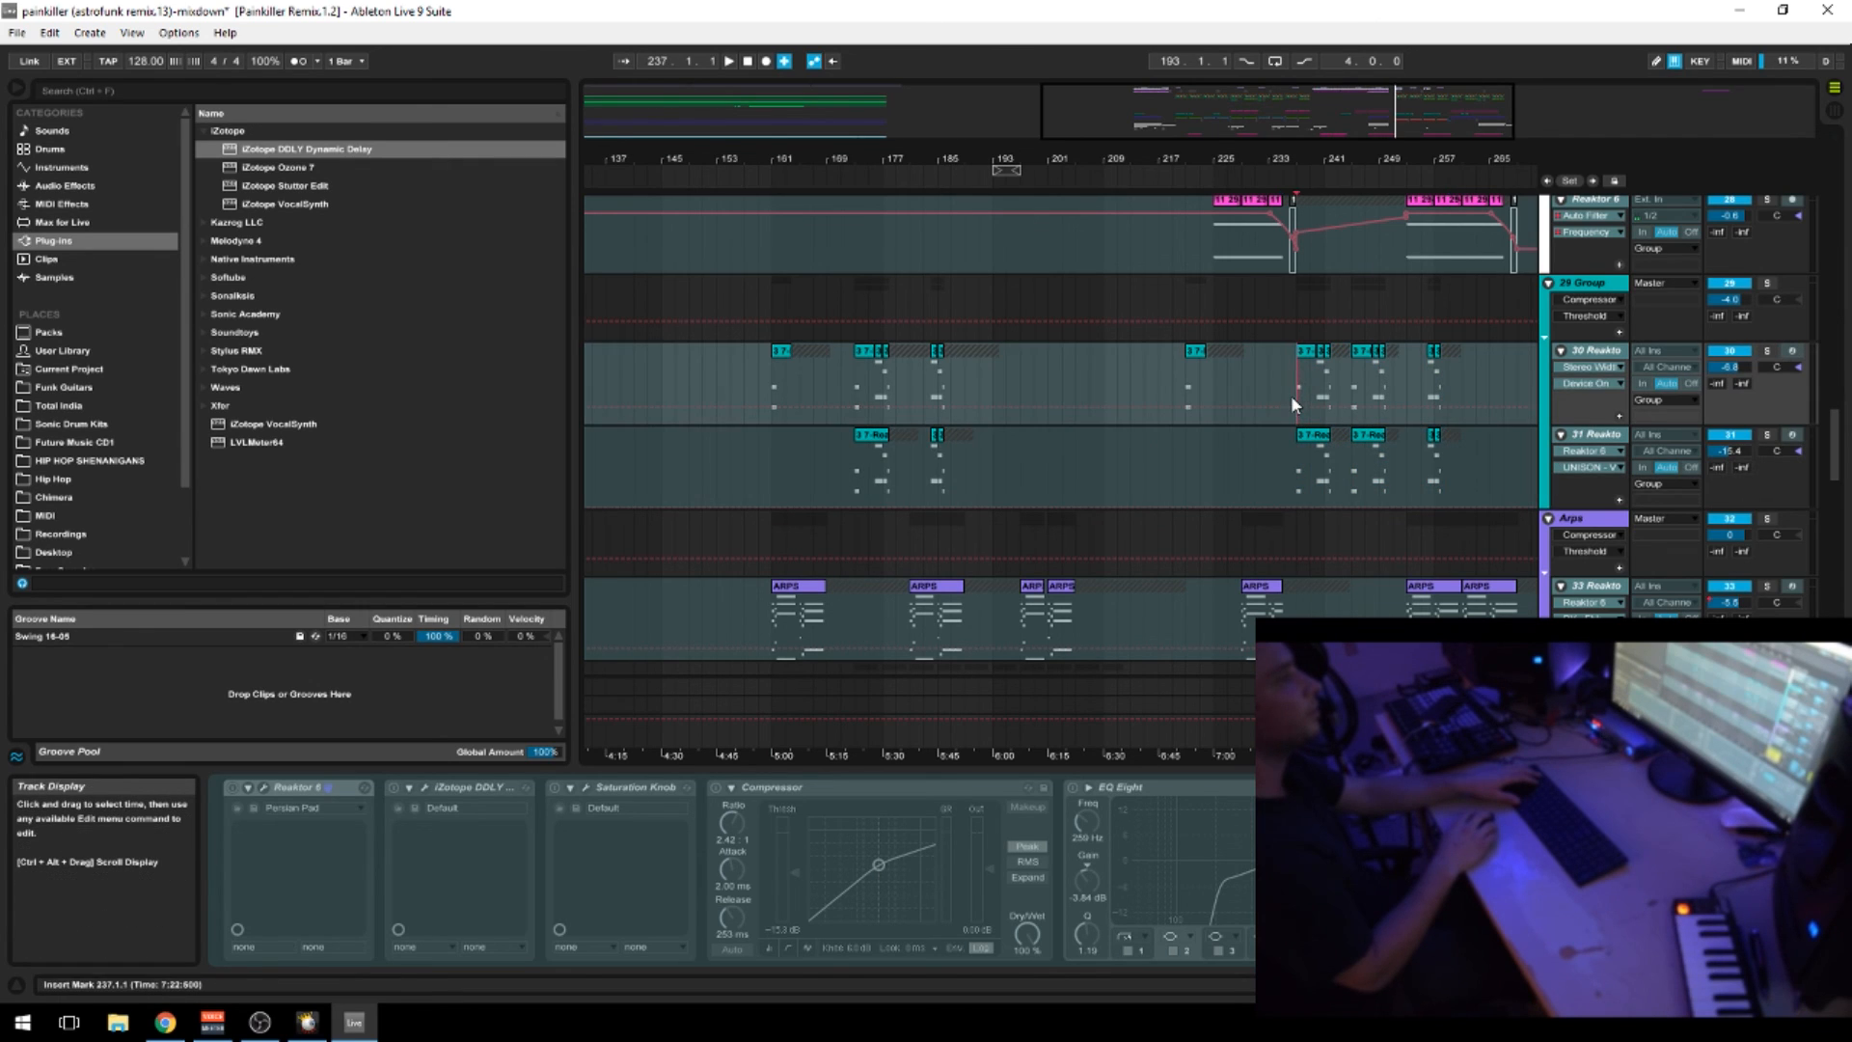
key("space")
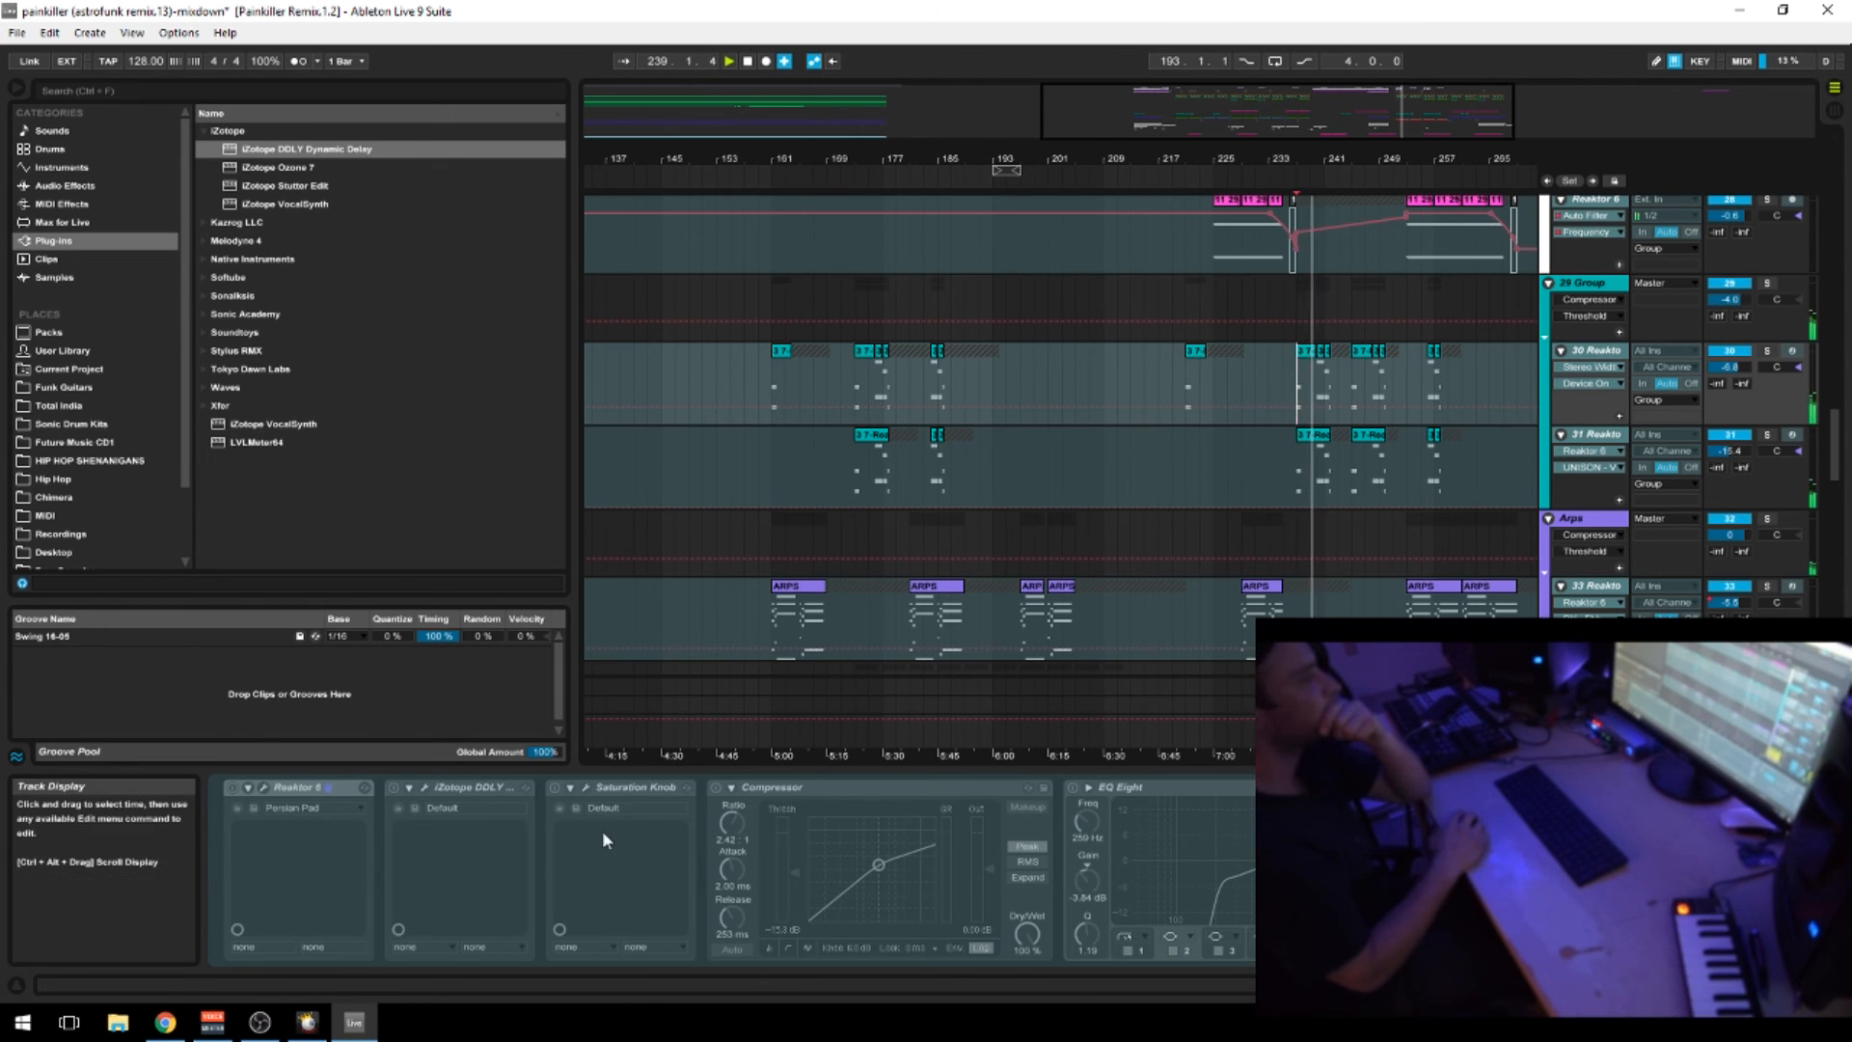
Check the live chat on the YouTube live dashboard in Chrome, and return to the Ableton Live arrangement
left_click(164, 1023)
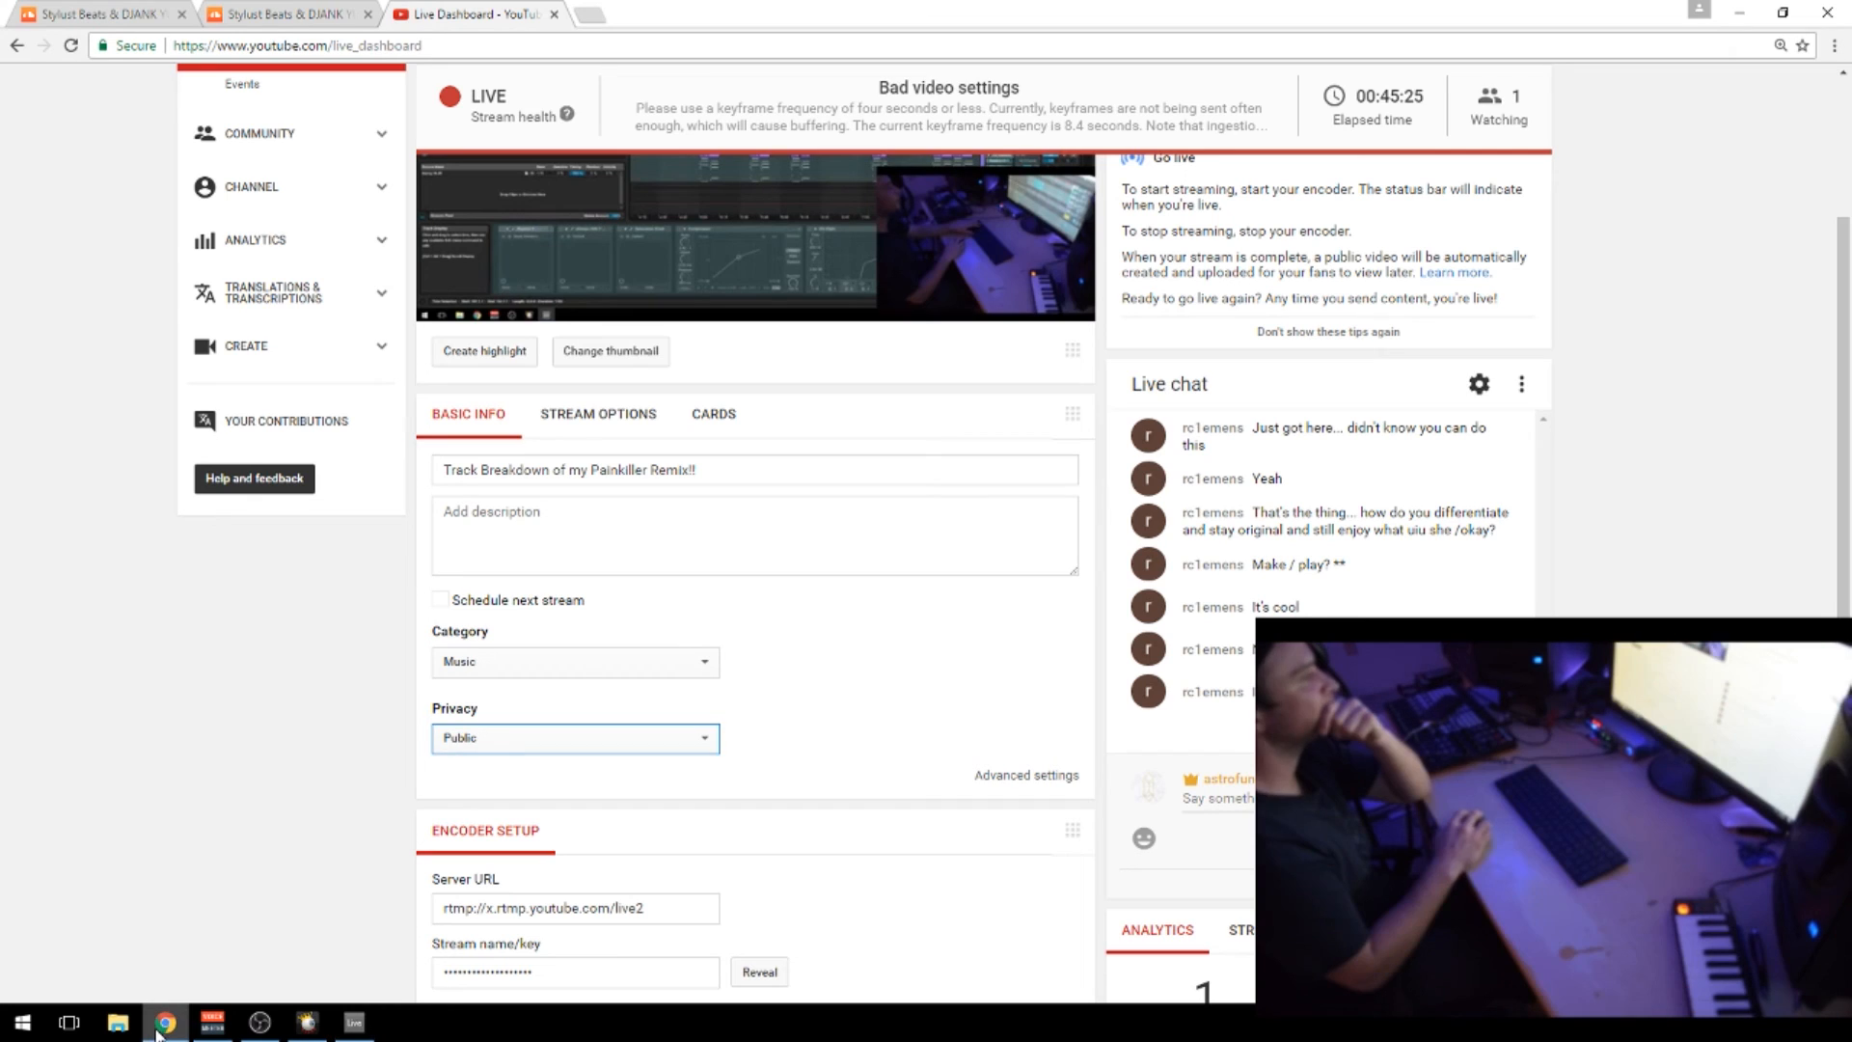
left_click(356, 1028)
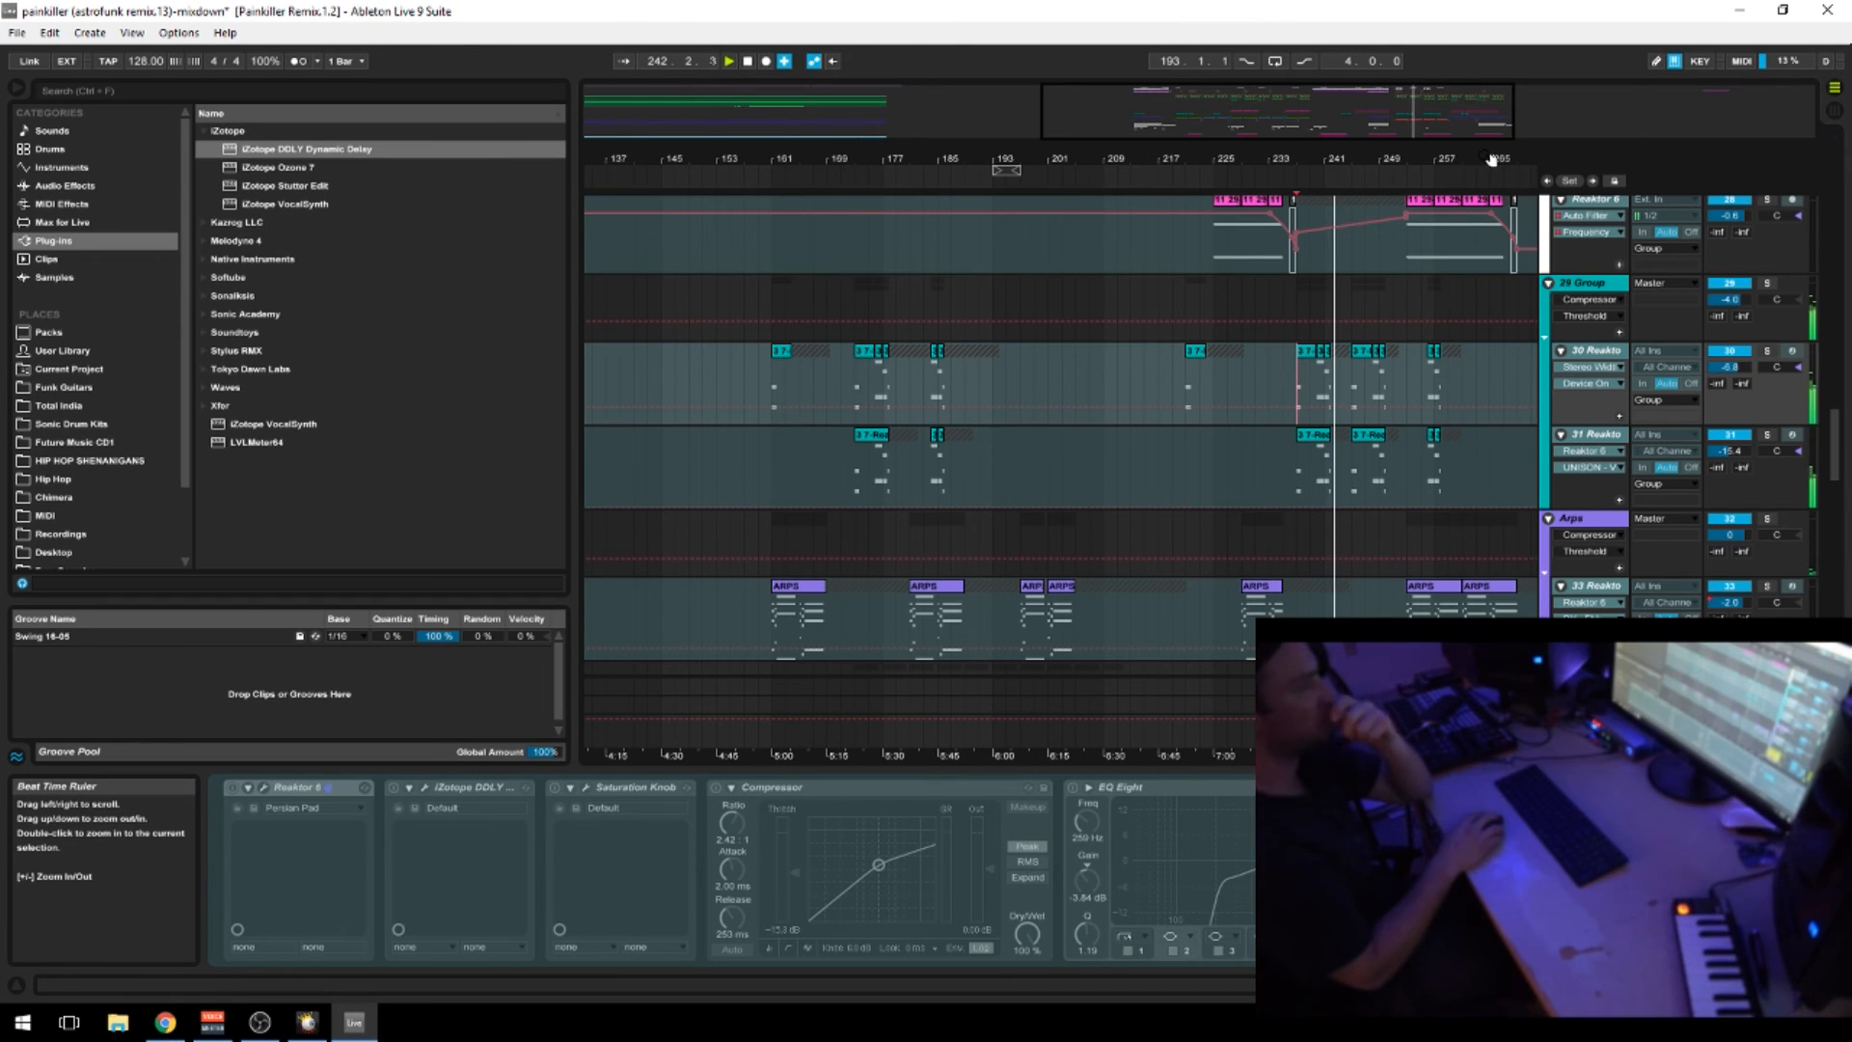
left_click_drag(1493, 159, 1268, 162)
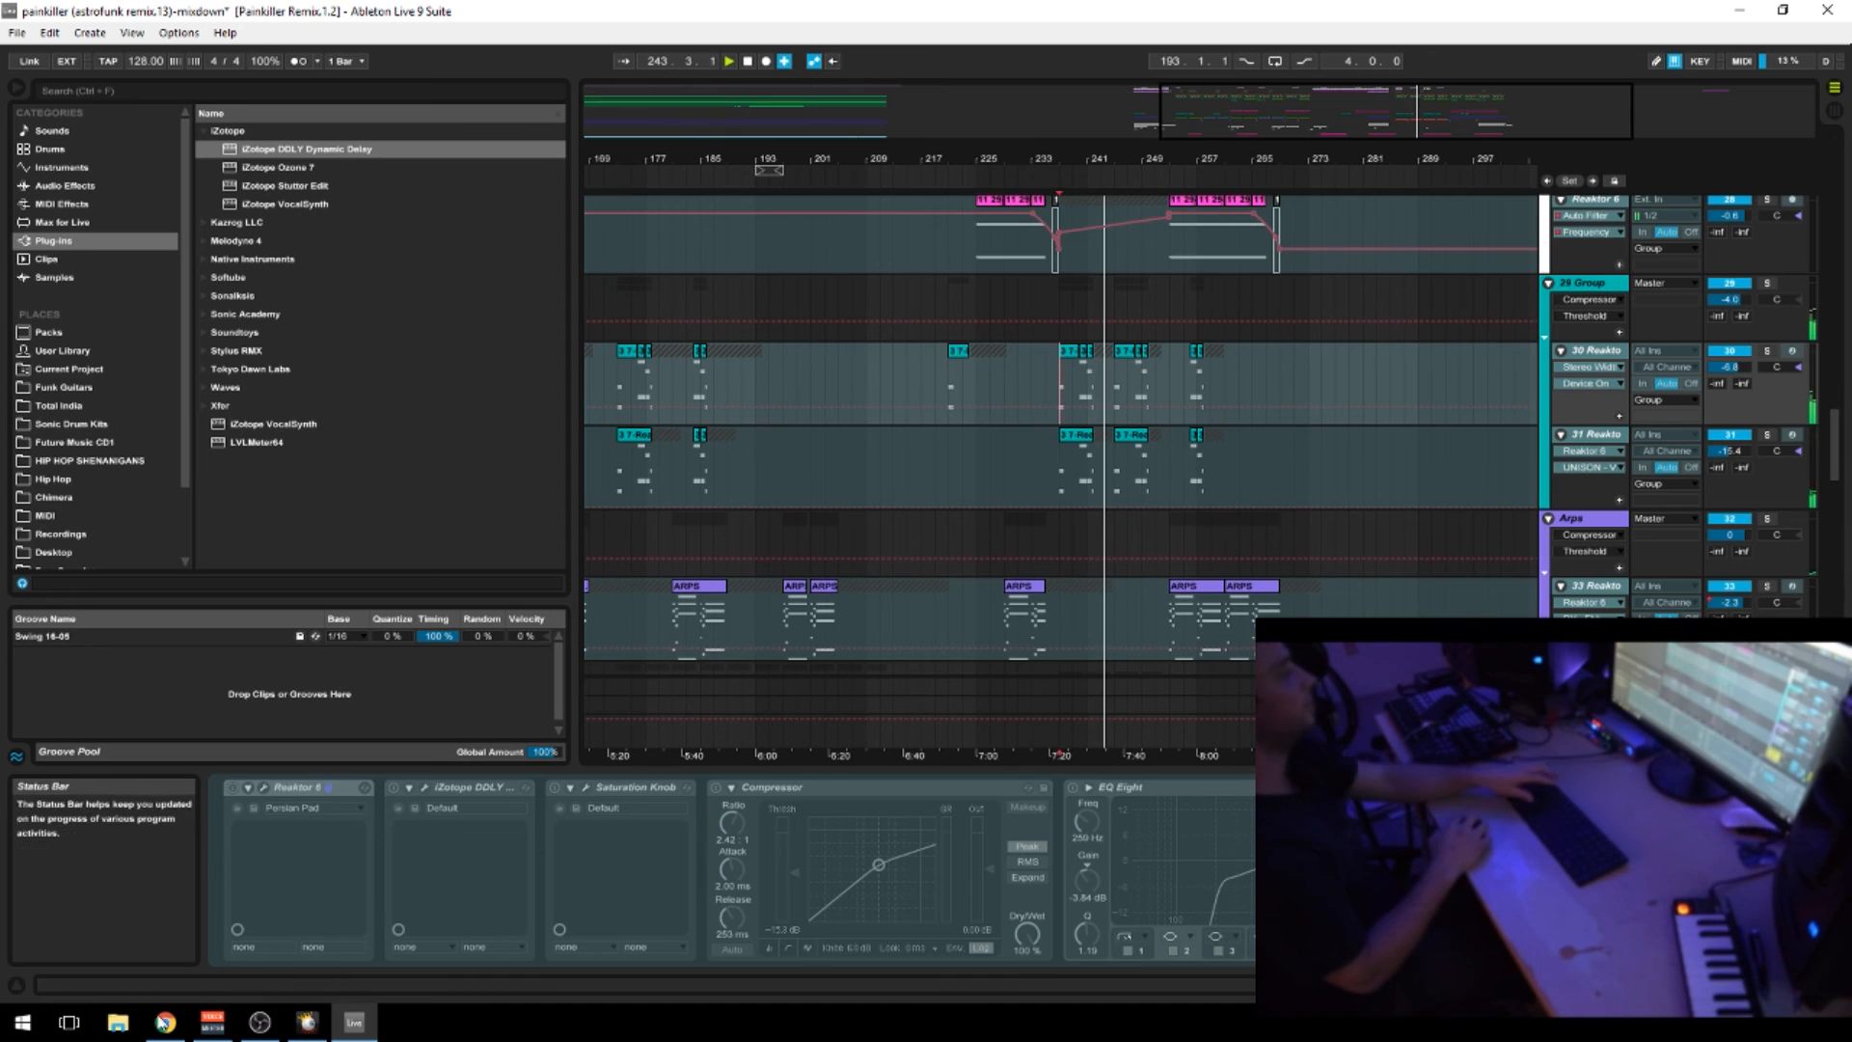
left_click(172, 1030)
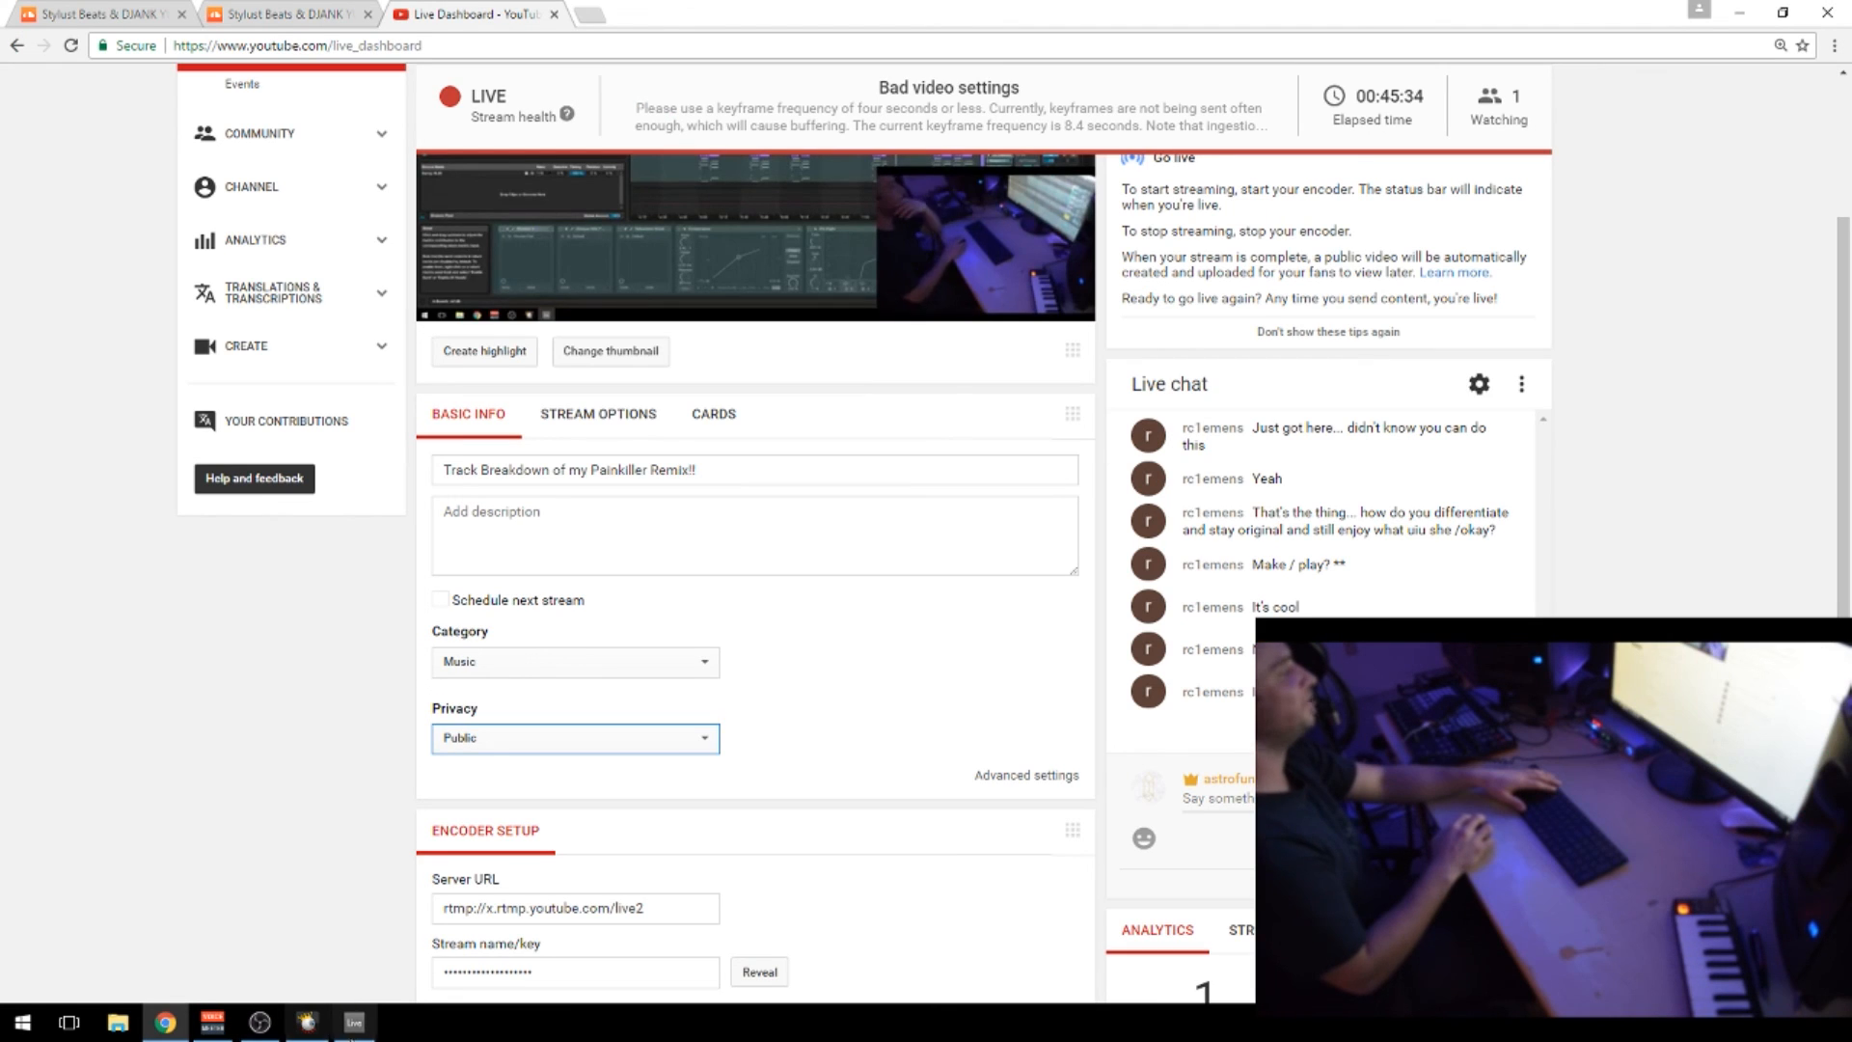
left_click(354, 1022)
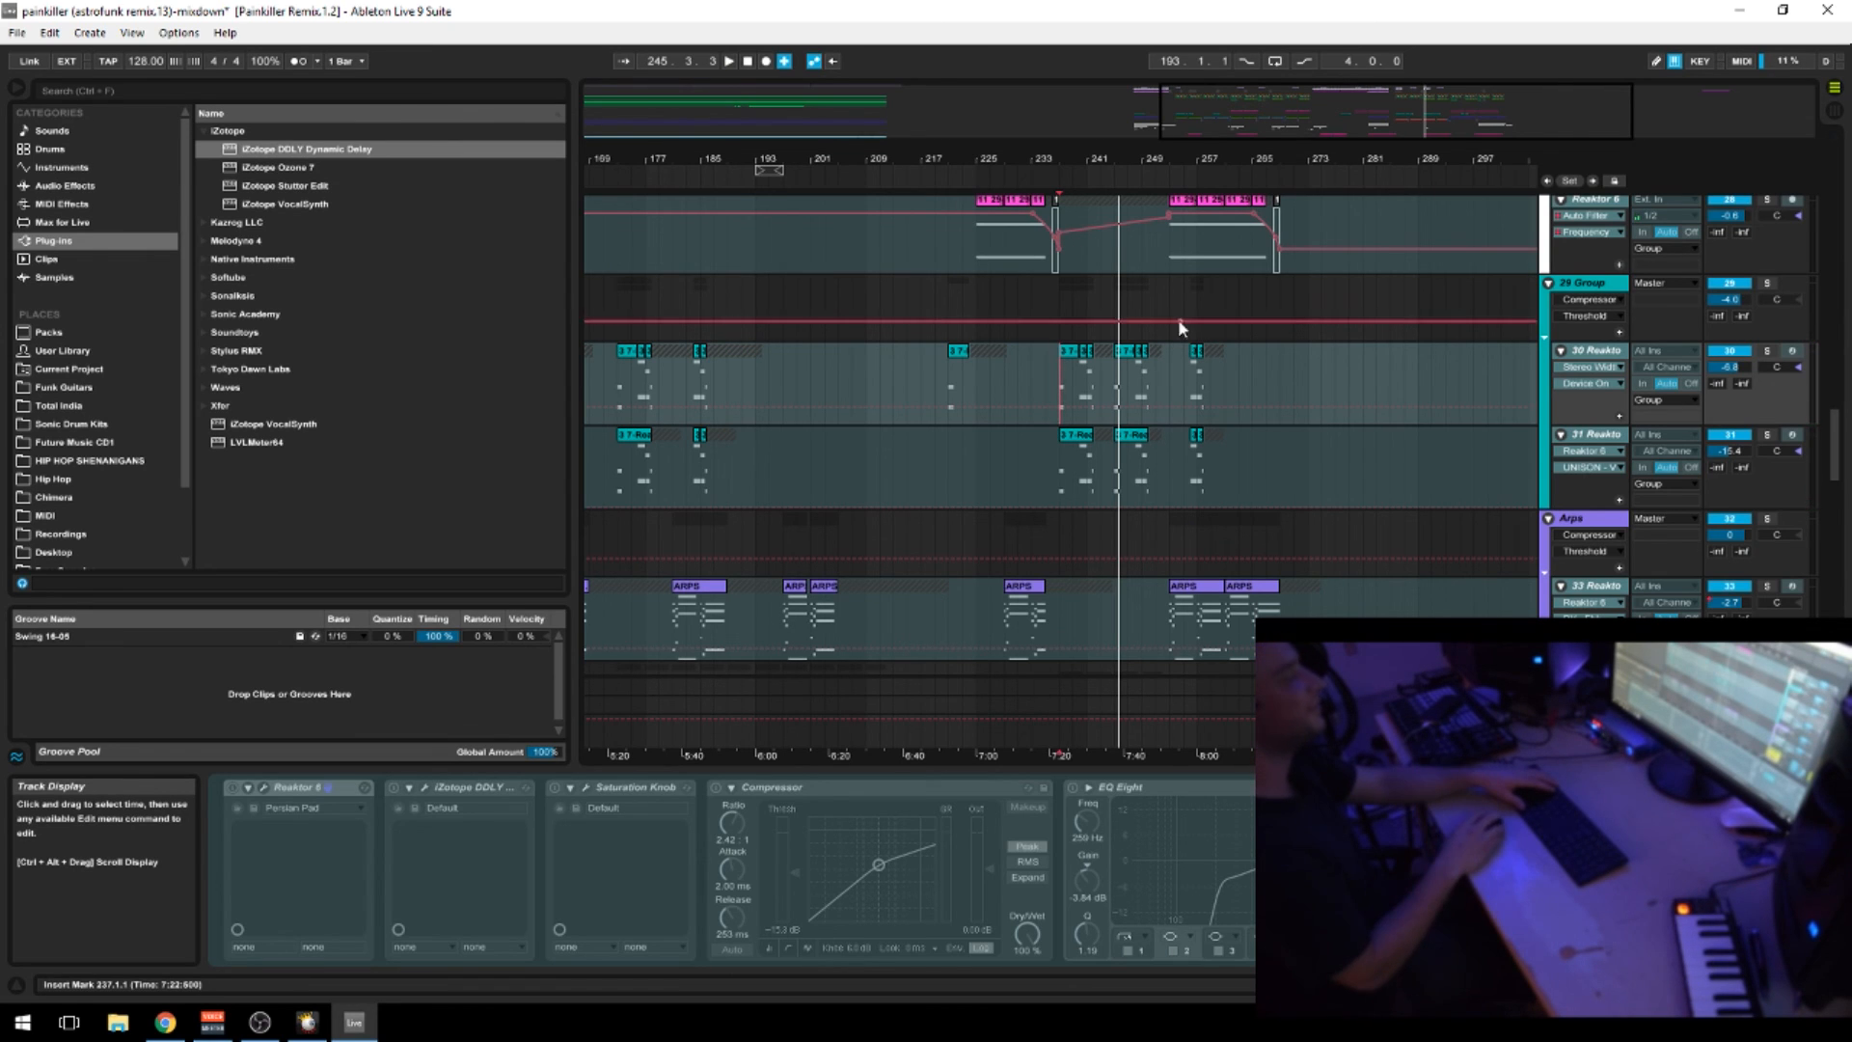
Go up to the Perc. group and select bars 237 to 269 across tracks 11, 12 and 13
left_click_drag(1223, 161, 1161, 154)
scroll(1071, 310, "down", 2)
scroll(1071, 311, "down", 1)
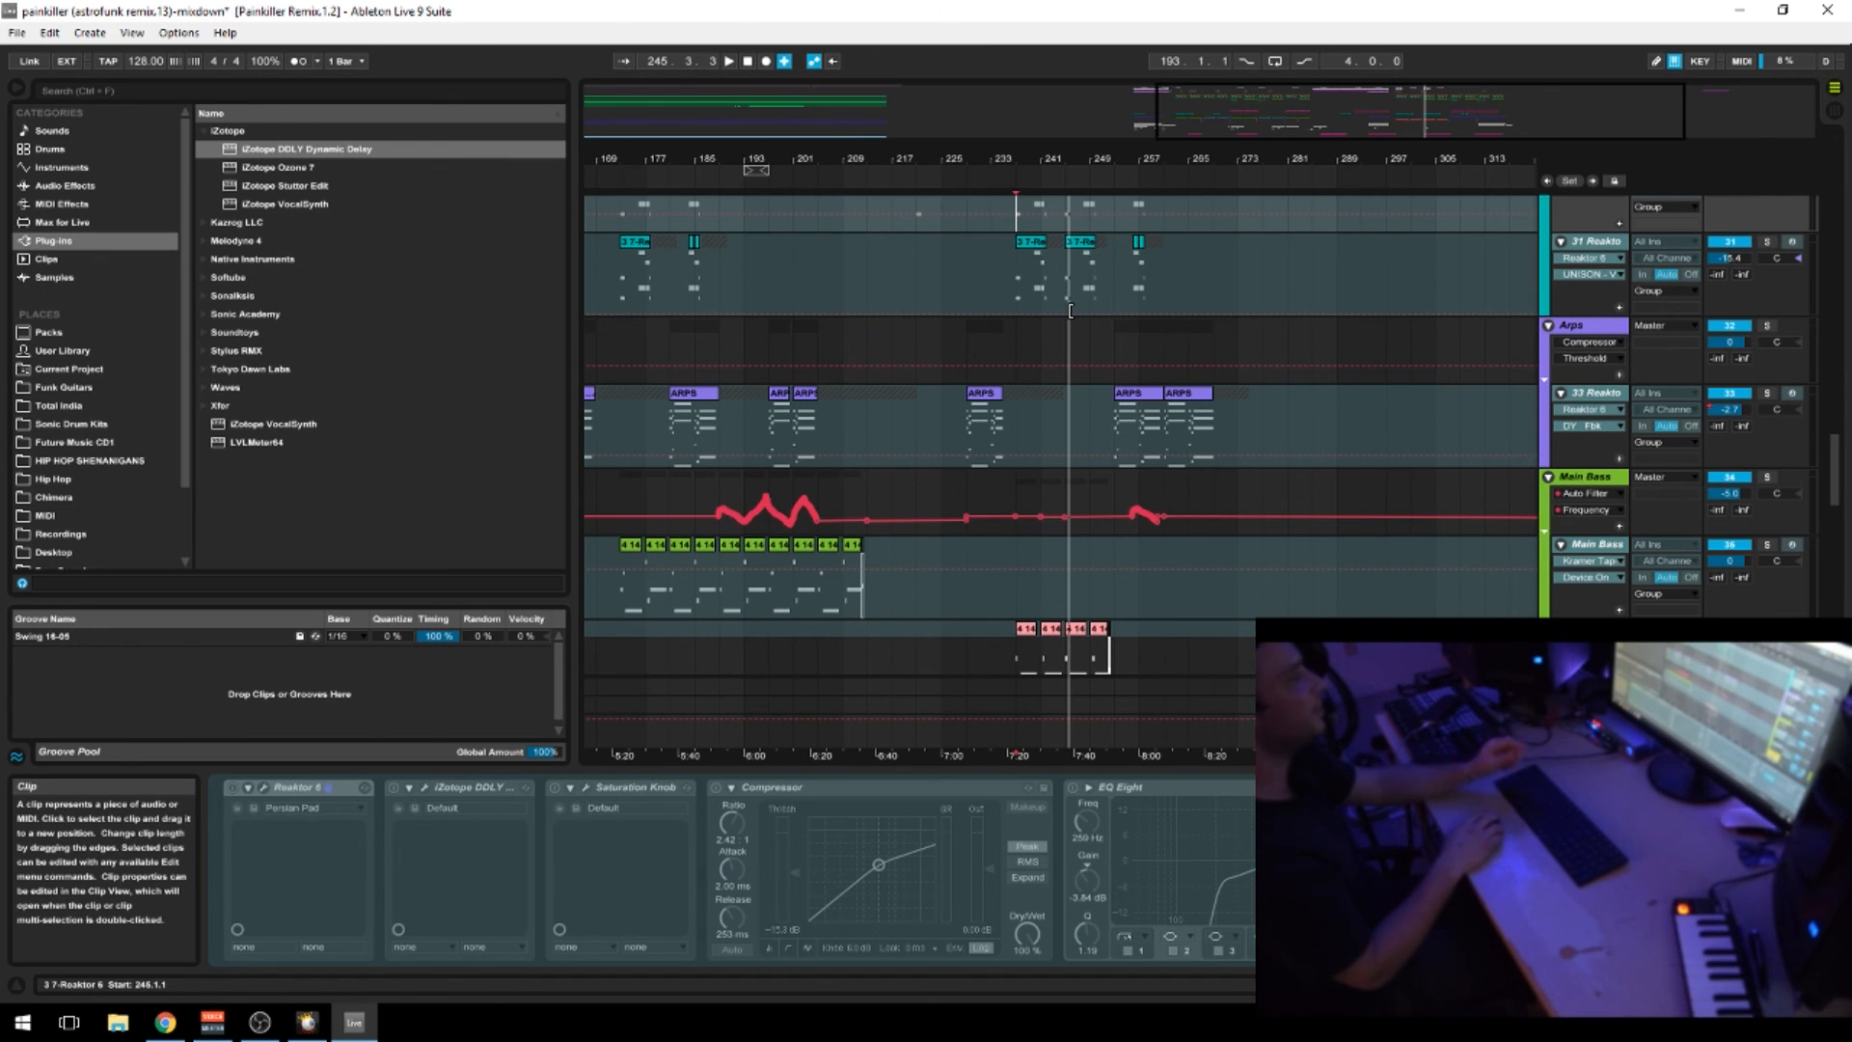
scroll(998, 541, "down", 2)
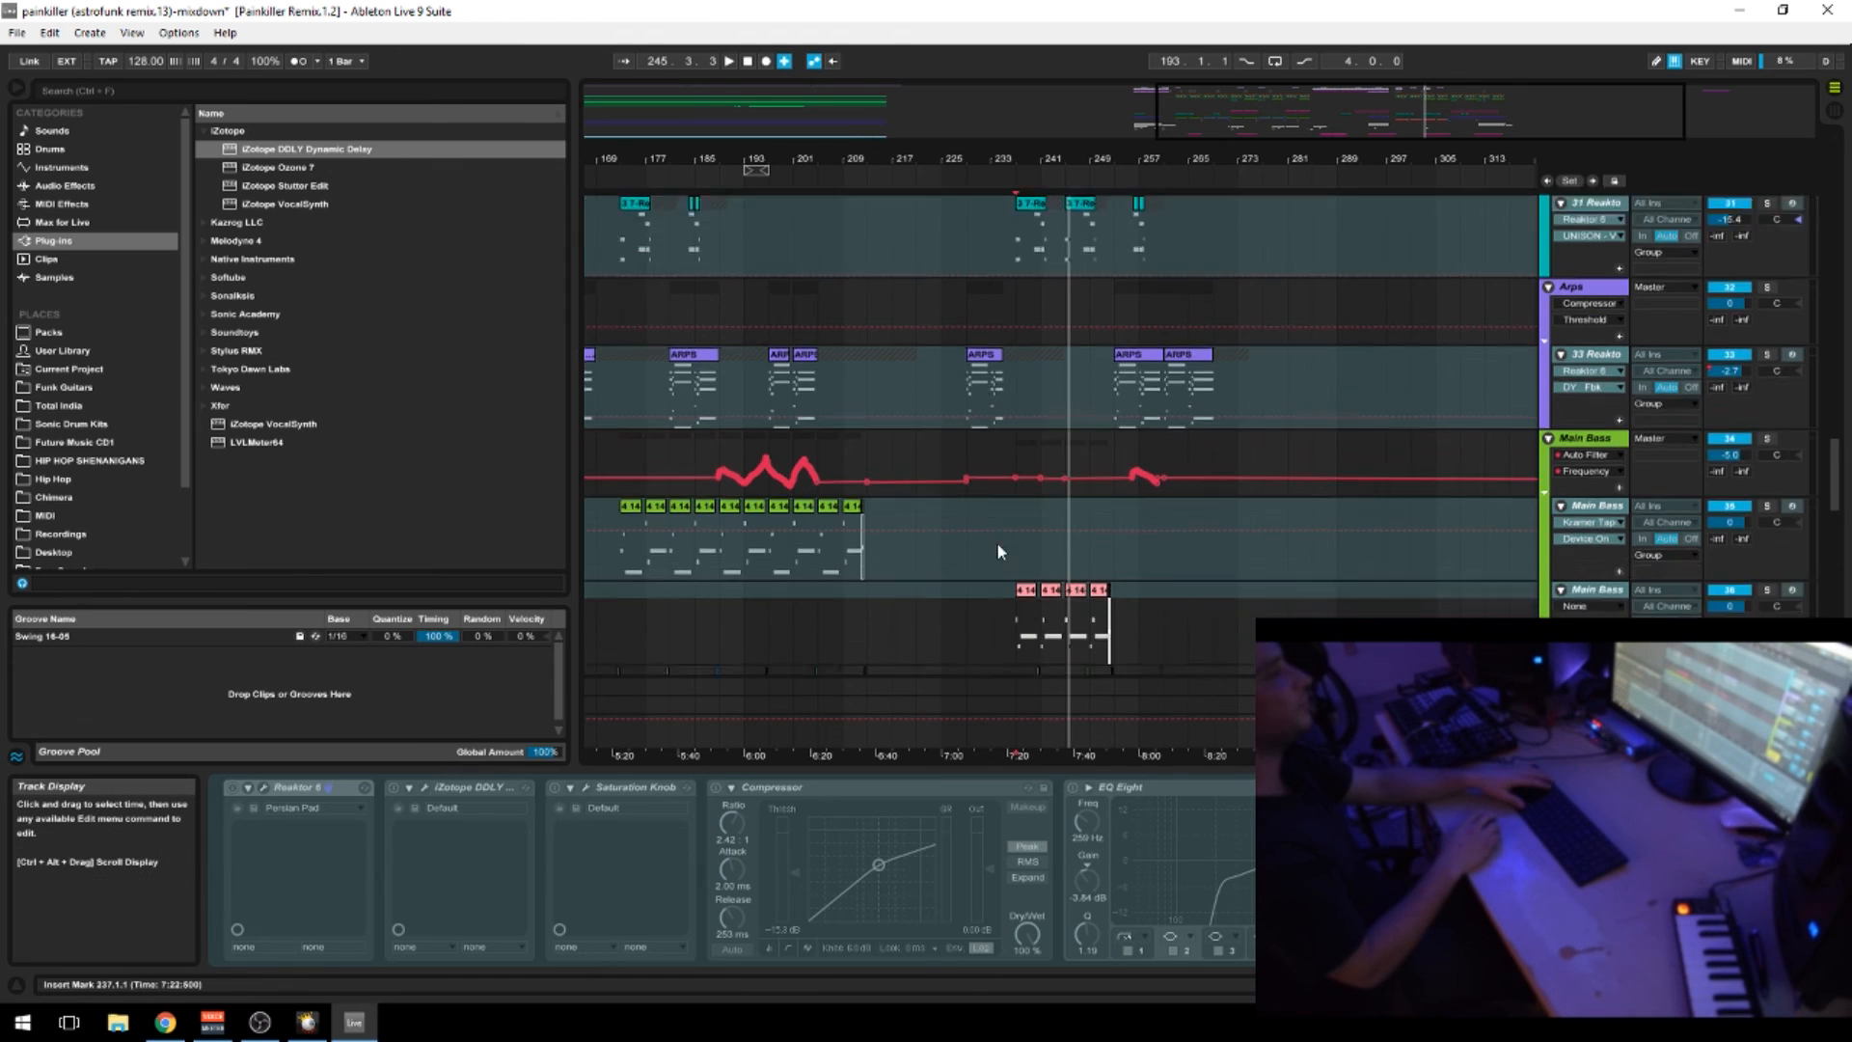
scroll(1148, 554, "up", 4)
scroll(1084, 332, "up", 8)
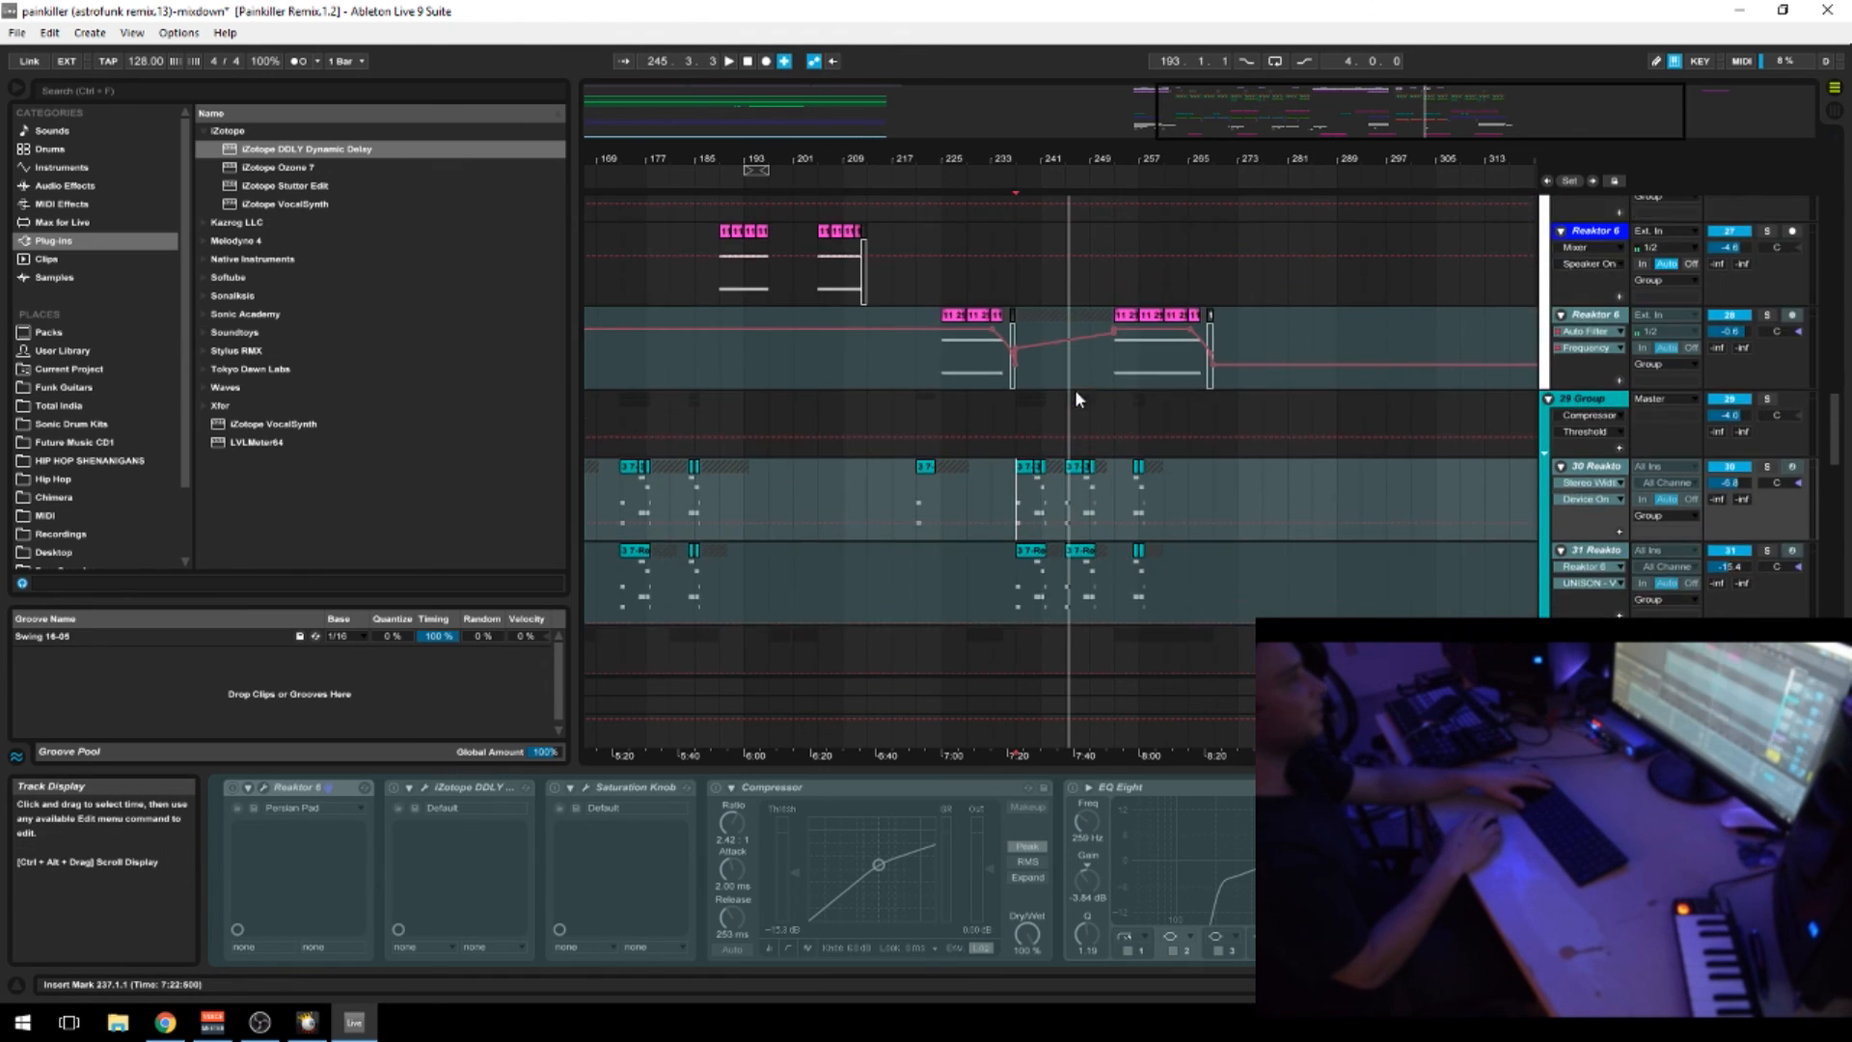
scroll(1078, 432, "up", 8)
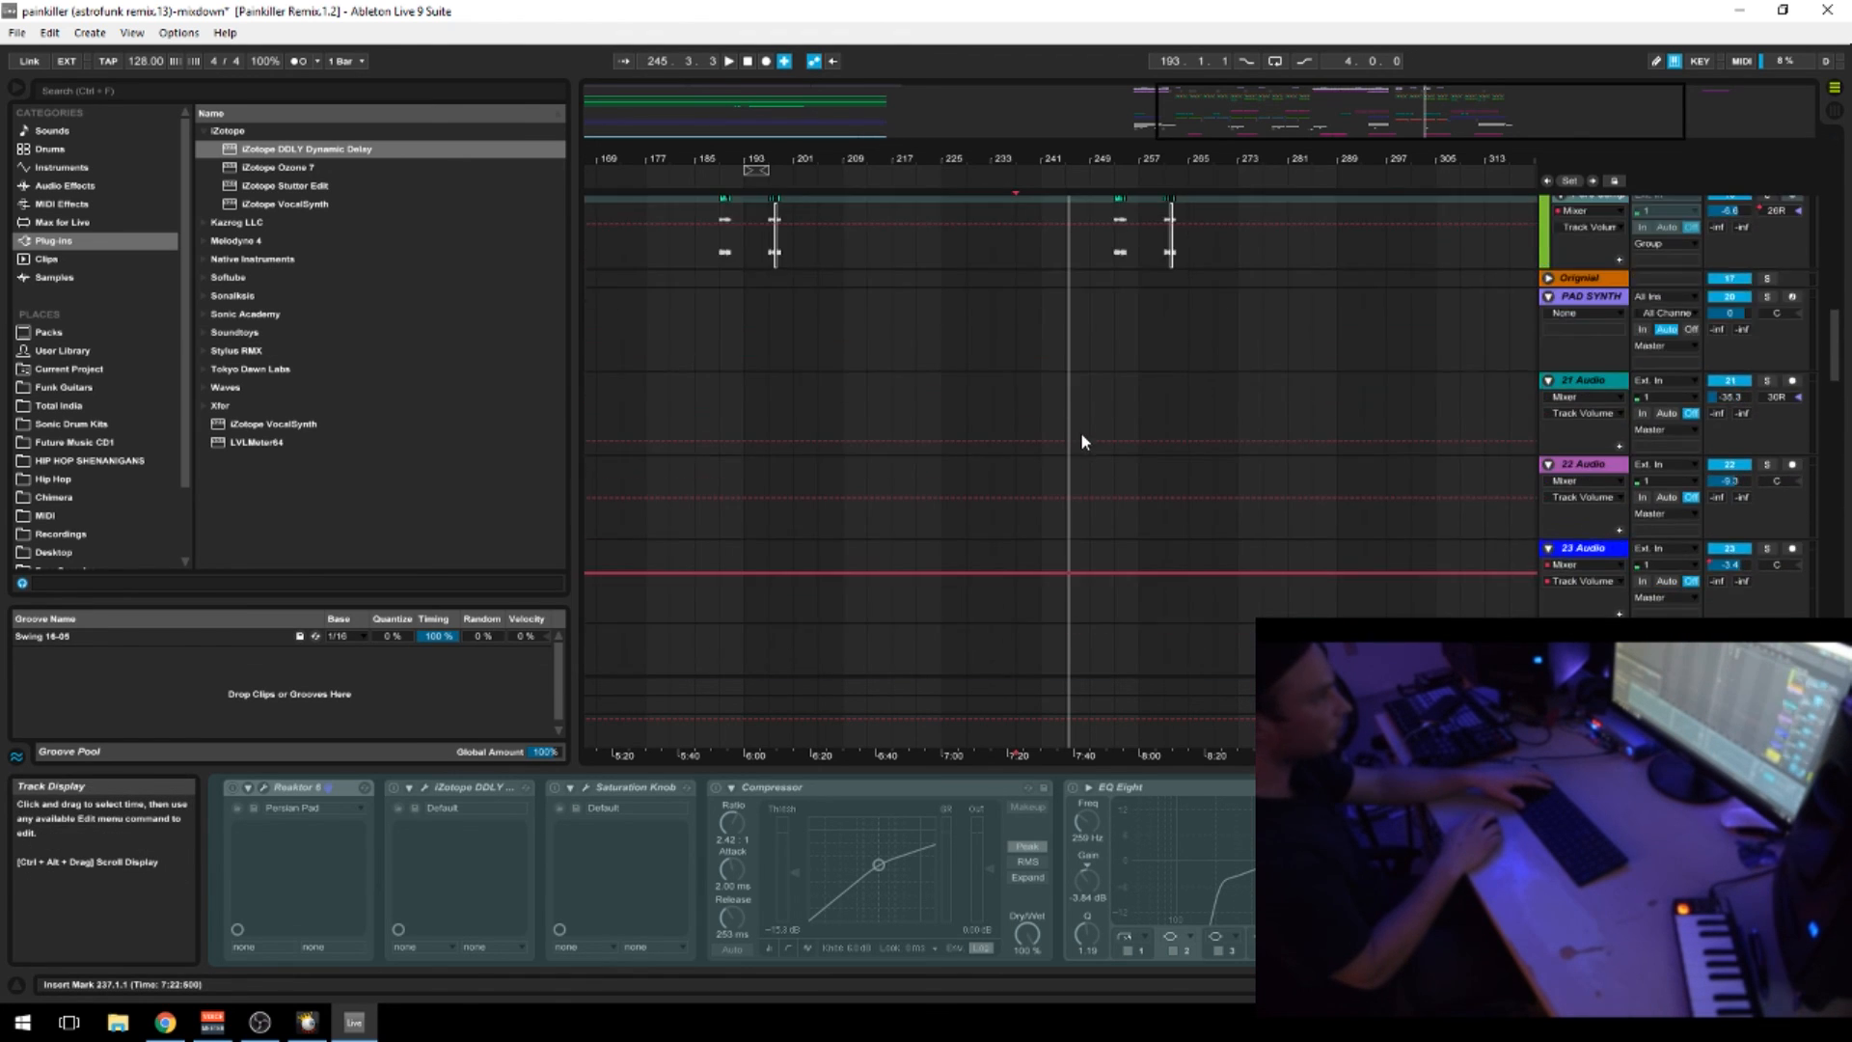
scroll(1069, 392, "up", 3)
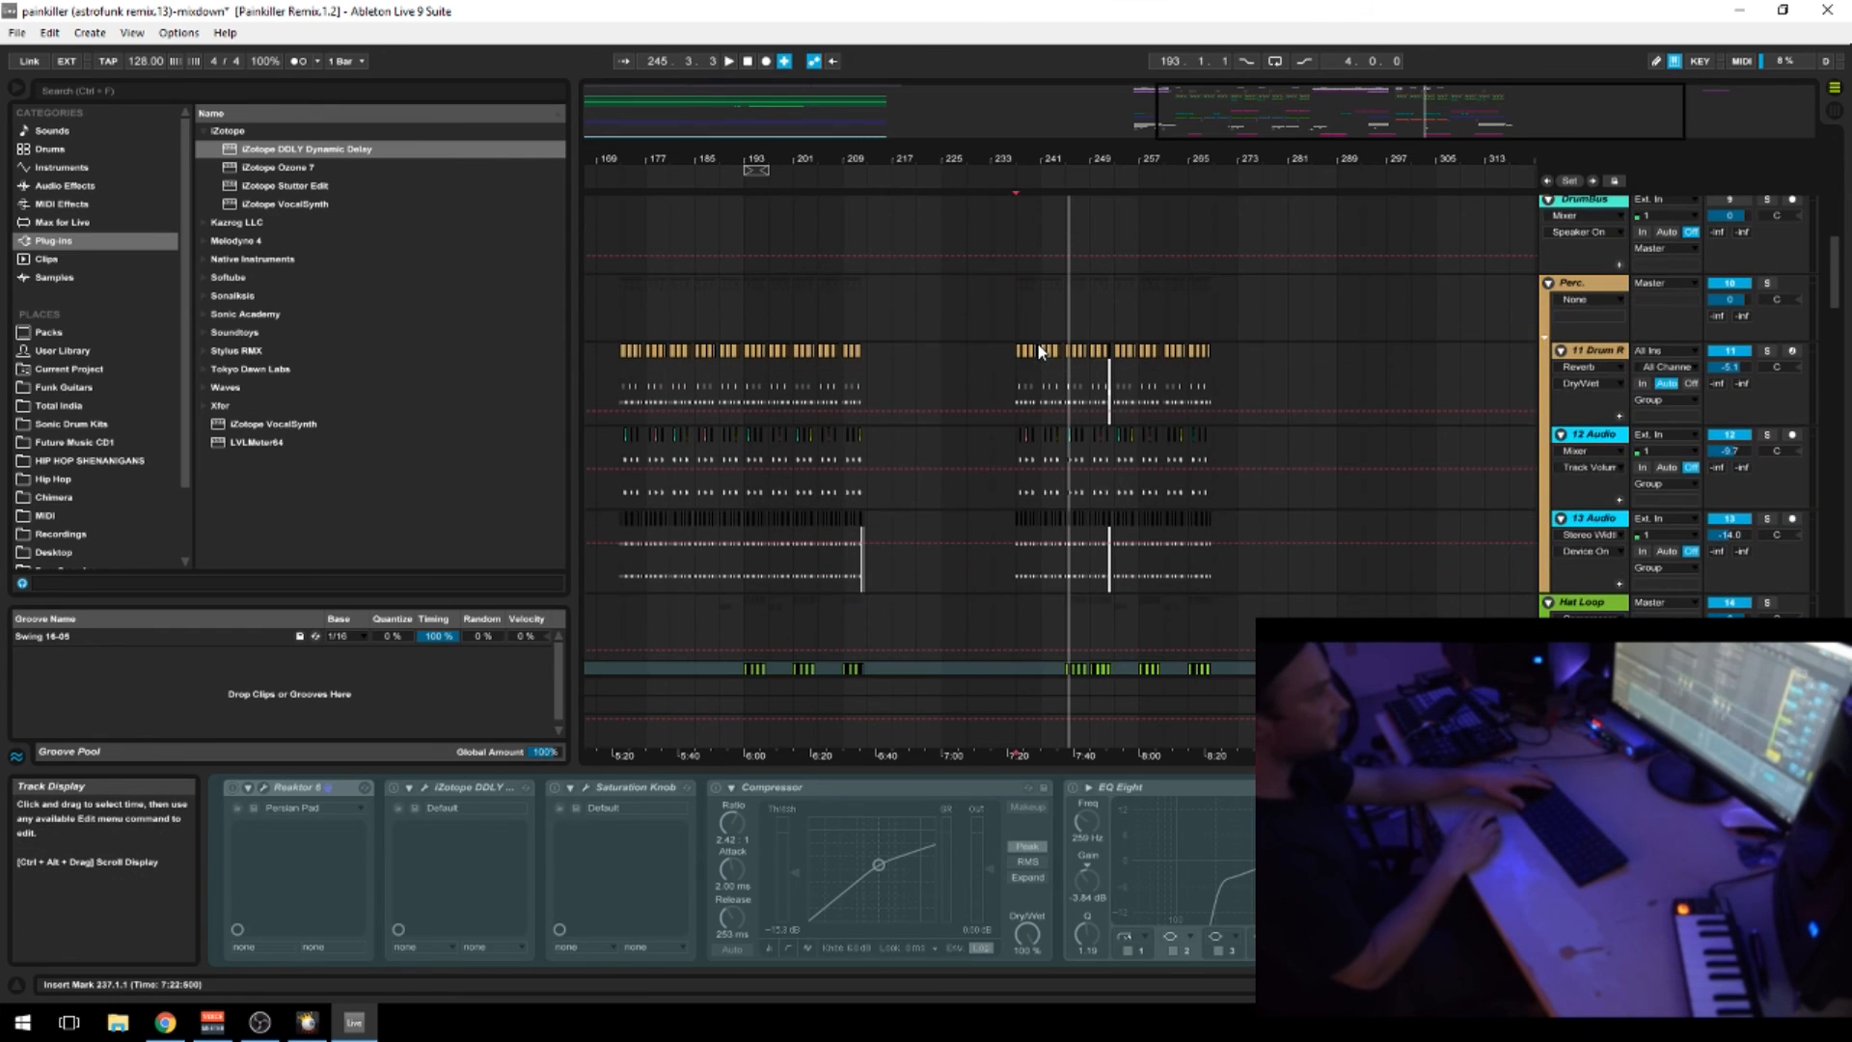
left_click_drag(1015, 369, 1218, 588)
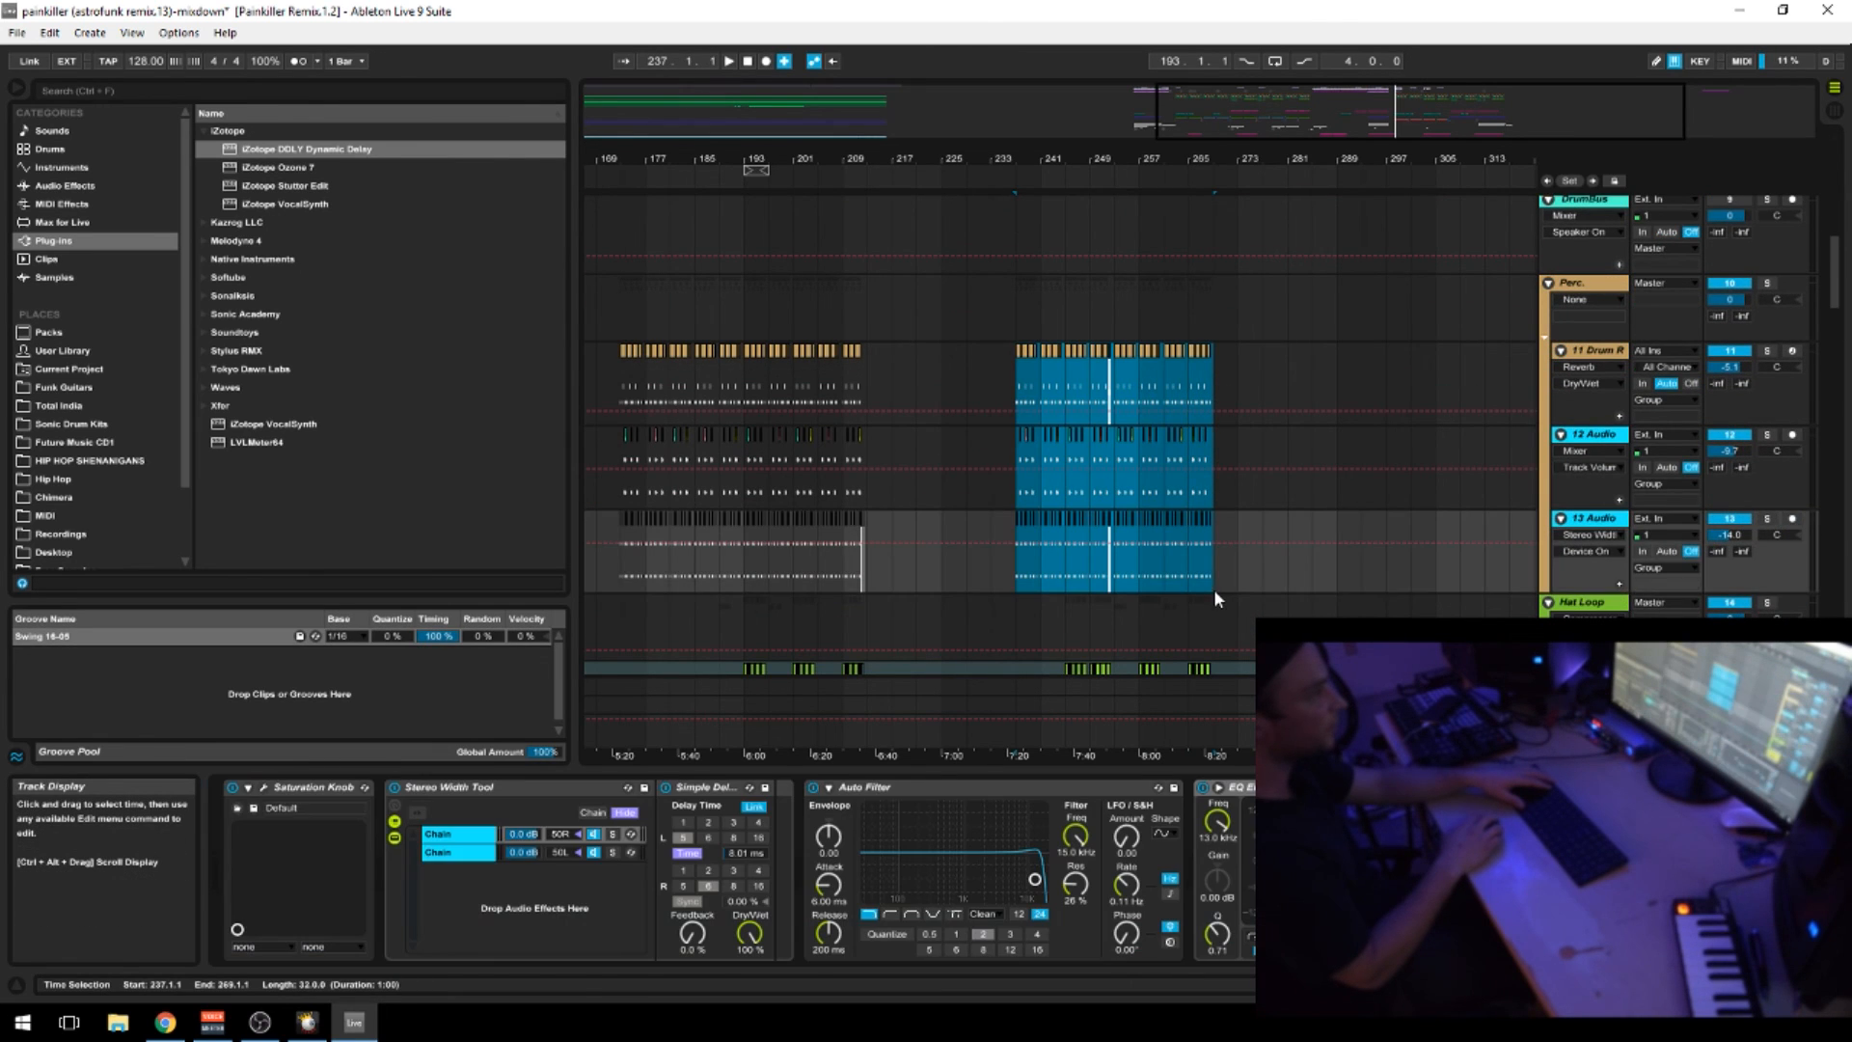
Play from bar 237 on Reaktor track 30, toggling solo on the 29 Group to audition it
scroll(1213, 588, "down", 10)
scroll(1130, 565, "down", 8)
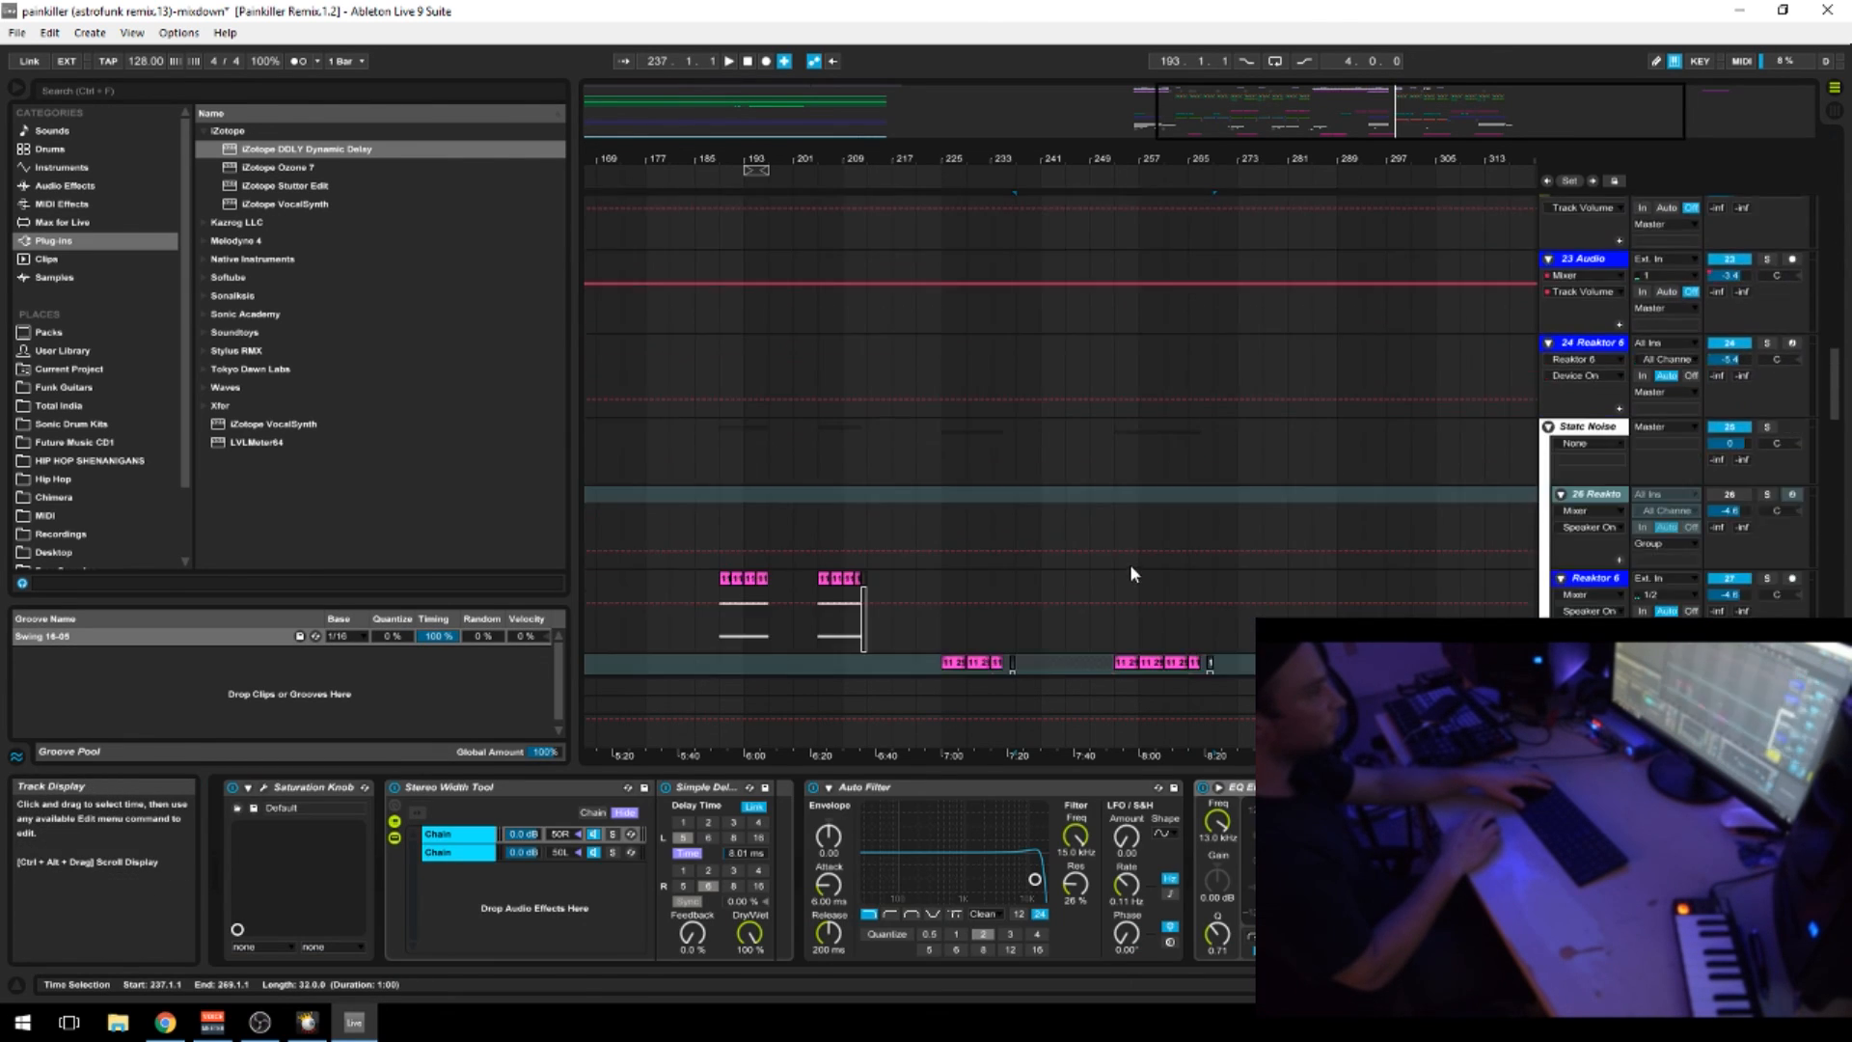
left_click(1019, 557)
key("space")
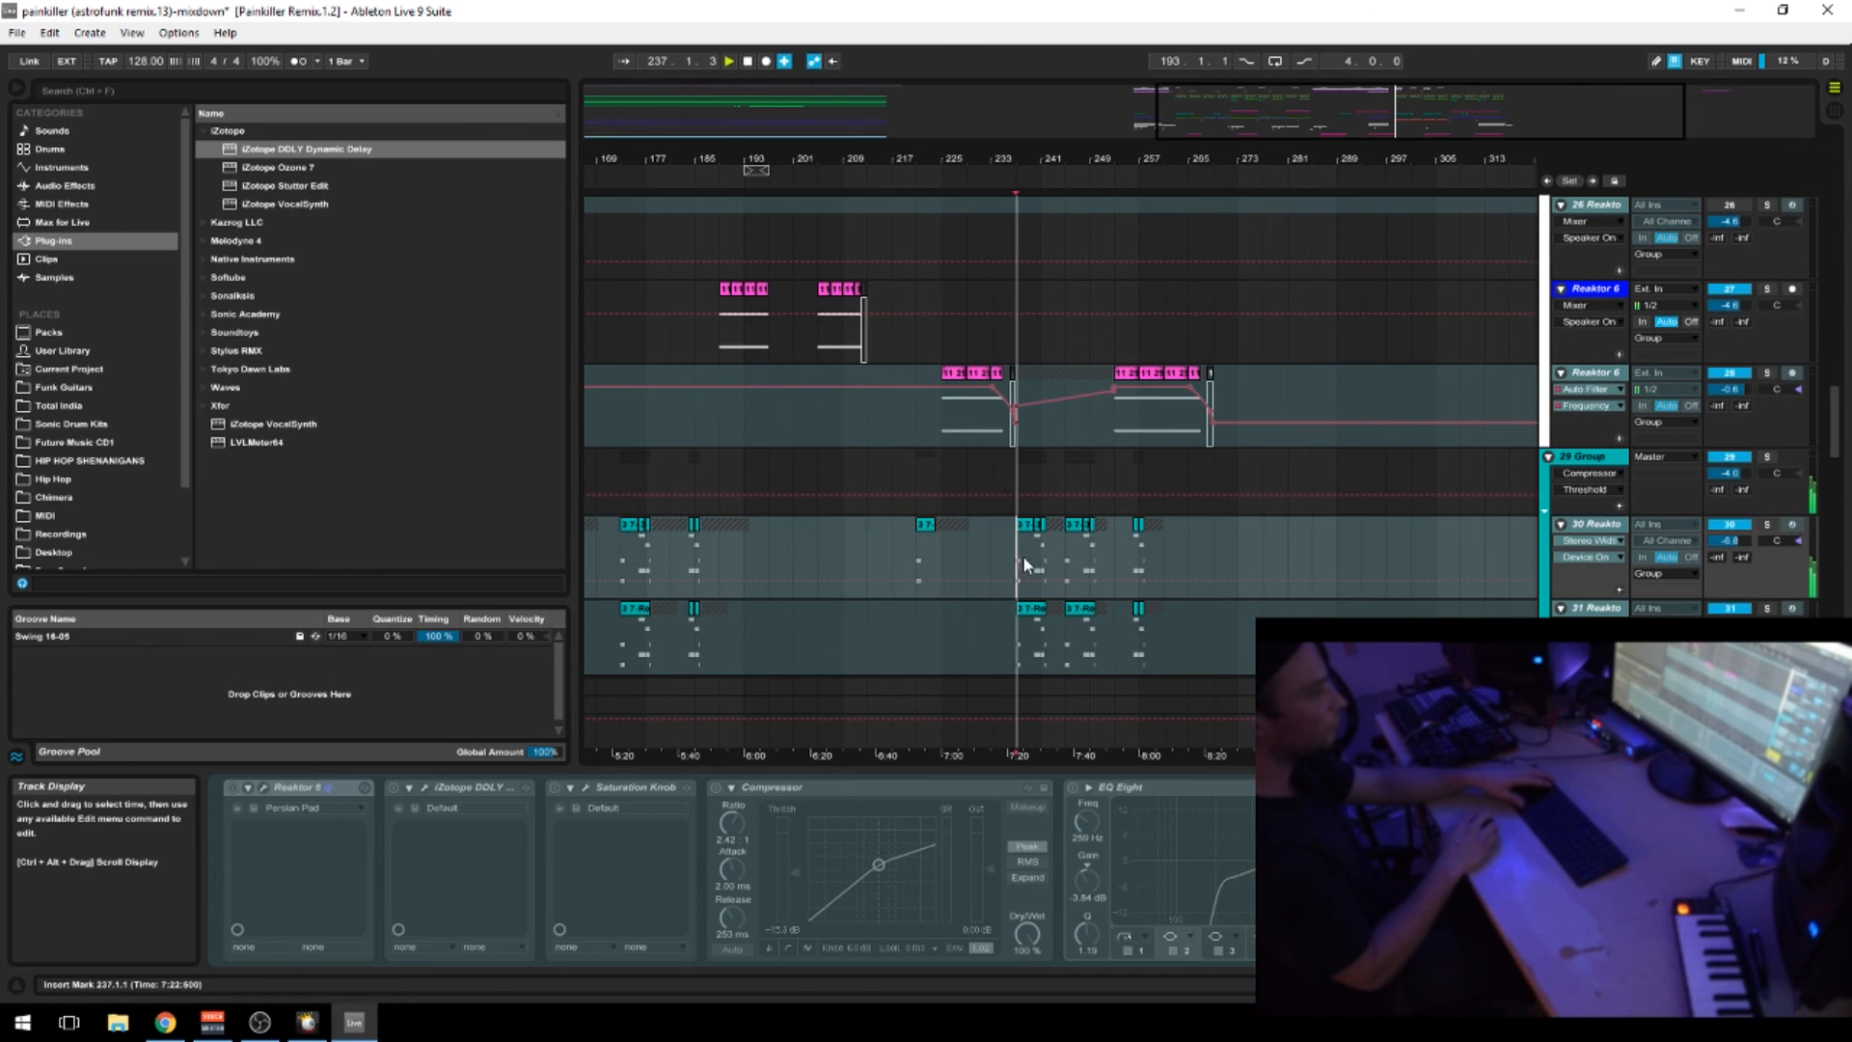
left_click(1769, 458)
scroll(1234, 507, "down", 10)
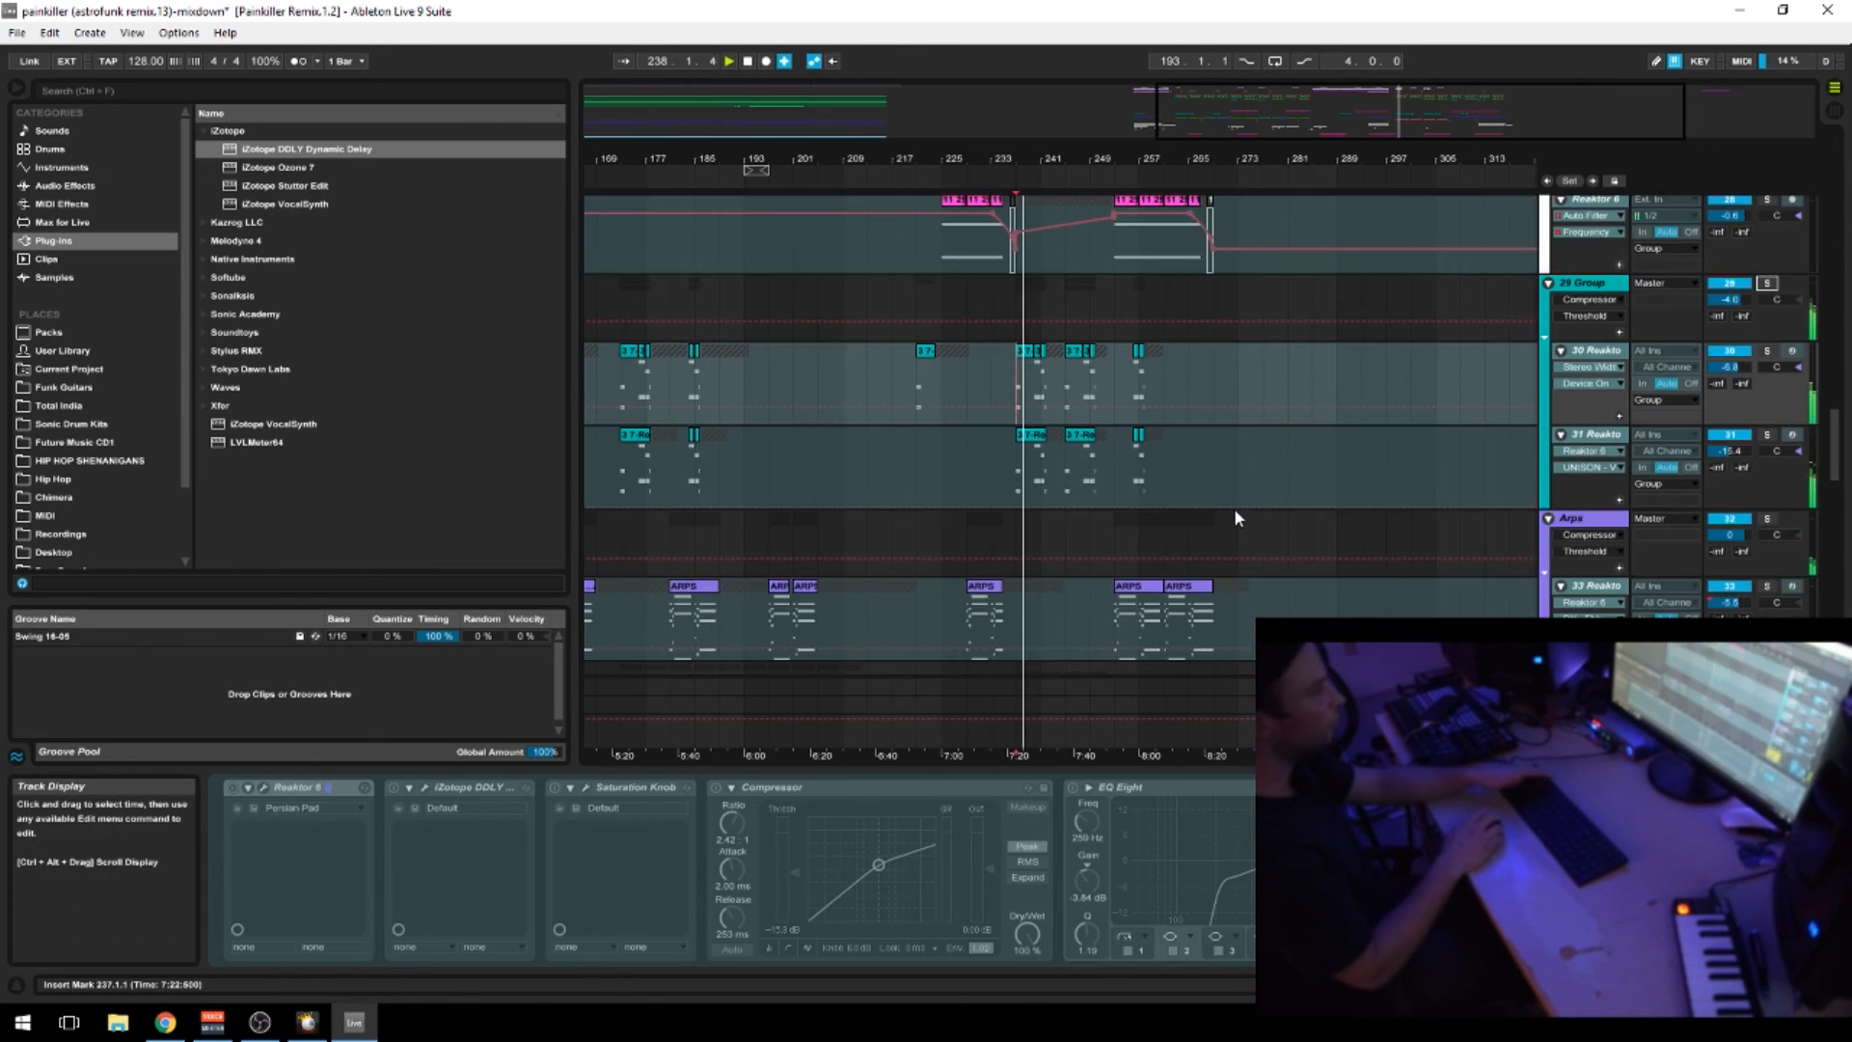
Select the 49 Audio clip at bars 235 to 237, audition it soloed, and turn its solo off
scroll(1022, 507, "down", 10)
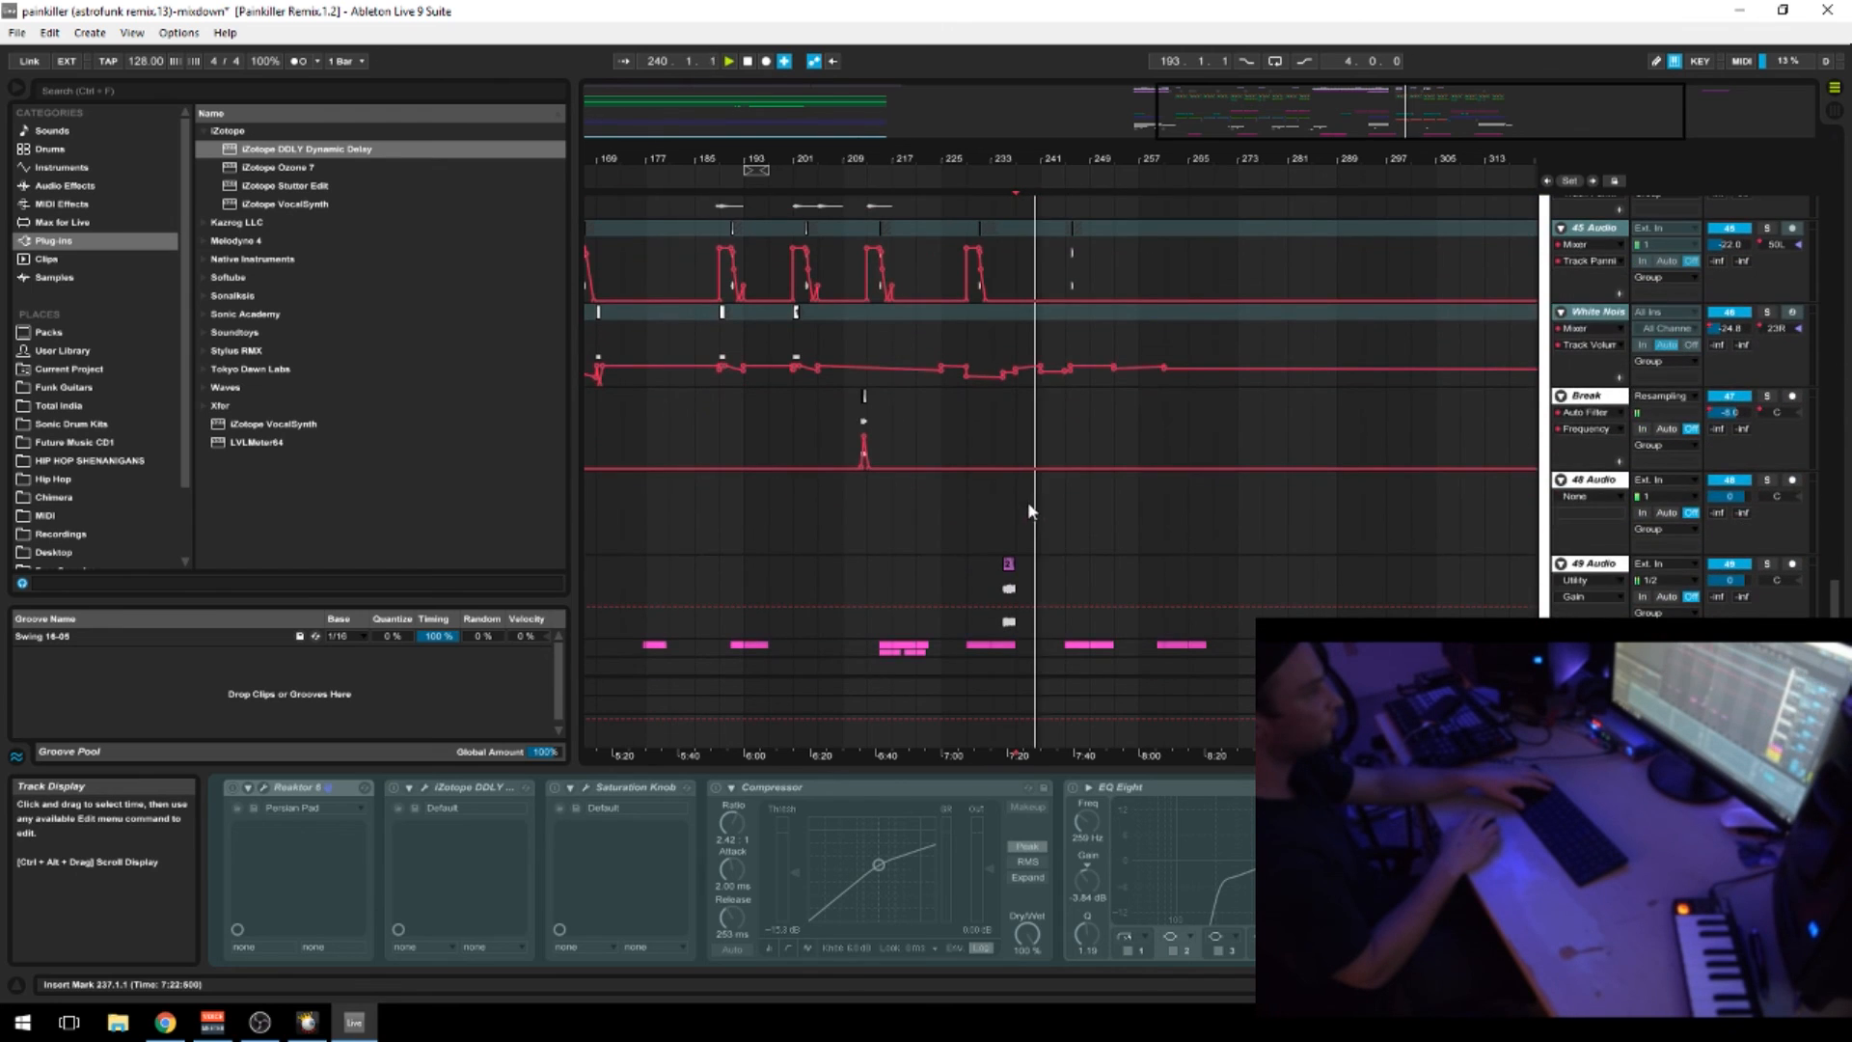
left_click(1009, 591)
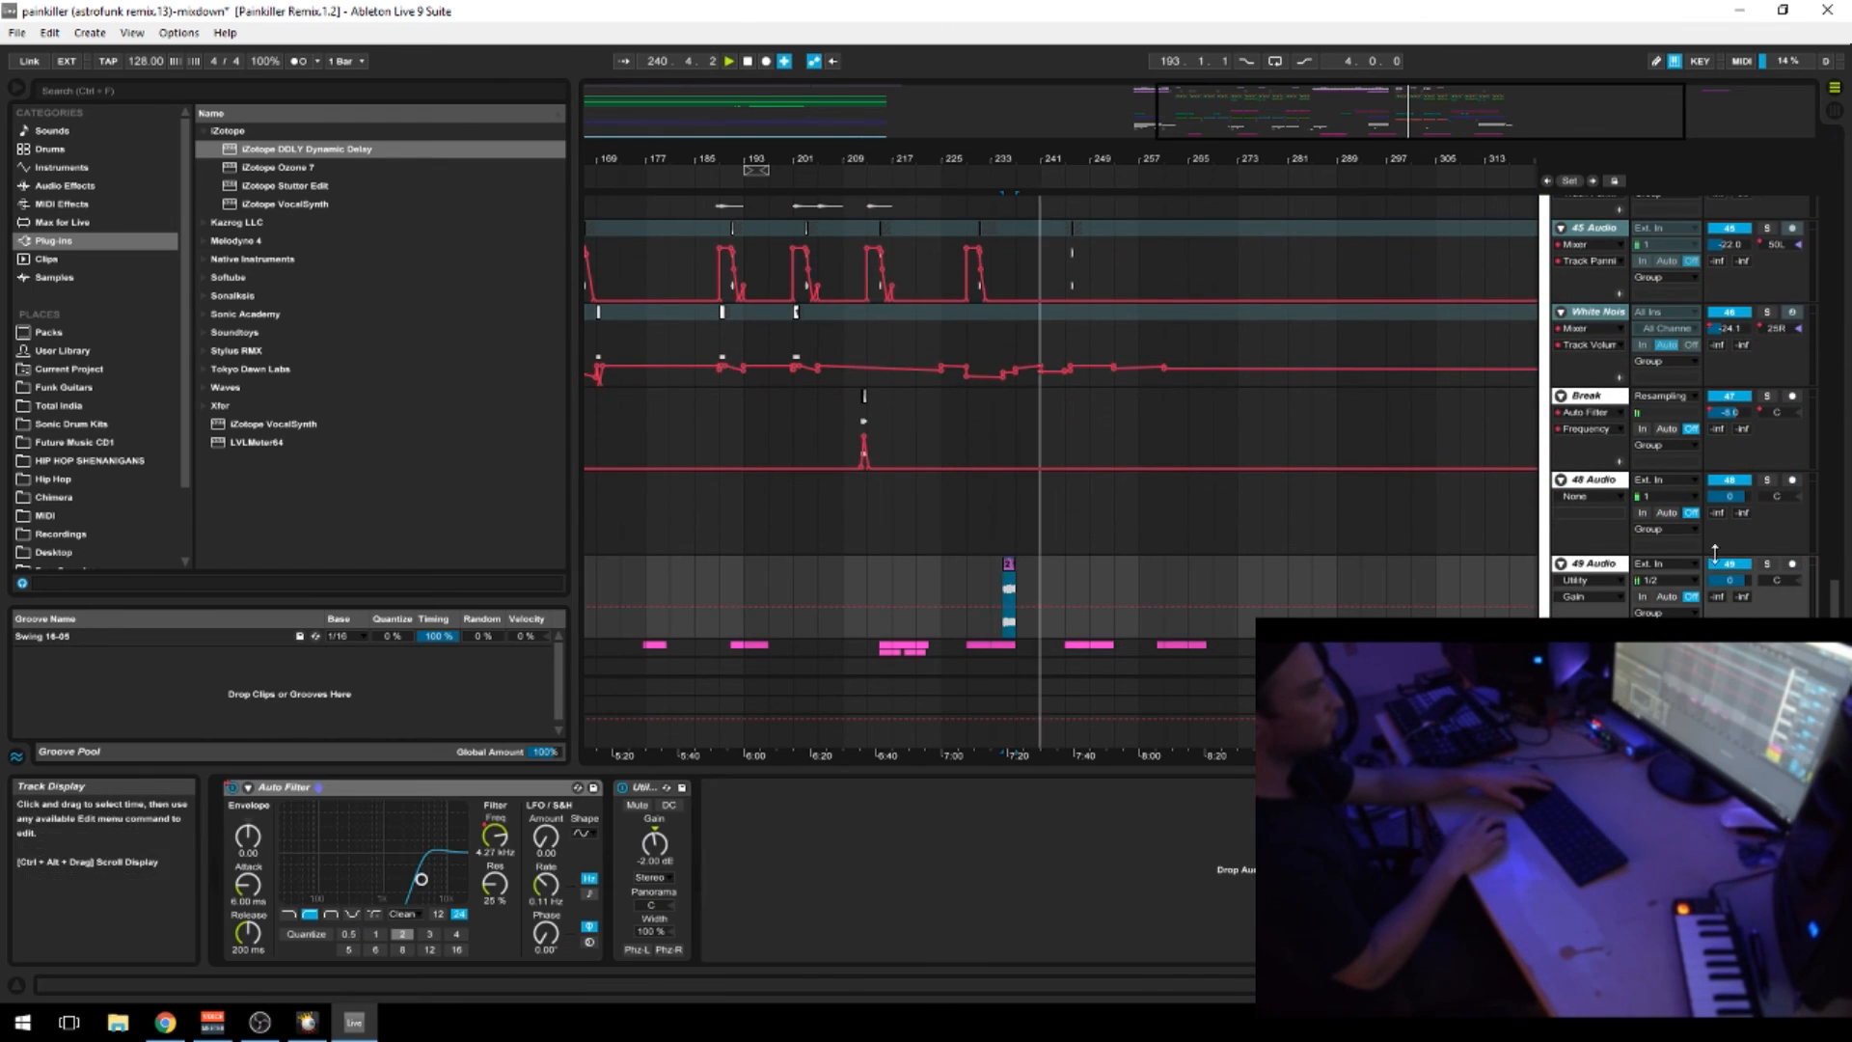
left_click(1768, 565)
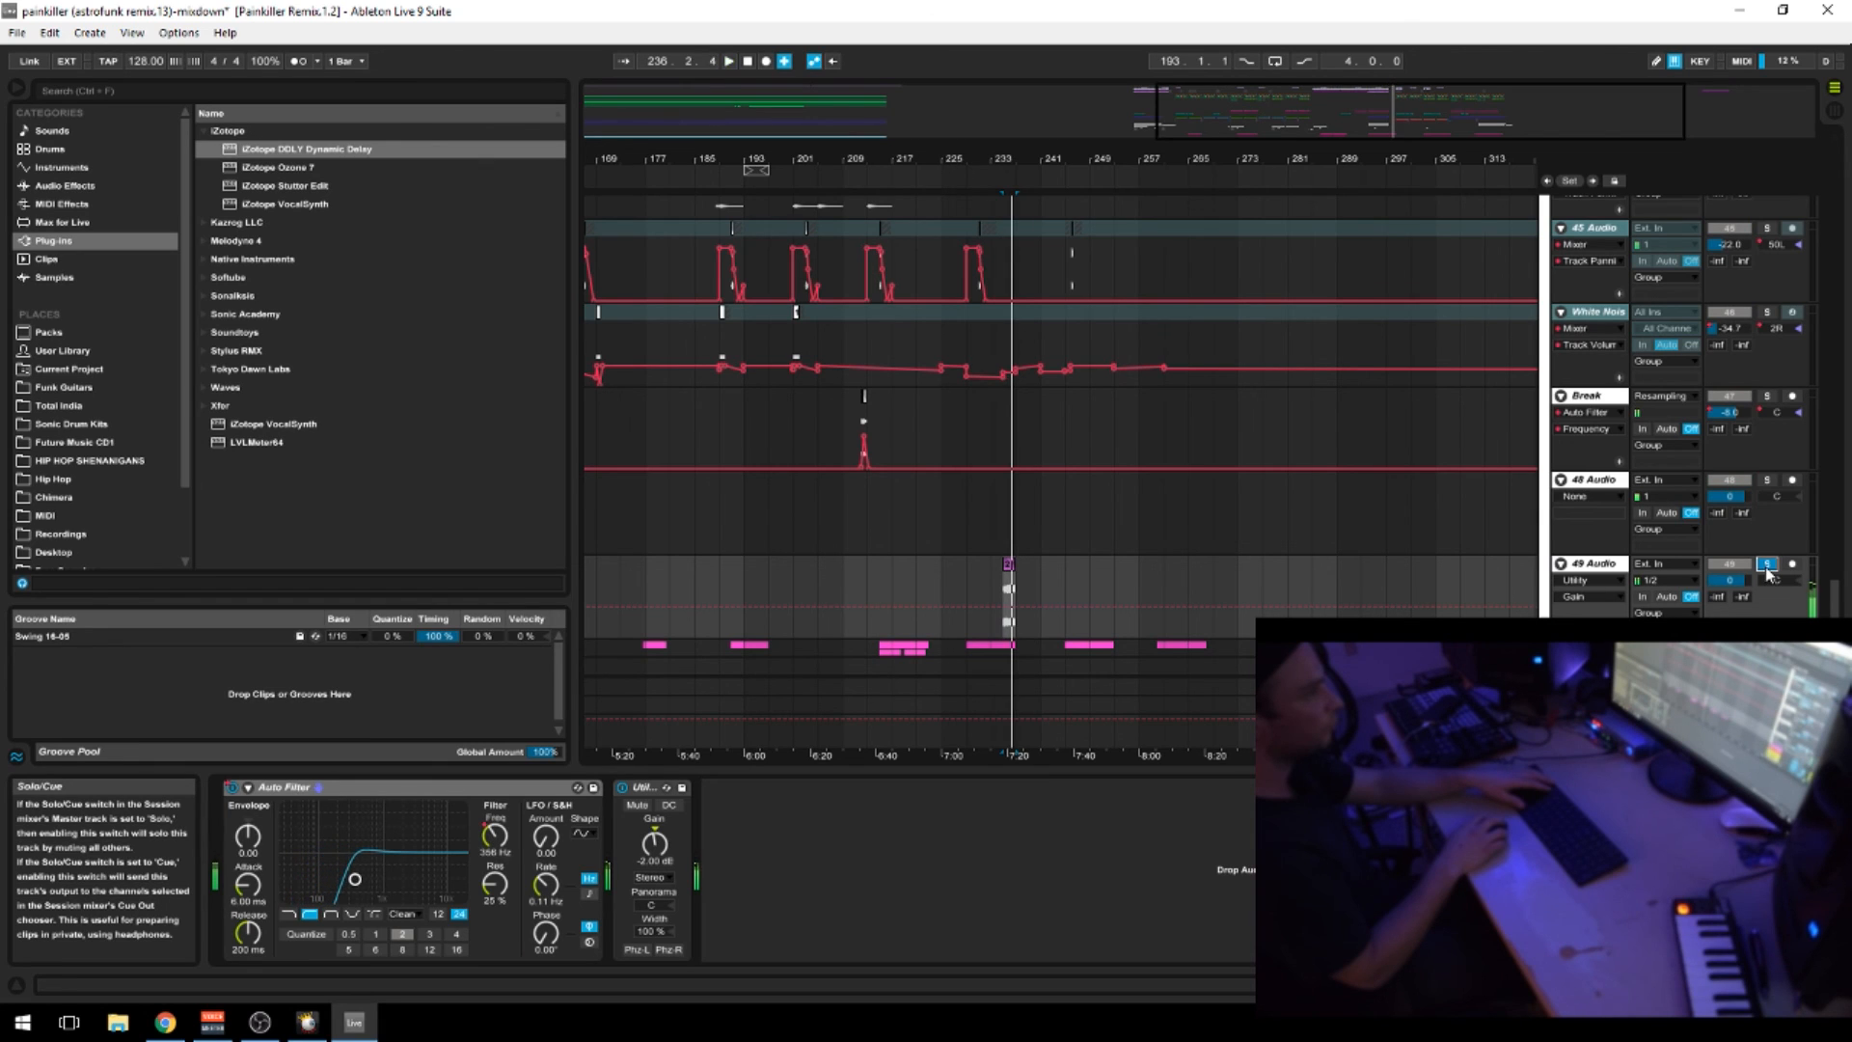
key("space")
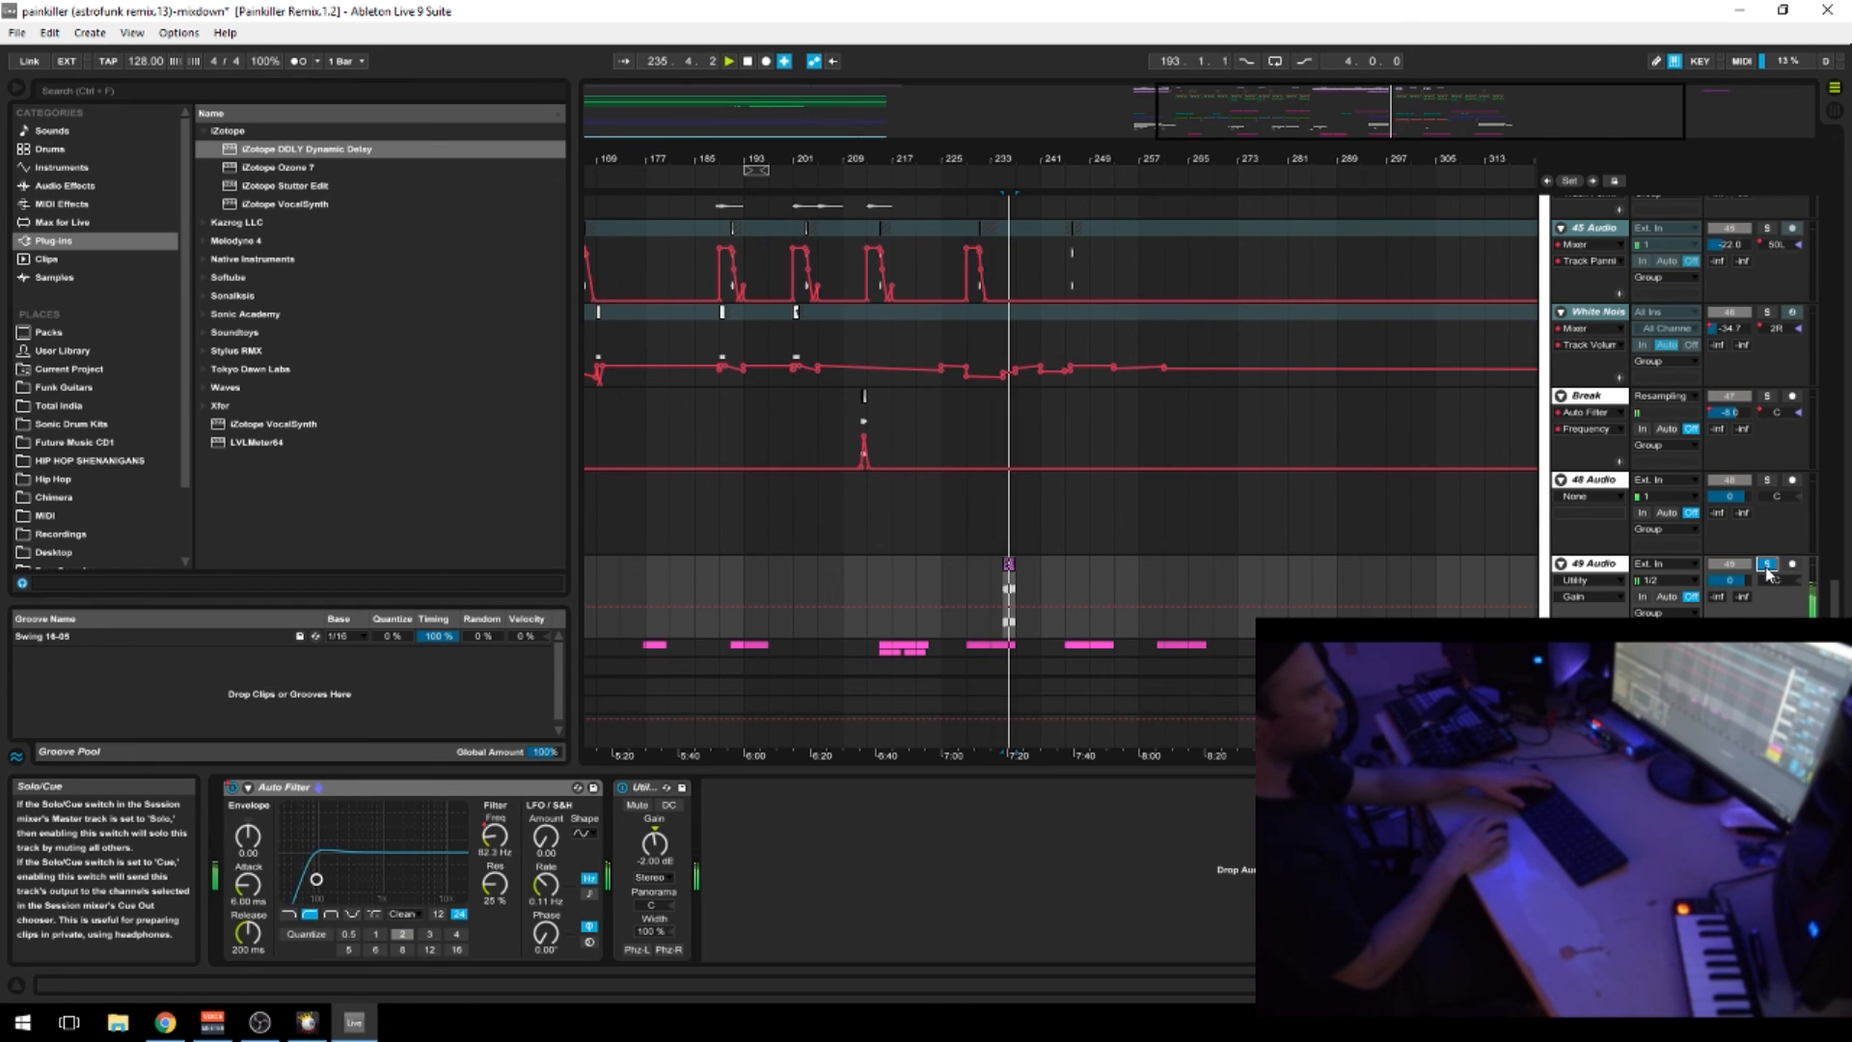
left_click(1768, 565)
Show the Auto Filter frequency automation on the 49 Audio track by moving the filter's Freq control, and re-enable automation
scroll(1025, 504, "up", 10)
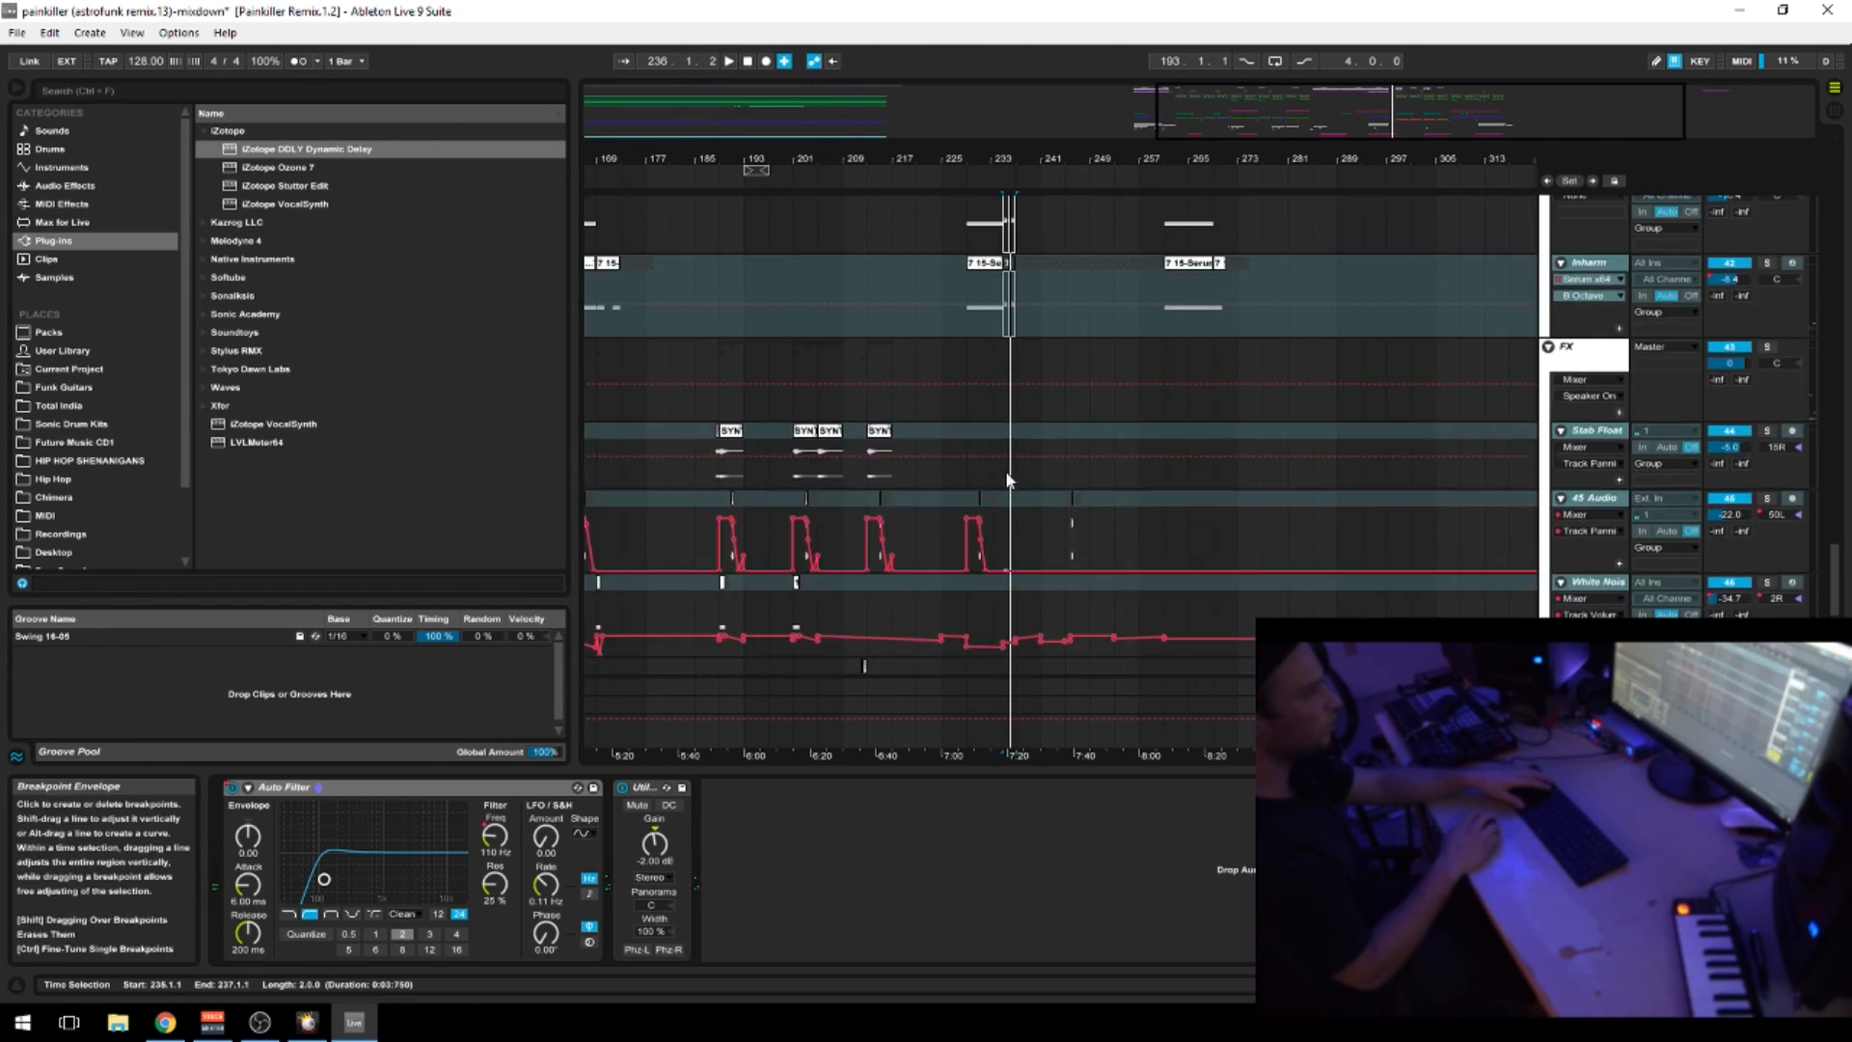
scroll(1009, 479, "up", 12)
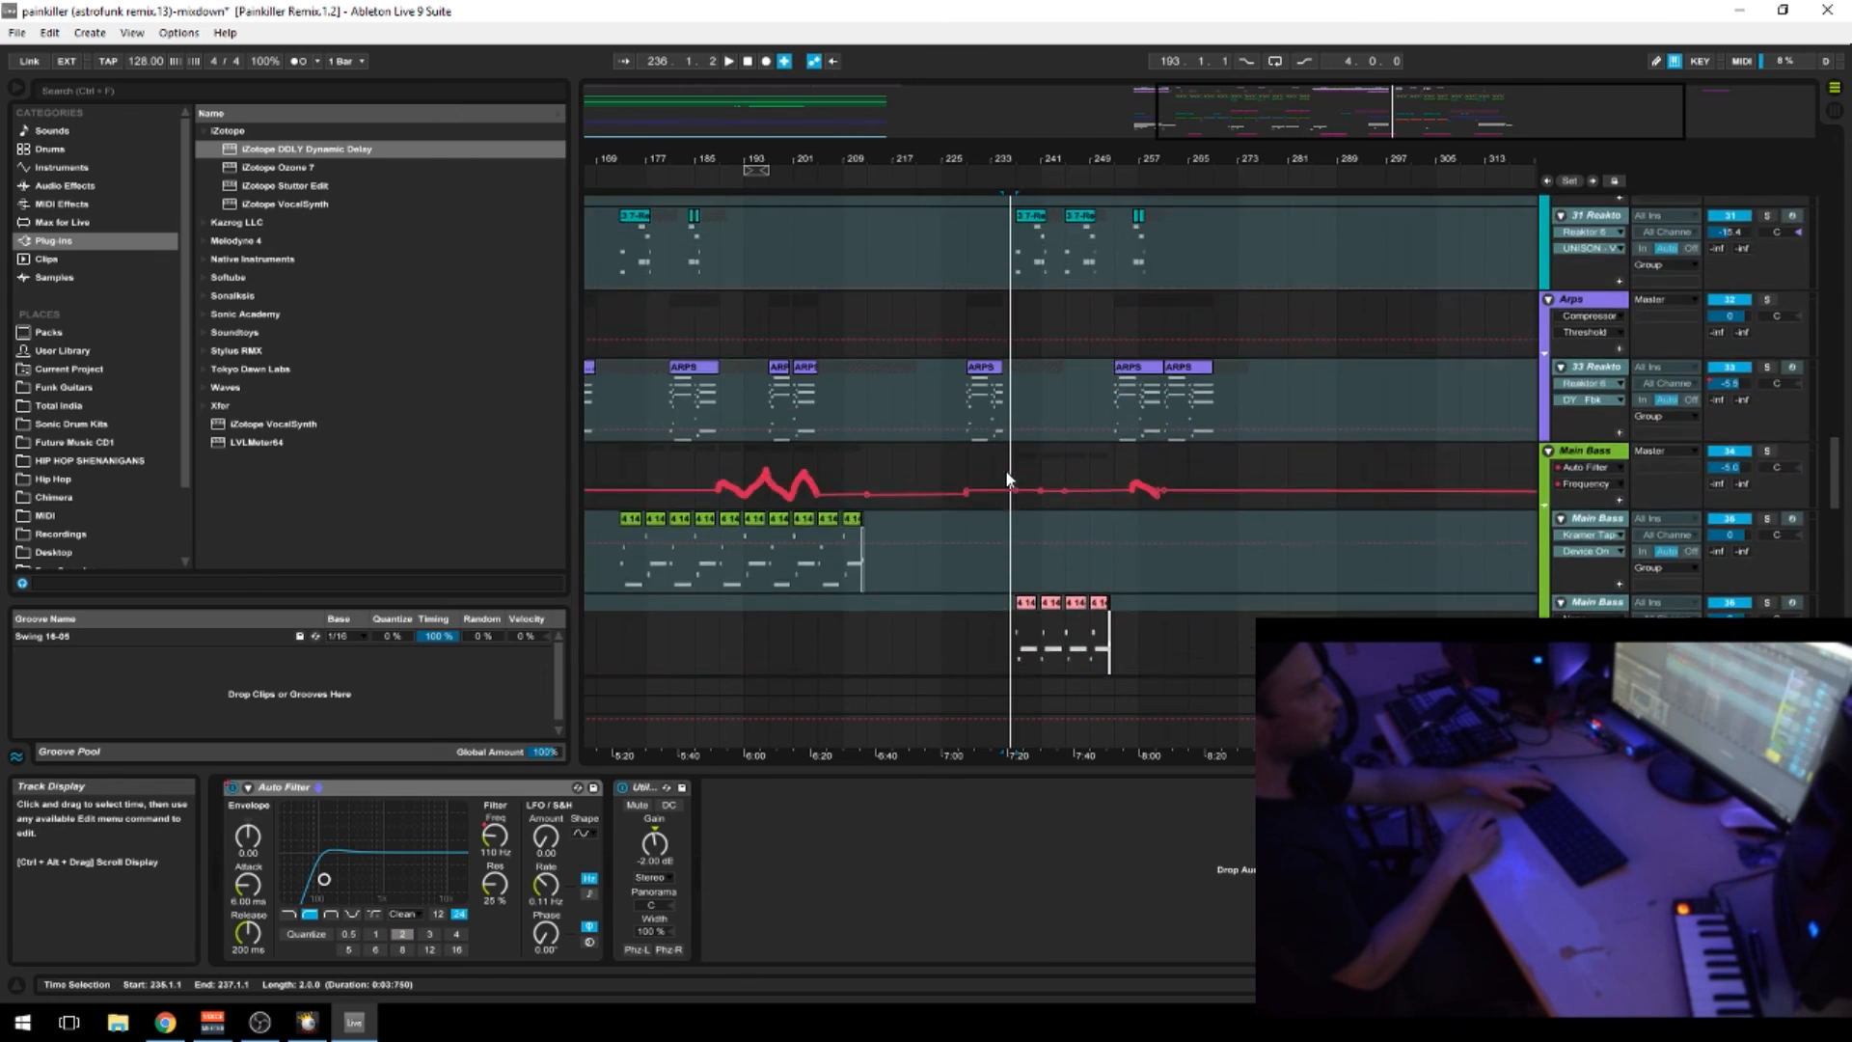
scroll(1009, 477, "down", 15)
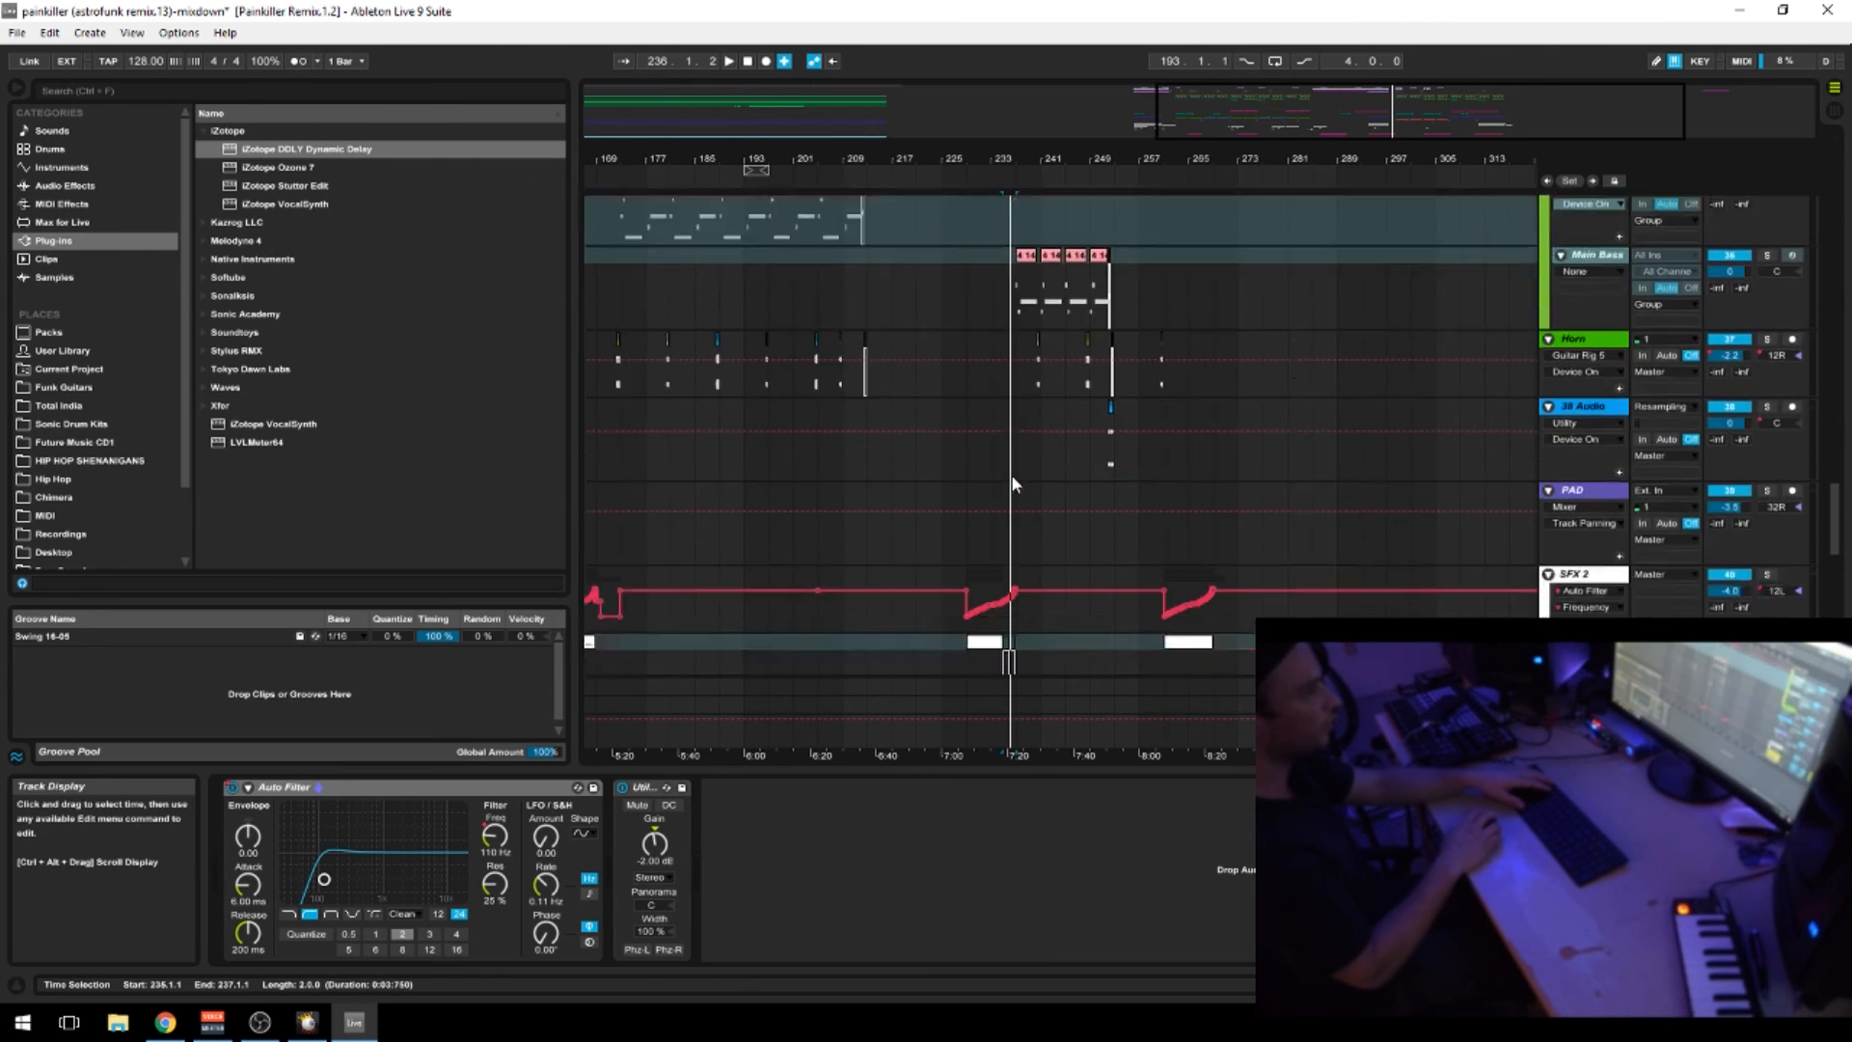
scroll(1015, 485, "down", 4)
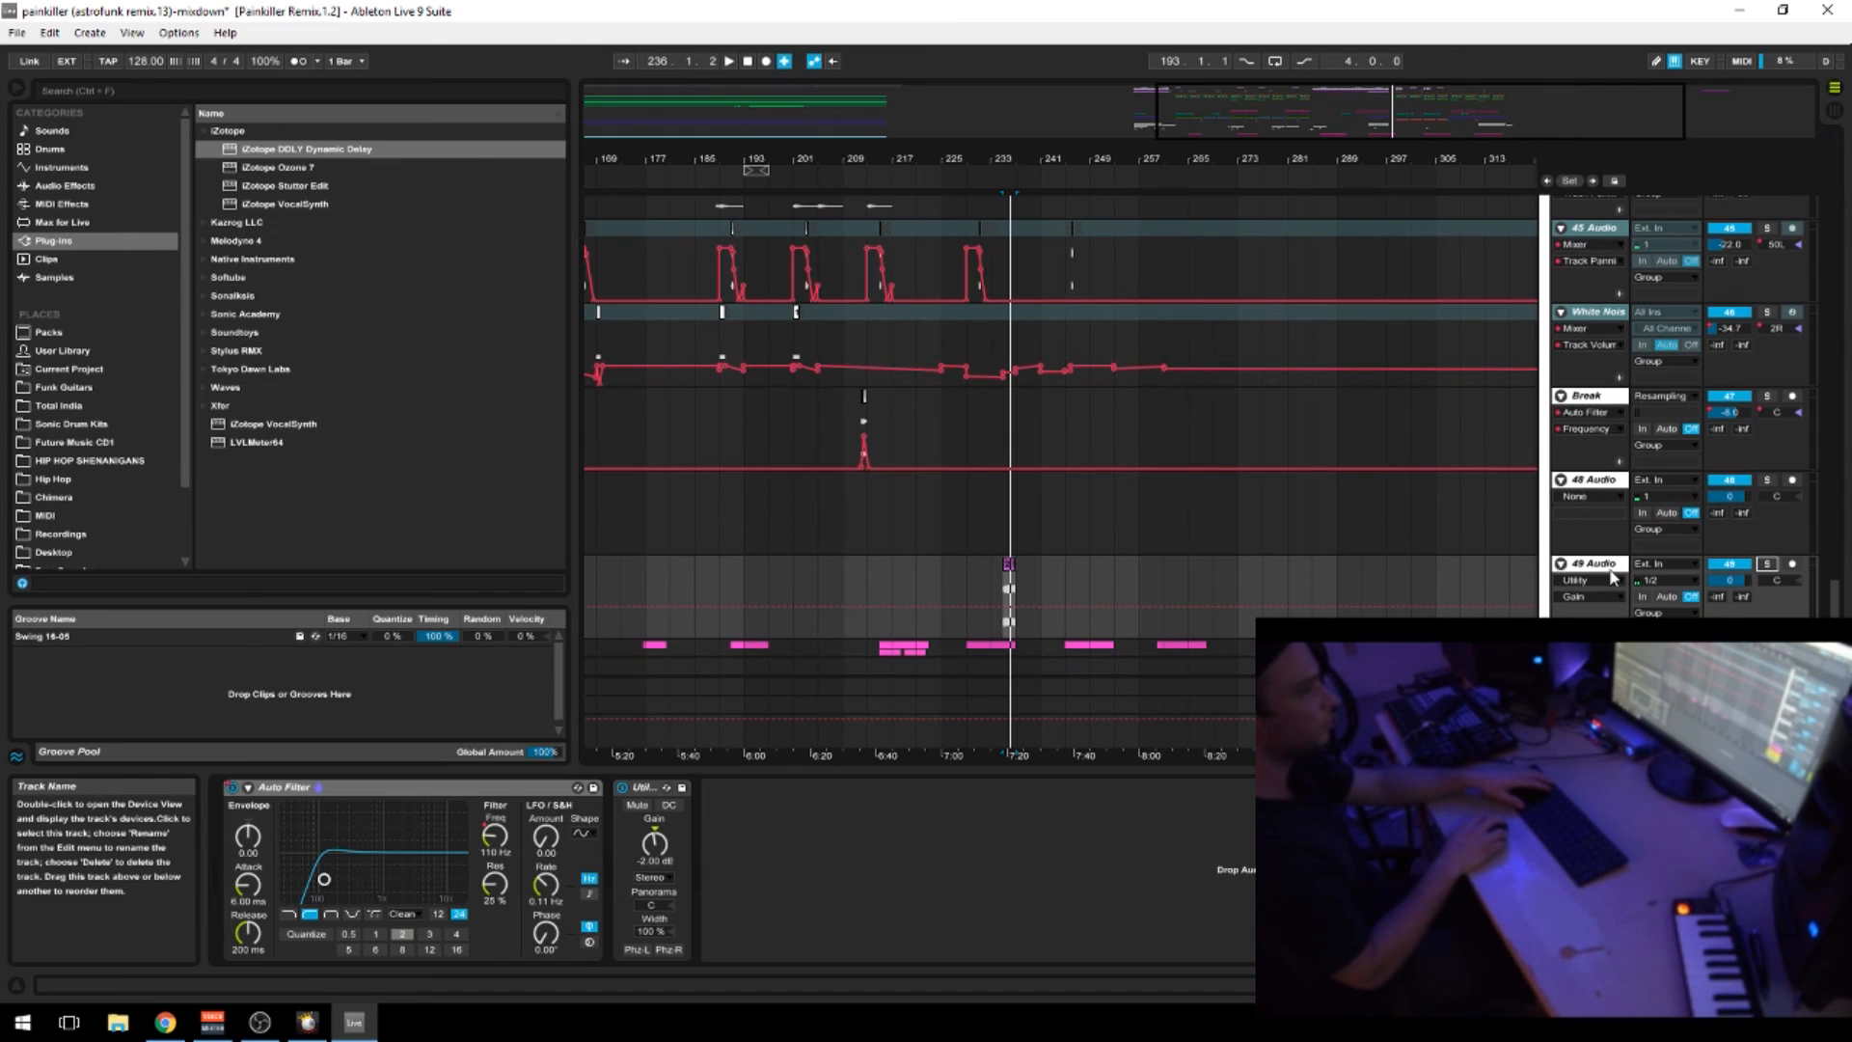
left_click_drag(495, 835, 494, 839)
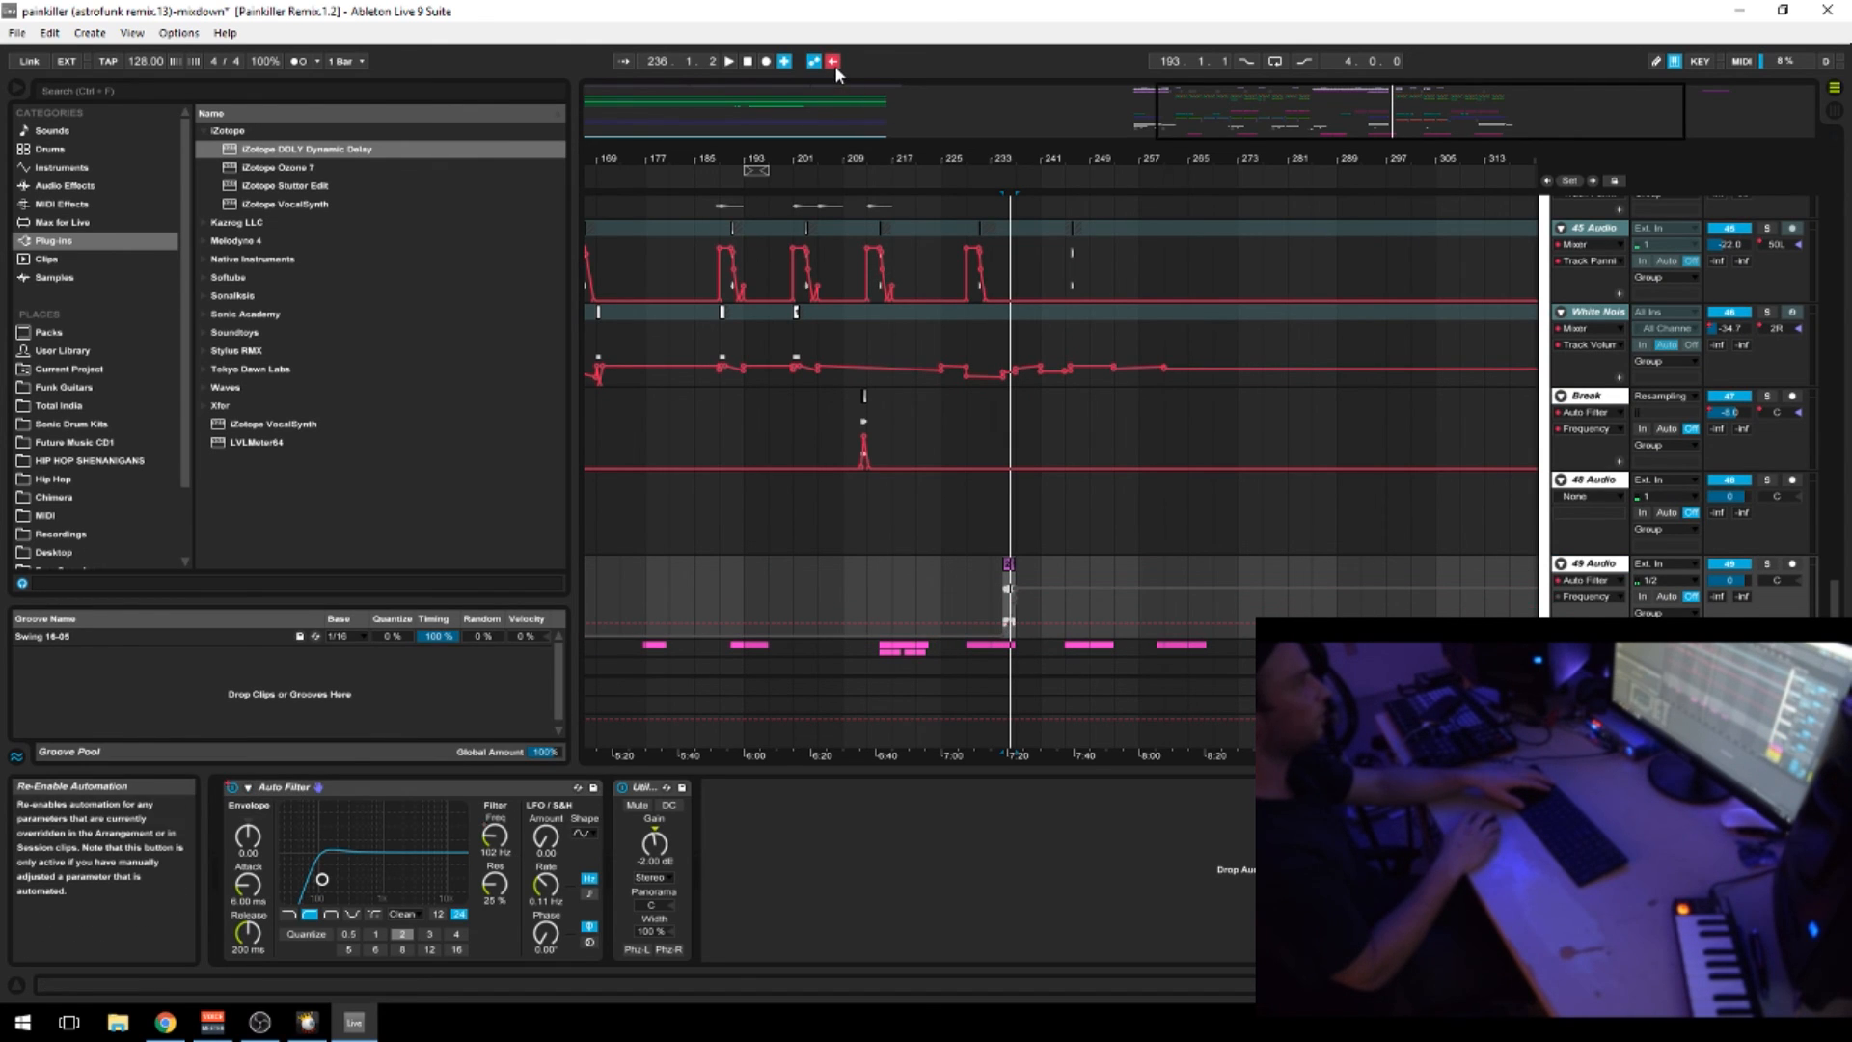
Compare the Break clip at bar 212 with the 49 Audio clip at bars 235 to 237, viewing the latter's automation up close
left_click(863, 413)
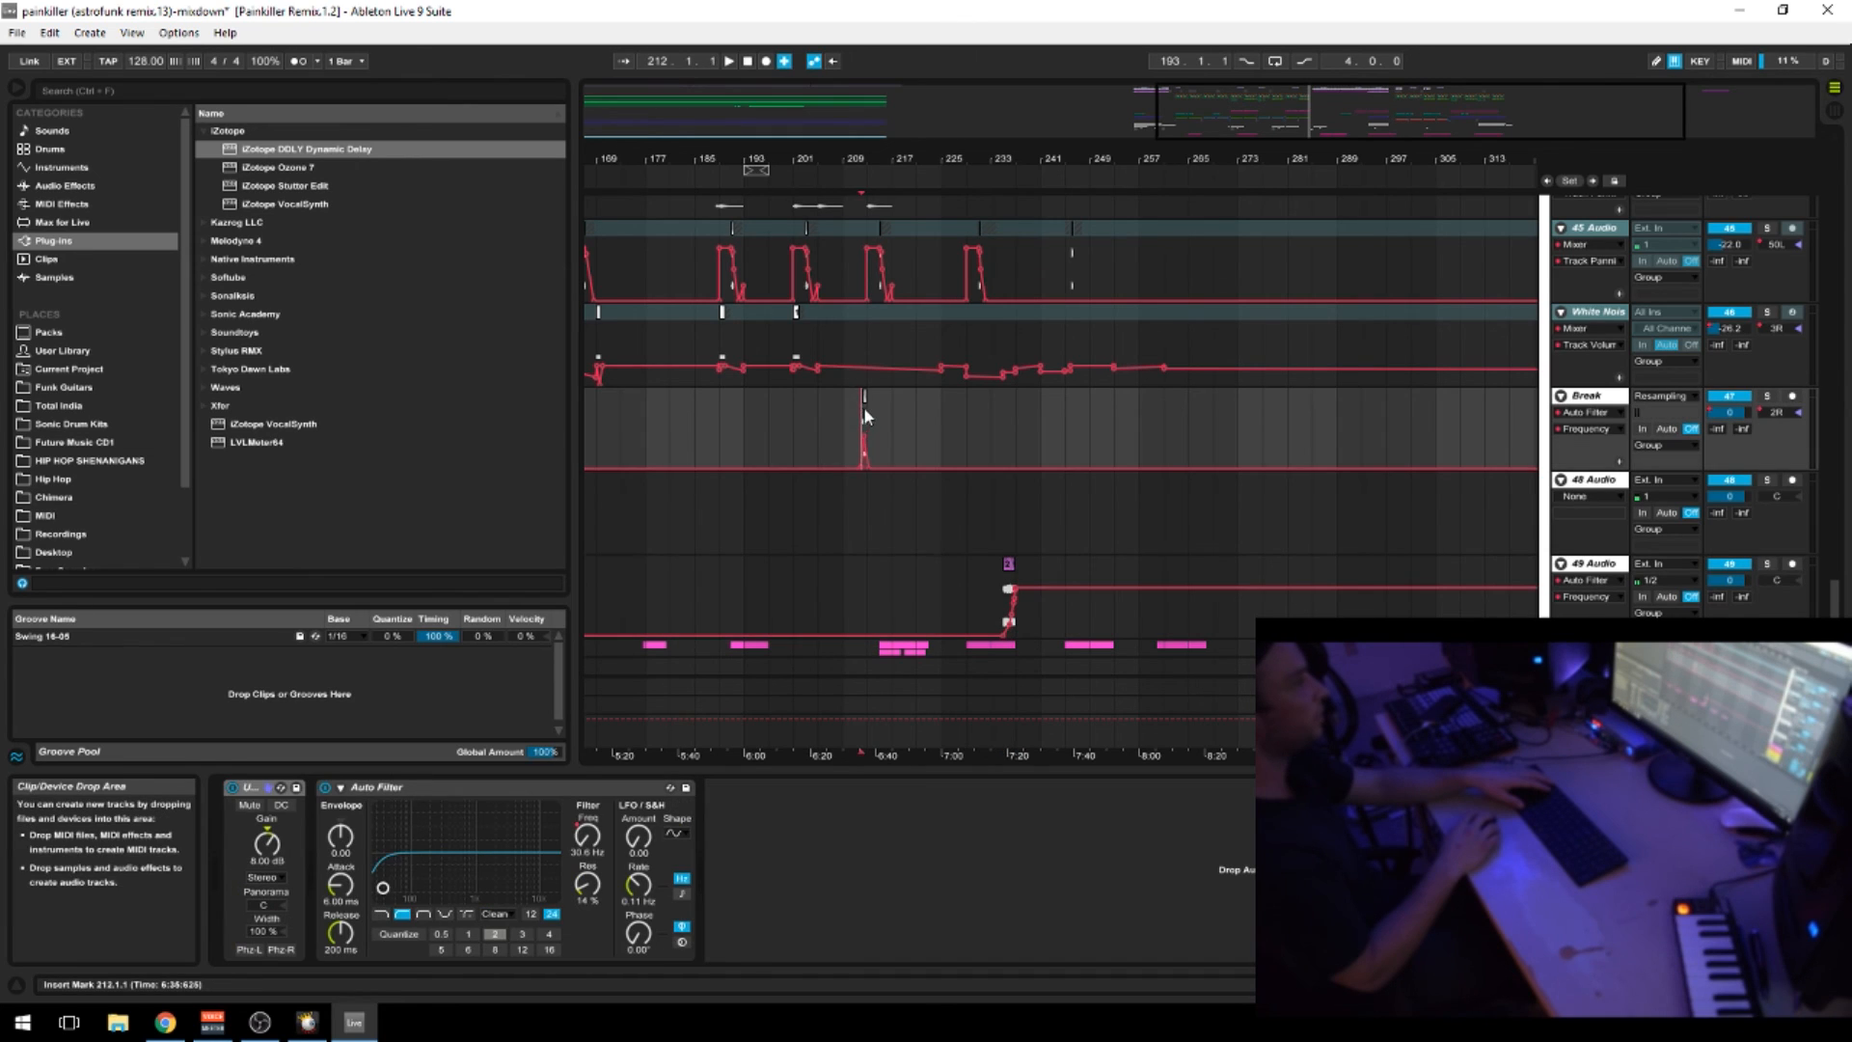
left_click_drag(866, 417, 862, 420)
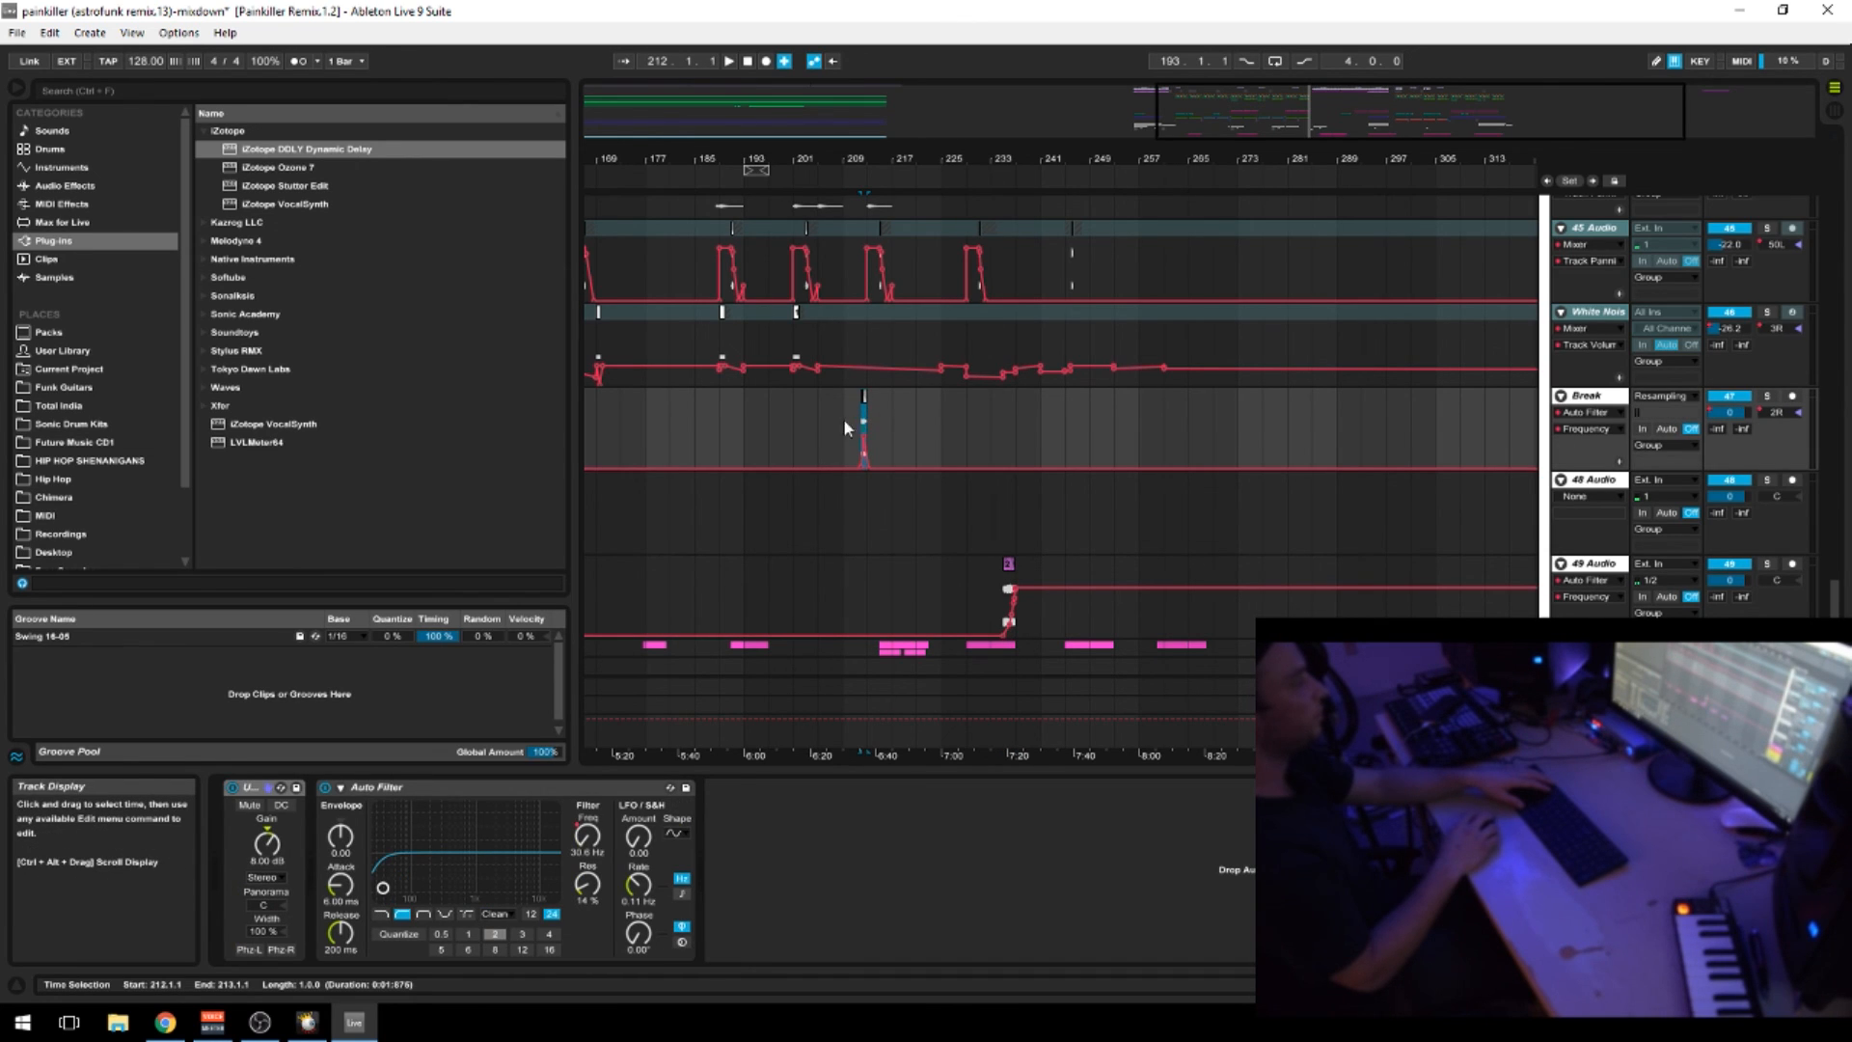
left_click(1008, 565)
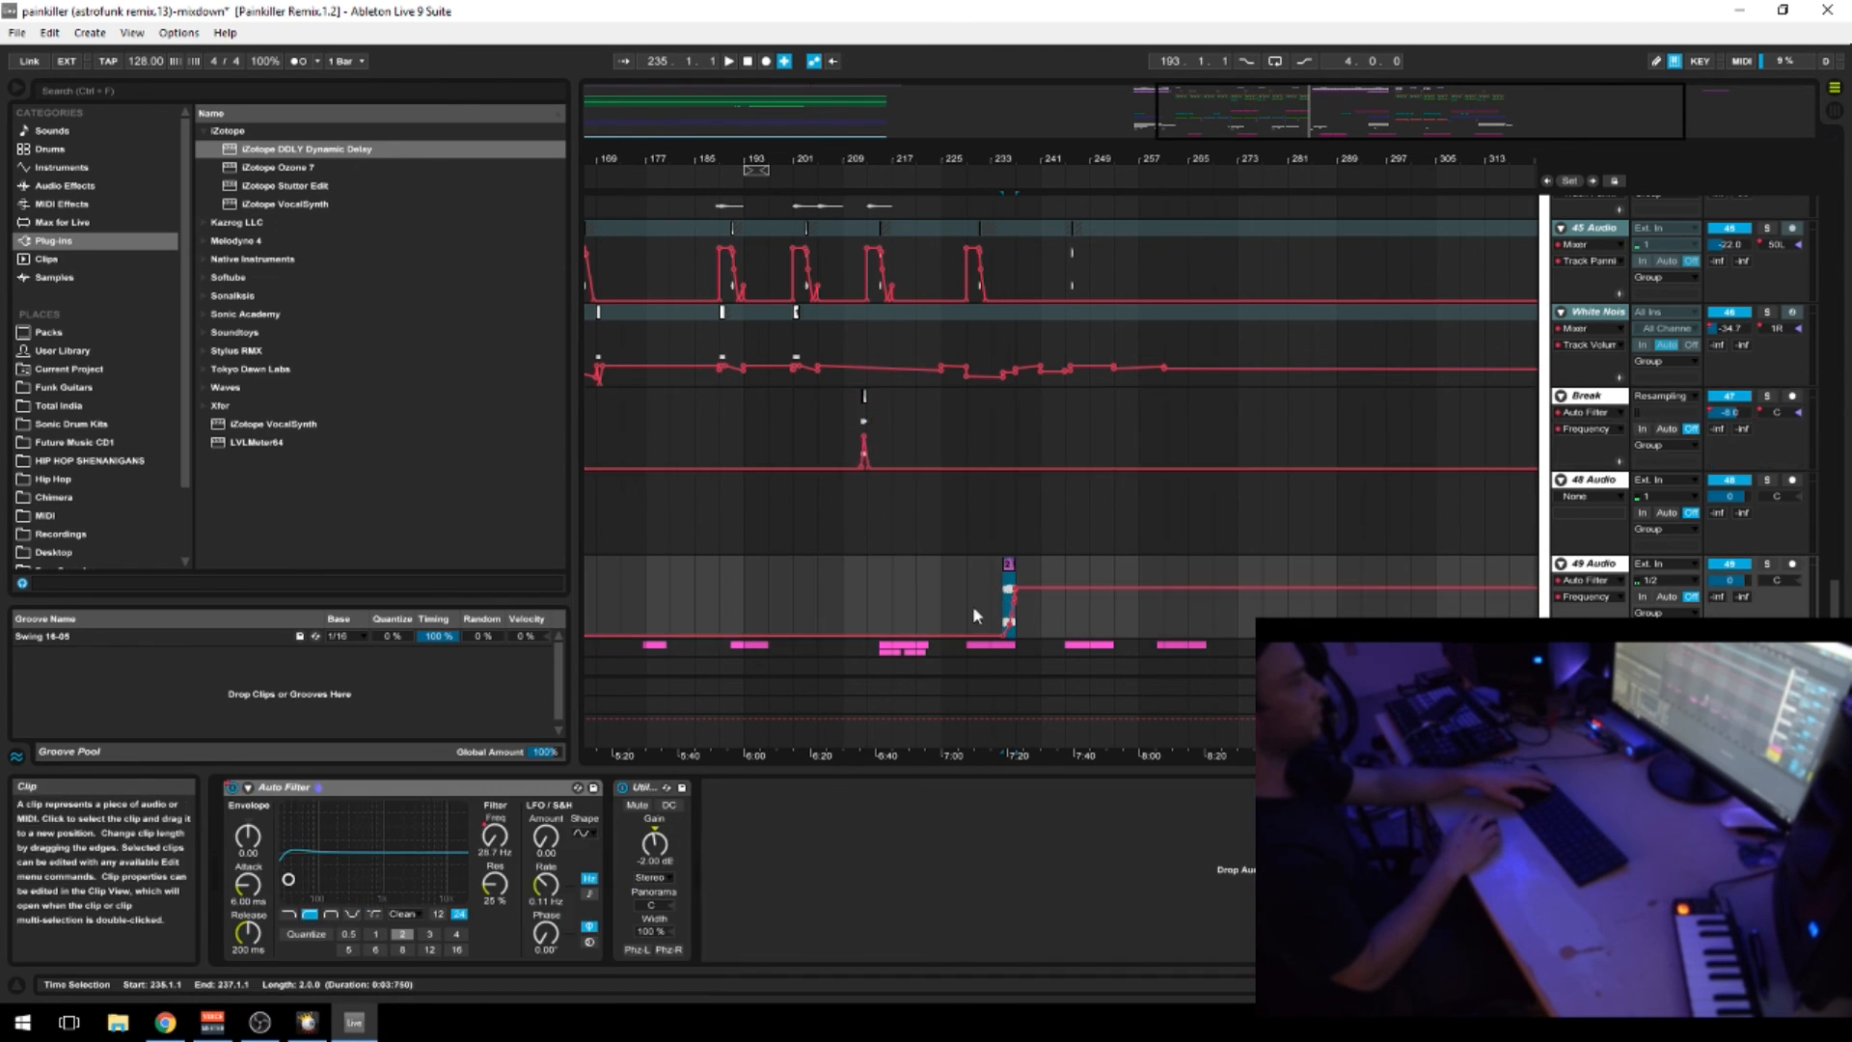
left_click_drag(1044, 160, 1045, 228)
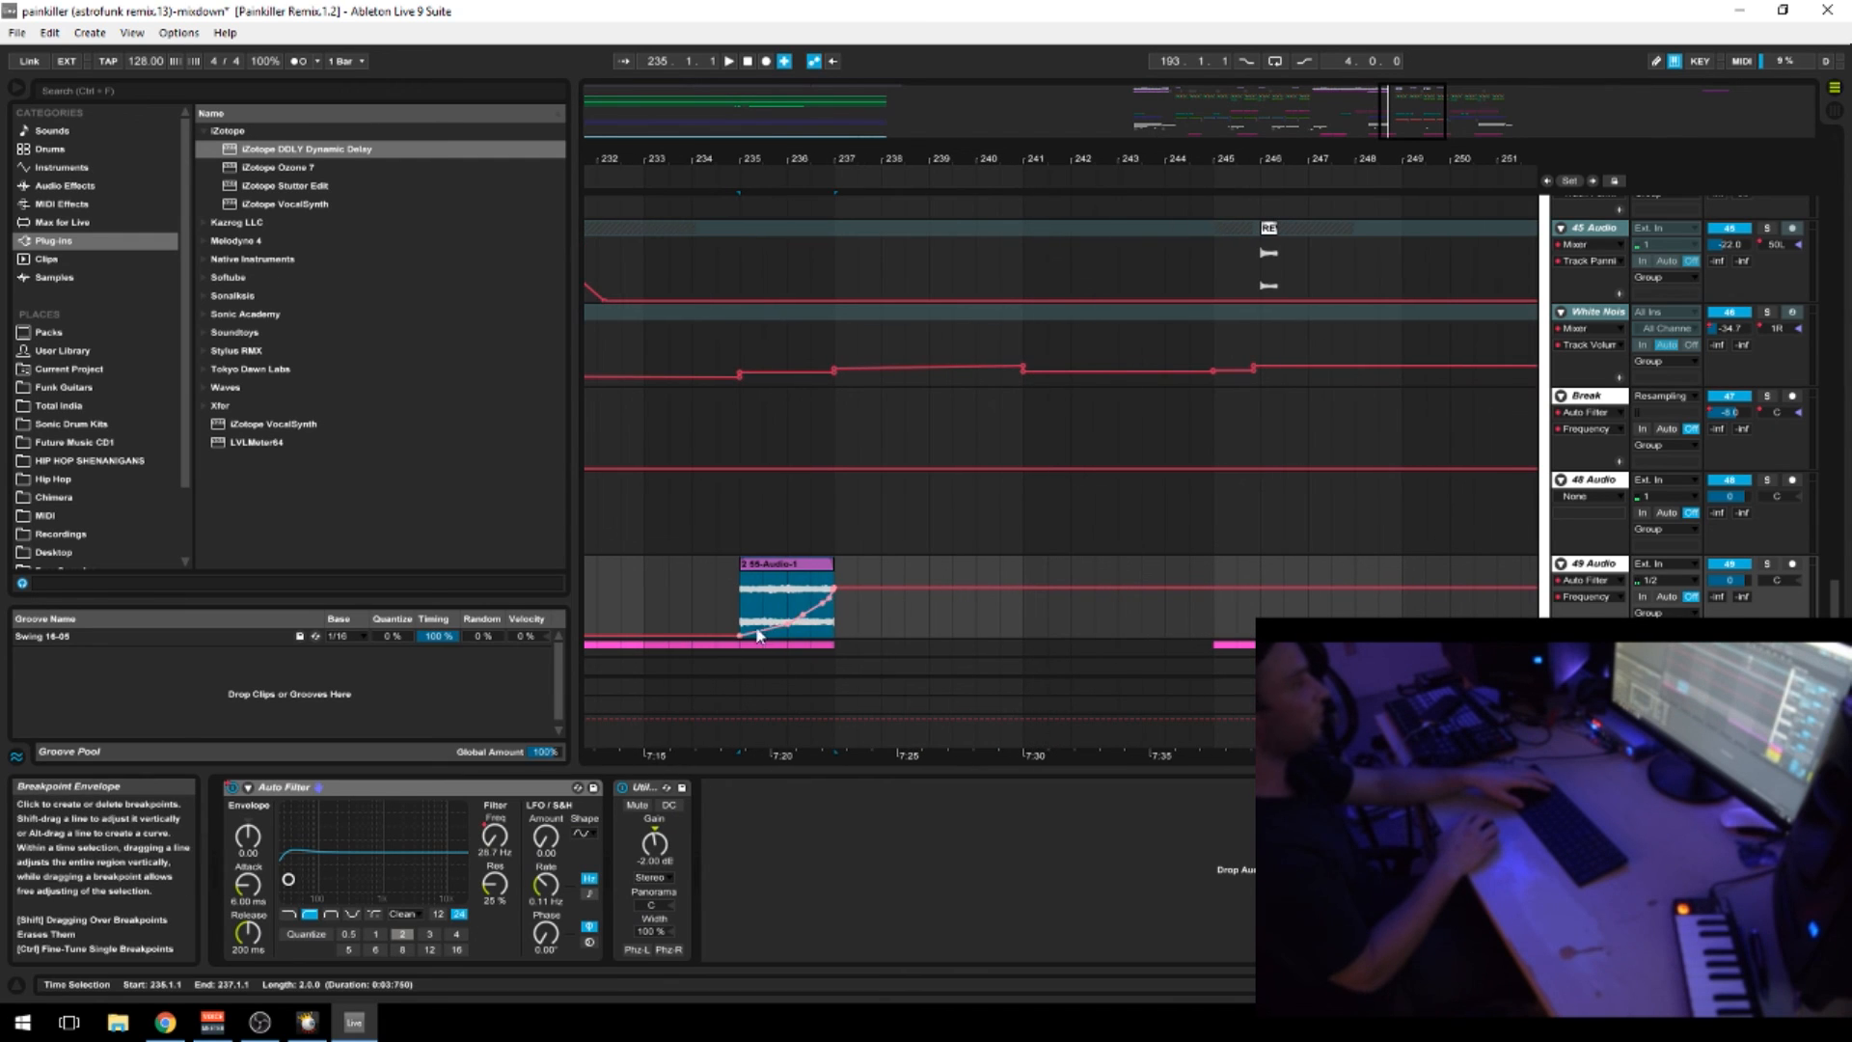
Play 49 Audio soloed from bar 235, sweep its Auto Filter cutoff up to about 4.32 kHz, and re-enable automation
left_click(748, 609)
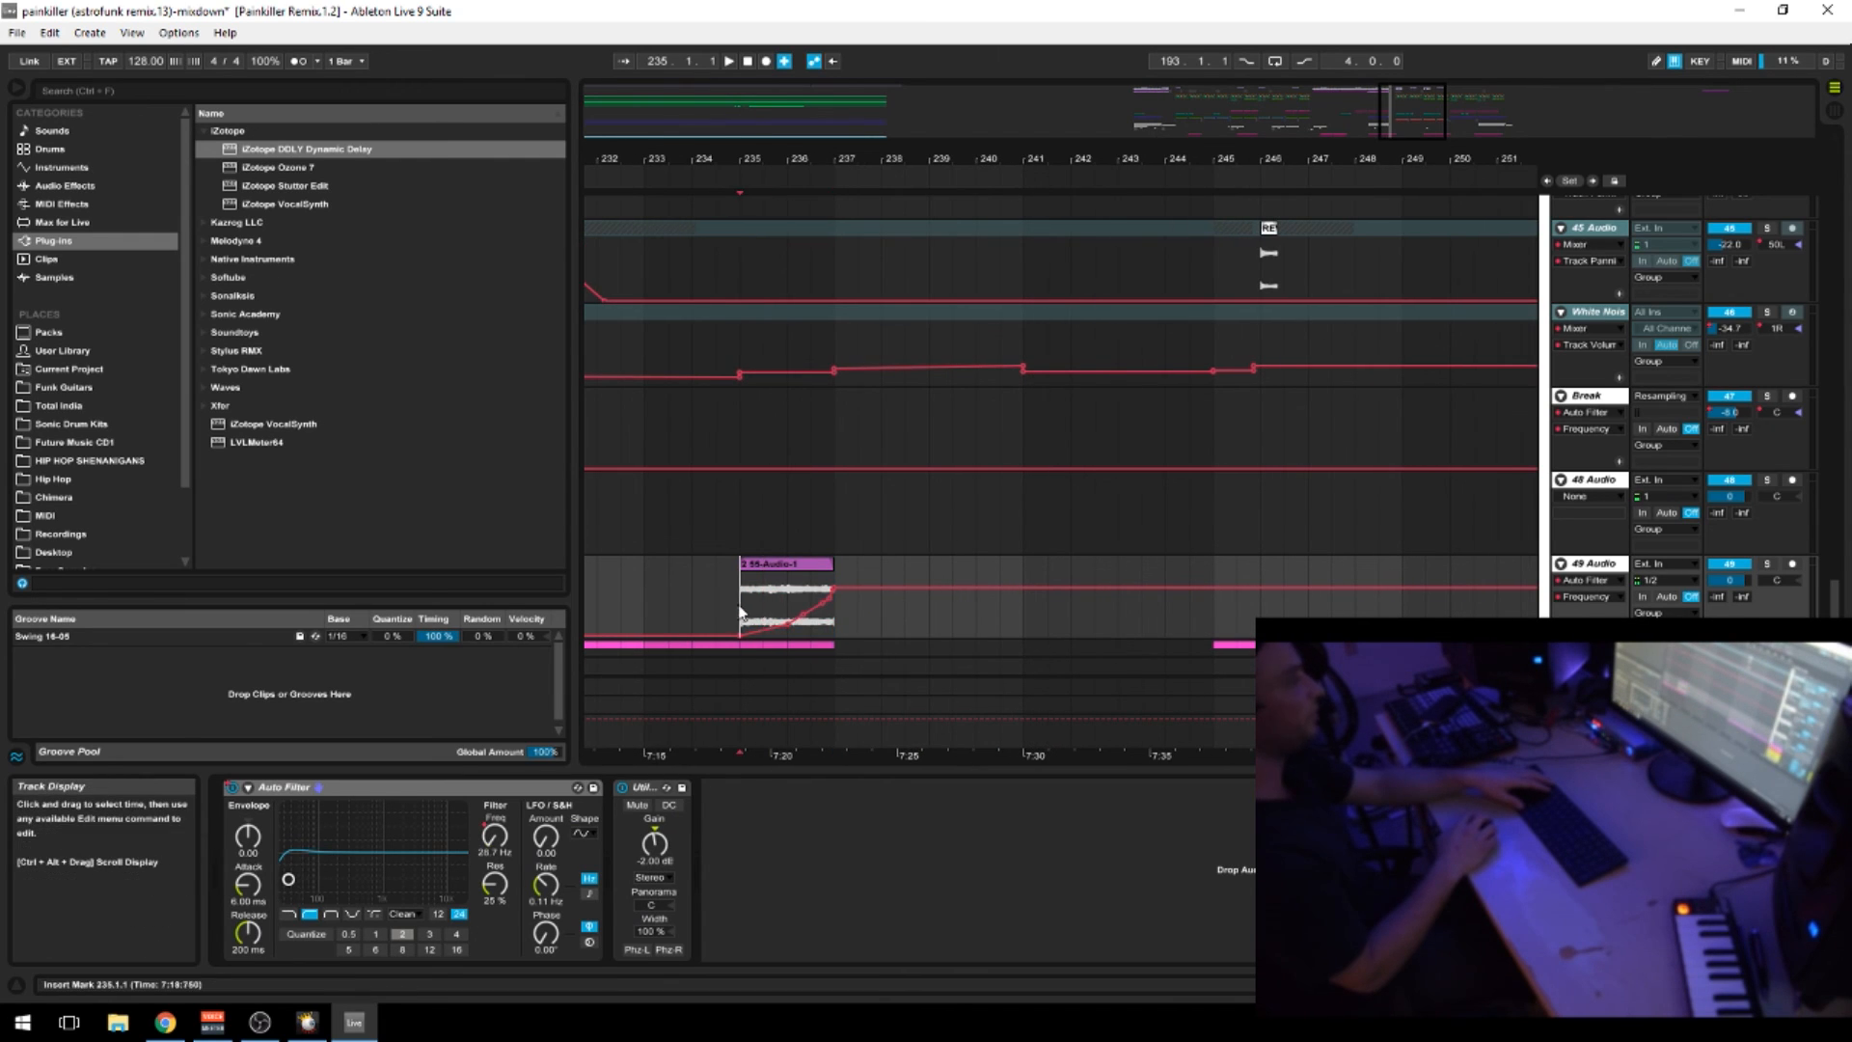
left_click(1769, 564)
key("space")
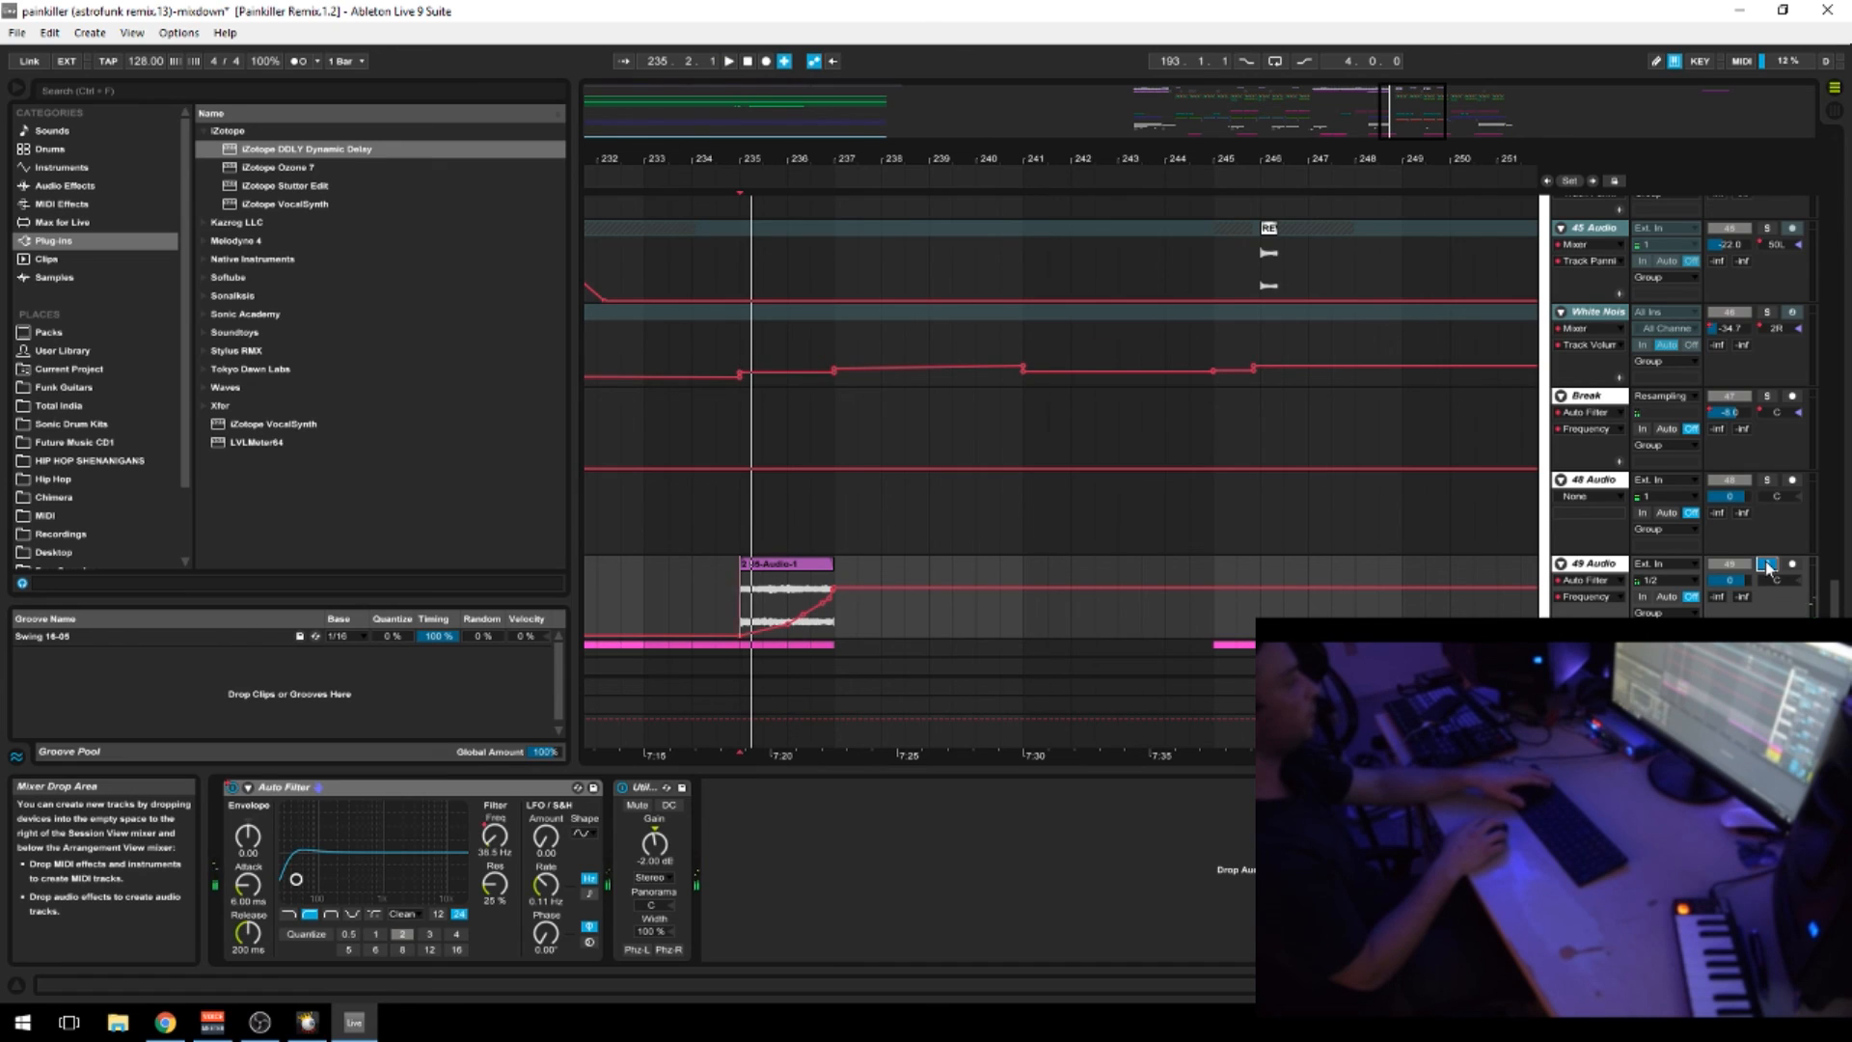
key("space")
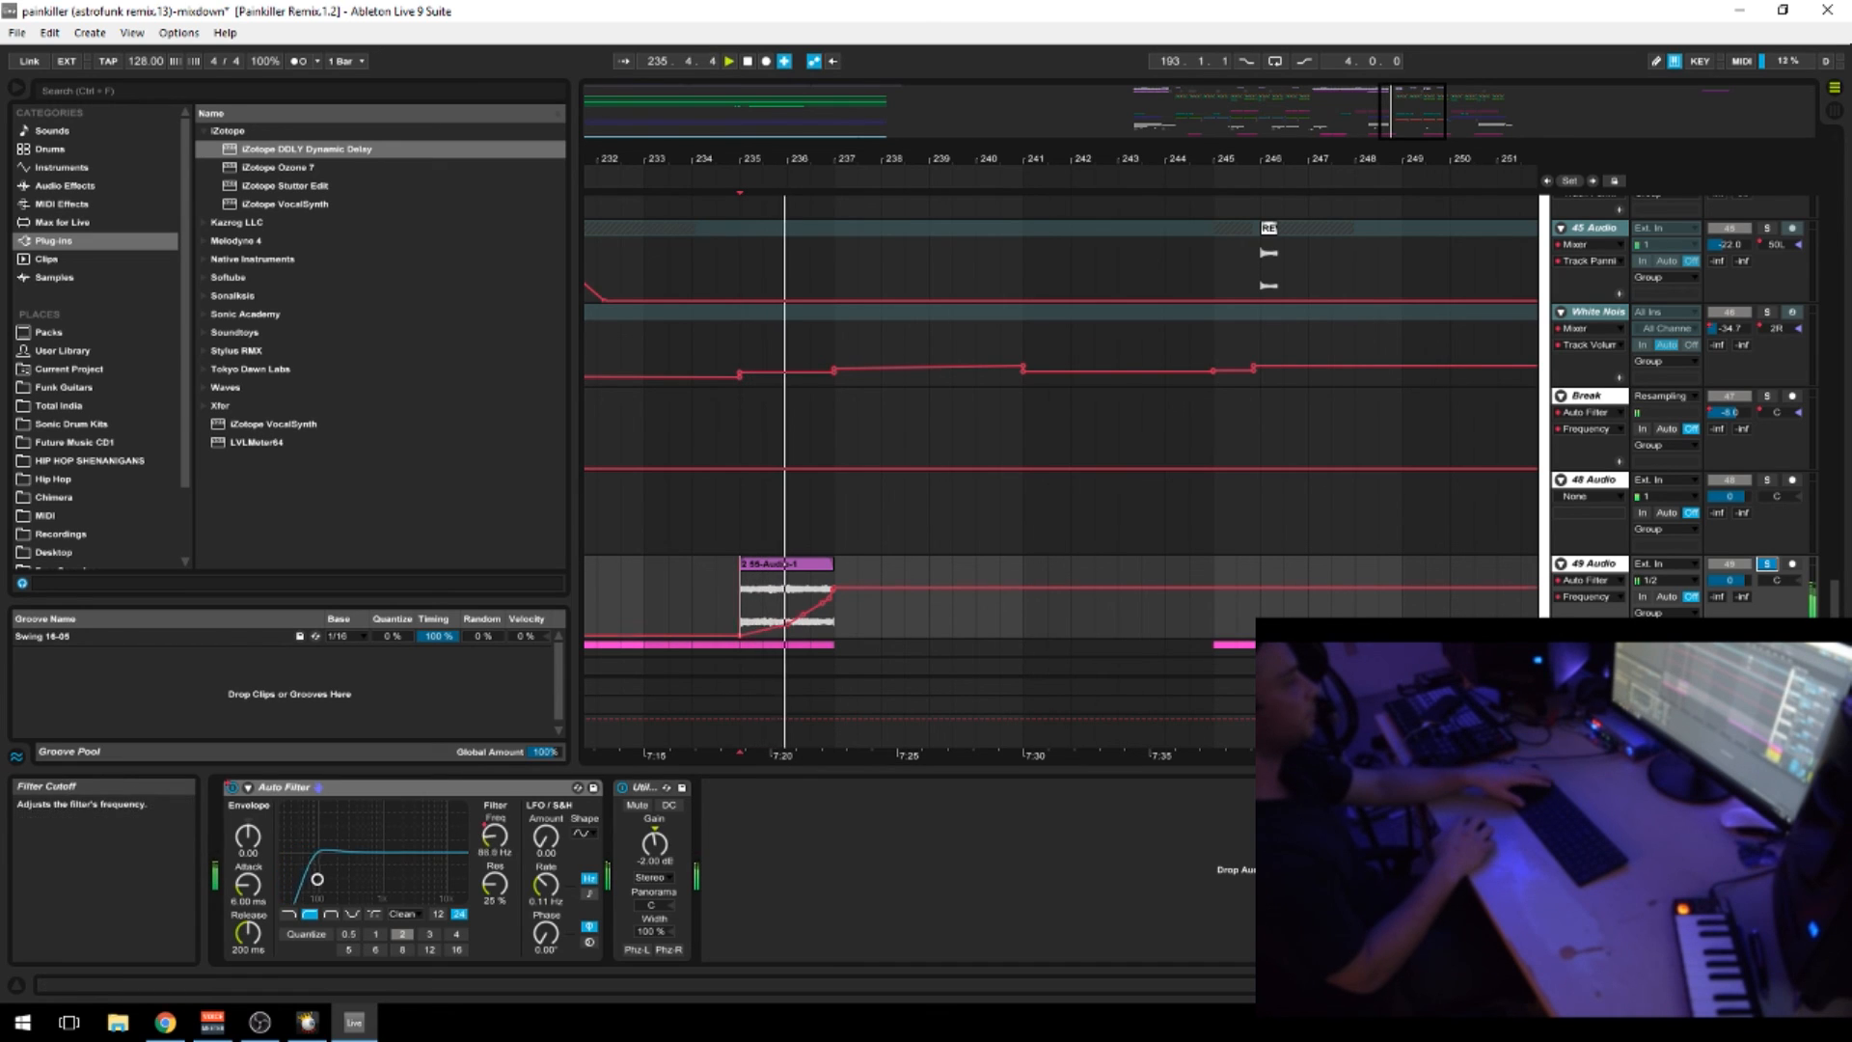
left_click_drag(494, 836, 494, 762)
key("space")
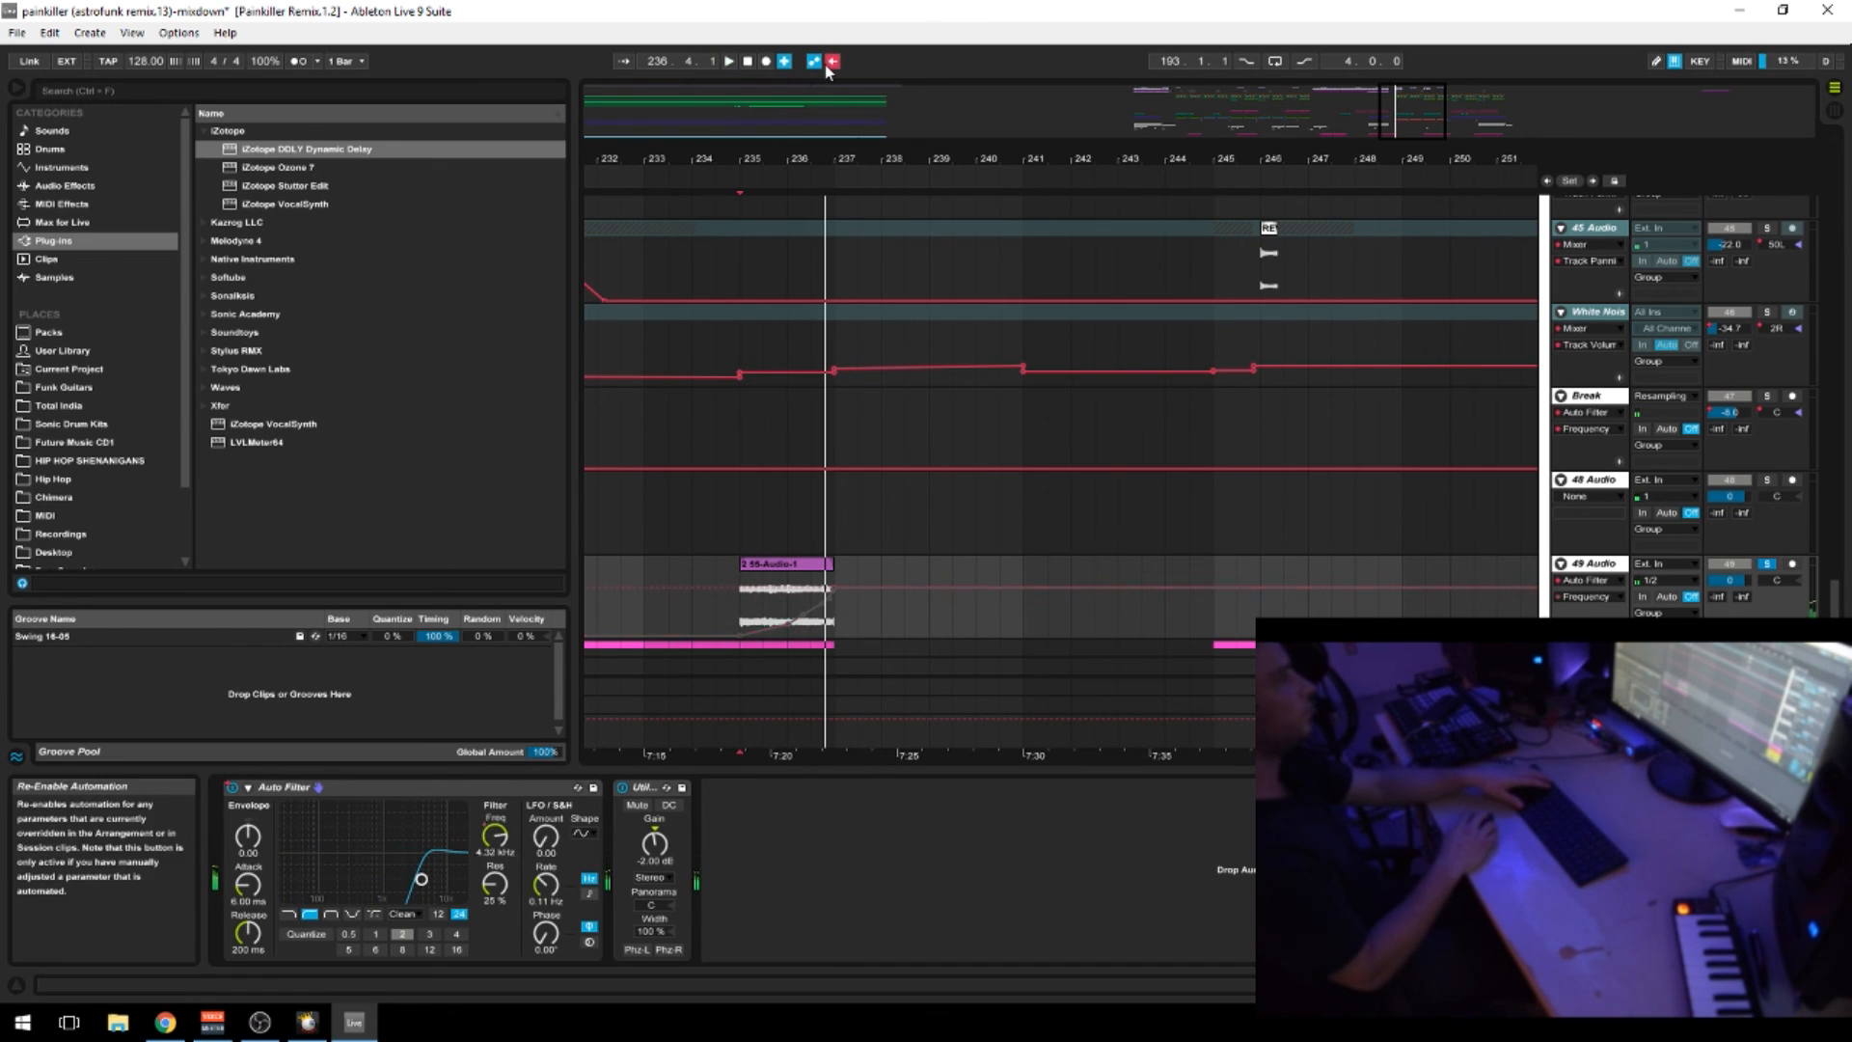
Audition the 49 Audio clip at bars 235 to 237 soloed, and play it again unsoloed in the full mix
left_click(752, 583)
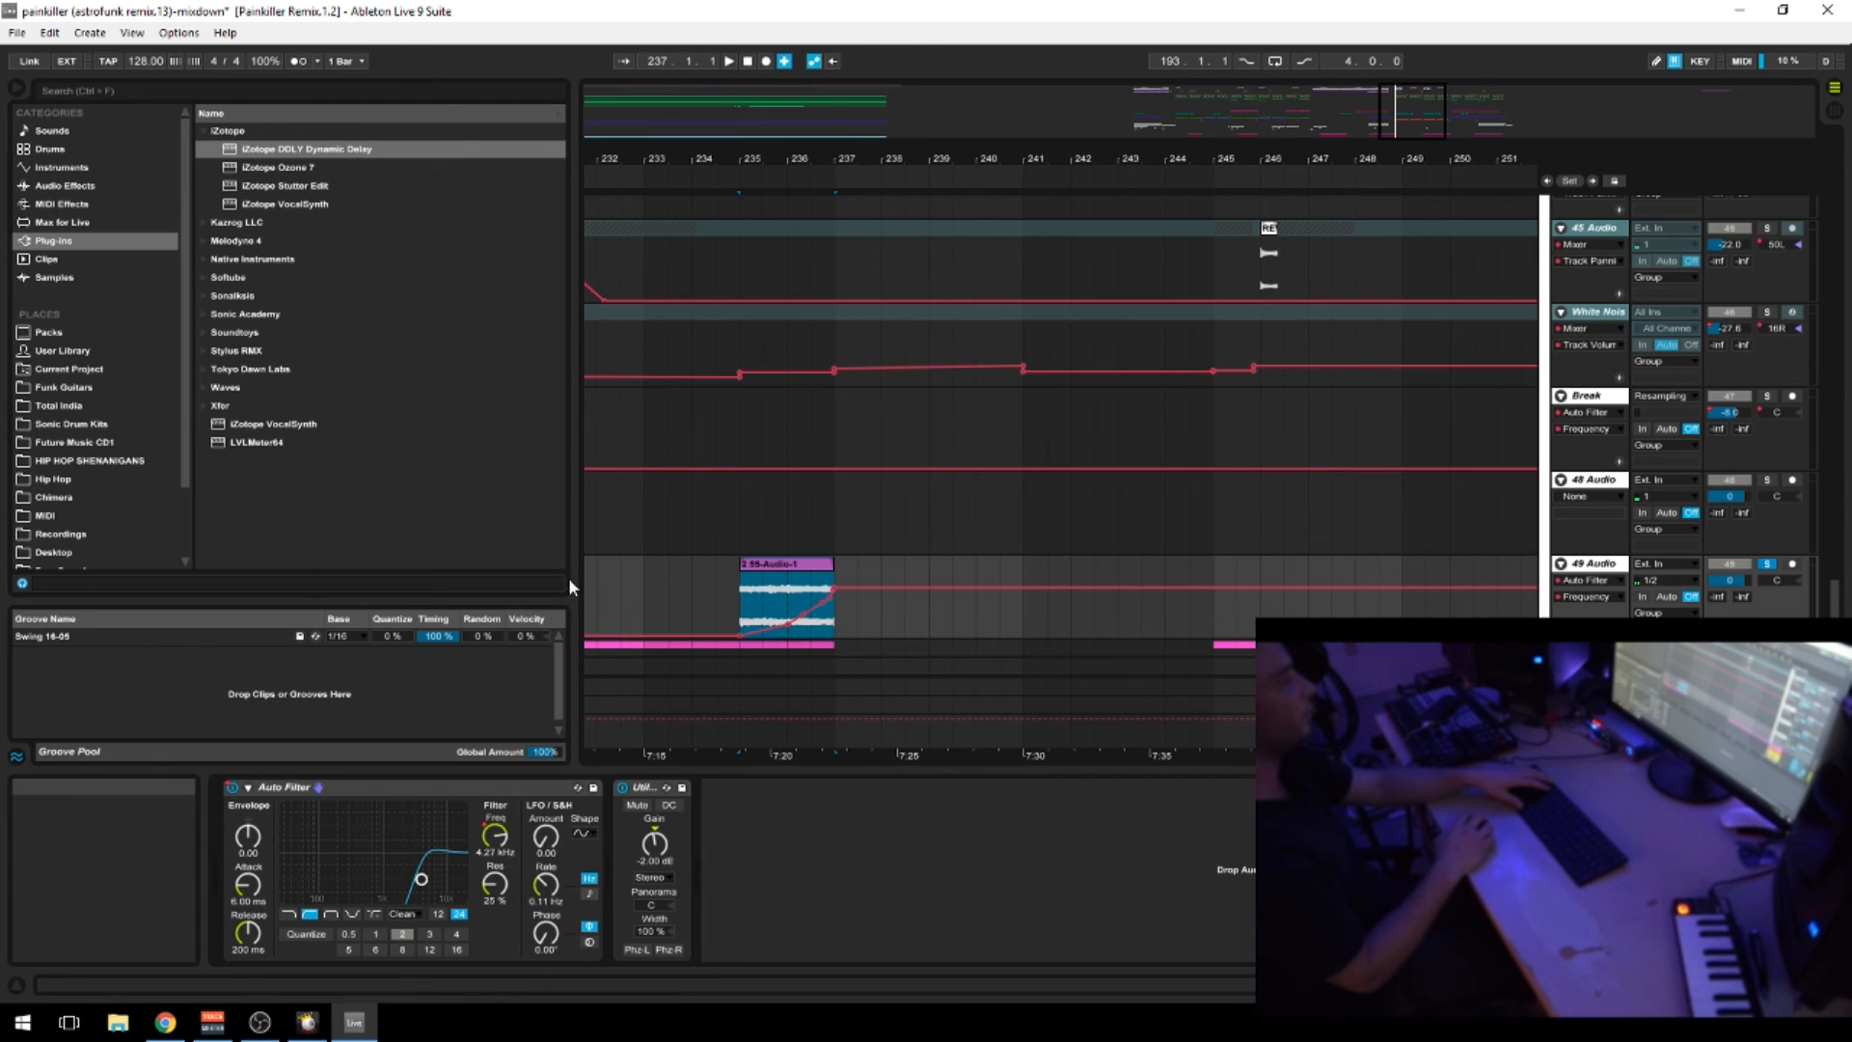
key("space")
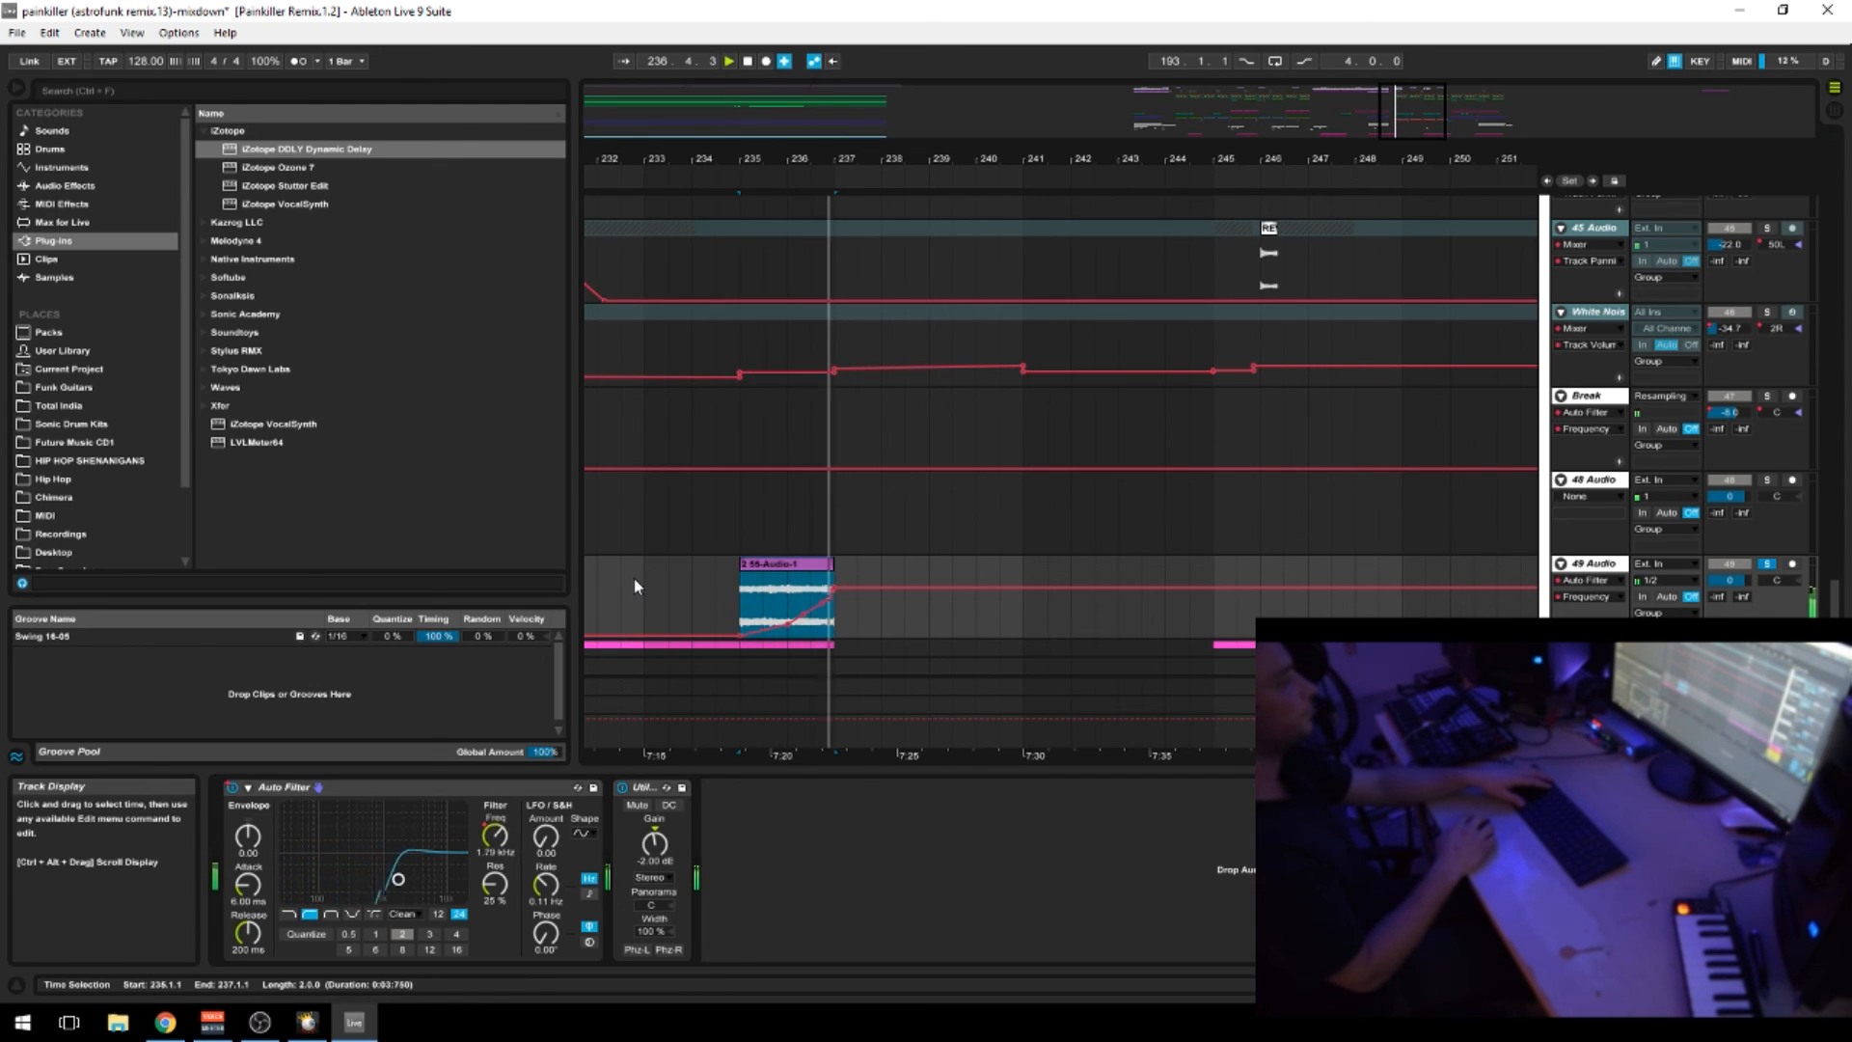
key("space")
left_click(1766, 565)
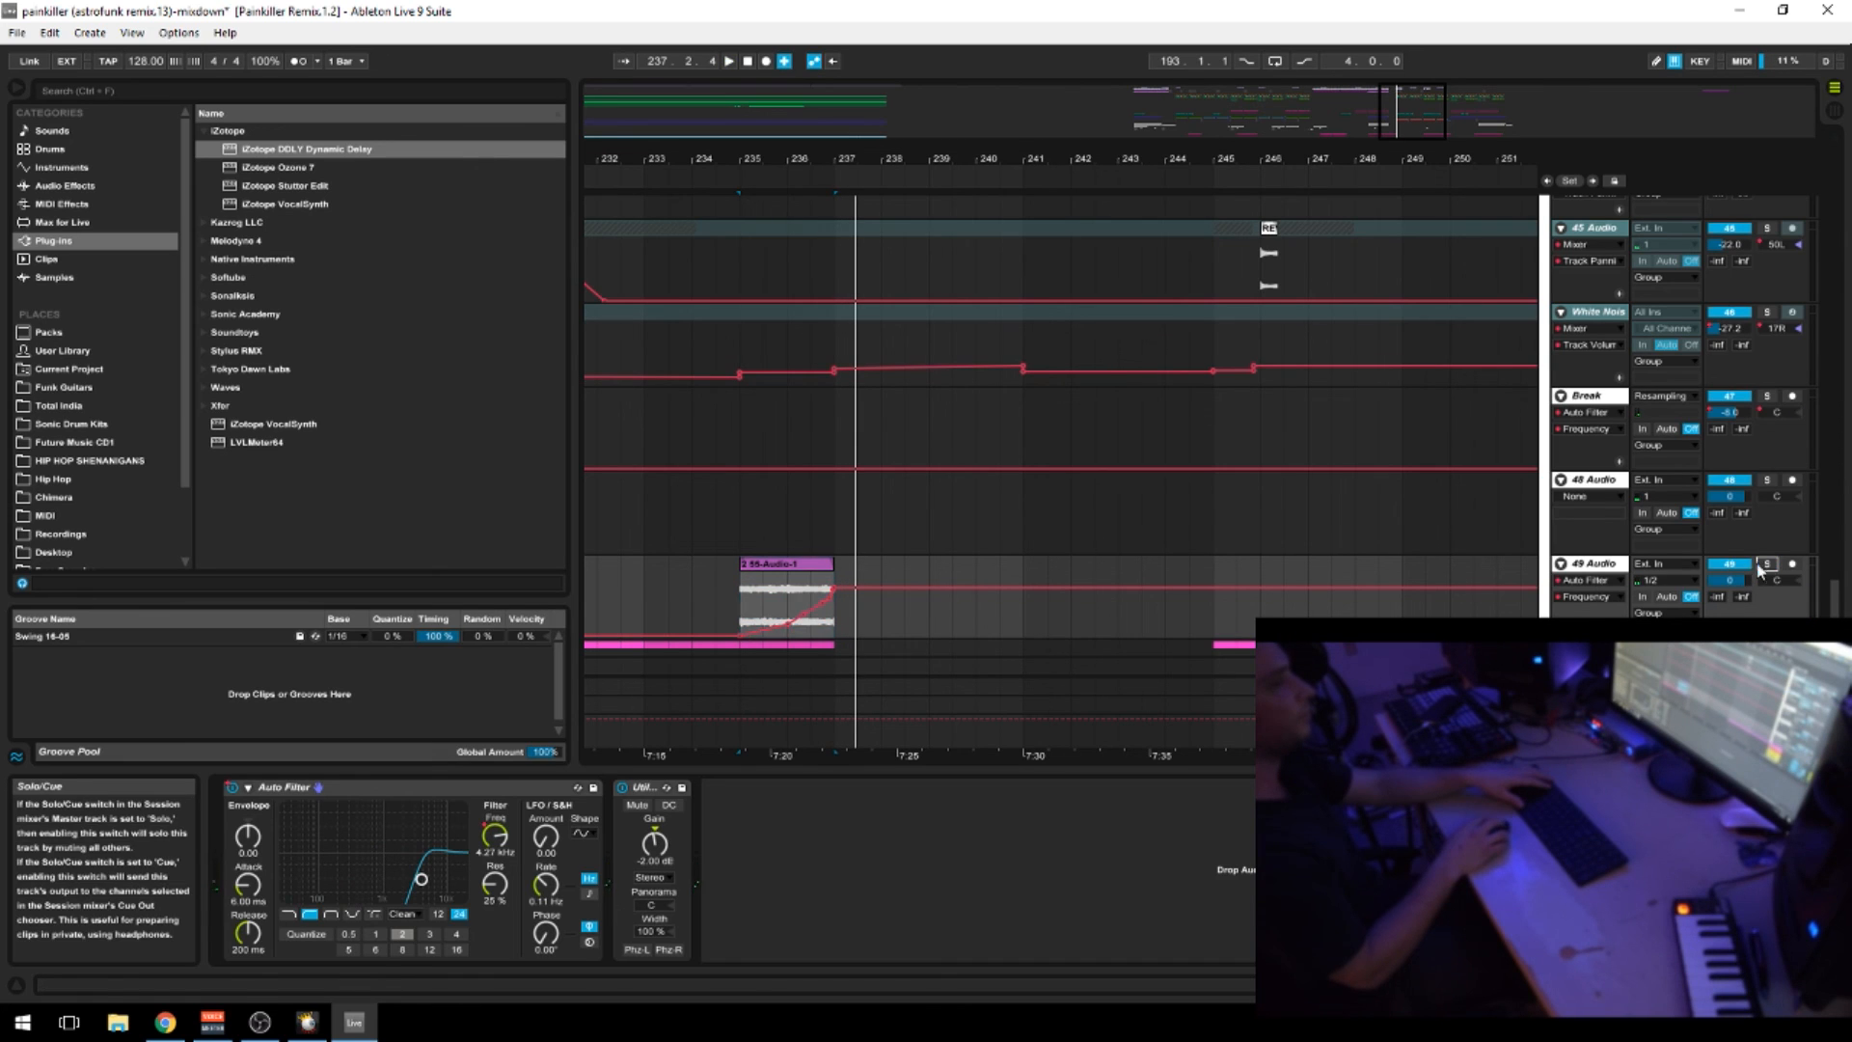
left_click(812, 607)
key("space")
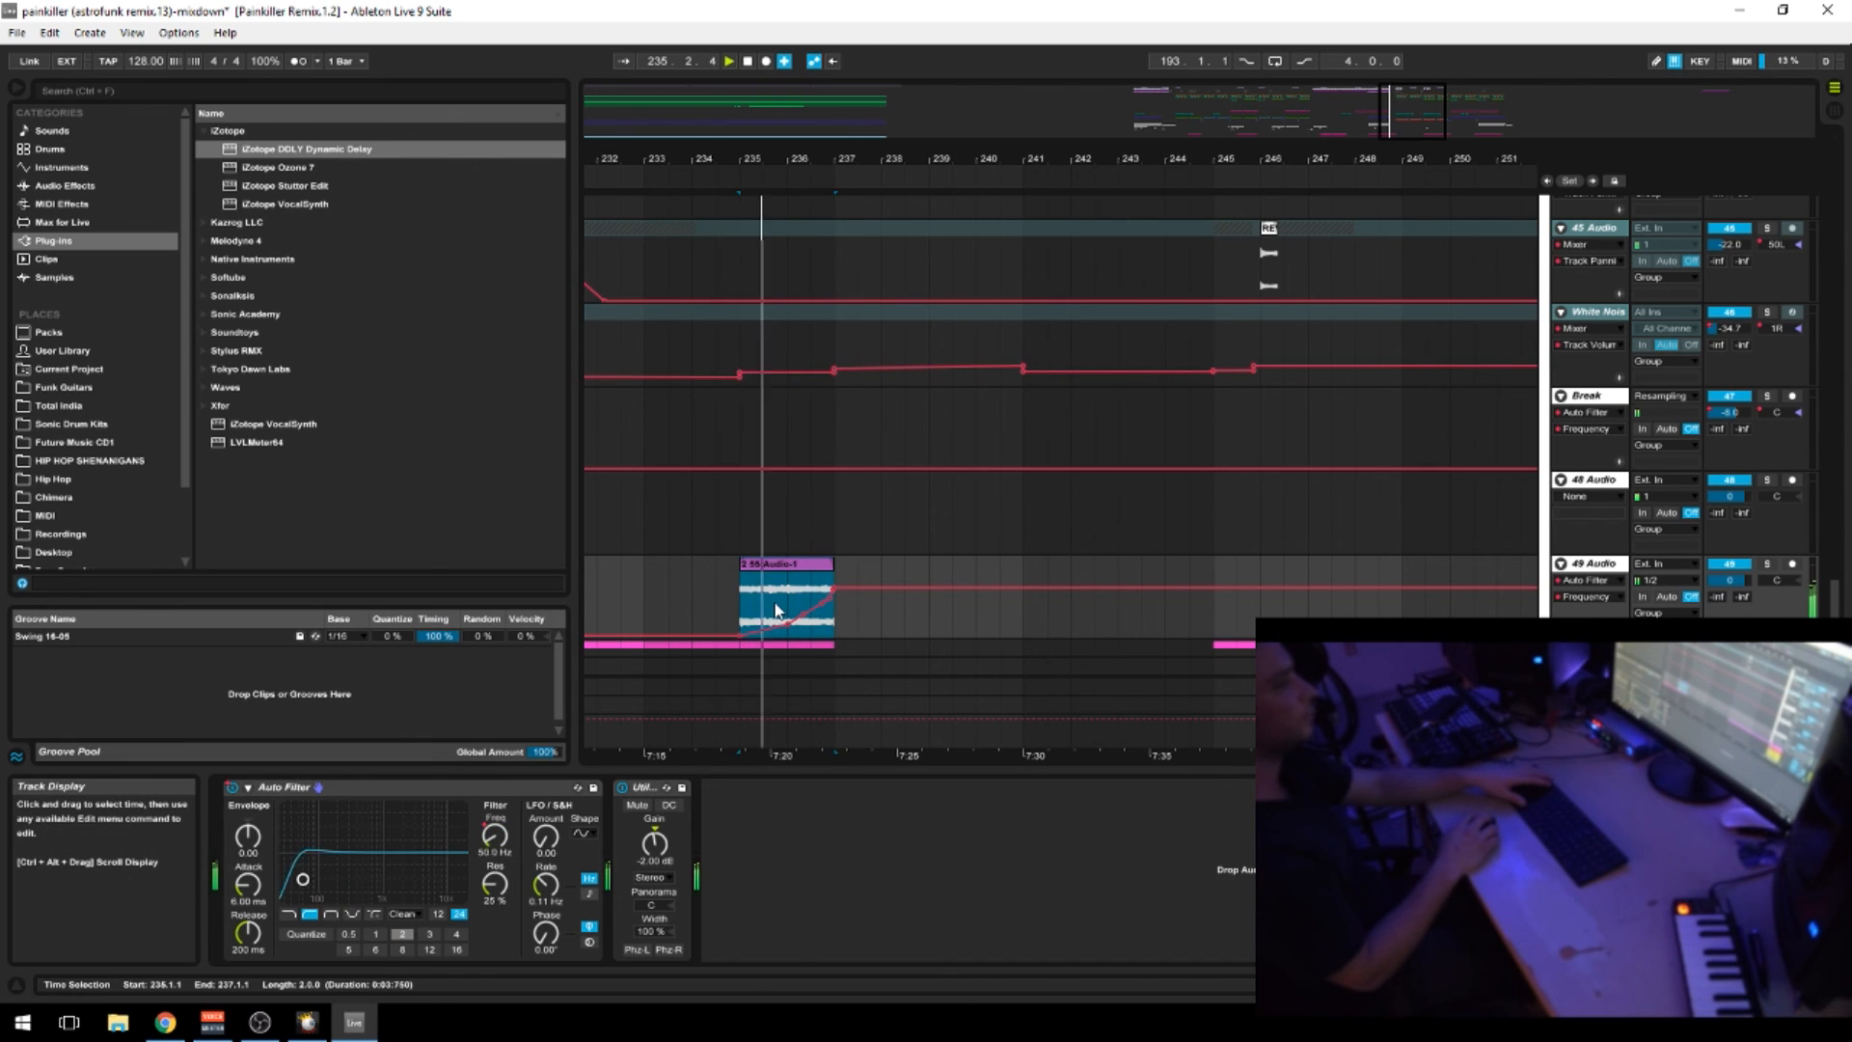
Examine the second-drop clips and automation after bar 237, from the FX group up to the Main Bass tracks
scroll(835, 276, "down", 2)
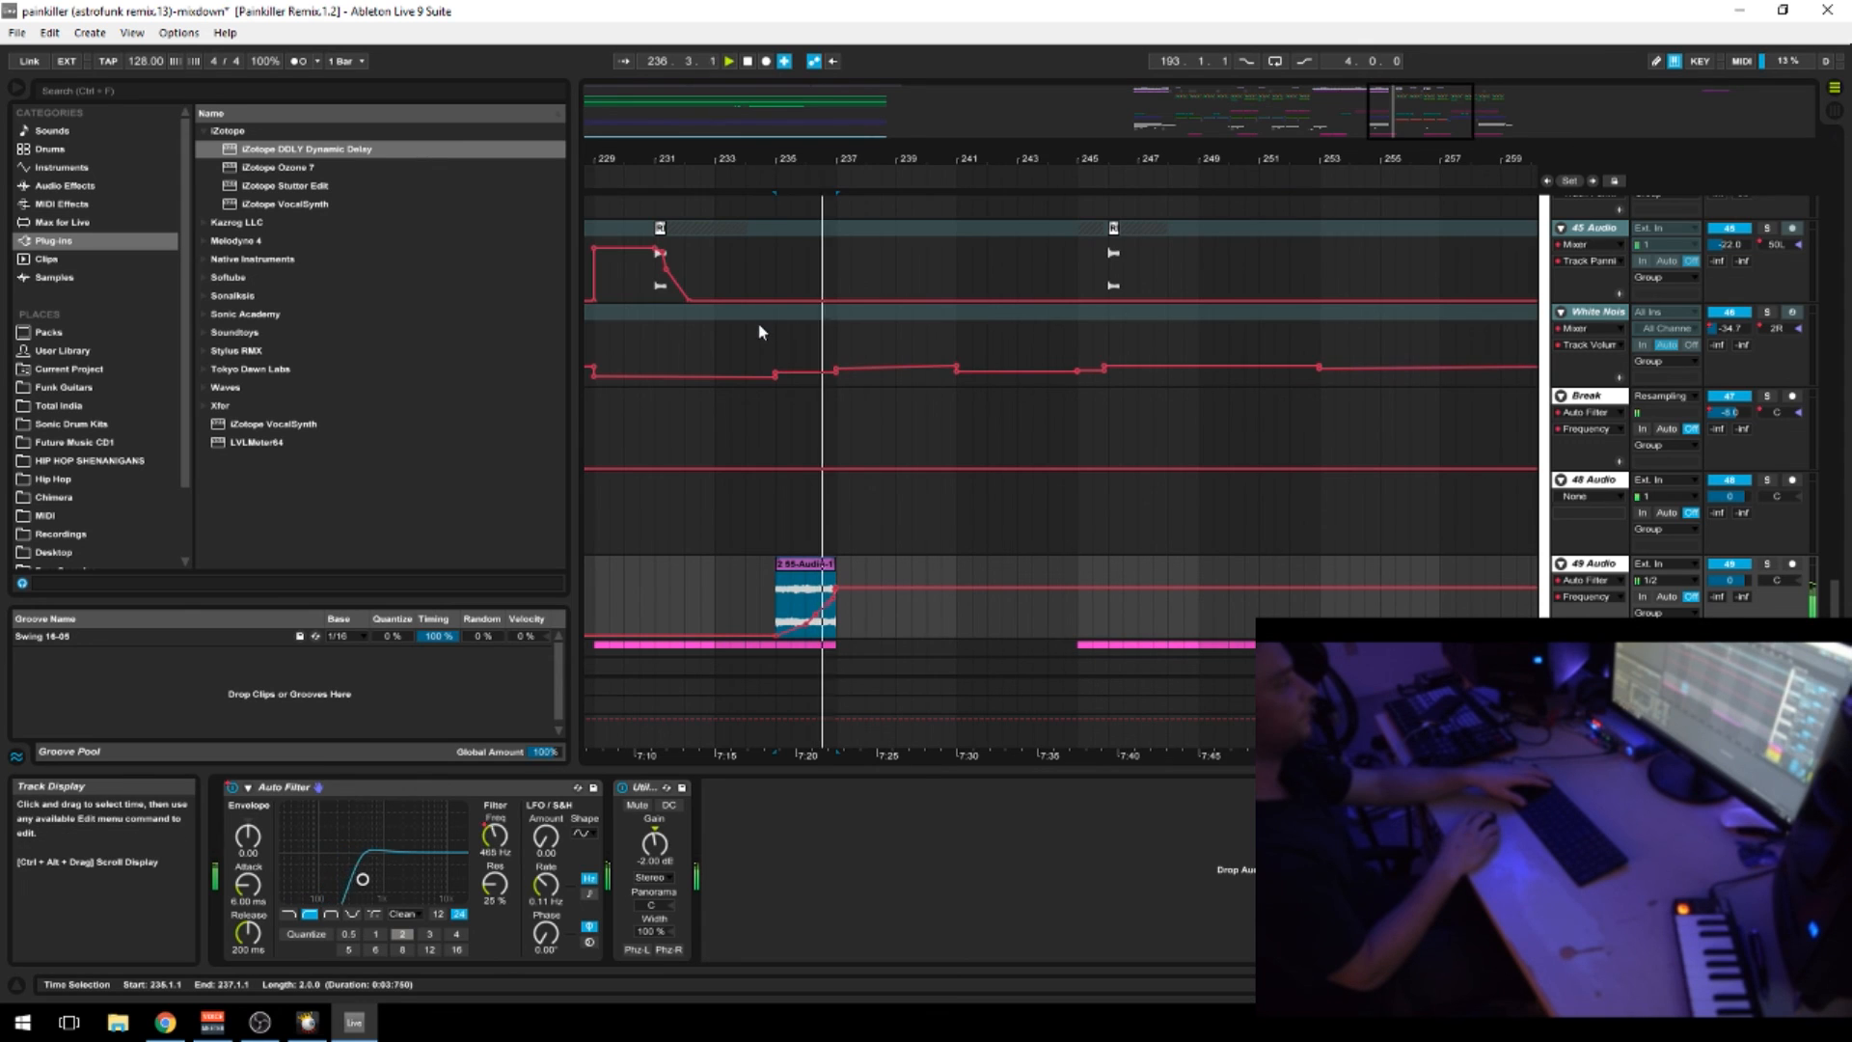
scroll(993, 366, "down", 3)
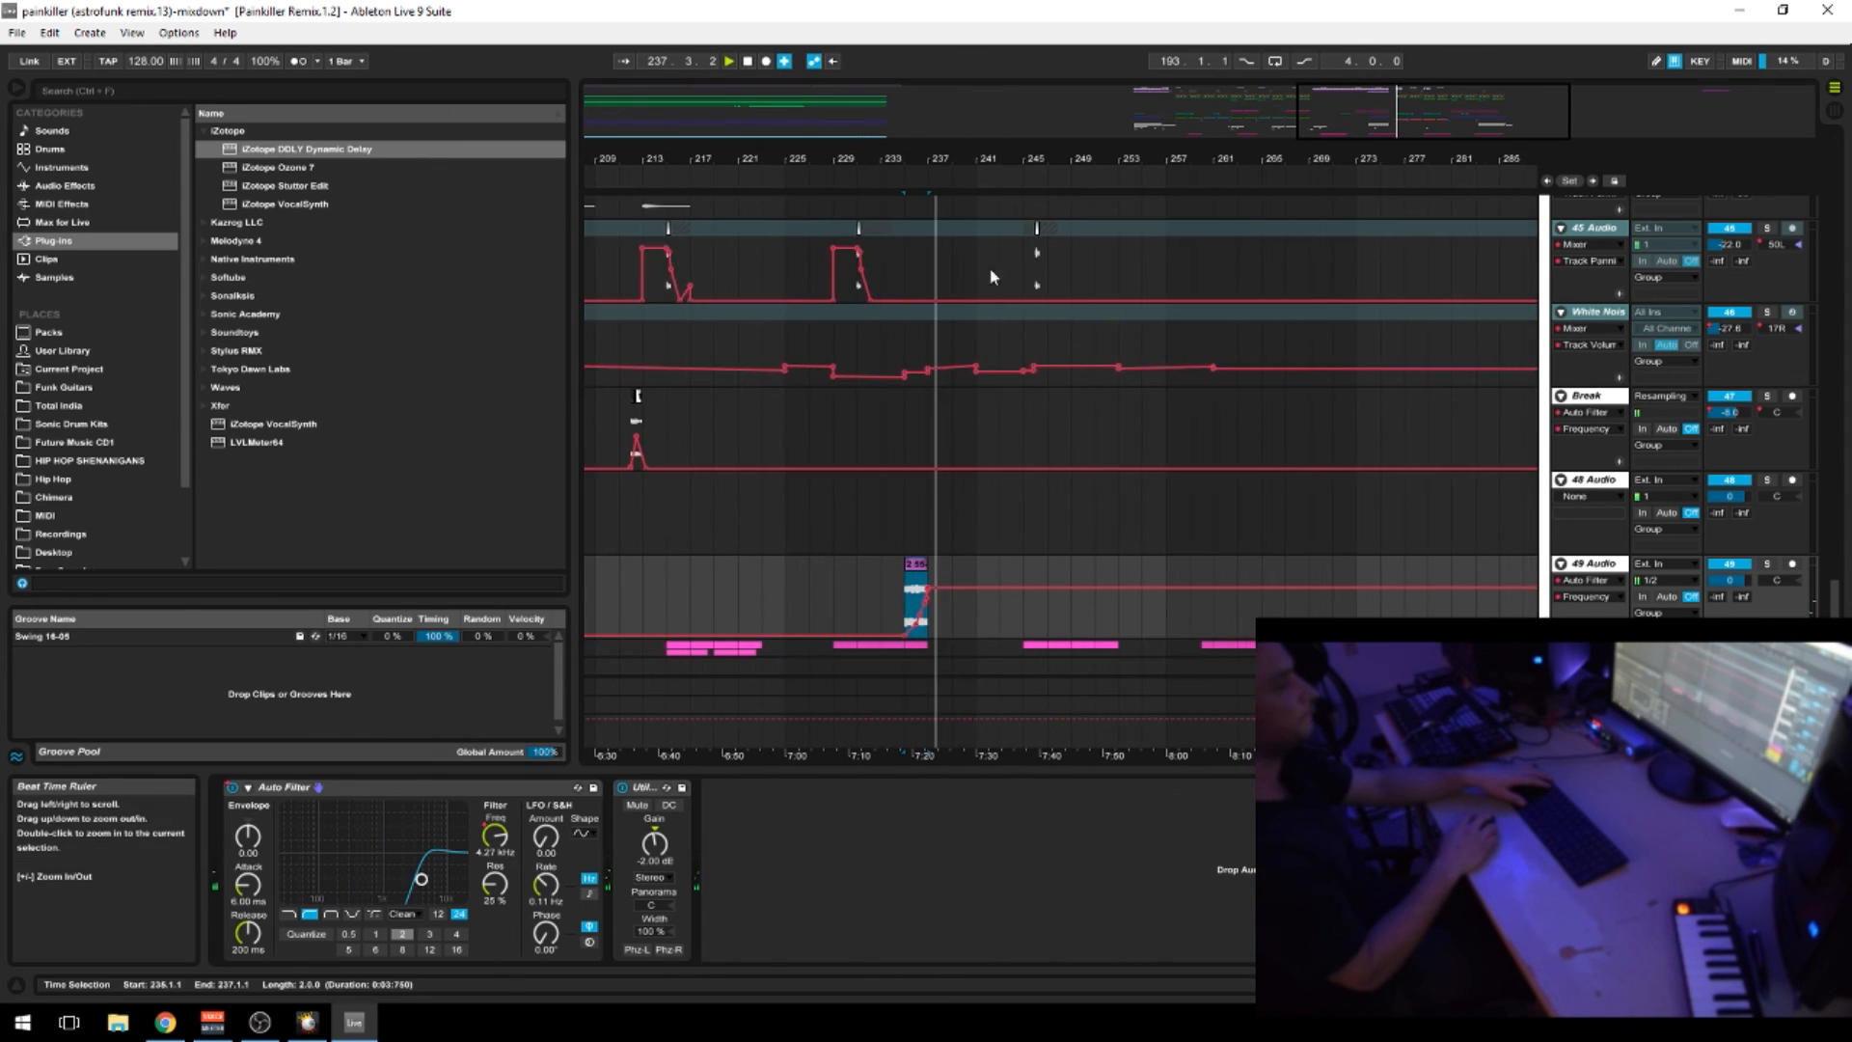
scroll(978, 439, "up", 3)
scroll(964, 449, "up", 10)
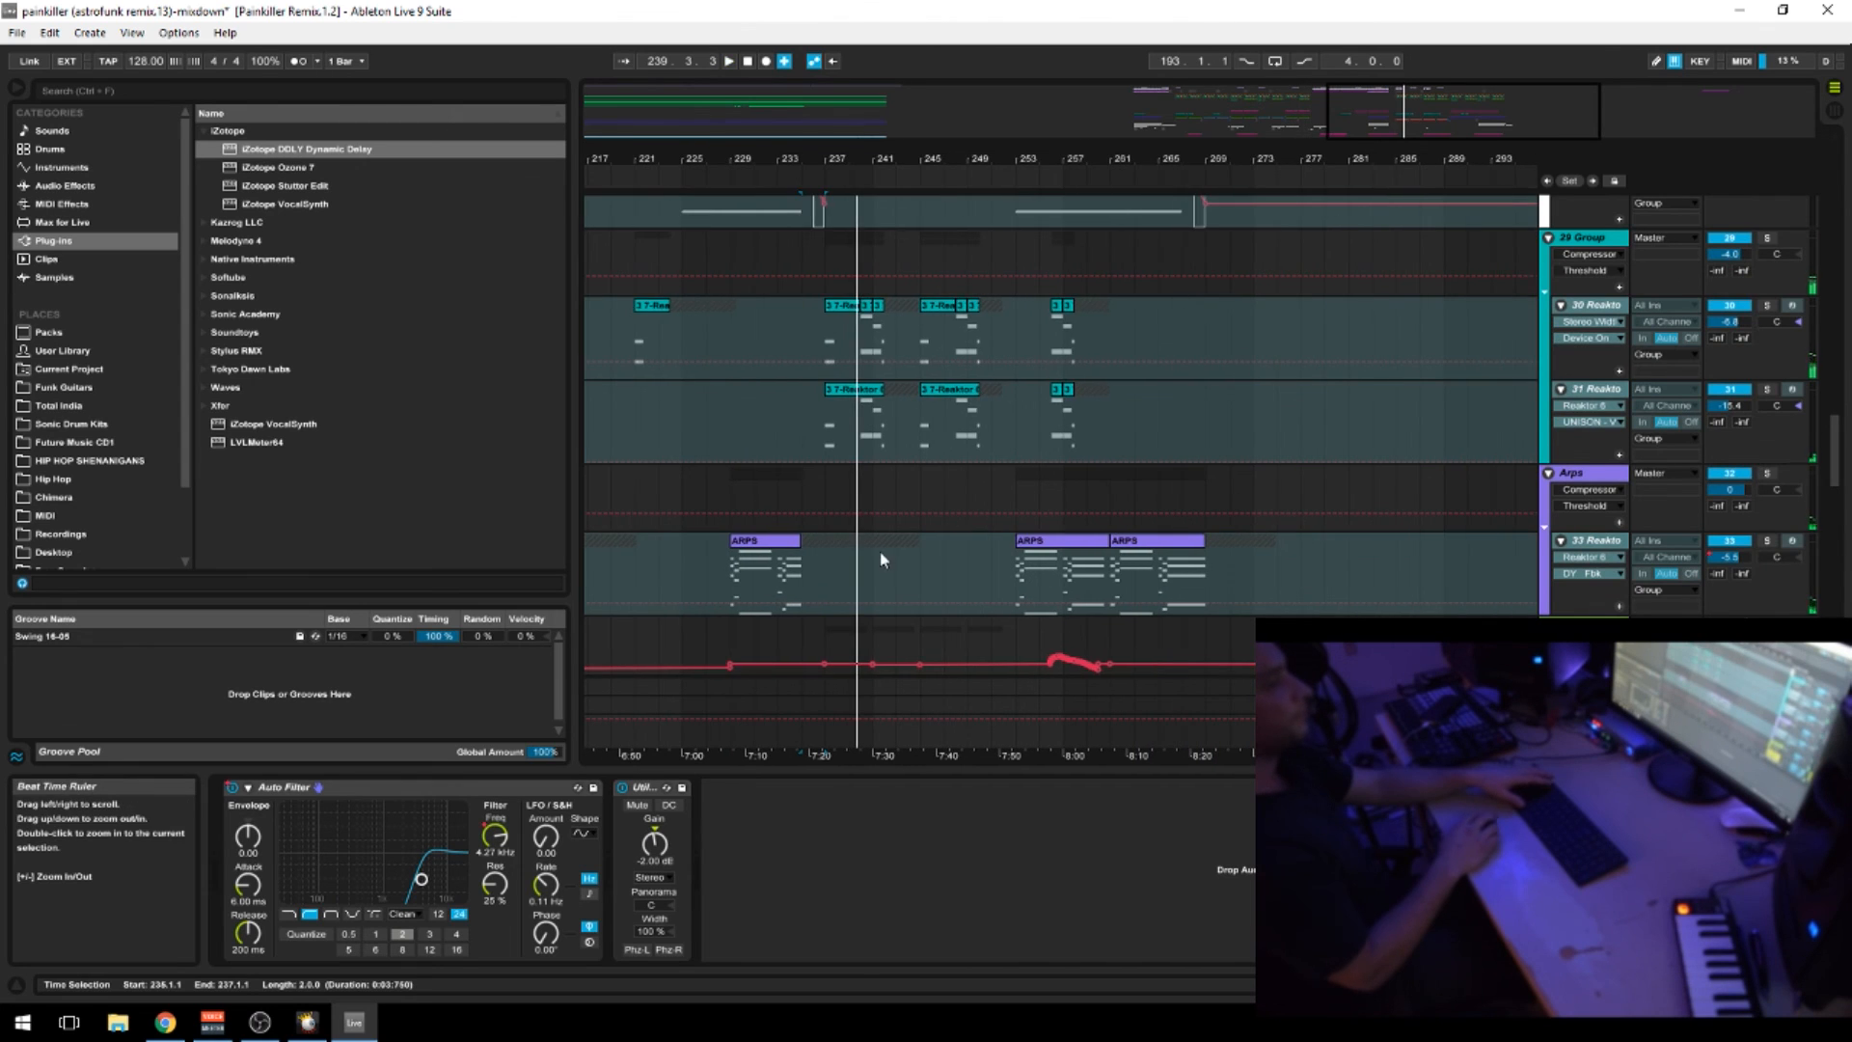
scroll(916, 564, "down", 5)
scroll(930, 574, "down", 10)
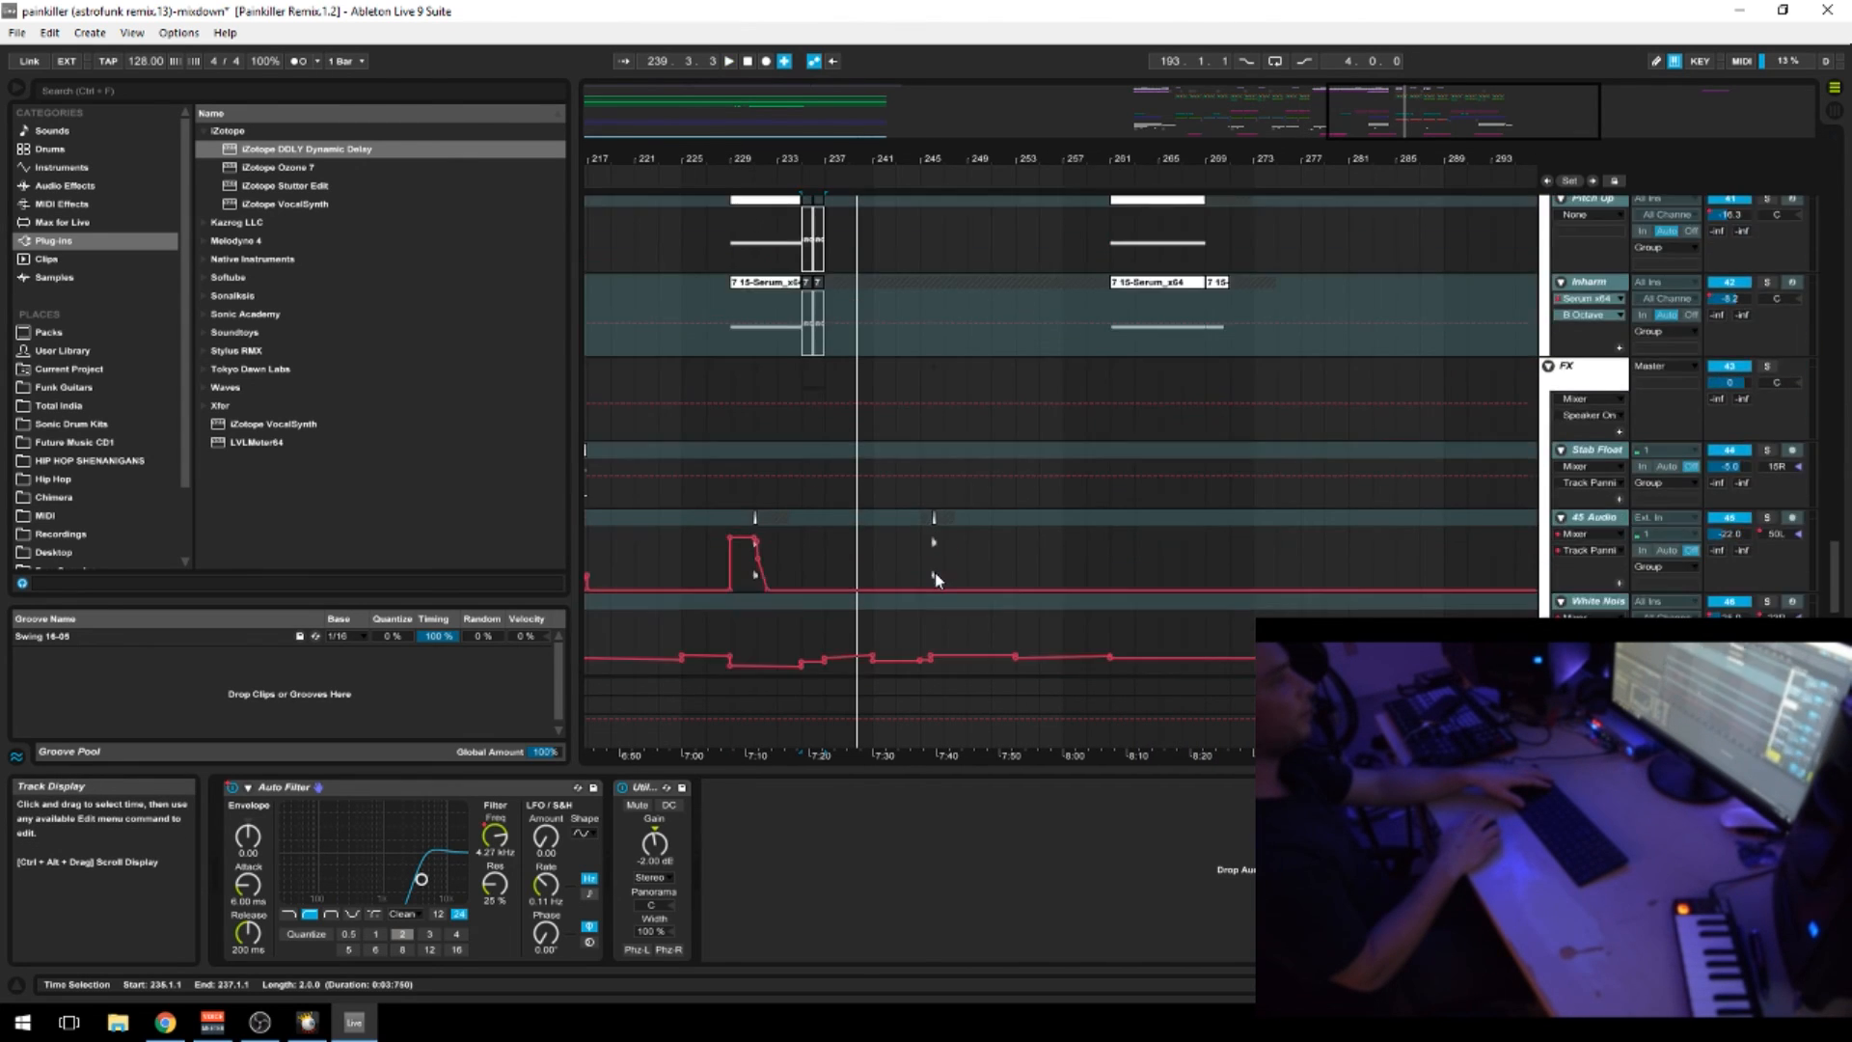
scroll(936, 579, "up", 4)
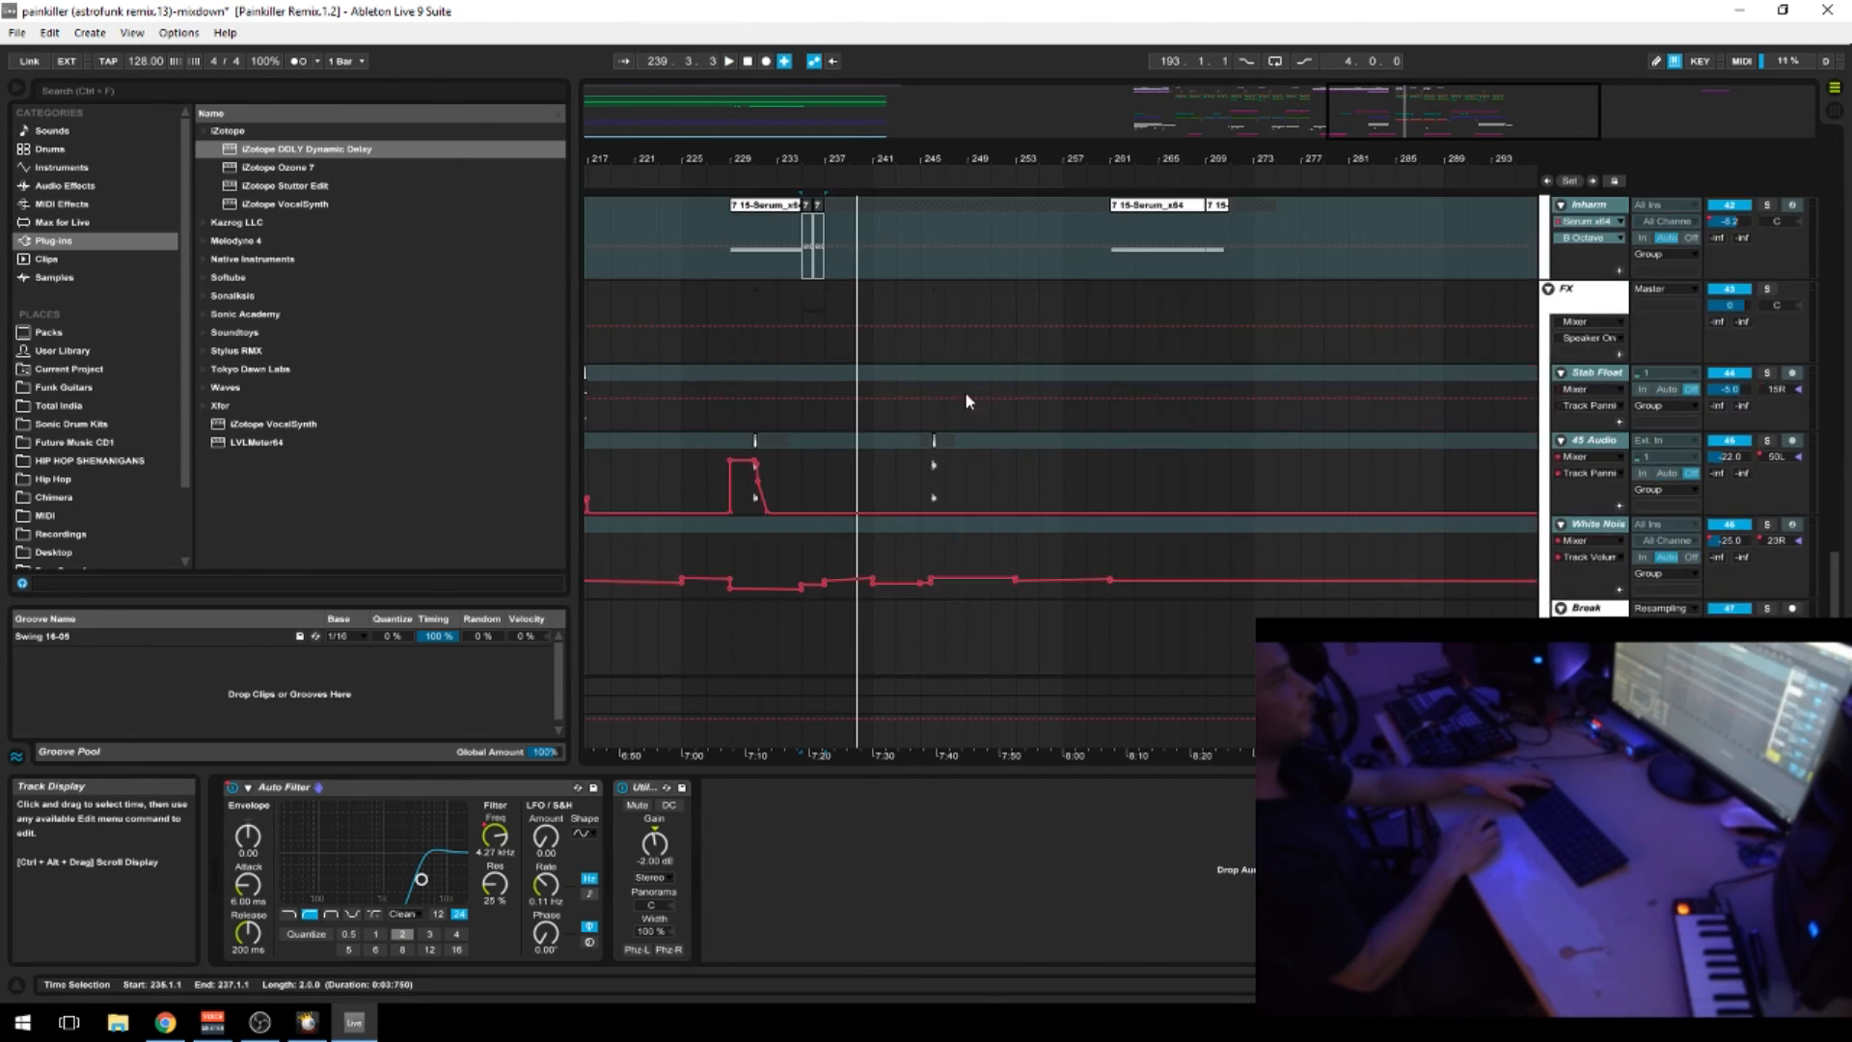
scroll(915, 382, "up", 8)
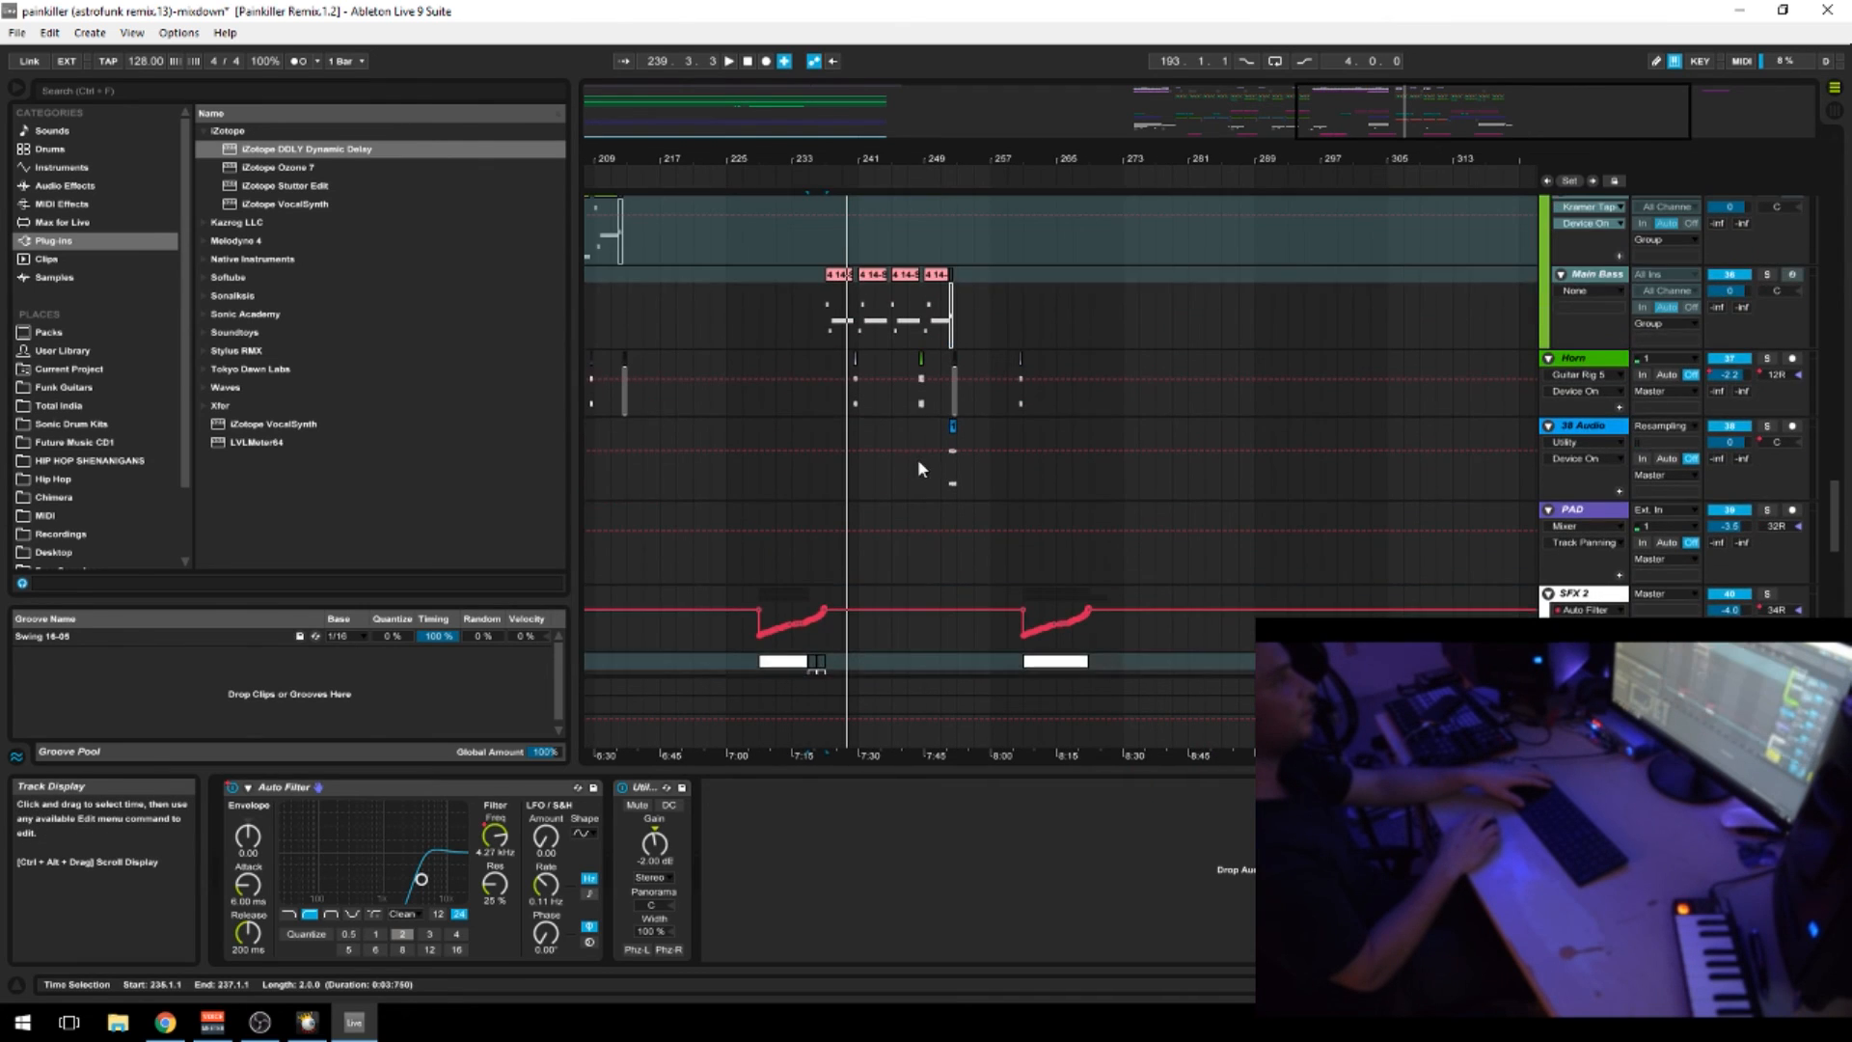
Highlight the Main Bass clips at bars 237 to 251, and play the arrangement from bar 252
left_click_drag(827, 345, 934, 350)
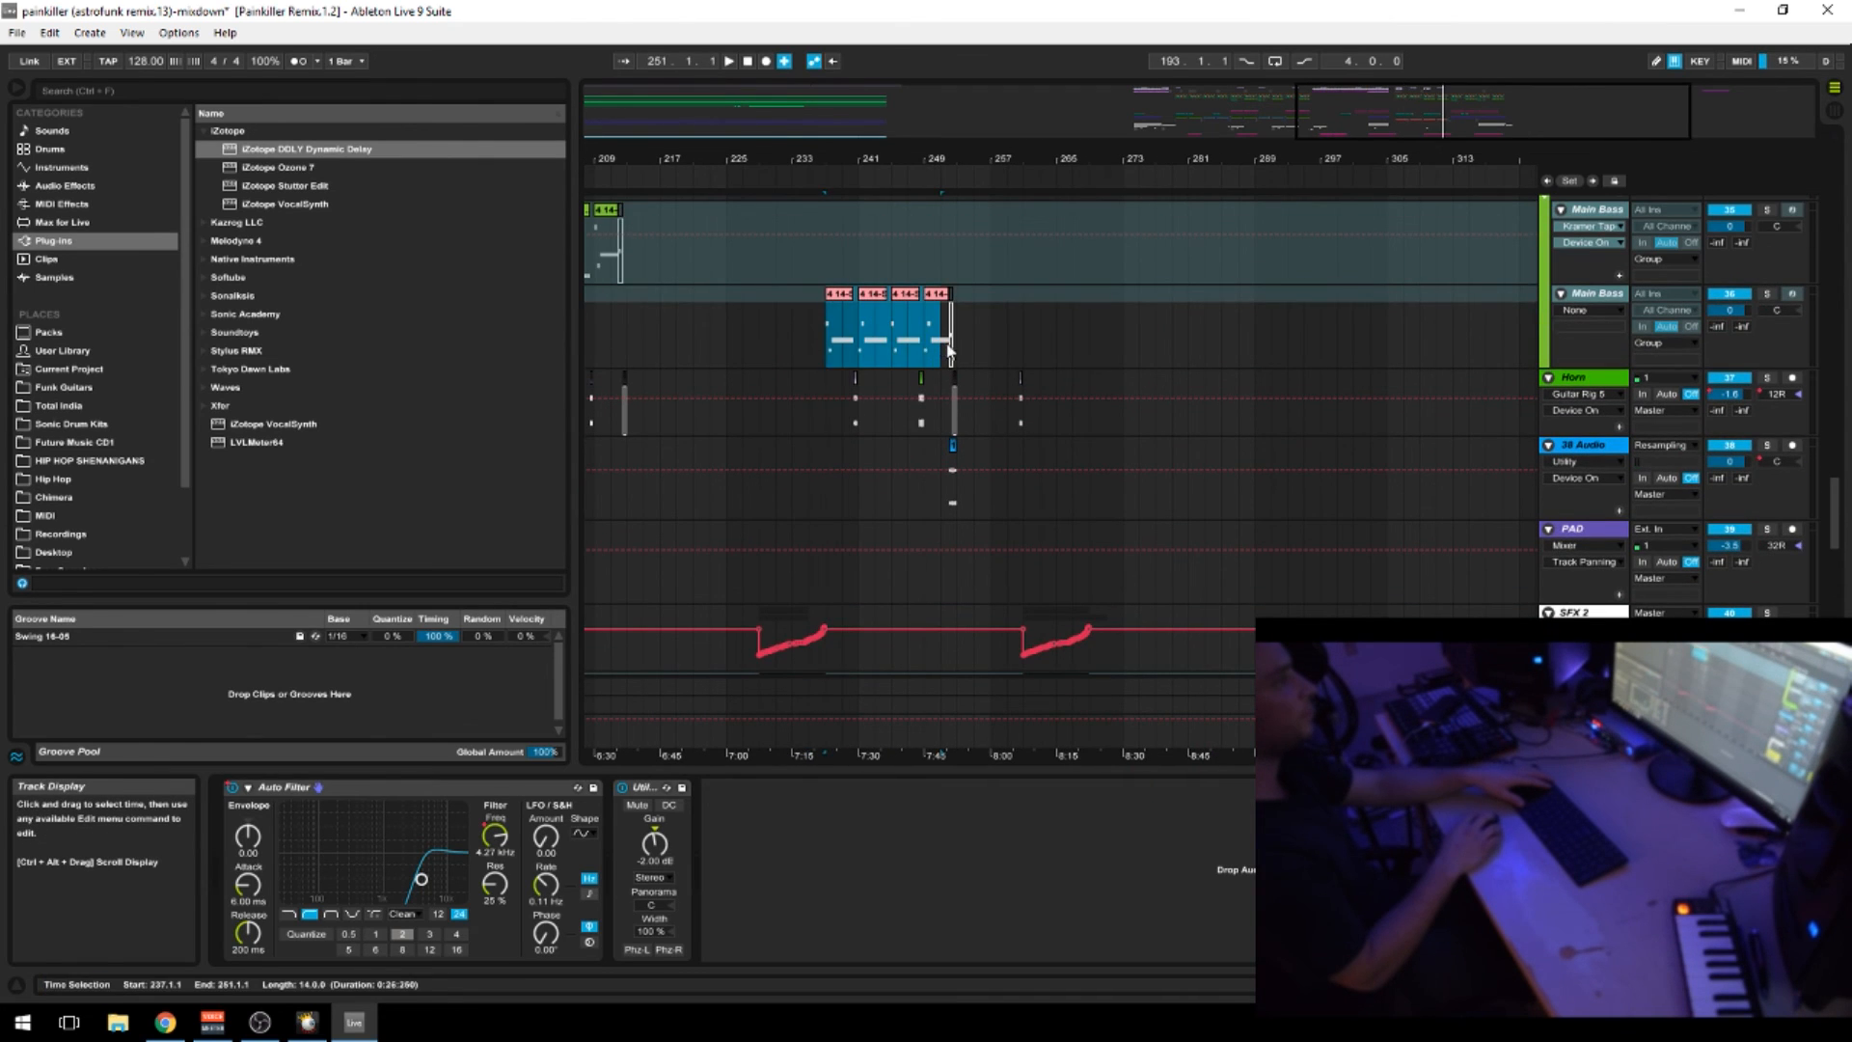
left_click(950, 352)
key("space")
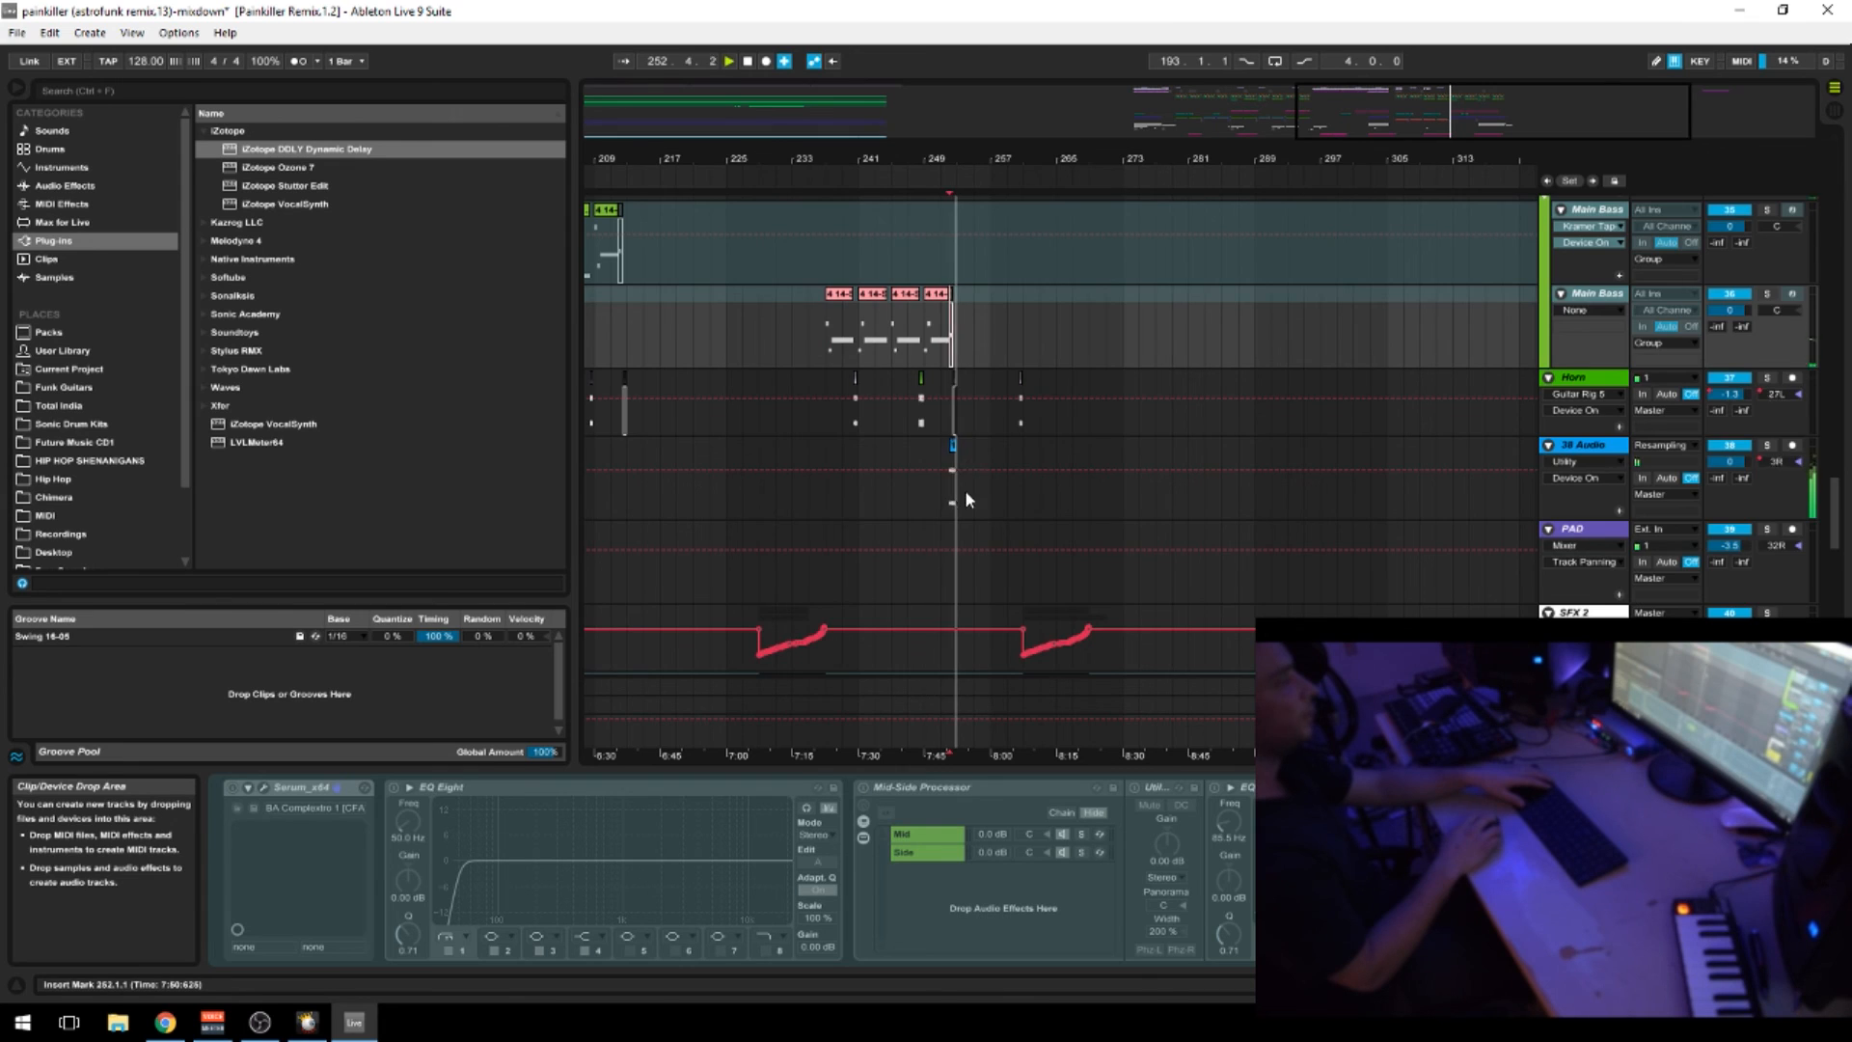
Point out the ARPS clips at bars 253 and 261 by selecting each, and check the synth tracks around them
scroll(965, 492, "up", 6)
left_click(968, 391)
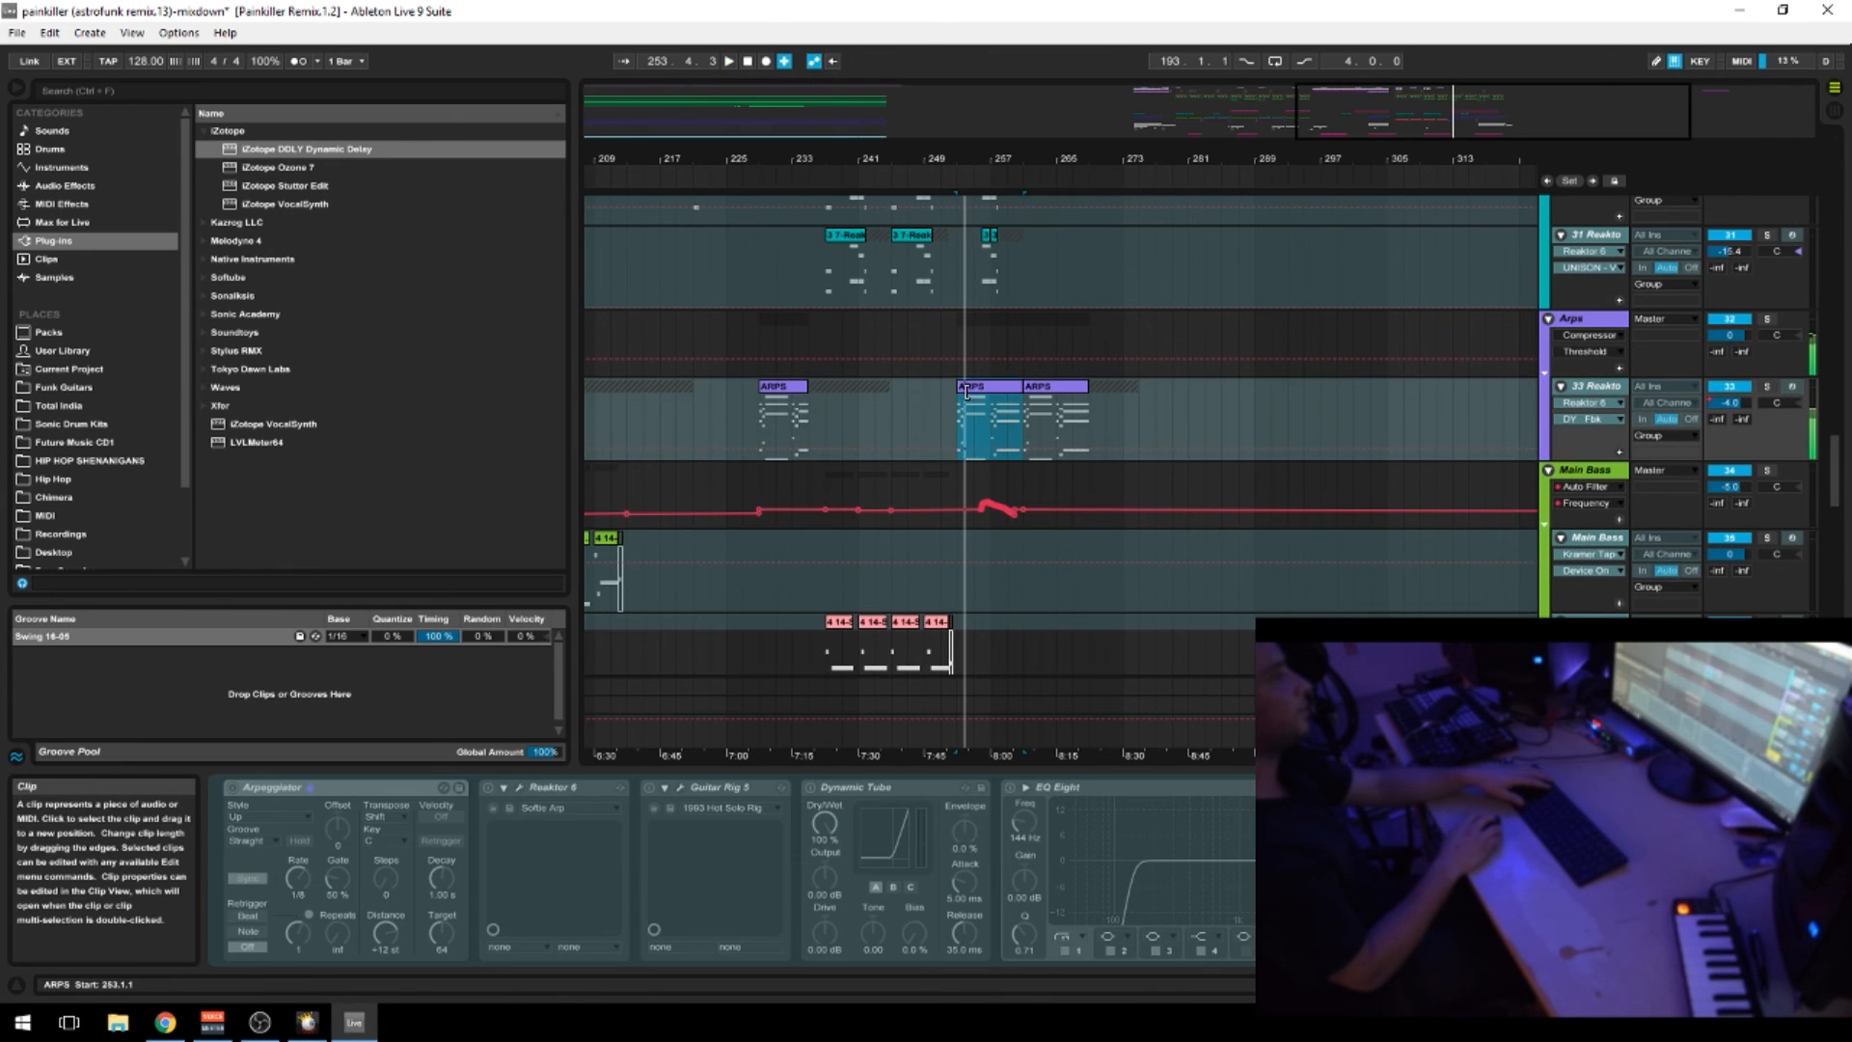
scroll(966, 393, "up", 7)
scroll(958, 357, "up", 6)
scroll(961, 366, "down", 6)
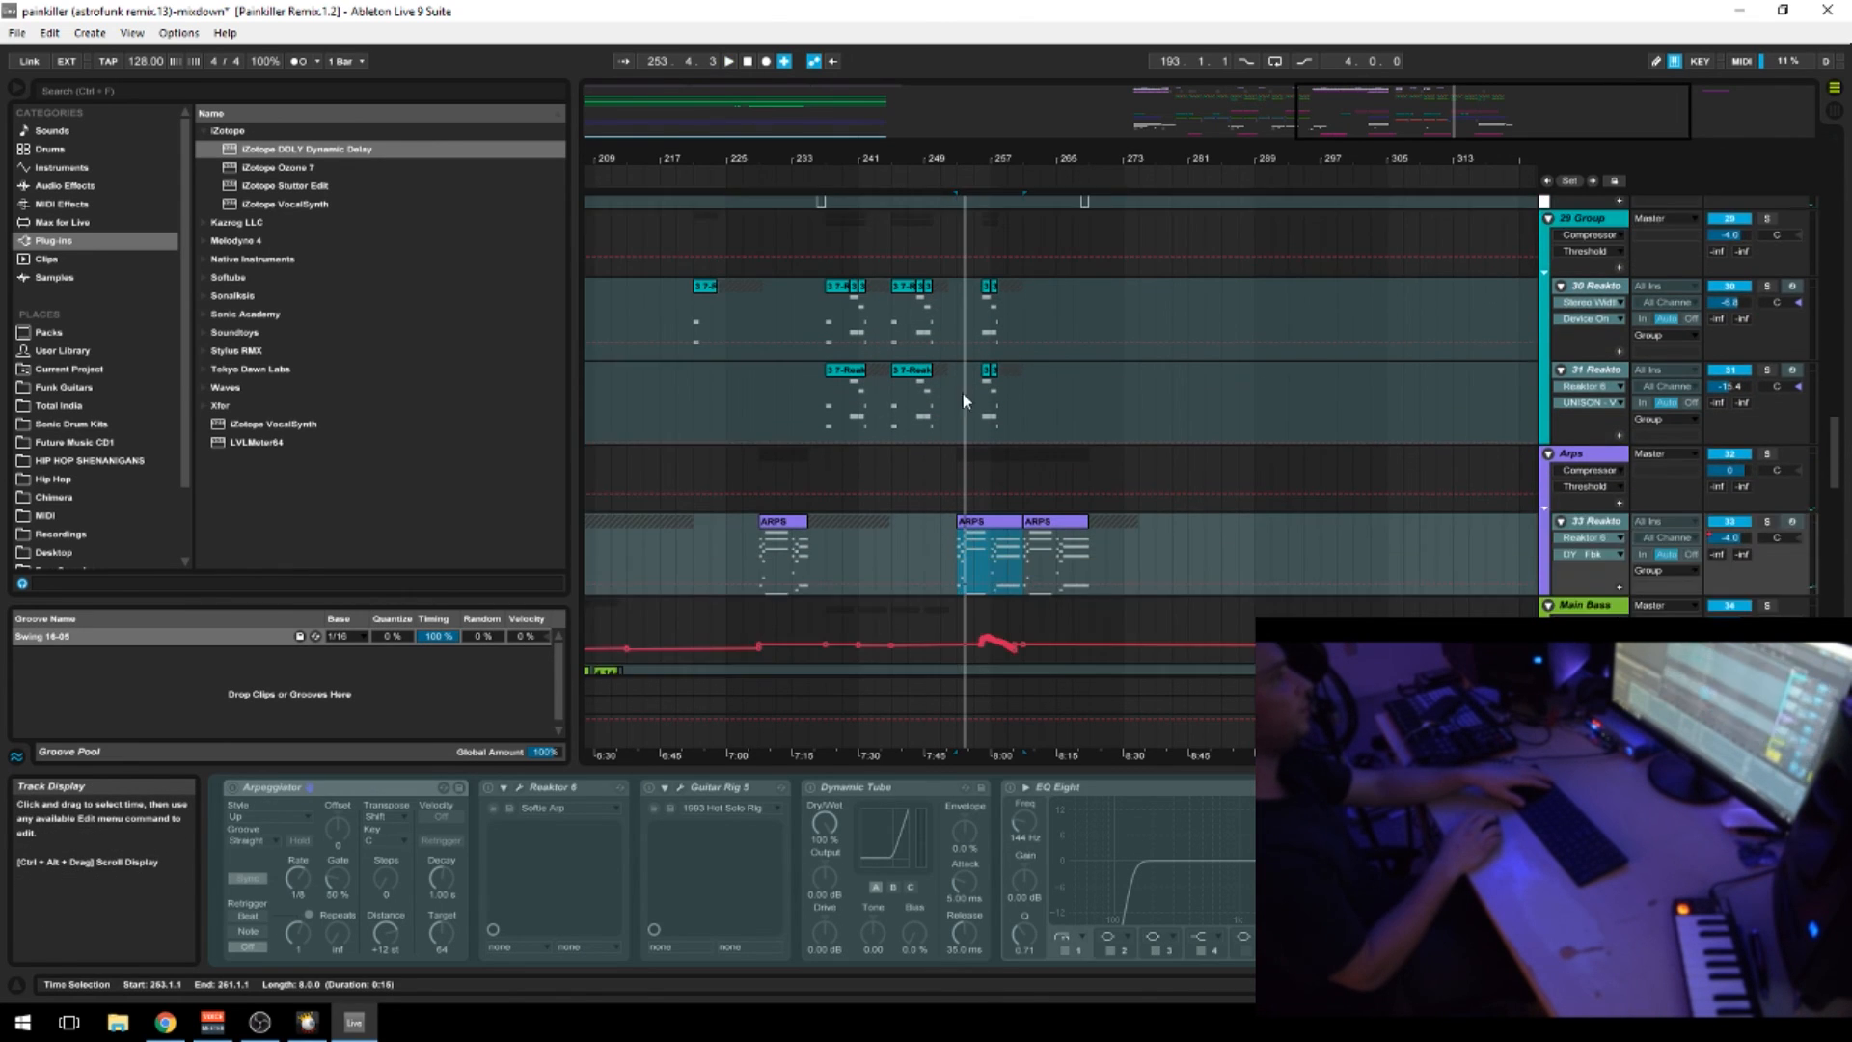
scroll(963, 409, "down", 3)
left_click(1032, 465)
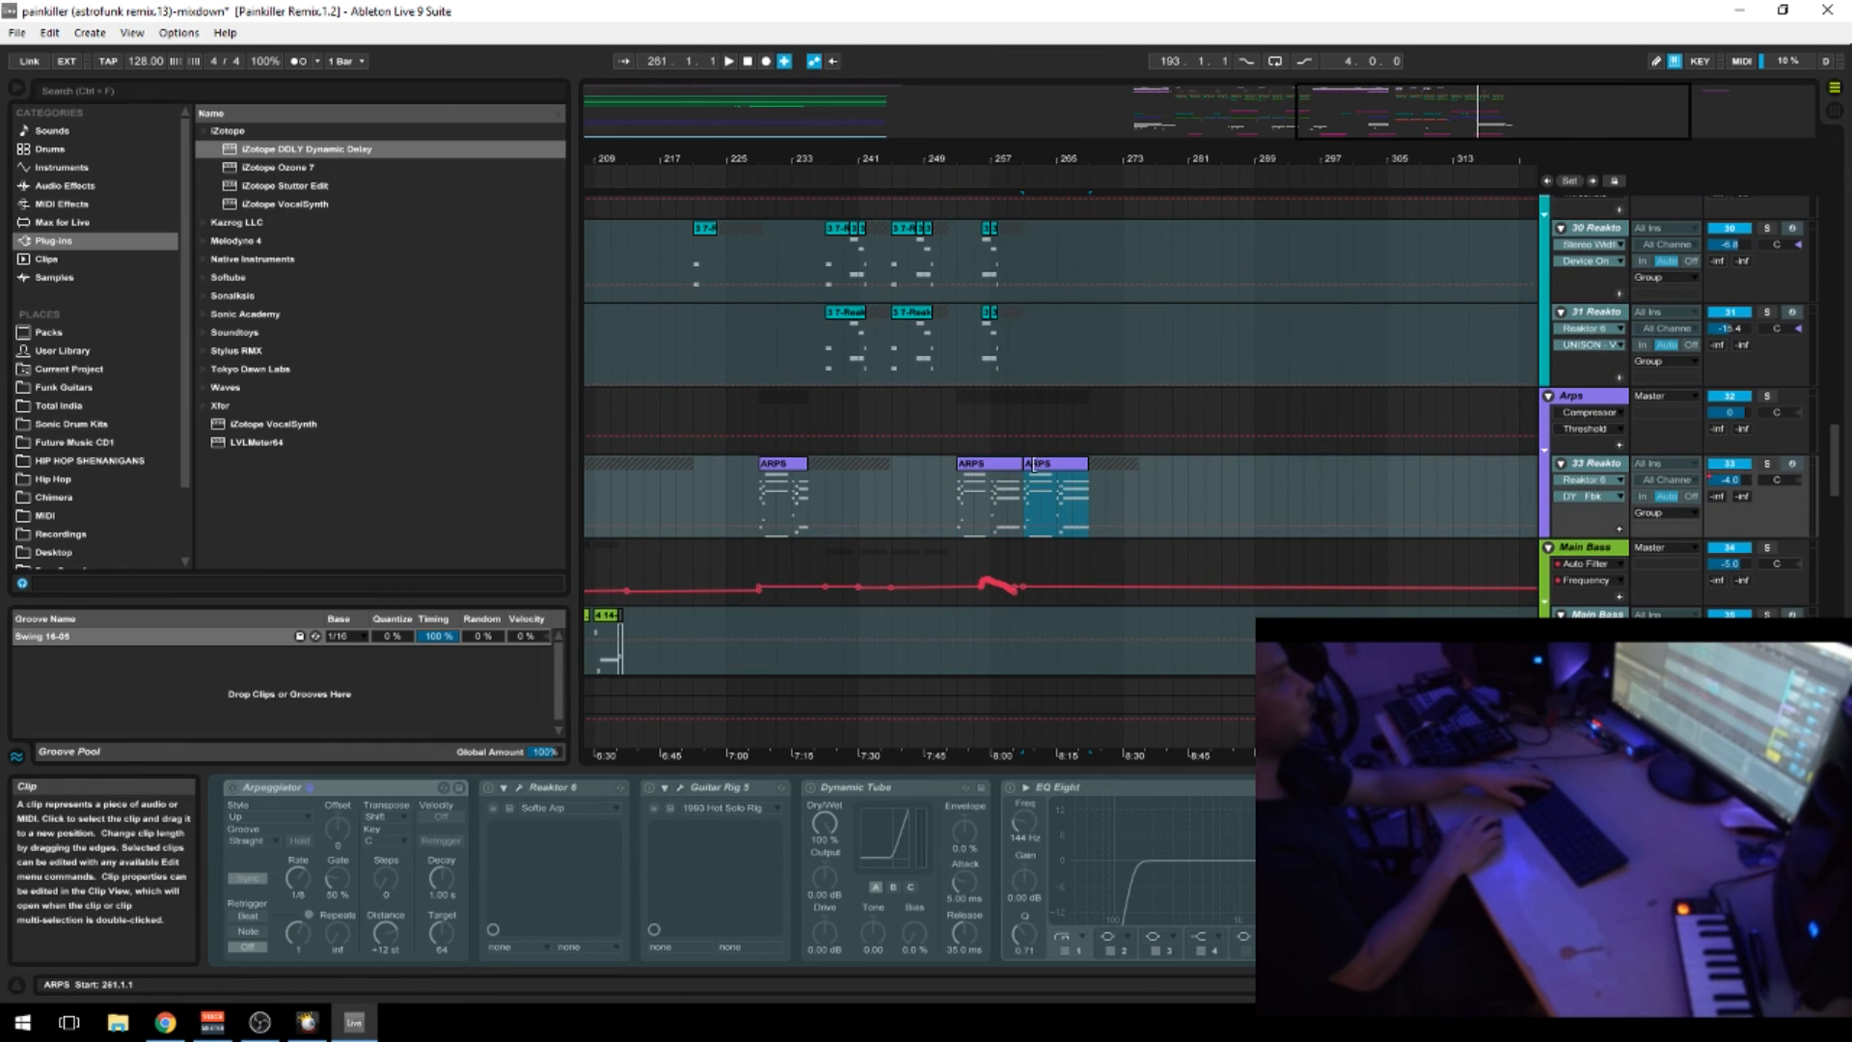
Show both drops in a wider timeline view and briefly play from the ARPS clip at bar 261
scroll(950, 501, "down", 5)
left_click_drag(949, 169, 909, 170)
left_click_drag(1135, 158, 1041, 168)
key("space")
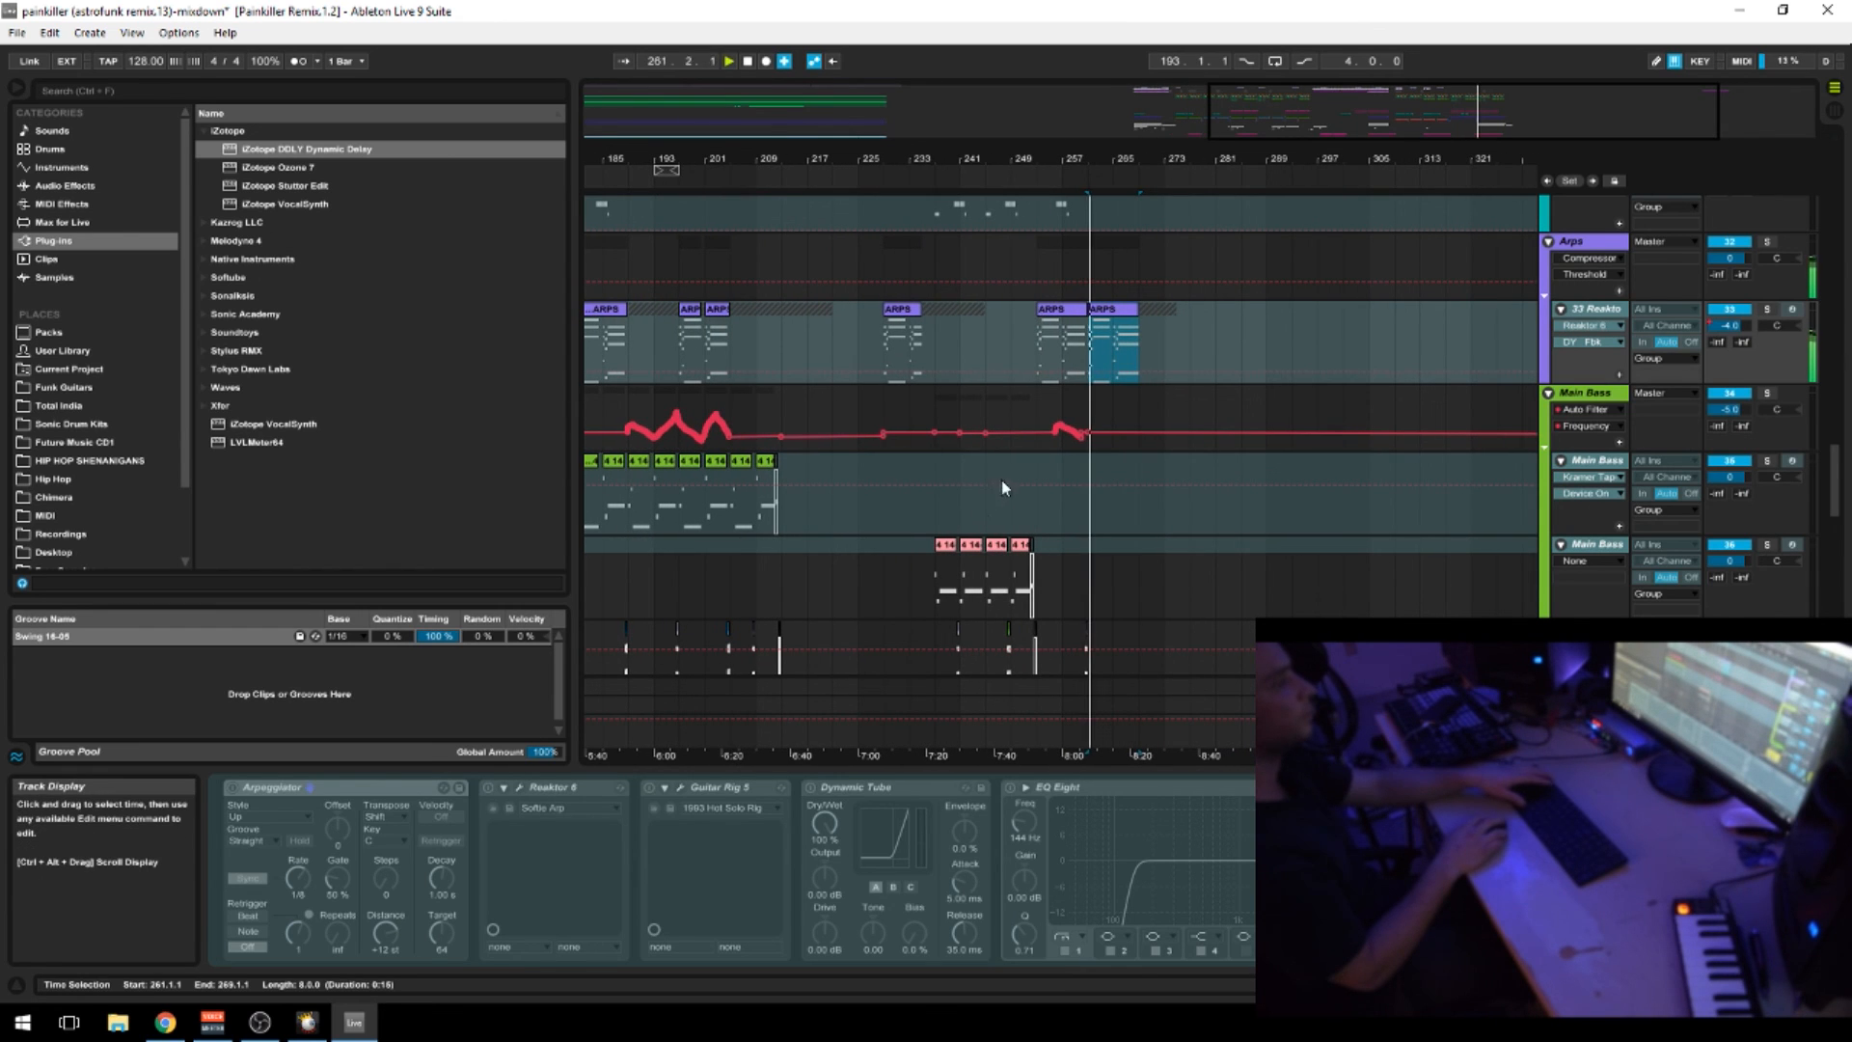
key("space")
Place the insert marker at bar 253 and review the parts from there, from the FX tracks up to the upper tracks
left_click(1025, 362)
scroll(1128, 564, "down", 10)
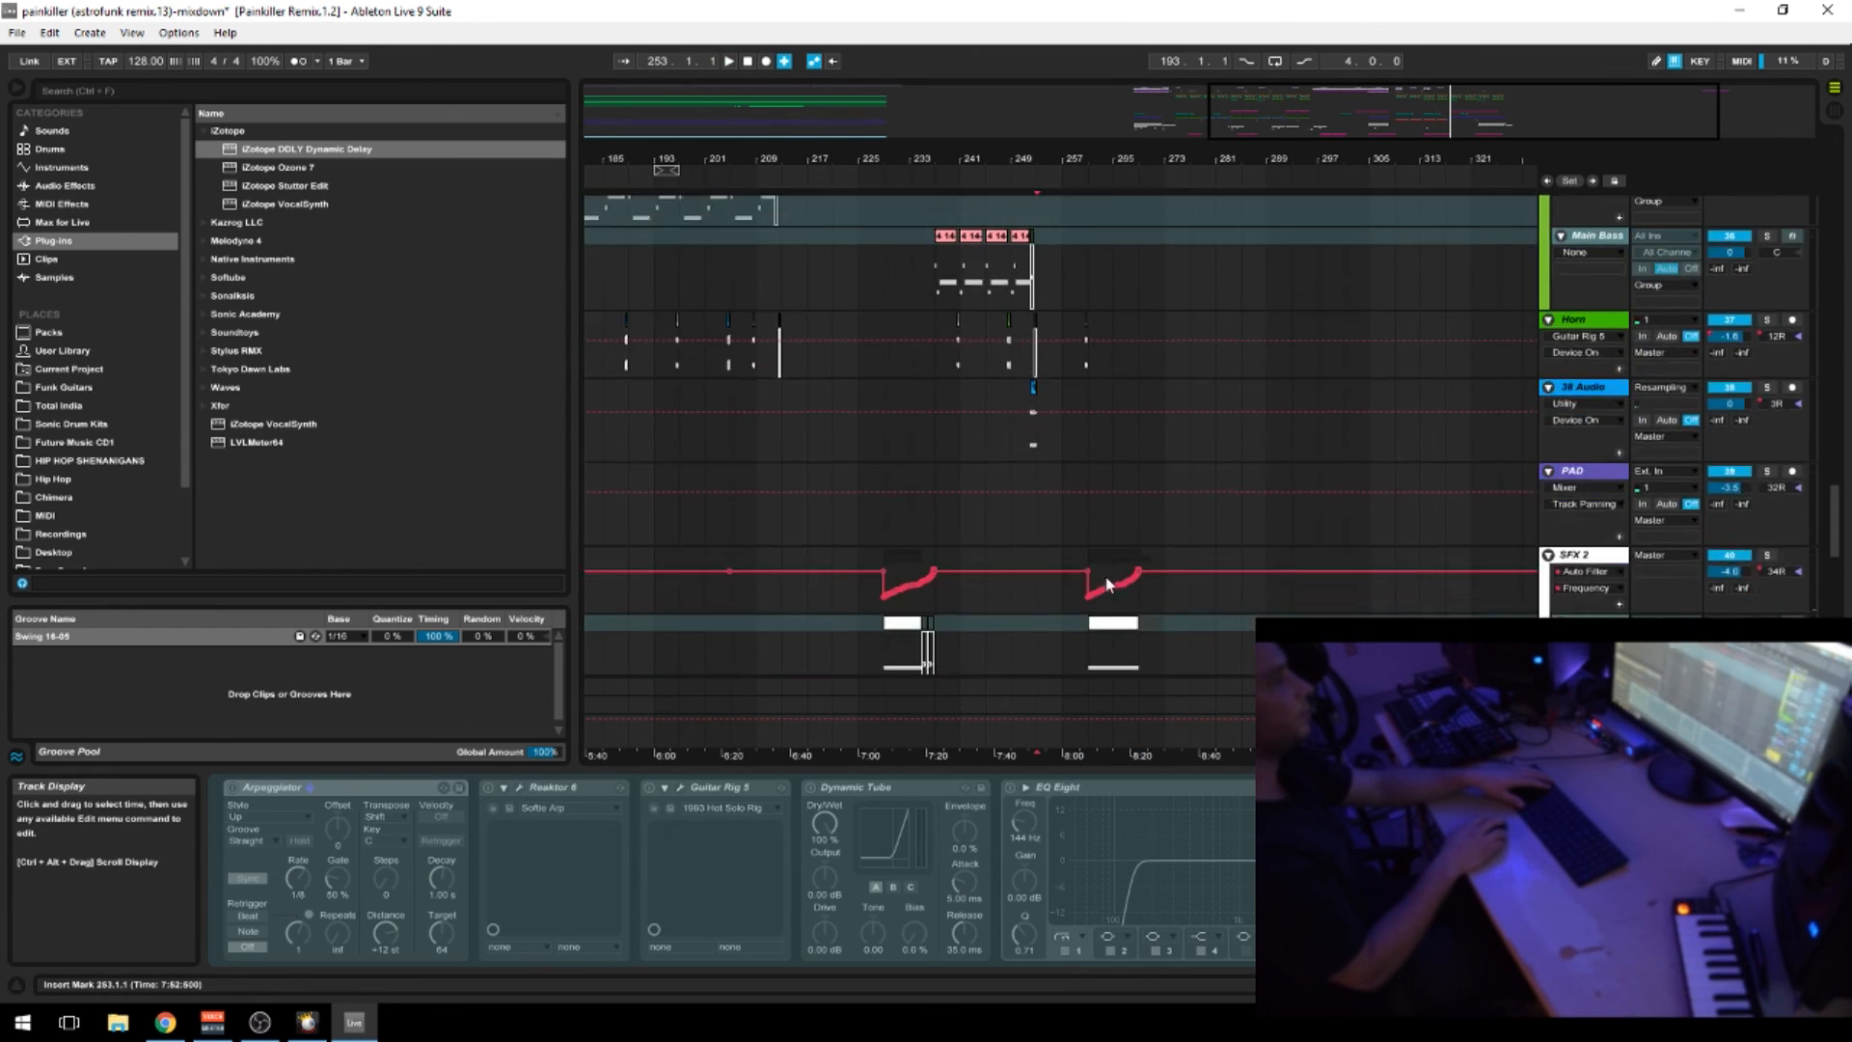
scroll(1107, 584, "down", 10)
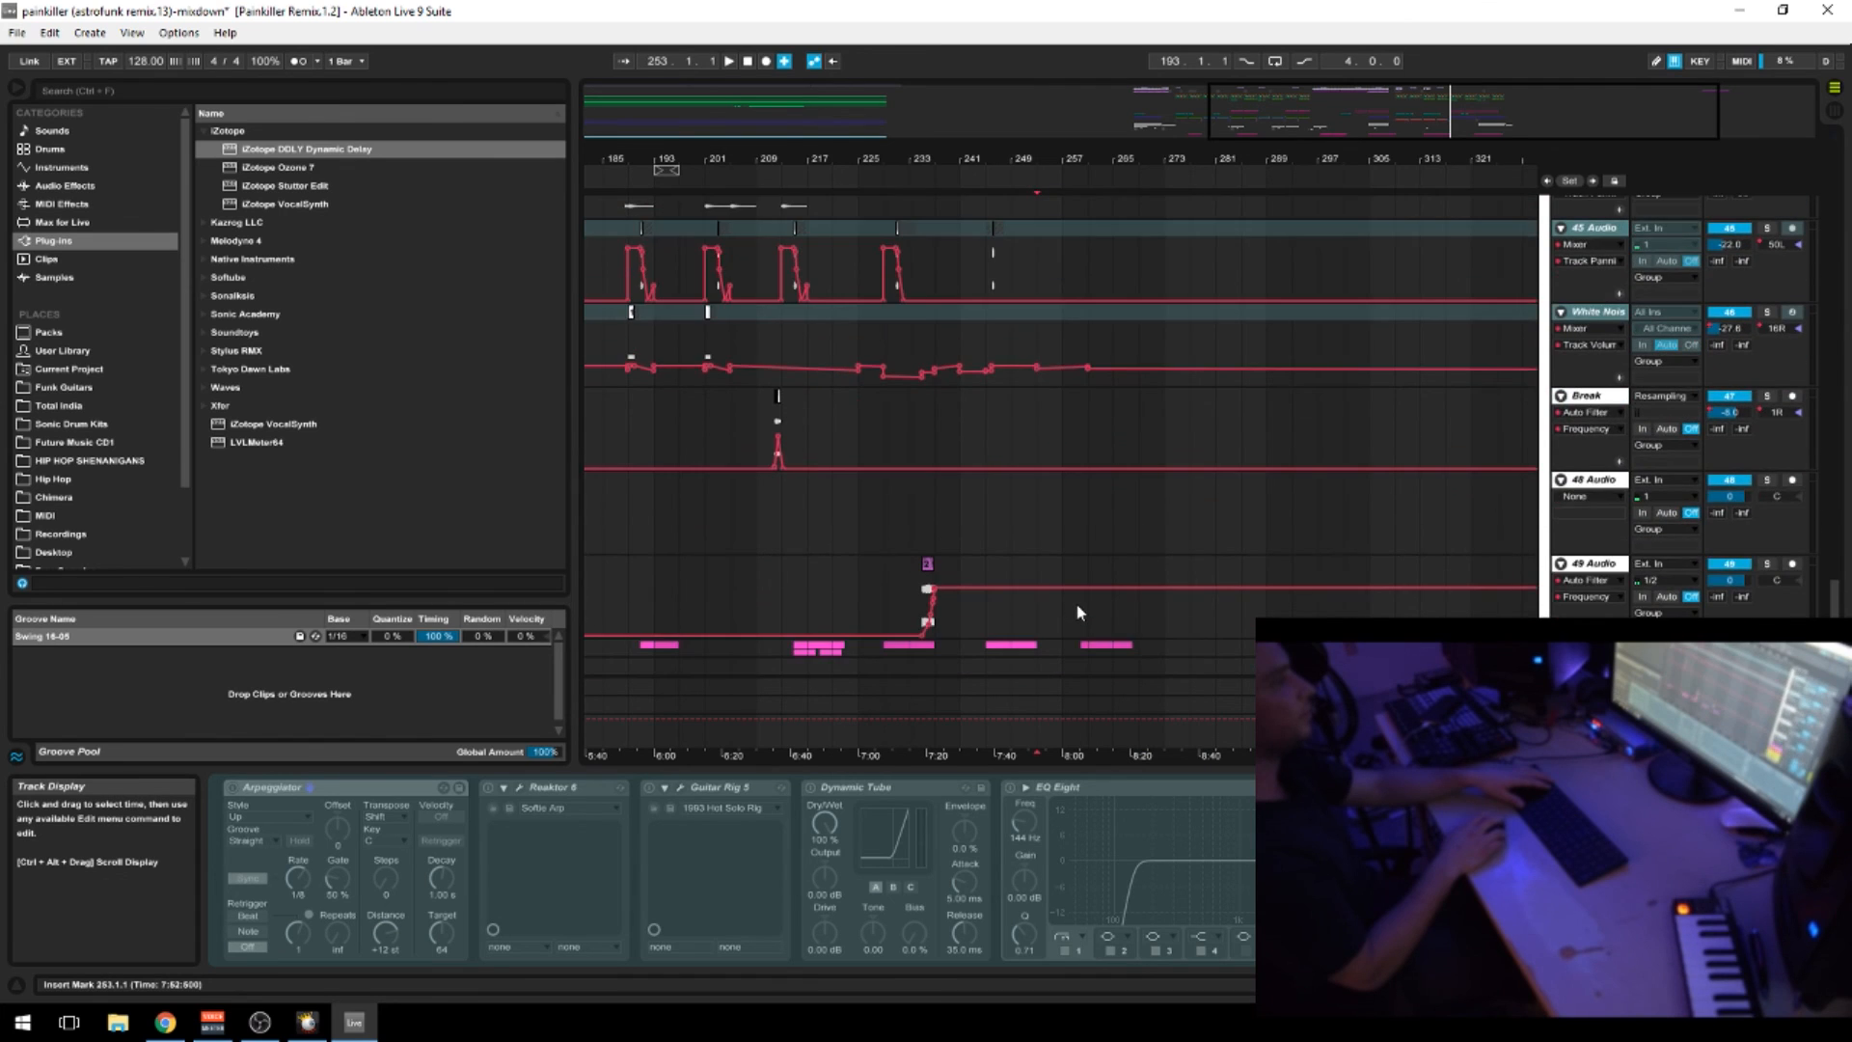
scroll(1061, 559, "up", 15)
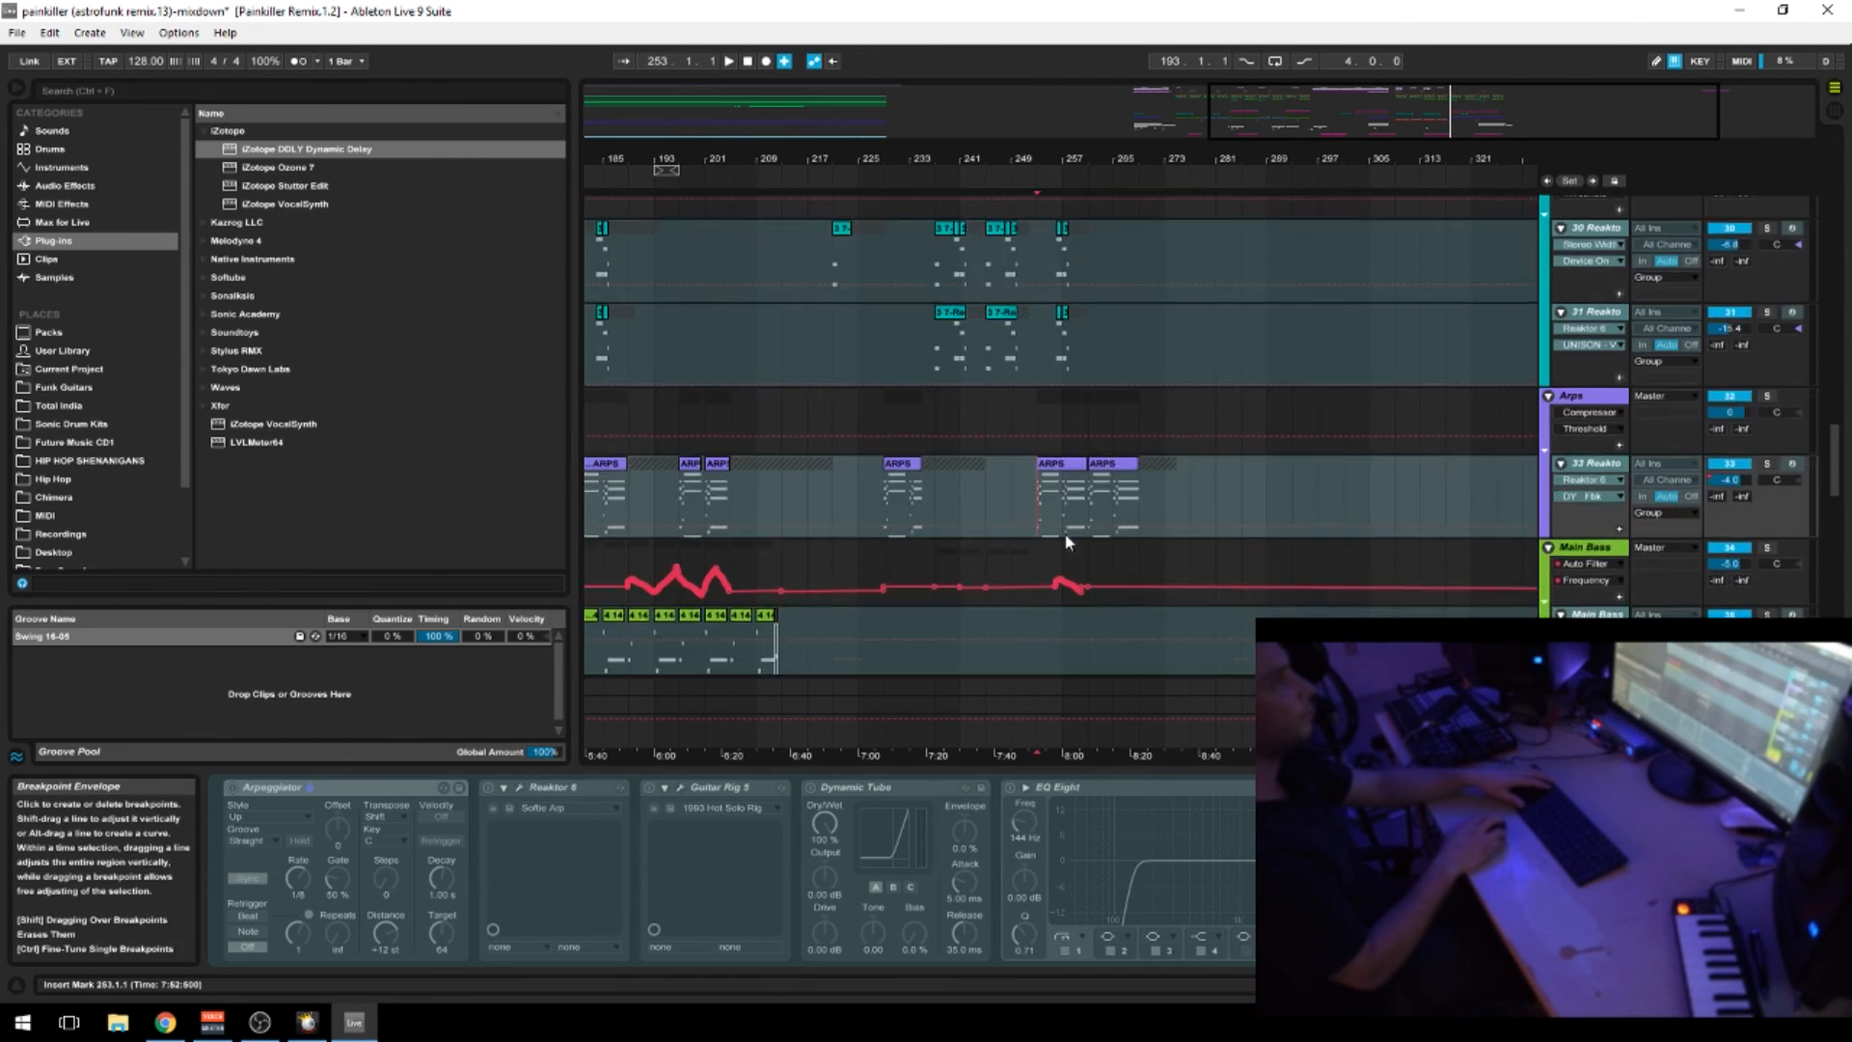
scroll(1075, 569, "up", 10)
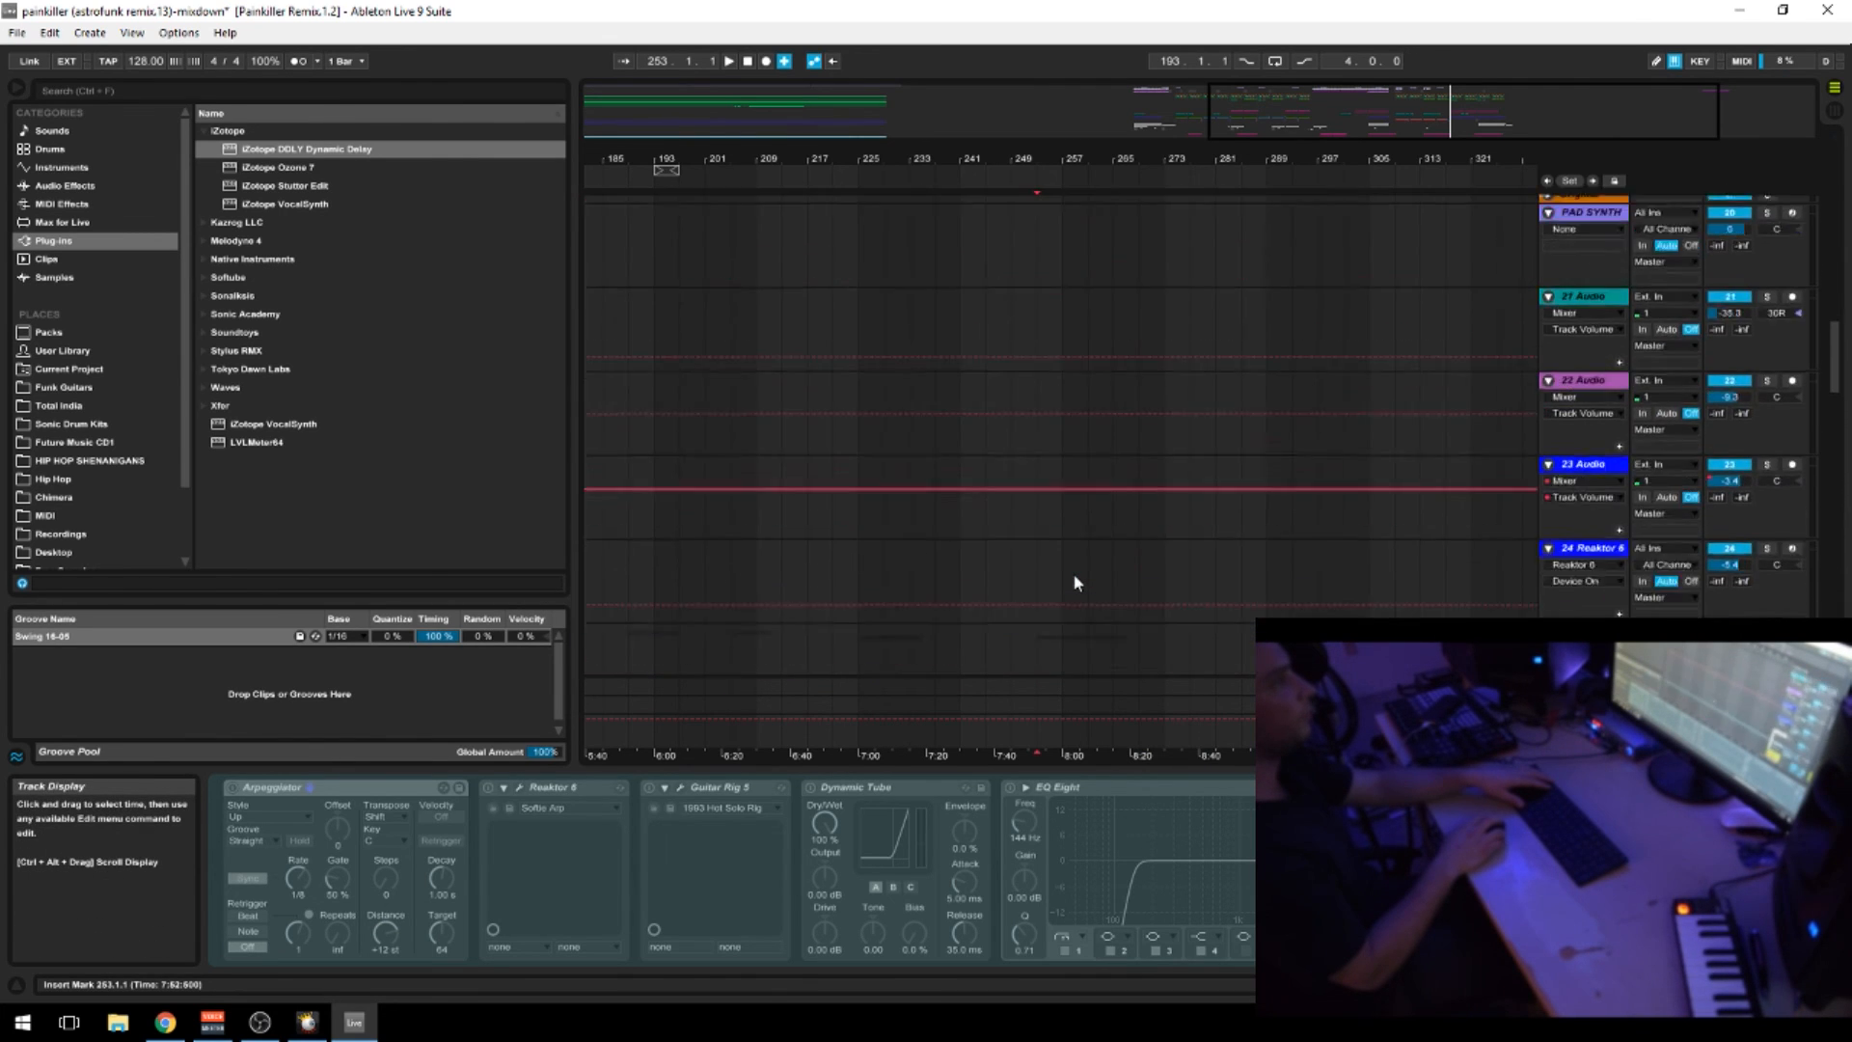
scroll(1077, 583, "up", 5)
Play from bar 253 and compare the Hat Loop group's clips in the second drop with those in the first
key("space")
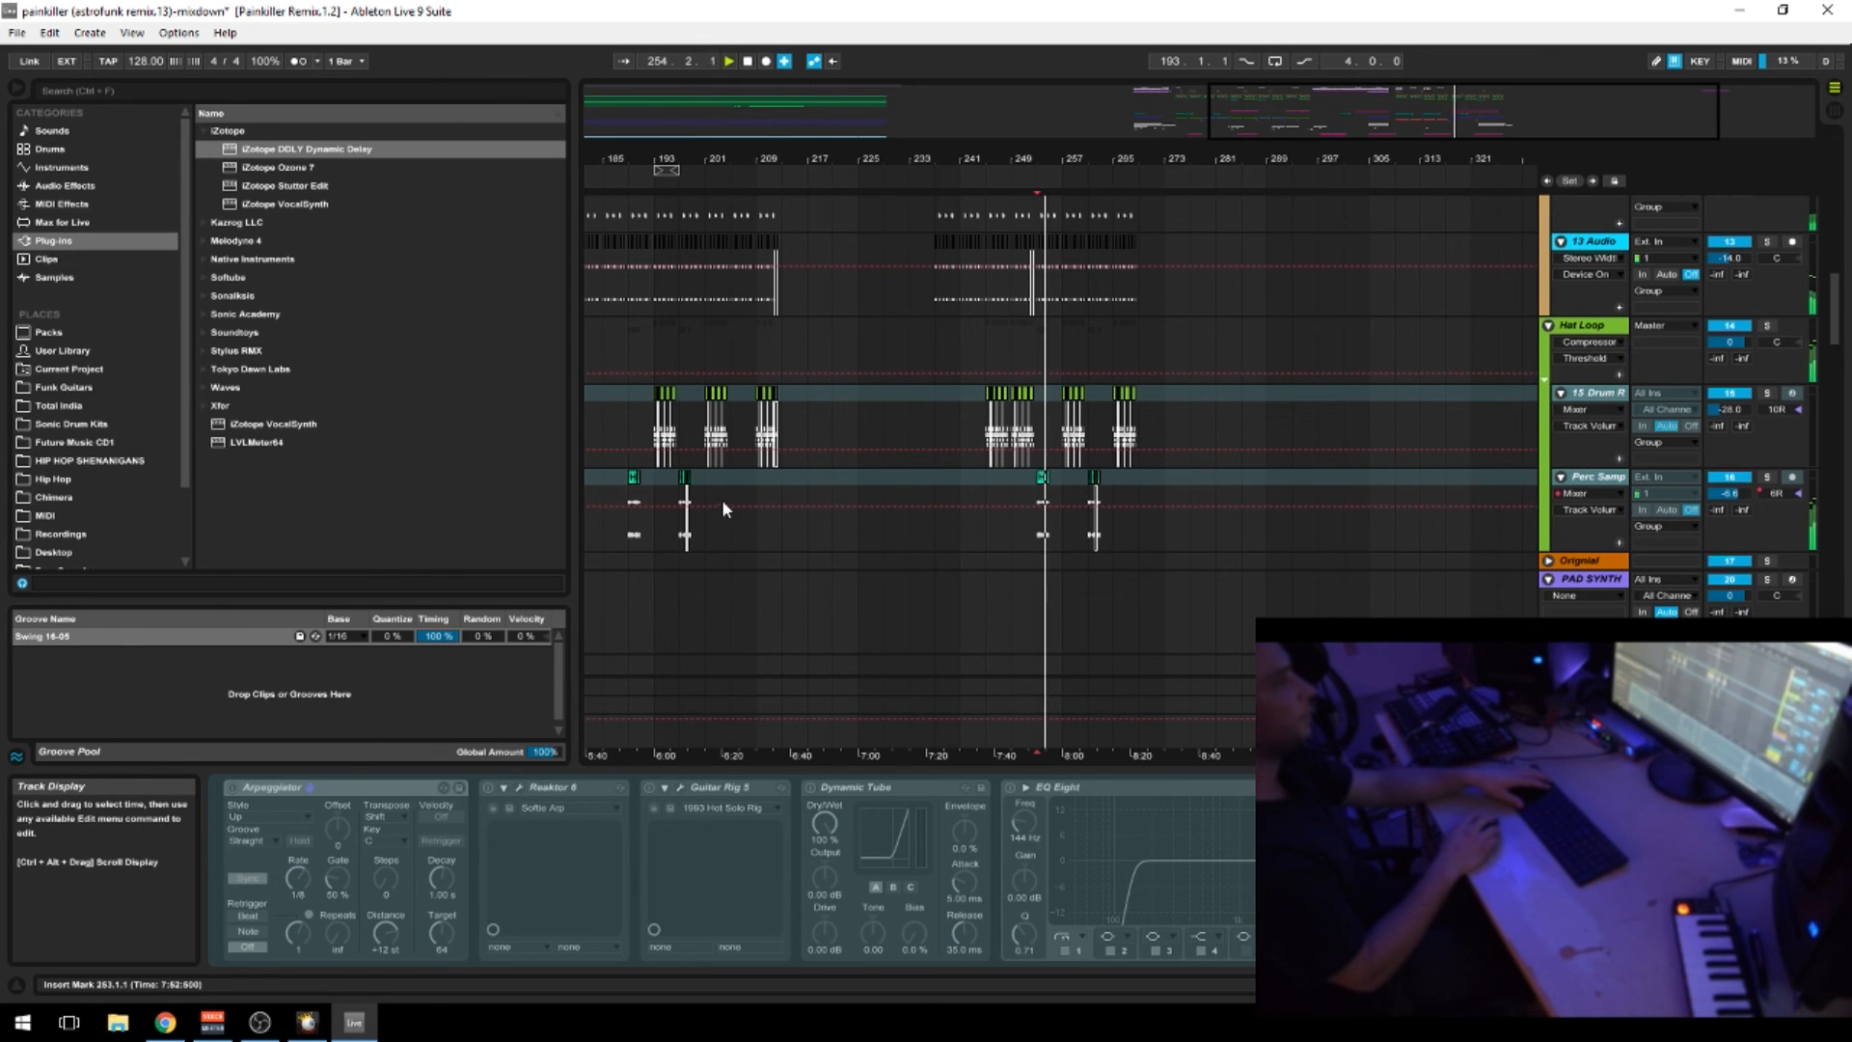
left_click_drag(979, 160, 1059, 159)
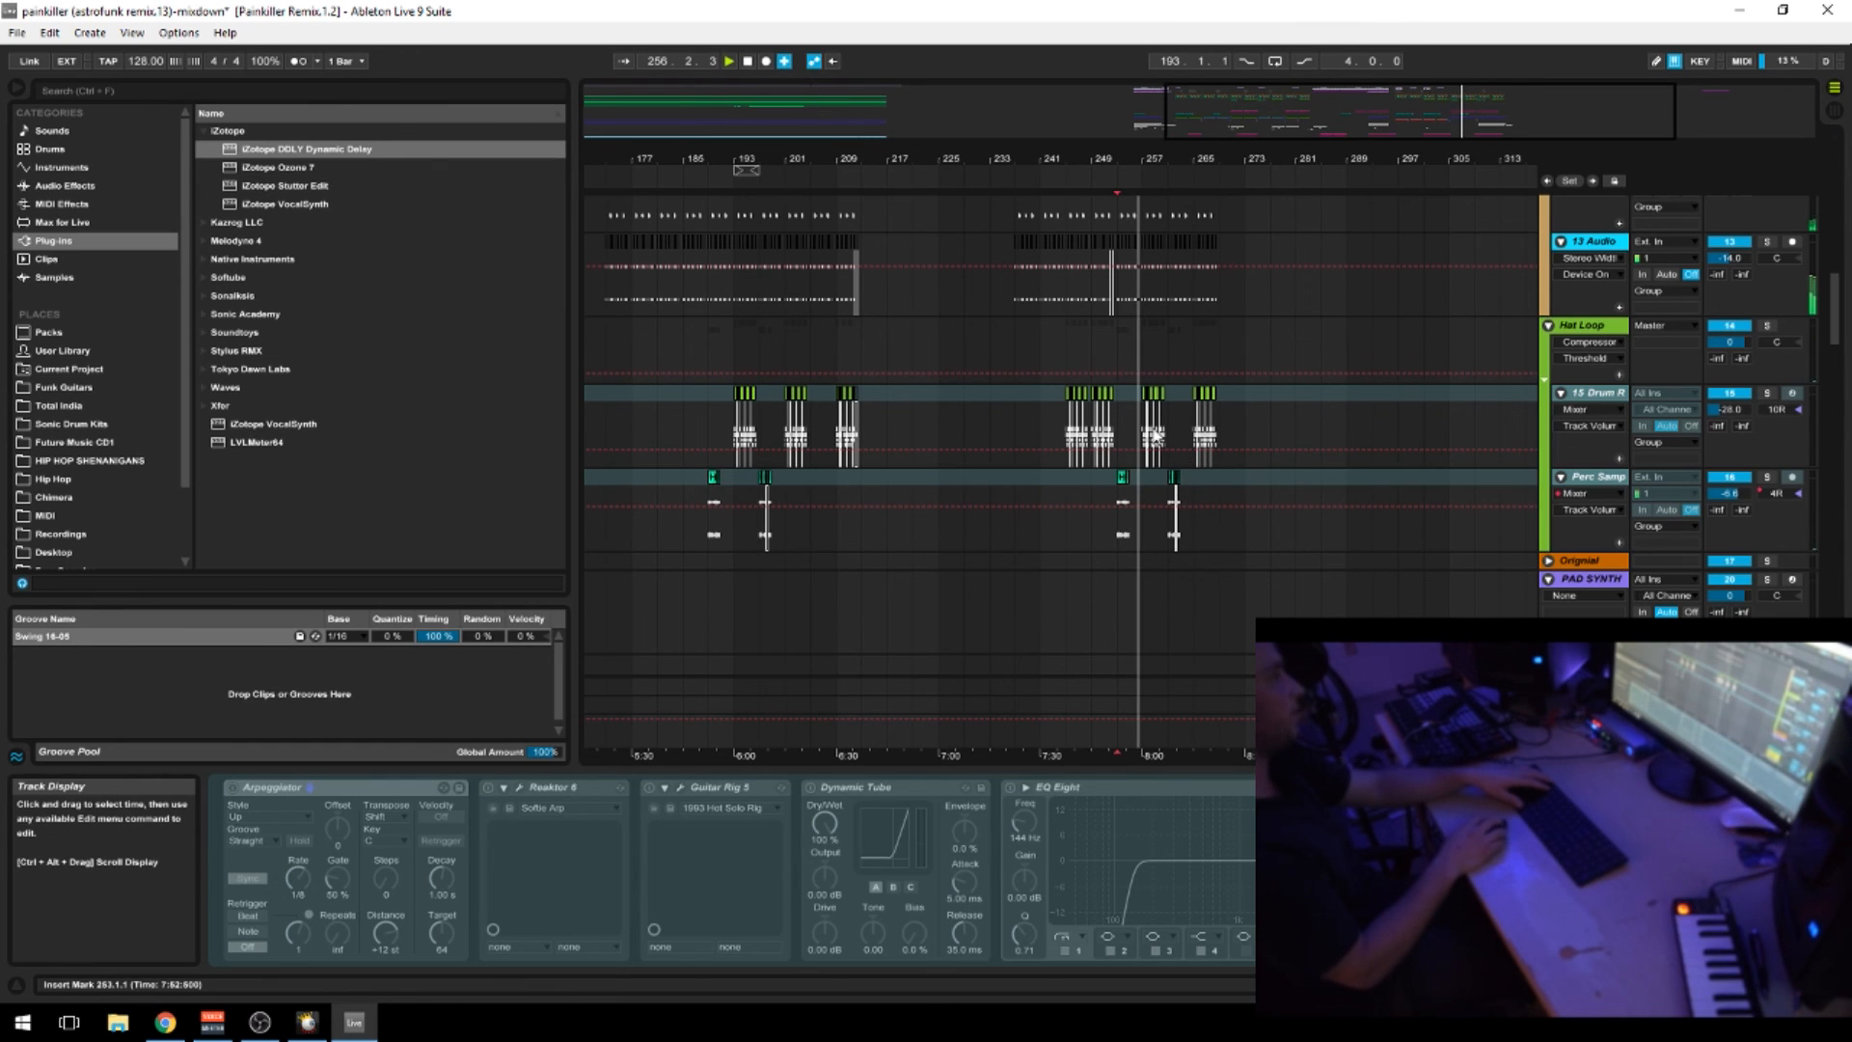
left_click_drag(745, 168, 1027, 159)
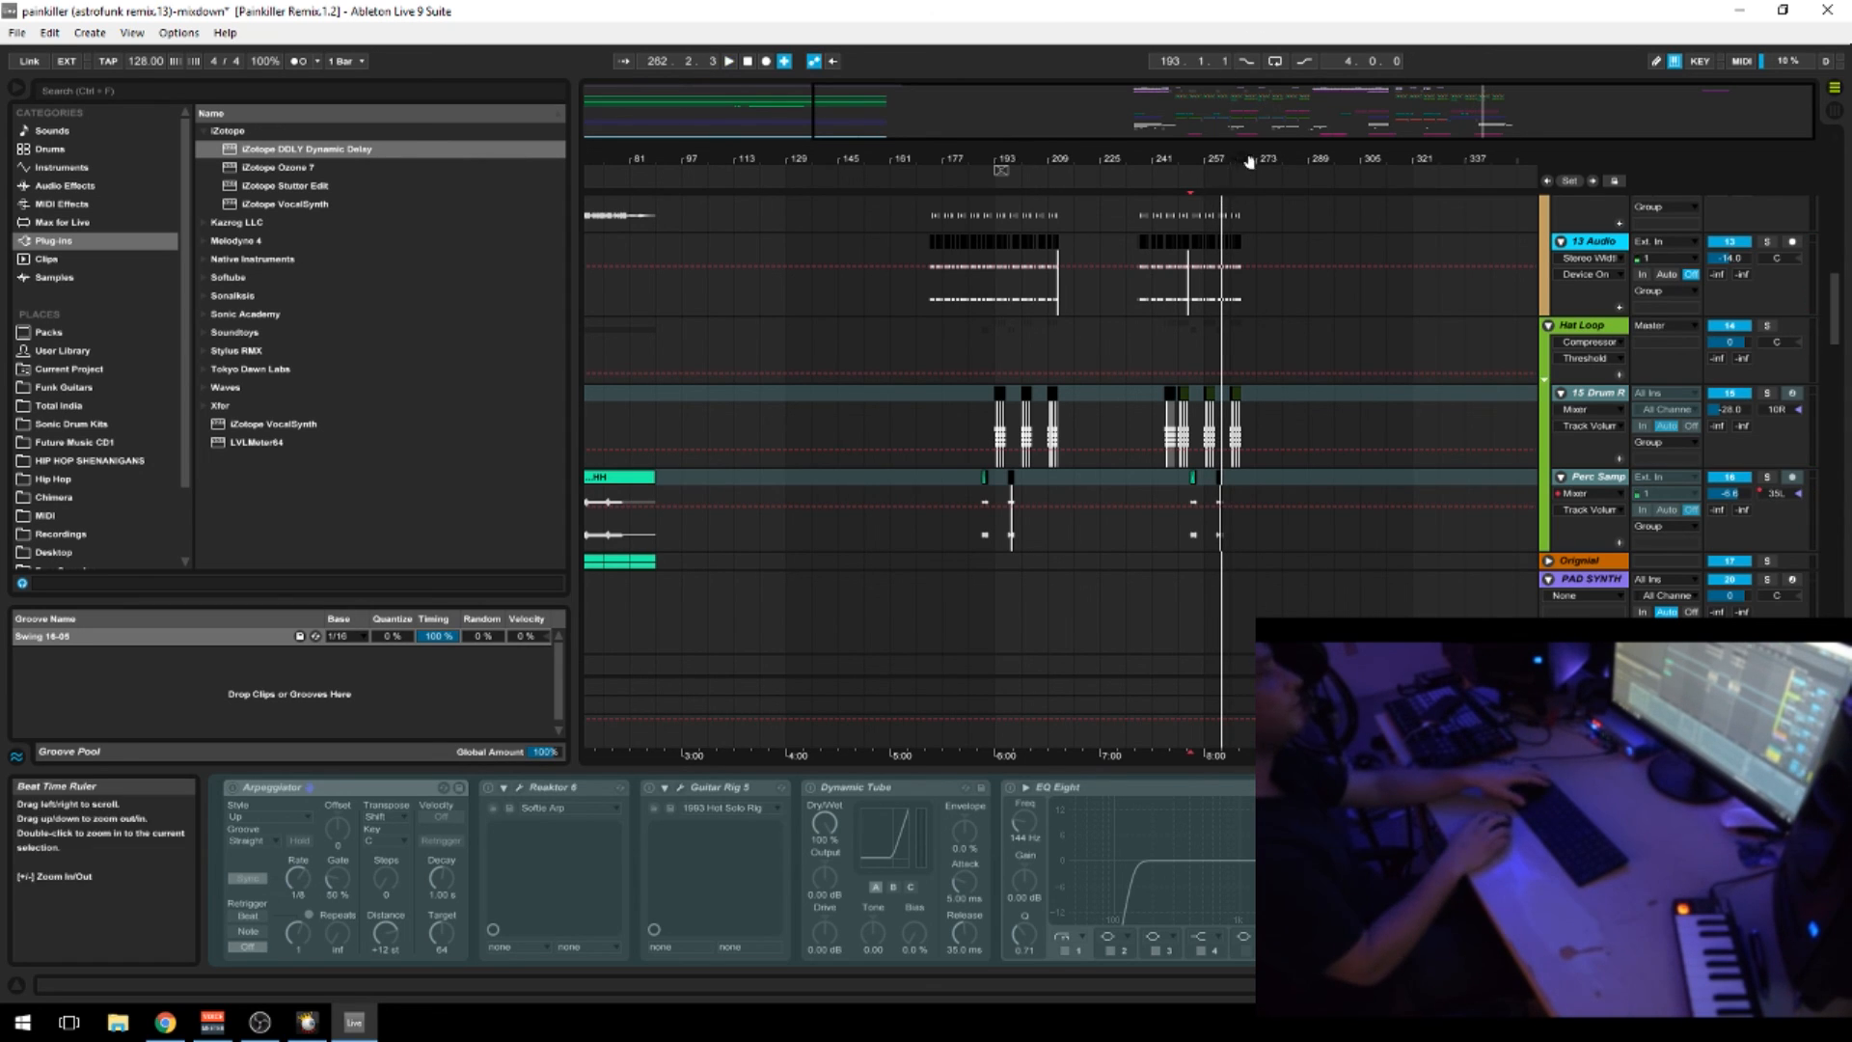
left_click_drag(1249, 160, 1249, 155)
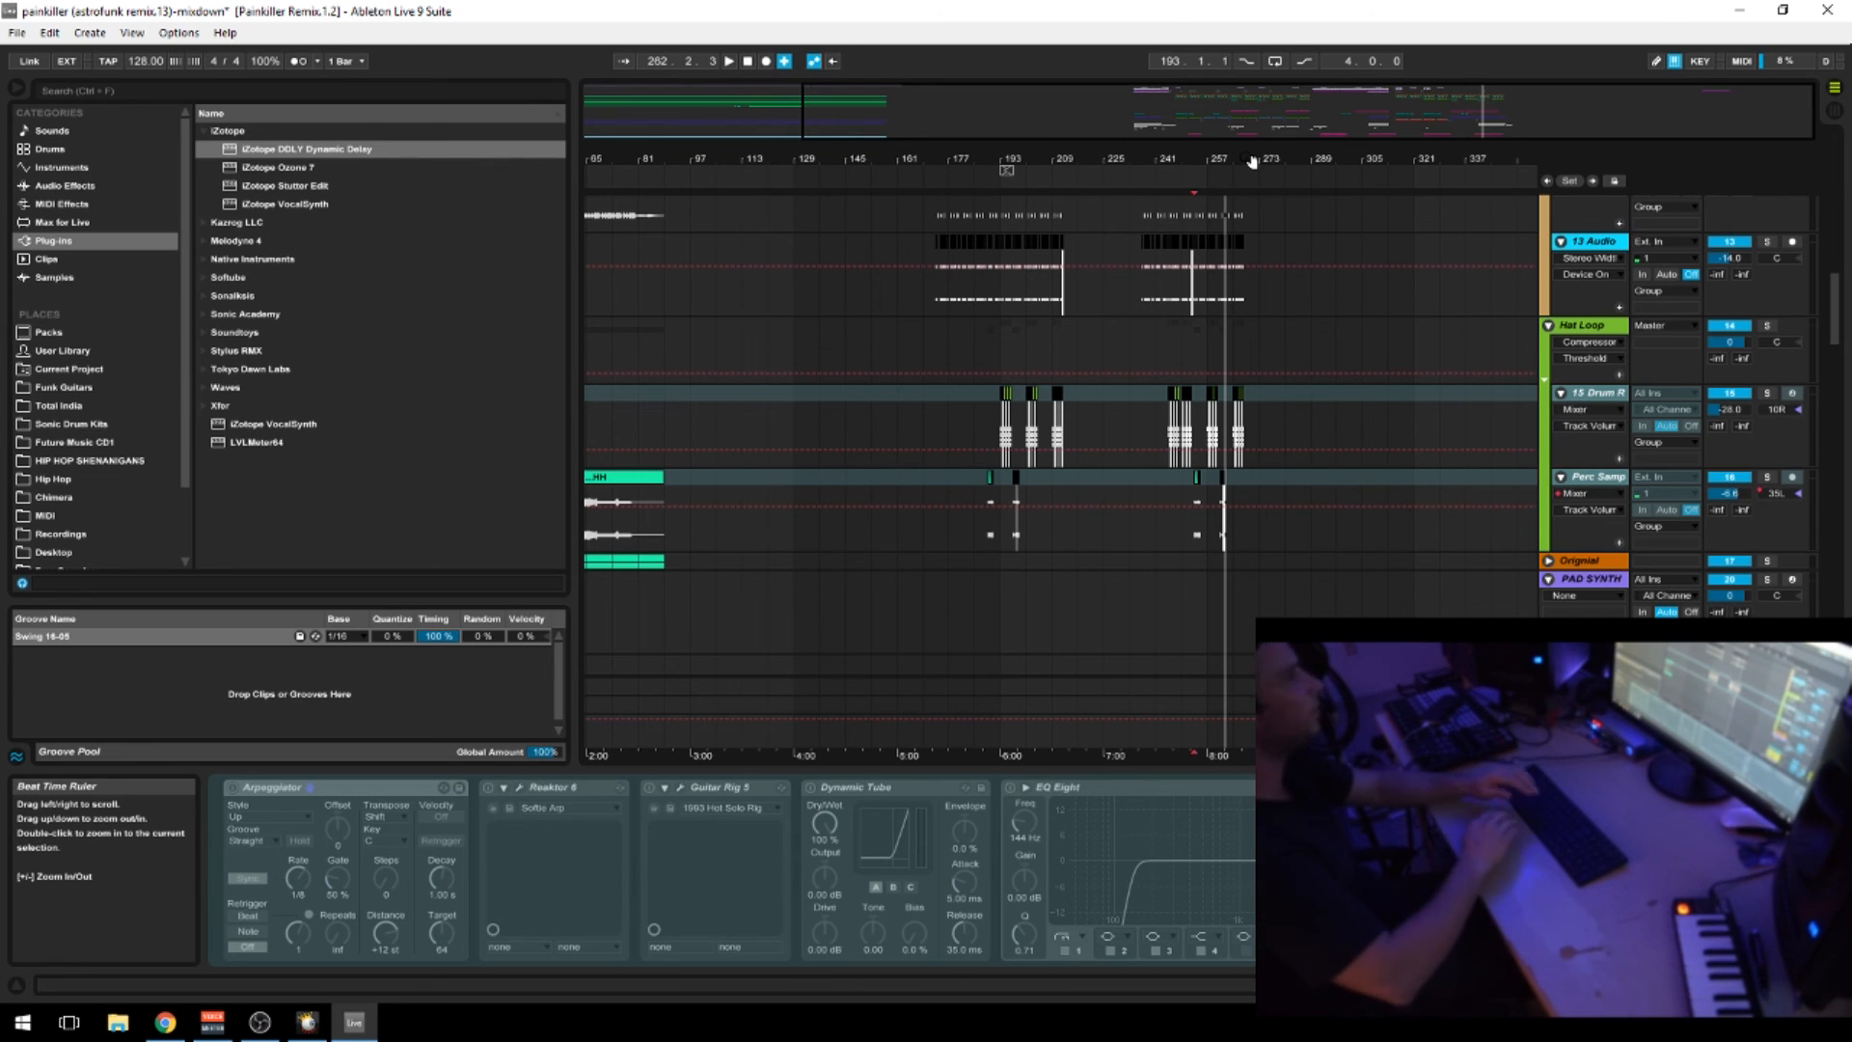
left_click_drag(1293, 172, 1296, 207)
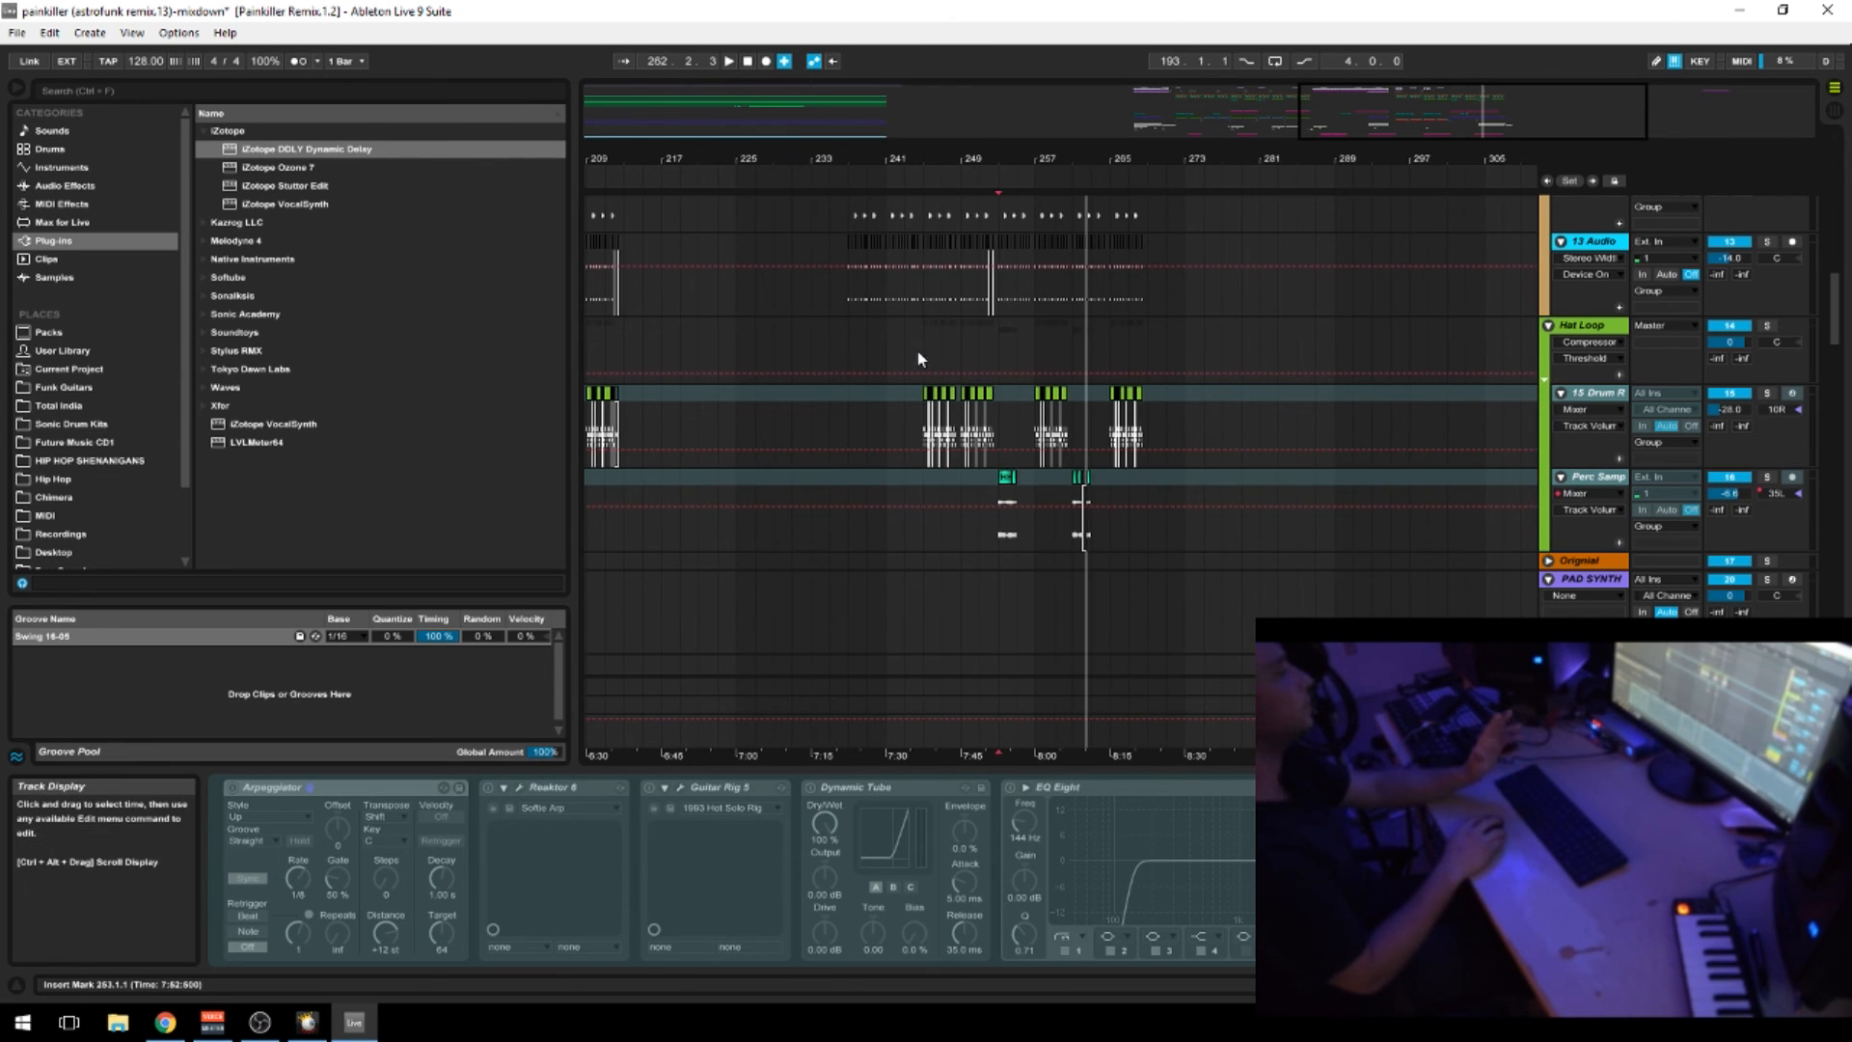
Play briefly from about bar 262 in the Perc. group, and highlight its tracks from bar 257 to bar 277
scroll(1117, 507, "up", 6)
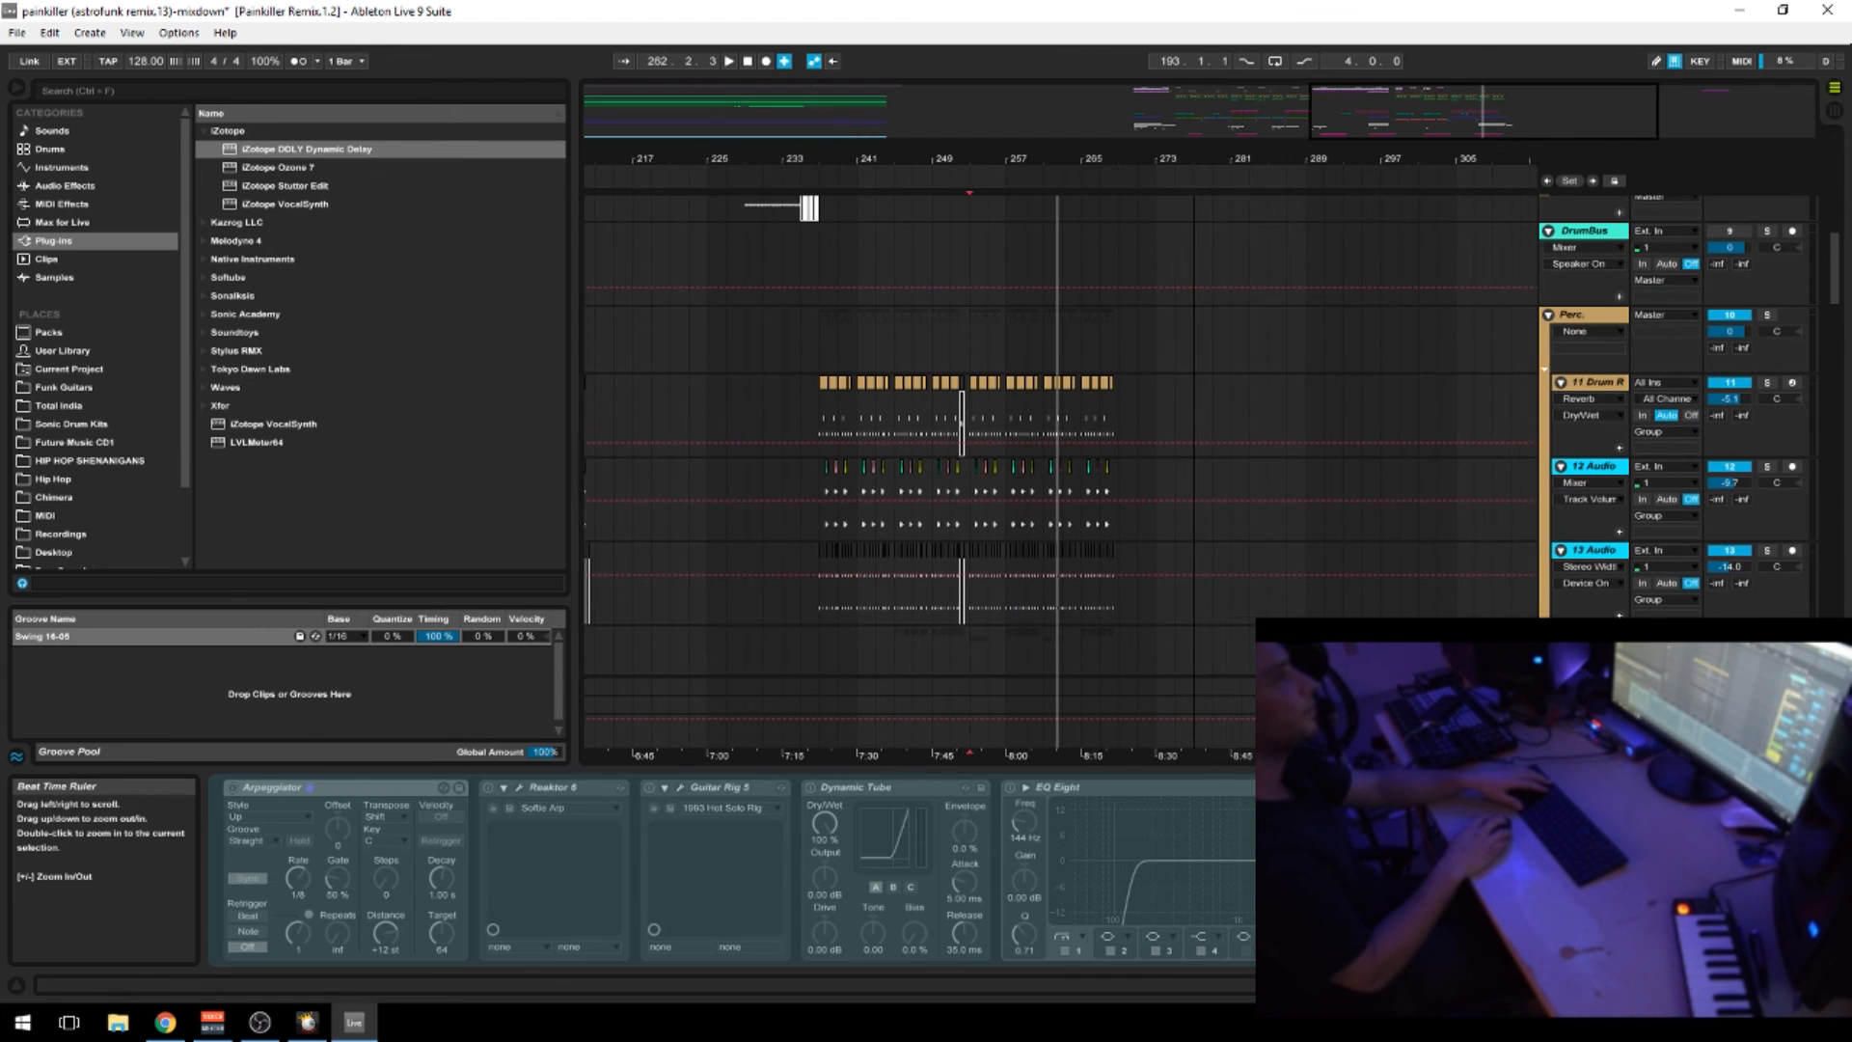
left_click(1054, 335)
key("space")
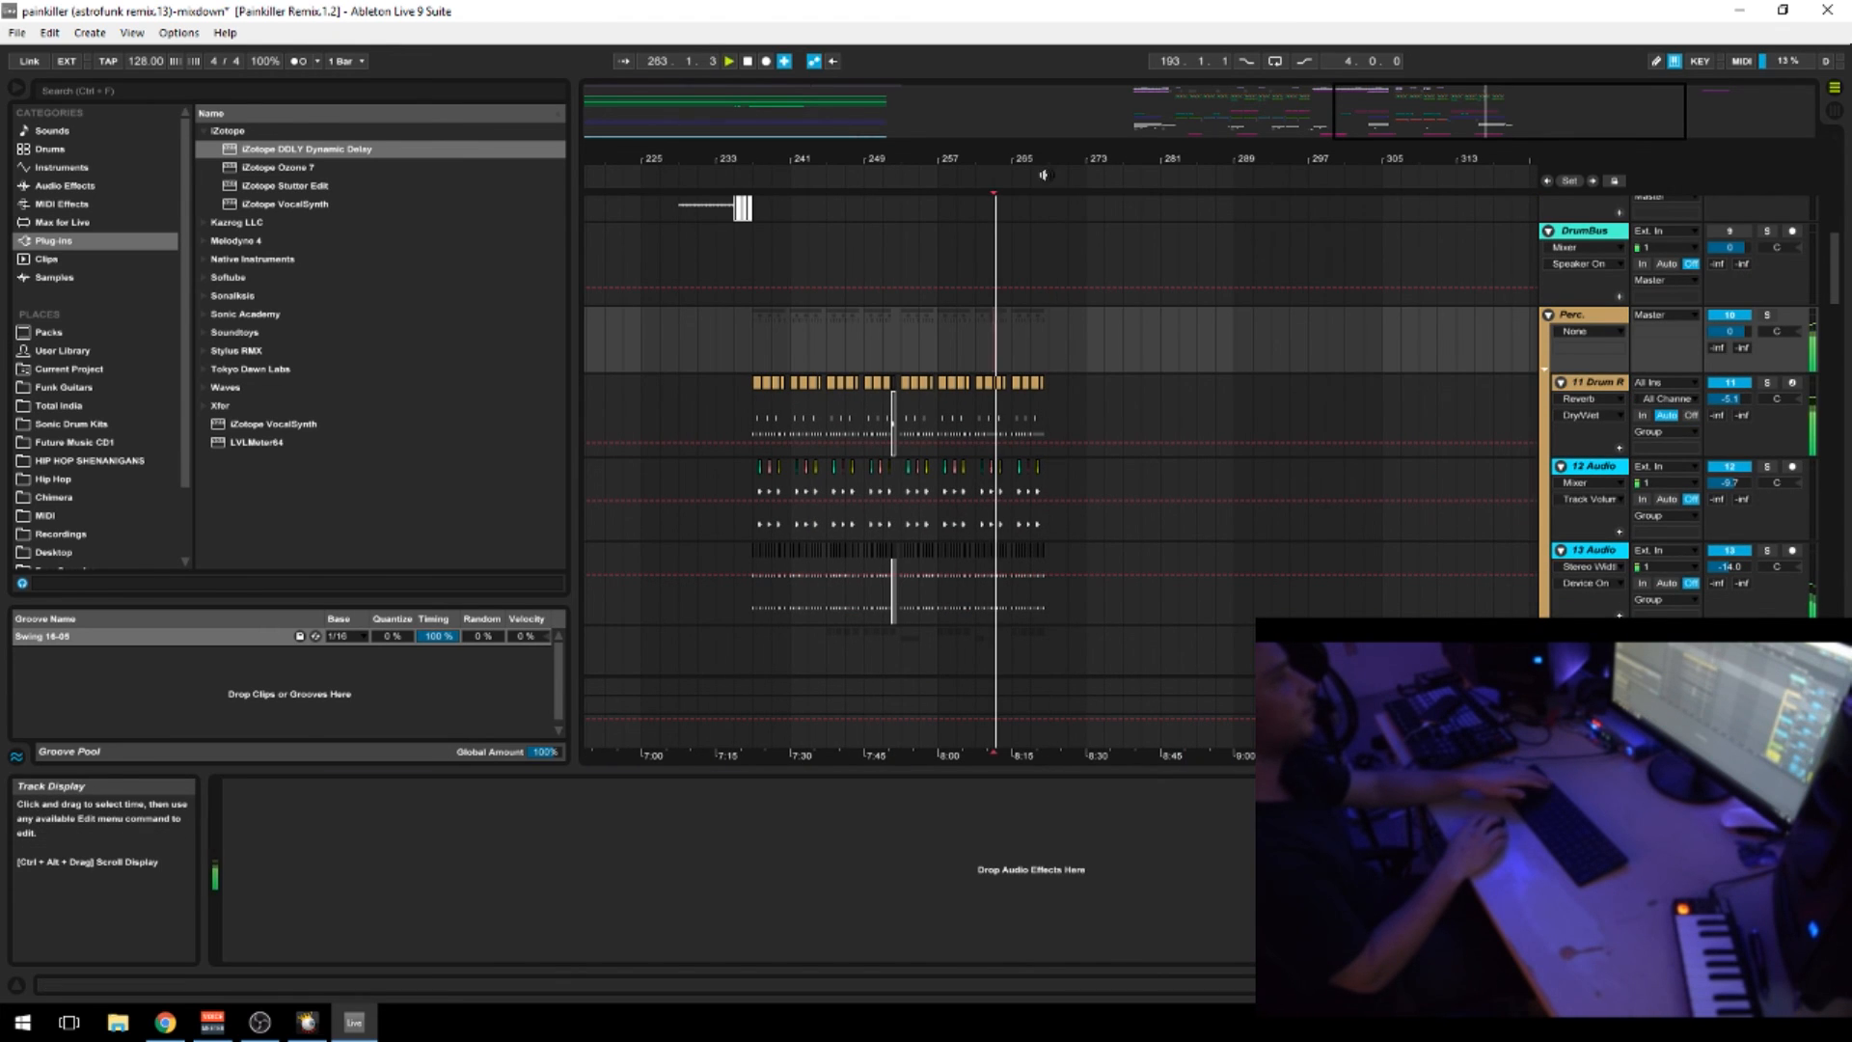
left_click_drag(1041, 174, 1094, 130)
key("space")
left_click_drag(1029, 355, 1142, 357)
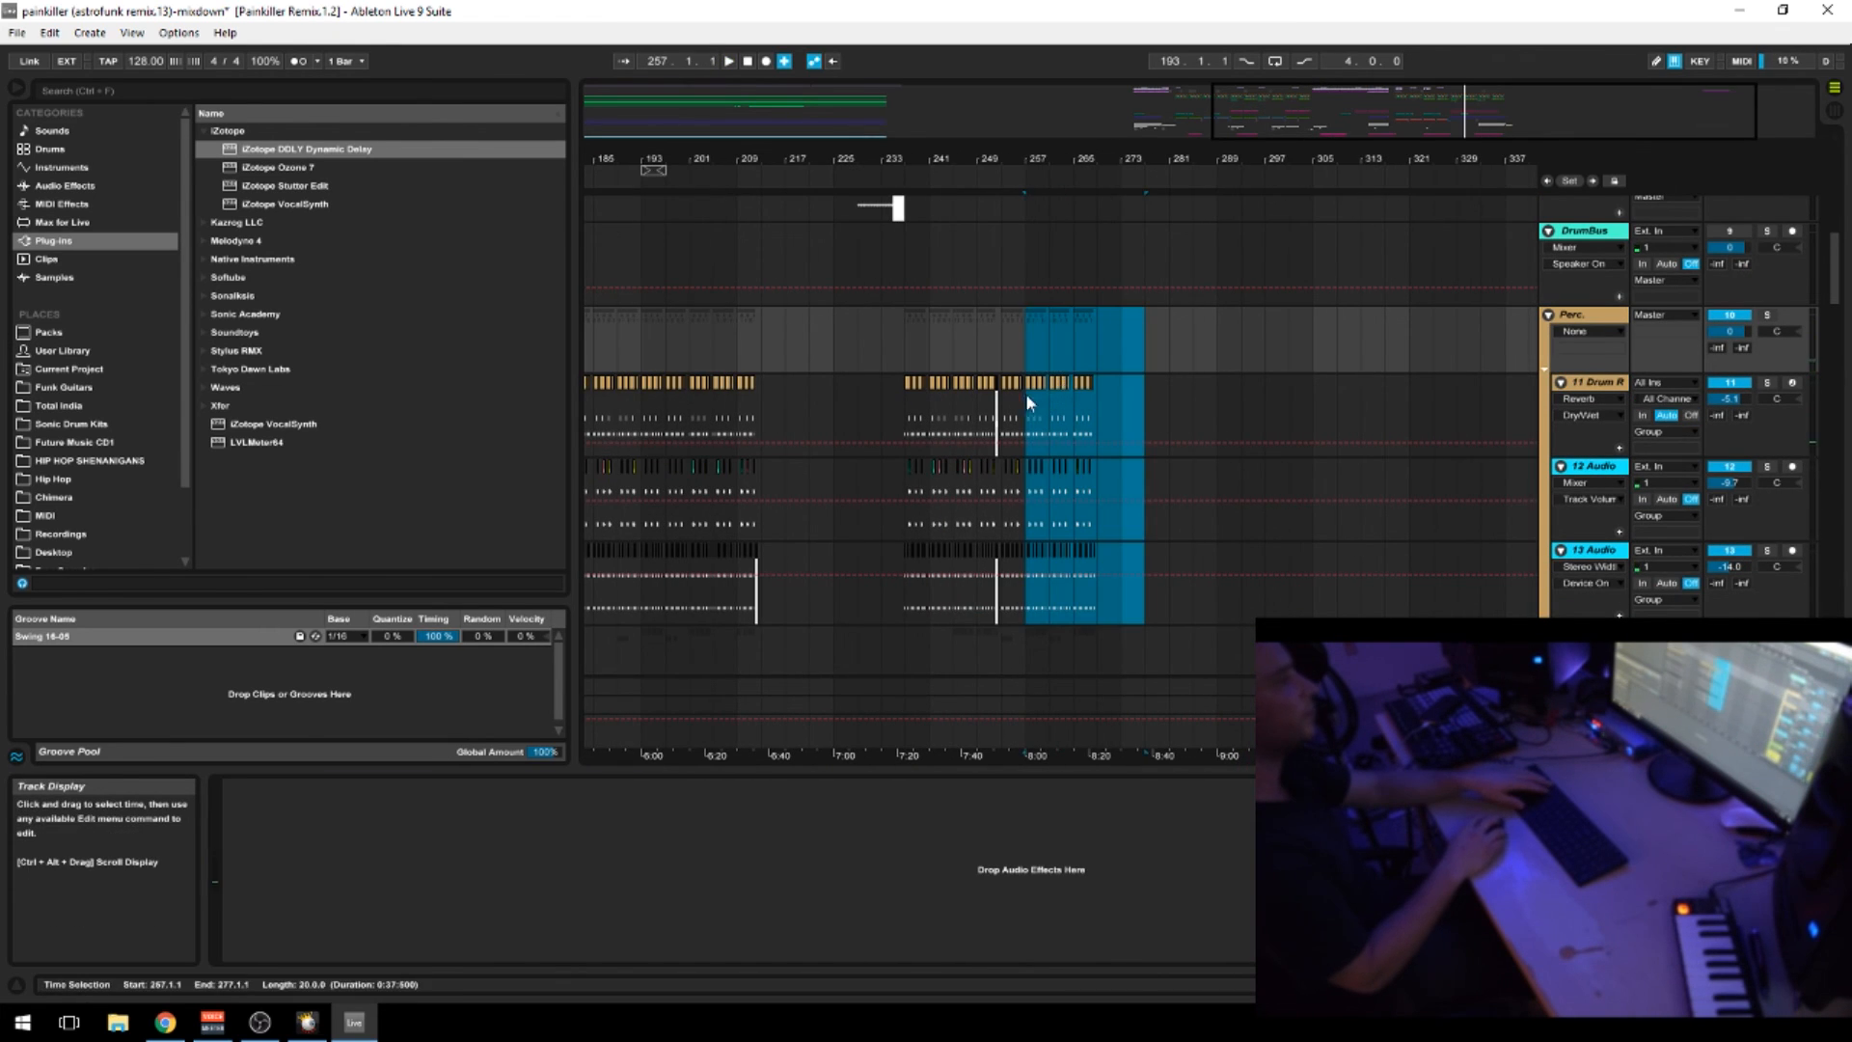
Review the whole arrangement across both drops, from the vocal tracks at the start of the track list to 49 Audio
mouse_move(1146, 154)
left_mouse_down()
mouse_move(1185, 125)
mouse_move(1148, 176)
mouse_move(1146, 140)
left_mouse_up()
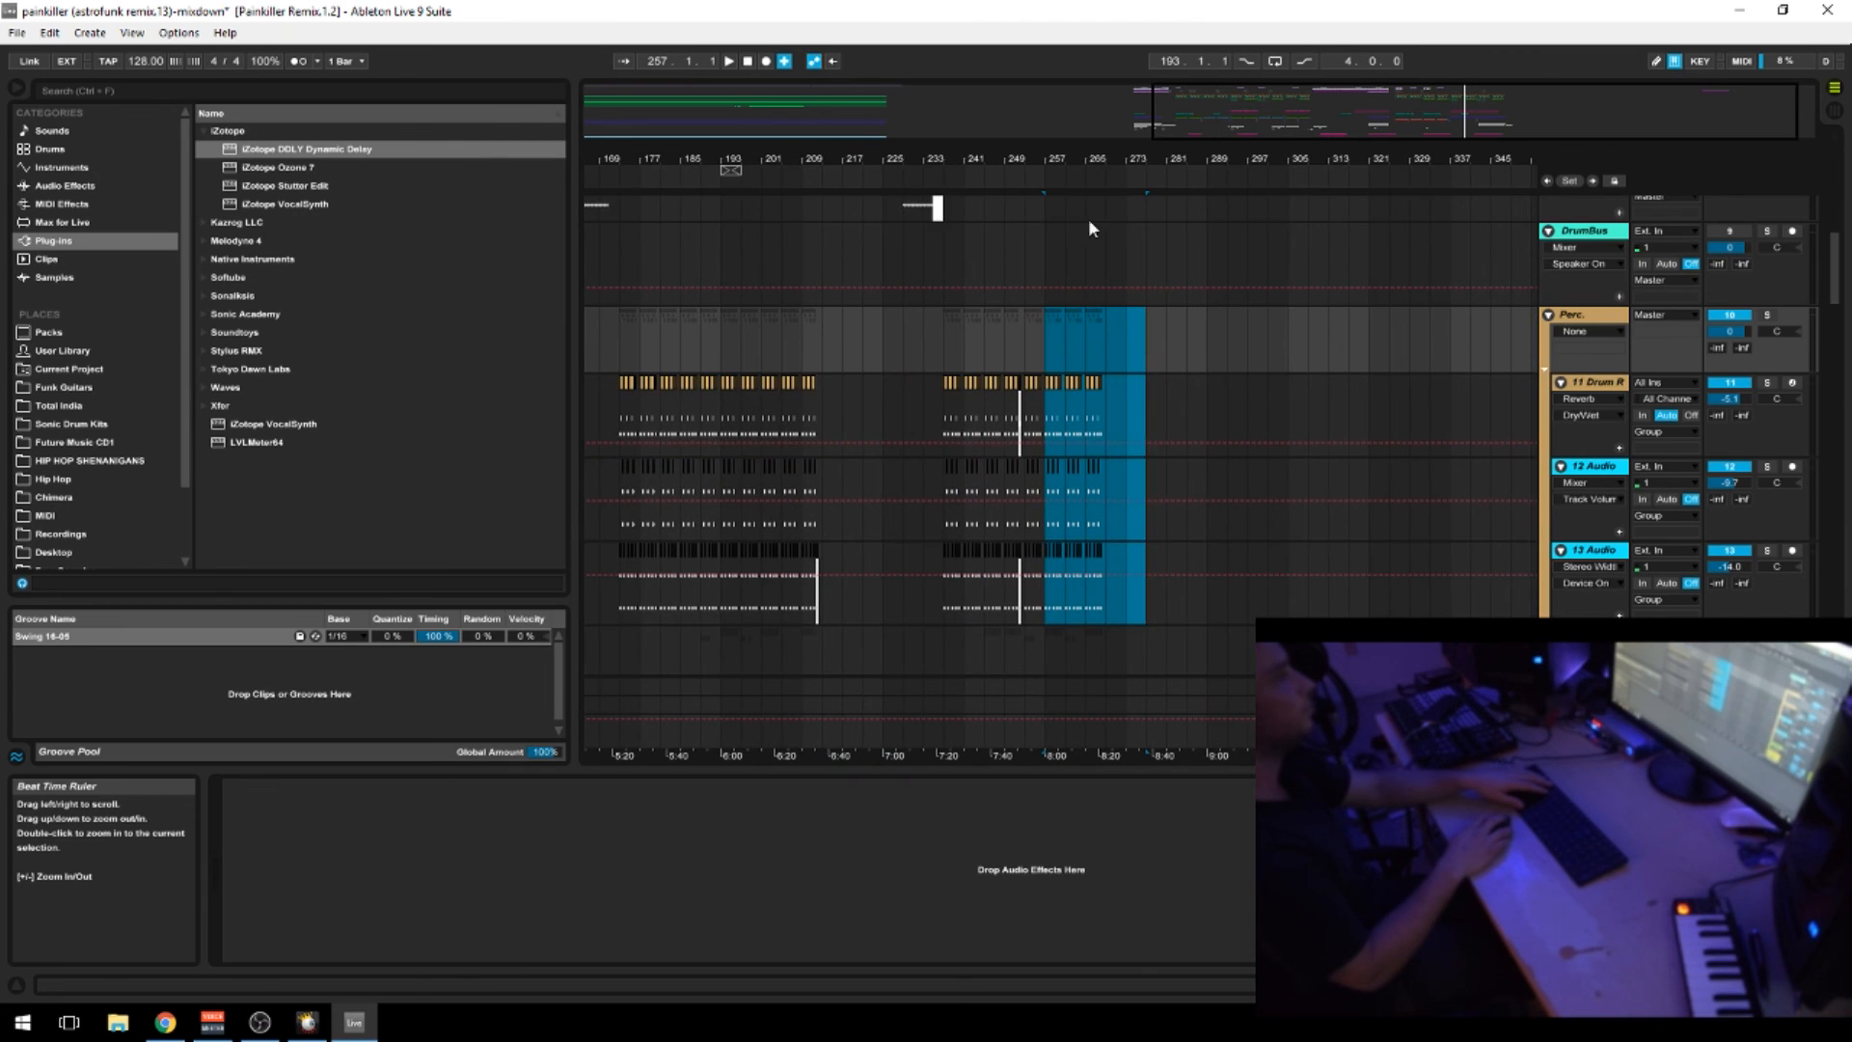
scroll(809, 567, "down", 5)
scroll(829, 632, "up", 10)
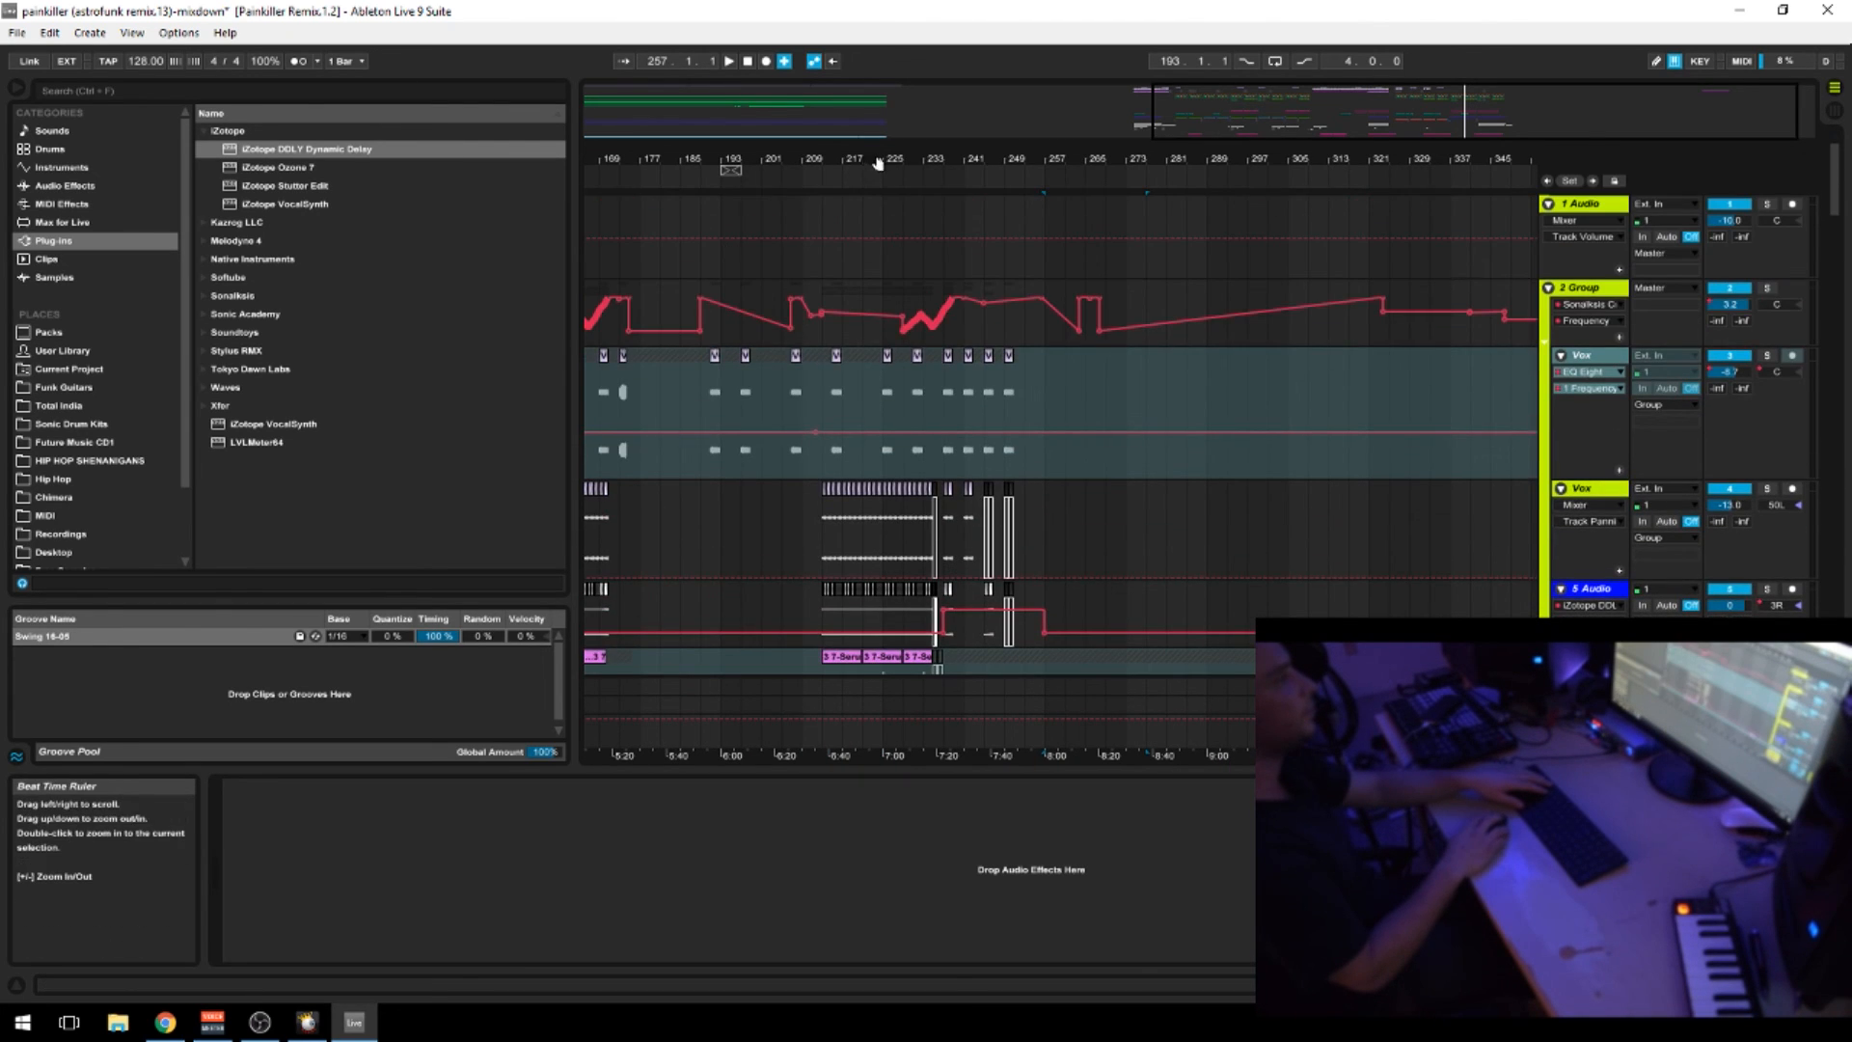
left_click_drag(877, 160, 1077, 147)
scroll(1013, 462, "down", 5)
scroll(1022, 463, "down", 10)
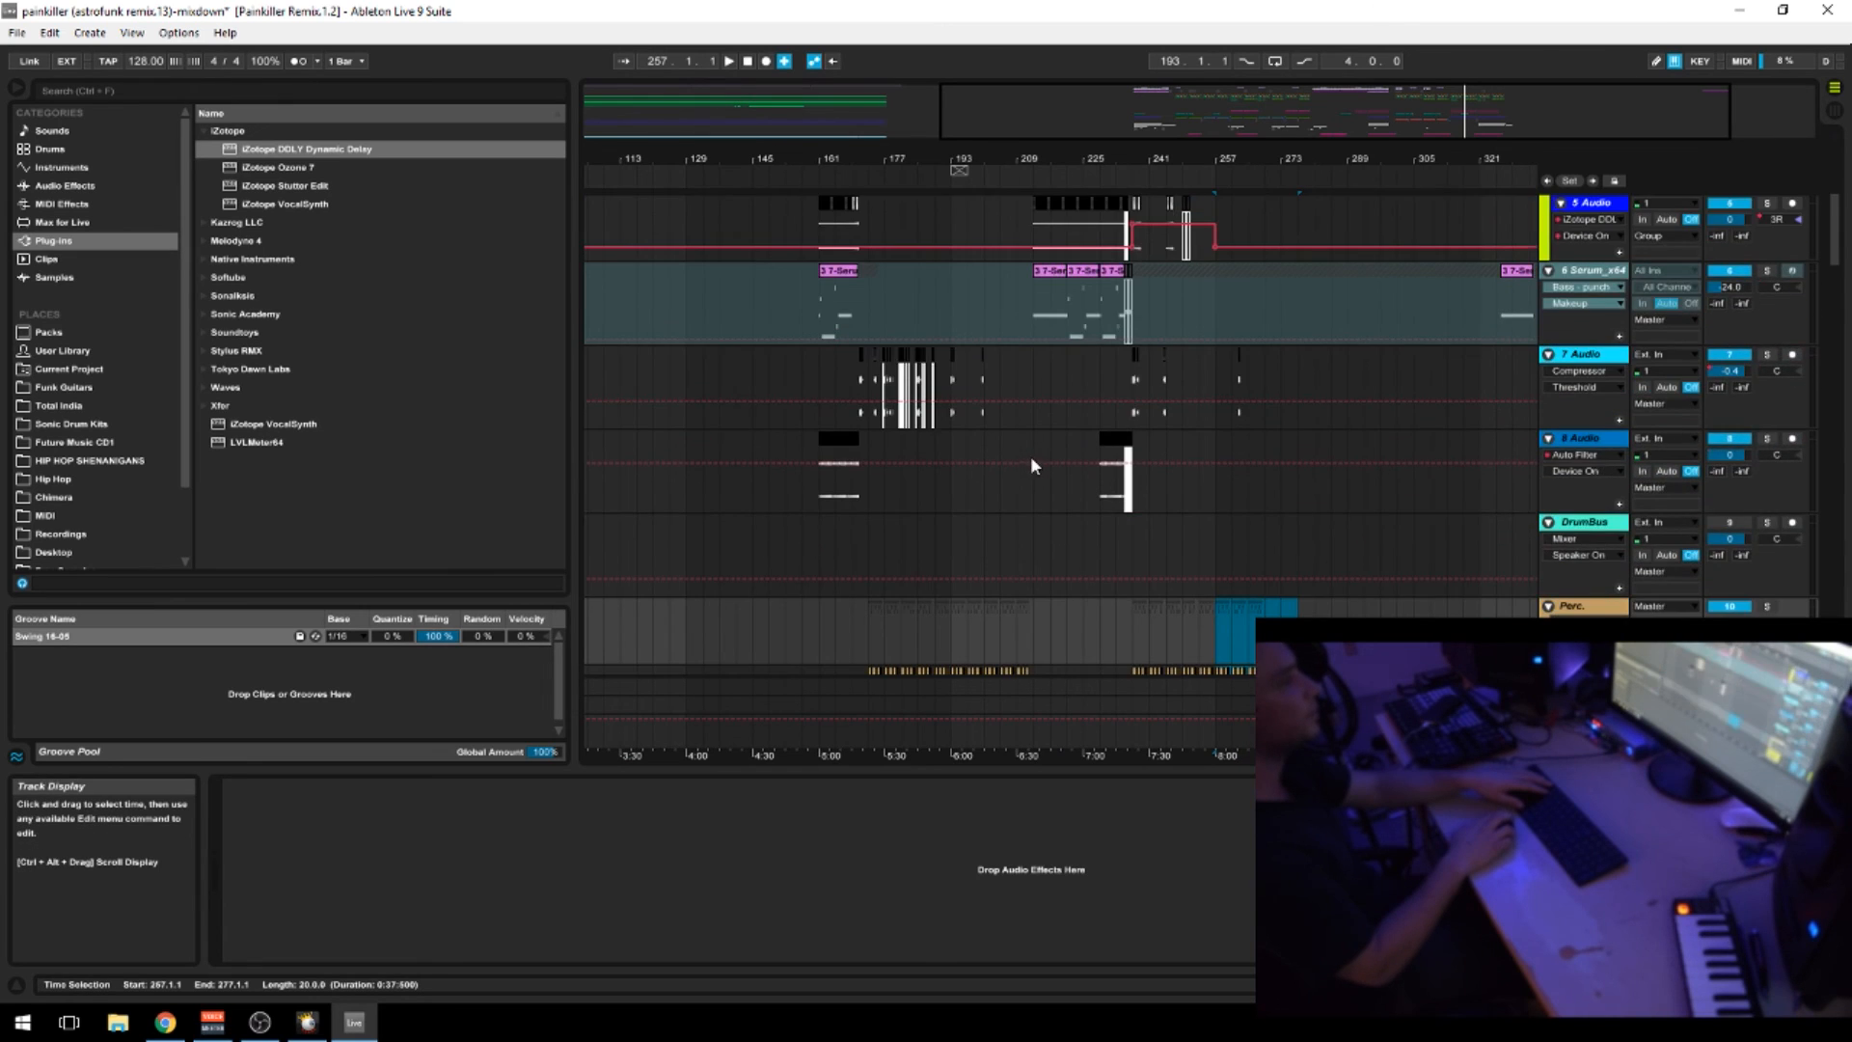
scroll(1030, 464, "down", 12)
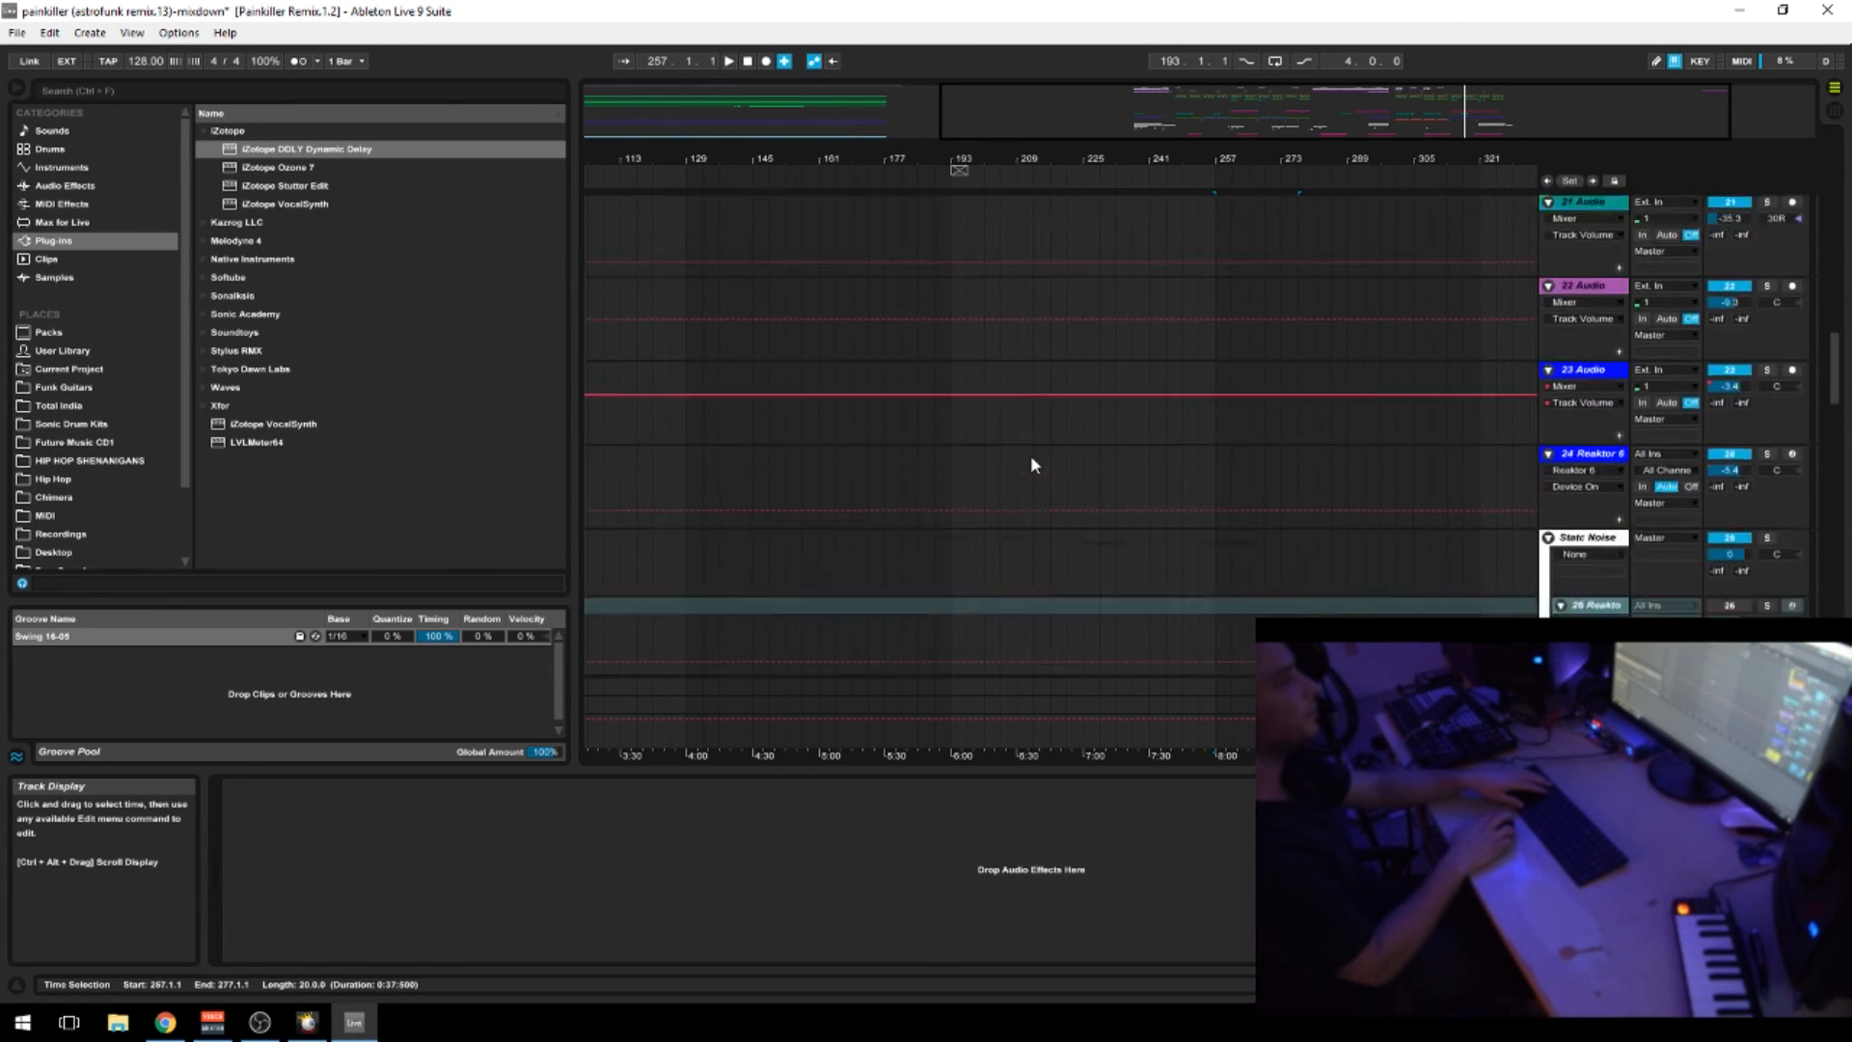
scroll(1034, 455, "down", 10)
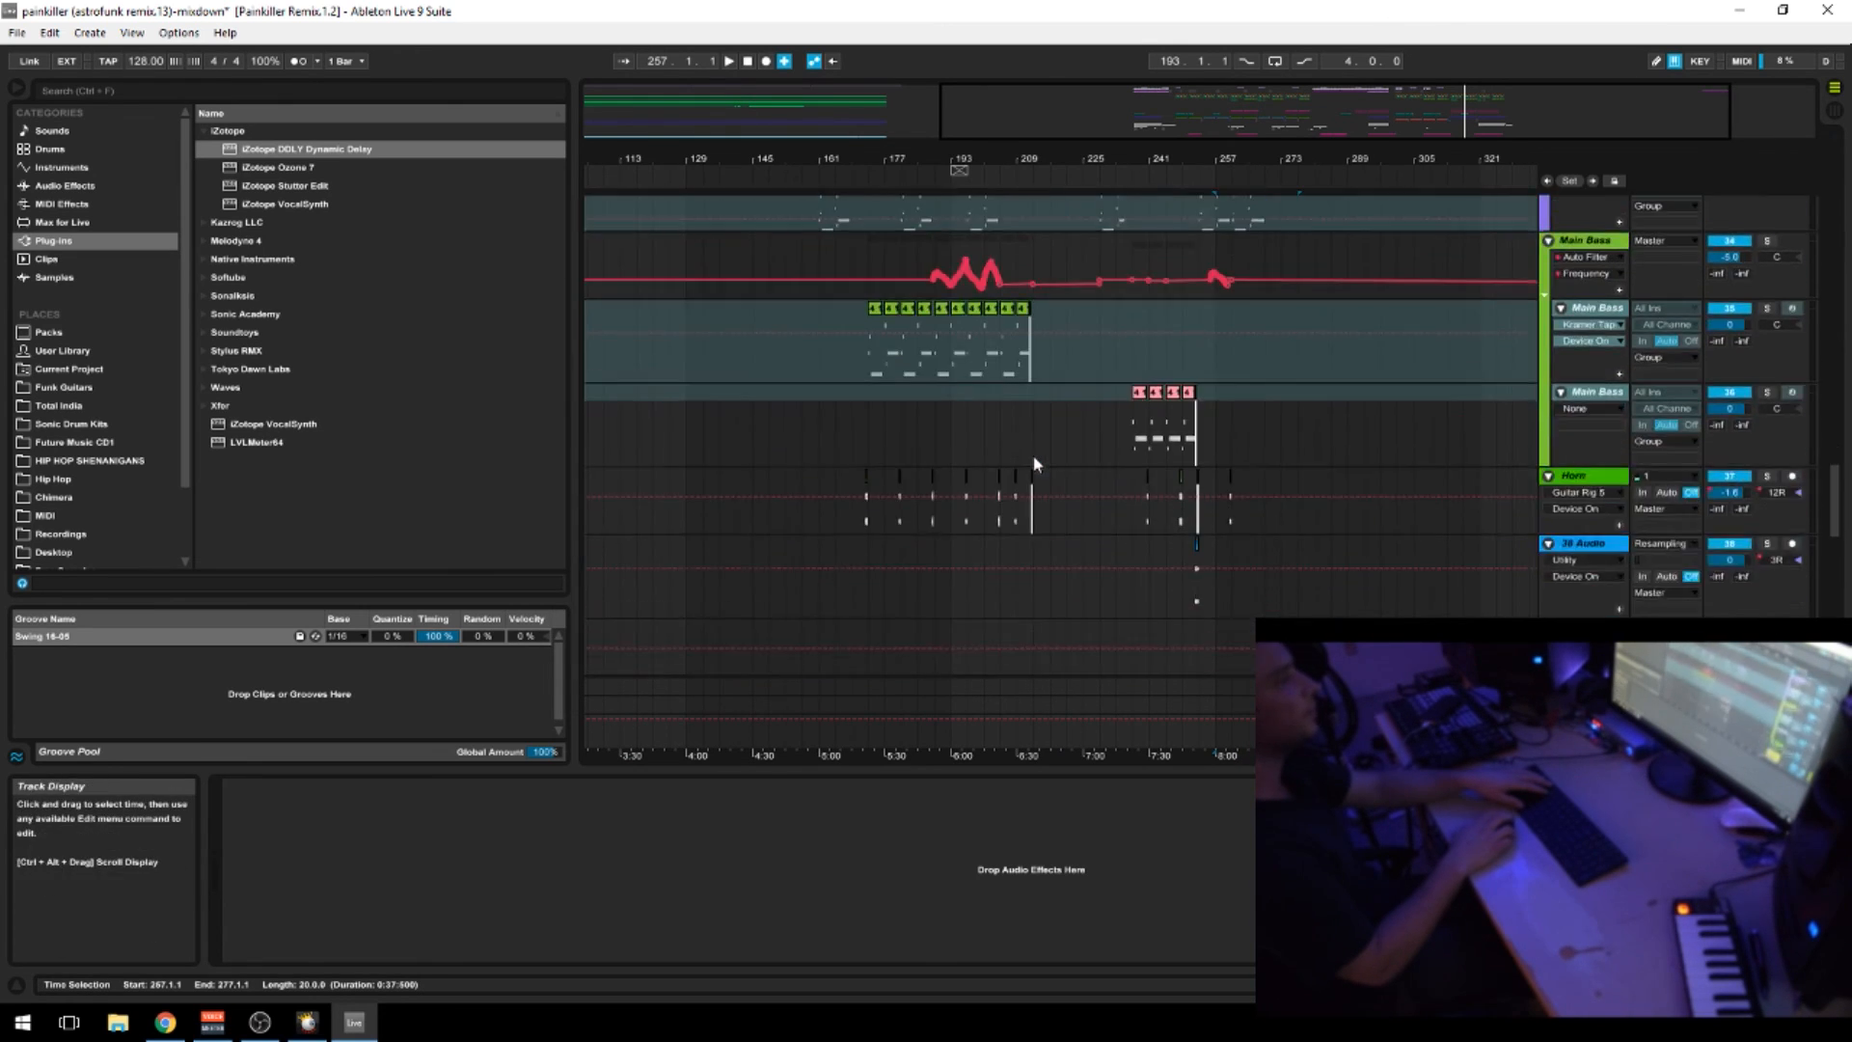
scroll(1033, 457, "down", 3)
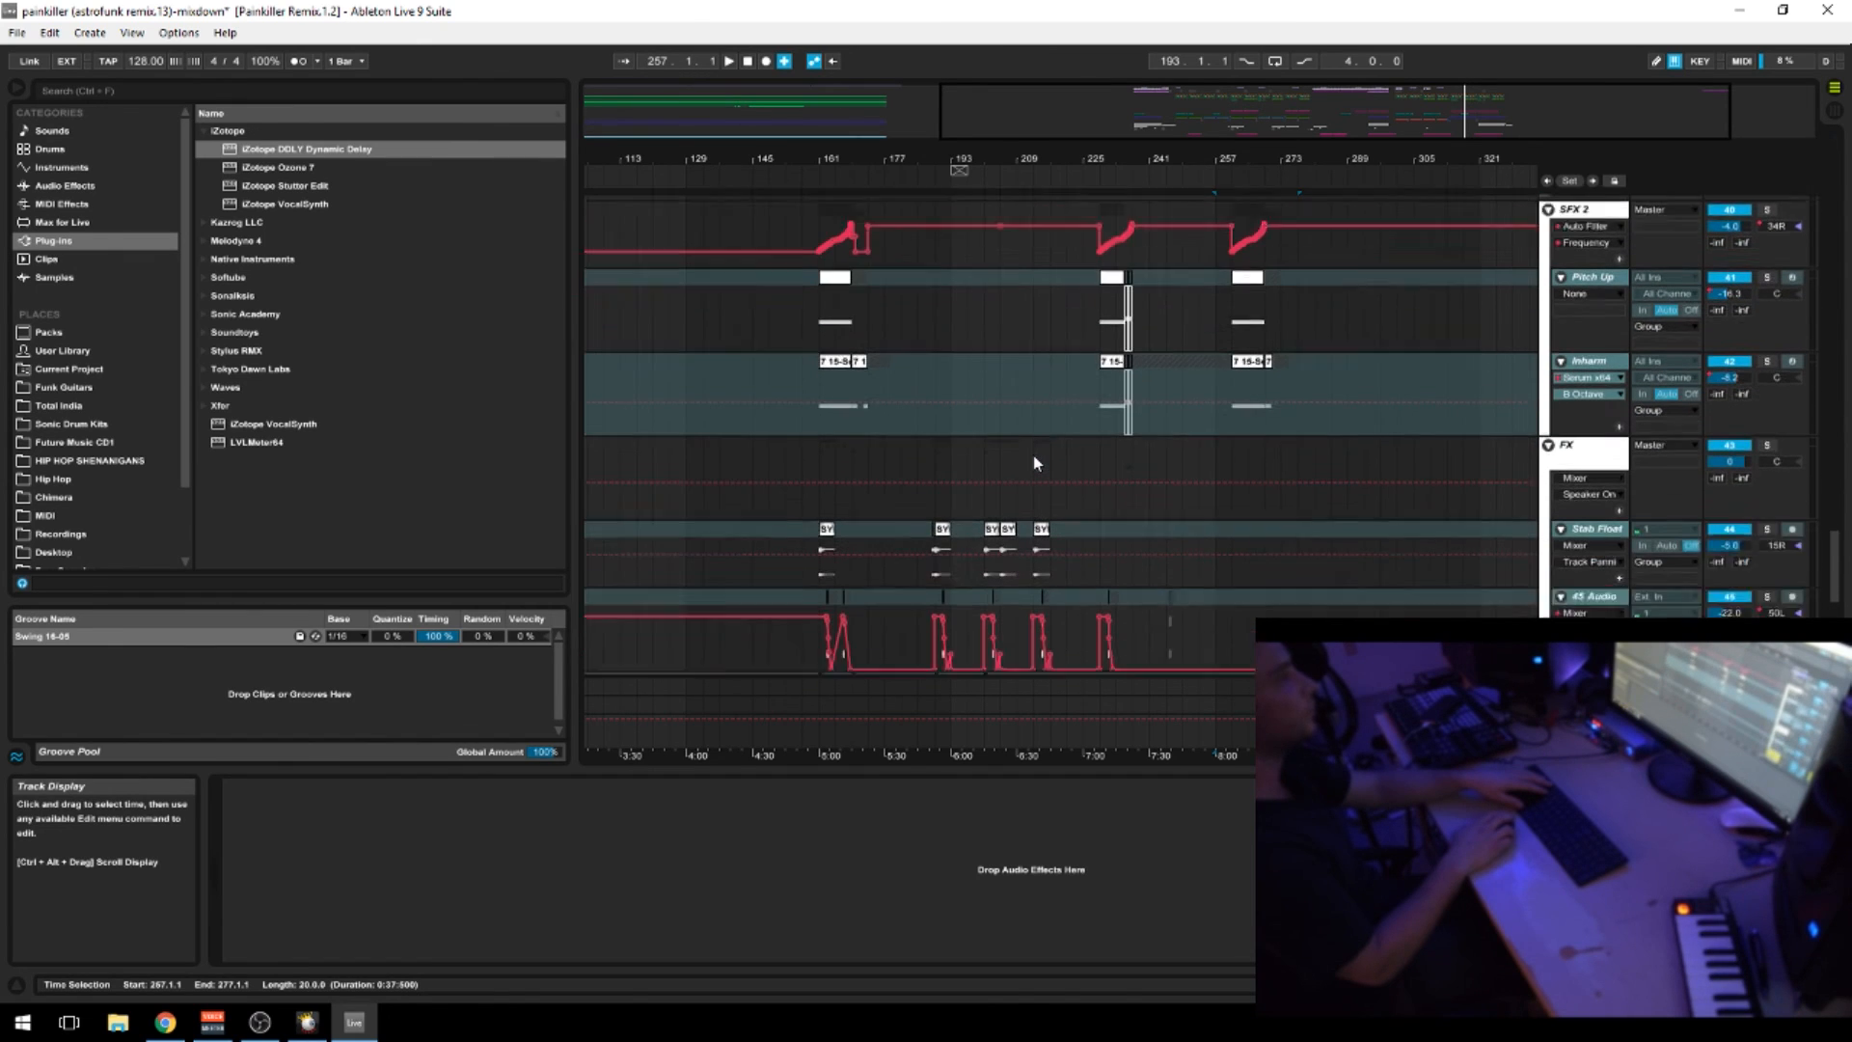
scroll(1035, 464, "down", 3)
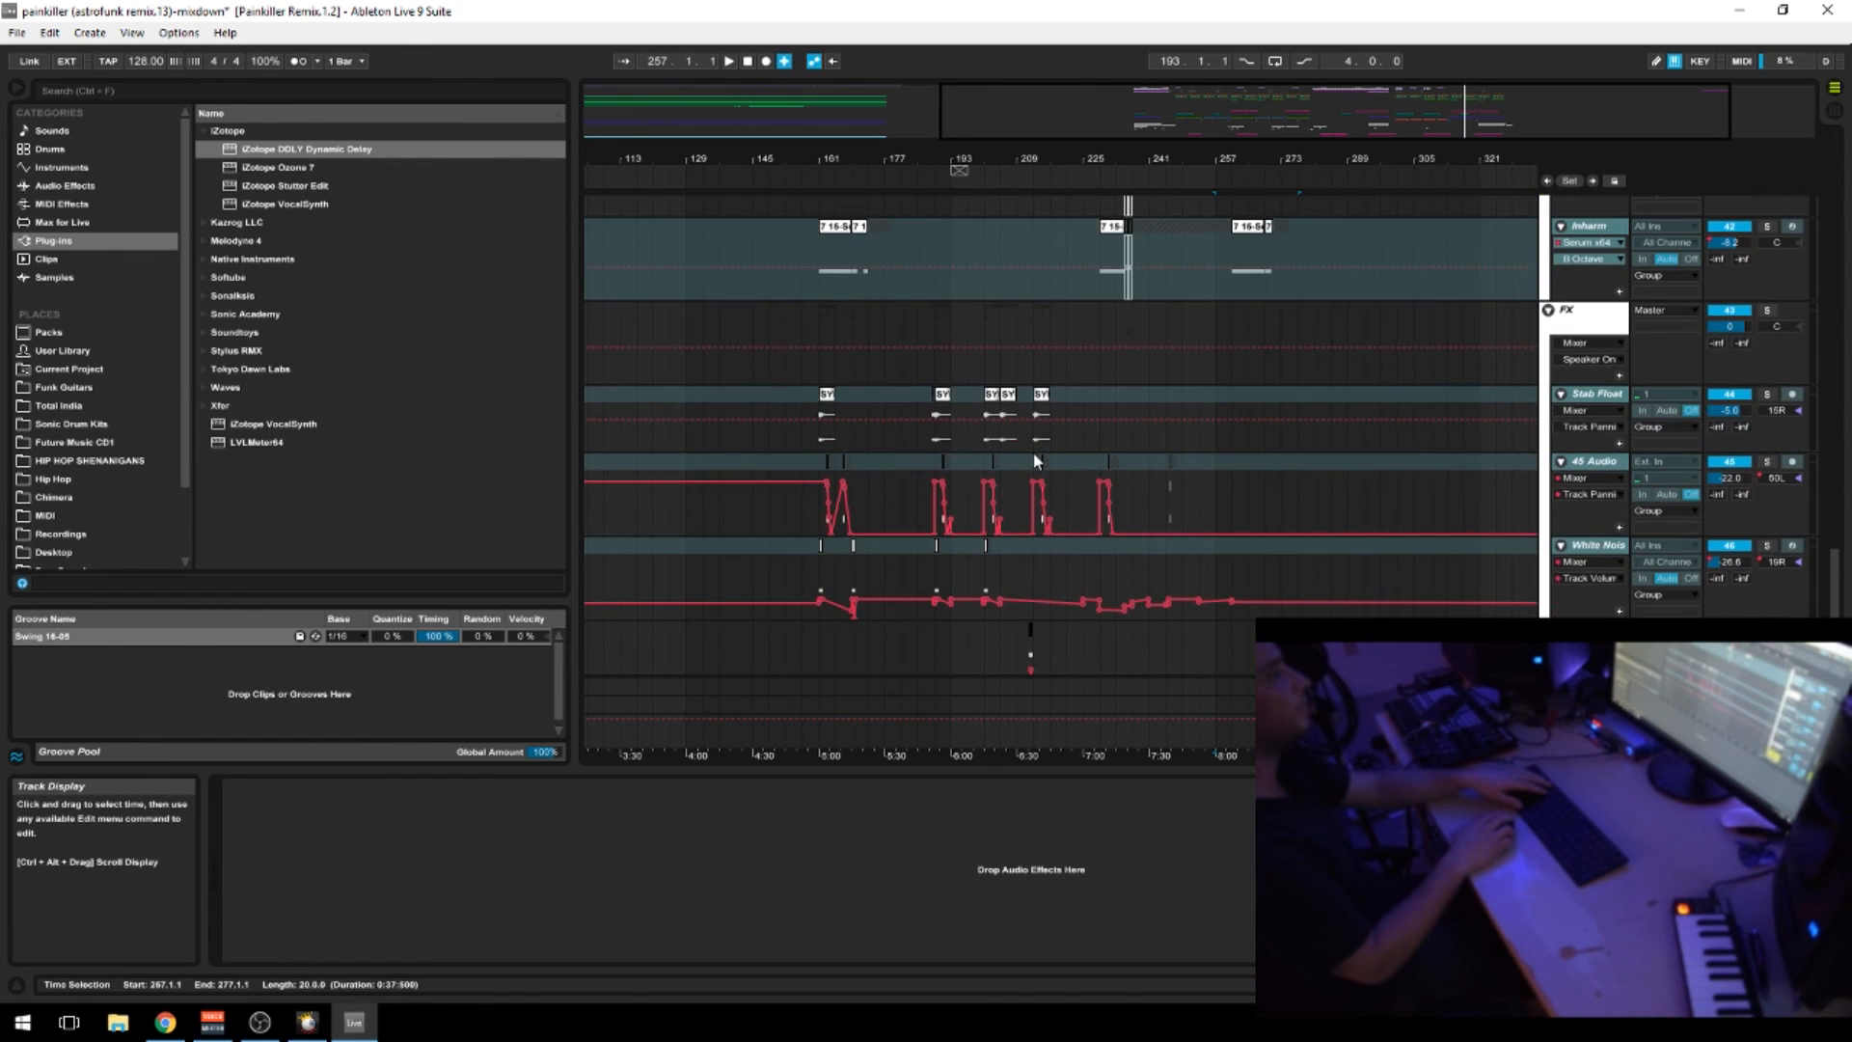
scroll(1035, 461, "down", 7)
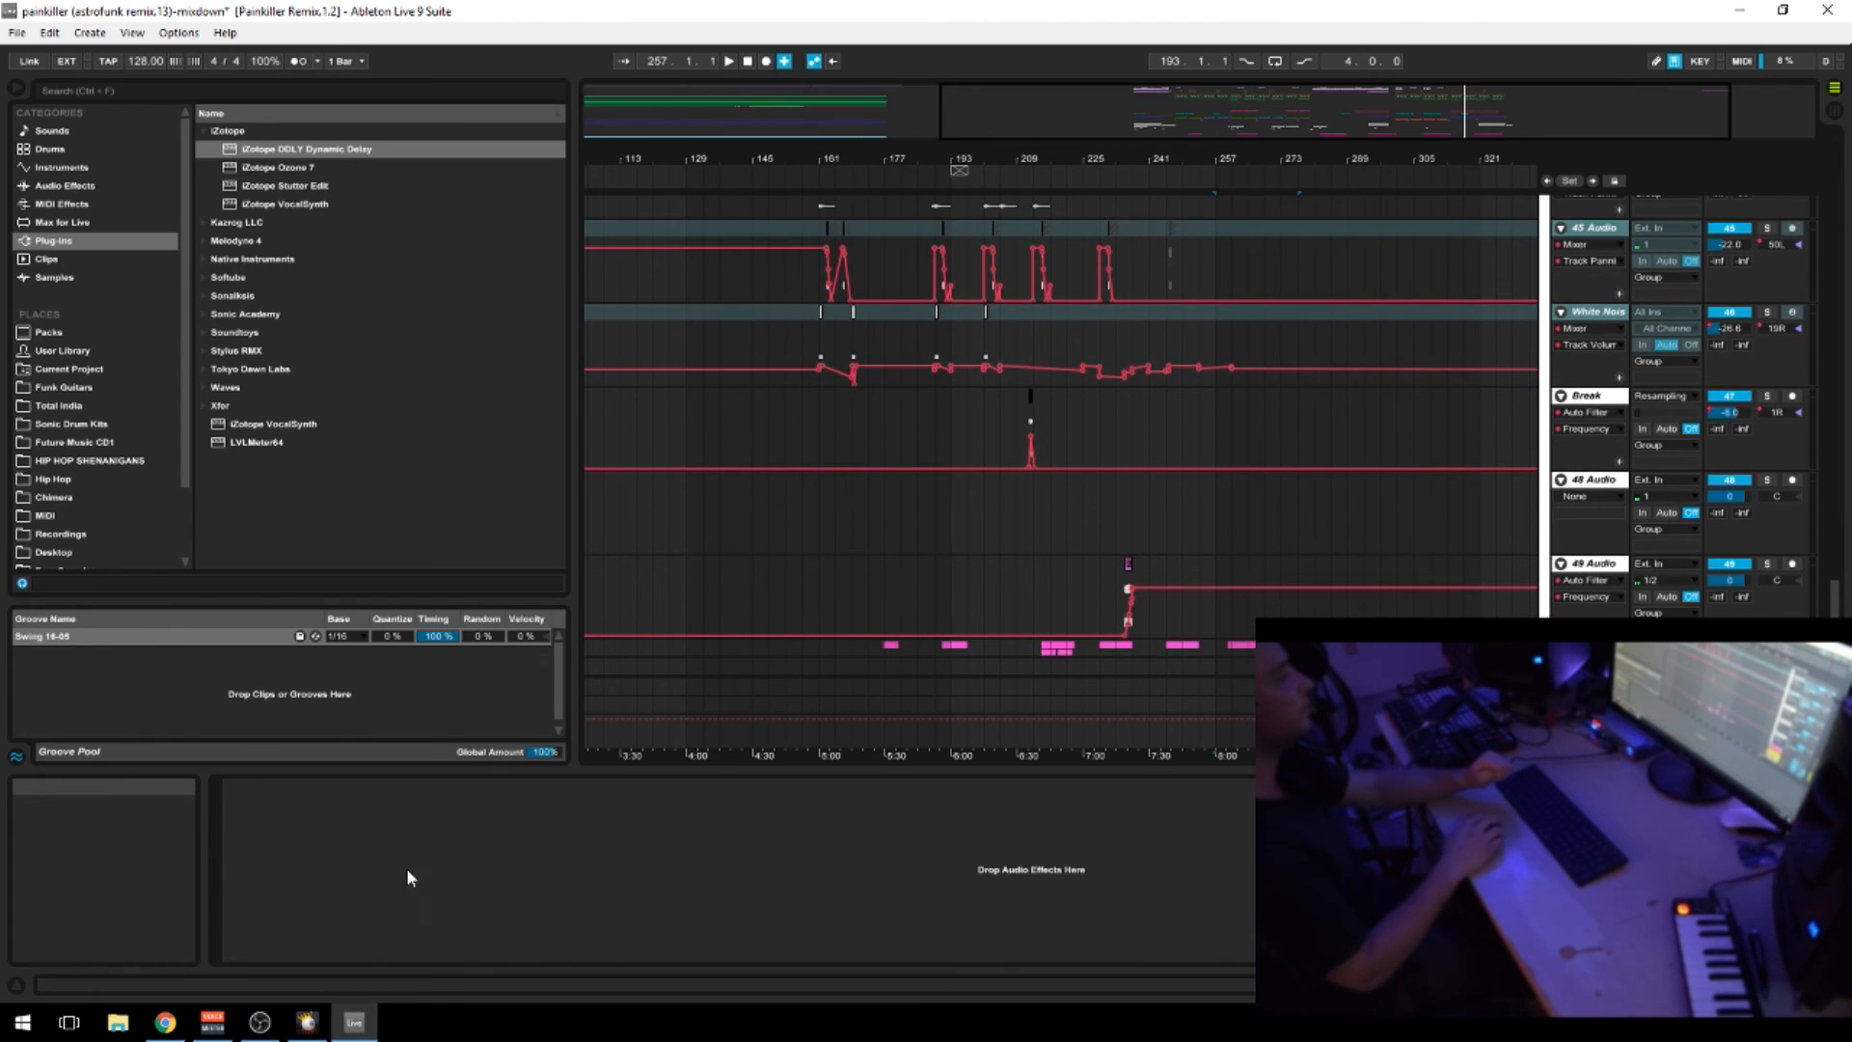
Switch to the YouTube Live Dashboard in Chrome and check the stream status and live chat
left_click(166, 1020)
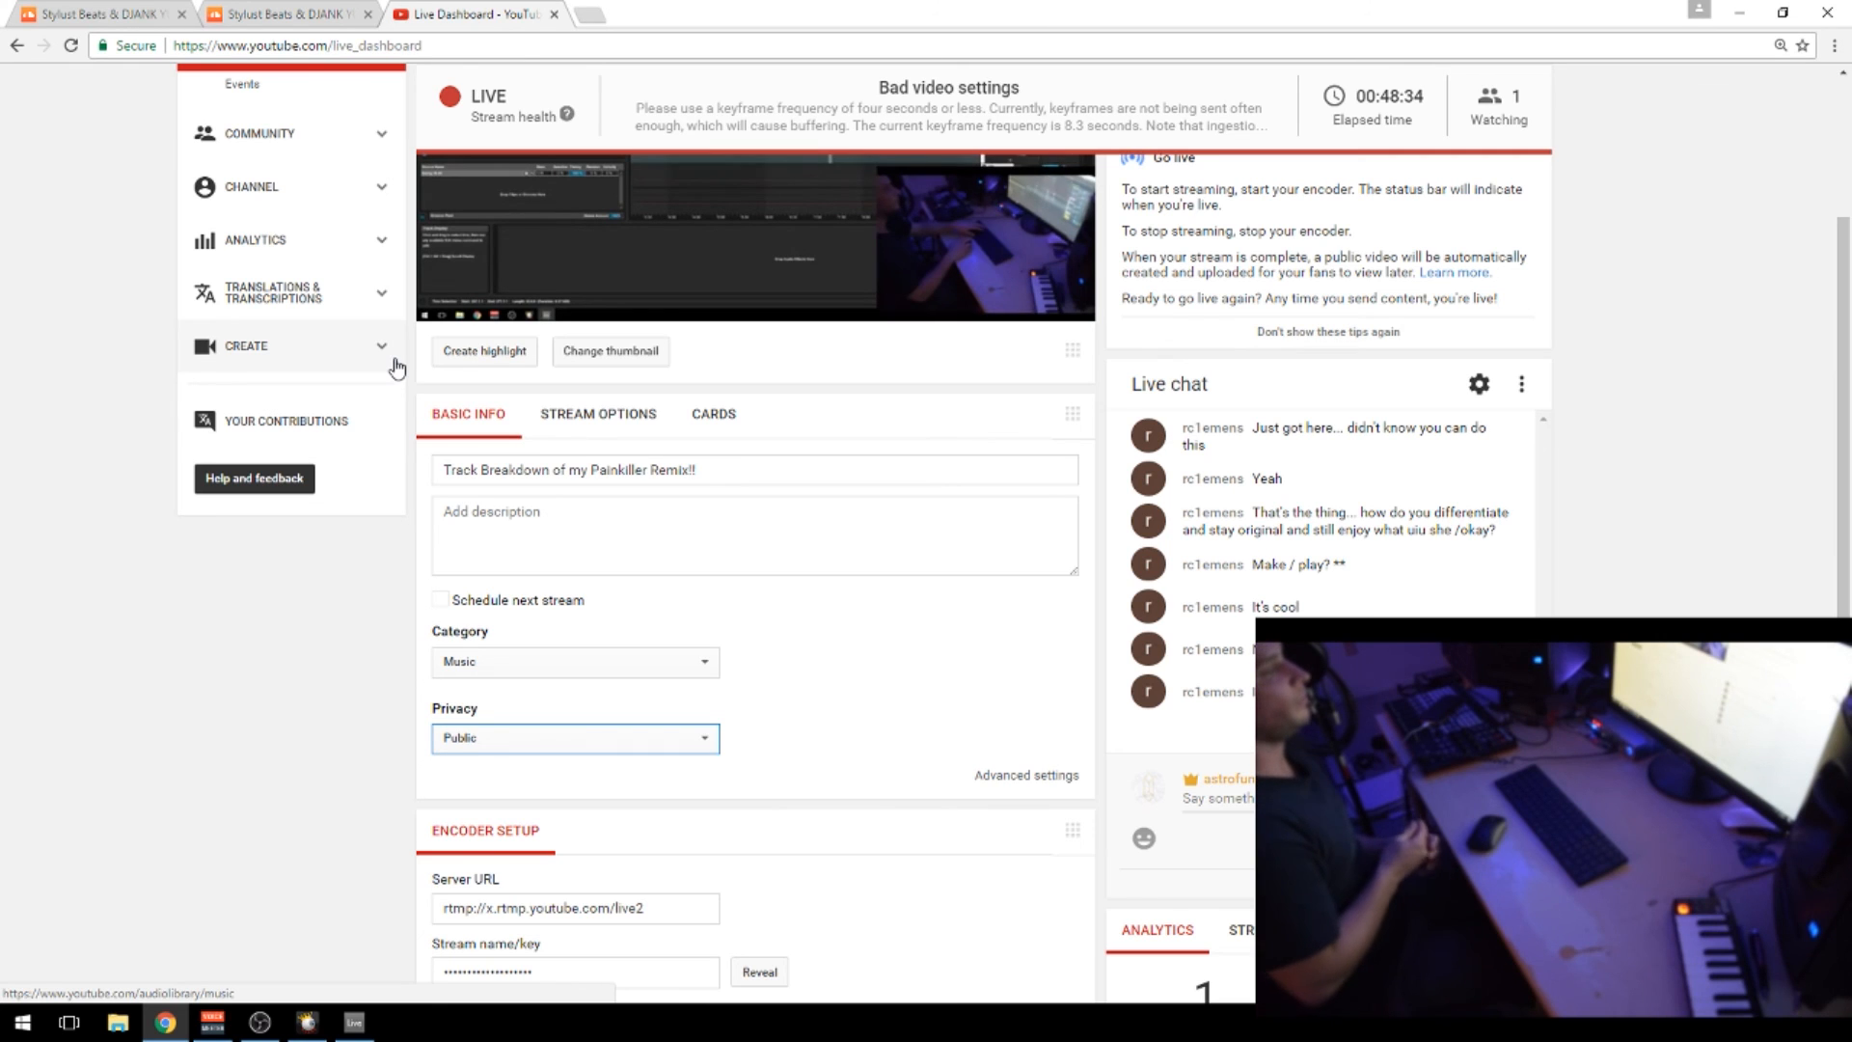
scroll(398, 369, "up", 3)
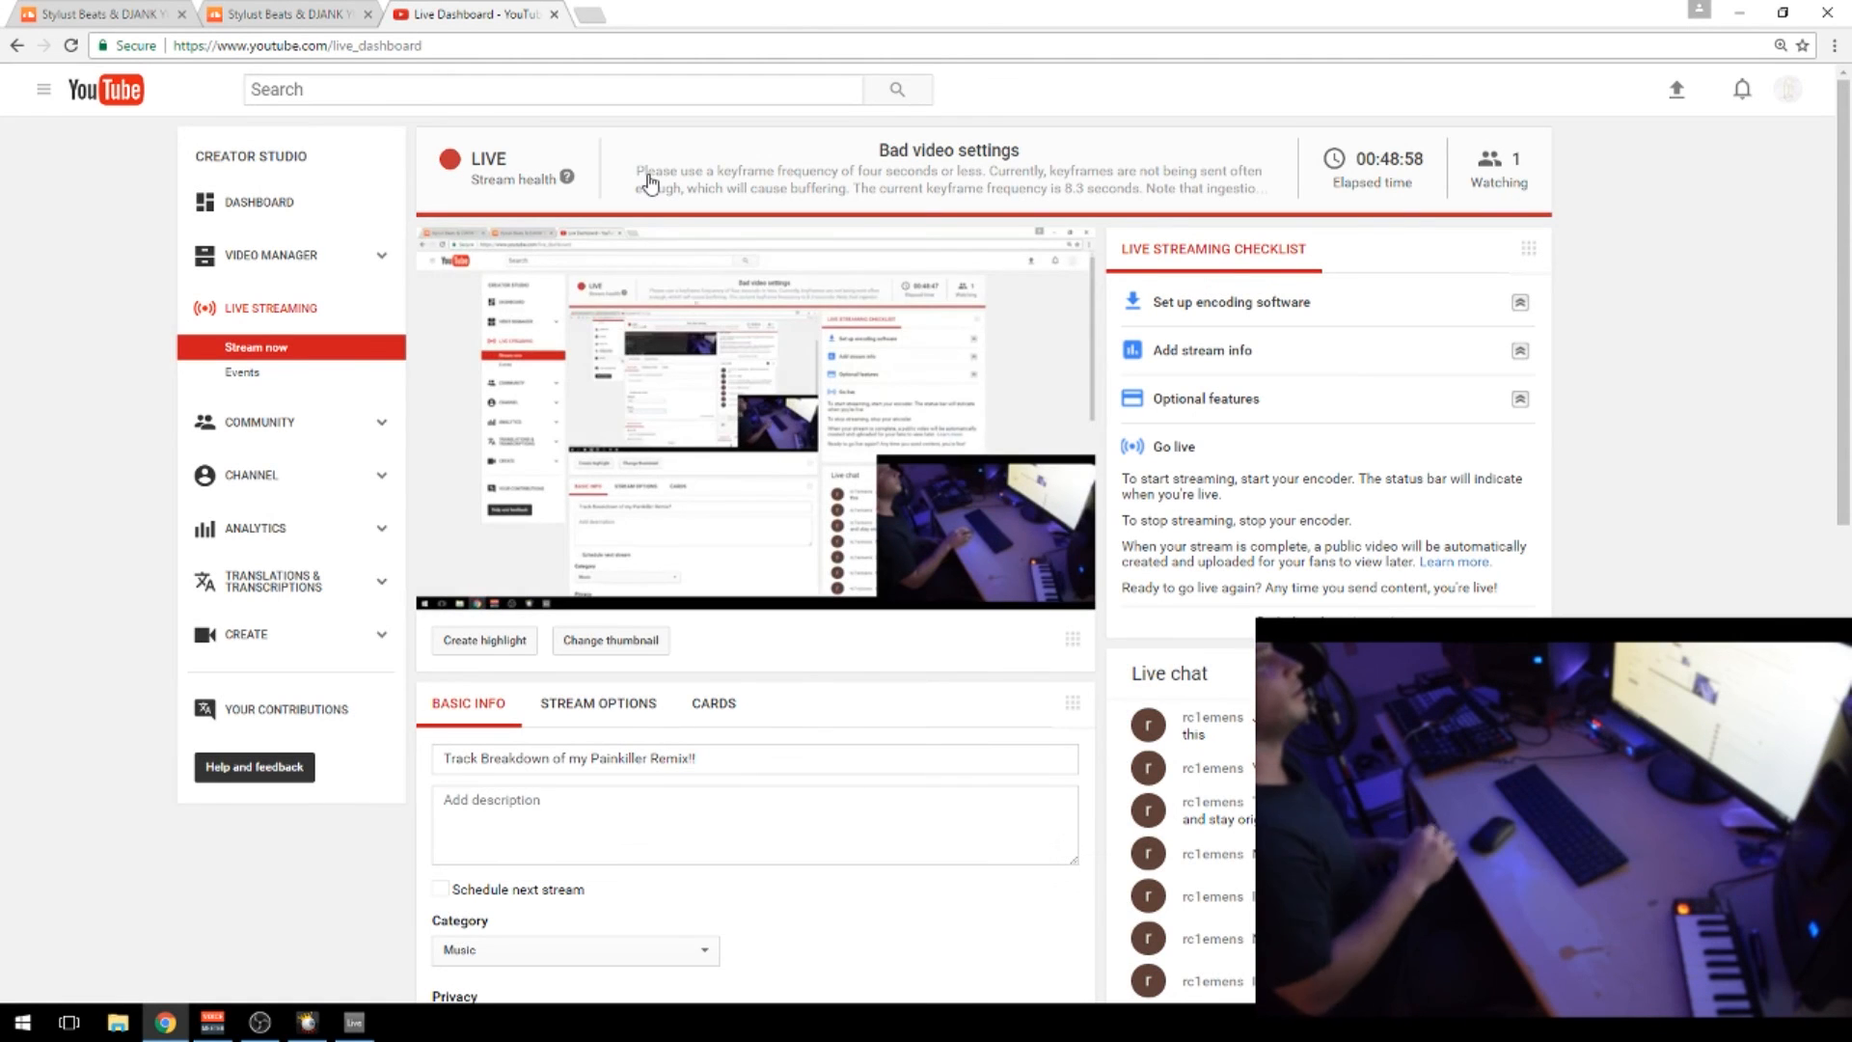
scroll(972, 467, "down", 3)
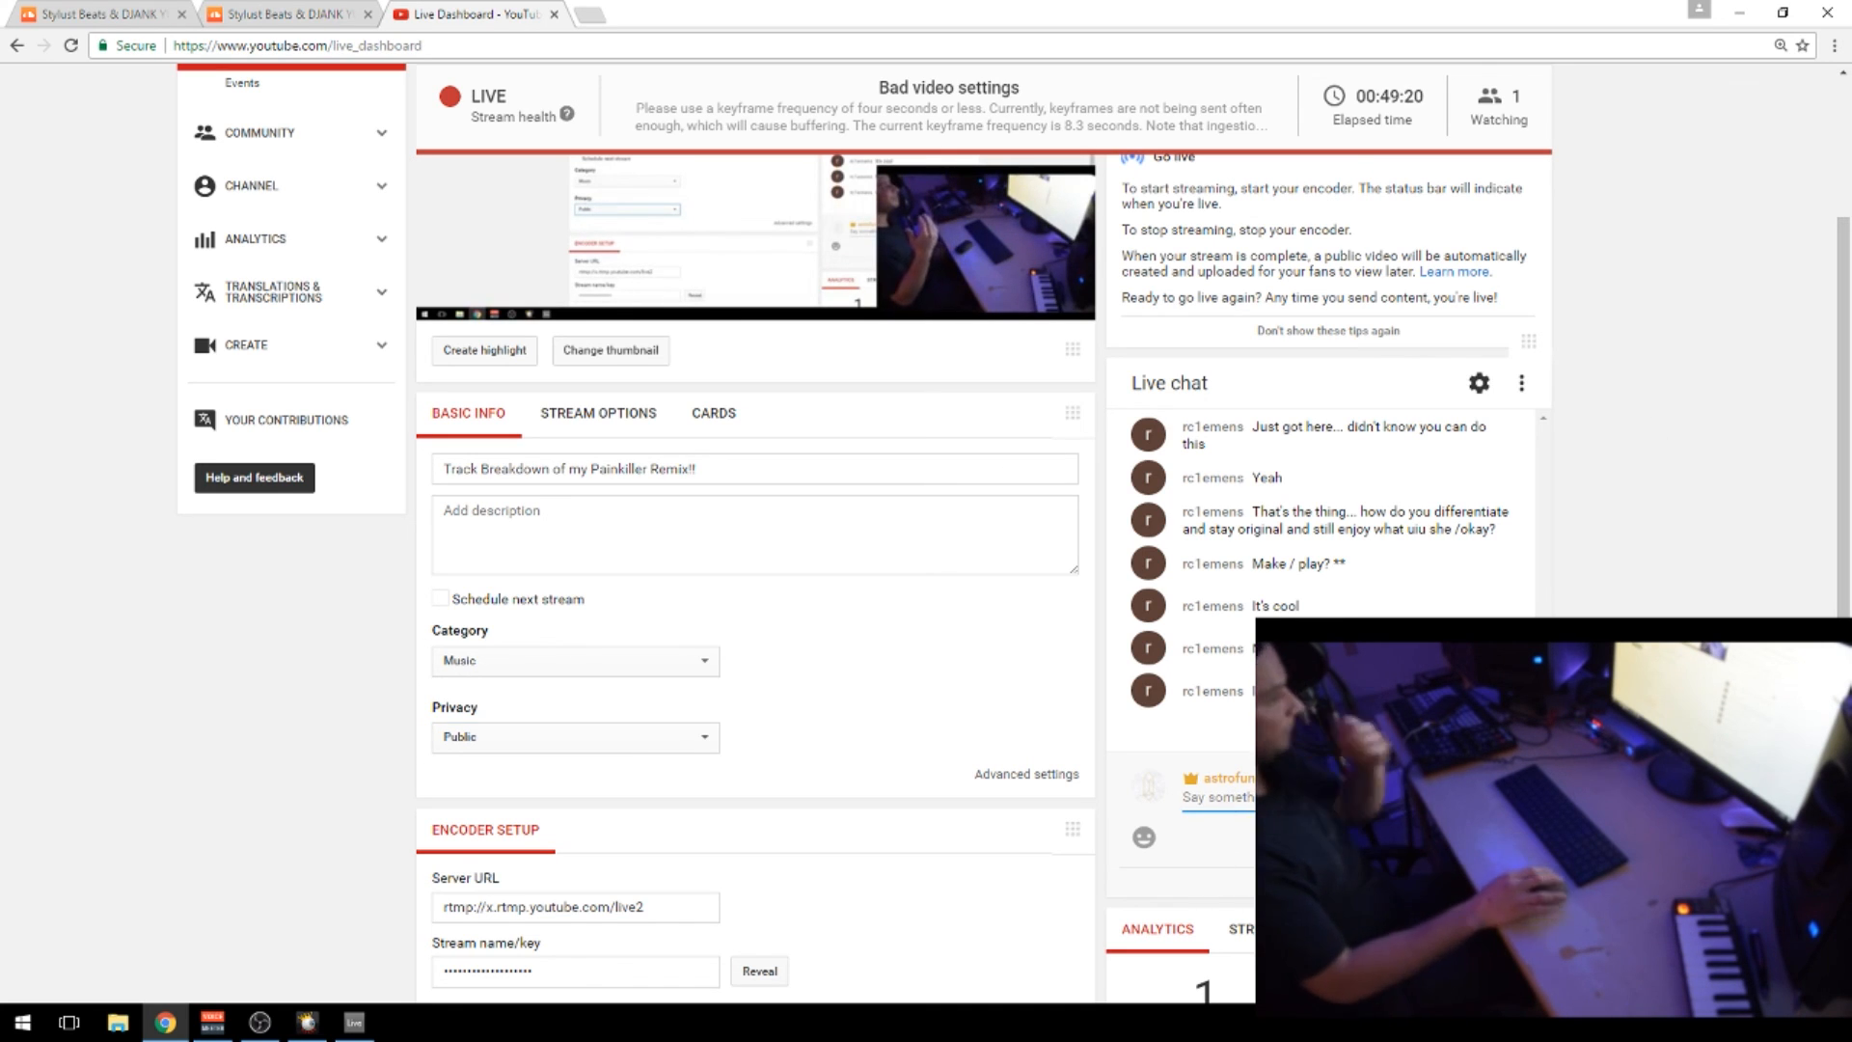
Switch to OBS and examine the streaming output settings, including bitrate and keyframe interval, leaving them as they are
type("not sure")
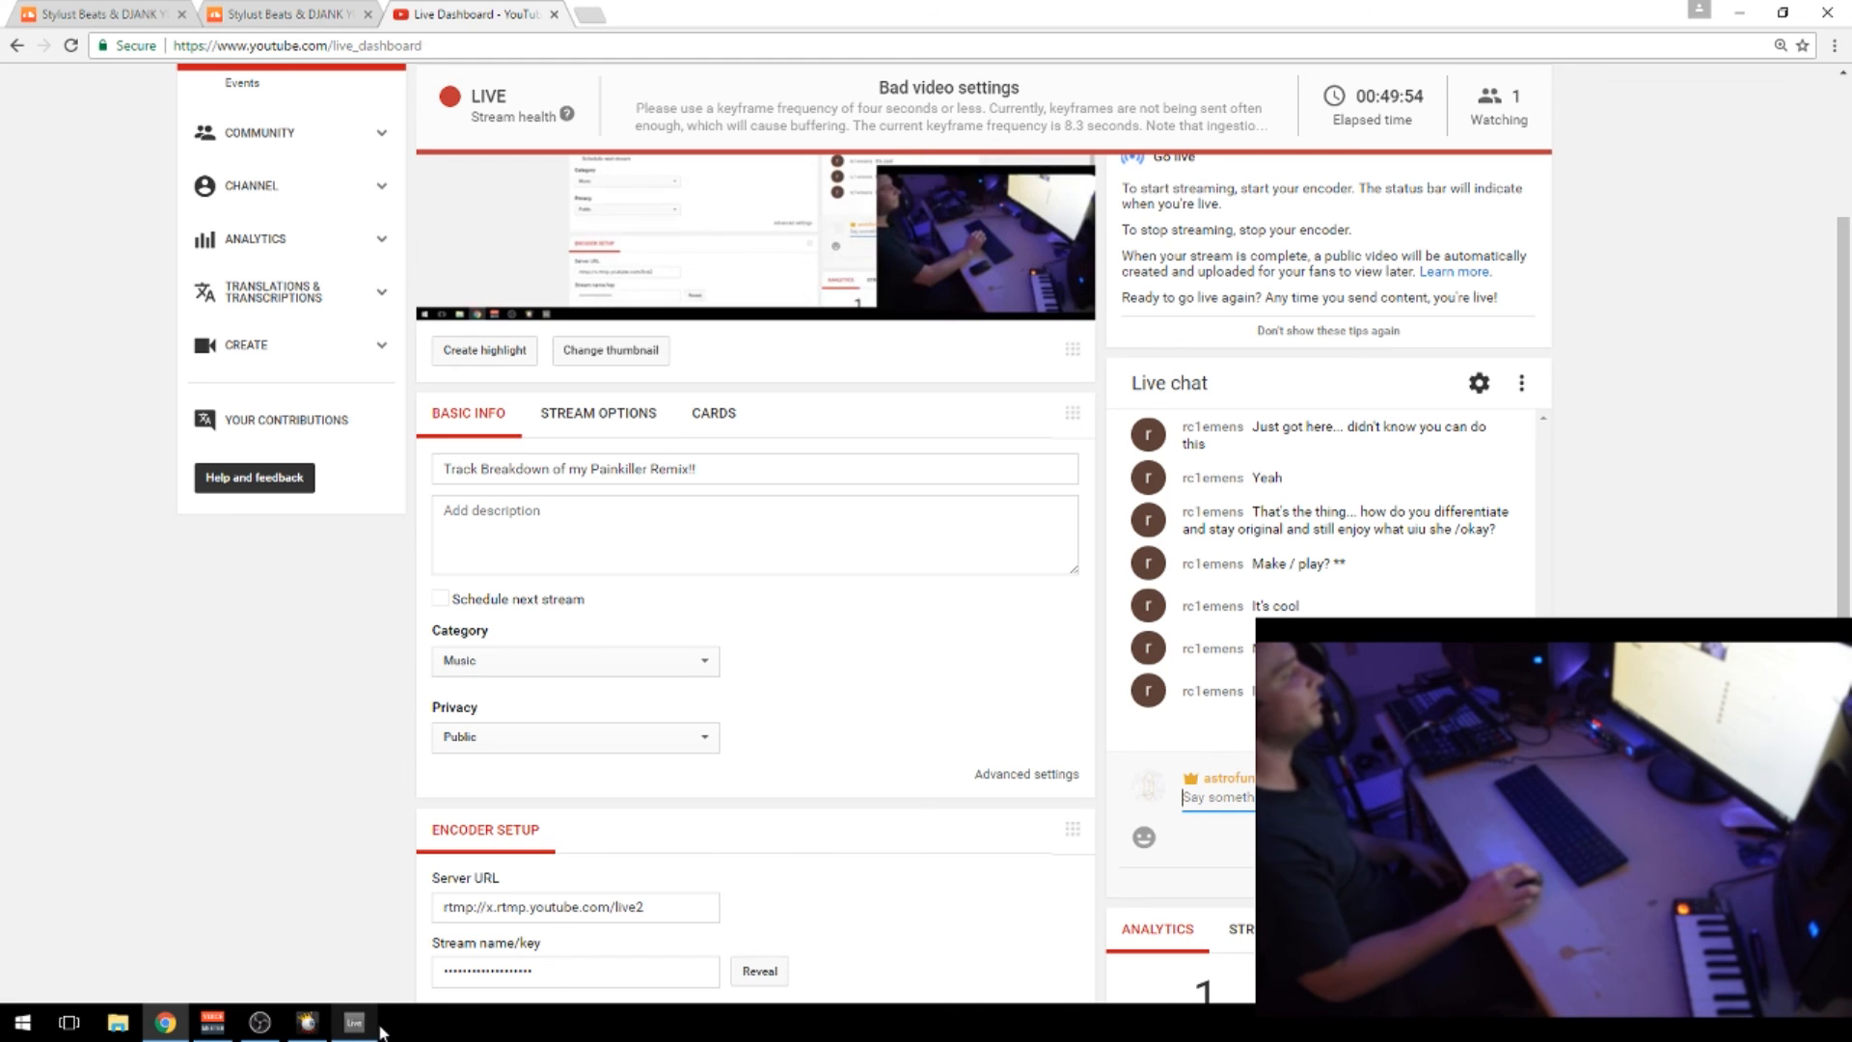
left_click(267, 1035)
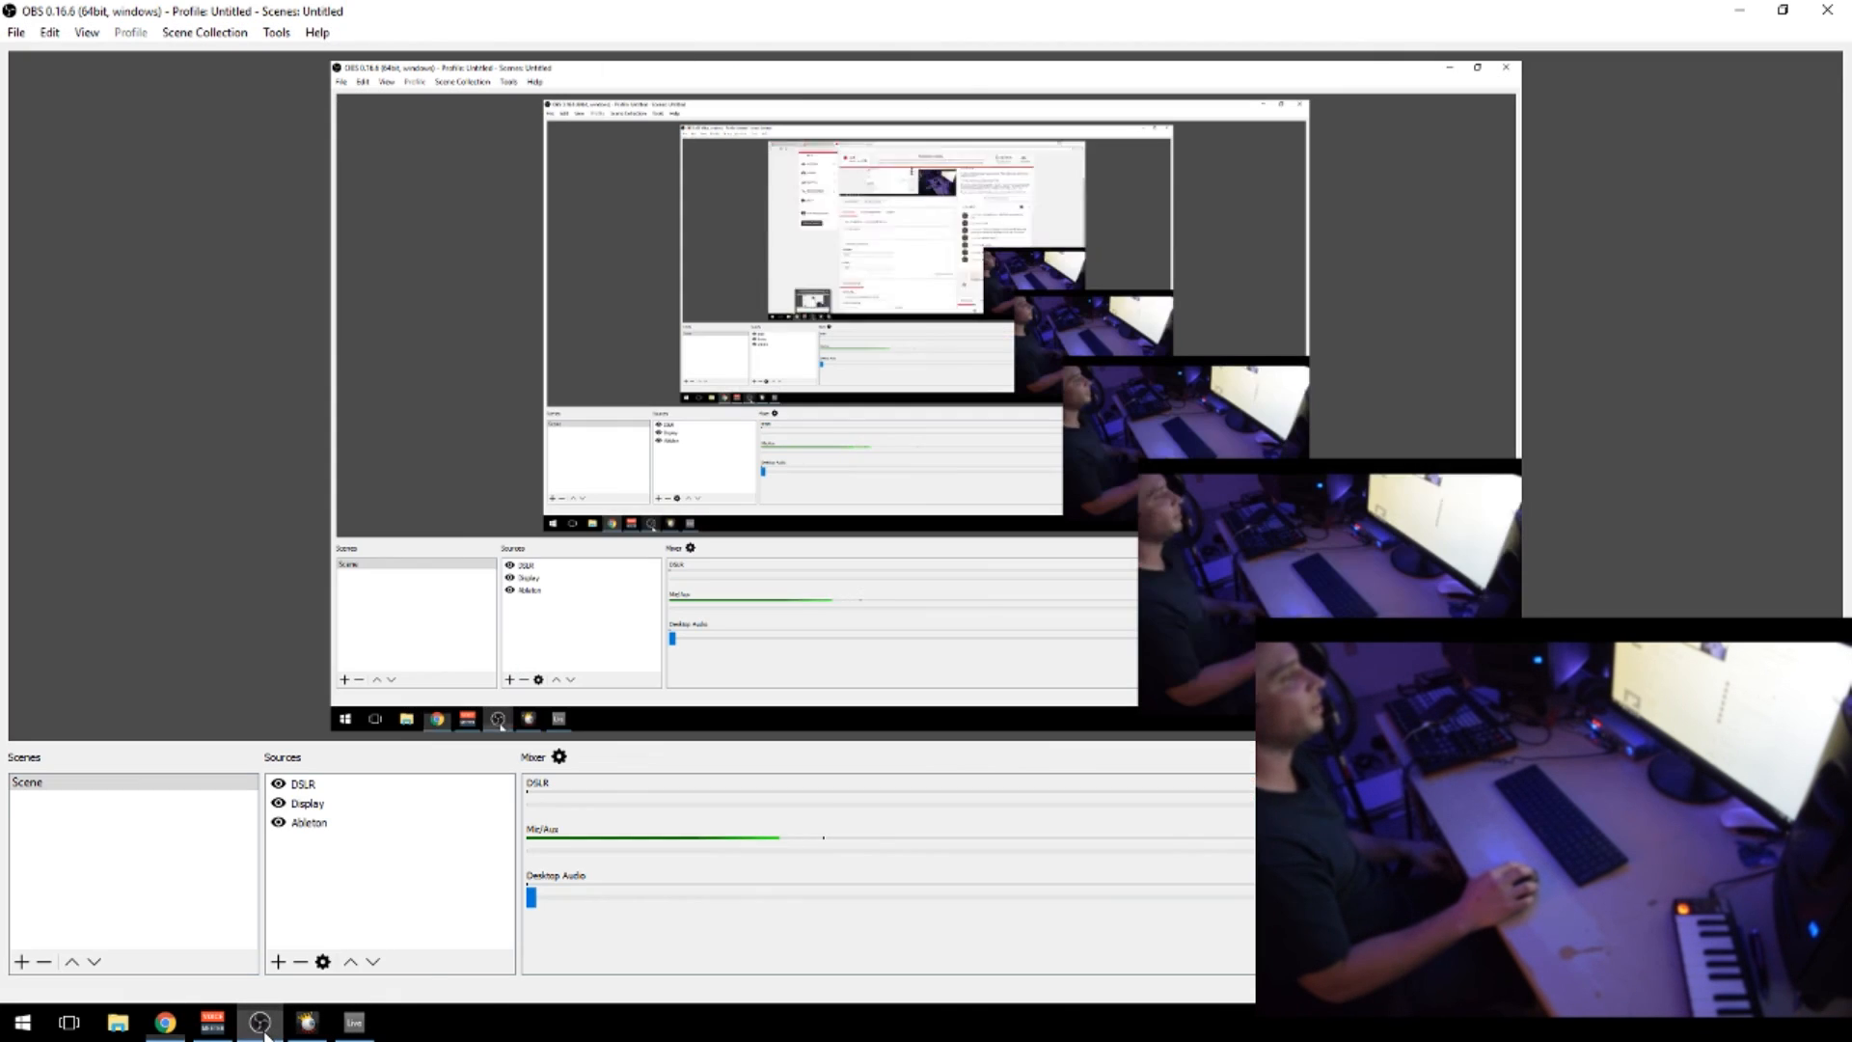
left_click(1719, 857)
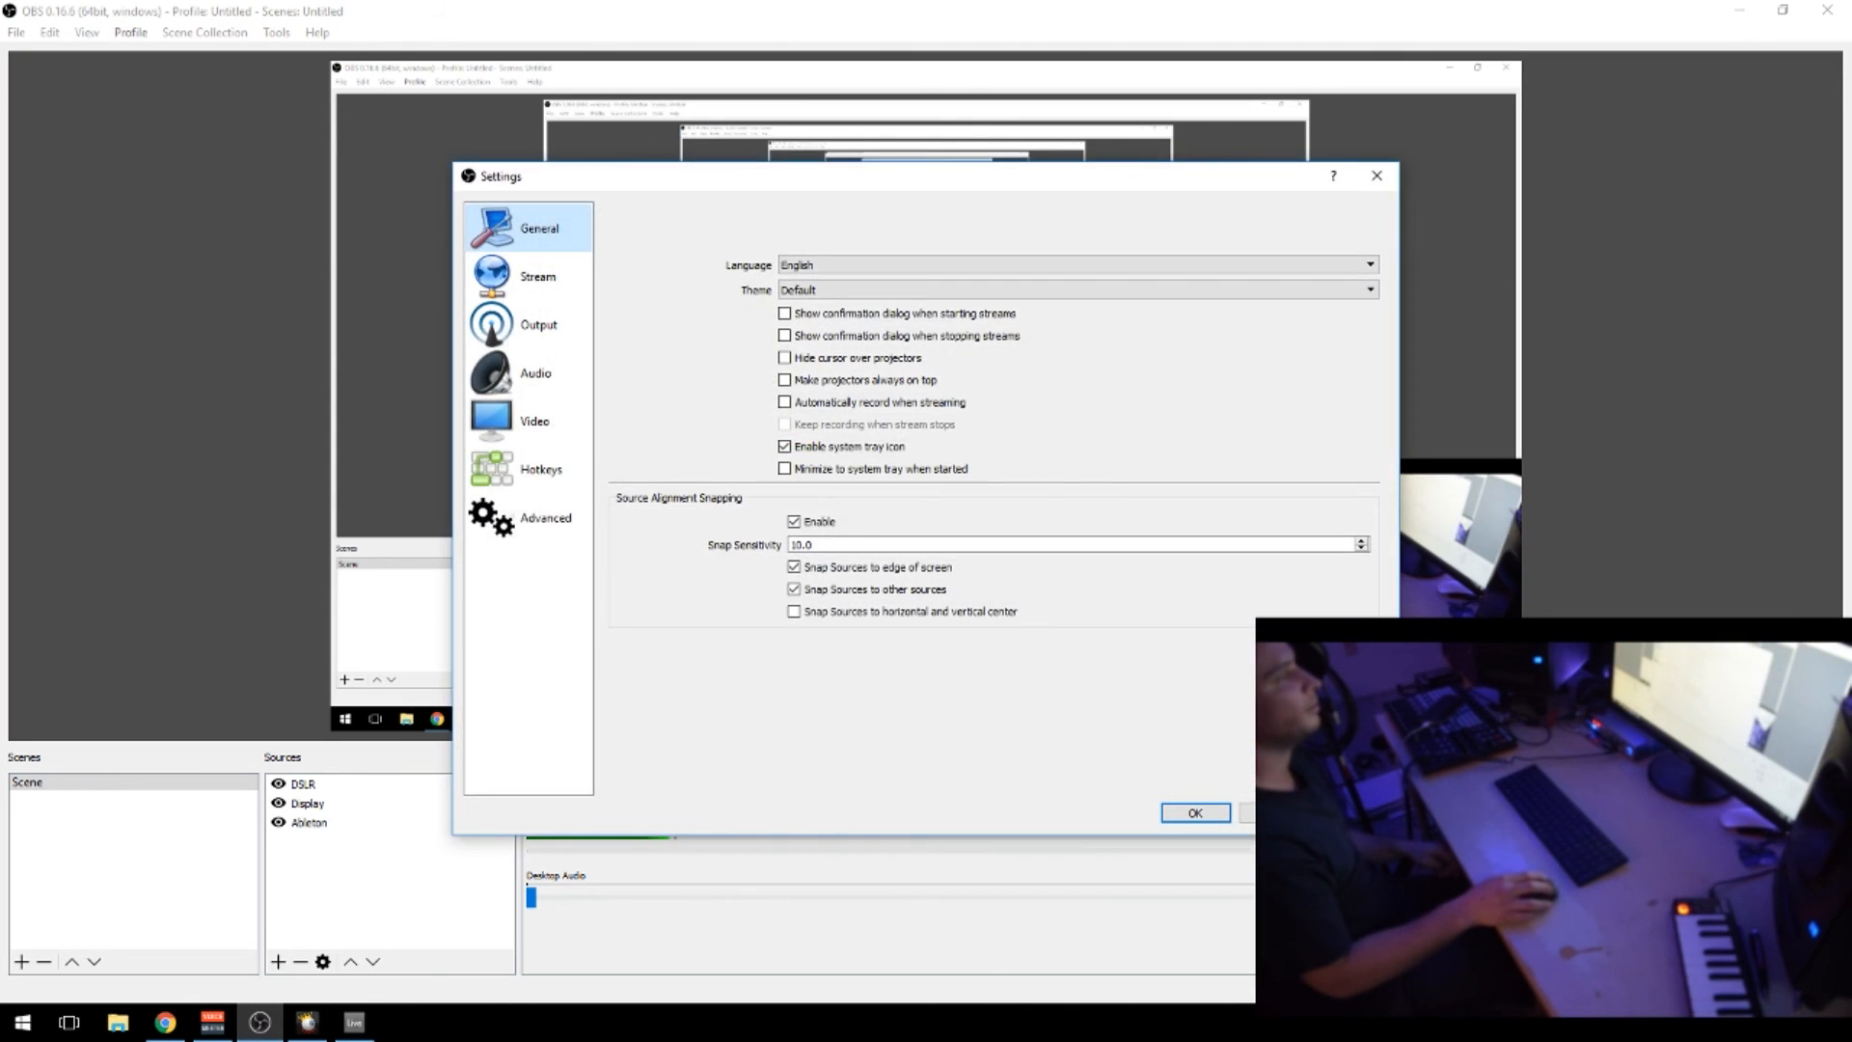
left_click(538, 333)
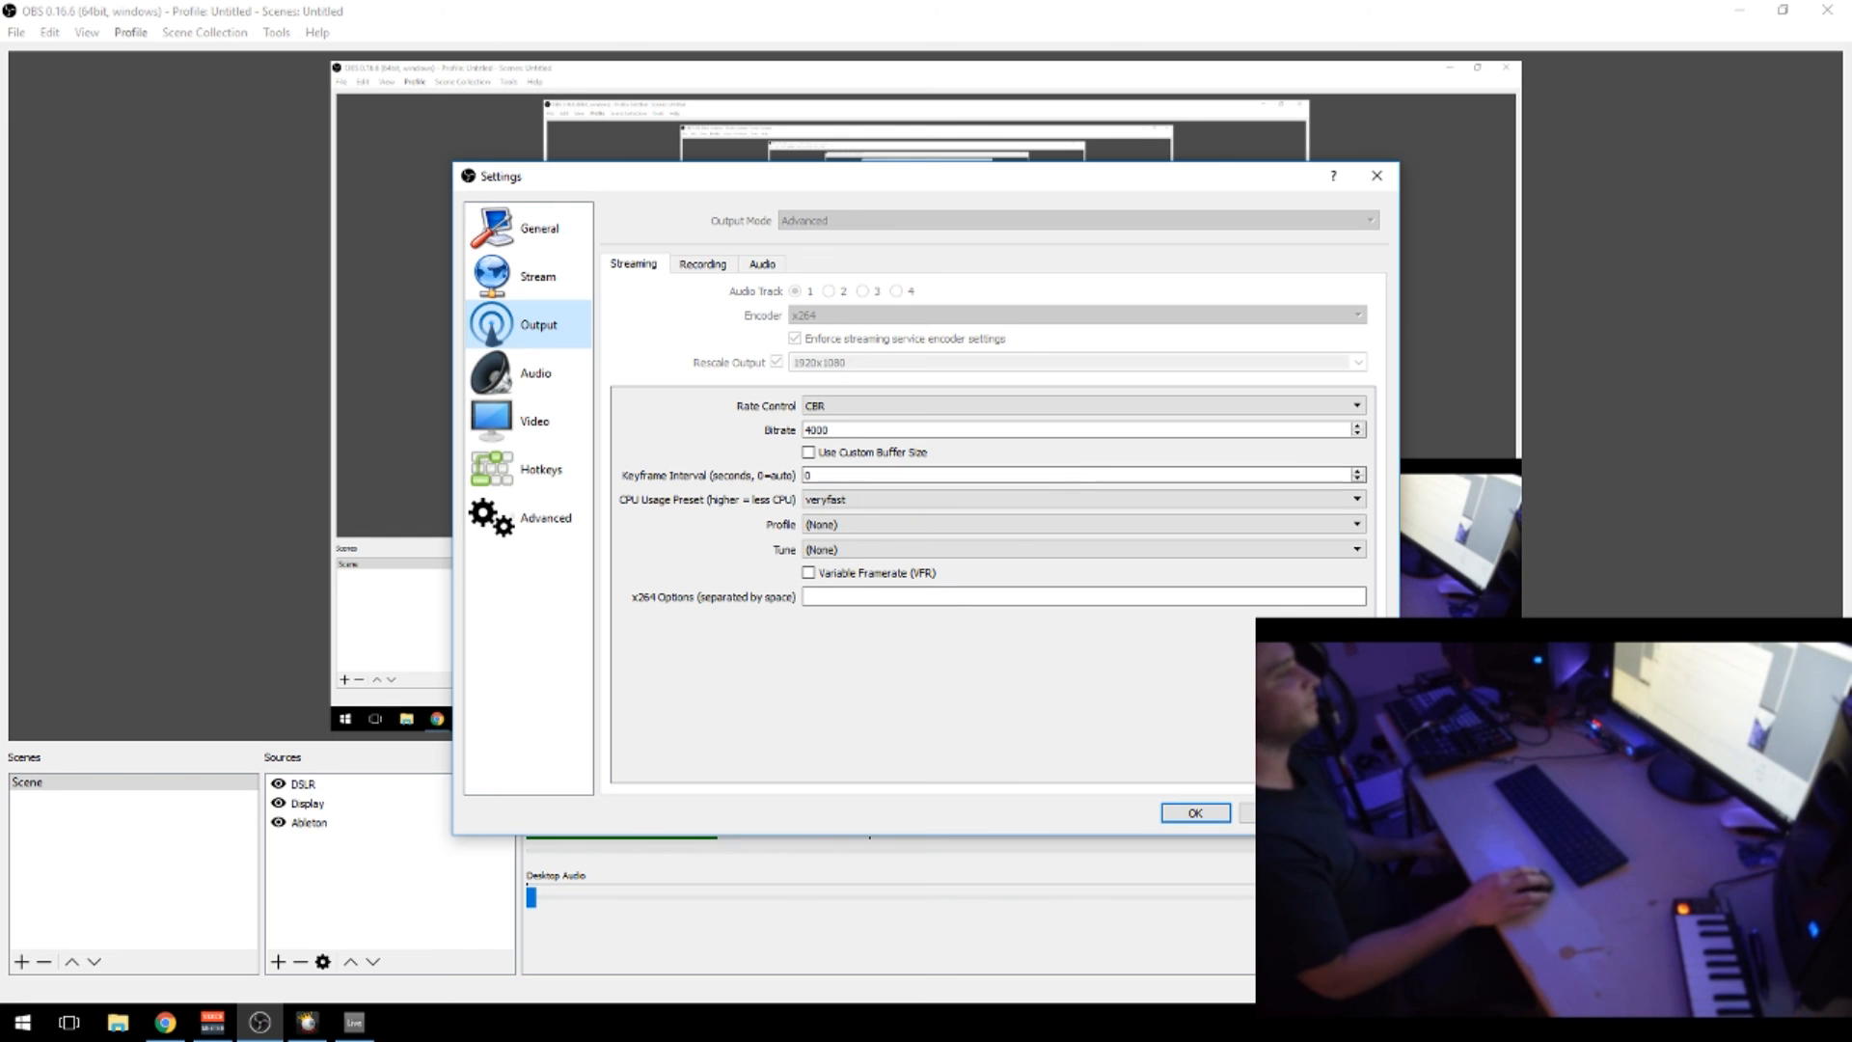
left_click(1195, 812)
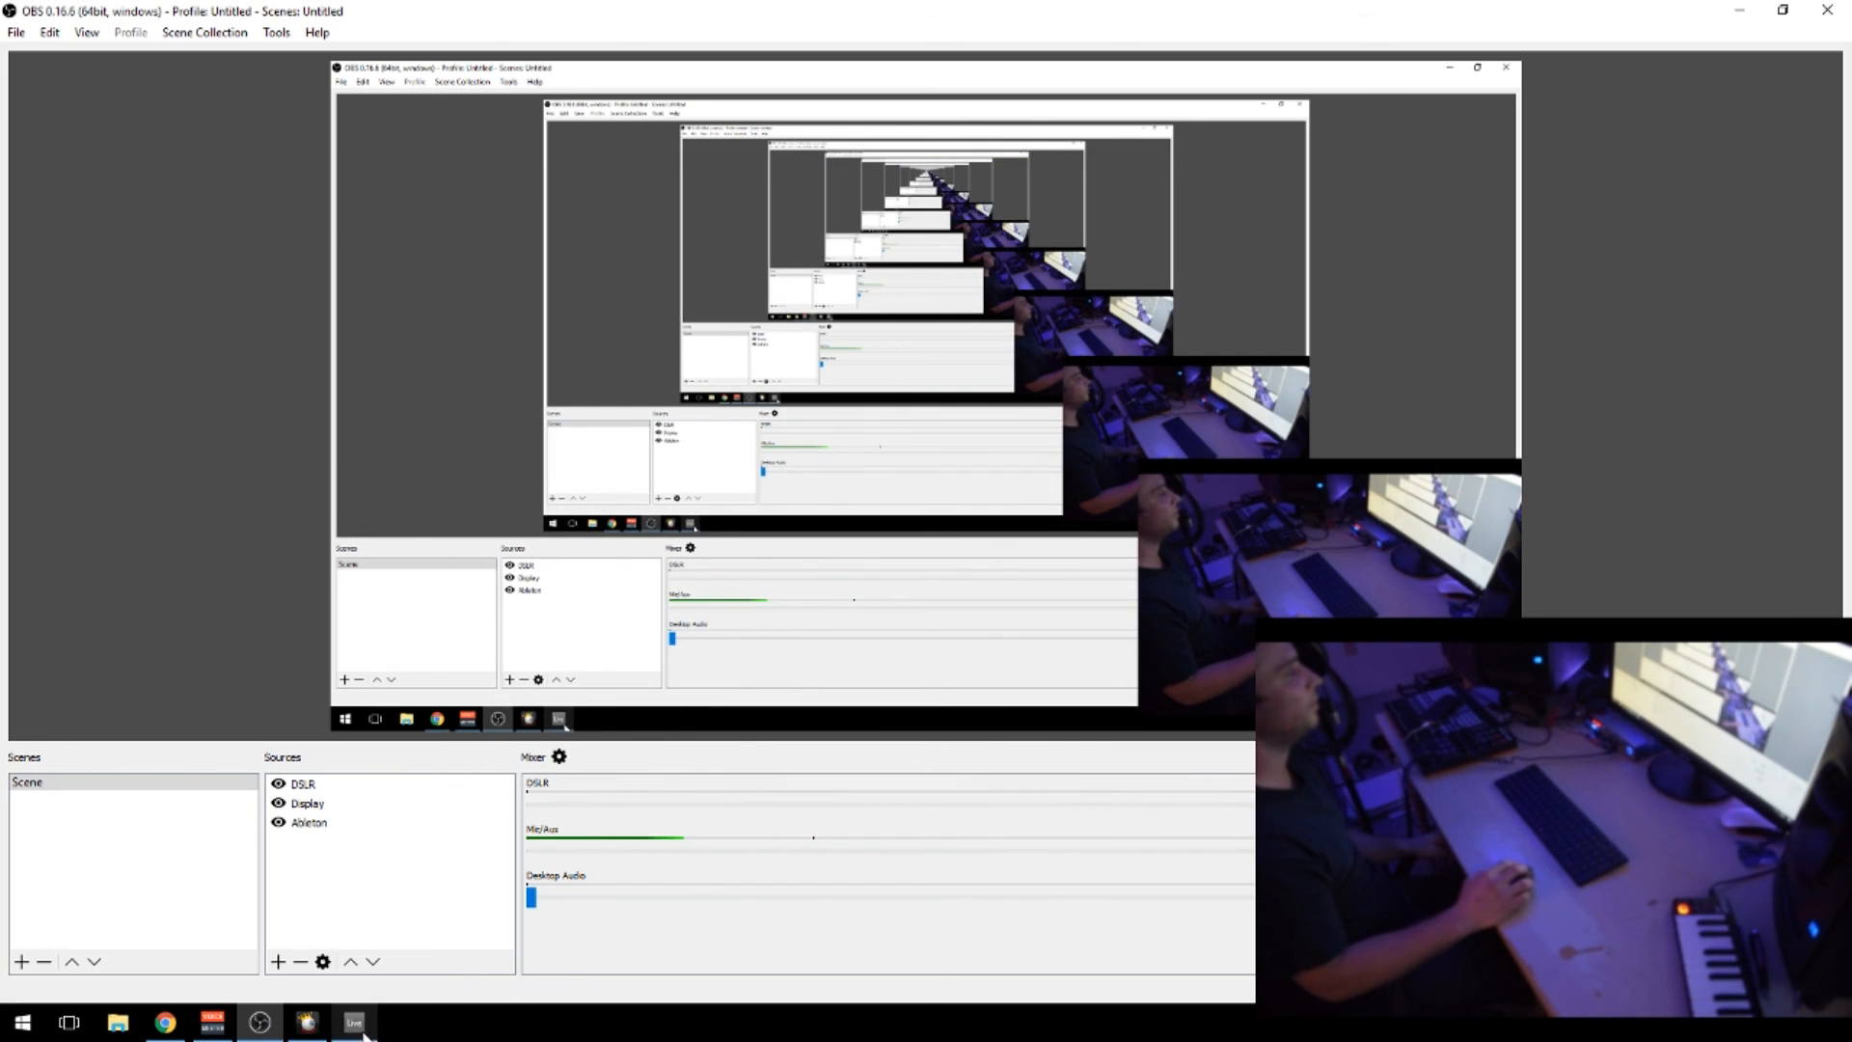
Return to the YouTube Live Dashboard in Chrome and review the stream health notice, preview, basic info and live chat
left_click(360, 1038)
left_click(166, 1028)
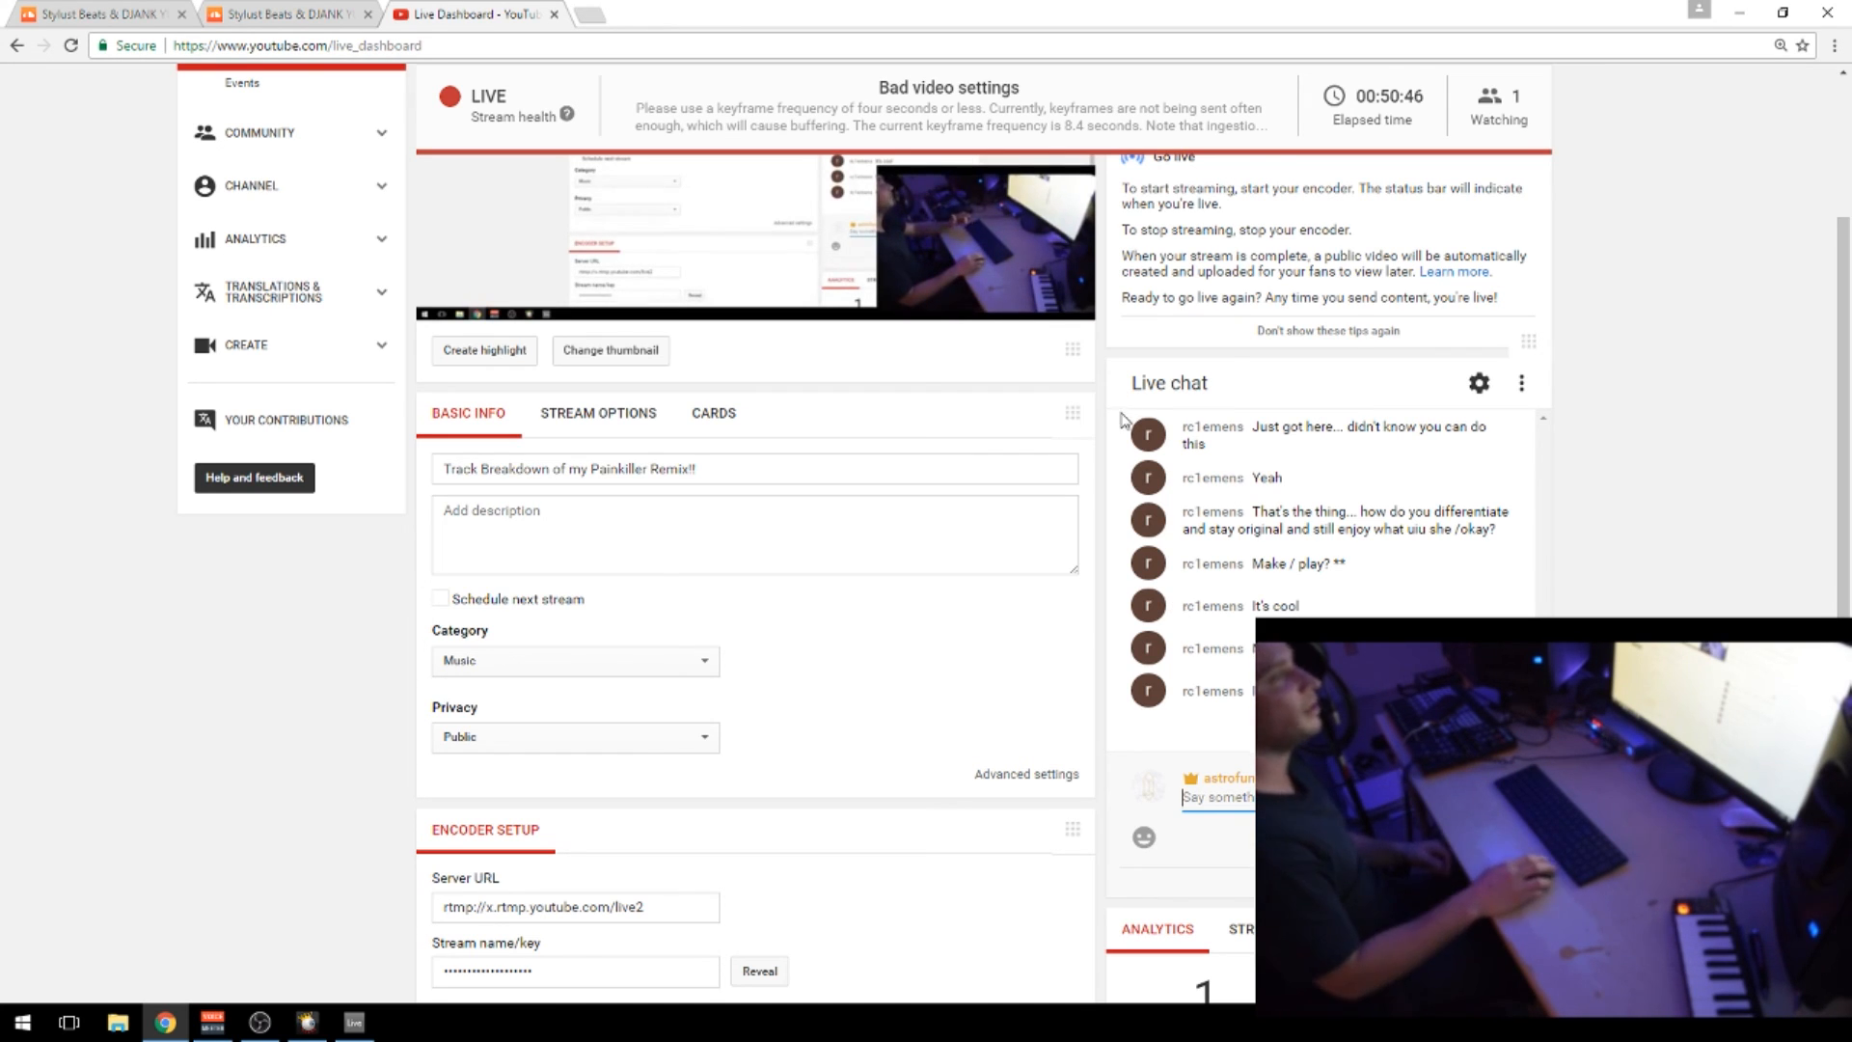
scroll(1122, 418, "up", 3)
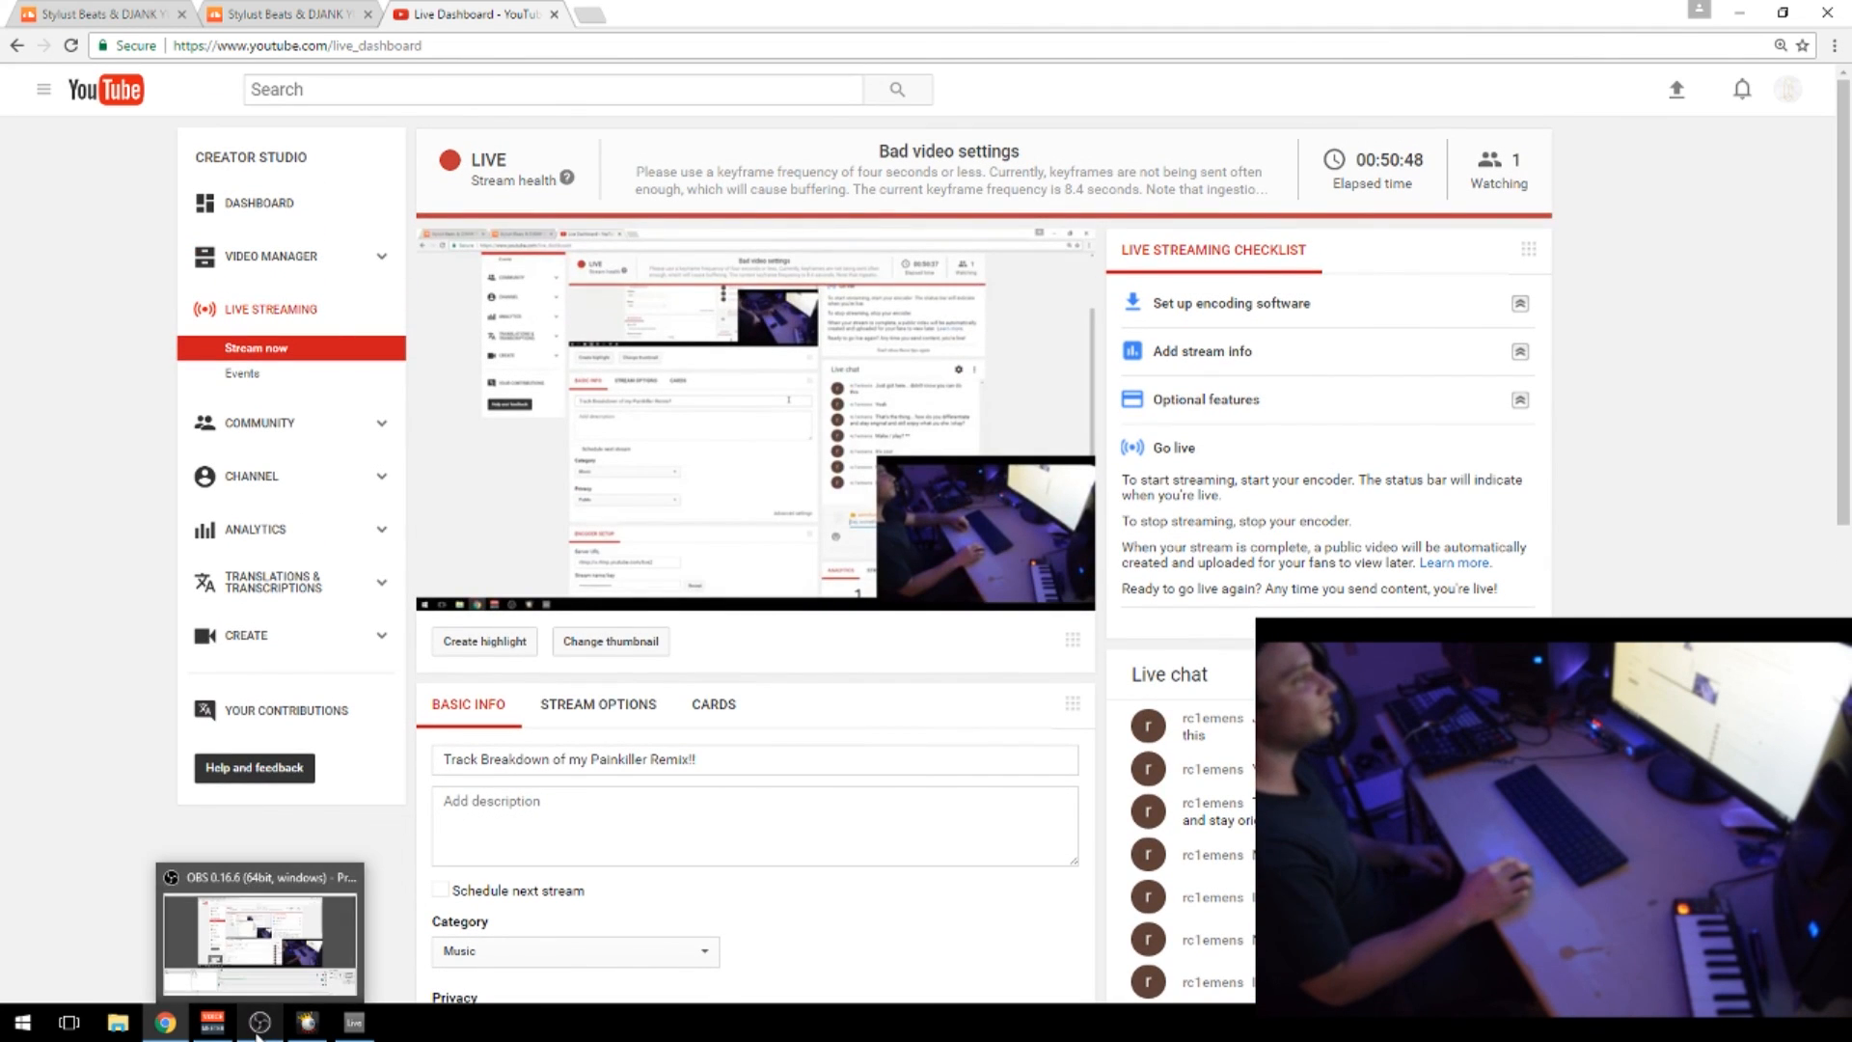
scroll(920, 627, "down", 1)
scroll(920, 628, "down", 10)
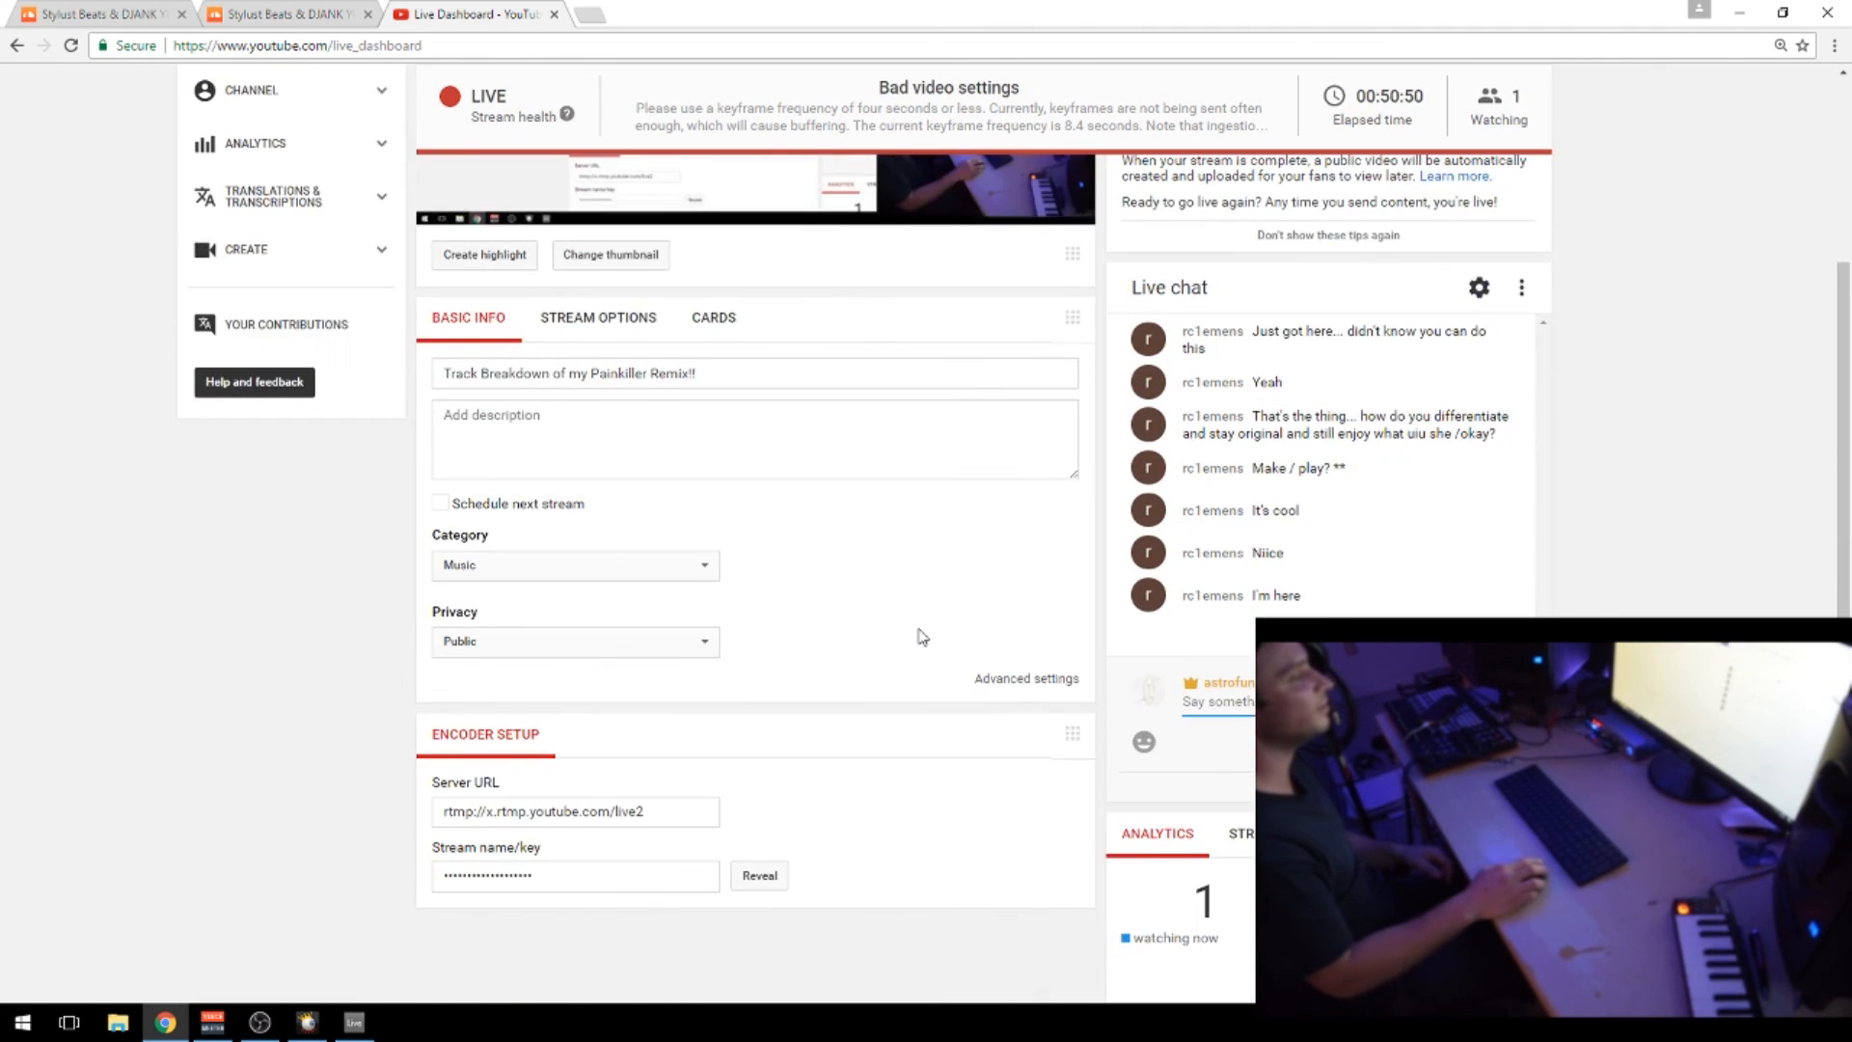
scroll(920, 632, "up", 11)
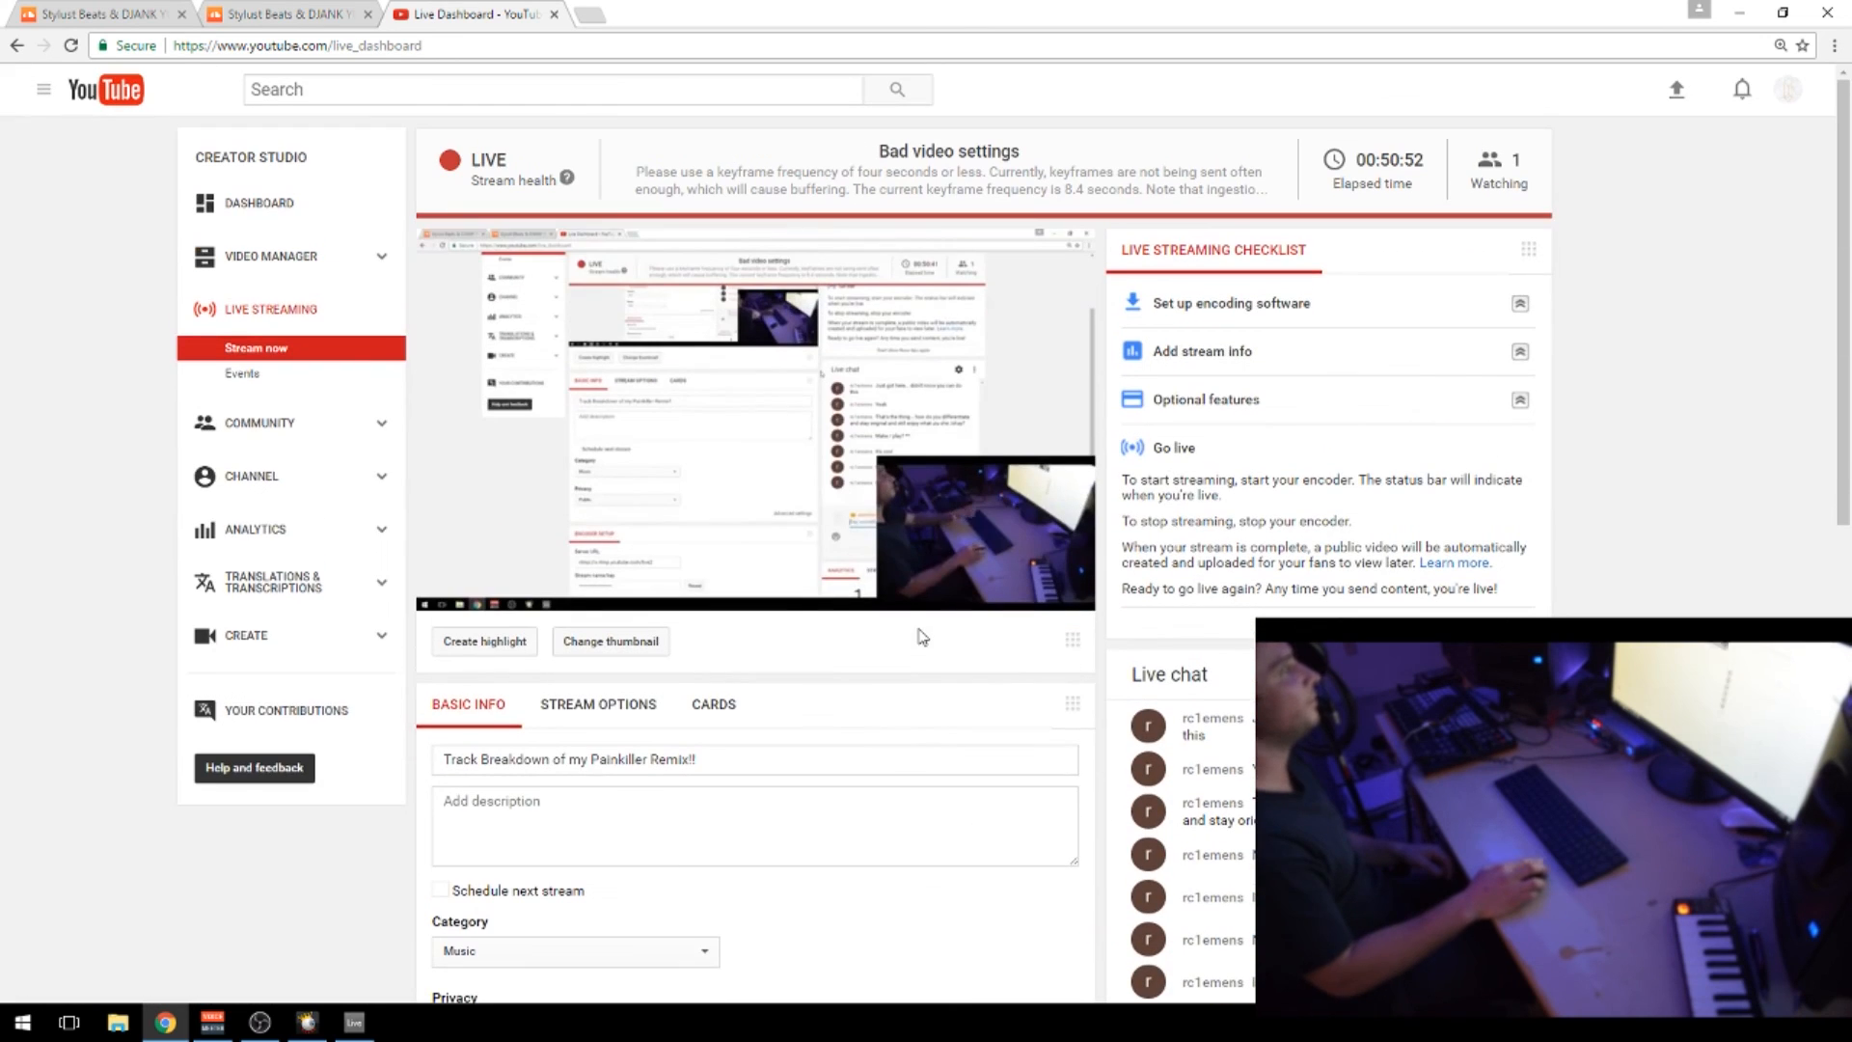